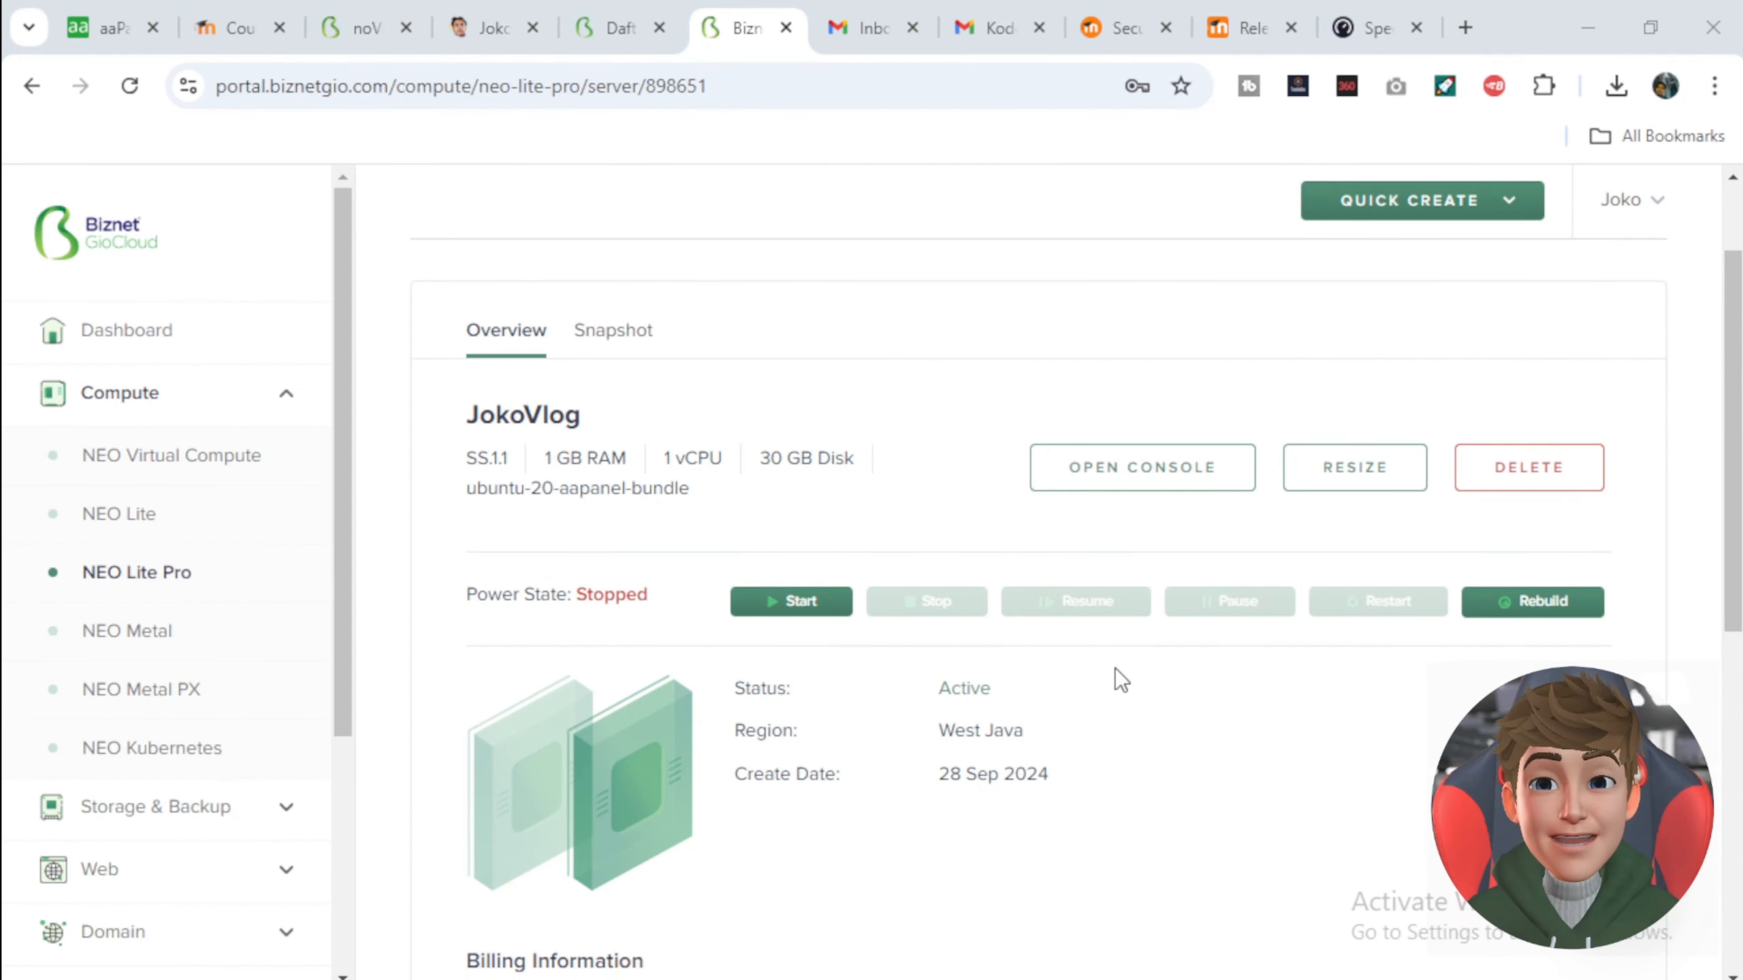
Browse the server's package upgrade options and pick the ML.24.8 package
left_click(1340, 468)
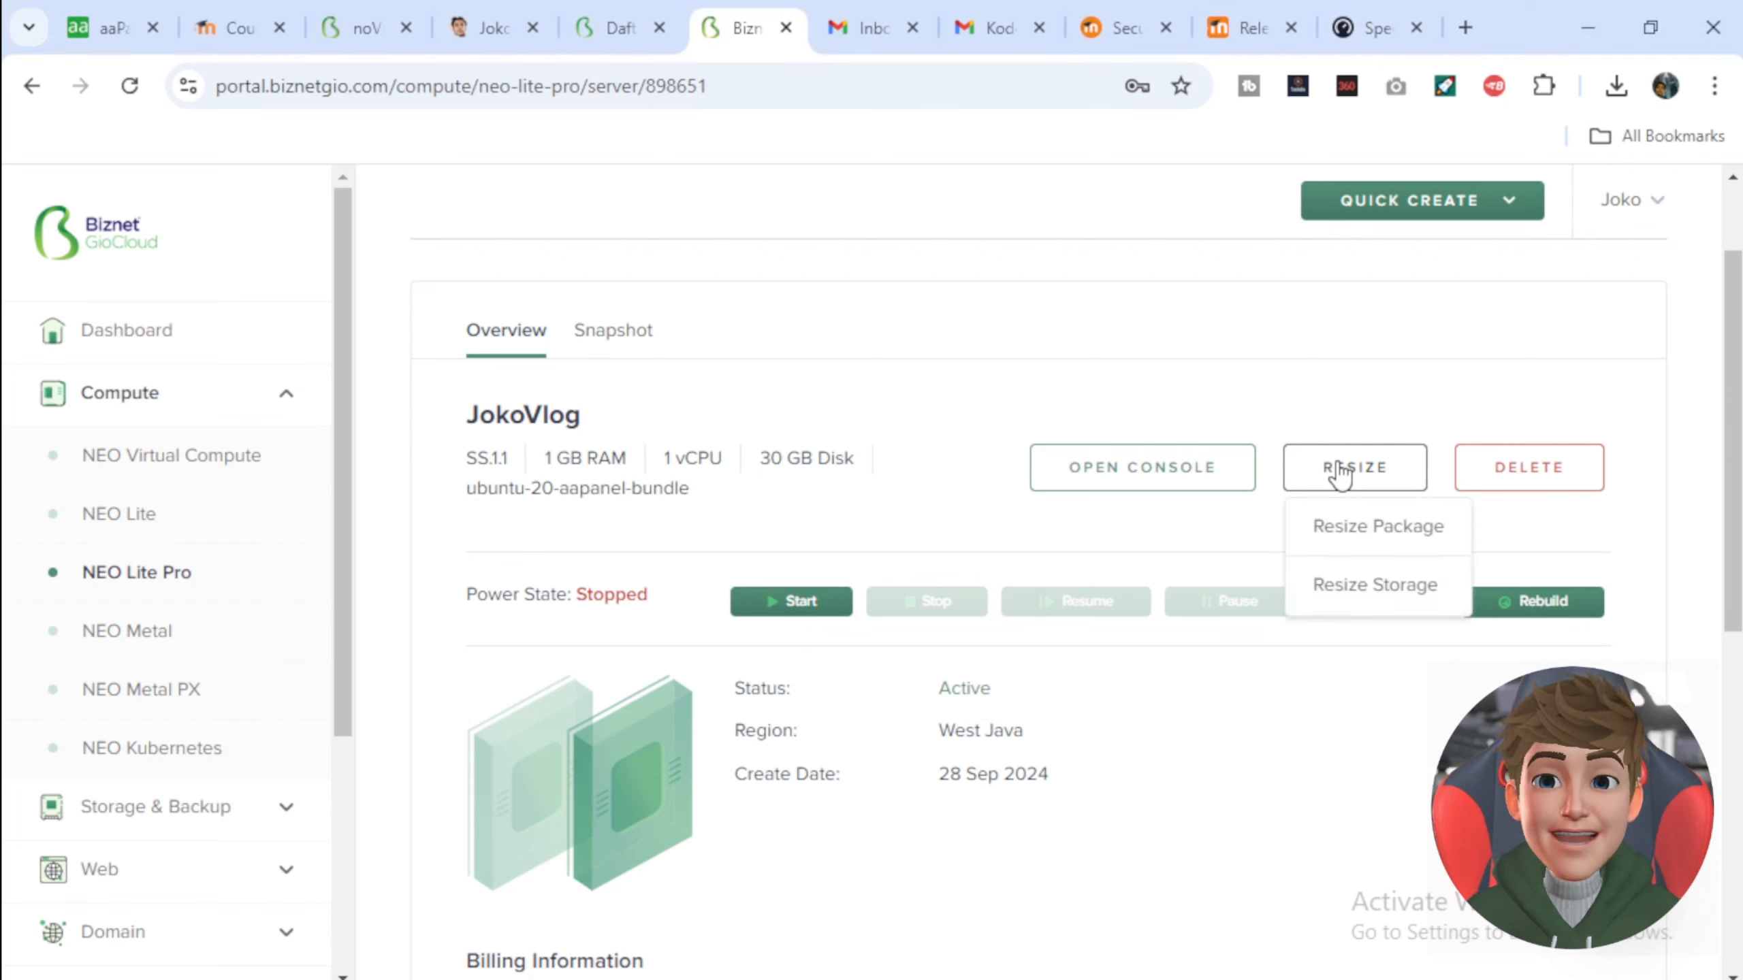
left_click(1370, 529)
scroll(1034, 714, "down", 4)
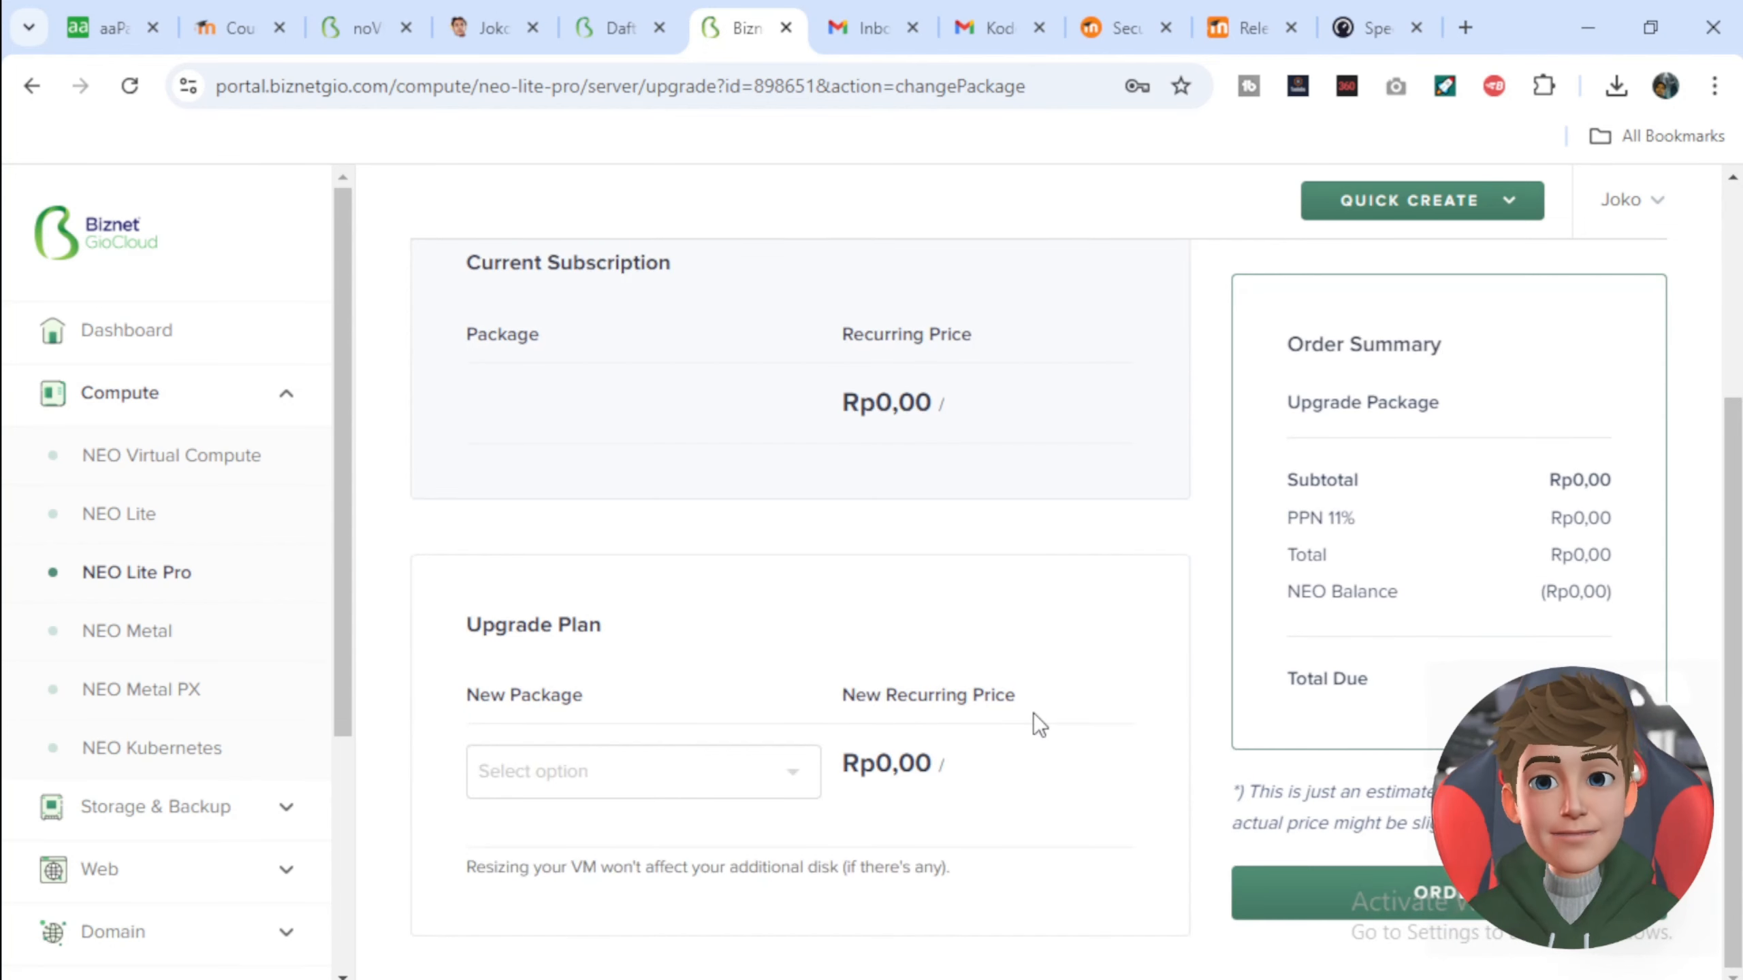
left_click(779, 782)
left_click(776, 780)
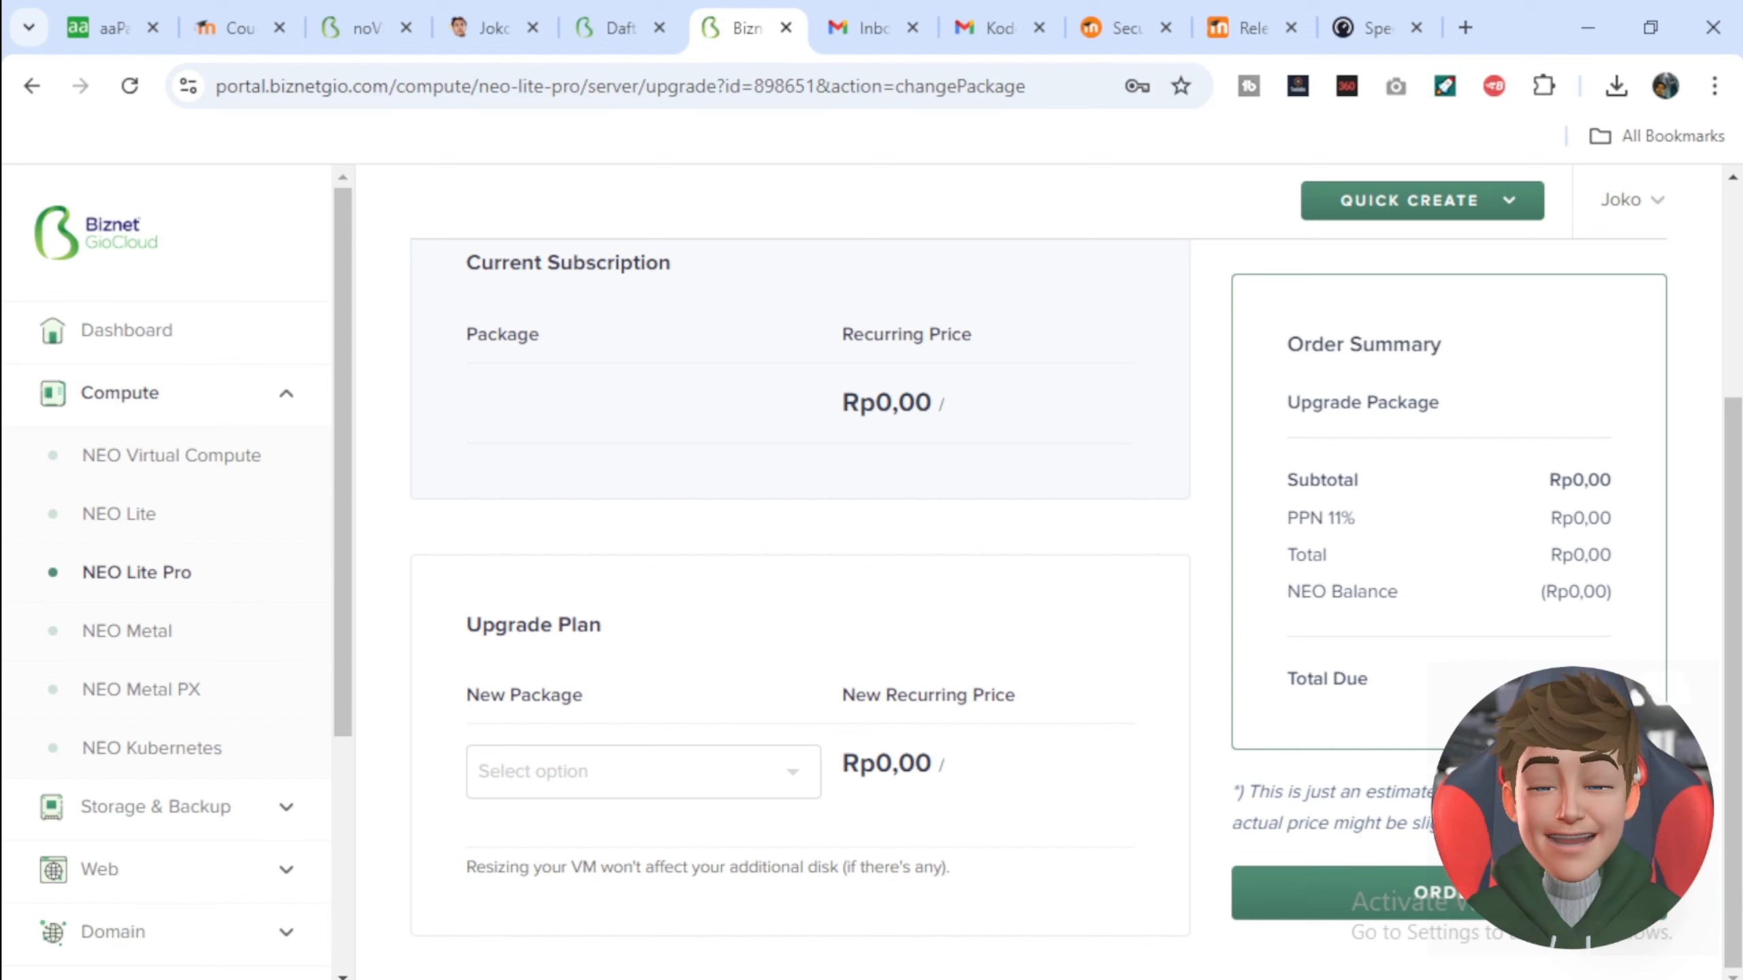
left_click(790, 793)
left_click_drag(806, 499, 786, 659)
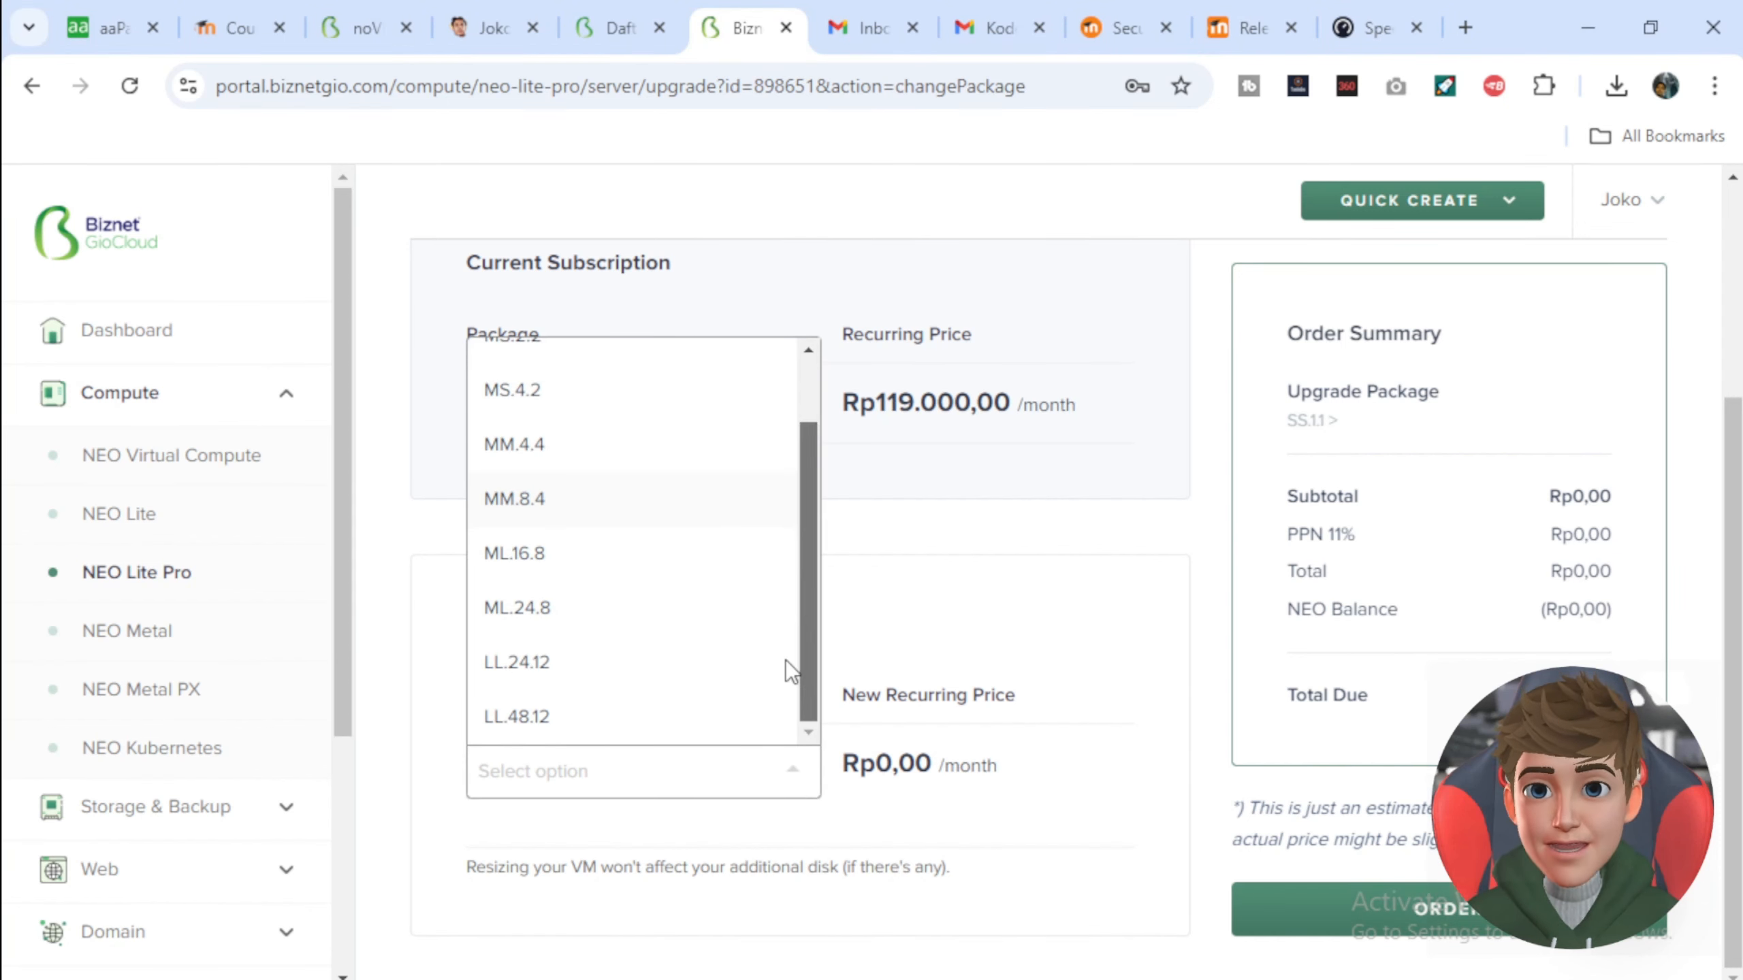
left_click(579, 608)
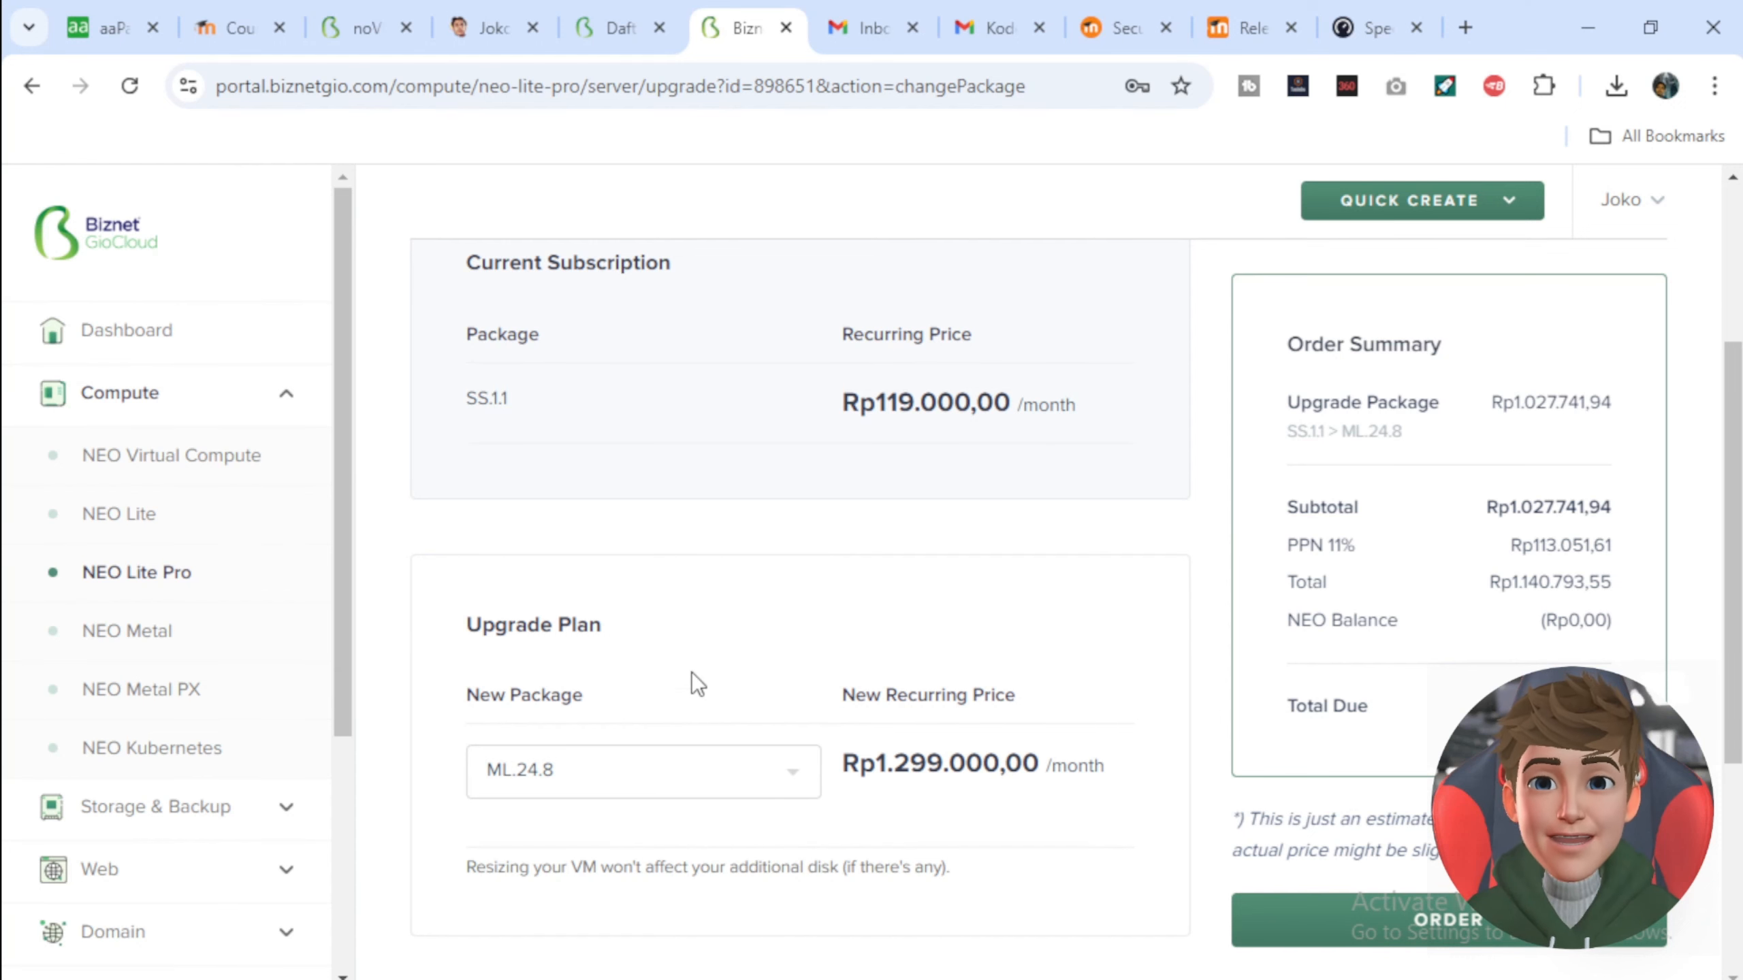
scroll(691, 672, "up", 3)
scroll(691, 672, "down", 8)
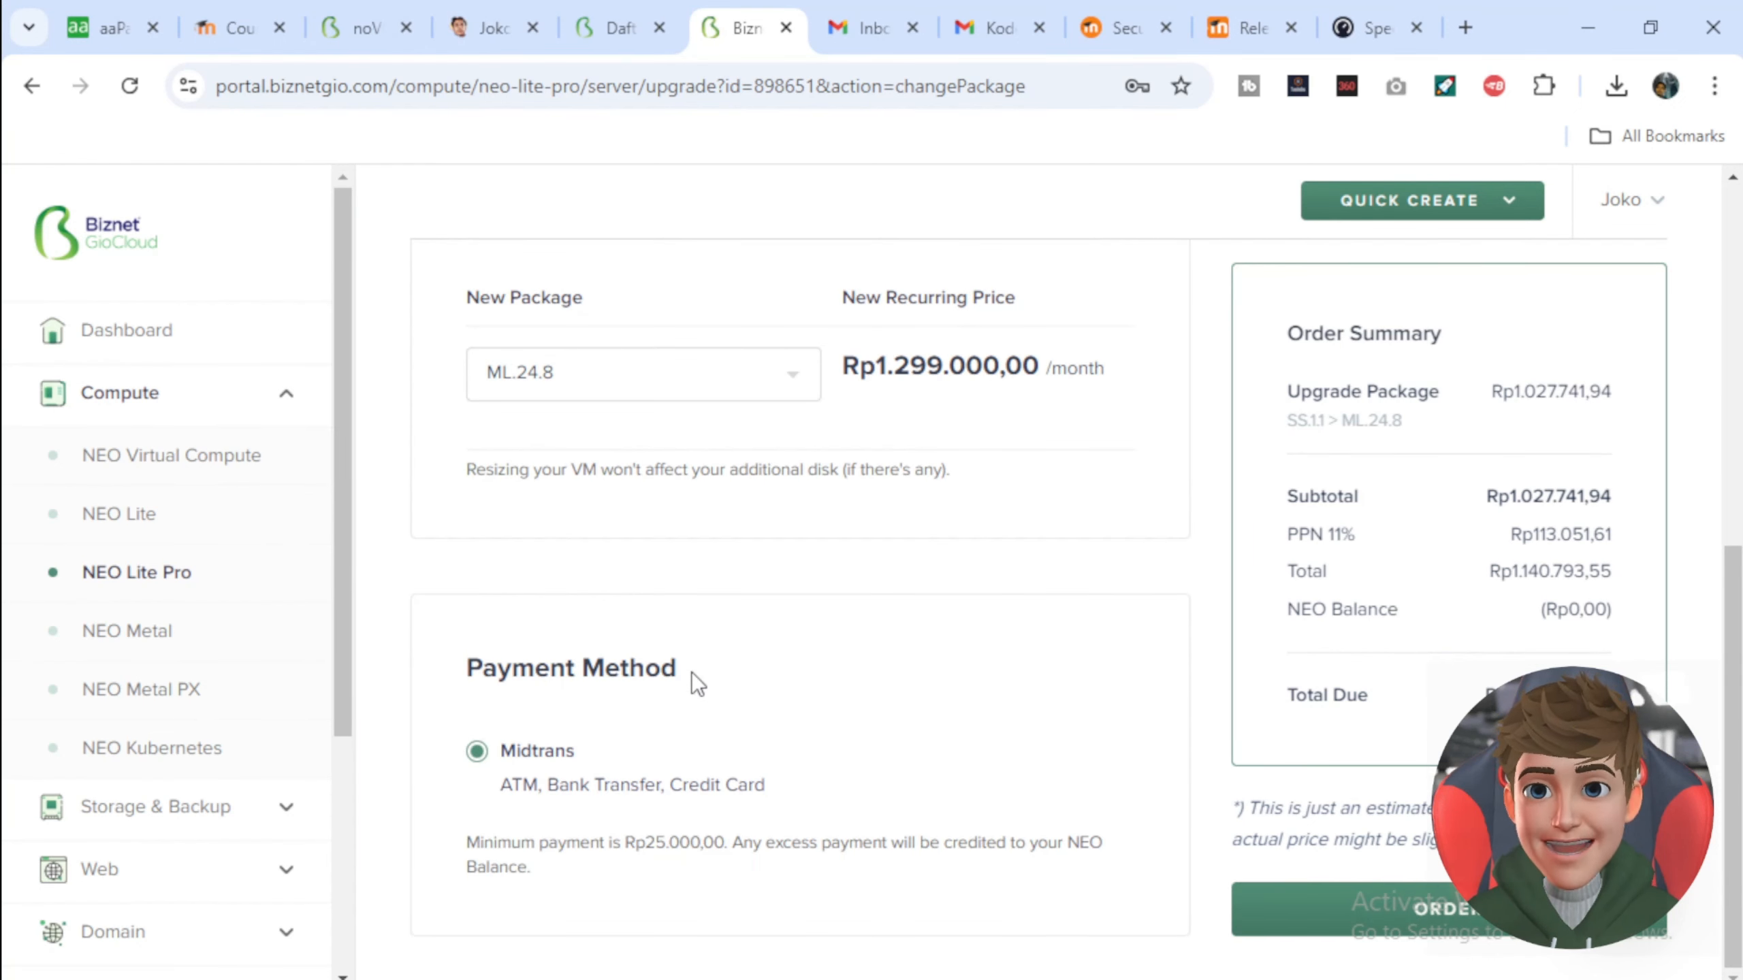
scroll(1260, 807, "up", 2)
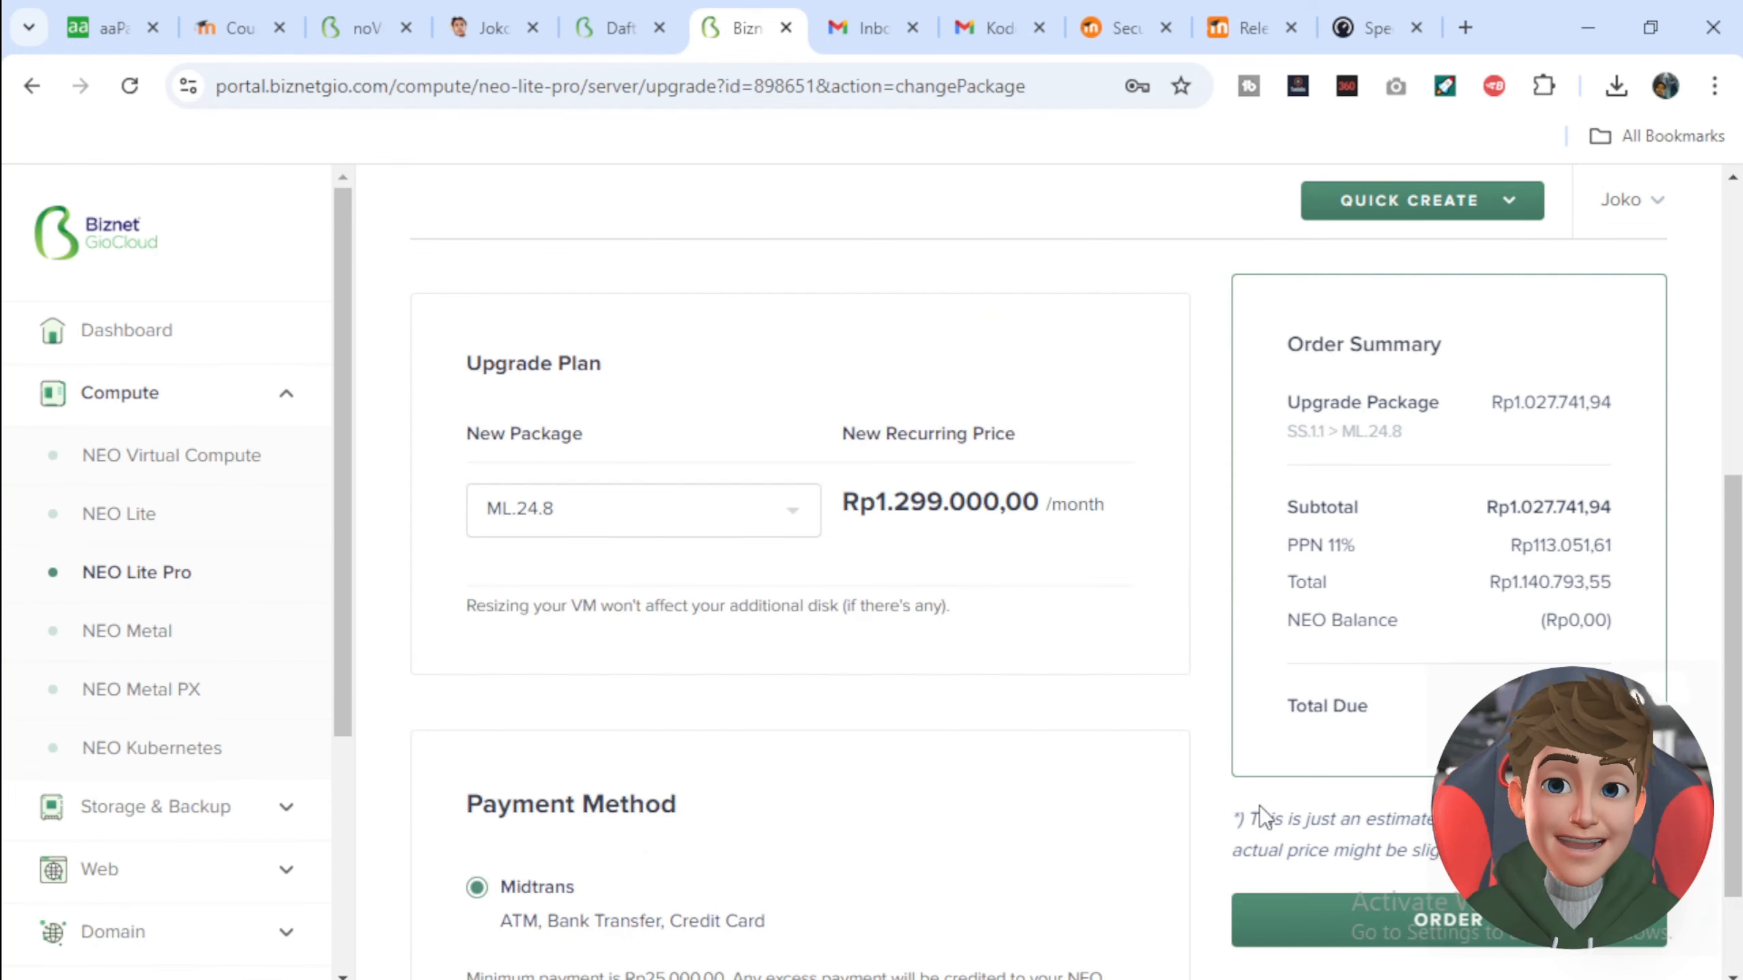
scroll(1272, 459, "up", 4)
left_click(32, 86)
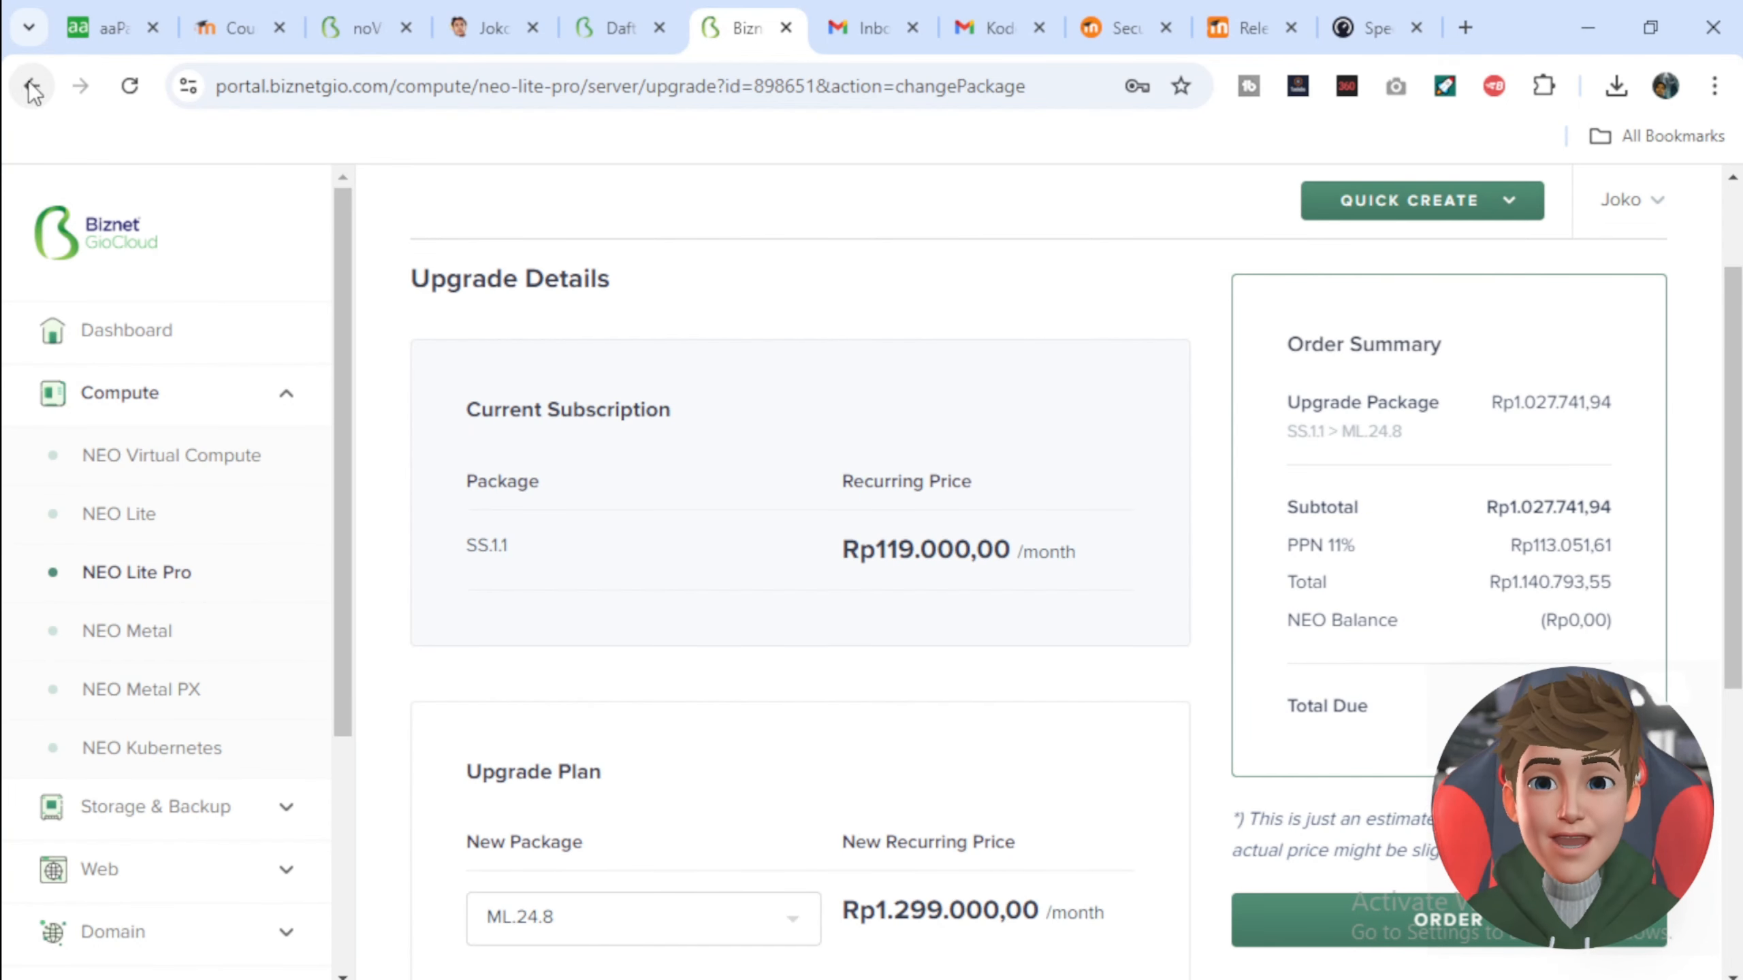
On the storage resize page, raise the server storage from 30 GB to 90 GB
left_click(1373, 597)
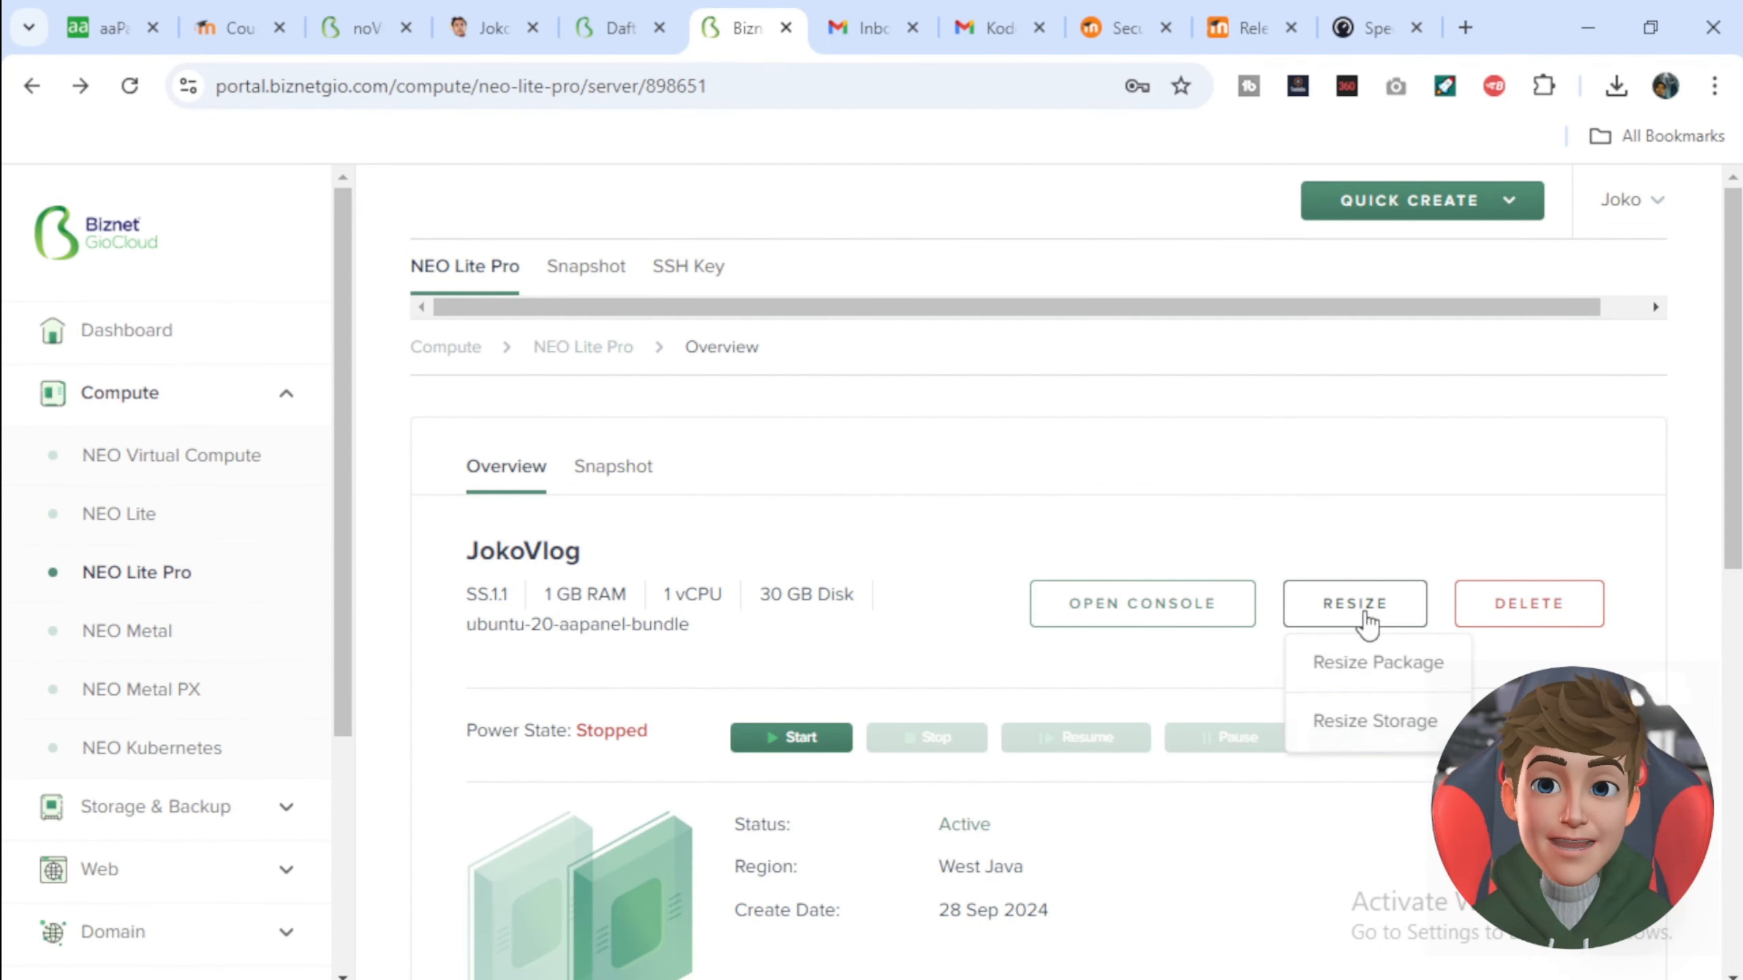
left_click(1376, 721)
scroll(1060, 649, "down", 4)
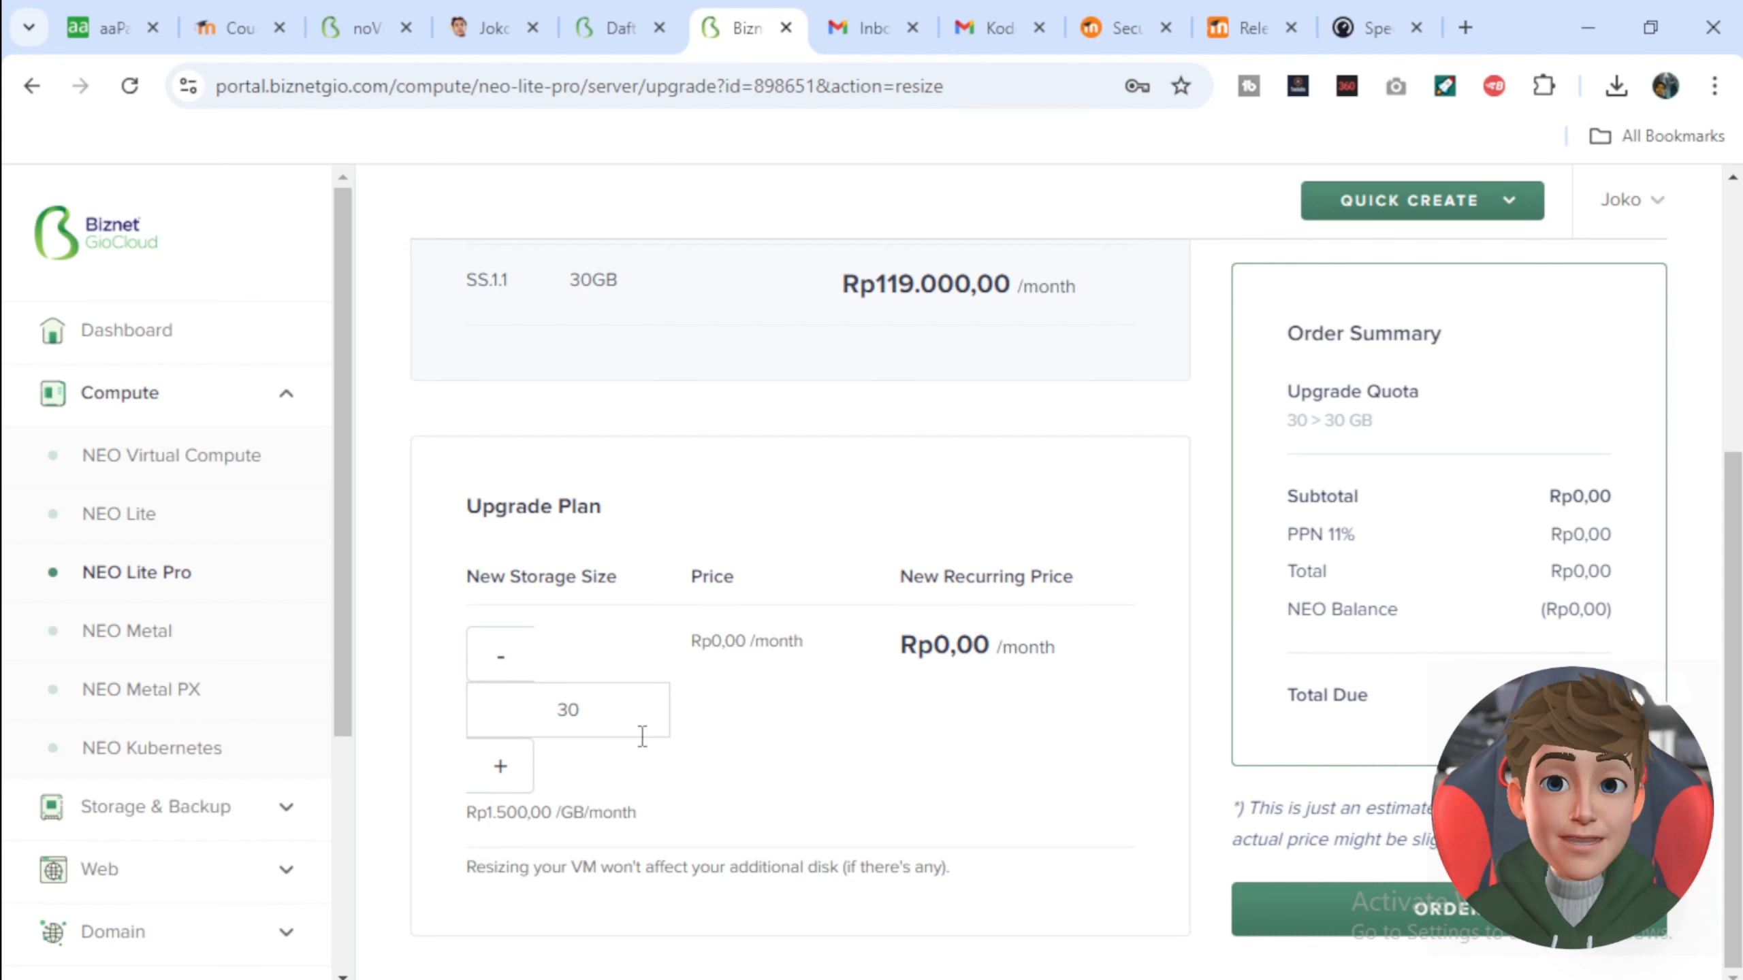
double_click(639, 707)
scroll(845, 730, "up", 4)
scroll(845, 731, "down", 4)
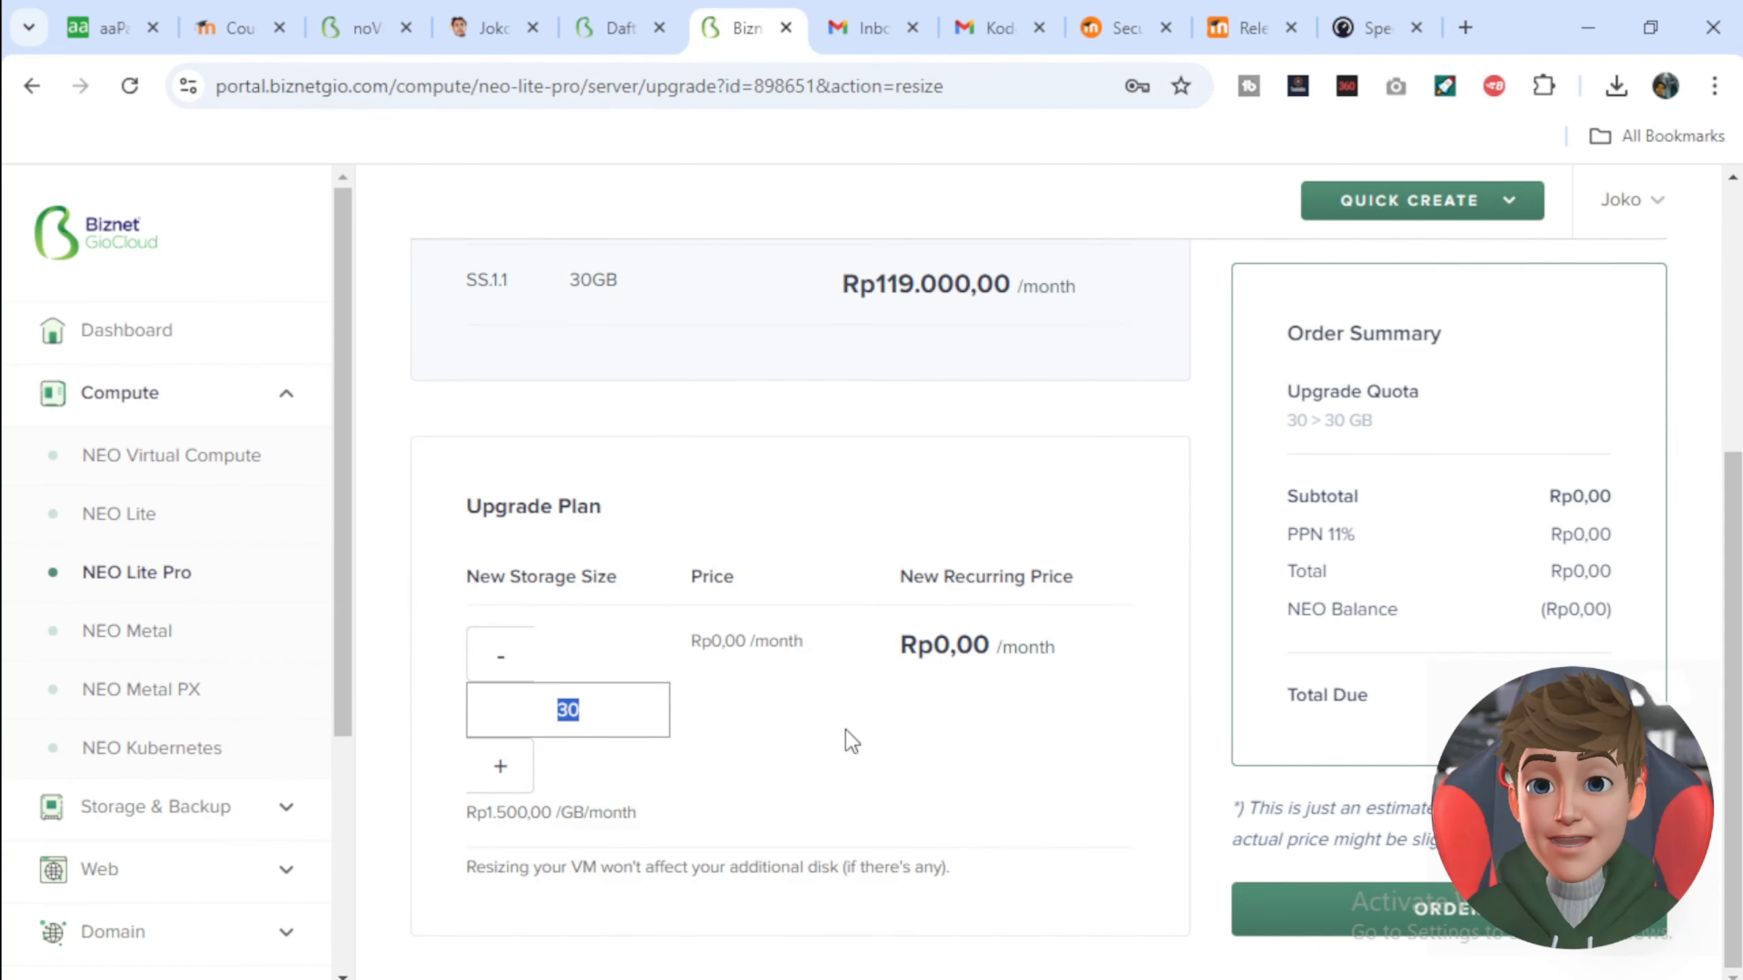
left_click(489, 659)
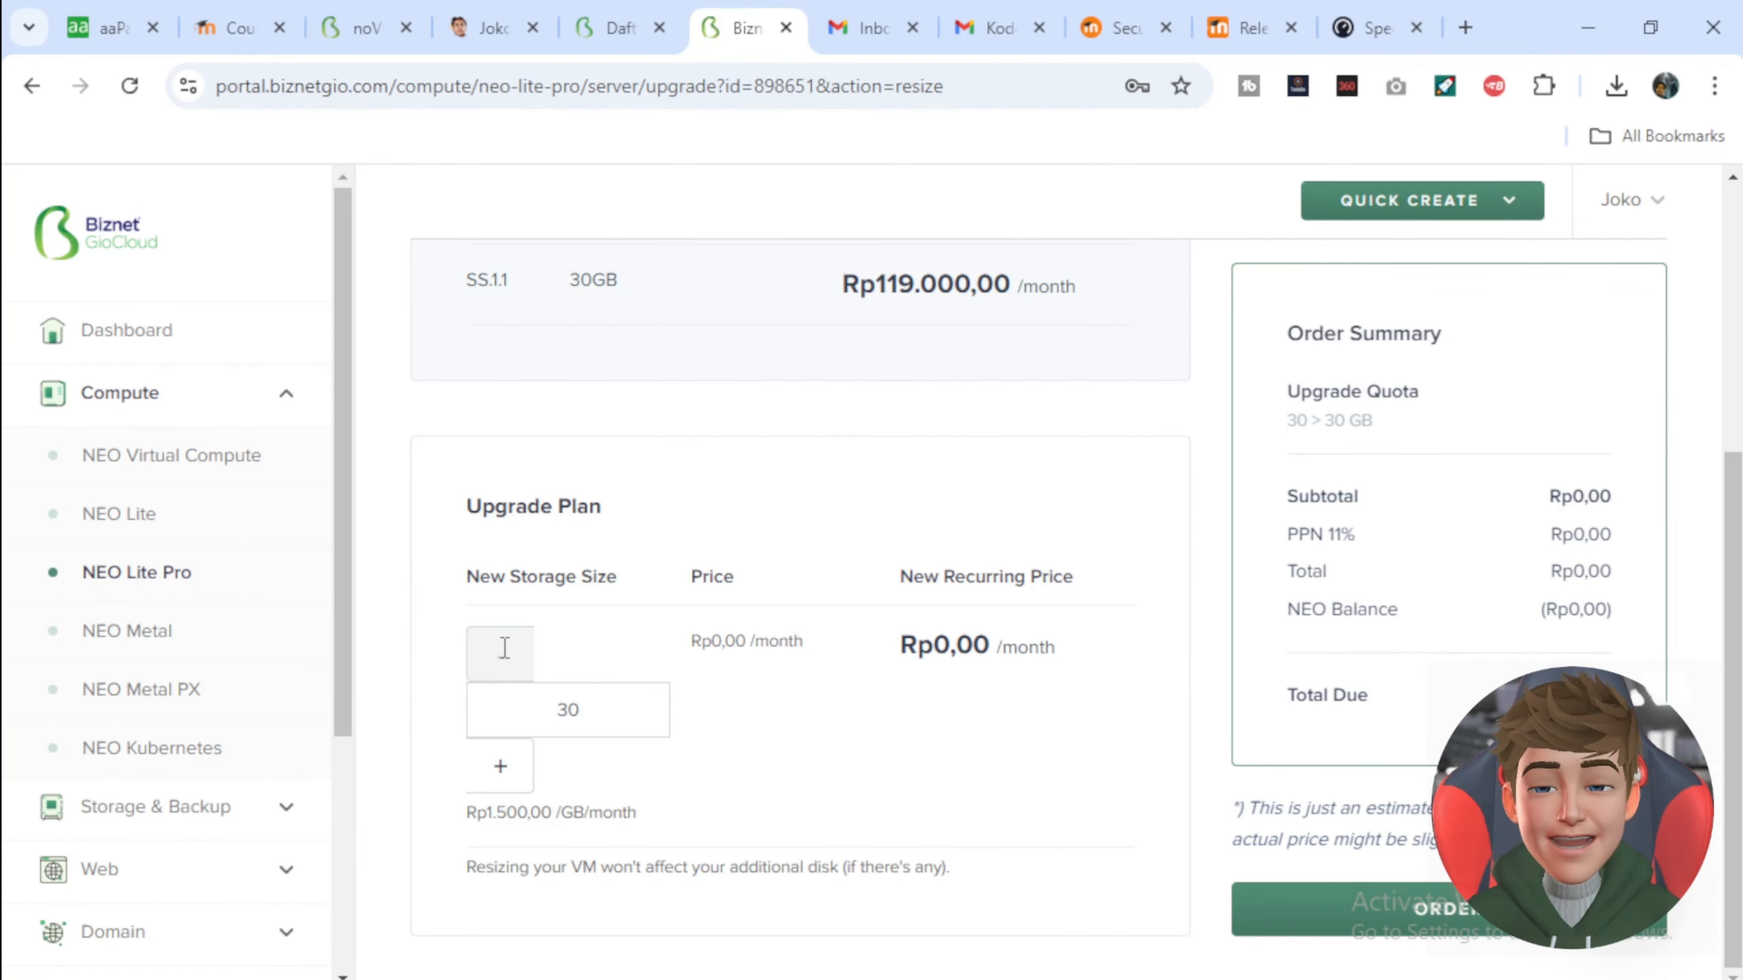
scroll(760, 765, "up", 6)
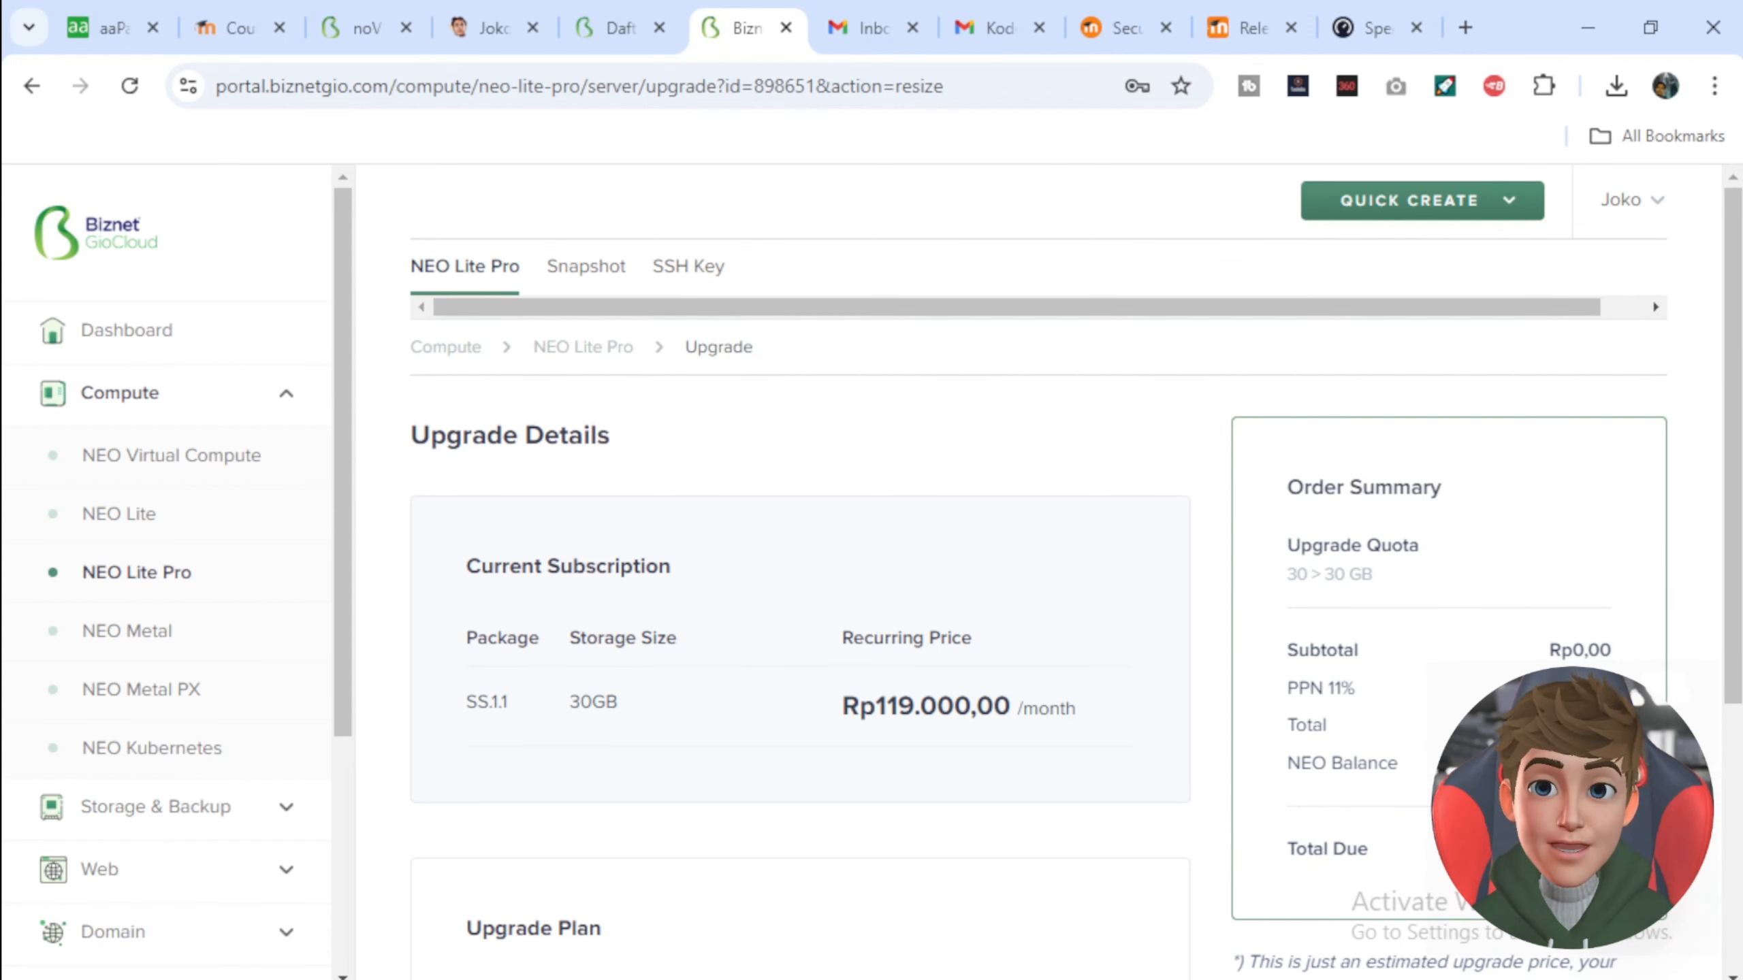
scroll(498, 758, "down", 6)
left_click(499, 763)
left_click(500, 763)
left_click(499, 763)
left_click(505, 764)
left_click(500, 772)
left_click(501, 772)
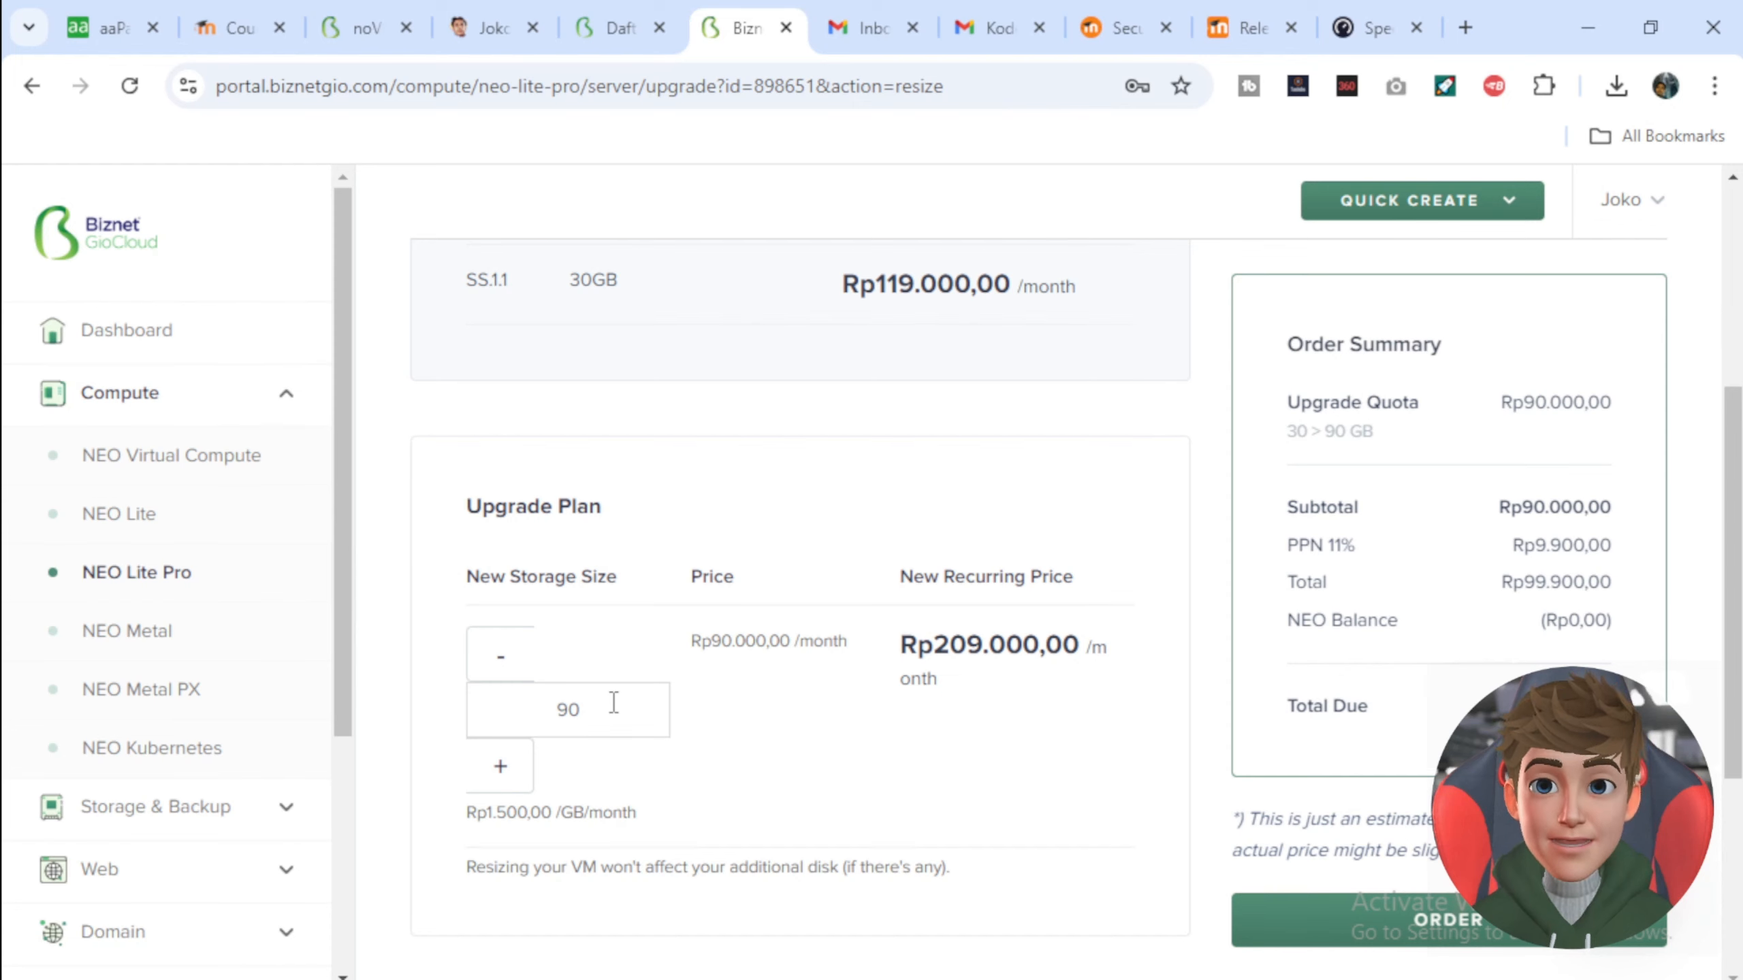
scroll(611, 704, "up", 6)
left_click(30, 87)
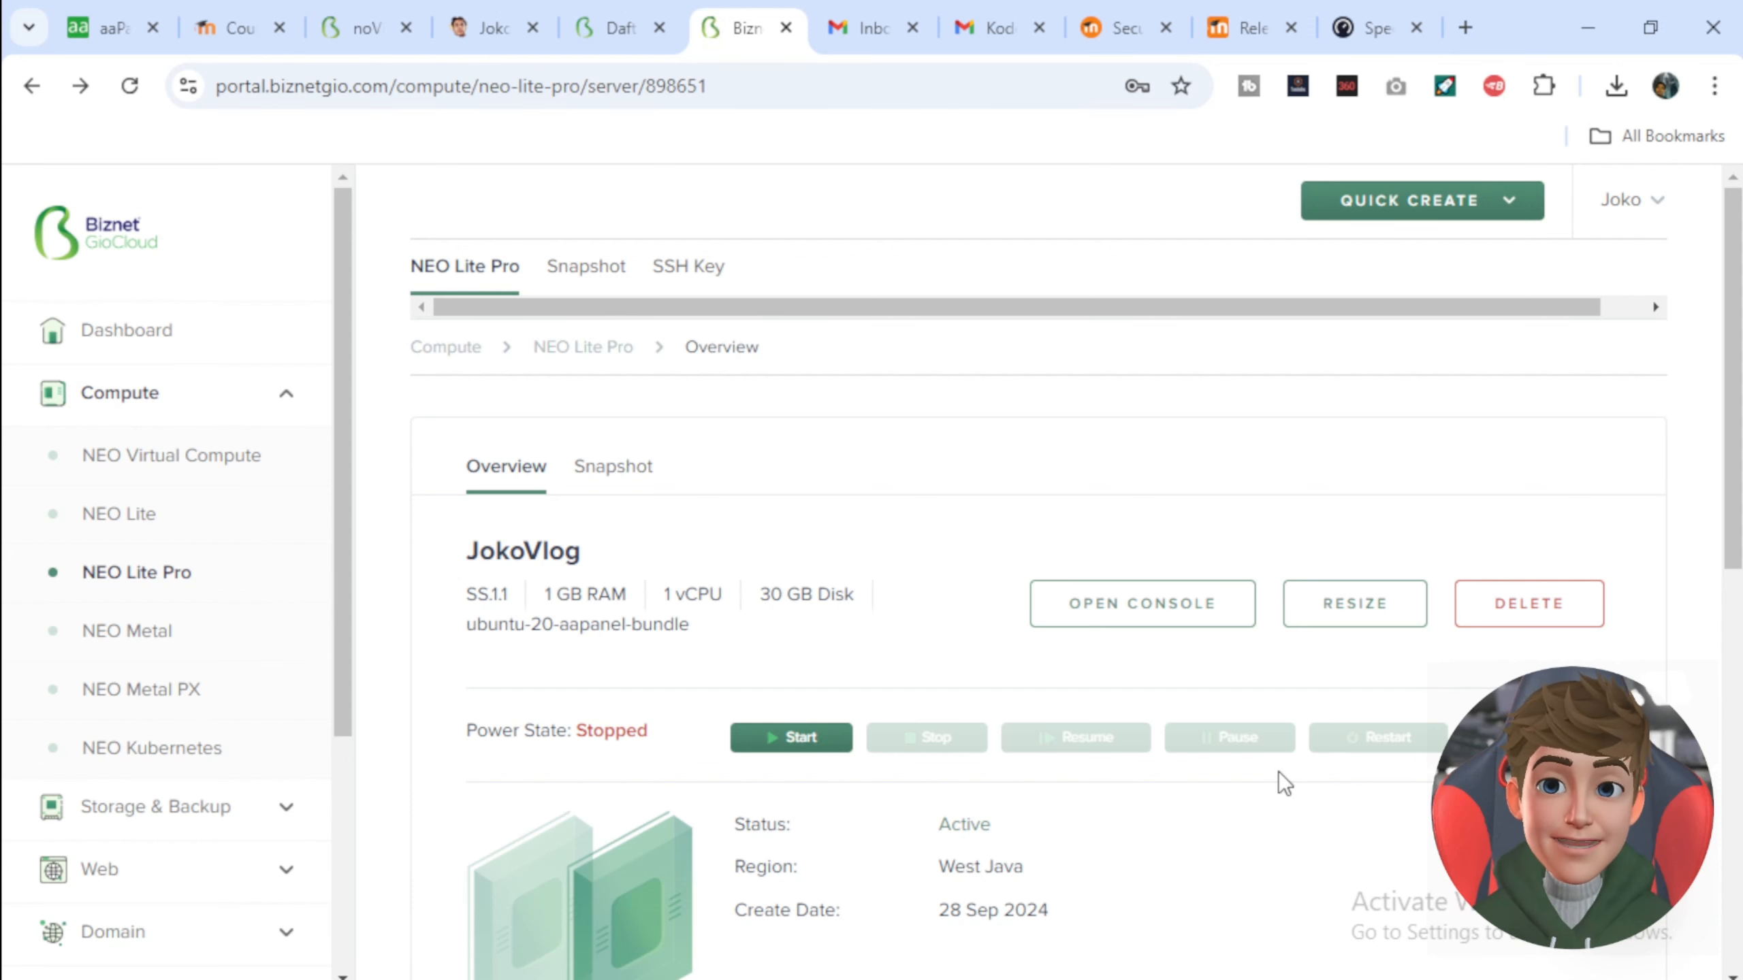
Rebuild the JokoVlog server from the ubuntu-20-aapanel-bundle image and approve the rebuild
scroll(1235, 758, "down", 2)
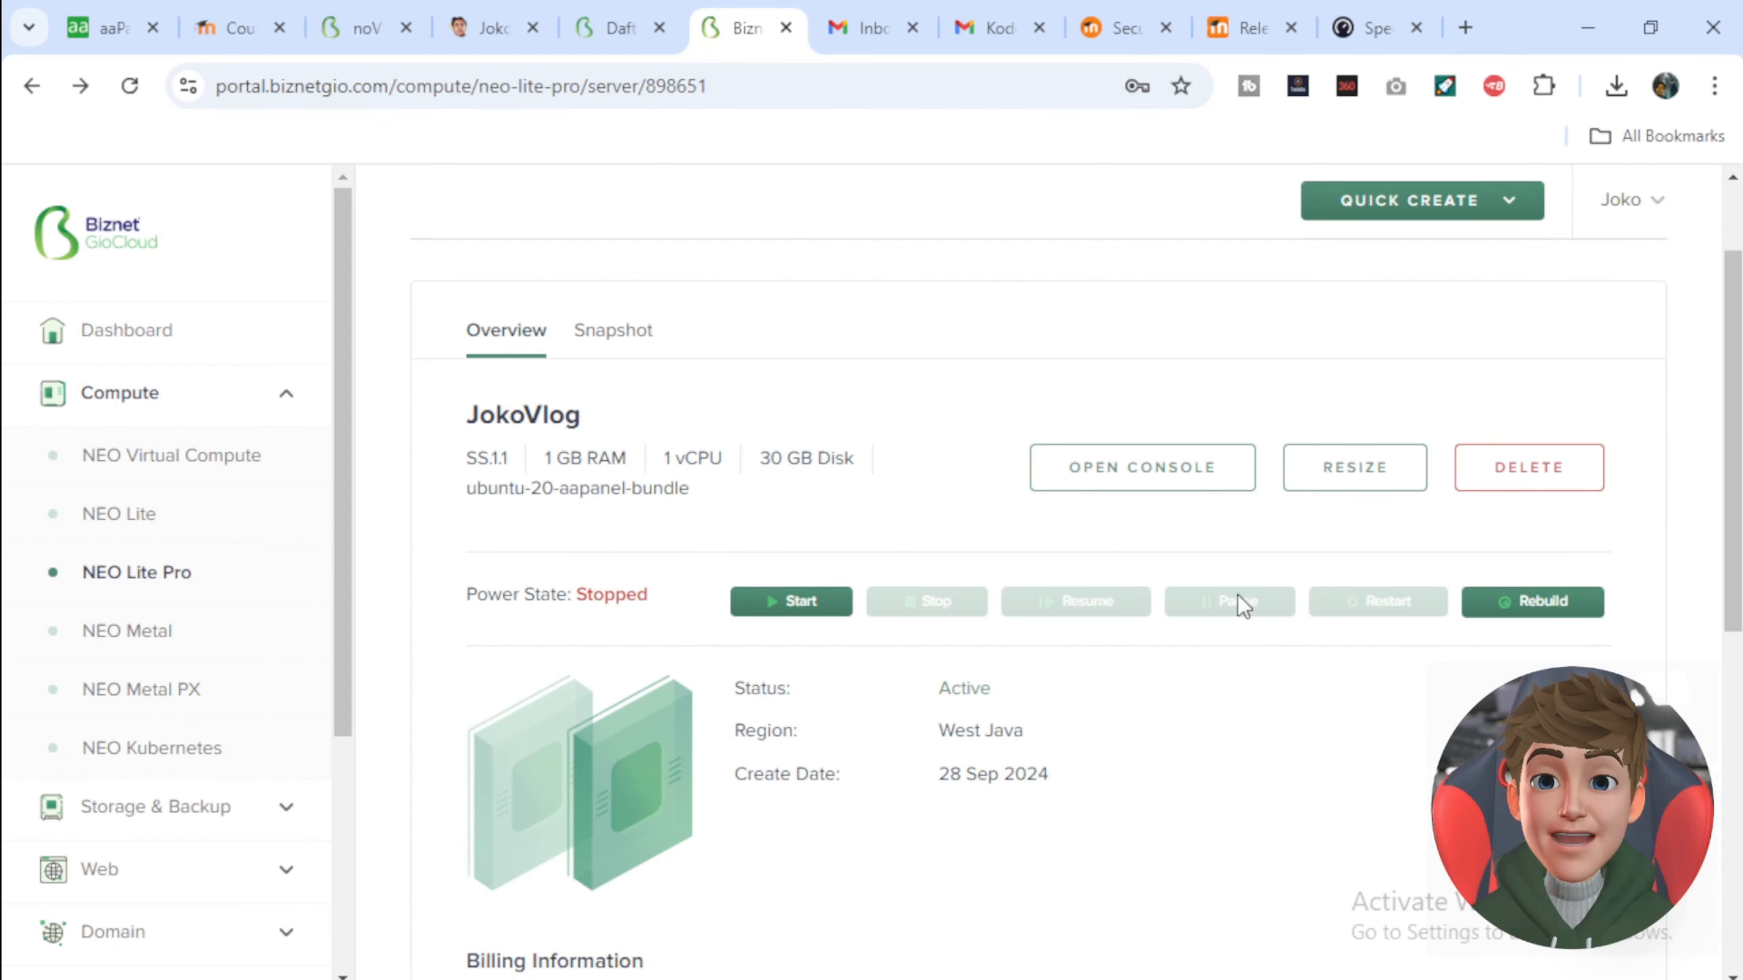
left_click(1559, 604)
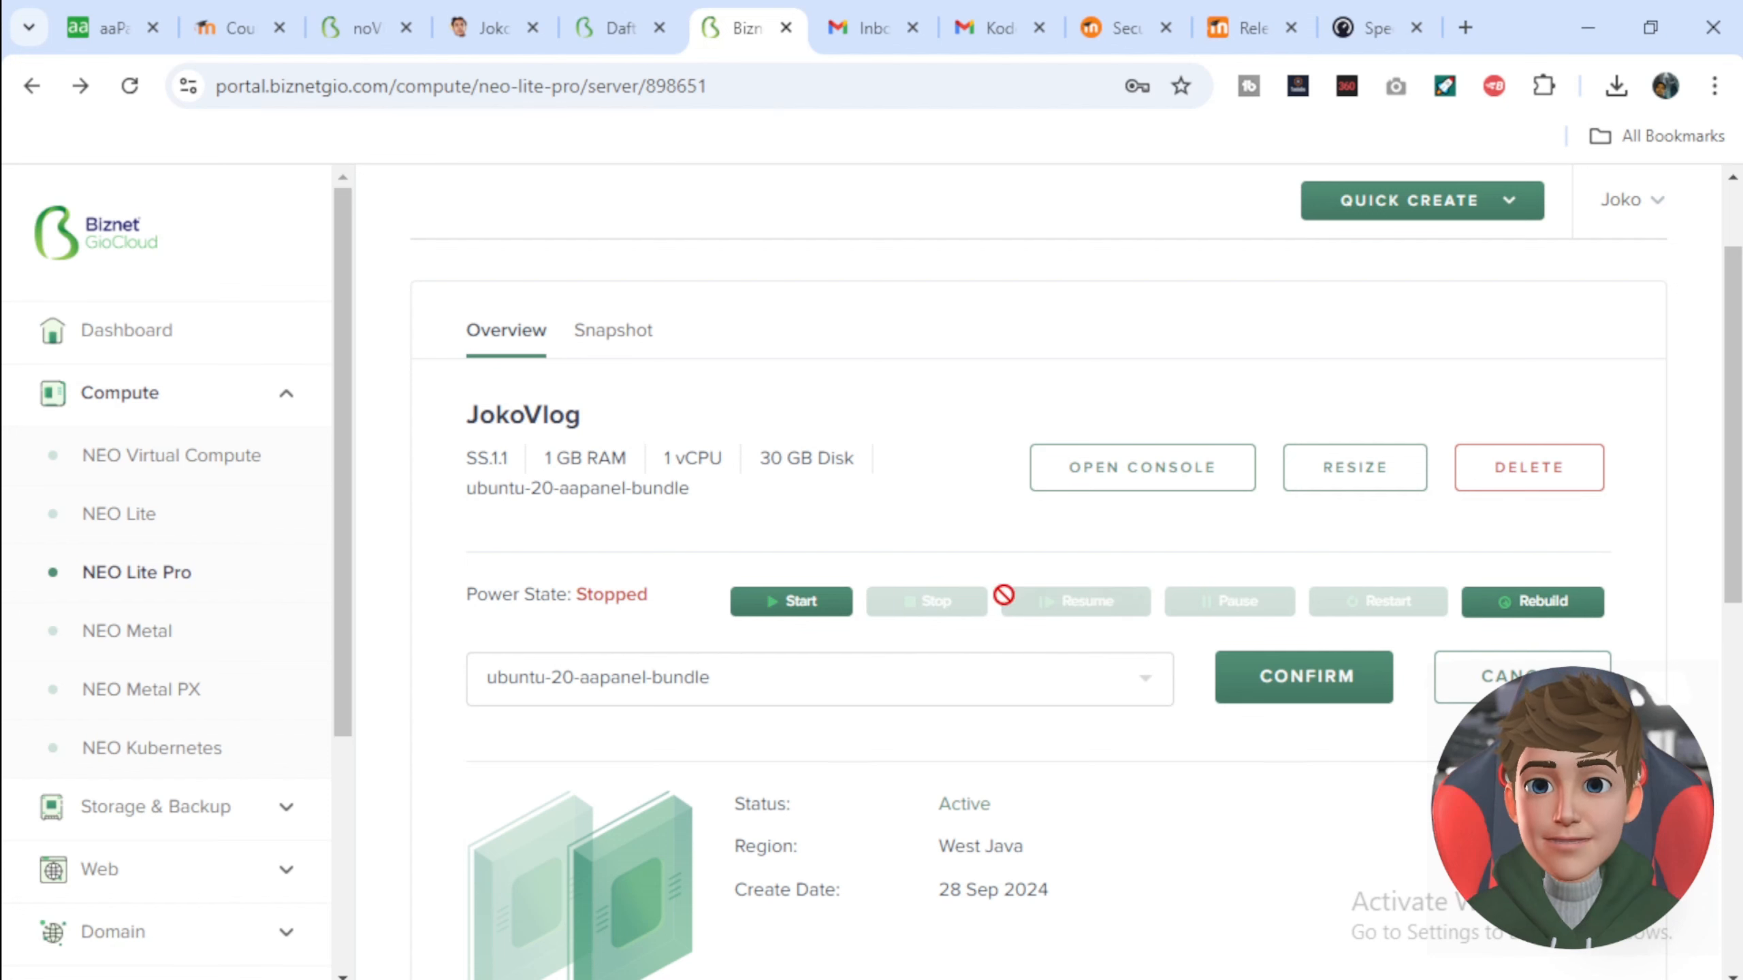
left_click(972, 690)
left_click_drag(1162, 390, 1144, 621)
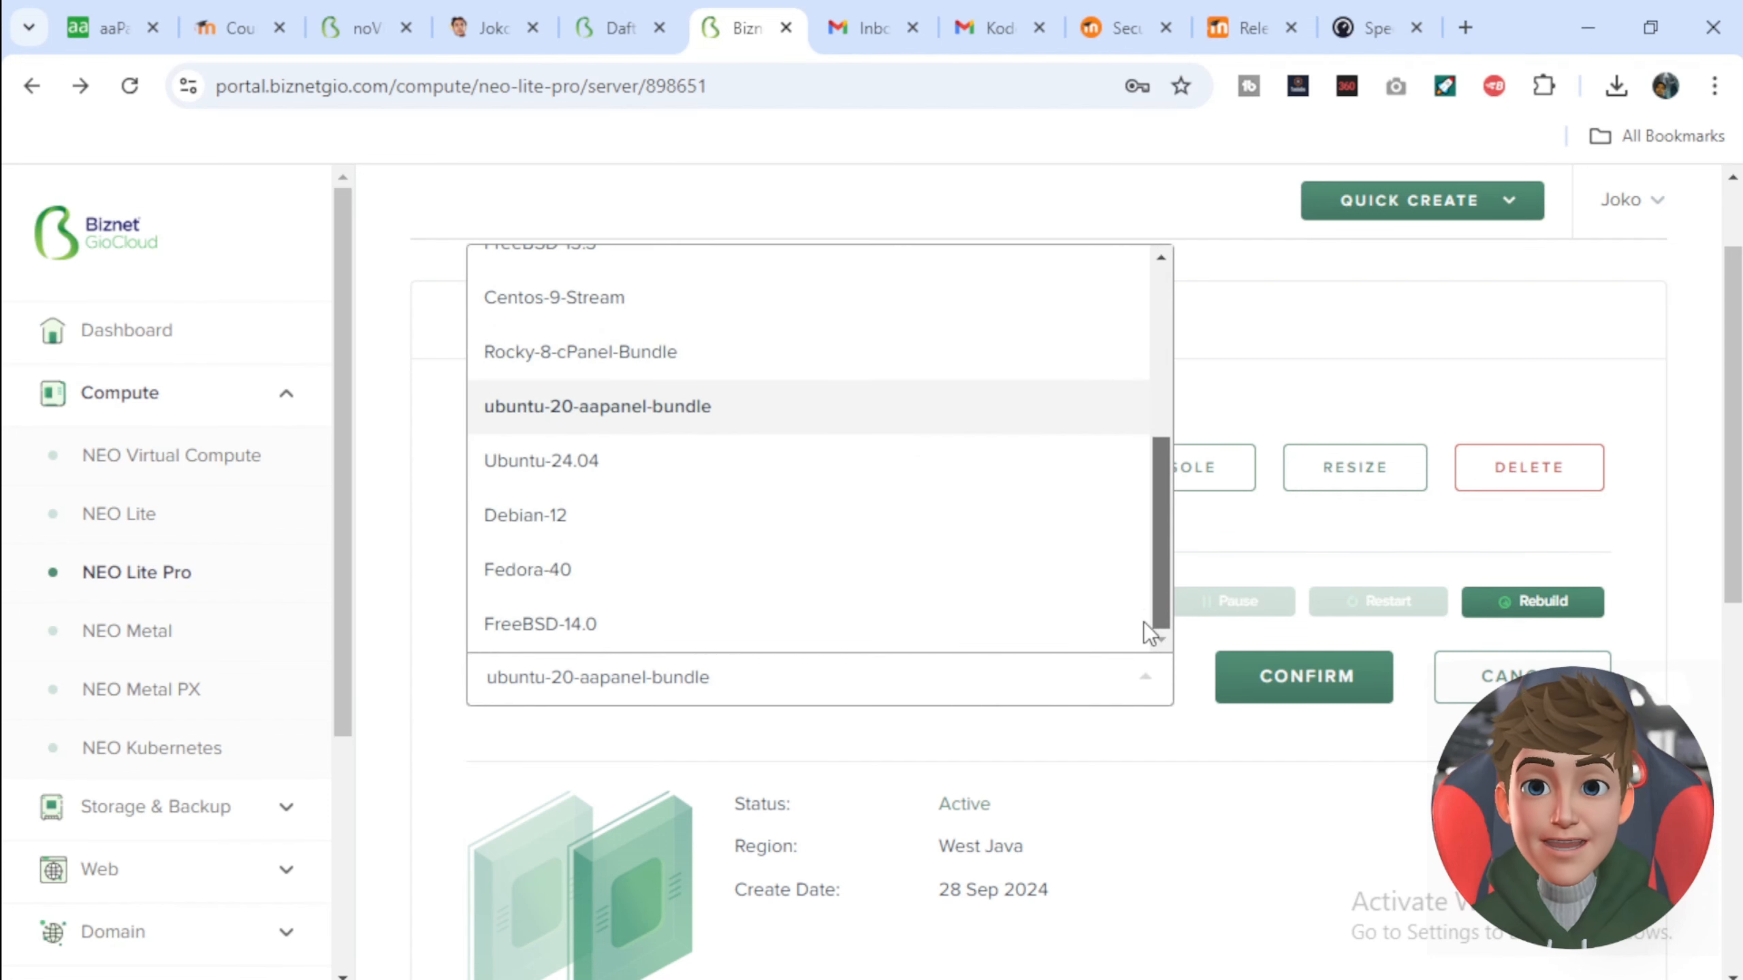
left_click(624, 415)
left_click(1039, 689)
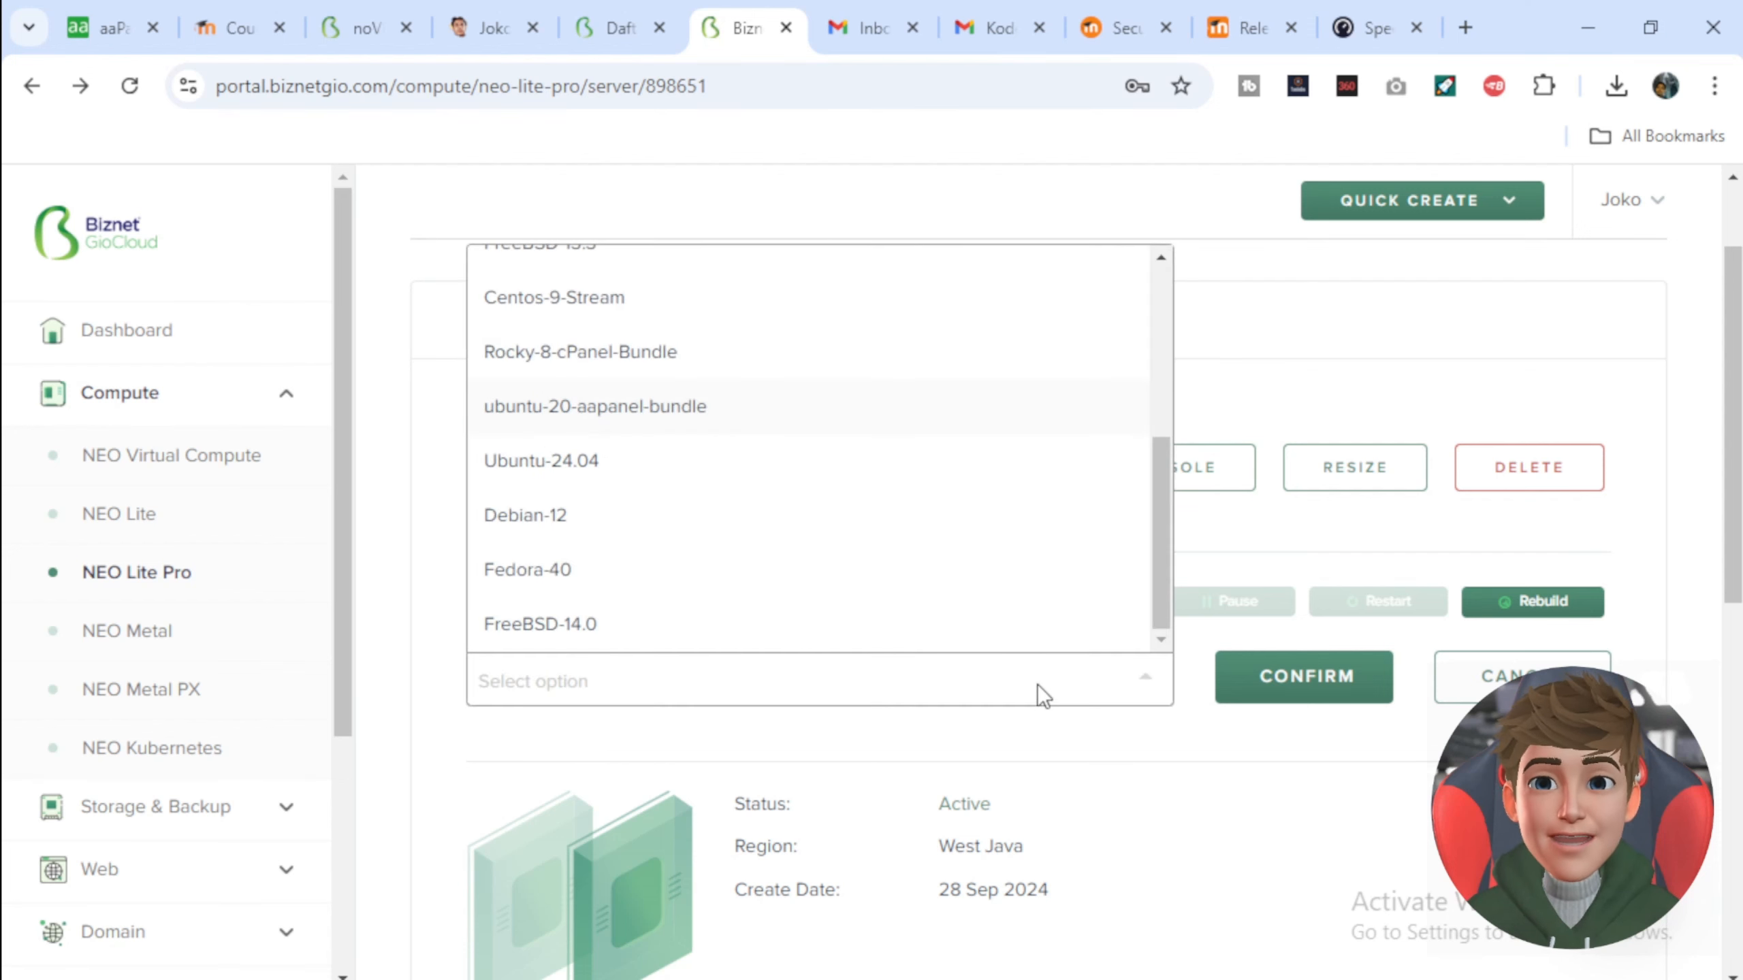
left_click(703, 401)
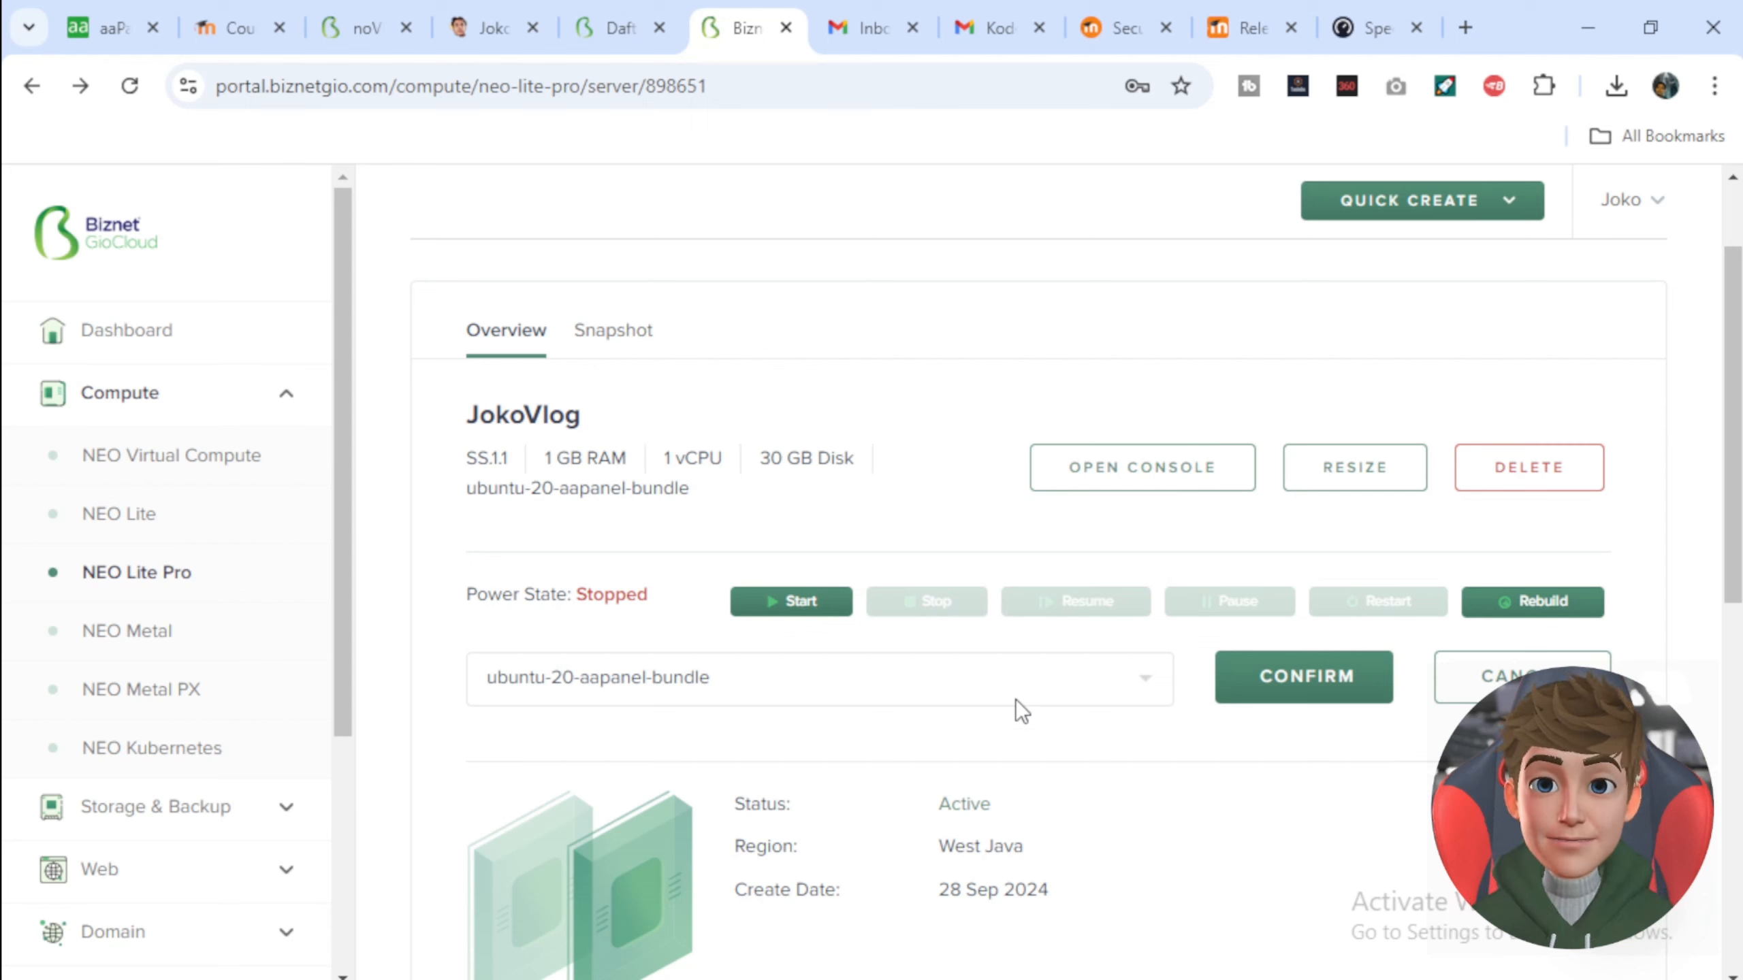
left_click(1296, 686)
left_click(872, 745)
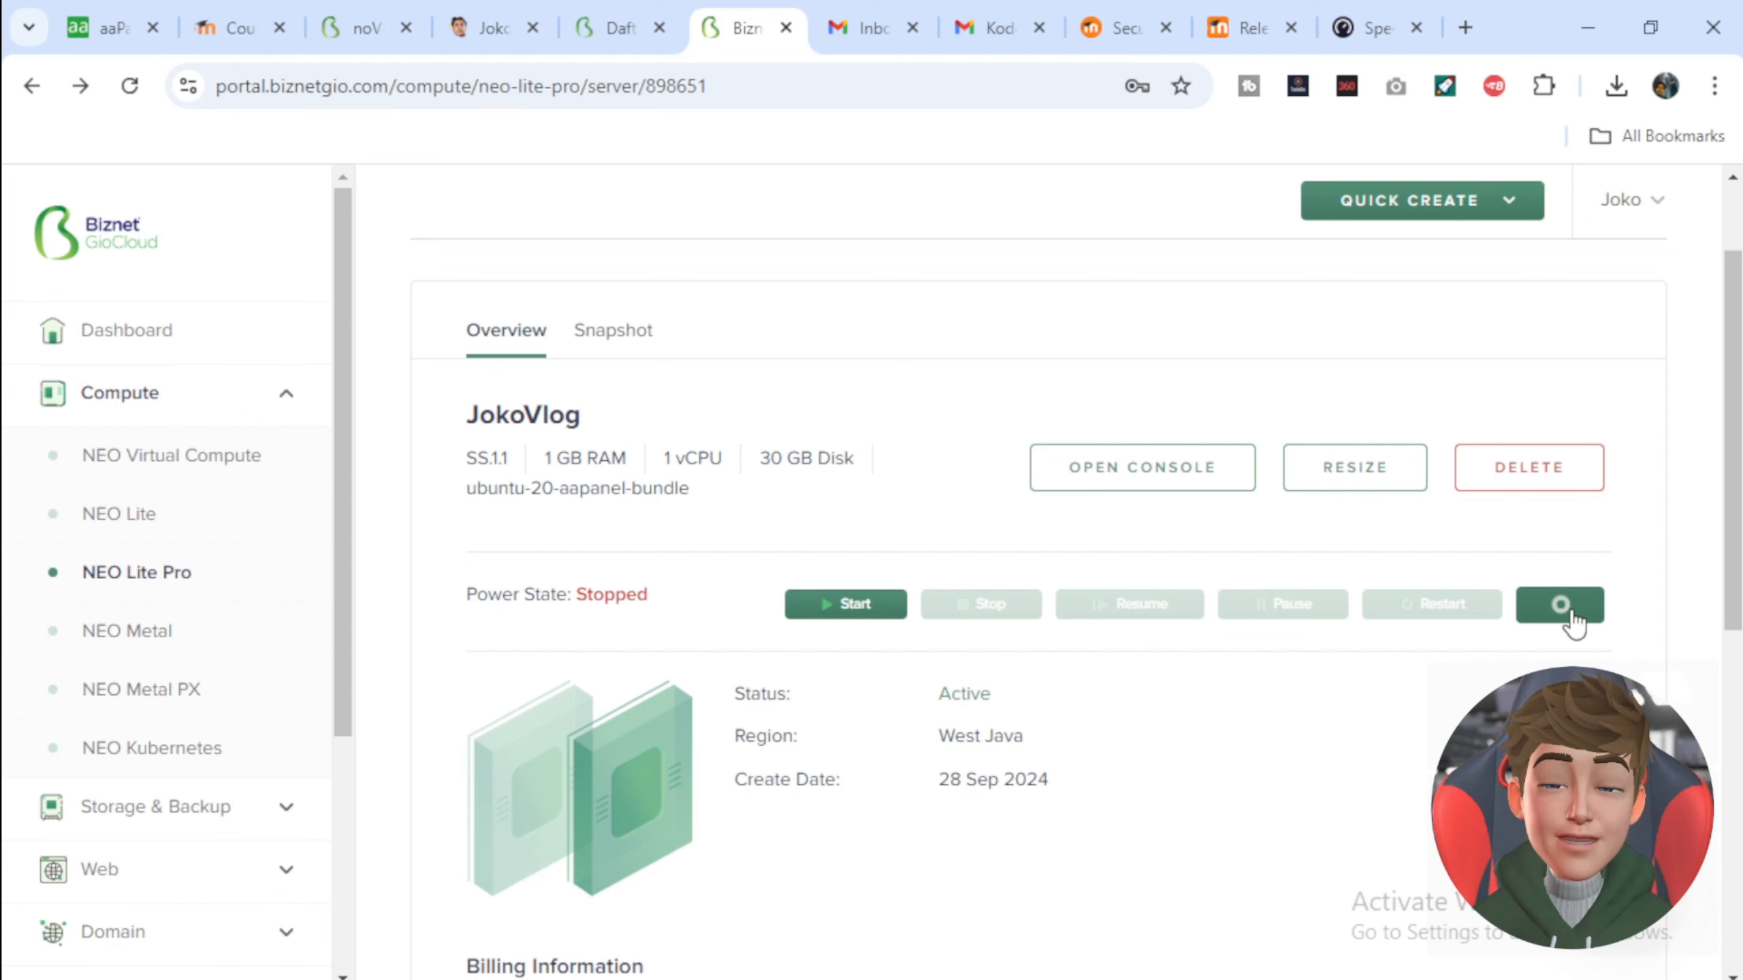
Reload the server page until Power State shows Running, then highlight Running
left_click(1555, 606)
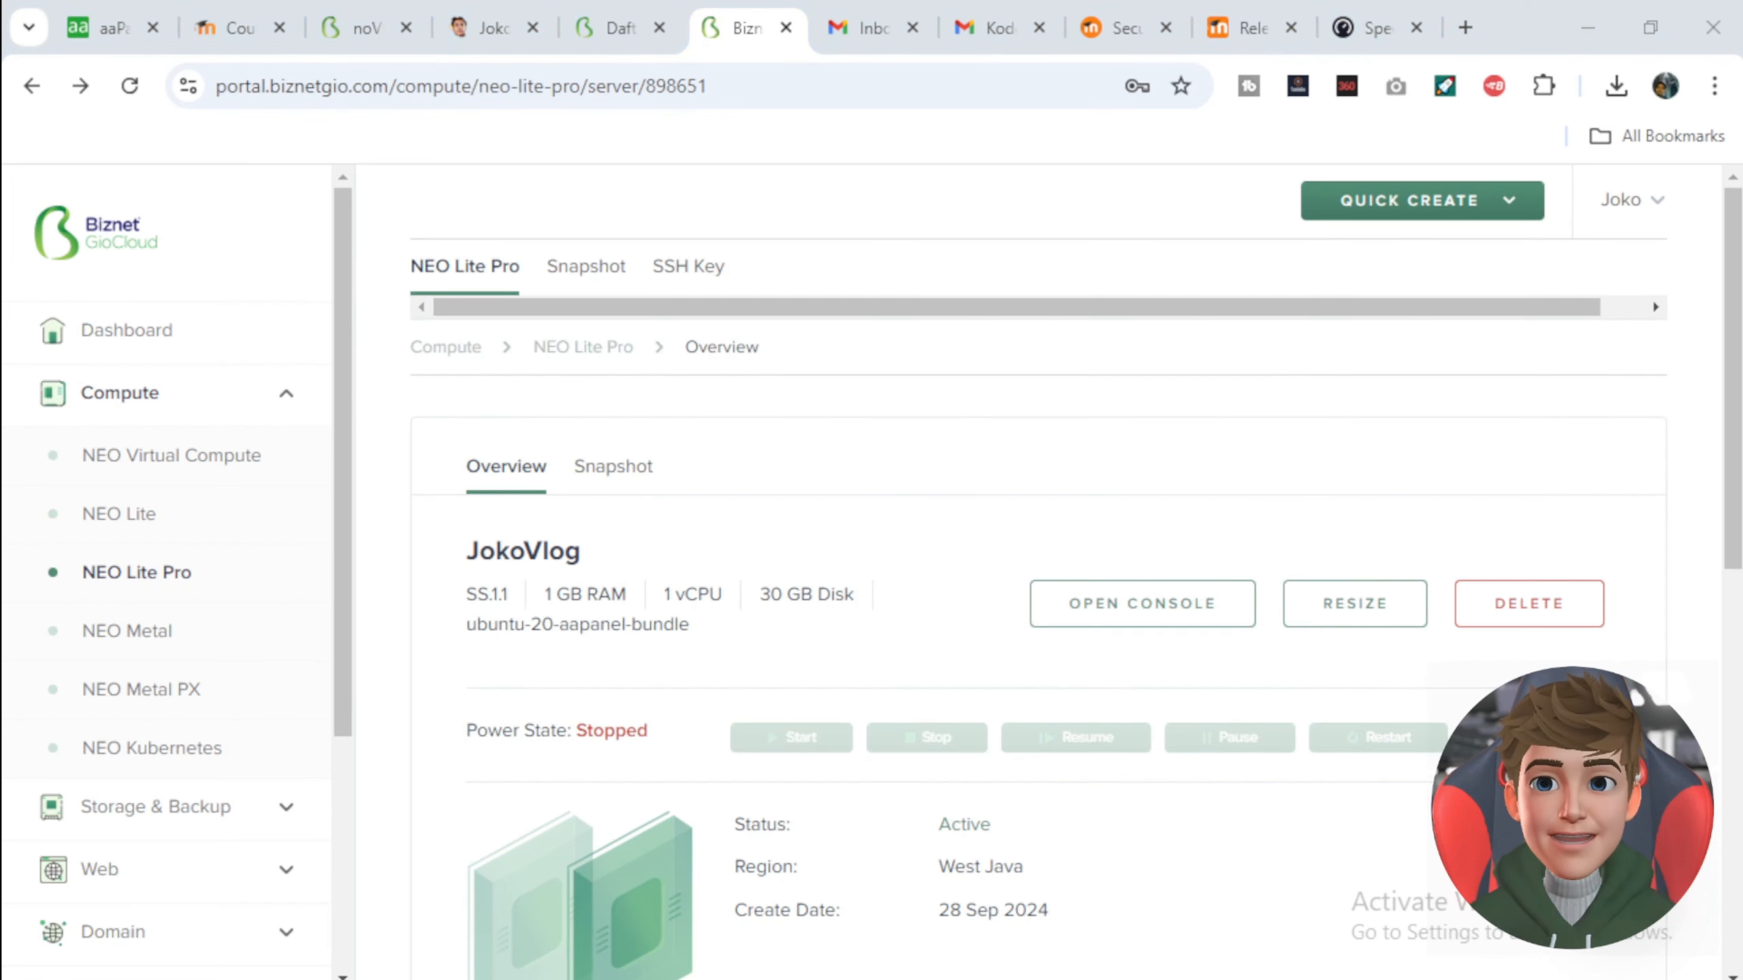
scroll(1598, 721, "down", 2)
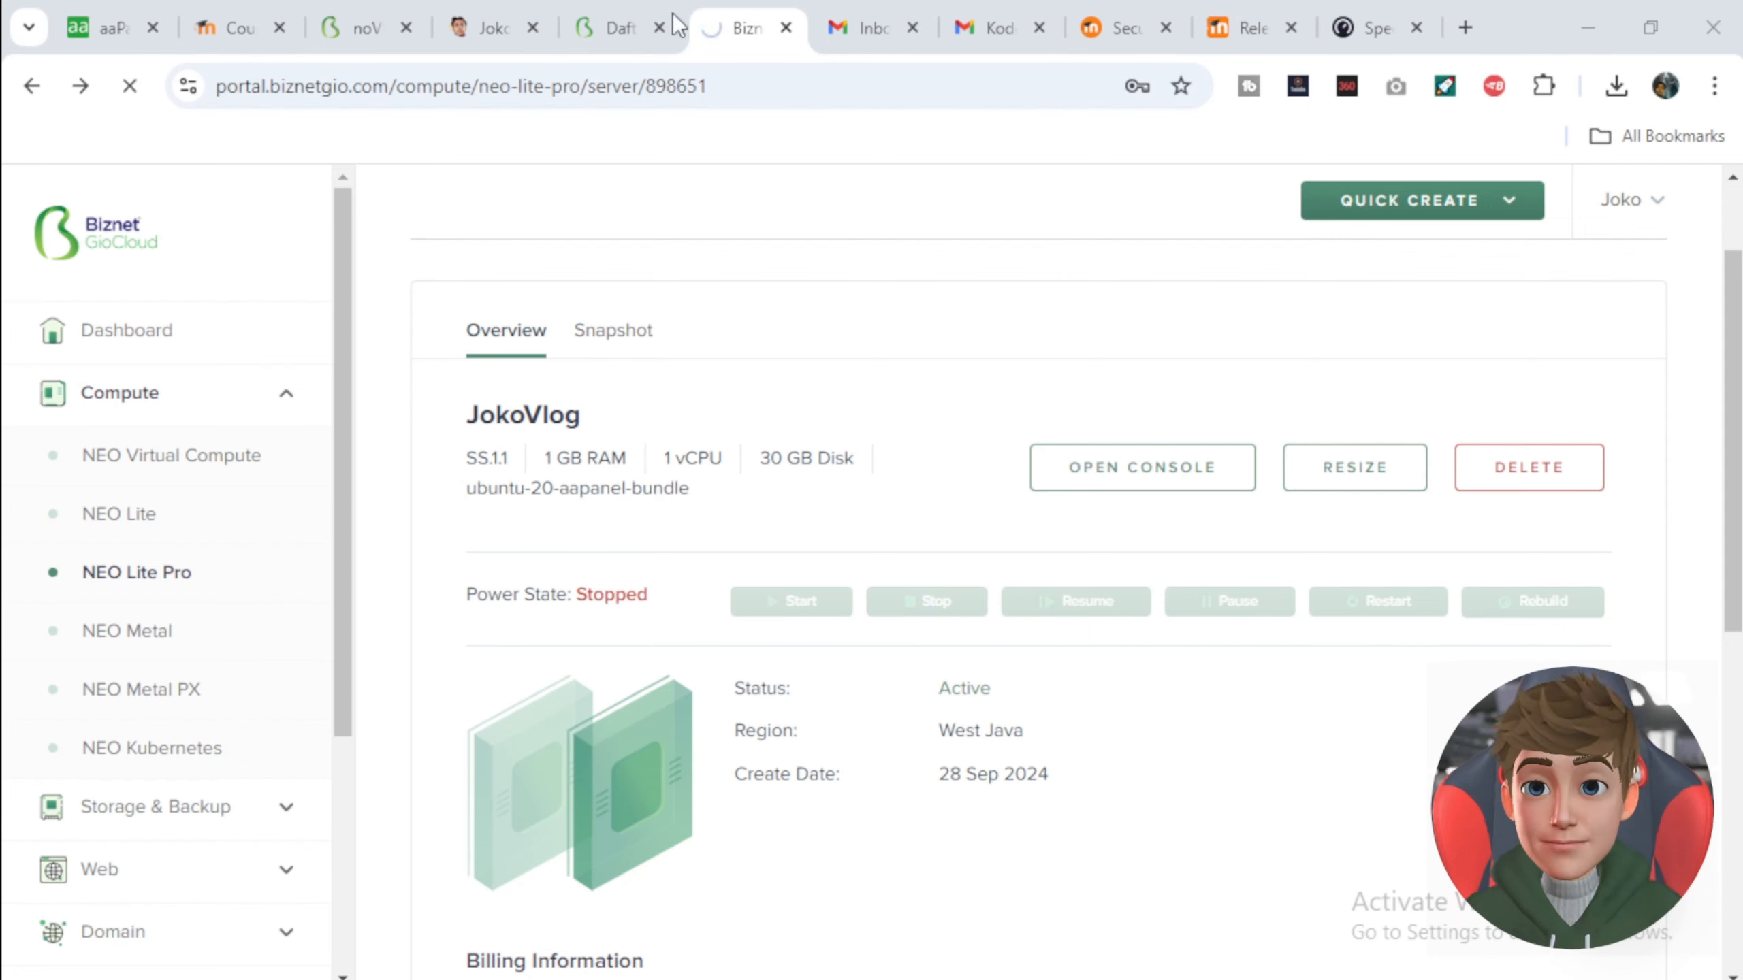
left_click(136, 87)
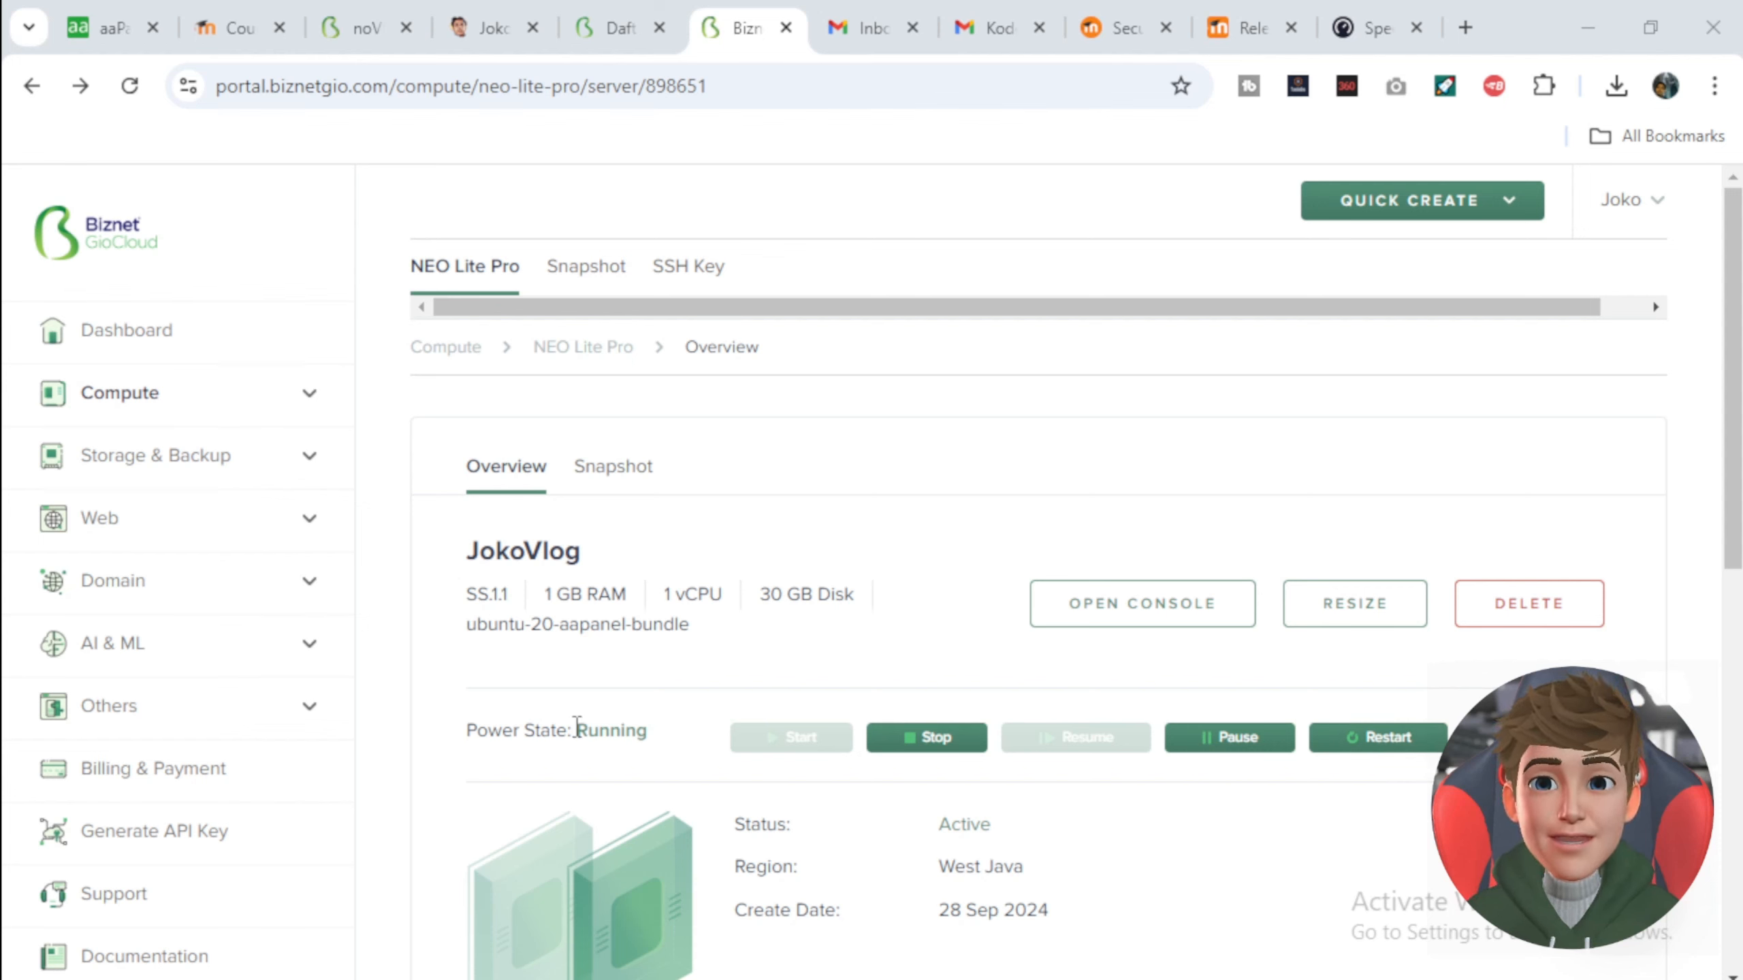
left_click_drag(576, 728, 708, 731)
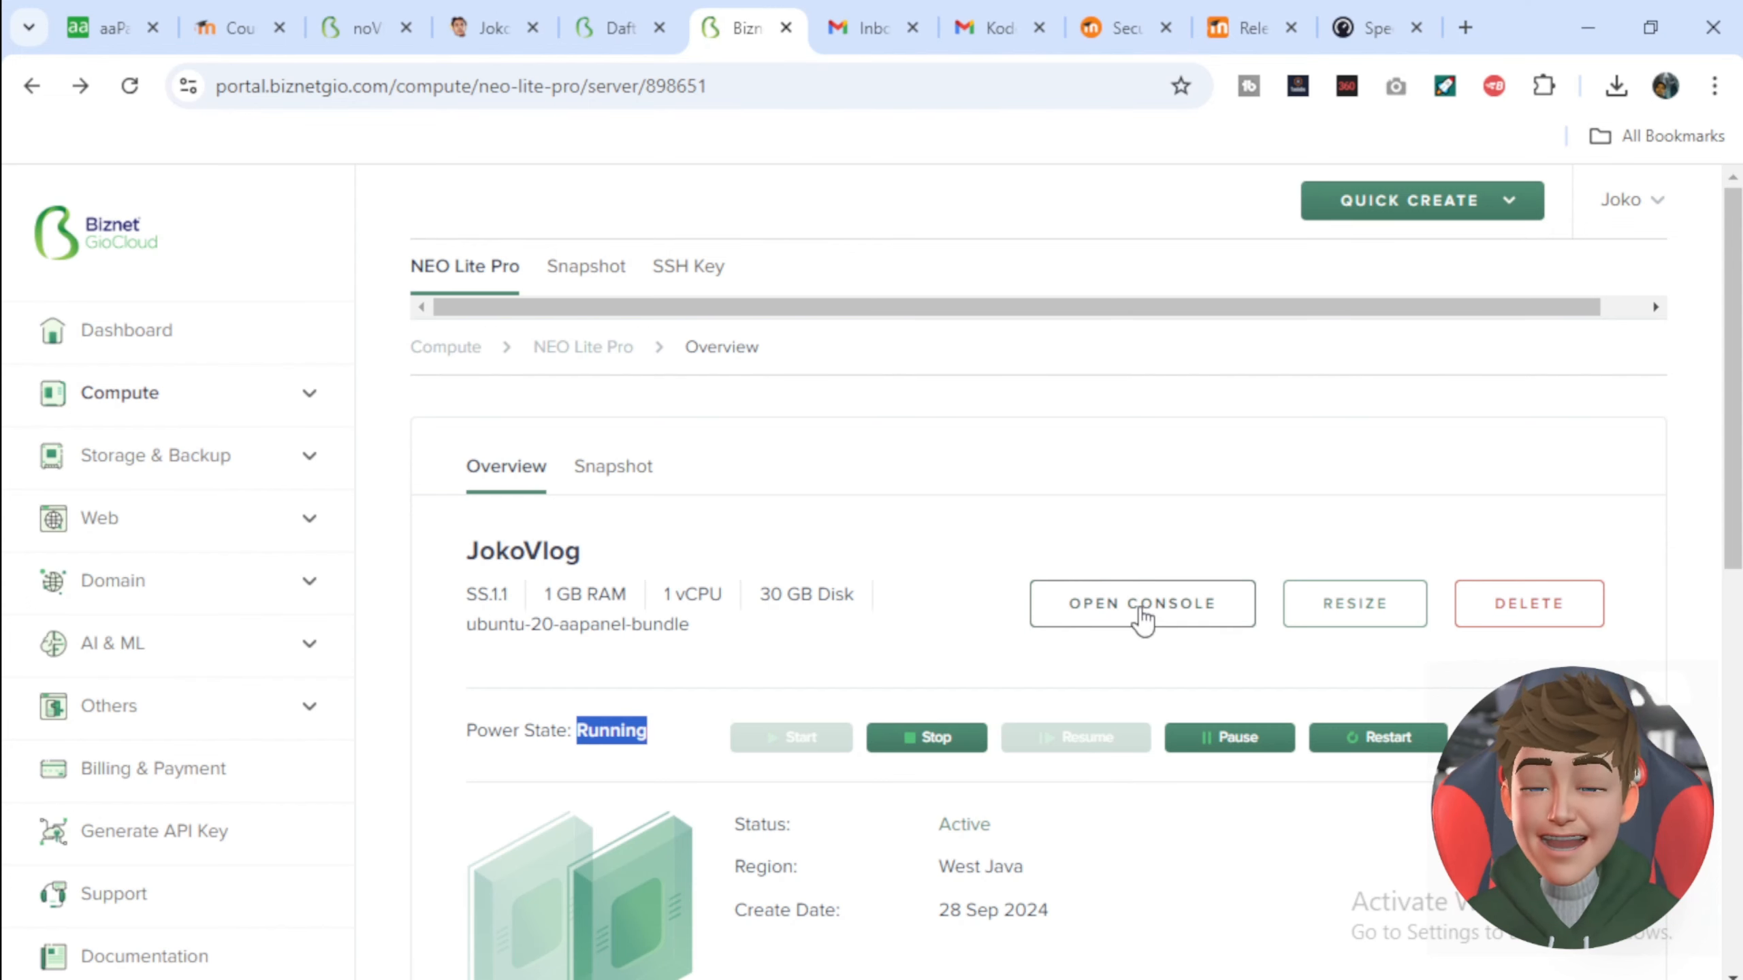
Open the server console and log in as jokovlog with its password to reach the shell
left_click(1138, 607)
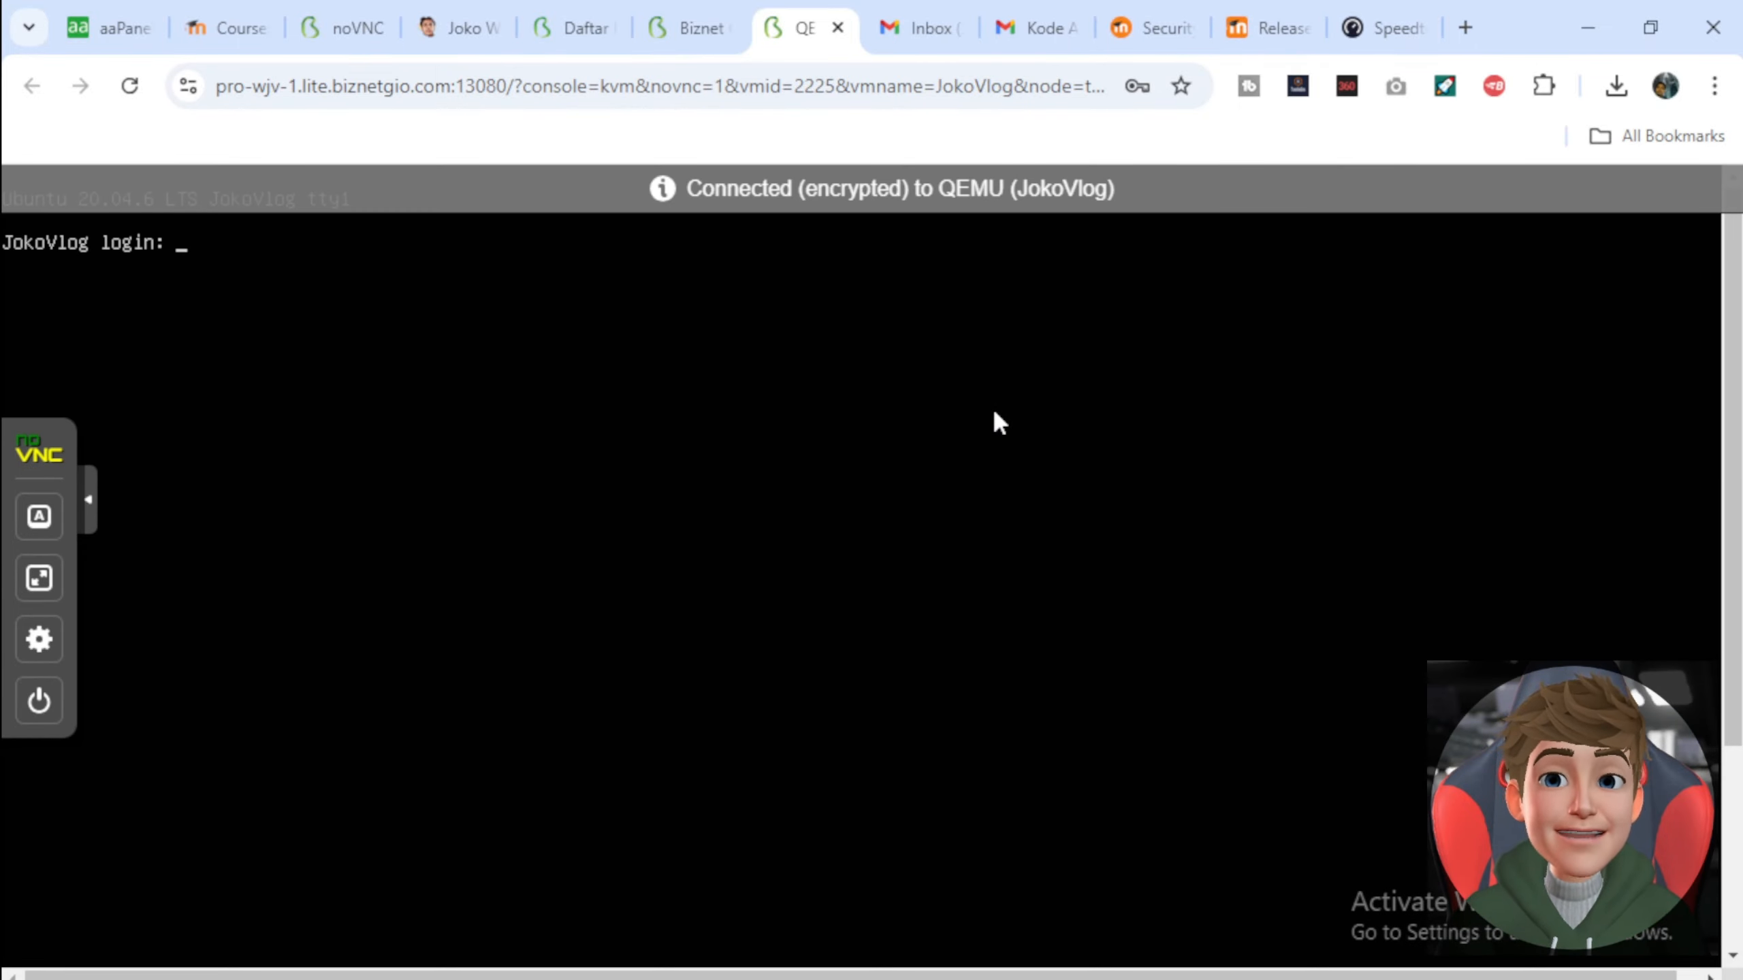
type("j")
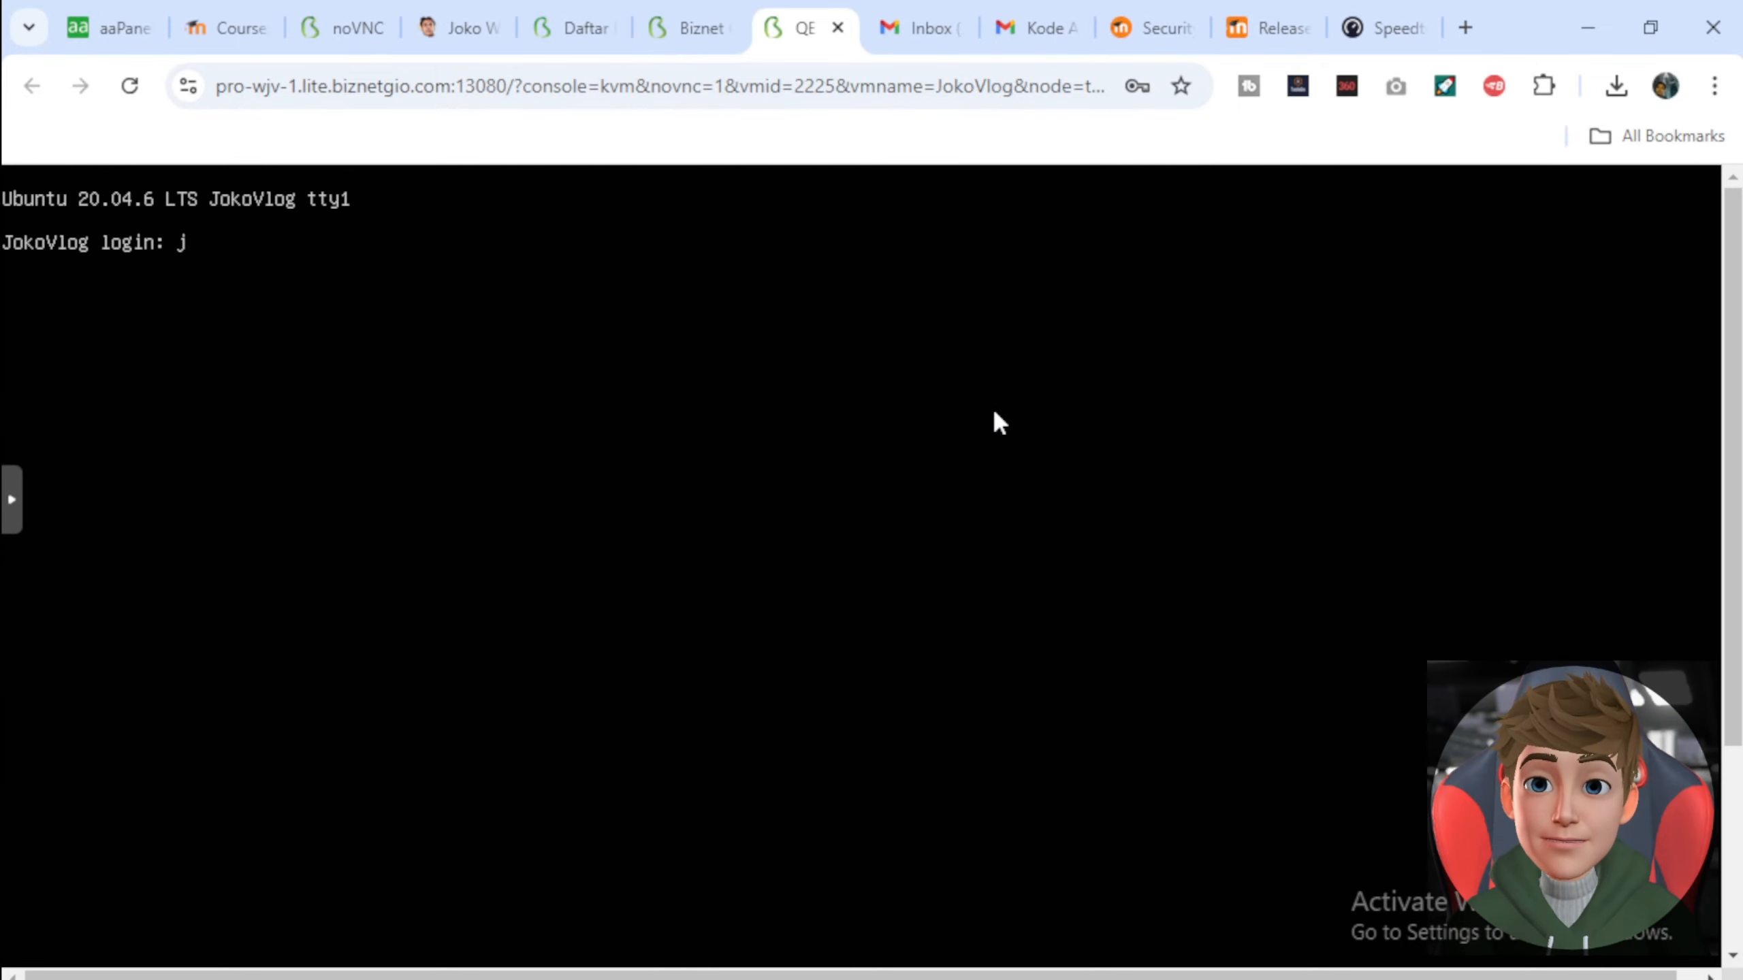
type("okovlog")
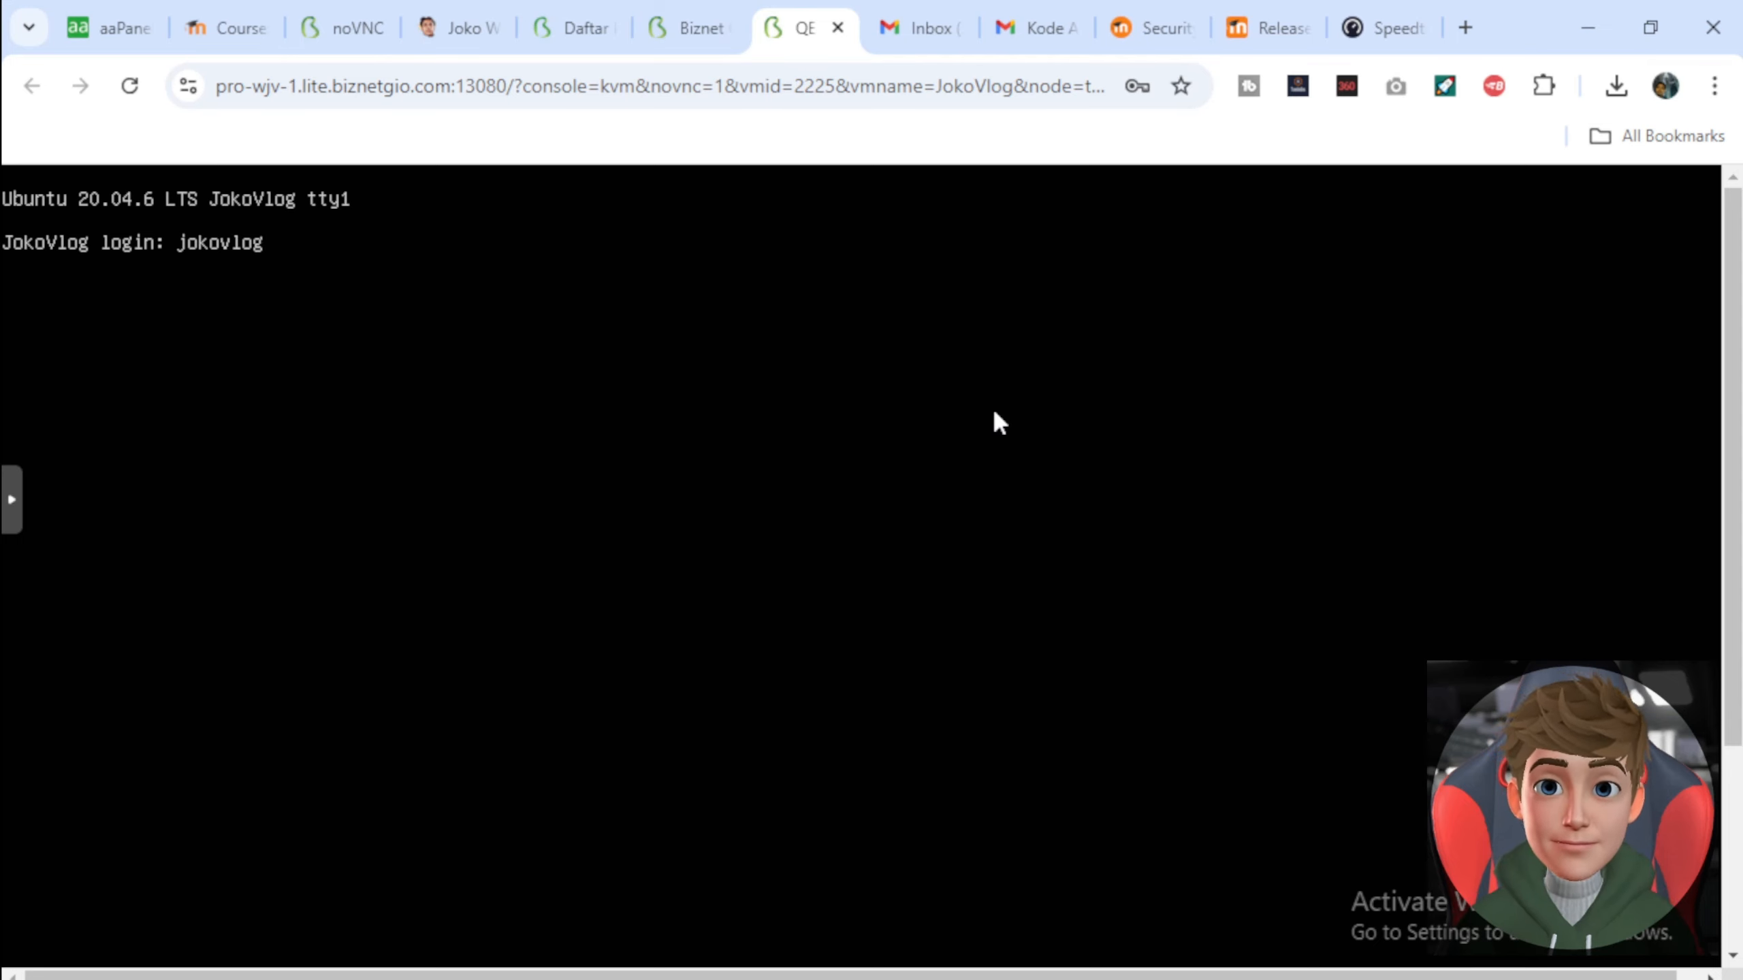
key("Return")
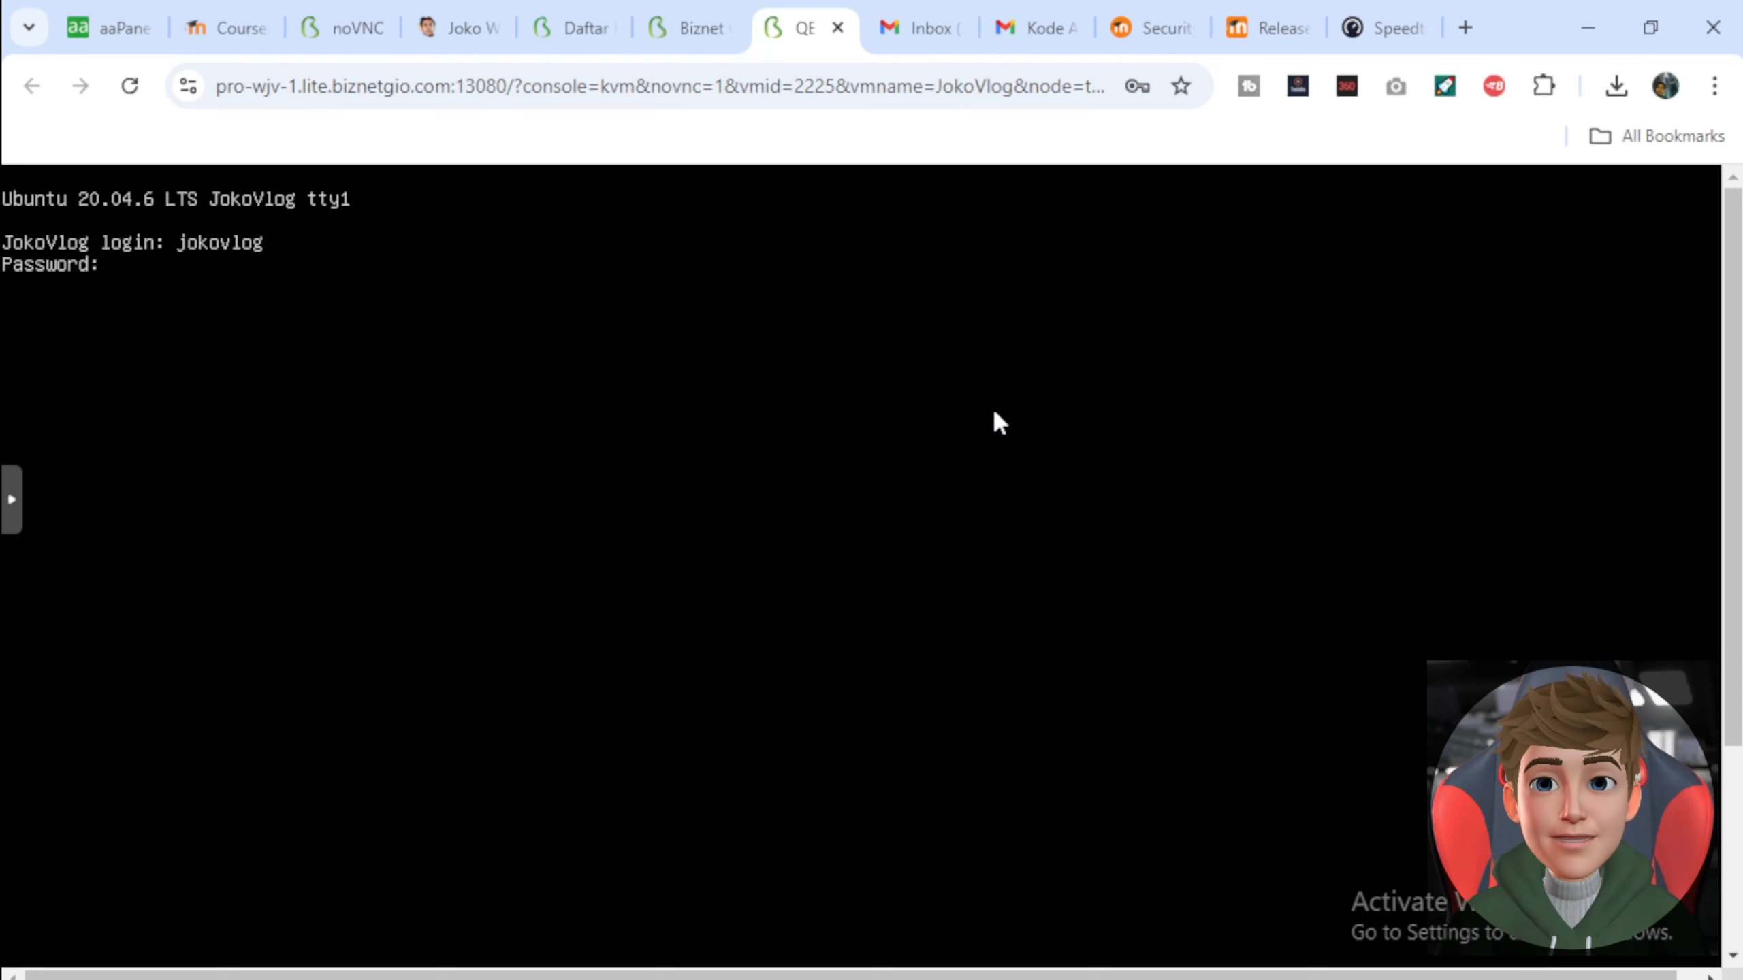
key("Return")
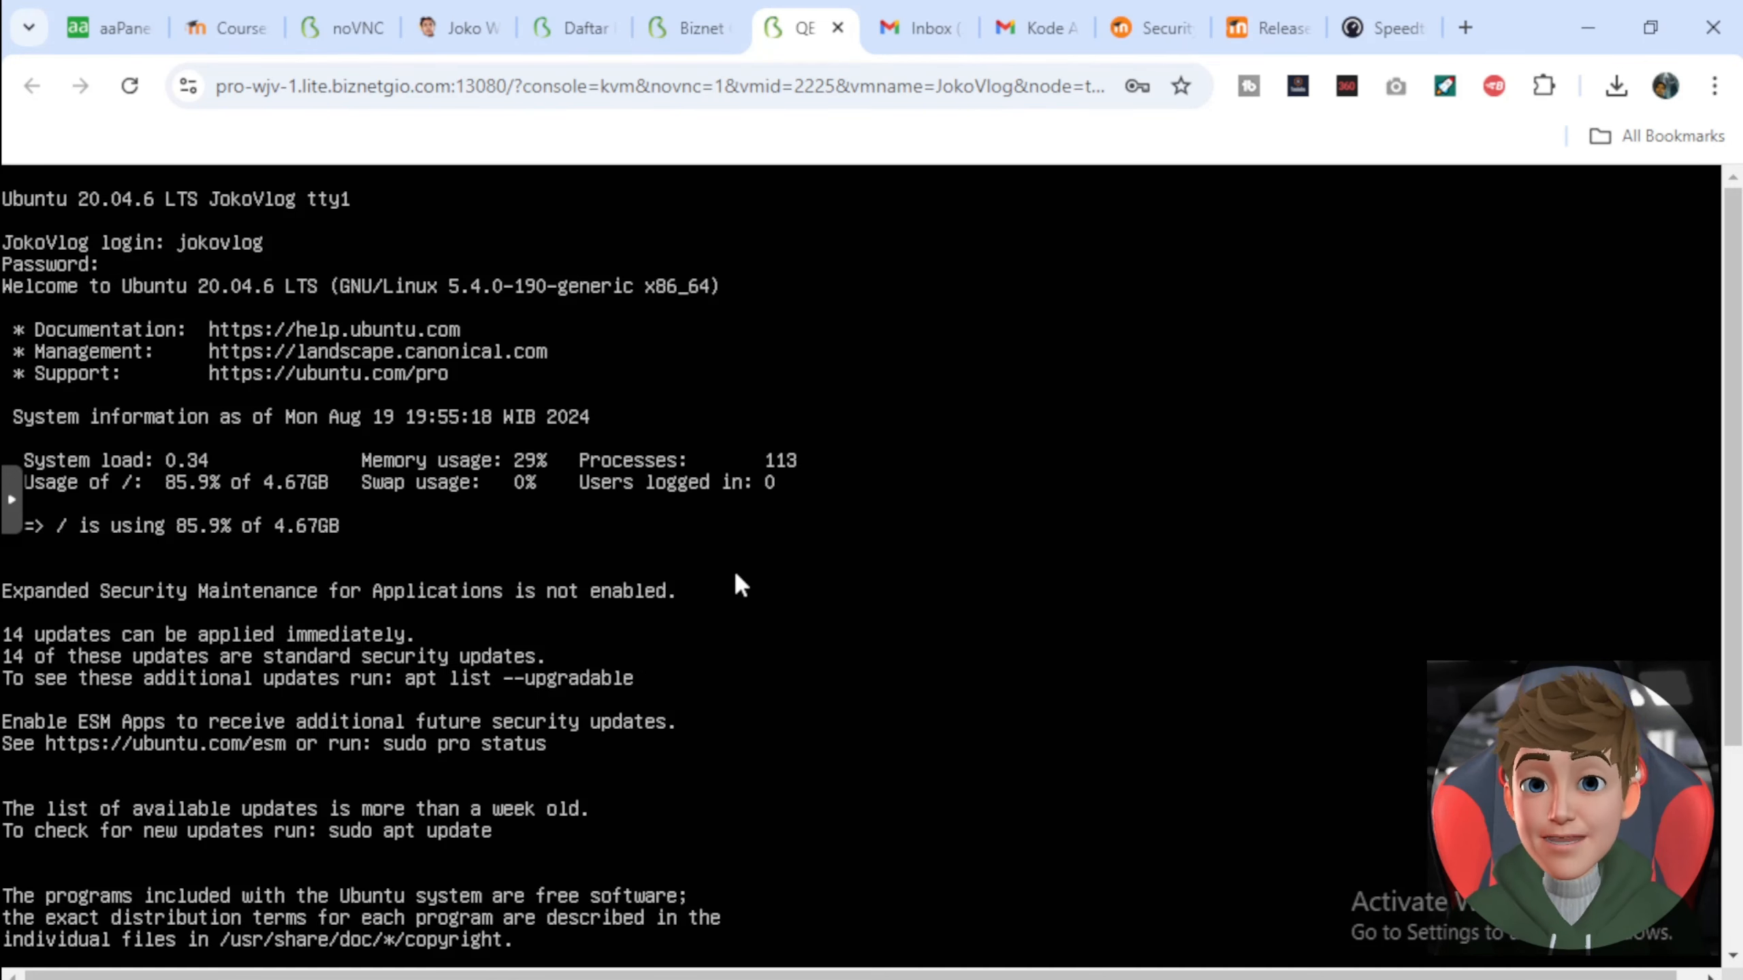
left_click_drag(1733, 536, 1736, 896)
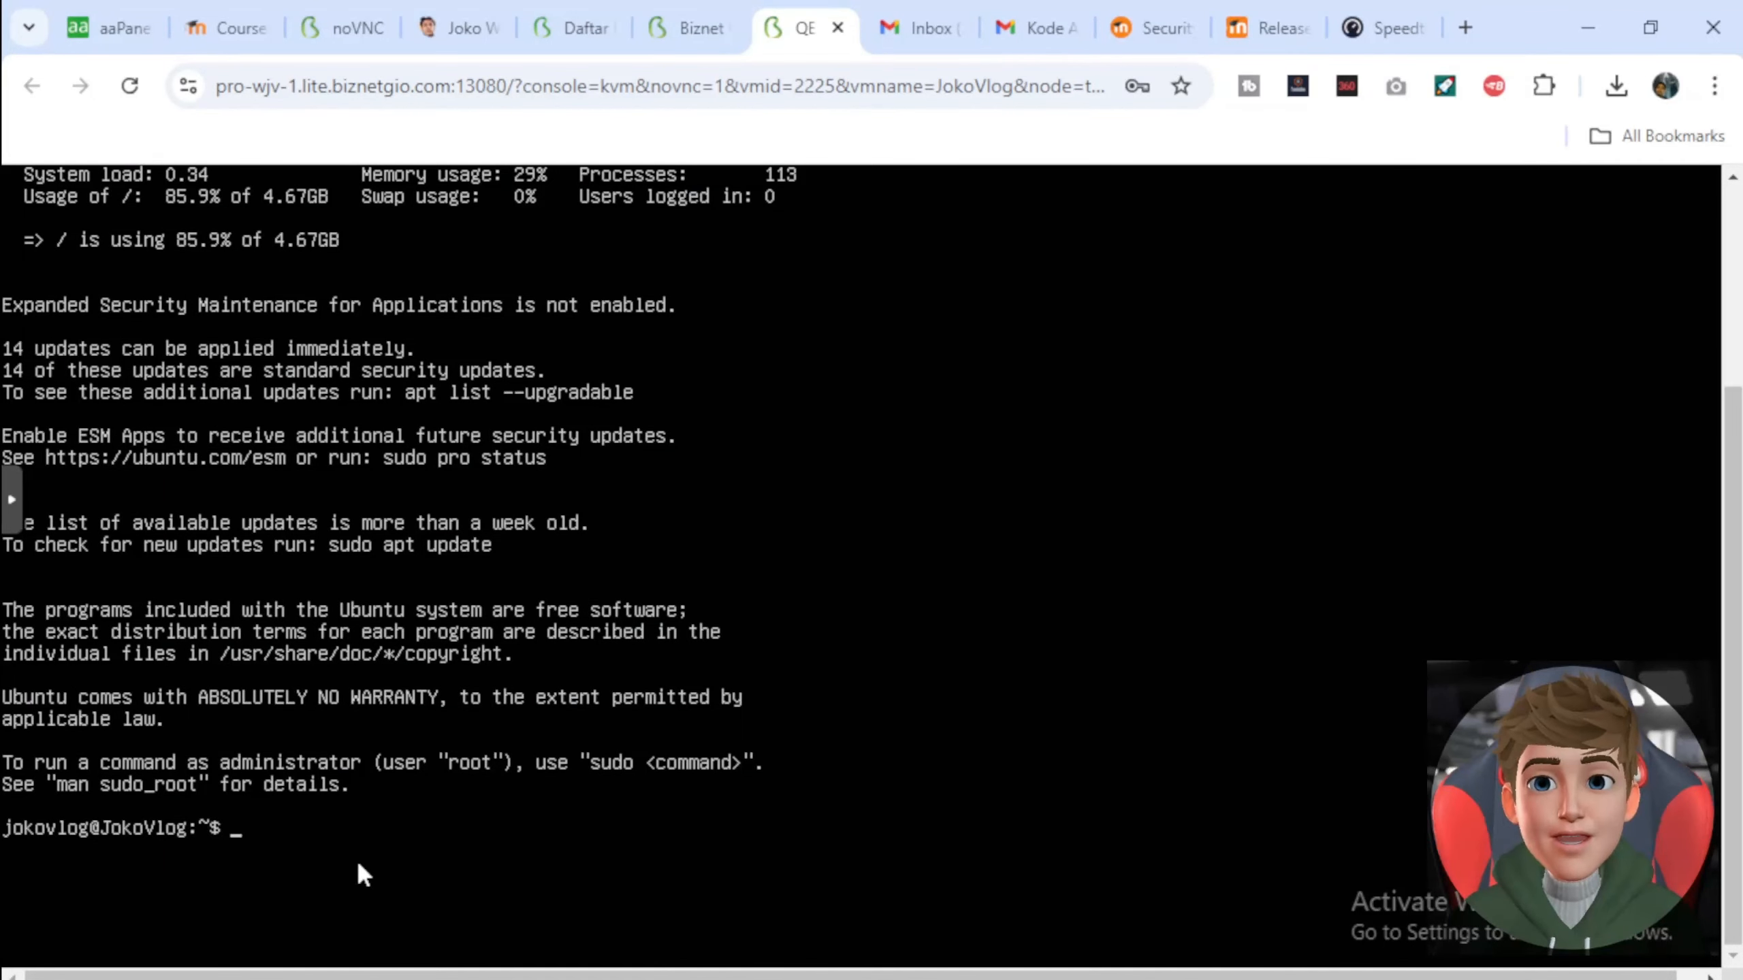
Expand Langkah 01 in the Moodle article and select the apt-get update && upgrade command
left_click(452, 27)
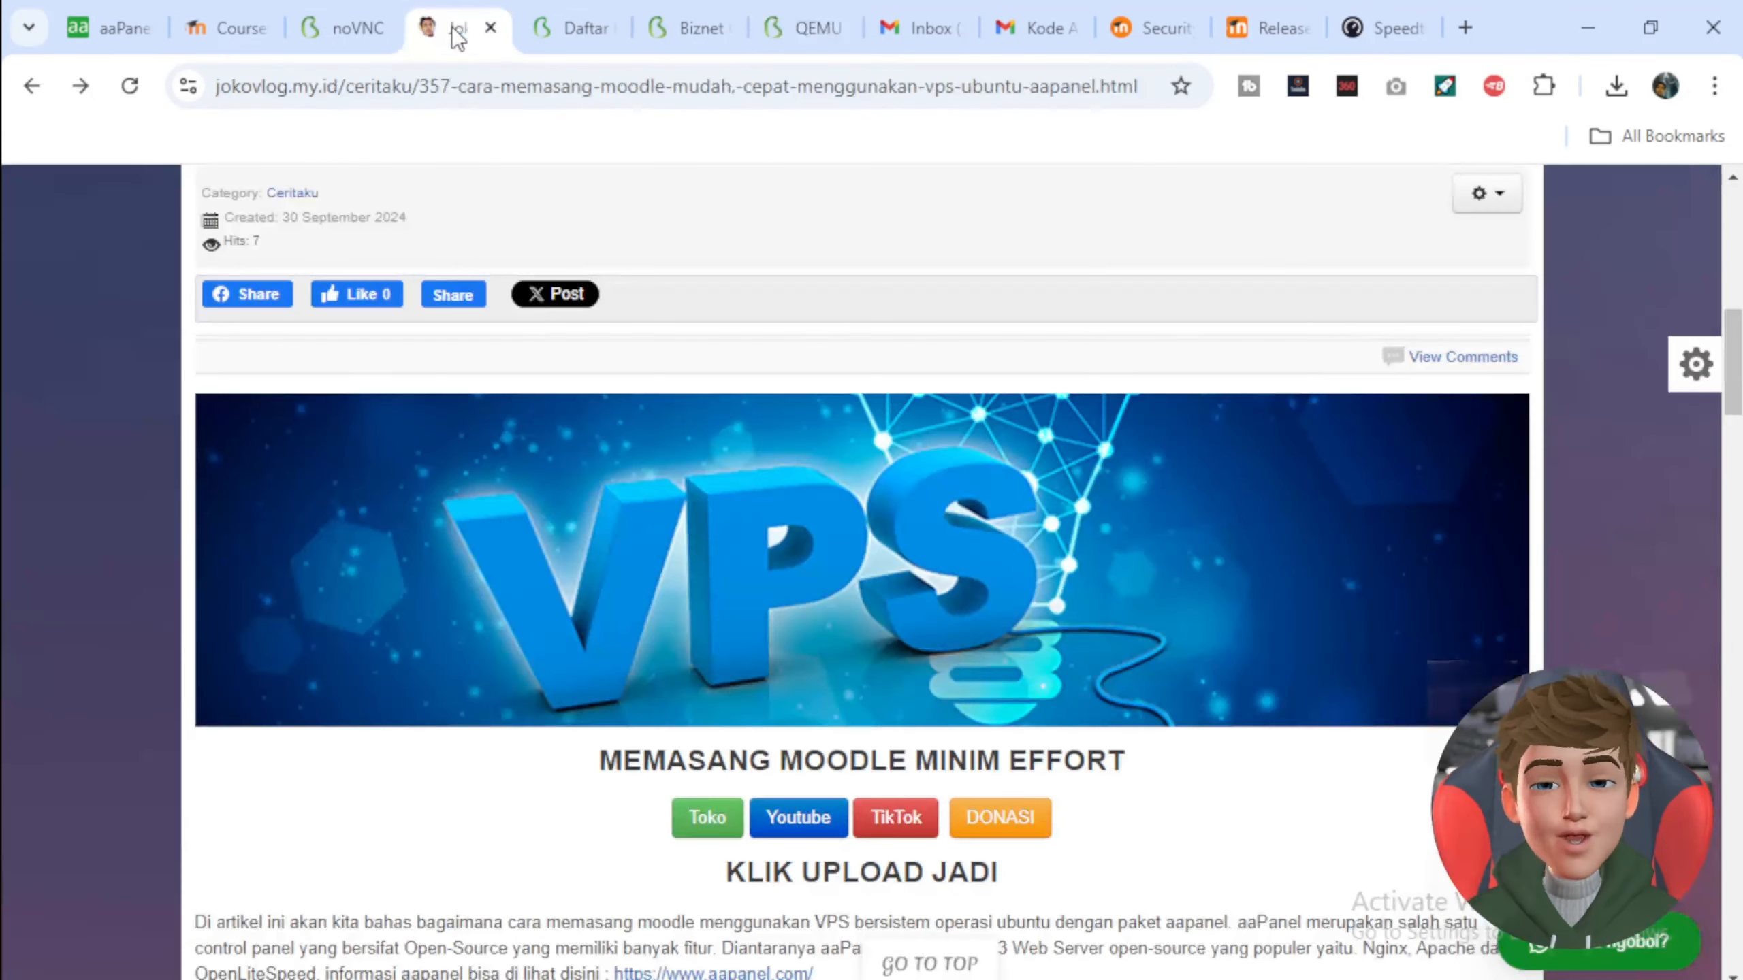
scroll(630, 560, "down", 5)
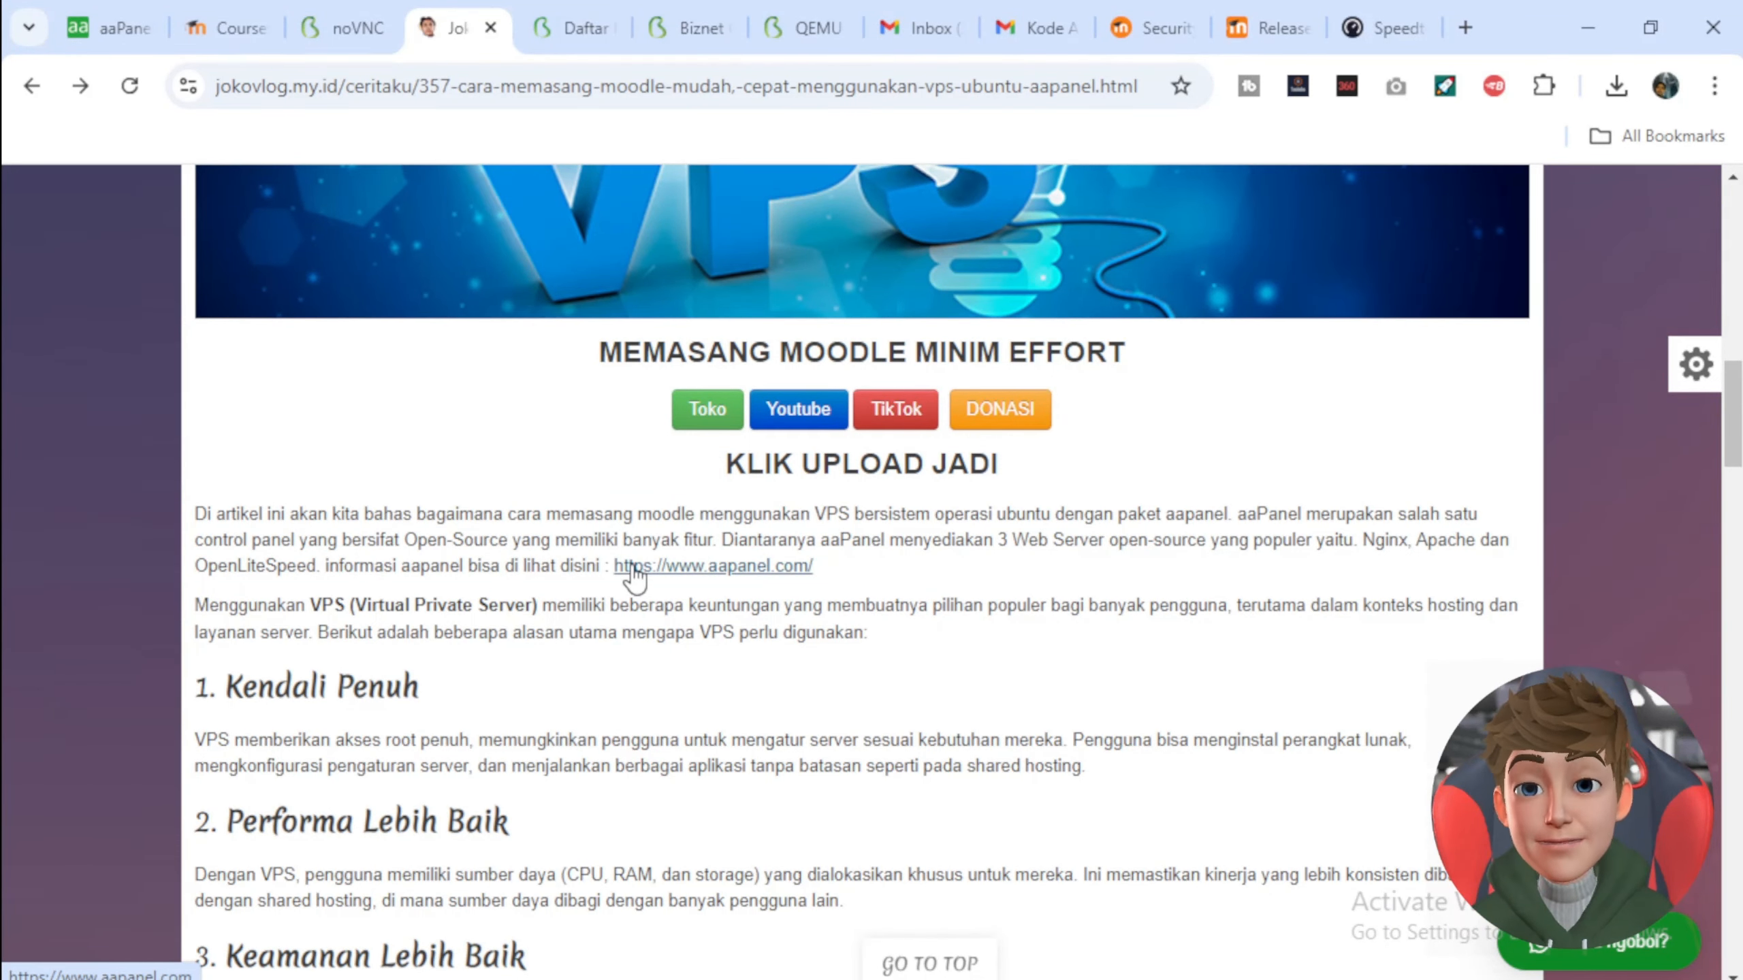
scroll(519, 594, "up", 10)
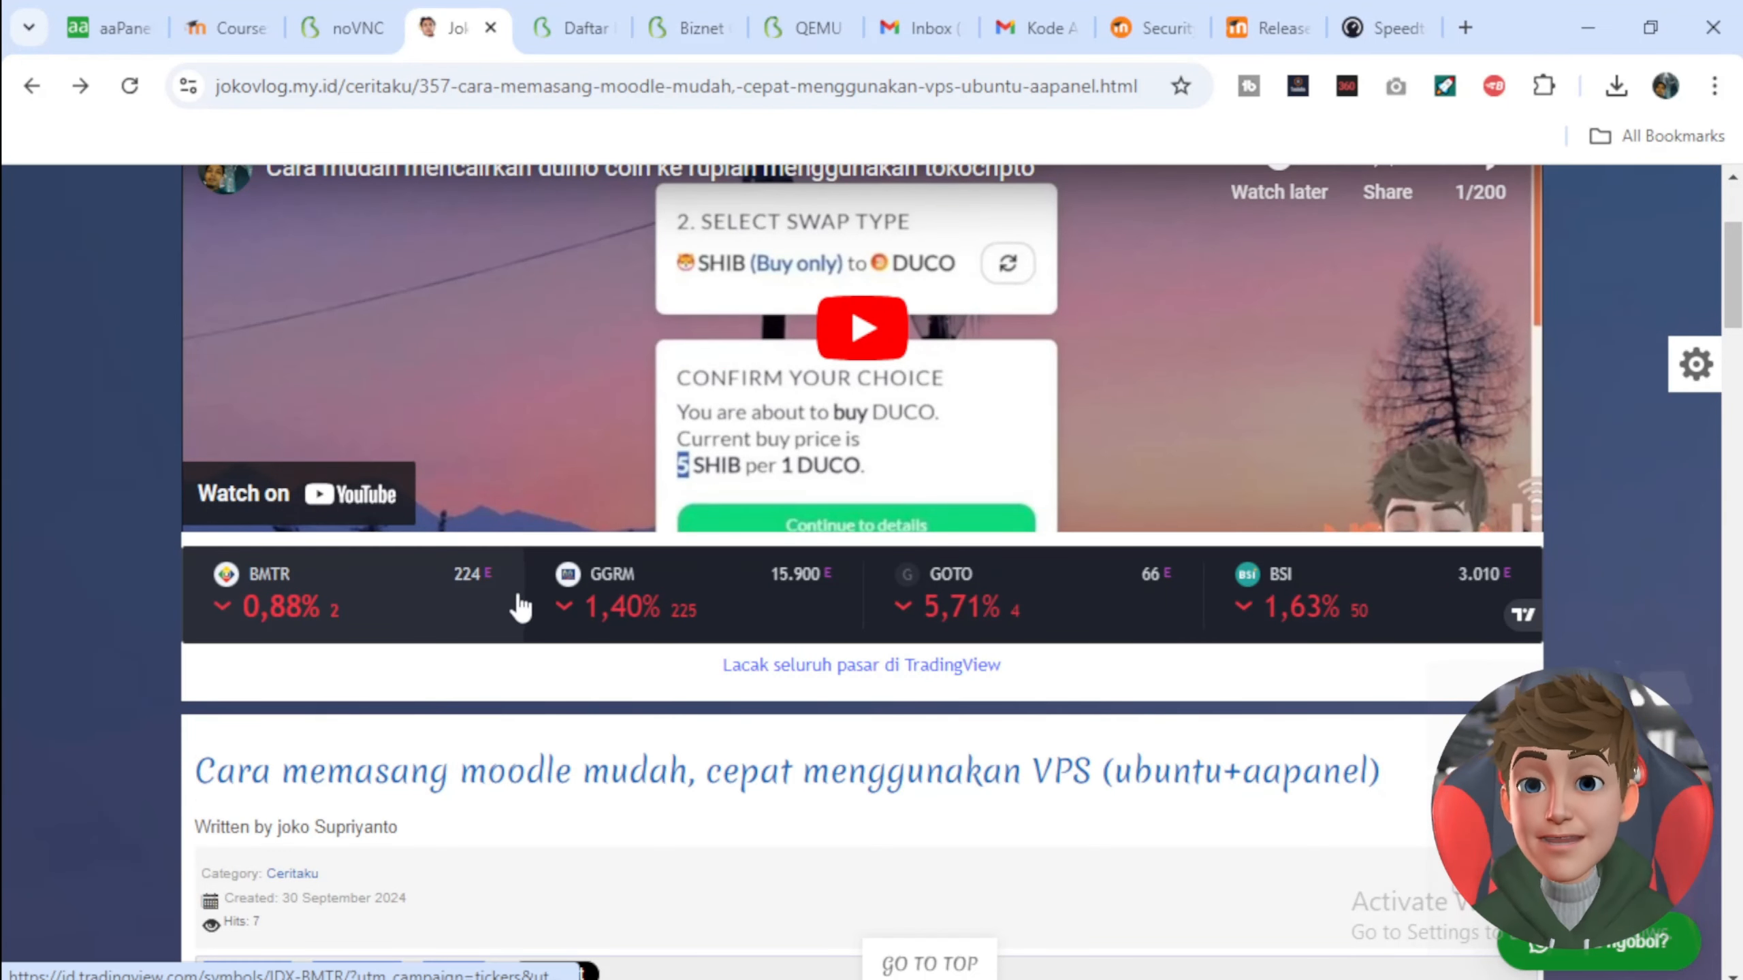
scroll(519, 604, "down", 2)
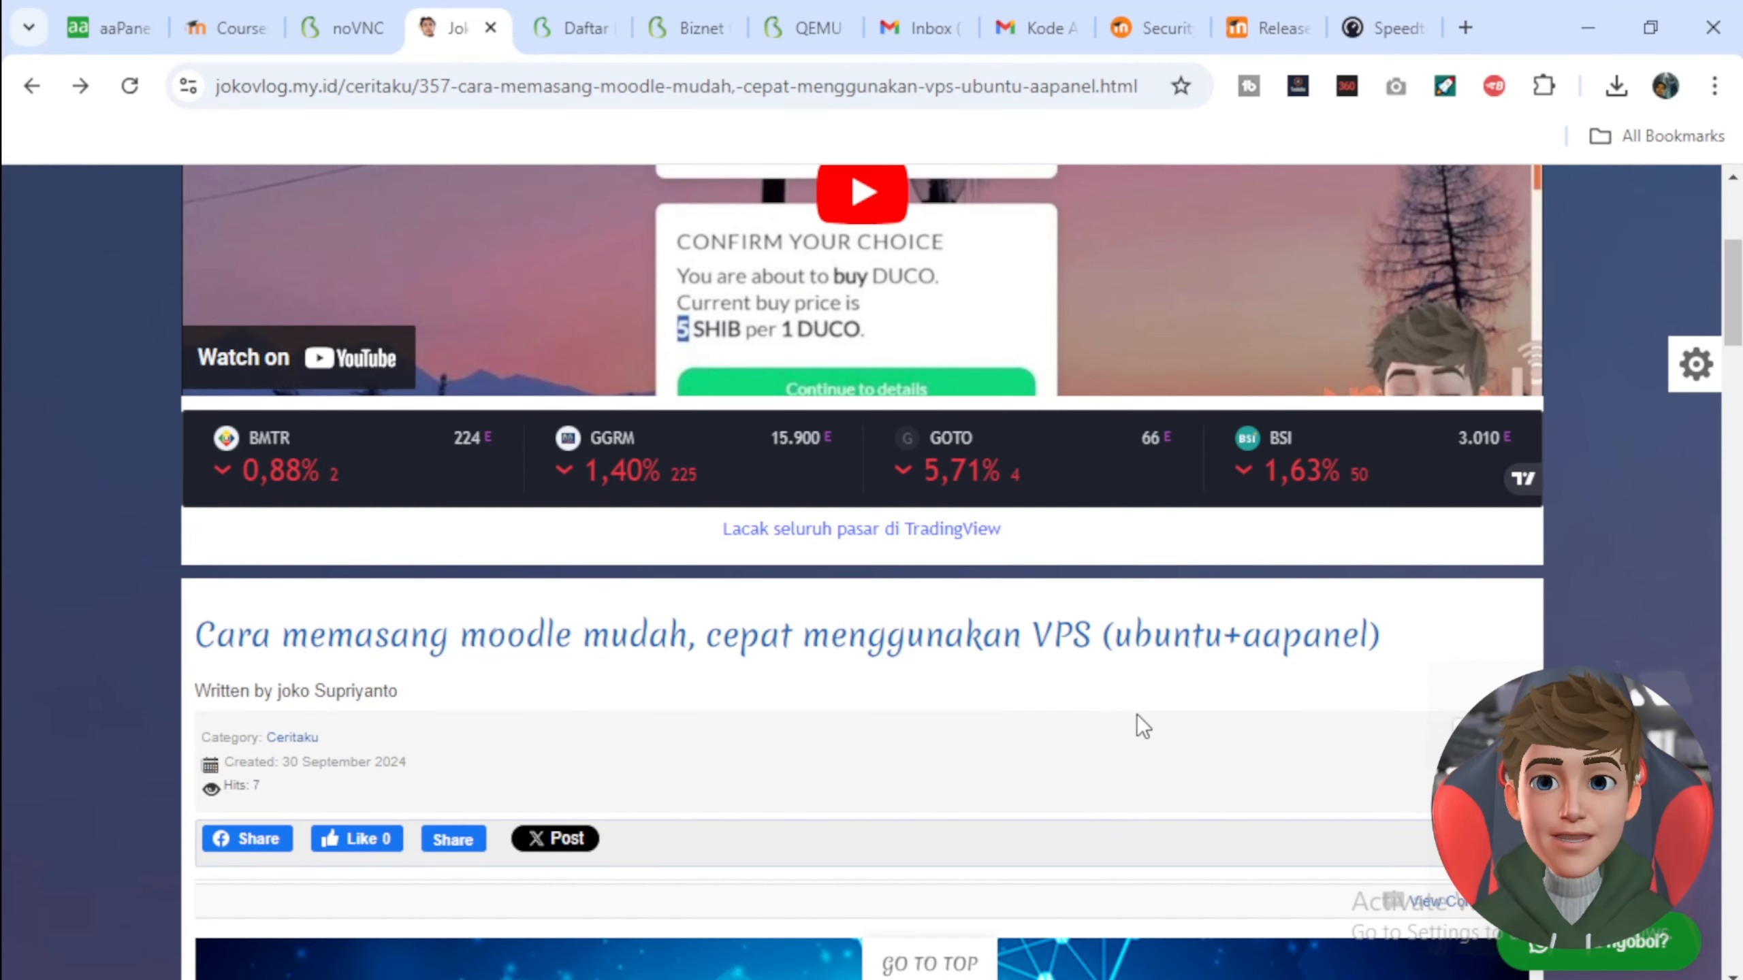
scroll(1135, 714, "down", 4)
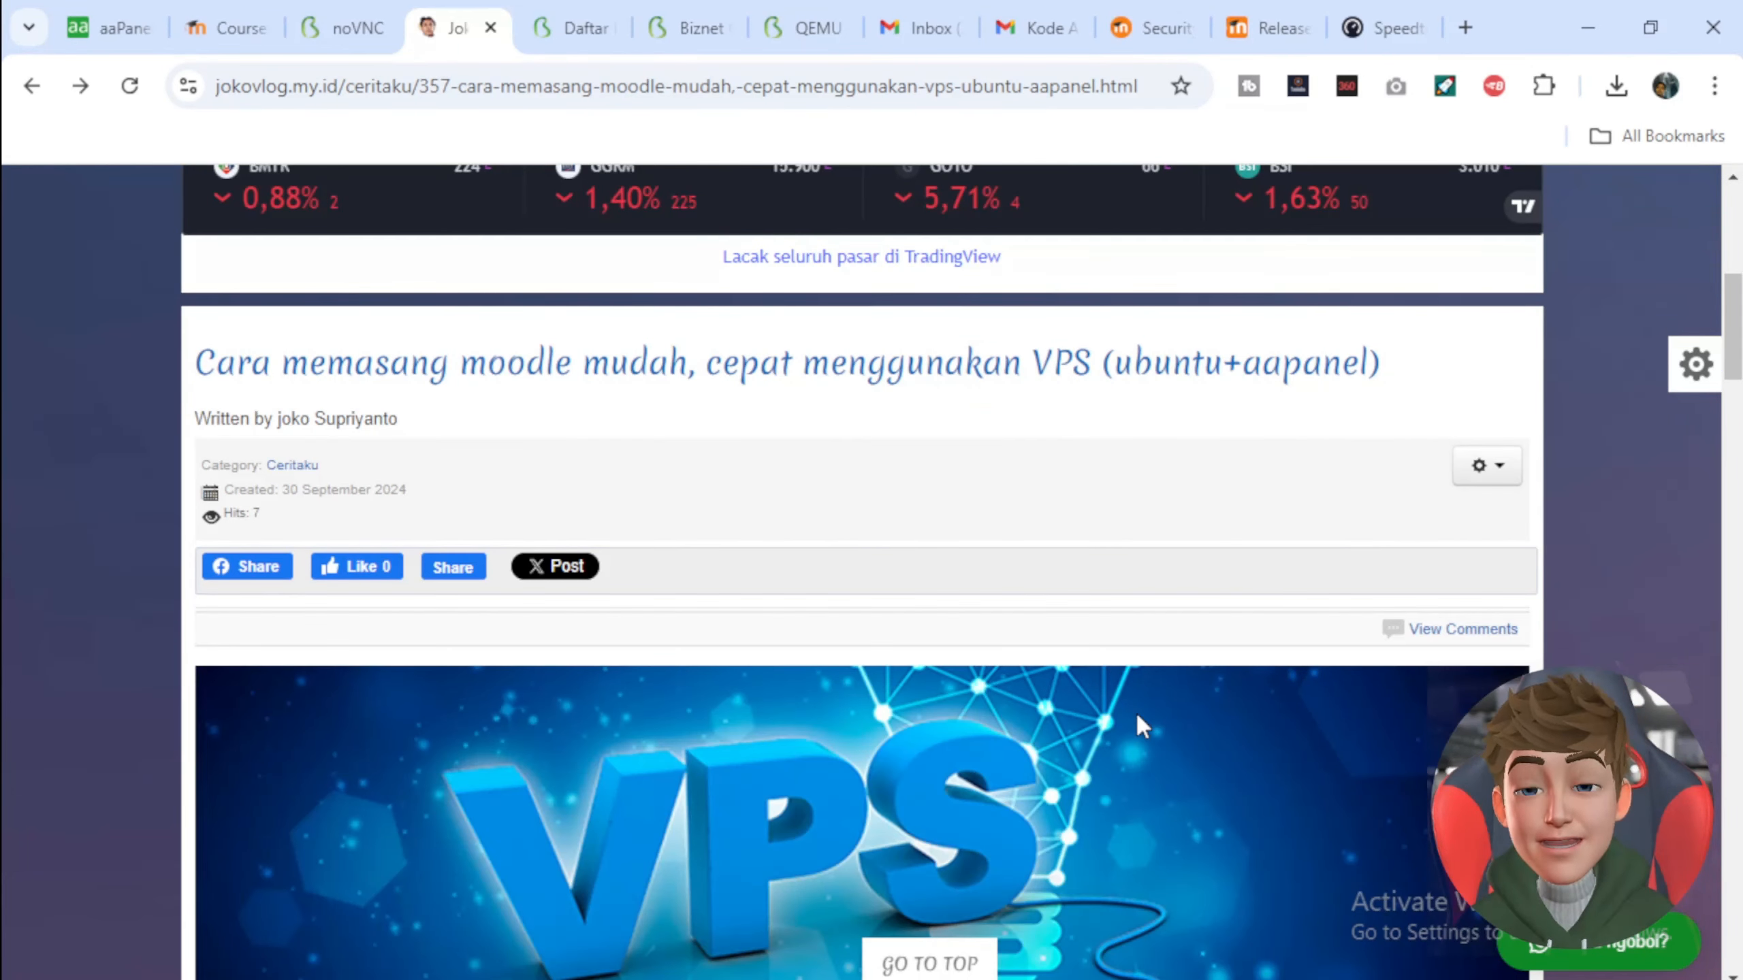
scroll(1136, 711, "down", 20)
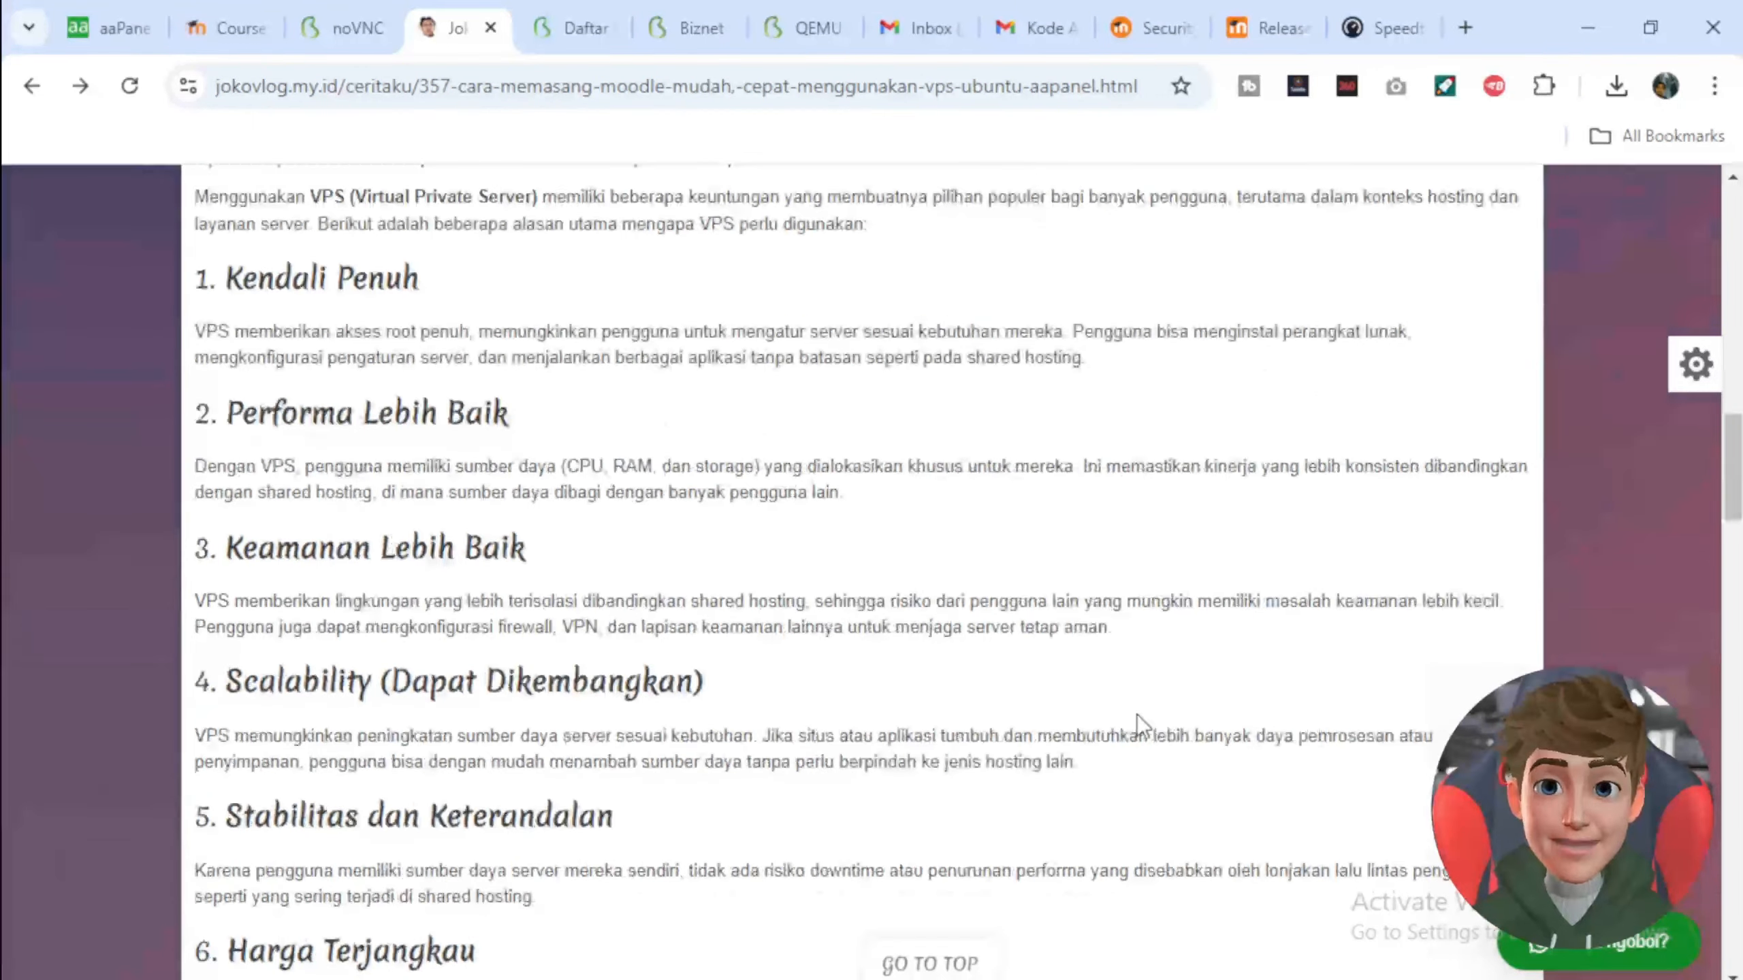
scroll(1137, 721, "down", 6)
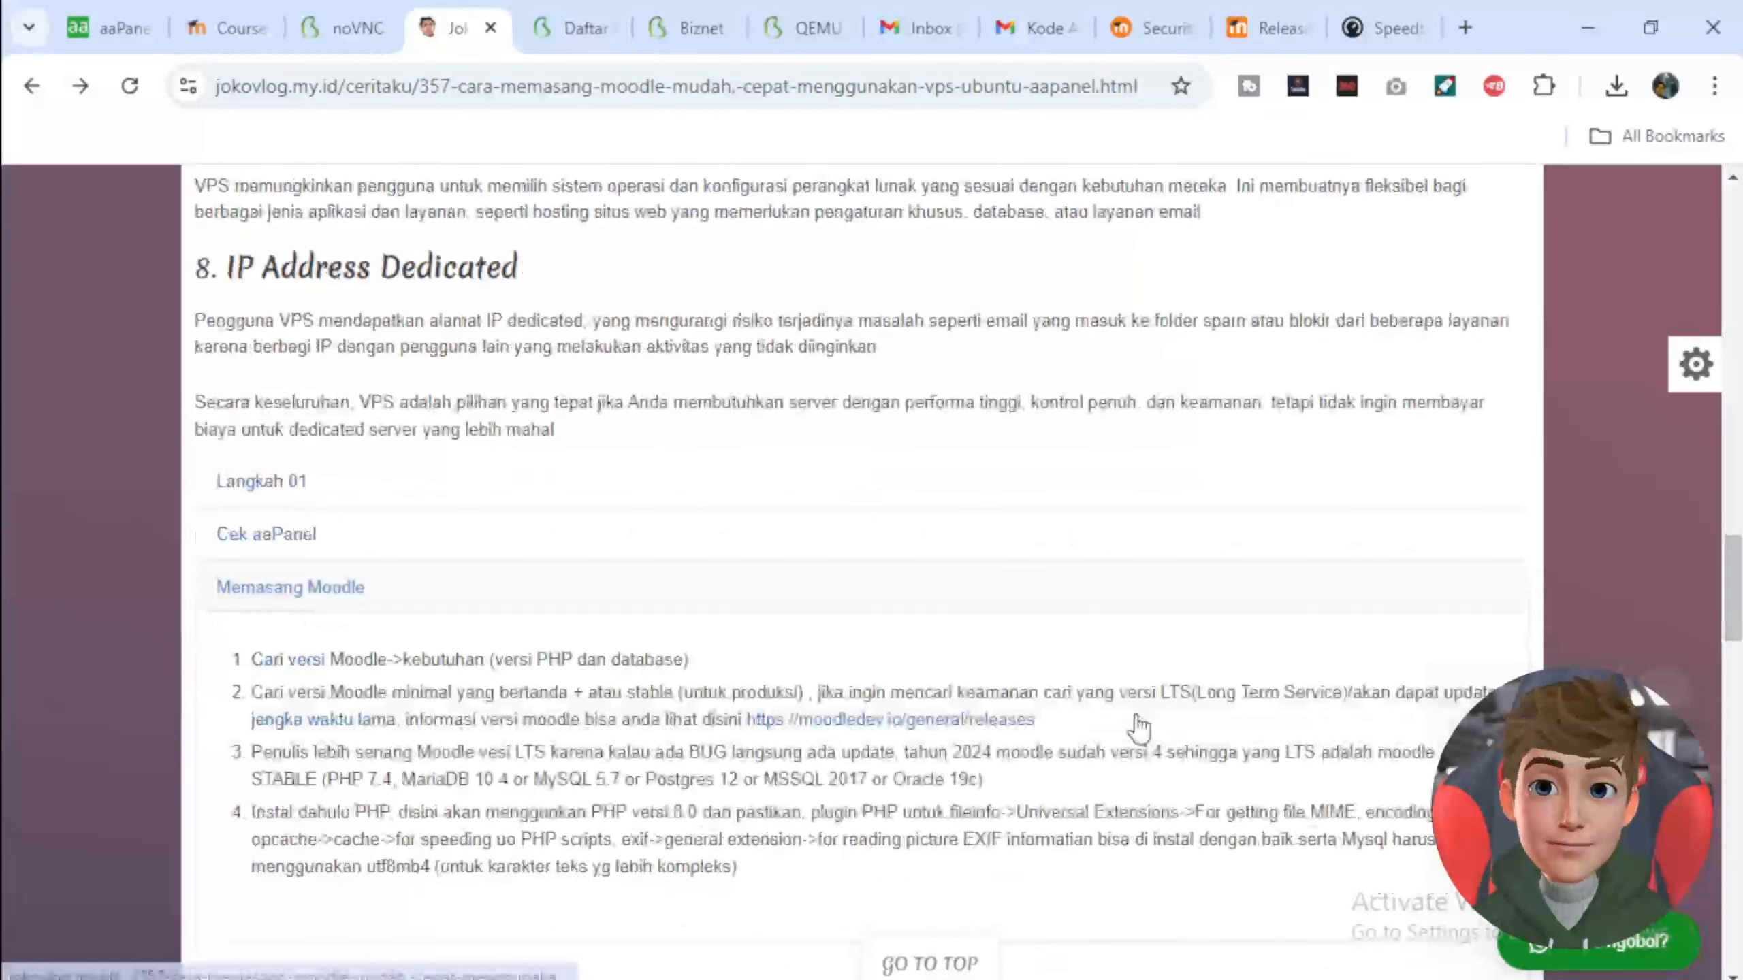
left_click(259, 488)
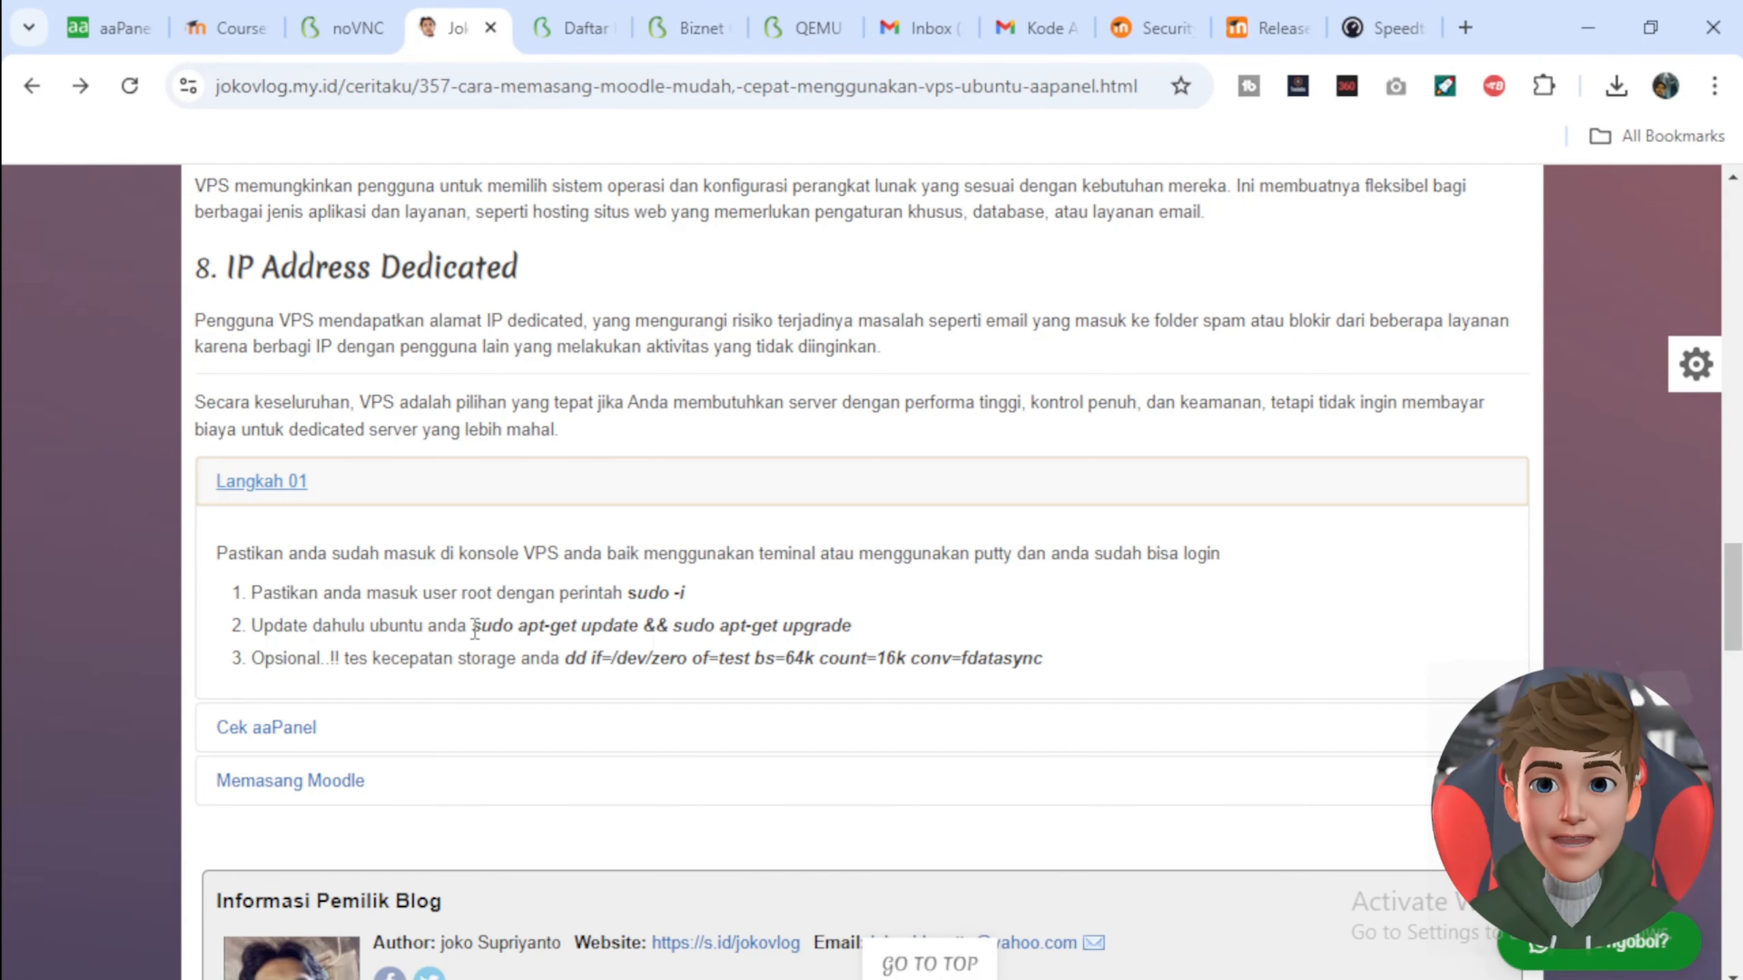
left_click_drag(473, 631, 1024, 621)
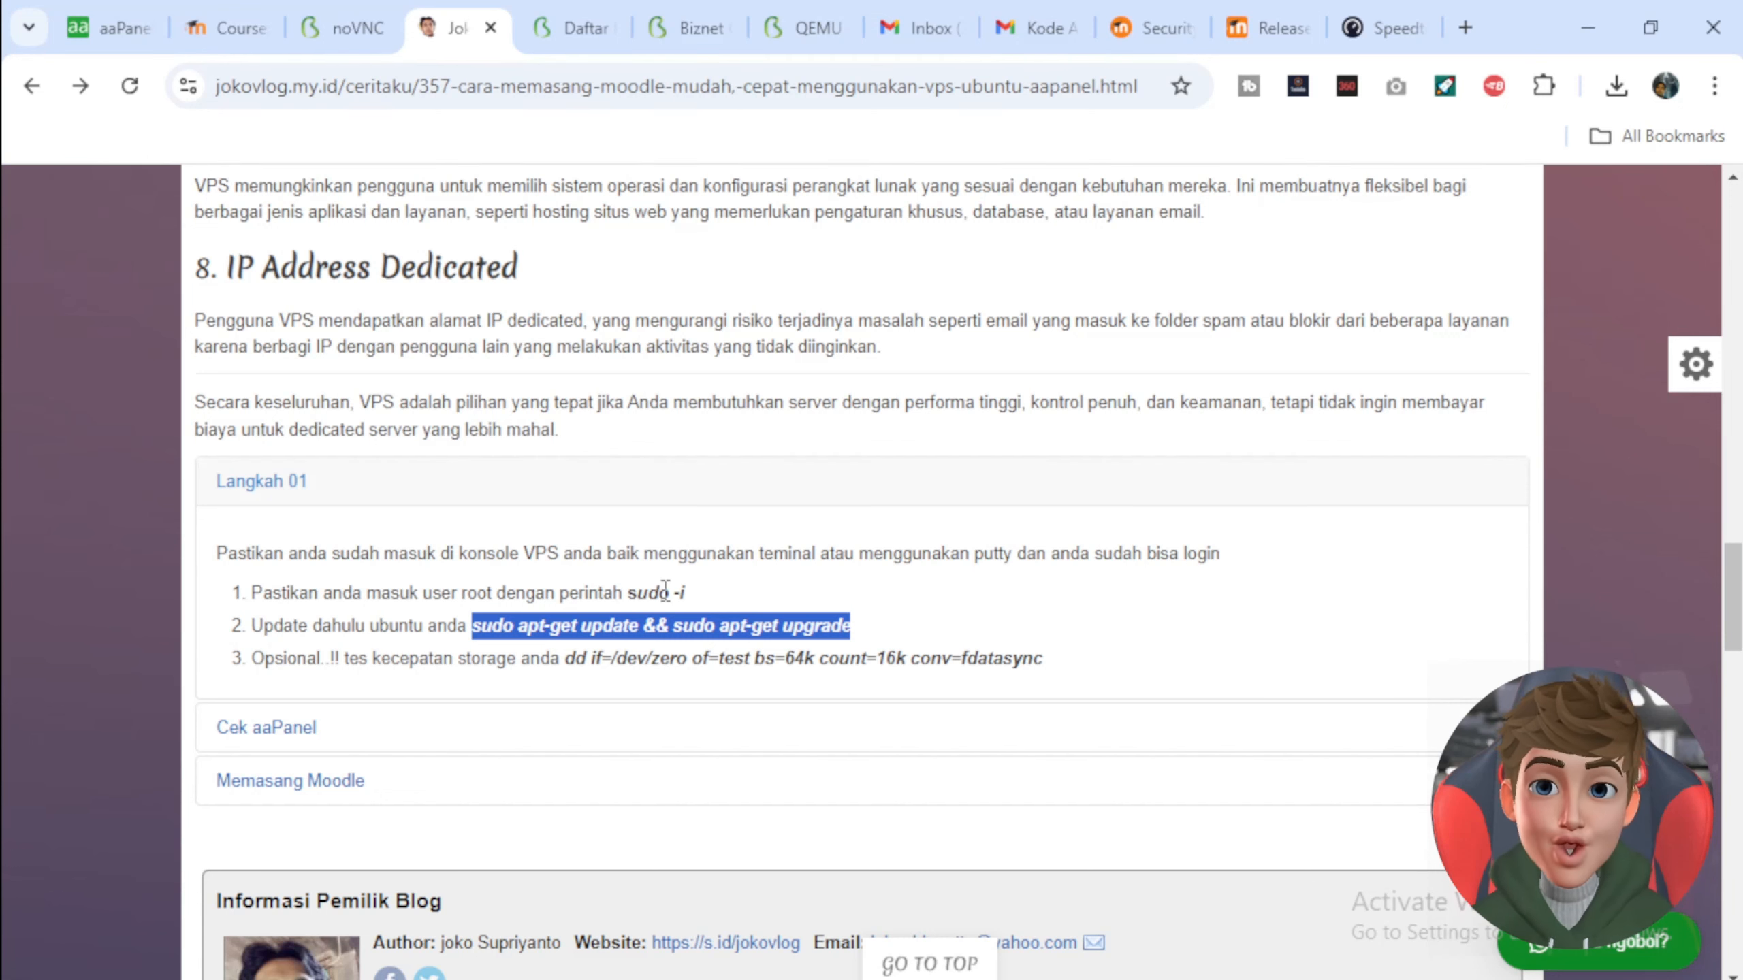
Run sudo -i in the server console to become root
left_click(338, 35)
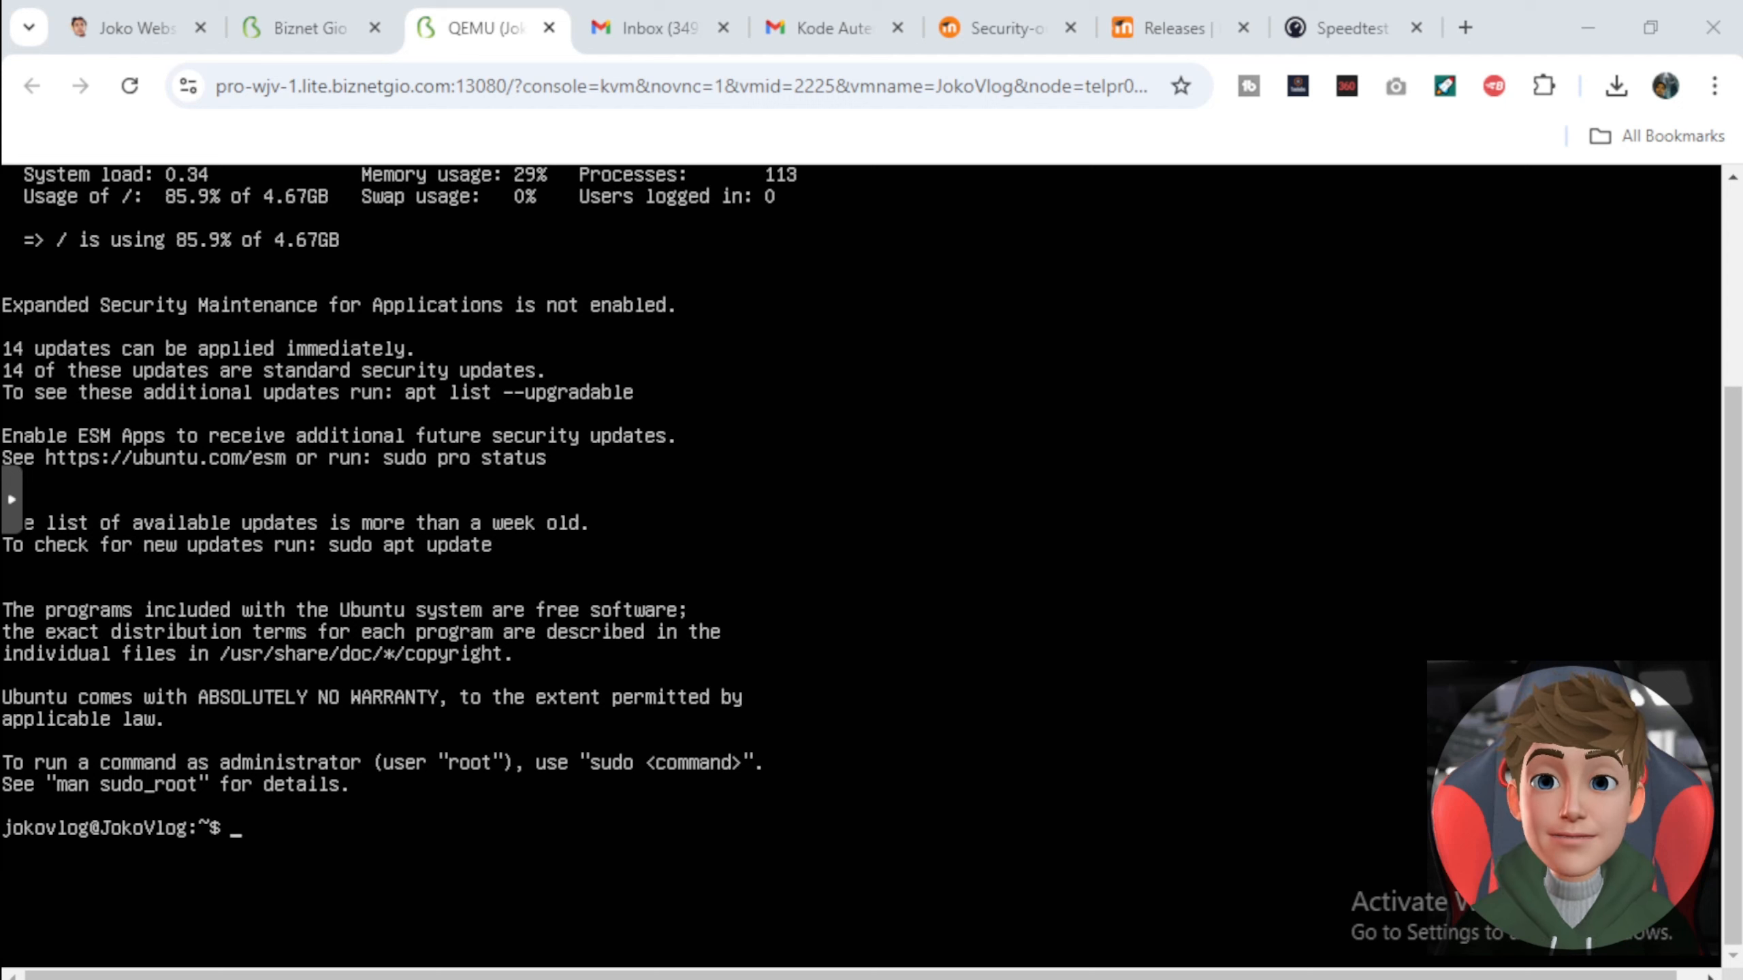
type("su")
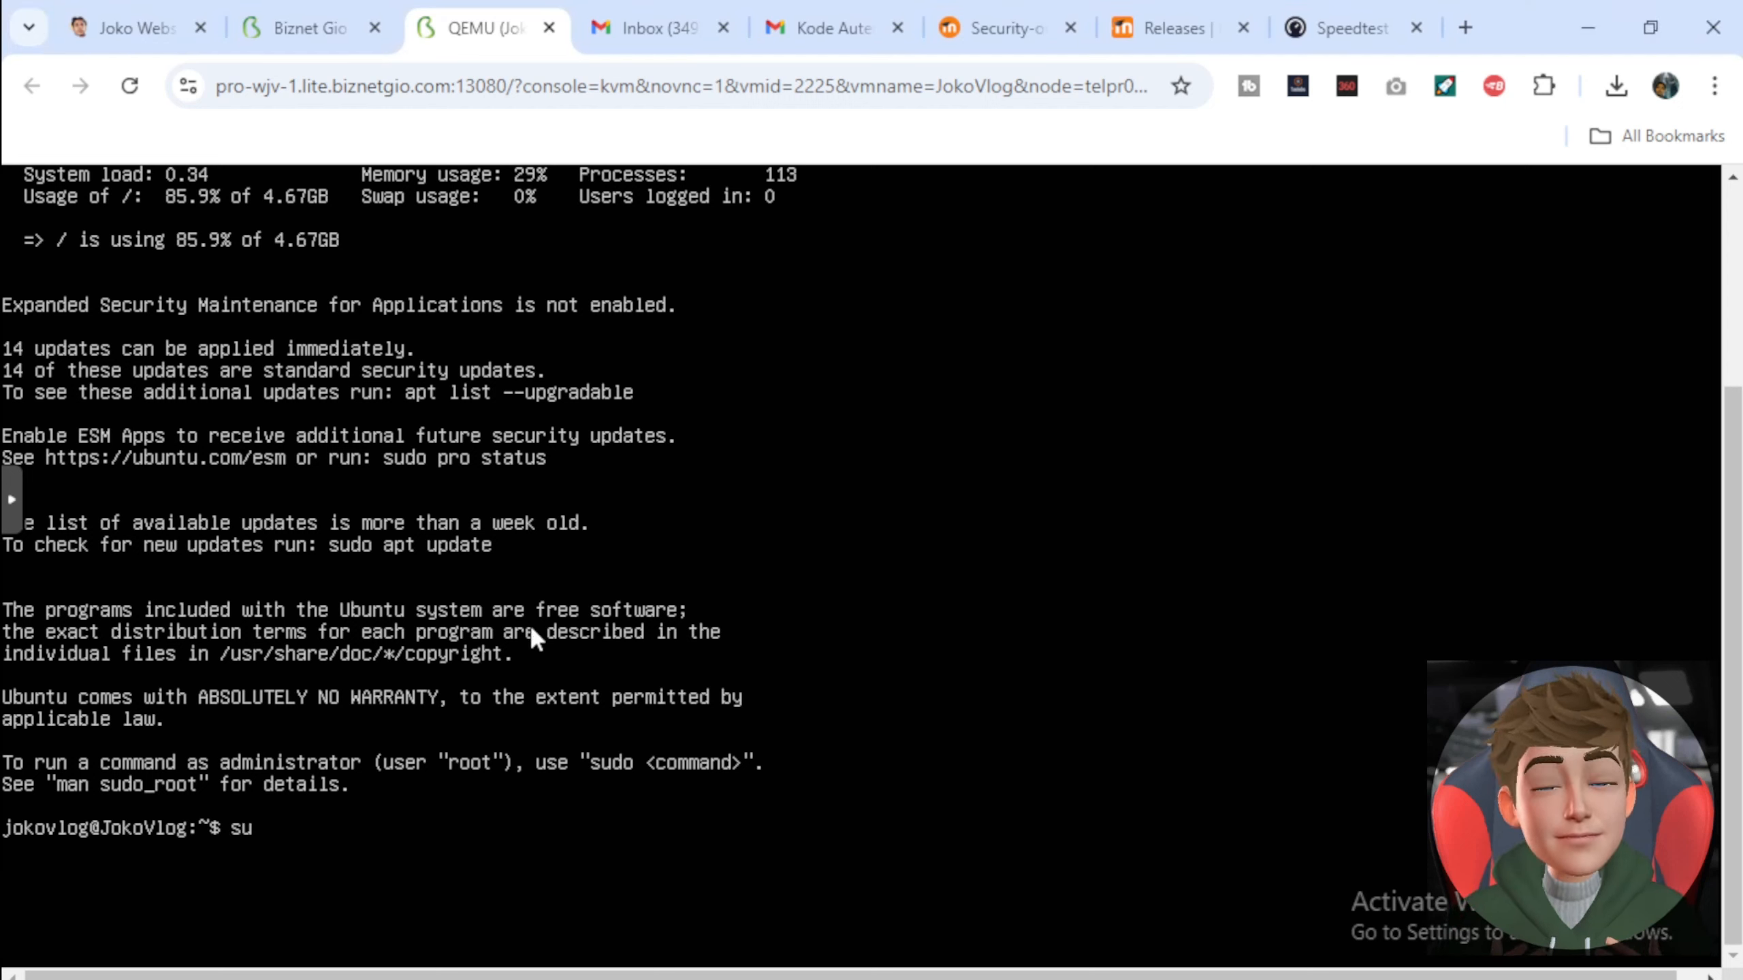
type("do -i")
key("Return")
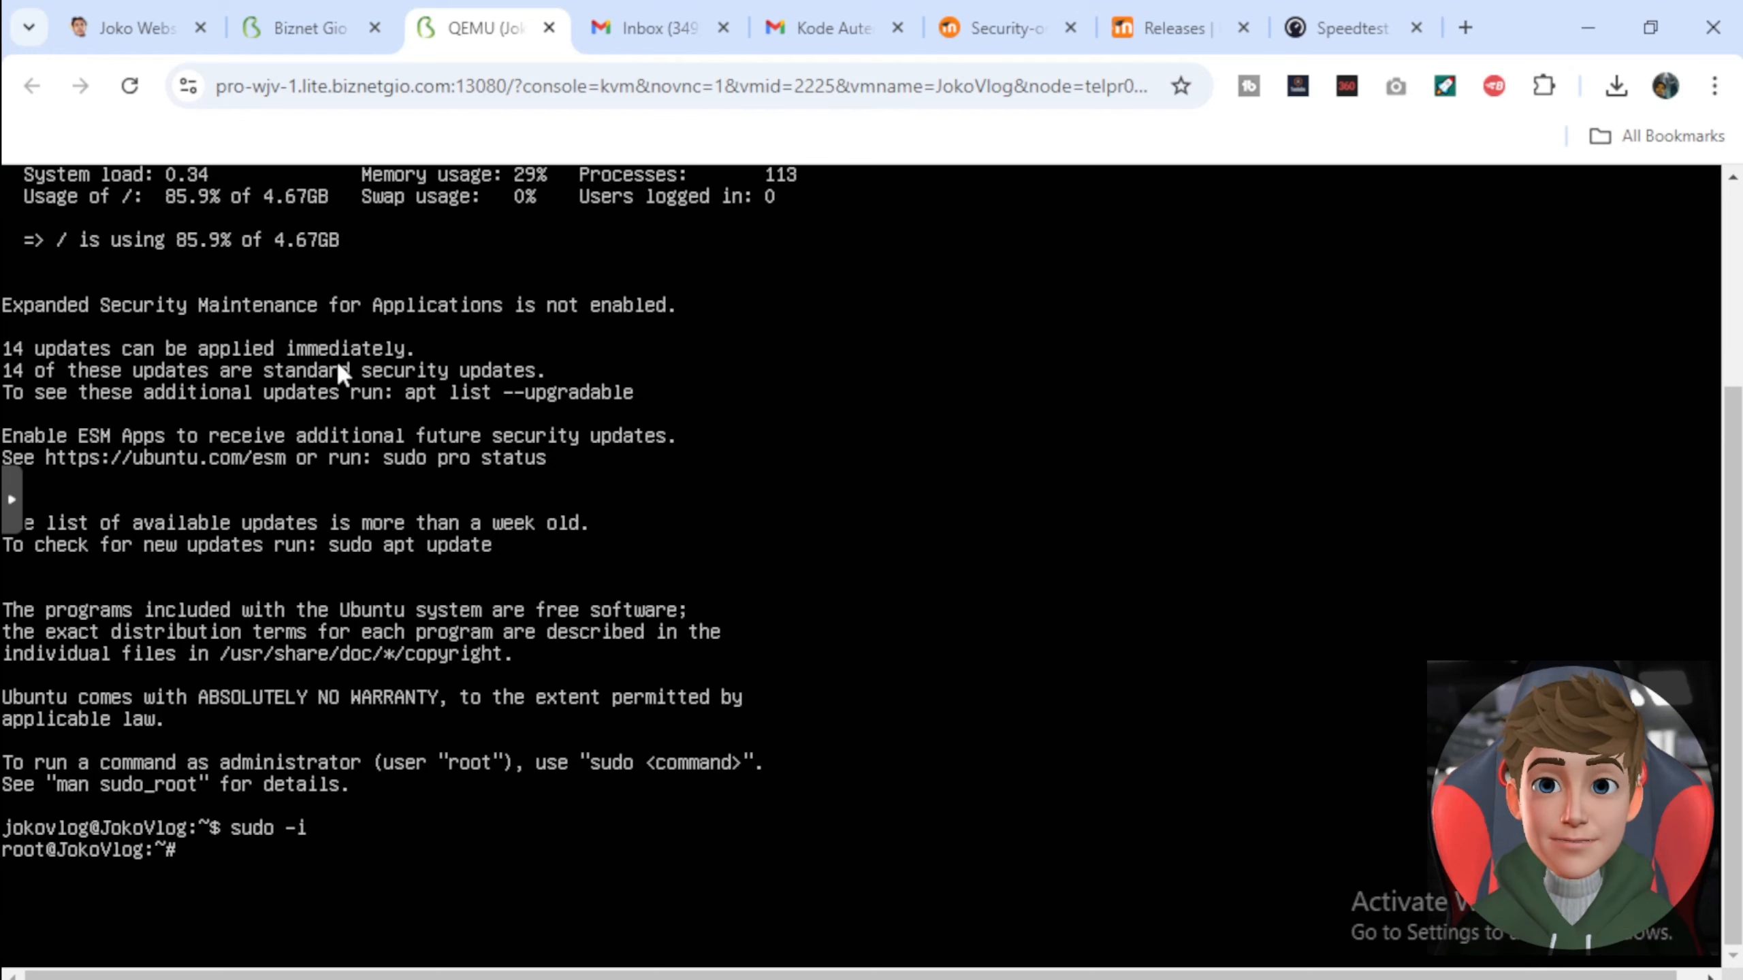
Run sudo apt-get update && sudo apt-get upgrade, answering y to install the upgrades
left_click(159, 38)
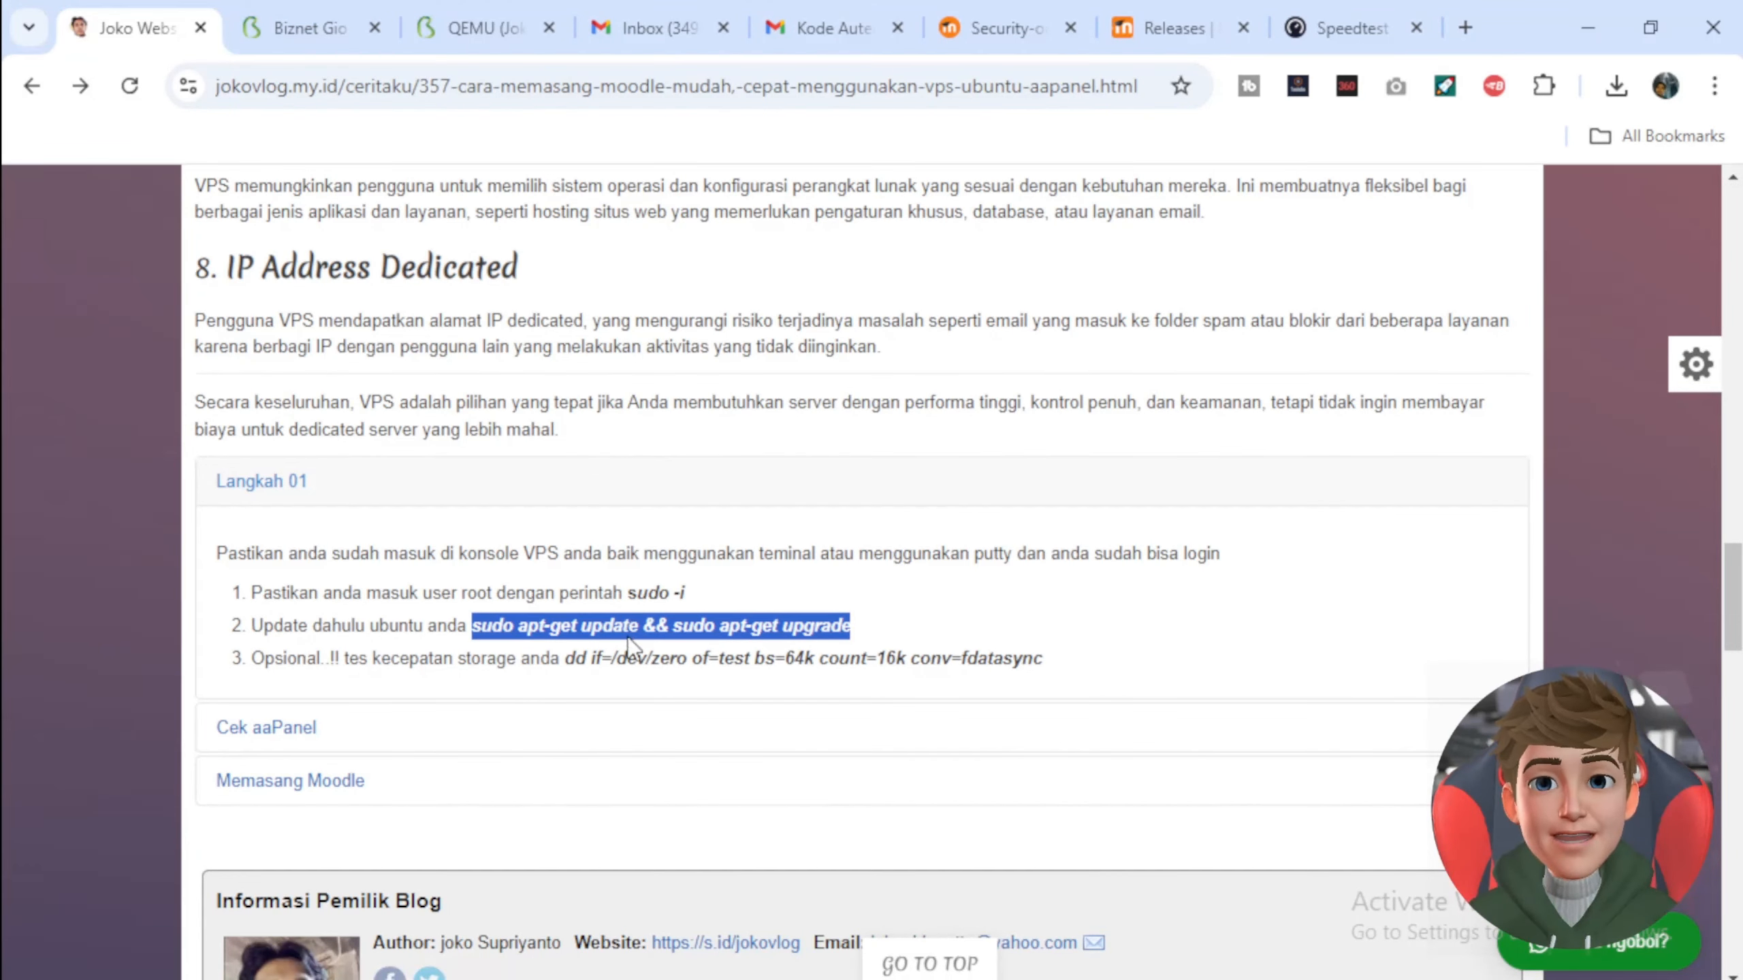
left_click(495, 627)
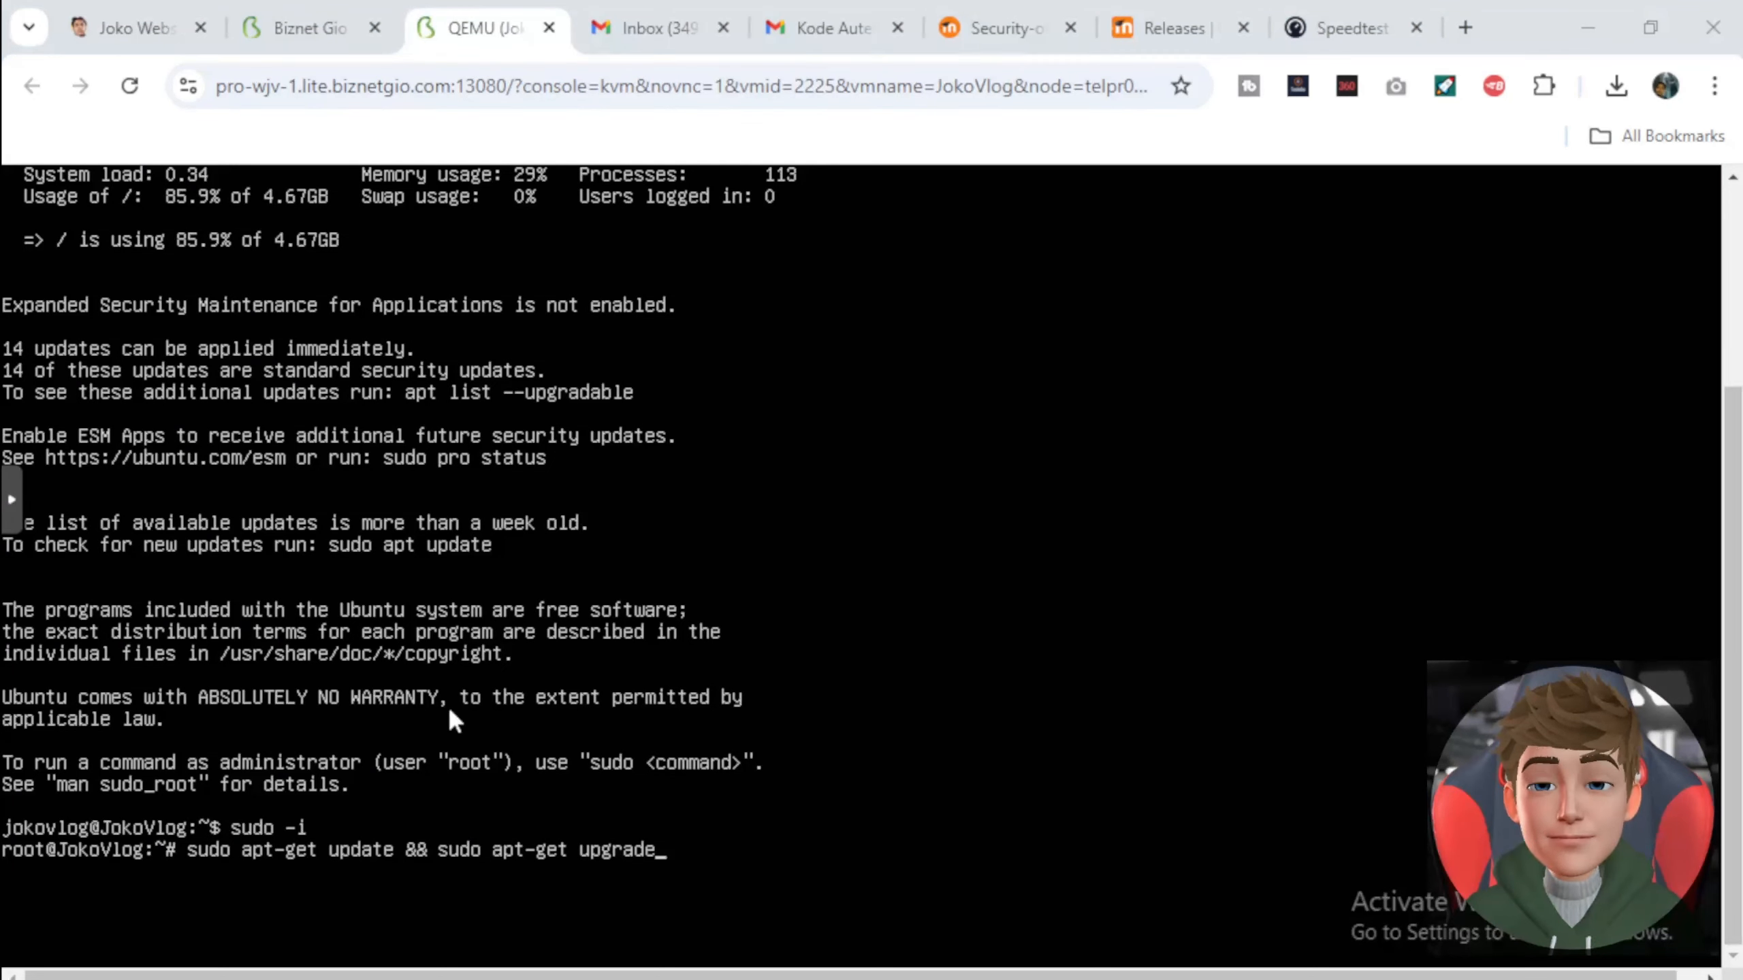
key("Return")
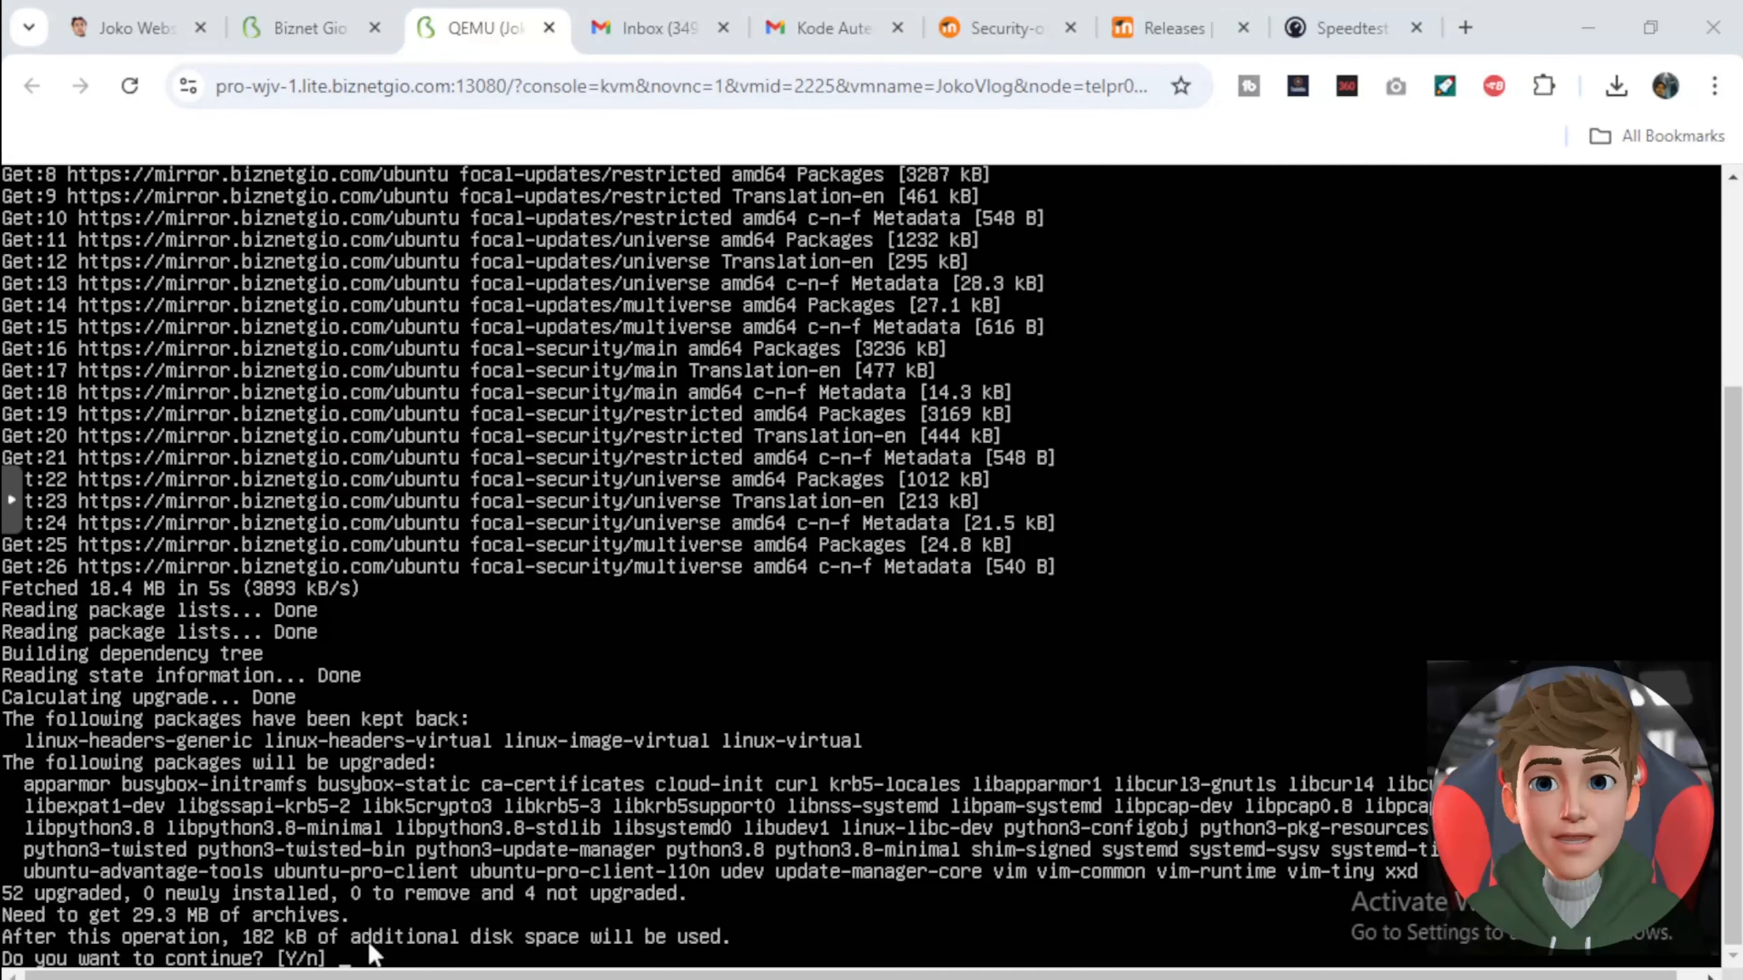
type("y")
key("Return")
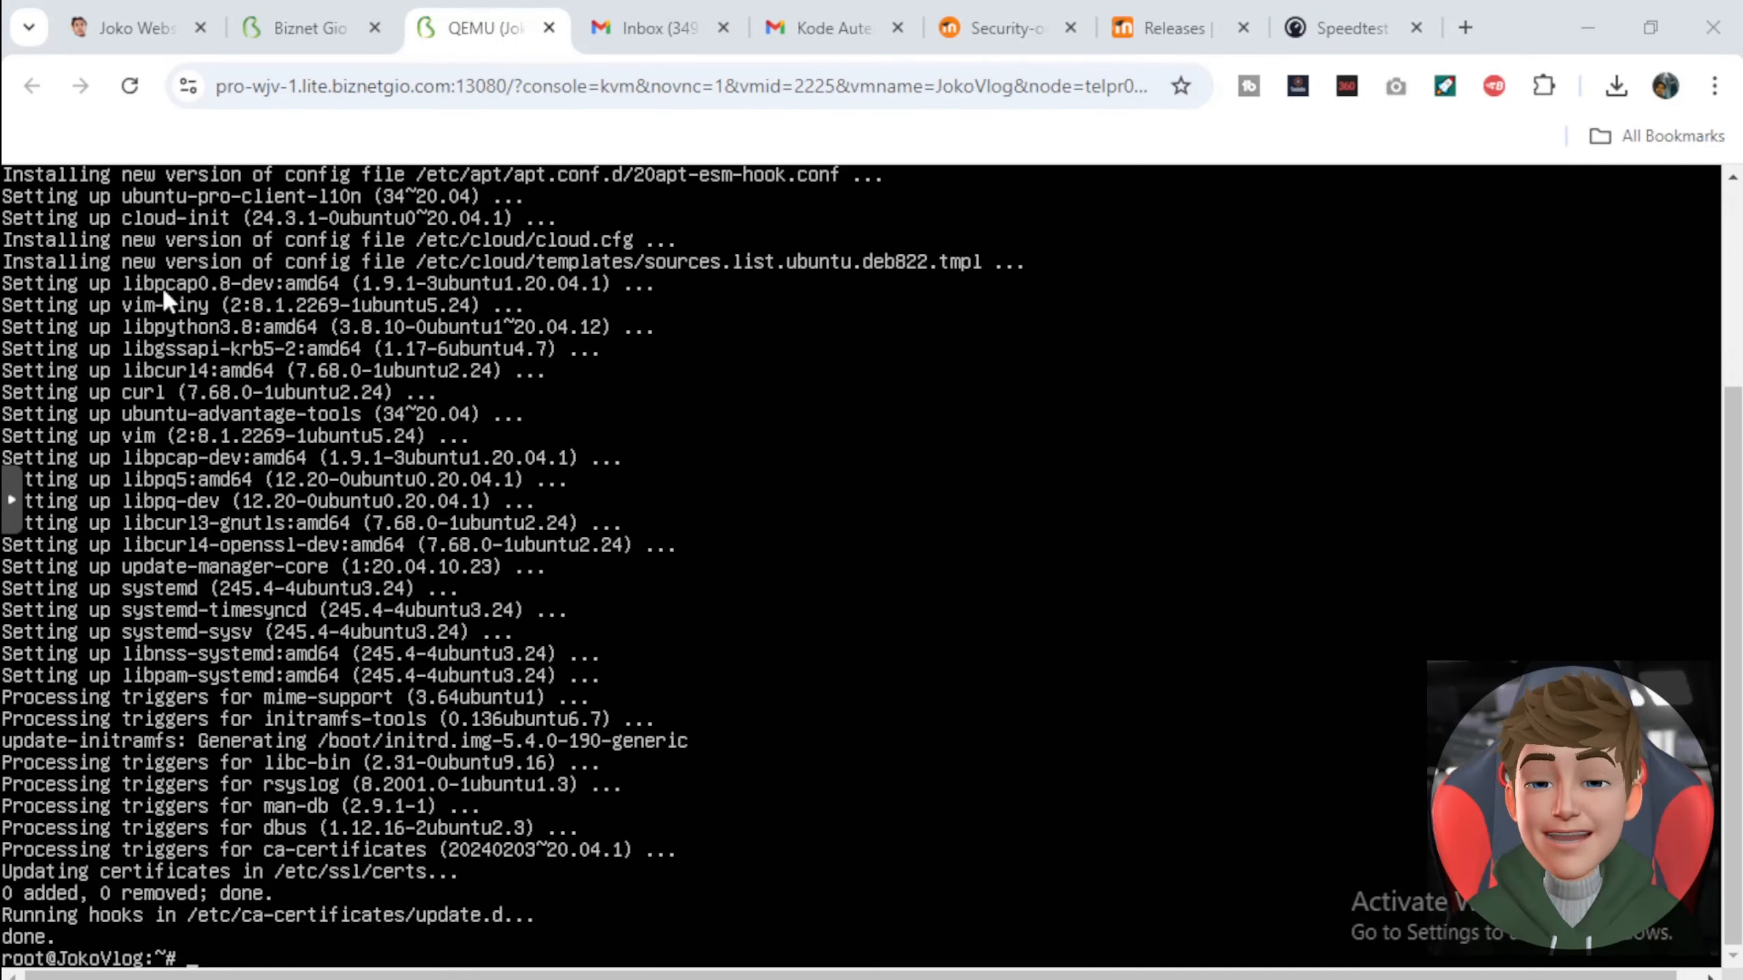
left_click(122, 25)
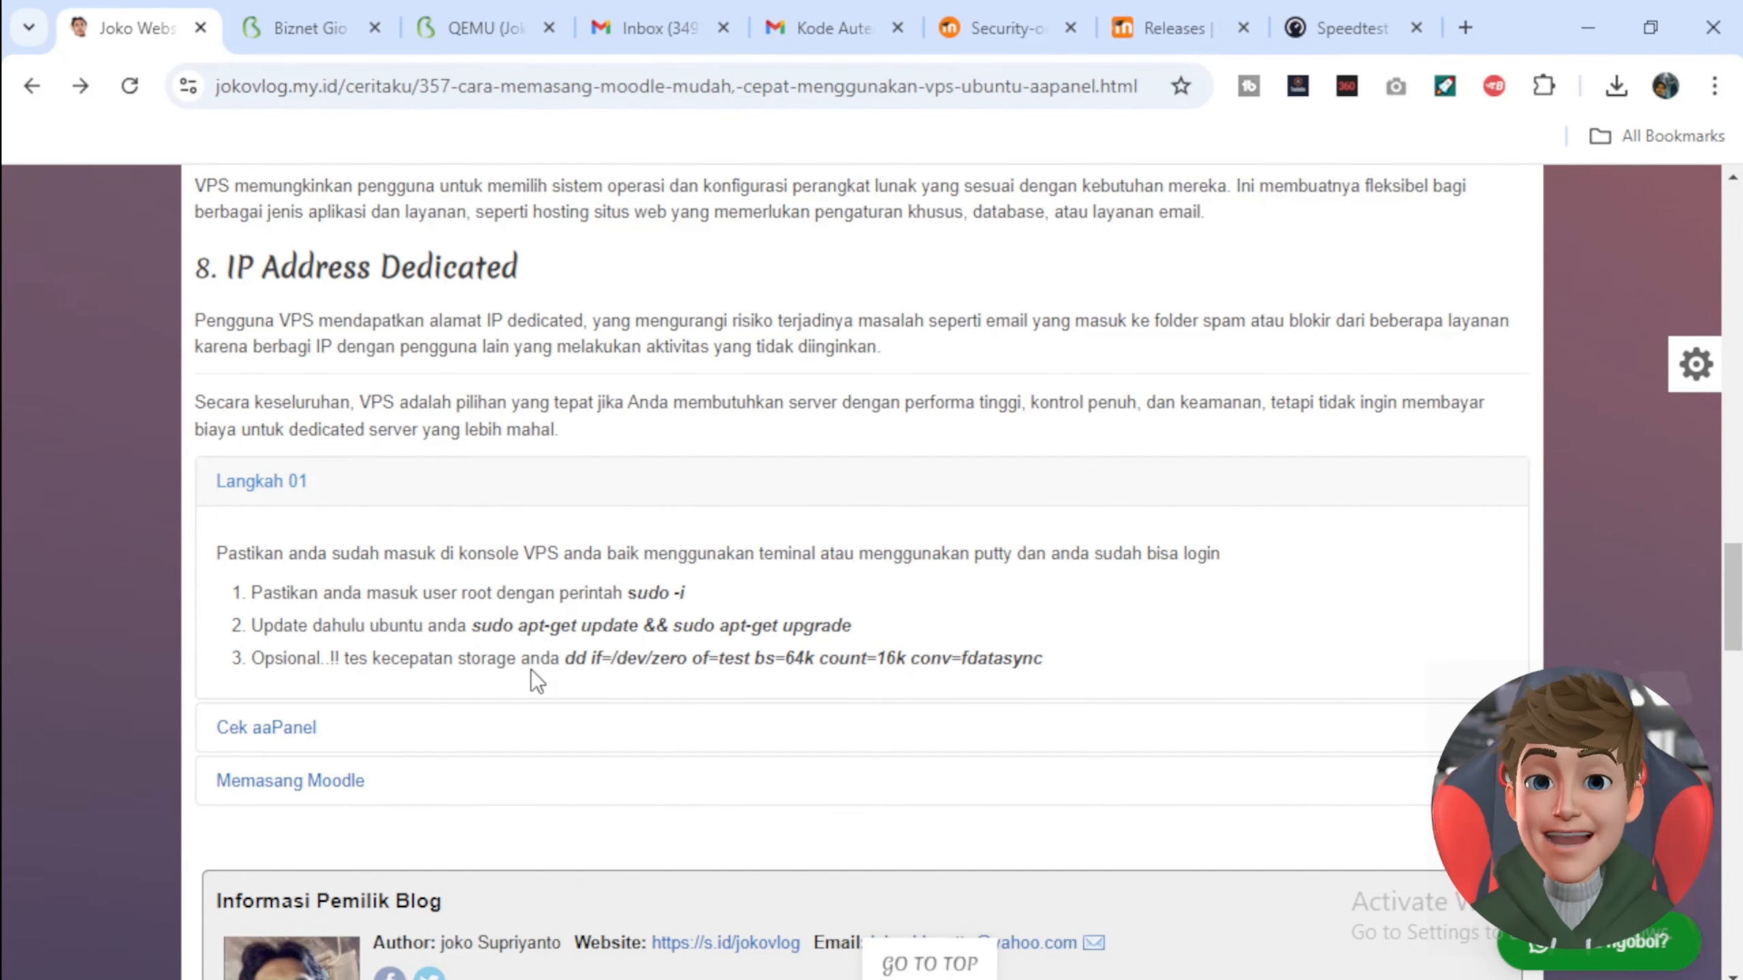
Run the article's dd storage speed test six times, reaching up to 1.5 GB/s
left_click_drag(563, 659, 1165, 652)
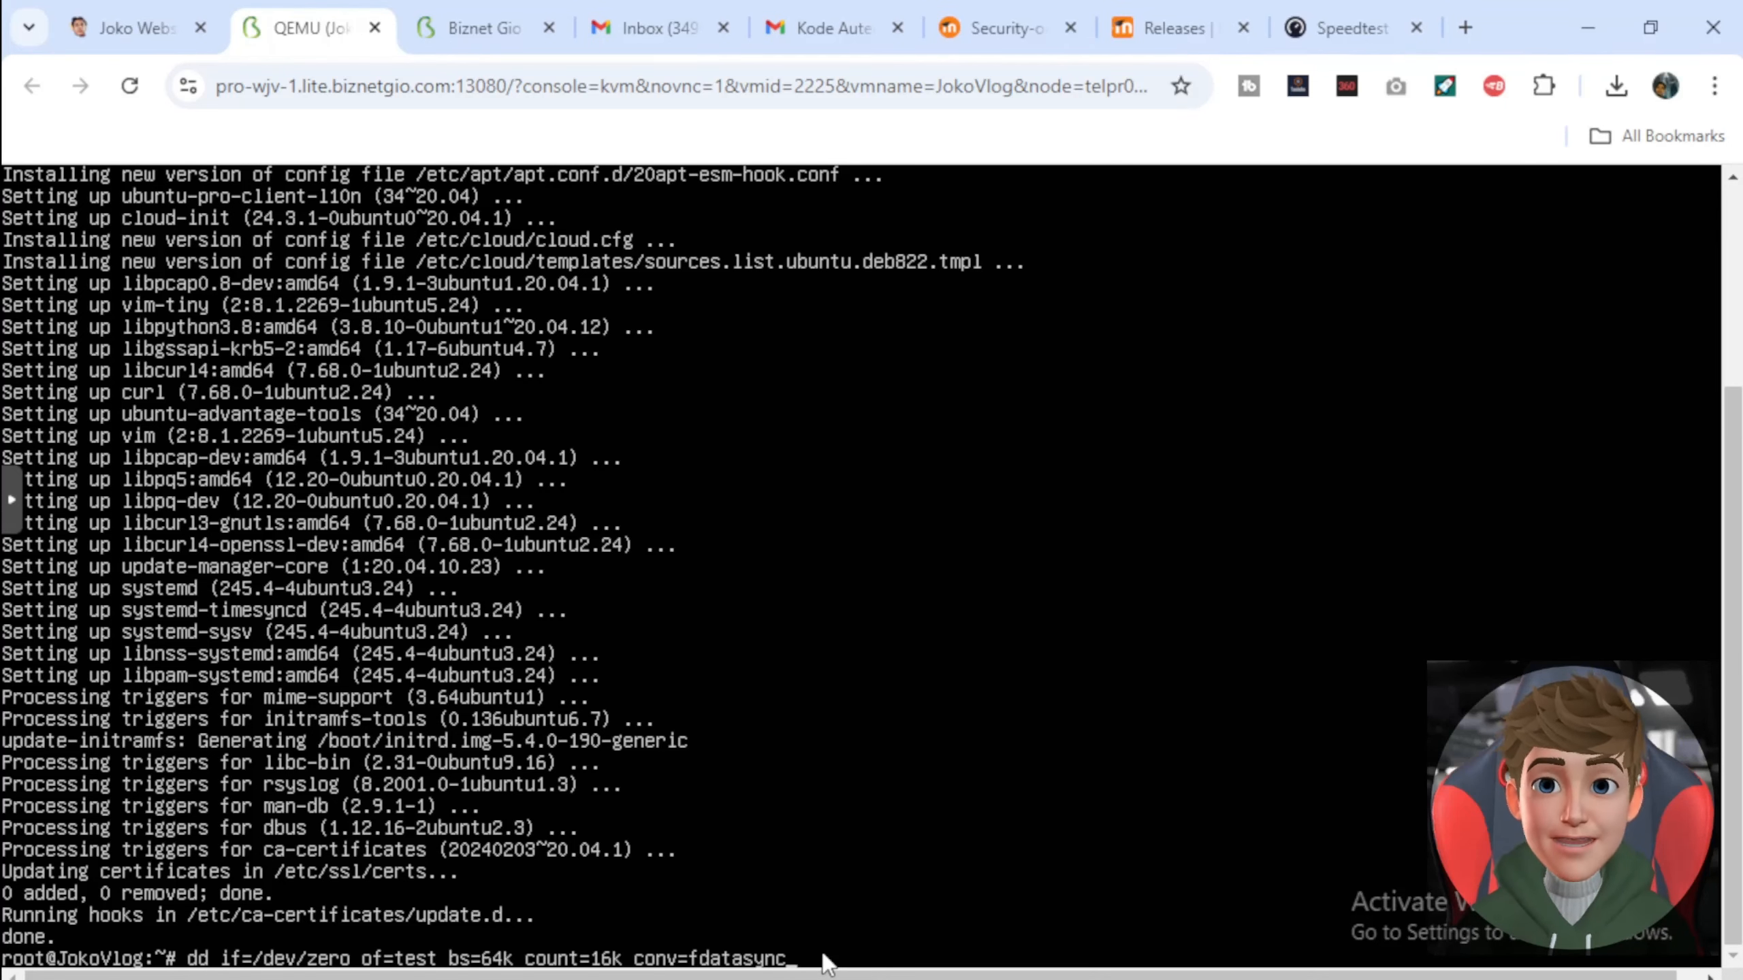
key("Return")
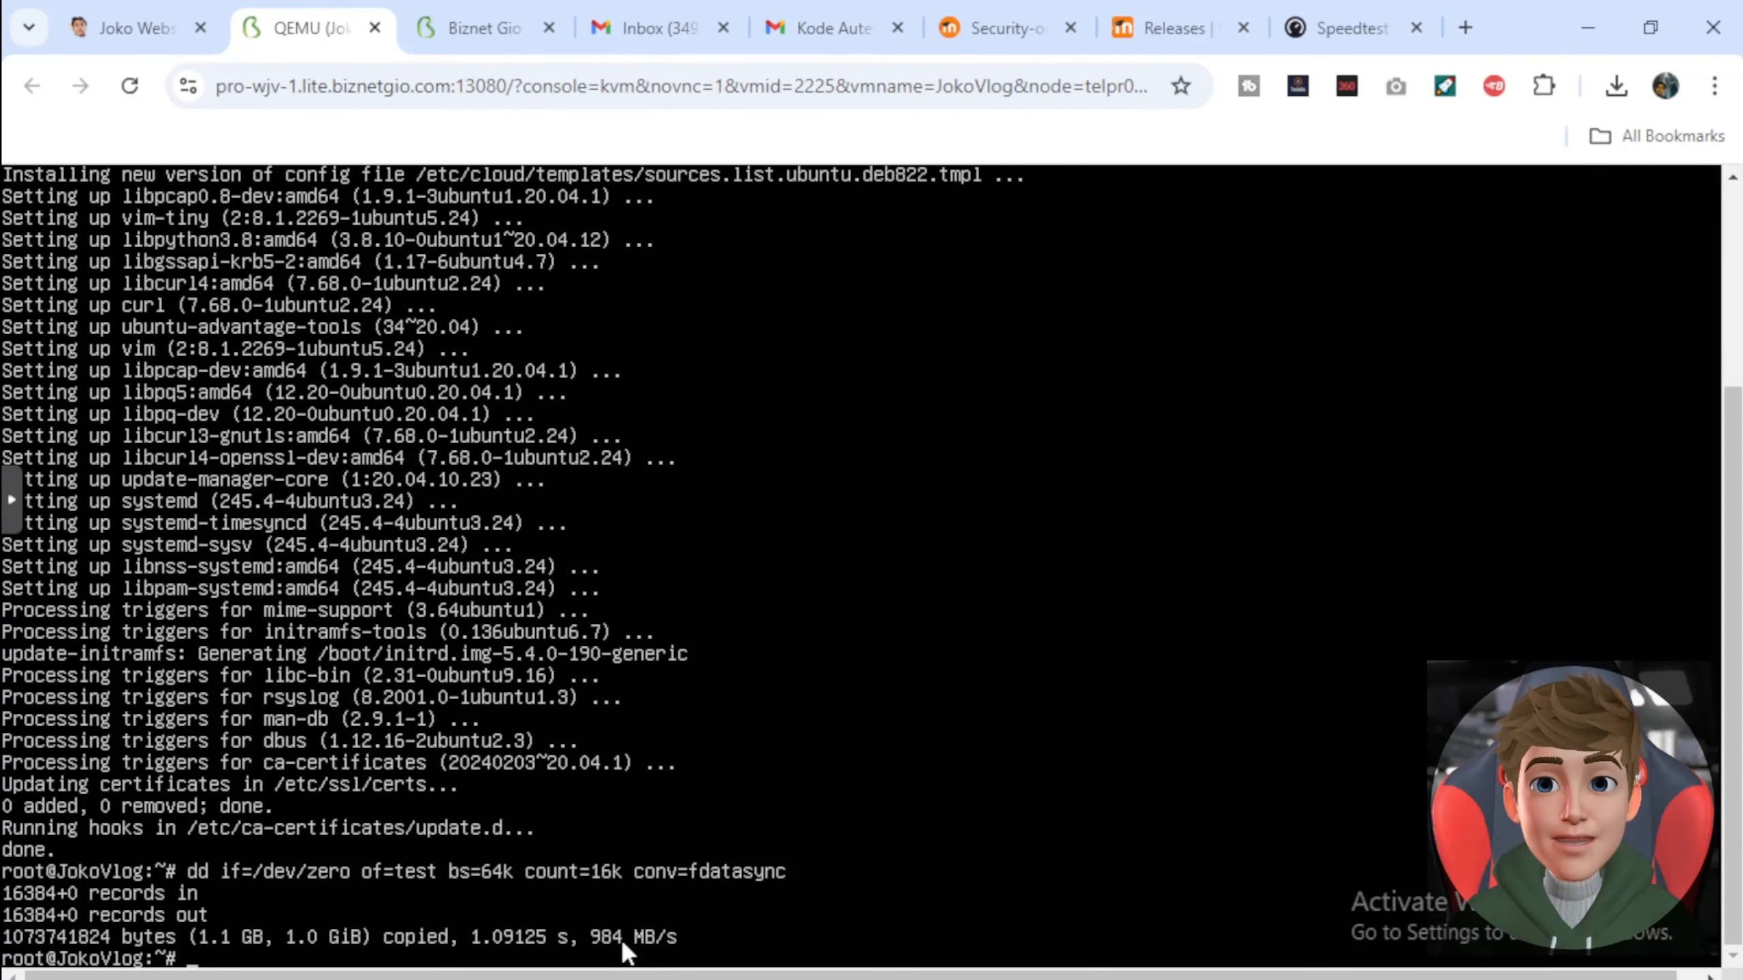
key("Up")
key("Return")
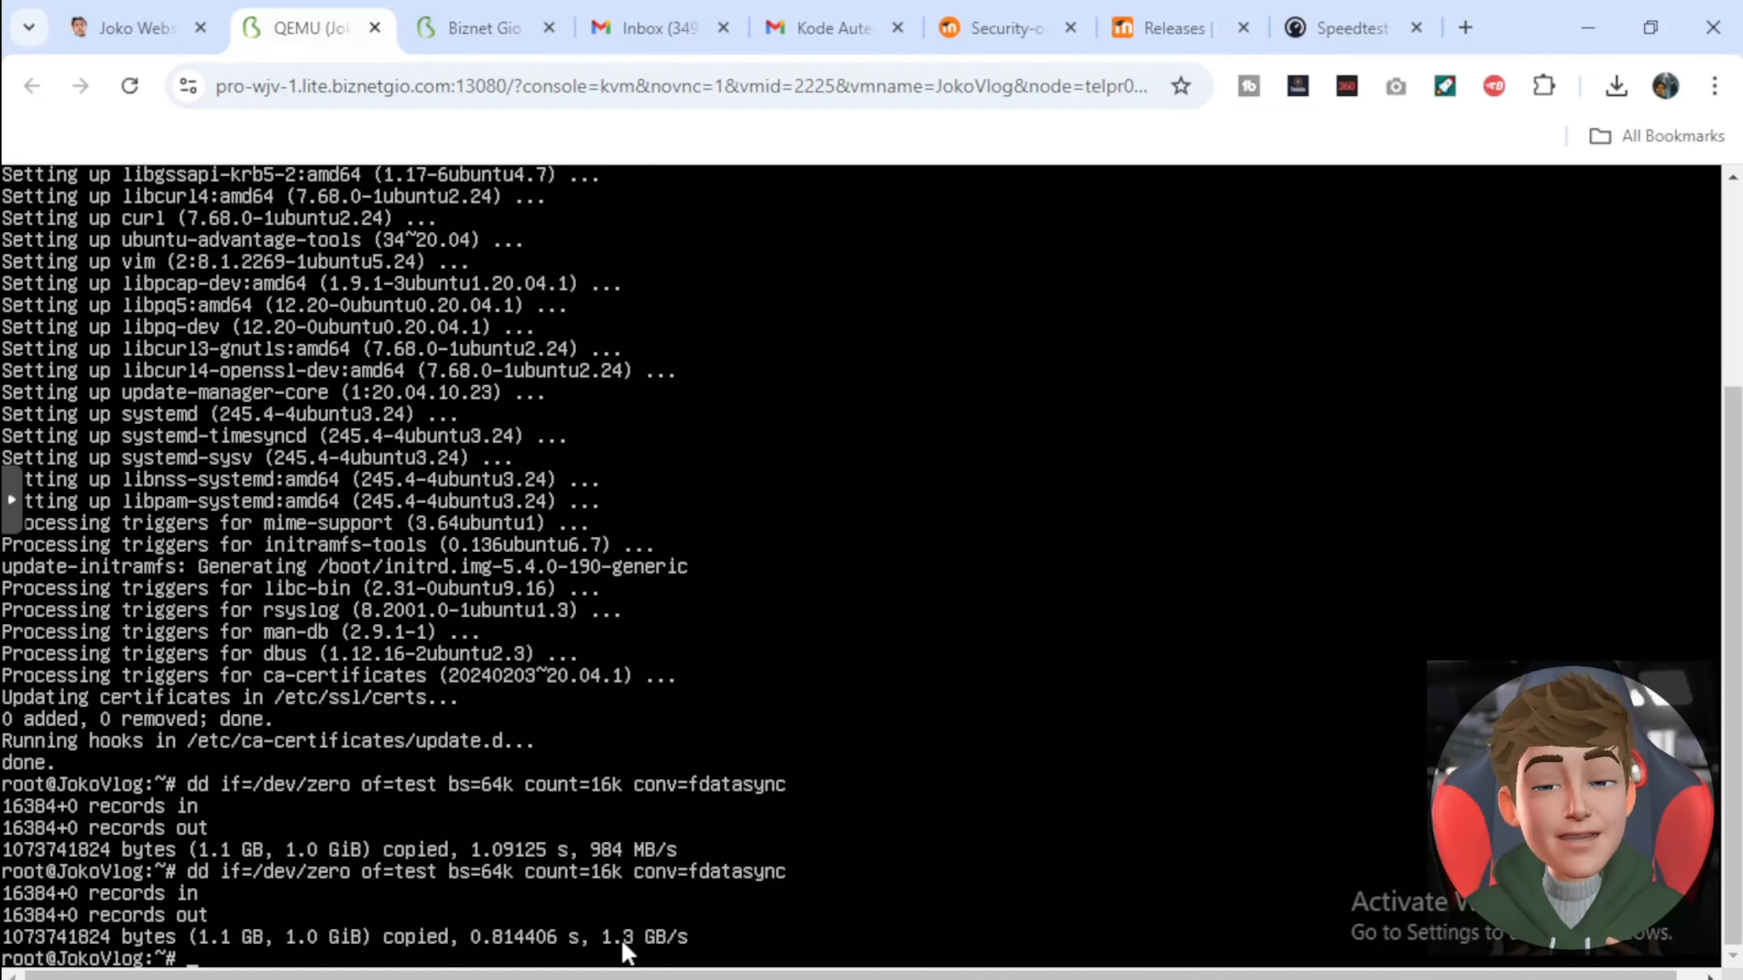
key("Up")
key("Return")
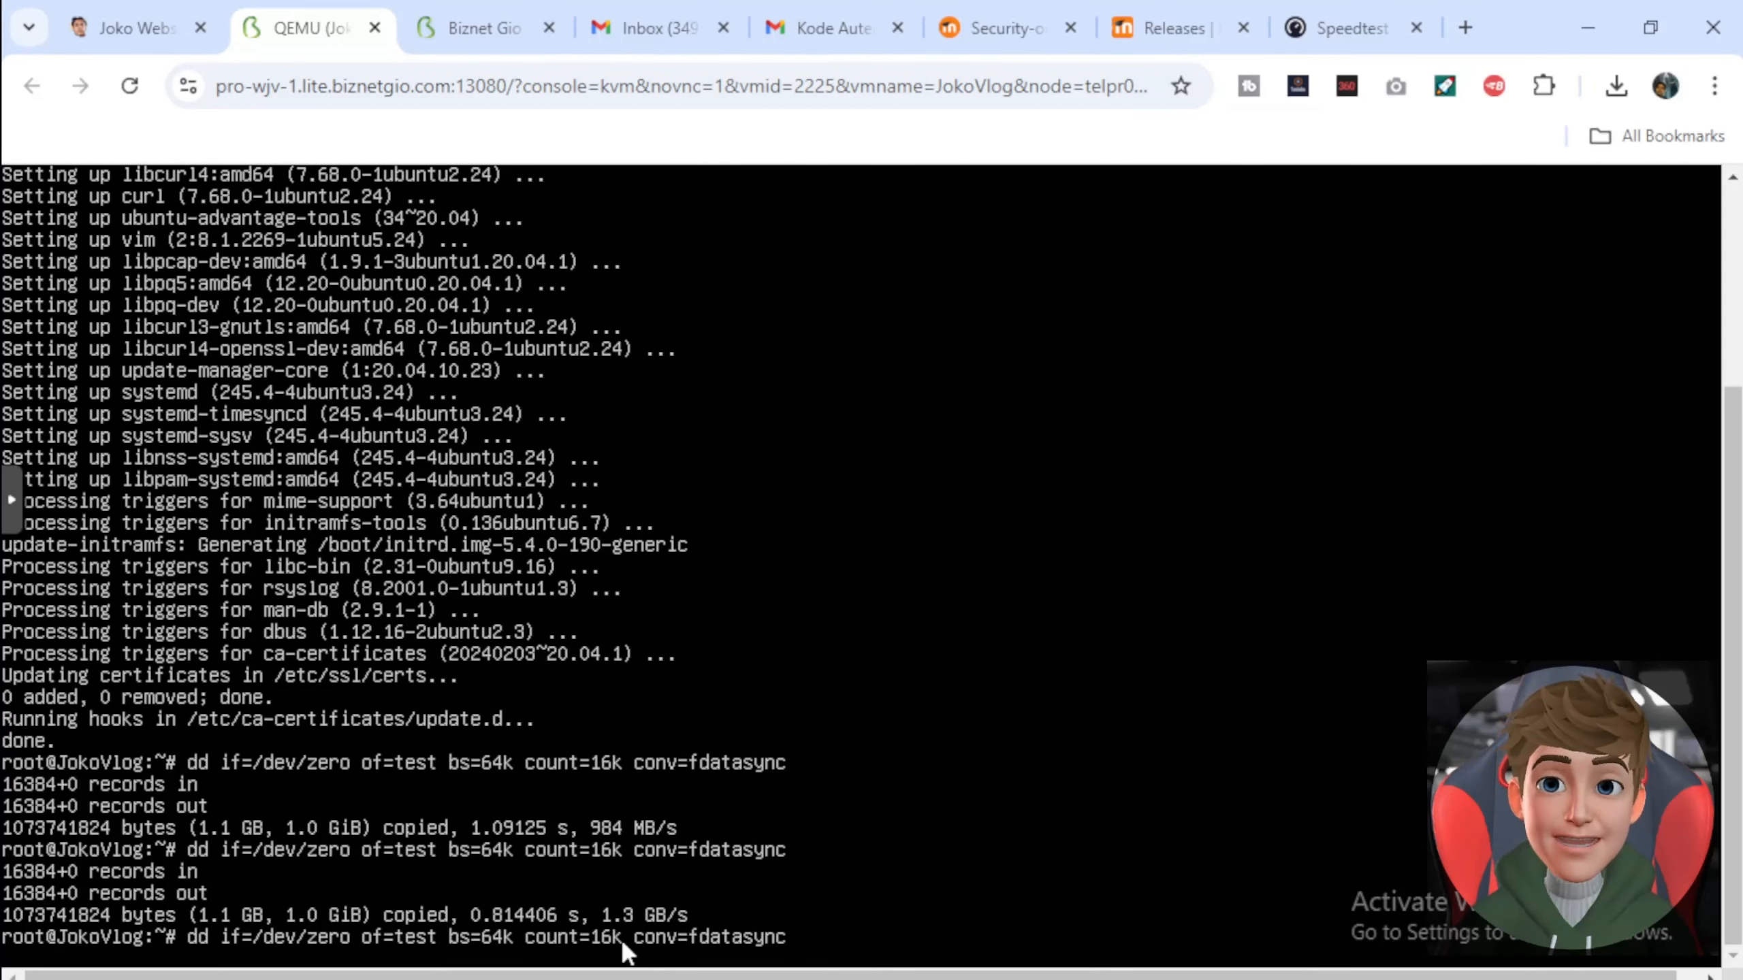
key("Up")
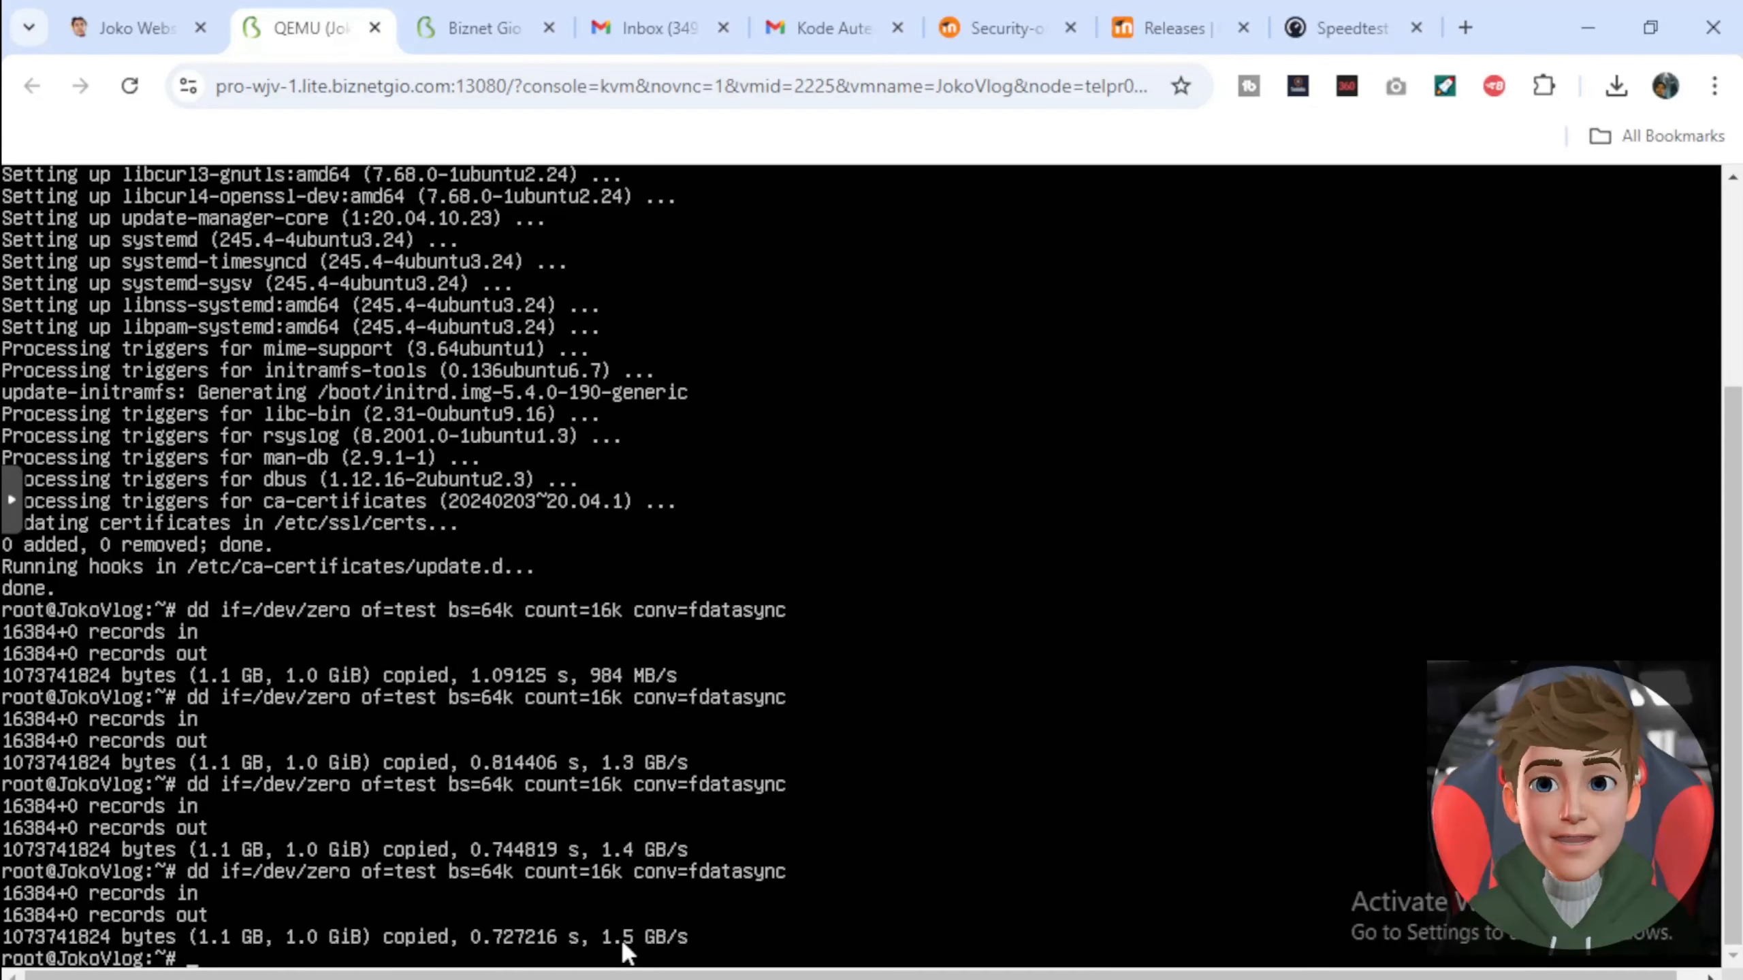
key("Up")
key("Return")
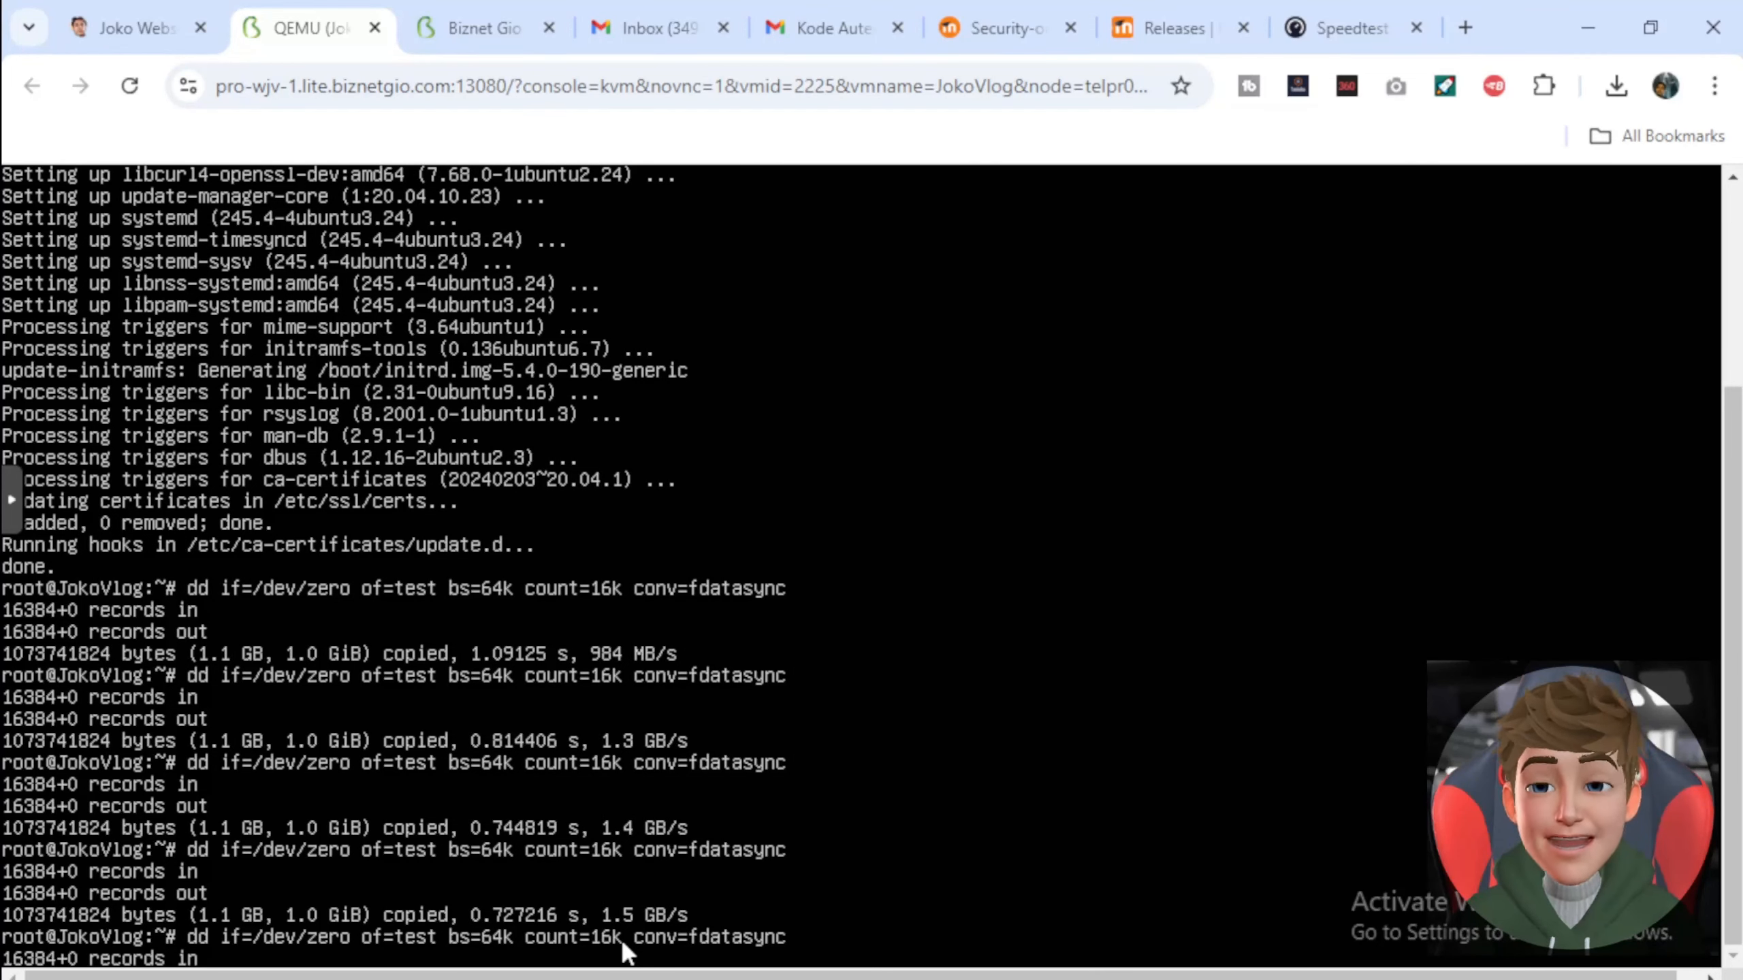
key("Up")
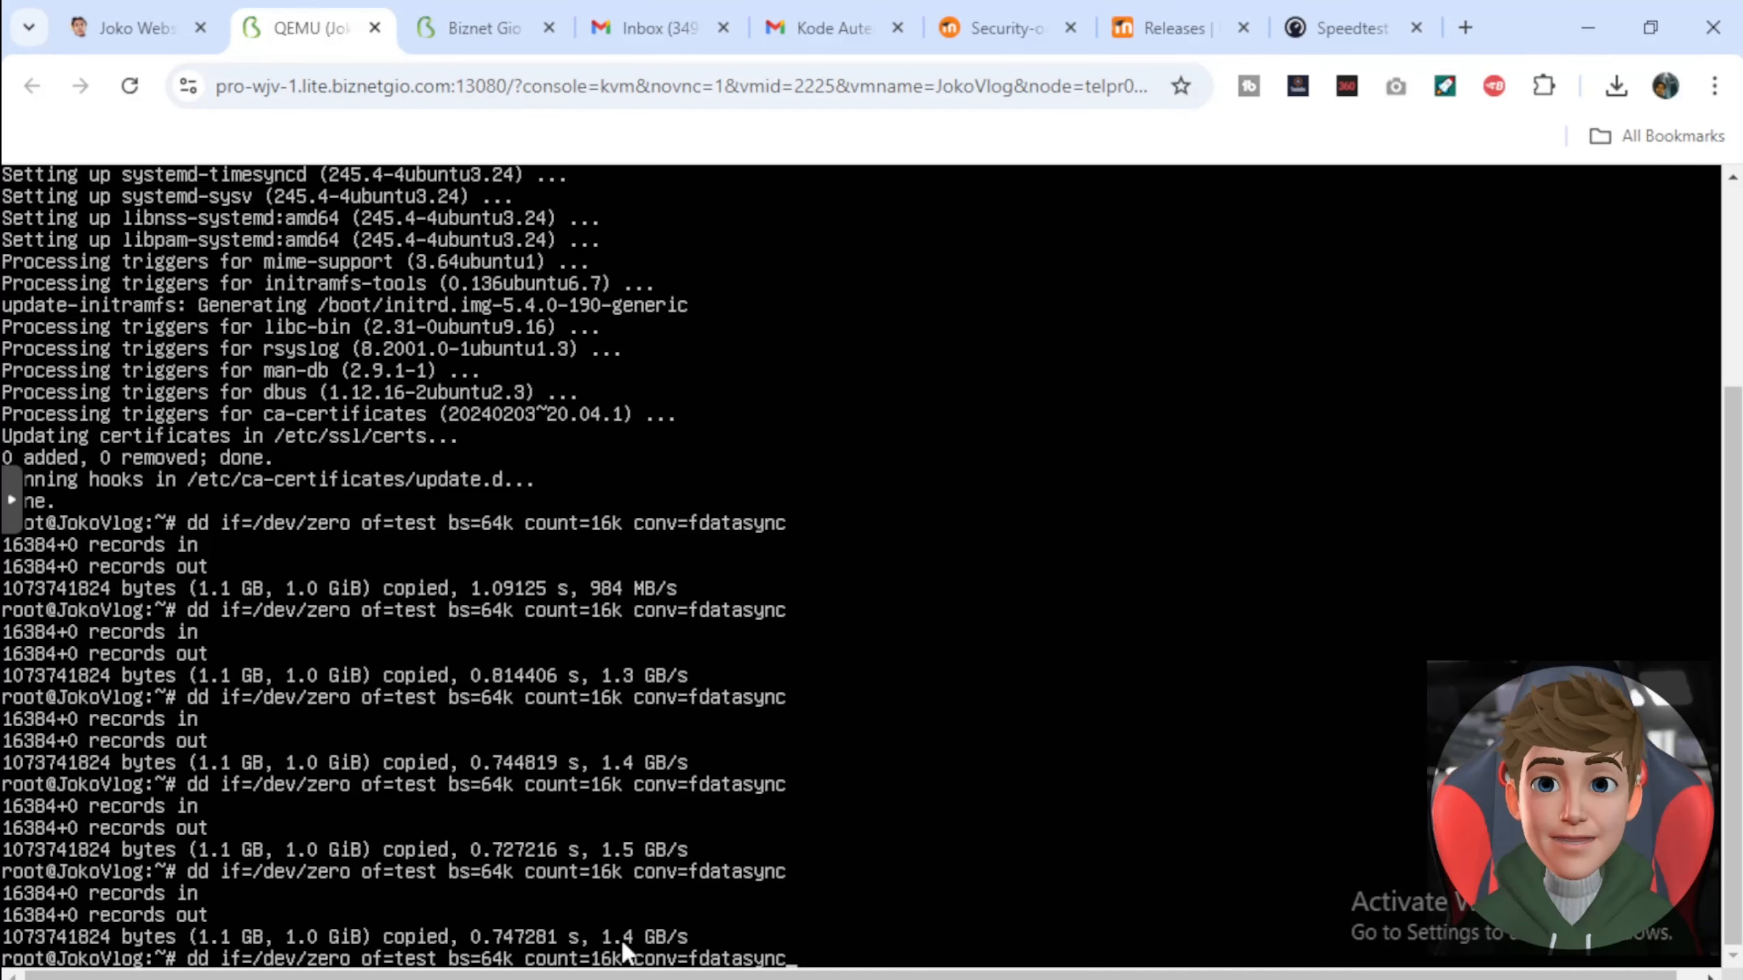
key("Return")
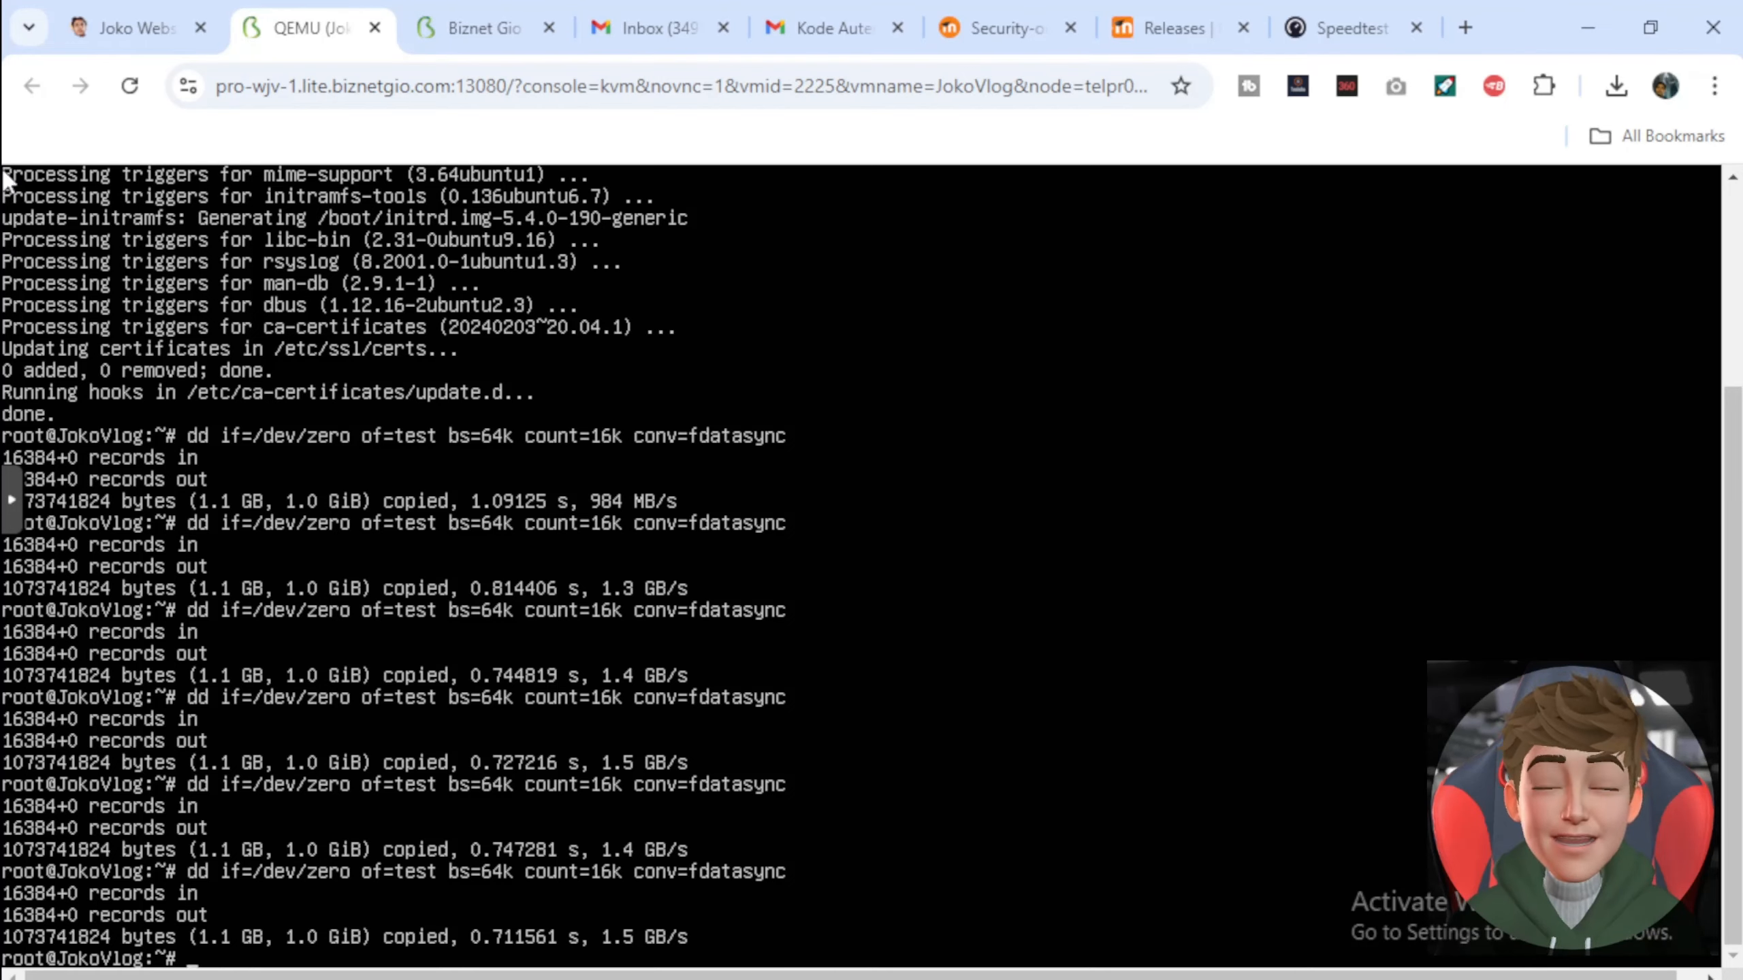
left_click(97, 33)
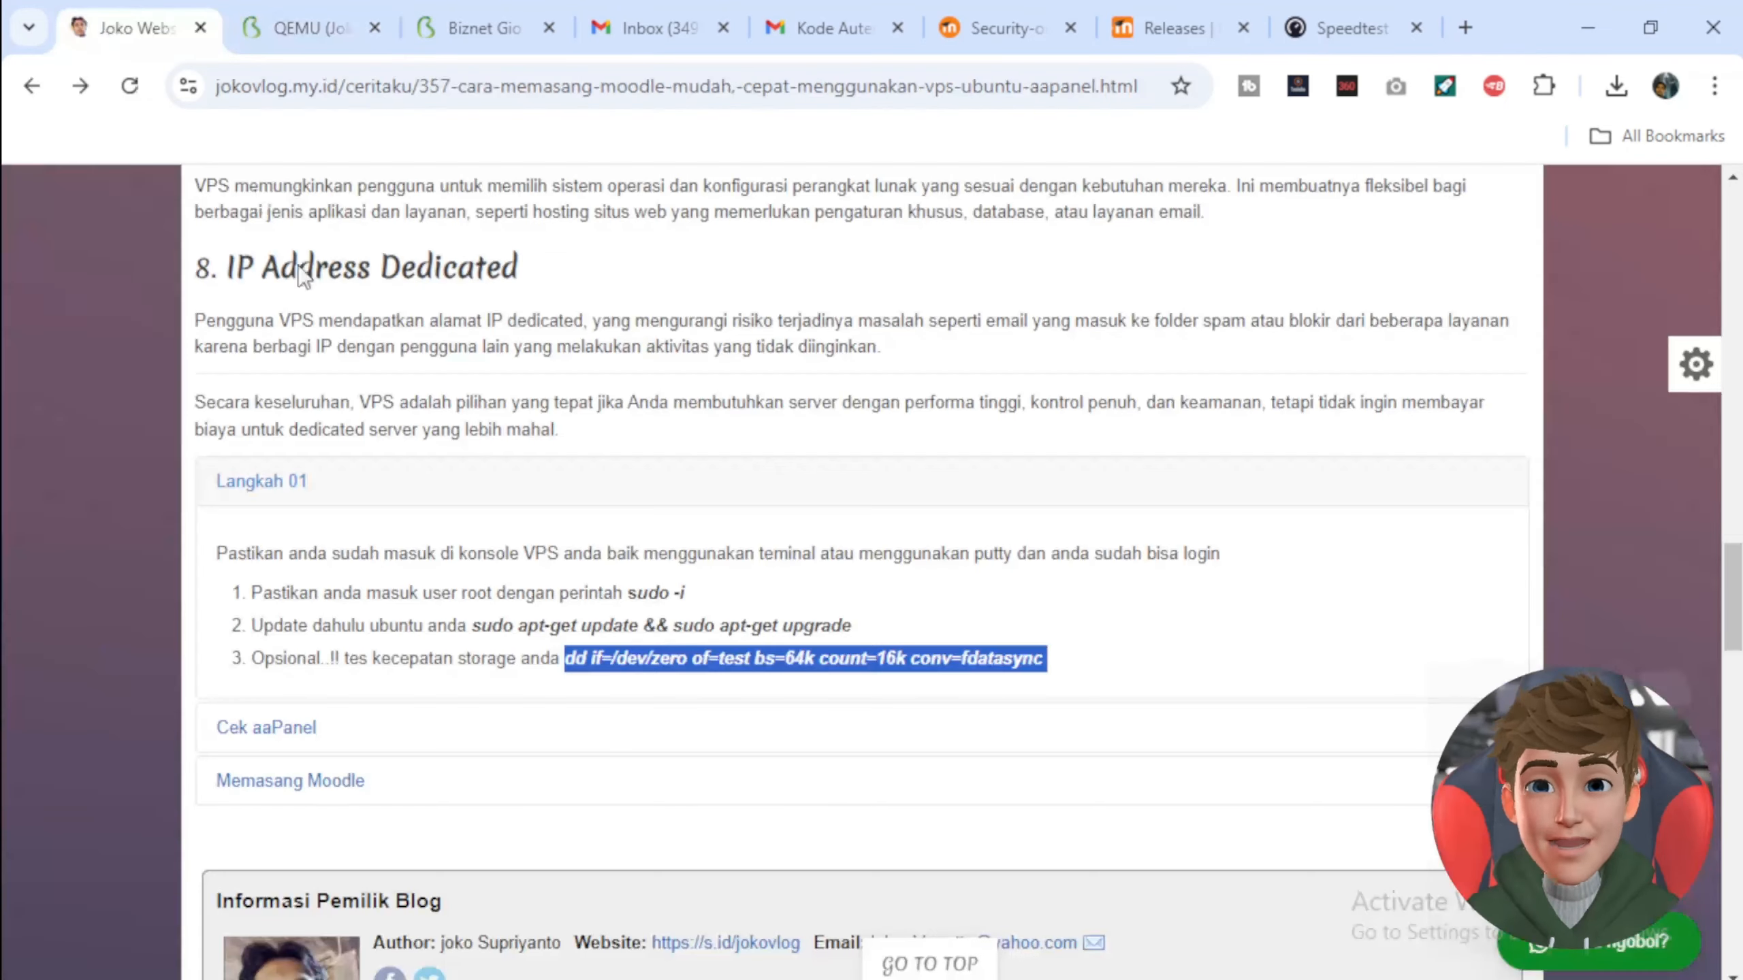
Run bt from the Cek aaPanel steps and choose option 14 to show the panel's default info
left_click(271, 729)
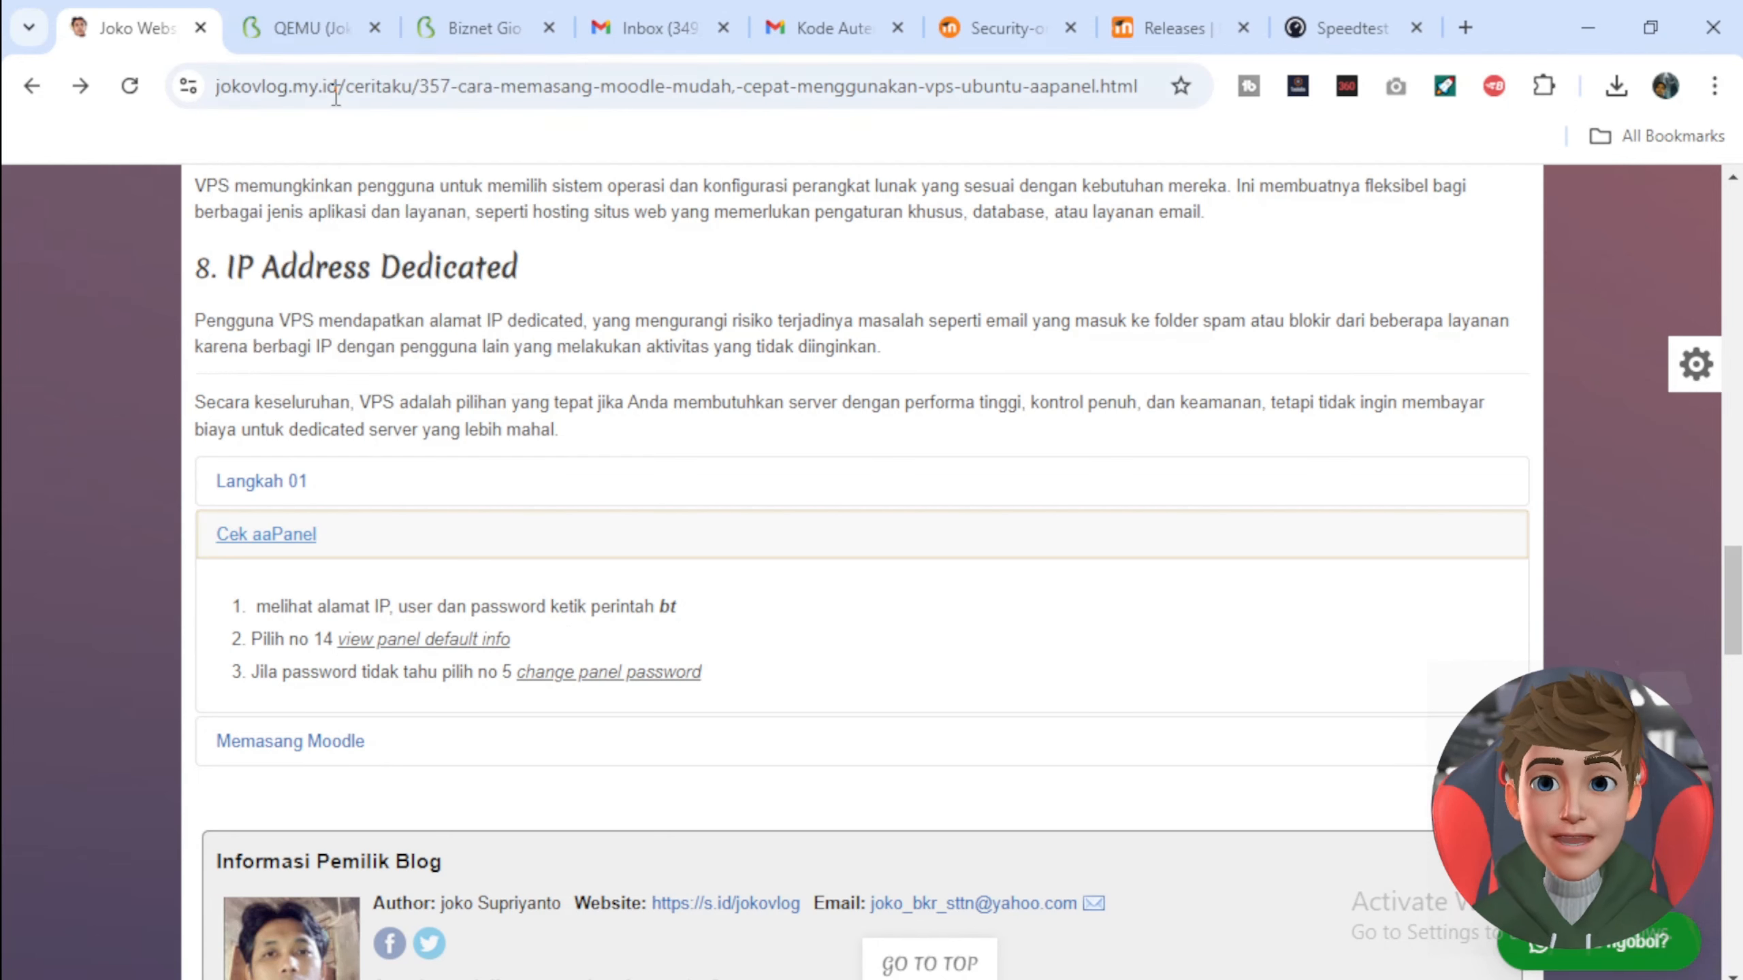
double_click(674, 606)
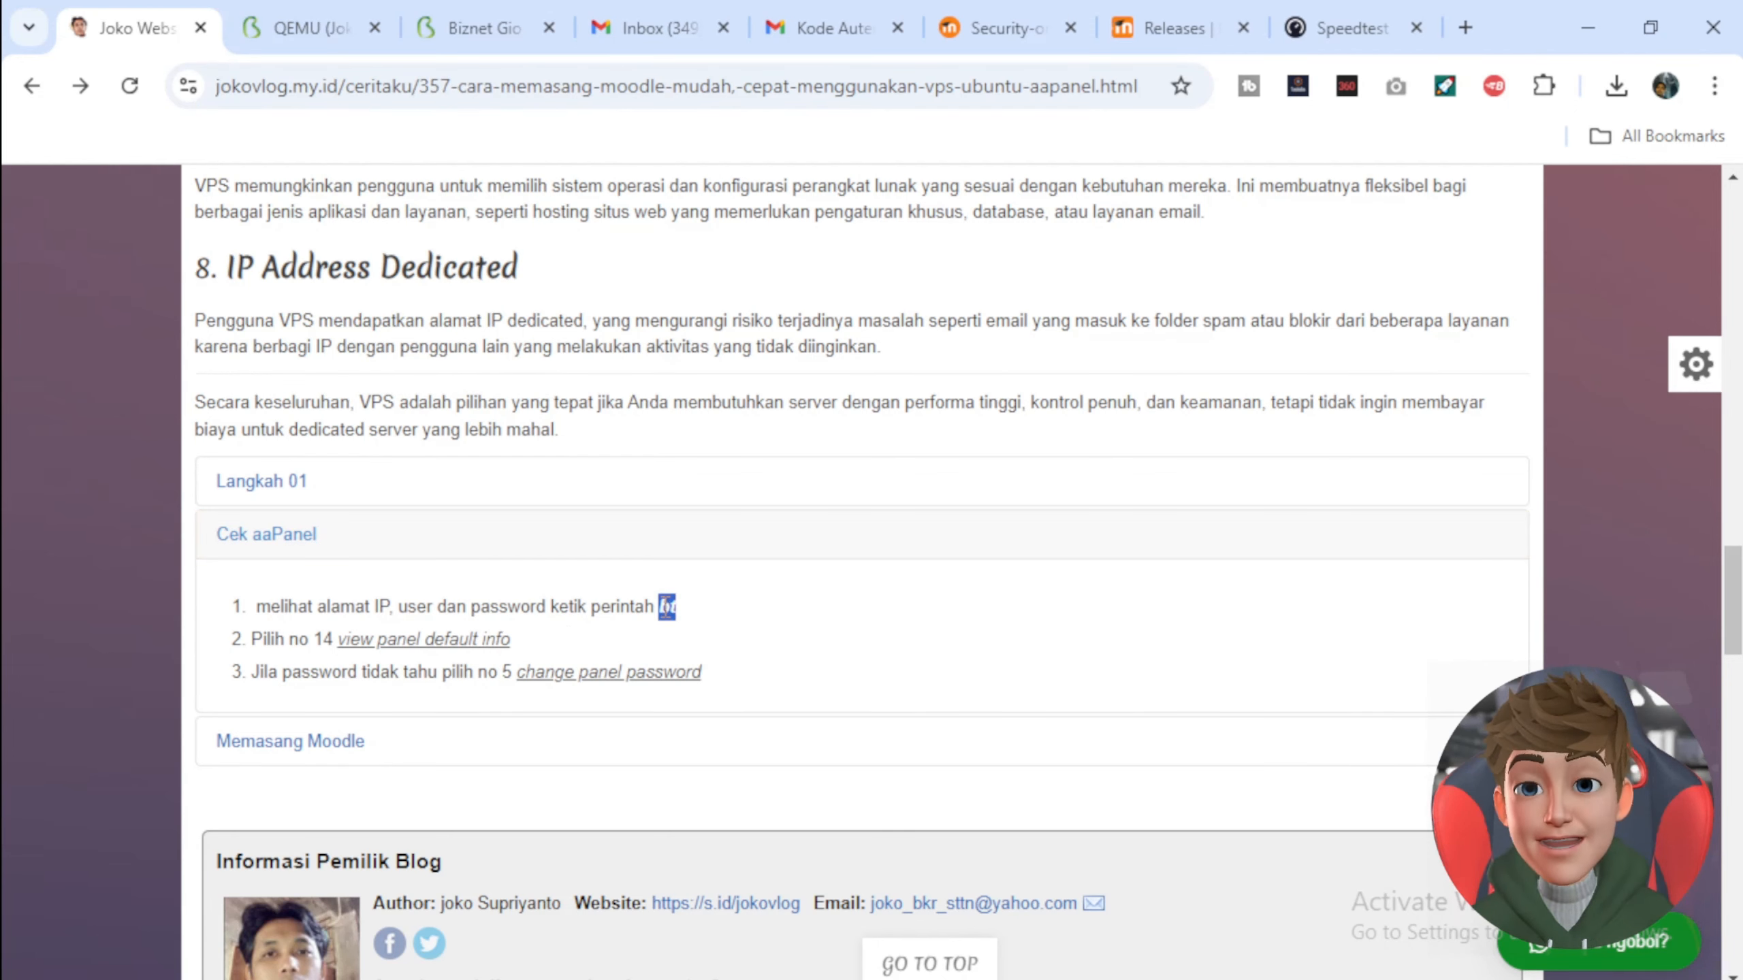
left_click(306, 28)
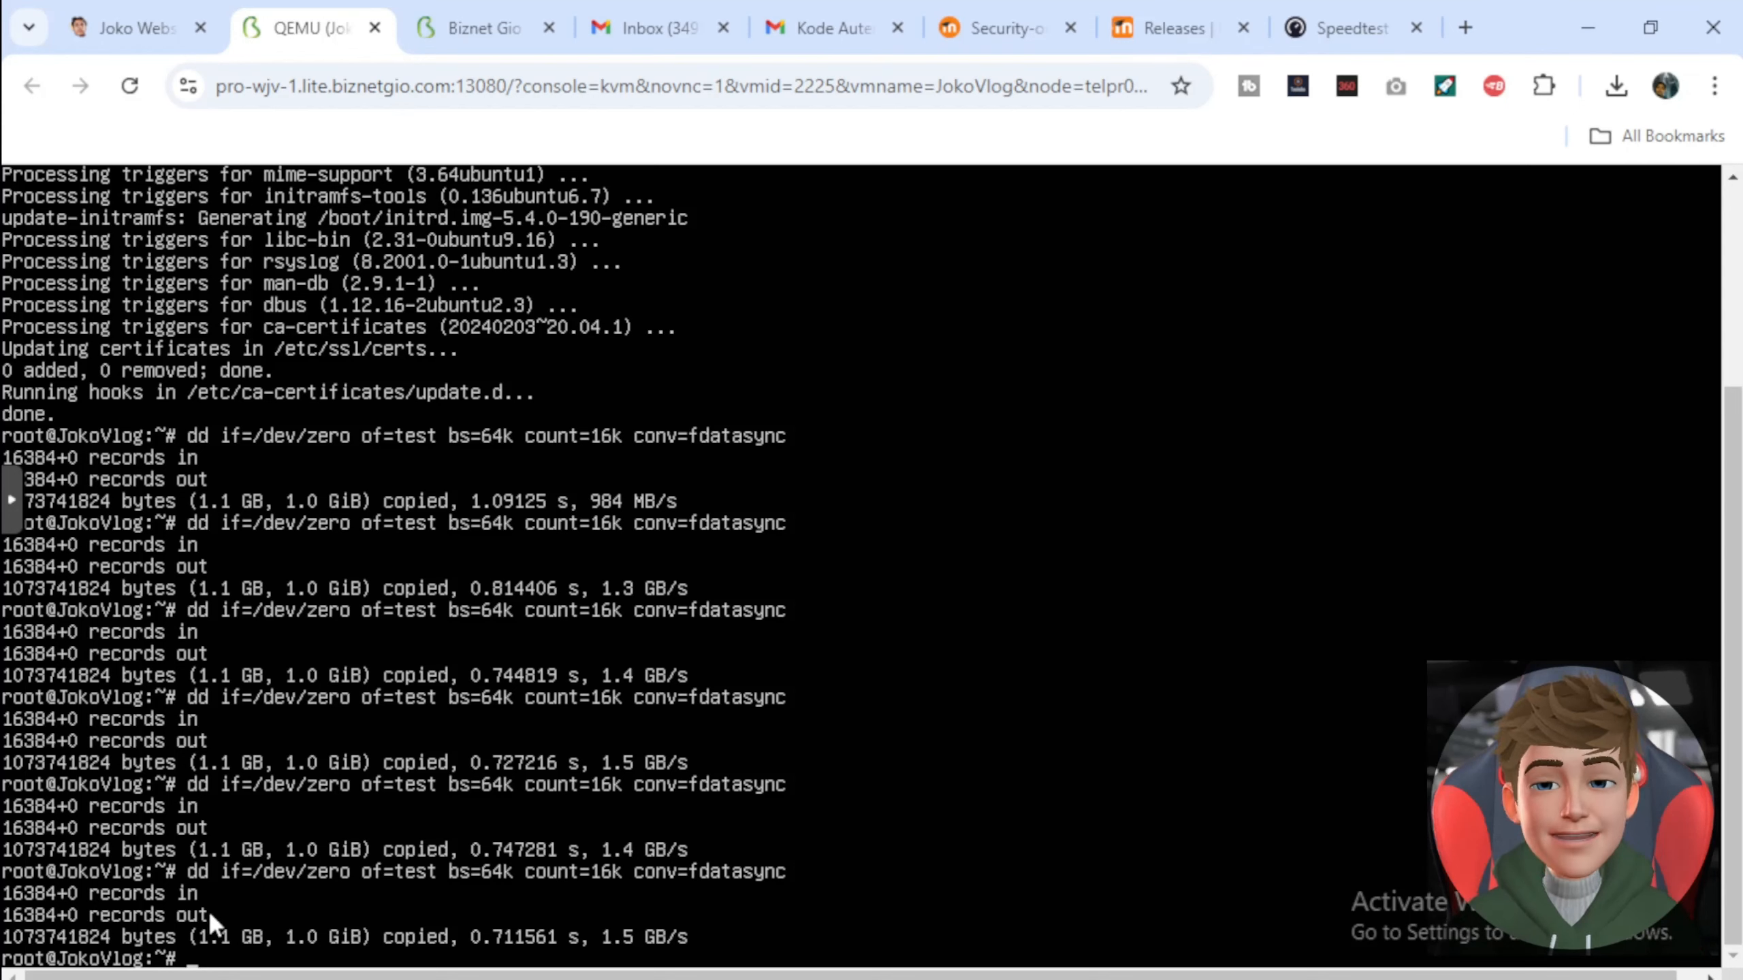
type("bt")
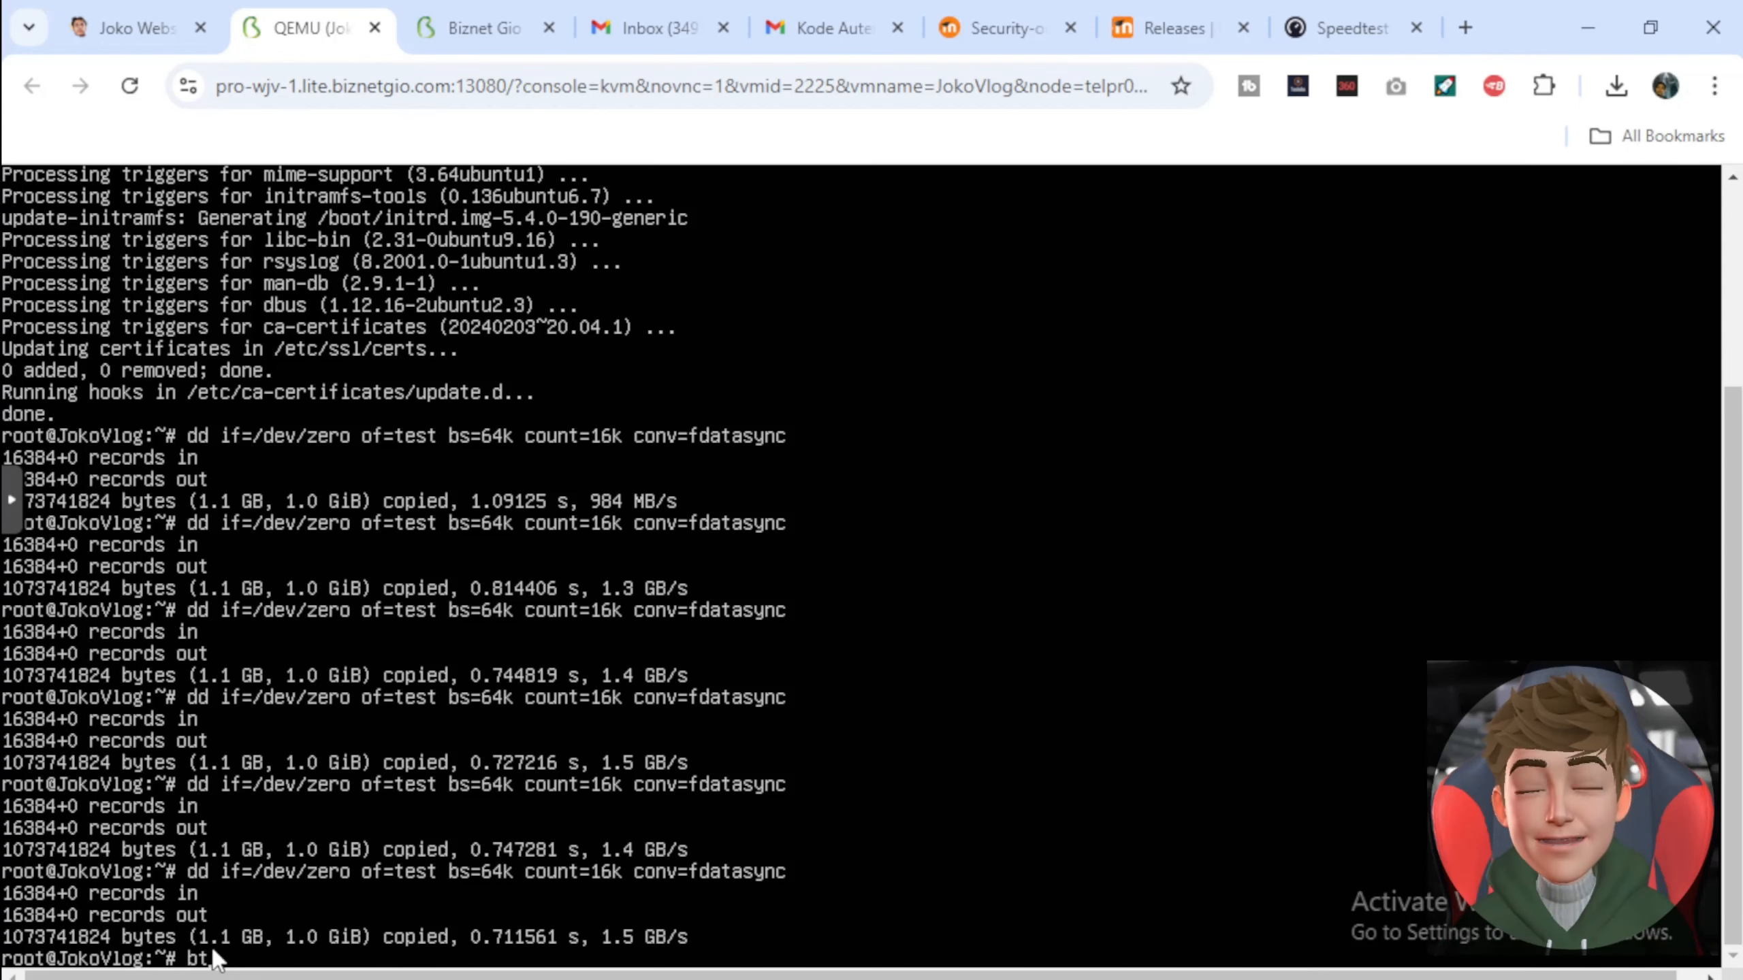
key("Return")
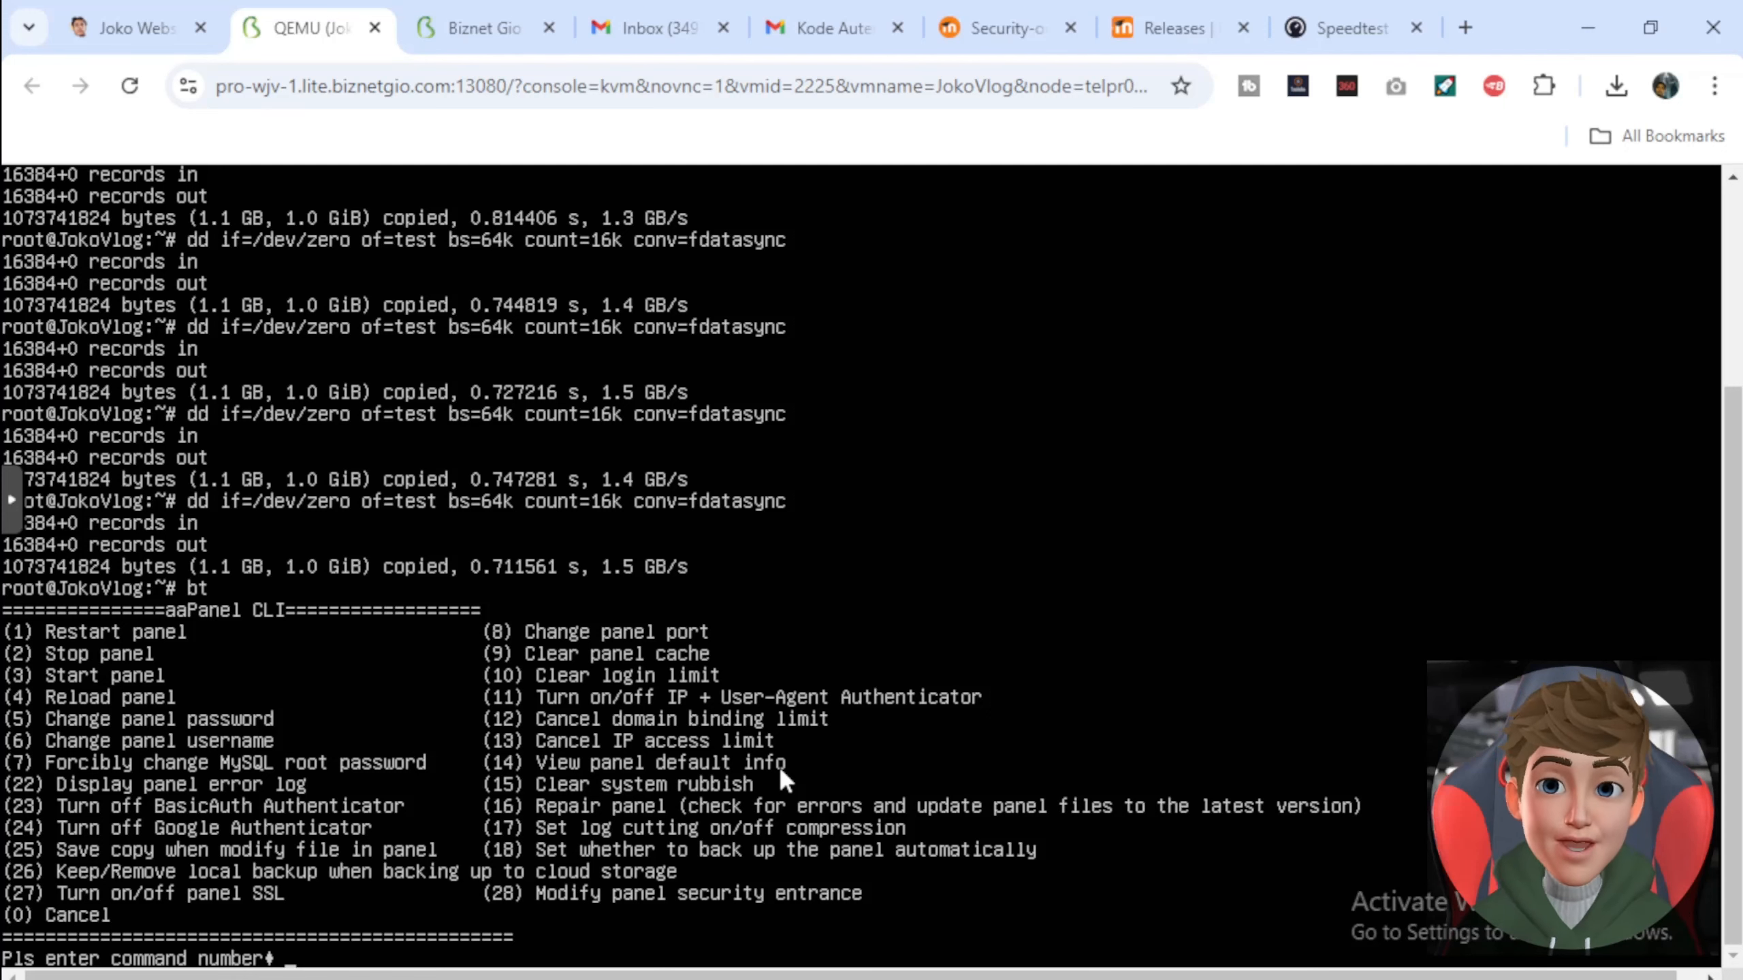
type("14")
key("Return")
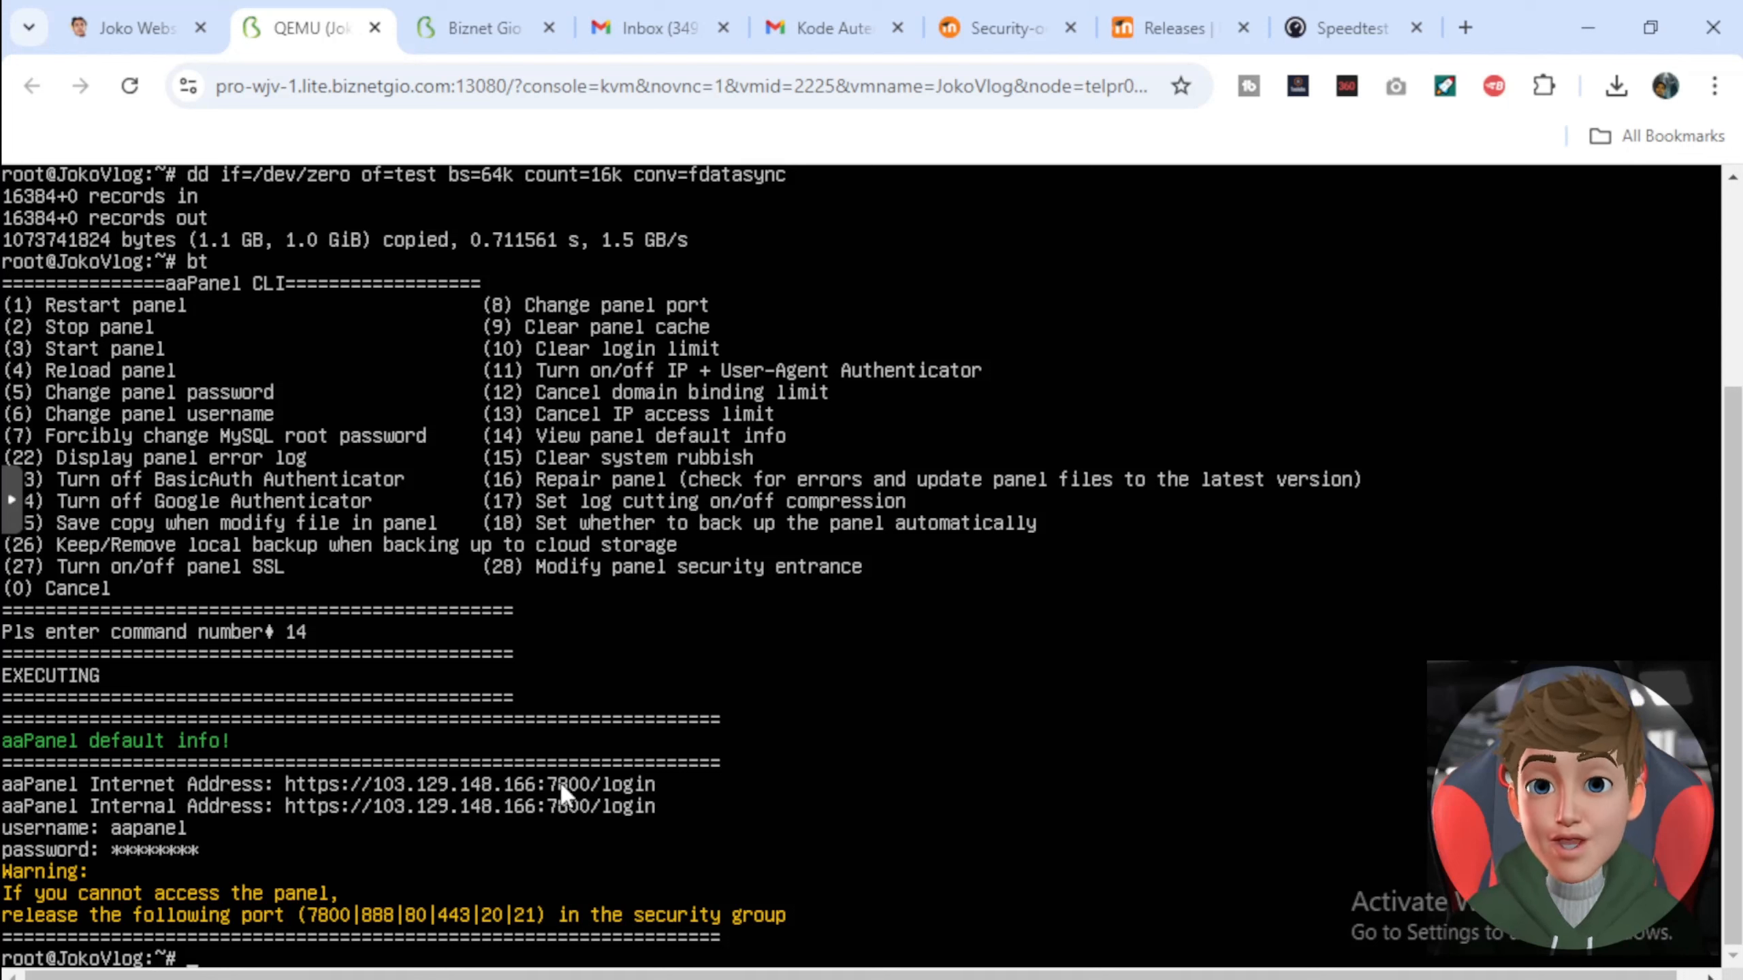
left_click(652, 29)
left_click_drag(661, 37, 481, 30)
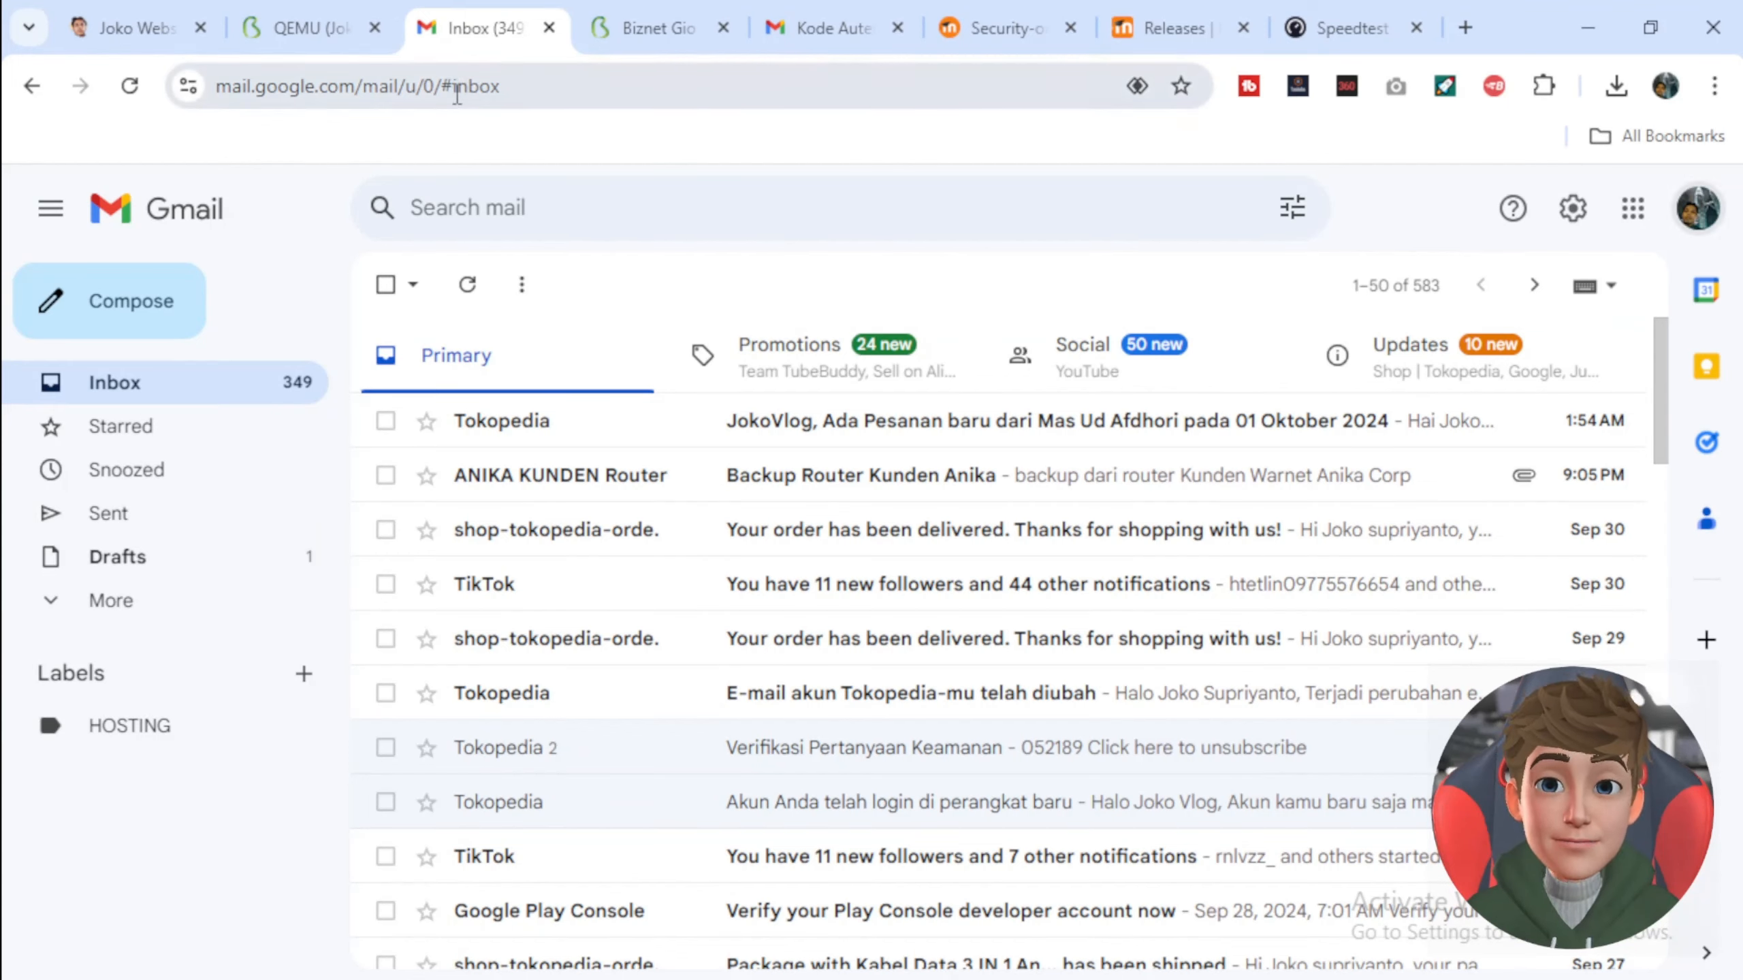
Open the aaPanel login page at the server's public IP 103.129.148.166 on port 7800
left_click(405, 86)
left_click(253, 26)
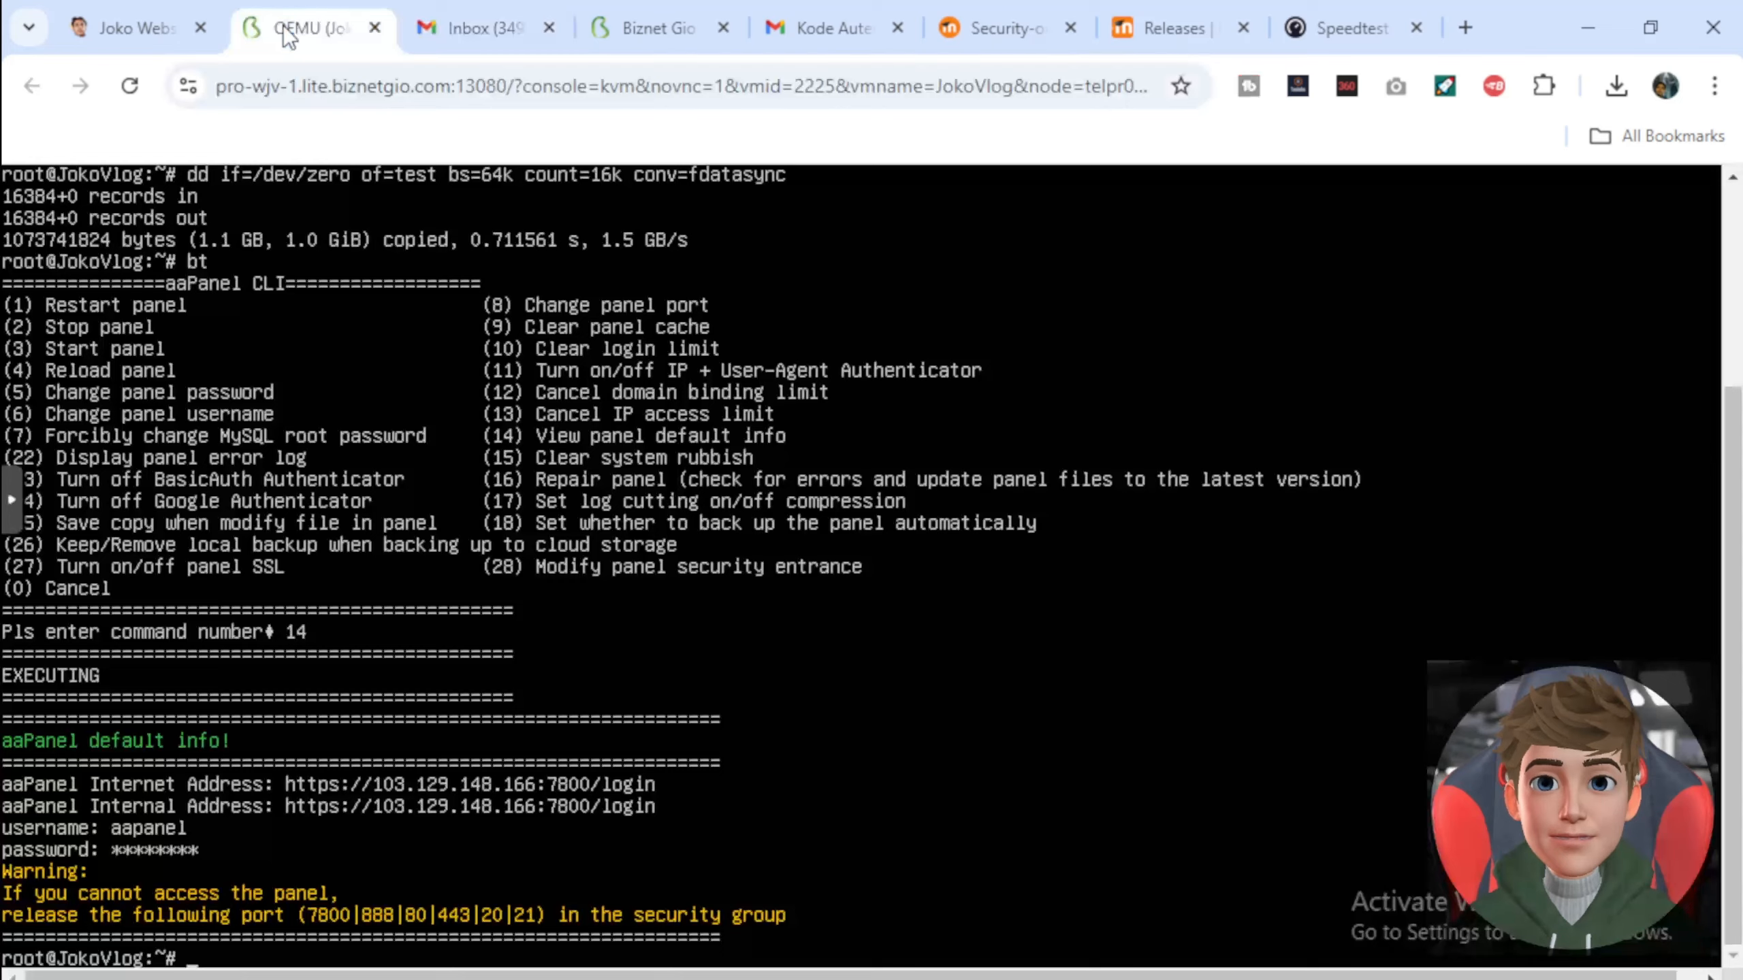
left_click(603, 19)
scroll(1029, 828, "down", 10)
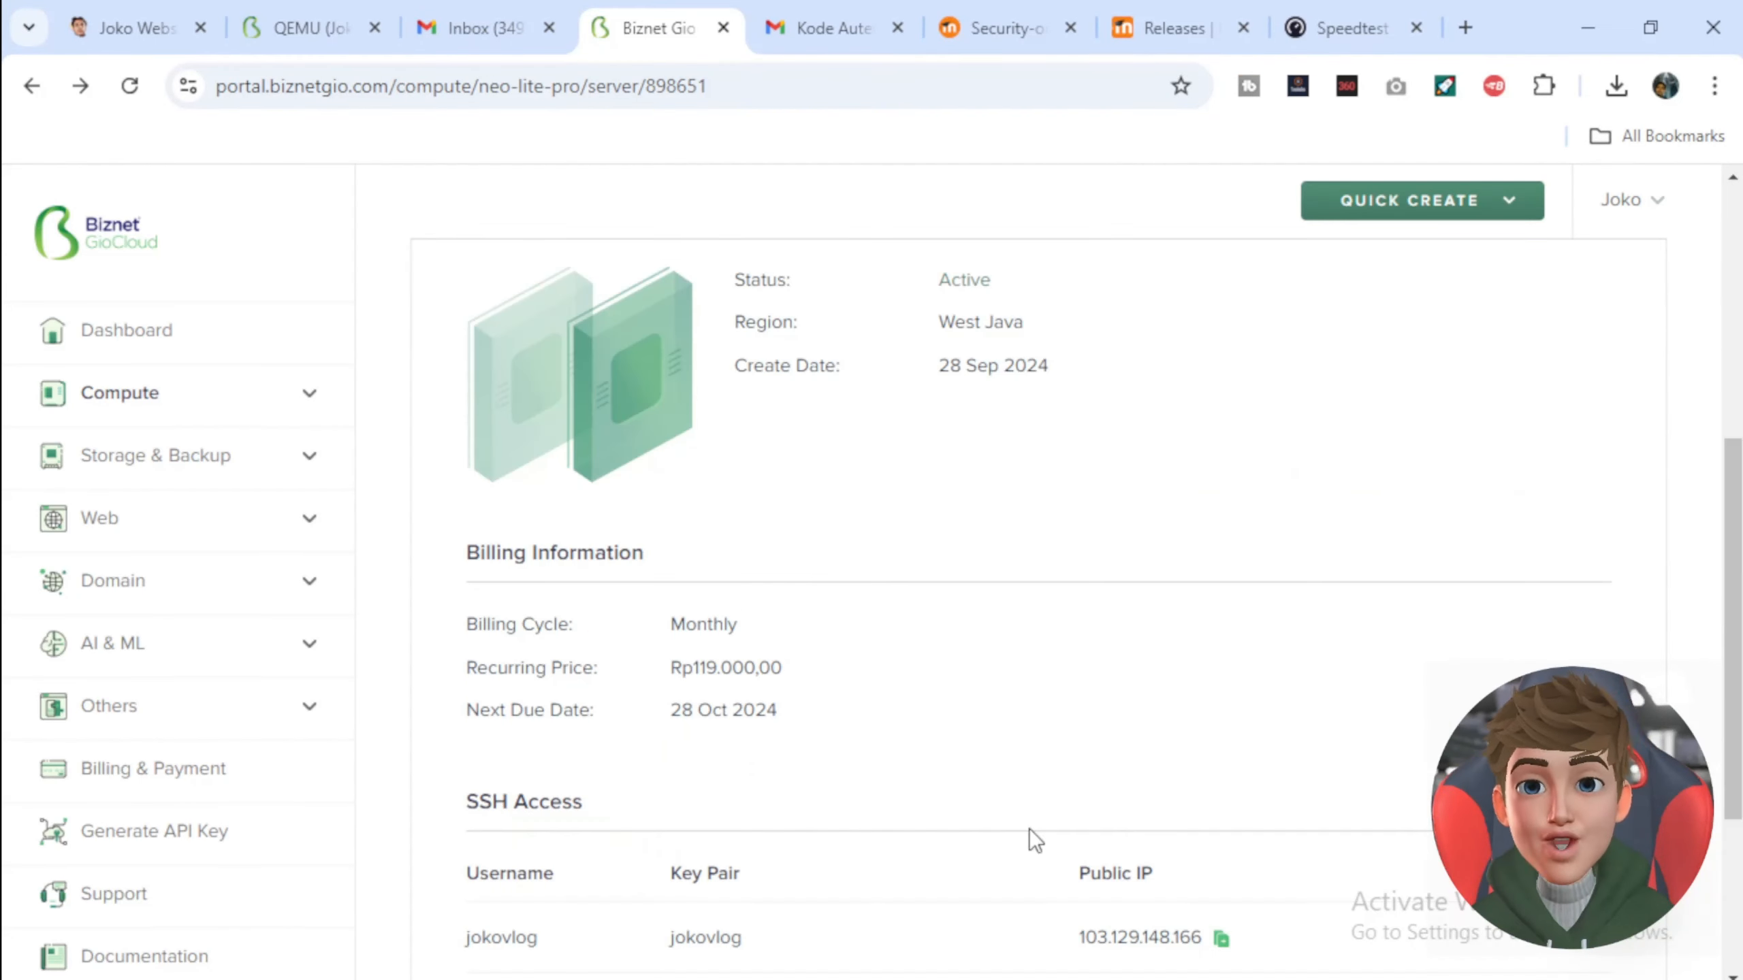
left_click(1221, 670)
left_click(481, 27)
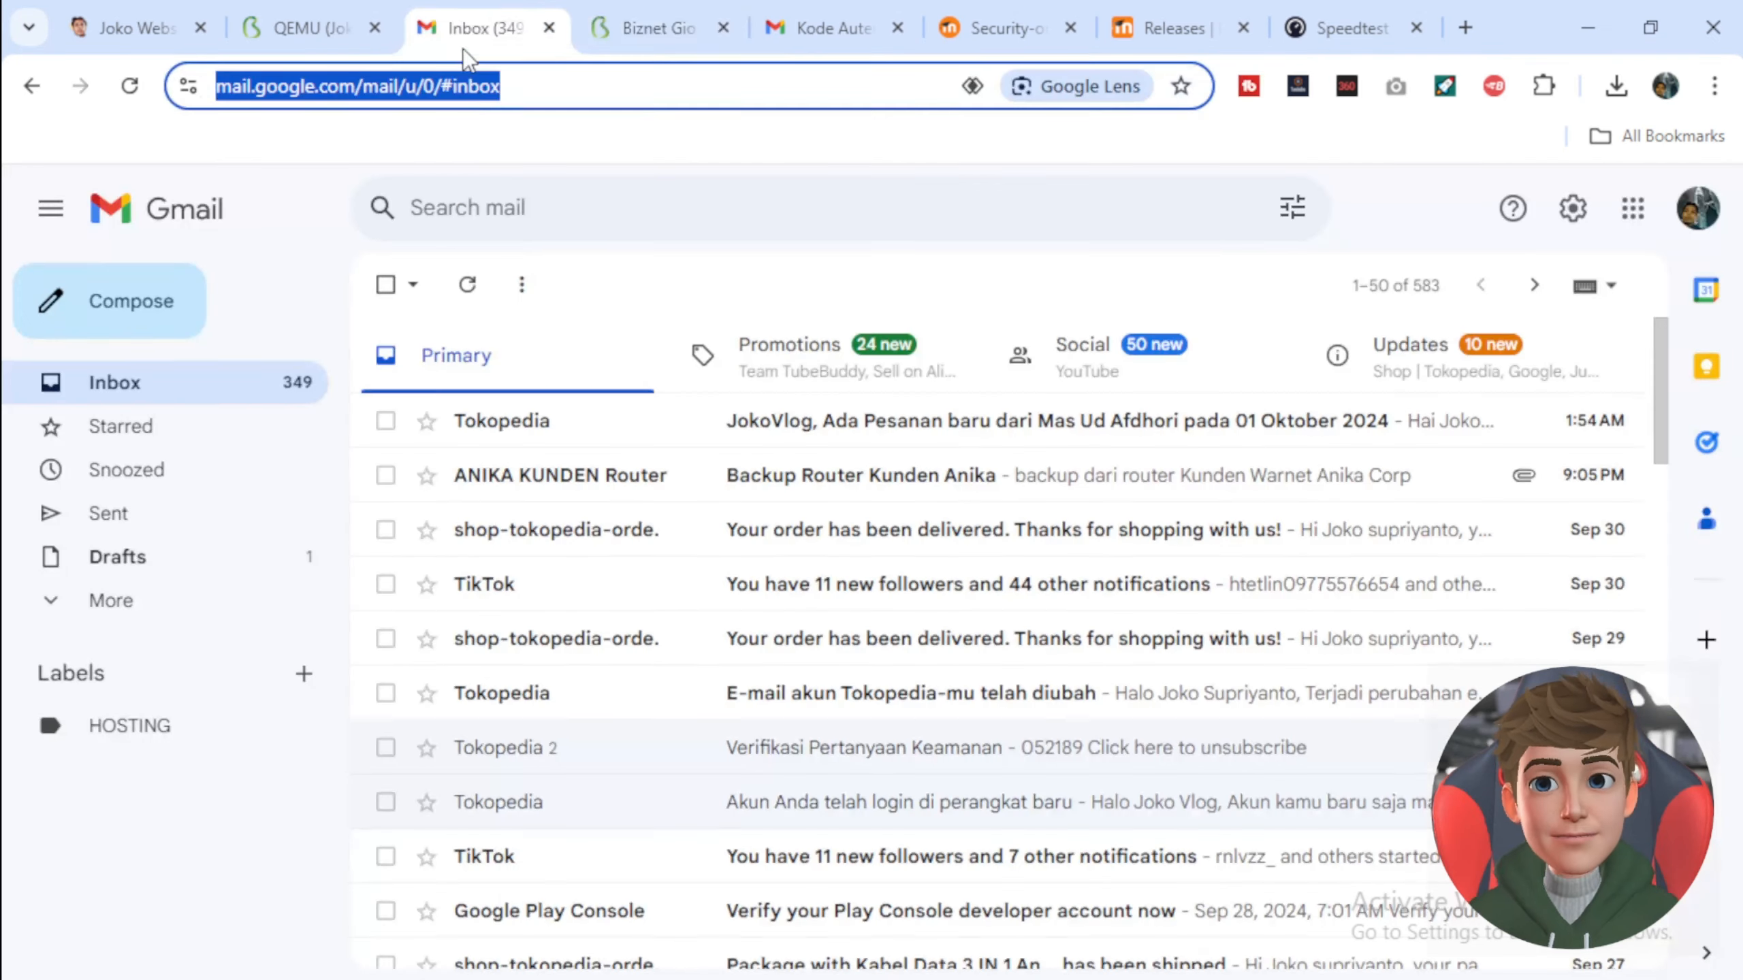
key("ctrl+v")
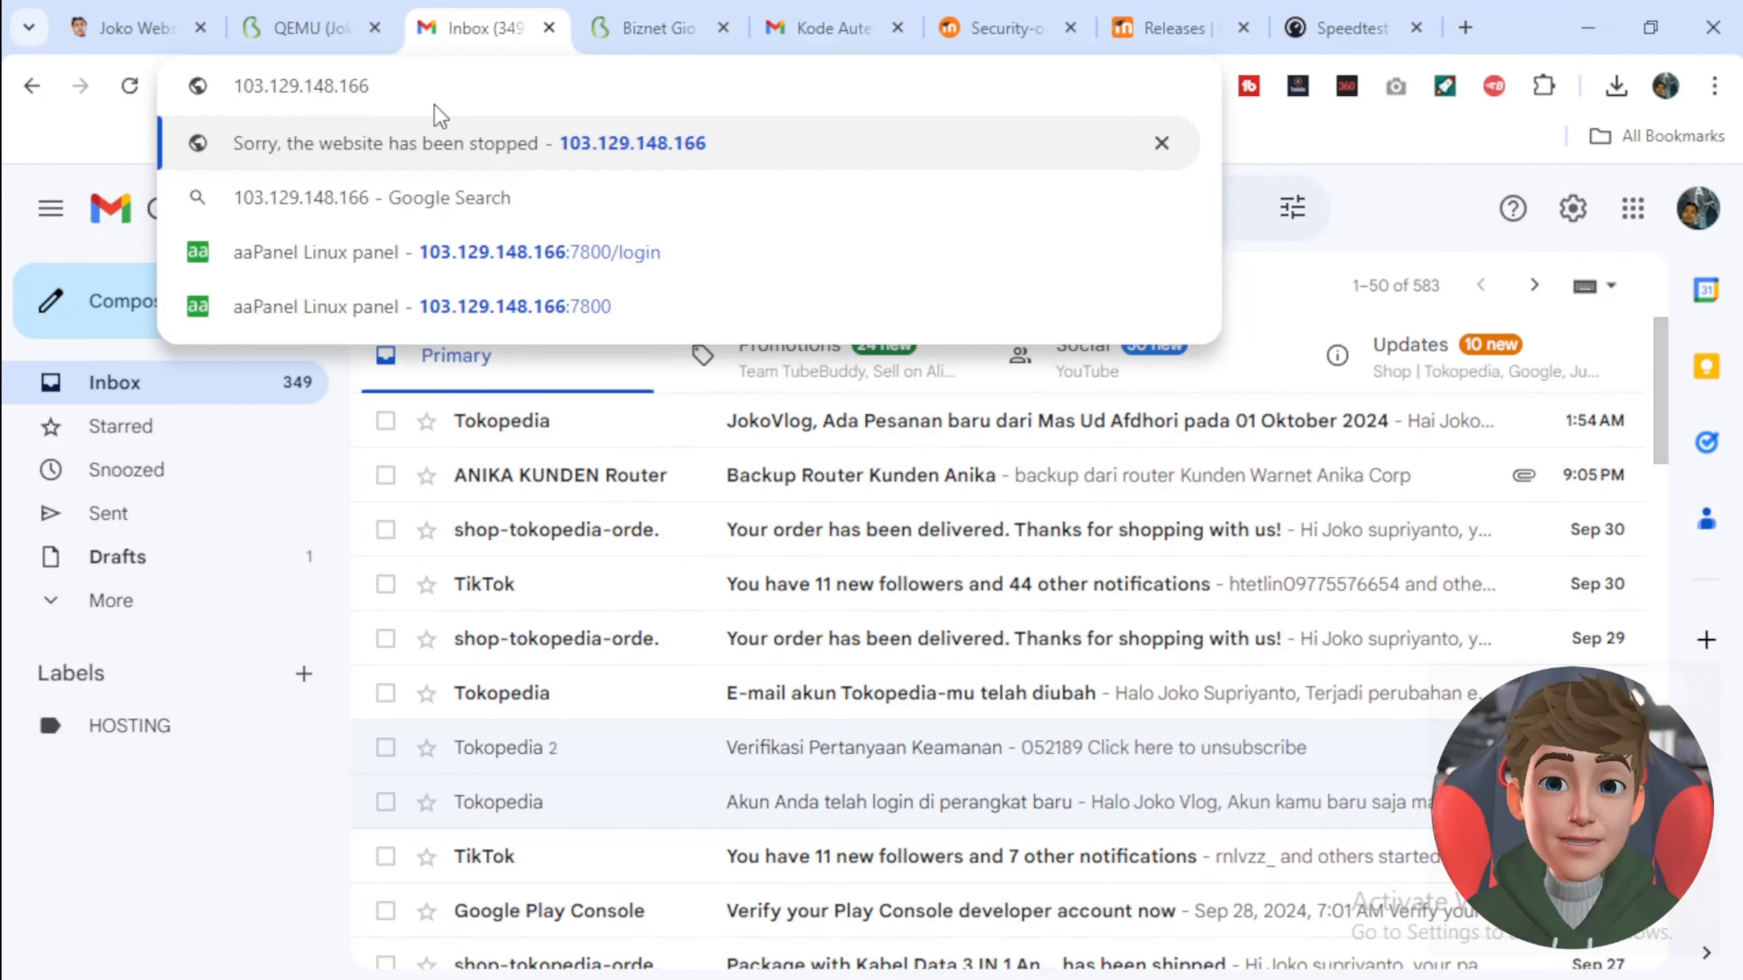
type(":7800")
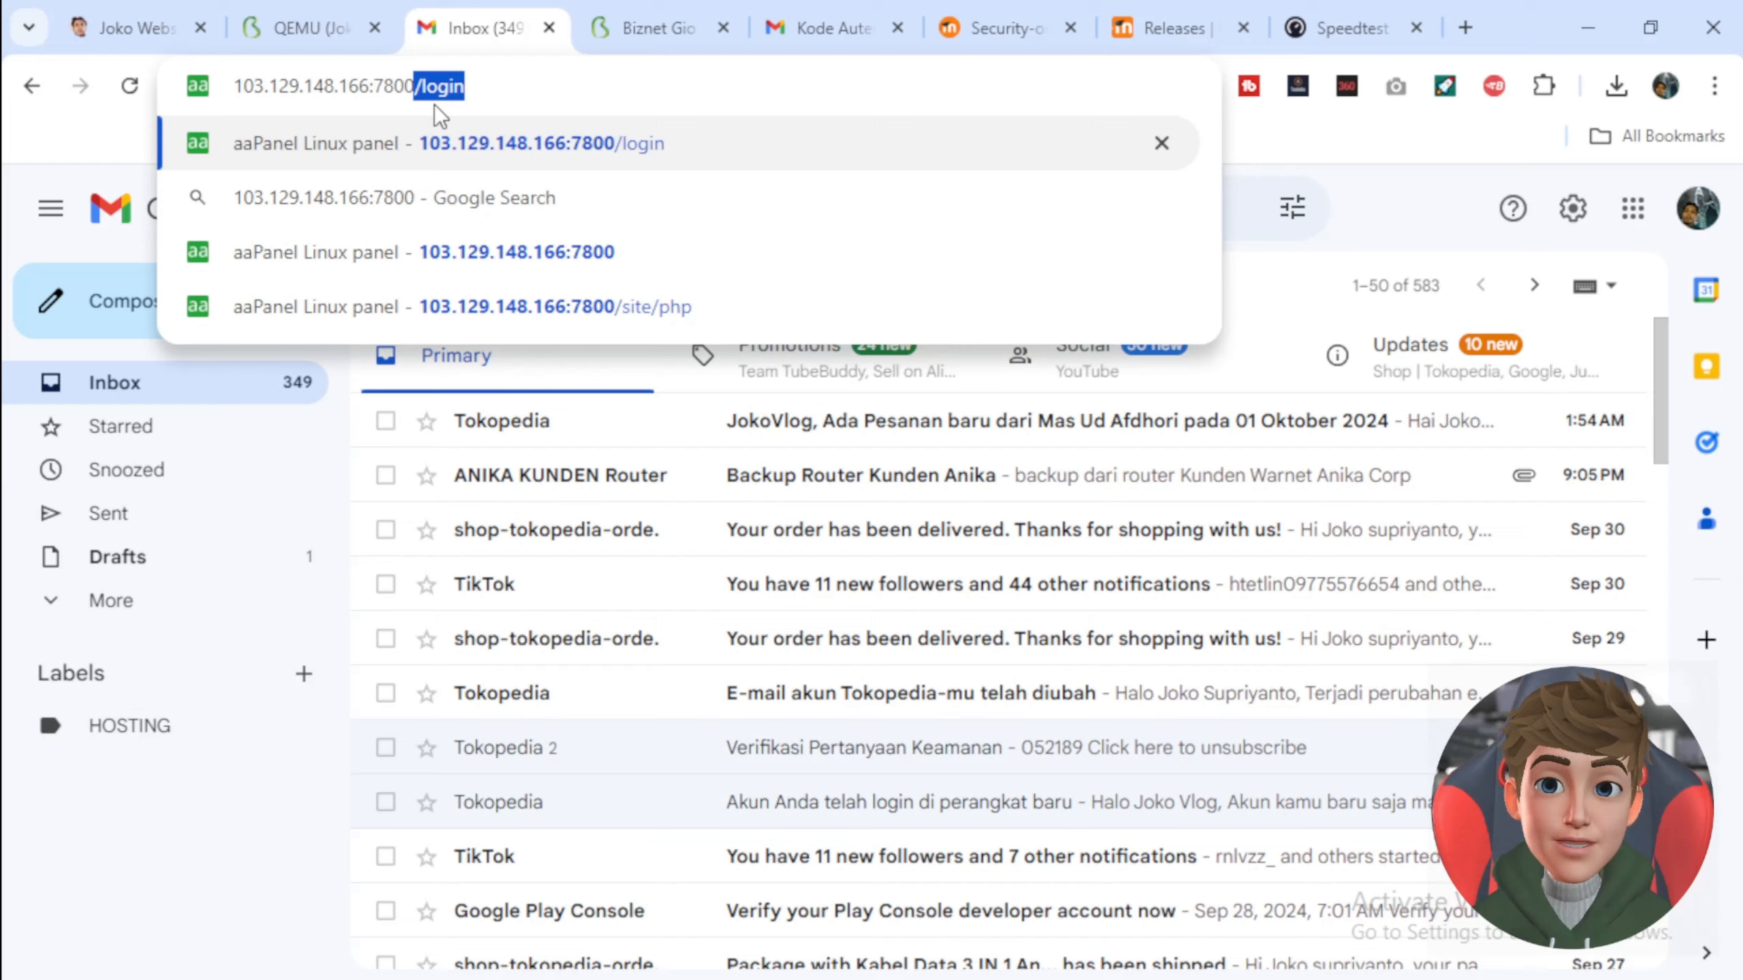
key("Return")
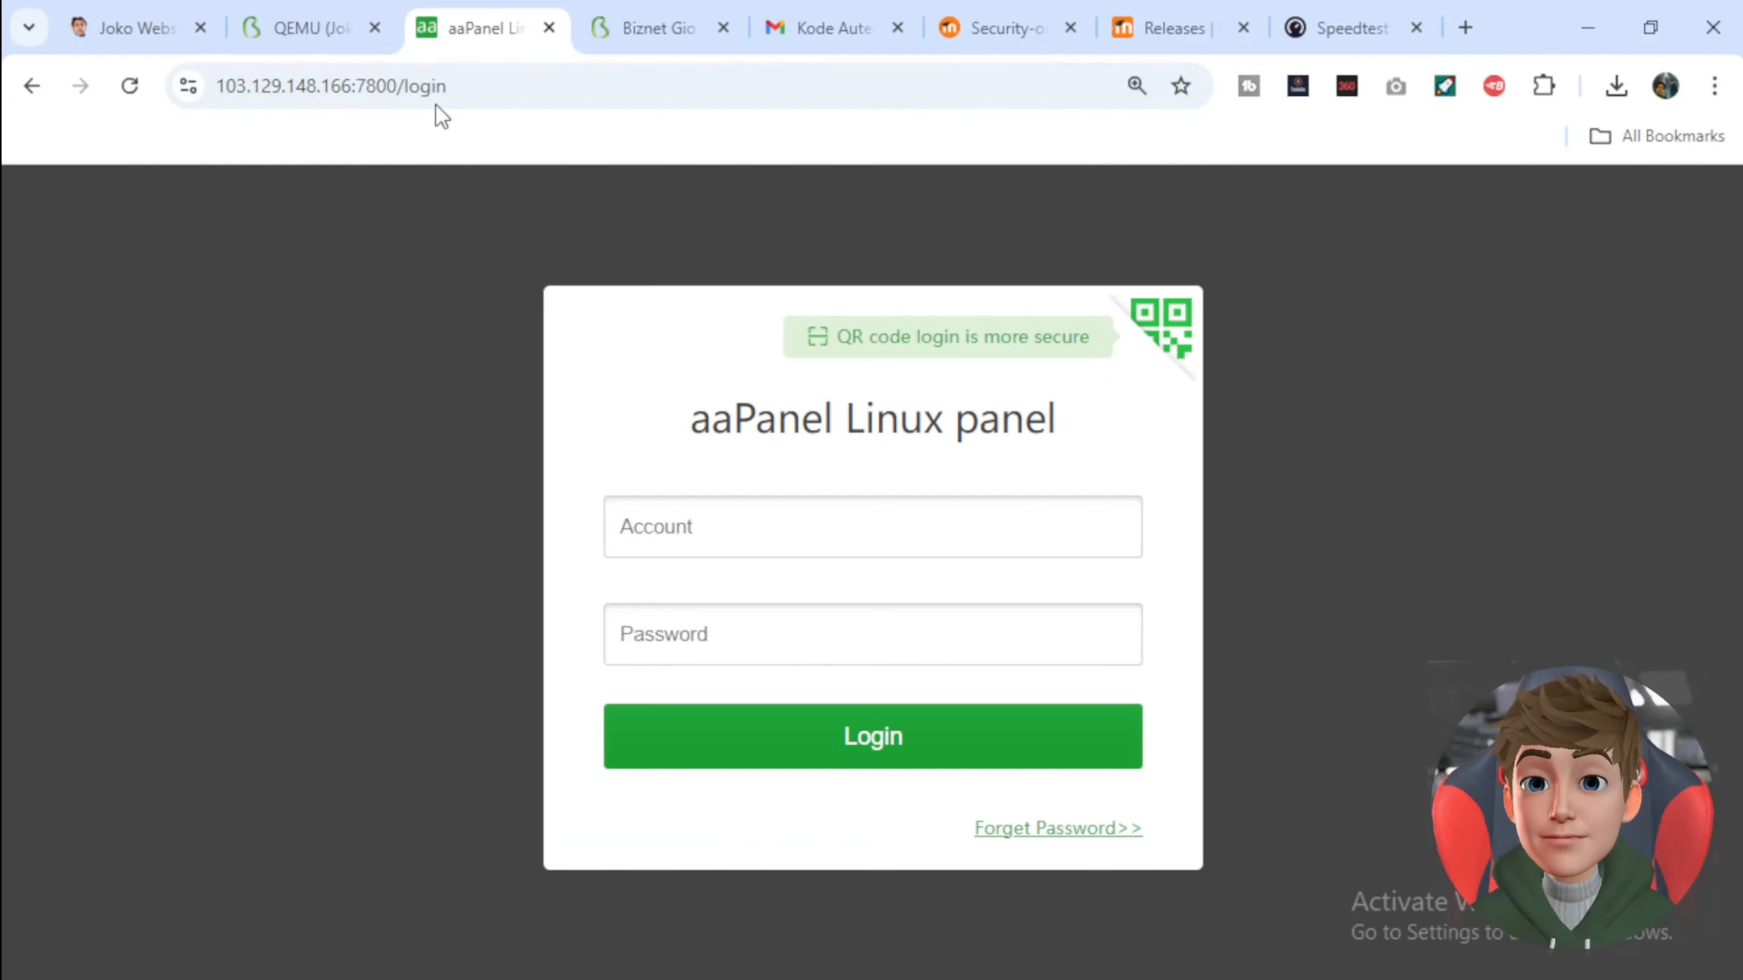
left_click(759, 517)
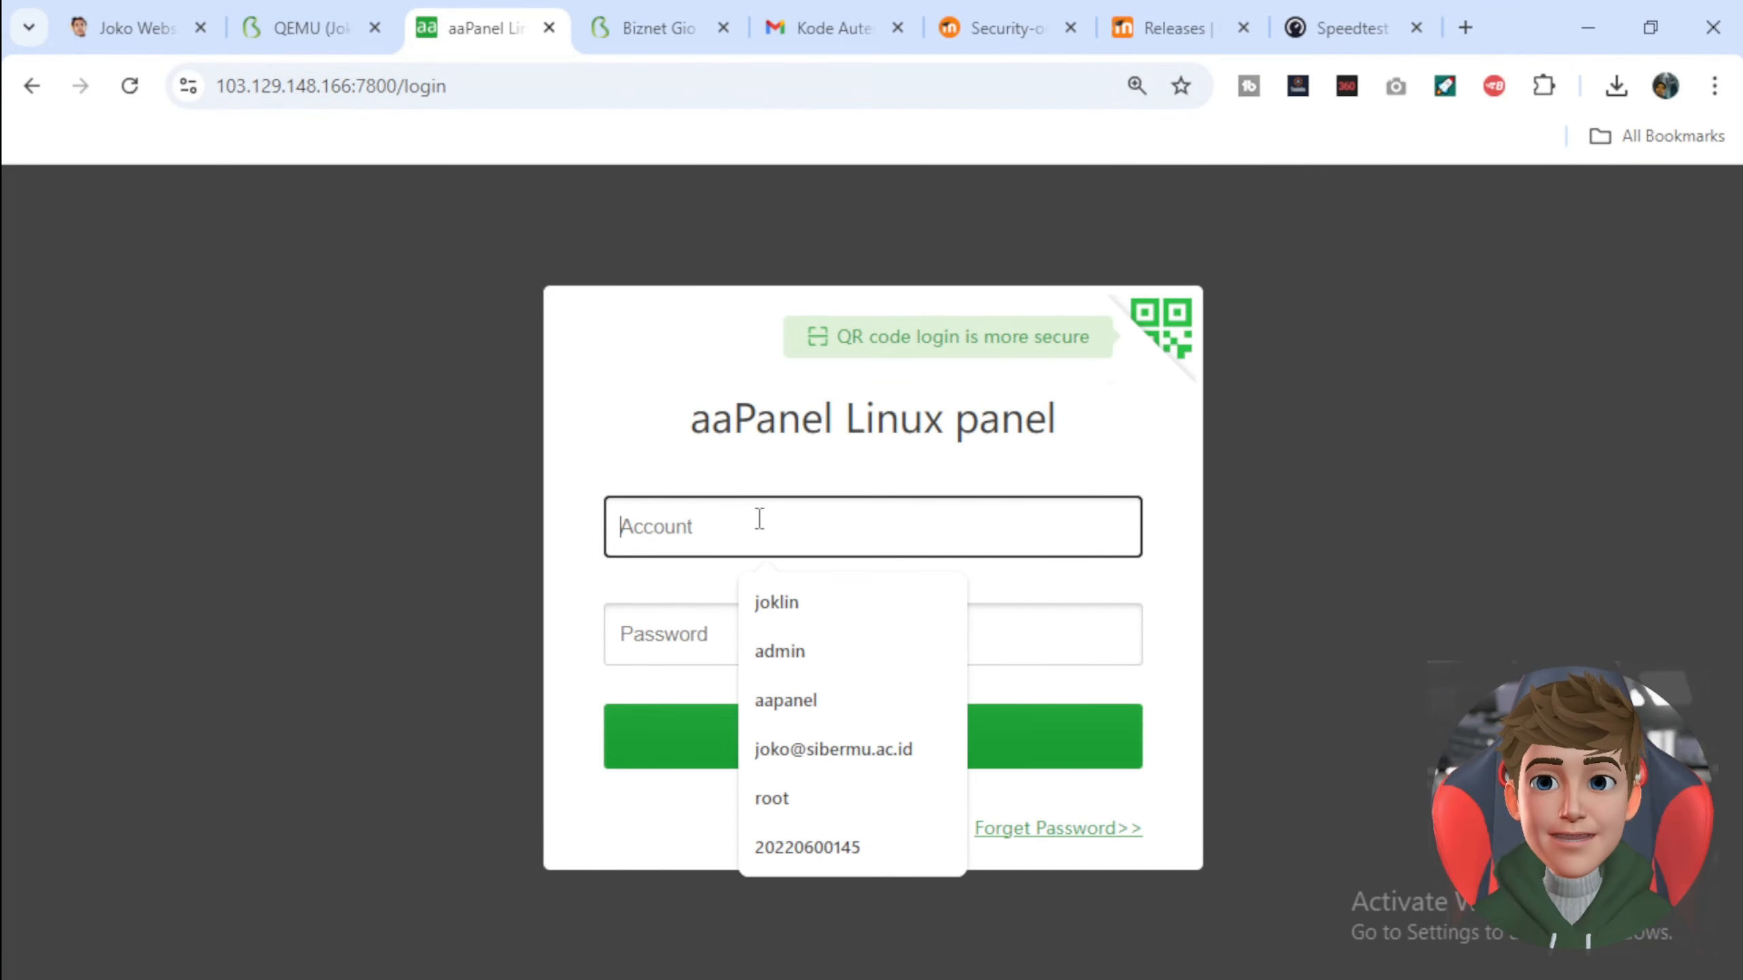
left_click(316, 31)
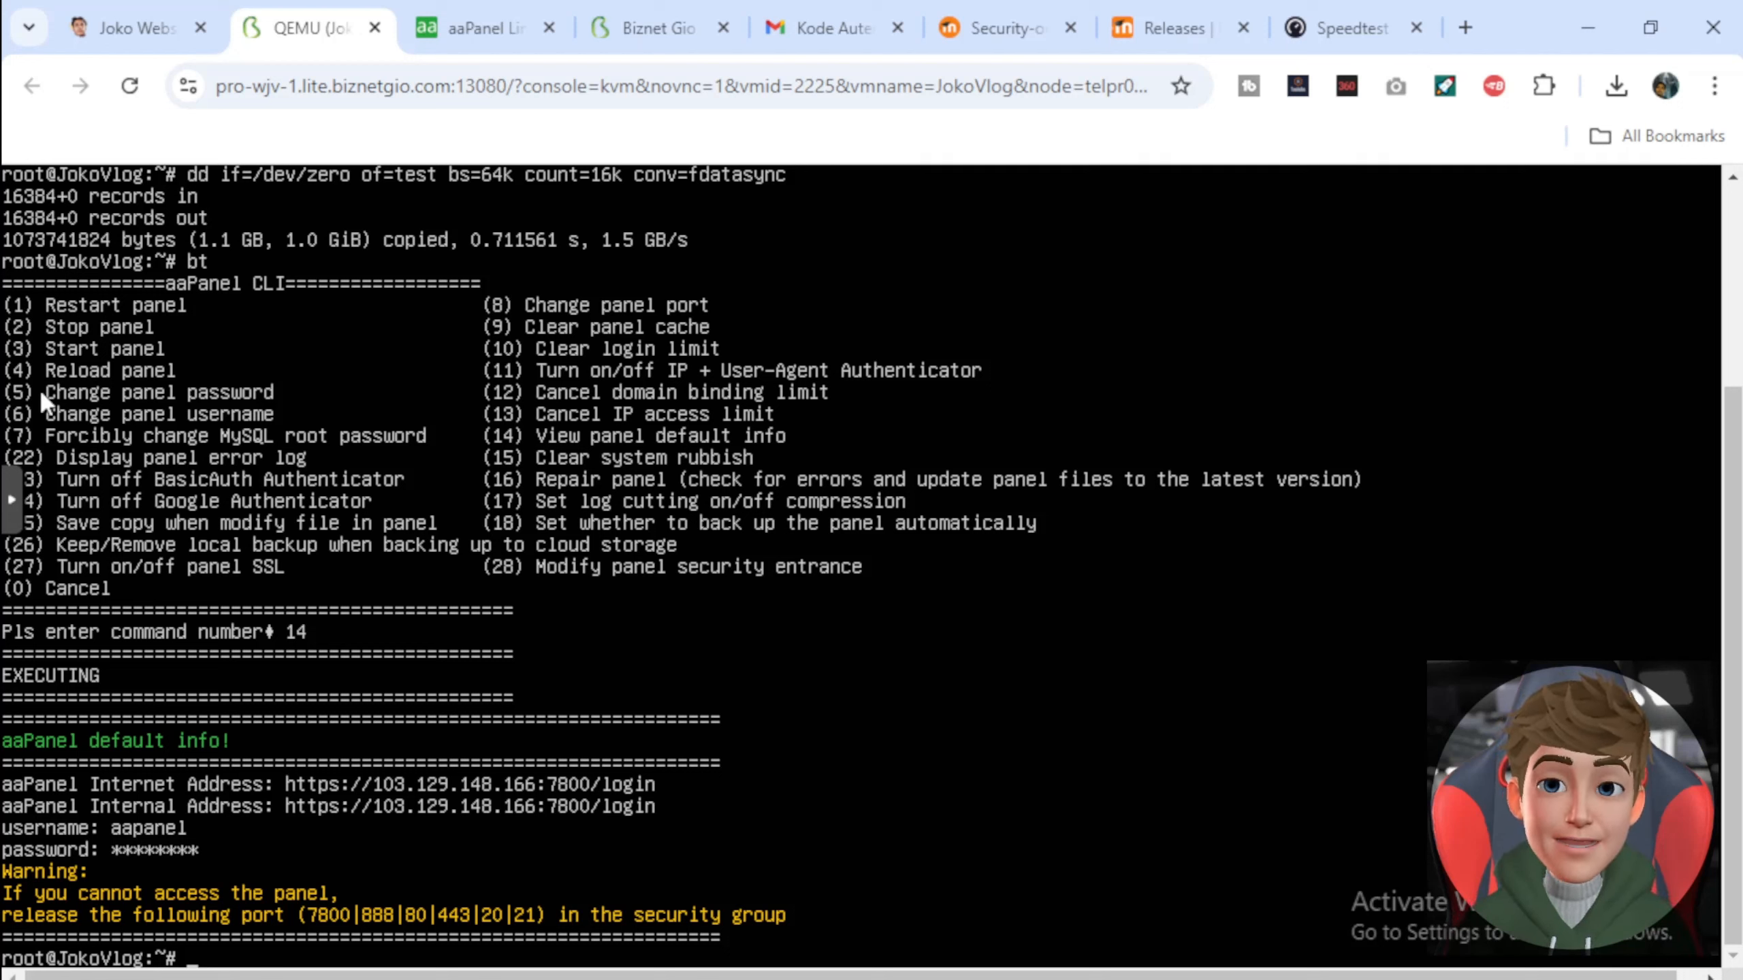
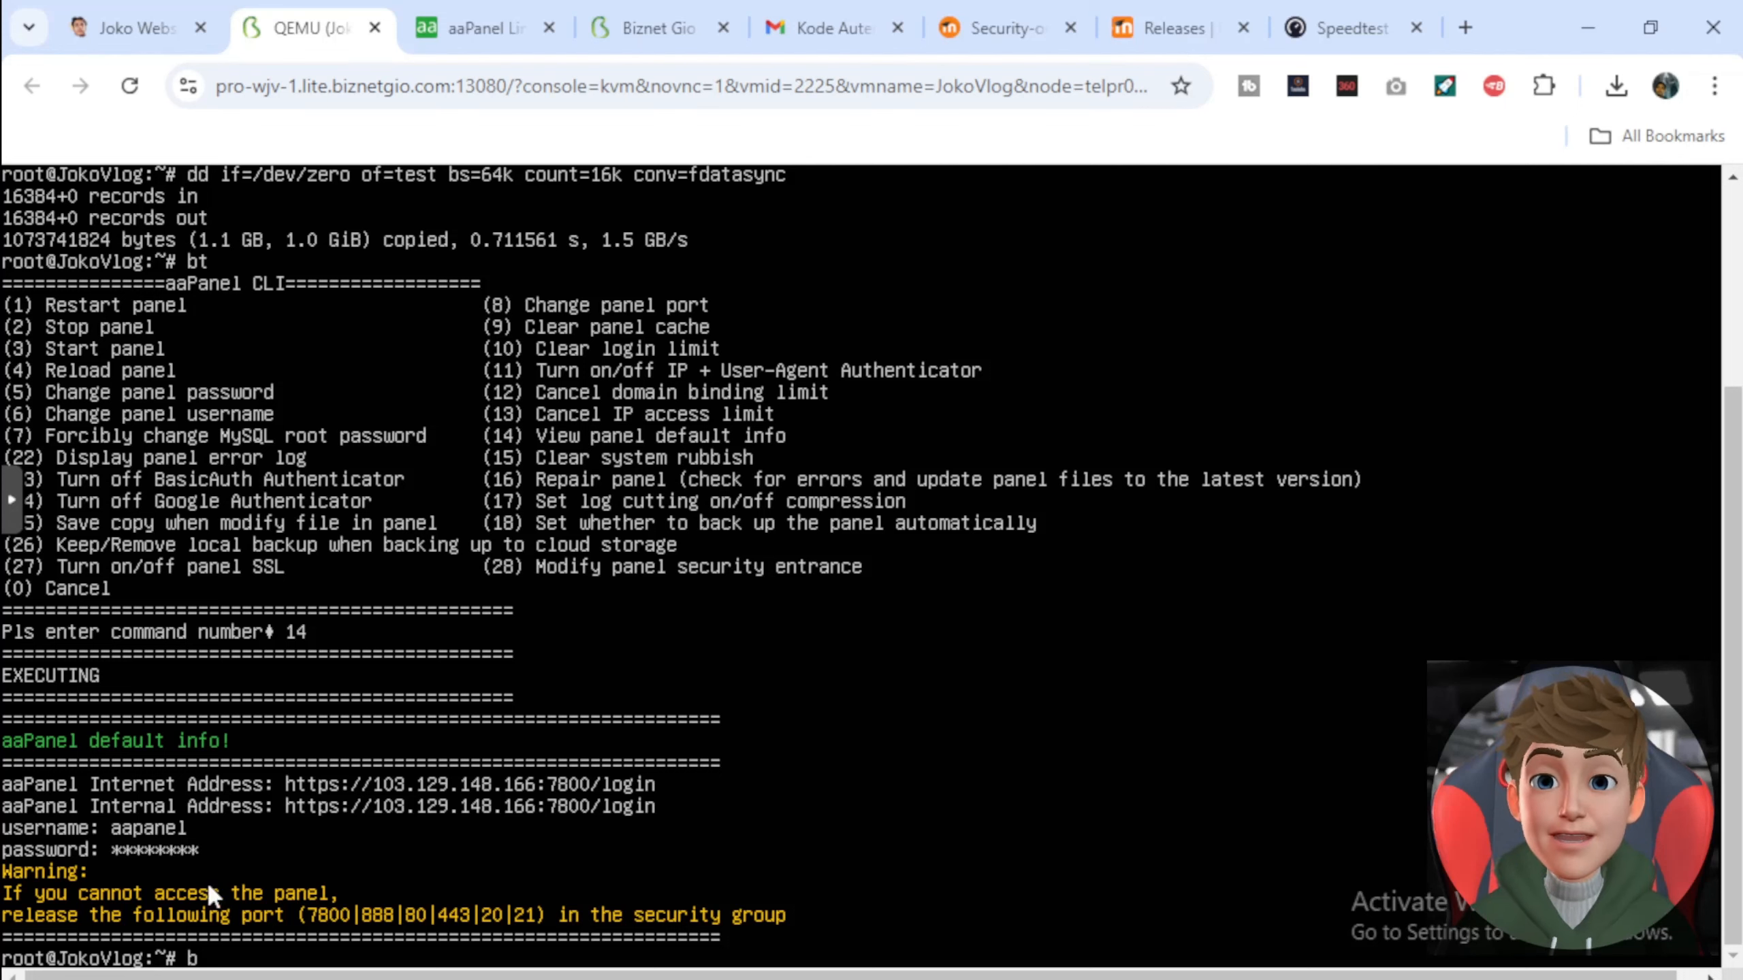
Run bt, choose option 5, and set a new aaPanel login password
key("Return")
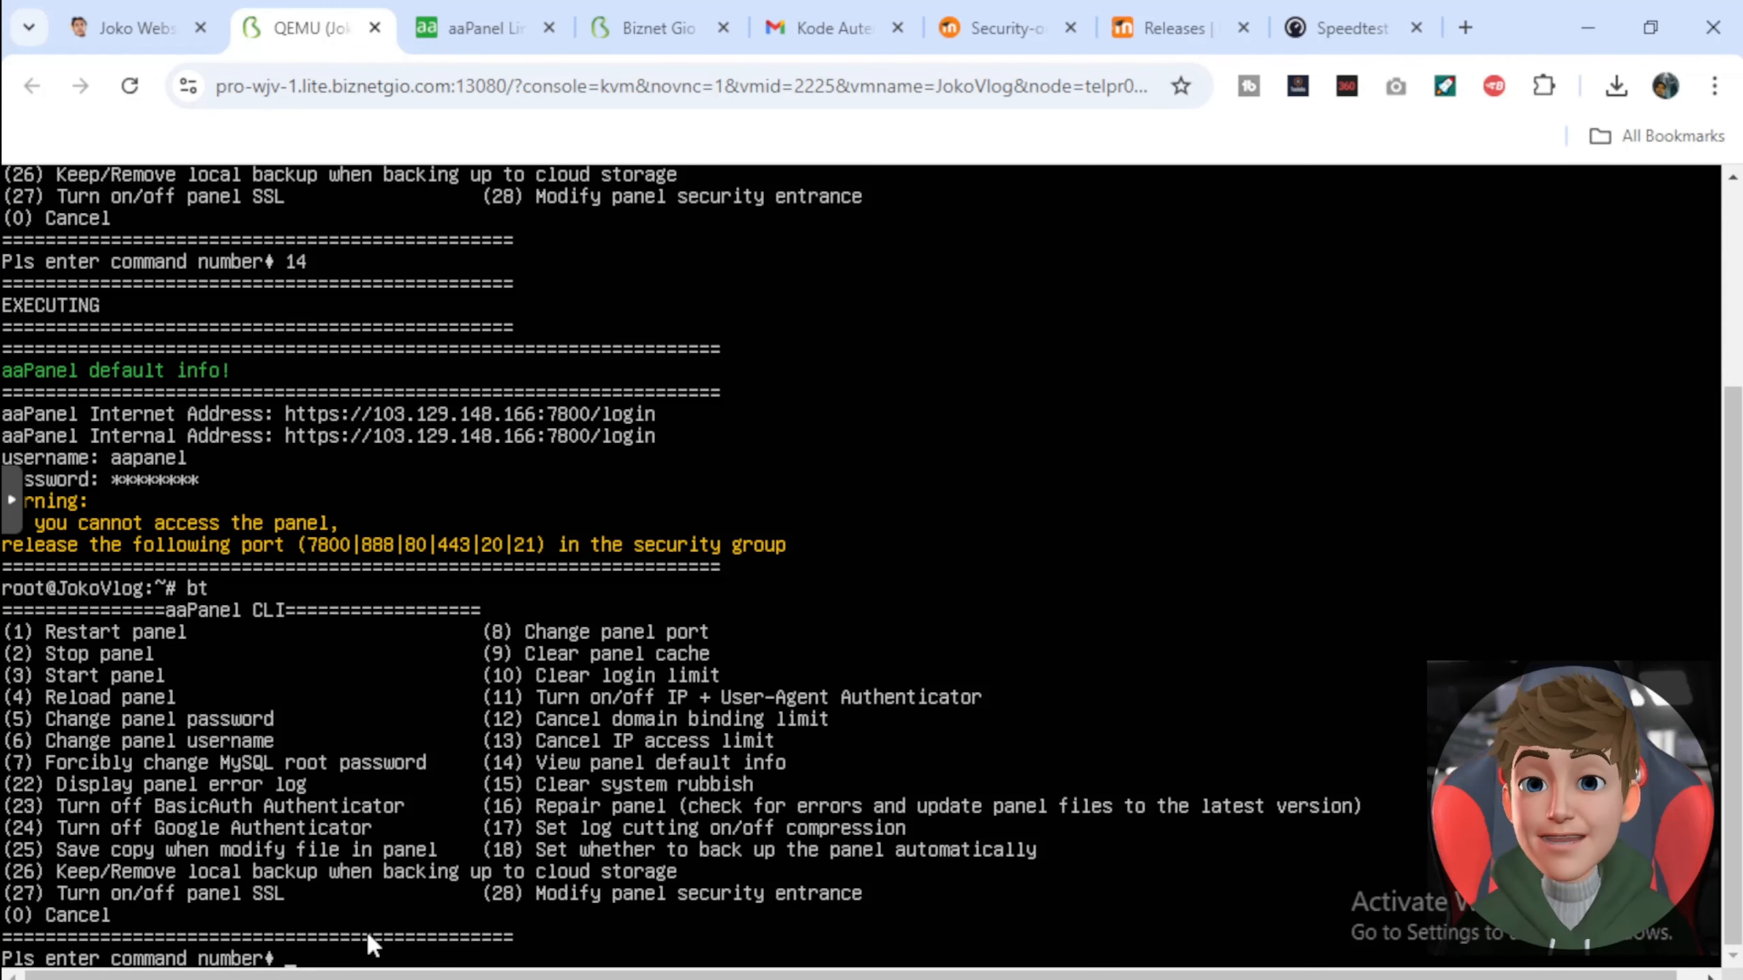
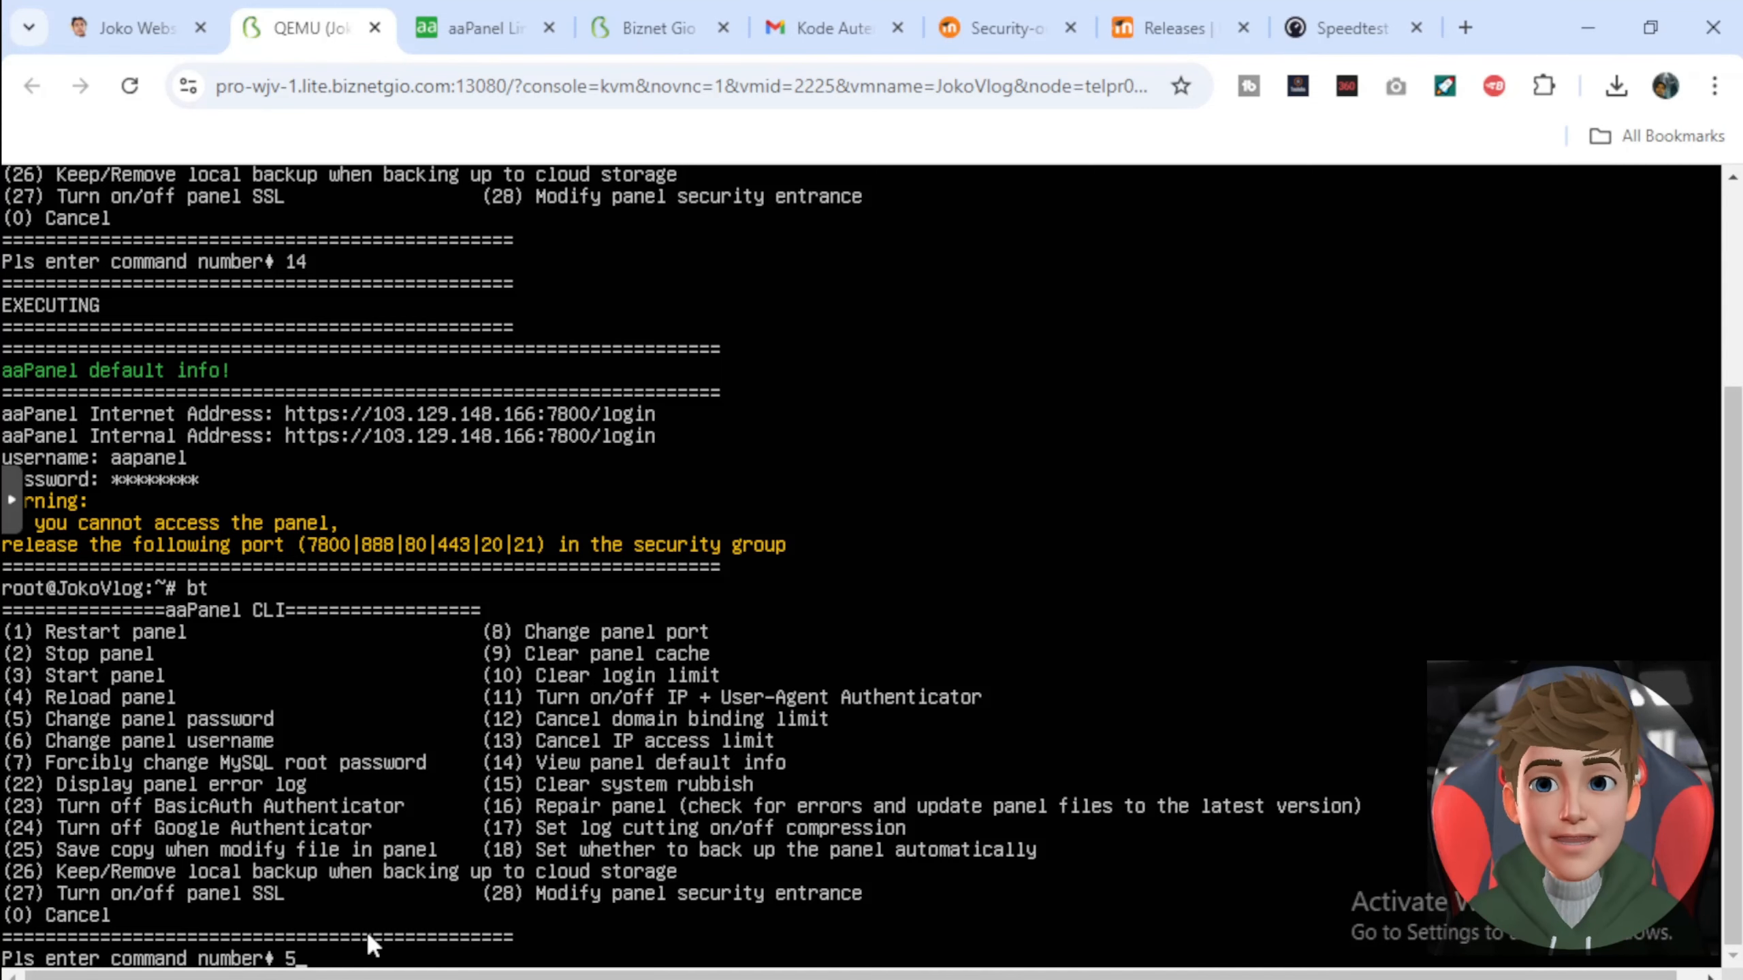
key("Return")
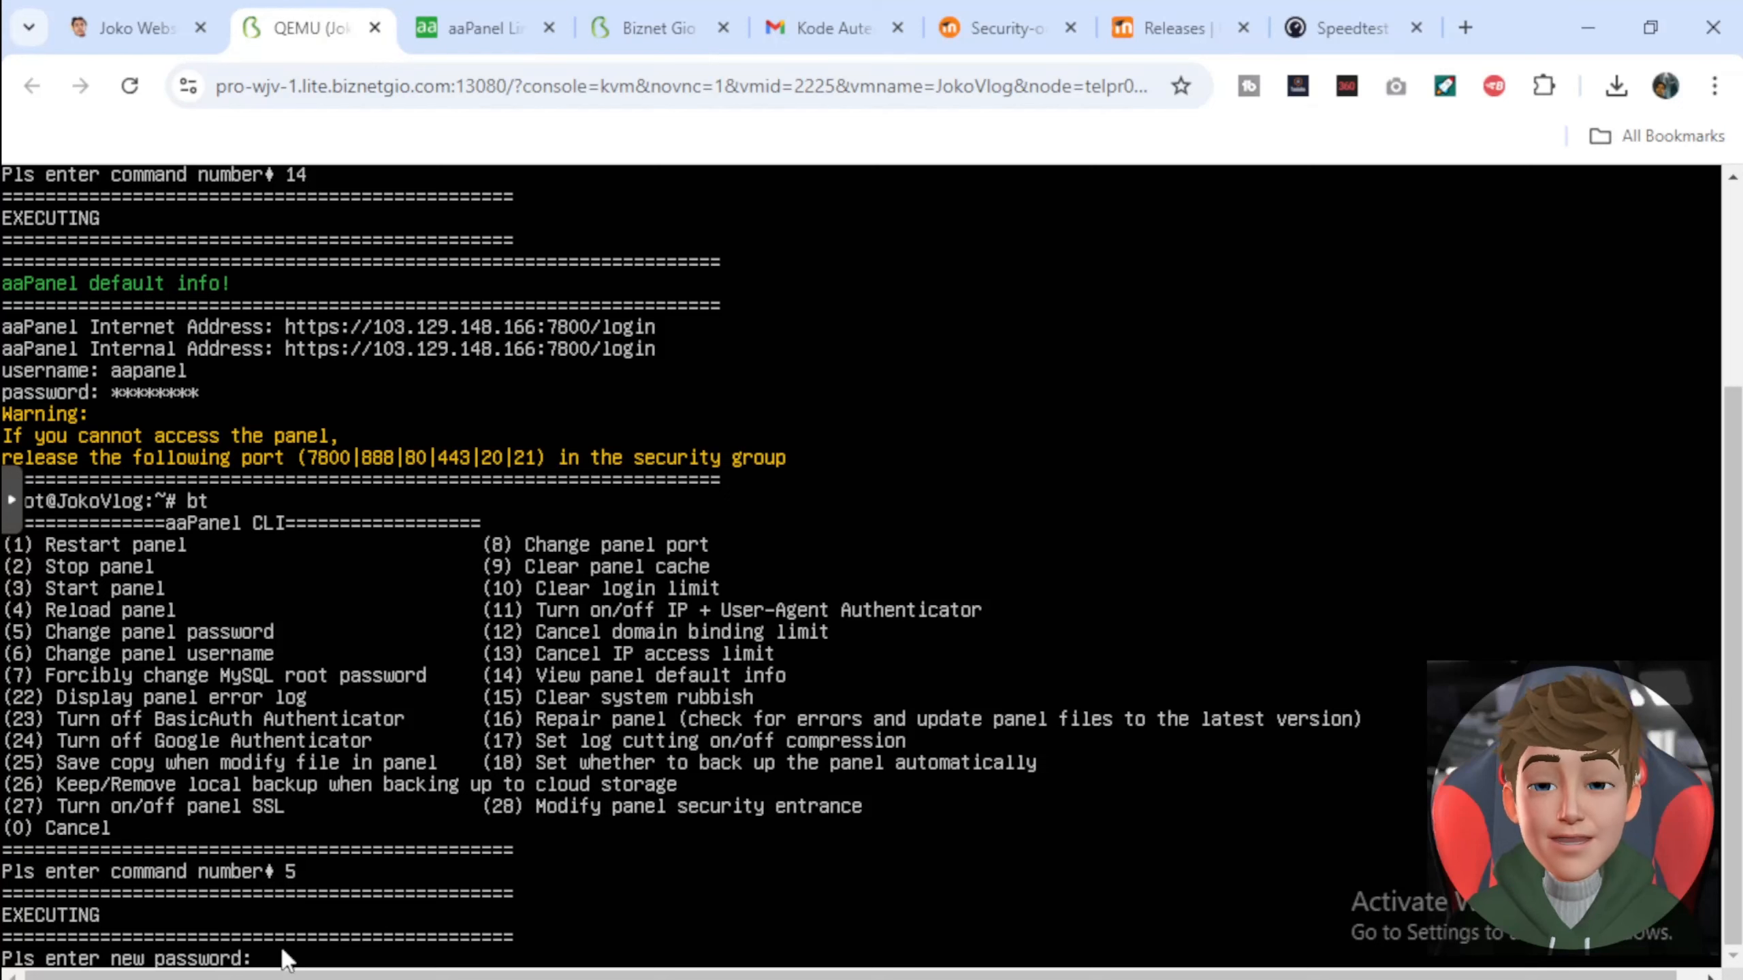
key("Return")
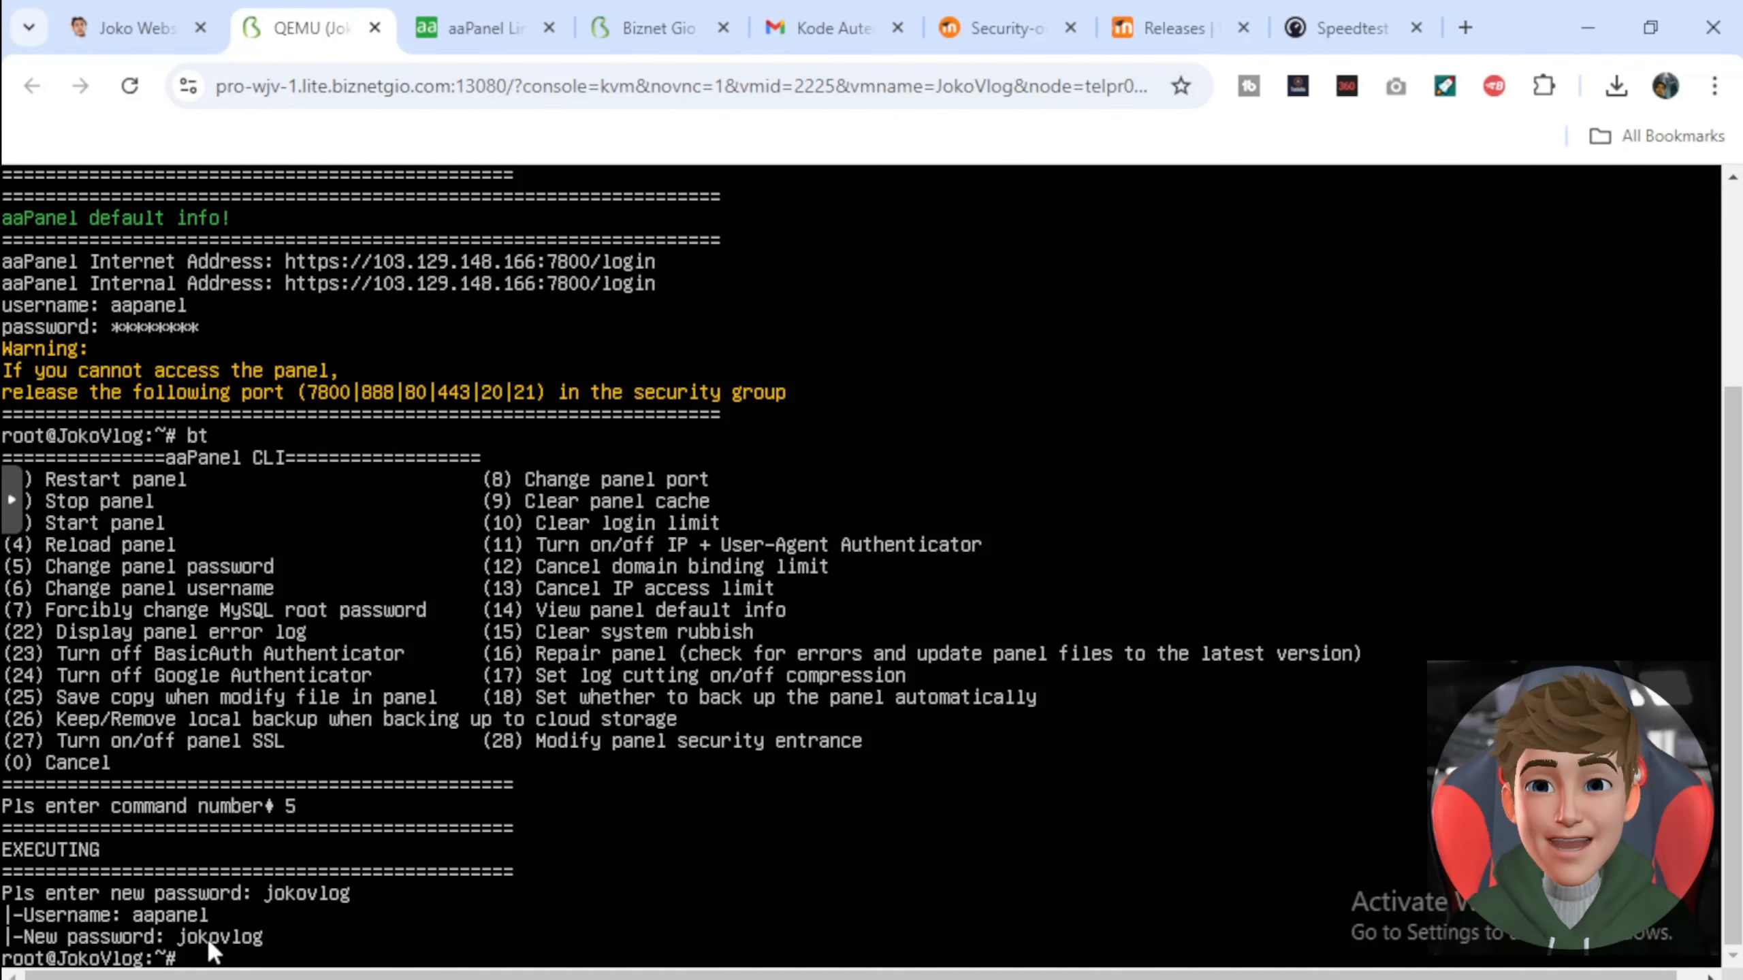
Log in to aaPanel with the saved username and the panel password
left_click(488, 35)
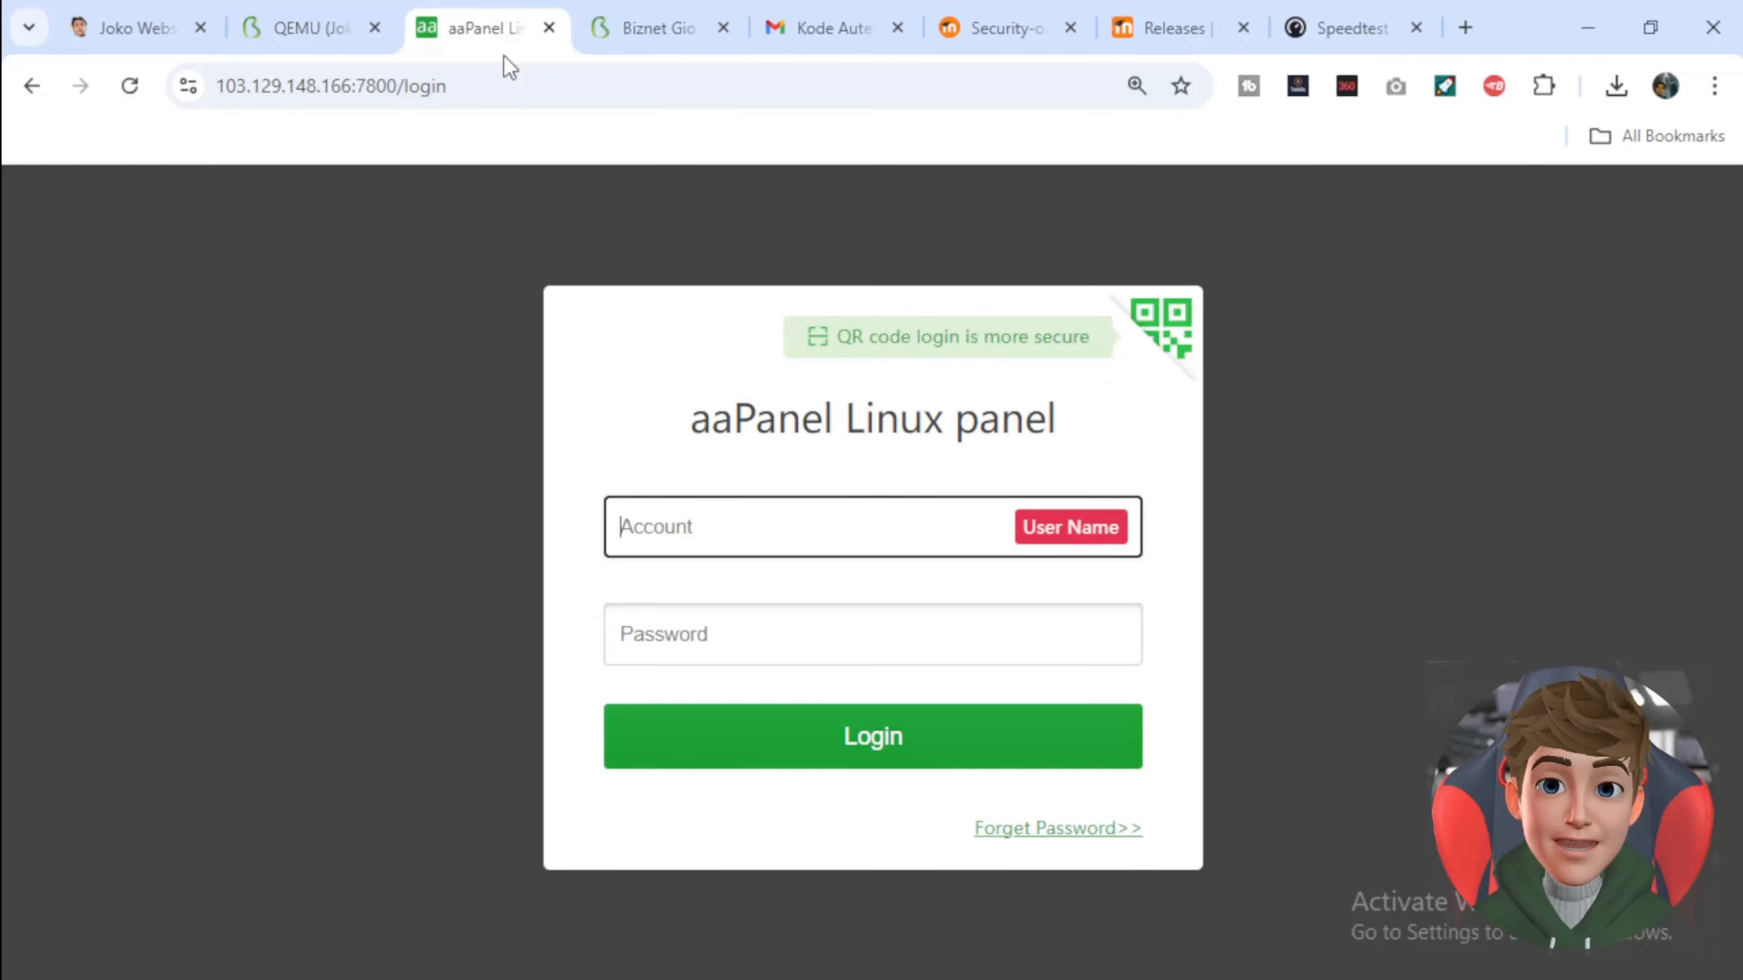
left_click(806, 539)
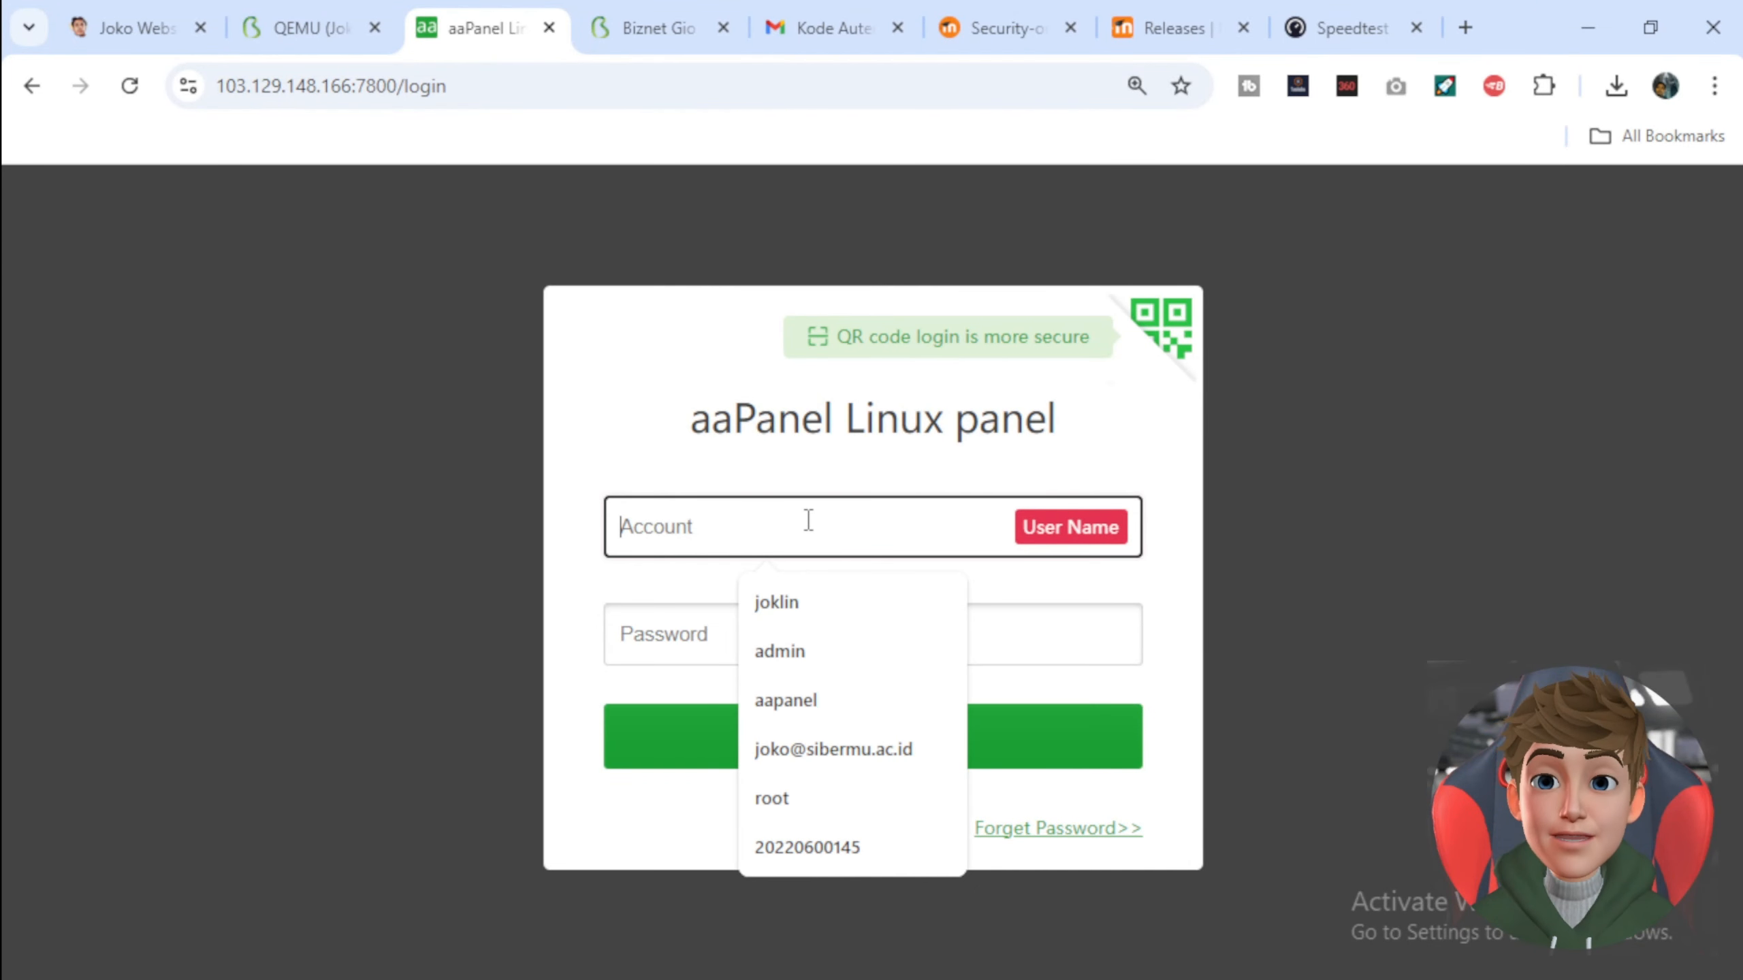
left_click(785, 700)
left_click(720, 640)
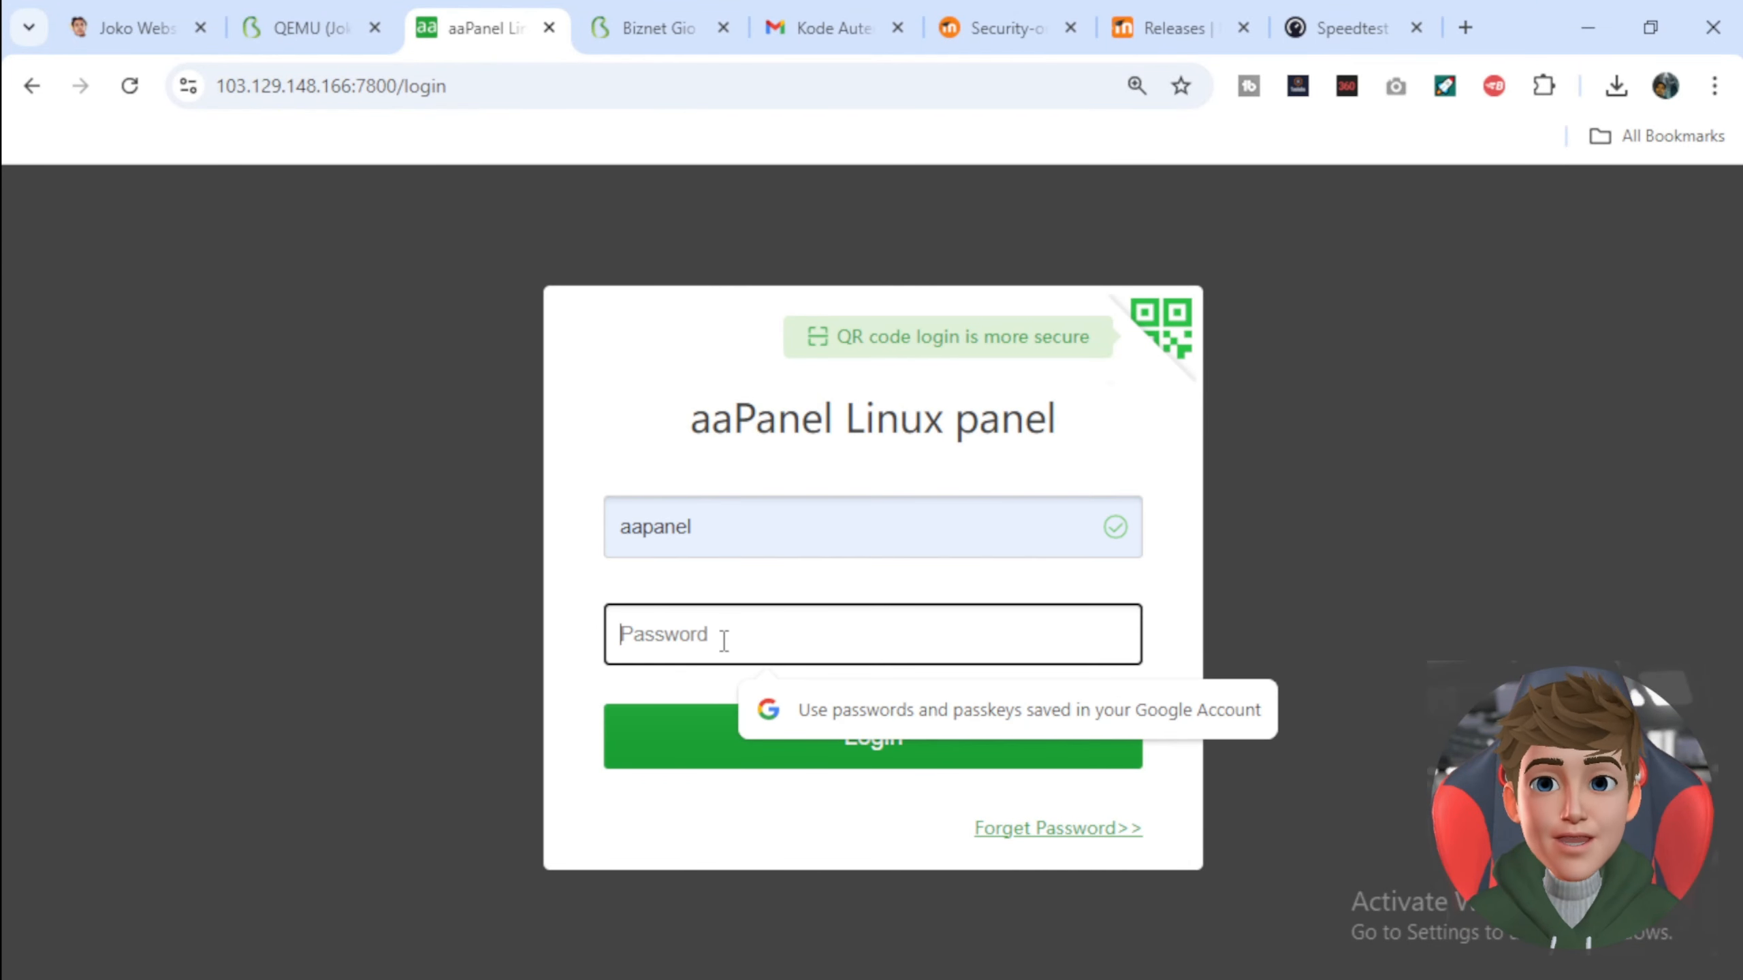
type("a•••••••")
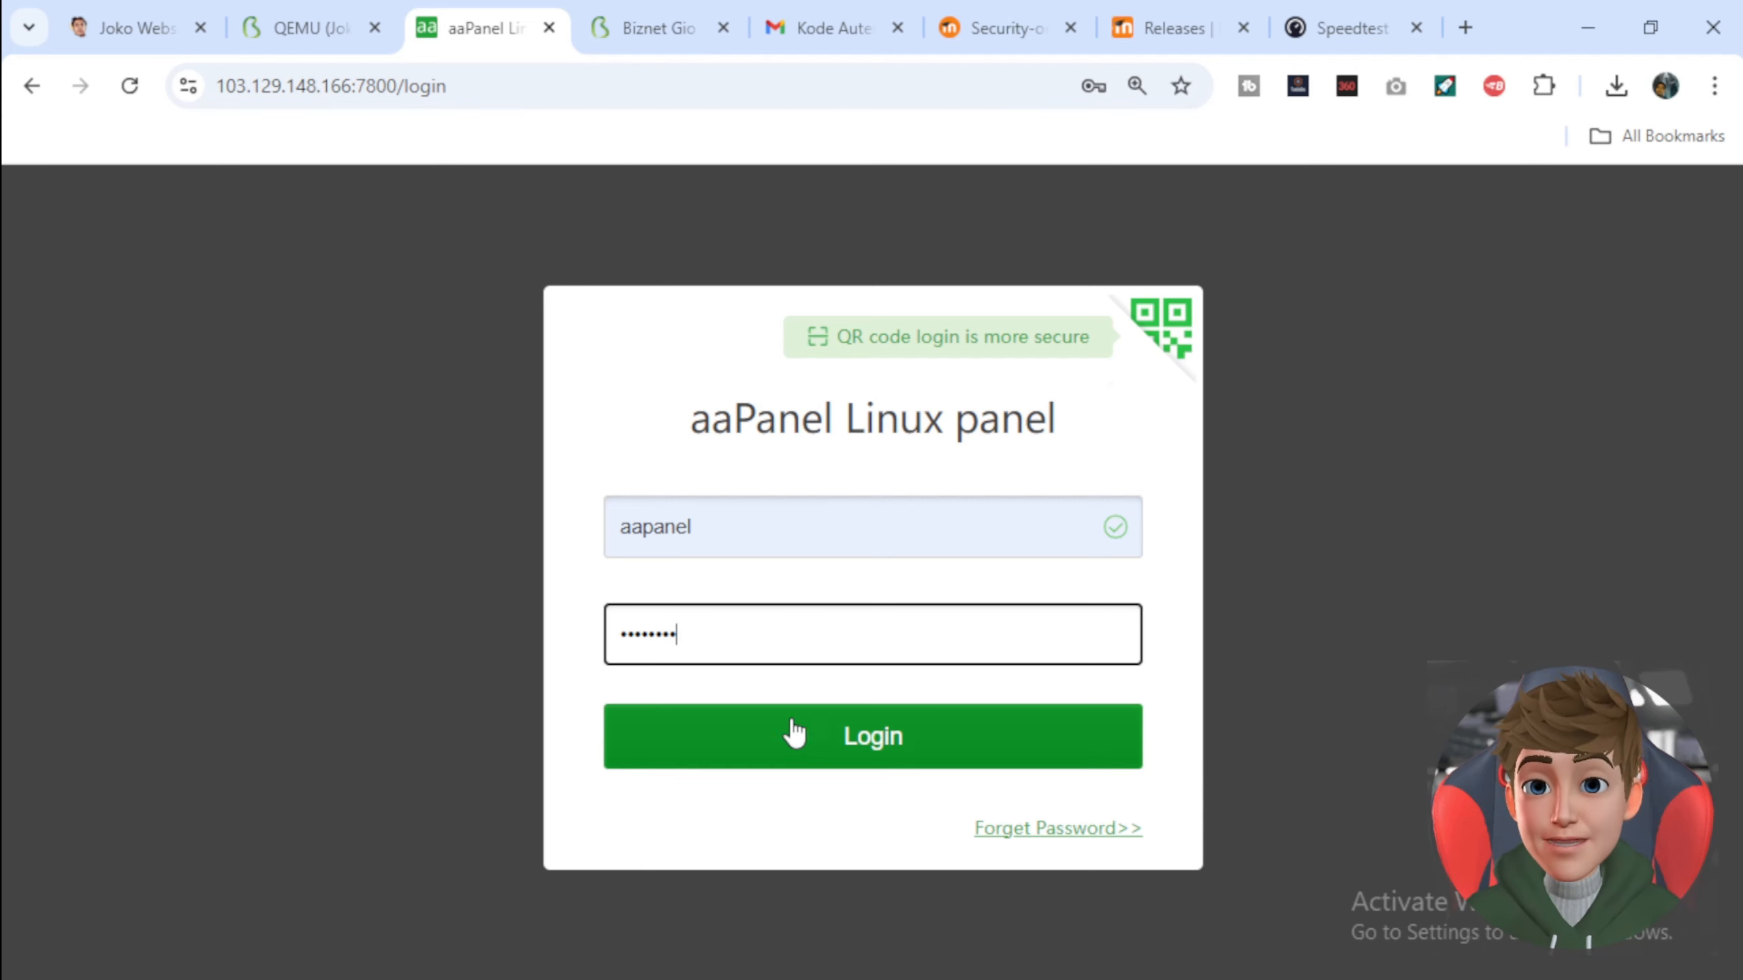
left_click(834, 729)
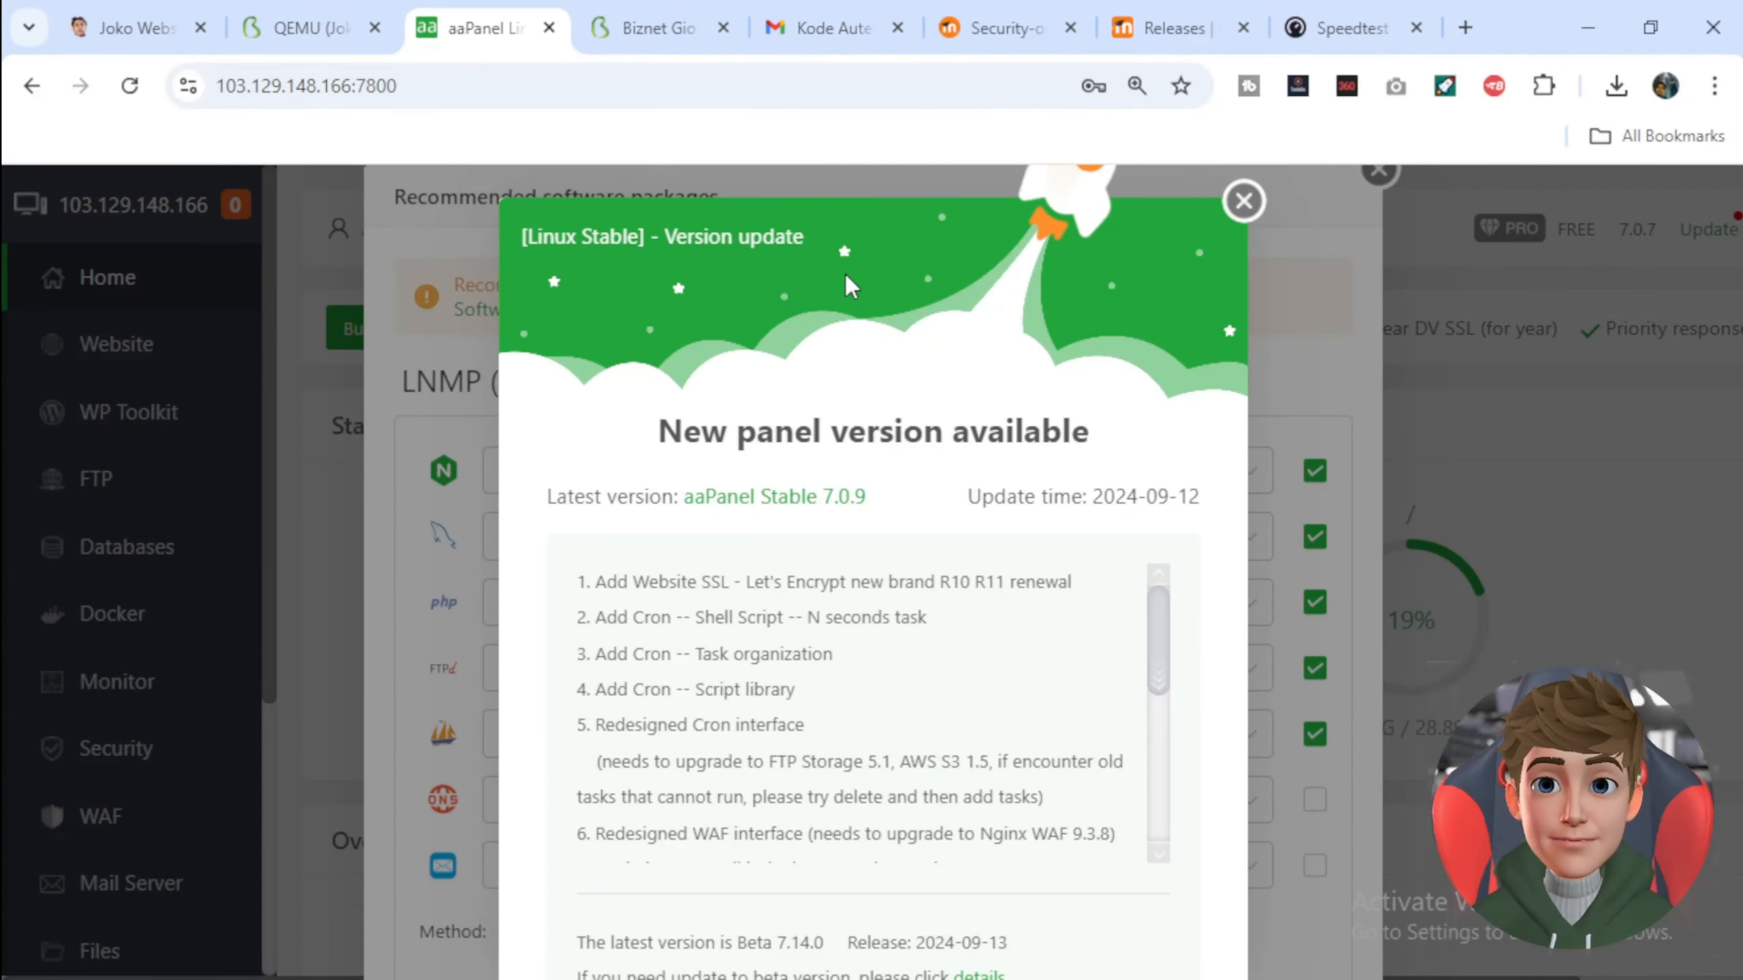
scroll(929, 520, "down", 2)
scroll(929, 520, "up", 2)
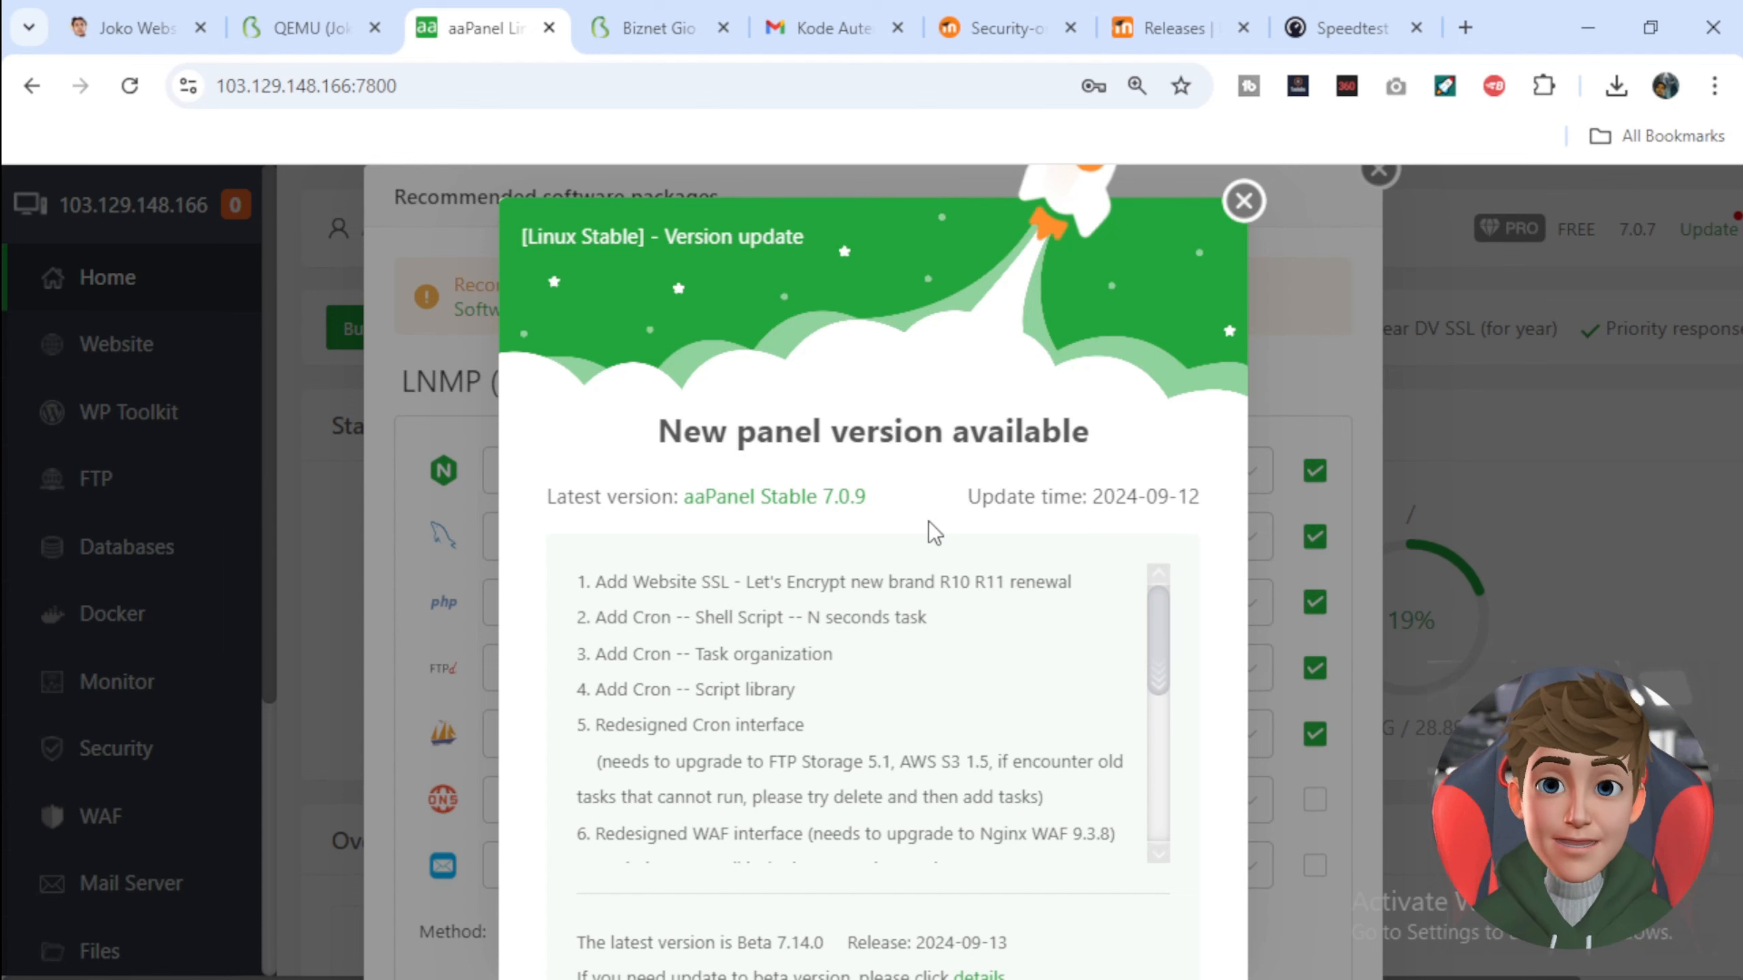
scroll(929, 533, "down", 2)
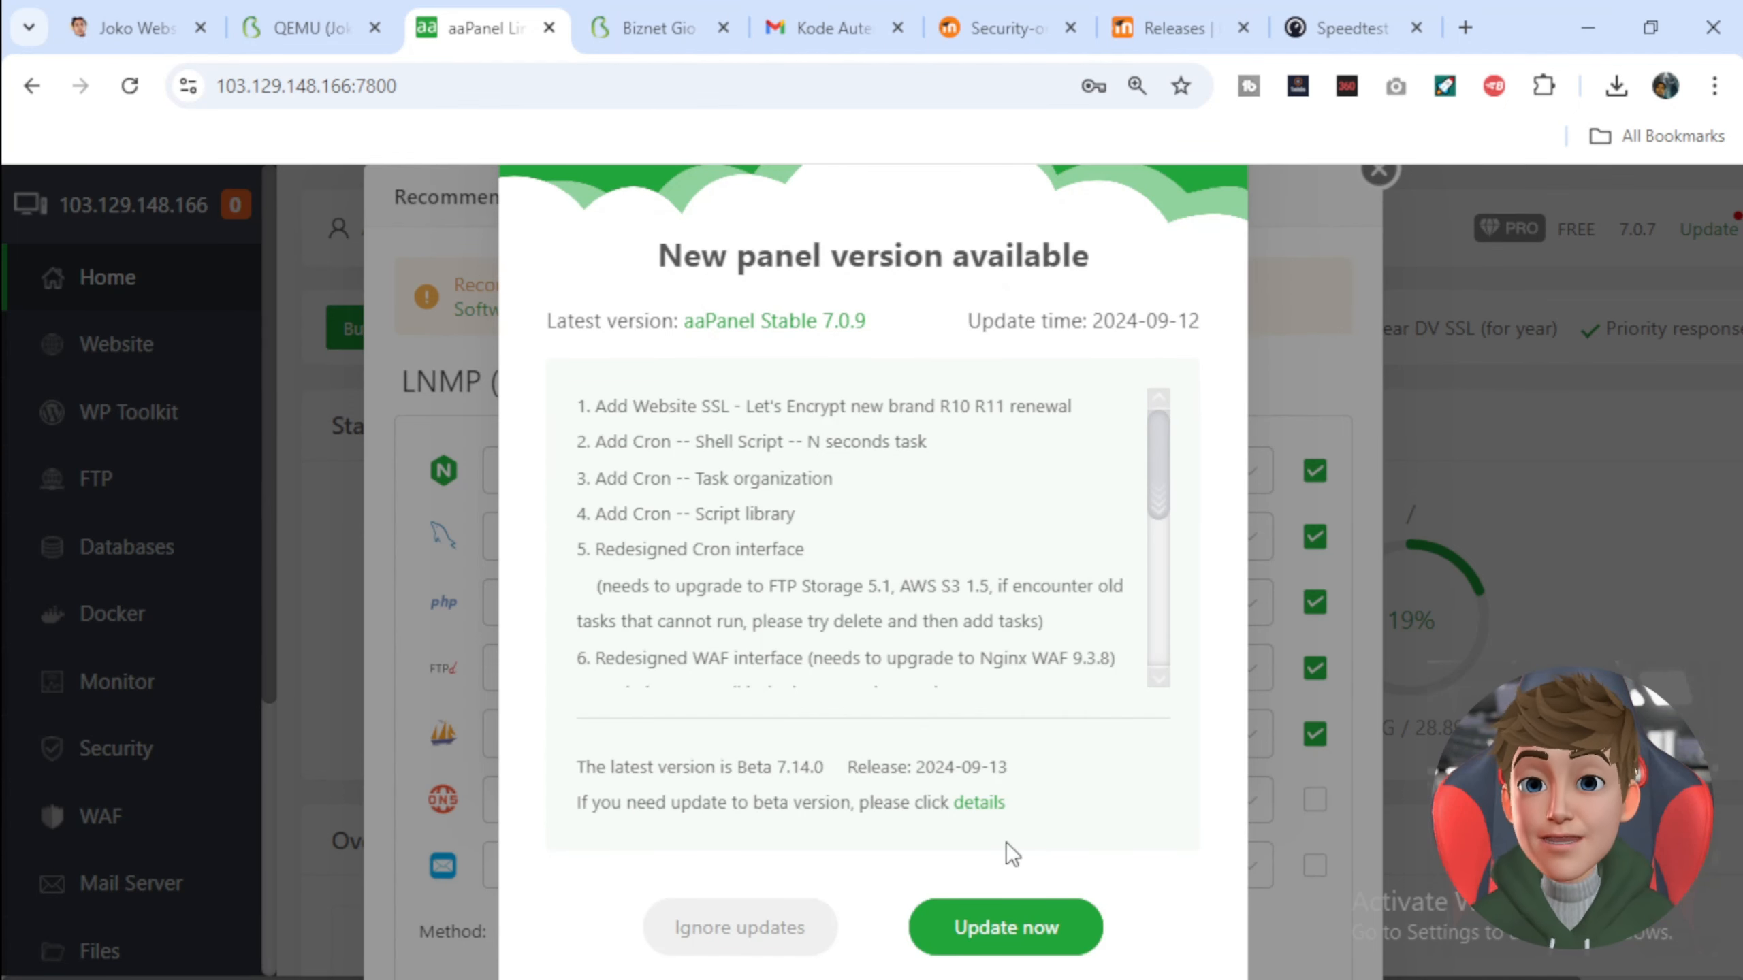
Start the aaPanel update to Stable 7.0.9, then log in again with the saved credentials
left_click(1018, 919)
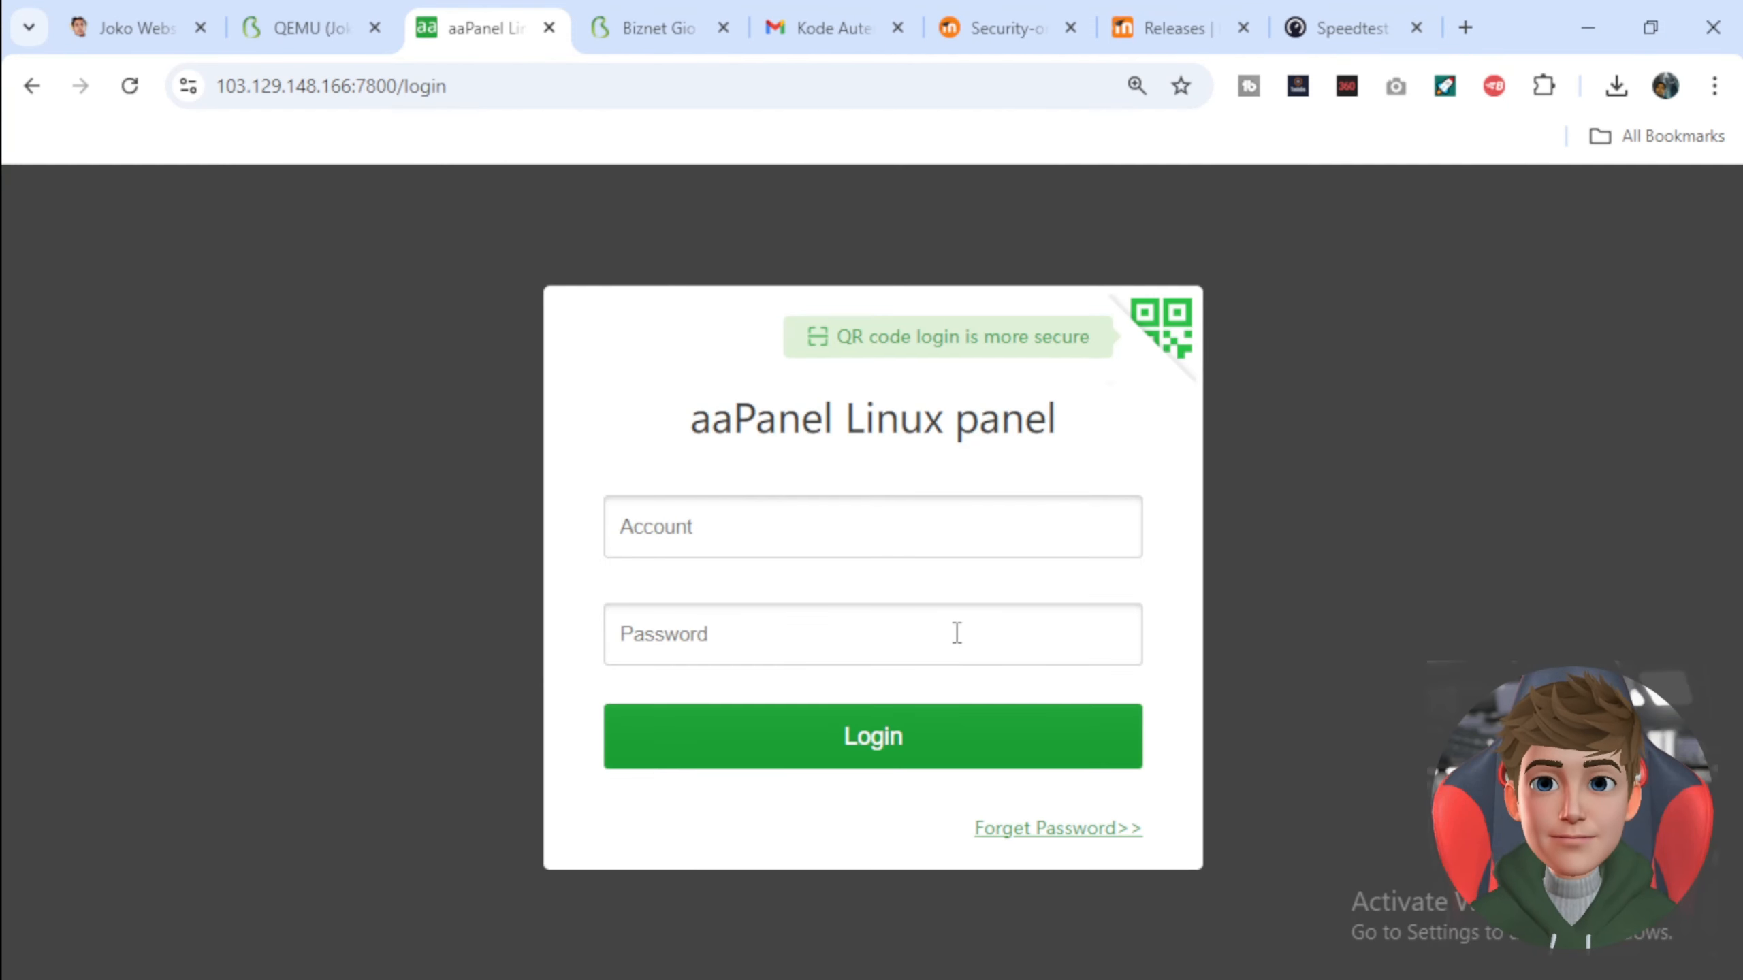
left_click(810, 515)
left_click(747, 632)
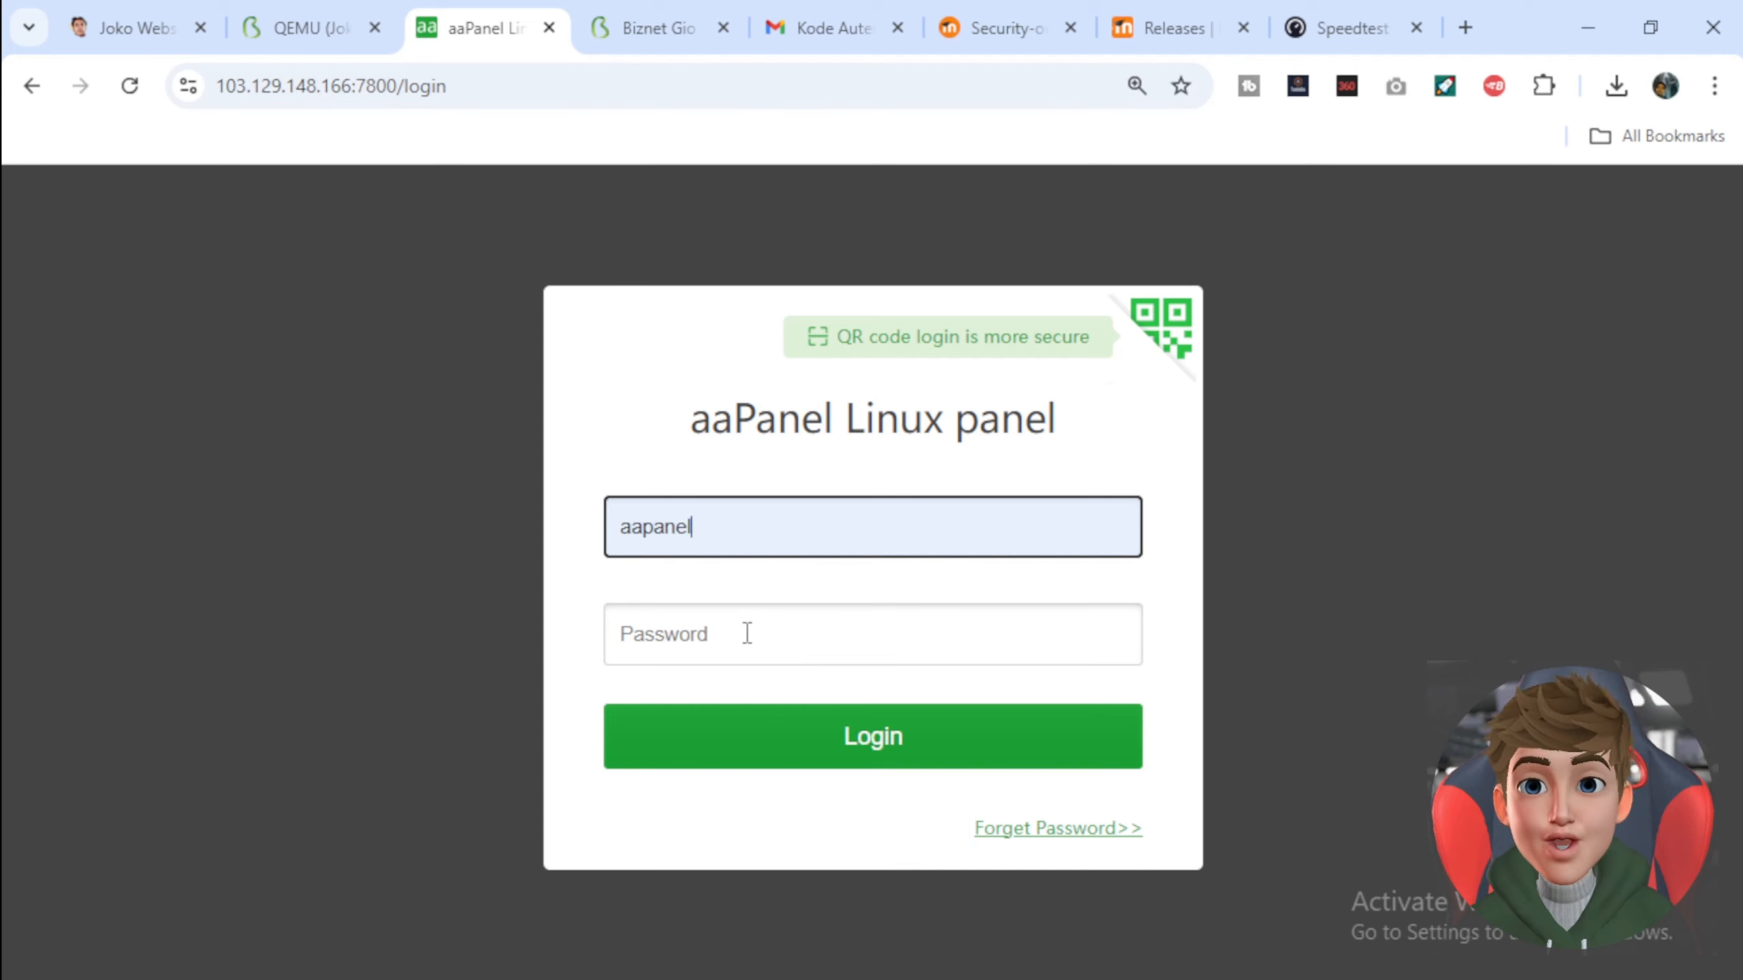
left_click(739, 629)
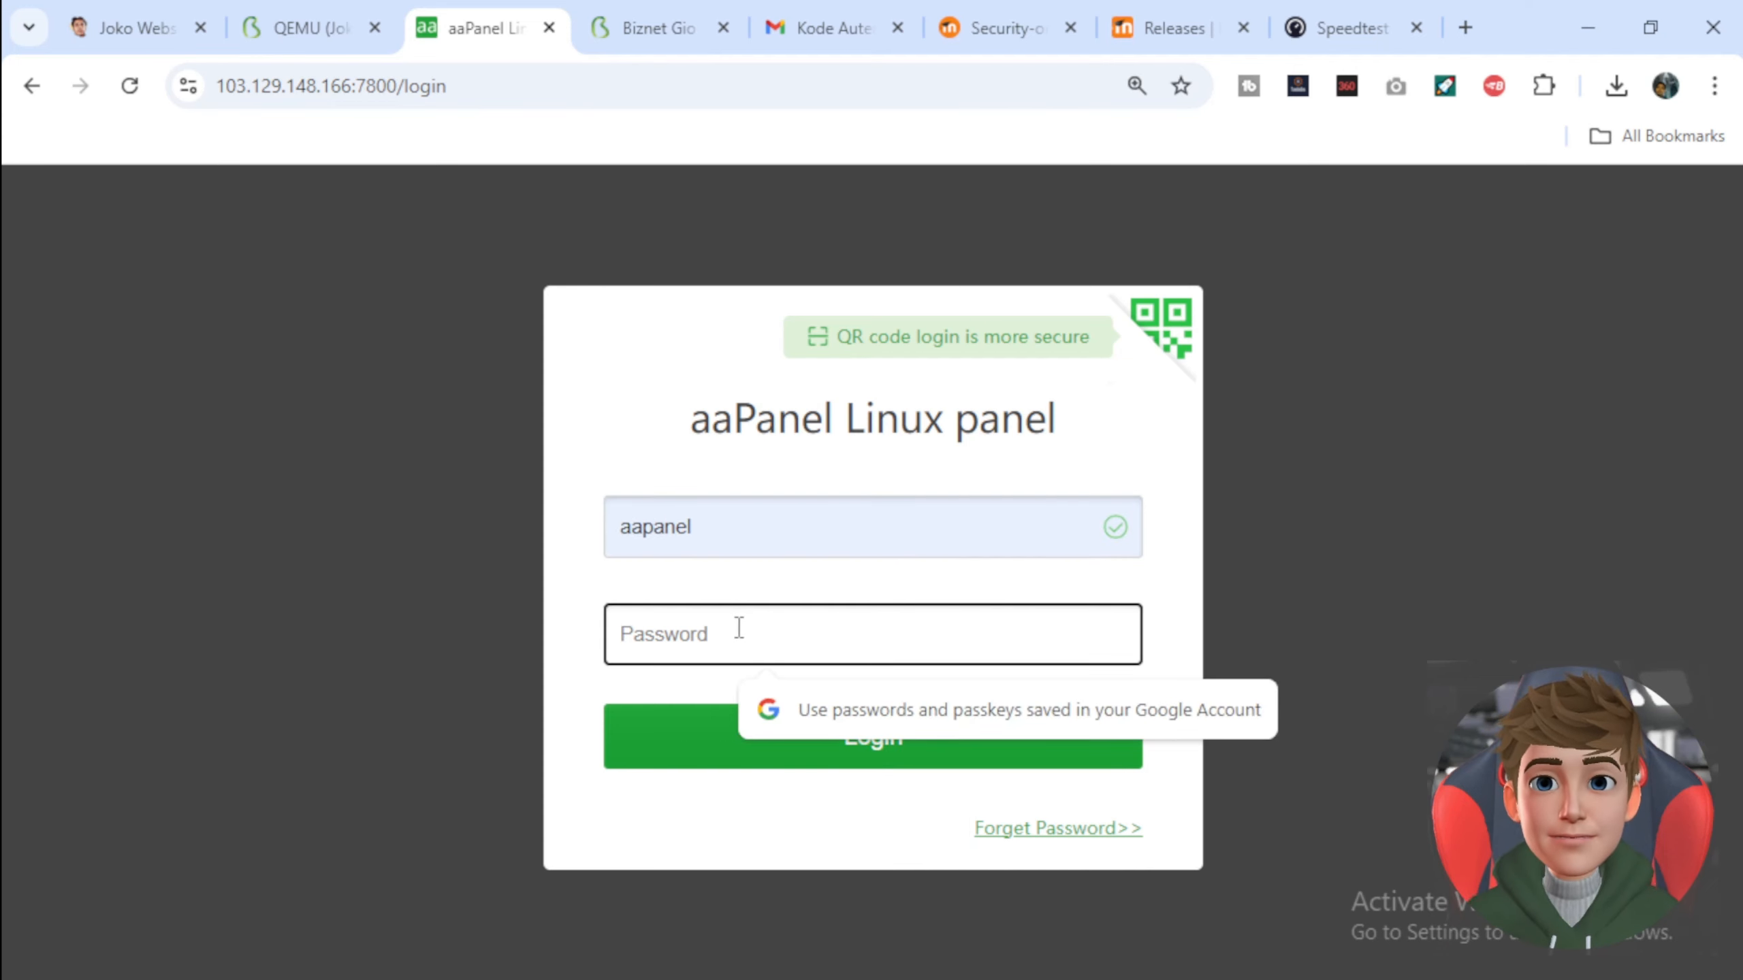
type("•••••••••")
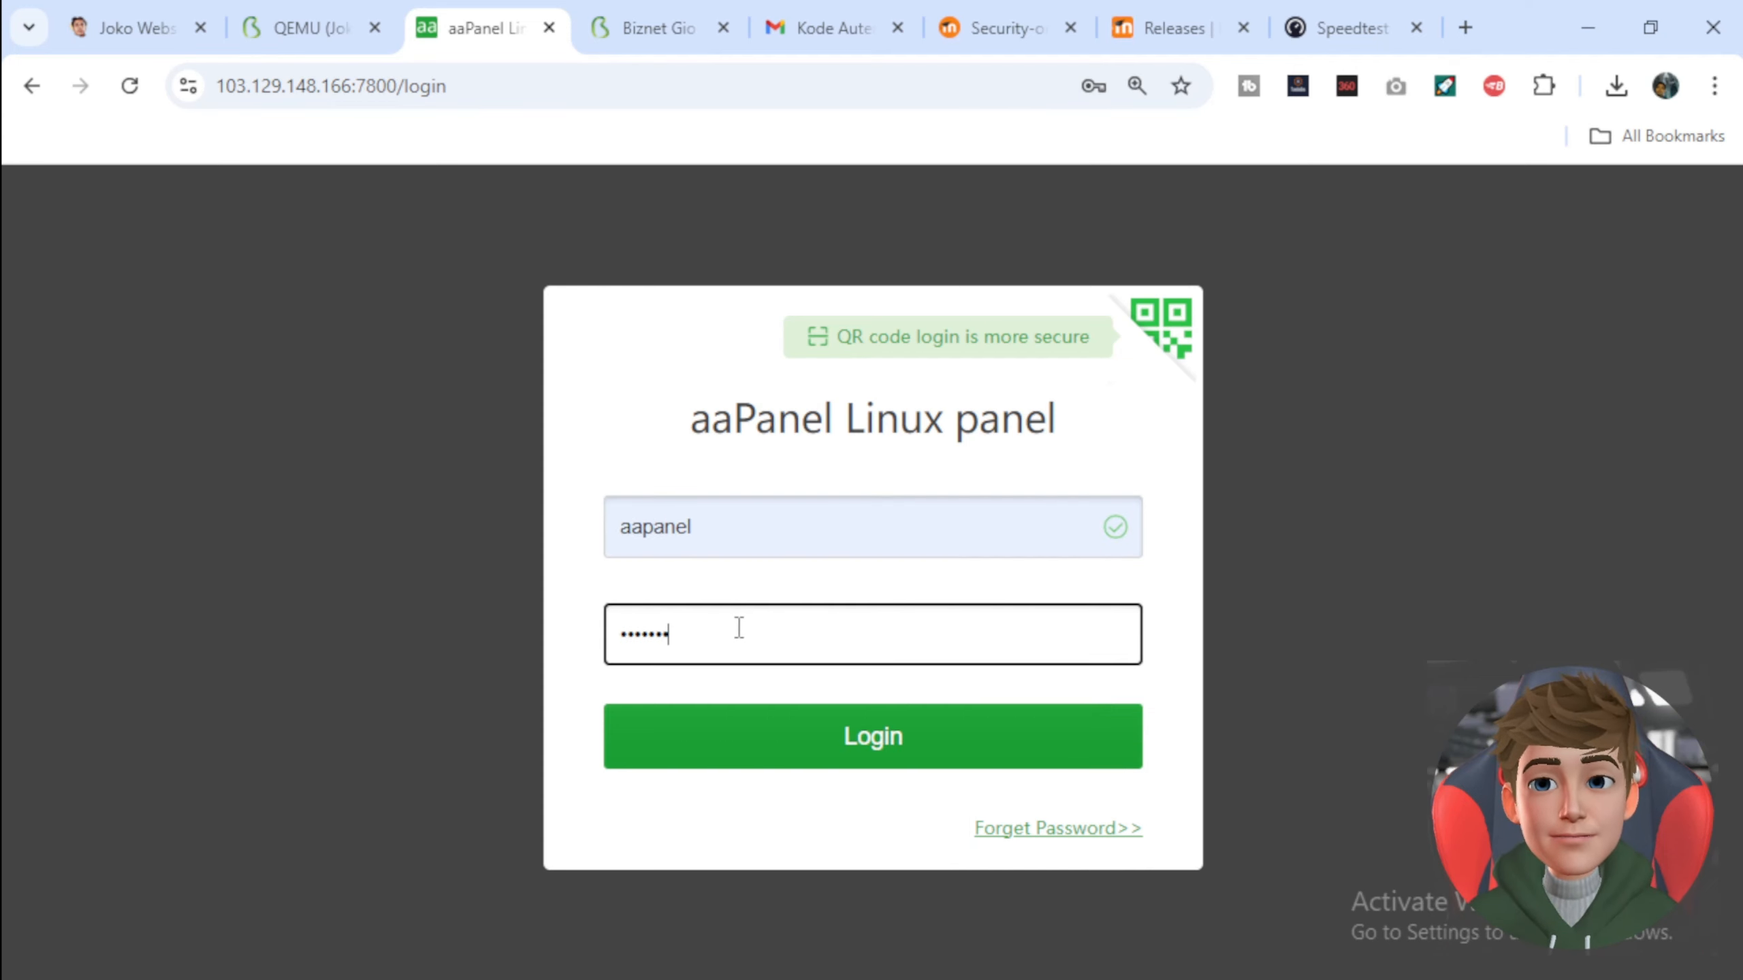
left_click(917, 741)
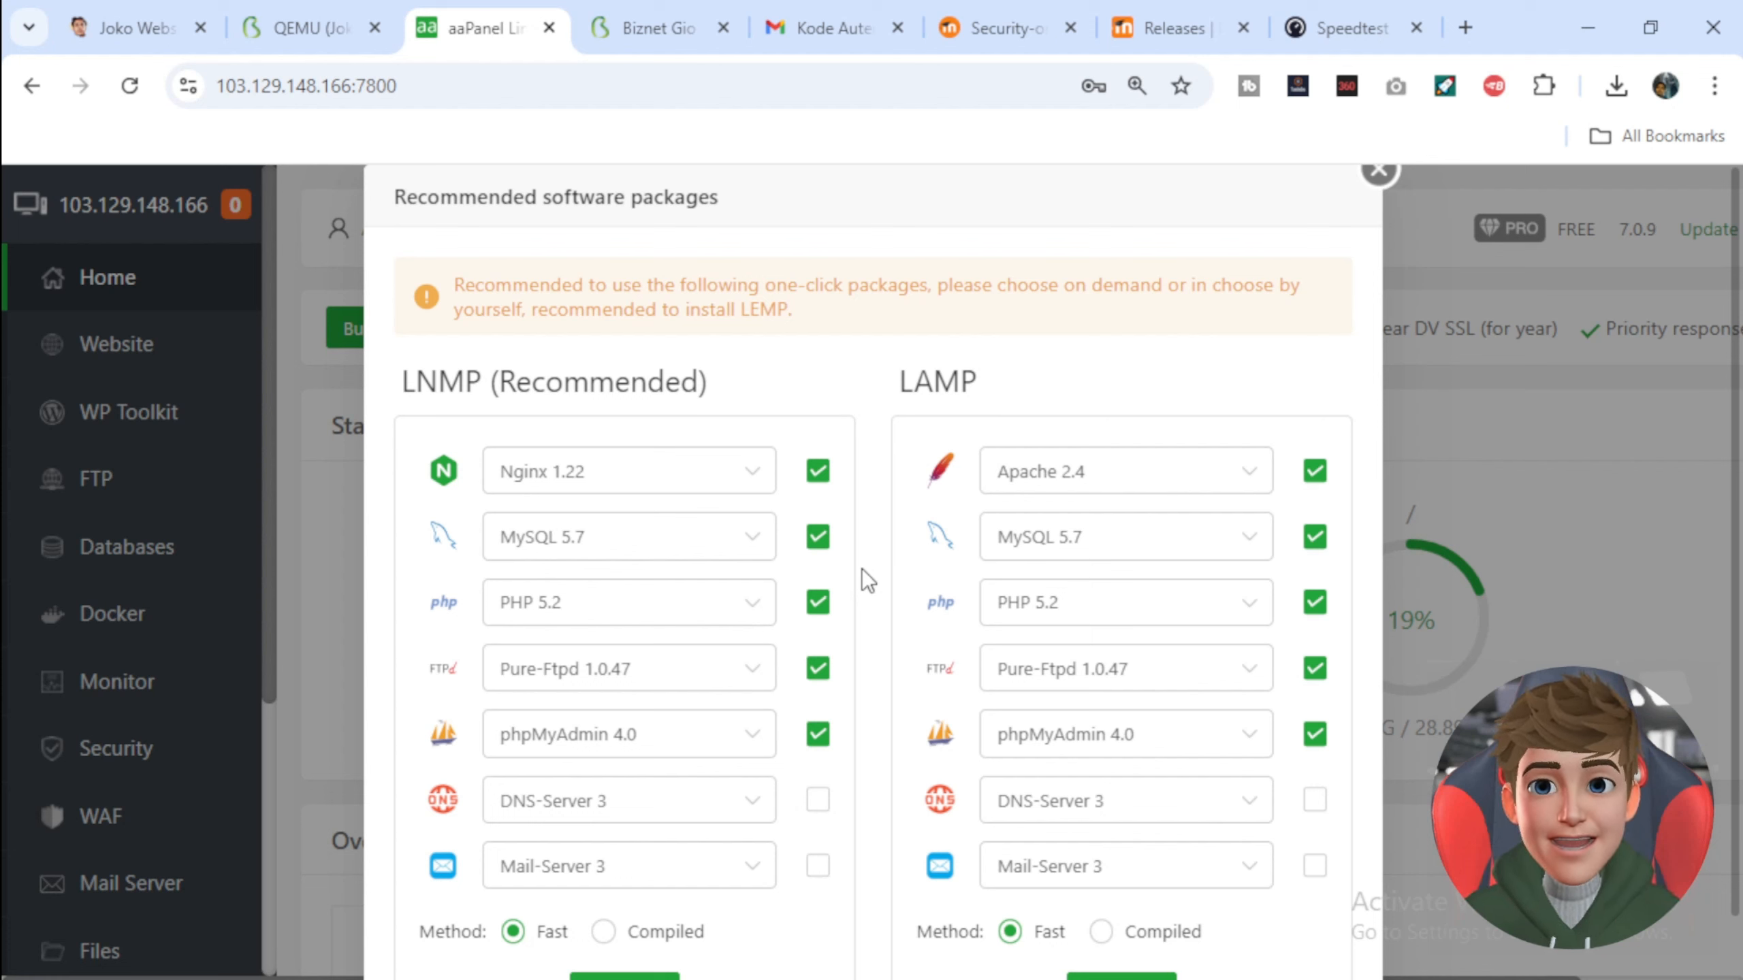
Point out LNMP as the recommended stack and keep Nginx 1.22 and MySQL 5.7
double_click(956, 382)
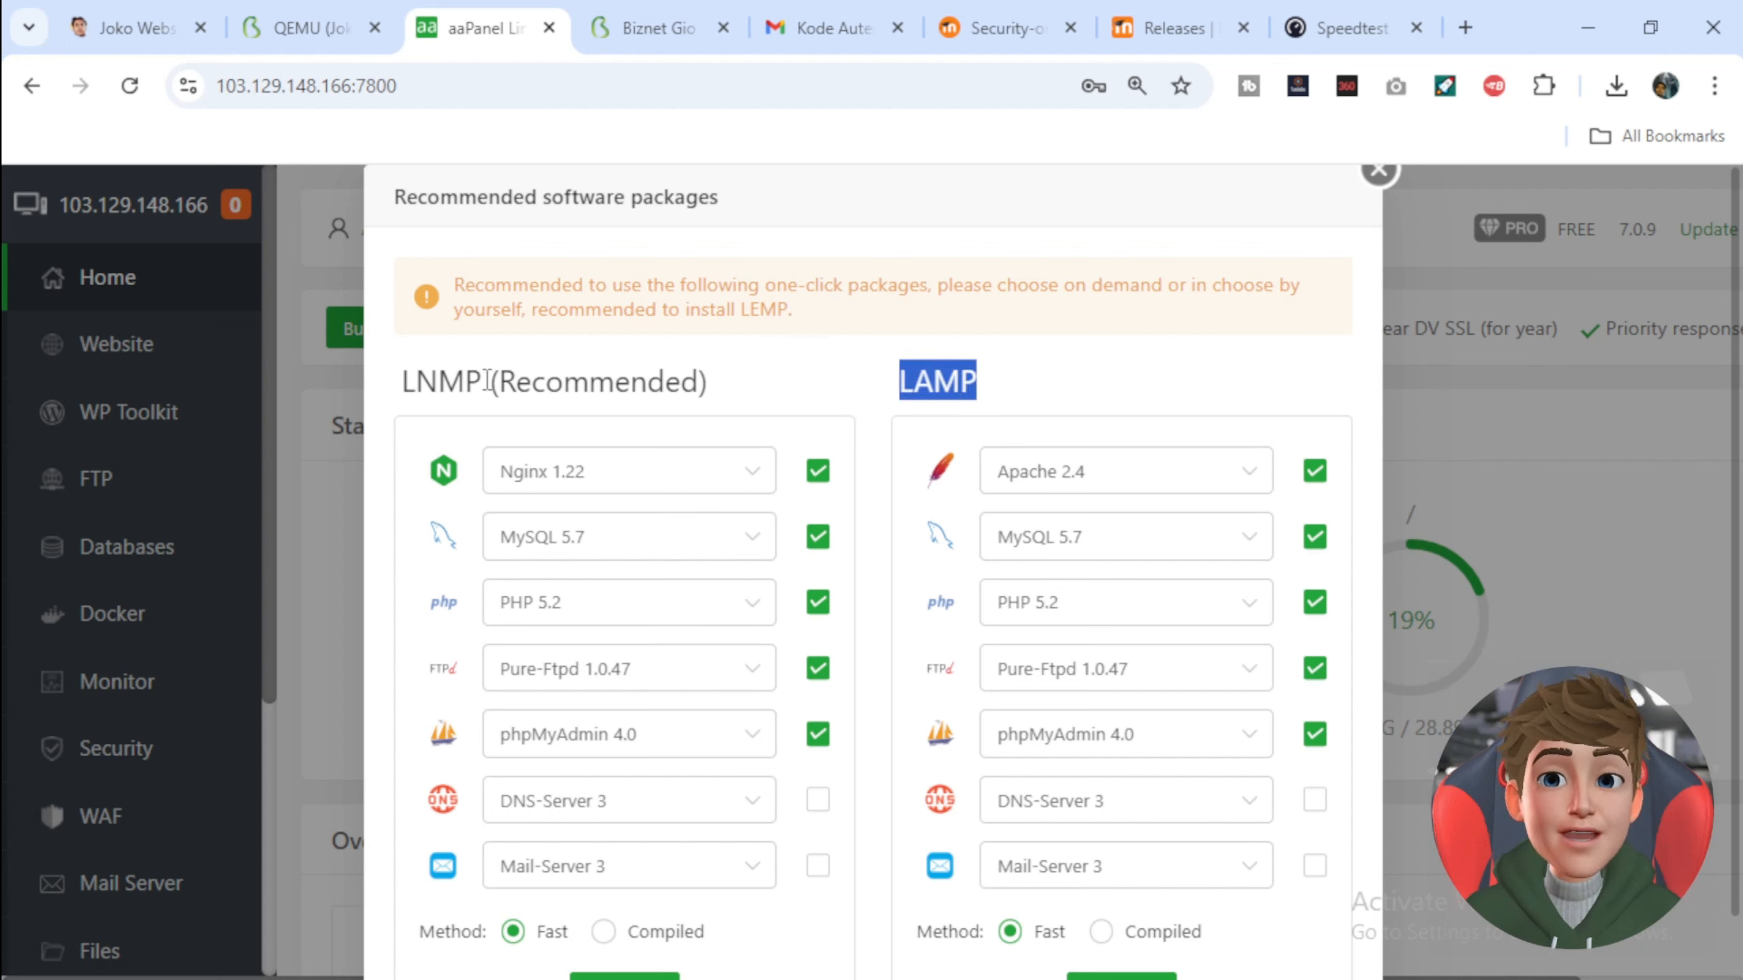
left_click_drag(485, 381, 776, 382)
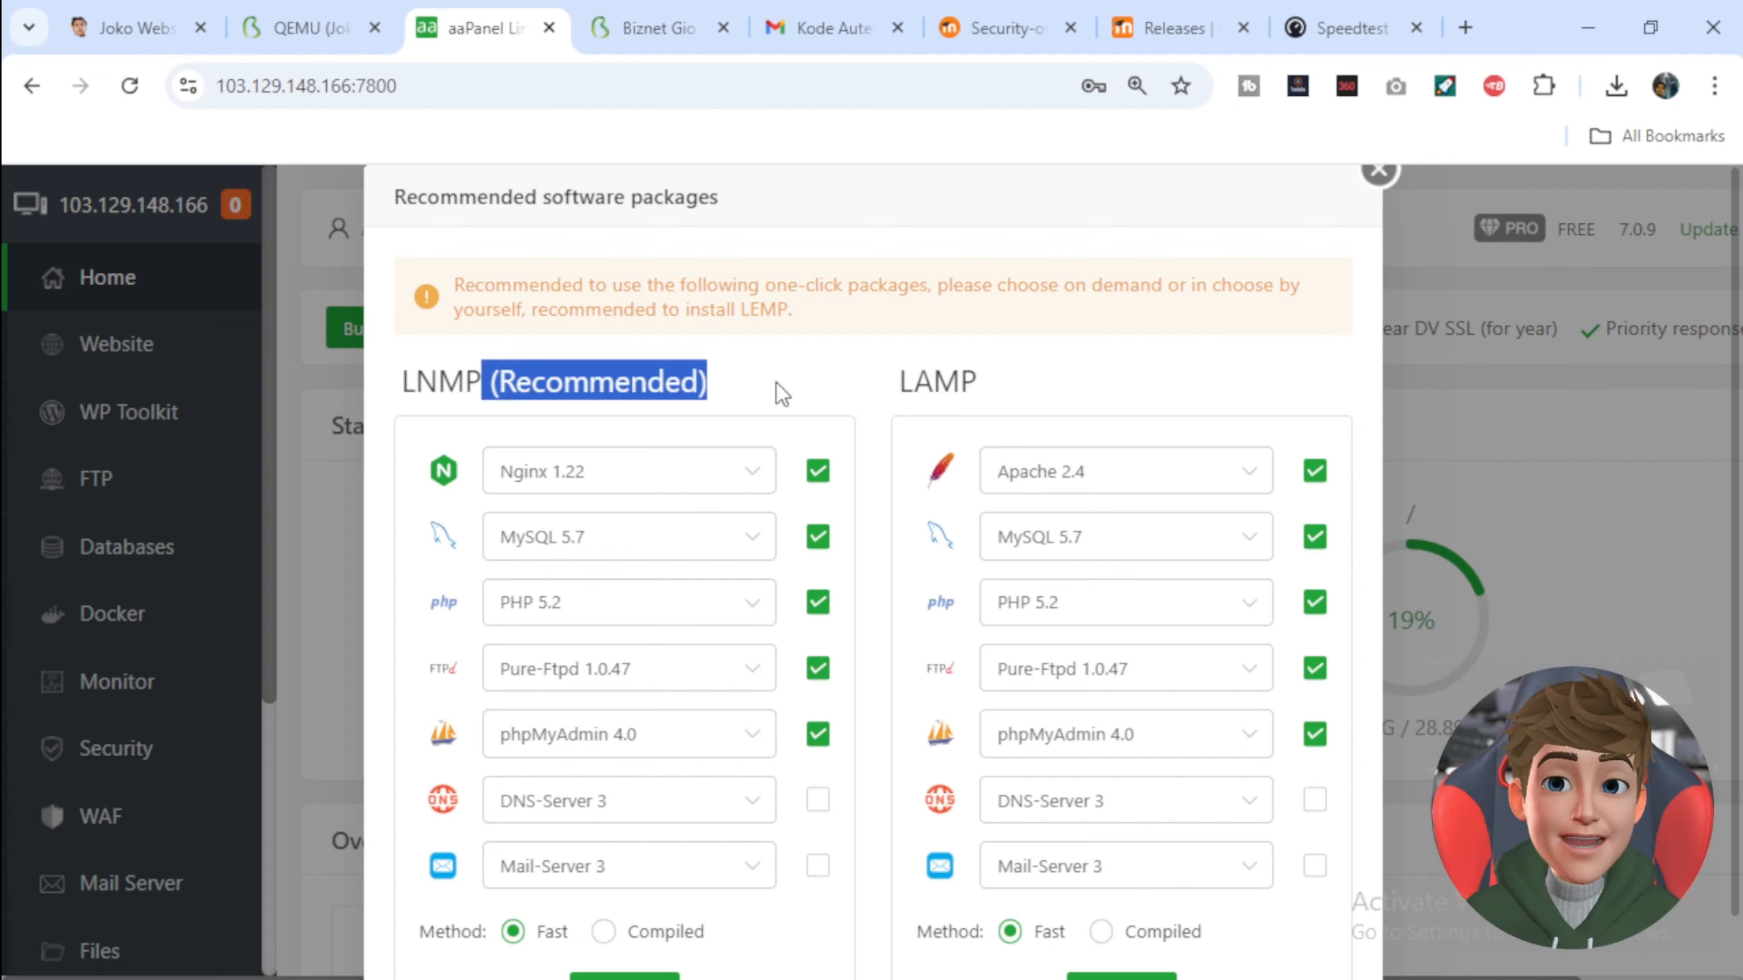
left_click(591, 482)
left_click(592, 481)
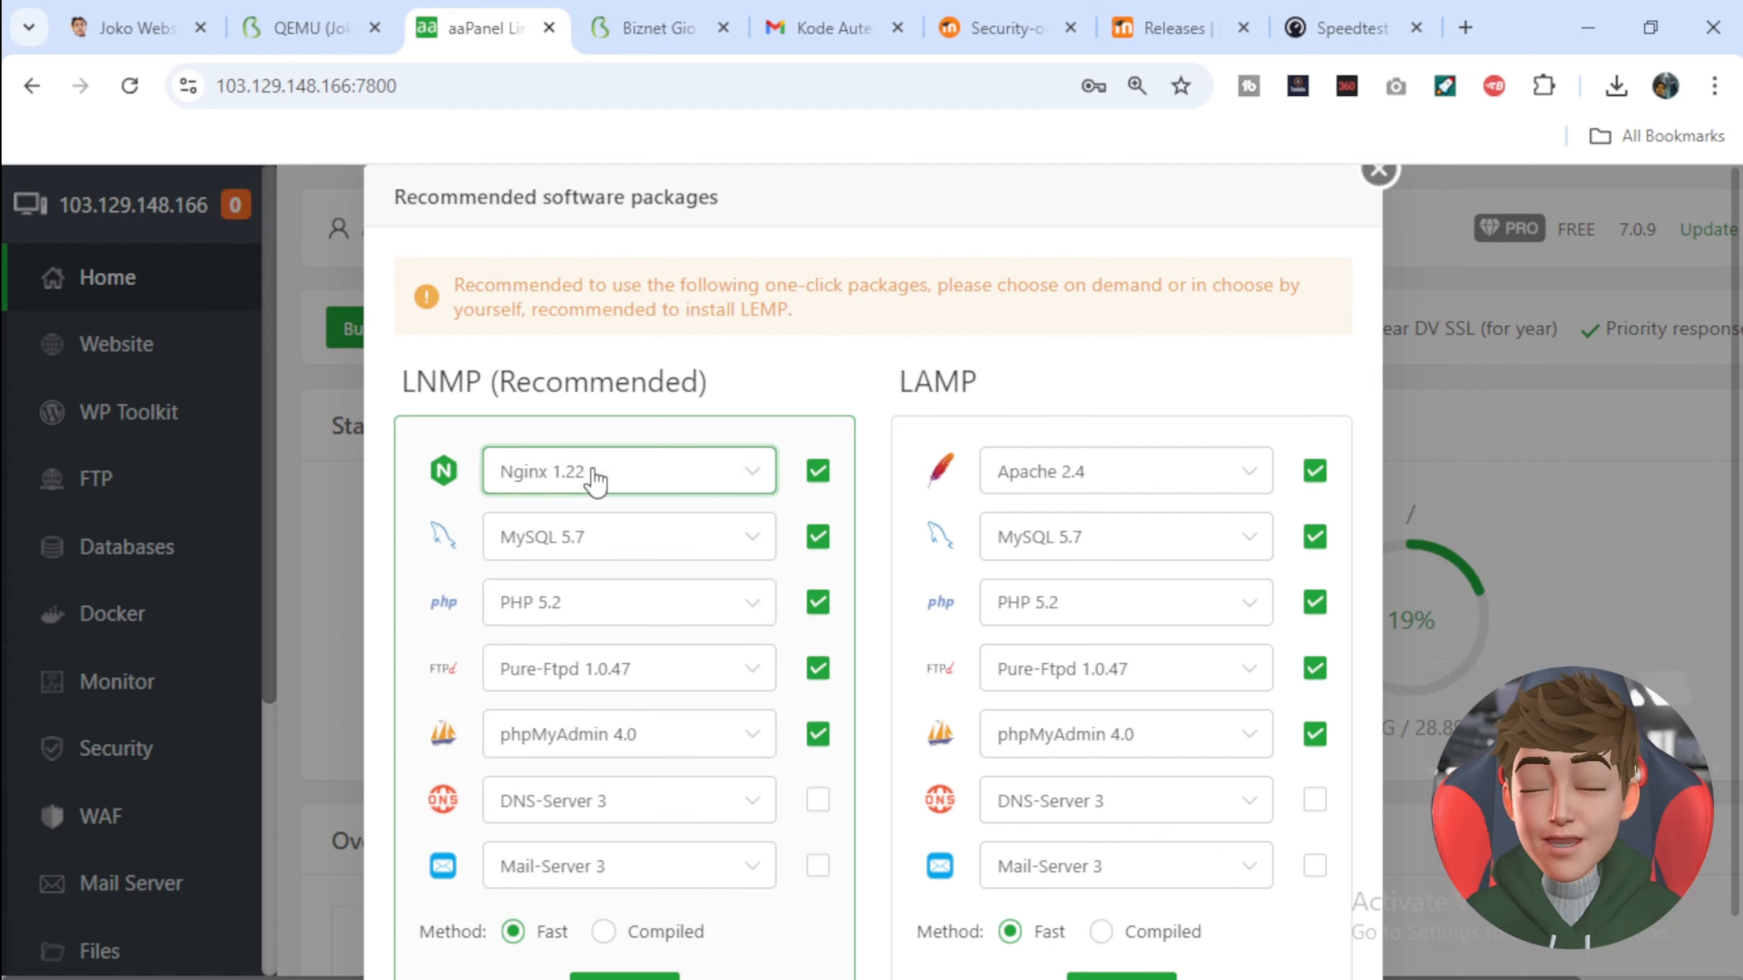
left_click(623, 539)
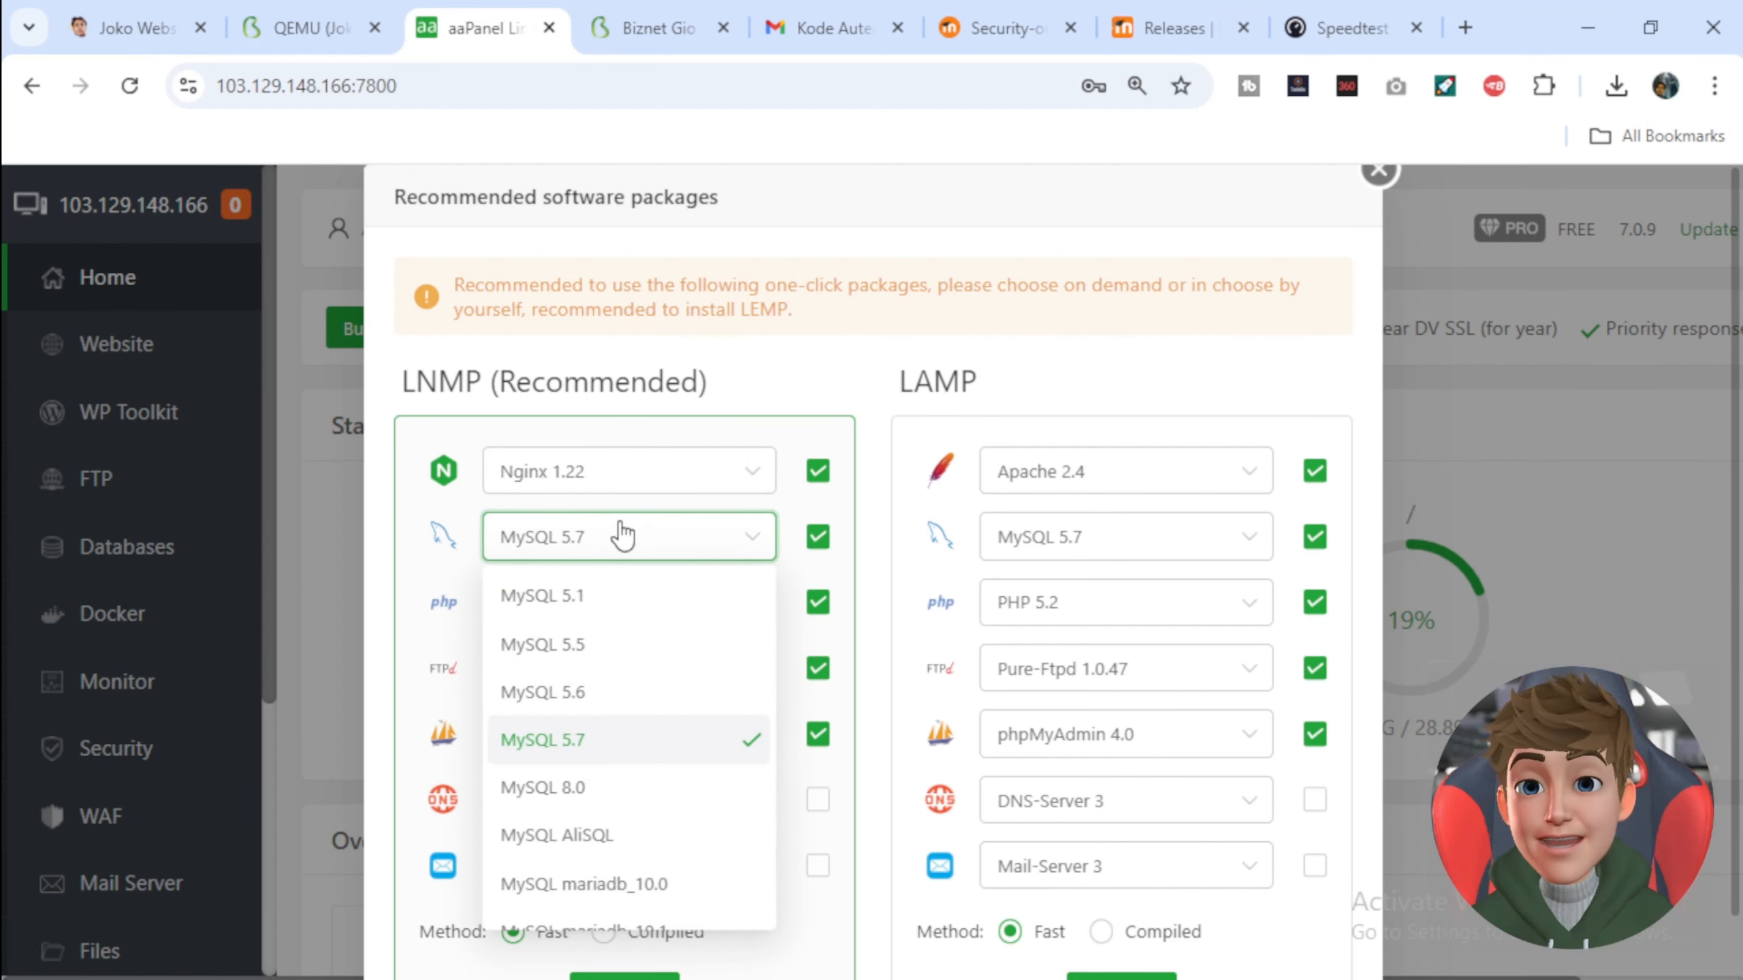
left_click(623, 535)
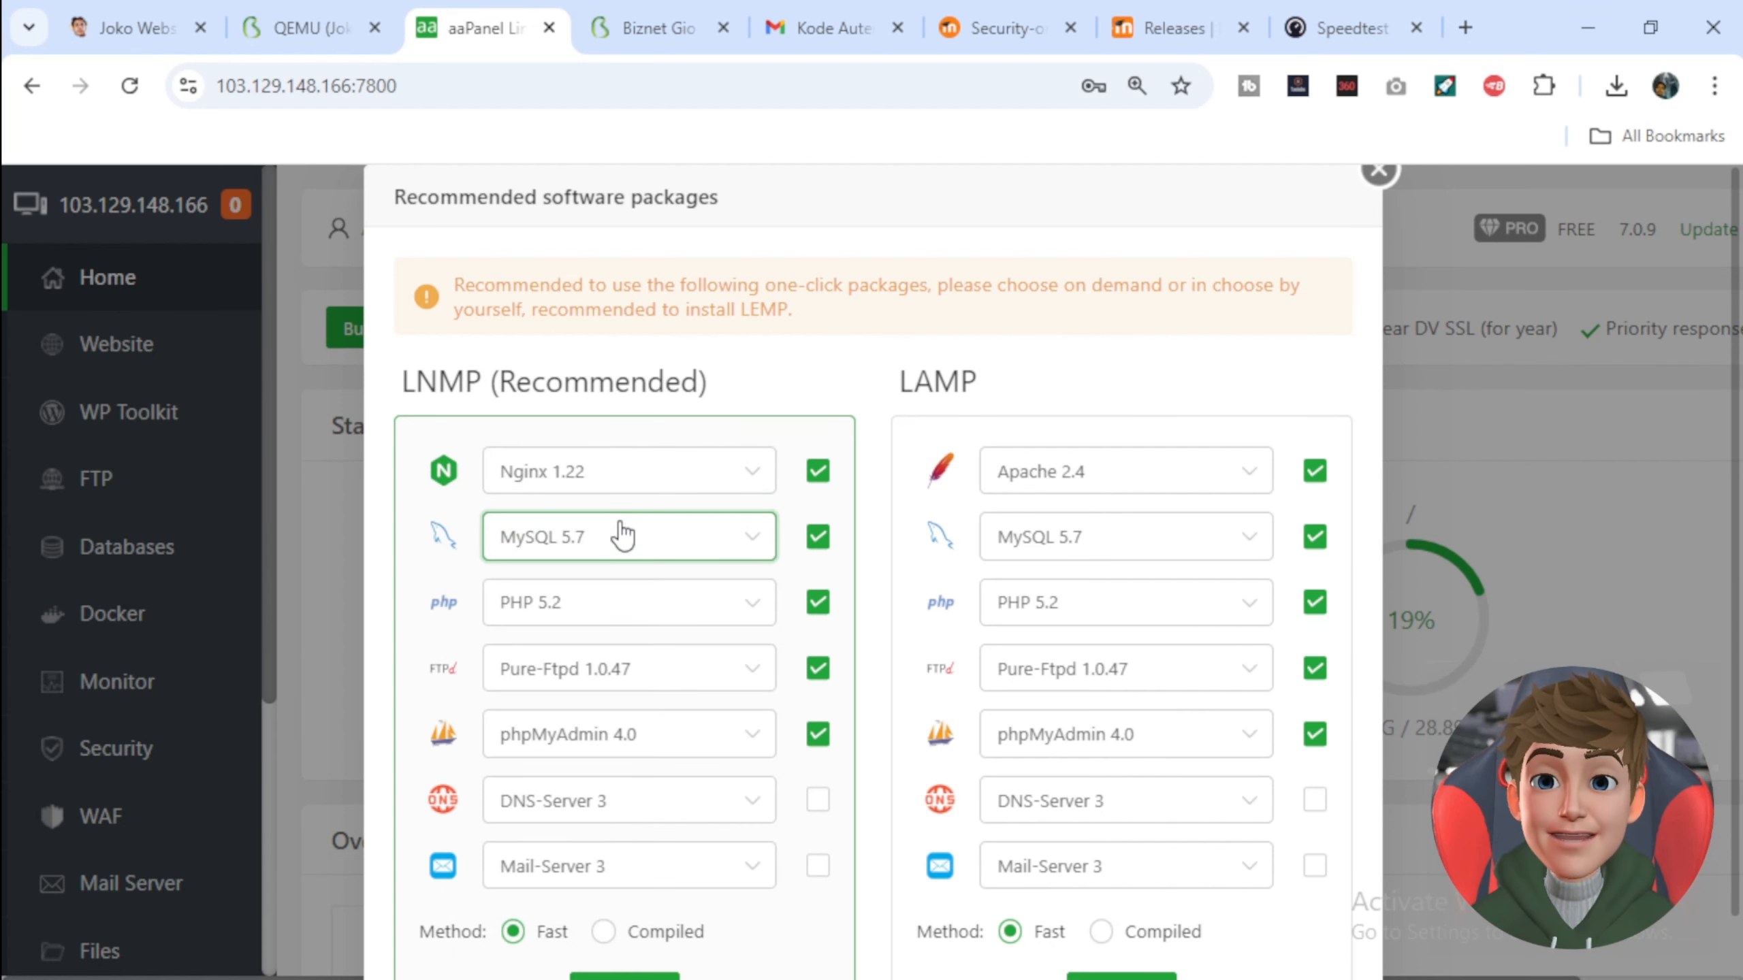
Set the LNMP PHP version to 8.0 and phpMyAdmin to 5.0
left_click(691, 611)
scroll(664, 505, "down", 3)
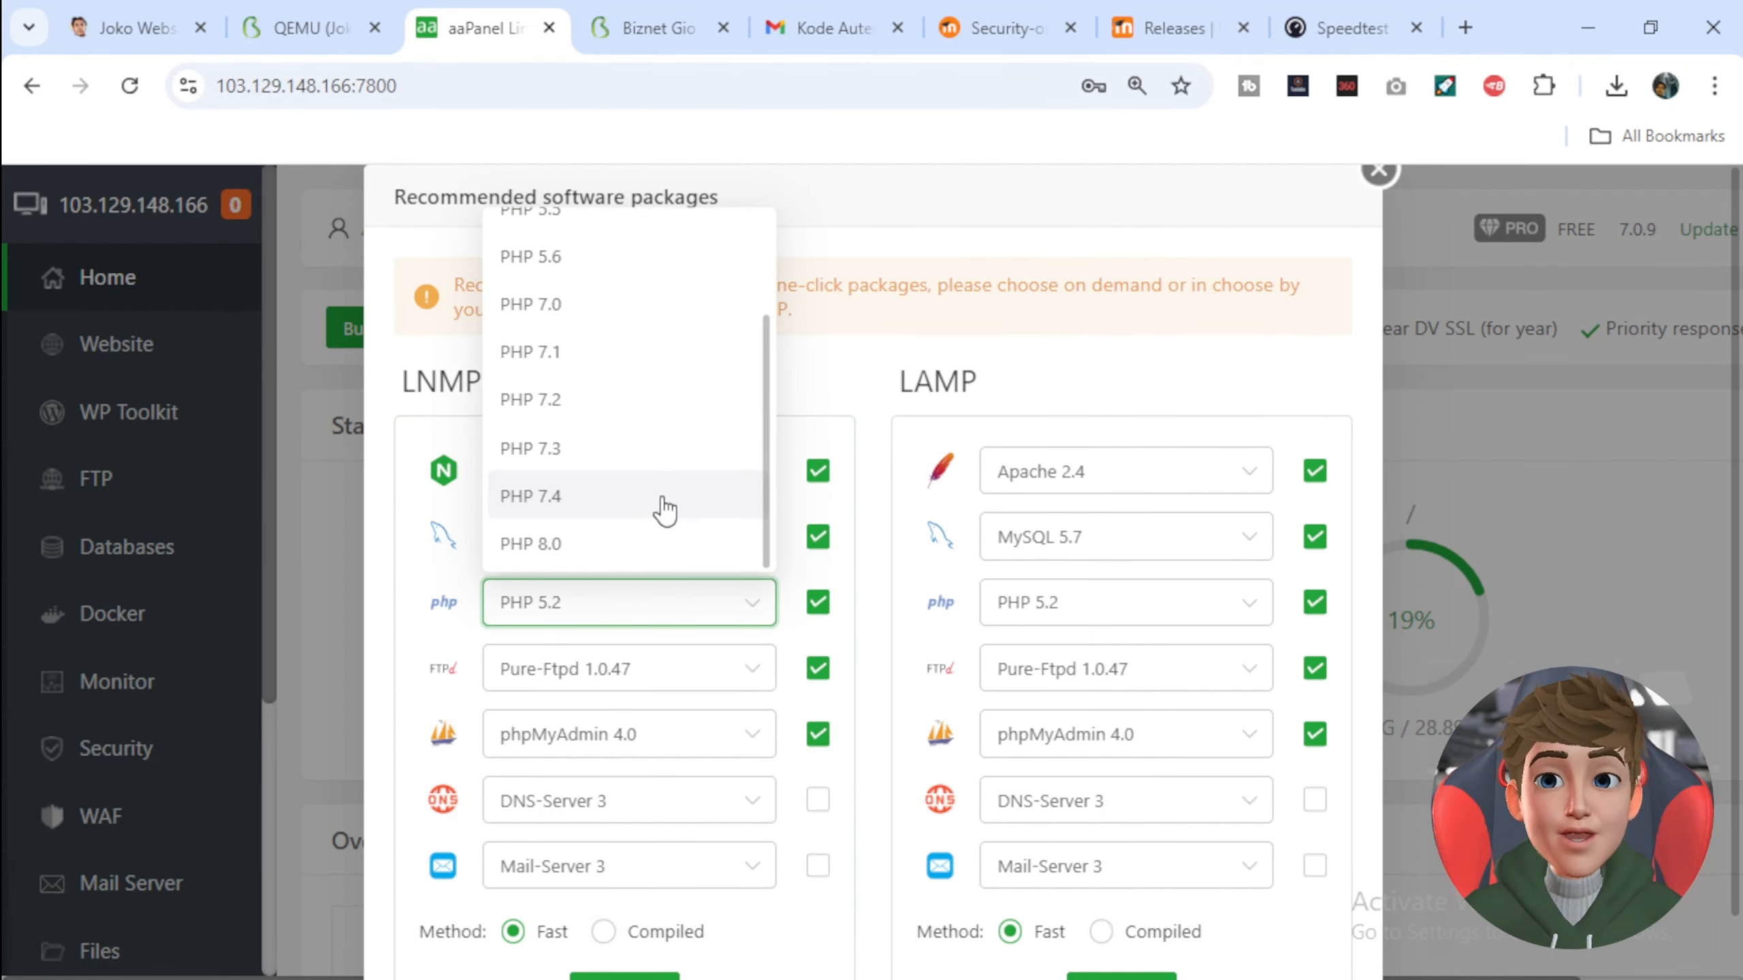
left_click(621, 544)
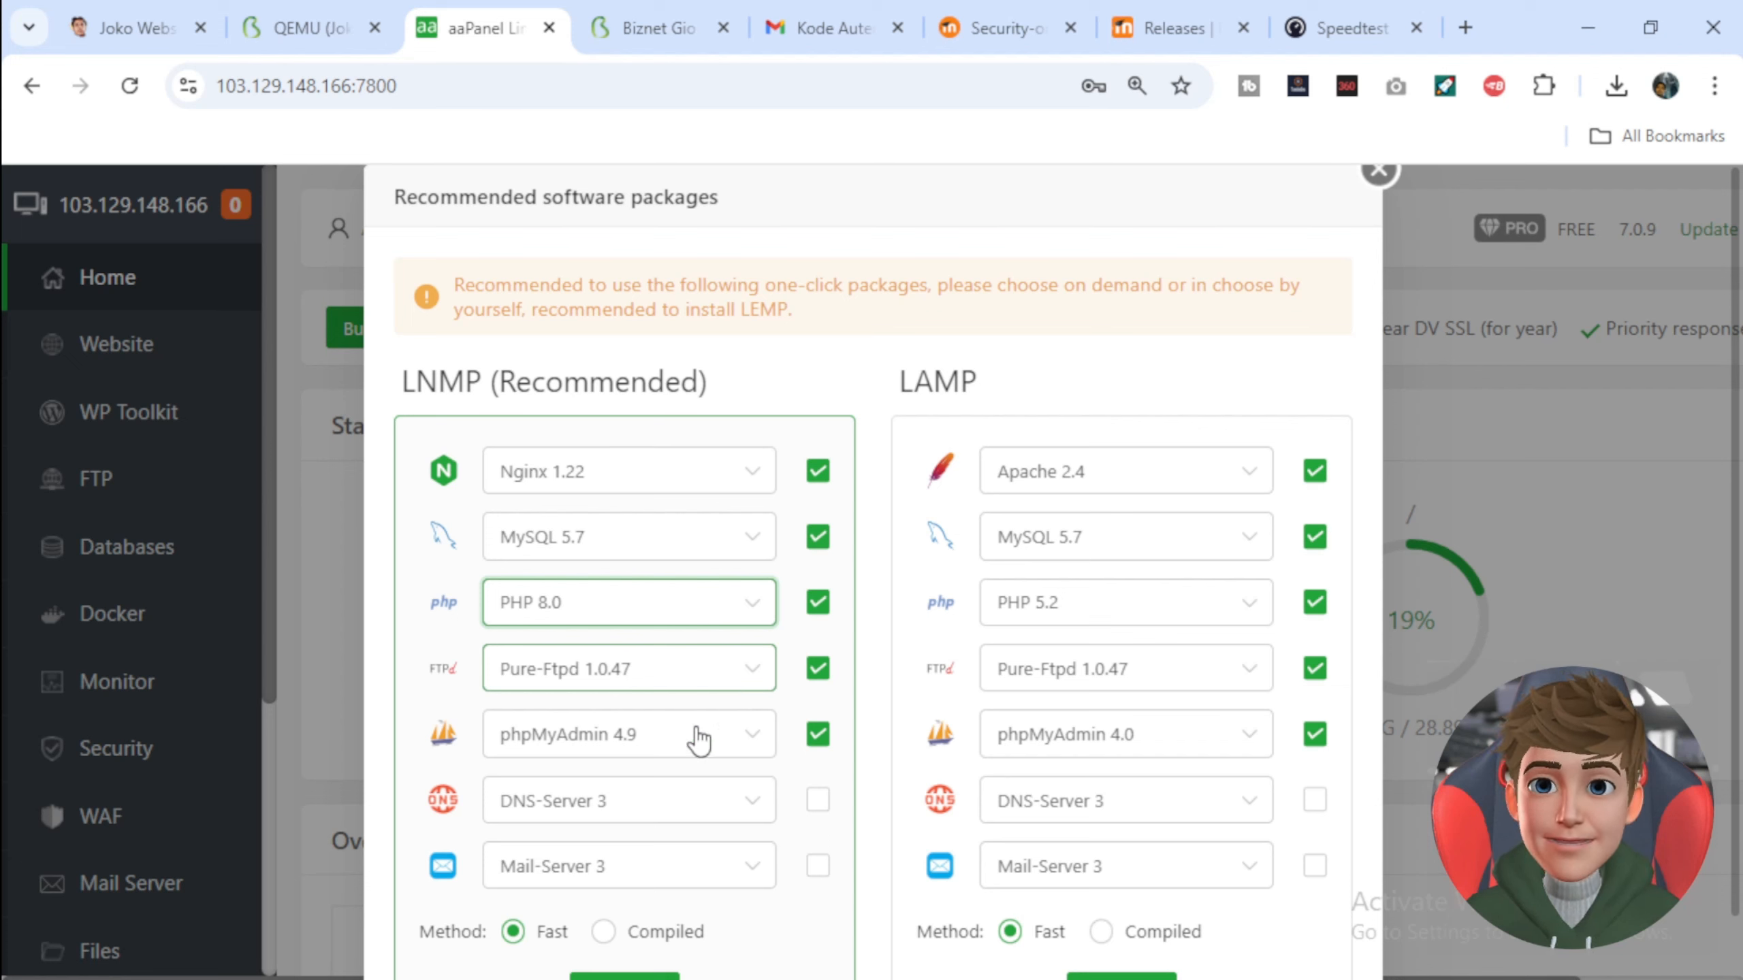
left_click(732, 742)
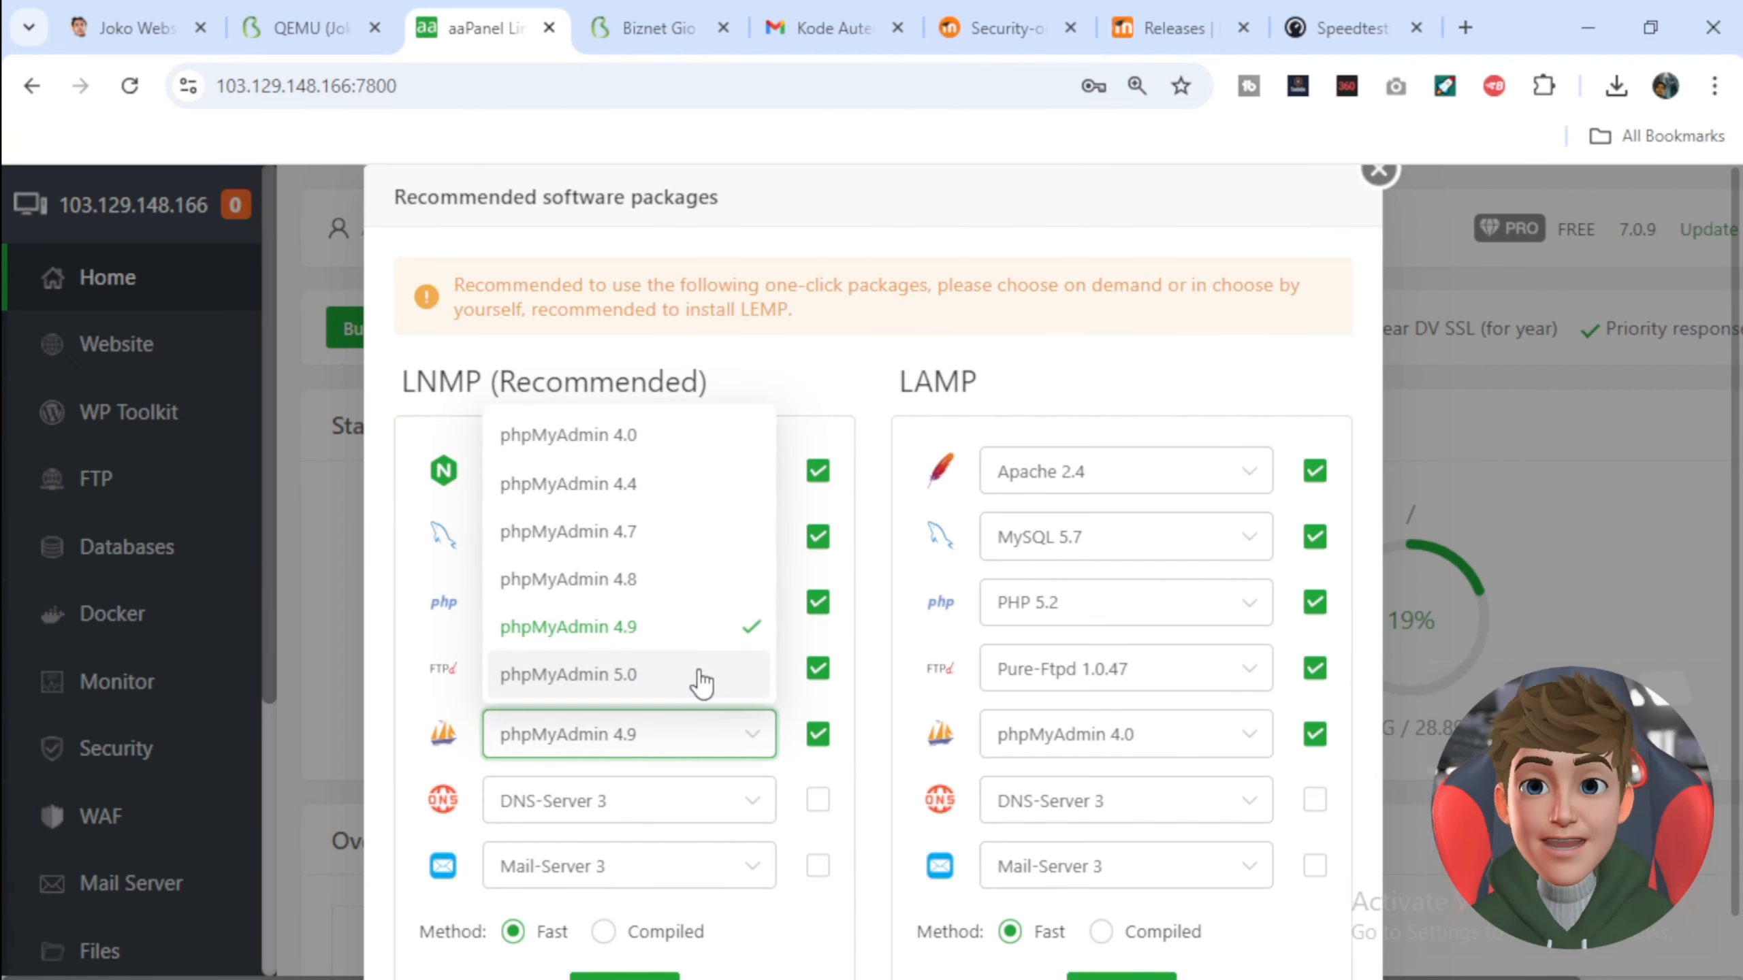
left_click(700, 676)
left_click(724, 739)
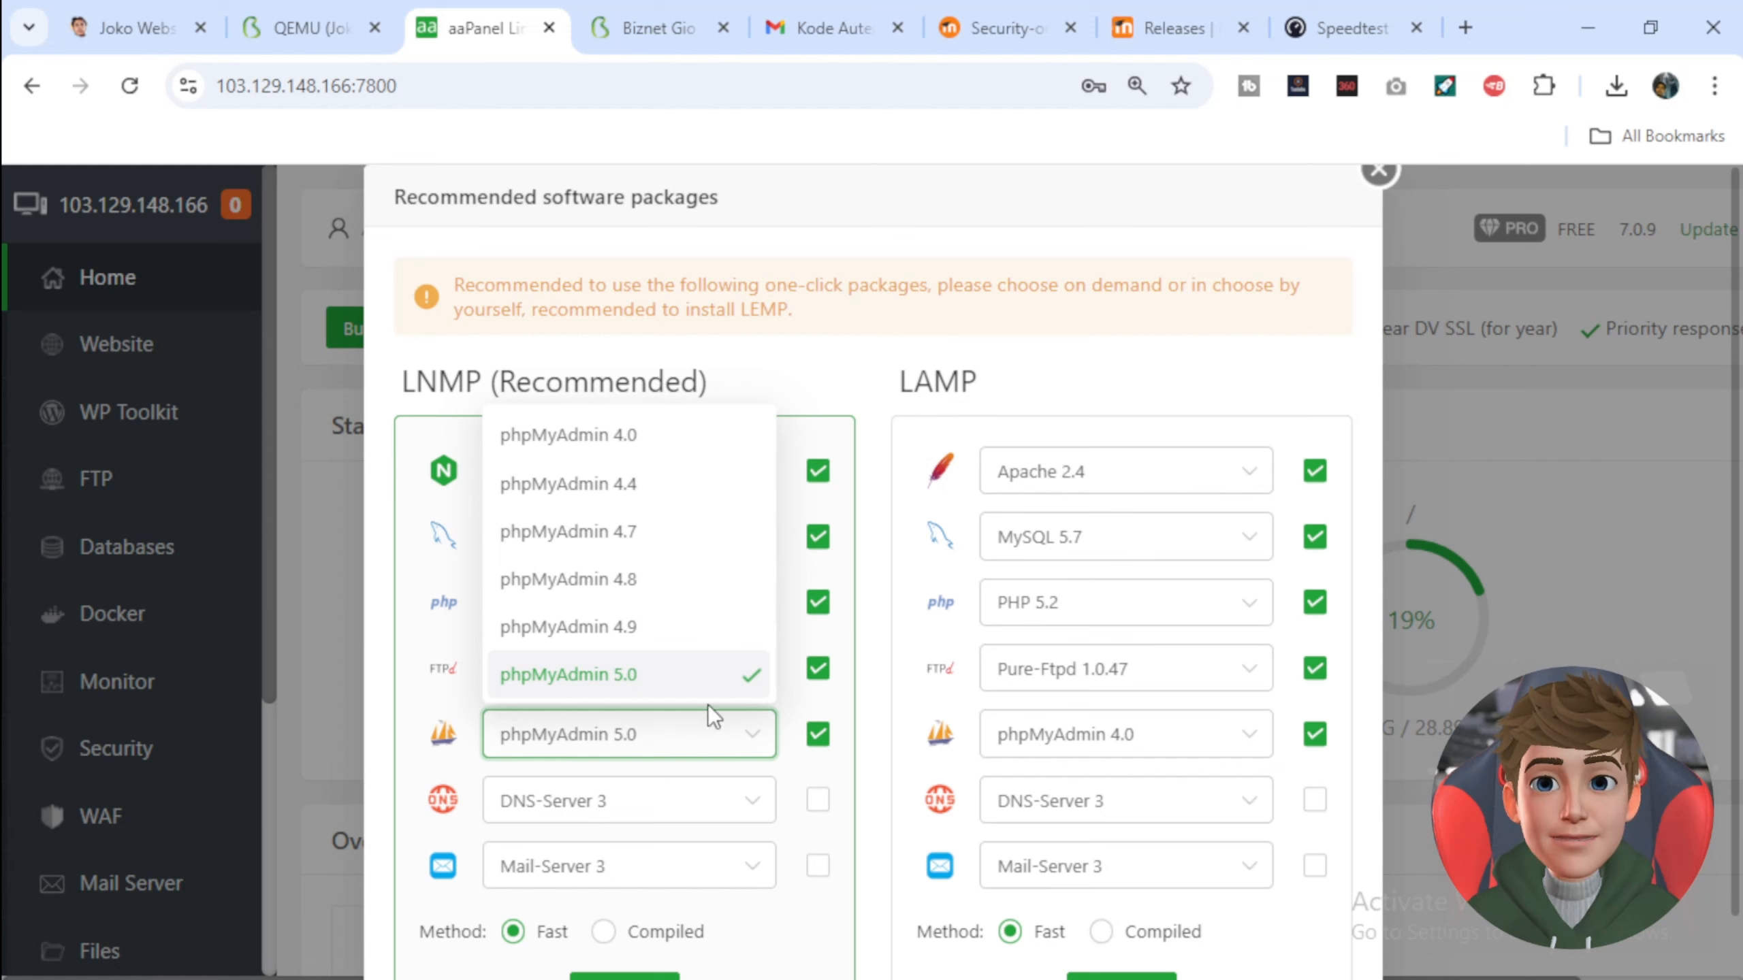
left_click(688, 676)
Include DNS-Server 3 and confirm Nginx stays at 1.22
left_click(818, 801)
scroll(679, 807, "down", 2)
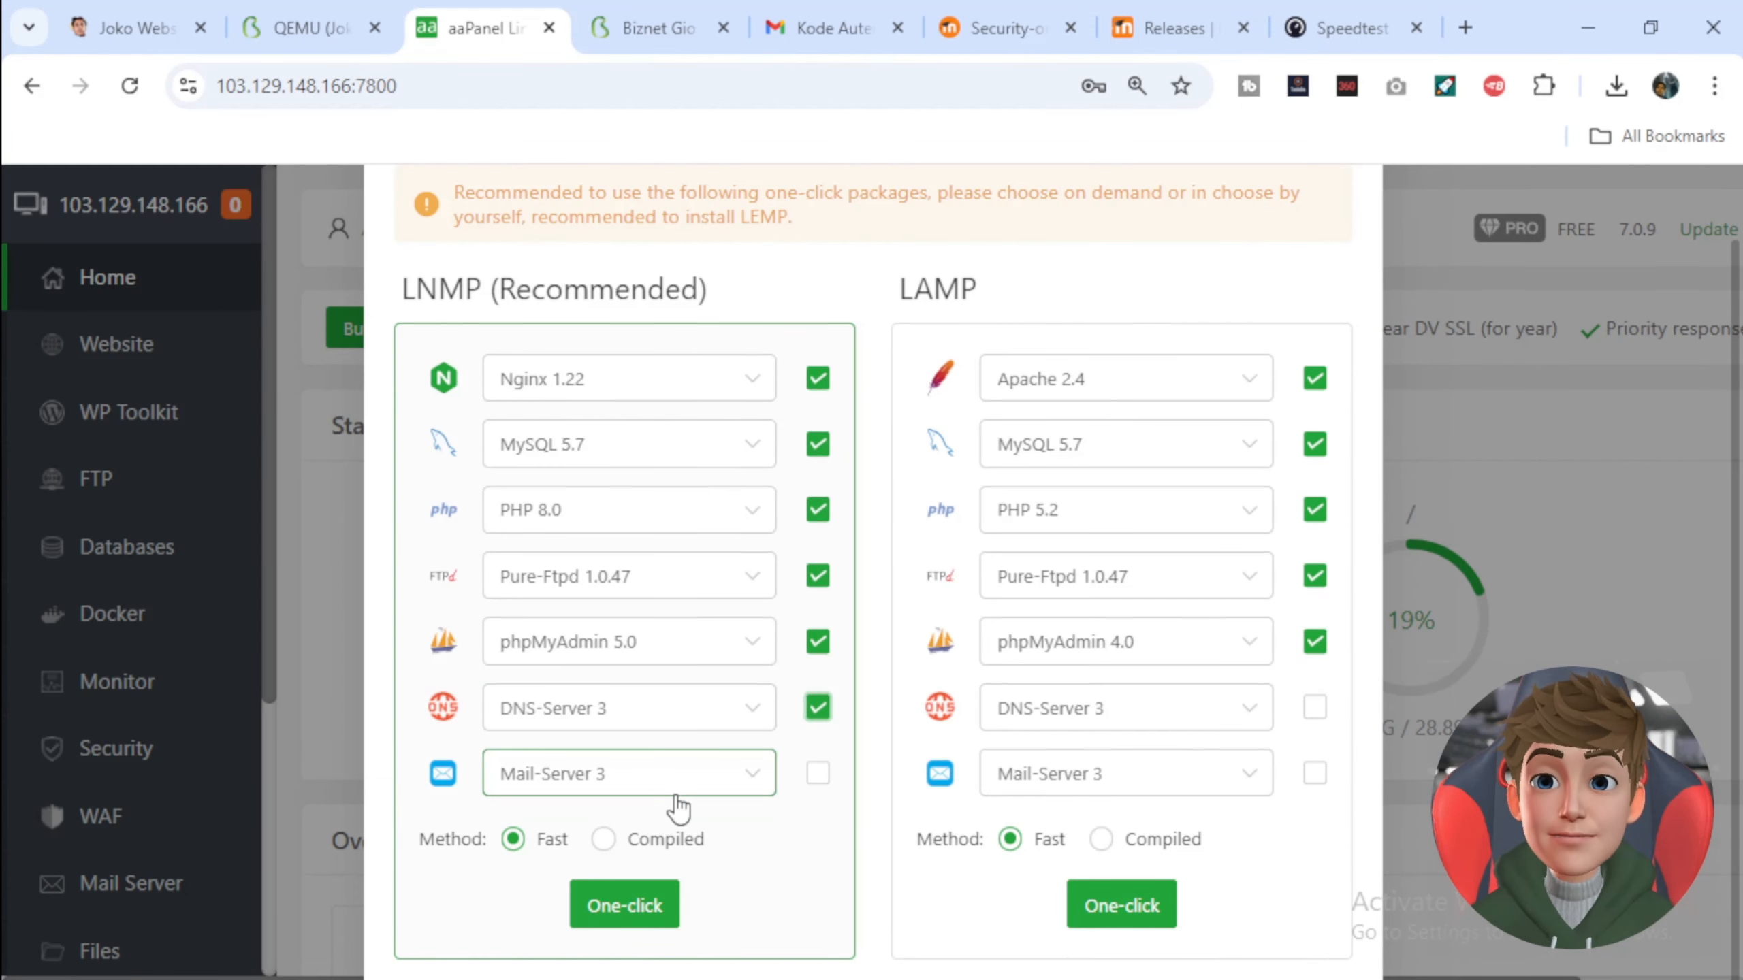
scroll(679, 807, "up", 2)
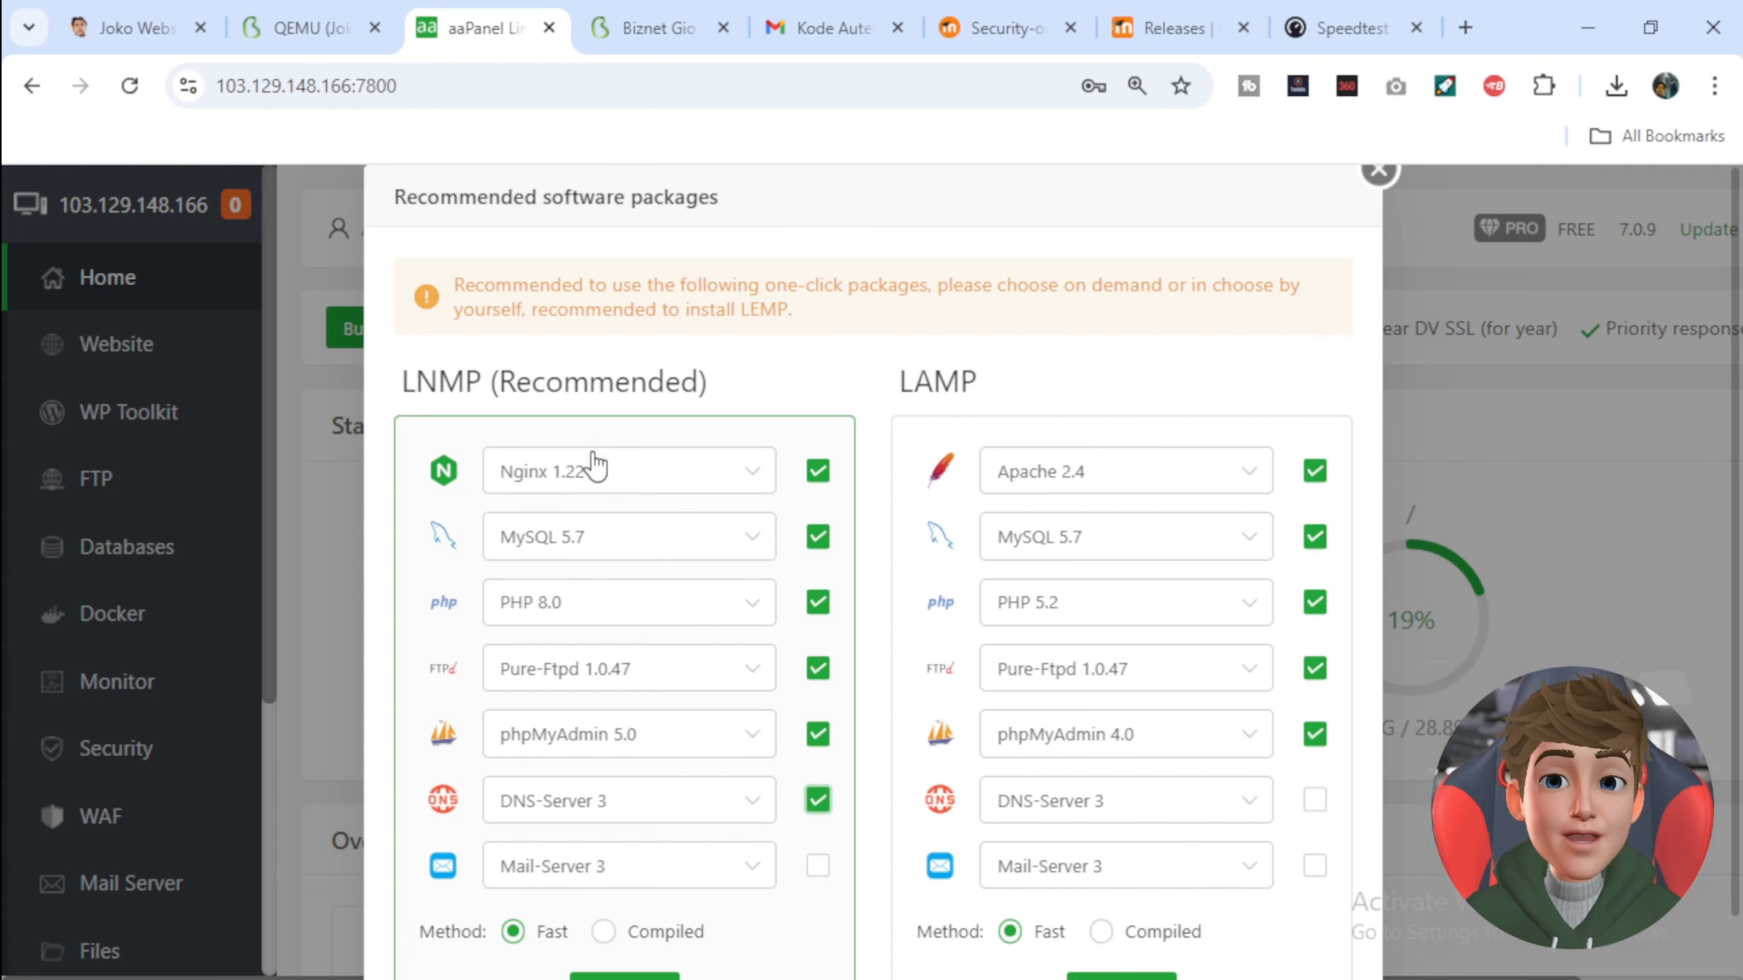
left_click(639, 486)
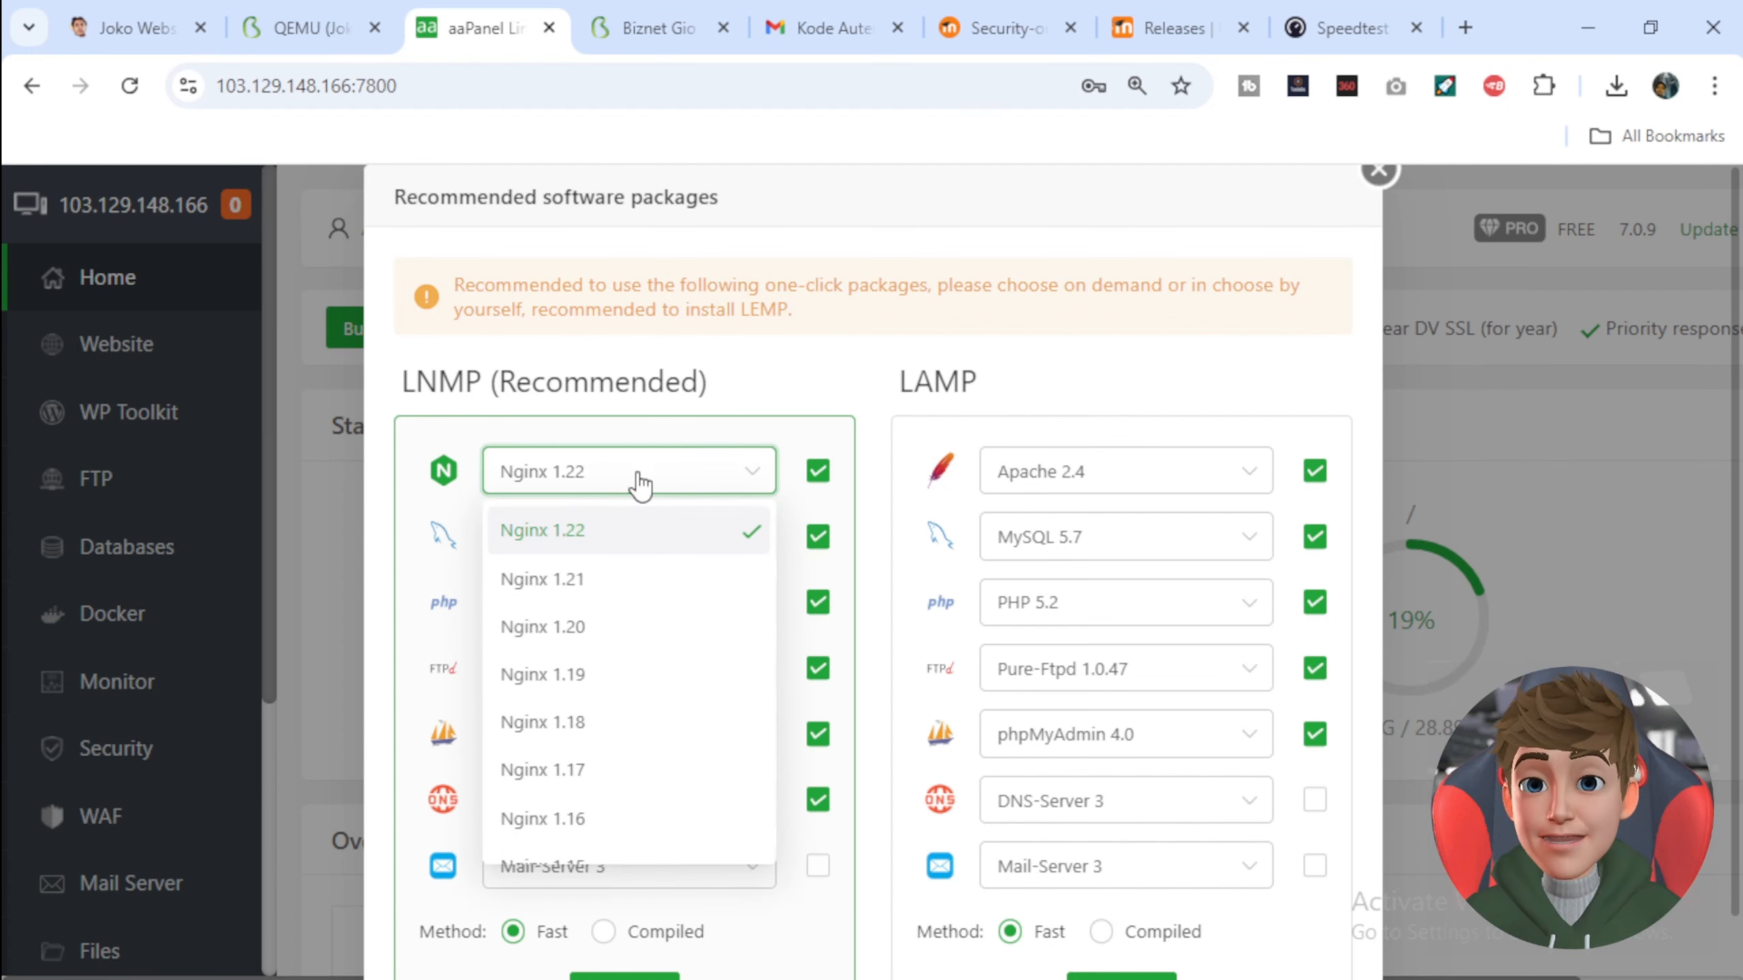
left_click(641, 525)
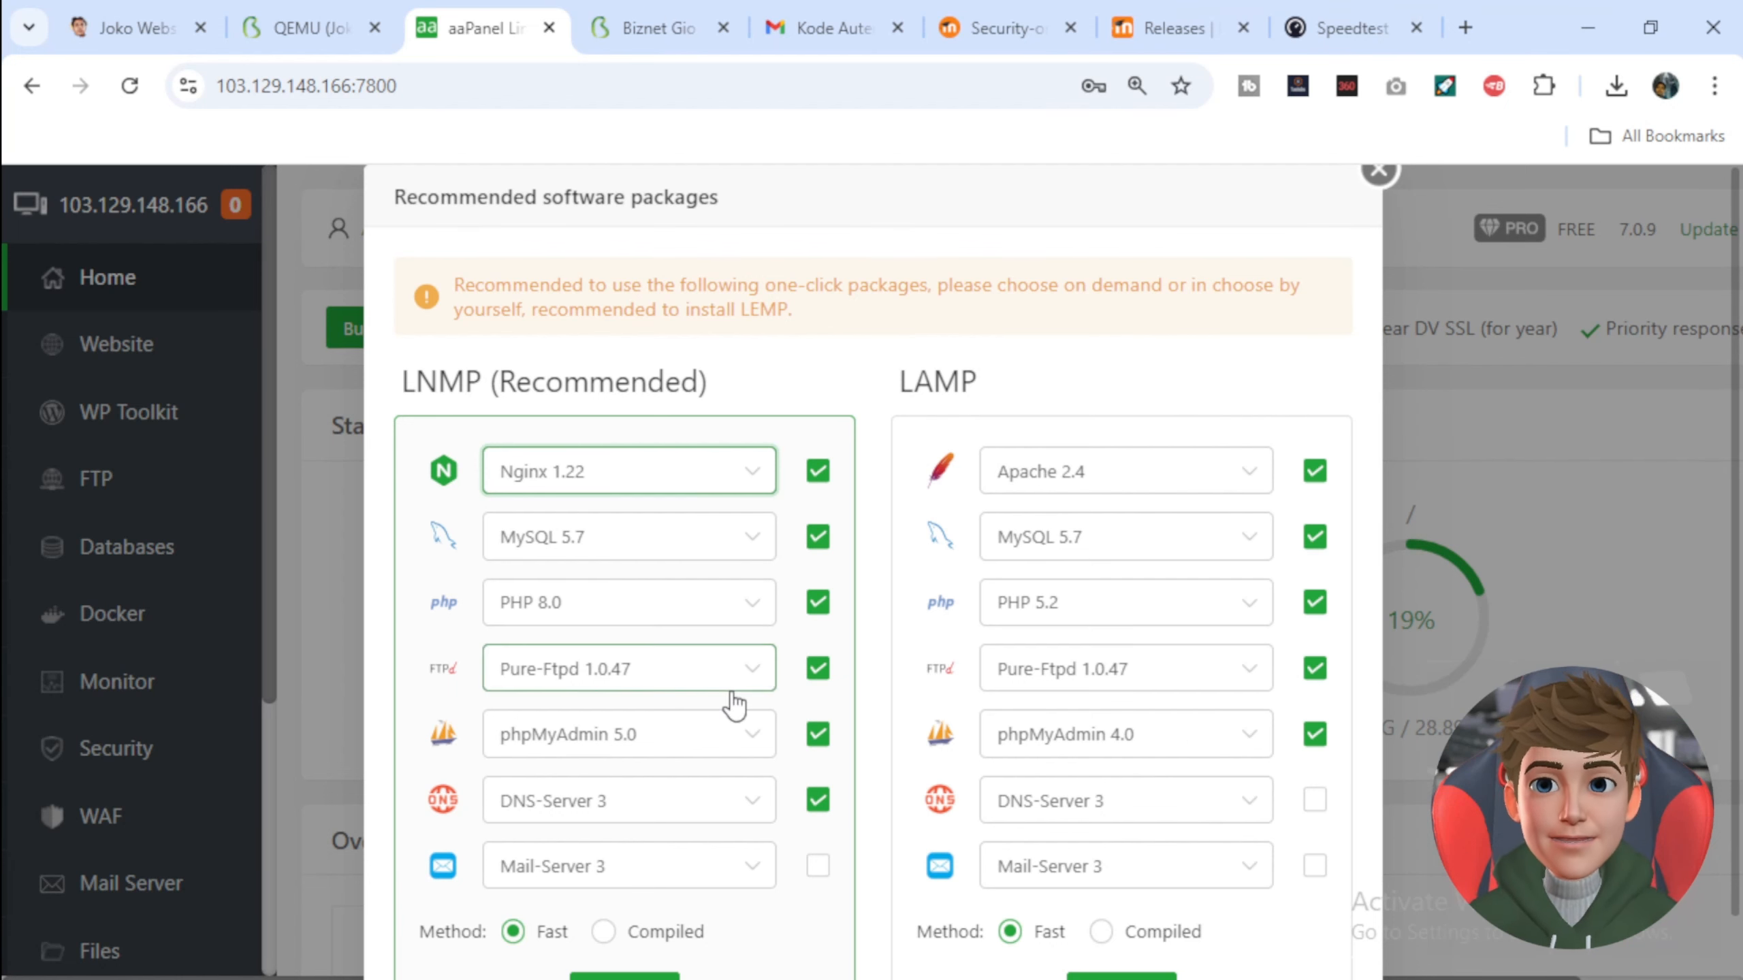
scroll(732, 705, "down", 1)
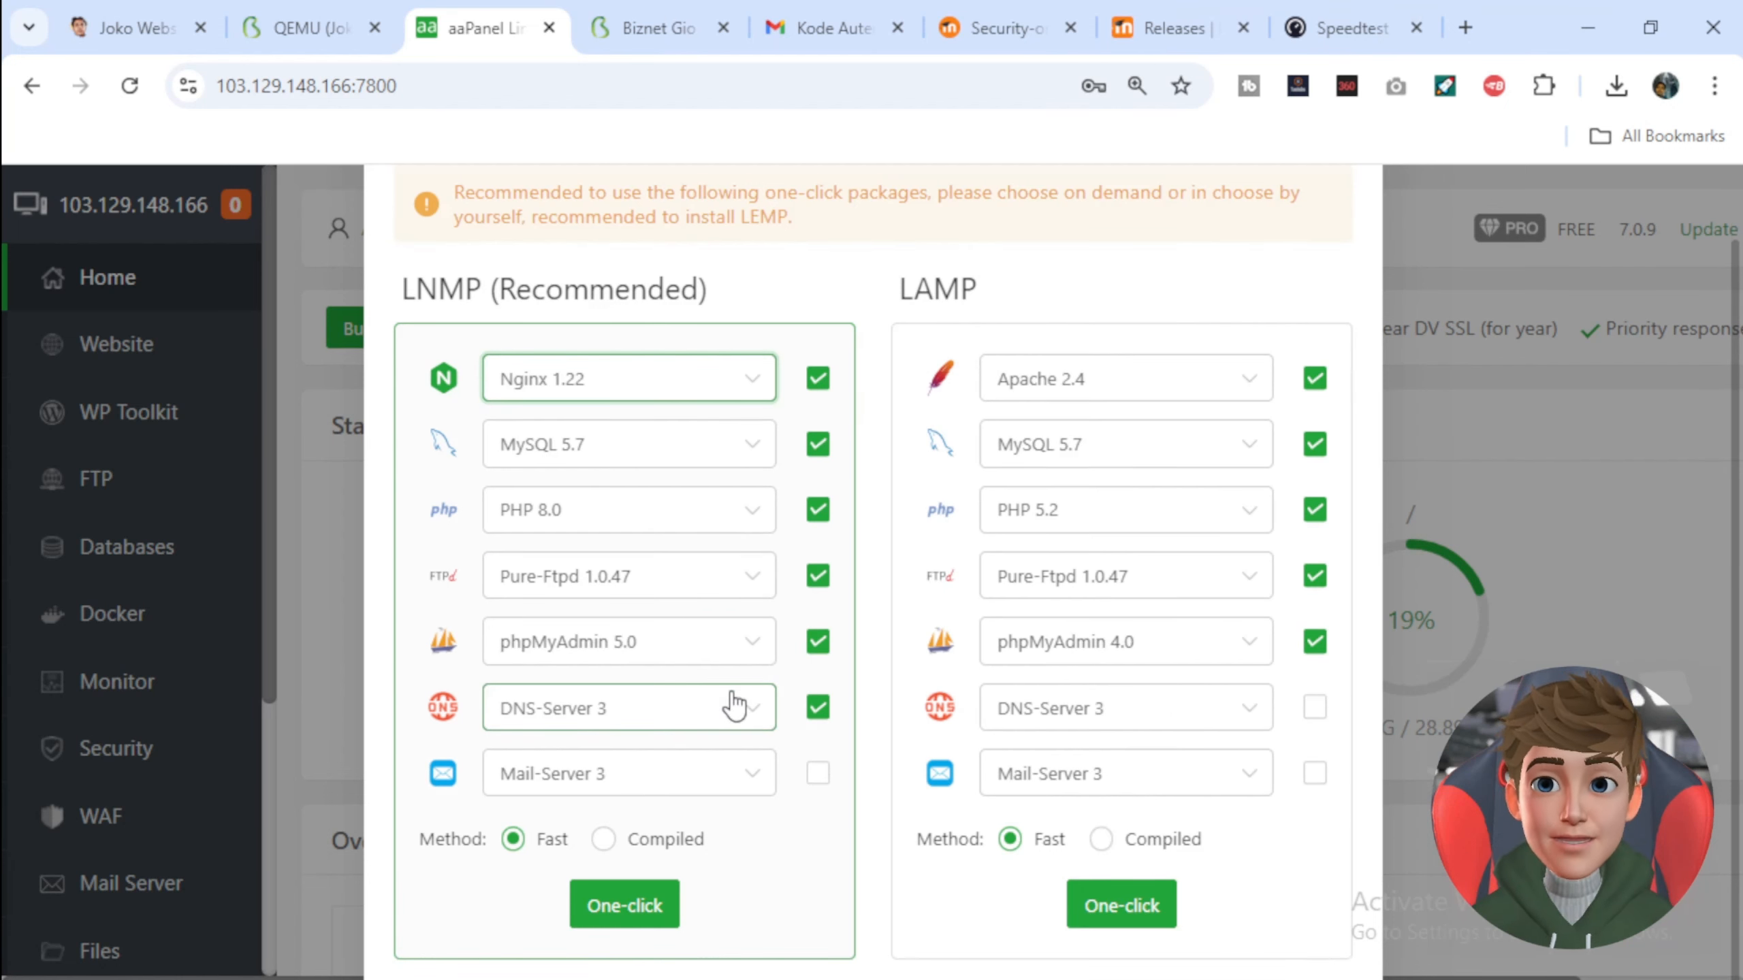
Launch the one-click LNMP install and point out the phpMyAdmin 5.0 and dns_manager tasks
left_click(623, 906)
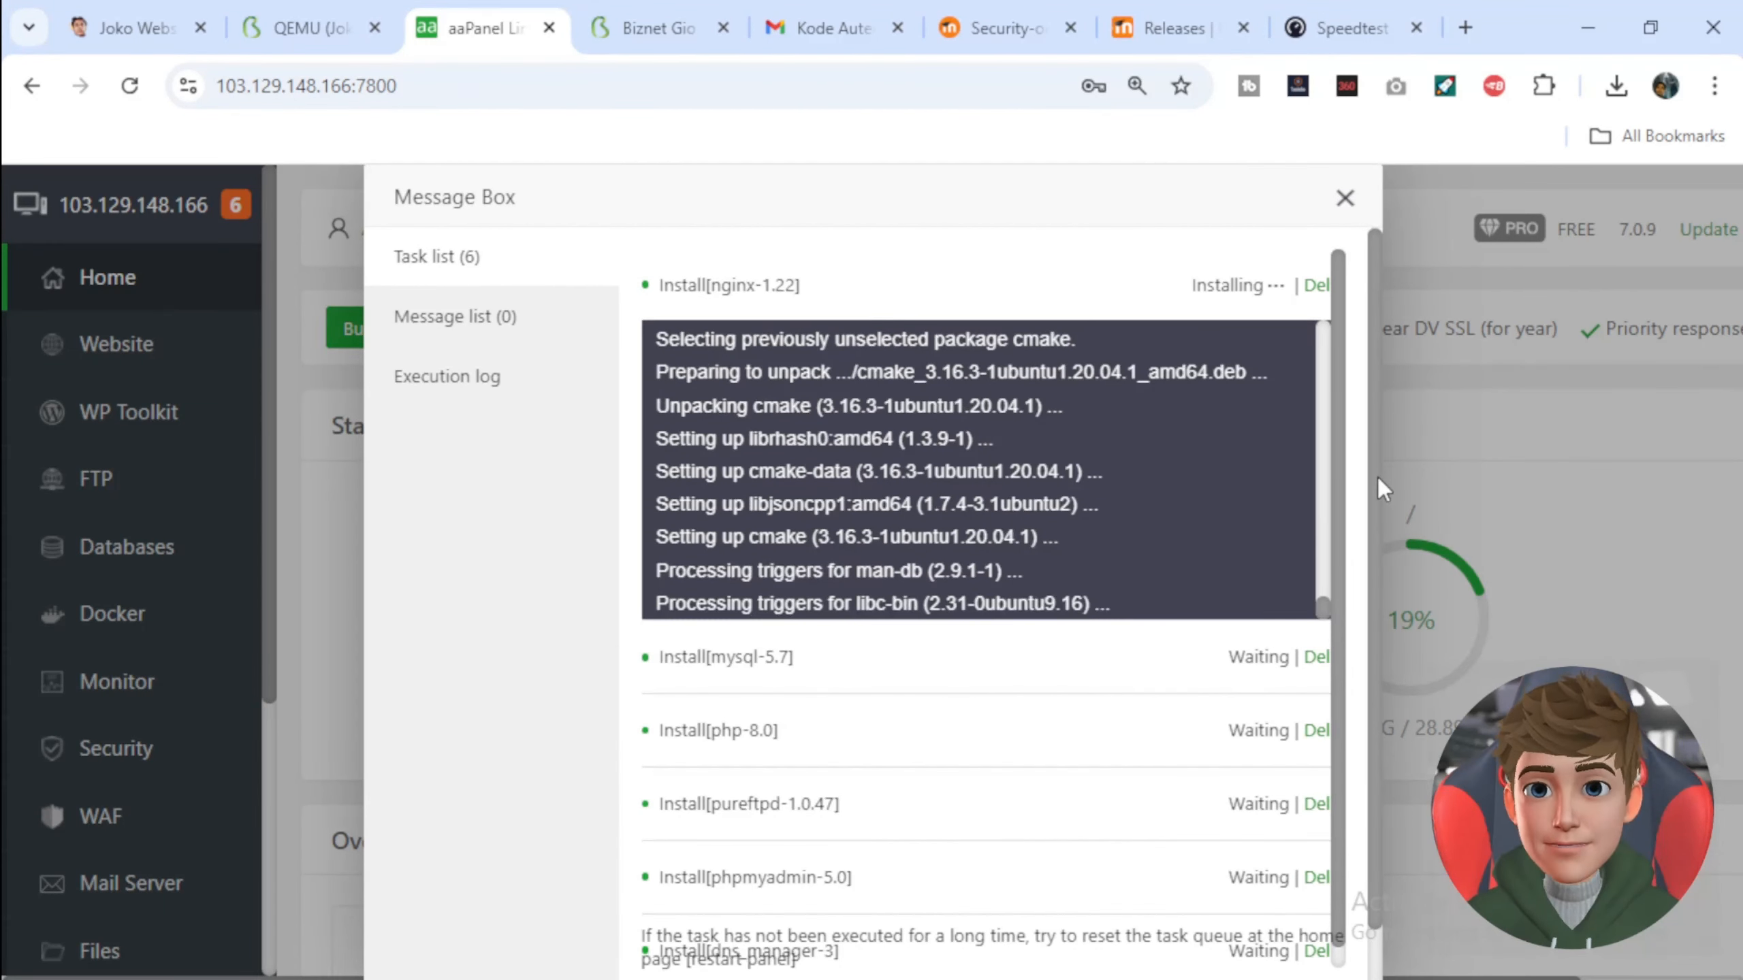
scroll(1378, 477, "down", 1)
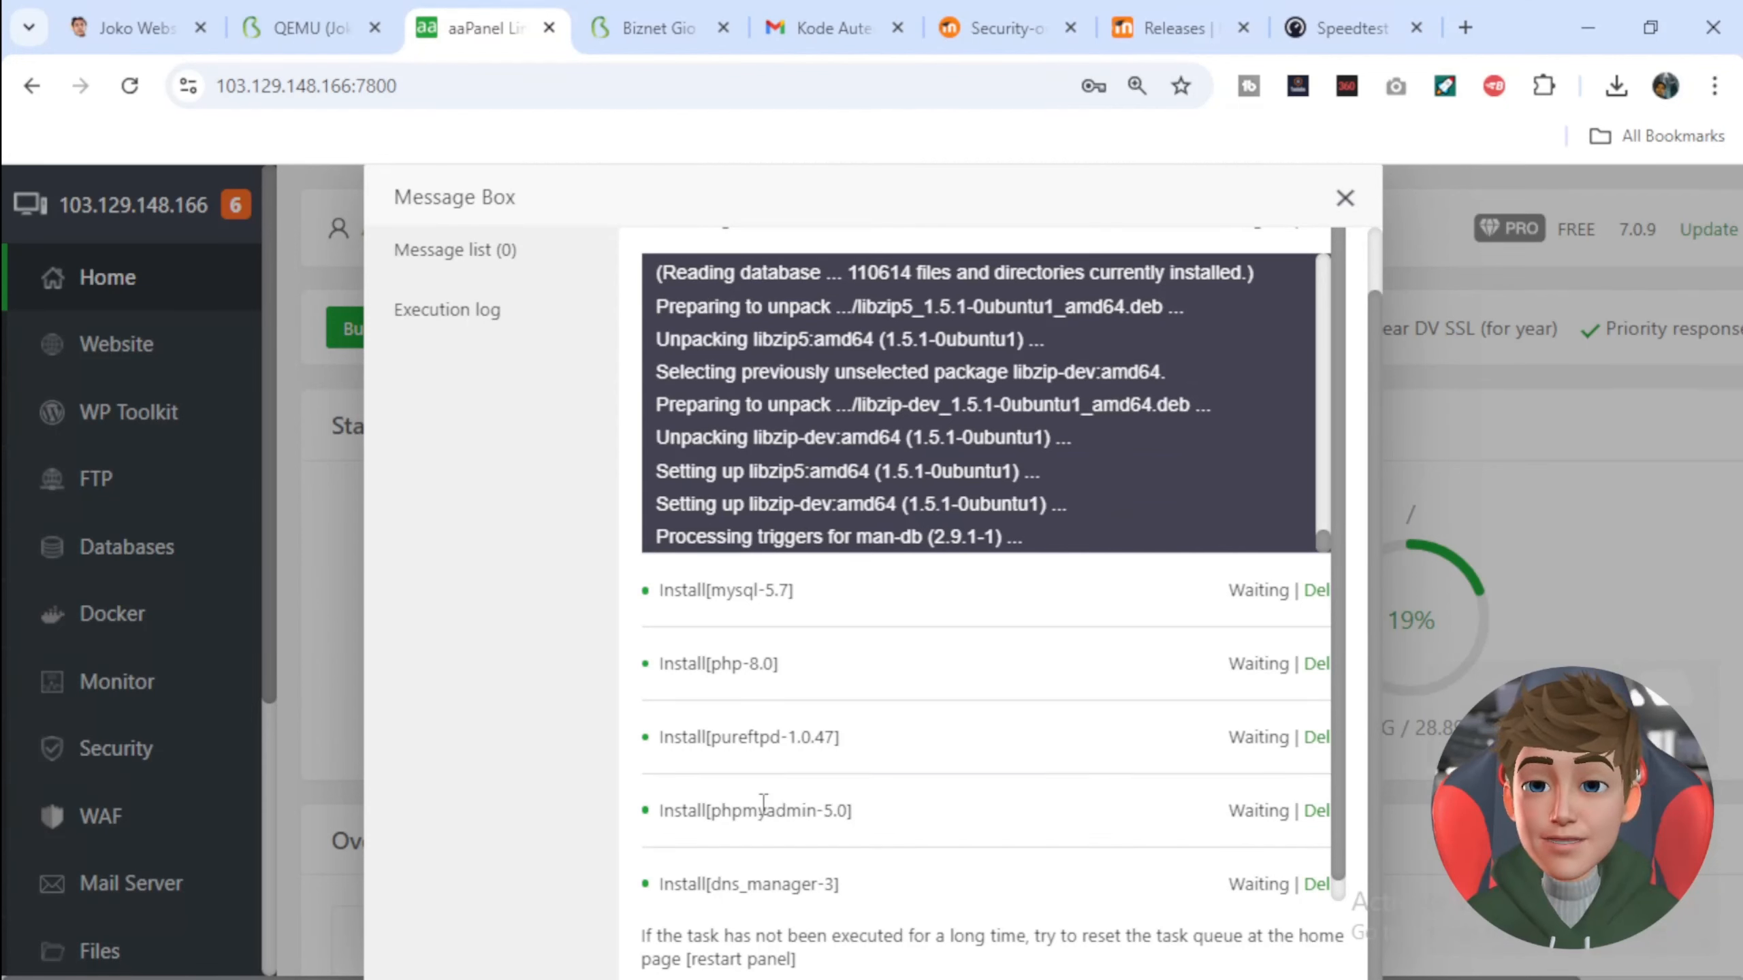
left_click_drag(723, 813, 816, 812)
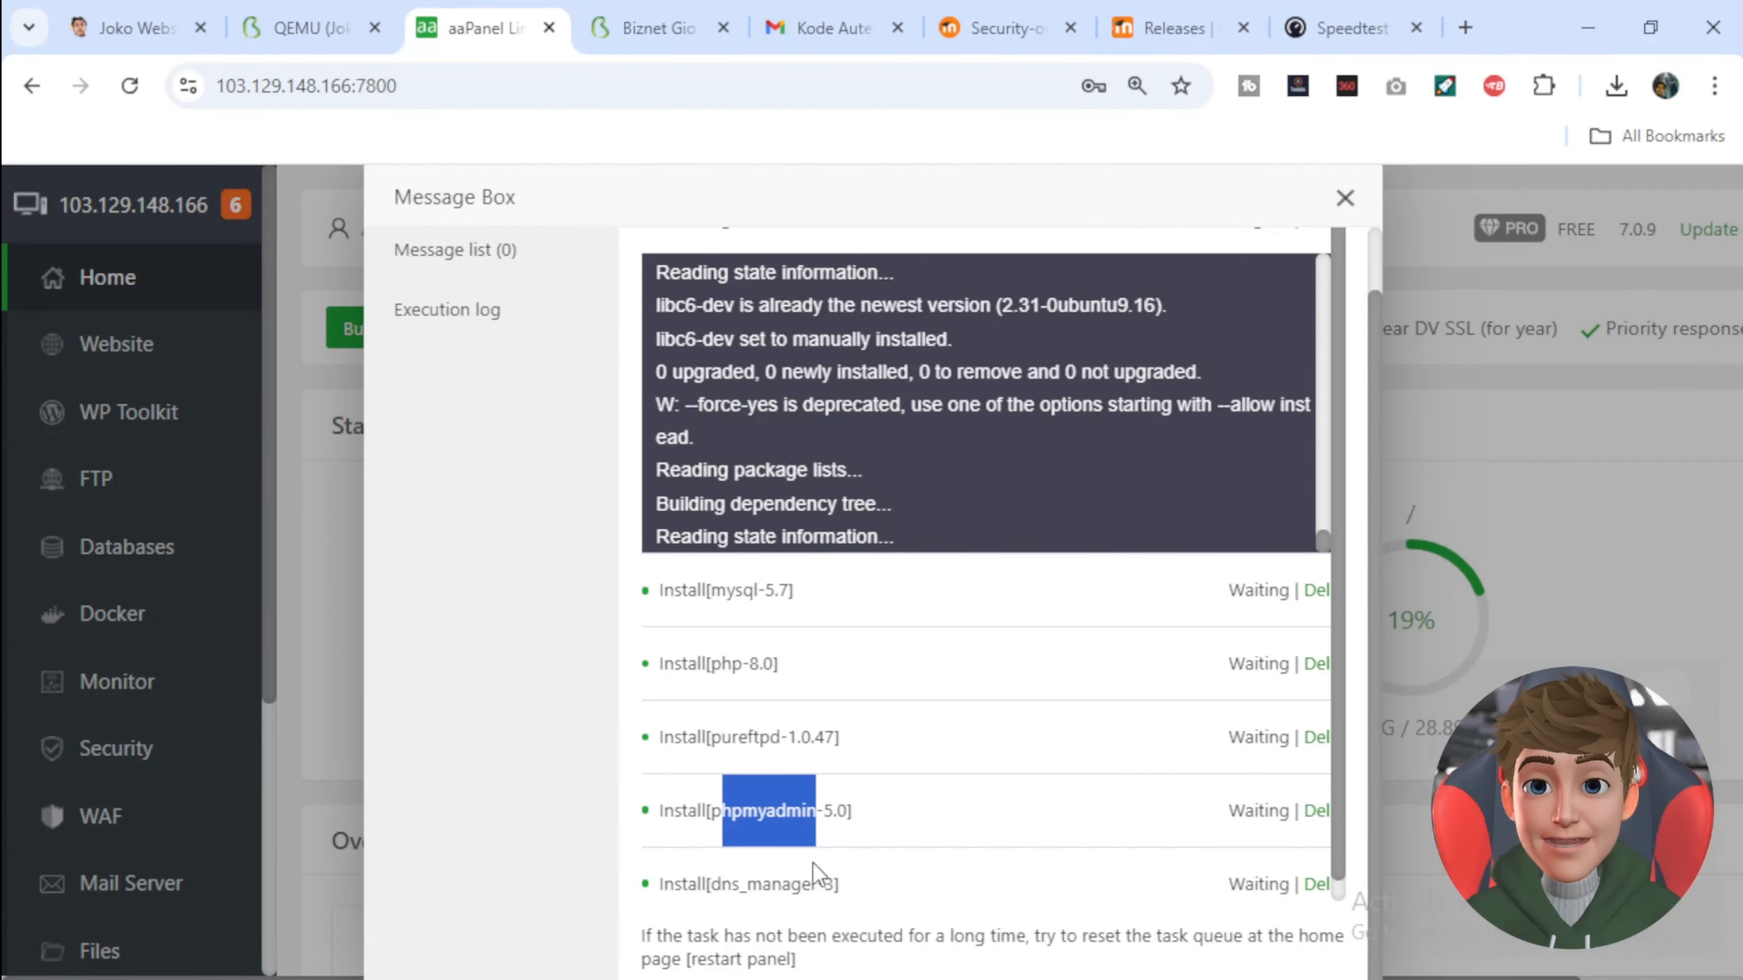
left_click_drag(772, 884, 799, 885)
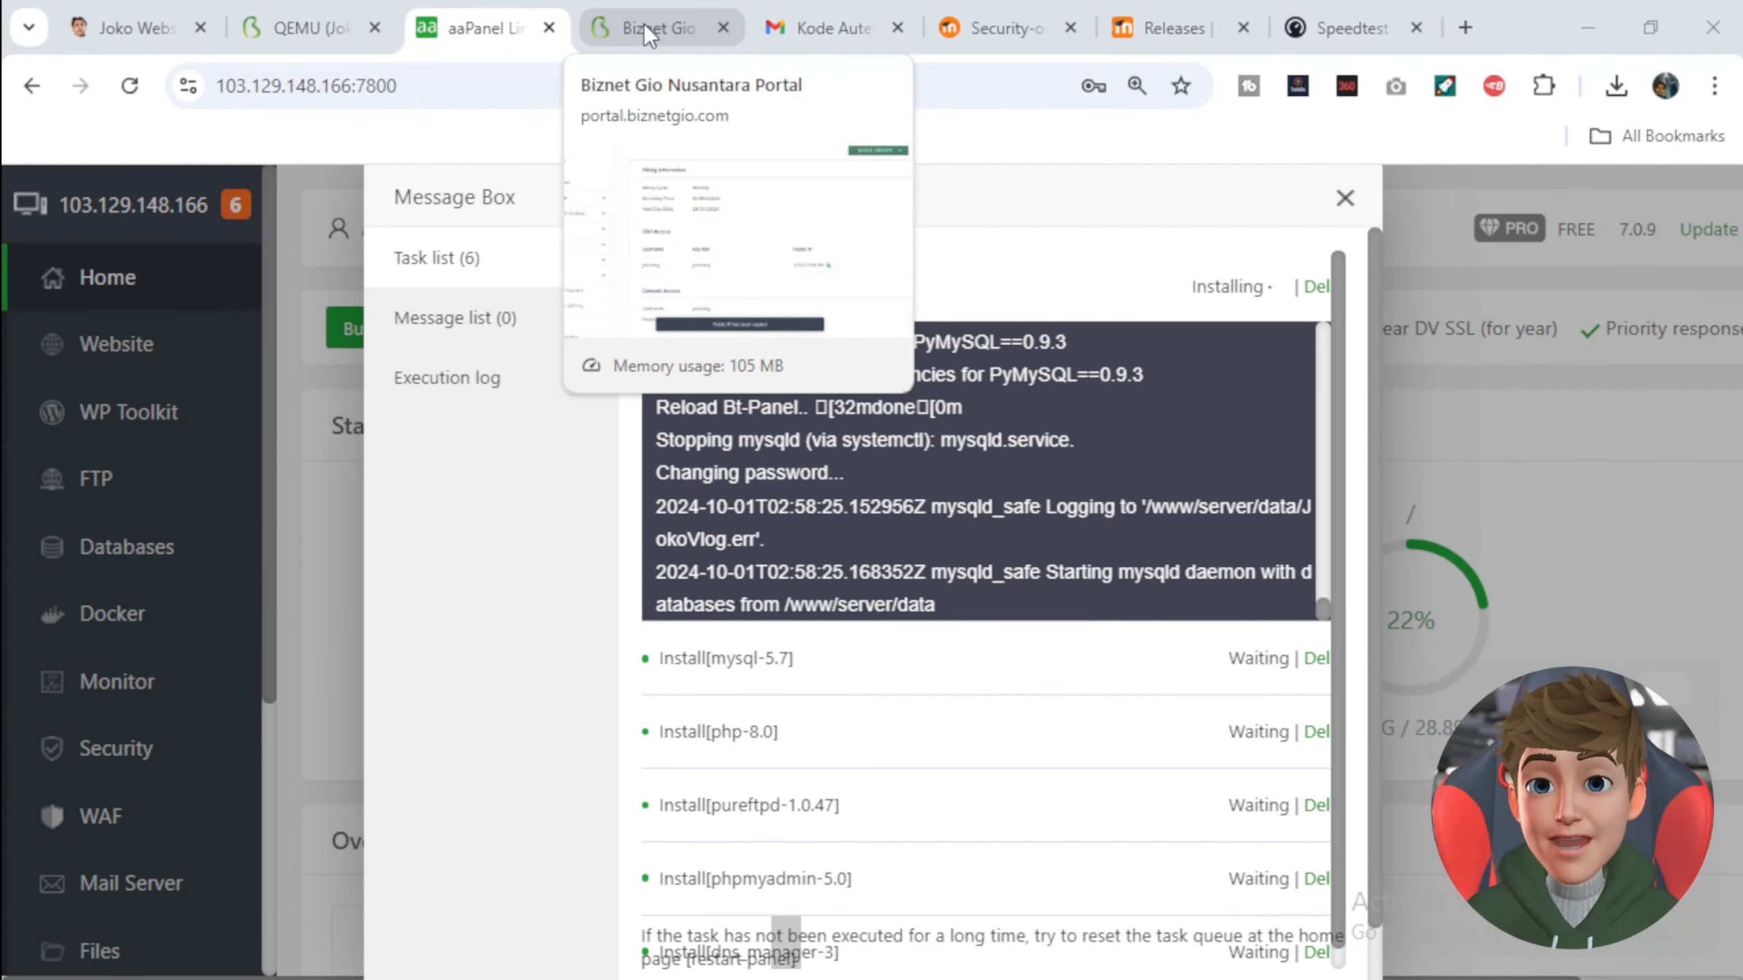
Glance at the Biznet Gio server details page, then return to the aaPanel install log
left_click(642, 23)
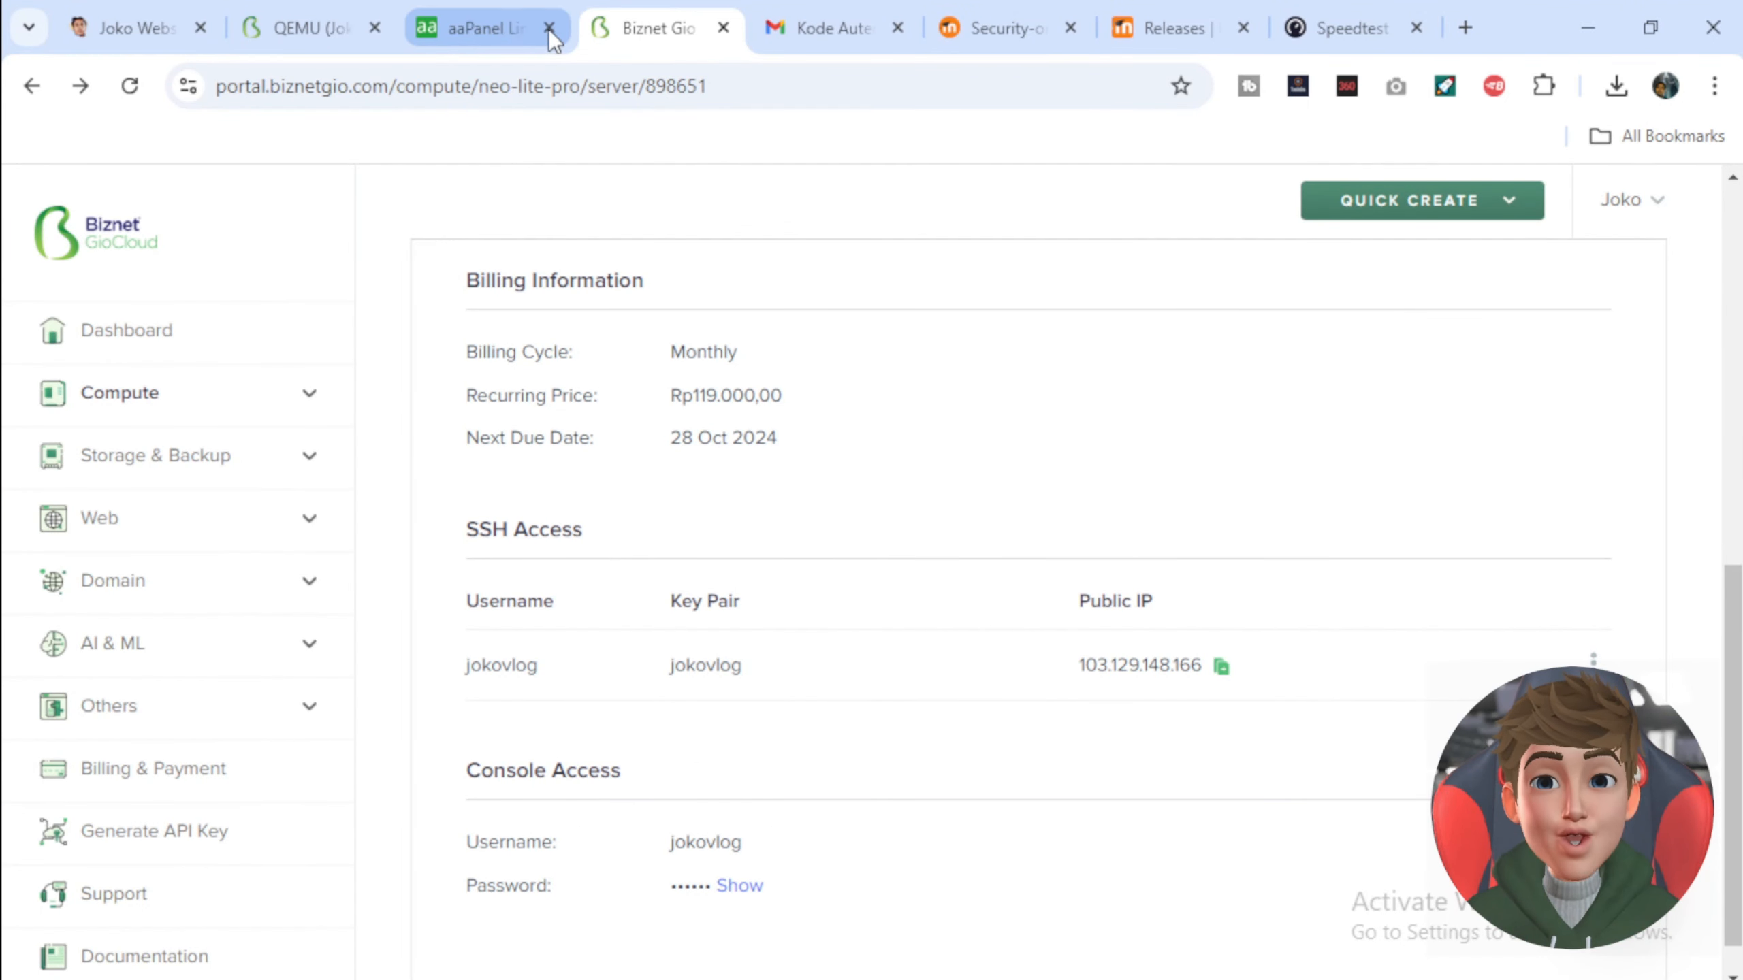
mouse_move(492, 30)
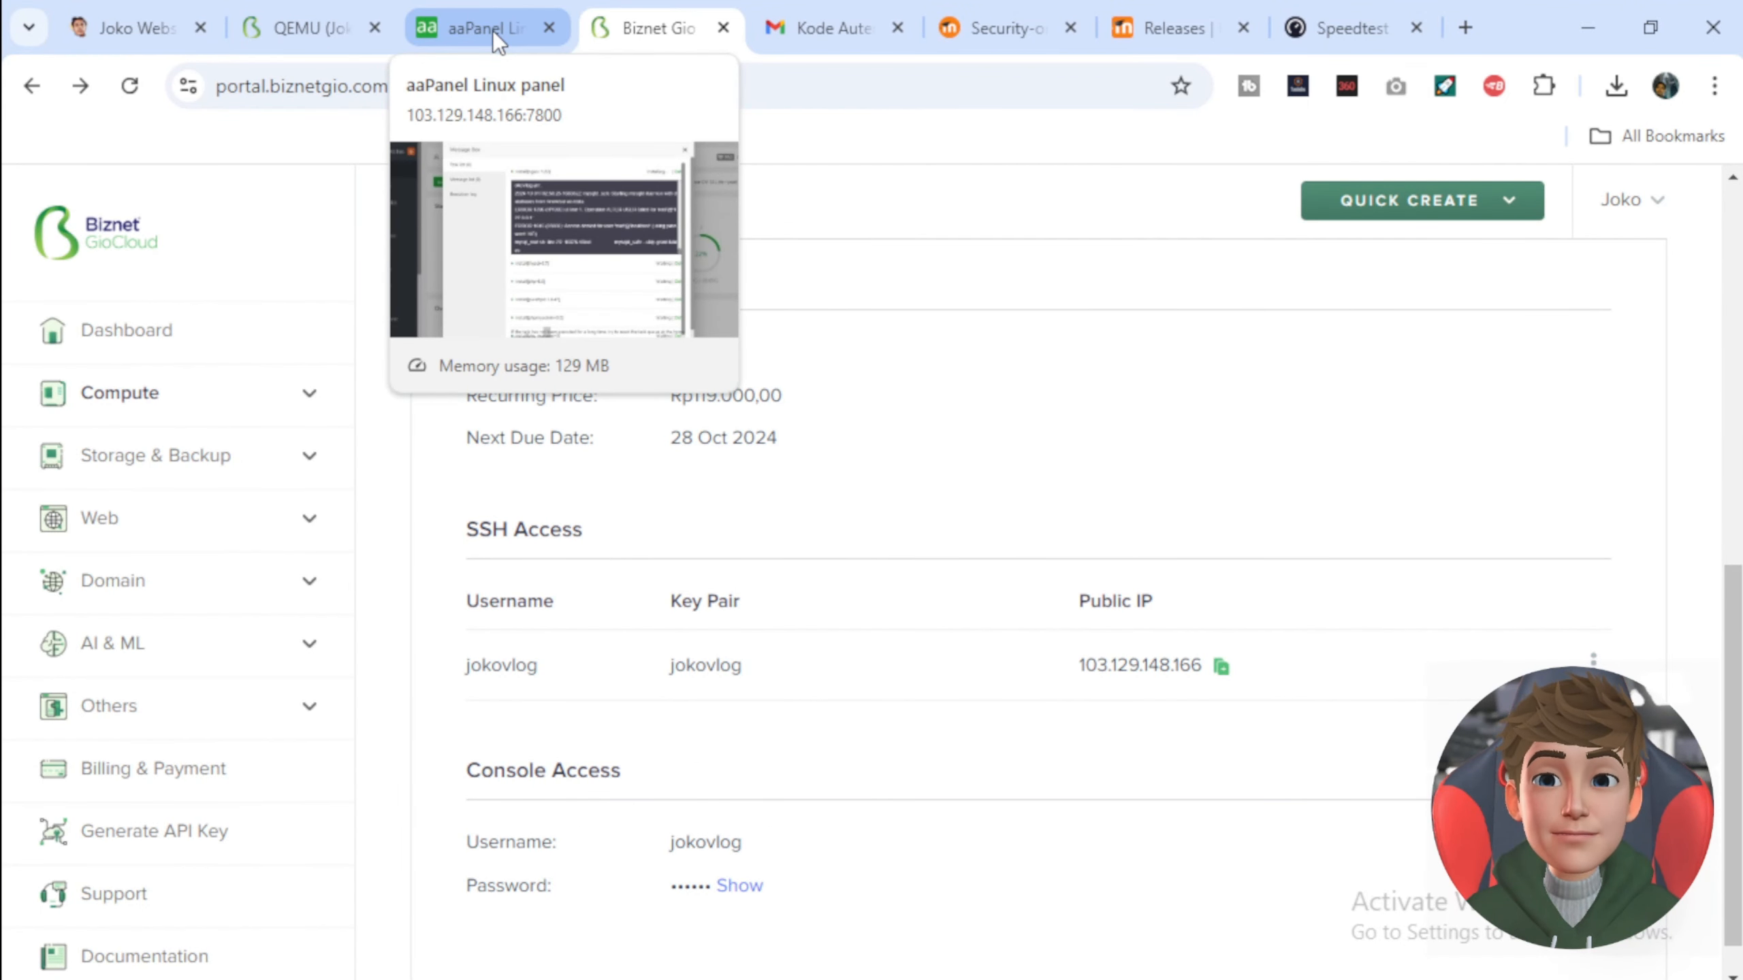
left_click(493, 30)
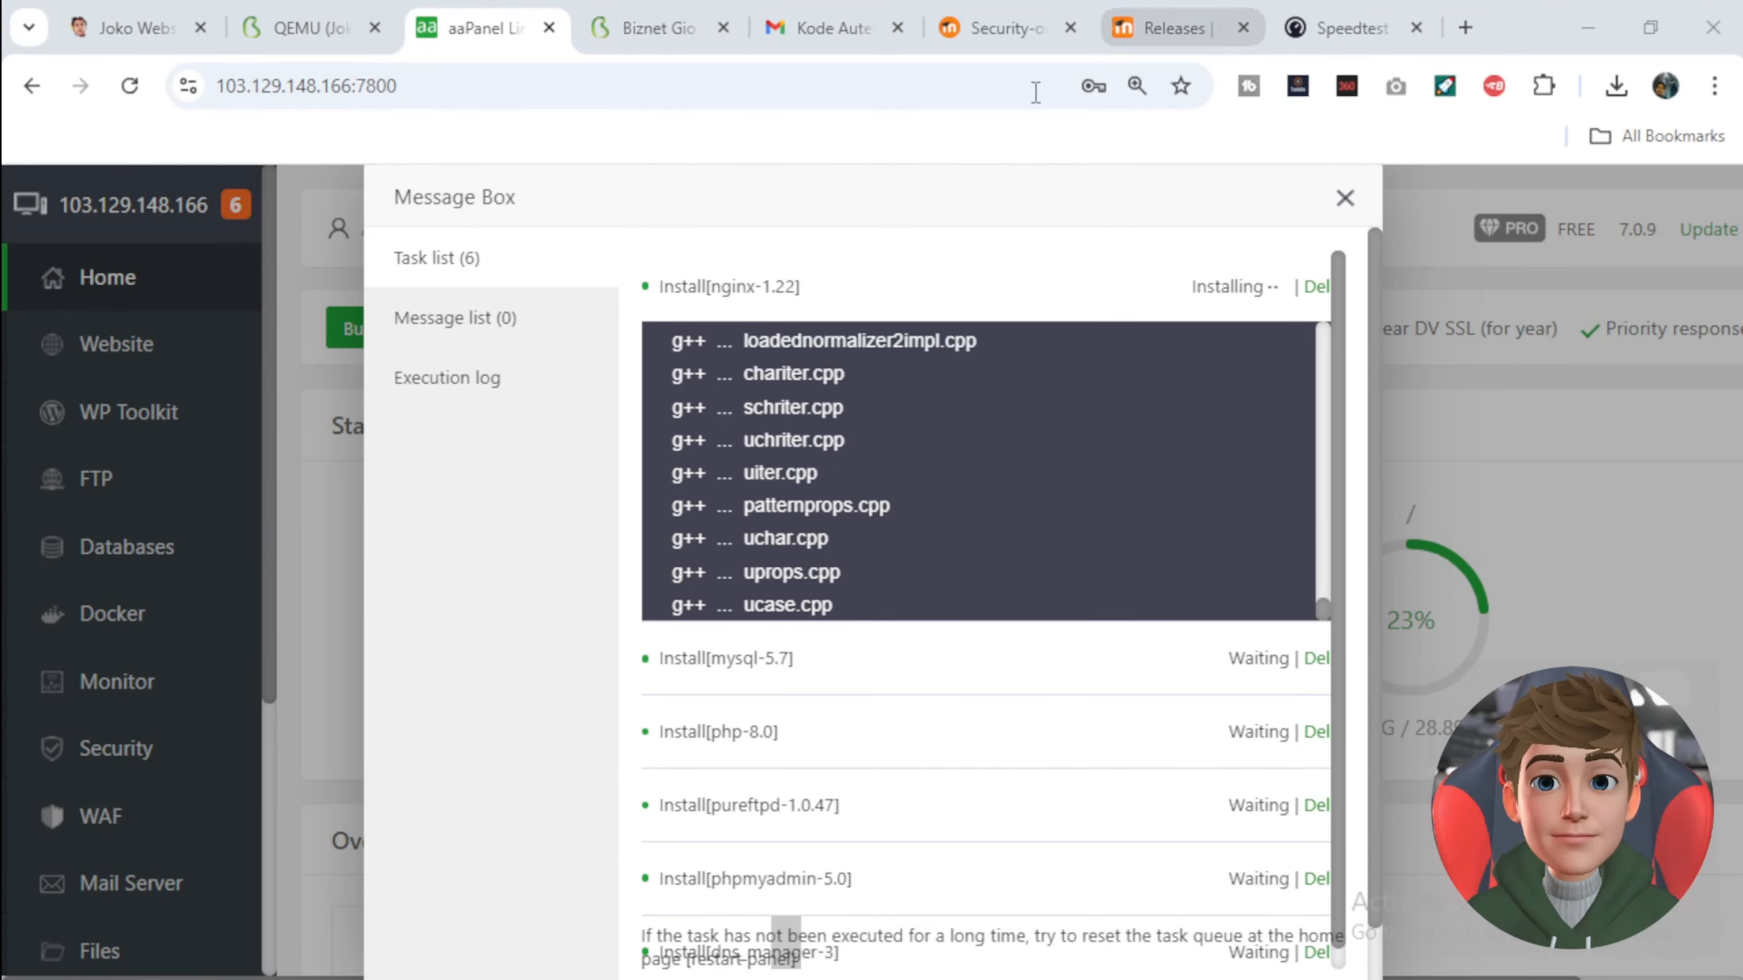
Switch to the Joko Website tab and scroll the Moodle installation article to its top
left_click(117, 30)
scroll(863, 575, "up", 15)
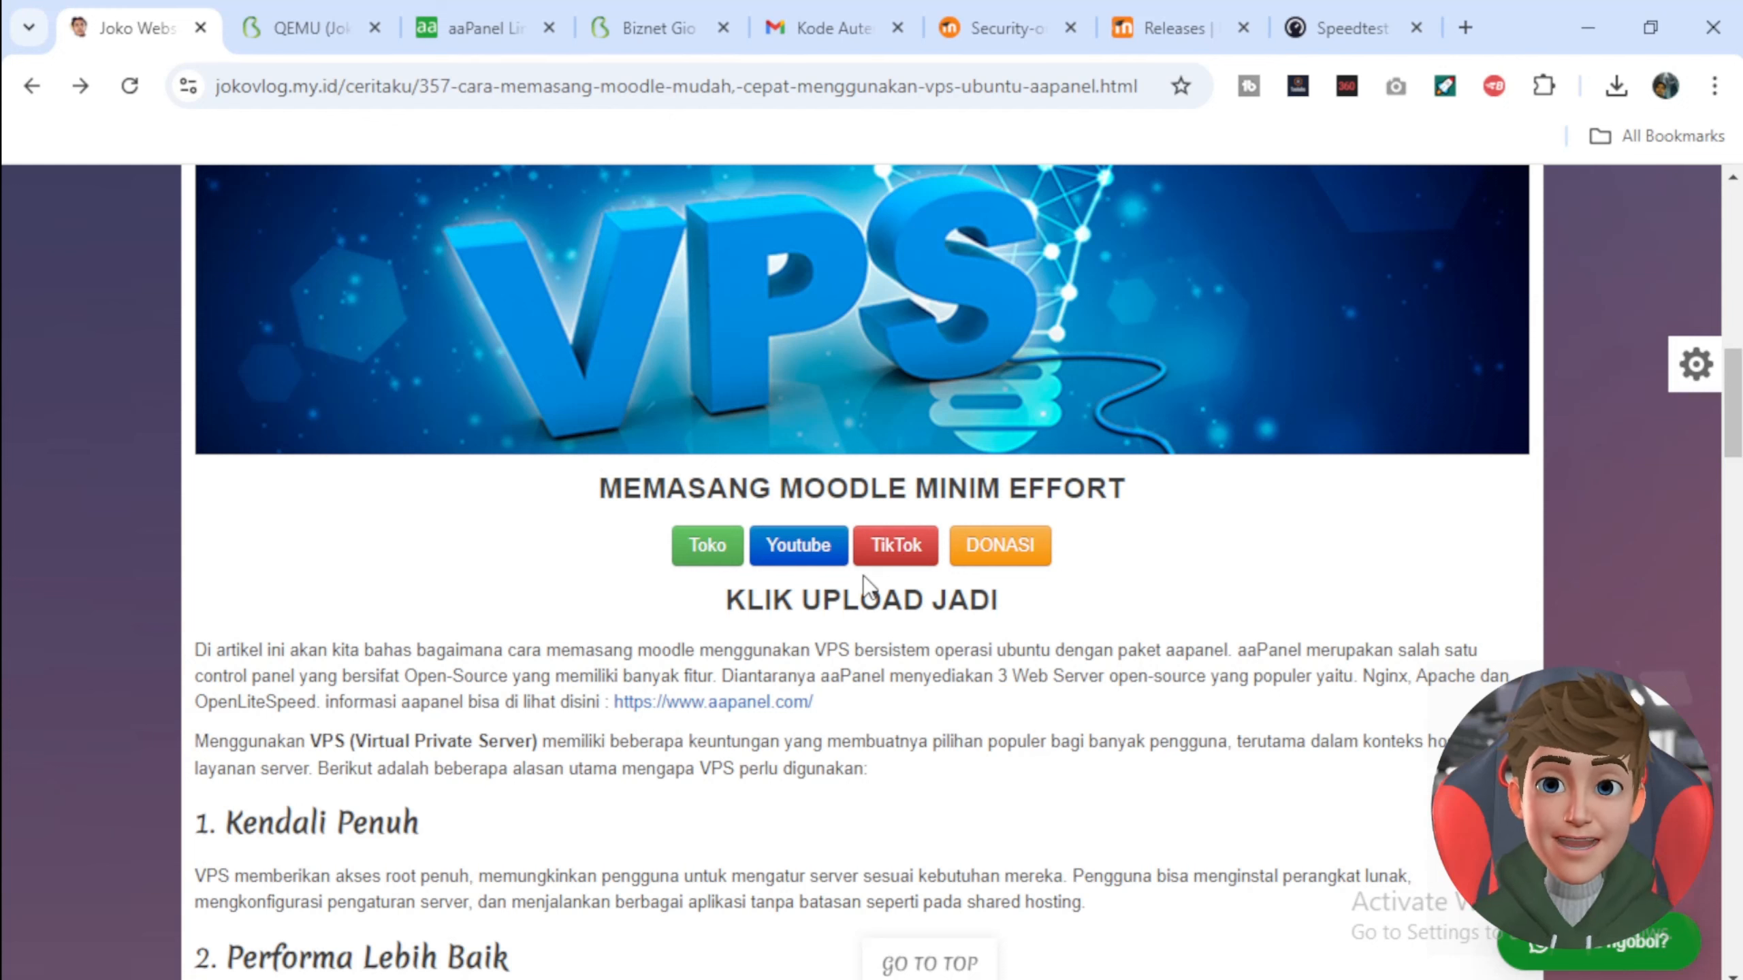
Highlight KLIK in the article heading, then go back to the aaPanel install log
left_click_drag(794, 598, 720, 604)
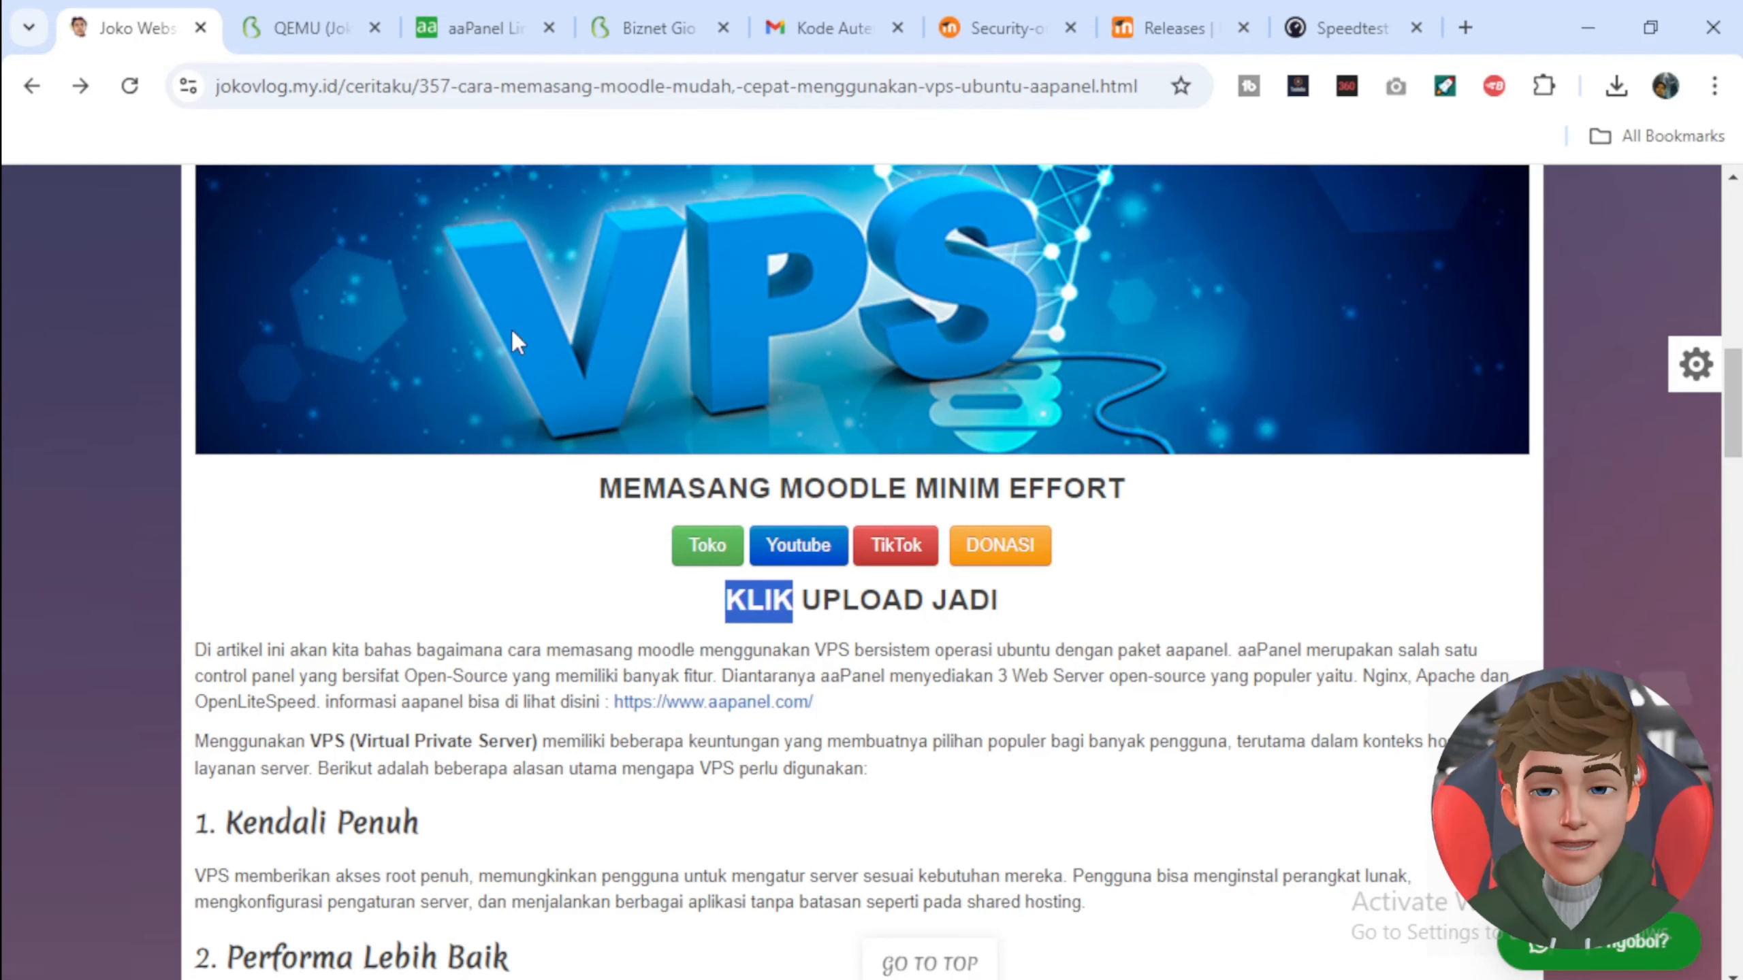
left_click(486, 27)
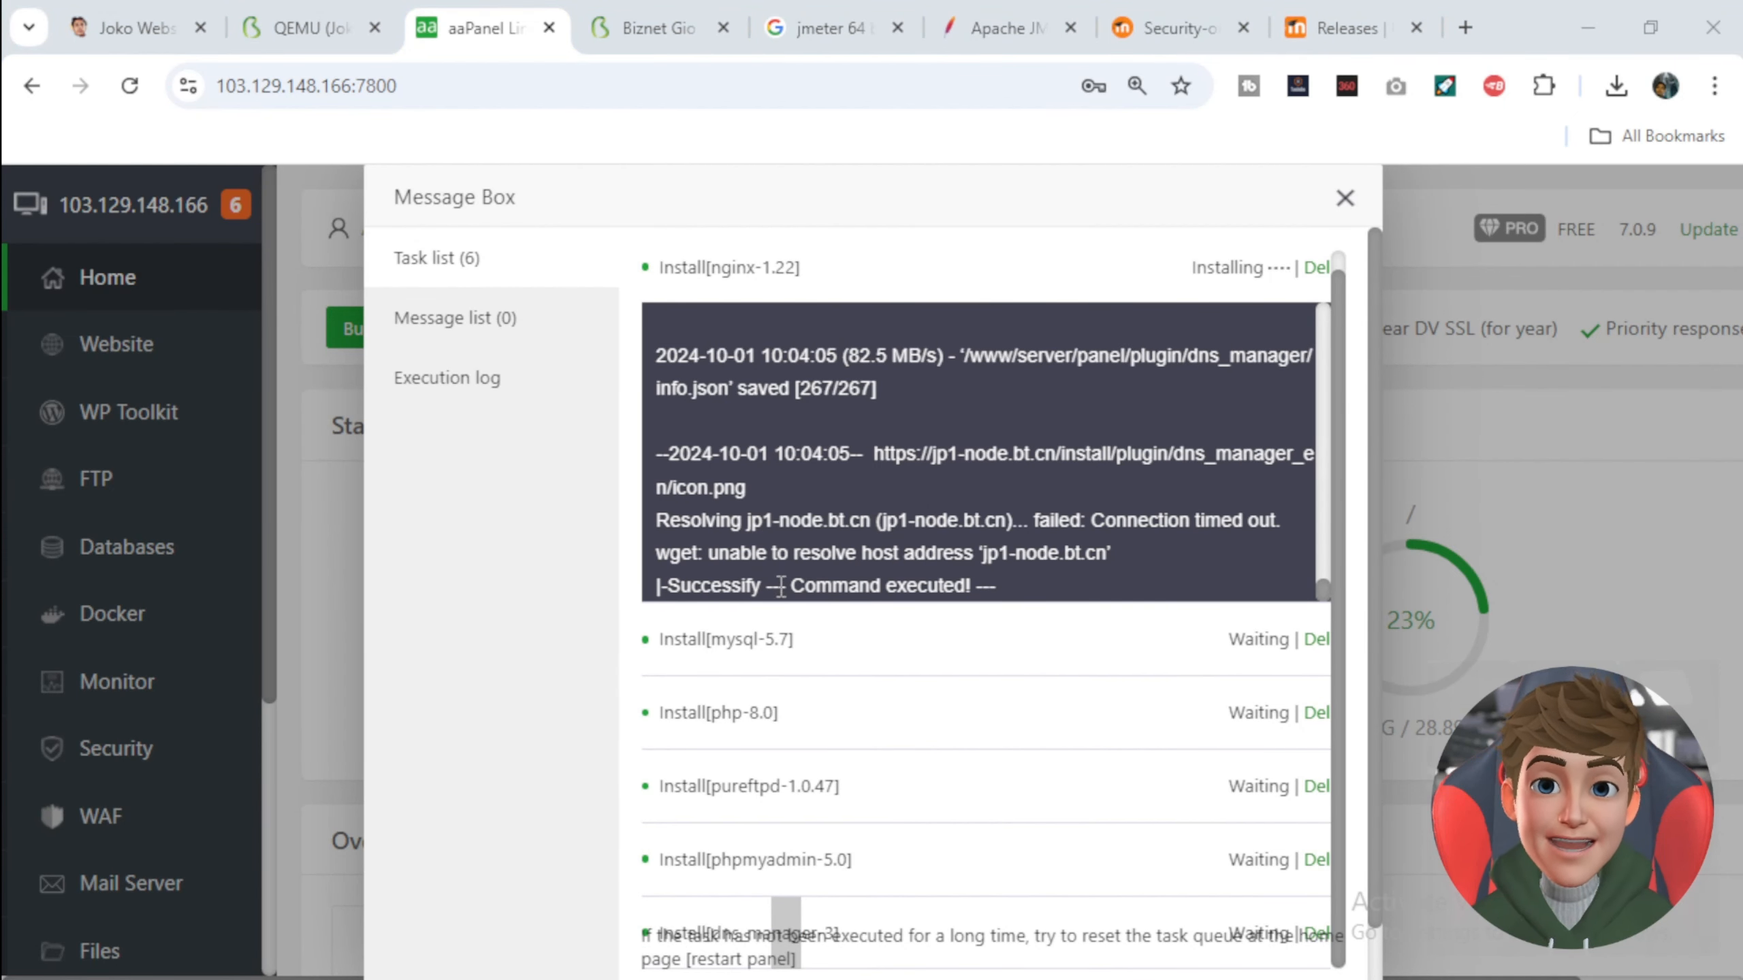
Point out the 'Command executed!' and Successify lines in the install log
left_click_drag(787, 584, 975, 582)
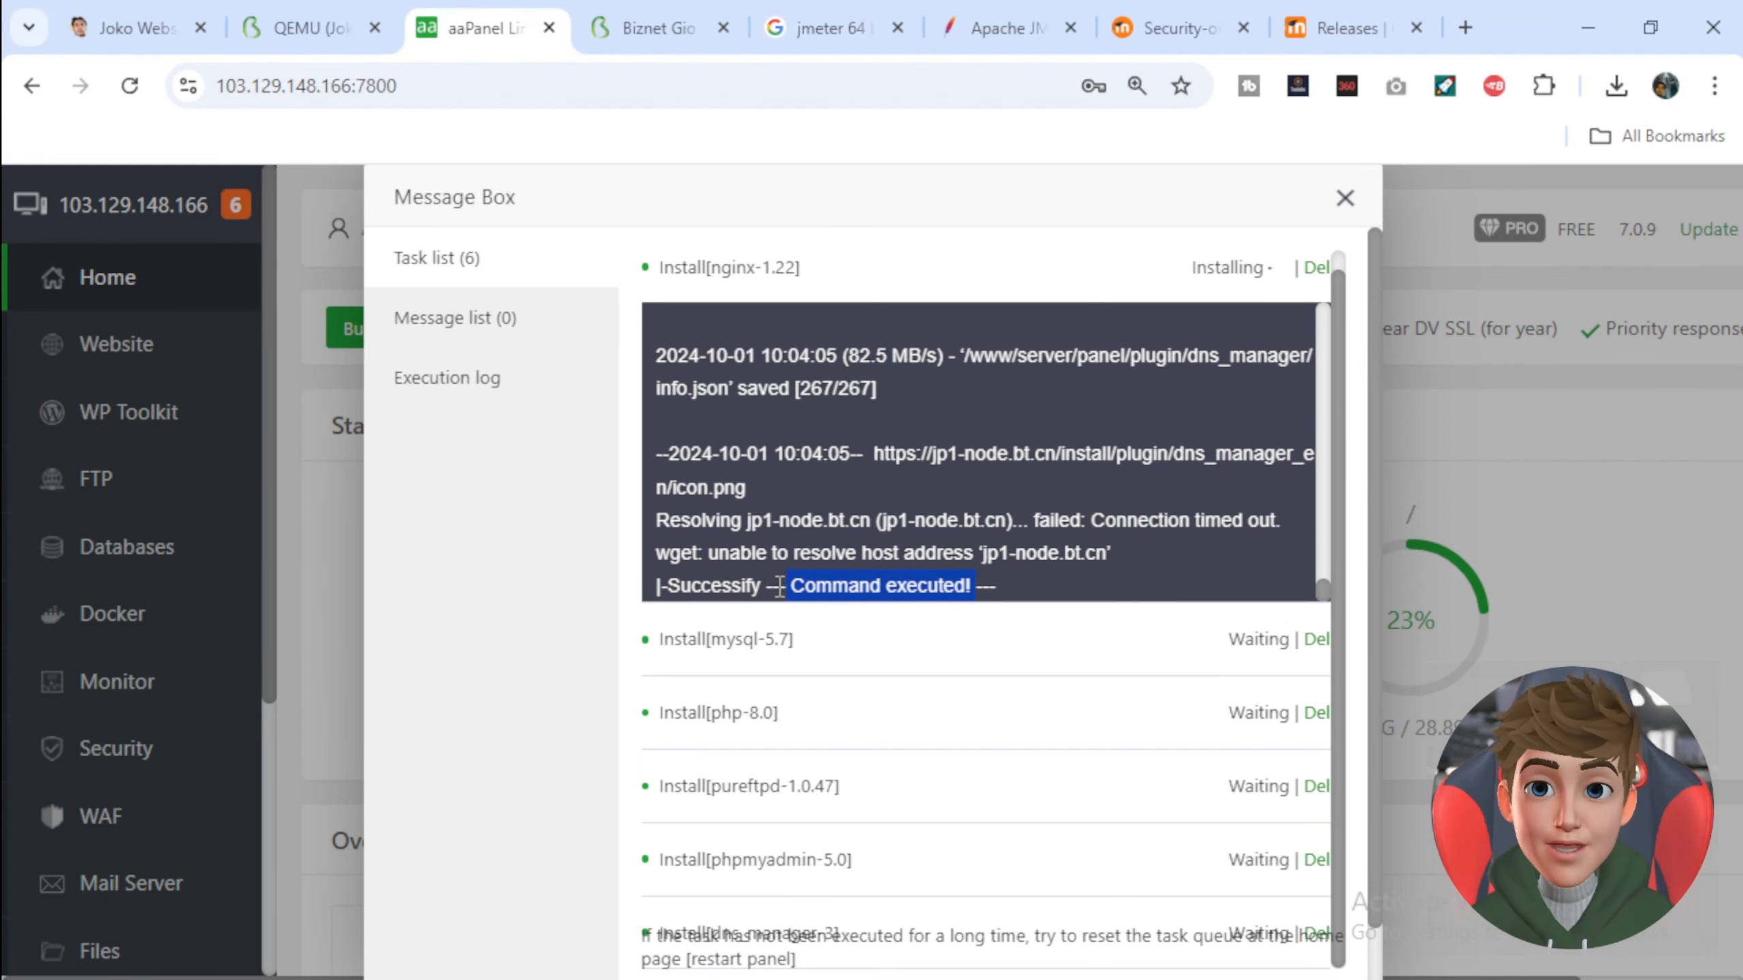
left_click_drag(764, 585, 658, 589)
scroll(760, 704, "down", 1)
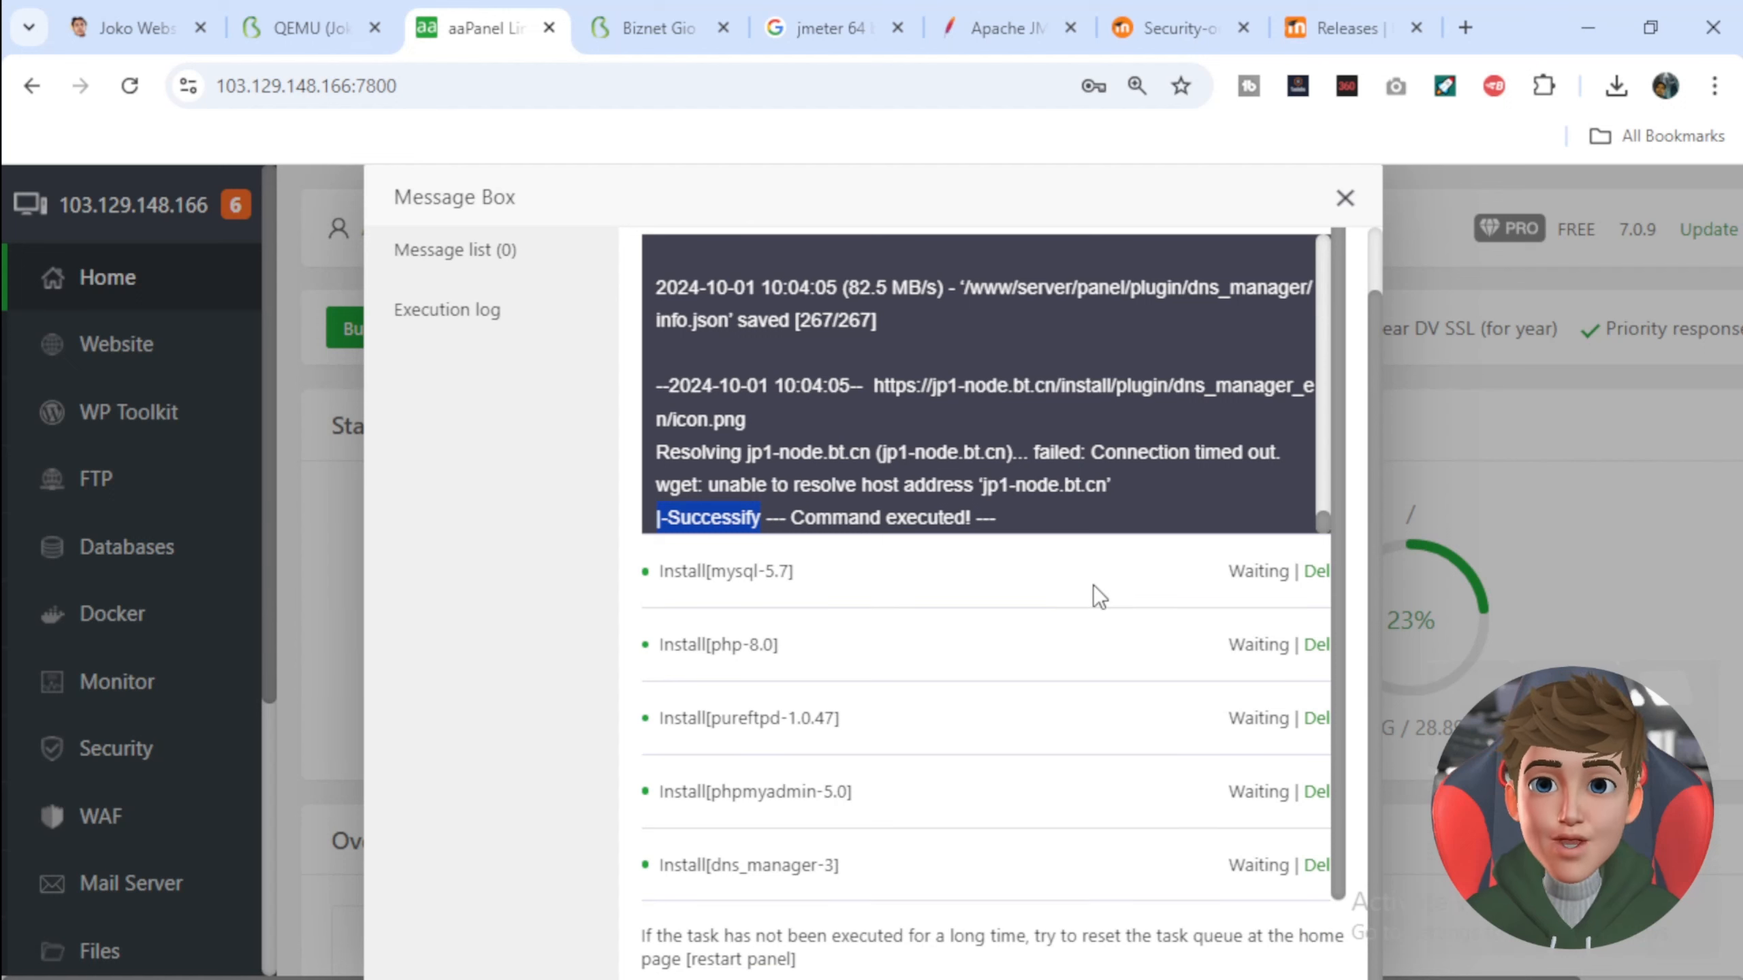
scroll(550, 698, "up", 1)
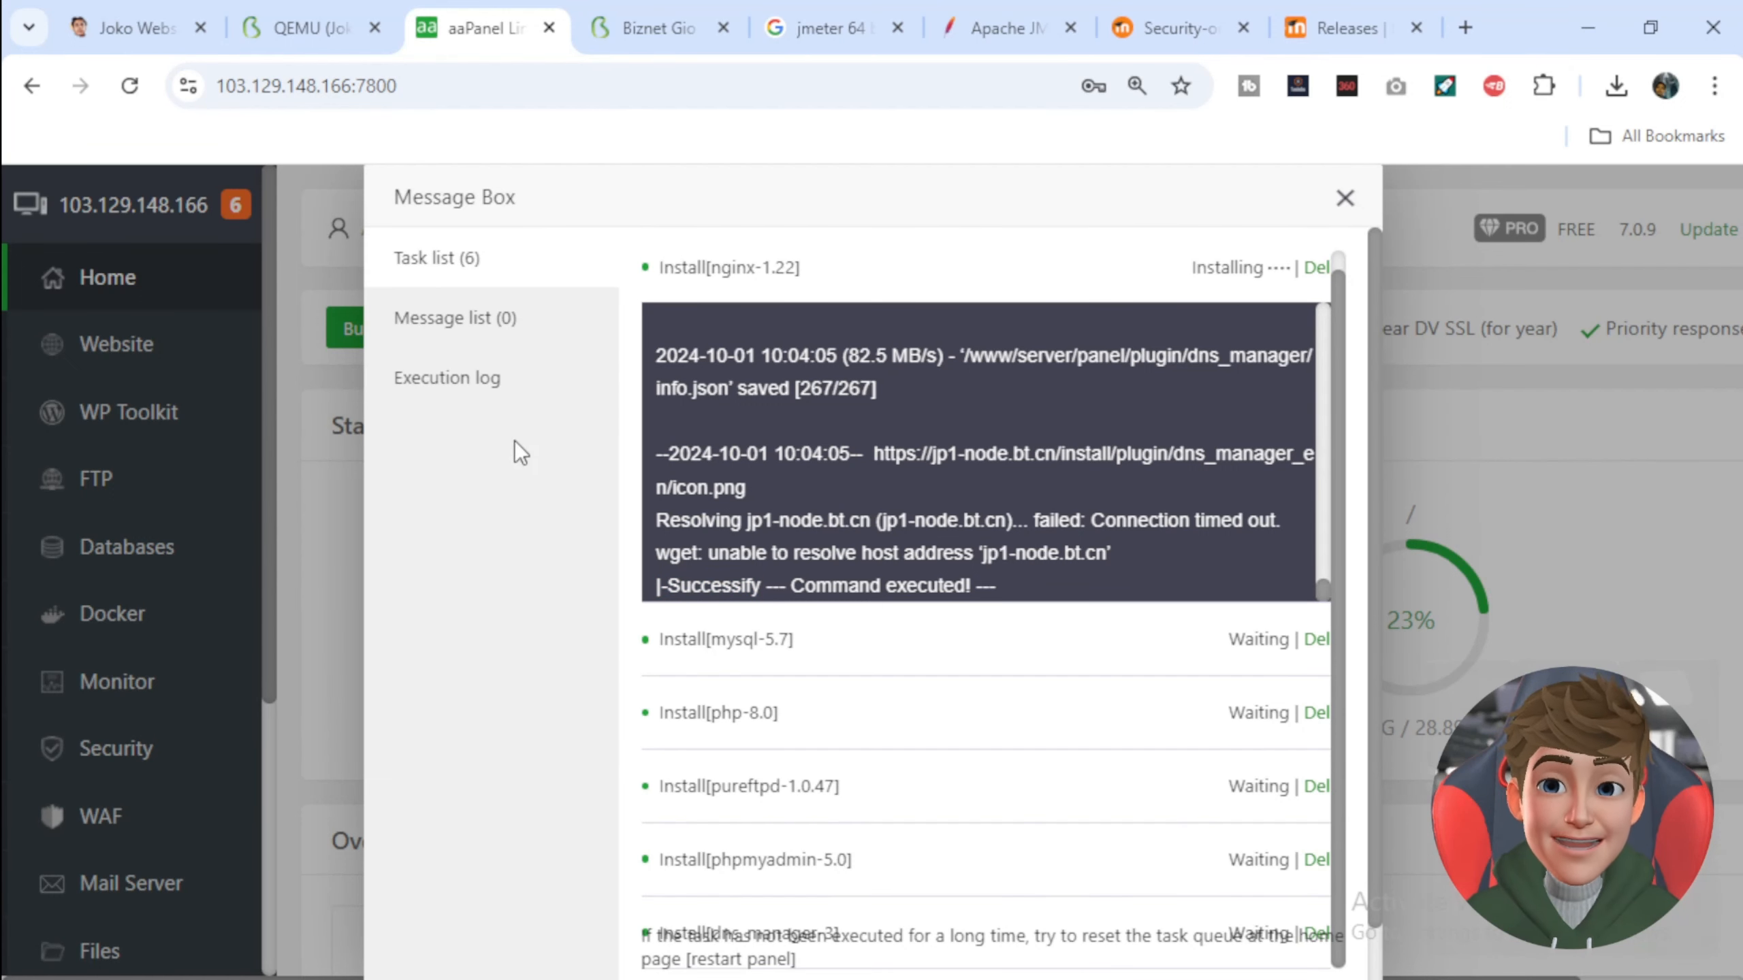
Check the now-empty Task list and show the Message list of six finished installs
left_click(471, 325)
left_click(448, 263)
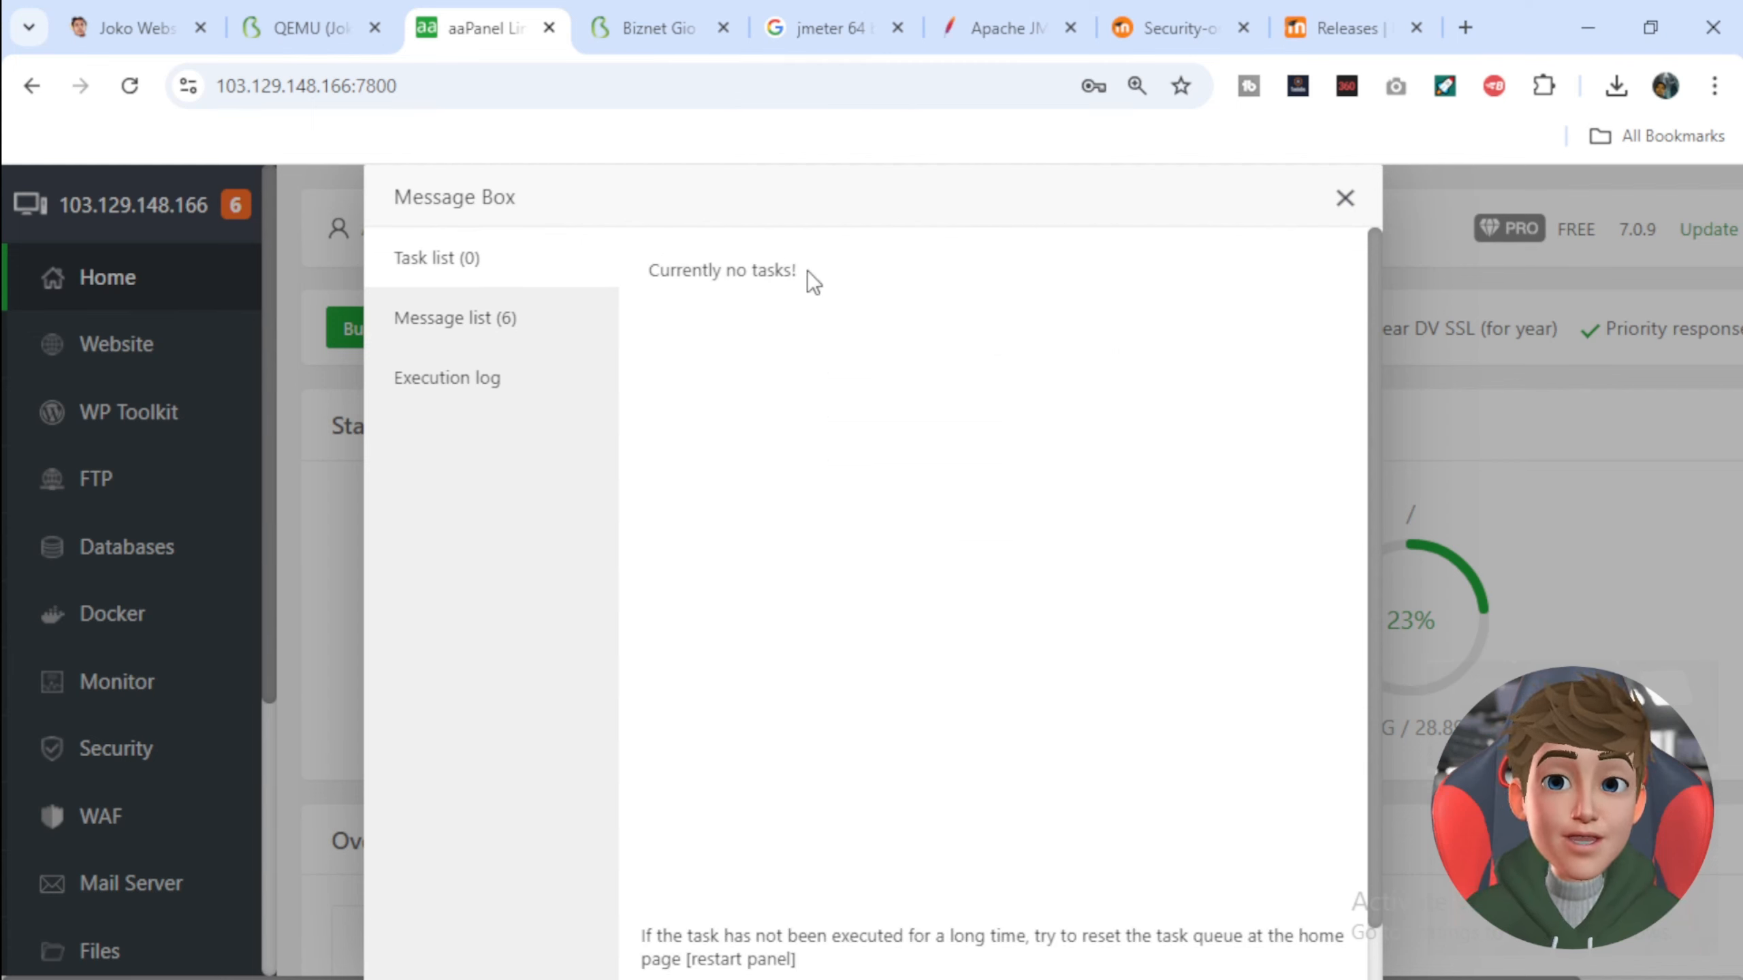
left_click_drag(807, 269, 641, 271)
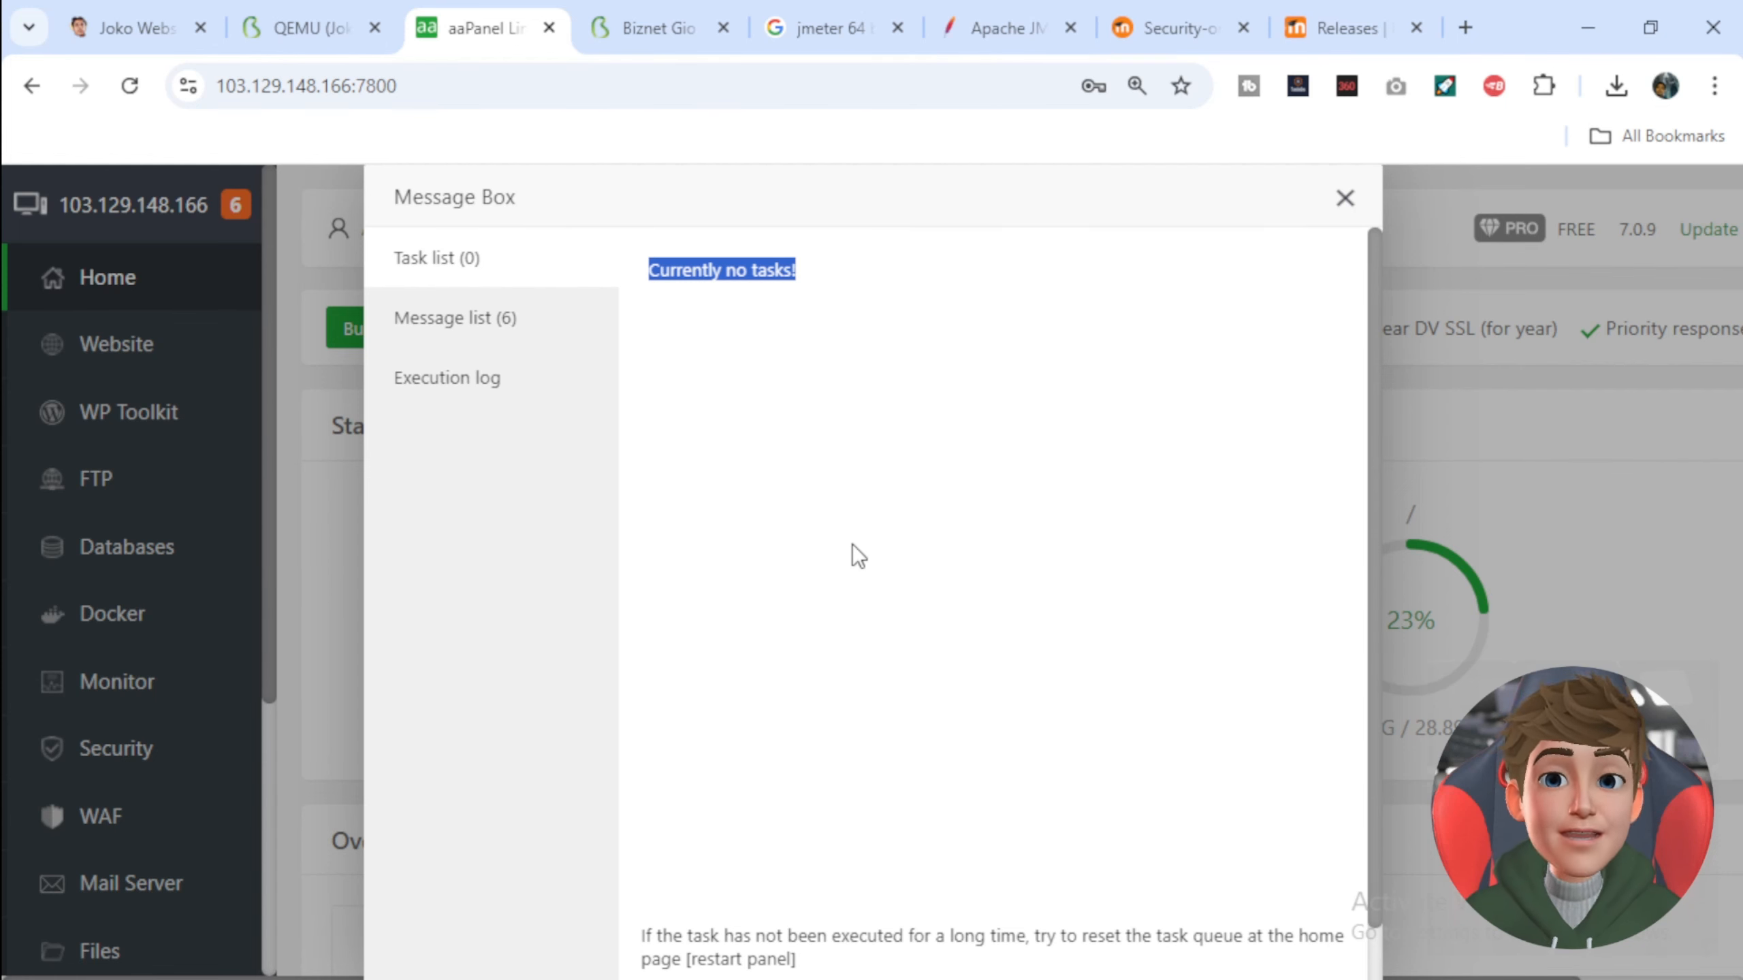
left_click(459, 324)
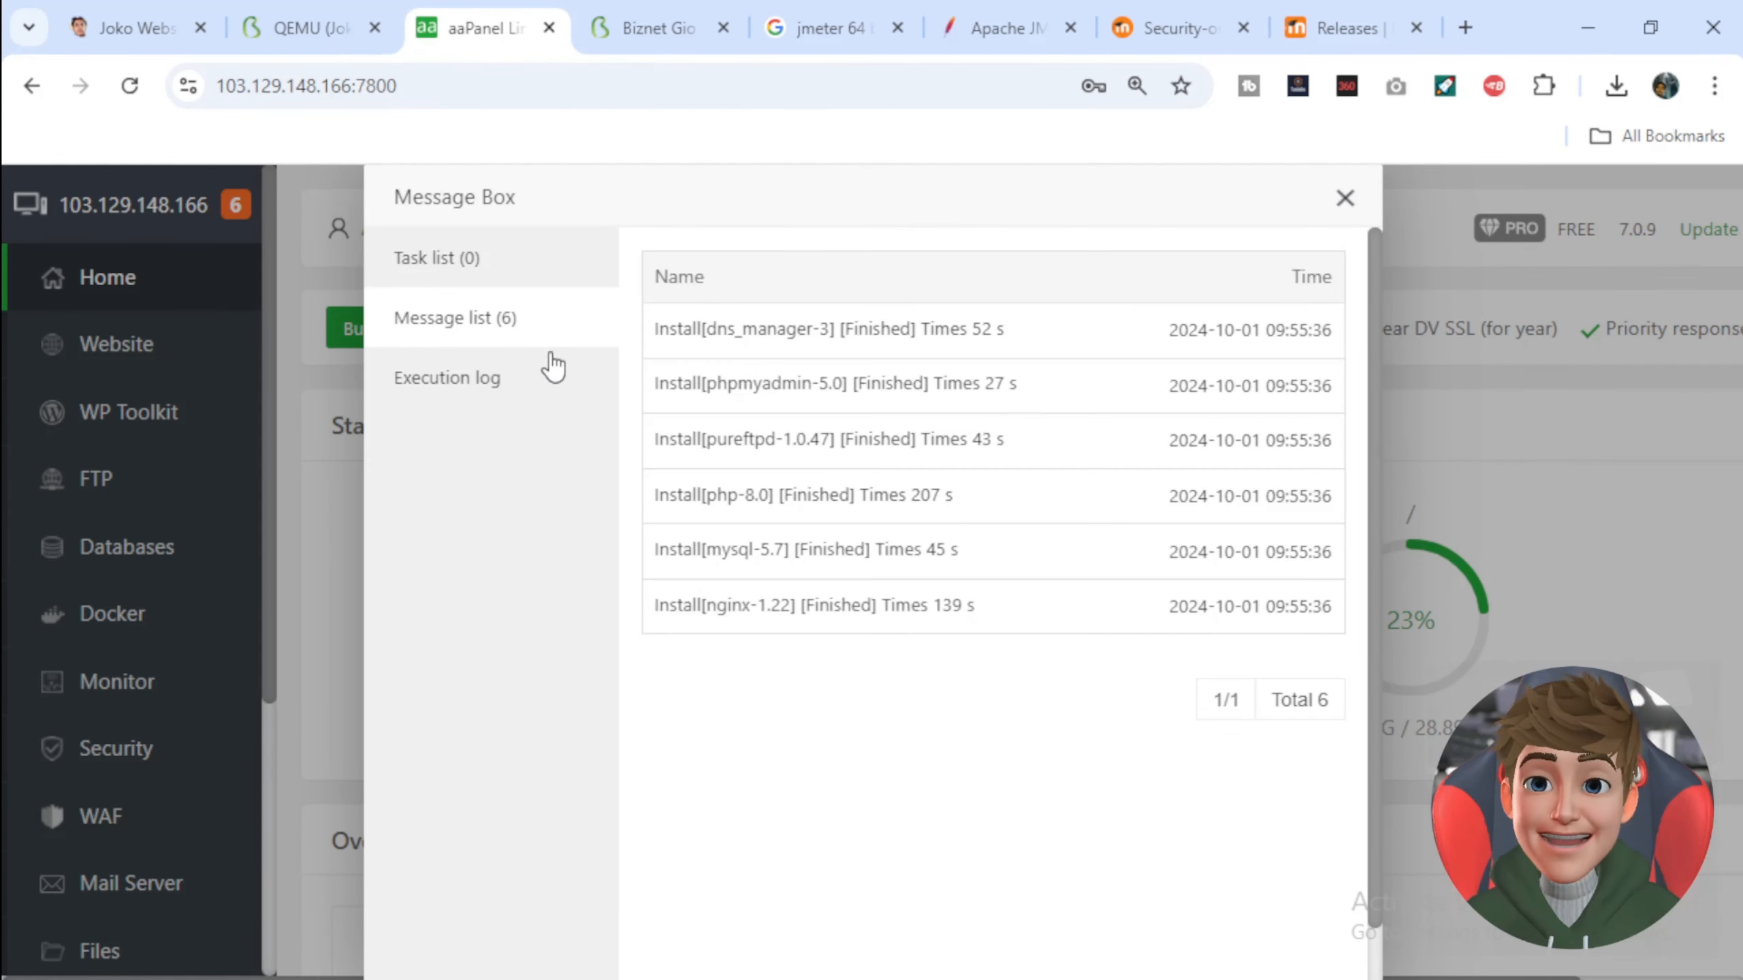
Highlight the finished nginx-1.22, mysql-5.7, php-8.0, pureftpd-1.0.47, phpmyadmin and dns_manager-3 installs
left_click(463, 262)
left_click(458, 315)
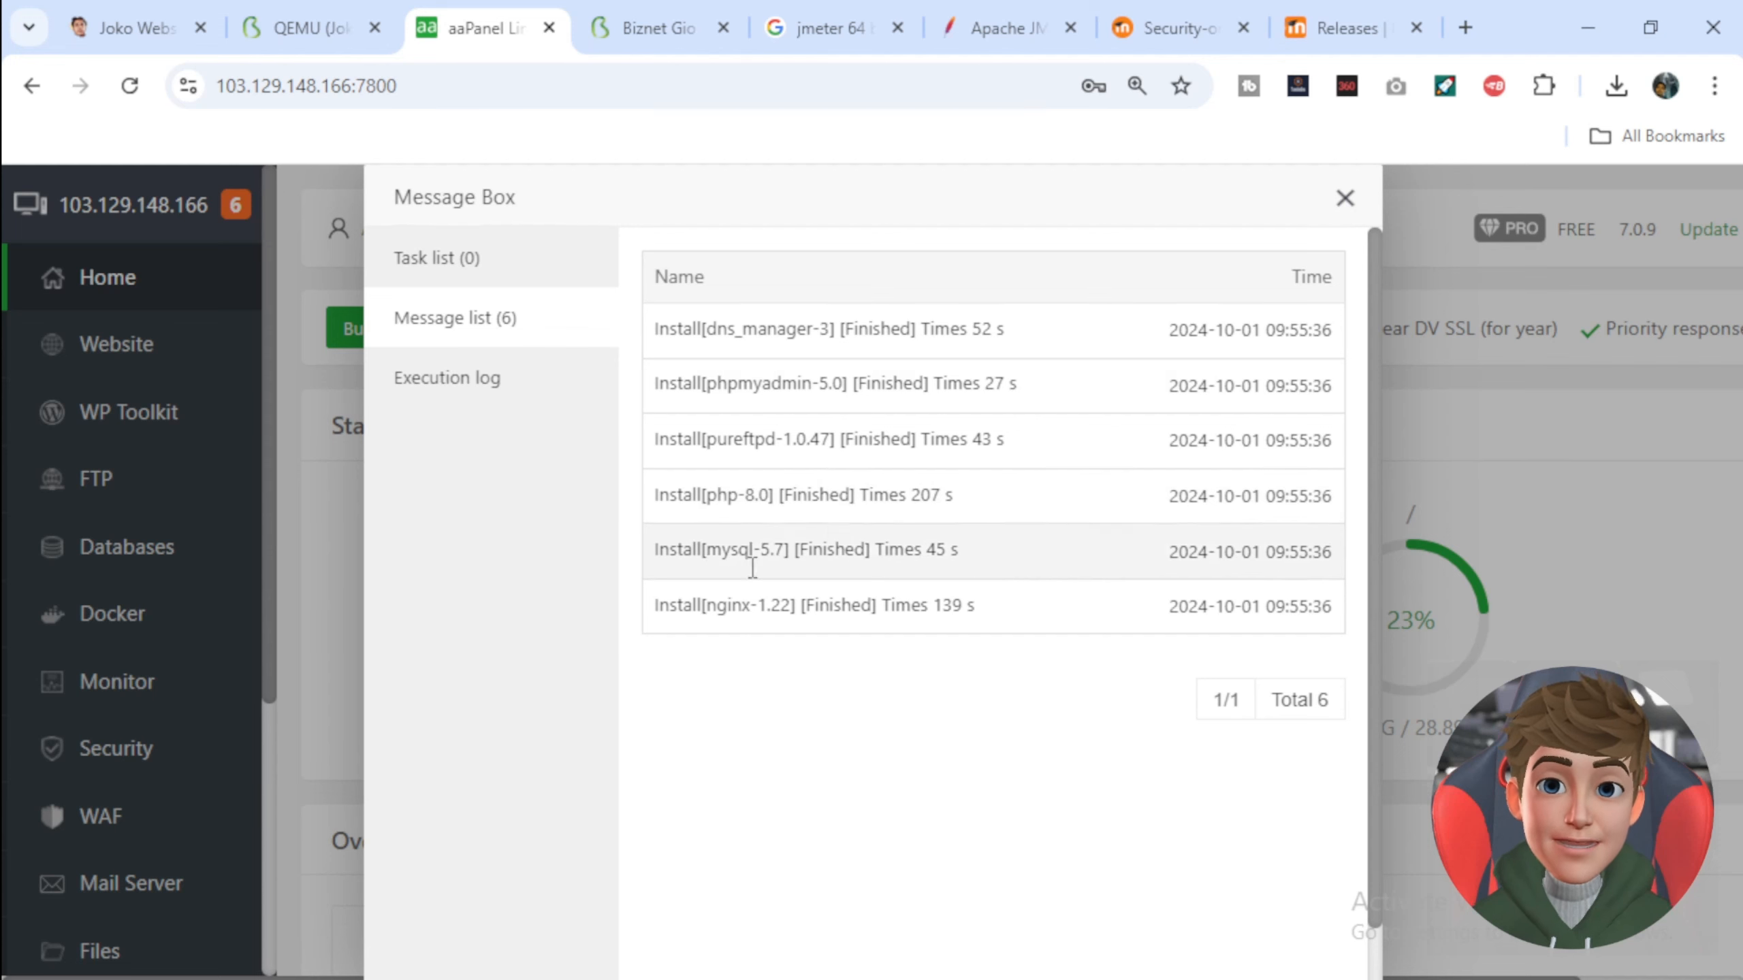
left_click_drag(790, 606, 717, 605)
left_click_drag(872, 605, 790, 605)
left_click_drag(874, 550, 693, 550)
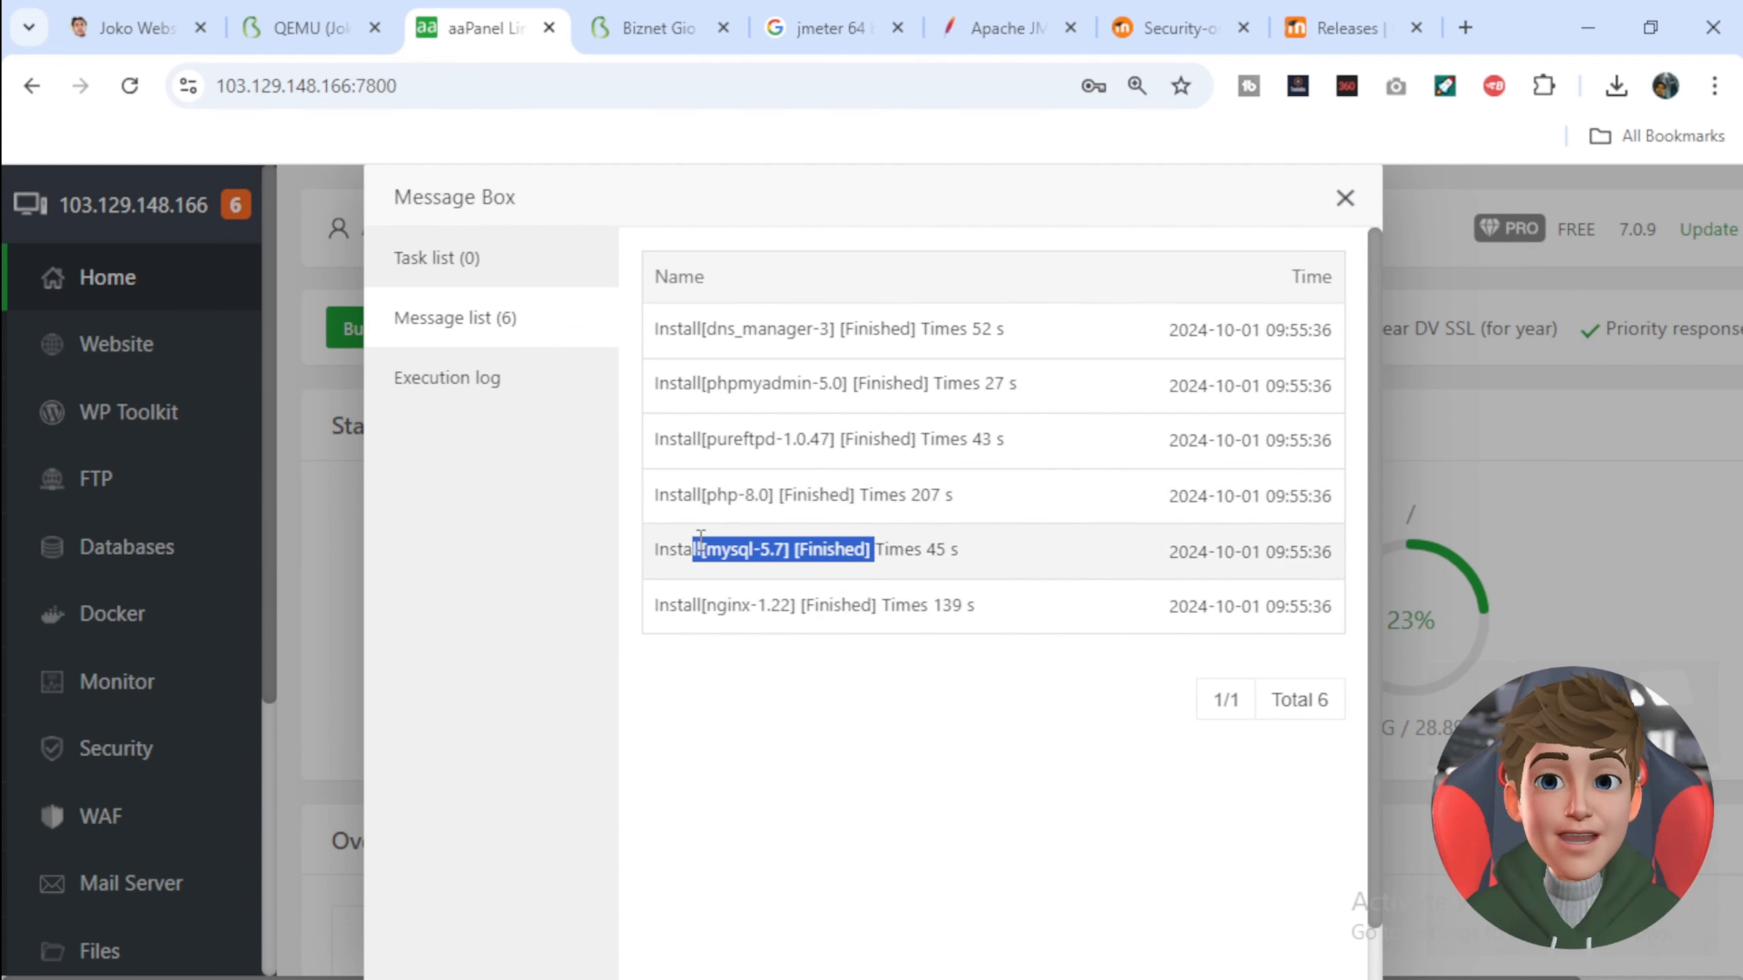
left_click_drag(862, 496, 683, 496)
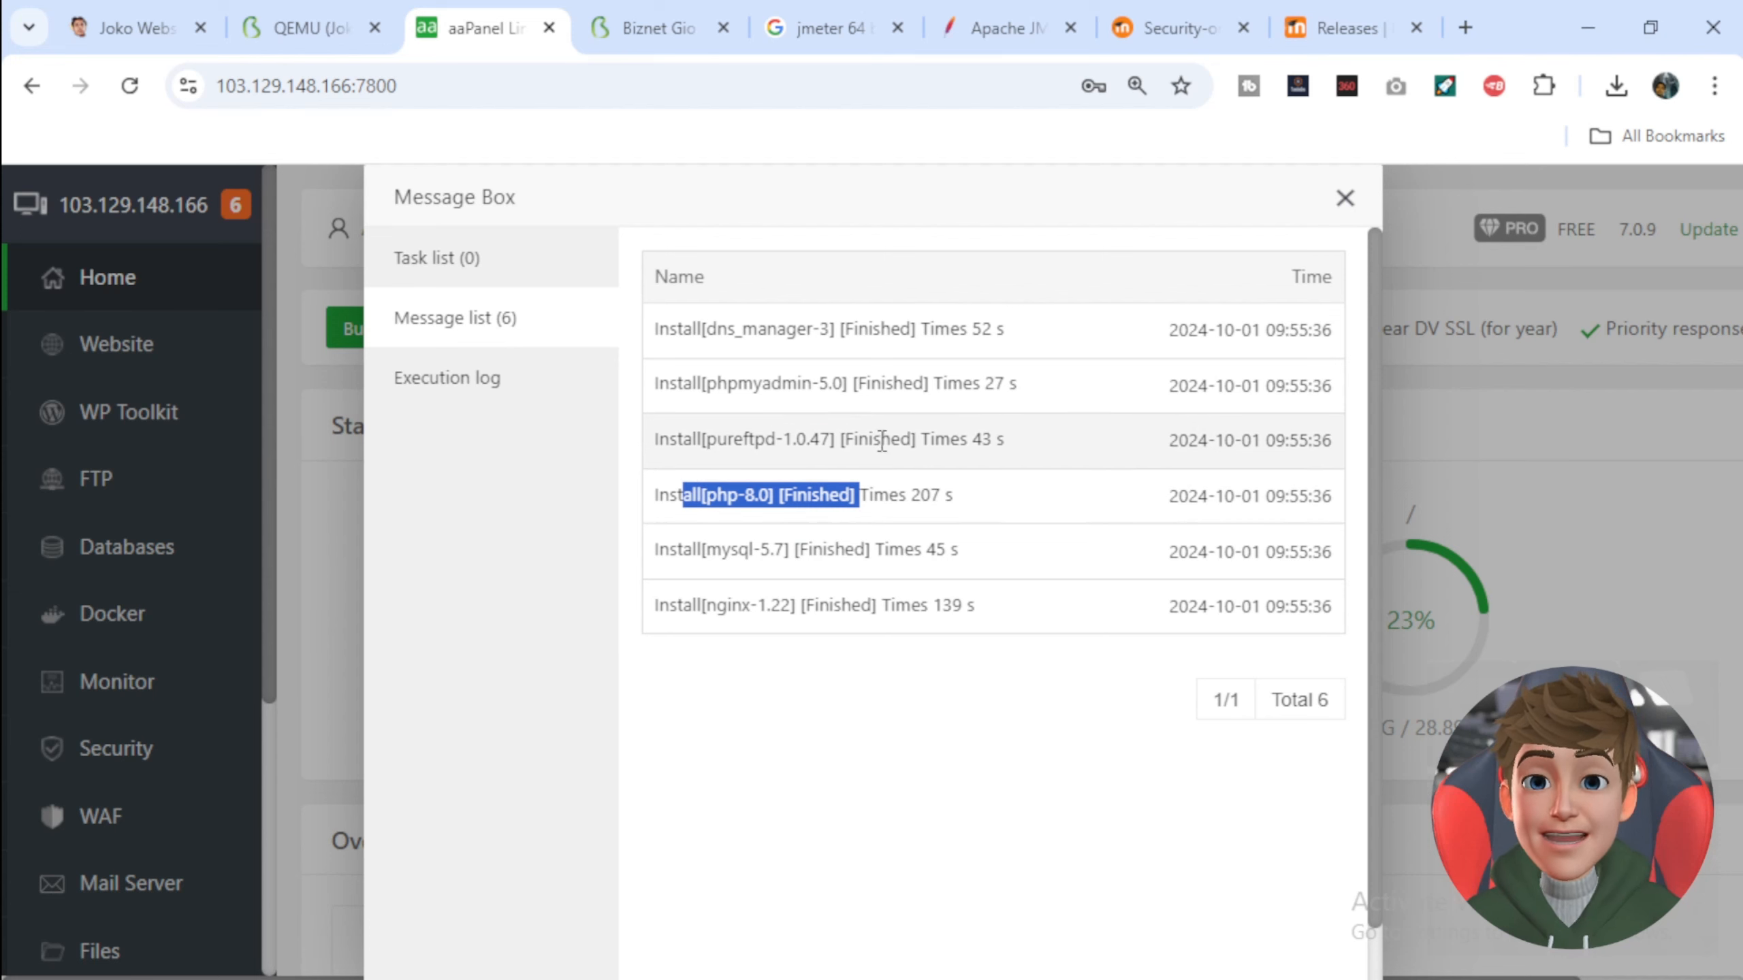
left_click_drag(921, 440, 712, 440)
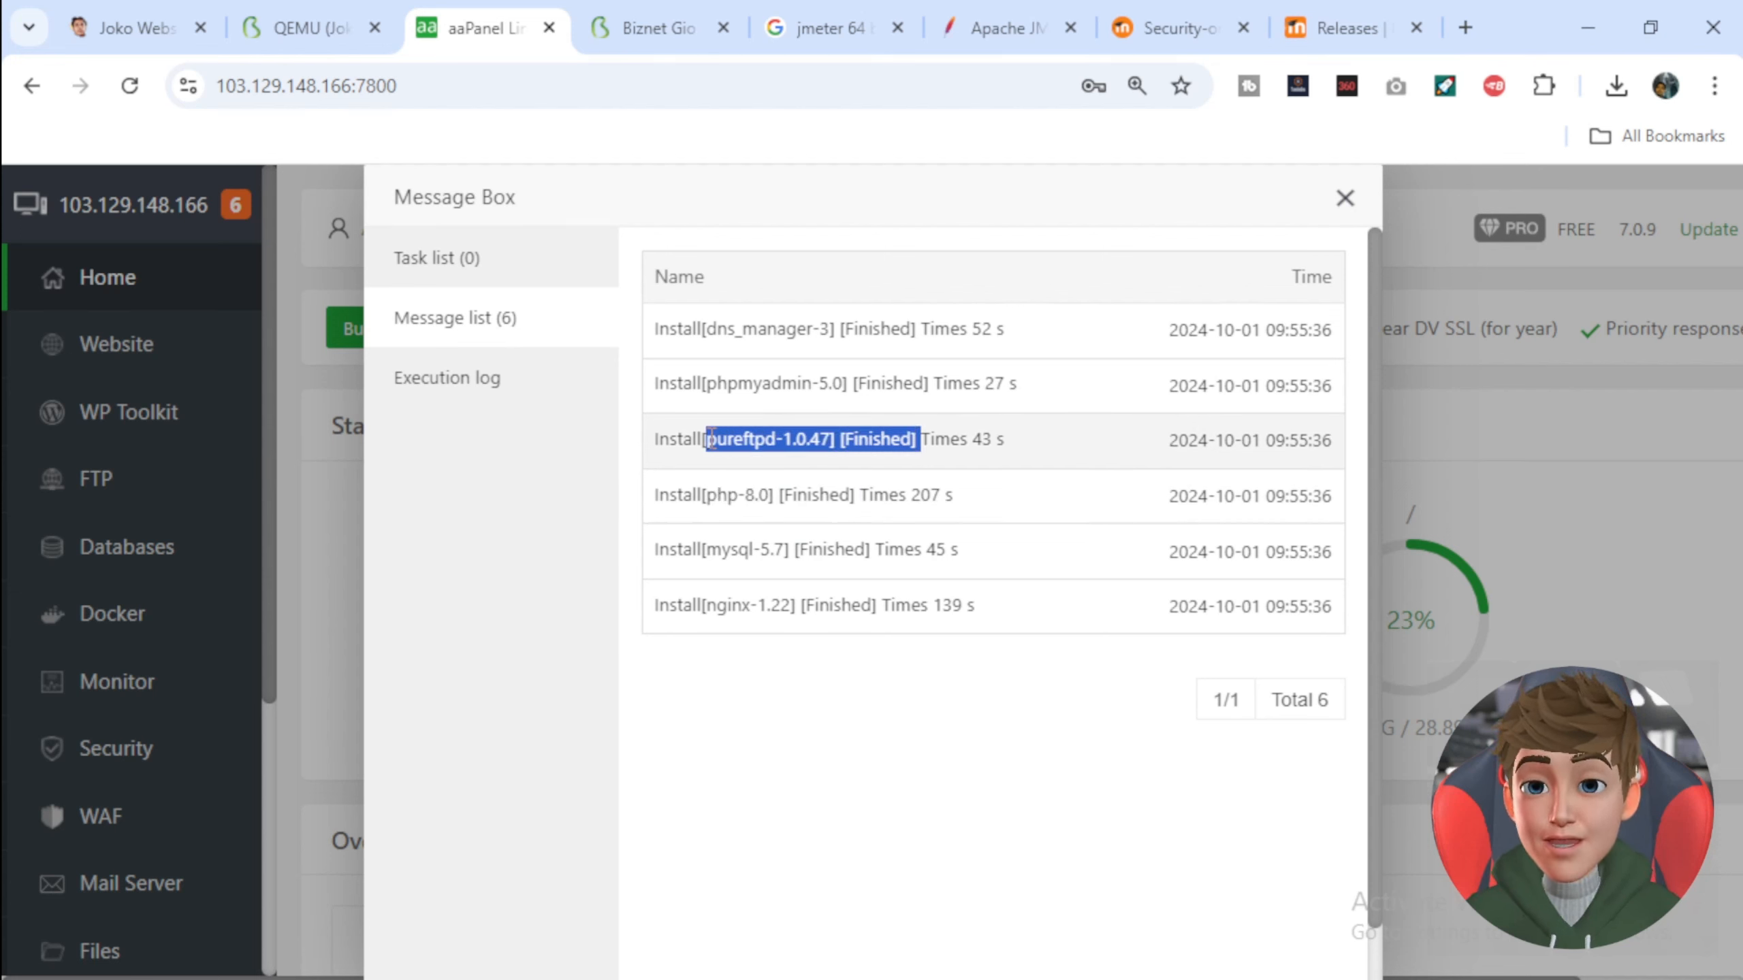
left_click_drag(934, 383, 676, 379)
left_click_drag(915, 328, 605, 331)
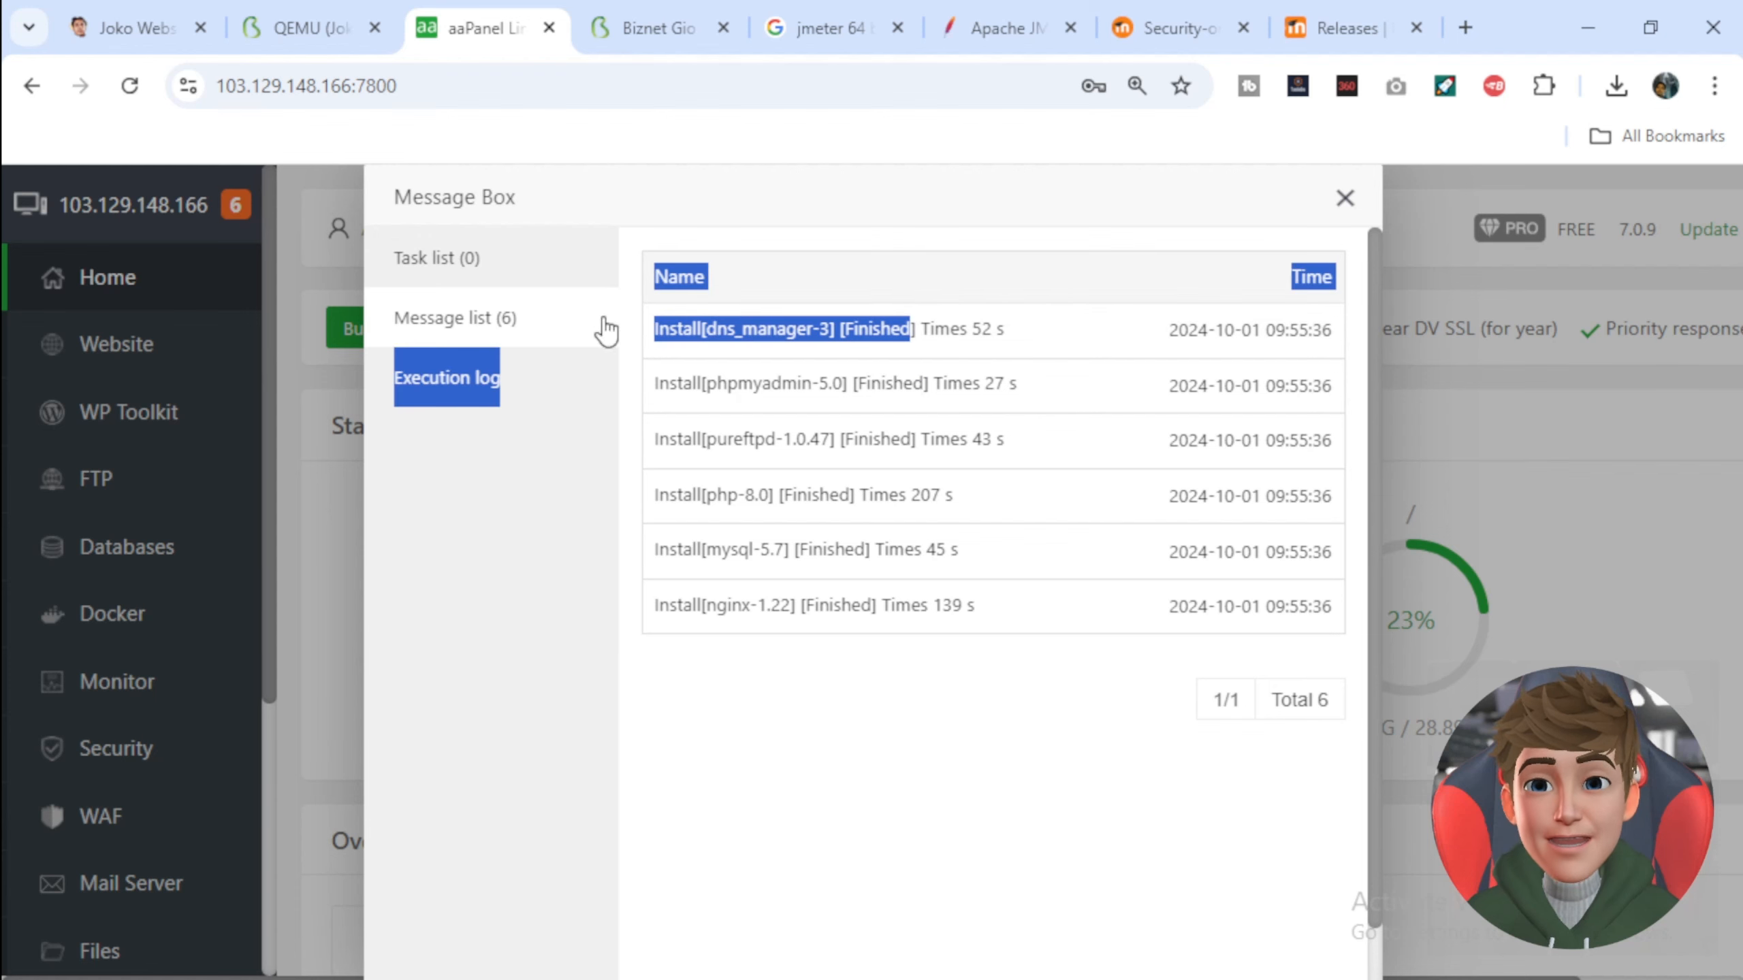
Close the Message Box to get back to the home dashboard
left_click(1345, 197)
mouse_move(780, 714)
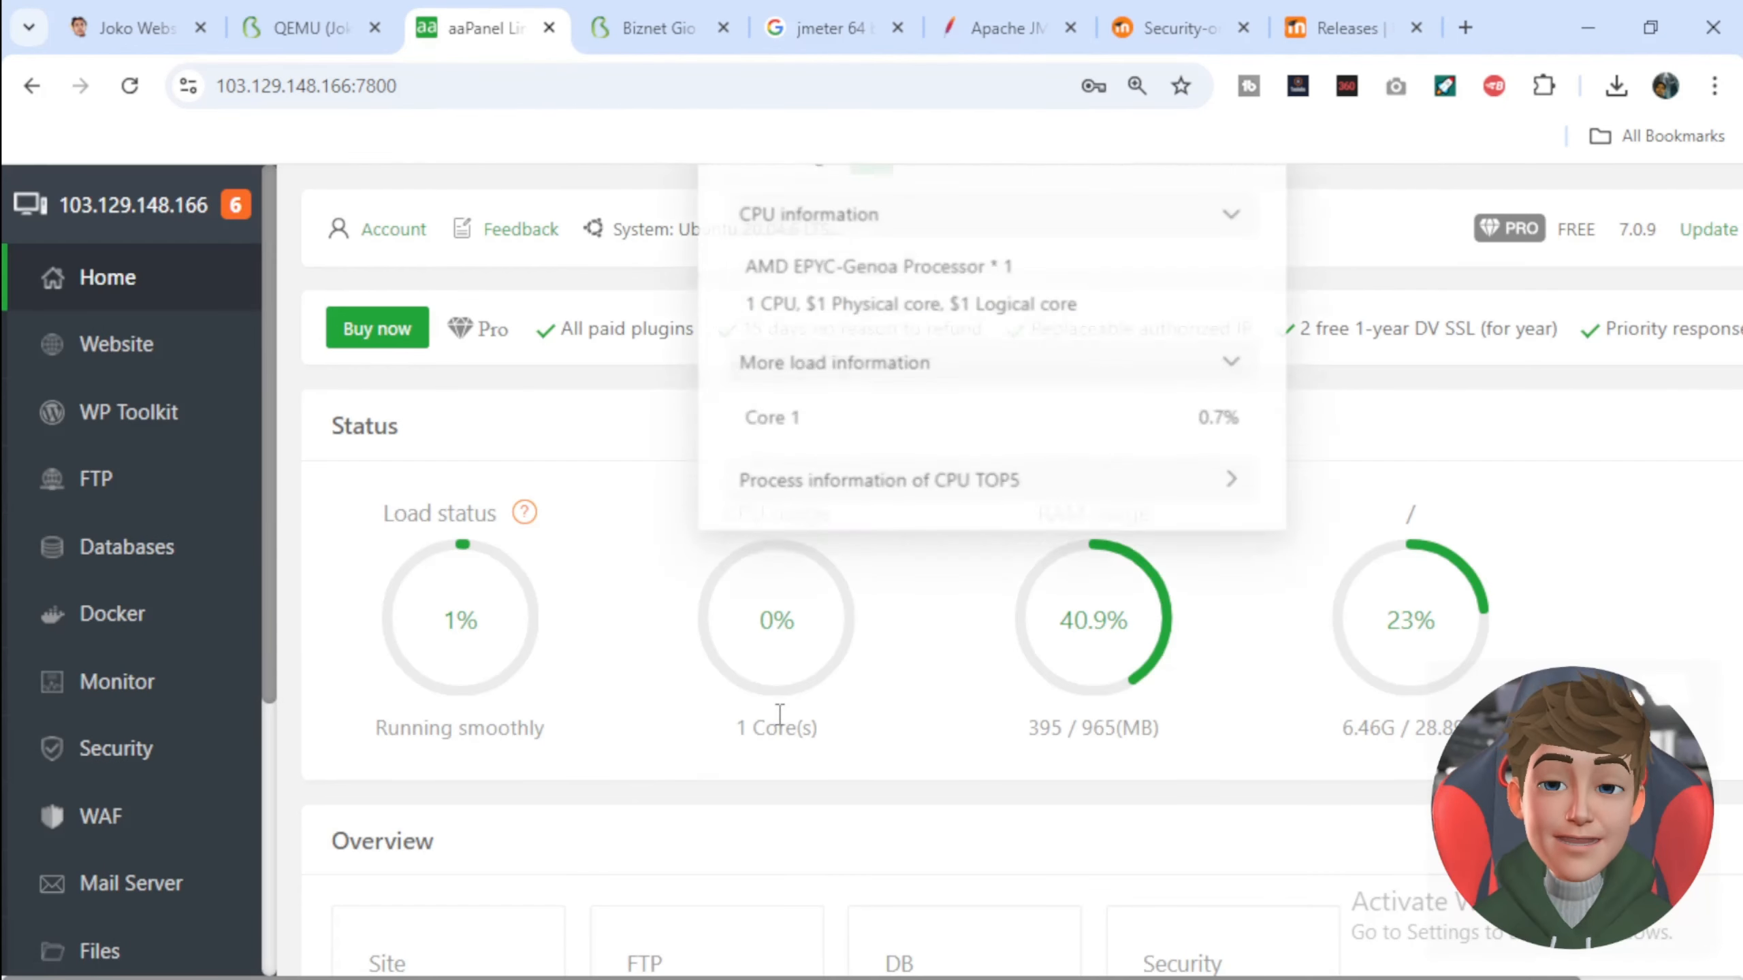
scroll(780, 714, "down", 5)
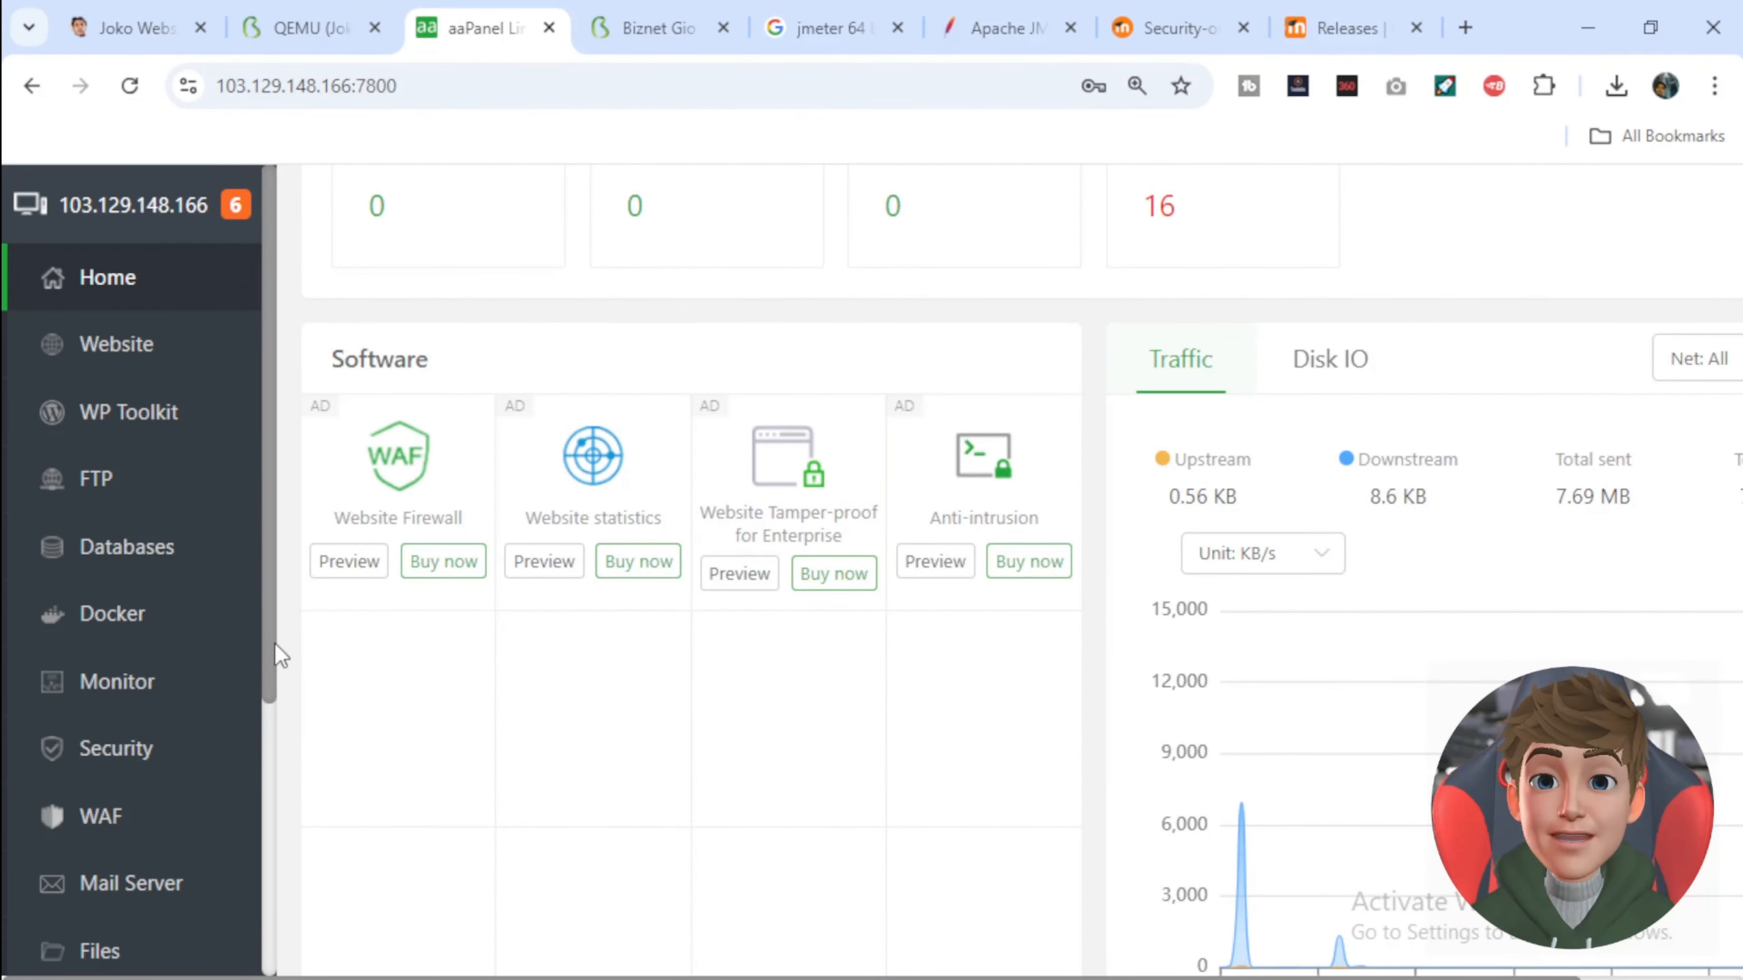
In the App Store, search php and display phpMyAdmin and PHP-8.0 on the dashboard
scroll(271, 646, "down", 5)
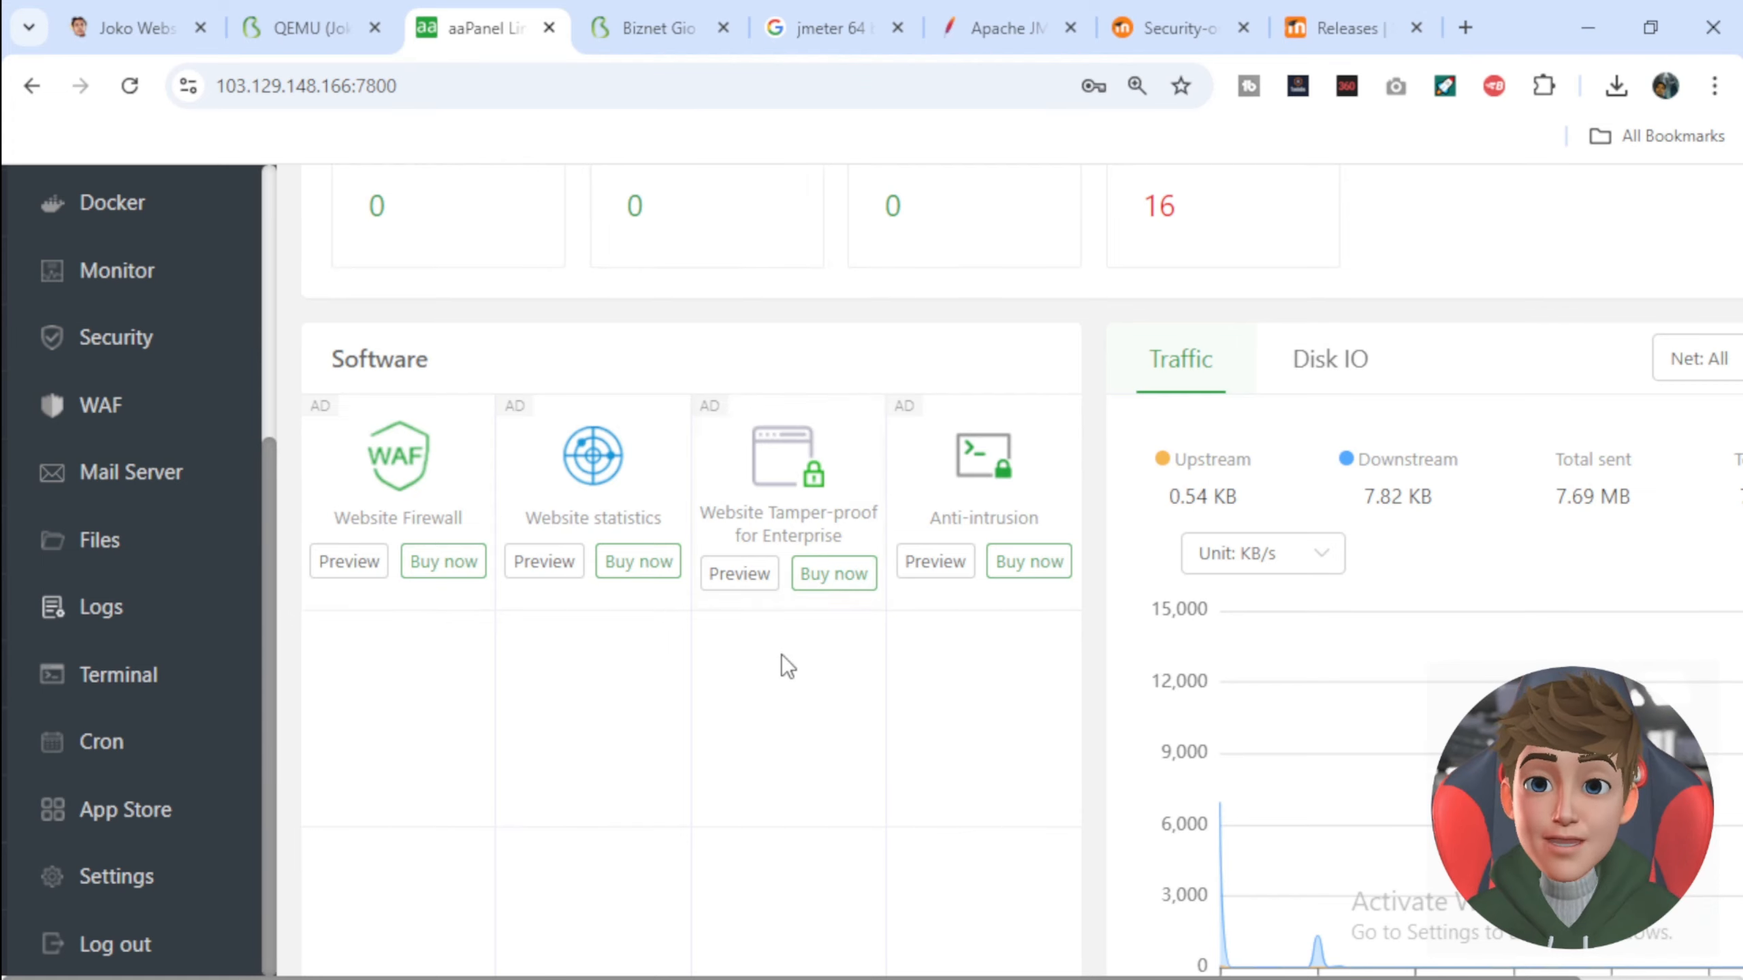
scroll(361, 550, "up", 10)
scroll(213, 493, "up", 2)
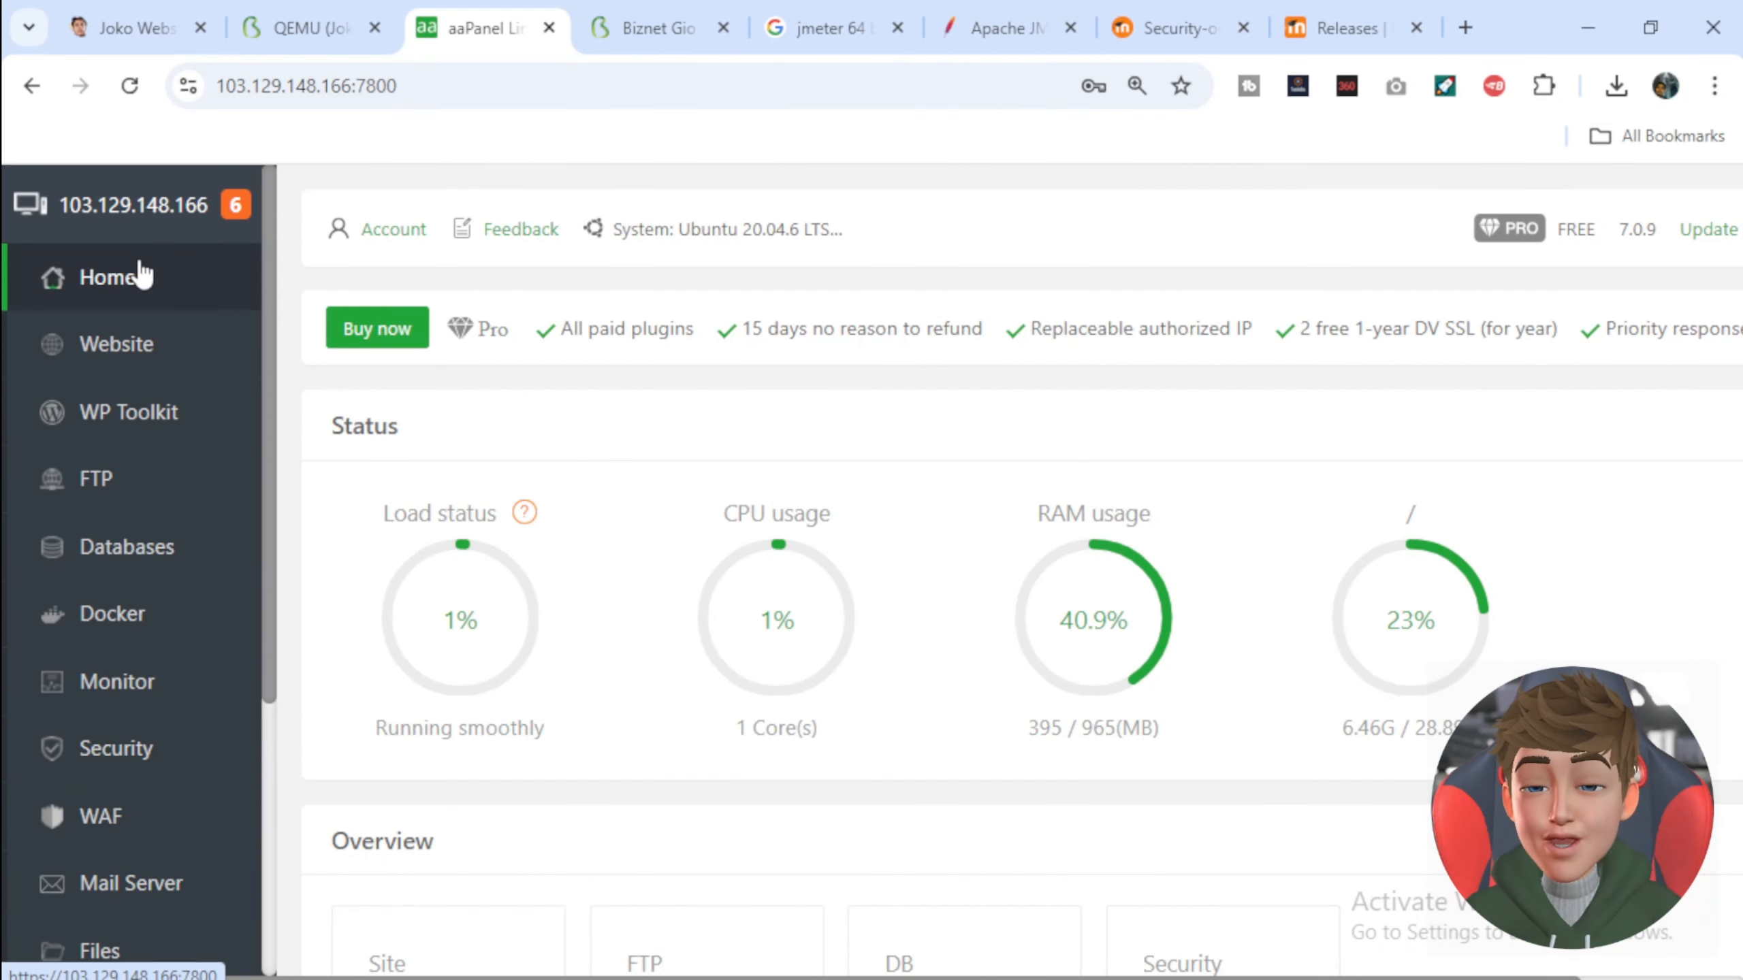
scroll(185, 790, "down", 5)
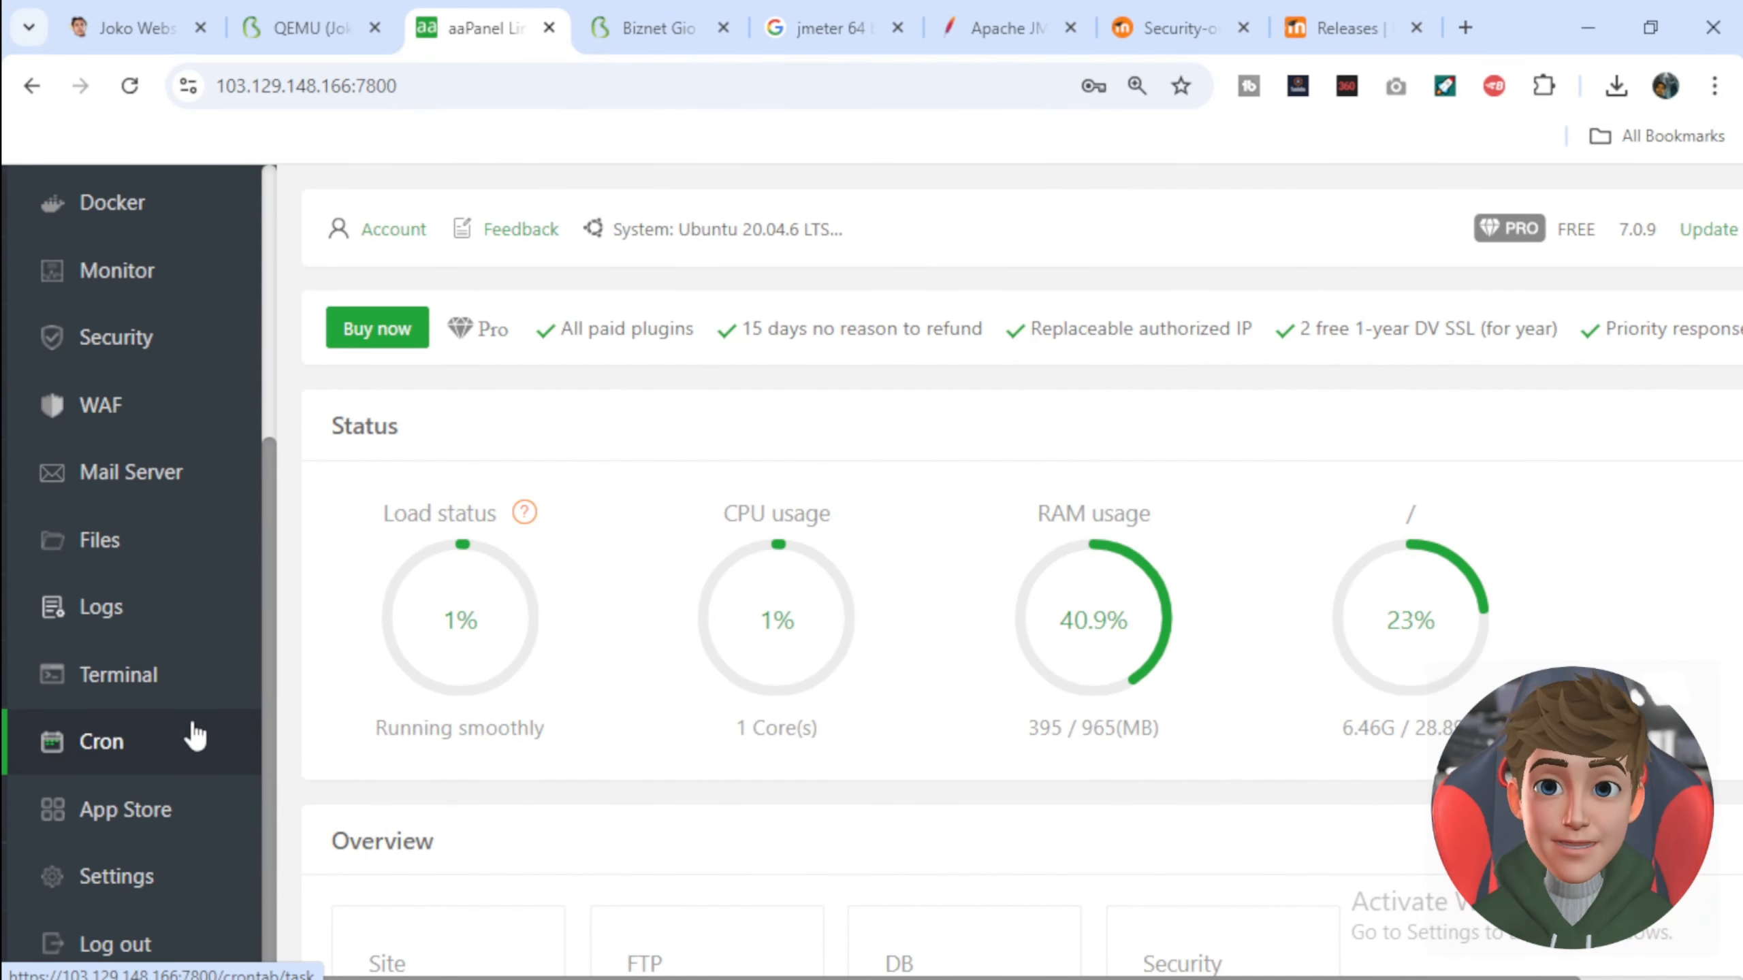
left_click(146, 817)
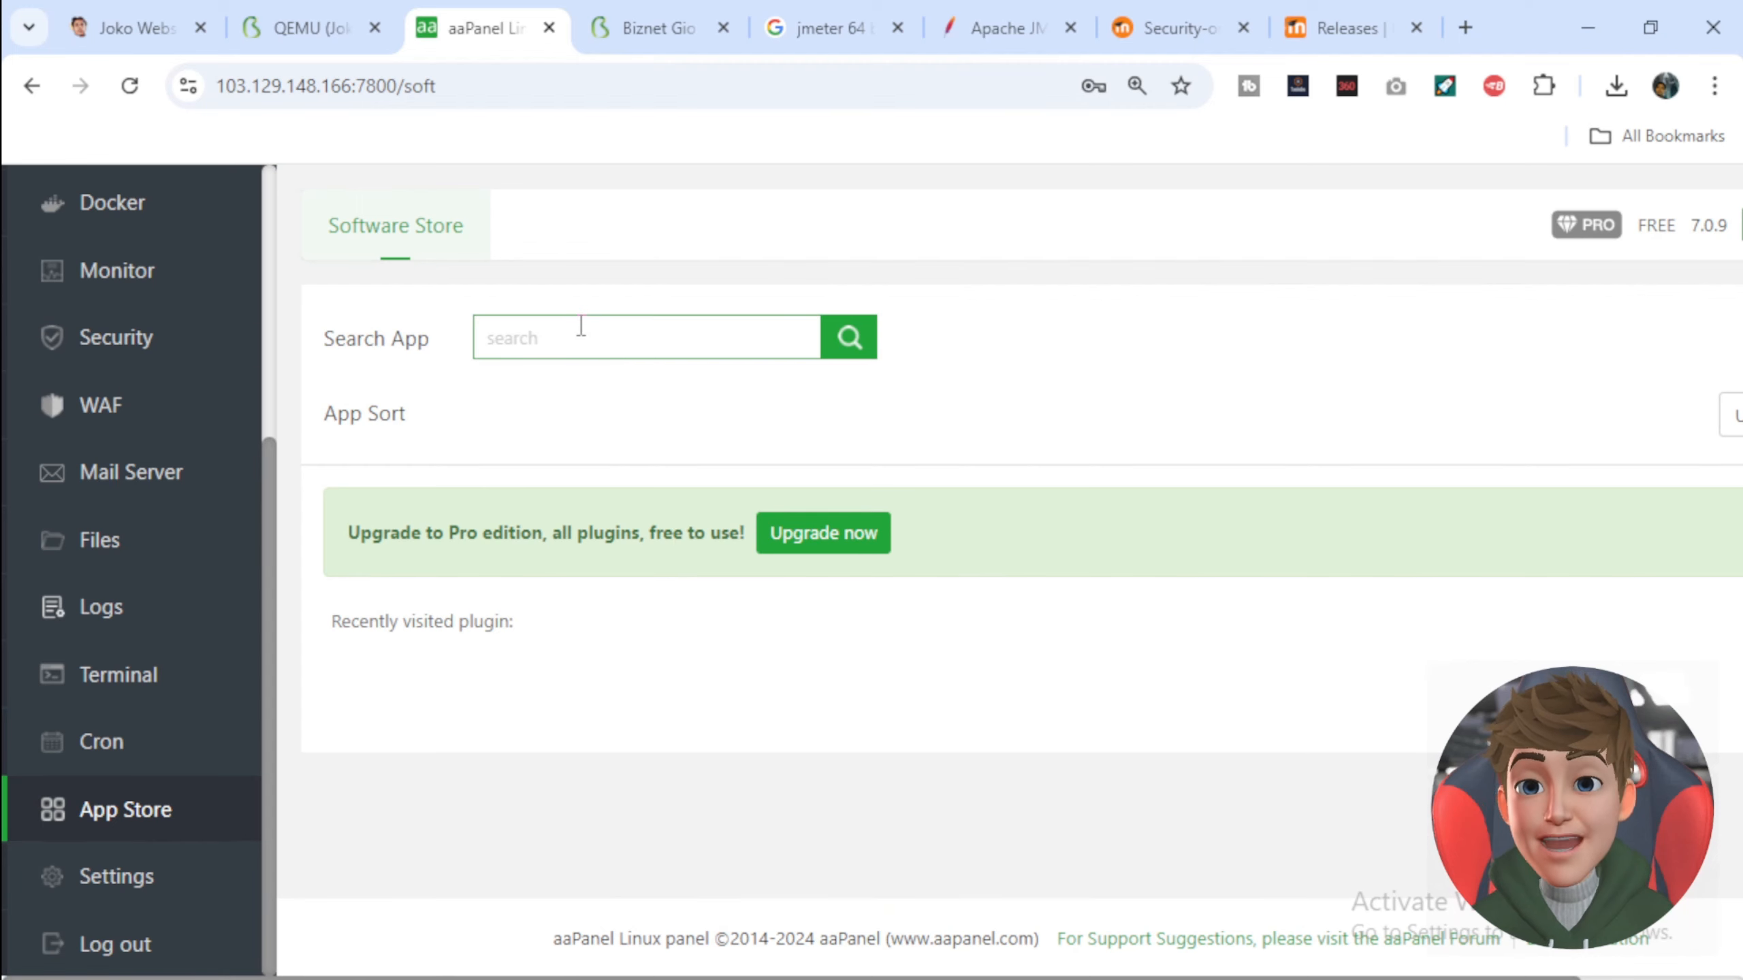
left_click(579, 328)
left_click(640, 453)
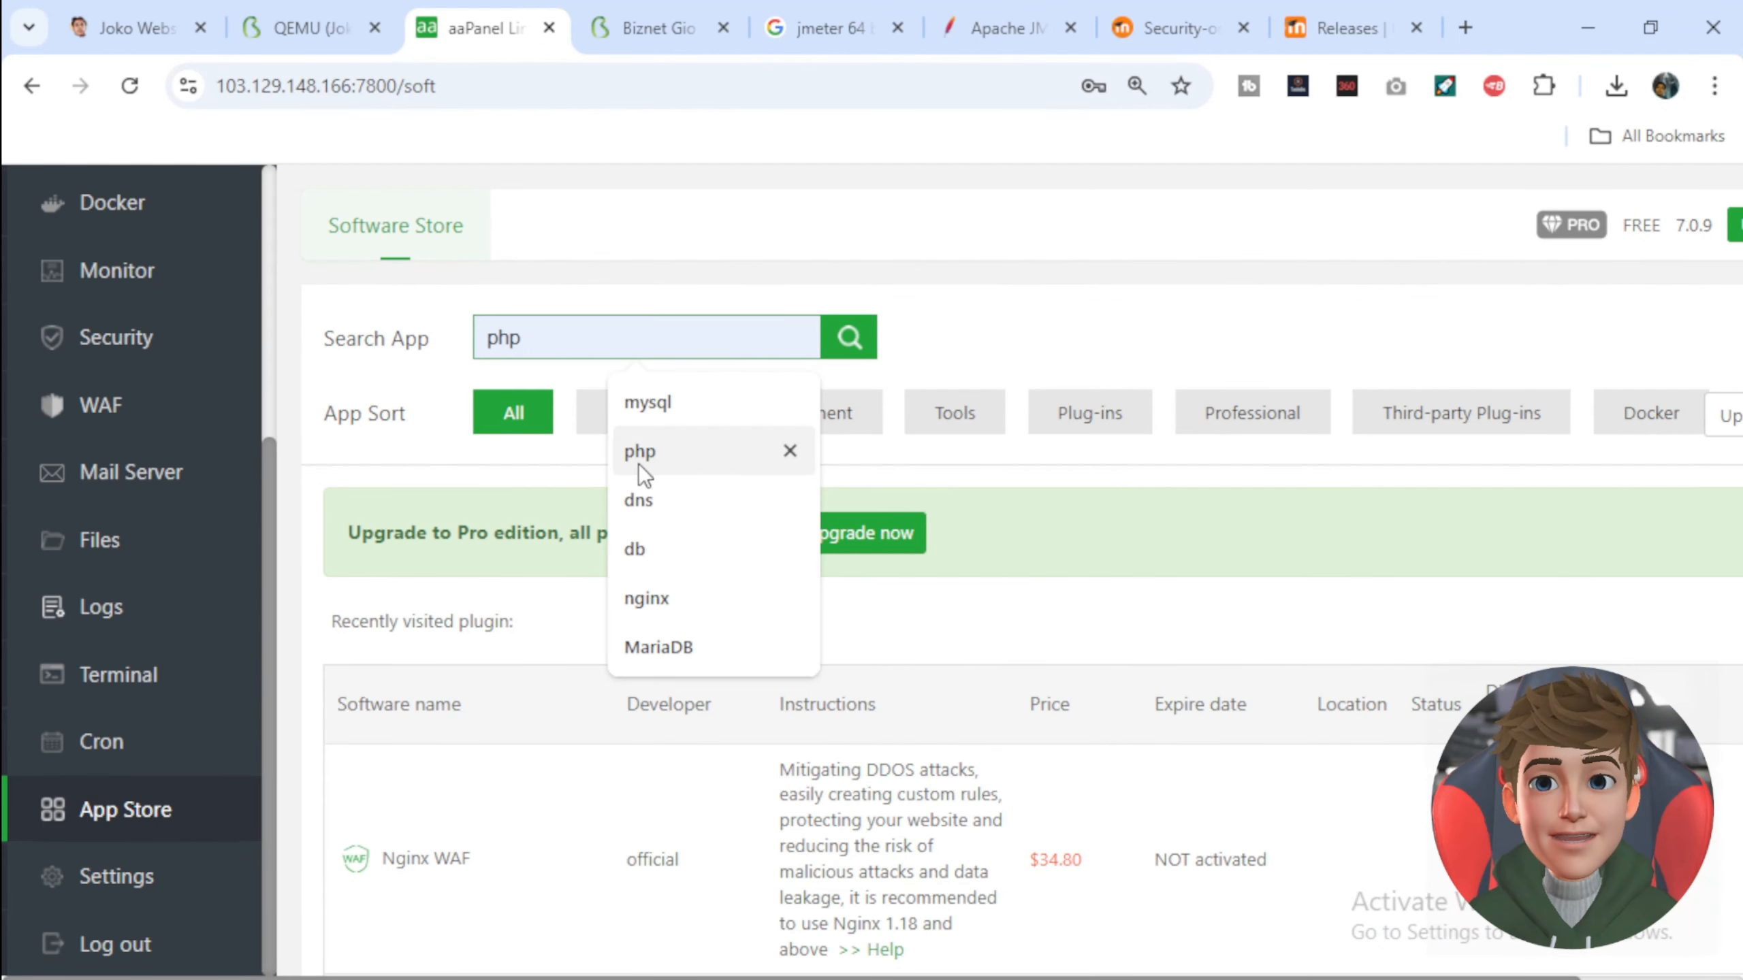
left_click(851, 338)
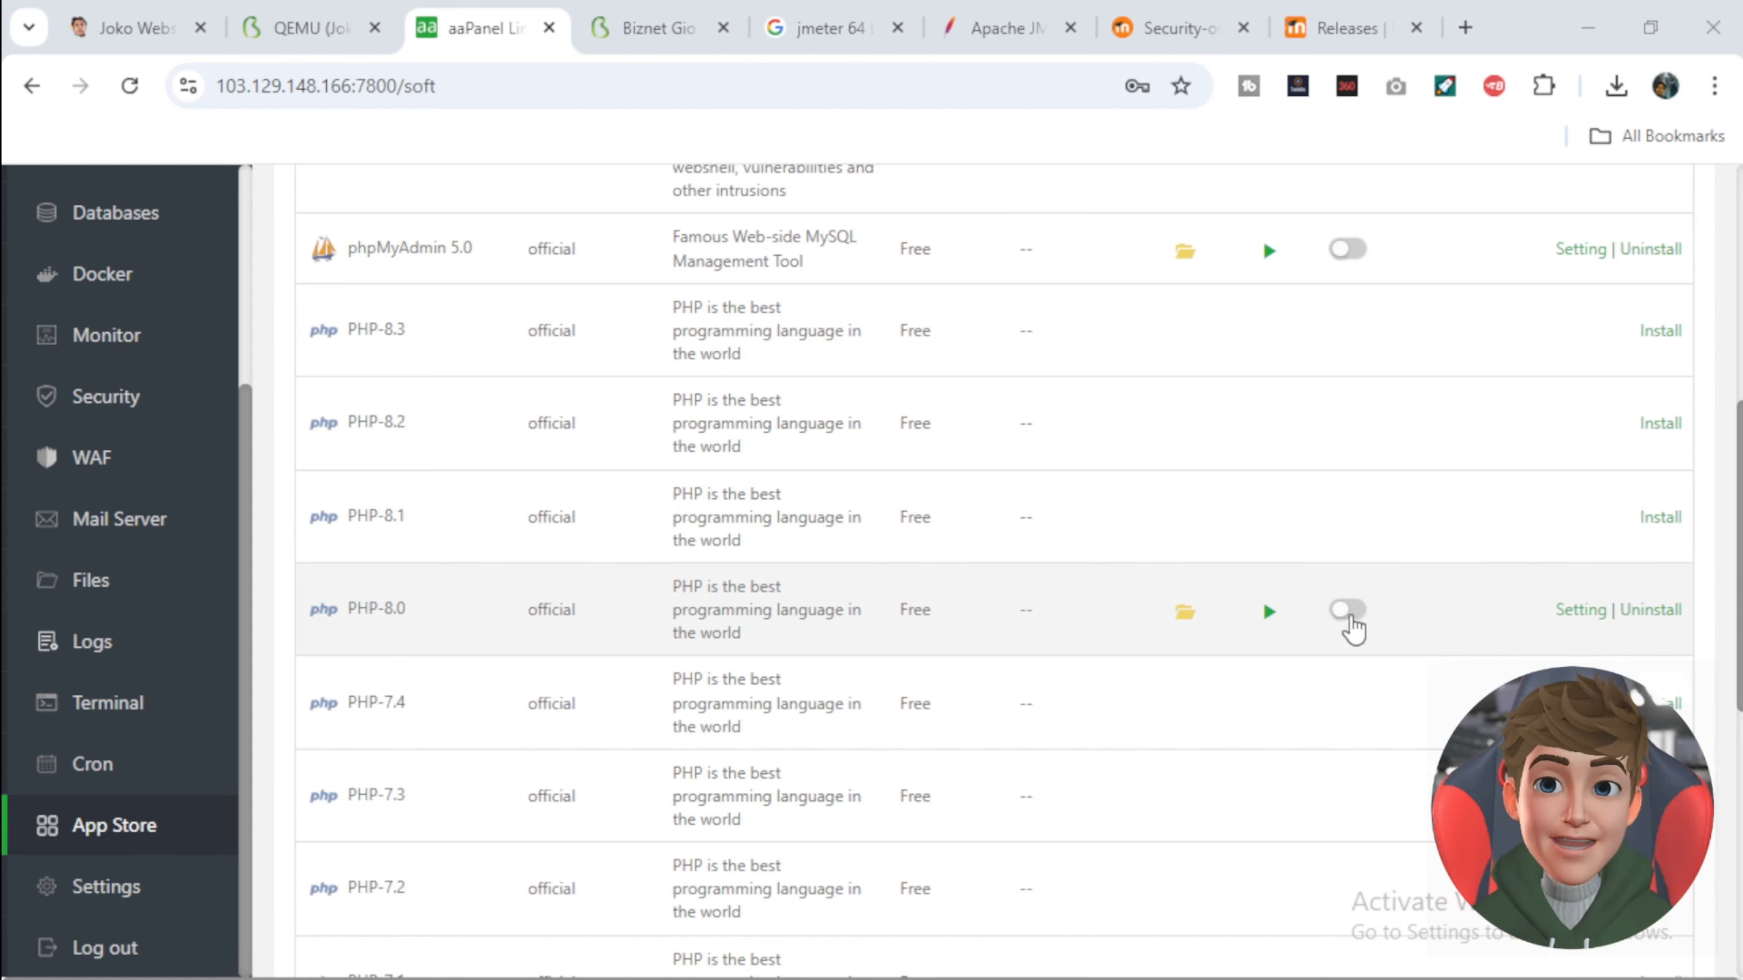
scroll(1352, 627, "up", 5)
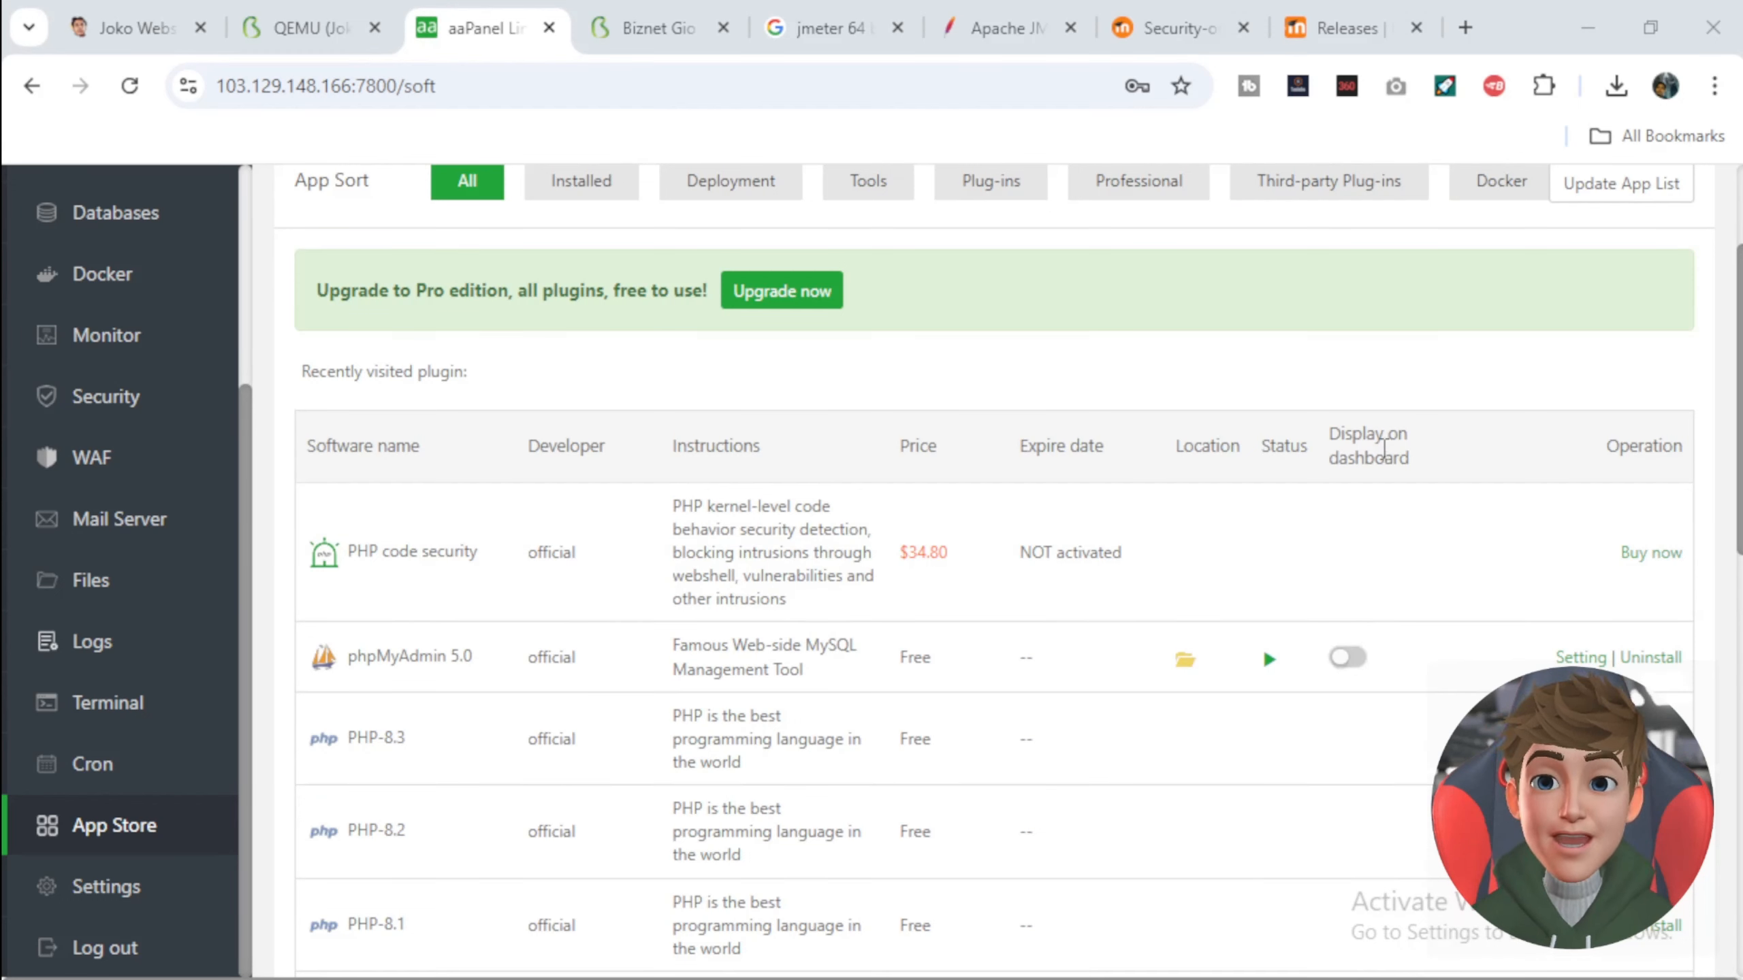
left_click_drag(1331, 433, 1423, 469)
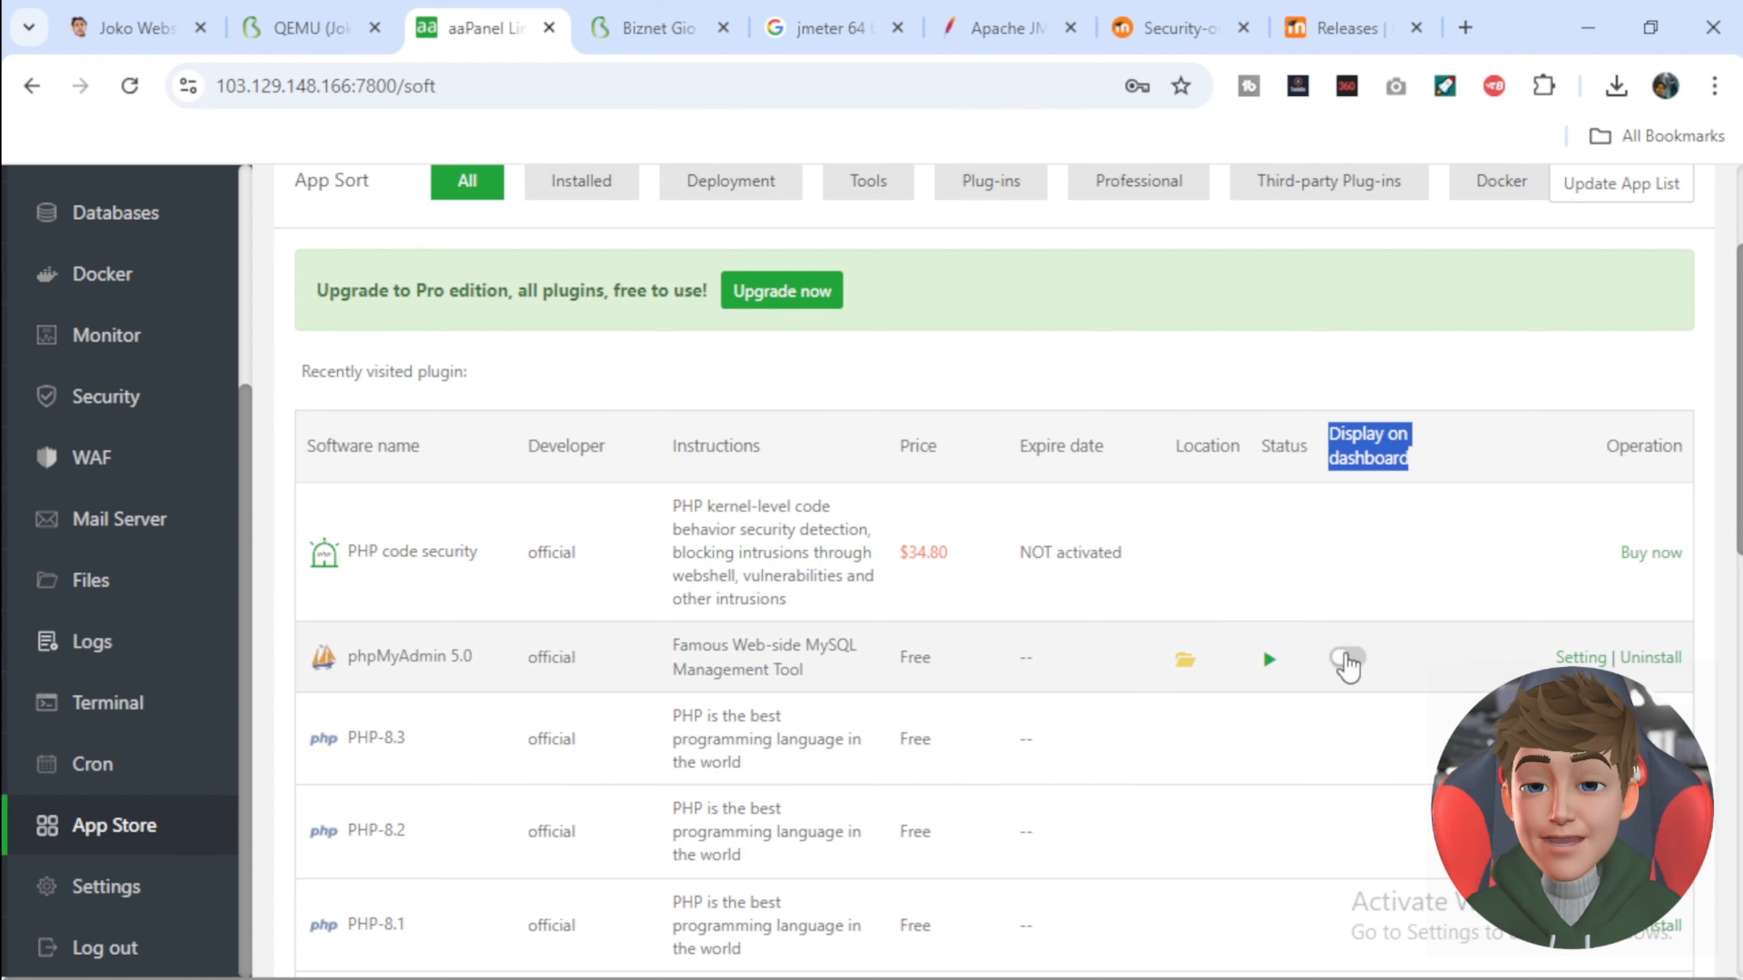
left_click(1348, 660)
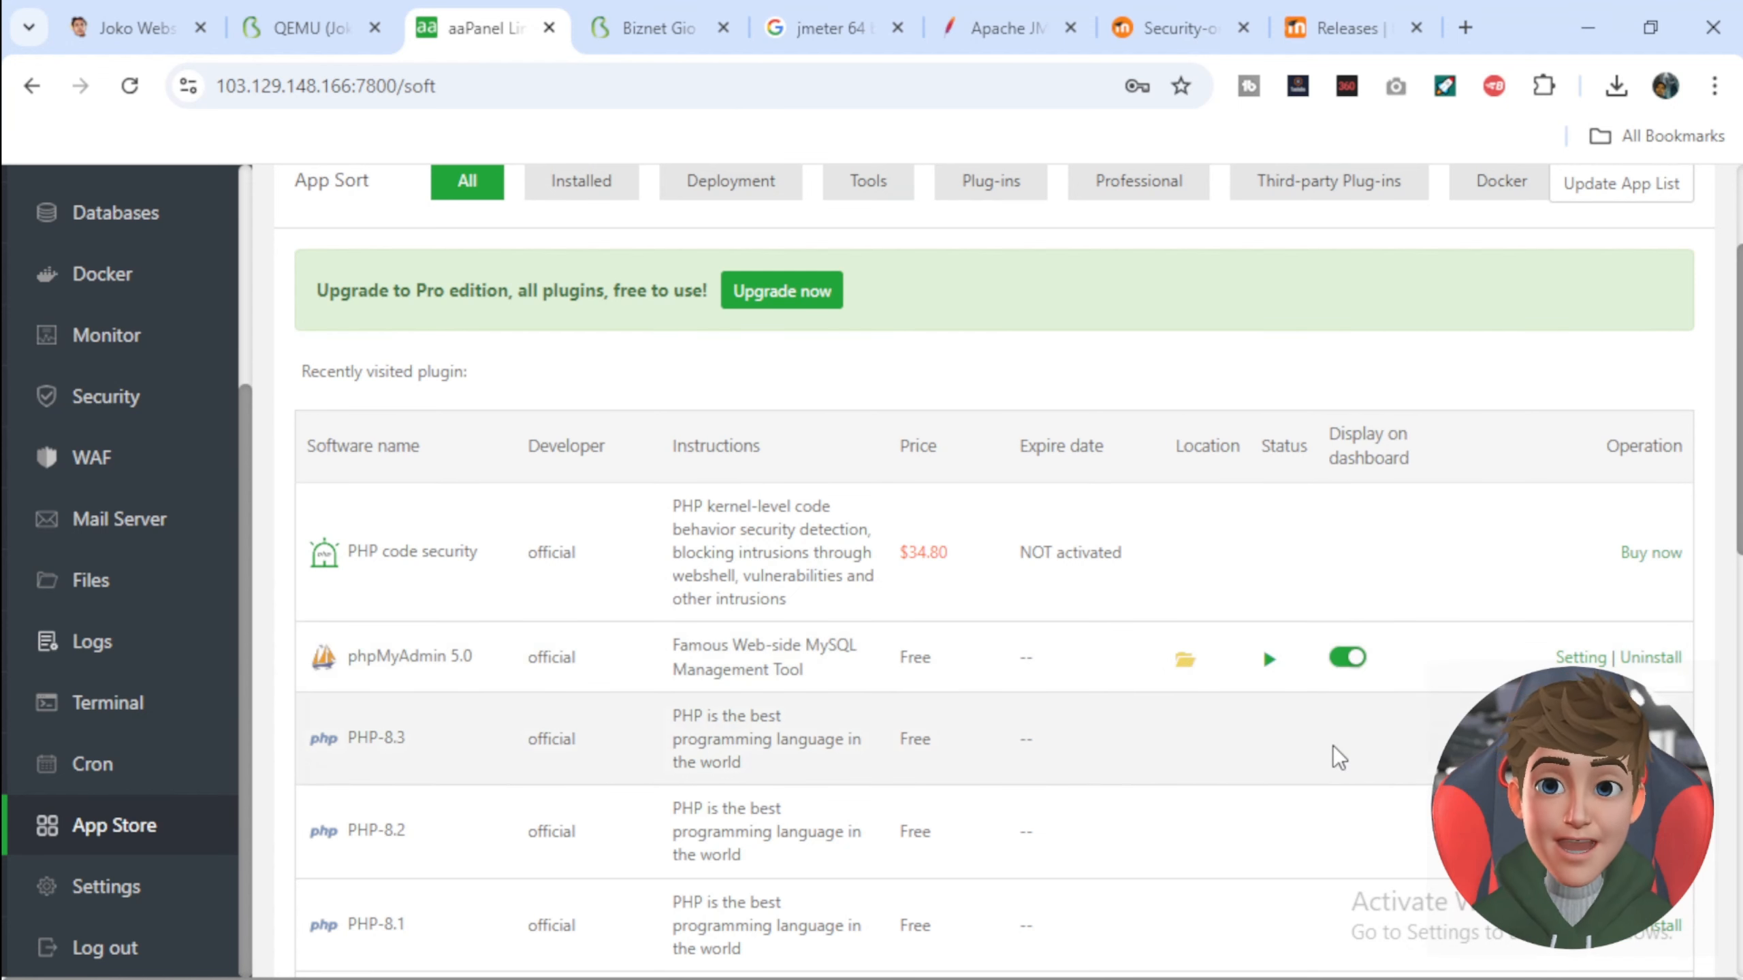
scroll(1335, 751, "down", 4)
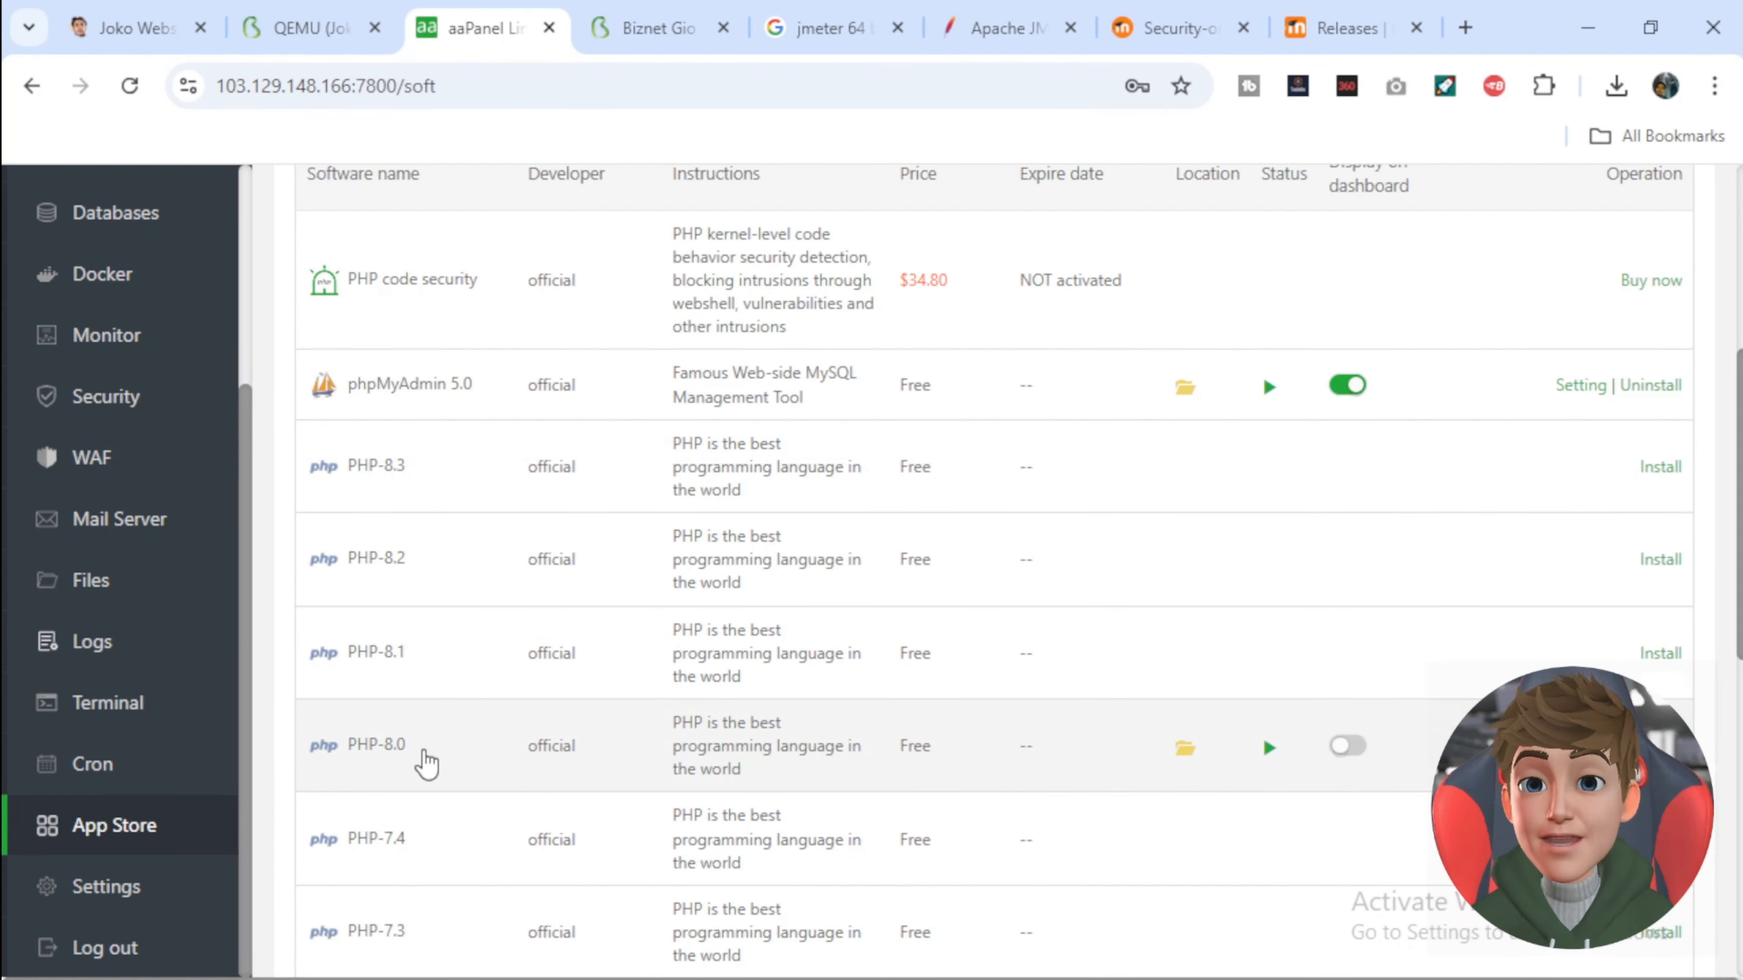
left_click(1346, 748)
scroll(1249, 844, "up", 6)
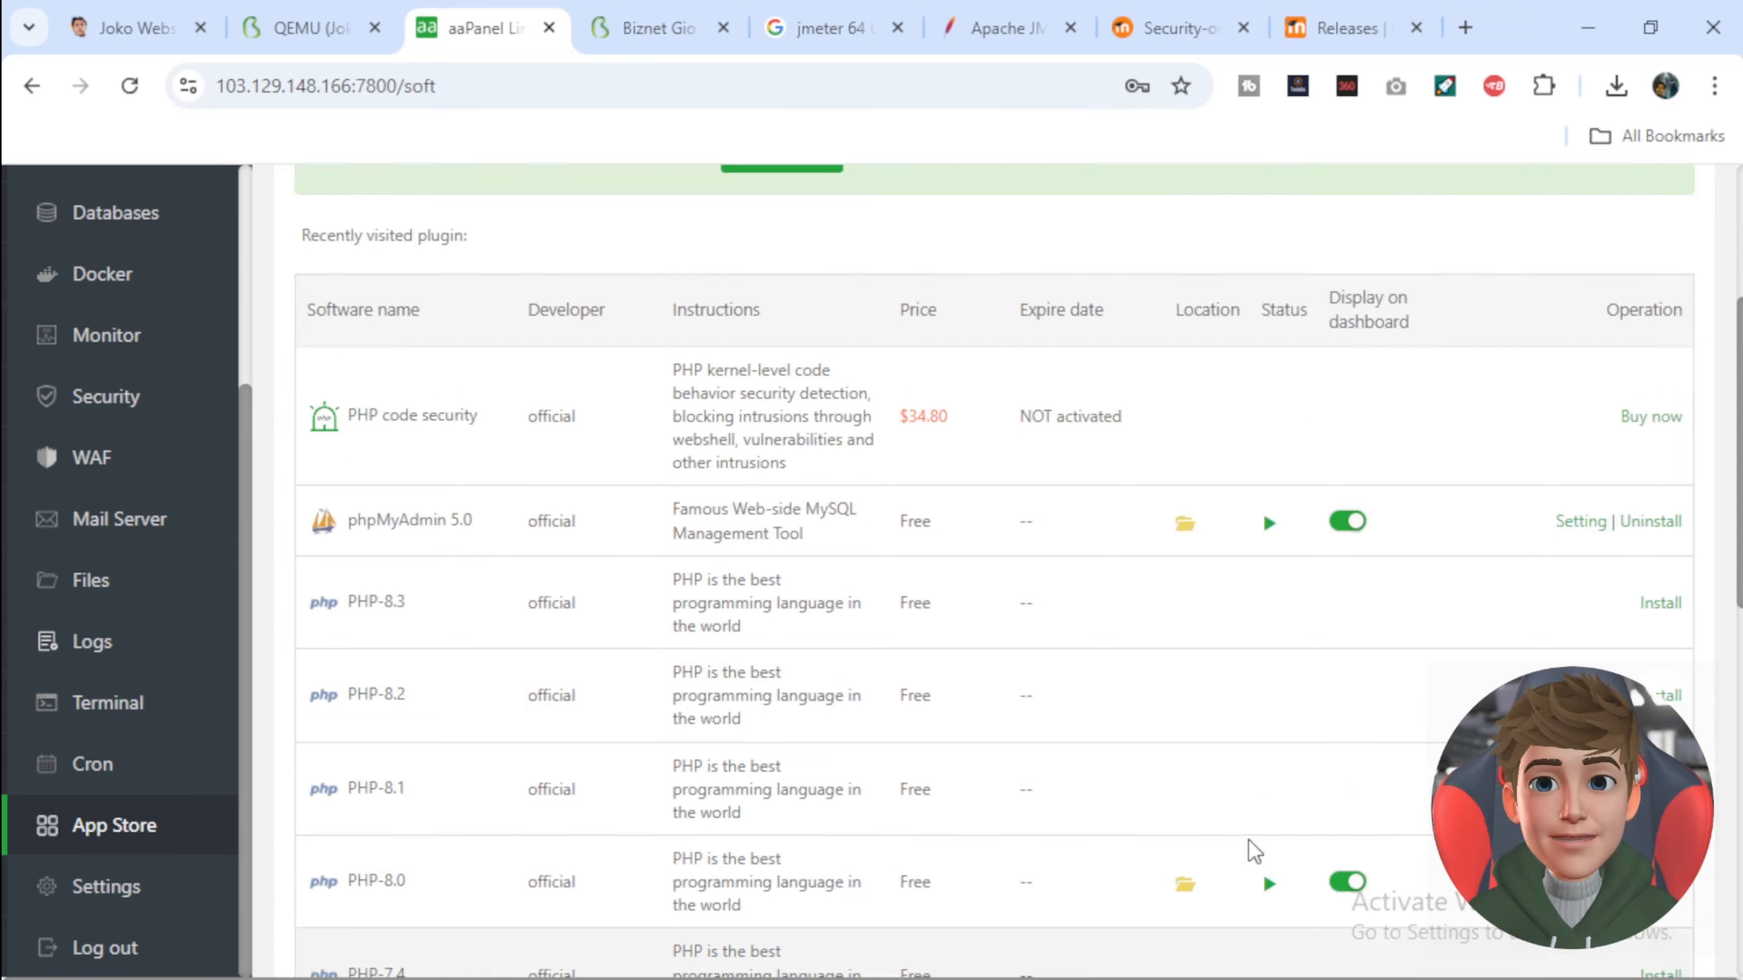
Search mysql and turn on Display on dashboard for MySQL 5.7.40
left_click(476, 252)
left_click_drag(477, 252, 352, 254)
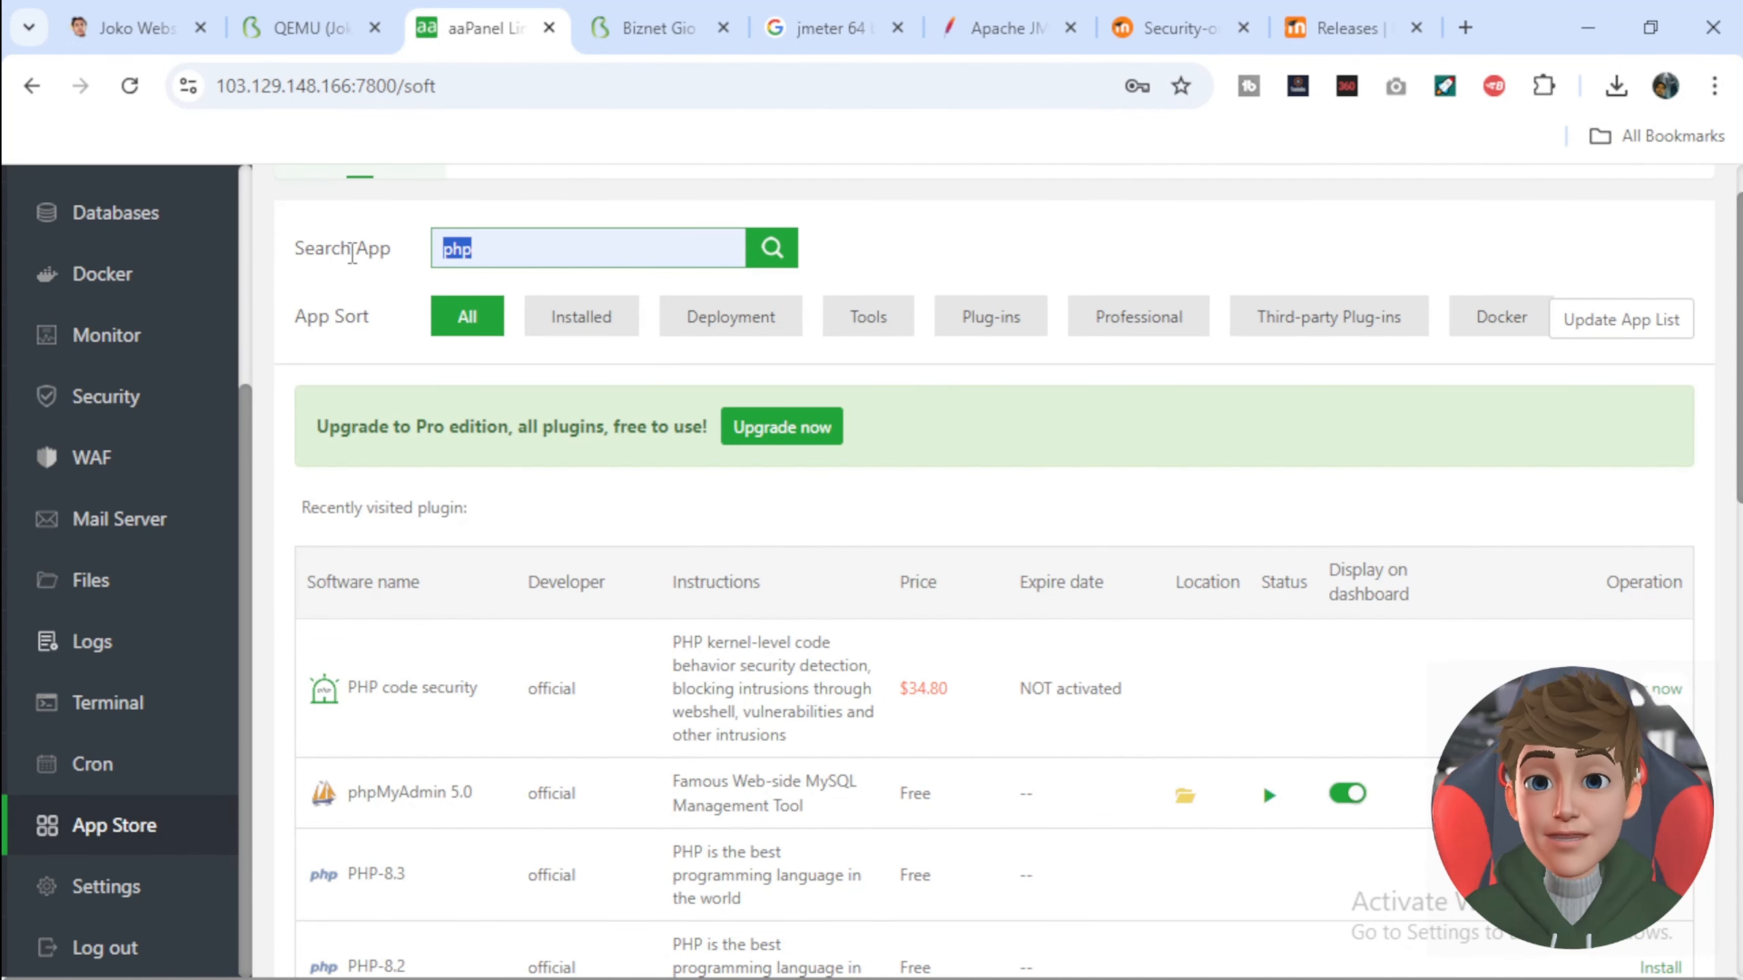
type("mysql")
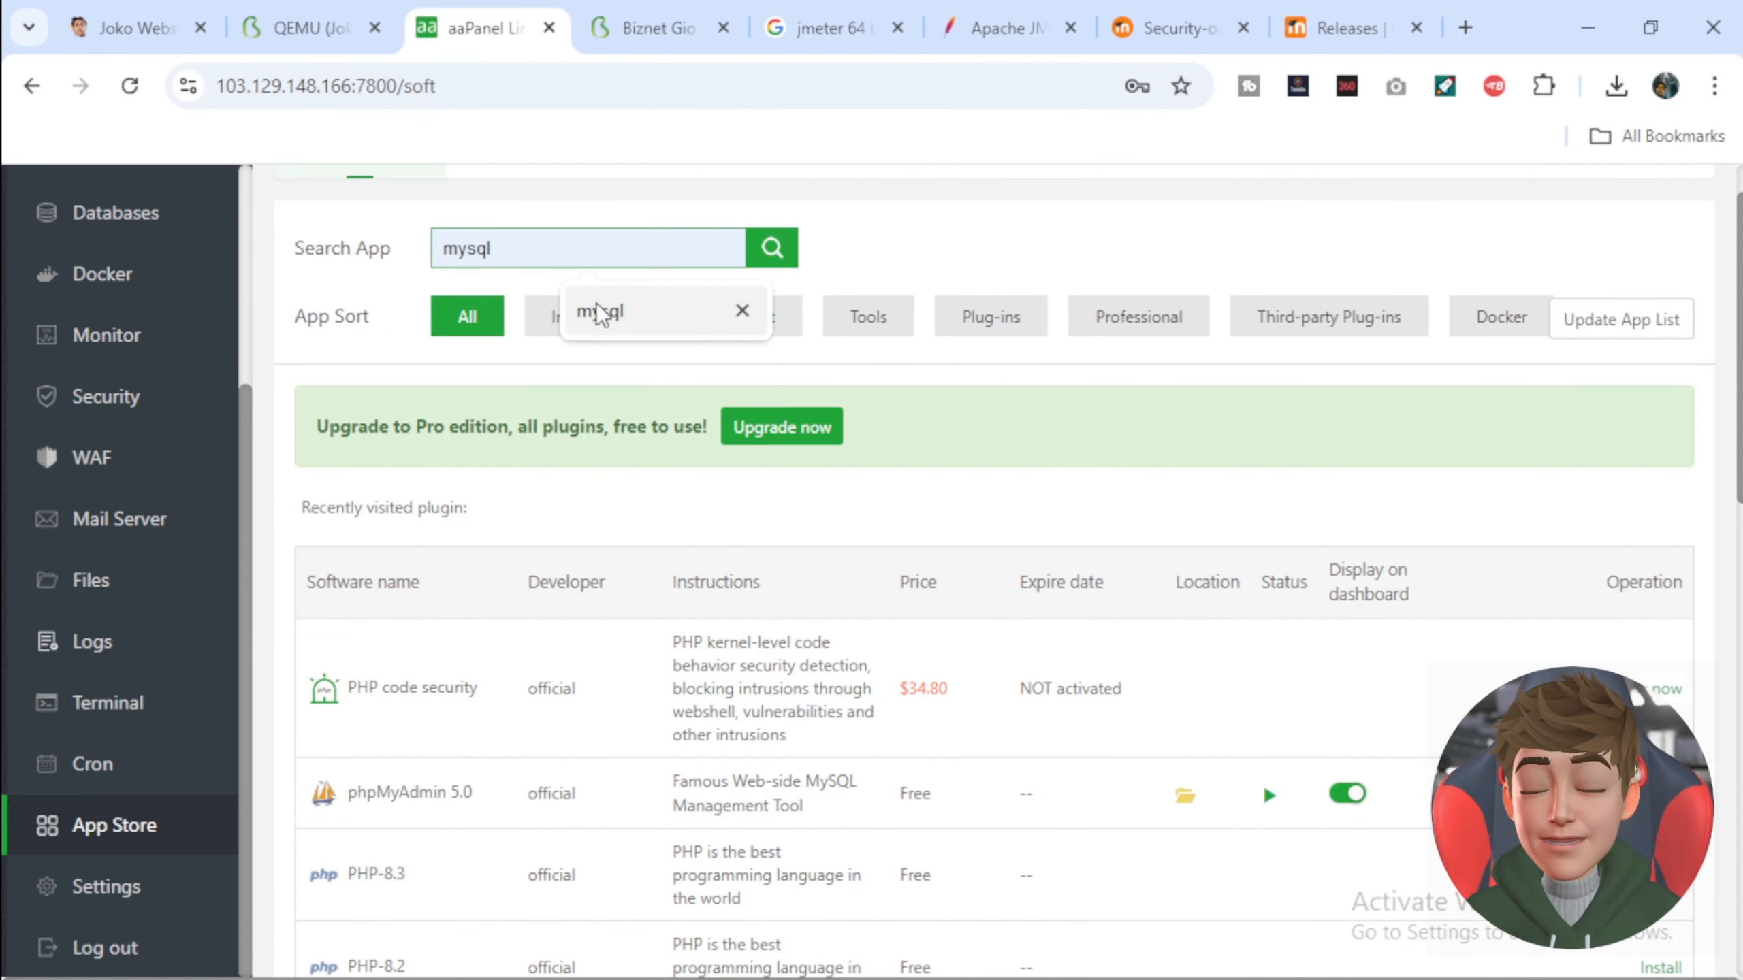
left_click(596, 313)
left_click(792, 262)
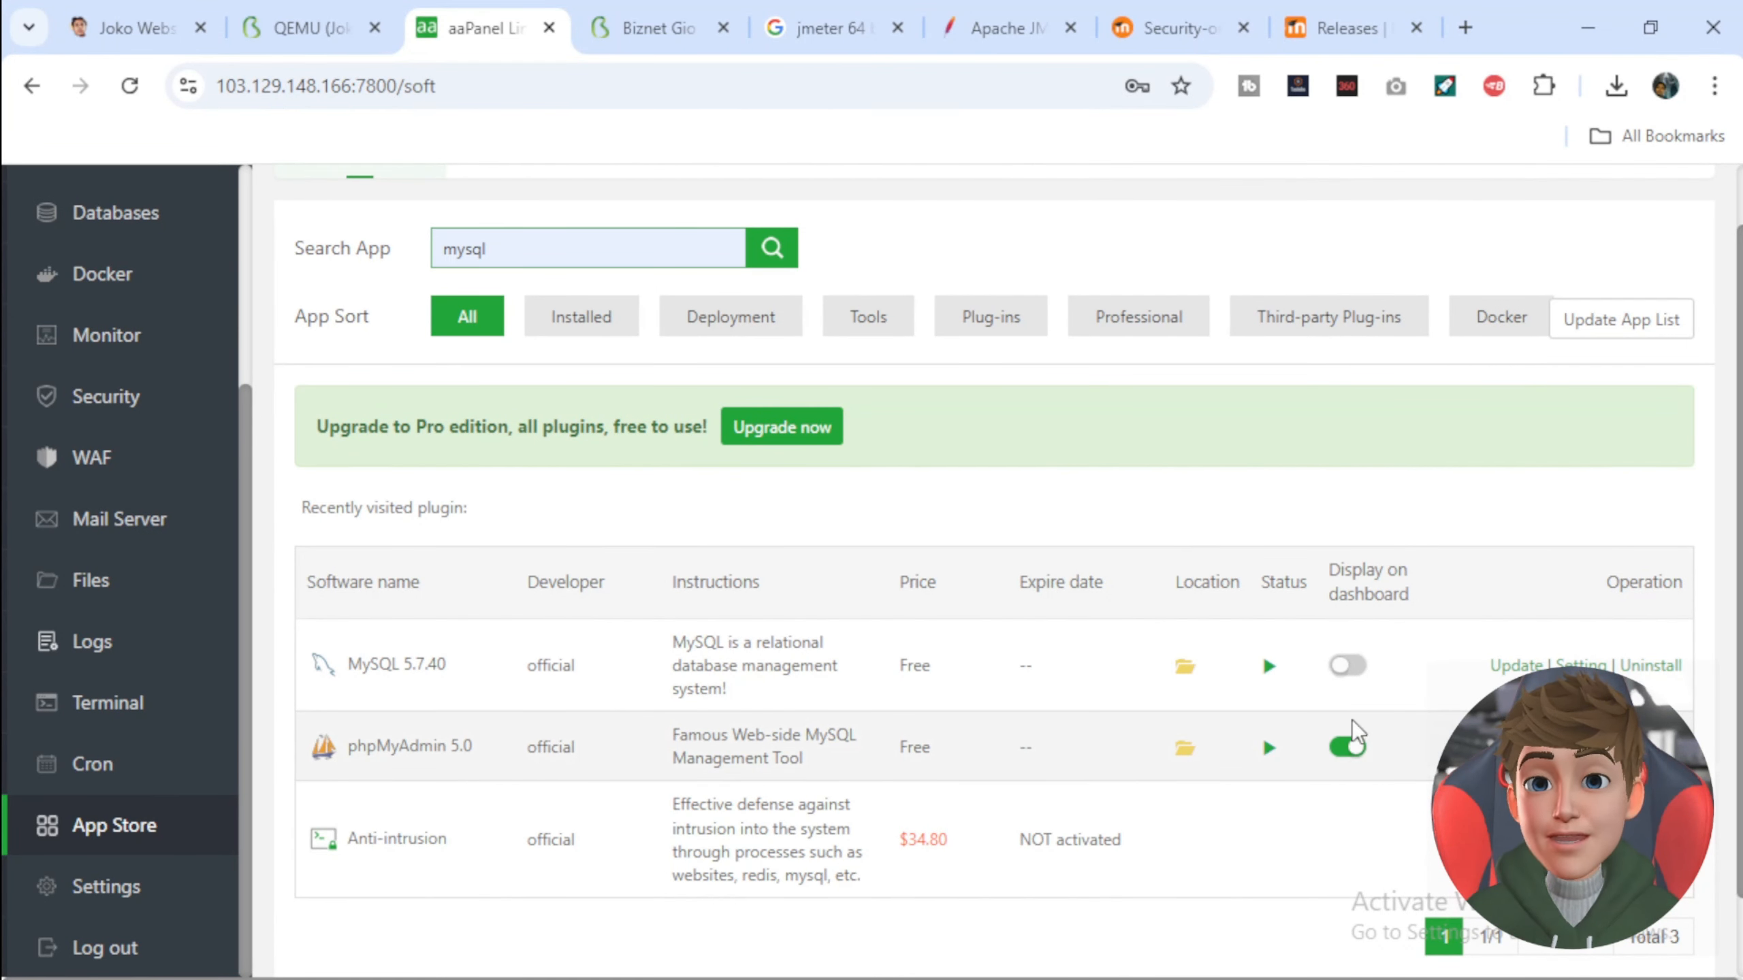
left_click(1347, 666)
Search nginx and display Nginx 1.22.1 on the dashboard
left_click_drag(523, 248, 336, 249)
type("nginx")
left_click(771, 252)
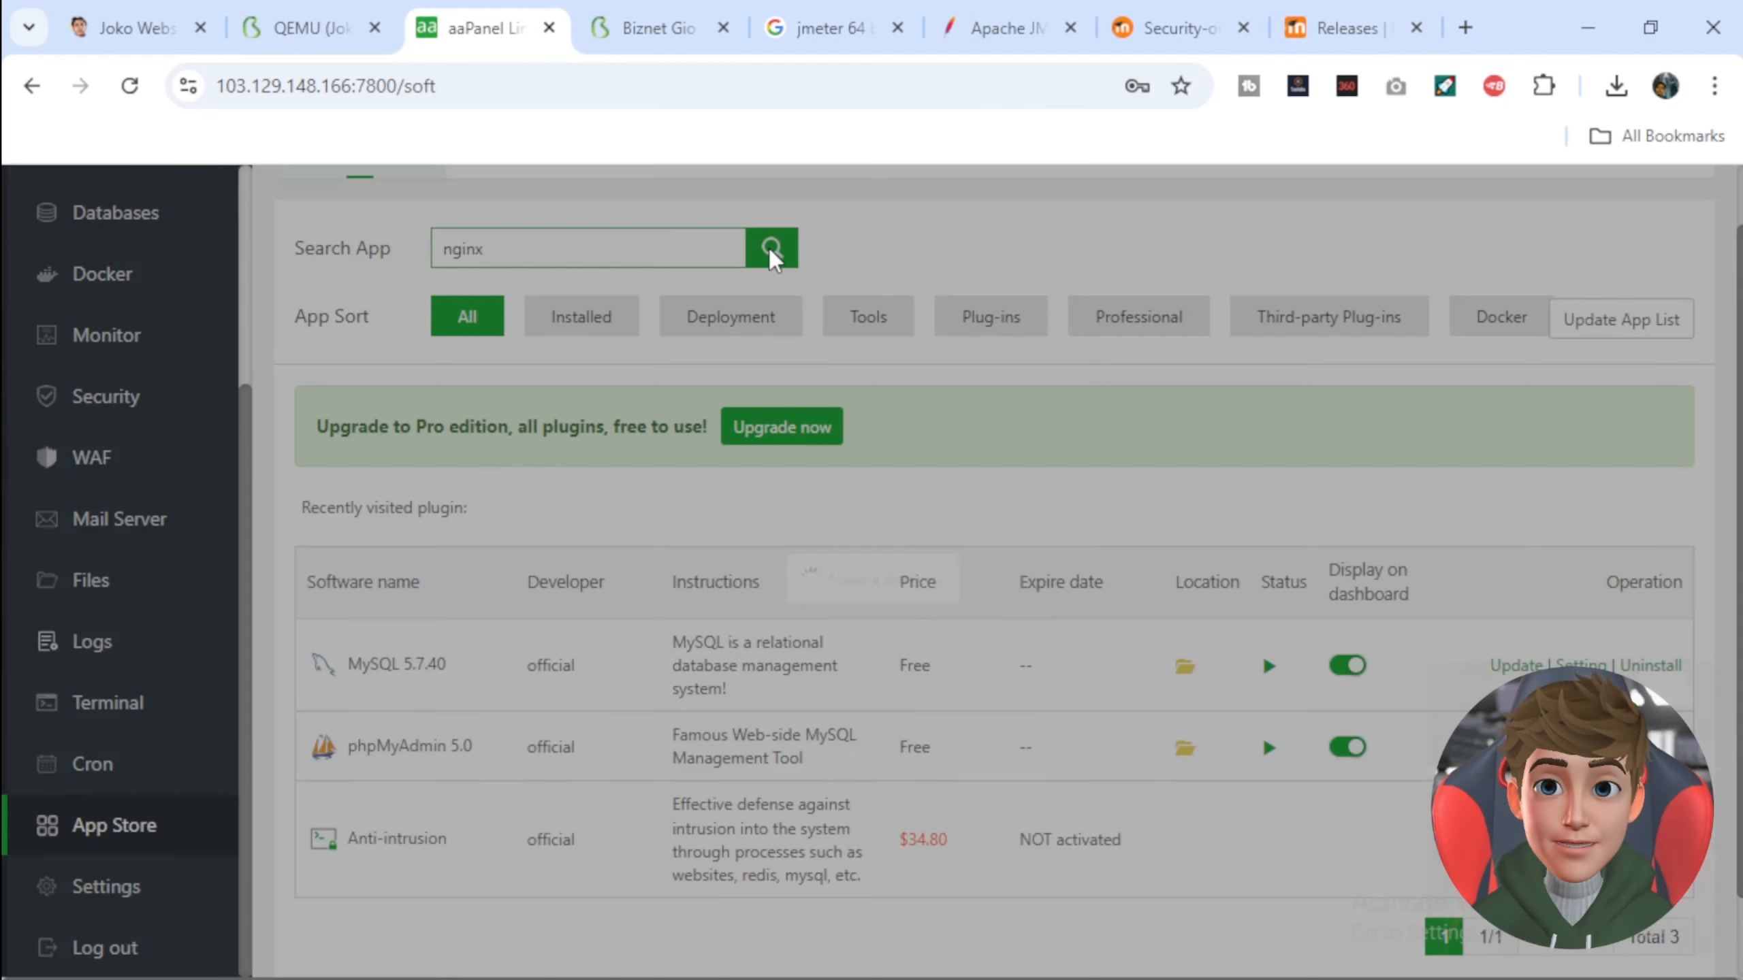
scroll(874, 585, "down", 8)
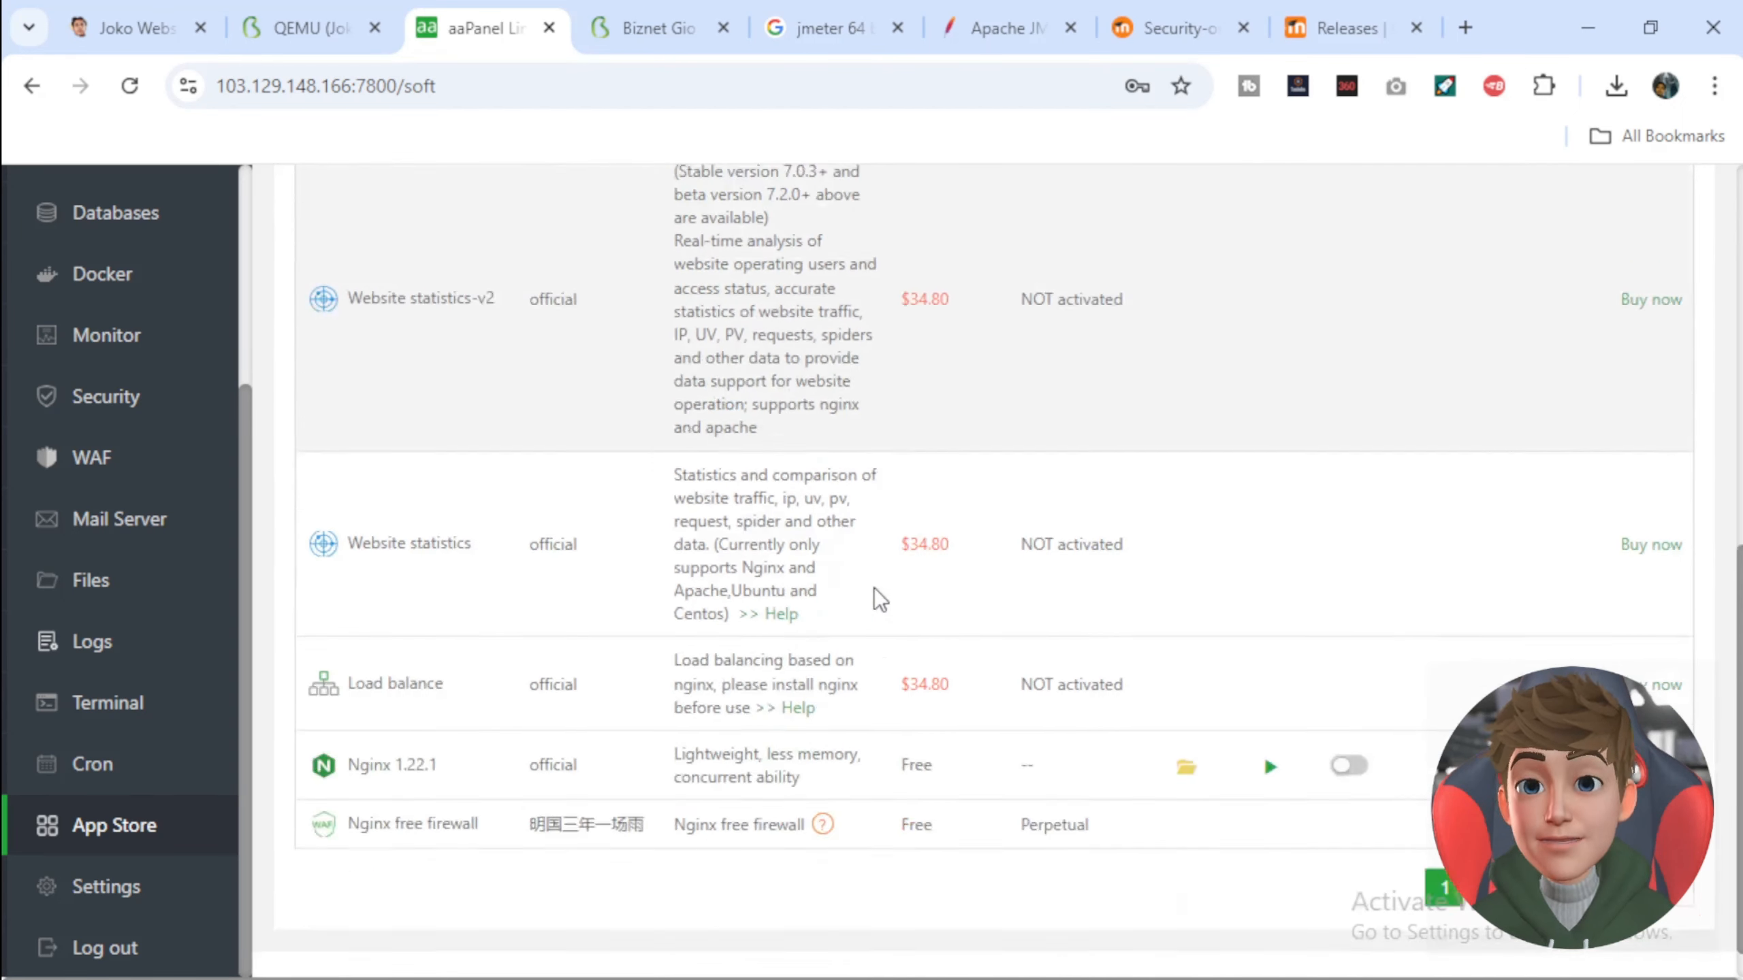
scroll(874, 590, "down", 1)
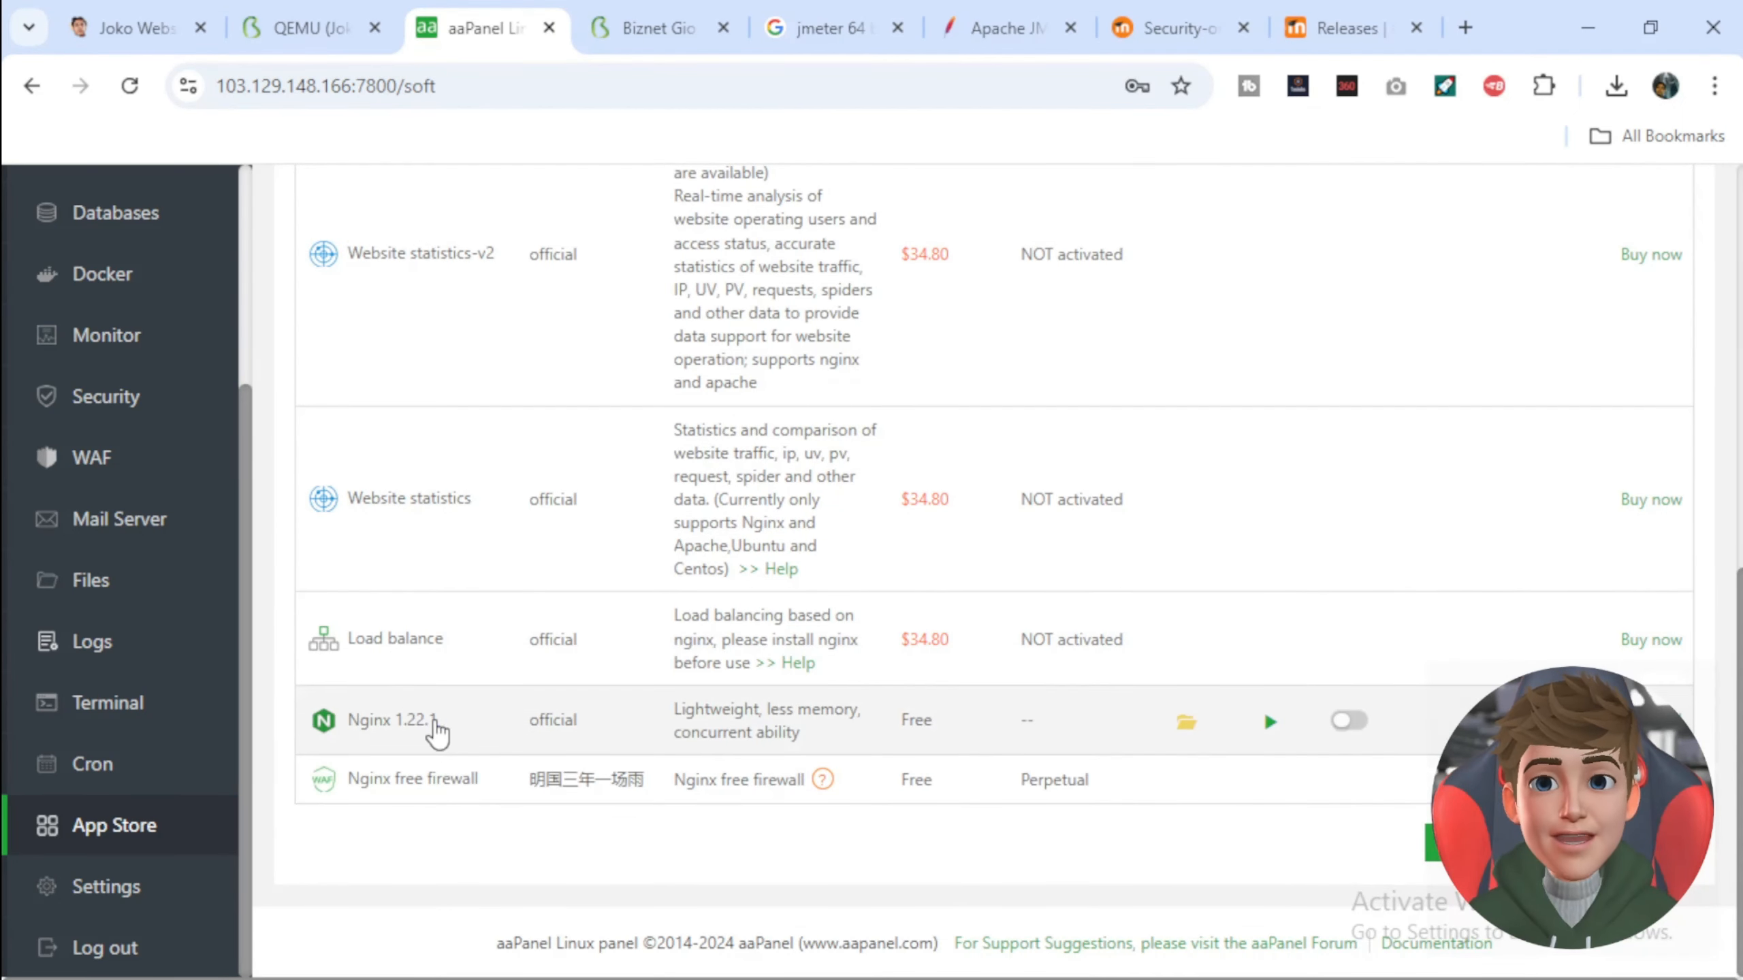
left_click(1348, 721)
scroll(428, 775, "up", 10)
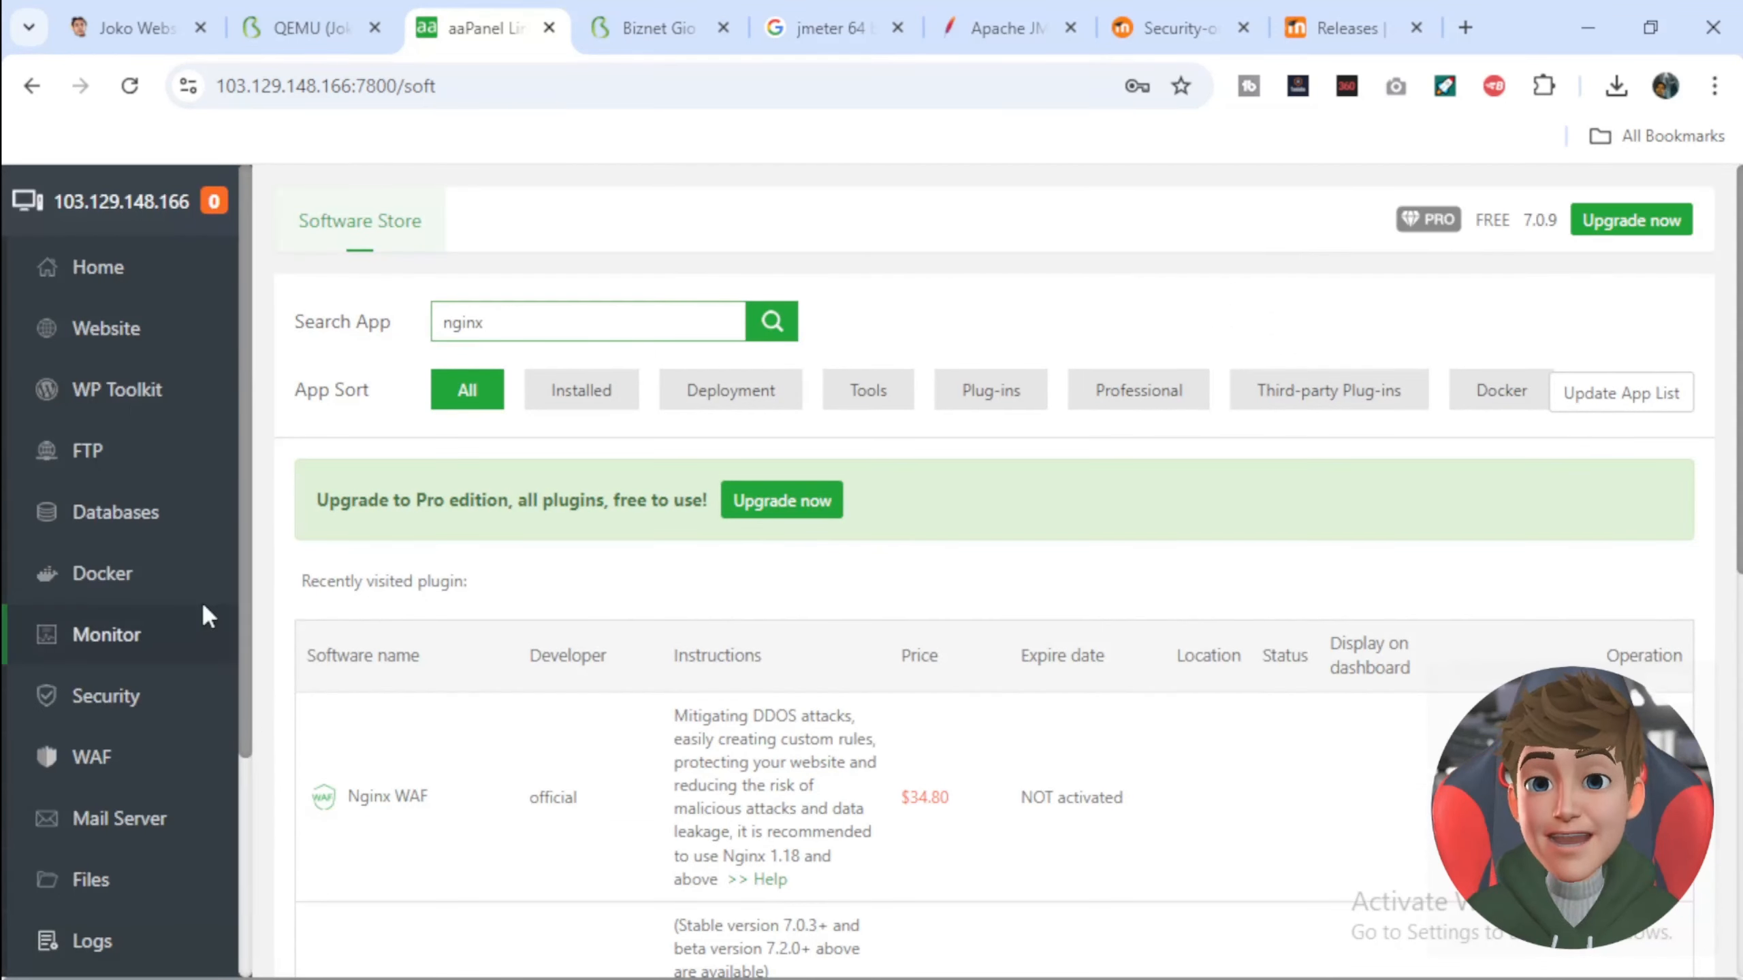
Check the four apps in the dashboard's Software section, then switch back to the Moodle article
left_click(109, 267)
scroll(651, 679, "down", 5)
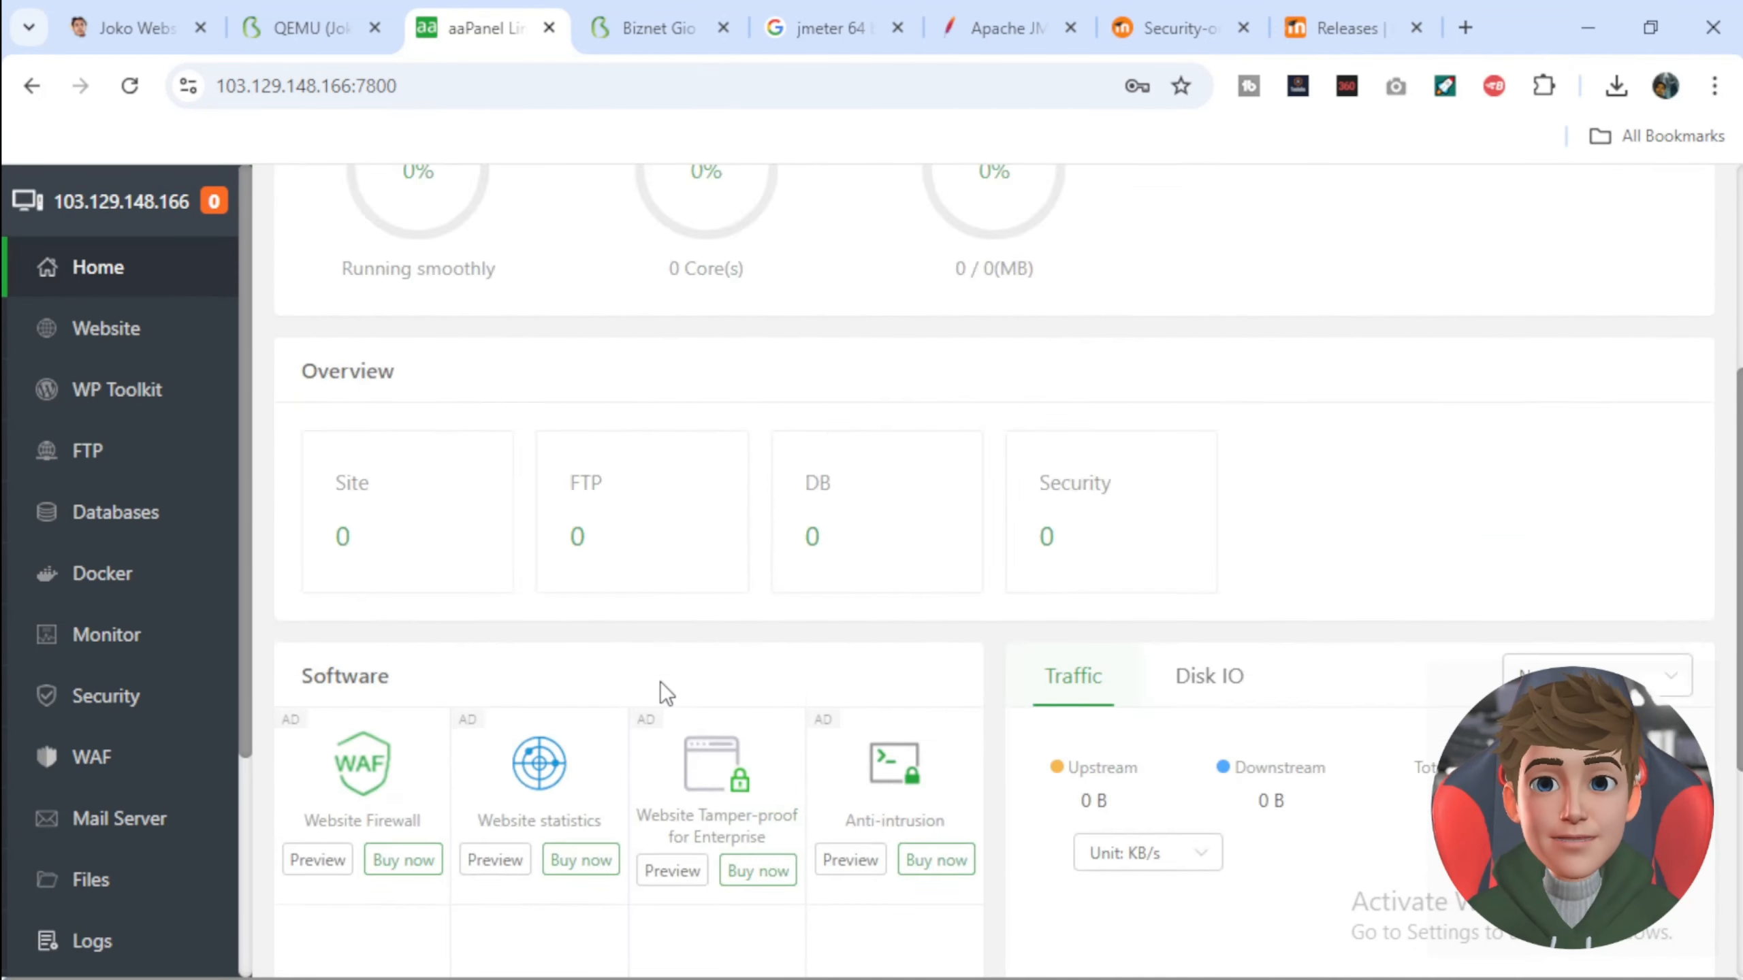
scroll(659, 680, "down", 4)
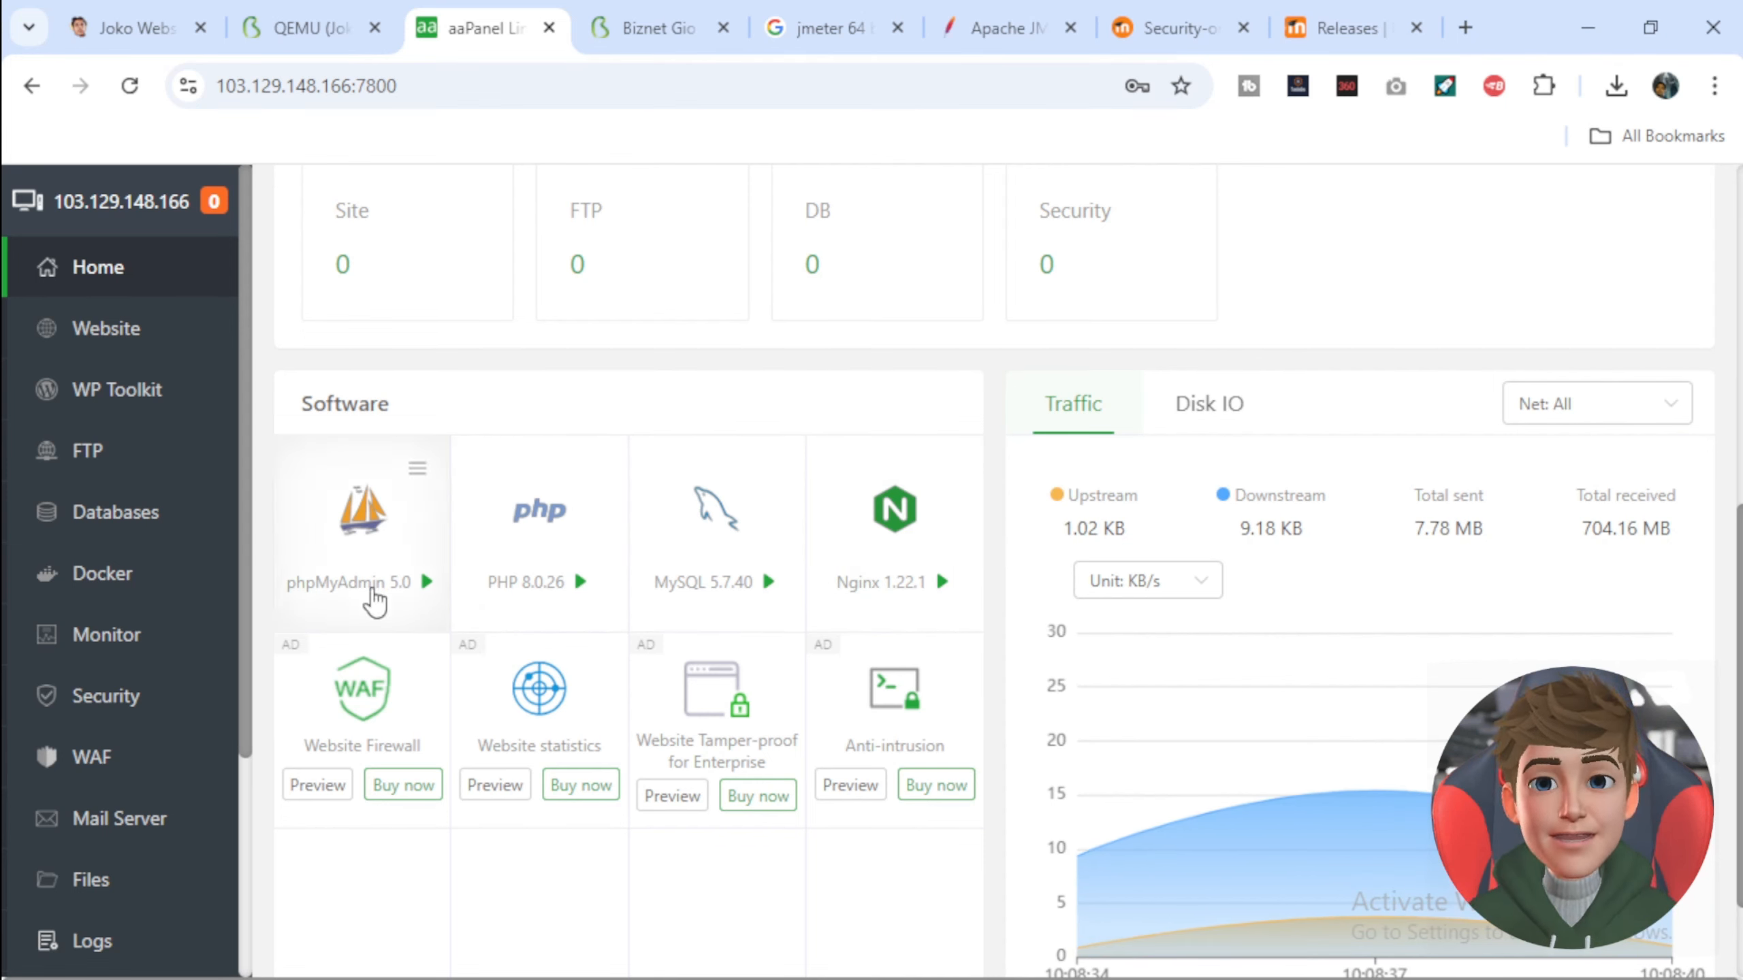
left_click(123, 29)
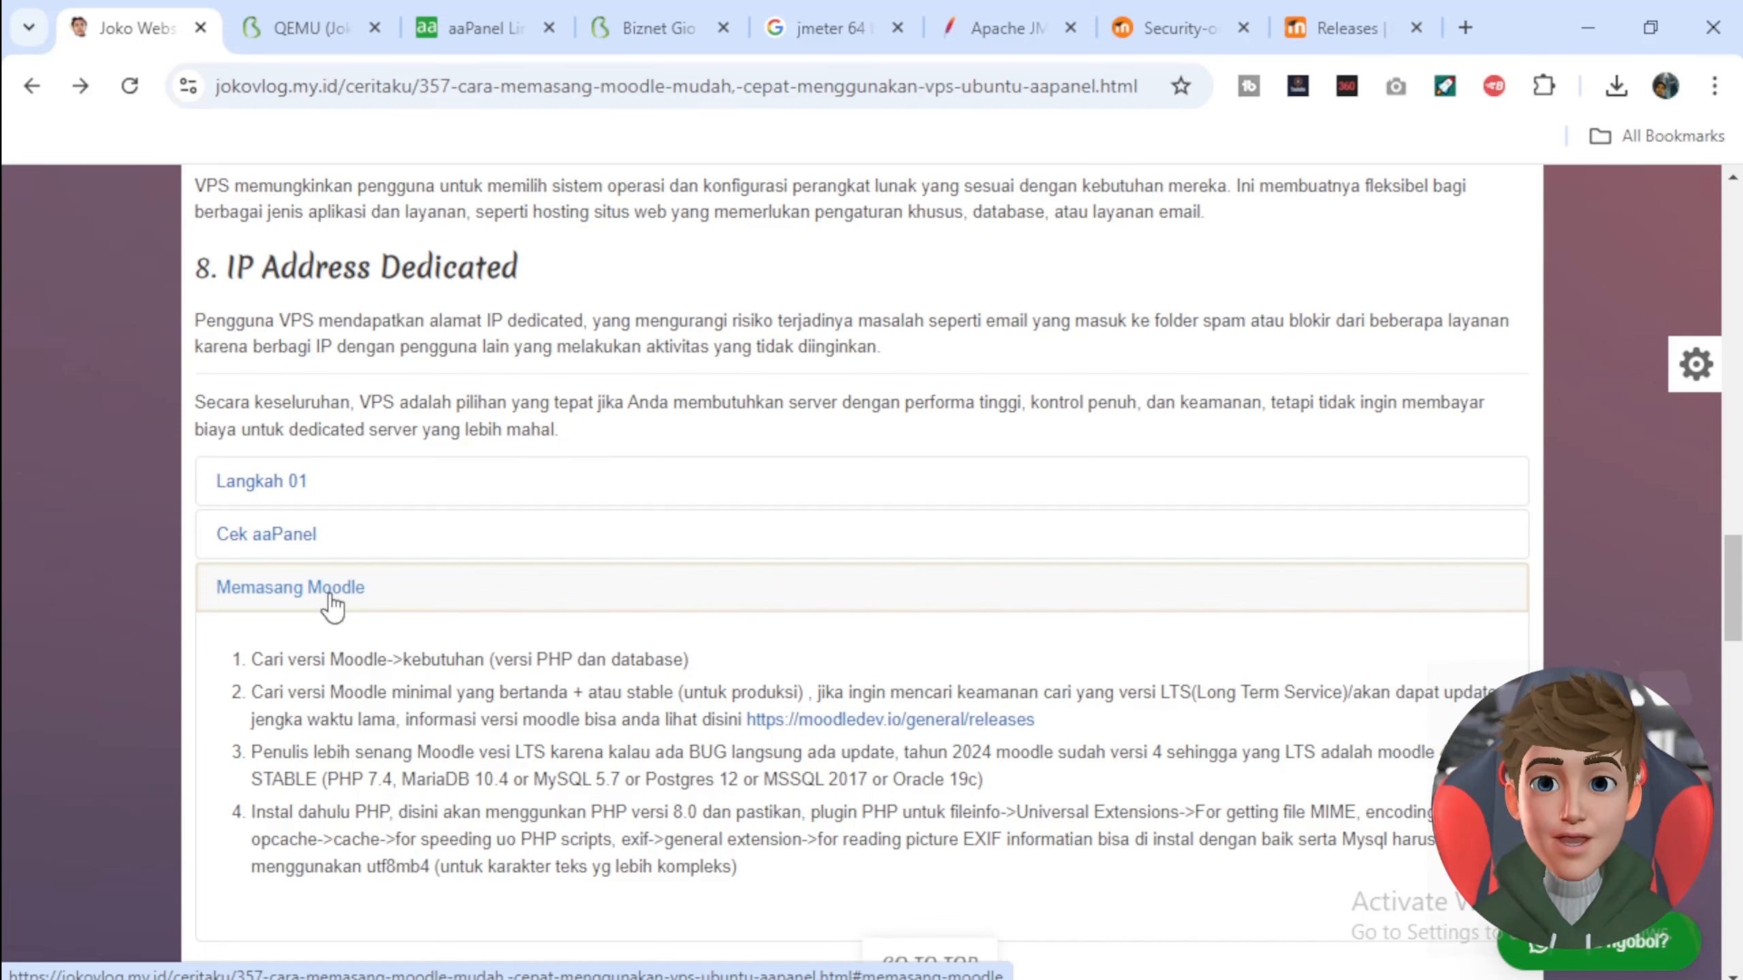
Switch to the Moodle security releases tab and select the URL in the address bar
scroll(333, 606, "down", 2)
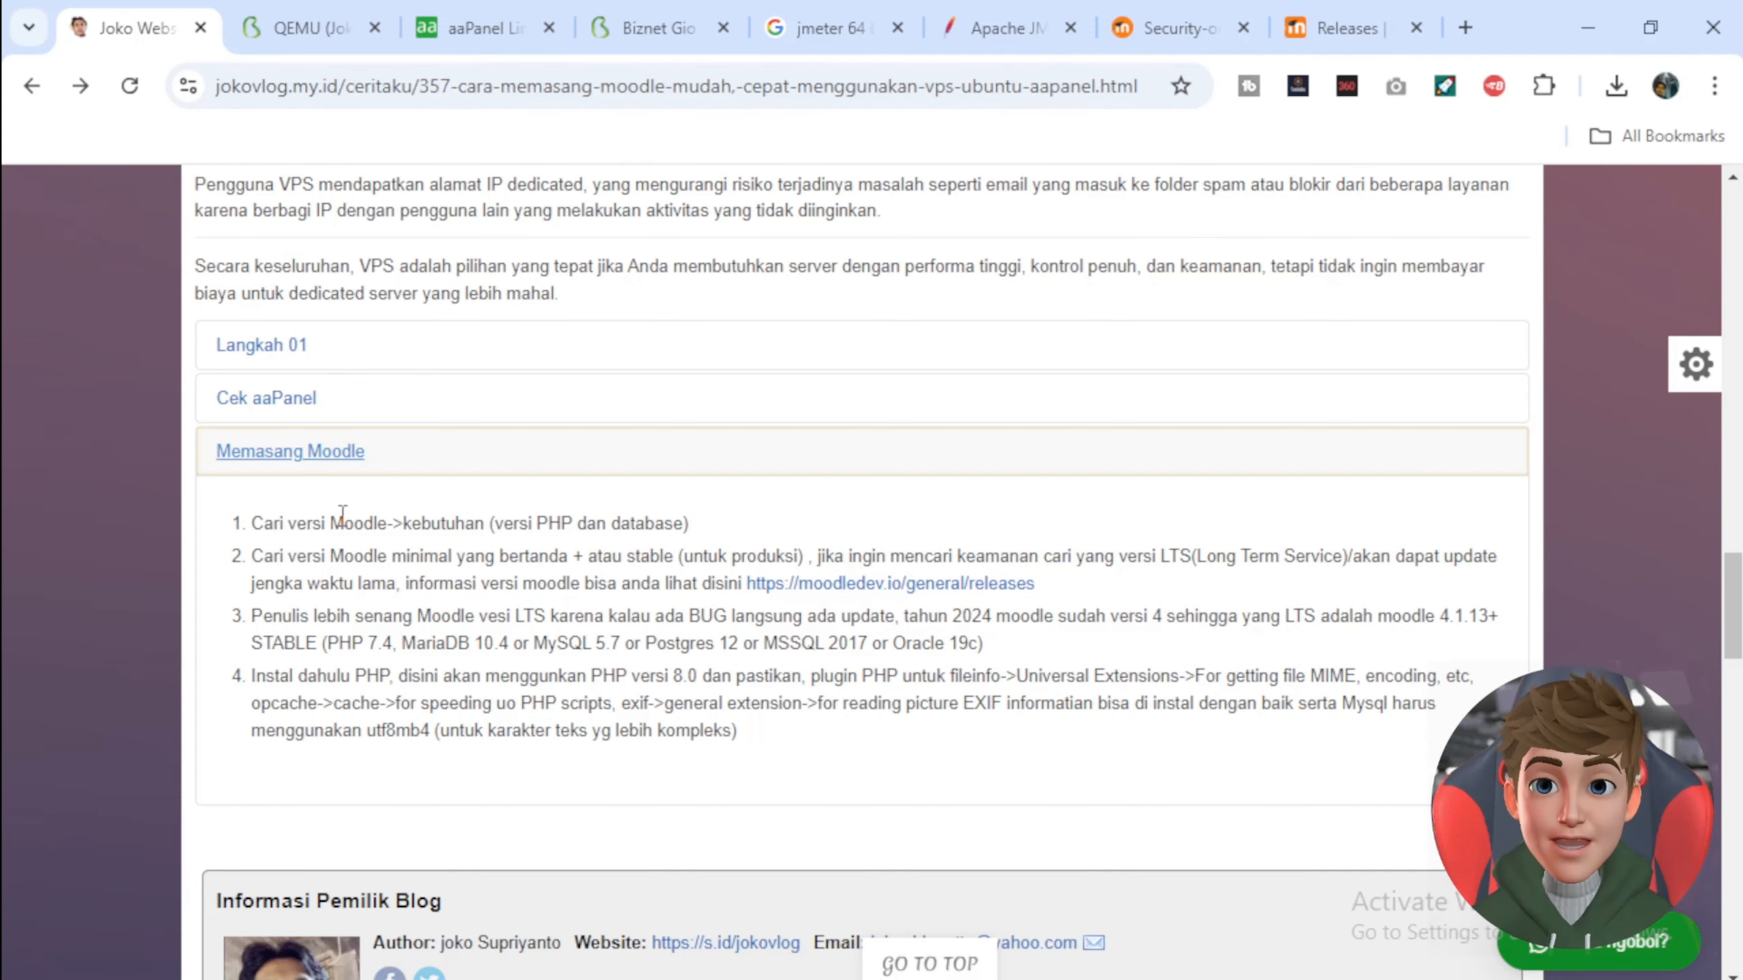
left_click(1180, 27)
left_click(272, 85)
Search moodle and open the Moodle 4.4.3+ release downloads on Moodle.org
type("moodle")
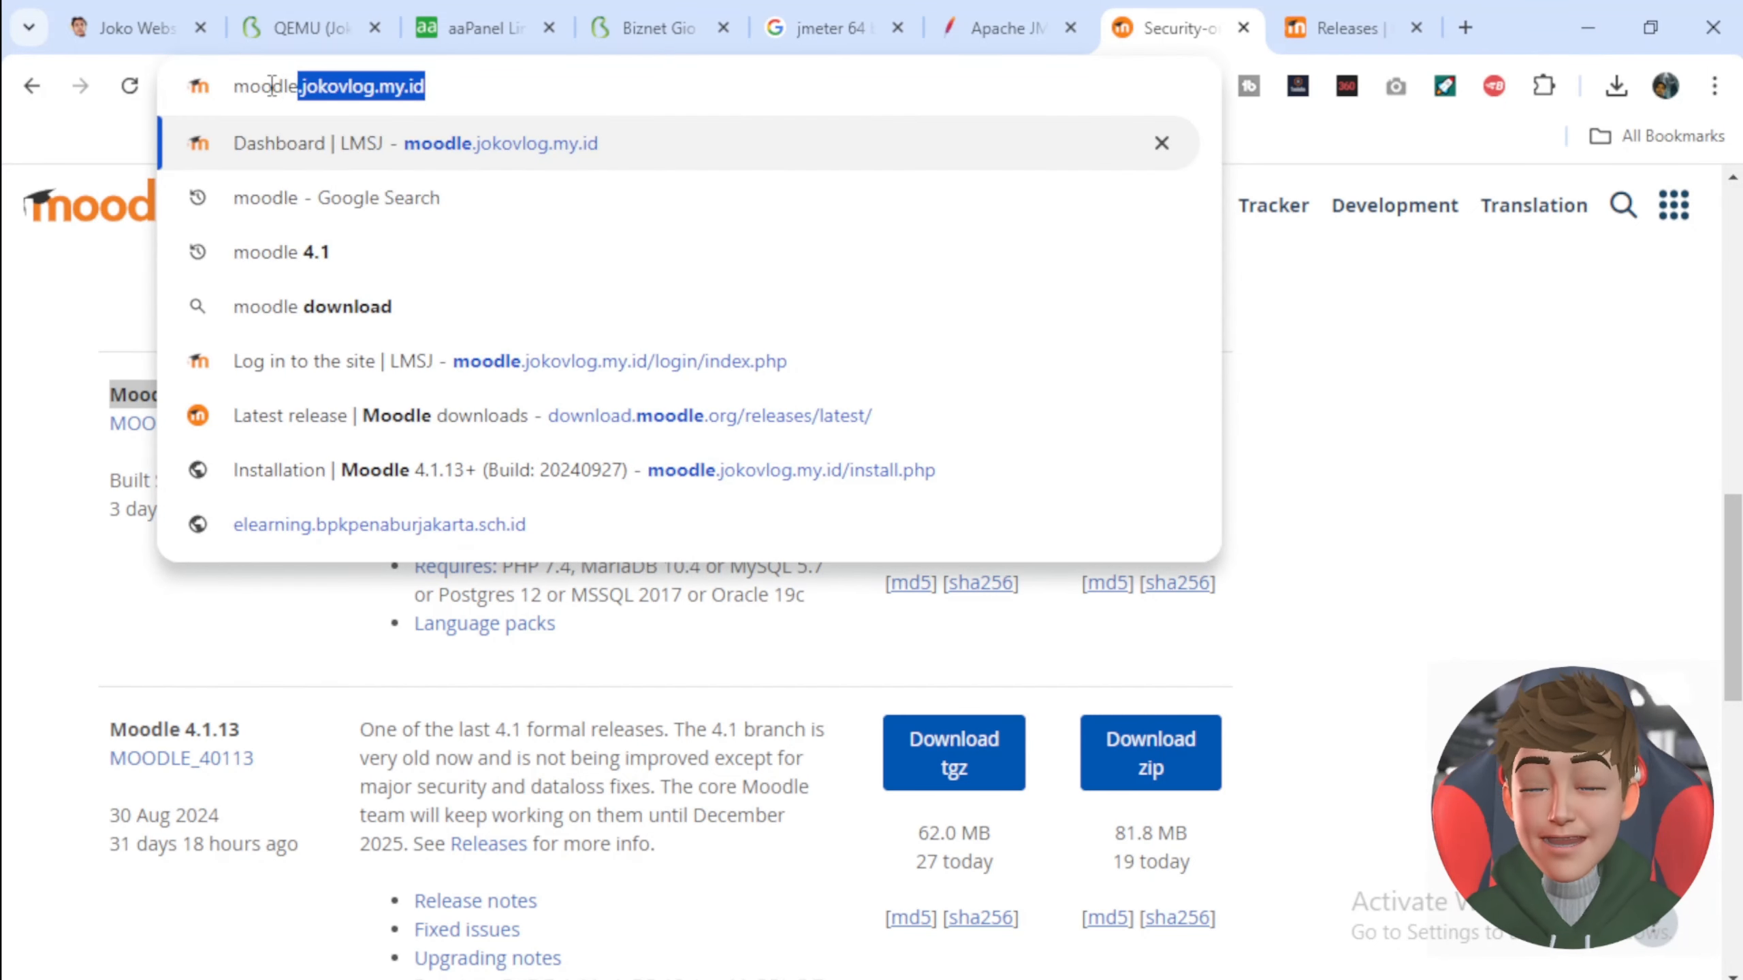
key("Delete")
key("Return")
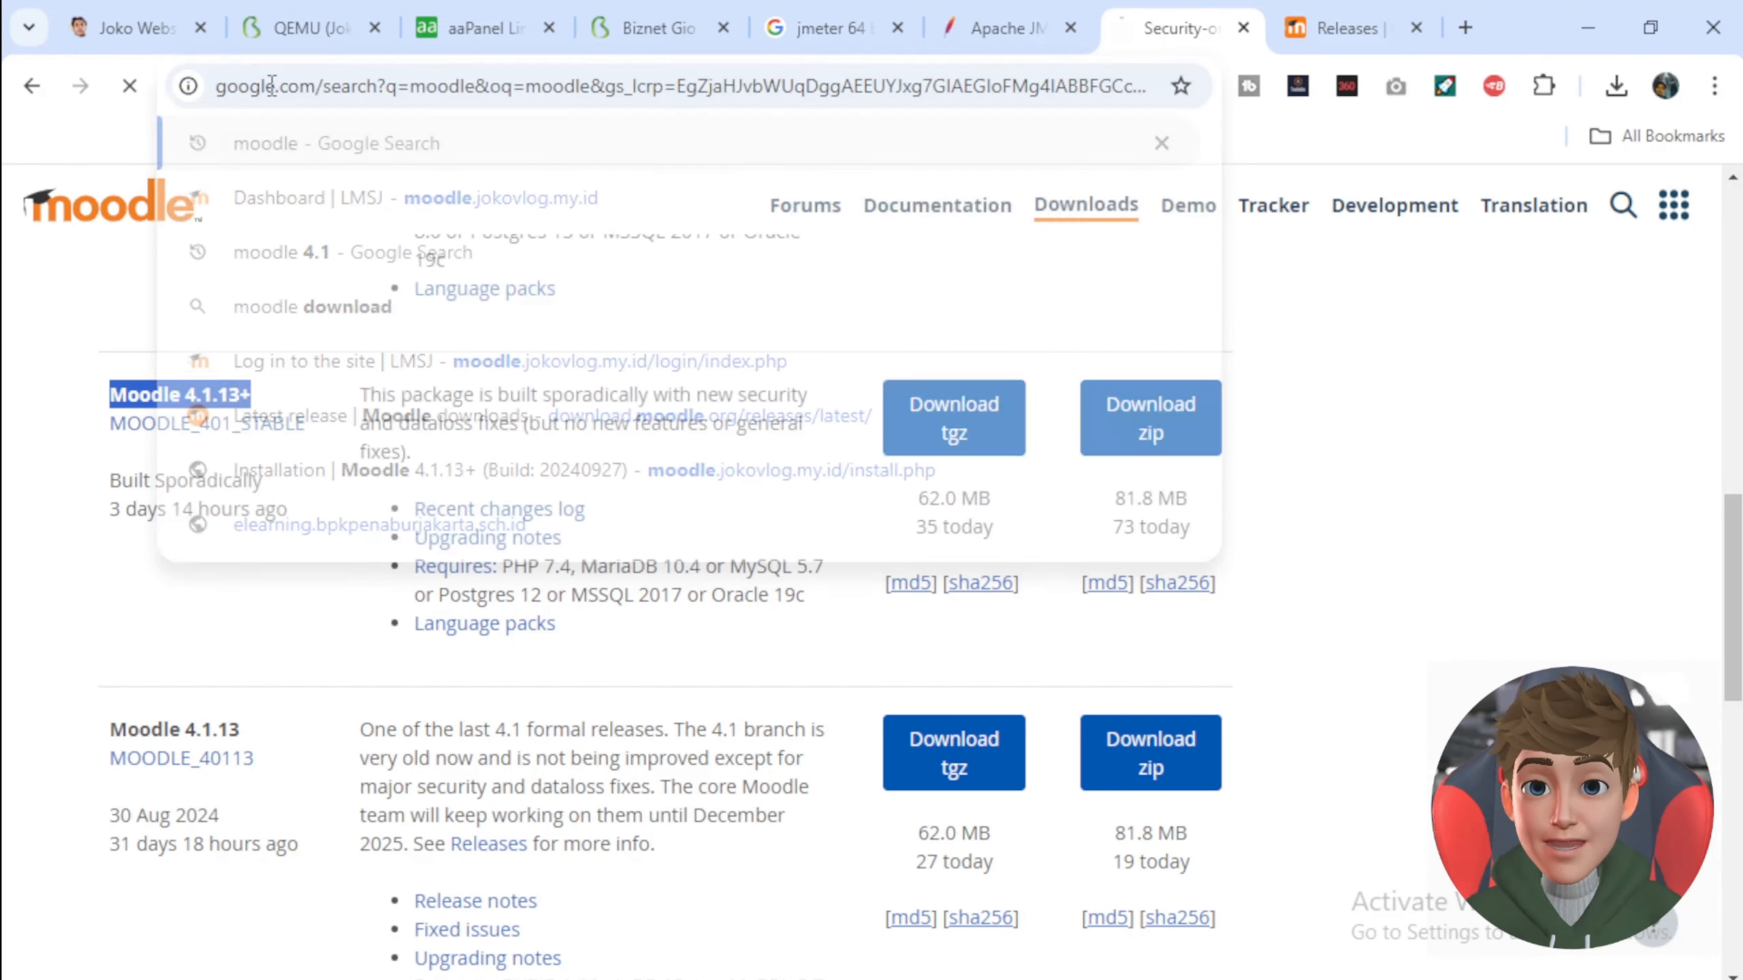
left_click(273, 480)
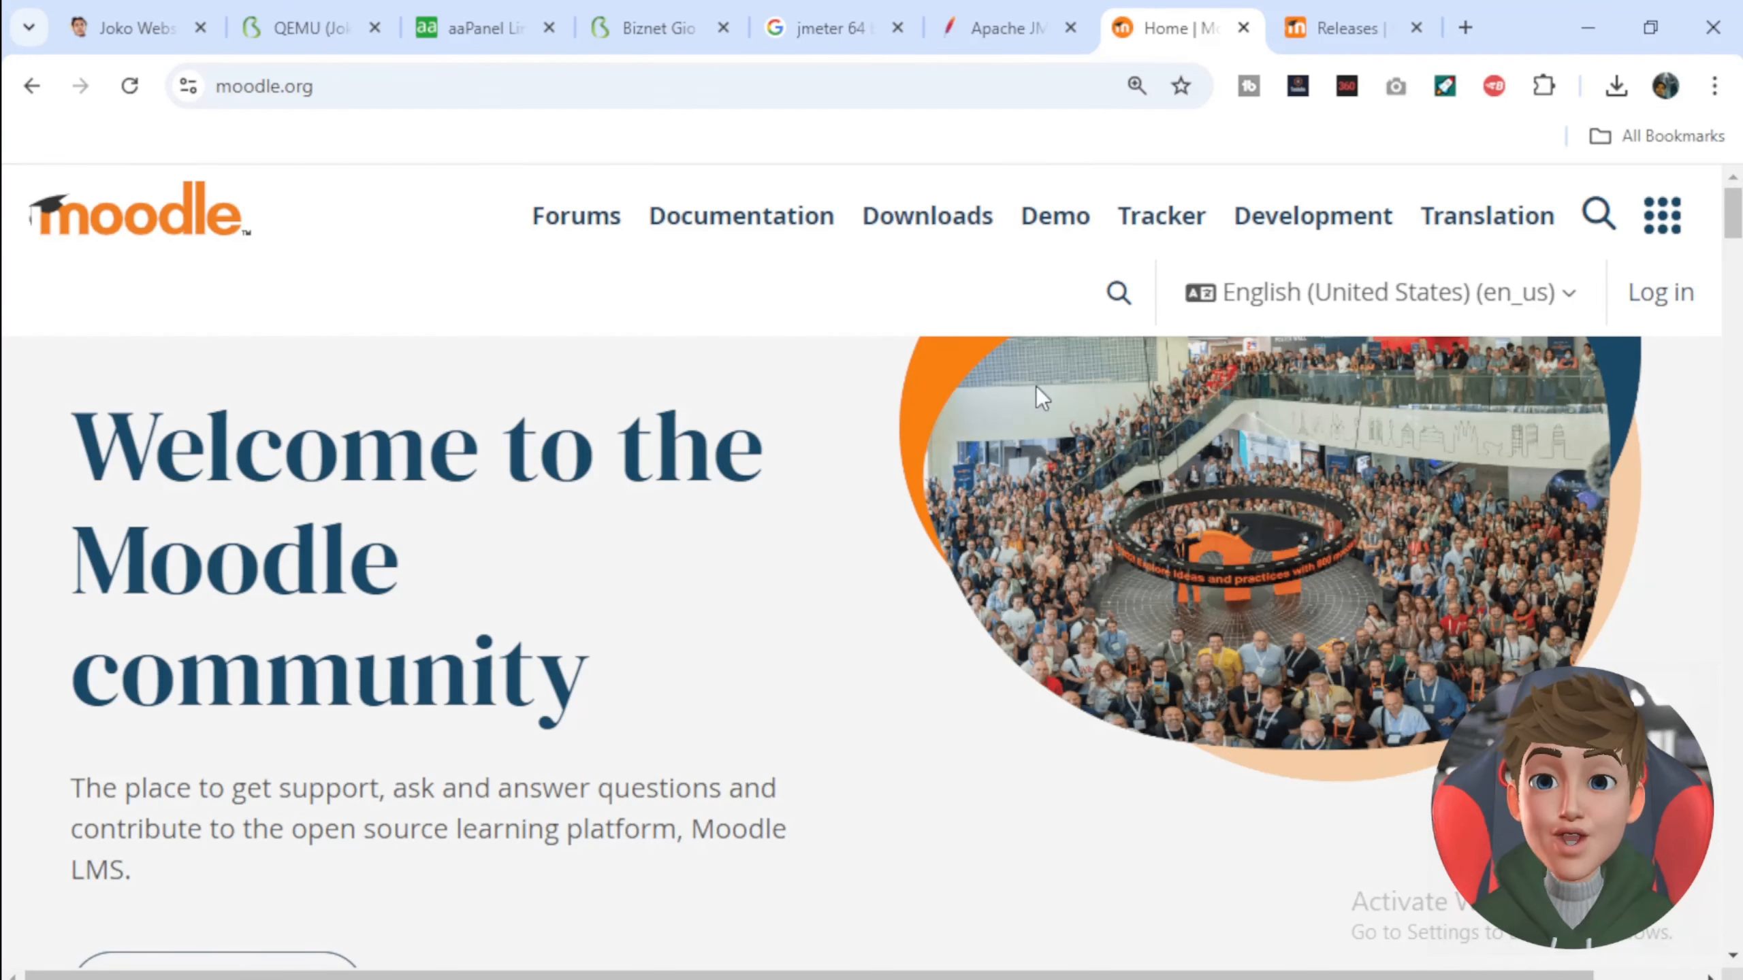
left_click(953, 220)
scroll(700, 590, "down", 3)
scroll(700, 590, "up", 3)
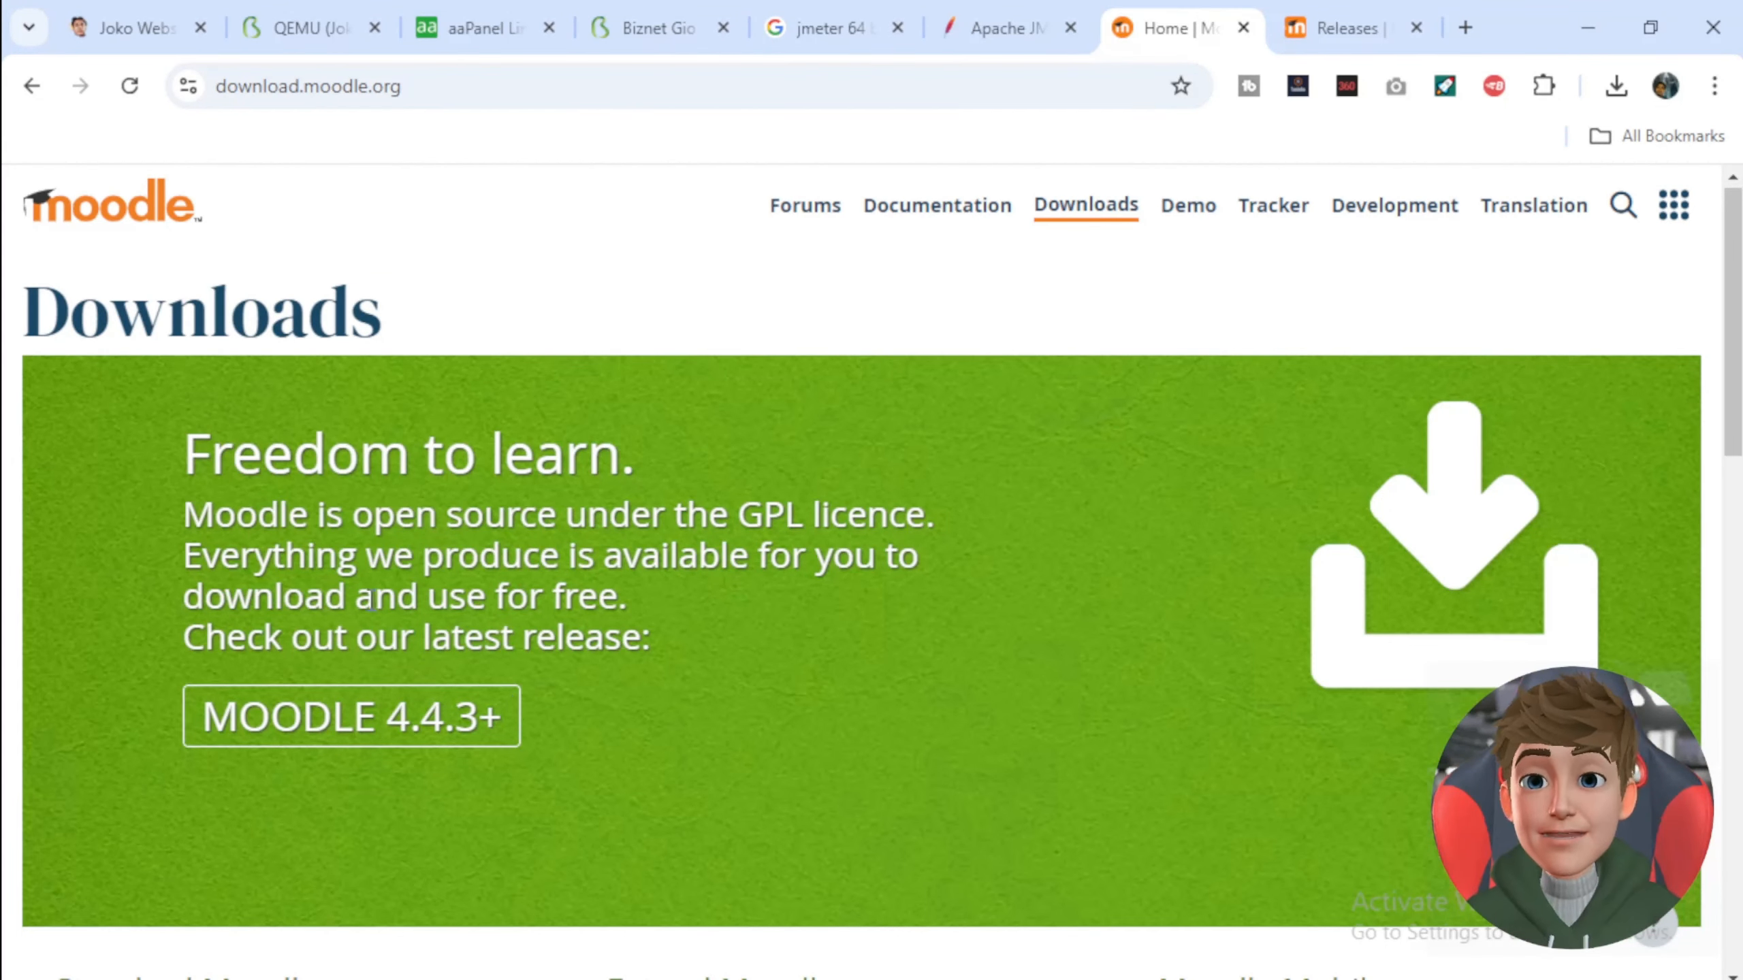
left_click(369, 729)
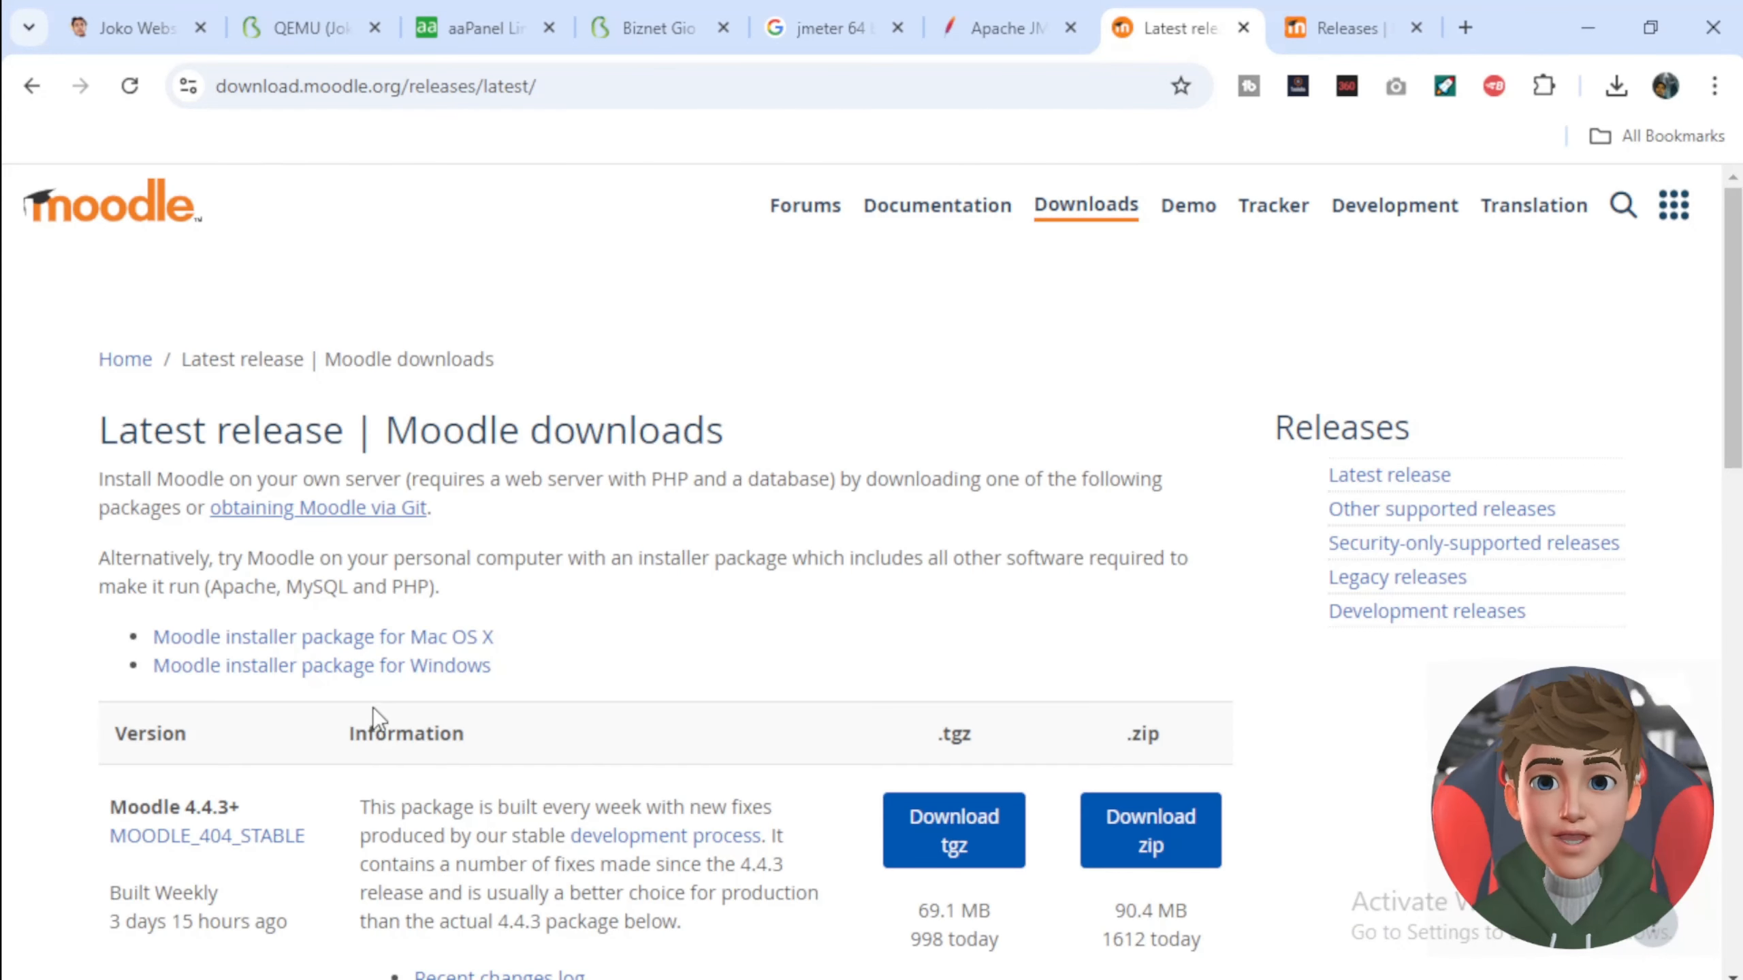
Mark the 4.4.3+ version and its PHP 8.1 and MySQL 8.0 requirements, then return to the article
scroll(374, 708, "down", 3)
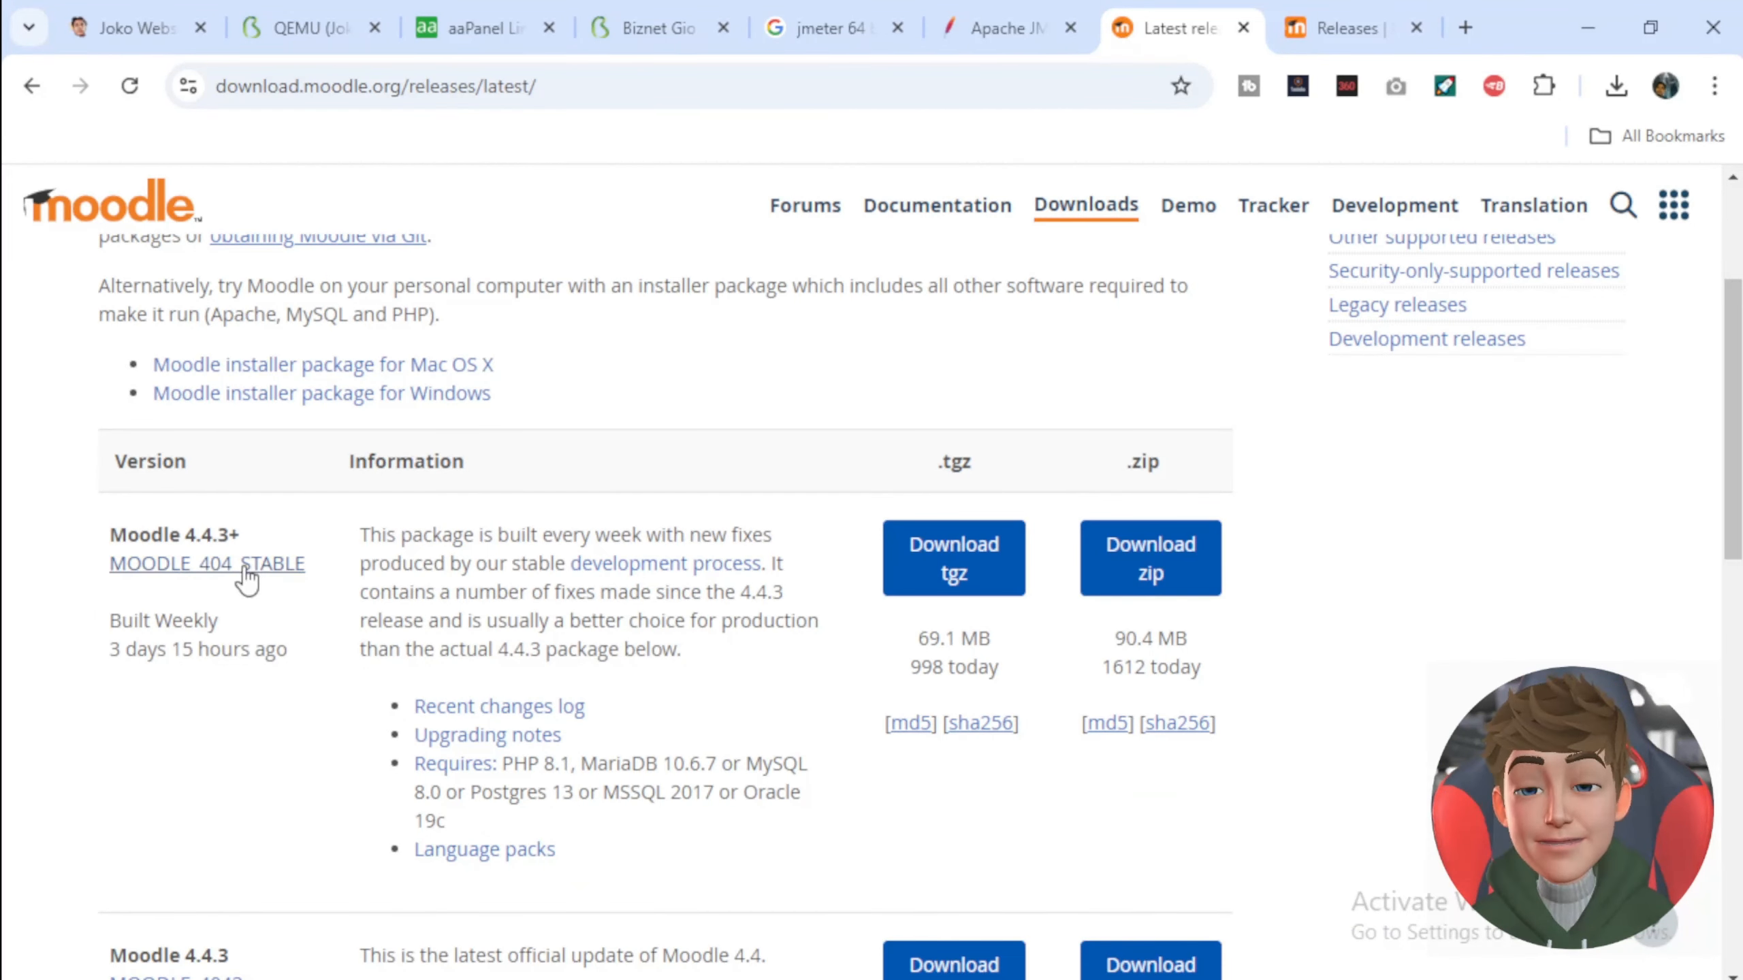
left_click_drag(128, 533, 262, 530)
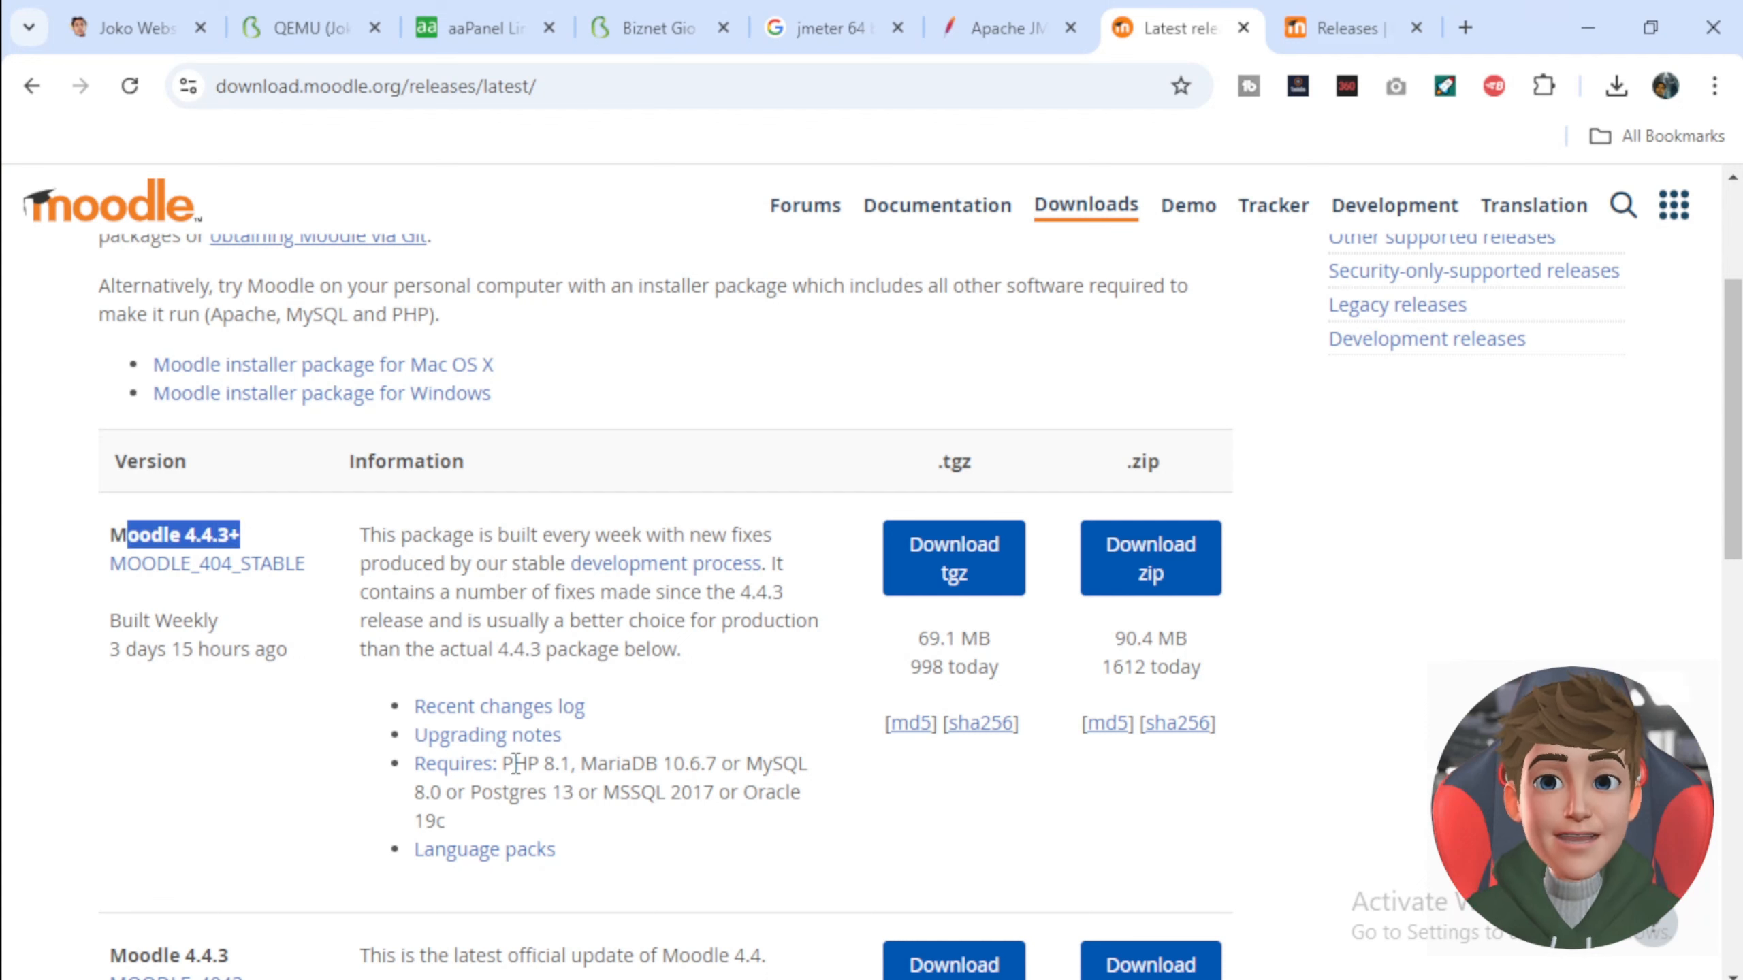
left_click_drag(503, 762, 572, 764)
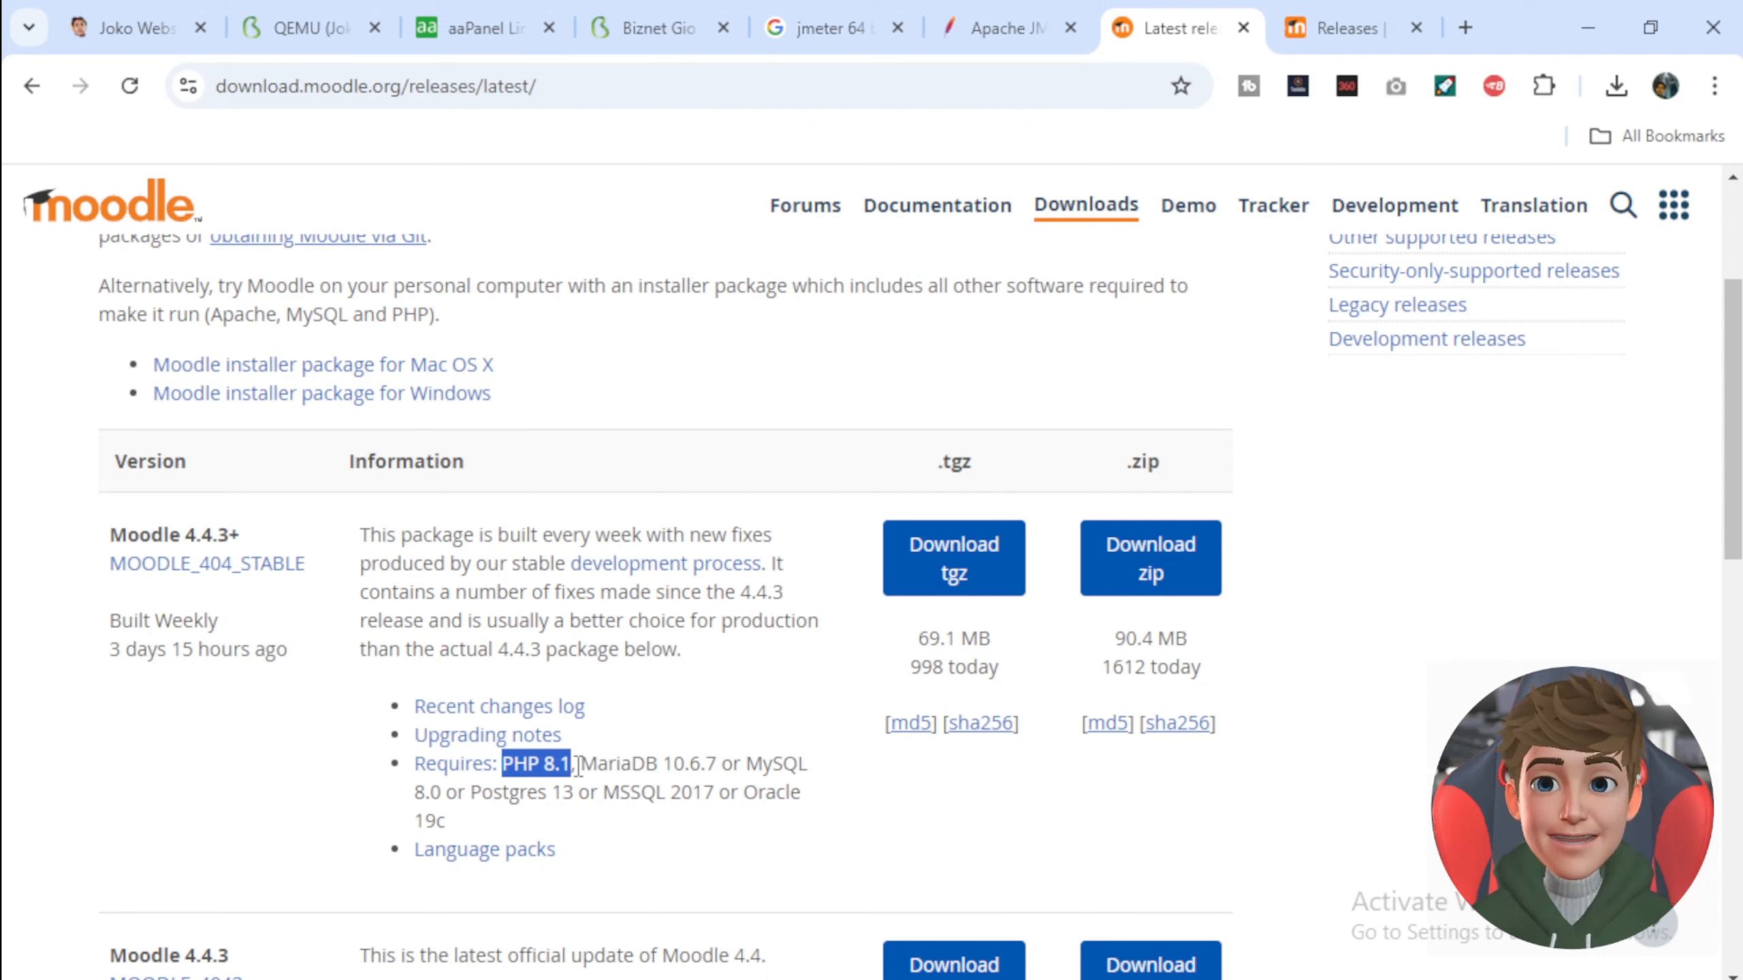
left_click_drag(747, 763, 440, 789)
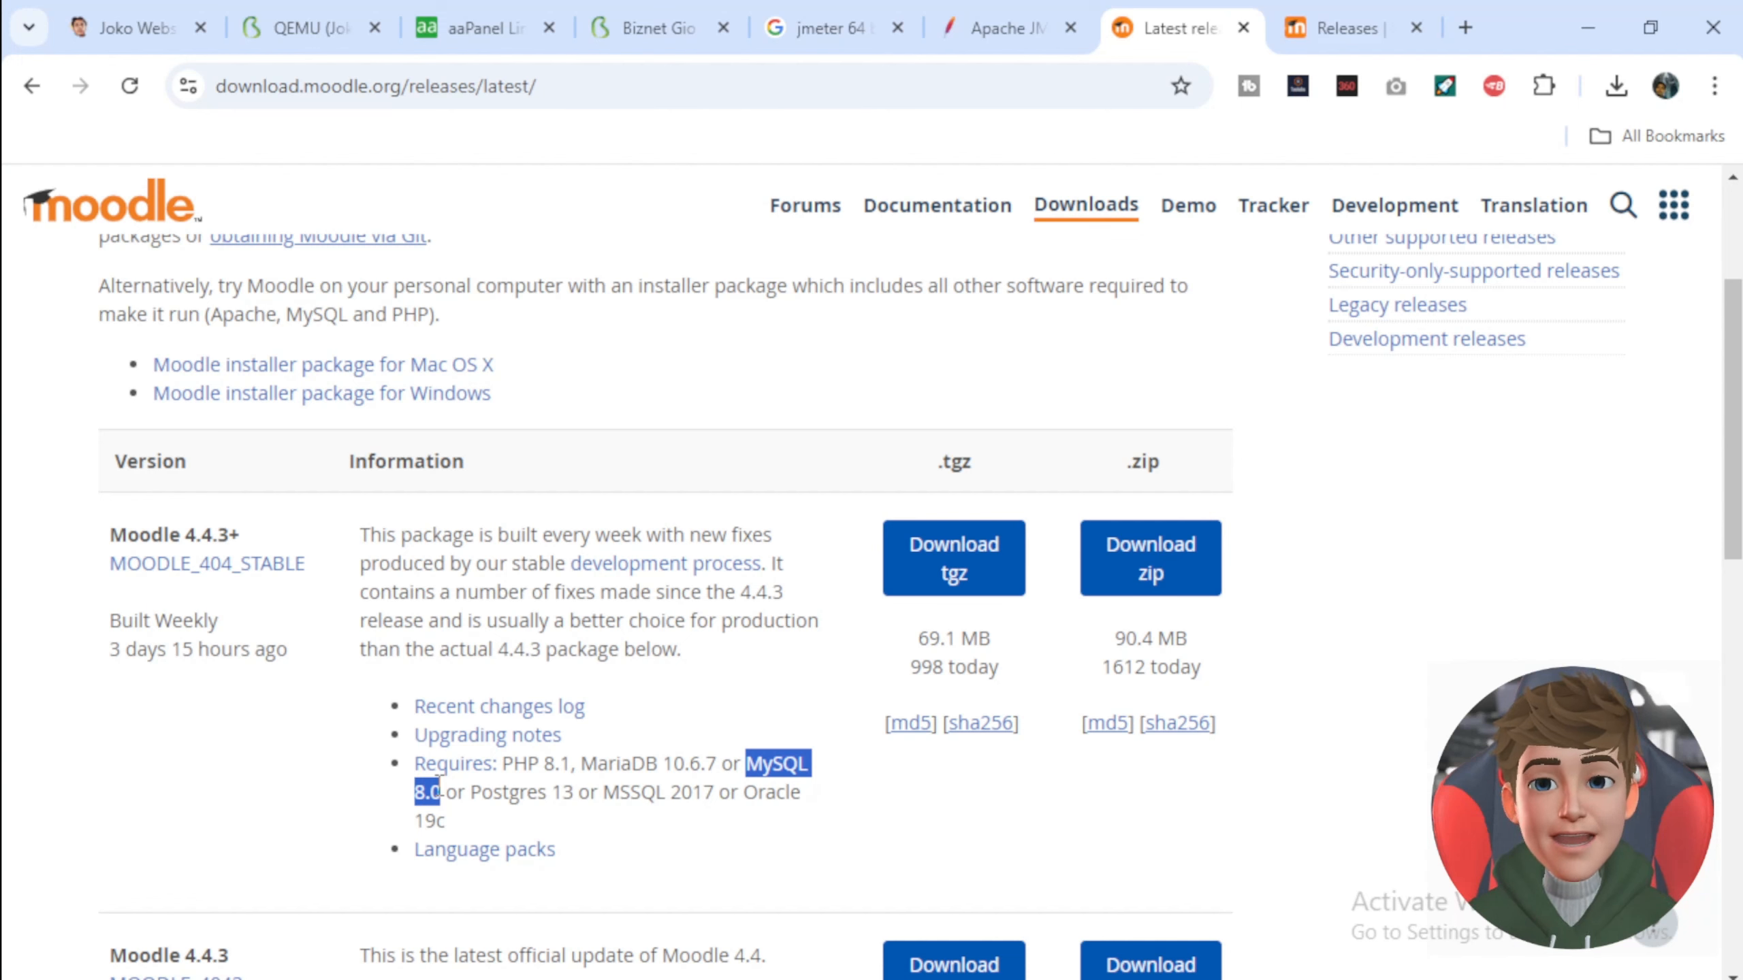
left_click(98, 30)
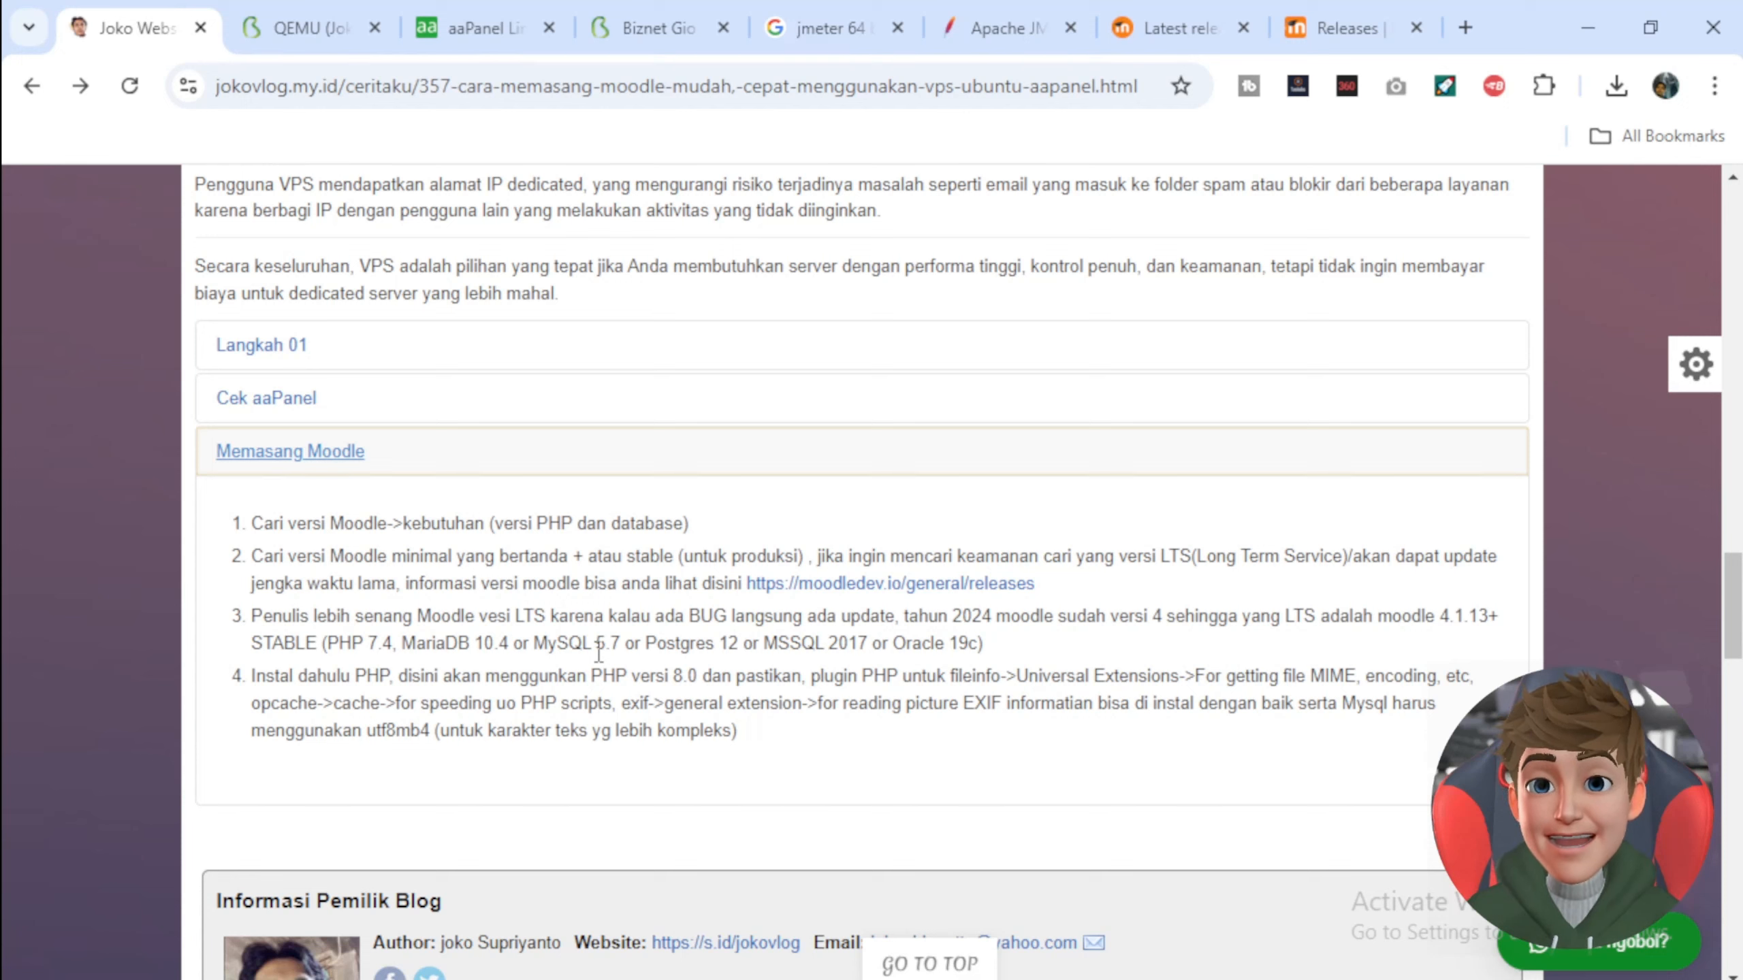
Compare the article's advice on '+' builds with the Moodle 4.4.3+ and 4.4.3 download entries
left_click_drag(321, 557, 586, 559)
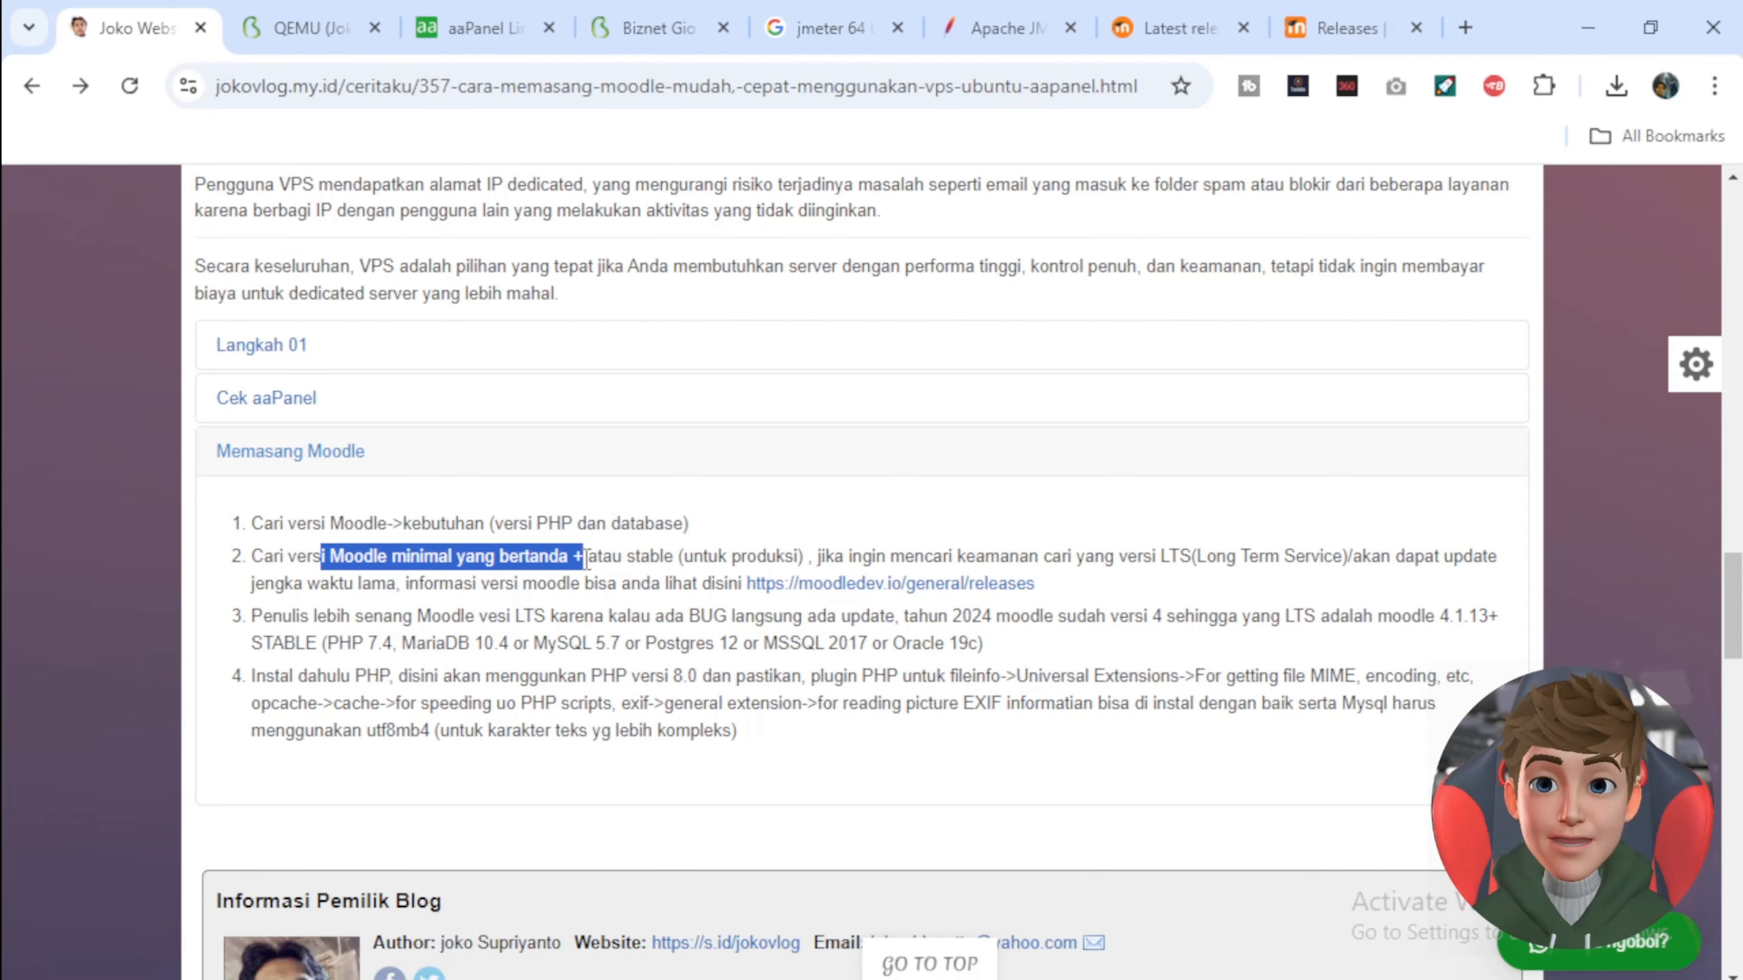
left_click(1160, 25)
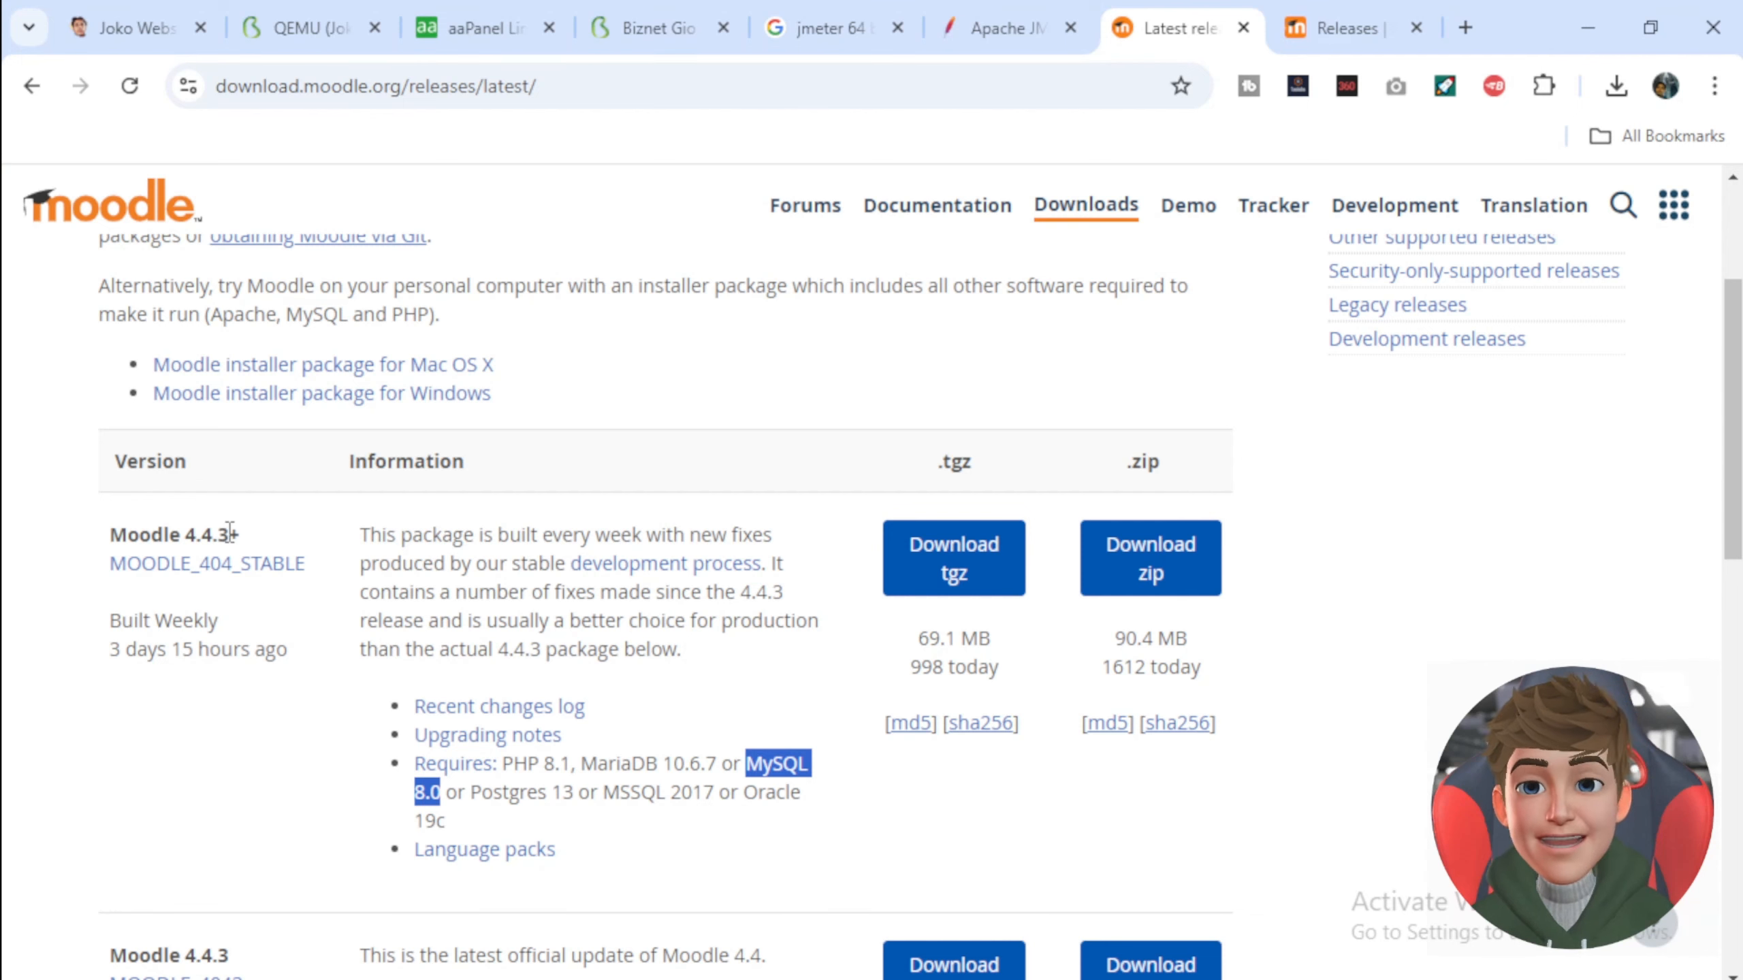
left_click_drag(231, 533, 240, 526)
scroll(251, 783, "down", 4)
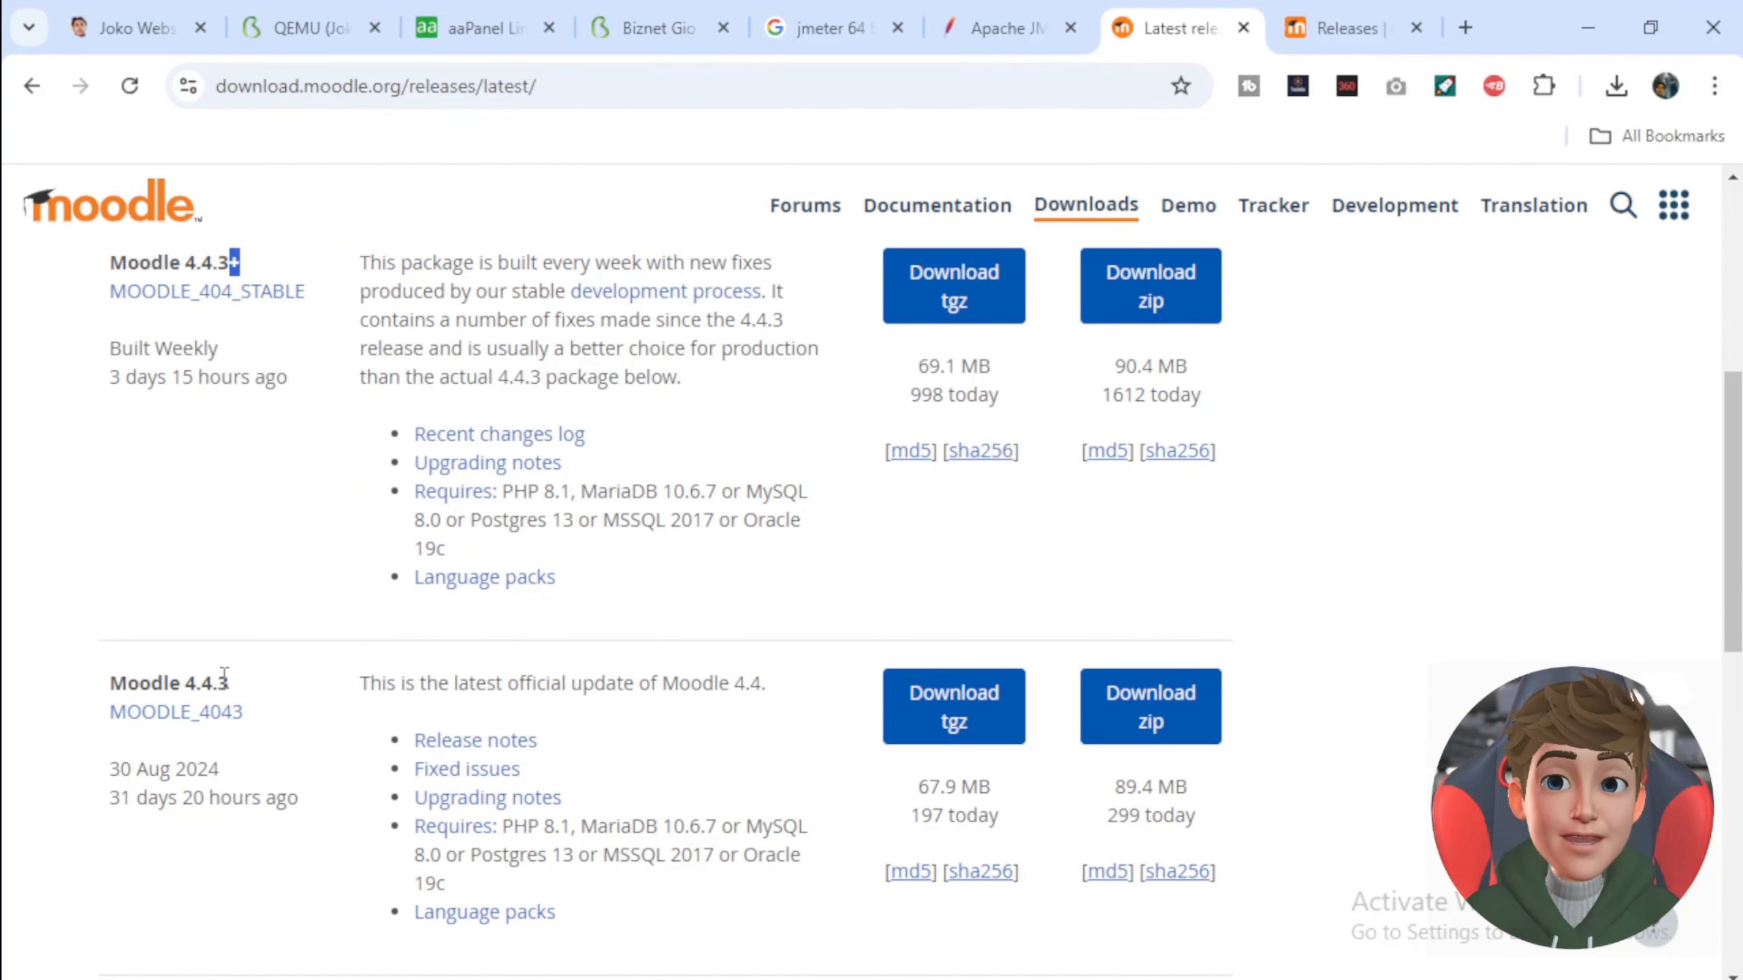
left_click_drag(231, 680, 202, 682)
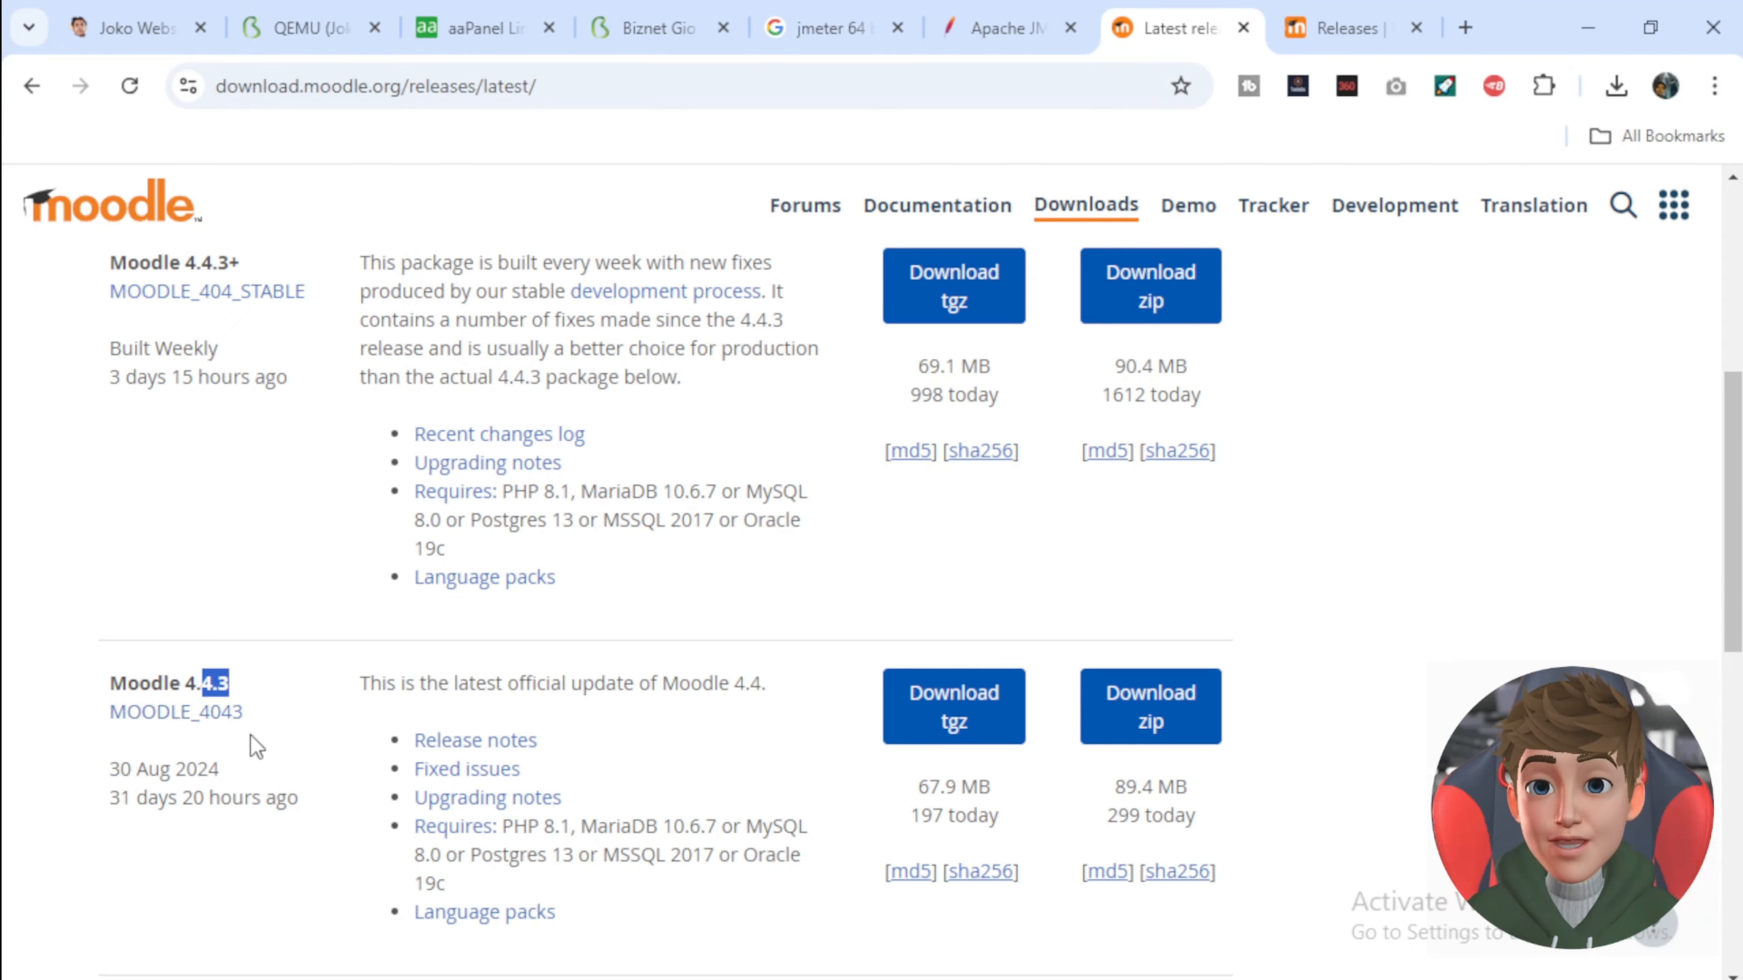
scroll(251, 736, "up", 2)
left_click_drag(272, 395, 84, 395)
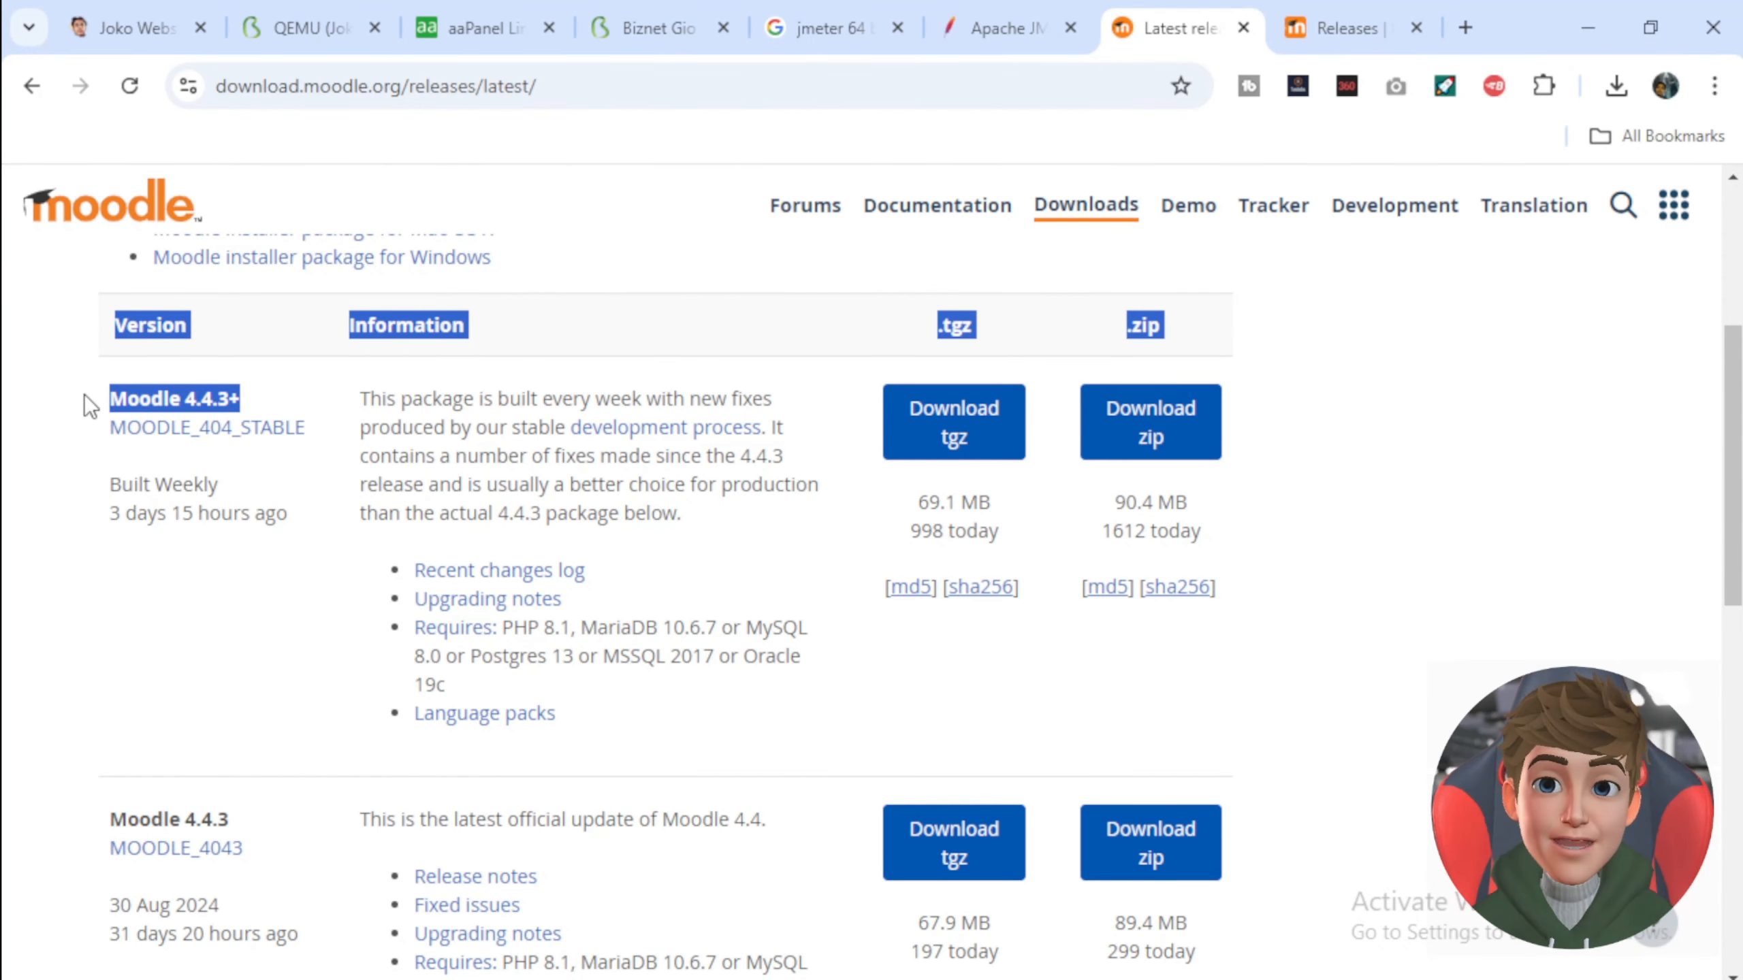
left_click(120, 27)
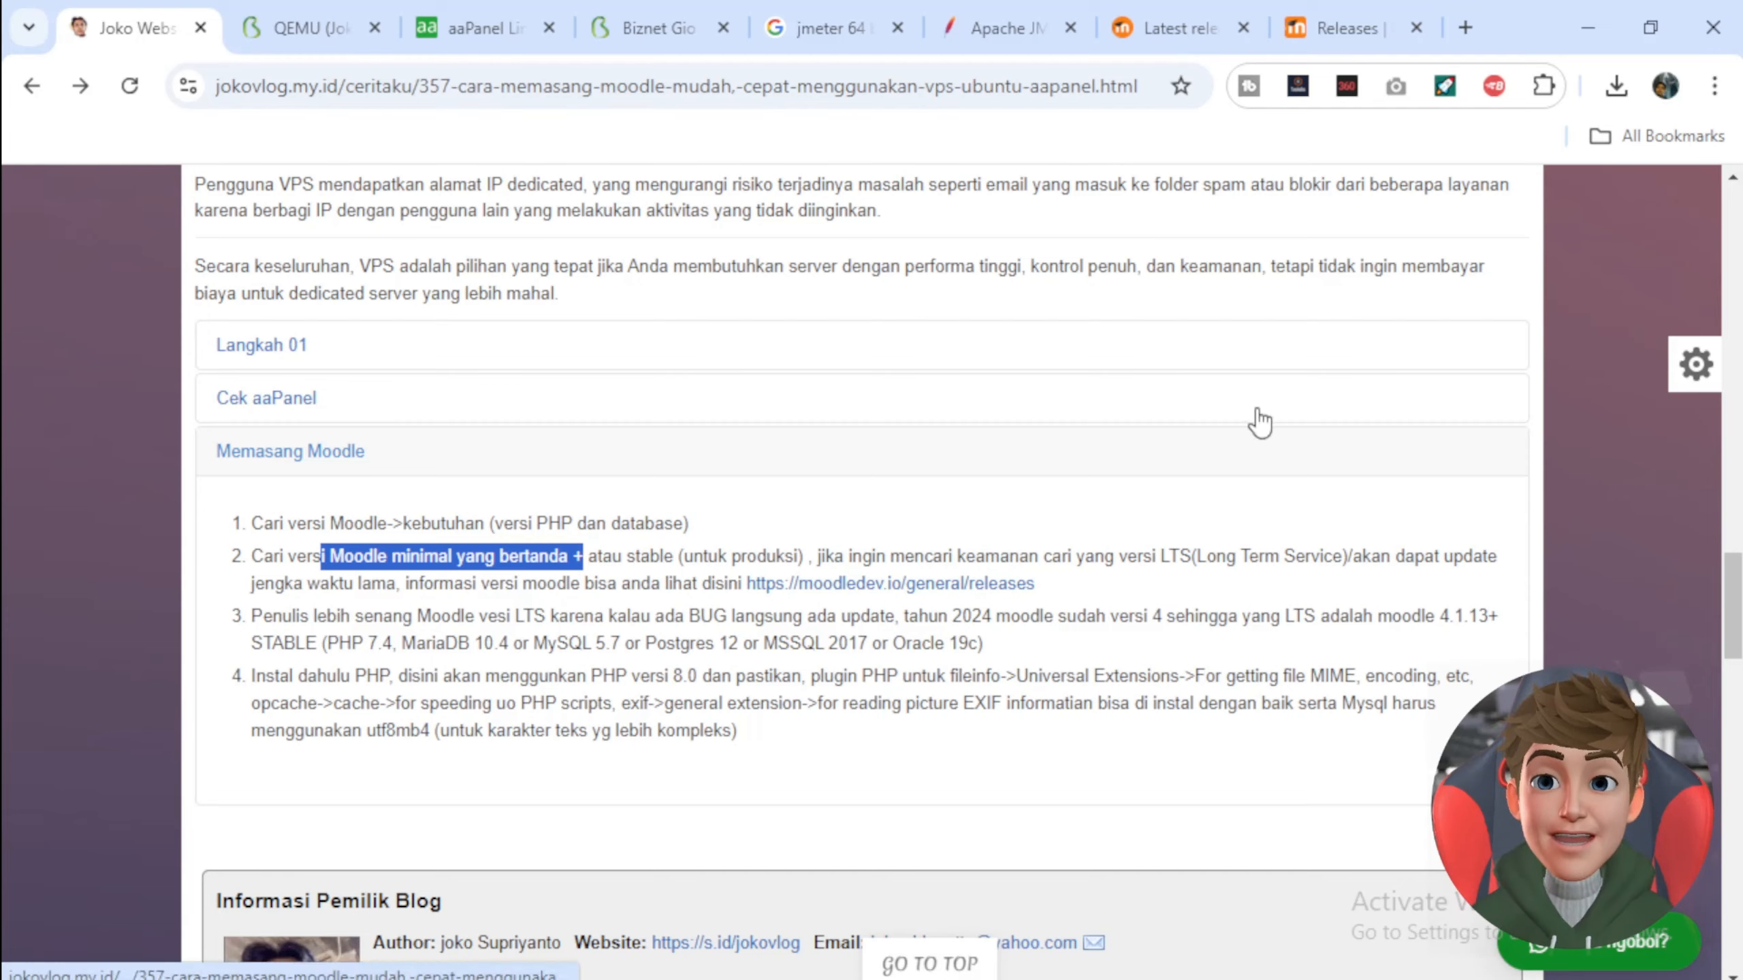
On the moodledev.io Releases page, expand Moodle 4.1 (LTS) and scroll to point release 4.1.13
left_click(1350, 40)
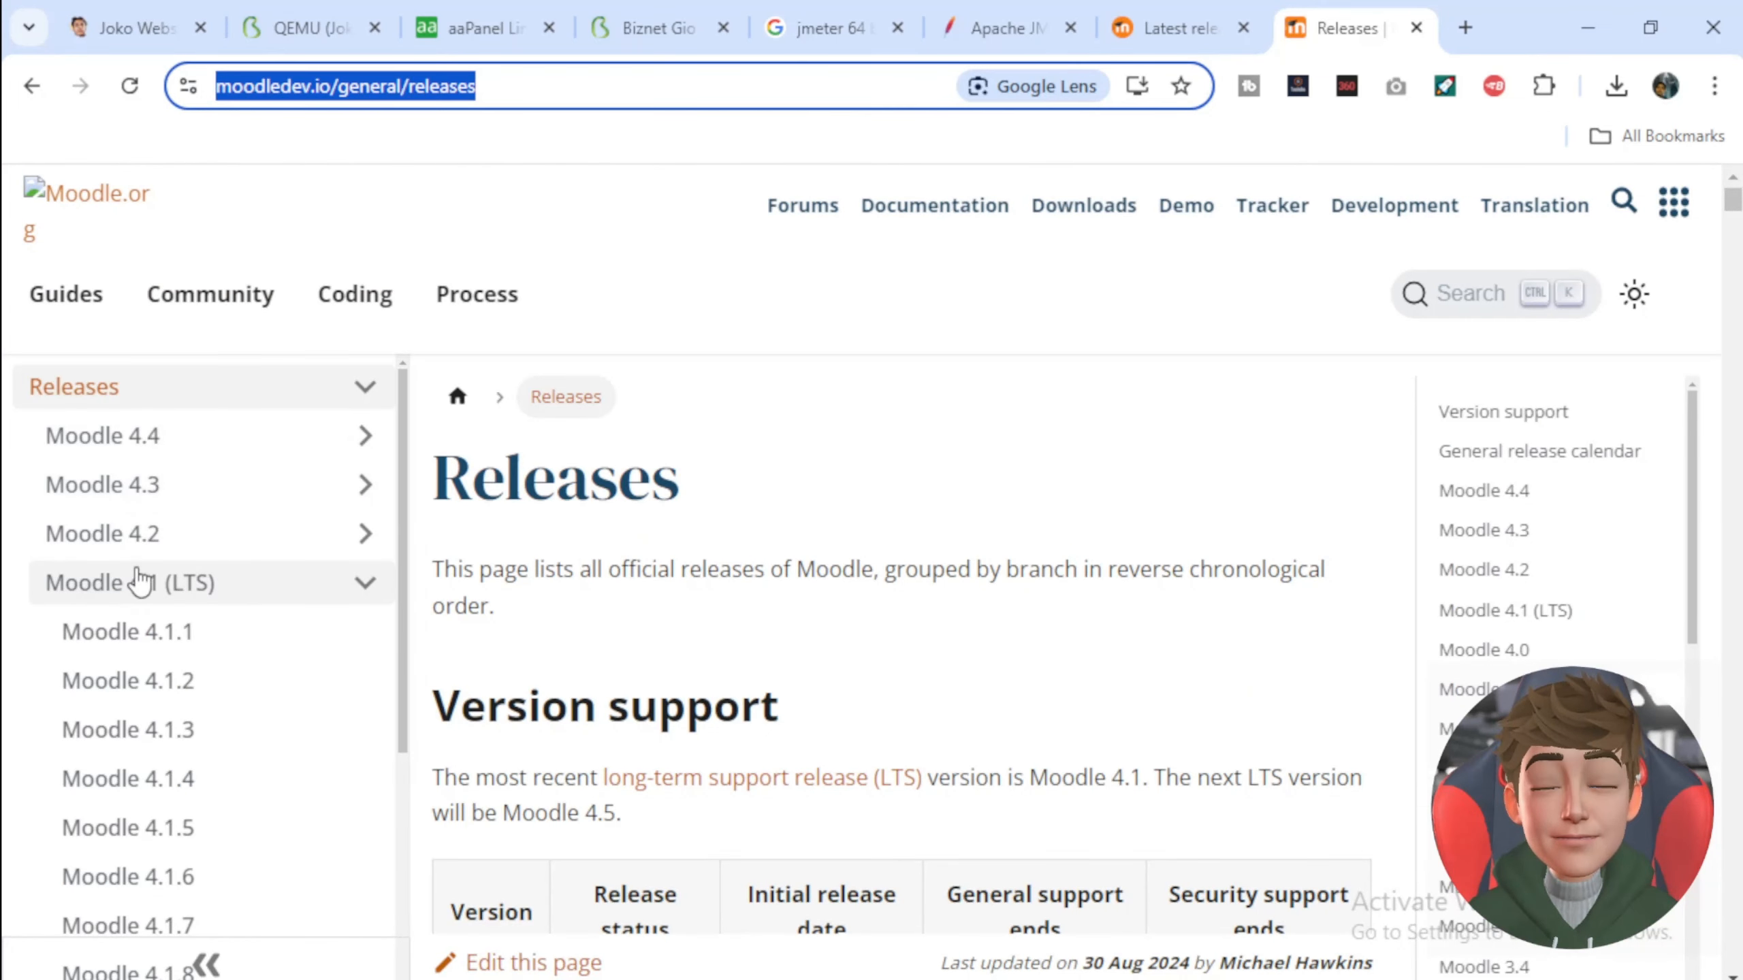
left_click(364, 584)
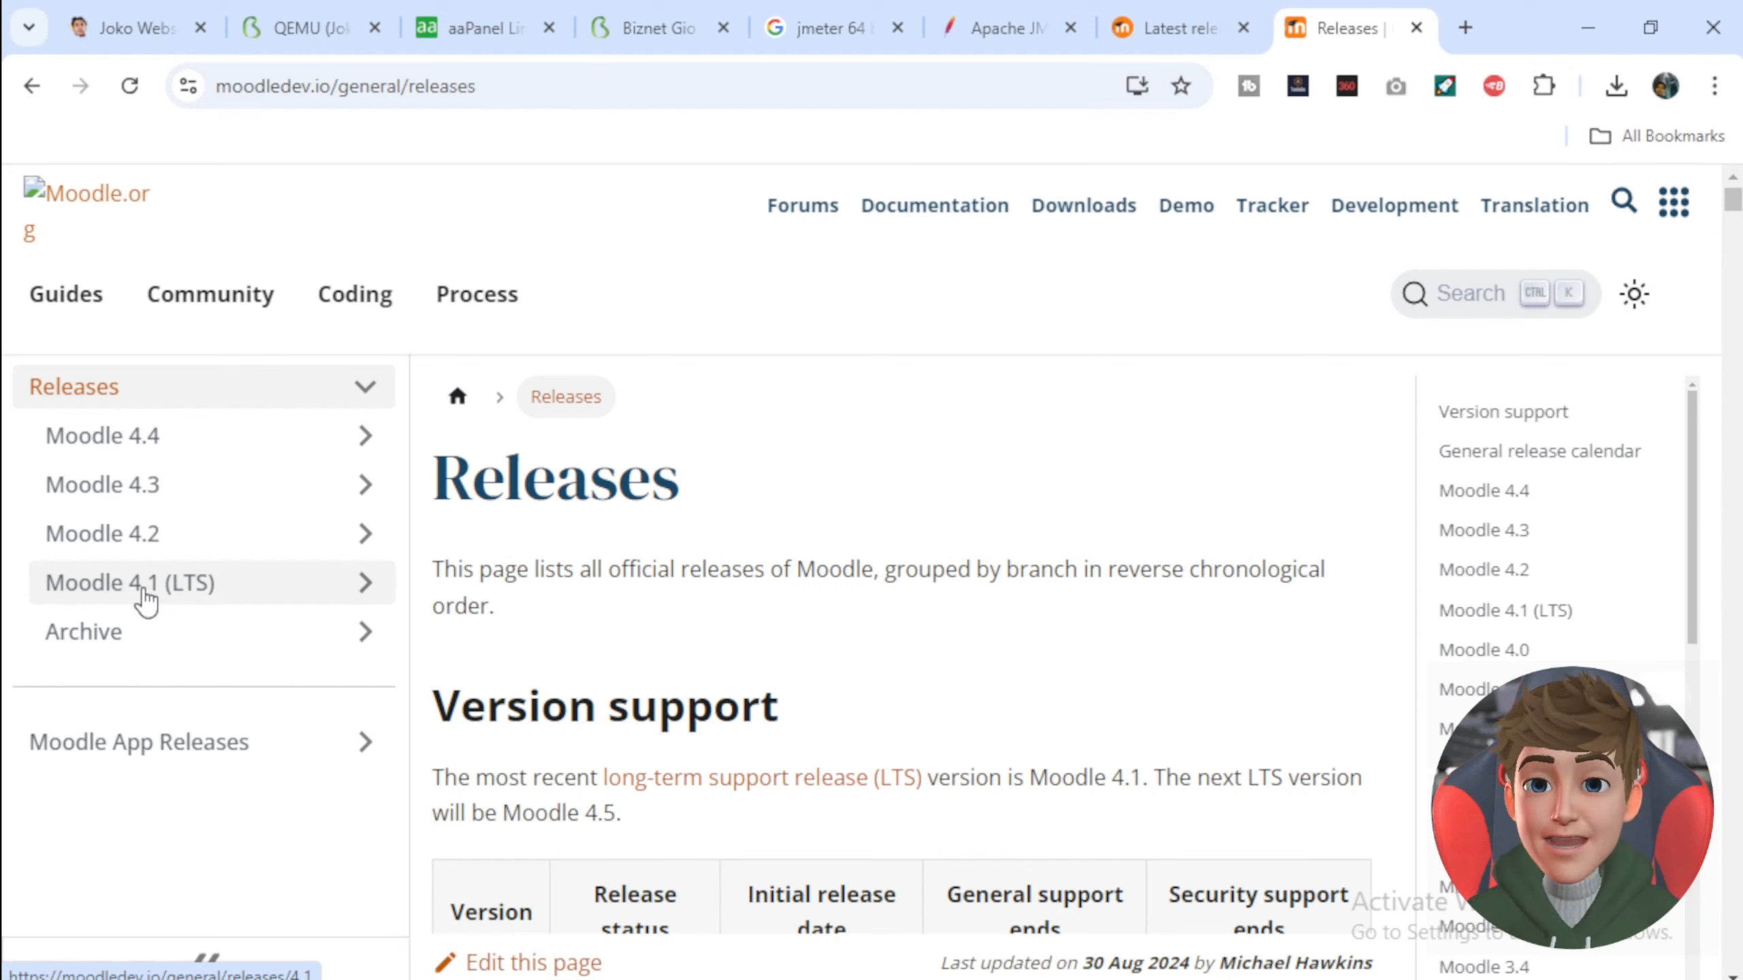
left_click(367, 582)
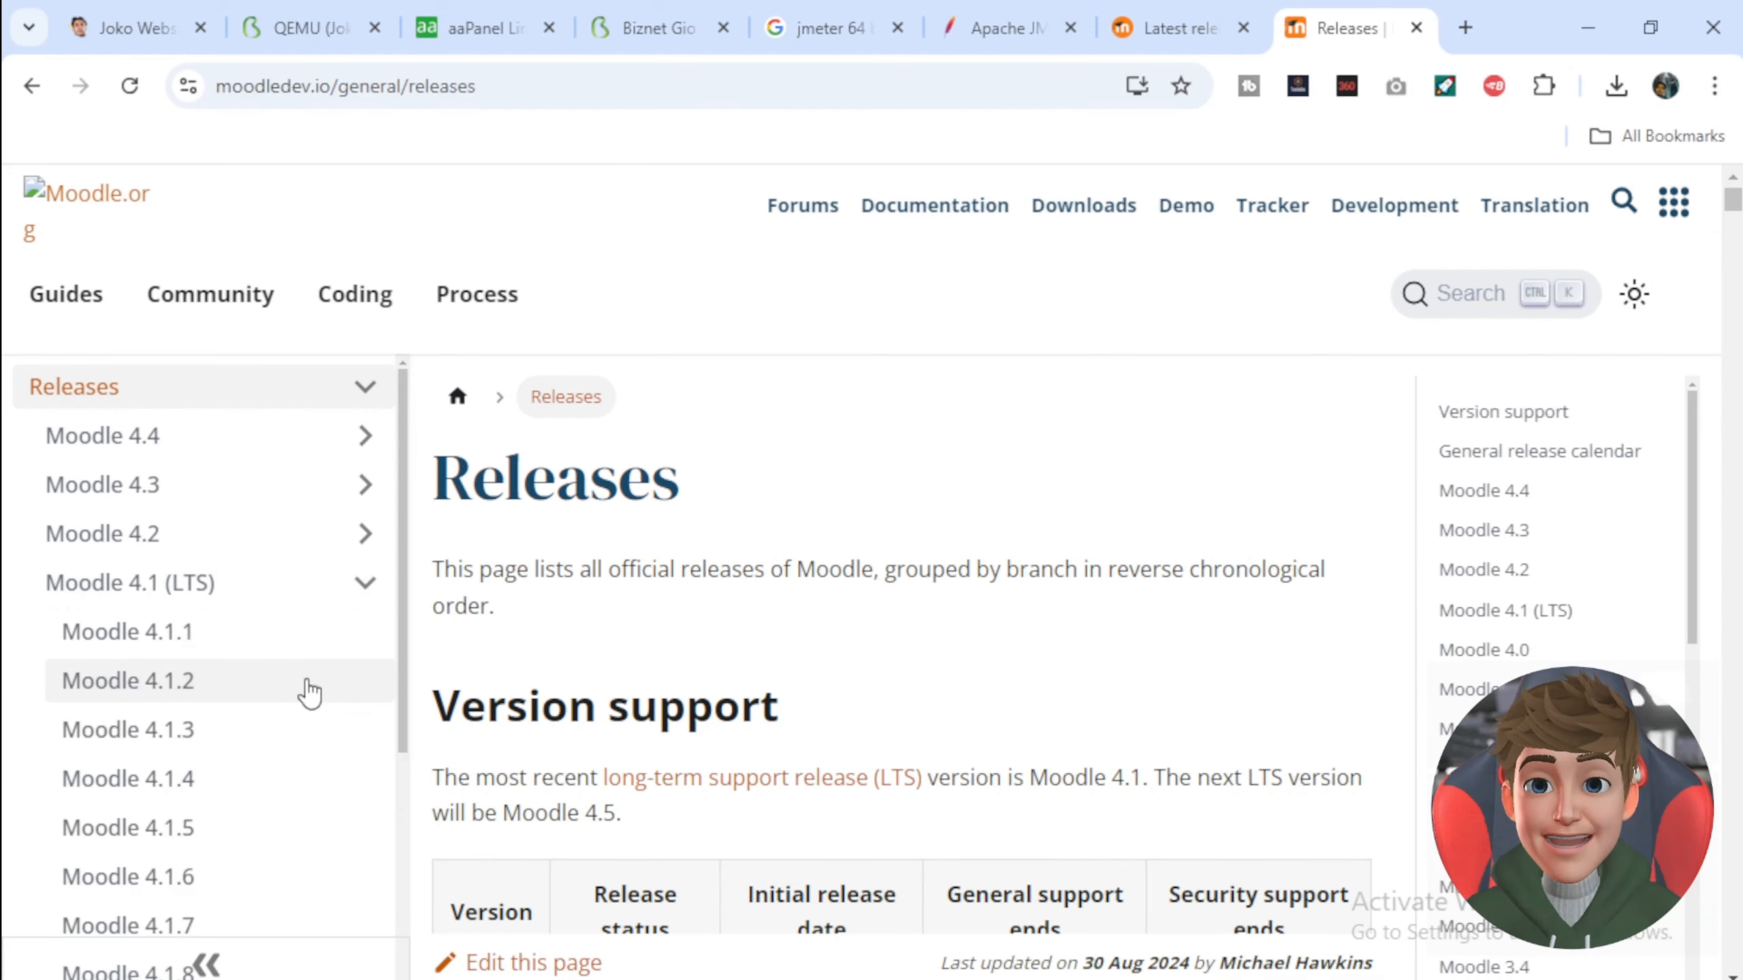
scroll(306, 701, "down", 5)
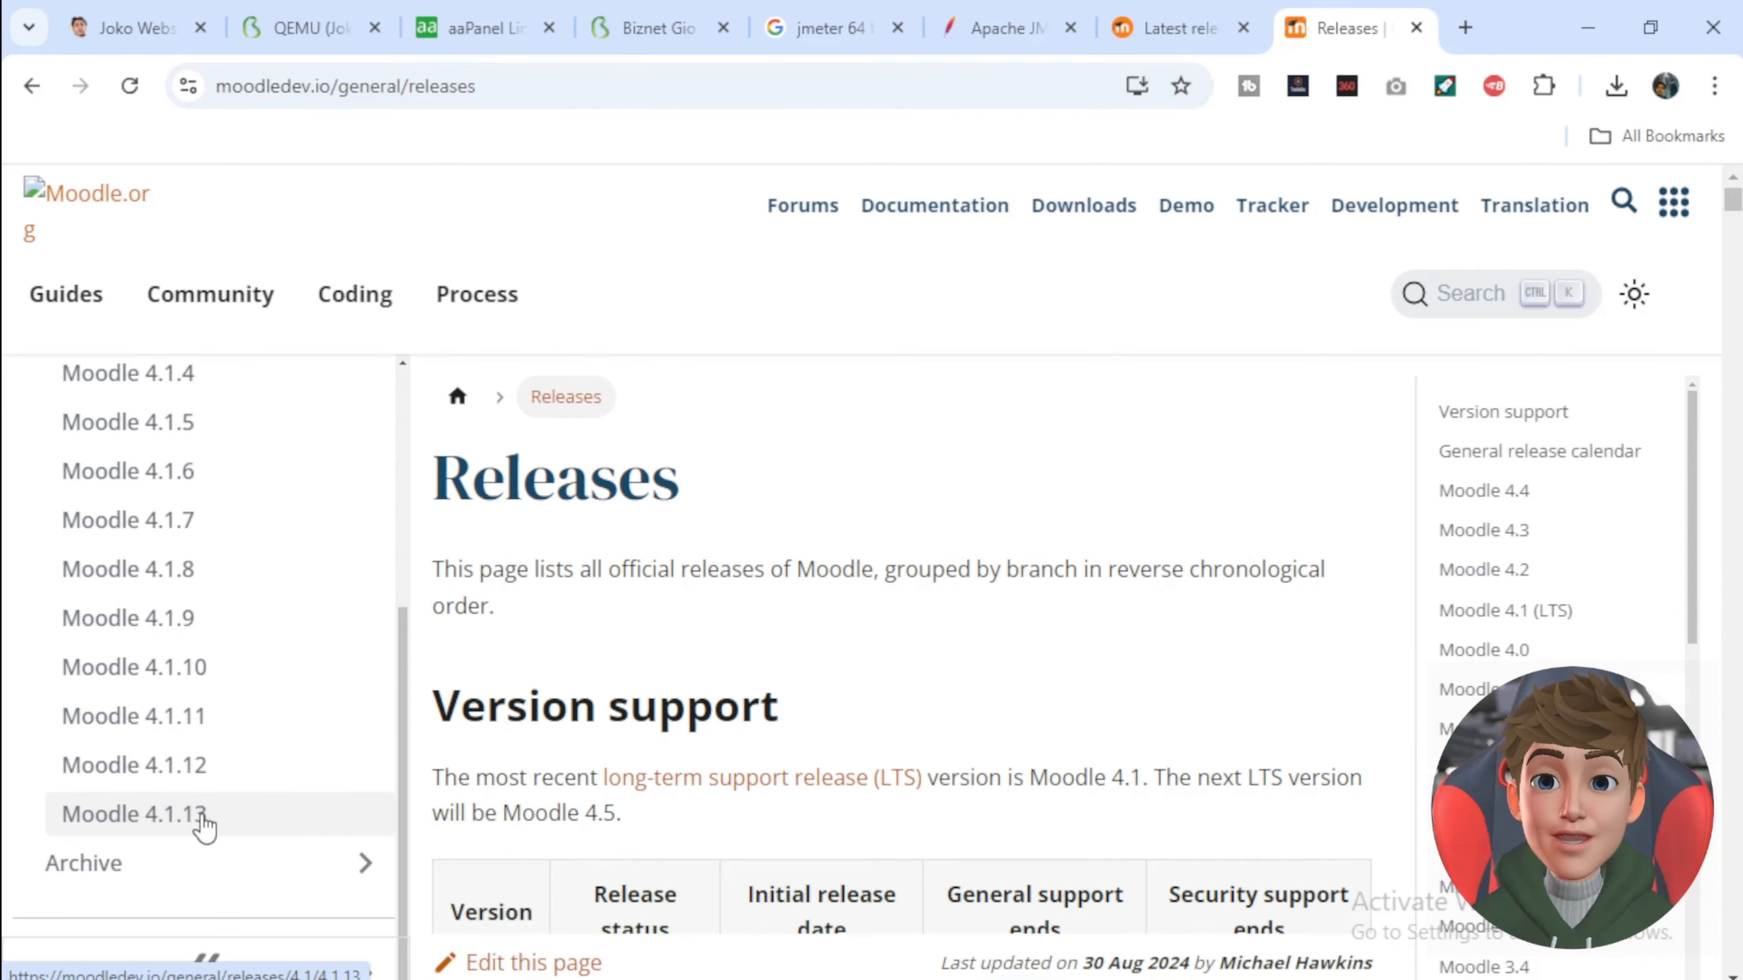
Mark the article's PHP 7.4 and MySQL 5.7 requirements and check them against aaPanel's installed software
left_click(109, 35)
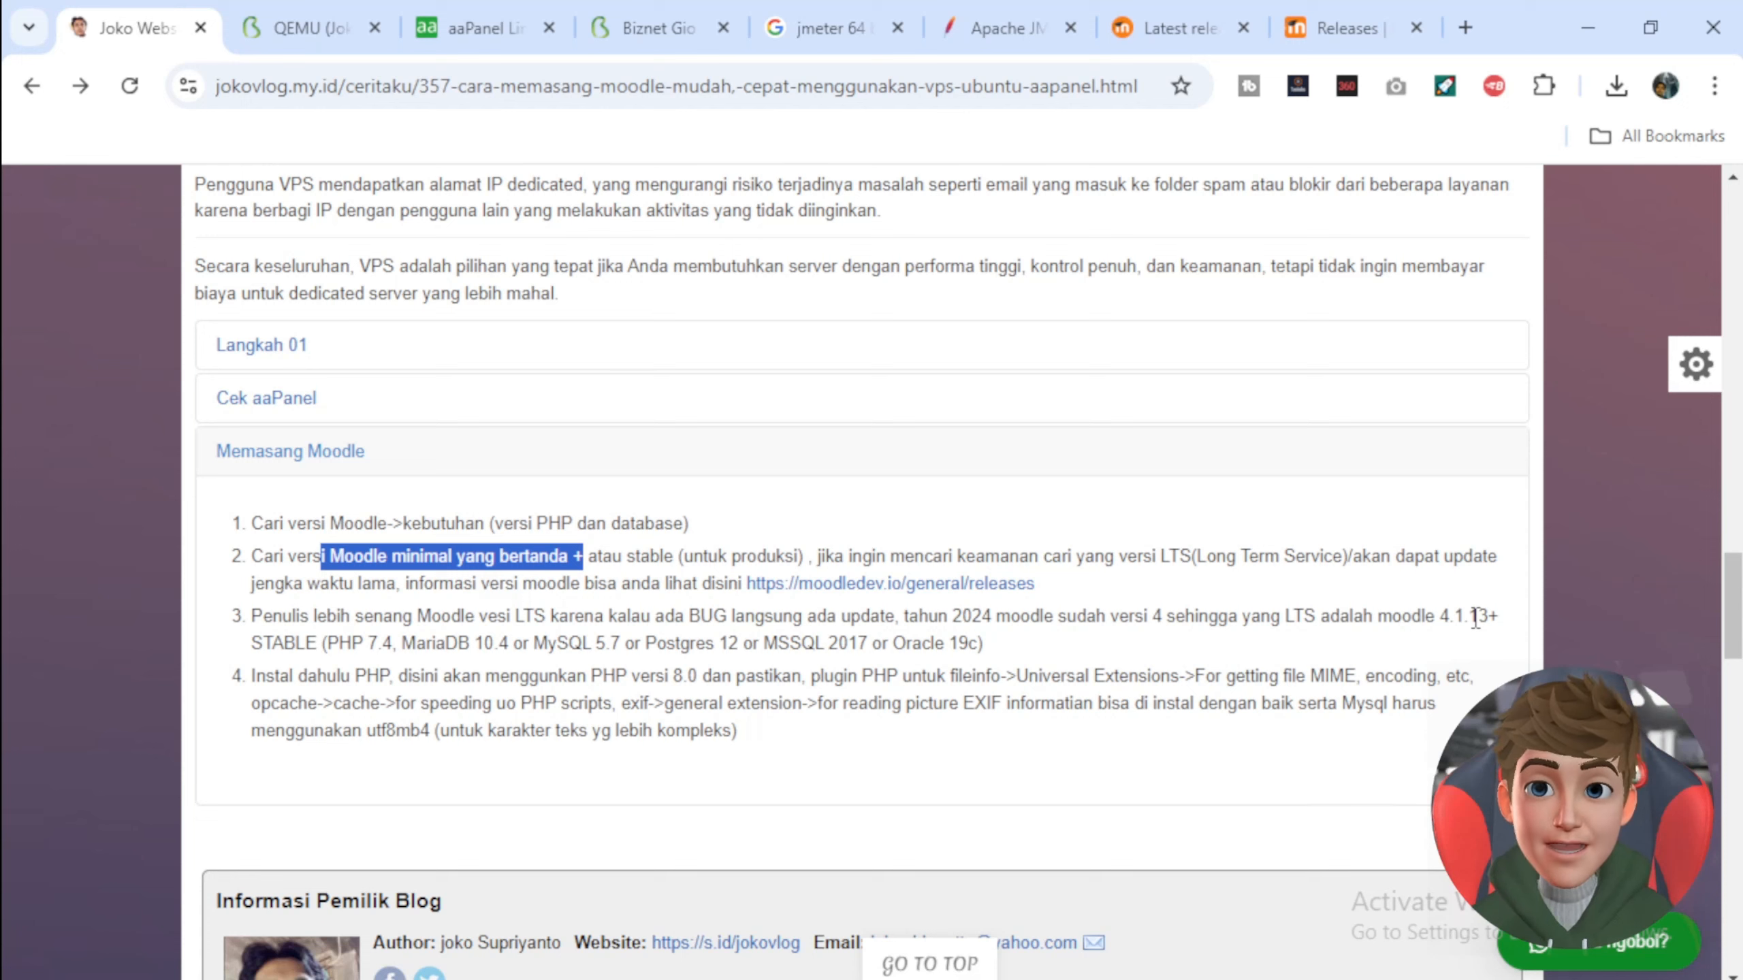
left_click_drag(398, 640, 341, 631)
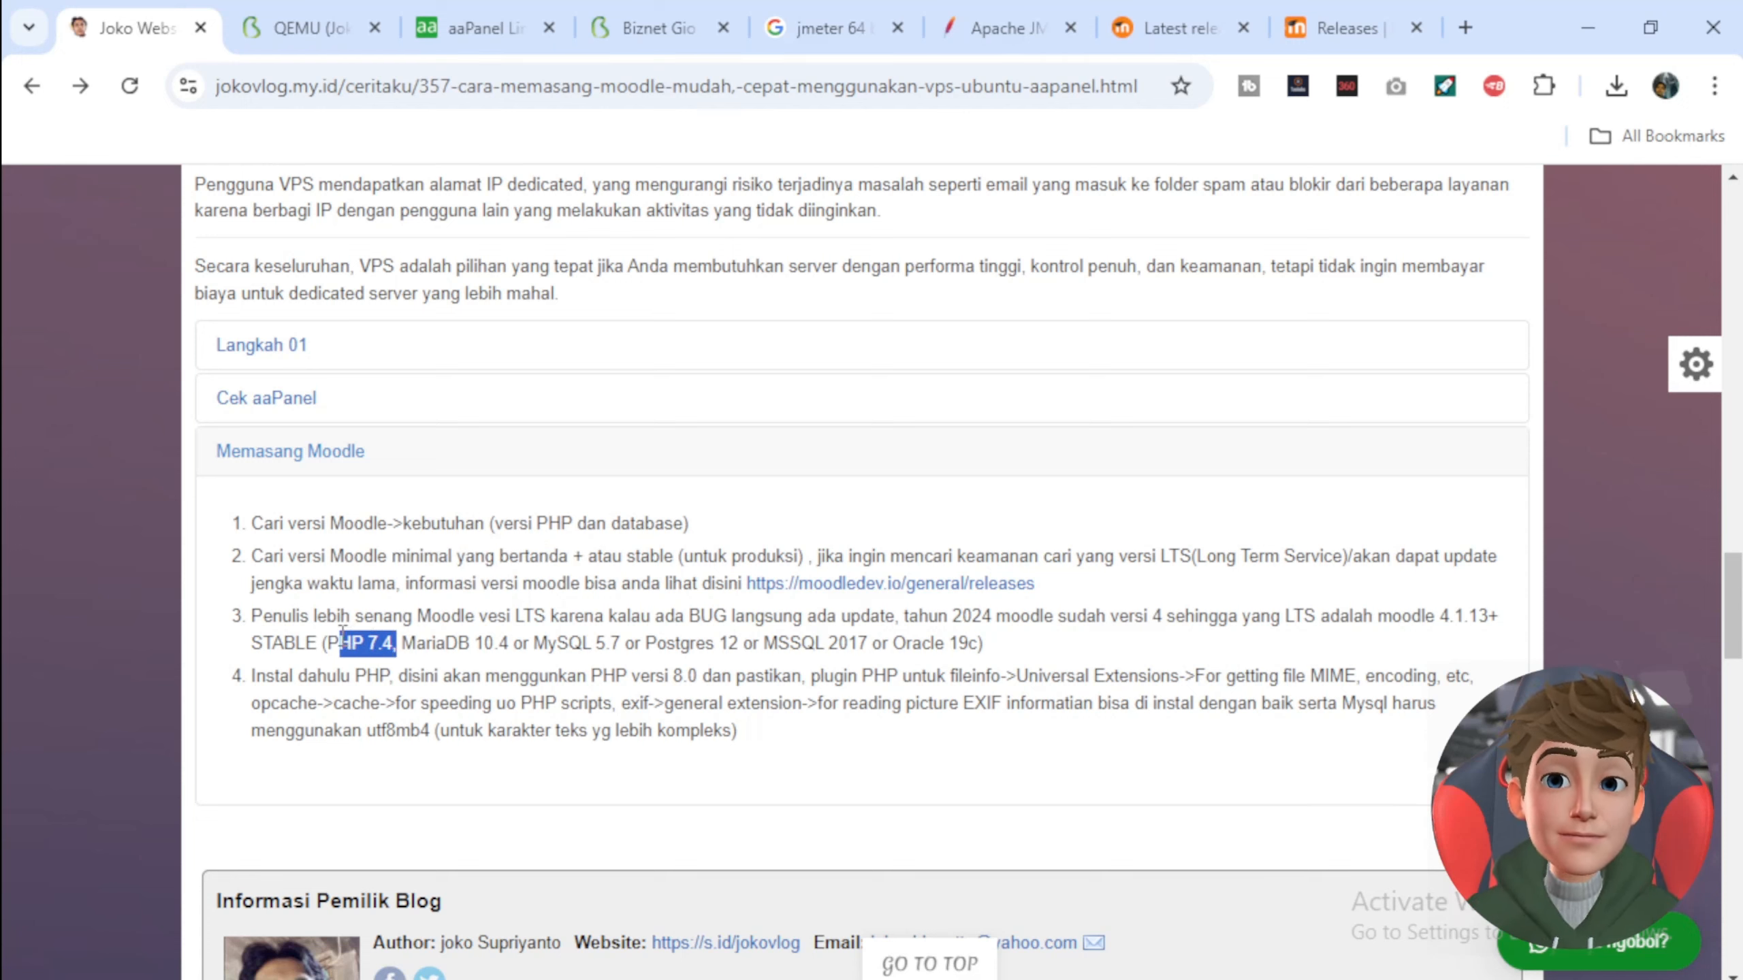
left_click_drag(530, 643, 636, 656)
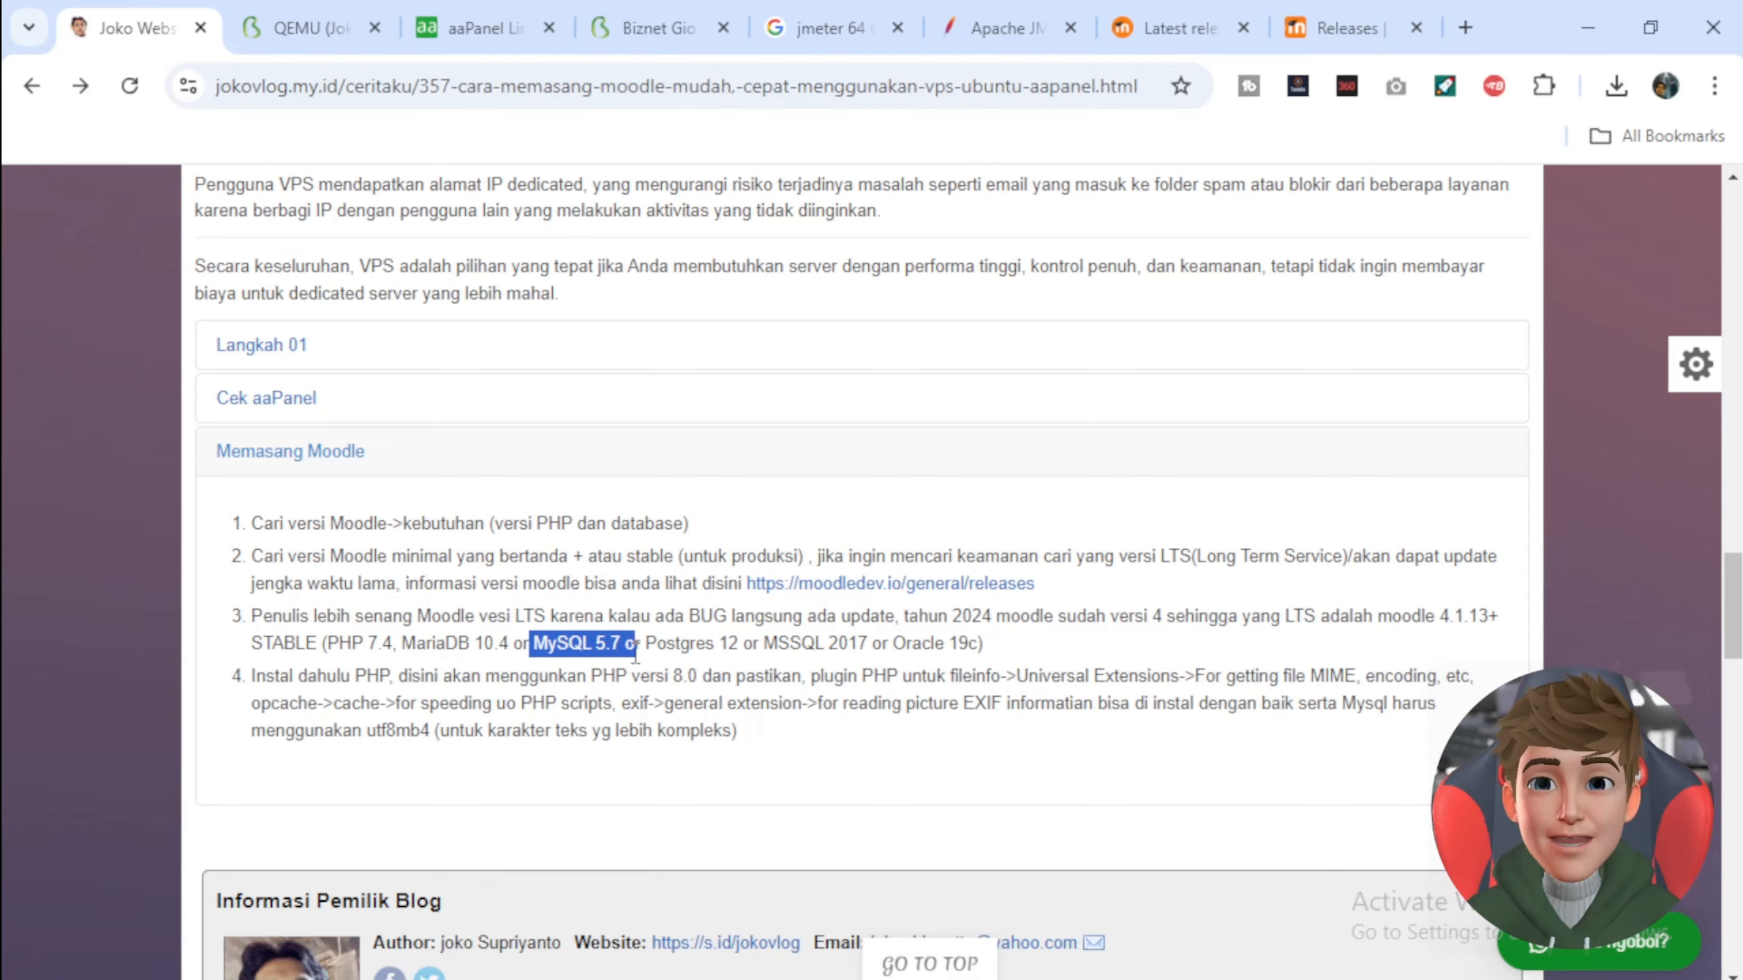
left_click(436, 19)
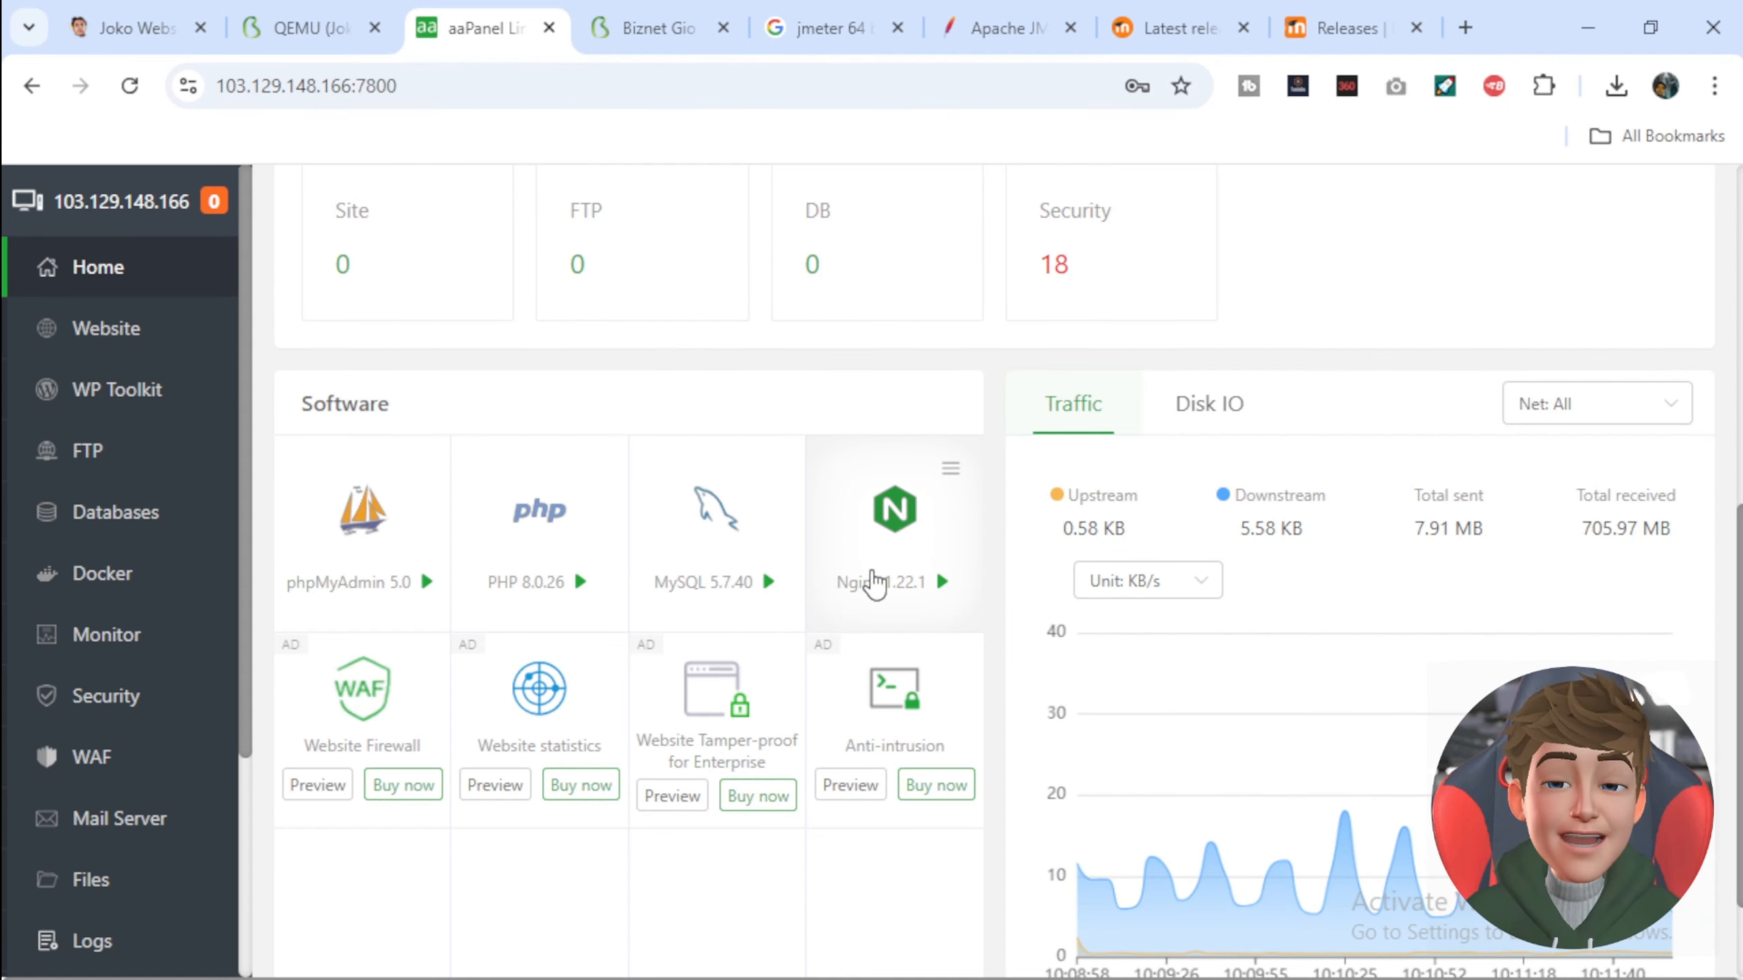
left_click(88, 24)
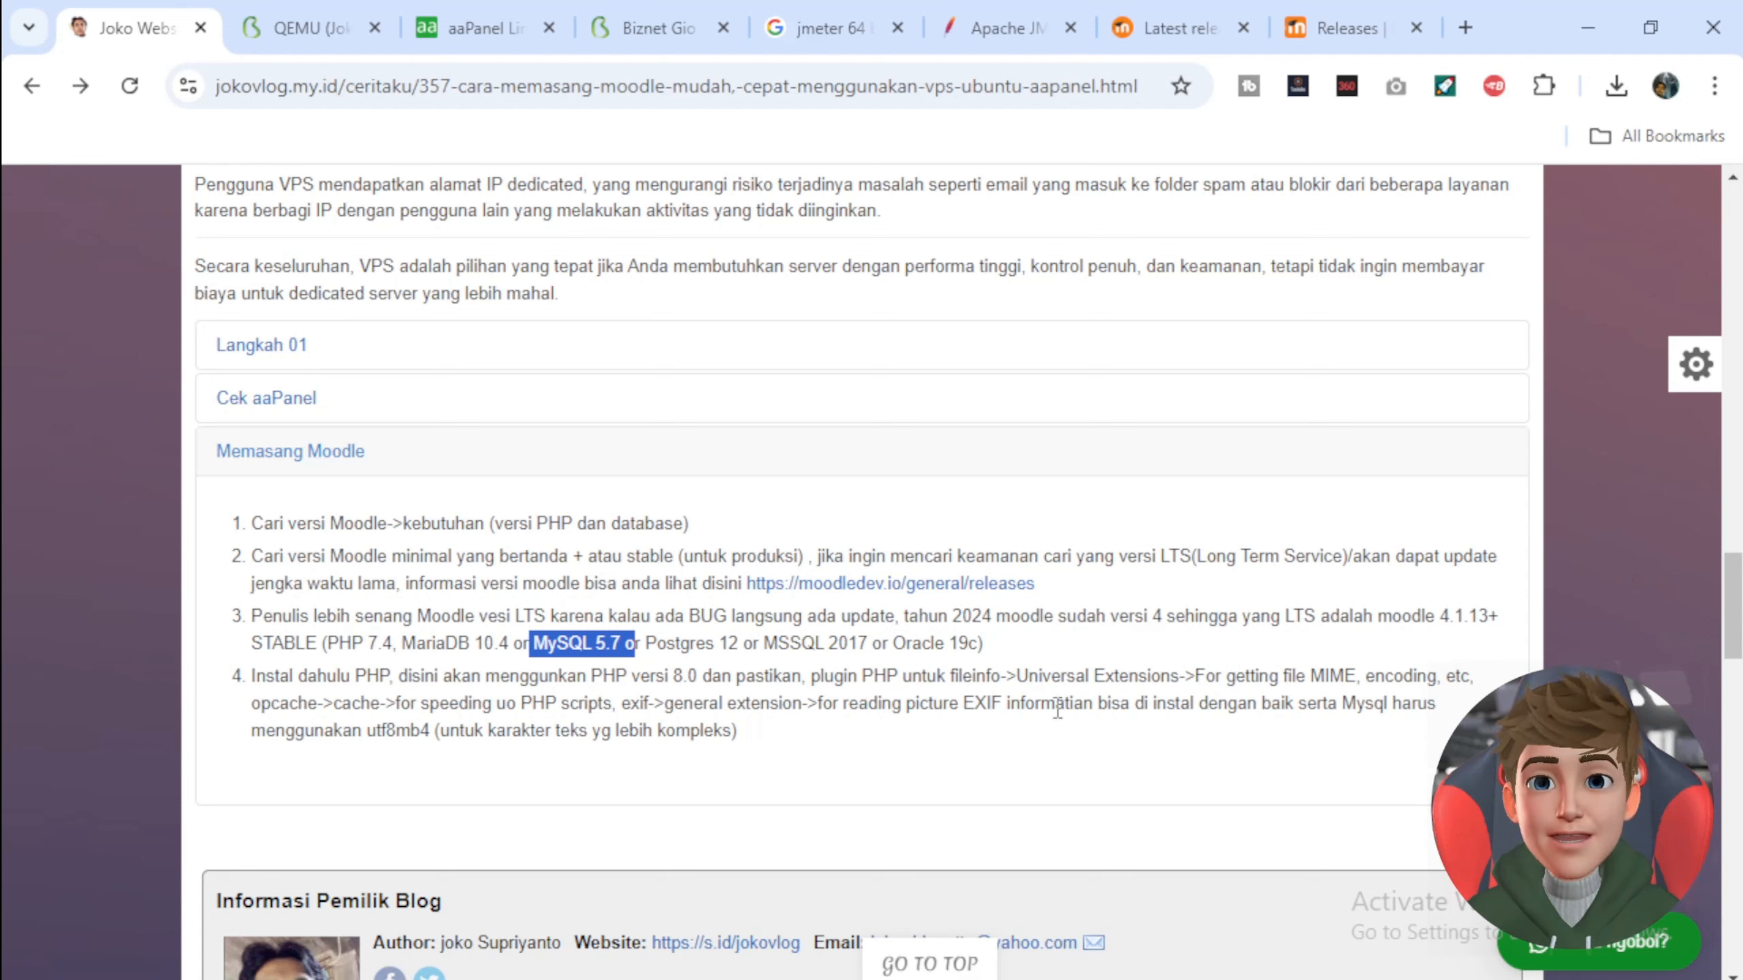
Note the fileinfo, opcache and exif plugins Moodle needs, then go back to the aaPanel dashboard
left_click_drag(951, 675, 993, 665)
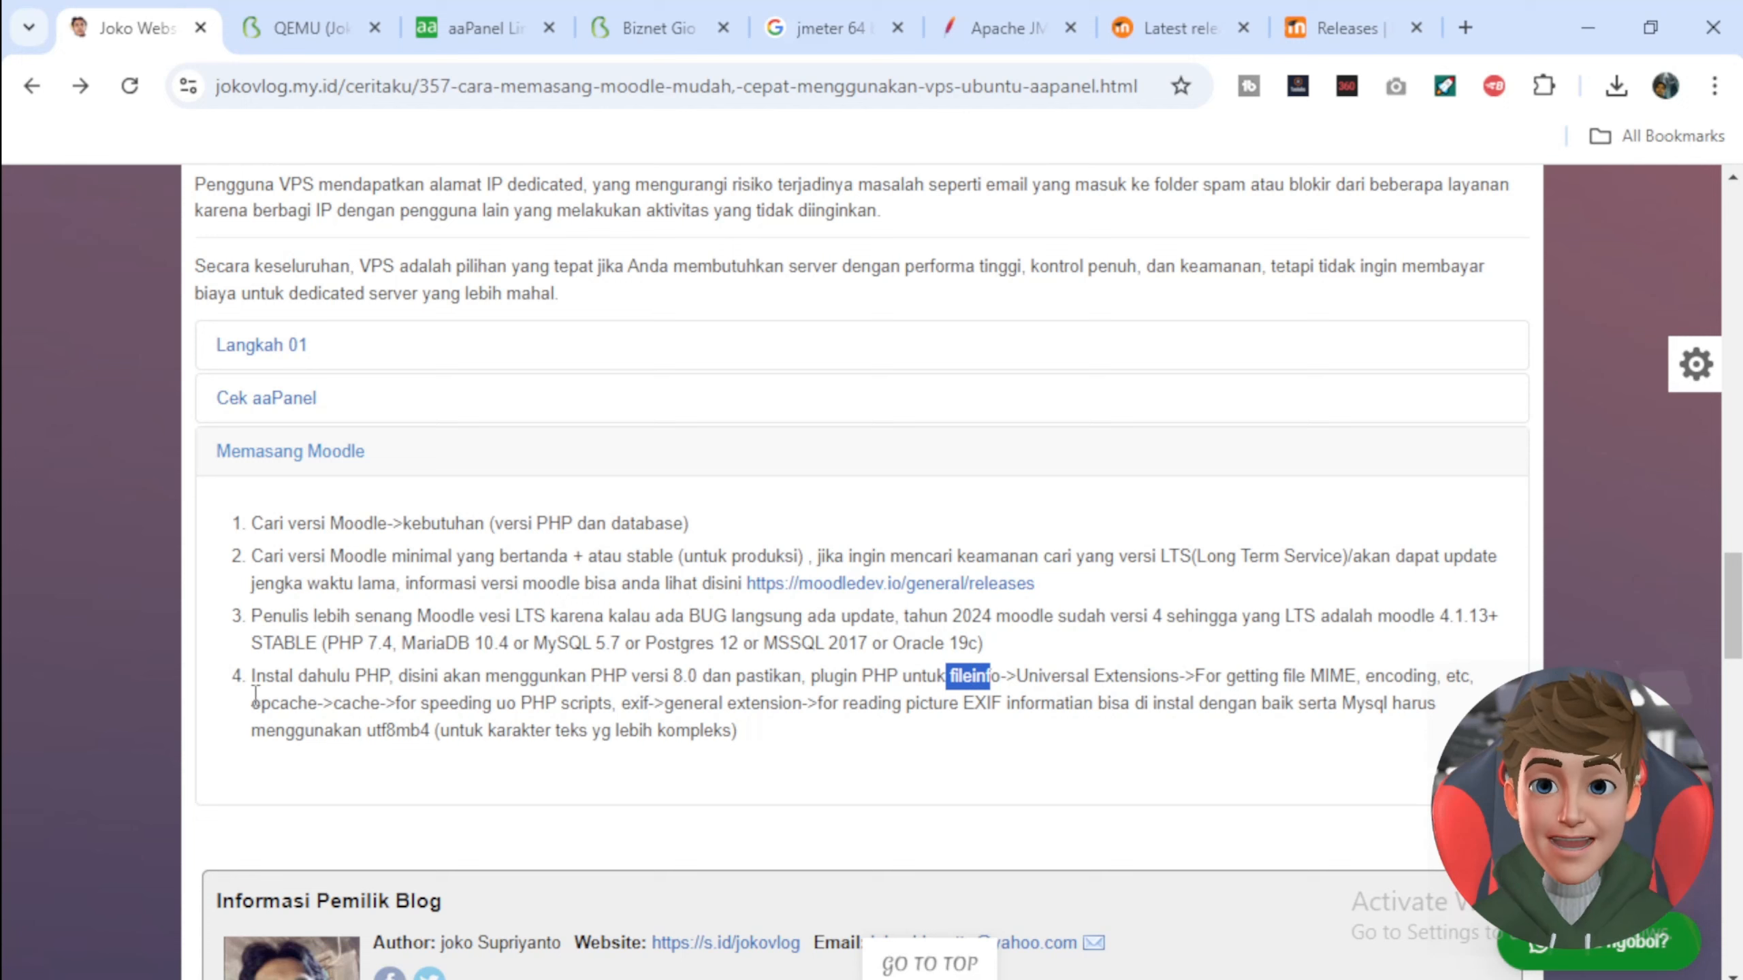
left_click_drag(261, 703, 296, 703)
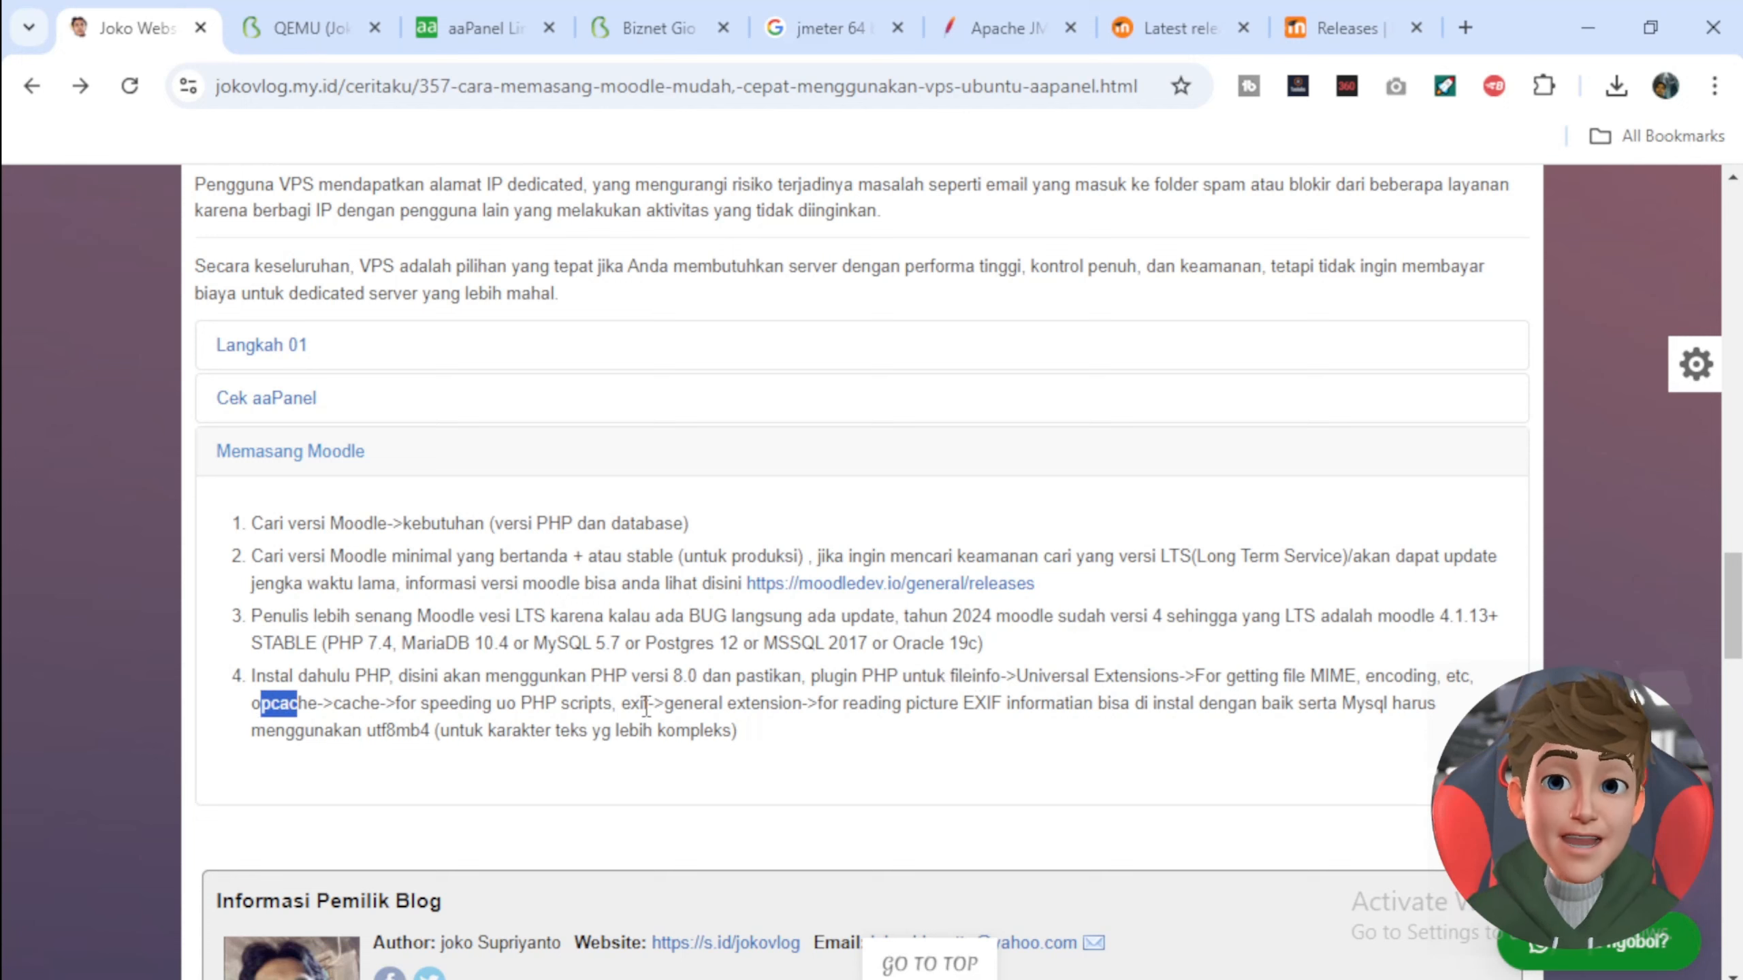
left_click_drag(621, 703, 651, 700)
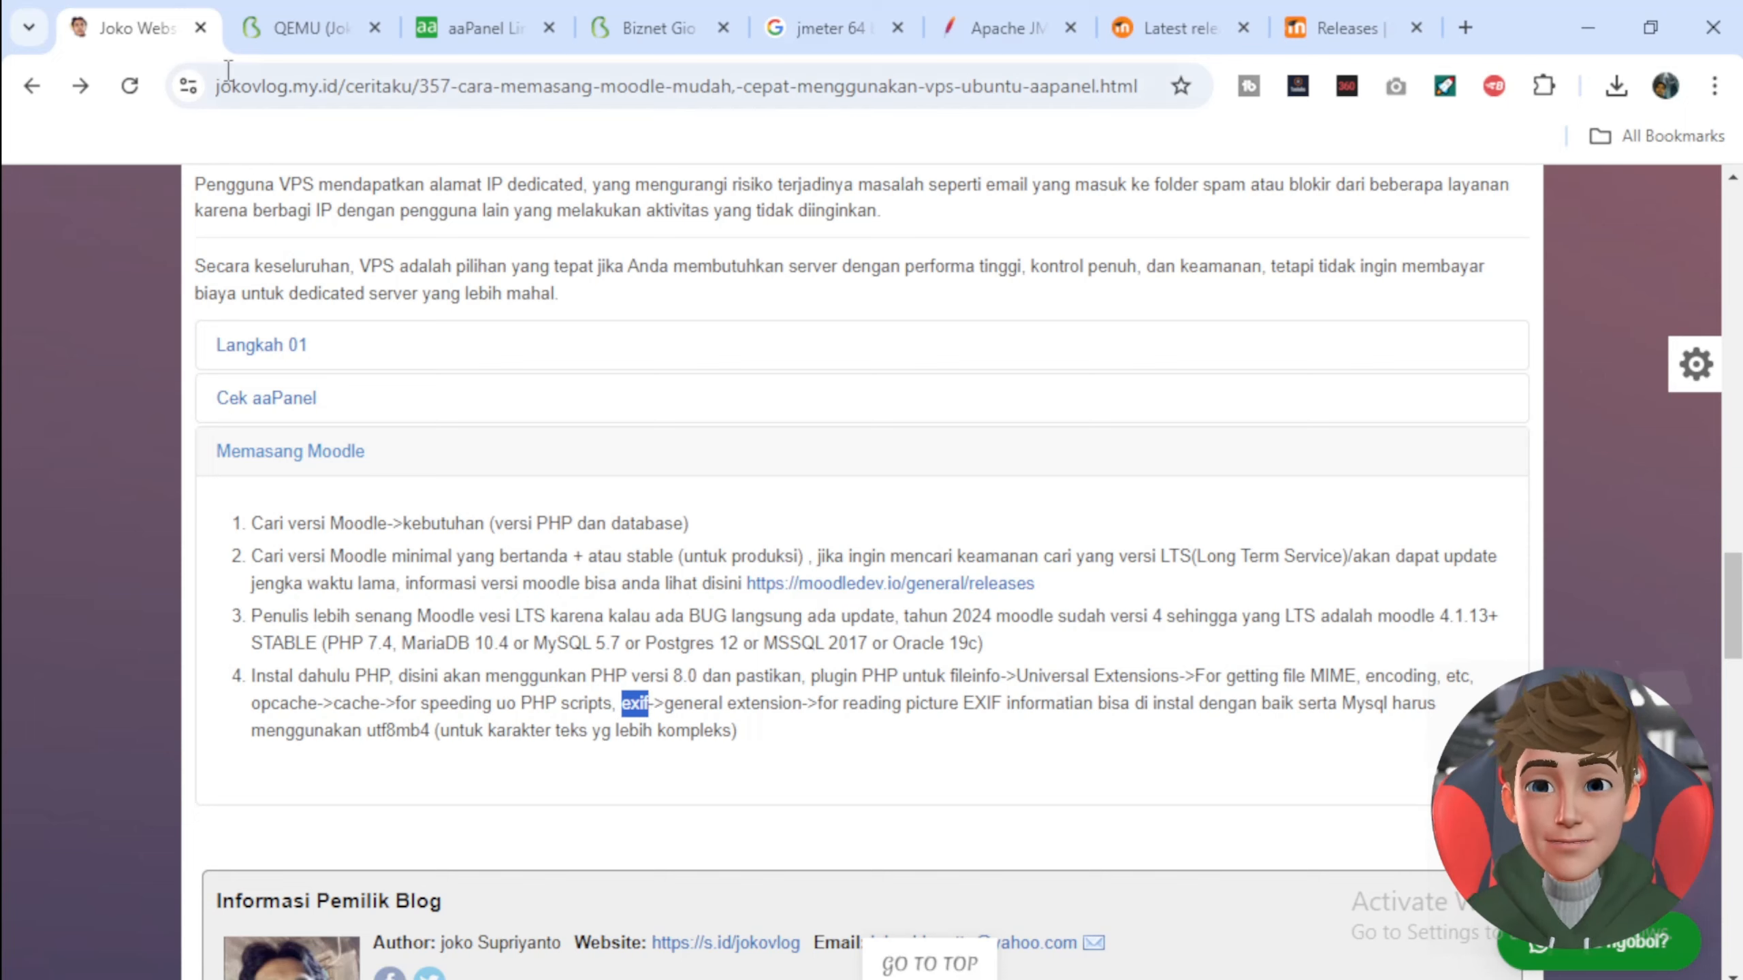
left_click(271, 31)
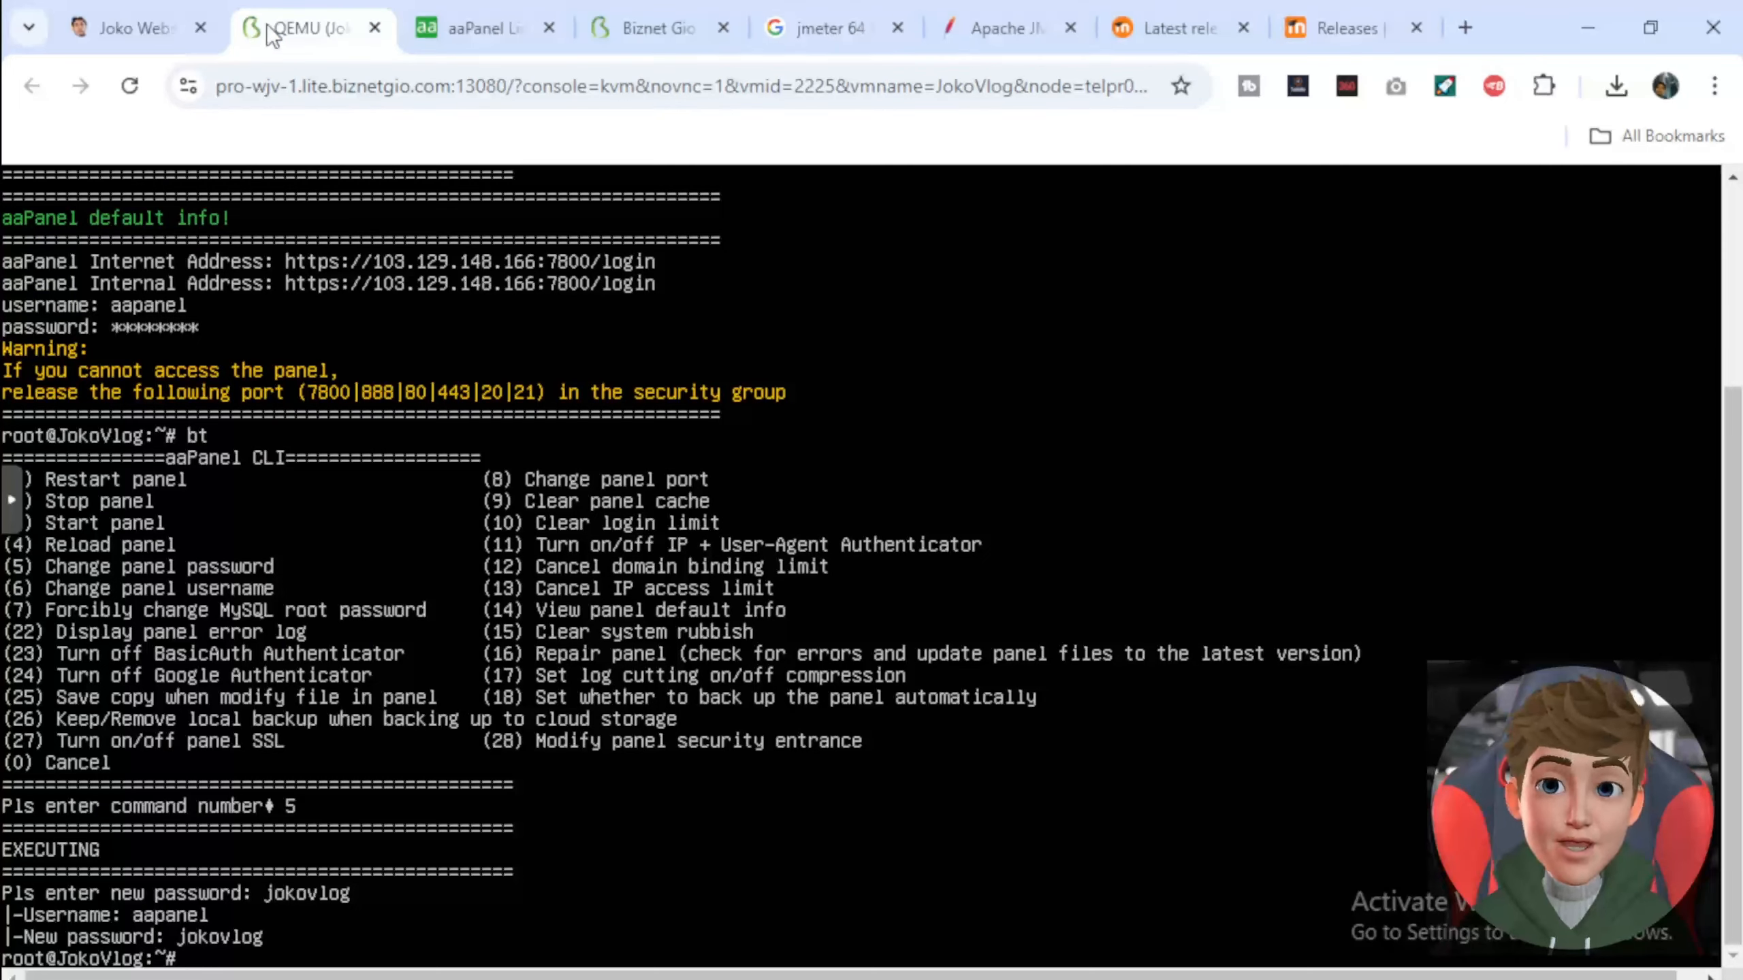
left_click(473, 29)
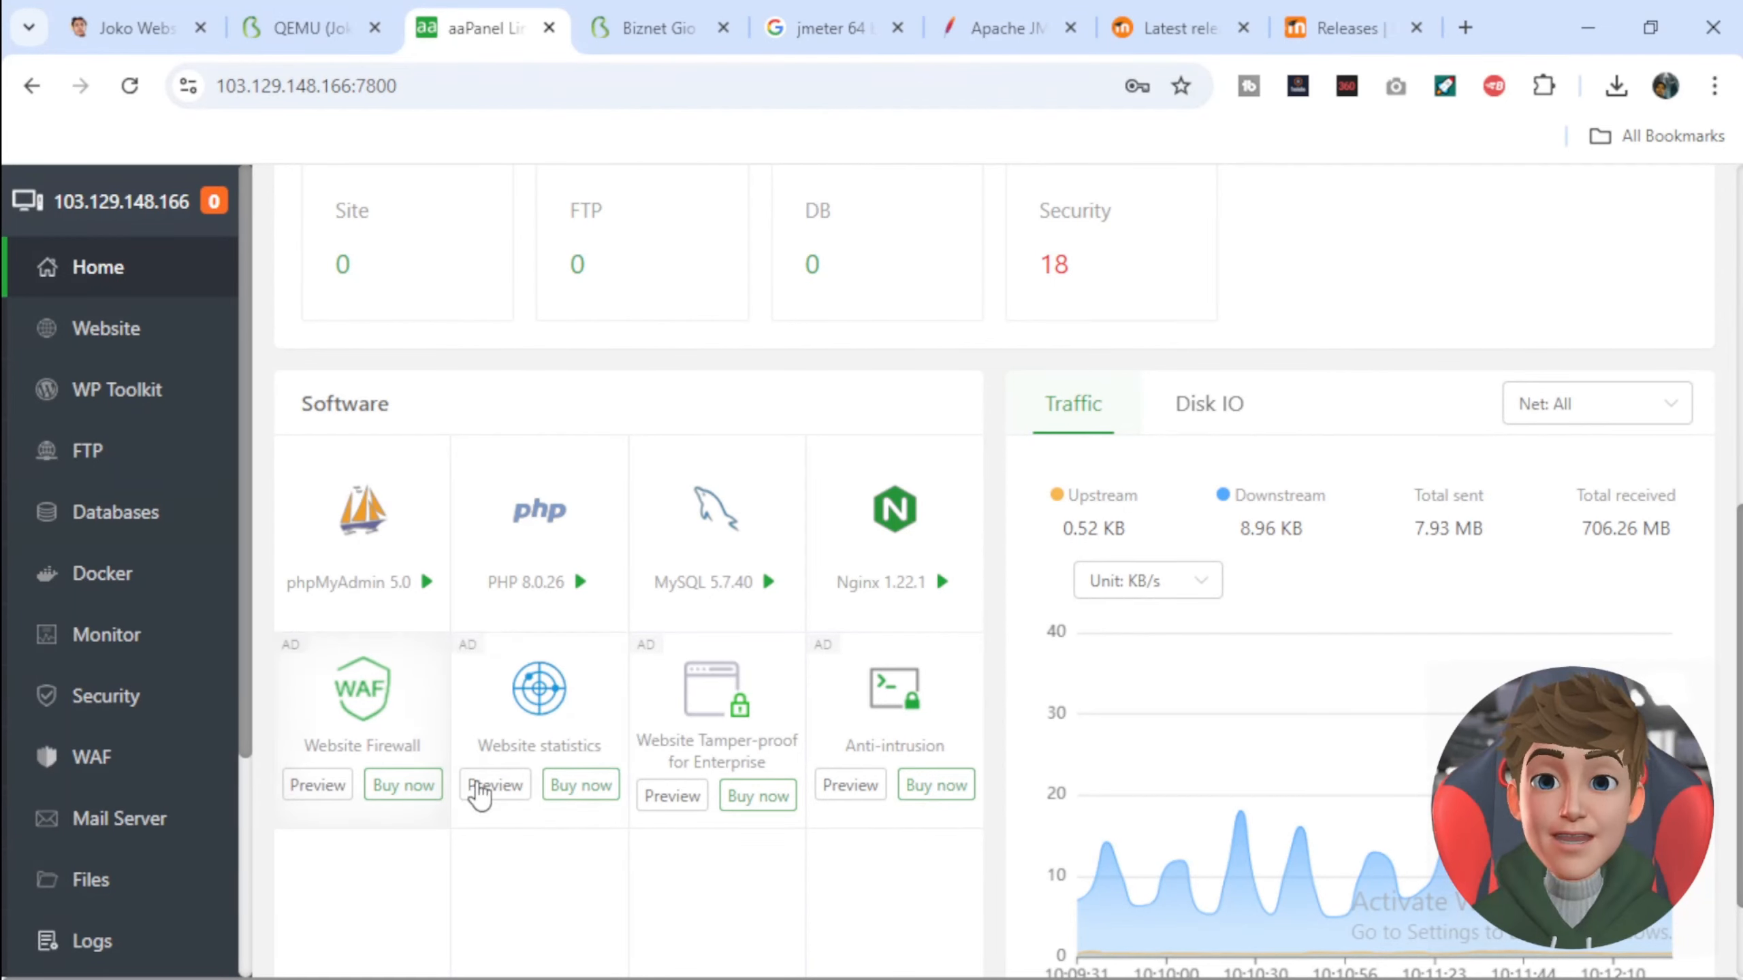
Queue the fileinfo extension install for PHP 8.0.26 and open its progress log
left_click(552, 537)
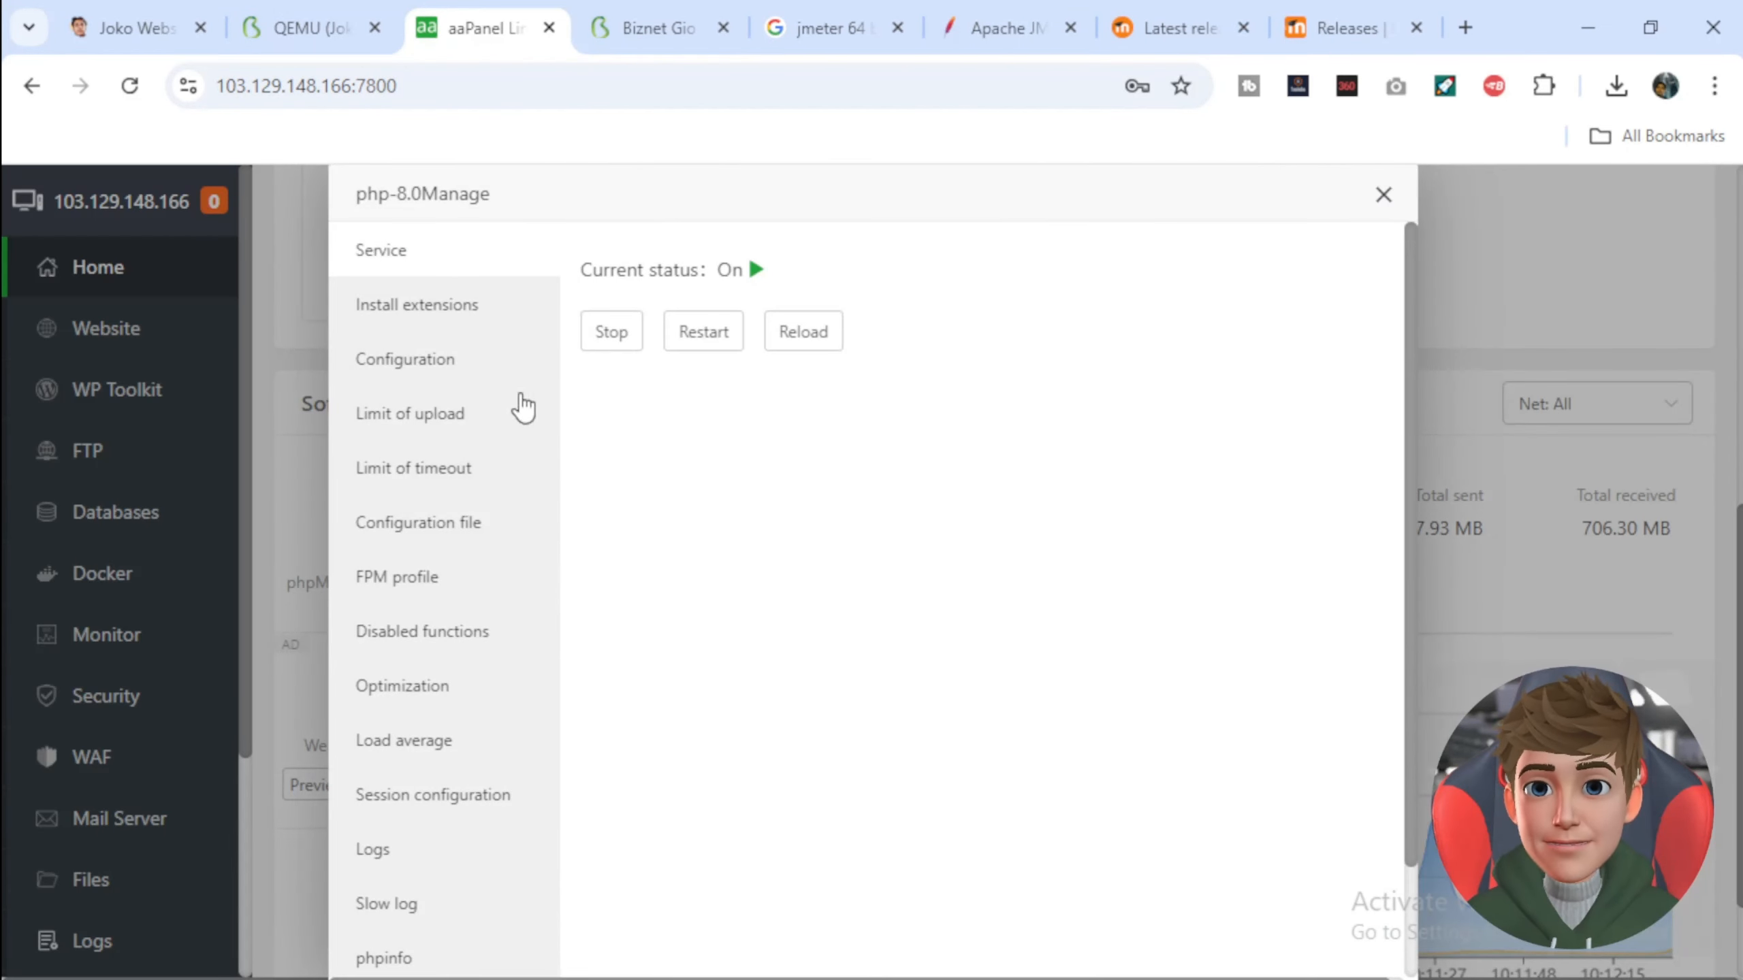
left_click(464, 312)
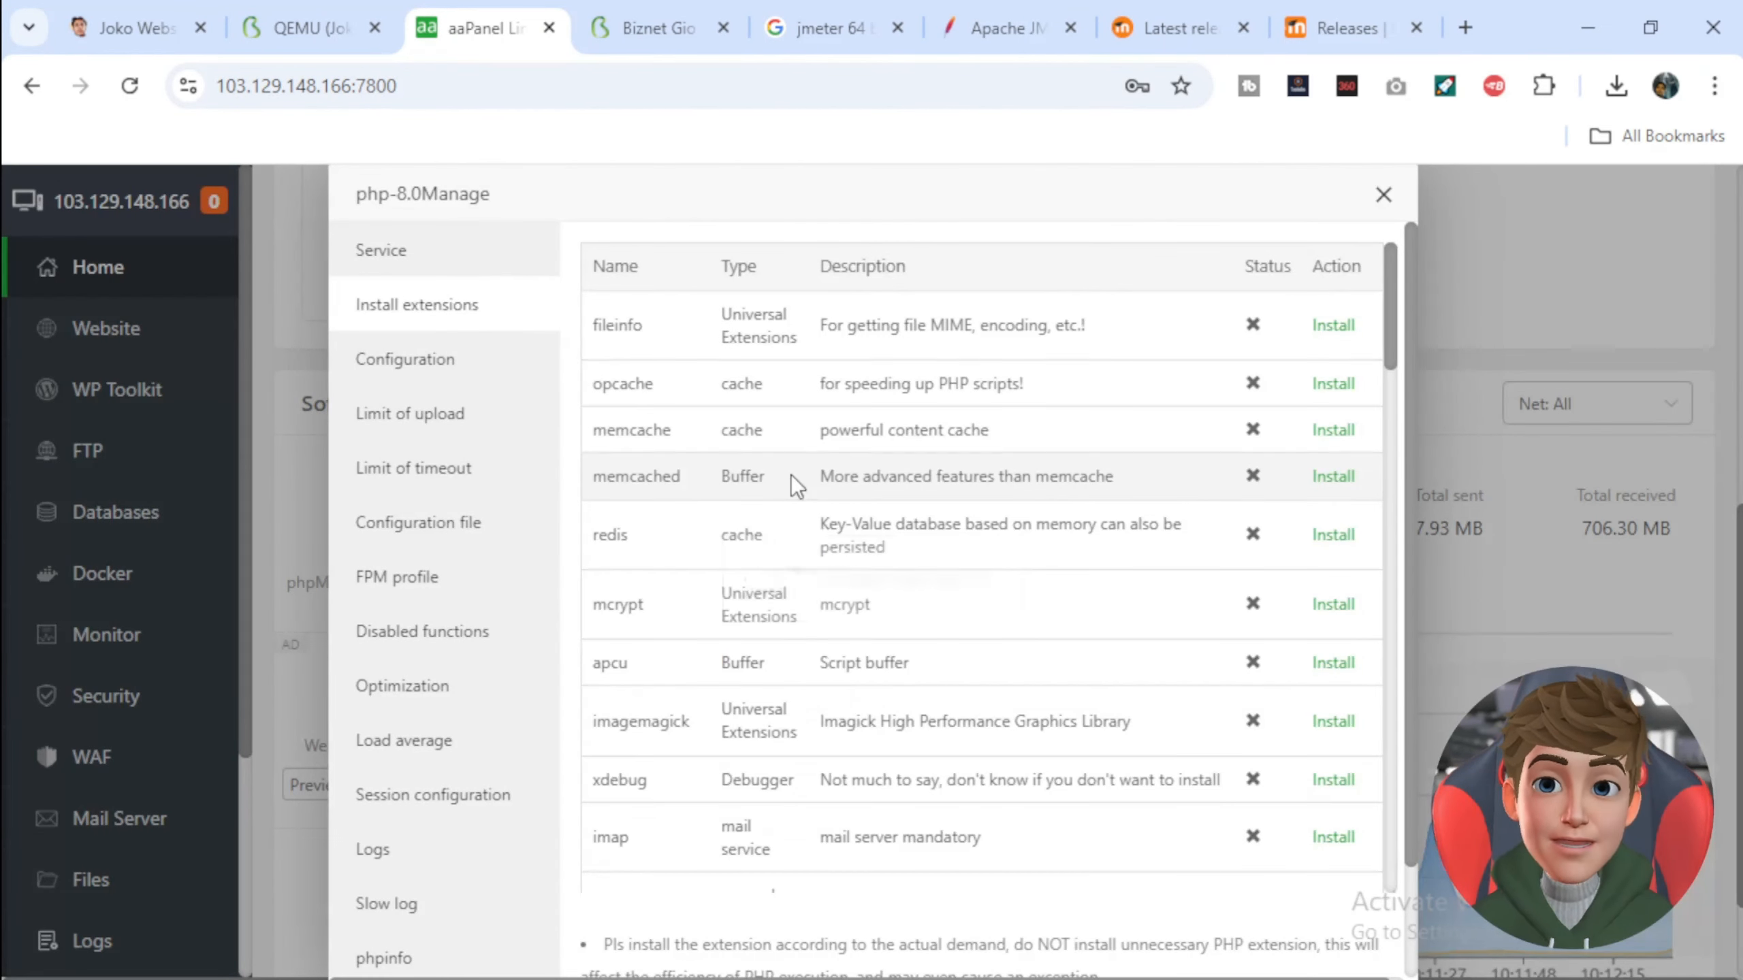
left_click(1333, 327)
left_click(1036, 650)
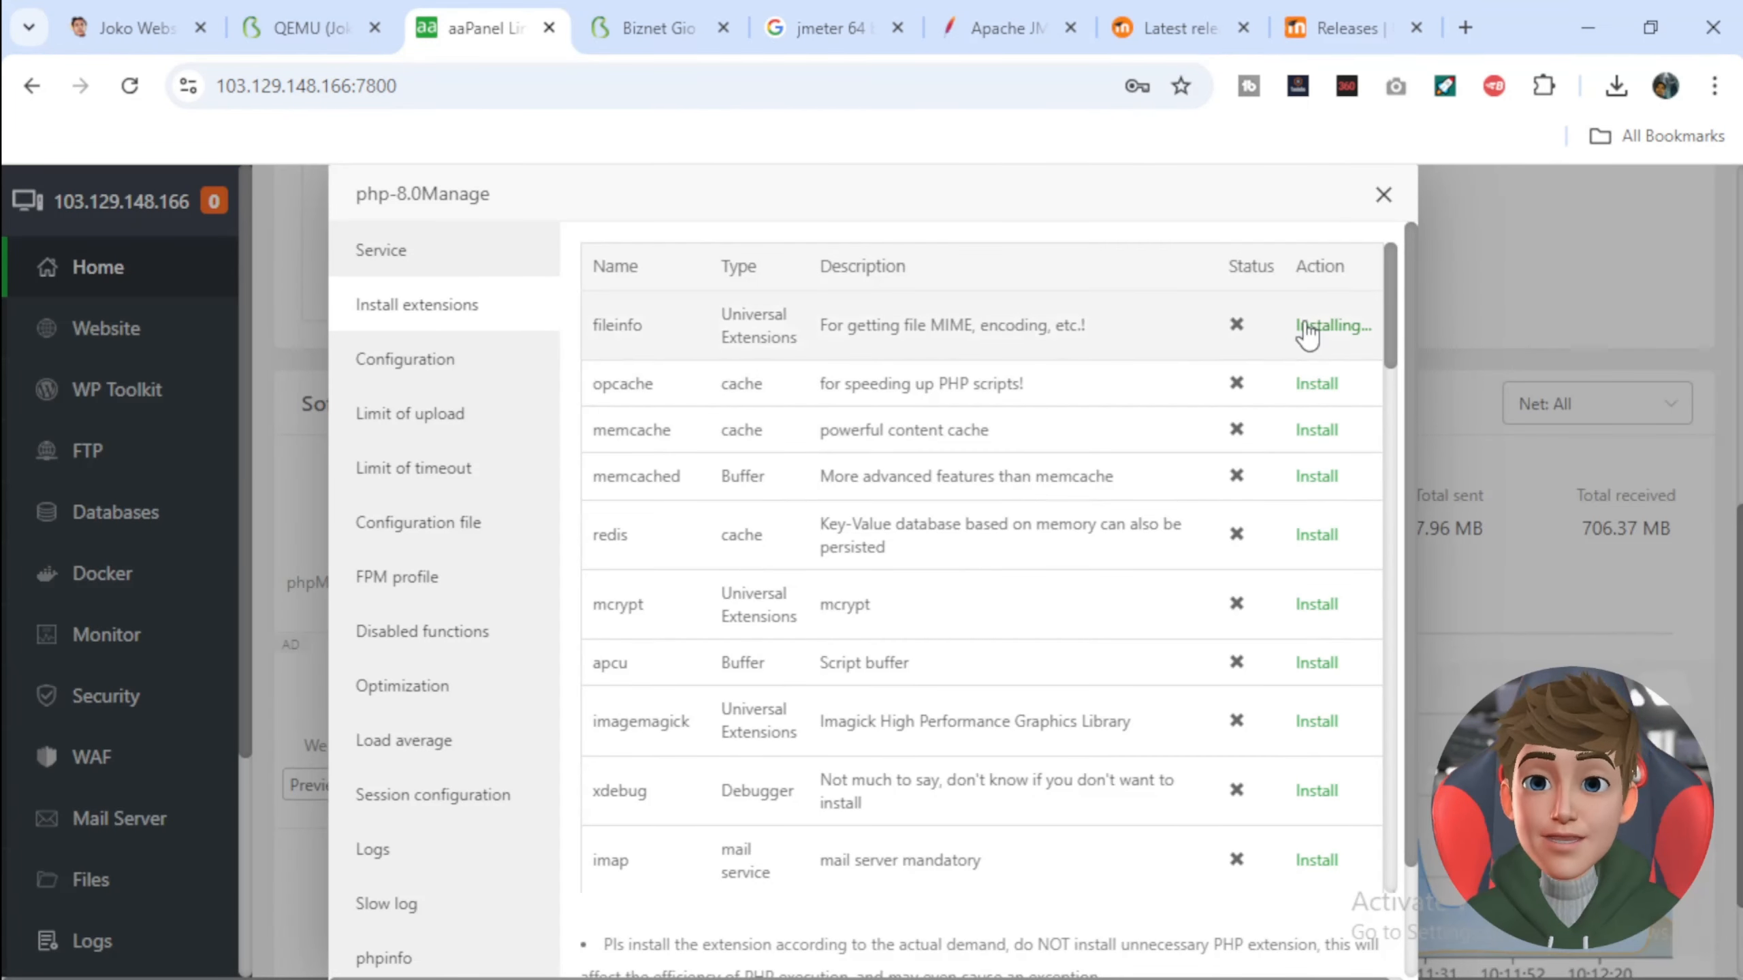
left_click(1334, 325)
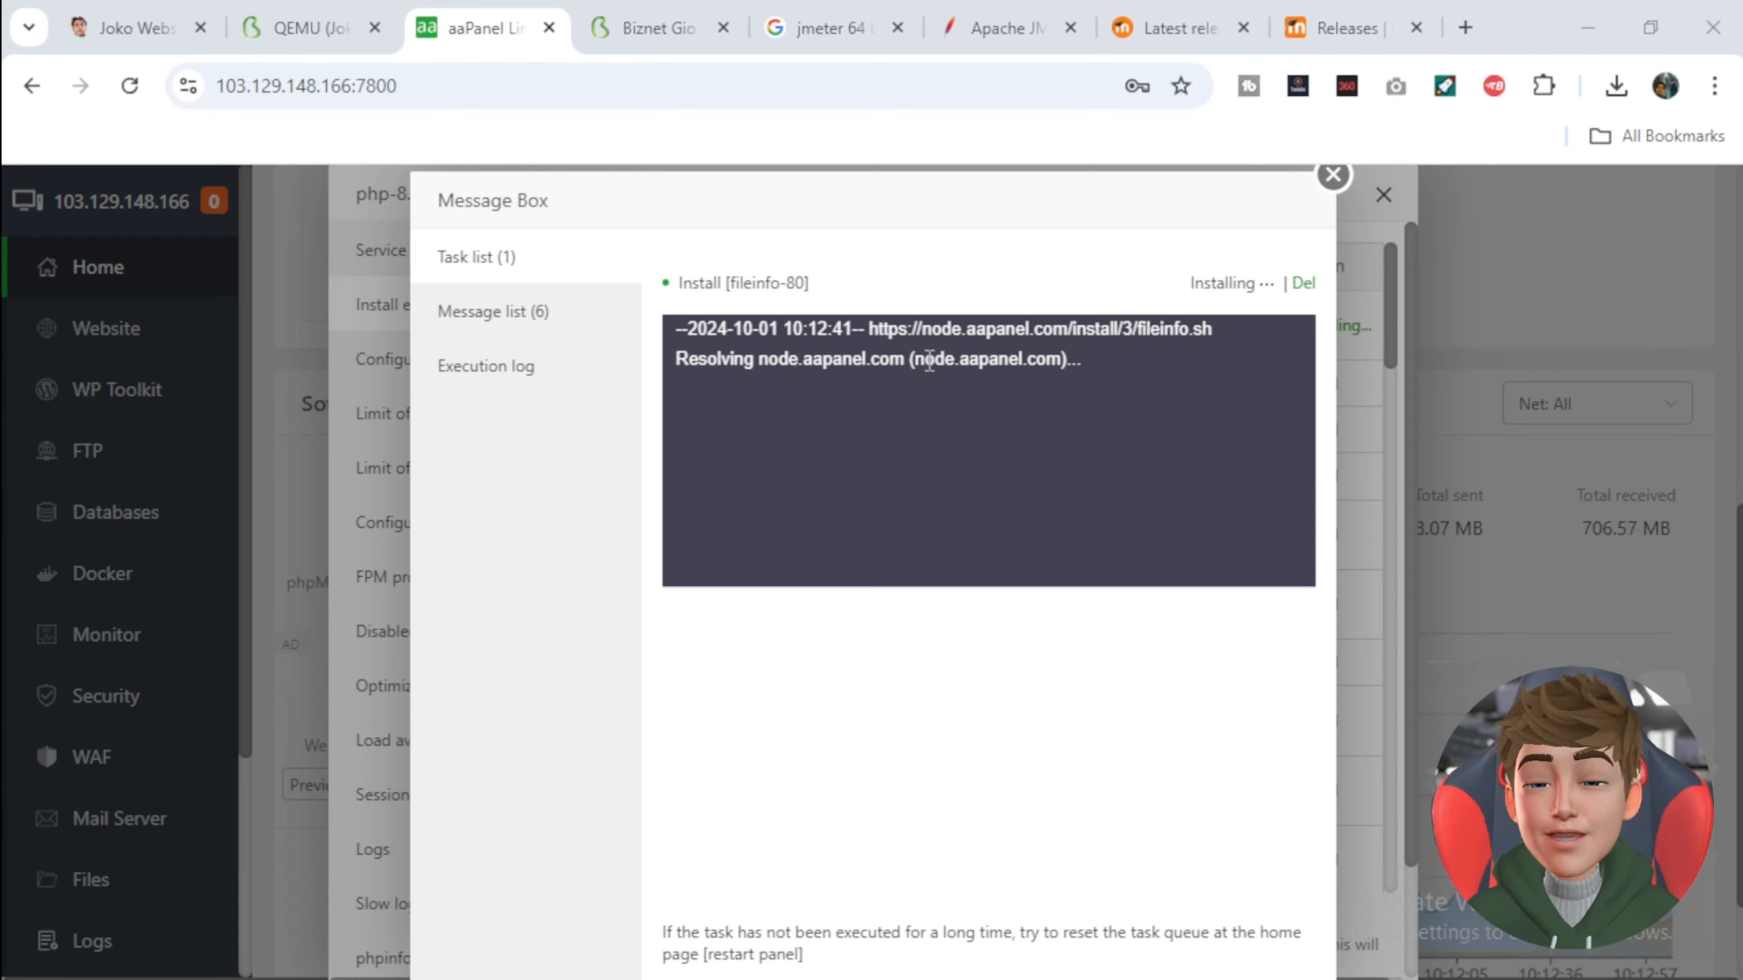
Download fileinfo.sh in Chrome using the script URL copied from the aaPanel install log
left_click_drag(870, 330, 1173, 323)
right_click(1175, 329)
left_click(1194, 351)
left_click(847, 24)
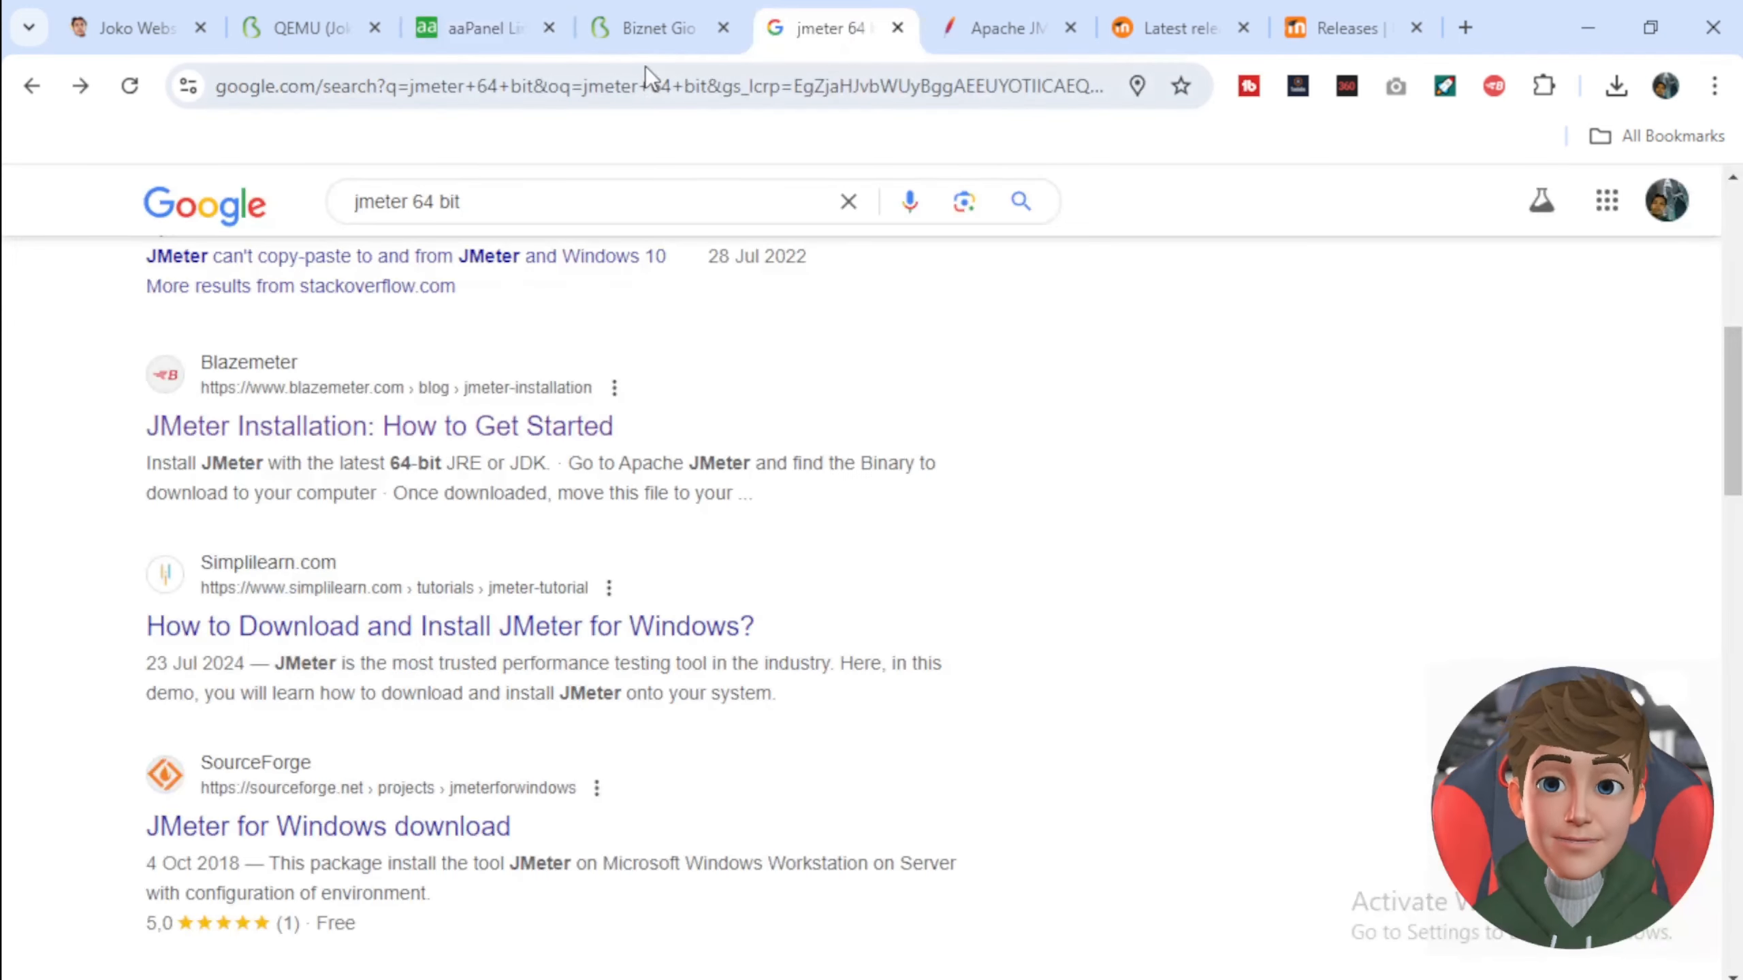
right_click(643, 70)
left_click(715, 350)
key("Return")
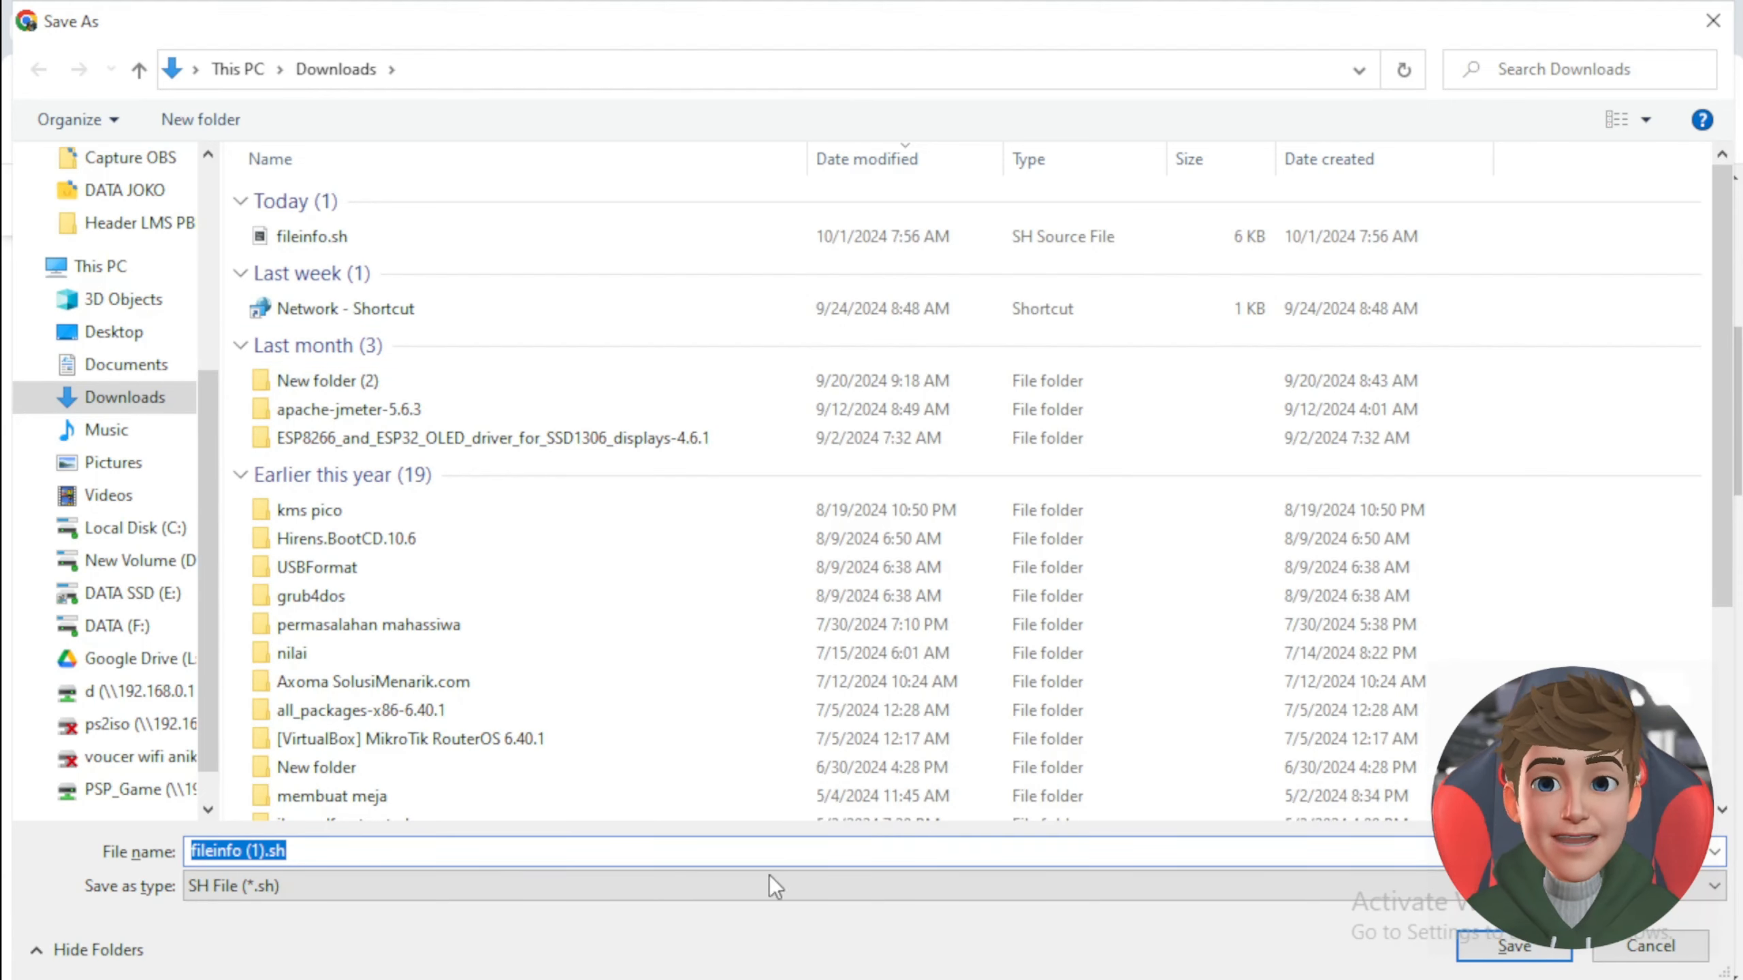
left_click(1554, 958)
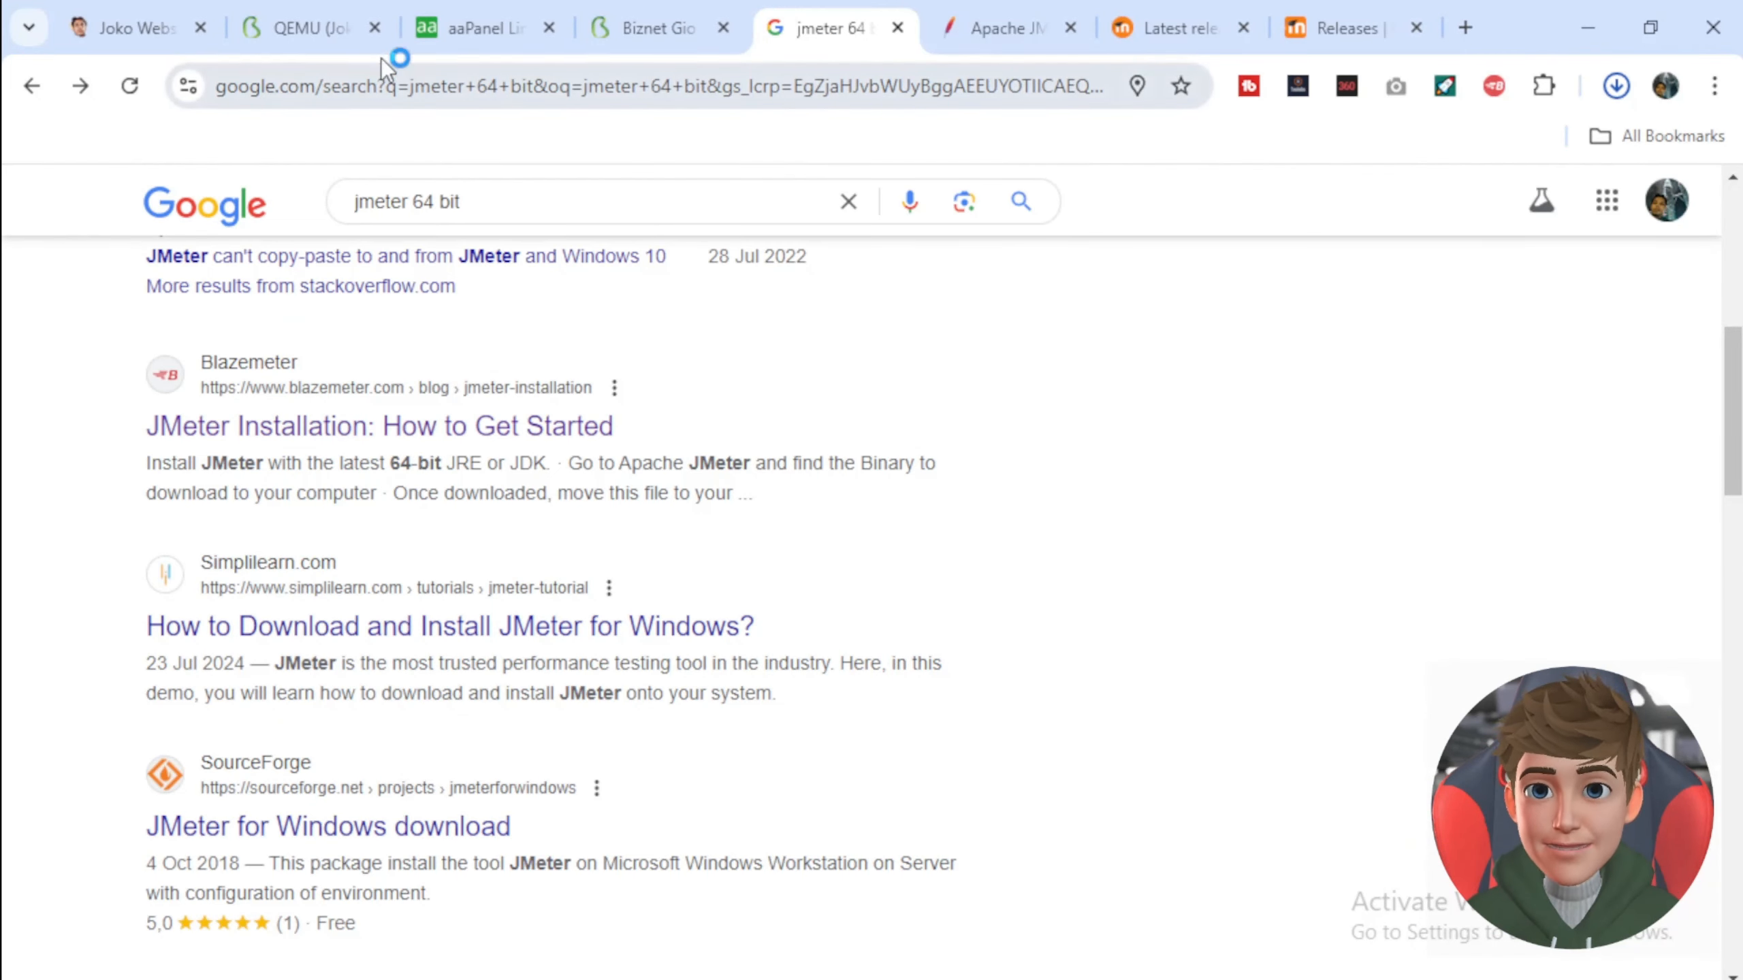
left_click(430, 30)
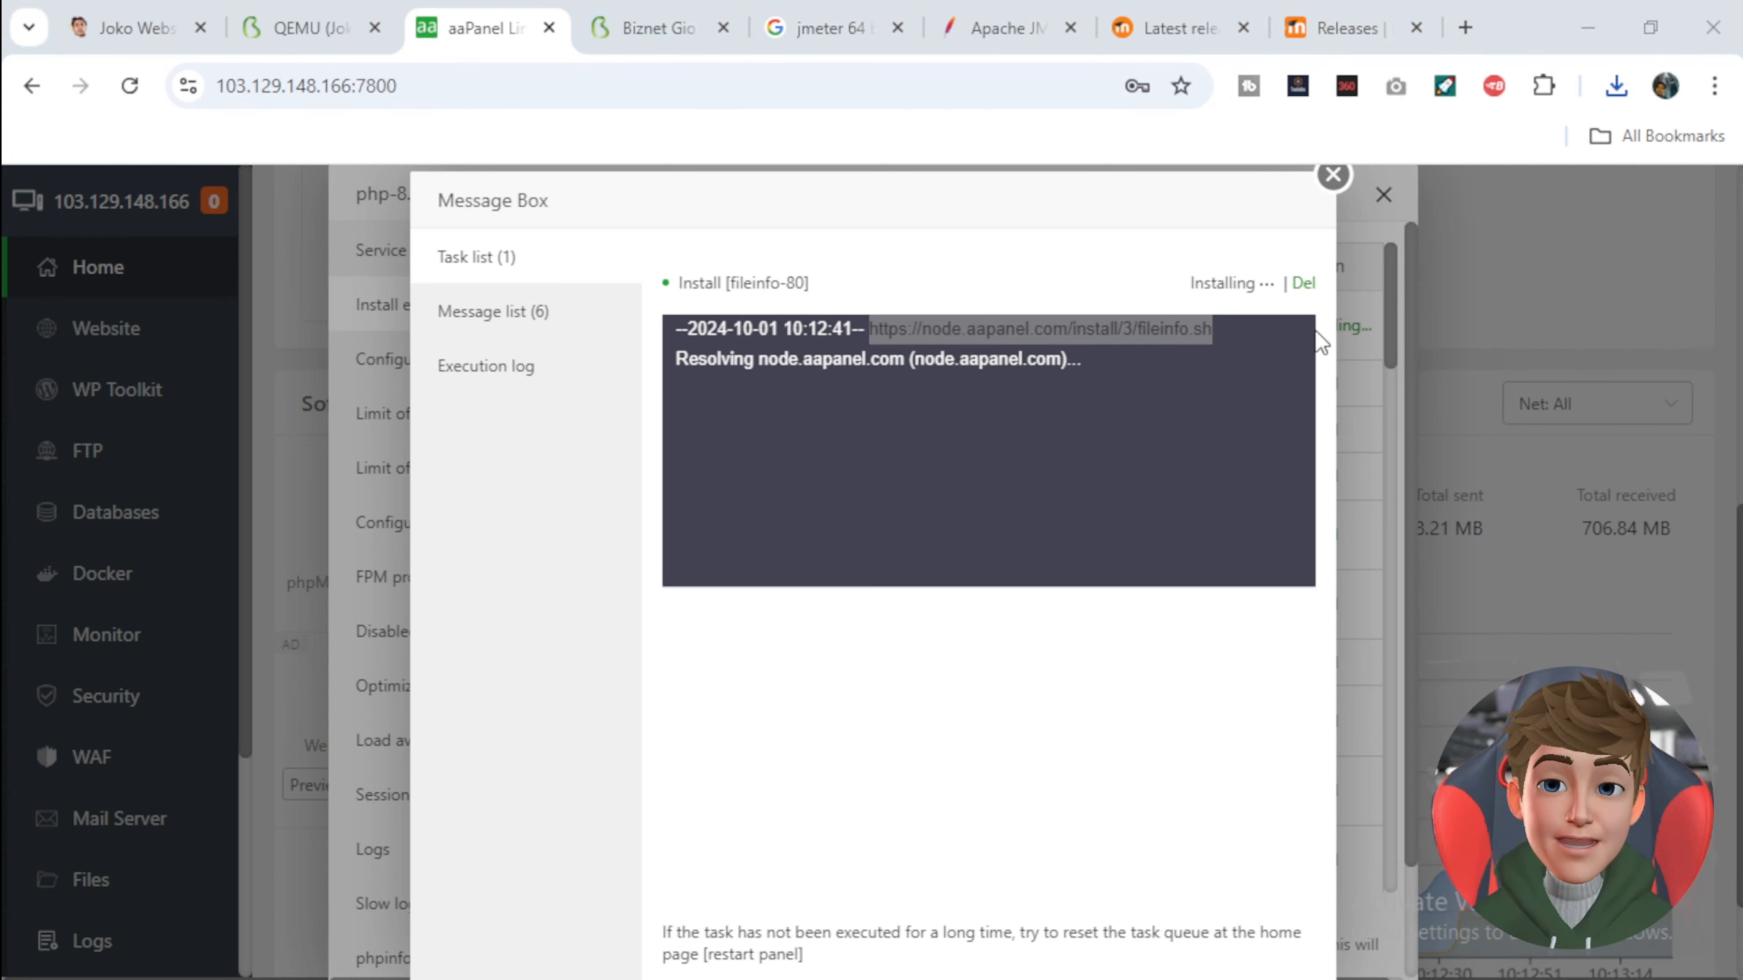
Delete the stalled fileinfo task, reinstall fileinfo, and check its log shows fileinfo.sh downloaded
left_click(1305, 283)
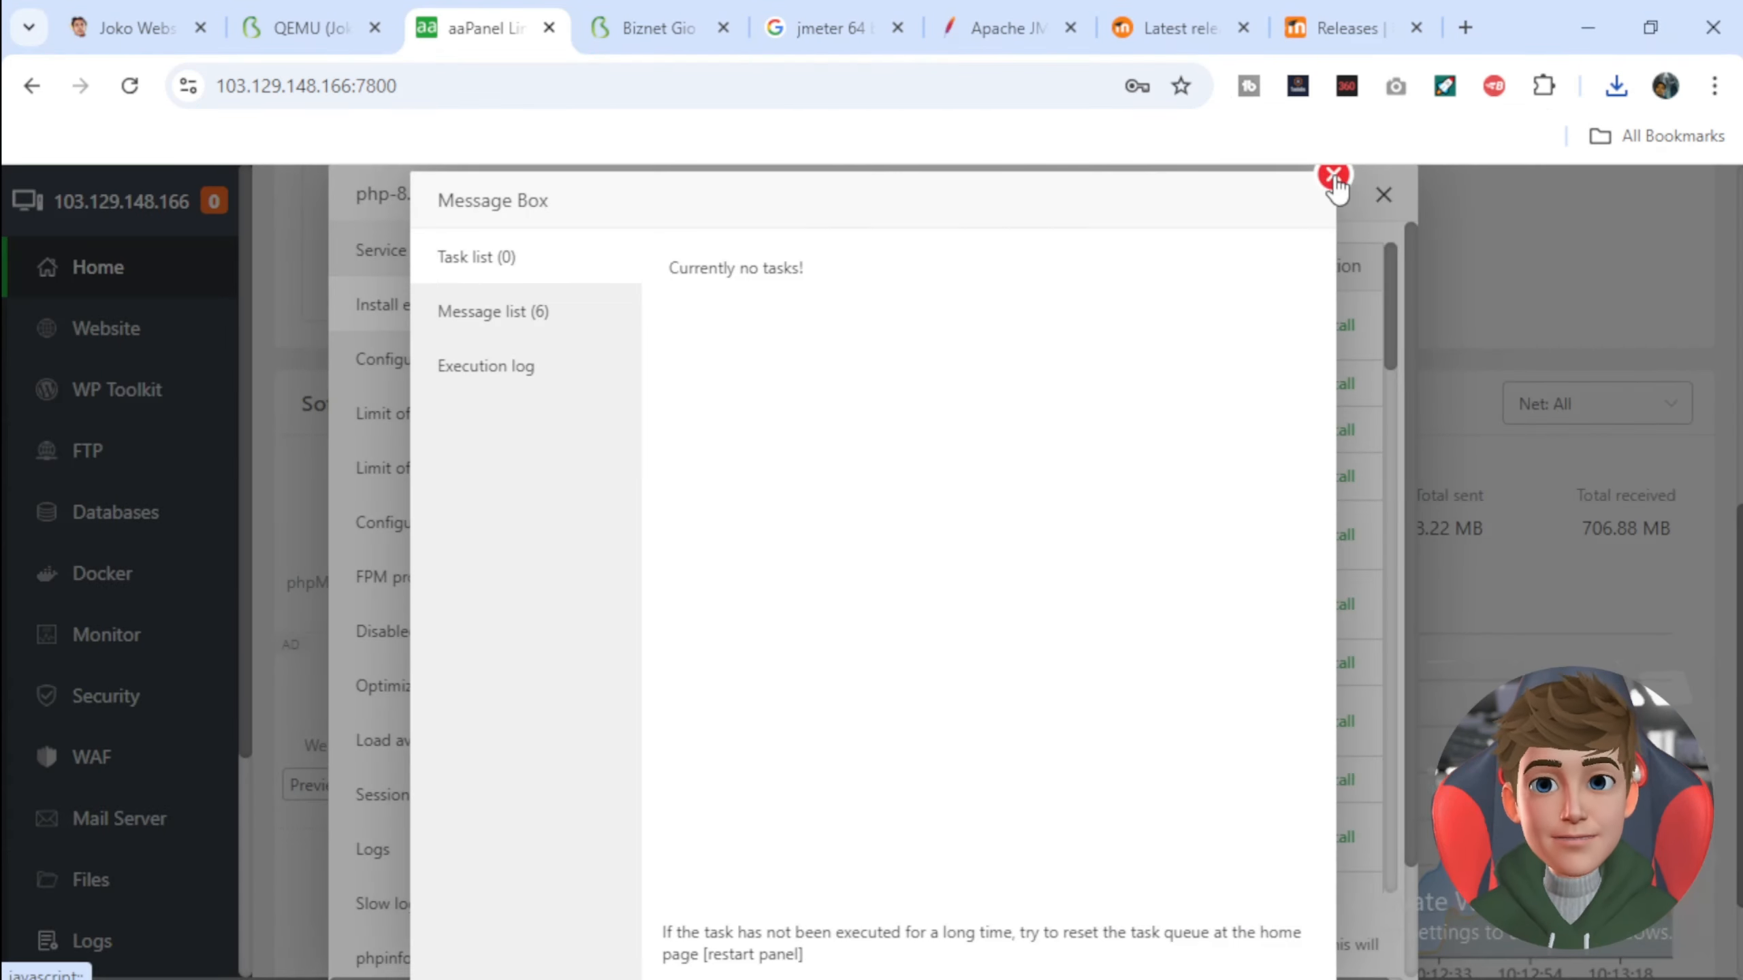
left_click(1334, 175)
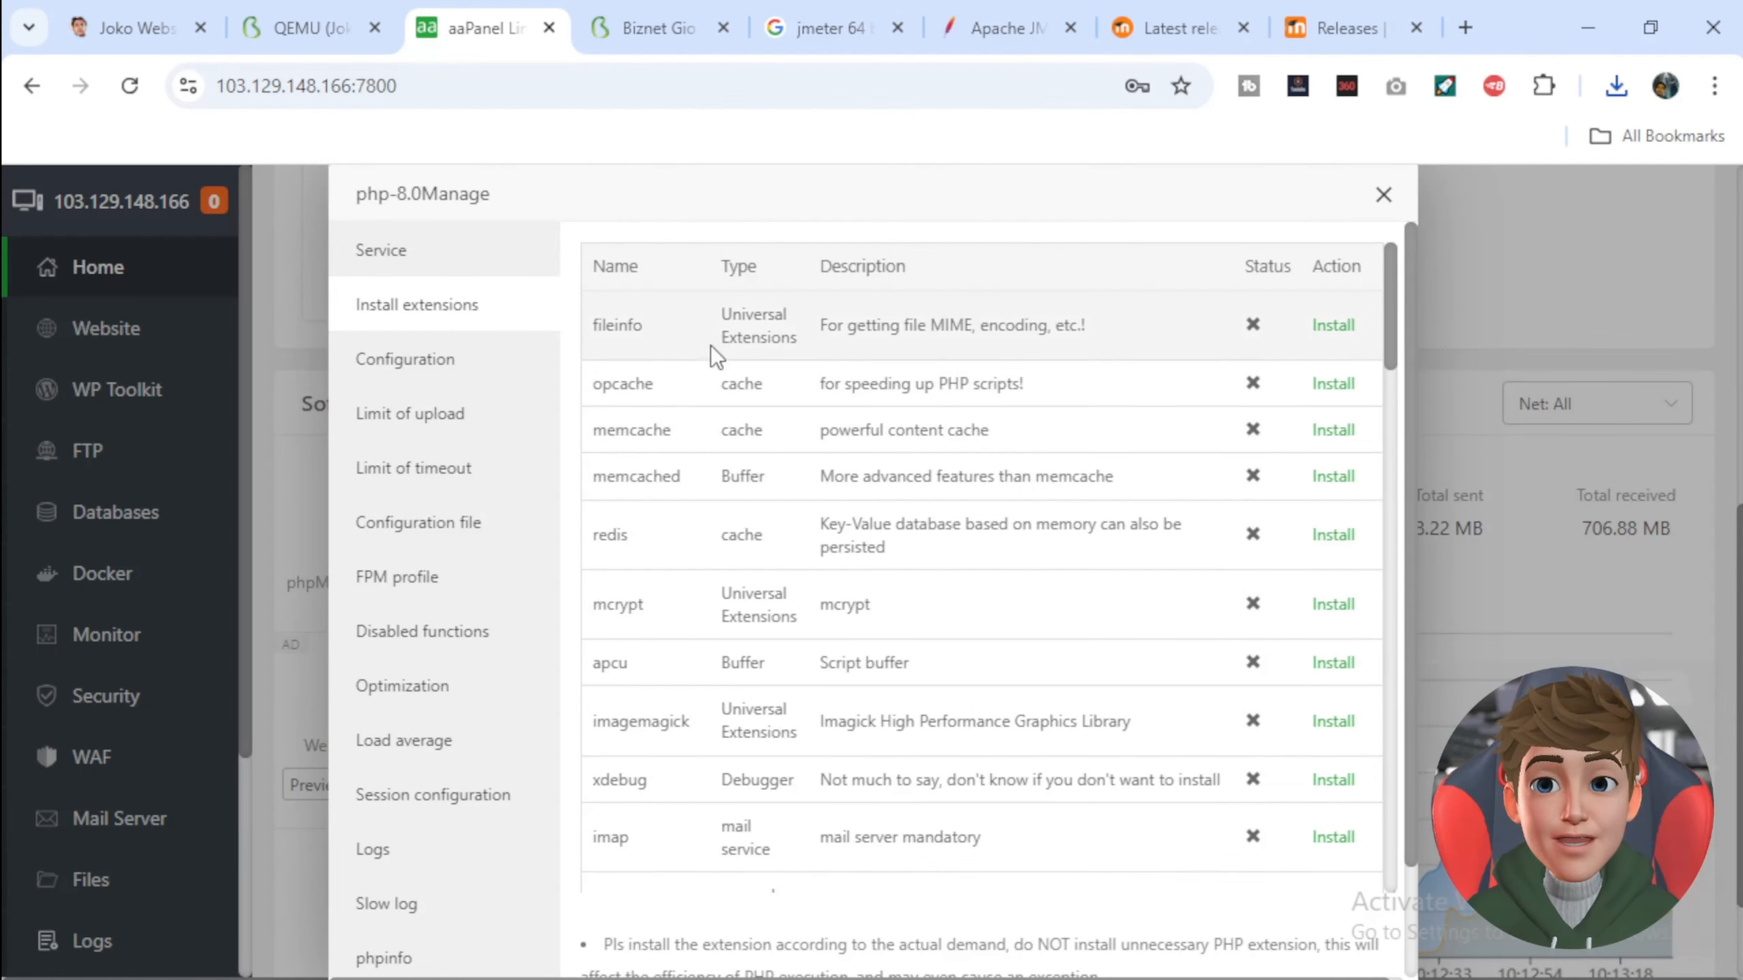
left_click(1338, 329)
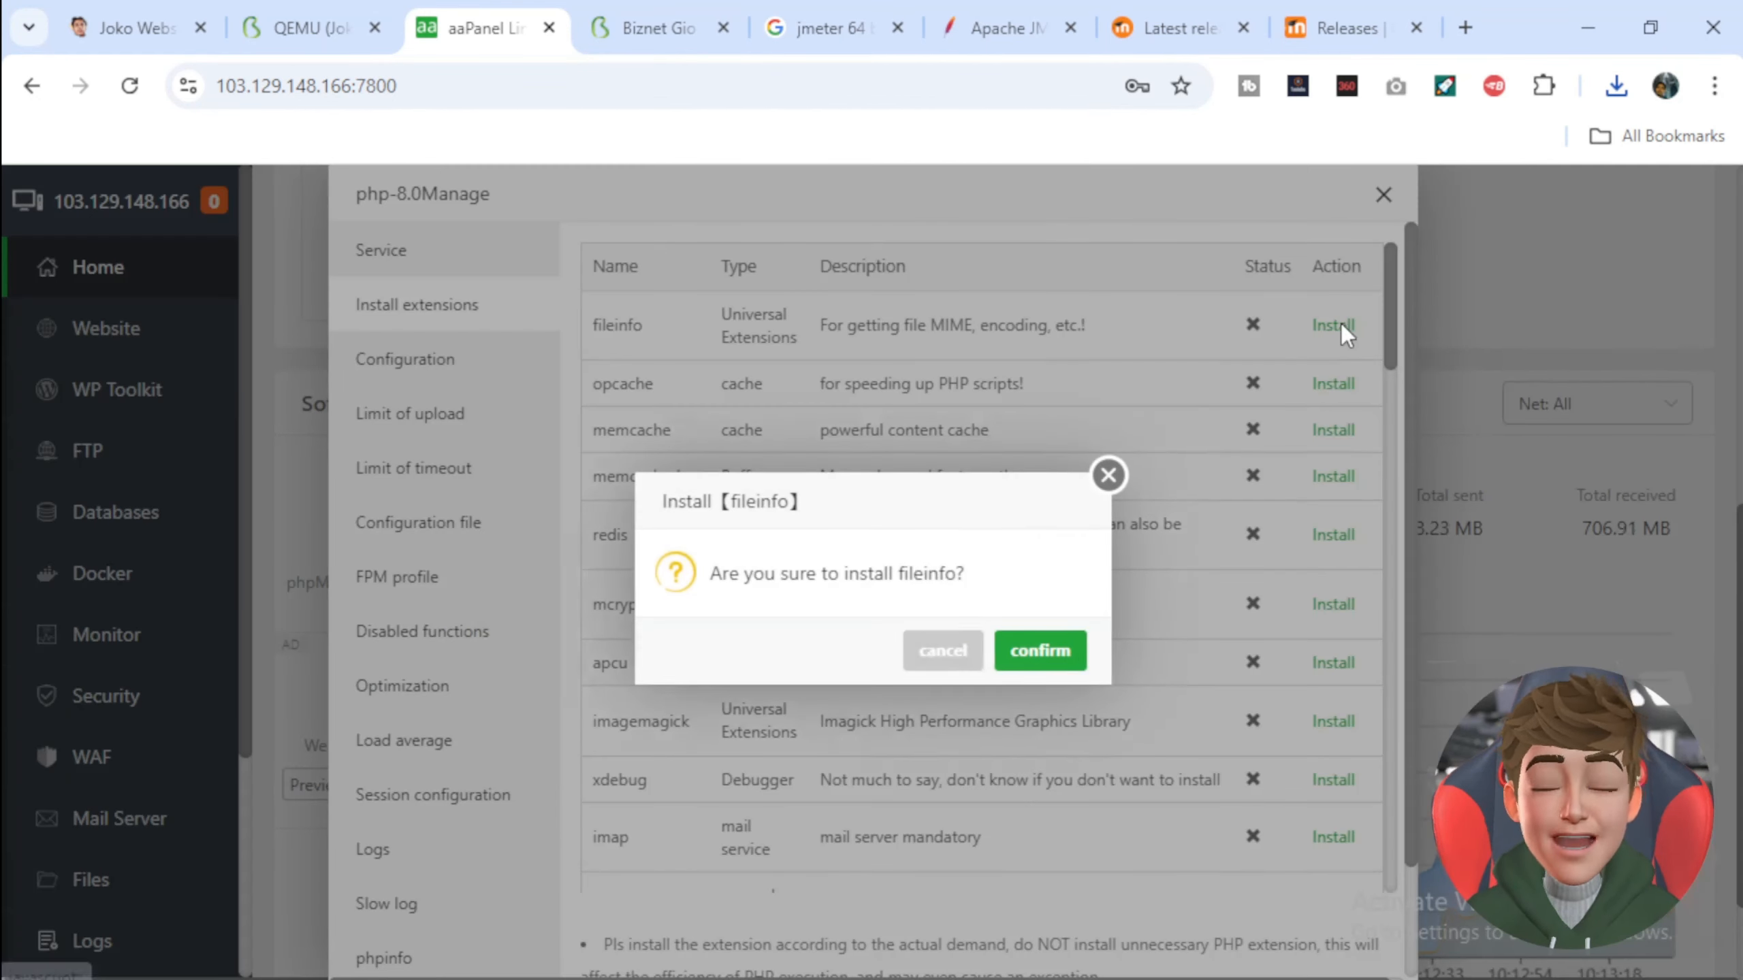
left_click(1020, 659)
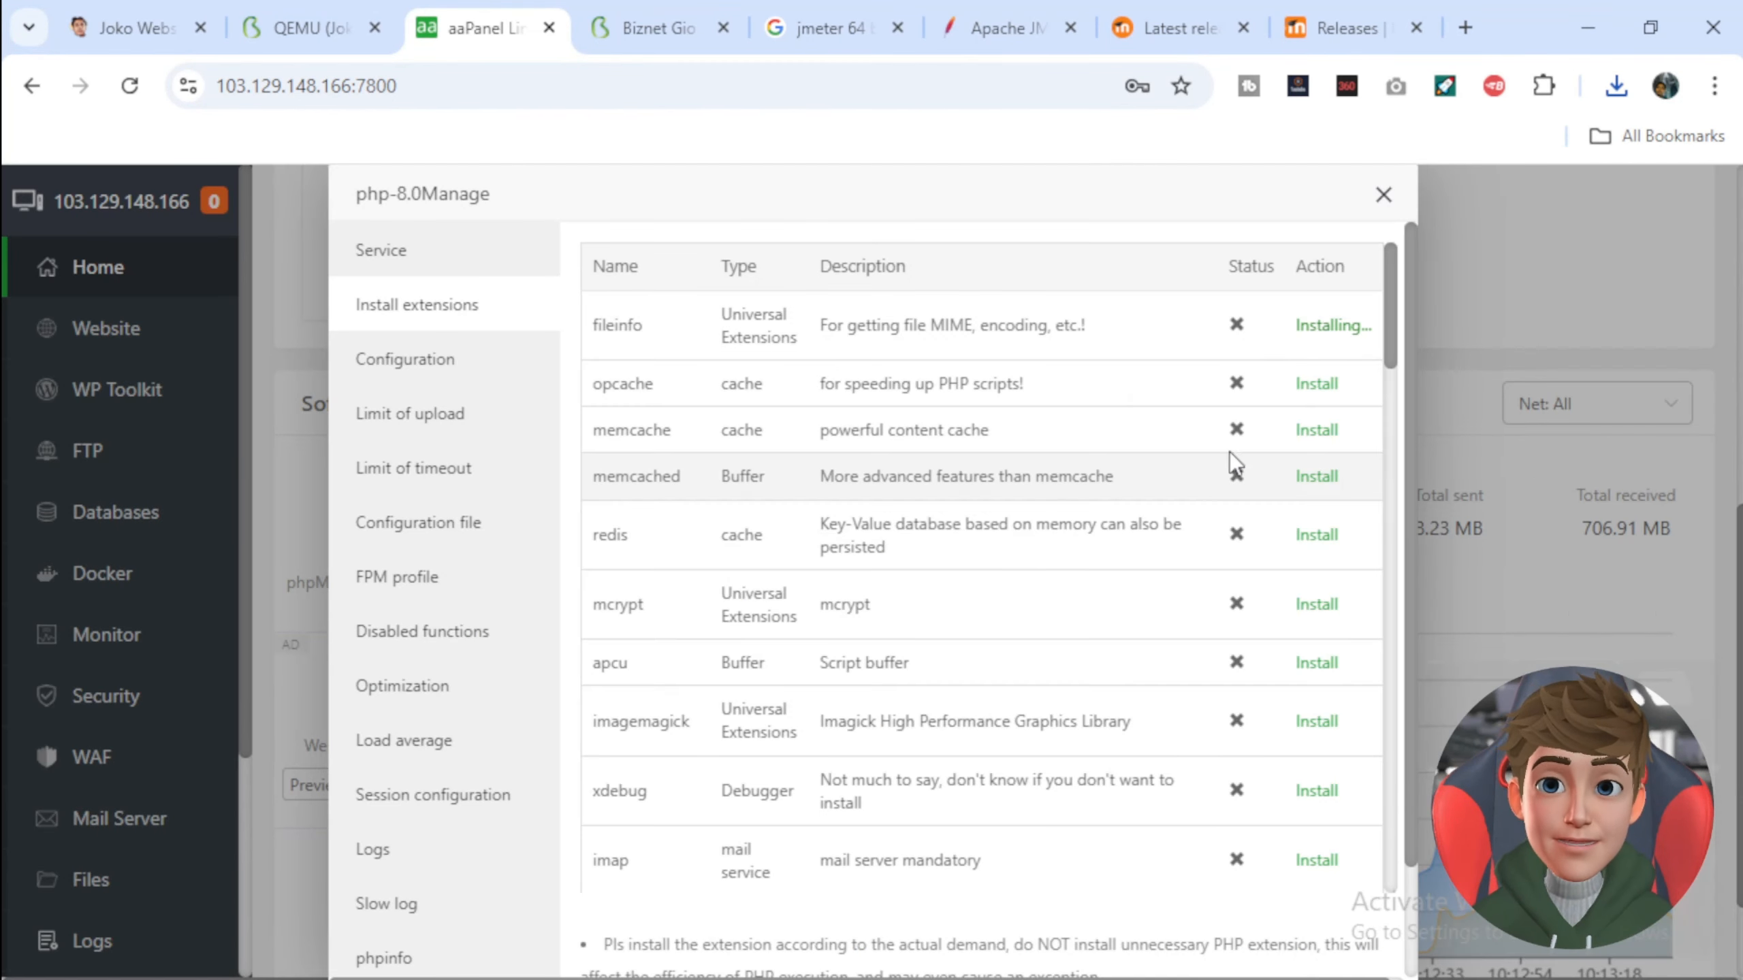
left_click(1327, 328)
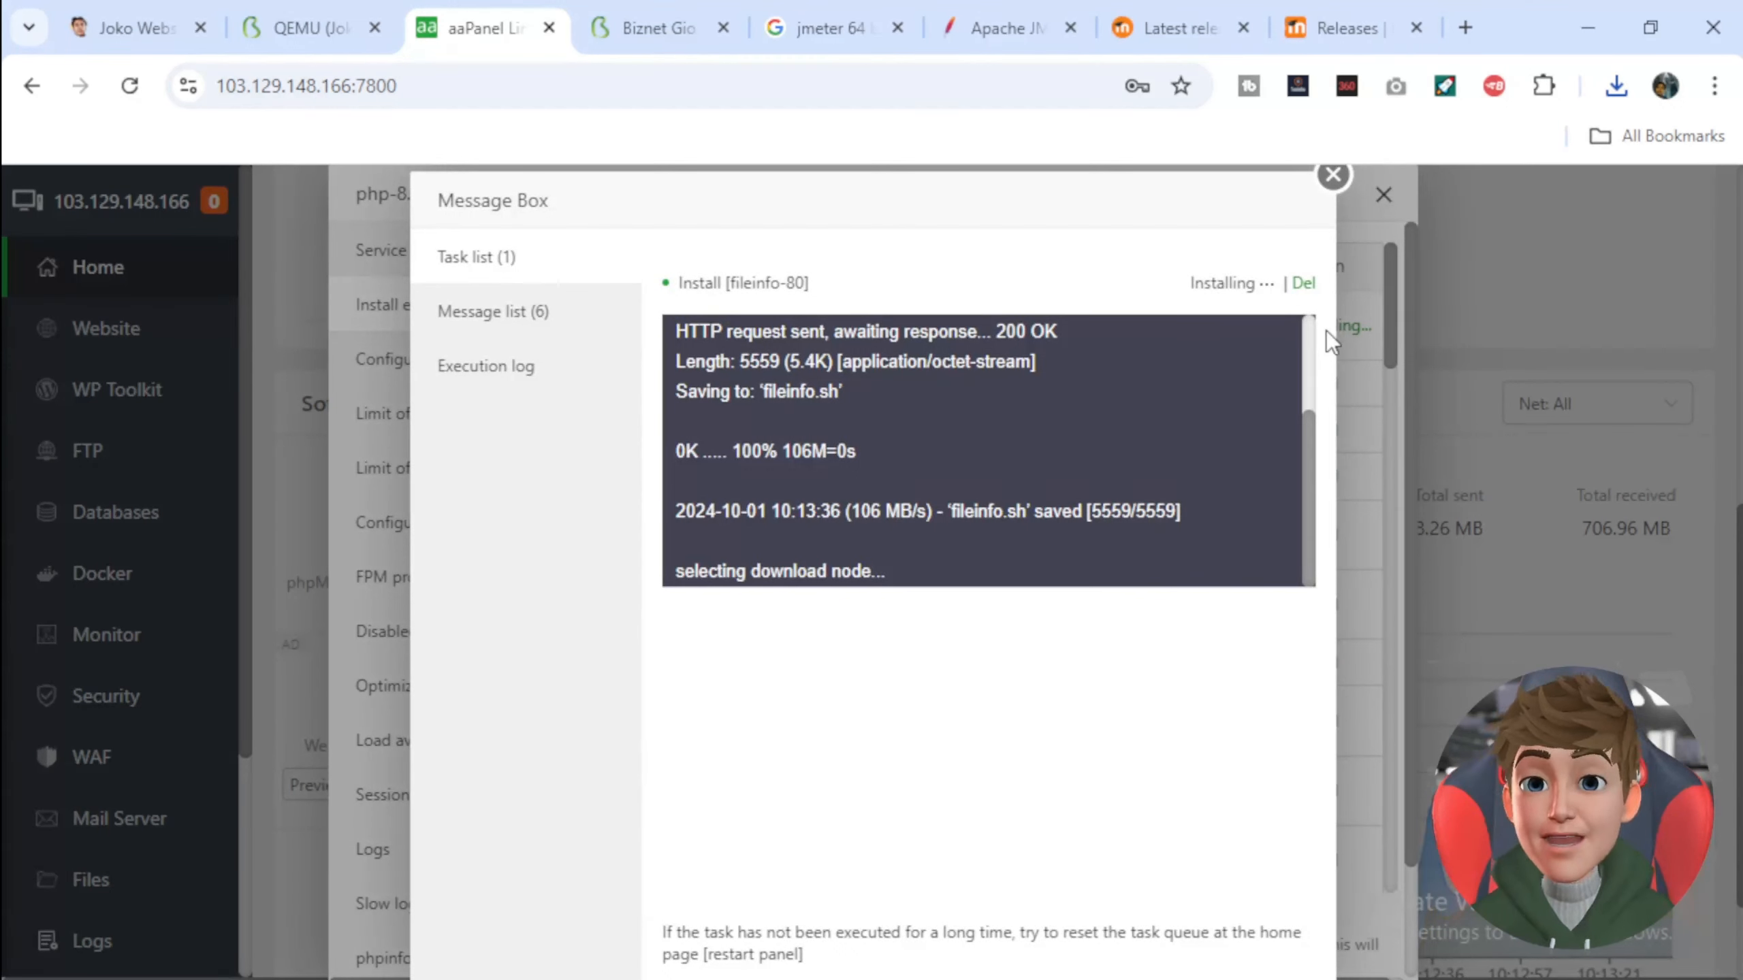
left_click_drag(981, 185, 623, 179)
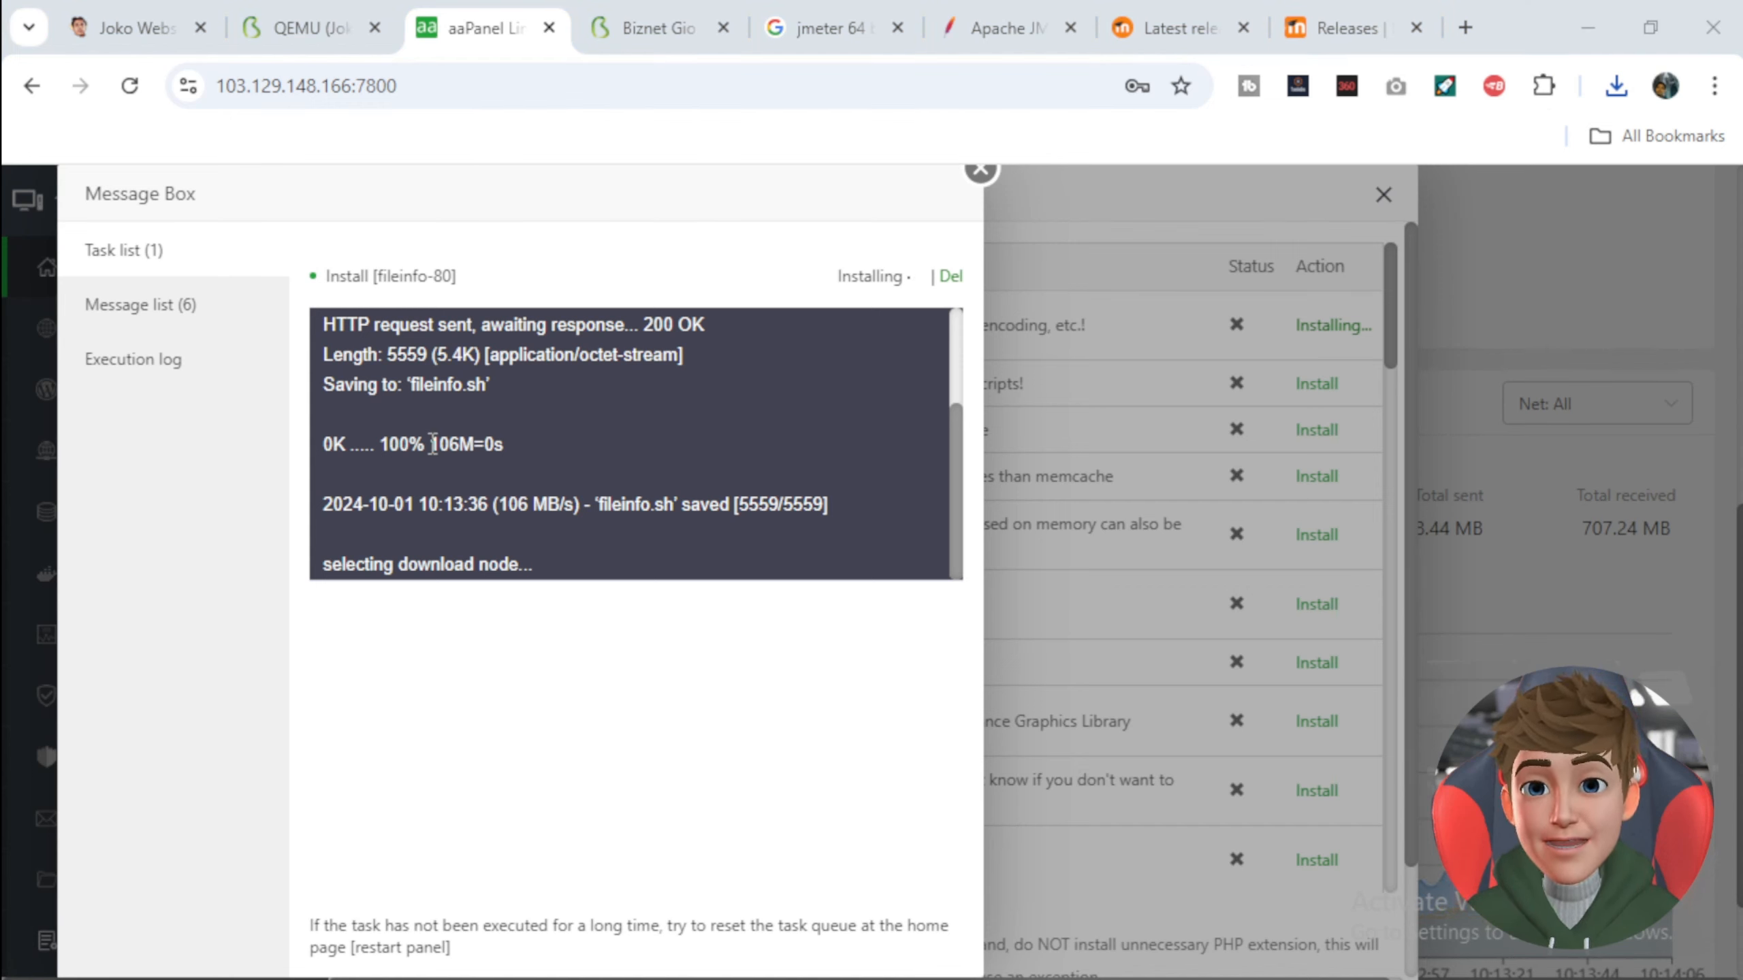
left_click_drag(431, 443, 474, 434)
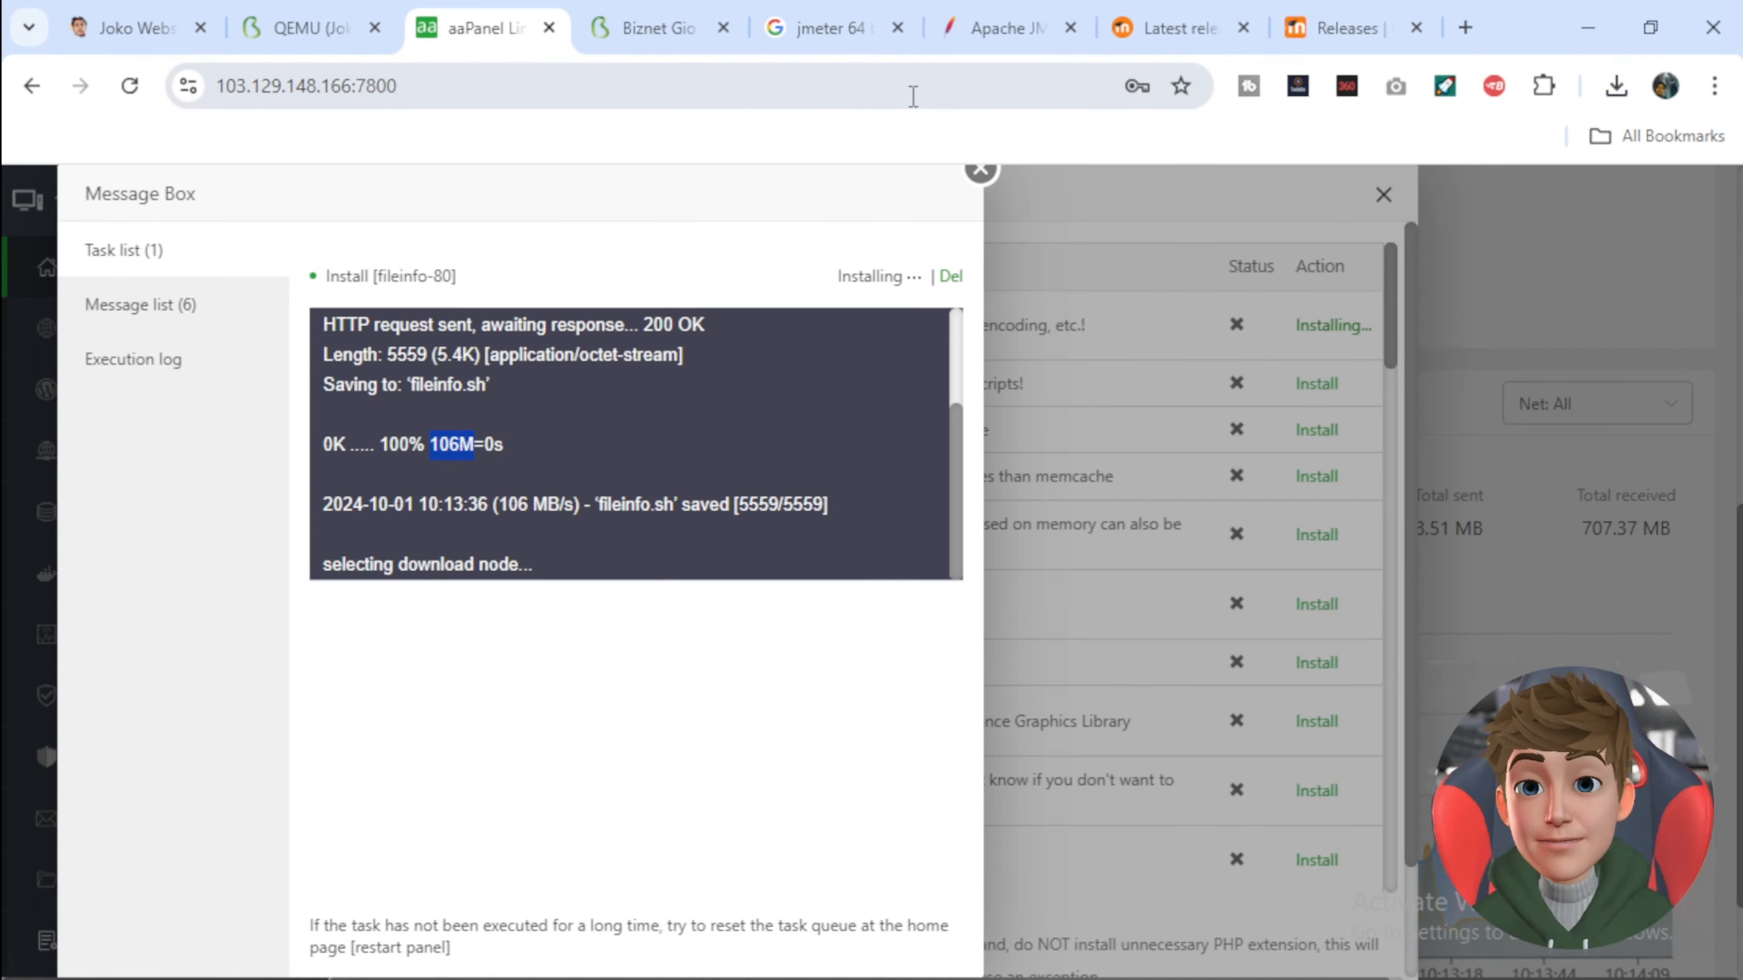
Follow the running fileinfo compile in the aaPanel install log
left_click(643, 30)
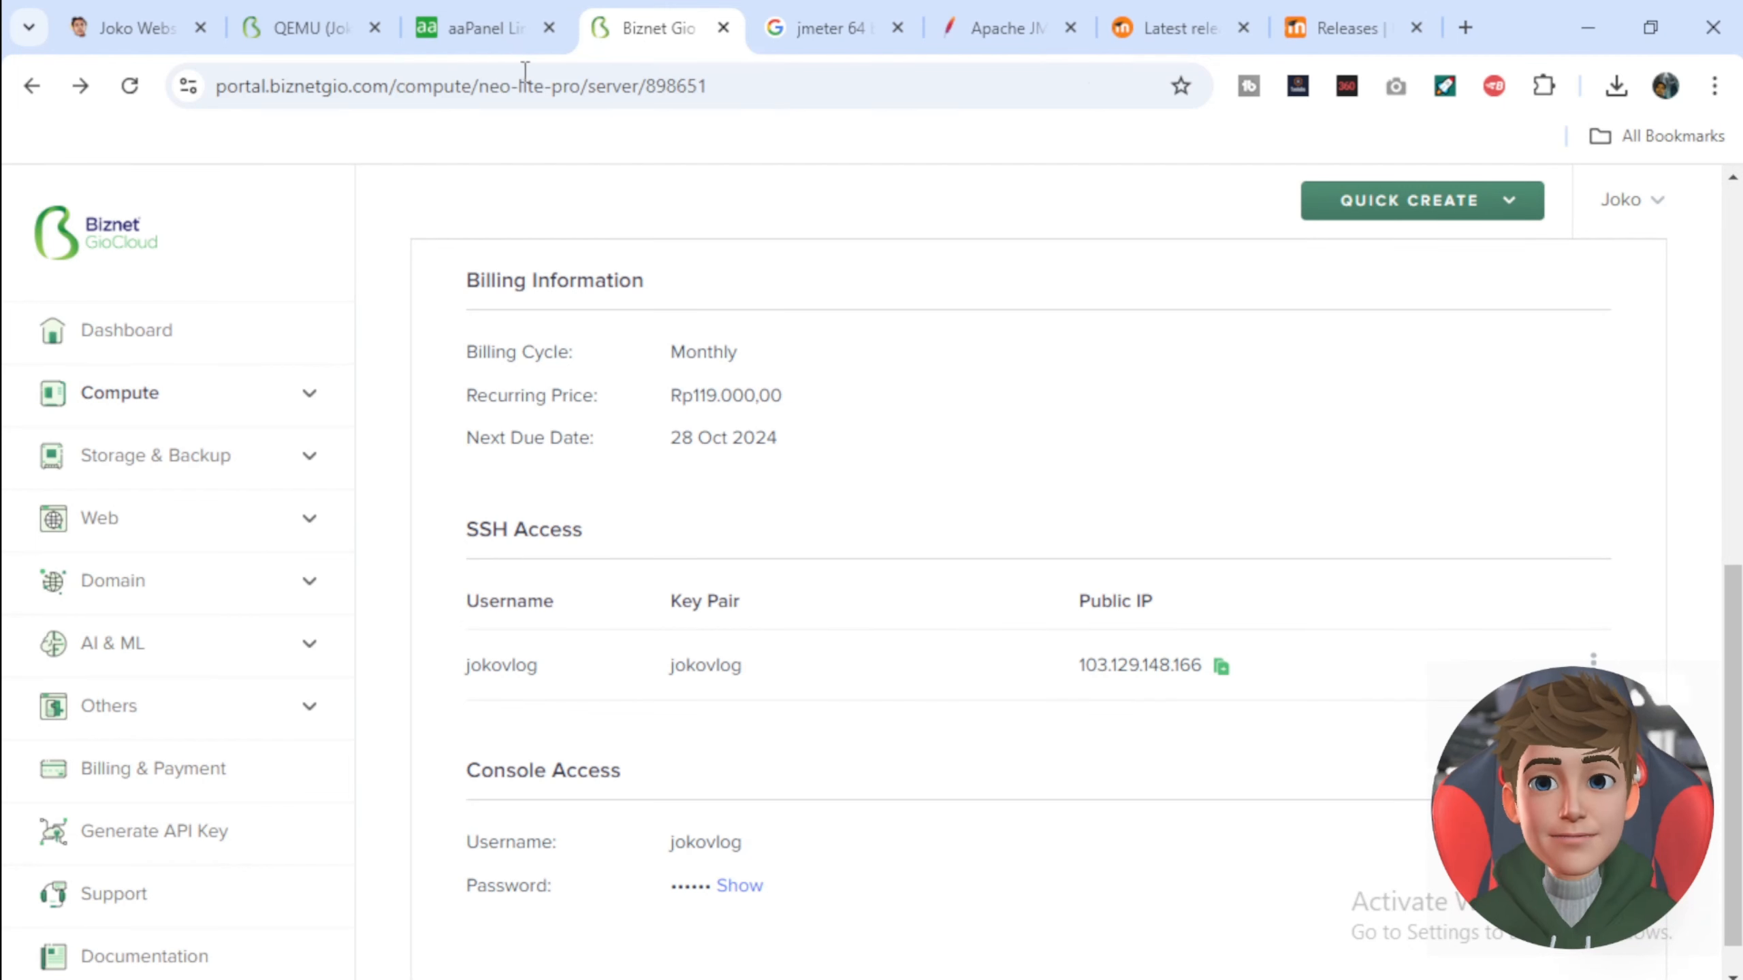
left_click(470, 38)
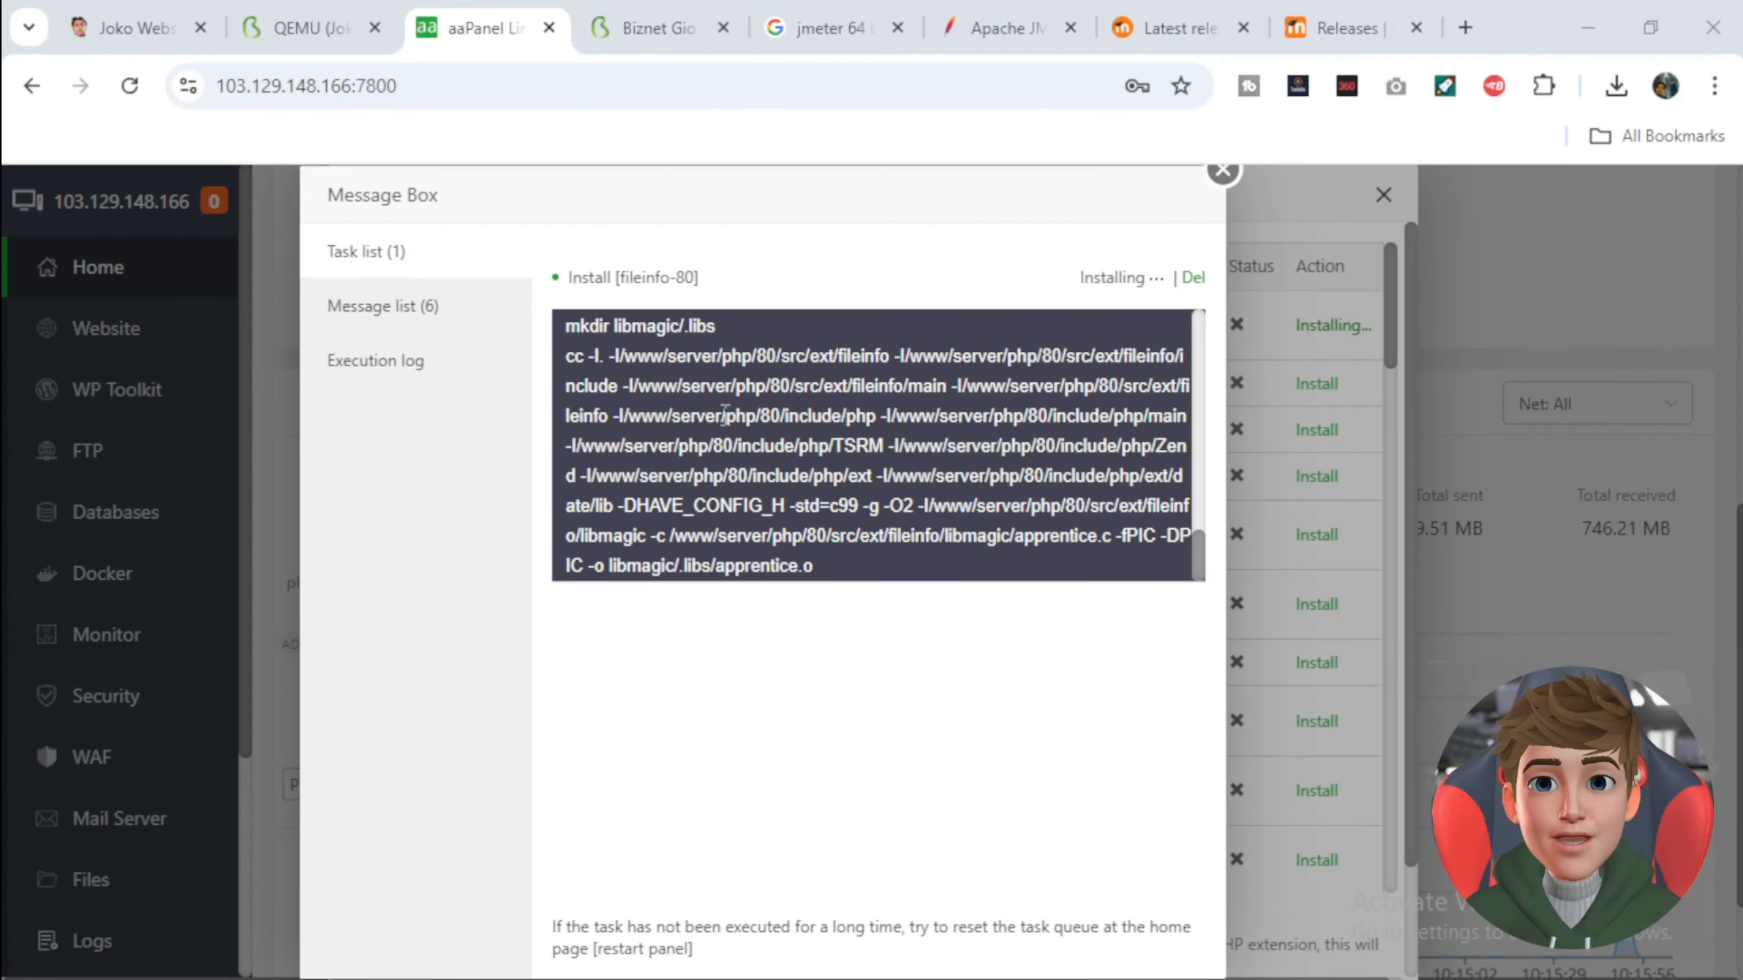
left_click_drag(683, 416, 800, 508)
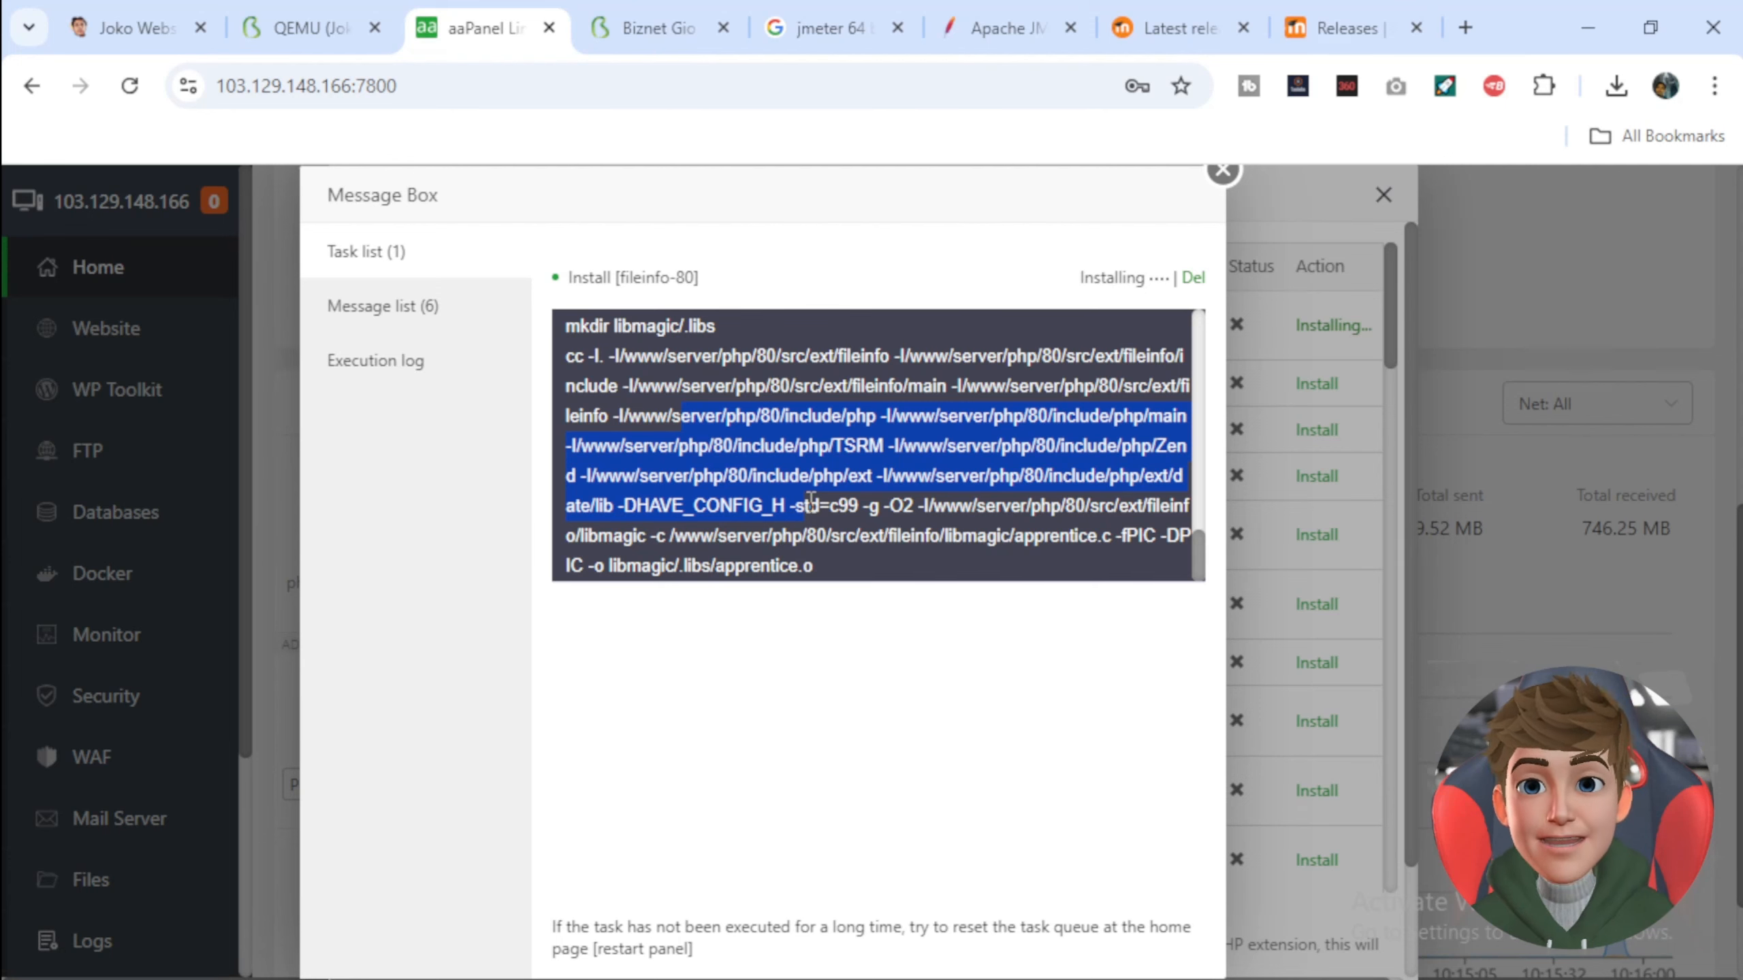
left_click(395, 329)
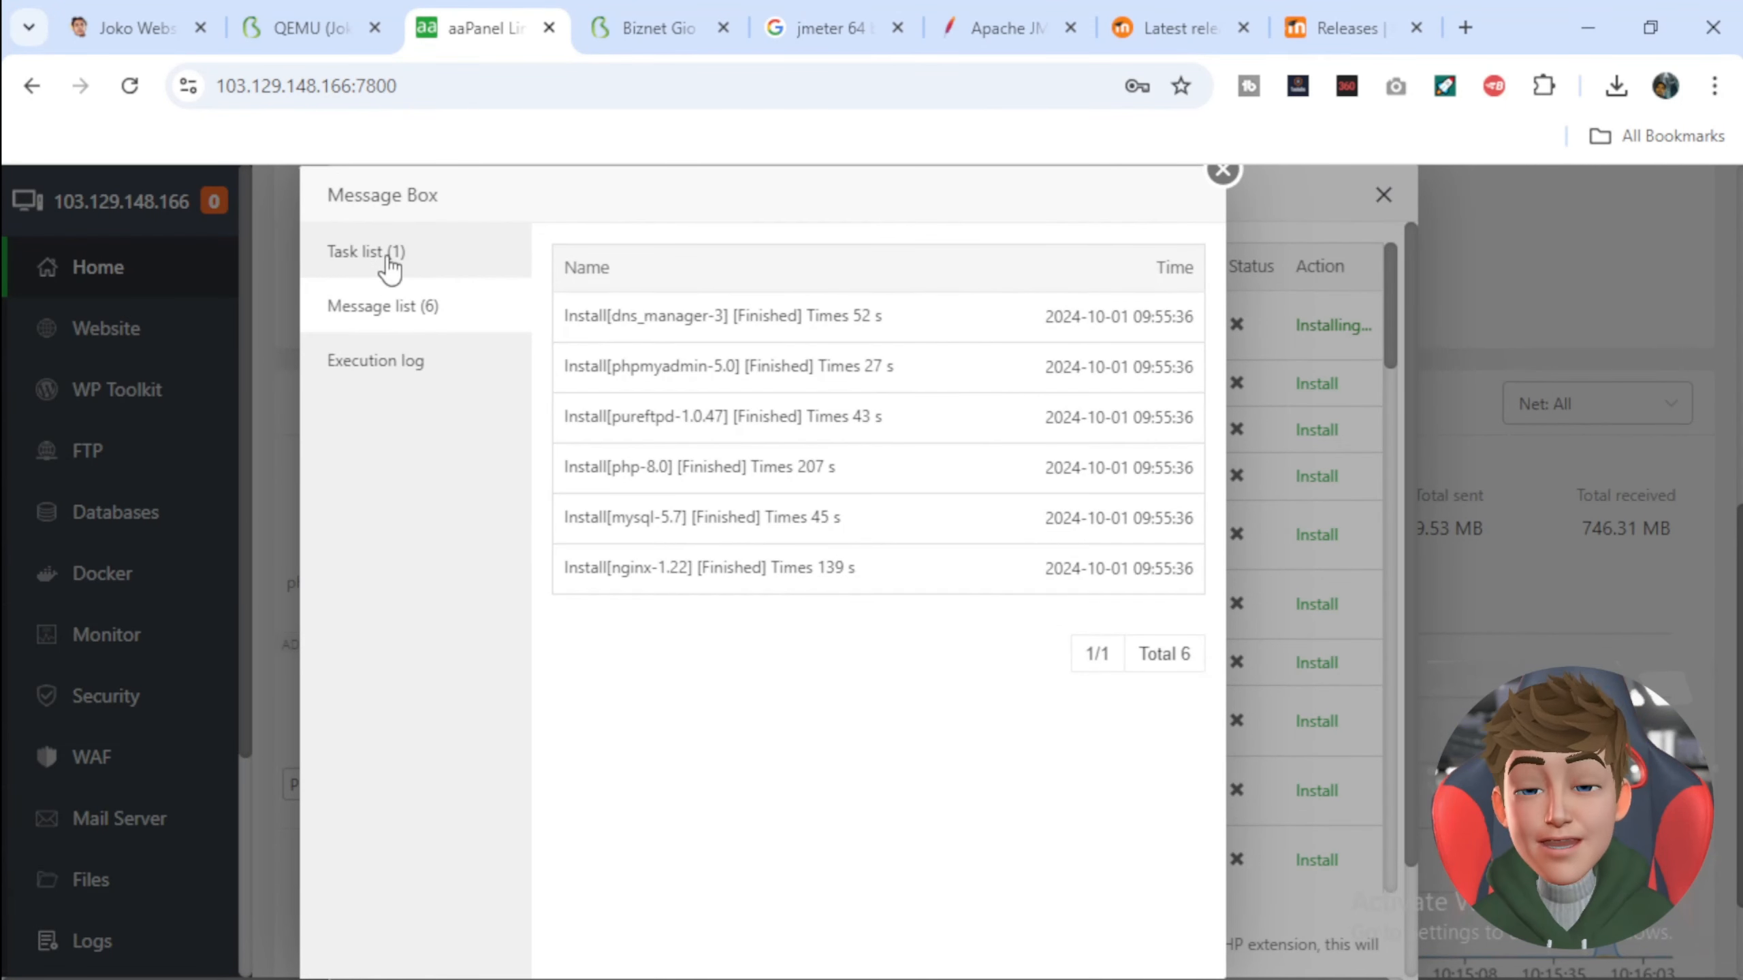
left_click(391, 269)
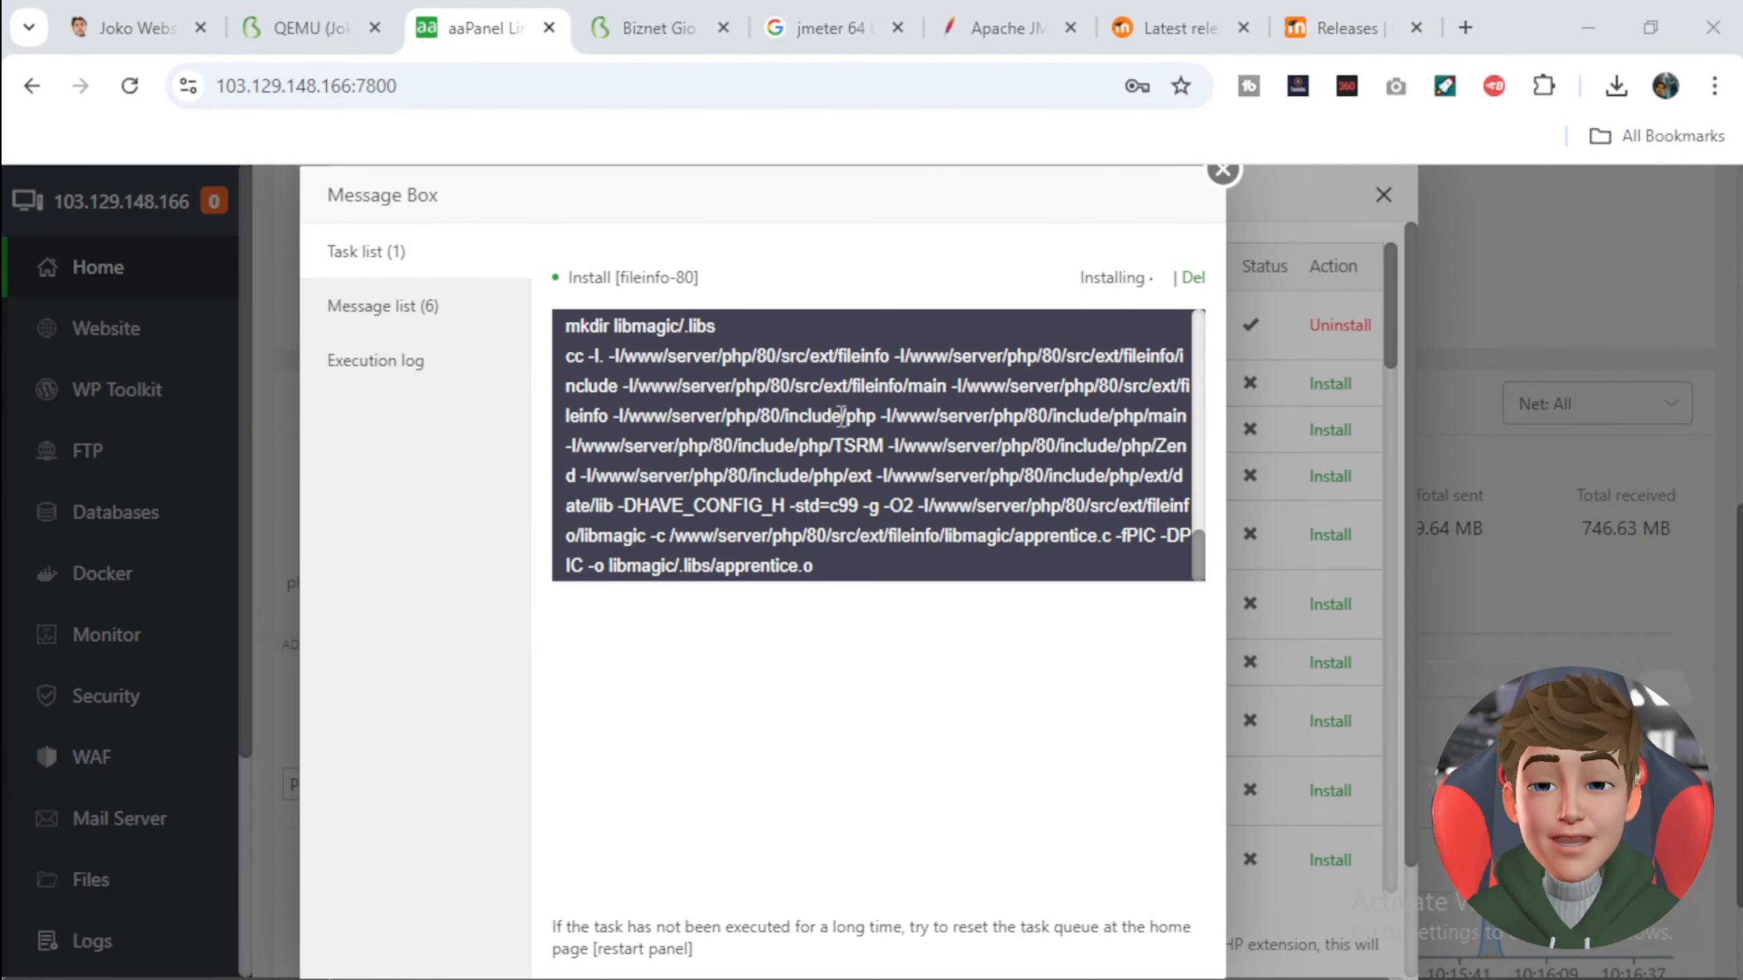
Confirm no tasks remain and fileinfo-80 finished in 186 s, then close the messages window
left_click(398, 313)
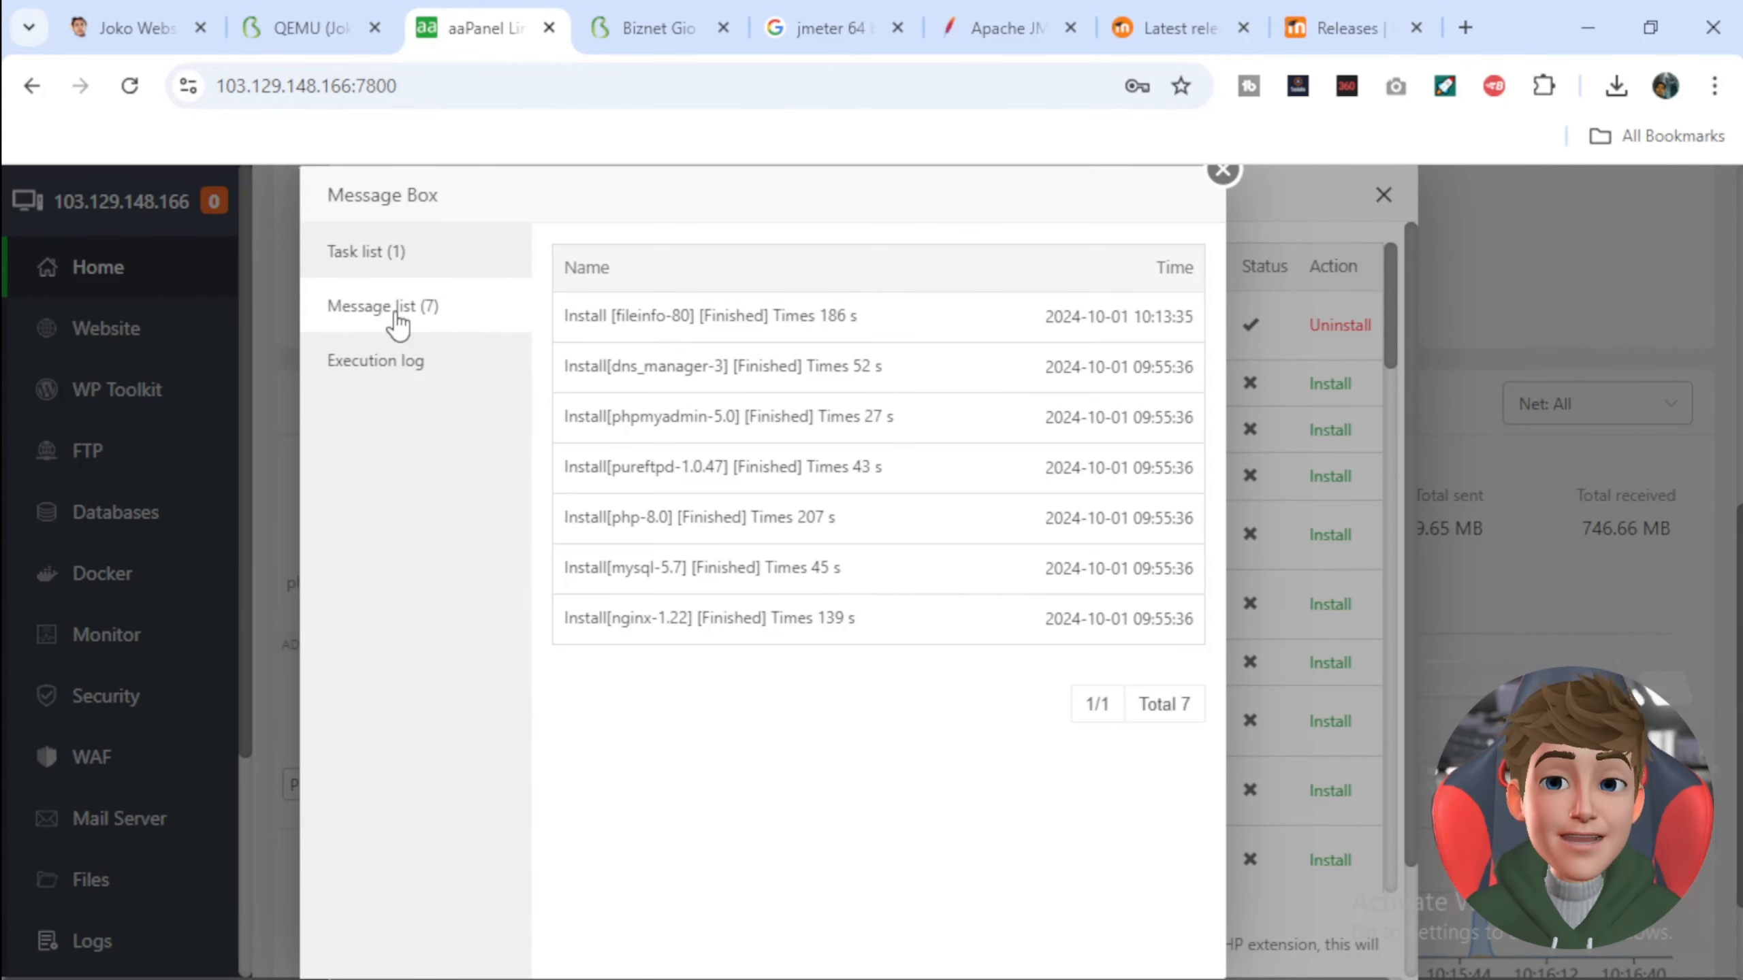
left_click(394, 257)
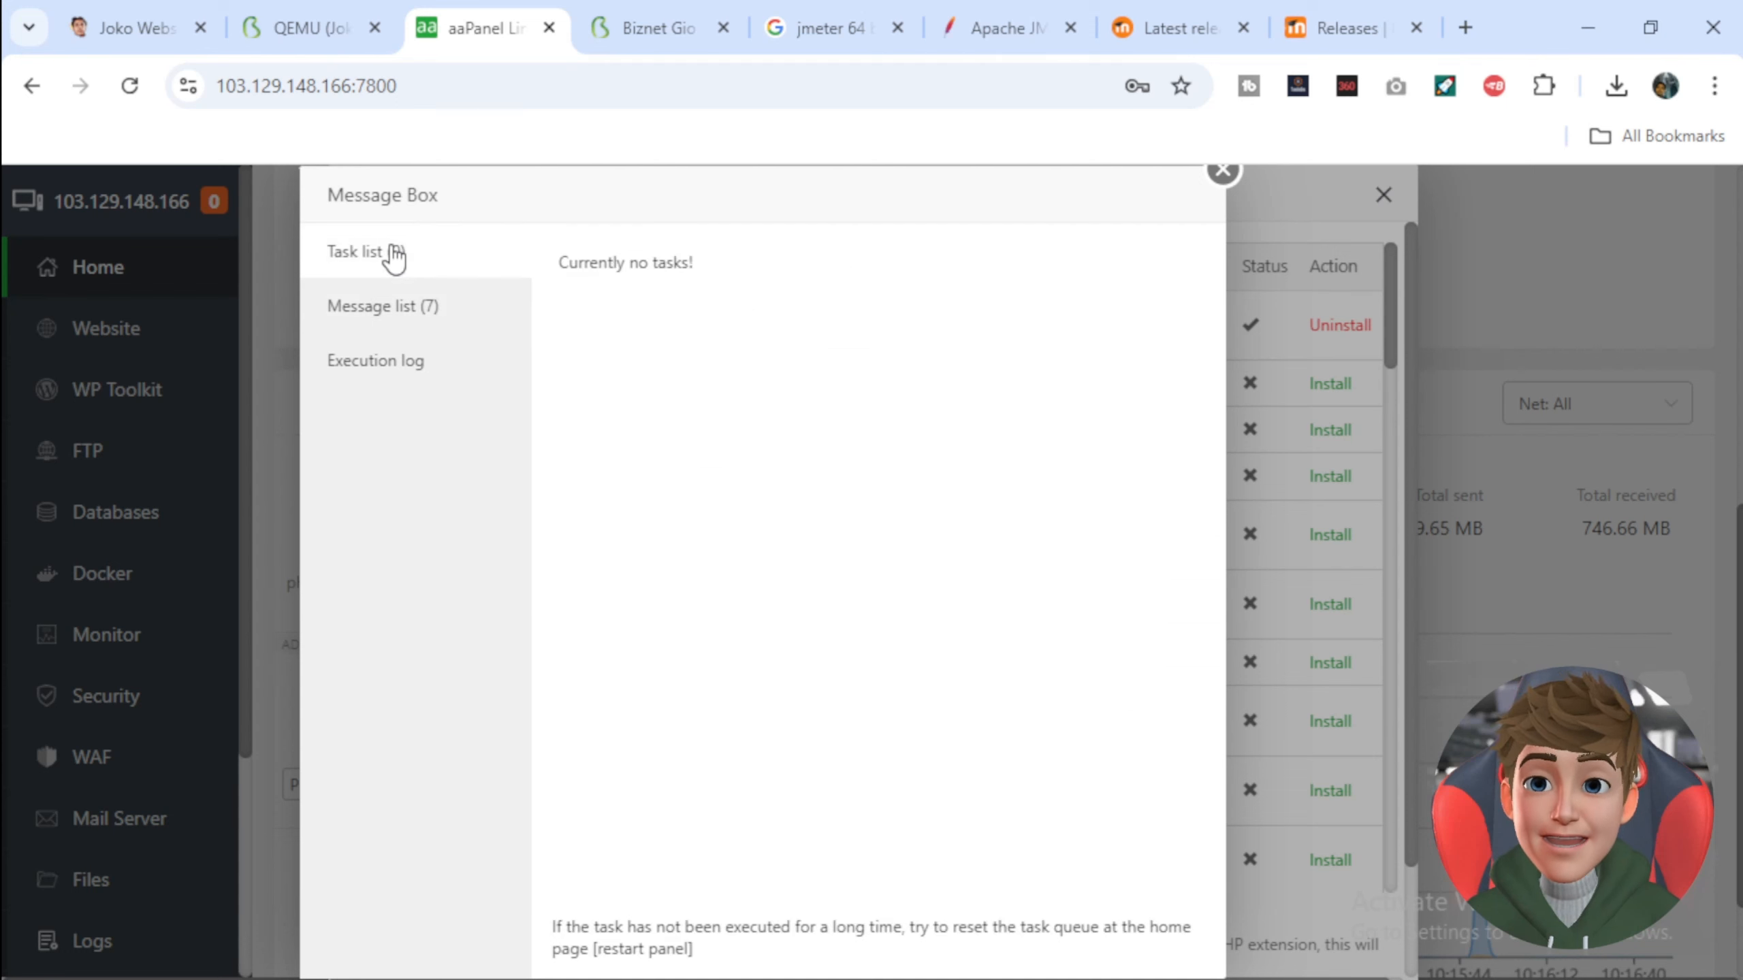
left_click_drag(568, 262, 849, 252)
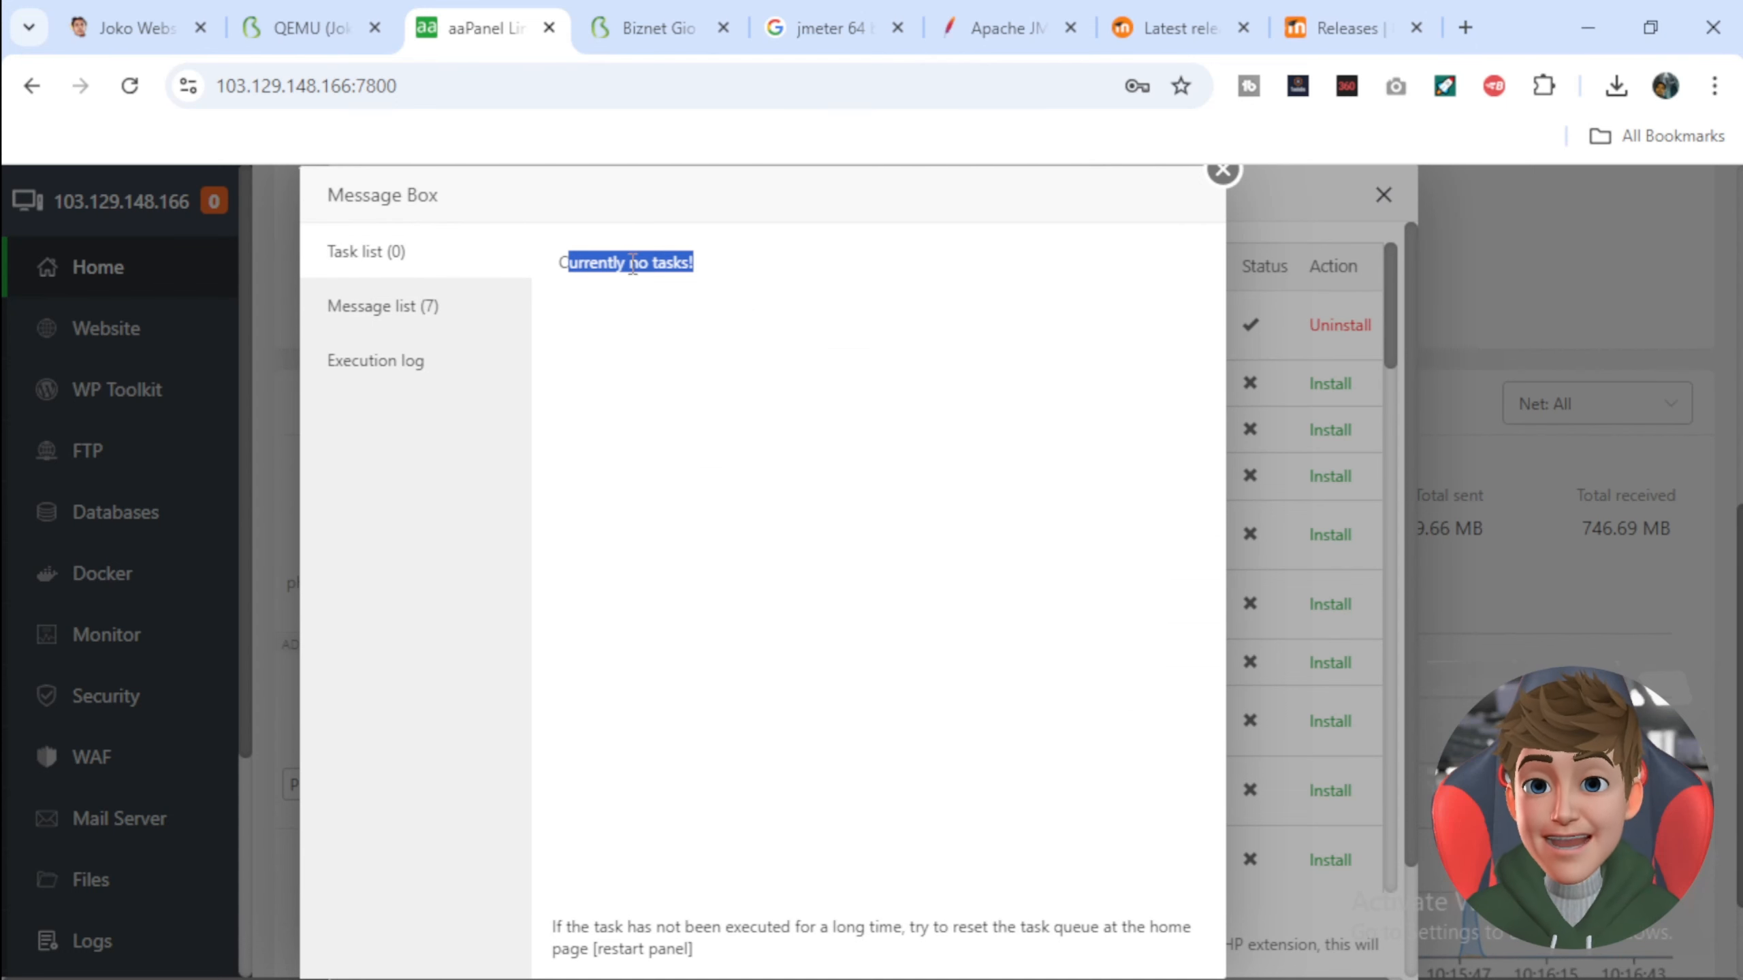
left_click(401, 317)
left_click_drag(618, 316, 556, 335)
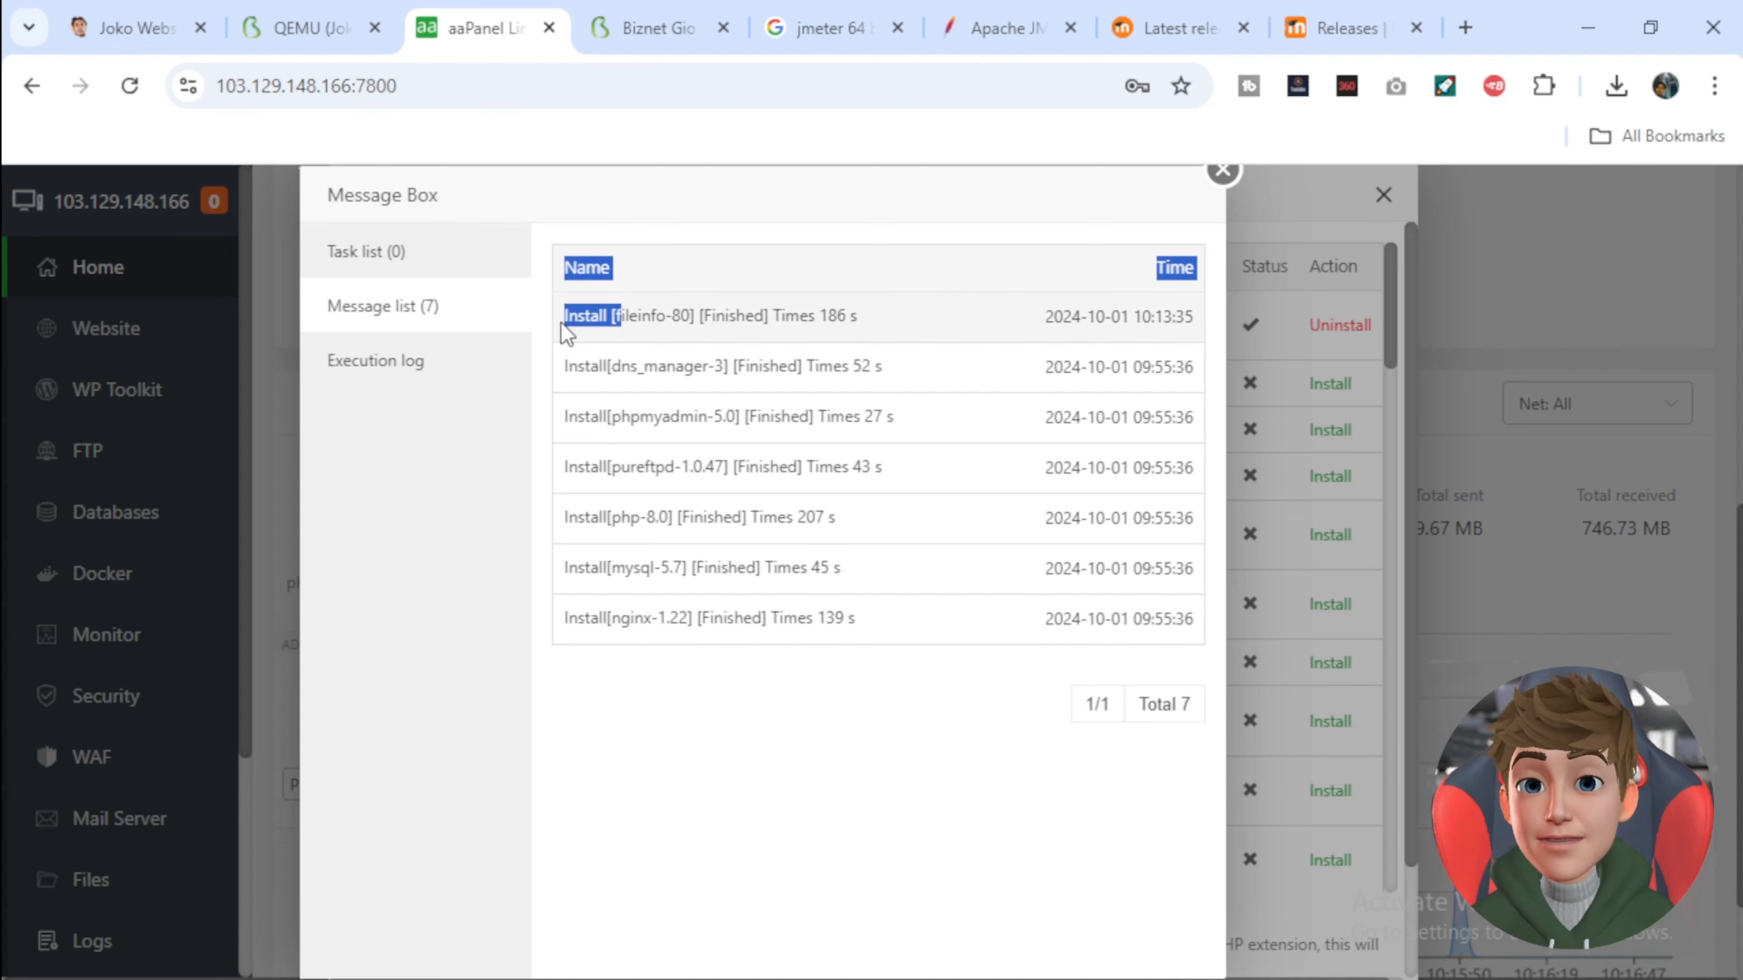
left_click(587, 319)
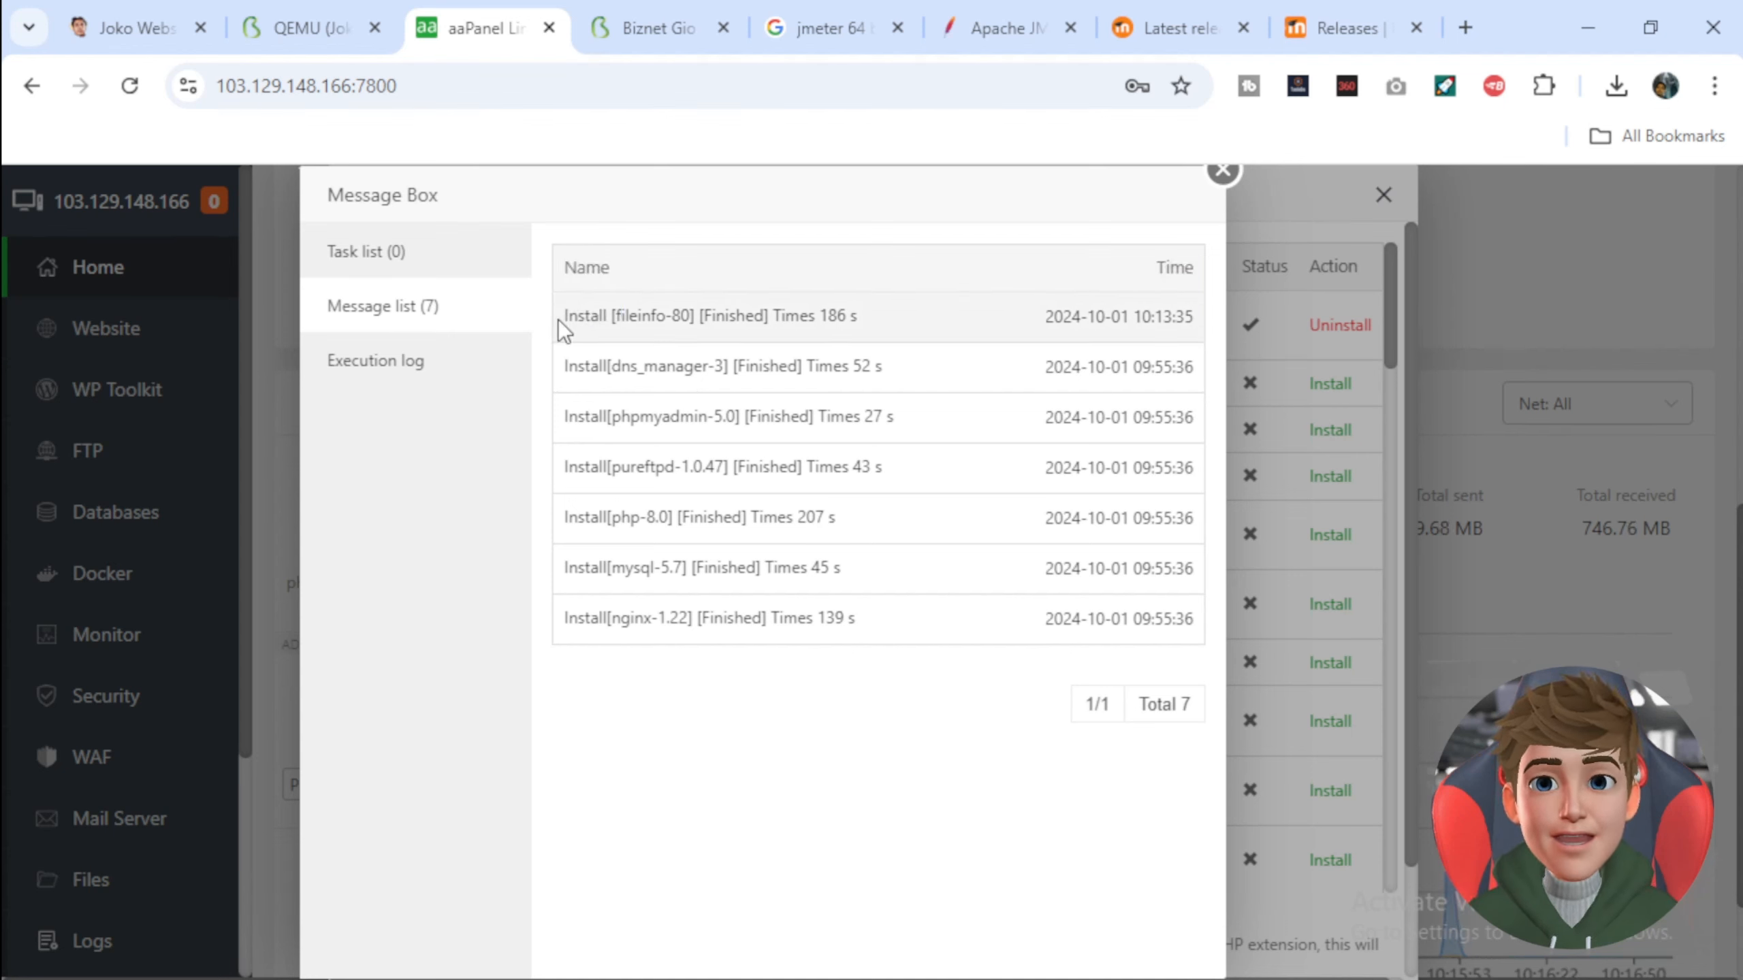
left_click_drag(559, 322, 886, 333)
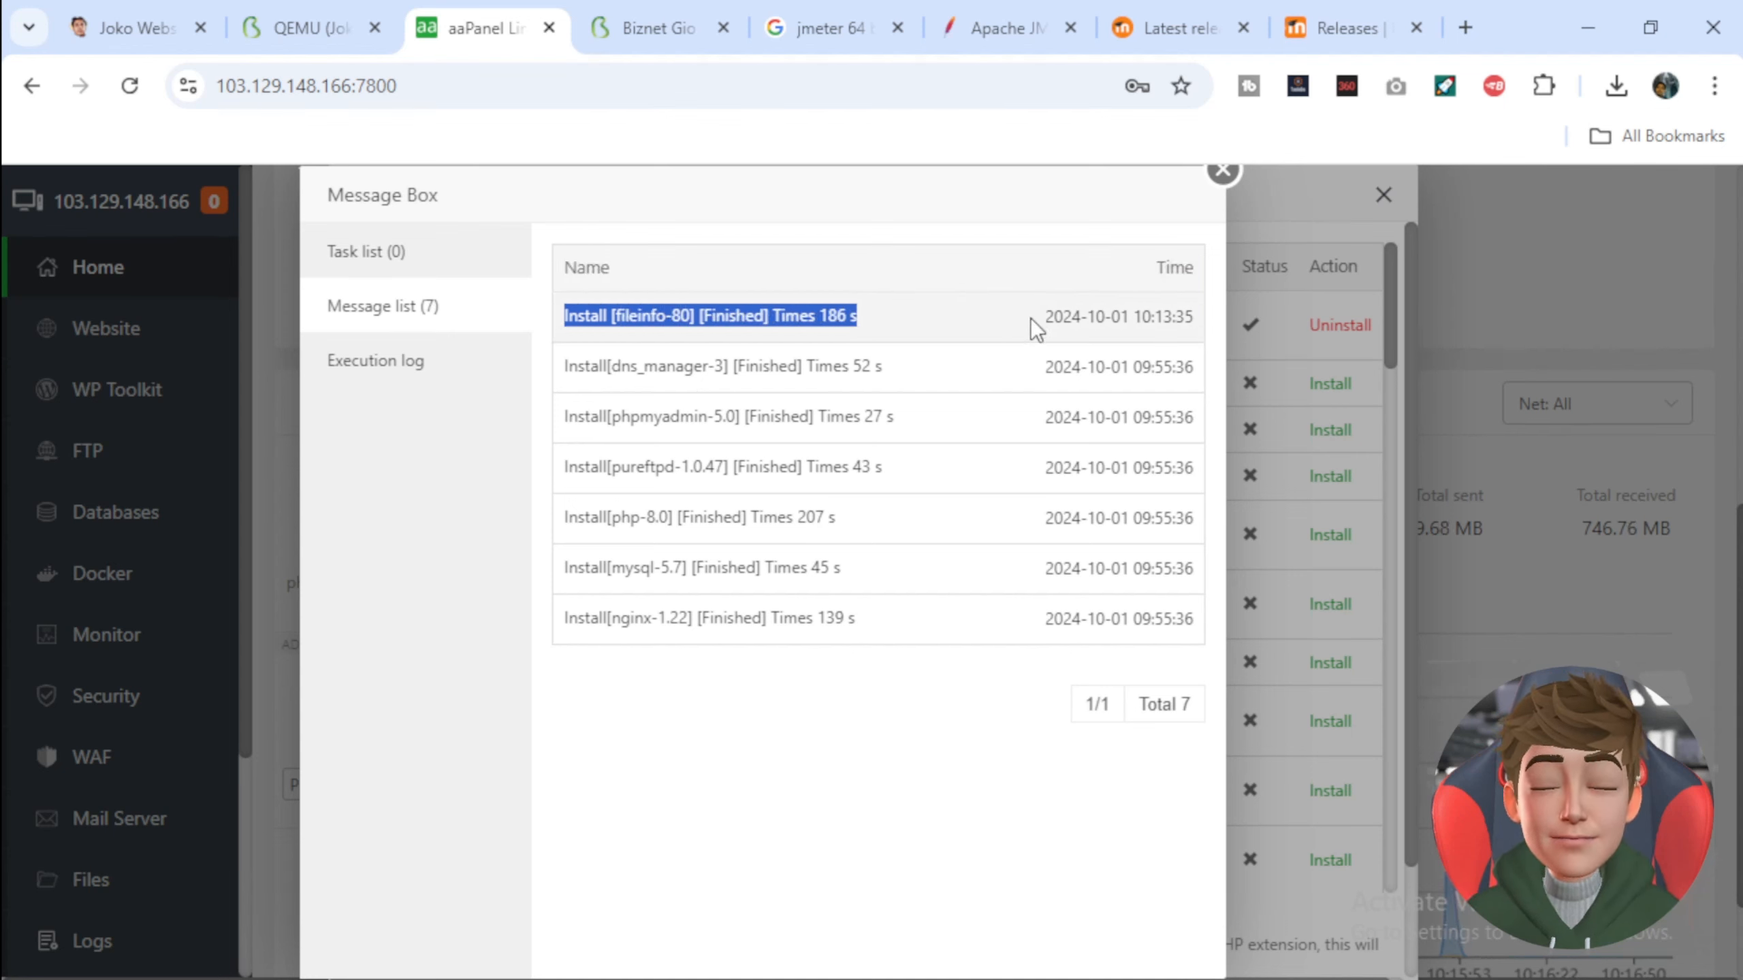
left_click(1224, 174)
Start installing the opcache extension for PHP 8.0 and open its live log
double_click(598, 382)
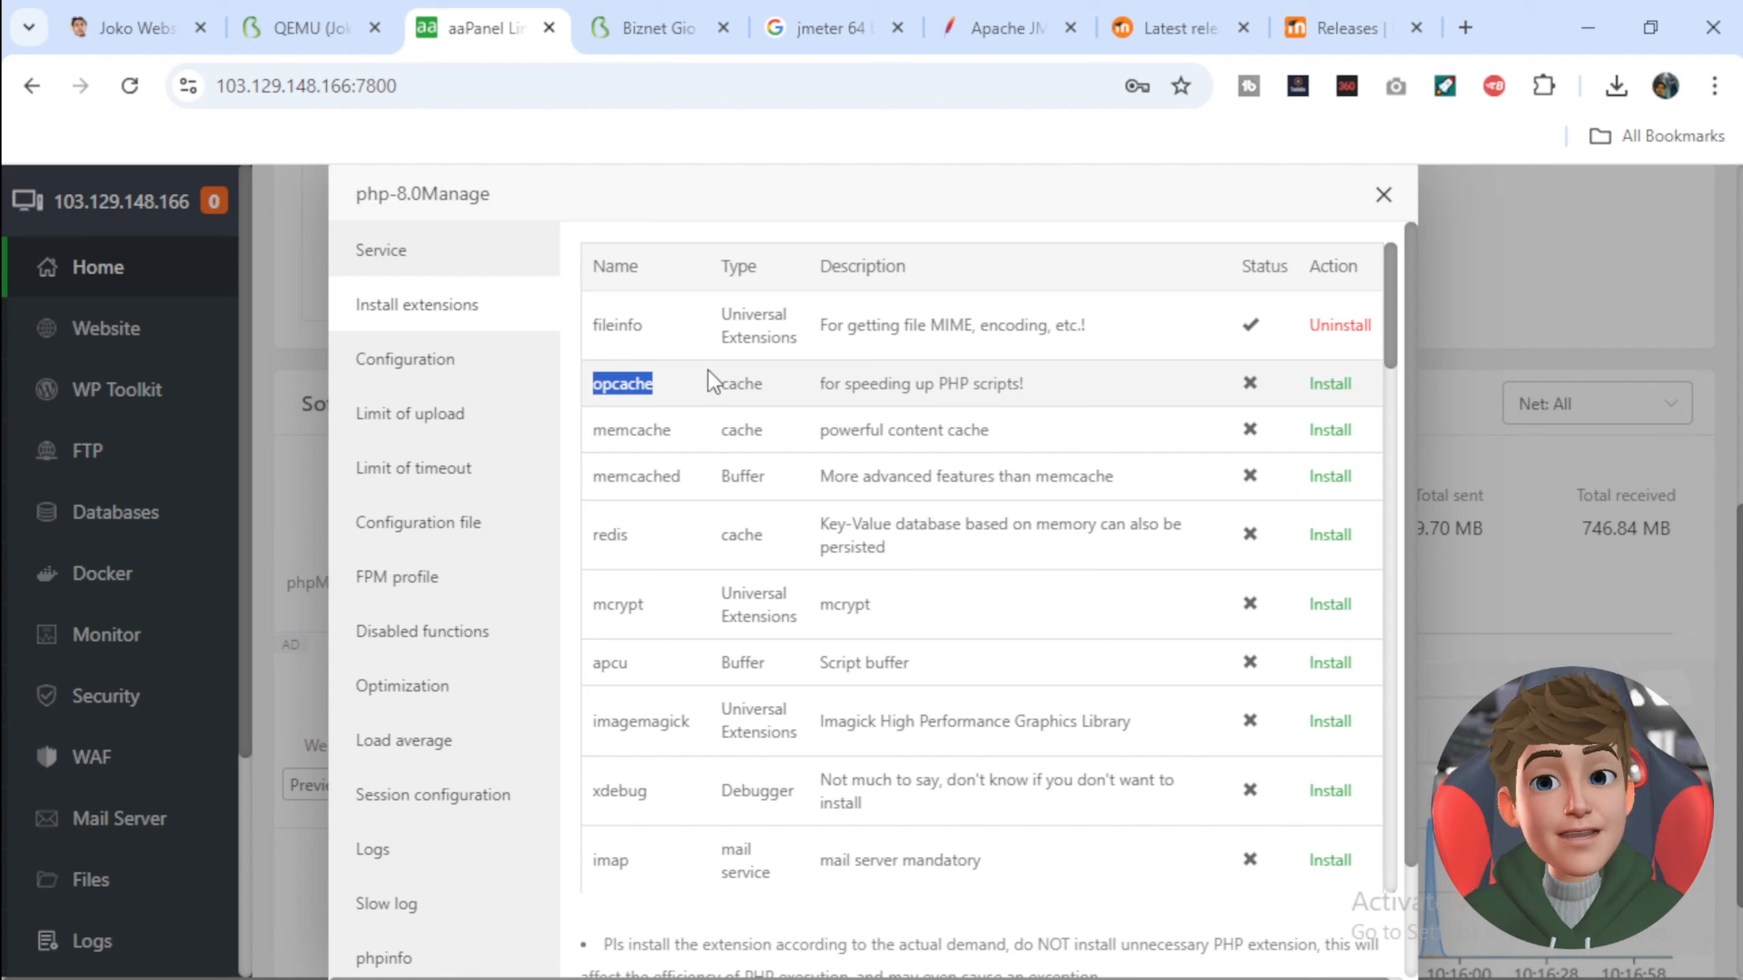
left_click(1310, 393)
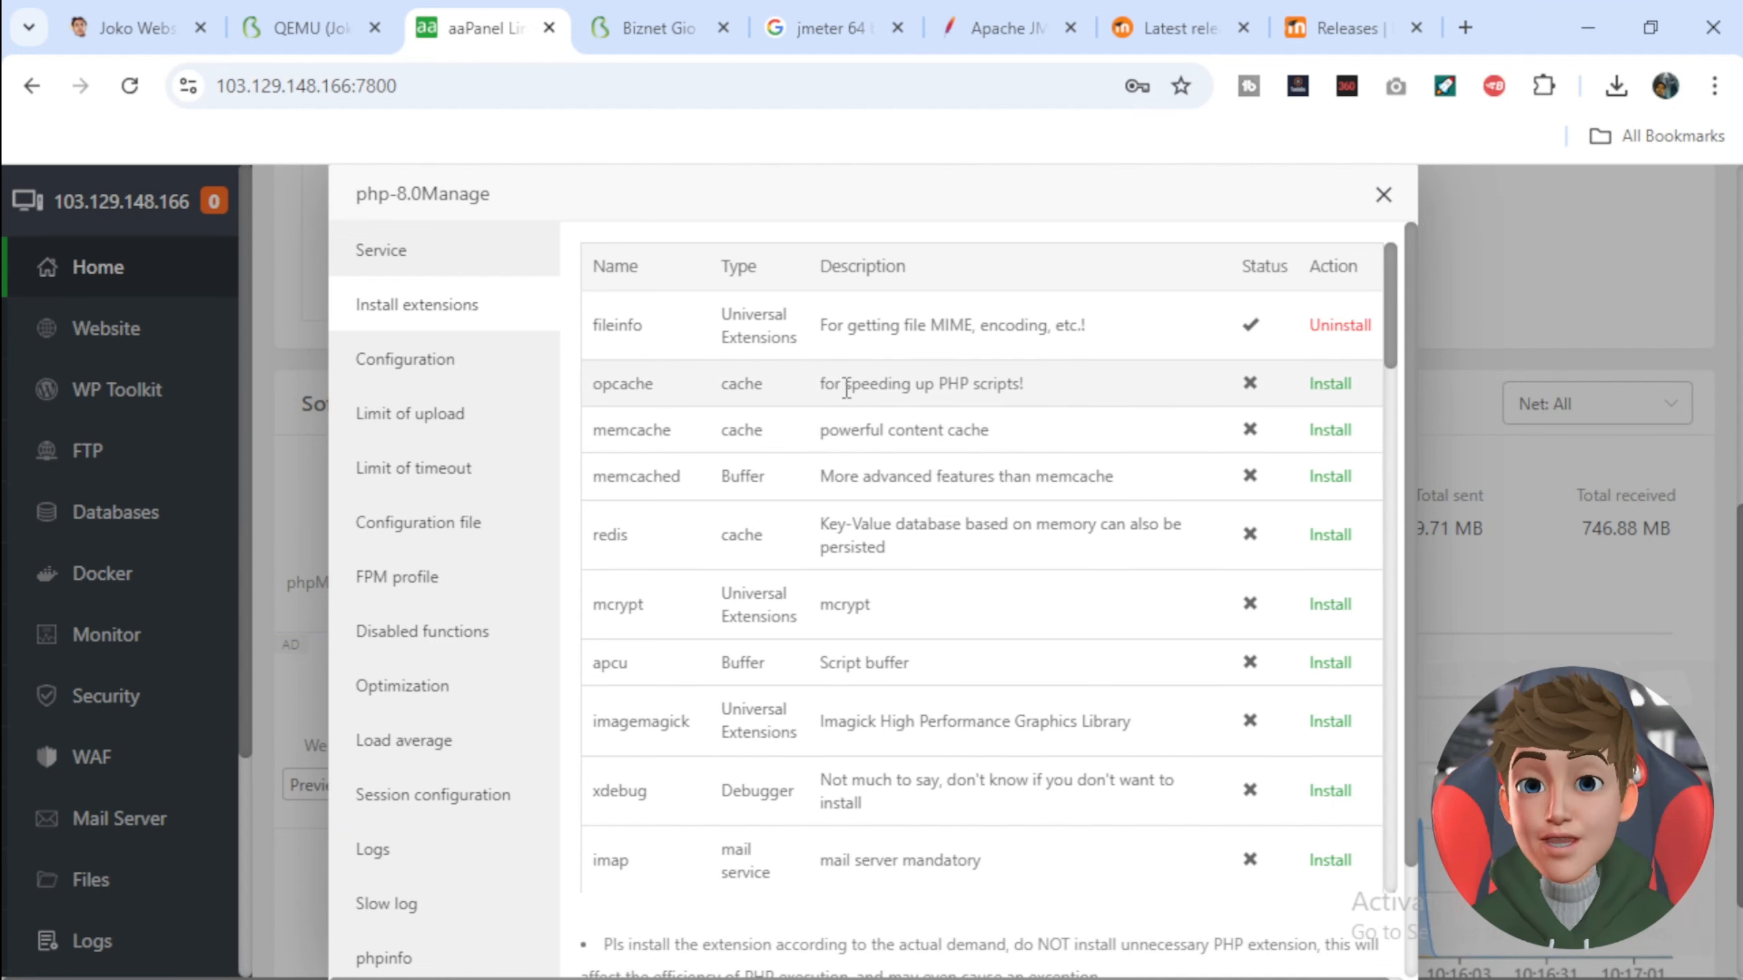
left_click_drag(843, 383, 1021, 377)
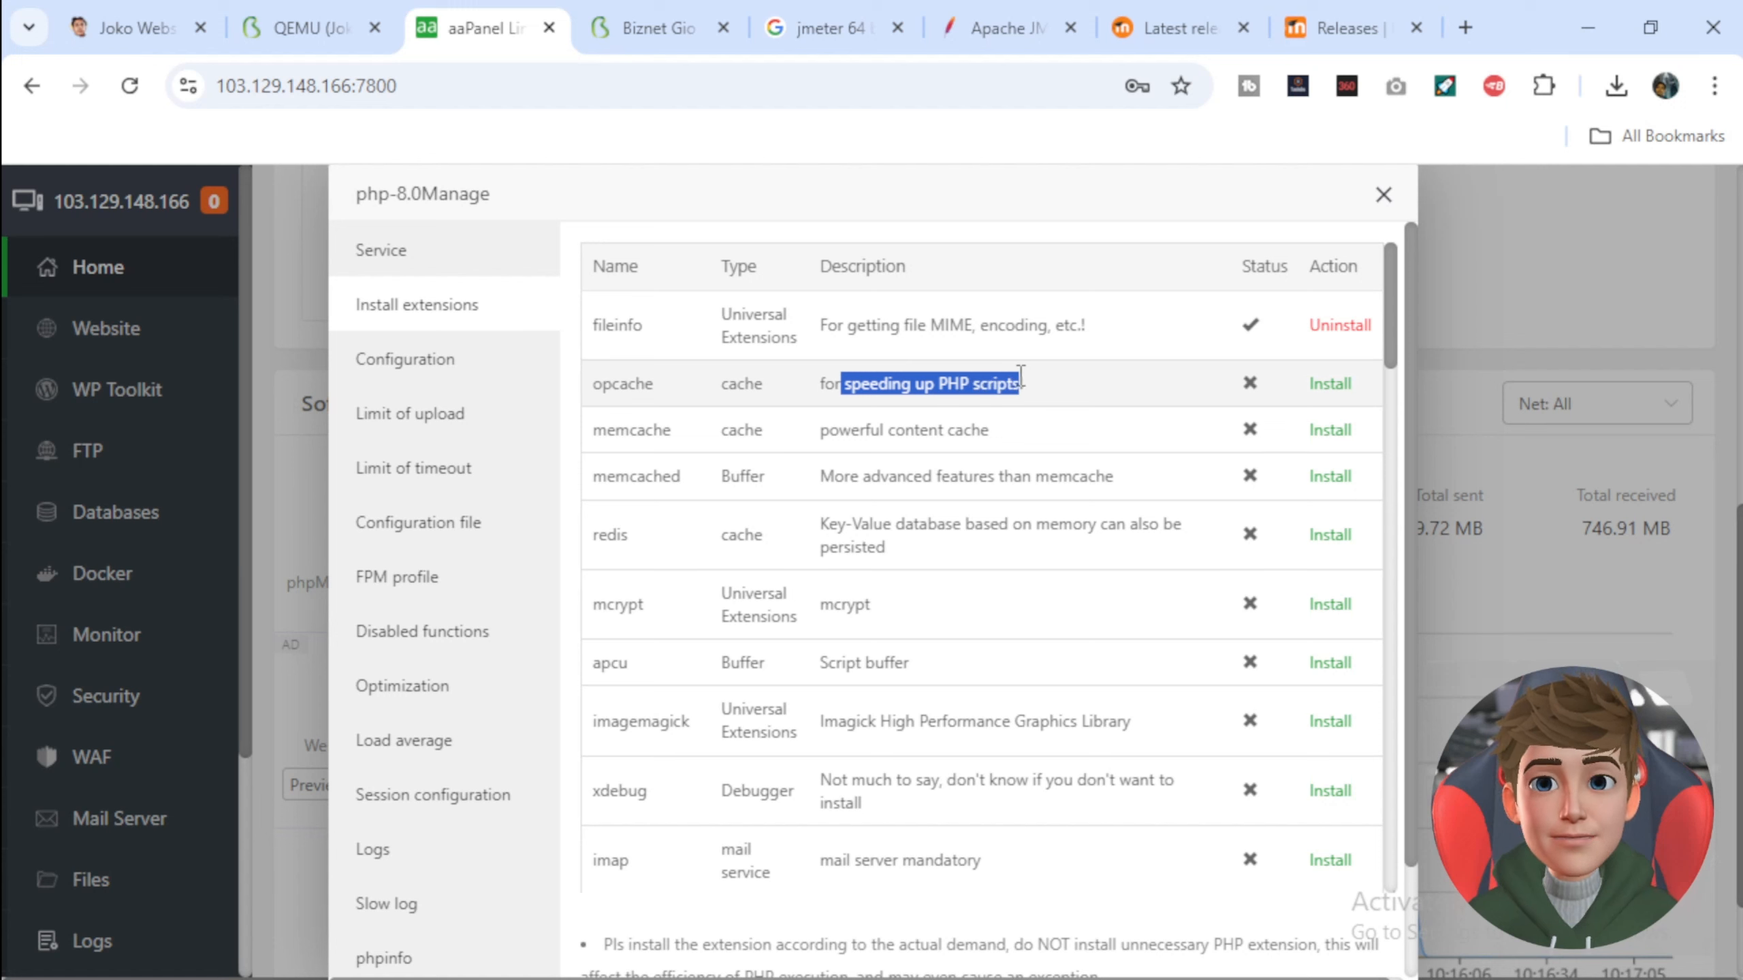
left_click(1067, 393)
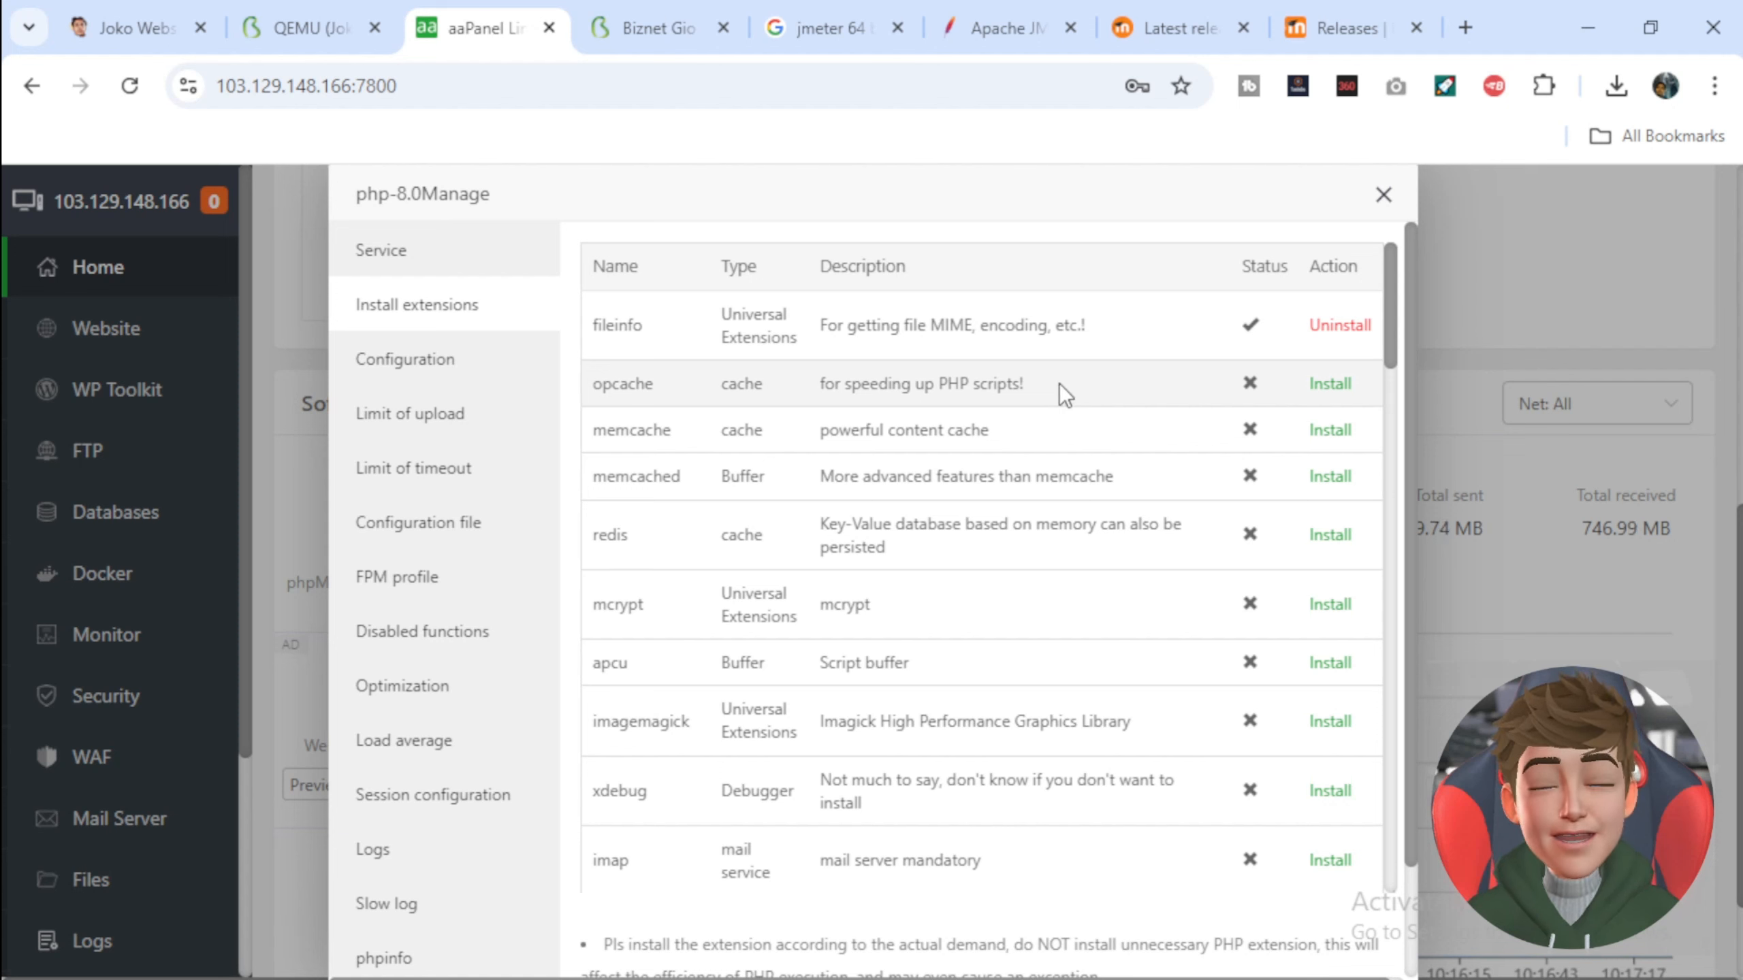
left_click(1329, 384)
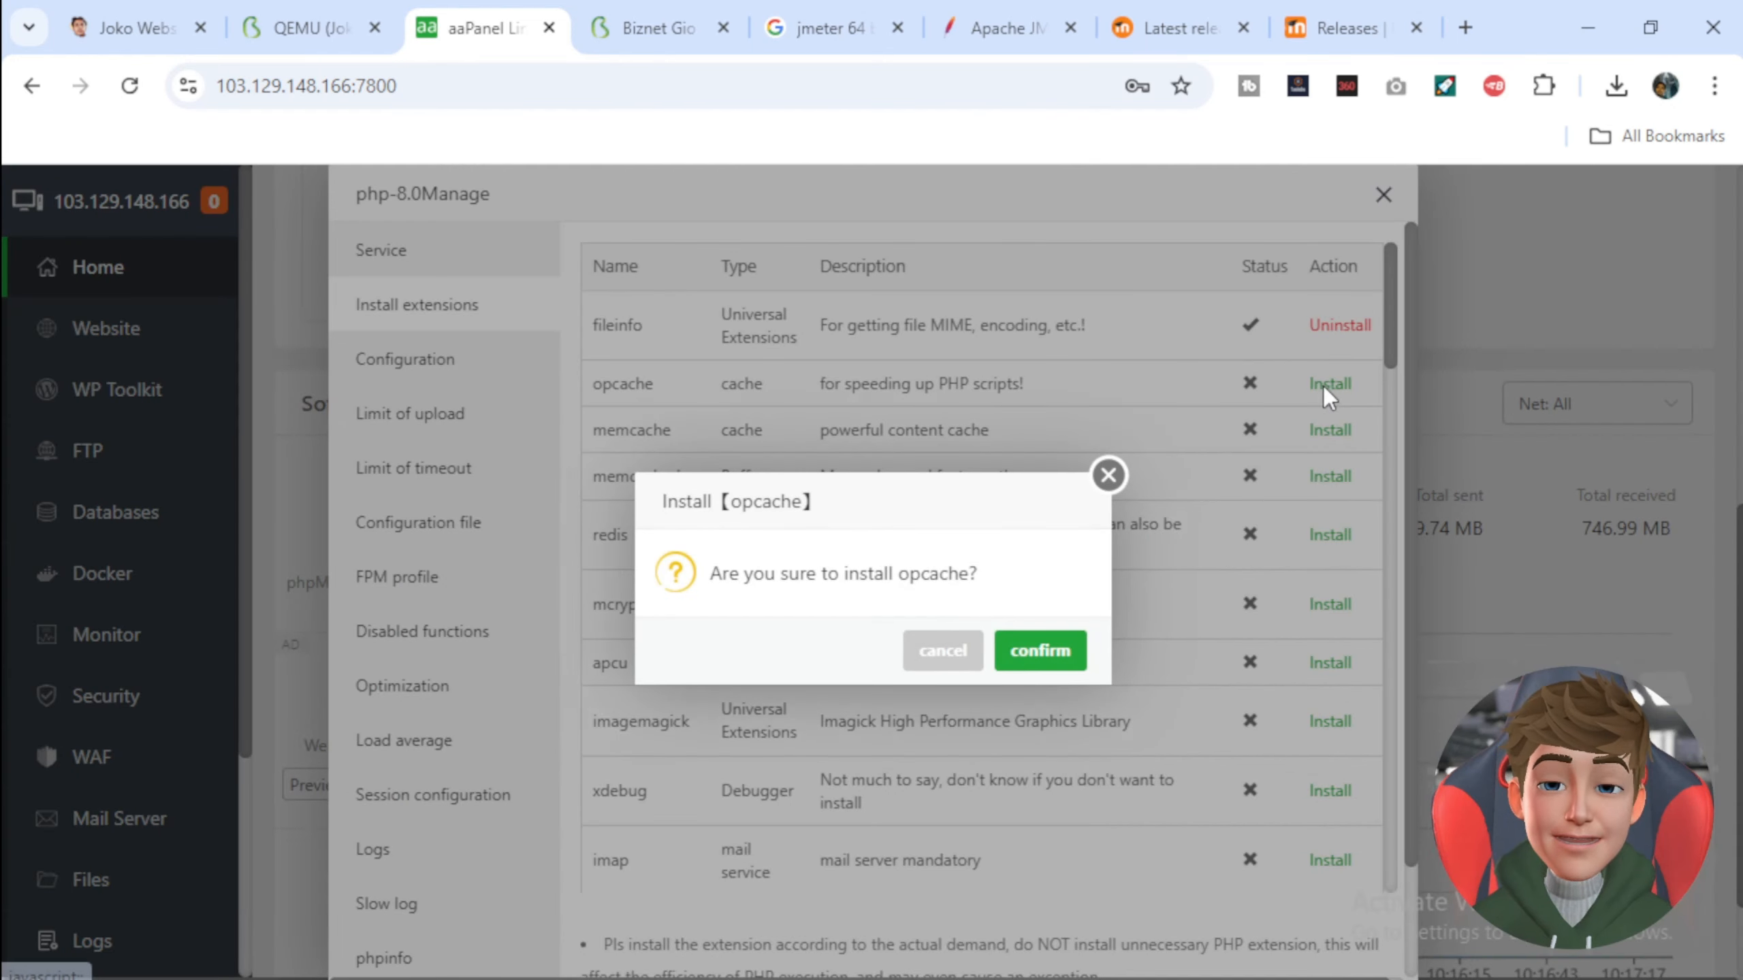
left_click(1027, 654)
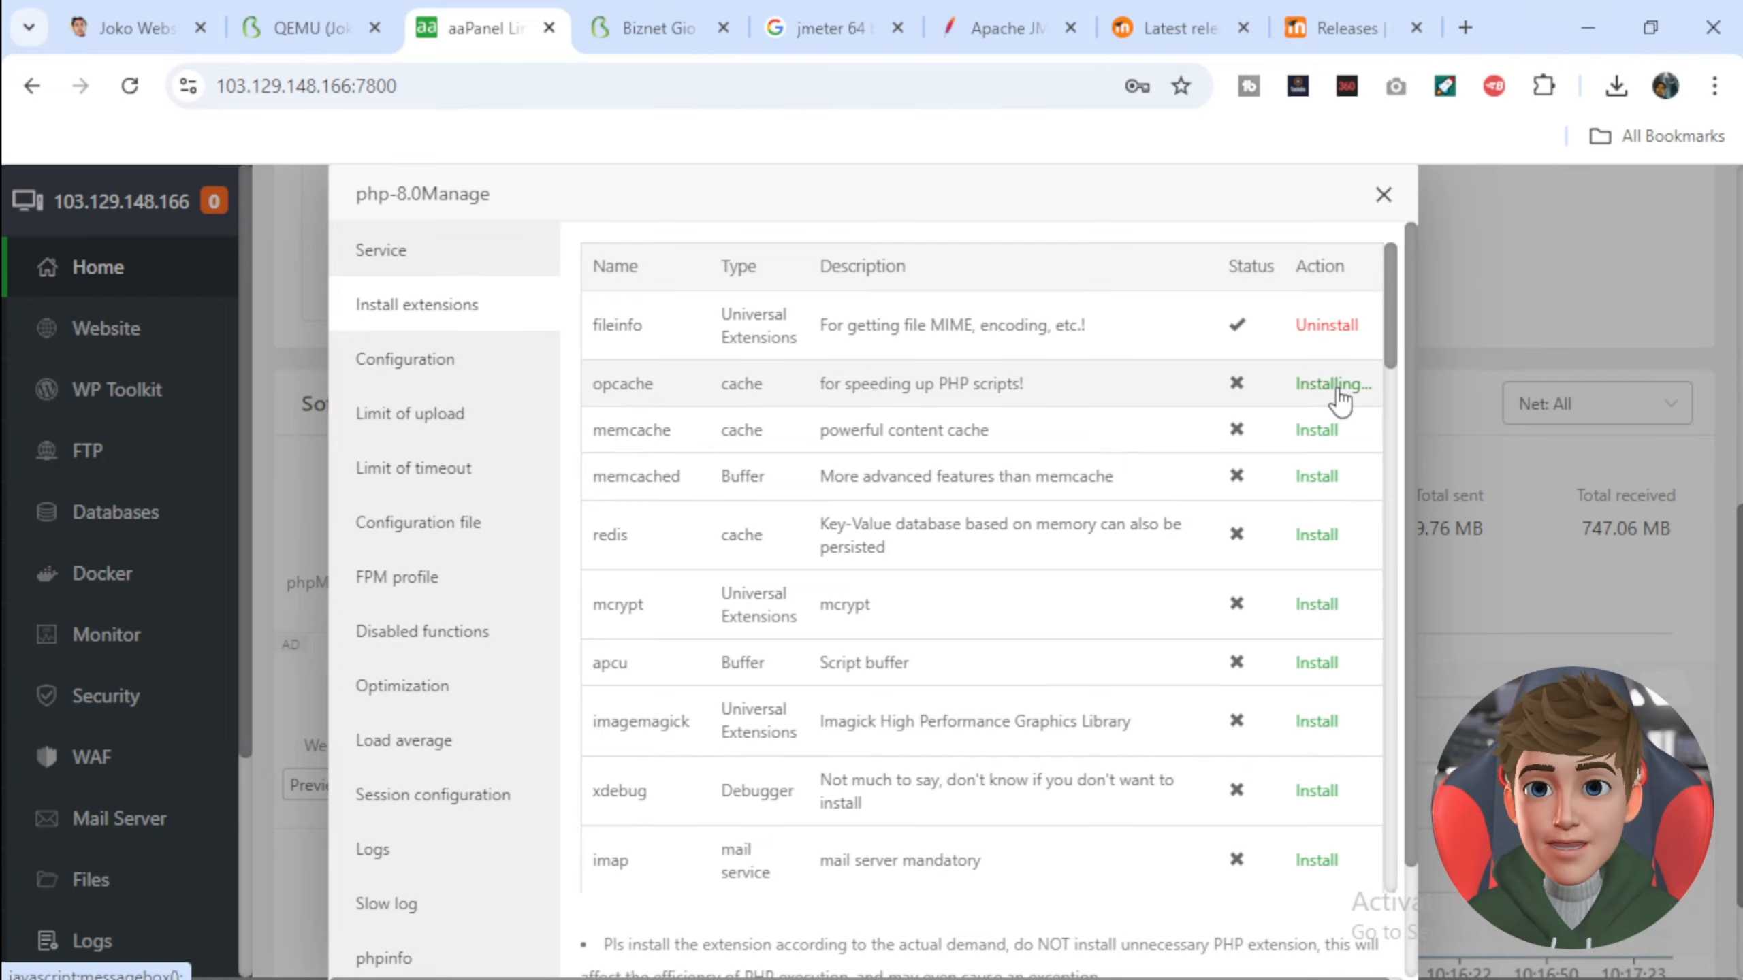
left_click(1334, 386)
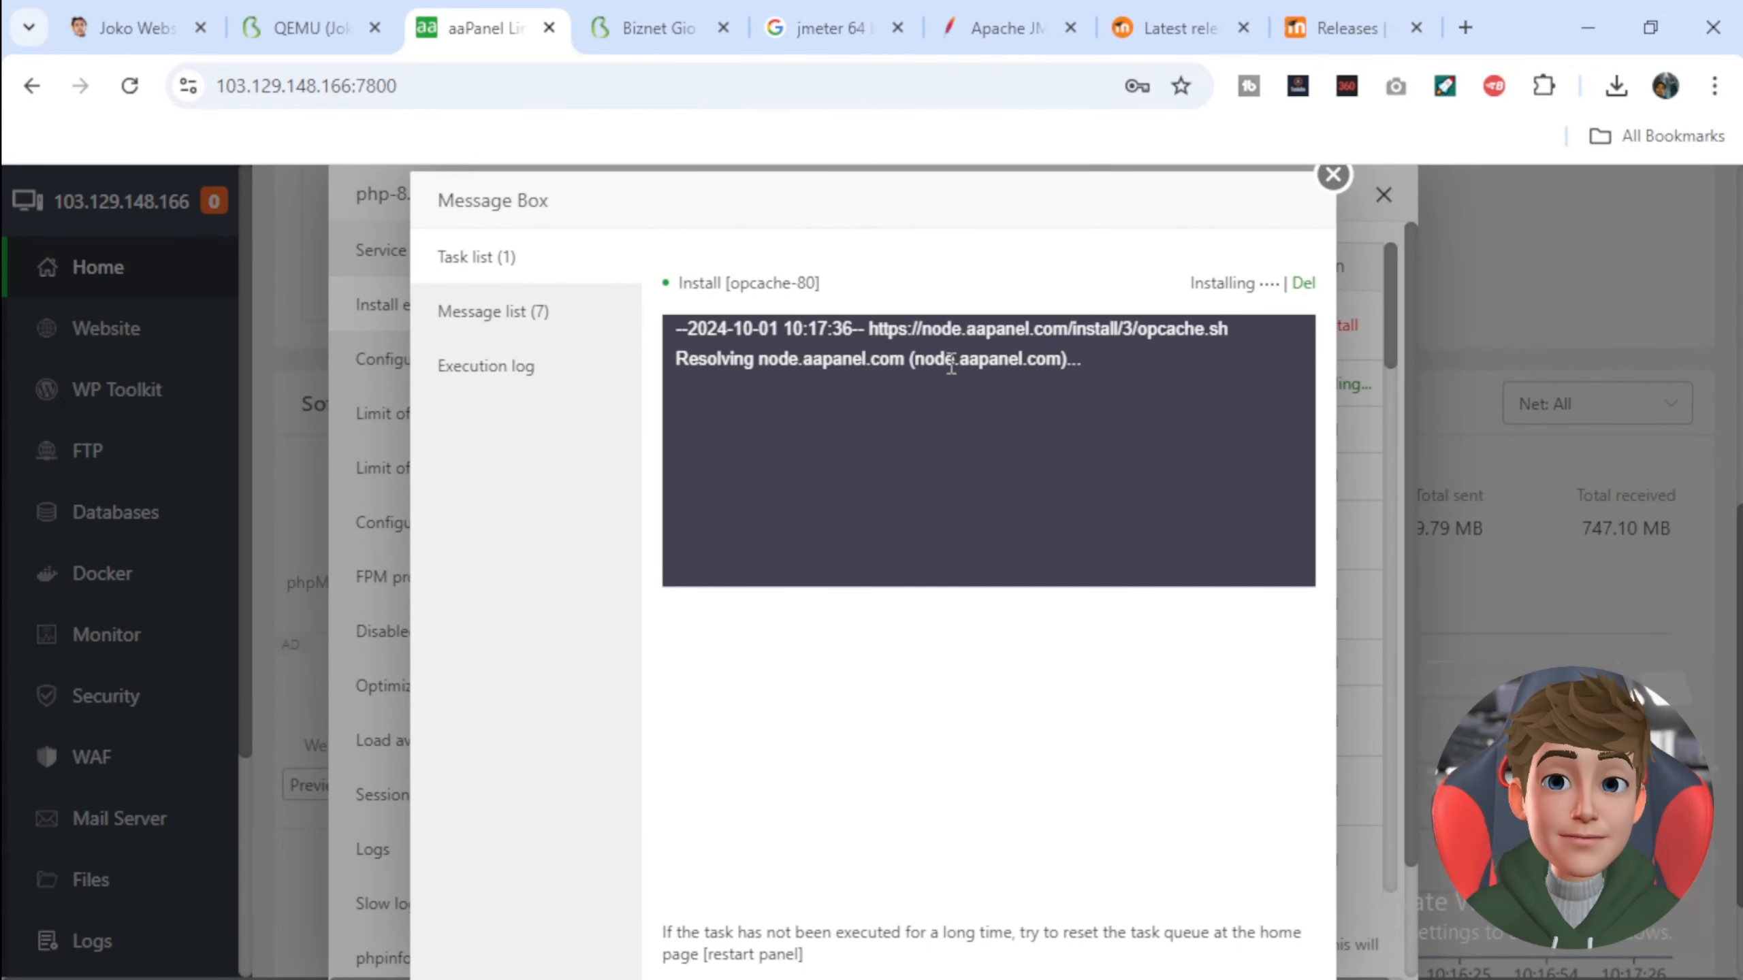
Monitor the opcache install, switching between the running task log and finished history
left_click(491, 314)
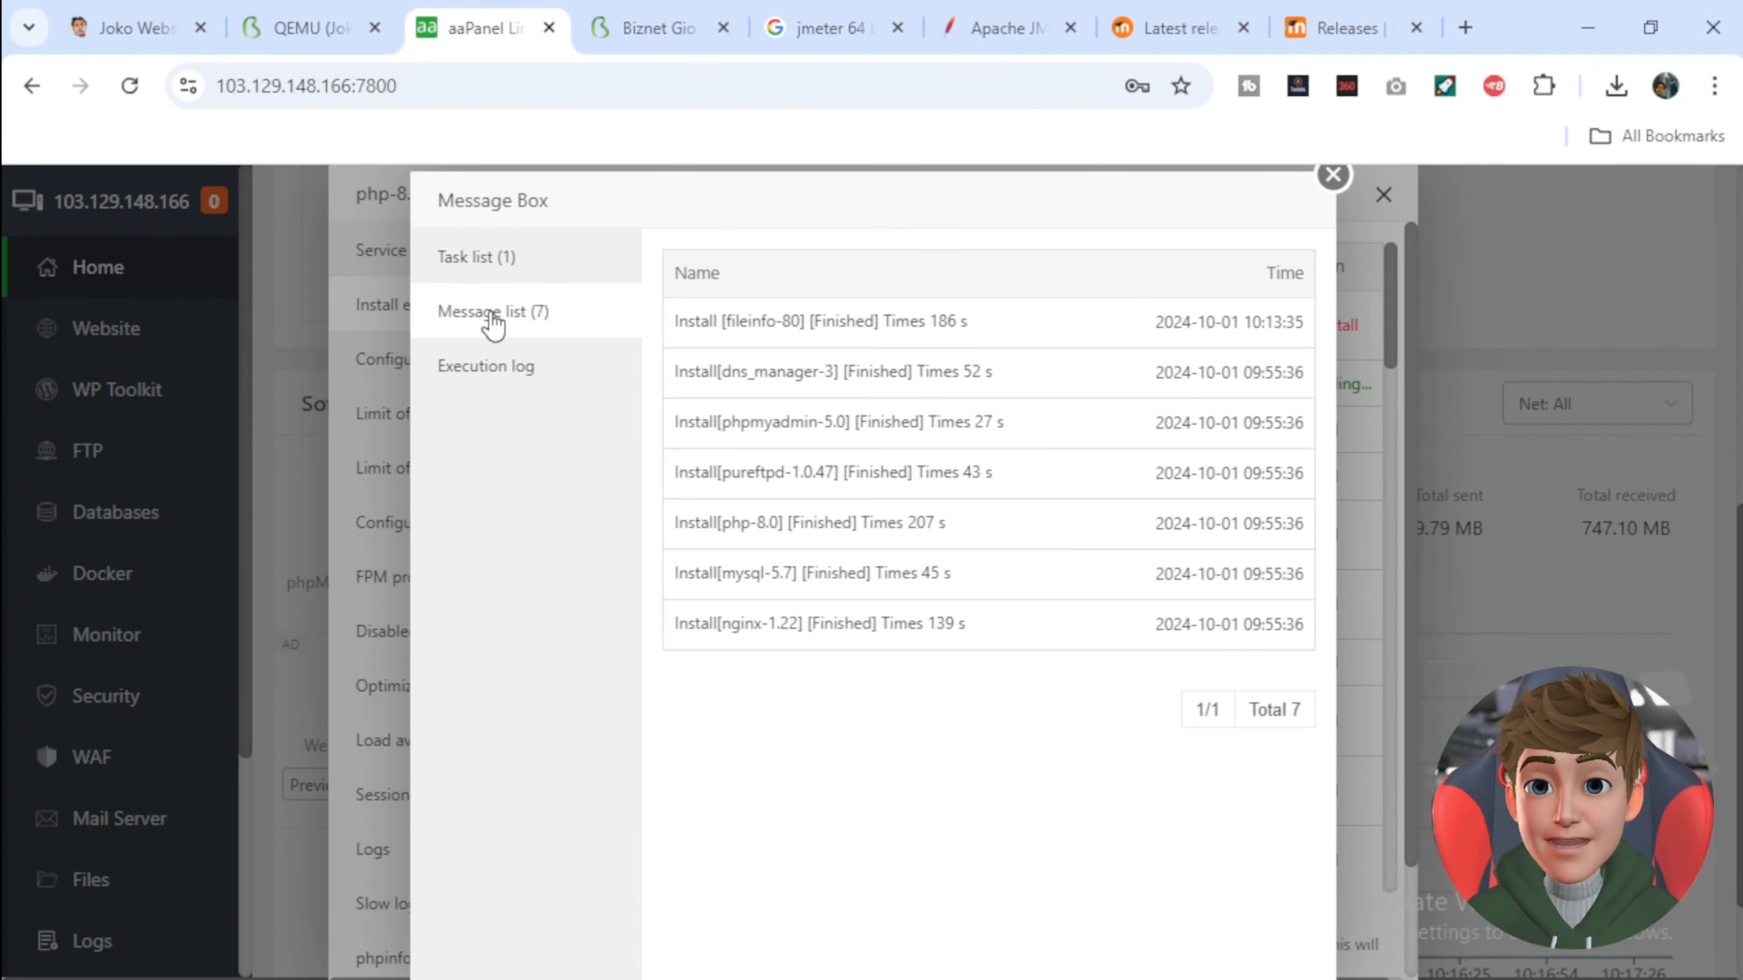
left_click(500, 269)
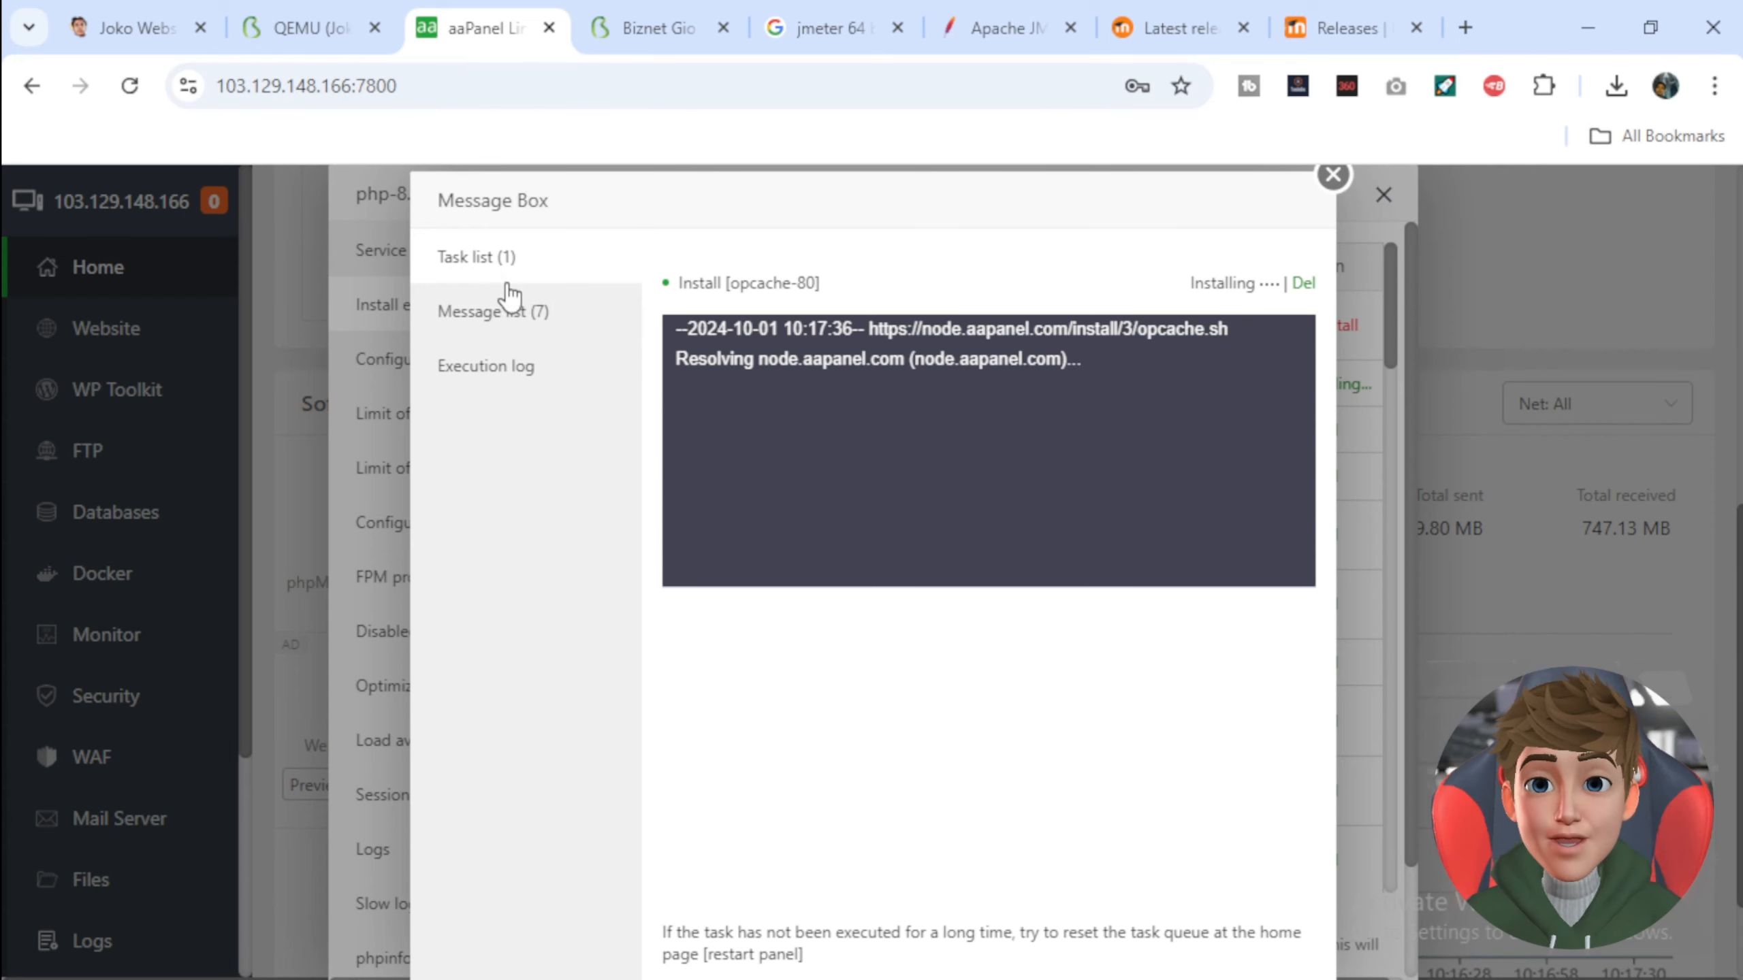
left_click(507, 314)
left_click(503, 264)
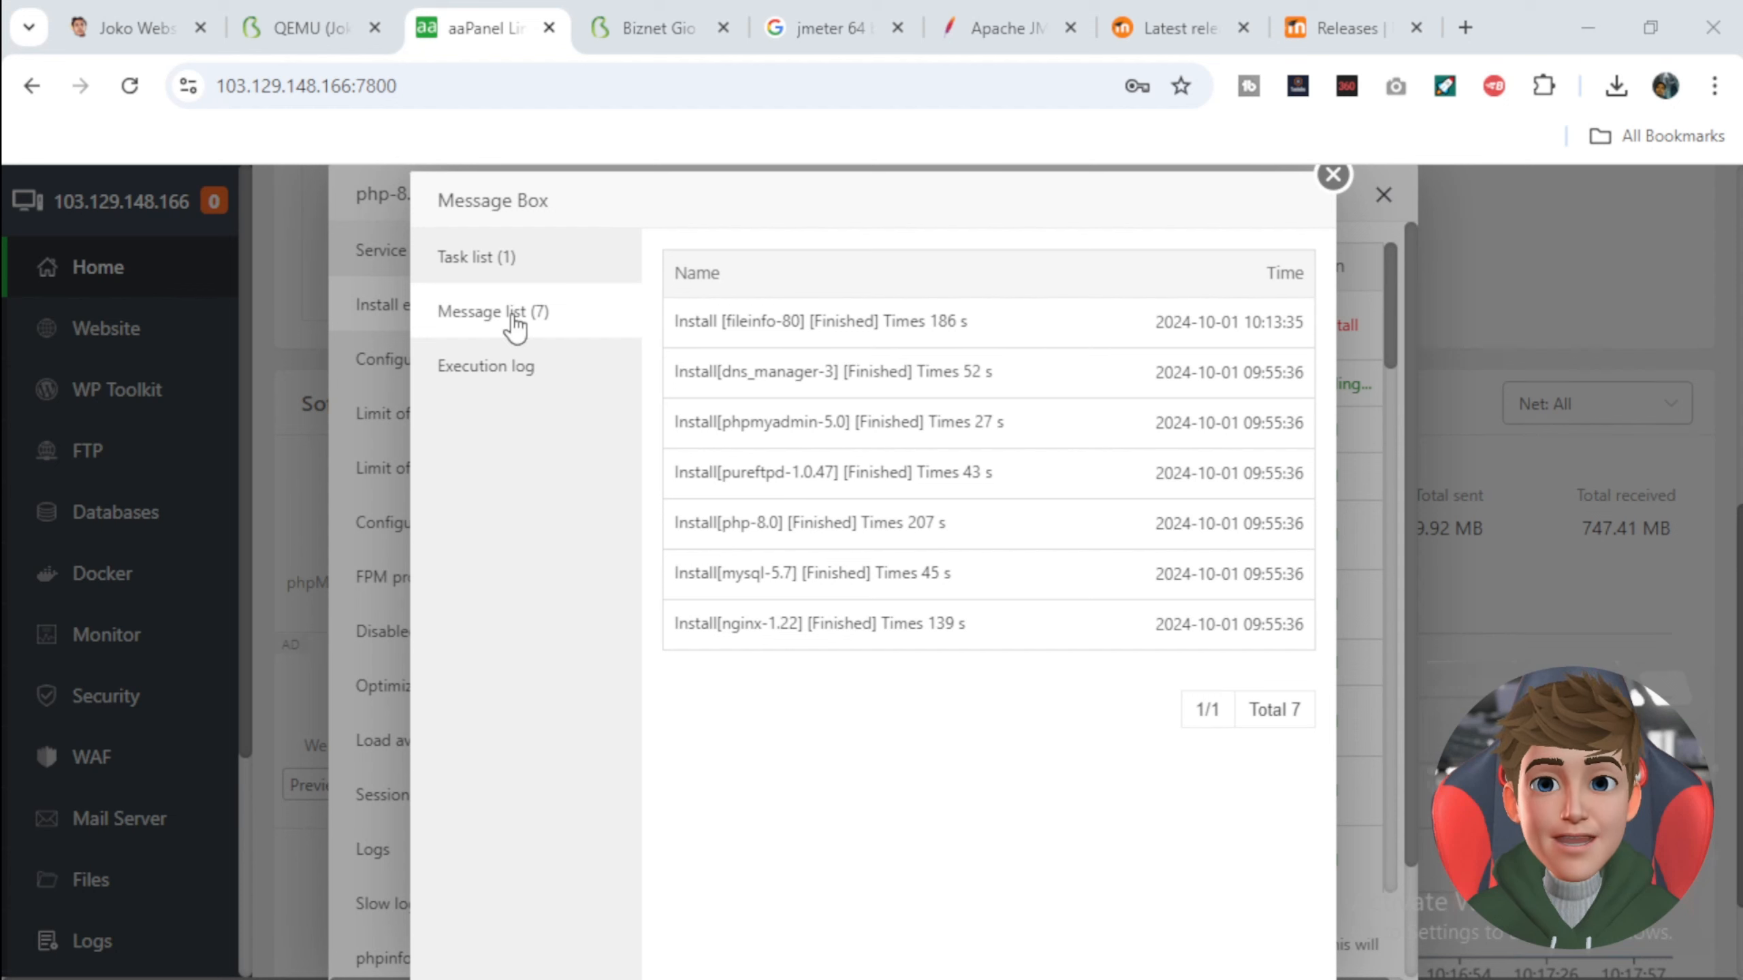
left_click(505, 271)
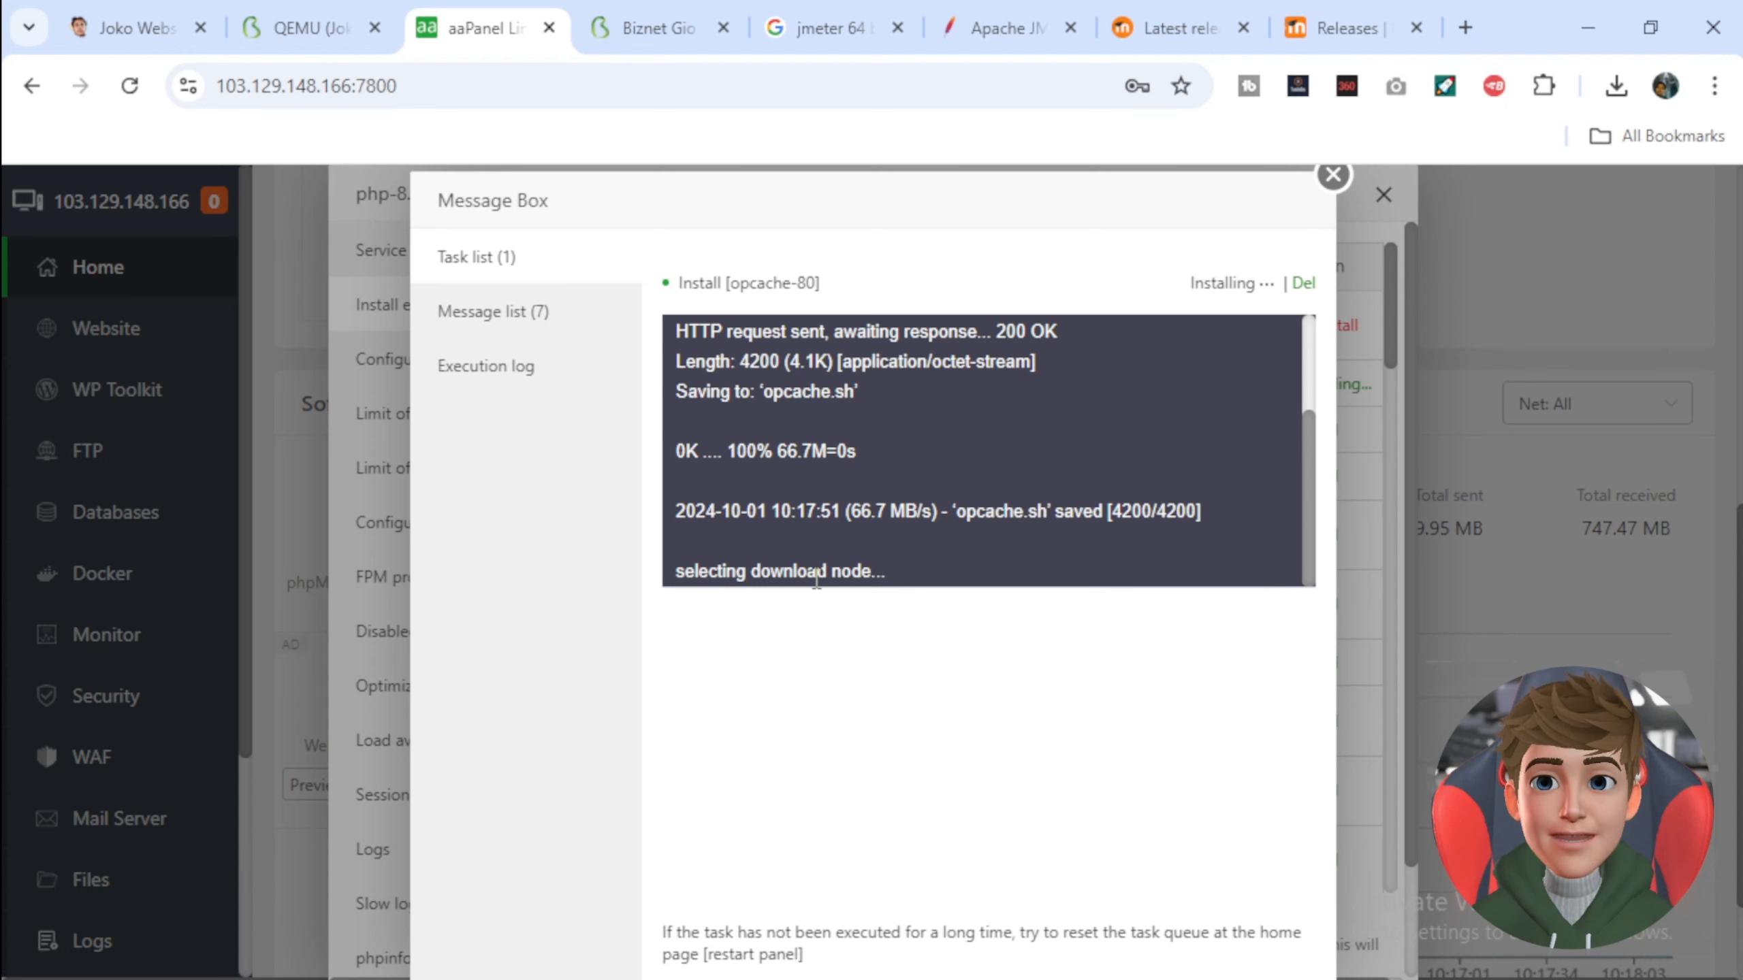
left_click(517, 320)
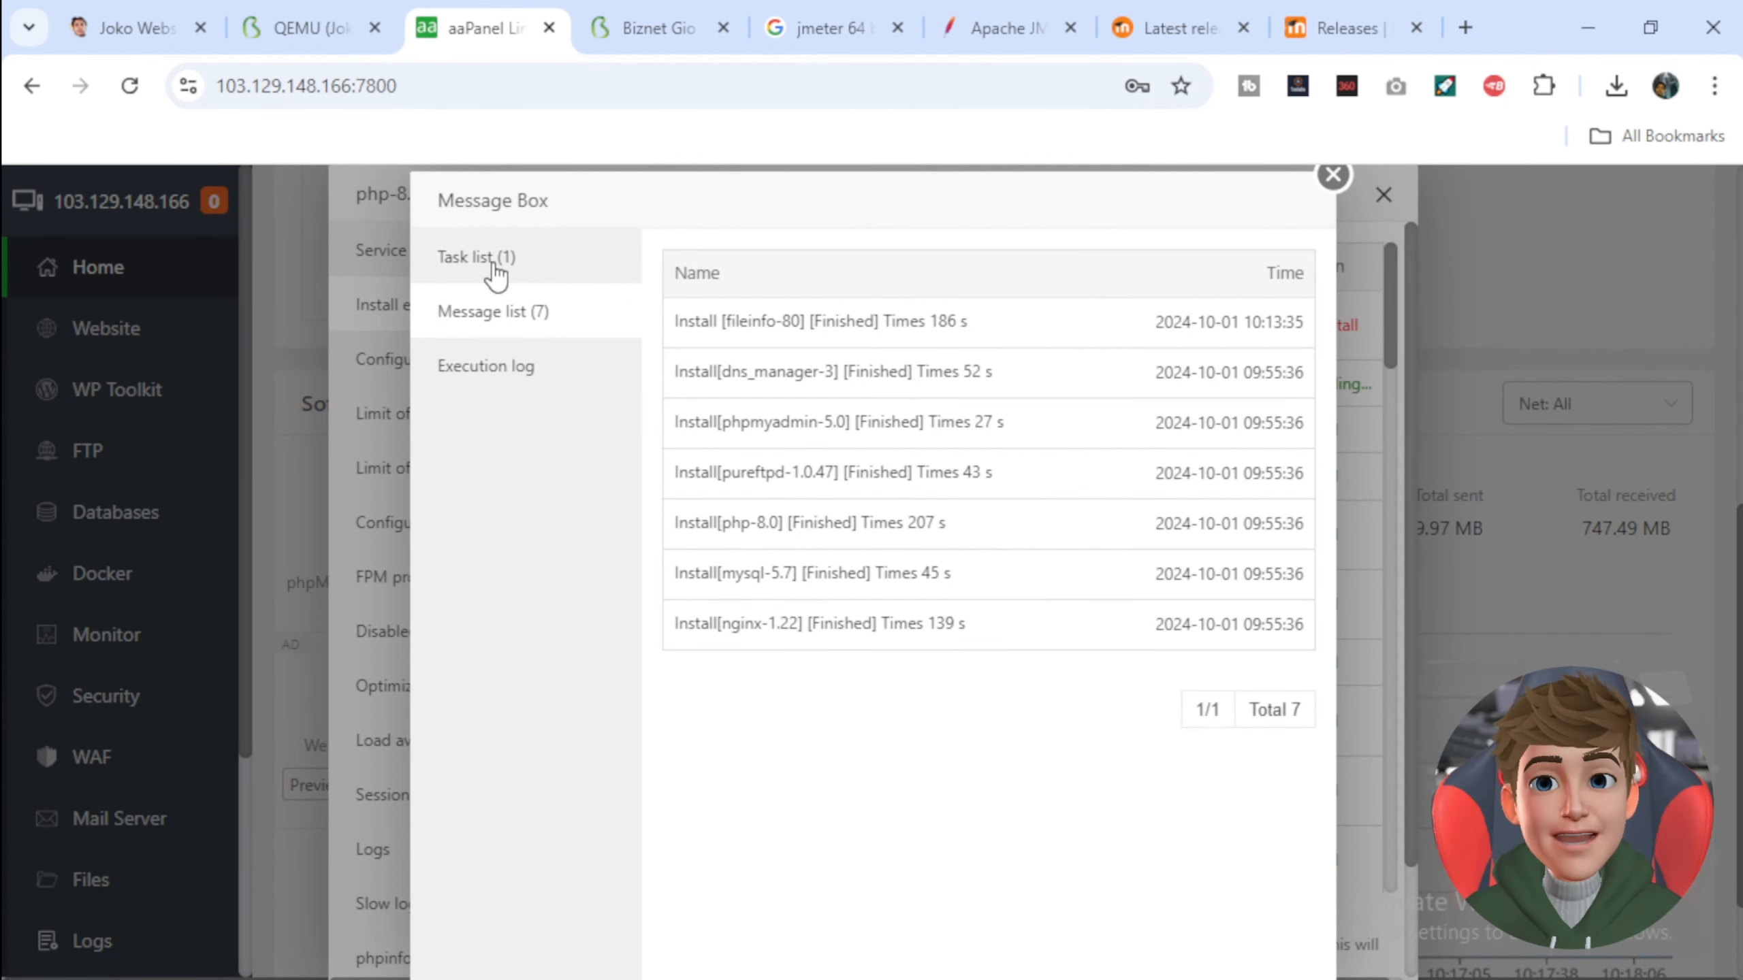
left_click(495, 273)
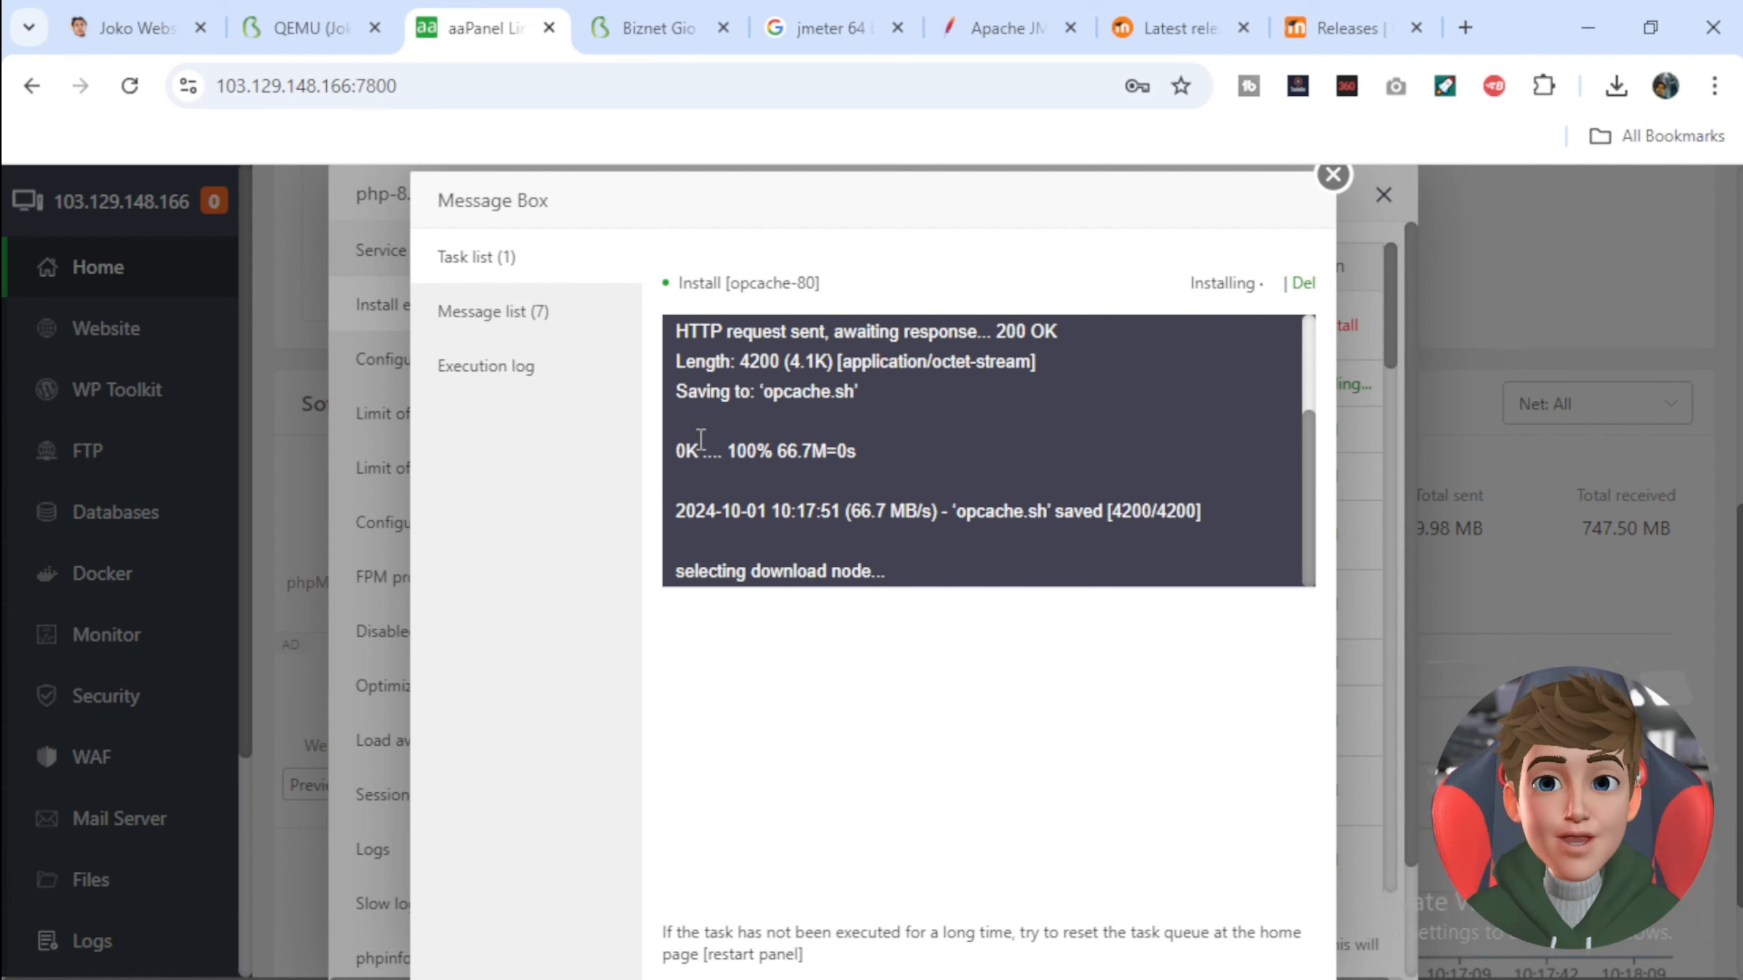
scroll(871, 496, "up", 3)
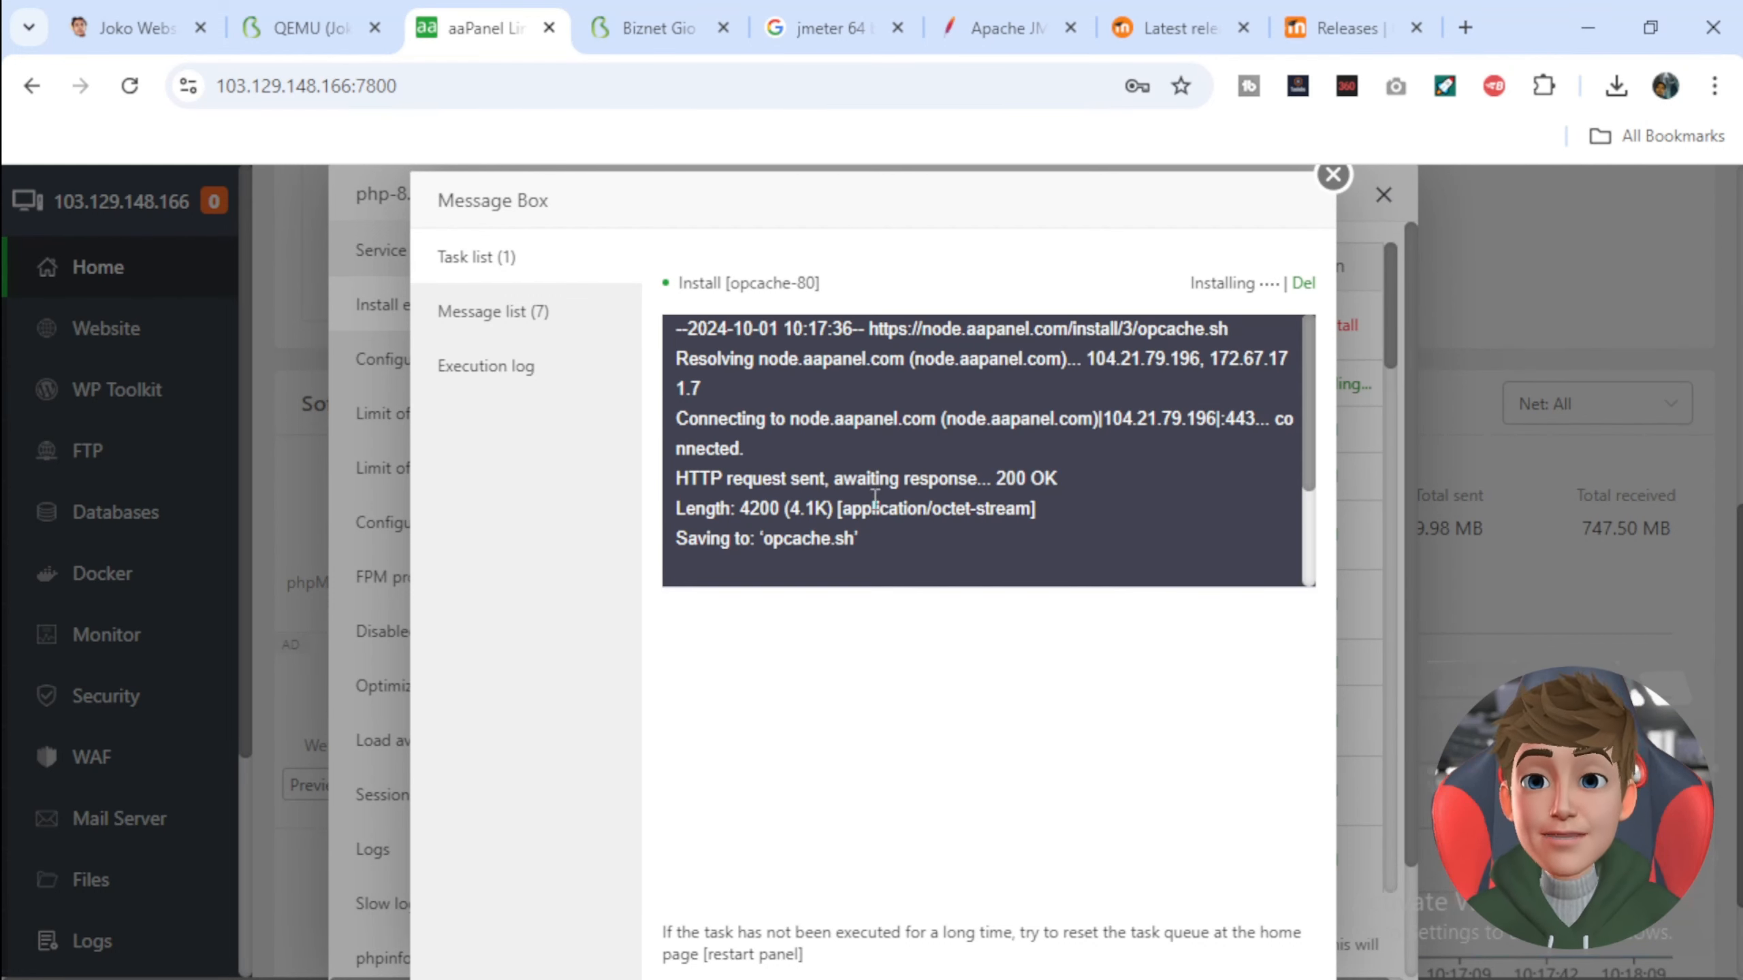
left_click_drag(996, 196, 779, 203)
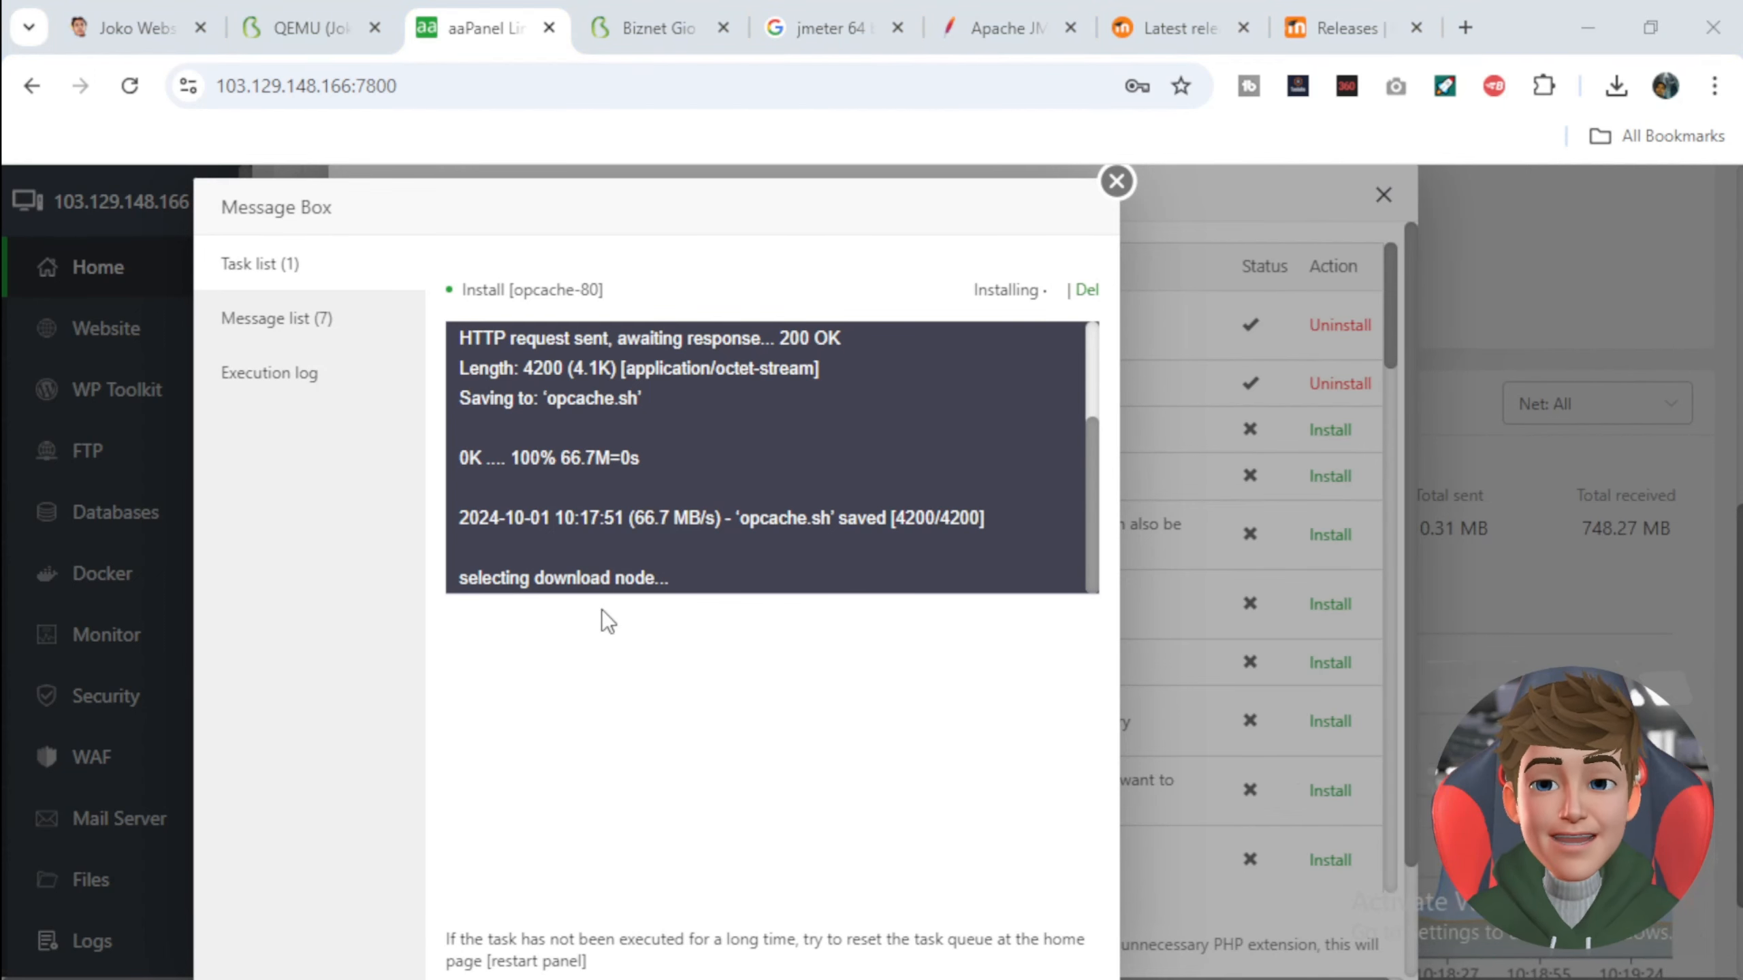
Confirm opcache finished installing in 85 s with no tasks left, and close the messages window
left_click(303, 329)
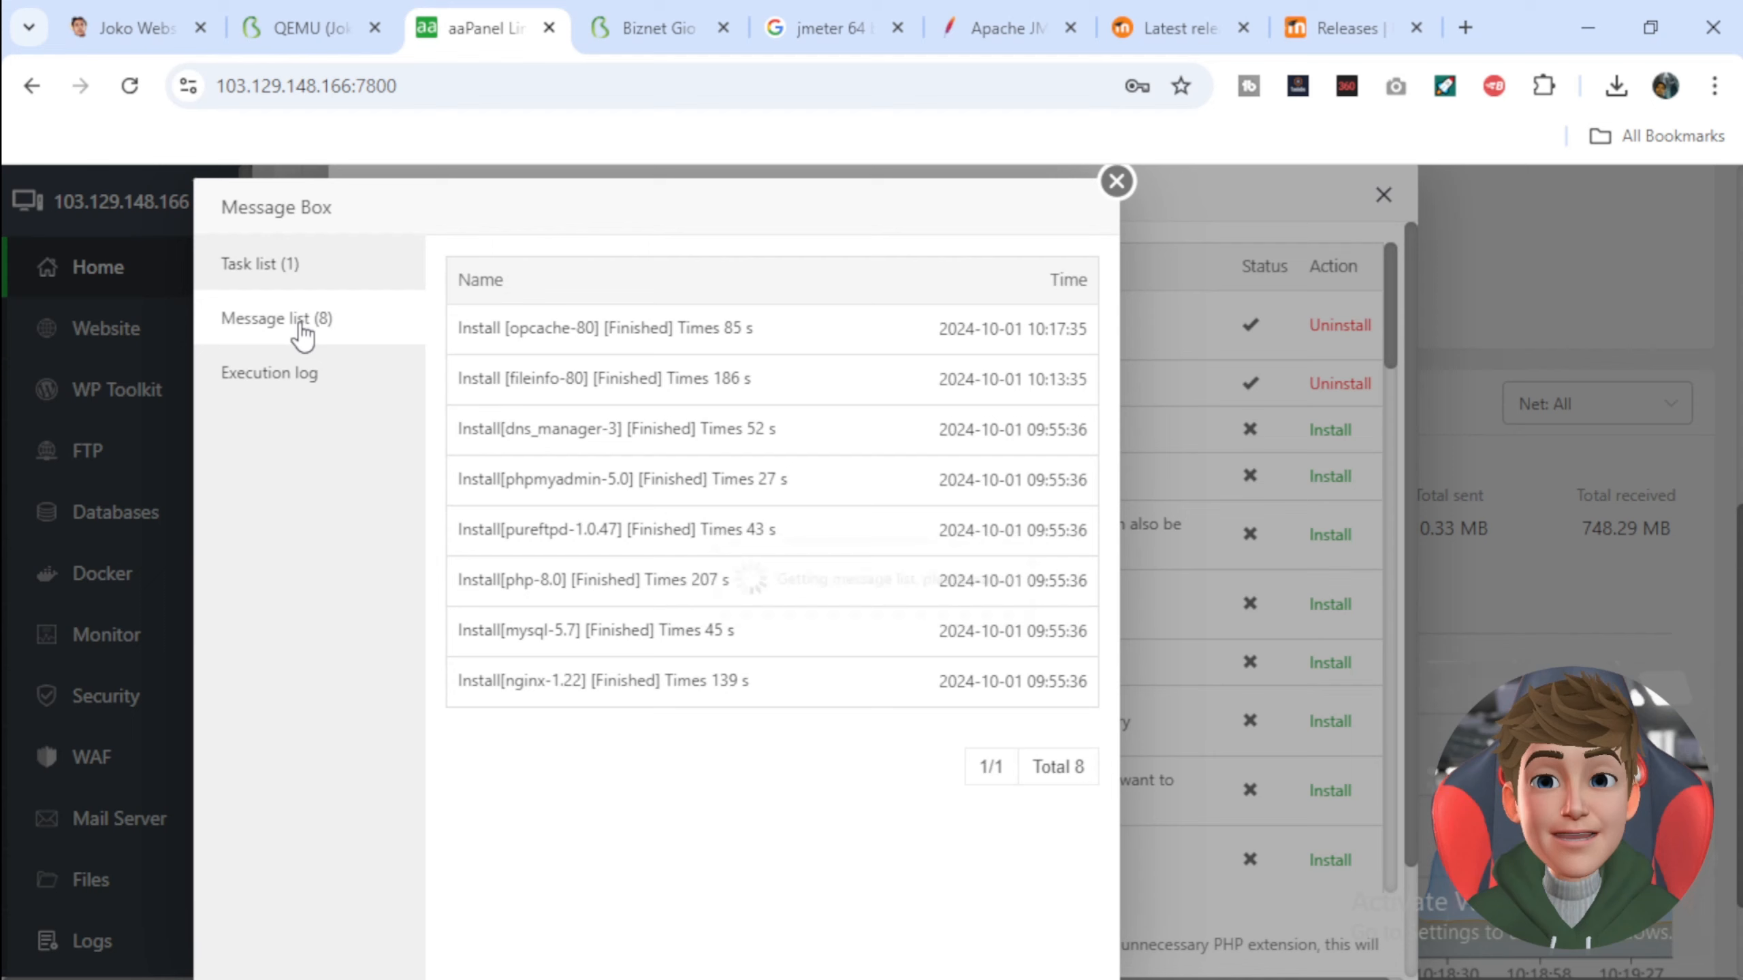
left_click(284, 277)
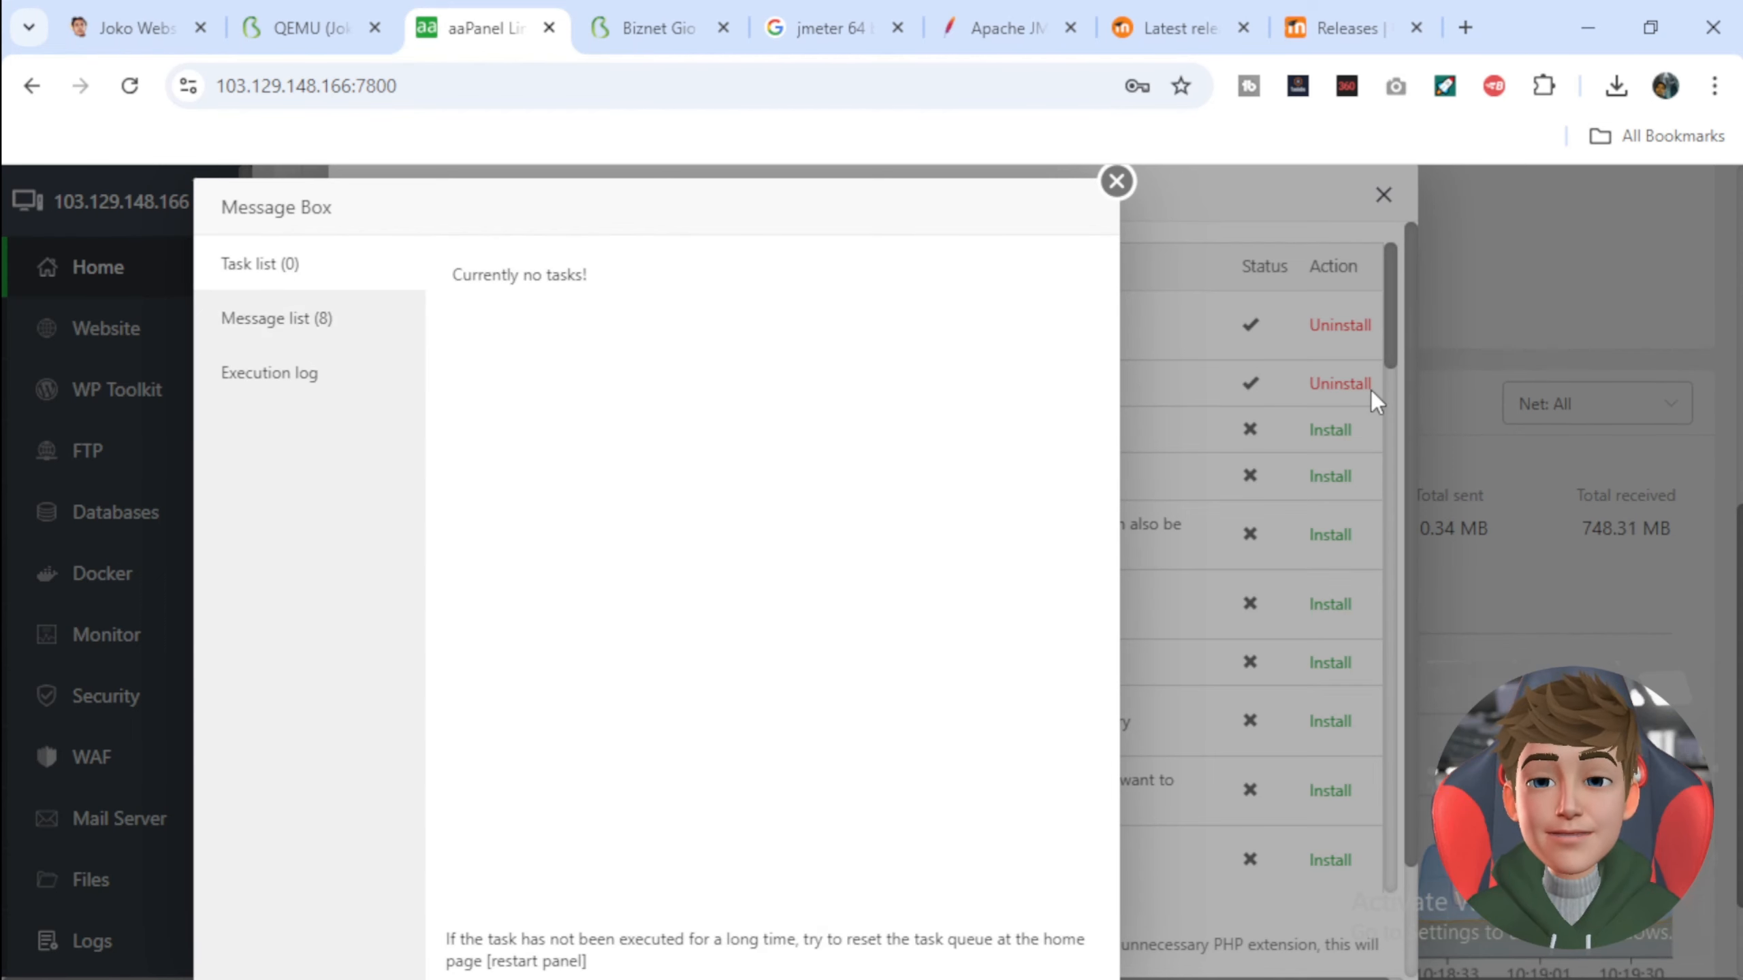
left_click(278, 322)
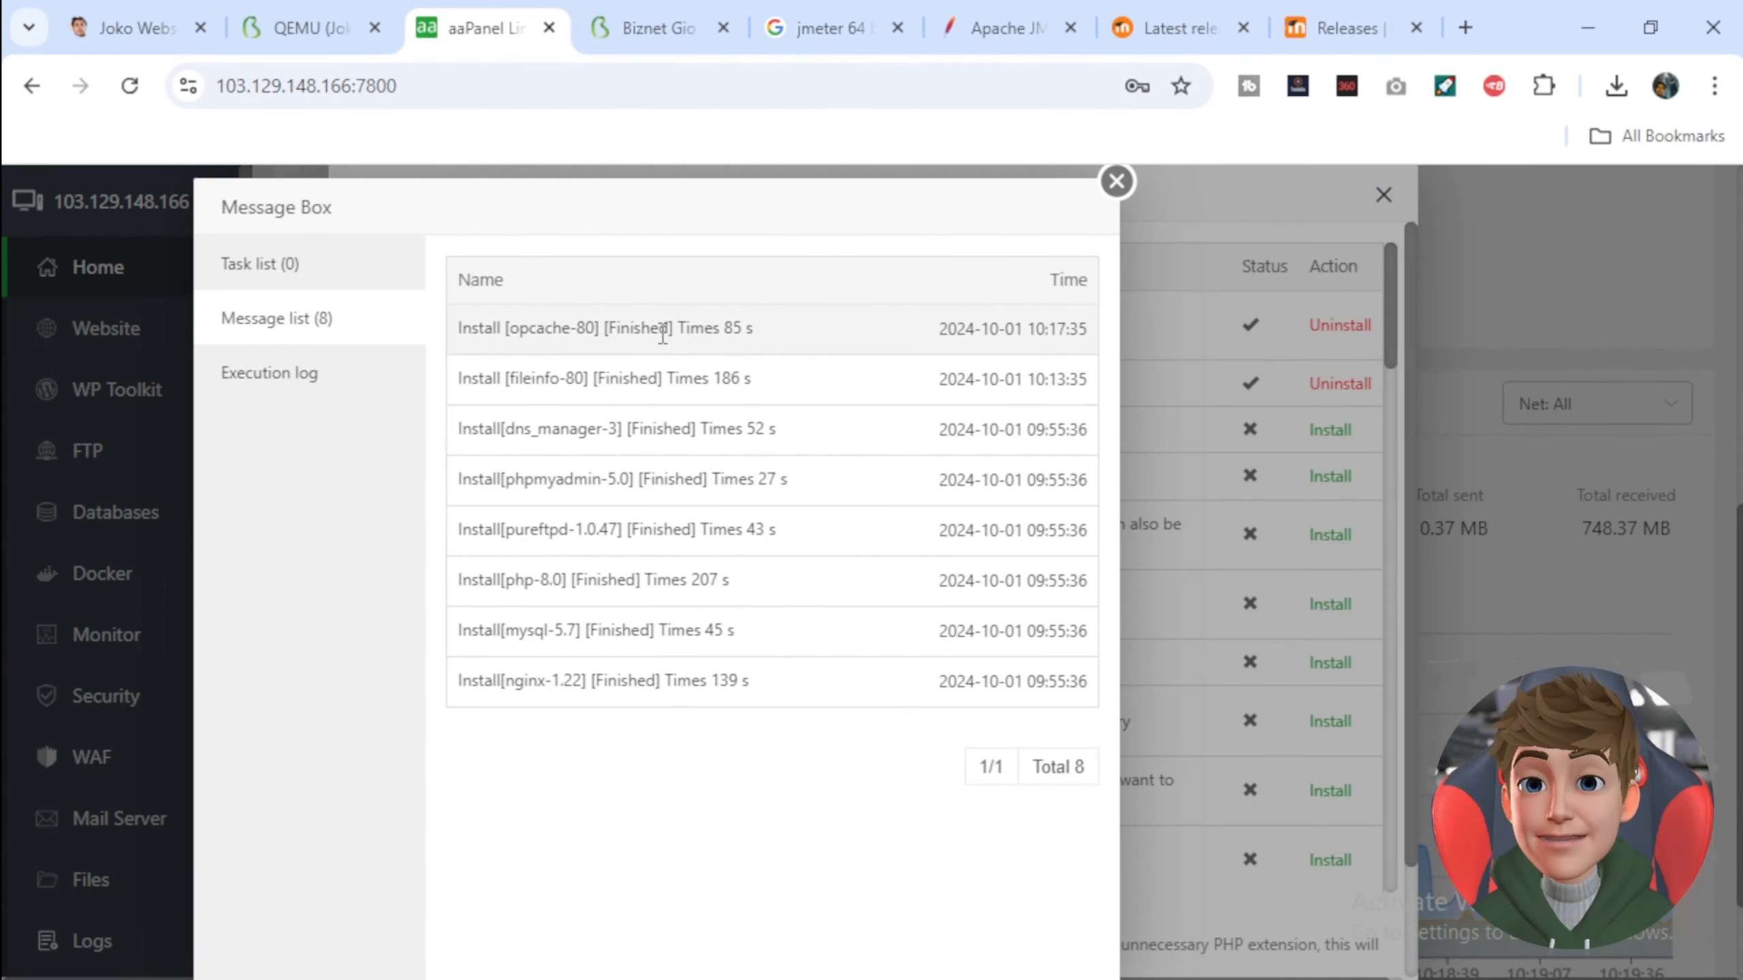
left_click(1116, 180)
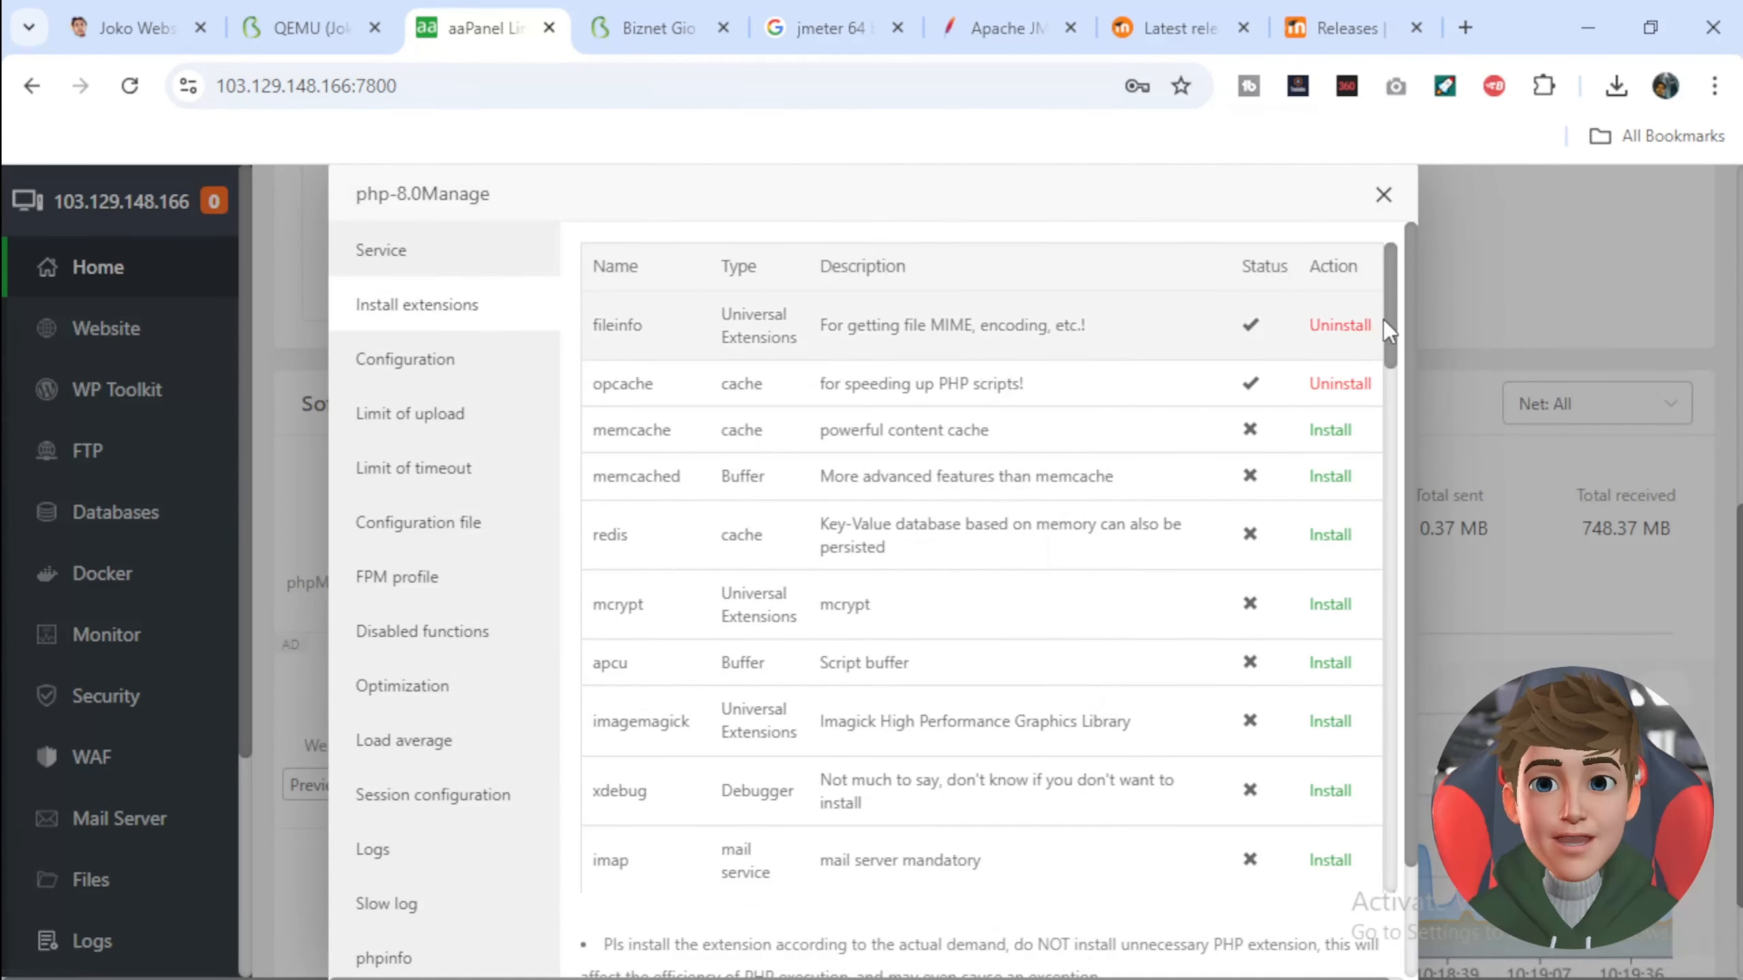
Install the exif extension for PHP 8.0 and follow its live install log
left_click_drag(1389, 327, 1391, 408)
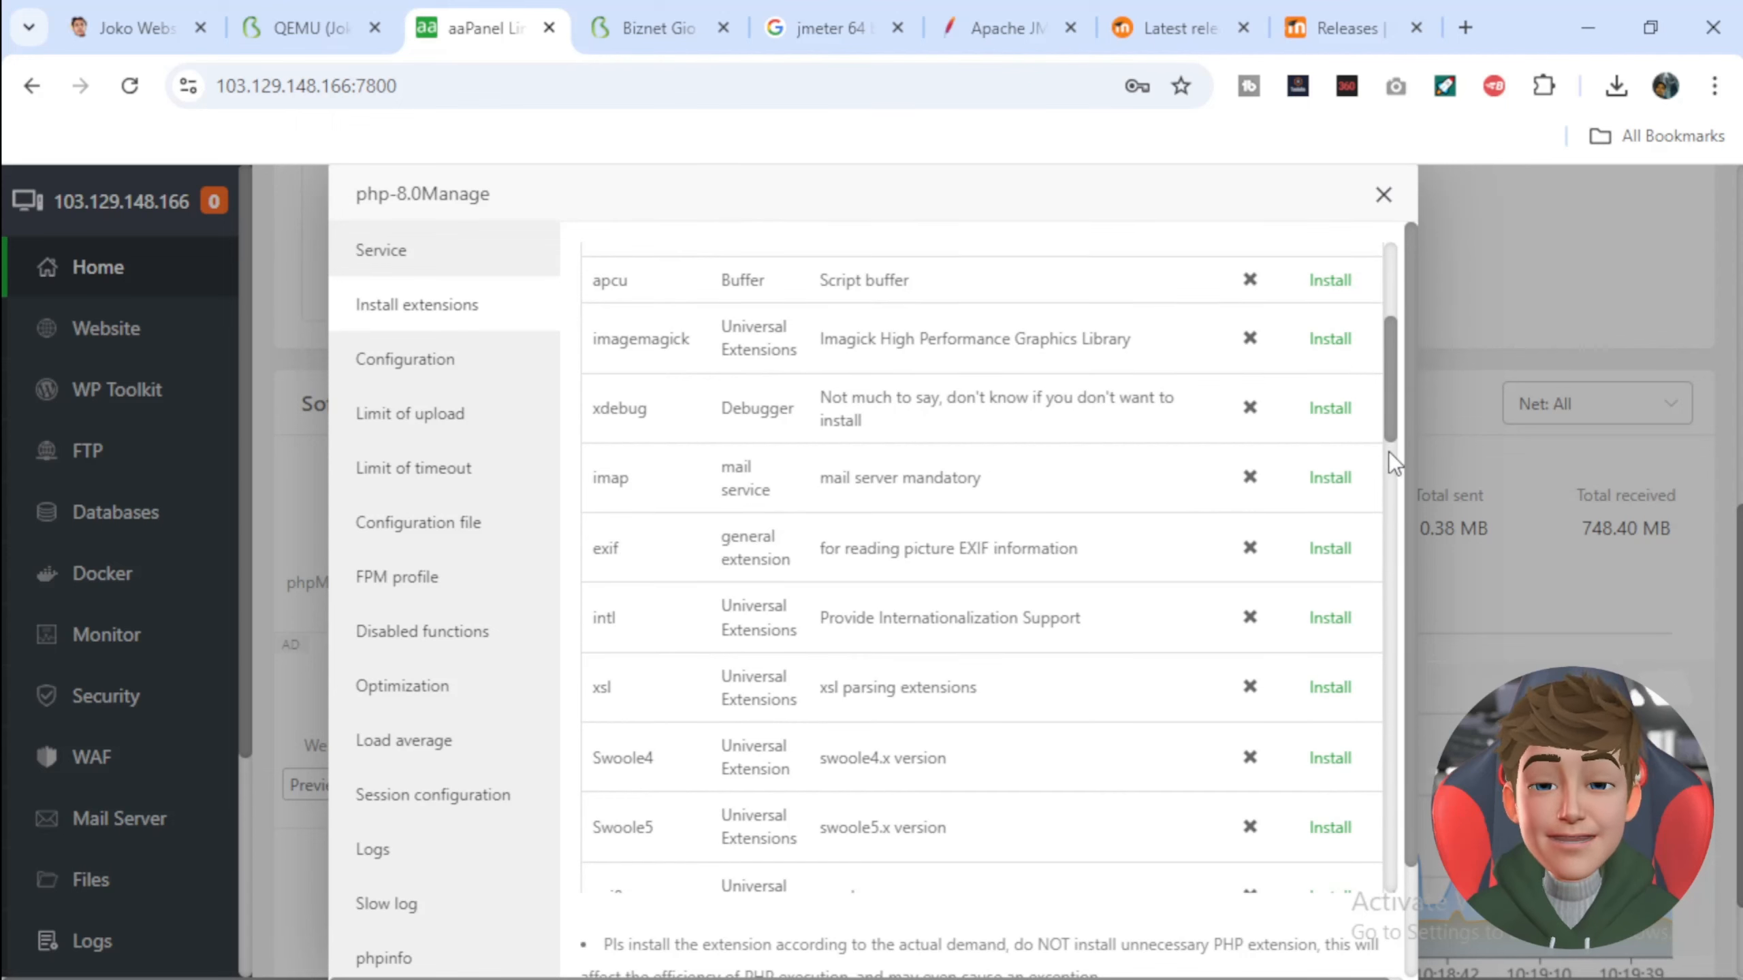
left_click(1343, 552)
left_click(1037, 649)
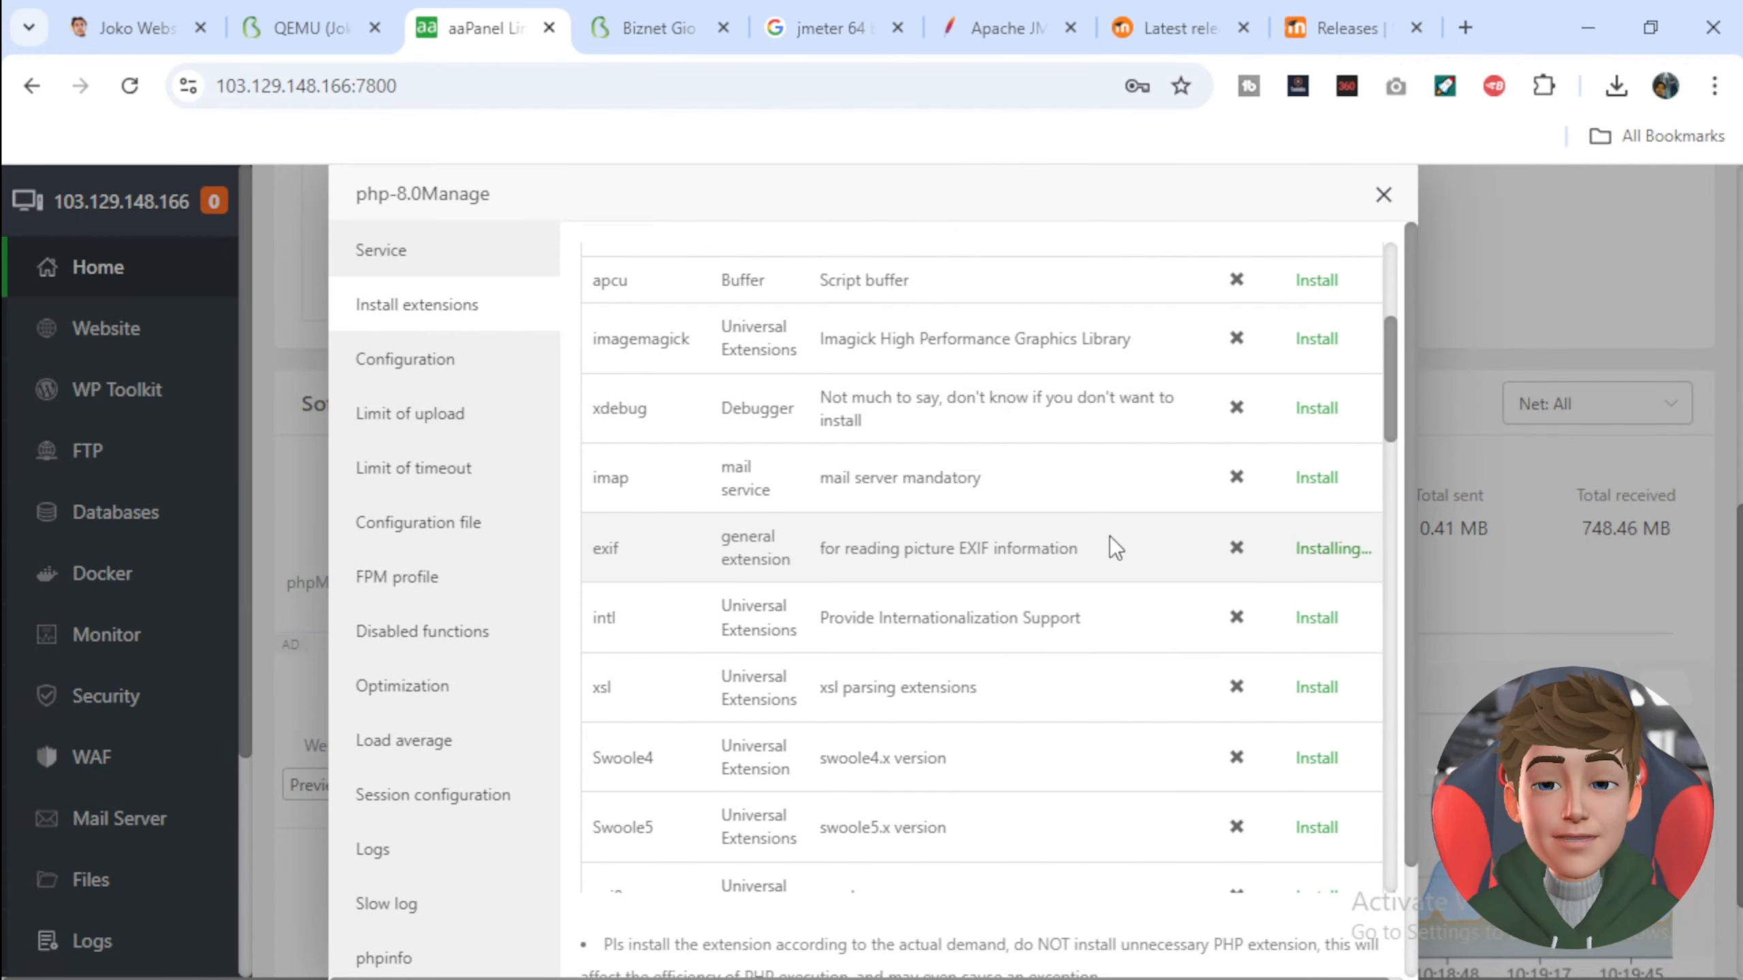
left_click(1324, 550)
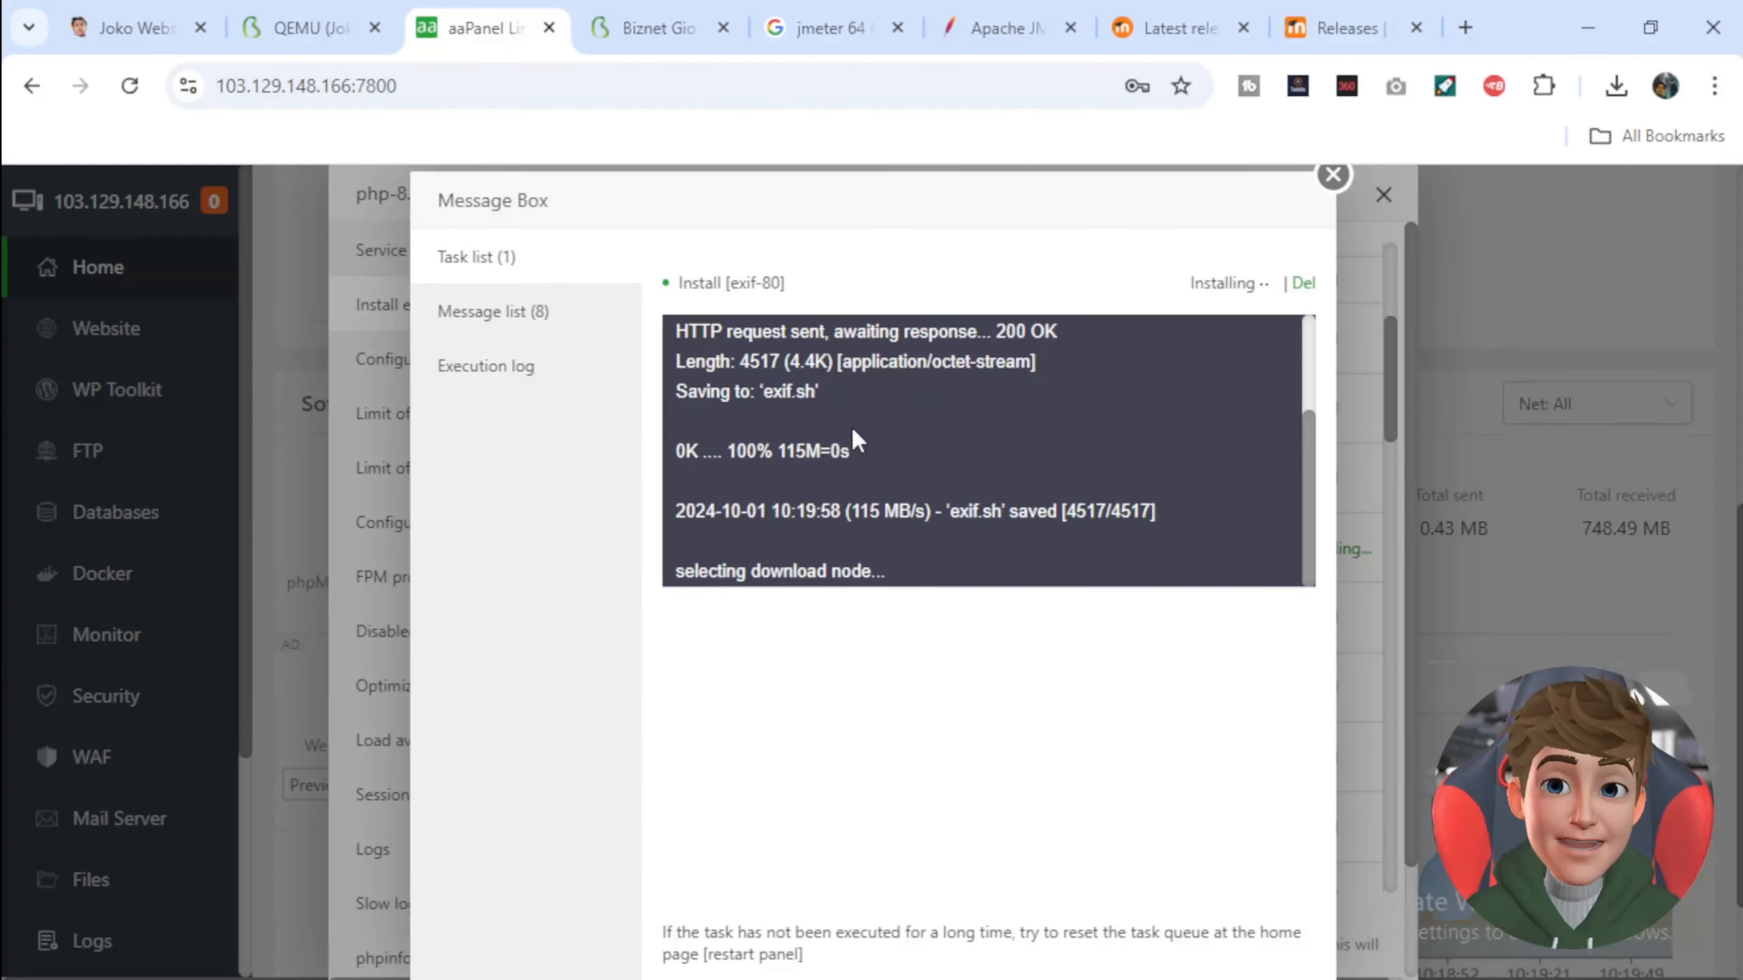
left_click_drag(808, 202, 718, 198)
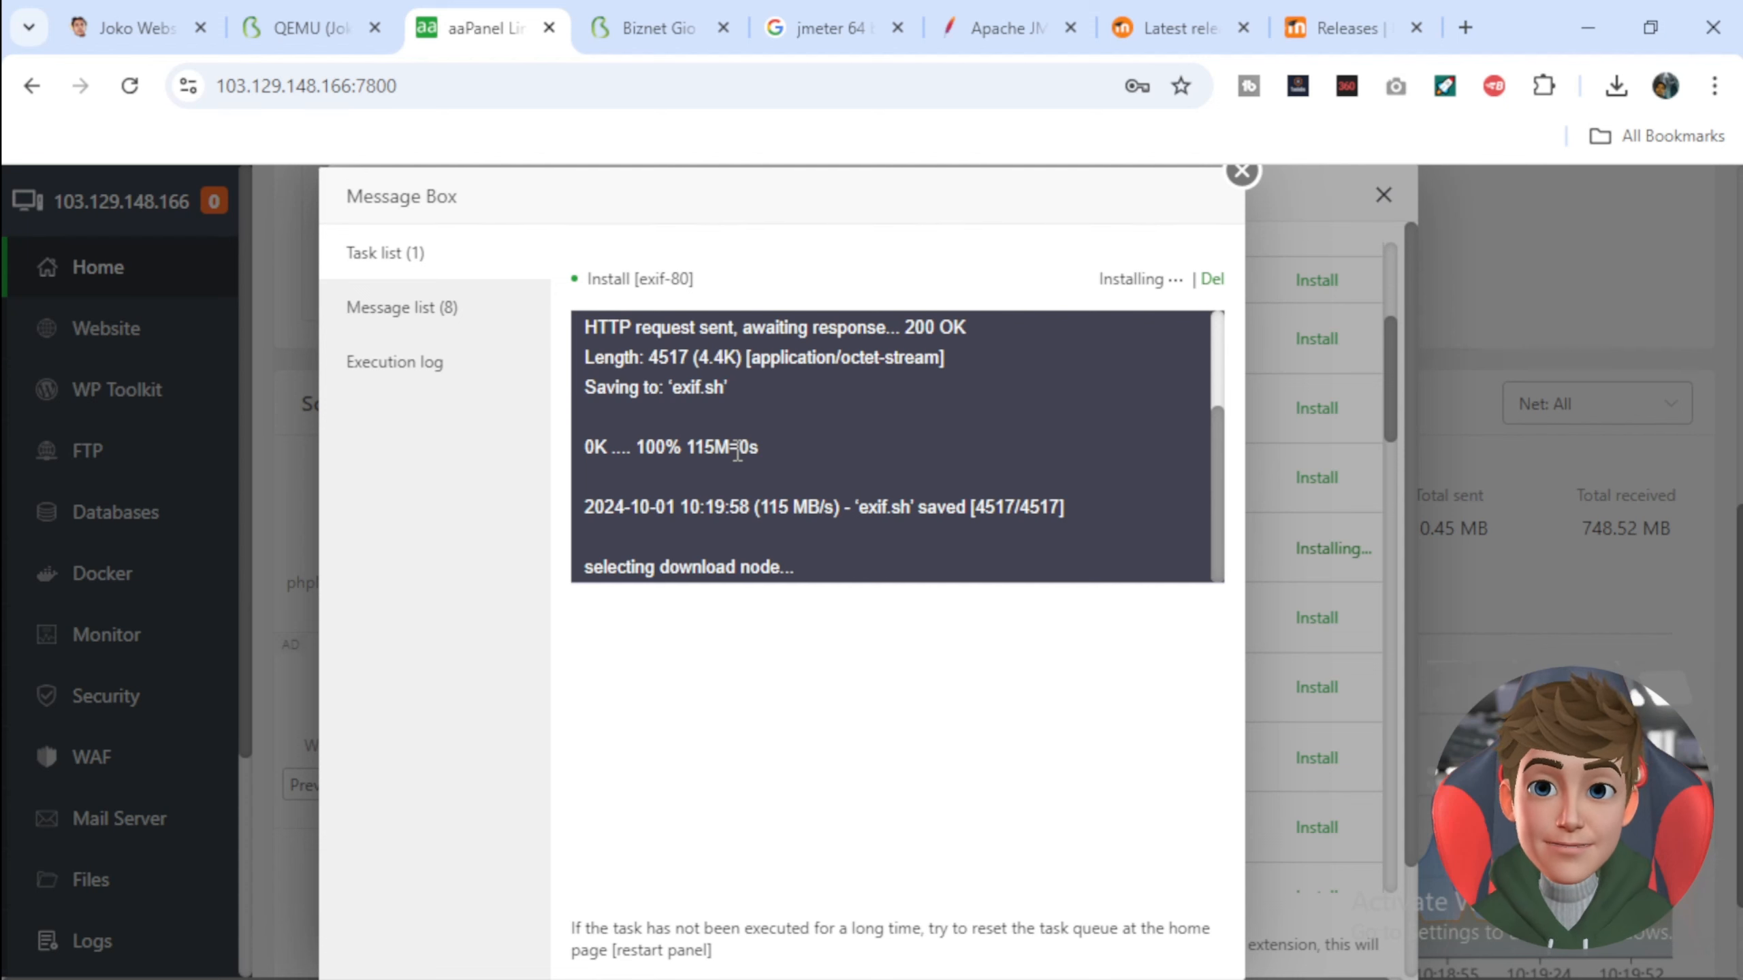
left_click(409, 309)
left_click(391, 252)
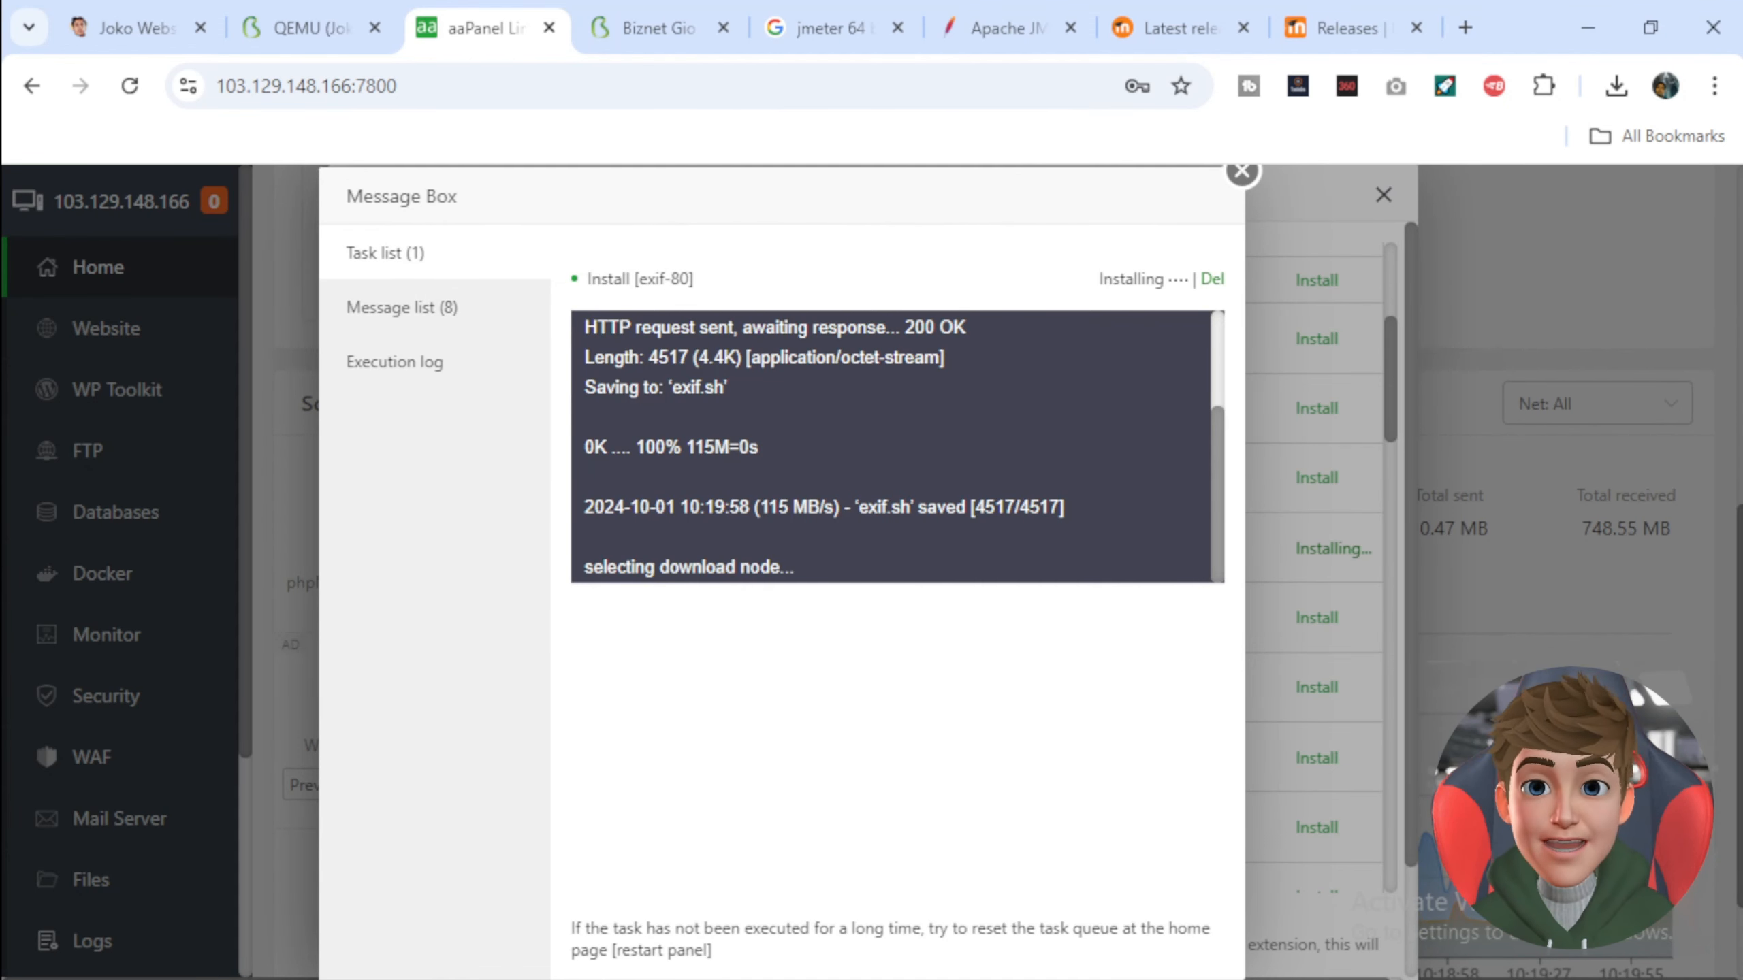
left_click_drag(997, 208, 845, 206)
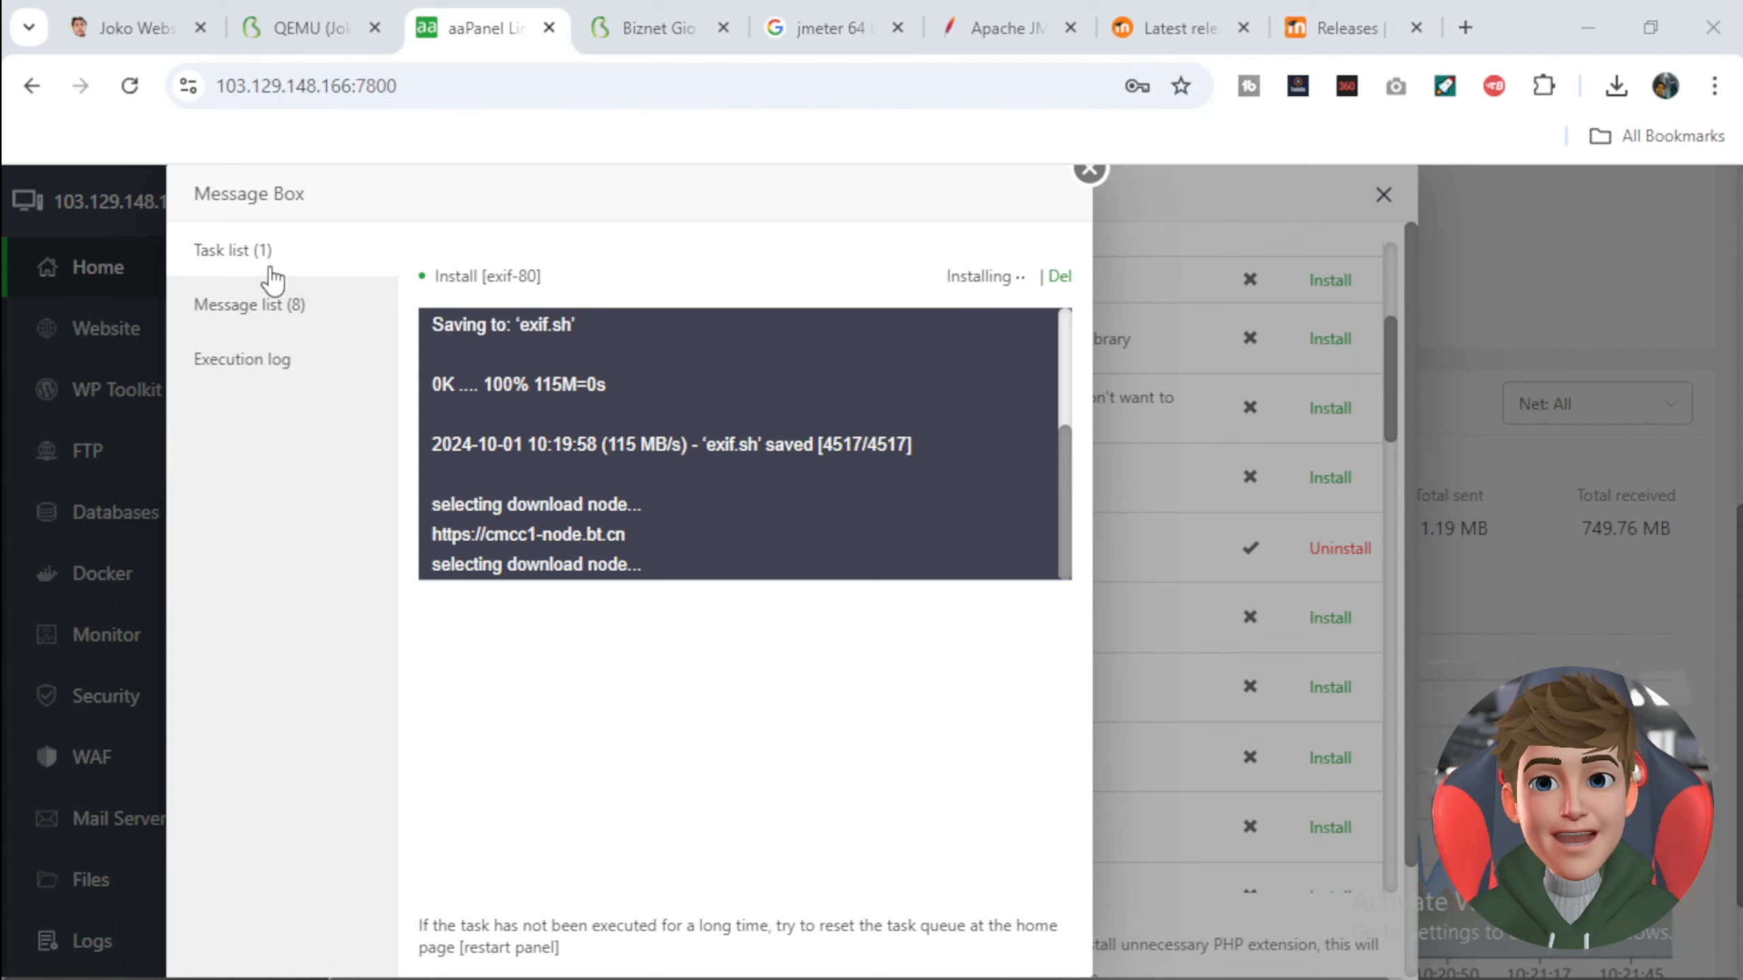
Confirm exif-80 finished installing in 111 s with no install tasks pending
left_click(256, 316)
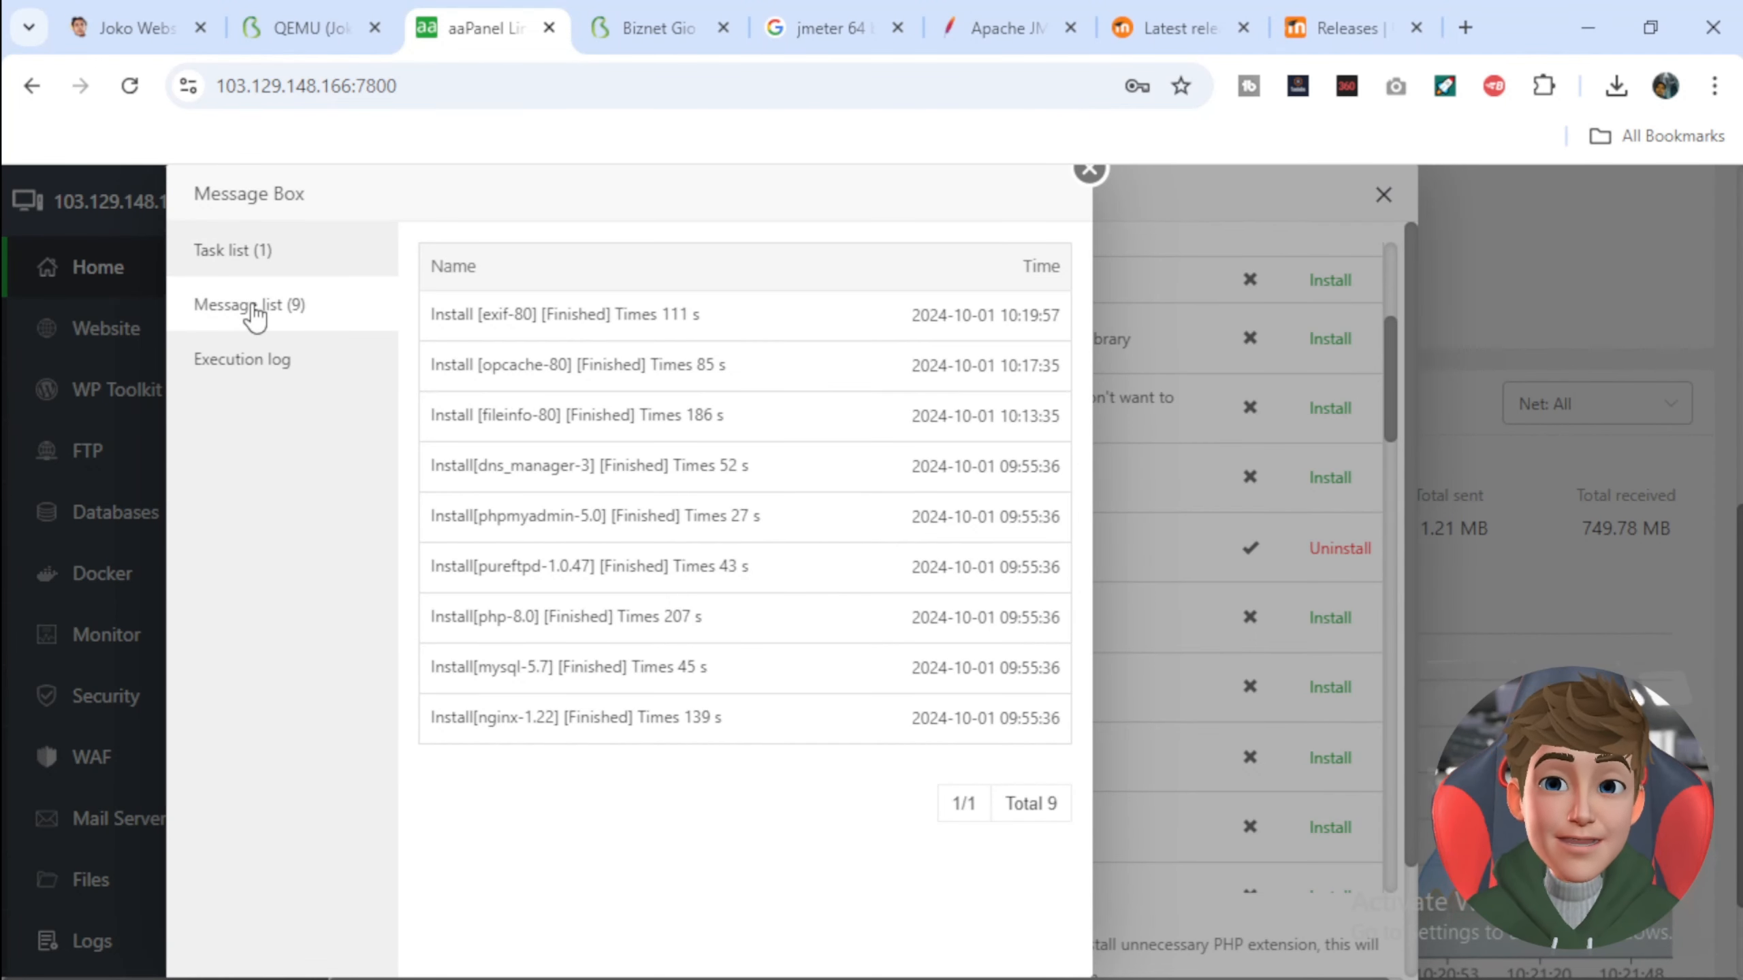
left_click(242, 259)
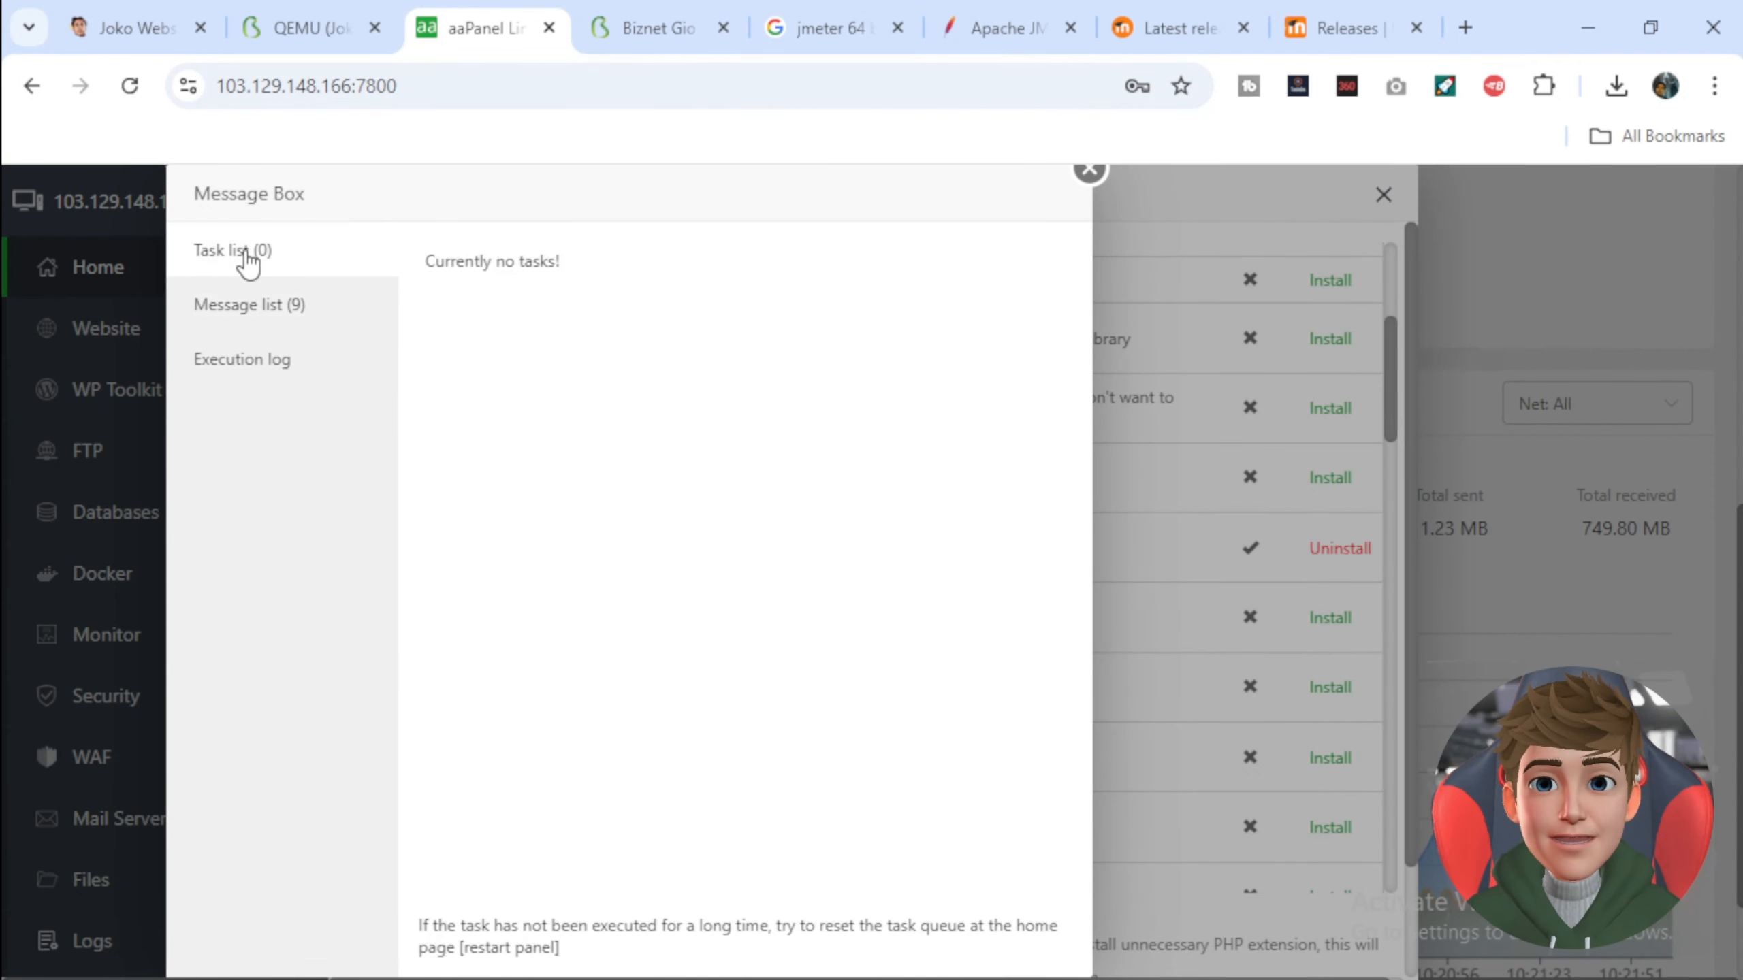
left_click_drag(425, 260, 585, 281)
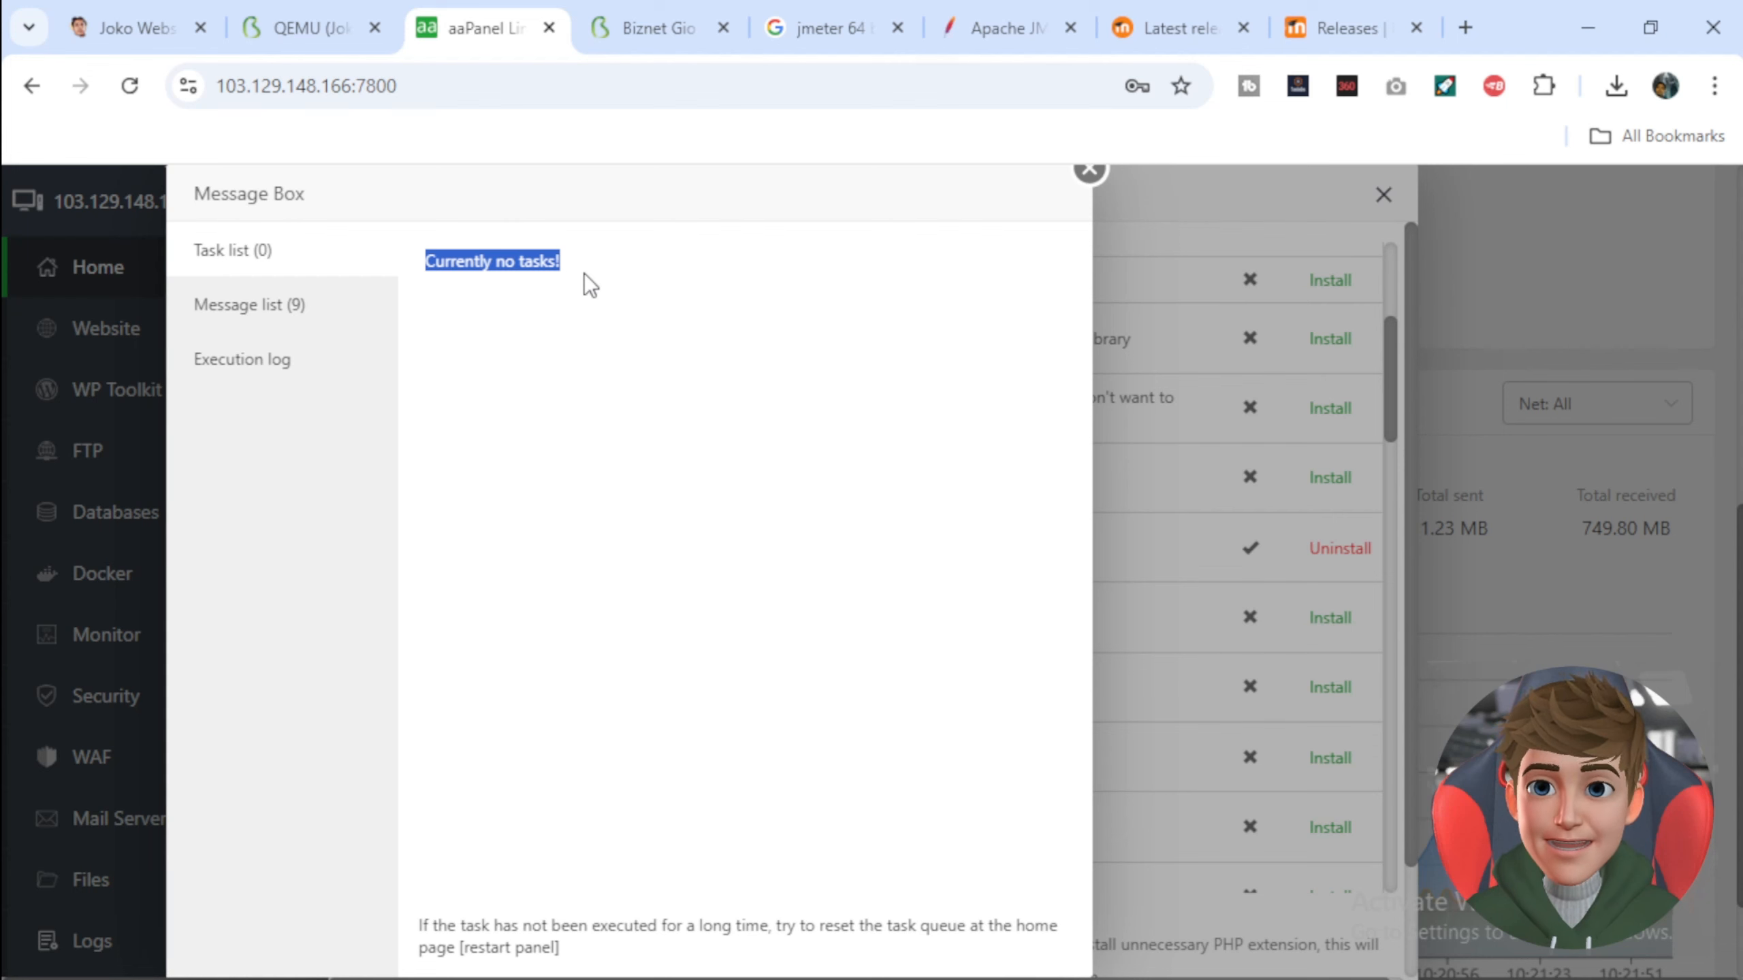
left_click(302, 307)
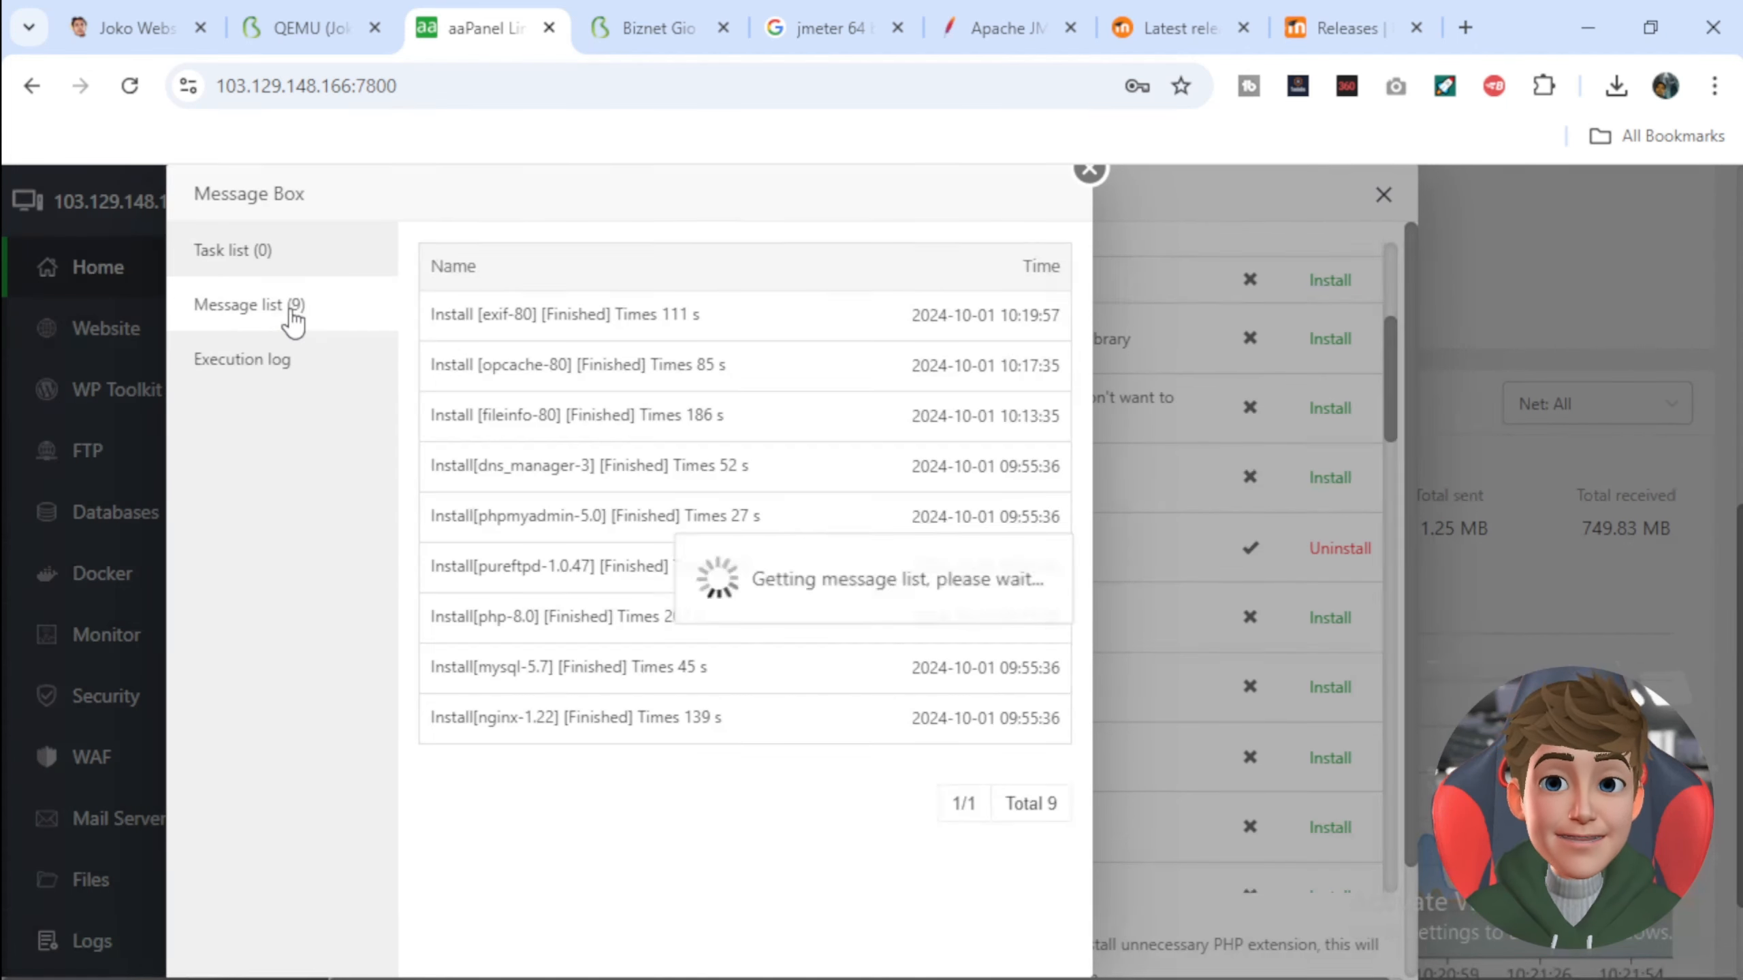
left_click_drag(435, 315, 646, 319)
Dismiss the message and the PHP 8.0 settings, then show the empty Website list
left_click(1089, 171)
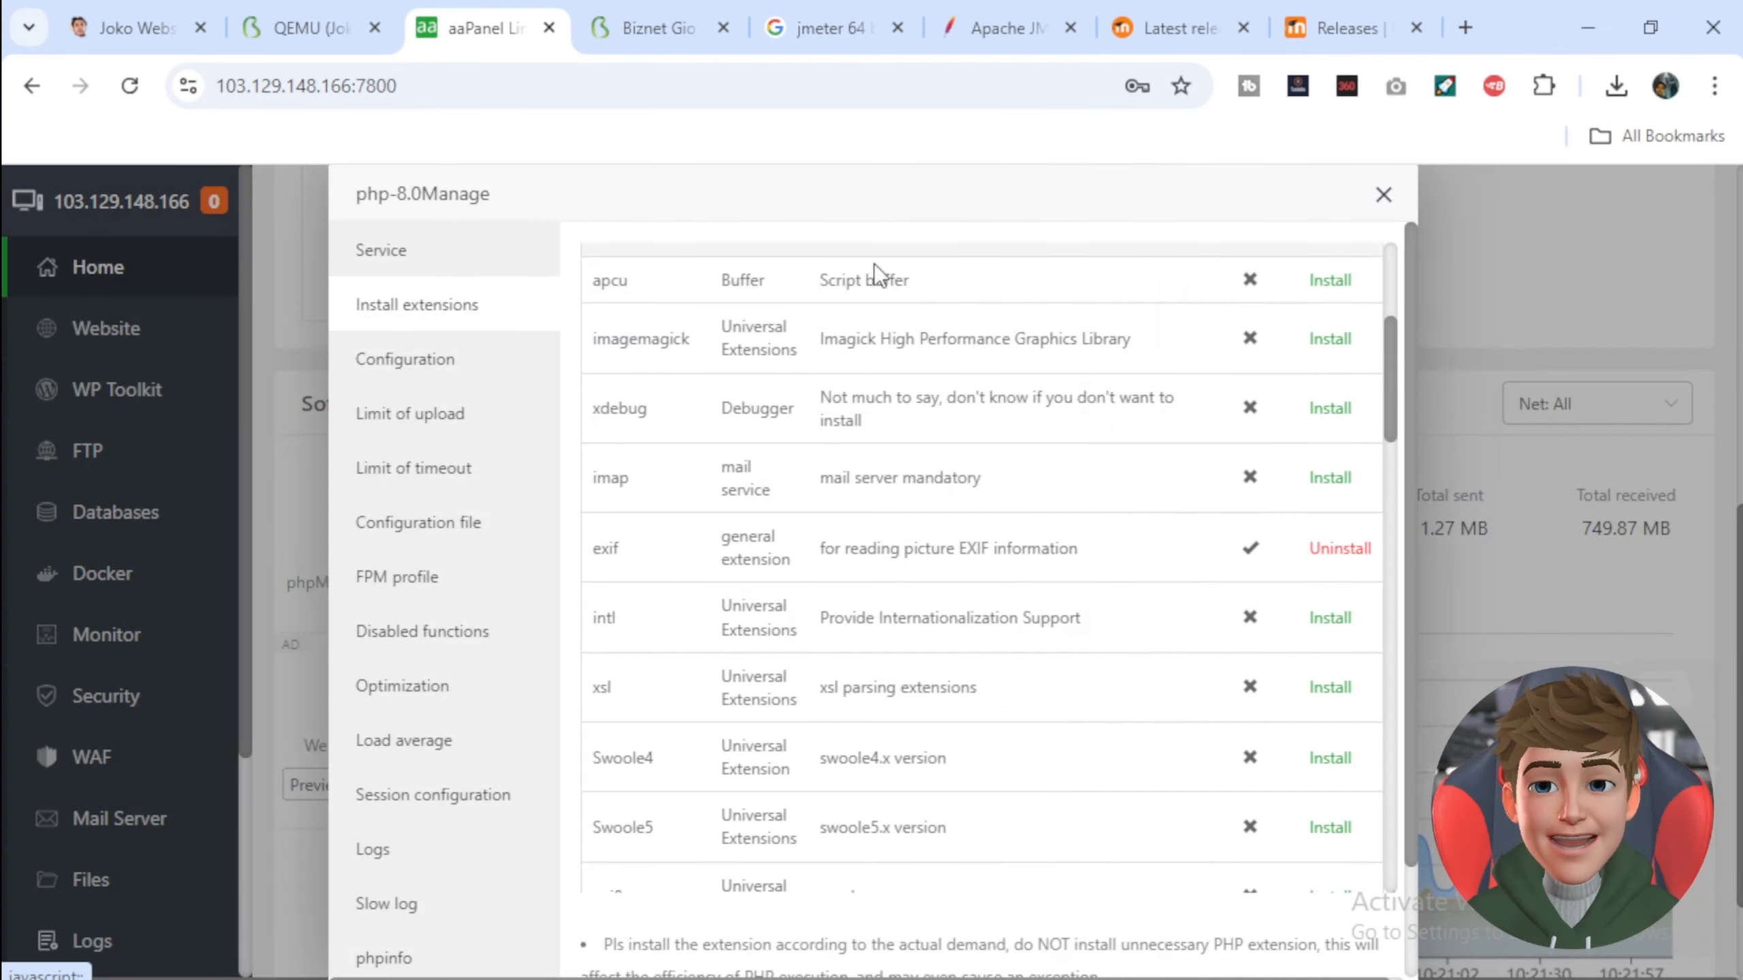
scroll(684, 569, "up", 2)
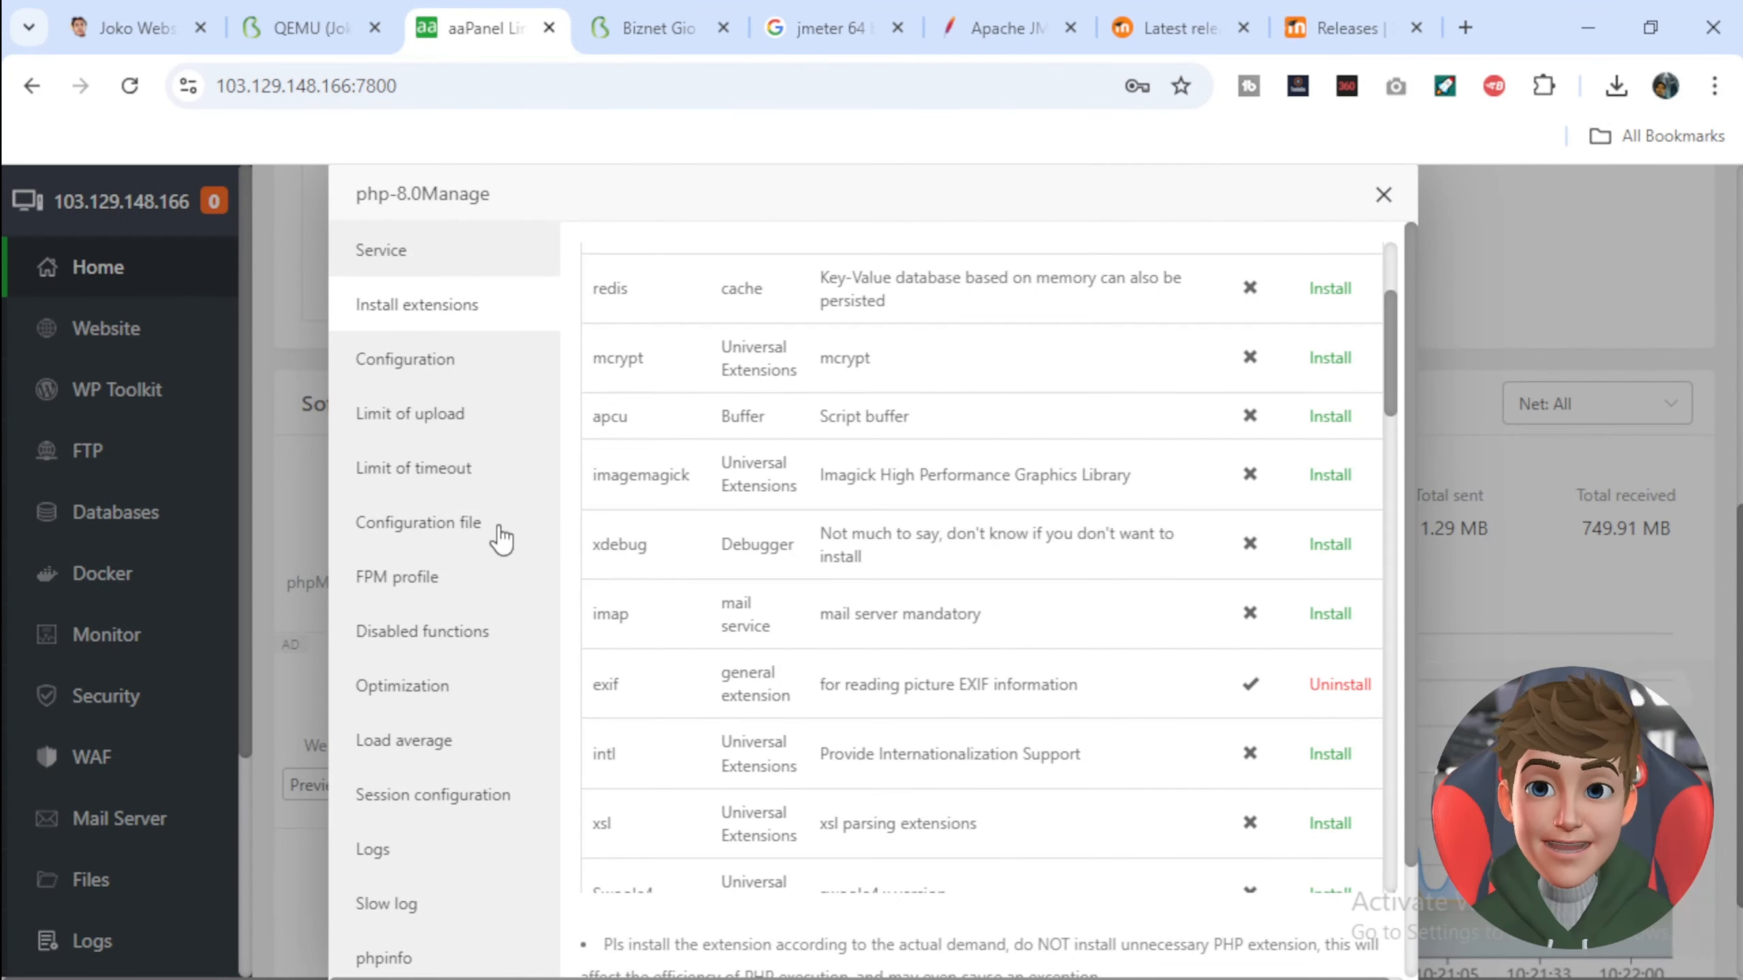
left_click(1384, 196)
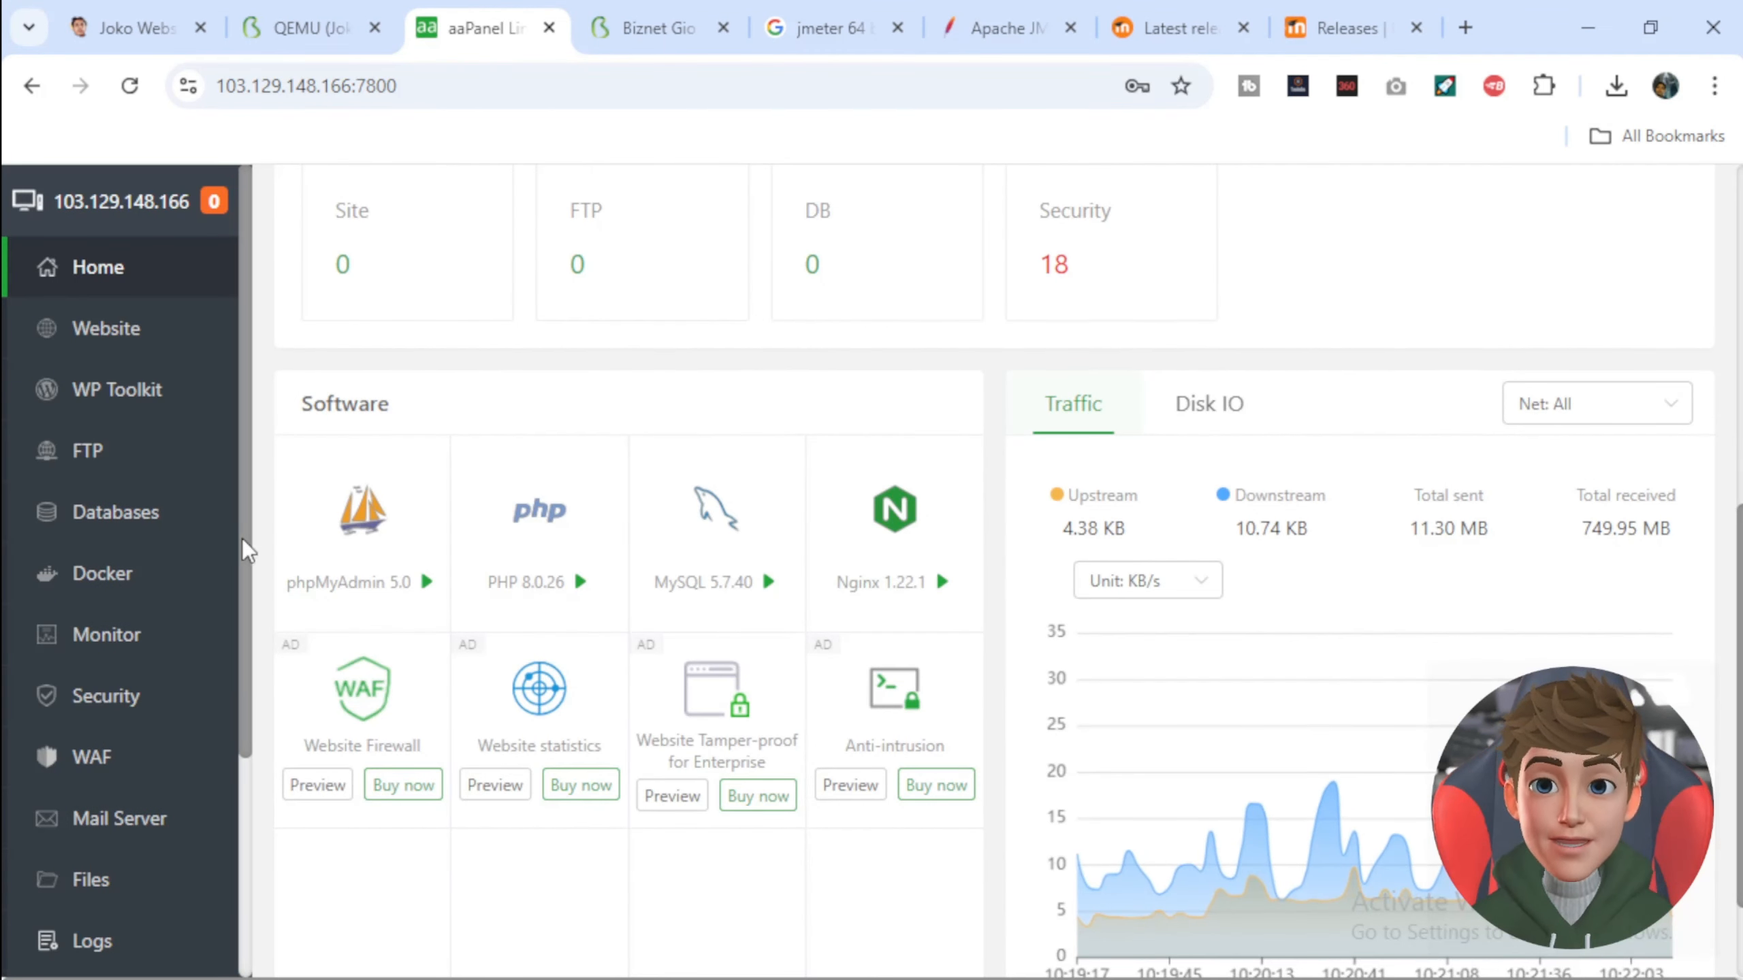
left_click(146, 347)
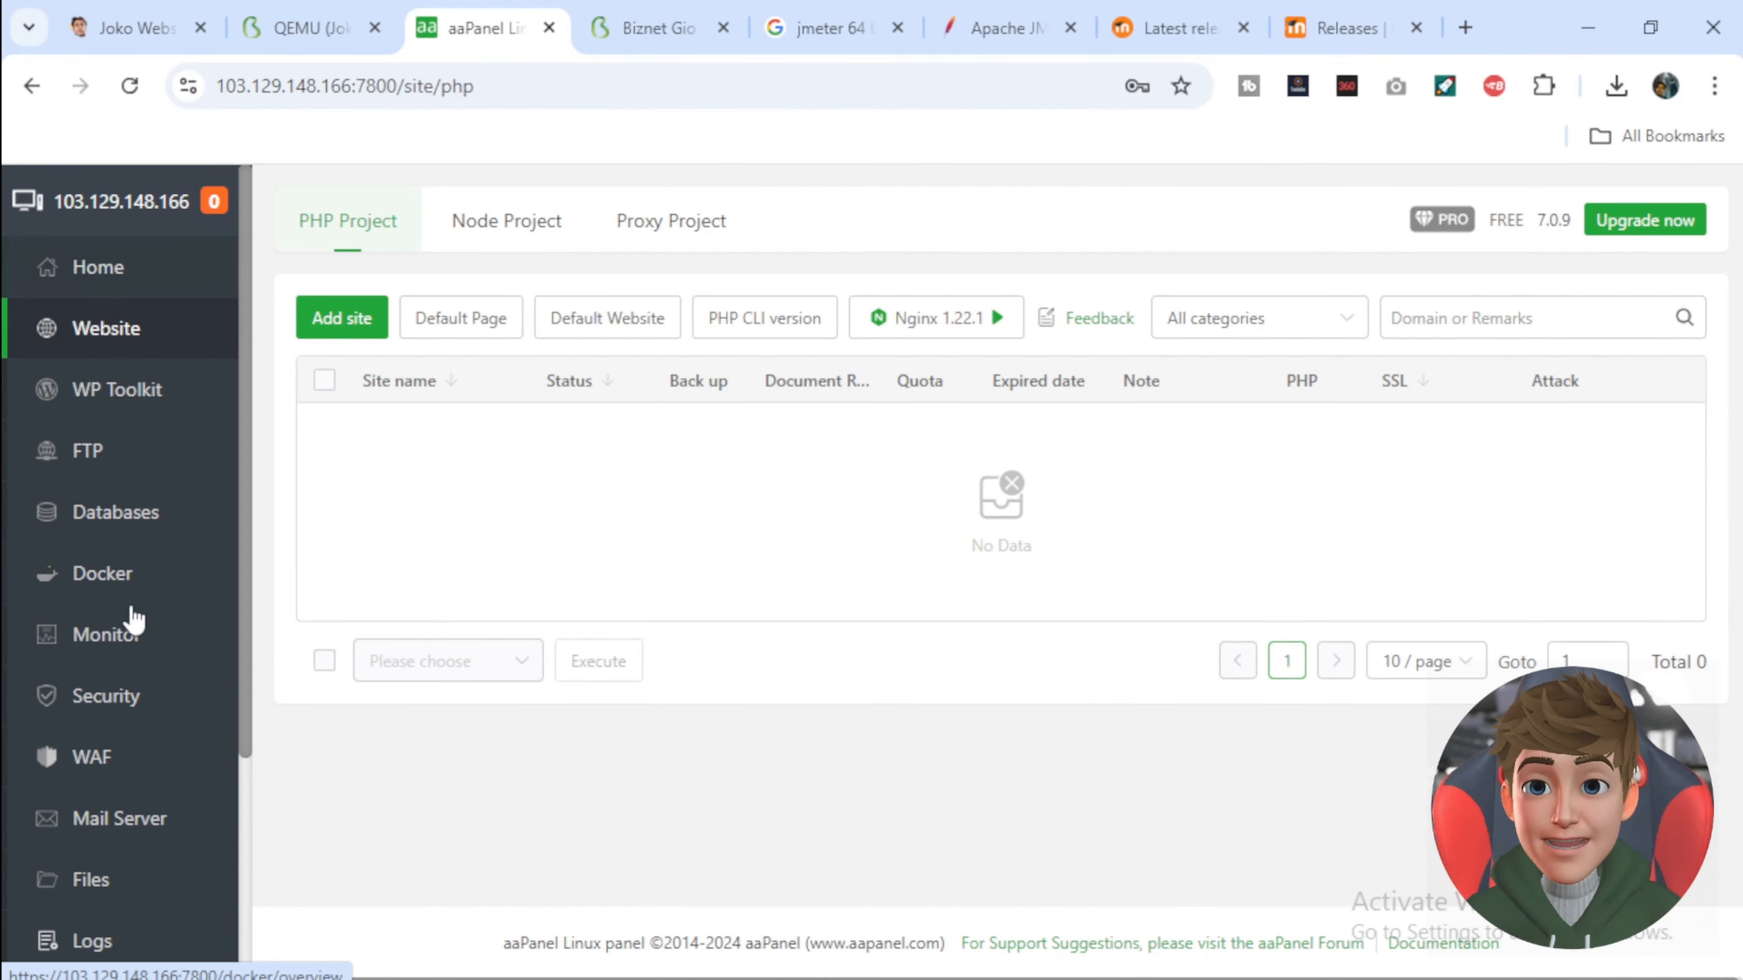
Reload the website list and select the server IP 103.129.148.166 in the address bar
left_click(117, 336)
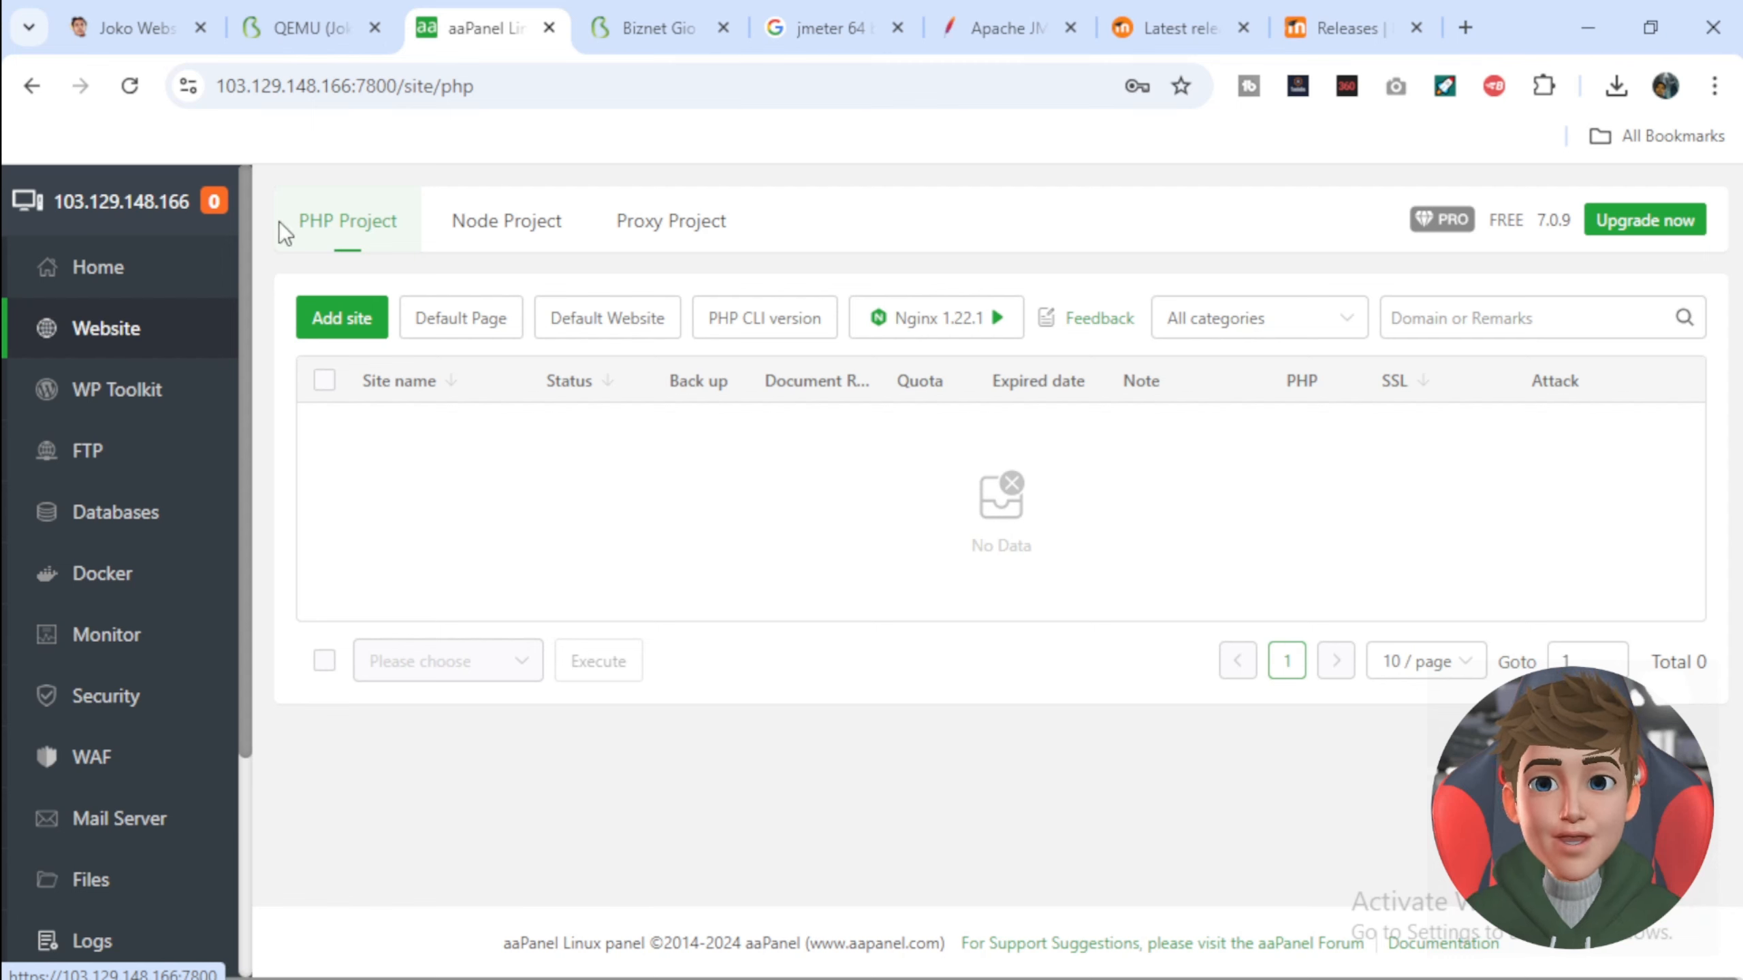
left_click_drag(356, 89, 223, 94)
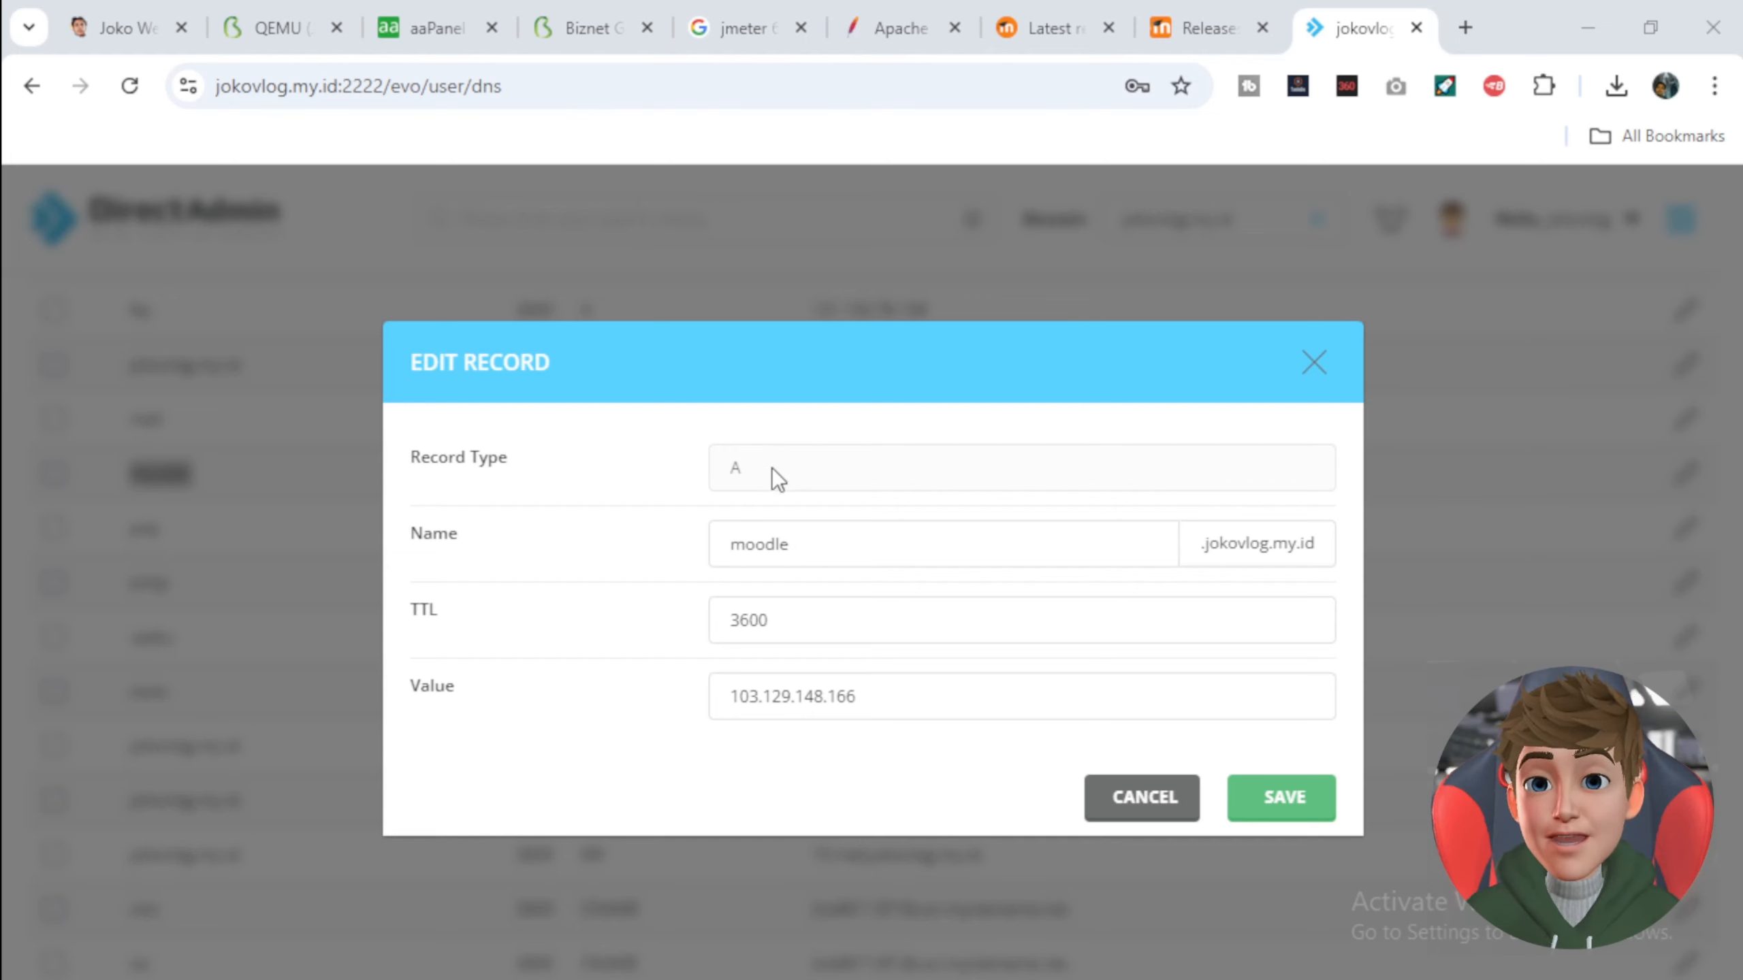
Check that the moodle A record value 103.129.148.166 matches the server IP in the other tabs
left_click_drag(772, 468, 698, 465)
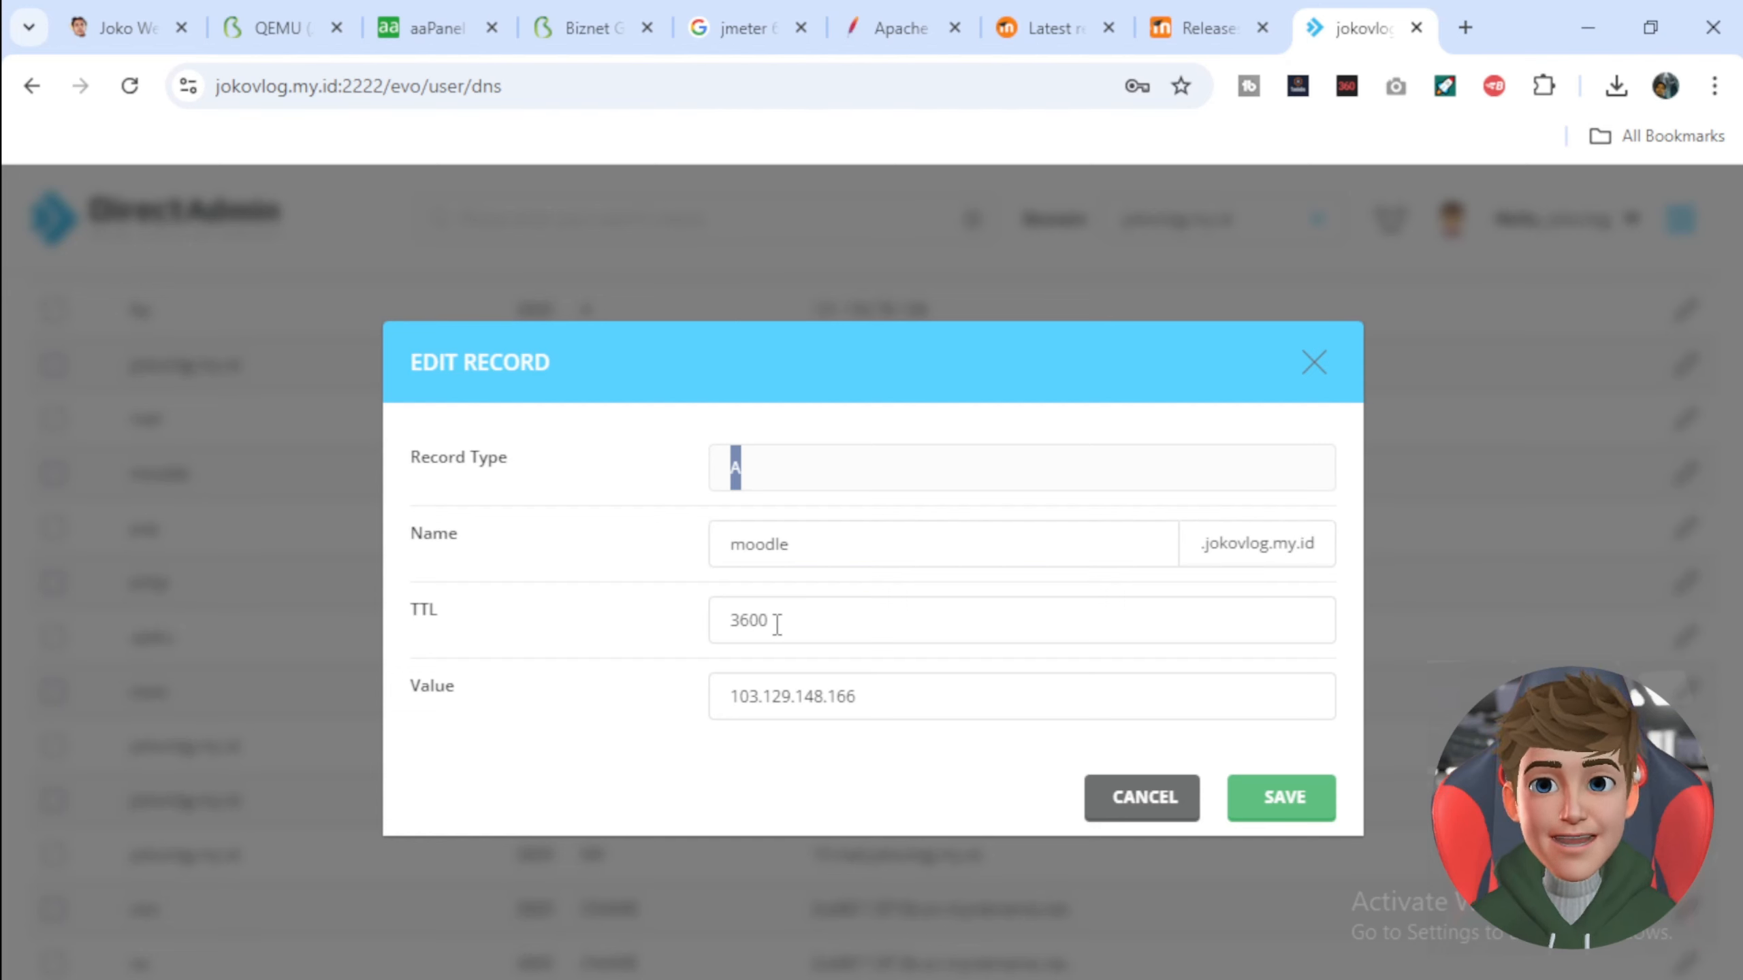
left_click_drag(879, 700, 657, 701)
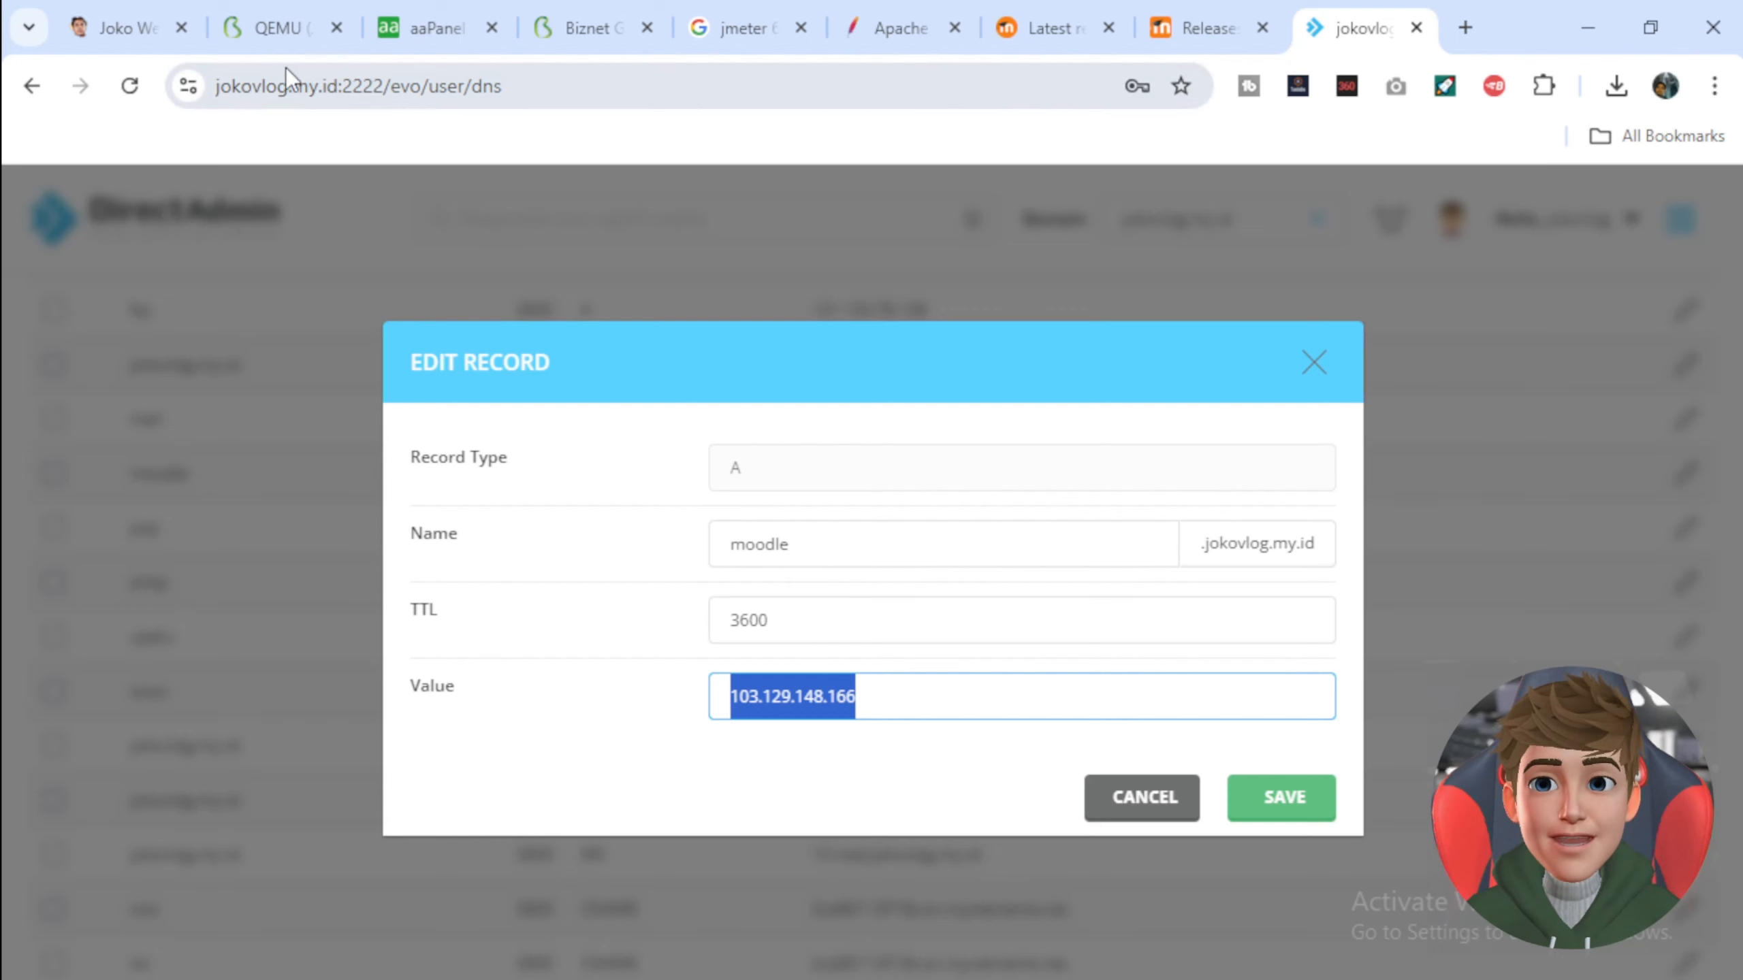
left_click(426, 14)
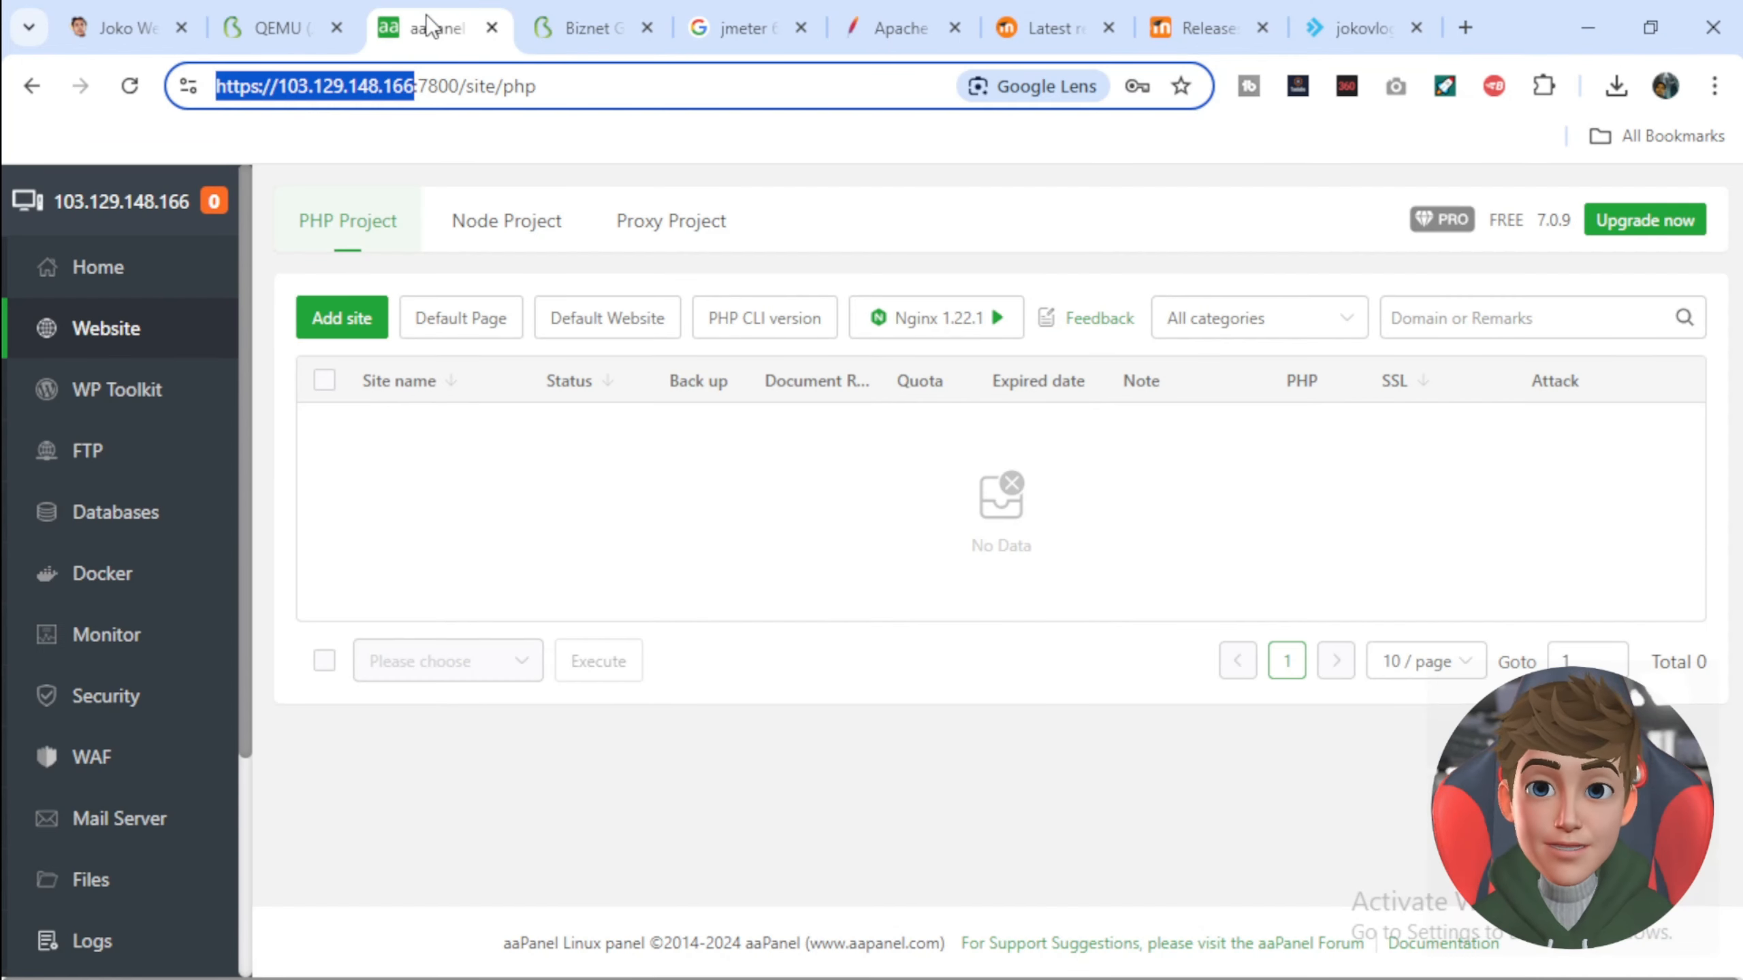
left_click(286, 31)
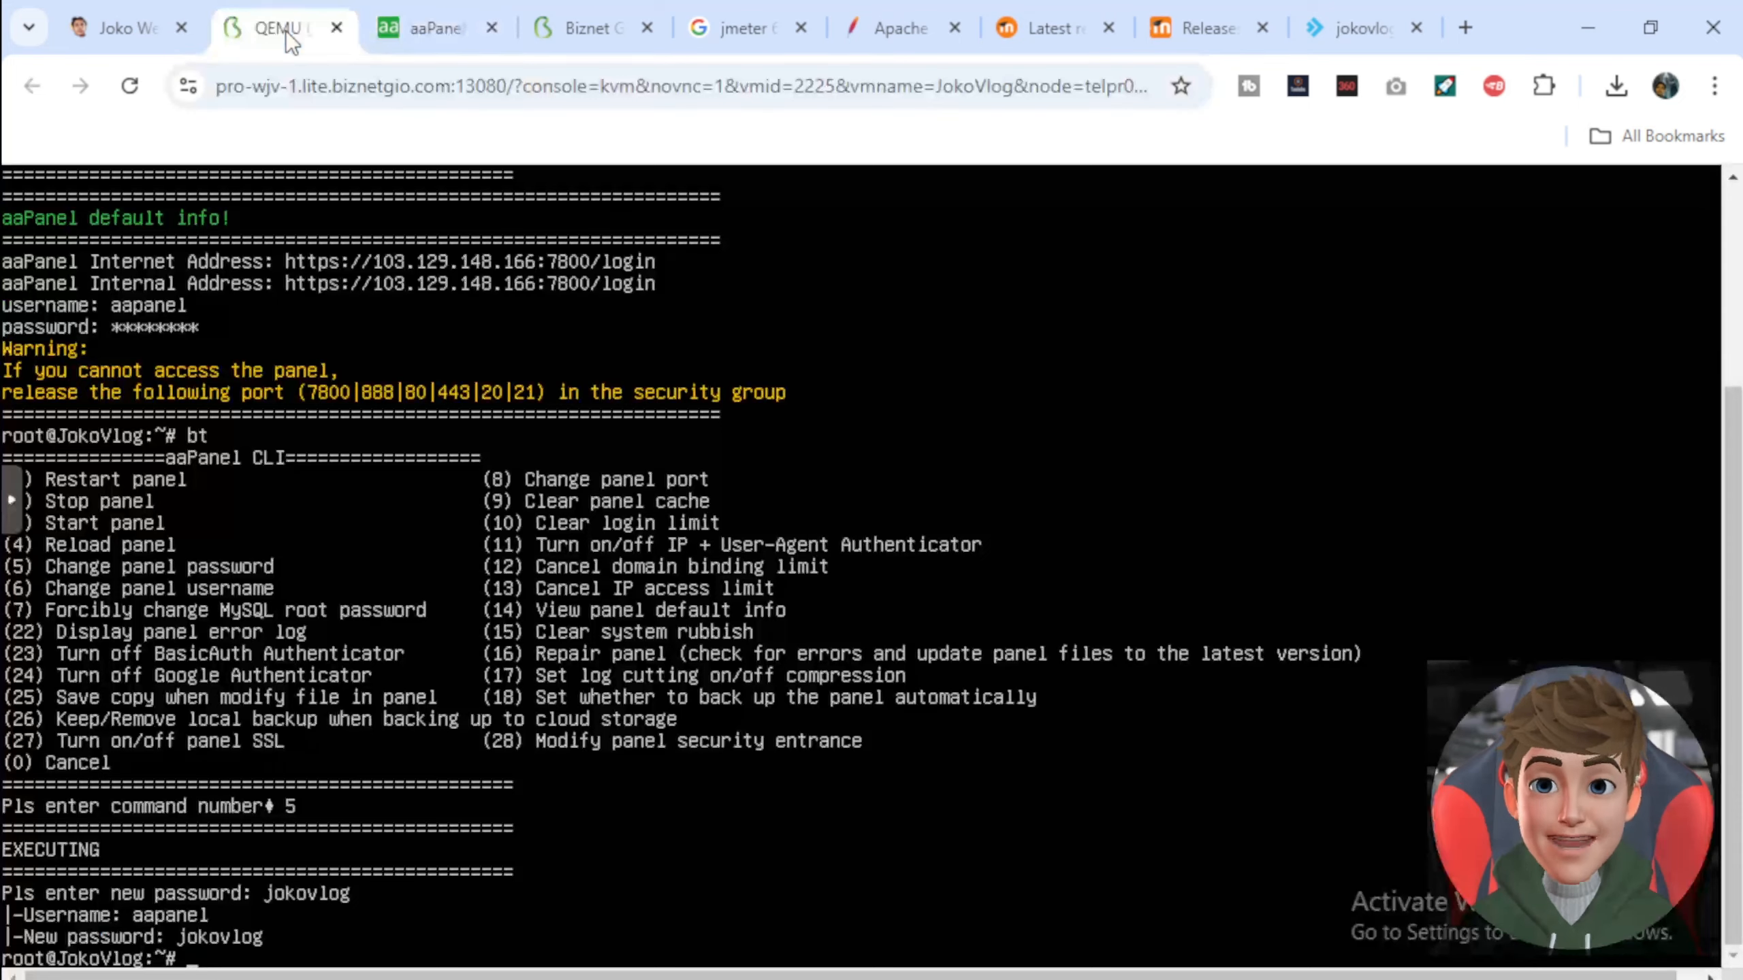
left_click(589, 27)
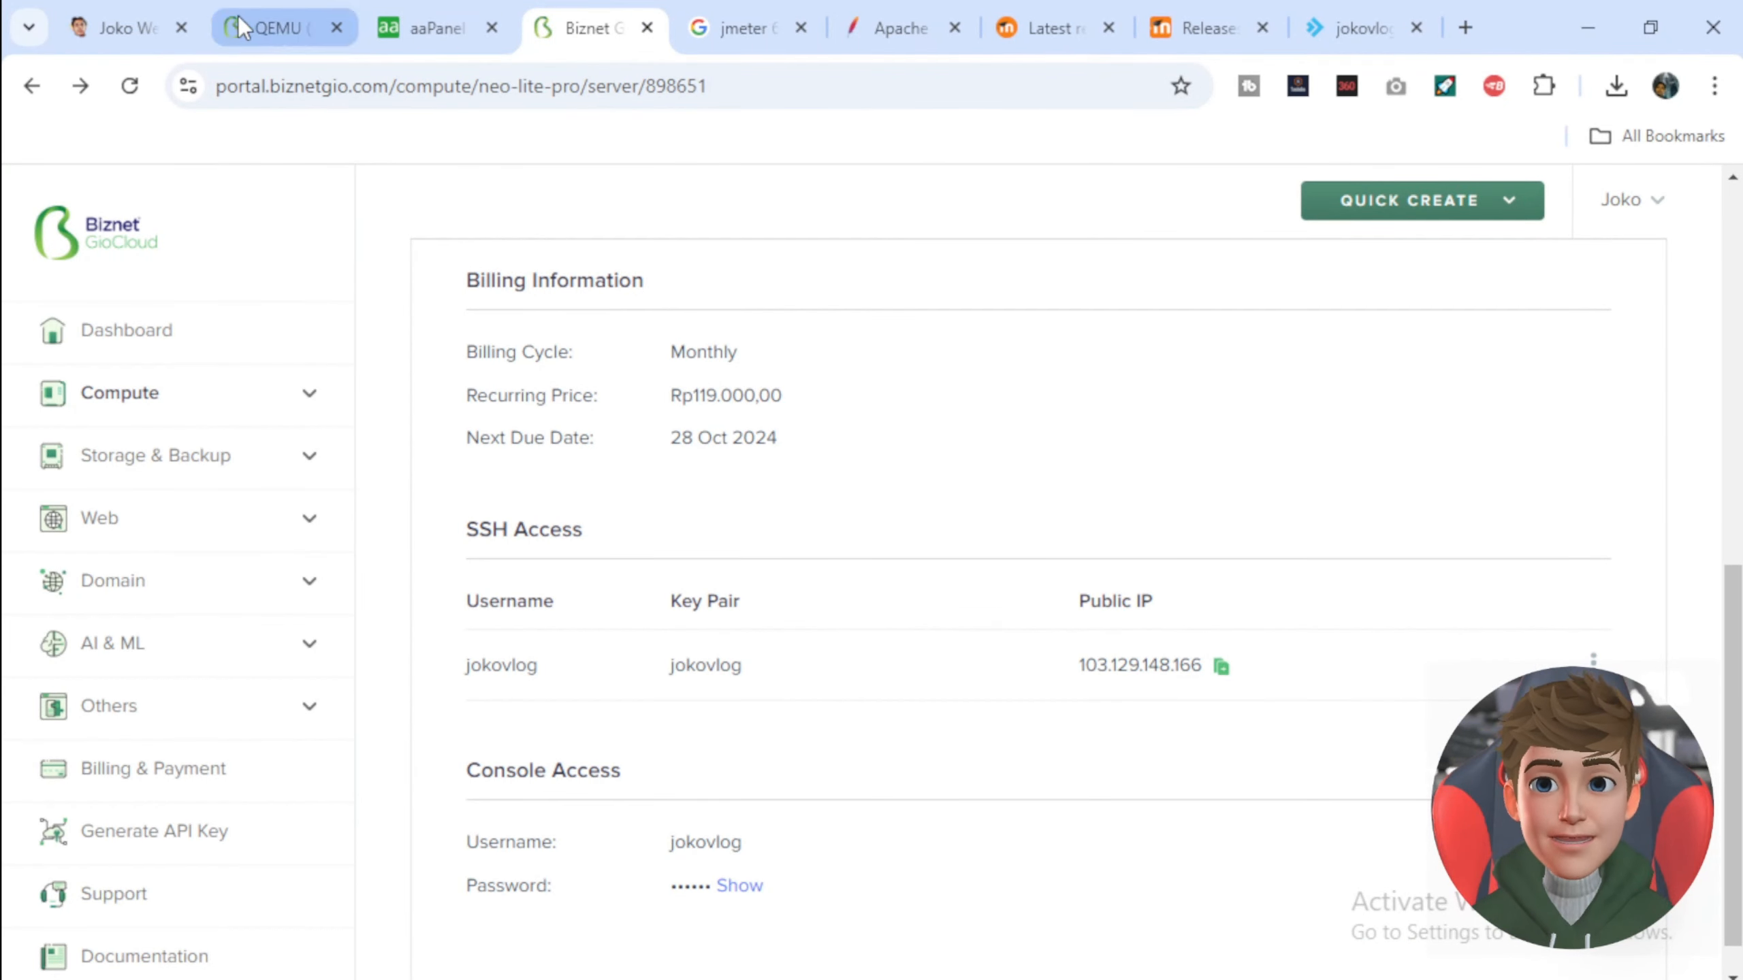
Close the DNS record editor and return to the aaPanel site list
left_click(1320, 32)
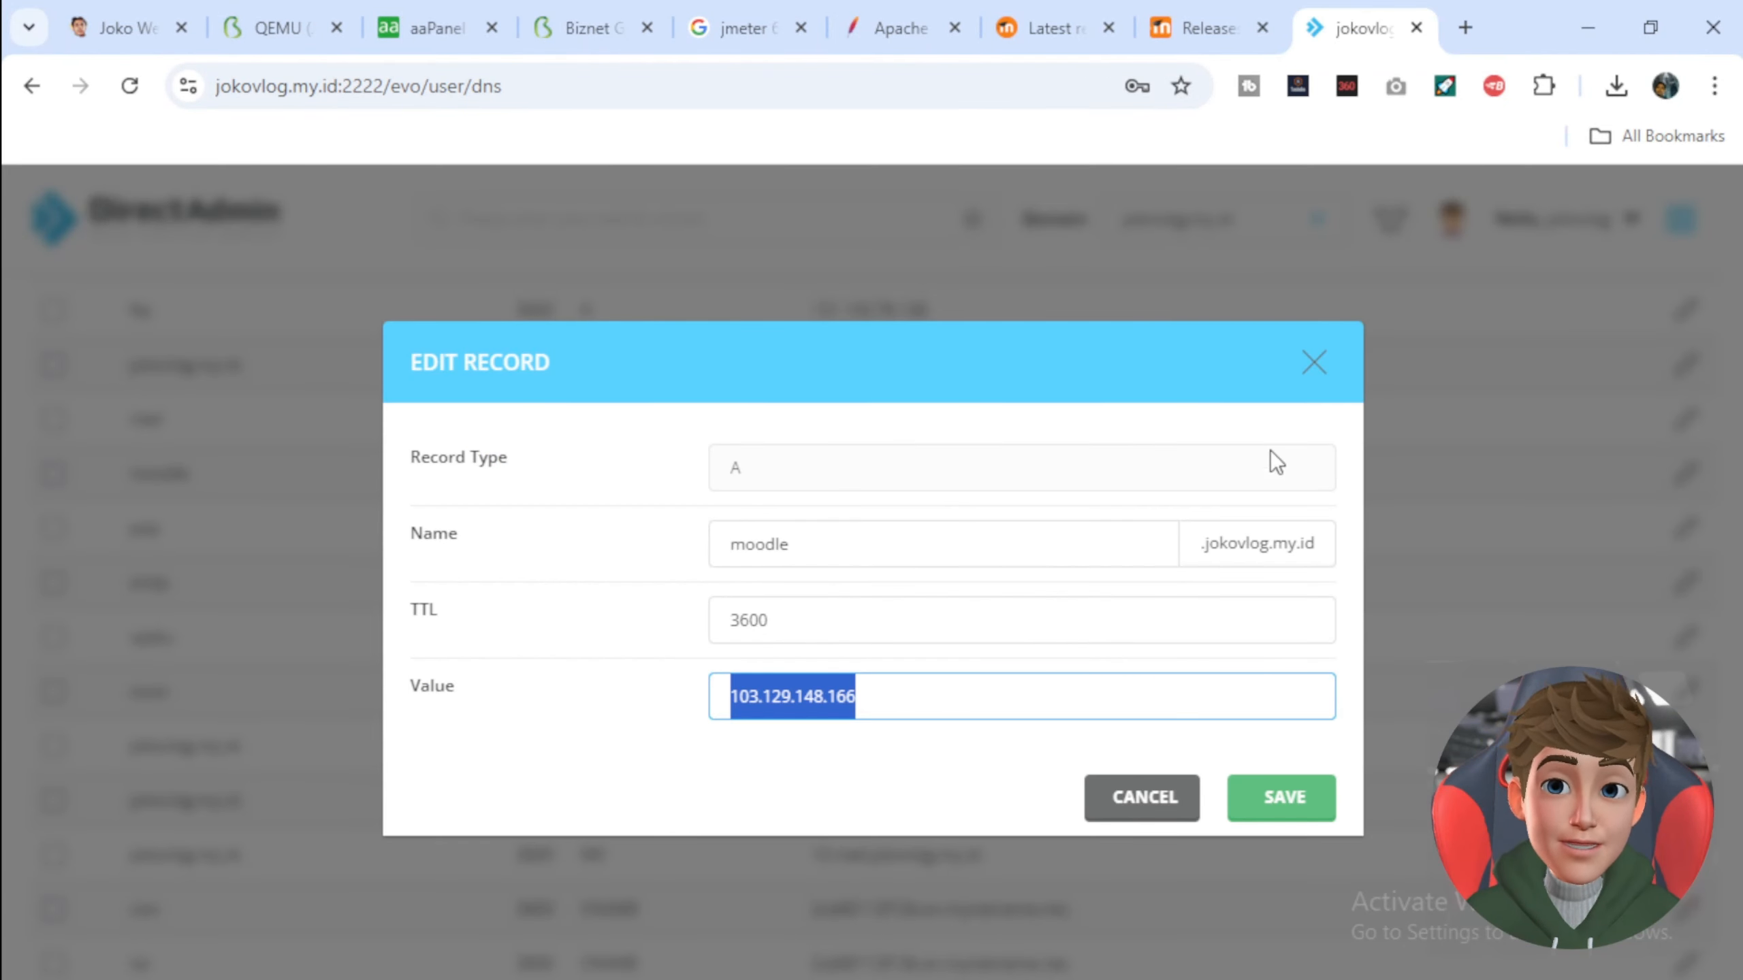
left_click(1318, 365)
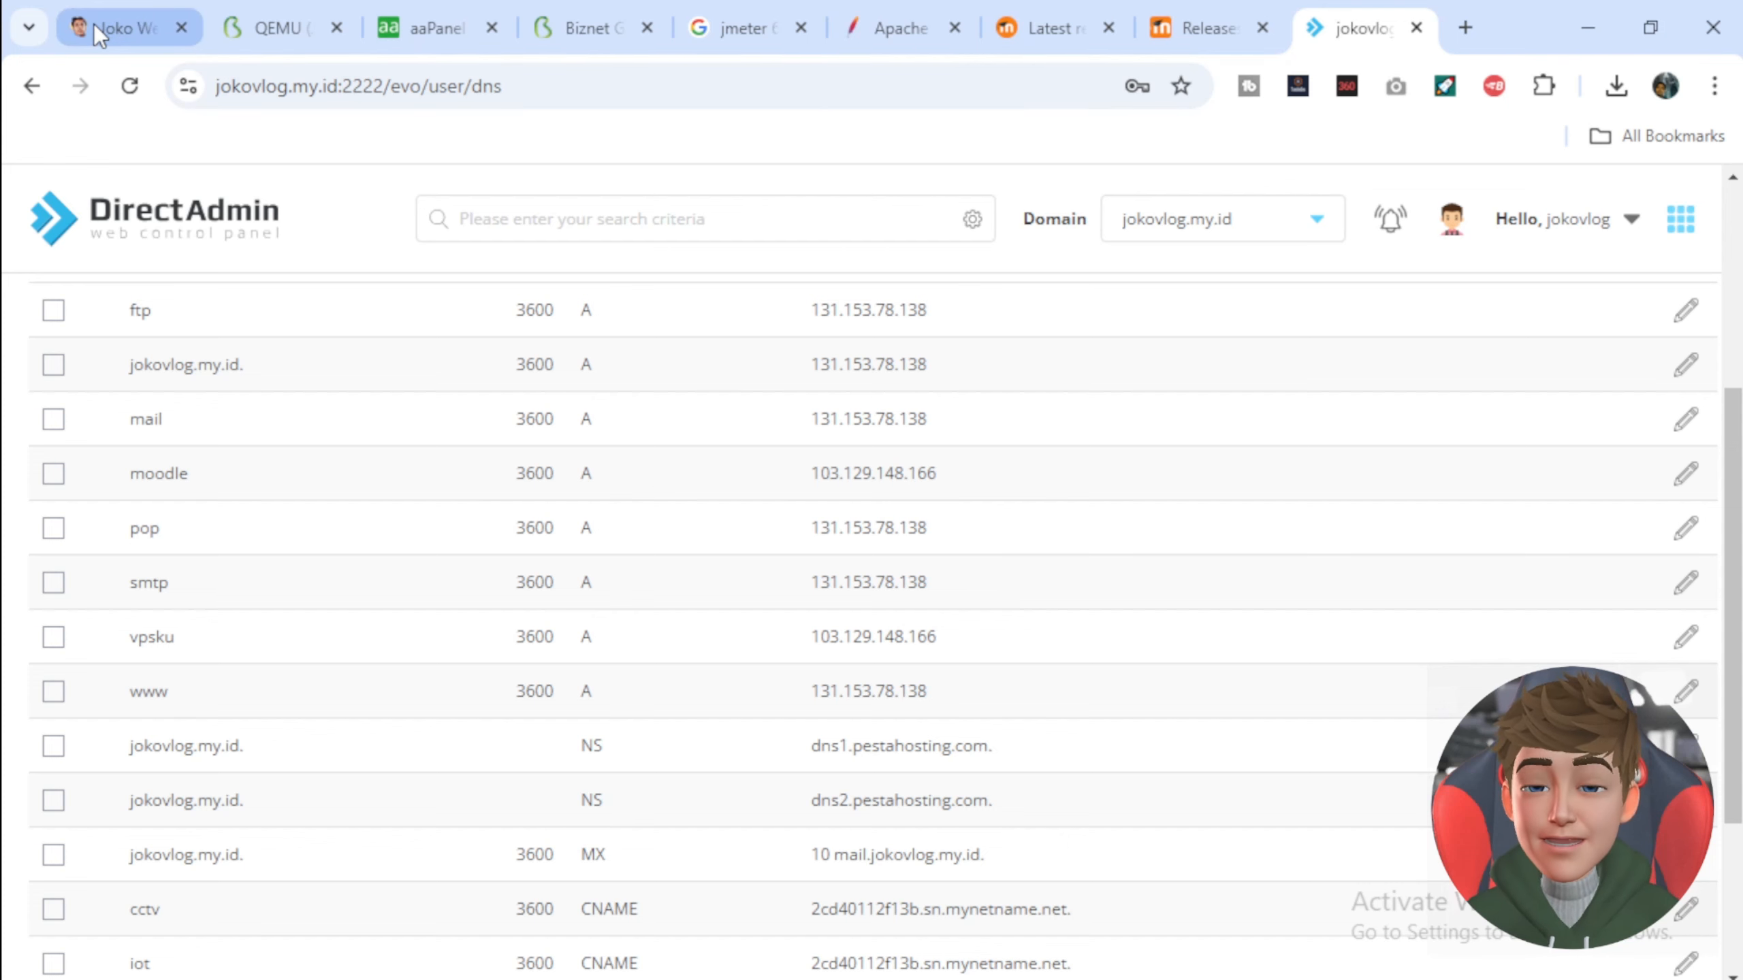
left_click(414, 29)
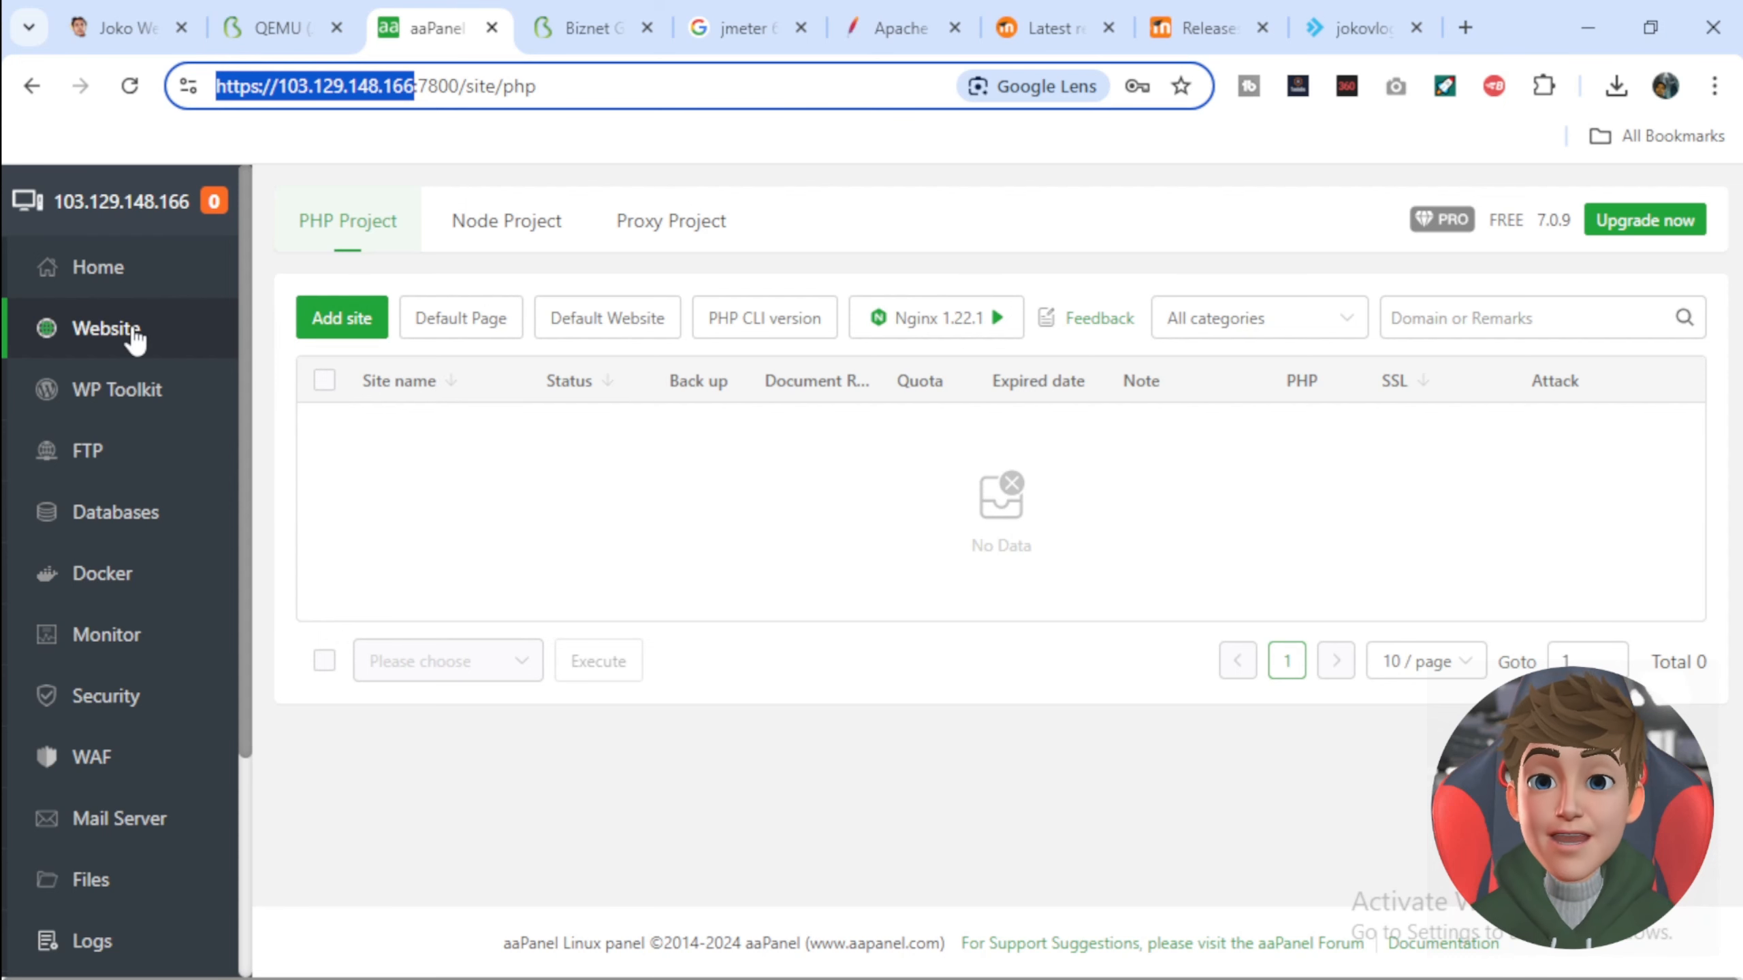
Start a new site, then ping moodle.jokovlog.my.id from the Run dialog to confirm it resolves
left_click(319, 318)
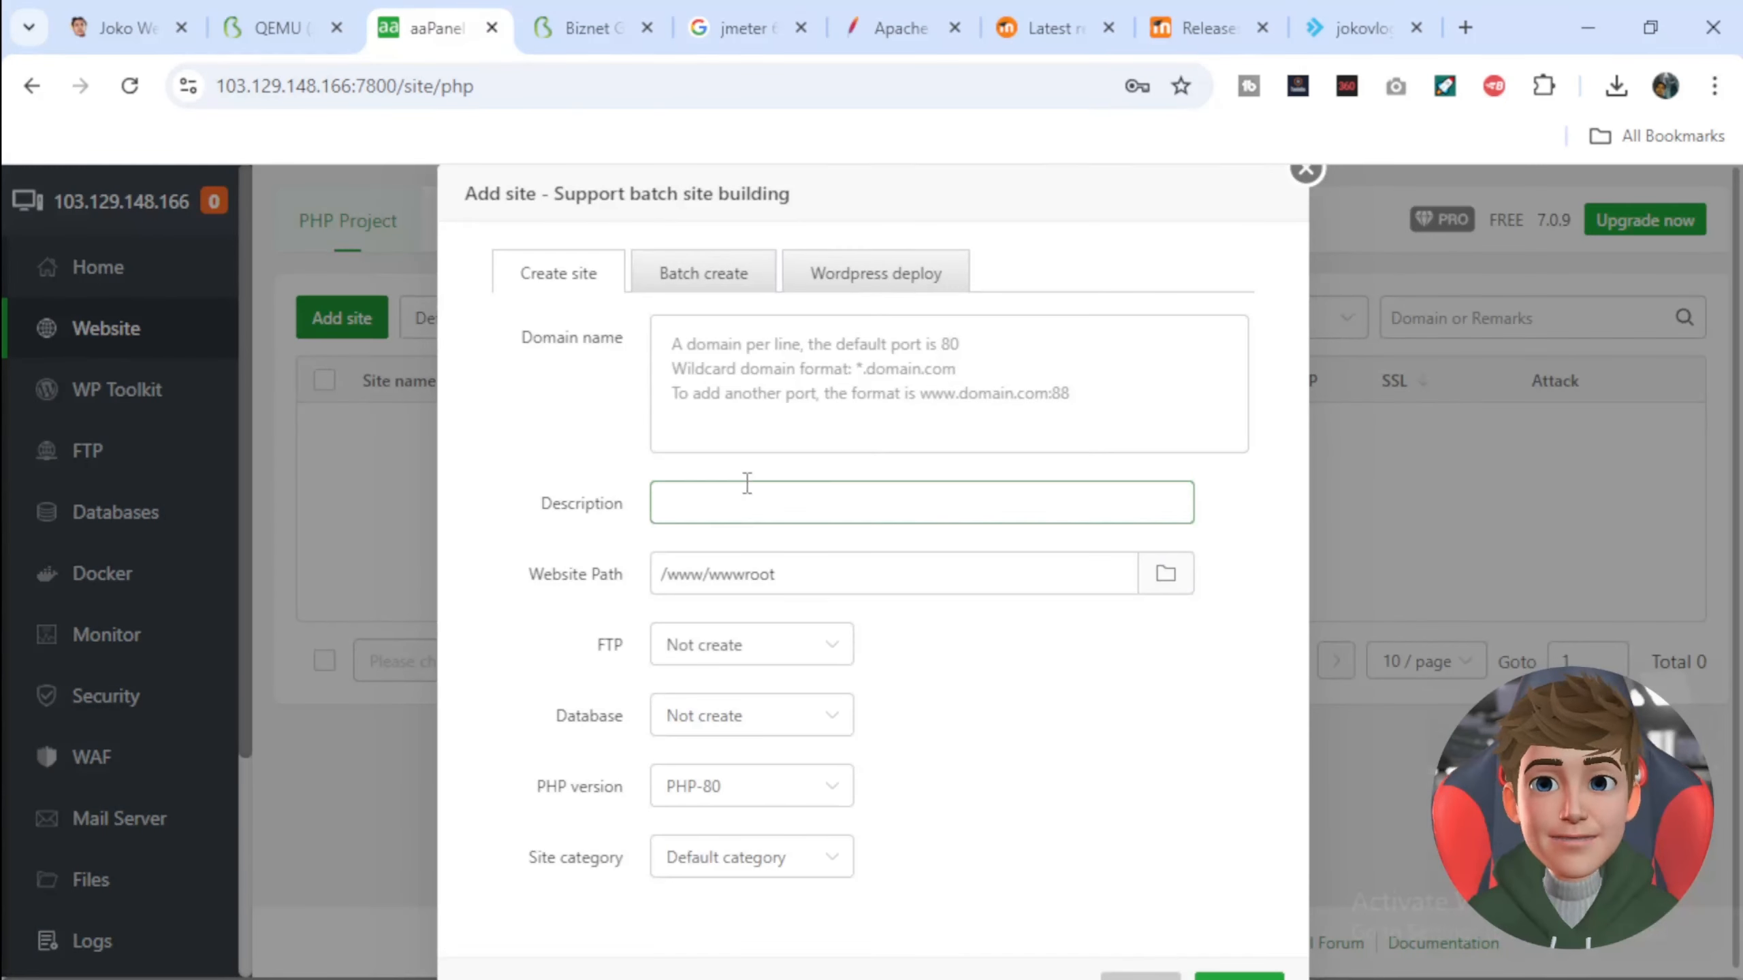
left_click(745, 354)
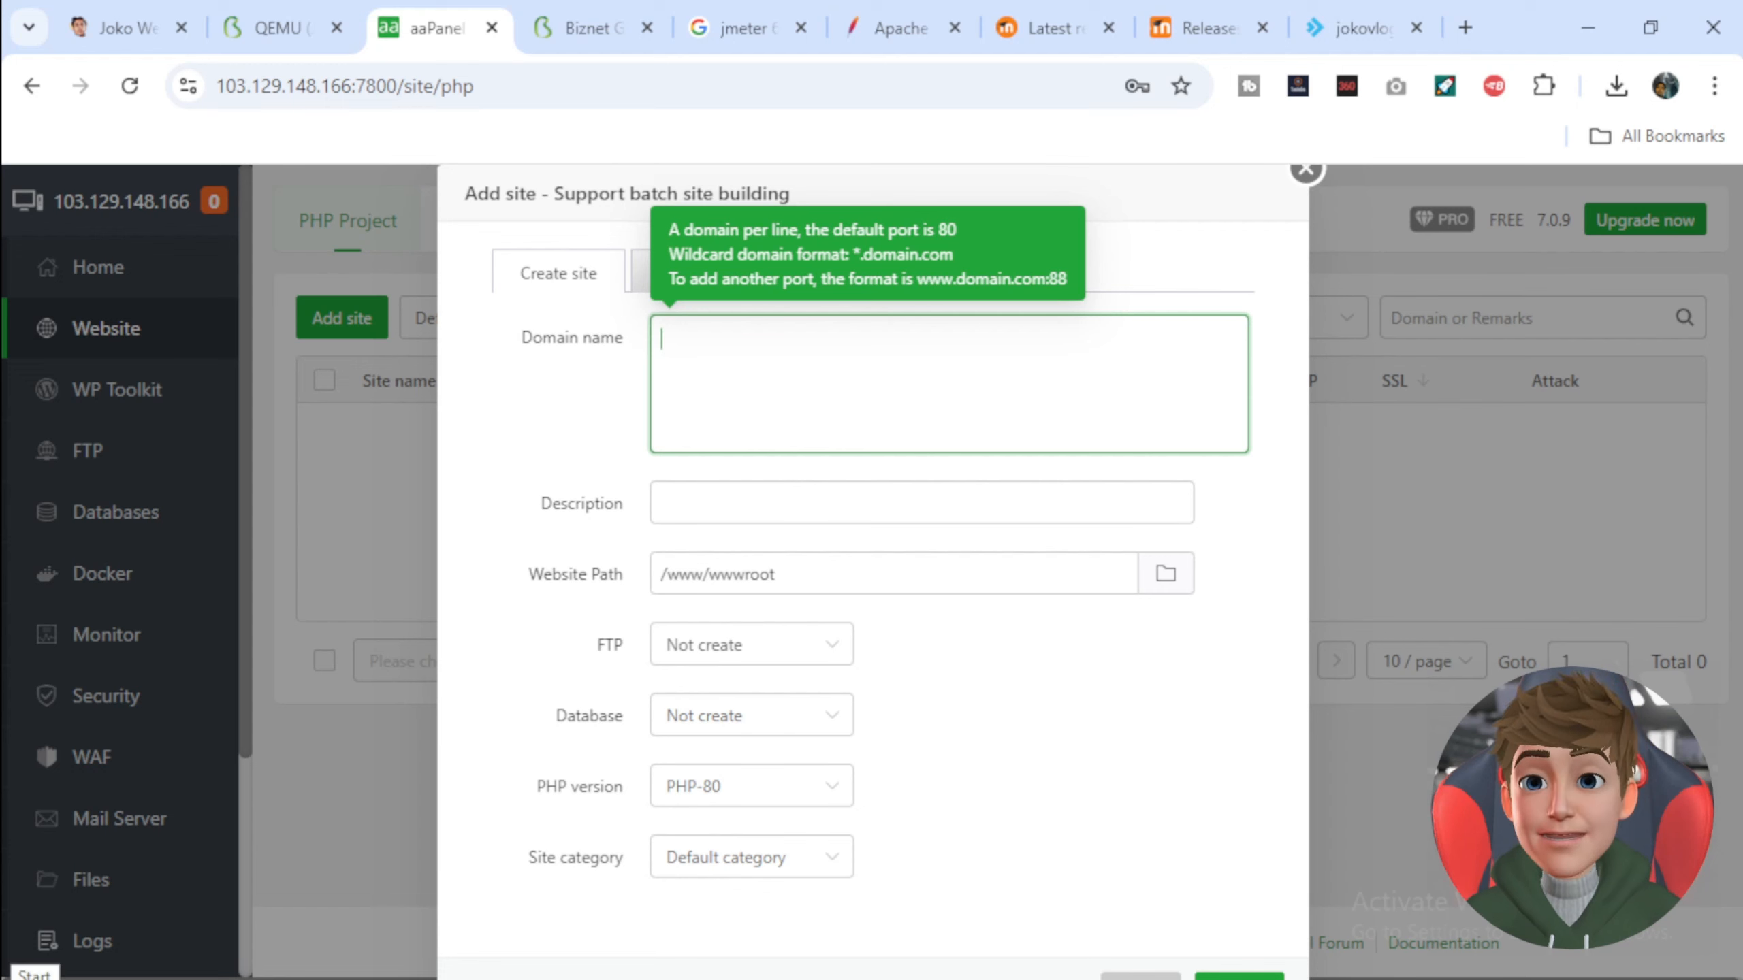
right_click(34, 973)
left_click(105, 896)
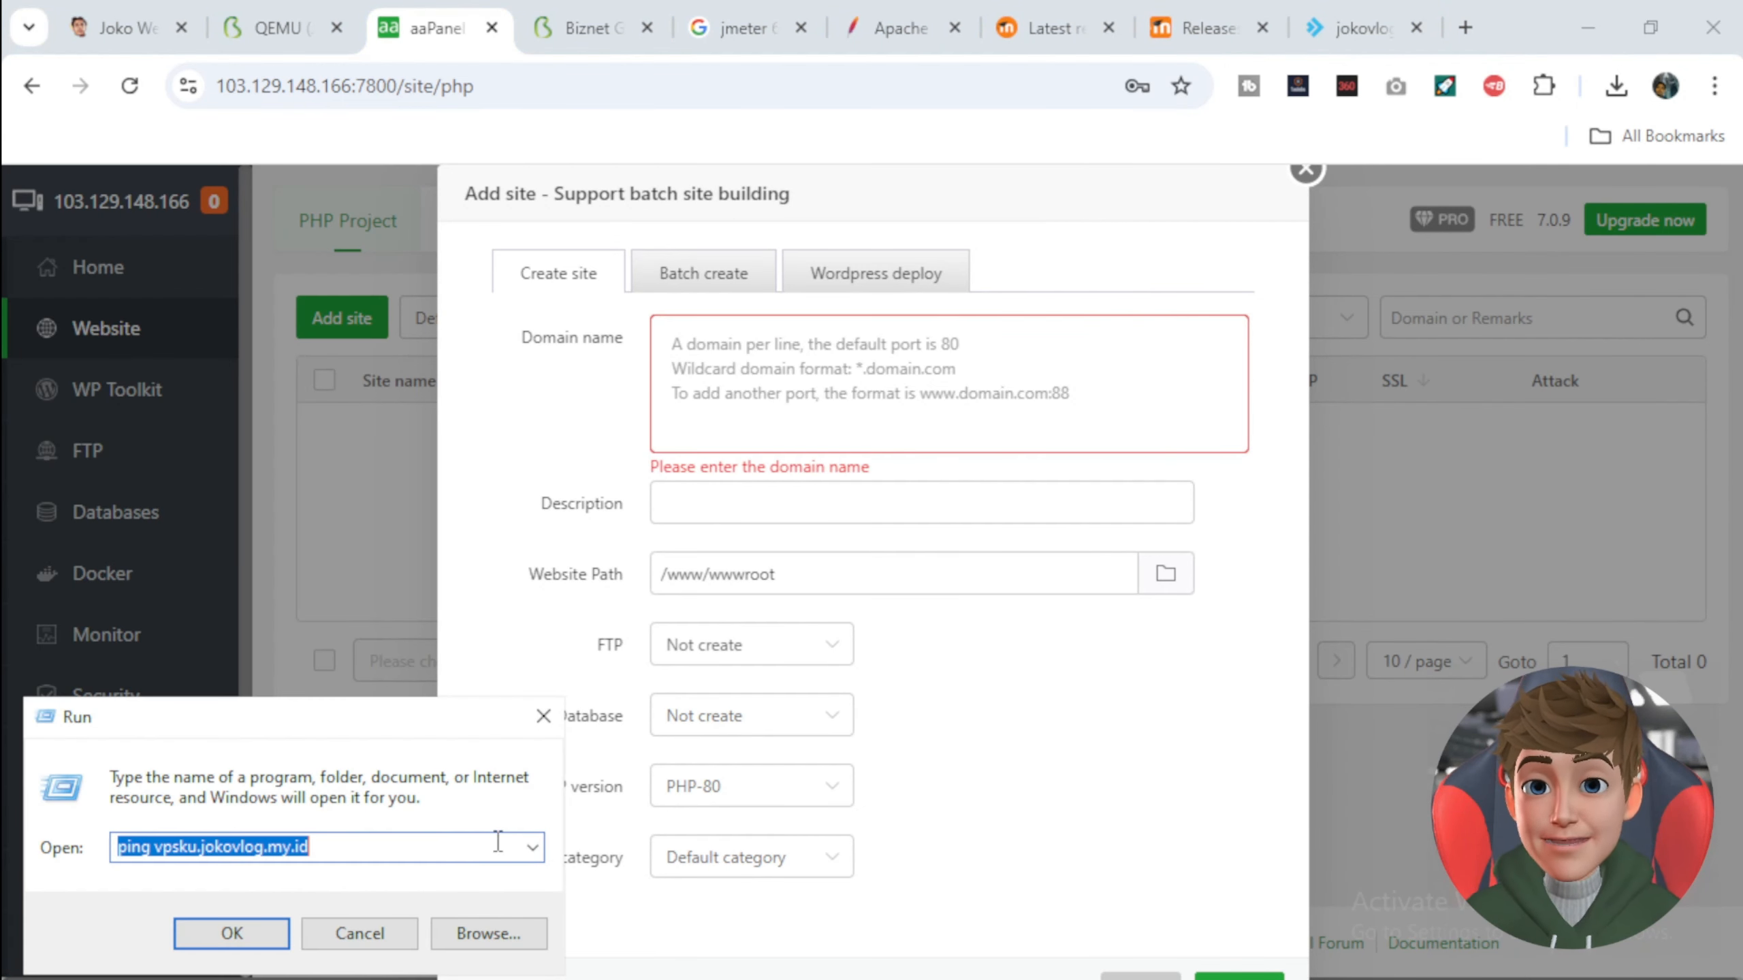
left_click(533, 847)
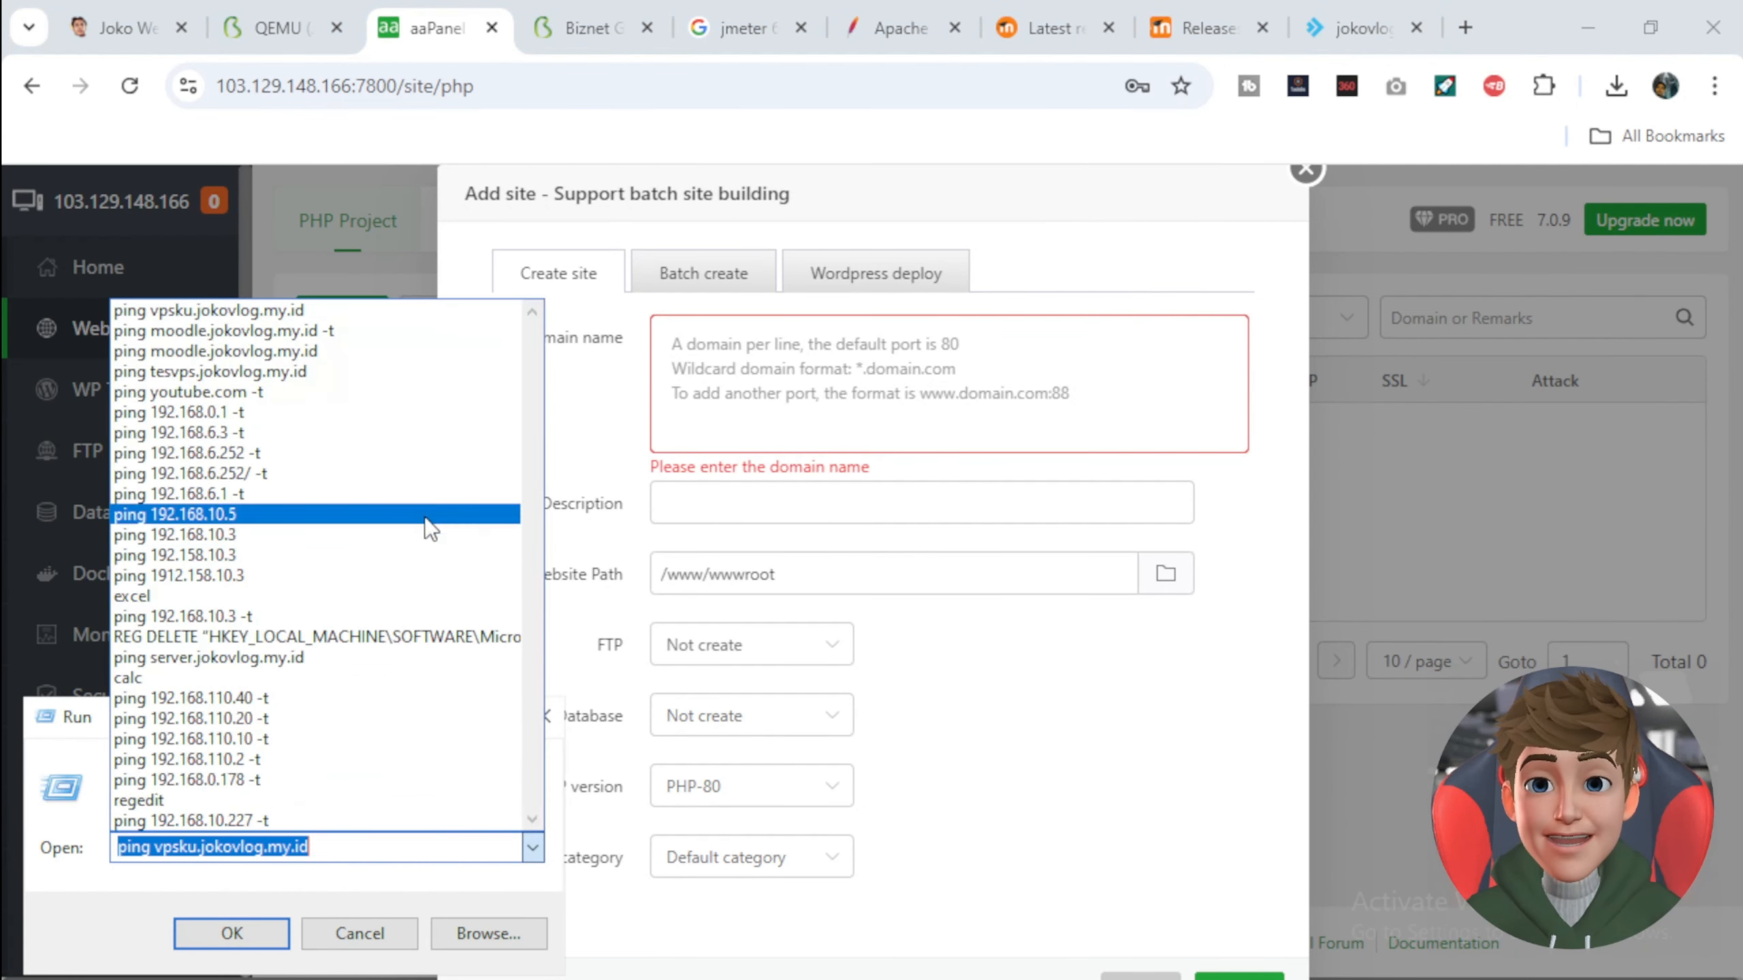
left_click(330, 331)
left_click(236, 845)
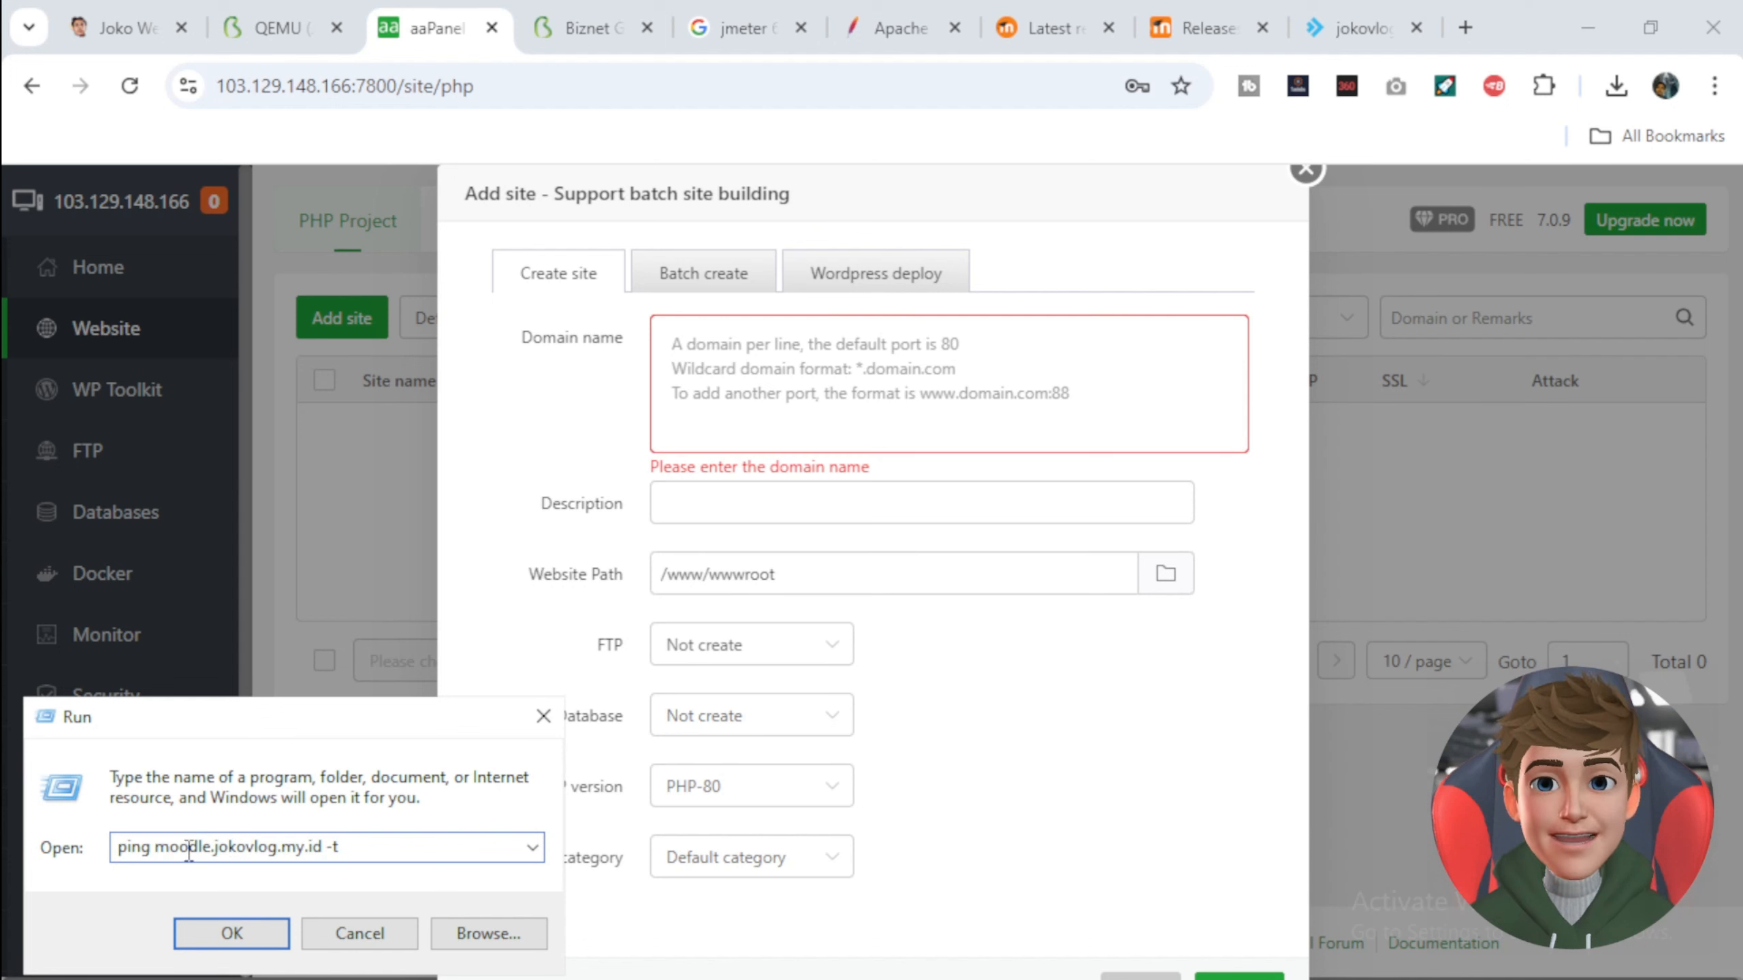
left_click(232, 933)
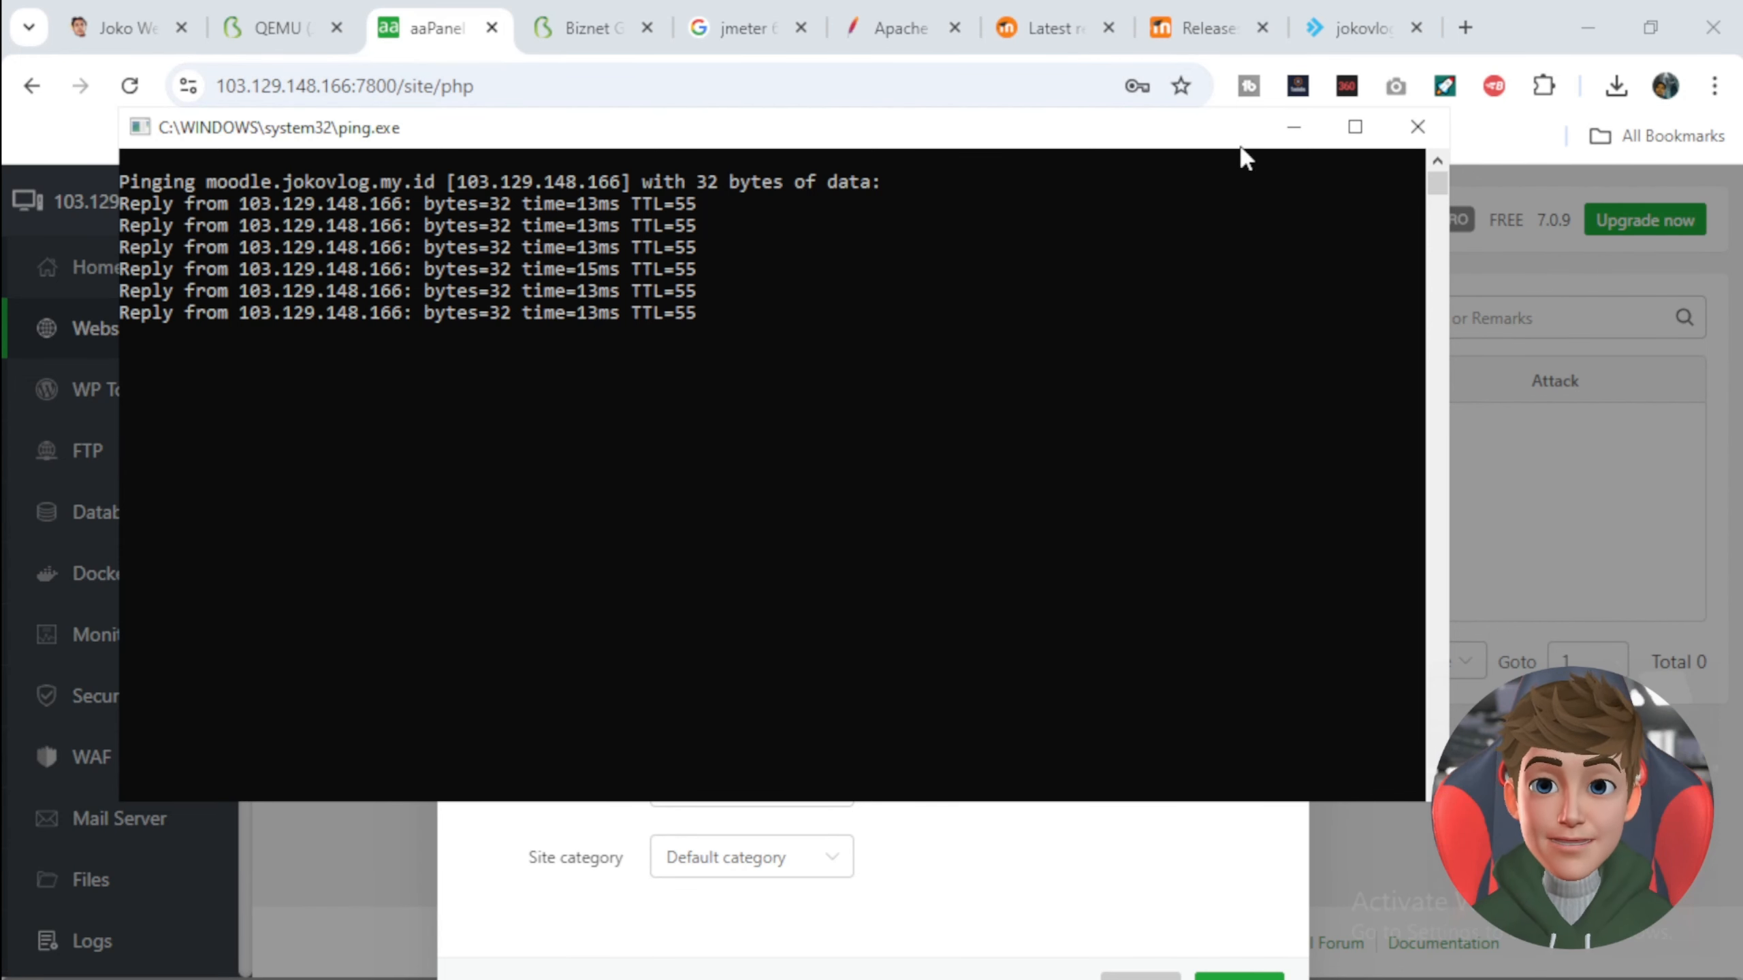
left_click(1418, 126)
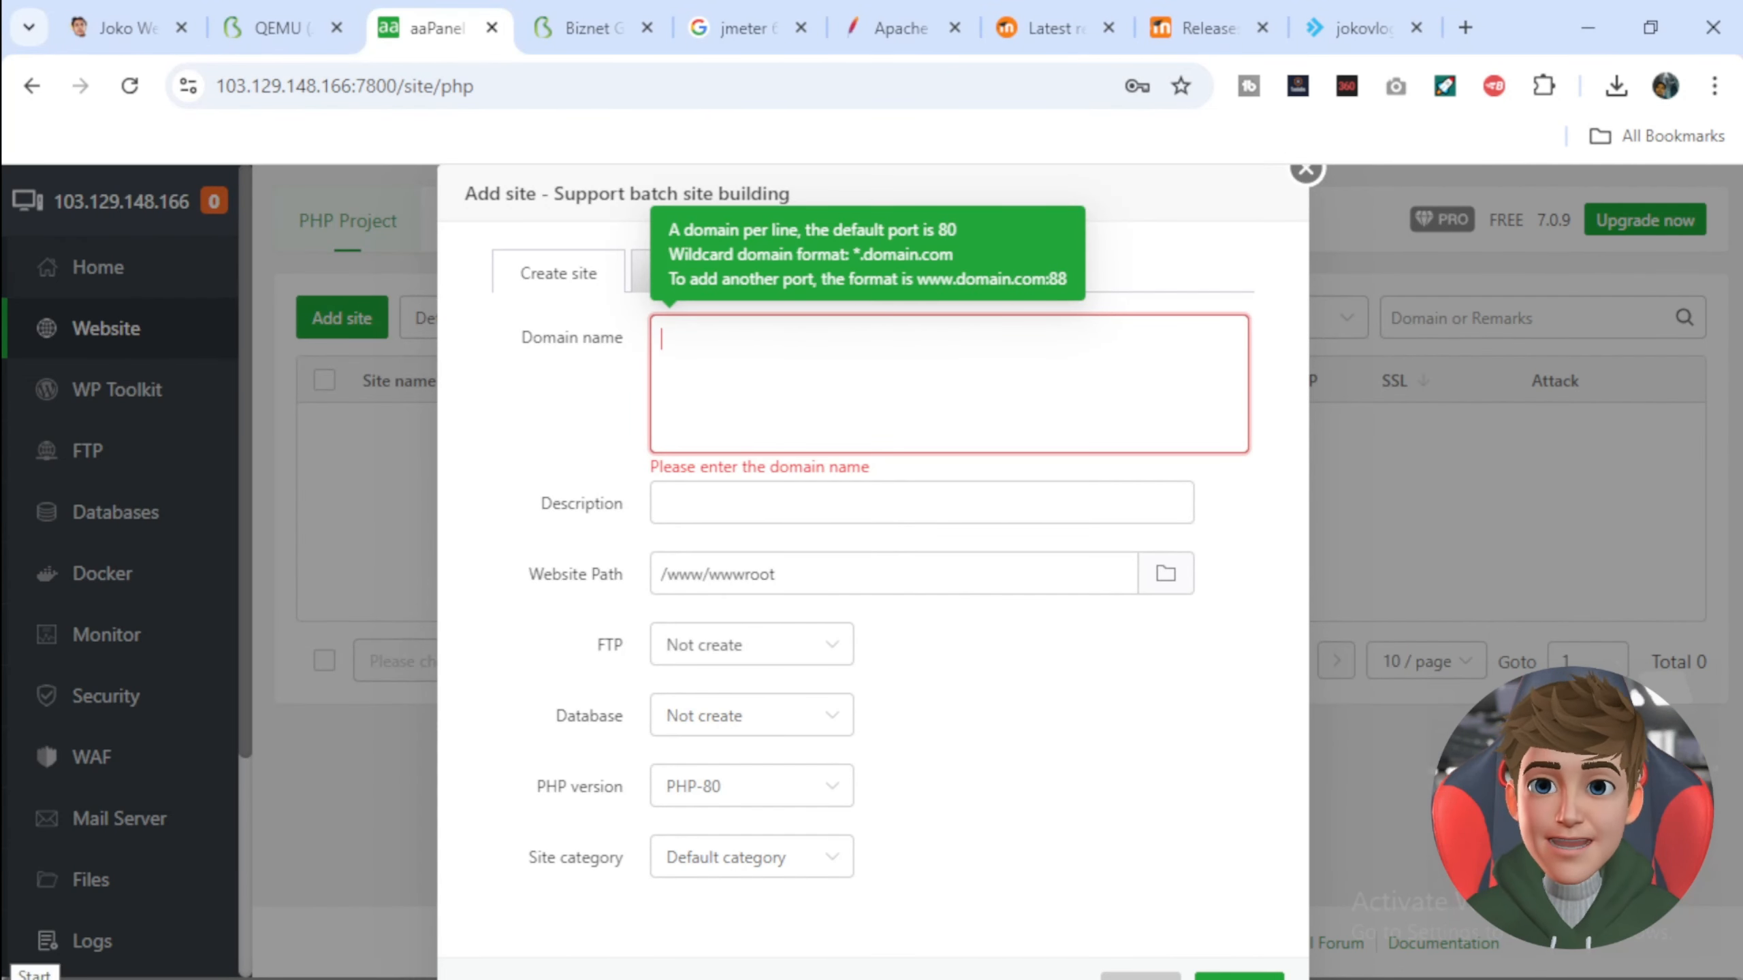
Copy moodle.jokovlog.my.id from the Run dialog's ping command and paste it as the site domain
right_click(34, 971)
left_click(103, 888)
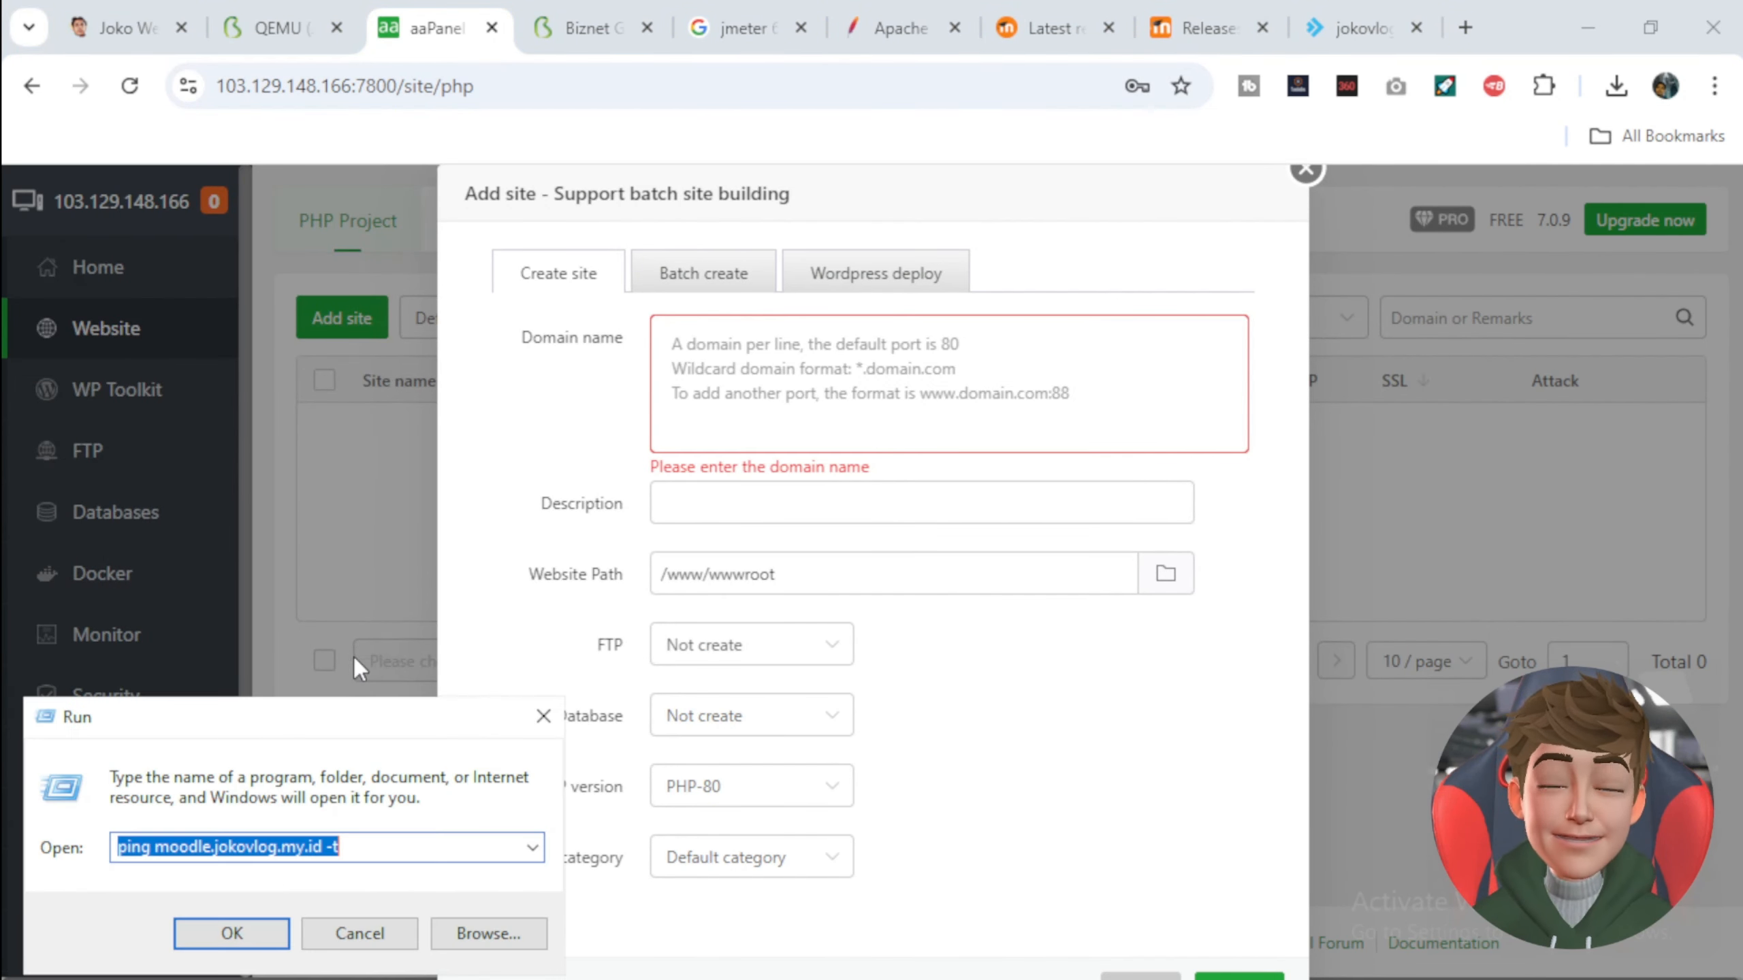
left_click(261, 851)
left_click_drag(323, 846, 154, 848)
right_click(192, 847)
left_click(202, 555)
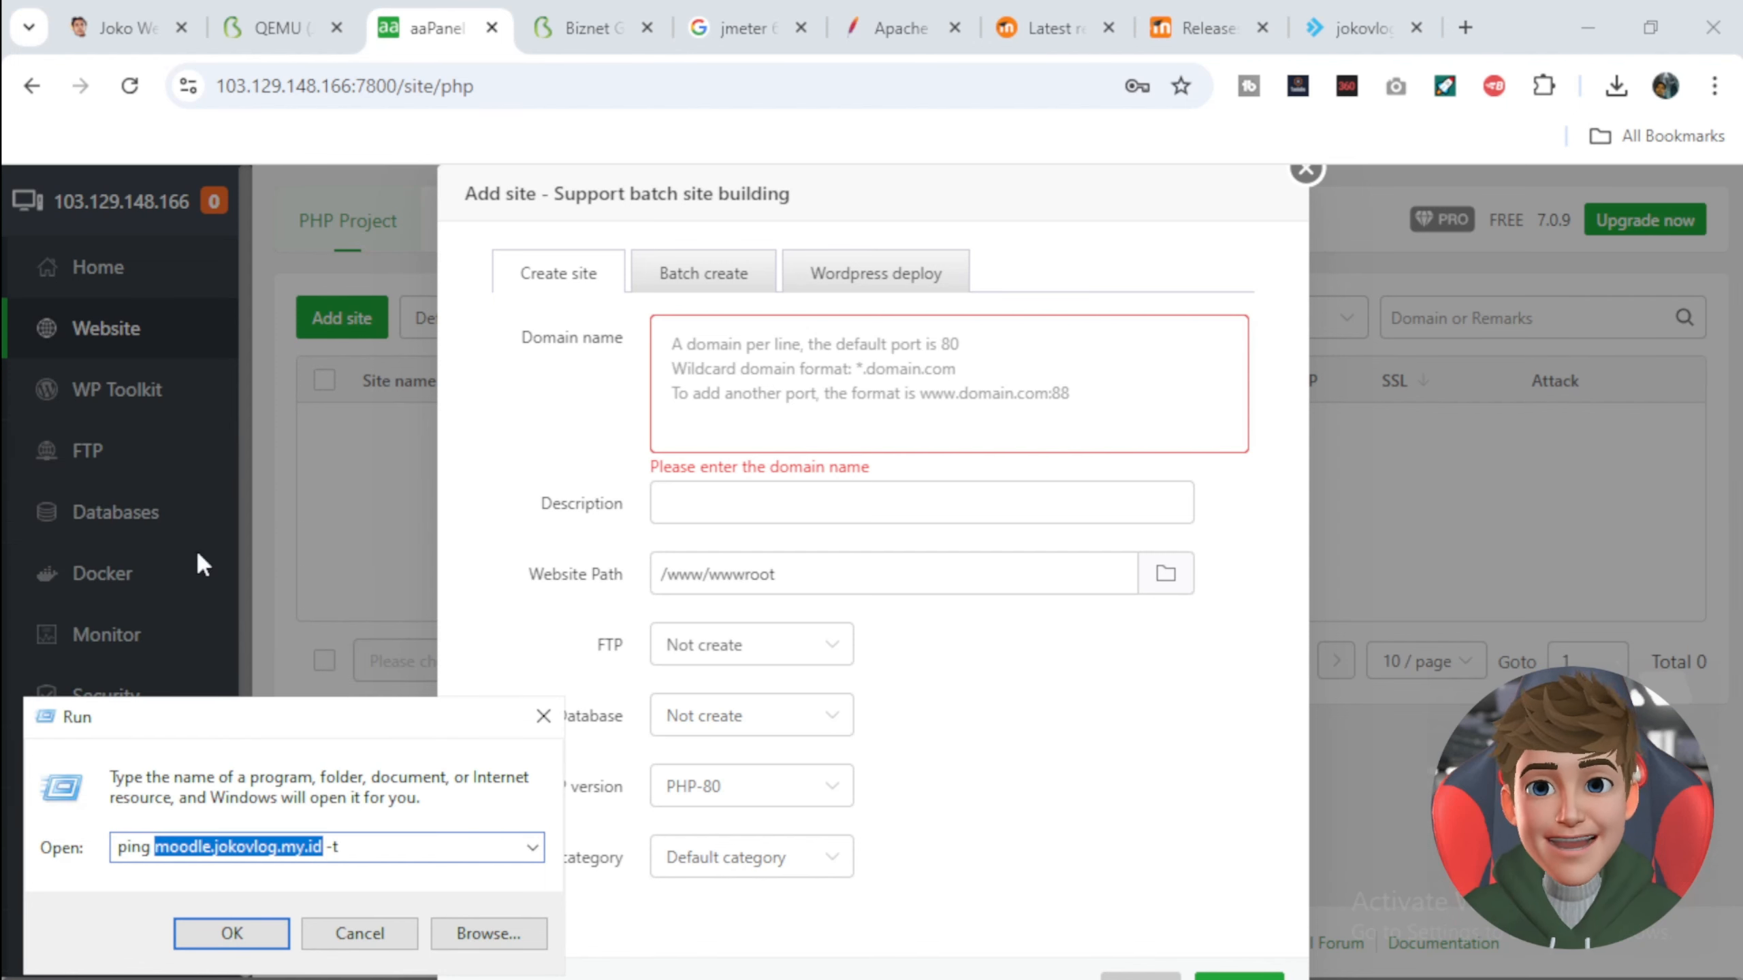
left_click(844, 343)
right_click(819, 353)
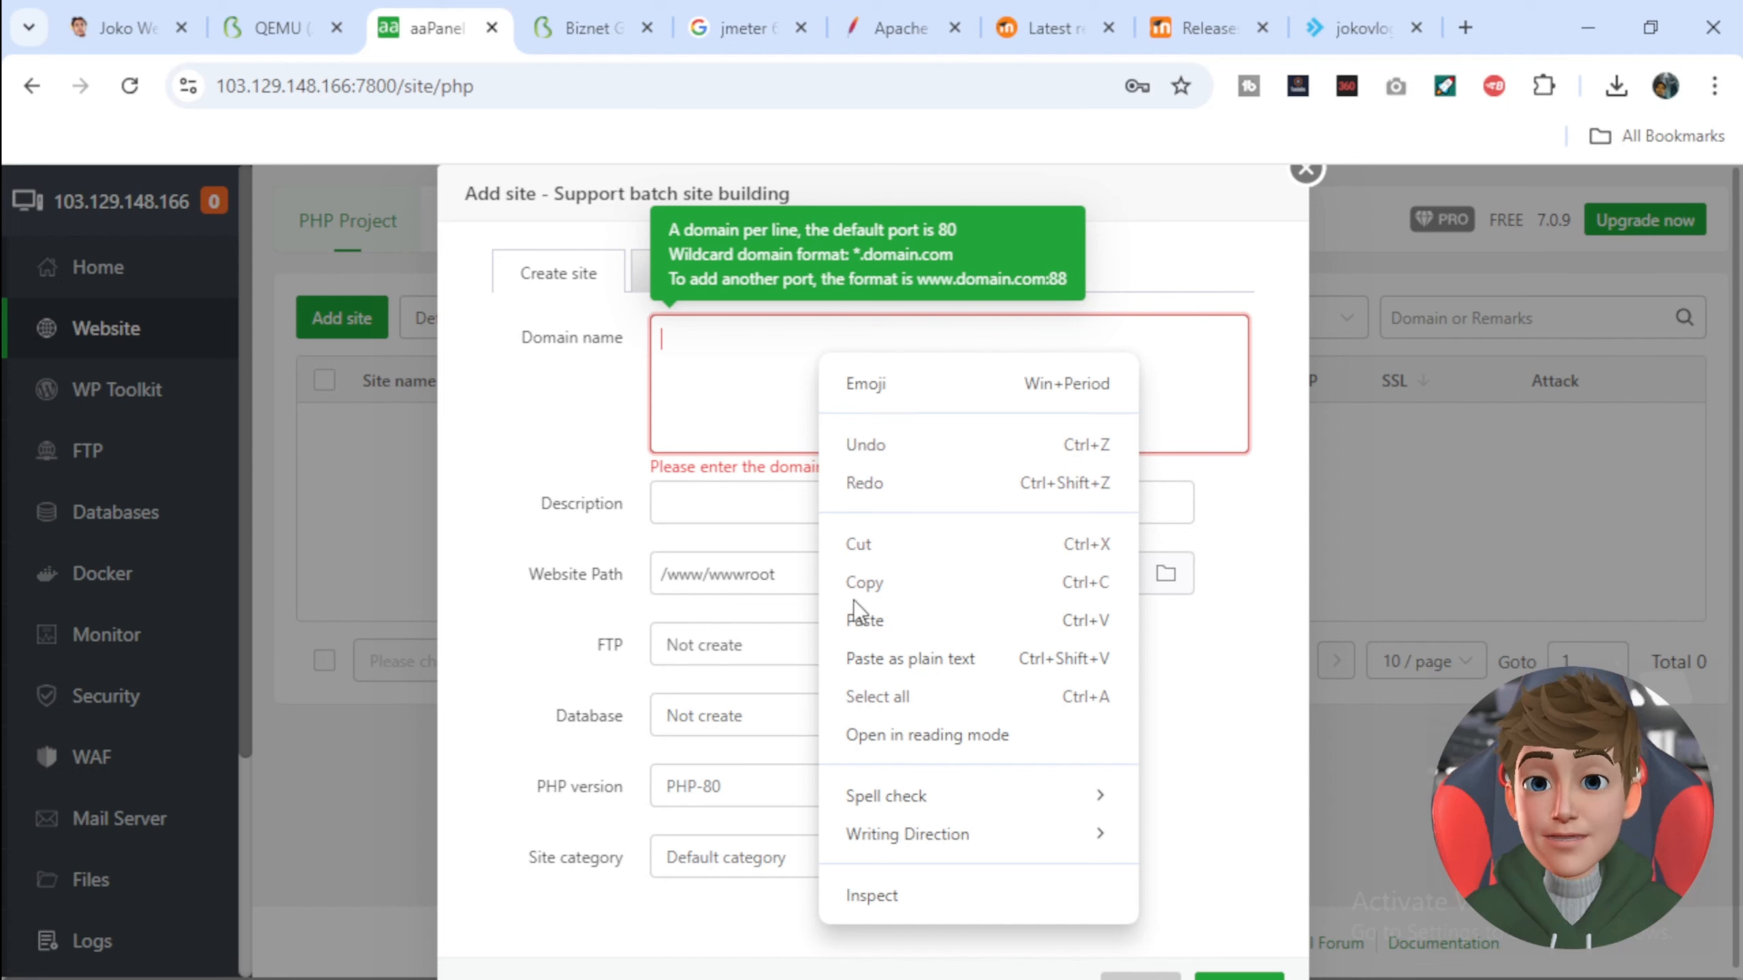
left_click(863, 620)
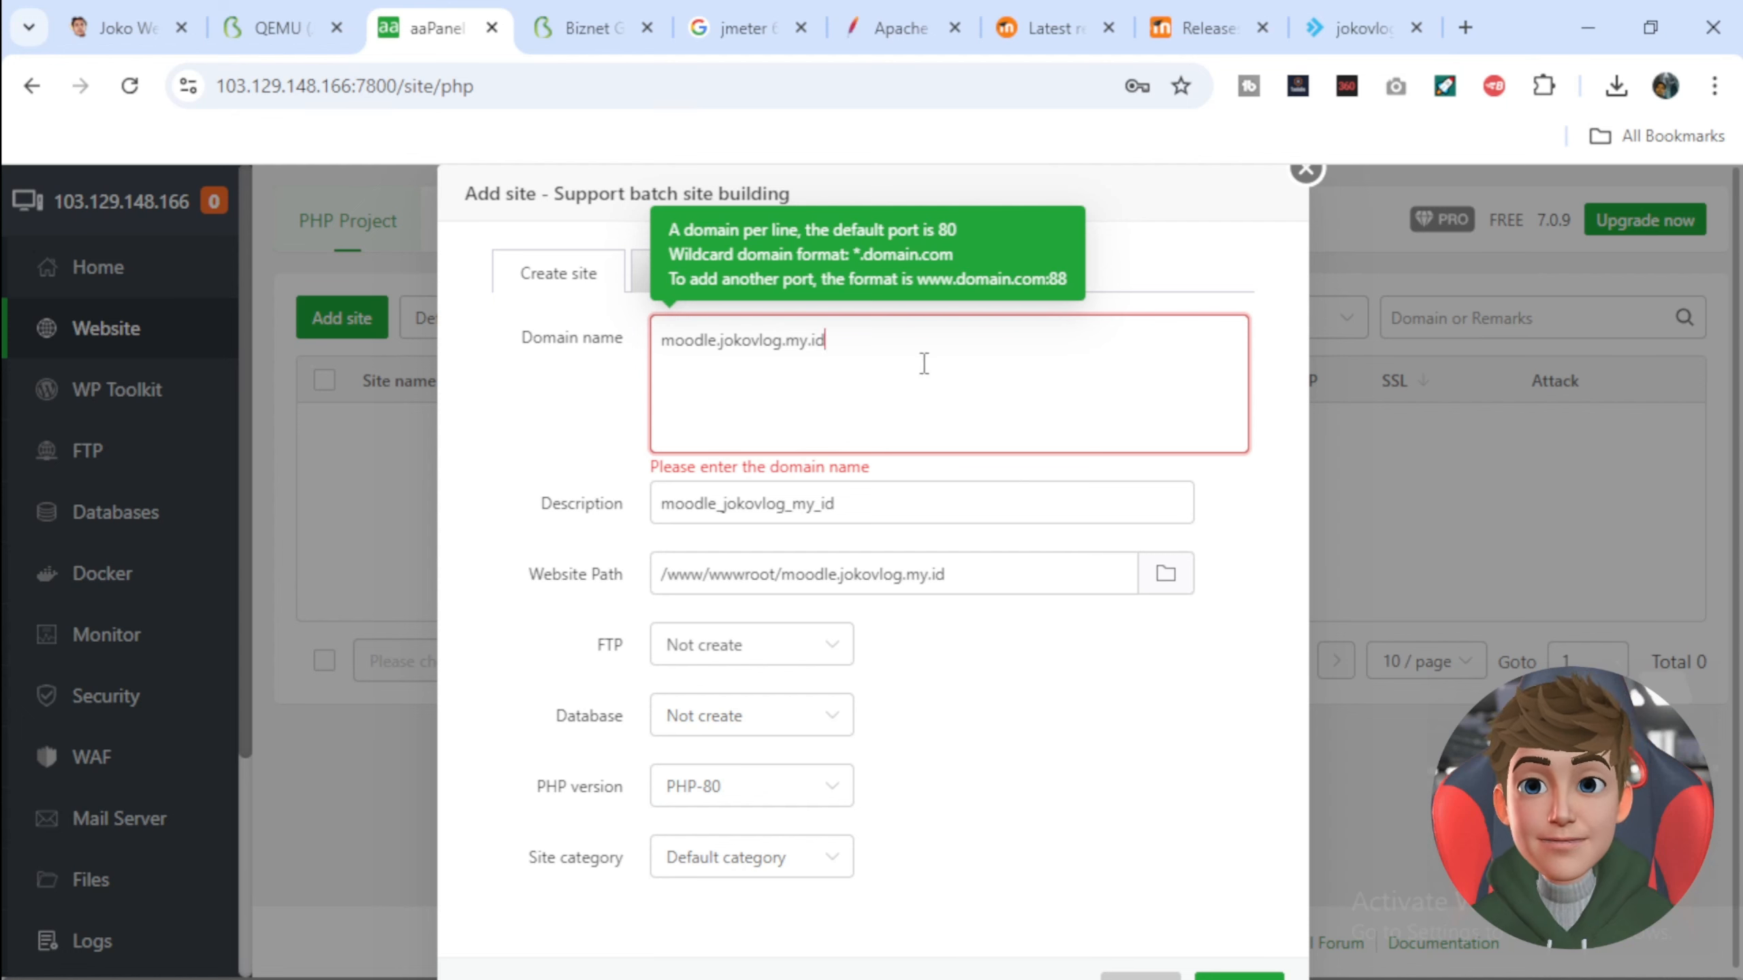
Create the moodle.jokovlog.my.id site and open its settings
left_click(871, 502)
left_click(814, 360)
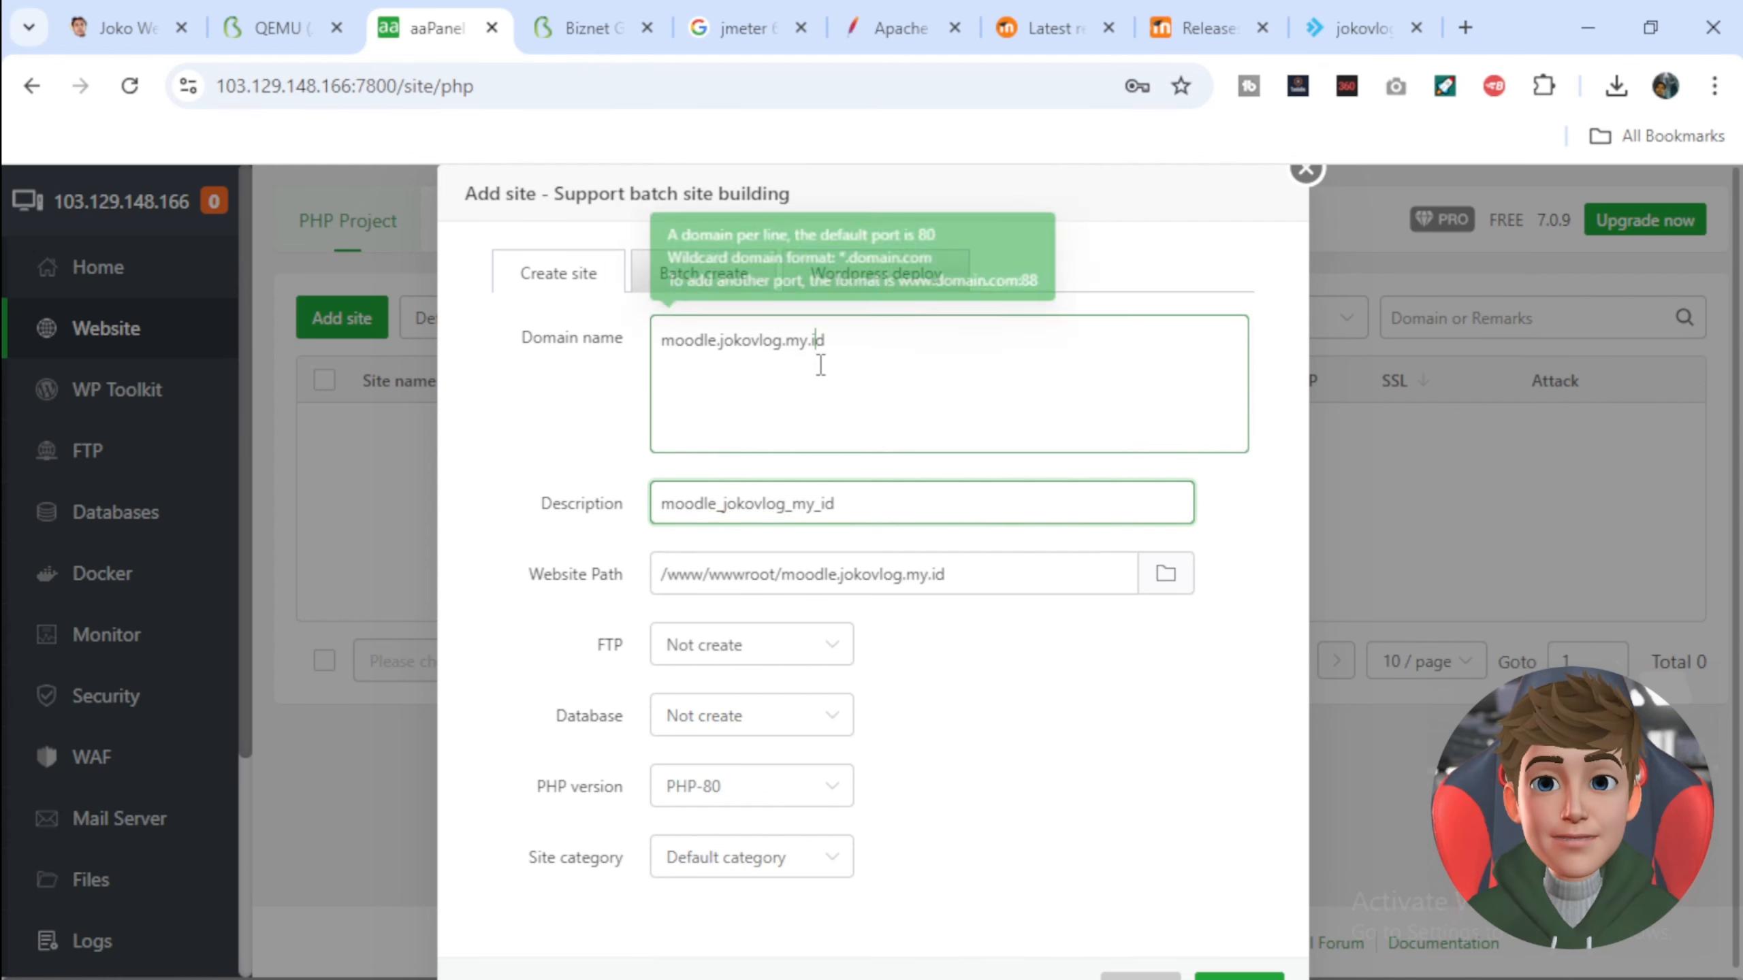
scroll(981, 710, "down", 1)
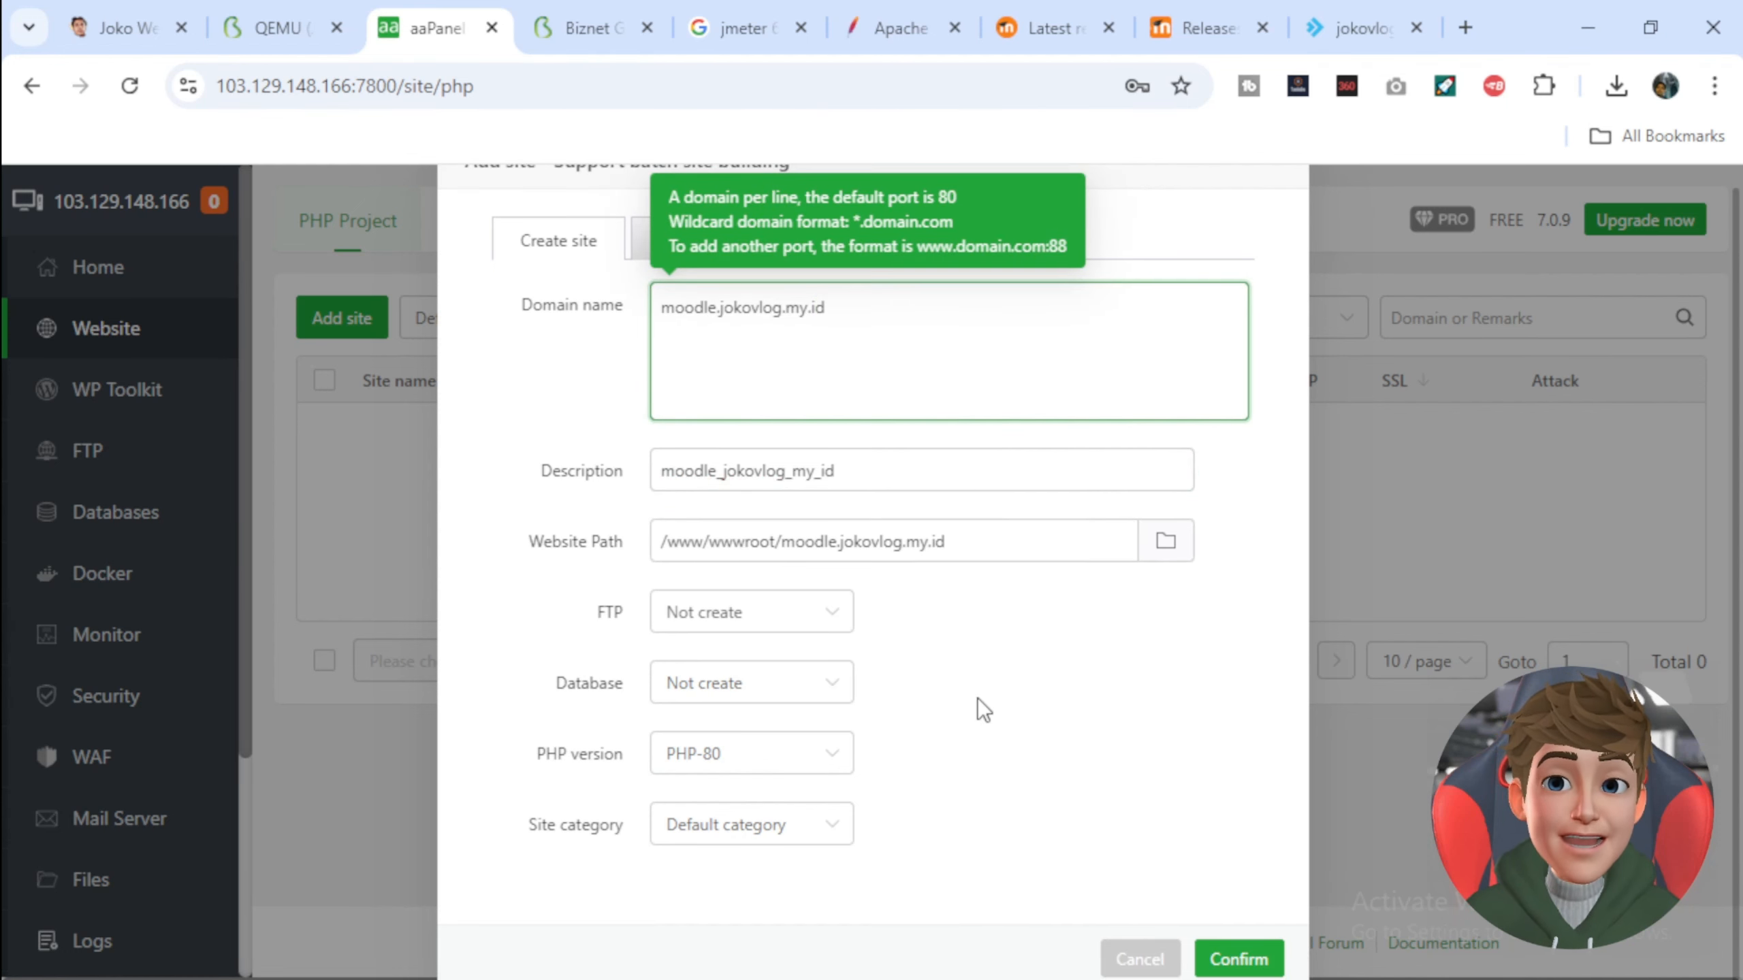
left_click(1241, 959)
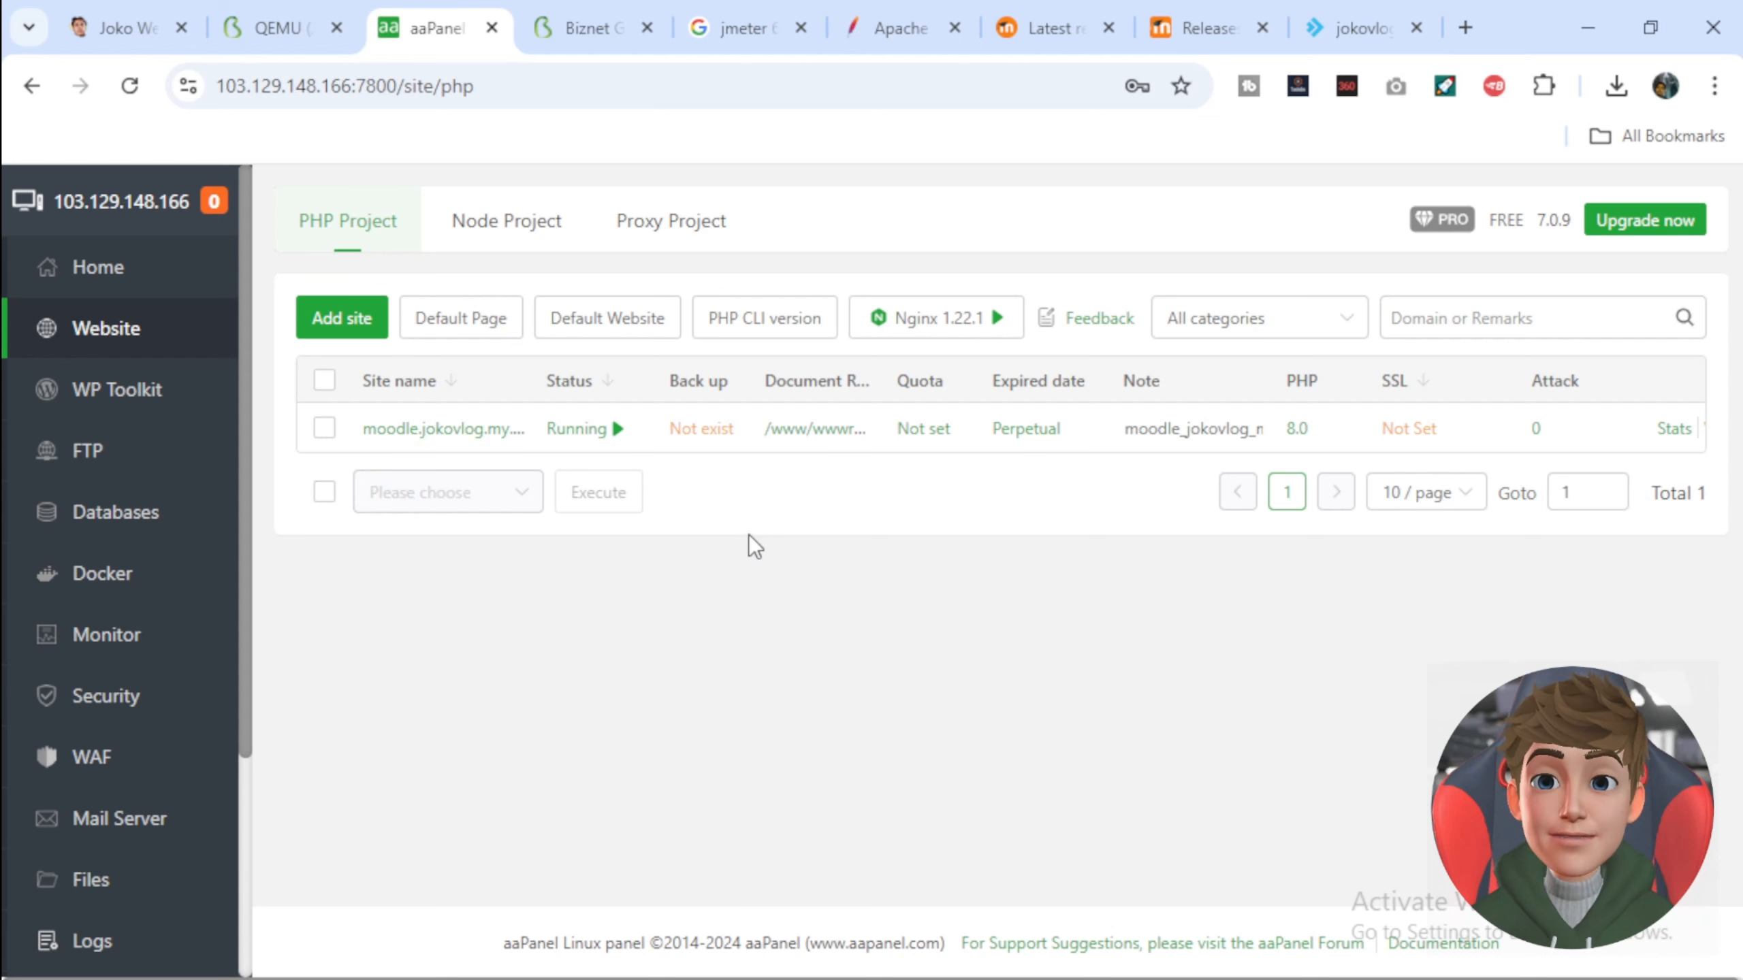
left_click(453, 430)
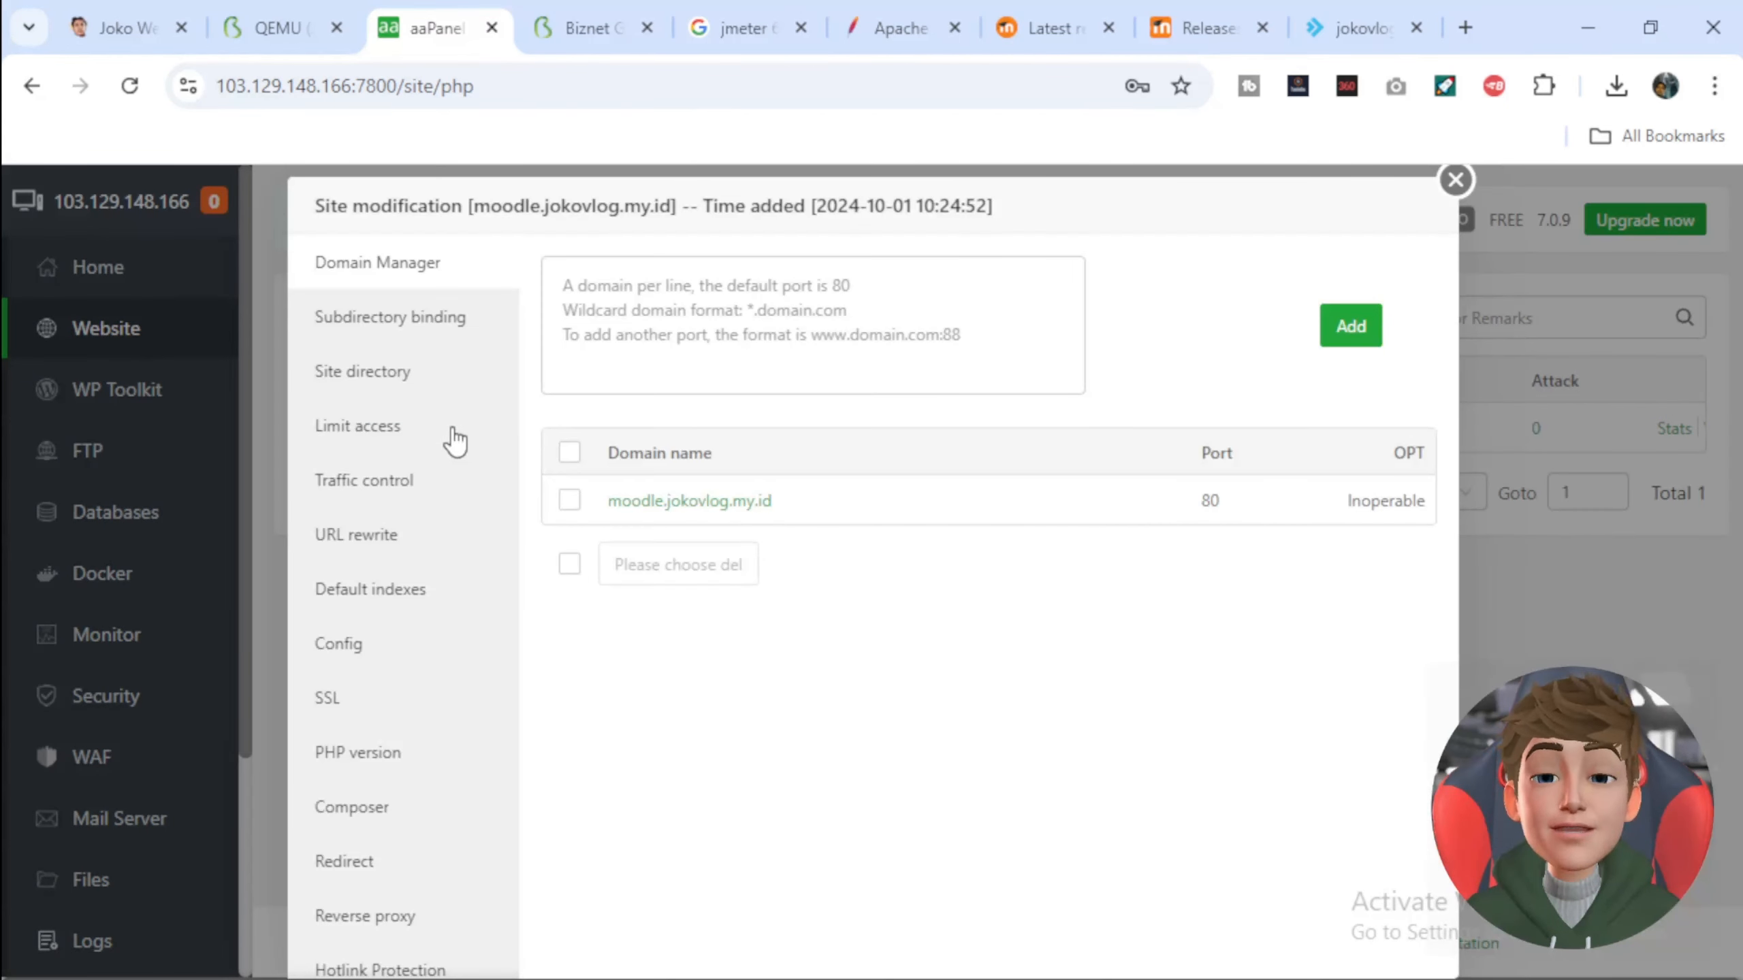
Open moodle.jokovlog.my.id in a new tab and copy its domain from the address bar
left_click(695, 503)
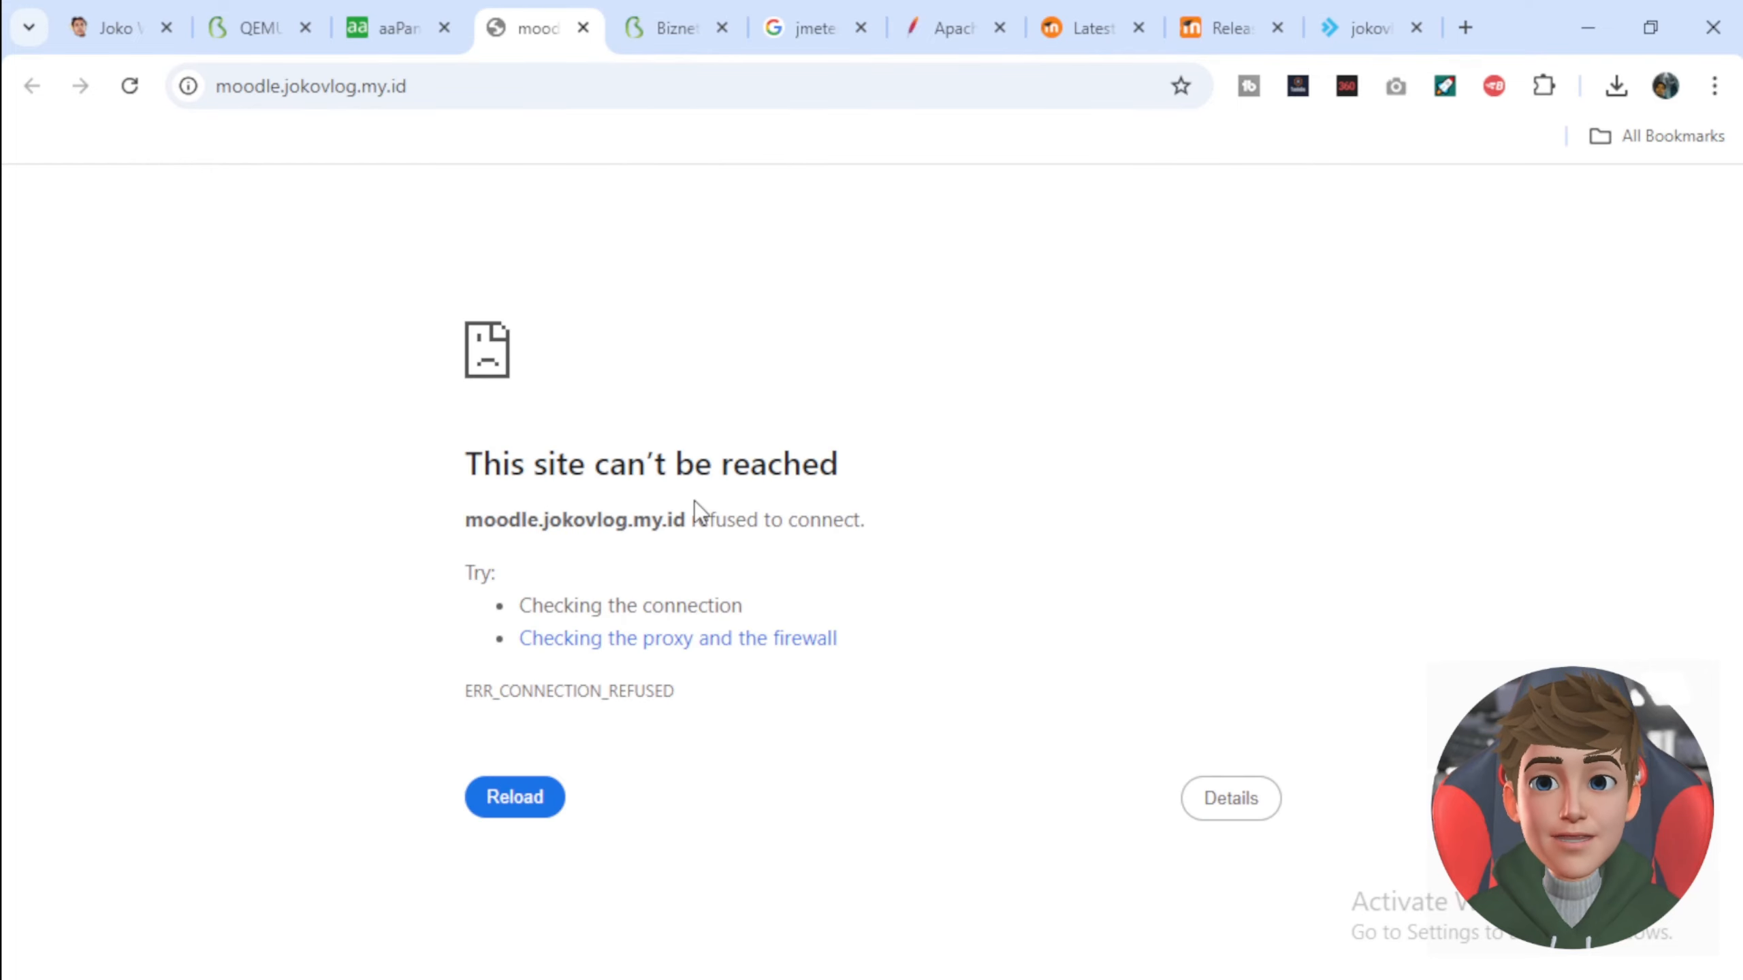
double_click(424, 87)
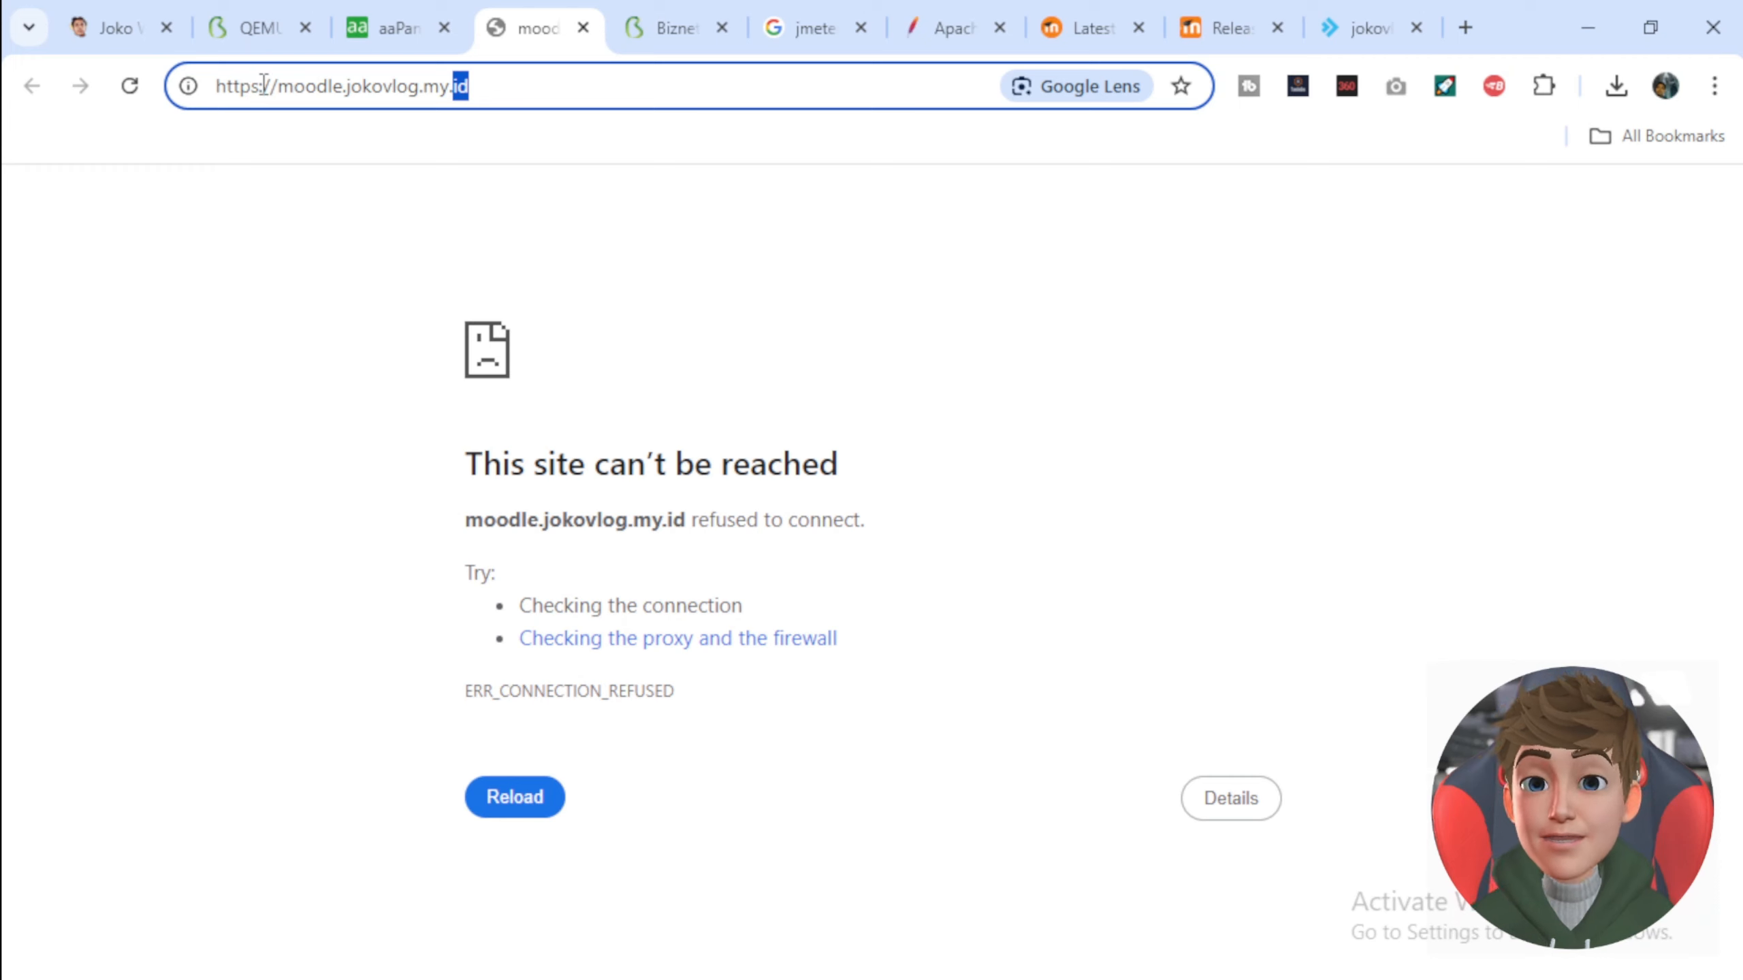
left_click_drag(263, 85, 183, 88)
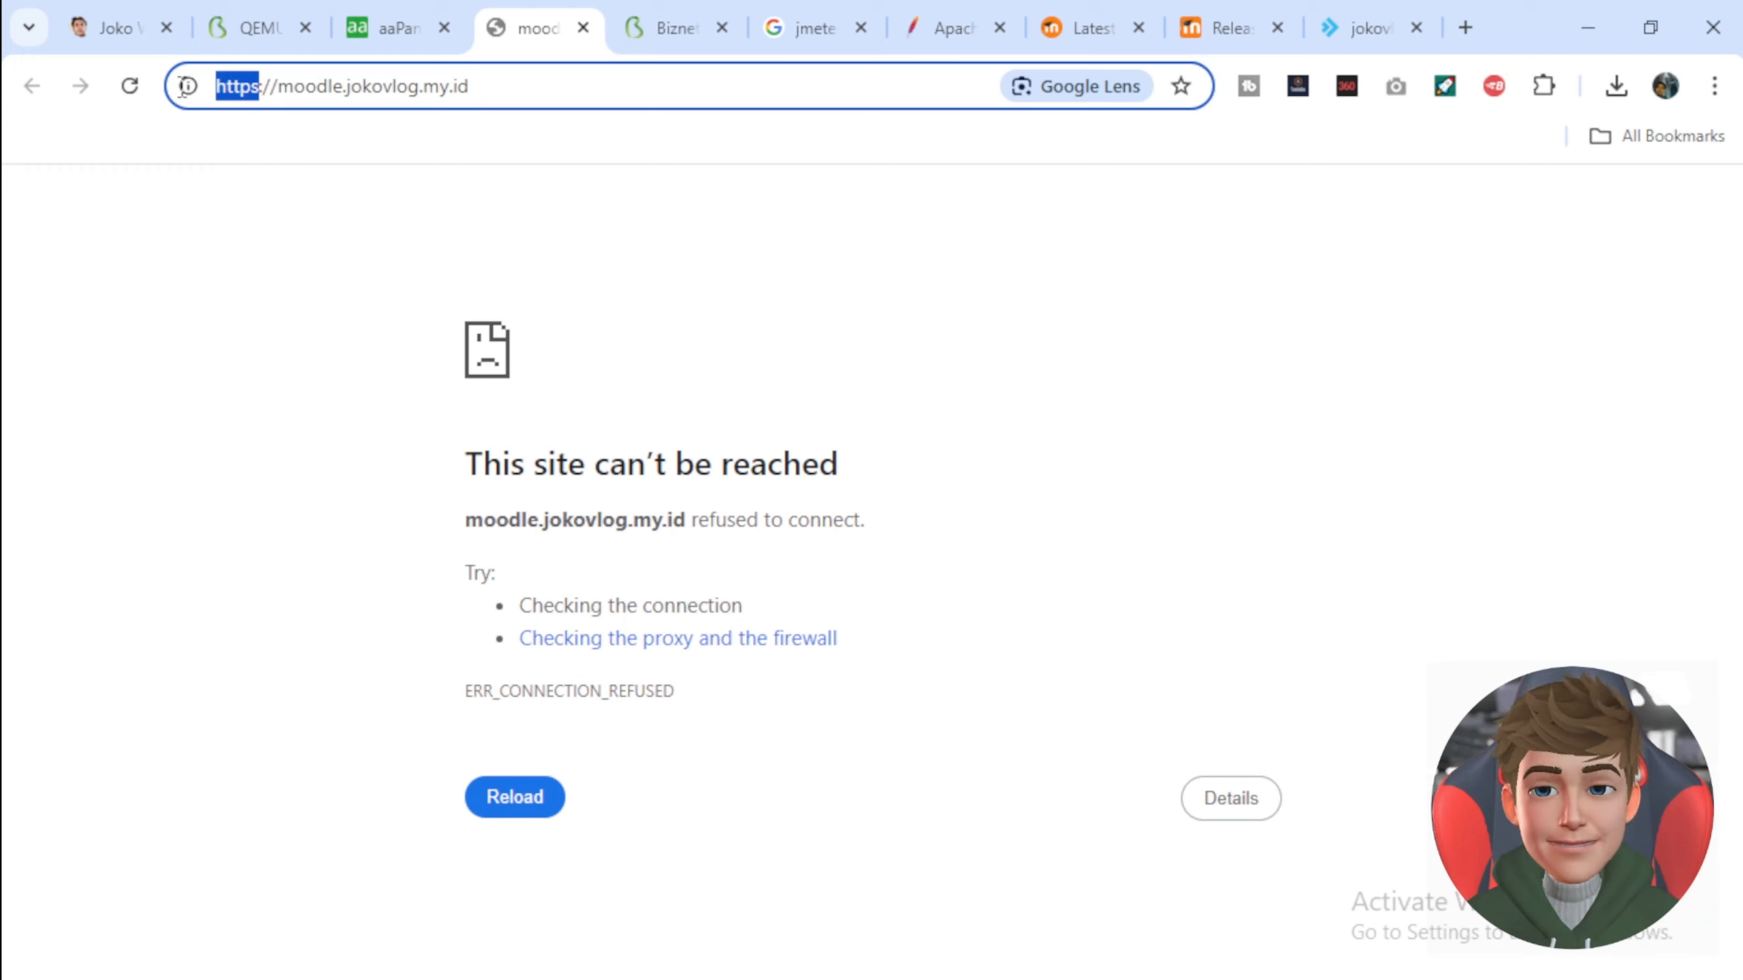
left_click_drag(476, 86, 272, 87)
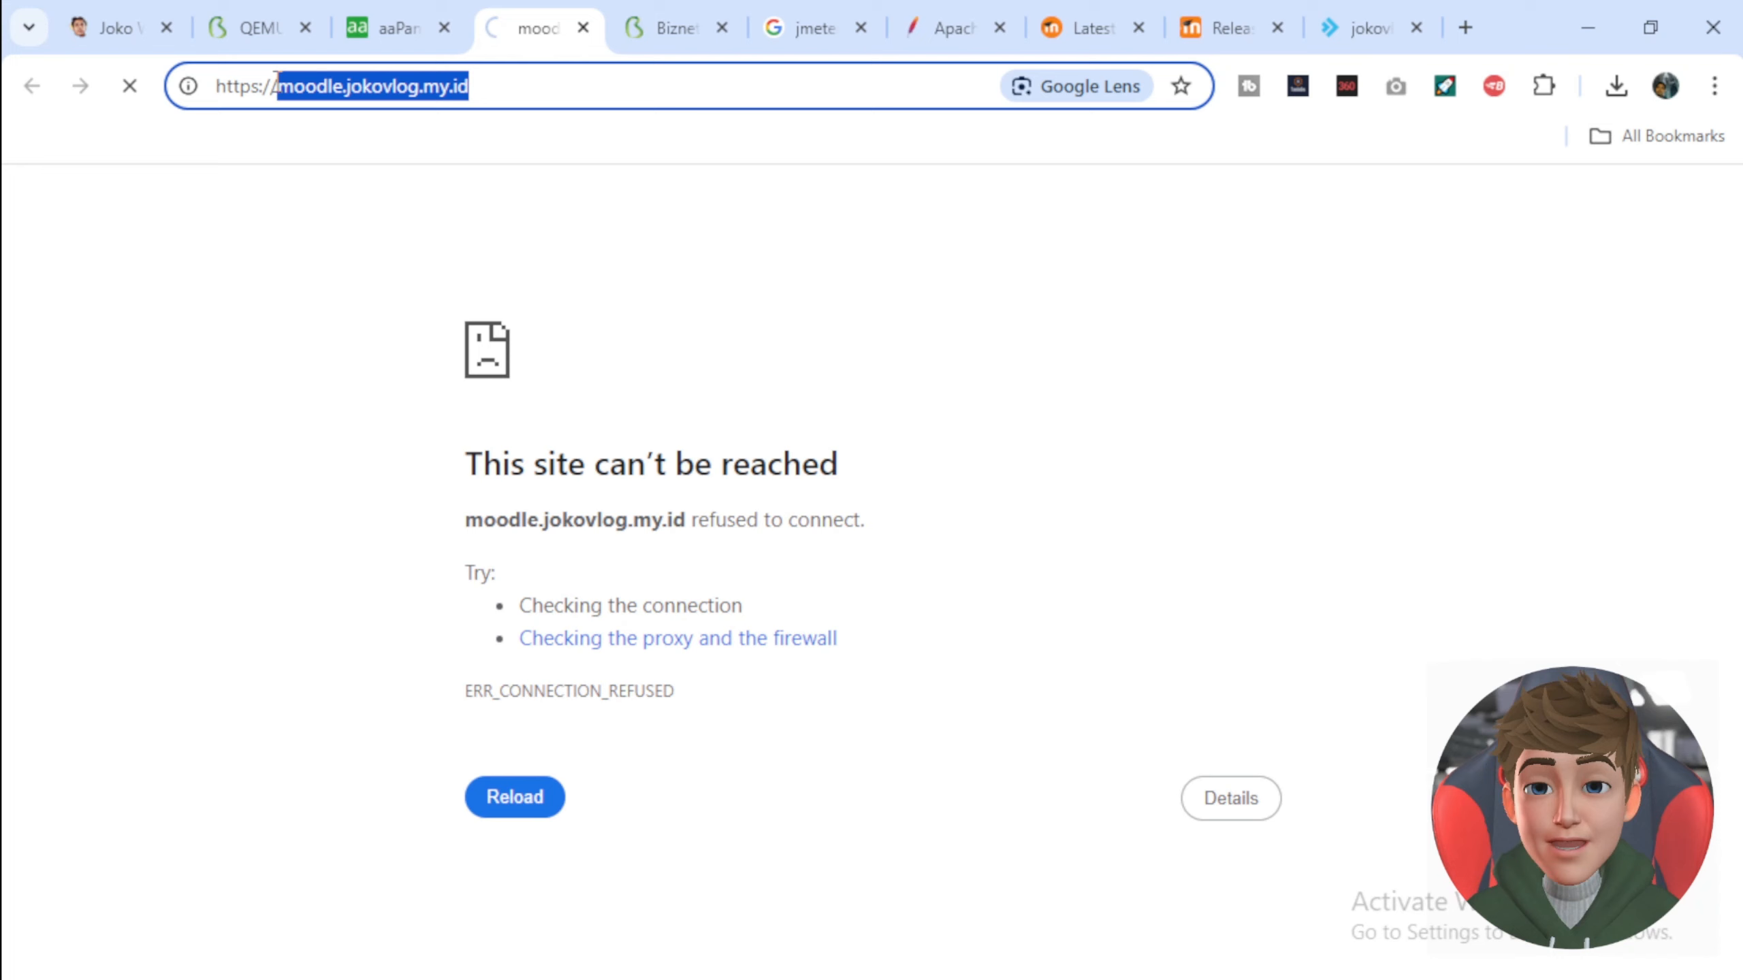
right_click(322, 88)
left_click(416, 341)
Load moodle.jokovlog.my.id in an incognito window after removing the stray leading slash
left_click(1714, 86)
key("Escape")
key("ctrl+shift+n")
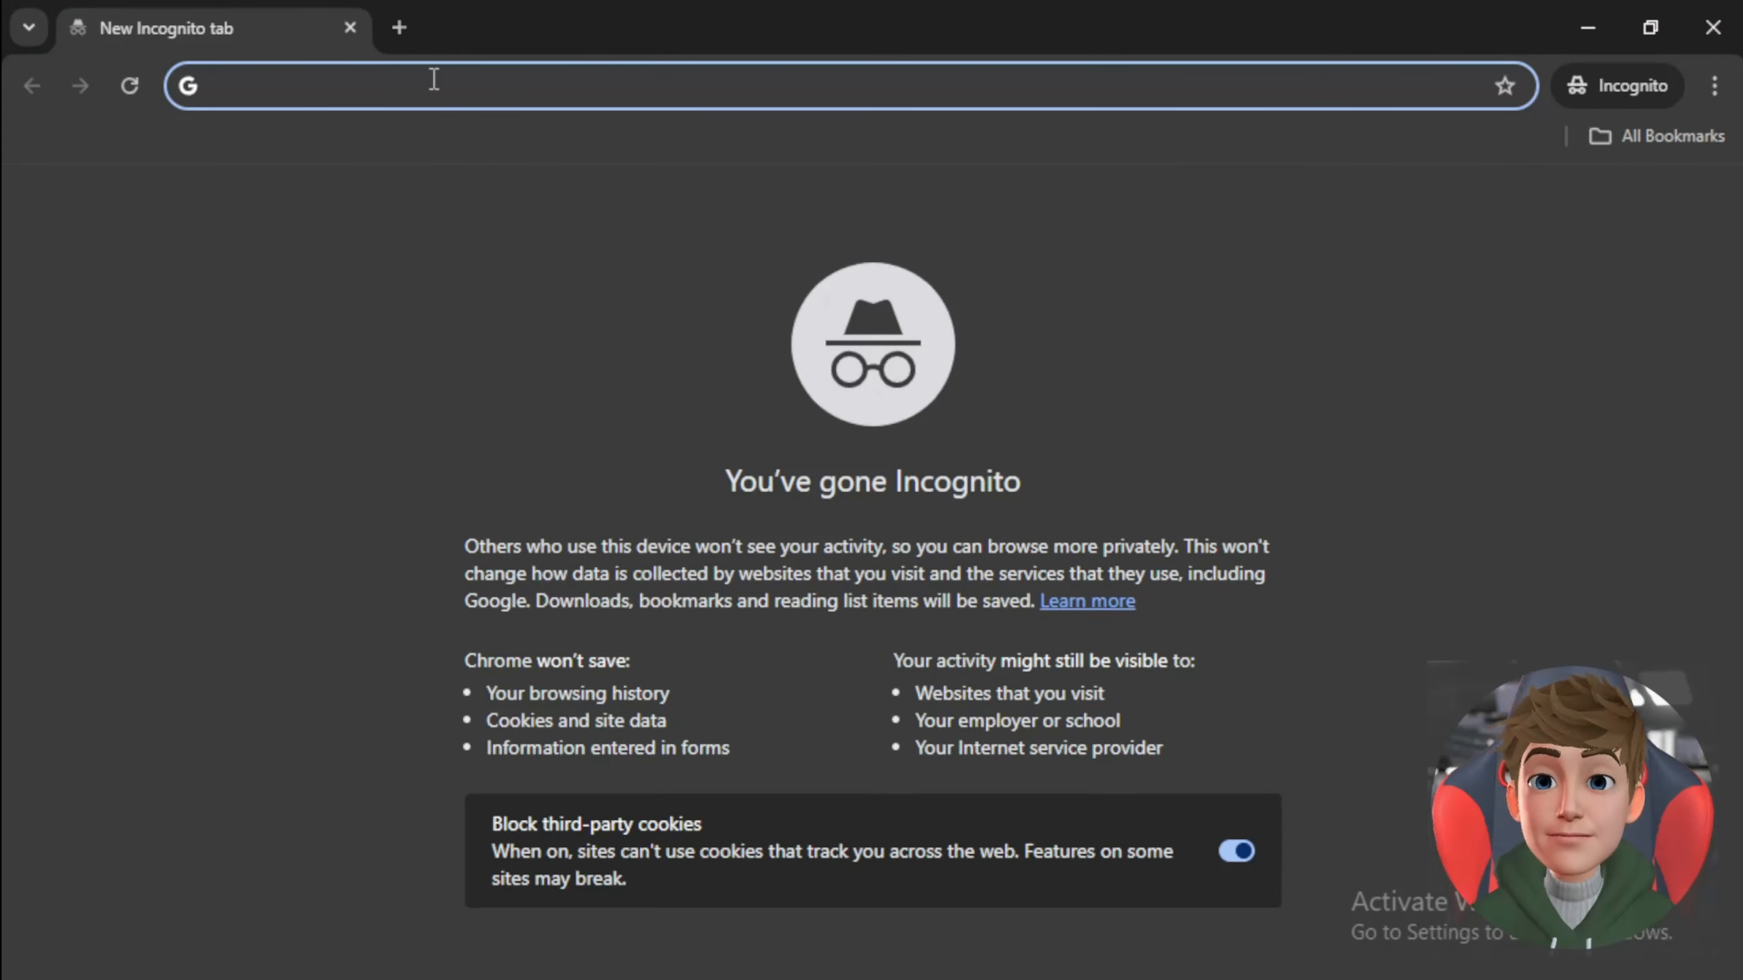
key("ctrl+v")
left_click_drag(243, 86, 187, 94)
key("BackSpace")
key("Return")
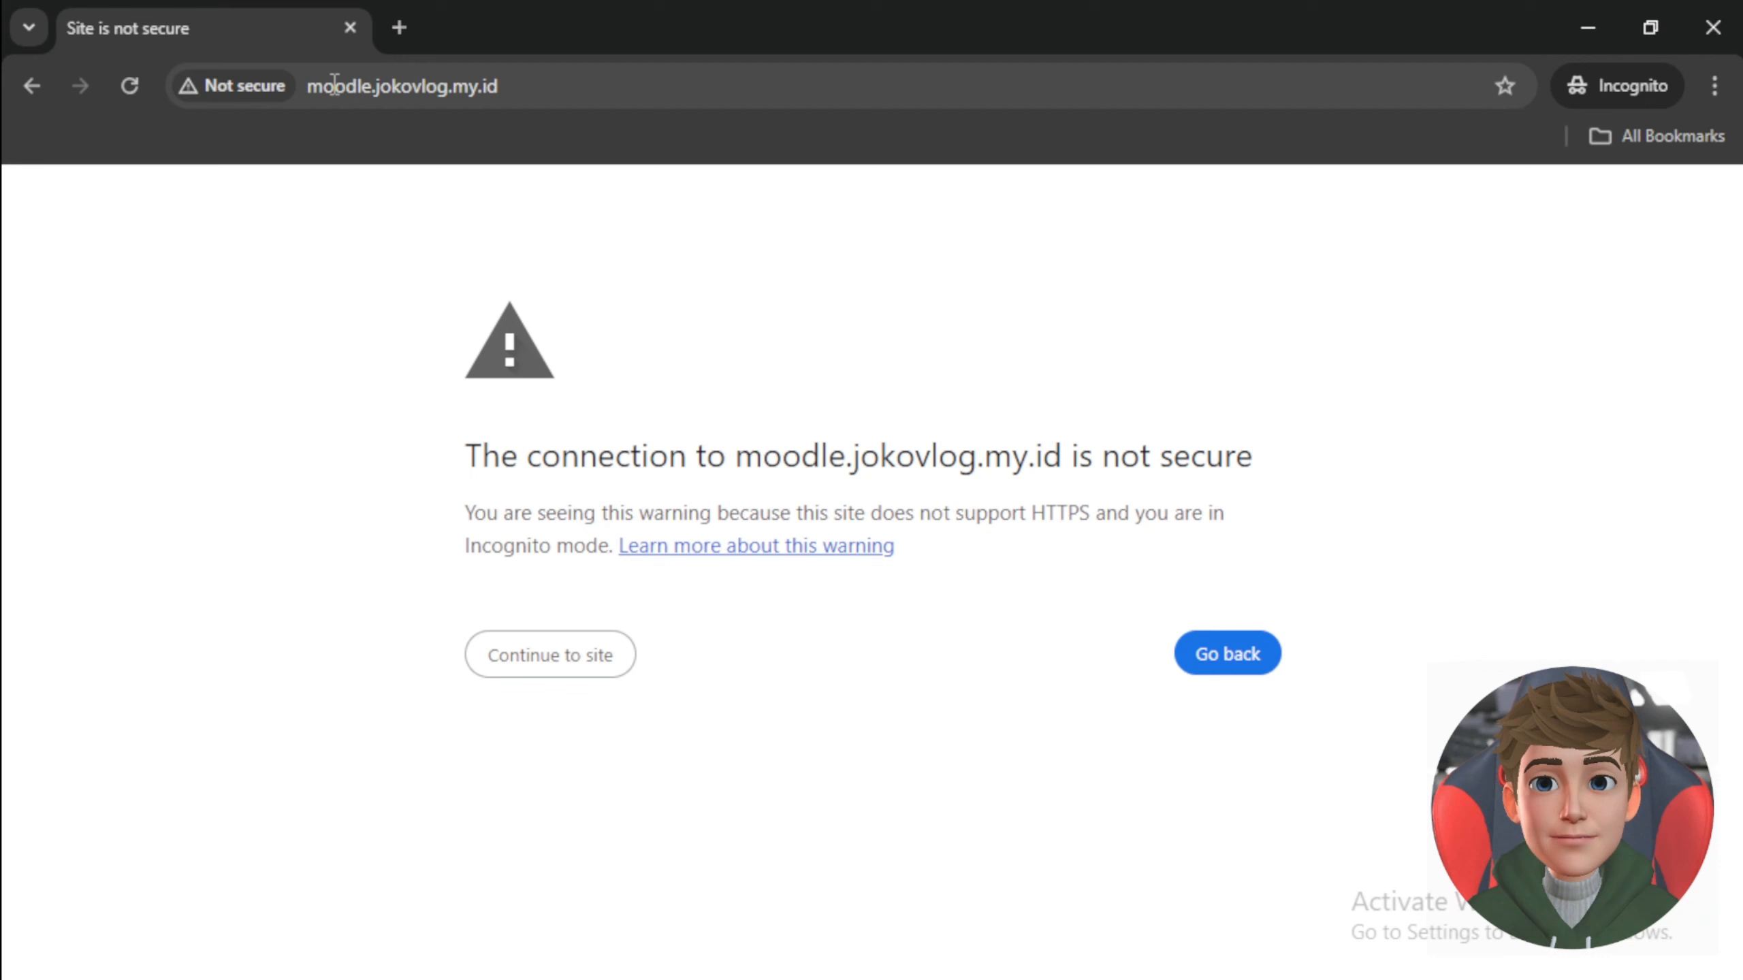
Continue past the not-secure warning to the default page, then hide incognito and reload the original tab
left_click(334, 85)
double_click(334, 85)
left_click(684, 690)
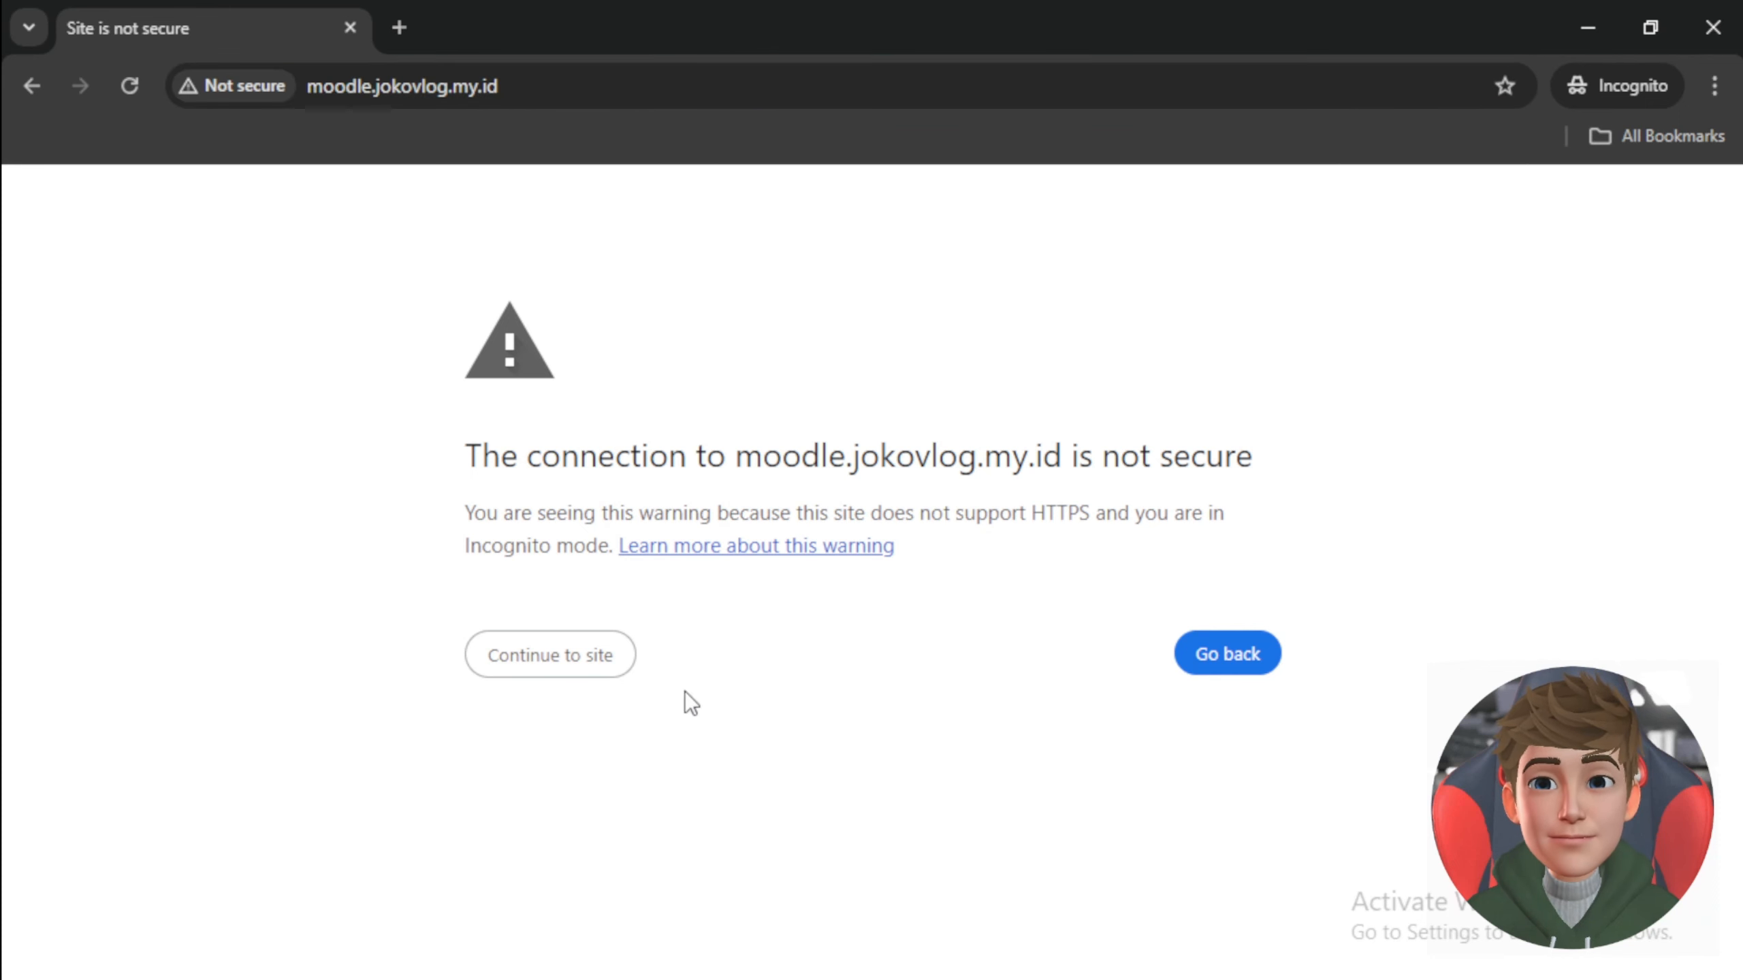
left_click(564, 656)
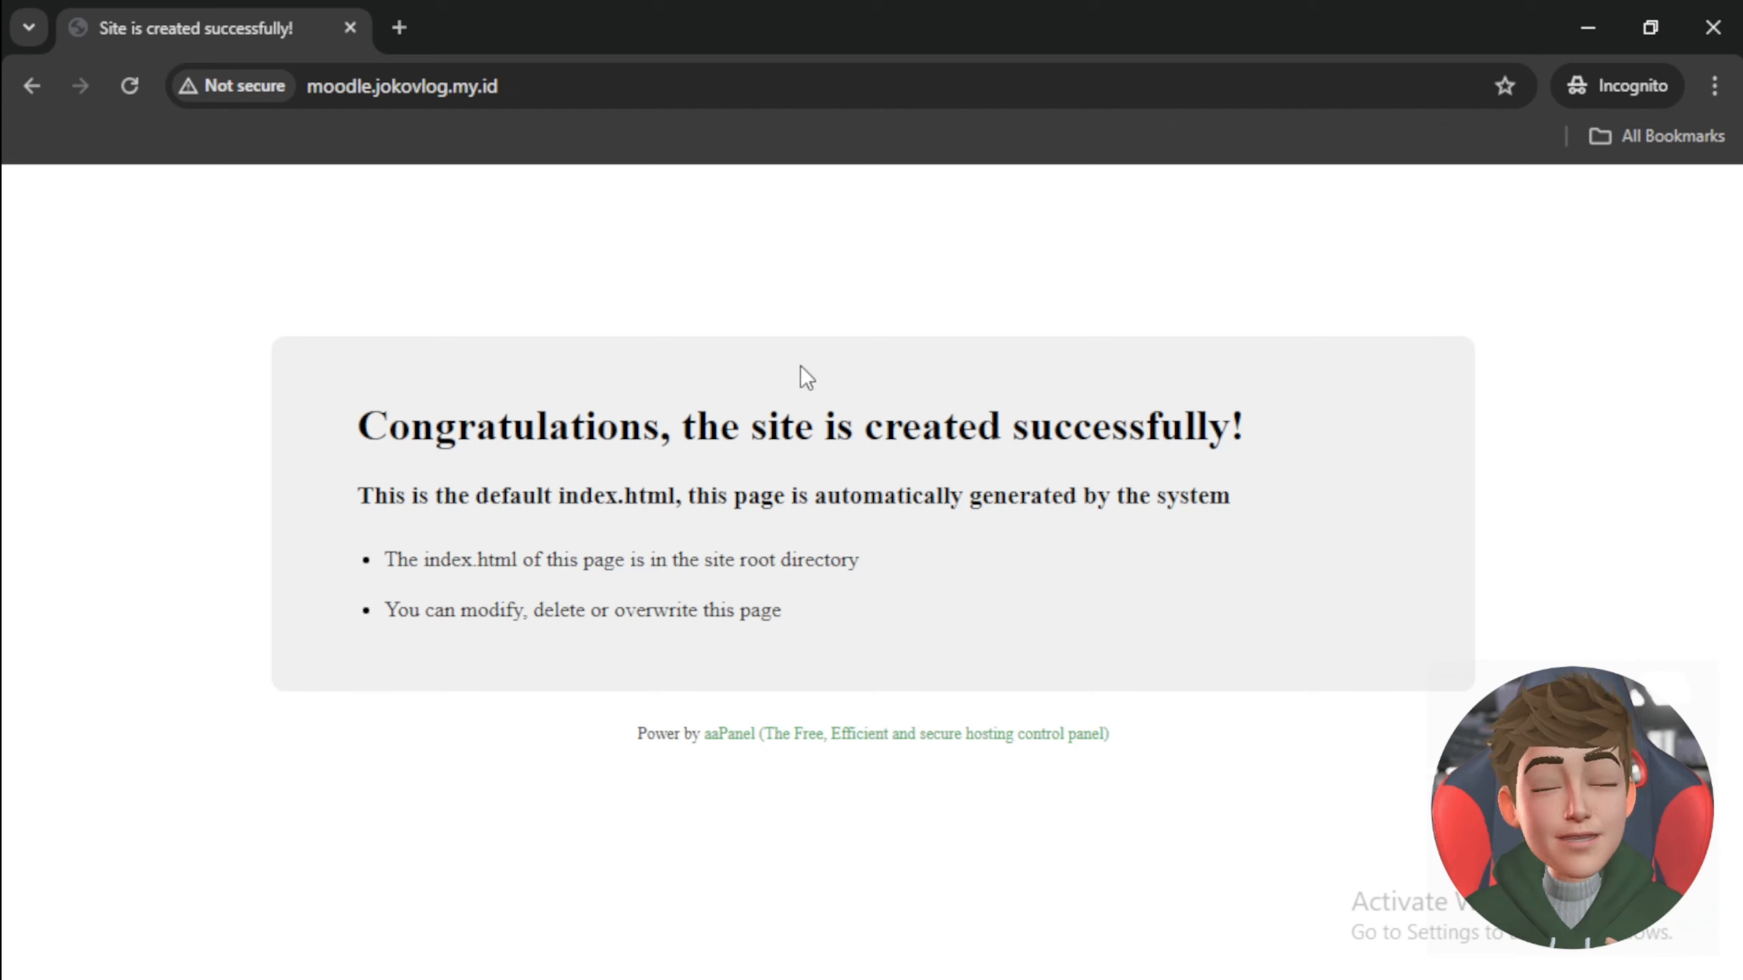
left_click(372, 86)
left_click(372, 85)
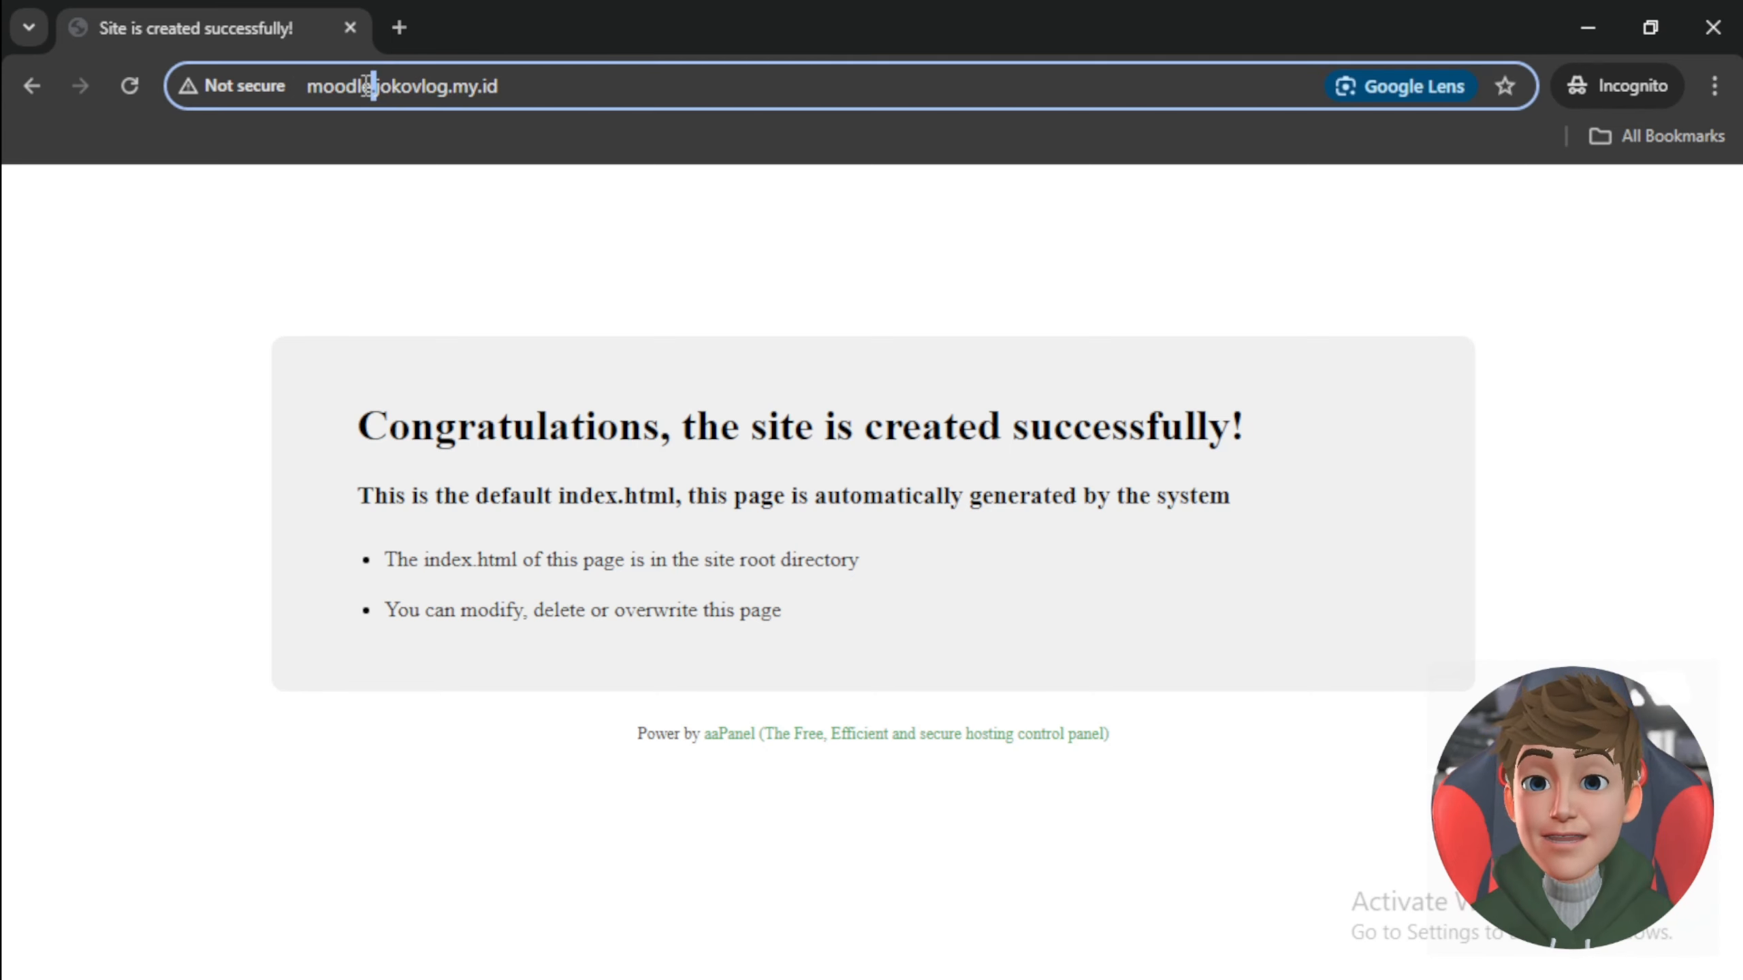
left_click(1567, 32)
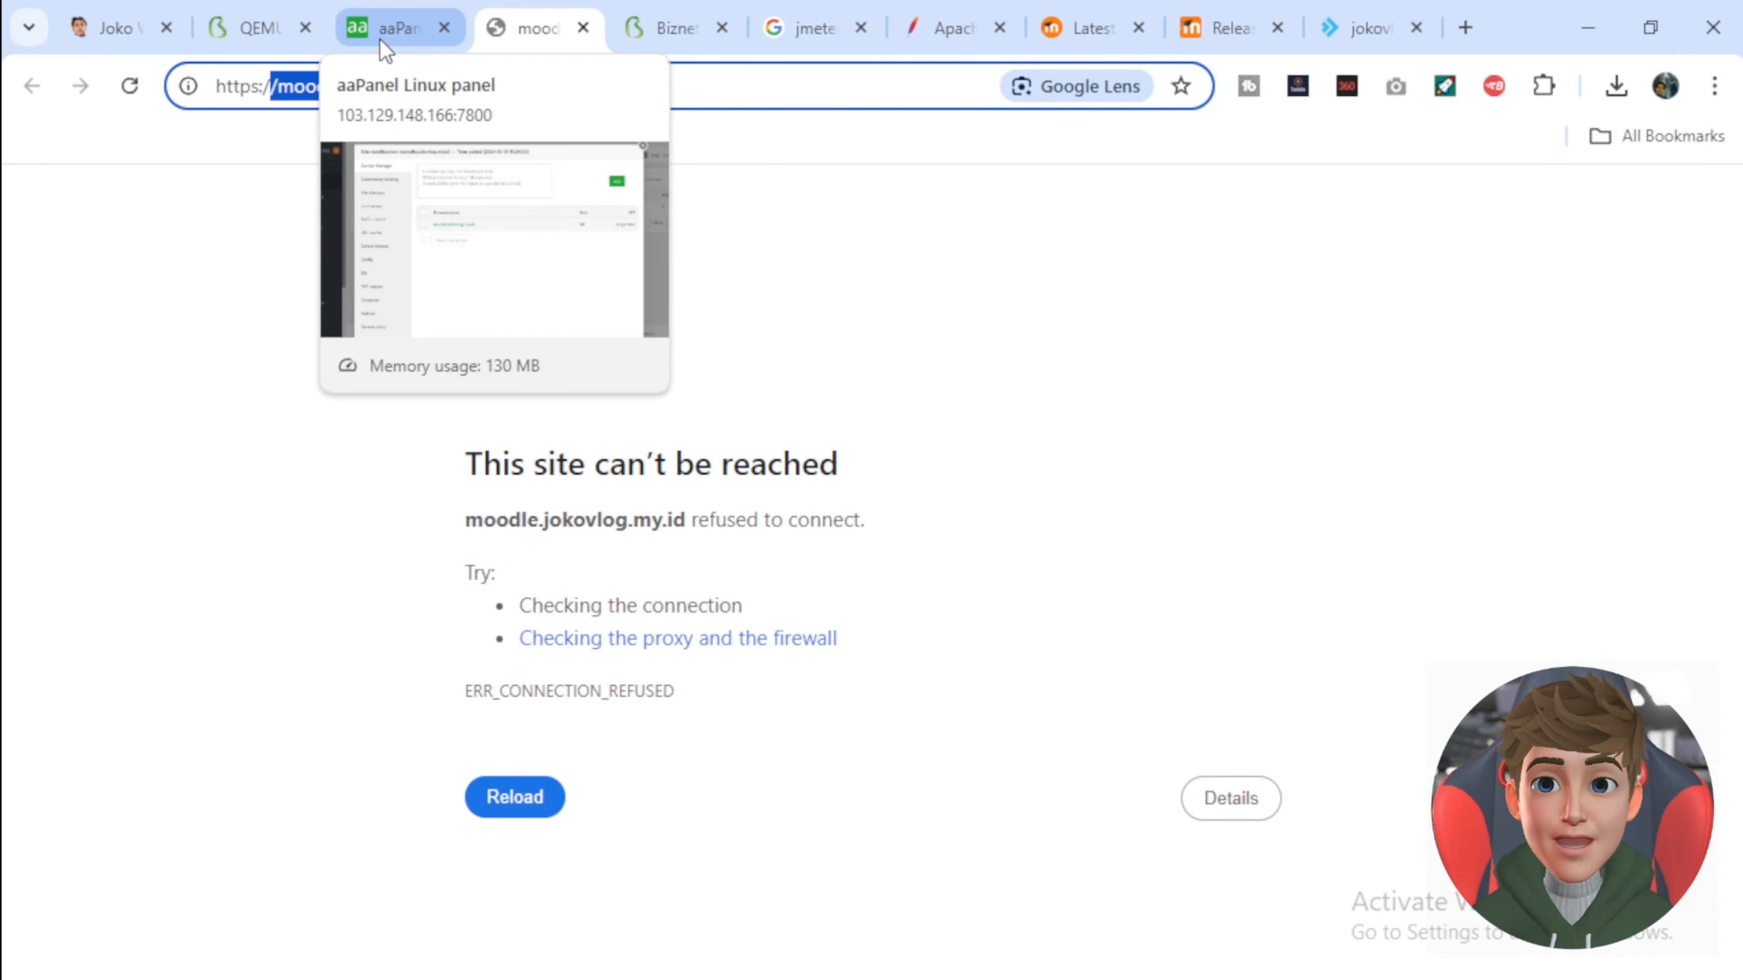
key("F5")
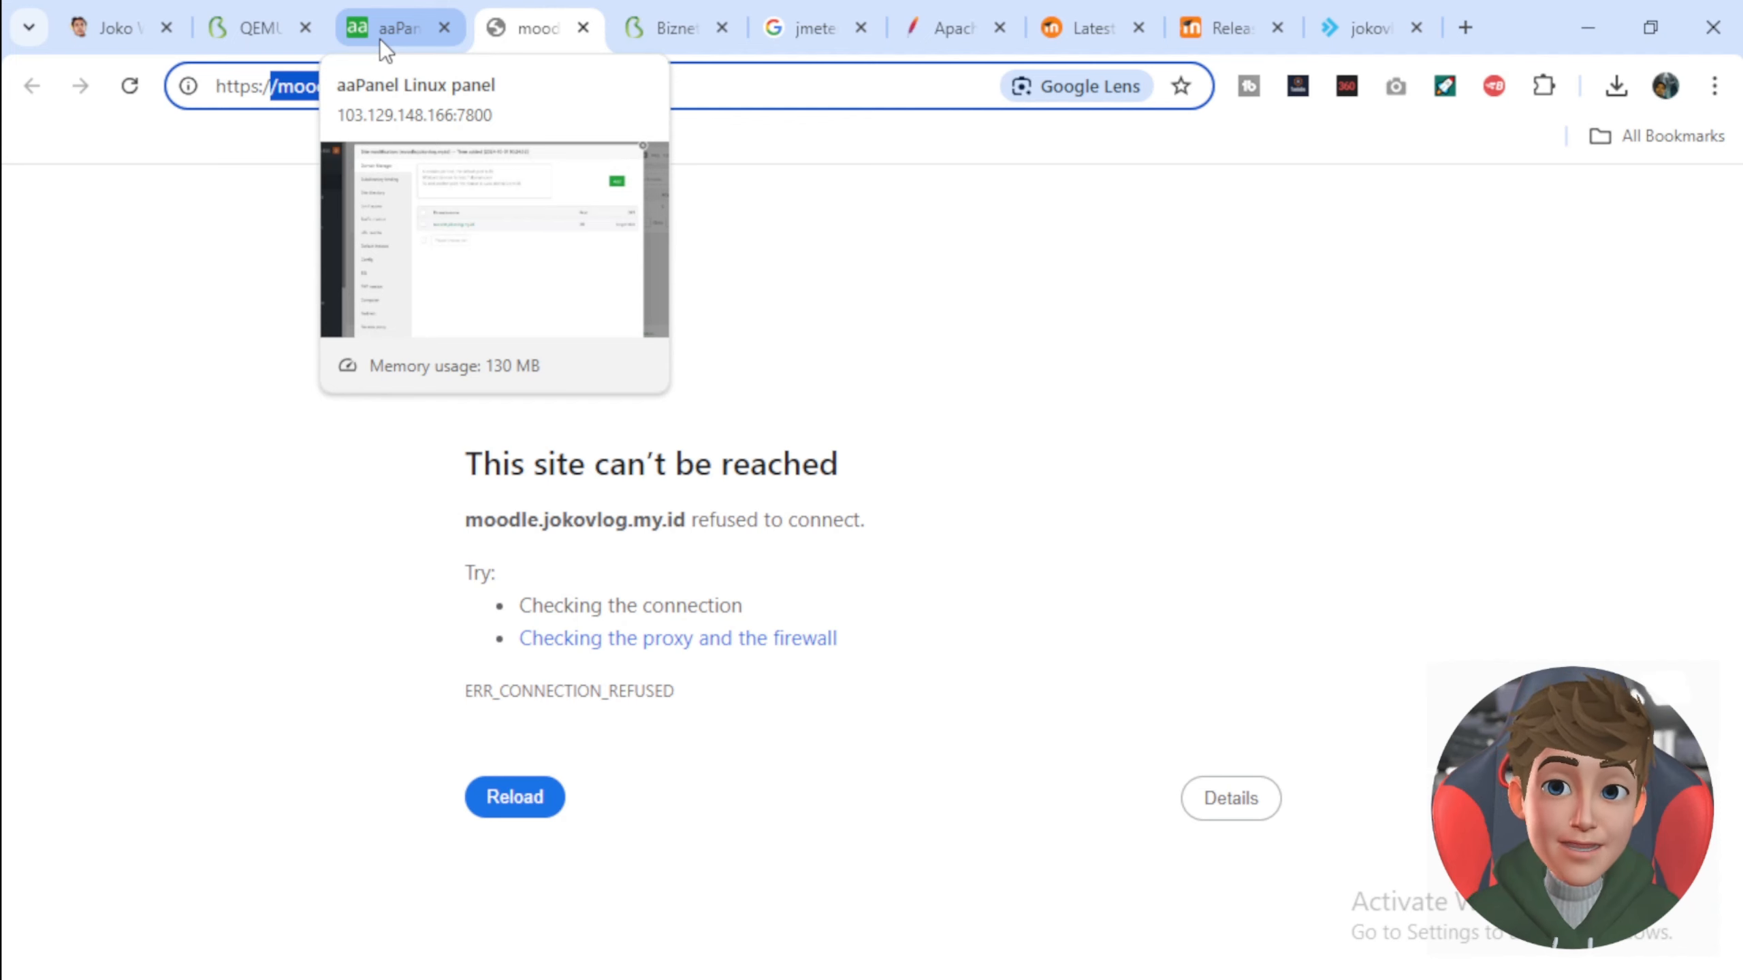
Back in aaPanel, copy the server IP 103.129.148.166 from the address bar
left_click(327, 79)
left_click(393, 44)
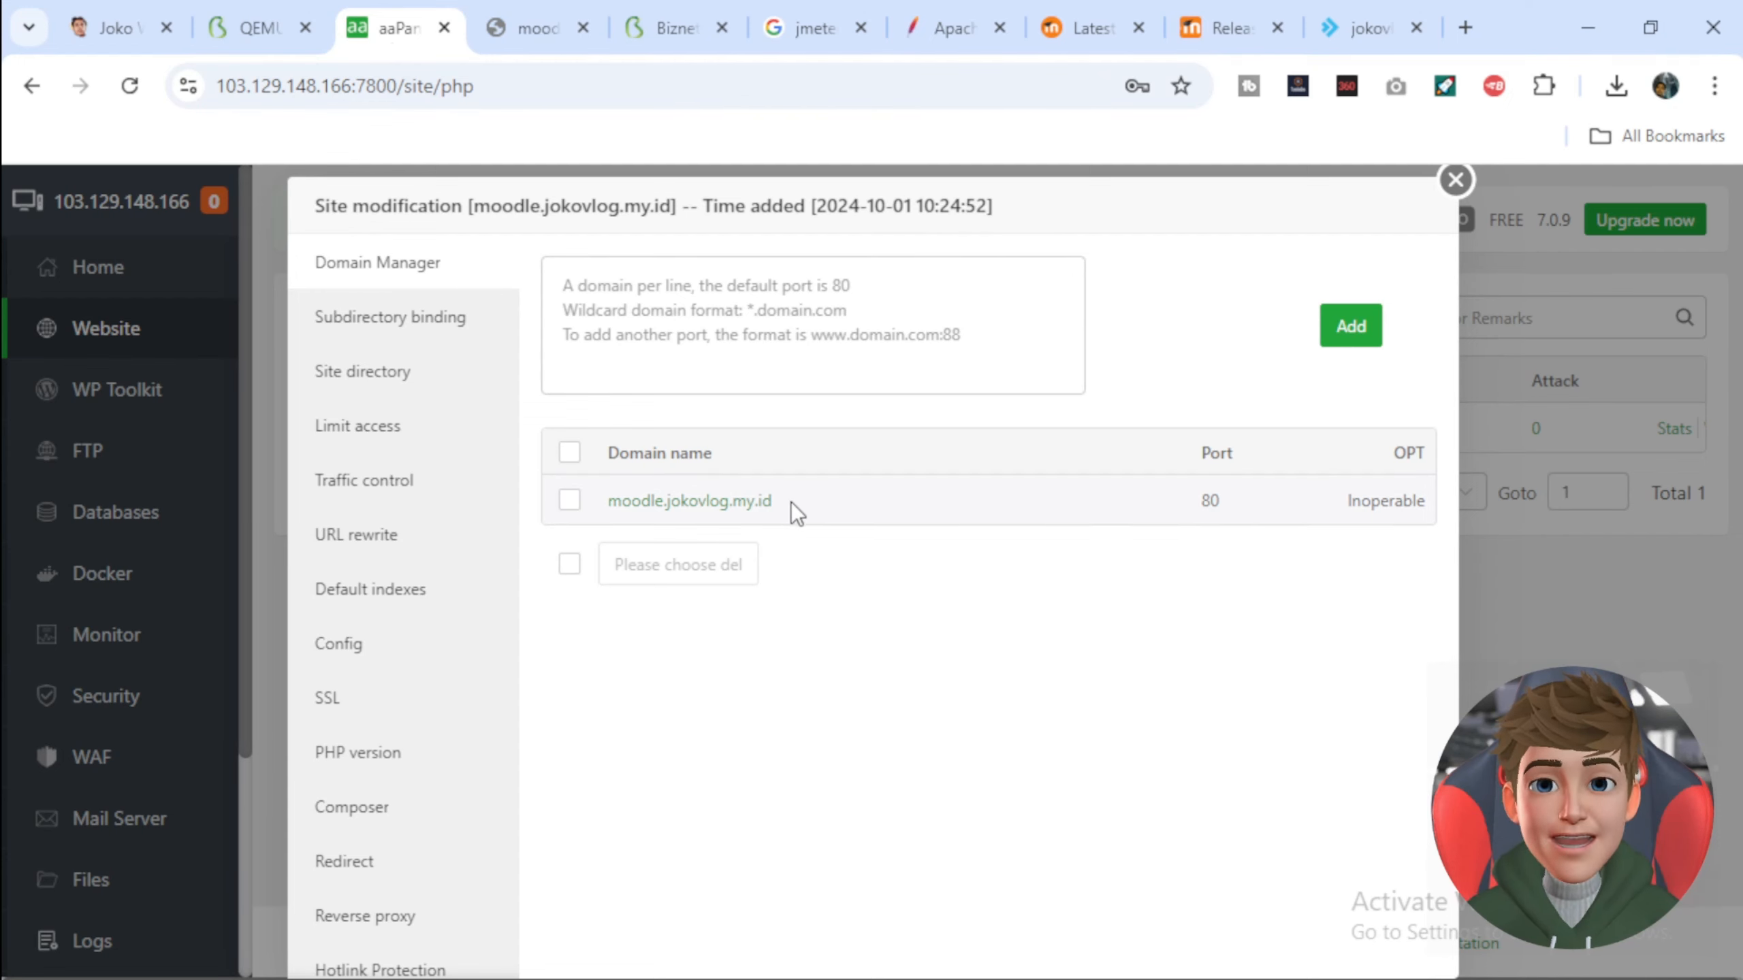
left_click_drag(789, 501, 576, 517)
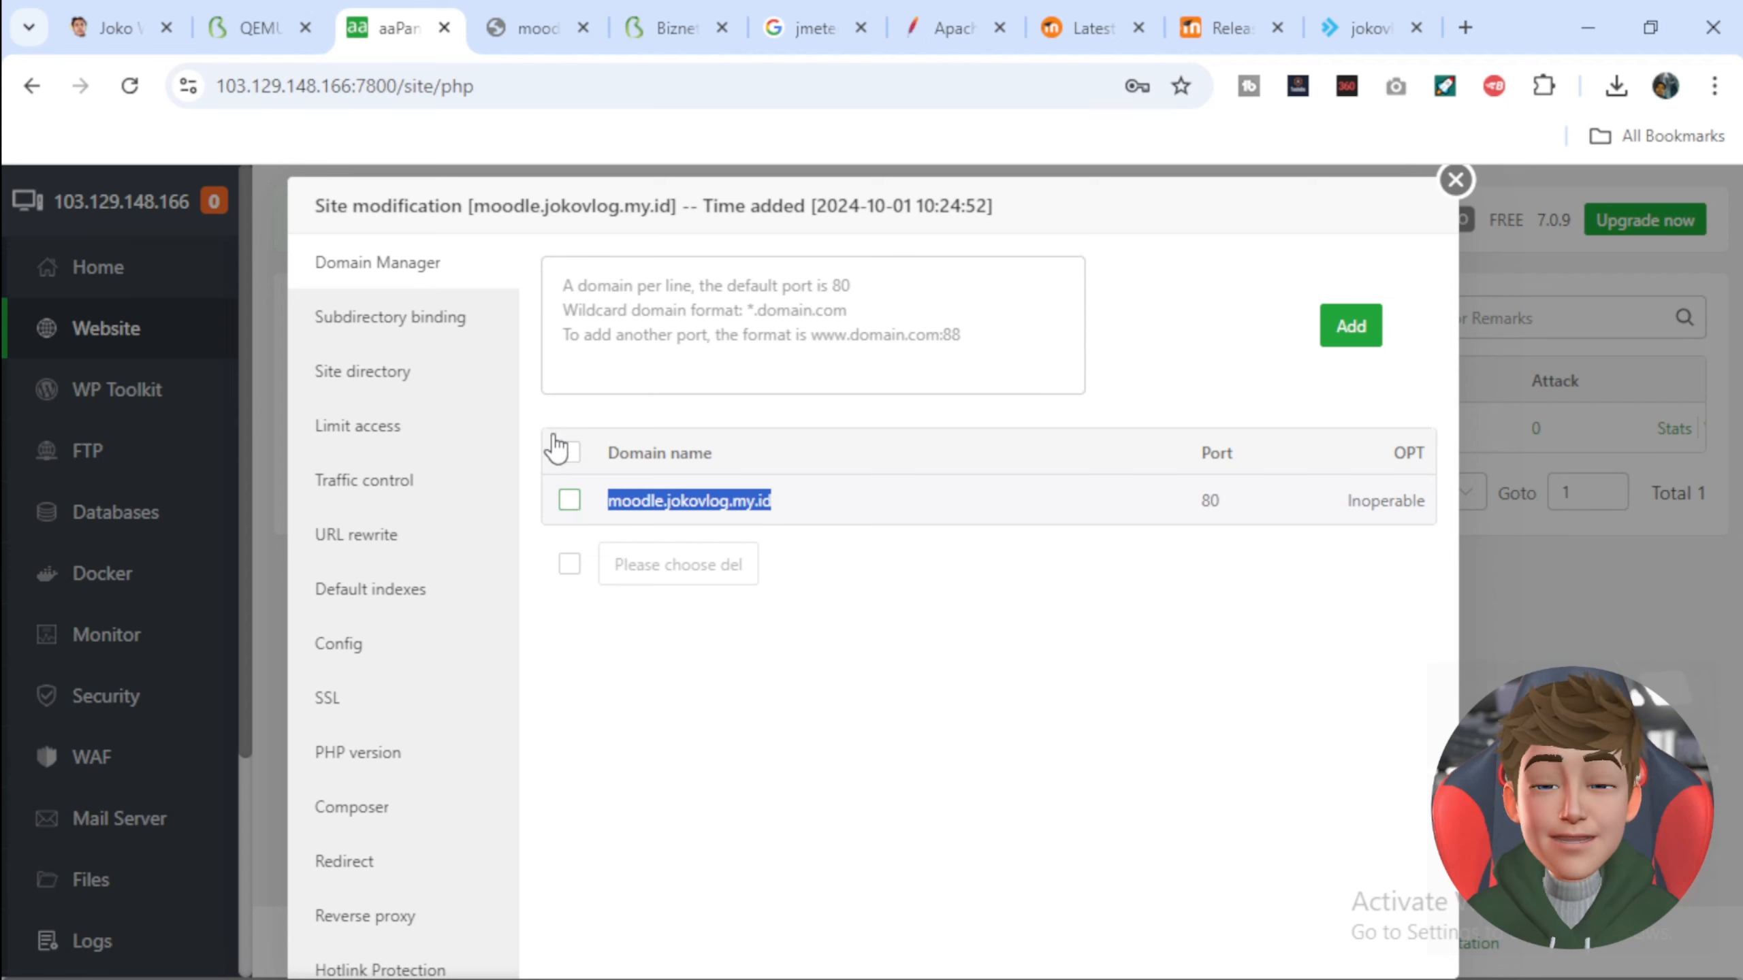
left_click(353, 86)
left_click(353, 85)
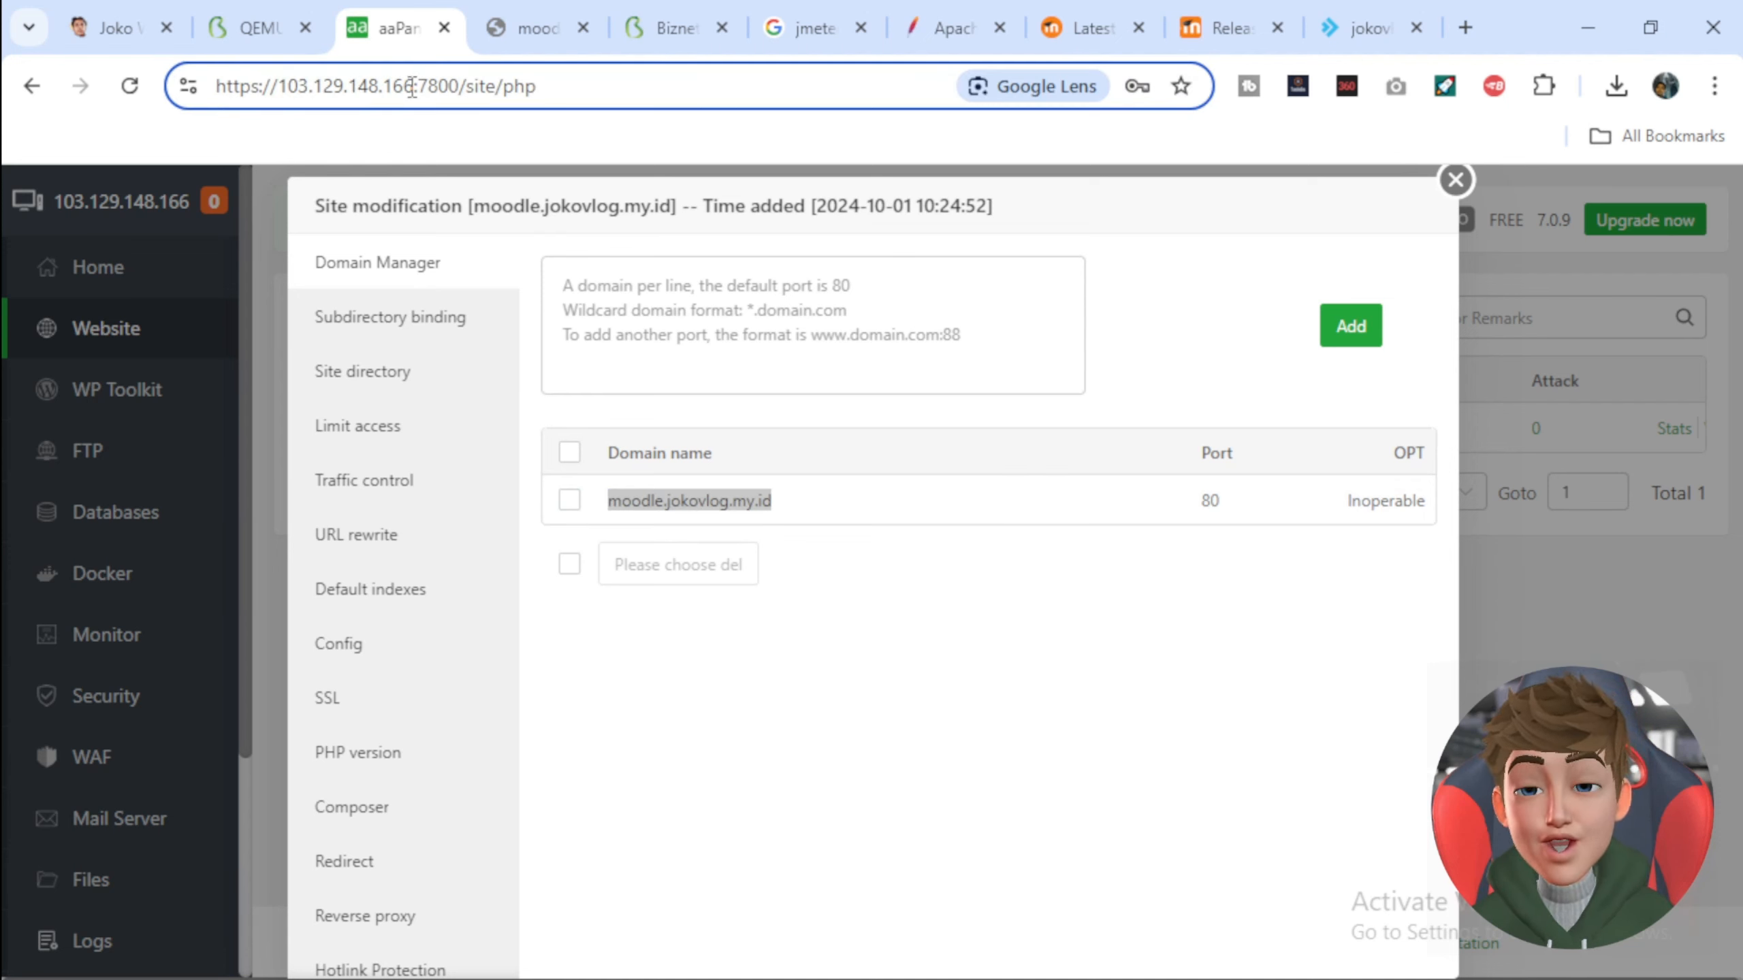
left_click_drag(414, 86, 282, 87)
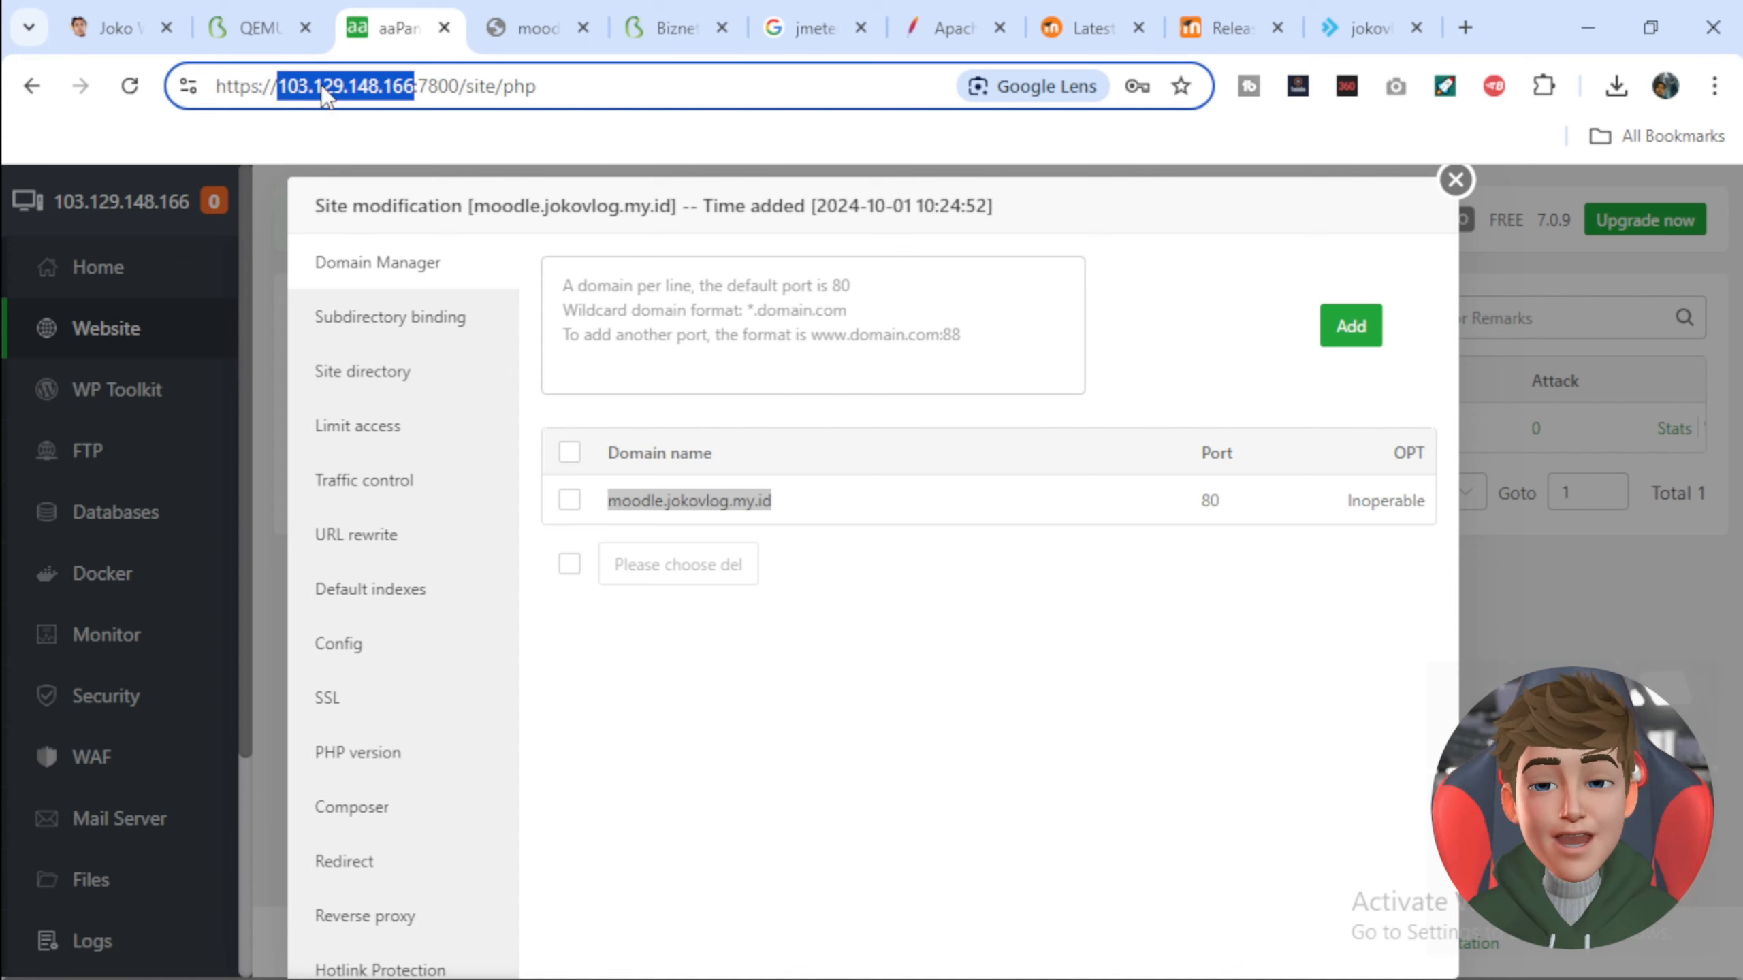
right_click(324, 91)
left_click(409, 339)
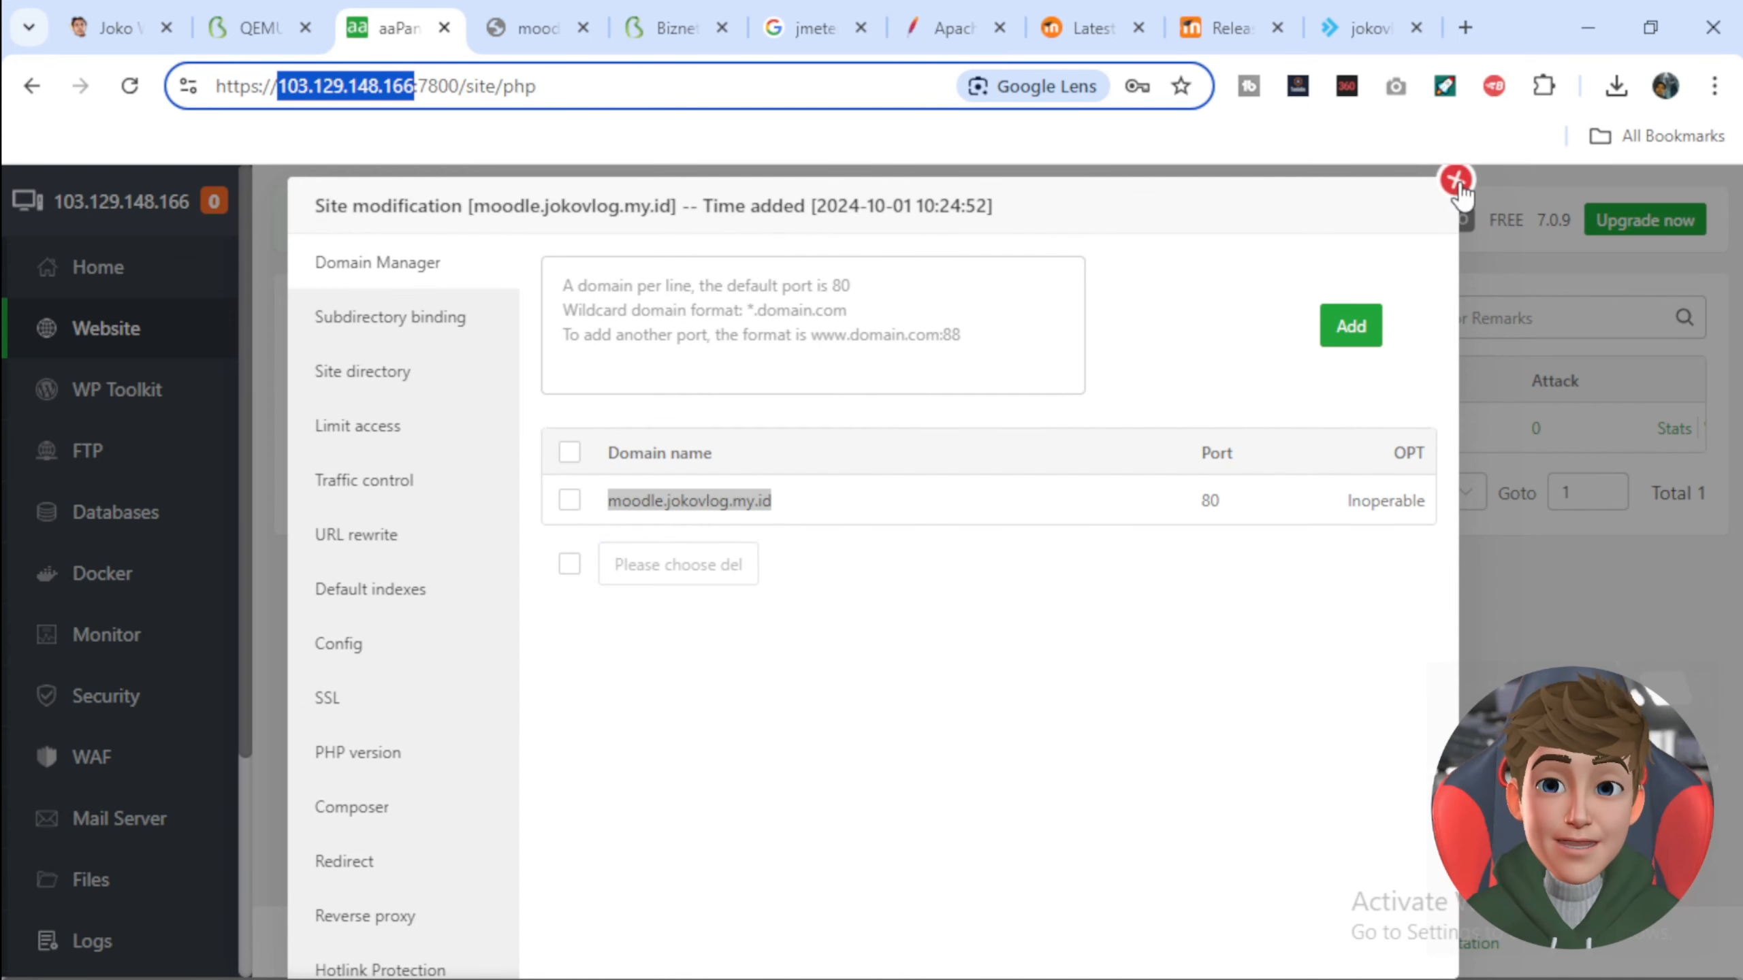
Close the site settings, paste 103.129.148.166 into a new Add site form, then cancel it
left_click(1456, 181)
left_click(356, 322)
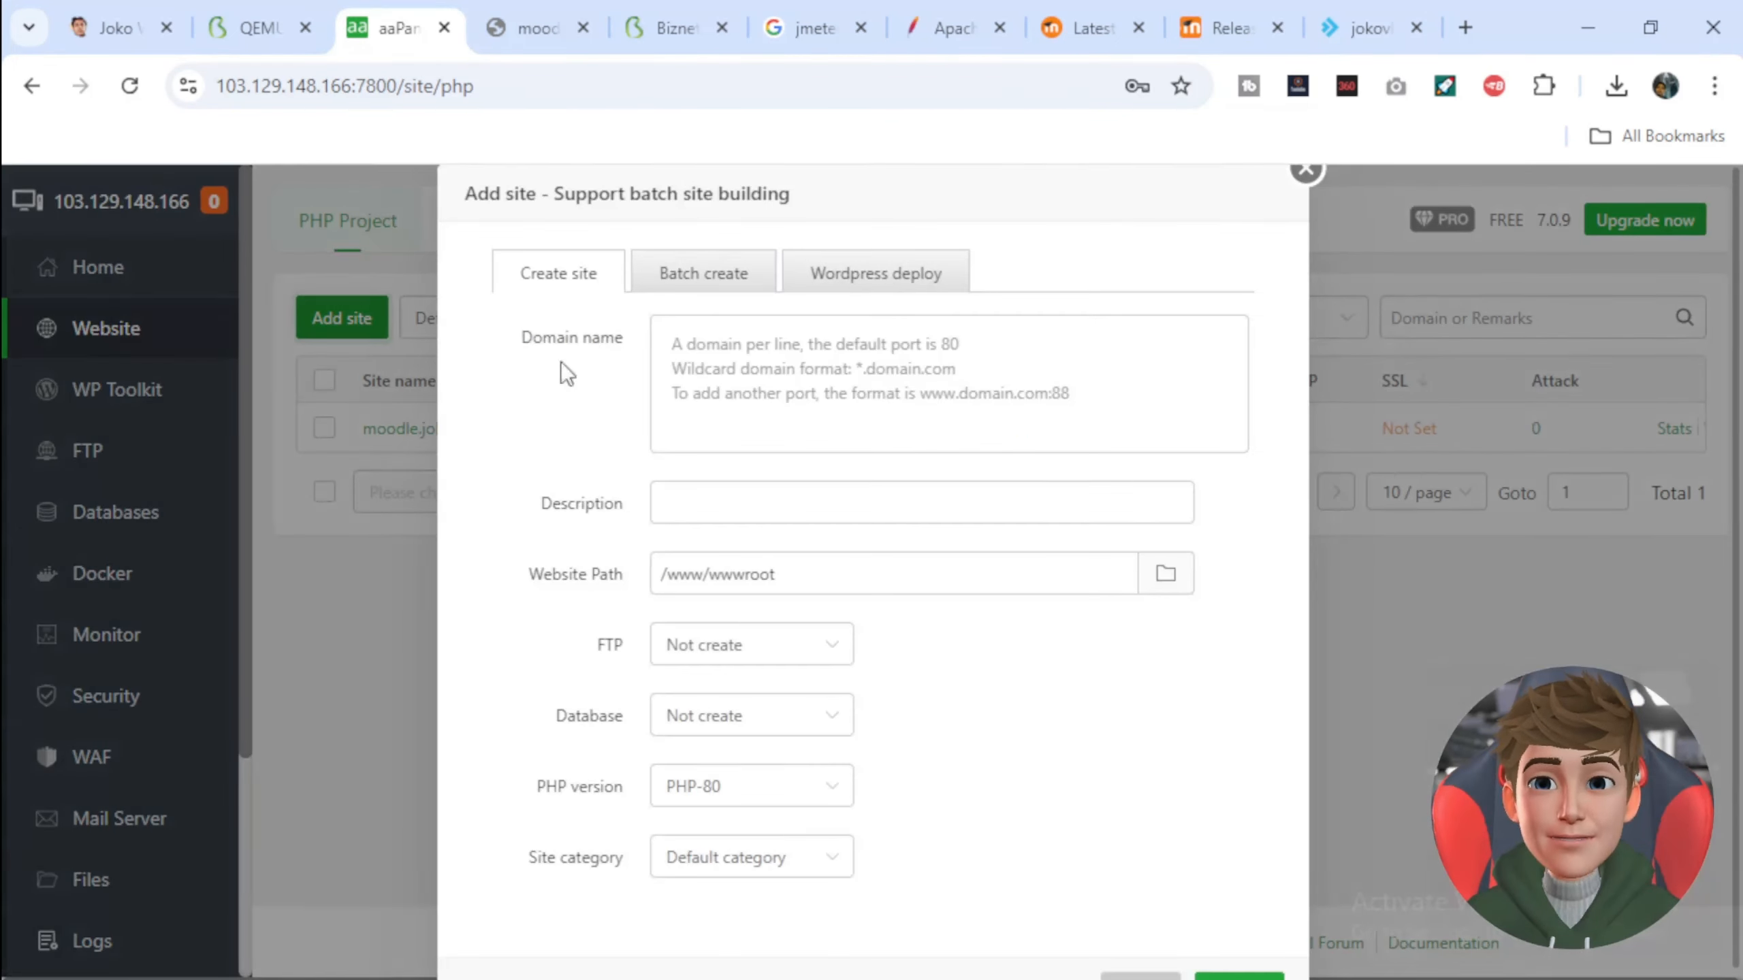
left_click(759, 364)
right_click(729, 349)
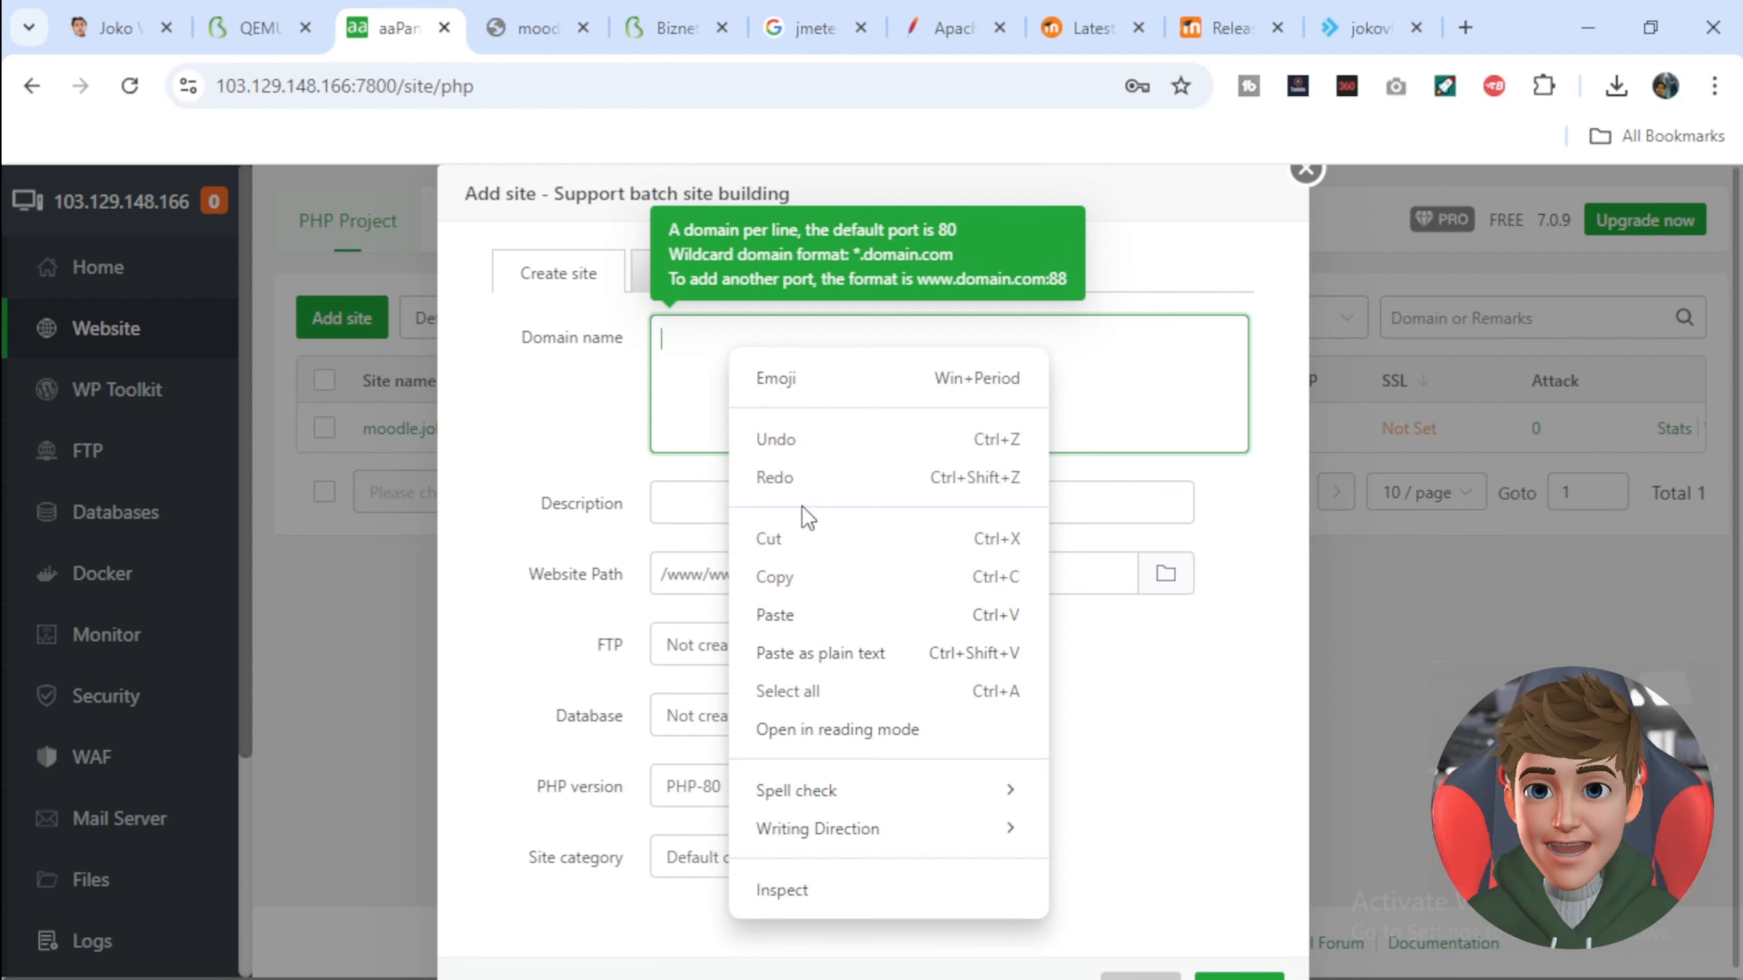
left_click(812, 614)
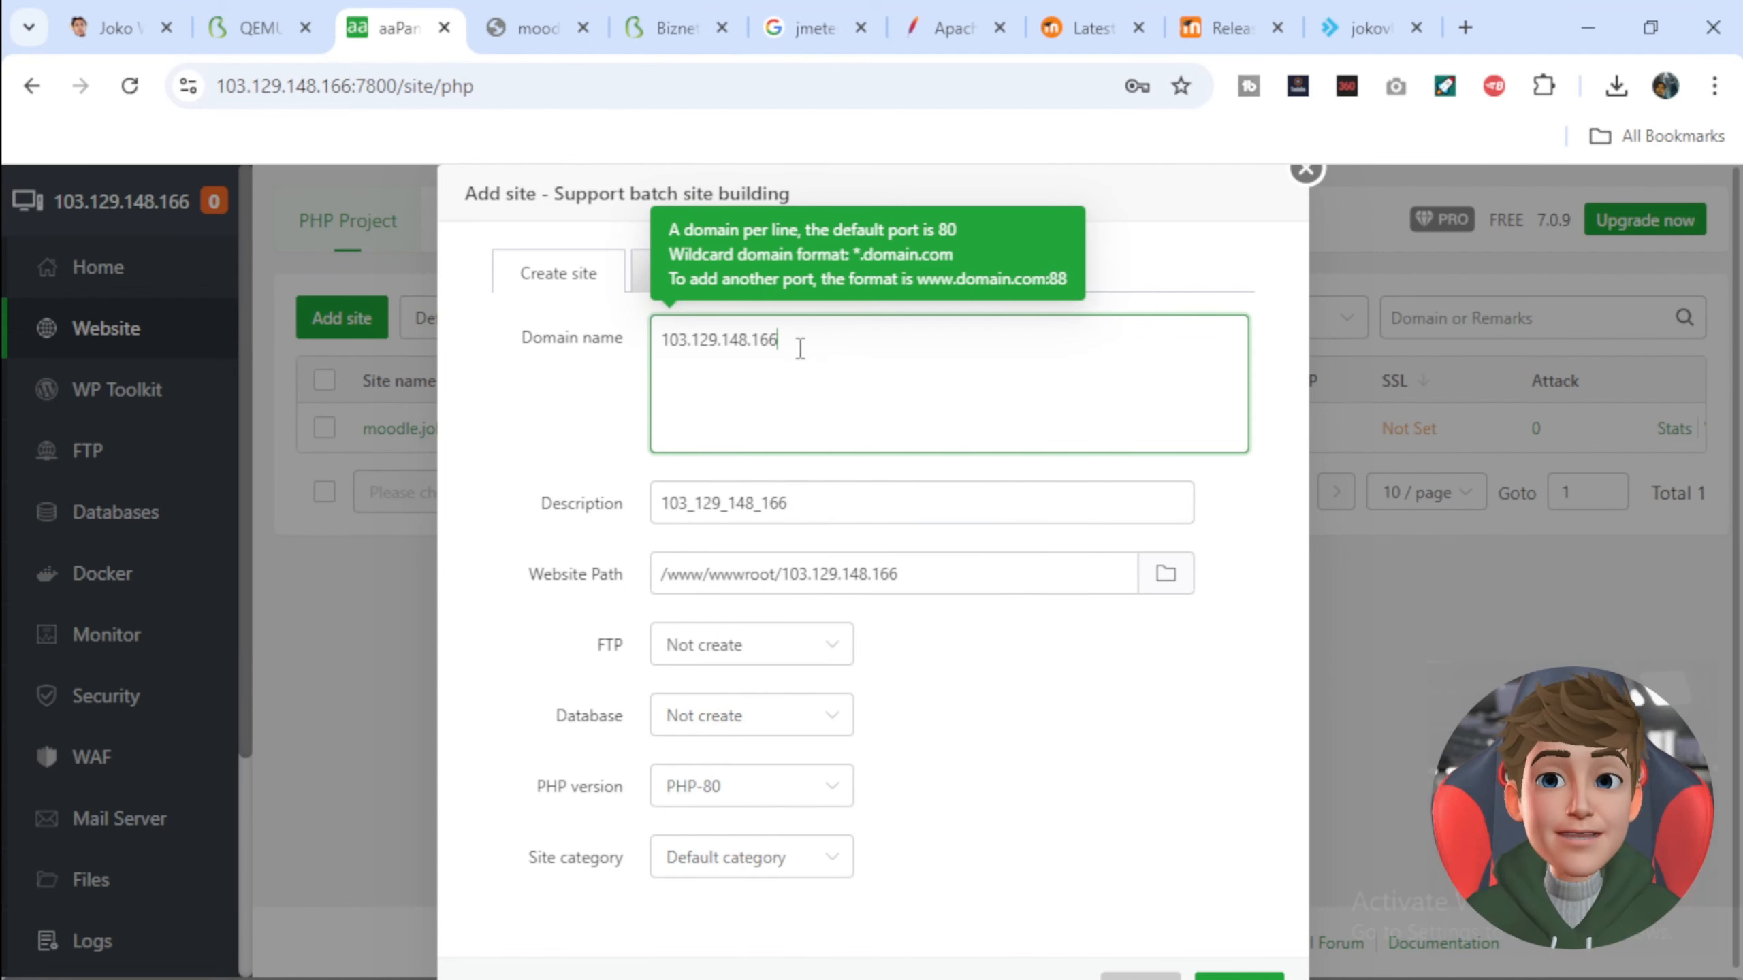
left_click(1304, 177)
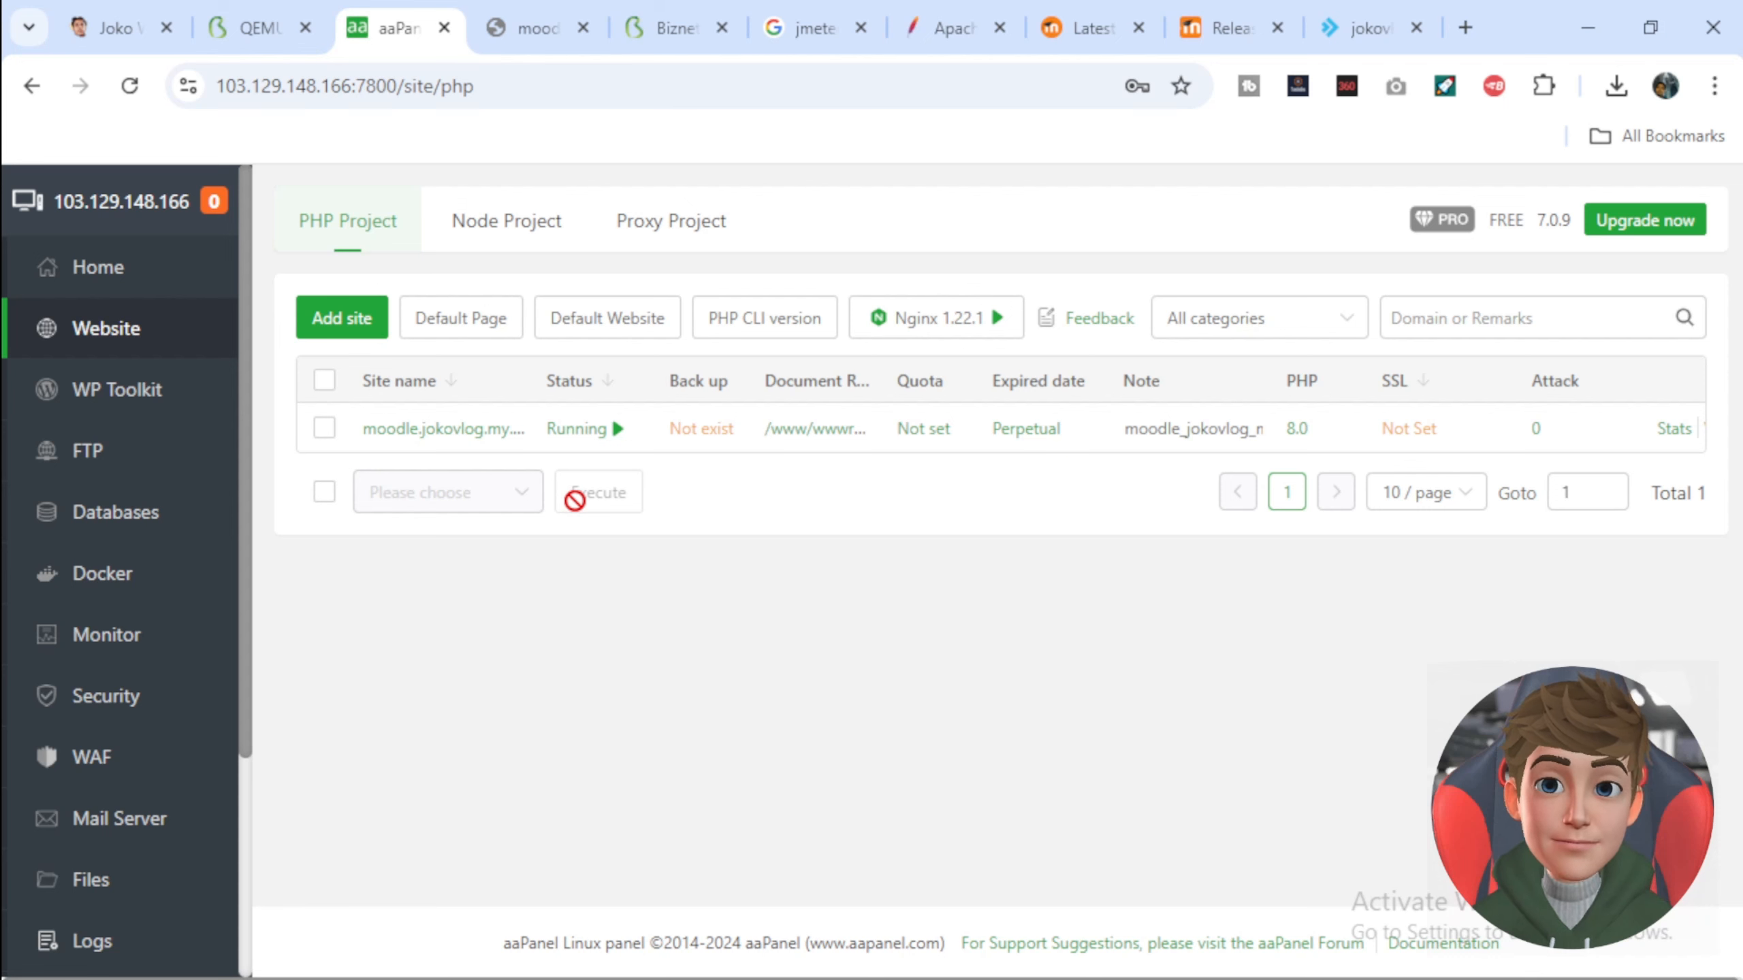
Apply a Let's Encrypt certificate for moodle.jokovlog.my.id with file verification and all domains, enabling HTTPS
left_click(490, 427)
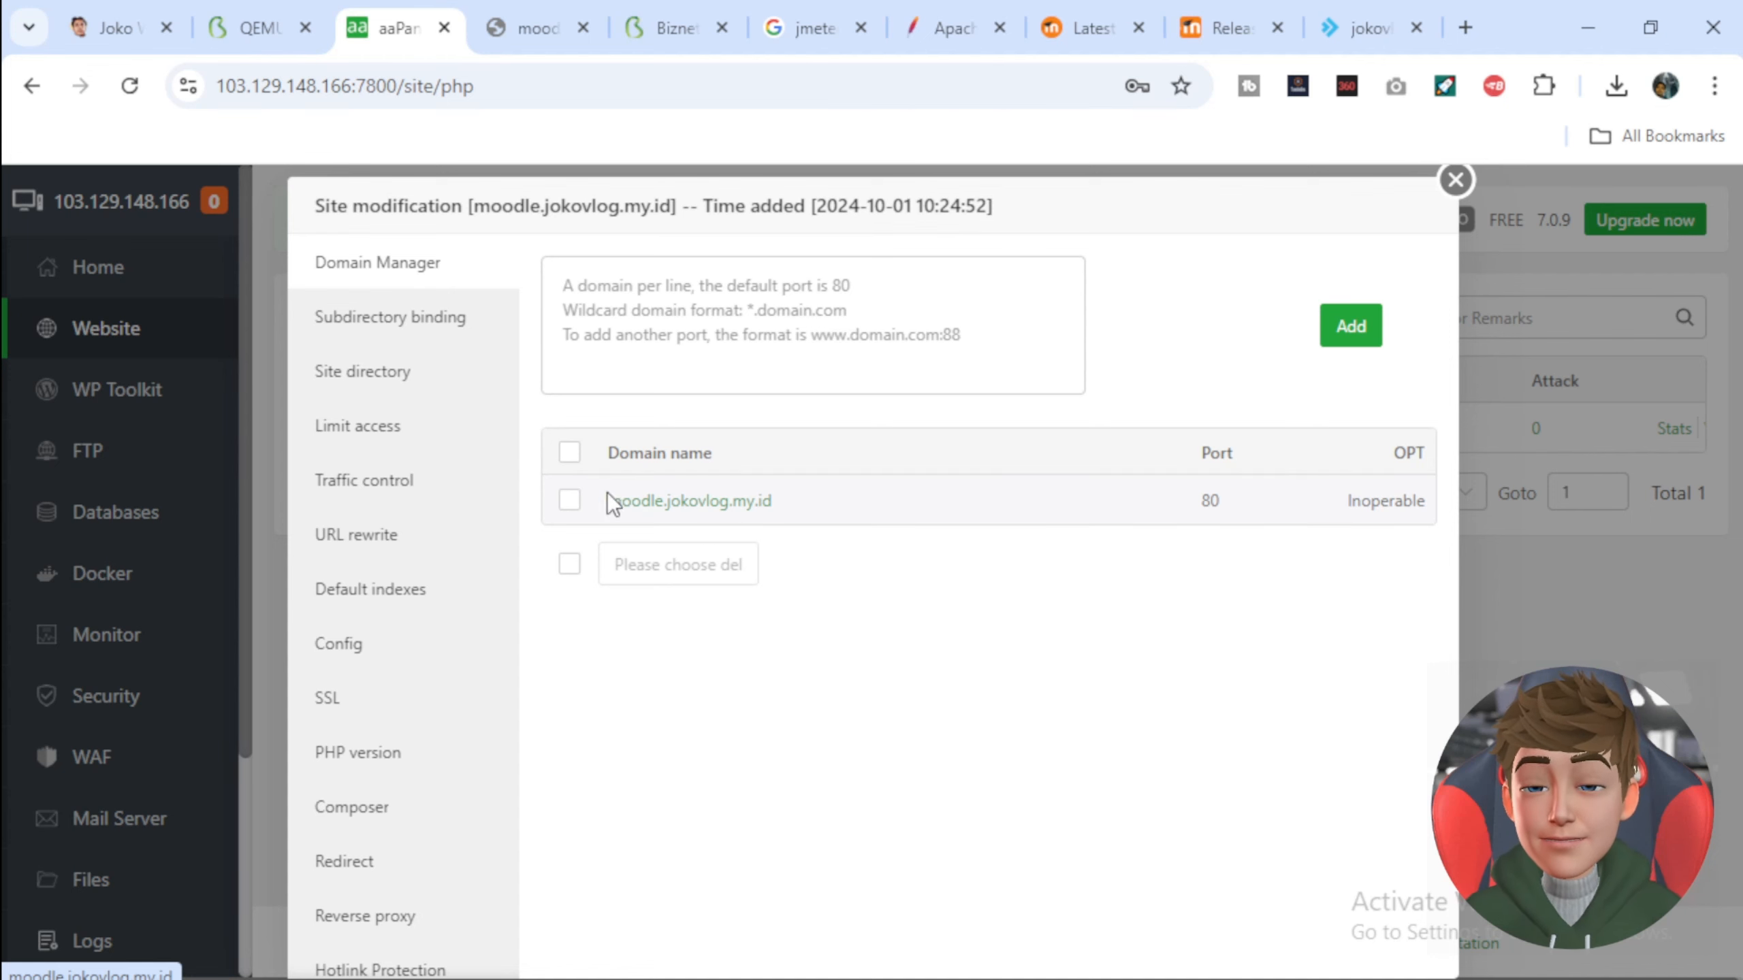
left_click(334, 698)
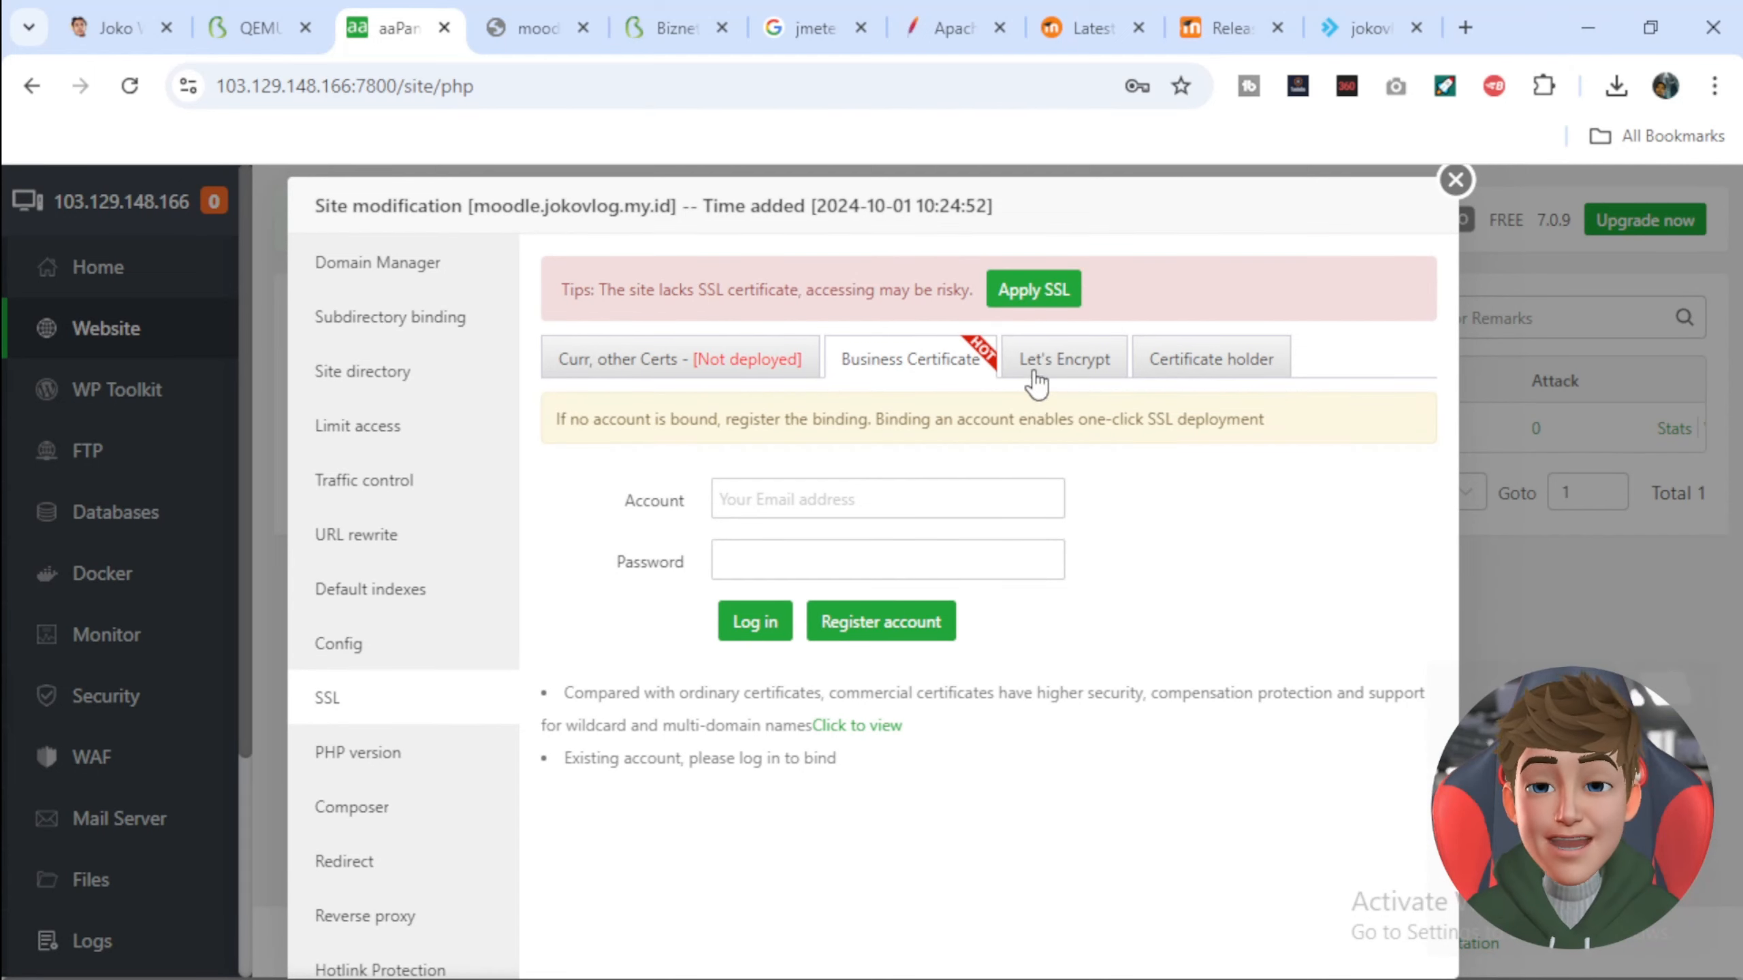
left_click(1037, 360)
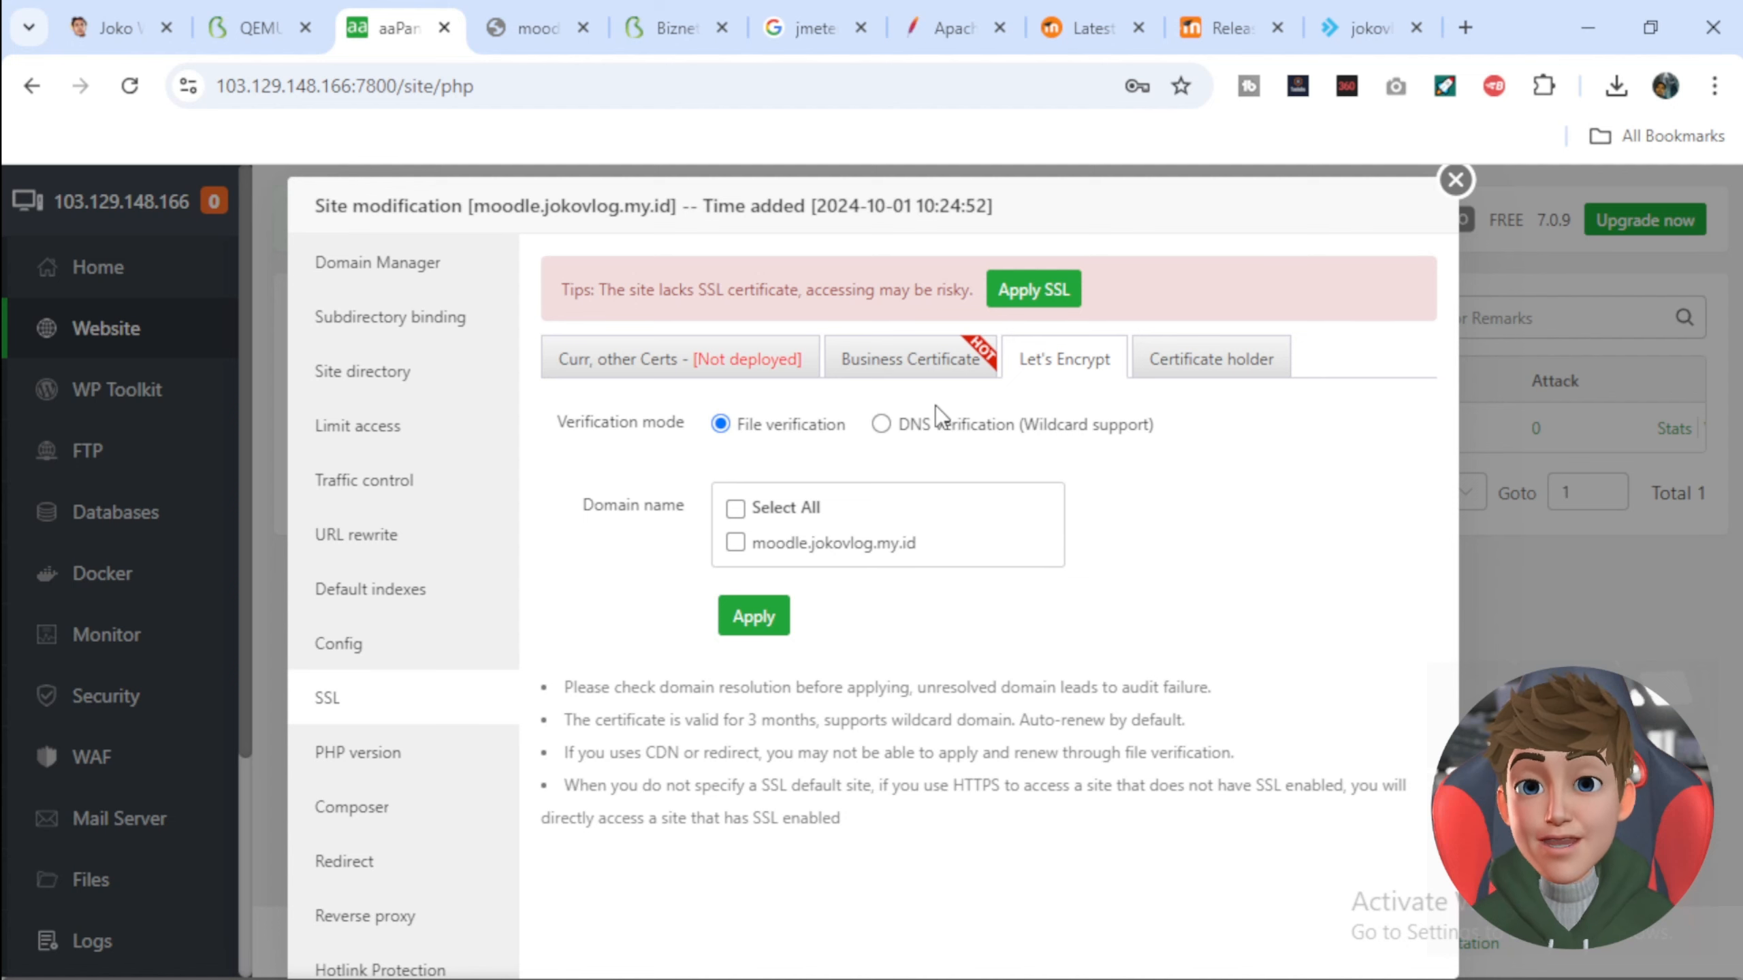
left_click(758, 508)
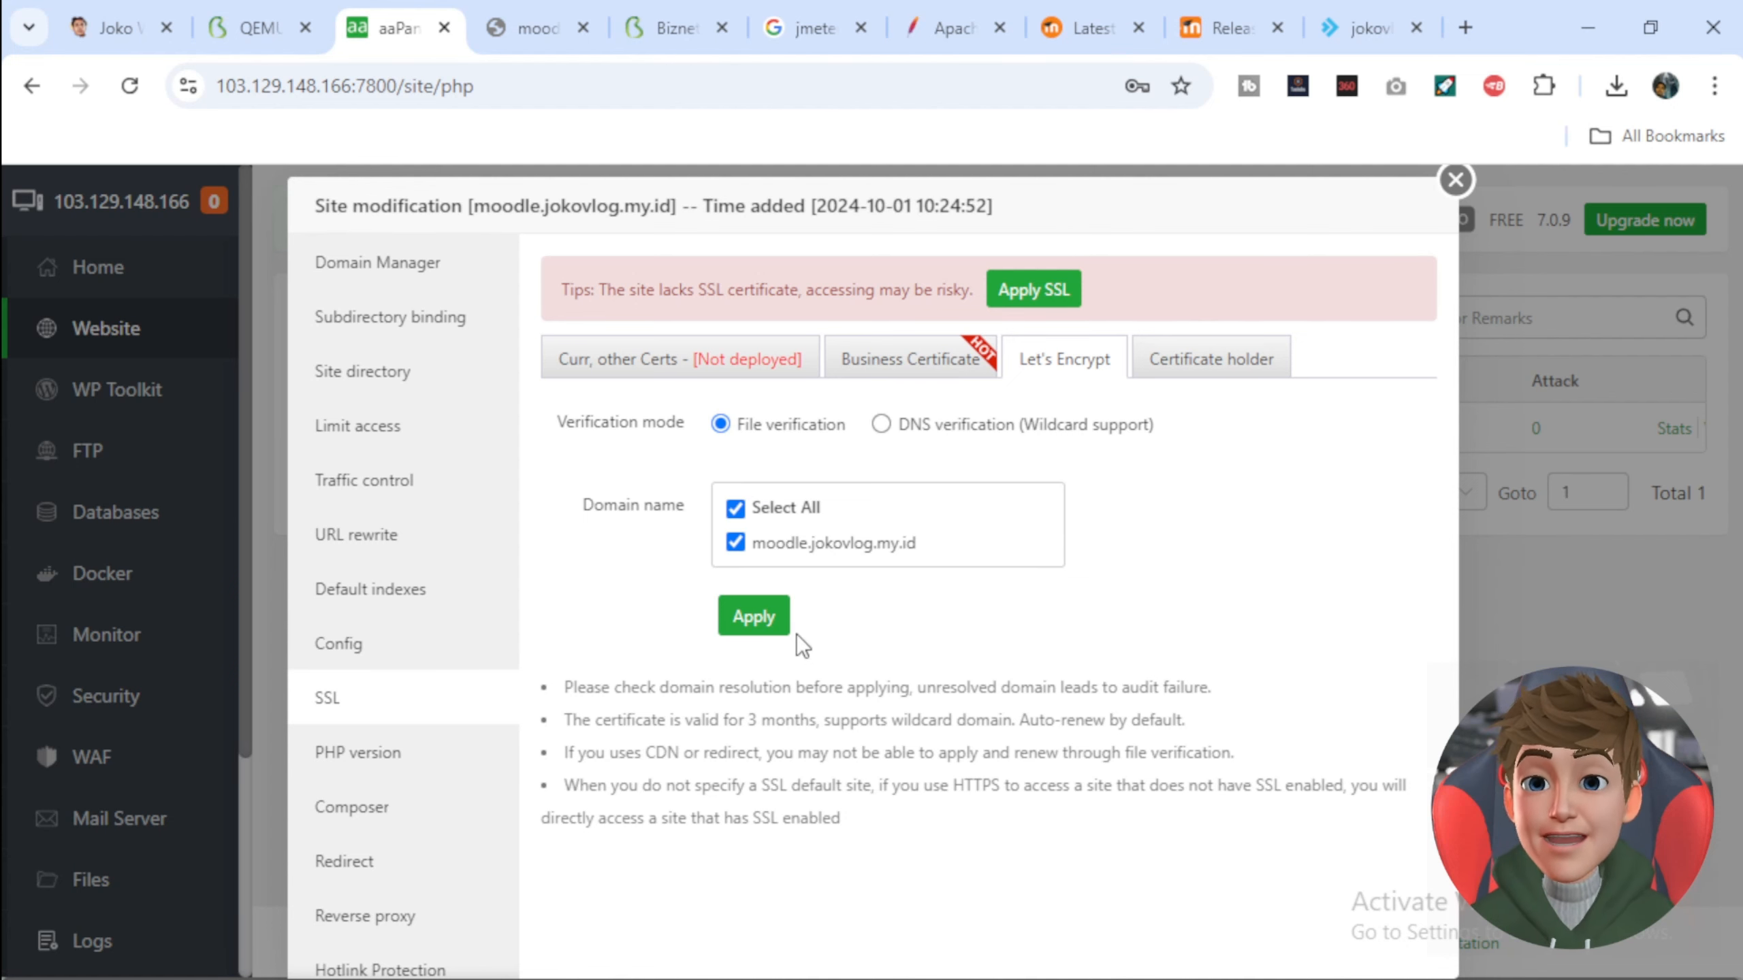
left_click(758, 617)
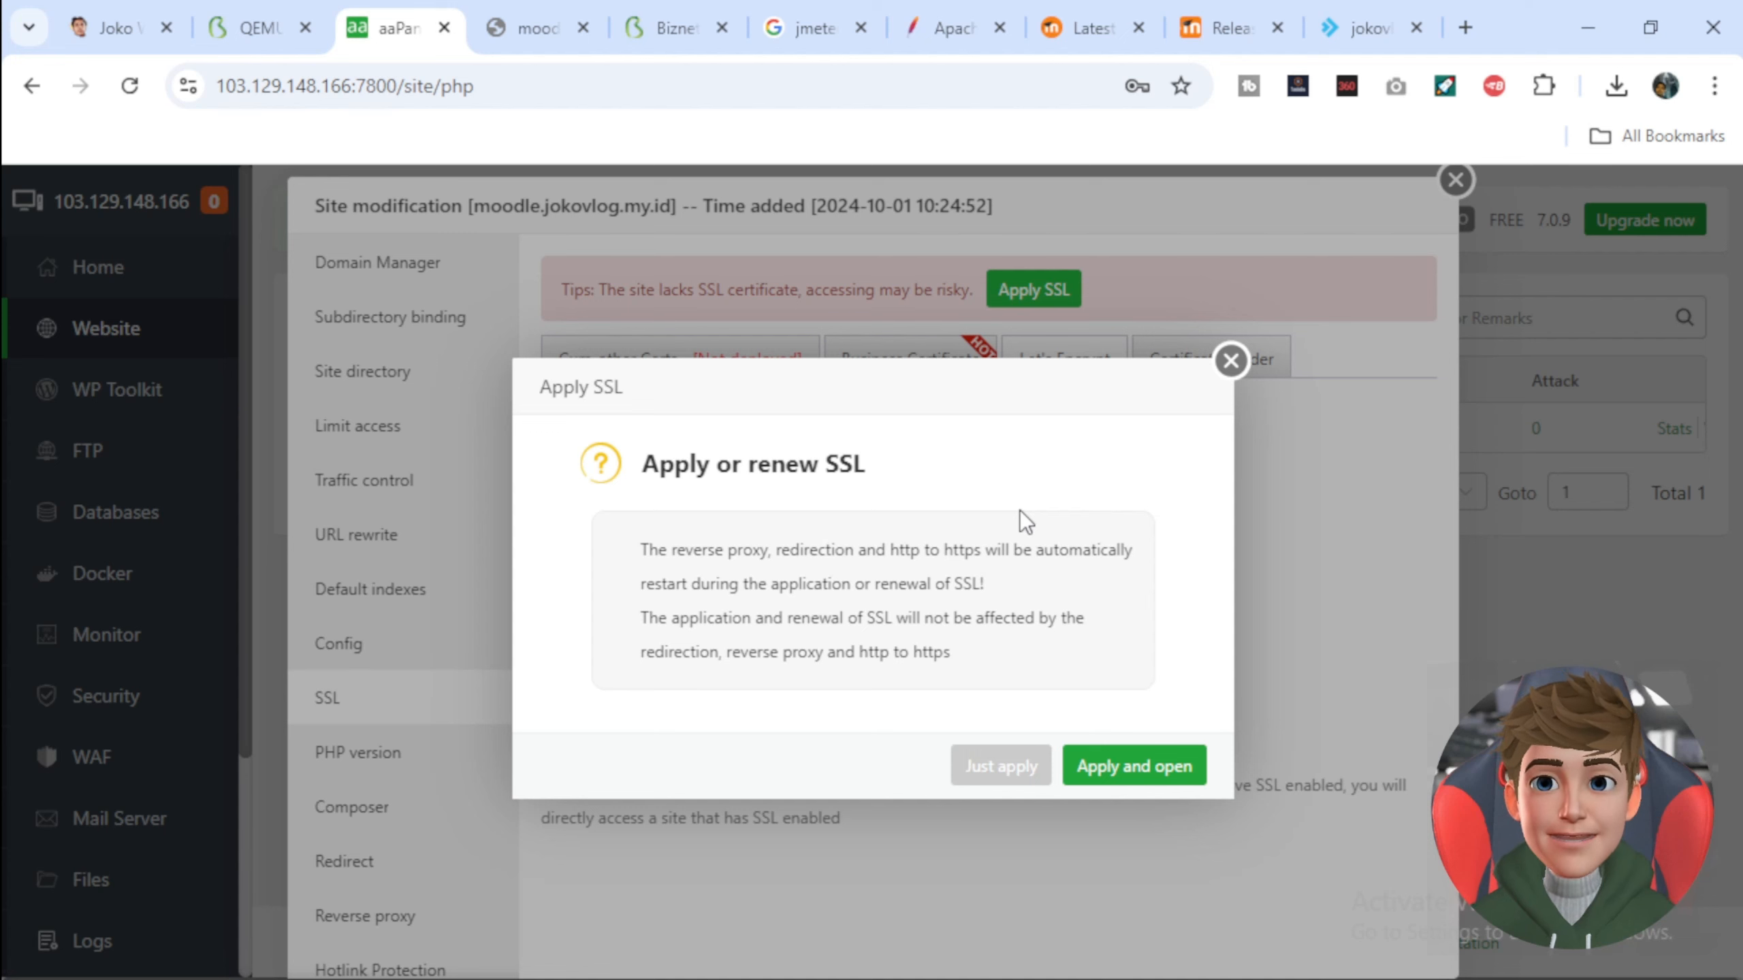
left_click(1135, 767)
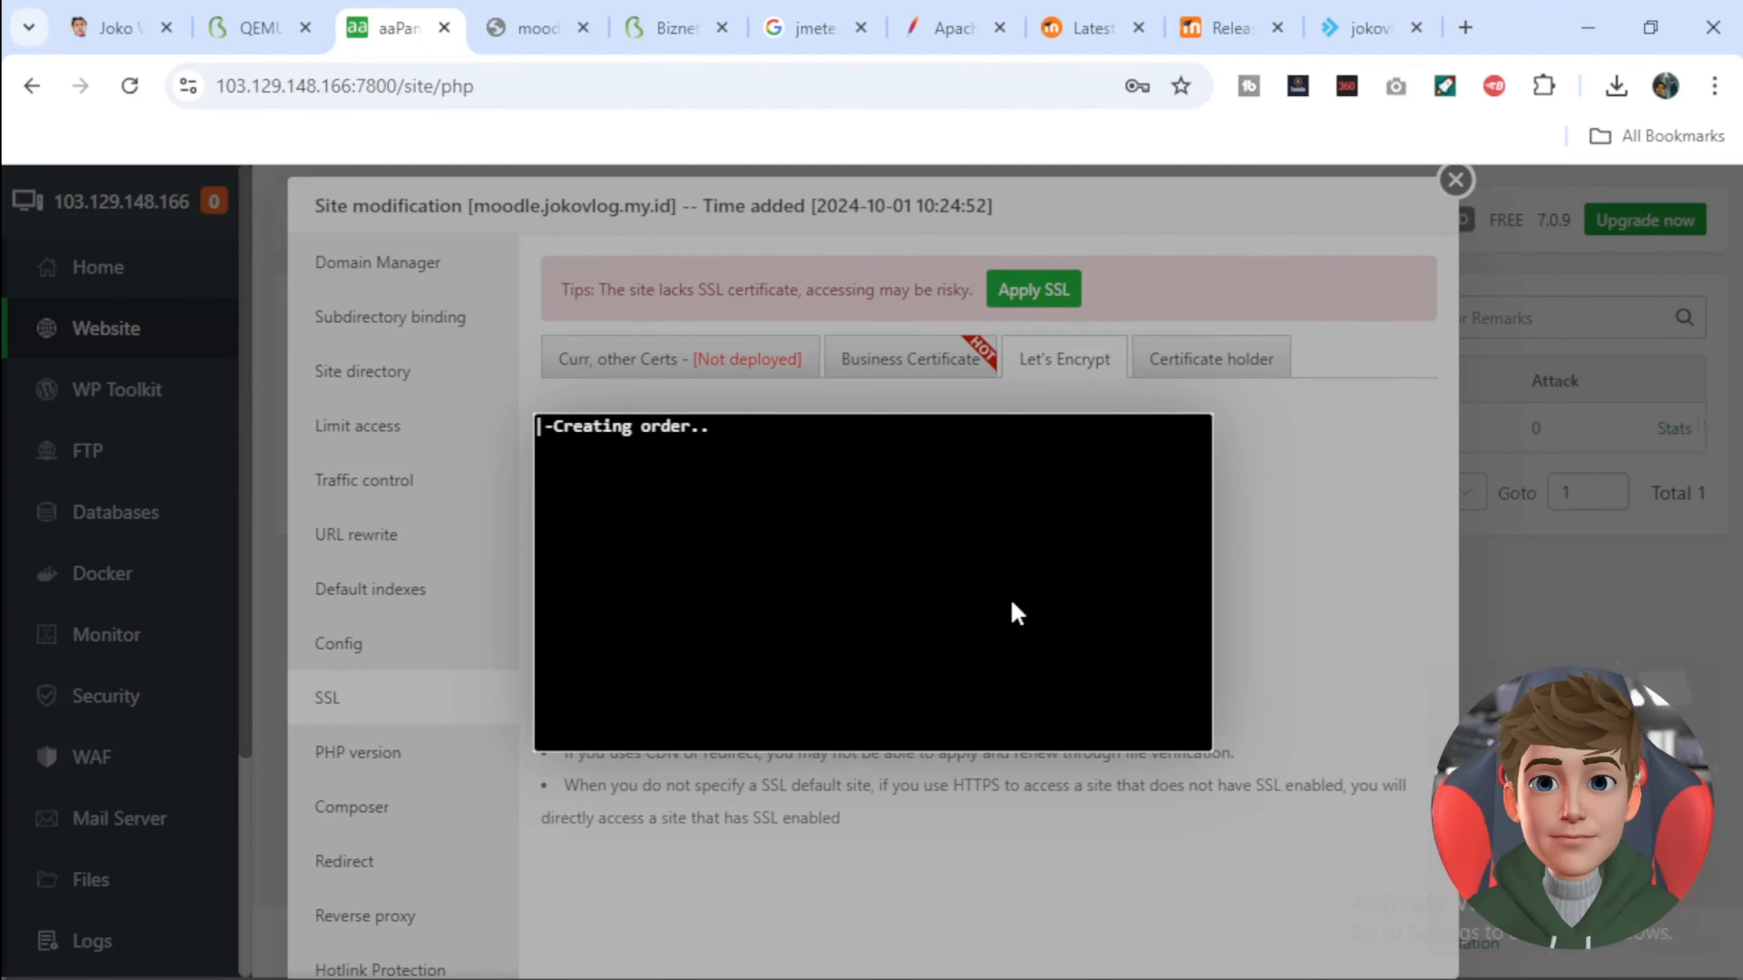
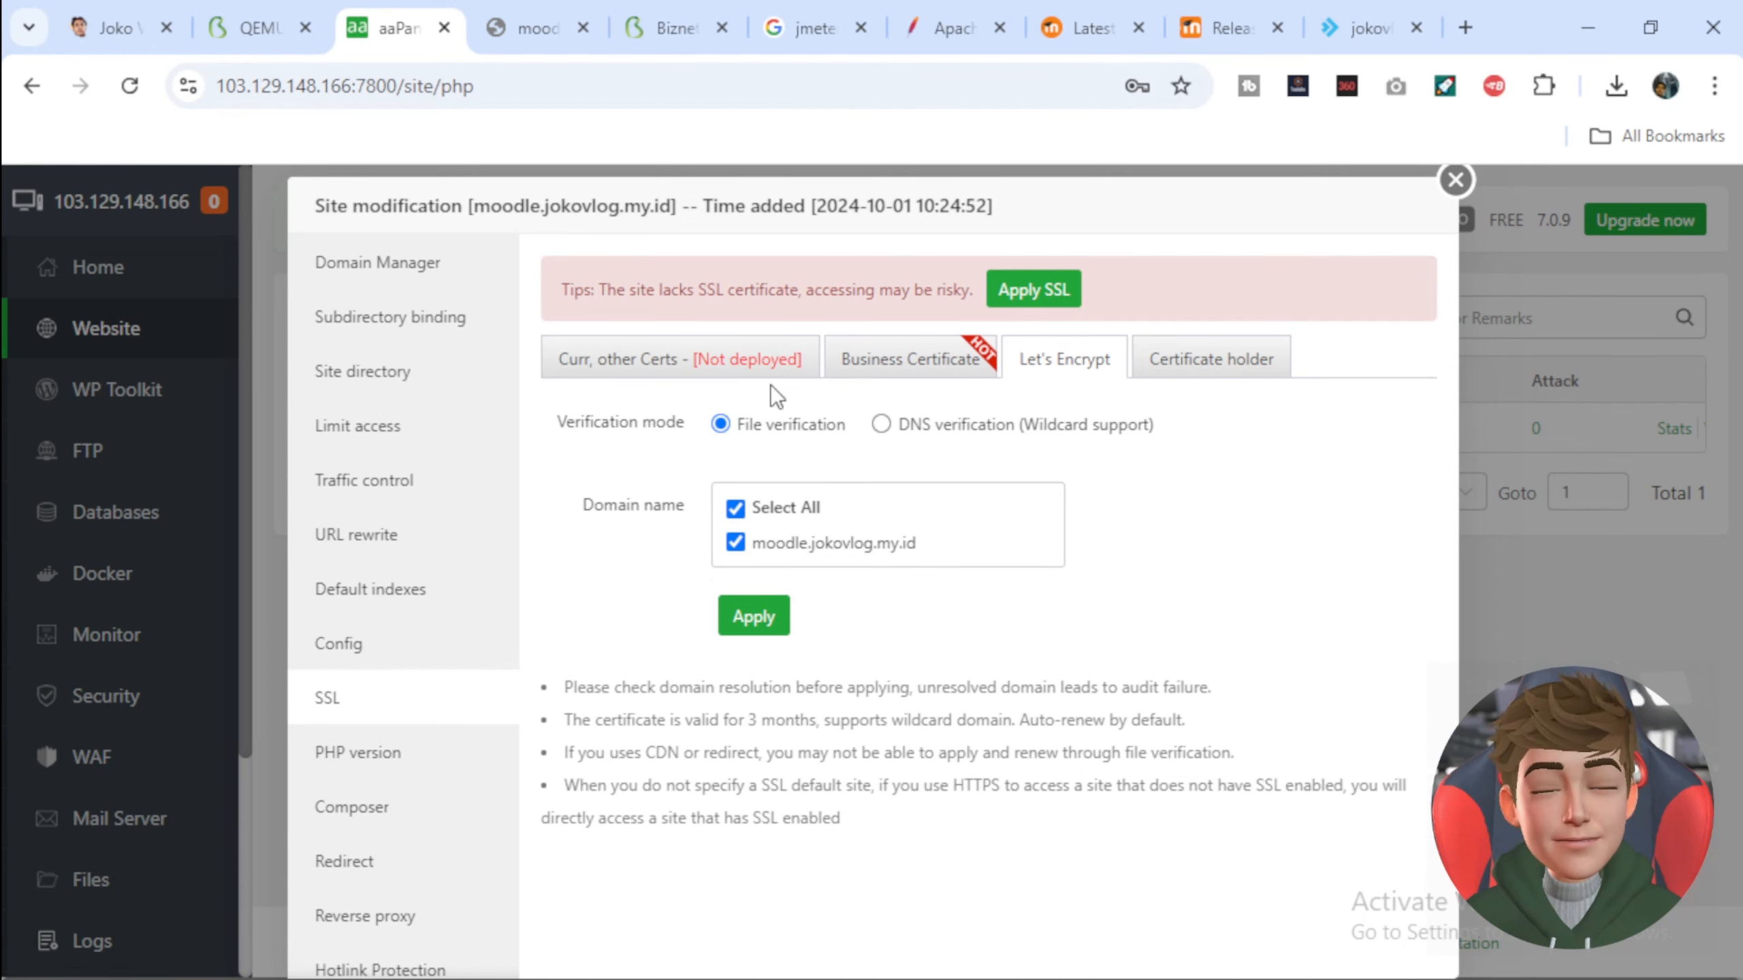
Request a Let's Encrypt certificate covering all domains of moodle.jokovlog.my.id
left_click(728, 362)
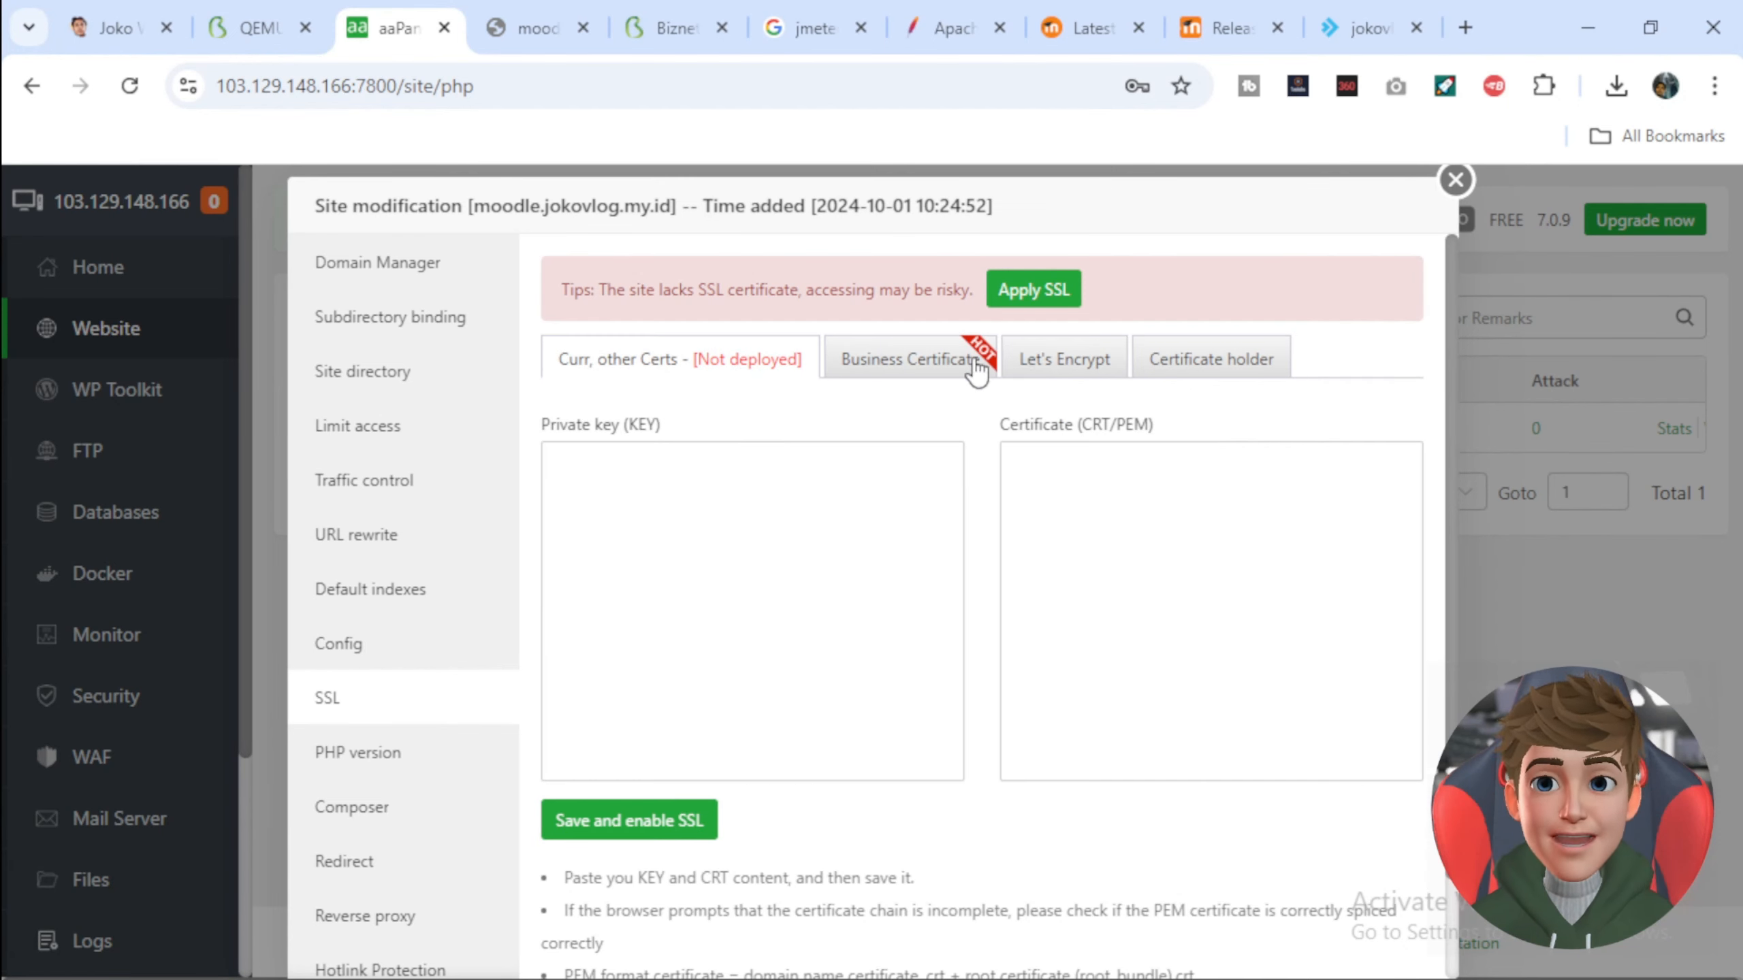
left_click(1045, 358)
left_click(843, 549)
left_click(769, 616)
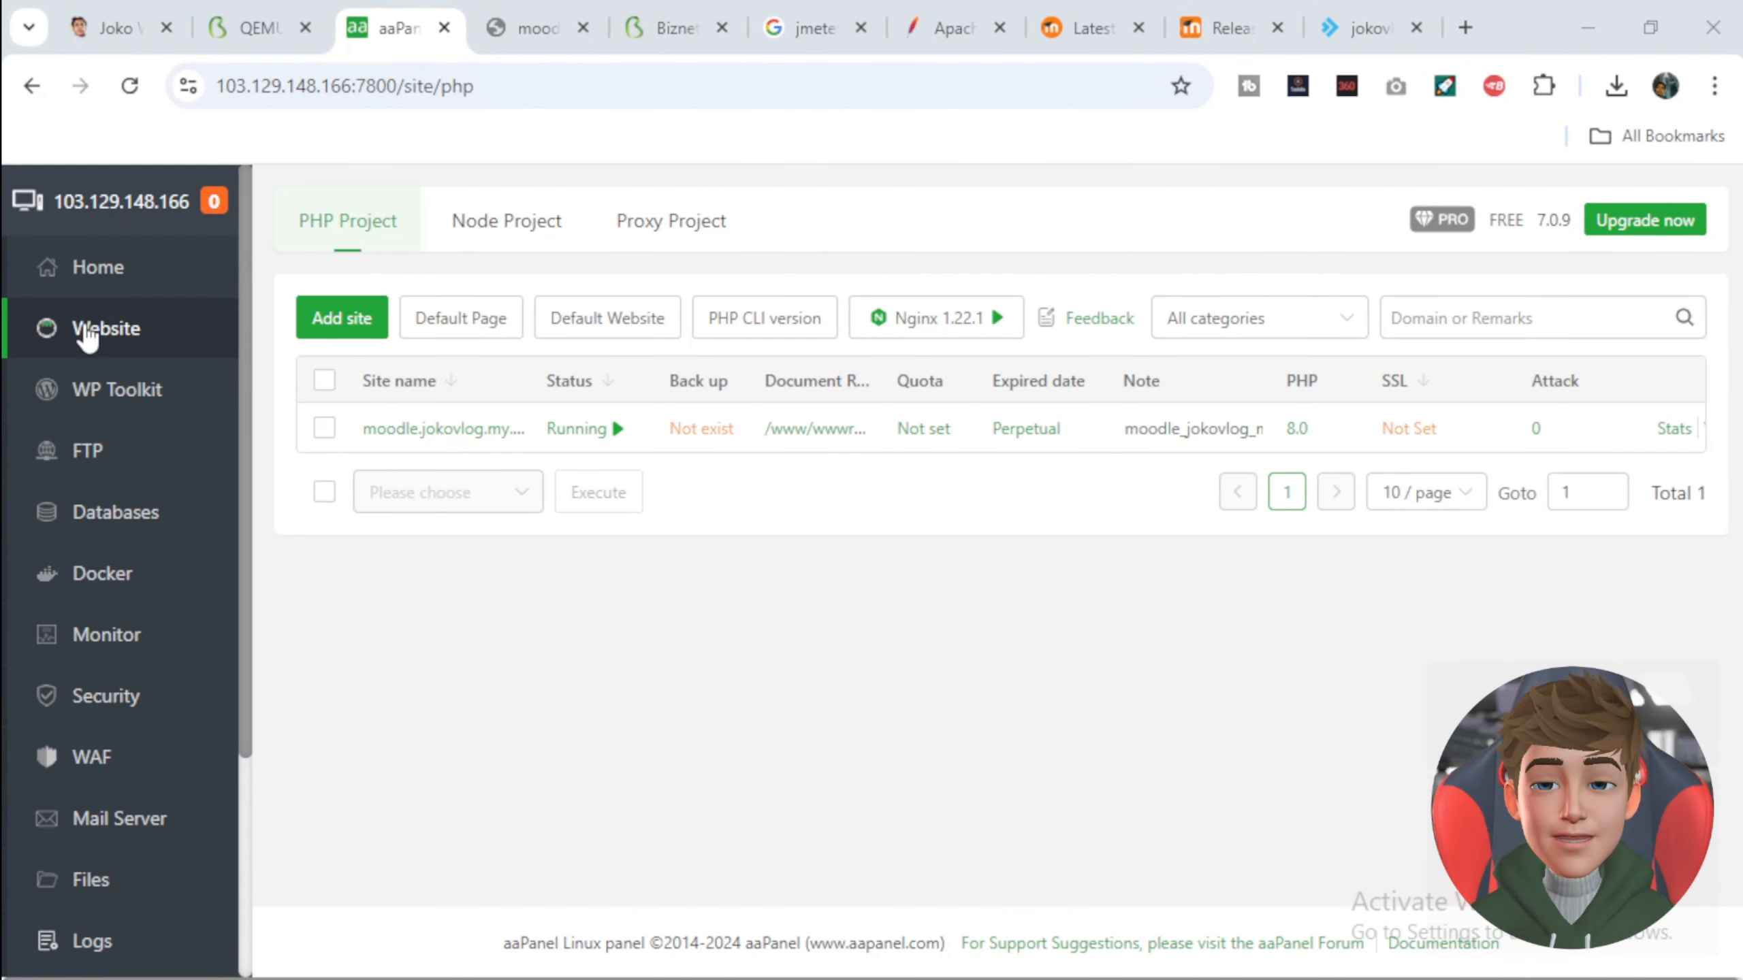
Reopen the site's SSL settings and retry the Let's Encrypt request with all domains selected
left_click(432, 433)
left_click(341, 697)
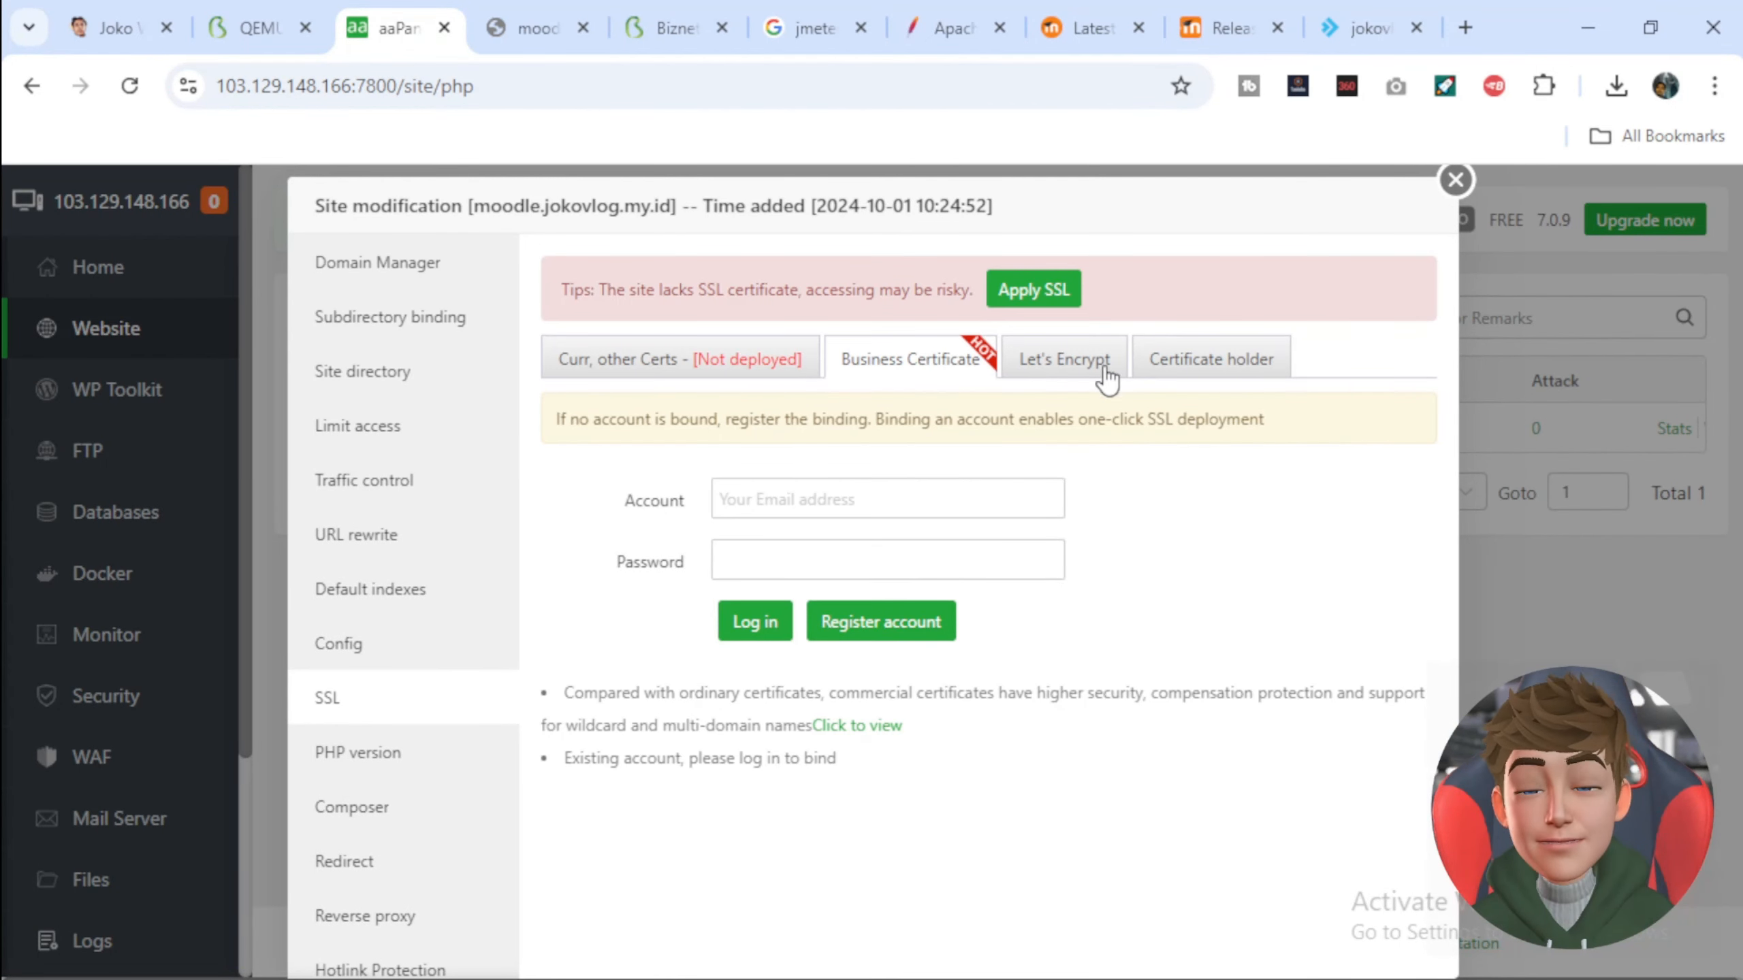
left_click(1091, 364)
left_click(786, 520)
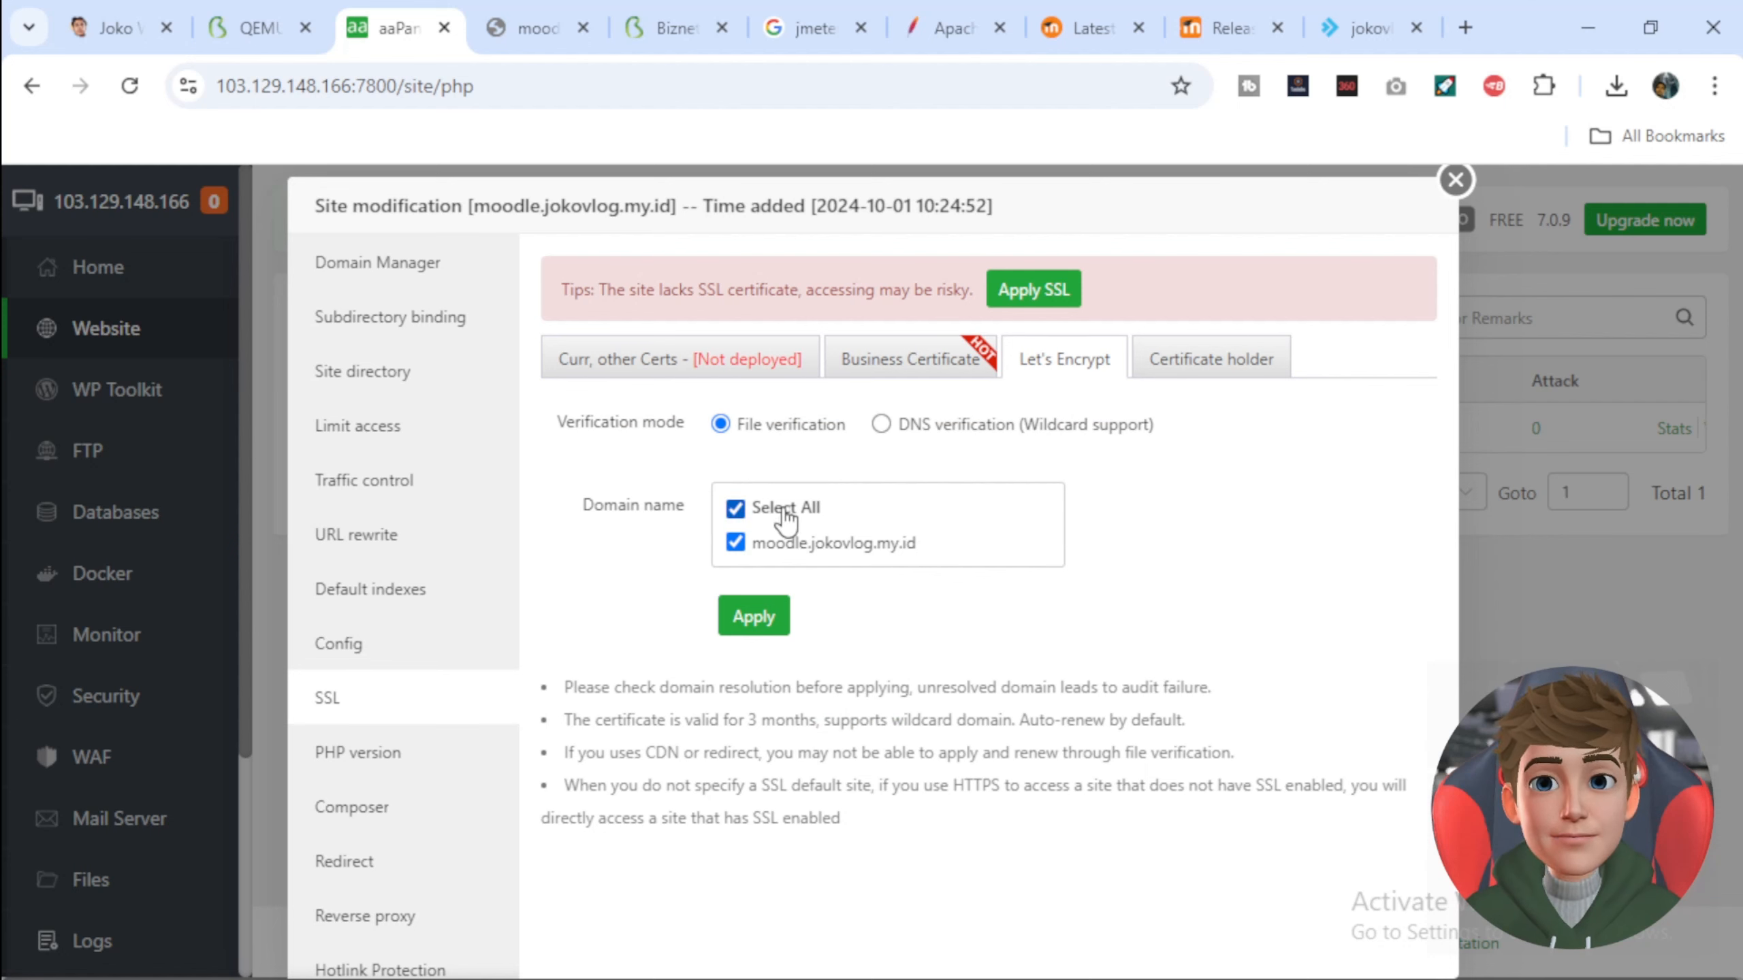
left_click(755, 618)
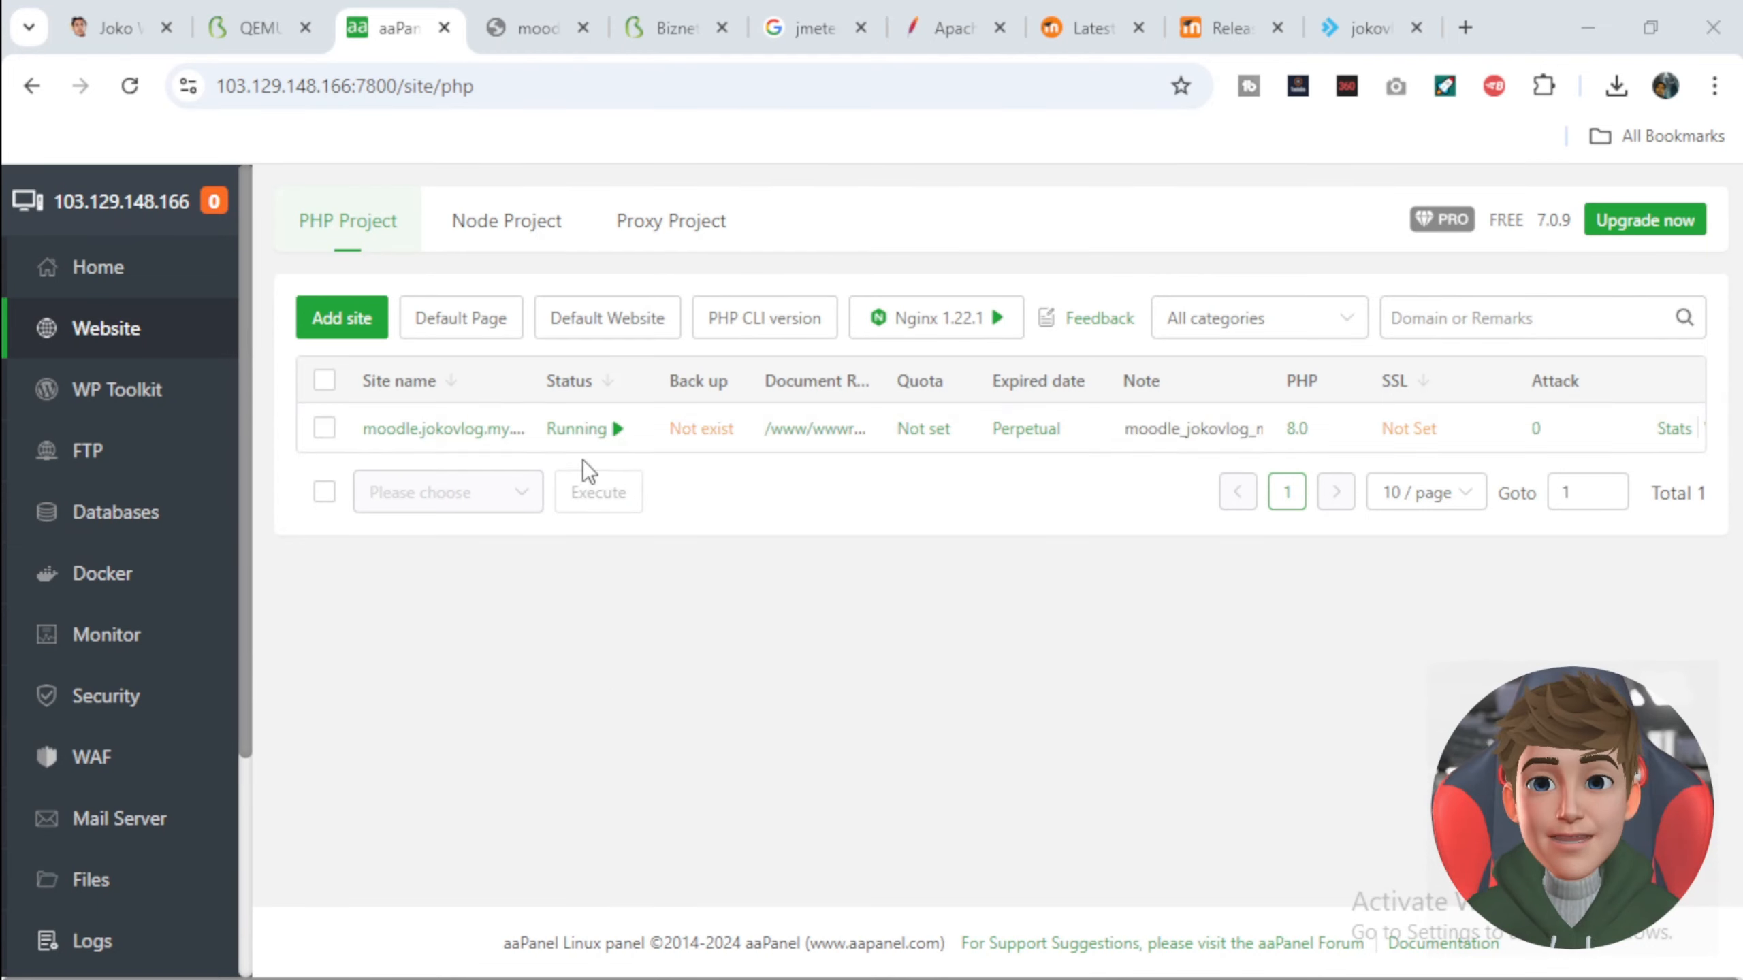
Stop and then restart the moodle.jokovlog.my.id site
left_click(595, 430)
left_click(1039, 667)
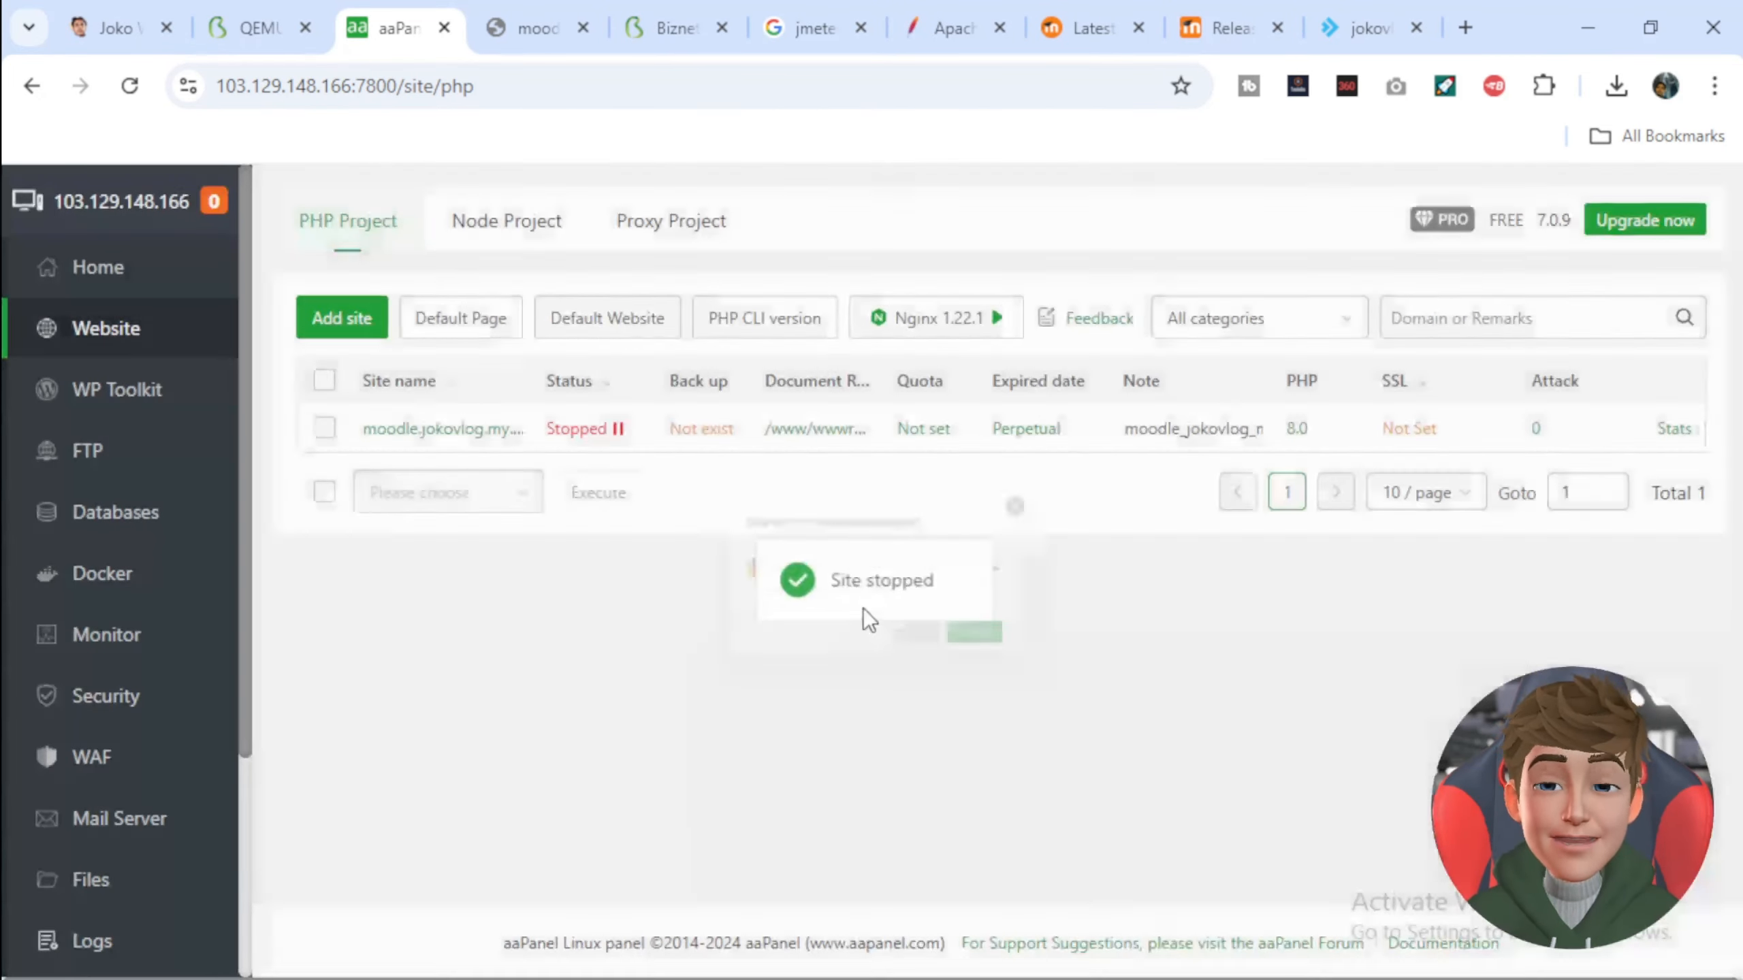
left_click(585, 430)
left_click(1041, 667)
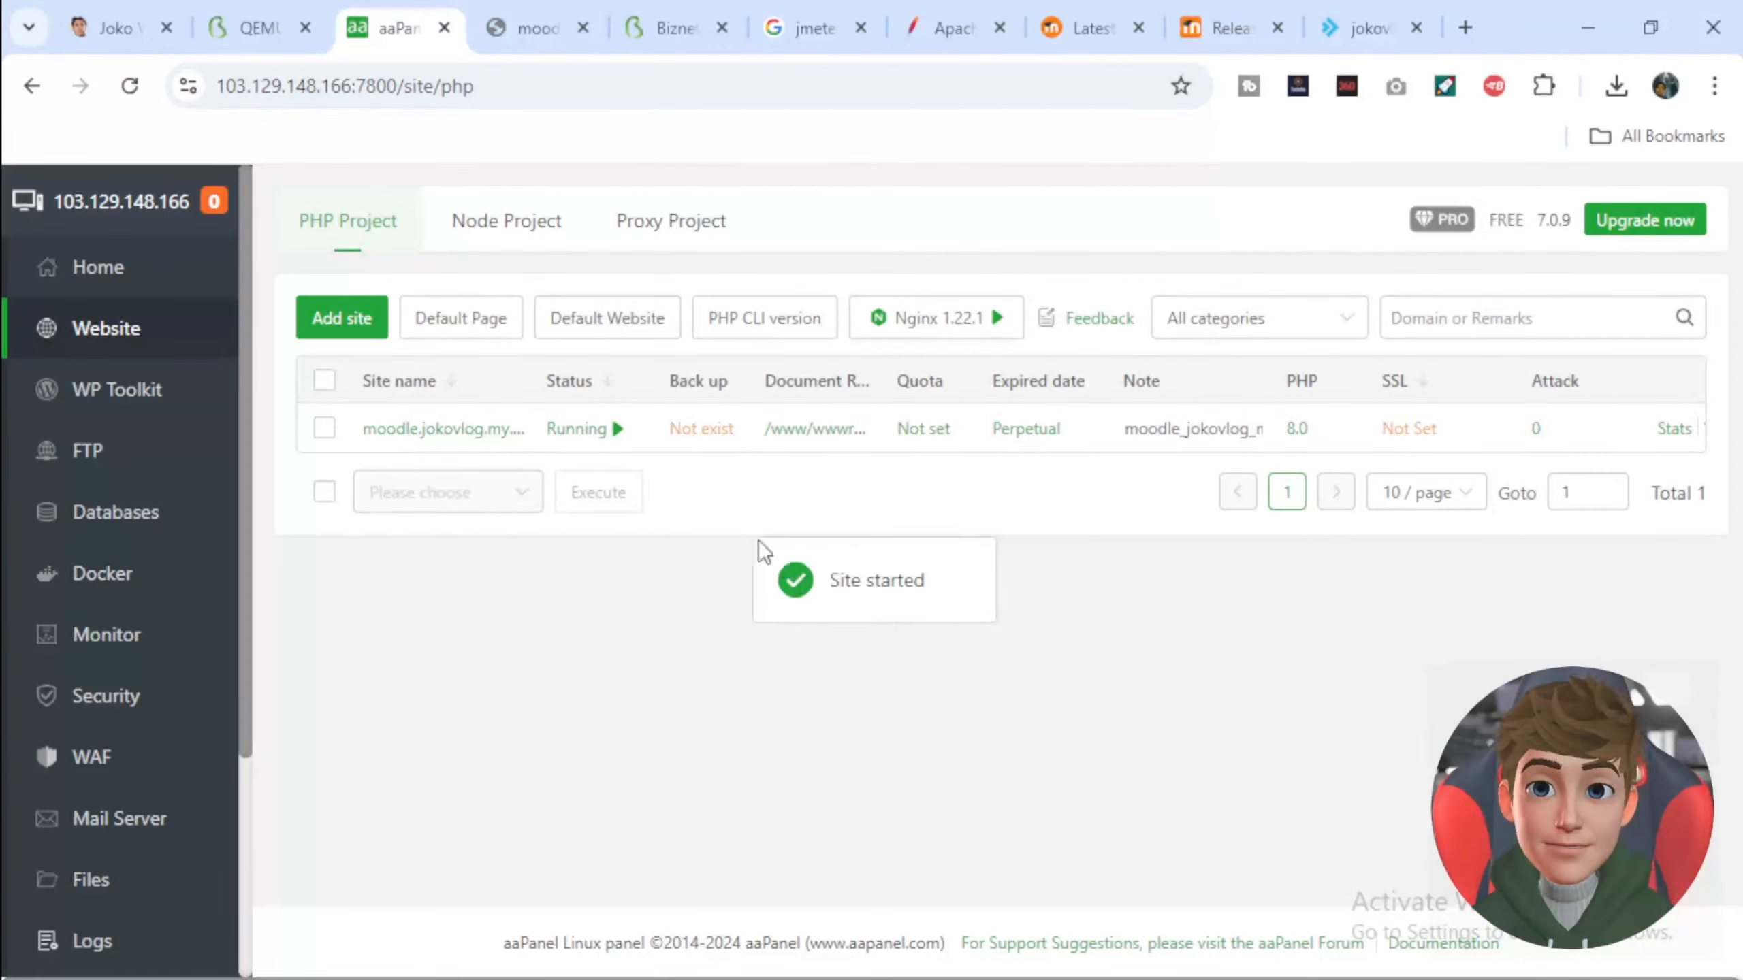
Apply for the Let's Encrypt certificate again, getting one deployed until 2024-12-30
left_click(432, 430)
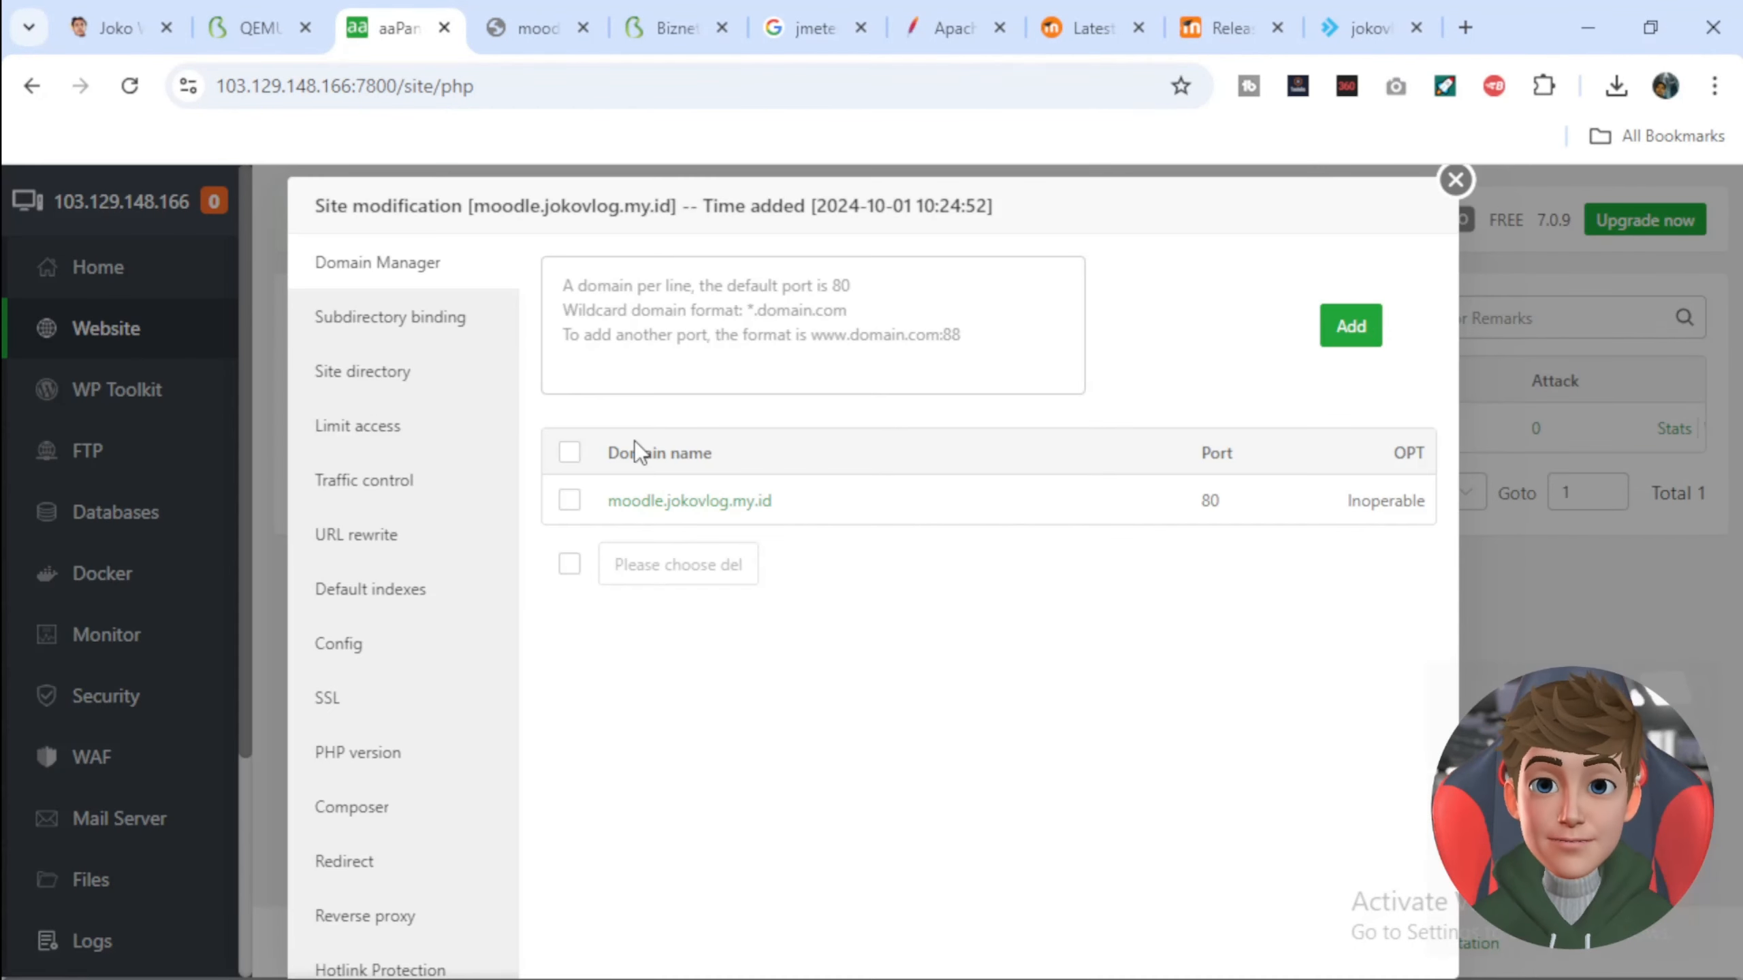
left_click(328, 697)
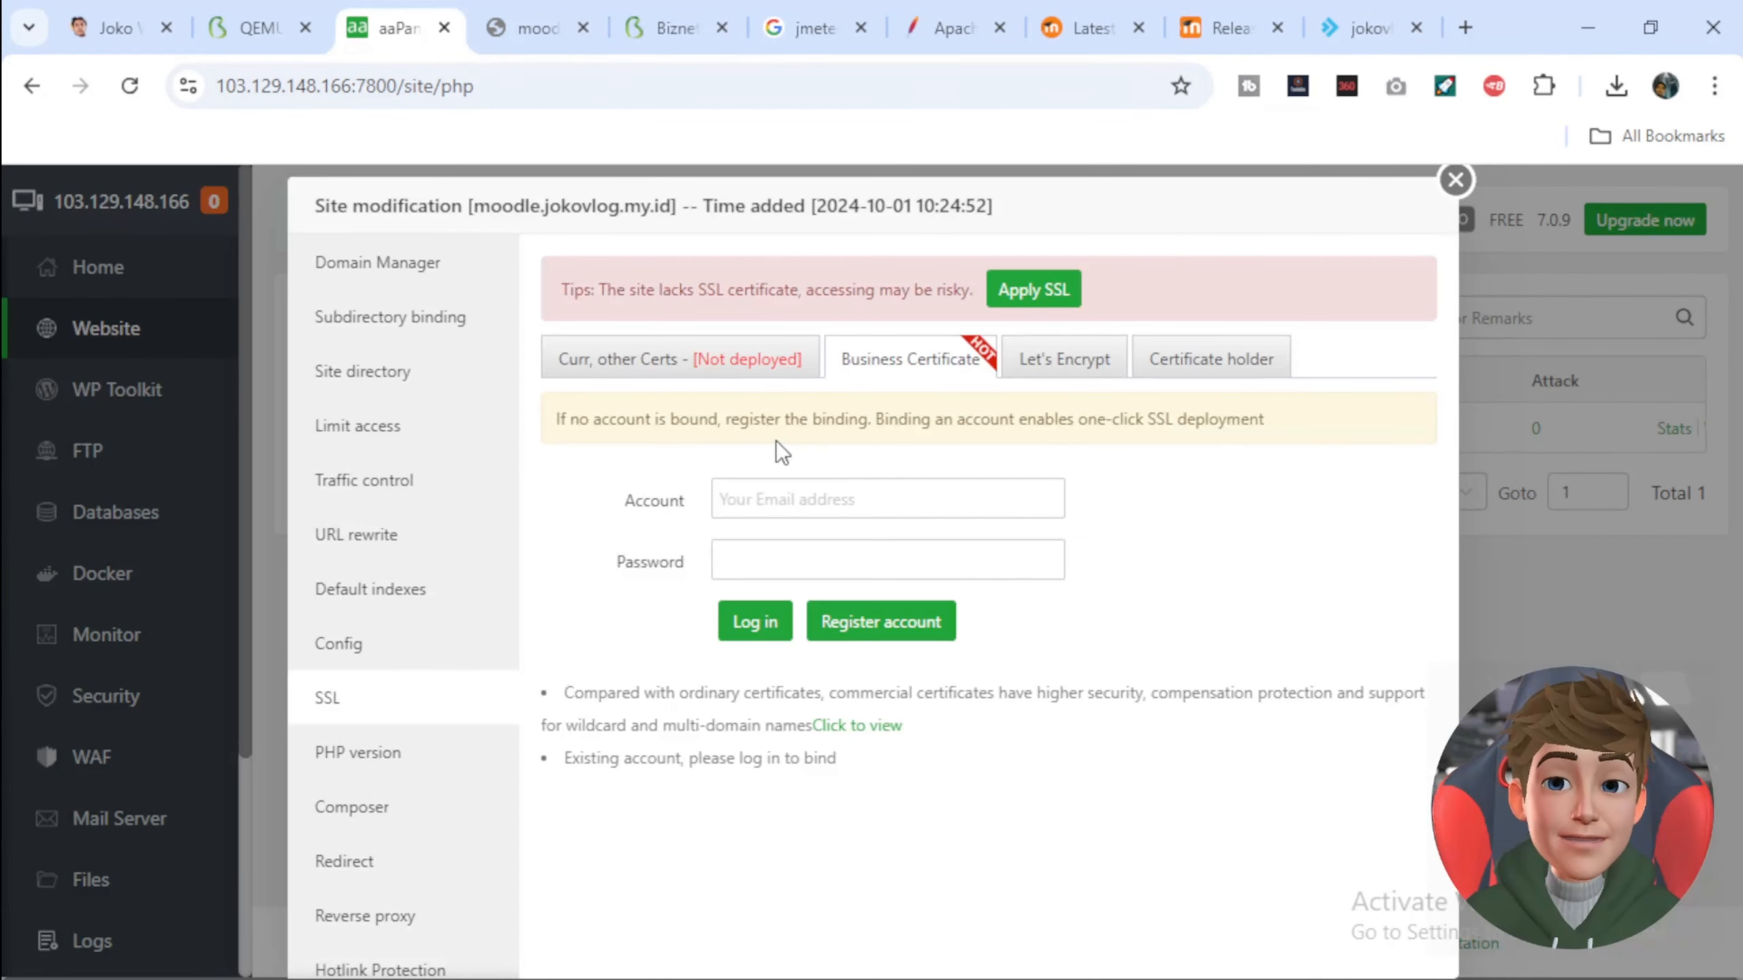
left_click(1029, 371)
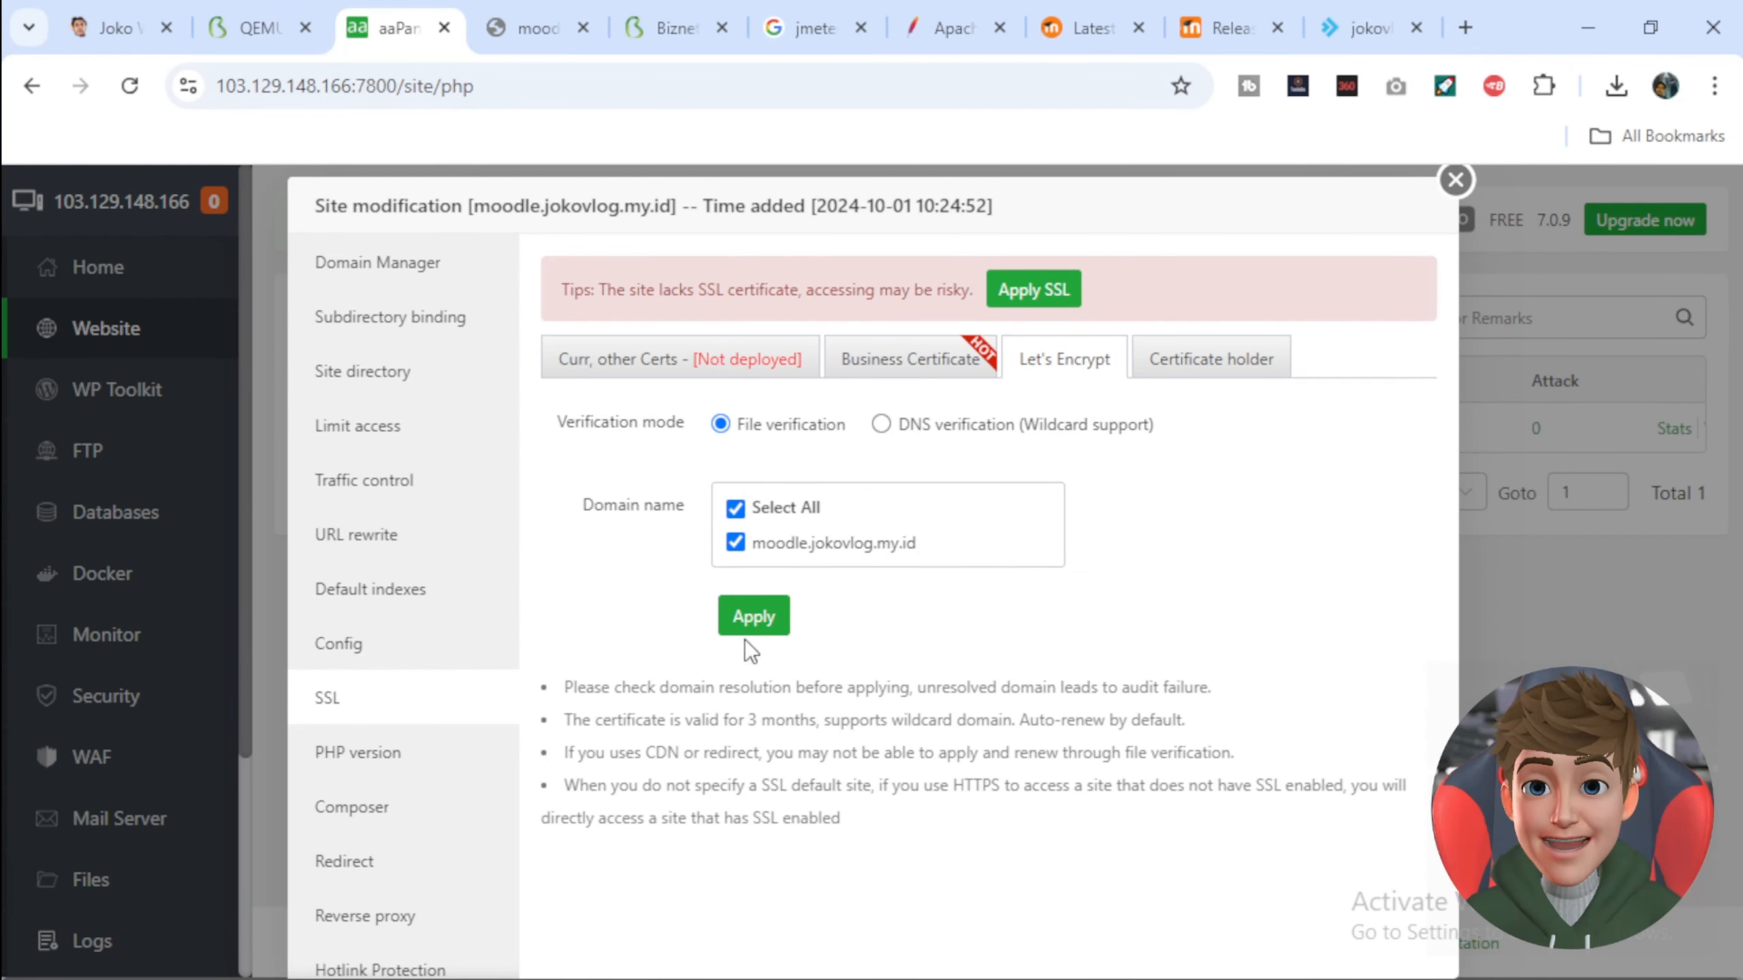
left_click(753, 616)
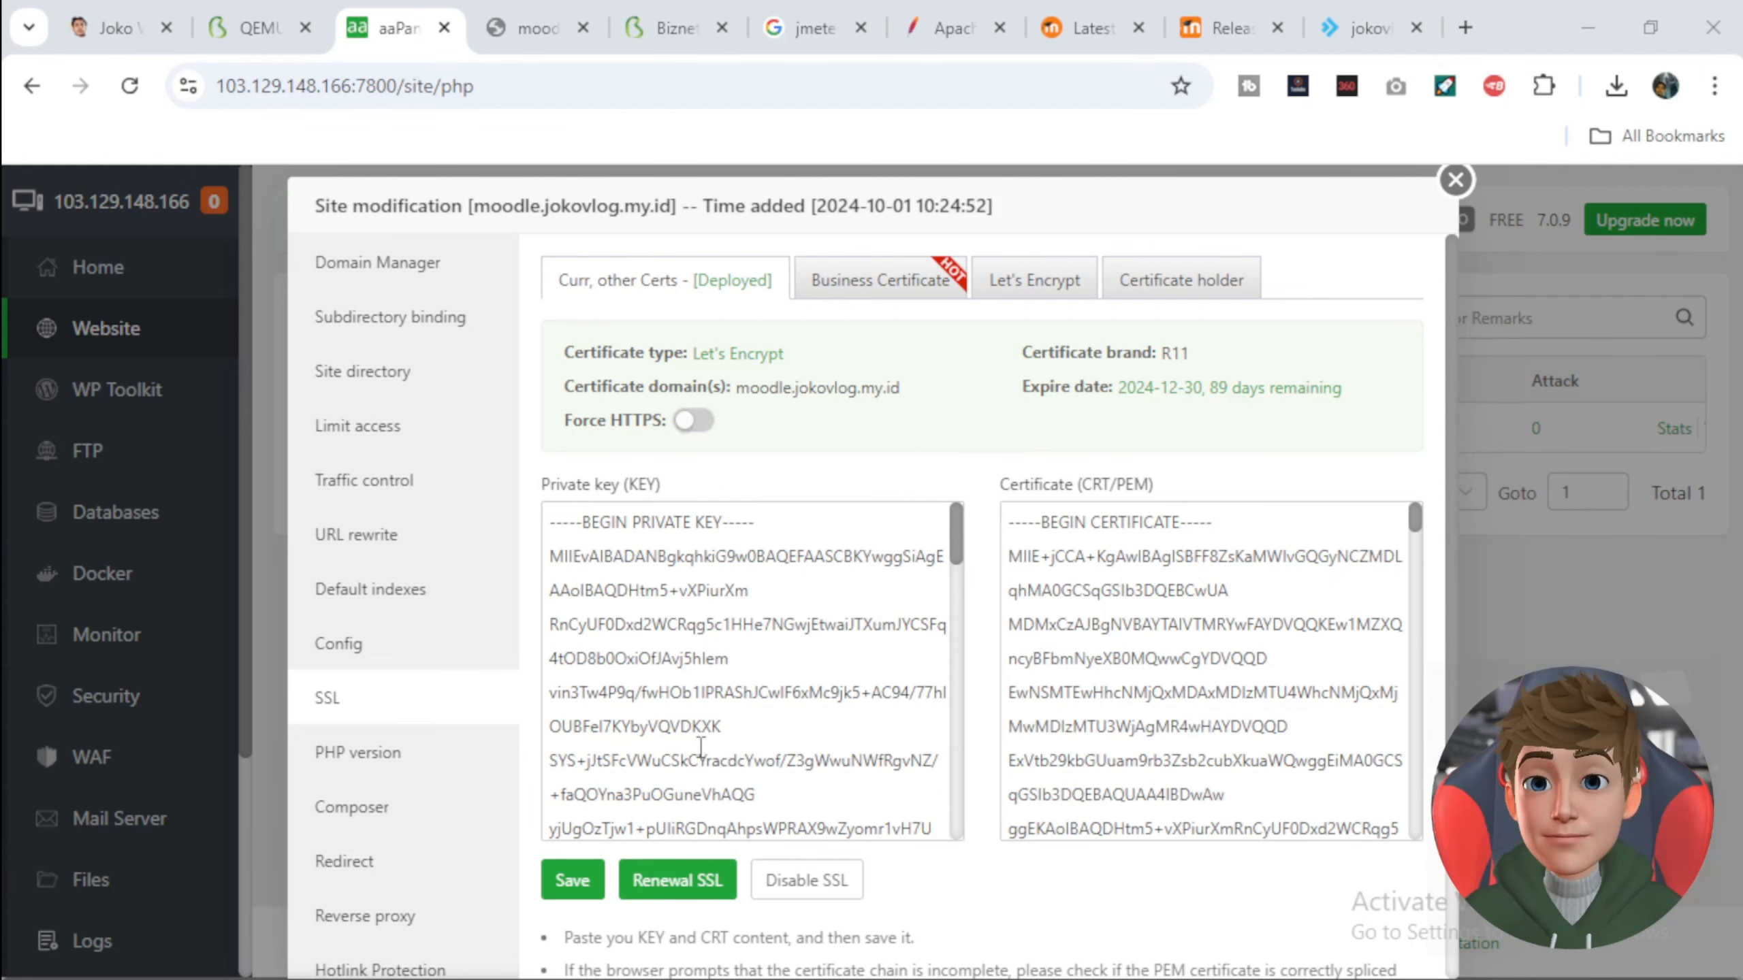
Save the certificate, switch on Force HTTPS, and save the SSL settings again
left_click(575, 876)
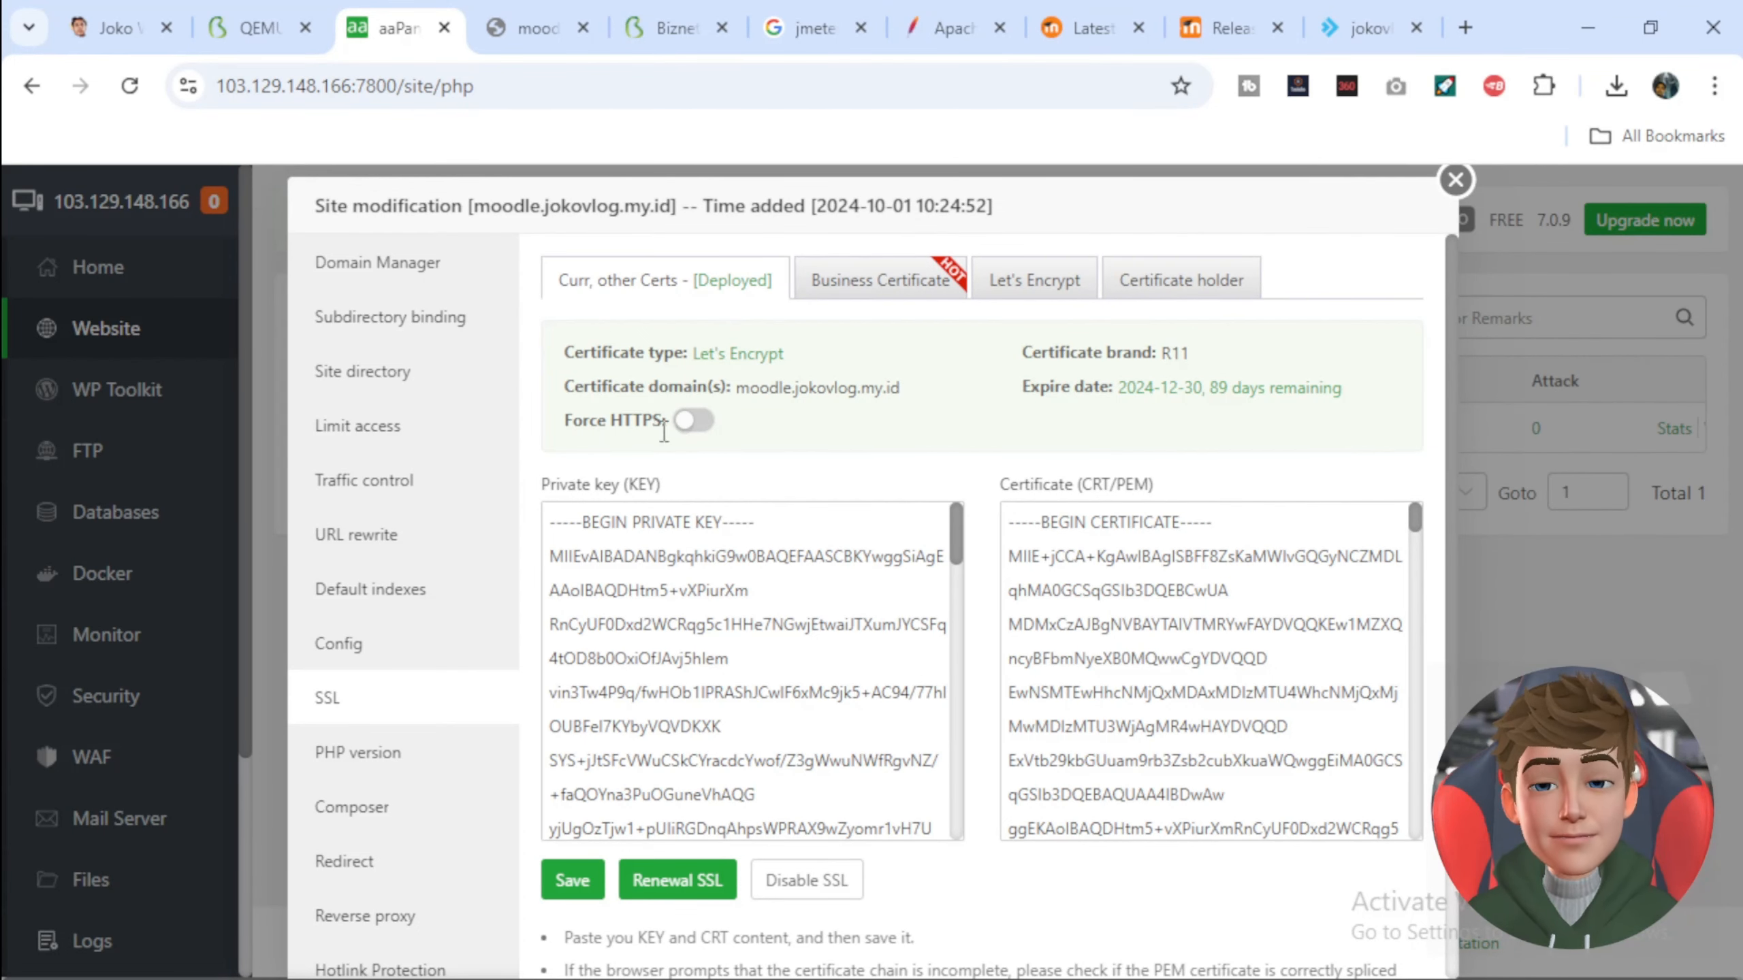
left_click(693, 421)
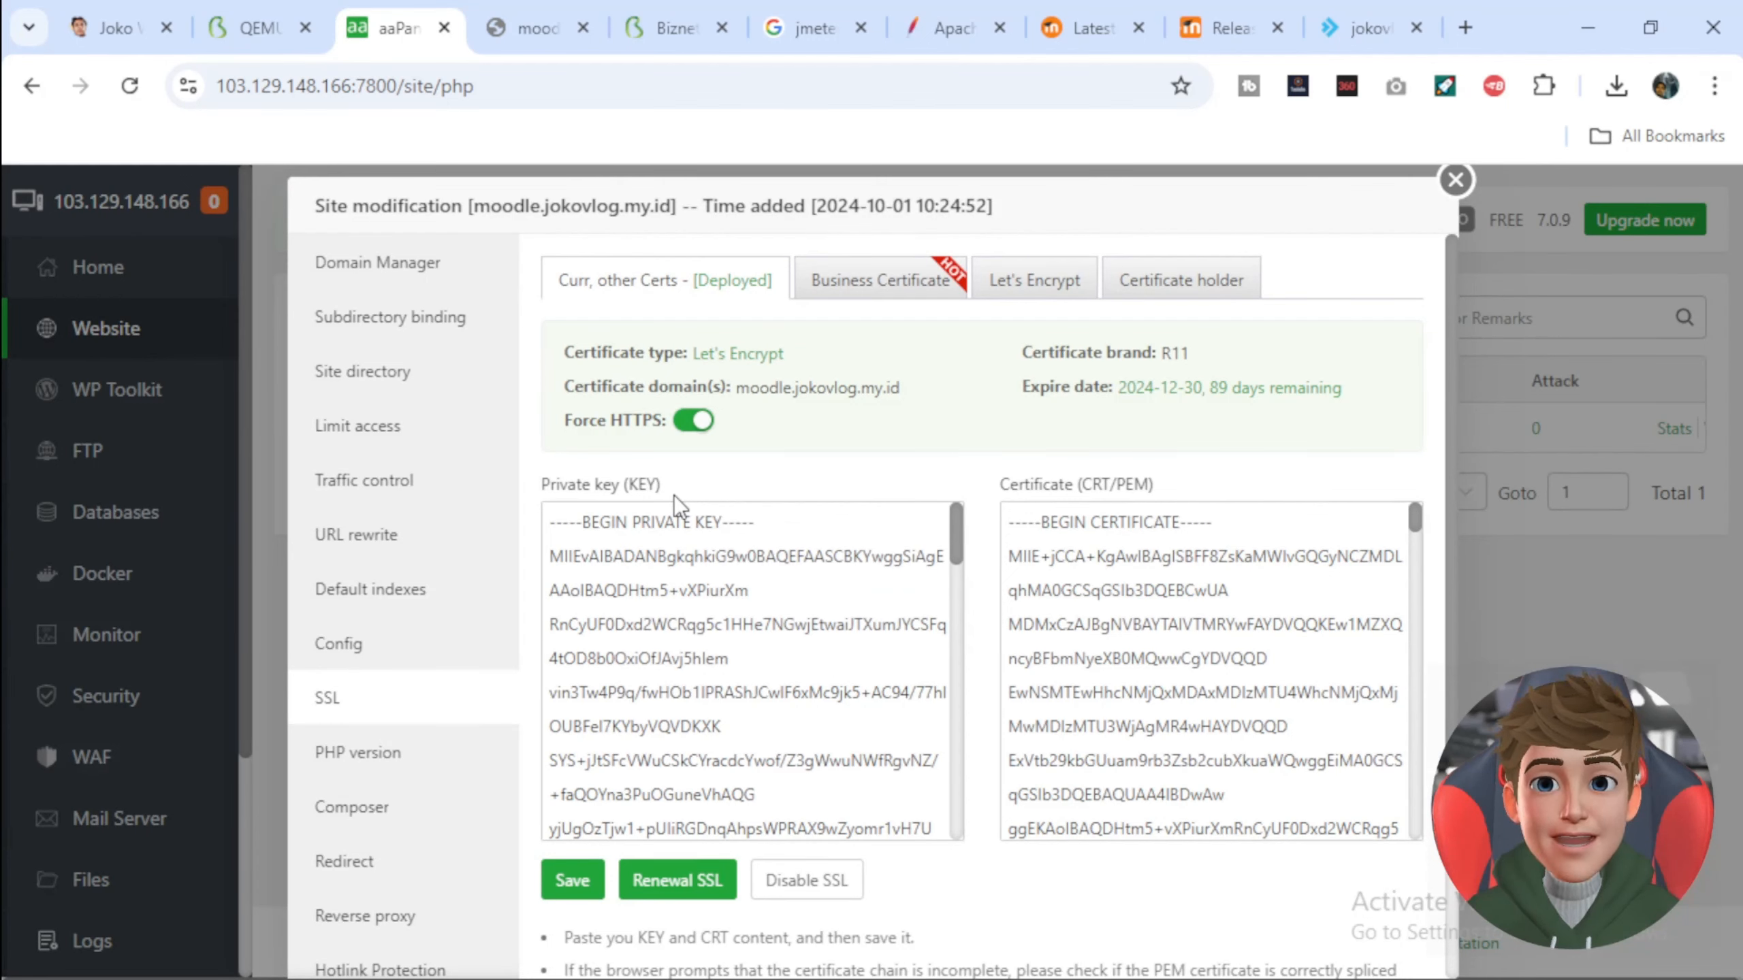
left_click(568, 882)
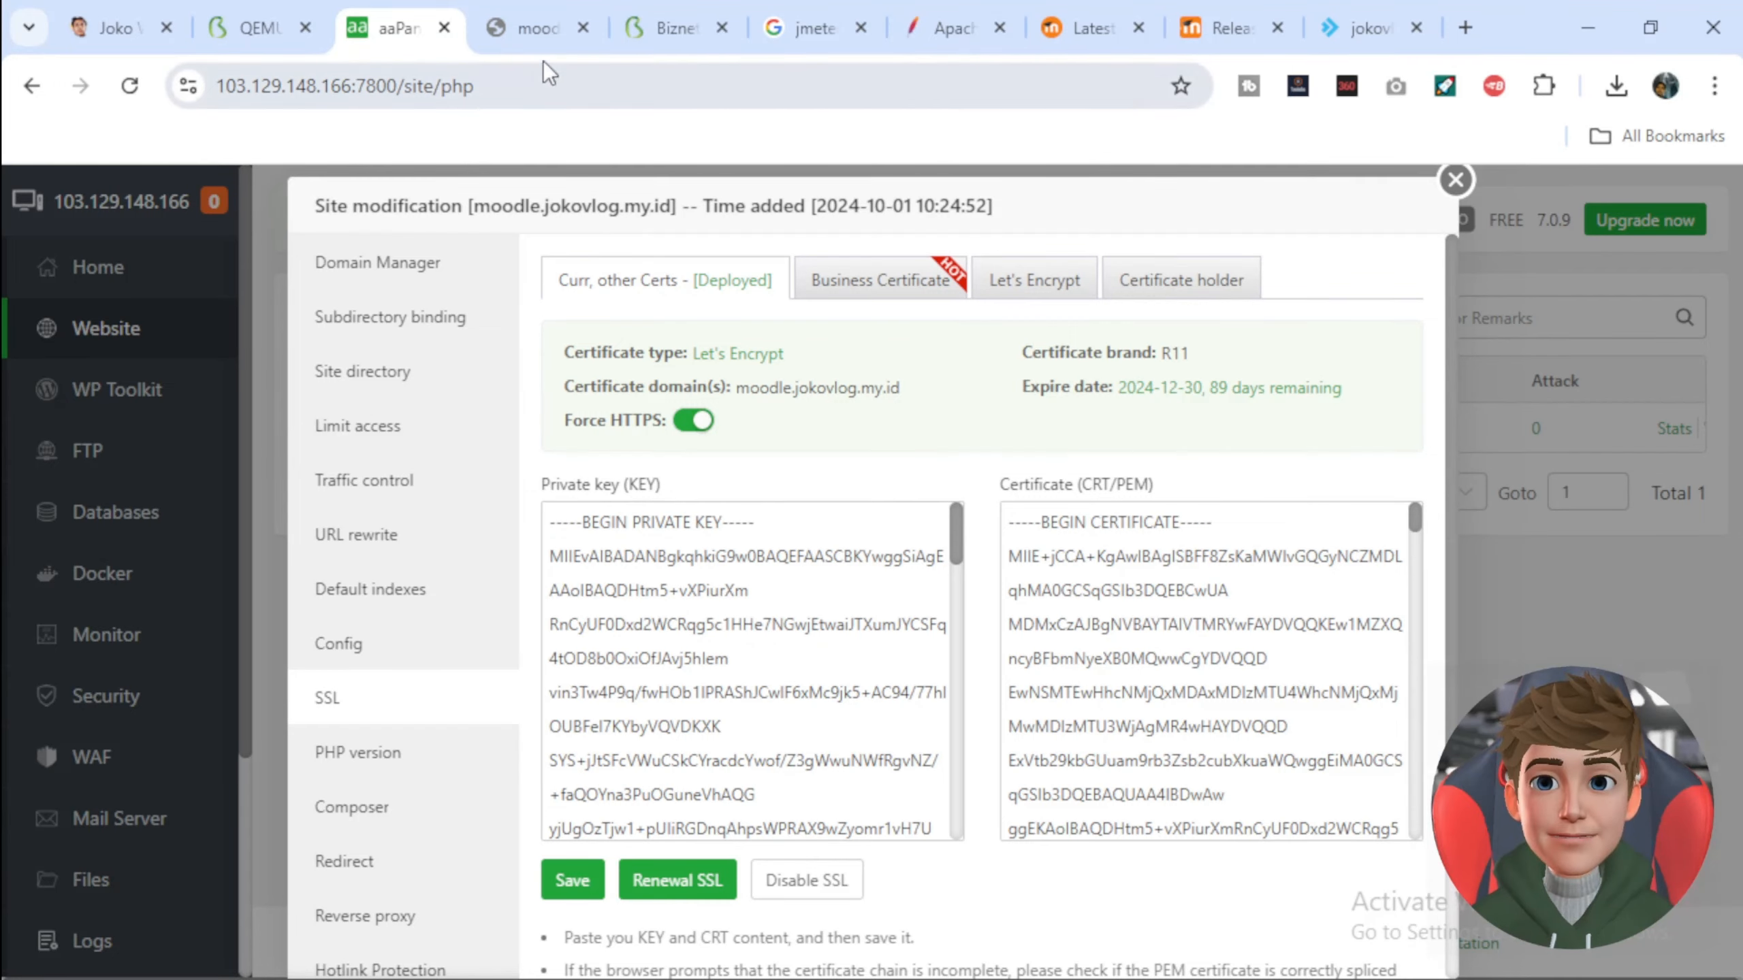
left_click(539, 27)
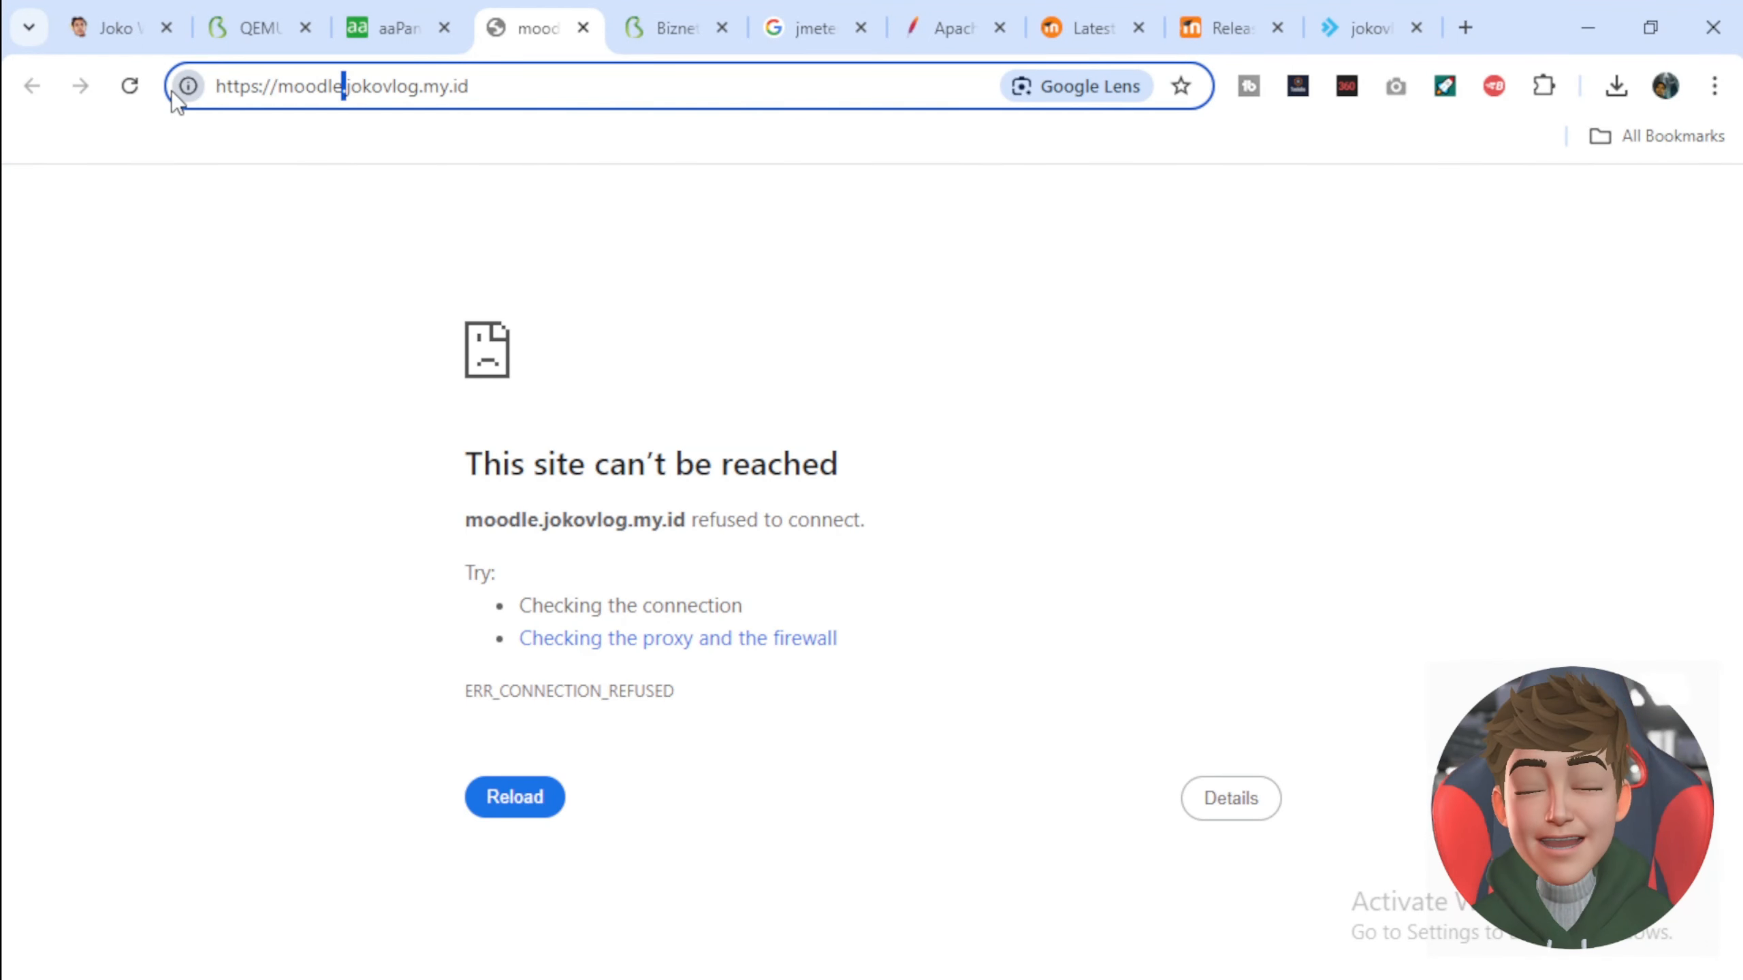
Reload moodle.jokovlog.my.id to see aaPanel's default page, then view Moodle's downloads page
left_click(128, 86)
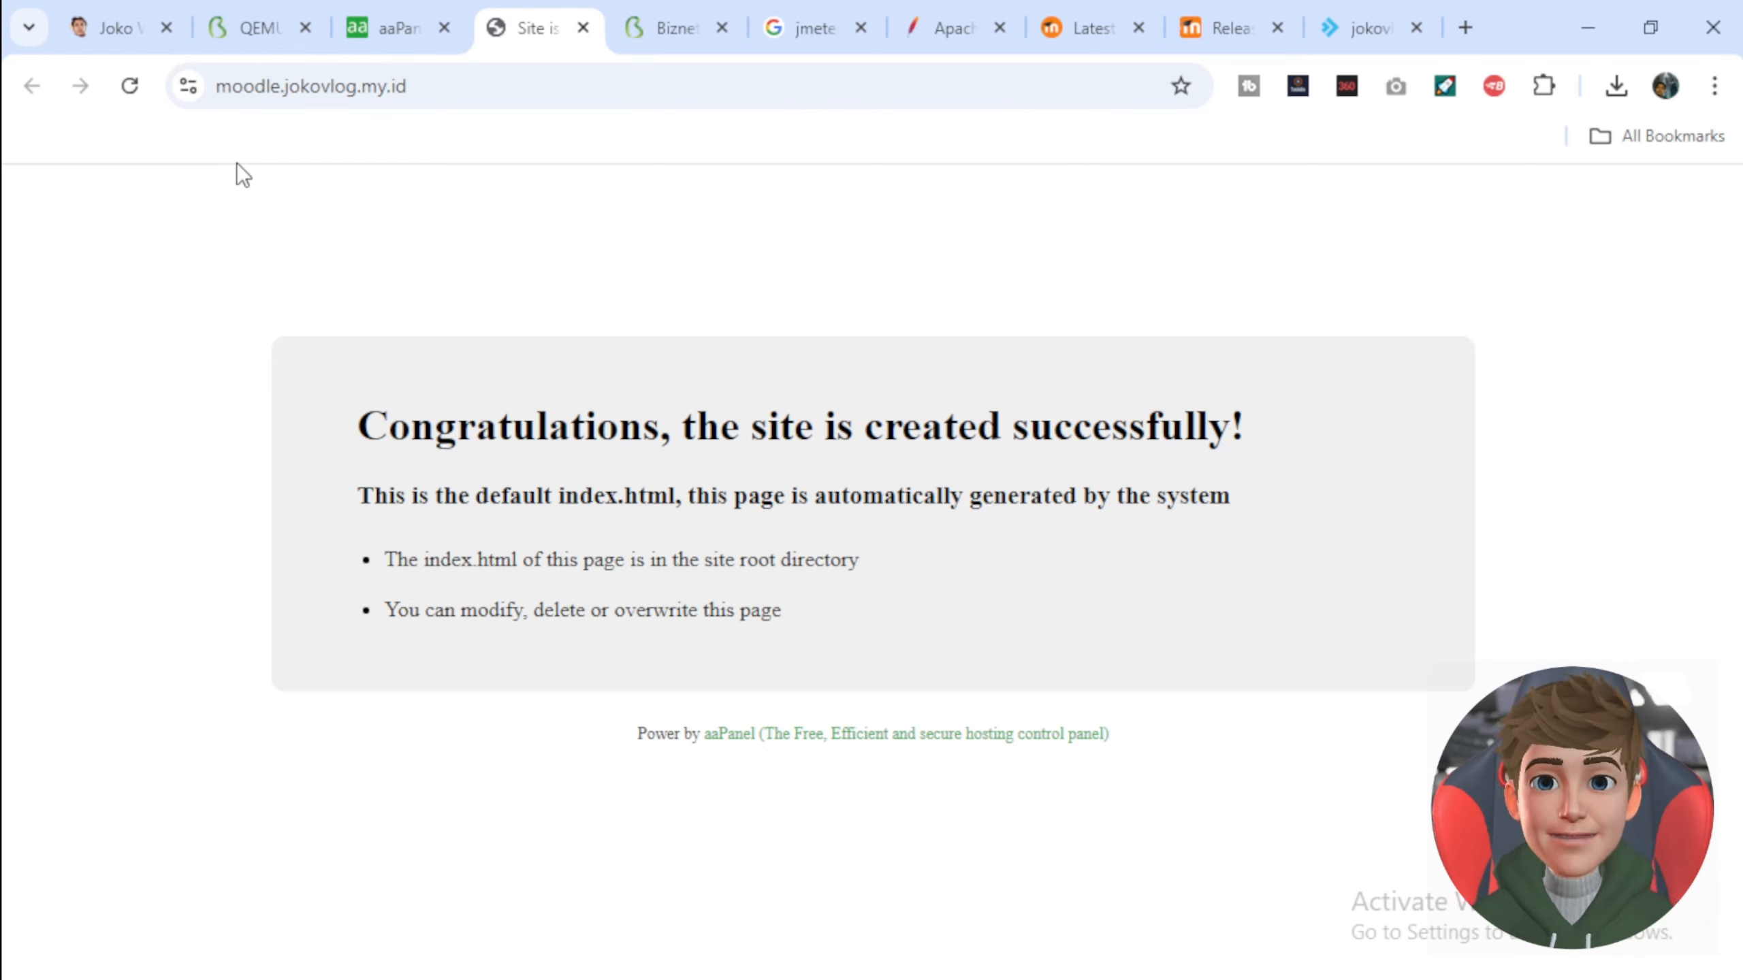
left_click(1092, 27)
Browse Moodle downloads to the security-only-supported releases and highlight version 4.1.13+
left_click(1083, 218)
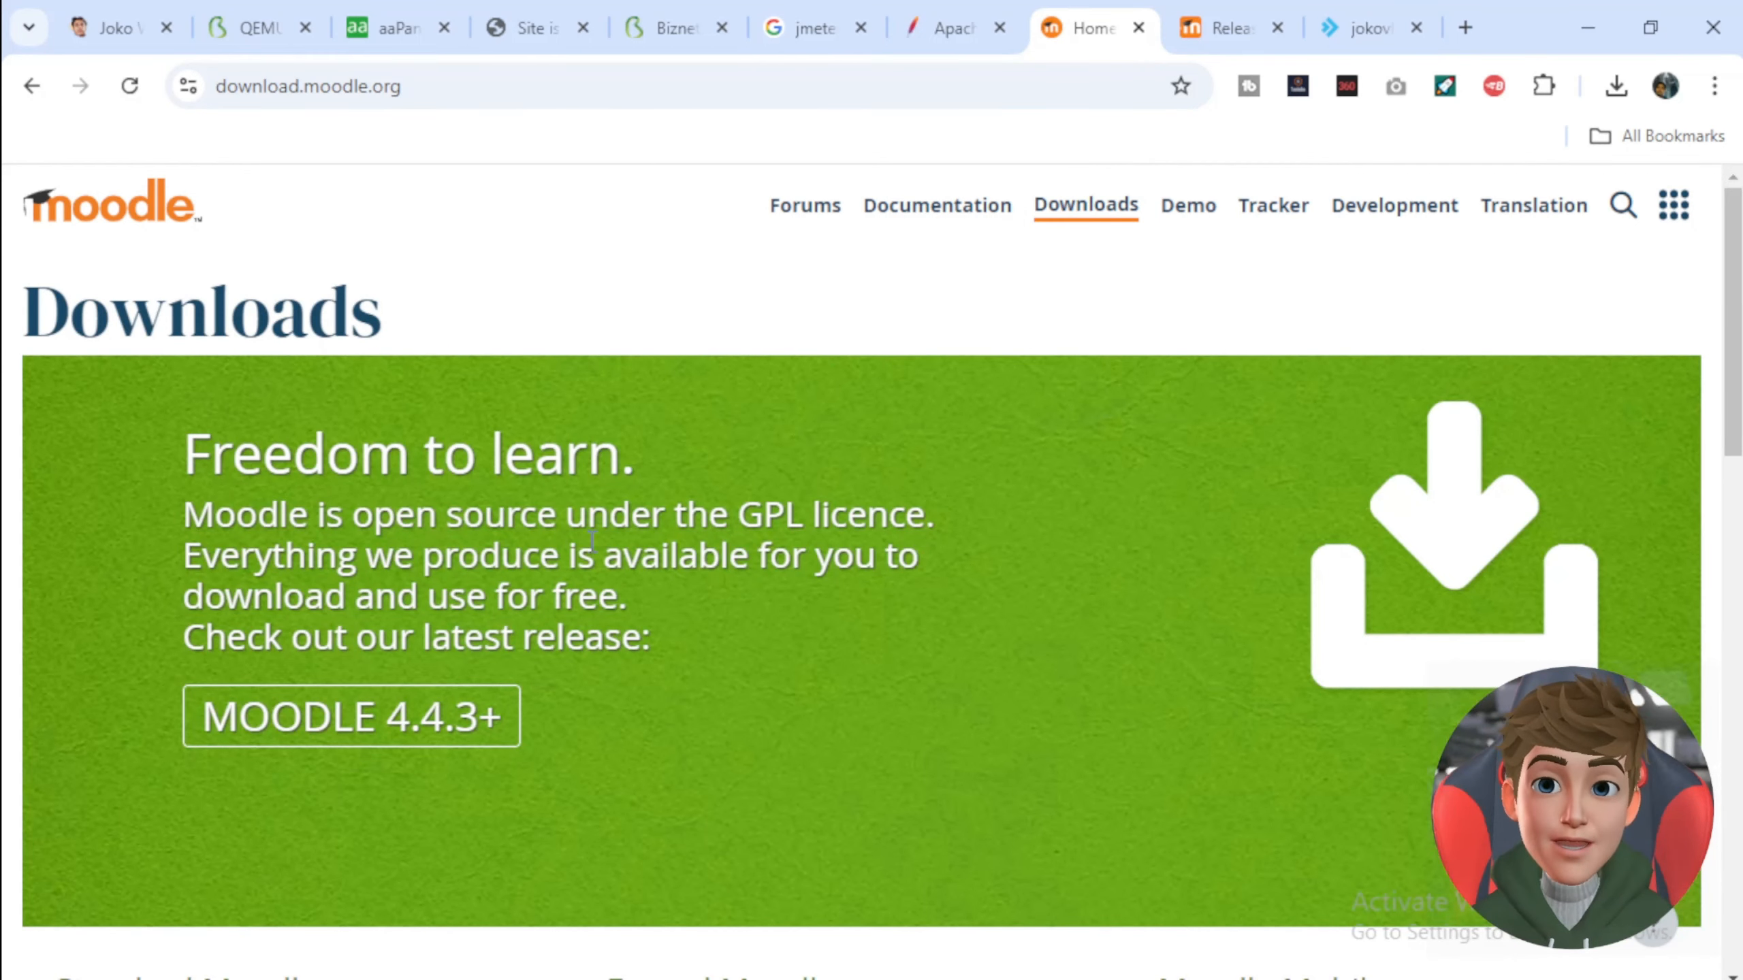
left_click(450, 722)
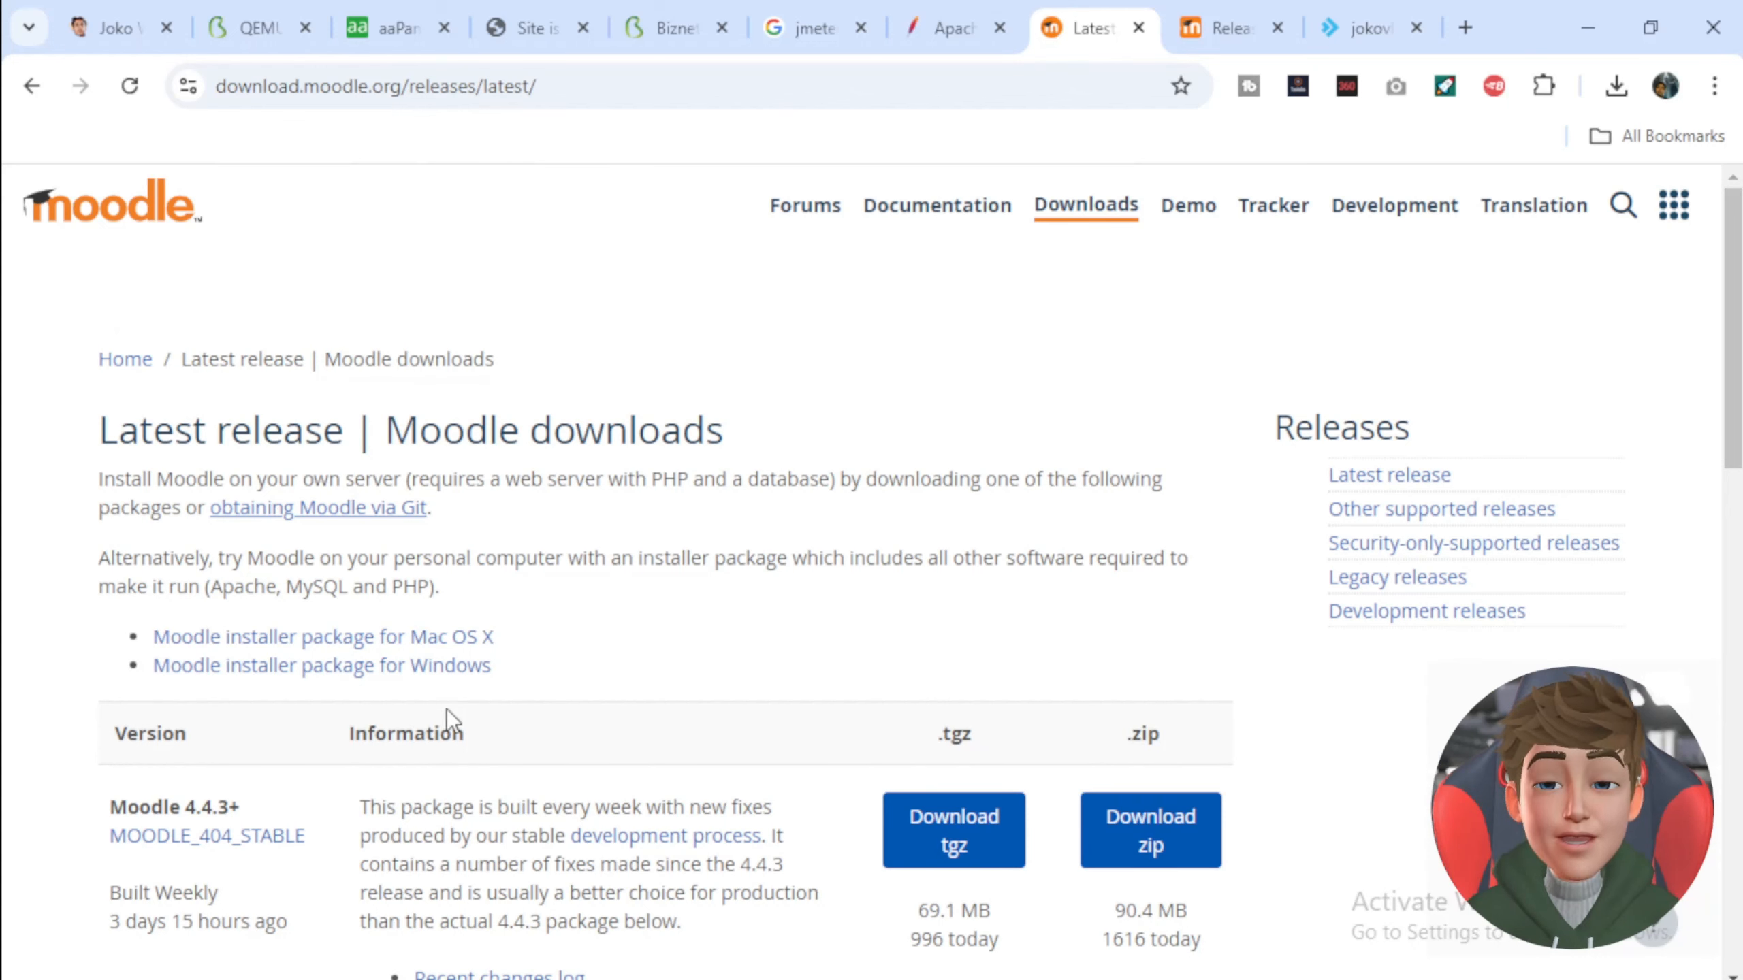
left_click(1407, 546)
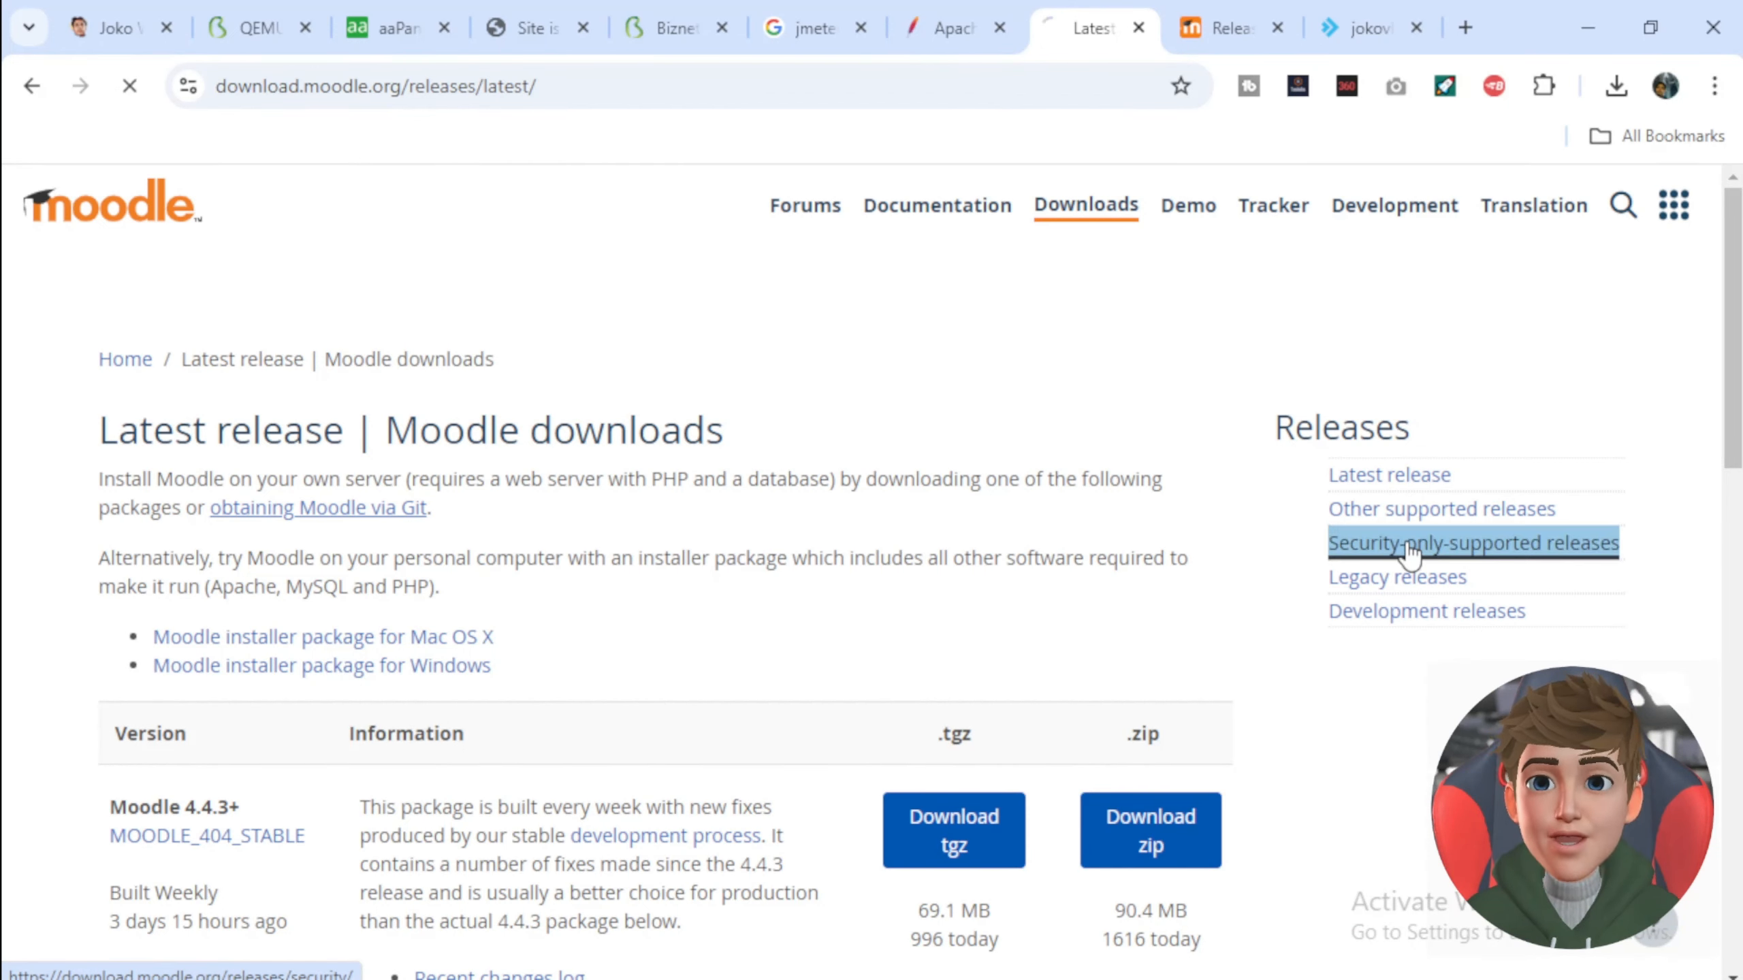
scroll(779, 669, "down", 2)
scroll(777, 663, "down", 12)
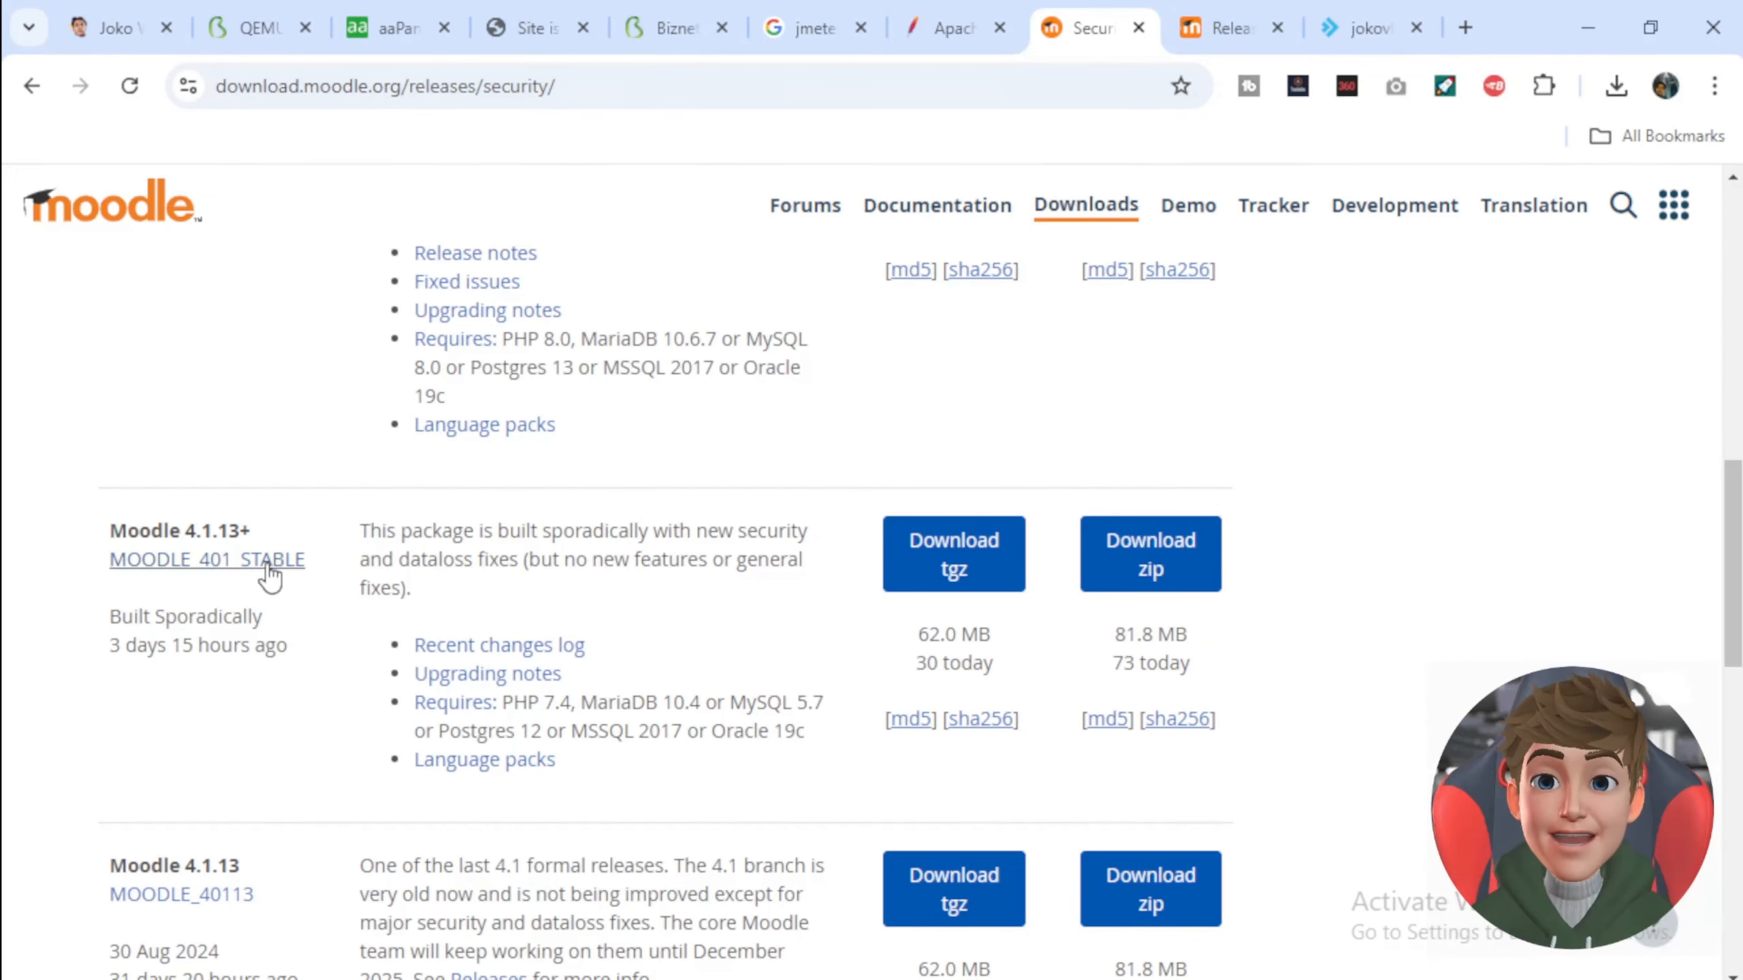
left_click_drag(259, 532, 192, 532)
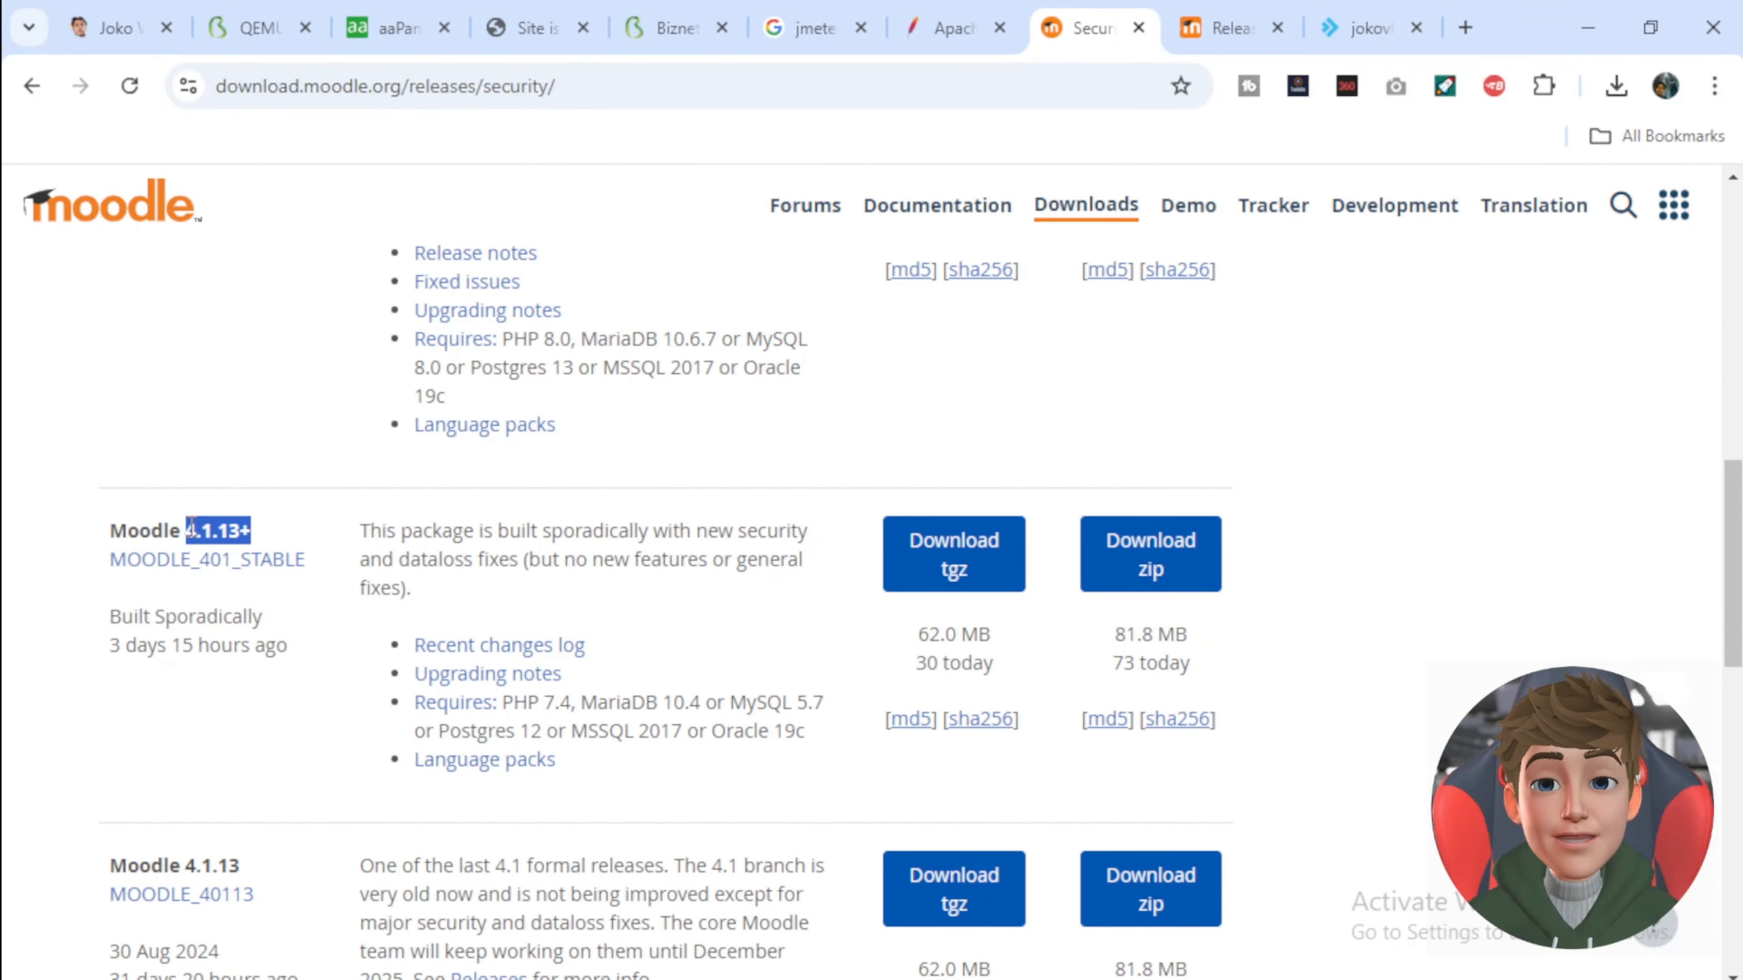
left_click(1225, 28)
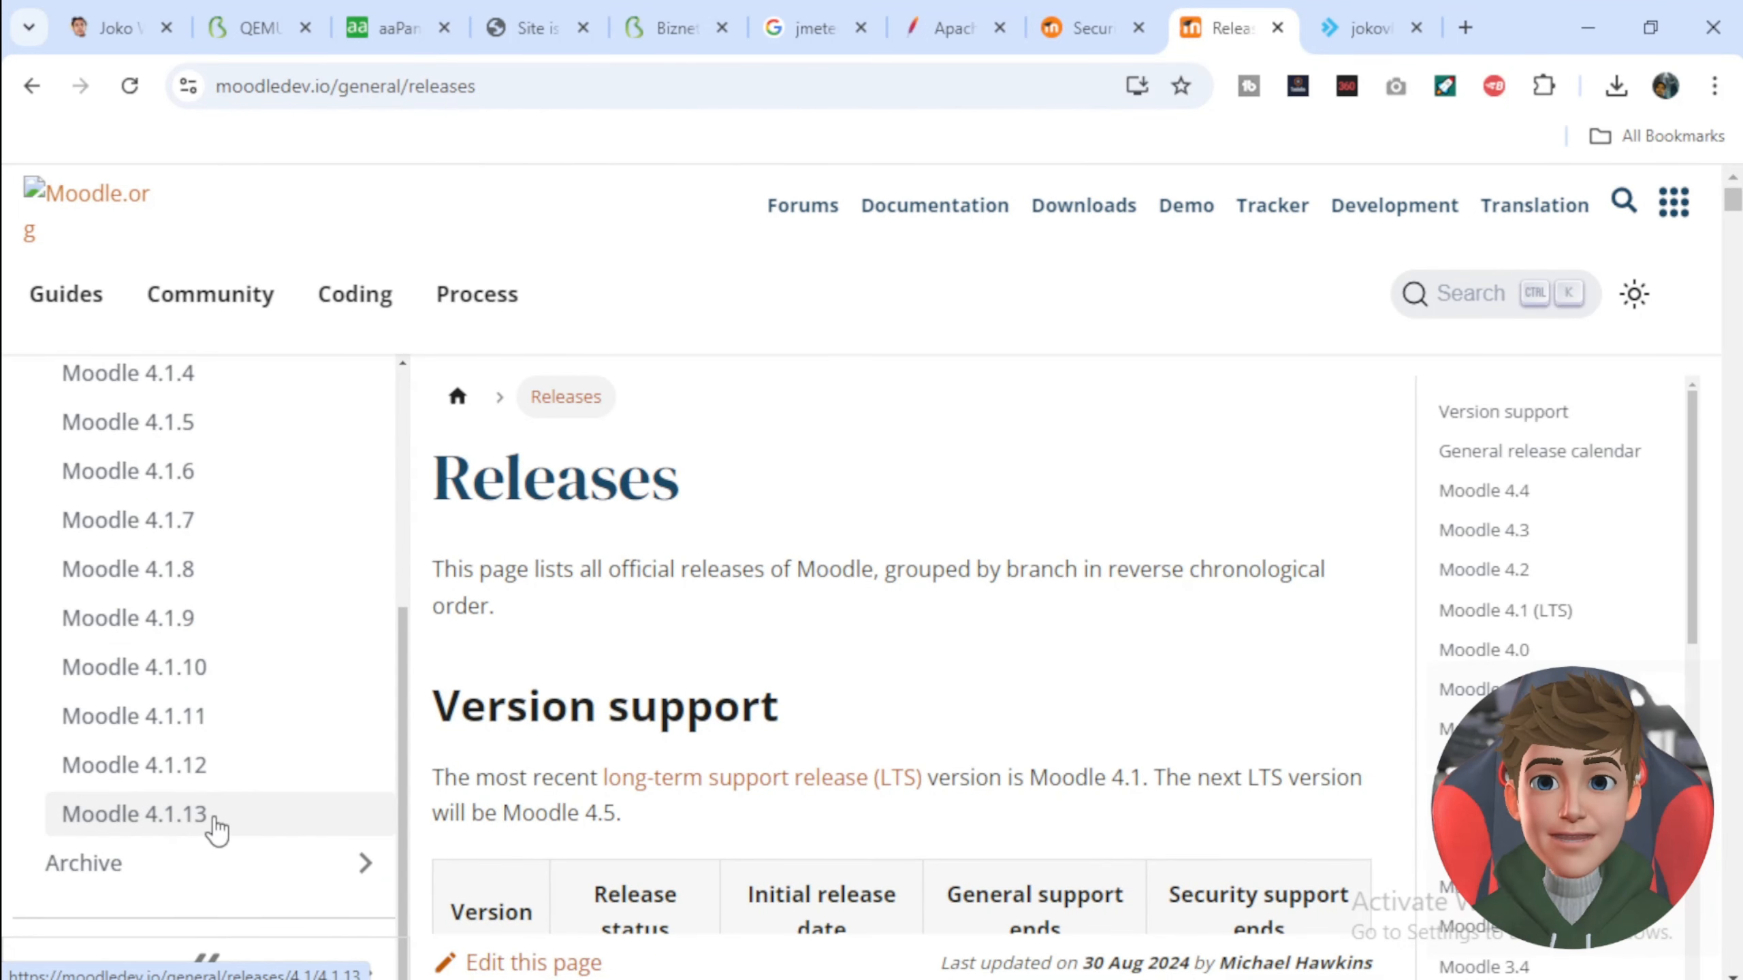
Review the moodledev.io releases table and highlight when 4.1 general support ends
scroll(192, 827, "up", 5)
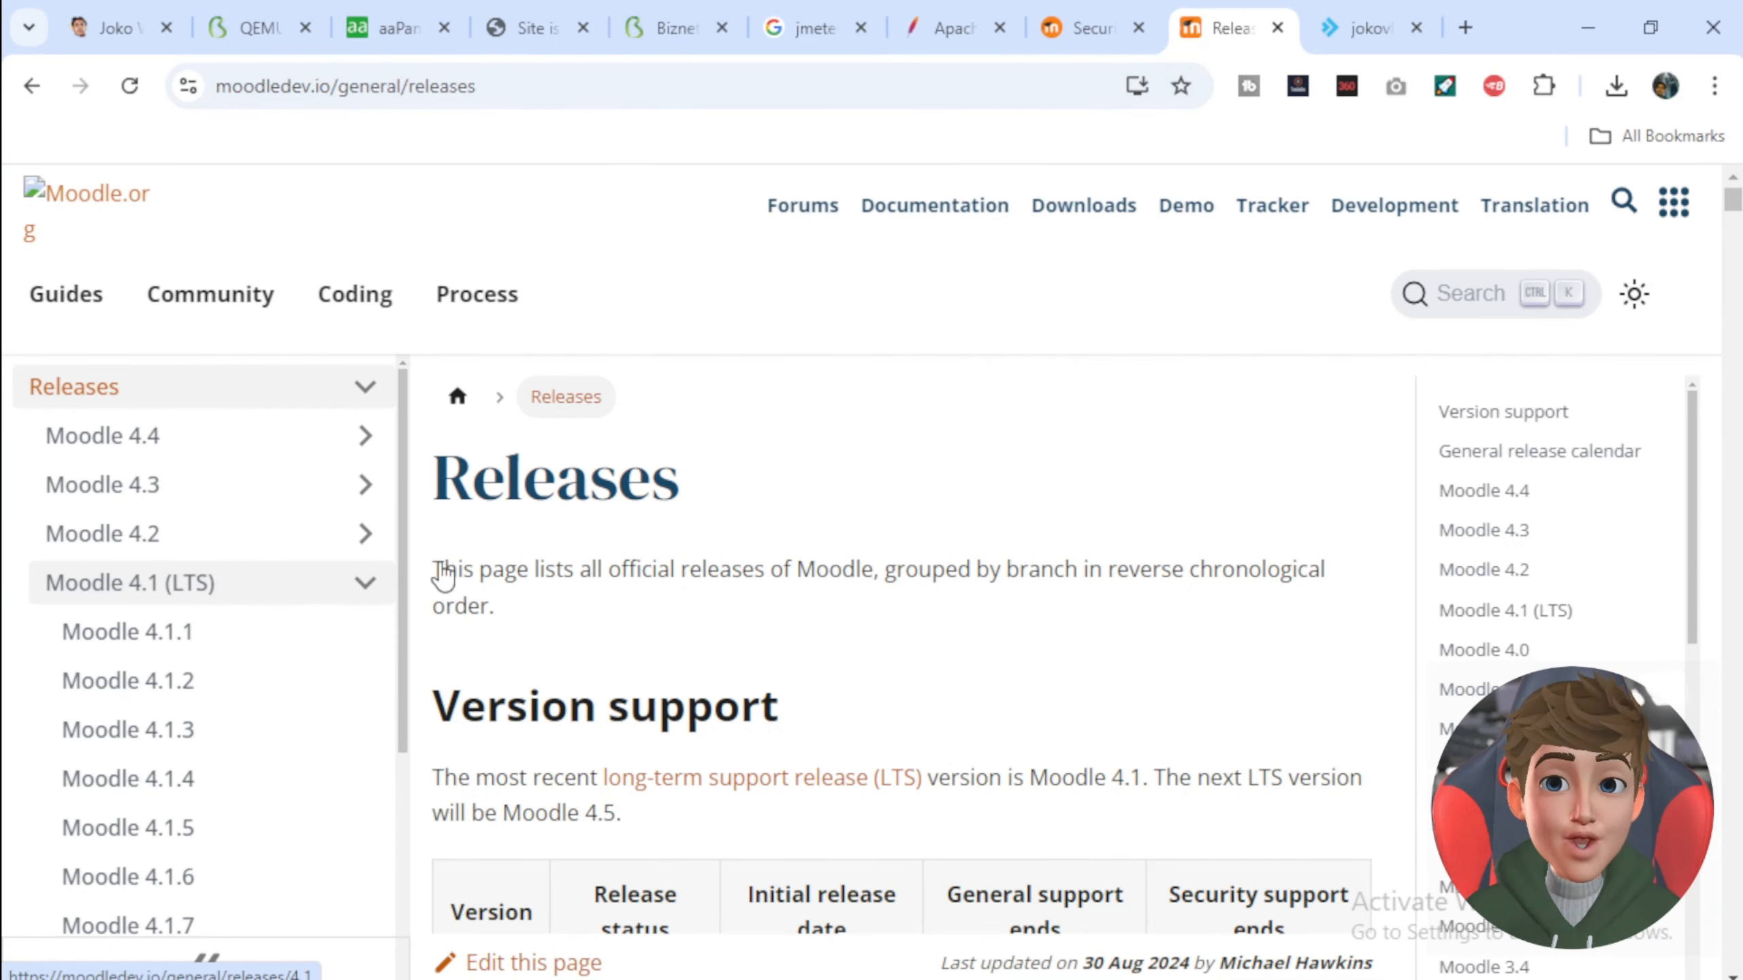
scroll(893, 698, "down", 7)
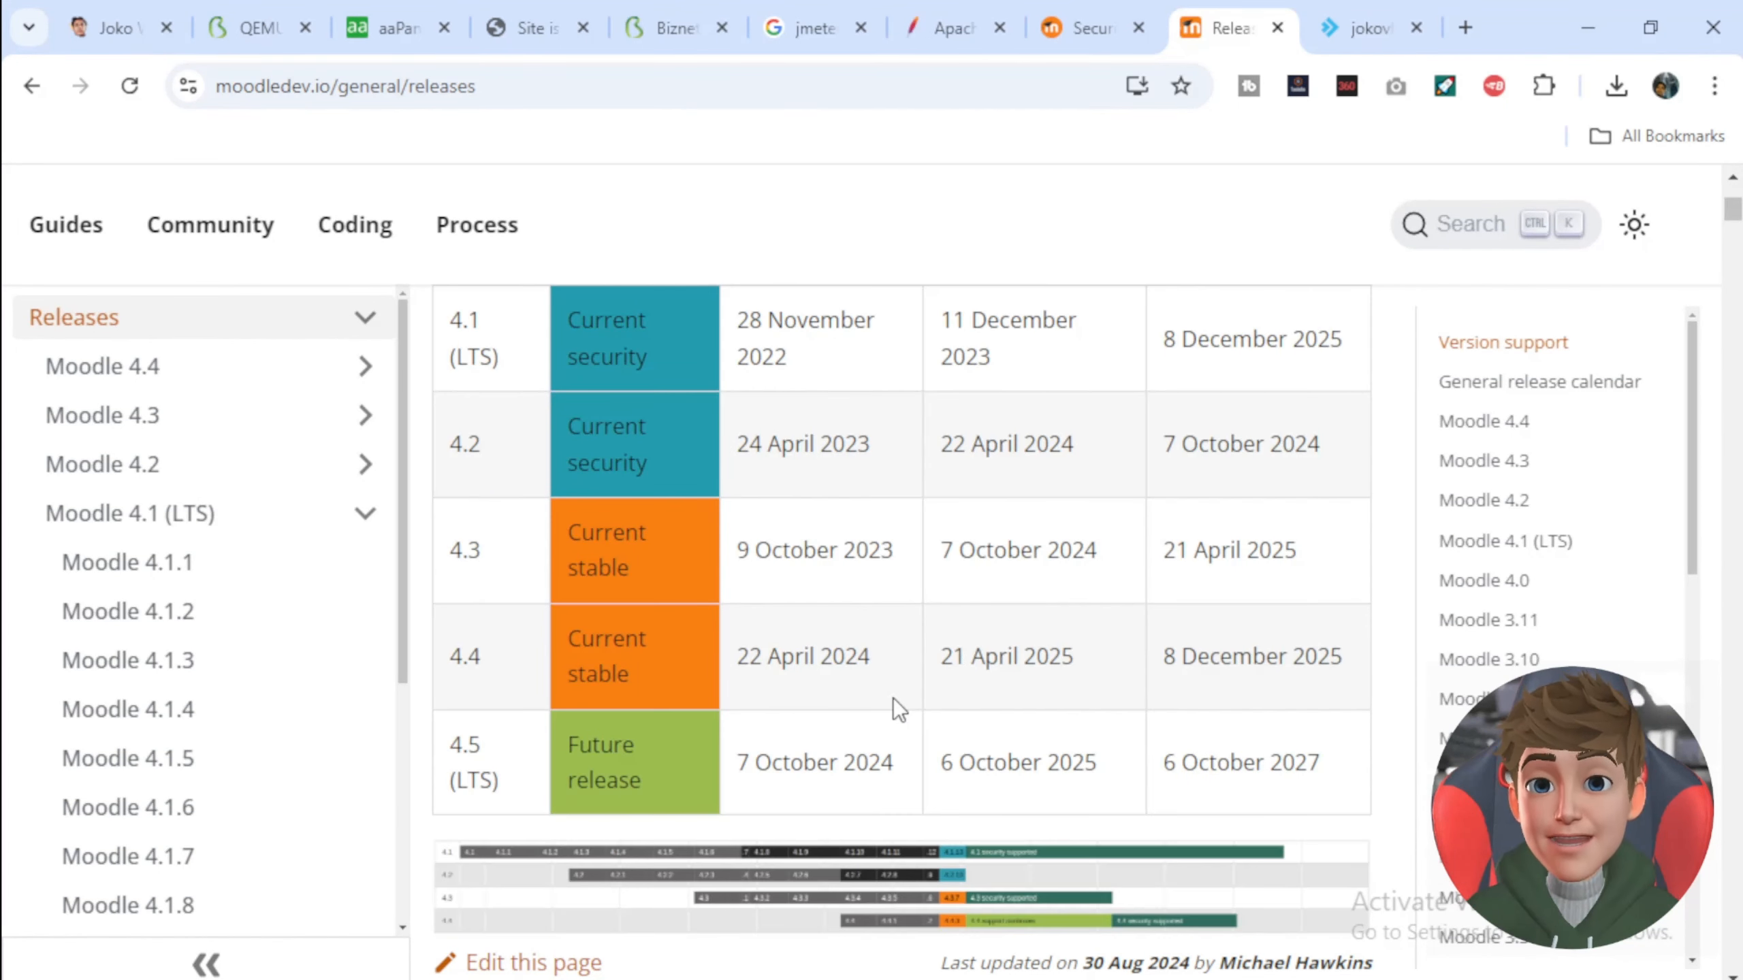
scroll(893, 698, "up", 3)
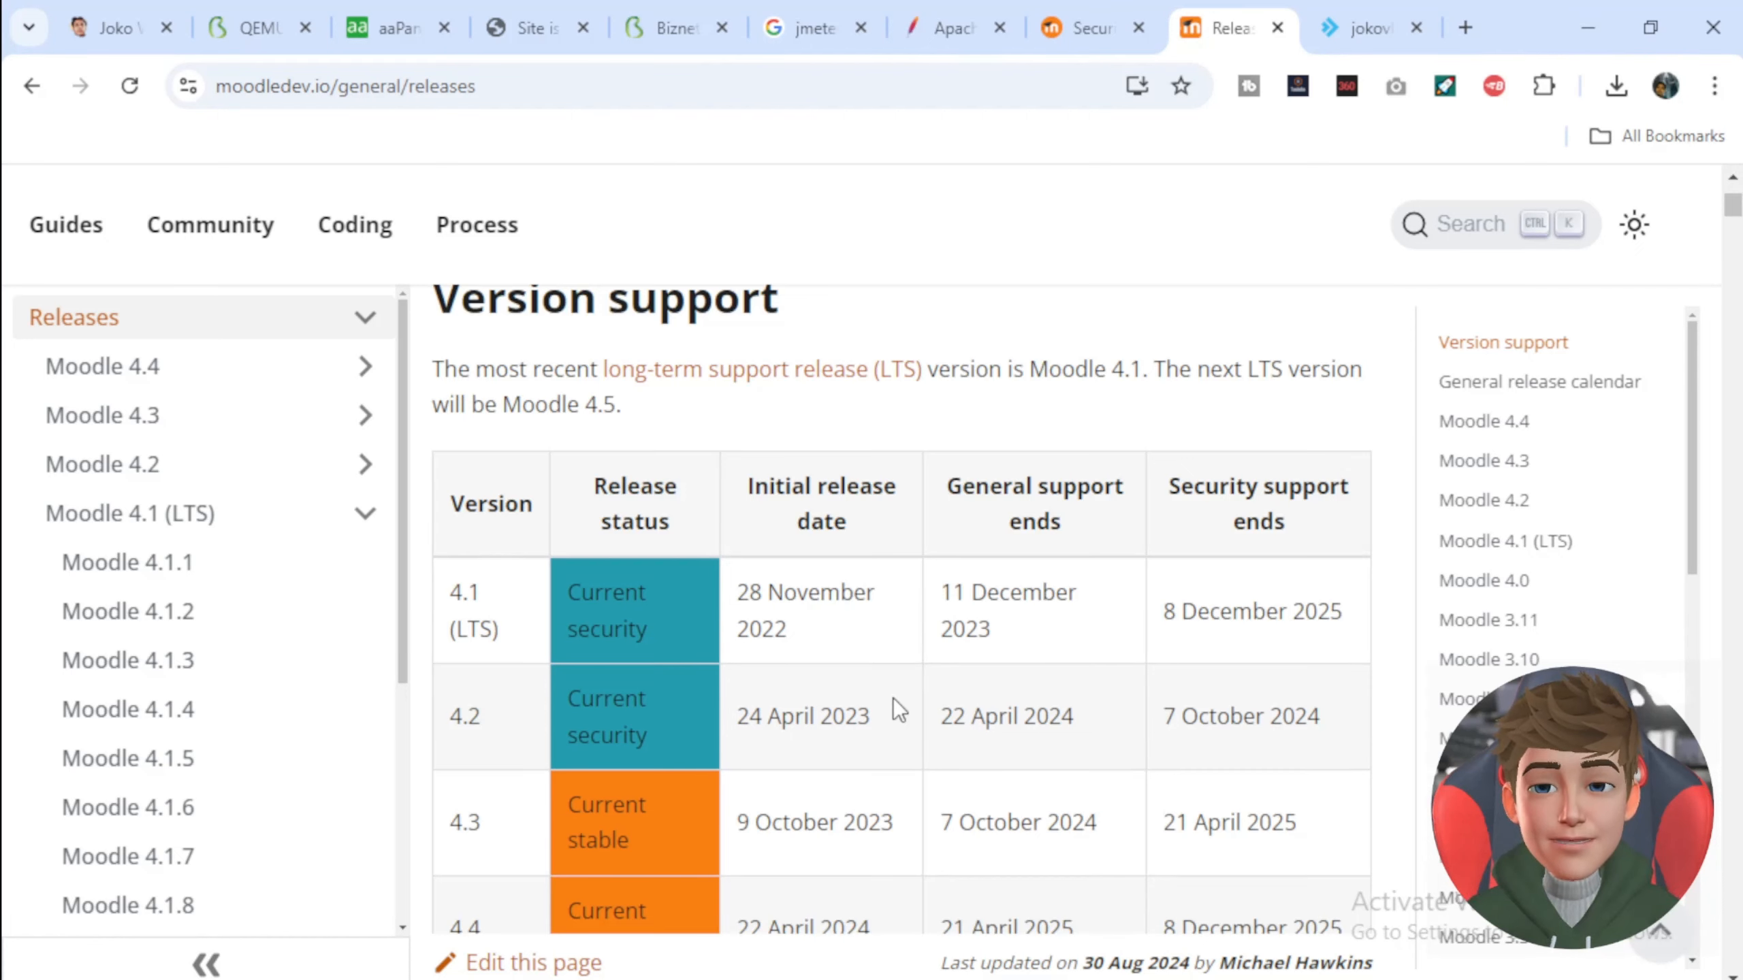
scroll(893, 698, "down", 3)
scroll(893, 698, "up", 3)
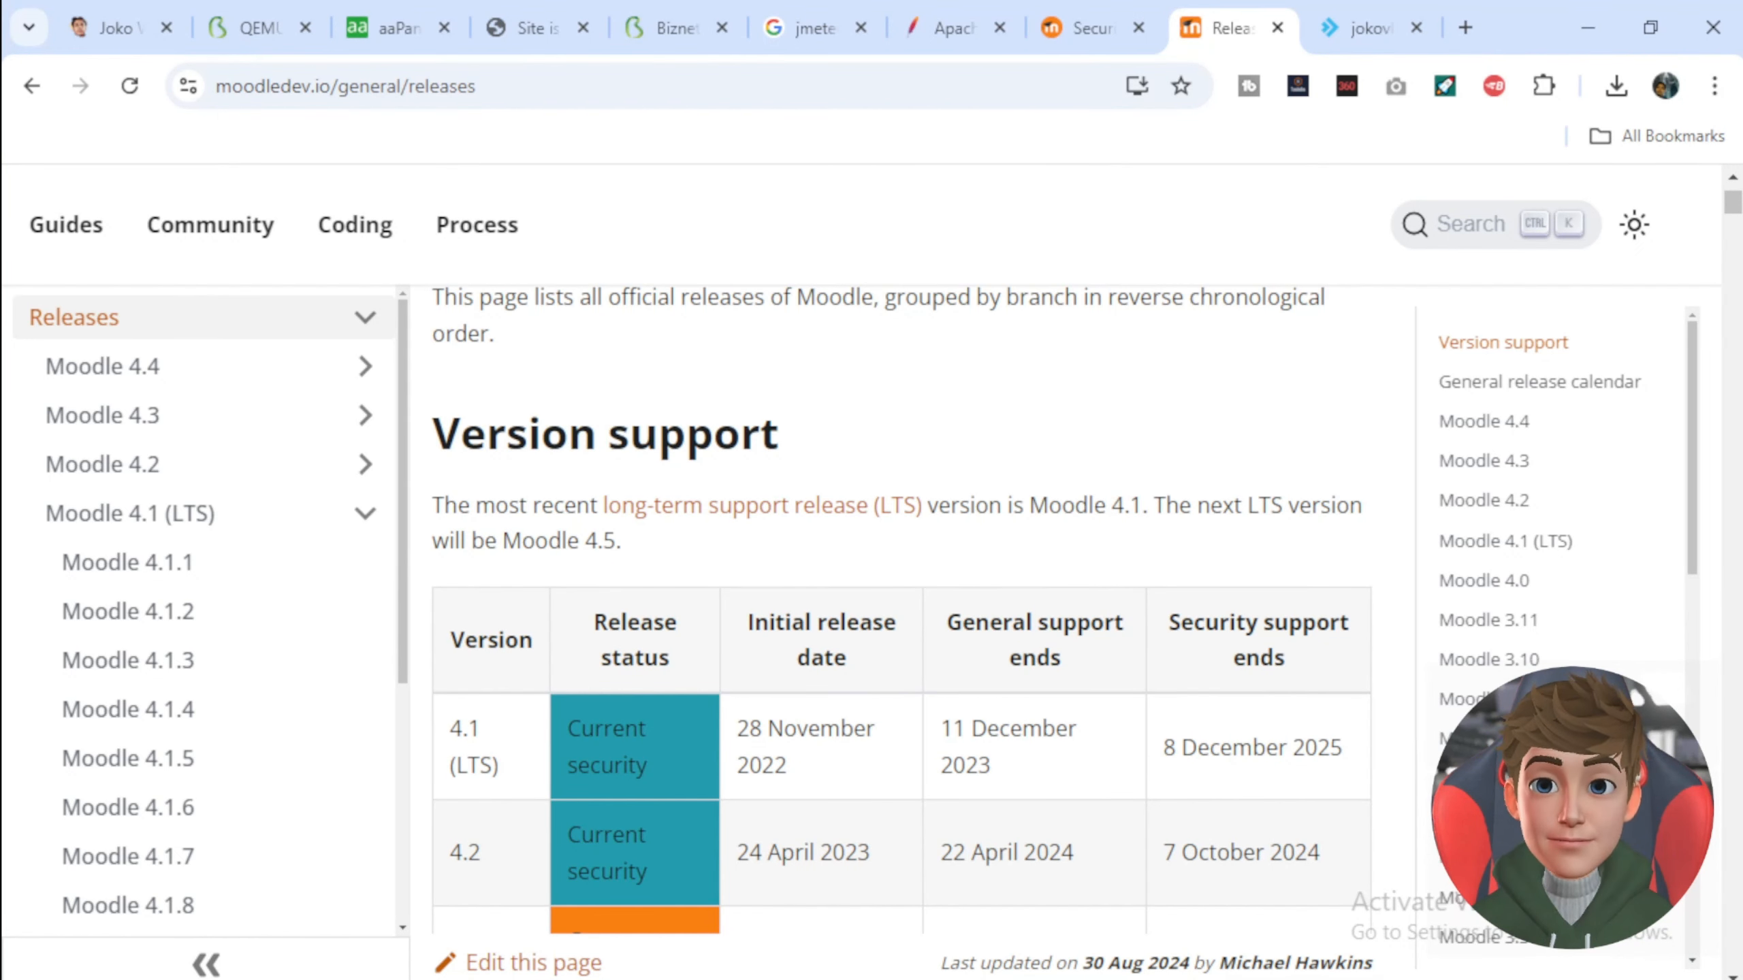
scroll(900, 609, "down", 3)
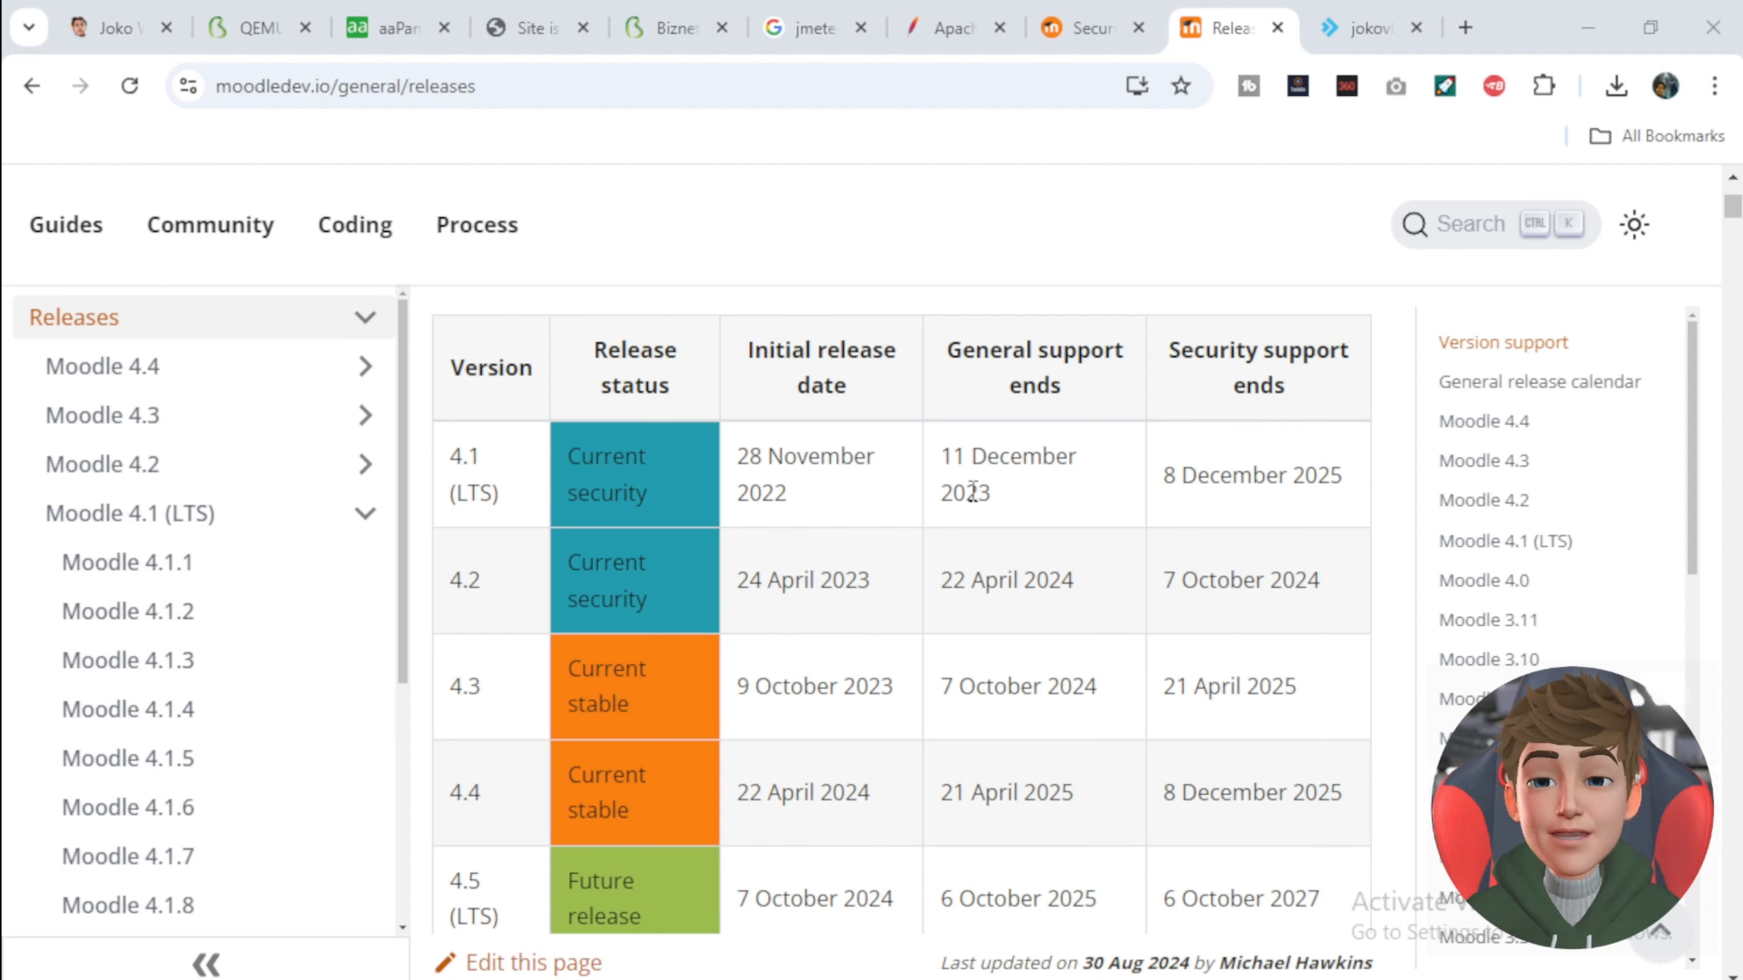
left_click_drag(979, 492, 1004, 495)
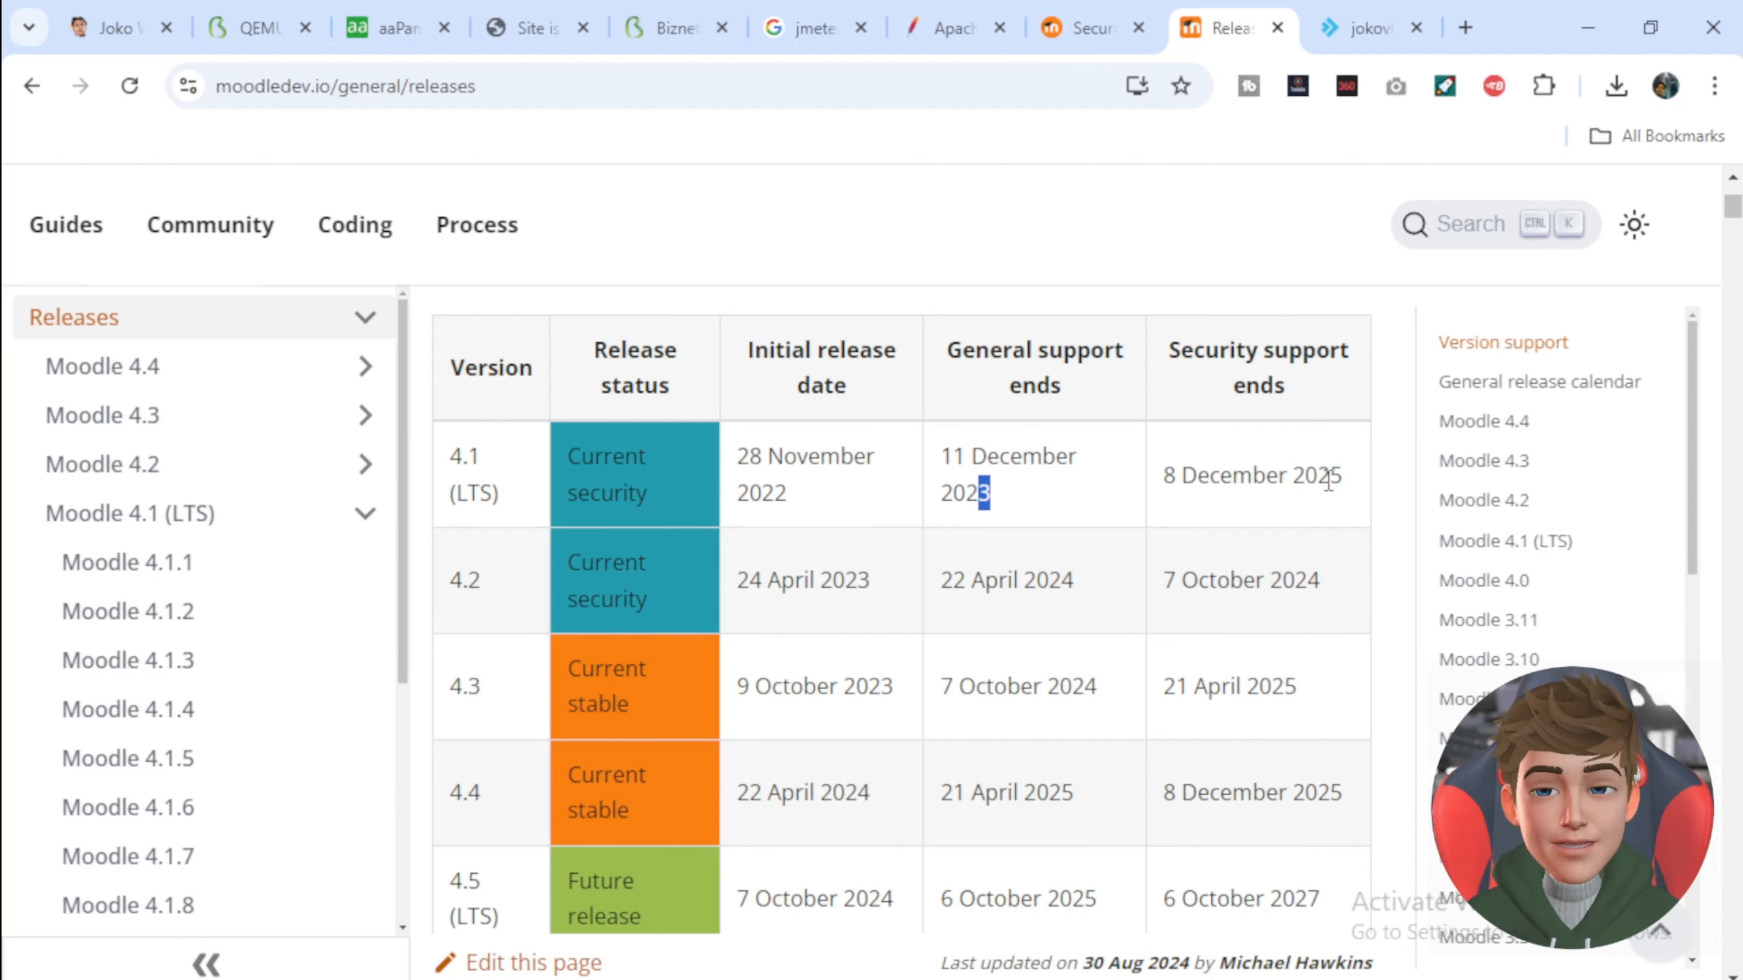
Highlight 4.5 (LTS) and its October 2027 support end, then return to the security downloads tab
scroll(1328, 480, "down", 2)
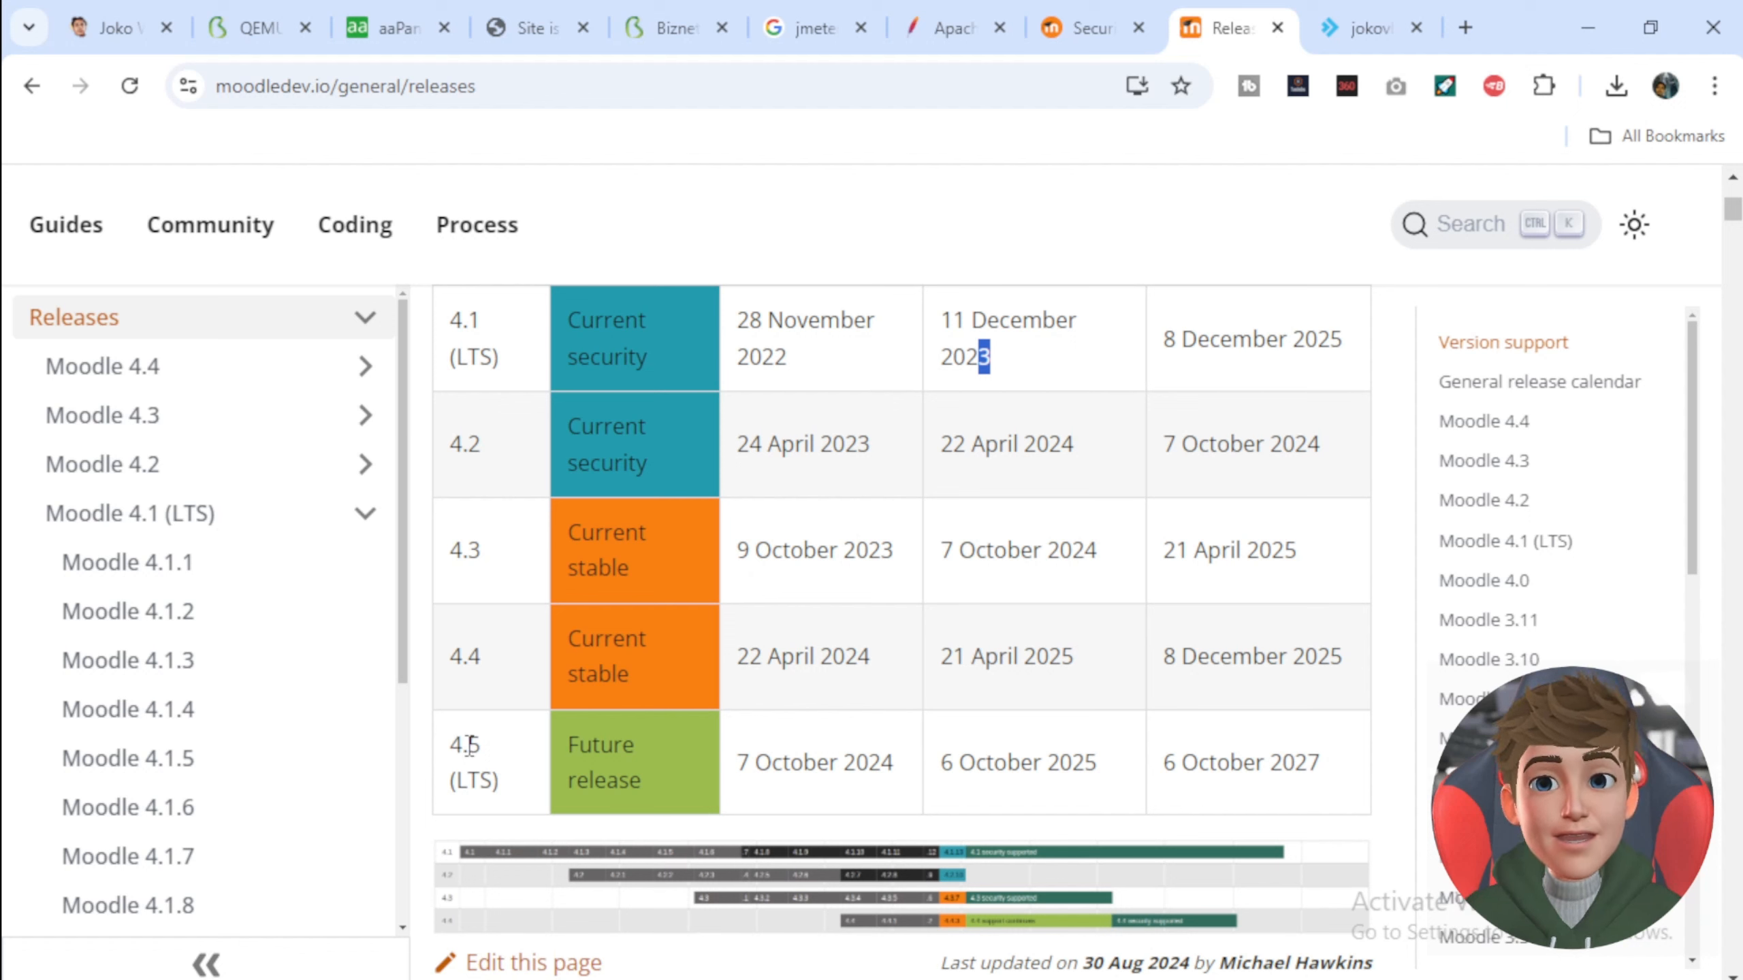
left_click_drag(504, 781, 456, 783)
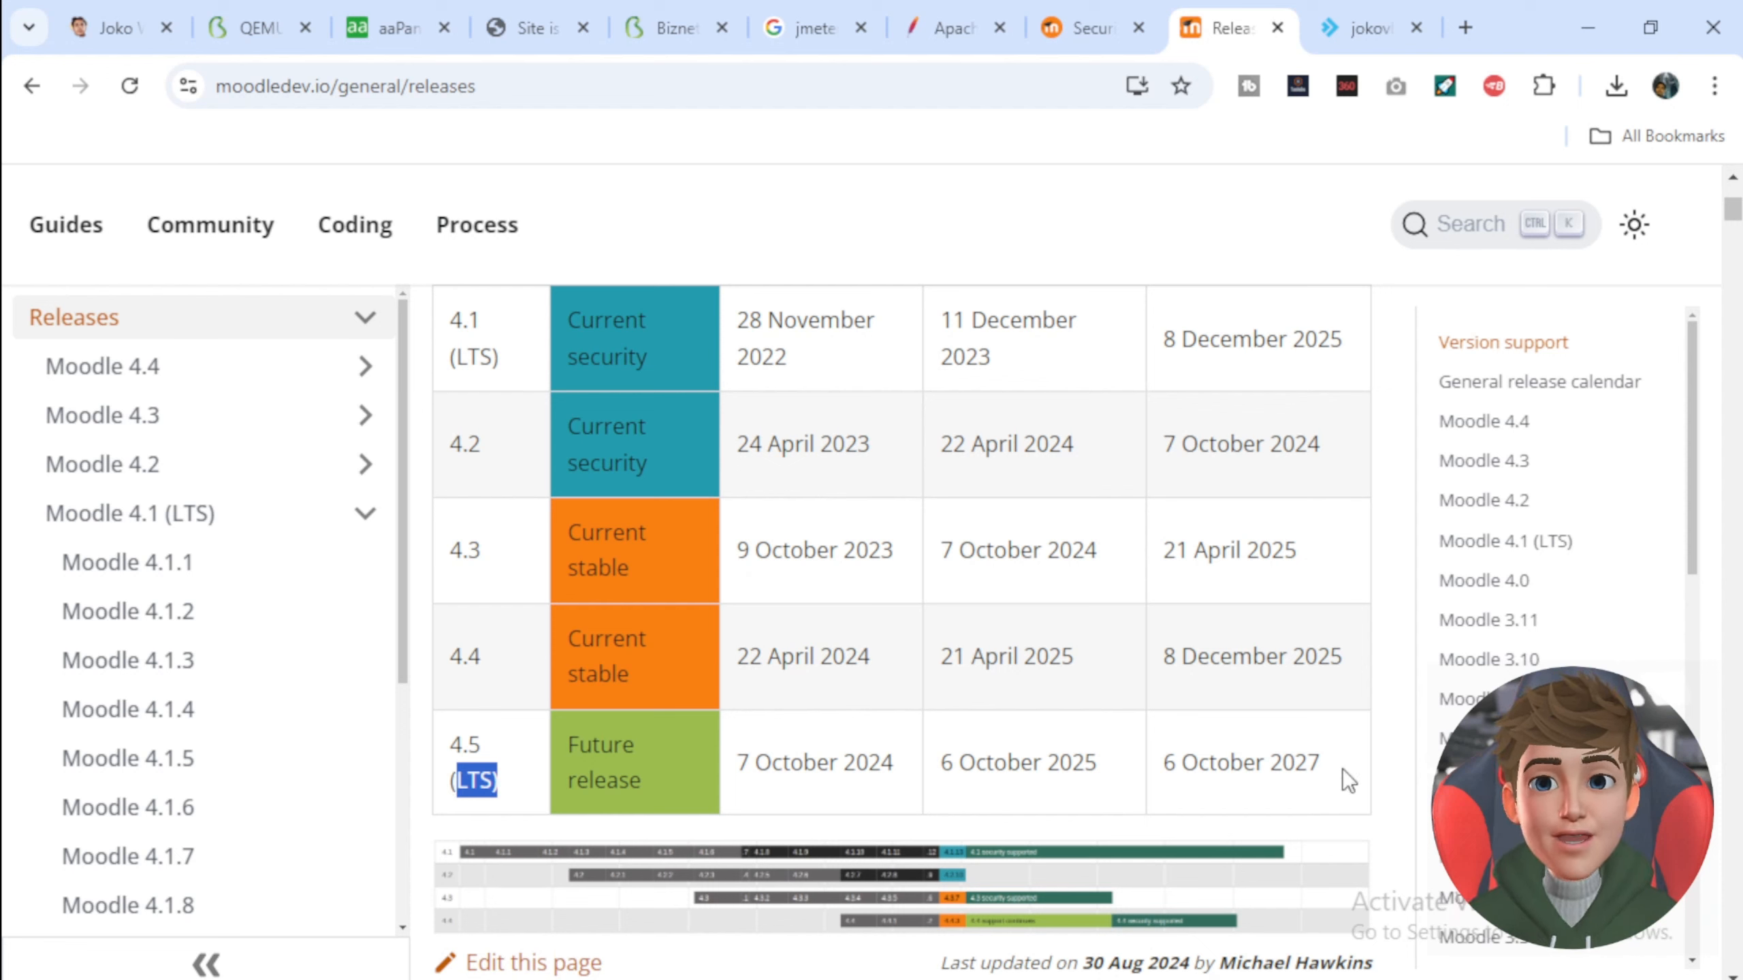
left_click_drag(1320, 762, 1307, 763)
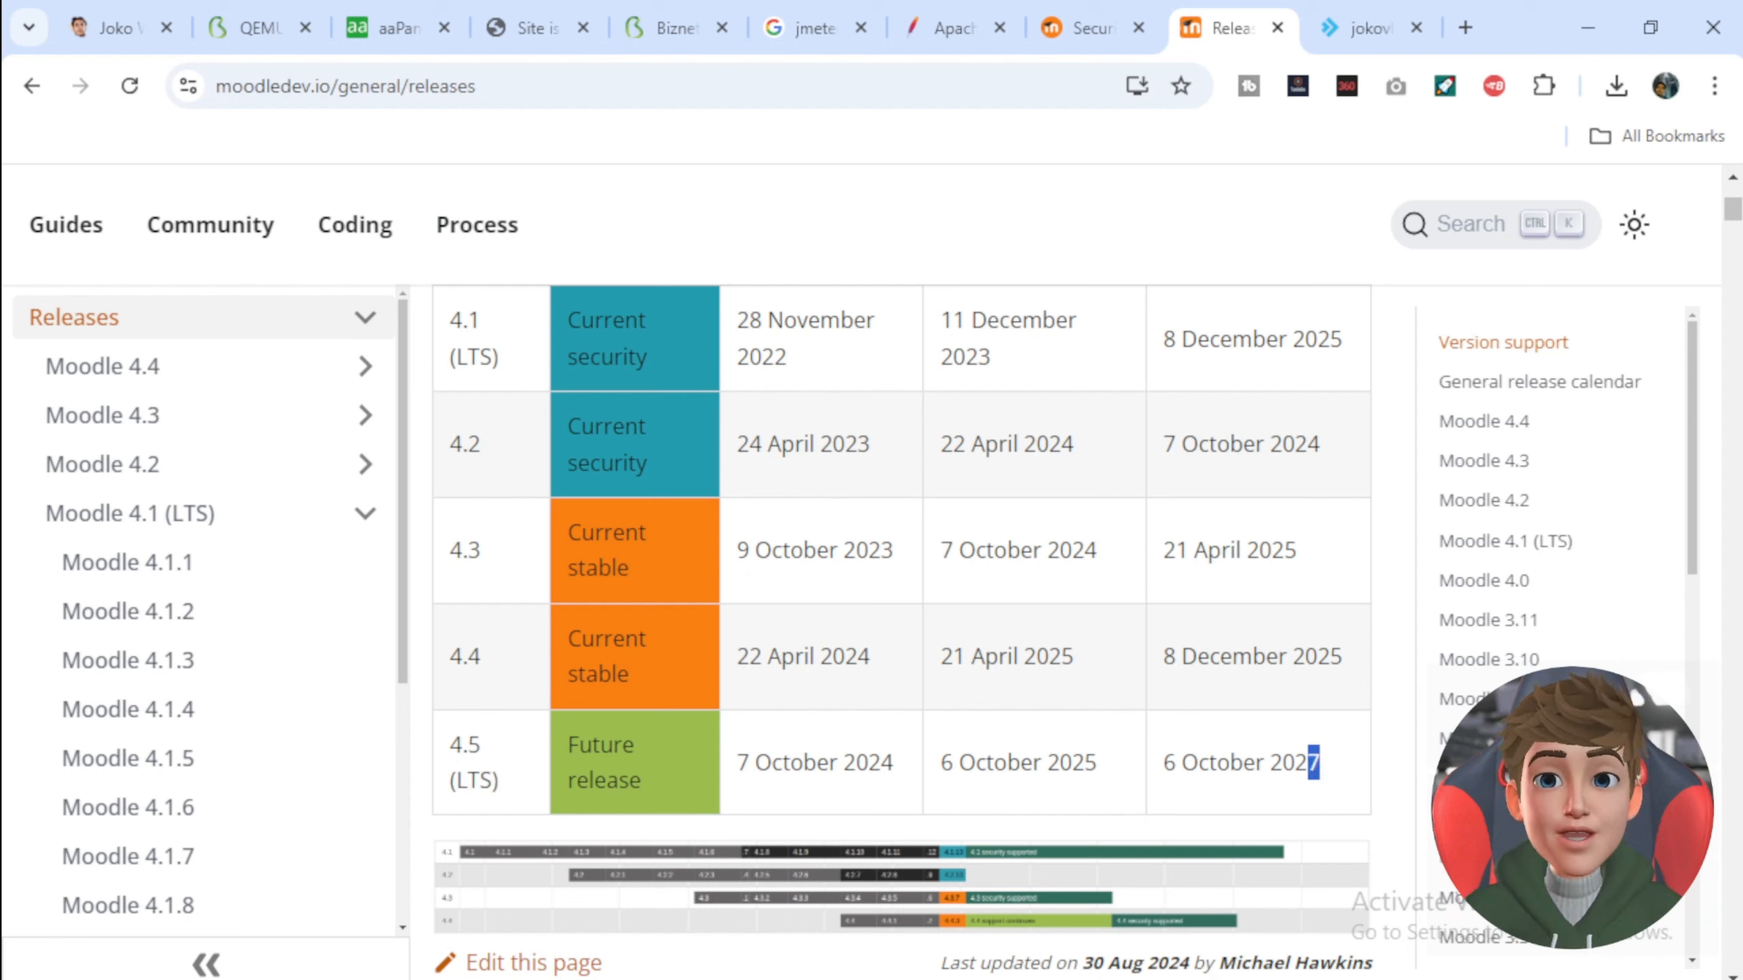
left_click_drag(500, 783, 450, 733)
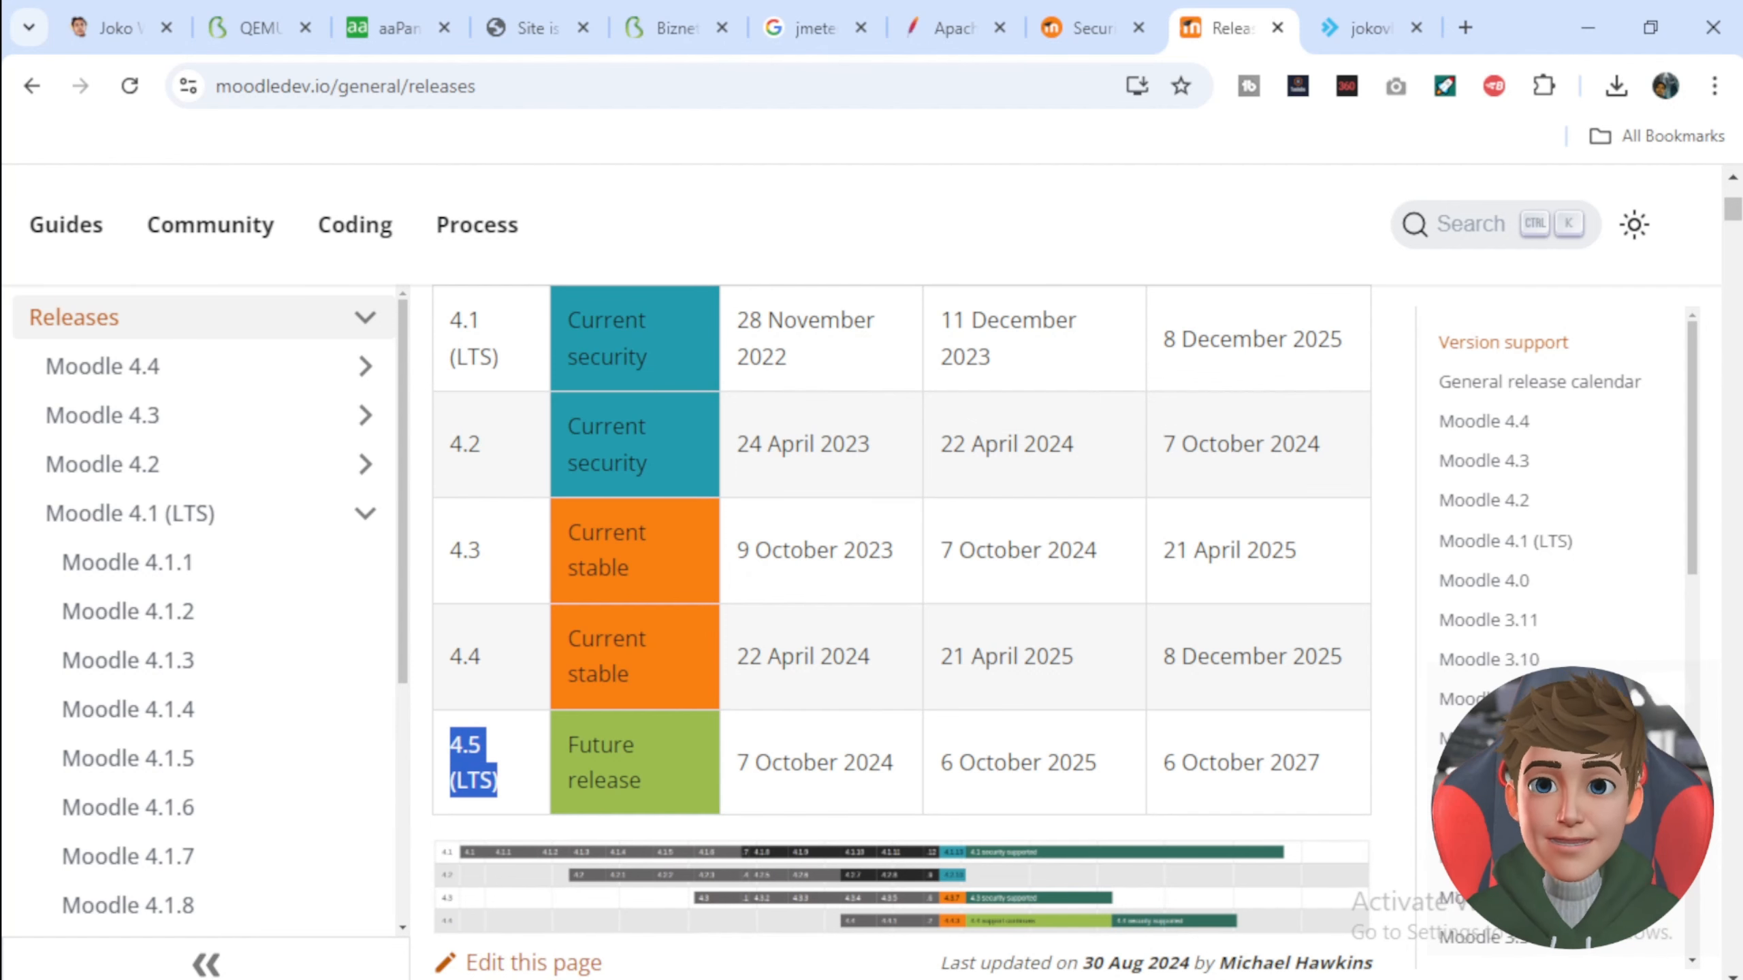
key("ctrl+shift+Tab")
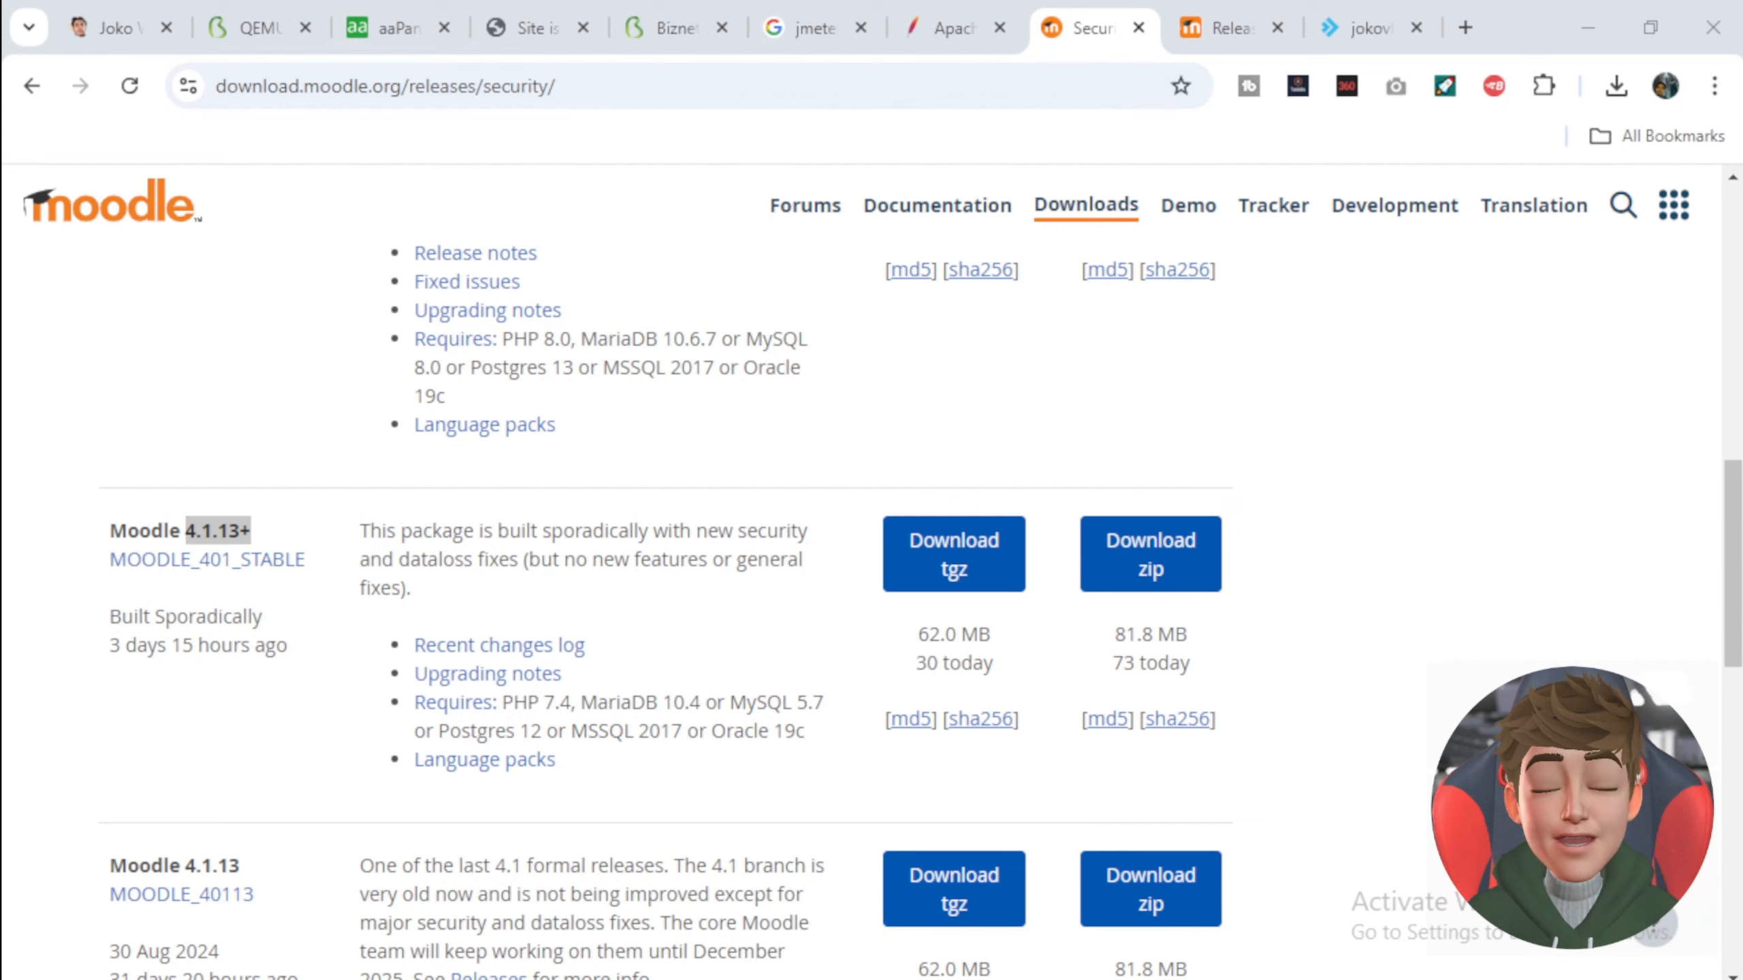
mouse_move(1165, 979)
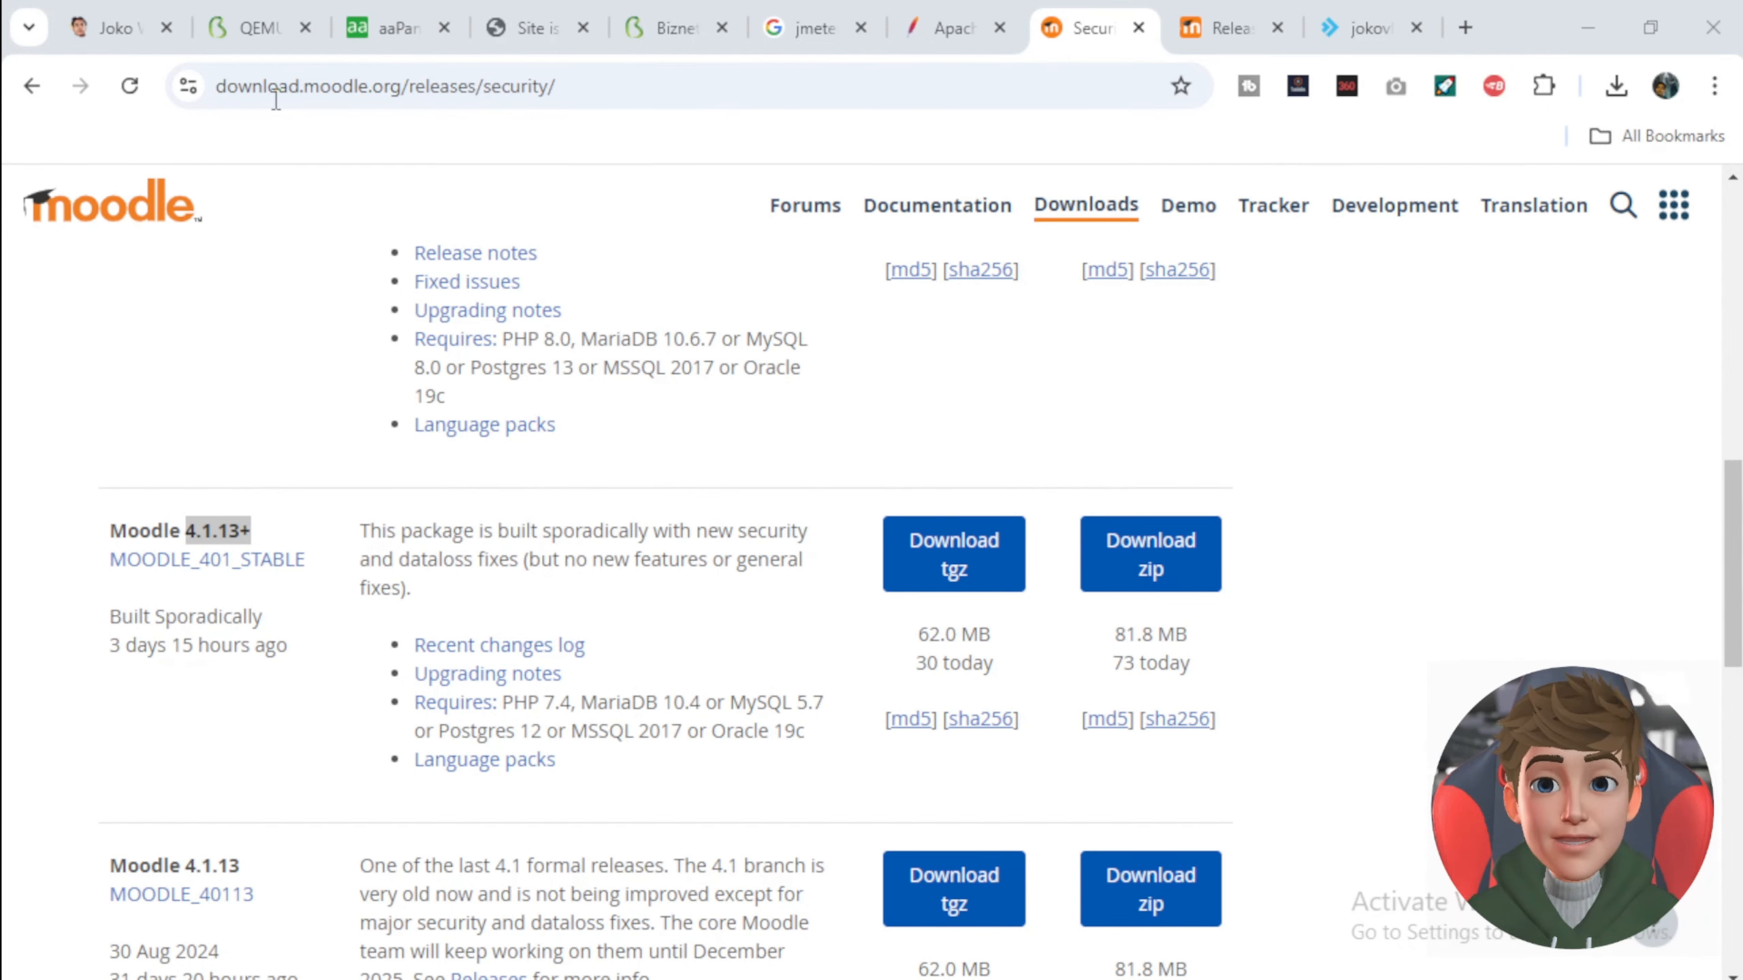
Save the site's SSL certificate in aaPanel and close the site settings
left_click(384, 27)
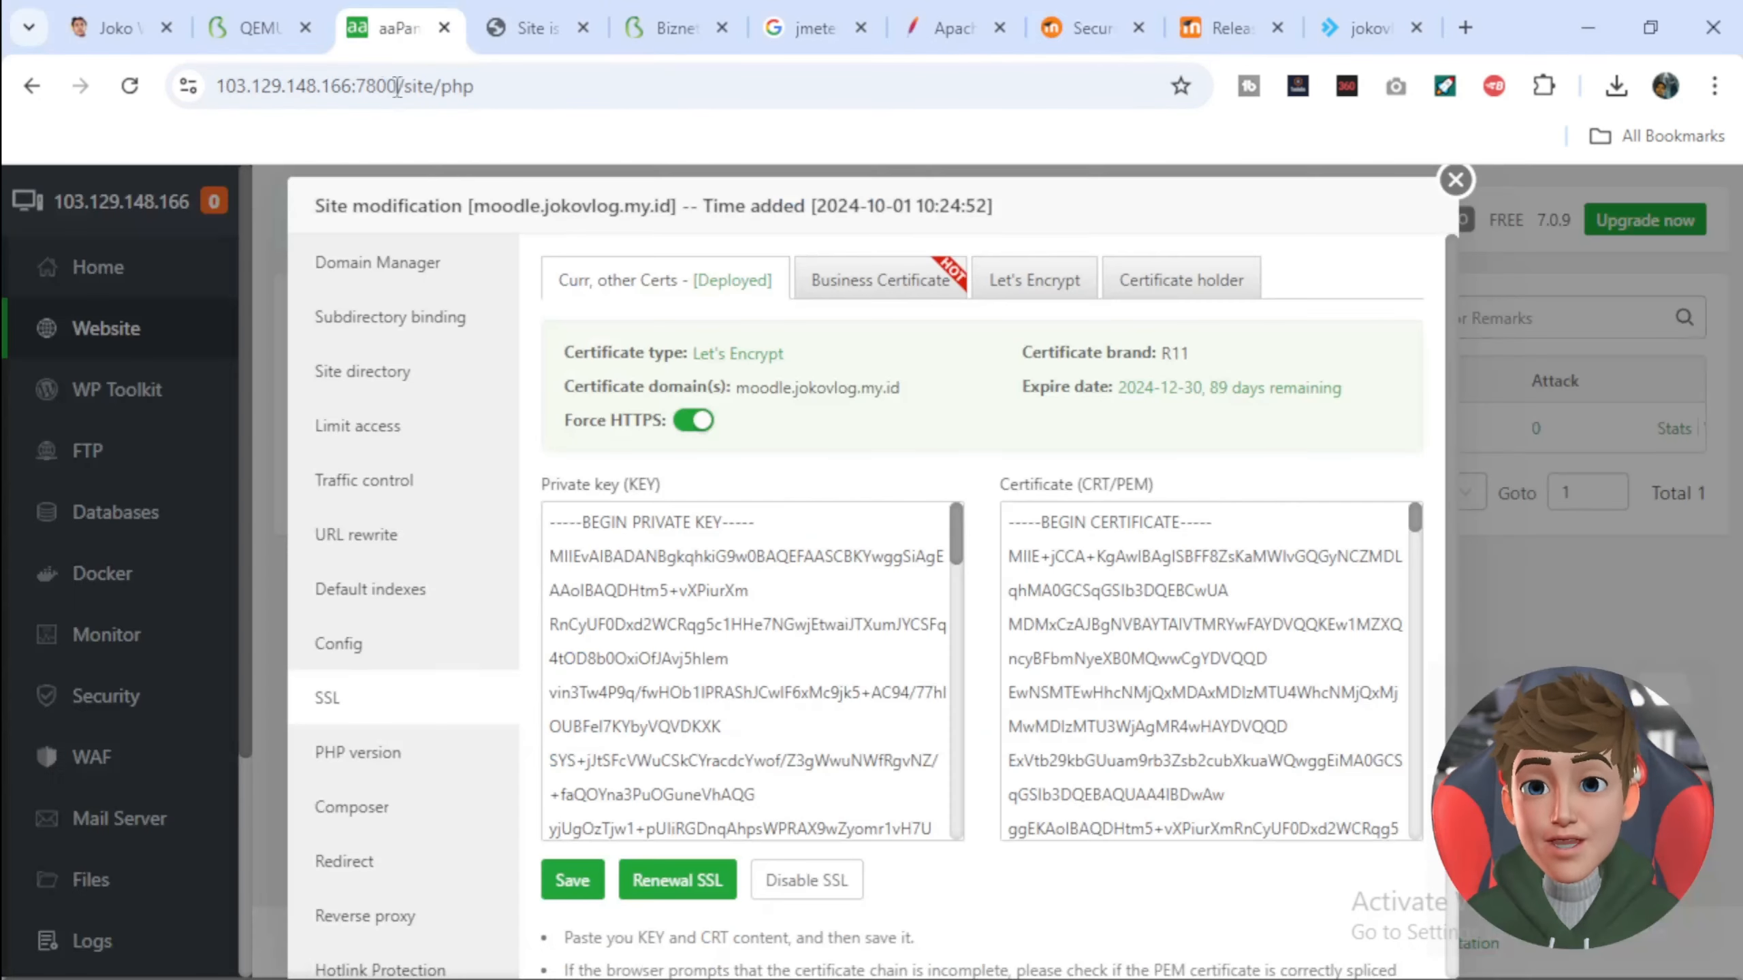
left_click(573, 881)
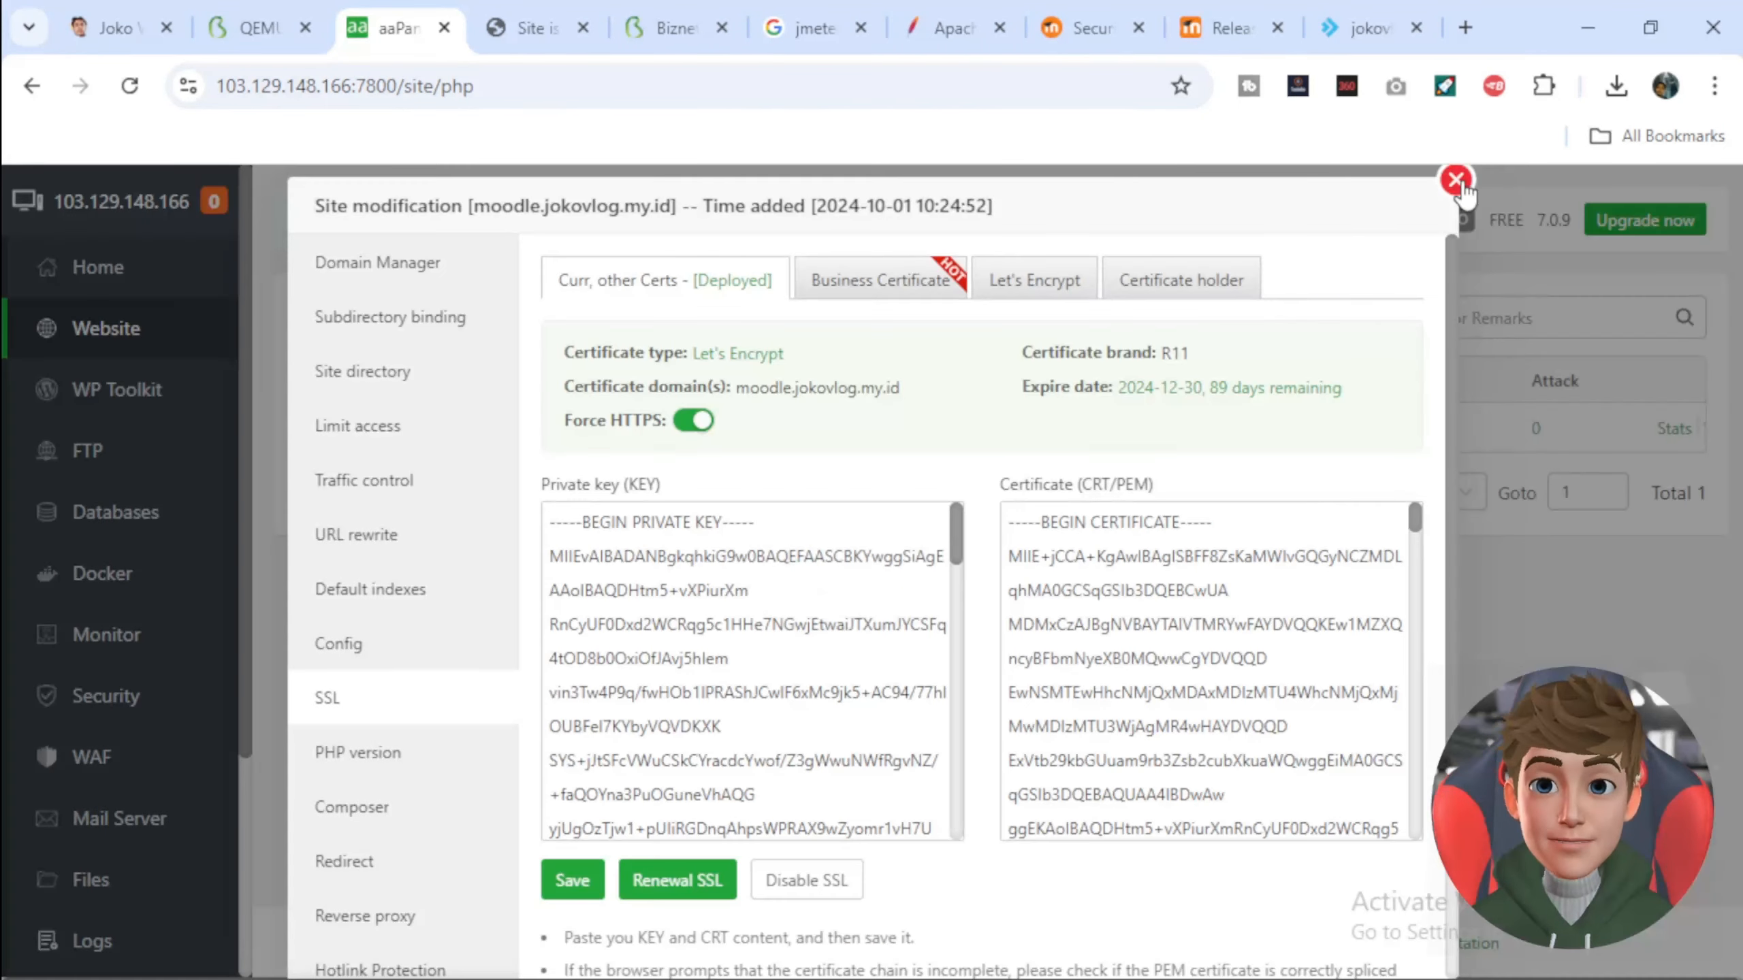
left_click(1455, 180)
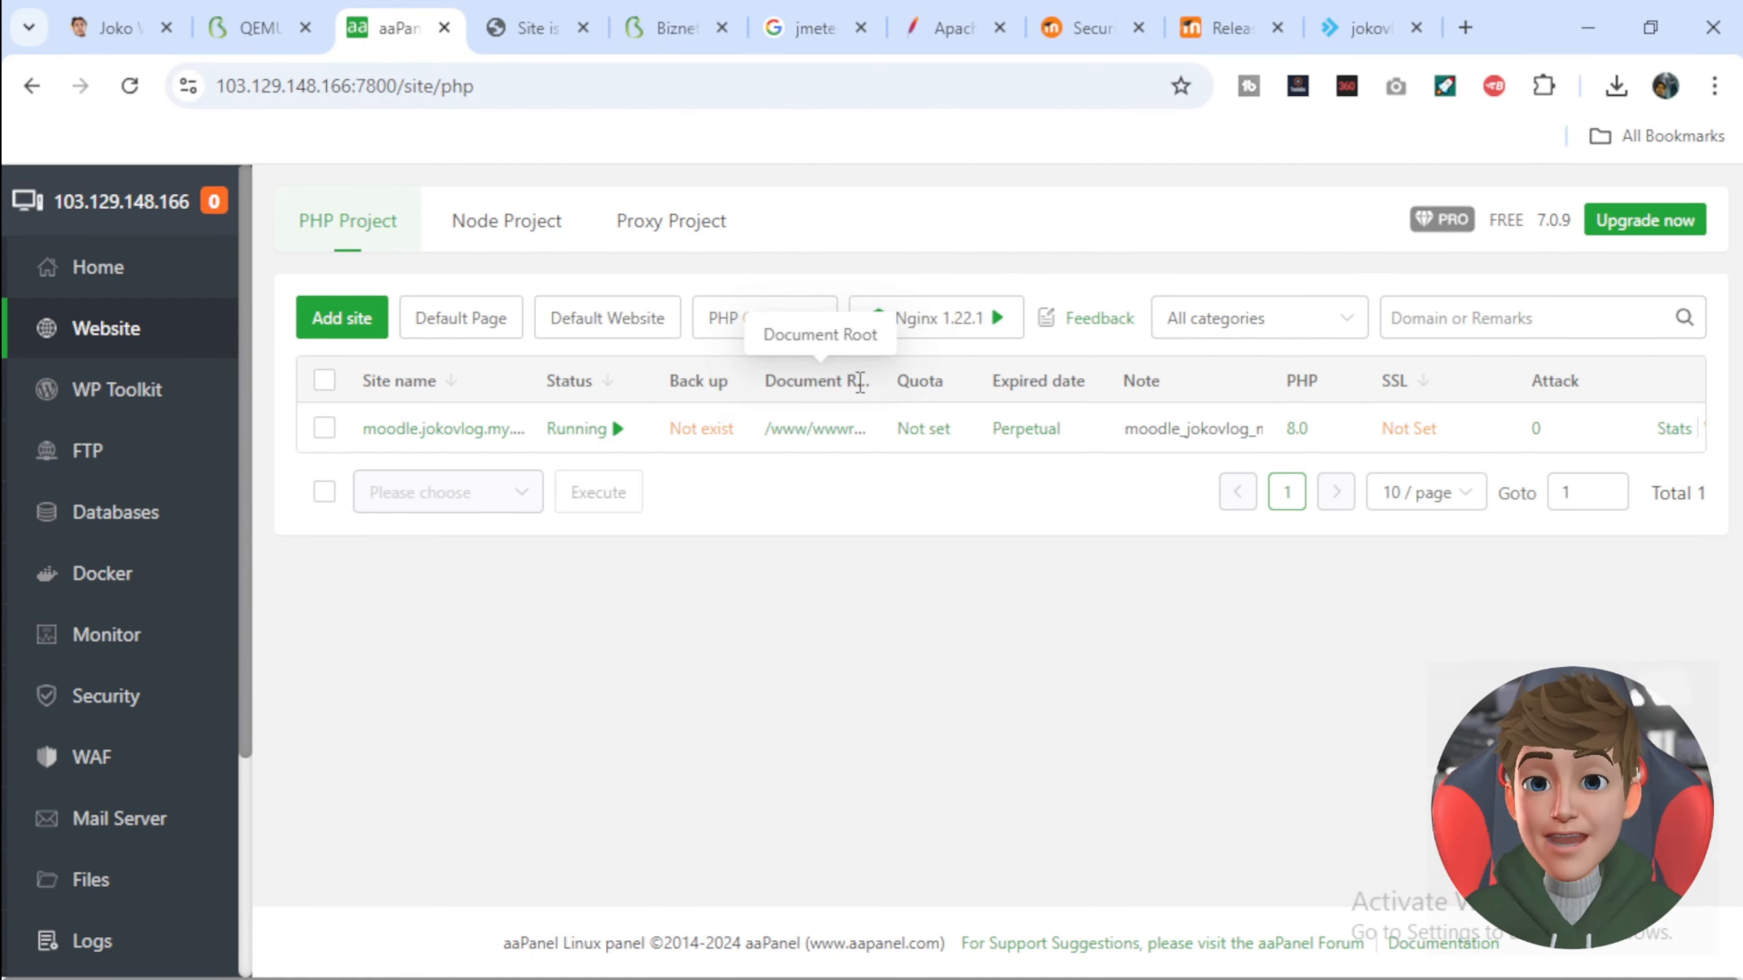
Delete everything except .user.ini from the site's document root, then begin a single-file upload
left_click(819, 430)
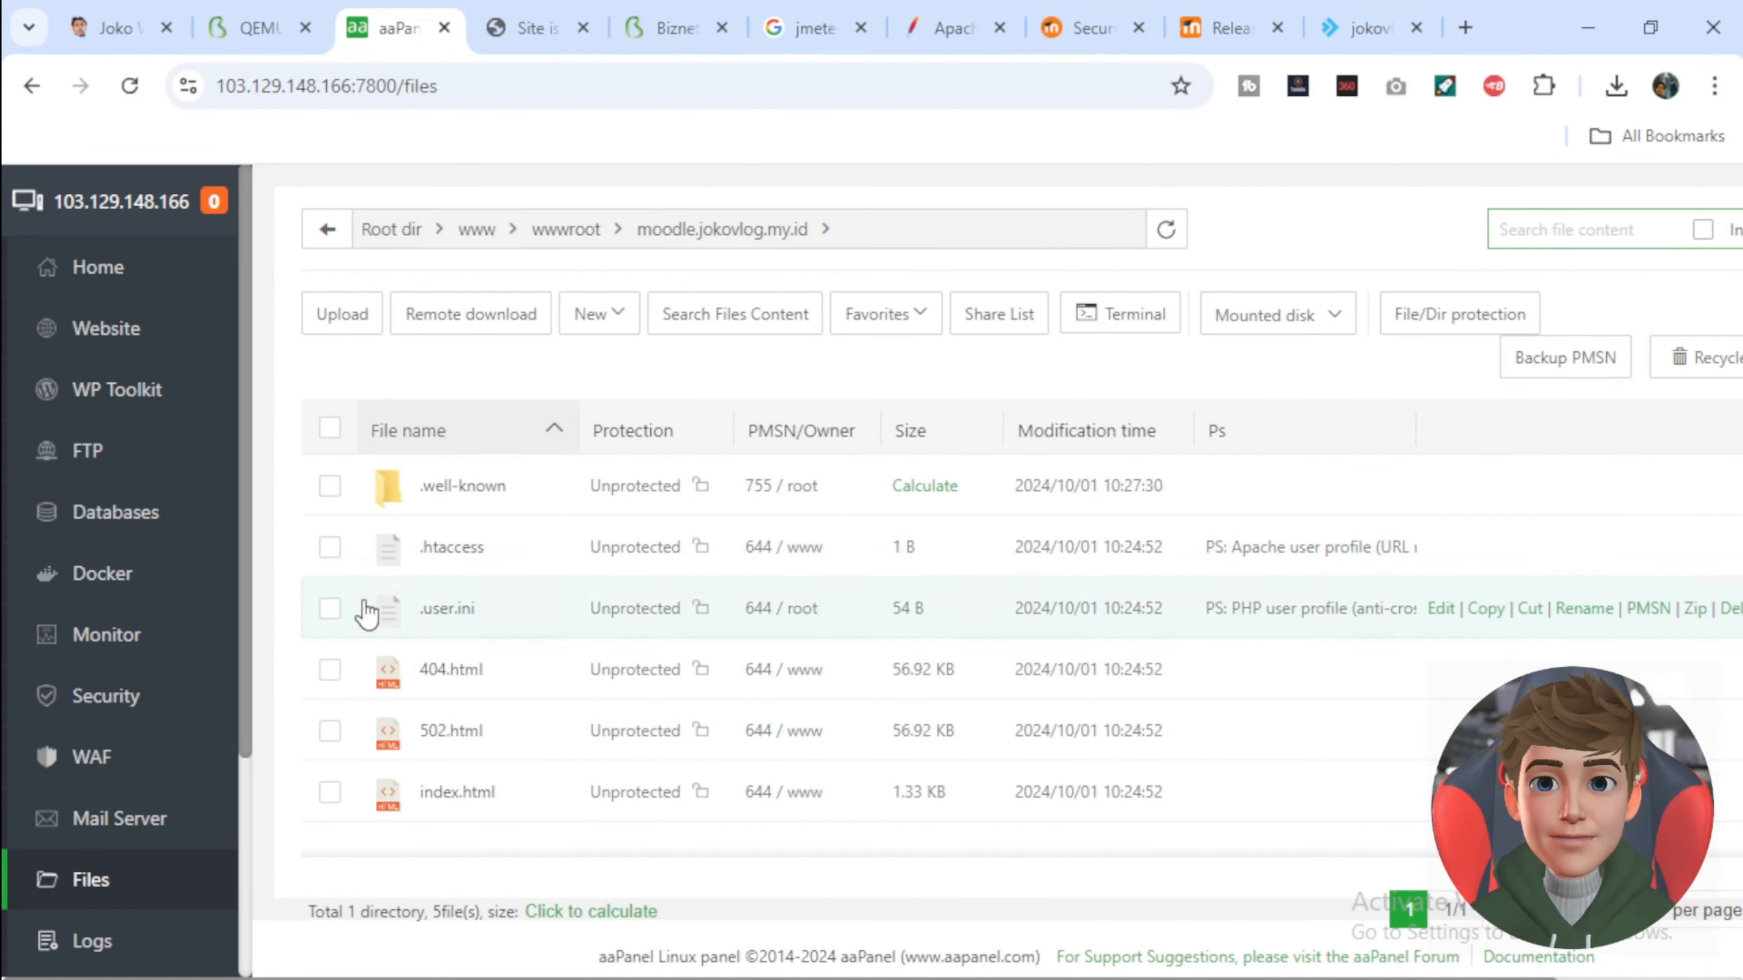
left_click(330, 428)
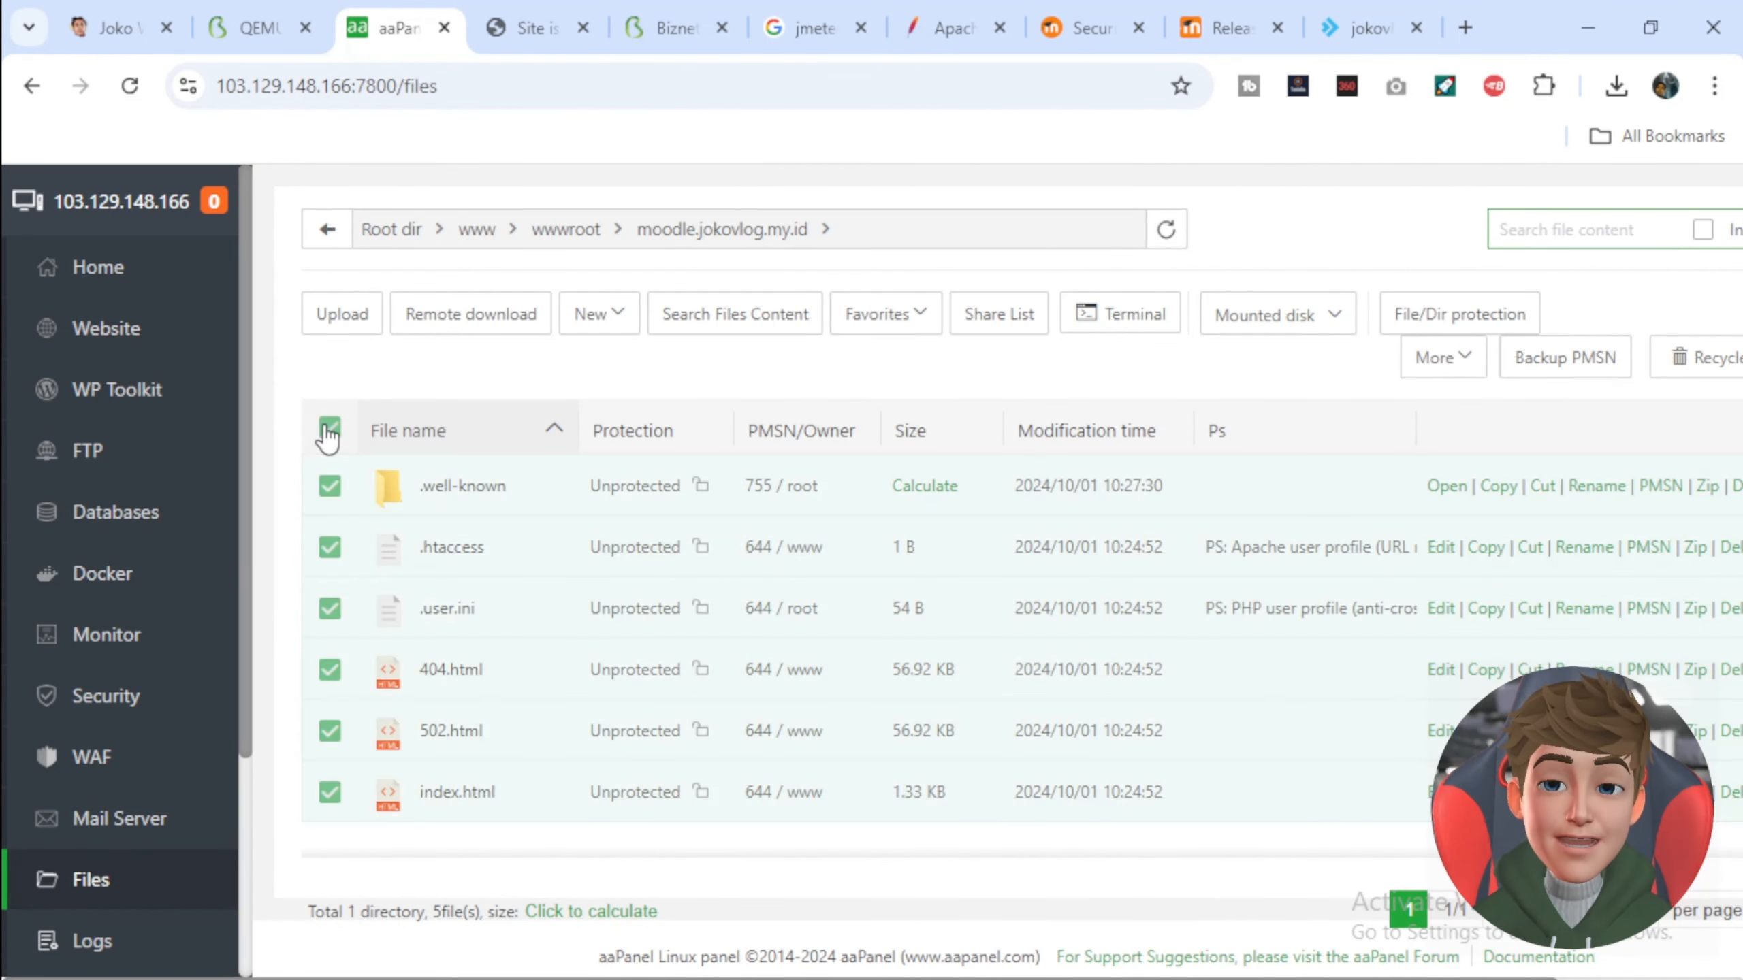
left_click(335, 613)
left_click(1460, 359)
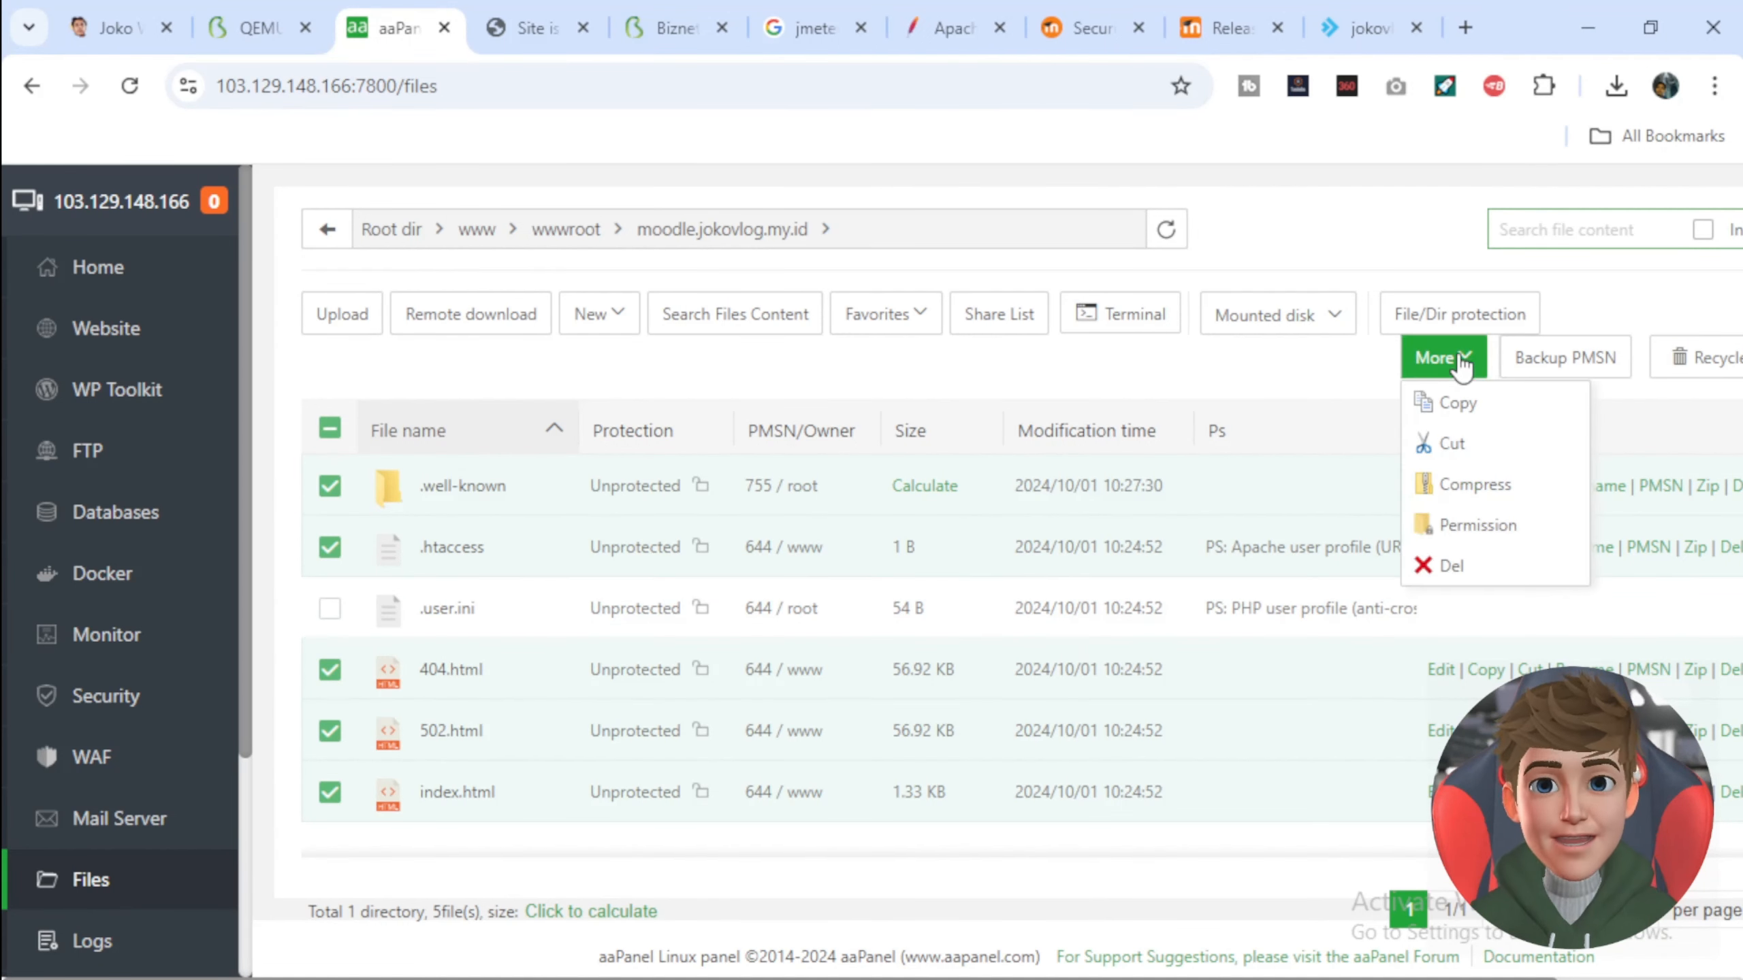
mouse_move(1465, 355)
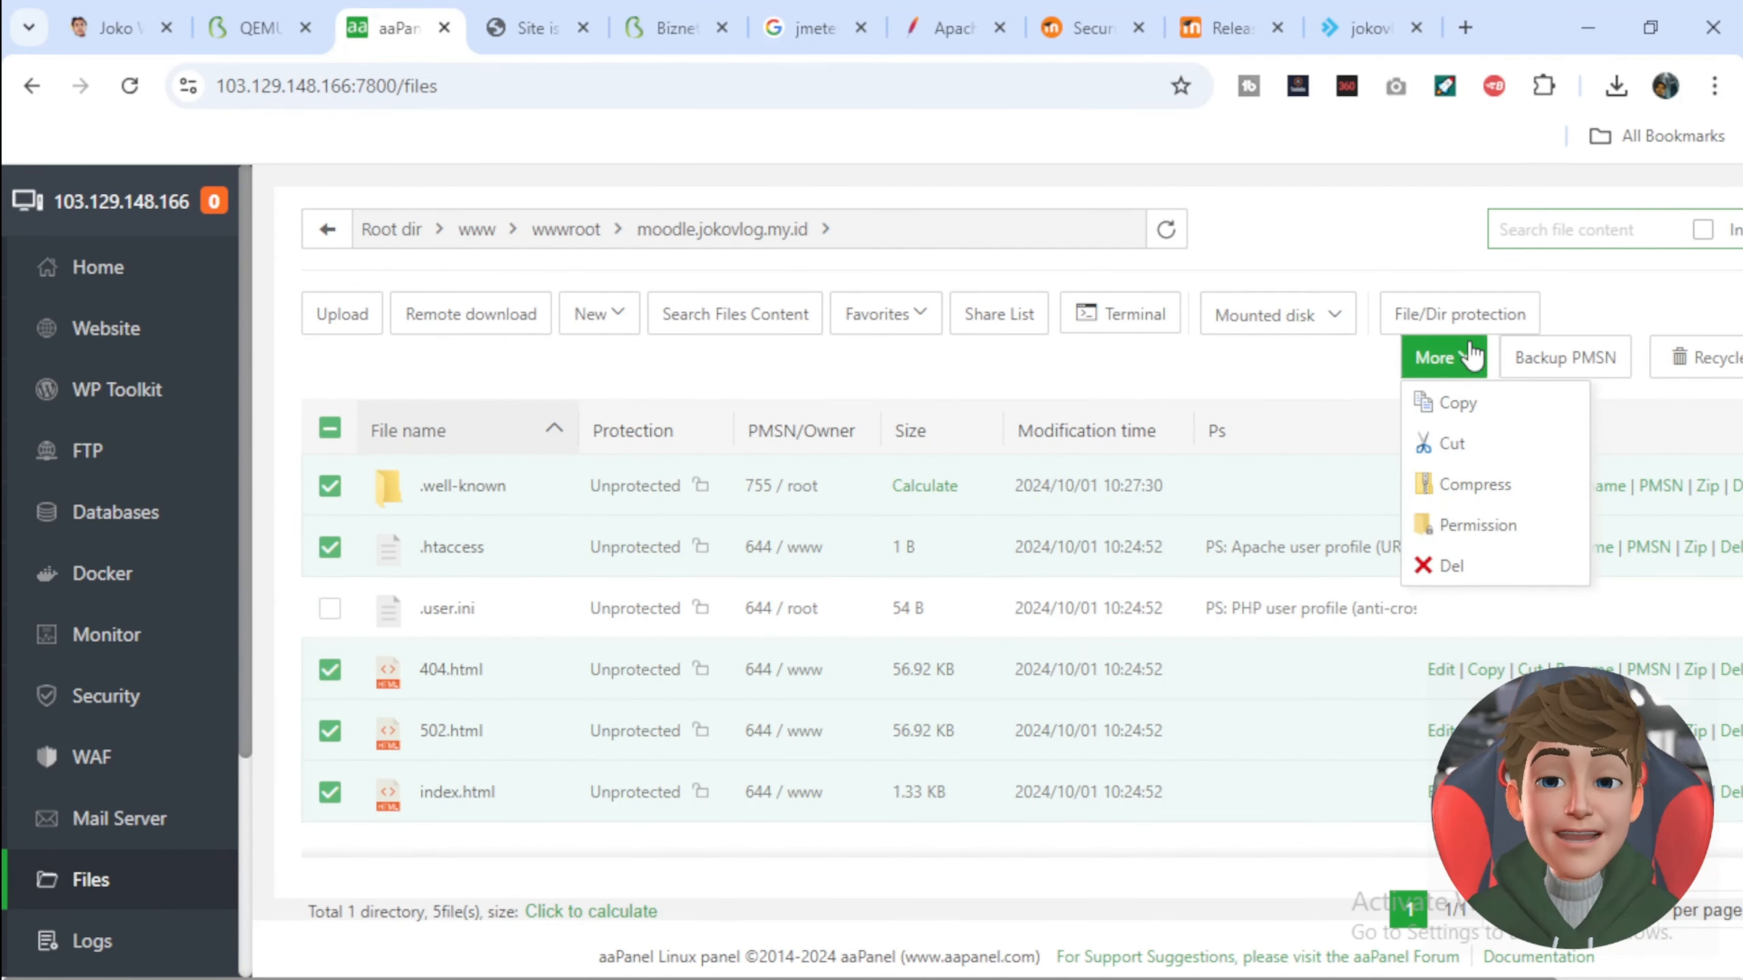
left_click(1448, 564)
left_click(1057, 669)
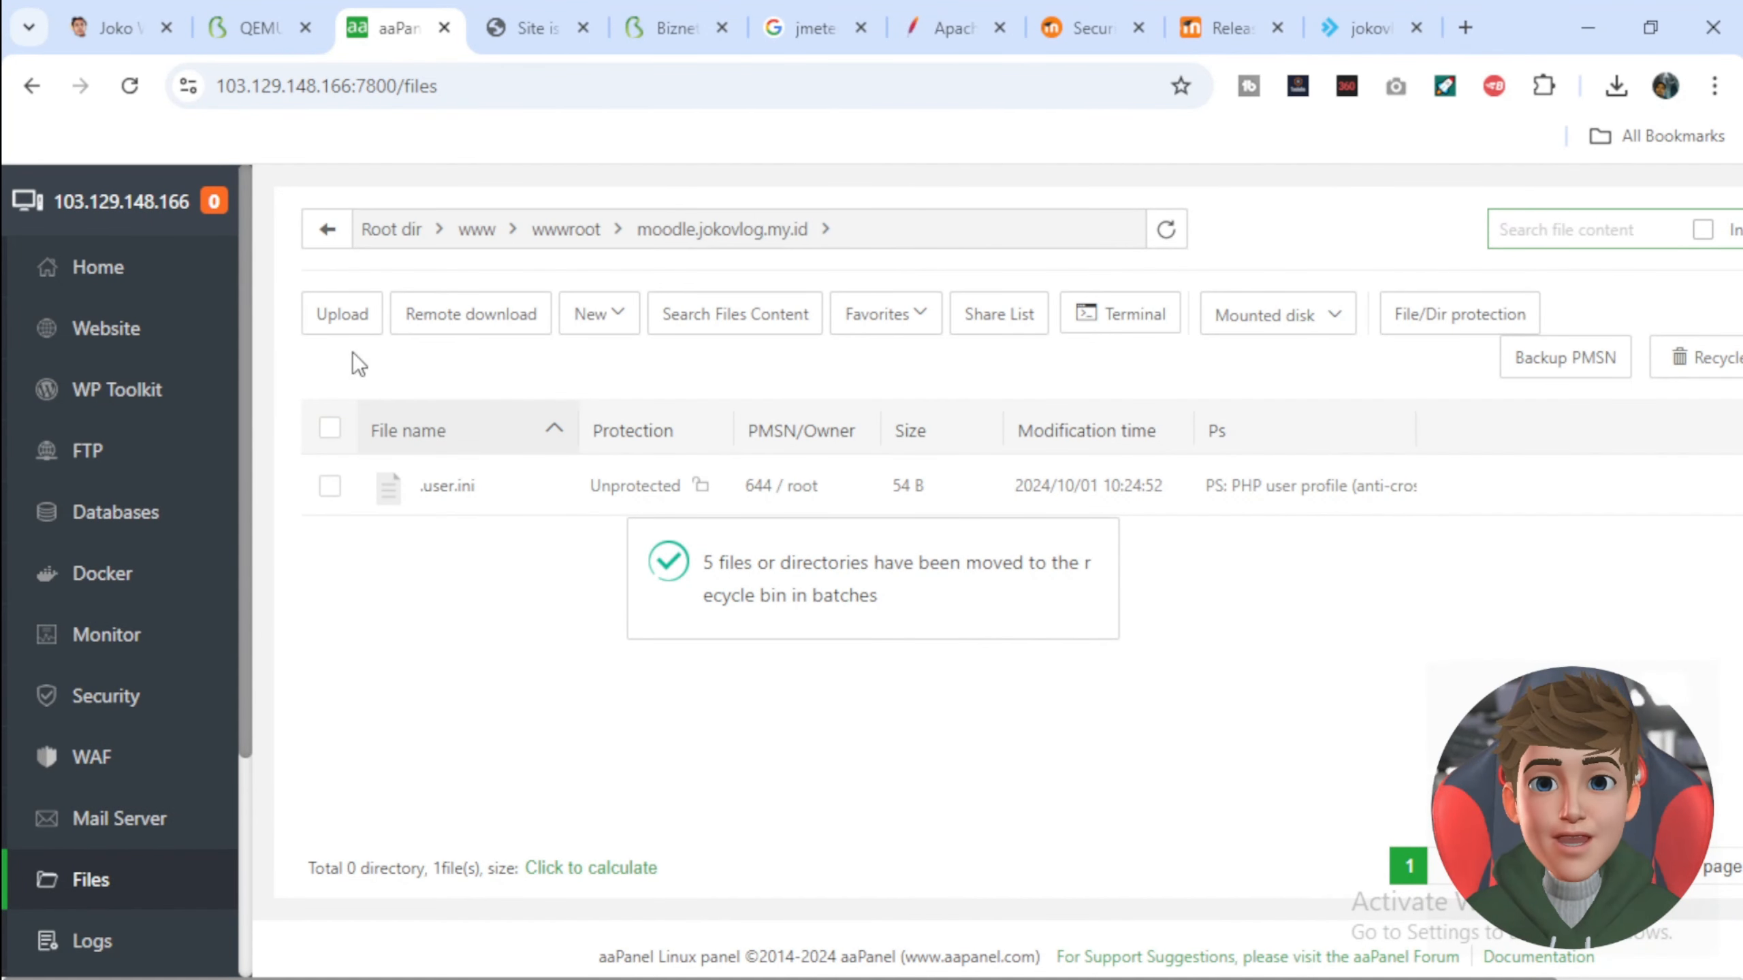
left_click(346, 317)
left_click(480, 265)
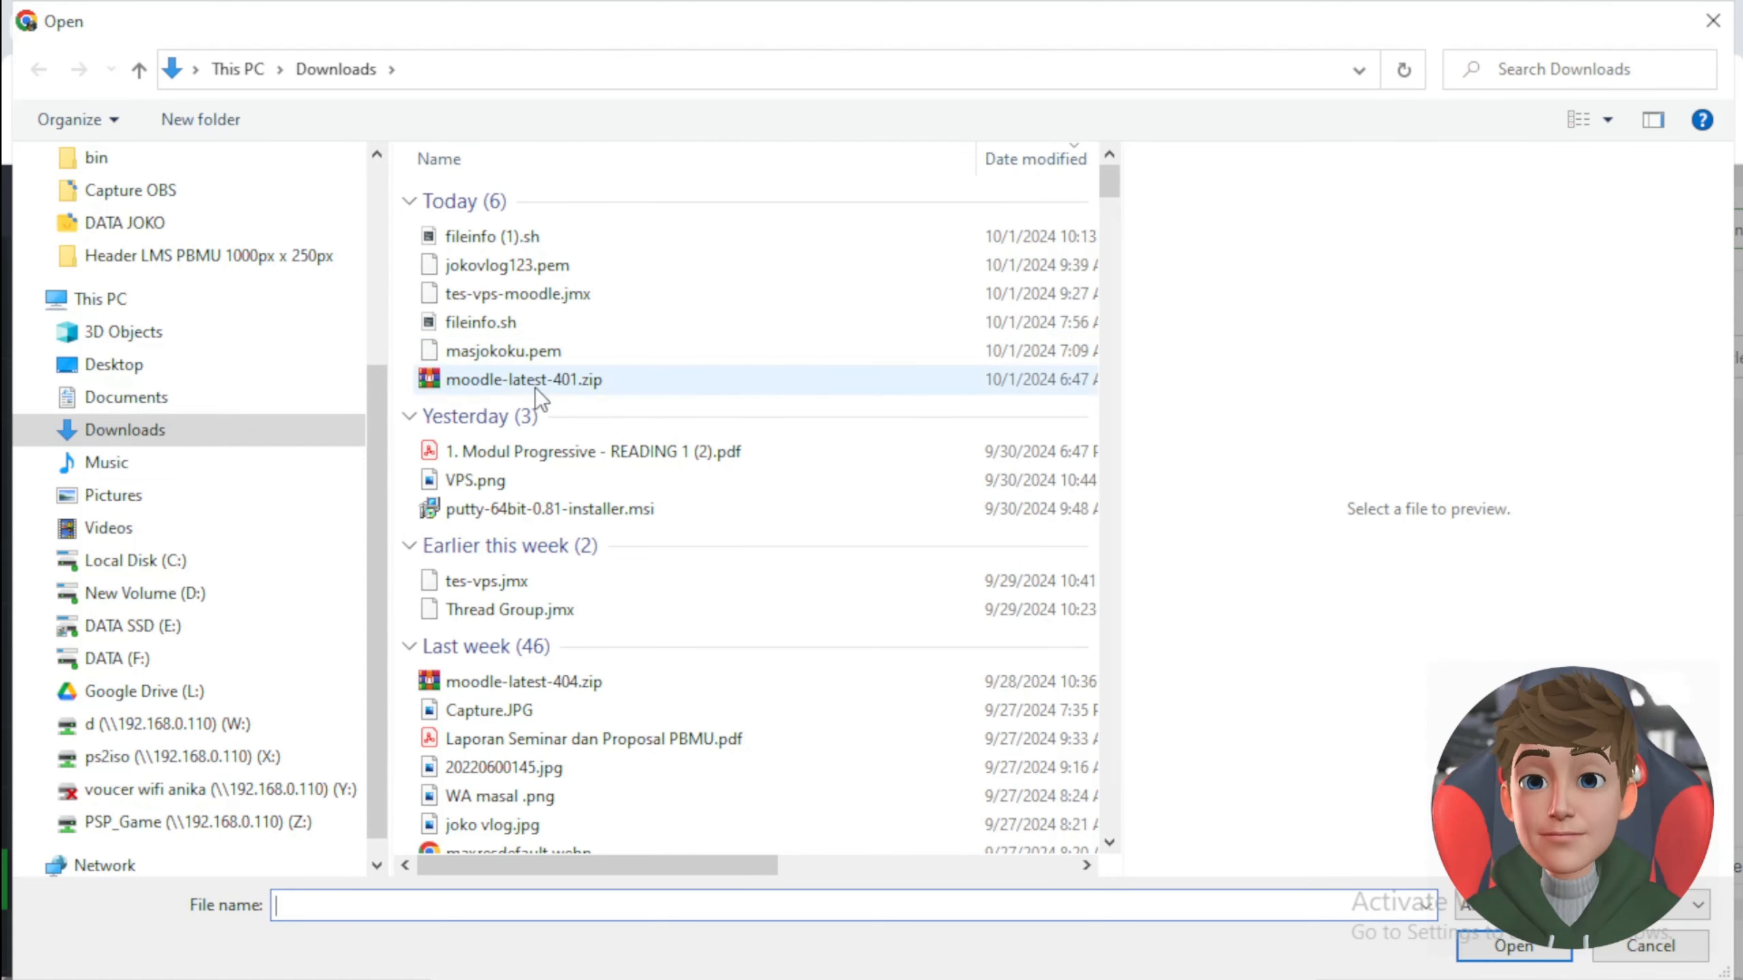
Upload moodle-latest-401.zip from the Downloads folder into the site folder
left_click(175, 426)
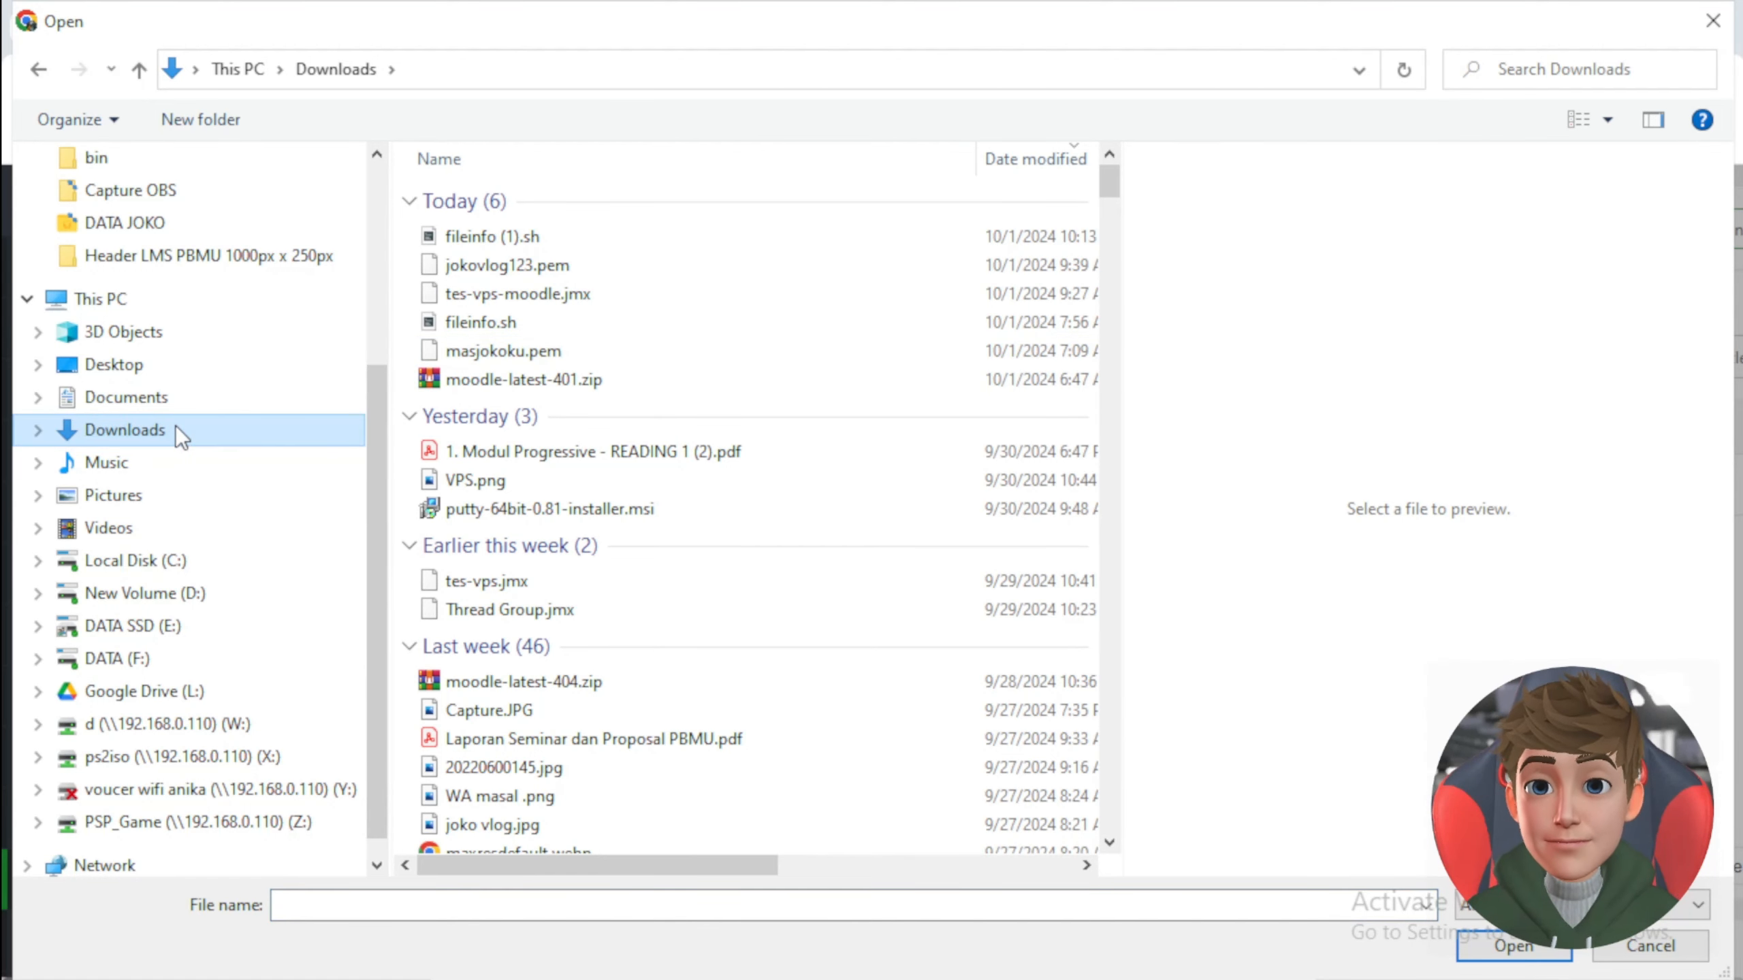
left_click(513, 389)
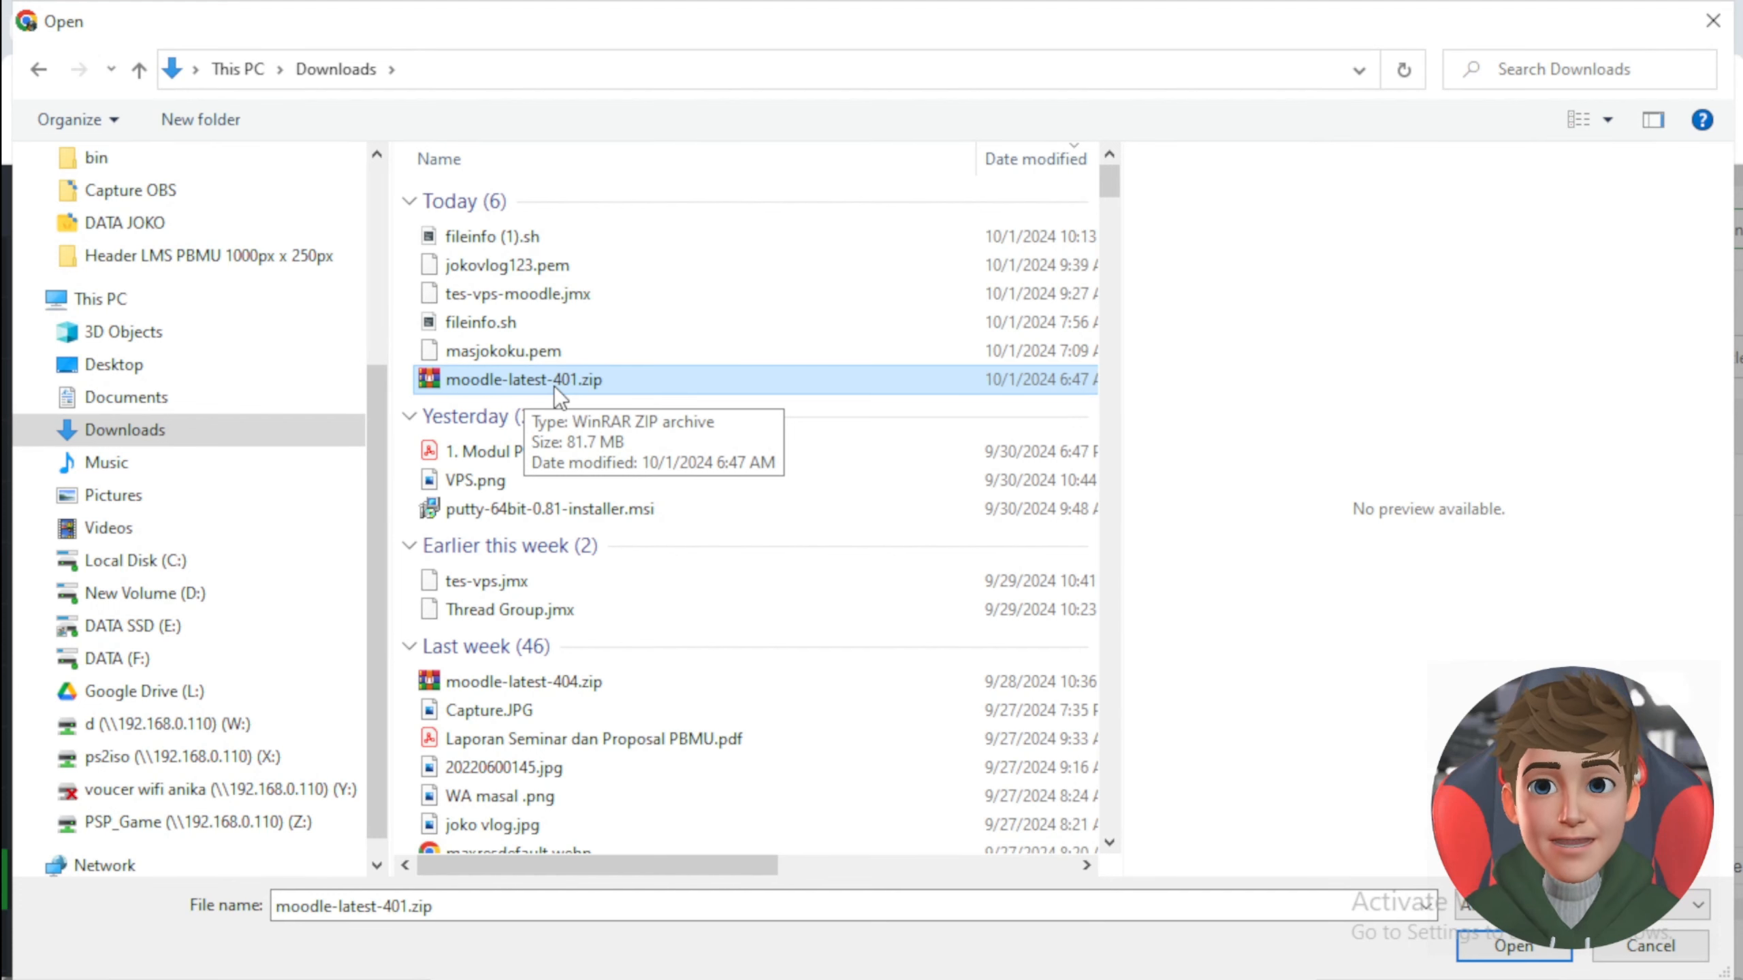
left_click(1509, 947)
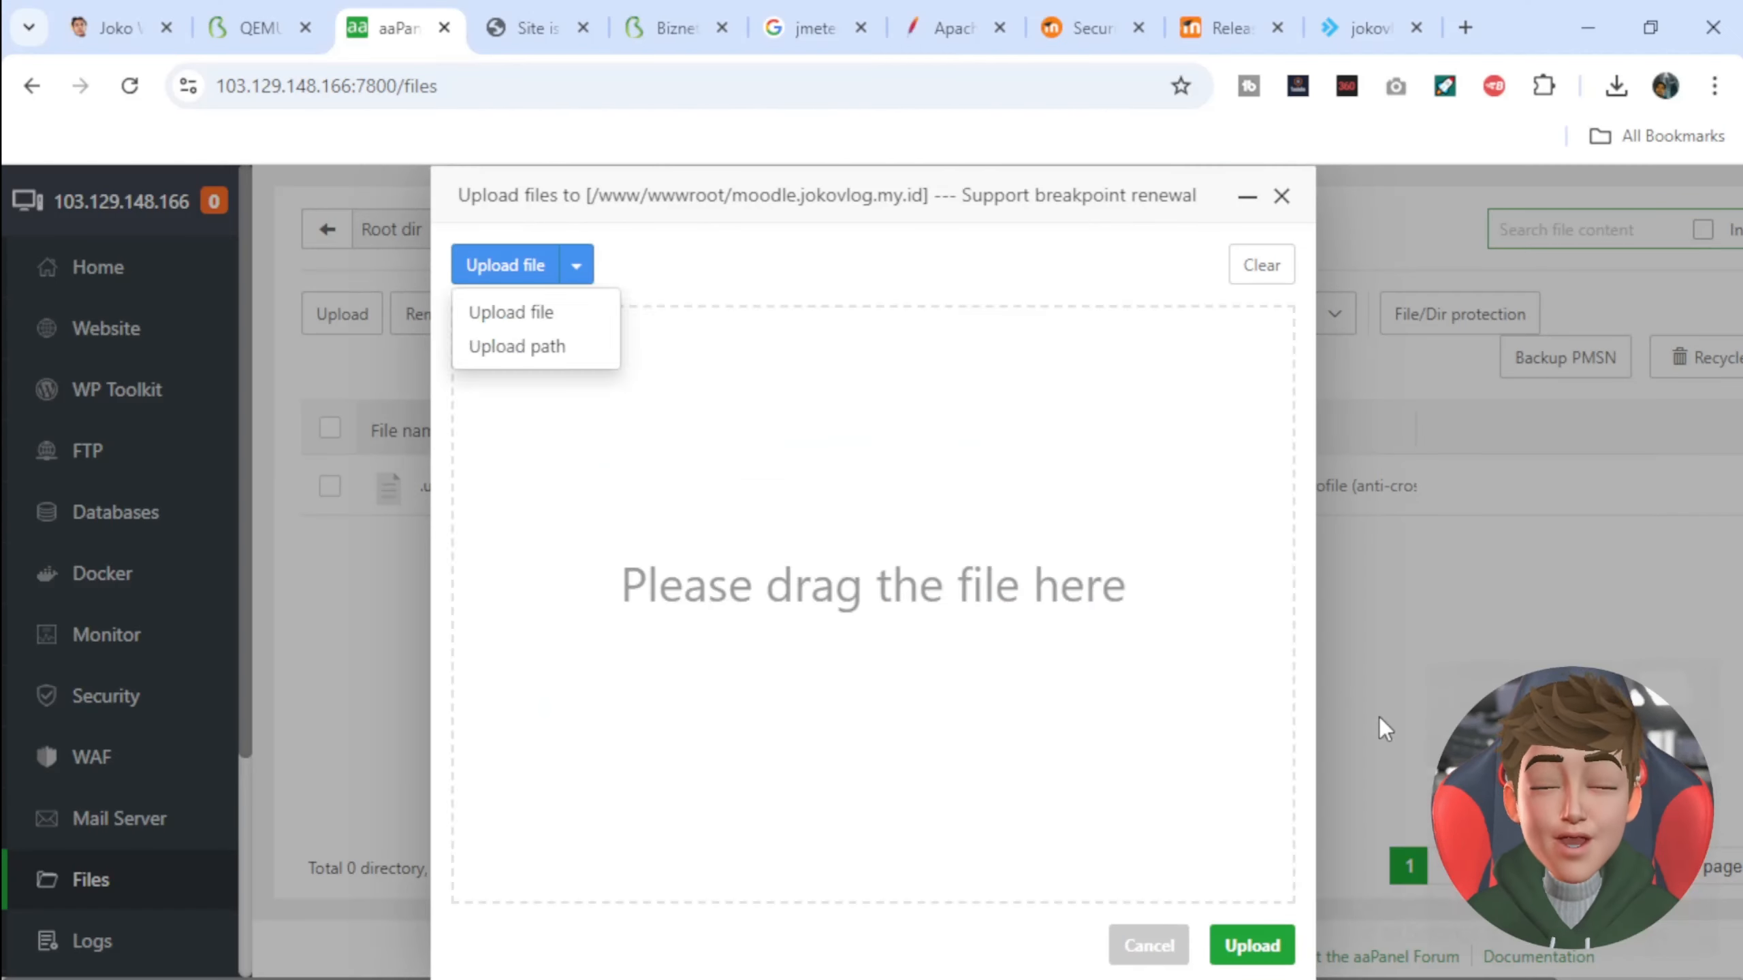
left_click(1252, 947)
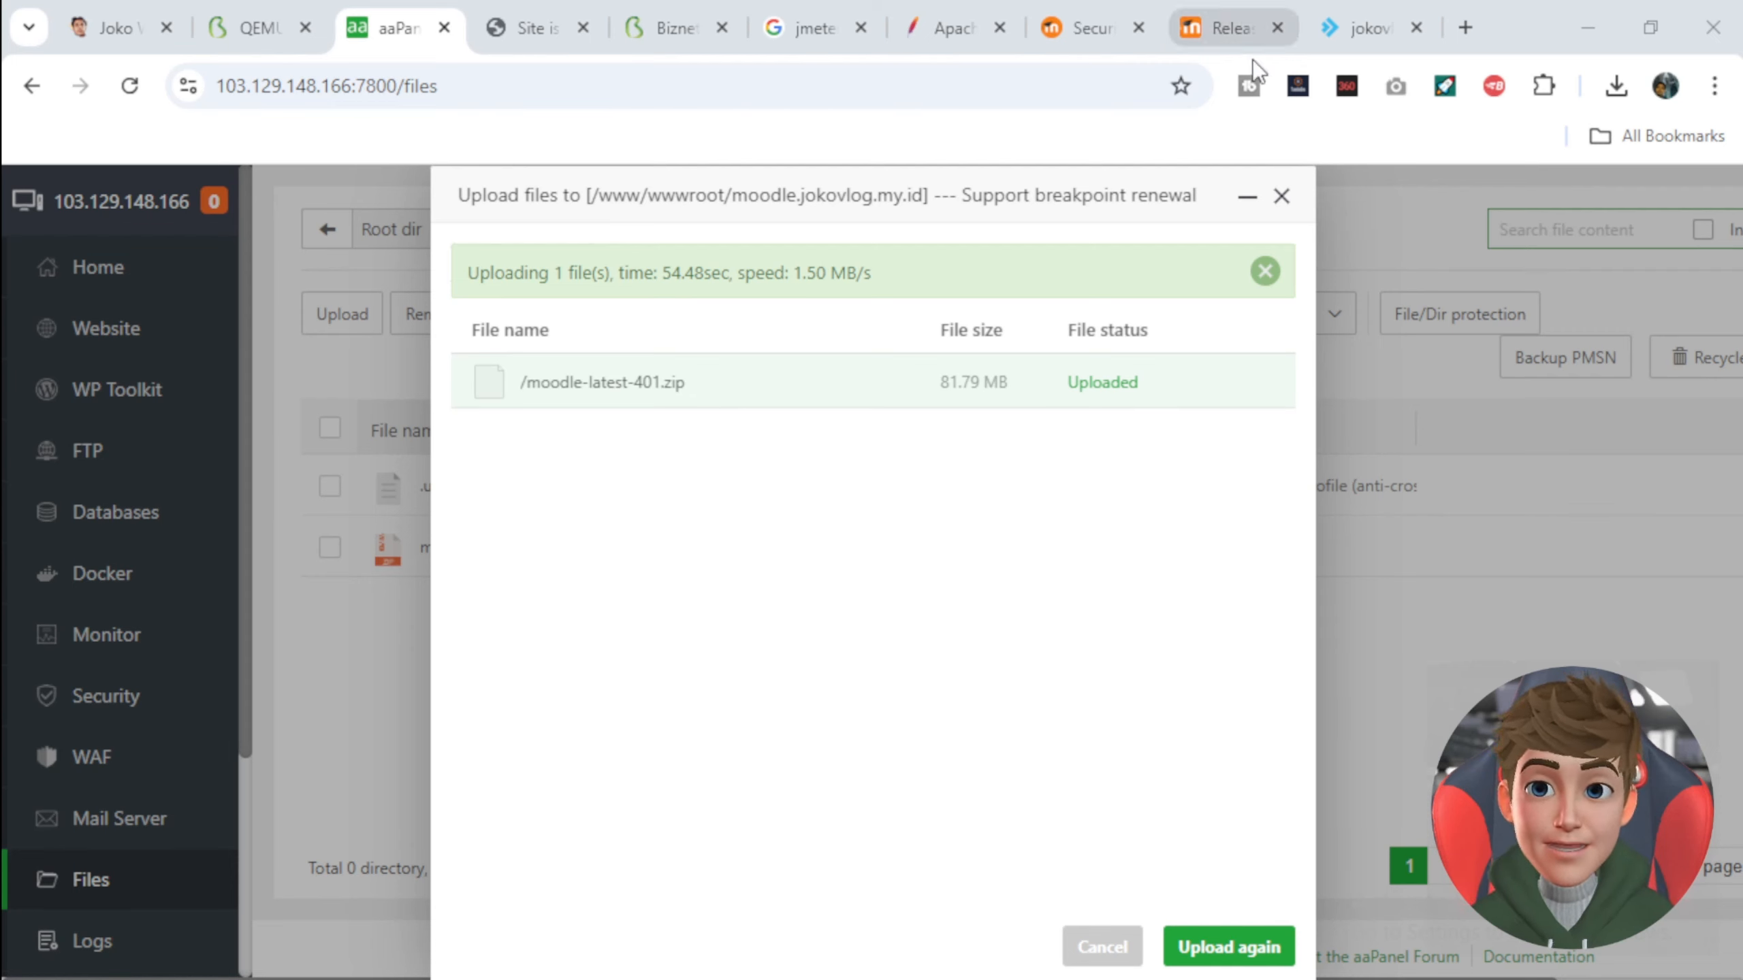
Unzip moodle-latest-401.zip into the moodle.jokovlog.my.id folder
left_click(1279, 197)
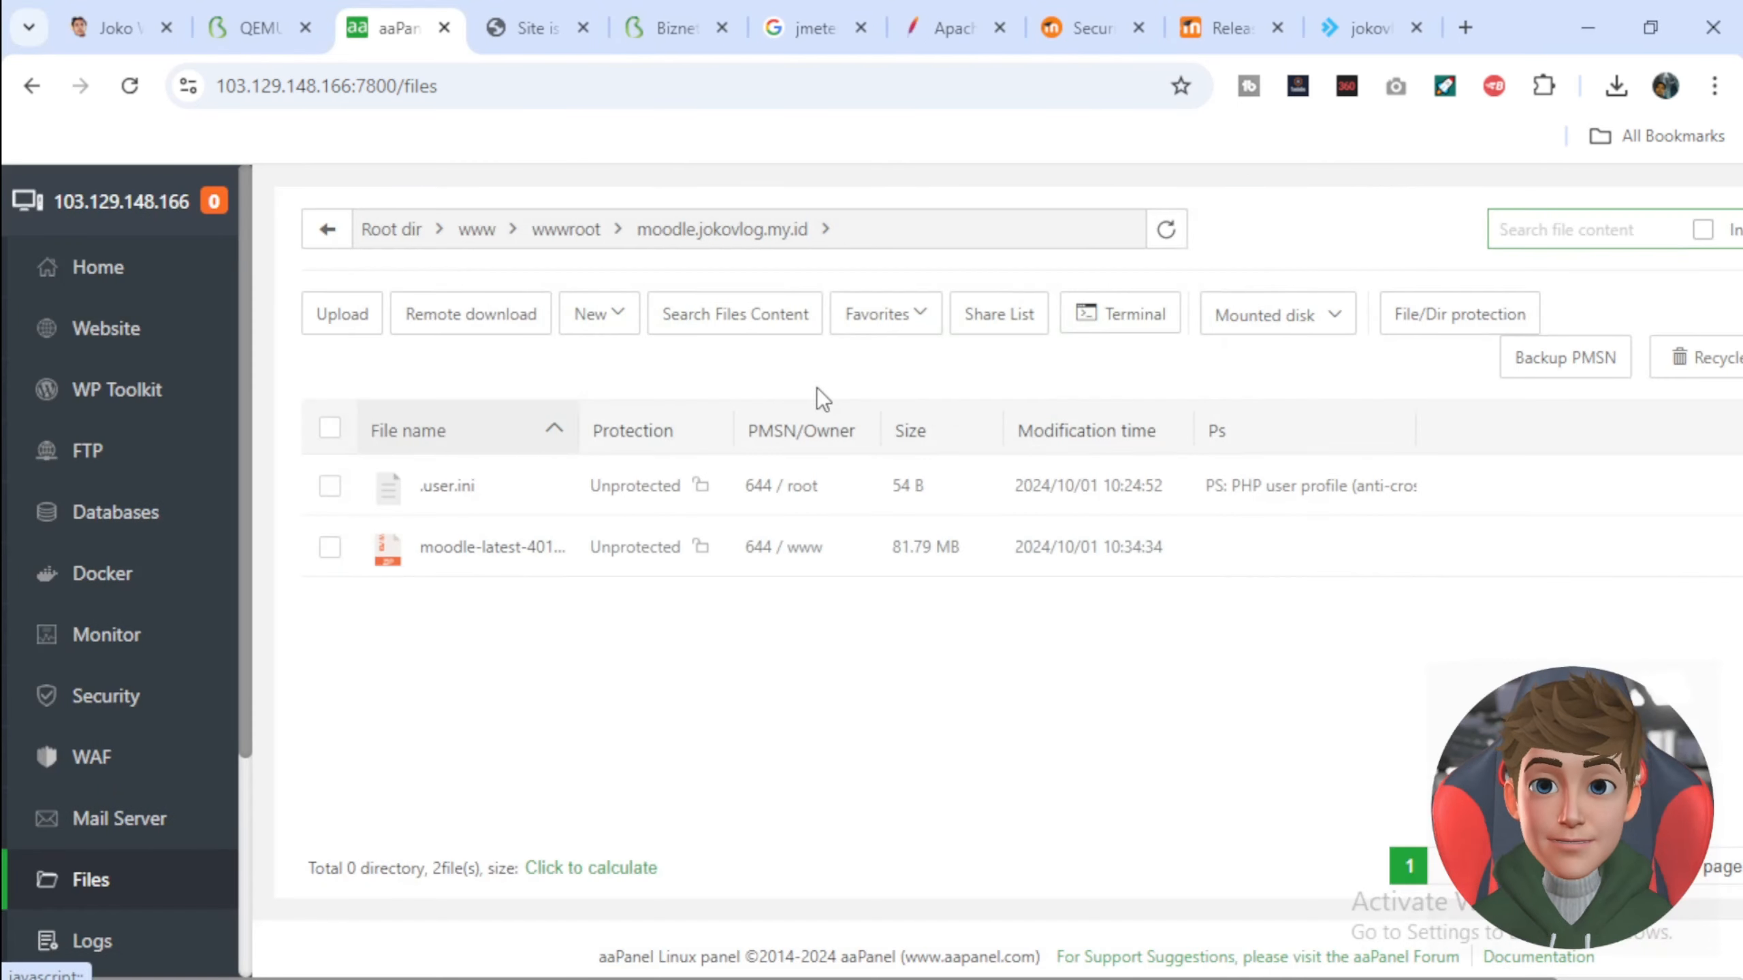
right_click(470, 556)
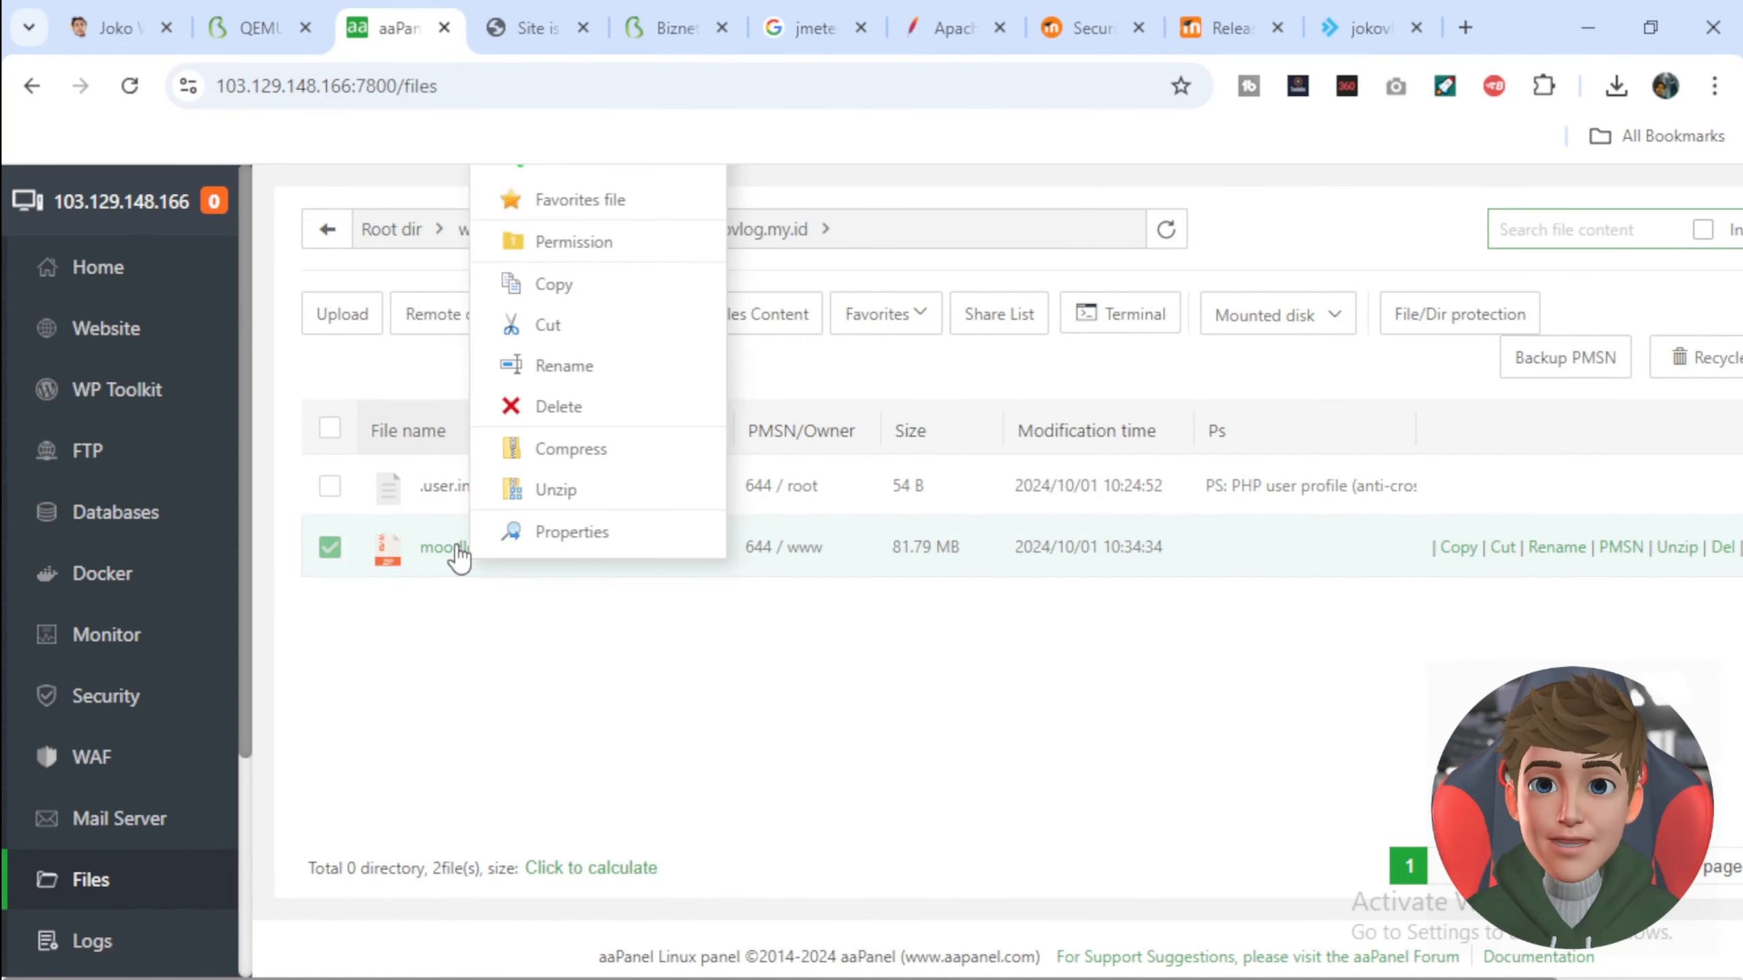
left_click(527, 495)
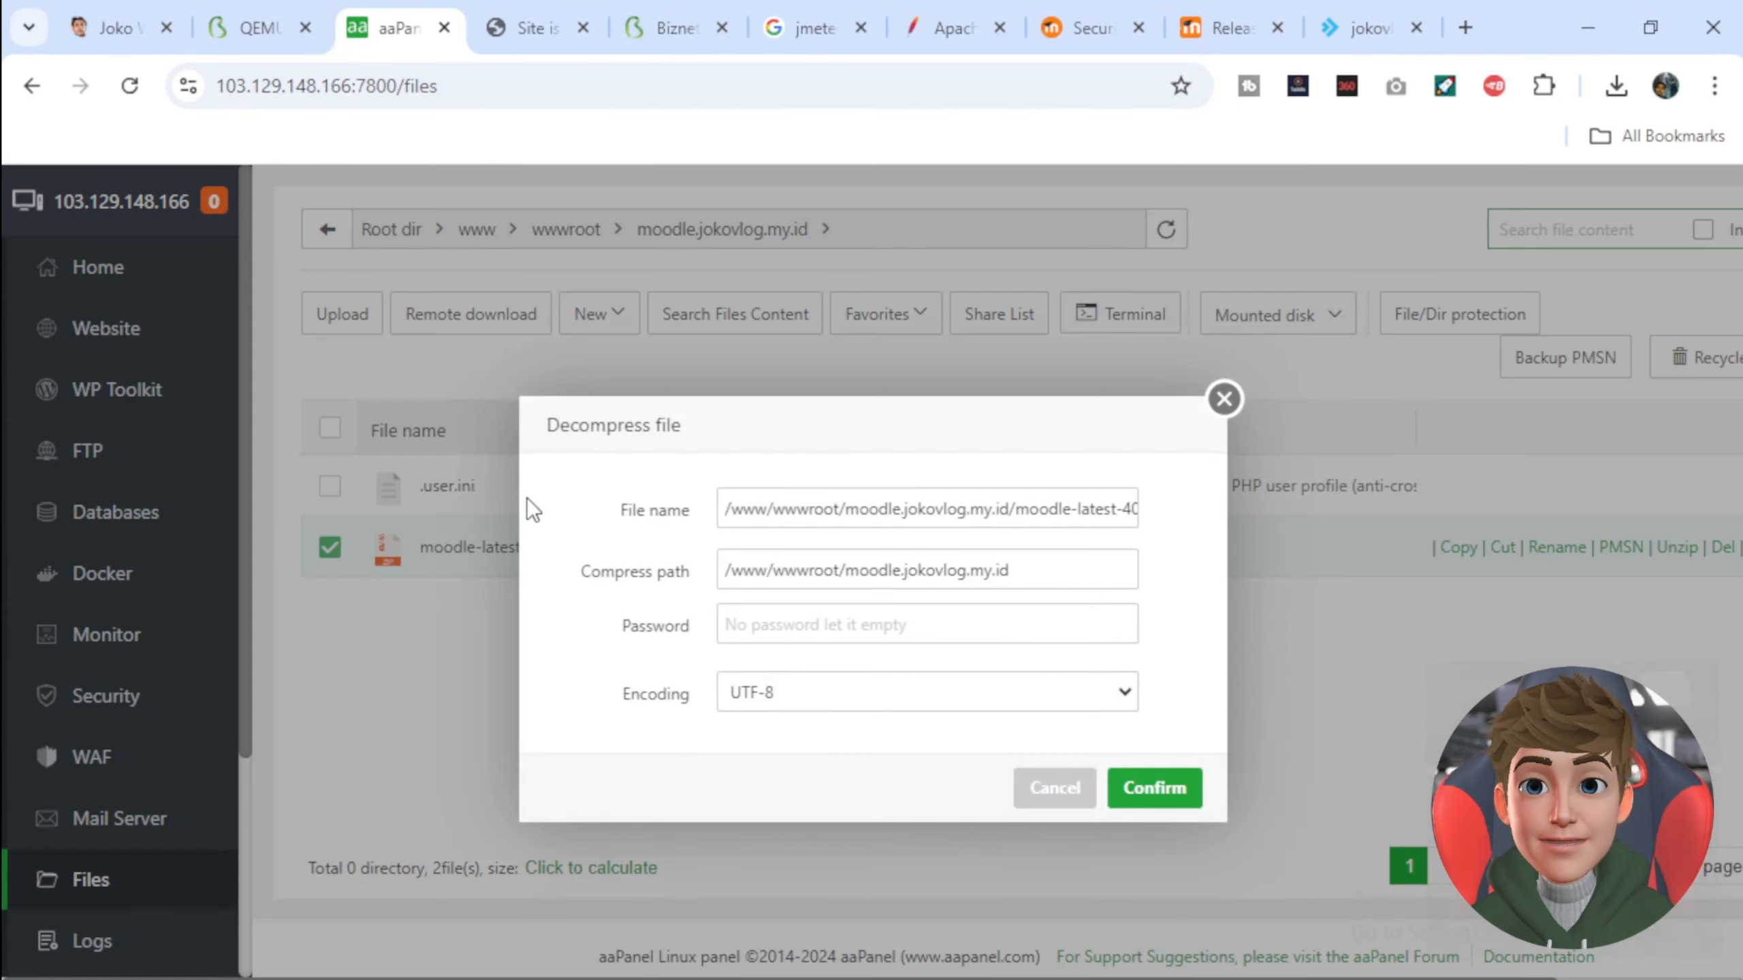
left_click(1166, 789)
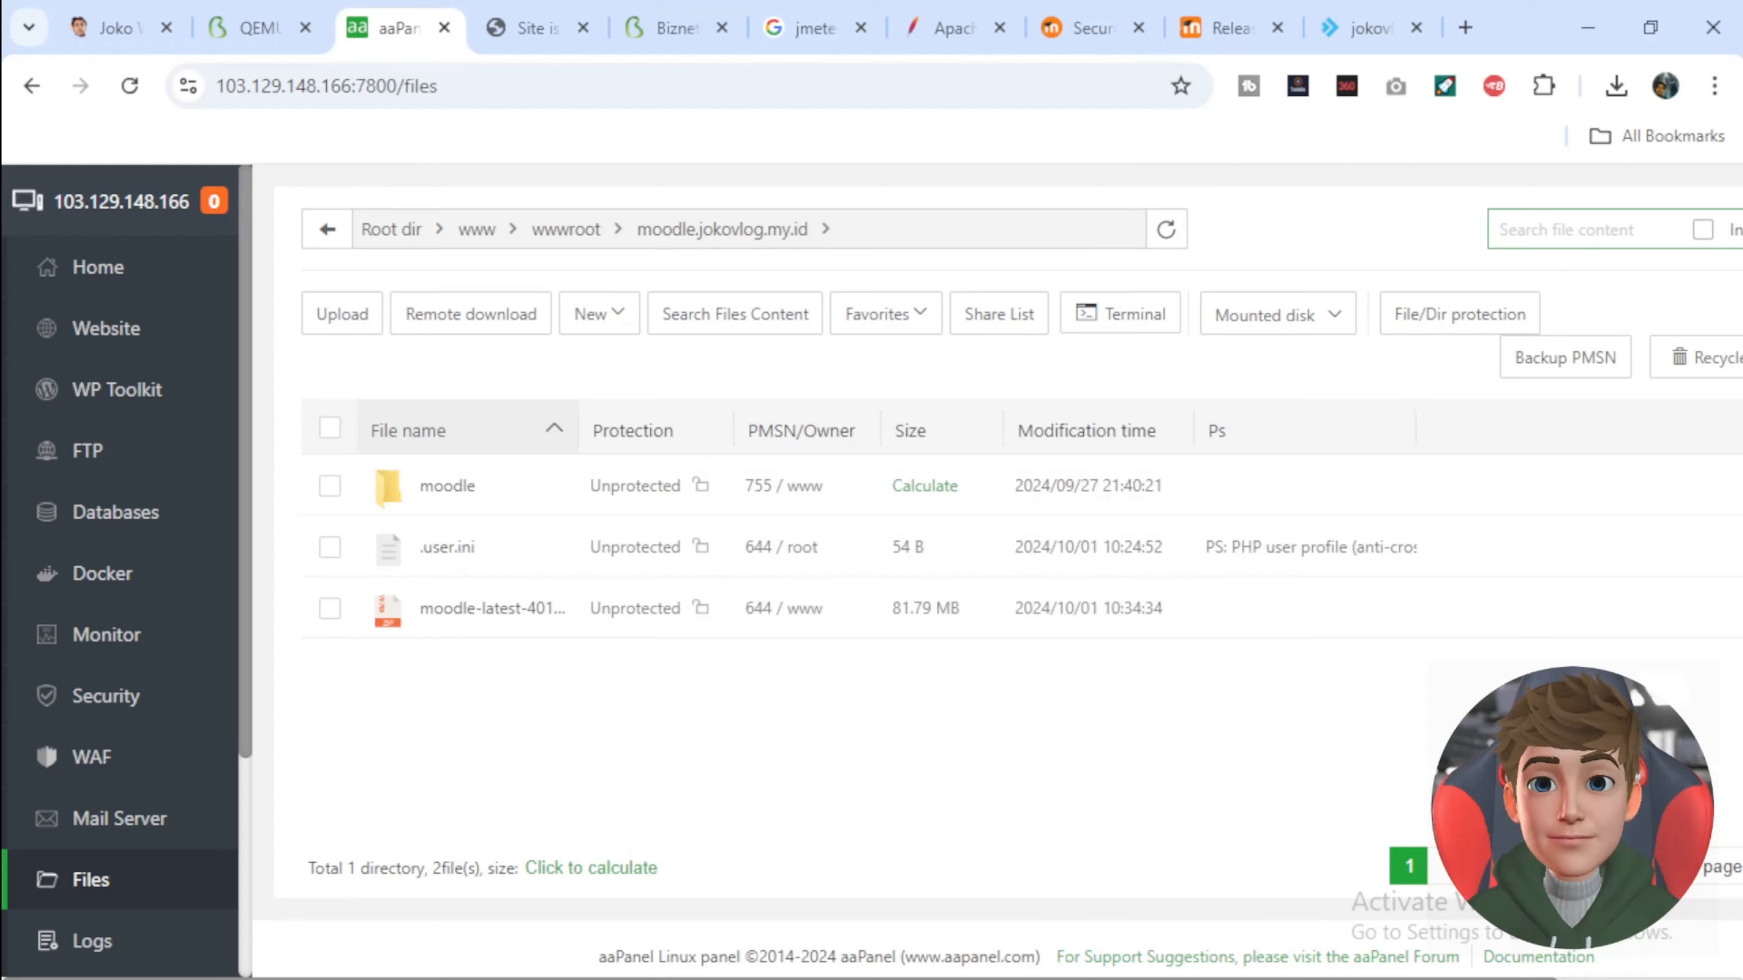
Cut all files from the moodle folder and paste them into the moodle.jokovlog.my.id root
left_click(447, 492)
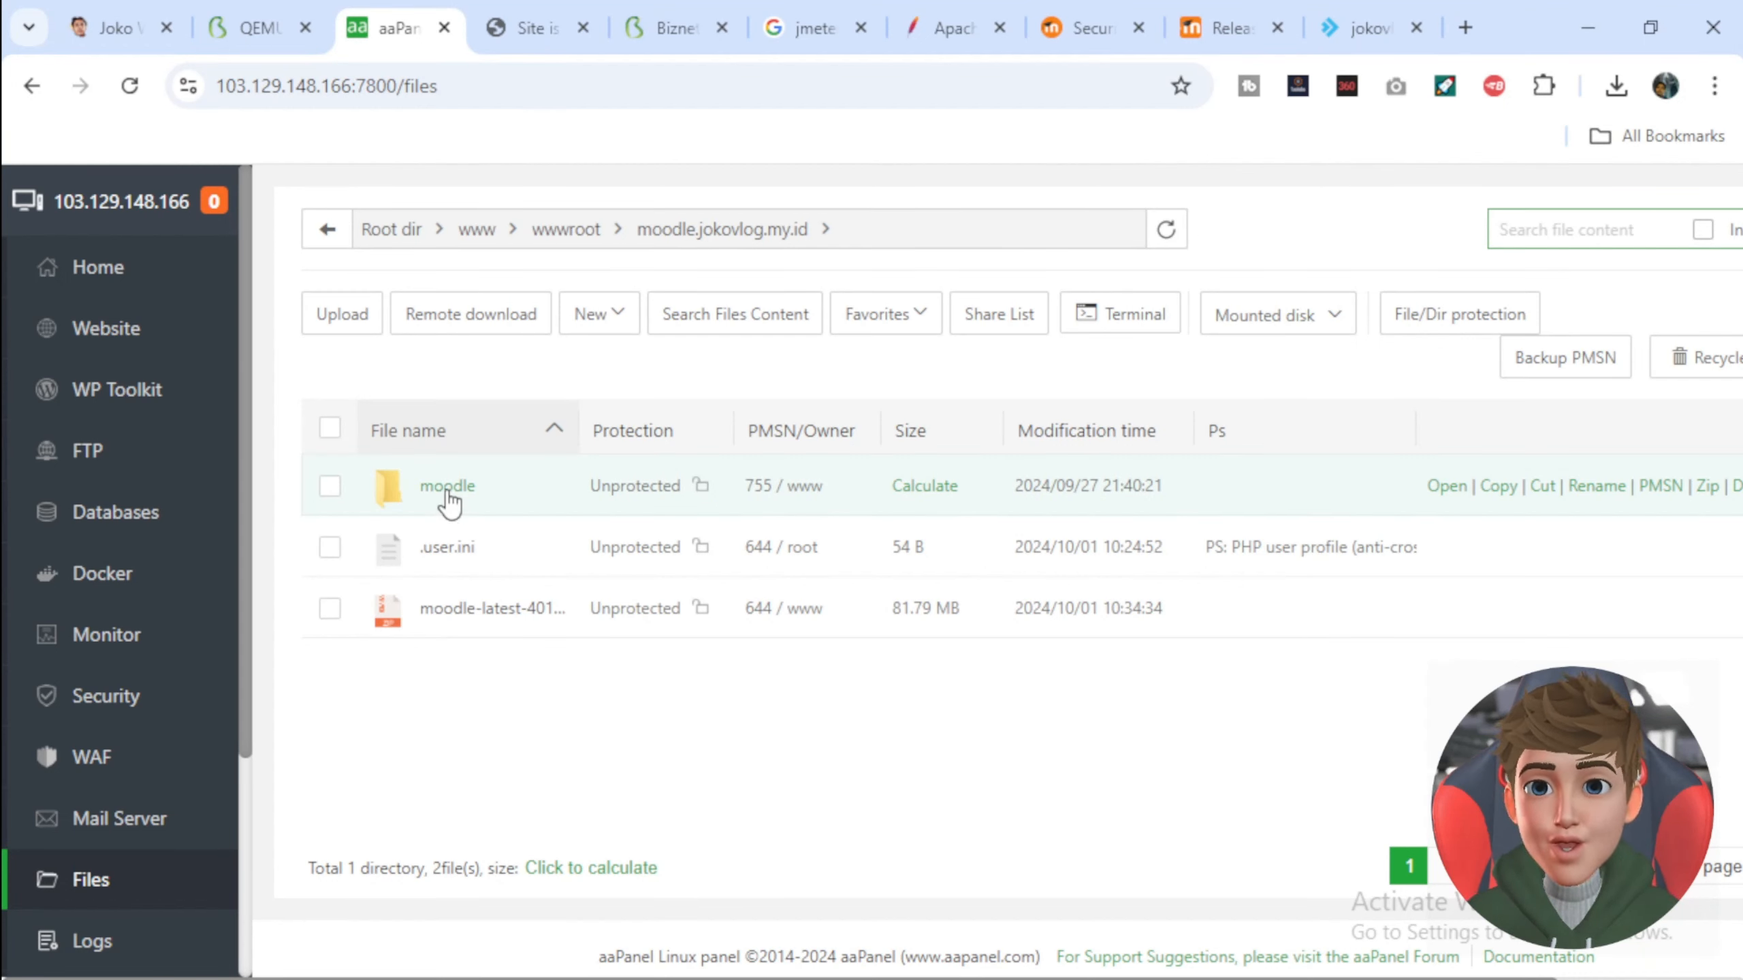
left_click(330, 428)
left_click(1449, 362)
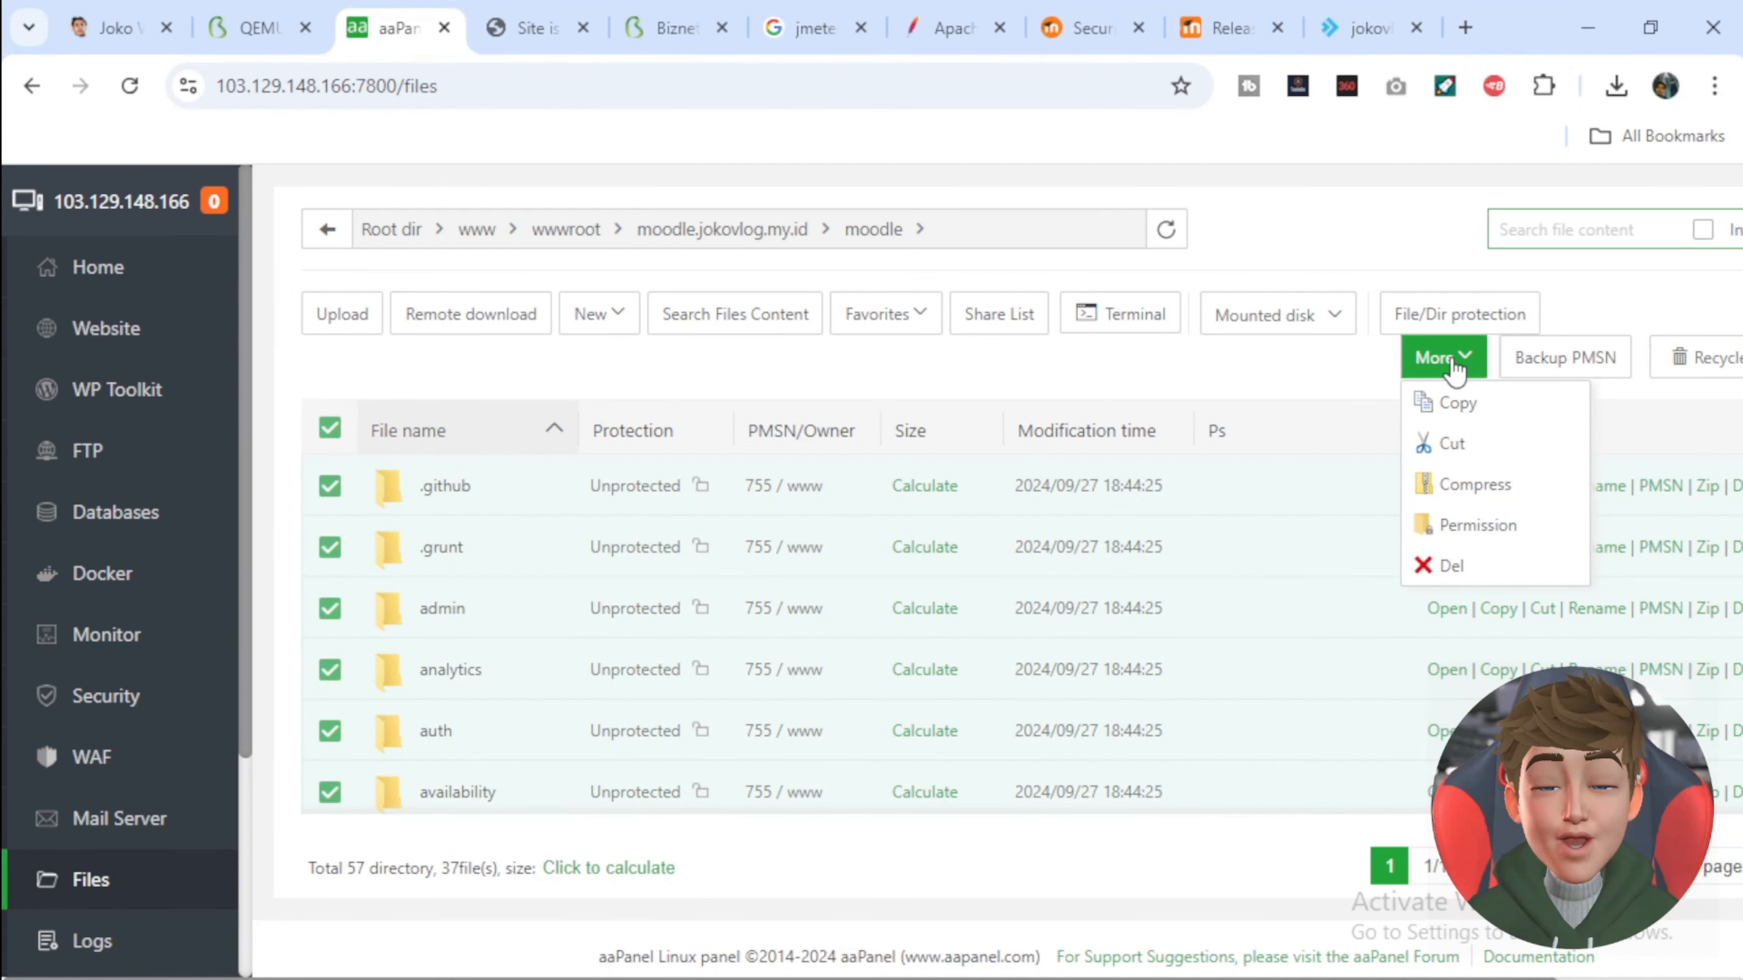
left_click(1450, 444)
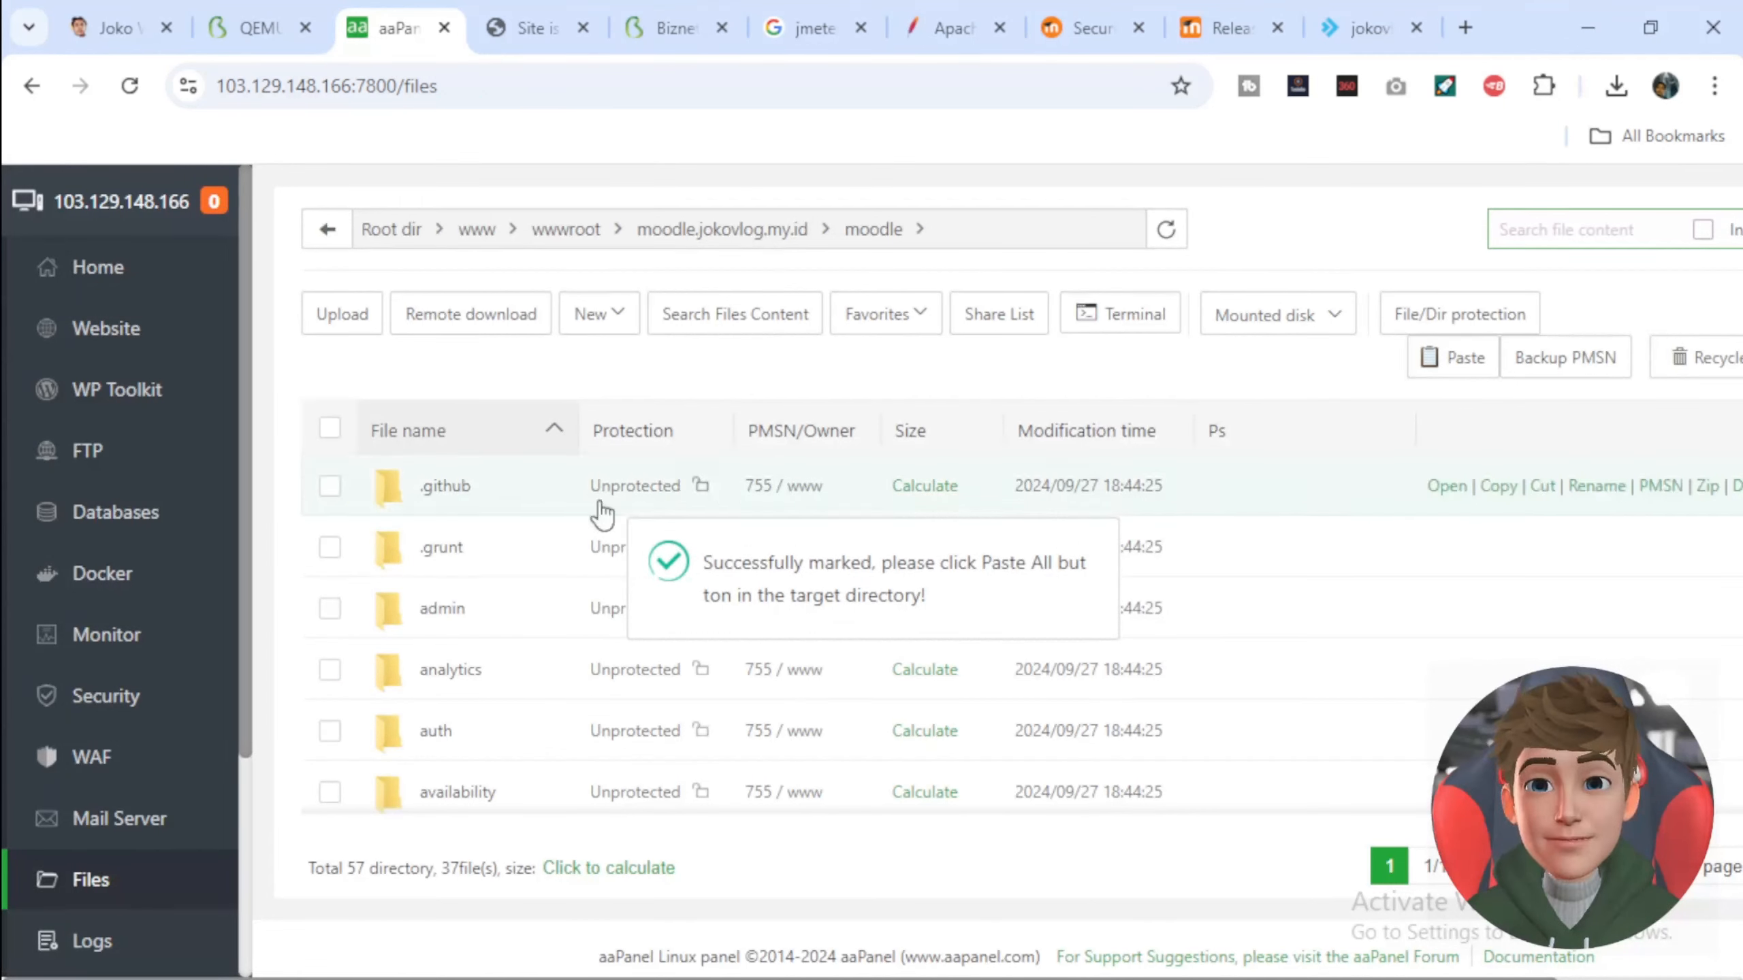
left_click(762, 234)
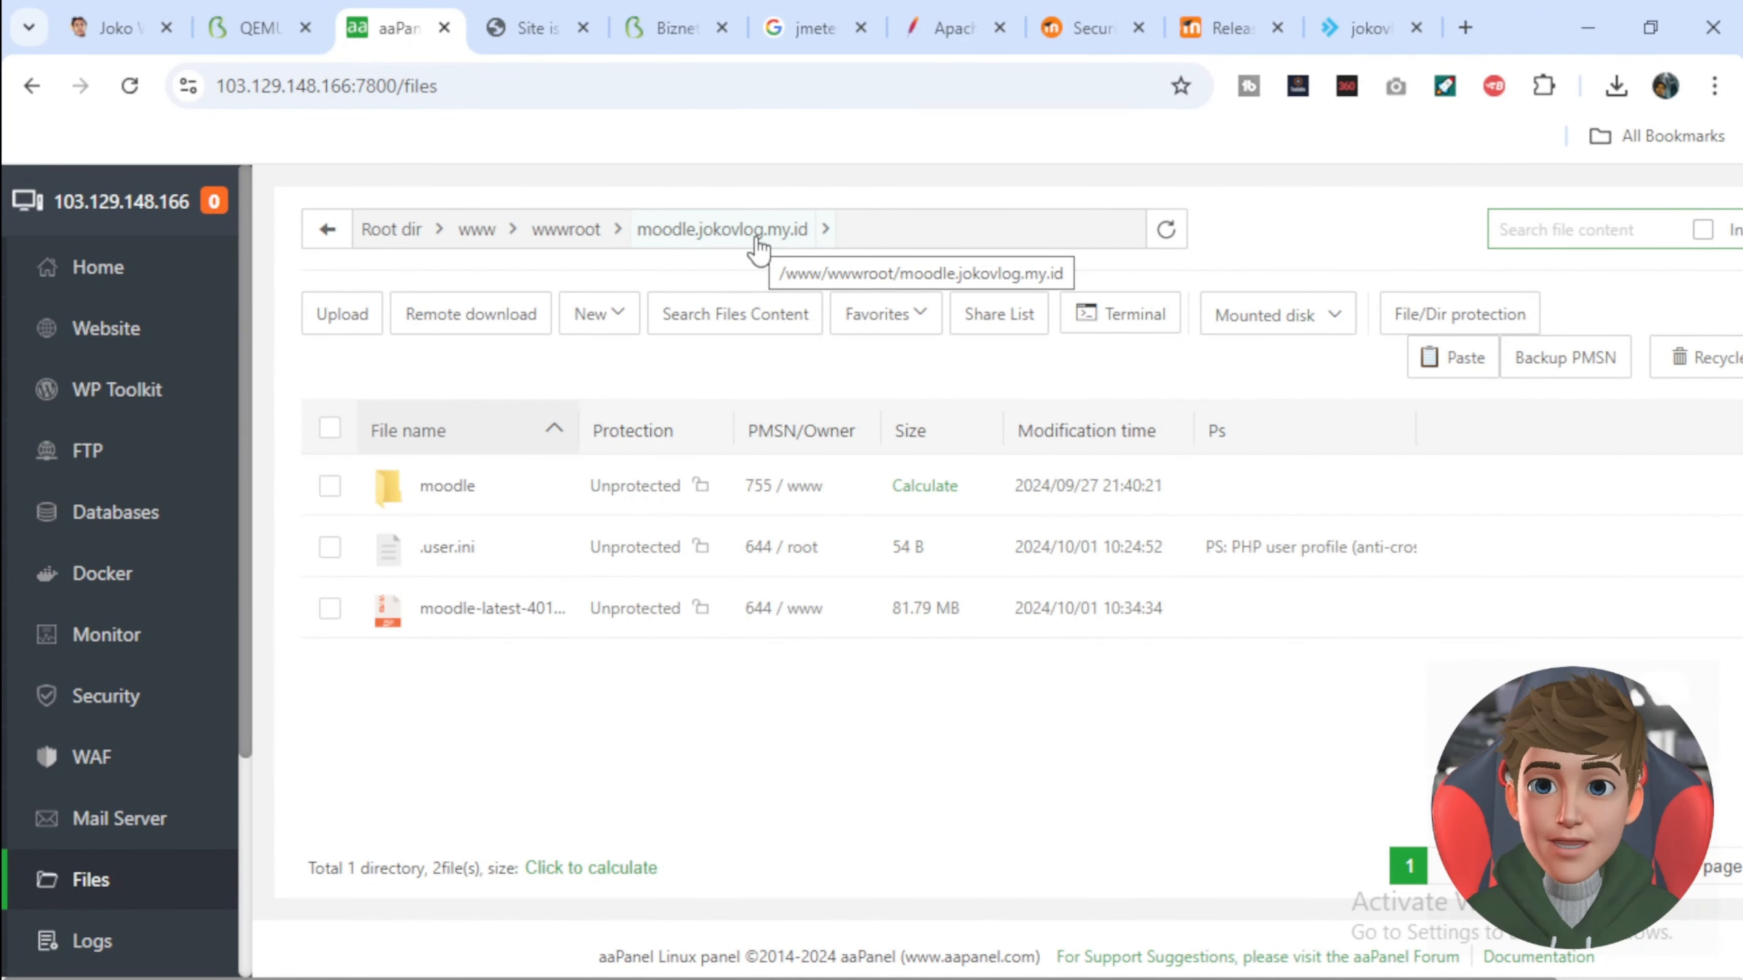
left_click(1435, 363)
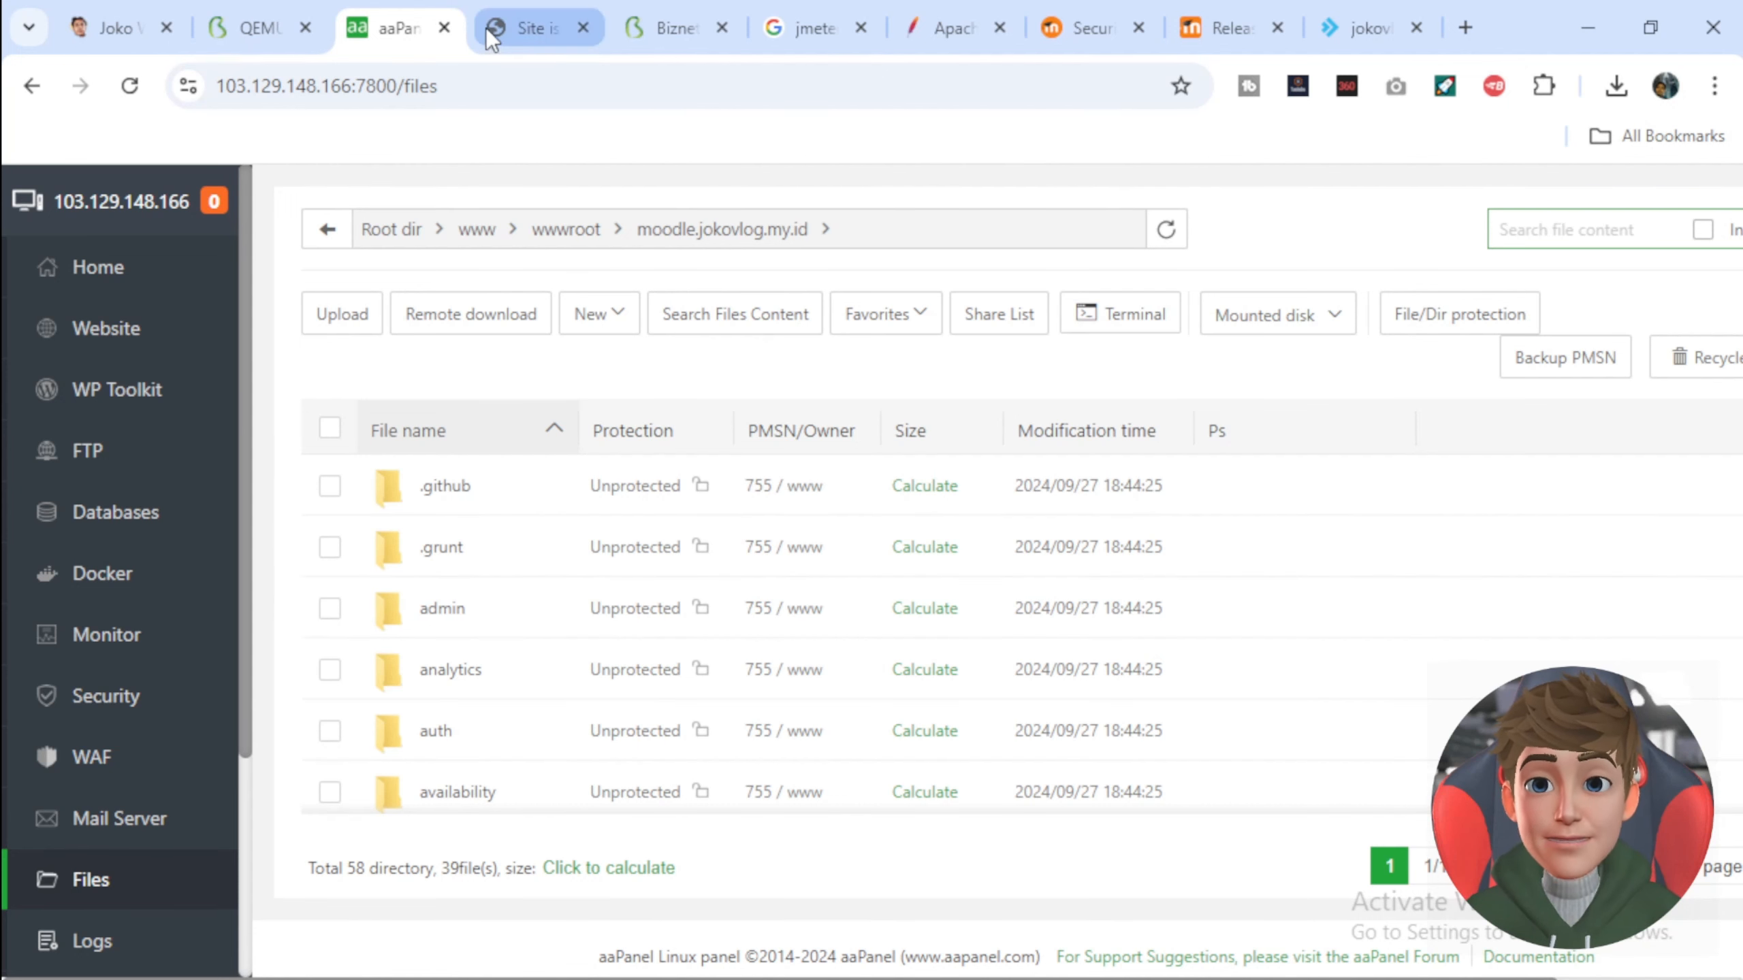
left_click(509, 26)
Reload the site to show the Moodle installer, then open aaPanel's Databases page
left_click(129, 87)
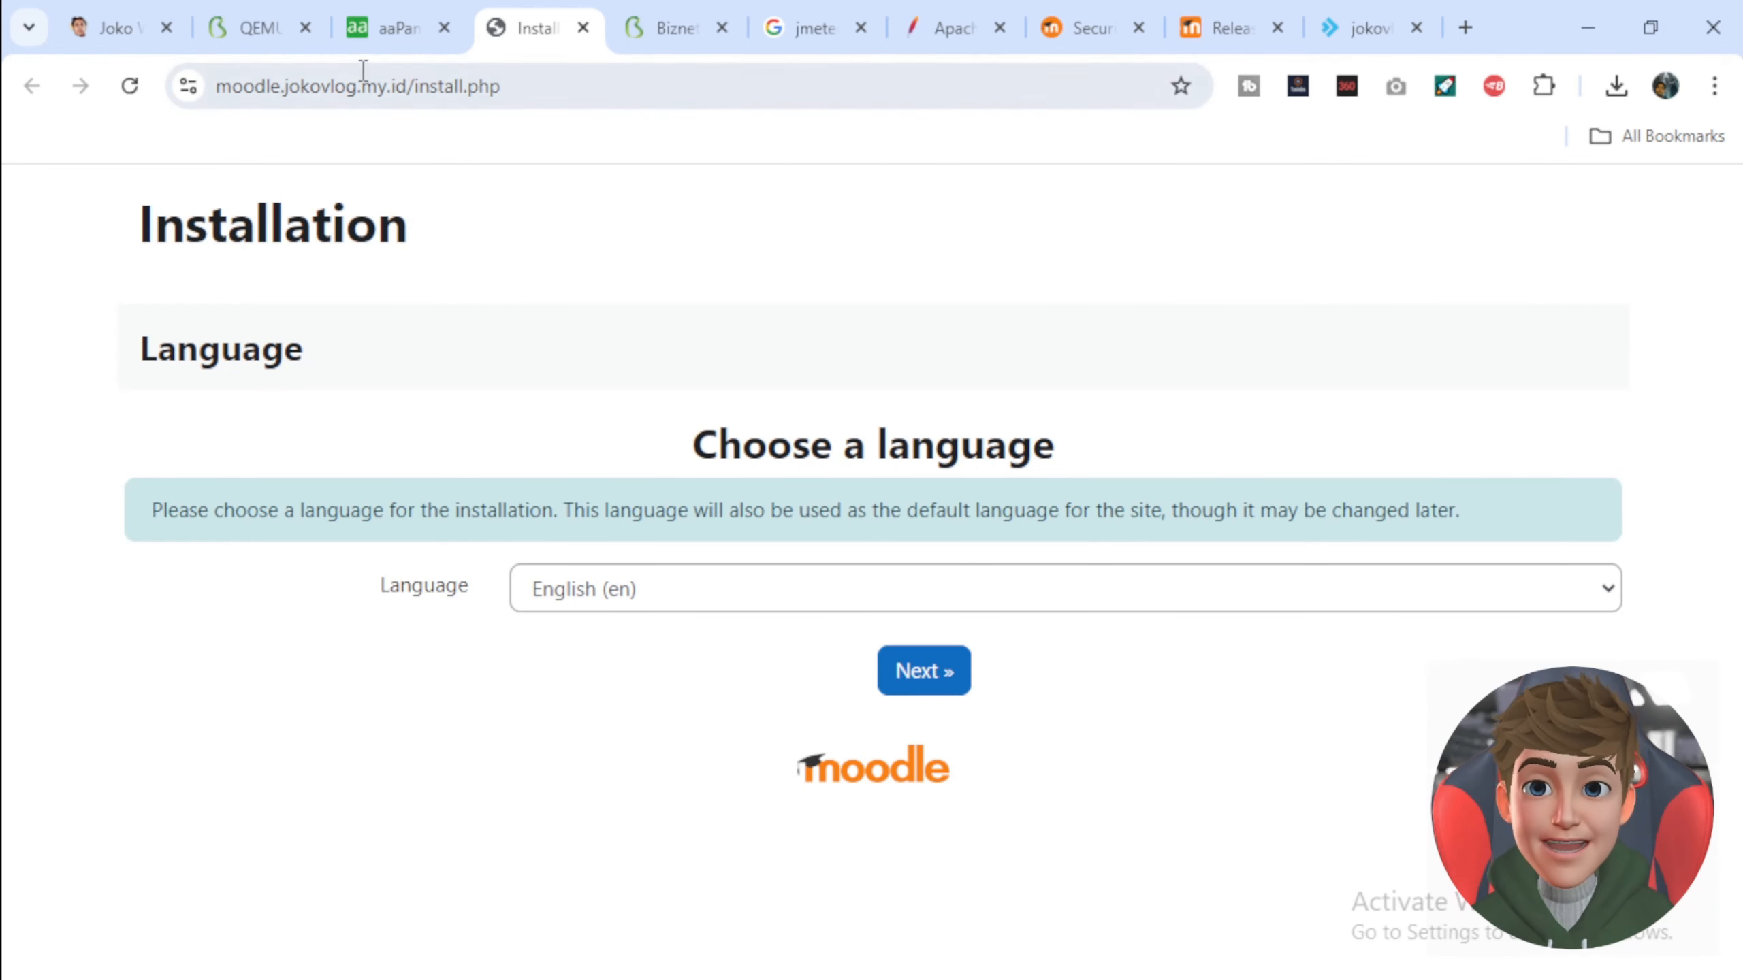
left_click(362, 27)
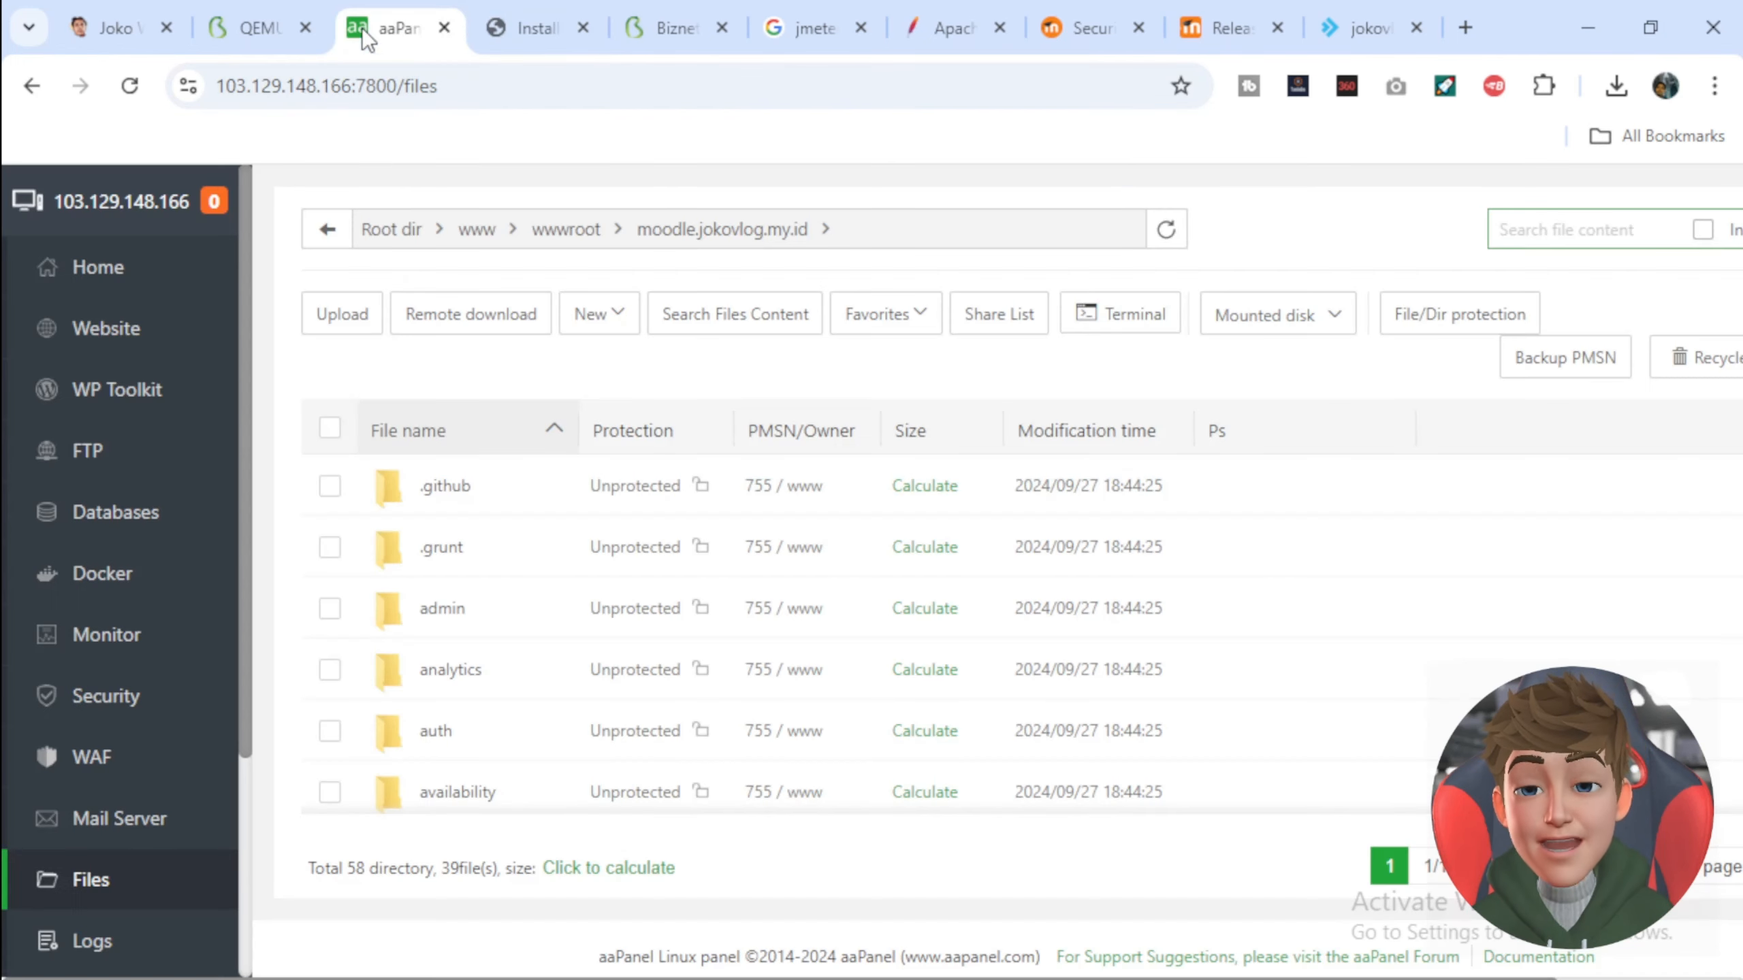
left_click(140, 522)
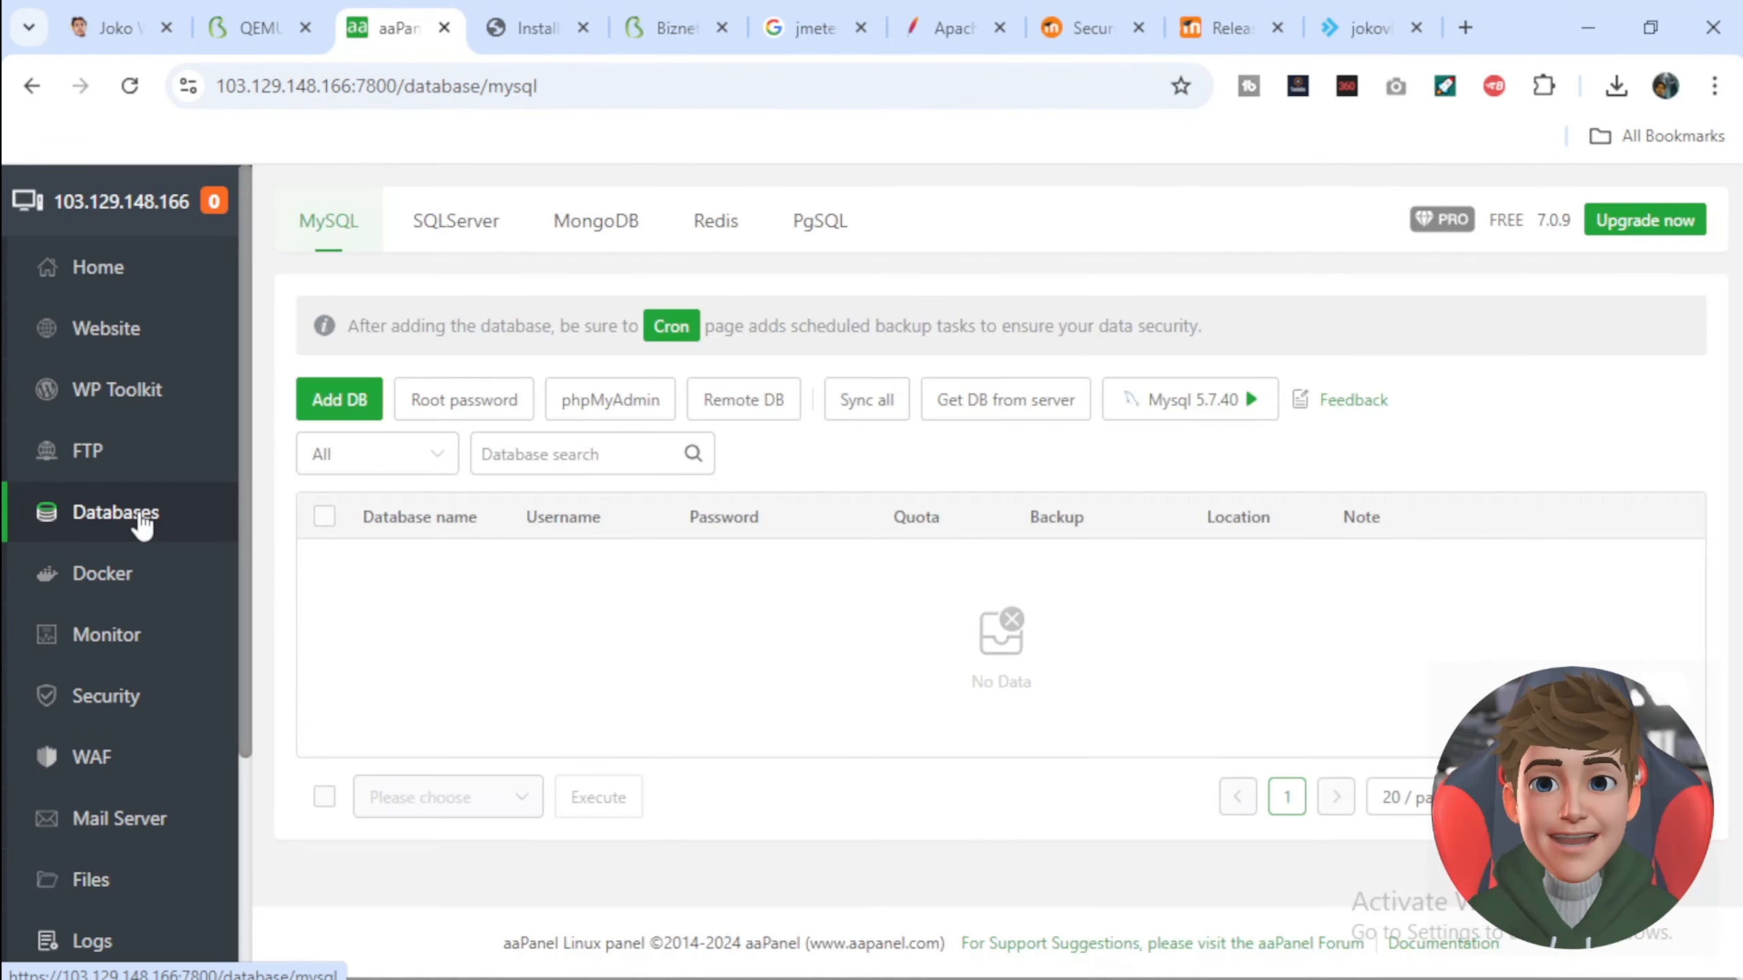
Start a new database named moodle-db with the utf8mb4 character set
left_click(321, 402)
left_click(797, 397)
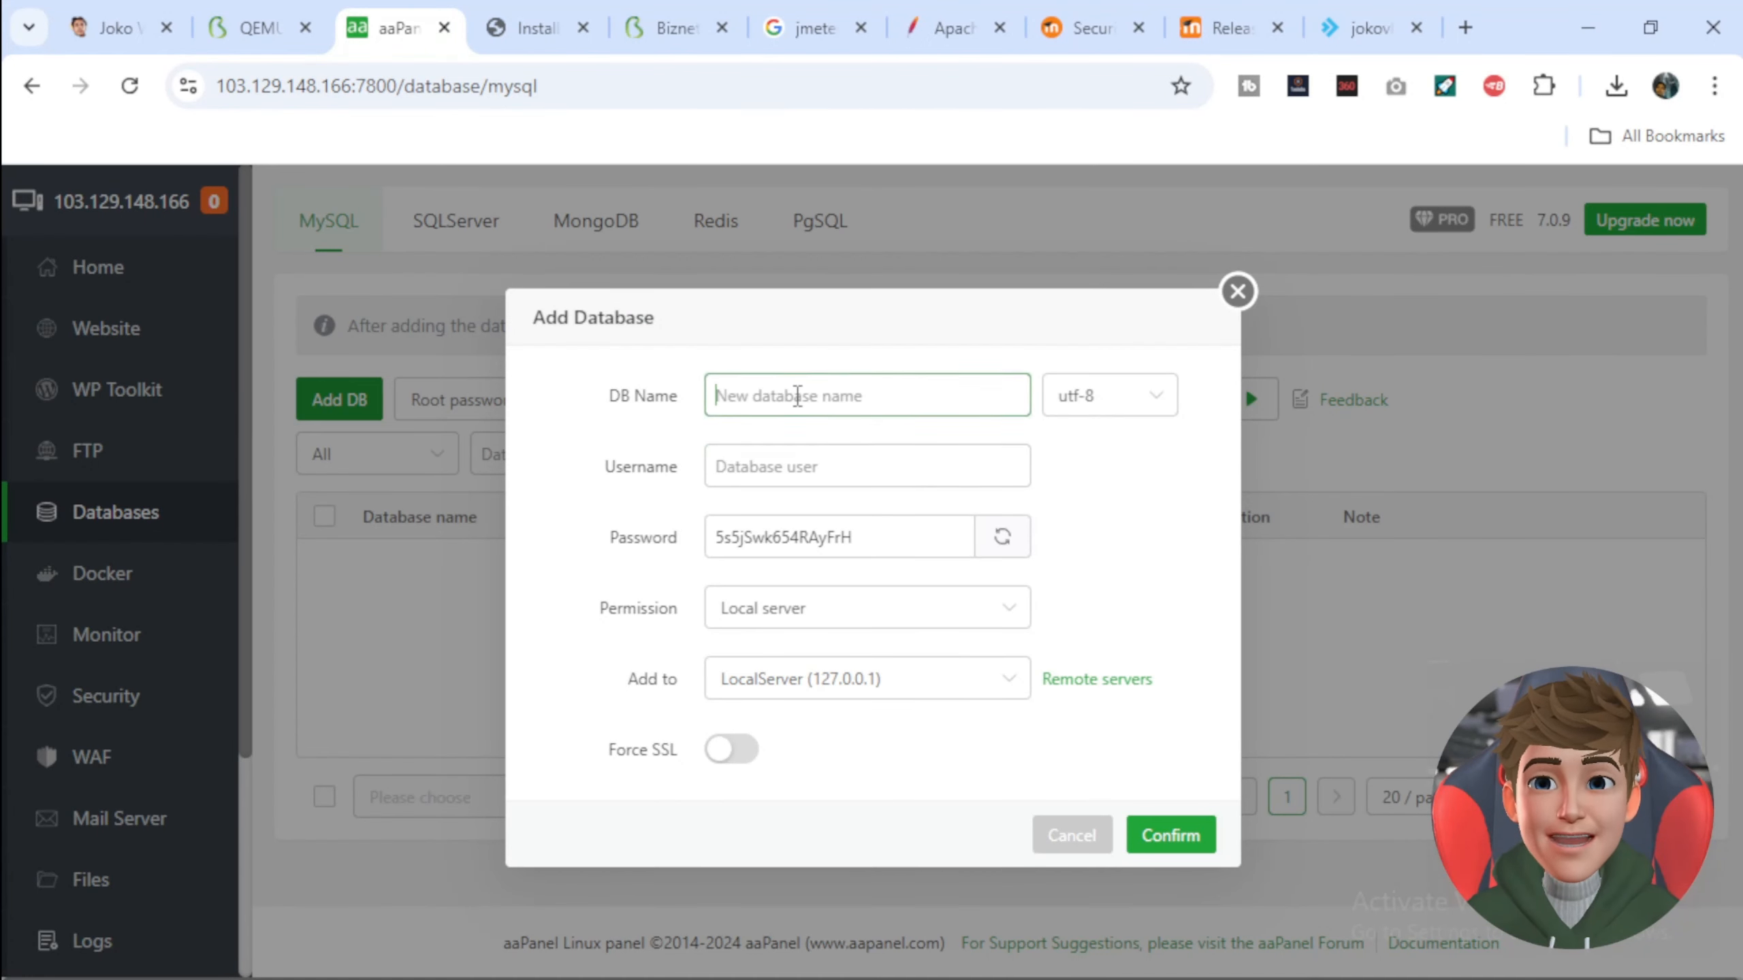
type("mood")
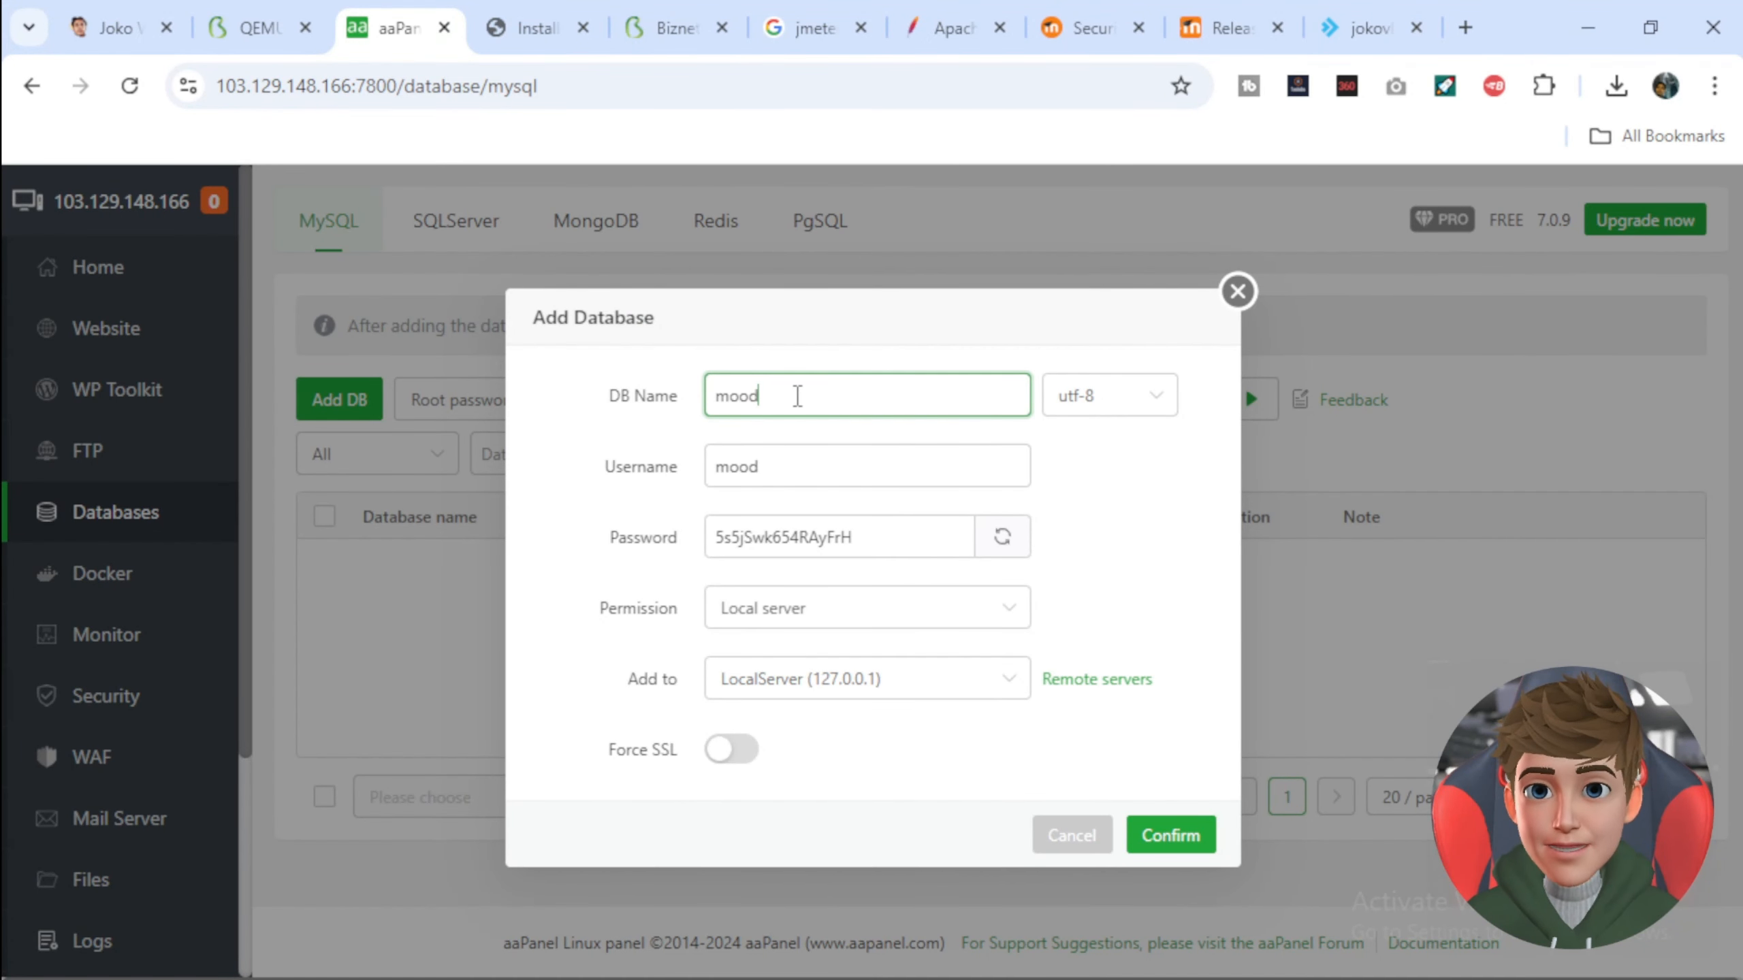
type("le-db")
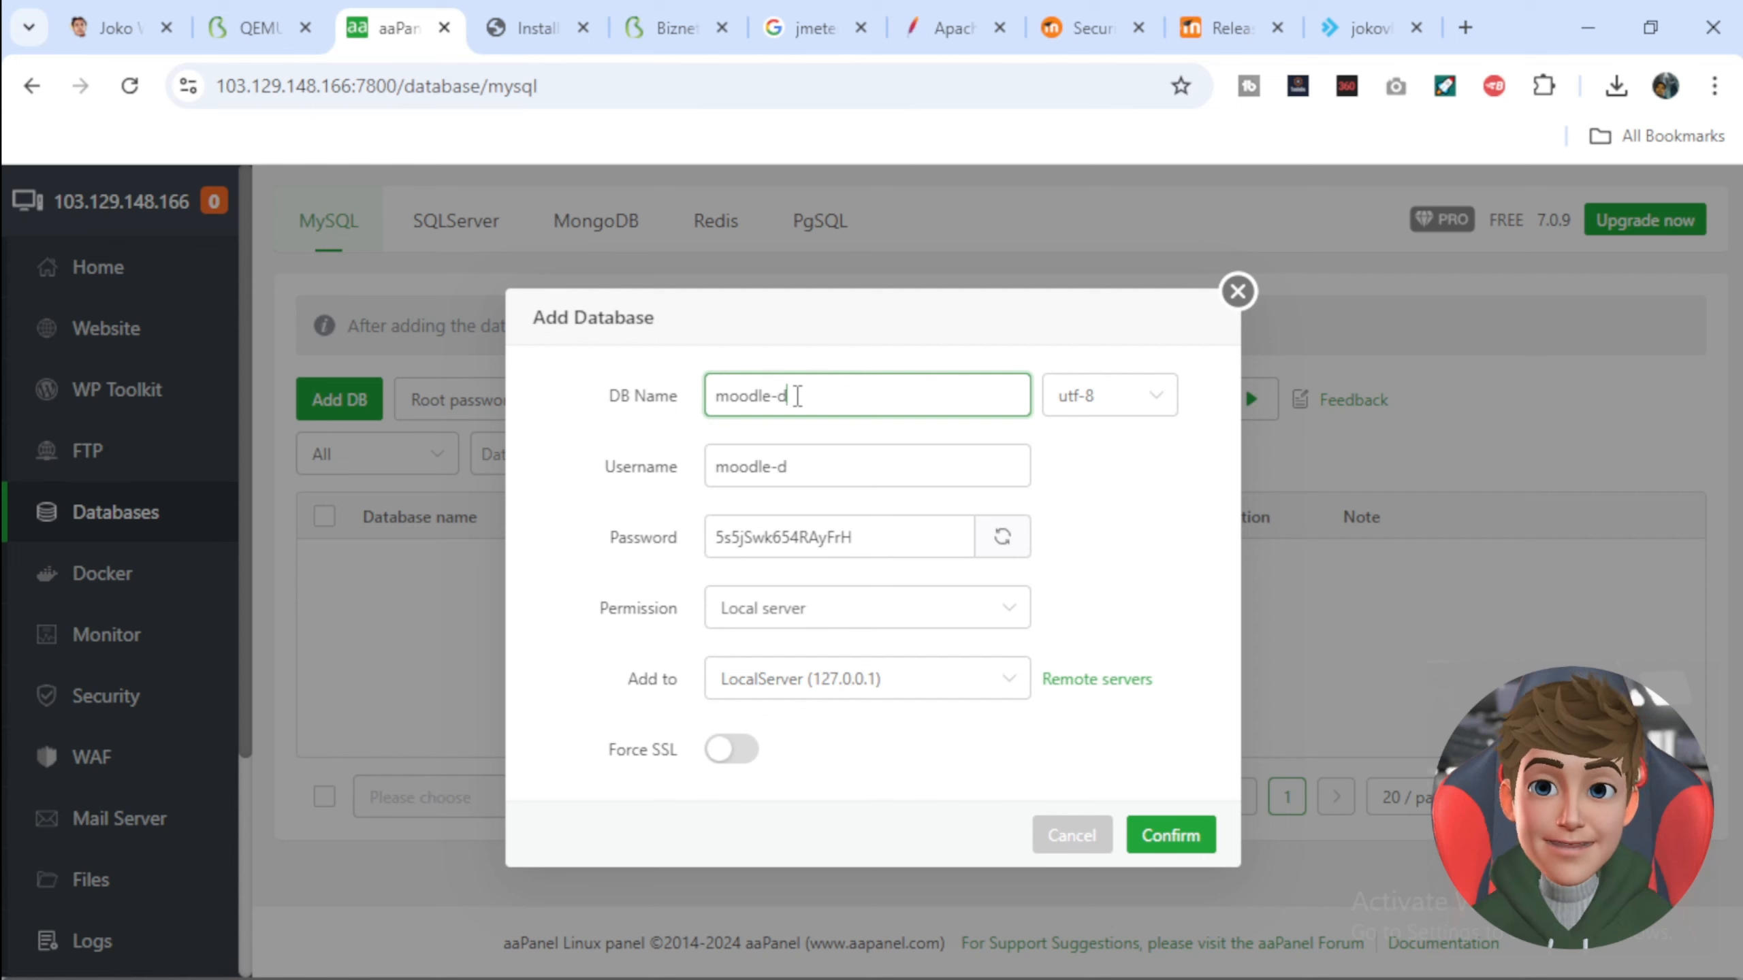
left_click(1141, 406)
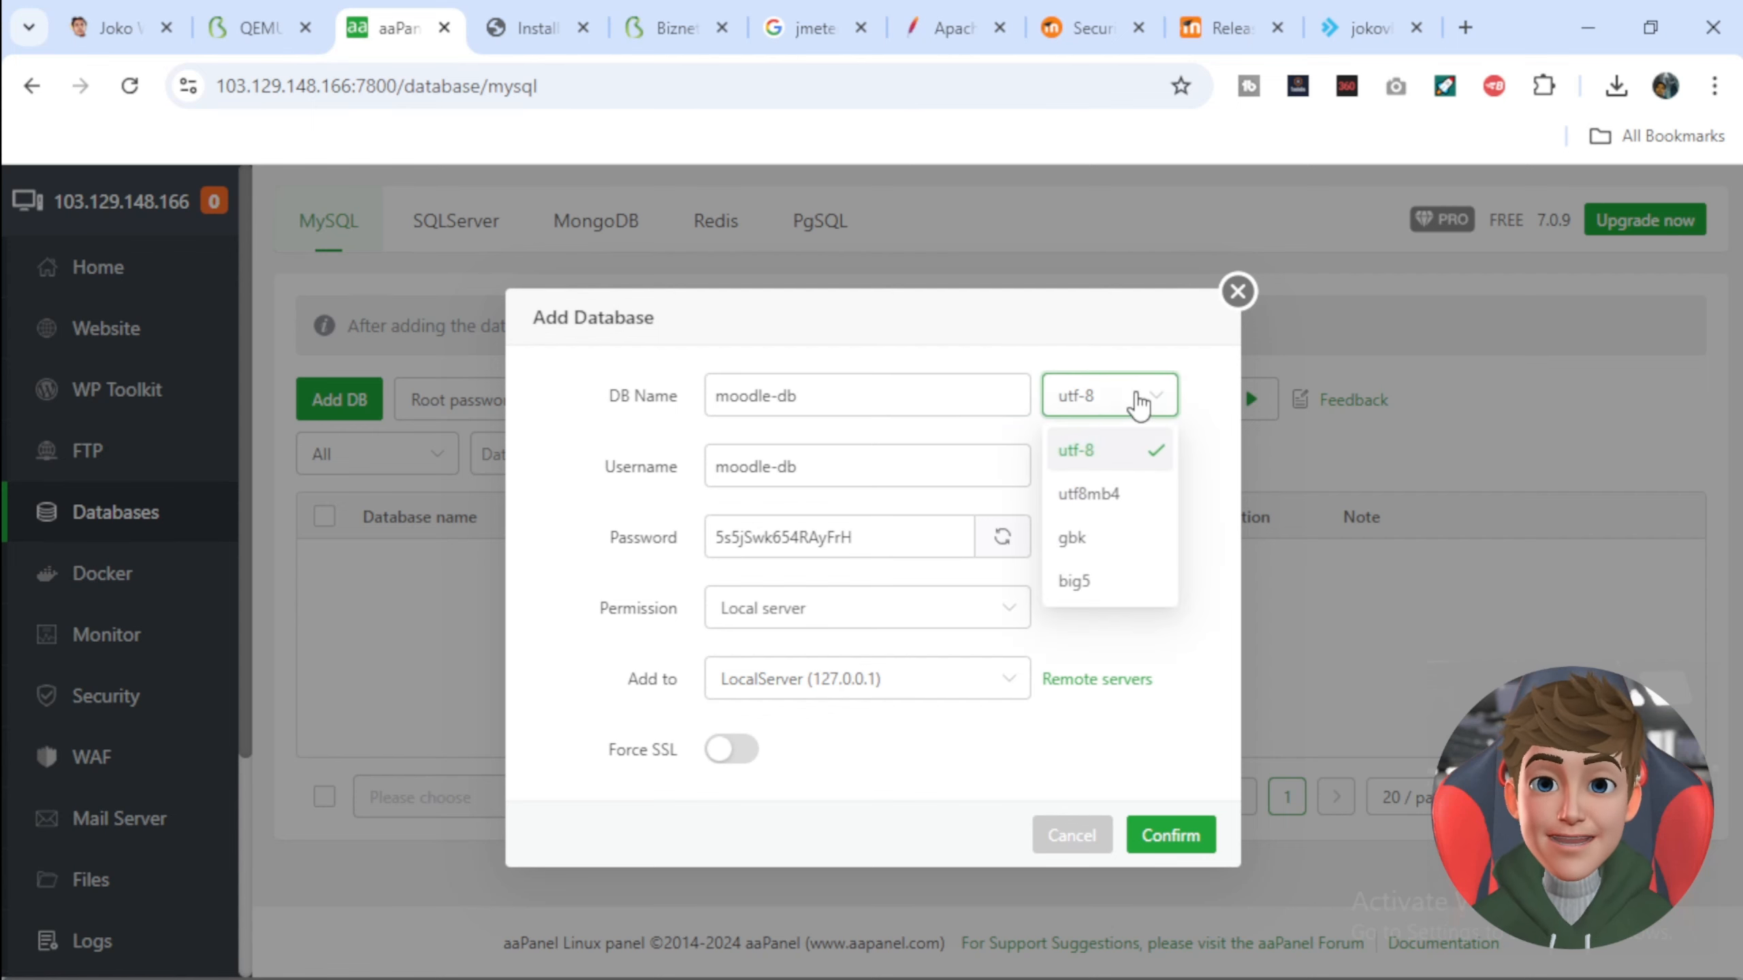
left_click(1117, 506)
Check the blog's Moodle guide note that MySQL must use utf8mb4, then return to aaPanel
left_click(96, 30)
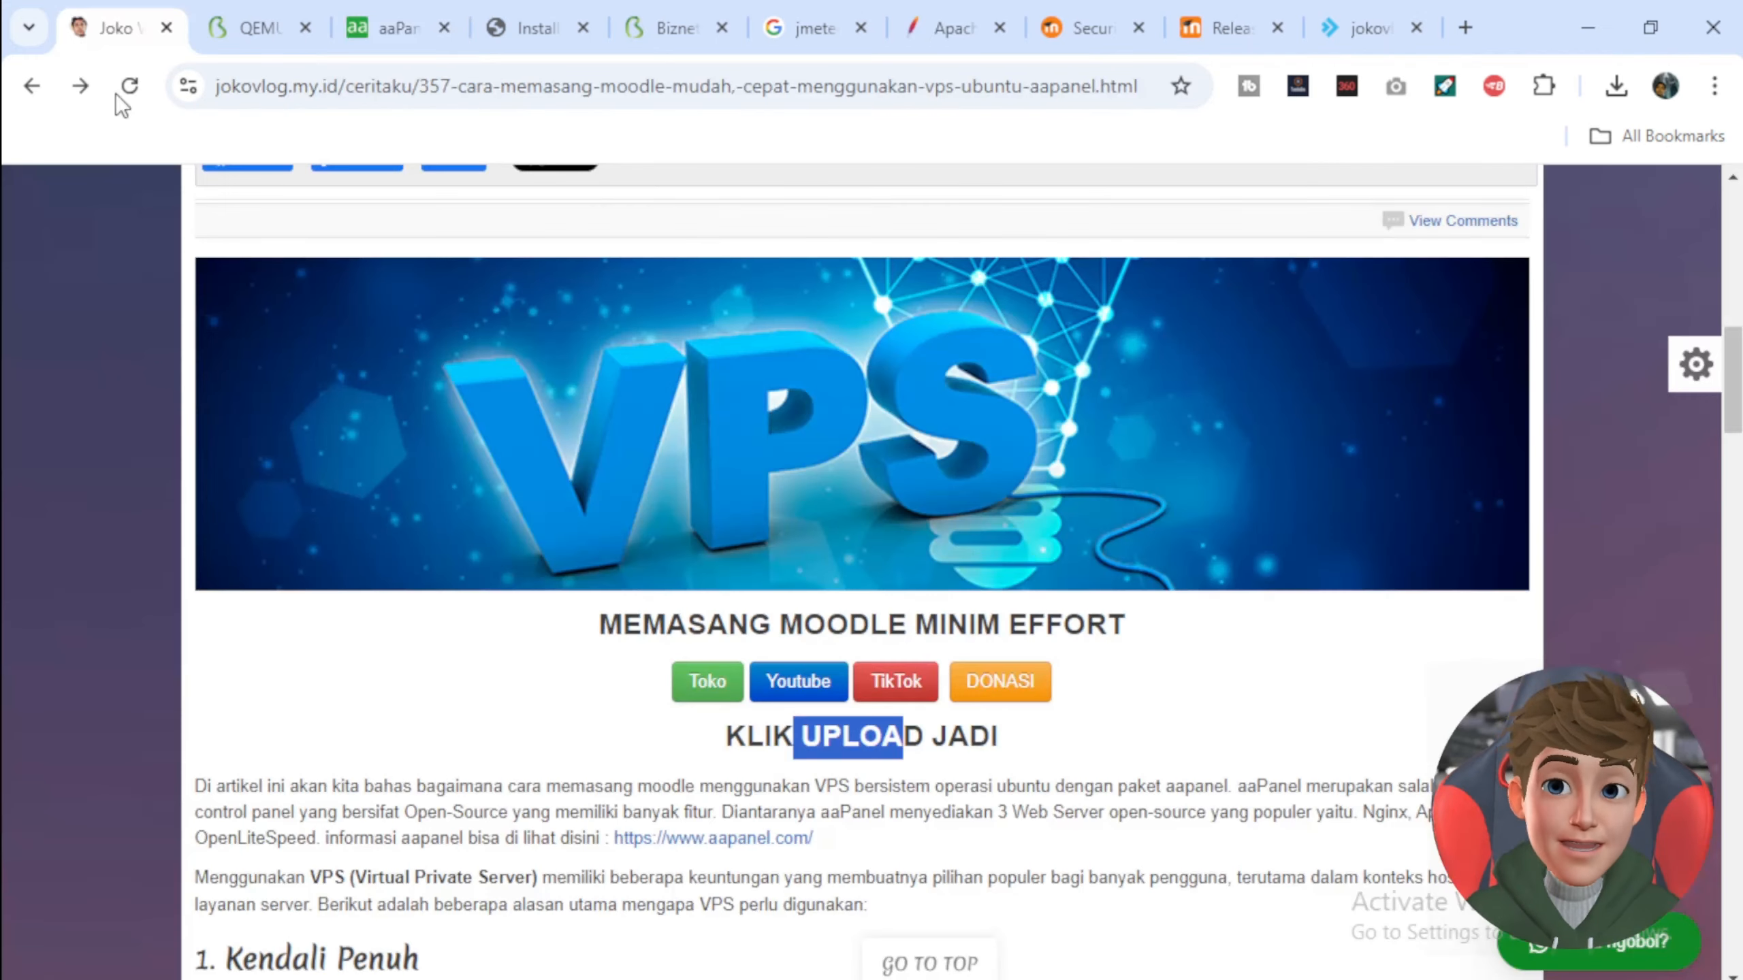
scroll(1081, 760, "down", 10)
scroll(1081, 760, "down", 10)
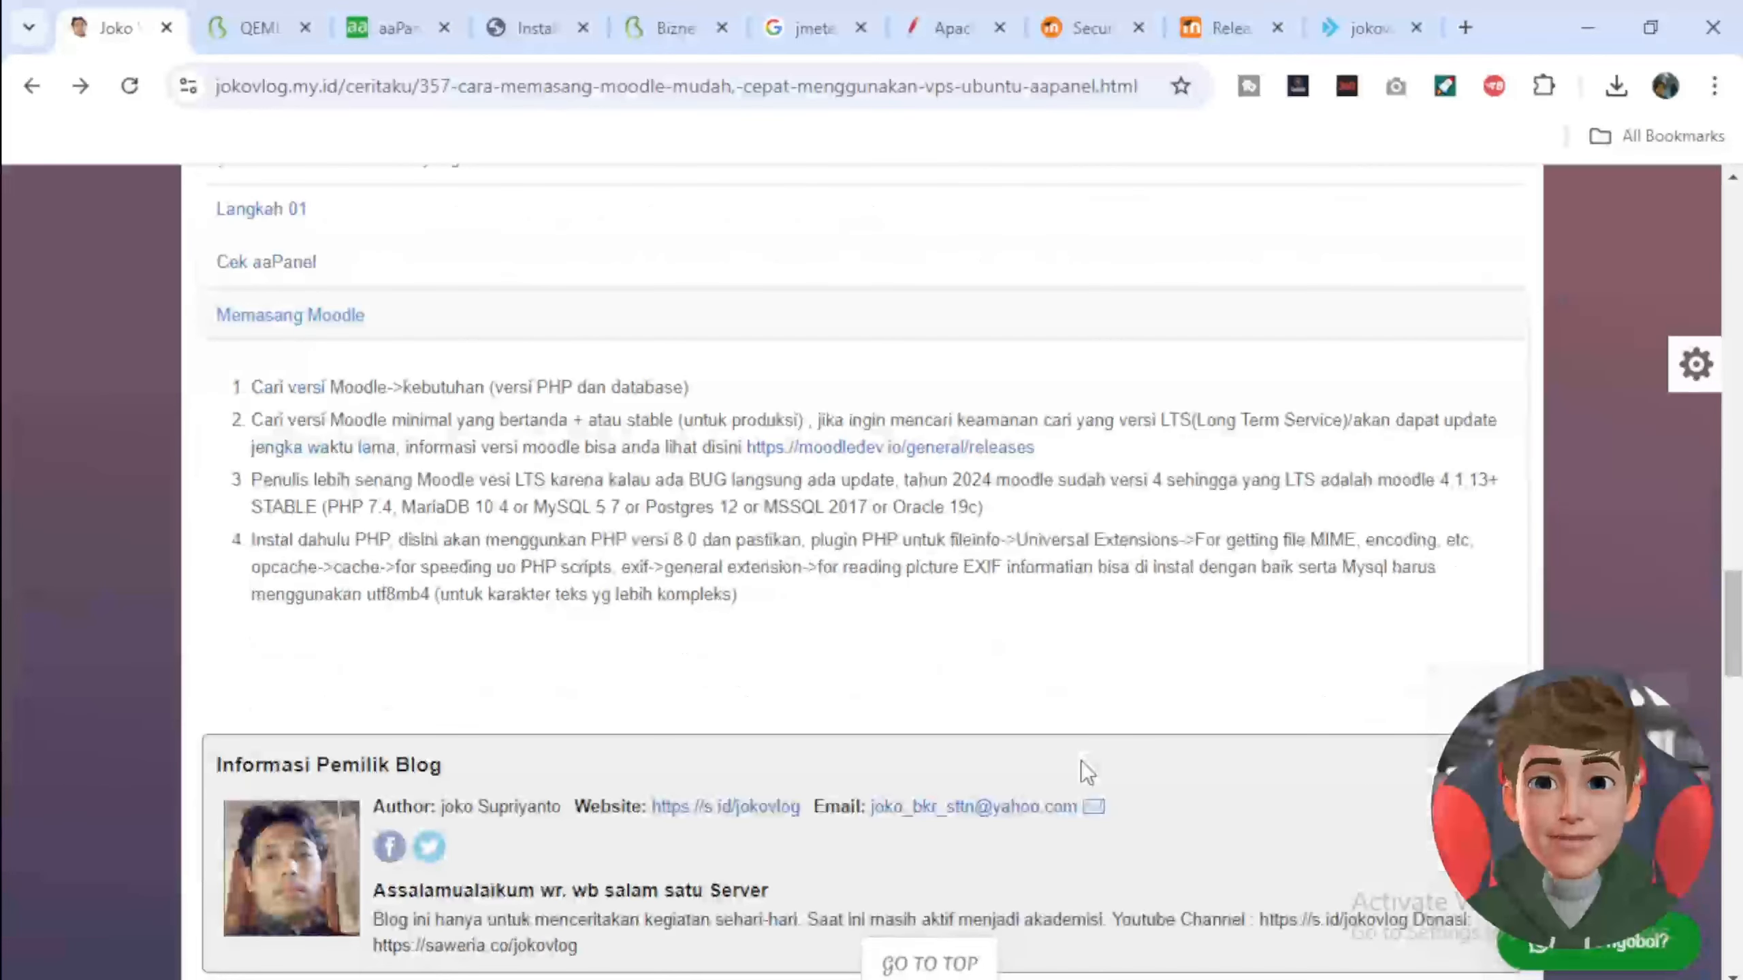
left_click_drag(1347, 570, 430, 585)
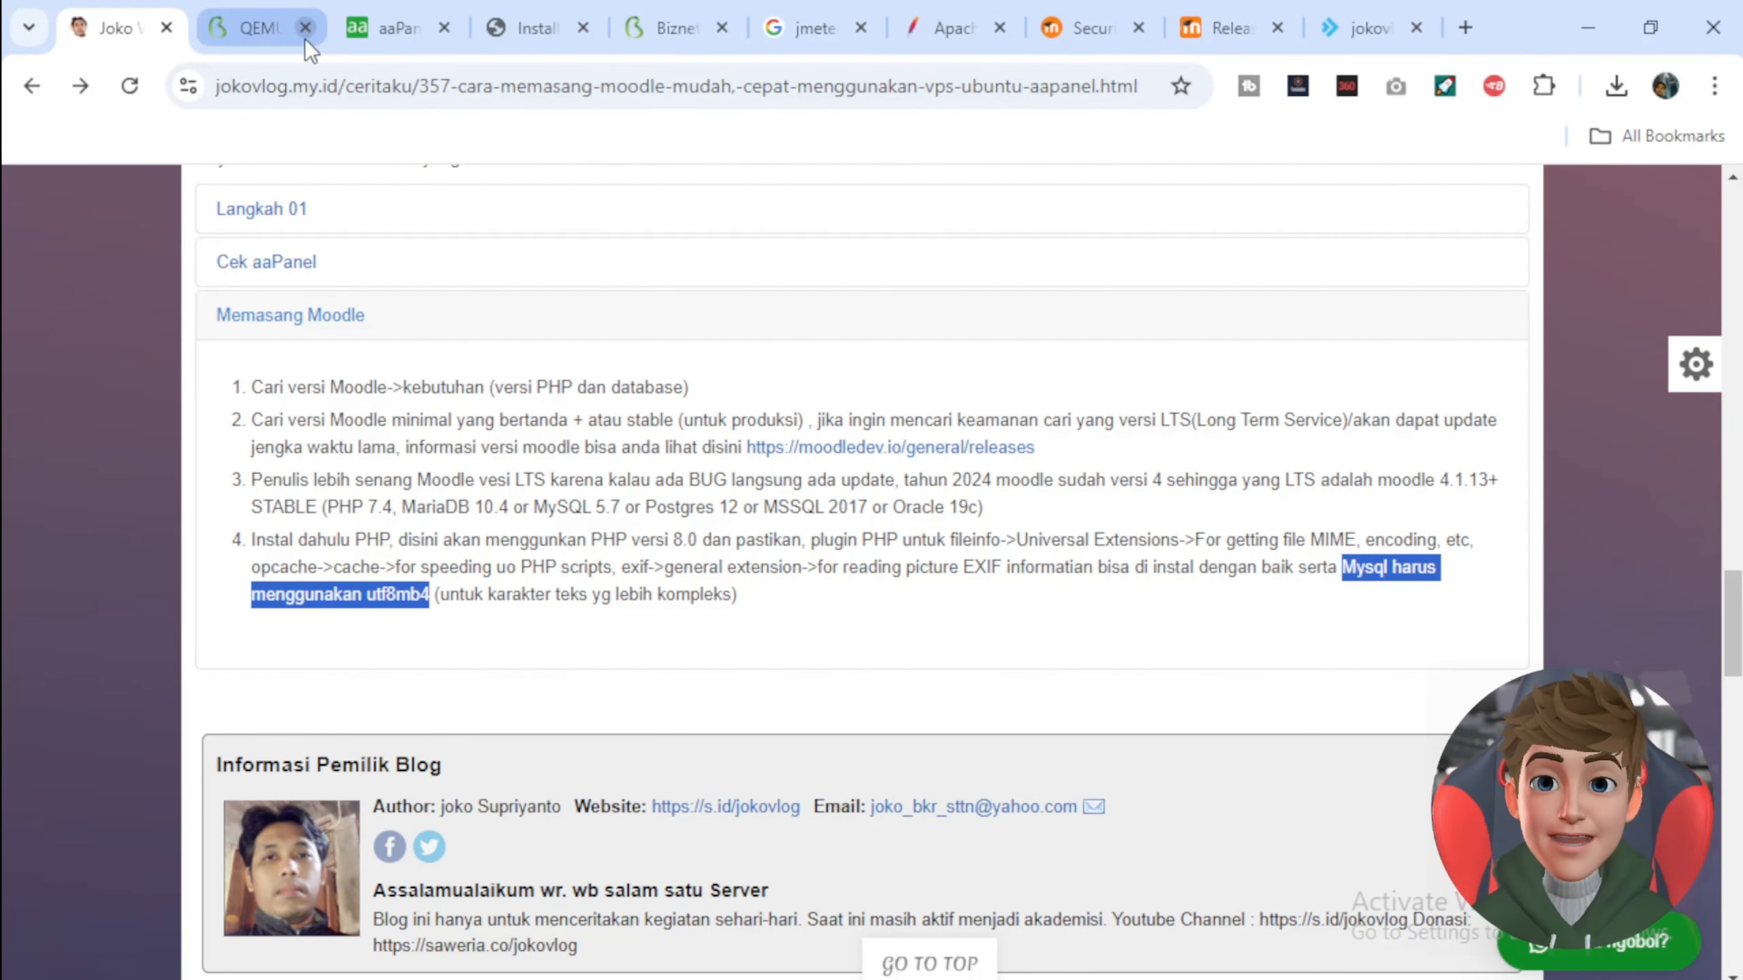
left_click(393, 35)
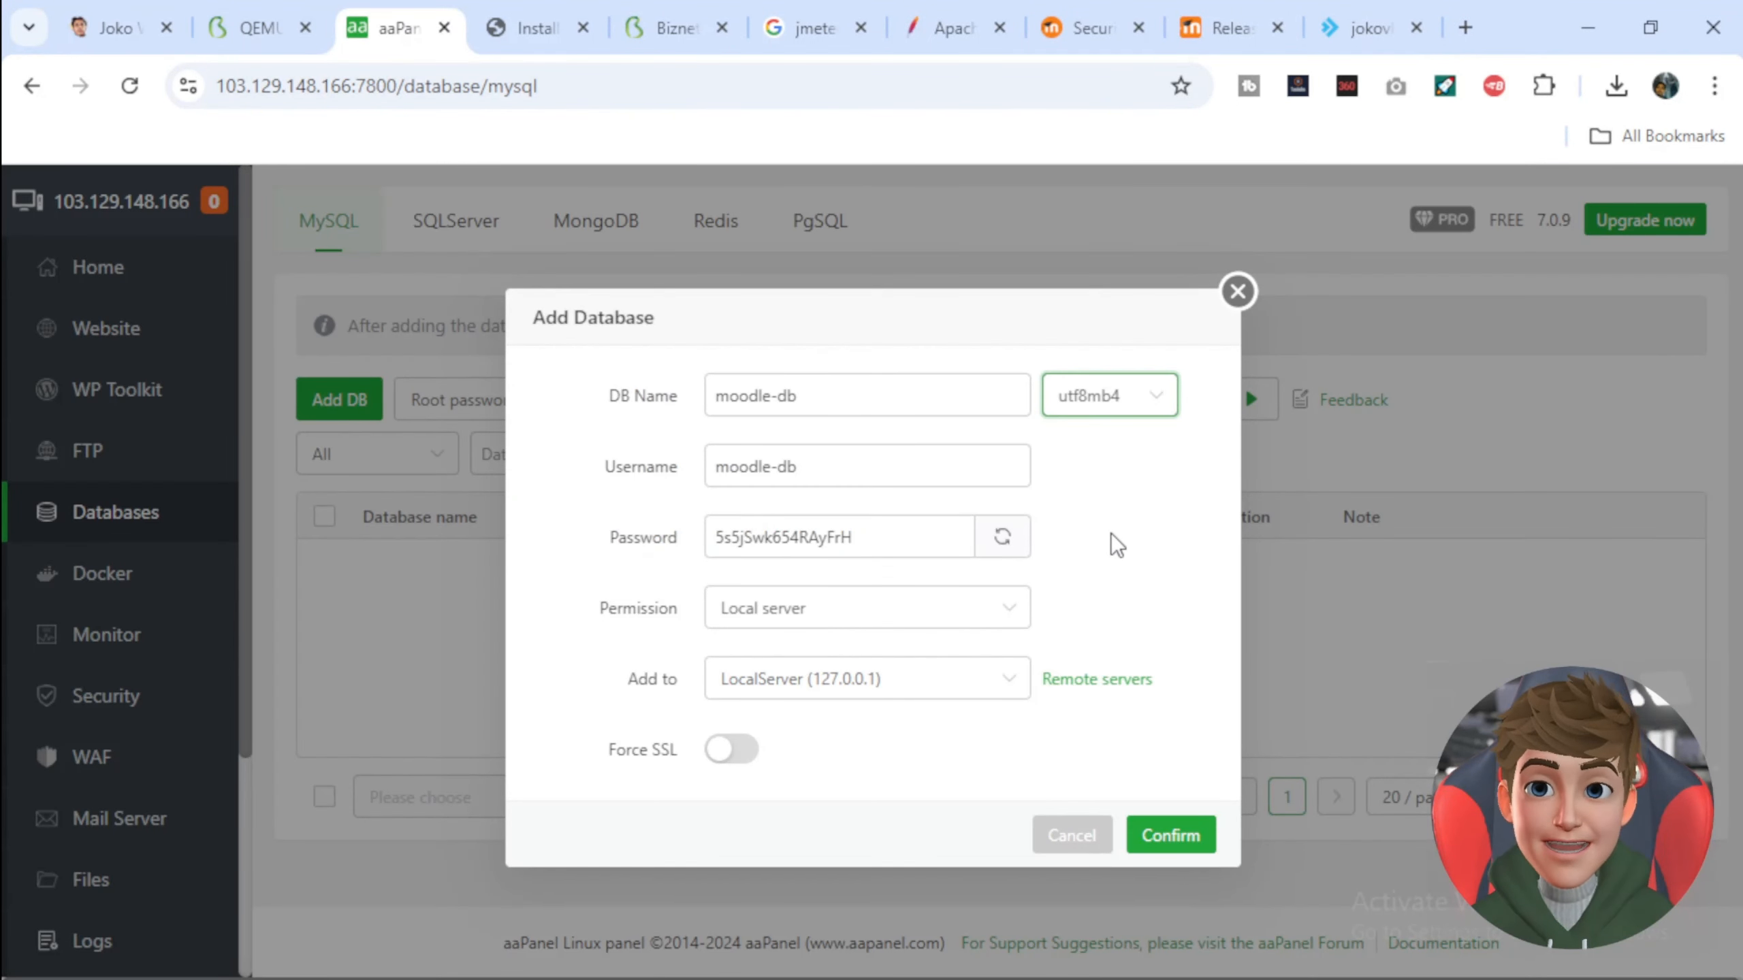
Replace the generated moodle-db password with a custom password
left_click(909, 536)
left_click_drag(909, 536, 574, 537)
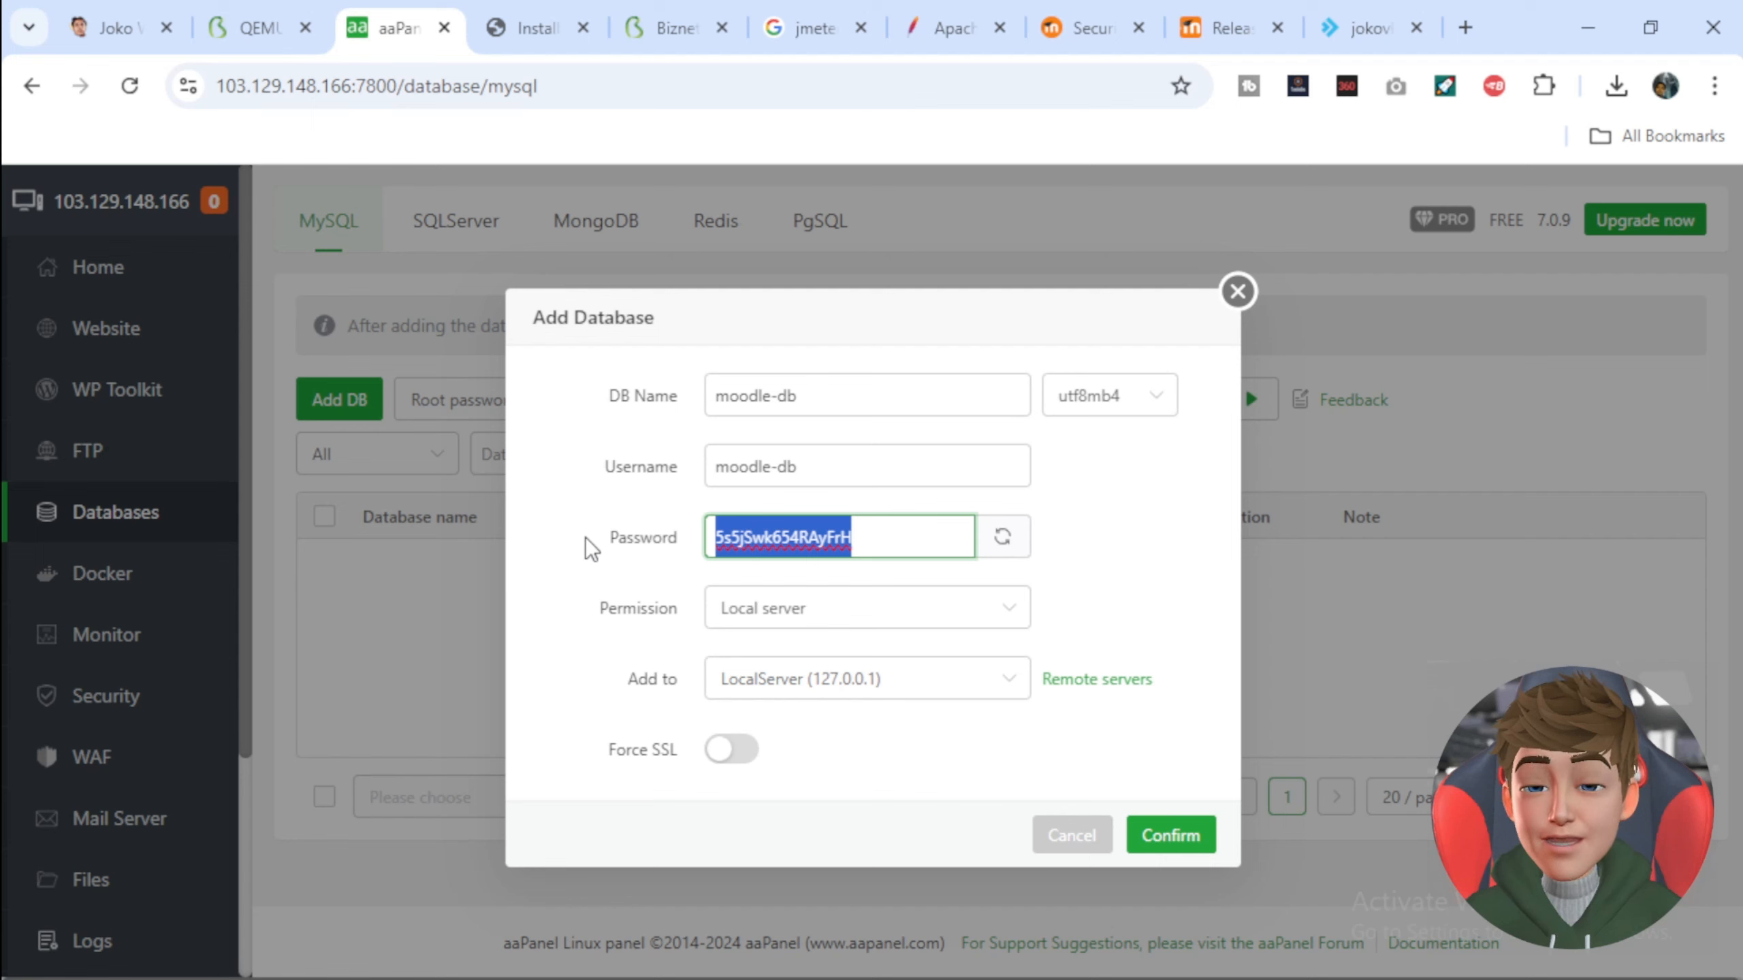
left_click(906, 541)
key("ctrl+a")
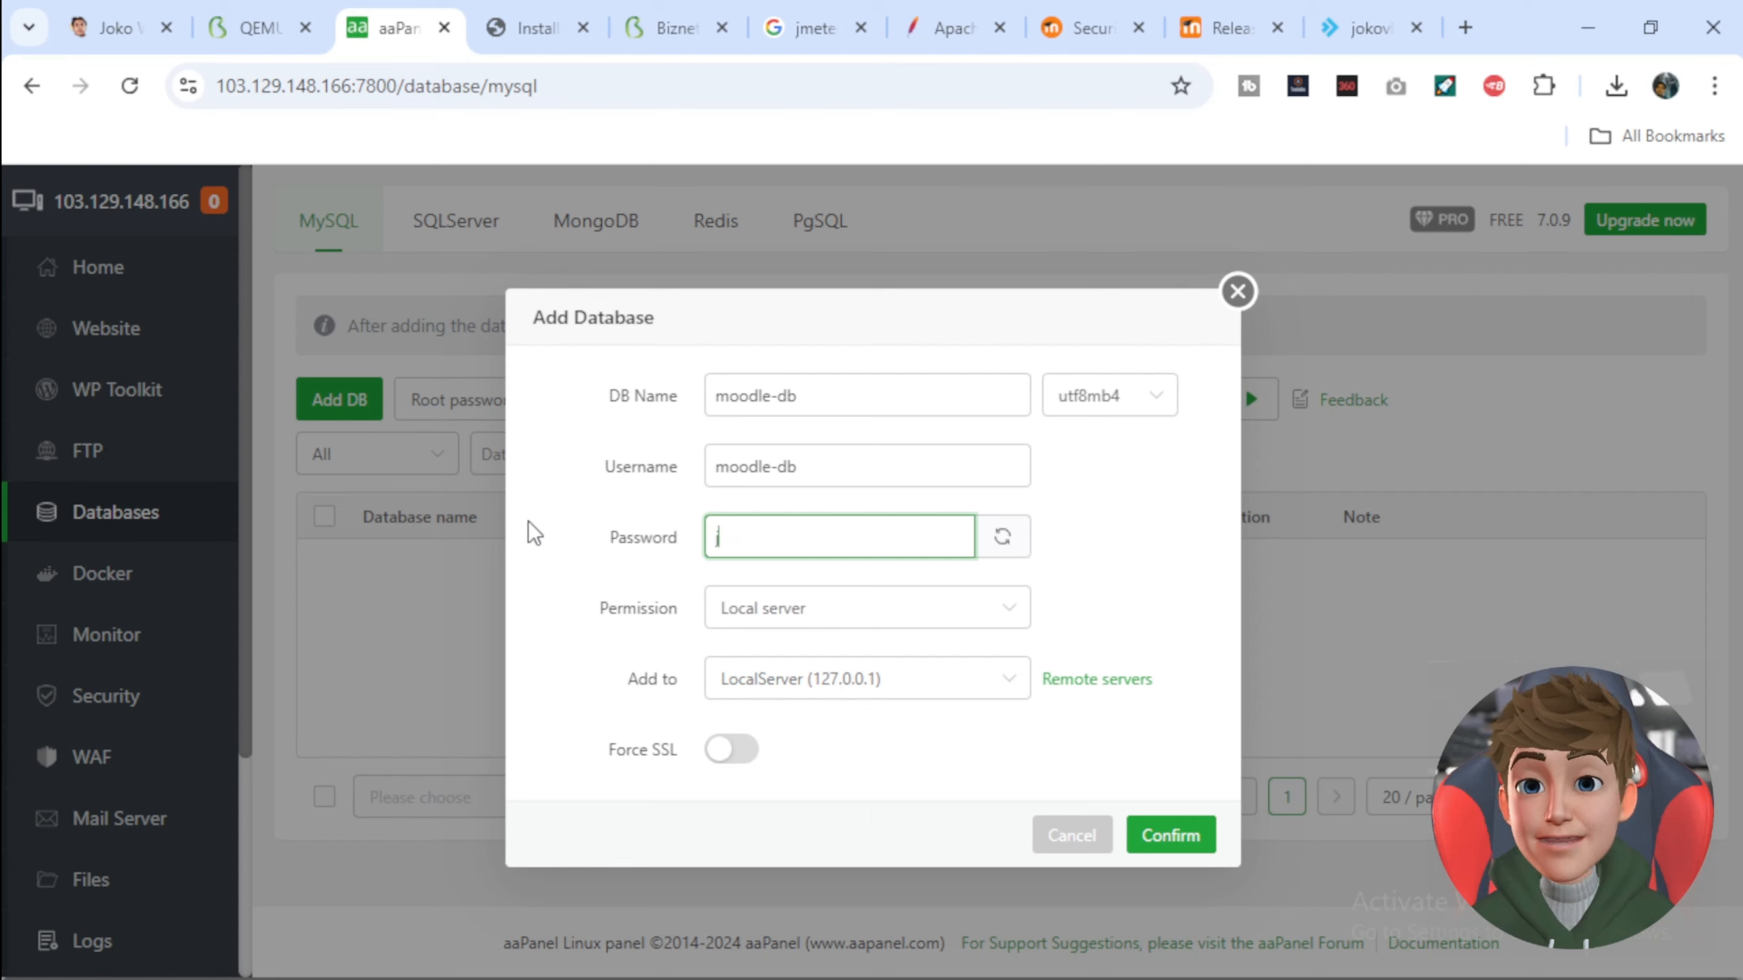
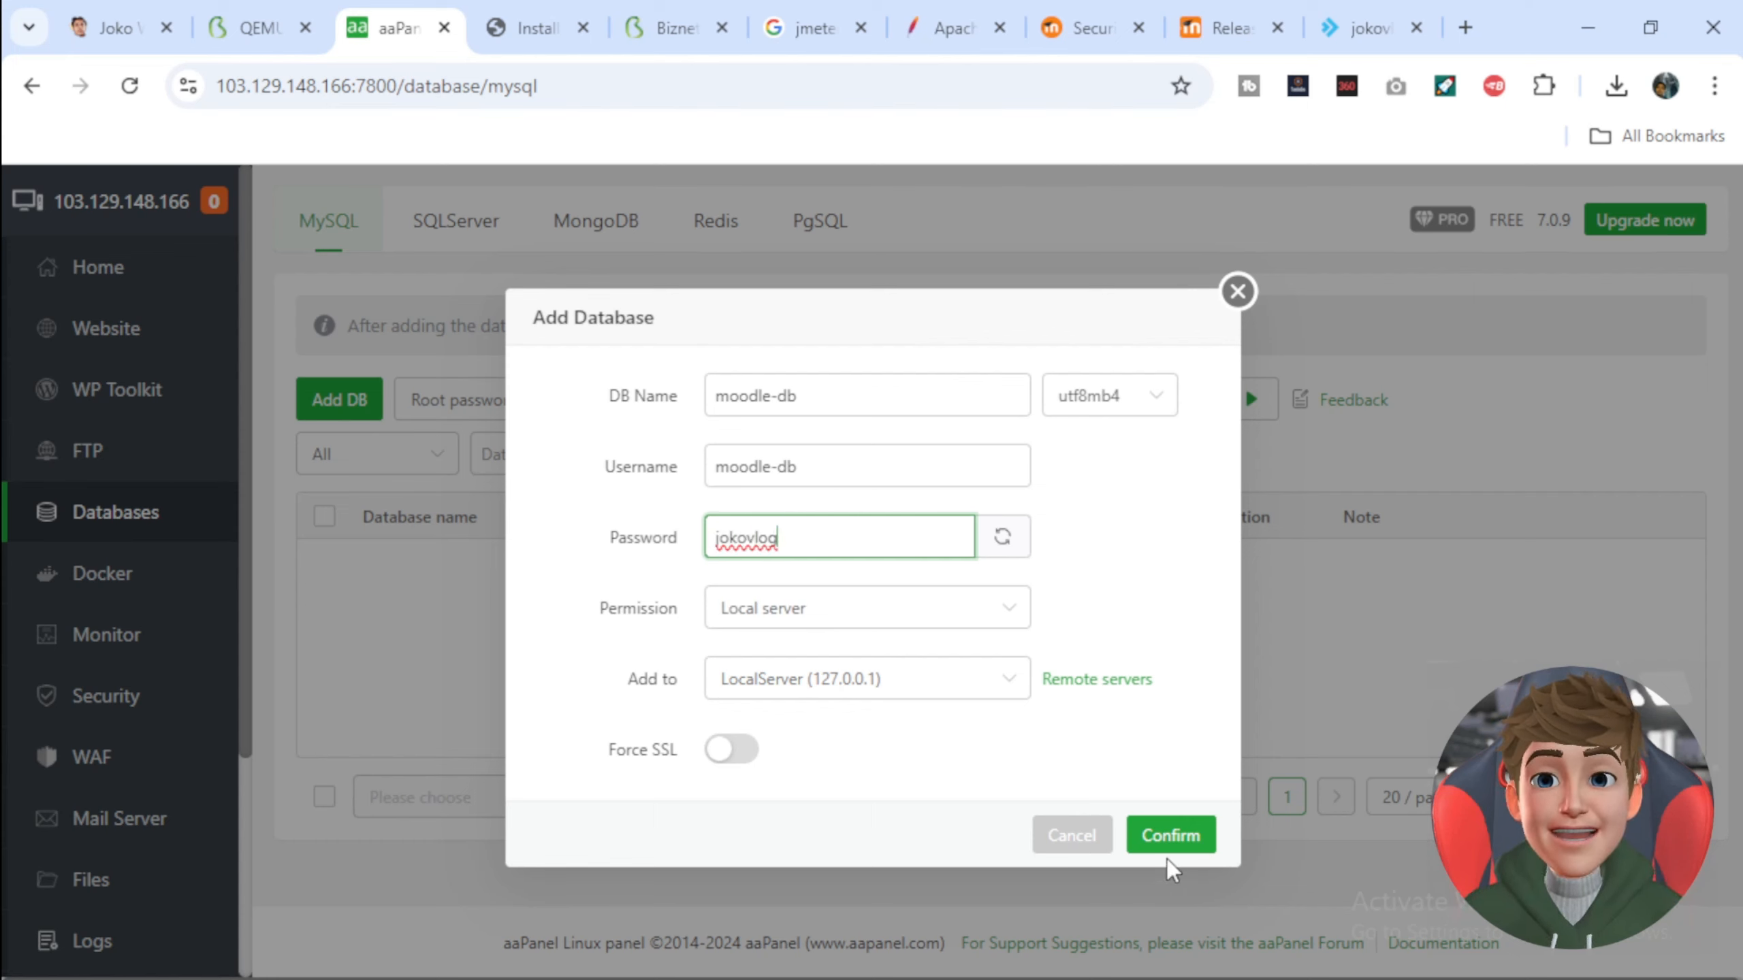
Enable Force SSL, create the moodle-db database, and reload the Moodle installer page
left_click(731, 752)
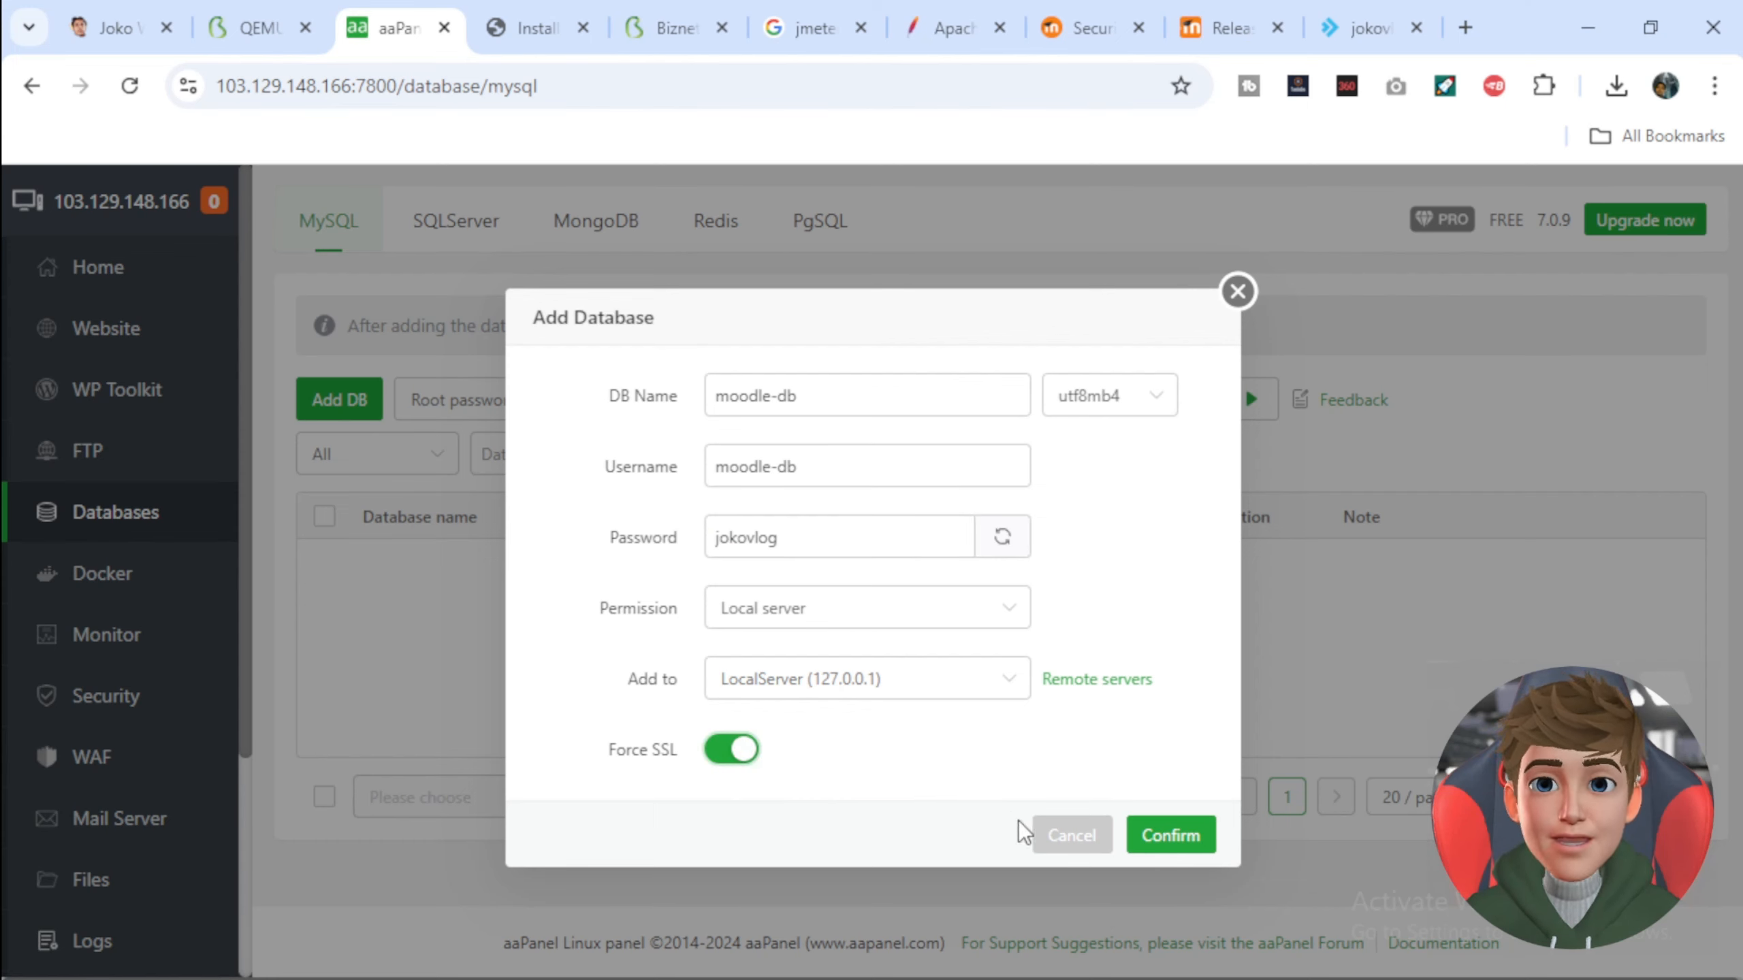
left_click(1180, 834)
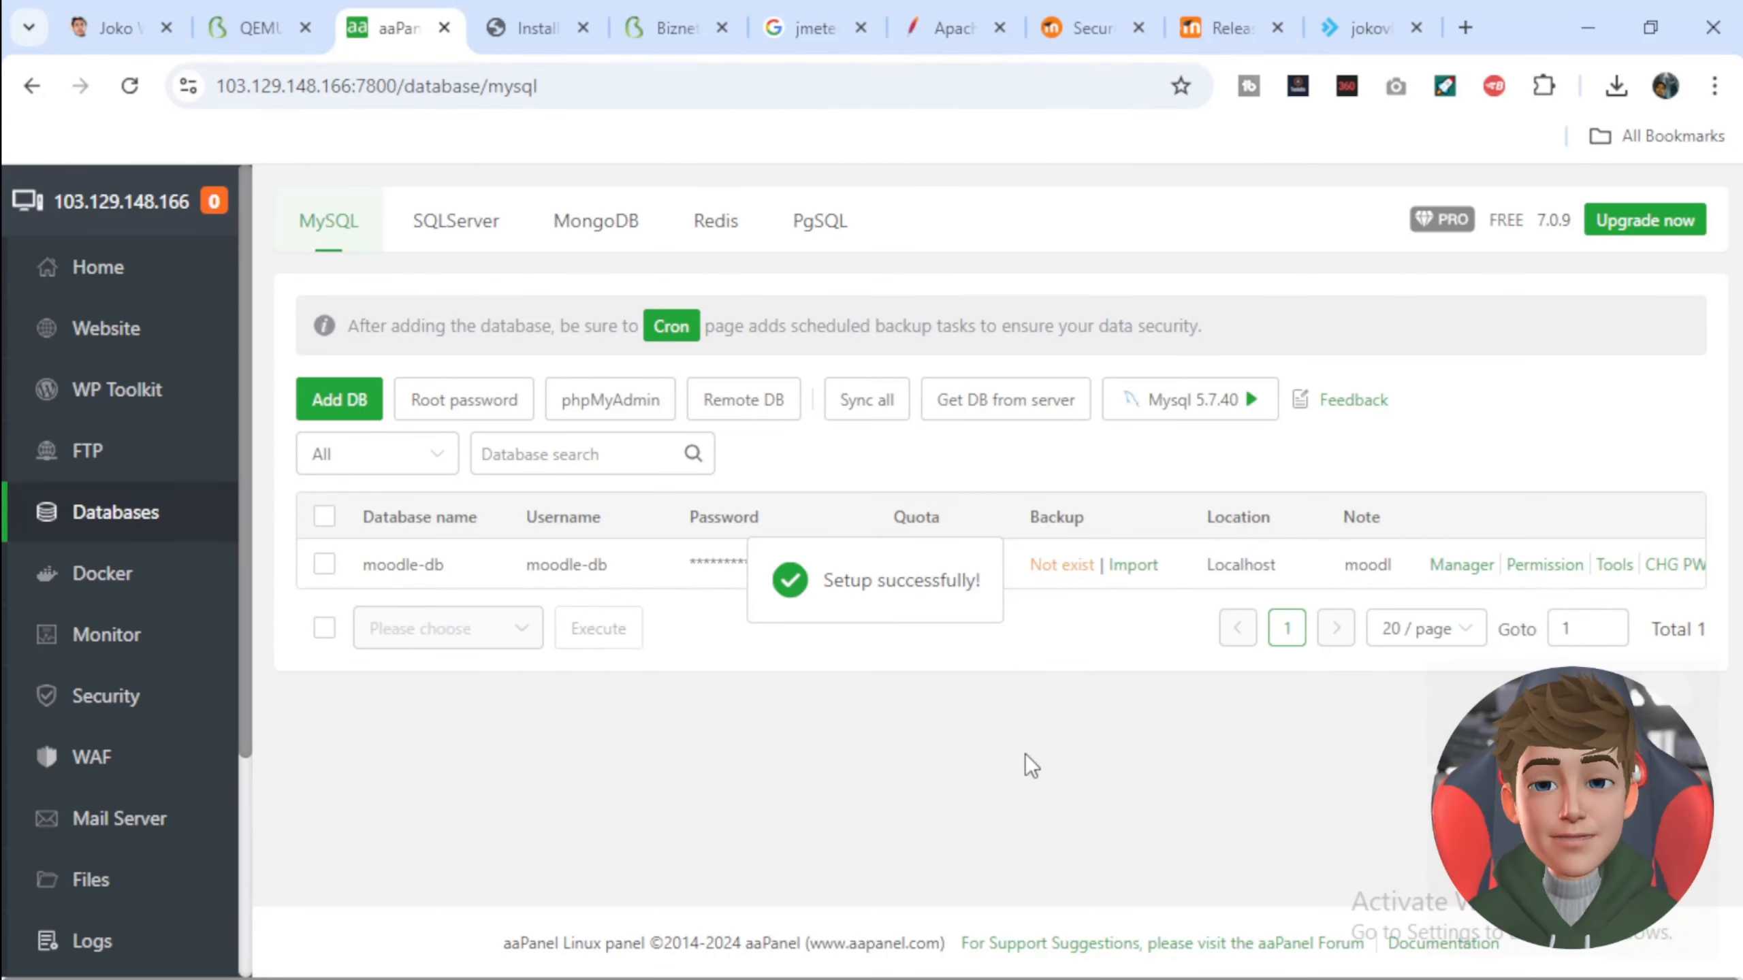
left_click(532, 32)
left_click(130, 86)
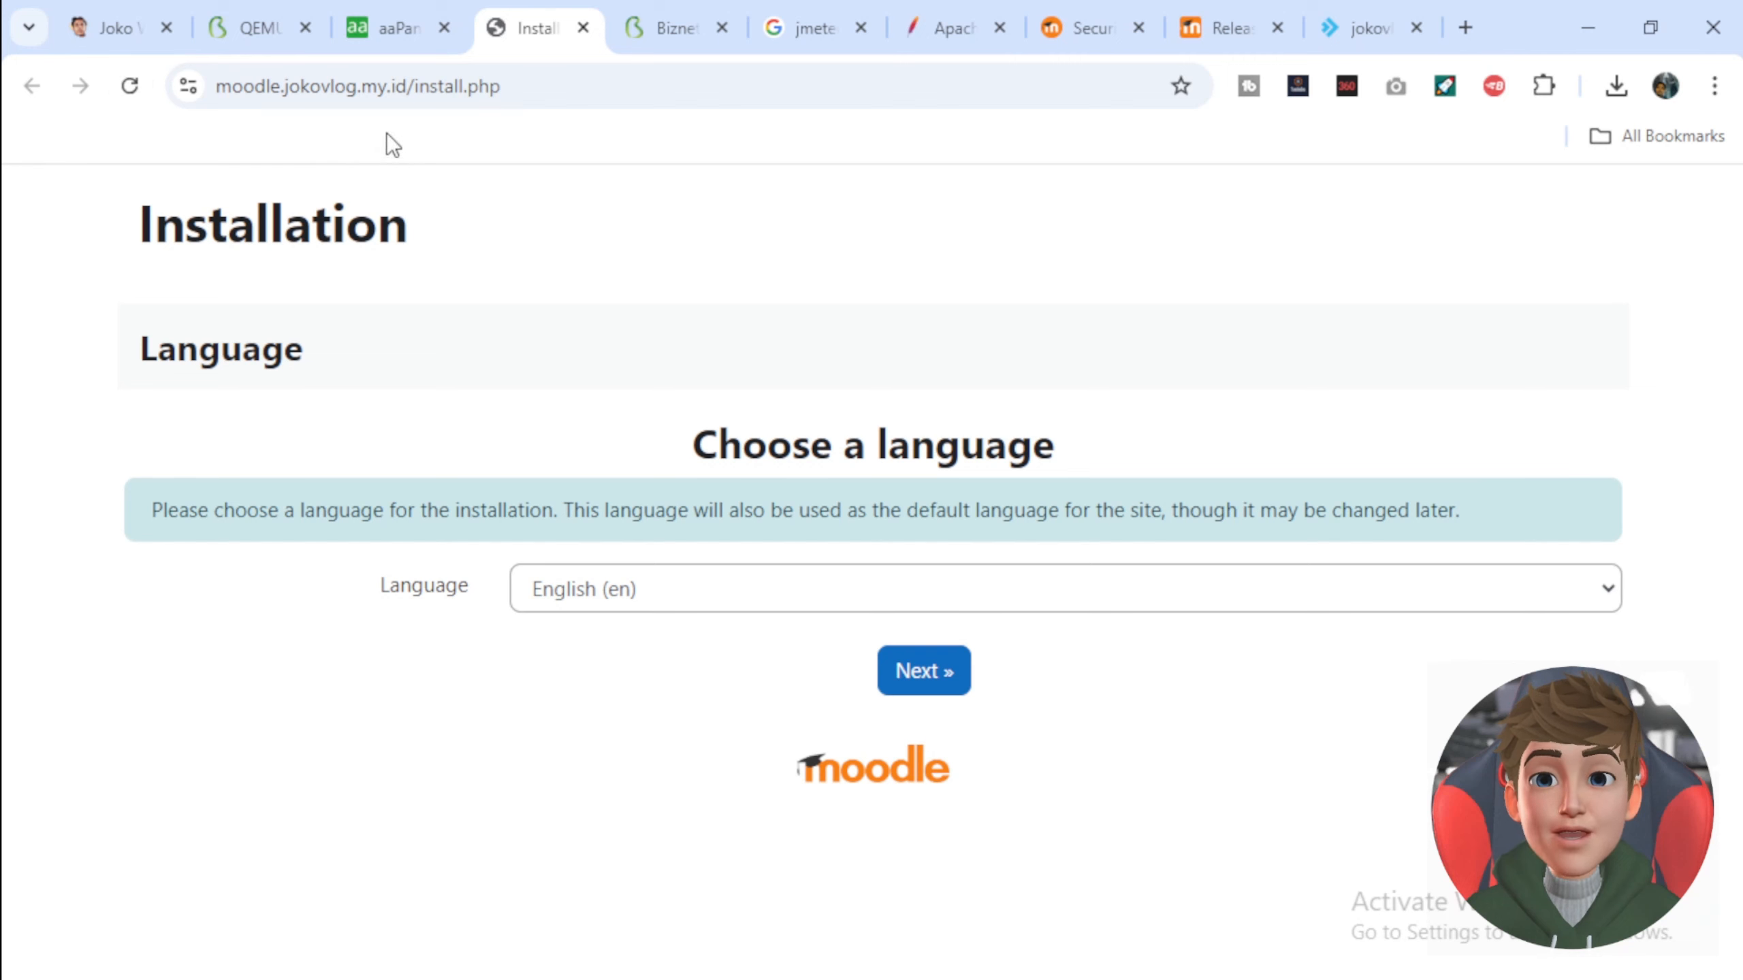
Review the moodle.jokovlog.my.id site settings, then show the Home dashboard's installed software list
left_click(389, 27)
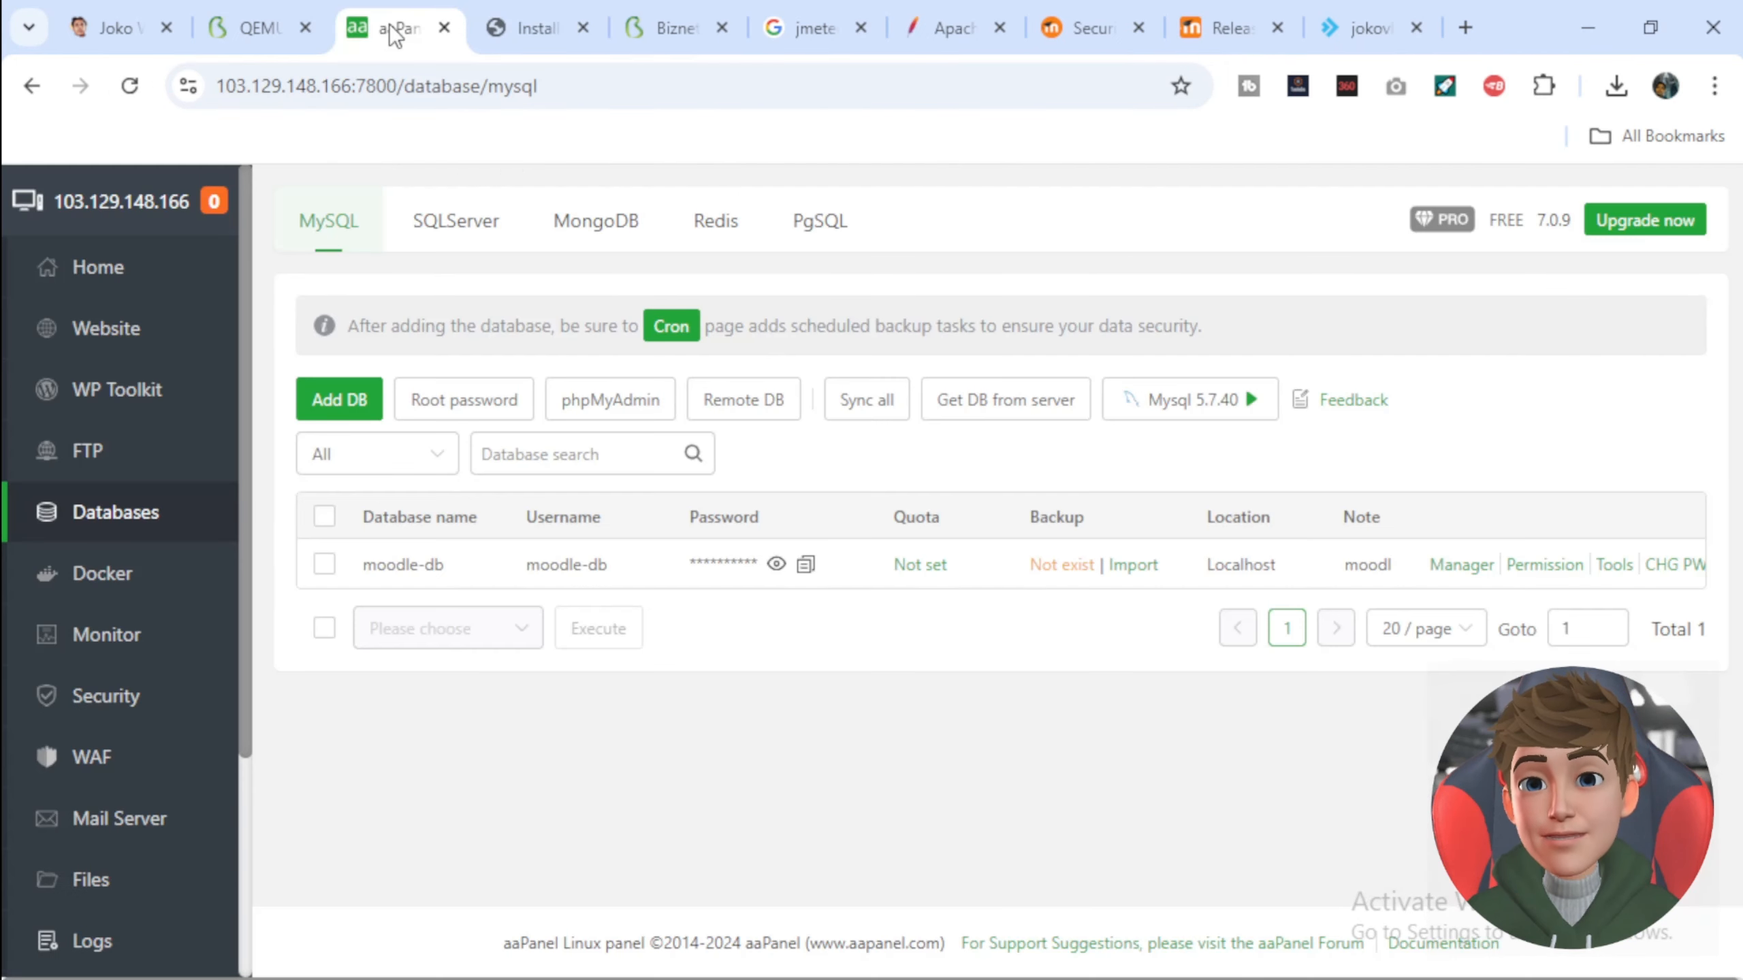
left_click(107, 329)
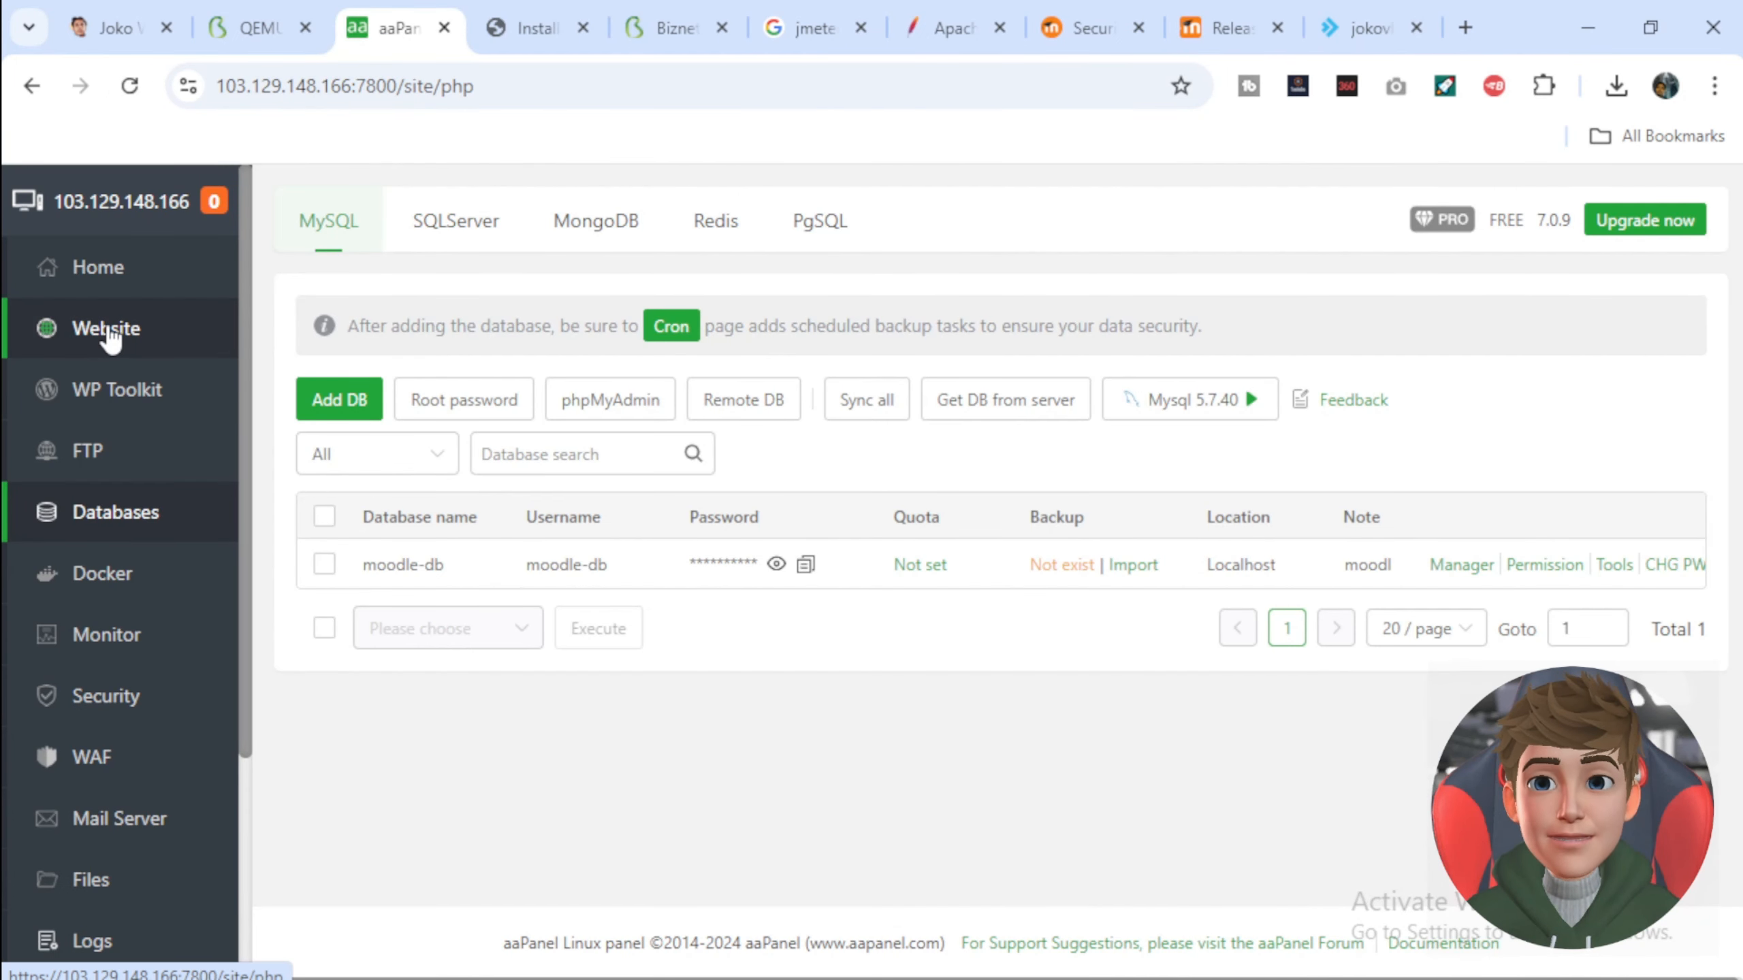
left_click(111, 292)
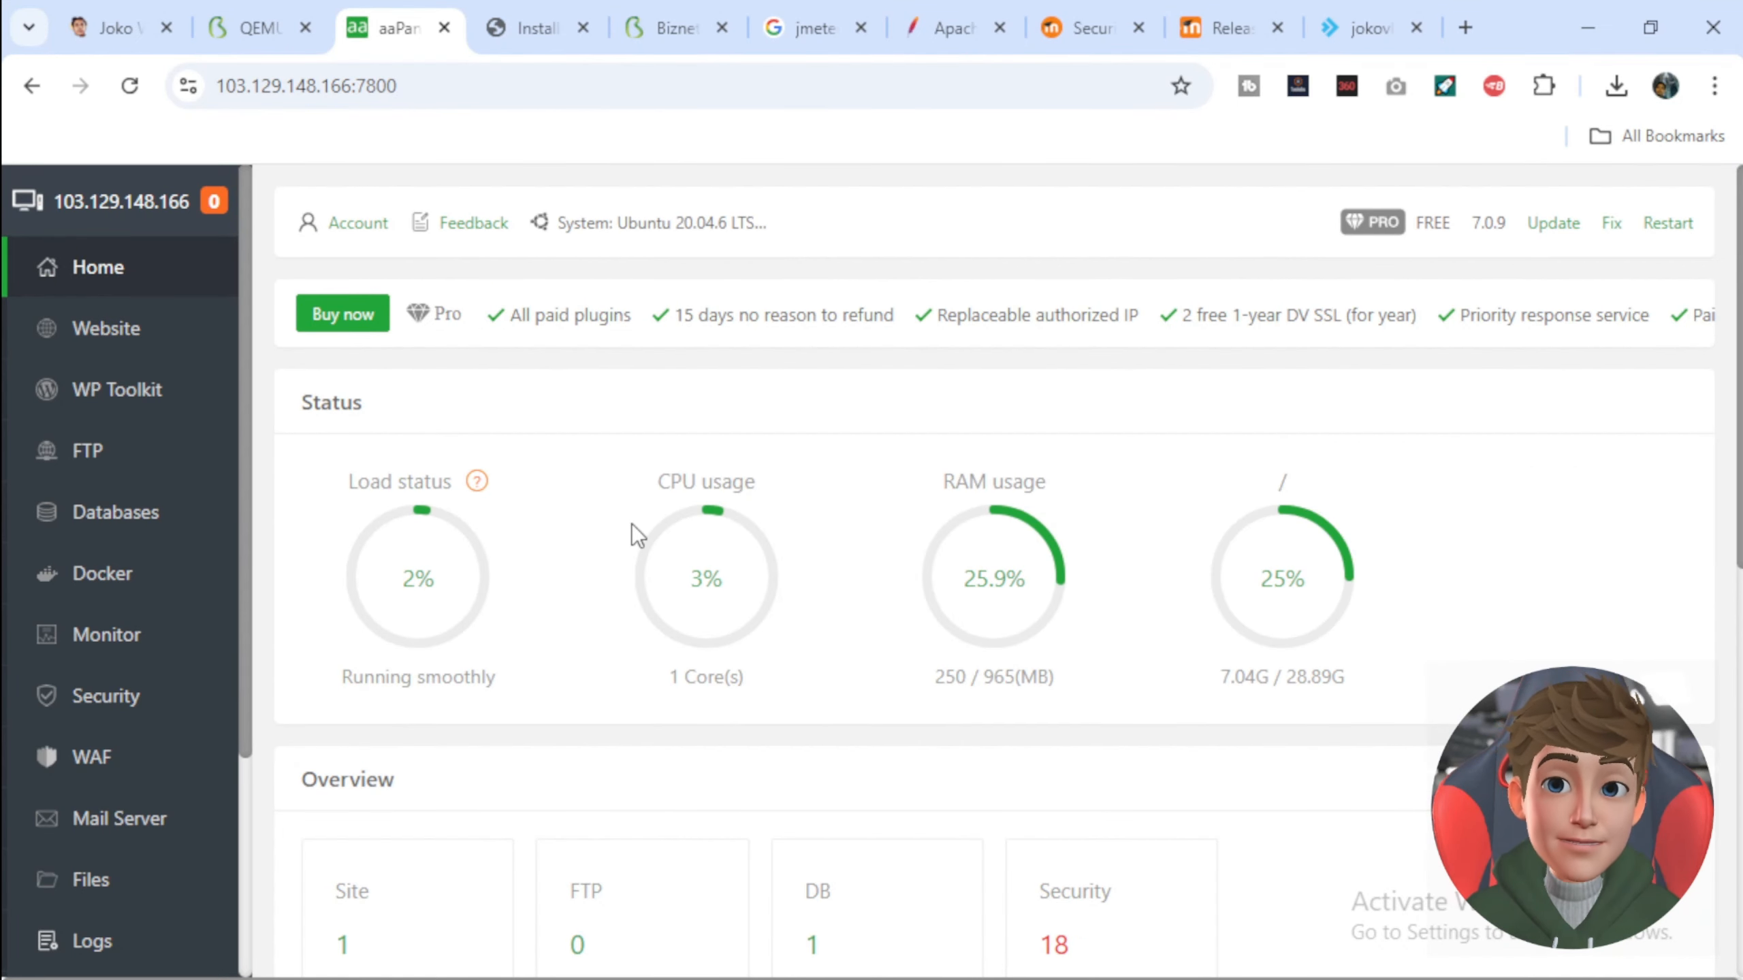
left_click(83, 337)
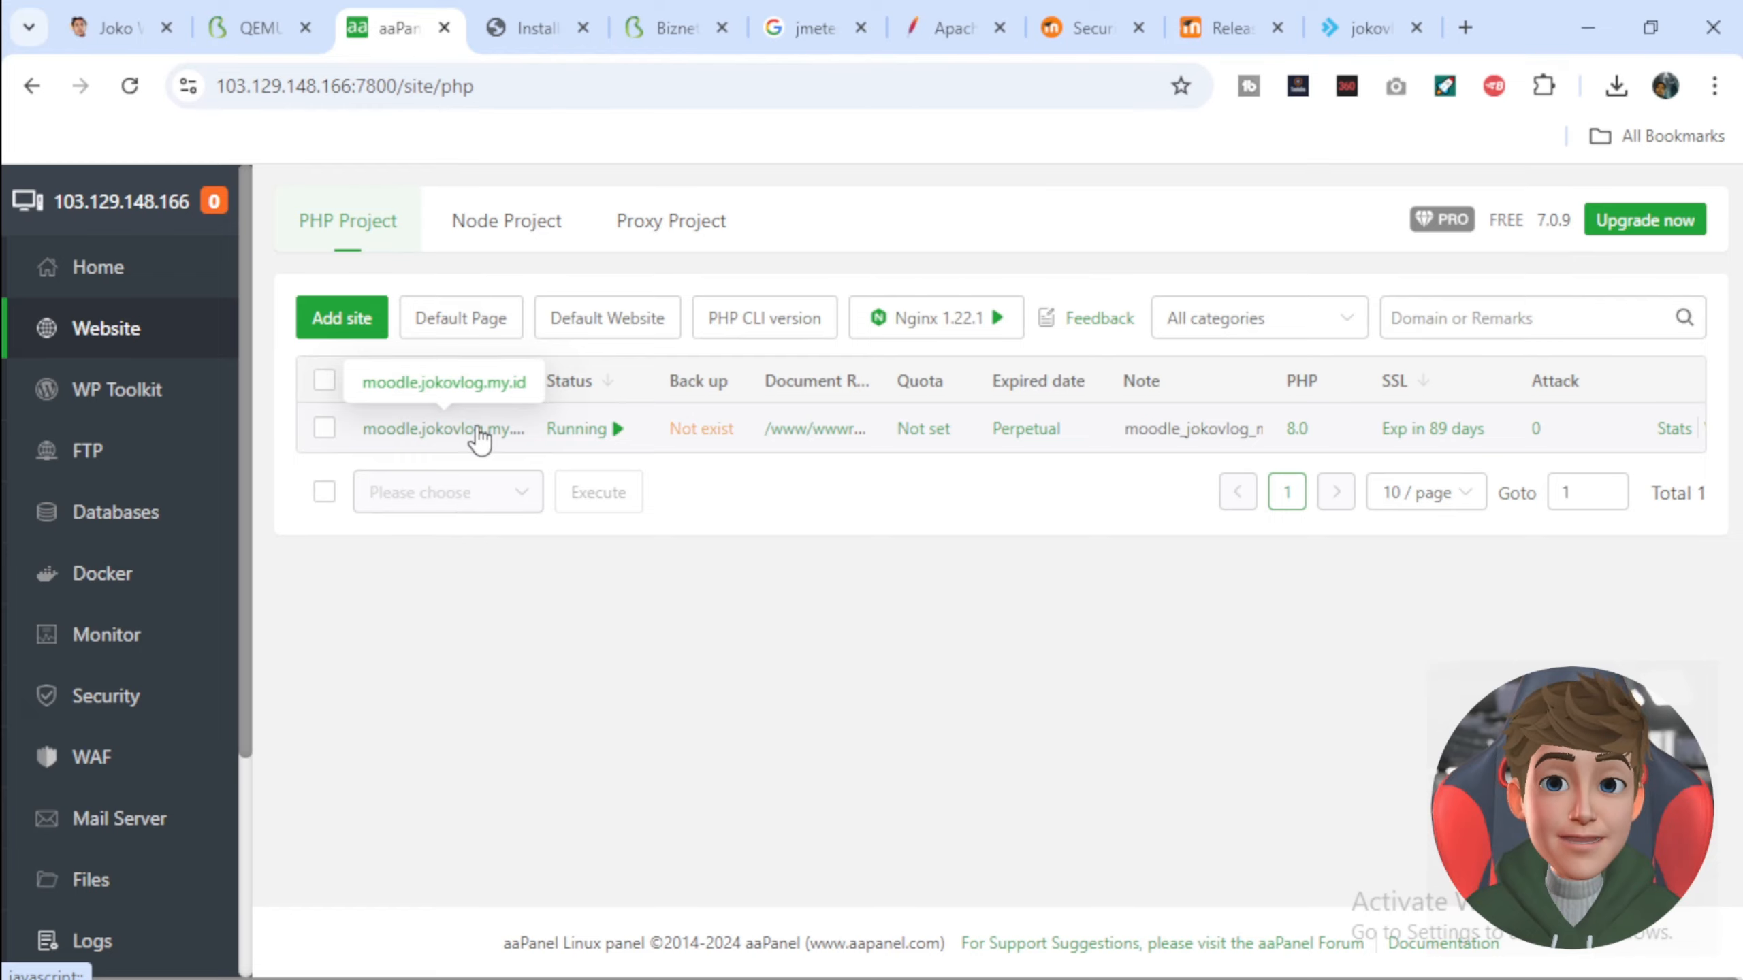
left_click(480, 439)
left_click(1456, 180)
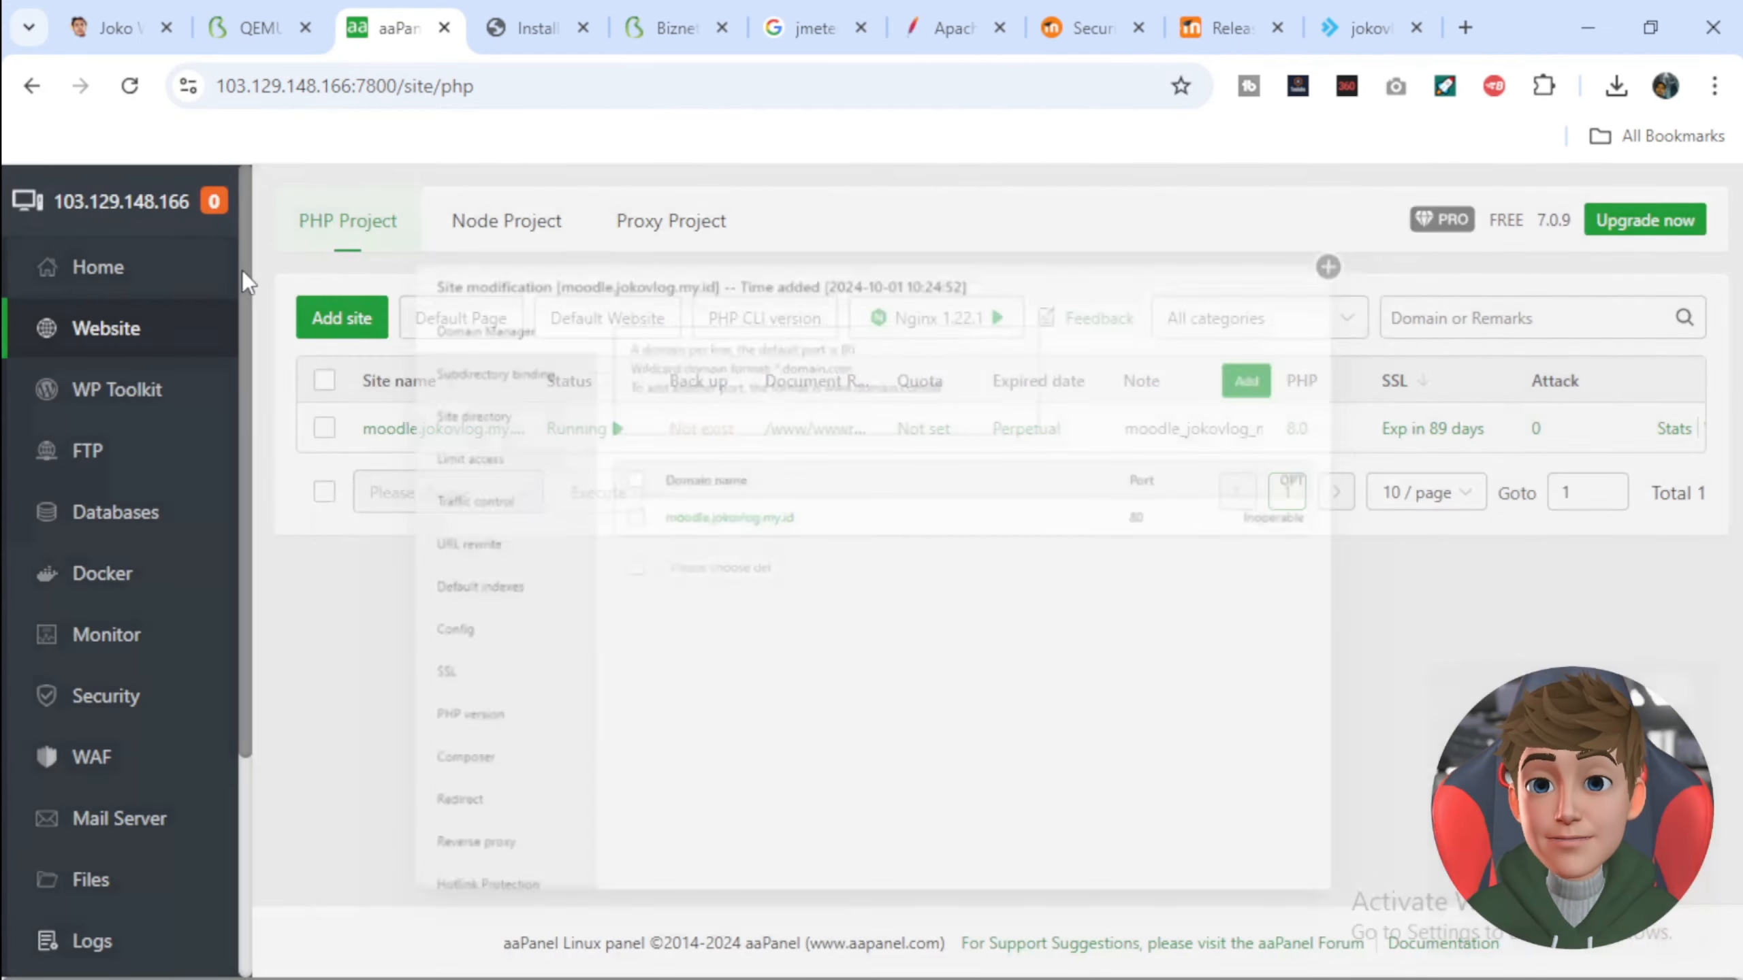
left_click(86, 268)
scroll(831, 679, "down", 5)
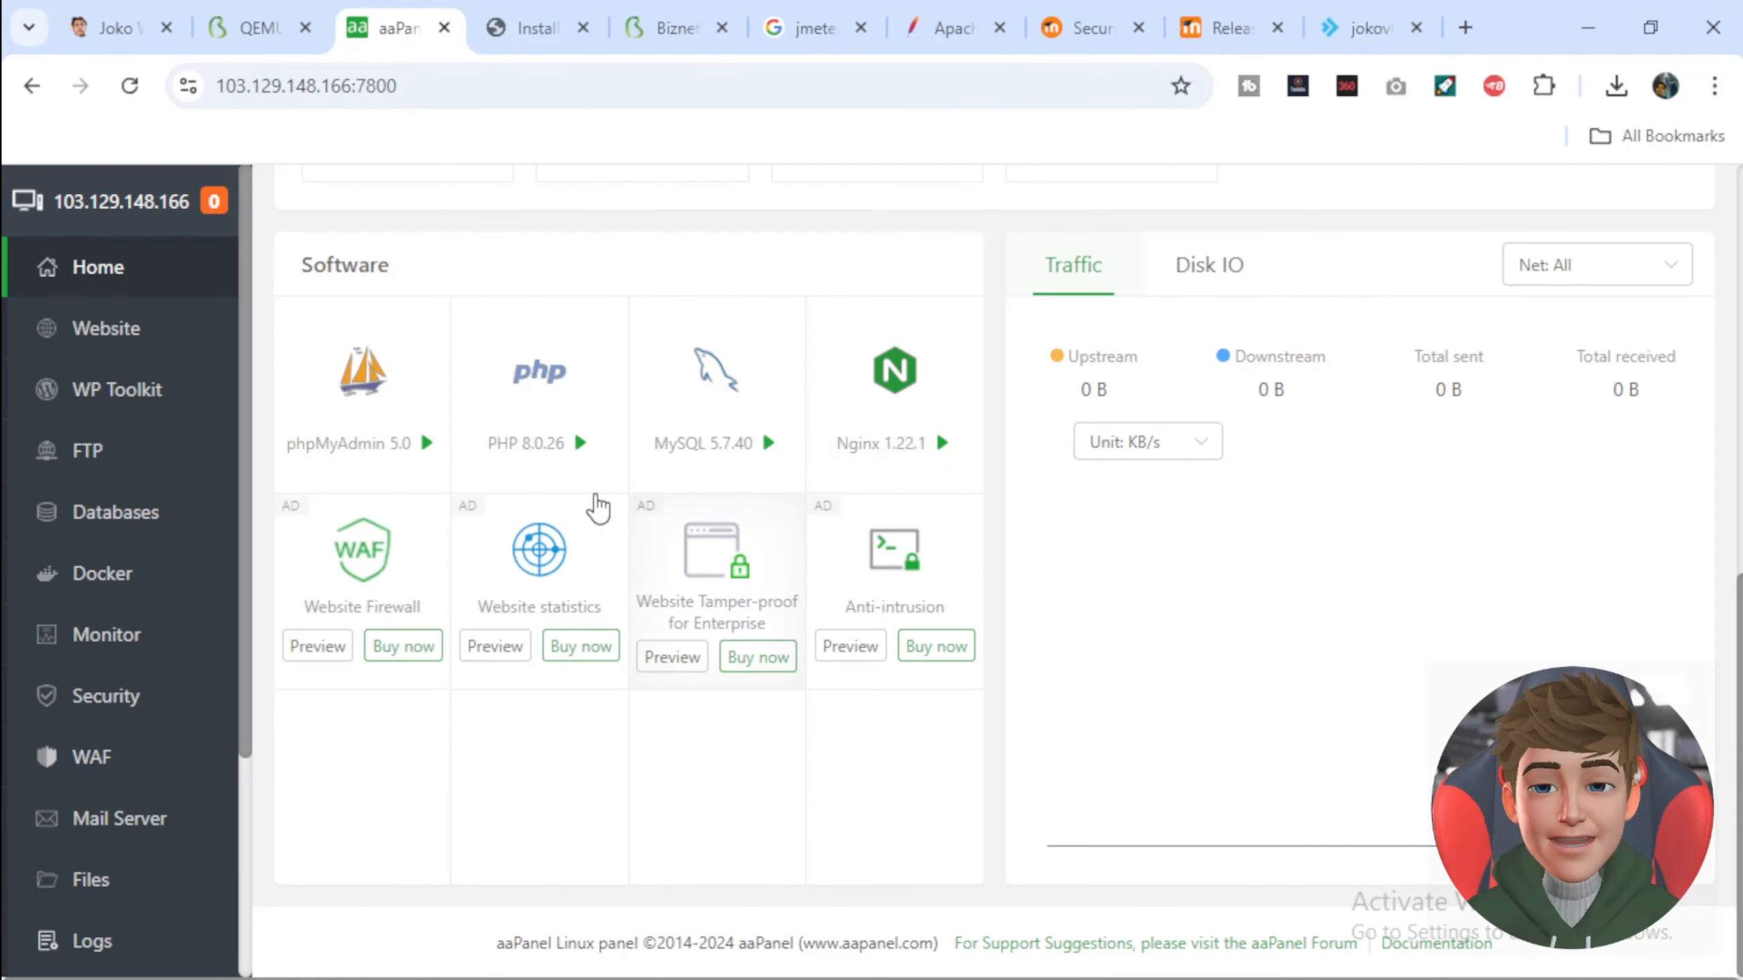
Restart the PHP 8.0 service from its management panel
left_click(539, 375)
left_click(443, 315)
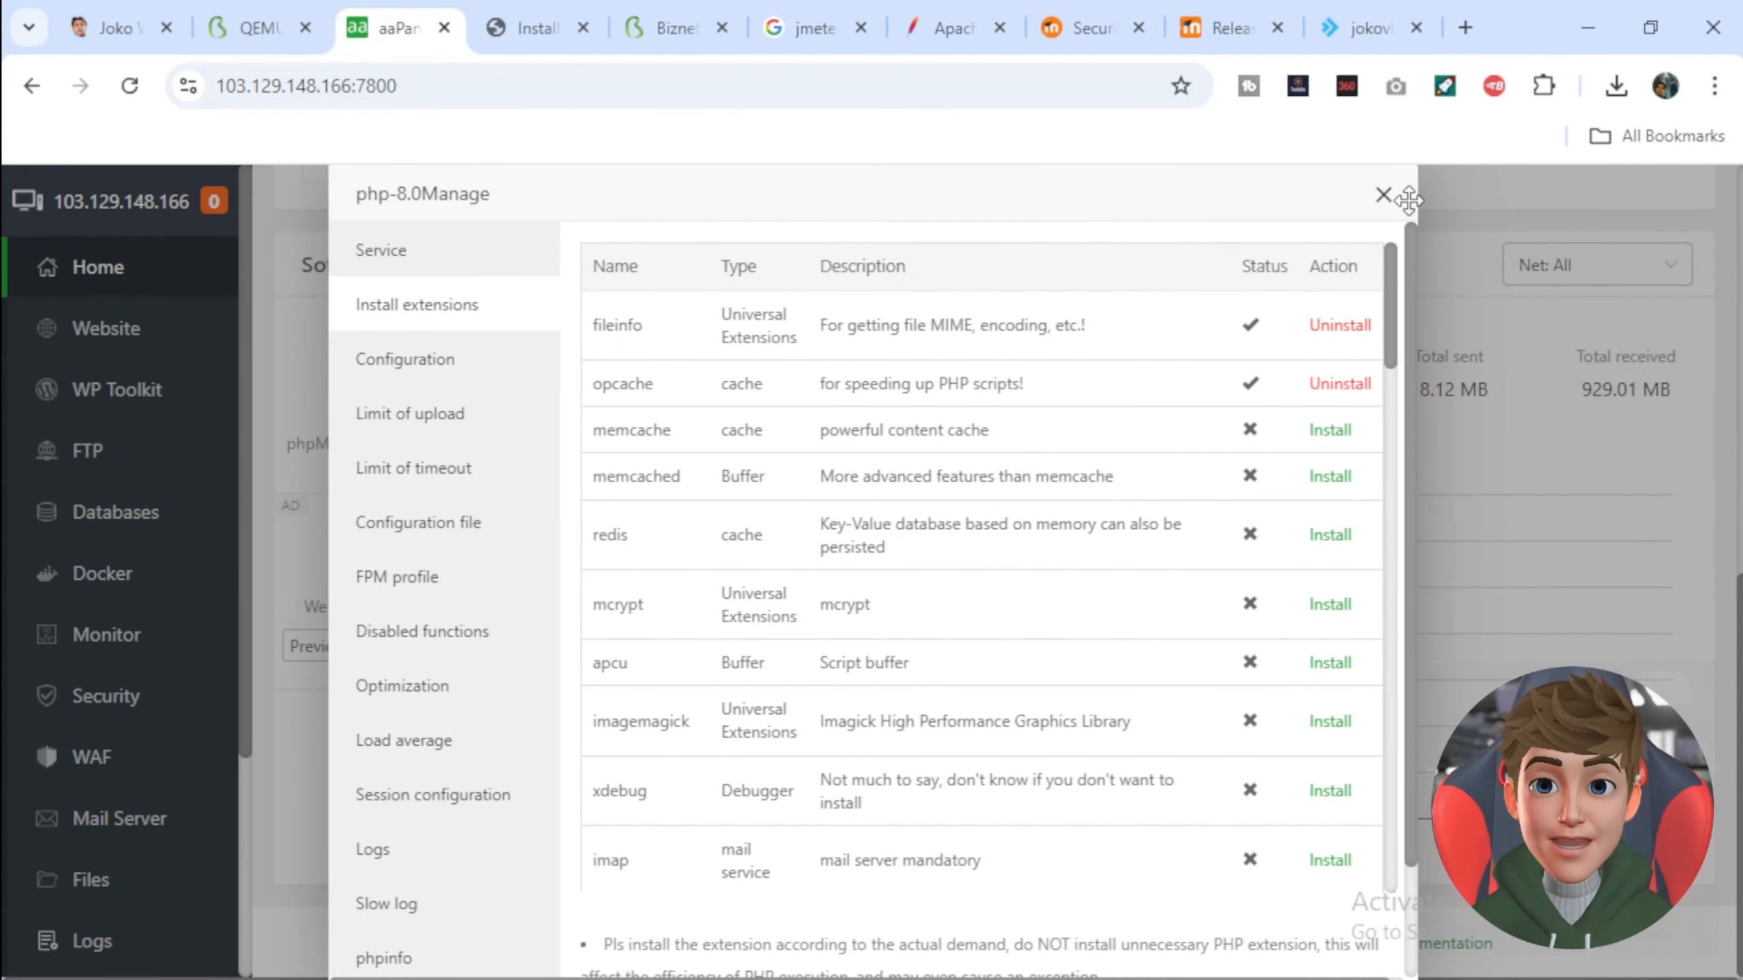
left_click(405, 260)
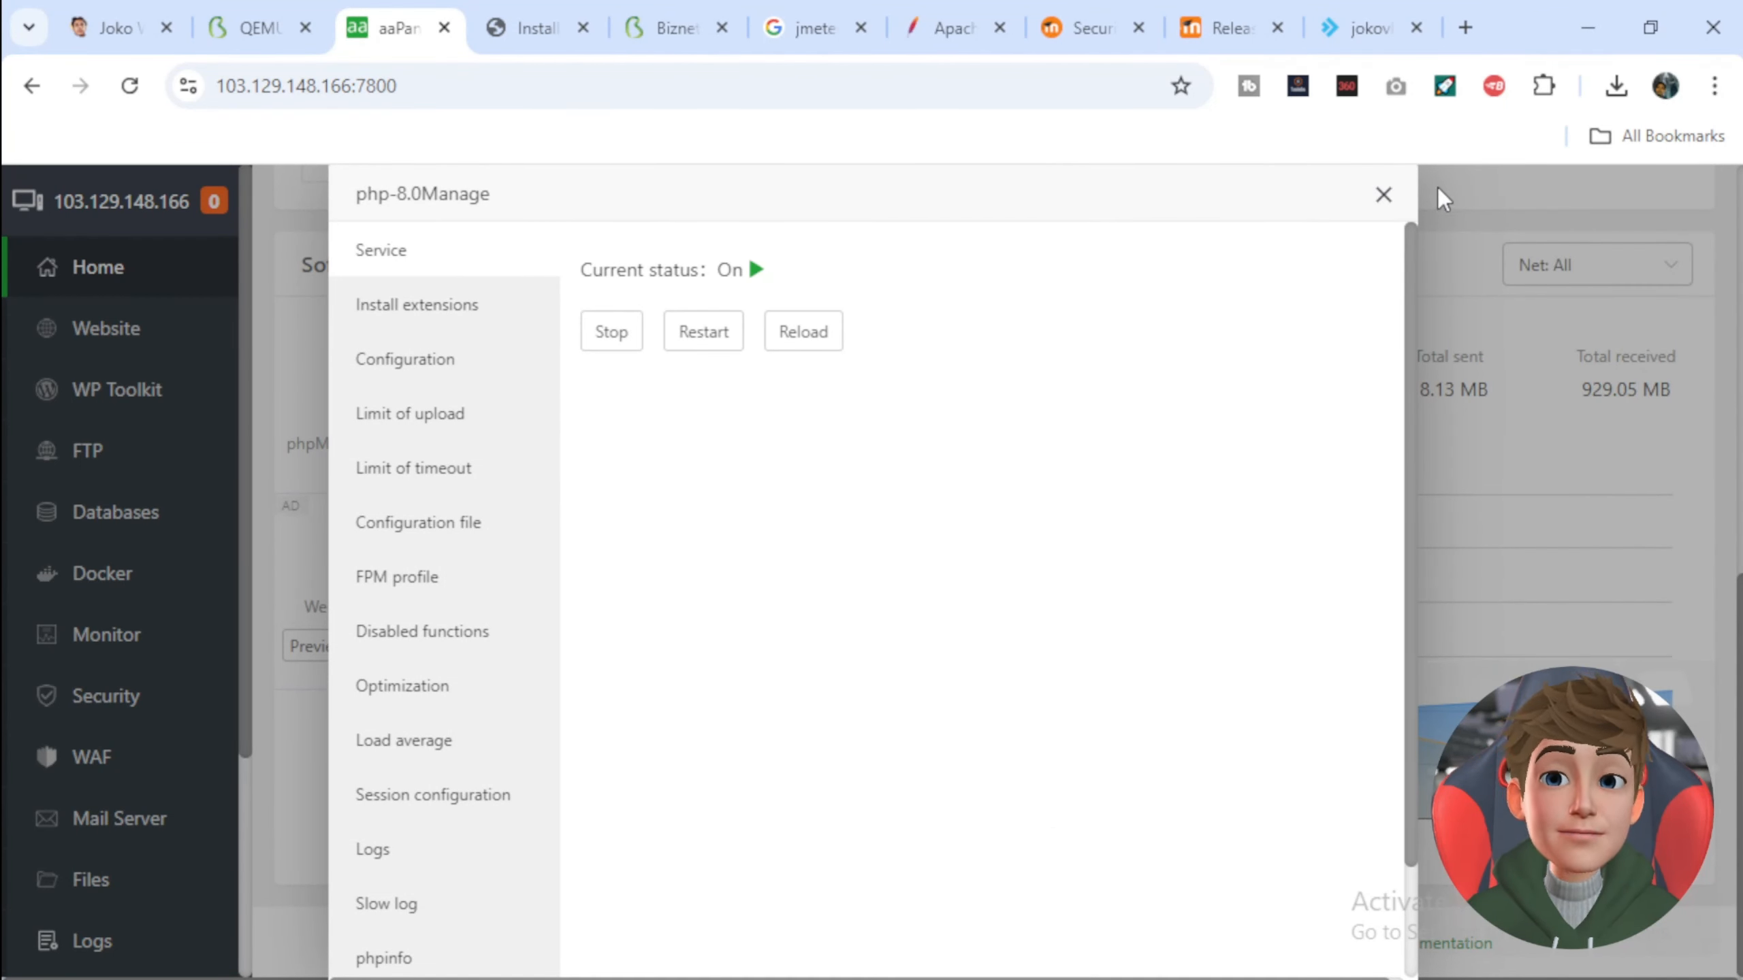
left_click(1383, 194)
left_click(542, 390)
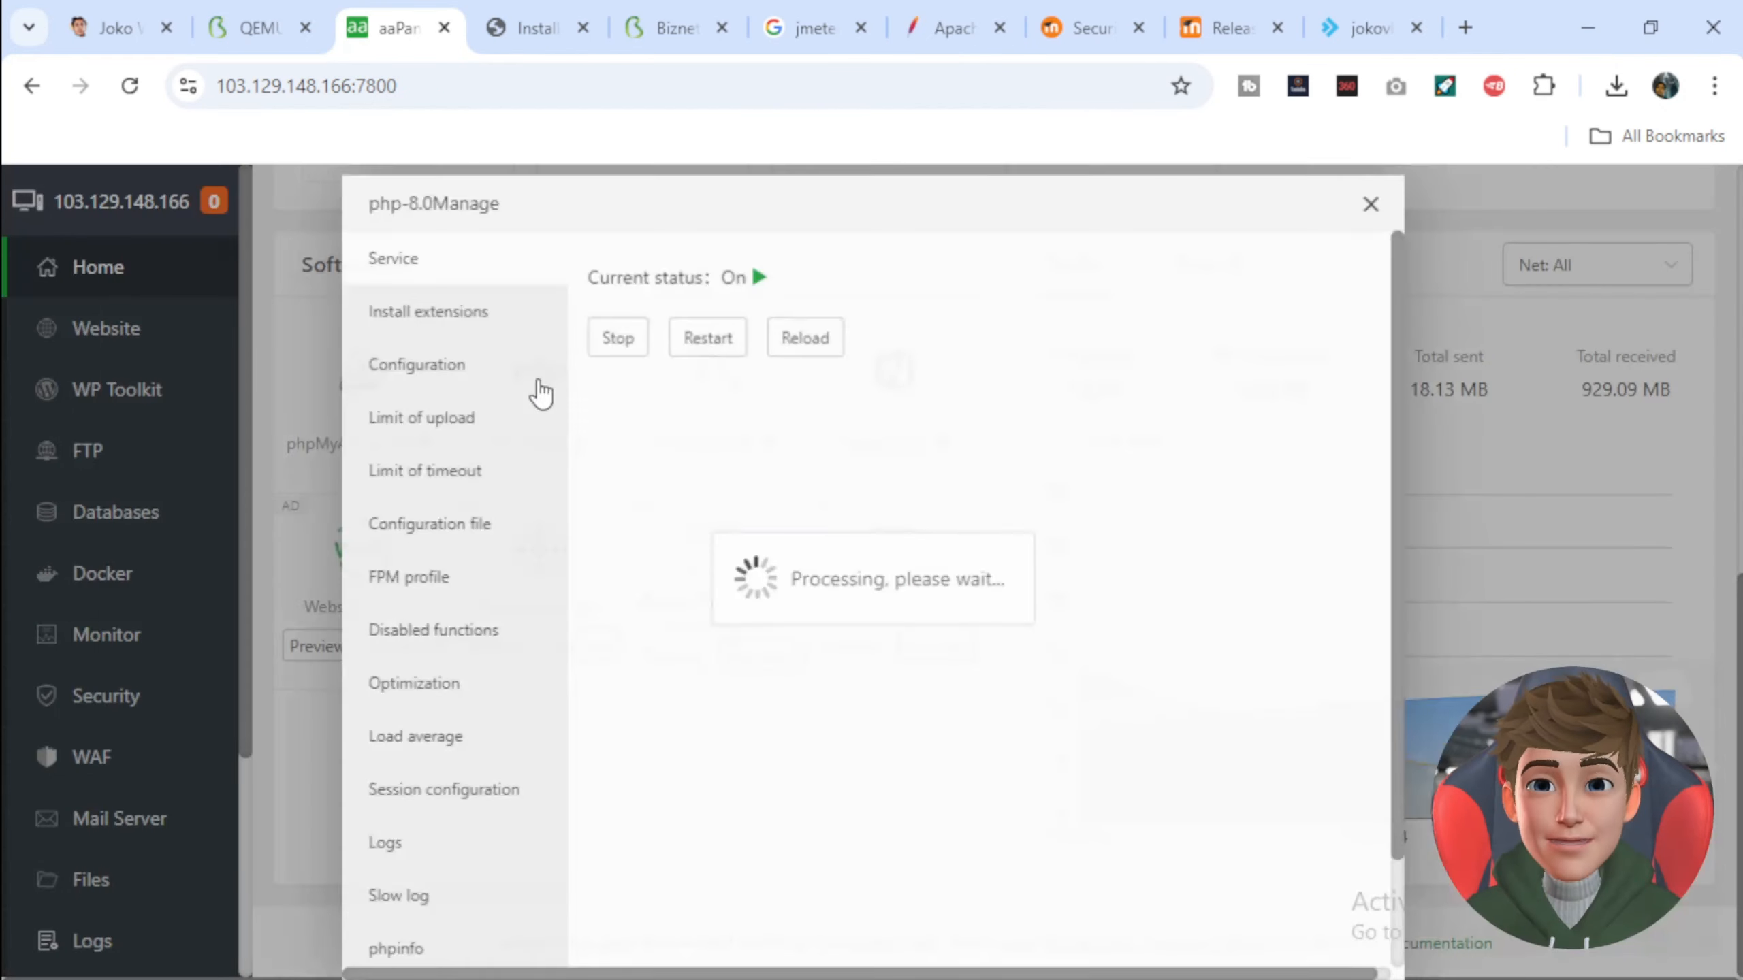
left_click(707, 338)
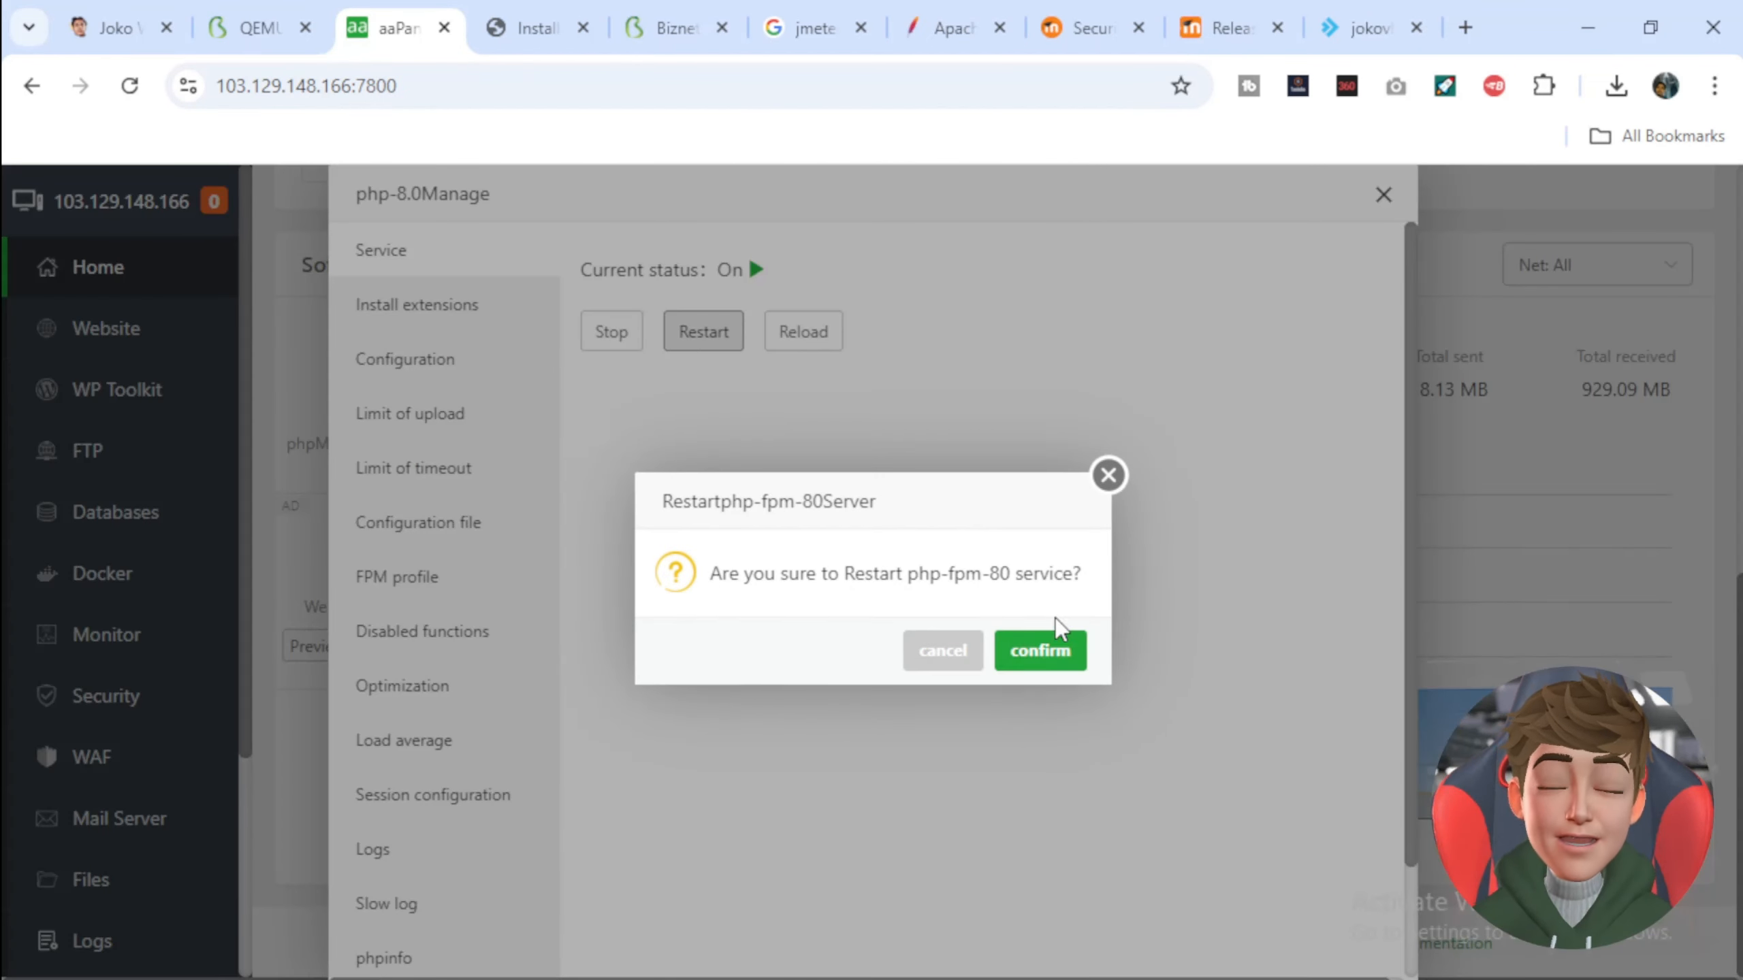
left_click(1062, 659)
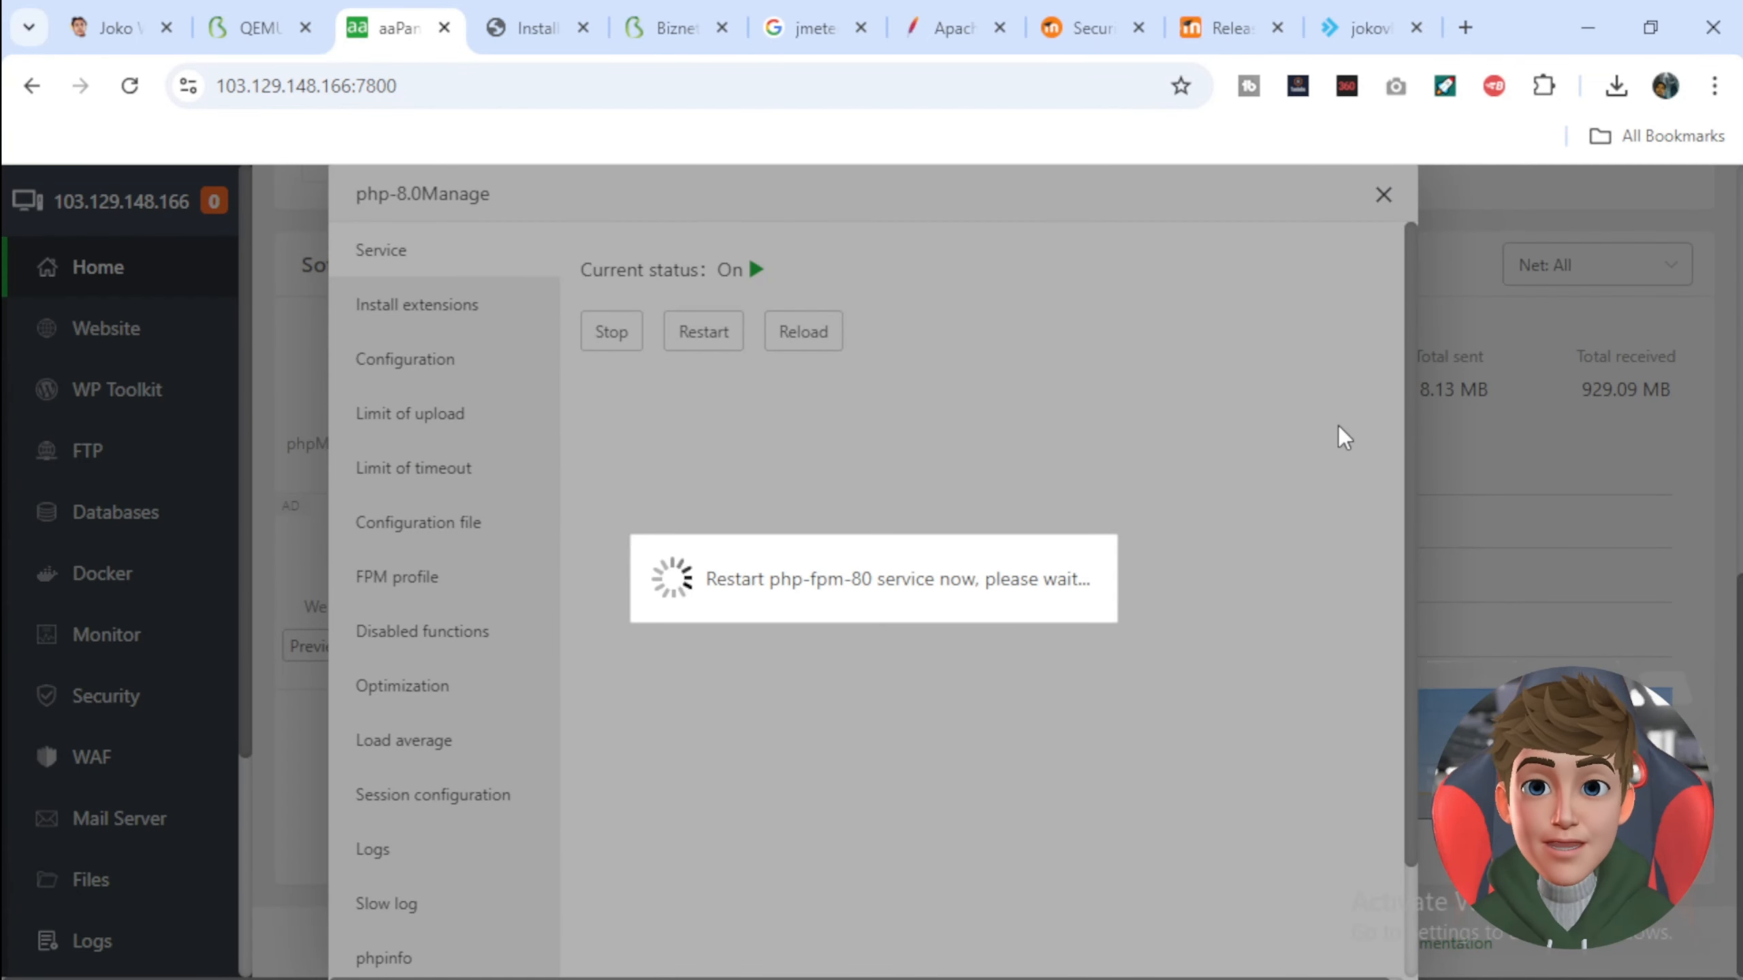
left_click(1383, 195)
Restart the Nginx service and return to the Moodle installer page
scroll(763, 677, "down", 5)
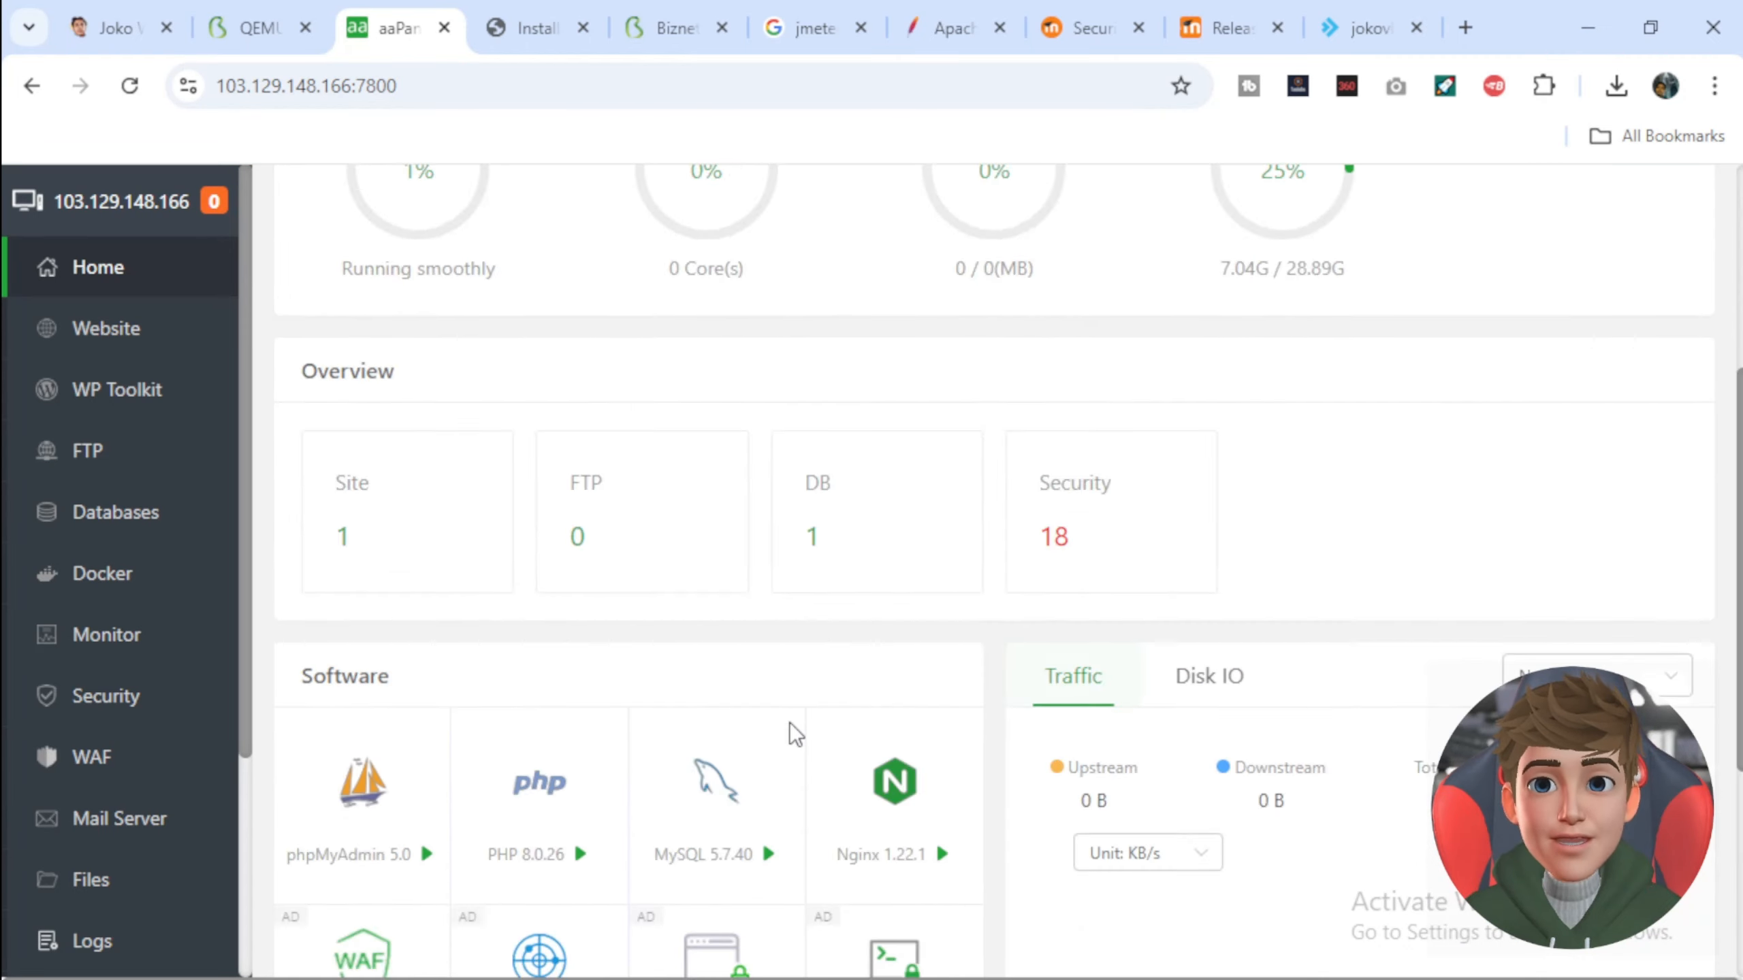
scroll(790, 723, "down", 5)
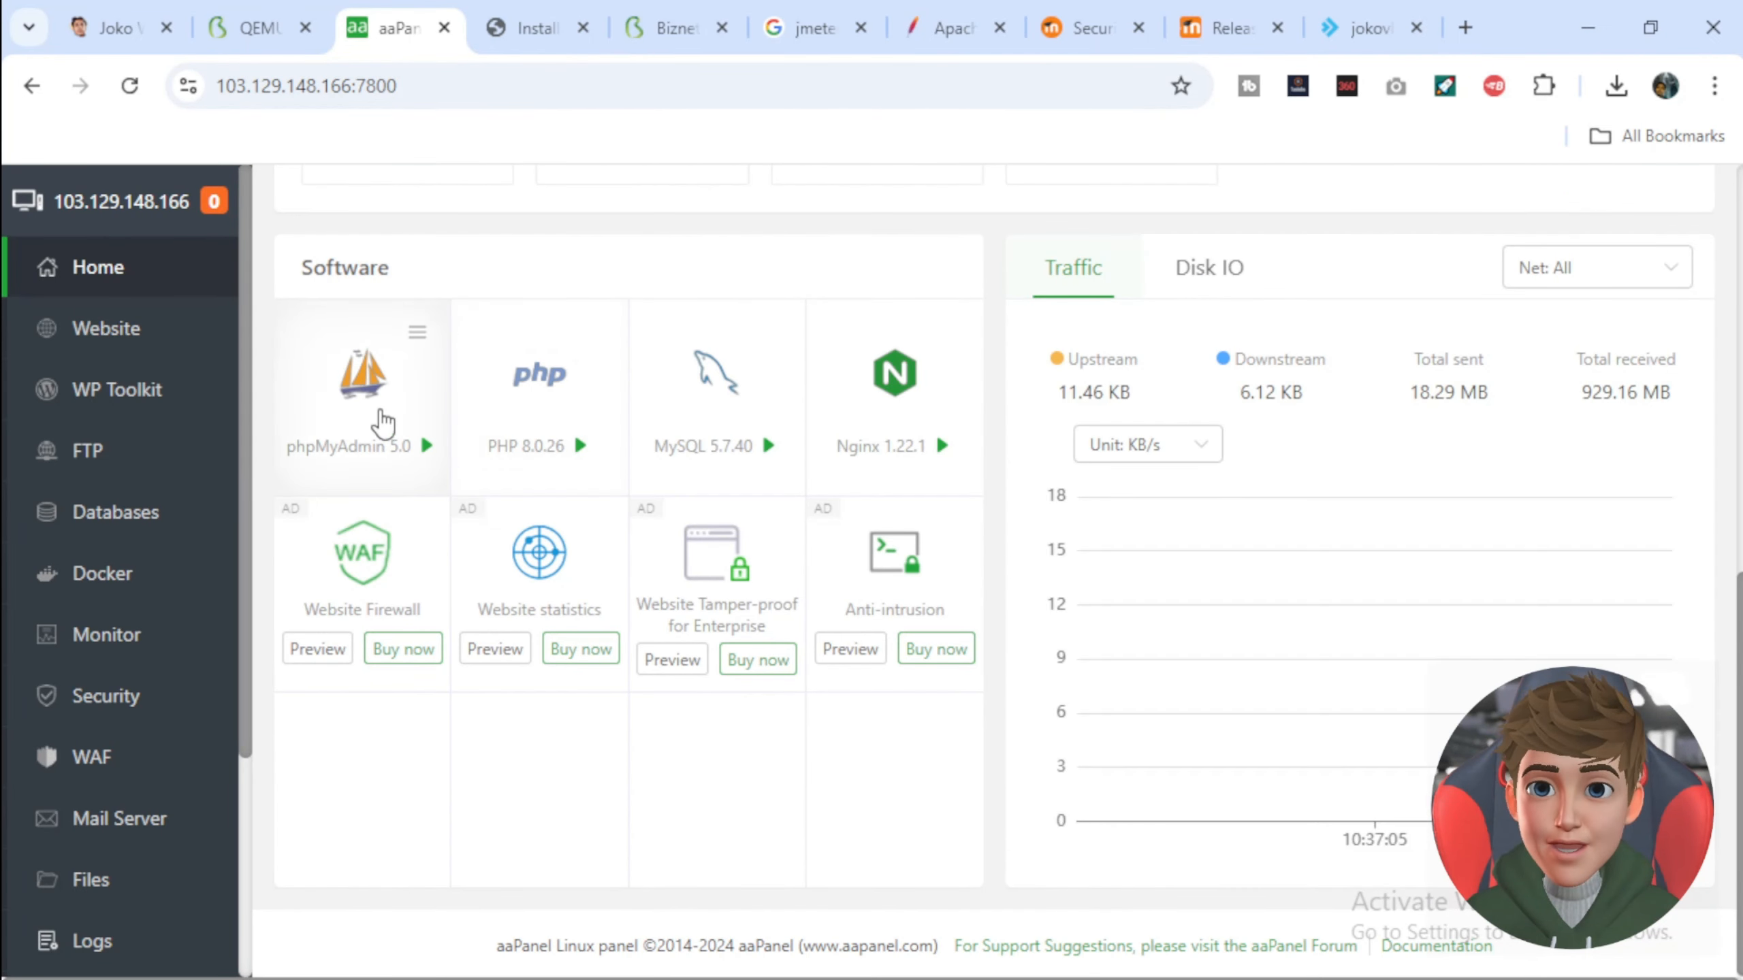
left_click(907, 402)
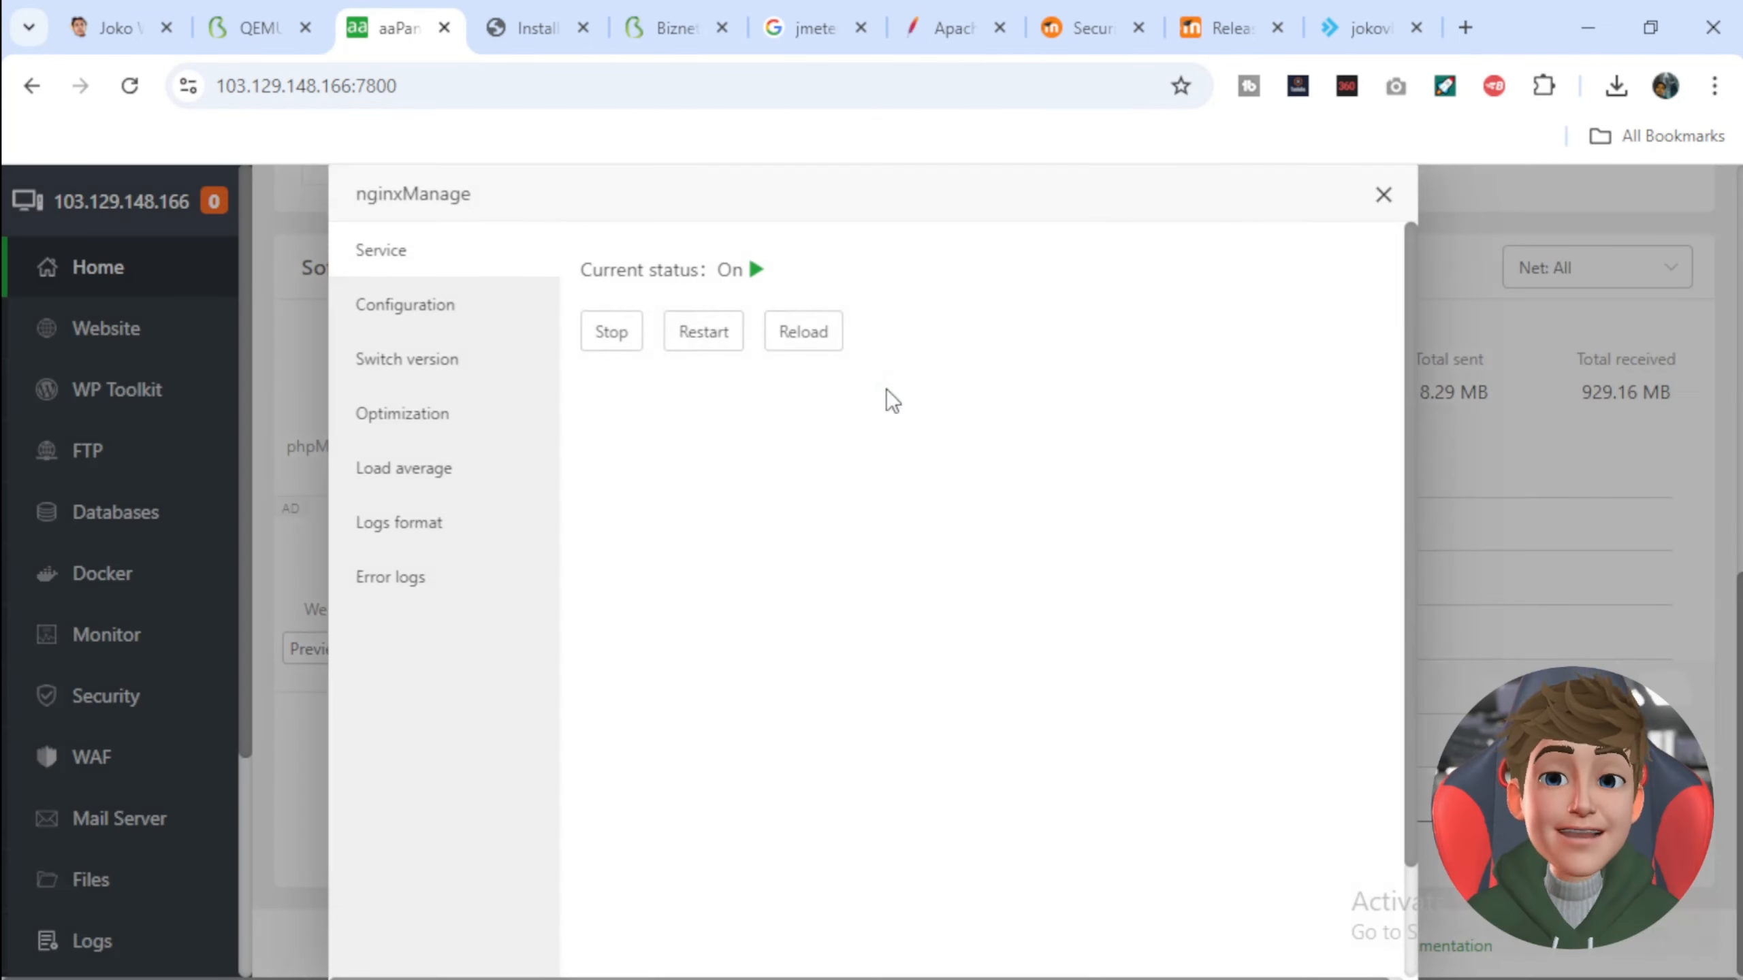
left_click(701, 336)
left_click(1034, 656)
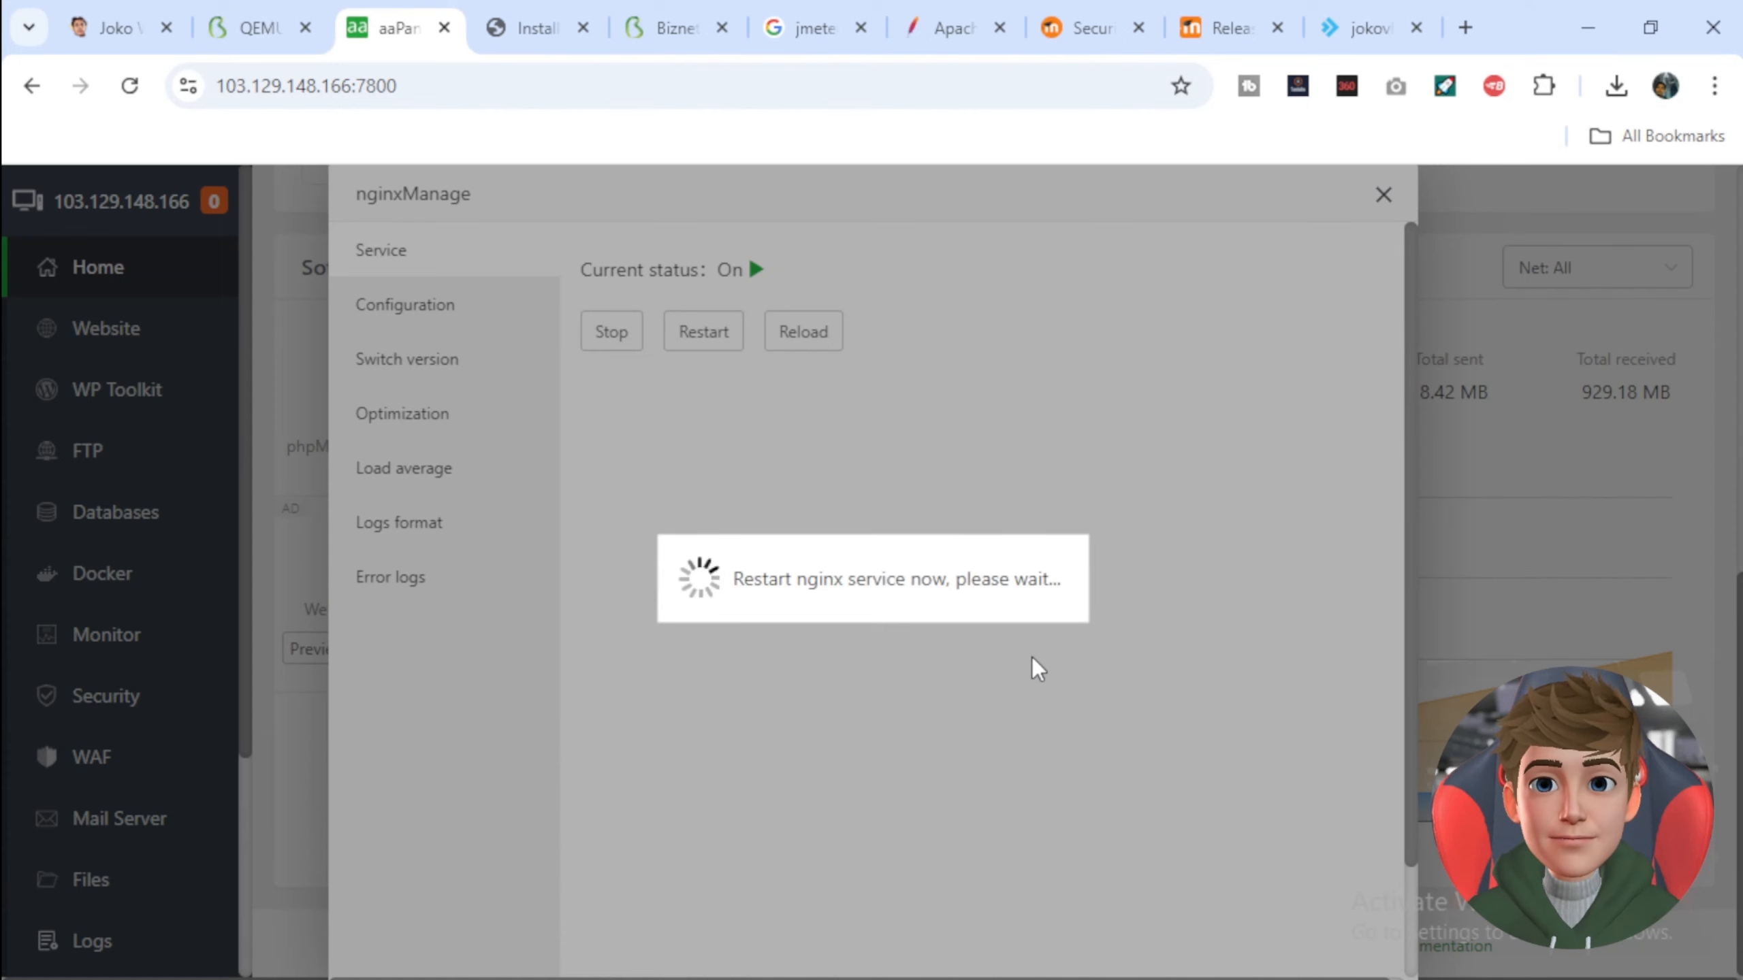
left_click(1384, 195)
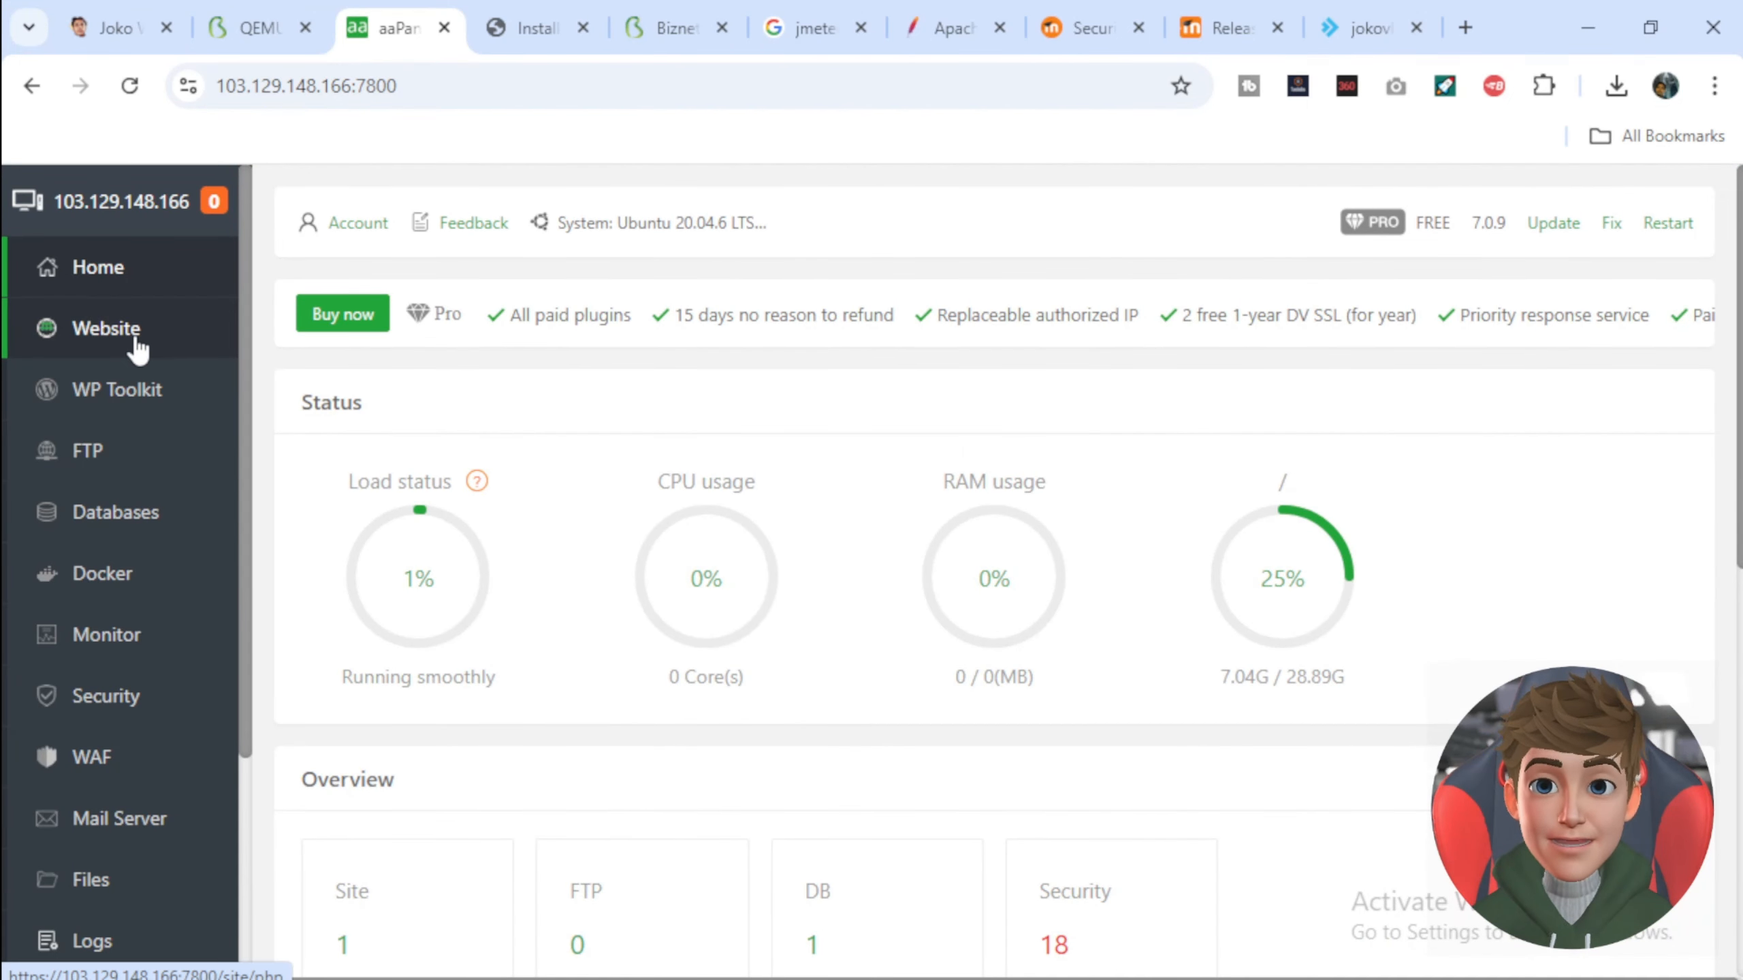
left_click(531, 27)
Advance past the language step and copy the data directory name moodledata
left_click(130, 88)
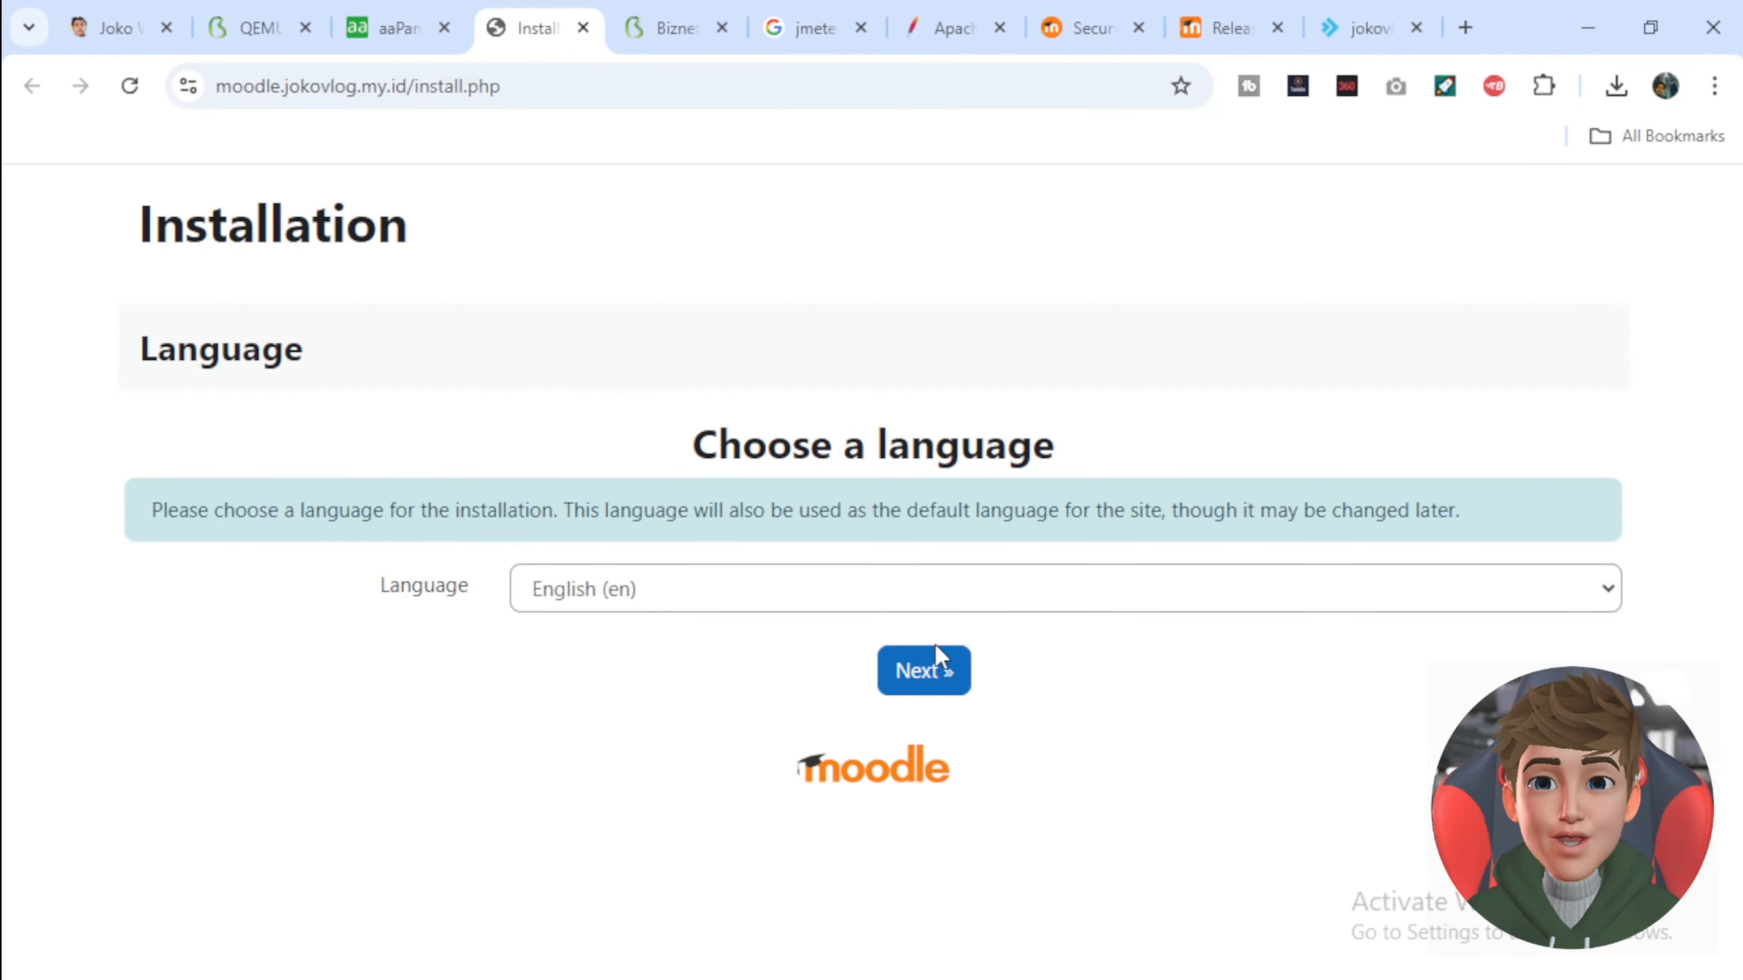
left_click(933, 678)
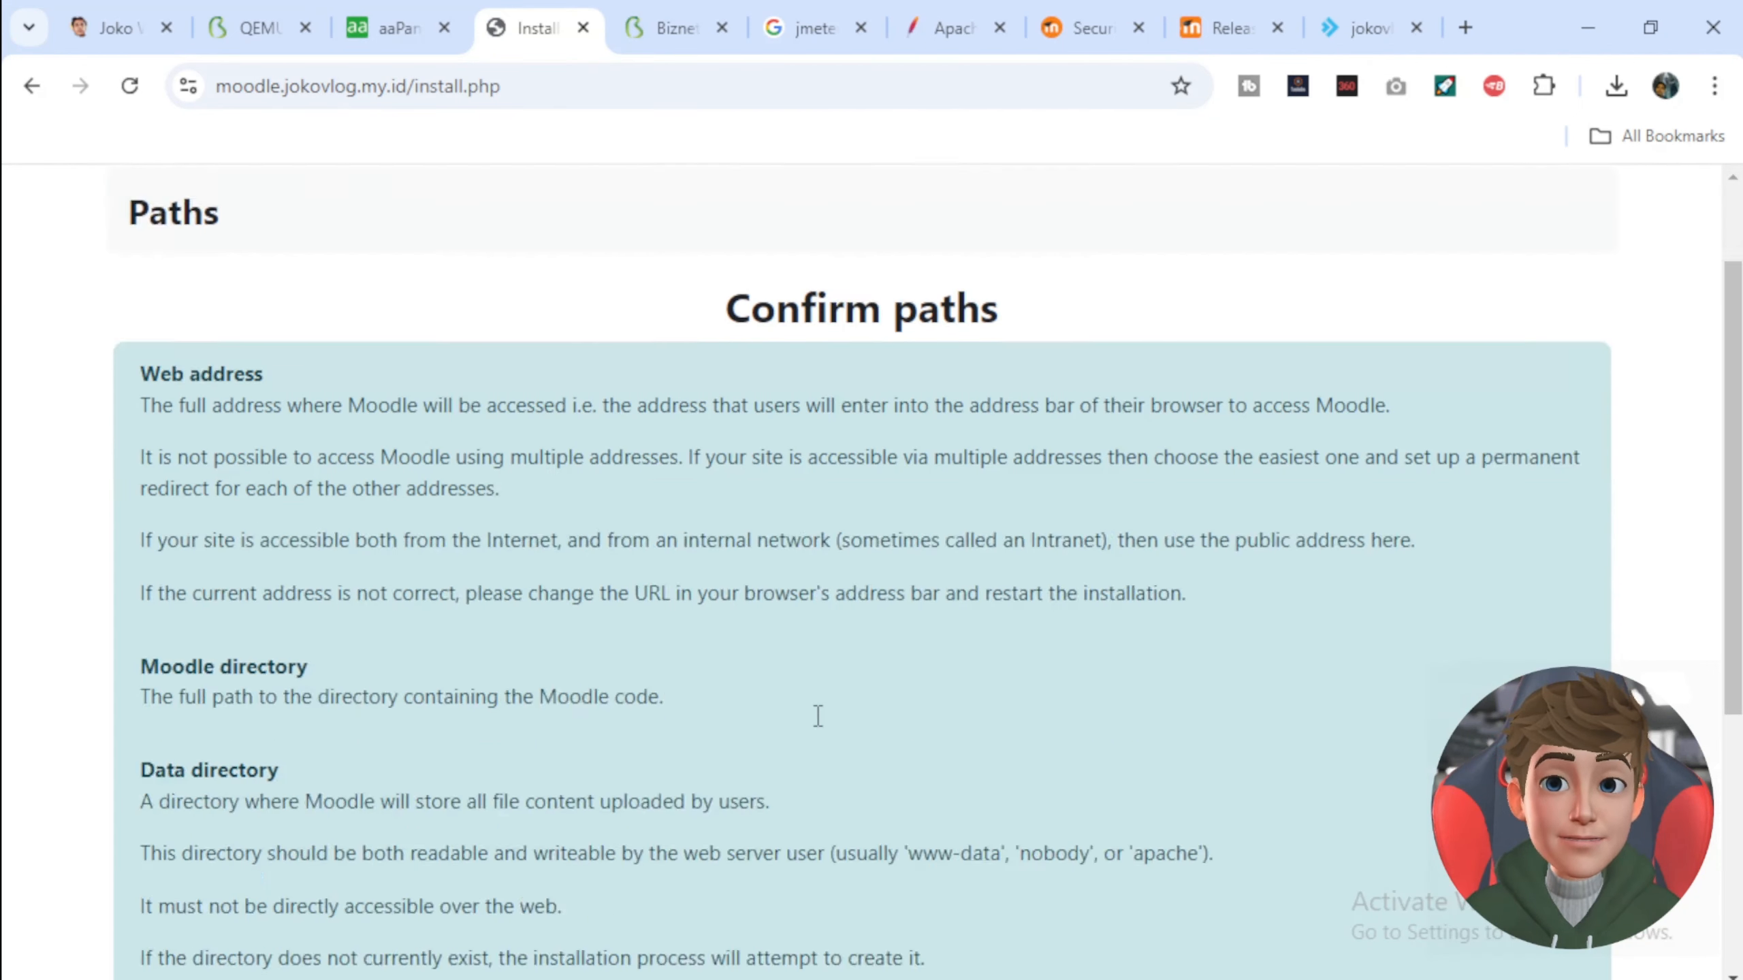
scroll(817, 715, "down", 5)
double_click(781, 803)
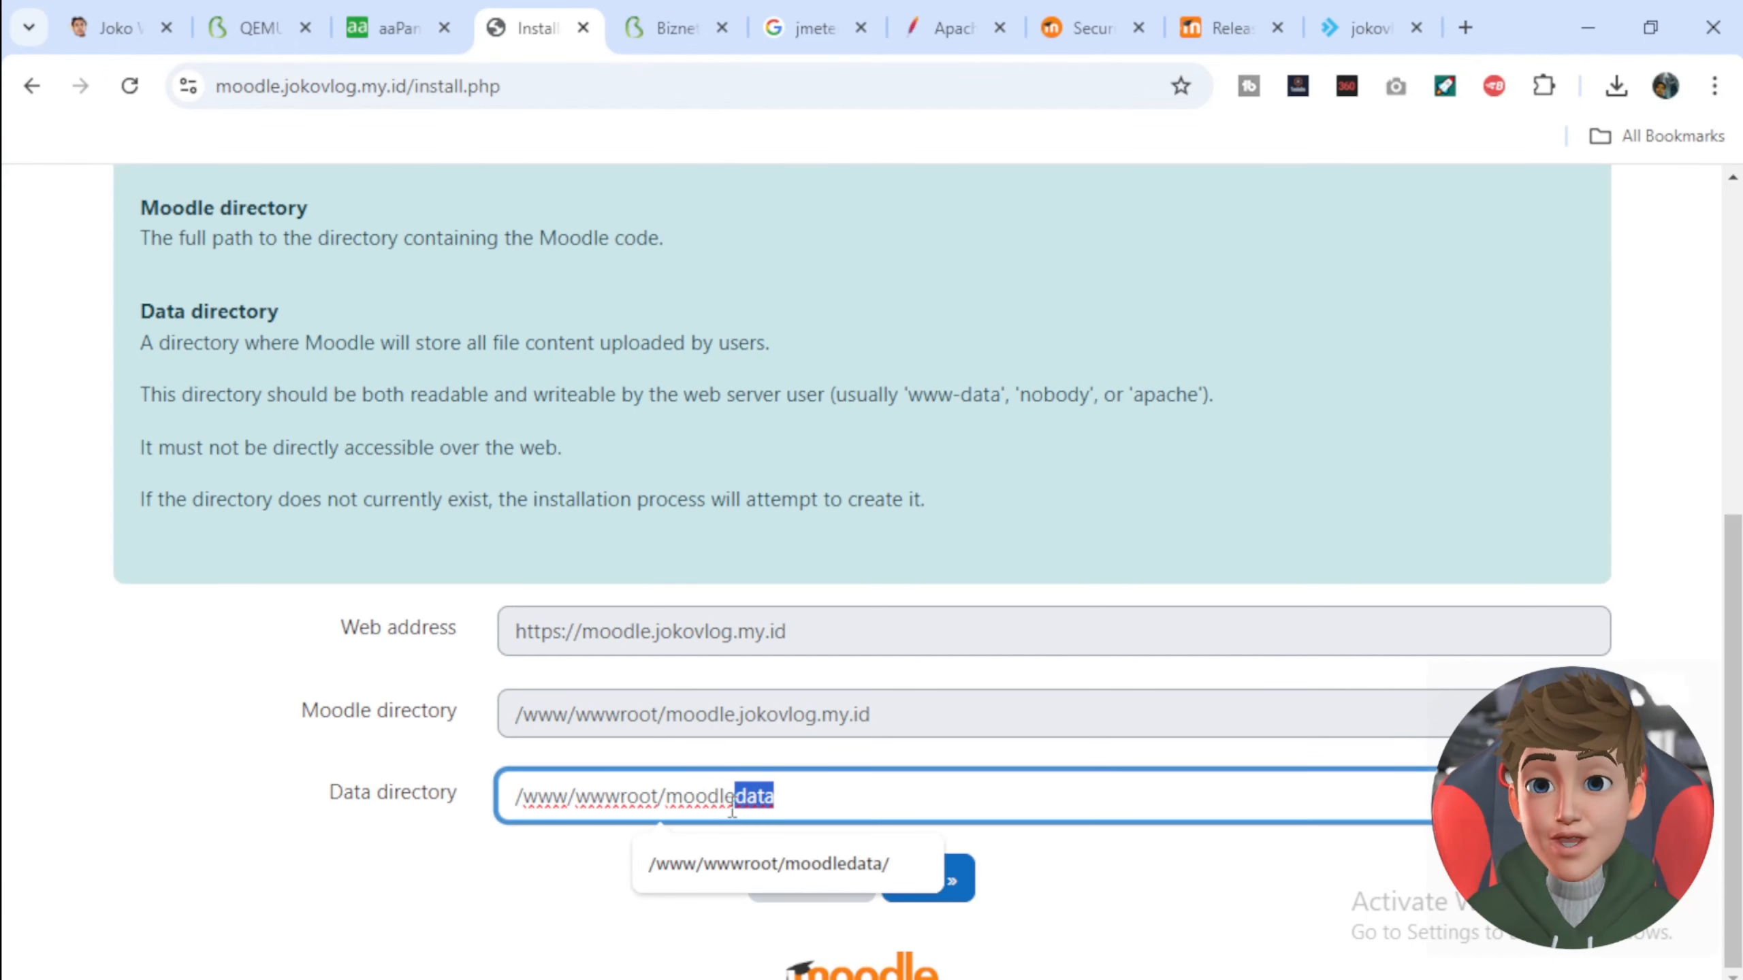
right_click(696, 815)
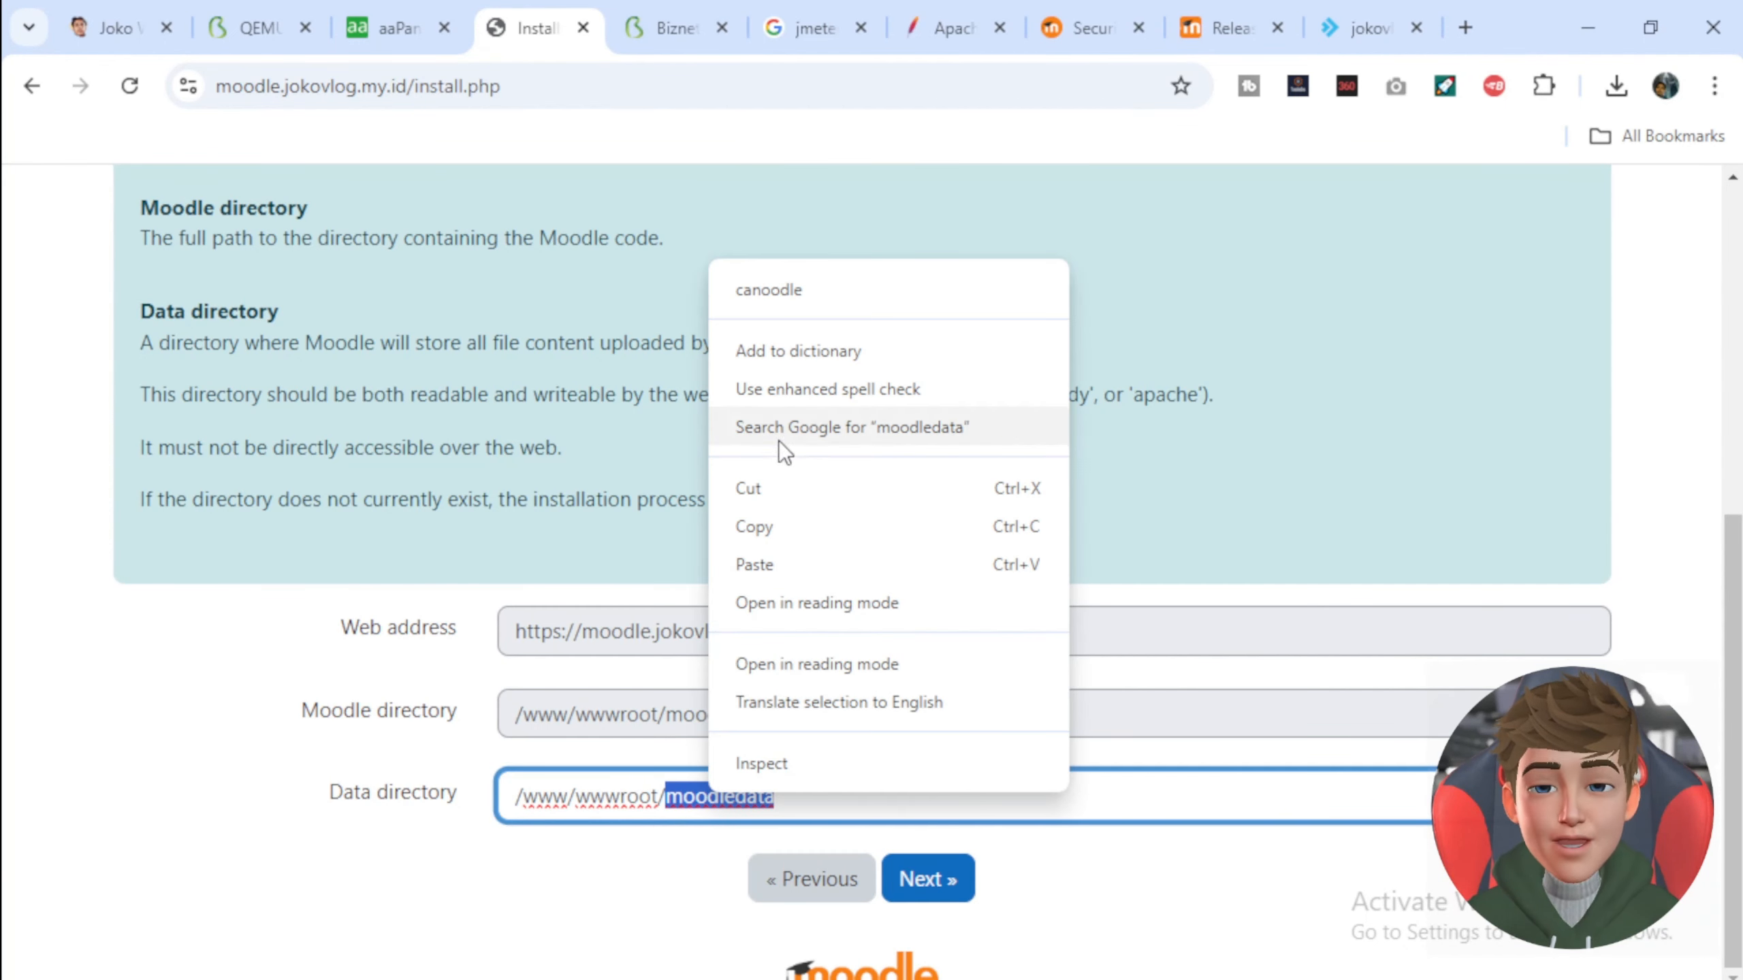
left_click(759, 526)
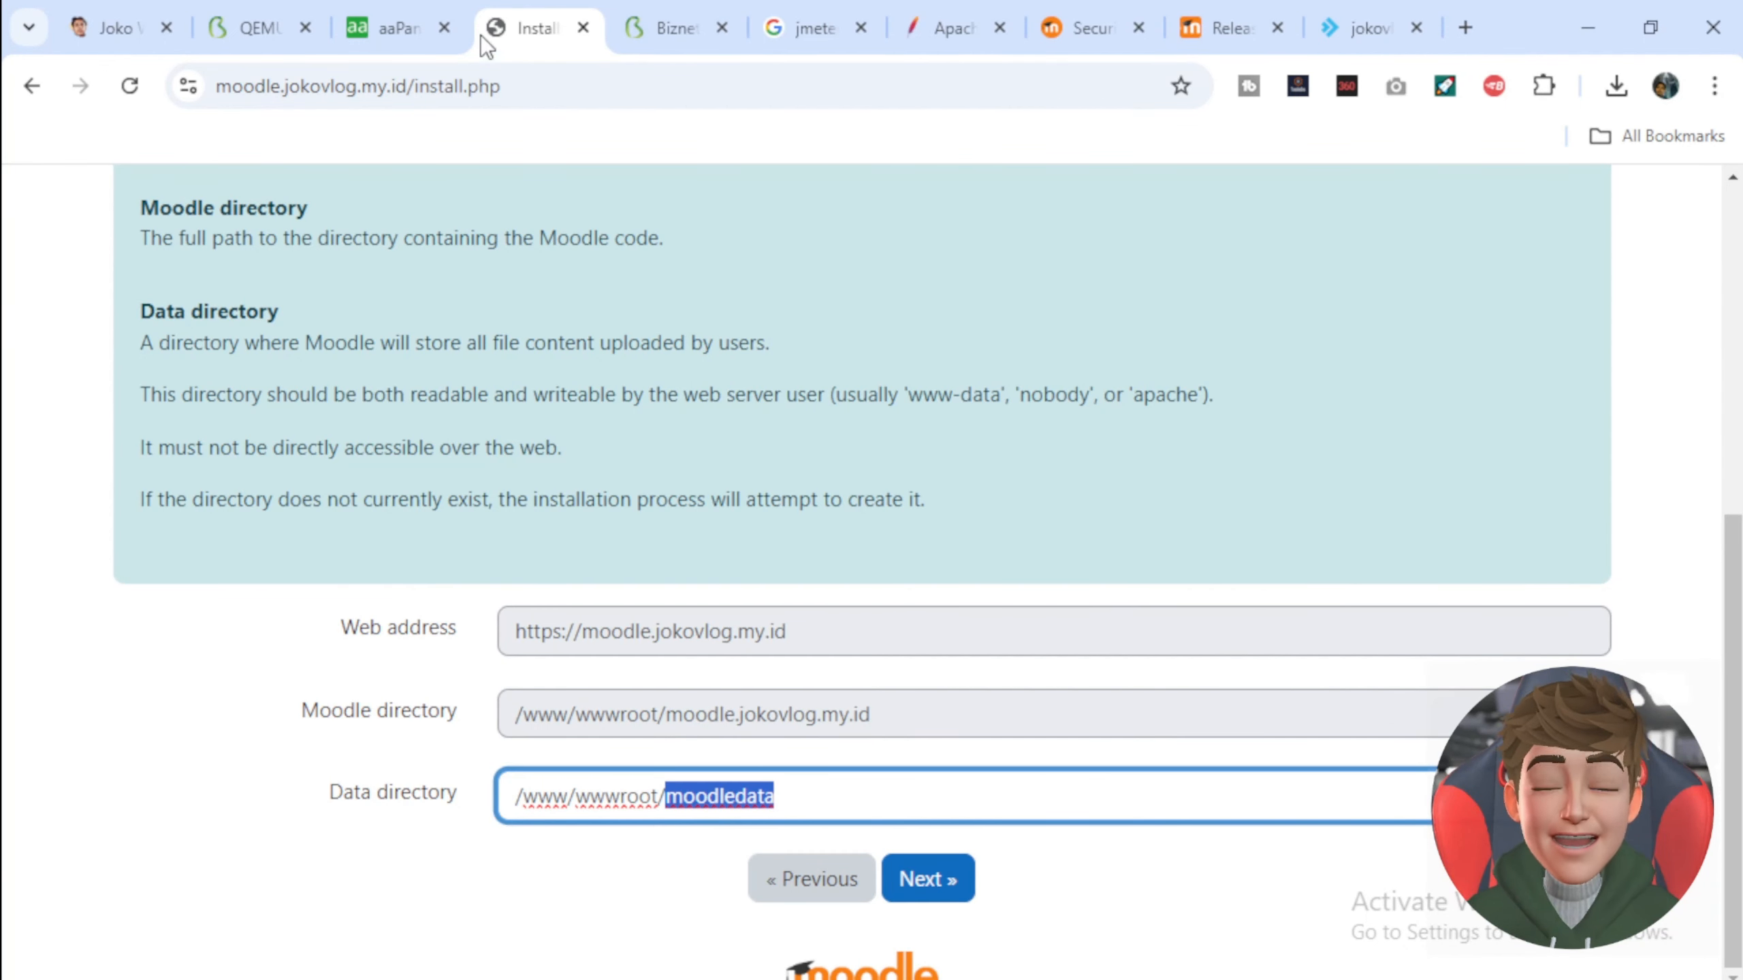
left_click(384, 29)
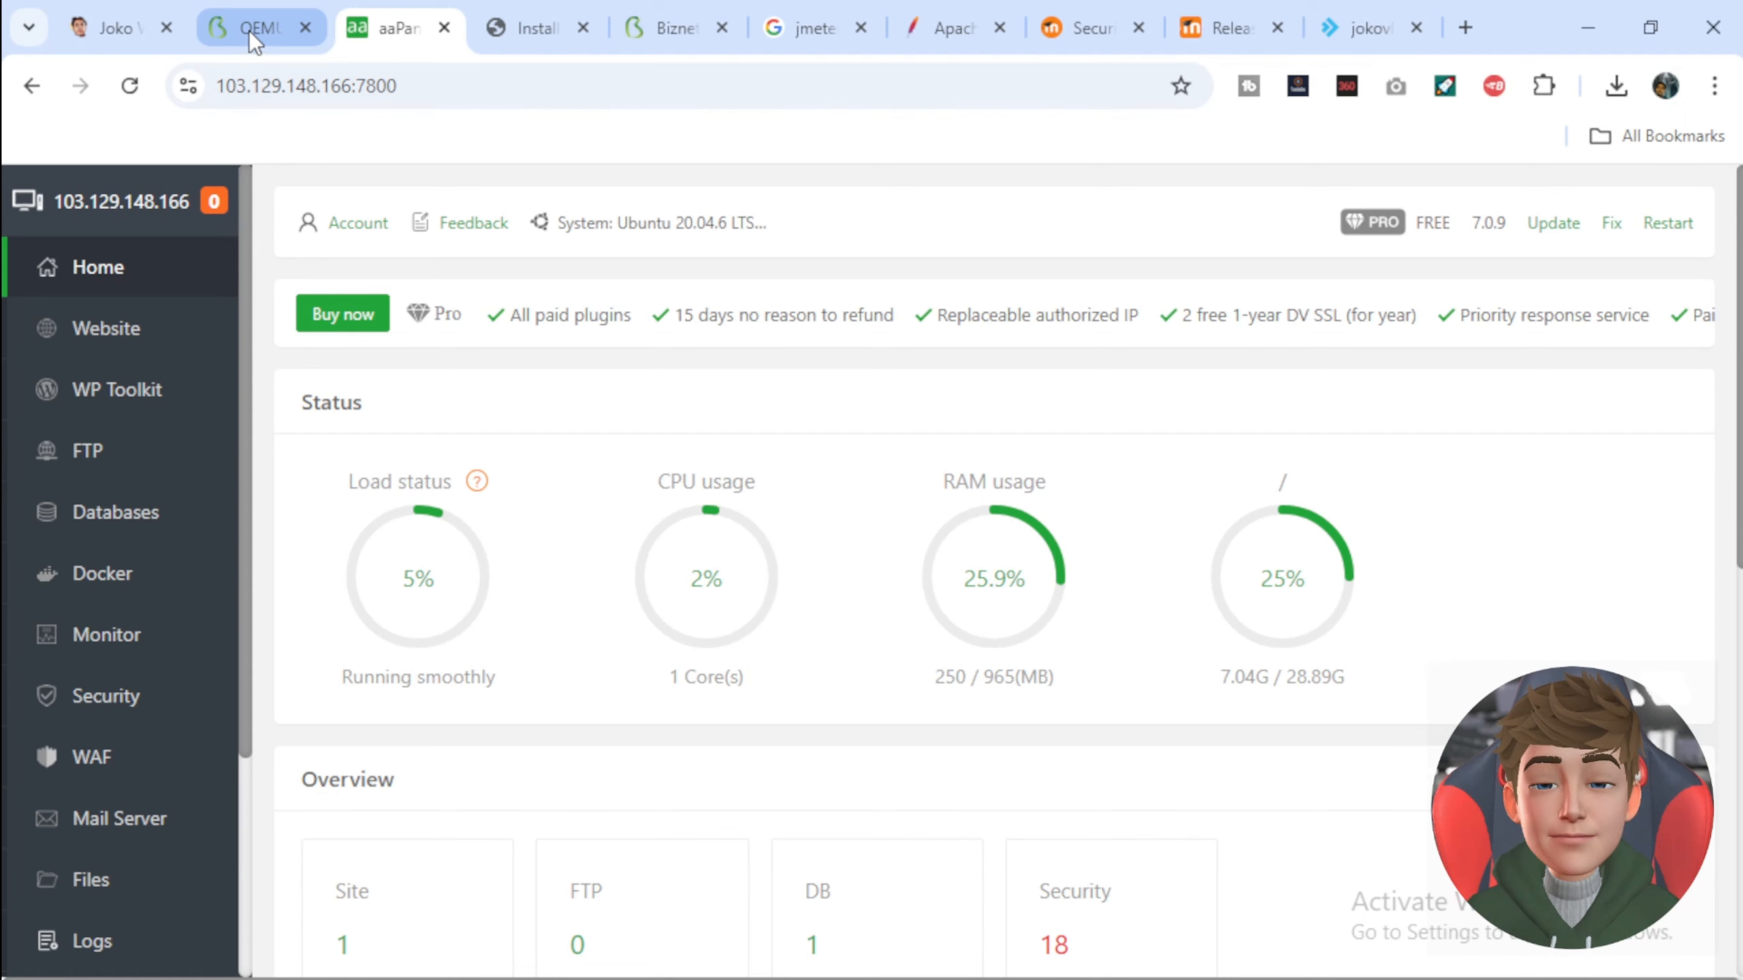
Create a new folder named moodledata in /www/wwwroot
left_click(105, 333)
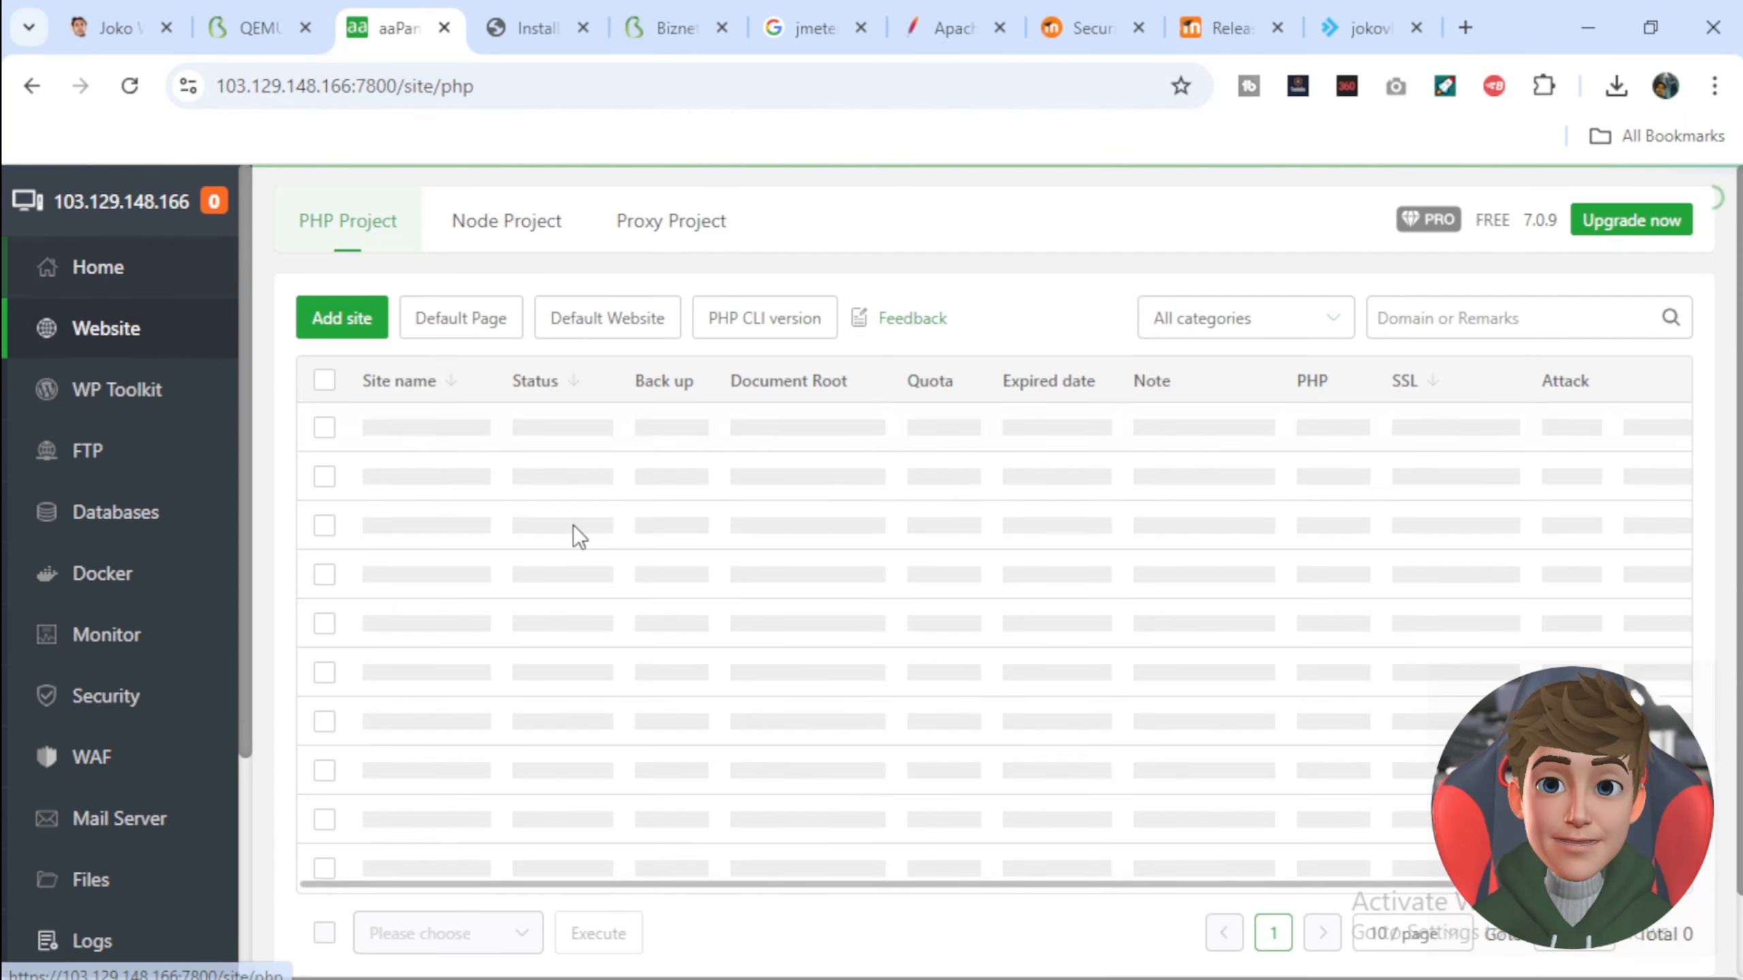
left_click(823, 433)
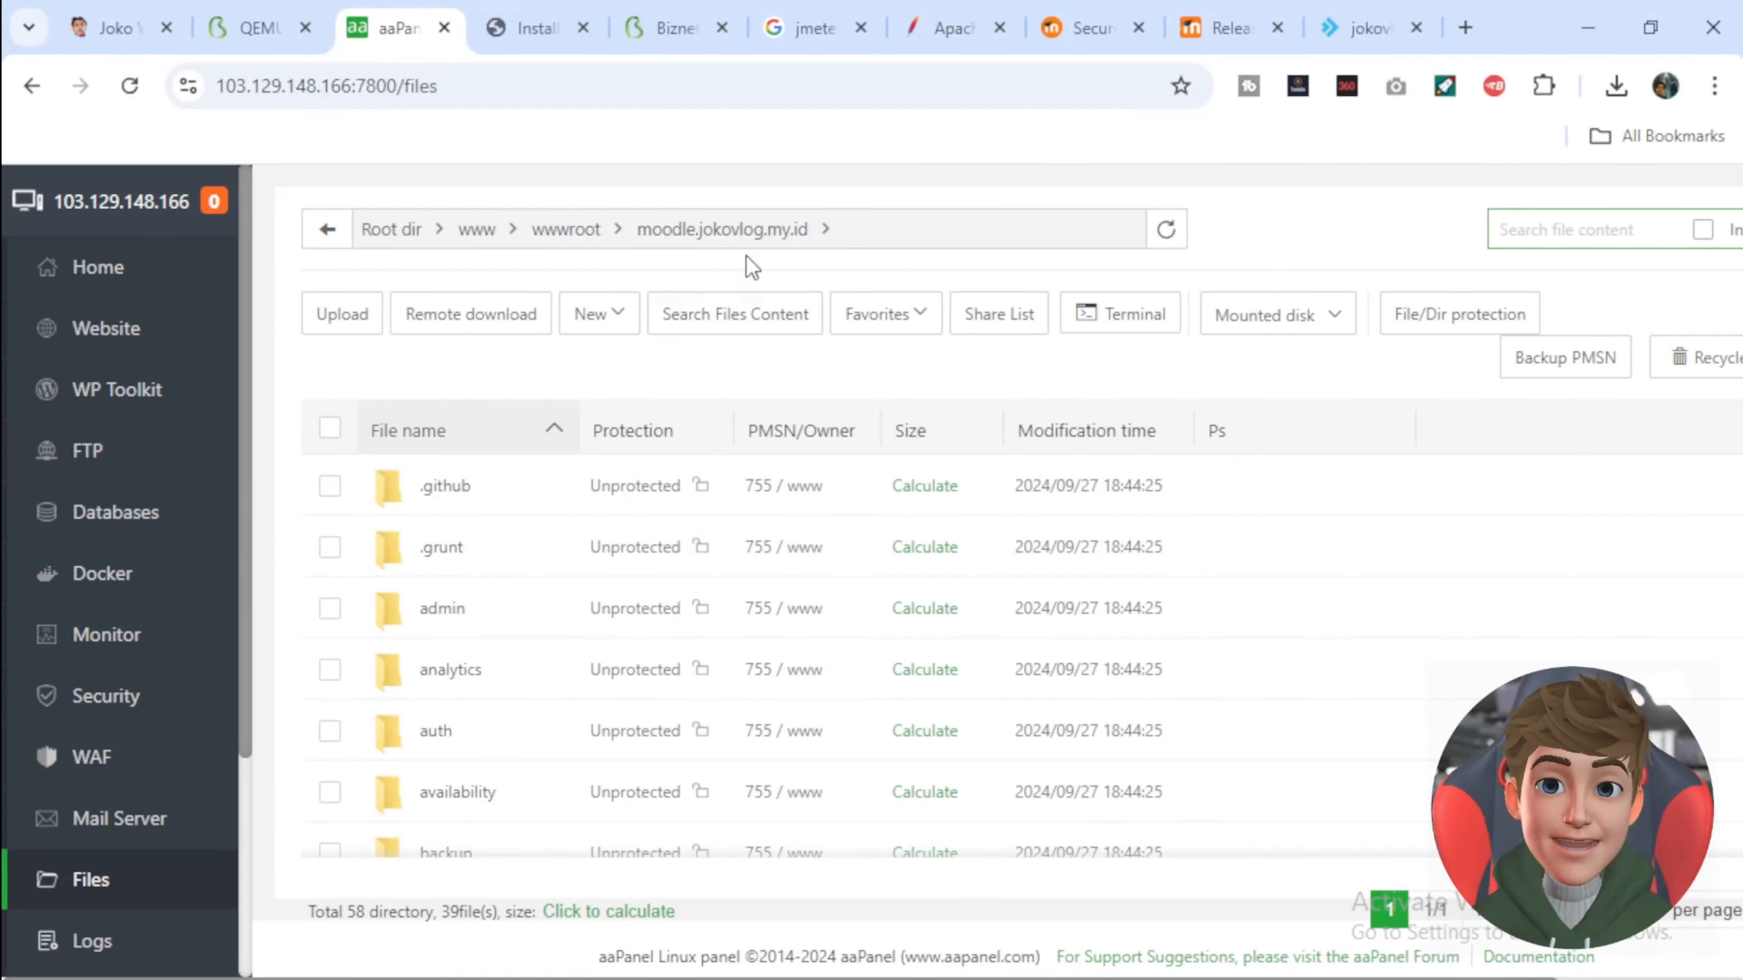
left_click(561, 233)
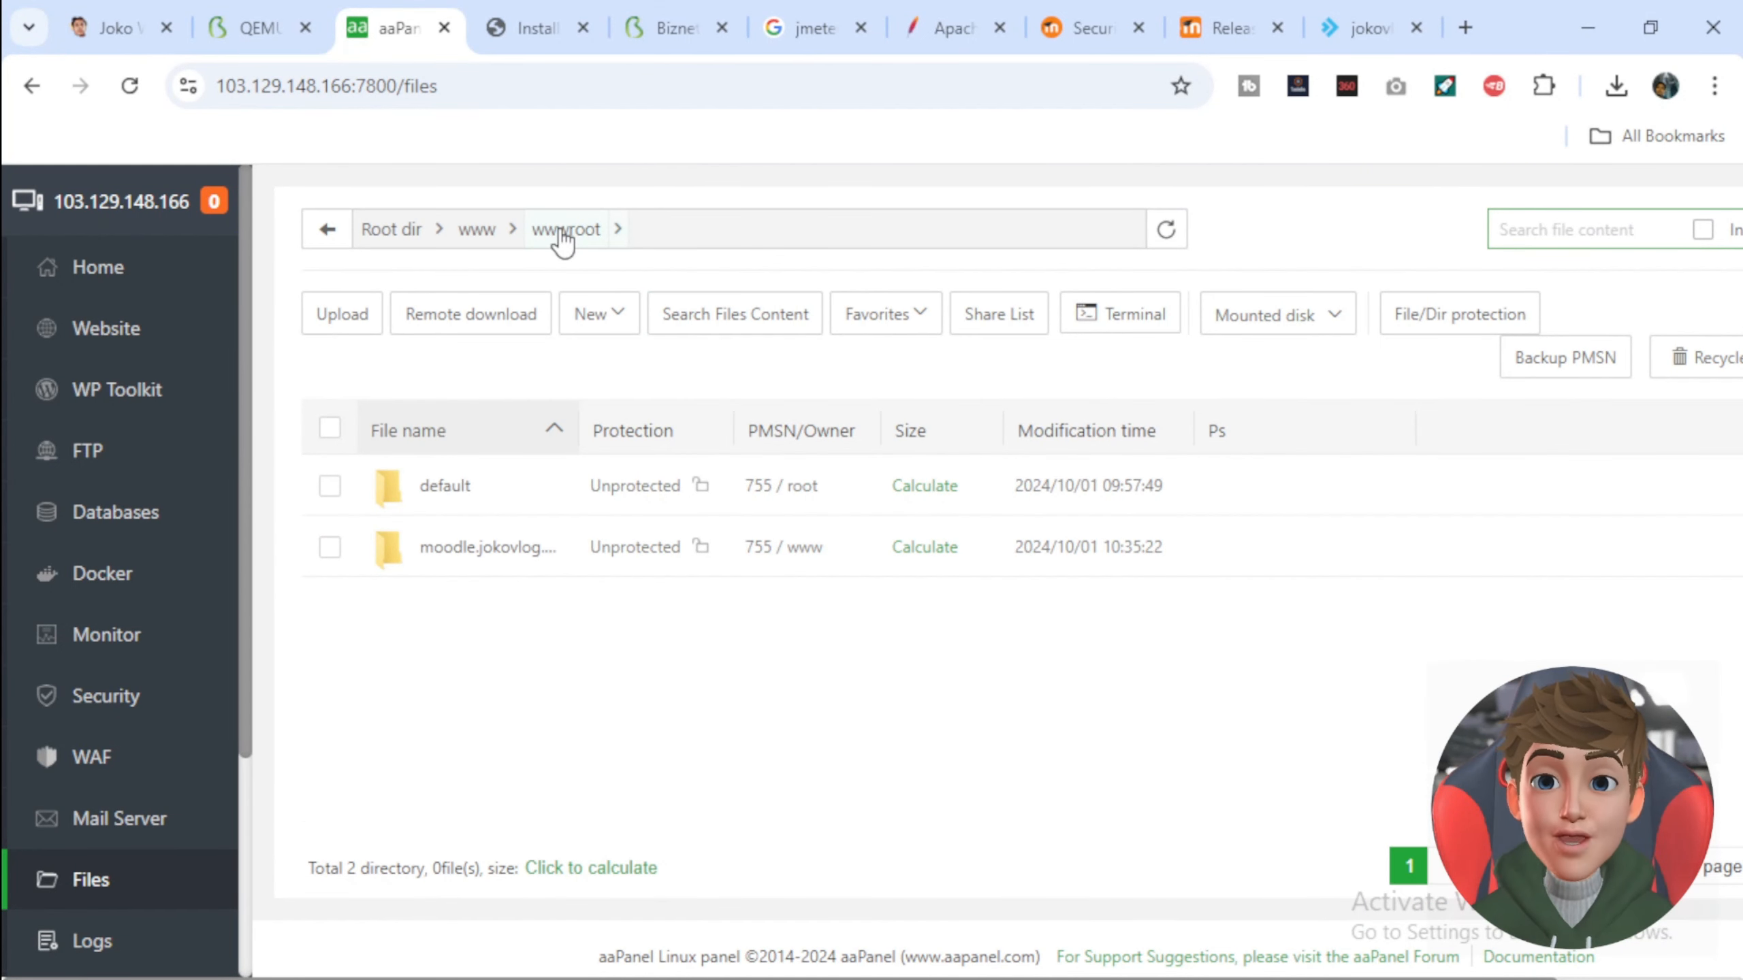
right_click(523, 714)
mouse_move(576, 821)
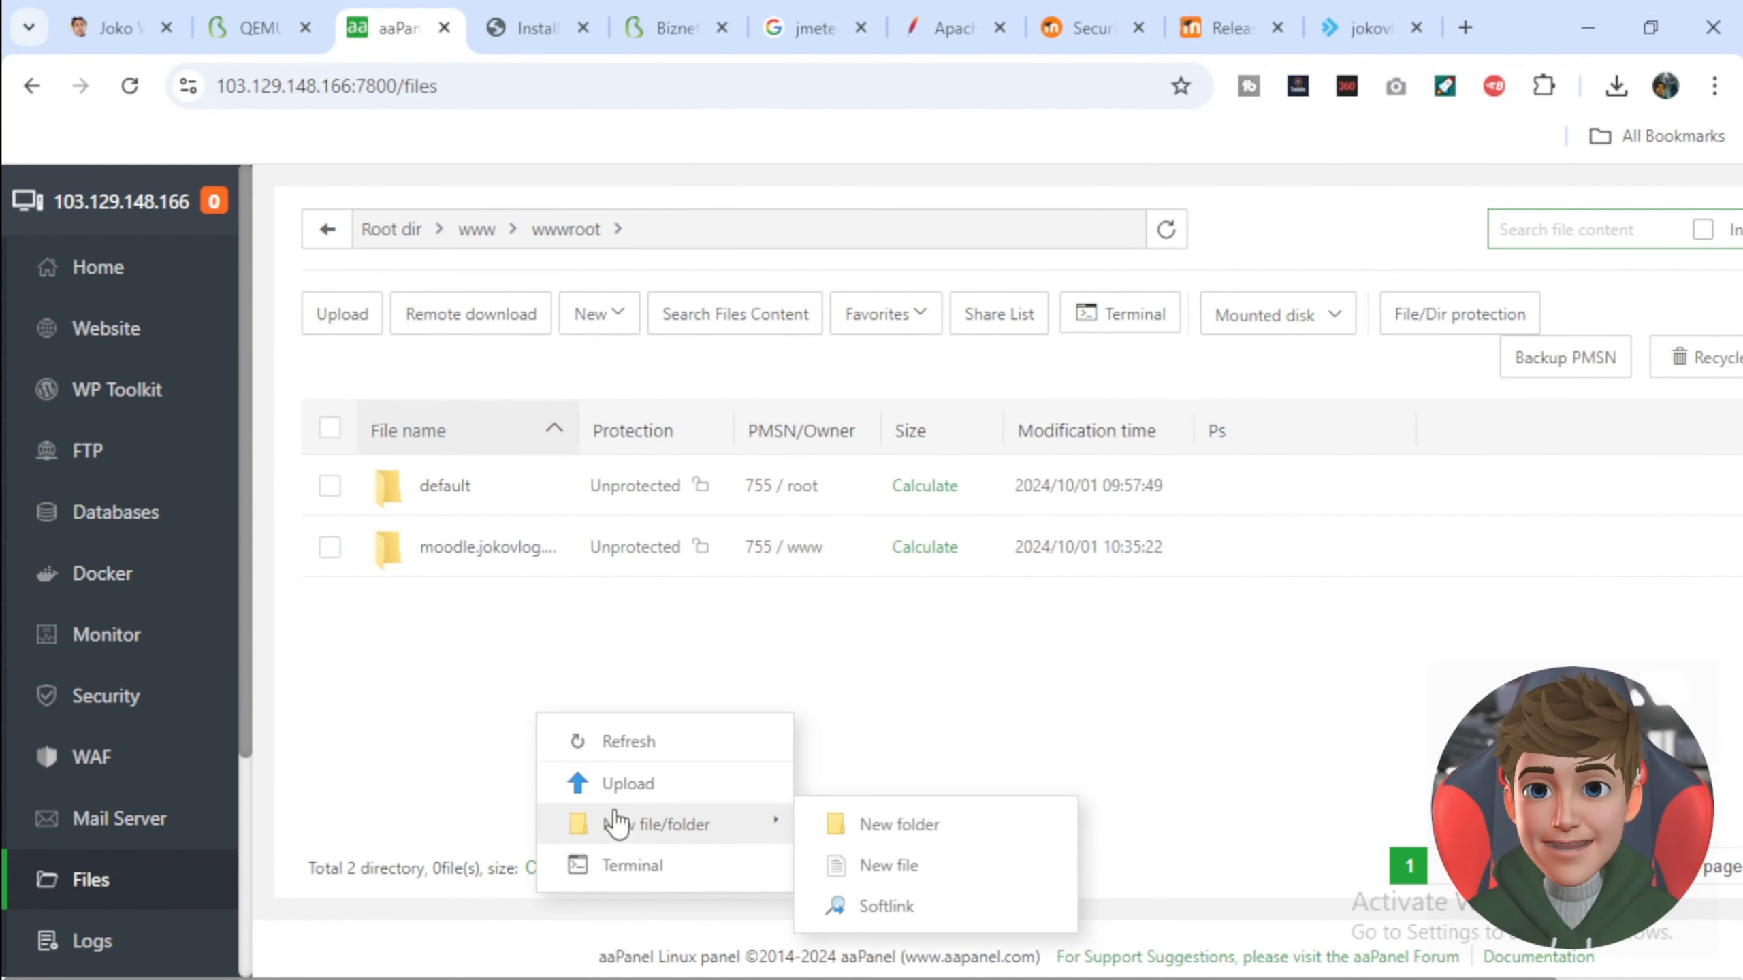
left_click(863, 818)
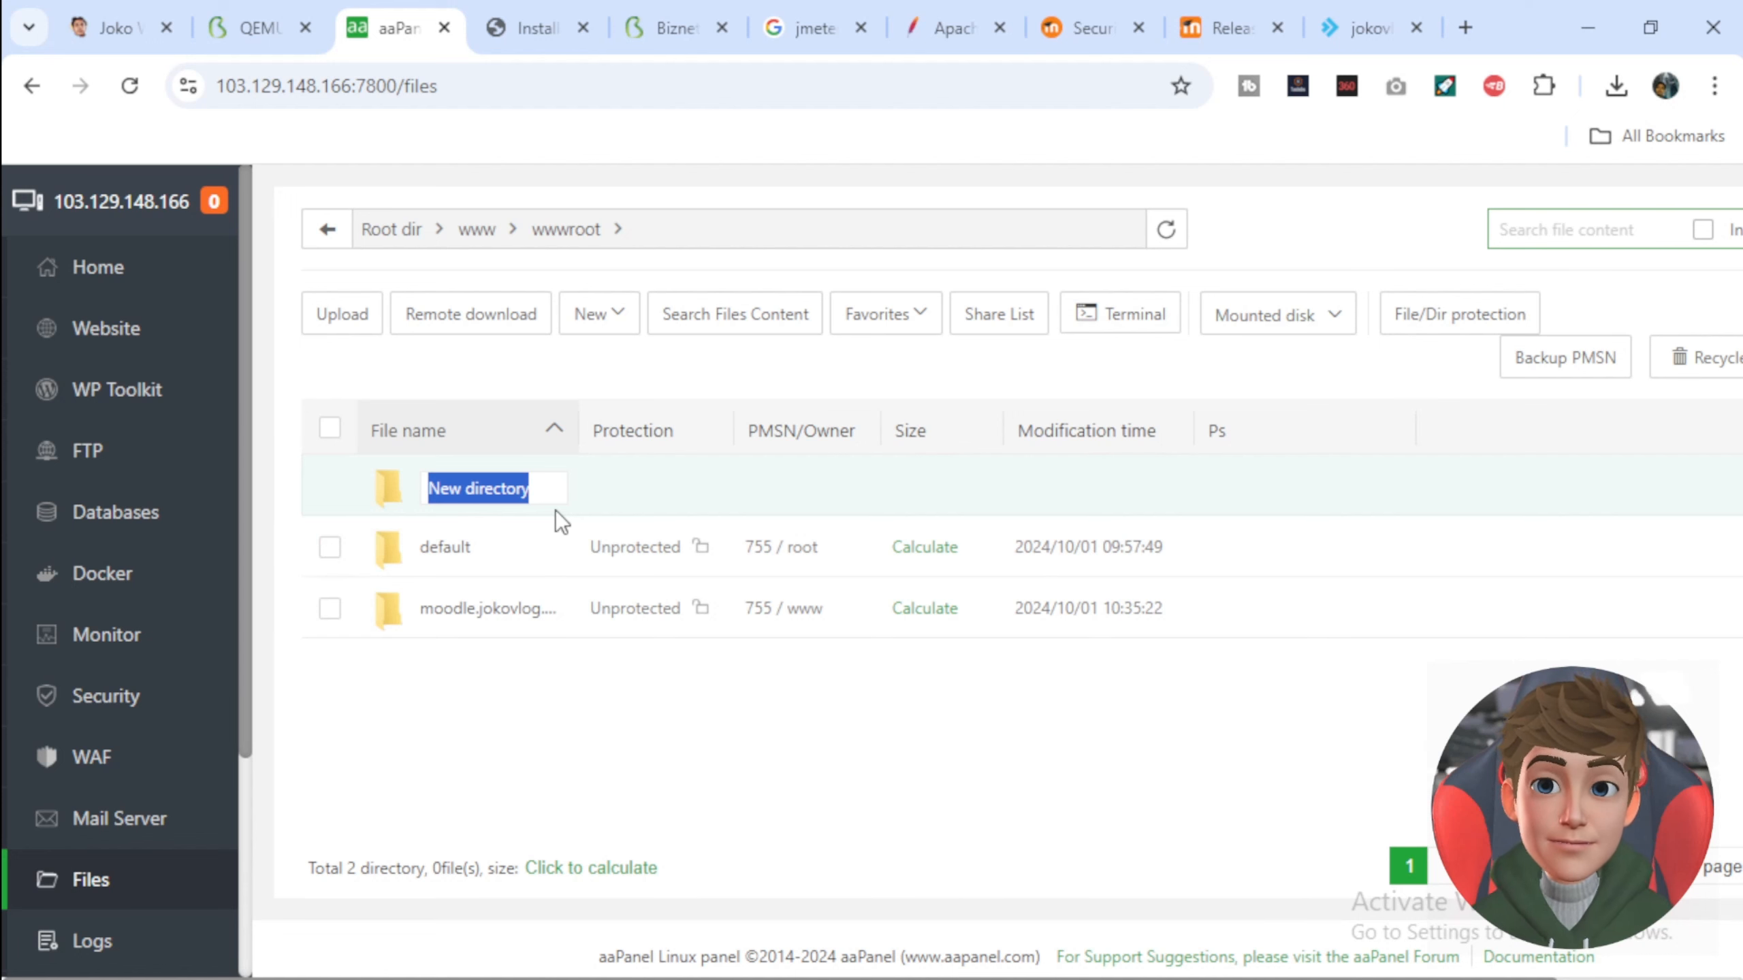
type("moodledata")
key("Return")
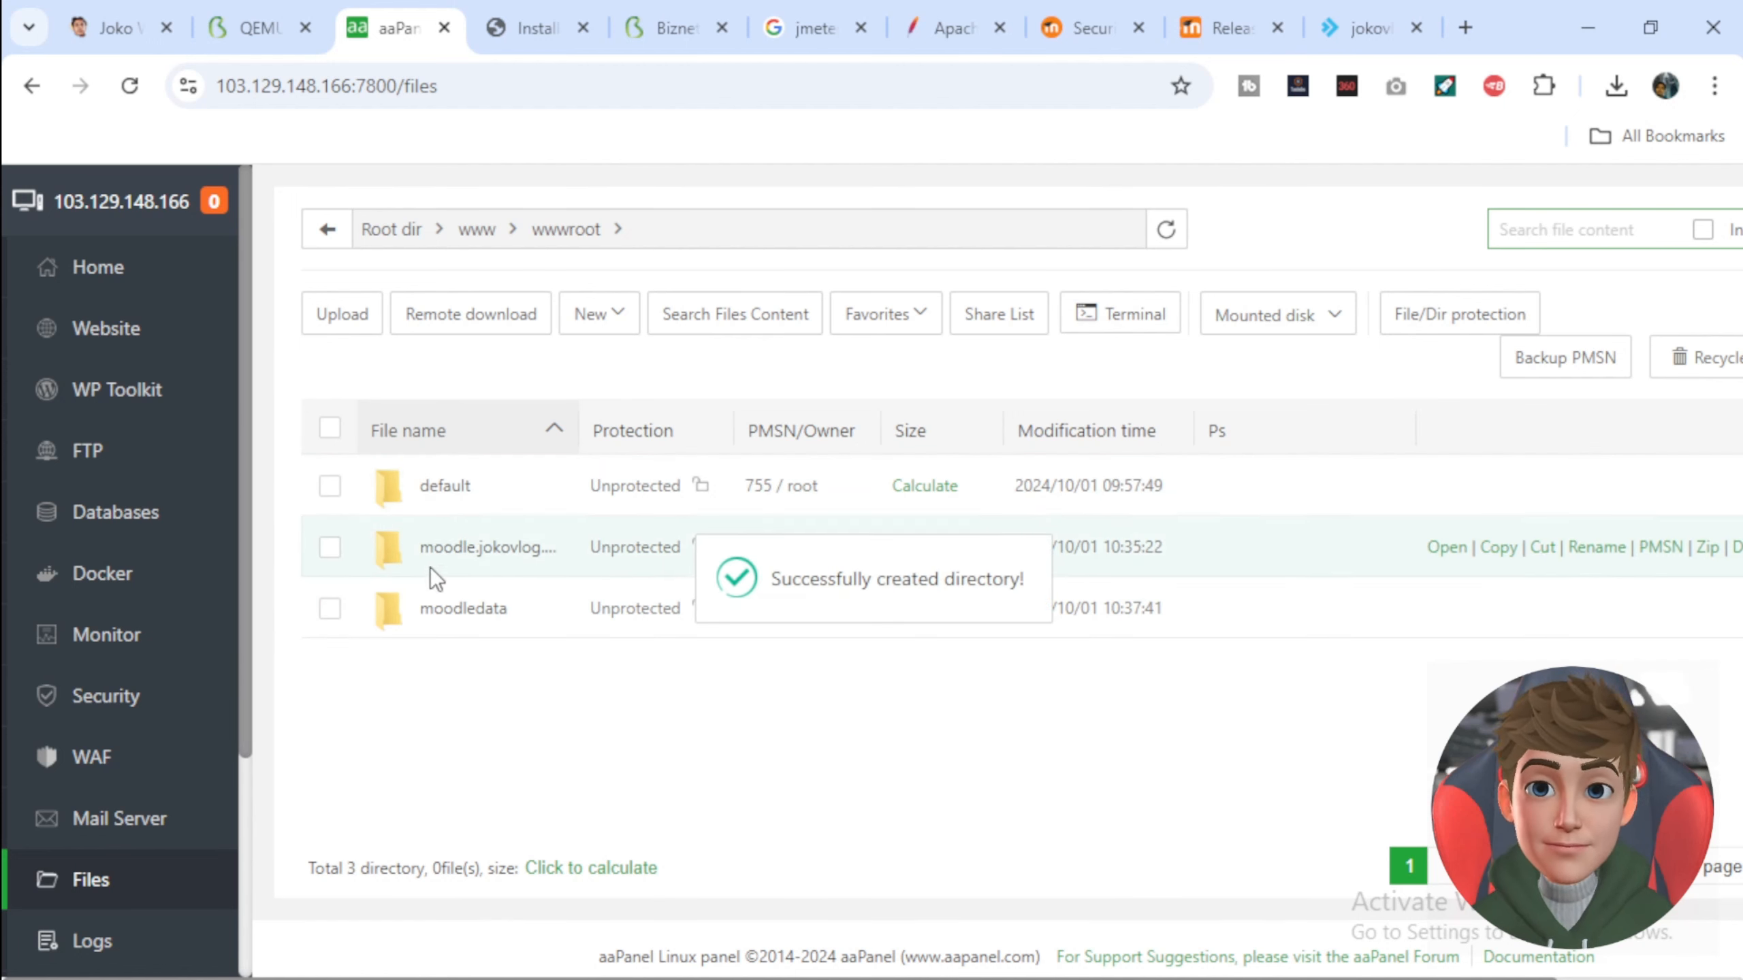
Resubmit Moodle's Confirm paths step, then go back to aaPanel
left_click(544, 25)
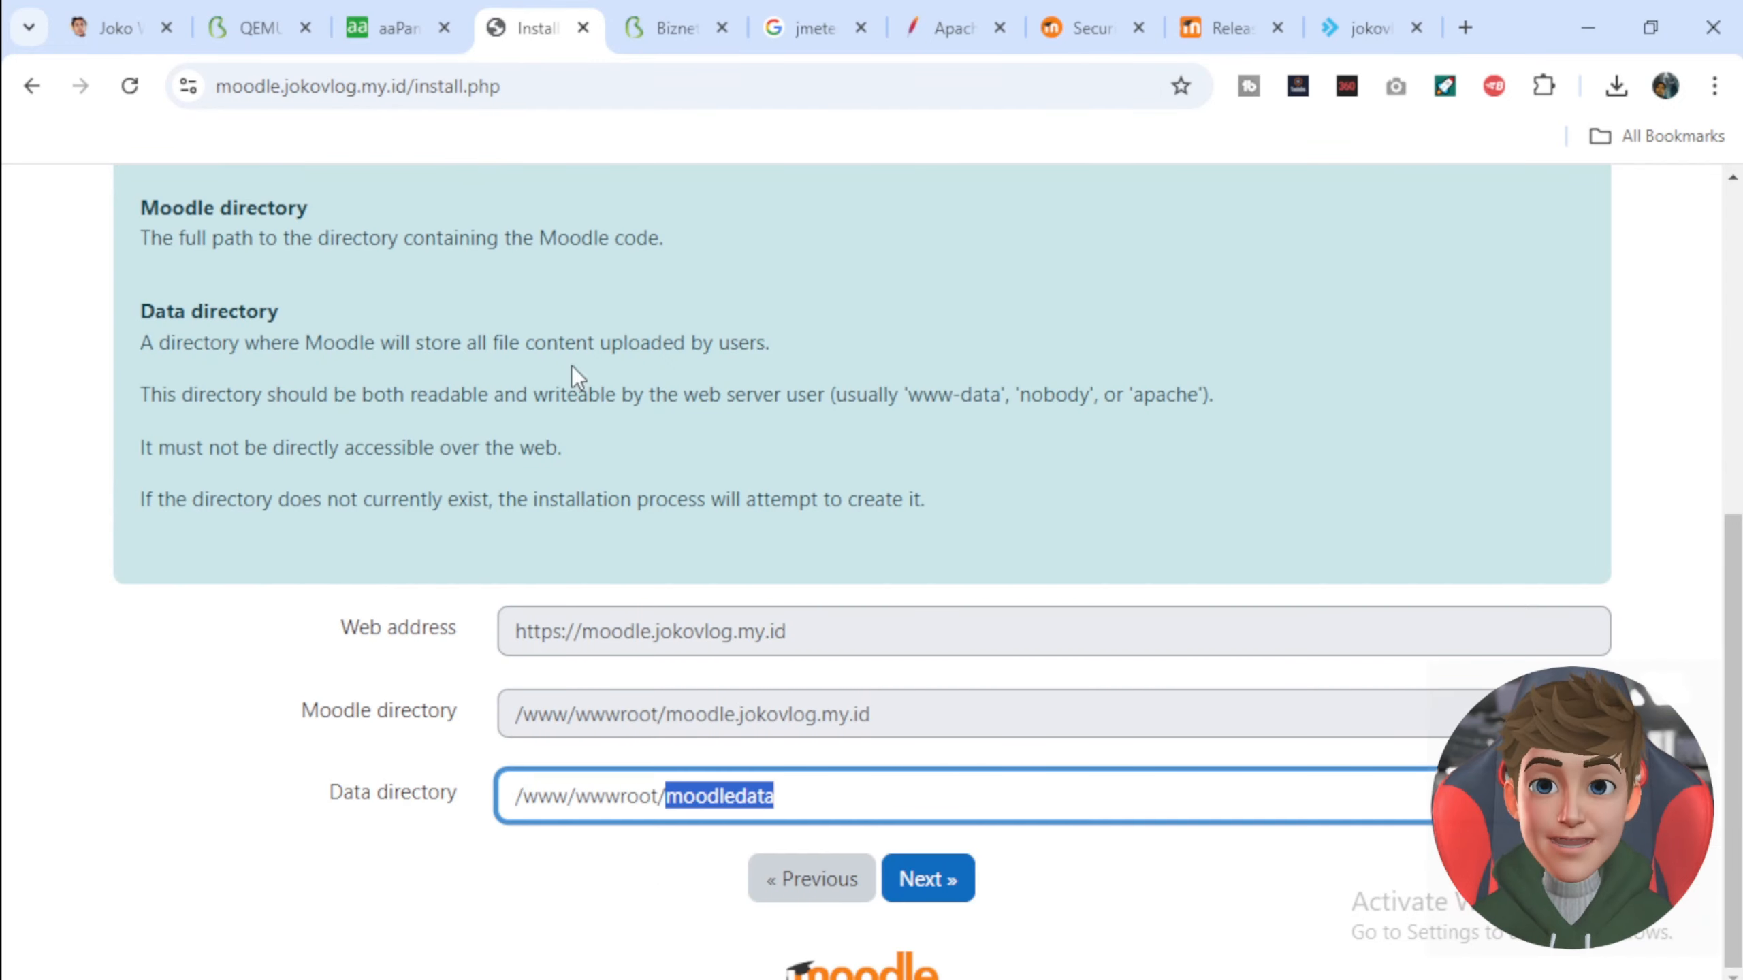
left_click(930, 879)
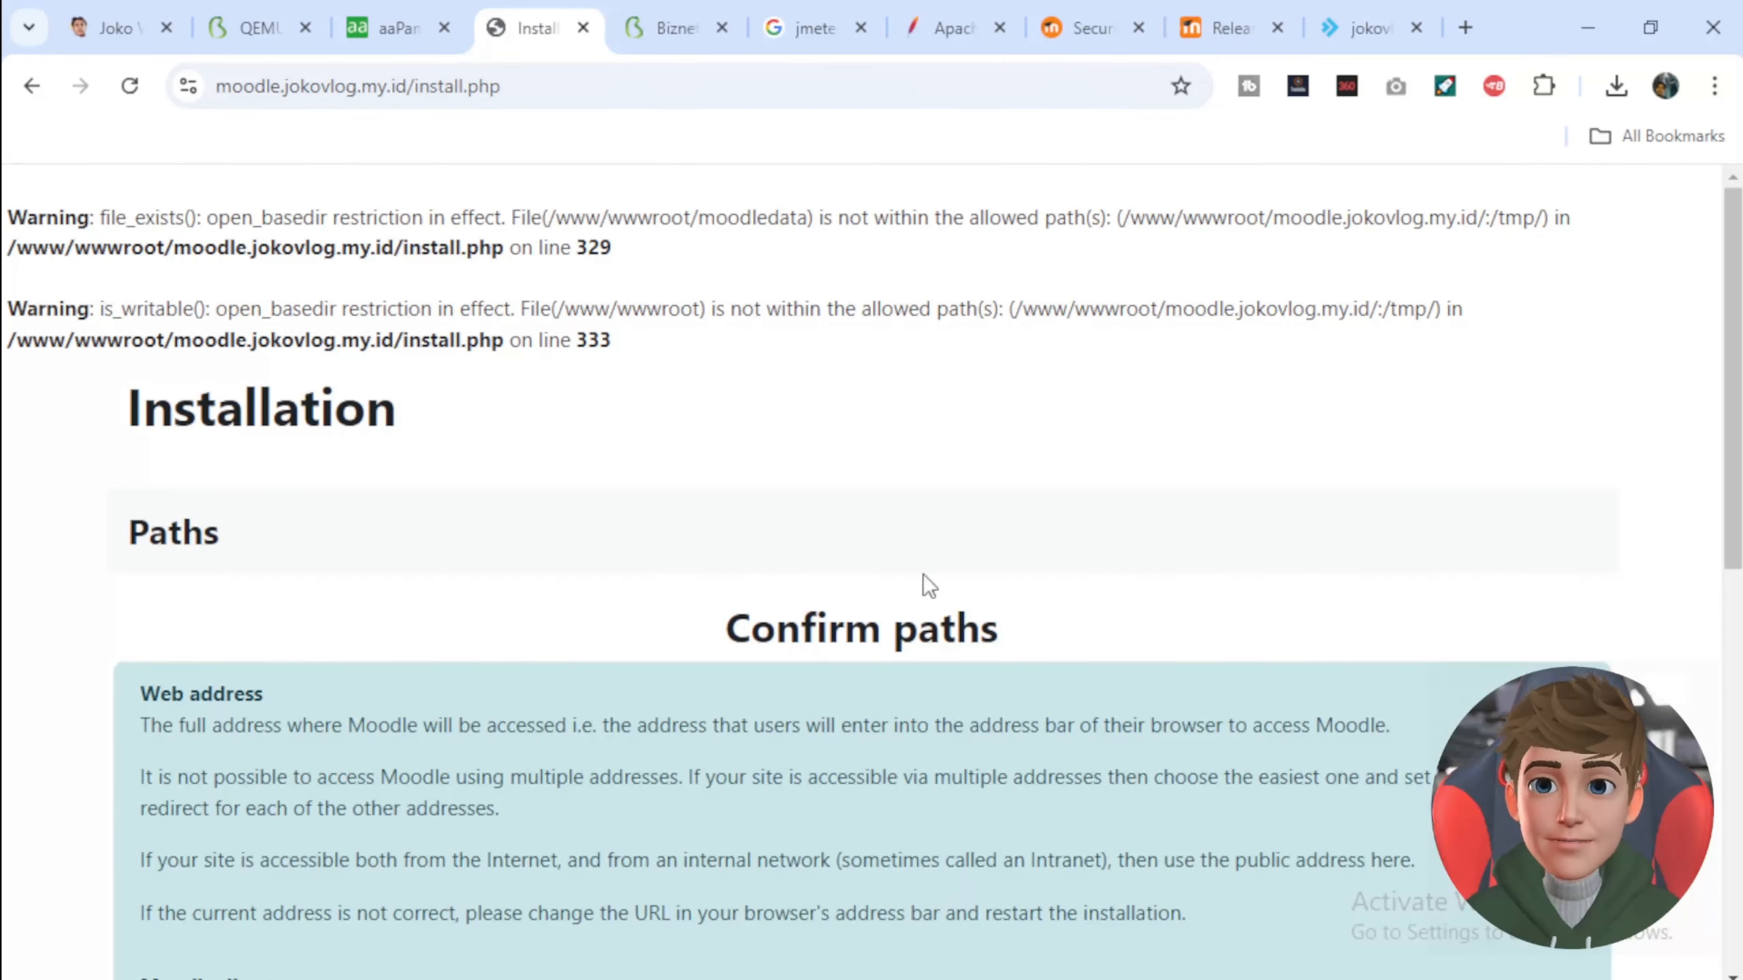
left_click(390, 43)
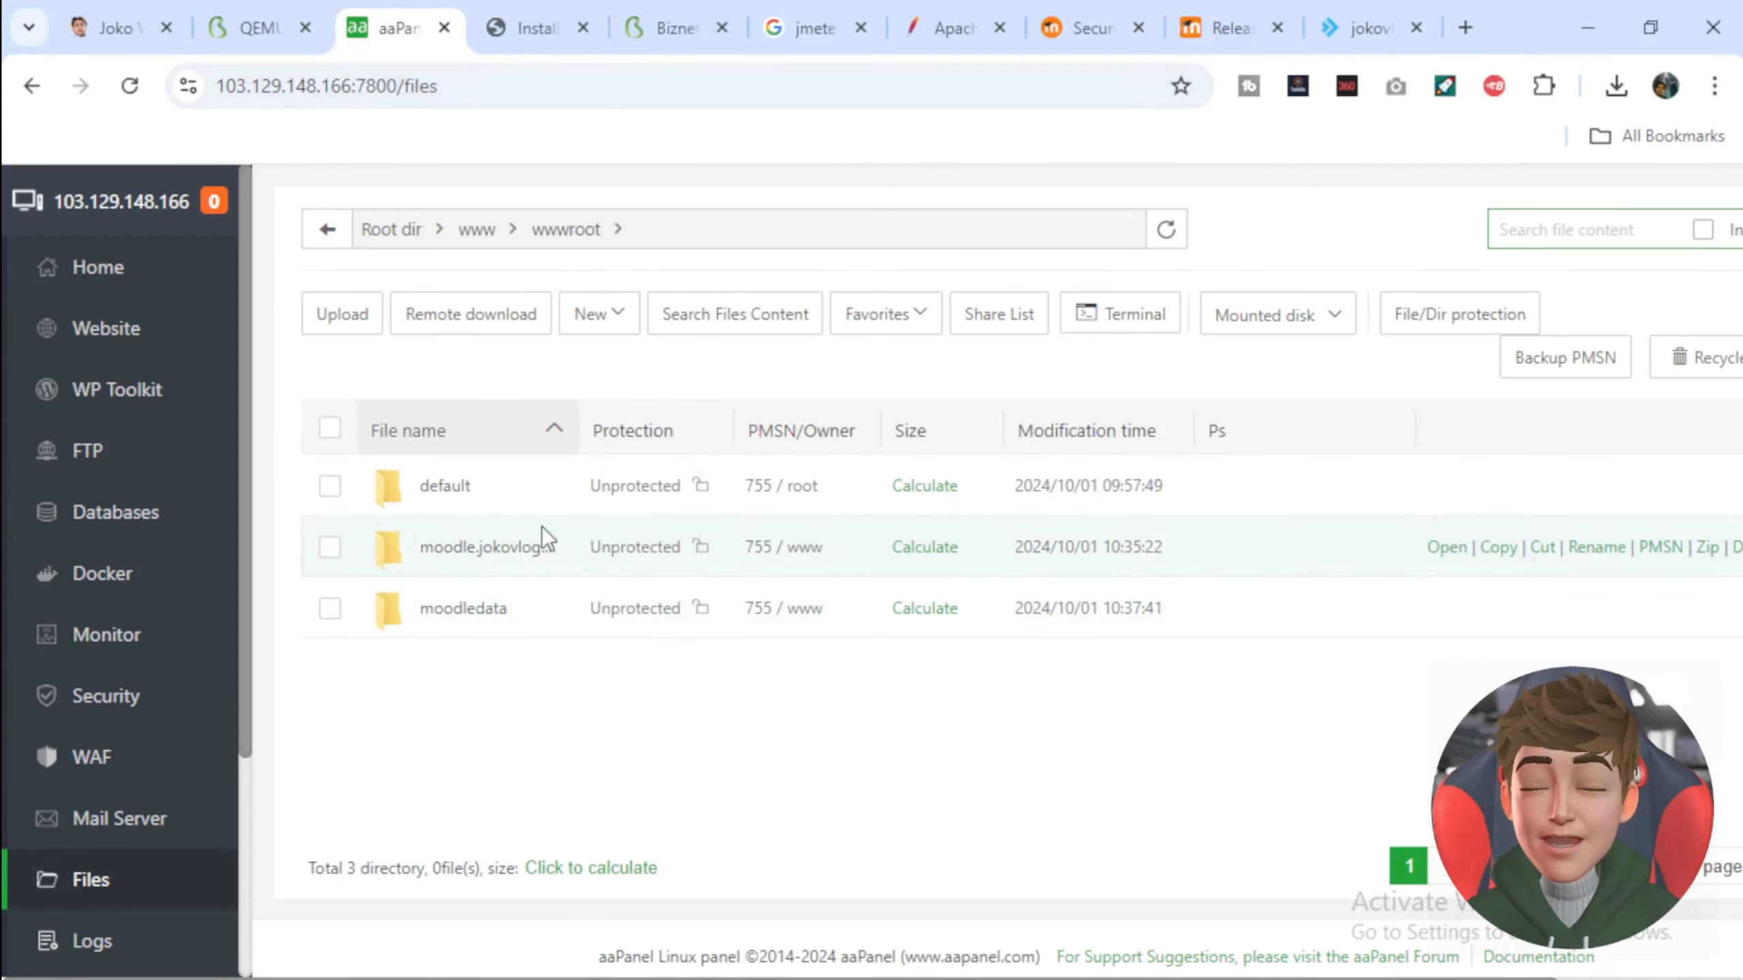
Switch off the Anti-XSS base directory limit for moodle.jokovlog.my.id, then return to Moodle
left_click(131, 341)
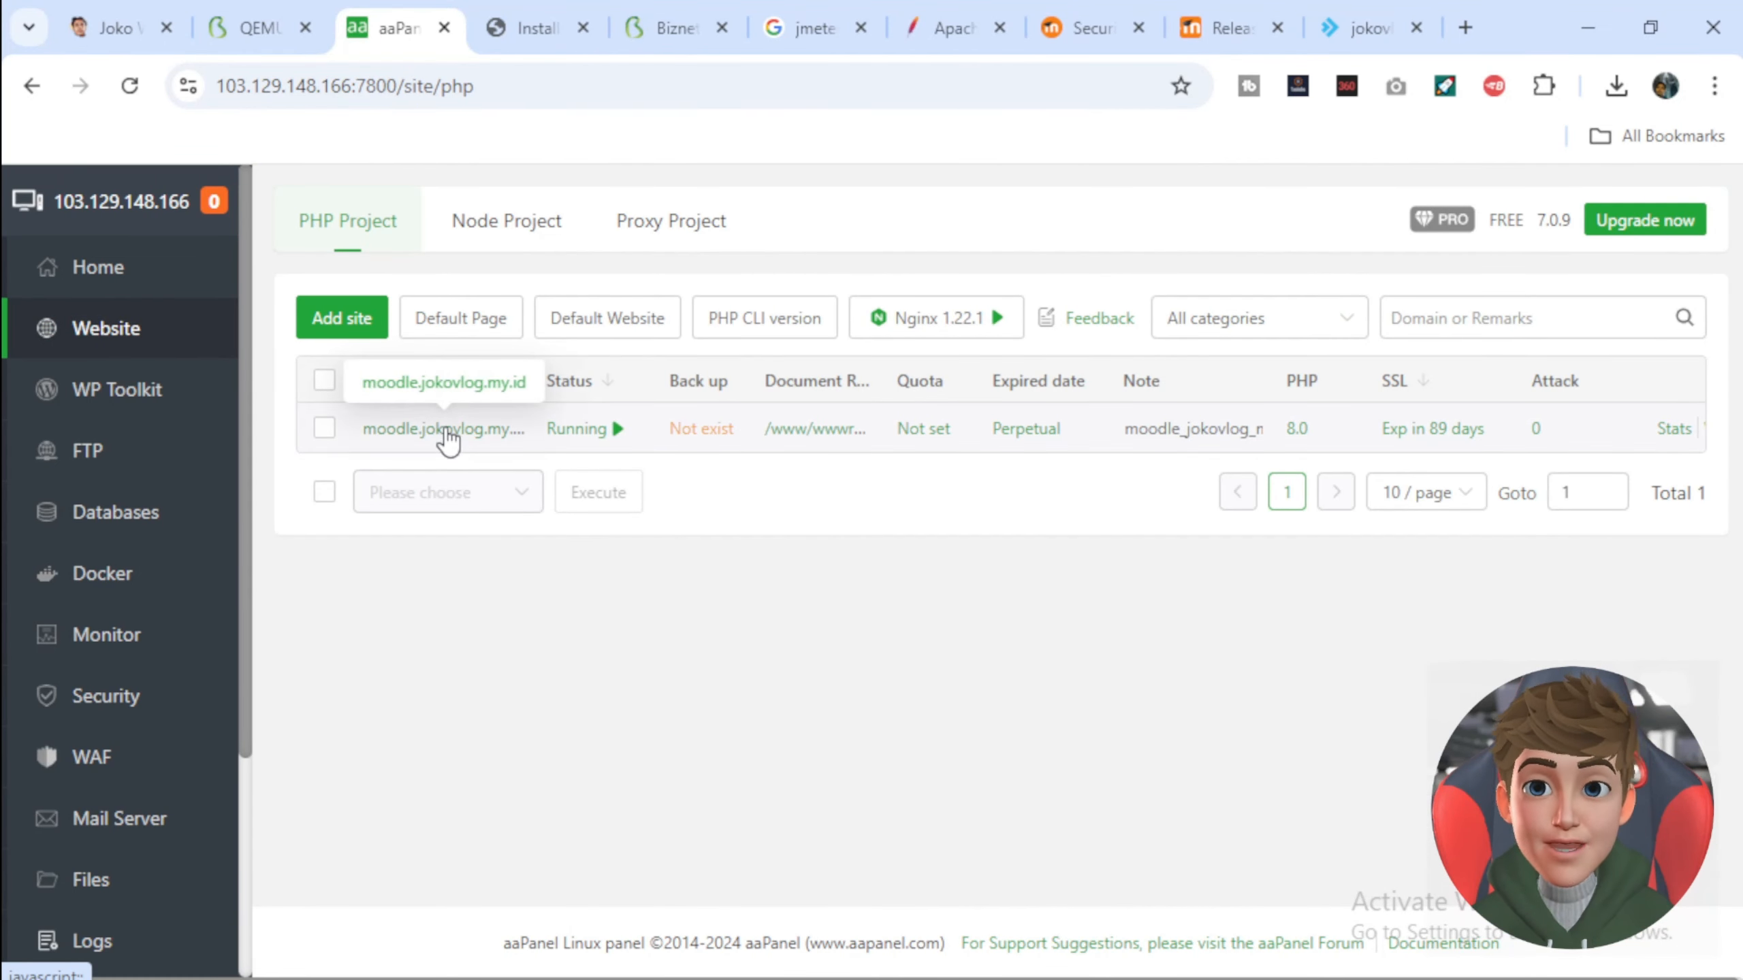
left_click(446, 429)
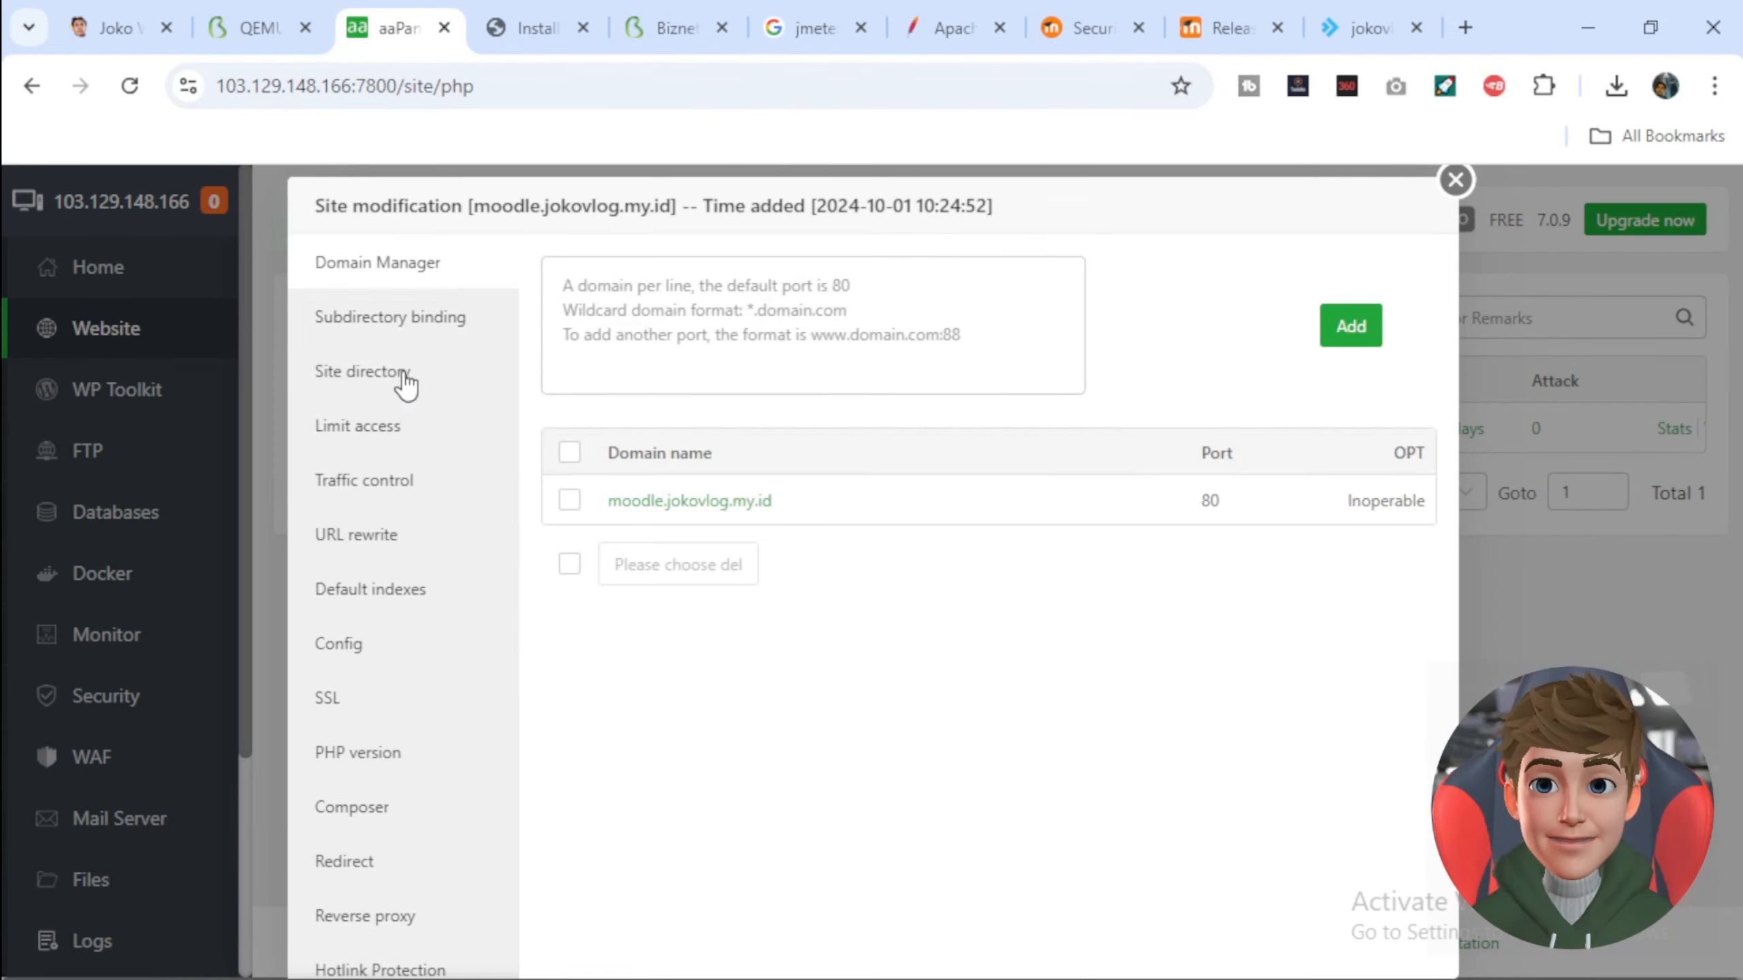
left_click(406, 381)
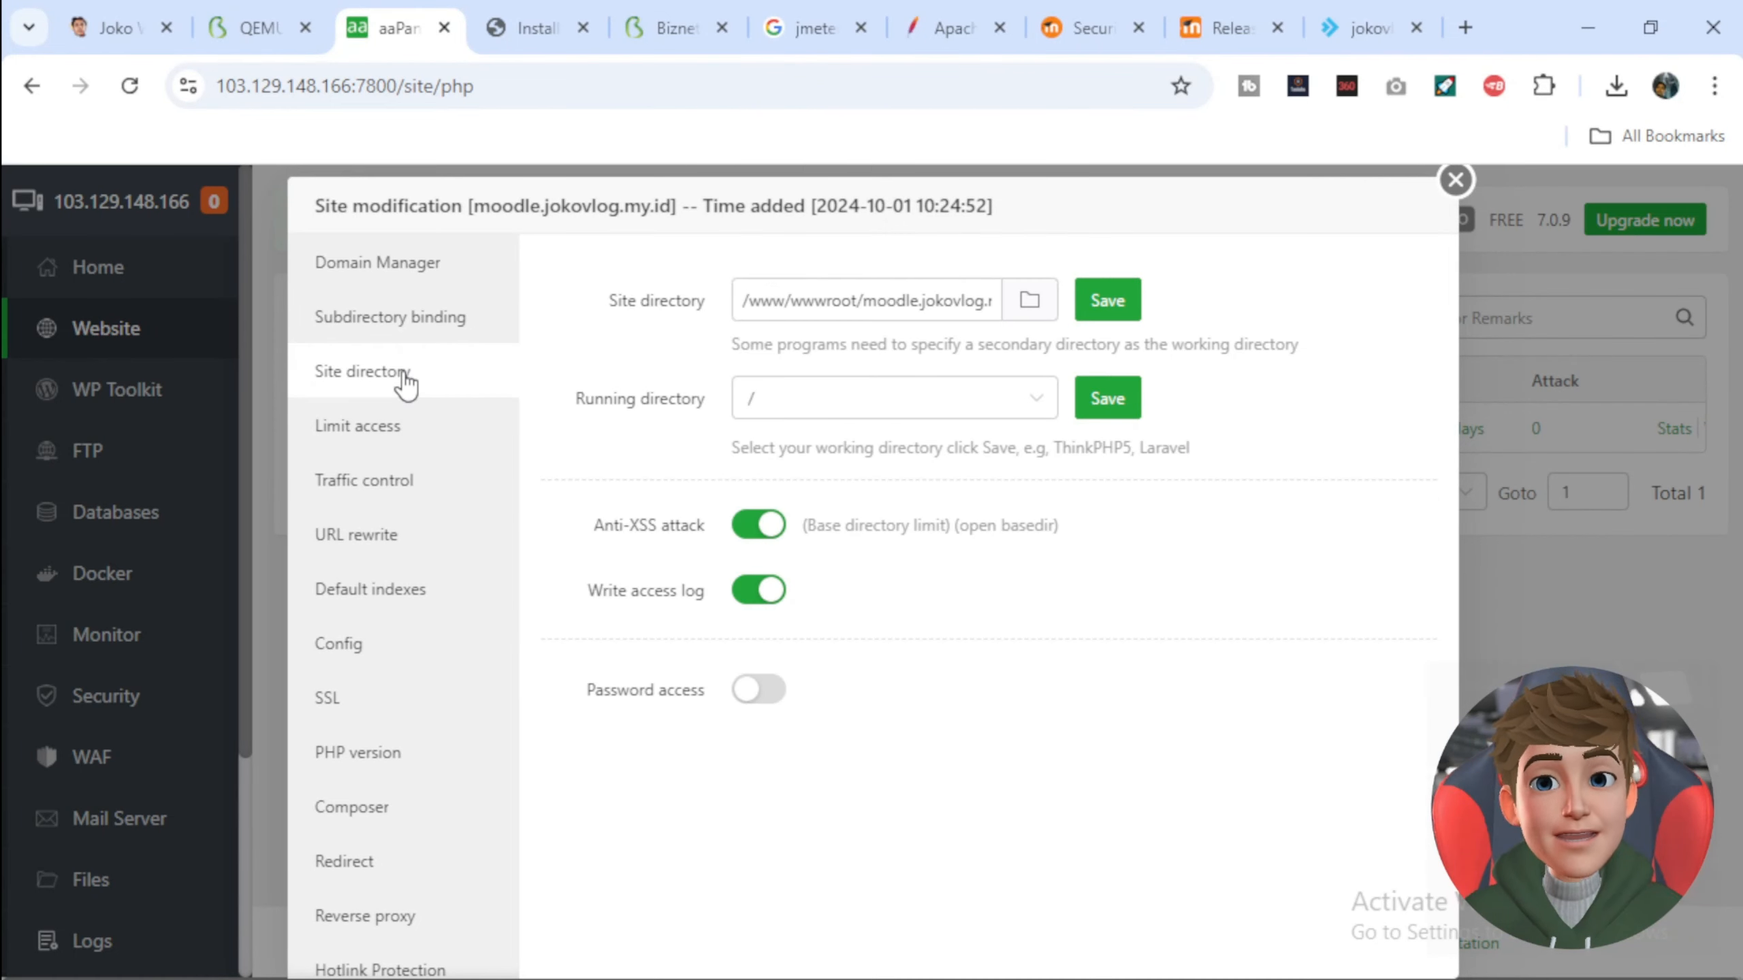
left_click(743, 529)
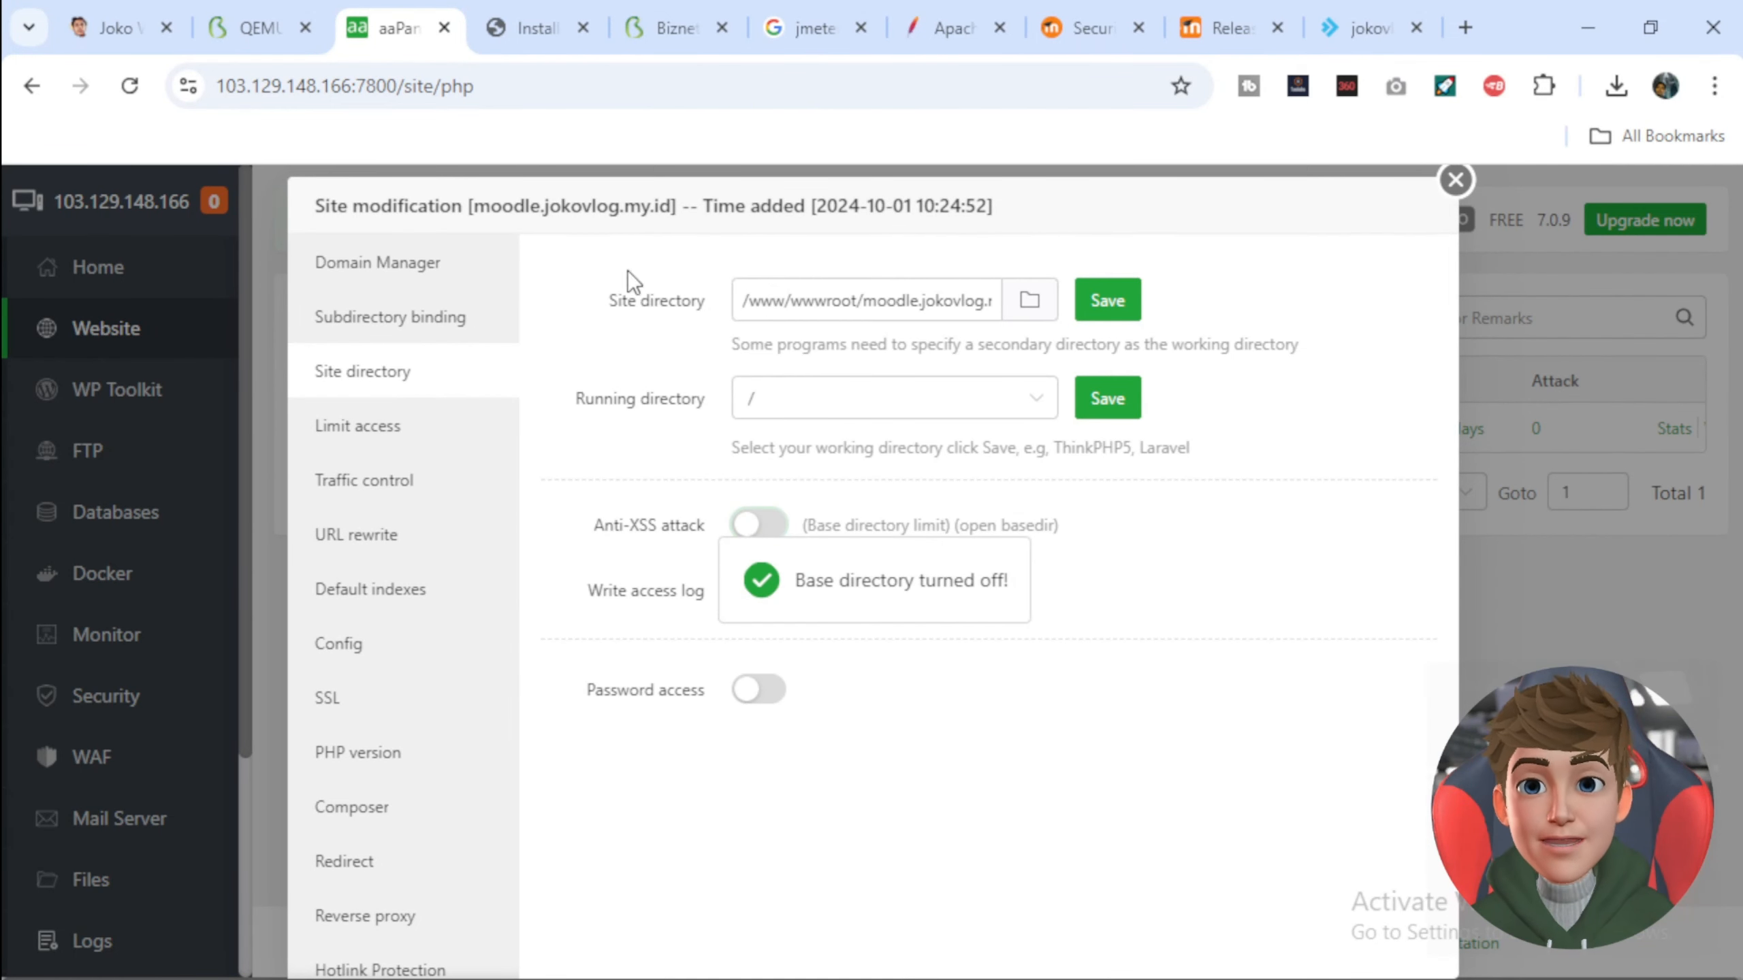
left_click(507, 28)
Reload the Confirm paths page twice, confirming form resubmission each time
left_click(129, 86)
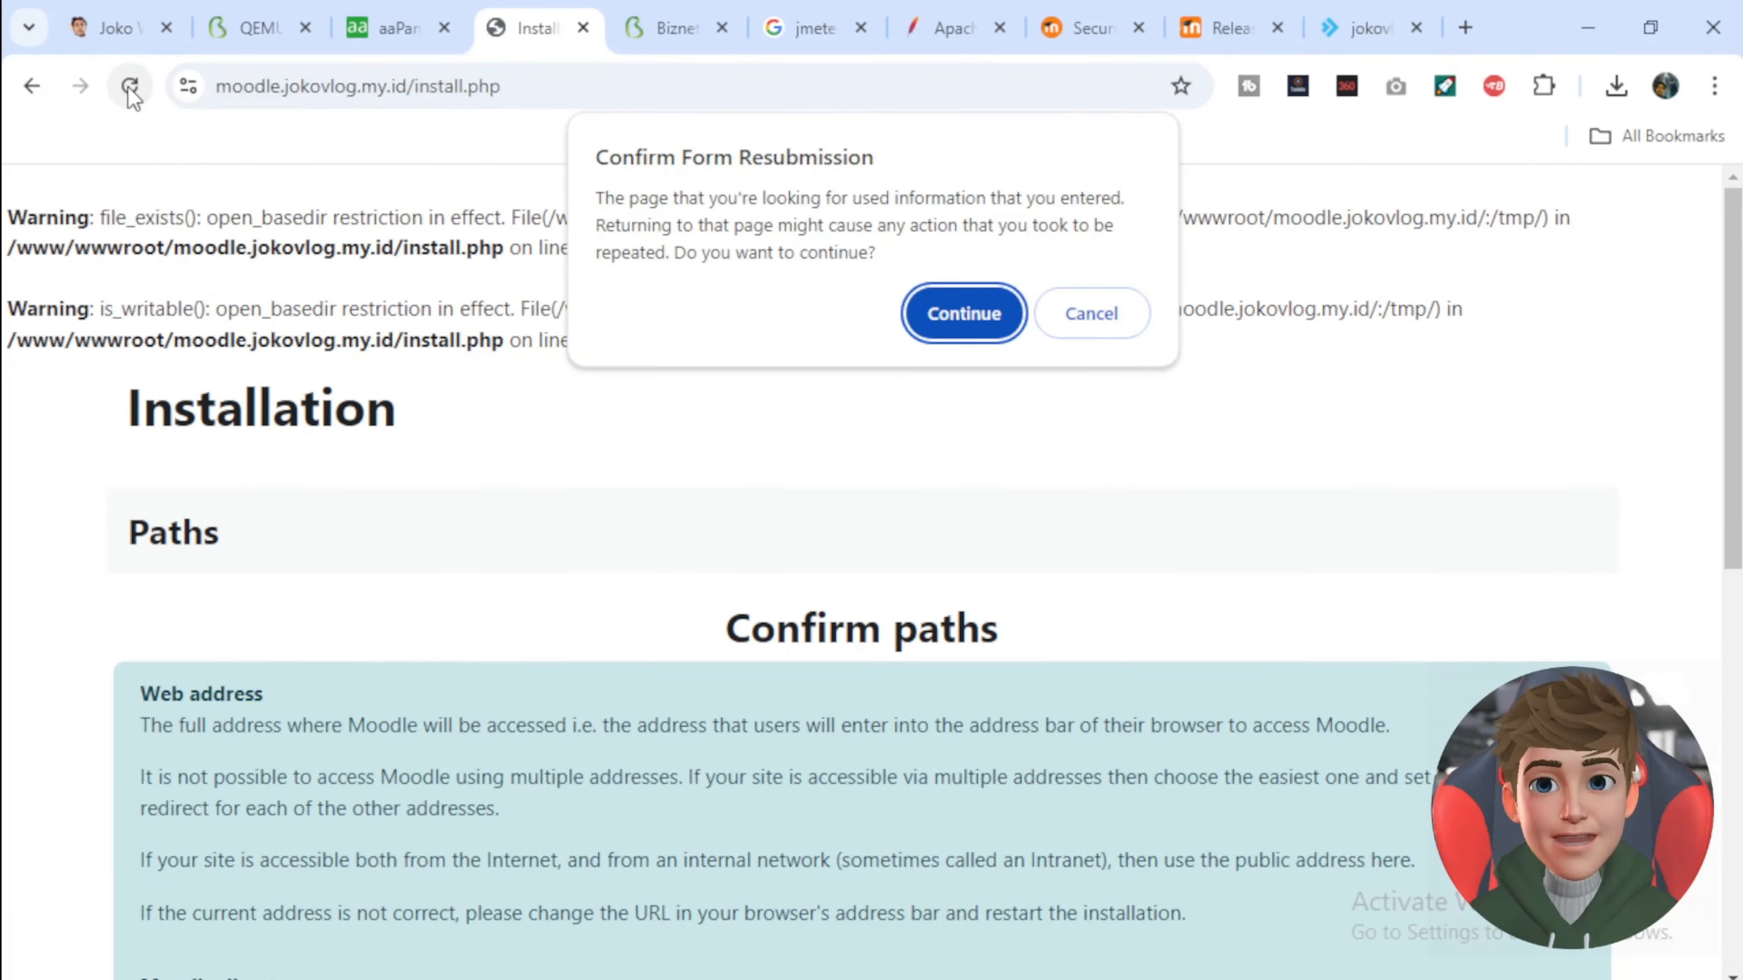
left_click(967, 308)
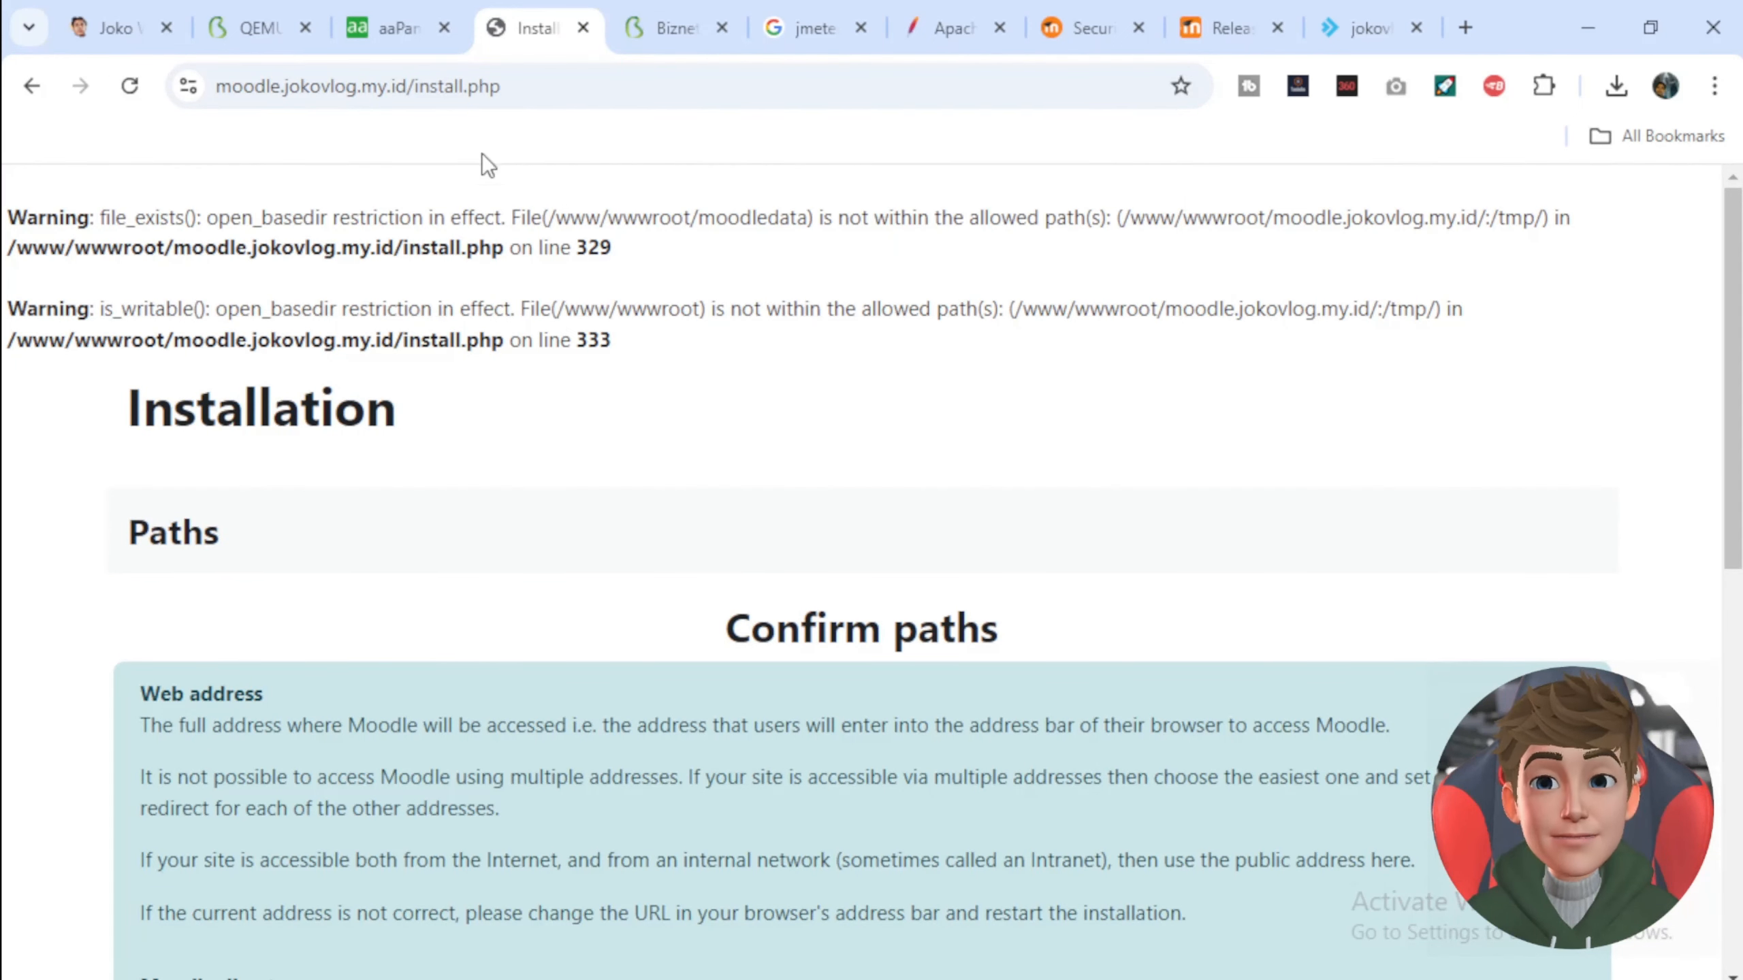
left_click(494, 88)
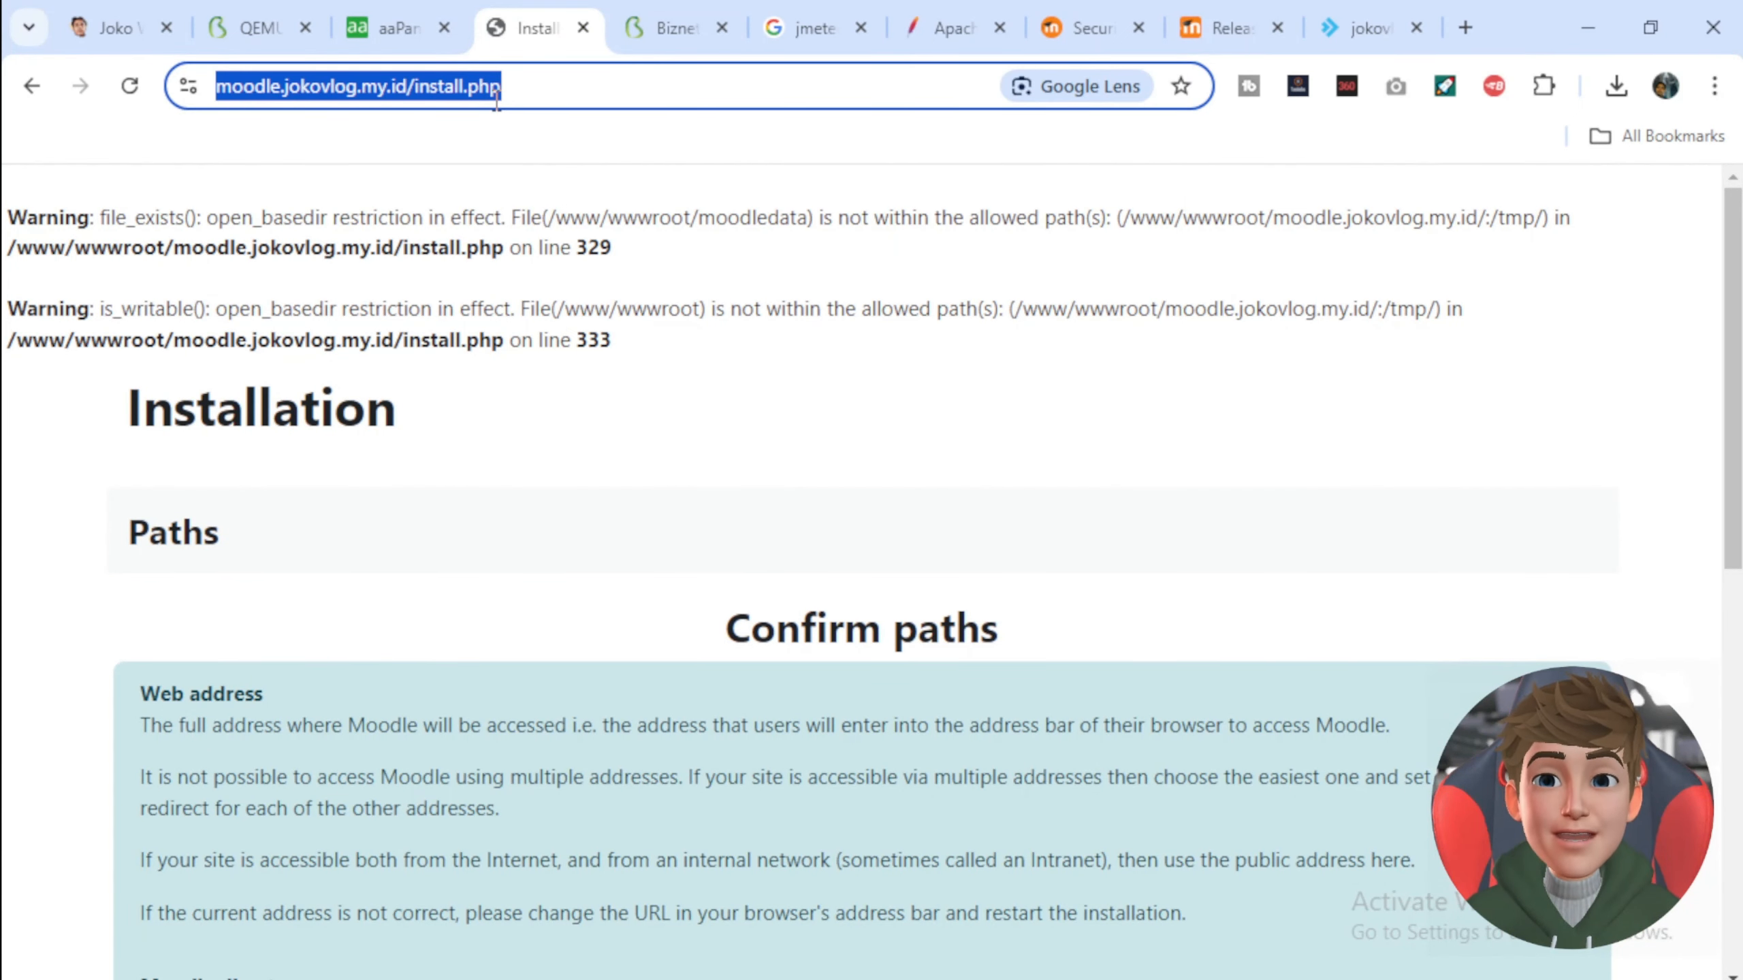
key("Return")
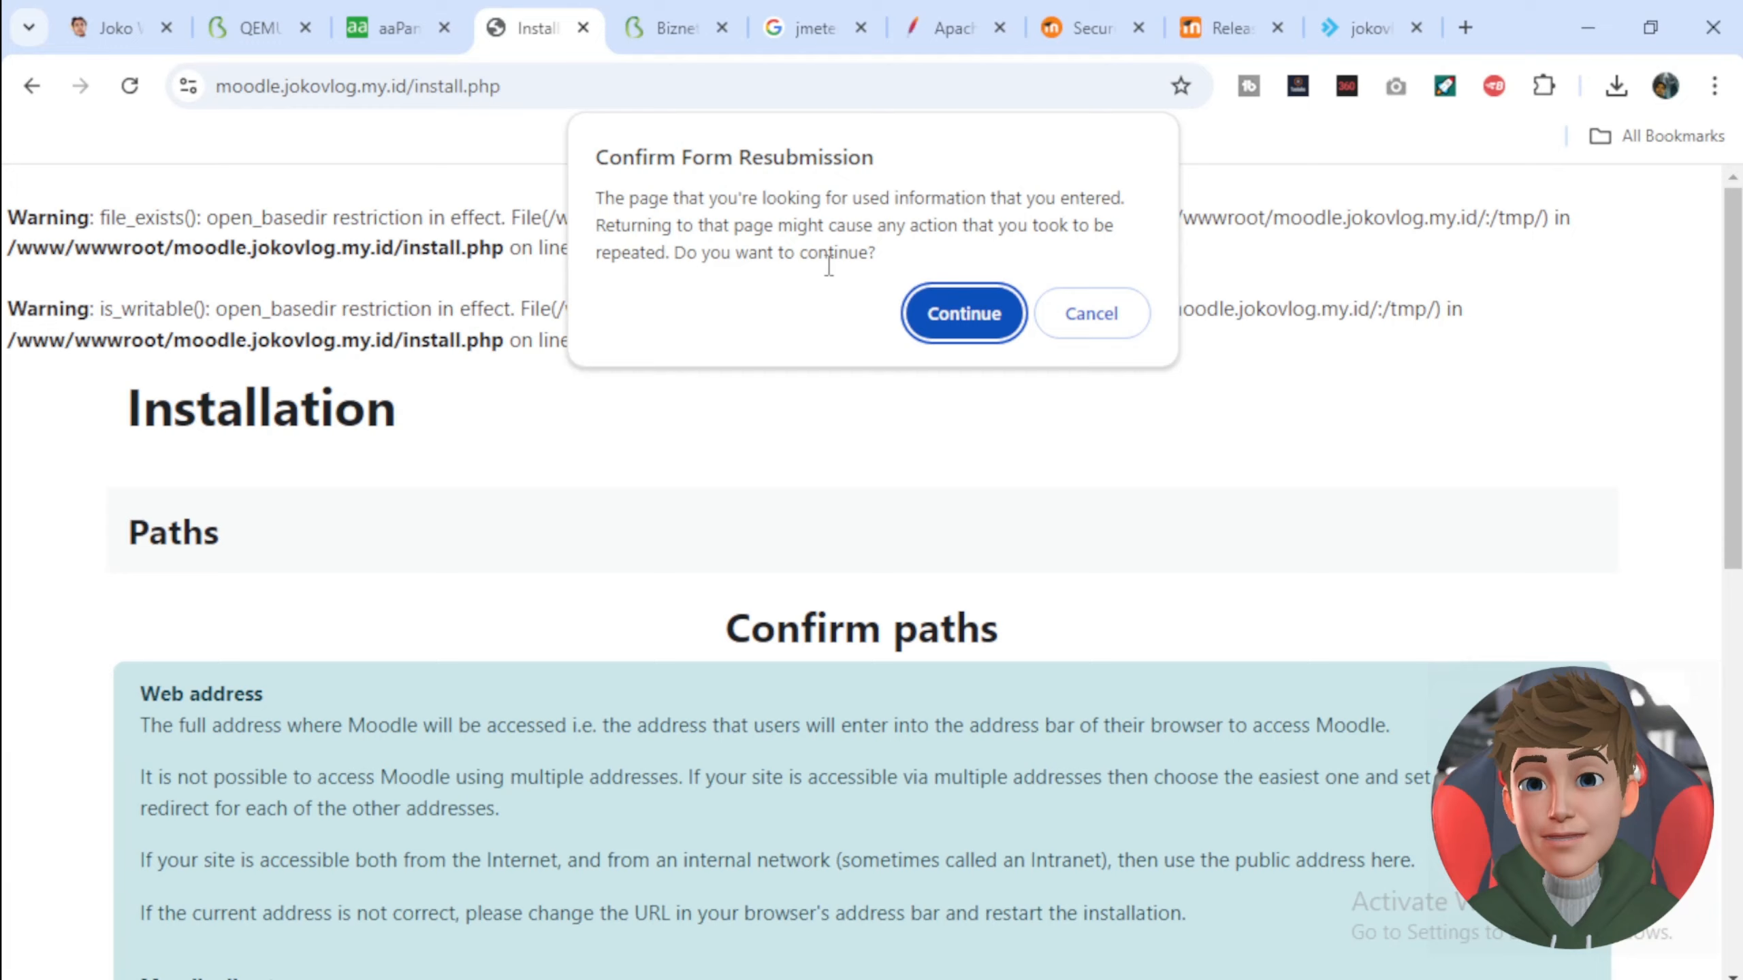
left_click(953, 306)
Close the site settings, then stop and start the moodle.jokovlog.my.id site in aaPanel
left_click(412, 32)
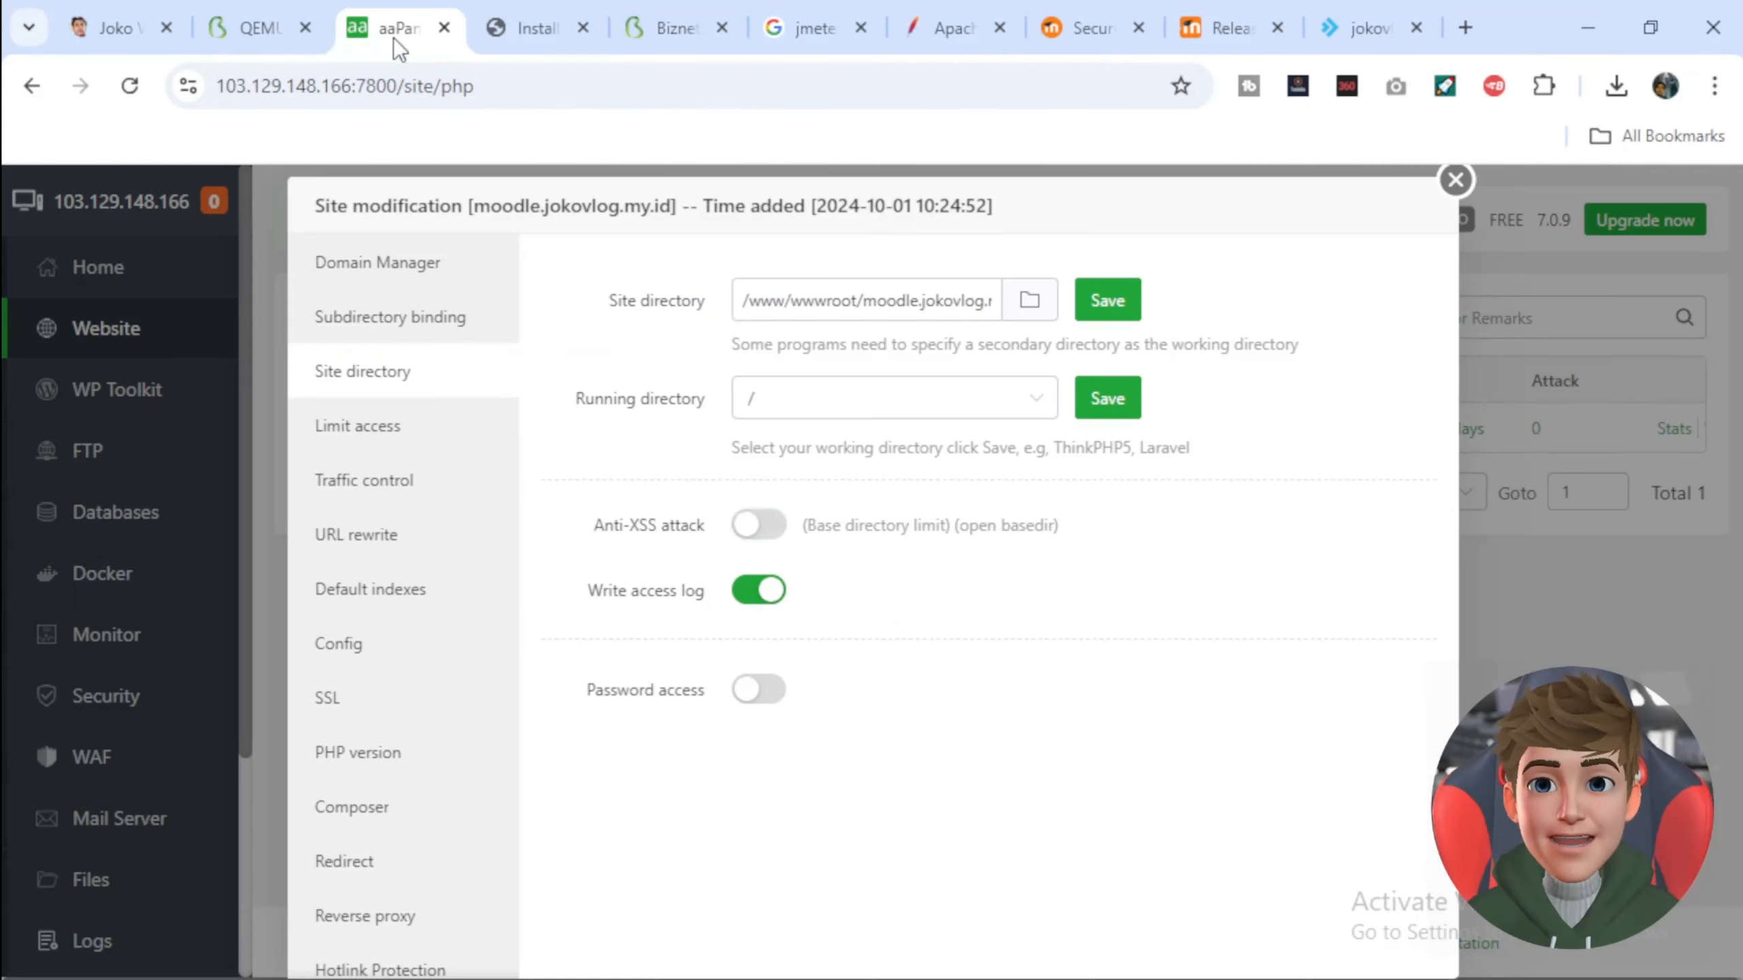
left_click(1455, 180)
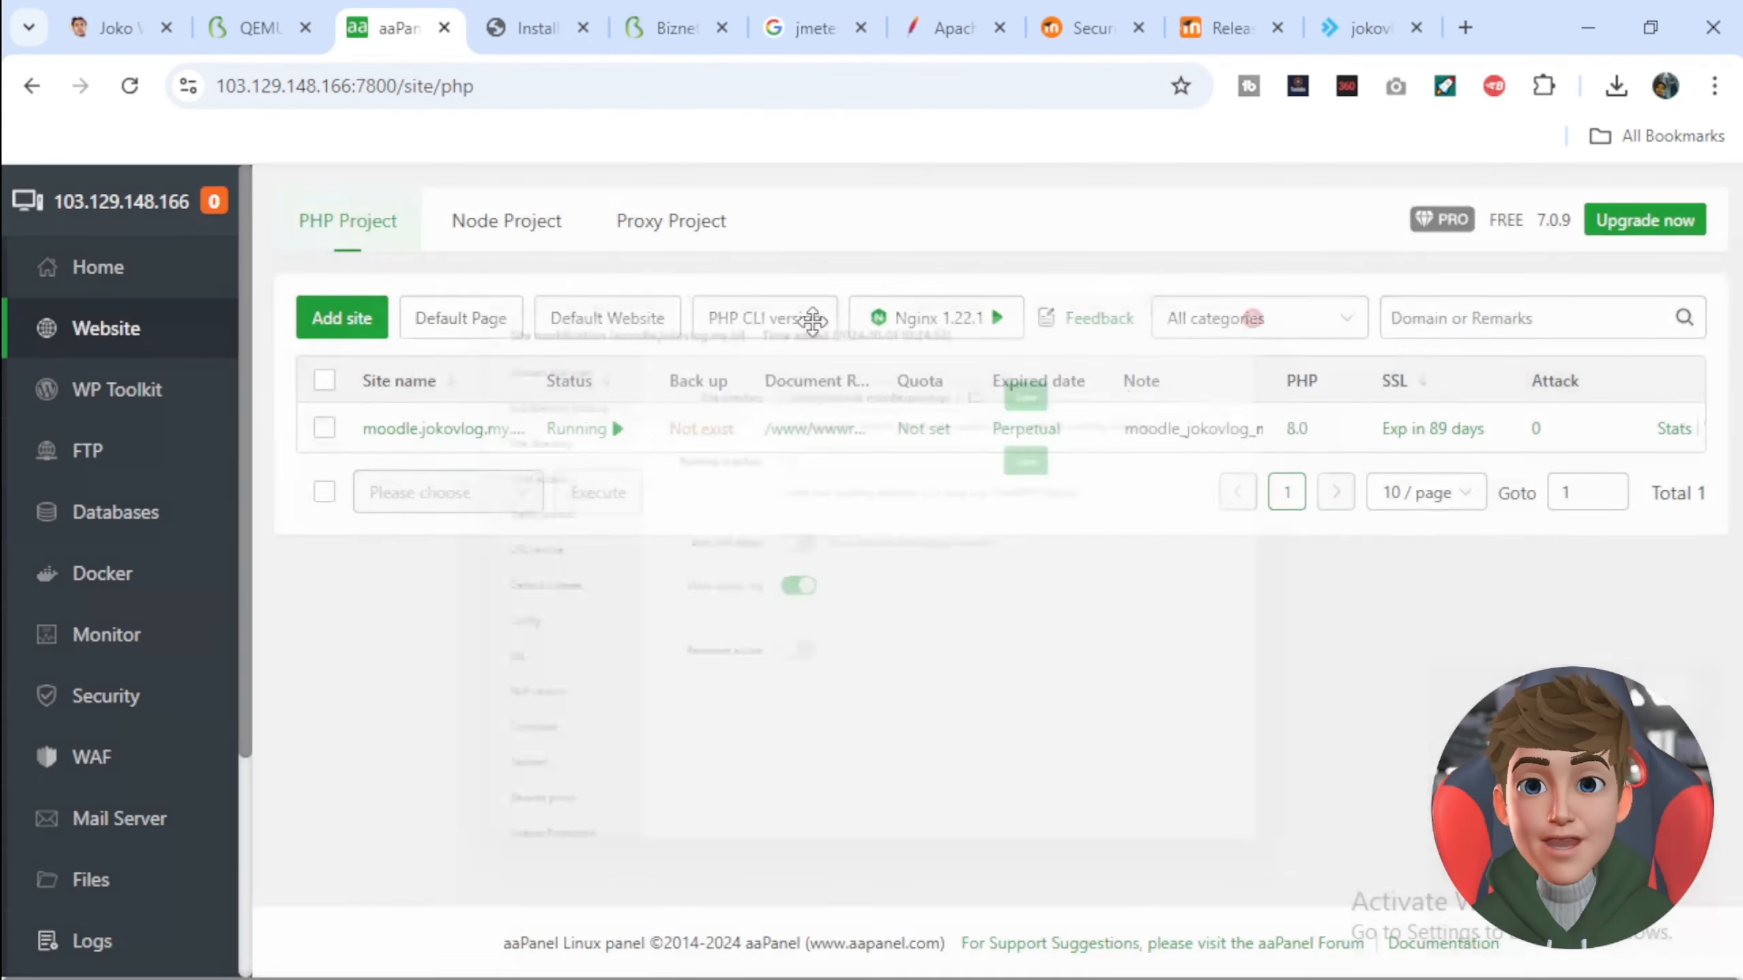
left_click(589, 430)
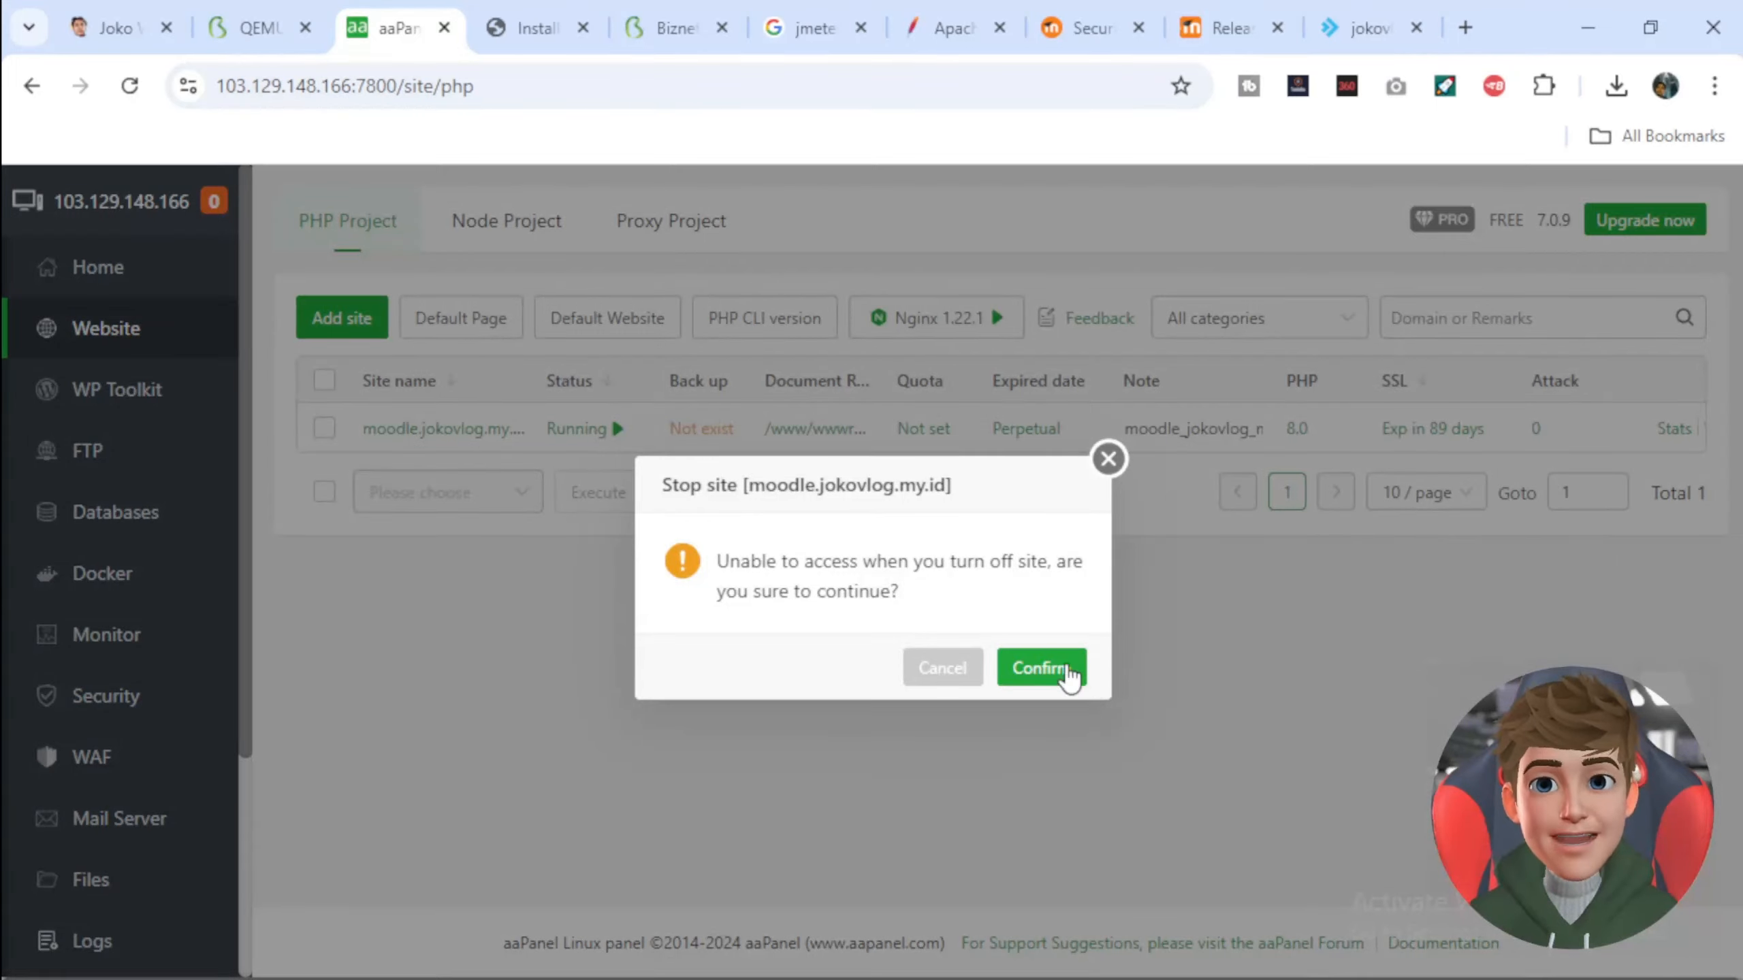
left_click(1063, 672)
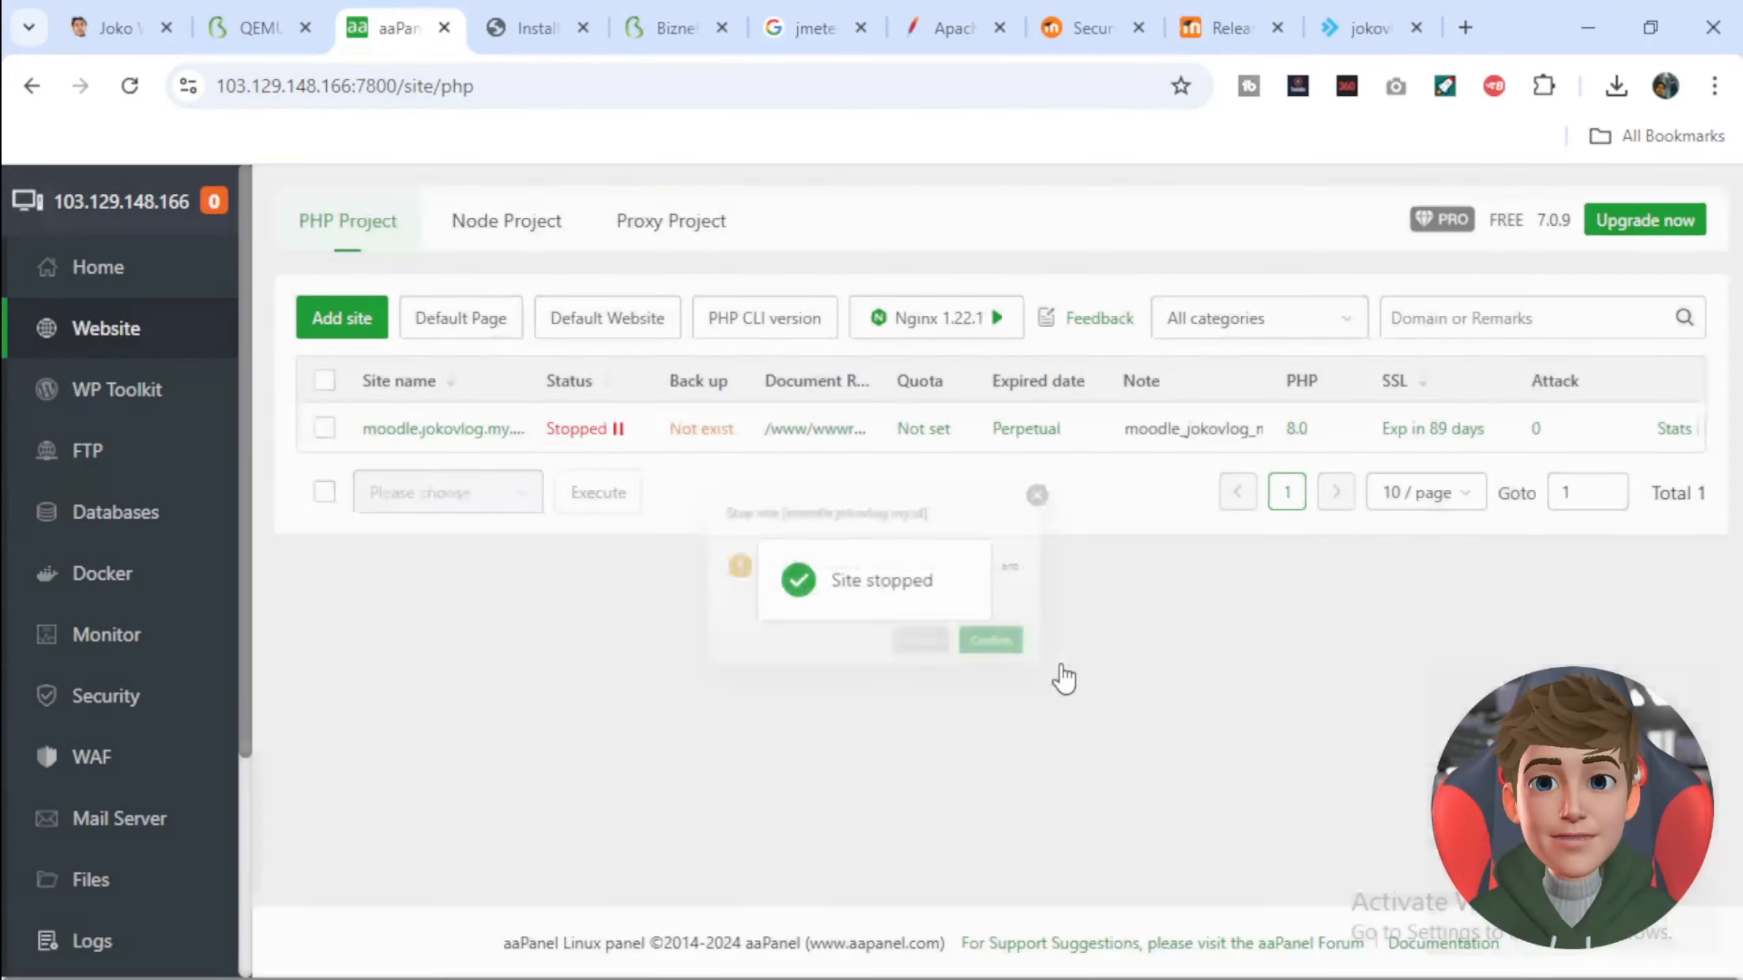
left_click(591, 429)
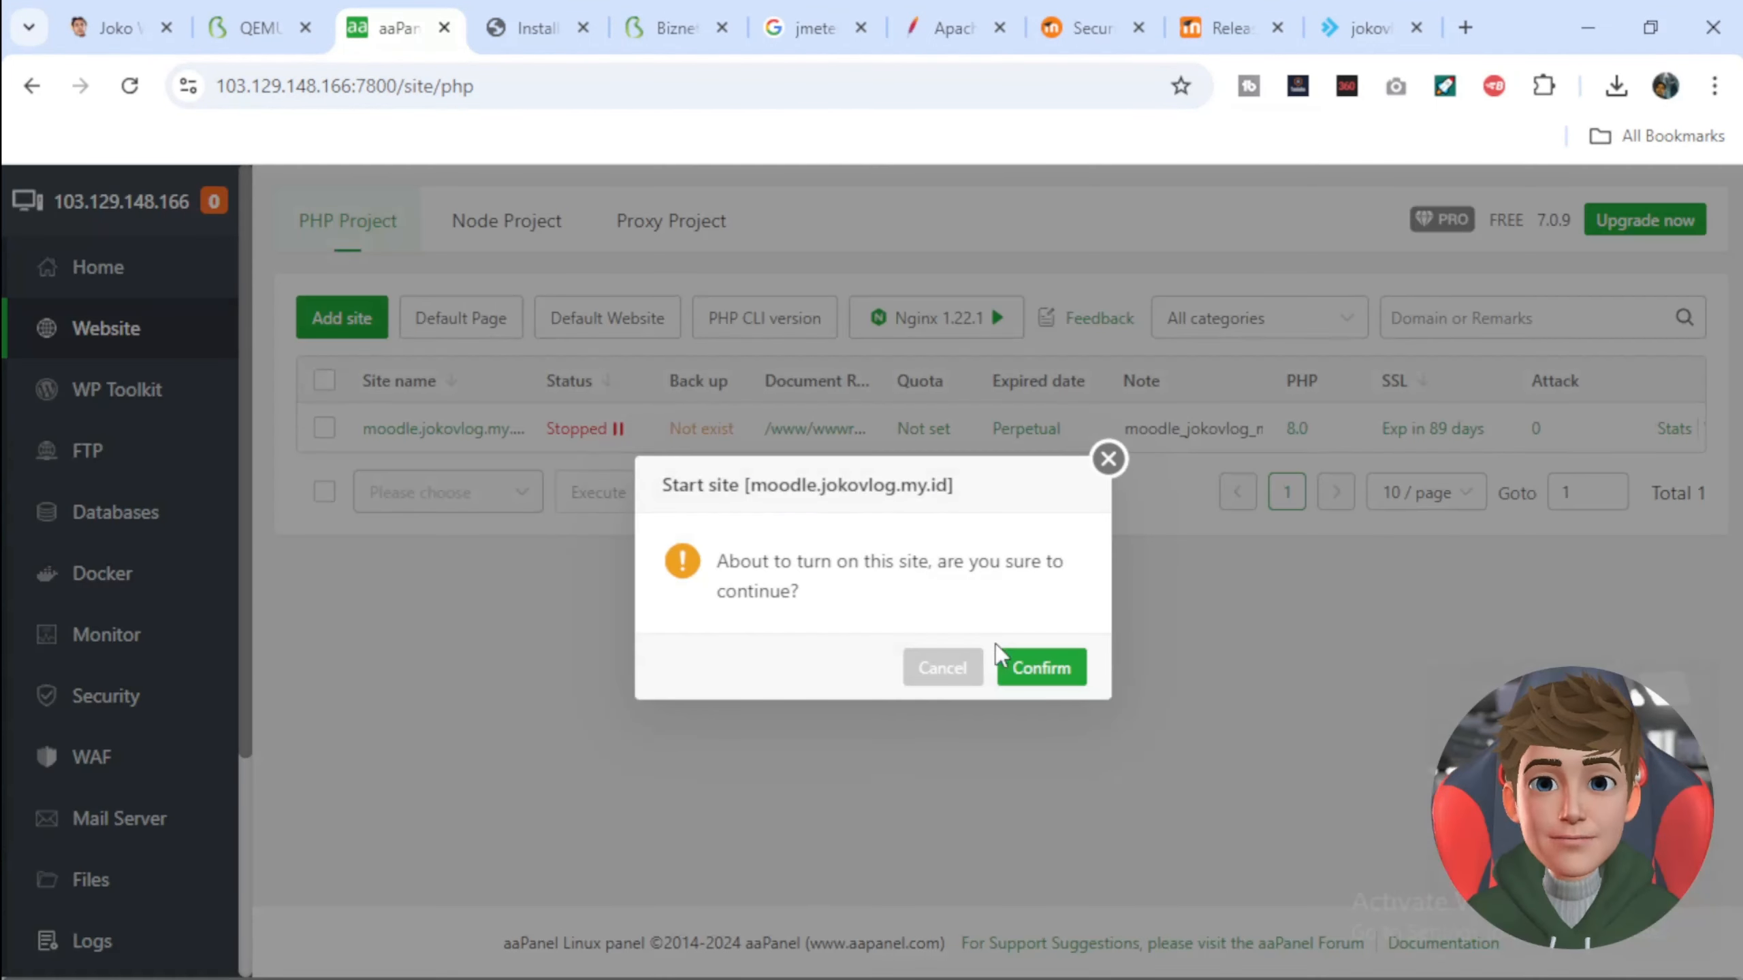
left_click(1055, 676)
Reload the Moodle installer page and confirm resubmitting the form
left_click(534, 34)
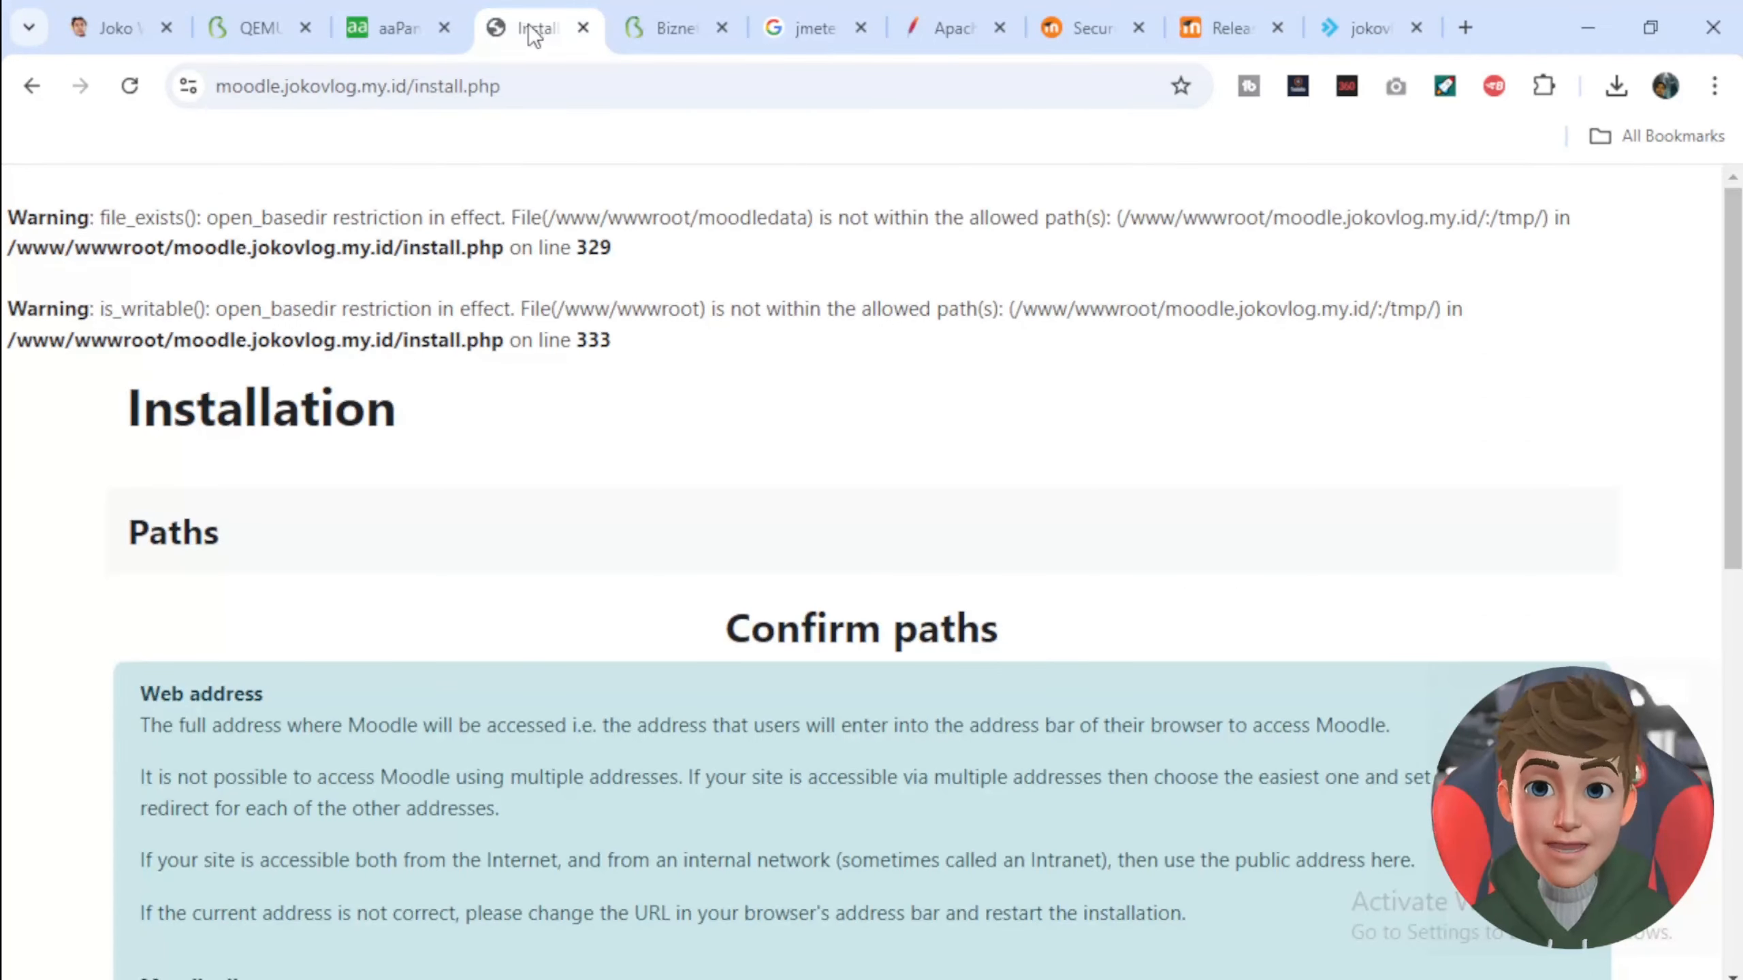
left_click(130, 86)
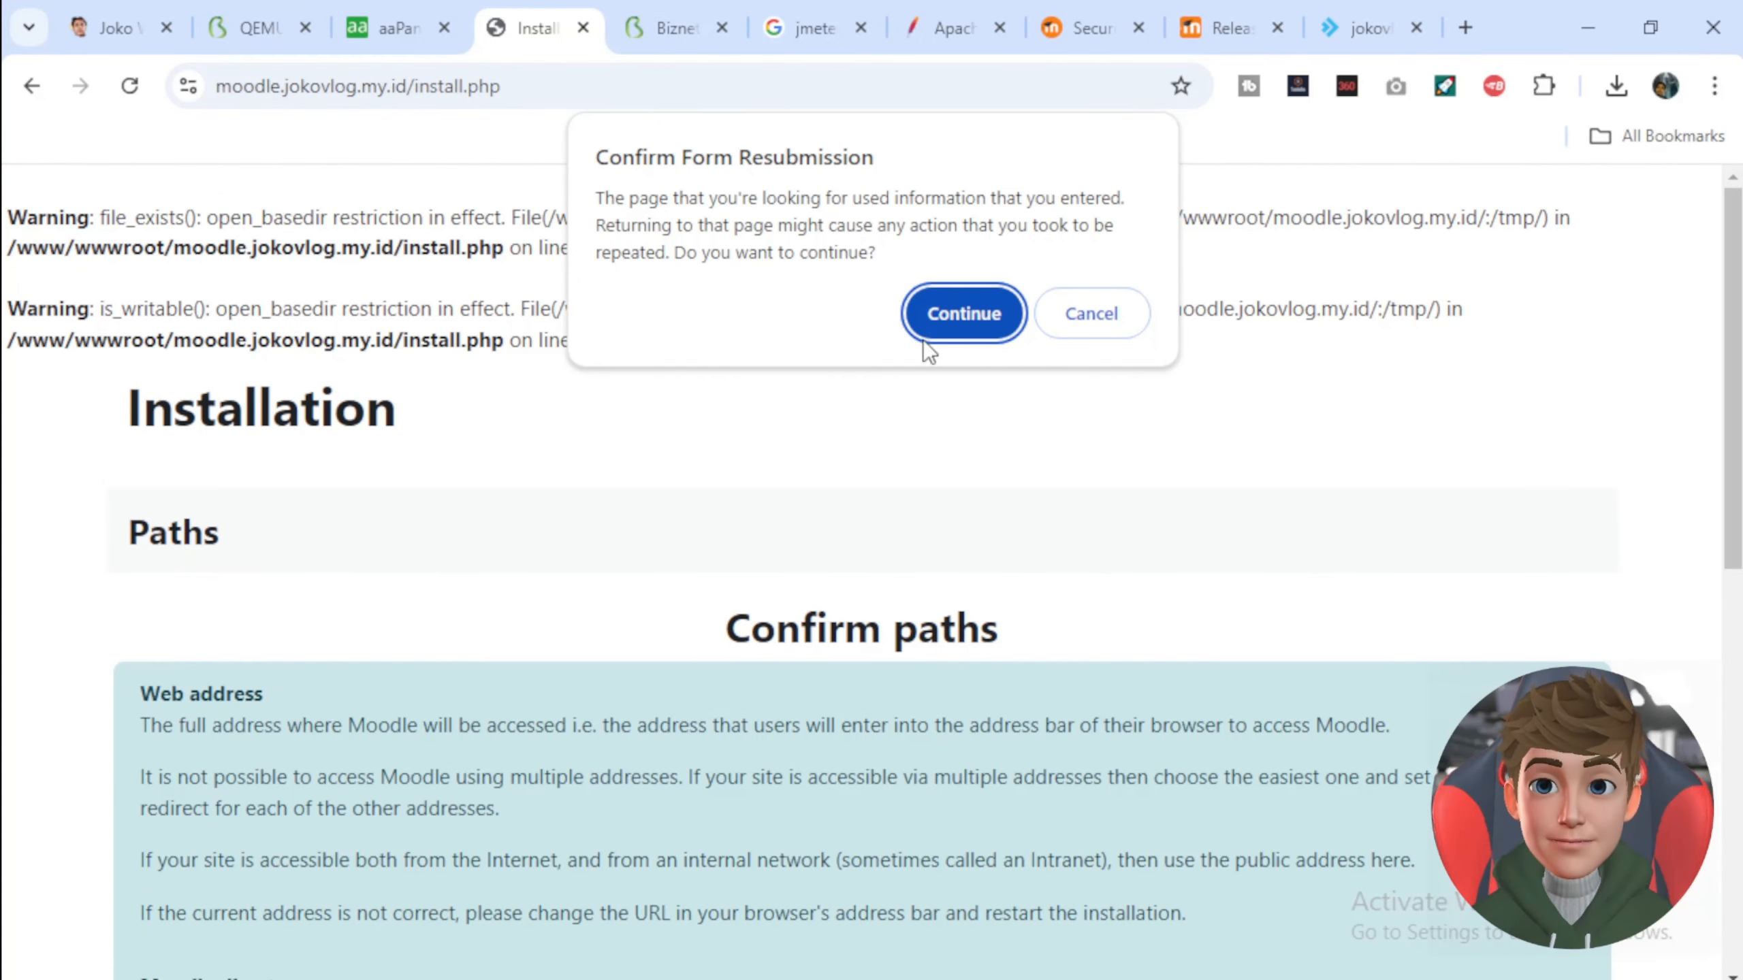
left_click(942, 324)
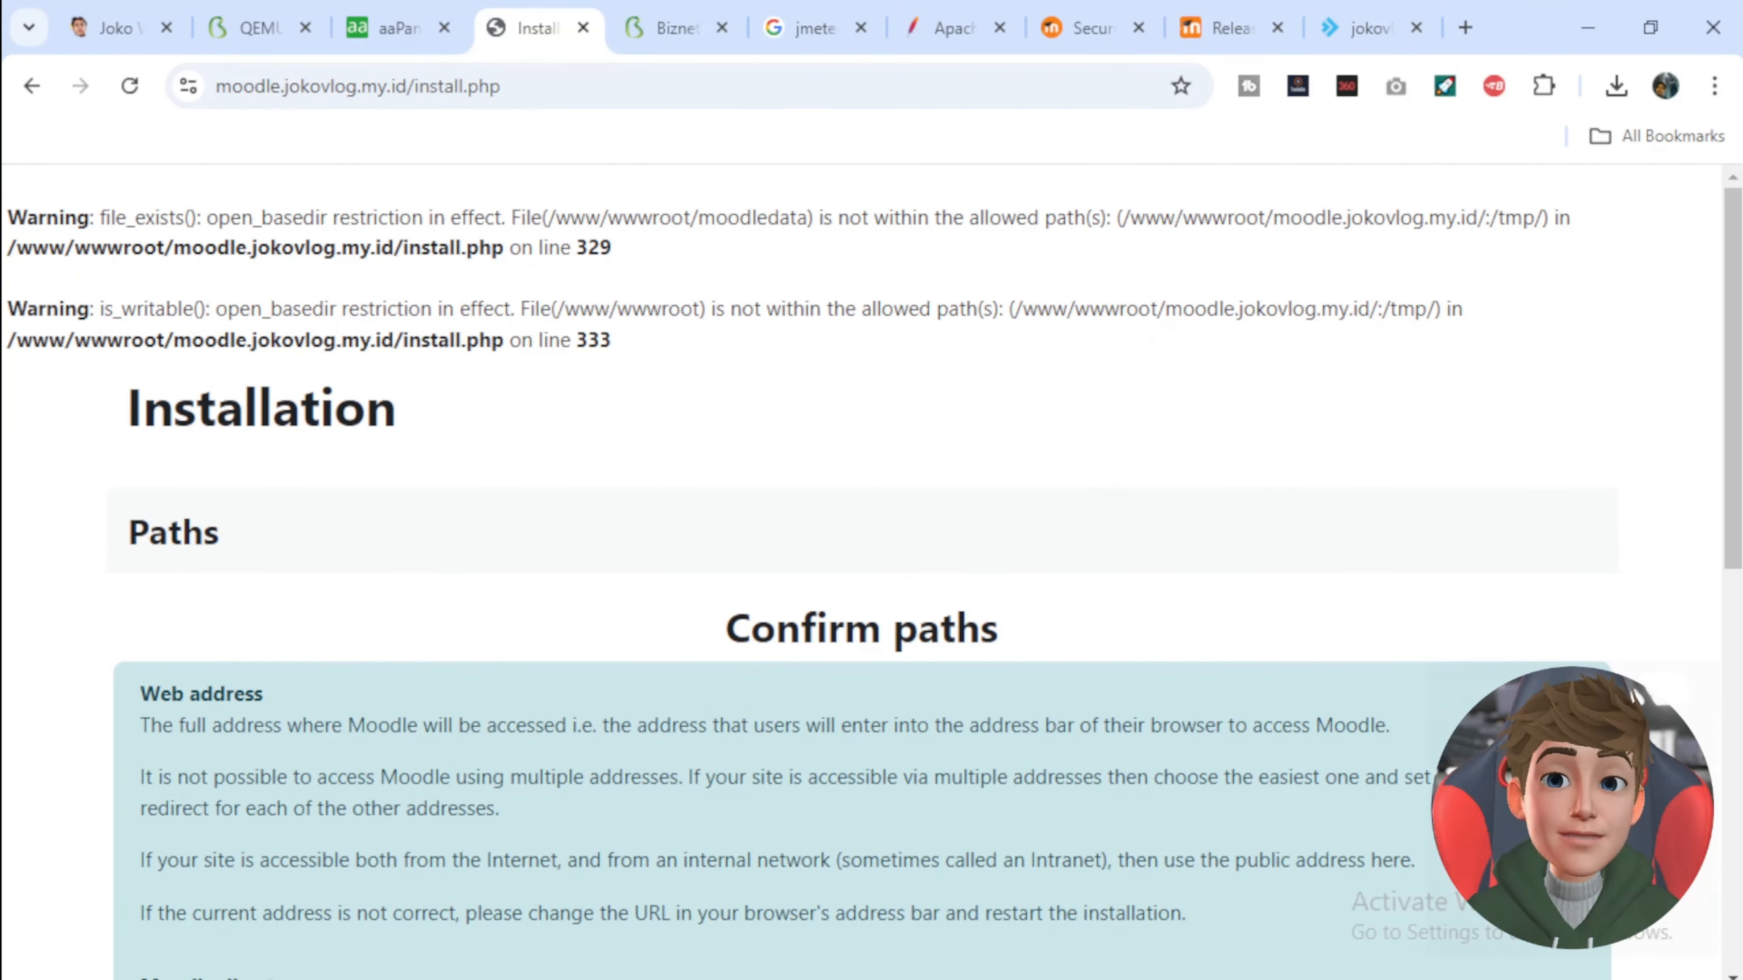
Go back to the language step, then resubmit the Confirm paths step
scroll(841, 525, "down", 10)
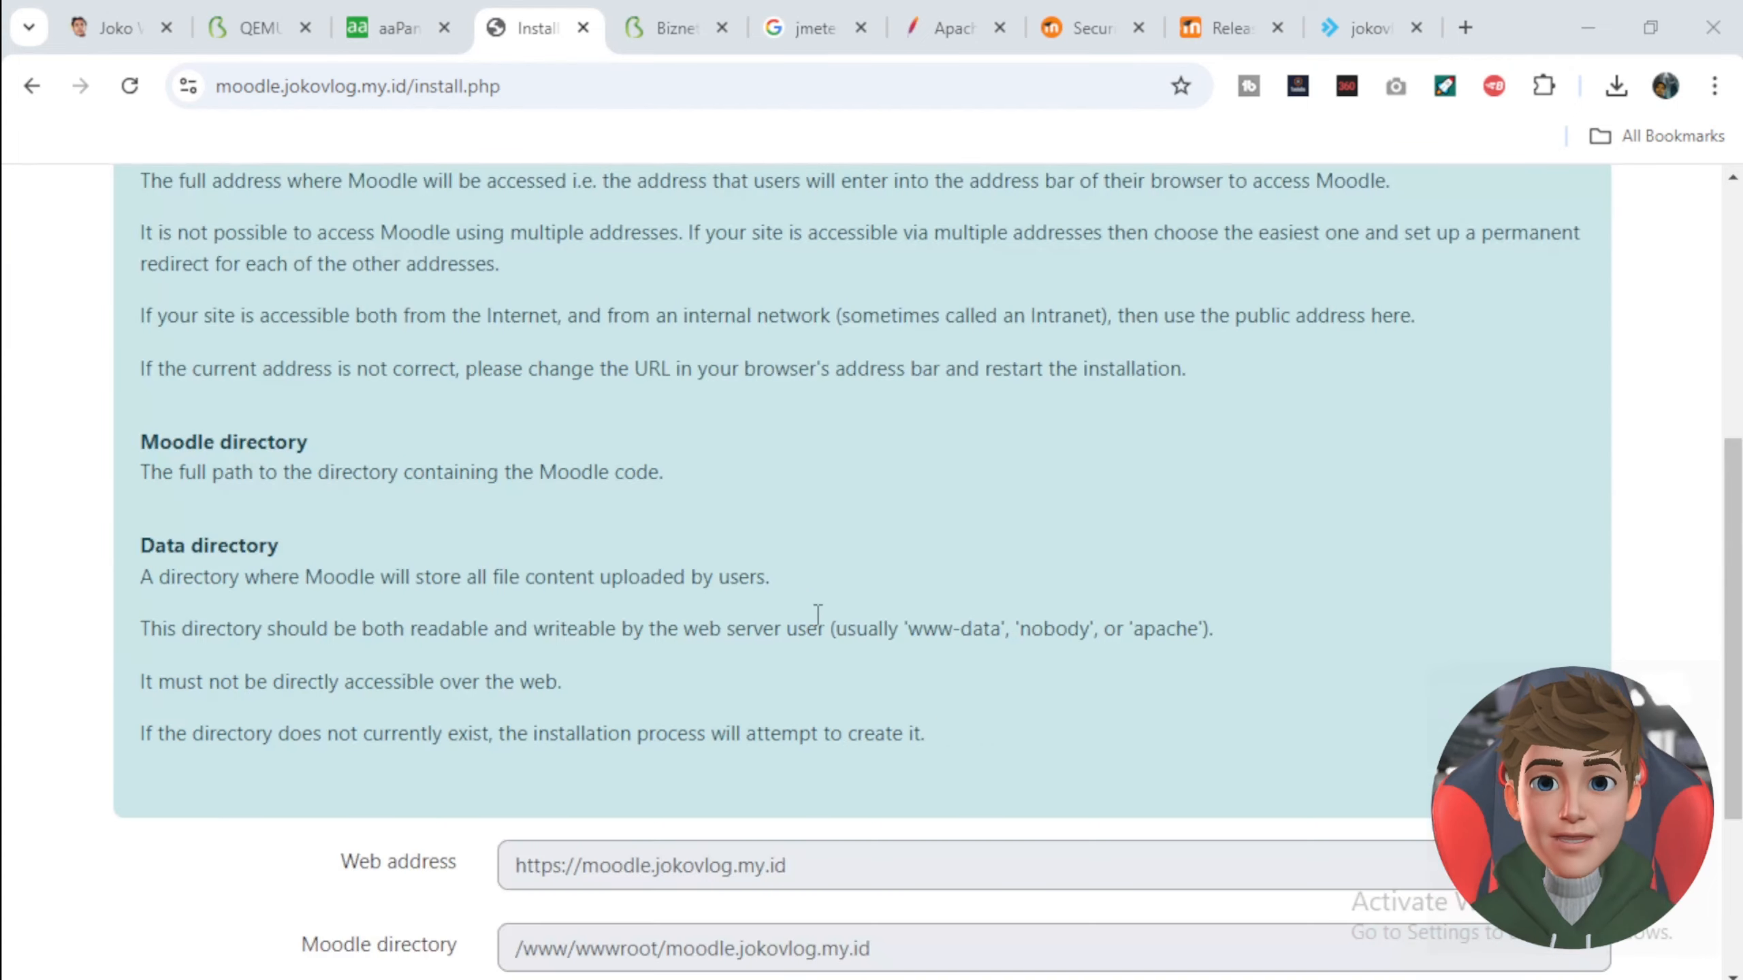
left_click(812, 877)
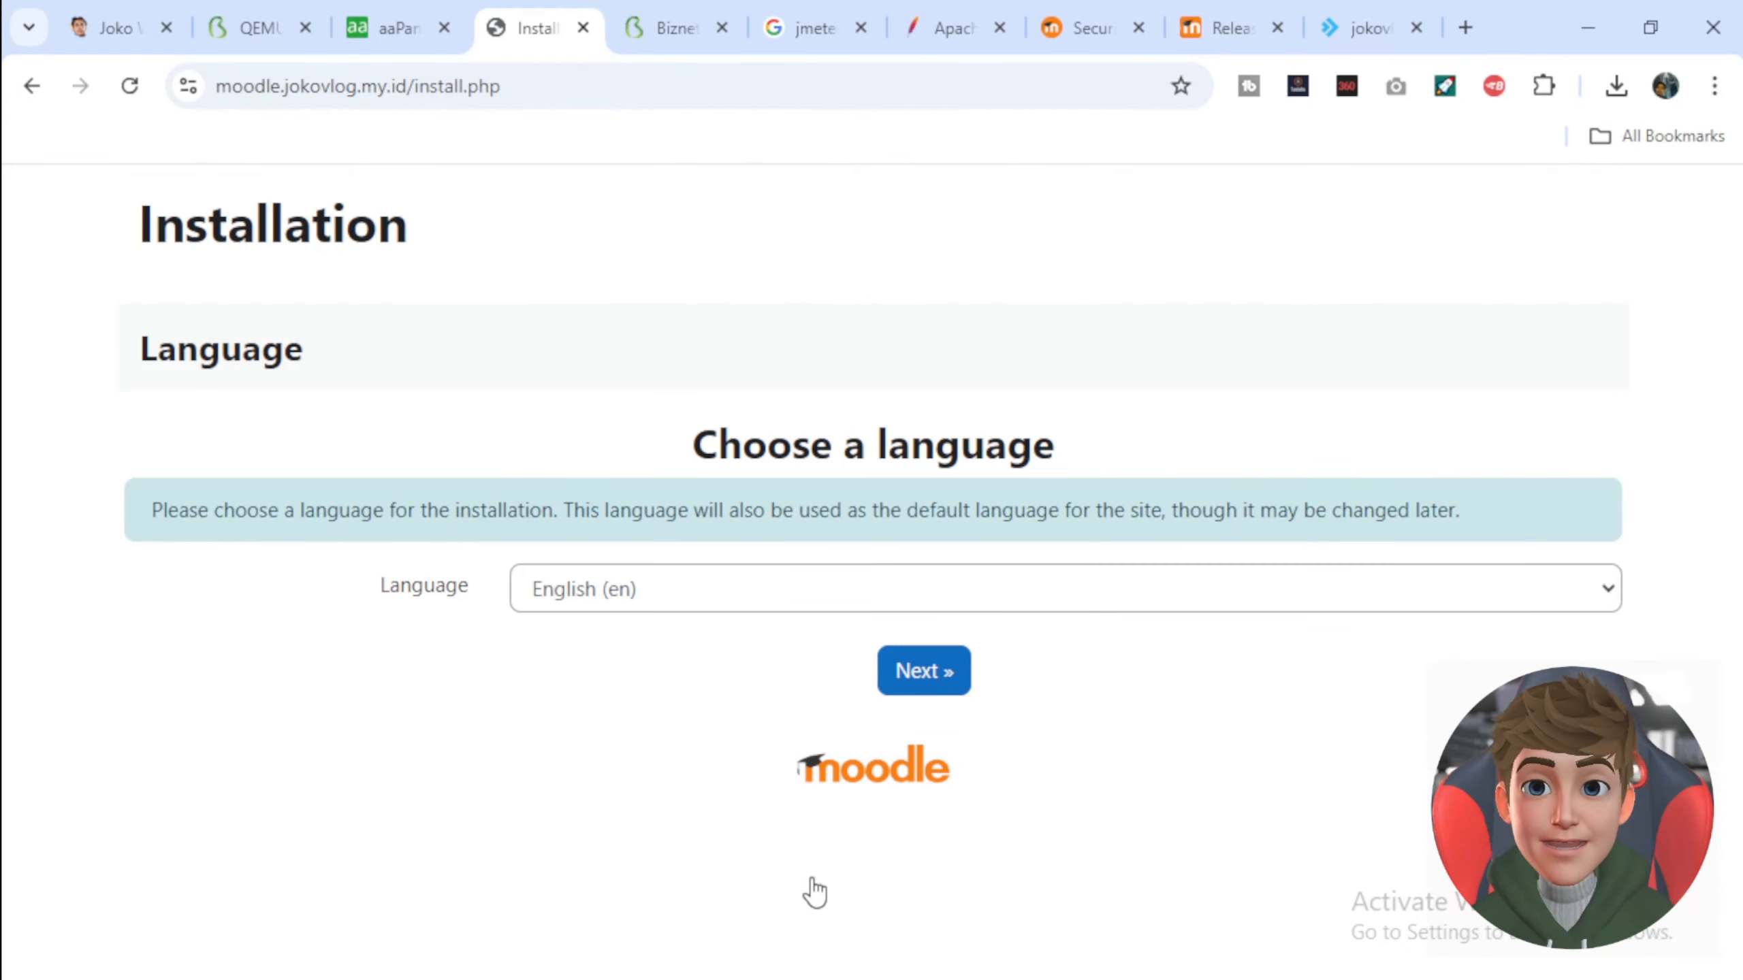
left_click(920, 667)
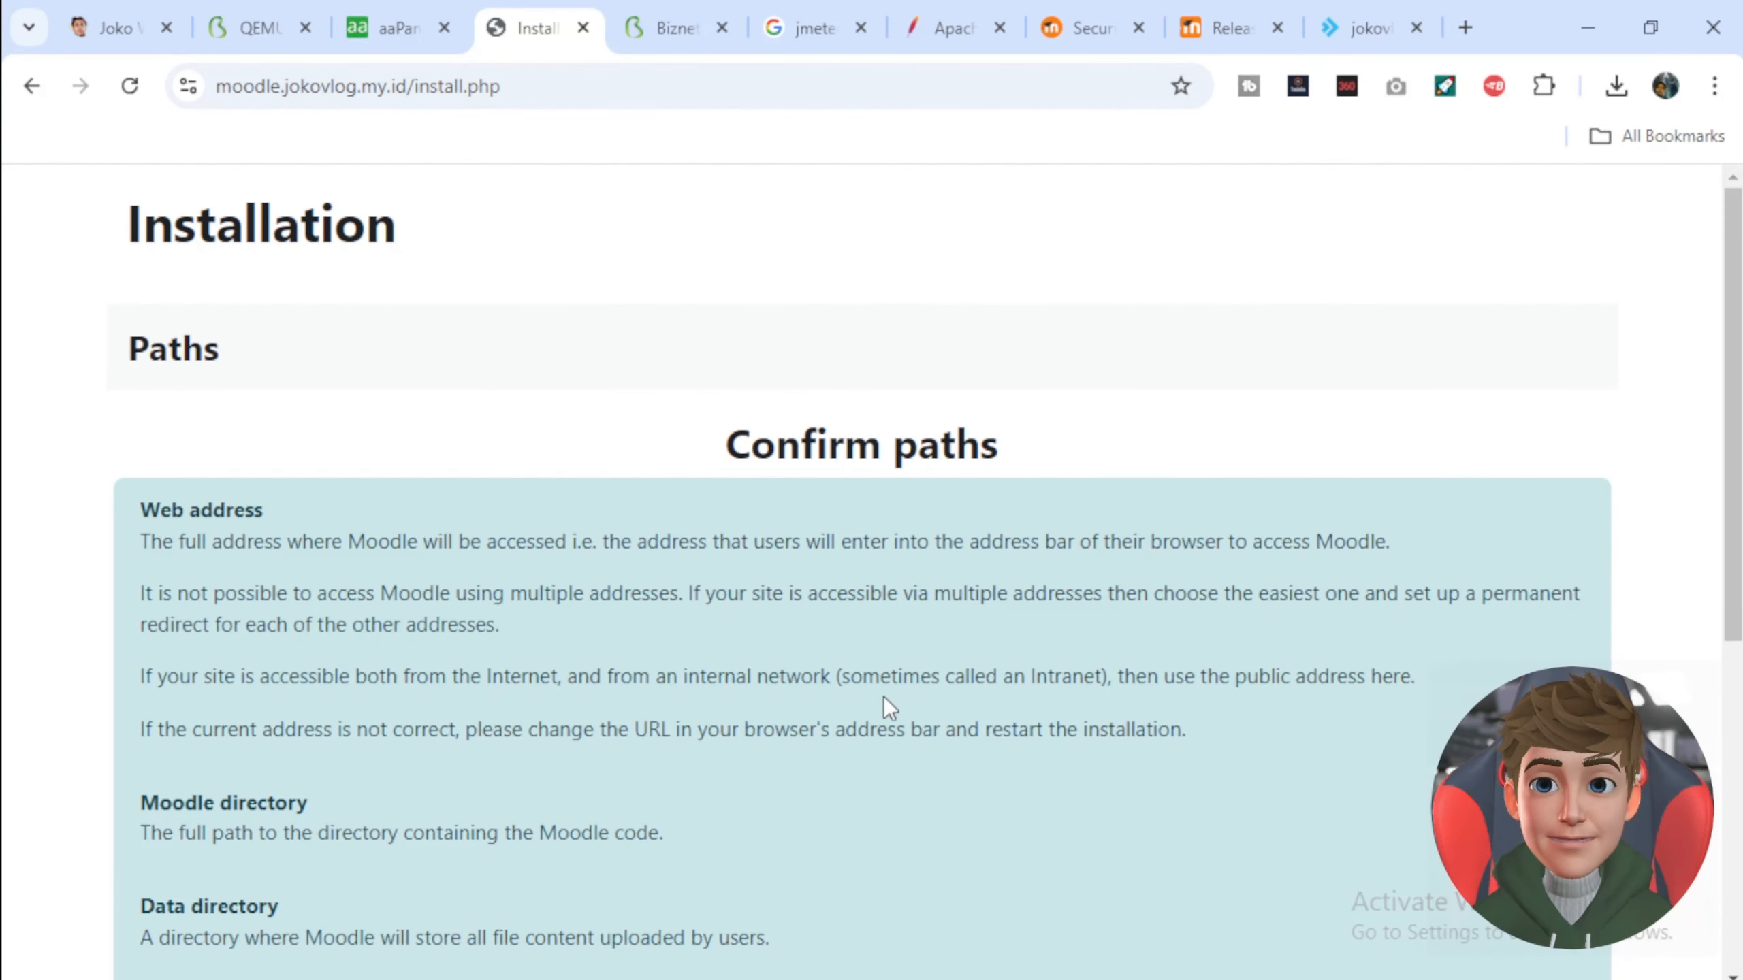
scroll(884, 697, "down", 8)
left_click(928, 881)
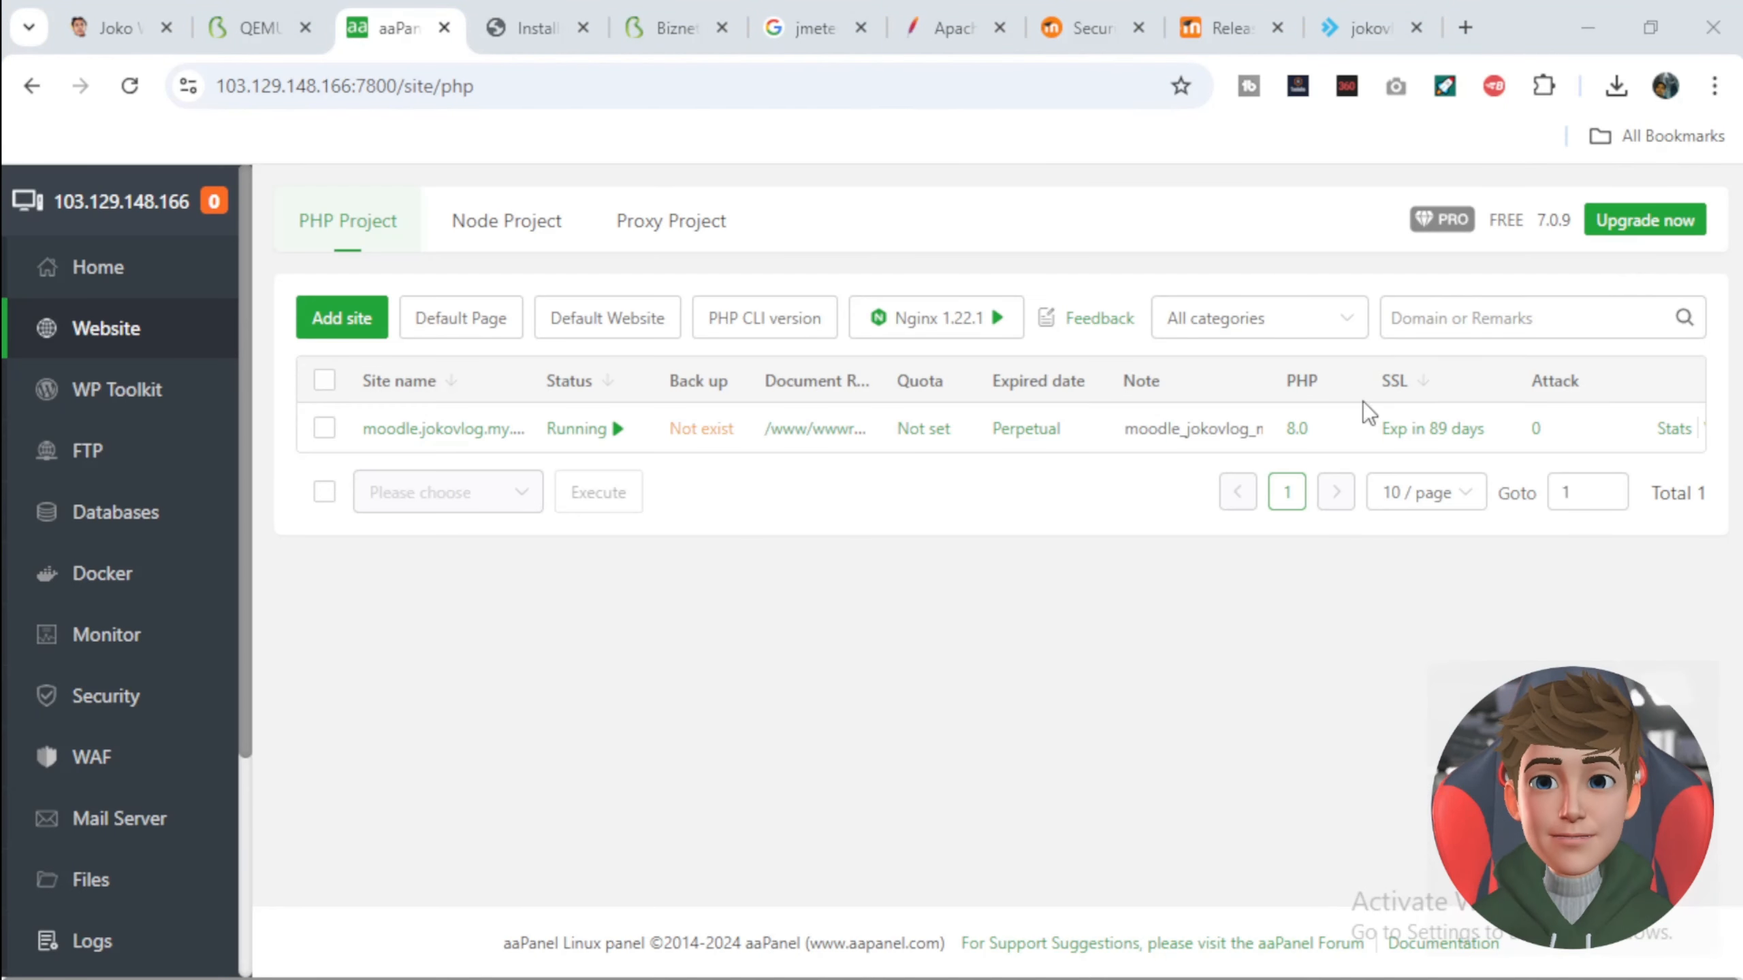
Browse to /www/wwwroot and rename the moodledata folder, keeping the name moodledata
left_click(827, 430)
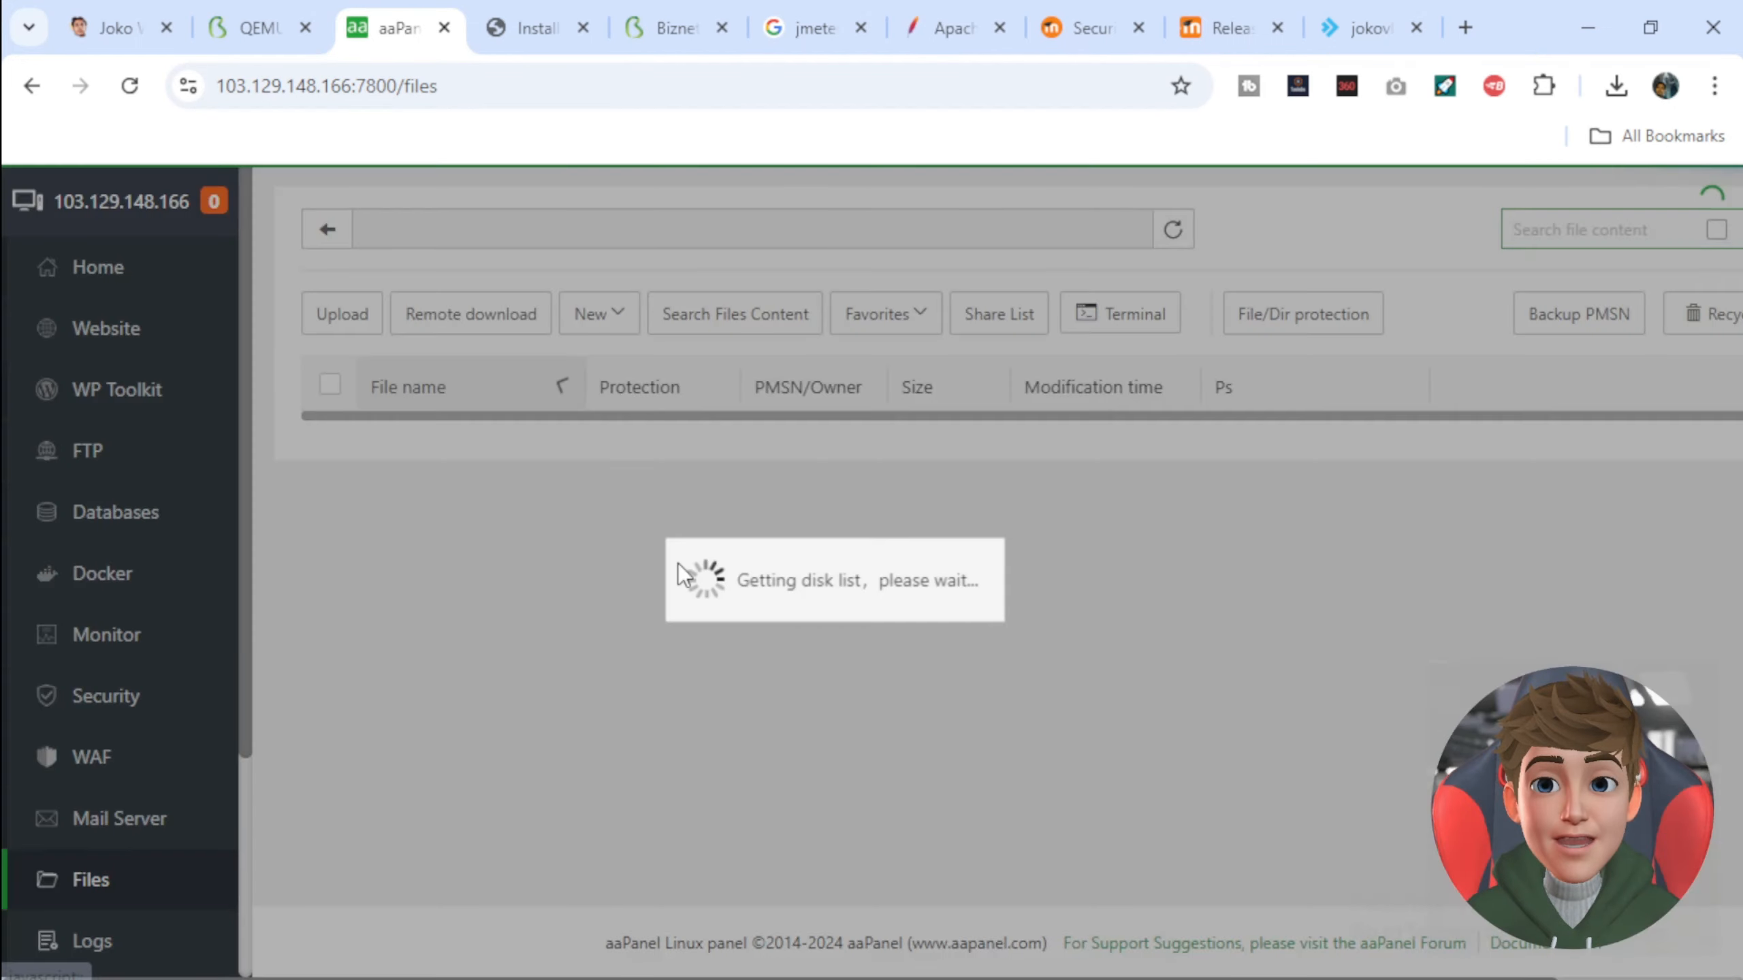
left_click(565, 229)
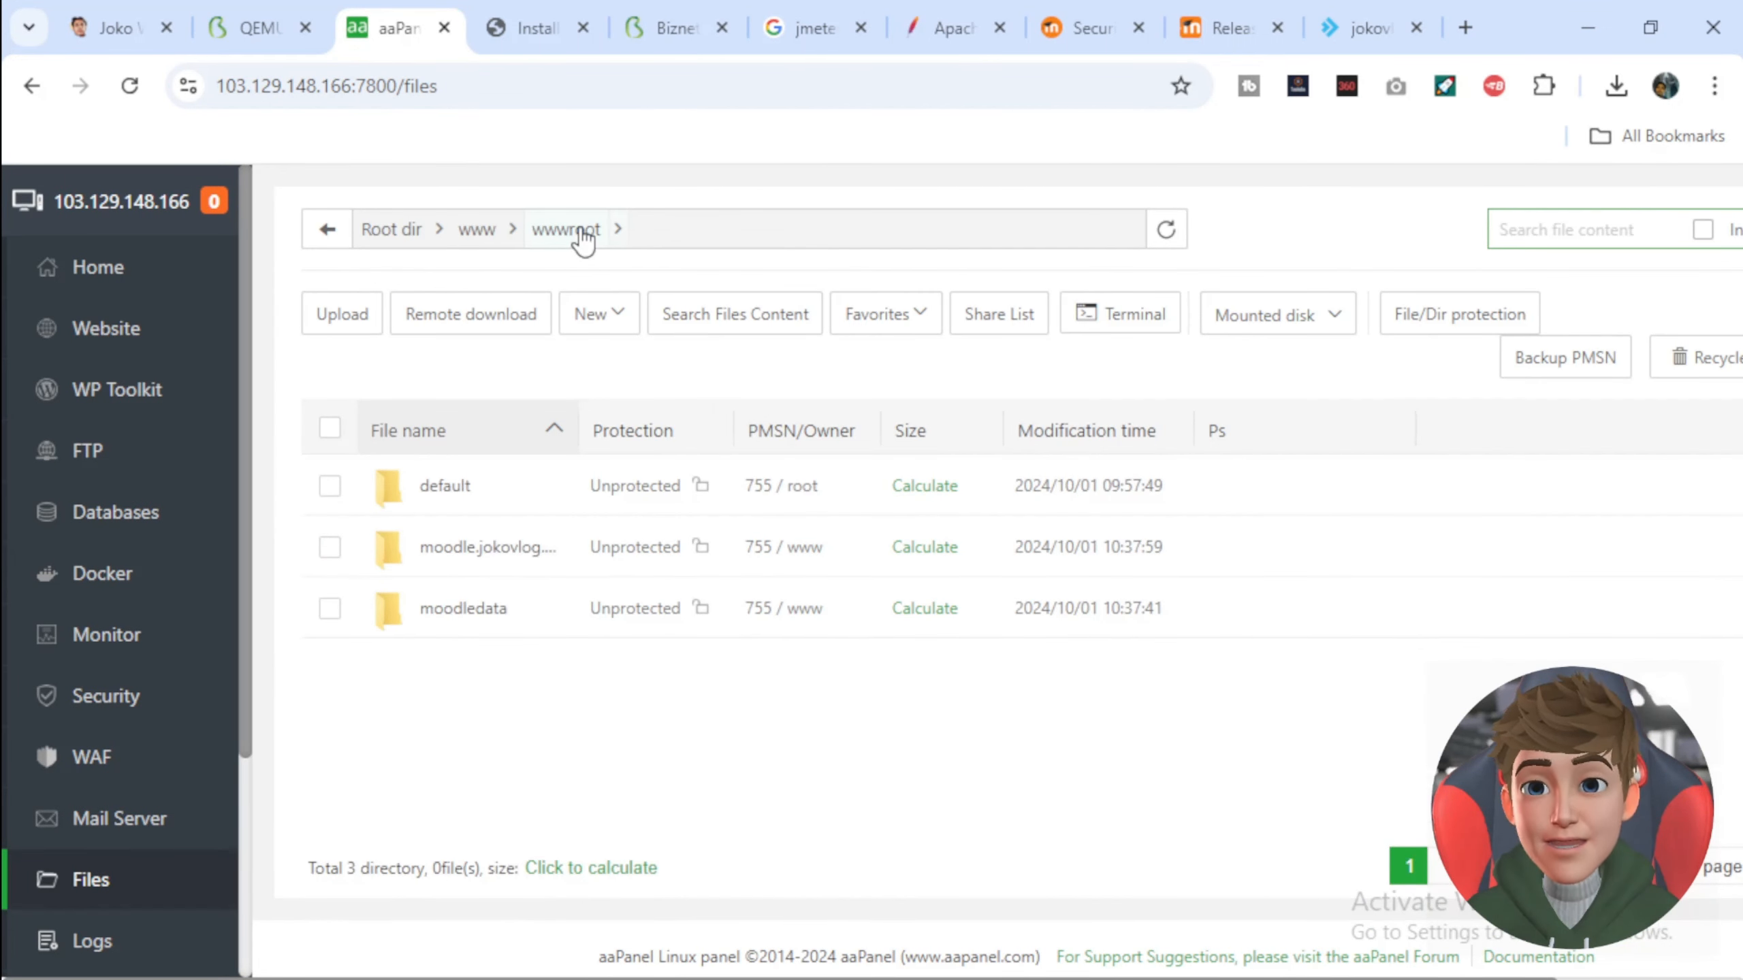
right_click(463, 613)
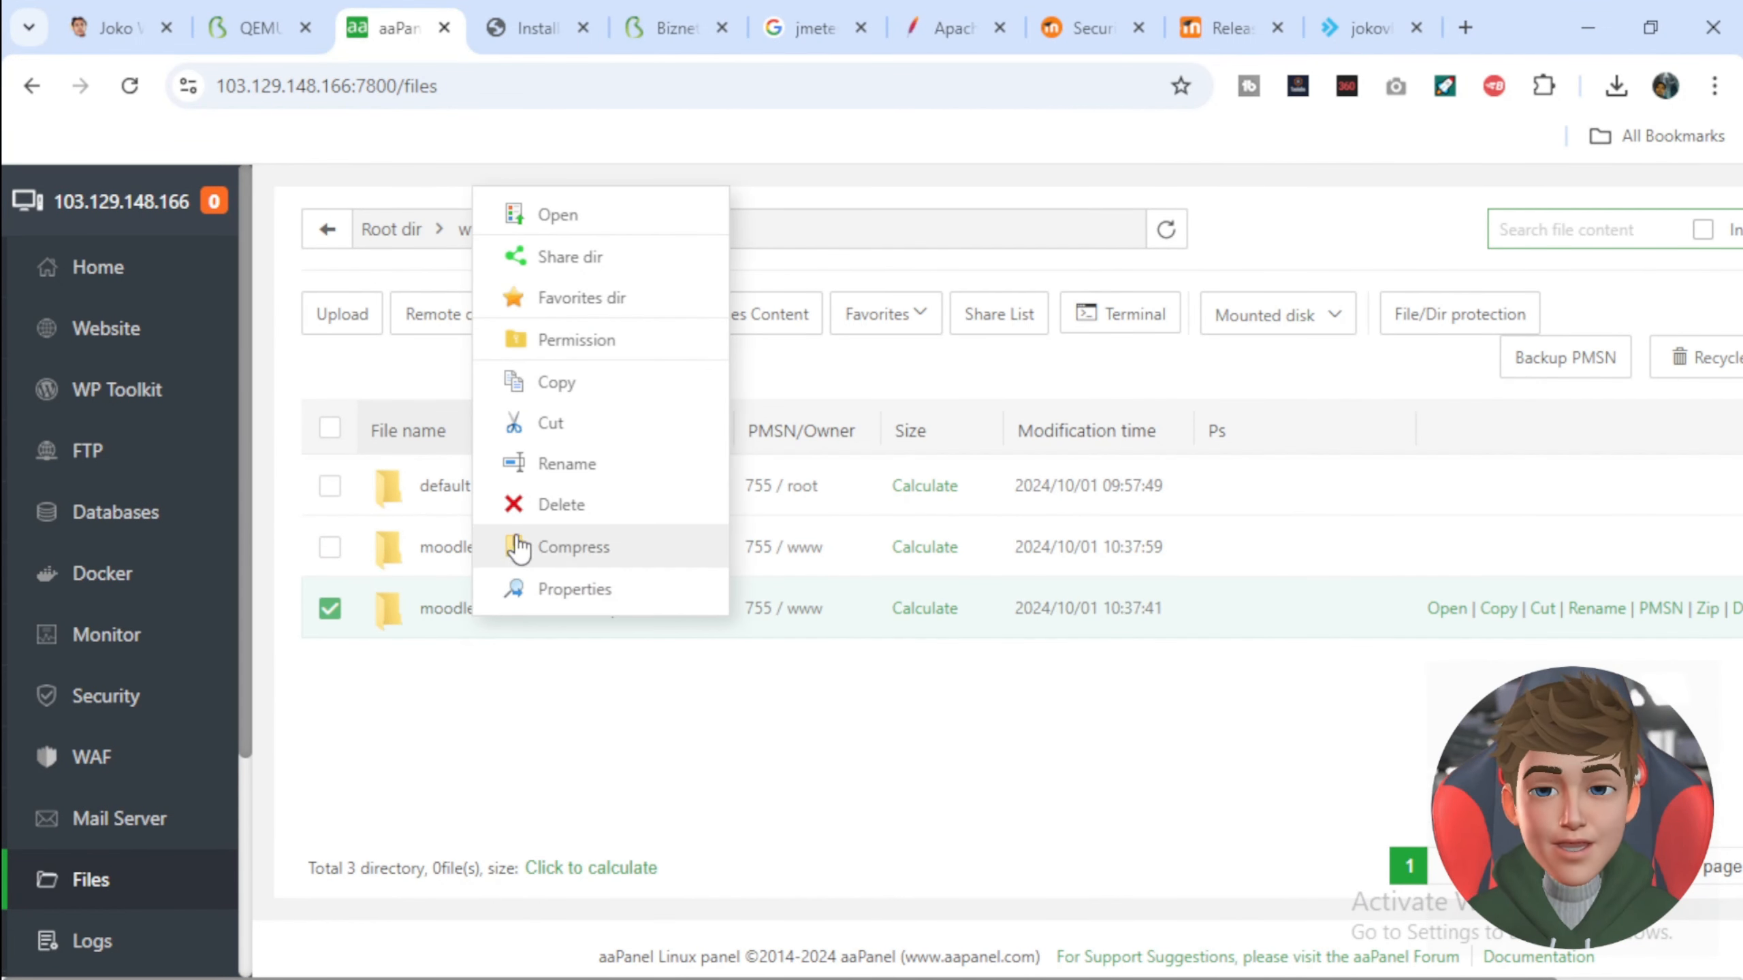
left_click(546, 465)
right_click(542, 610)
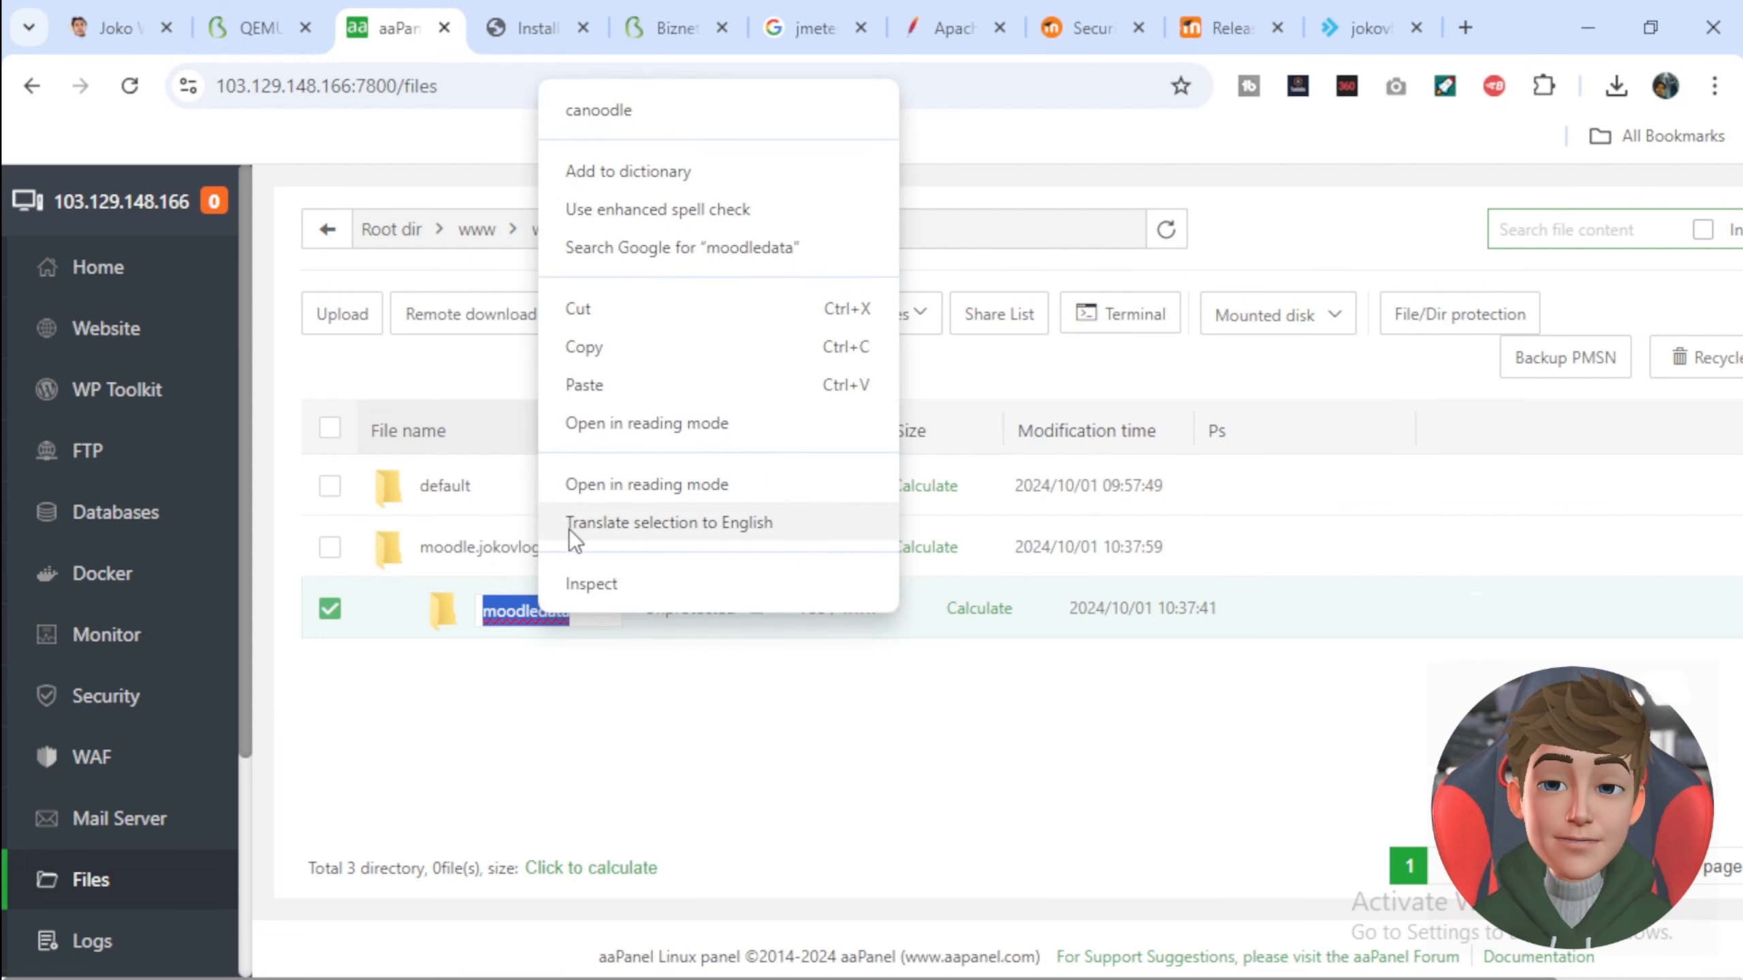
left_click(587, 386)
key("Return")
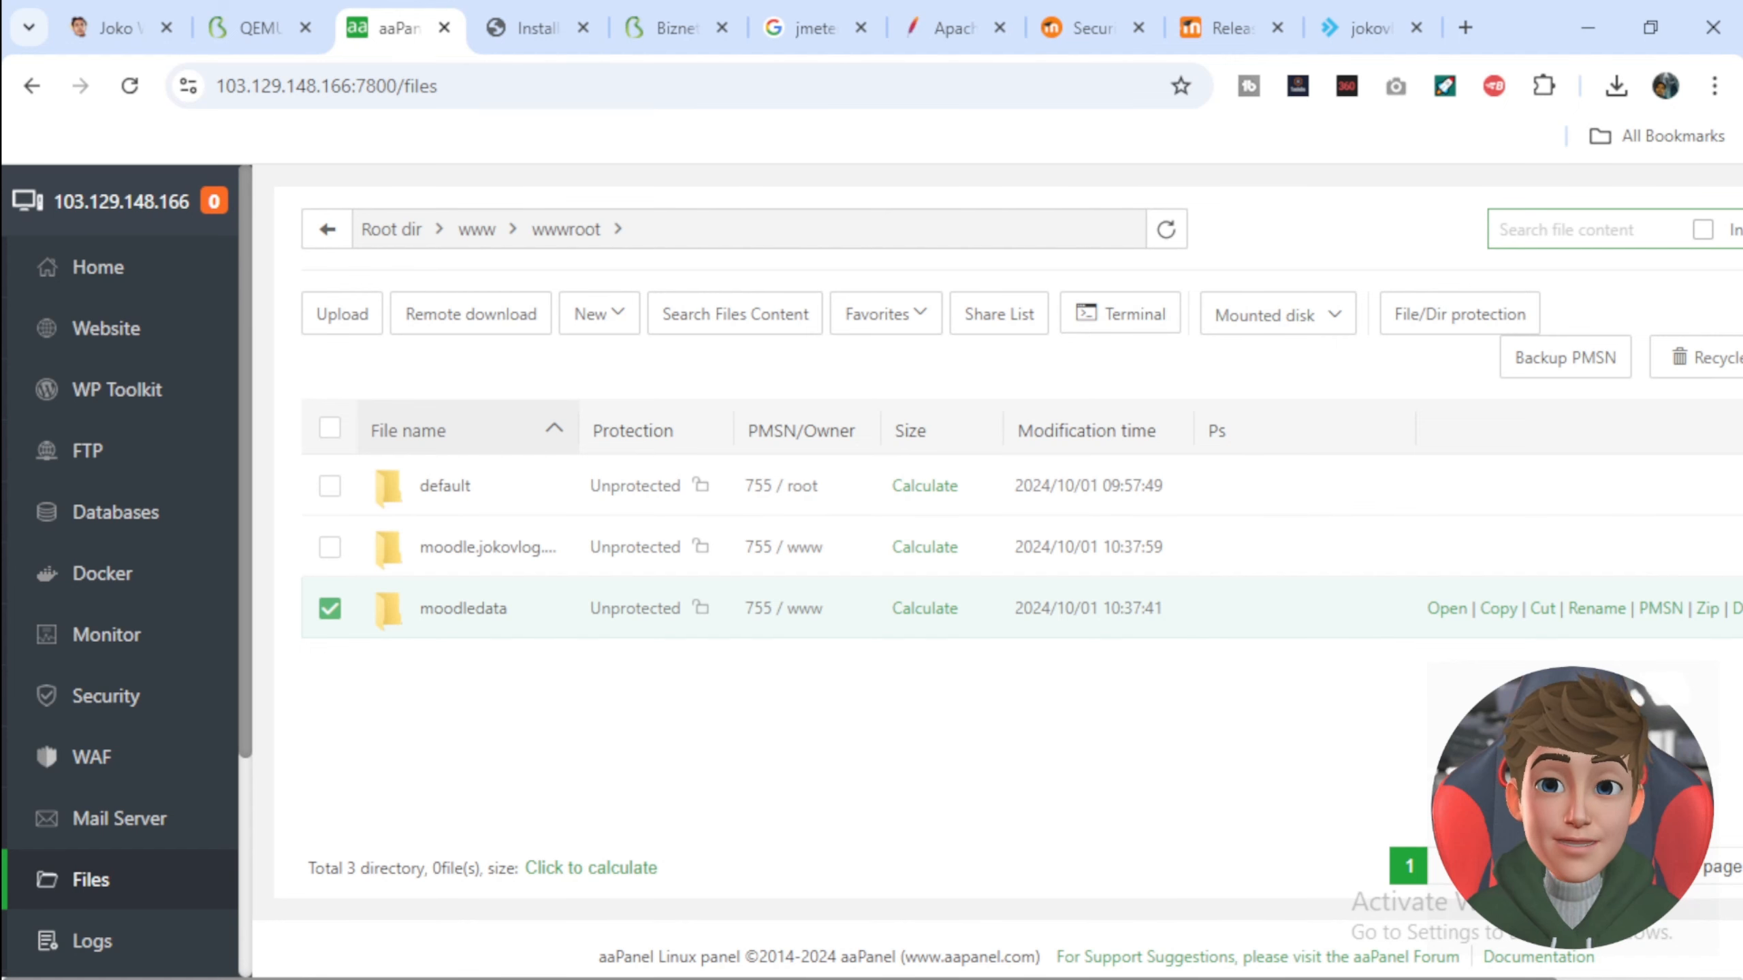
Review the Moodle site's access limit and site directory settings in aaPanel
left_click(510, 27)
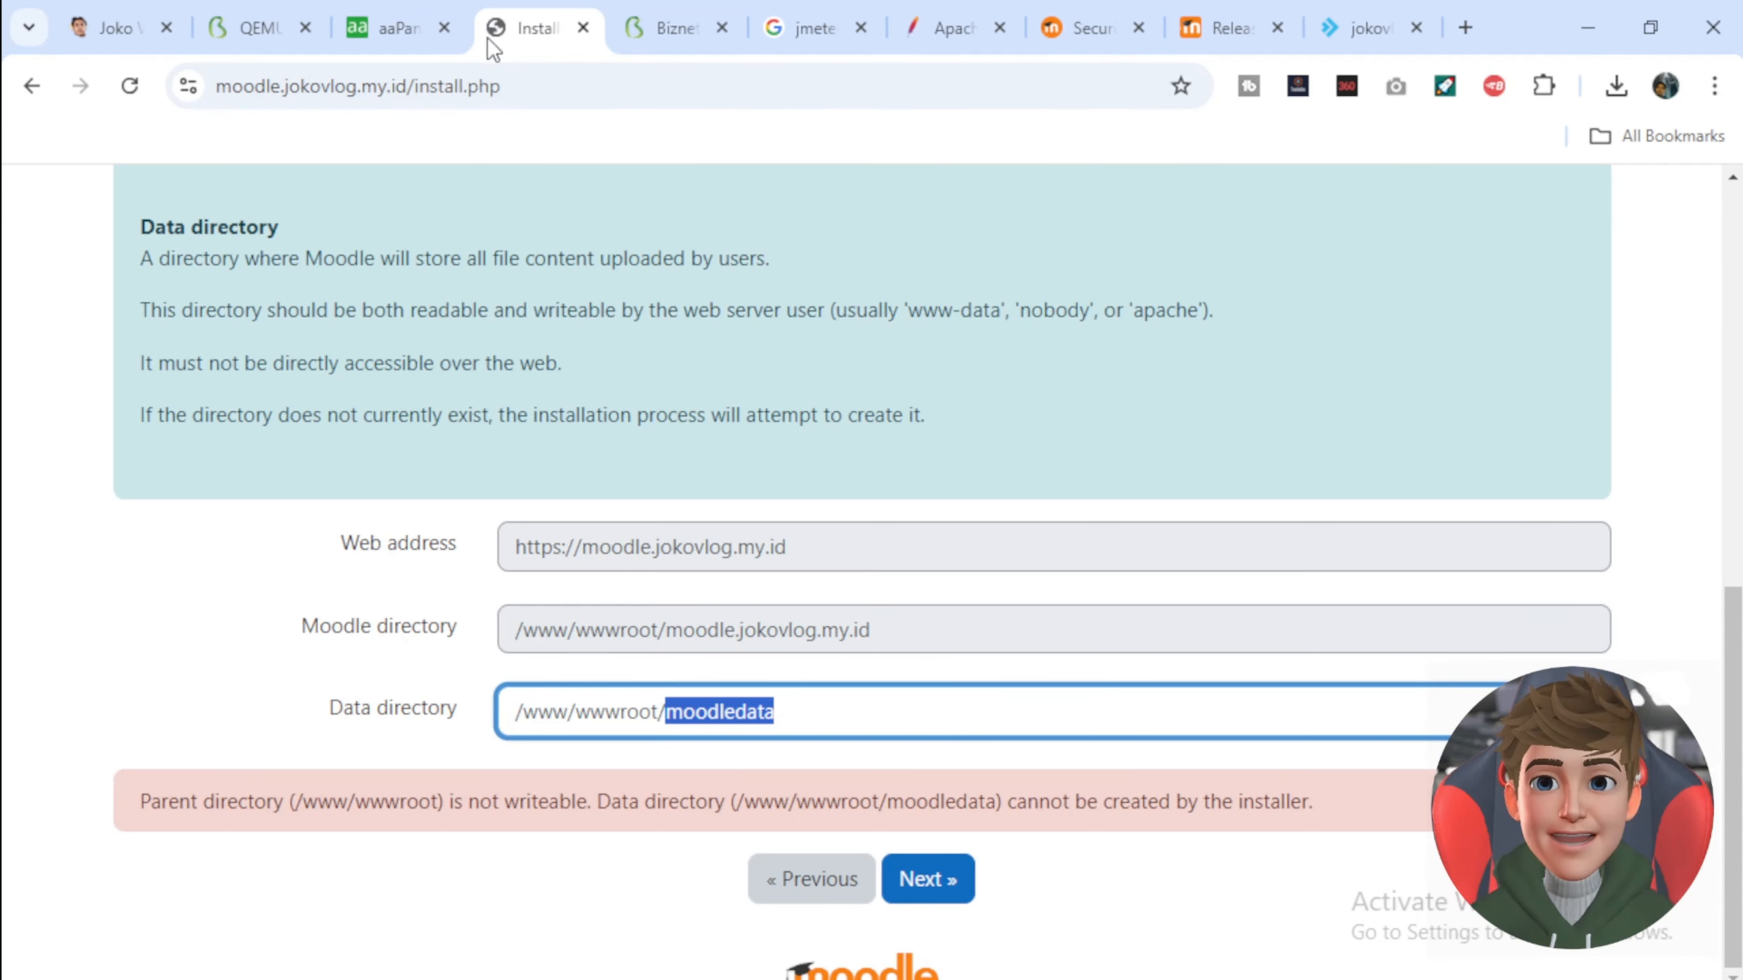
left_click(430, 37)
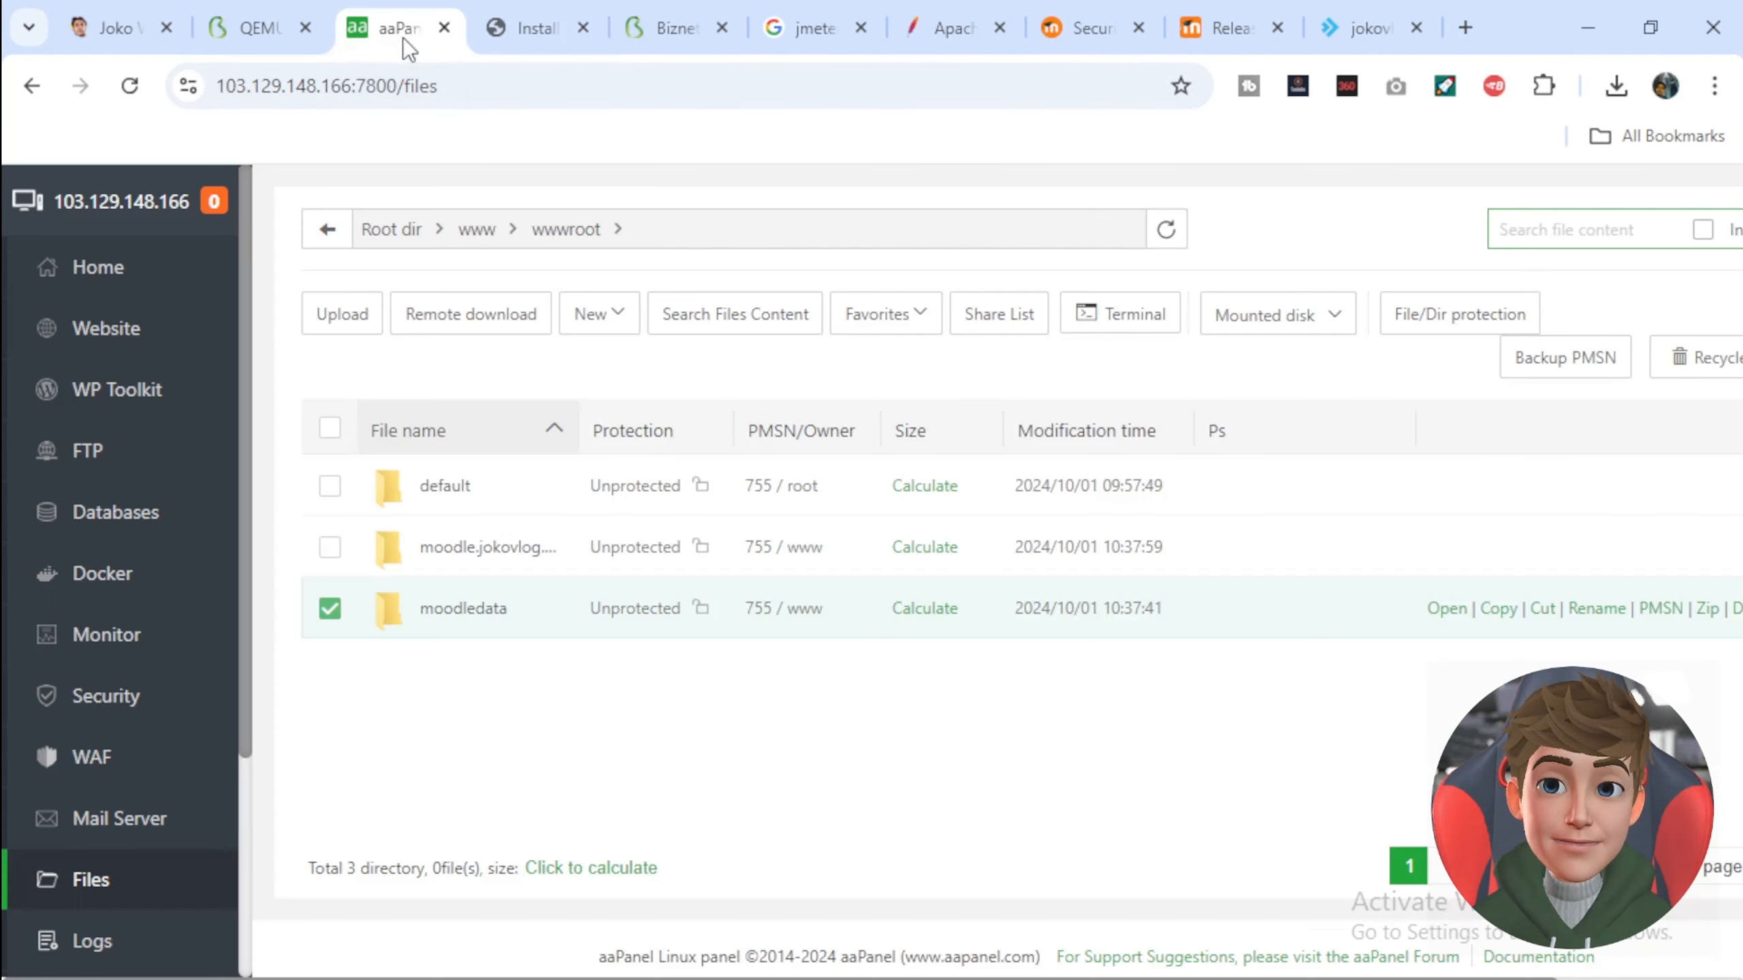
left_click(113, 329)
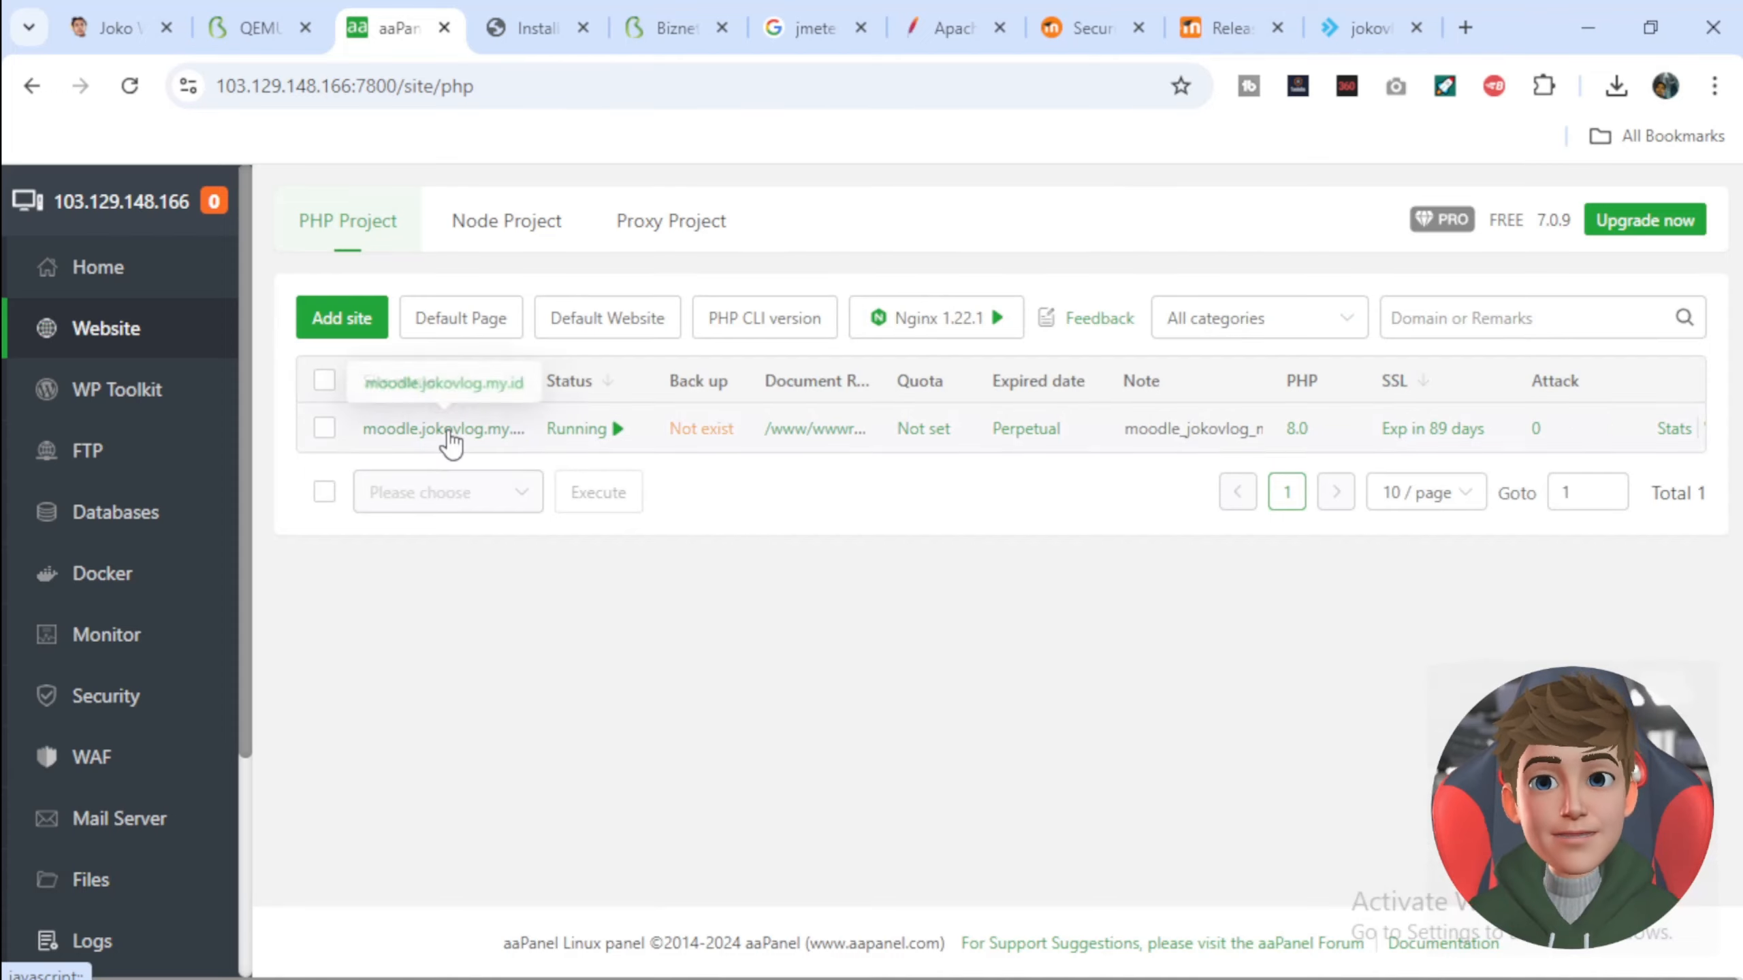
left_click(446, 437)
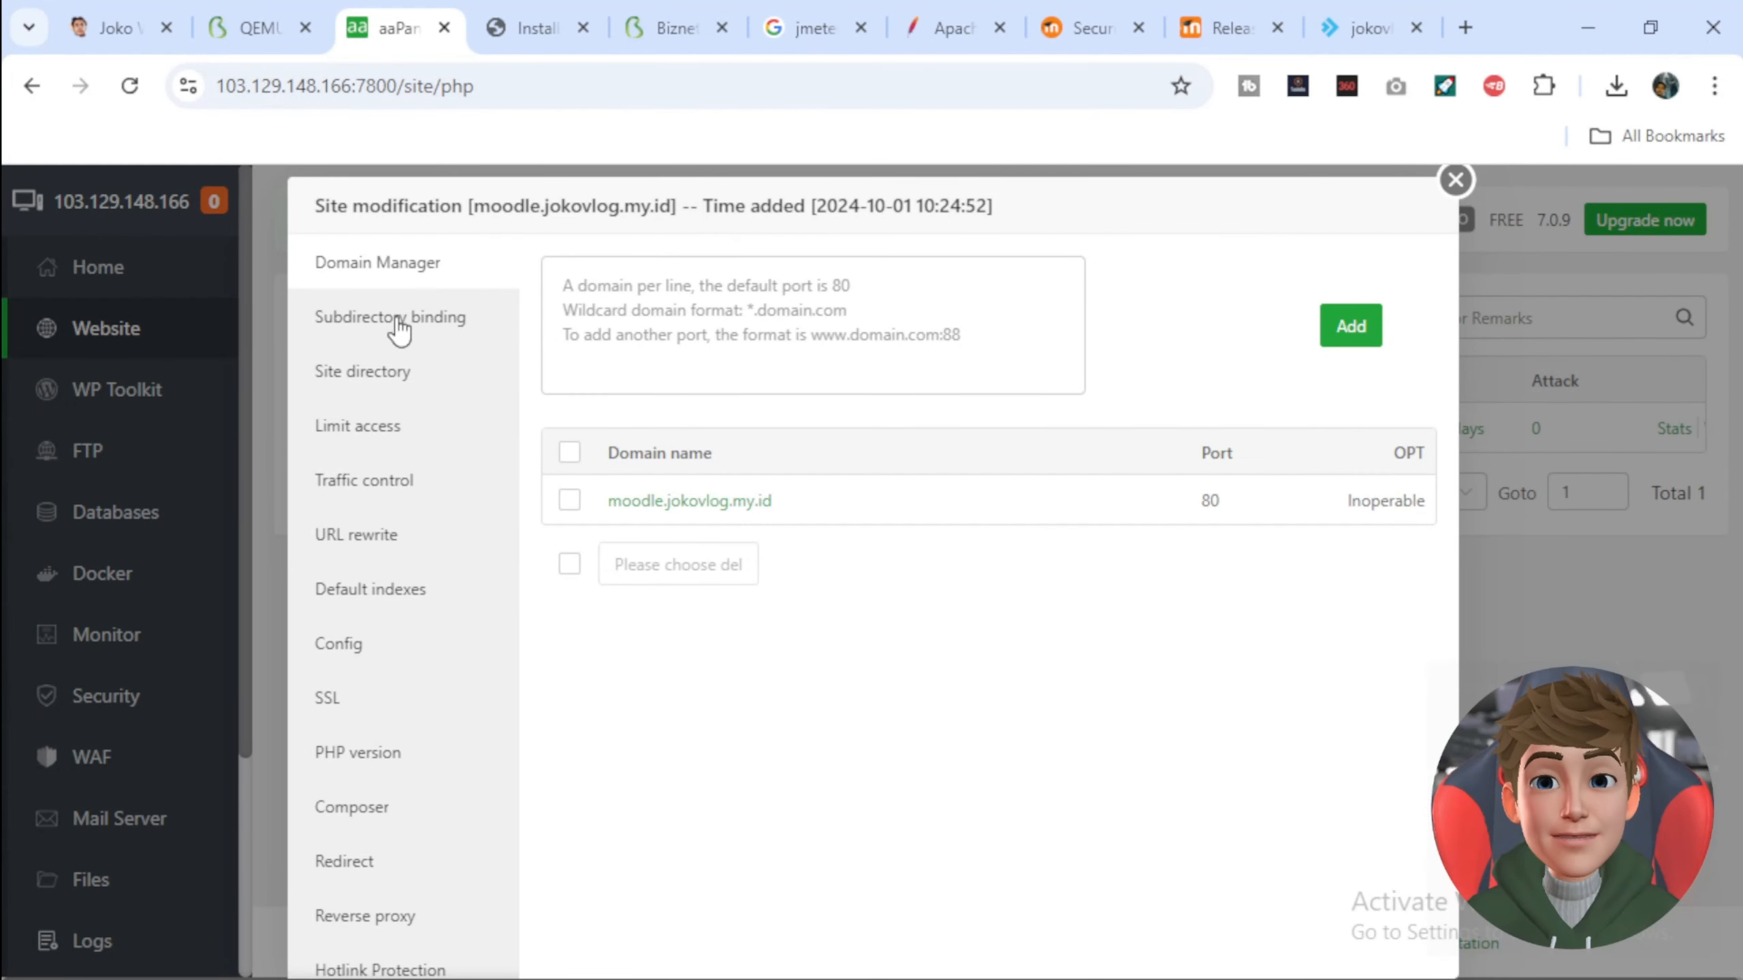
left_click(367, 432)
left_click(375, 374)
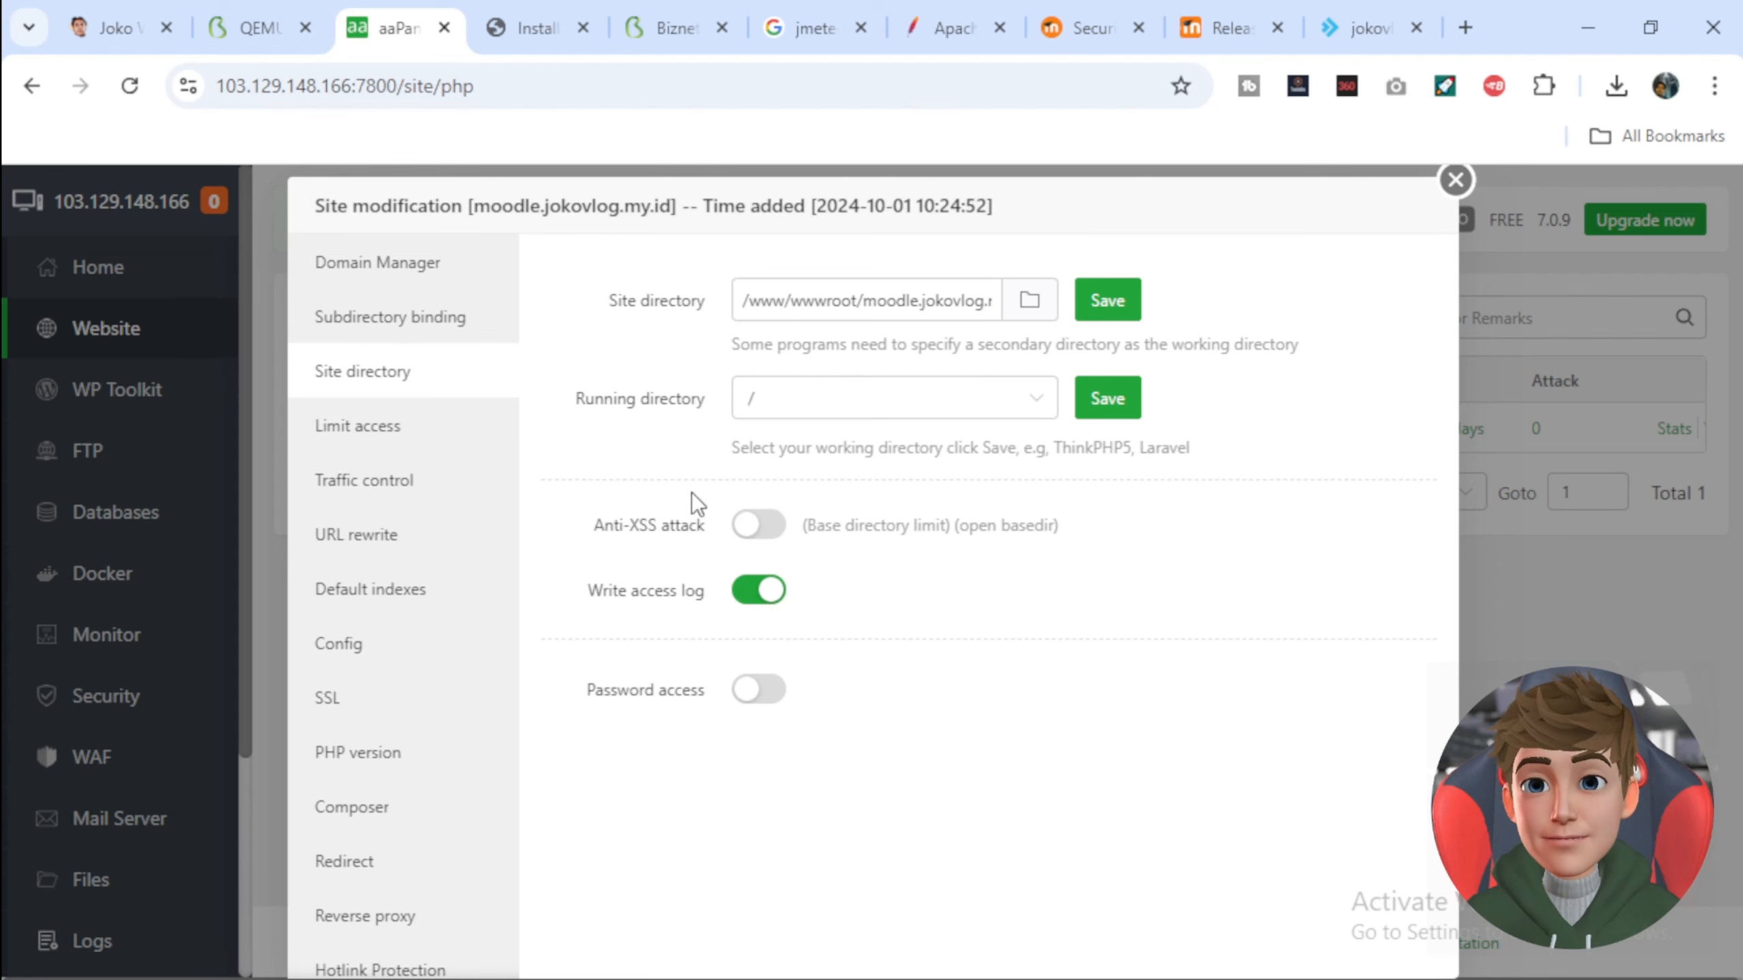
left_click(1456, 180)
left_click(521, 37)
Reload the installer, confirm resubmission, and resubmit the Confirm paths step three times
left_click(523, 72)
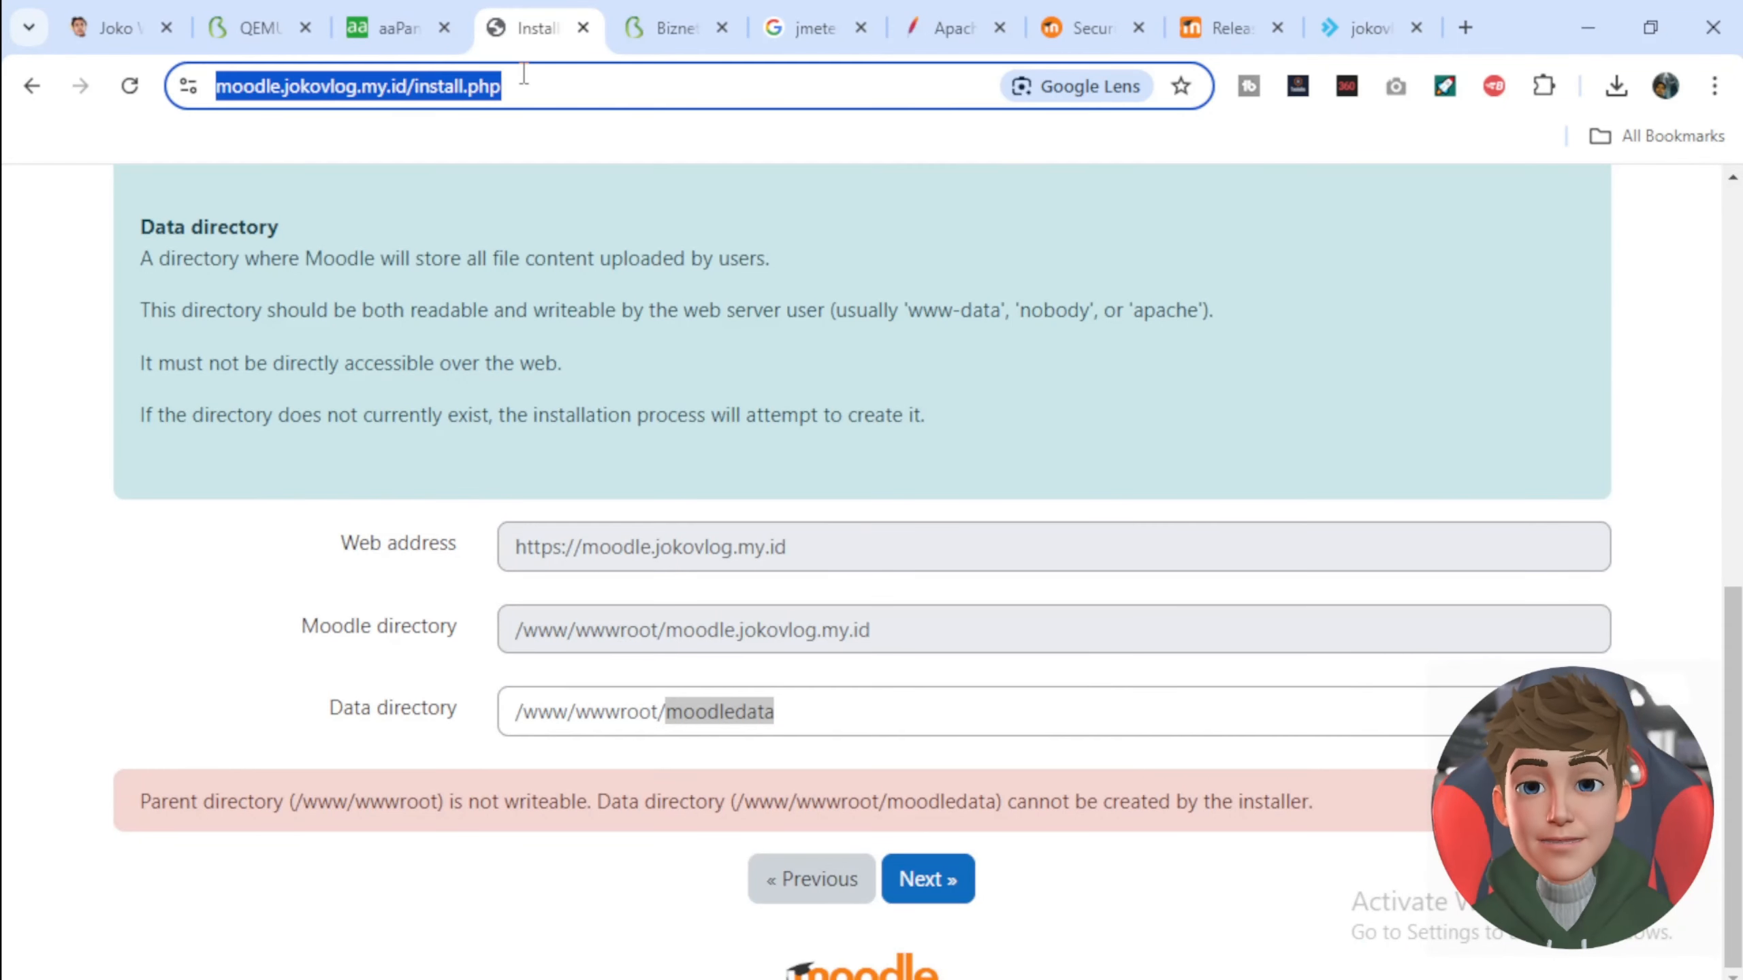
key("Return")
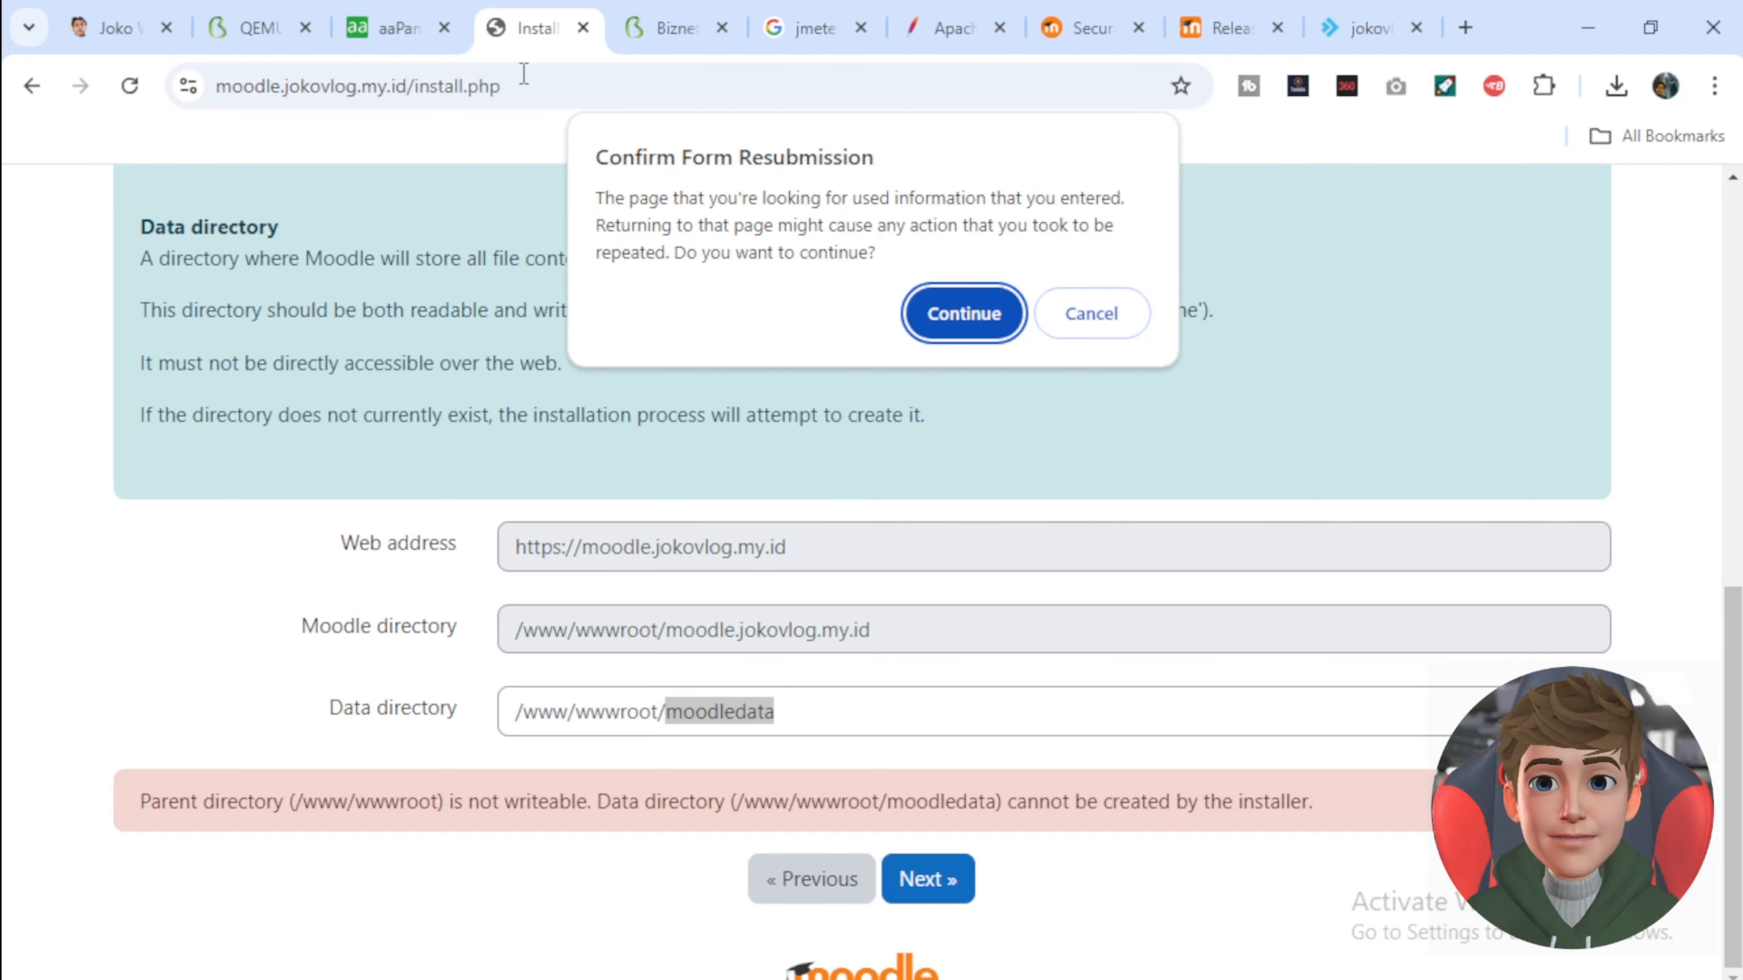
left_click(970, 311)
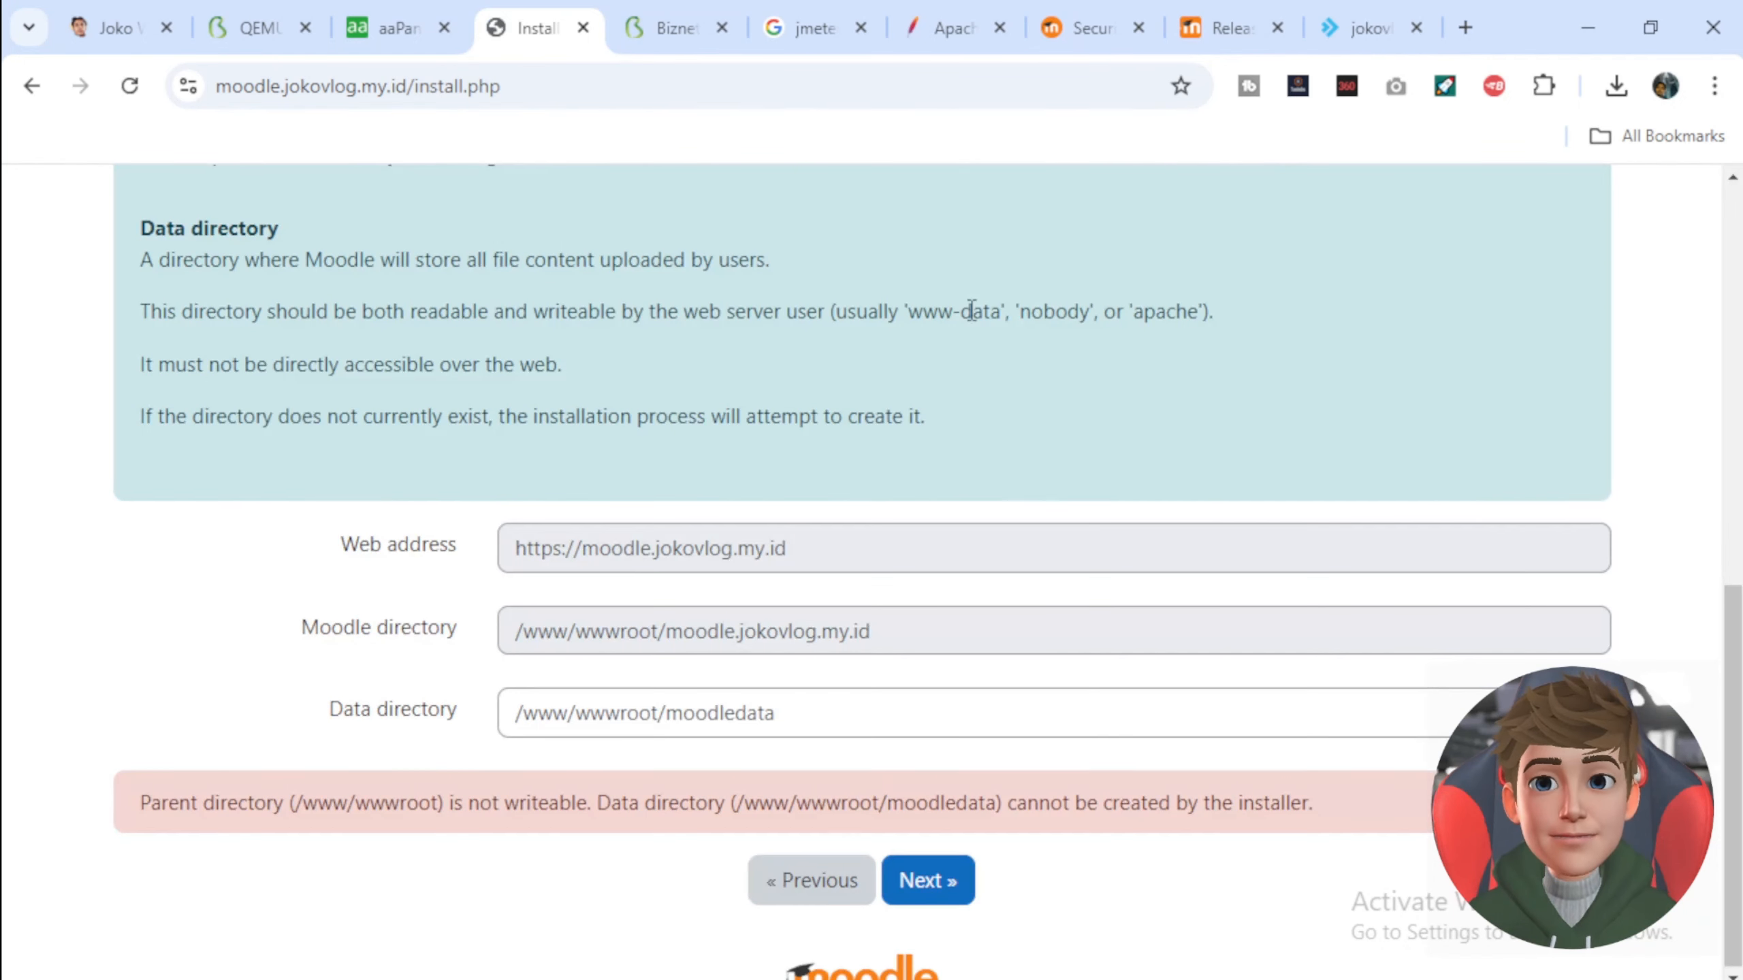
left_click(949, 882)
scroll(935, 771, "down", 5)
scroll(935, 771, "down", 3)
left_click(934, 881)
scroll(940, 885, "down", 5)
scroll(934, 875, "down", 3)
left_click(934, 879)
scroll(912, 837, "down", 5)
scroll(906, 818, "down", 3)
Go back to the language step, resubmit Confirm paths, and close the installer tab
left_click(811, 875)
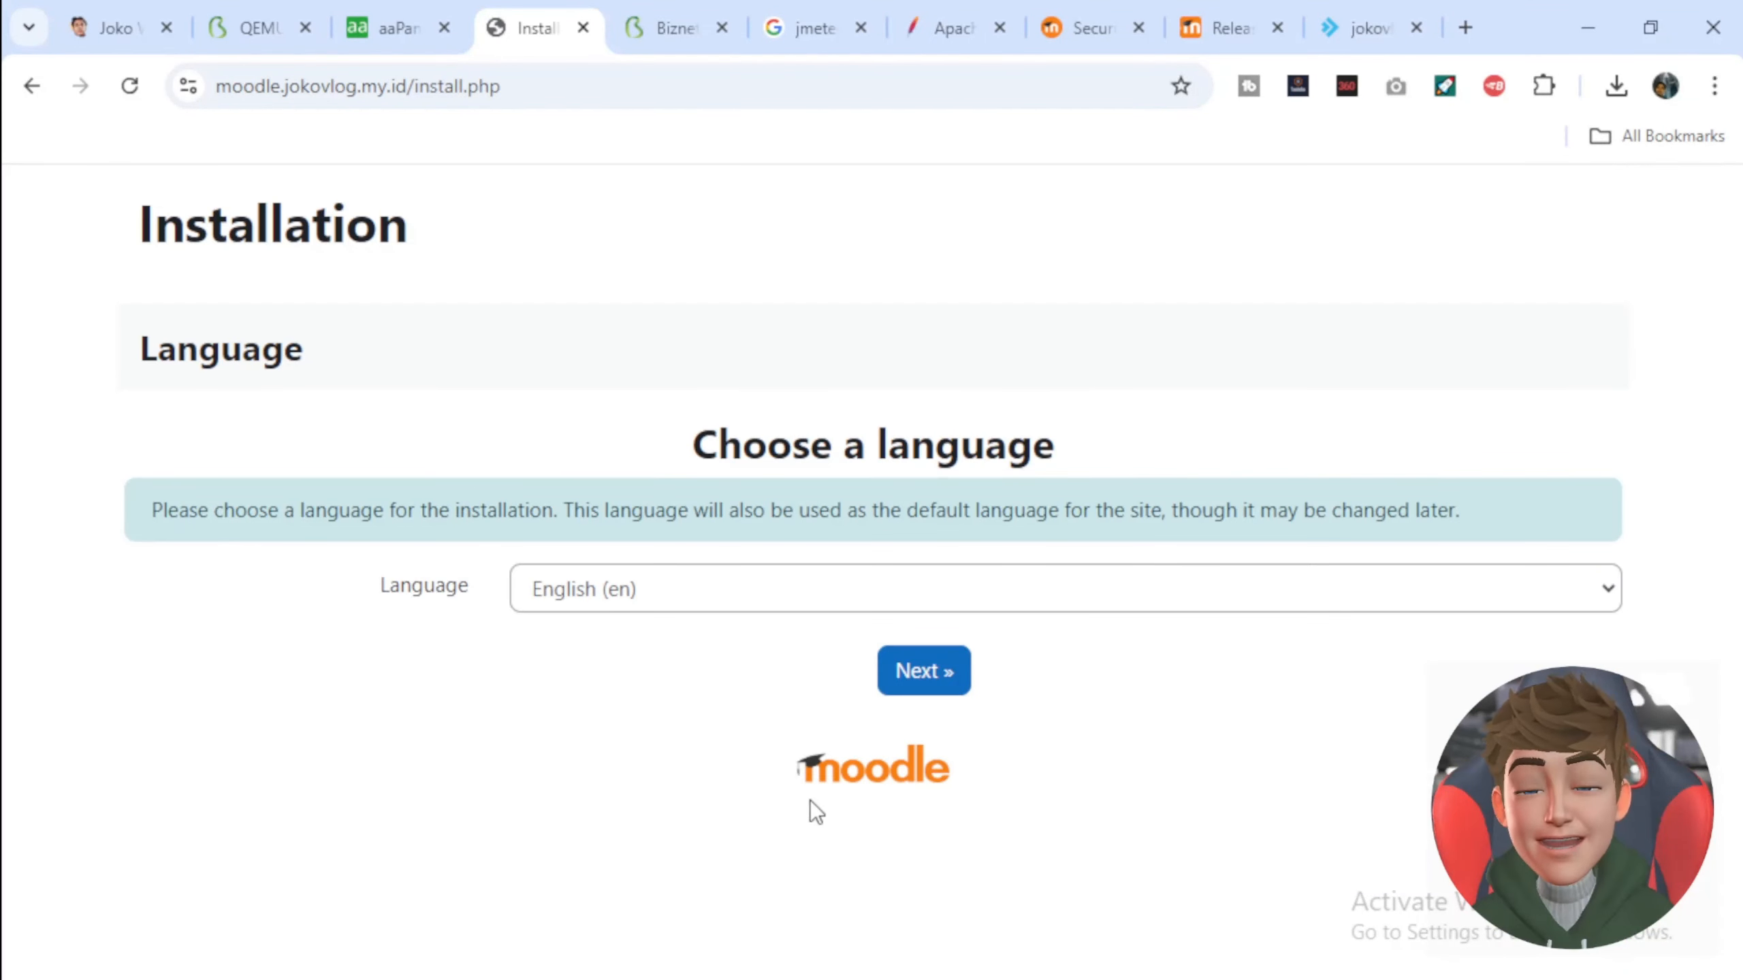
left_click(909, 680)
scroll(902, 825, "down", 5)
left_click(927, 932)
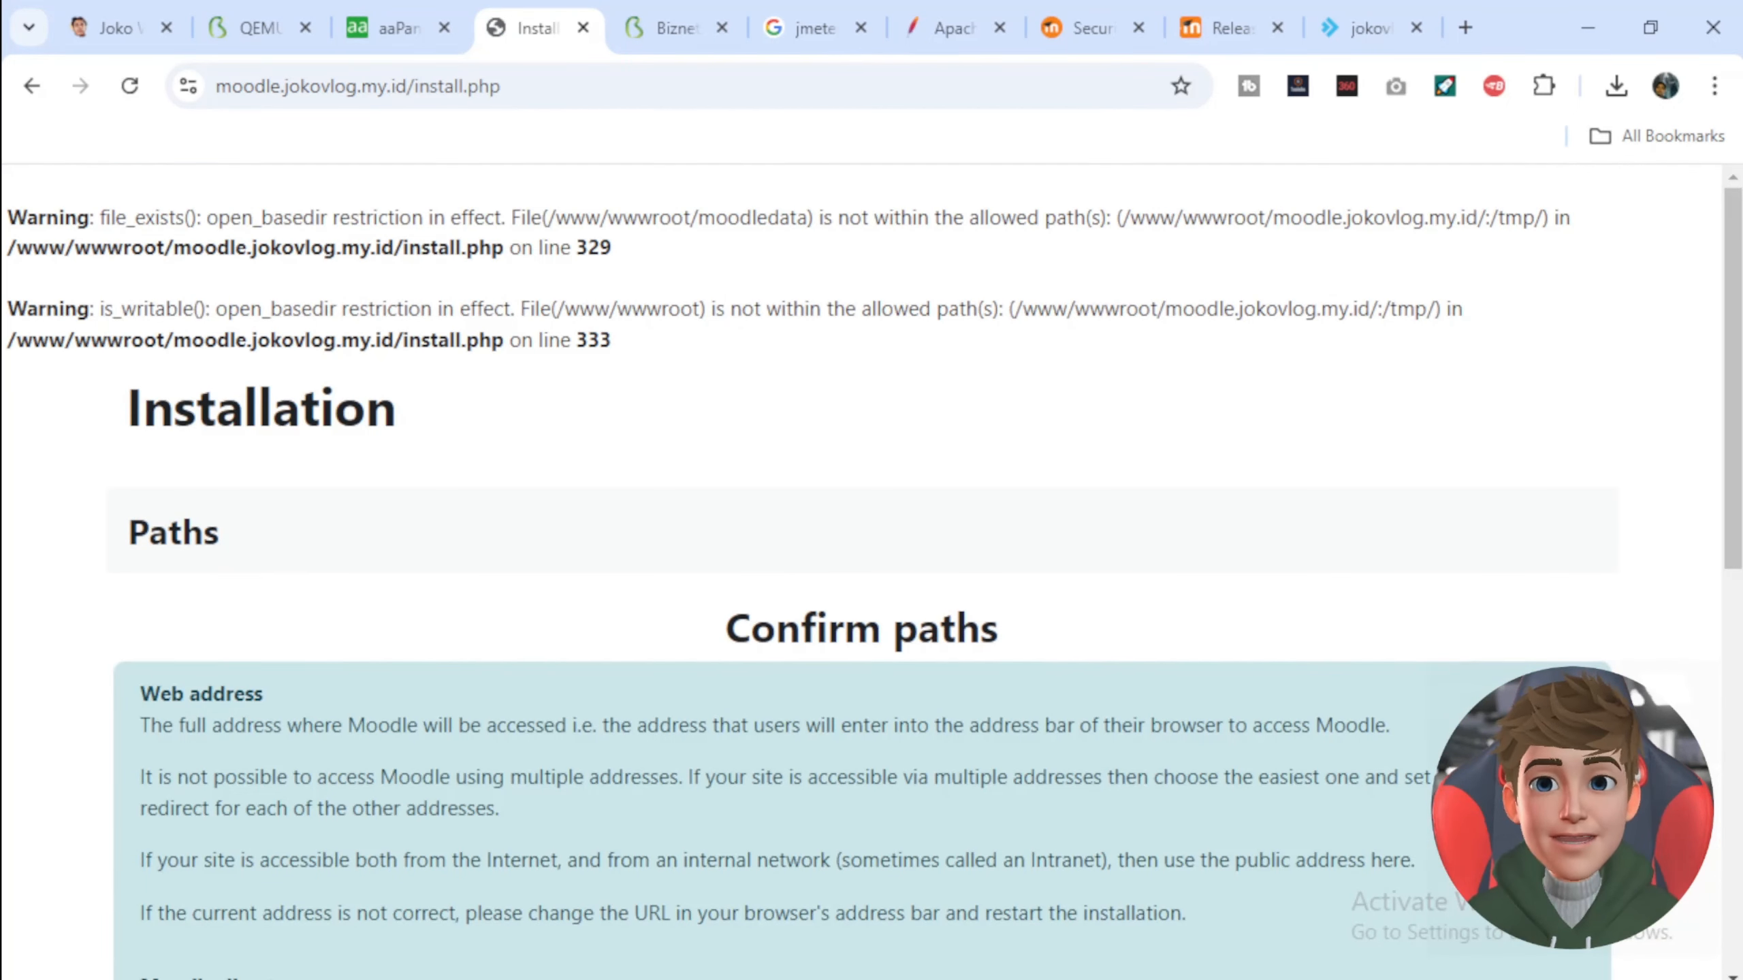
key("ctrl+w")
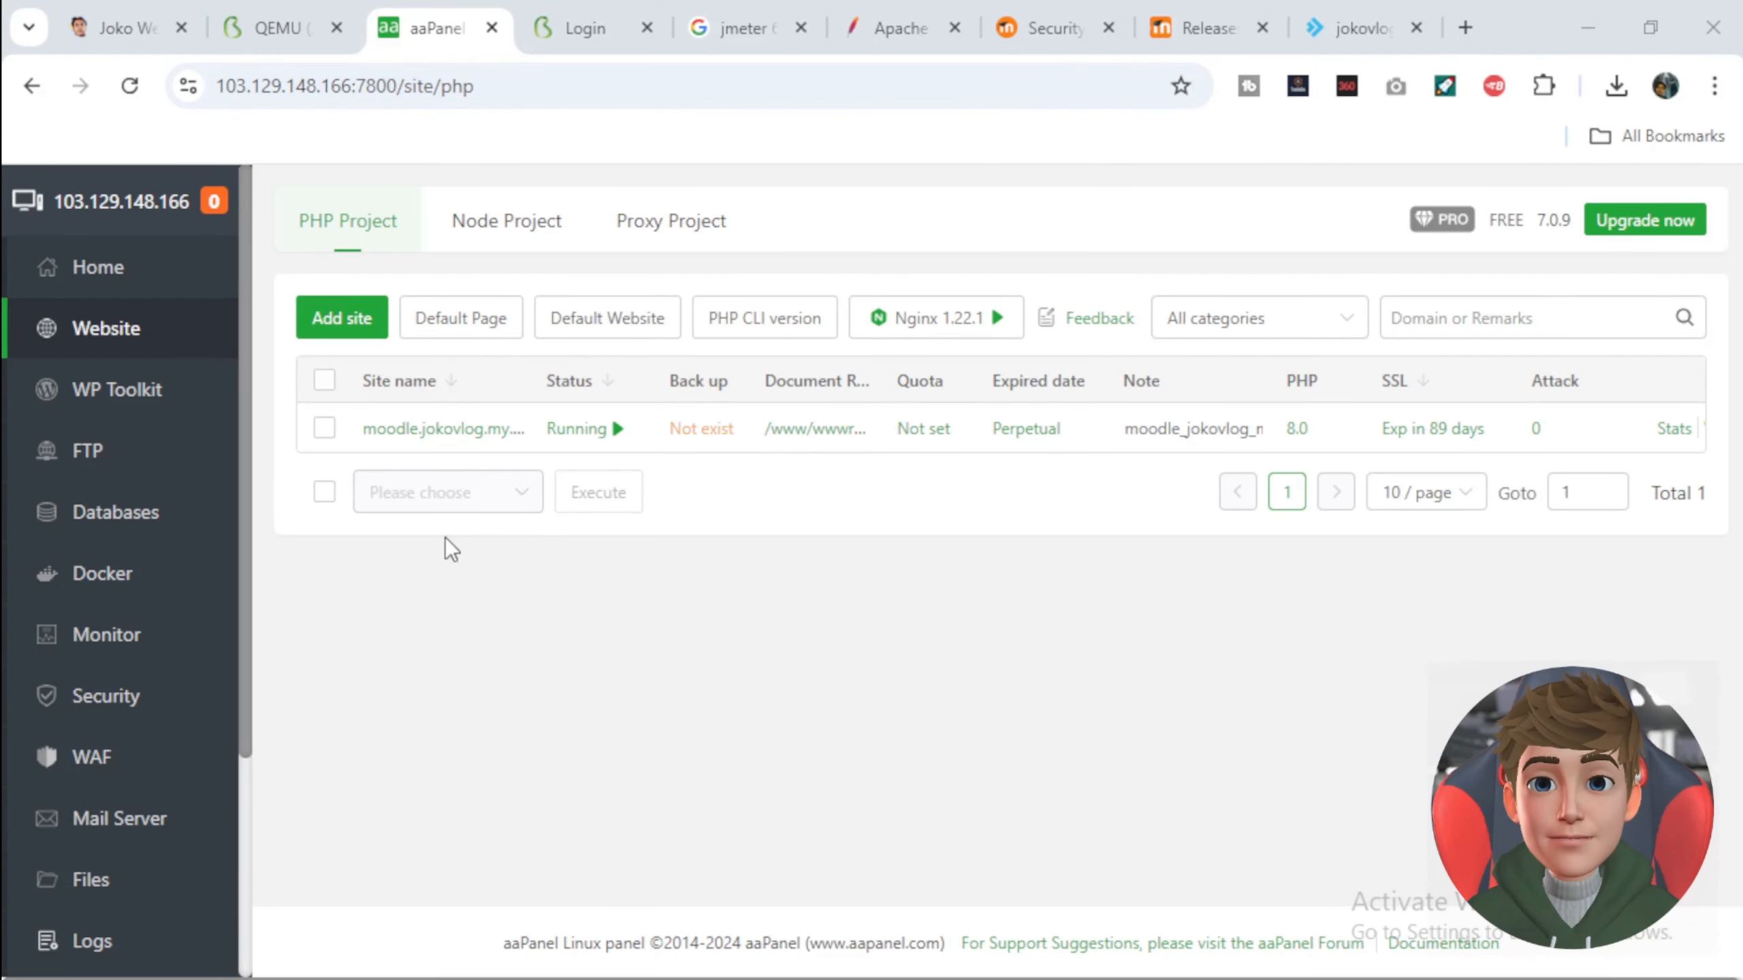
Check the site directory settings, open the Moodle site from its domain link, and pass the language step
left_click(456, 430)
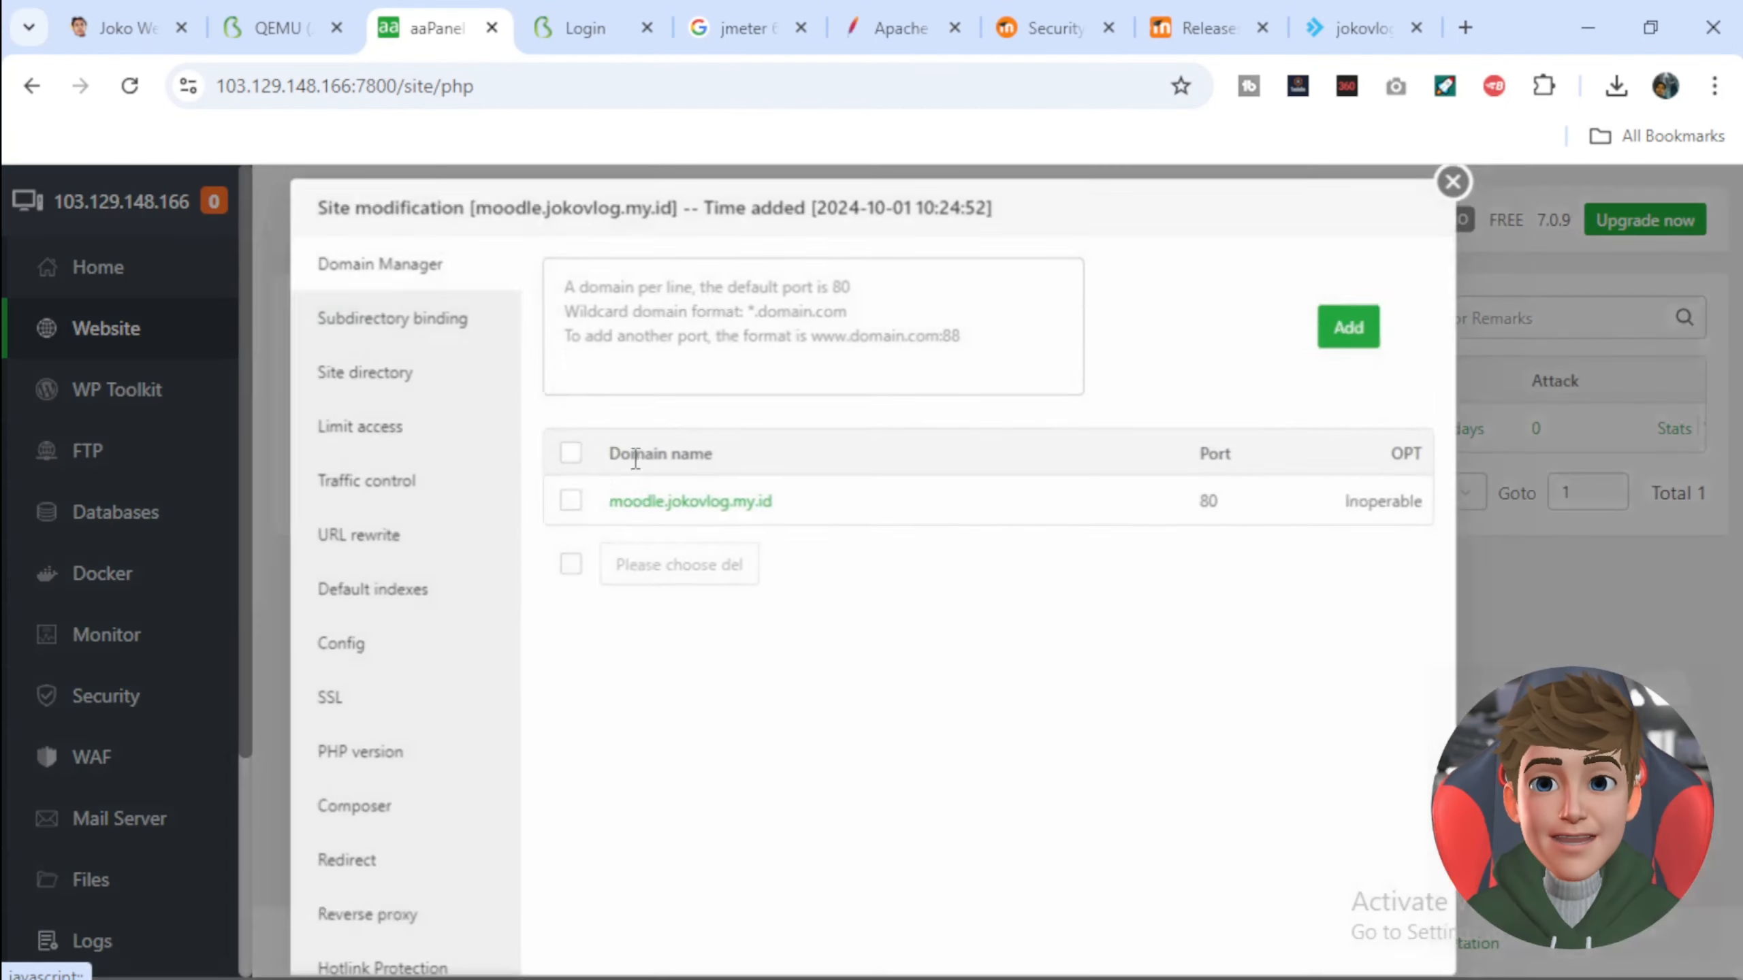
left_click(402, 368)
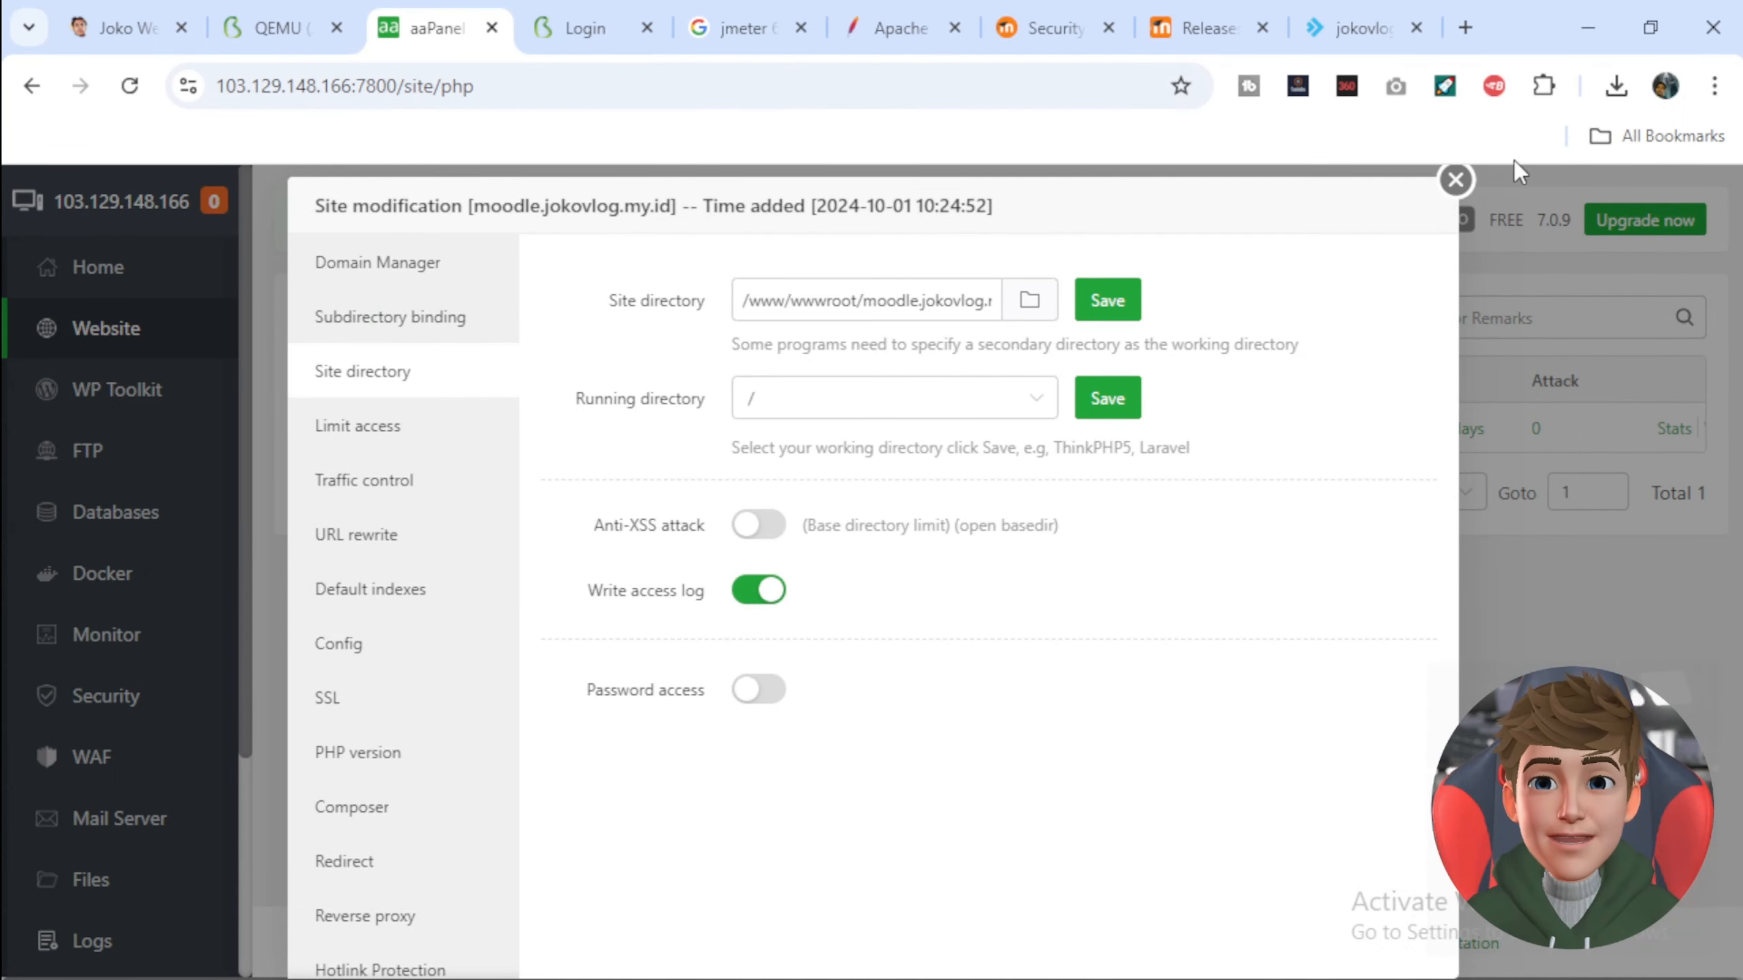
left_click(1454, 181)
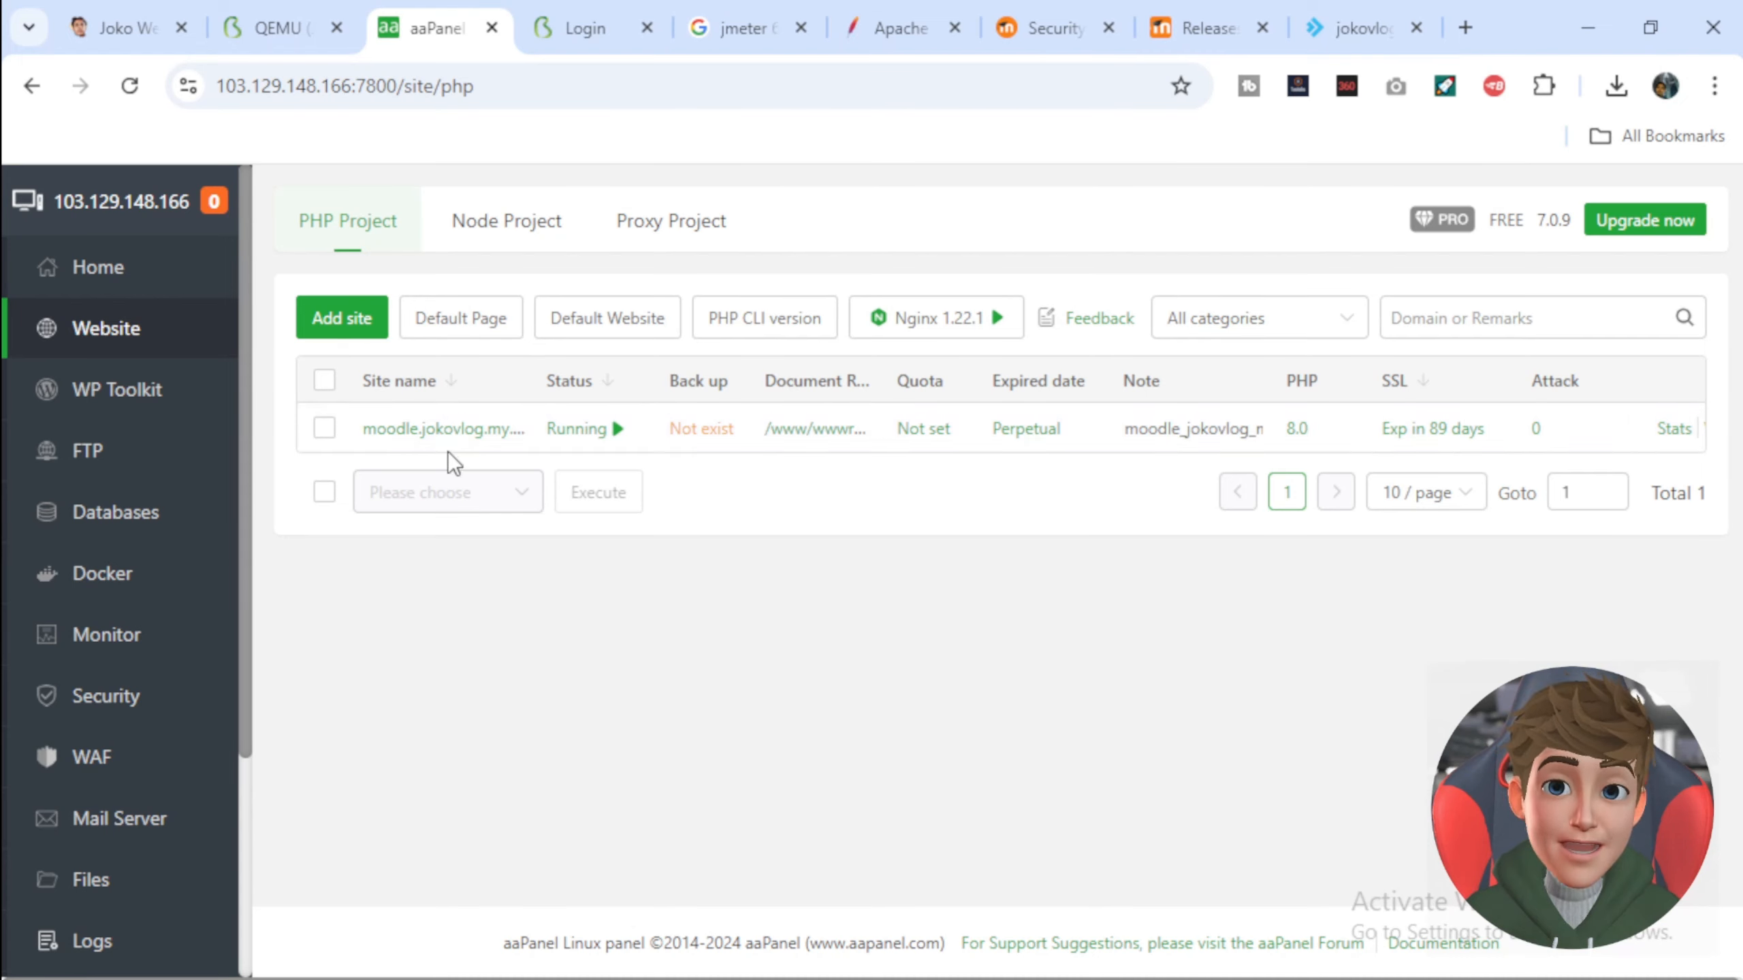
left_click(441, 431)
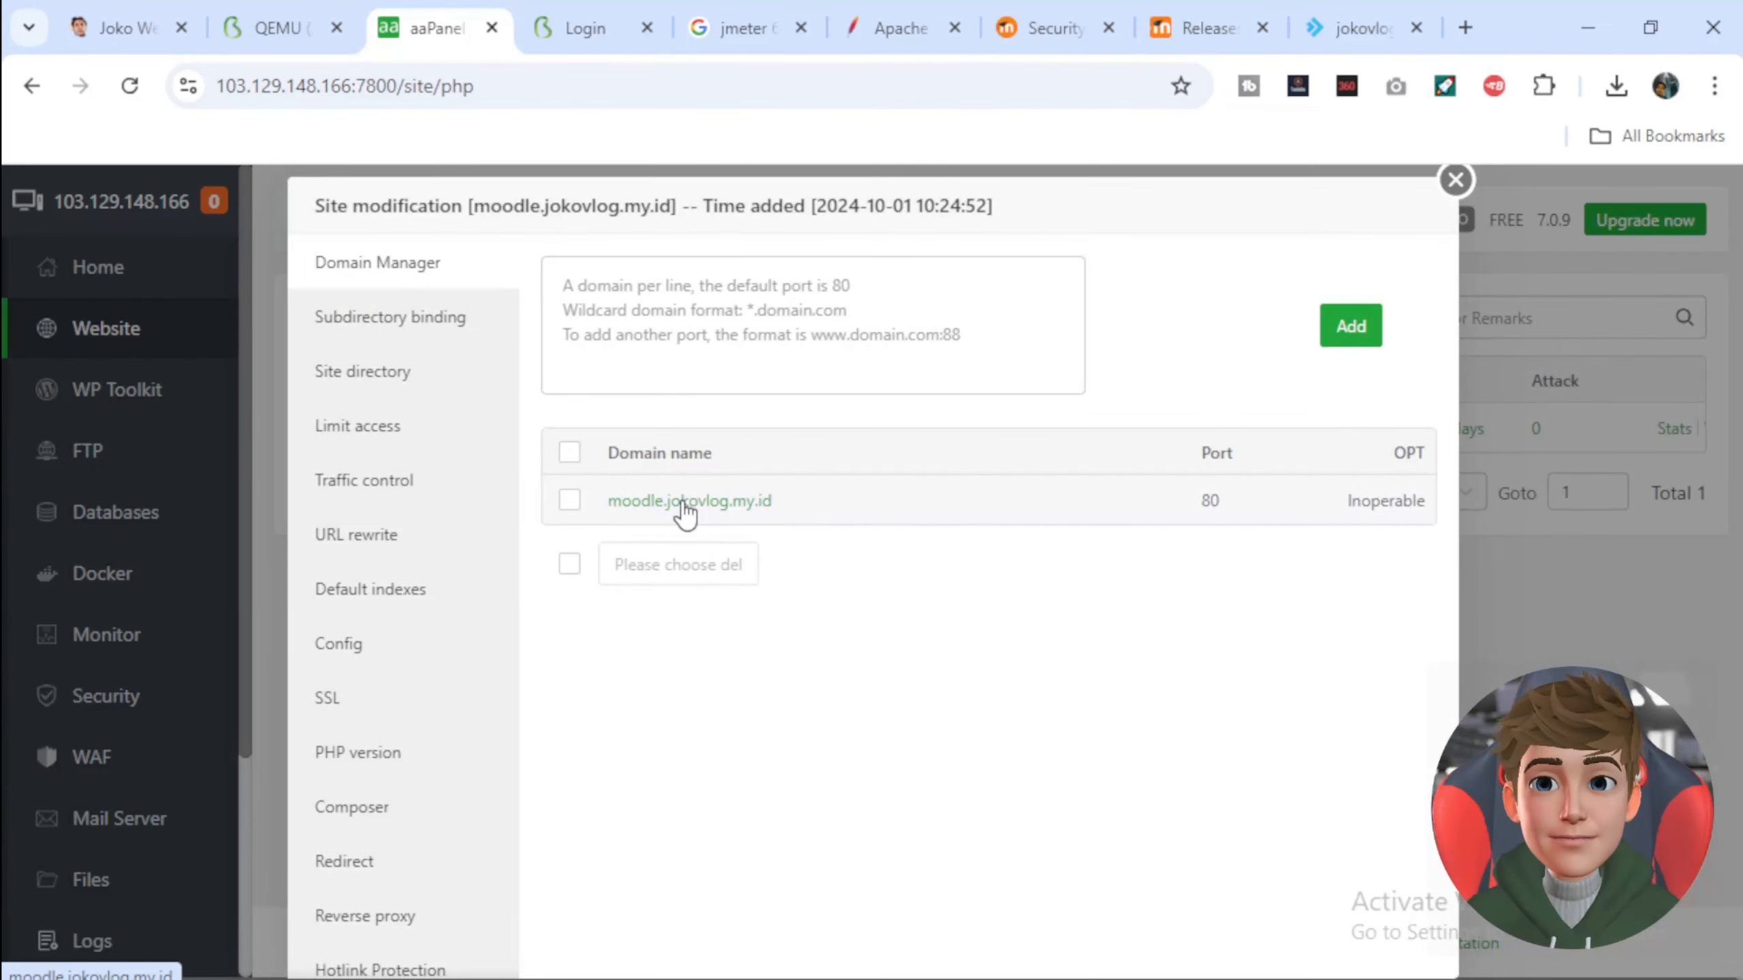
left_click(684, 502)
left_click(893, 655)
scroll(754, 613, "down", 10)
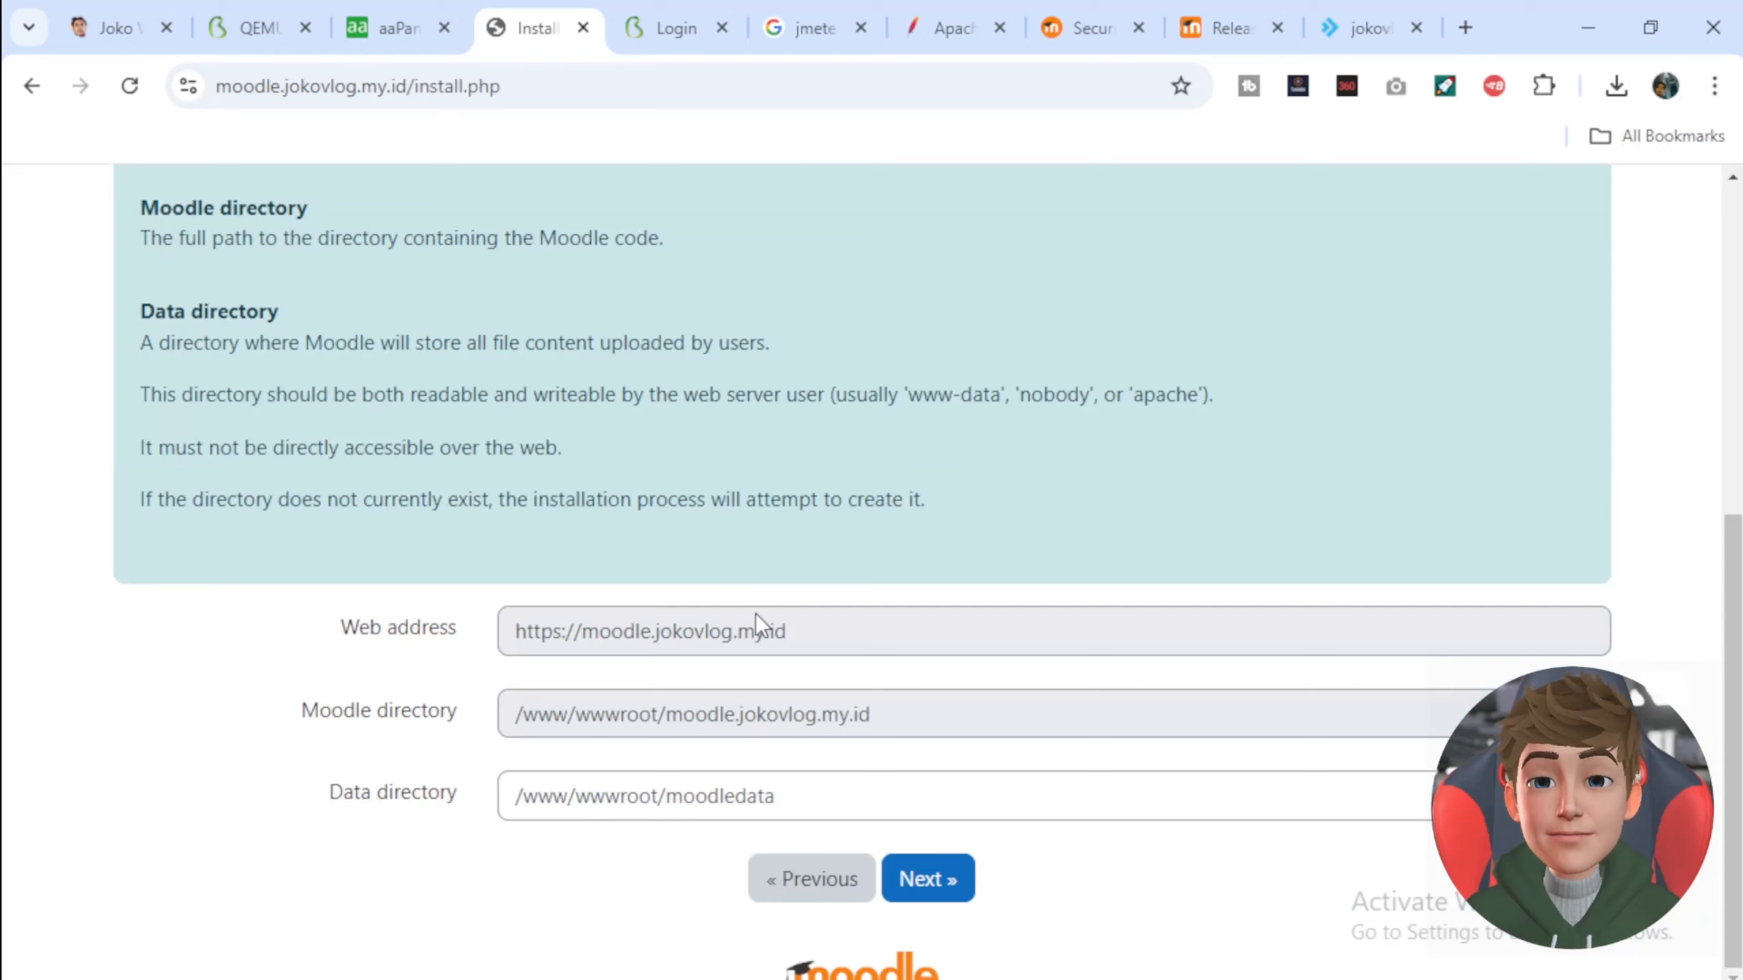
Submit the Confirm paths step to reach the database driver choice
left_click(949, 891)
scroll(817, 635, "down", 5)
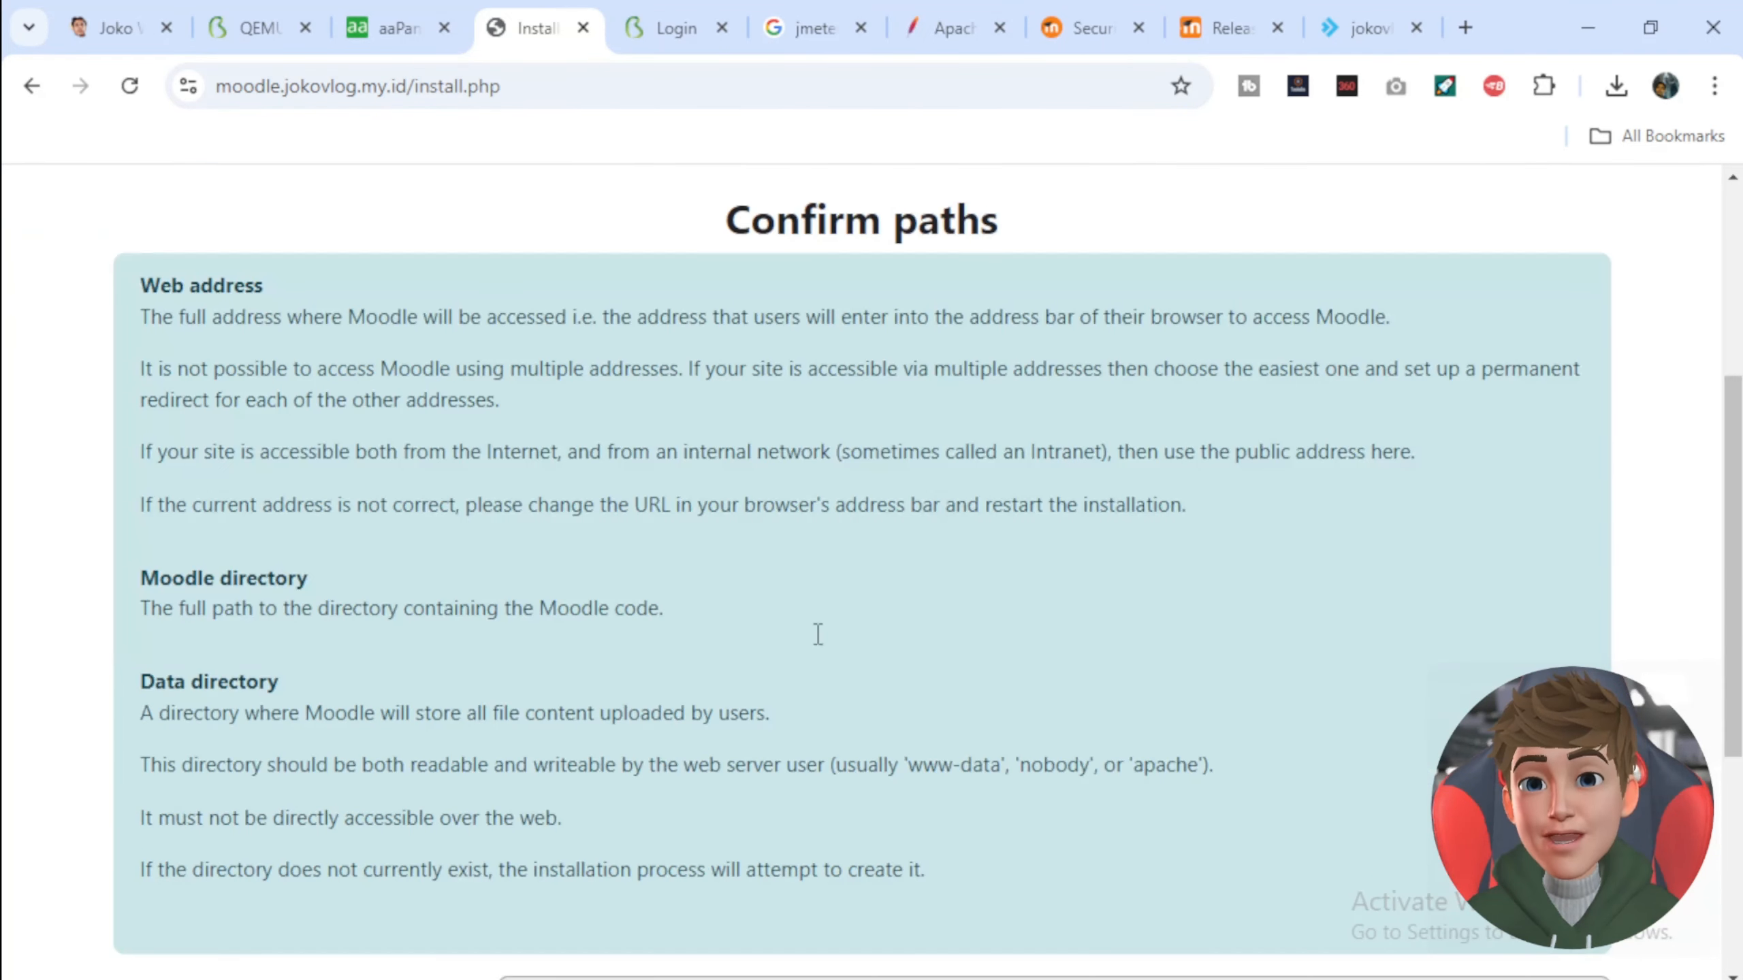
scroll(817, 635, "down", 5)
left_click(937, 886)
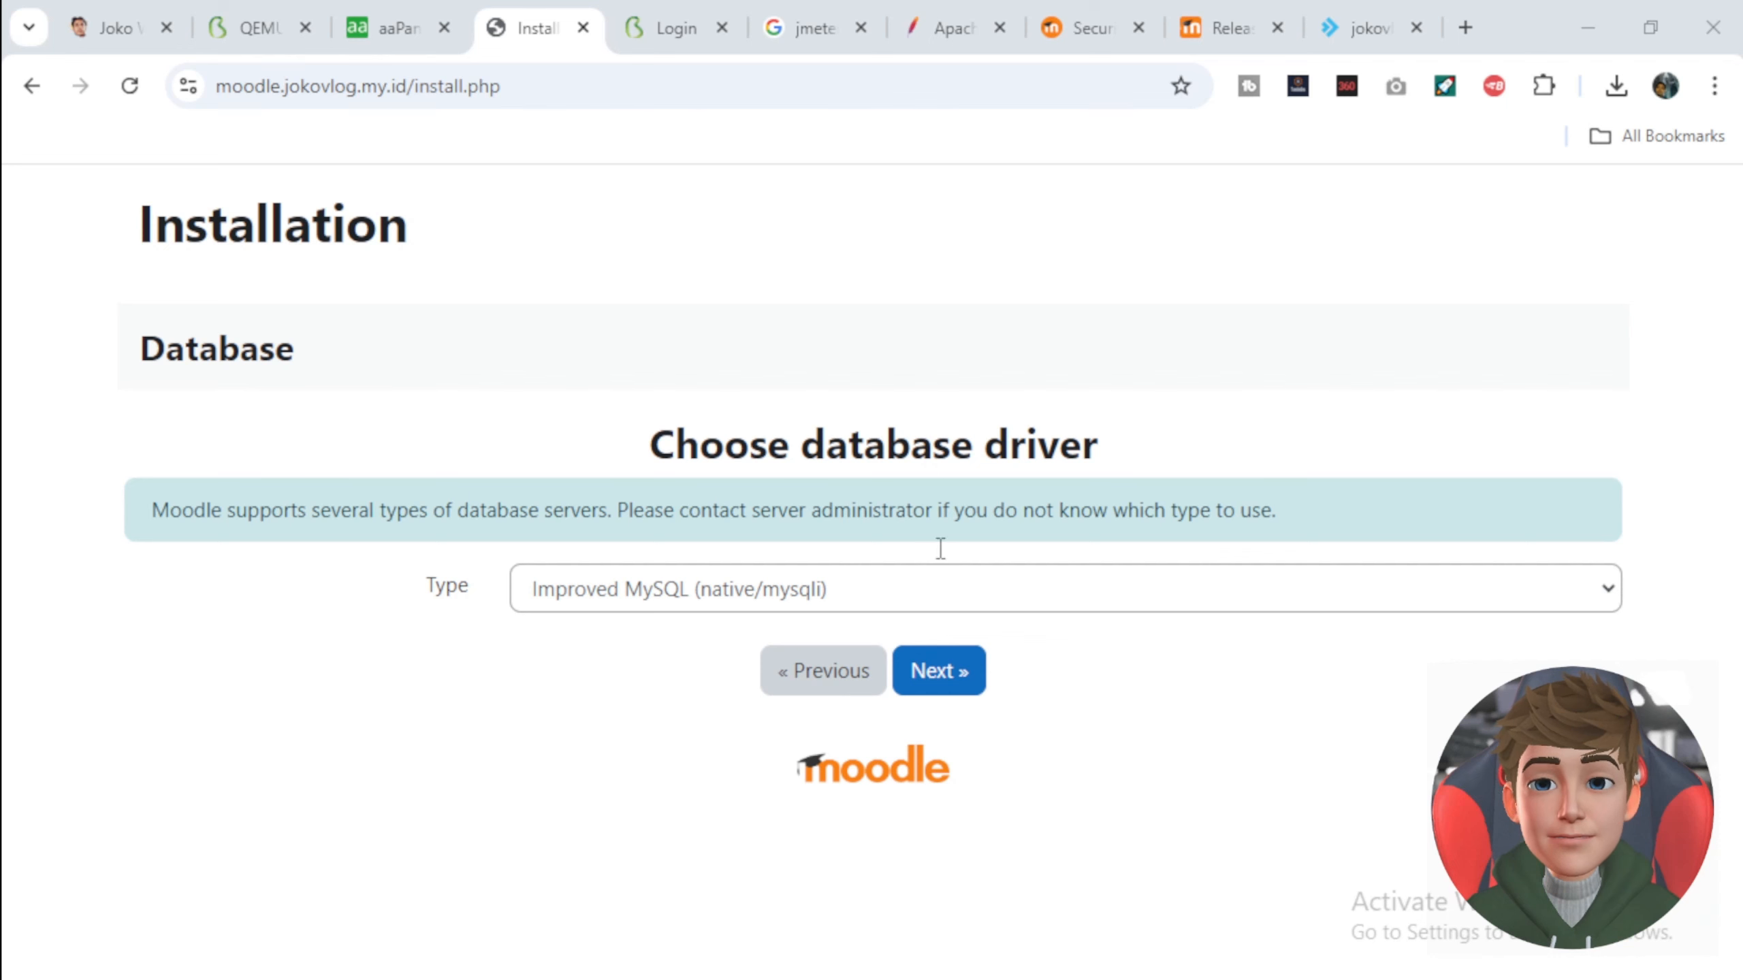
Keep Improved MySQL as the database driver and continue to the database settings form
left_click(699, 592)
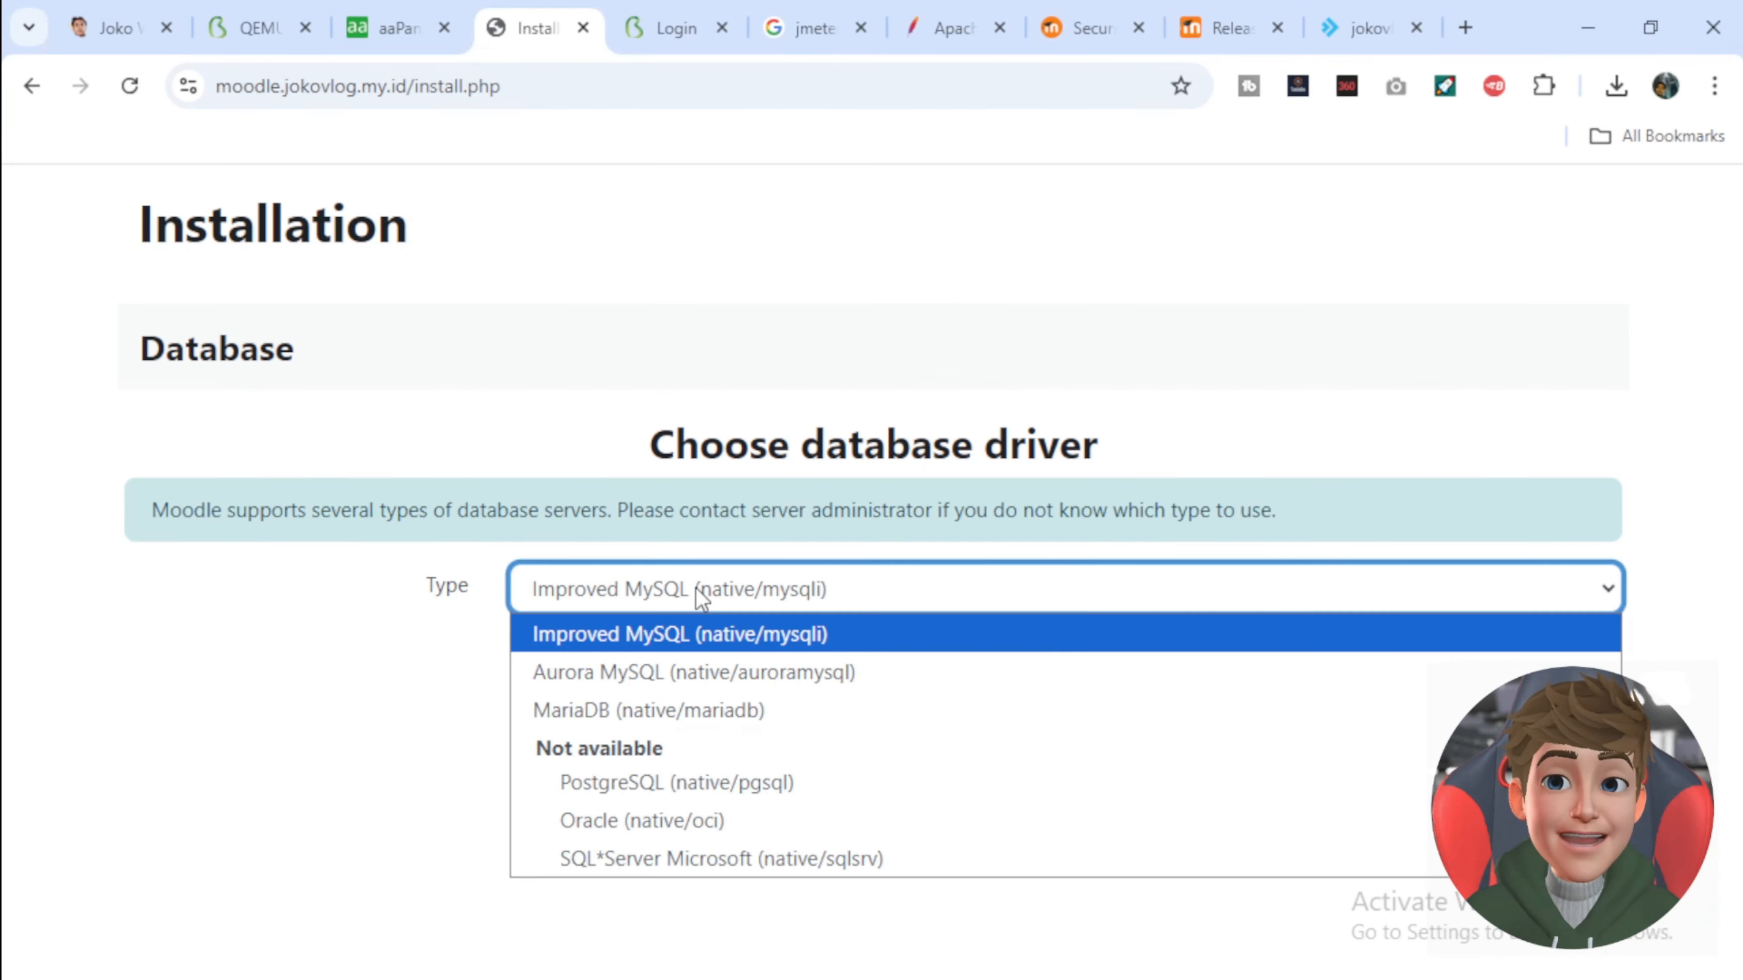
left_click(698, 590)
left_click(951, 676)
scroll(952, 673, "down", 5)
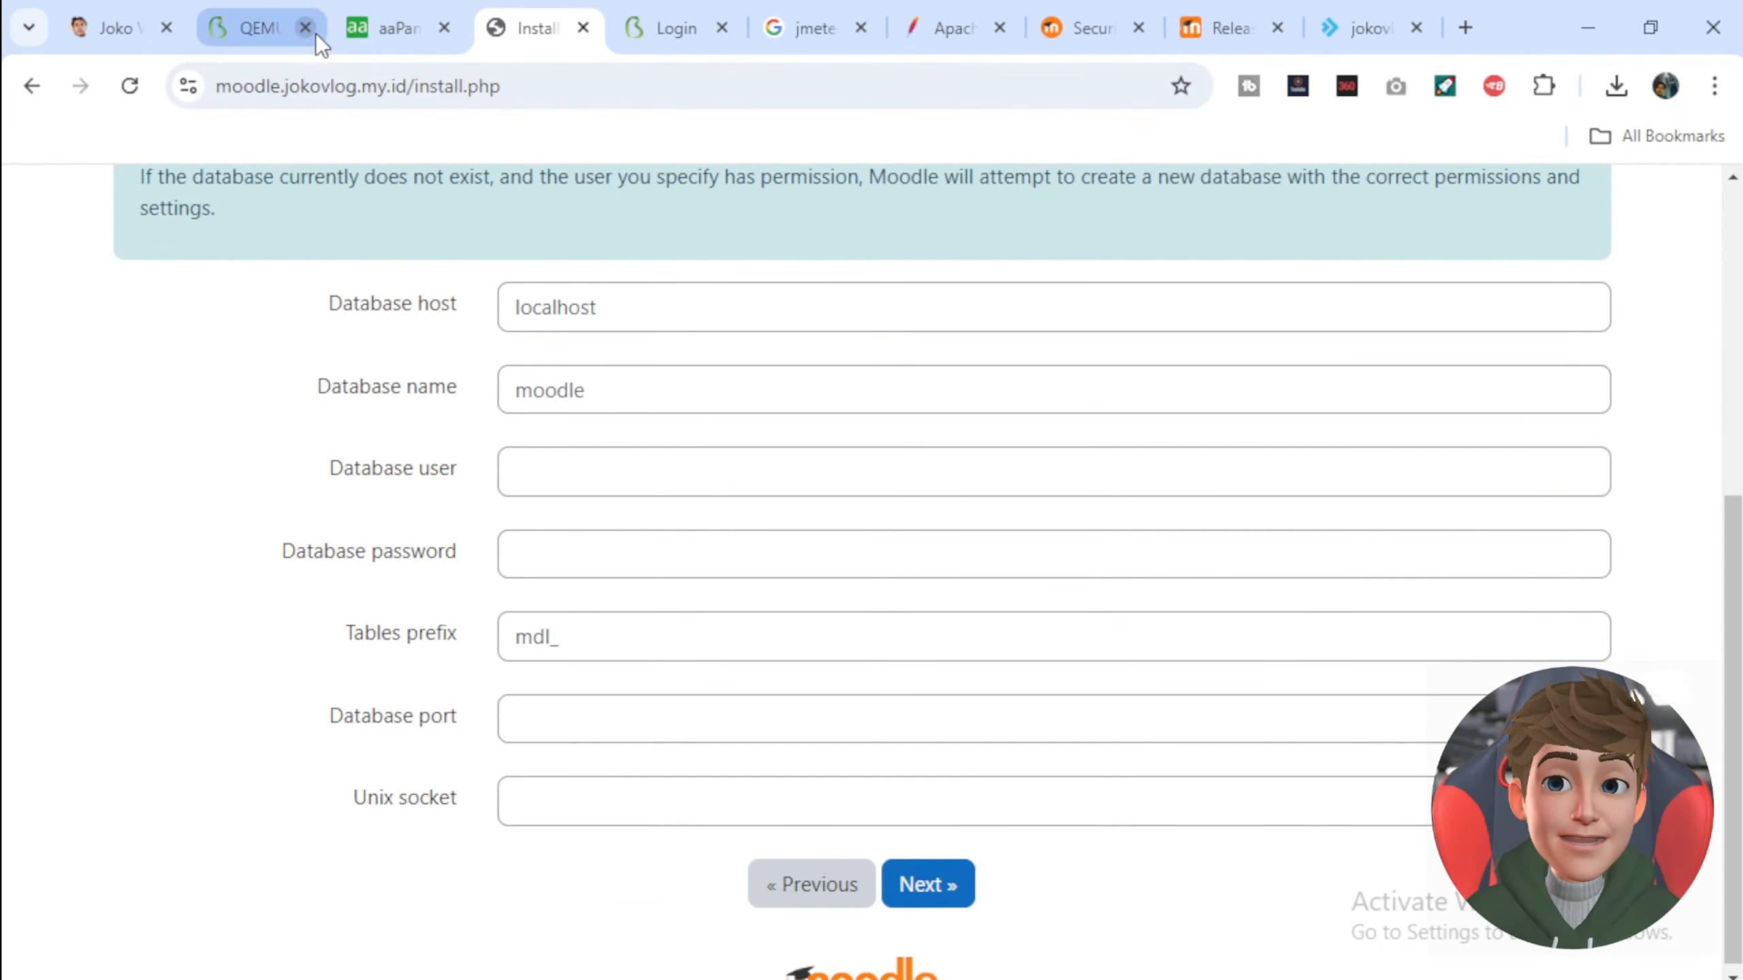
left_click(363, 34)
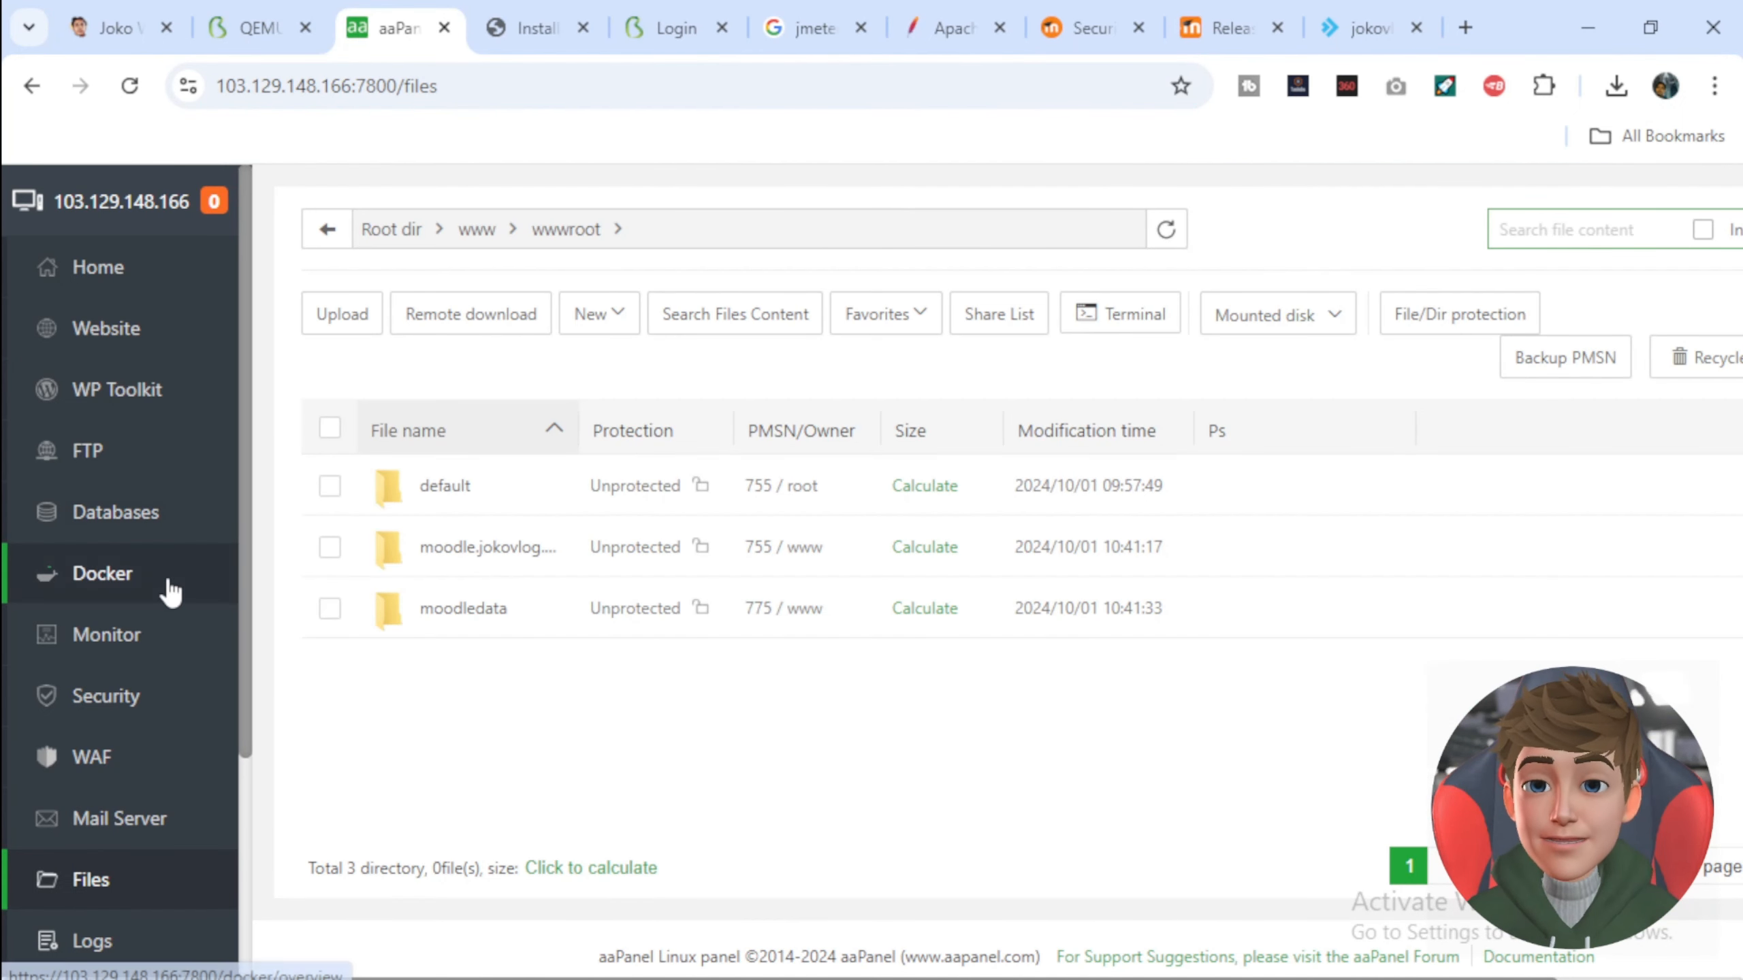
Set moodledata permissions to 777 including subfolders, then copy the moodle-db database name
left_click(137, 512)
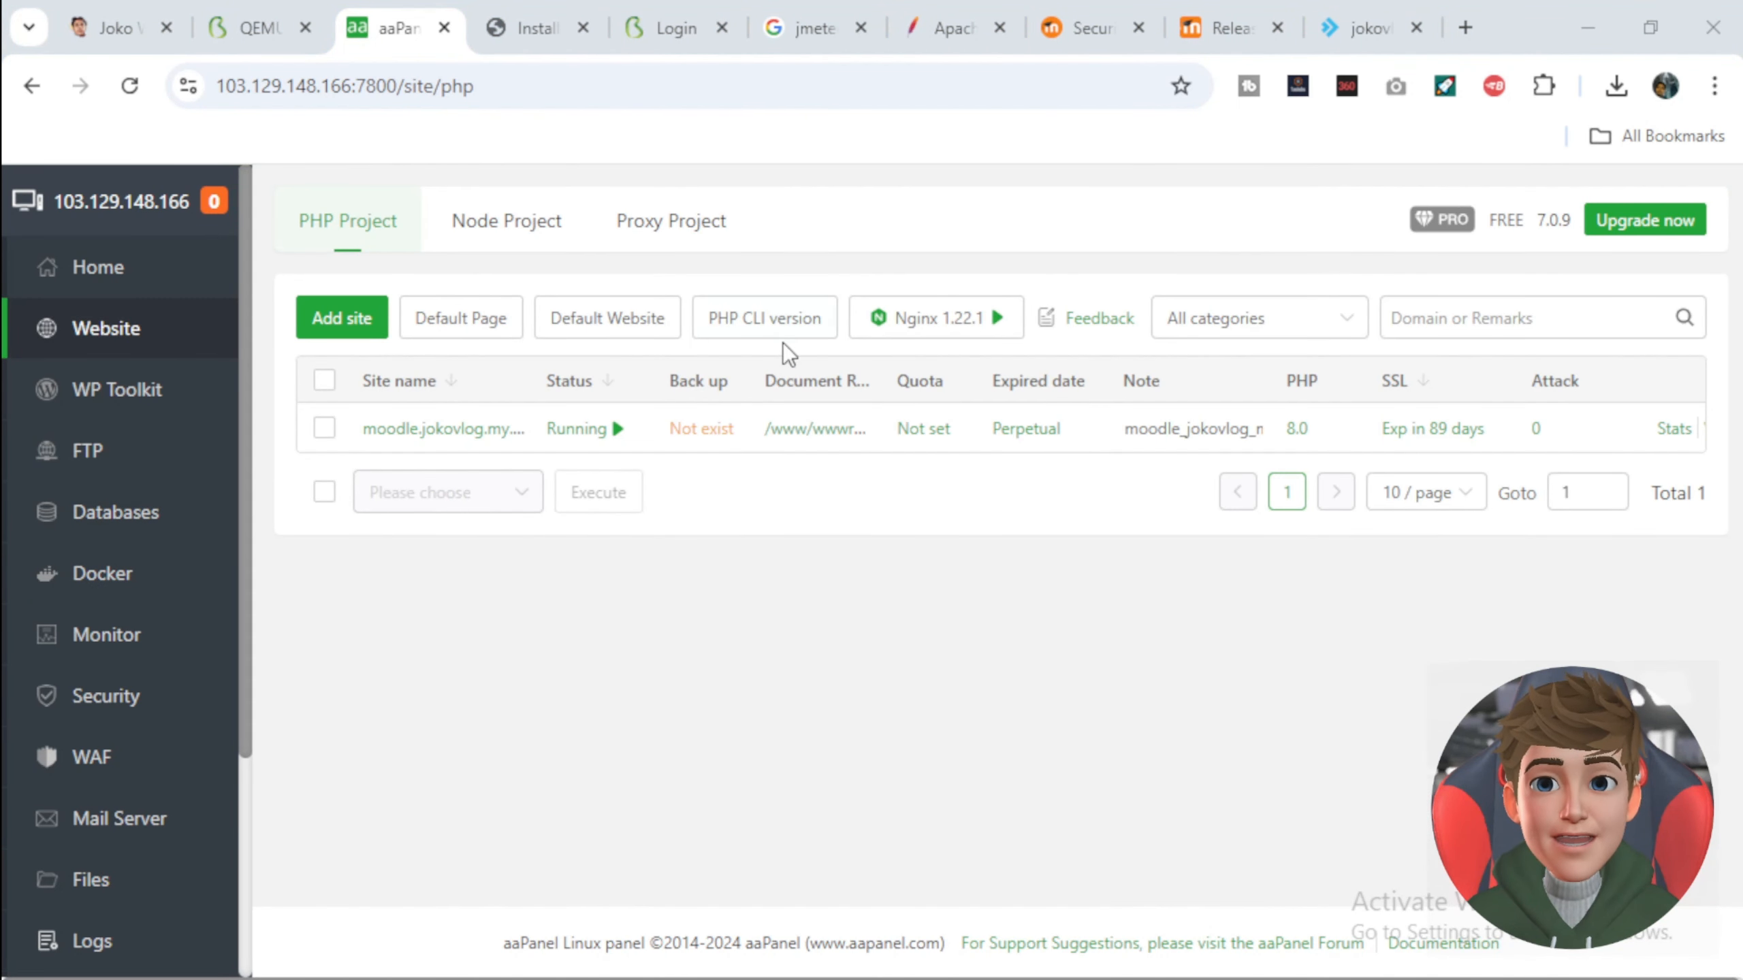
left_click(814, 427)
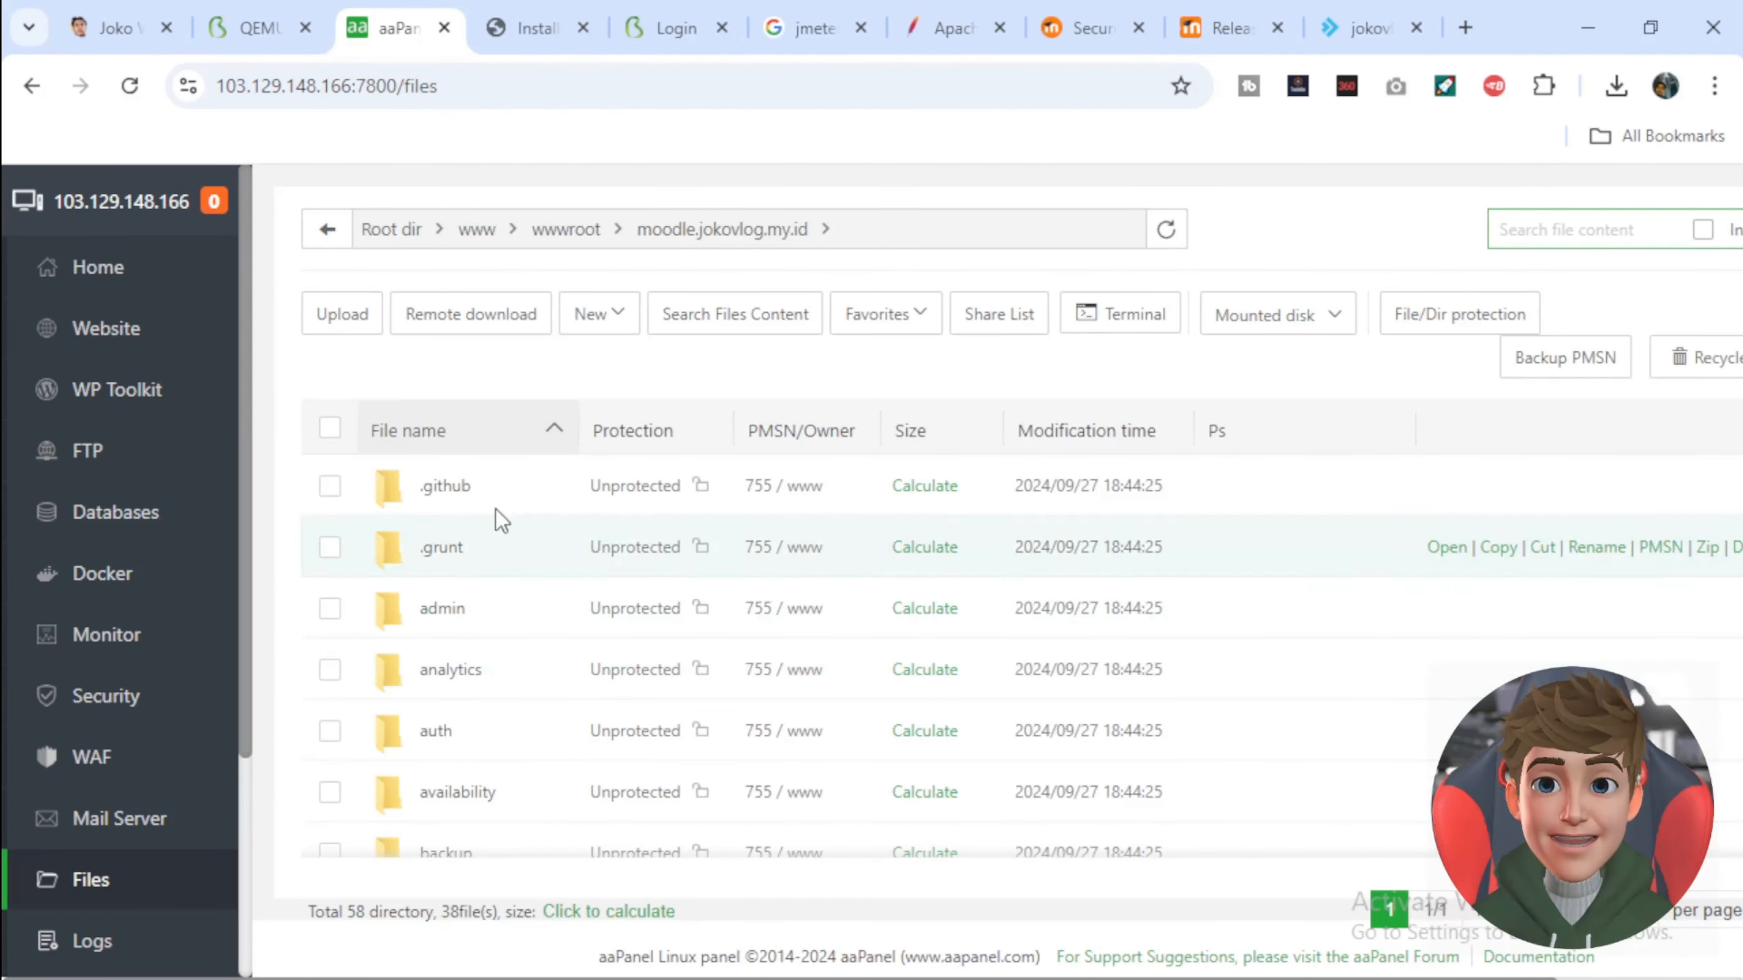
left_click(561, 229)
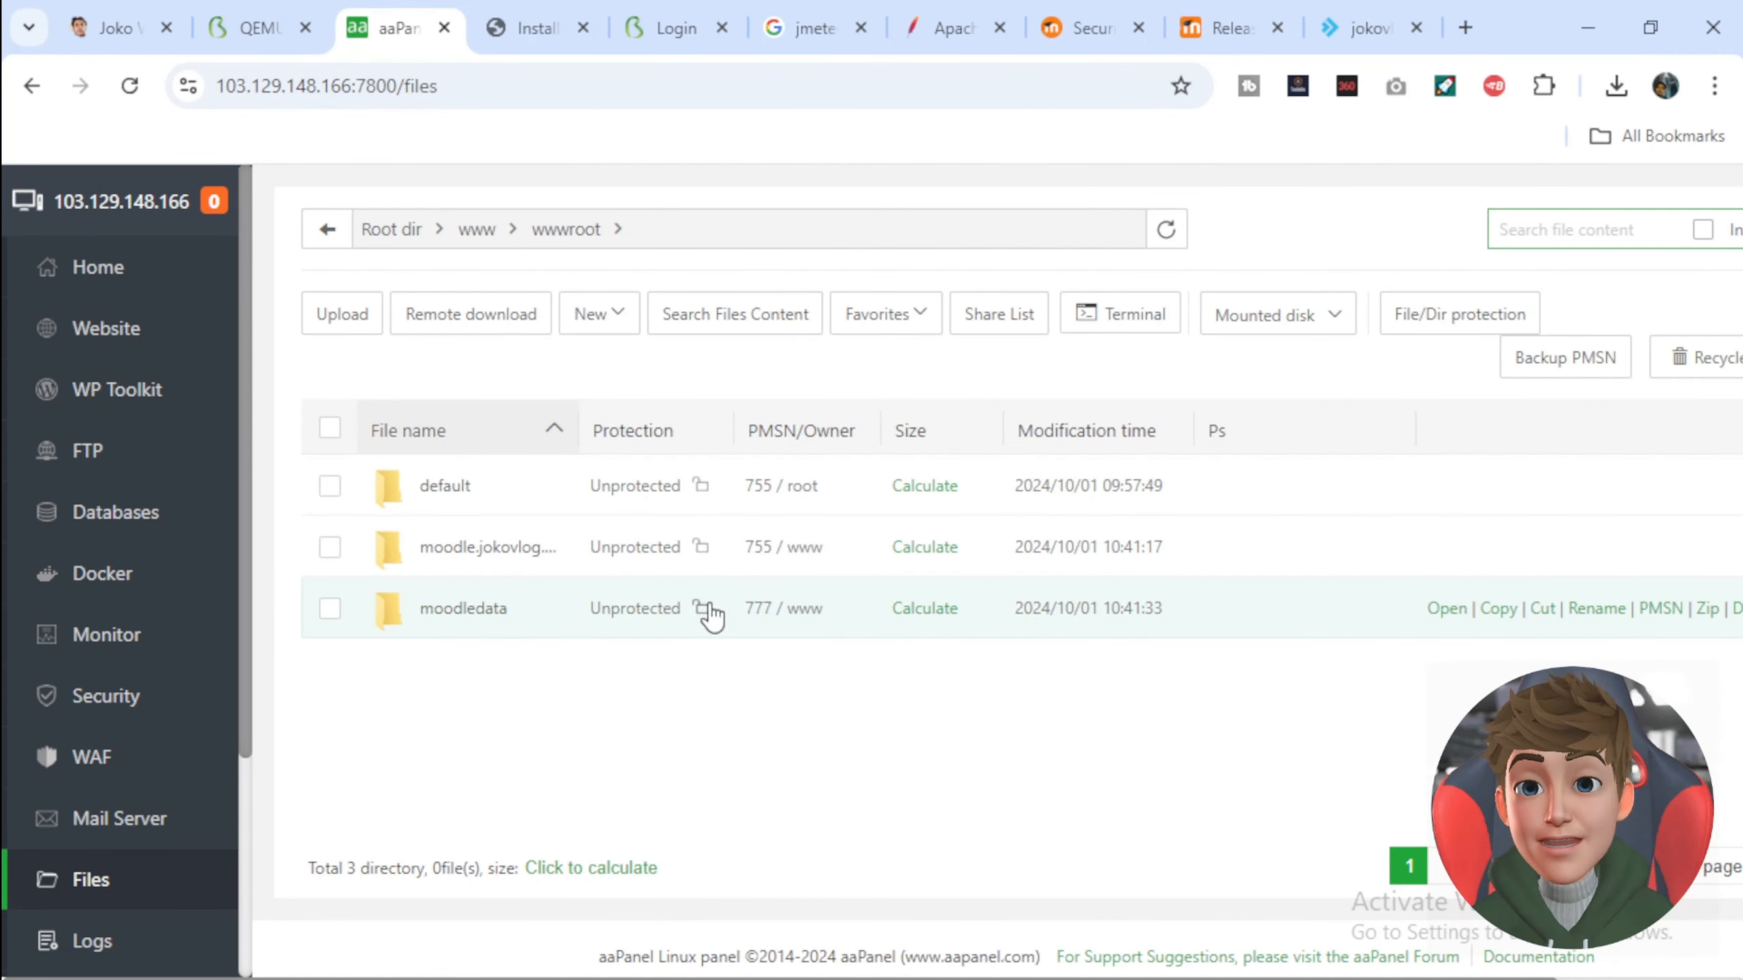
right_click(484, 614)
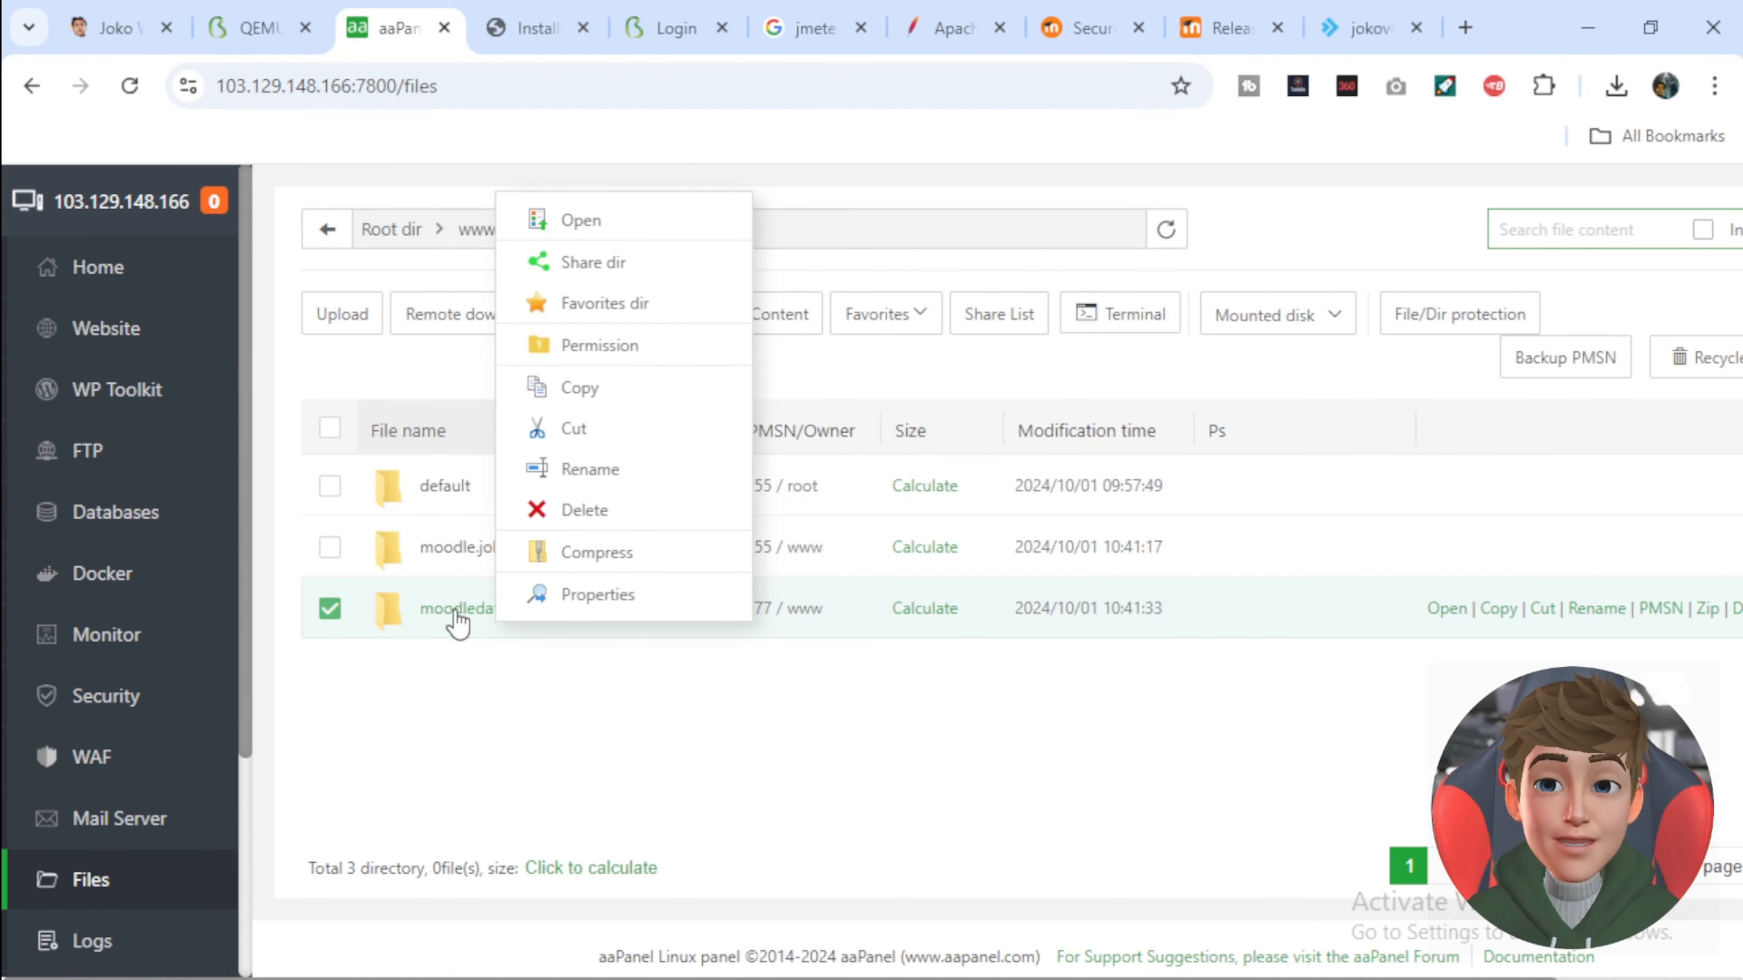
left_click(609, 347)
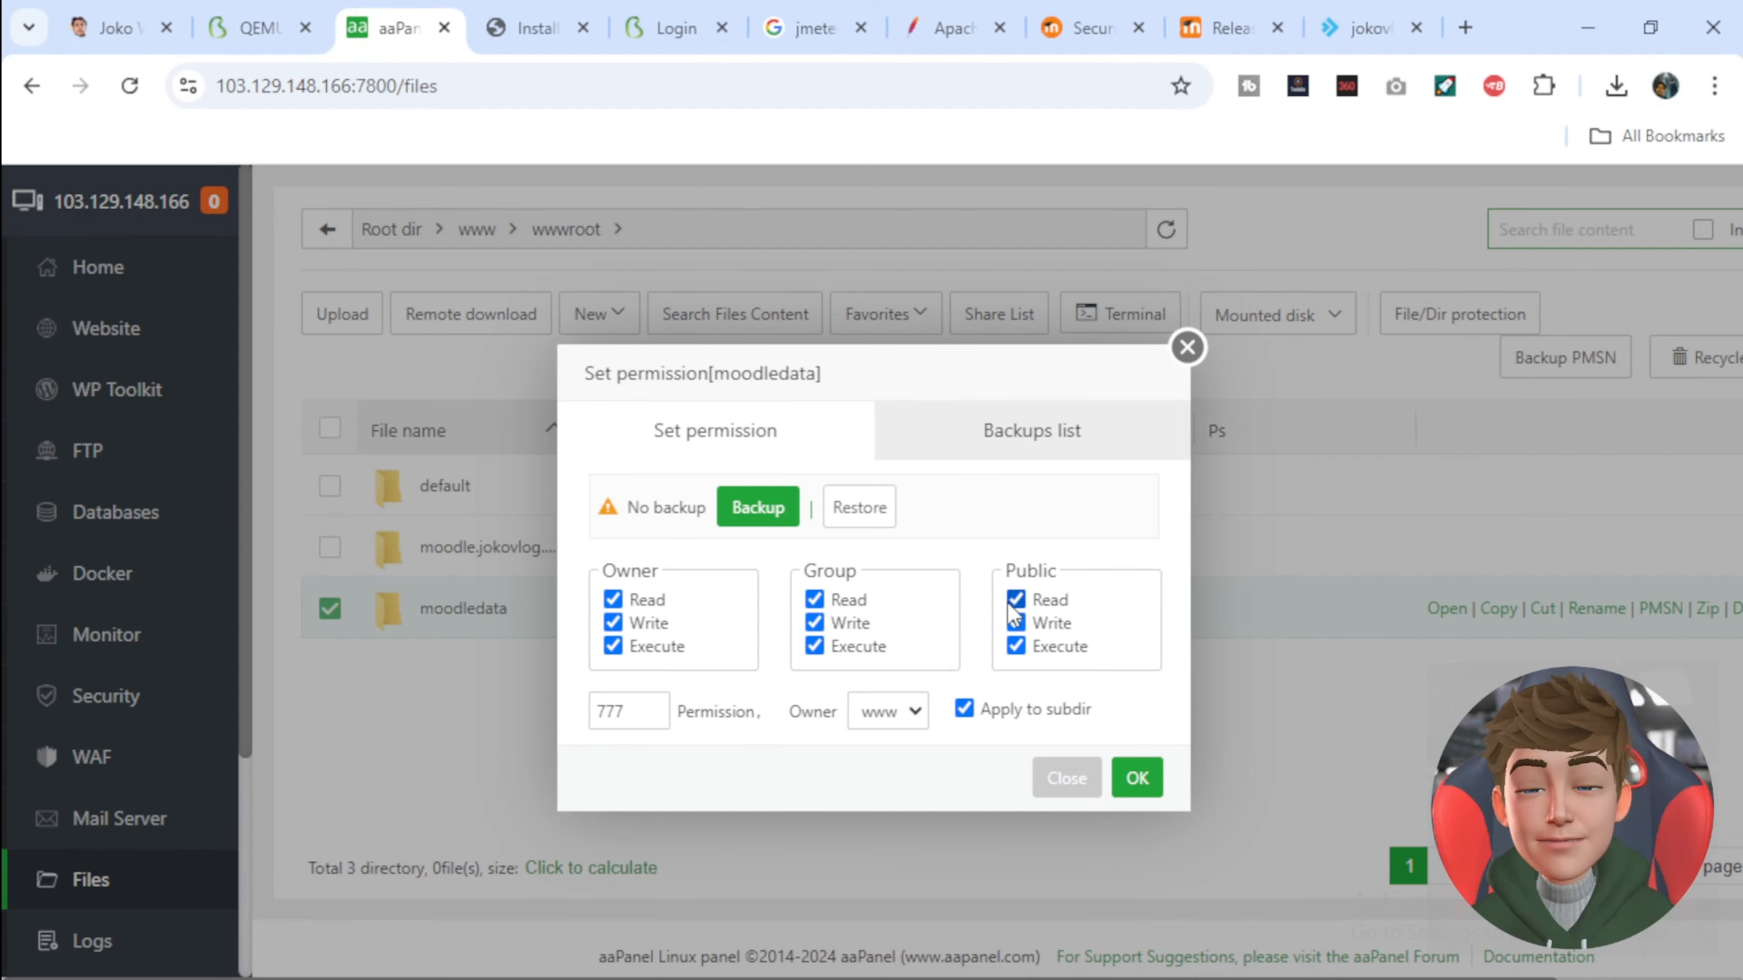
left_click(1136, 778)
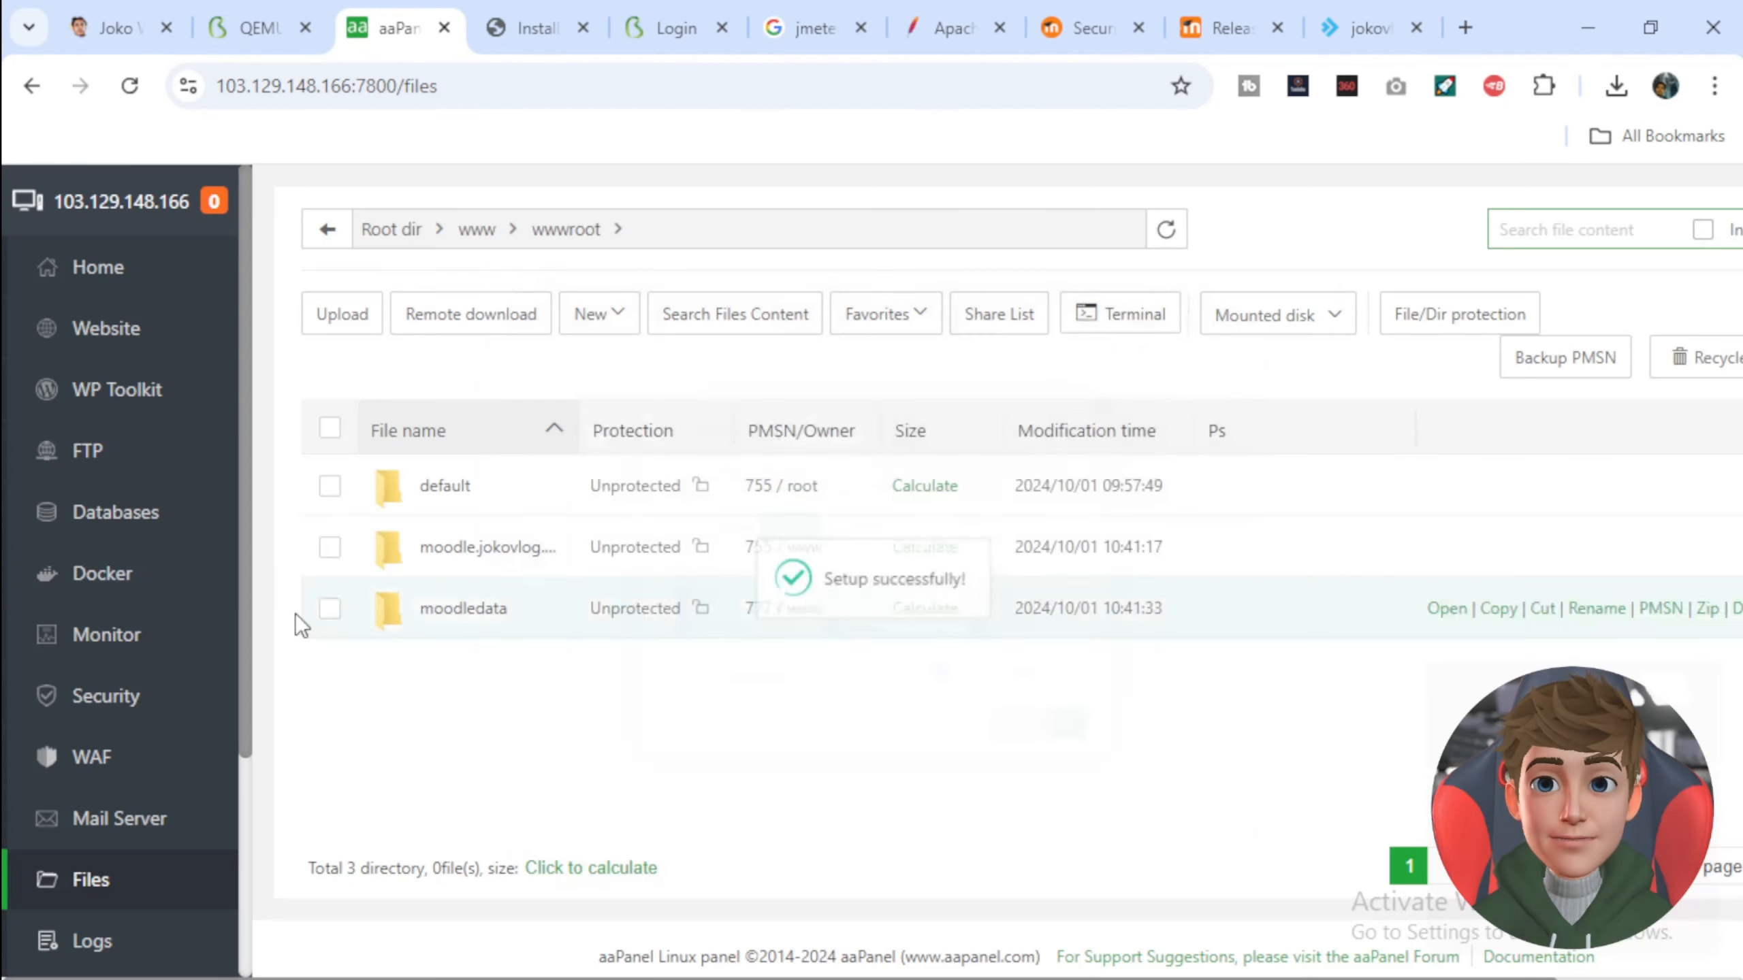
left_click(102, 515)
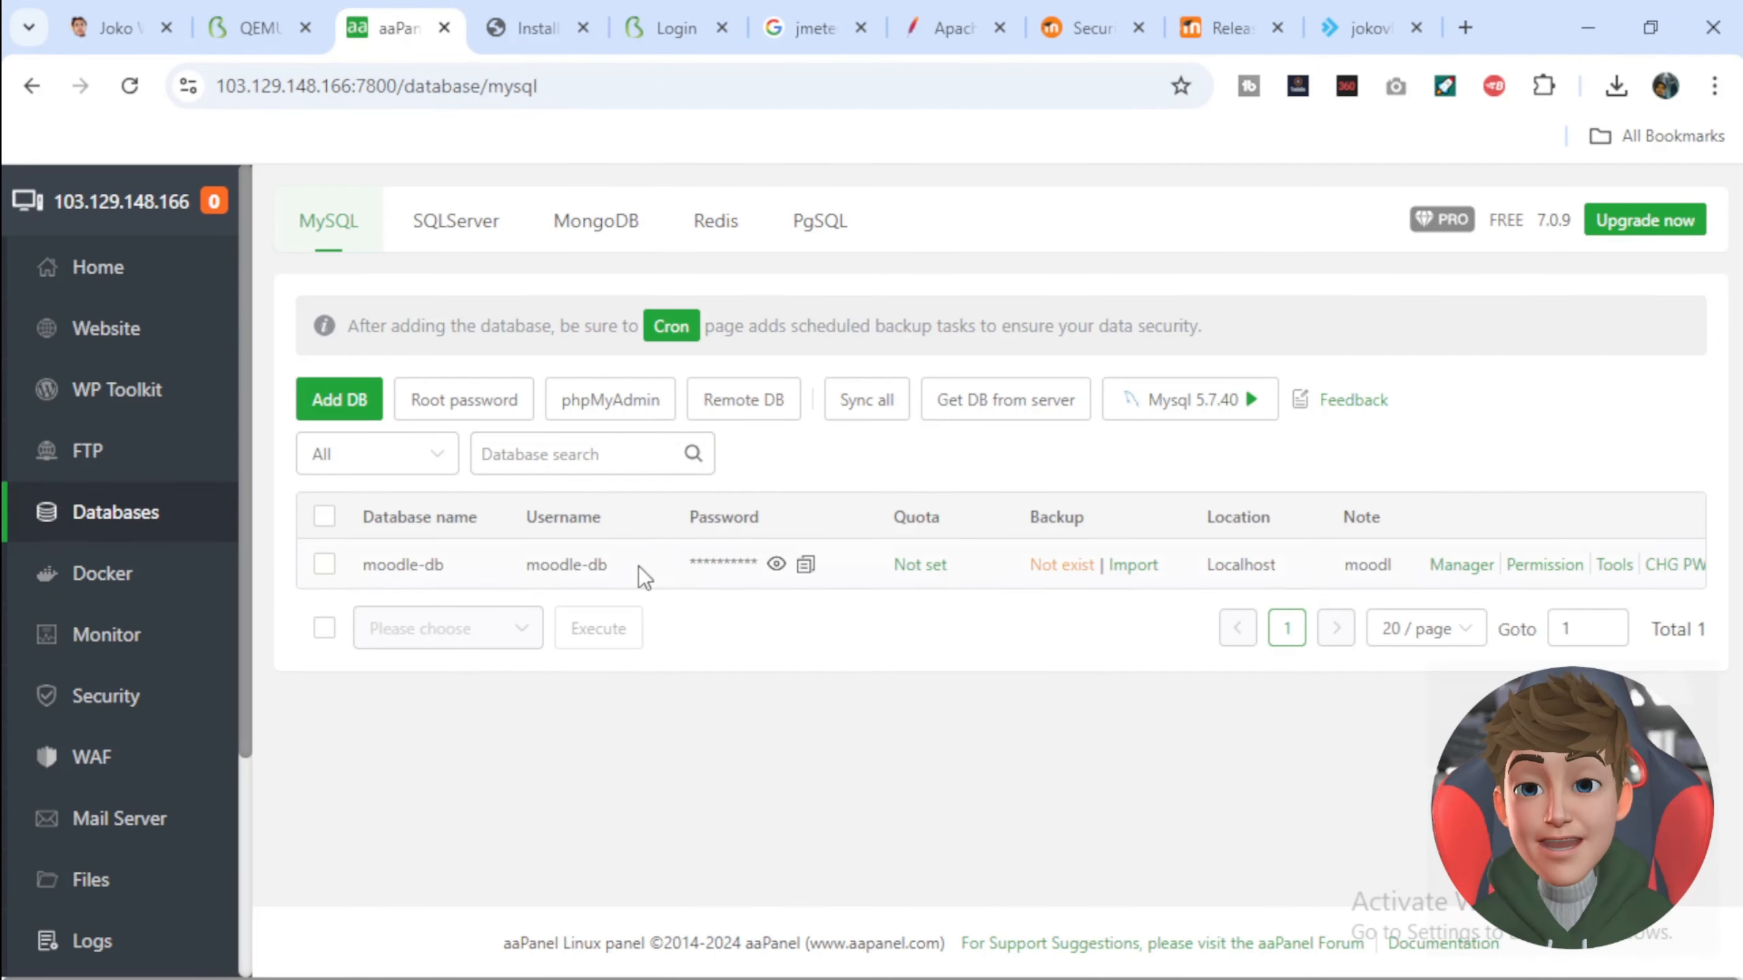
left_click_drag(446, 566, 369, 567)
key("ctrl+c")
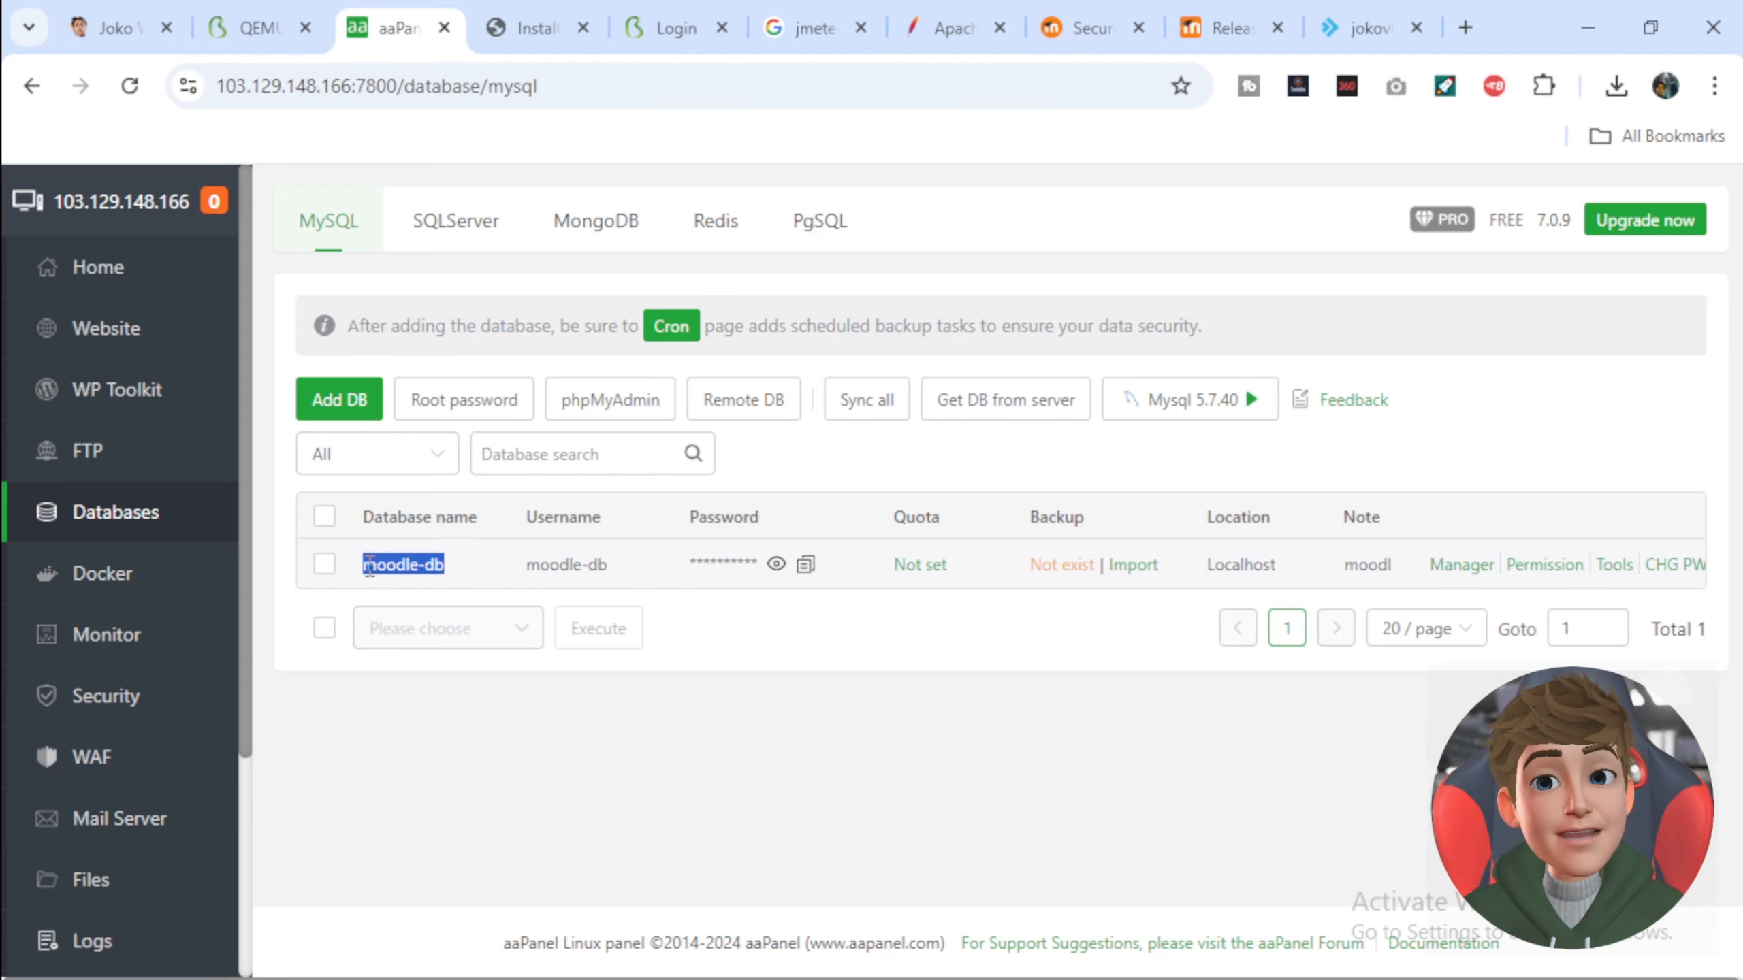
Fill in moodle-db as the database name and user, and enter the database password
left_click(539, 31)
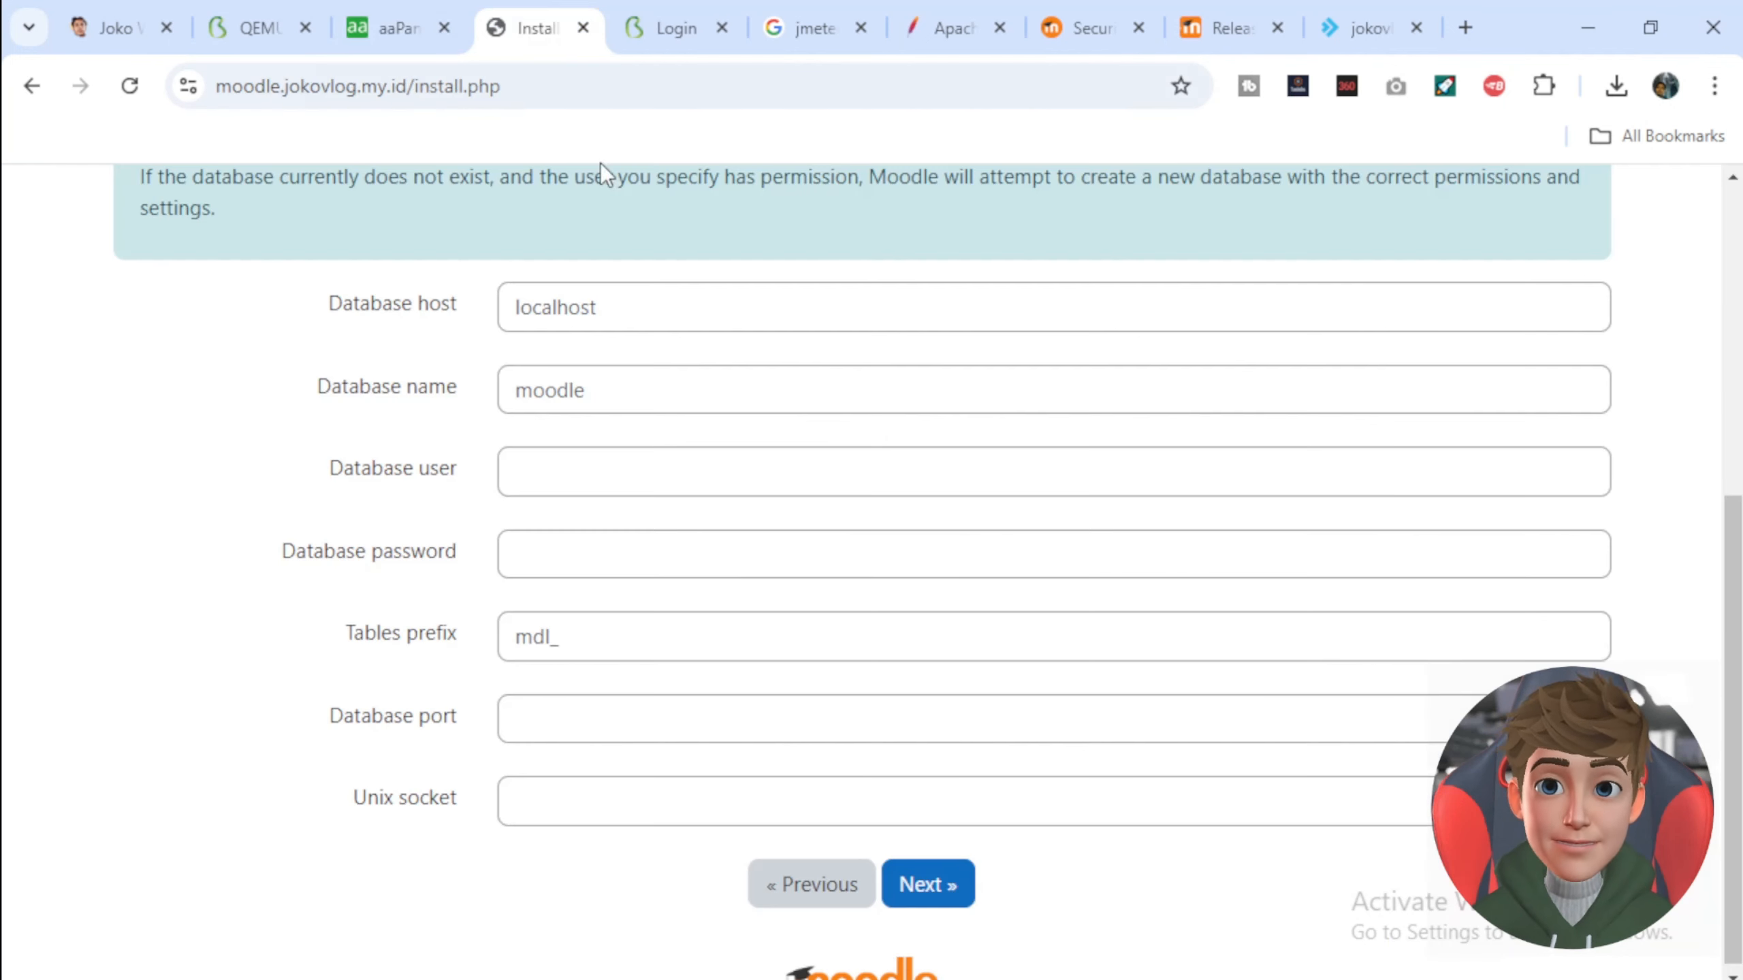
left_click(395, 385)
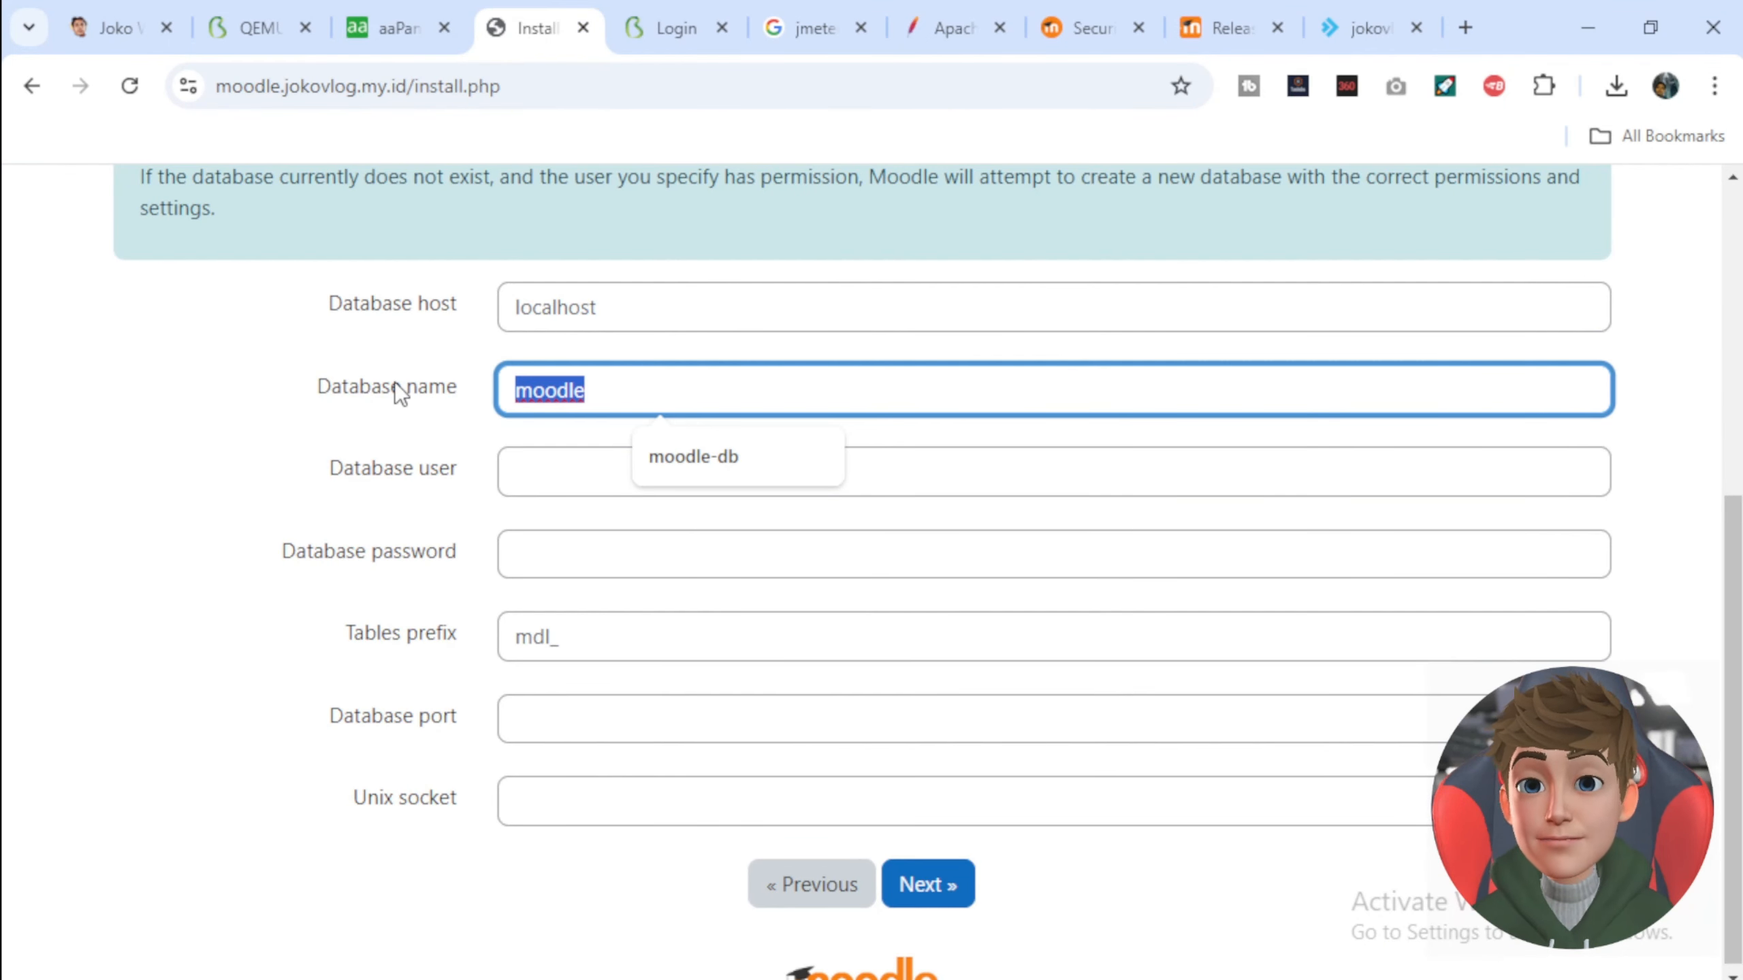
key("ctrl+v")
left_click(581, 473)
key("ctrl+v")
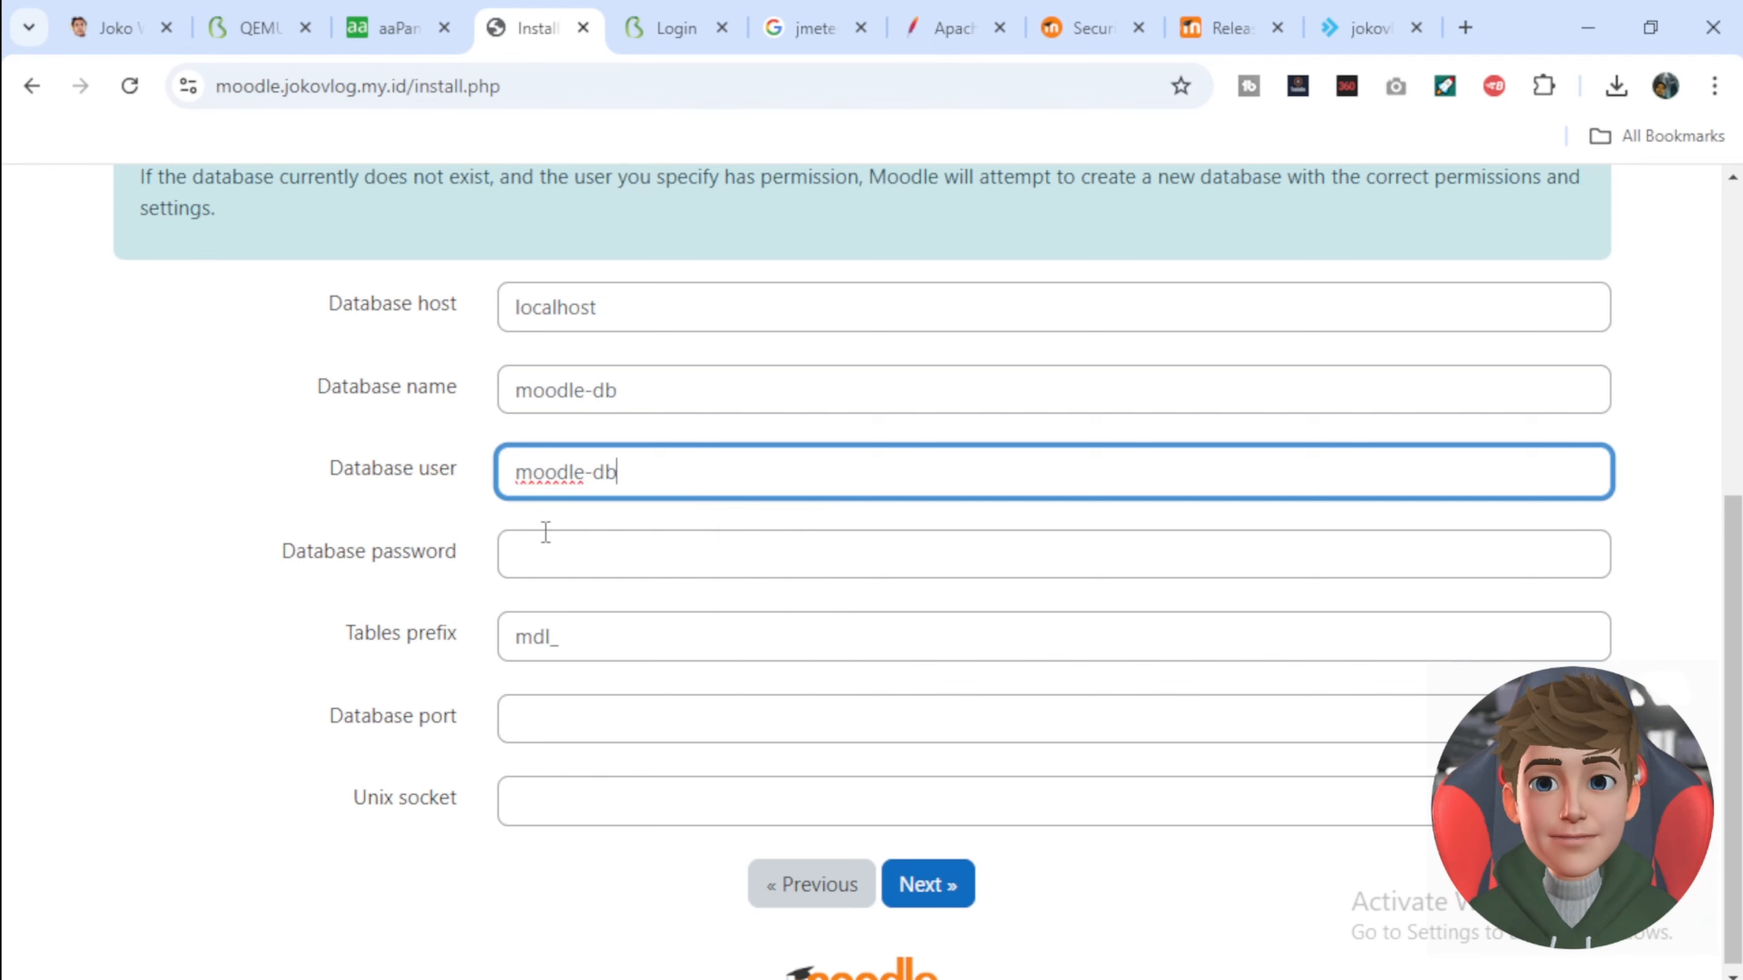
left_click(603, 533)
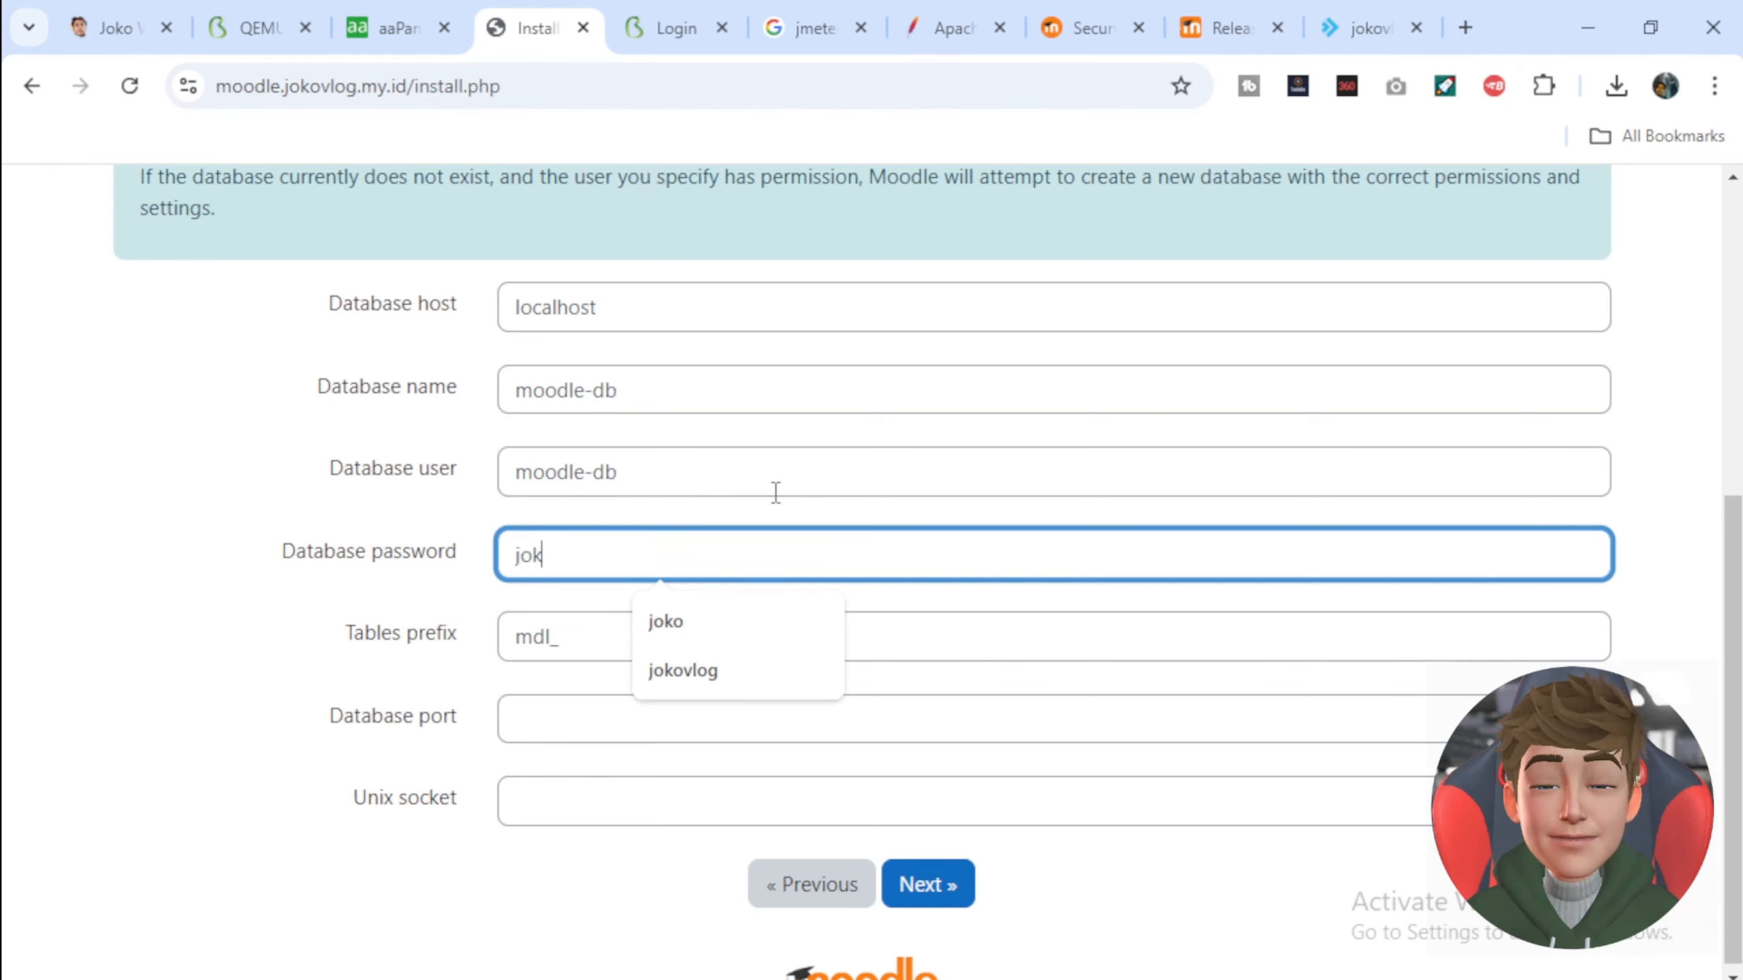
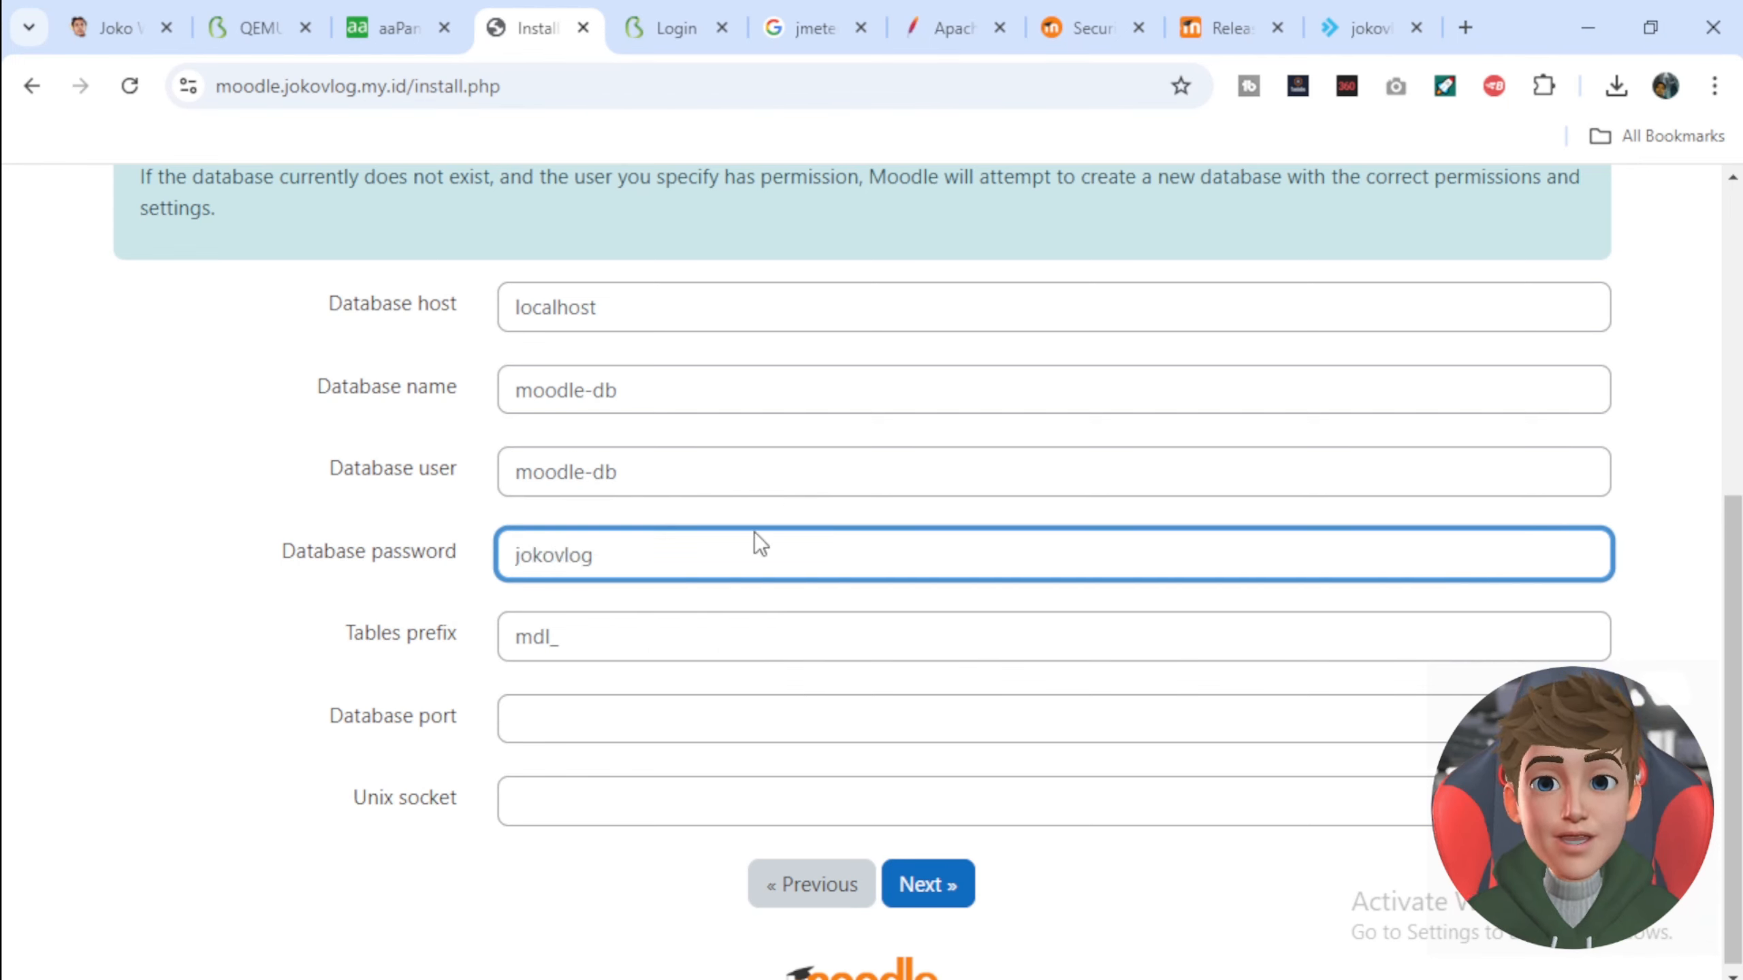
Change the table prefix from mdl_ to jkv_
left_click(553, 637)
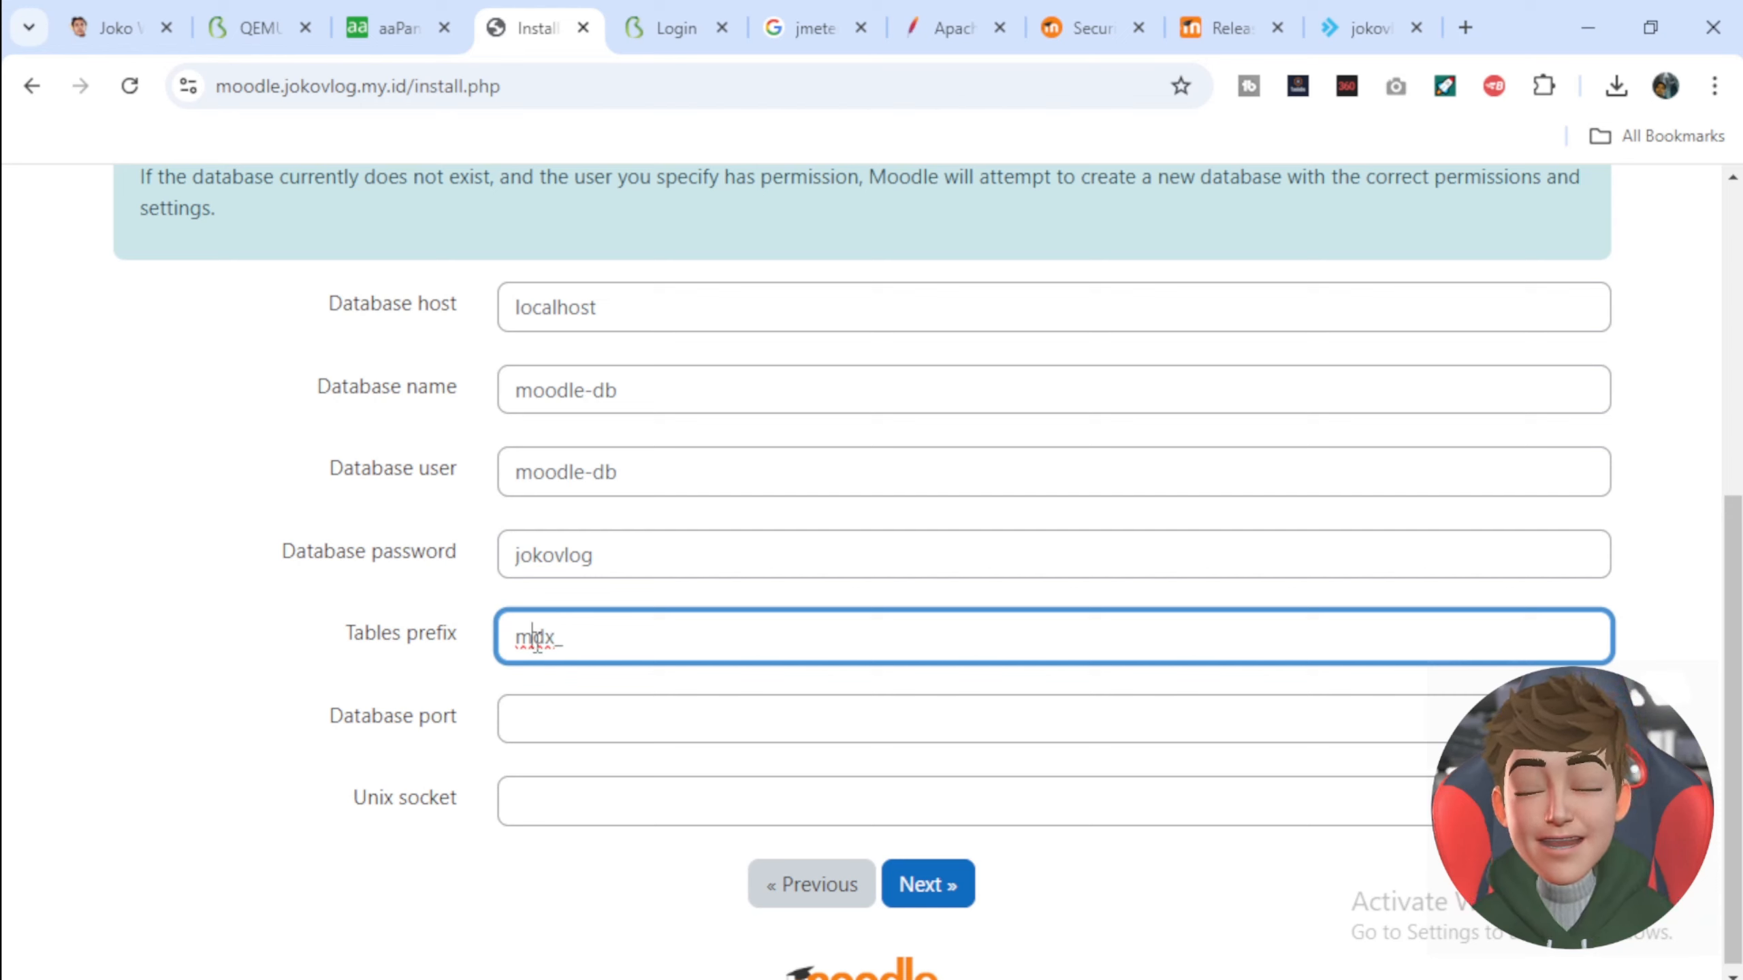
left_click_drag(534, 637, 513, 635)
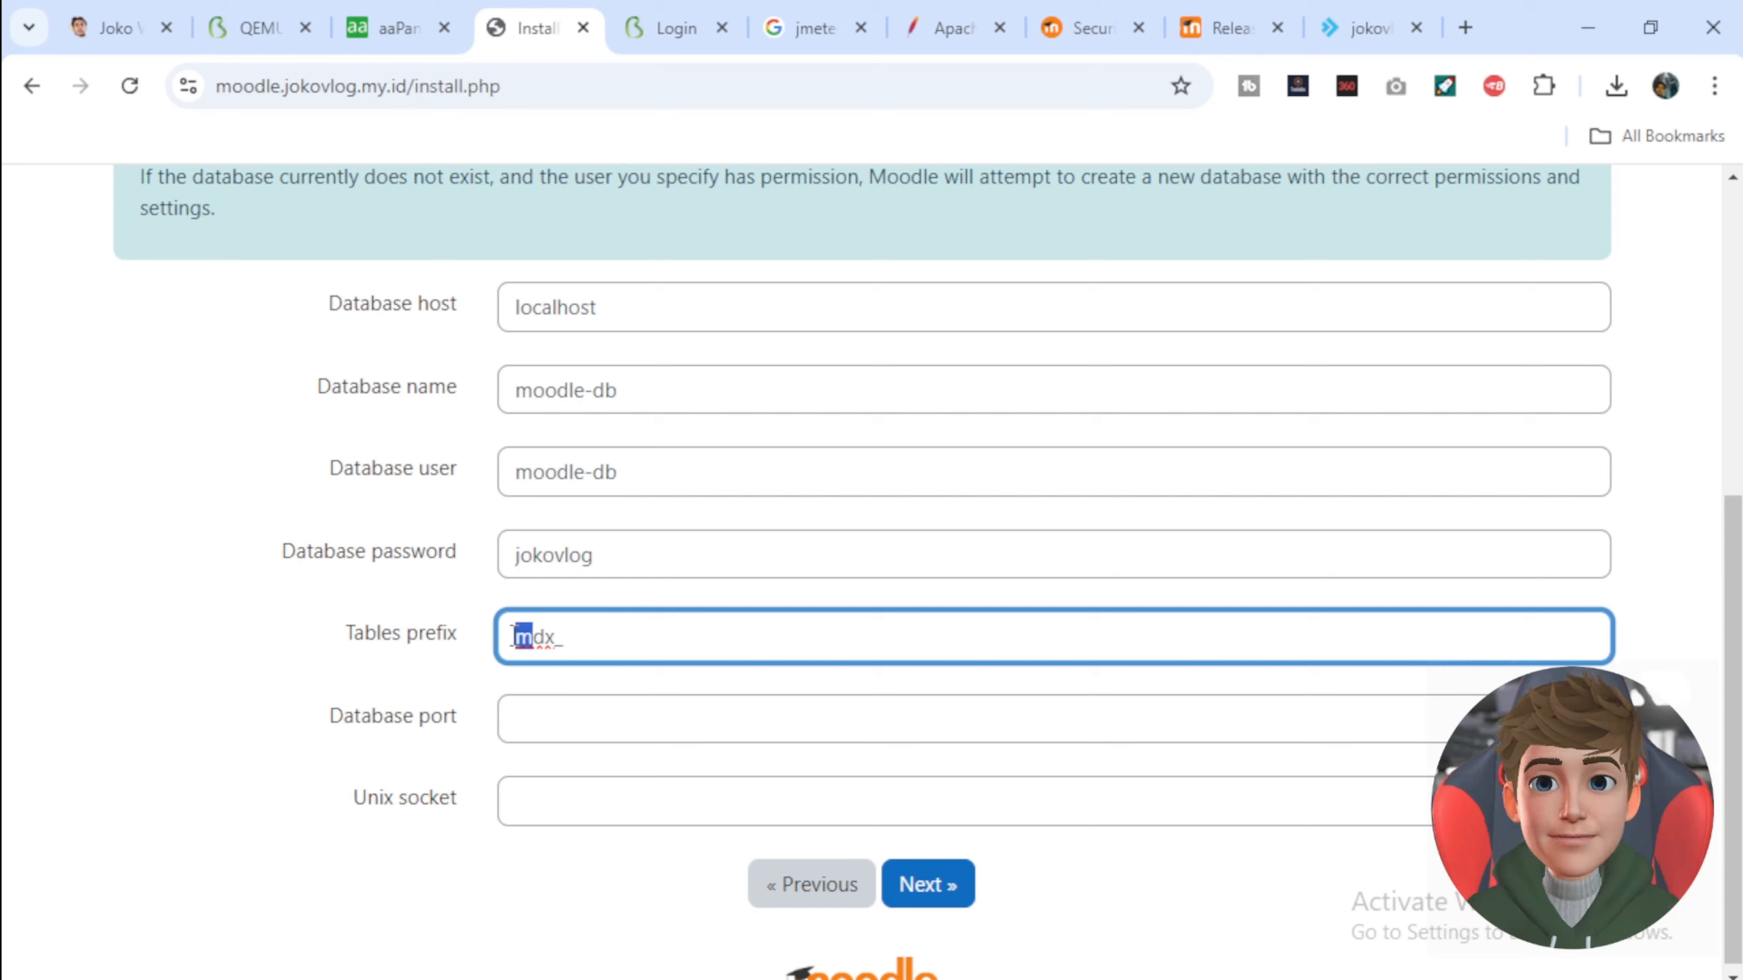
key("BackSpace")
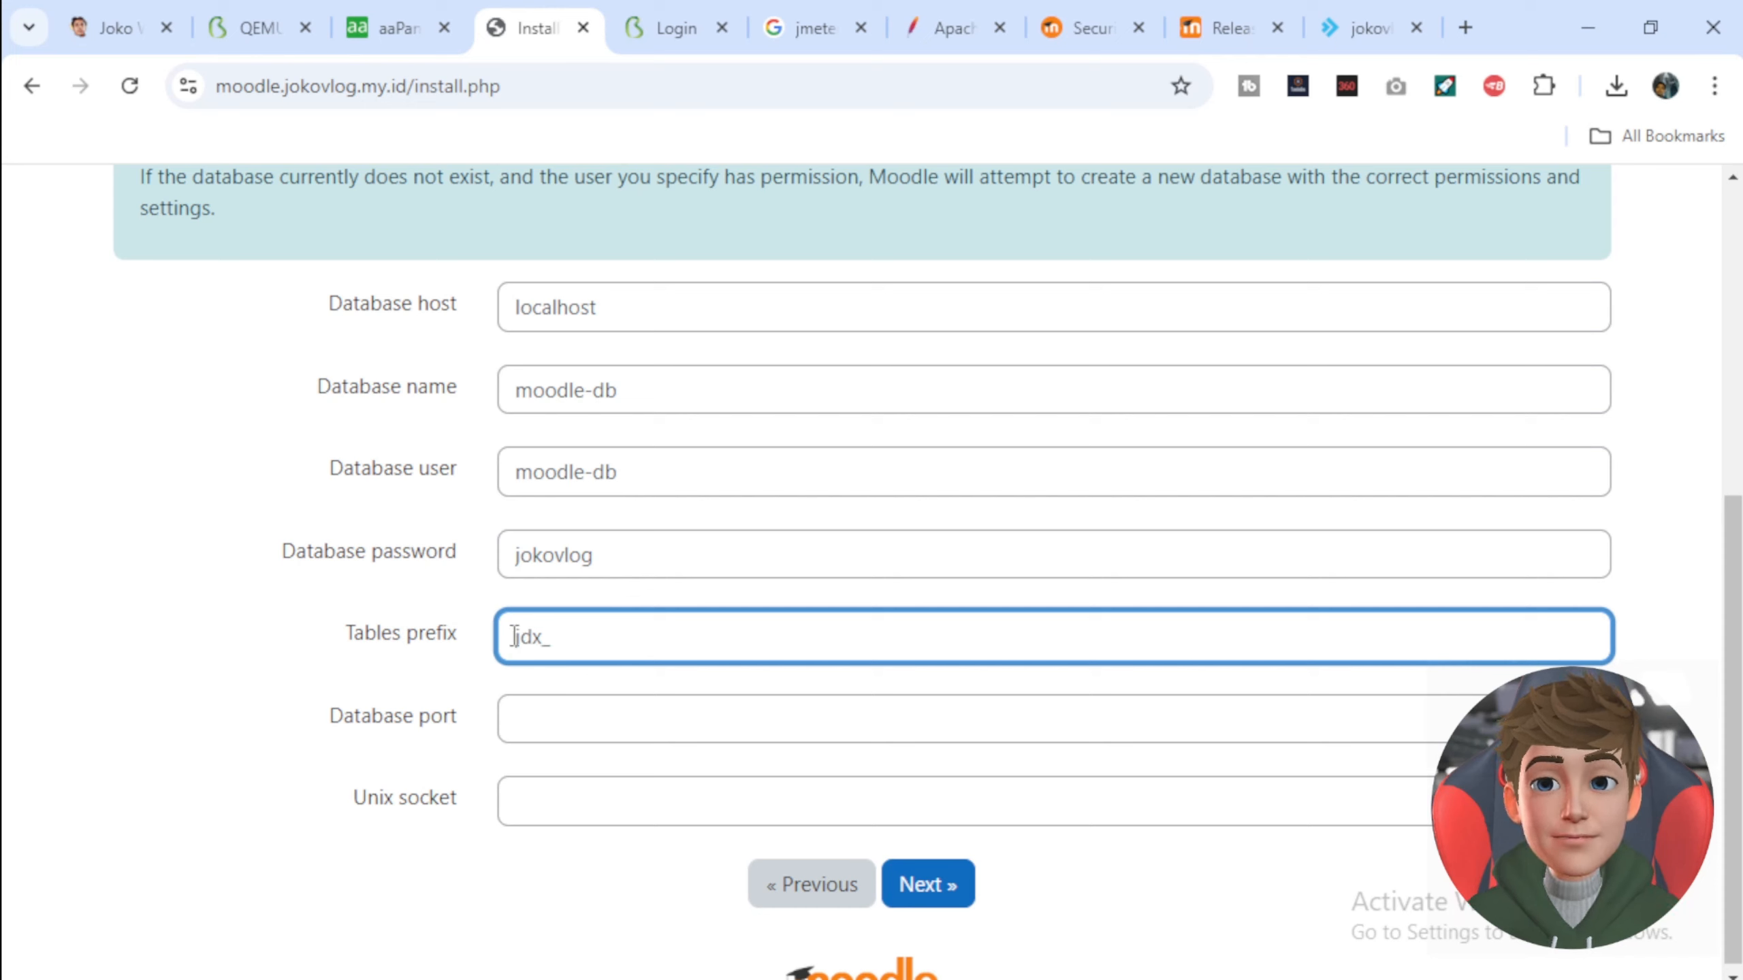
key("Delete")
type("kv")
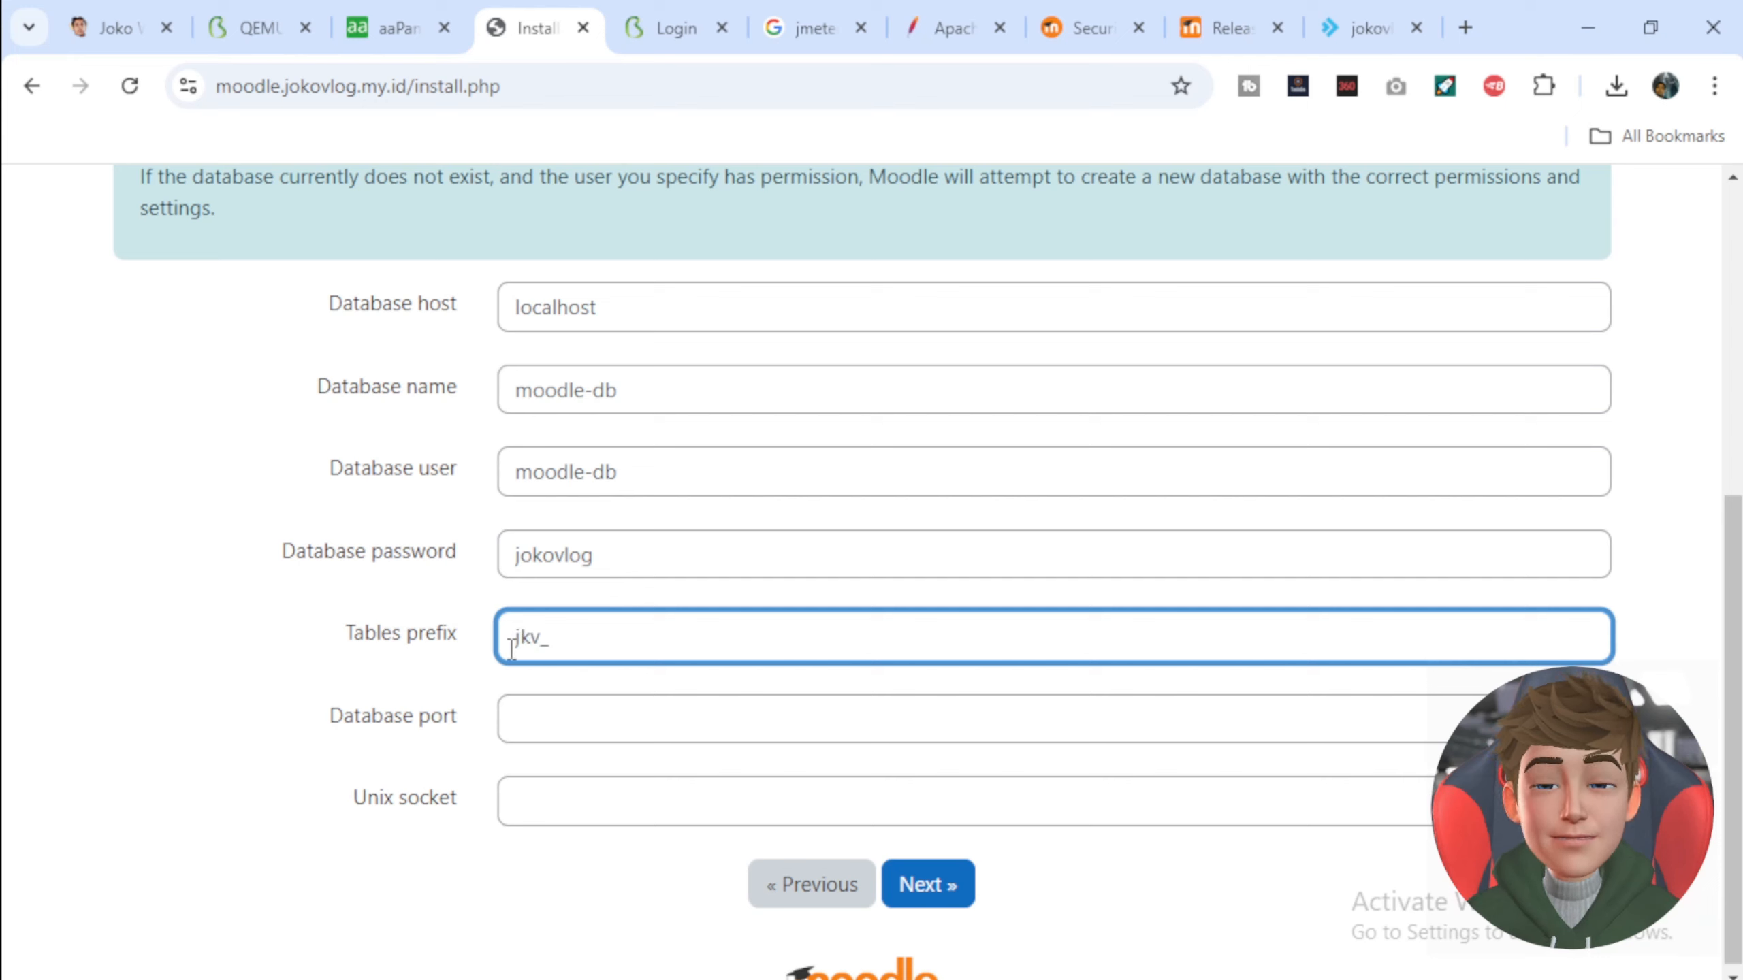
left_click(577, 637)
Submit the database settings, accept the copyright notice, and scroll to the max_input_vars server check
left_click(930, 886)
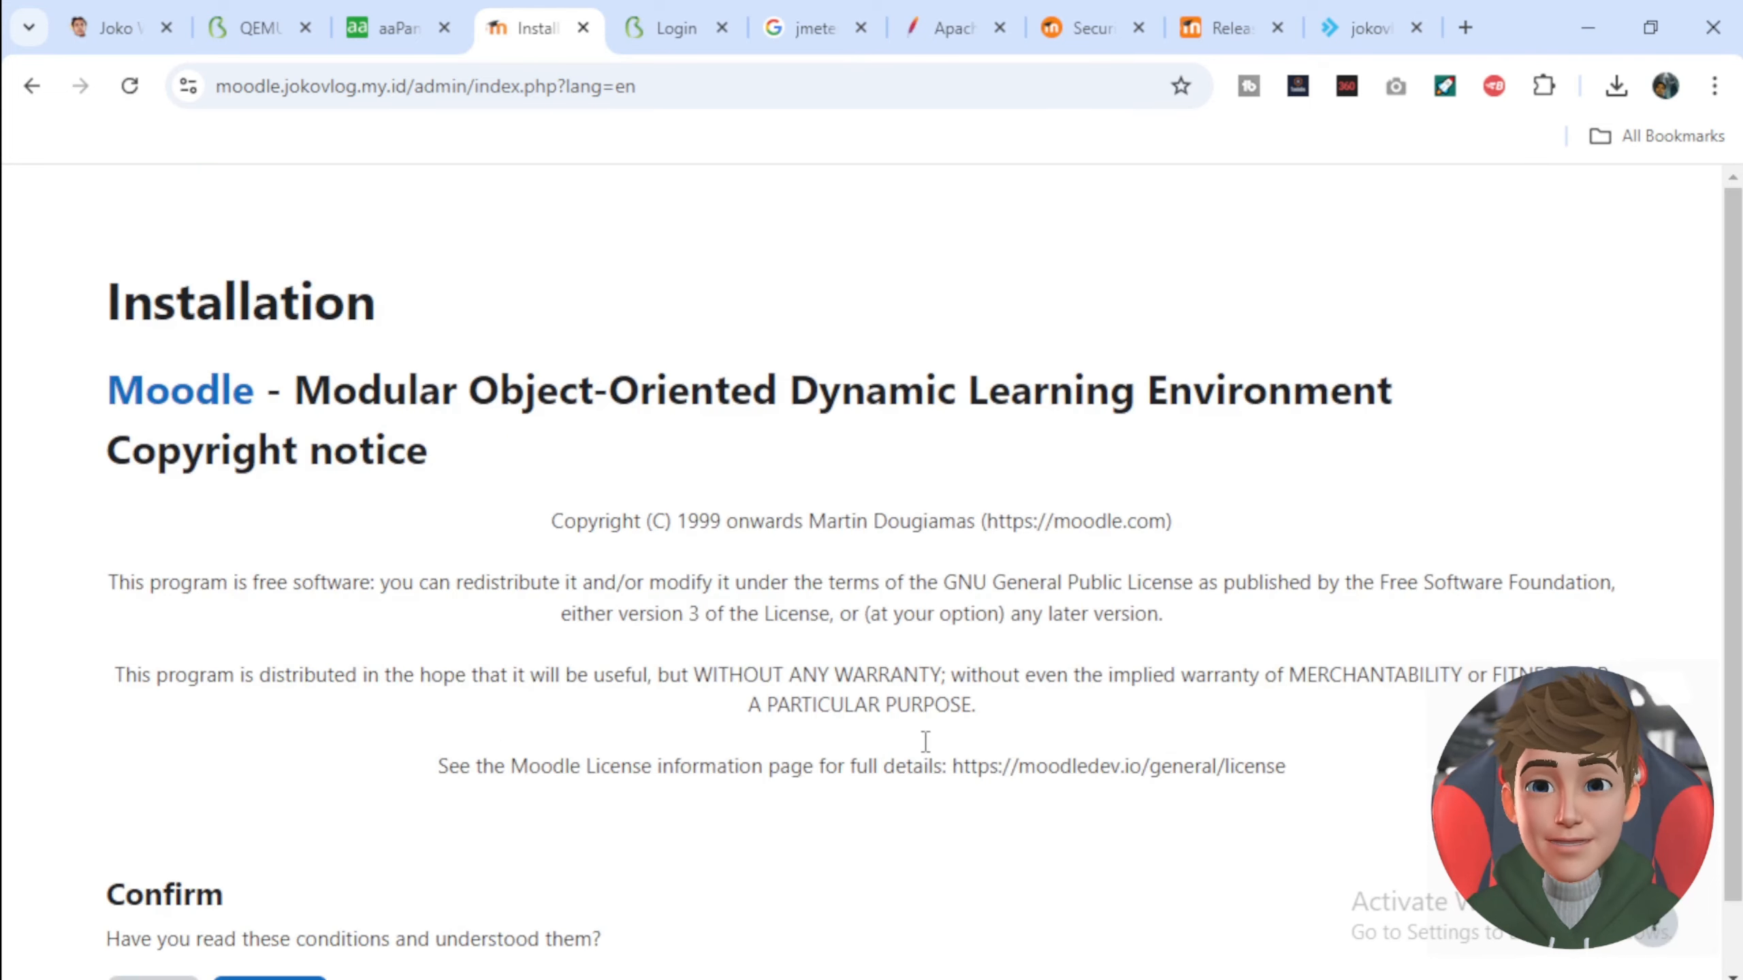
scroll(925, 741, "down", 1)
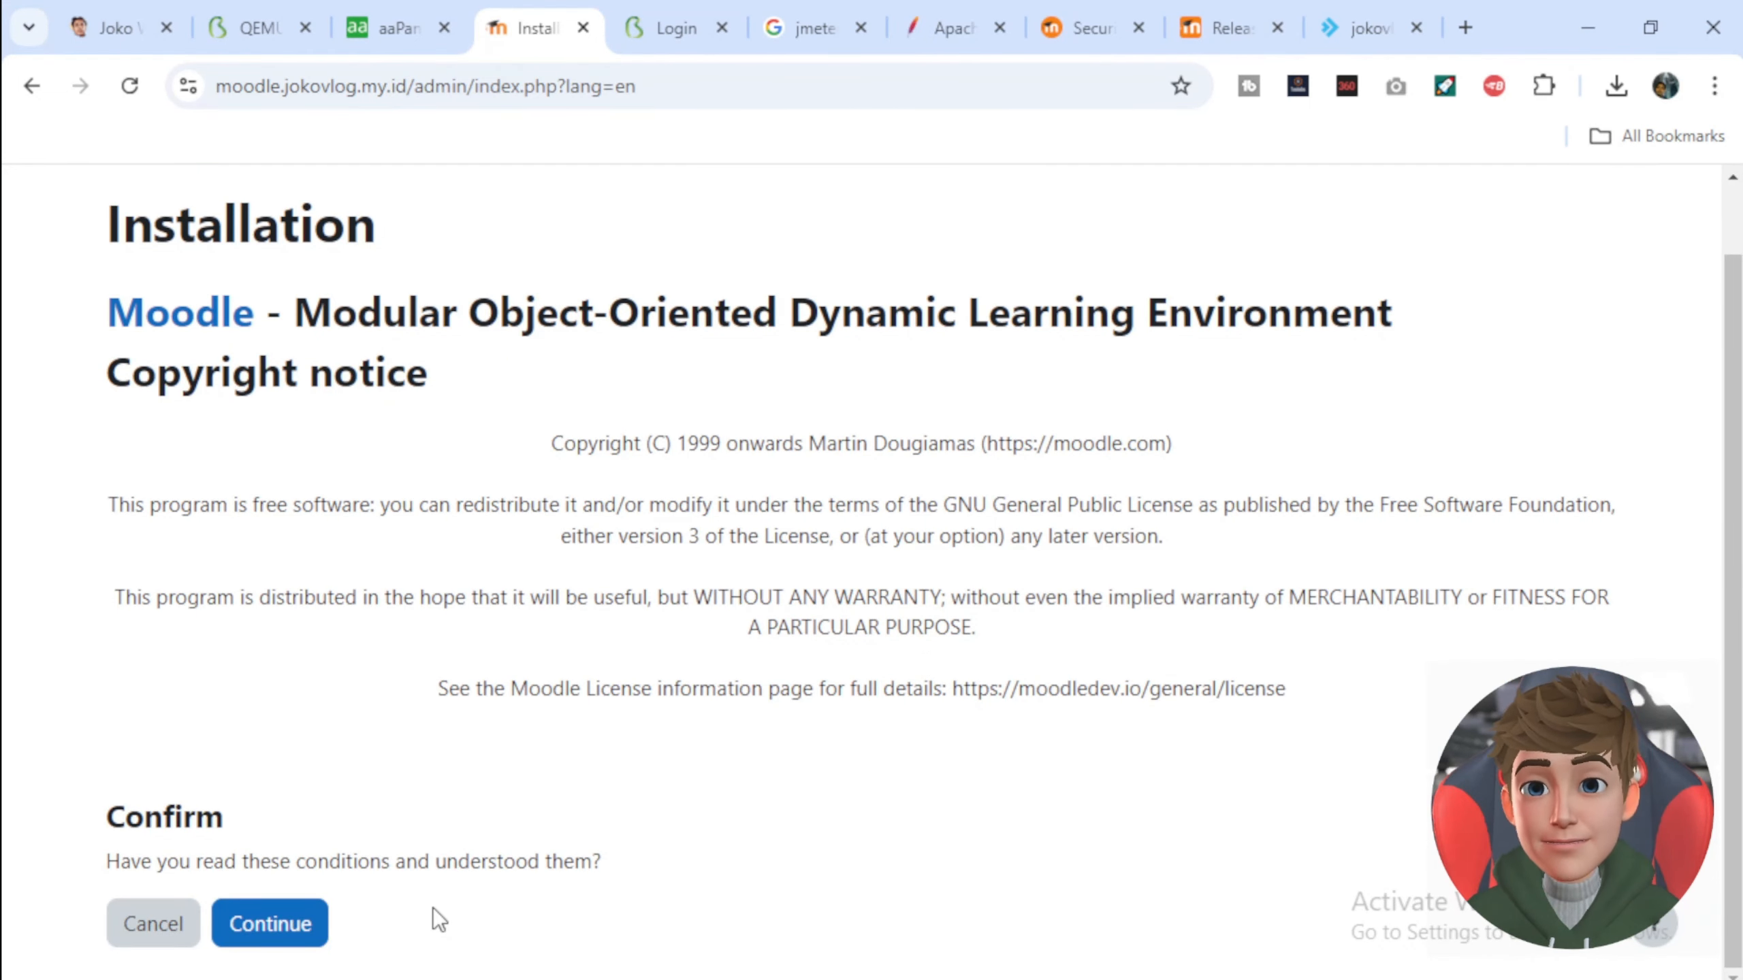
left_click(303, 925)
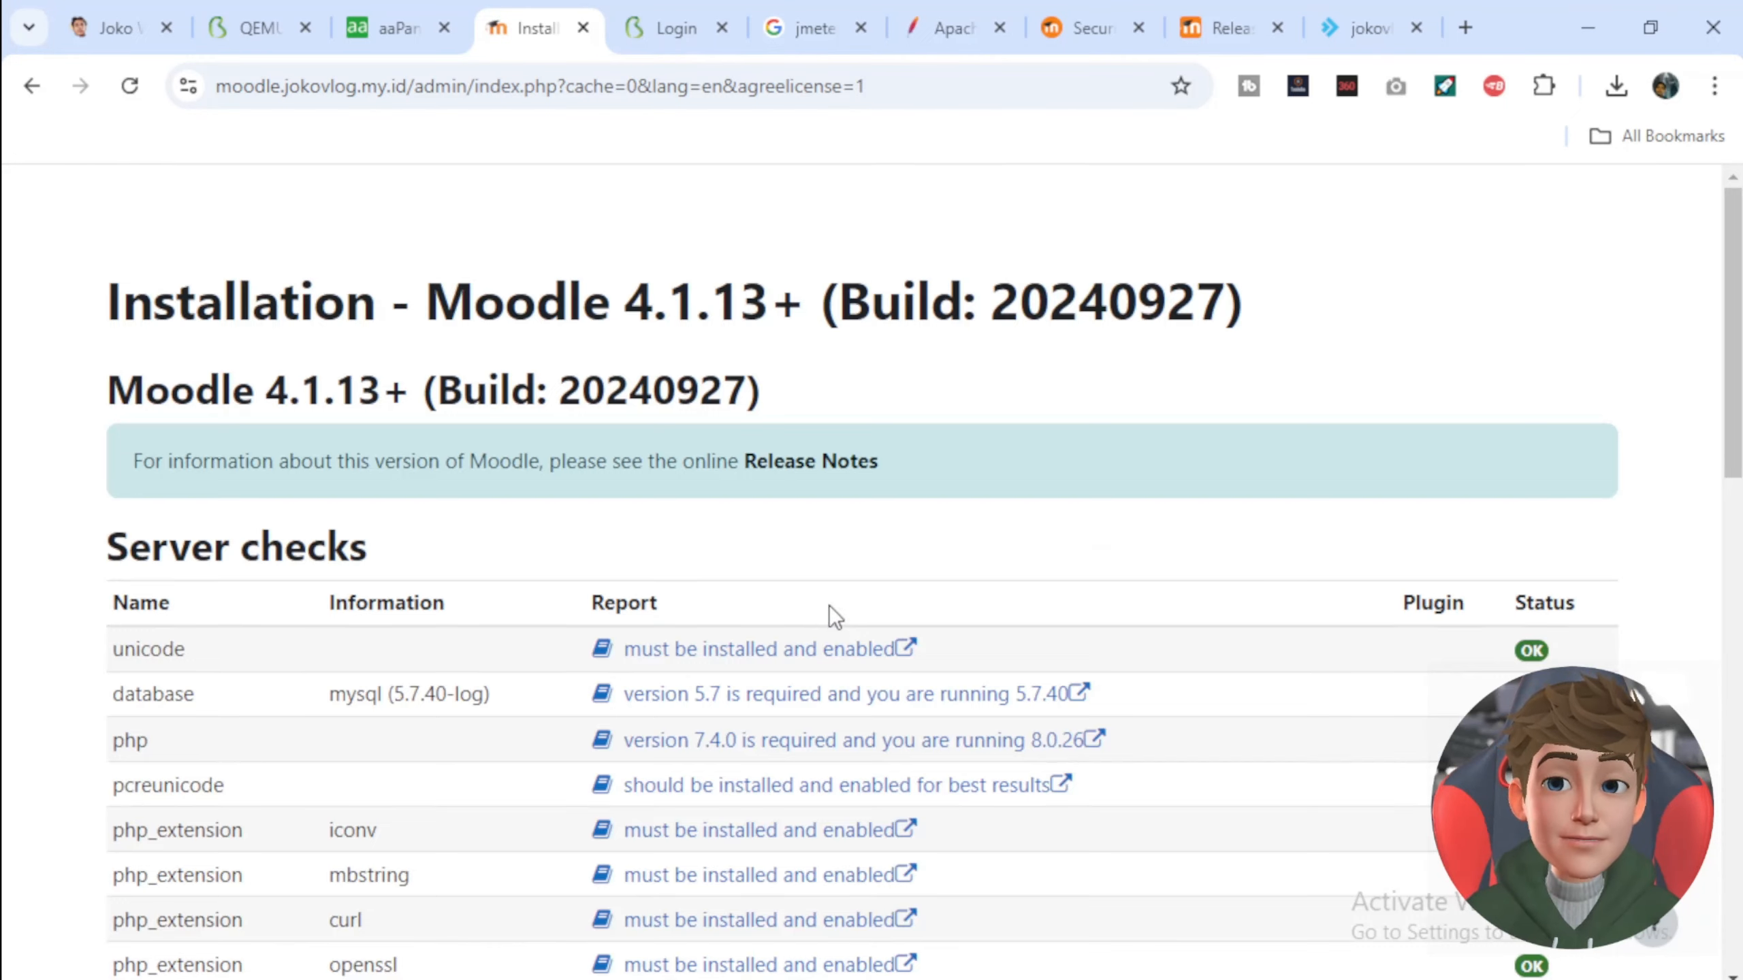
scroll(830, 596, "down", 15)
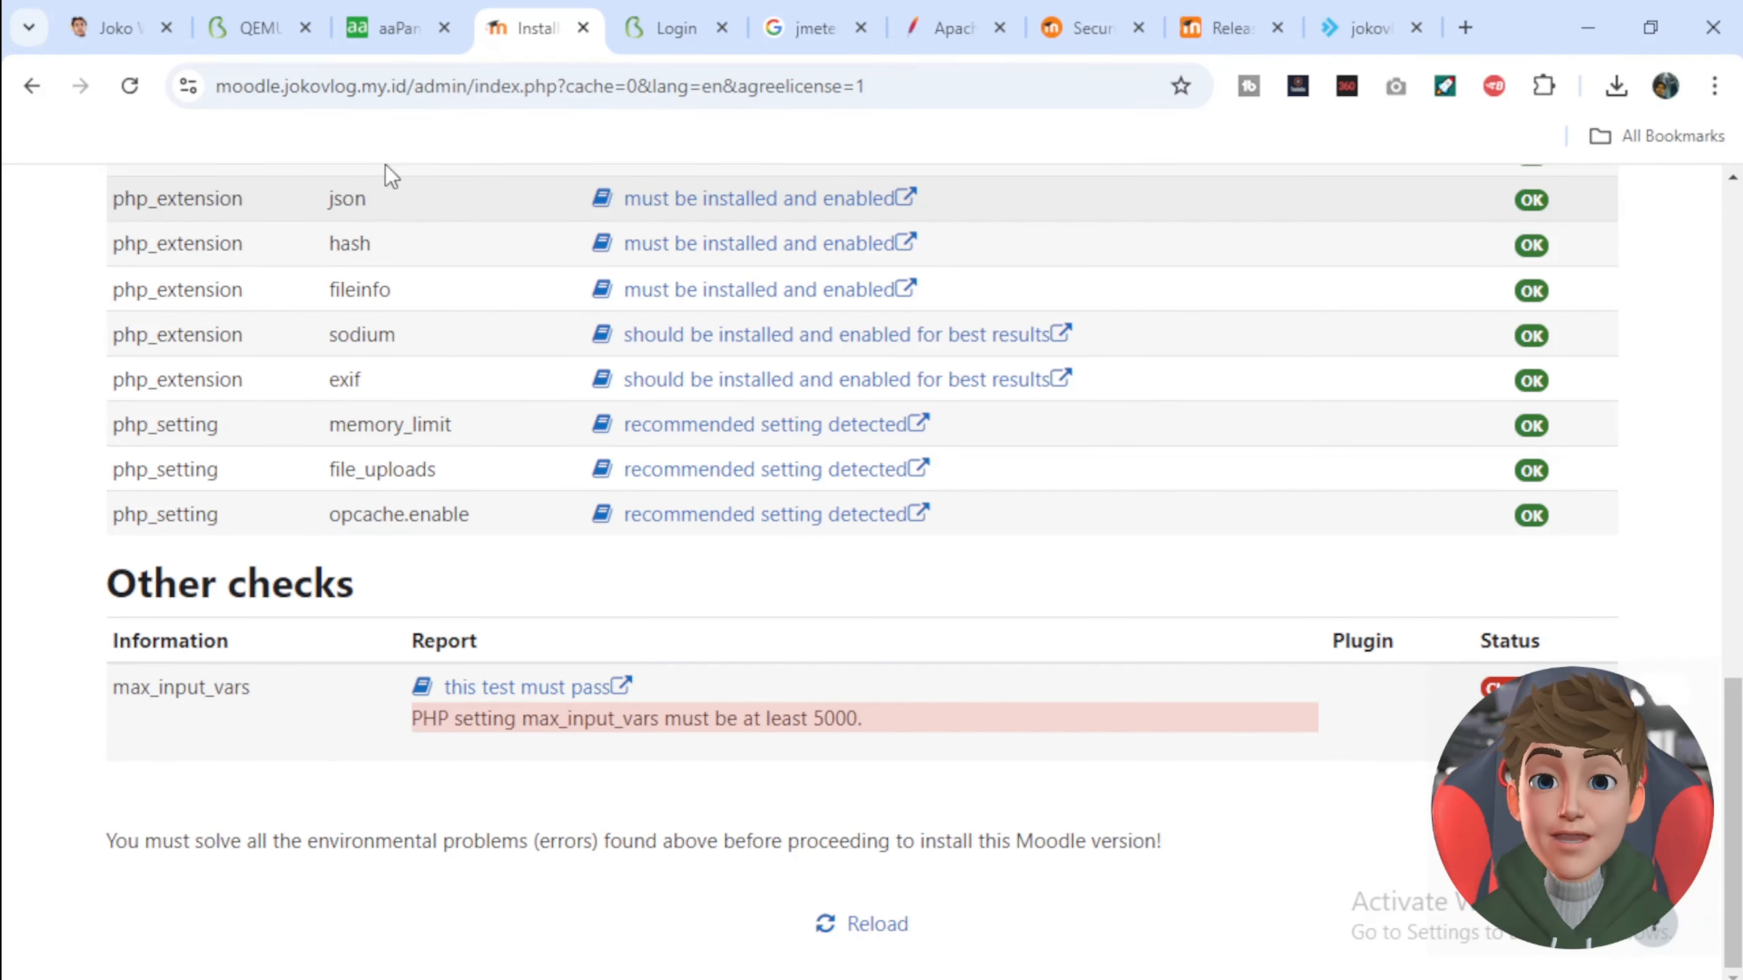
left_click(390, 32)
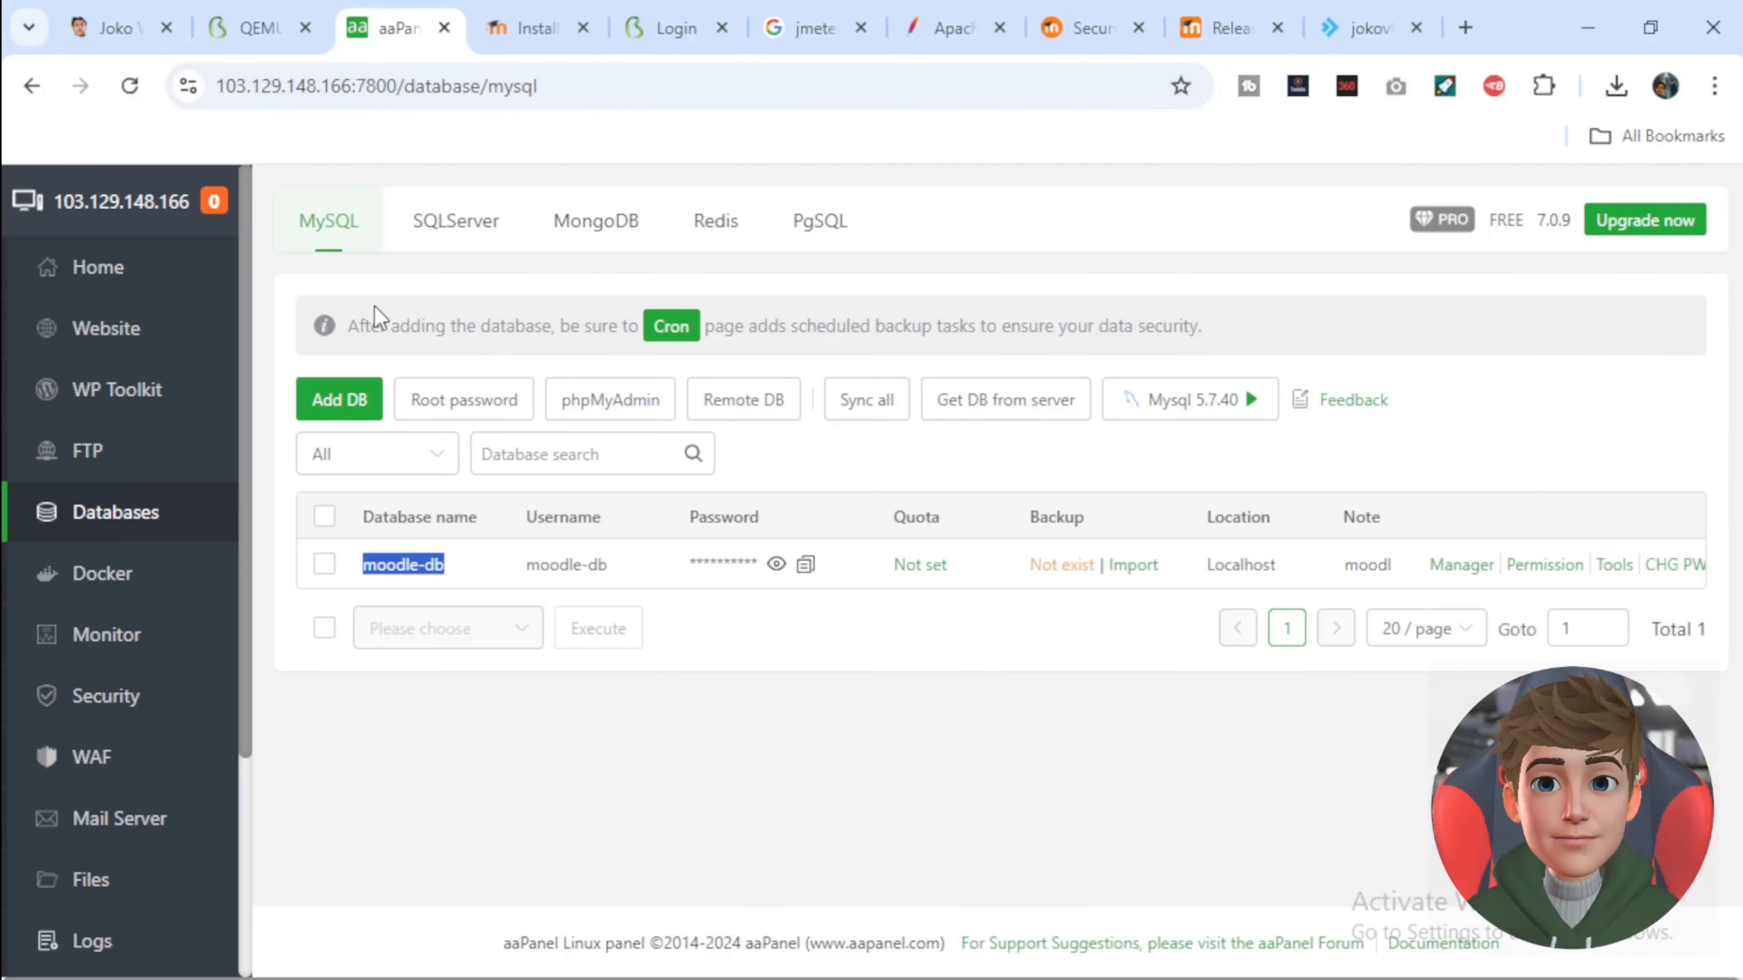
From the Home dashboard, open PHP 8.0's configuration and bring up its php.ini file
left_click(118, 267)
scroll(614, 721, "down", 8)
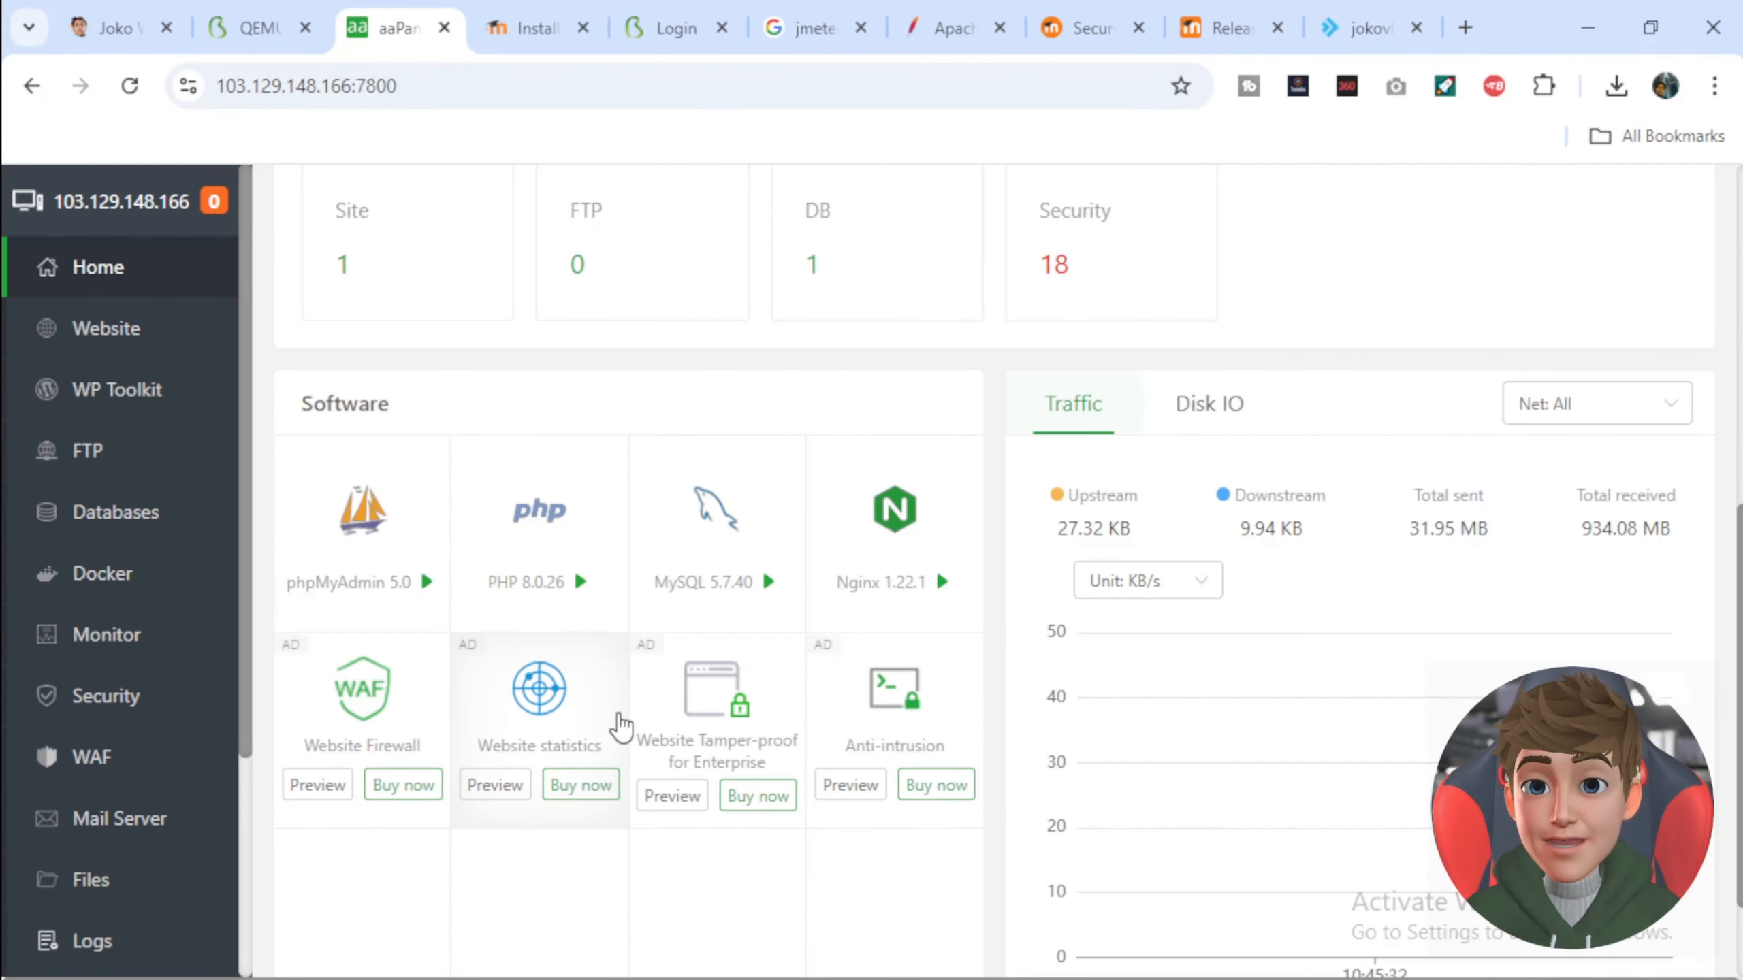
left_click(553, 525)
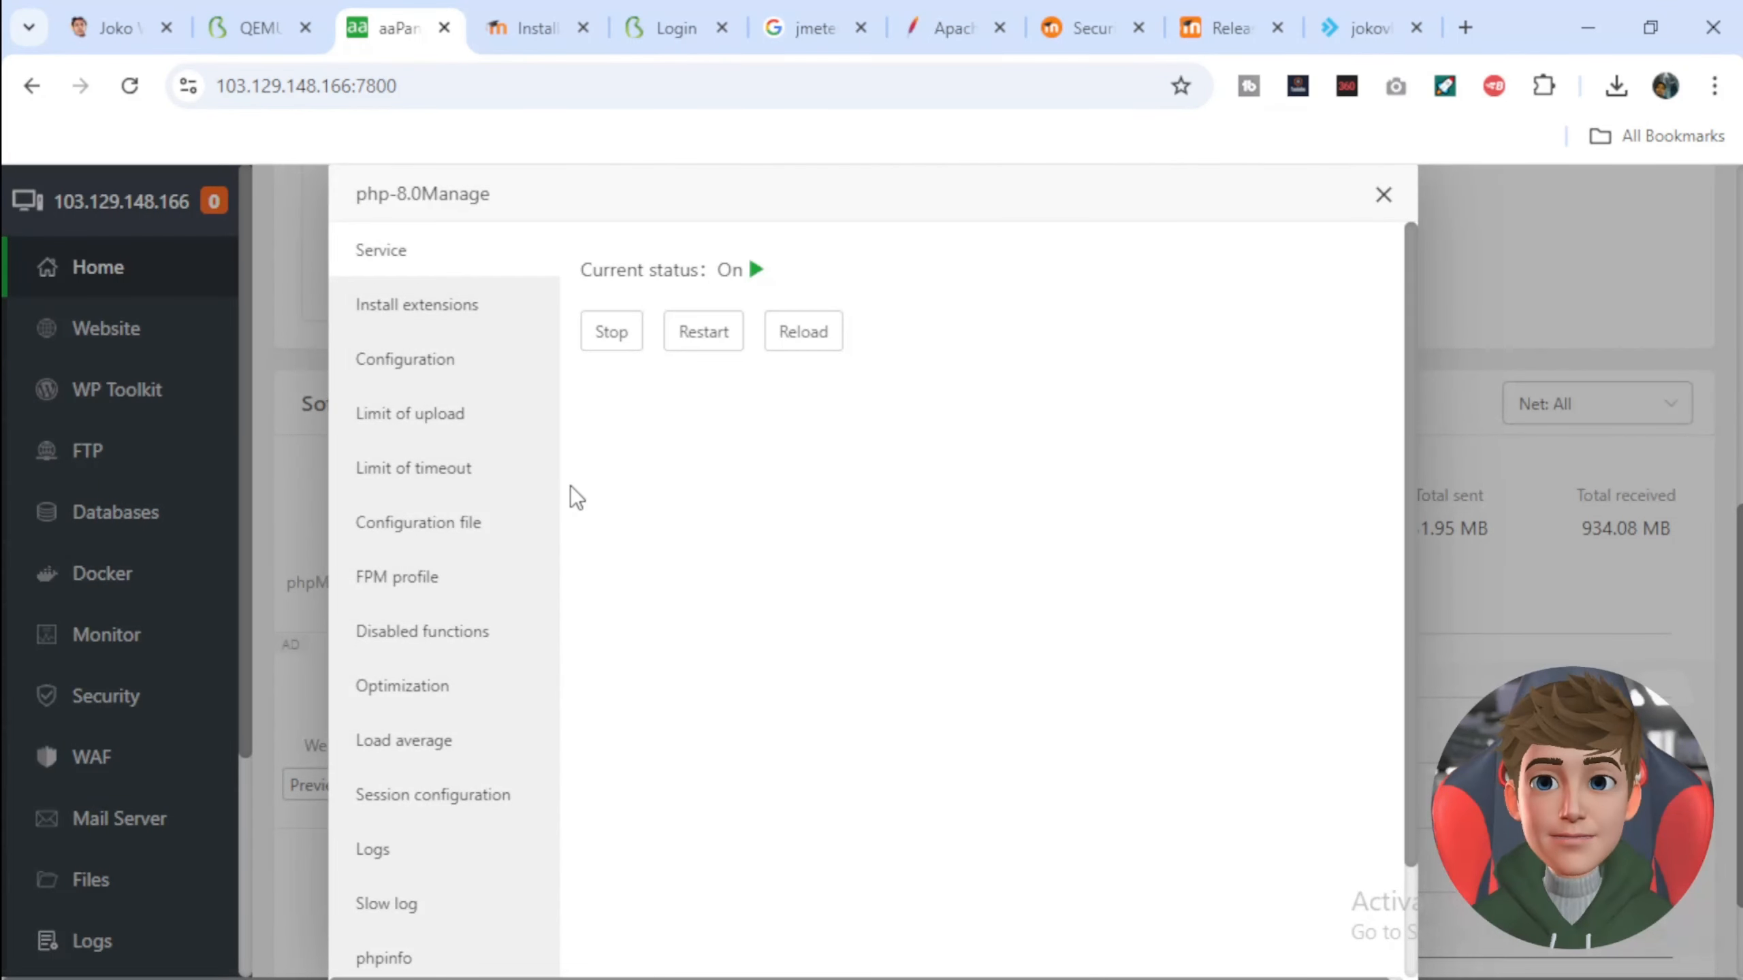
left_click(460, 305)
left_click(429, 362)
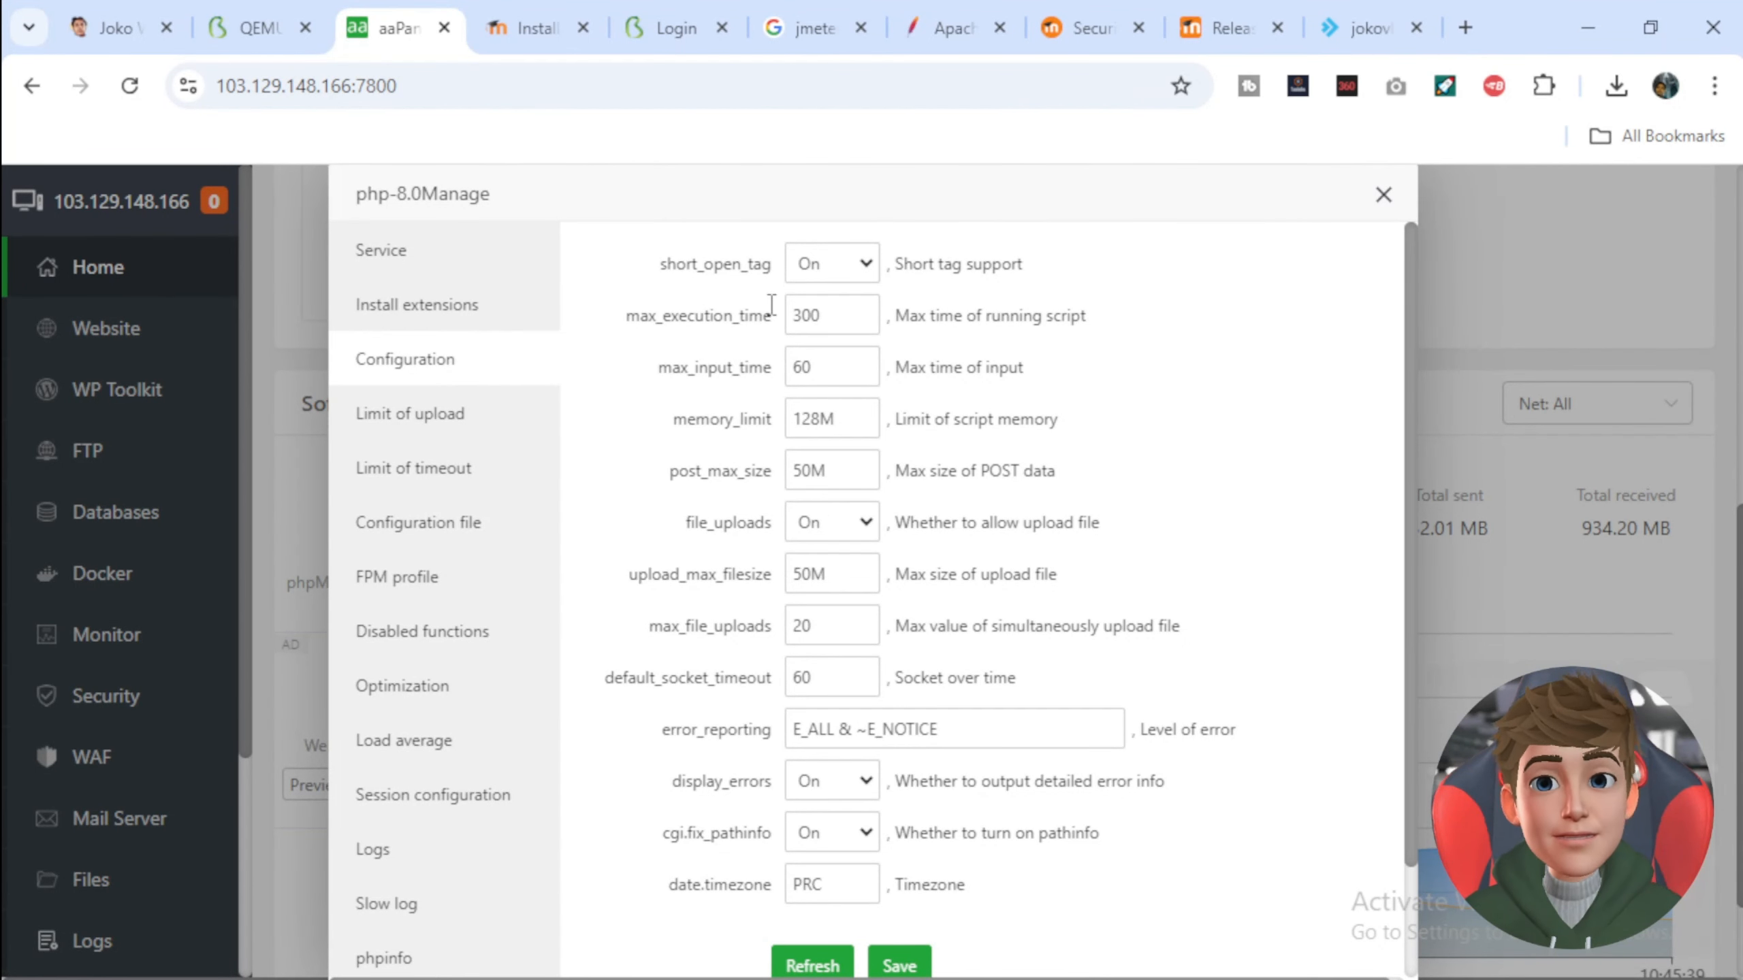
scroll(751, 446, "down", 2)
scroll(749, 461, "up", 2)
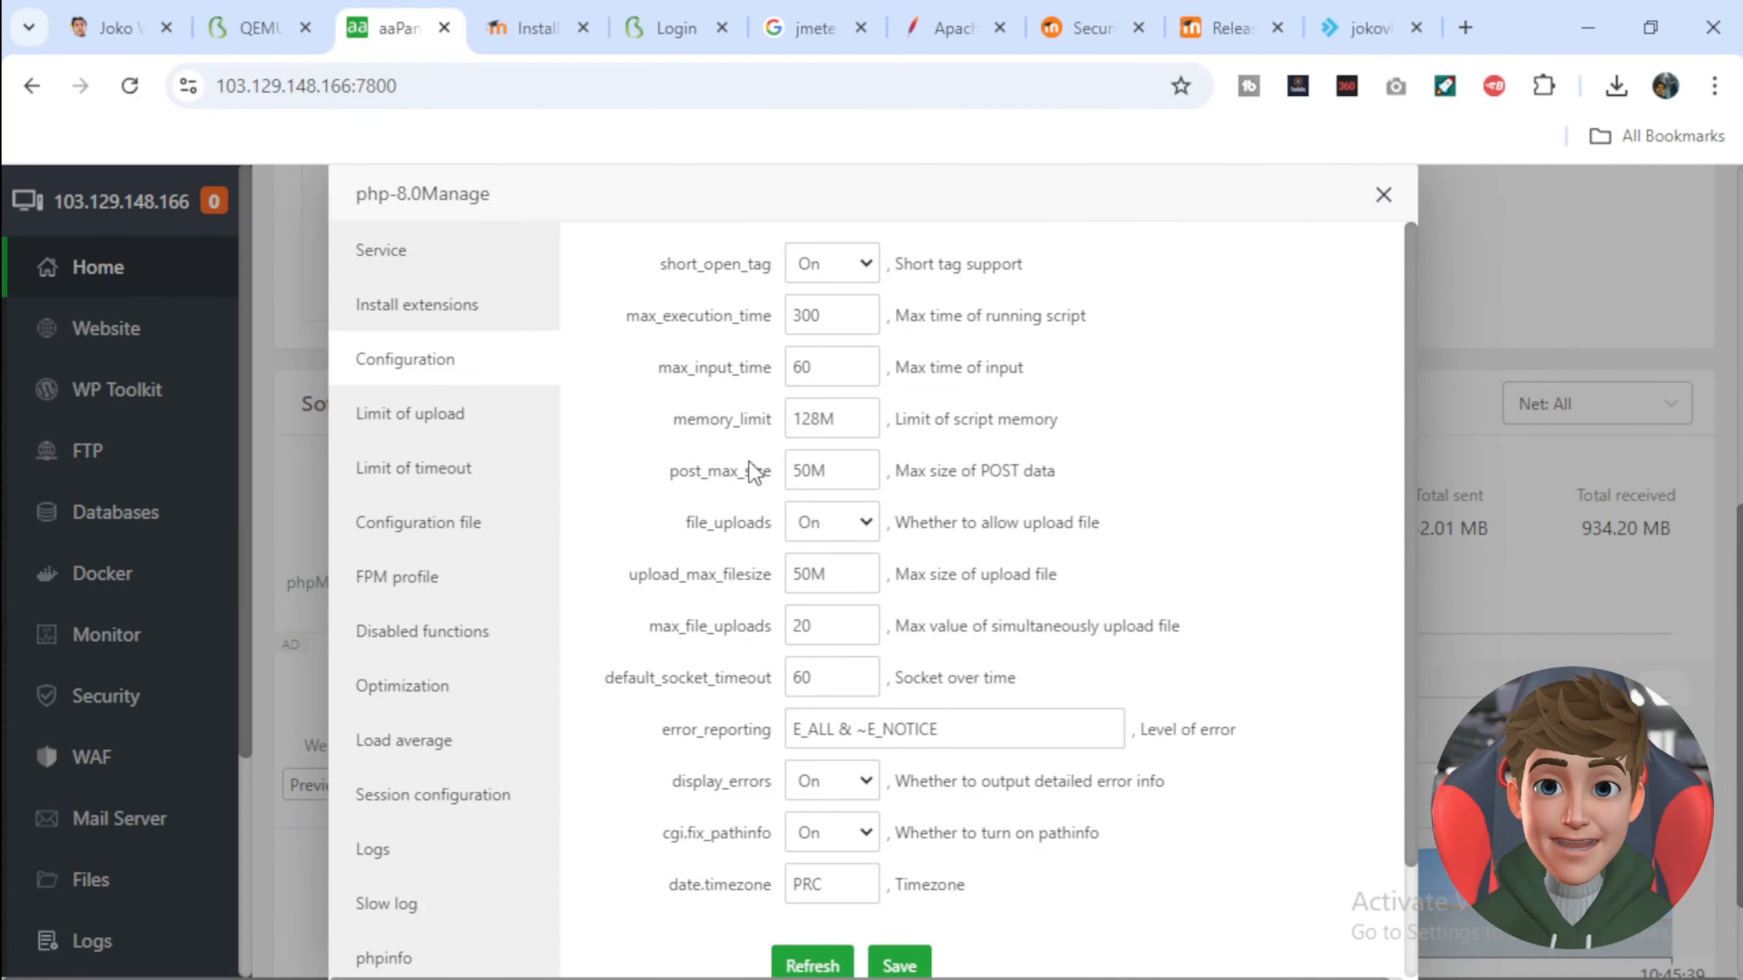
left_click(458, 522)
Copy the max_input_vars setting name from the failed row in Moodle's Other checks table
left_click(539, 27)
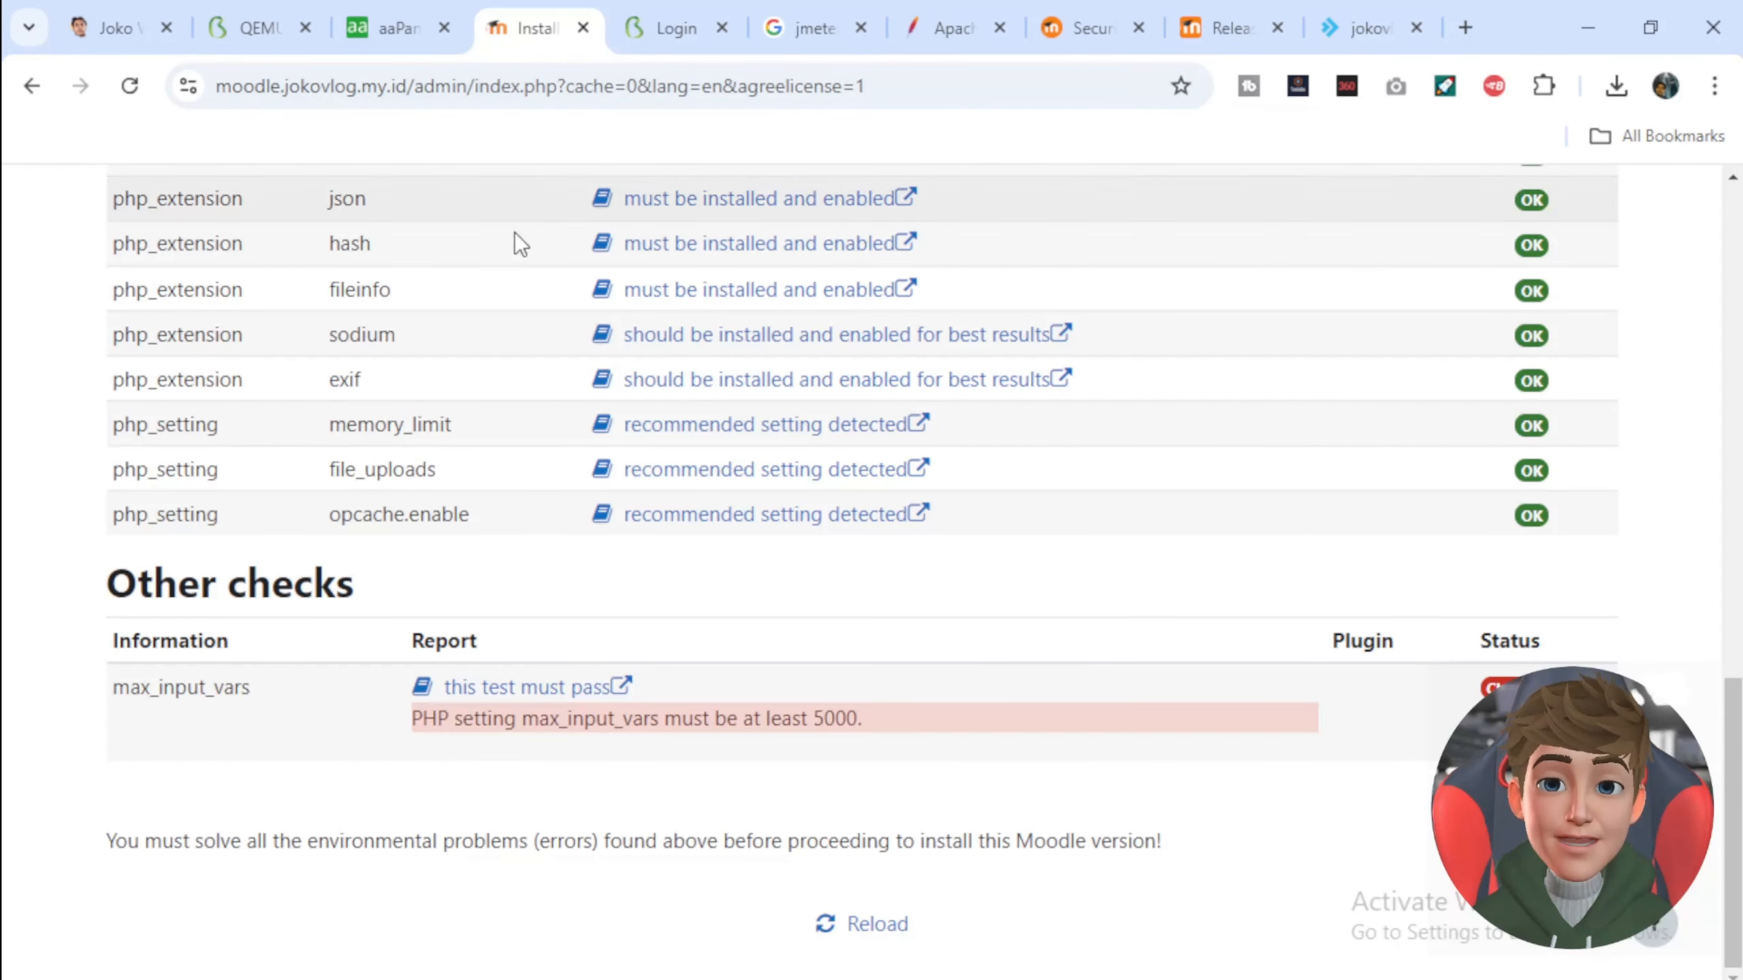
left_click_drag(252, 688, 109, 686)
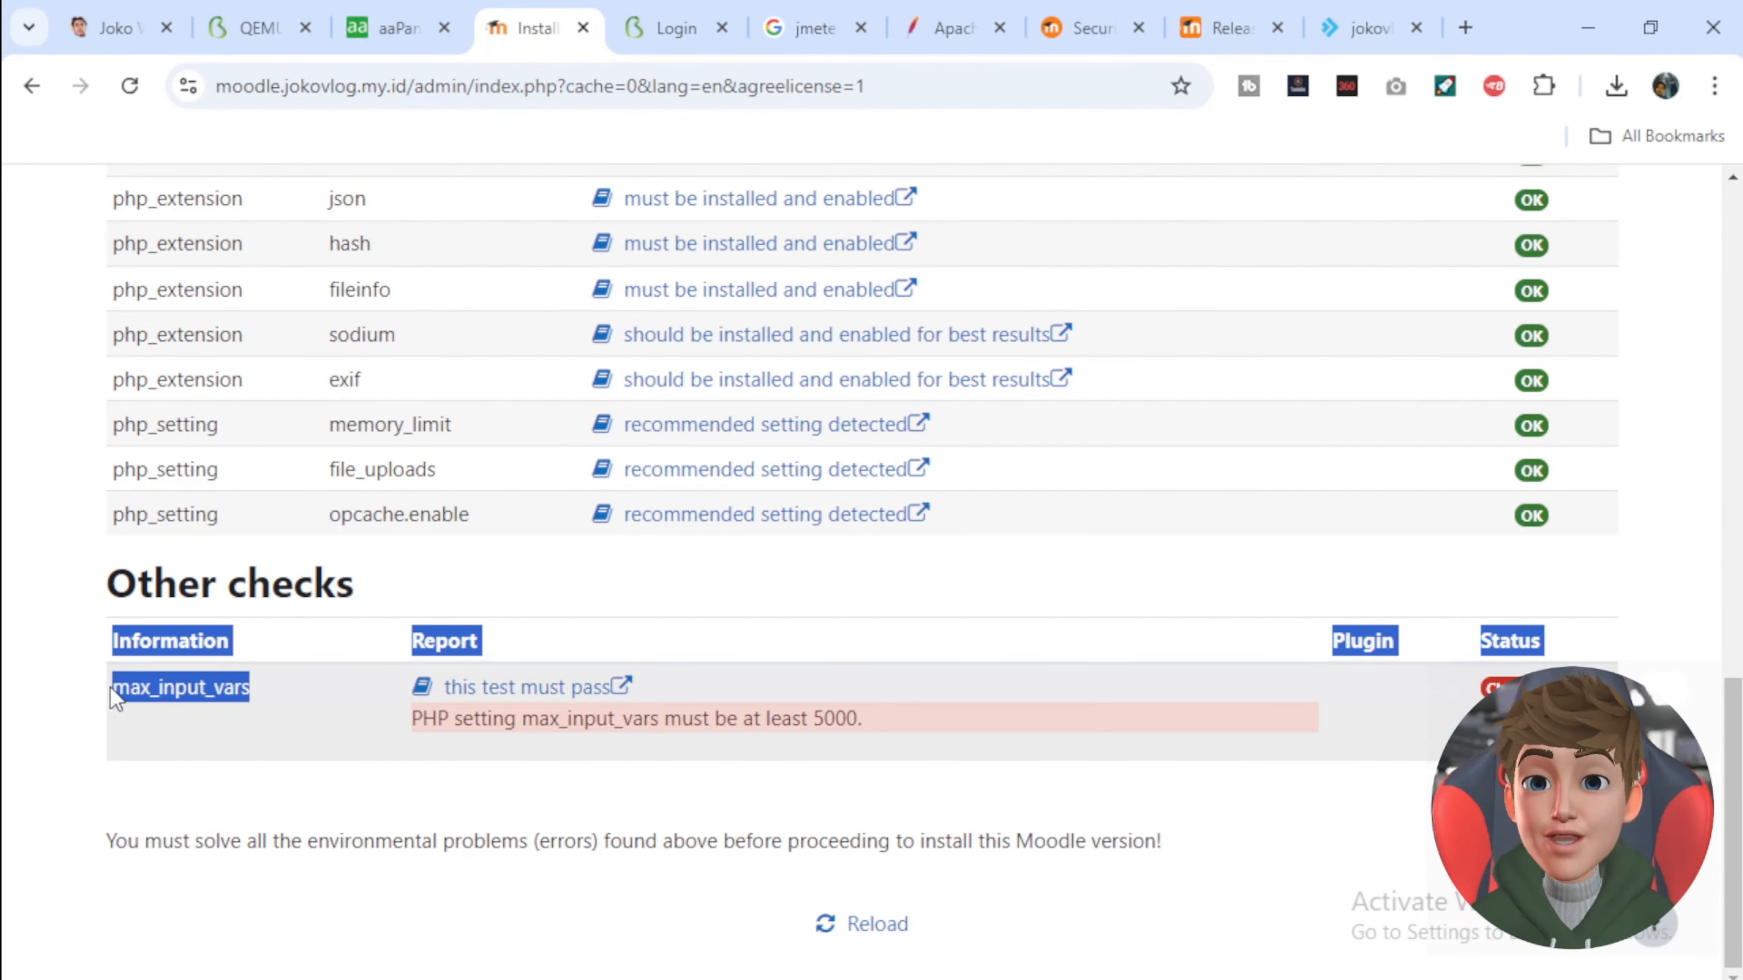
left_click(238, 691)
left_click_drag(248, 692, 113, 686)
right_click(132, 695)
left_click(215, 428)
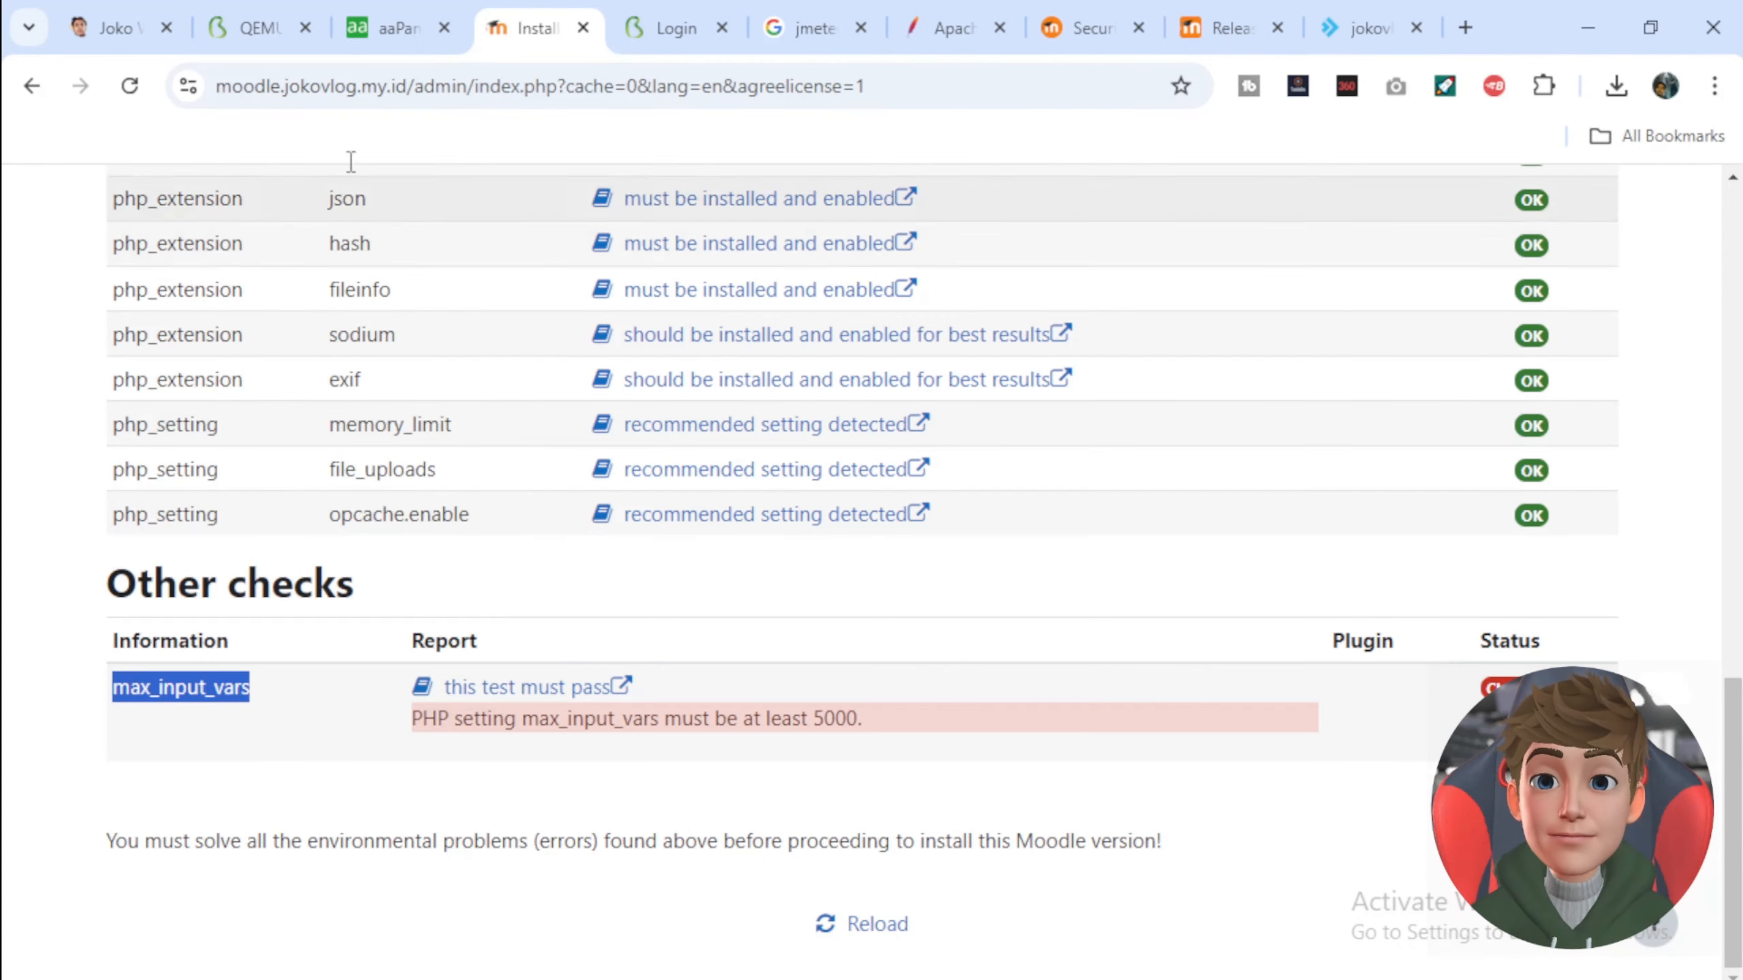
left_click(371, 24)
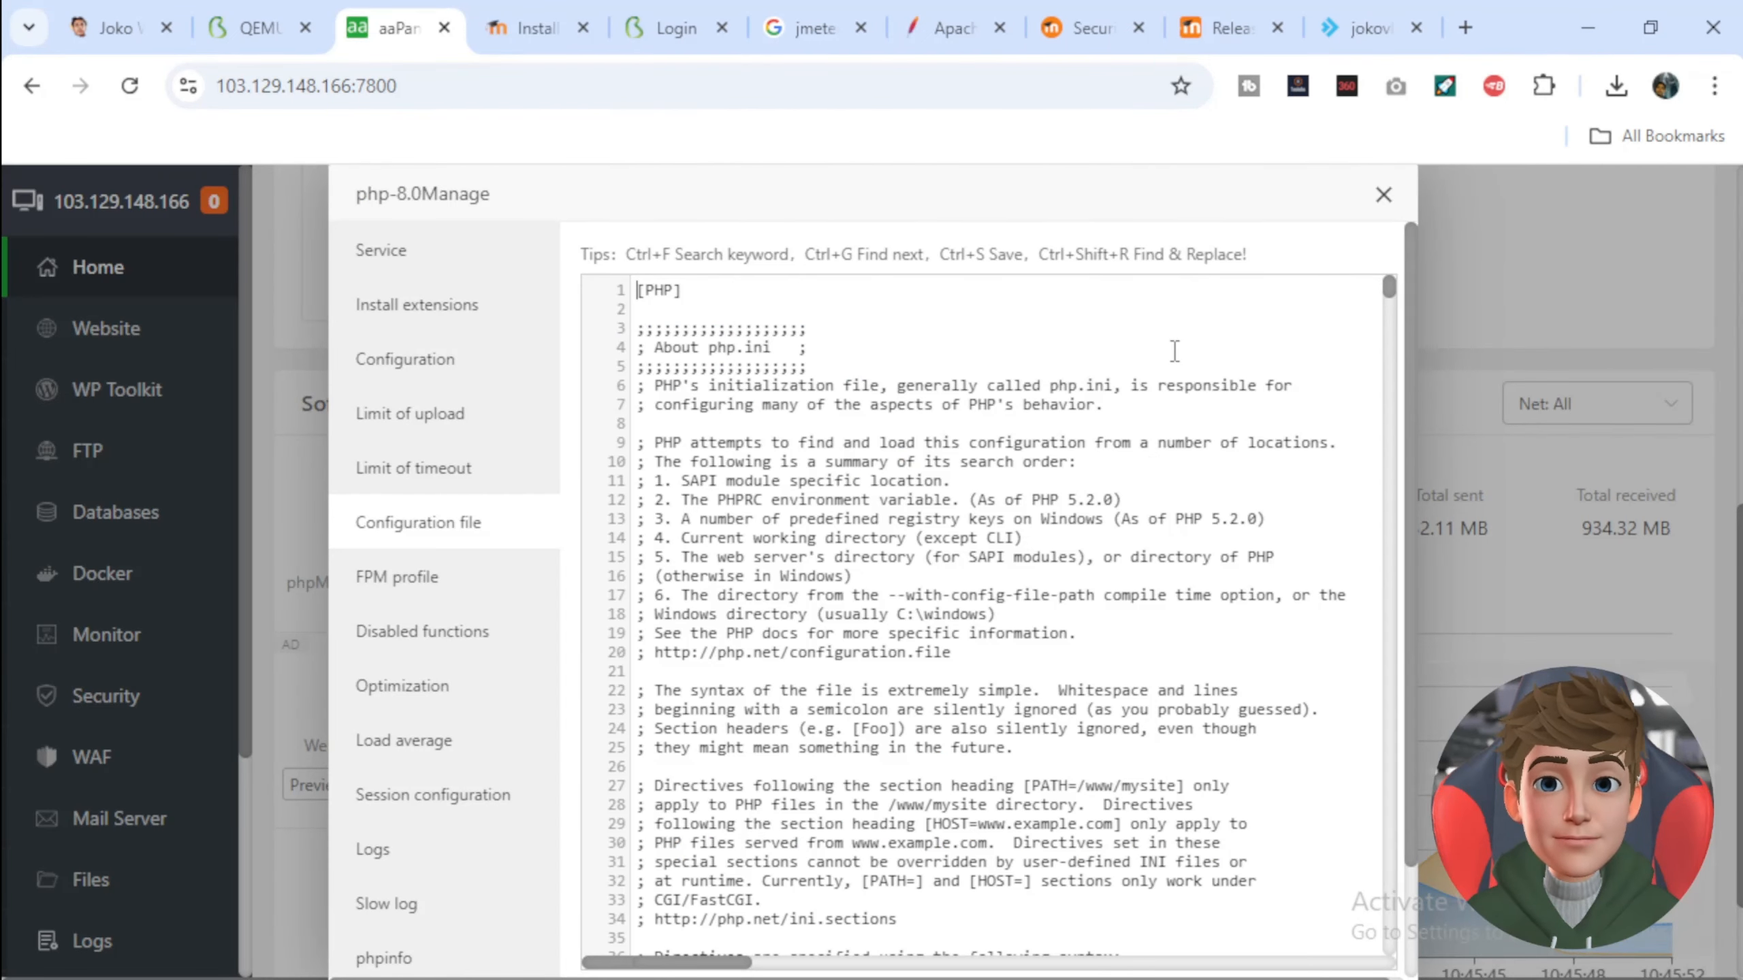
In the PHP 8.0 php.ini, uncomment max_input_vars and change its value from 1000 to 6000
key("ctrl+f")
key("Return")
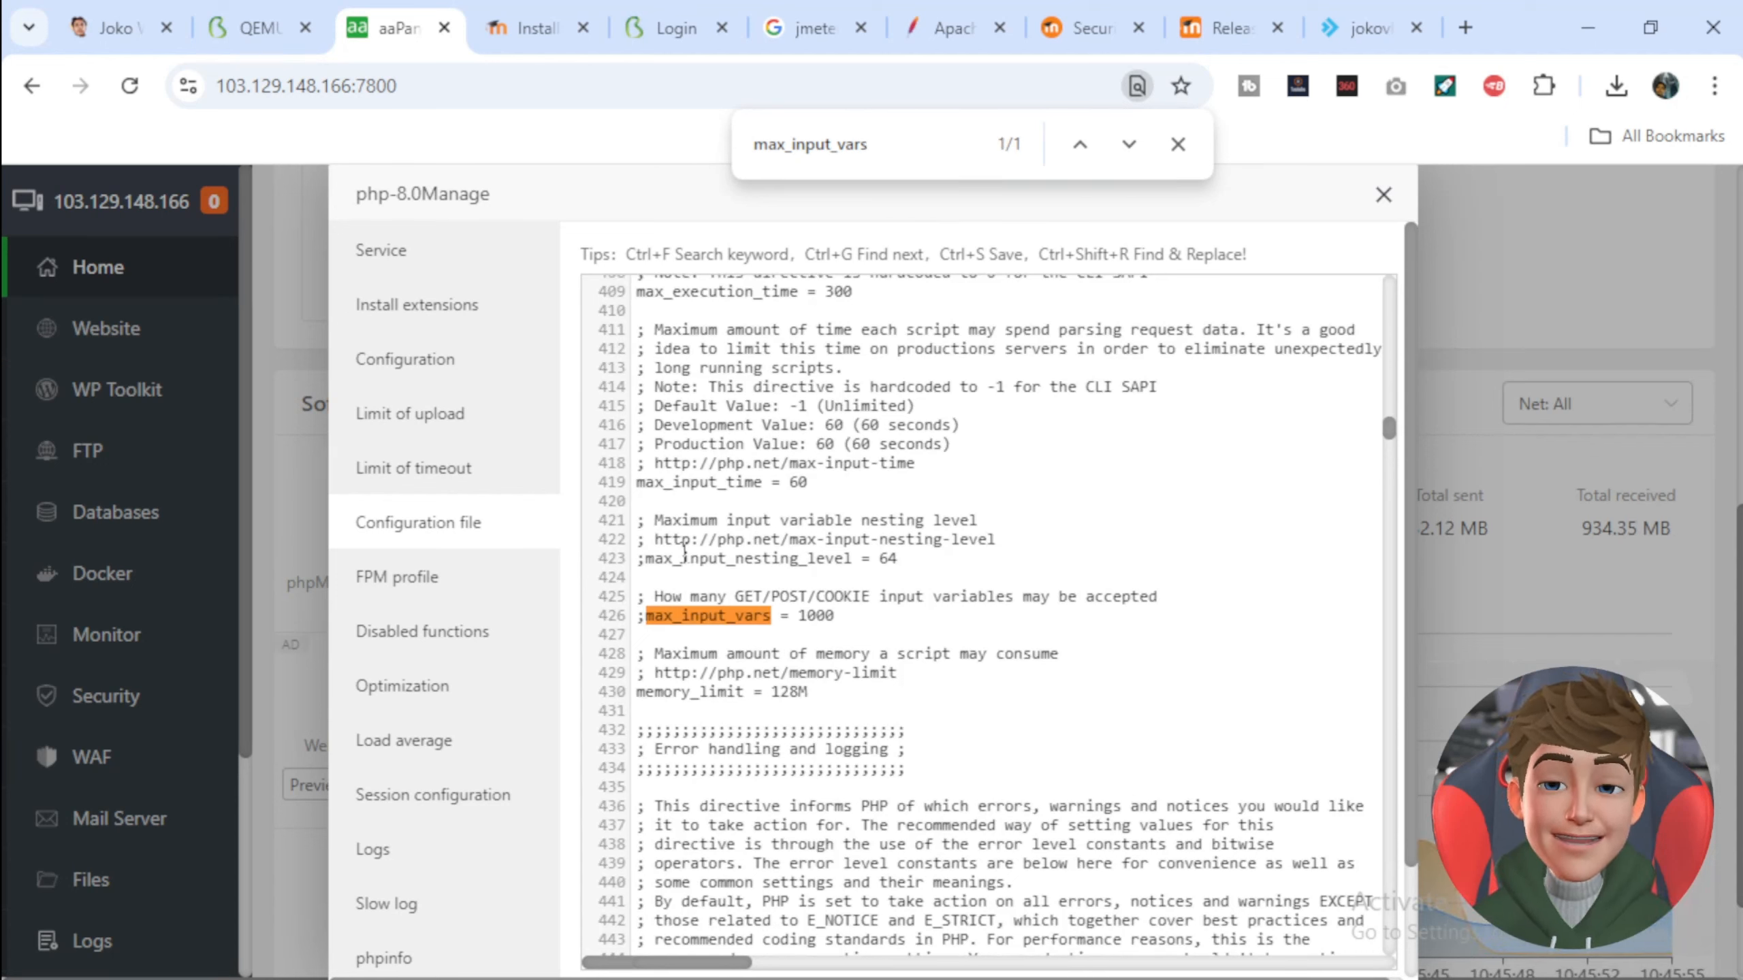
key("BackSpace")
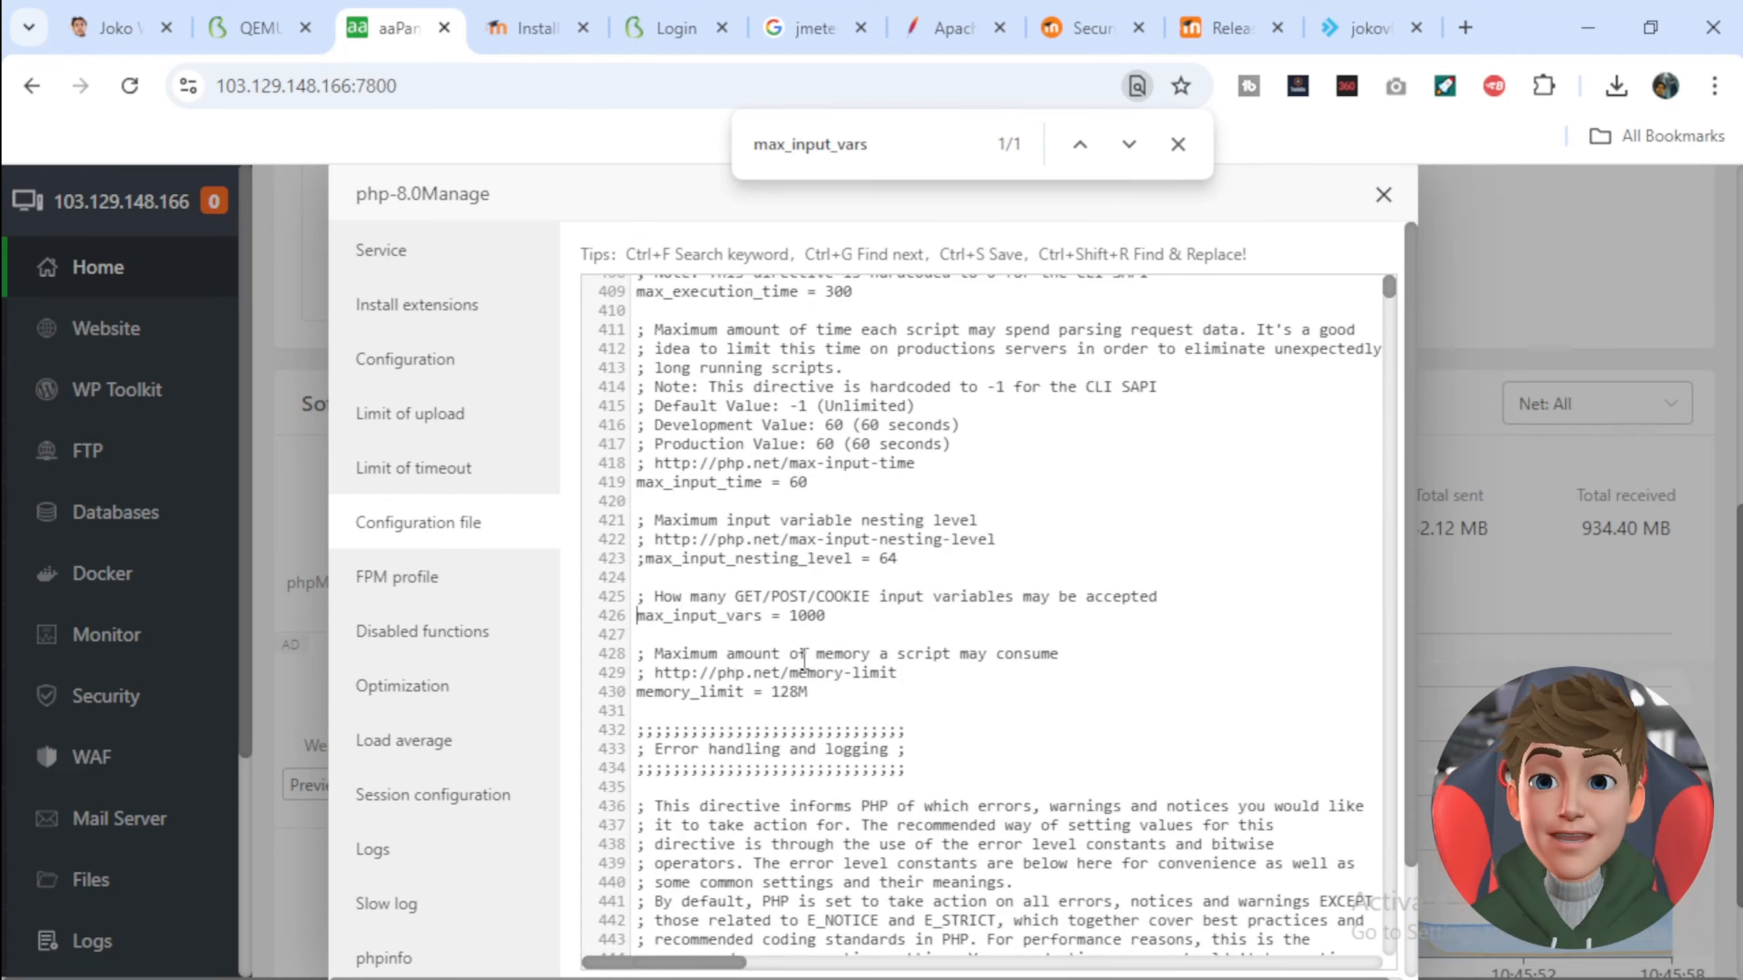
left_click(797, 616)
key("BackSpace")
type("6")
scroll(1243, 667, "down", 8)
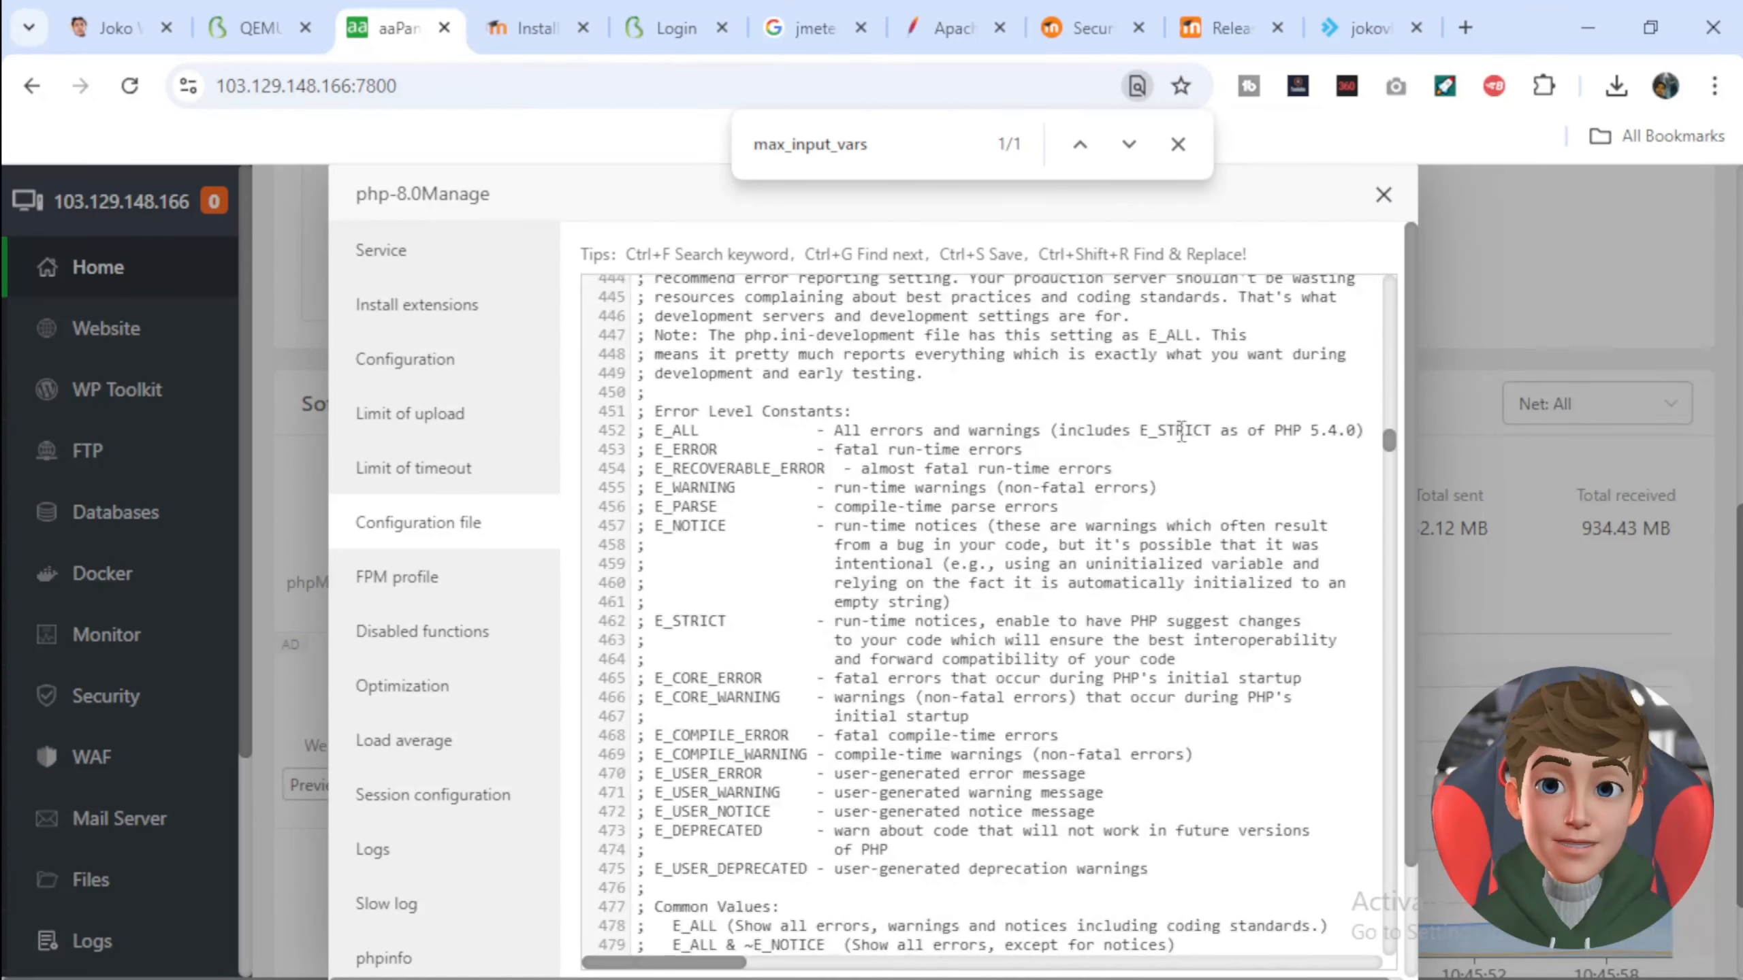
Set Chrome's page zoom to 90%, then cancel the browser Save As dialog that Ctrl+S opened
left_click_drag(1273, 203, 1257, 203)
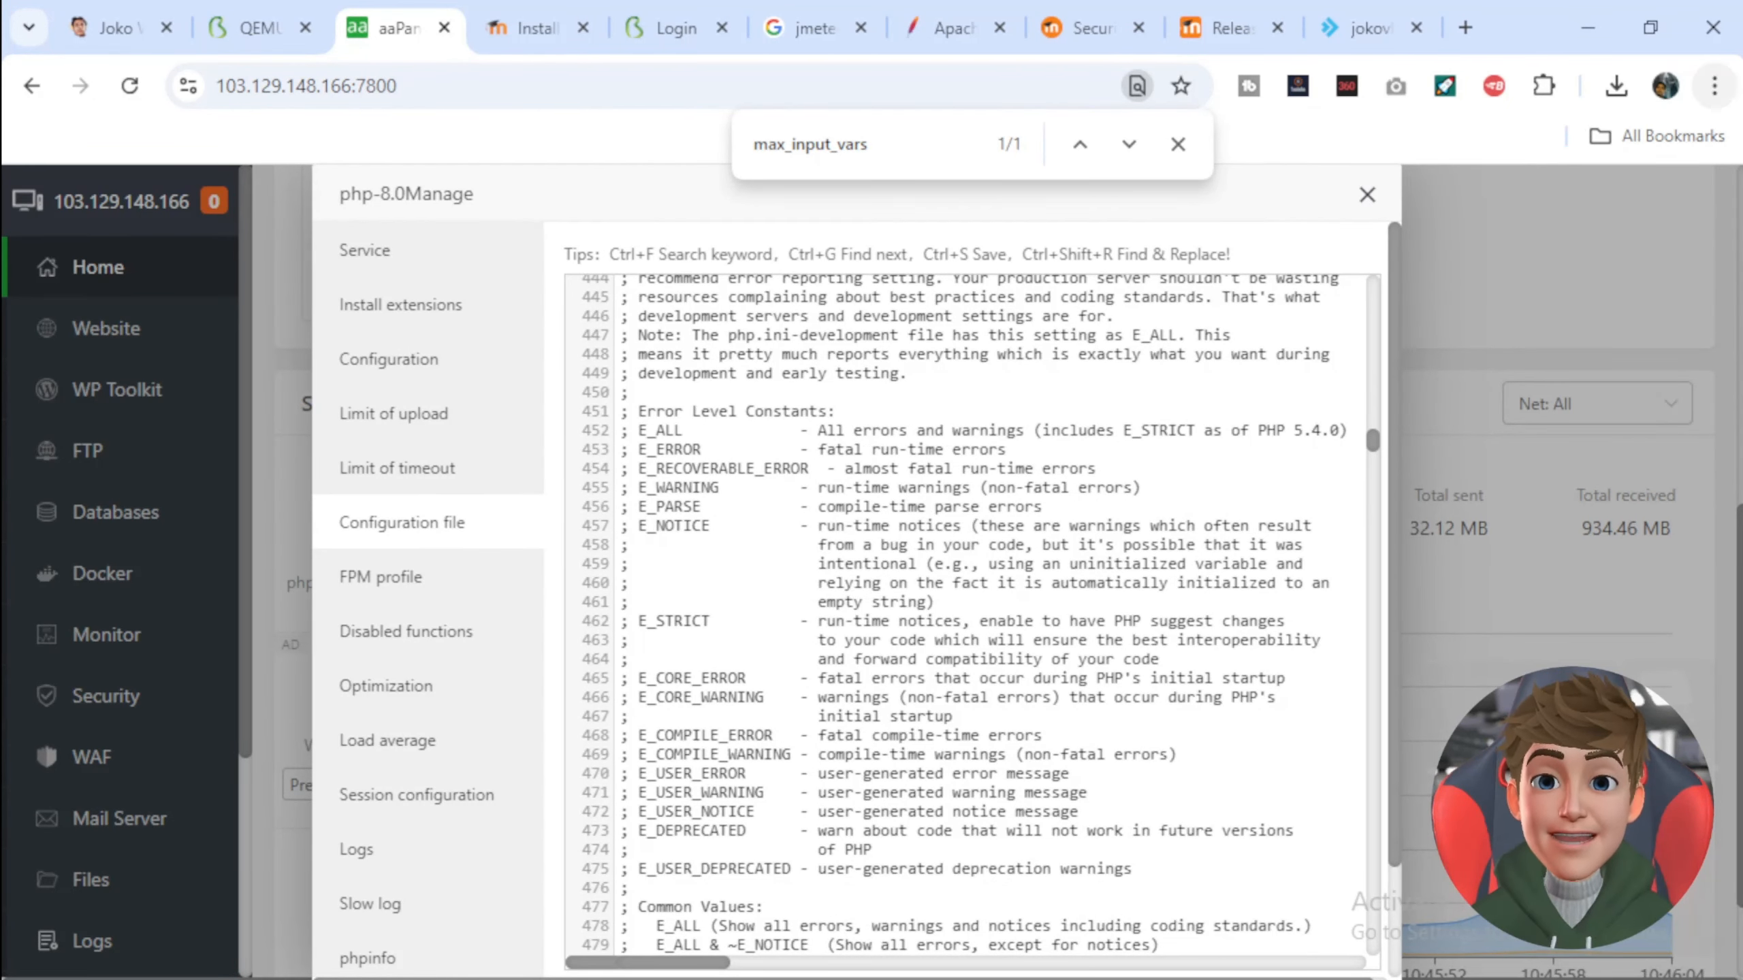
left_click(1714, 86)
left_click(1531, 587)
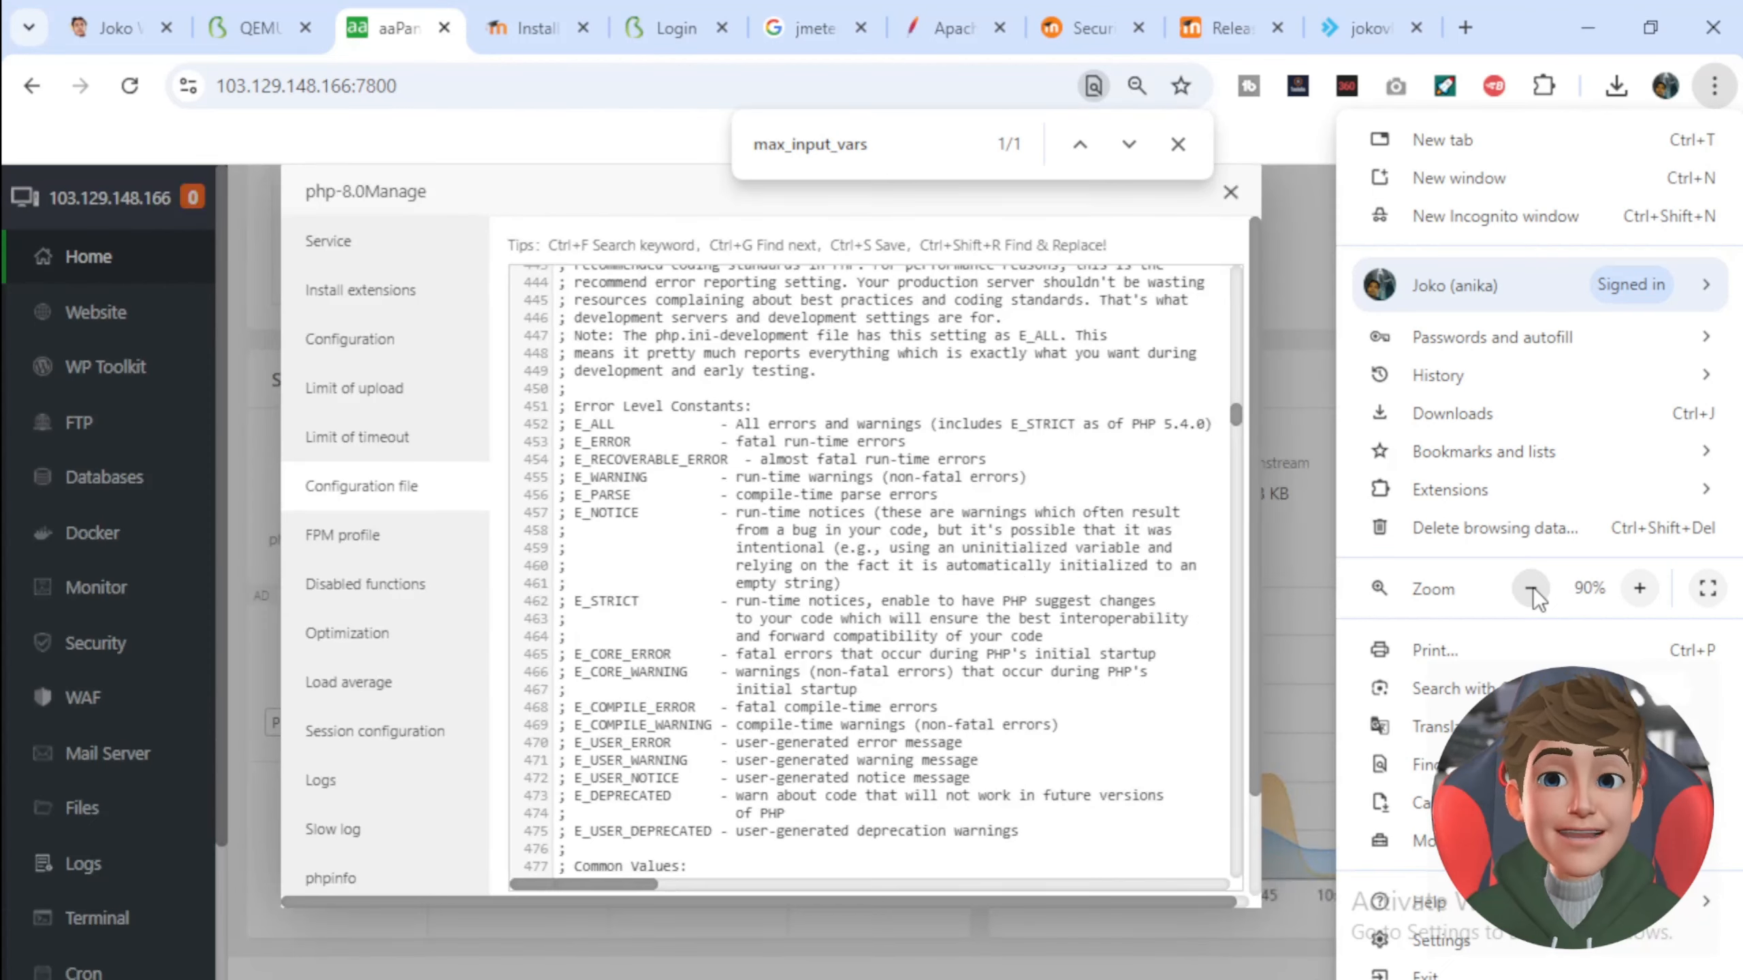
left_click(544, 192)
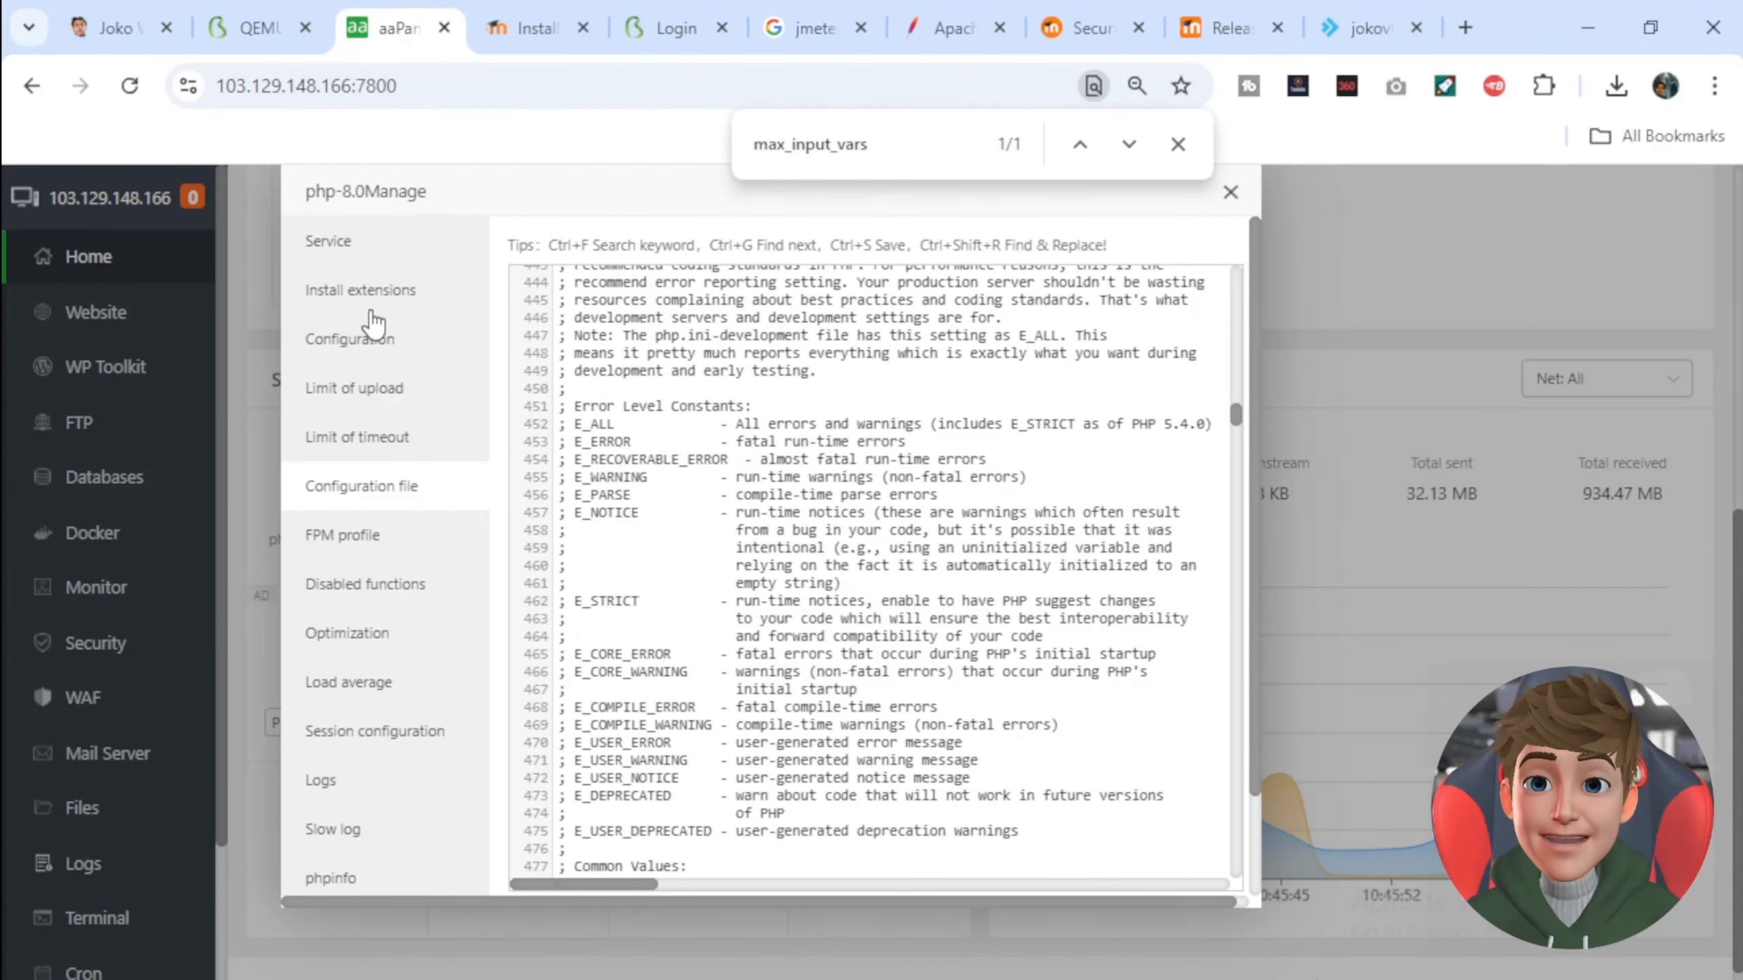
scroll(965, 660, "up", 1)
scroll(965, 661, "down", 10)
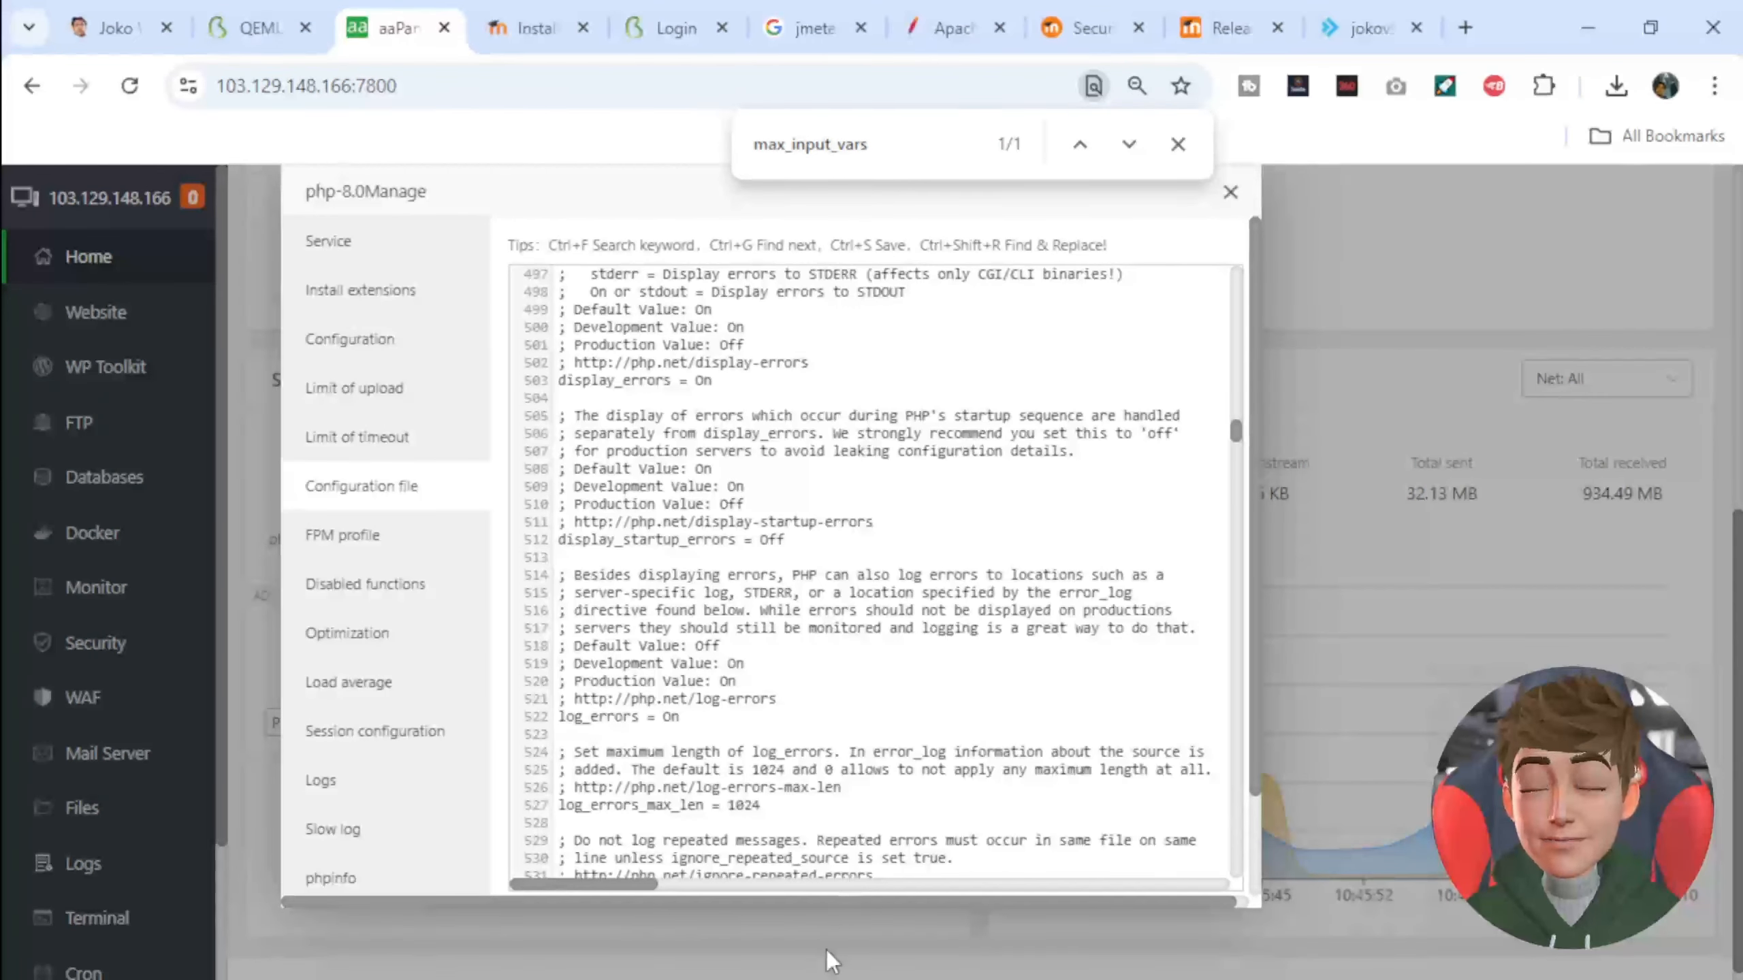
scroll(1210, 393, "up", 20)
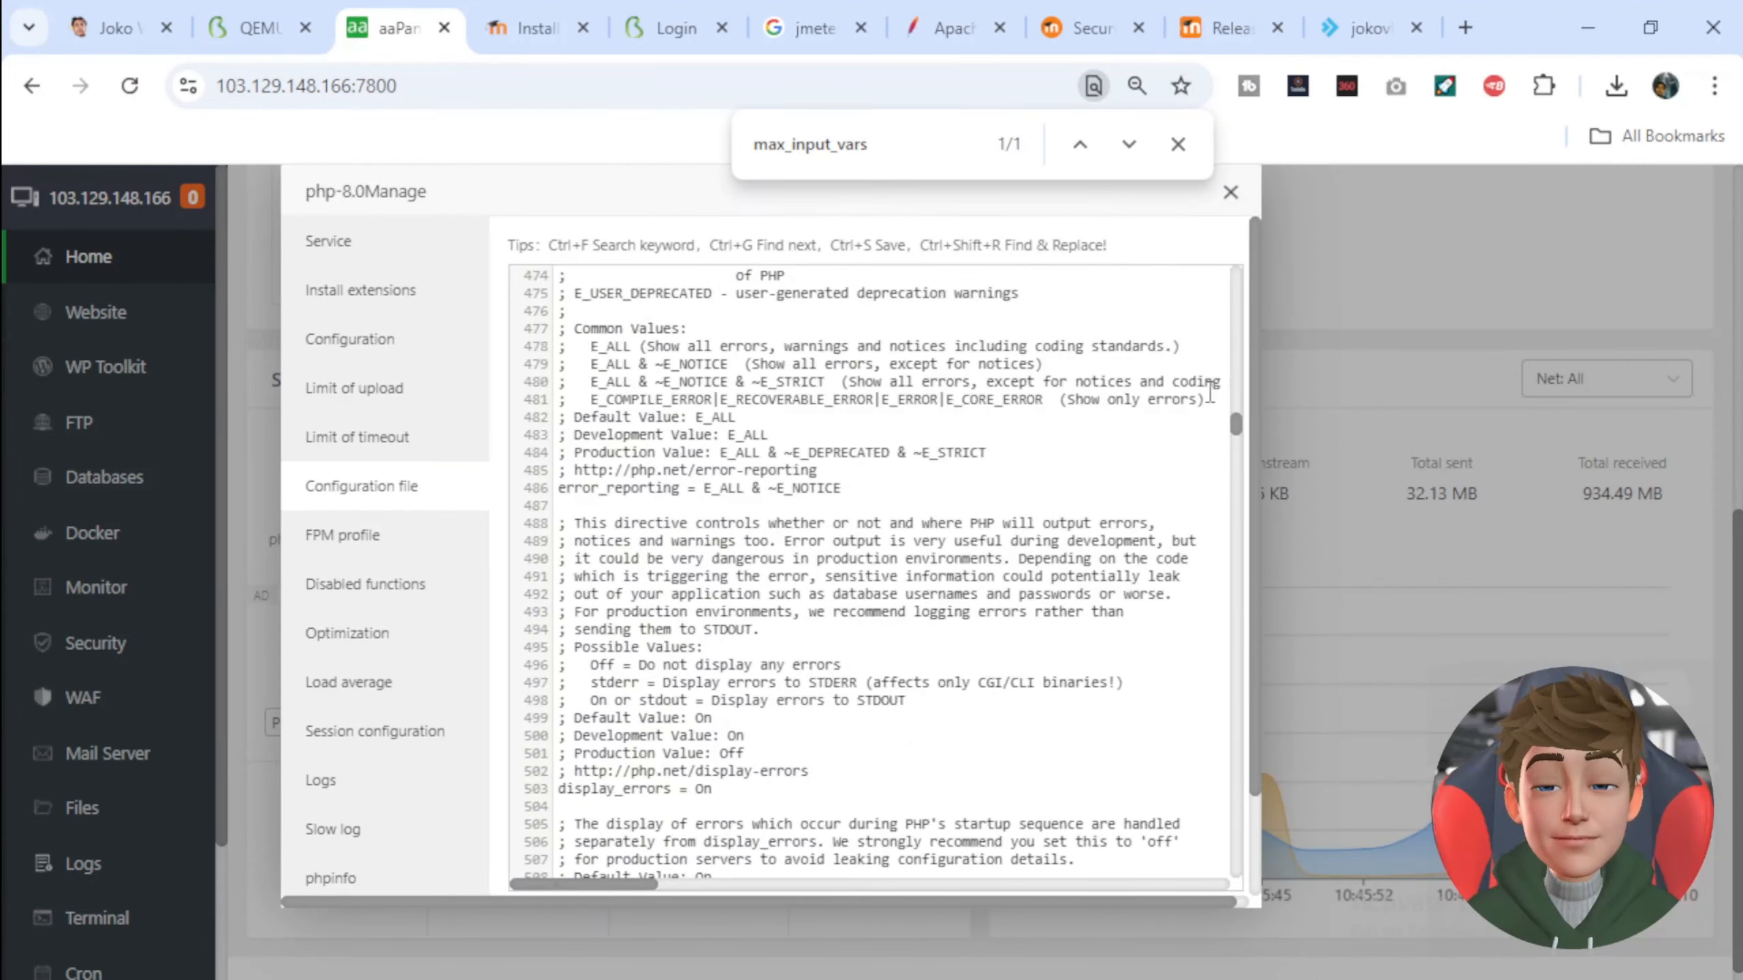
scroll(1210, 393, "down", 14)
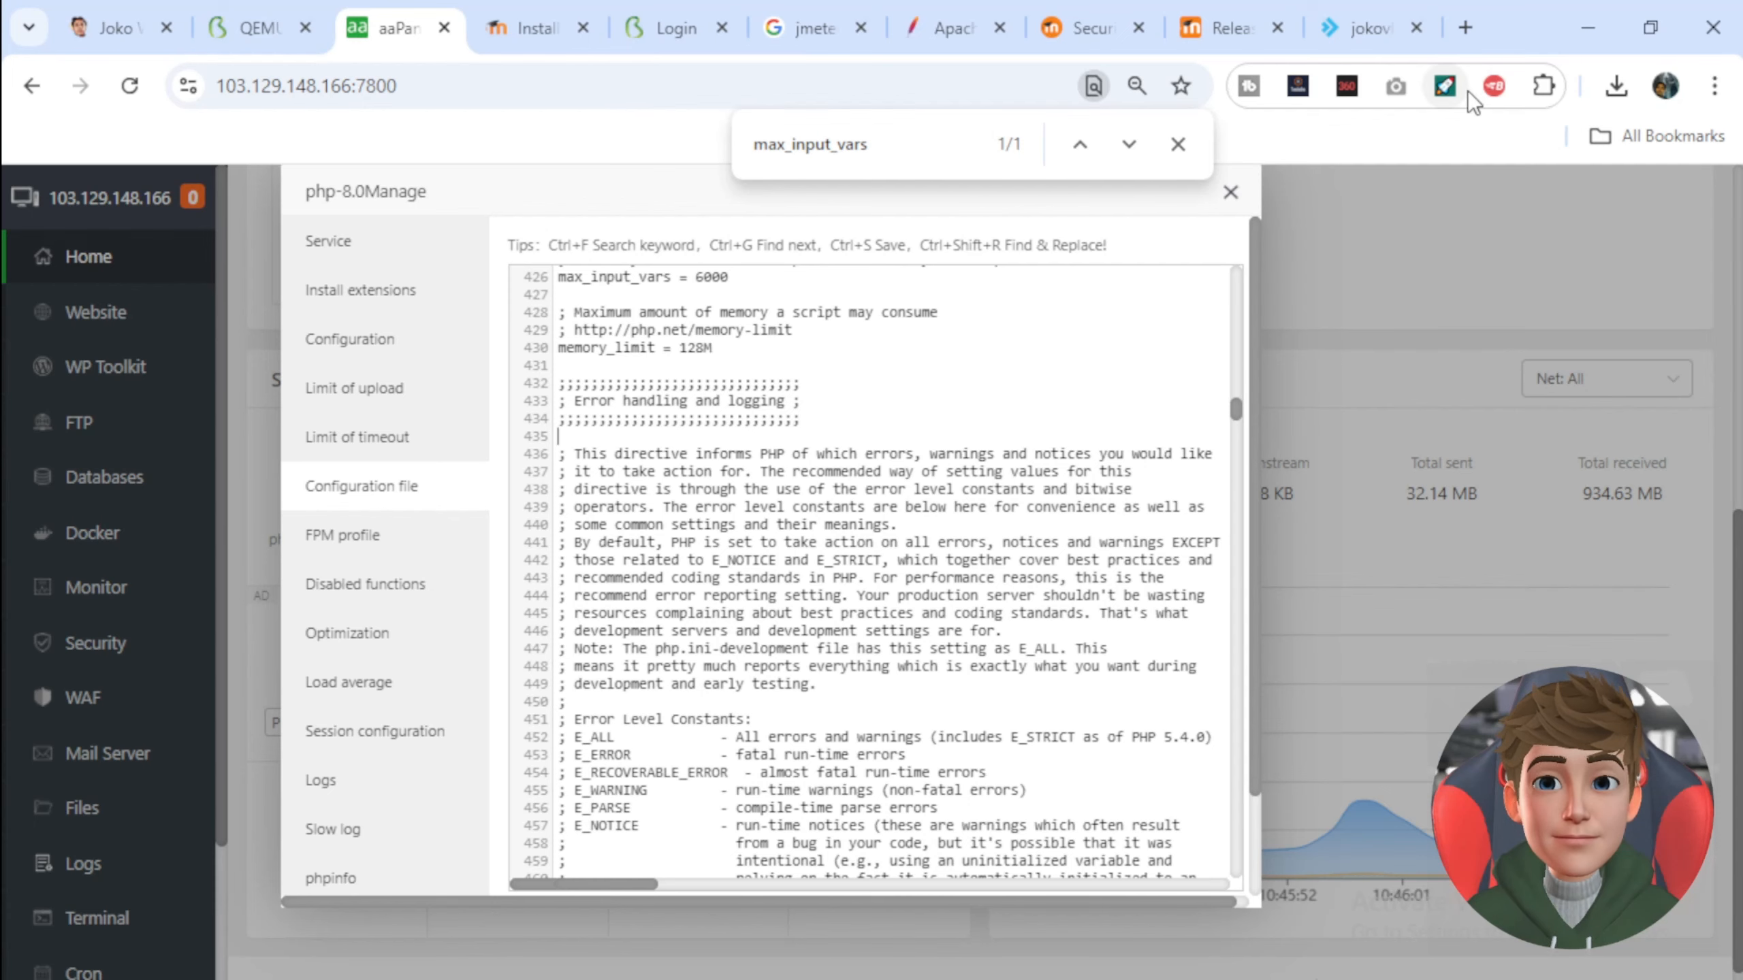
key("ctrl+s")
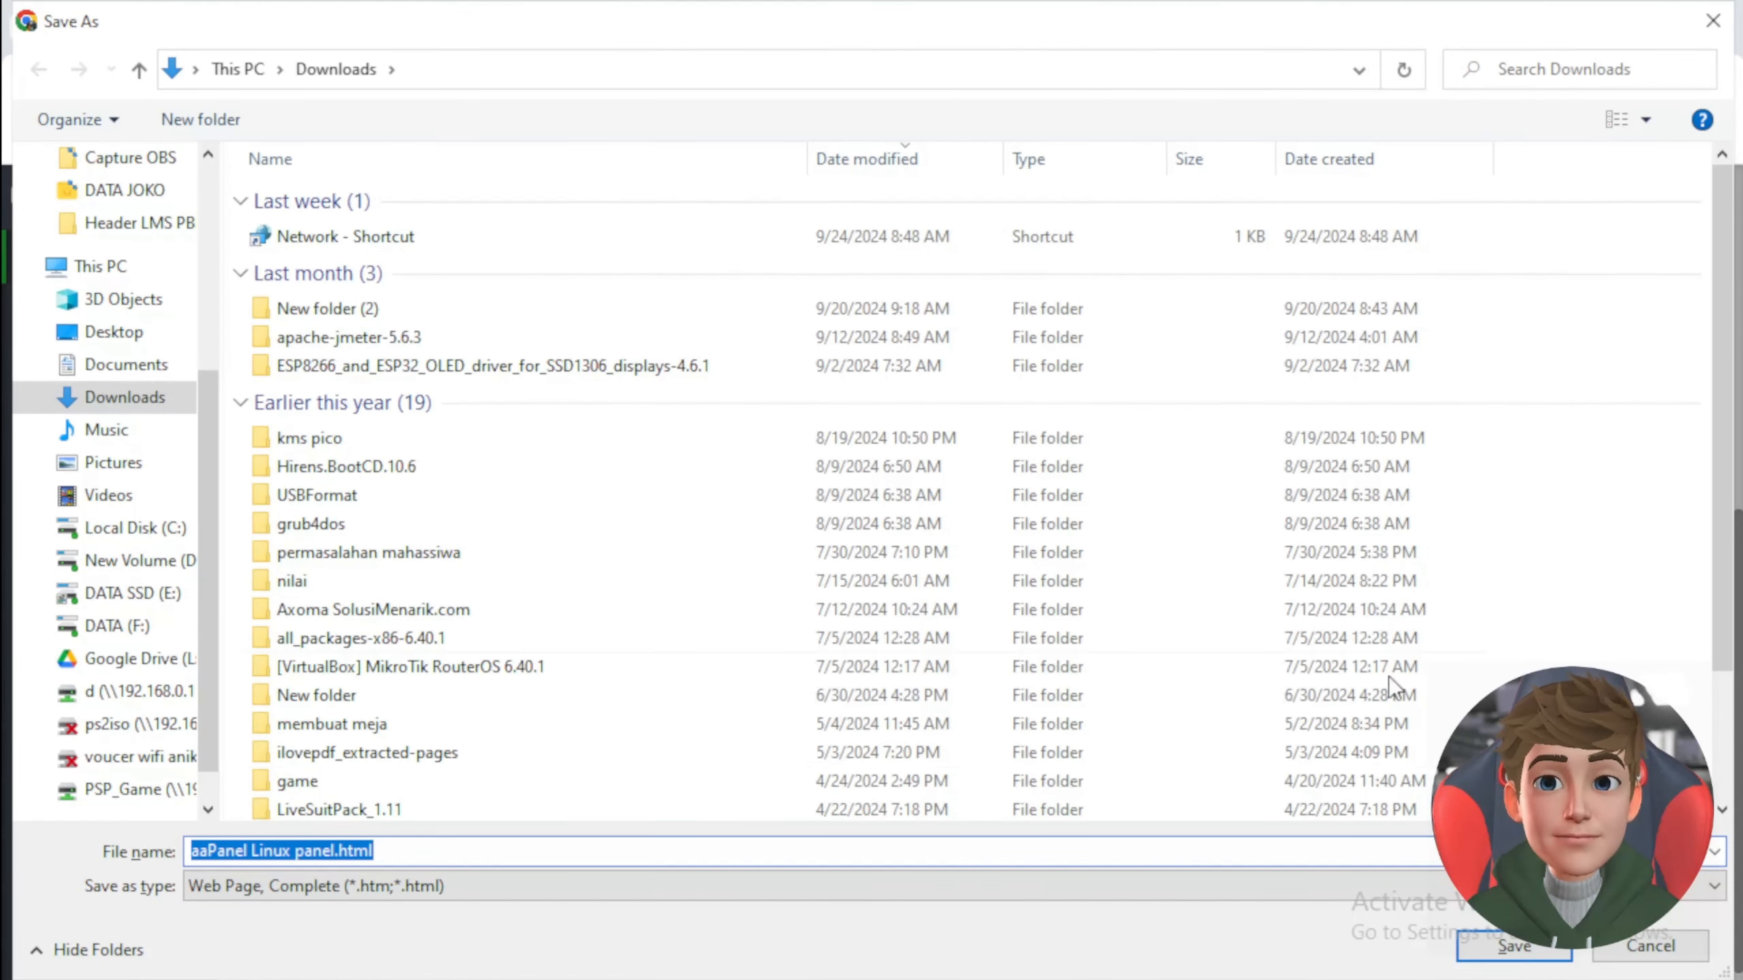
left_click(1657, 947)
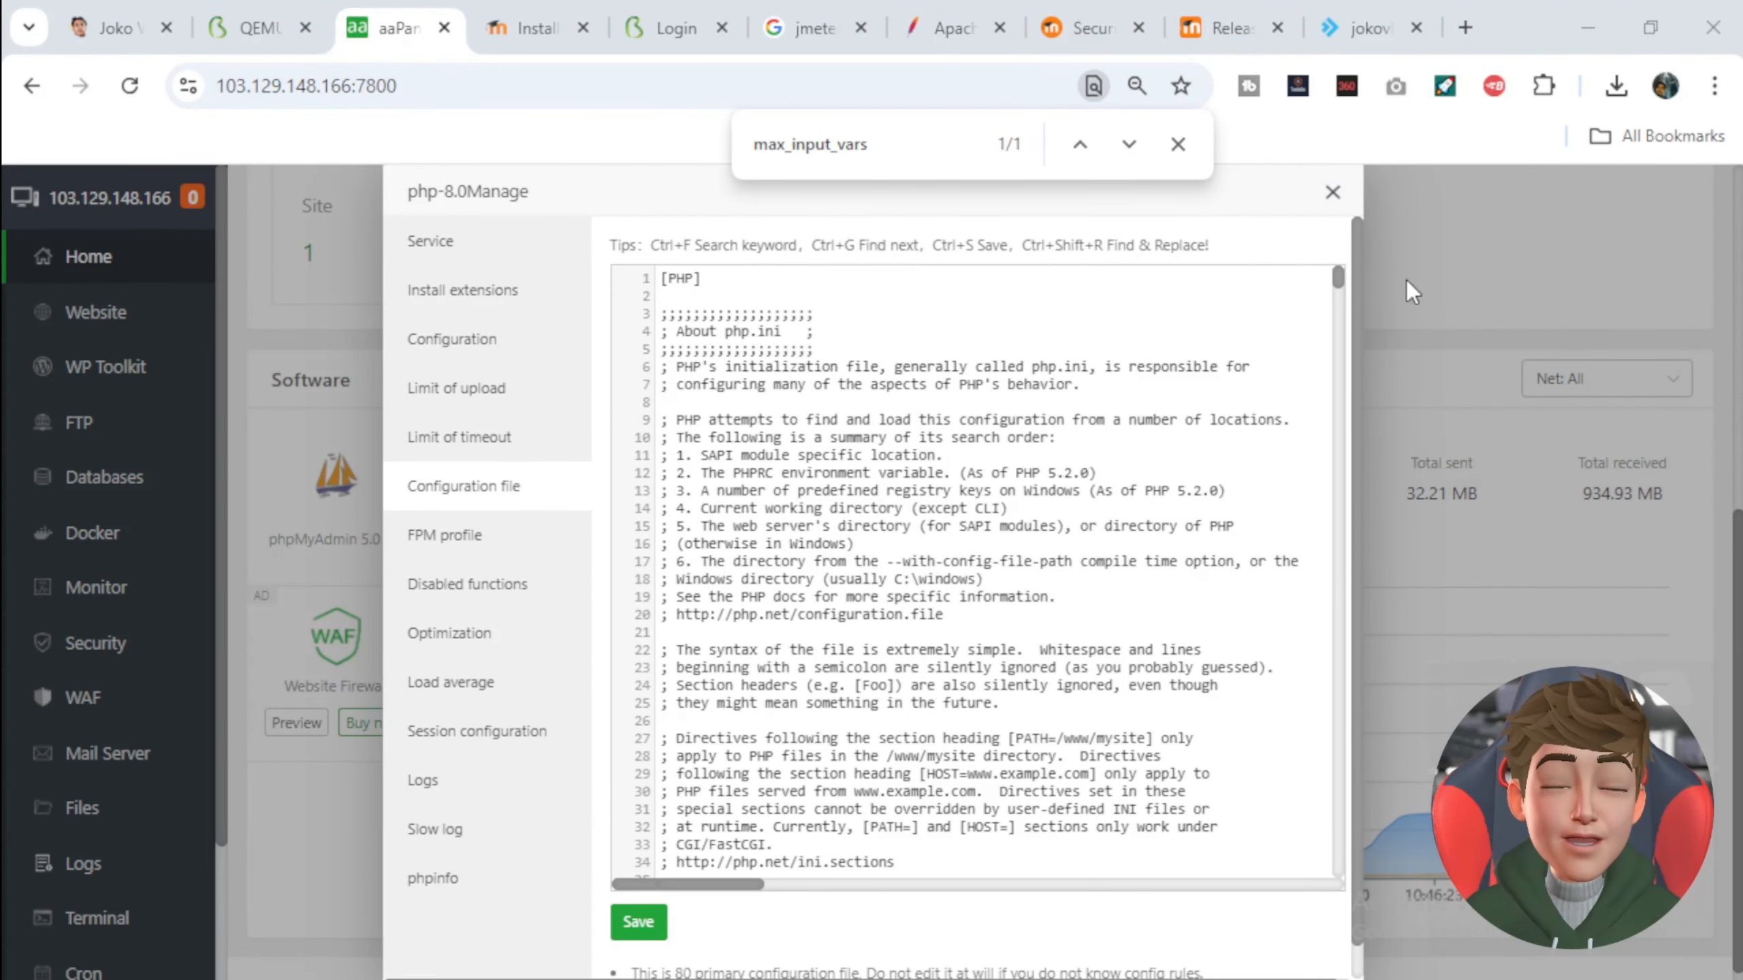
Reopen PHP 8.0's configuration file, set max_input_vars = 6000 uncommented, and save it
left_click(1333, 193)
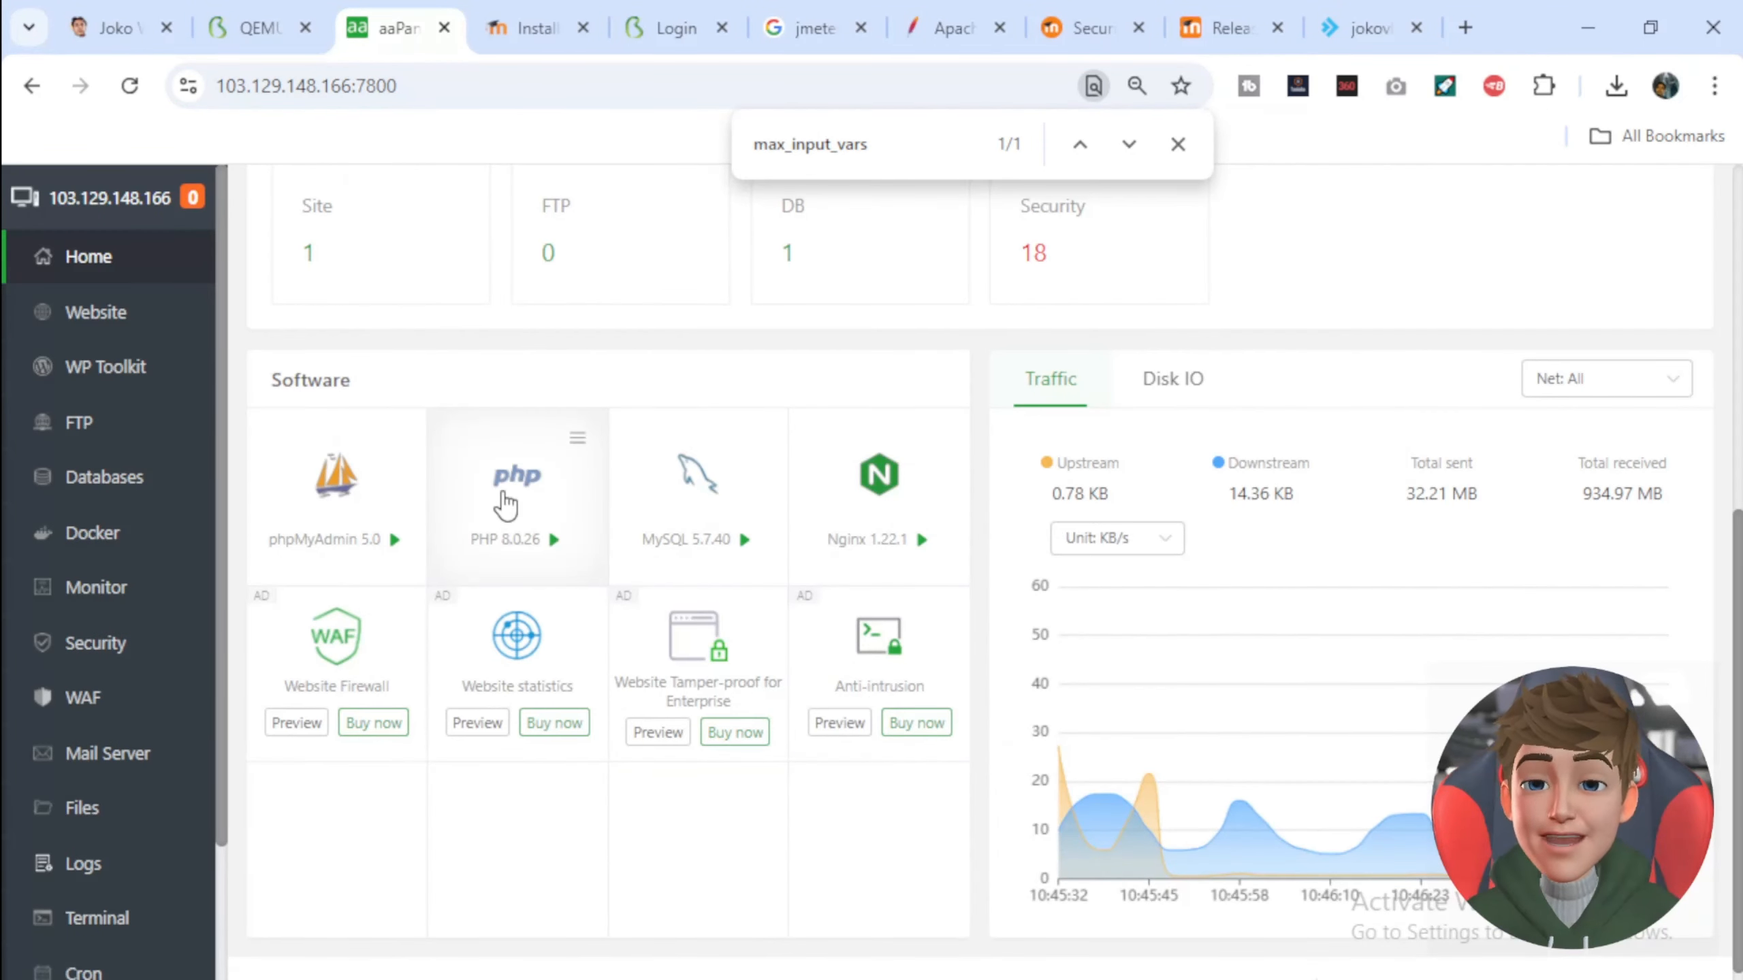
left_click(548, 529)
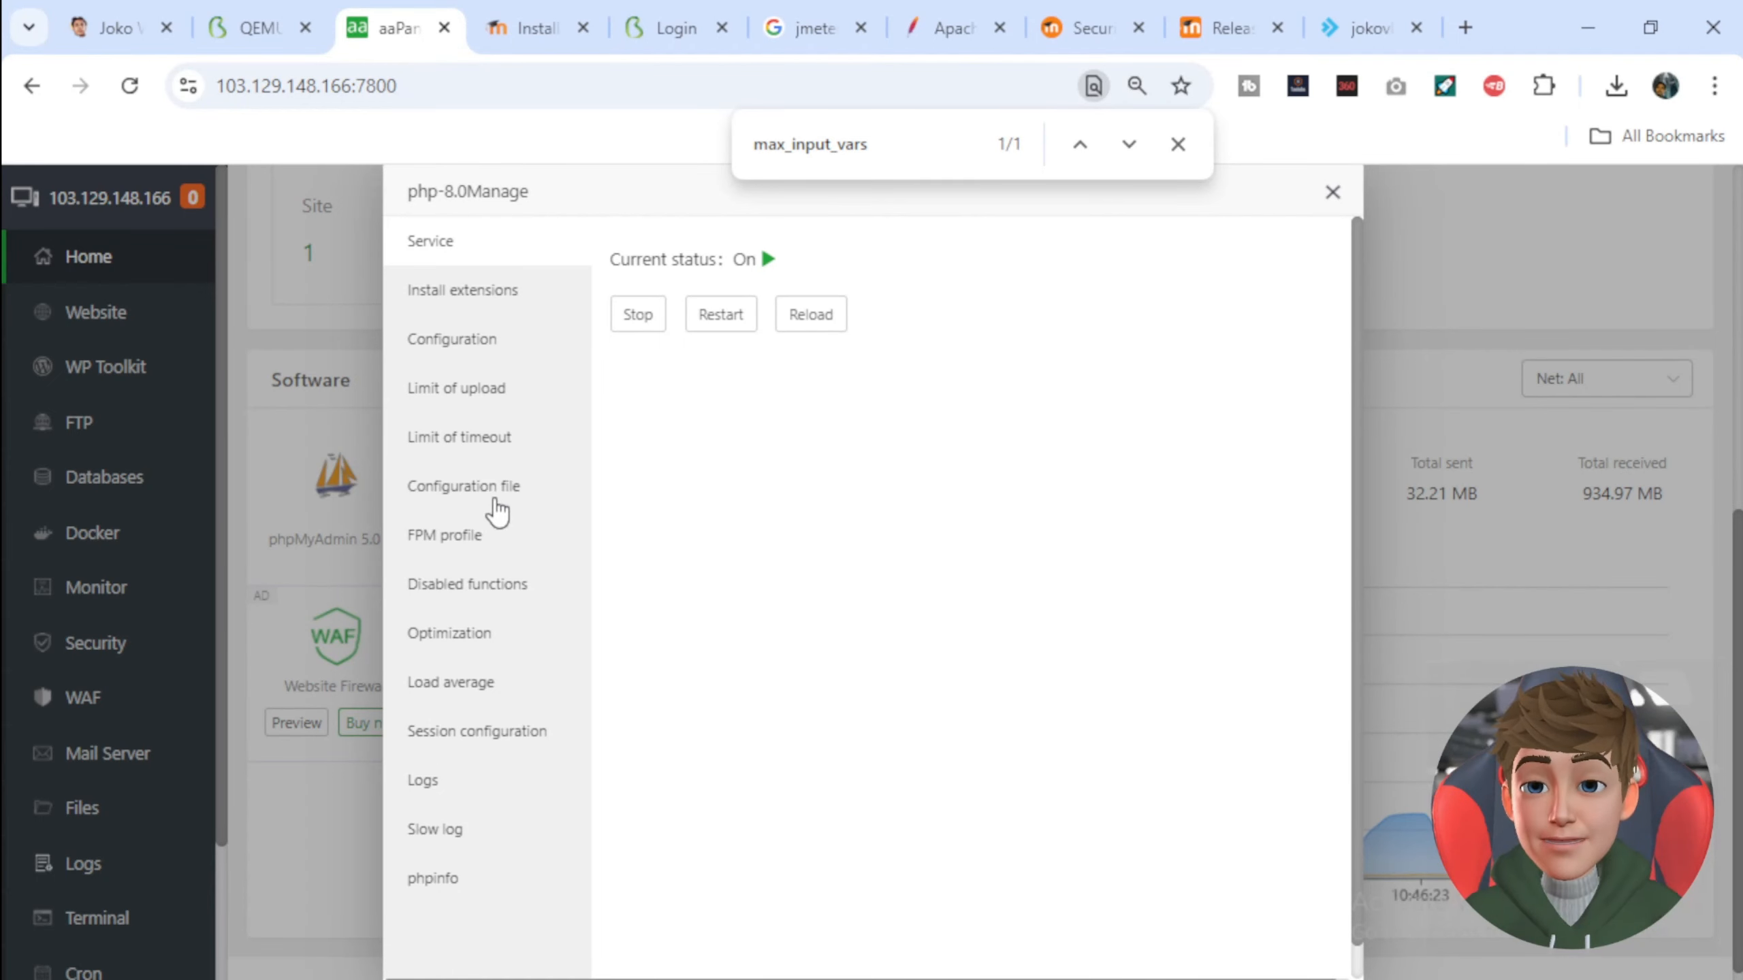
left_click(492, 489)
left_click(894, 138)
key("Return")
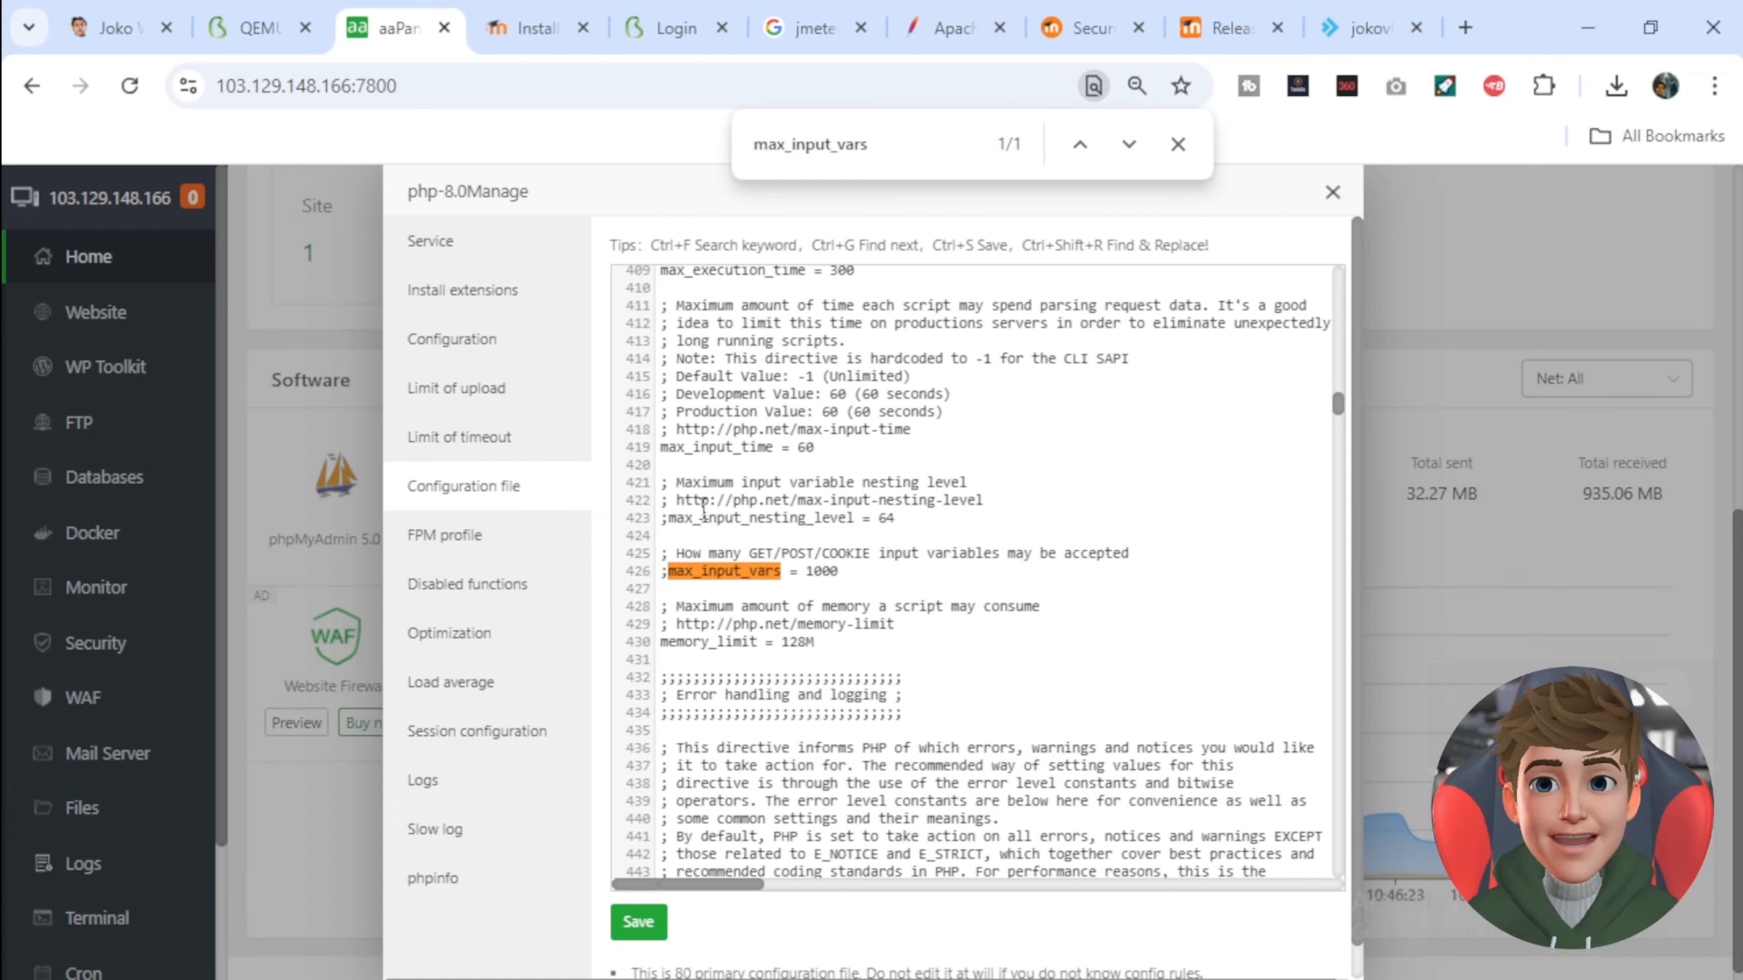
key("BackSpace")
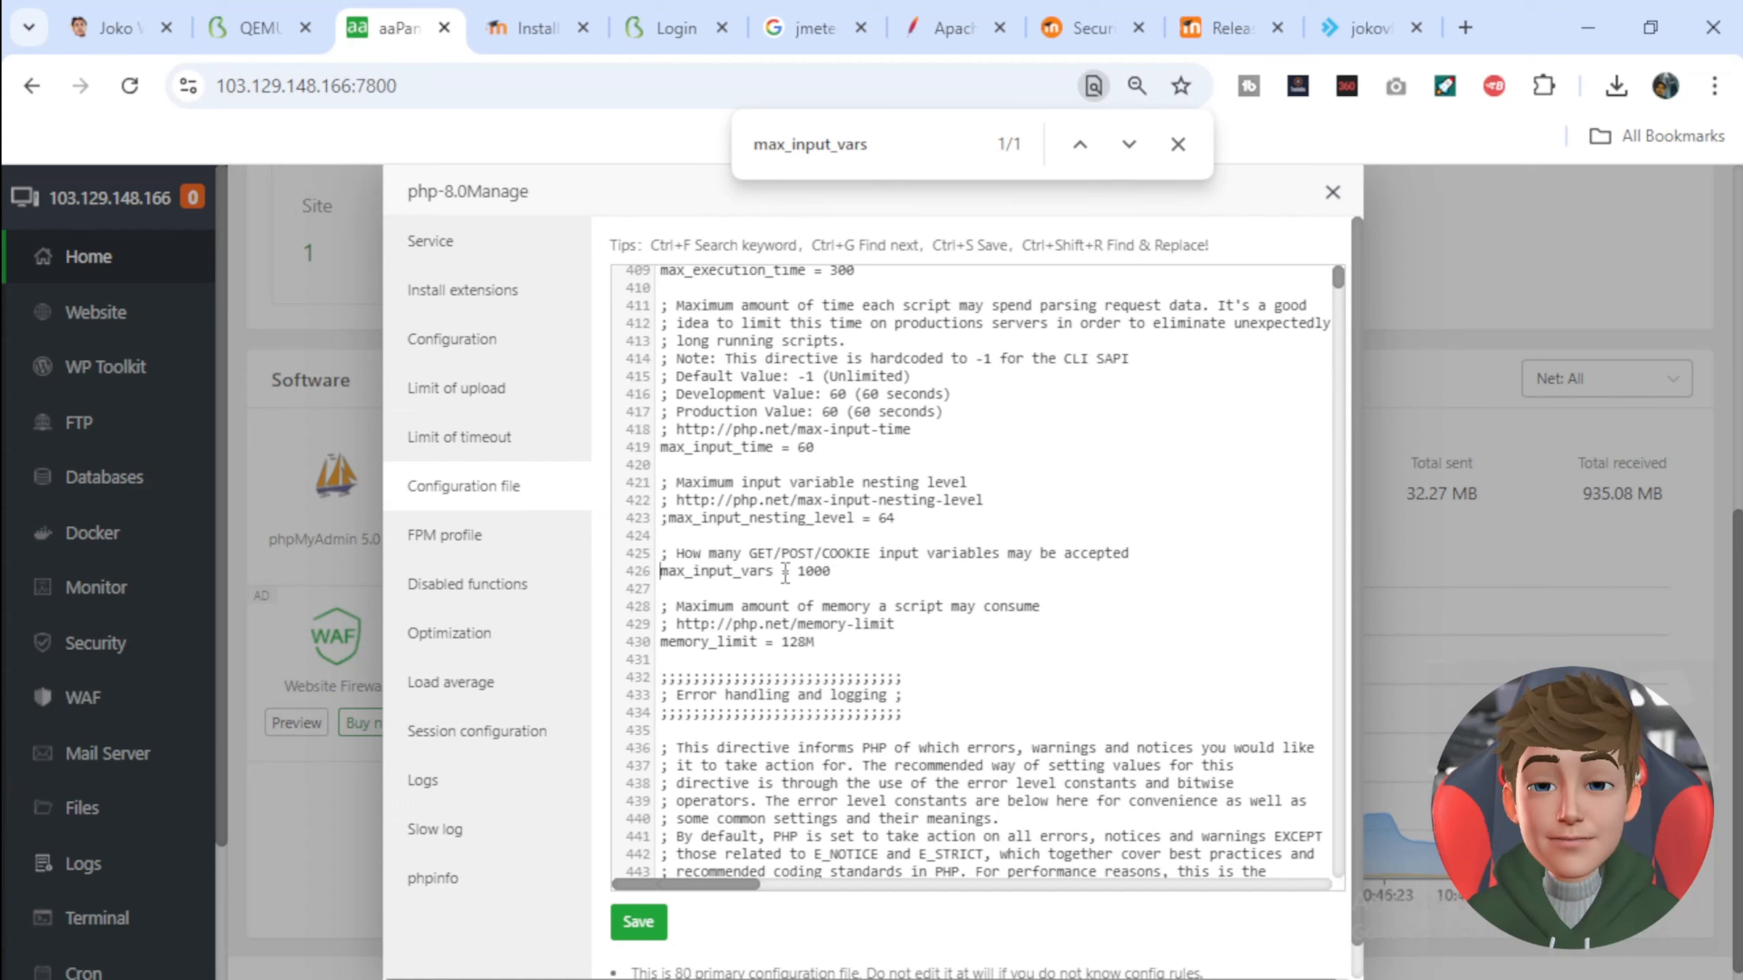
type("6")
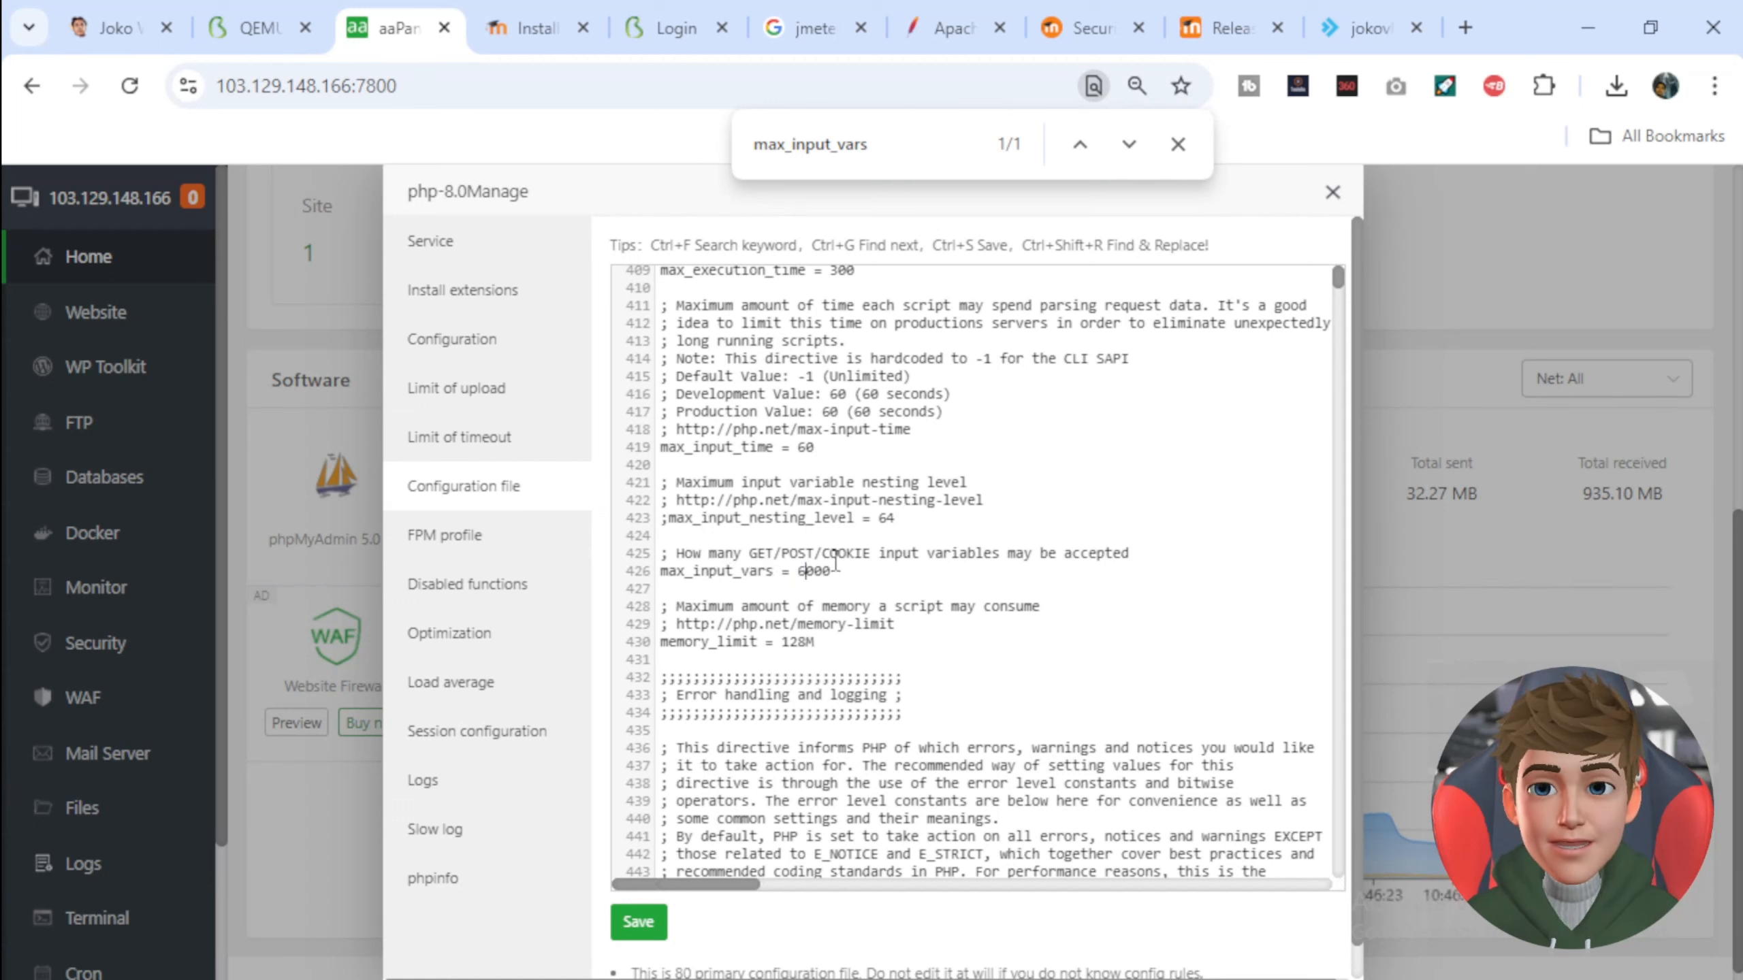
left_click(651, 922)
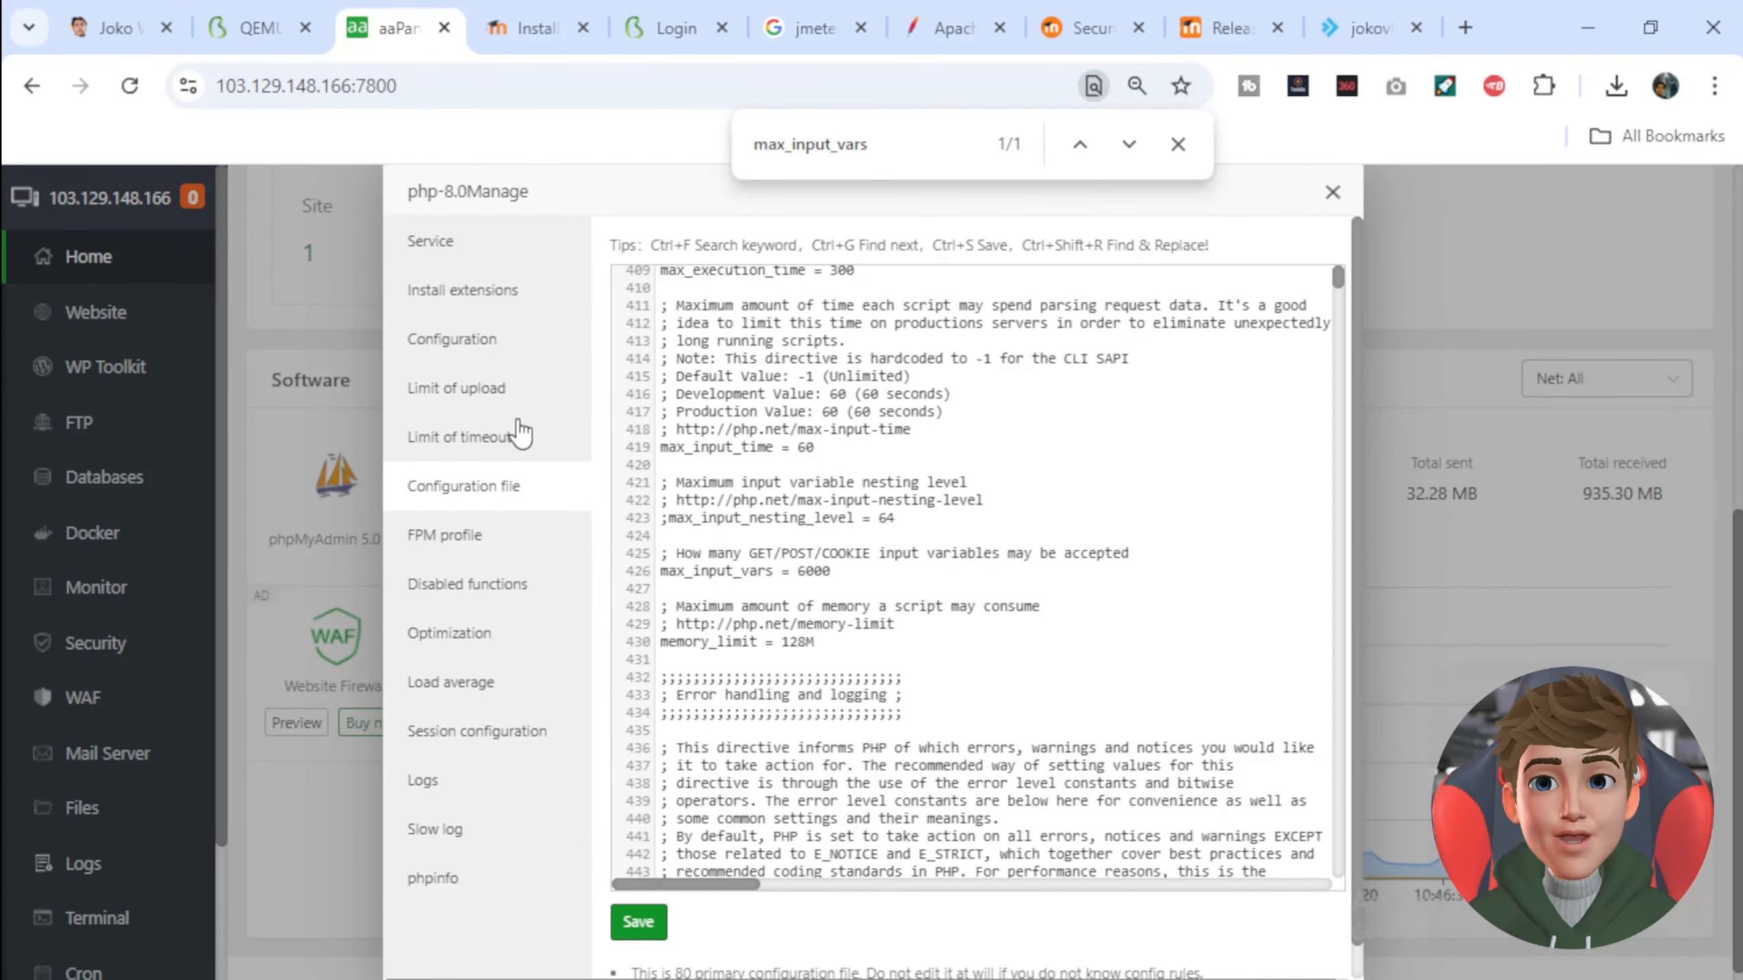
Restart the PHP 8.0 service (php-fpm-80) and close its management dialog
left_click(453, 249)
left_click(745, 326)
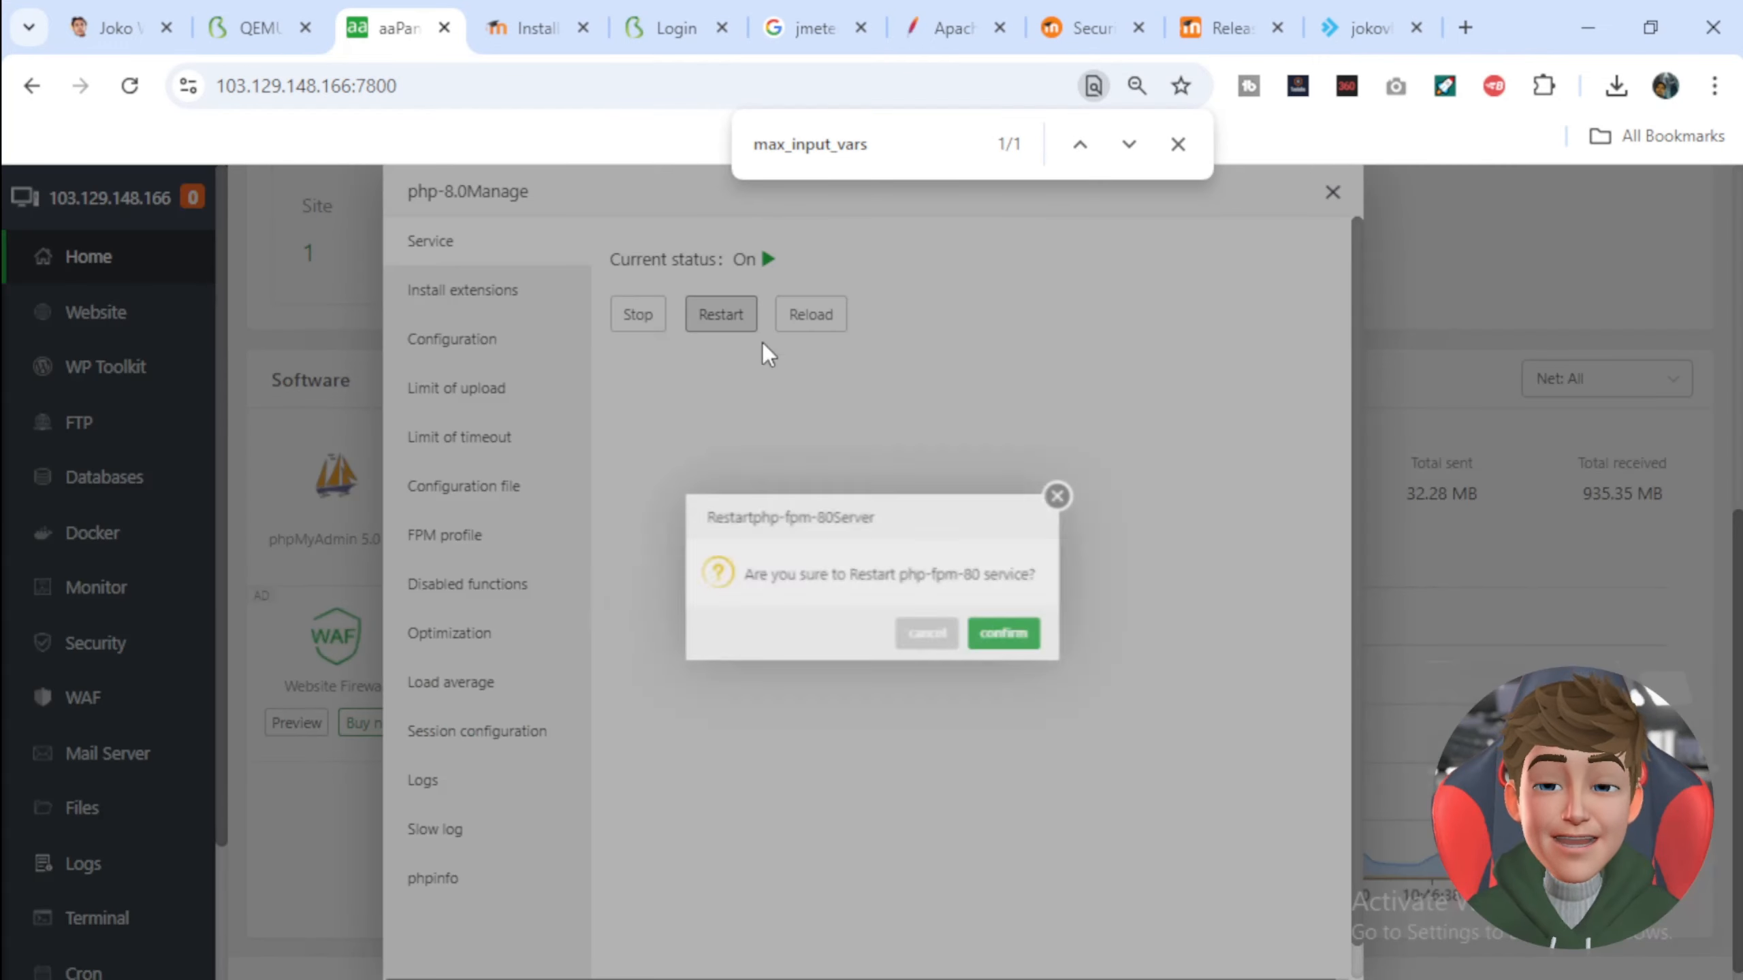
left_click(1024, 638)
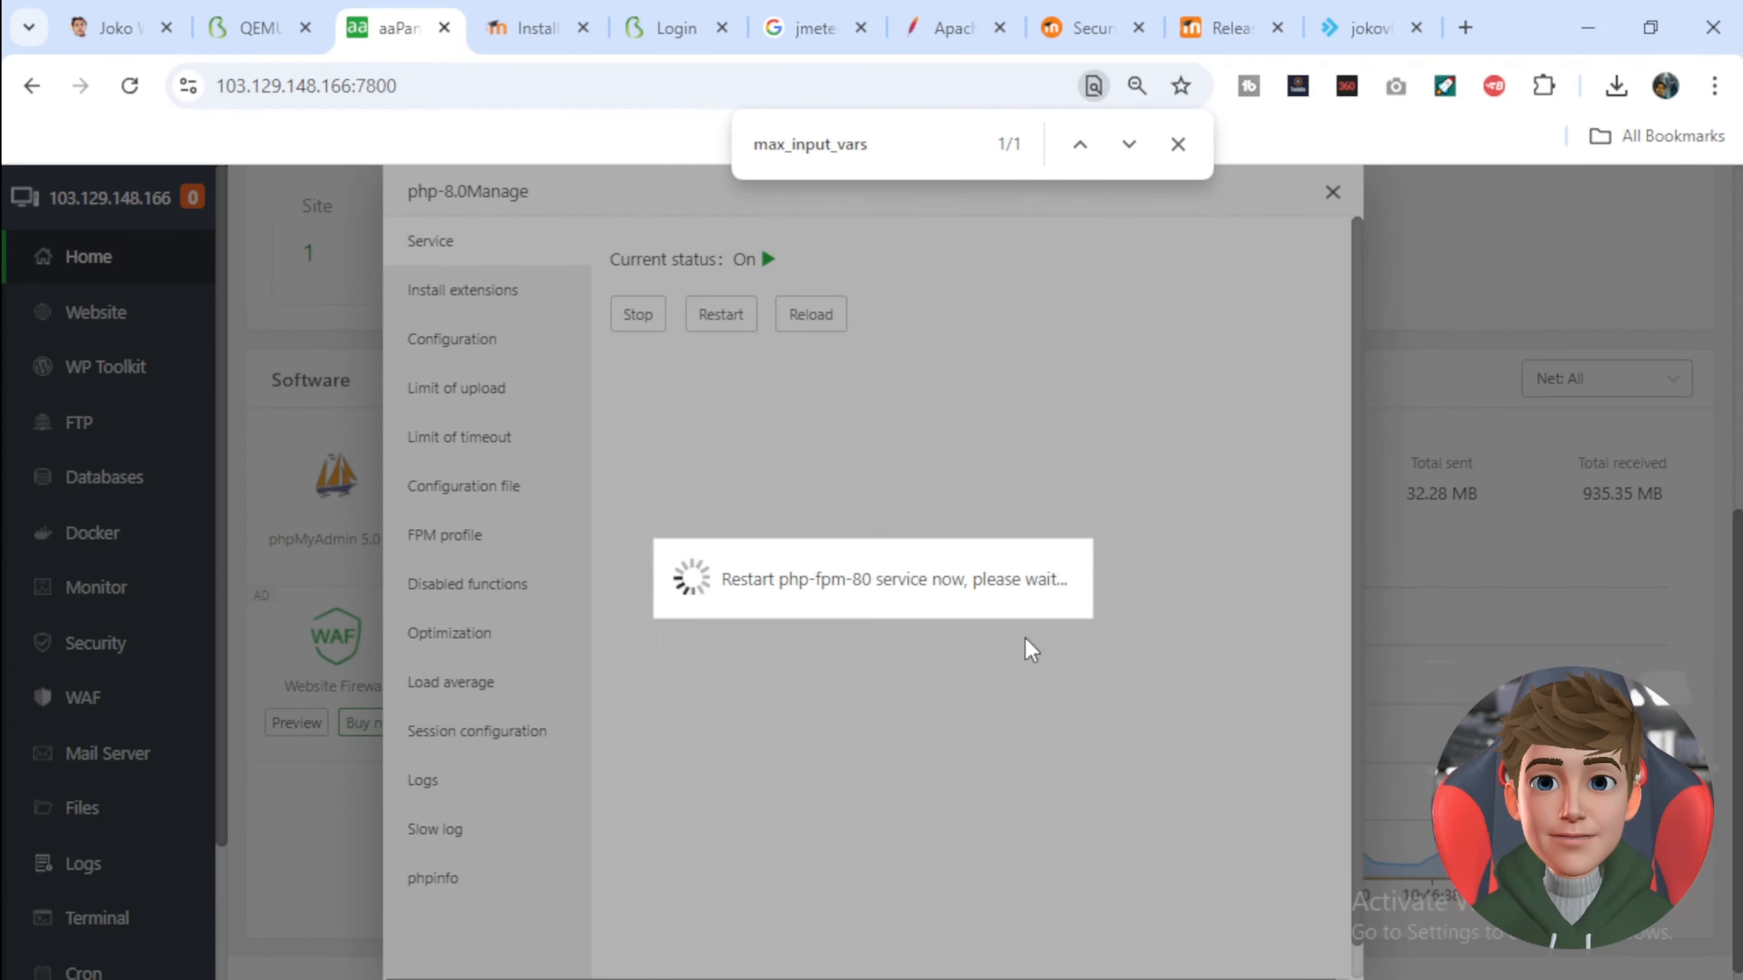
key("Escape")
left_click(1332, 192)
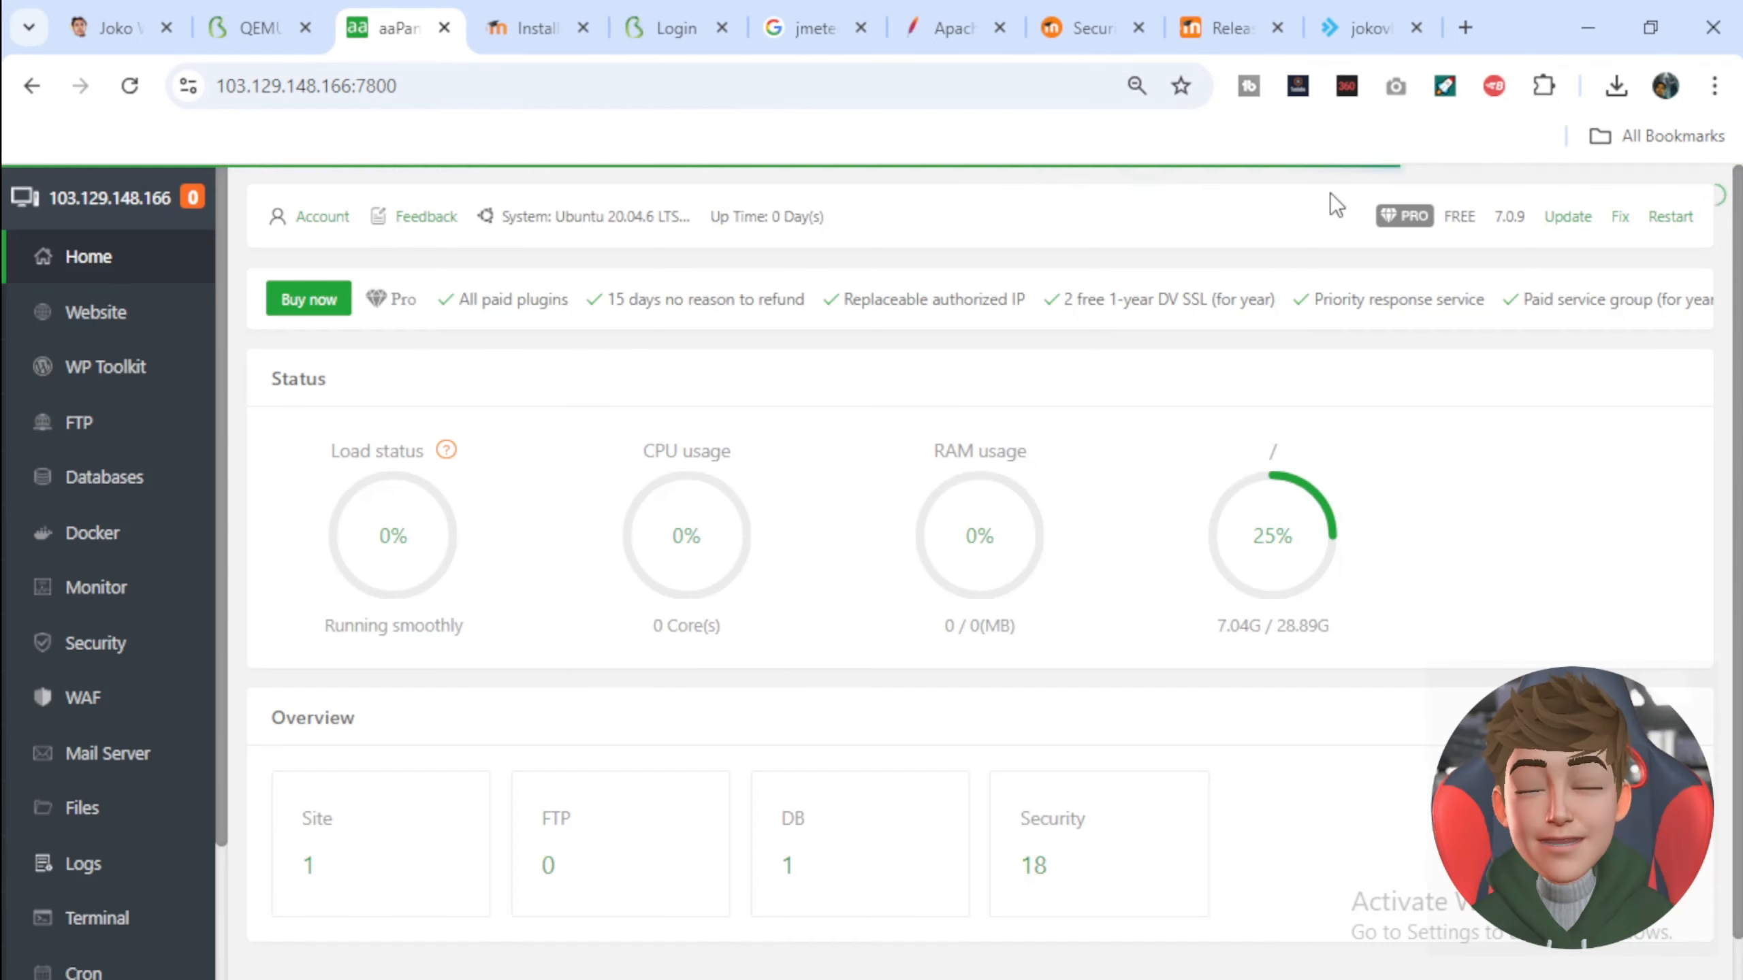
Restart the Nginx service, then go back to the Moodle installation checks
scroll(724, 638, "down", 7)
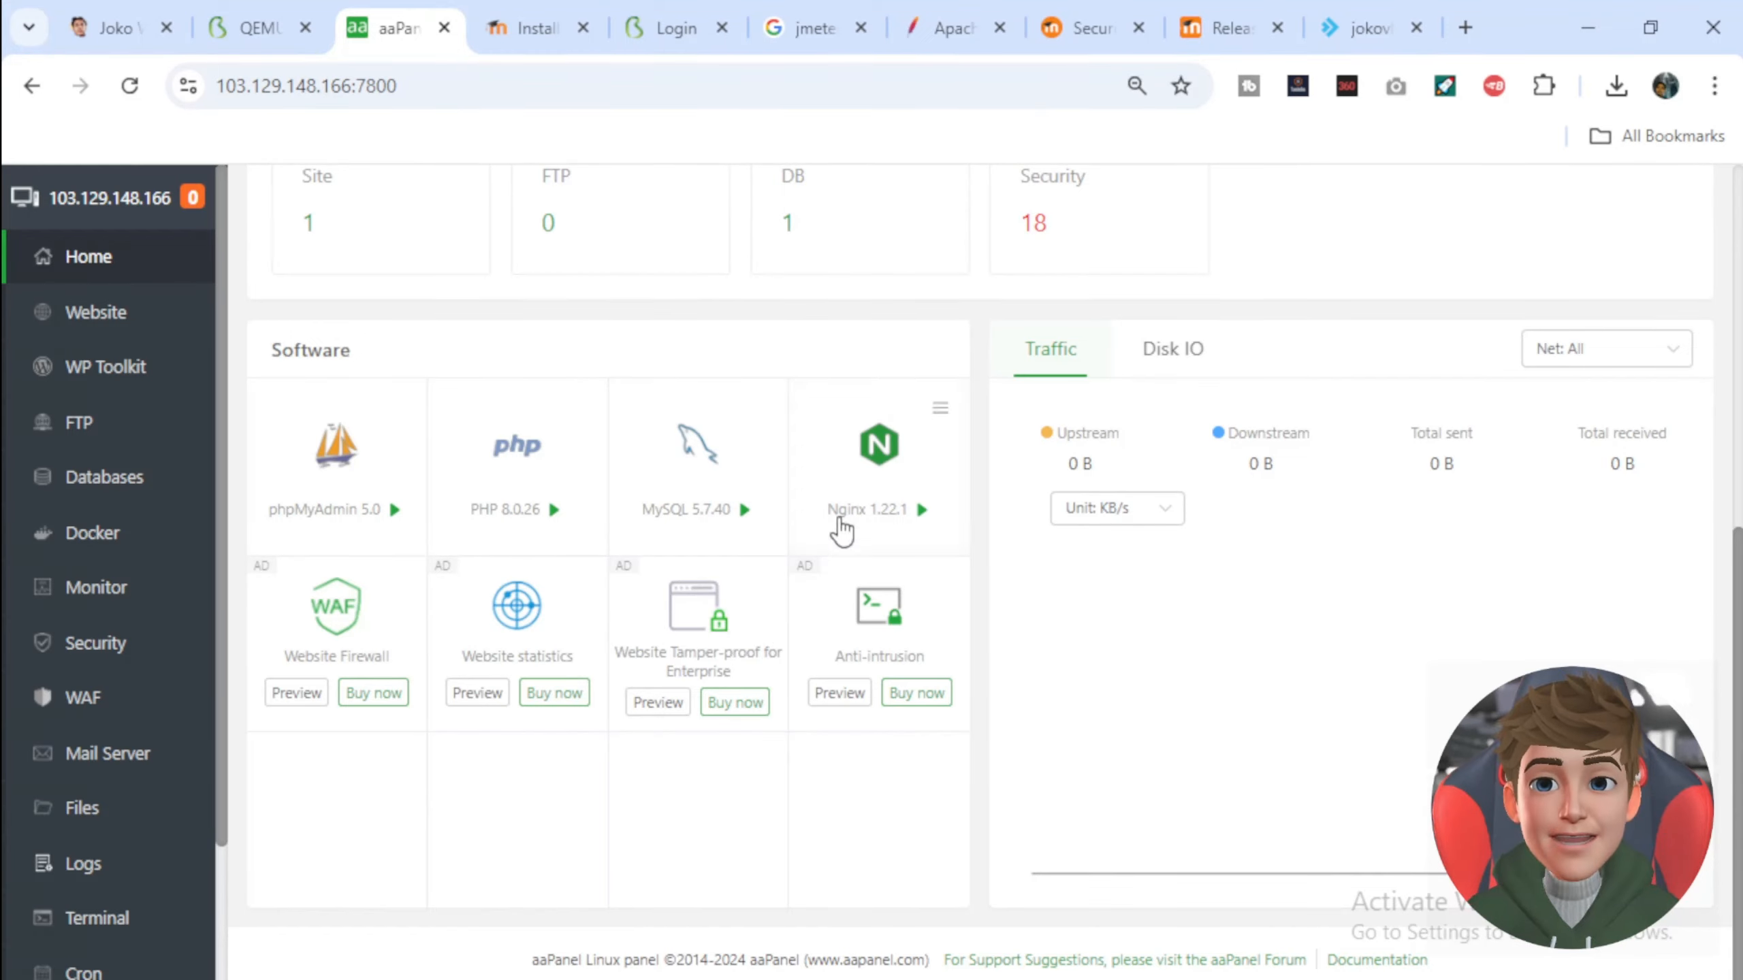
left_click(863, 464)
left_click(730, 326)
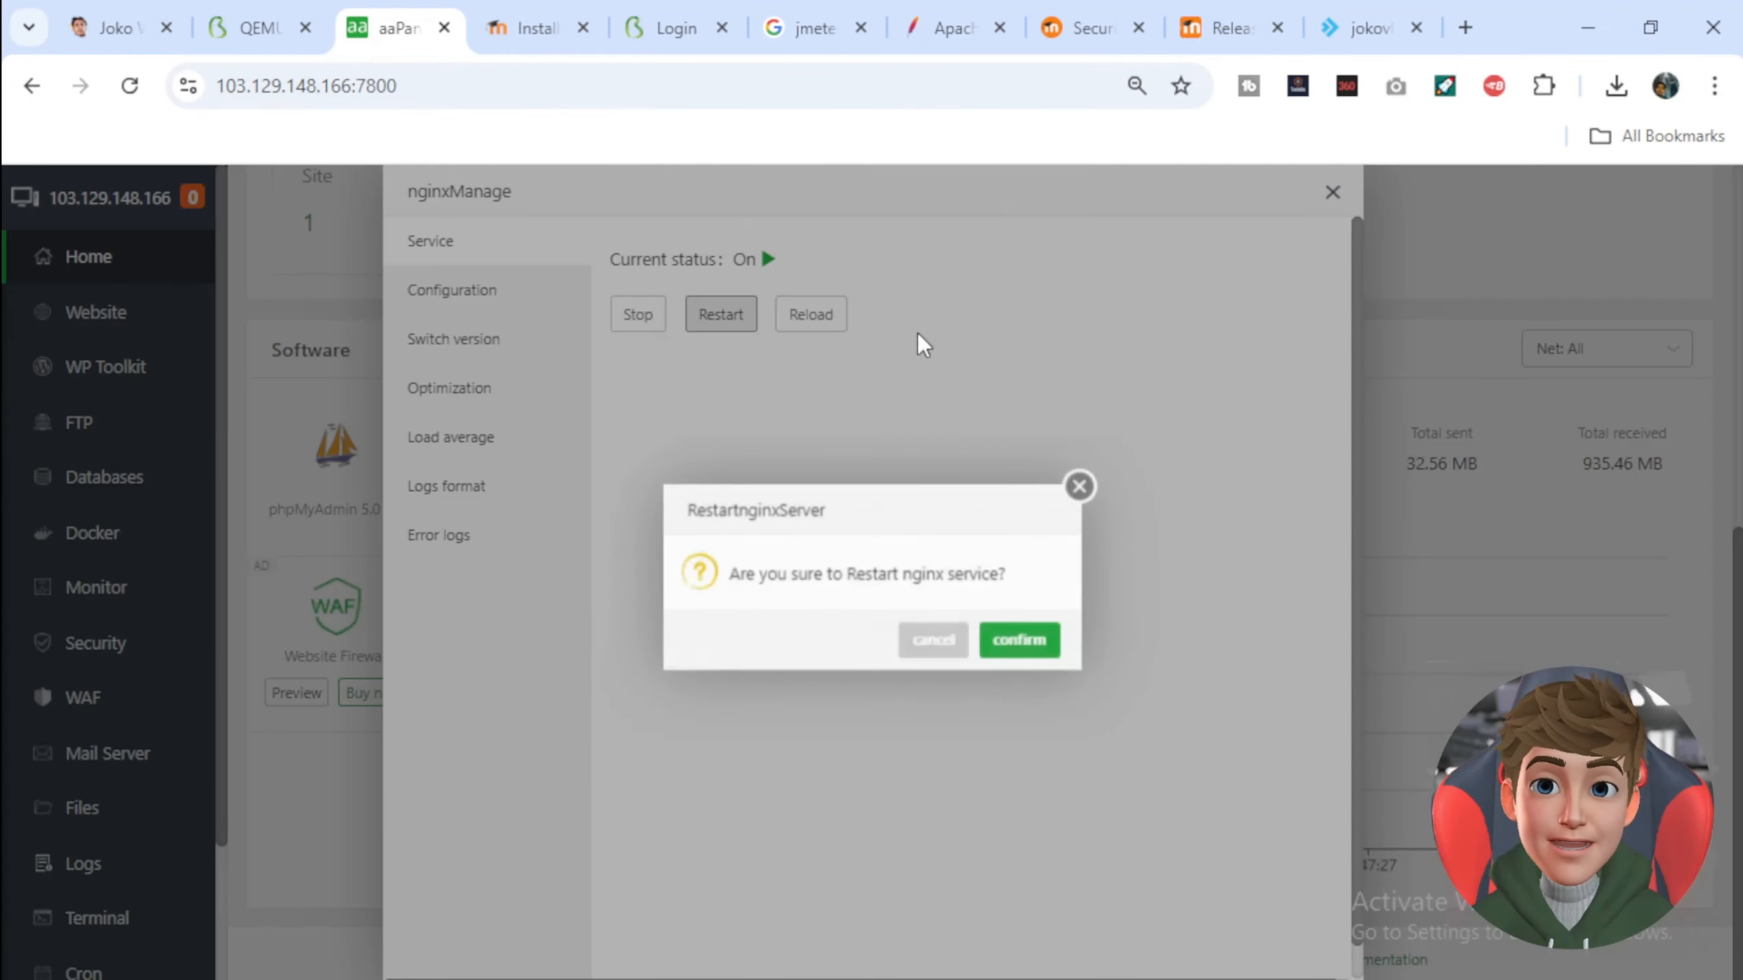
left_click(1016, 639)
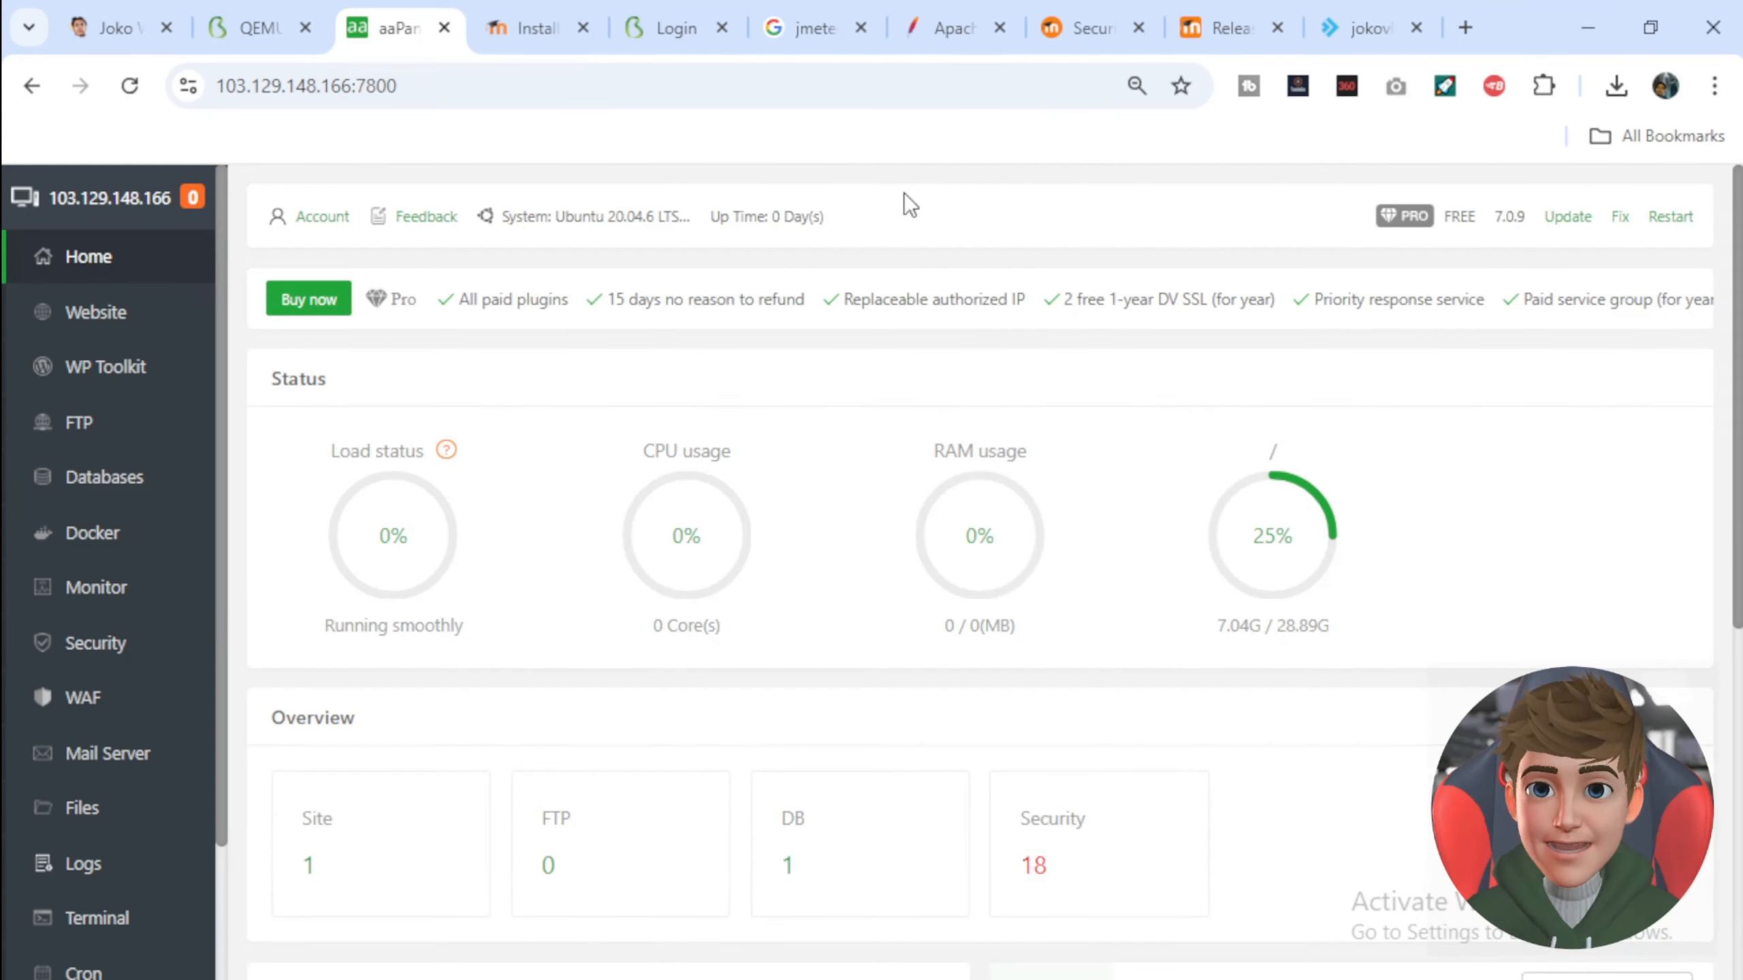
left_click(523, 34)
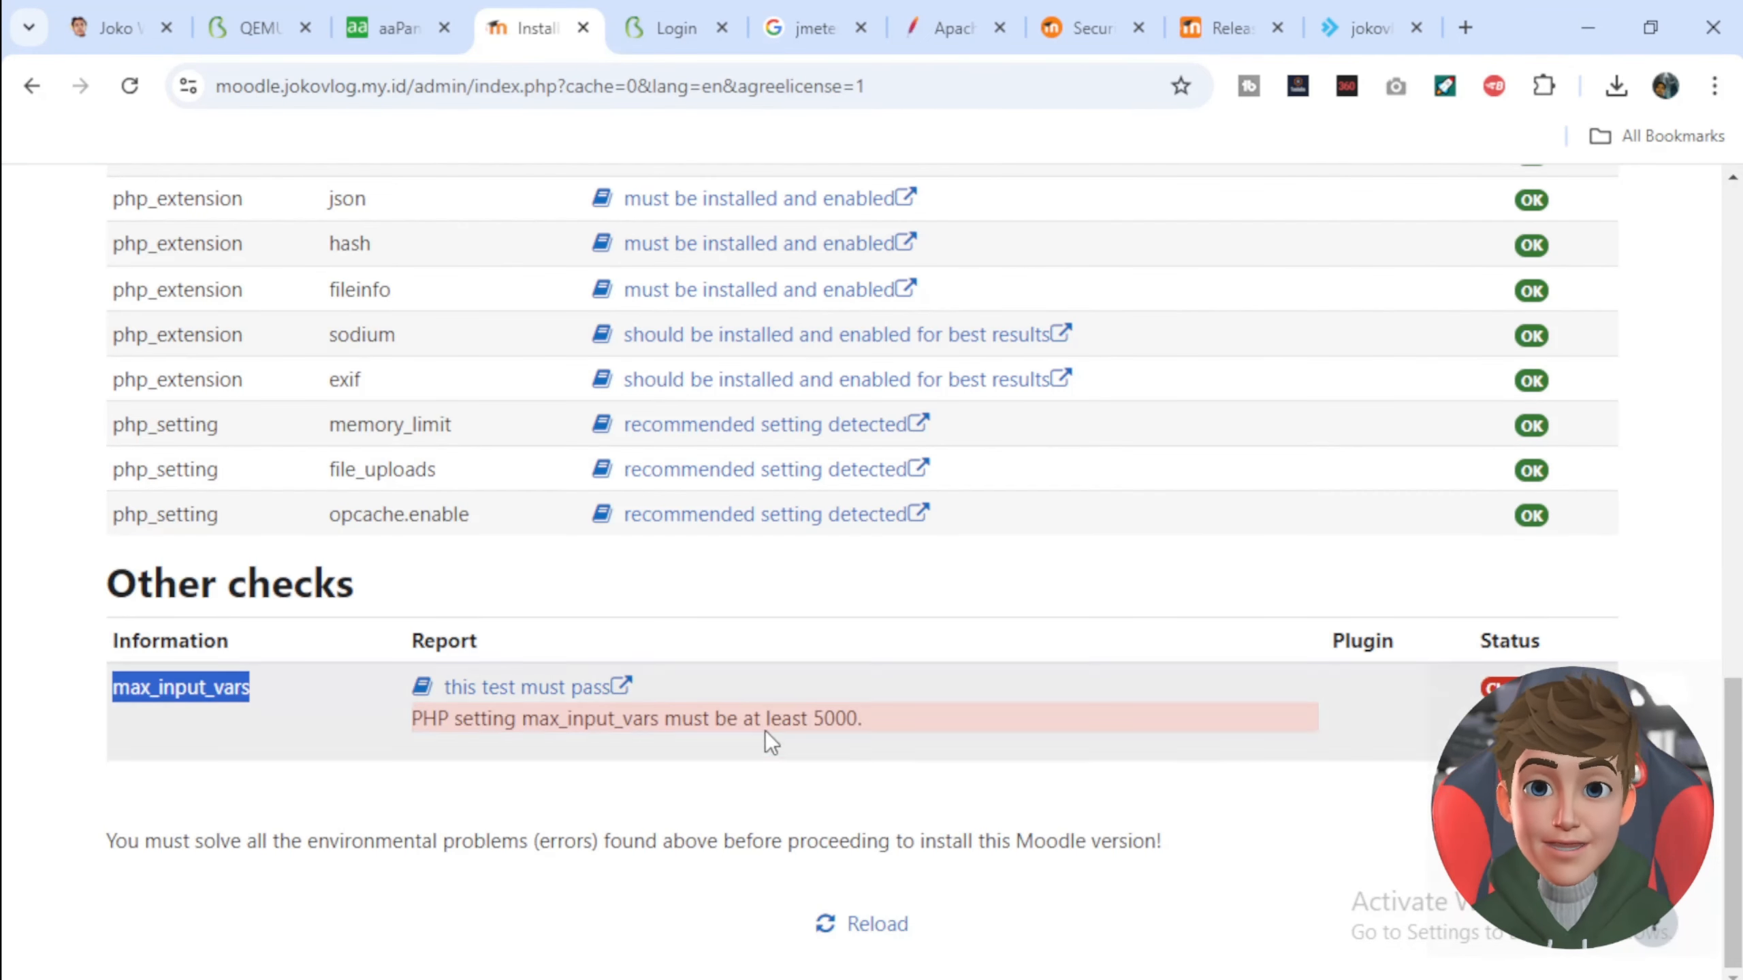
Reload Moodle's environment checks, confirm every requirement passes, and continue to system installation
left_click(864, 925)
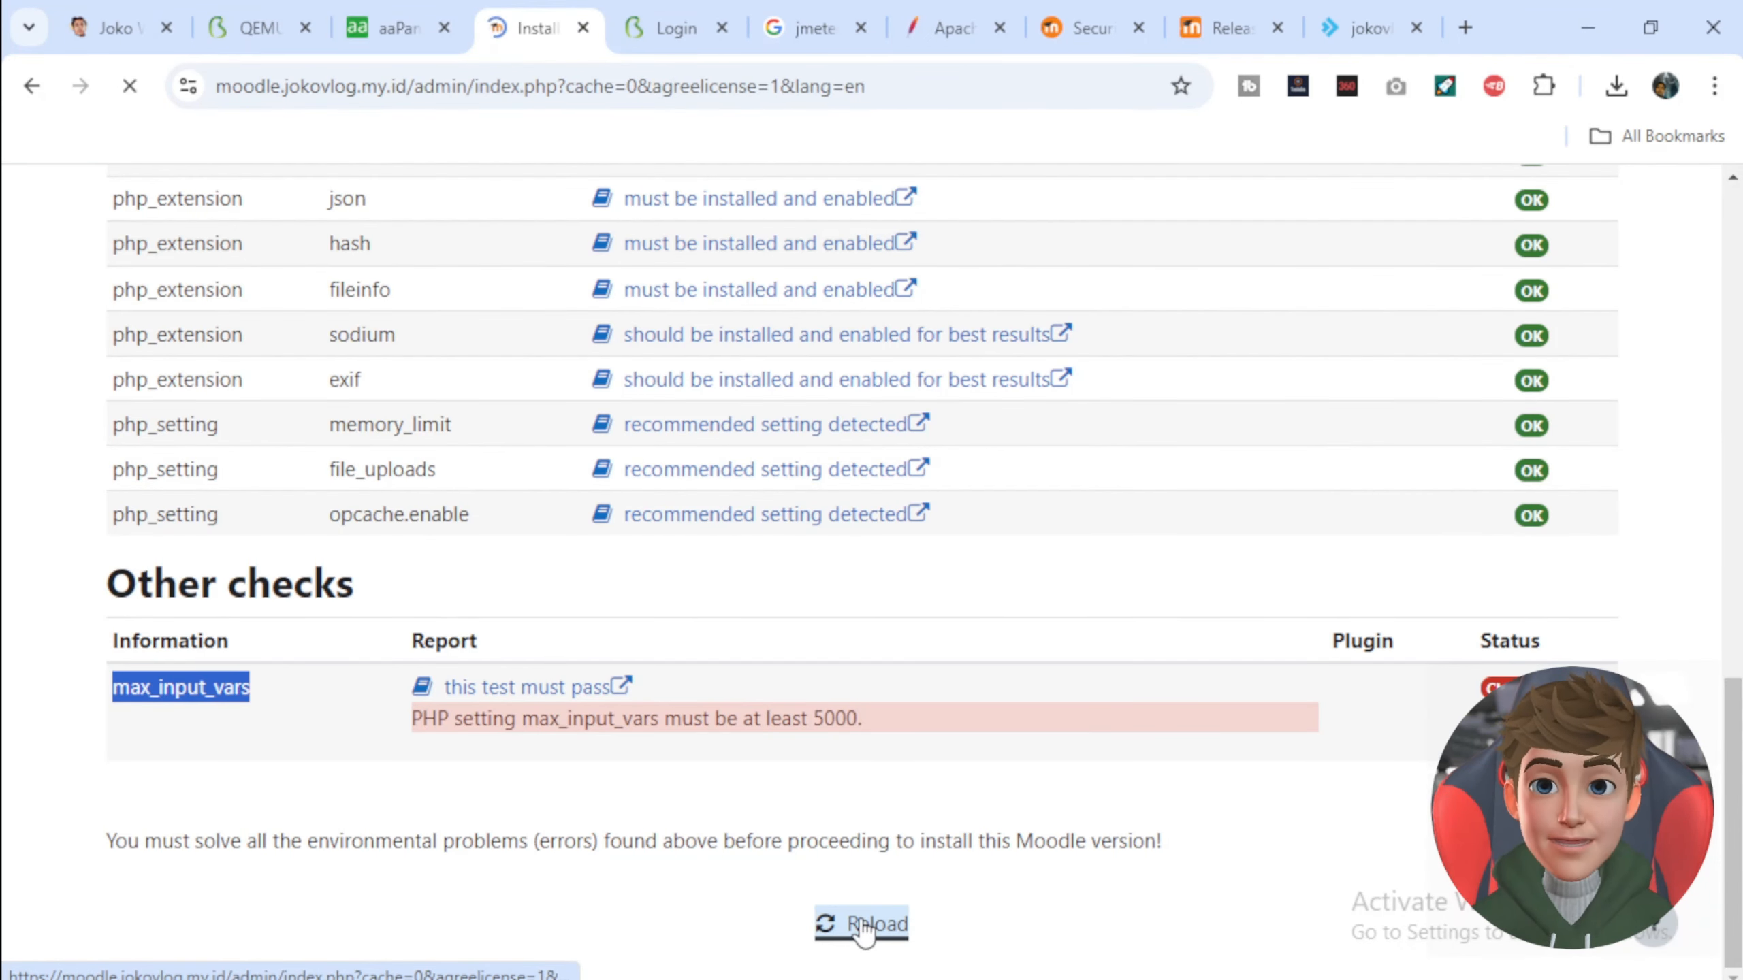
scroll(858, 886, "down", 10)
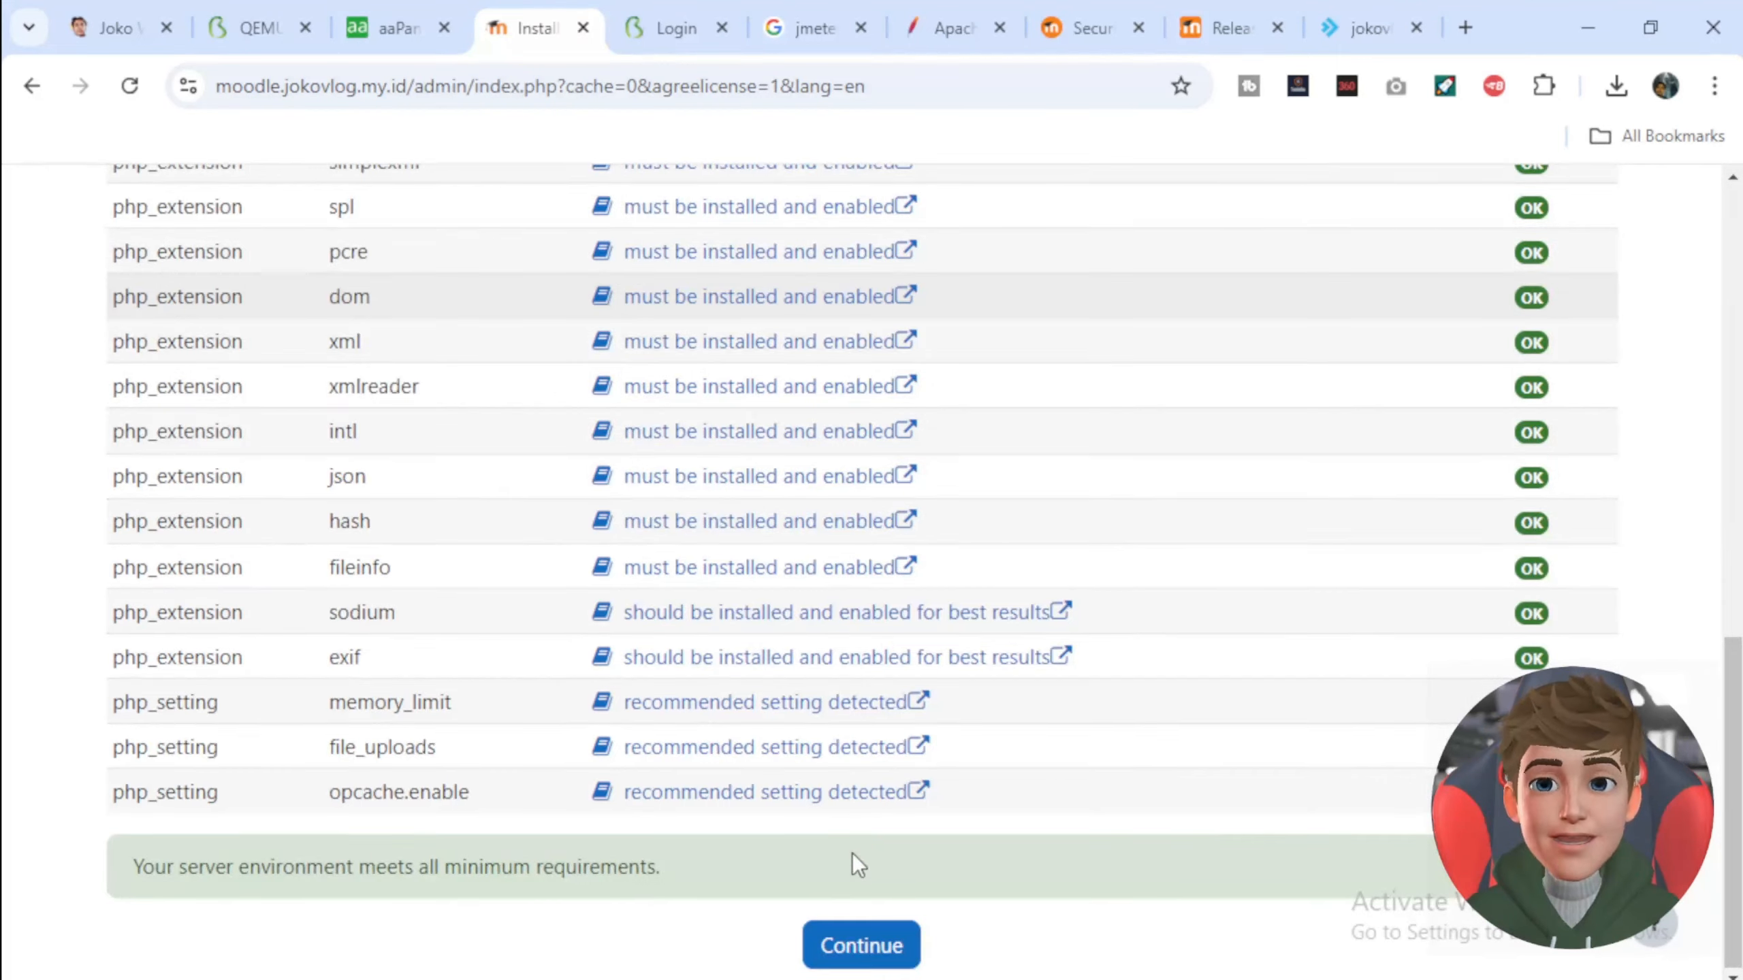
scroll(852, 852, "up", 10)
scroll(852, 852, "down", 5)
scroll(852, 852, "down", 4)
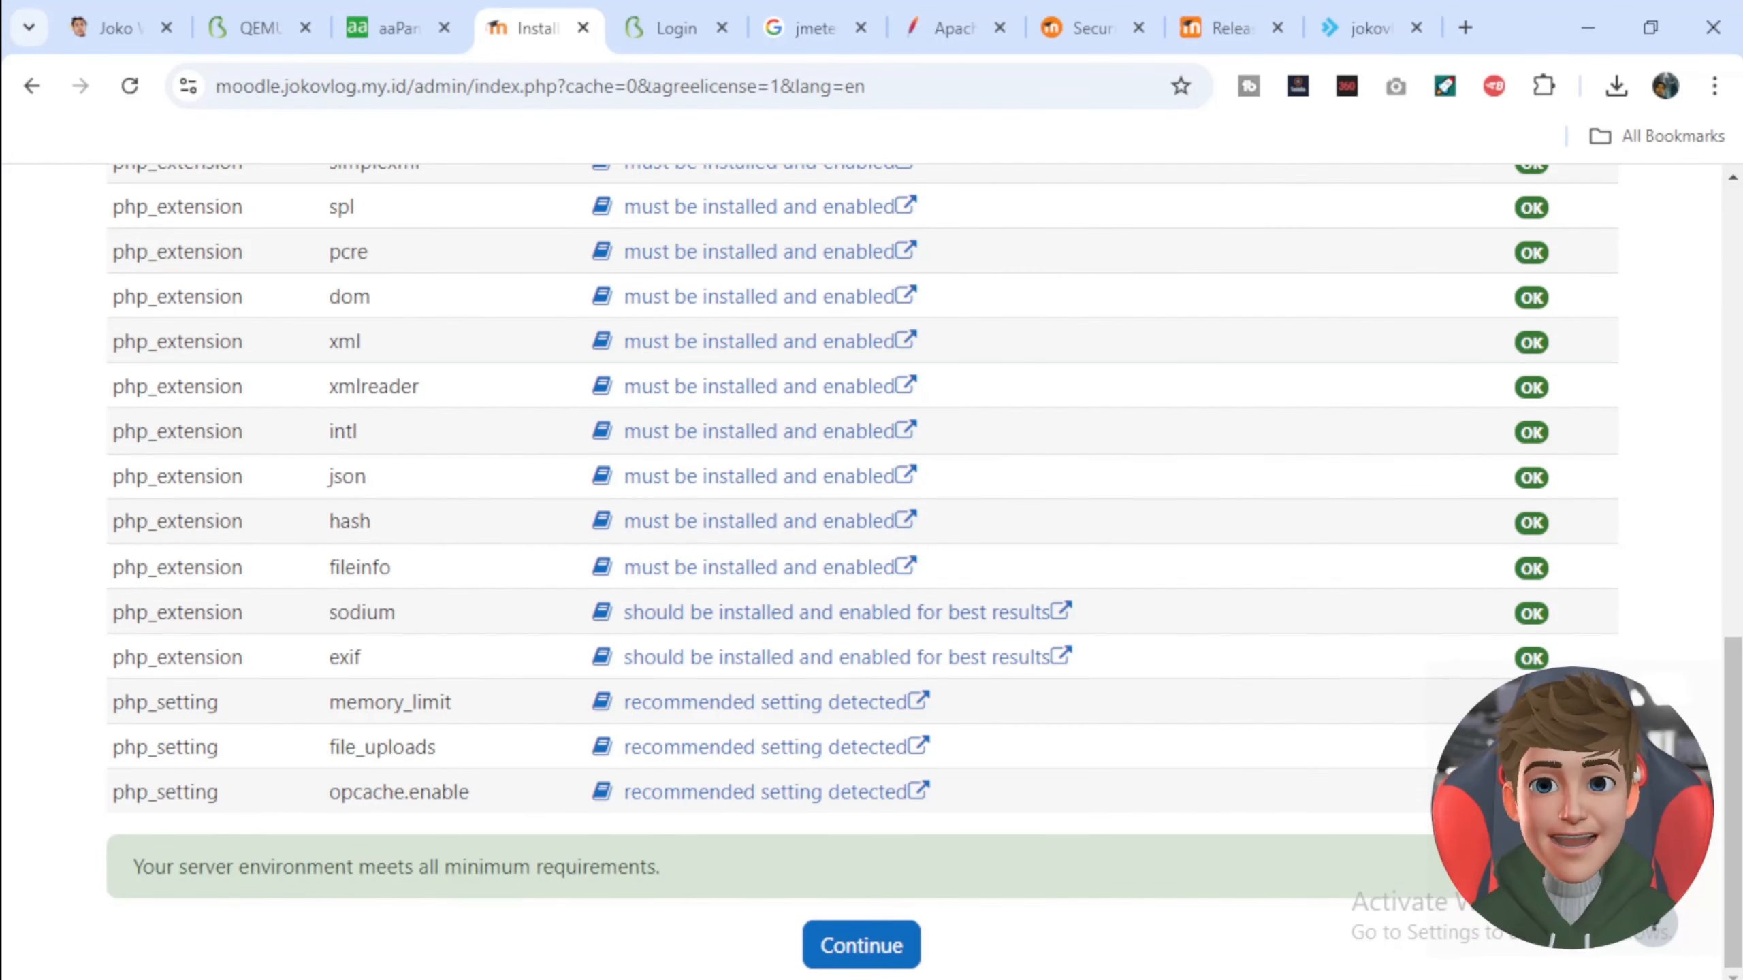
left_click(866, 946)
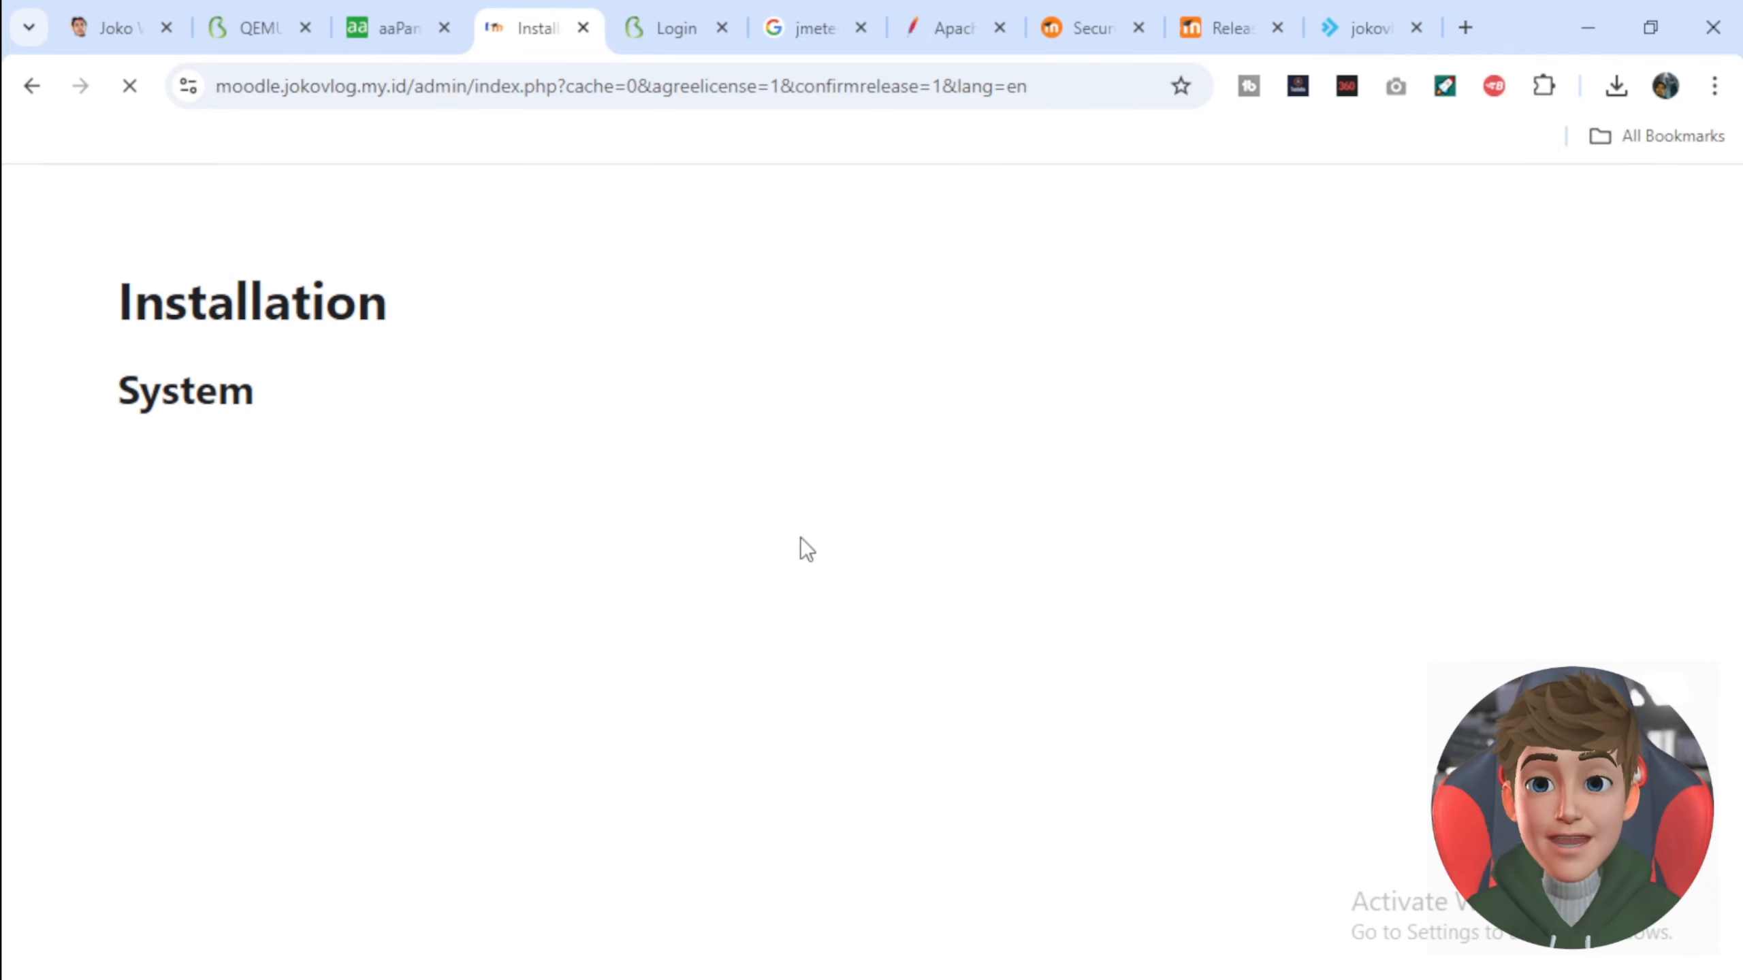
left_click(115, 28)
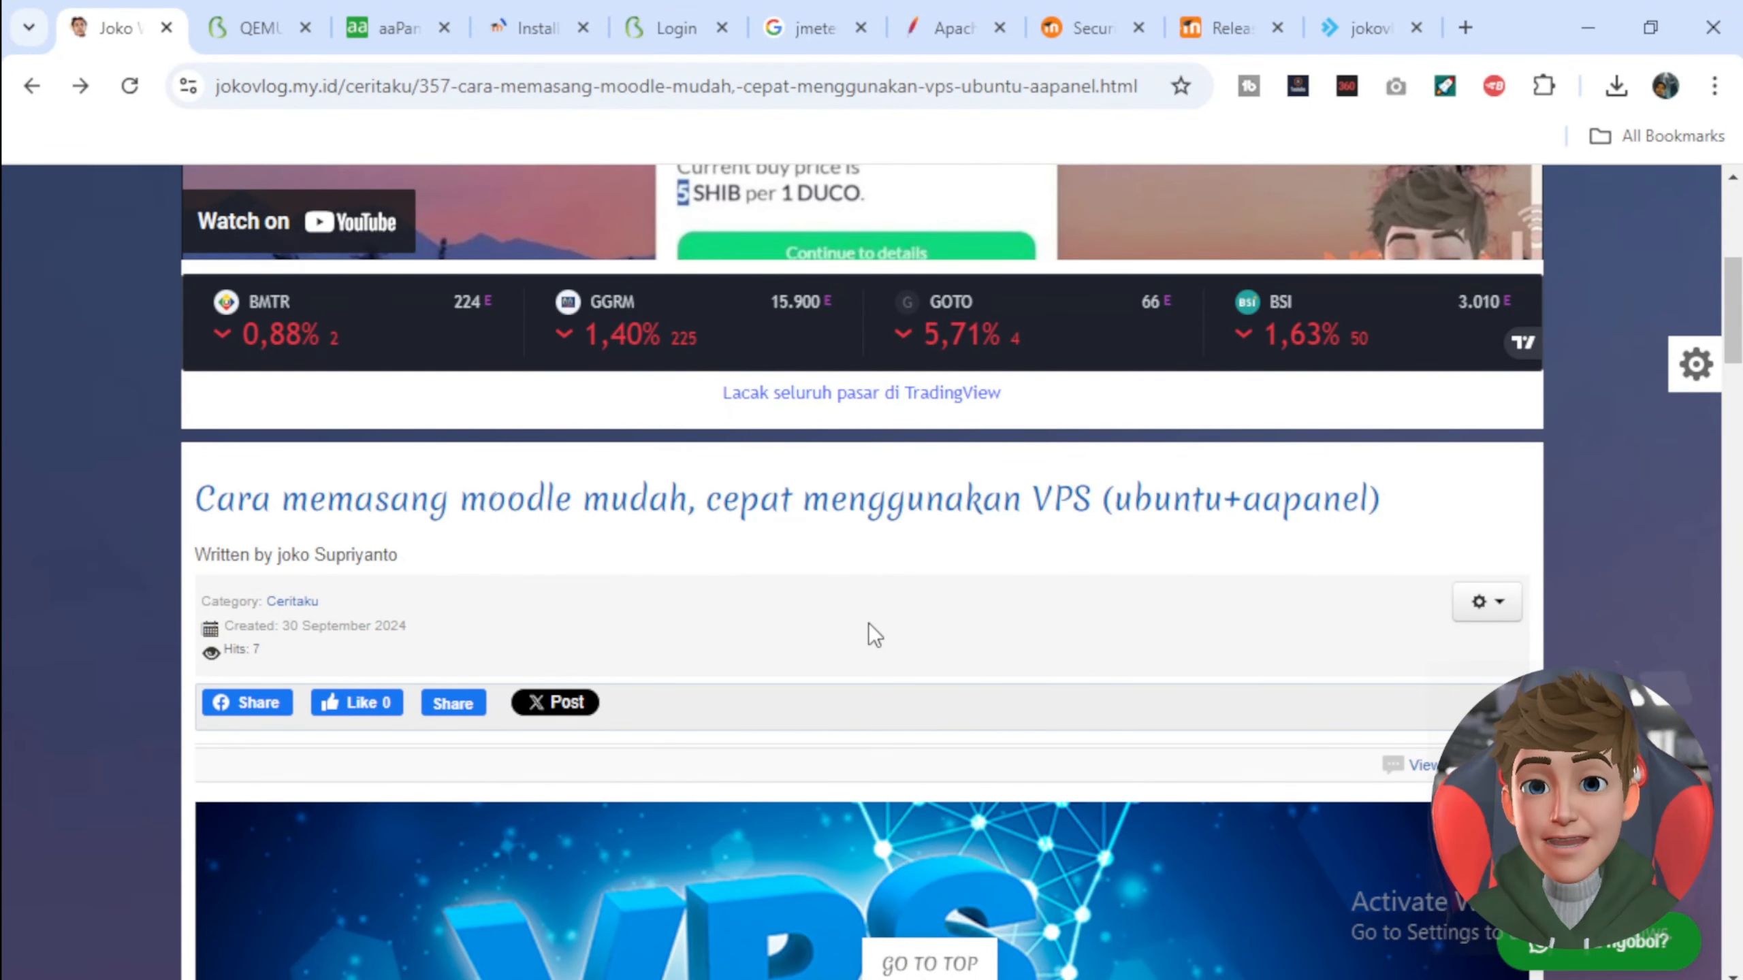
Skim the jokovlog Moodle-on-VPS article, then go back to the Moodle installation progress page
left_click(678, 33)
left_click(115, 27)
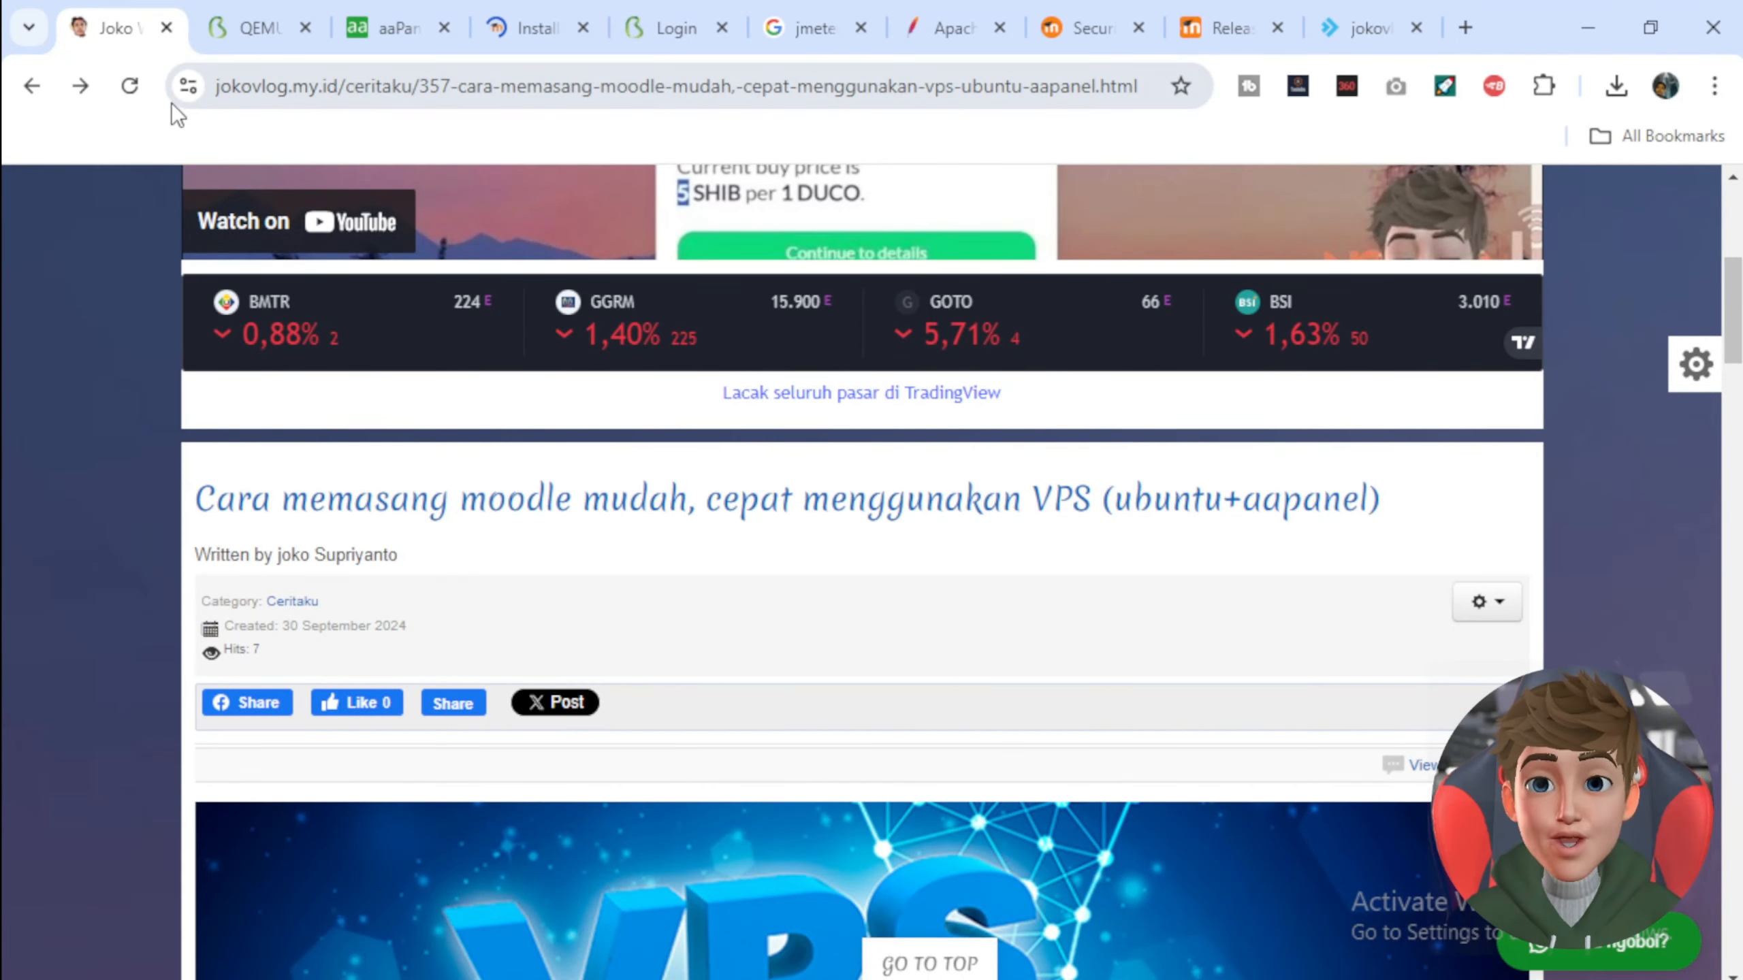
scroll(888, 621, "down", 10)
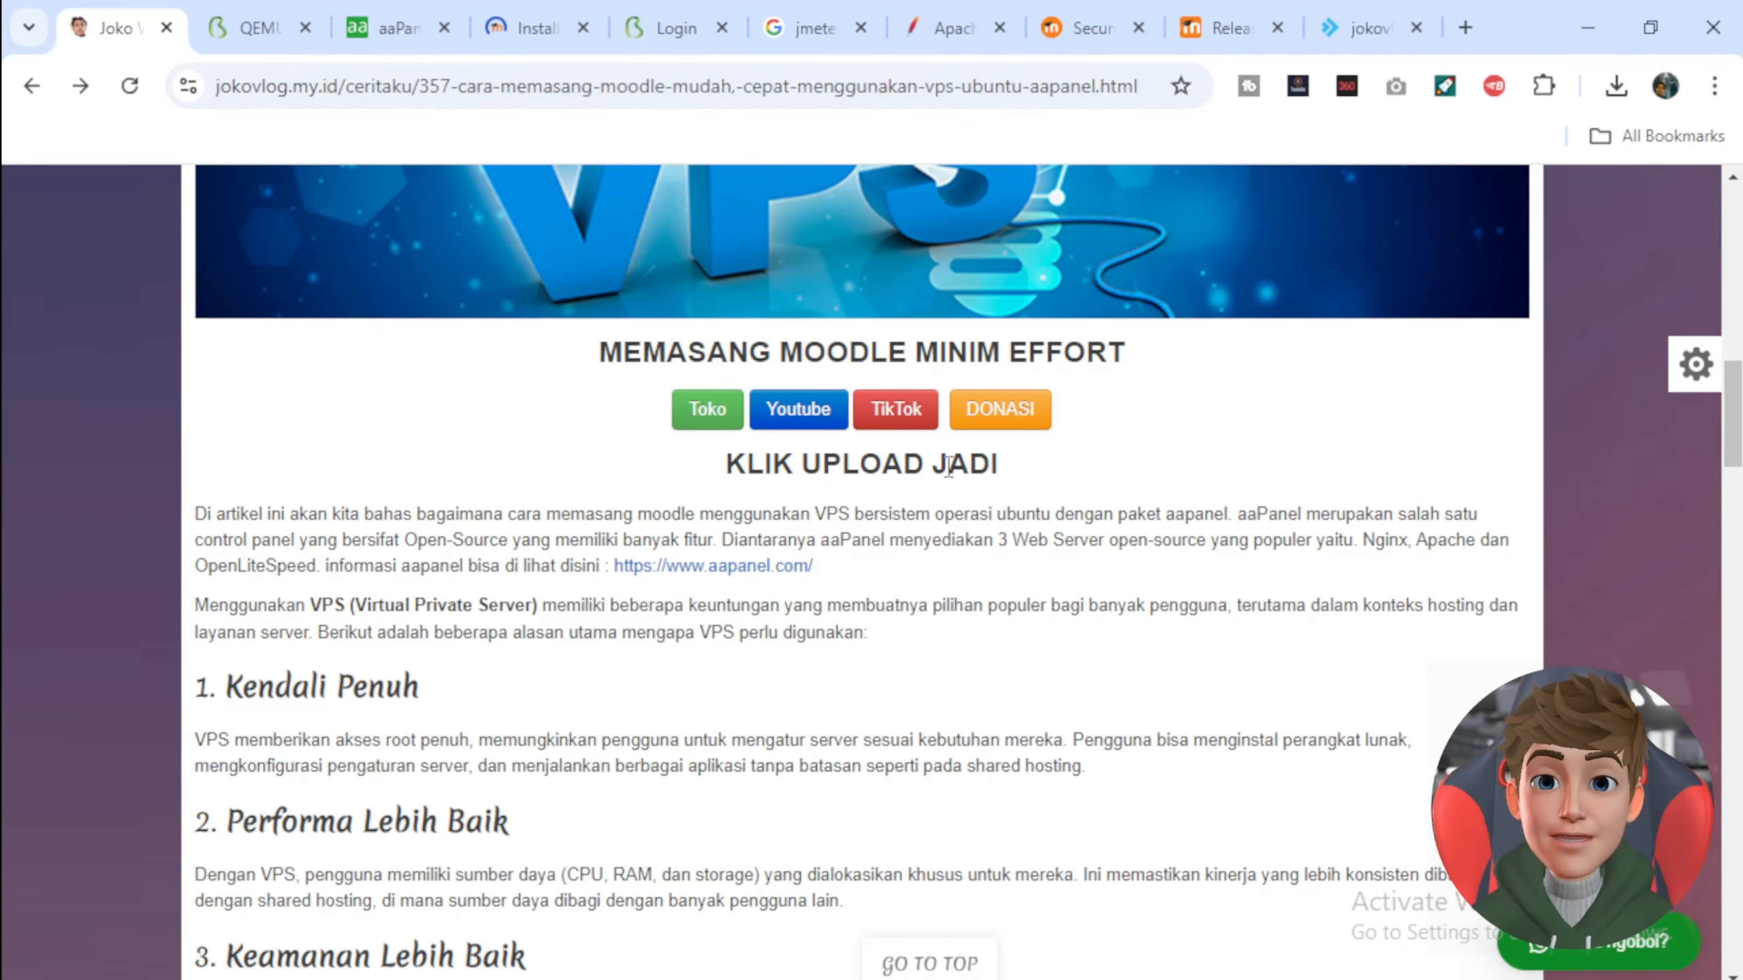
left_click_drag(923, 464, 814, 471)
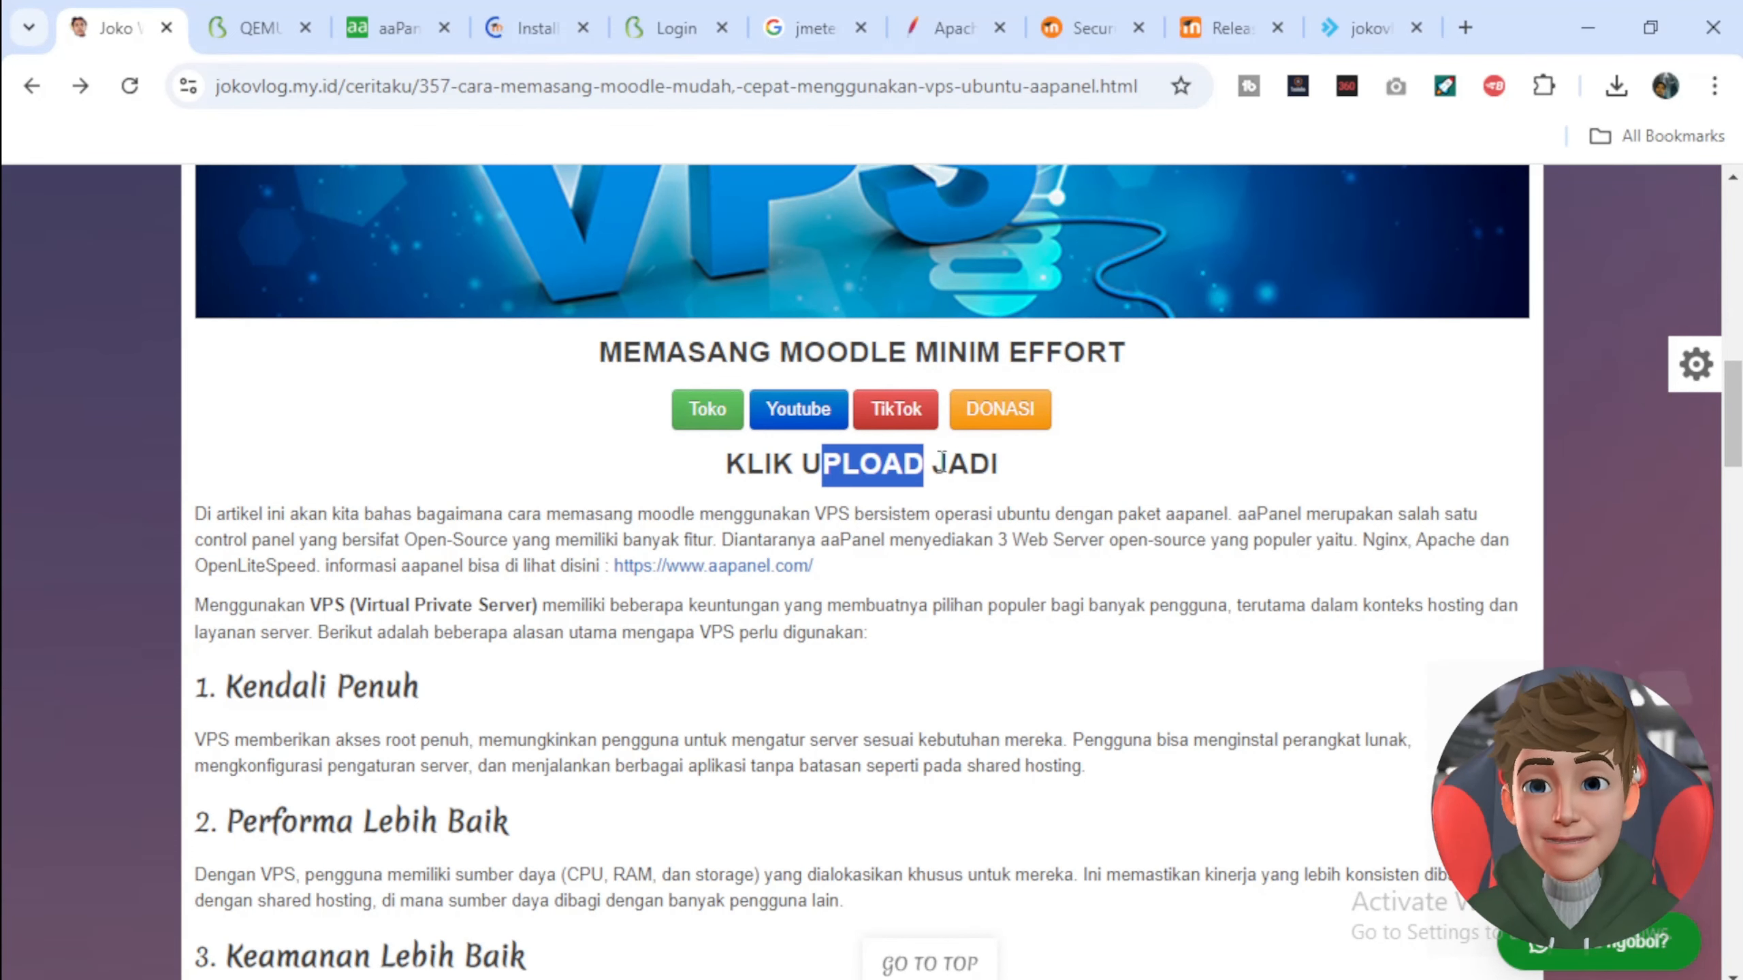
left_click(531, 40)
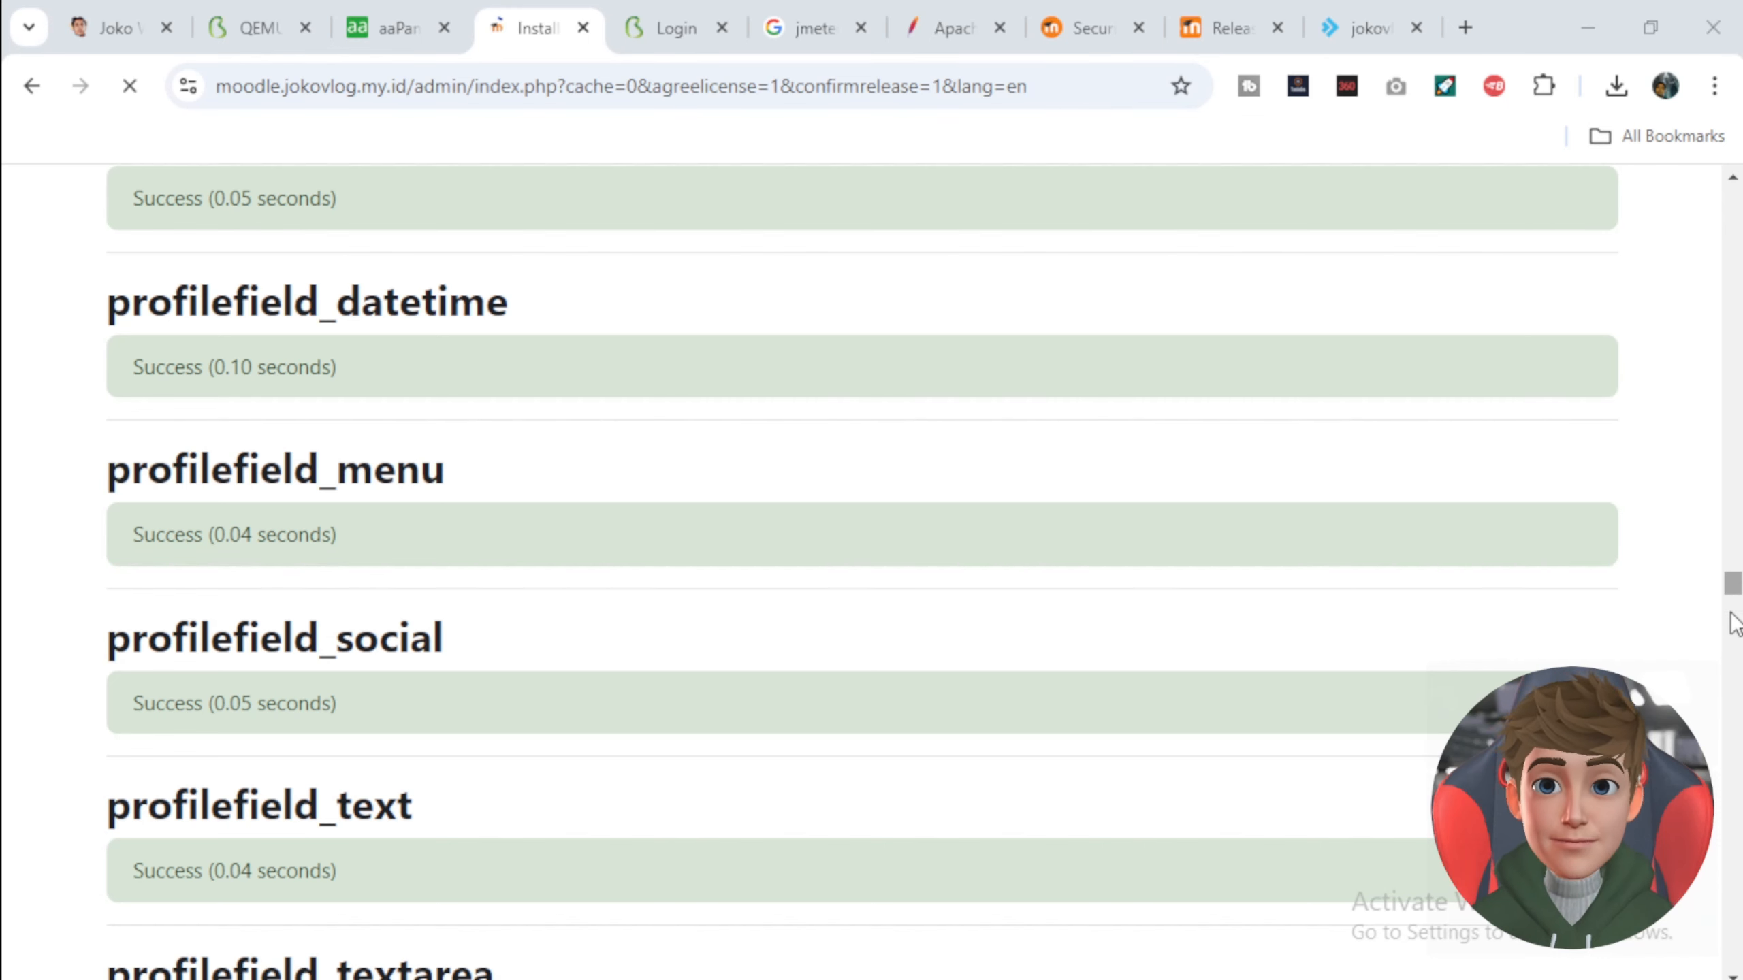
Scroll to the end of the plugin installation list, where every plugin reports Success, and continue
left_click_drag(1732, 571, 1733, 898)
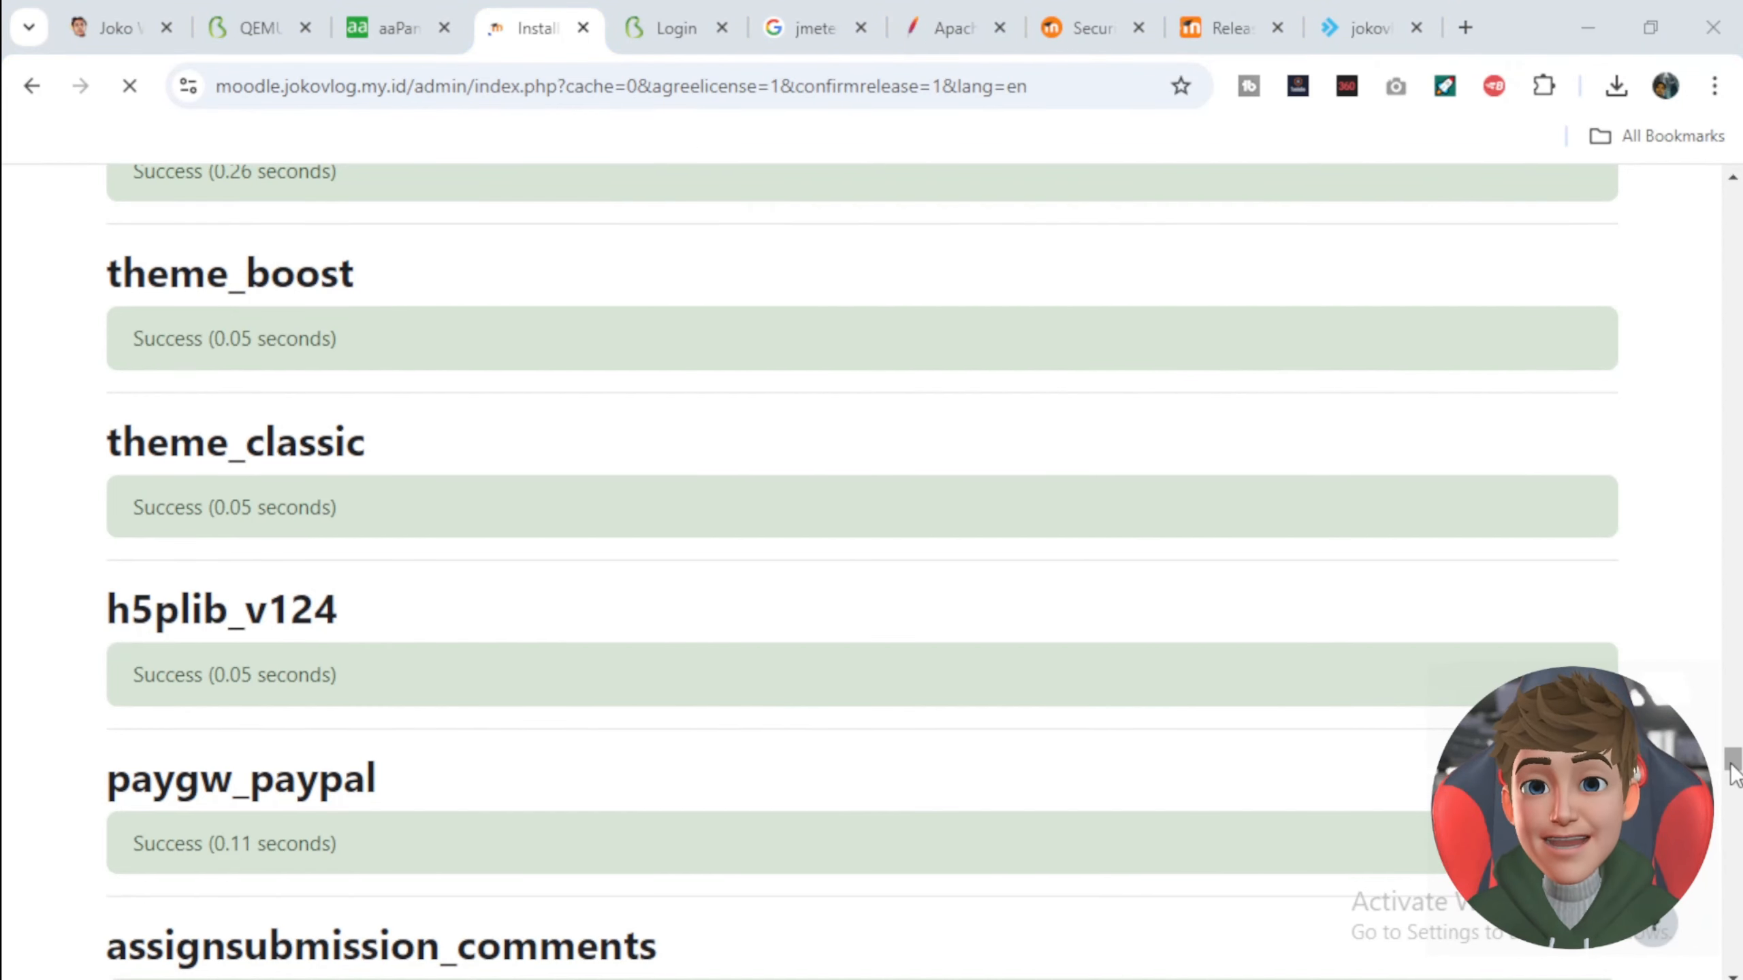
left_click_drag(1735, 757, 1728, 973)
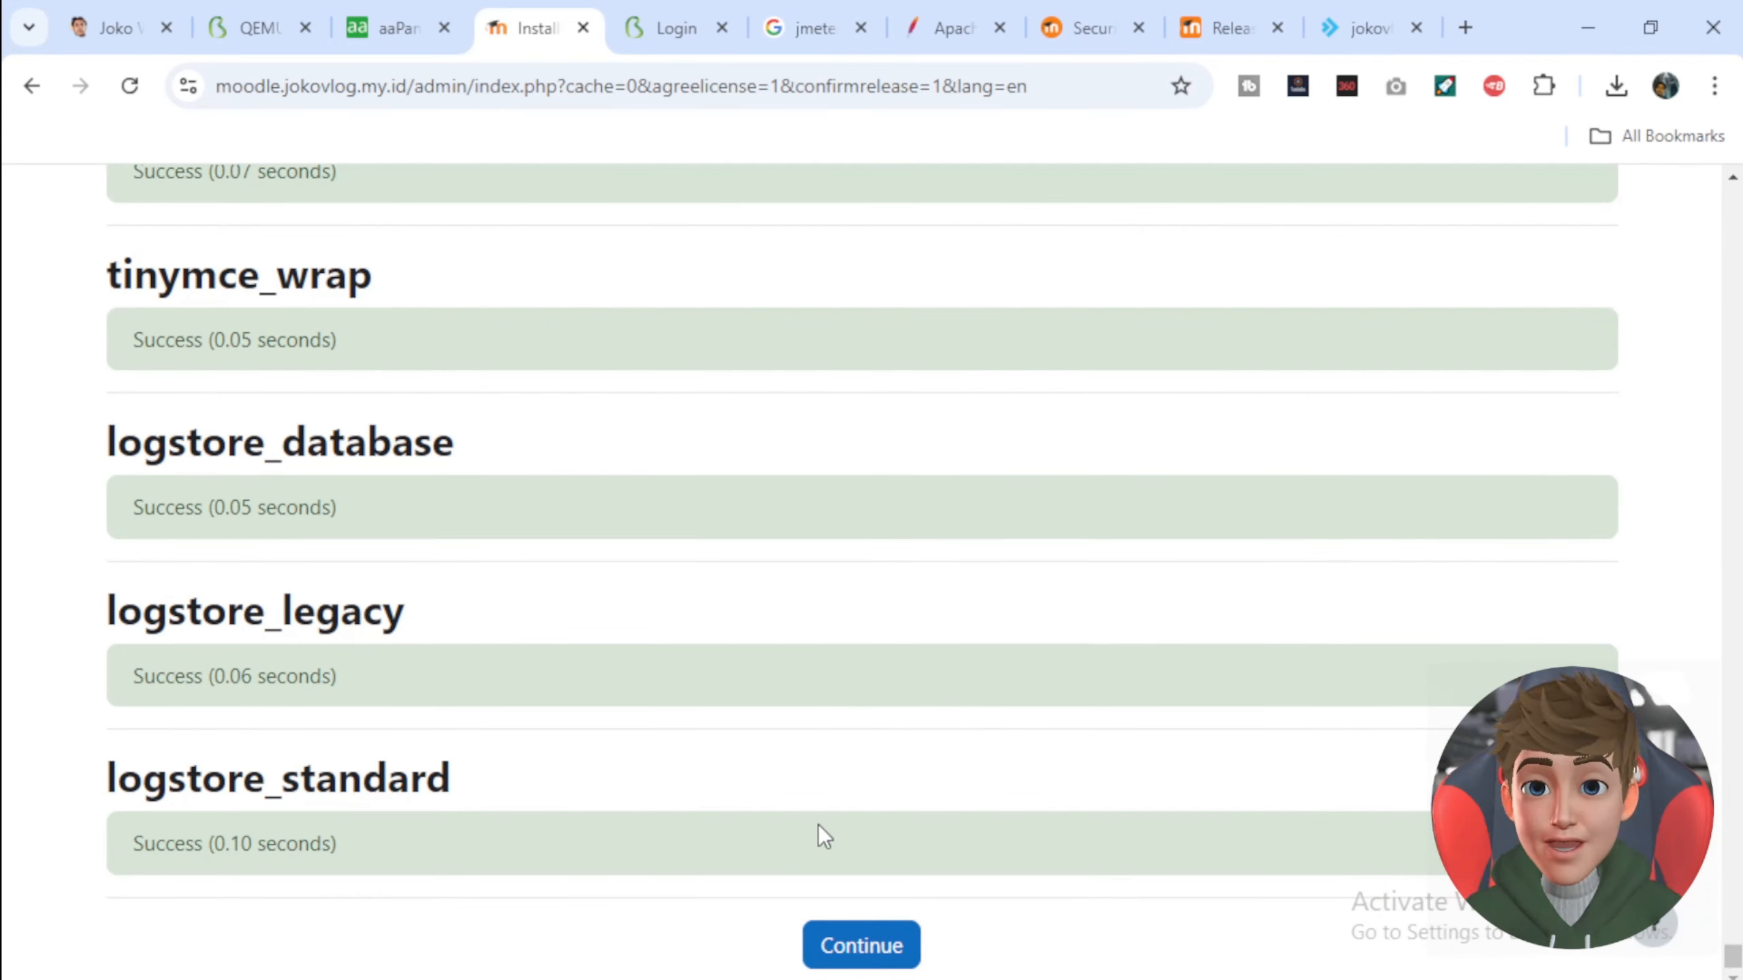
left_click(872, 952)
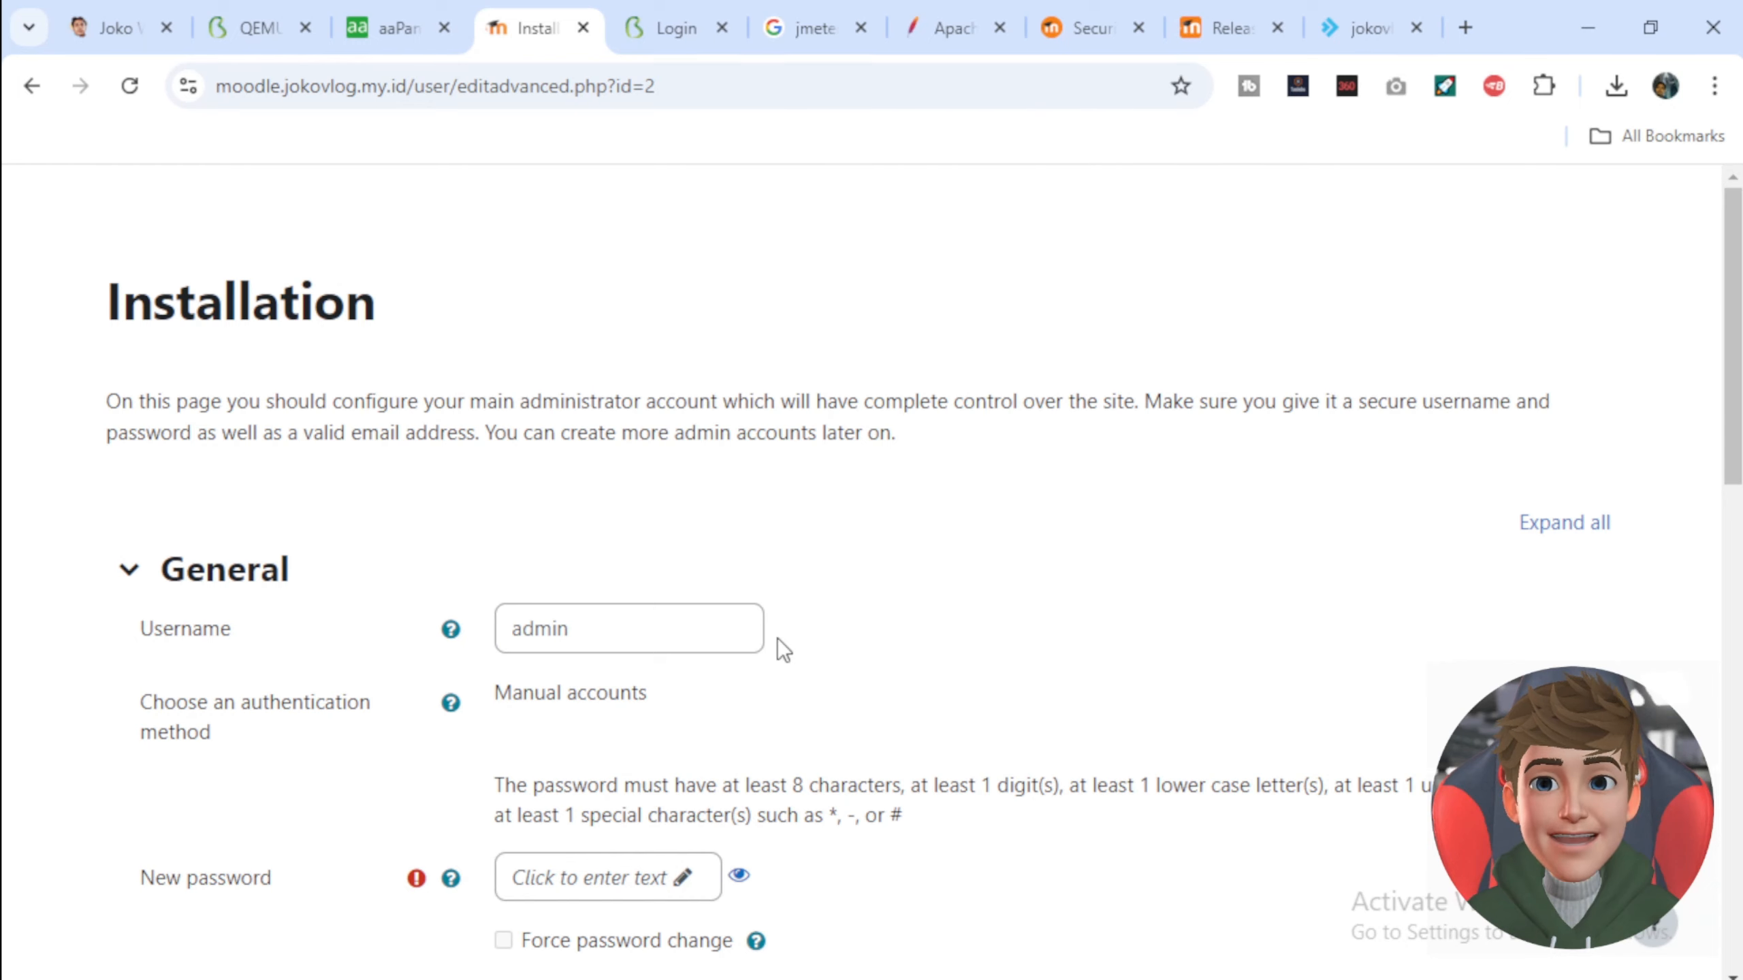
Enter a new administrator password that meets the special-character requirement
scroll(776, 638, "down", 3)
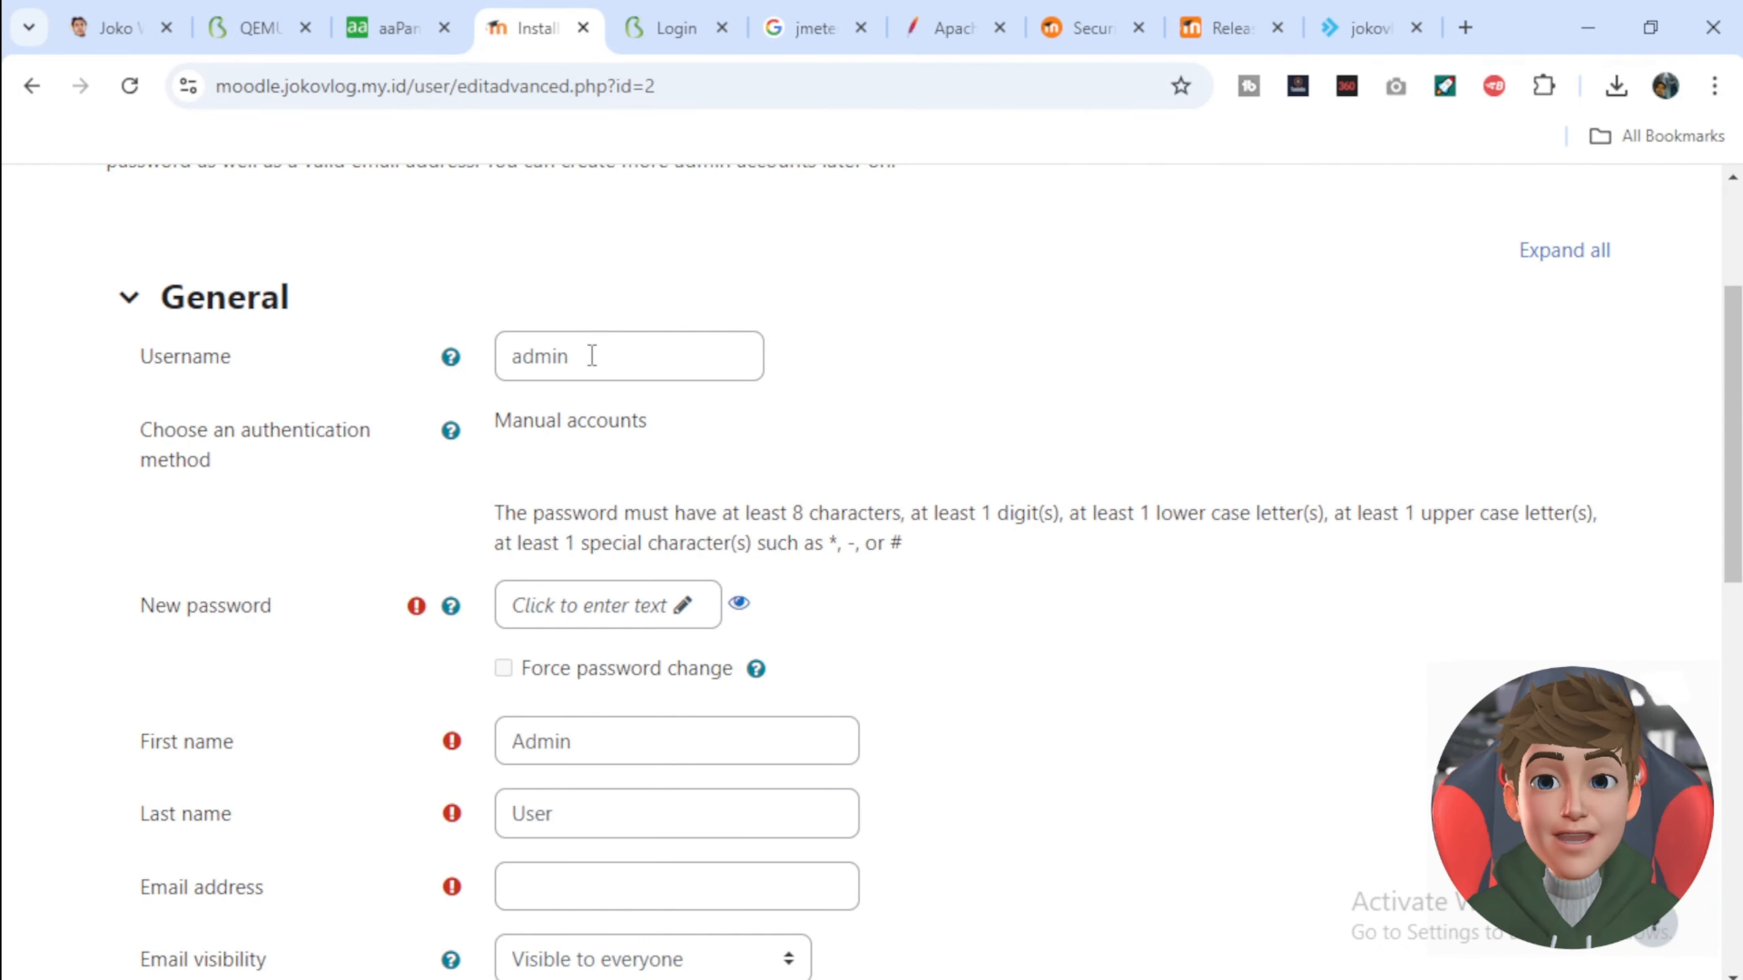
left_click(688, 607)
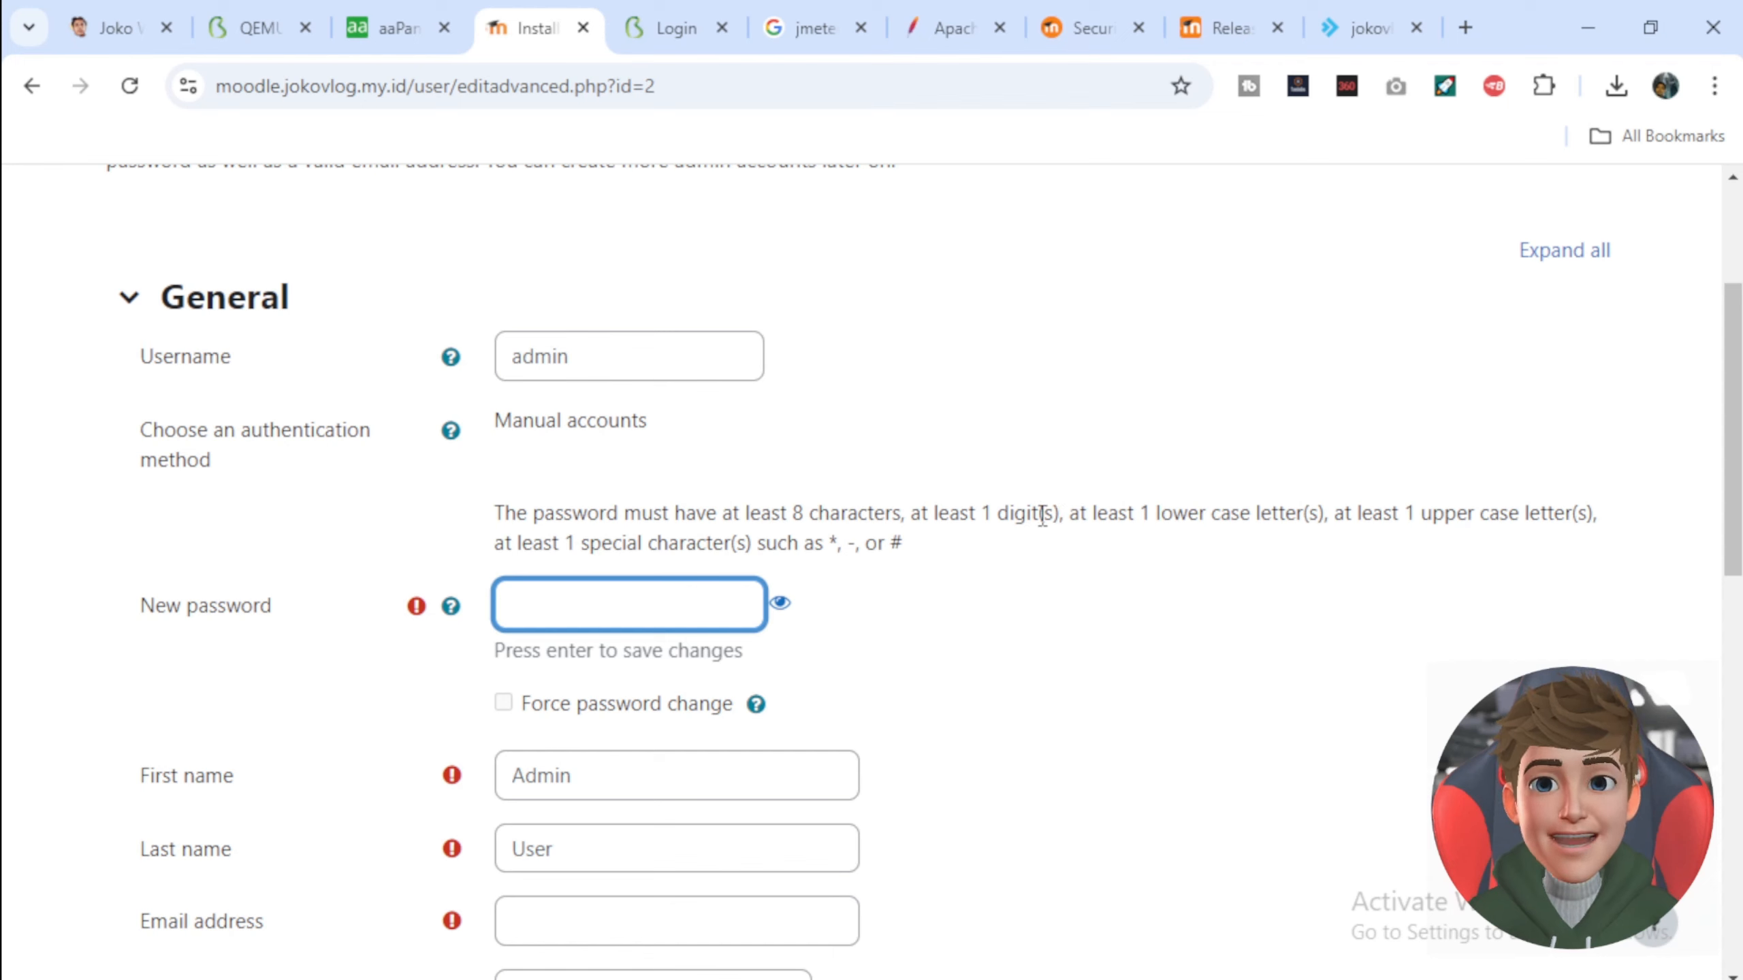
left_click(1434, 511)
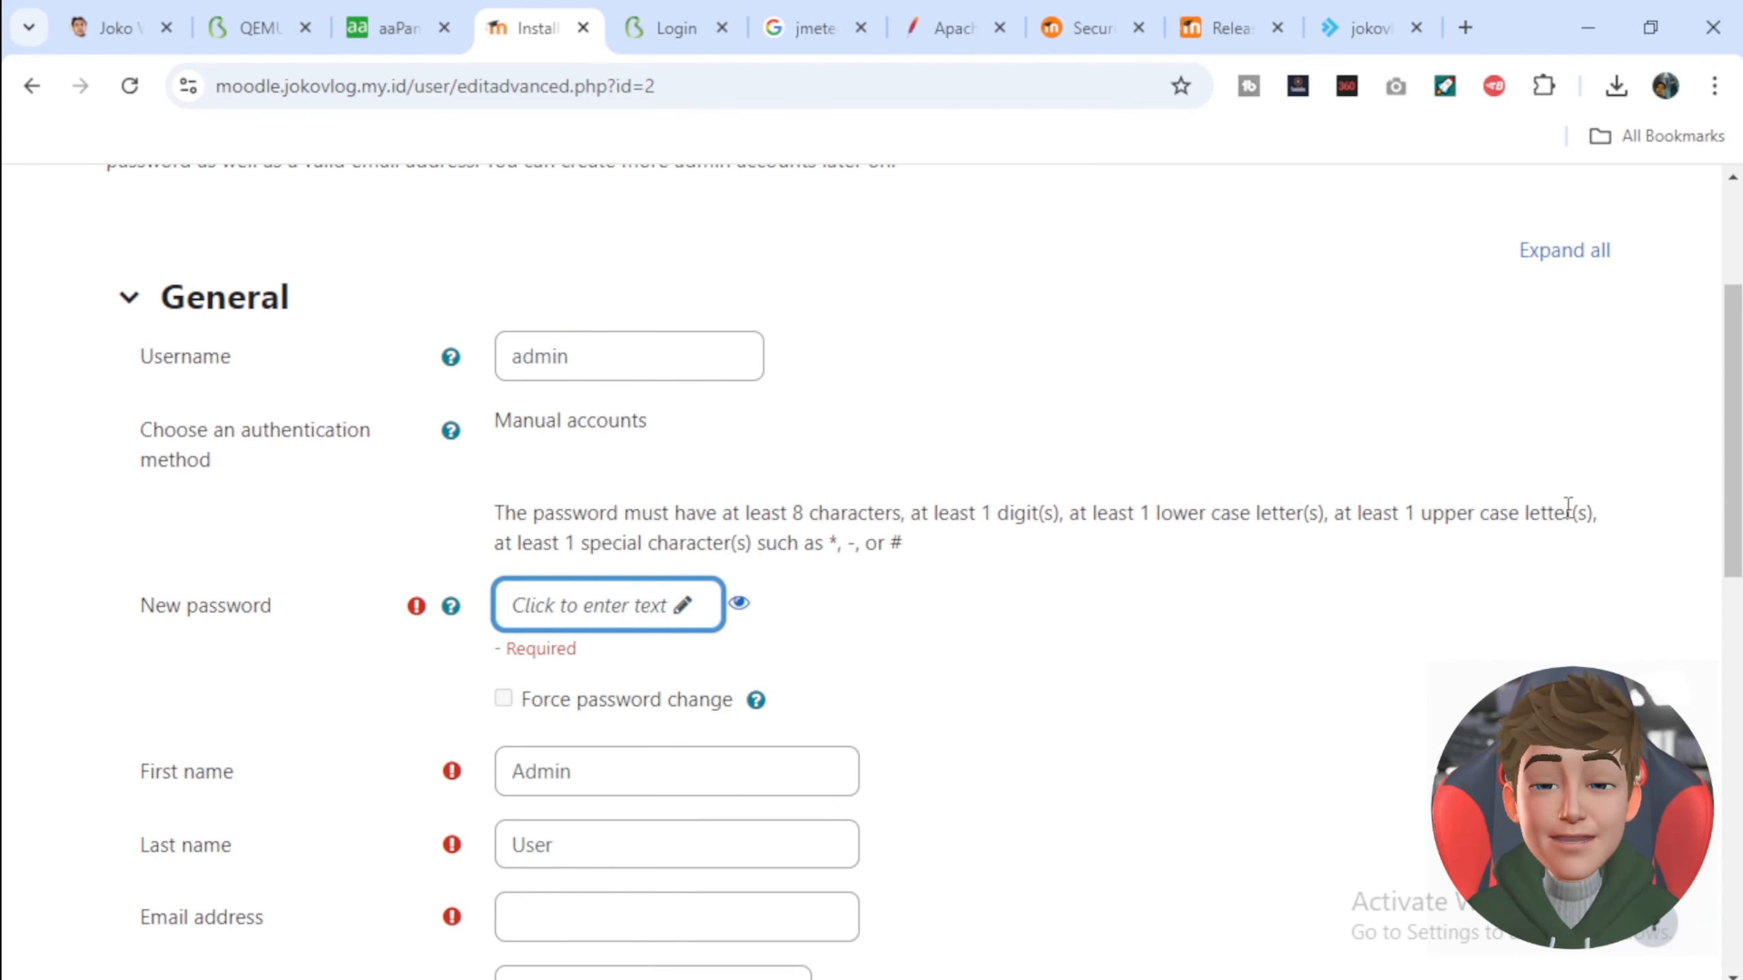
left_click_drag(904, 542, 787, 542)
left_click(645, 605)
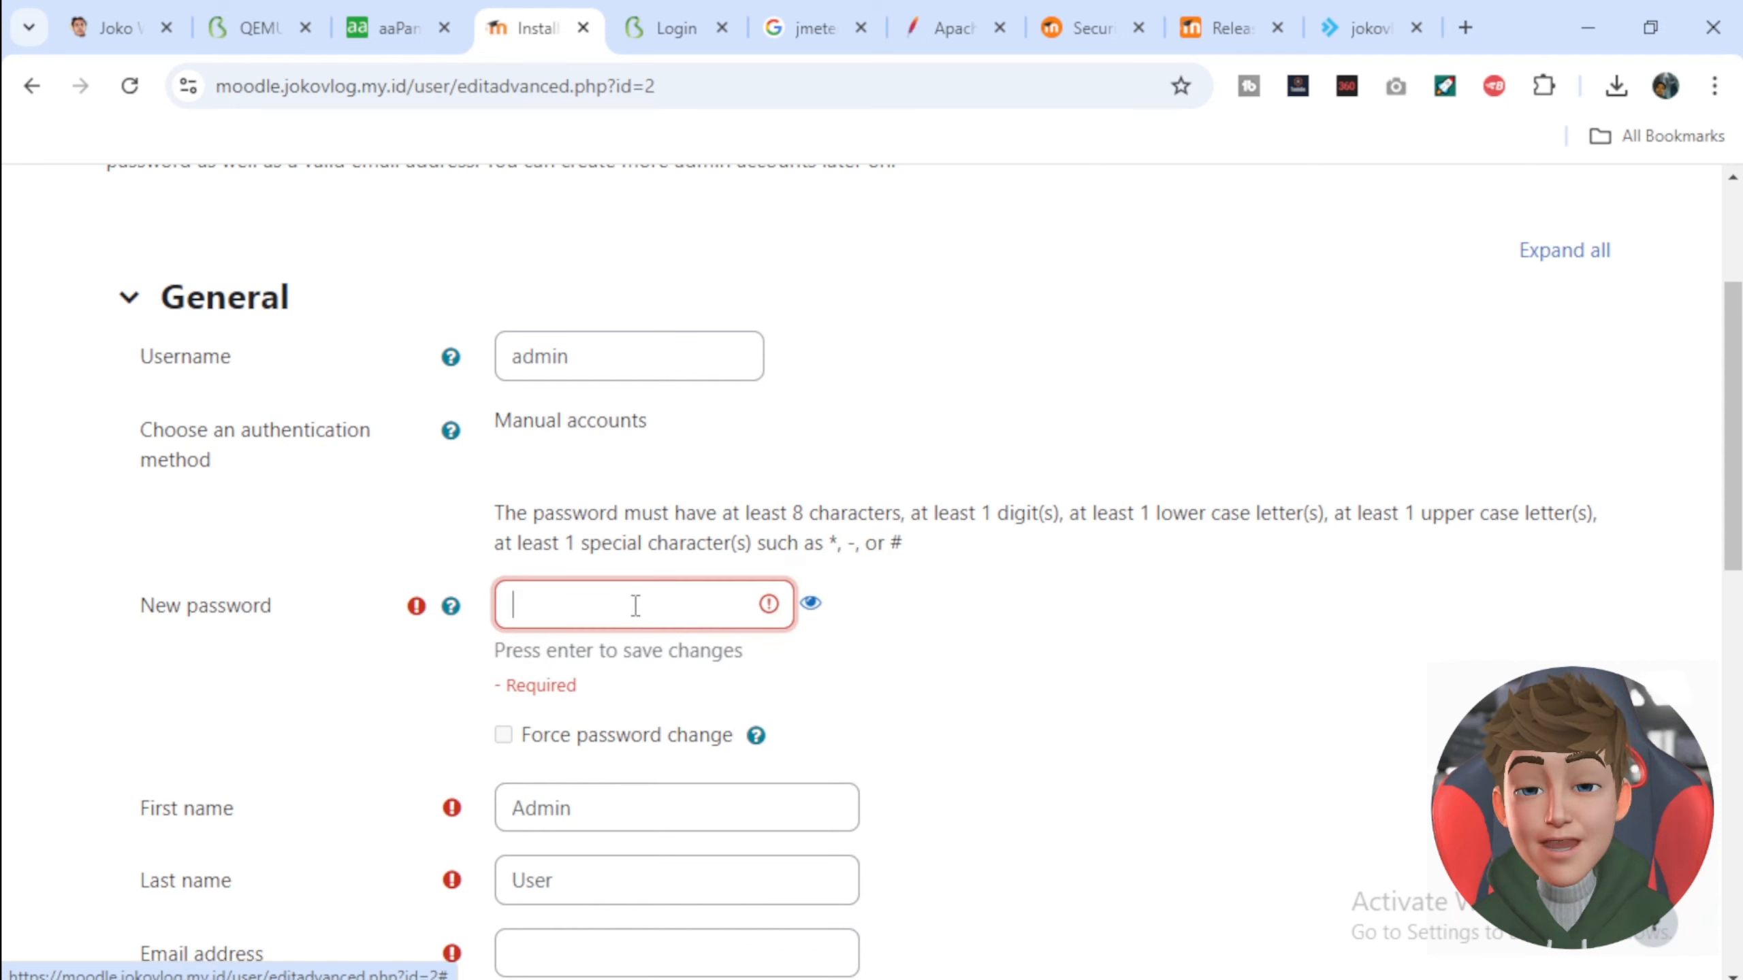
type("•••••••")
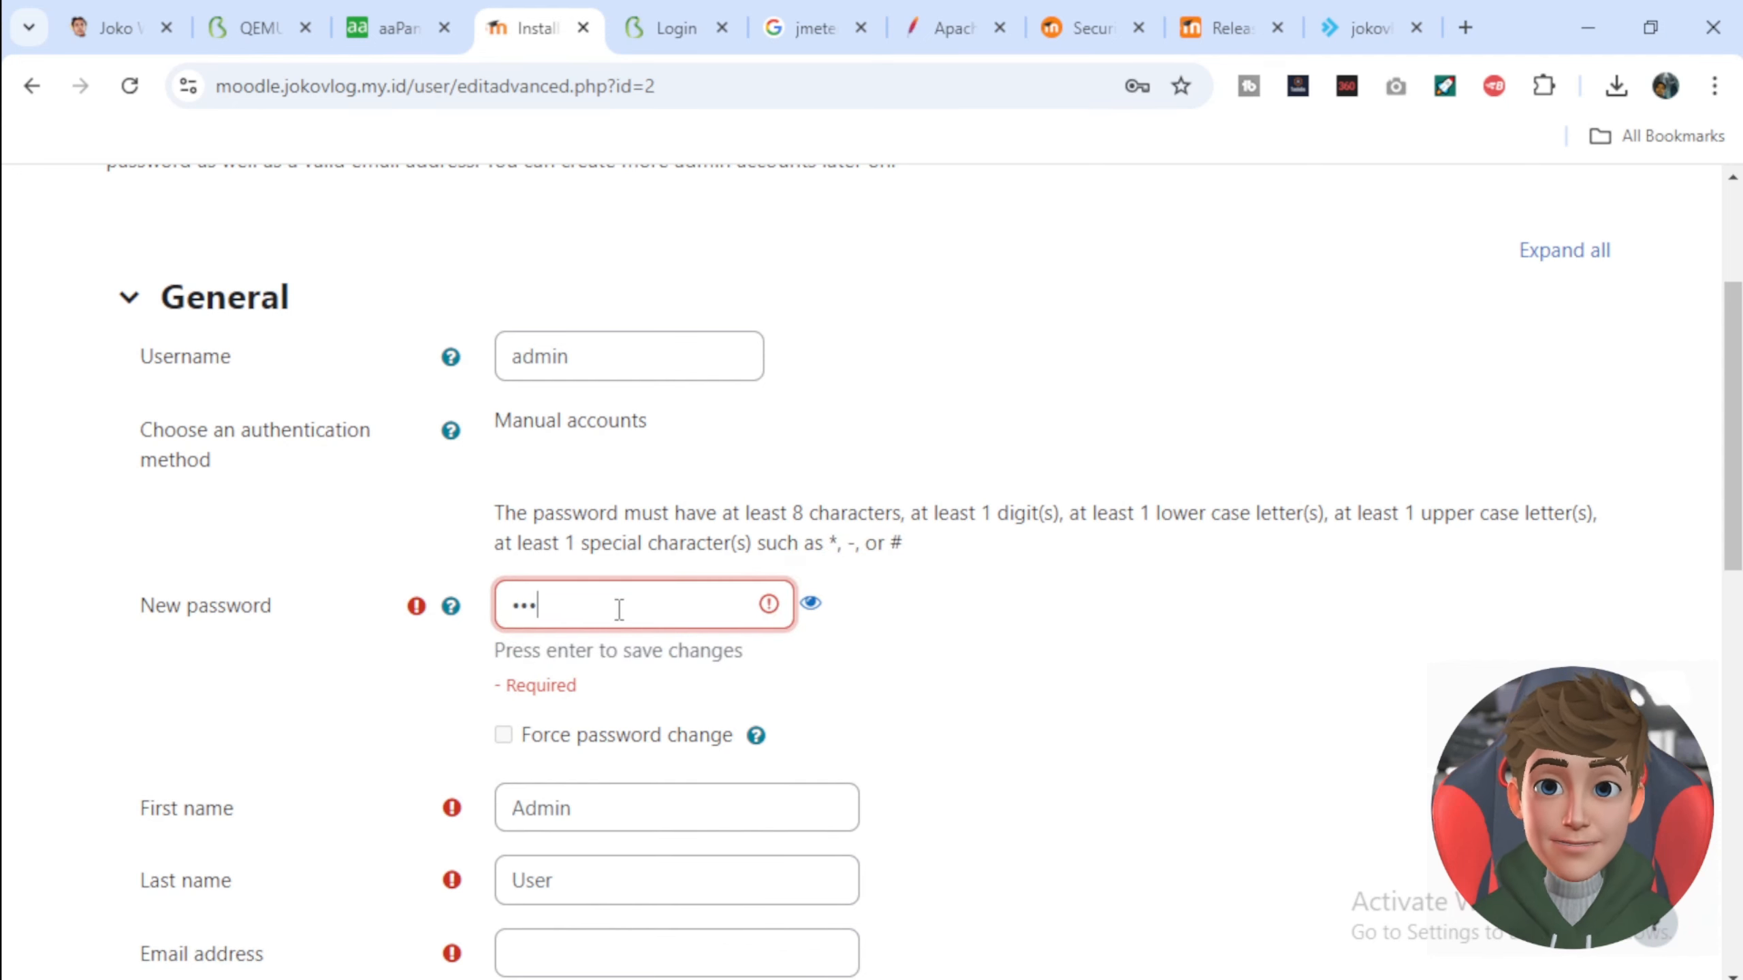
type("•••")
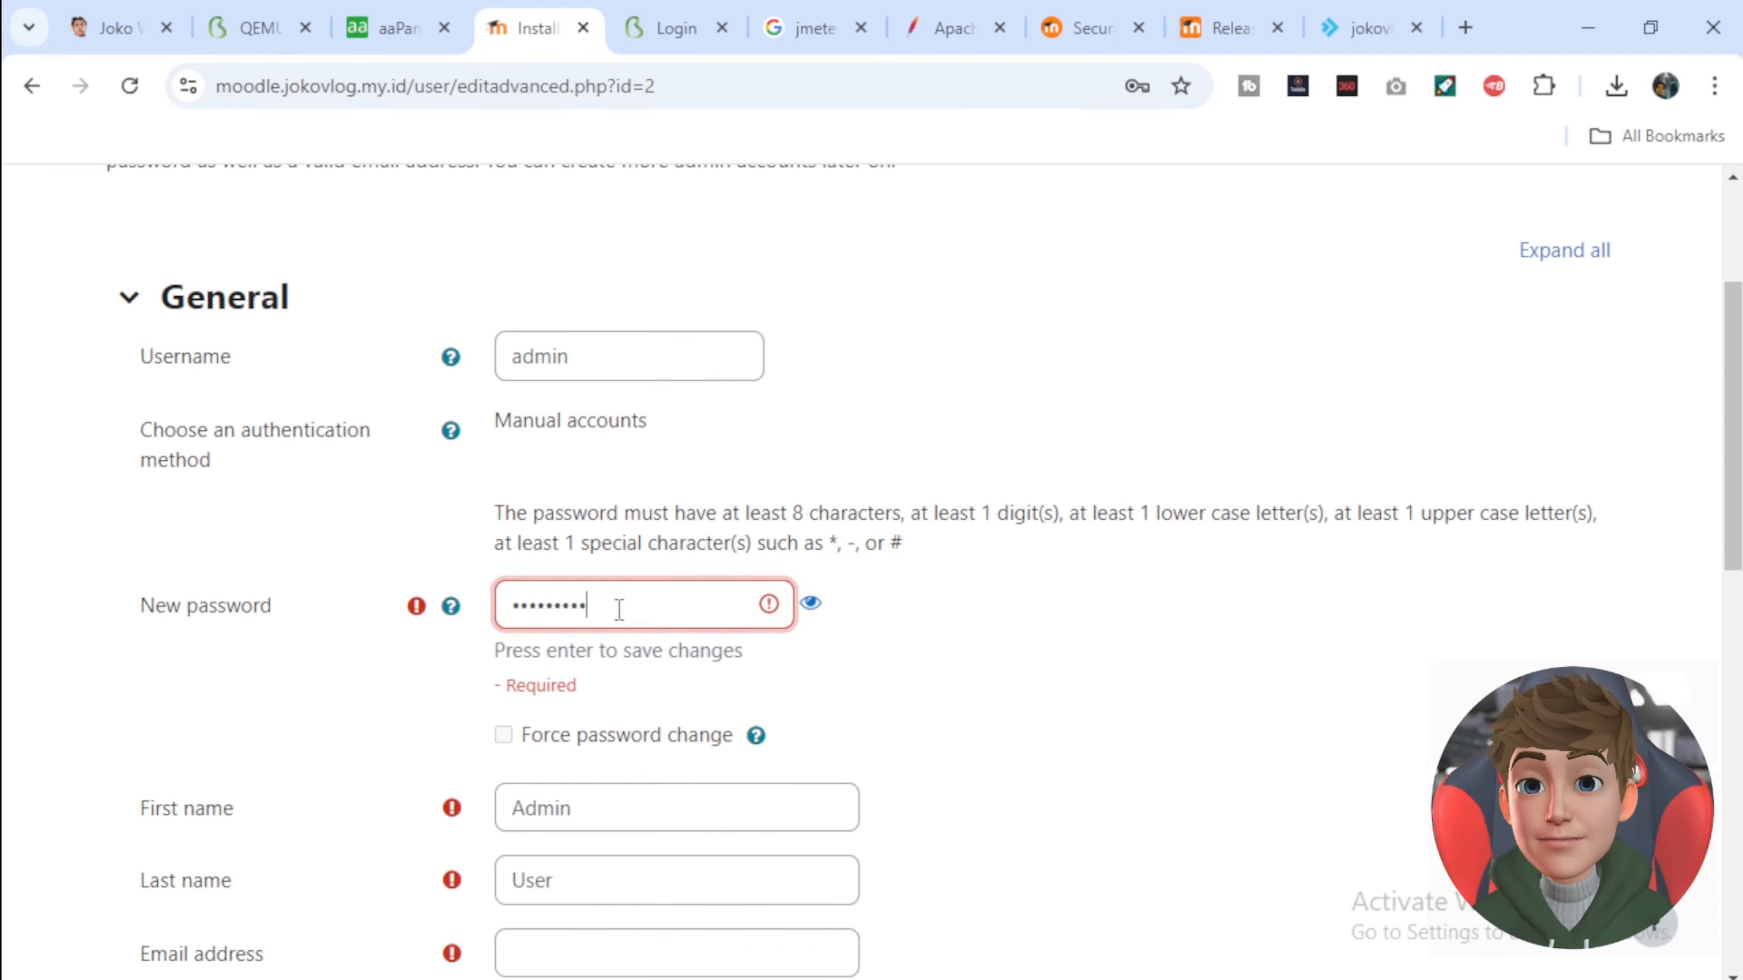
scroll(861, 760, "down", 5)
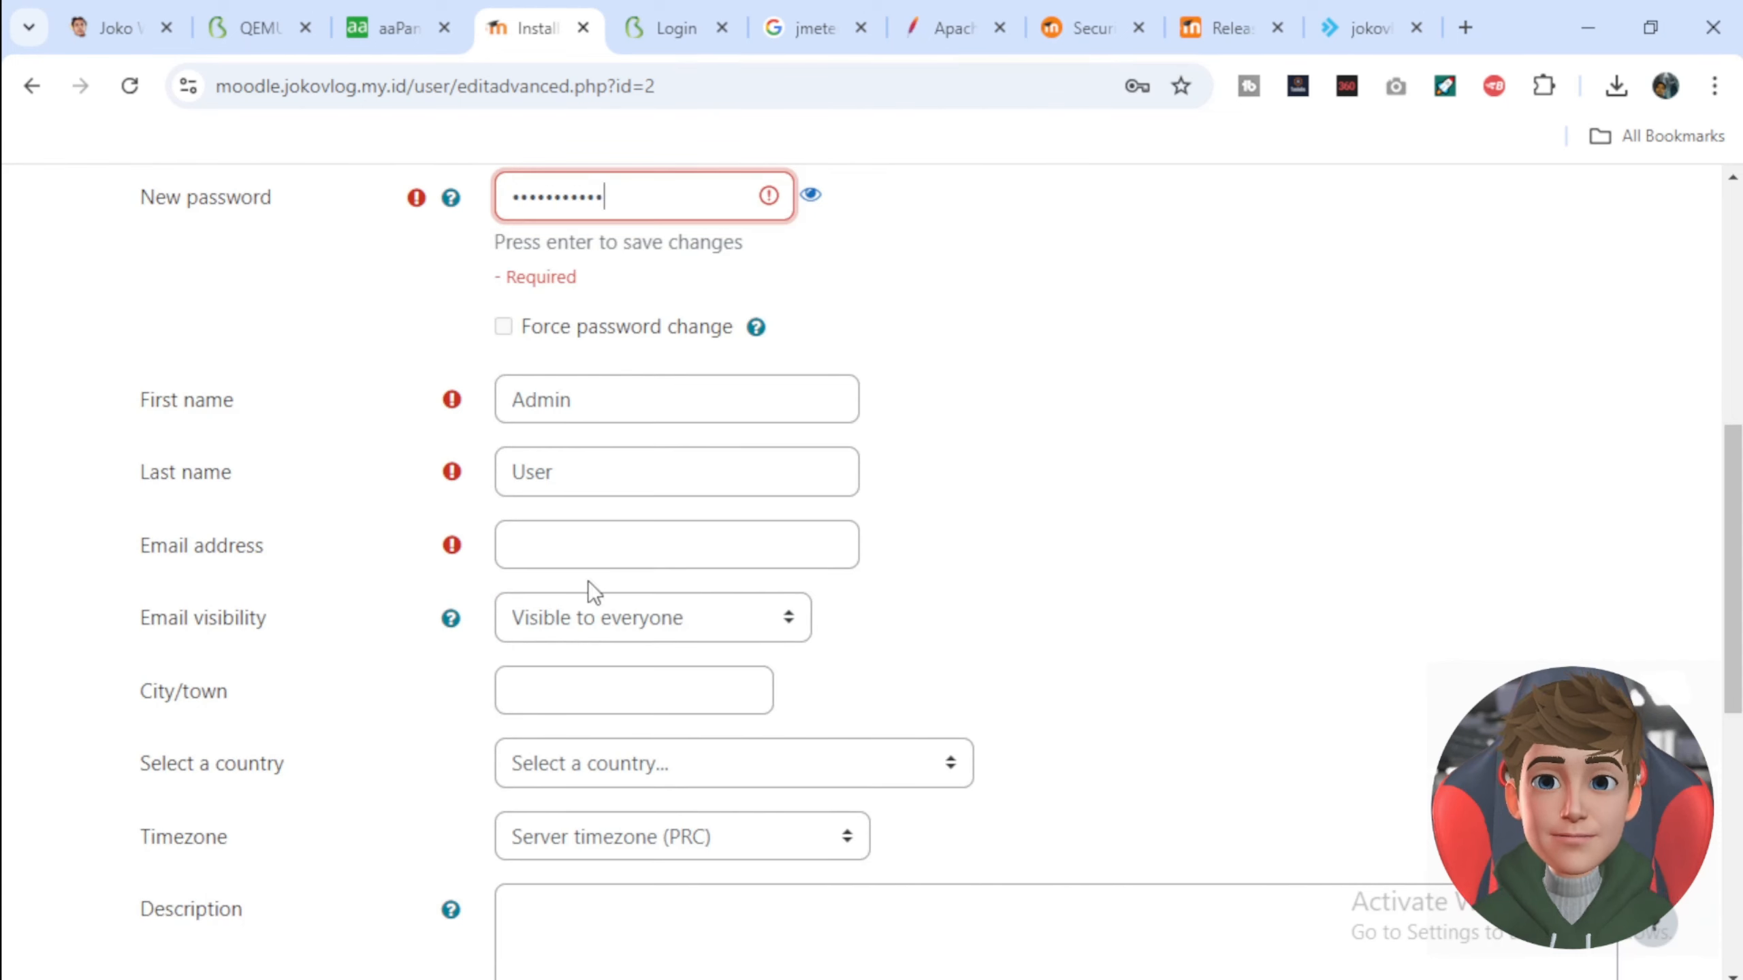
Fill the admin e-mail from autofill and replace the default first name and last name
left_click(589, 549)
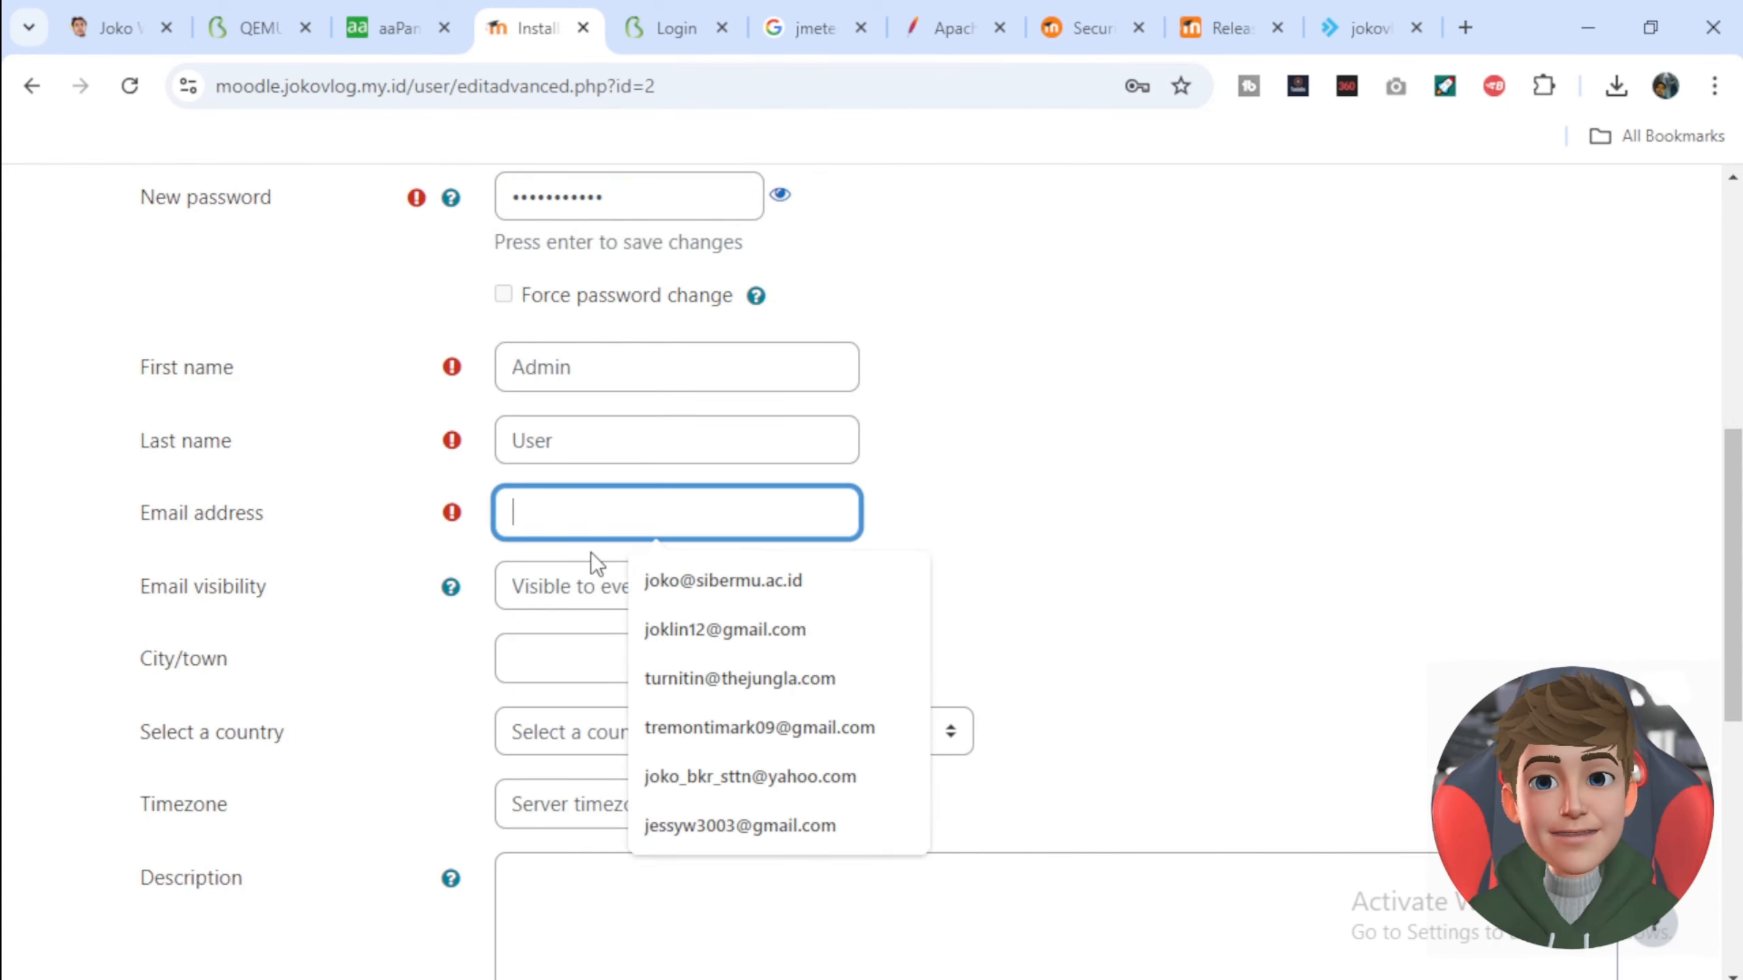
left_click(697, 629)
triple_click(739, 479)
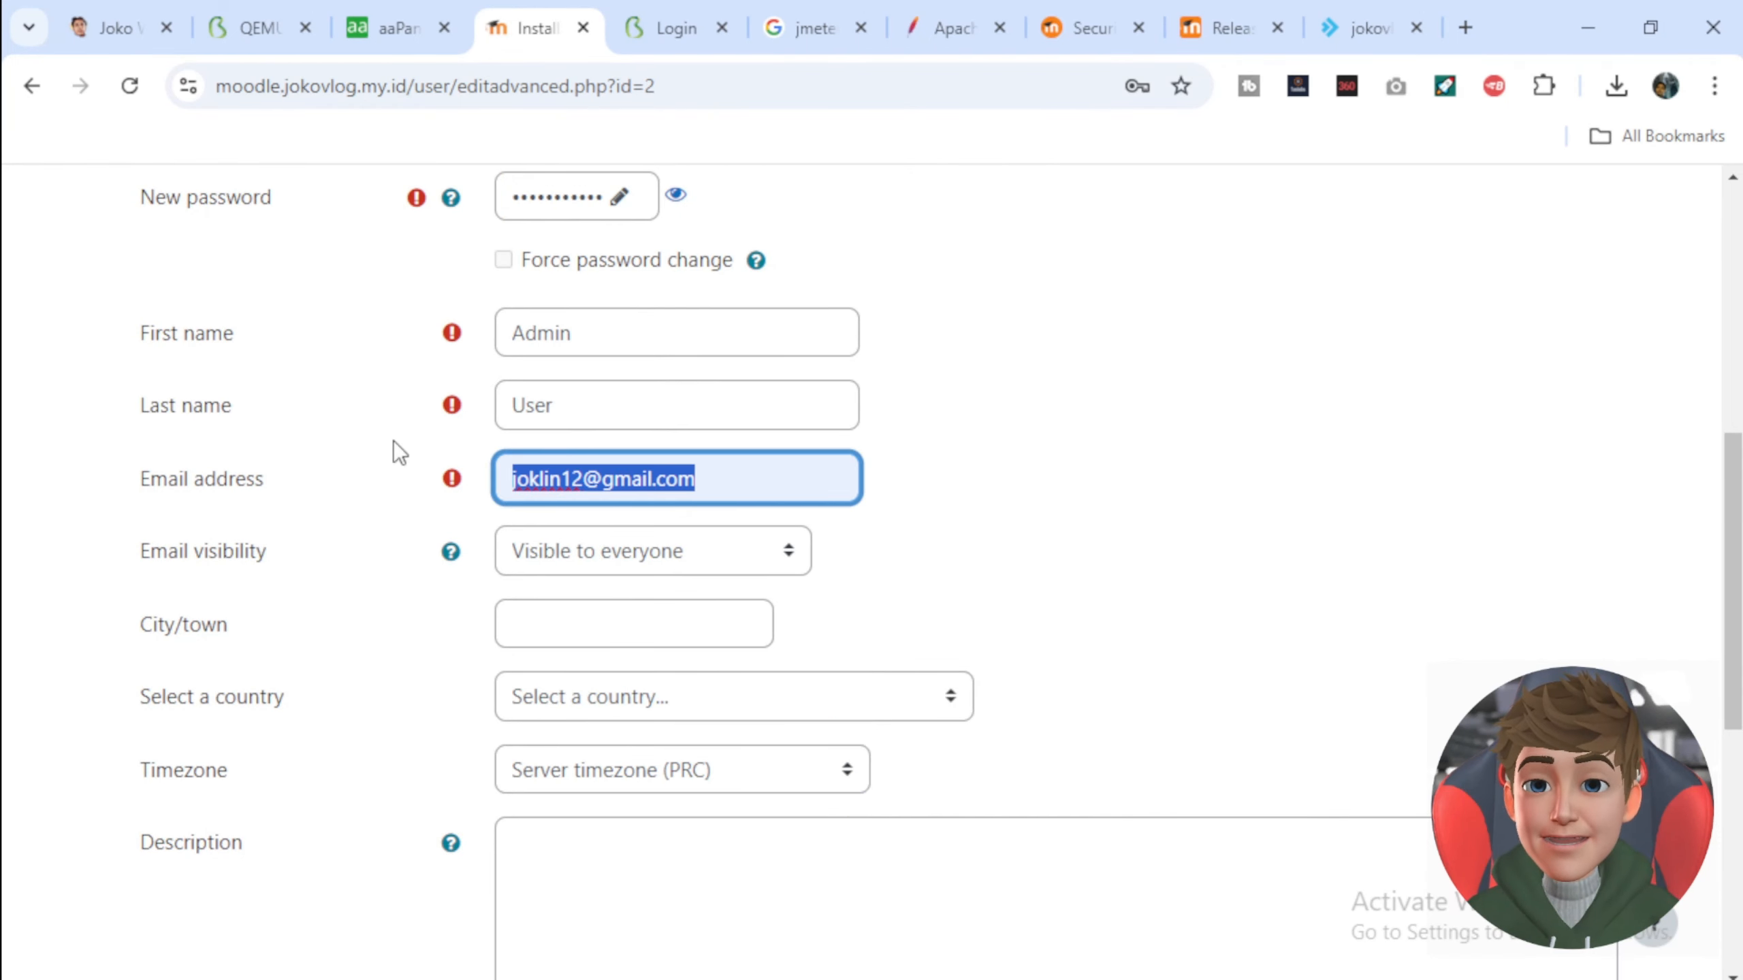
double_click(617, 325)
key("BackSpace")
type("Joko")
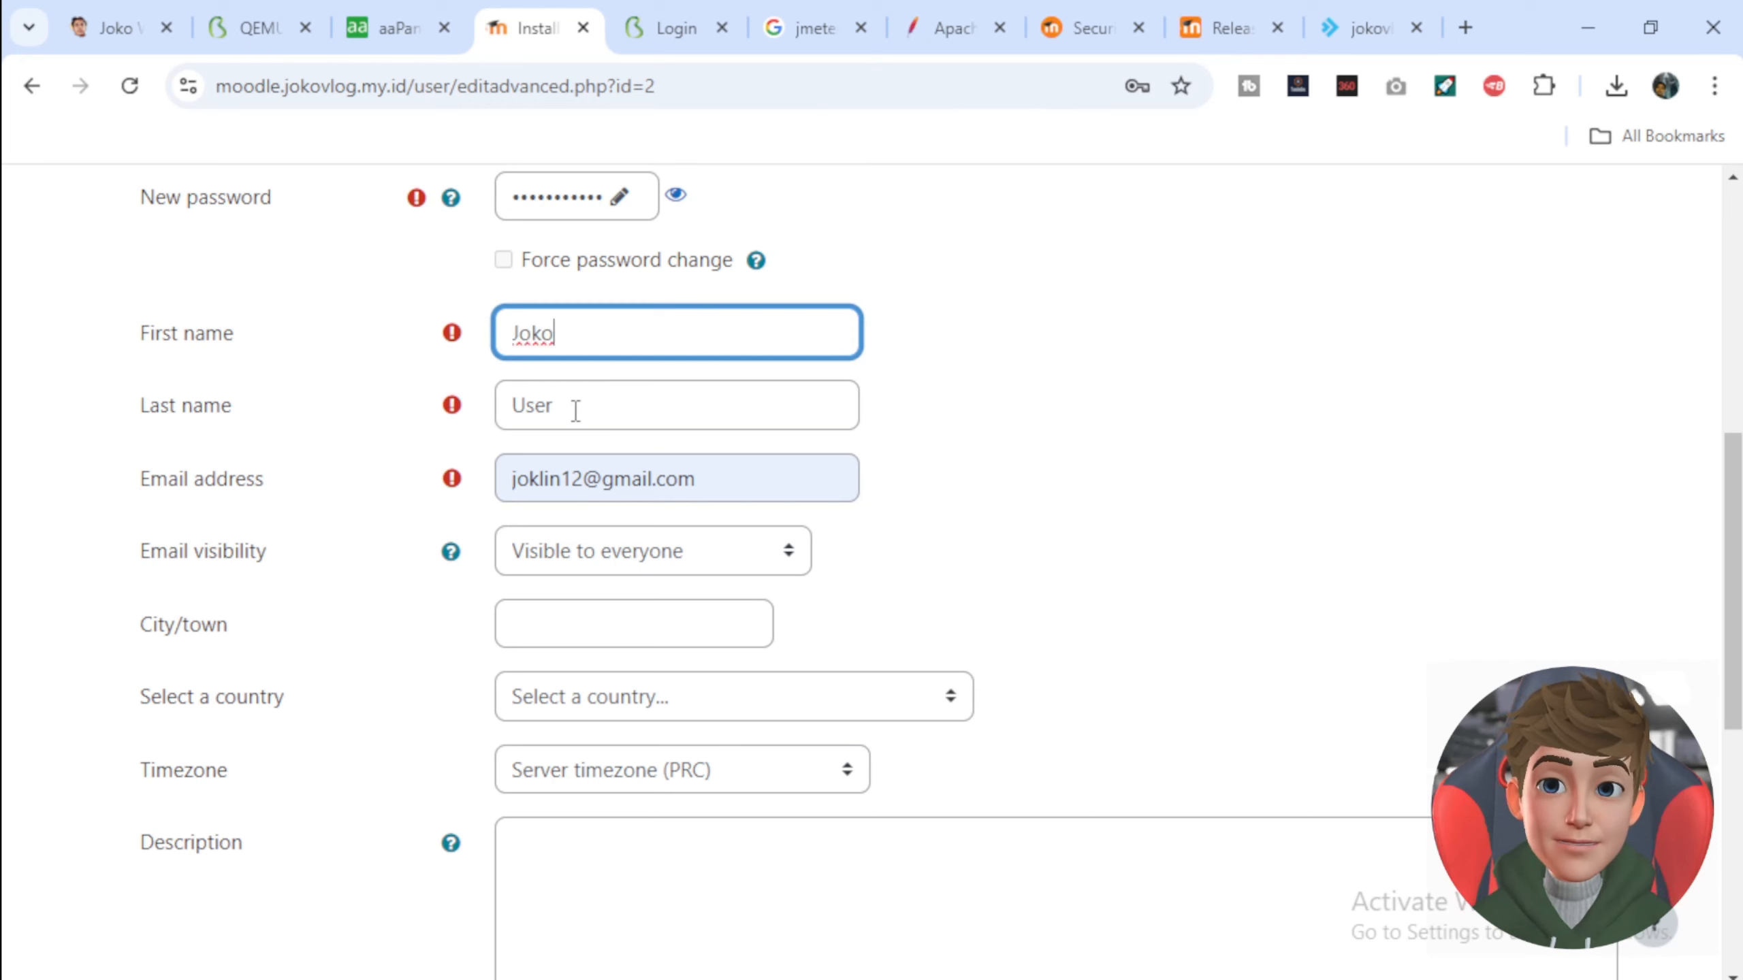
double_click(572, 405)
type("Supriya")
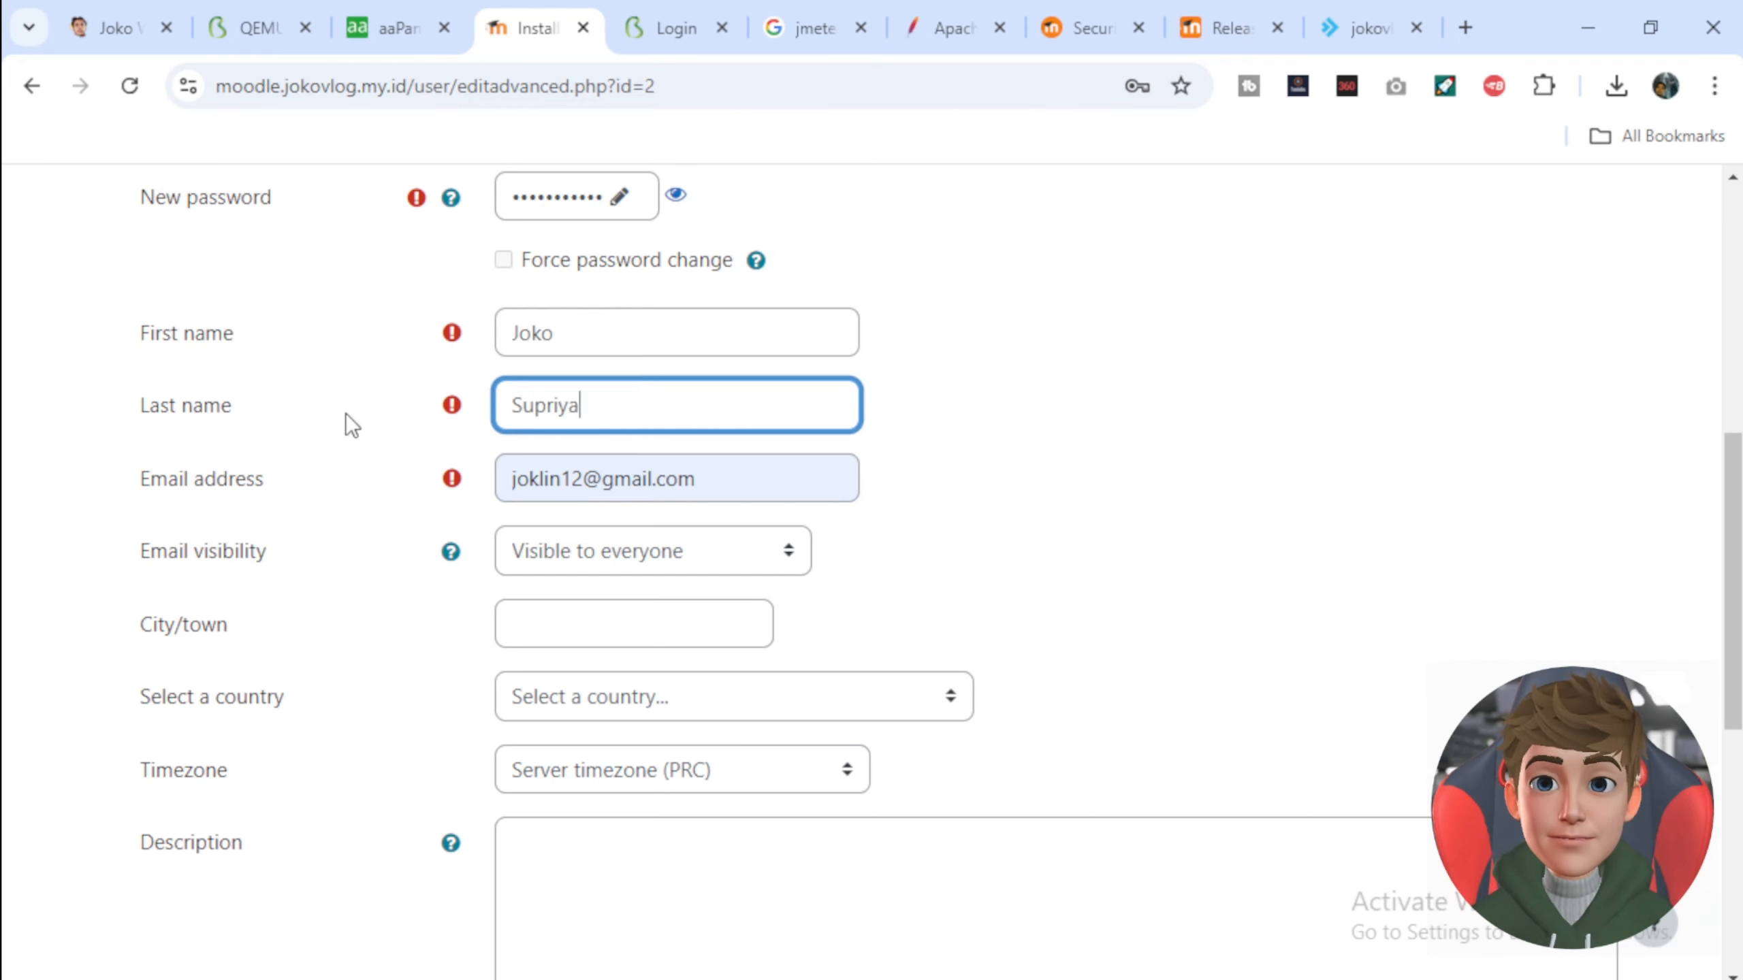
type("nto")
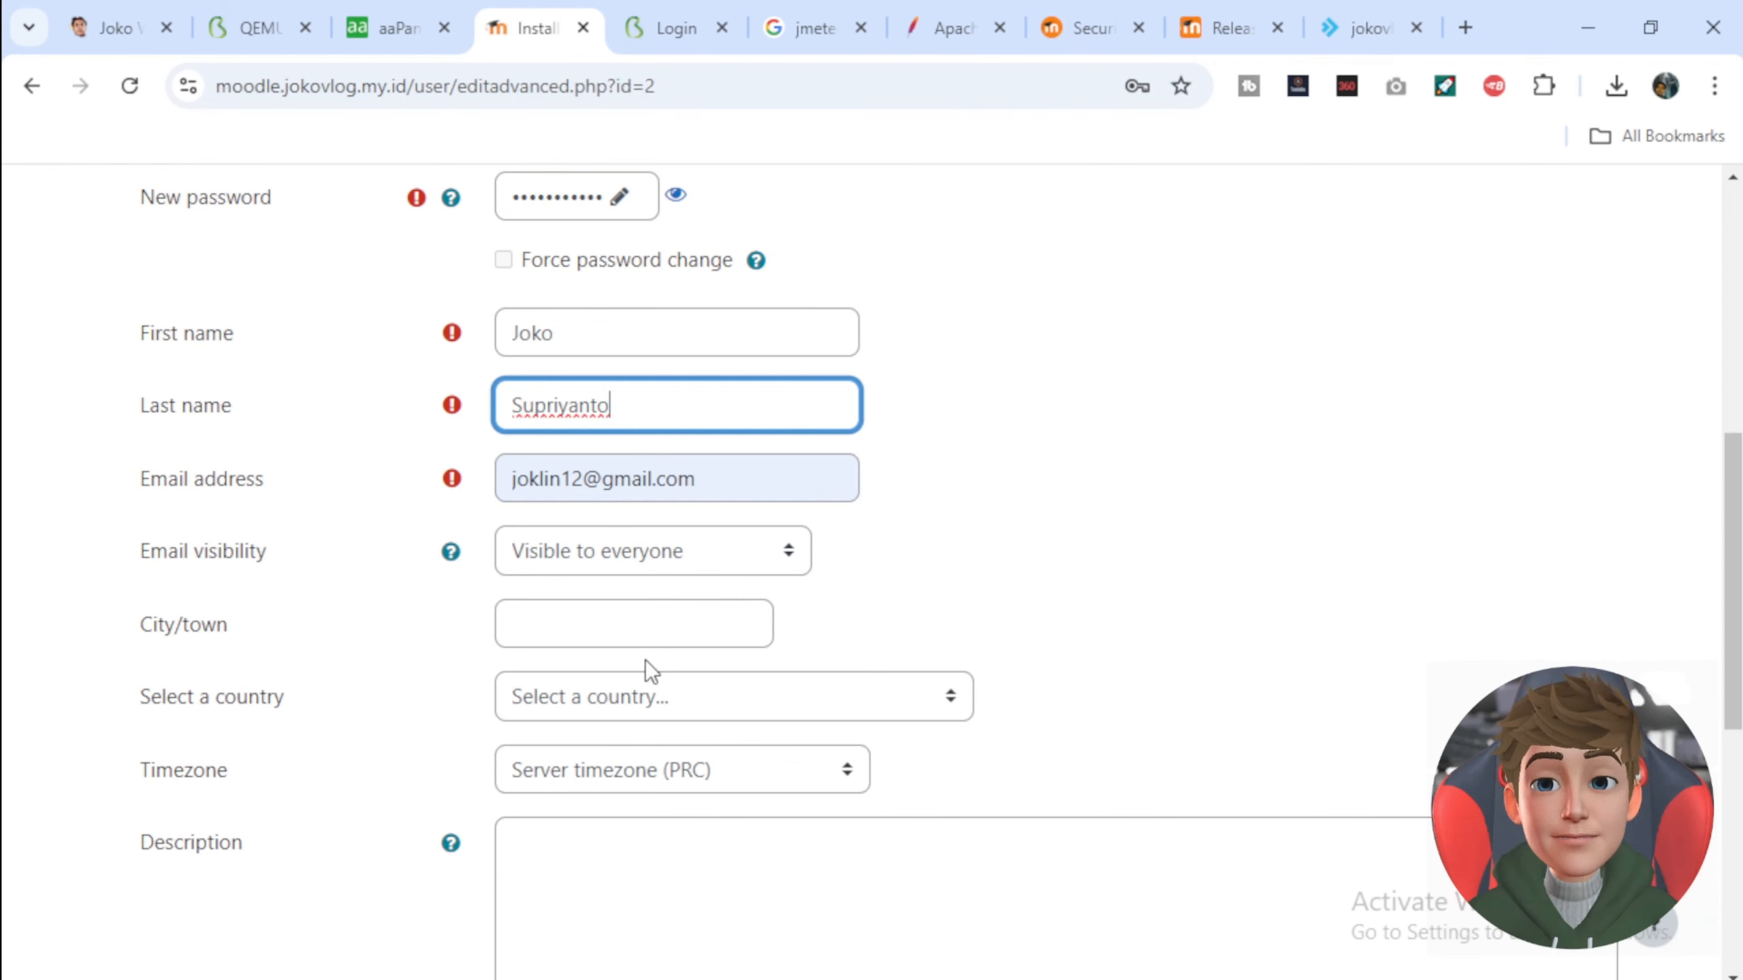
Set the administrator's country to Indonesia and submit with Update profile
scroll(646, 659, "down", 3)
left_click(689, 427)
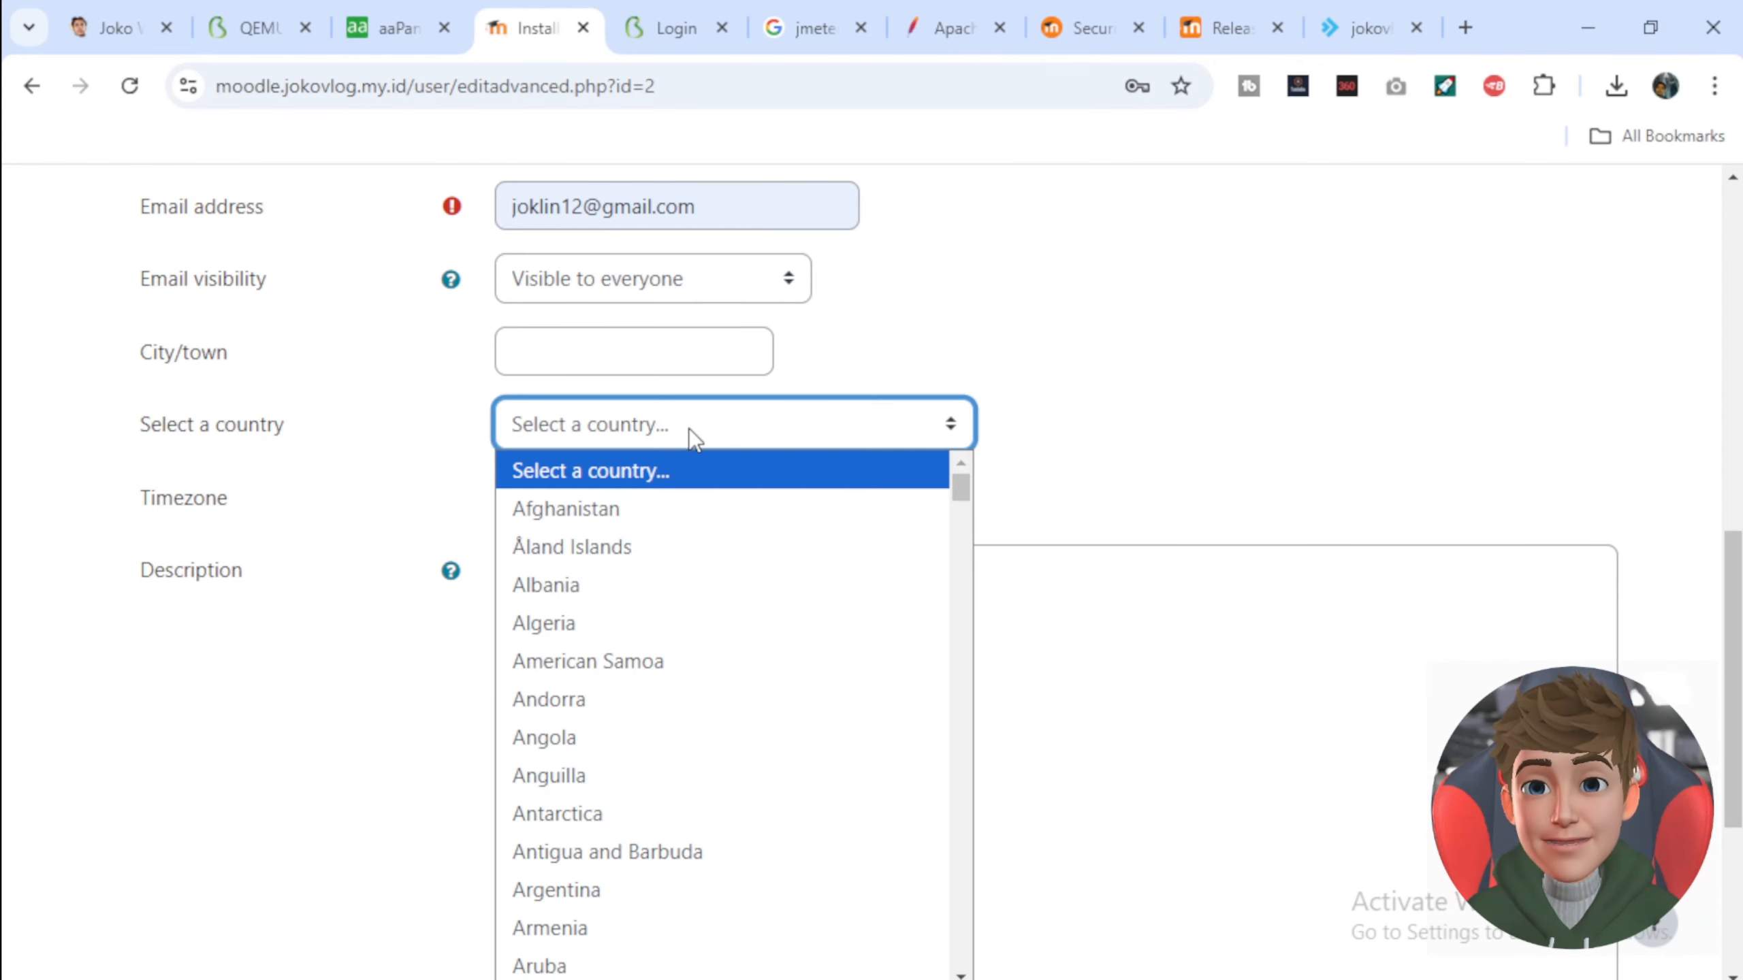
type("in")
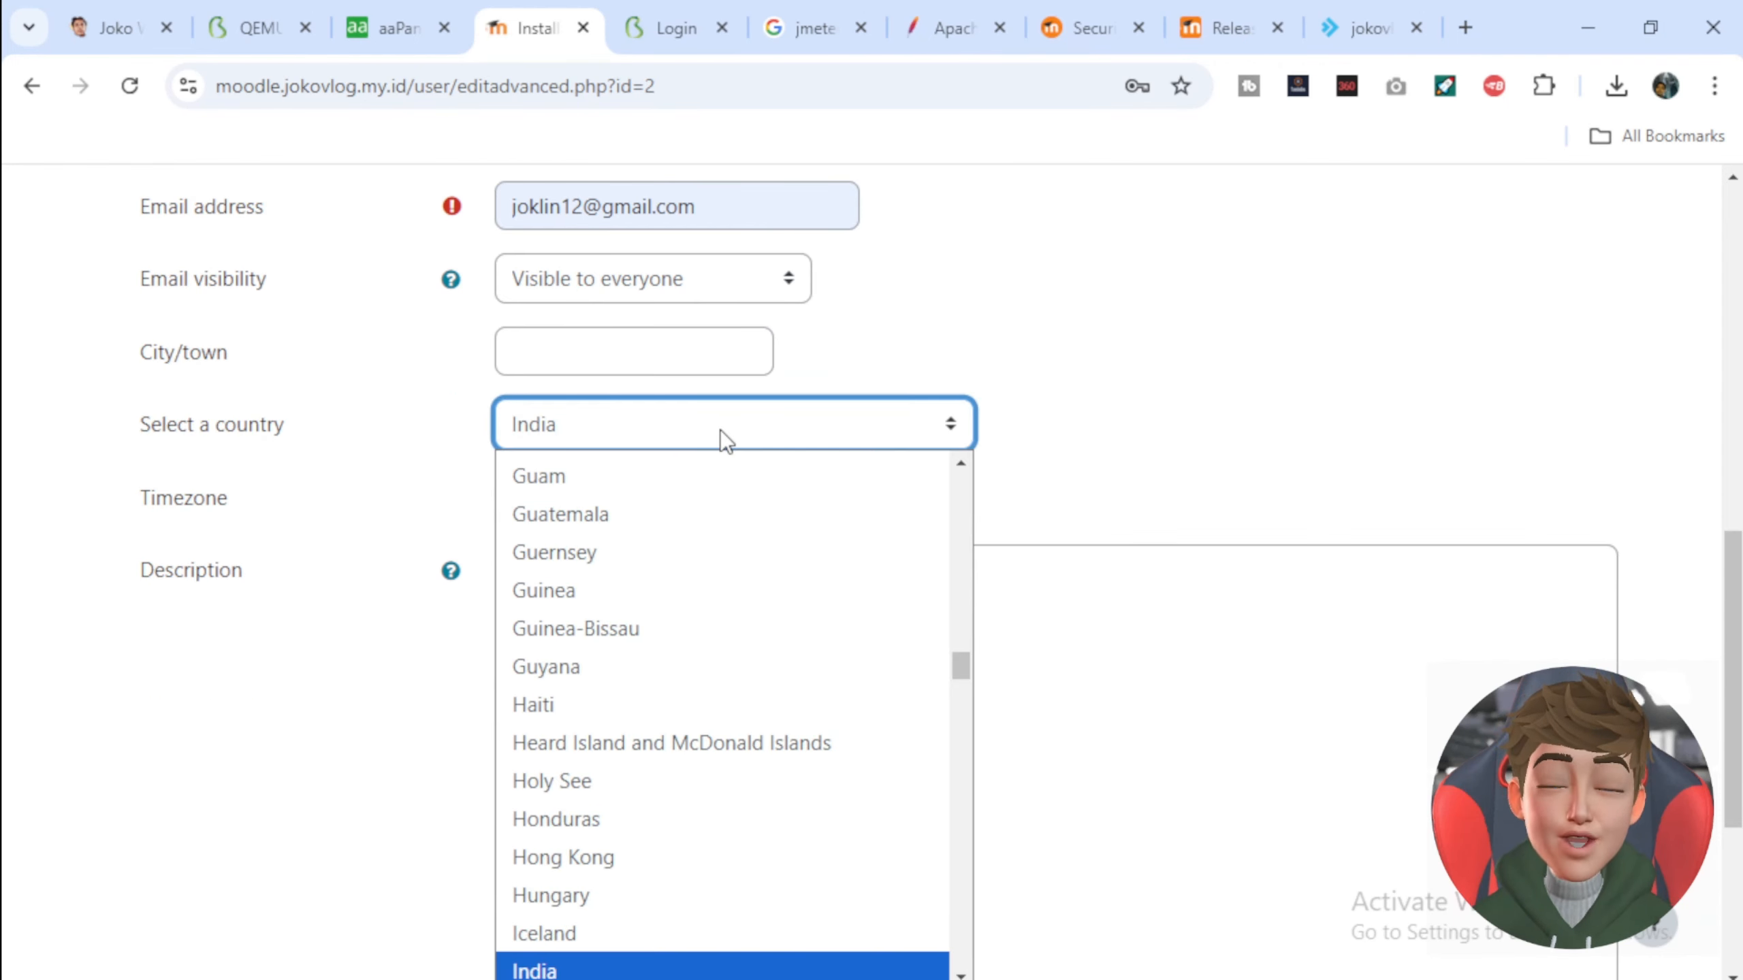
scroll(754, 742, "down", 5)
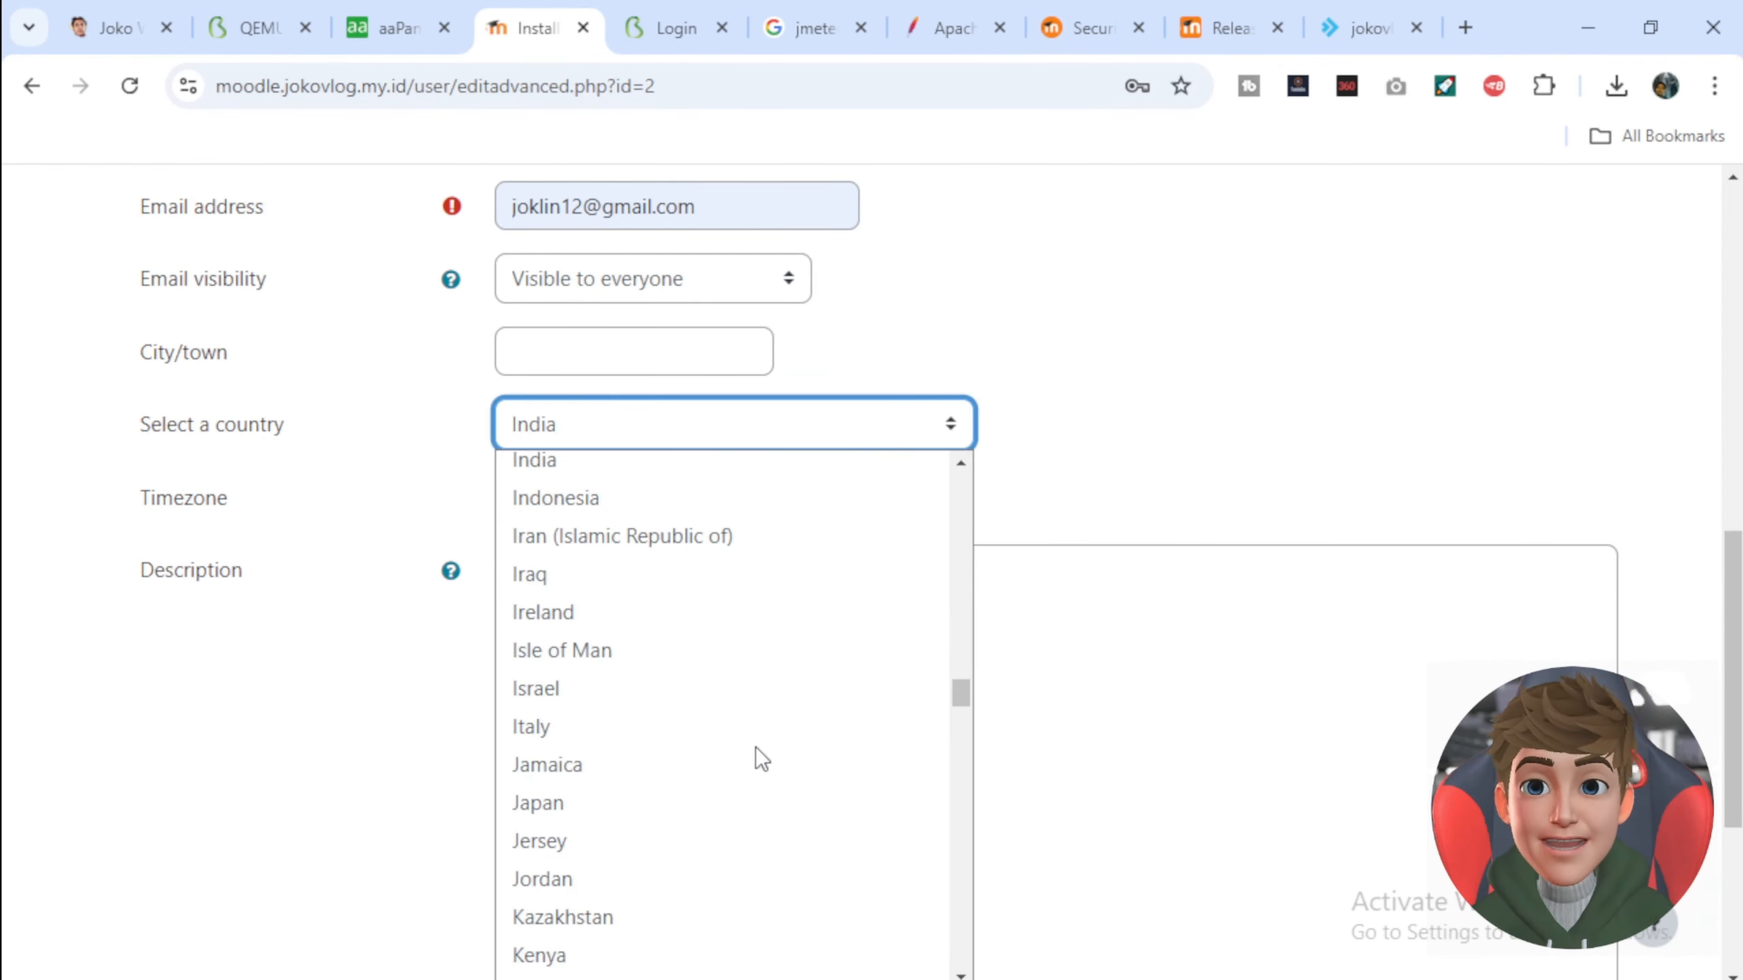
left_click(602, 500)
scroll(347, 645, "down", 5)
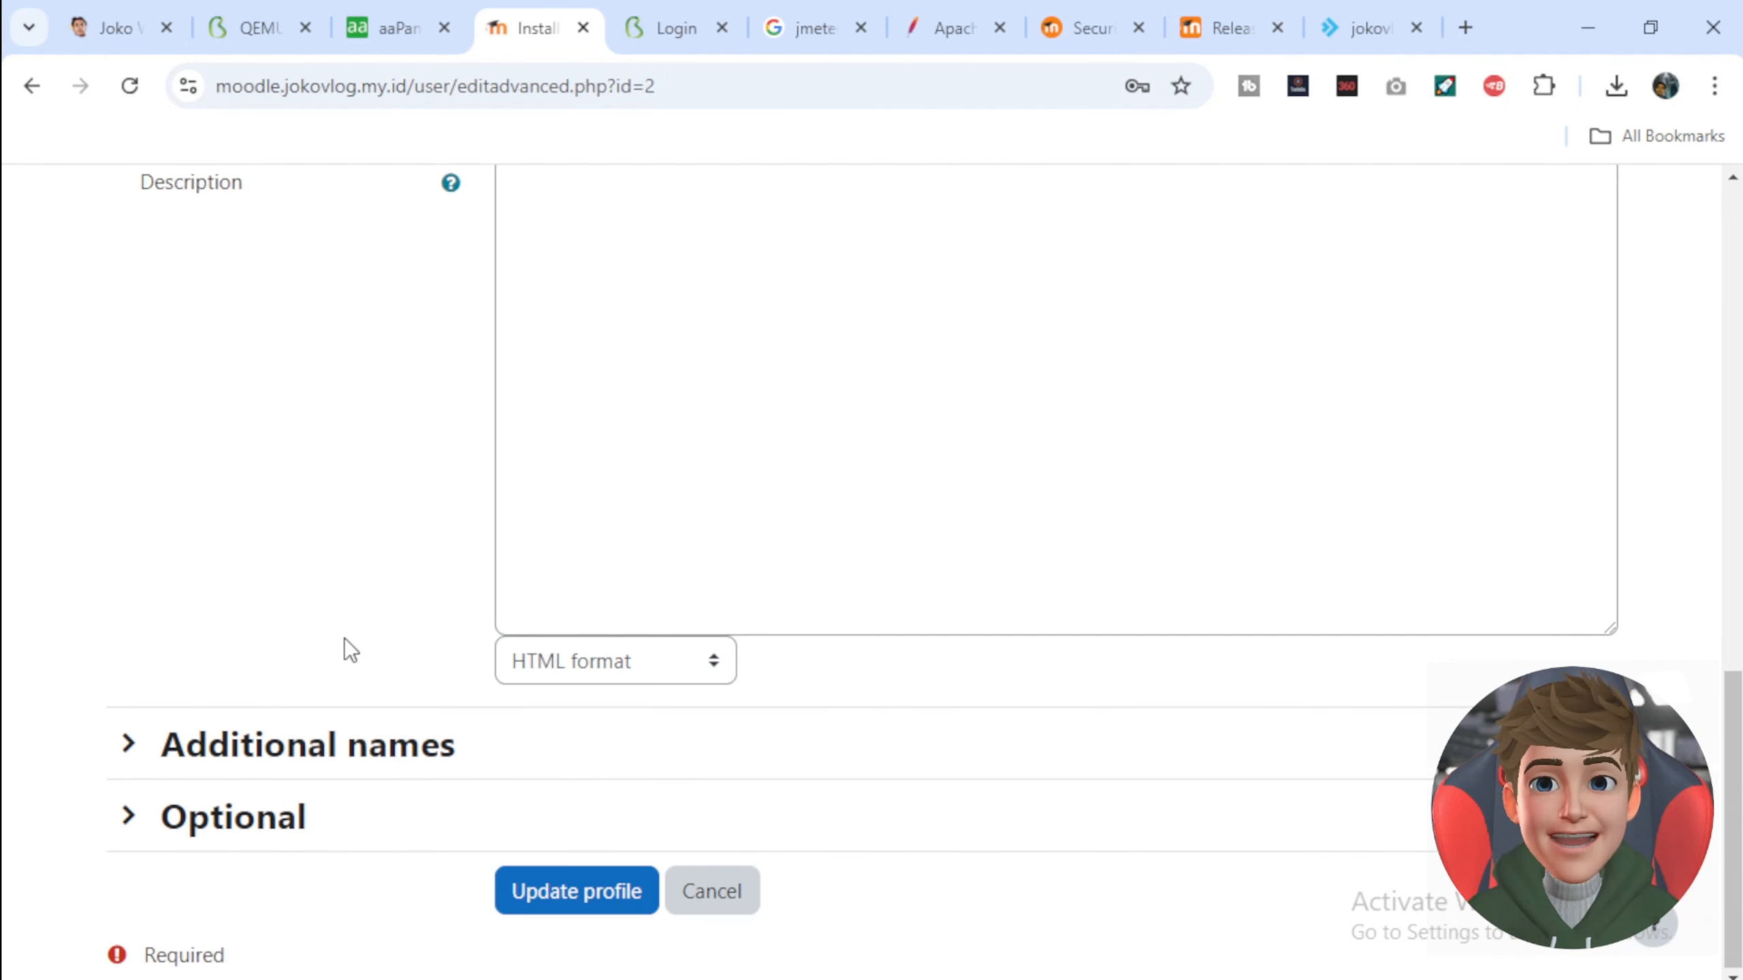
left_click(576, 891)
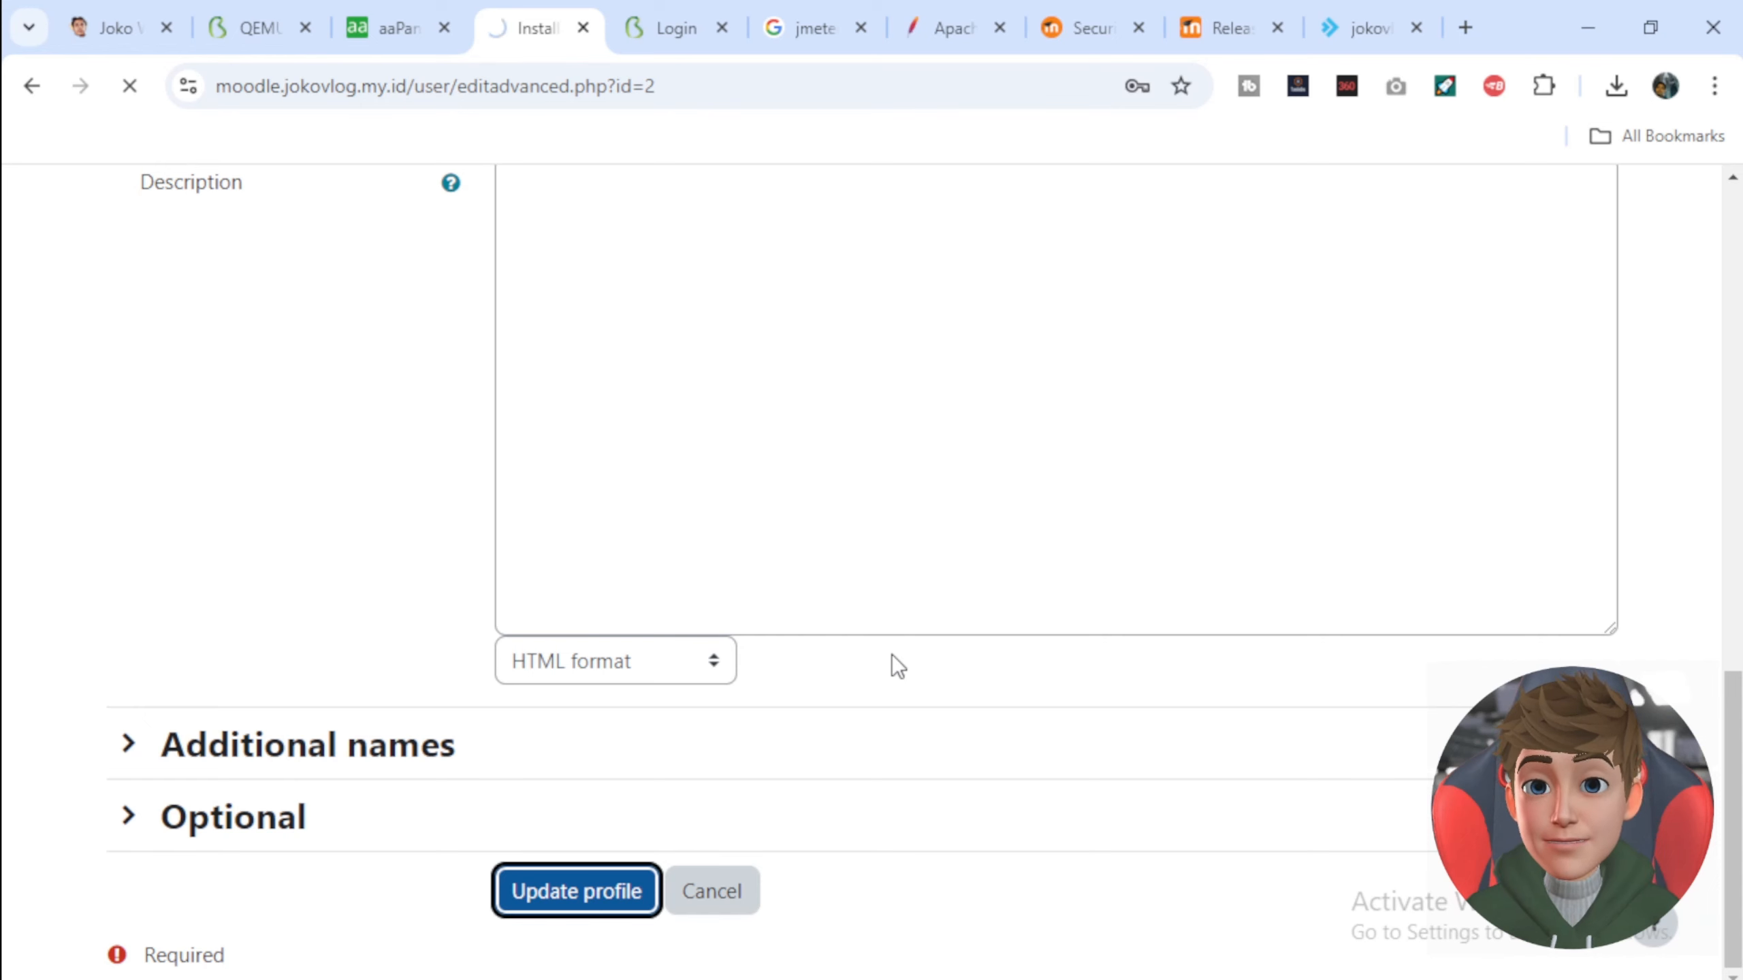
Enter 'LMS Jokovlog' as the full site name and 'LMSJV' as the short name
scroll(890, 654, "up", 15)
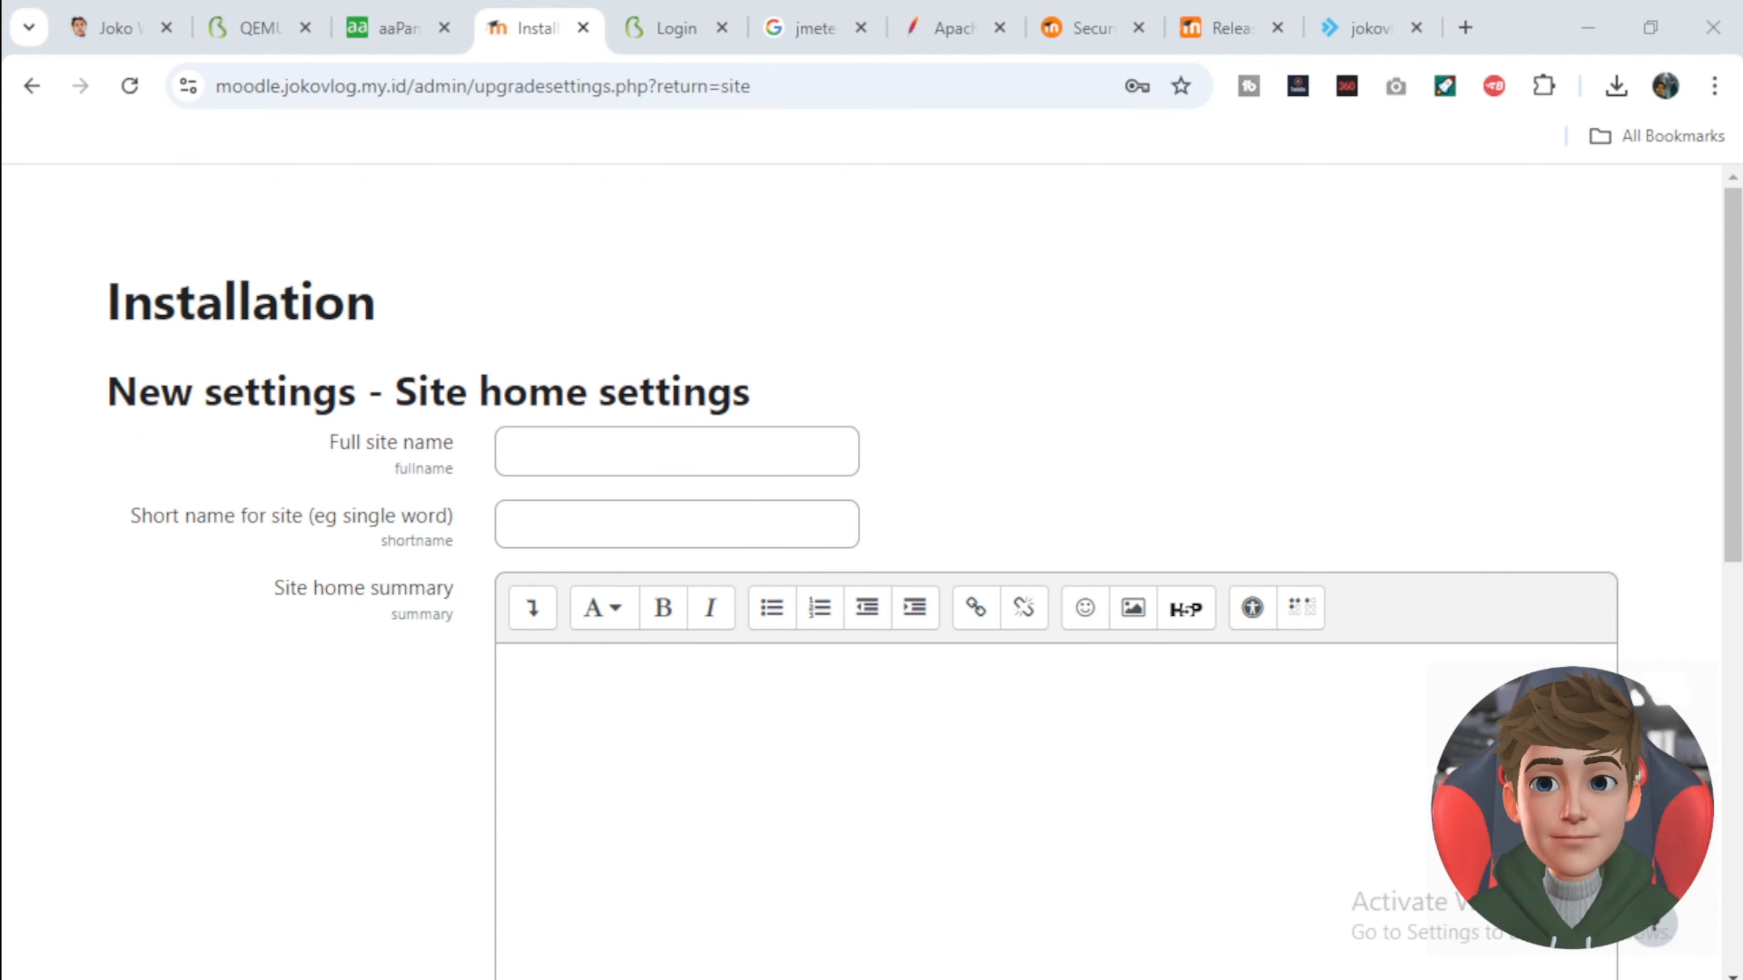
left_click(610, 447)
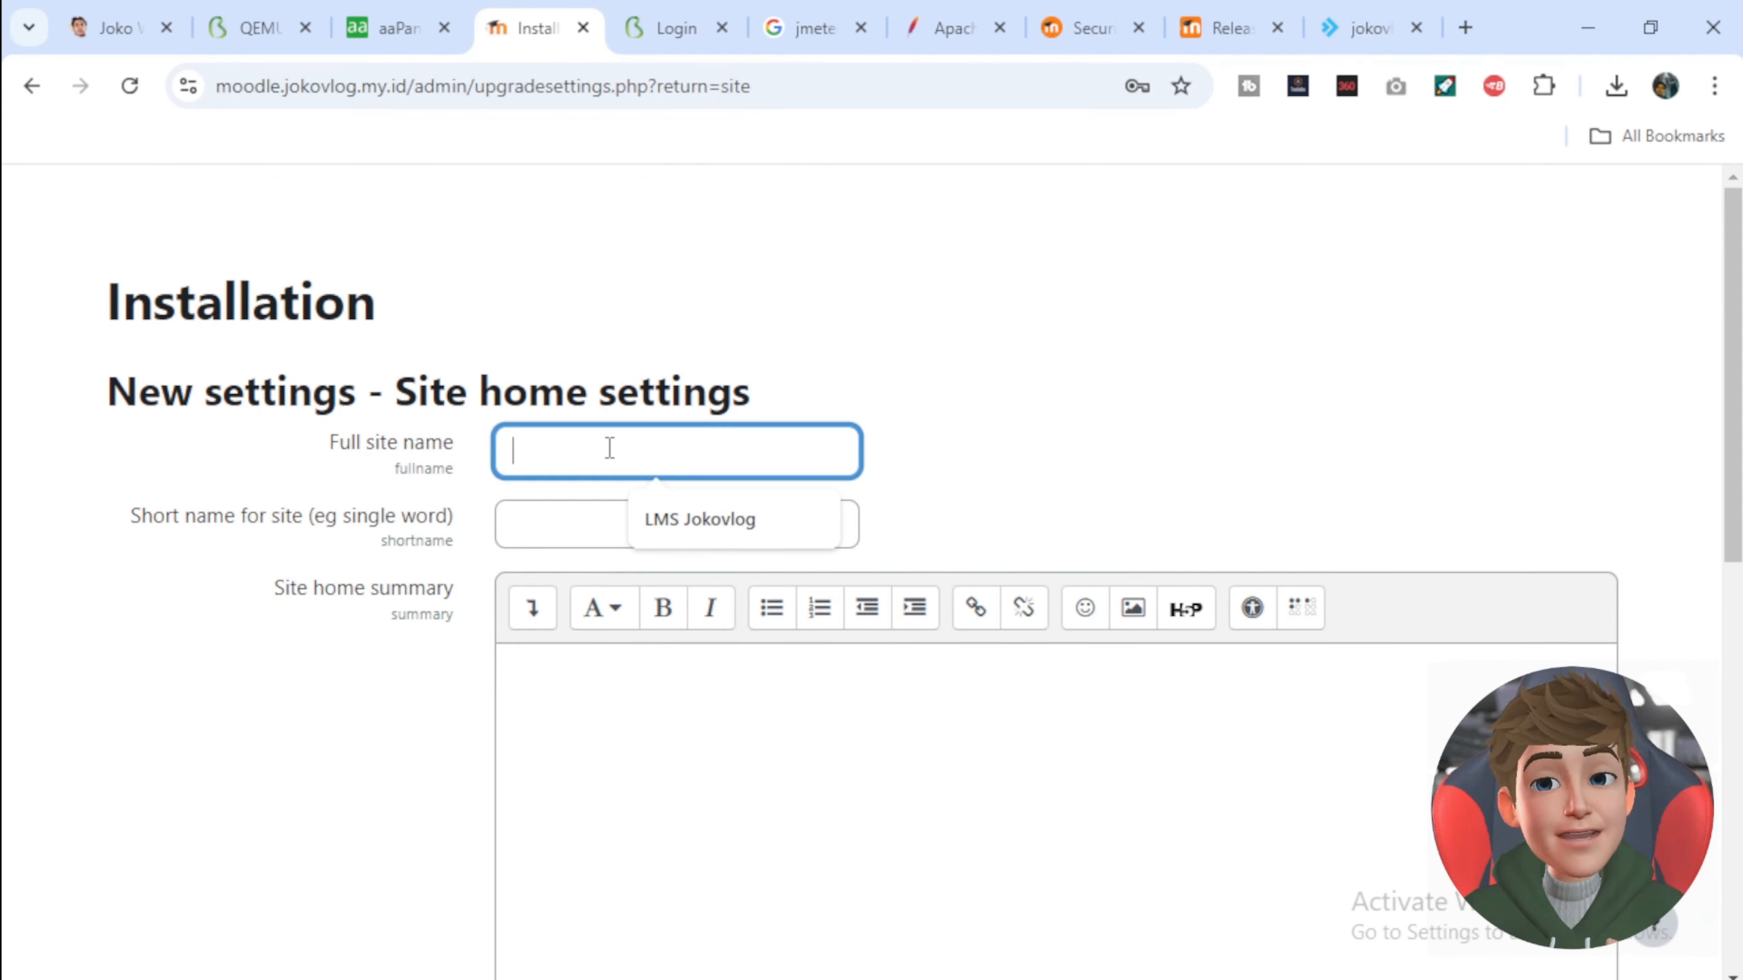
left_click(702, 516)
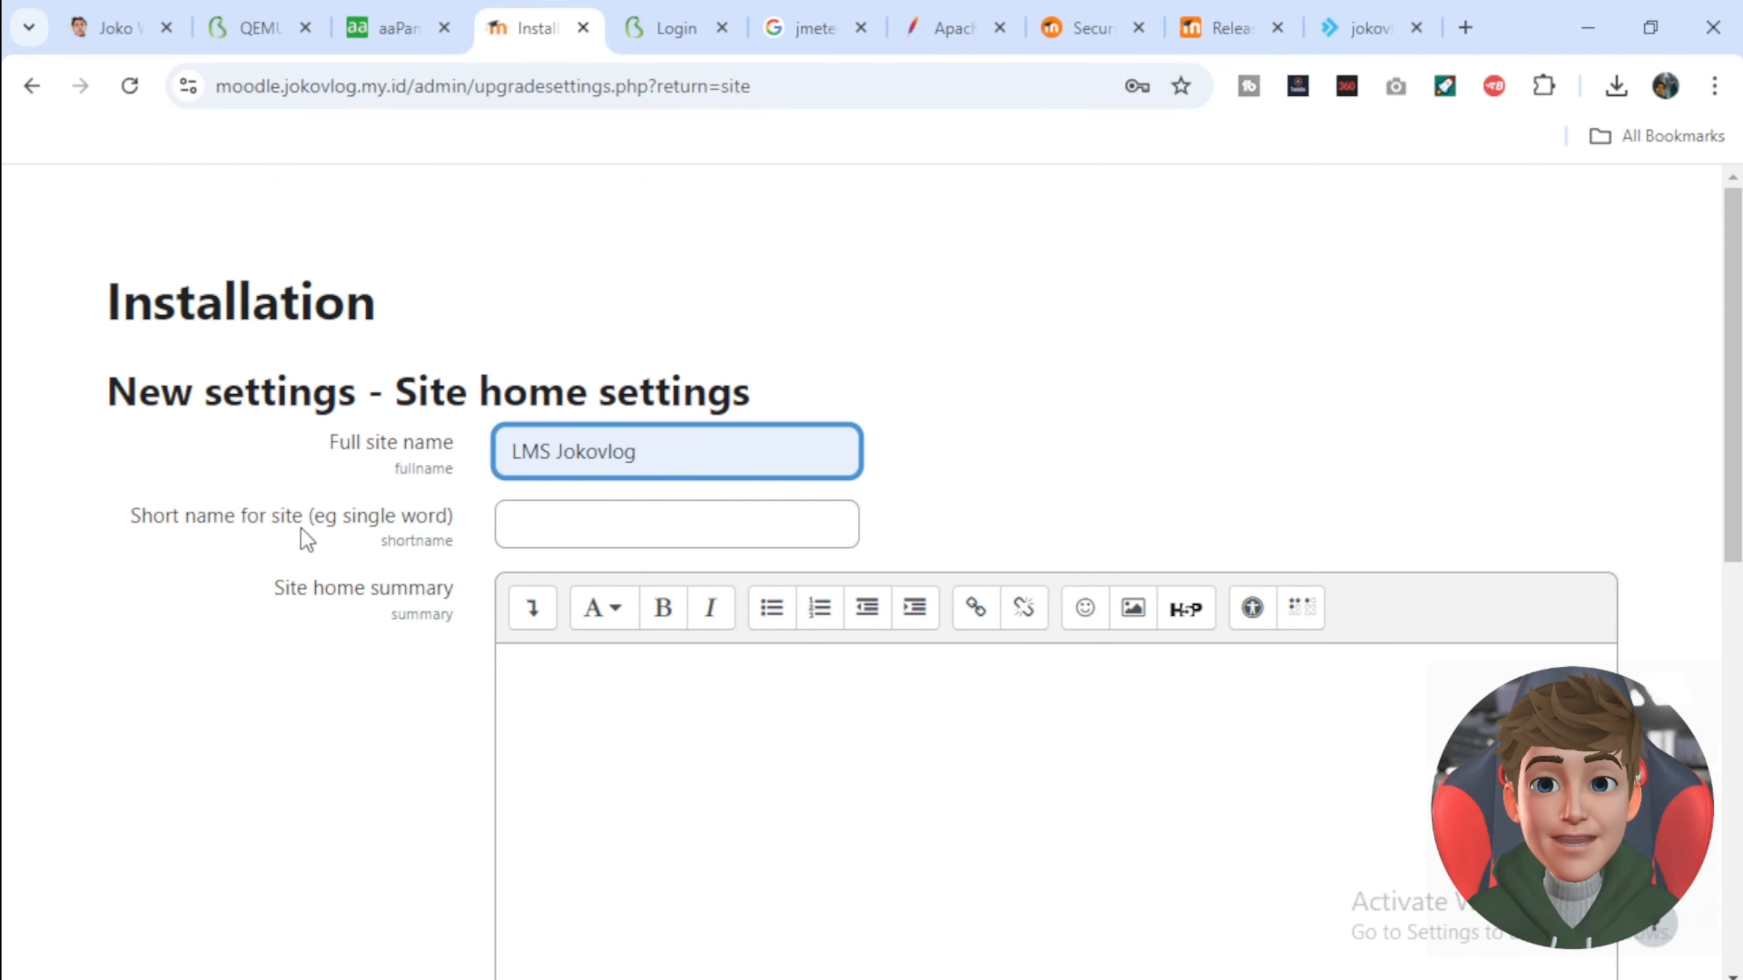
left_click(585, 520)
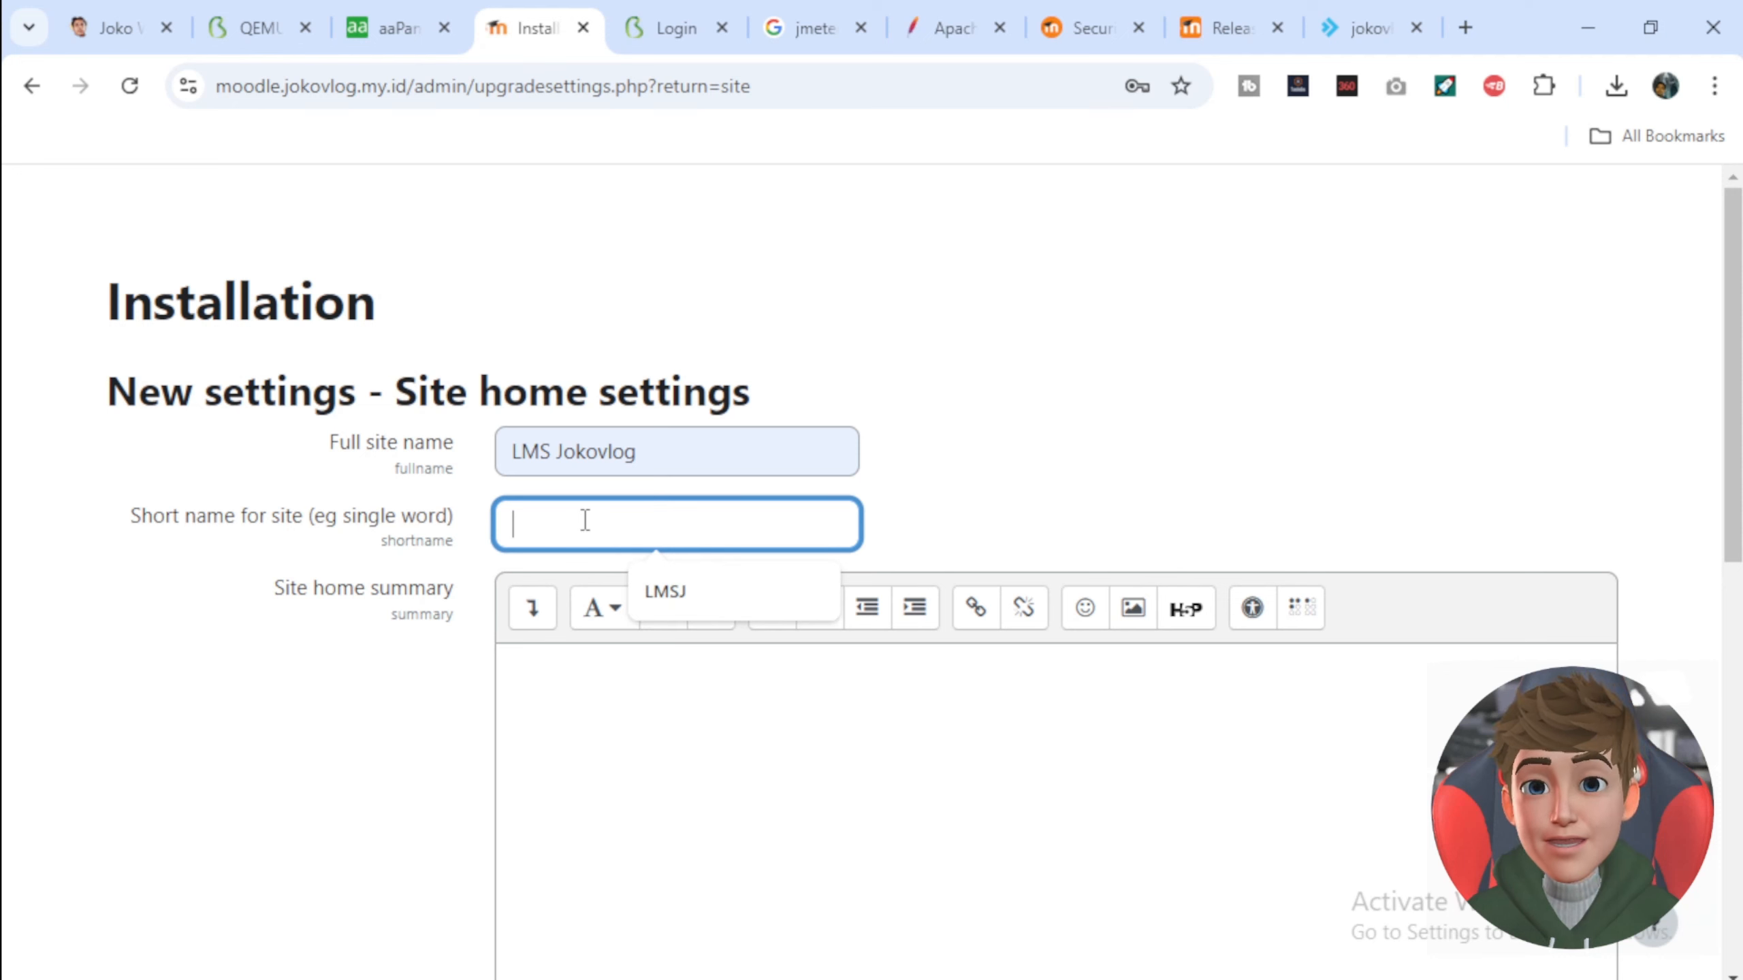
type("LMS")
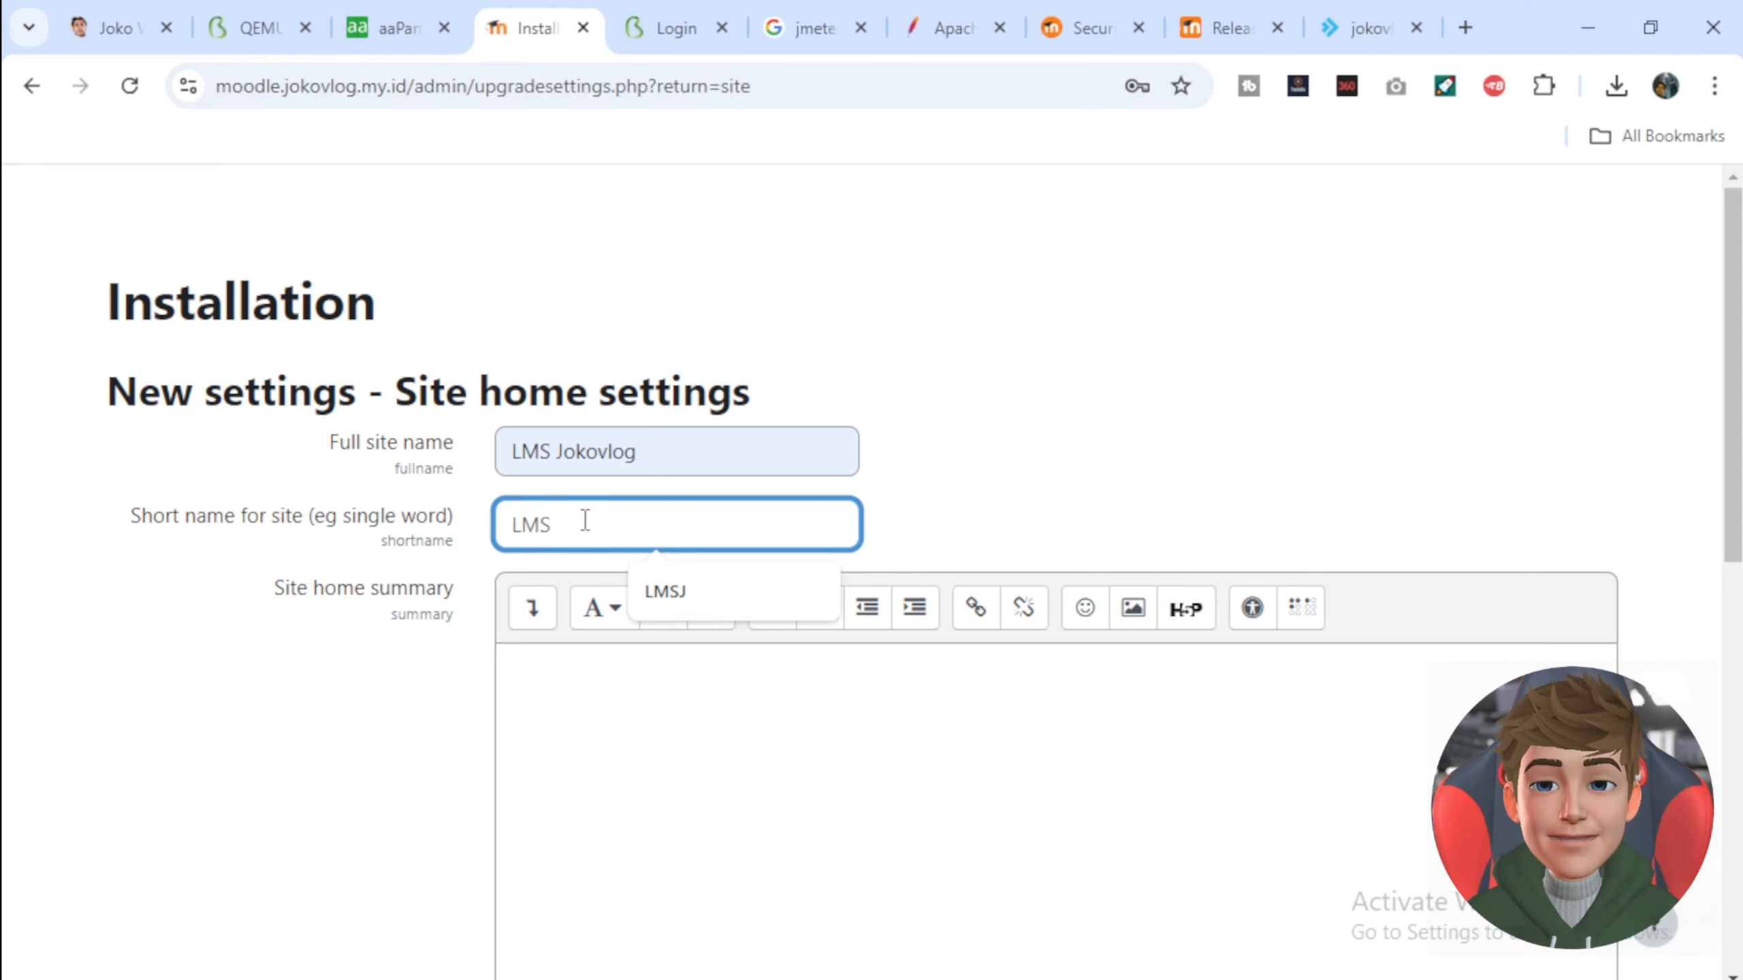
type("JVS")
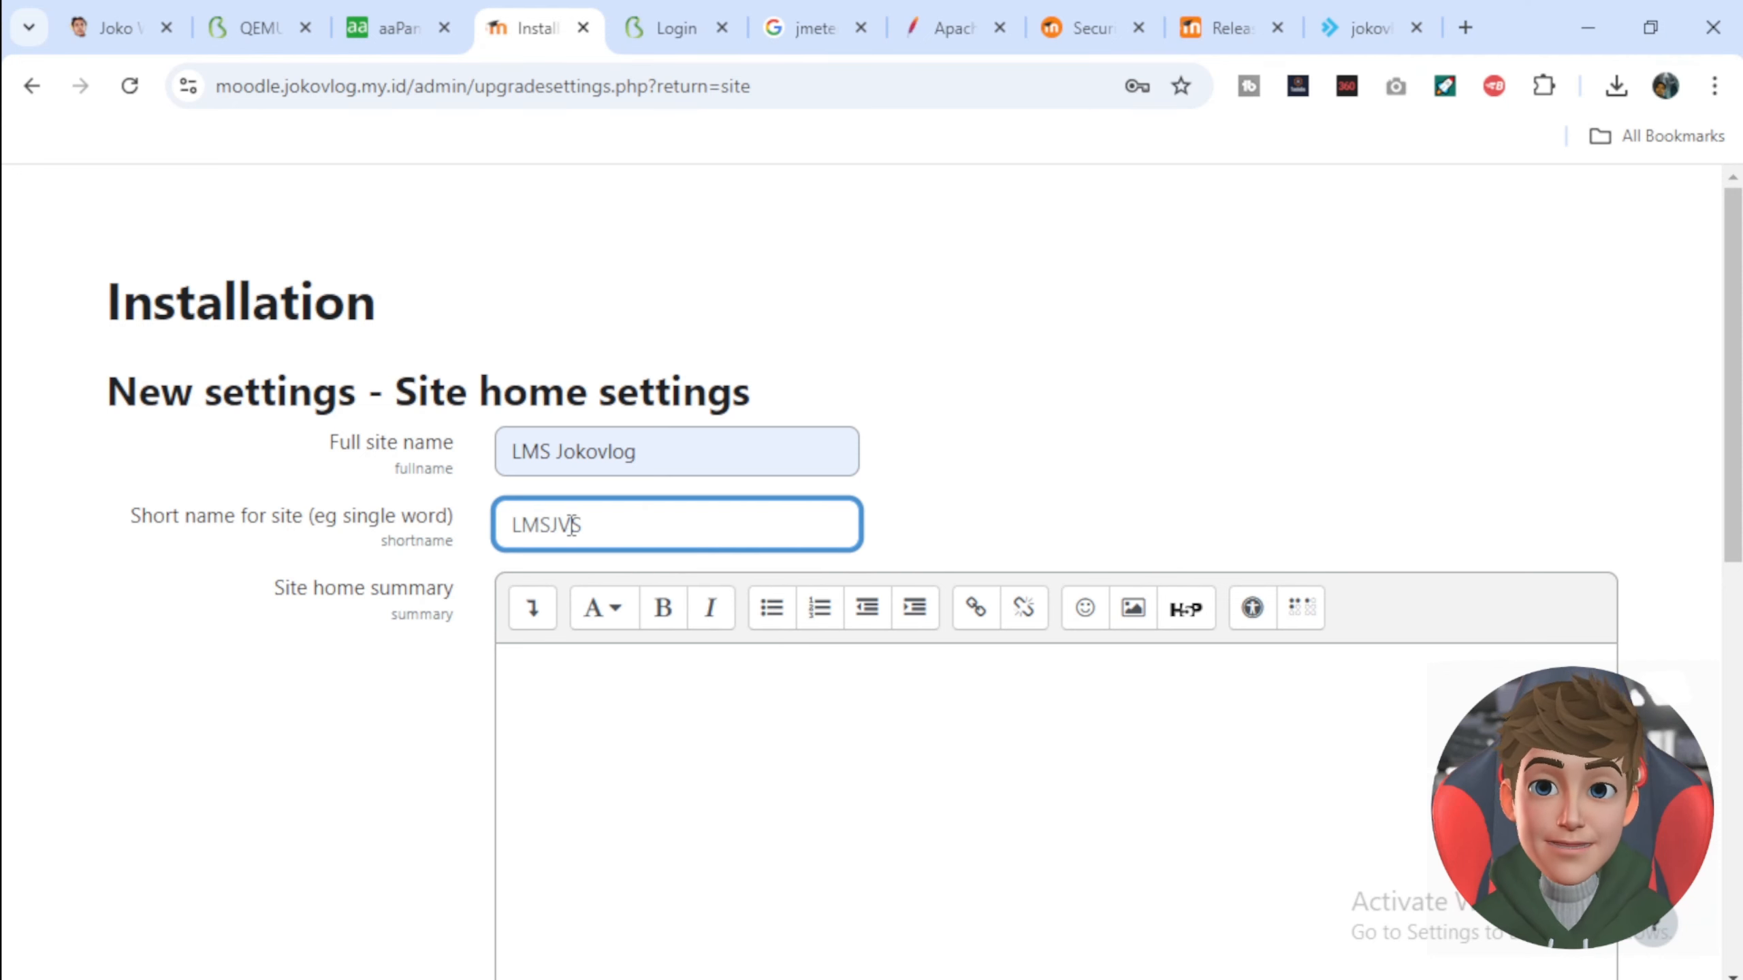
scroll(571, 526, "down", 5)
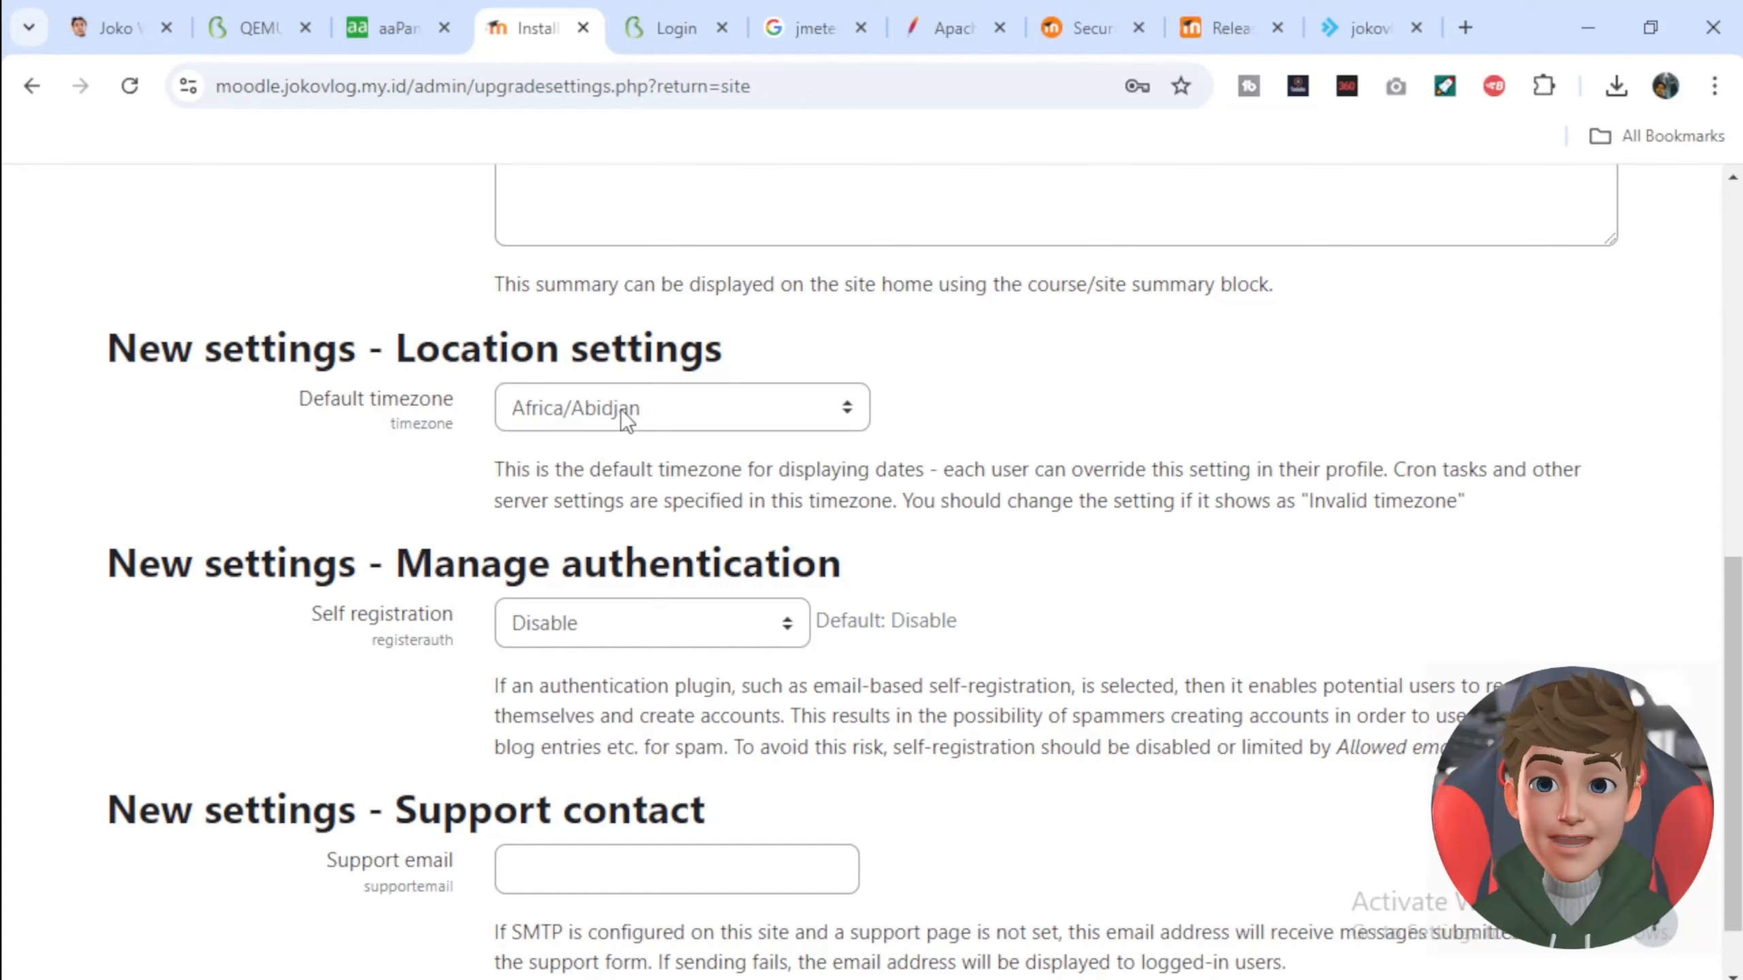
Pick Asia/Jakarta from the Default timezone list, leaving self registration at Disable
left_click(627, 415)
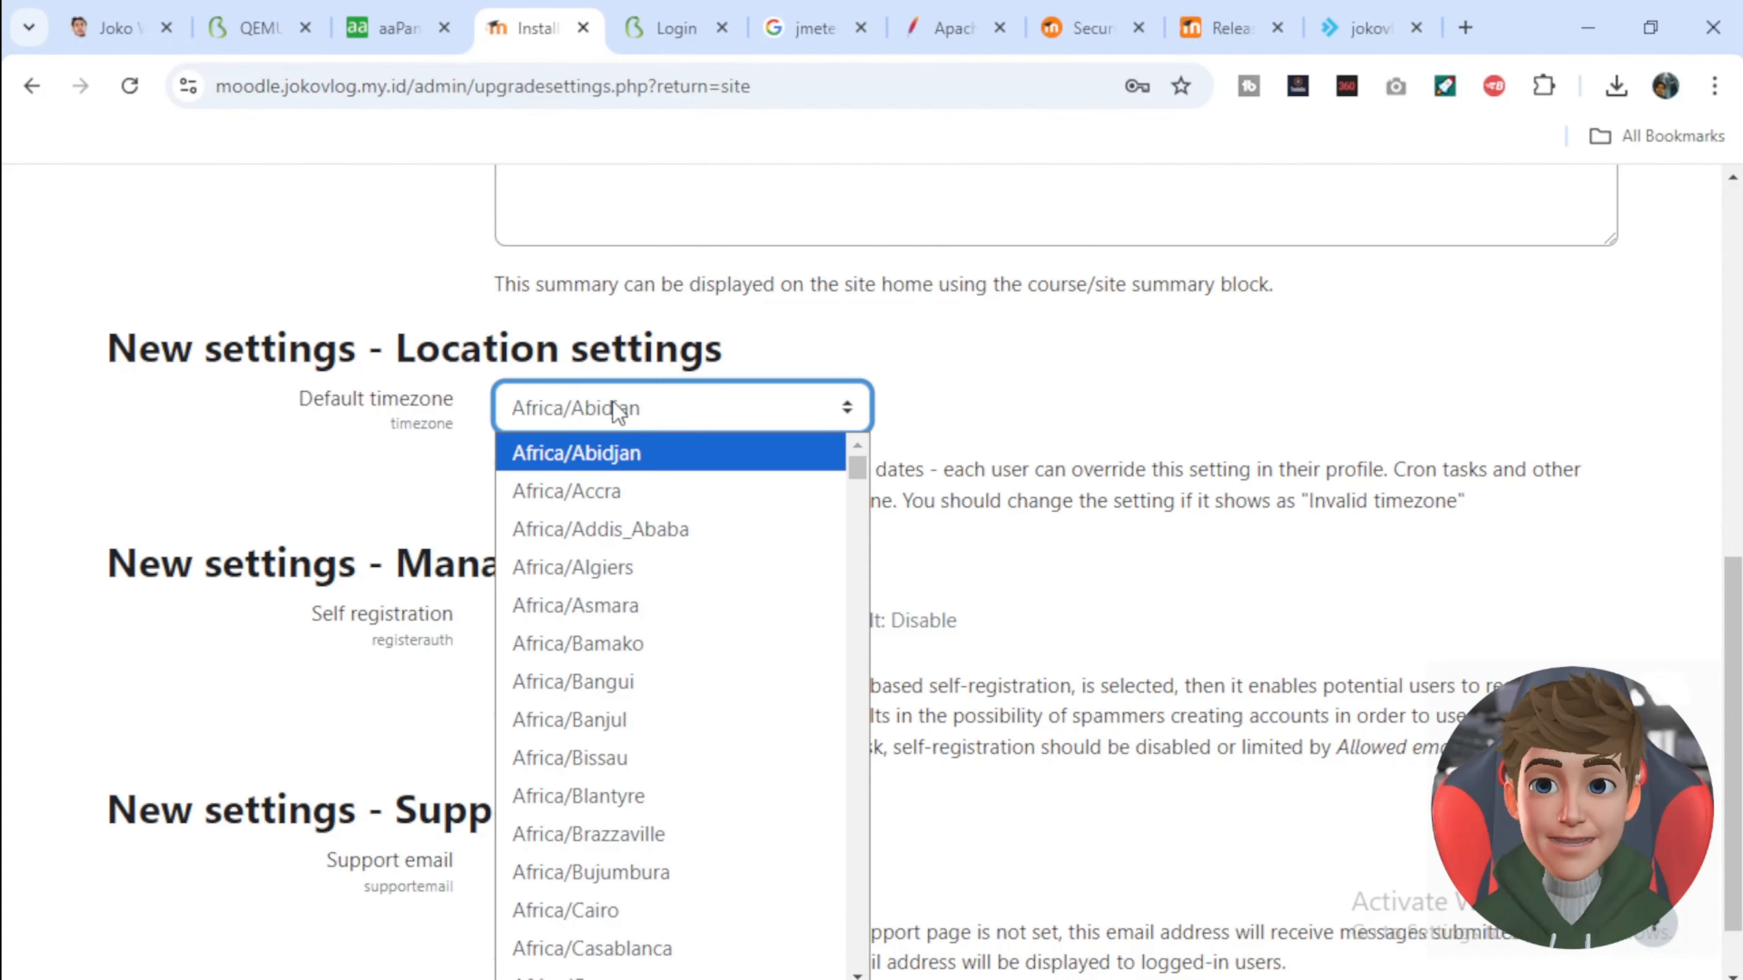
key("Down")
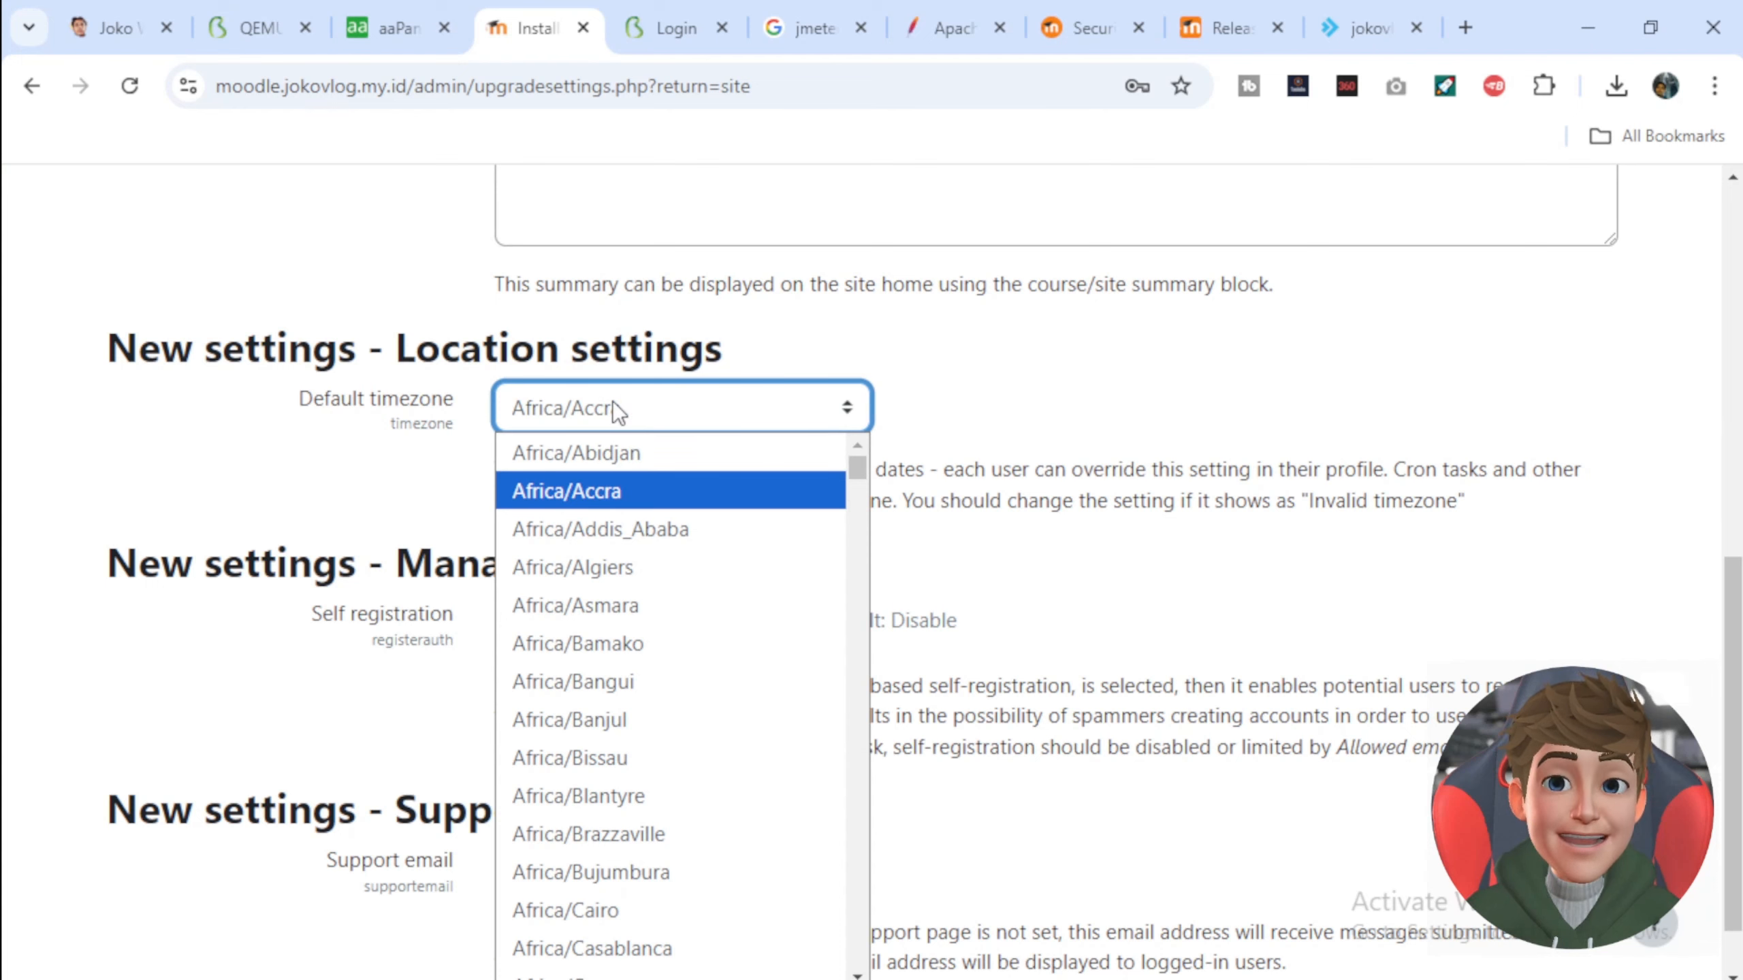
scroll(659, 671, "down", 15)
scroll(662, 673, "down", 20)
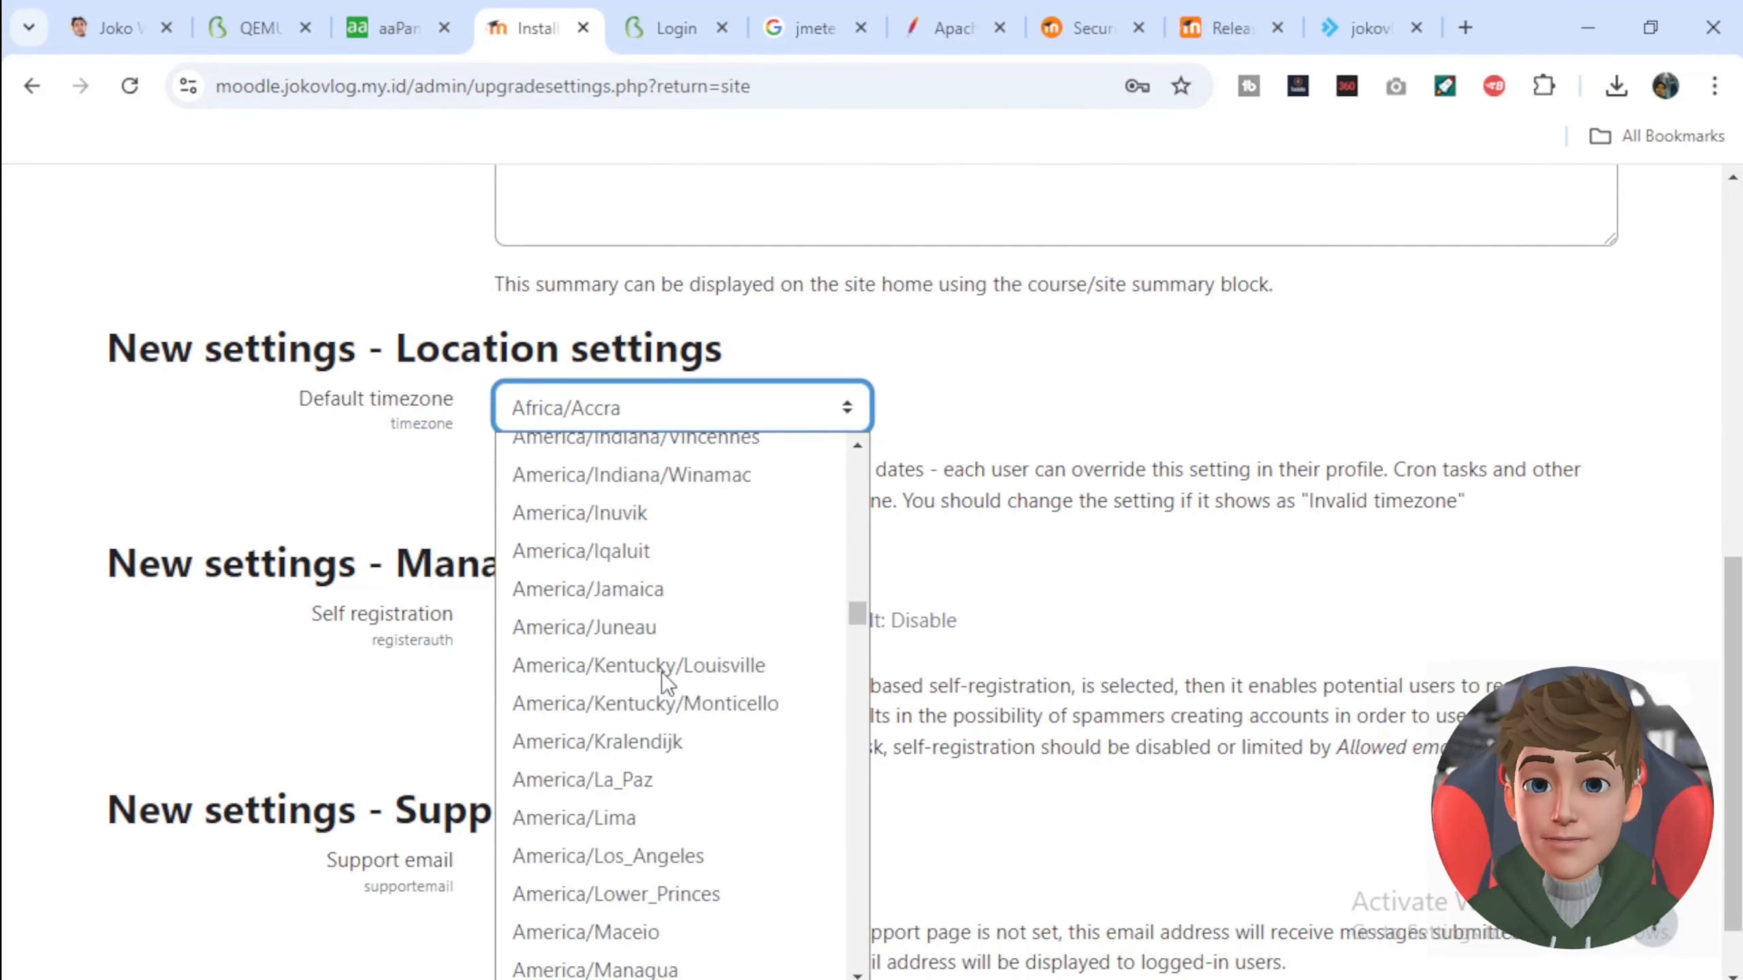
scroll(662, 673, "down", 15)
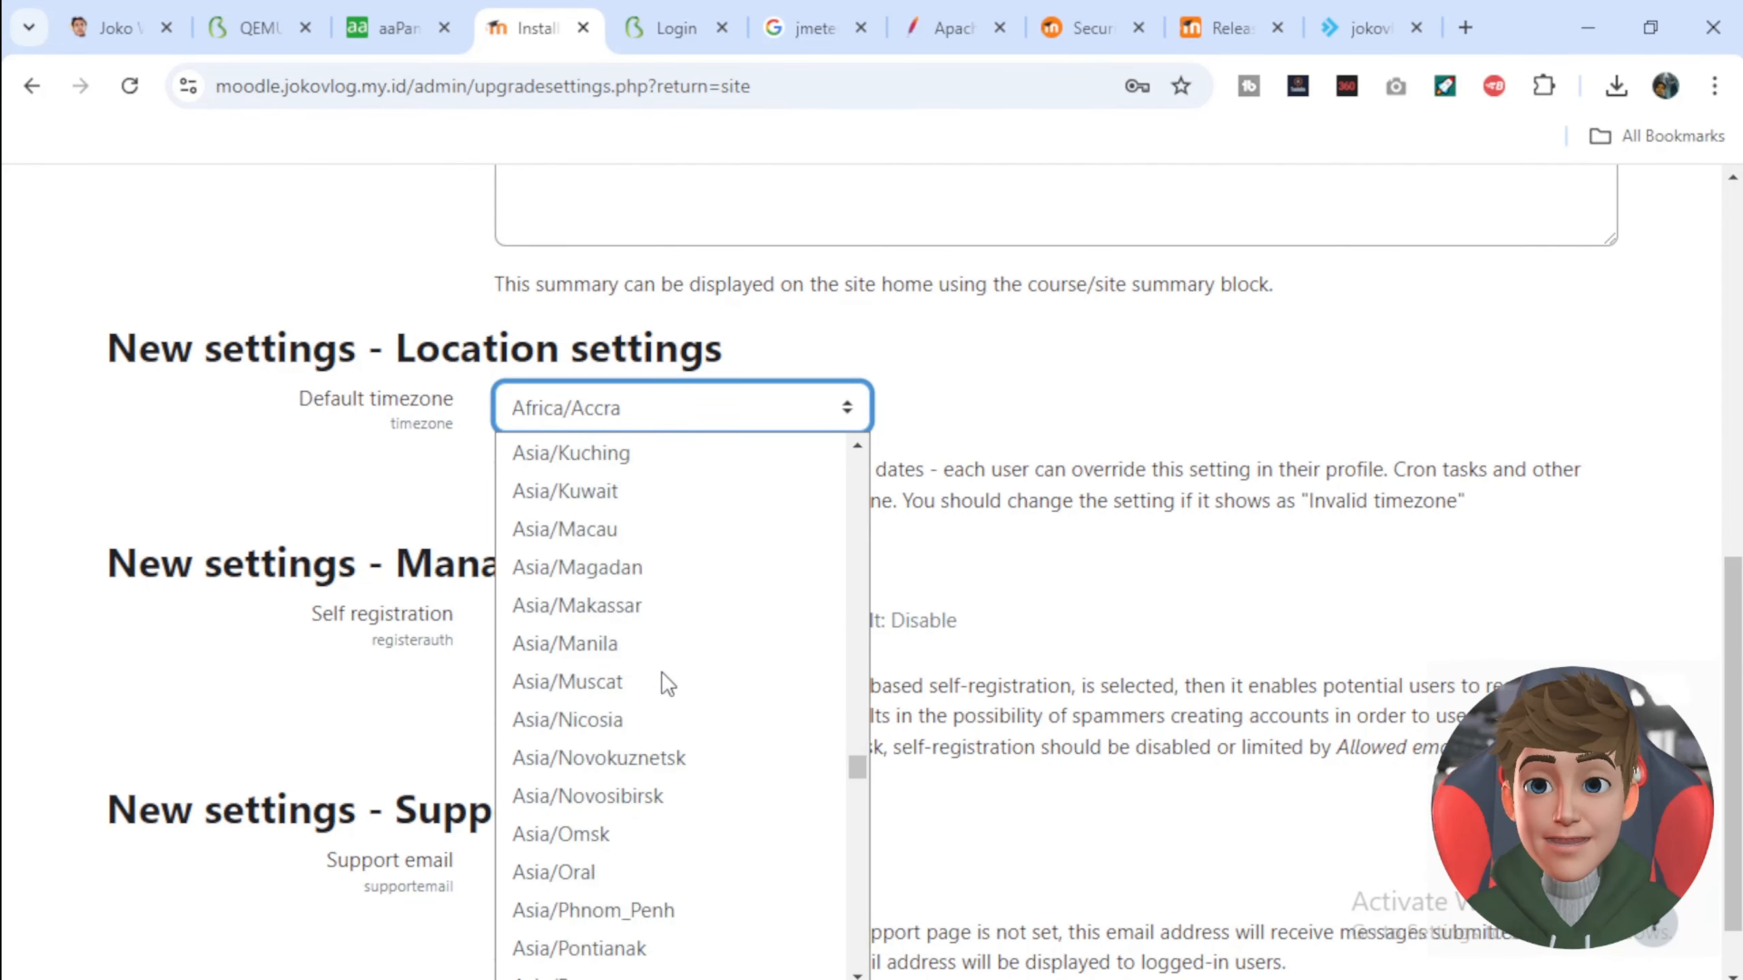
scroll(662, 673, "up", 5)
scroll(661, 673, "up", 20)
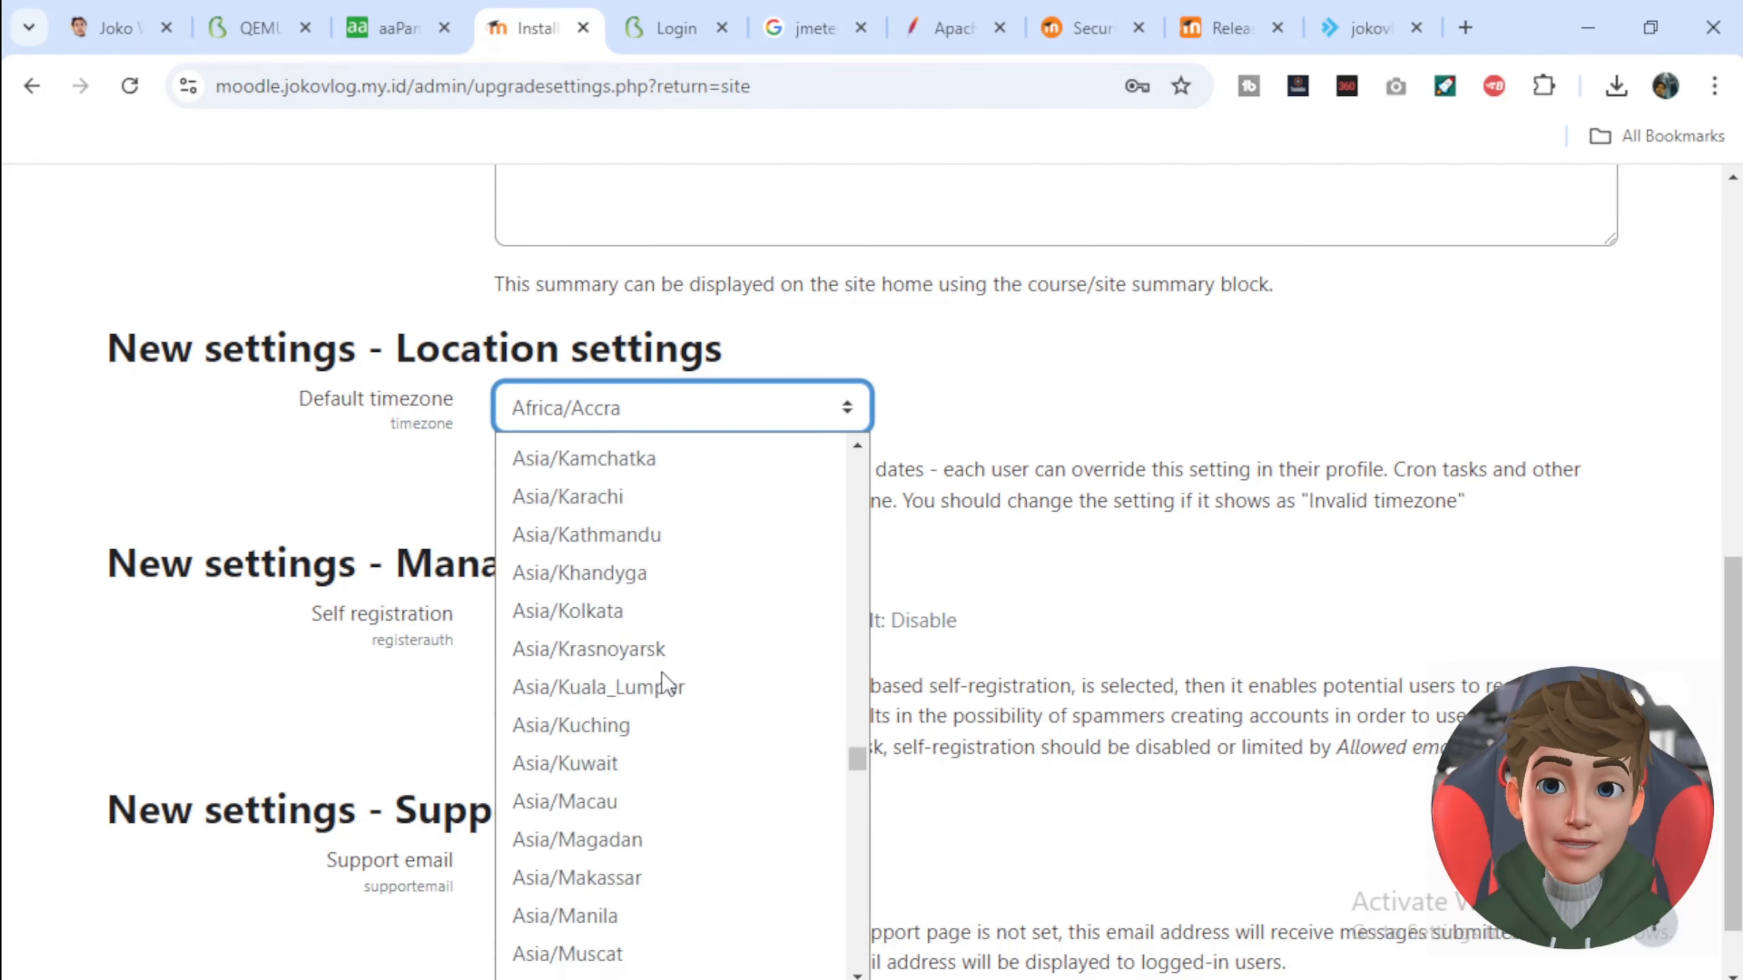
scroll(662, 673, "down", 20)
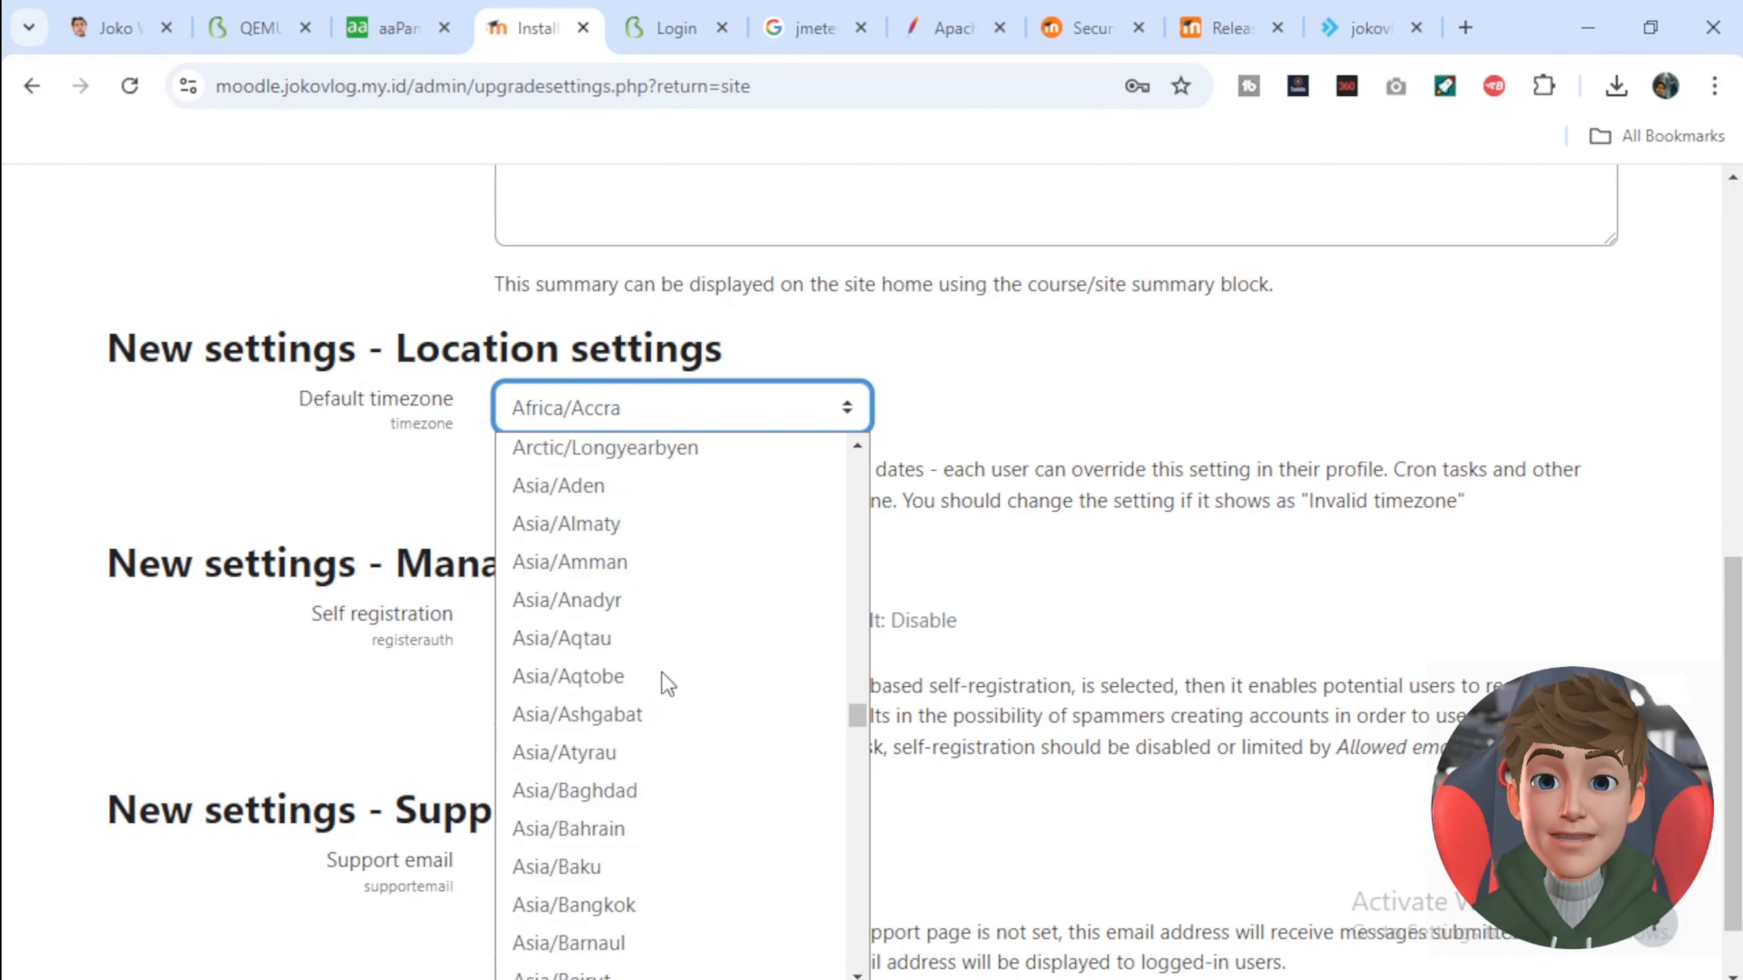
scroll(661, 673, "down", 20)
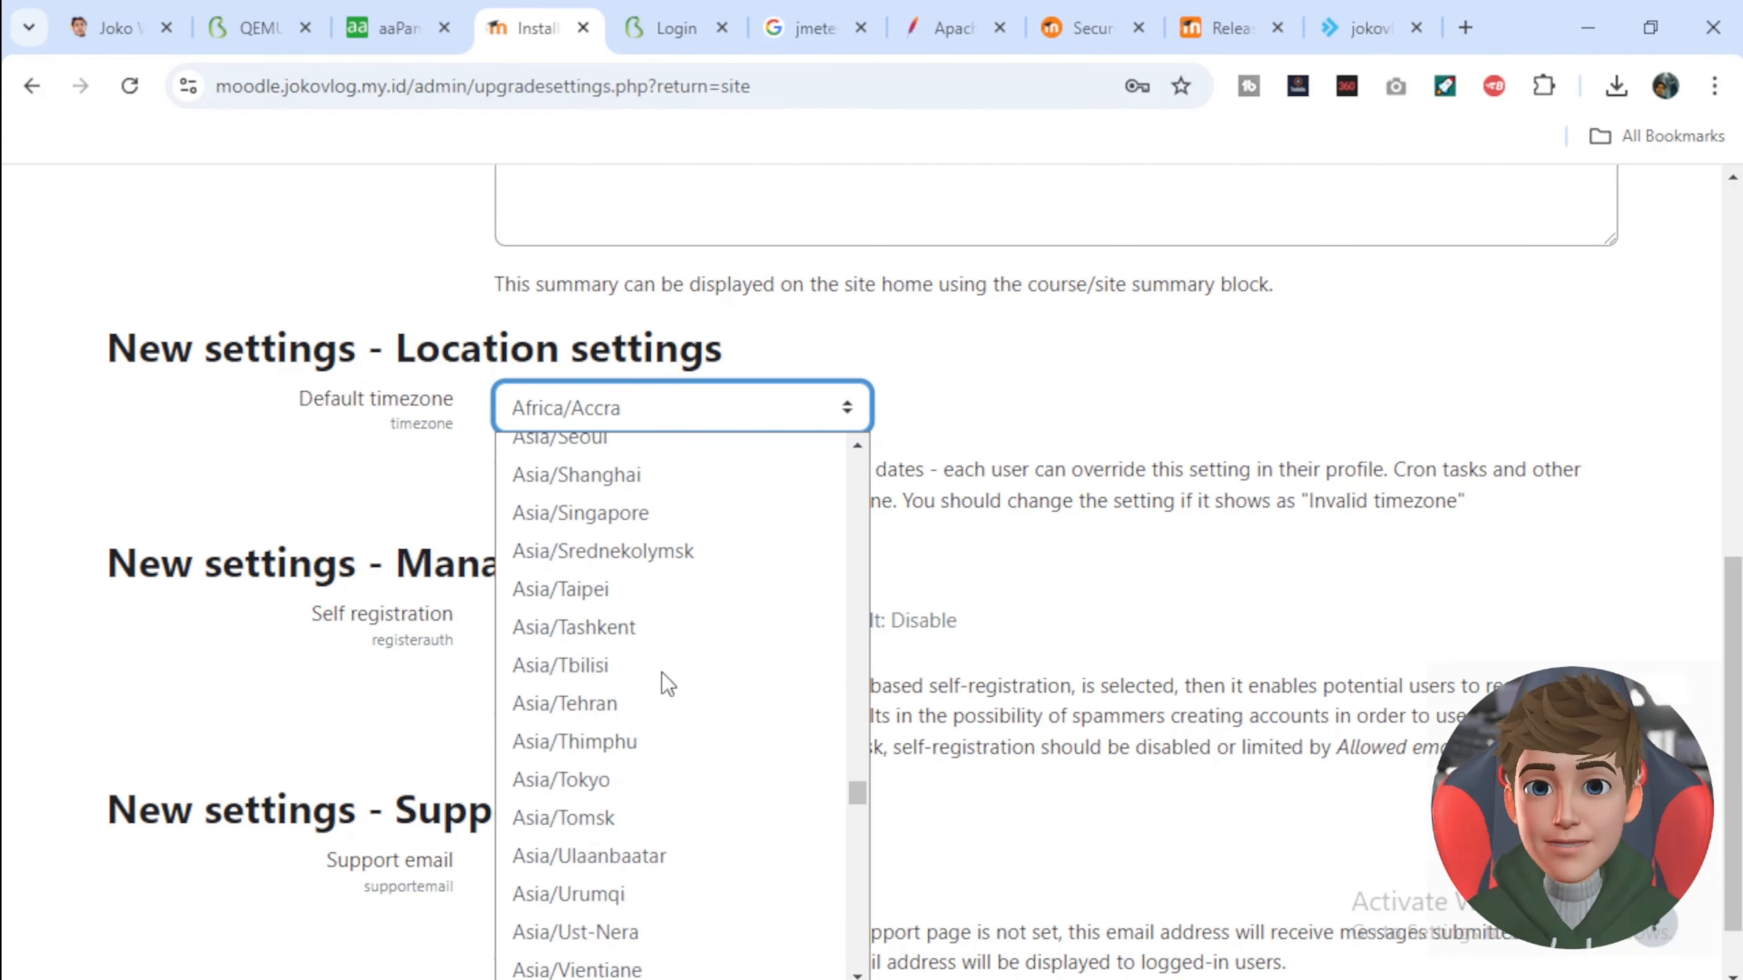
scroll(662, 672, "down", 20)
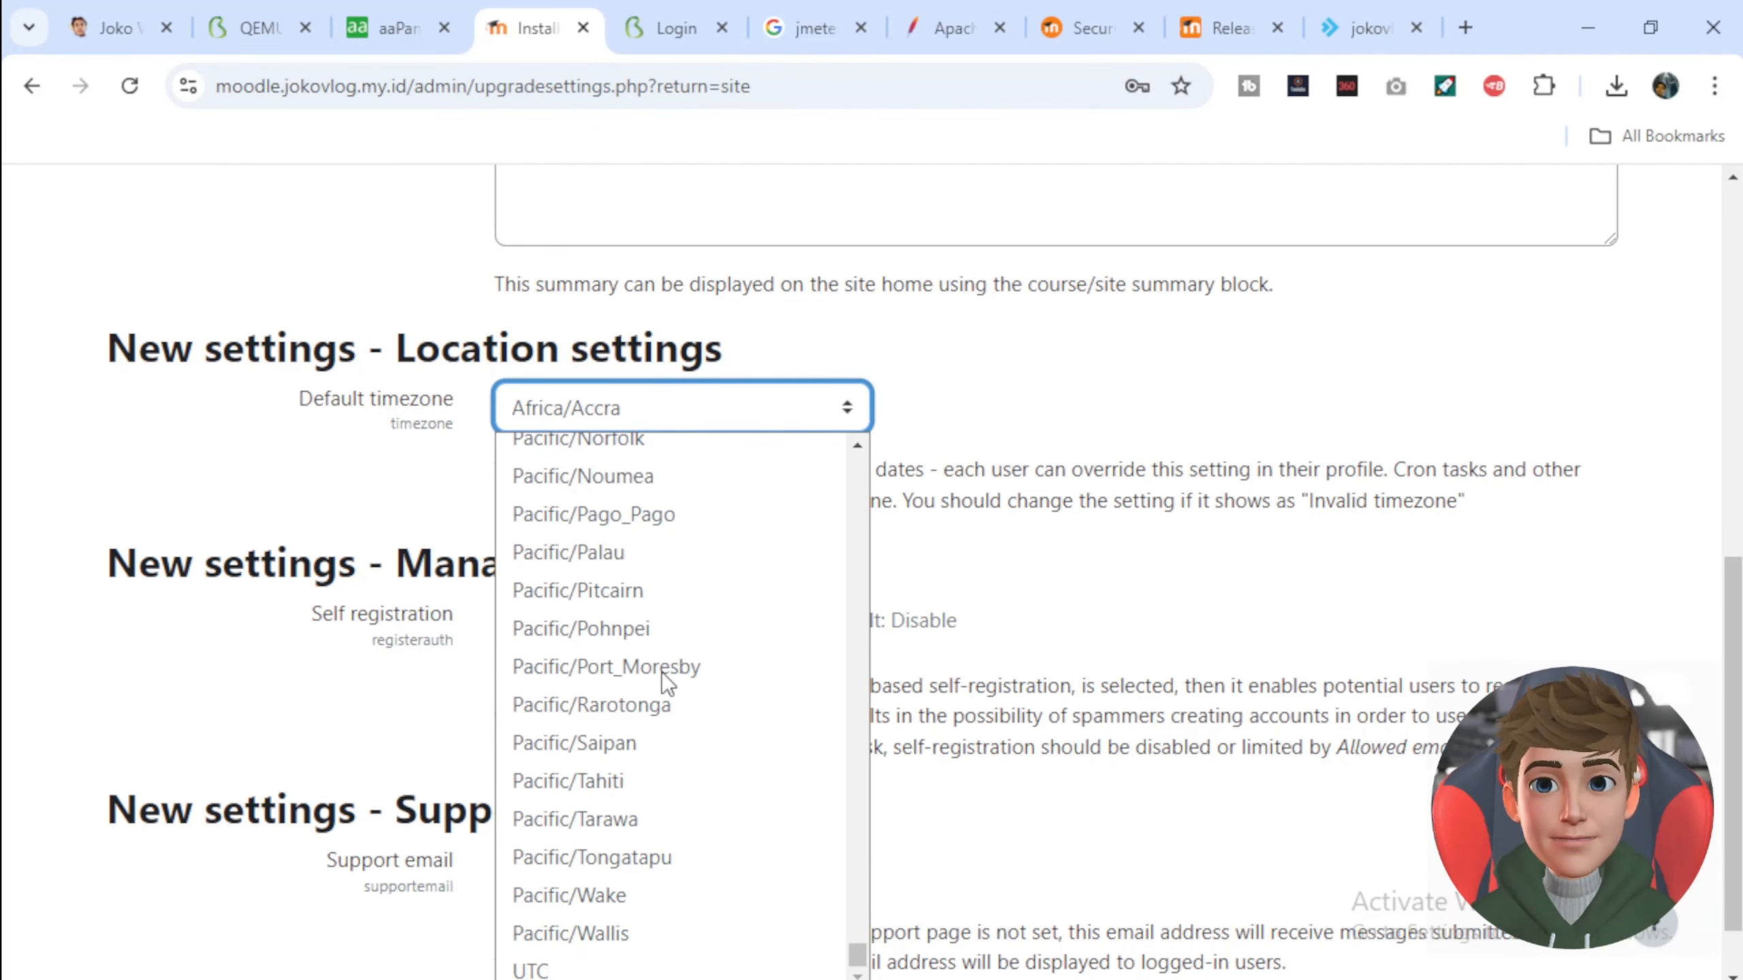
scroll(662, 672, "up", 20)
scroll(662, 672, "up", 20)
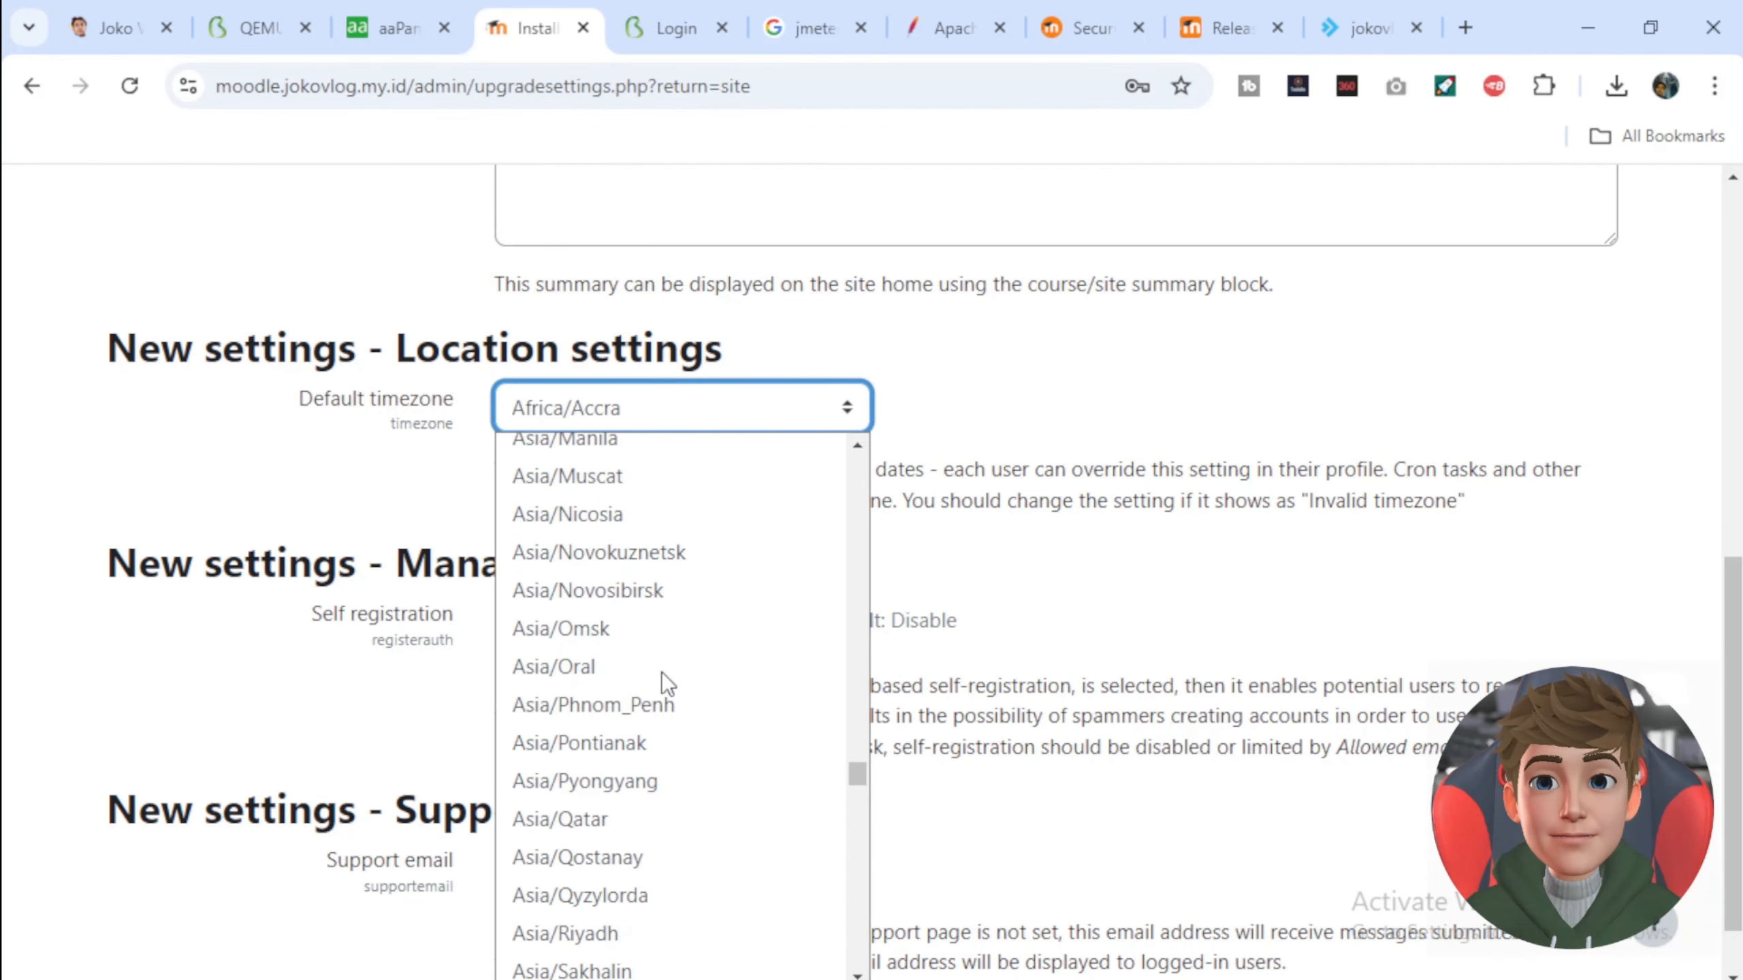
scroll(662, 672, "up", 20)
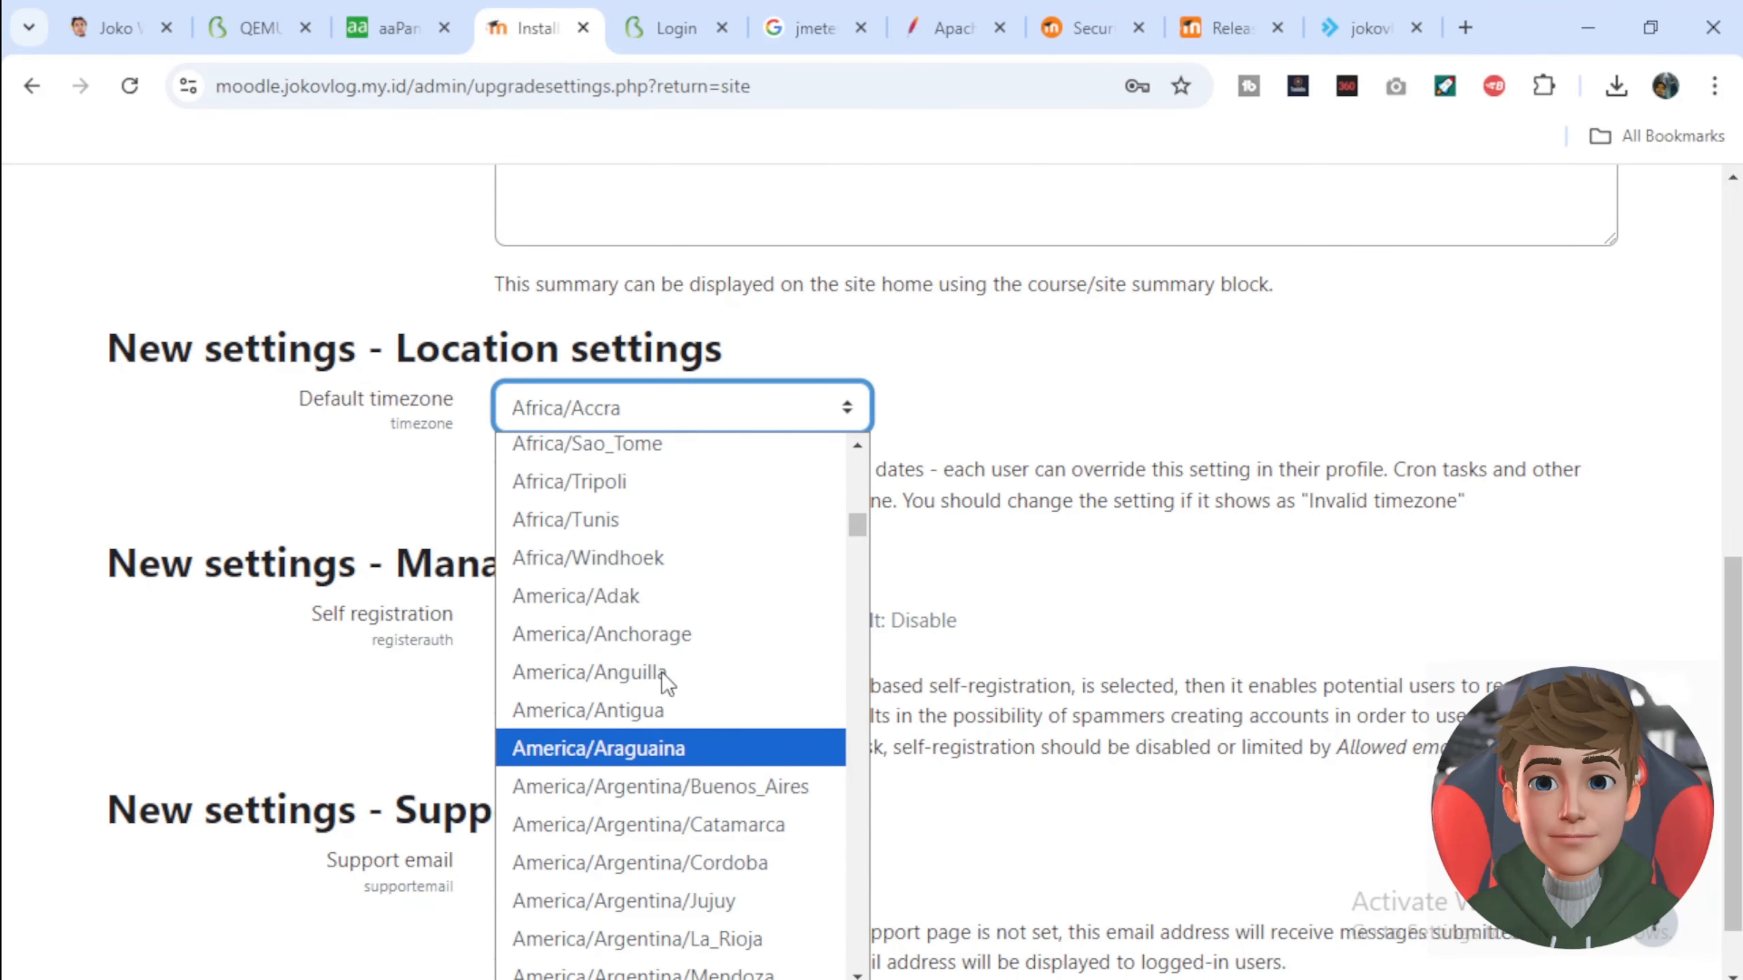
scroll(662, 673, "up", 8)
scroll(662, 672, "down", 6)
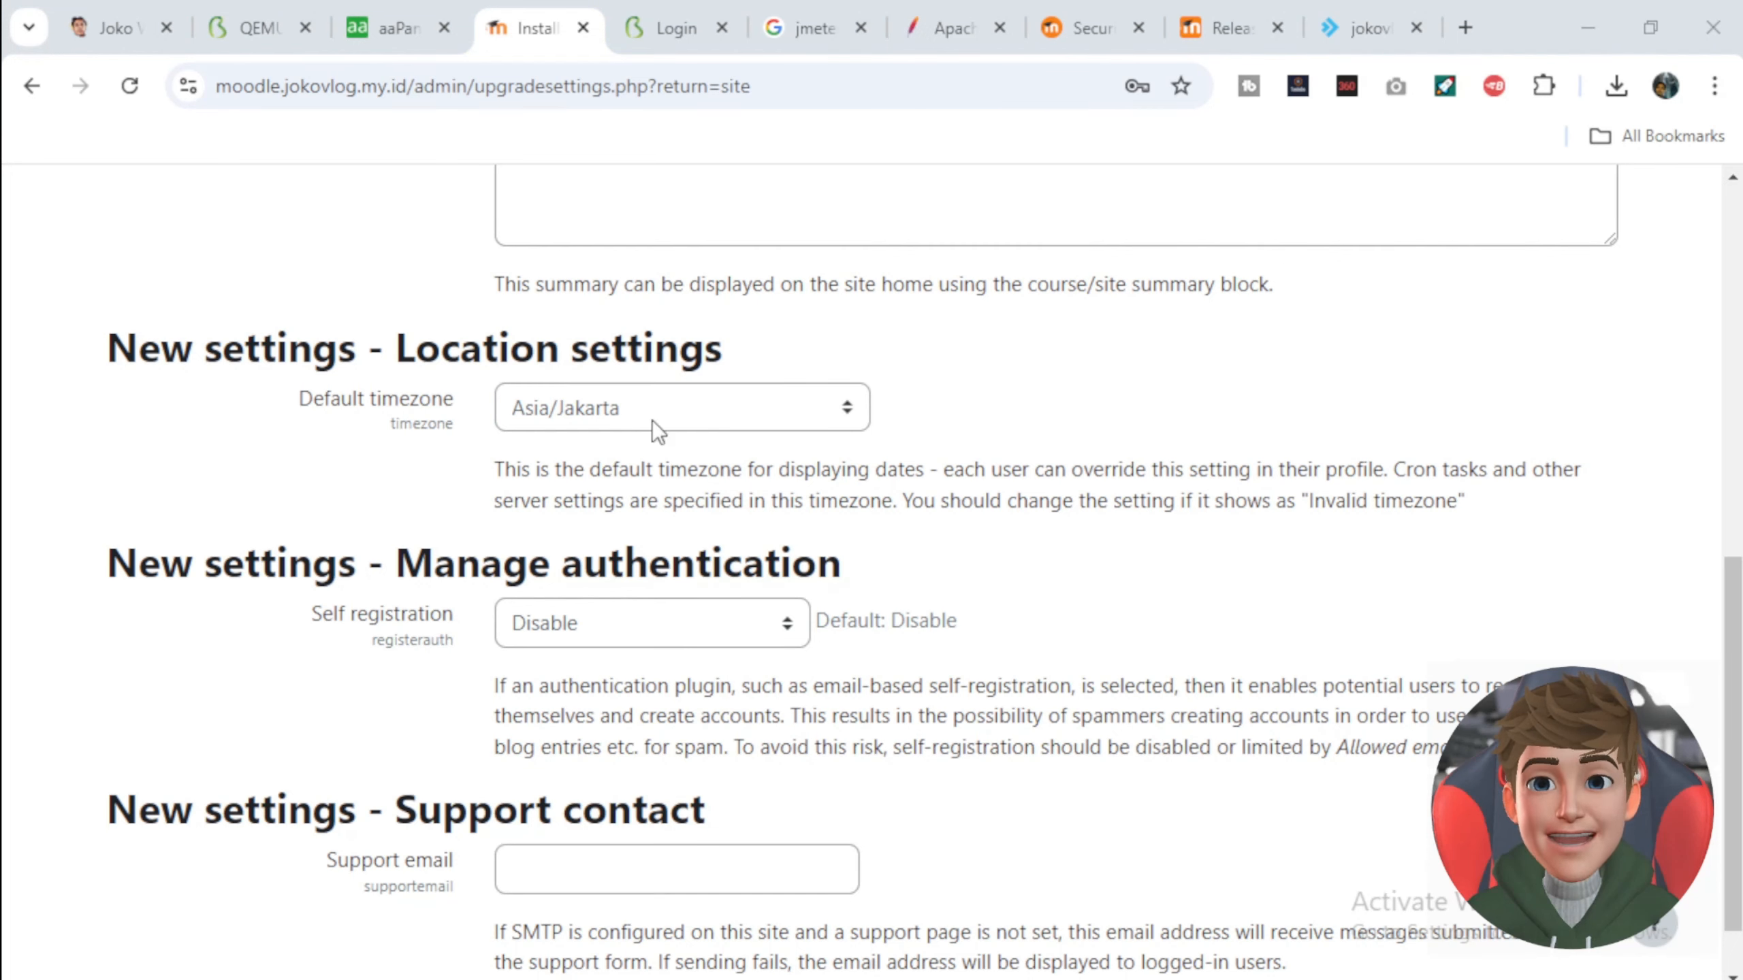
scroll(661, 581, "down", 1)
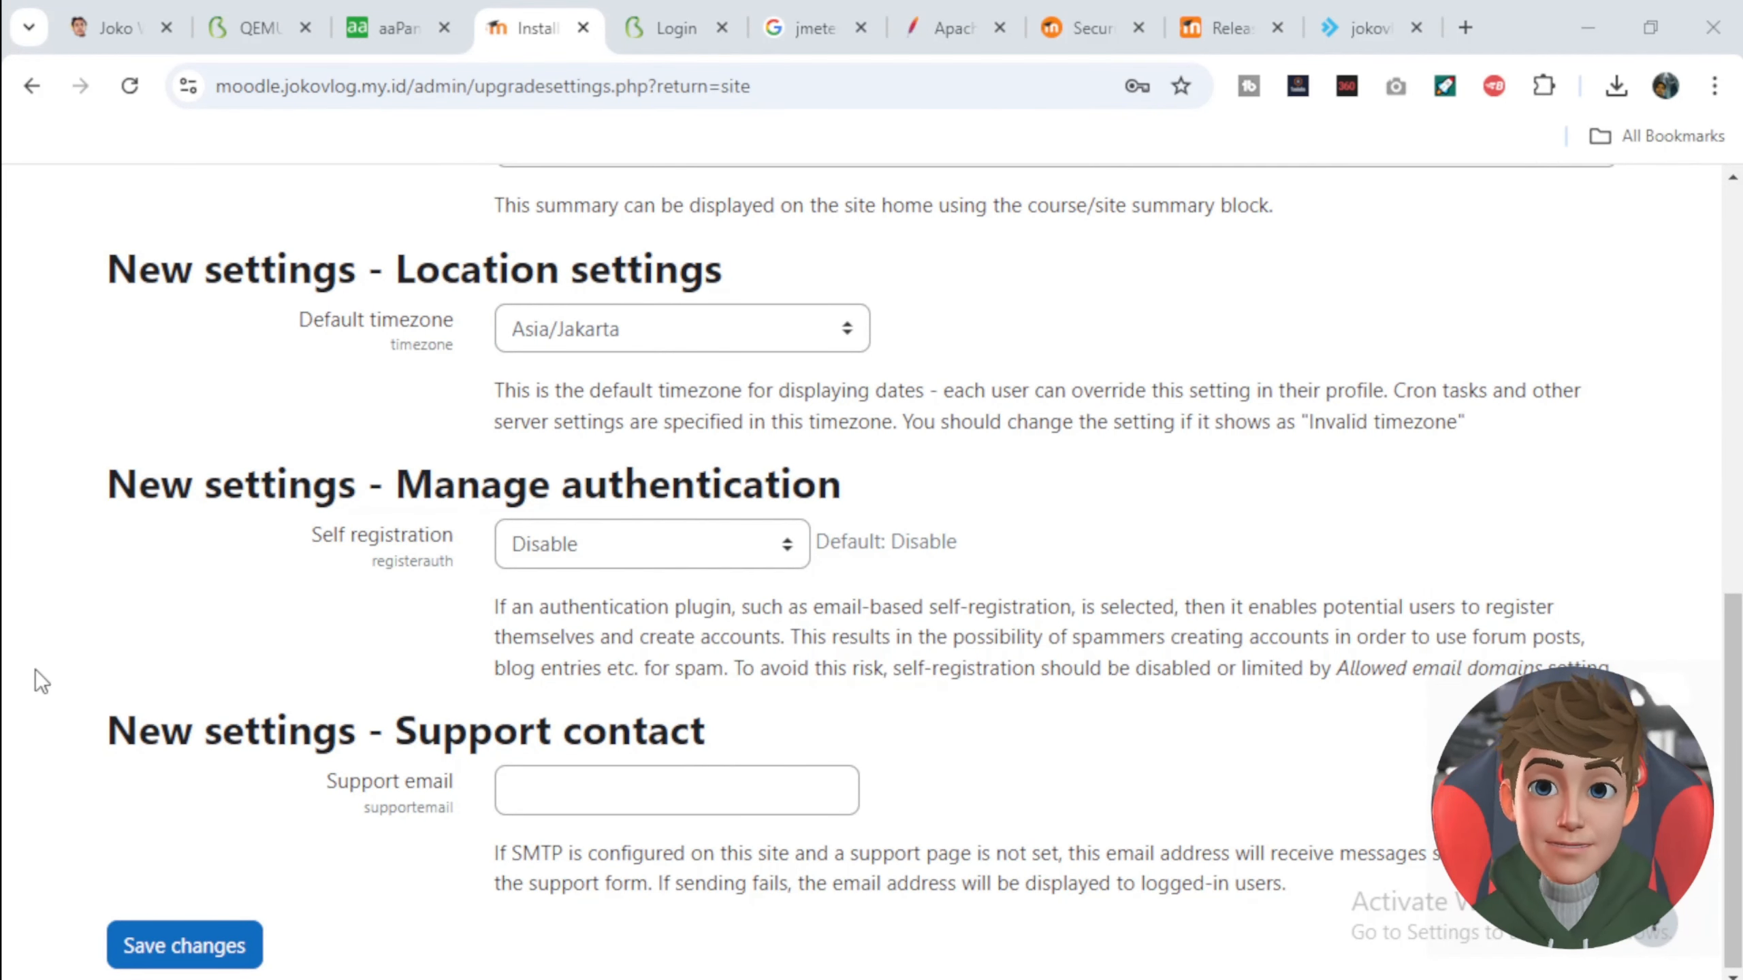
Save the new site settings with the suggested support email address filled in
left_click(198, 946)
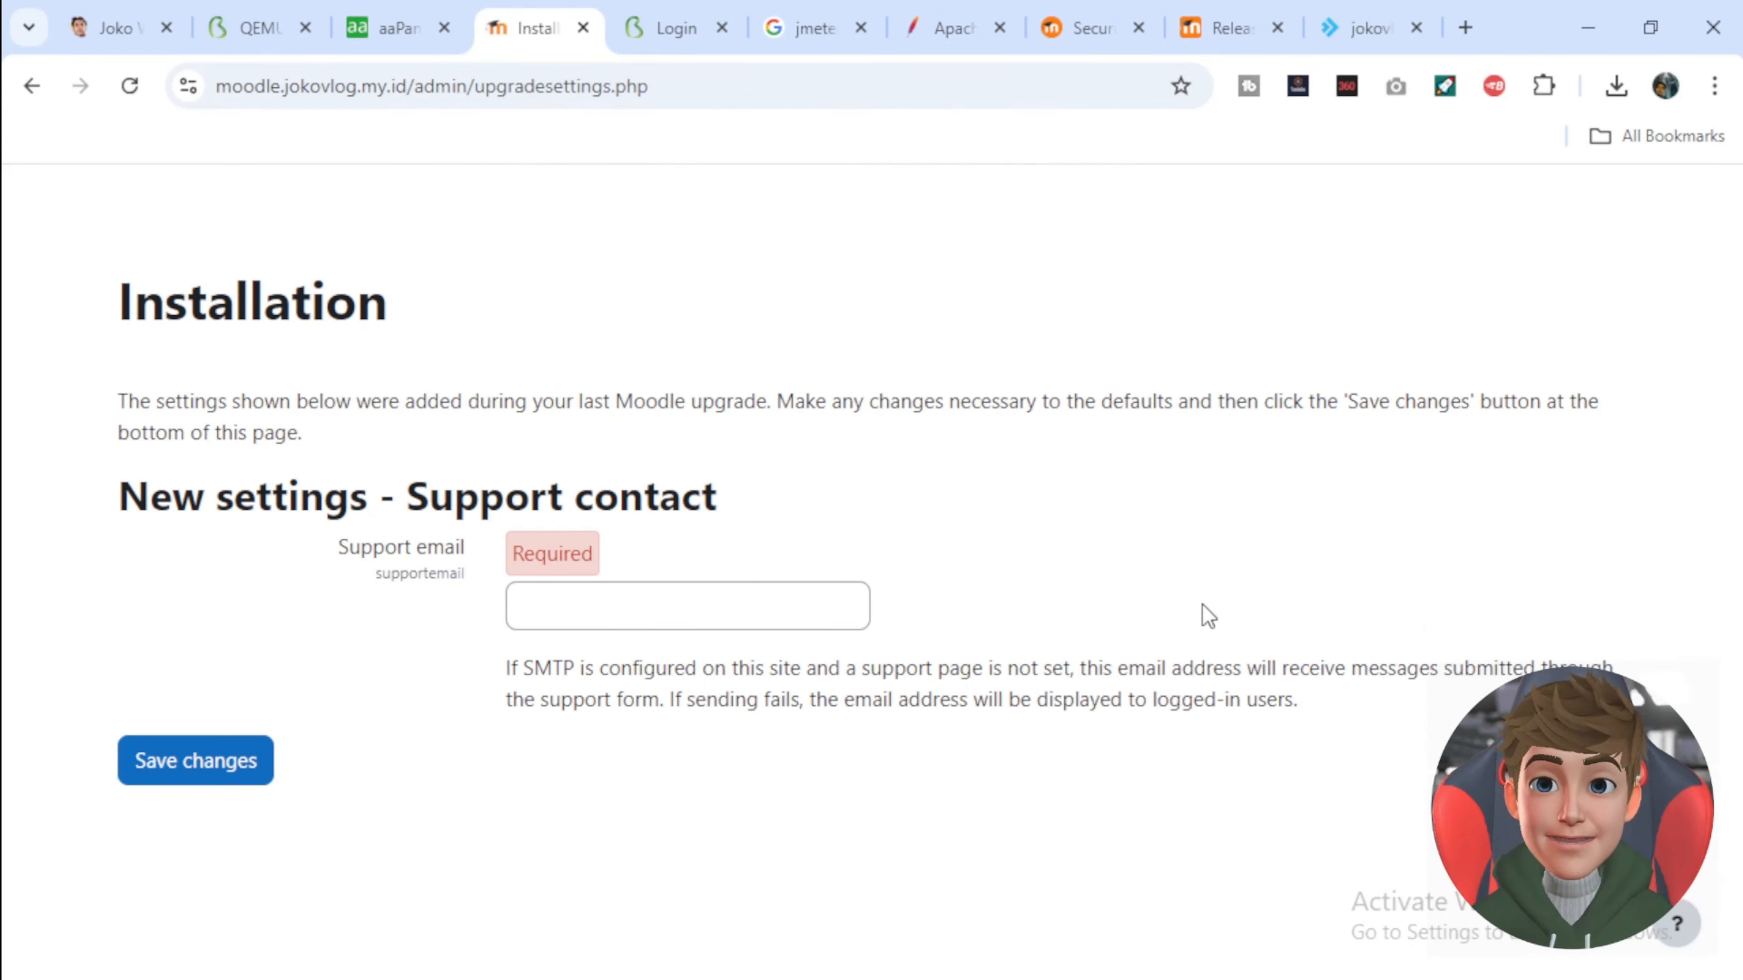
left_click(592, 607)
left_click(711, 667)
left_click_drag(708, 607, 516, 607)
left_click(194, 763)
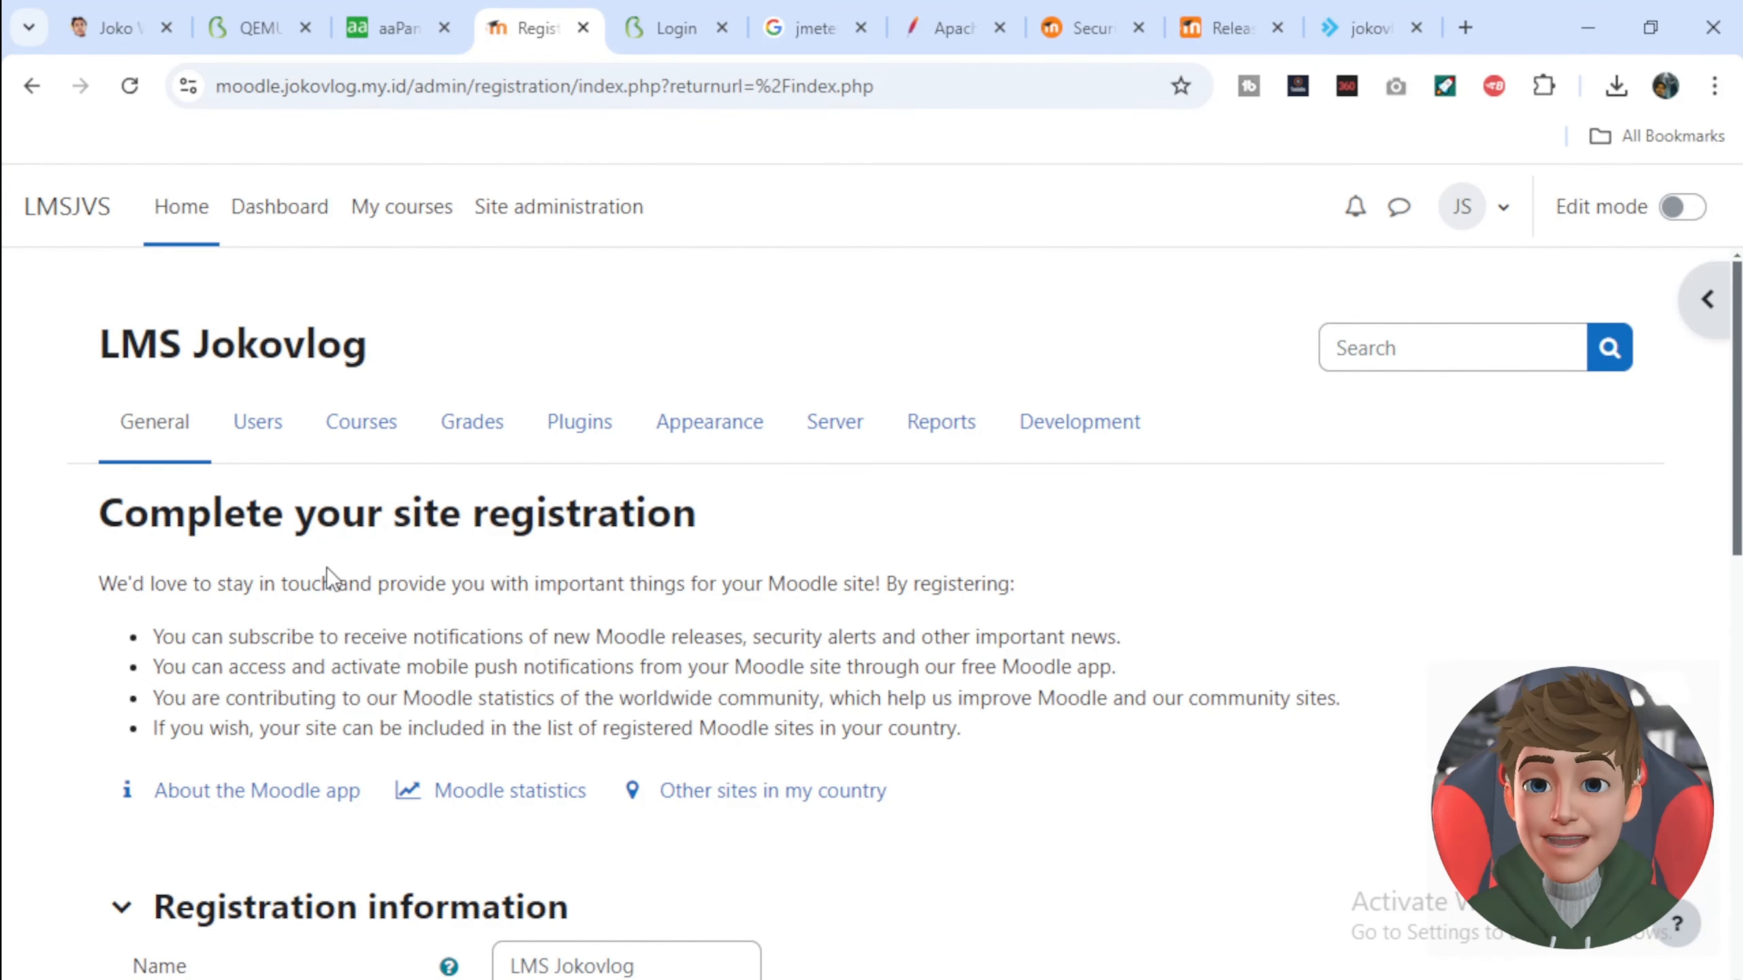
Skip site registration and dismiss the welcome tour
scroll(327, 568, "down", 5)
scroll(328, 569, "down", 6)
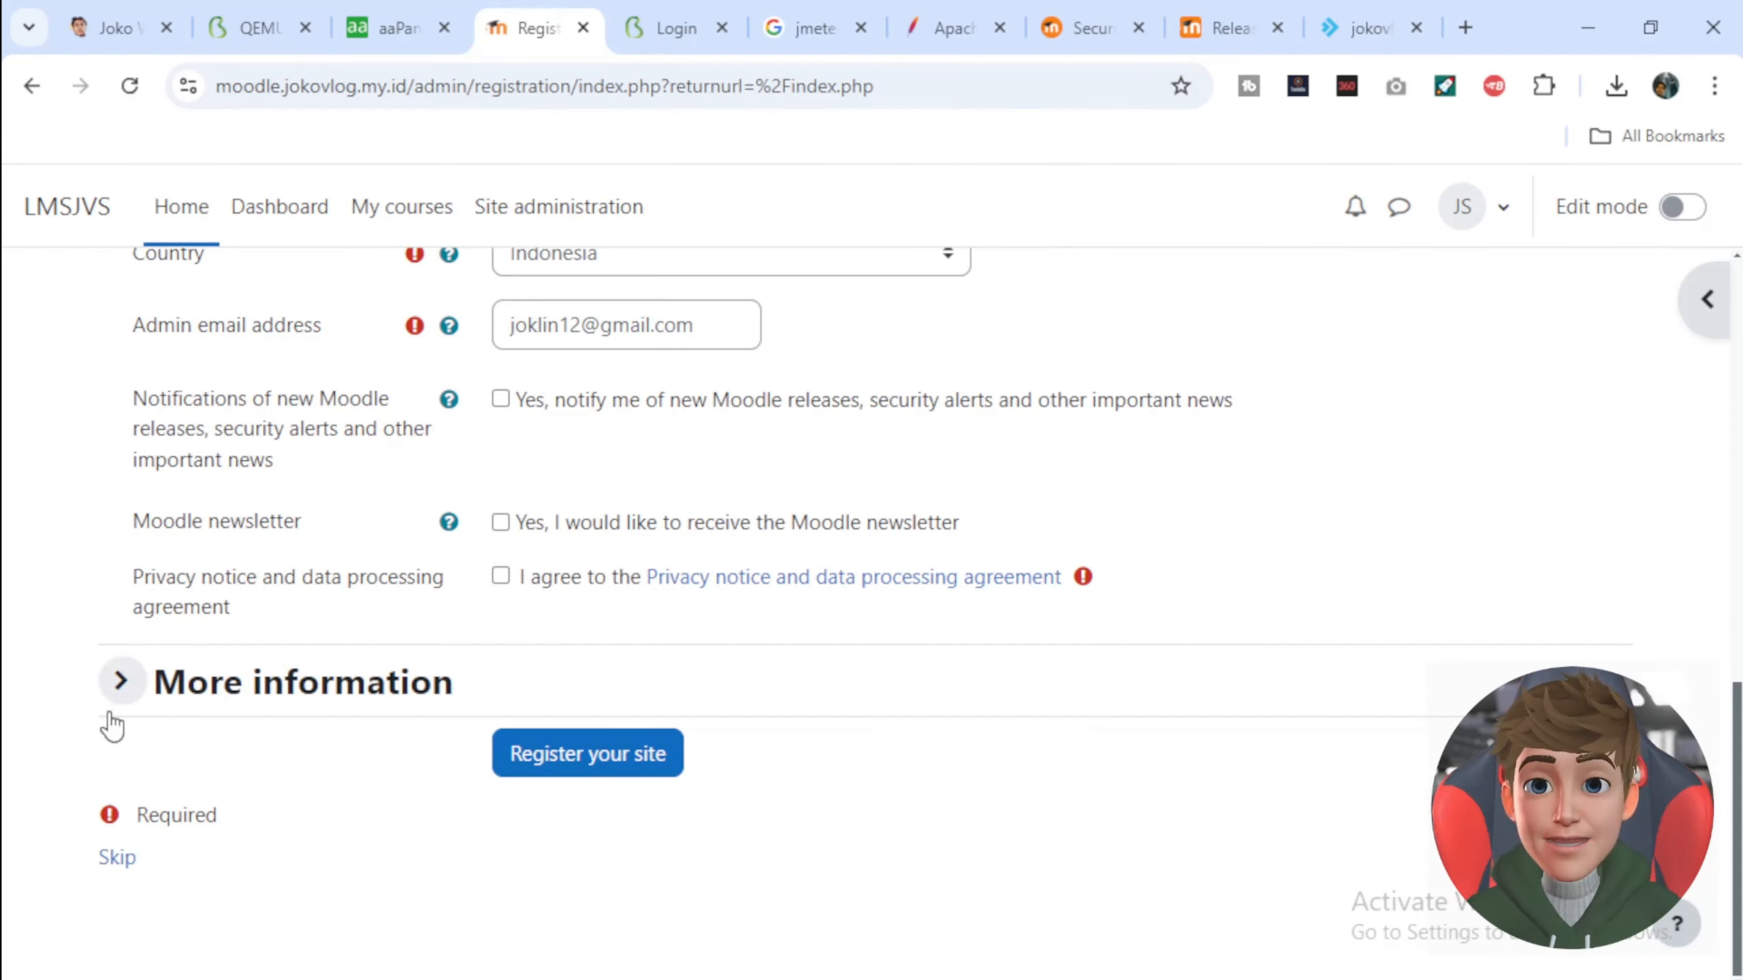
left_click(116, 858)
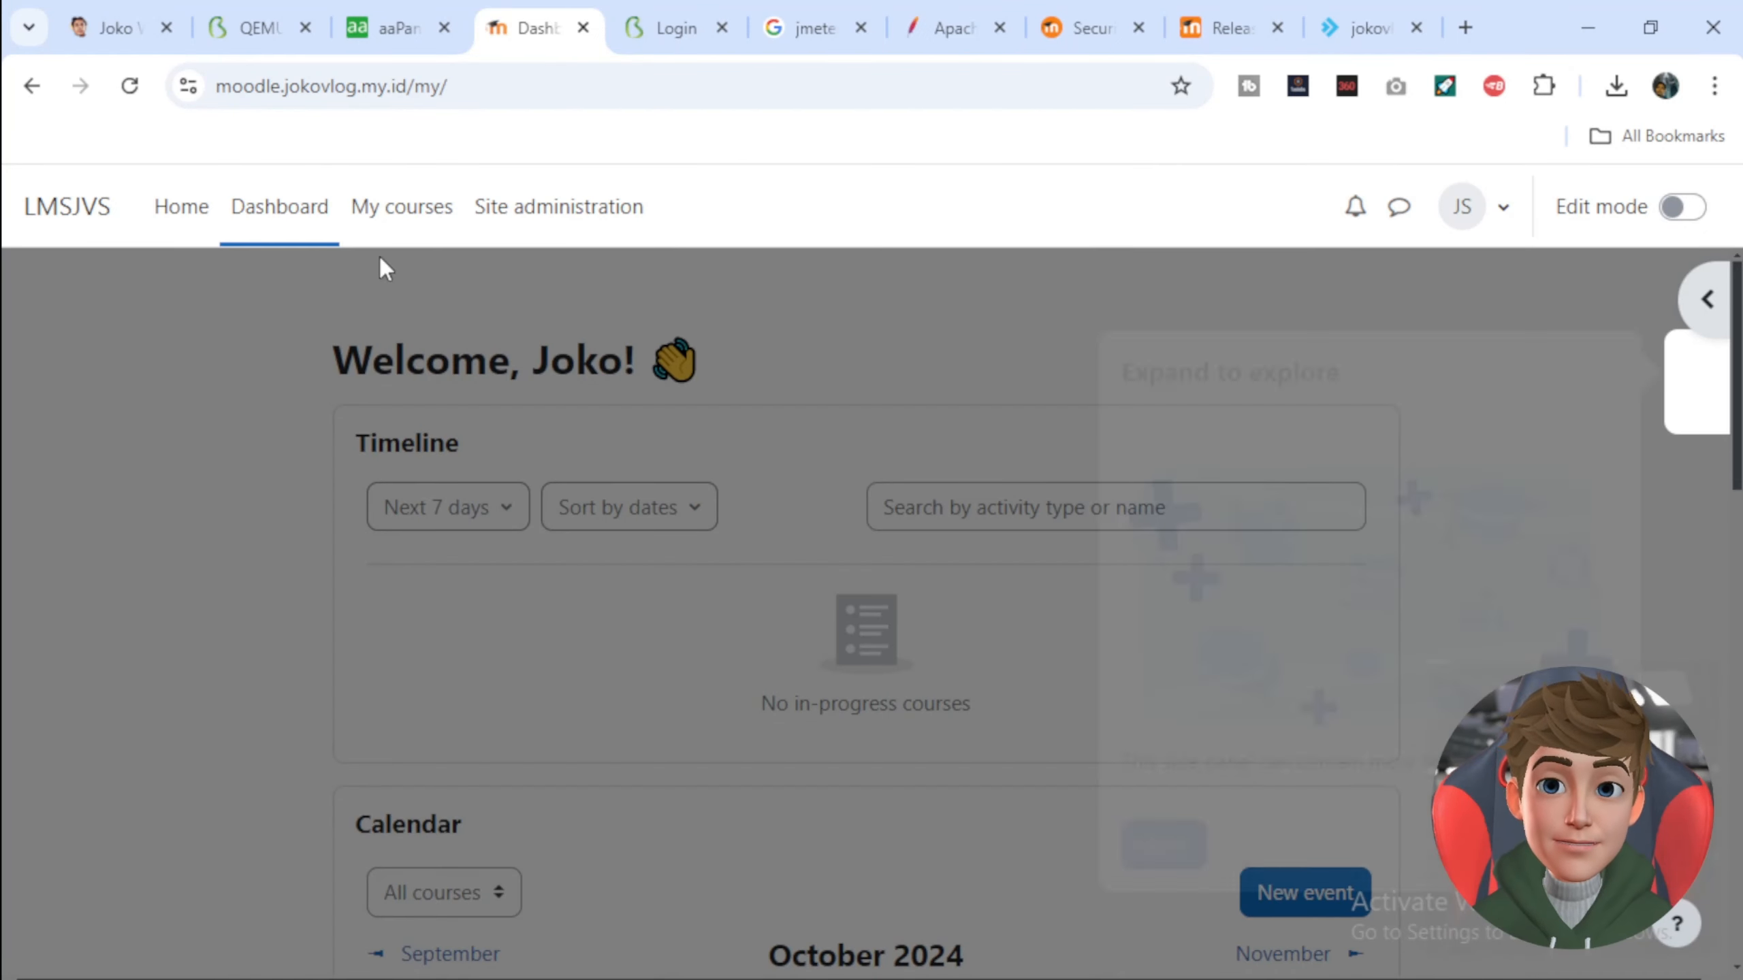
left_click(1167, 845)
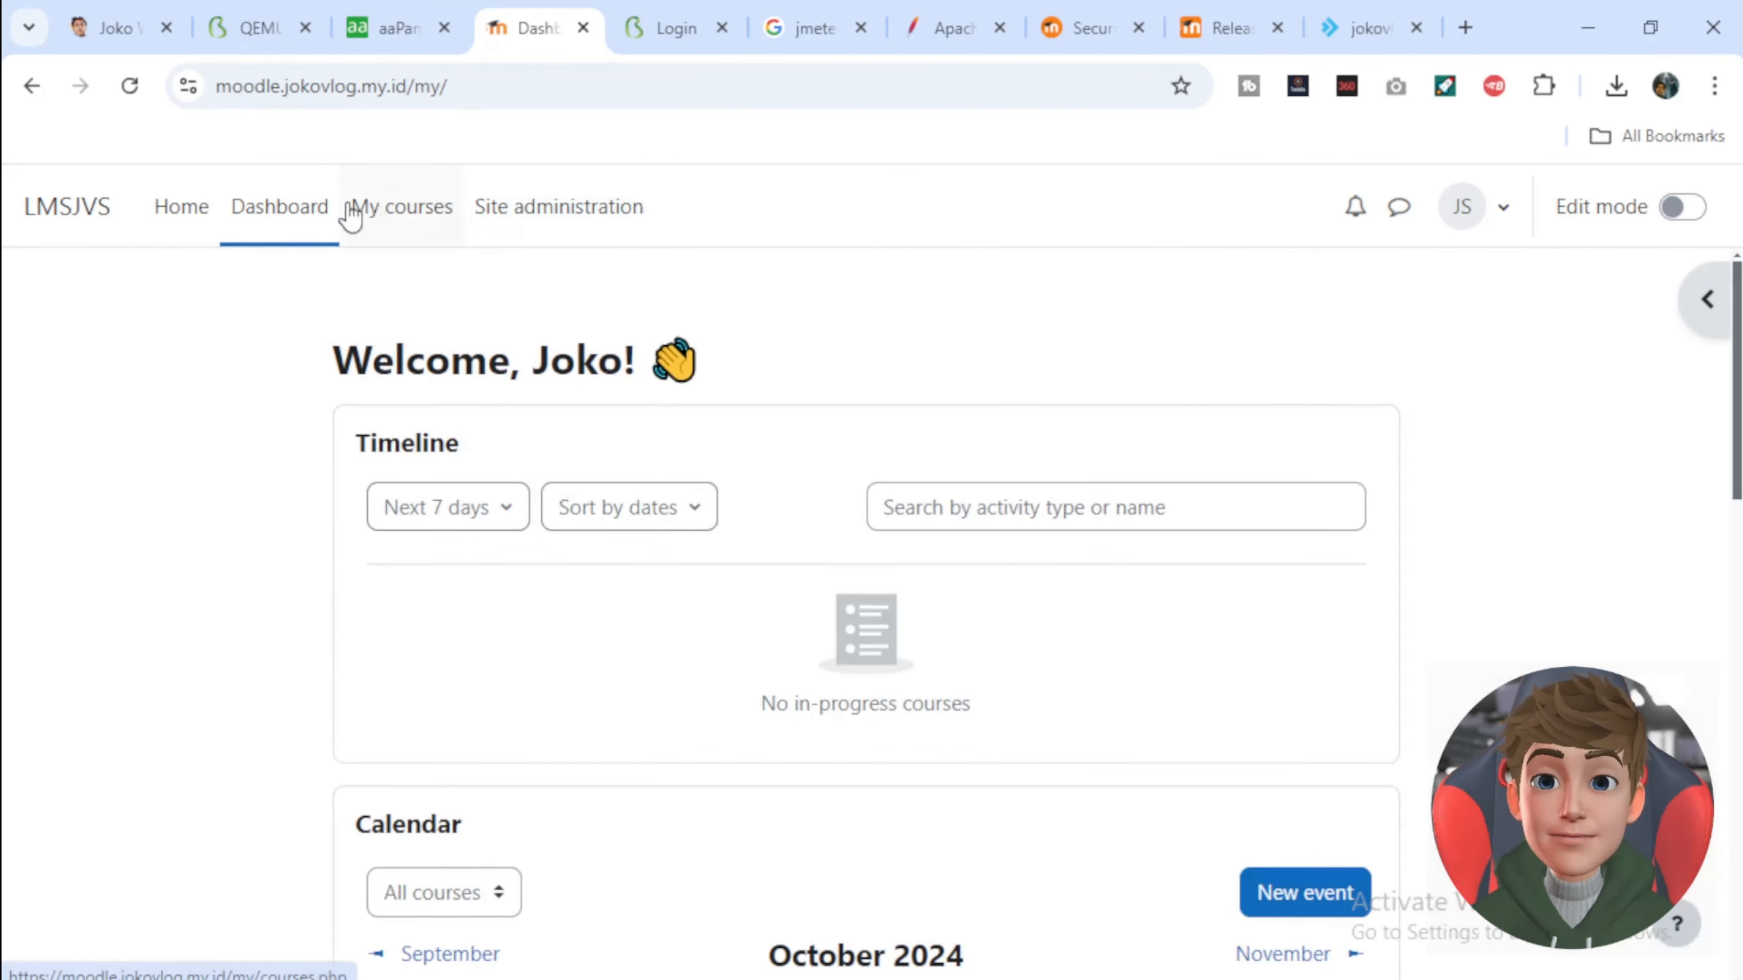
left_click(201, 219)
Go to My courses and dismiss the courses and categories tour
left_click(269, 218)
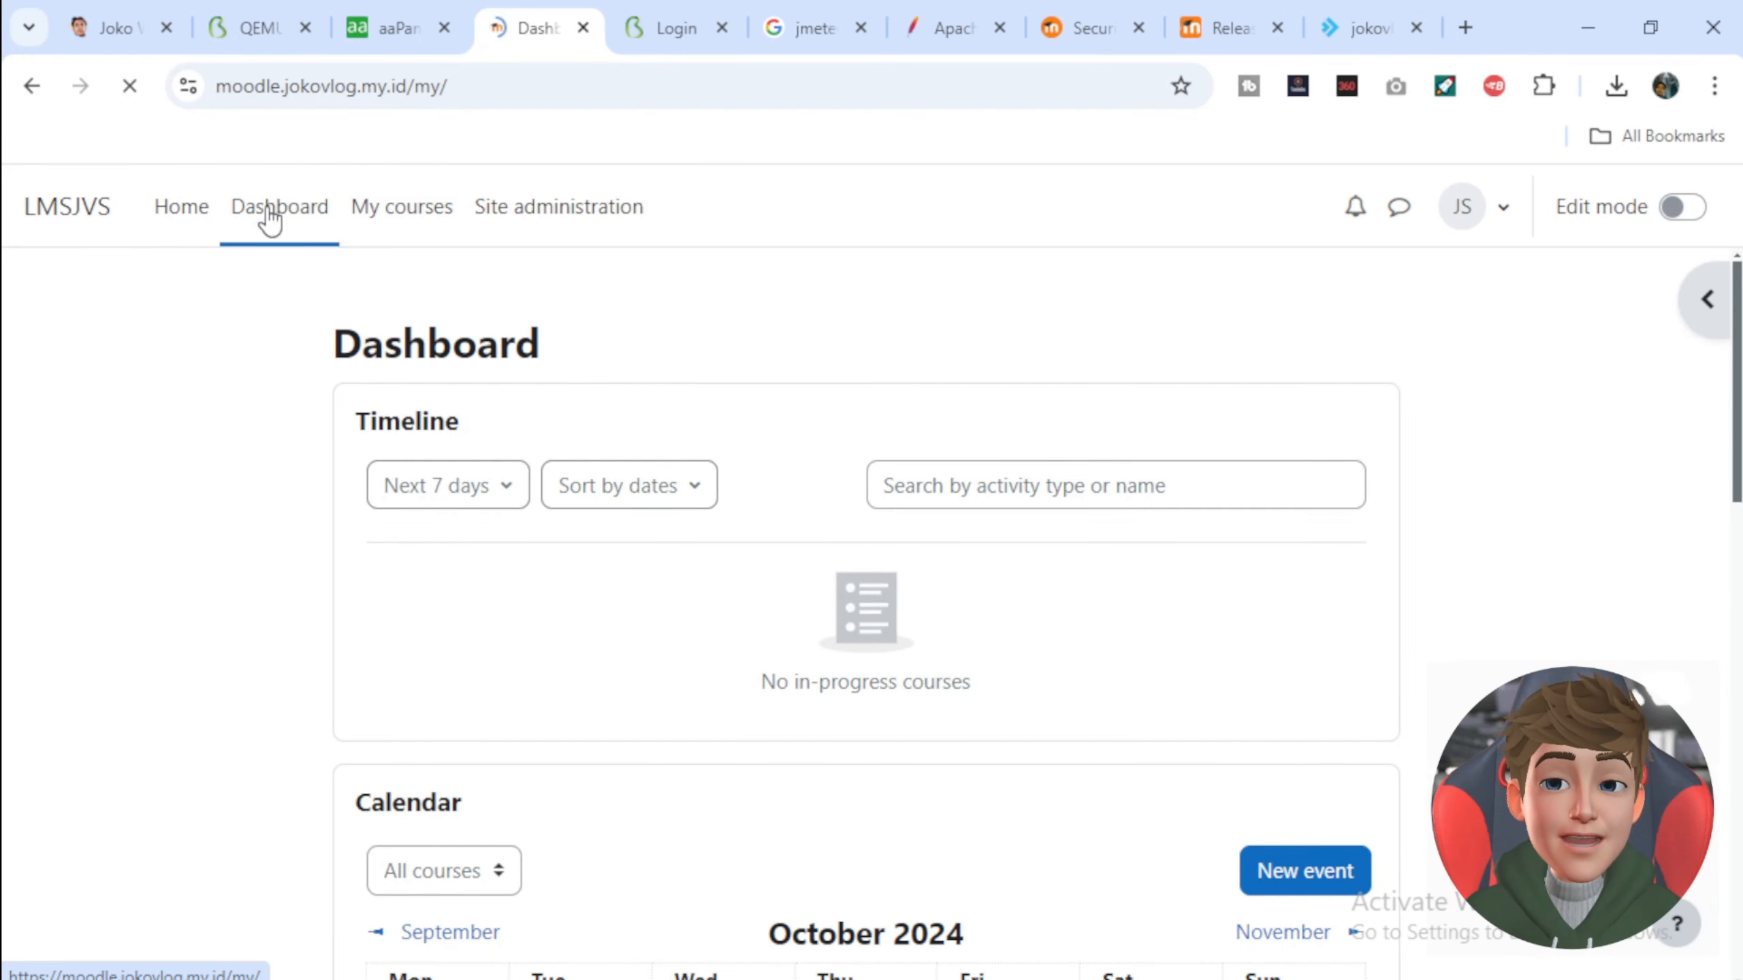
left_click(398, 226)
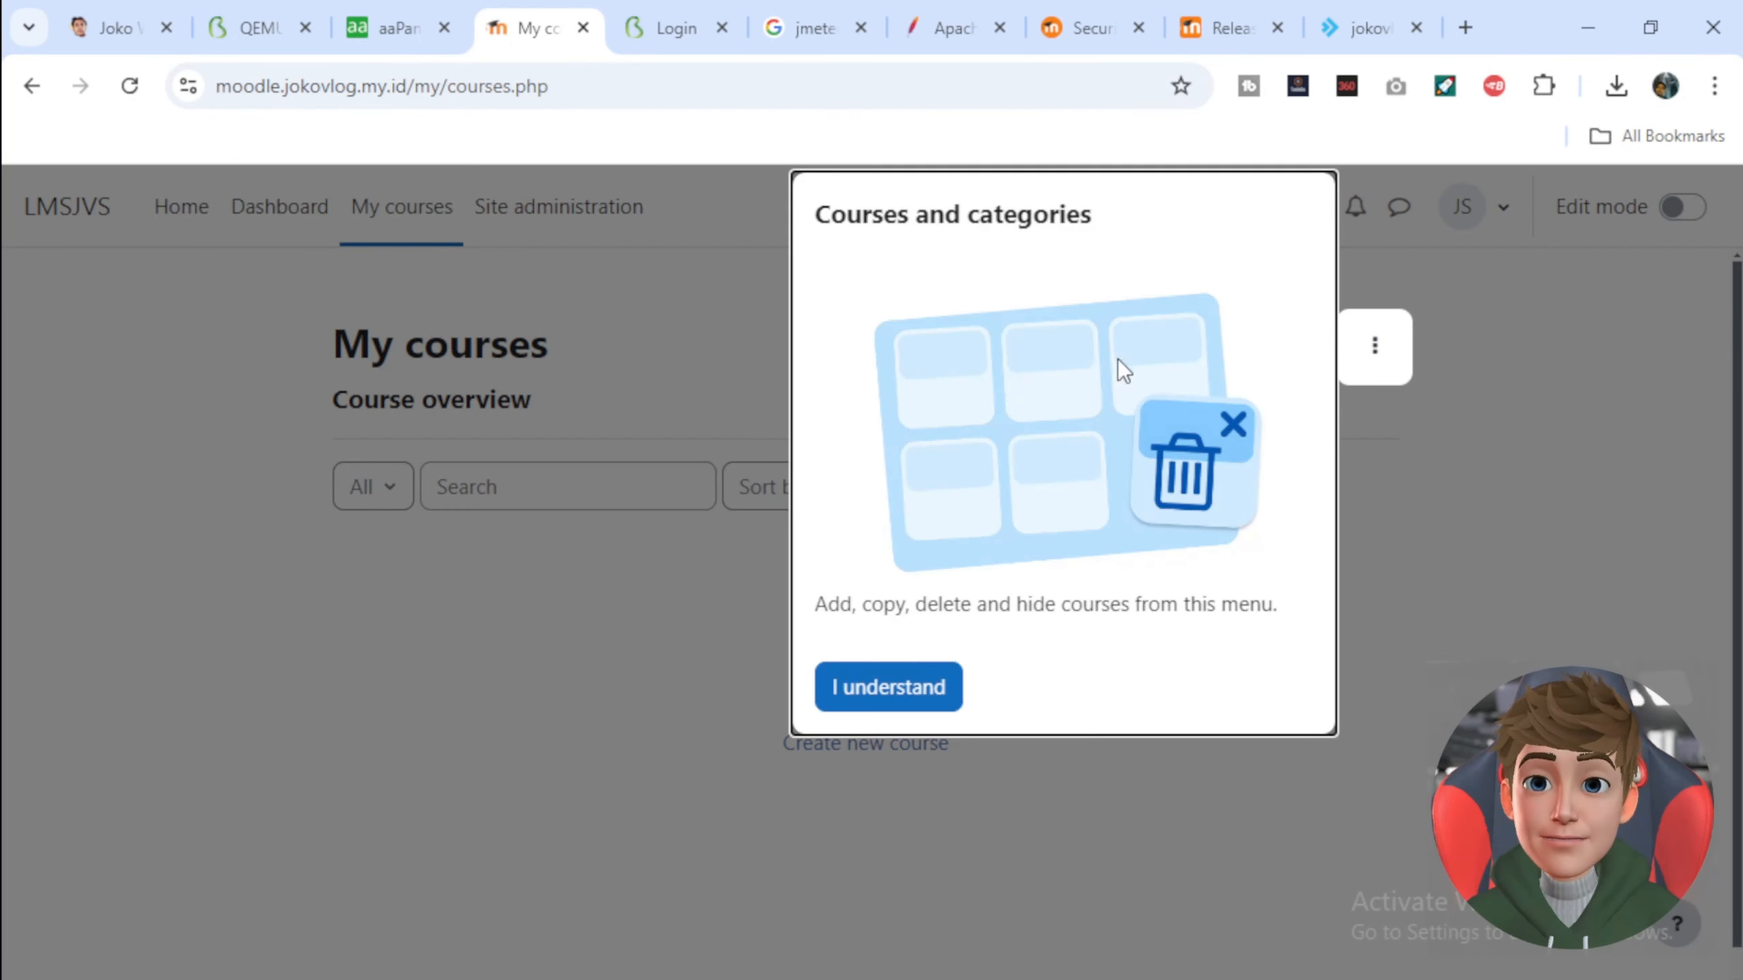
left_click(898, 683)
Browse the Site administration tabs, from General and Users through Server, Reports and Development
left_click(568, 220)
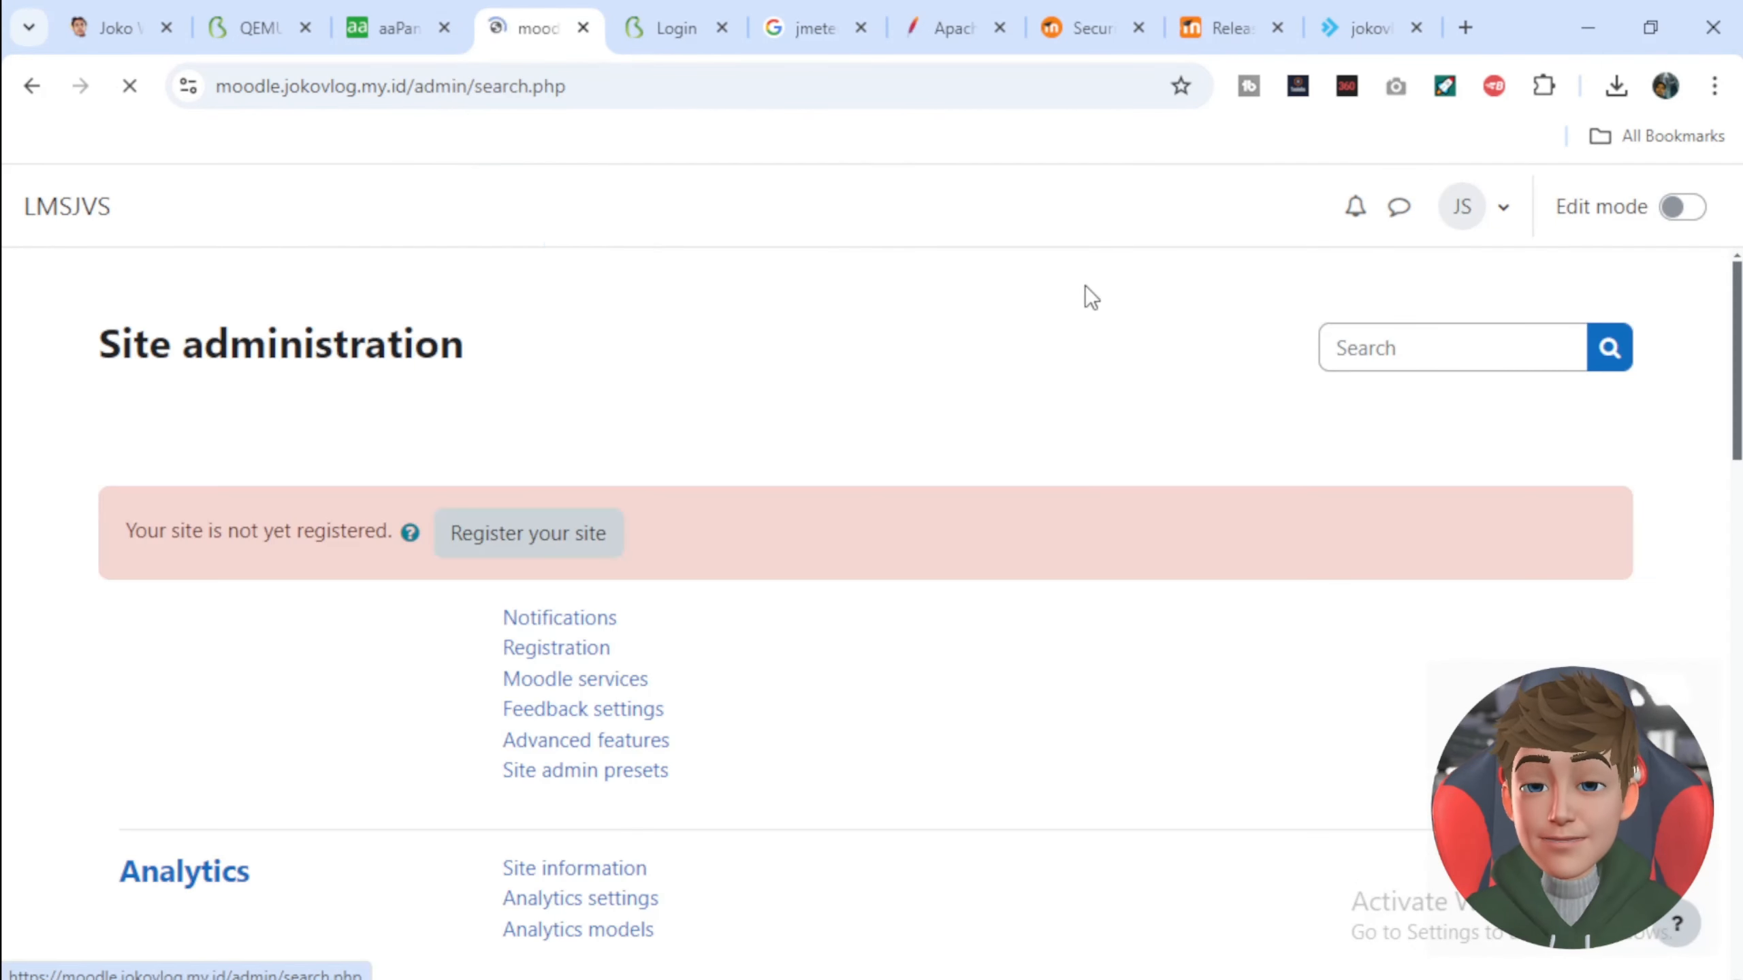
left_click(707, 422)
left_click(590, 426)
left_click(480, 429)
left_click(371, 424)
left_click(253, 420)
left_click(162, 425)
left_click(866, 424)
left_click(953, 419)
left_click(1098, 420)
Return to My courses and start adding a new course
left_click(397, 230)
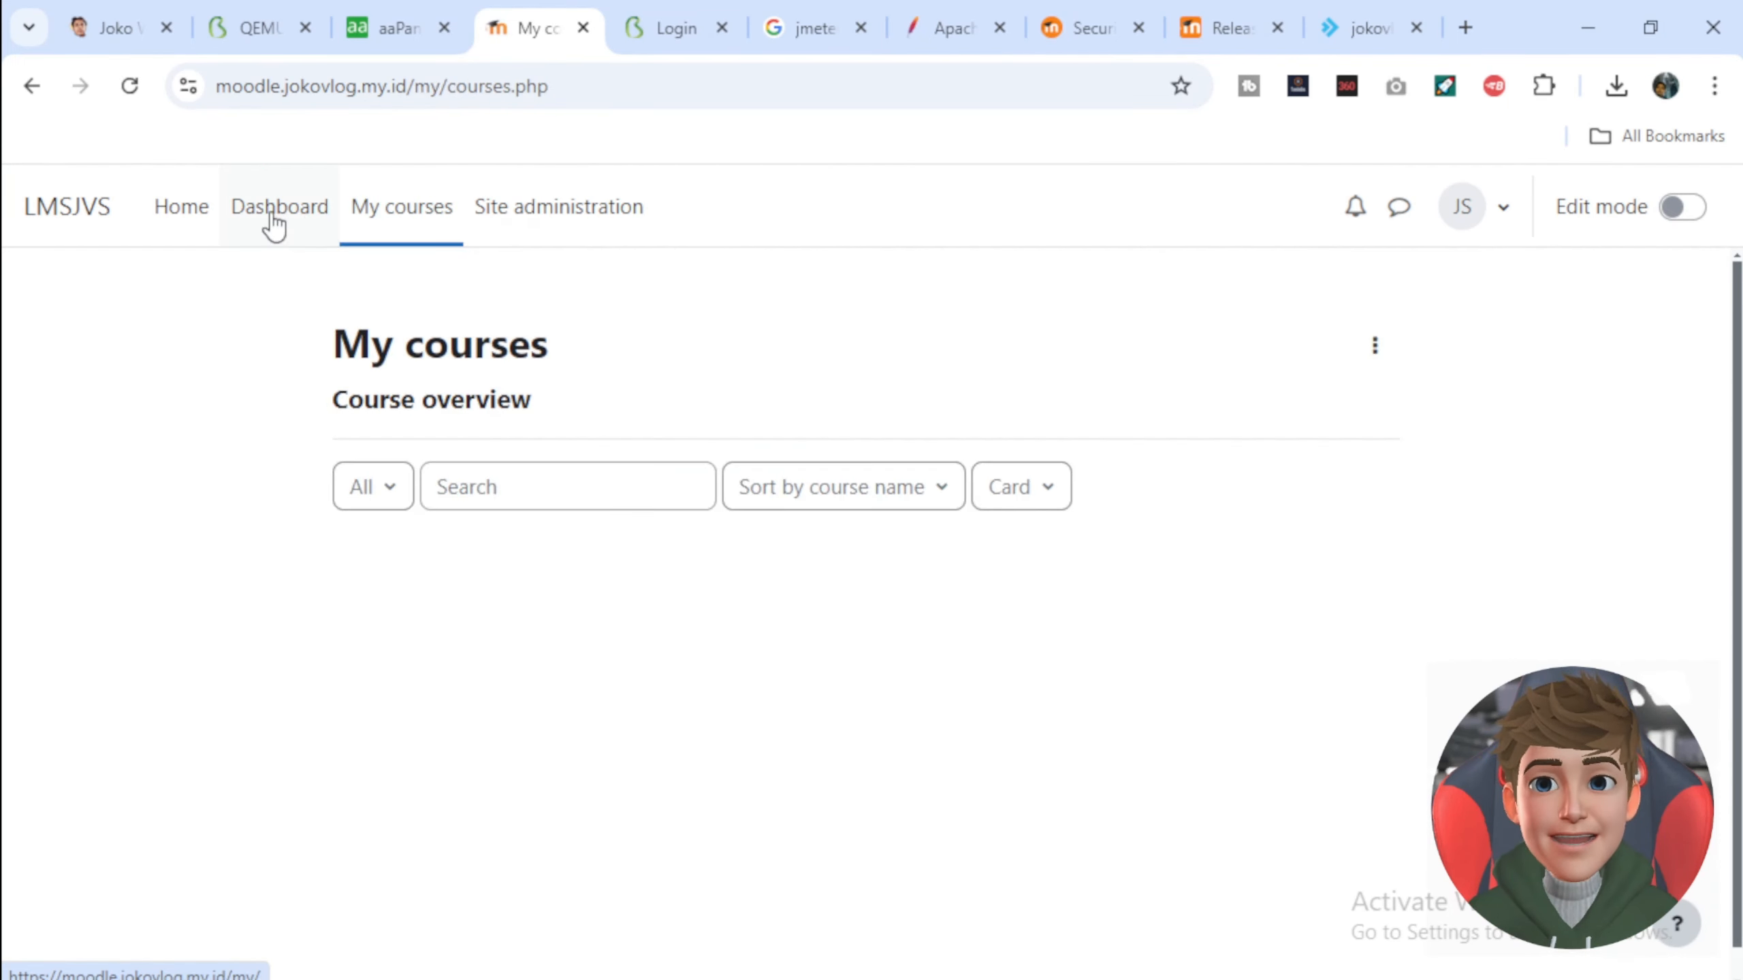
left_click(273, 223)
left_click(179, 222)
left_click(529, 218)
left_click(408, 223)
left_click(505, 216)
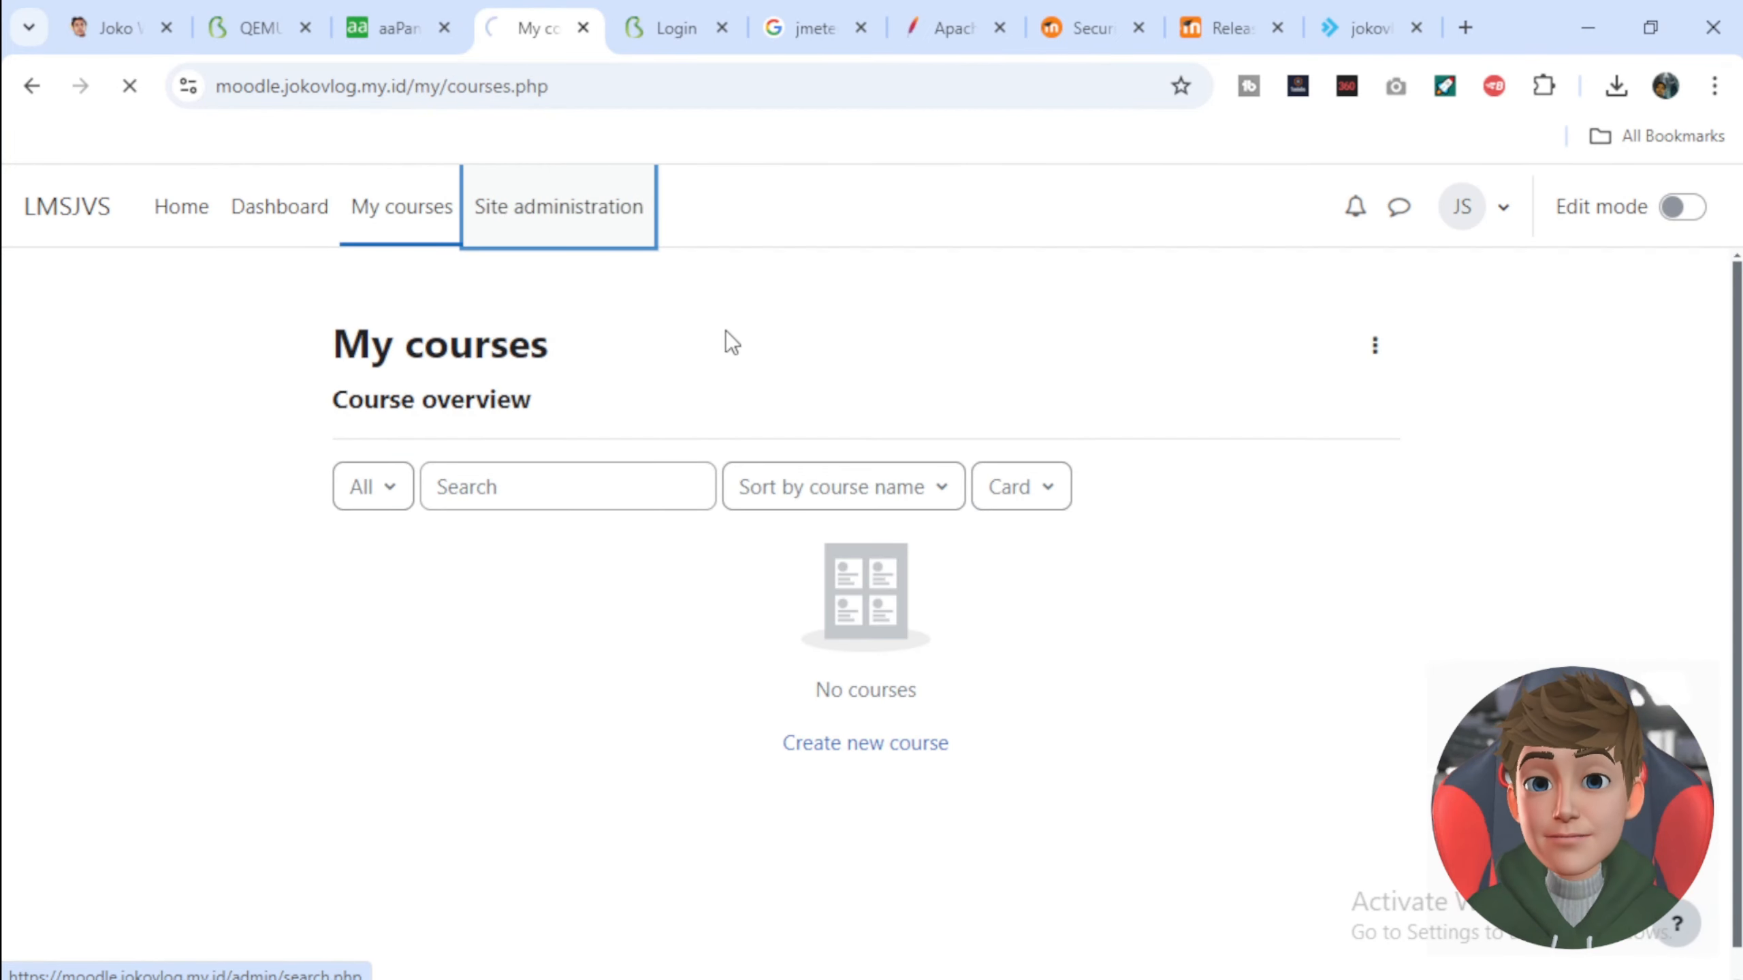
left_click(291, 213)
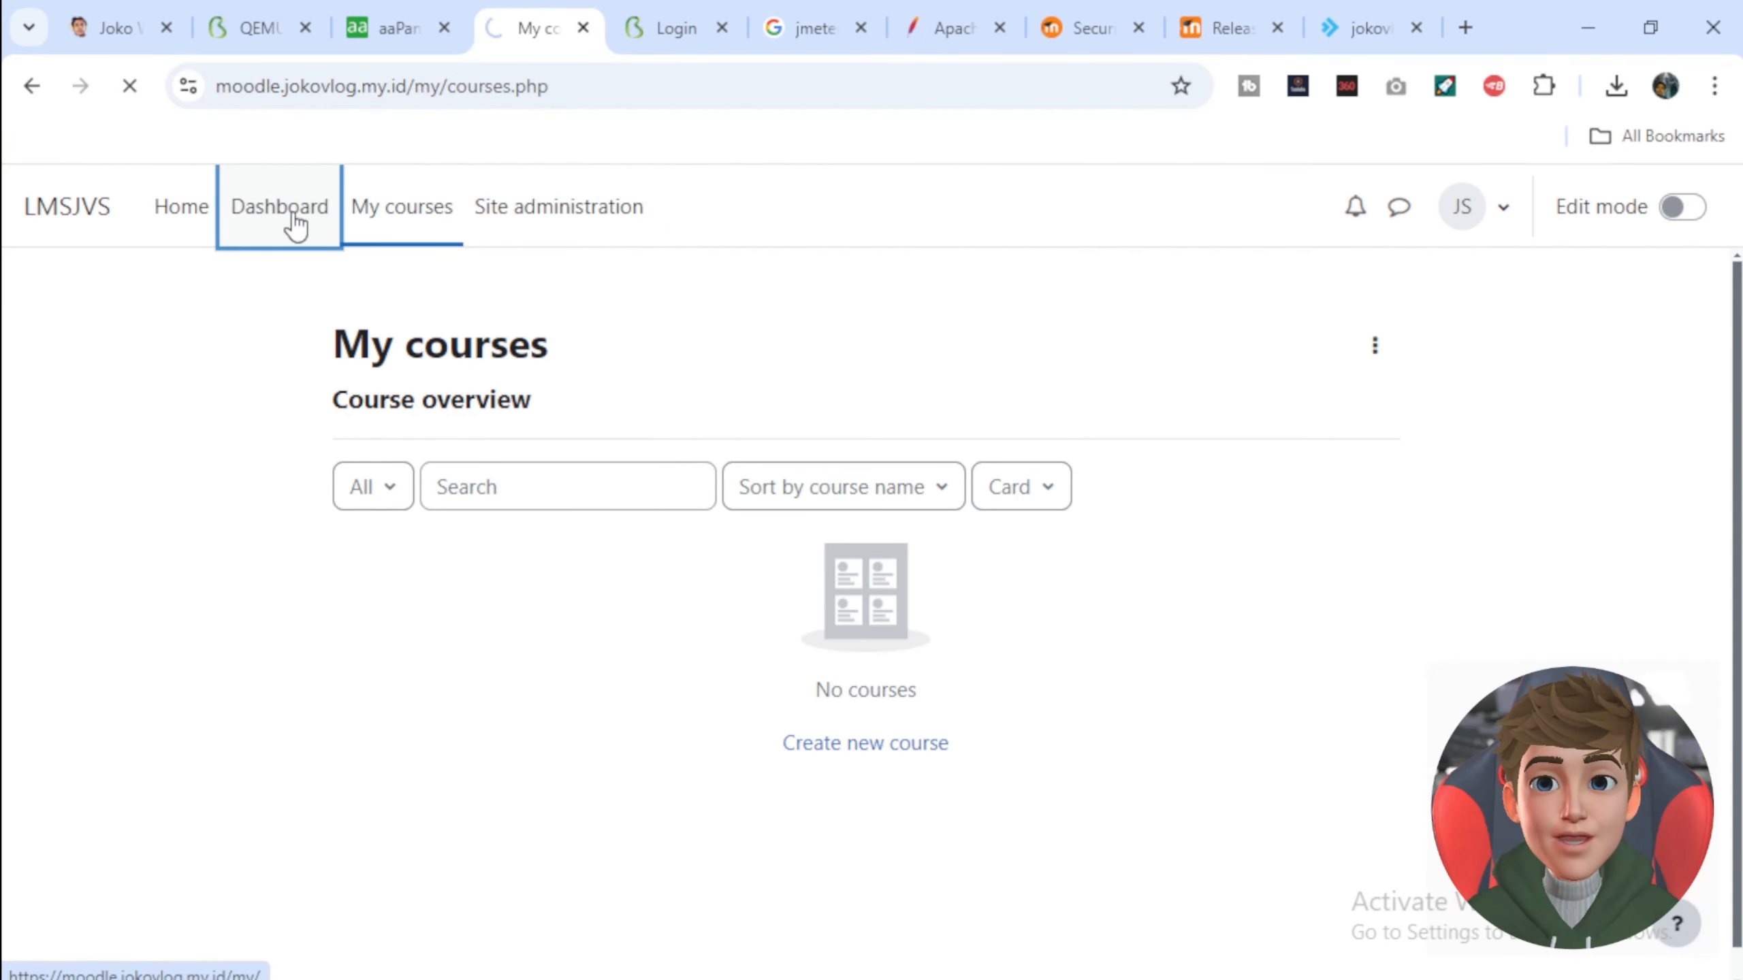
left_click(169, 224)
left_click(377, 226)
left_click(227, 210)
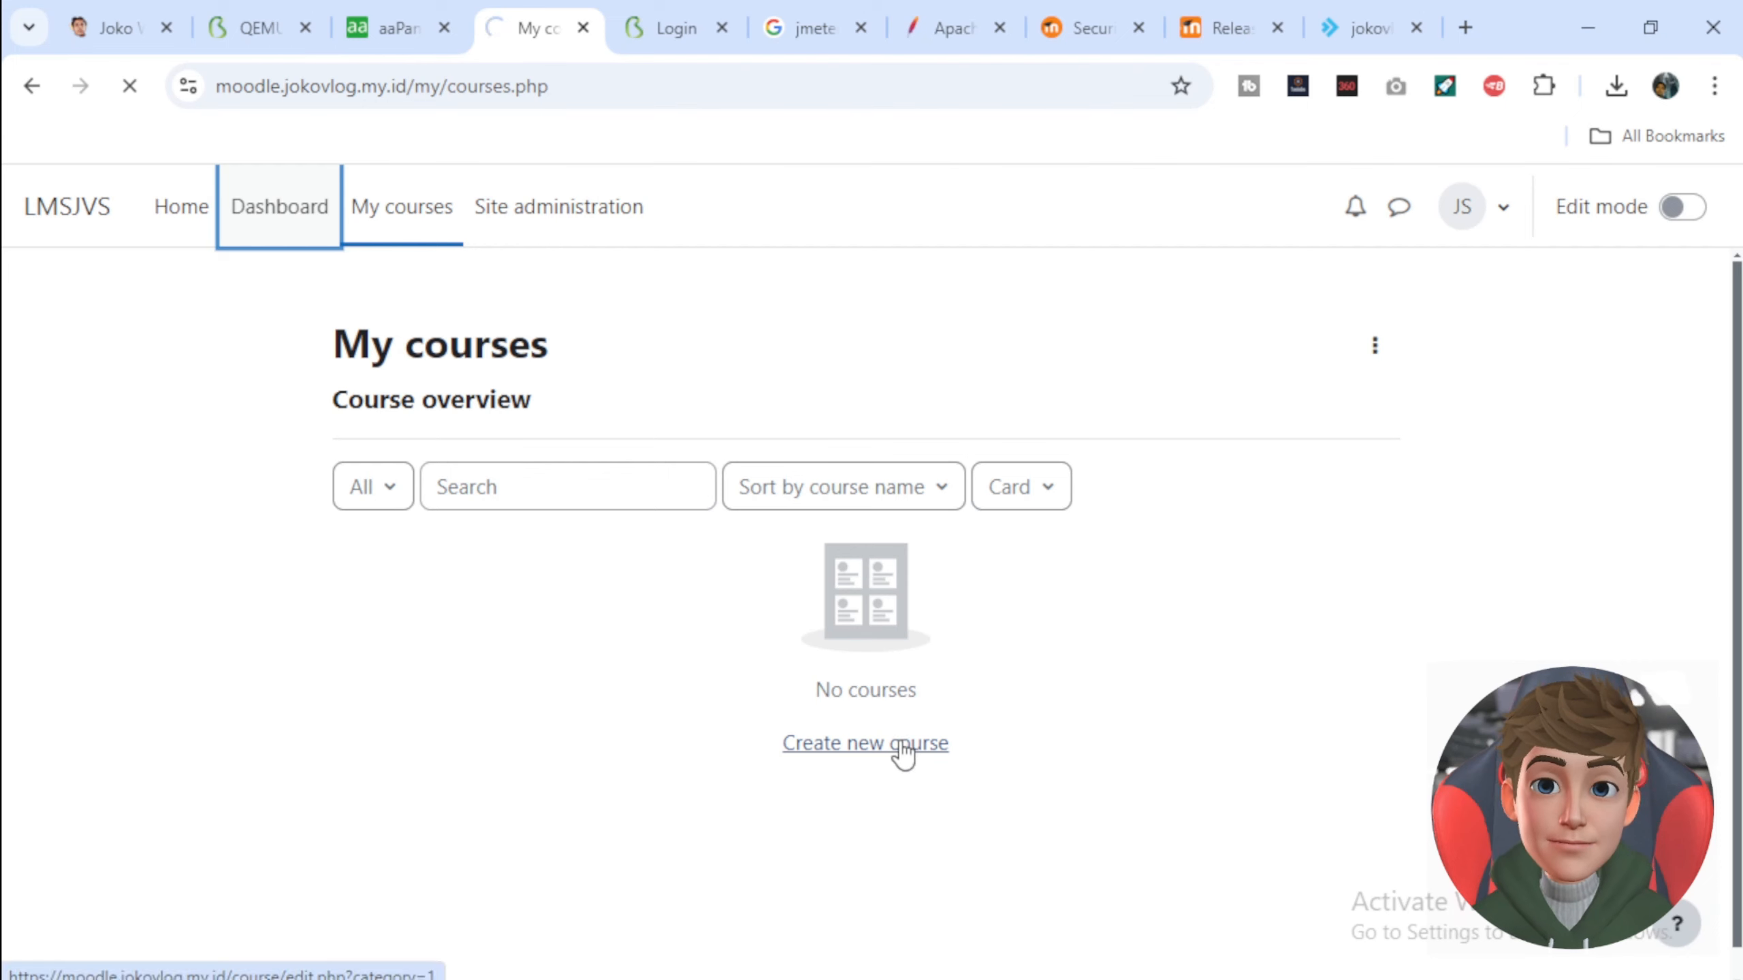
left_click(417, 216)
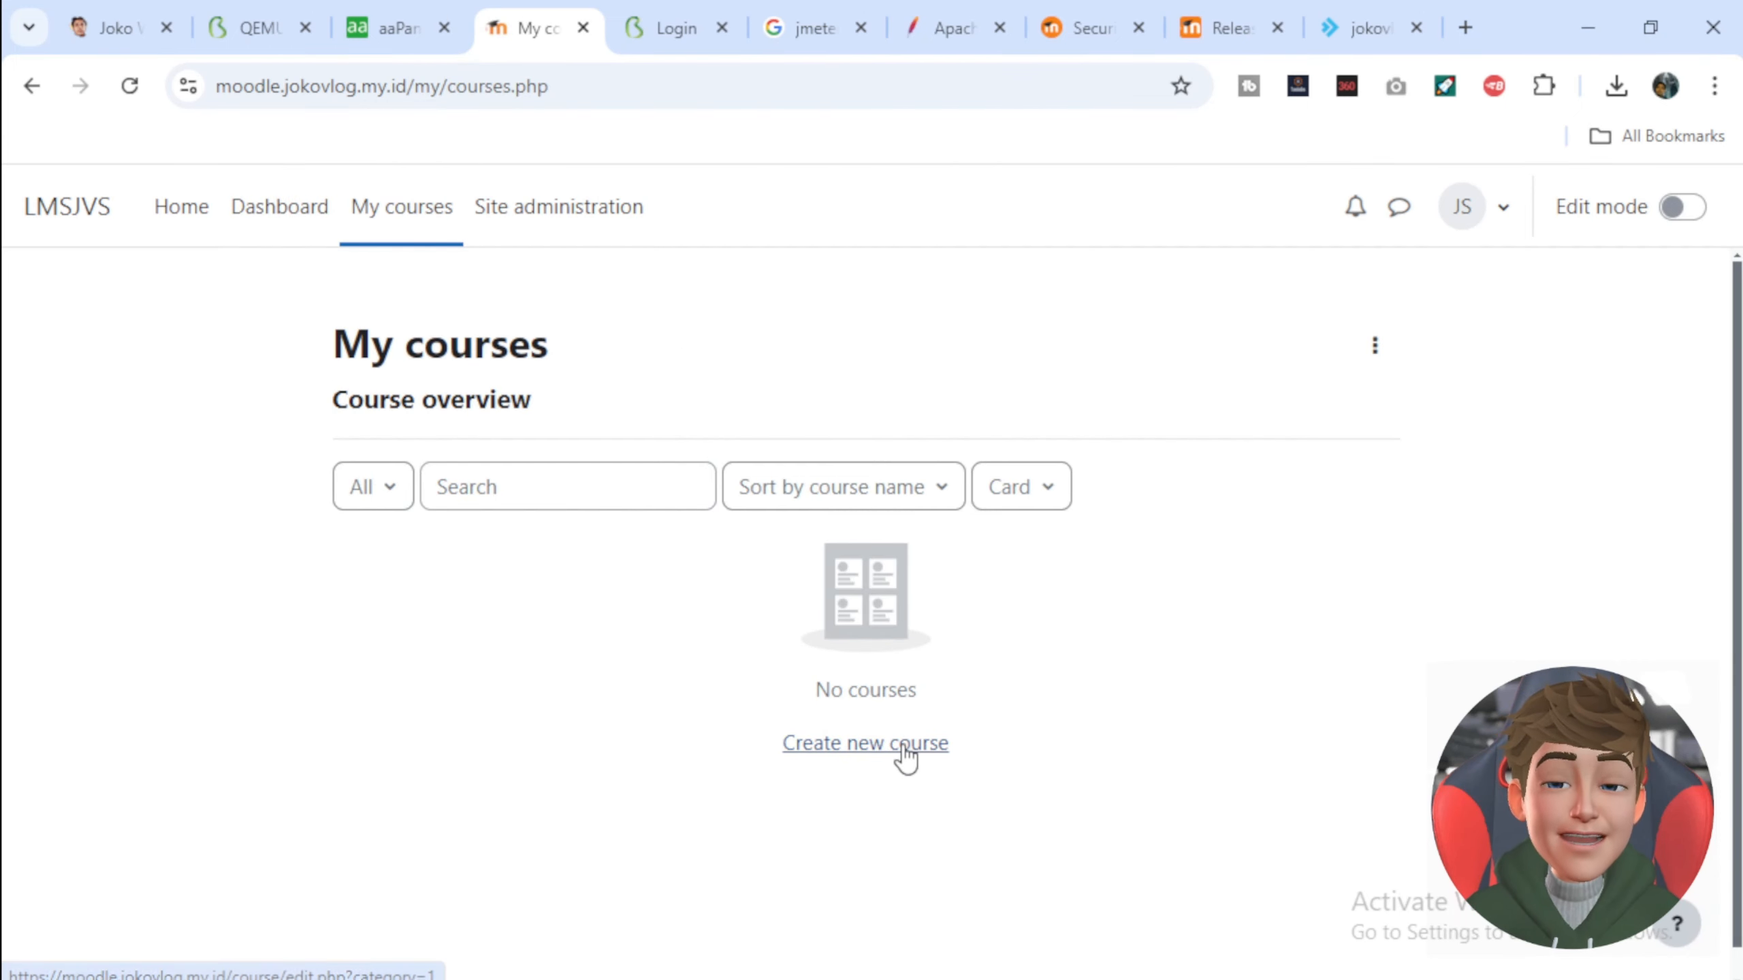
left_click(914, 748)
Create the course 'Kelas testing' with short name KLST and save and display it
left_click(776, 714)
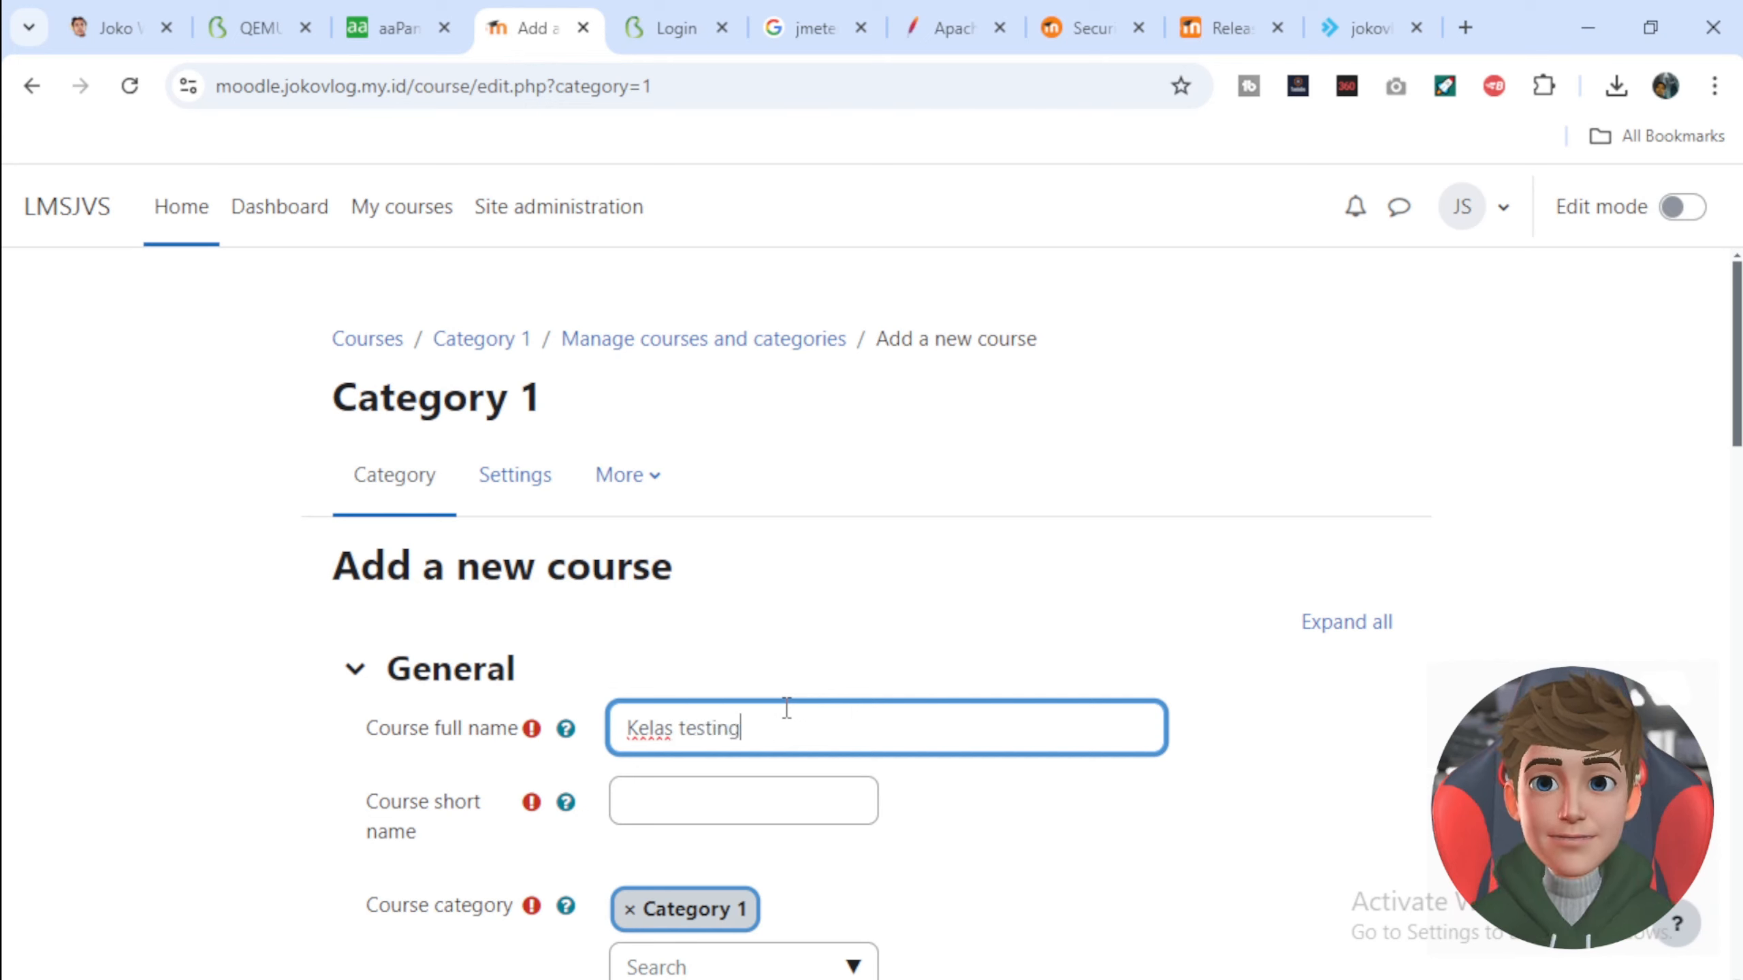
left_click(717, 796)
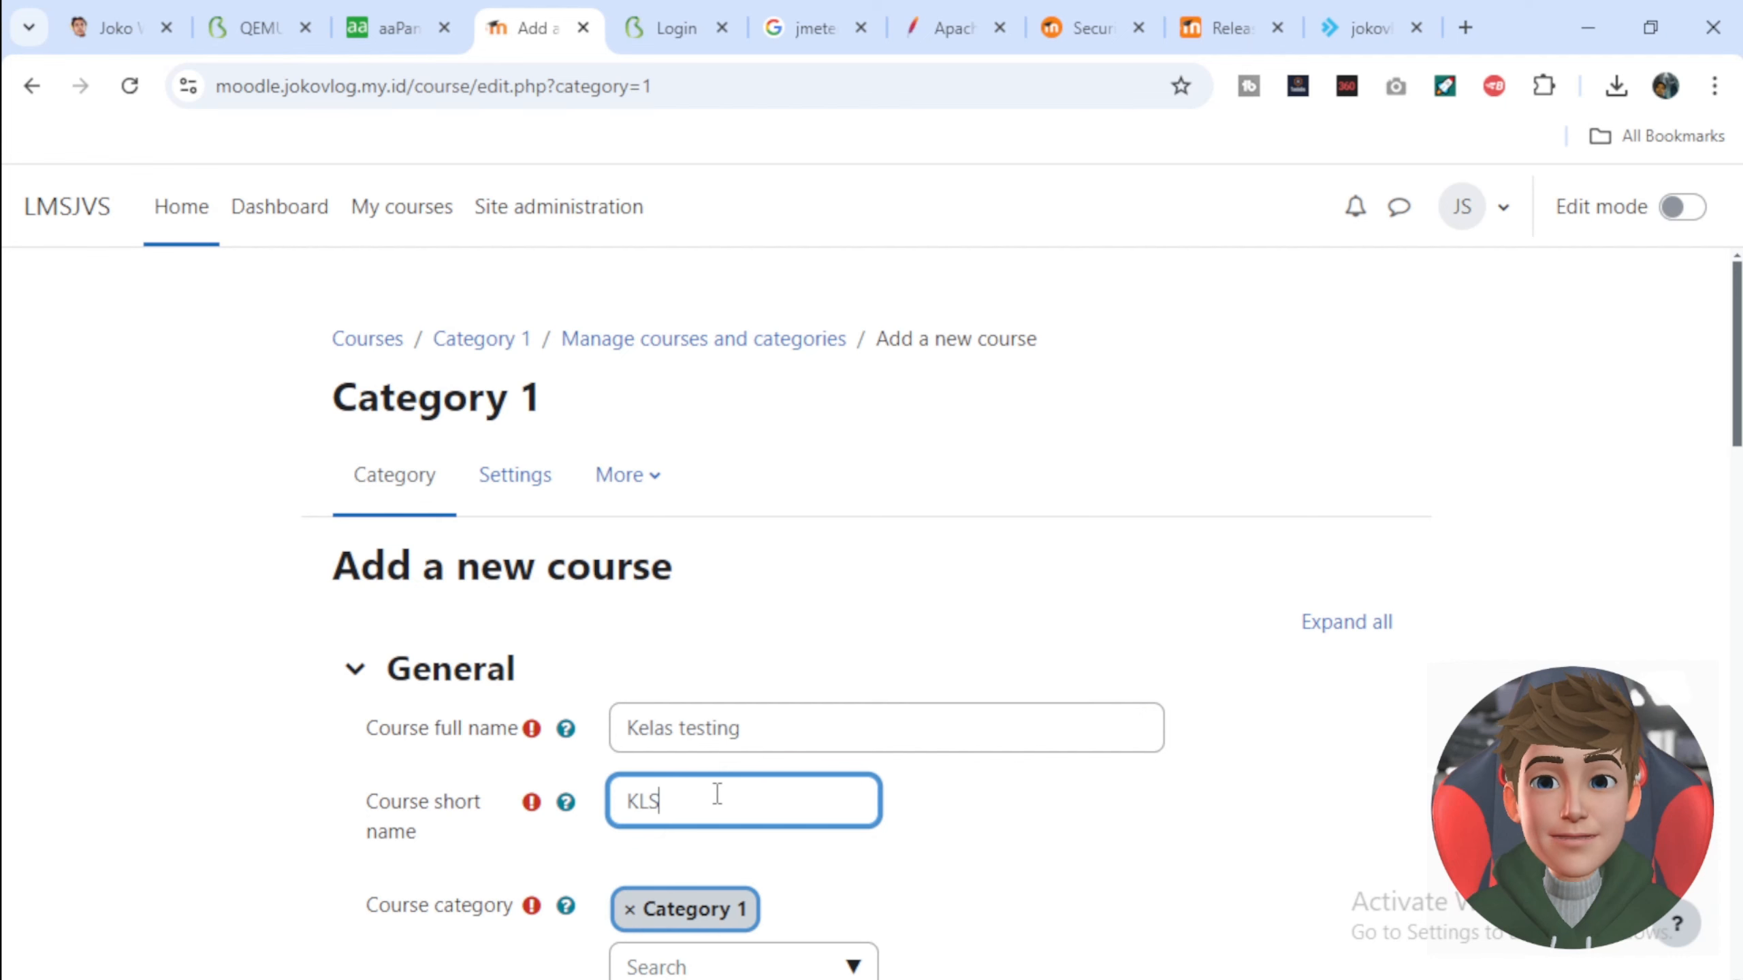
scroll(718, 793, "down", 15)
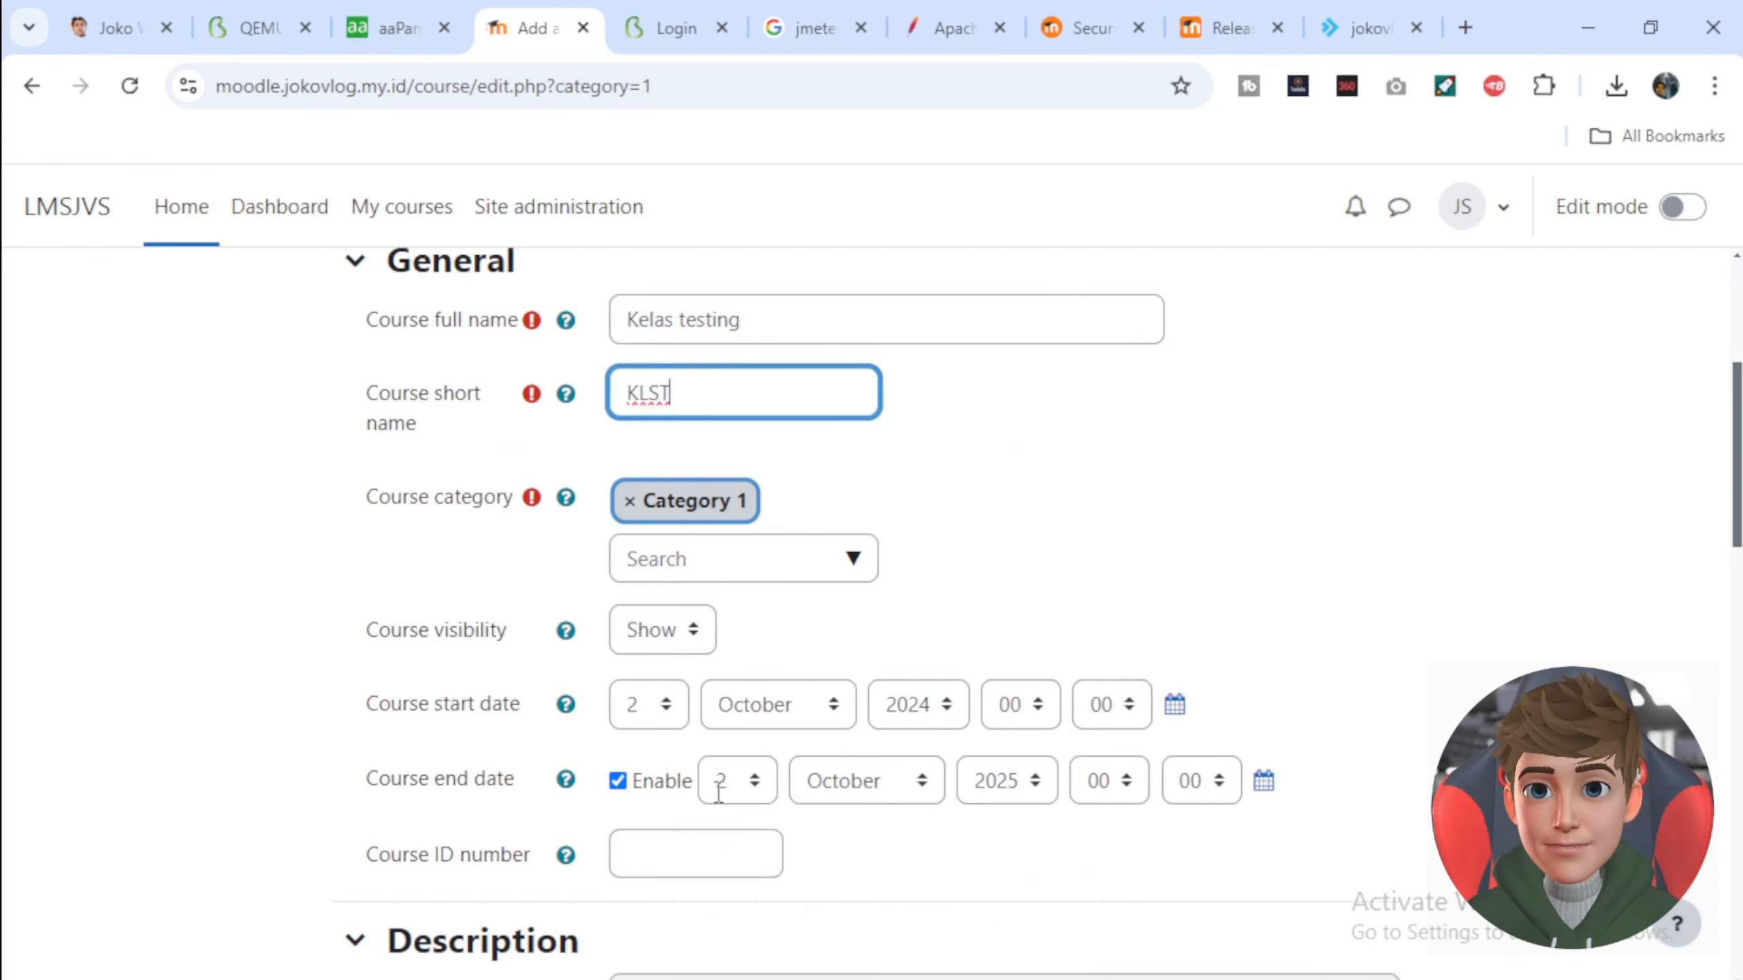
left_click(704, 805)
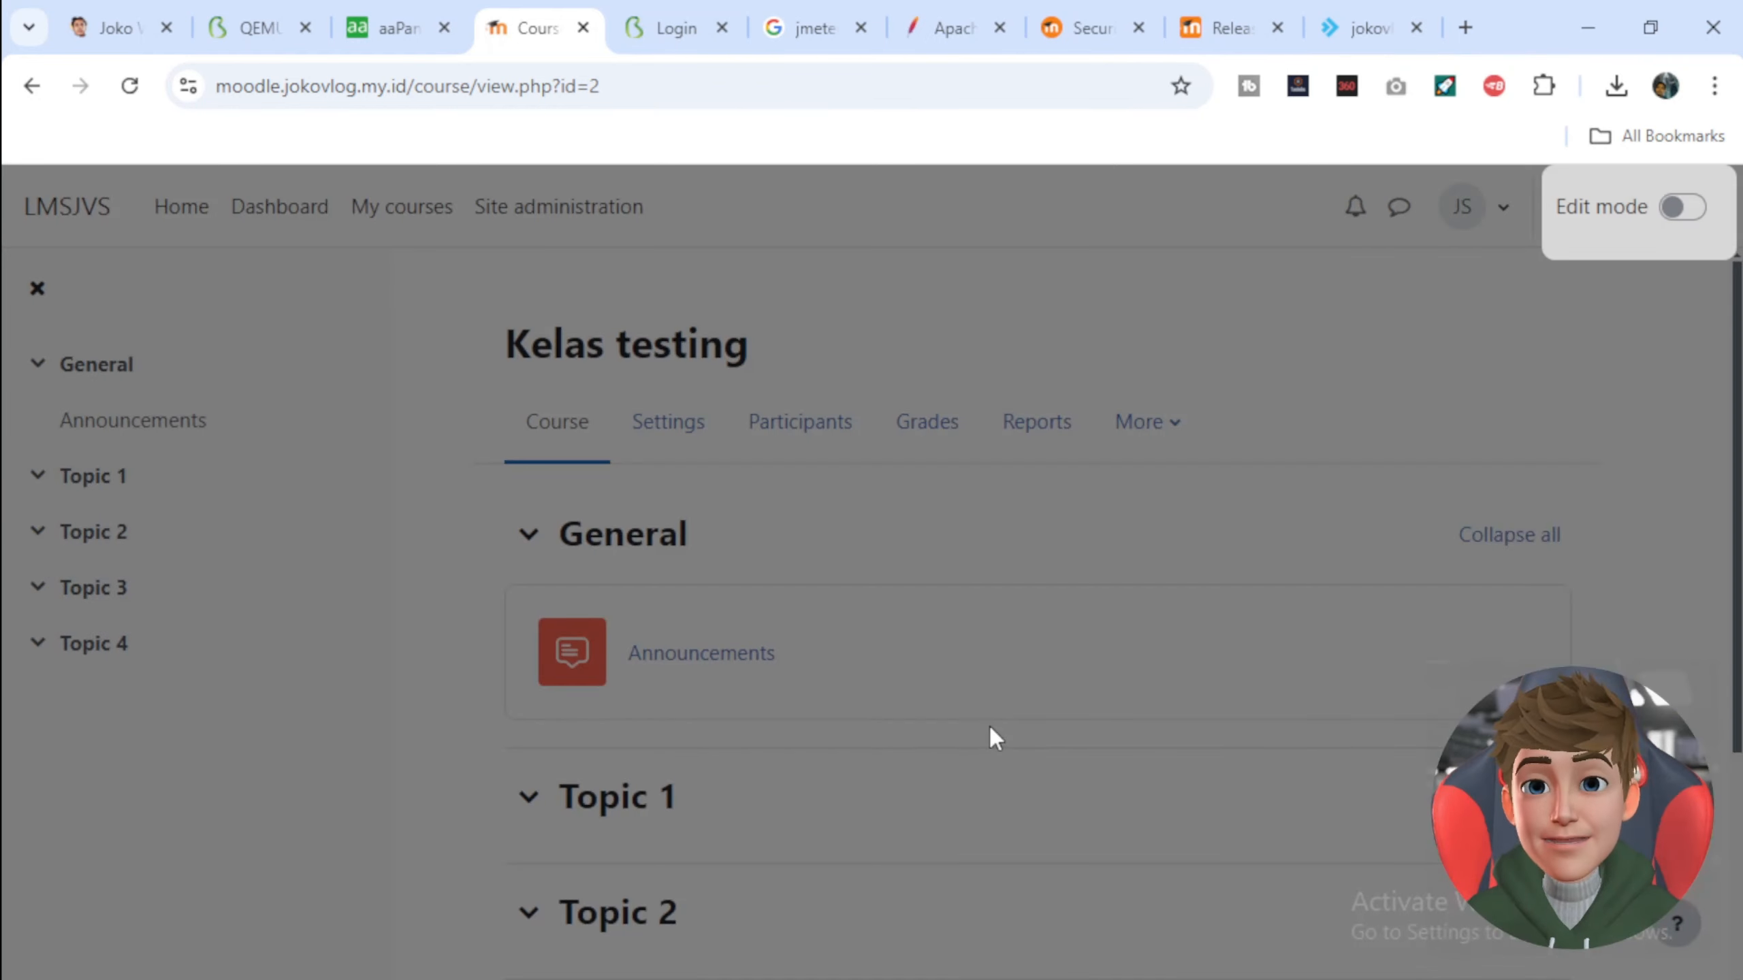
Open Kelas testing from My courses and switch edit mode on
left_click(1290, 245)
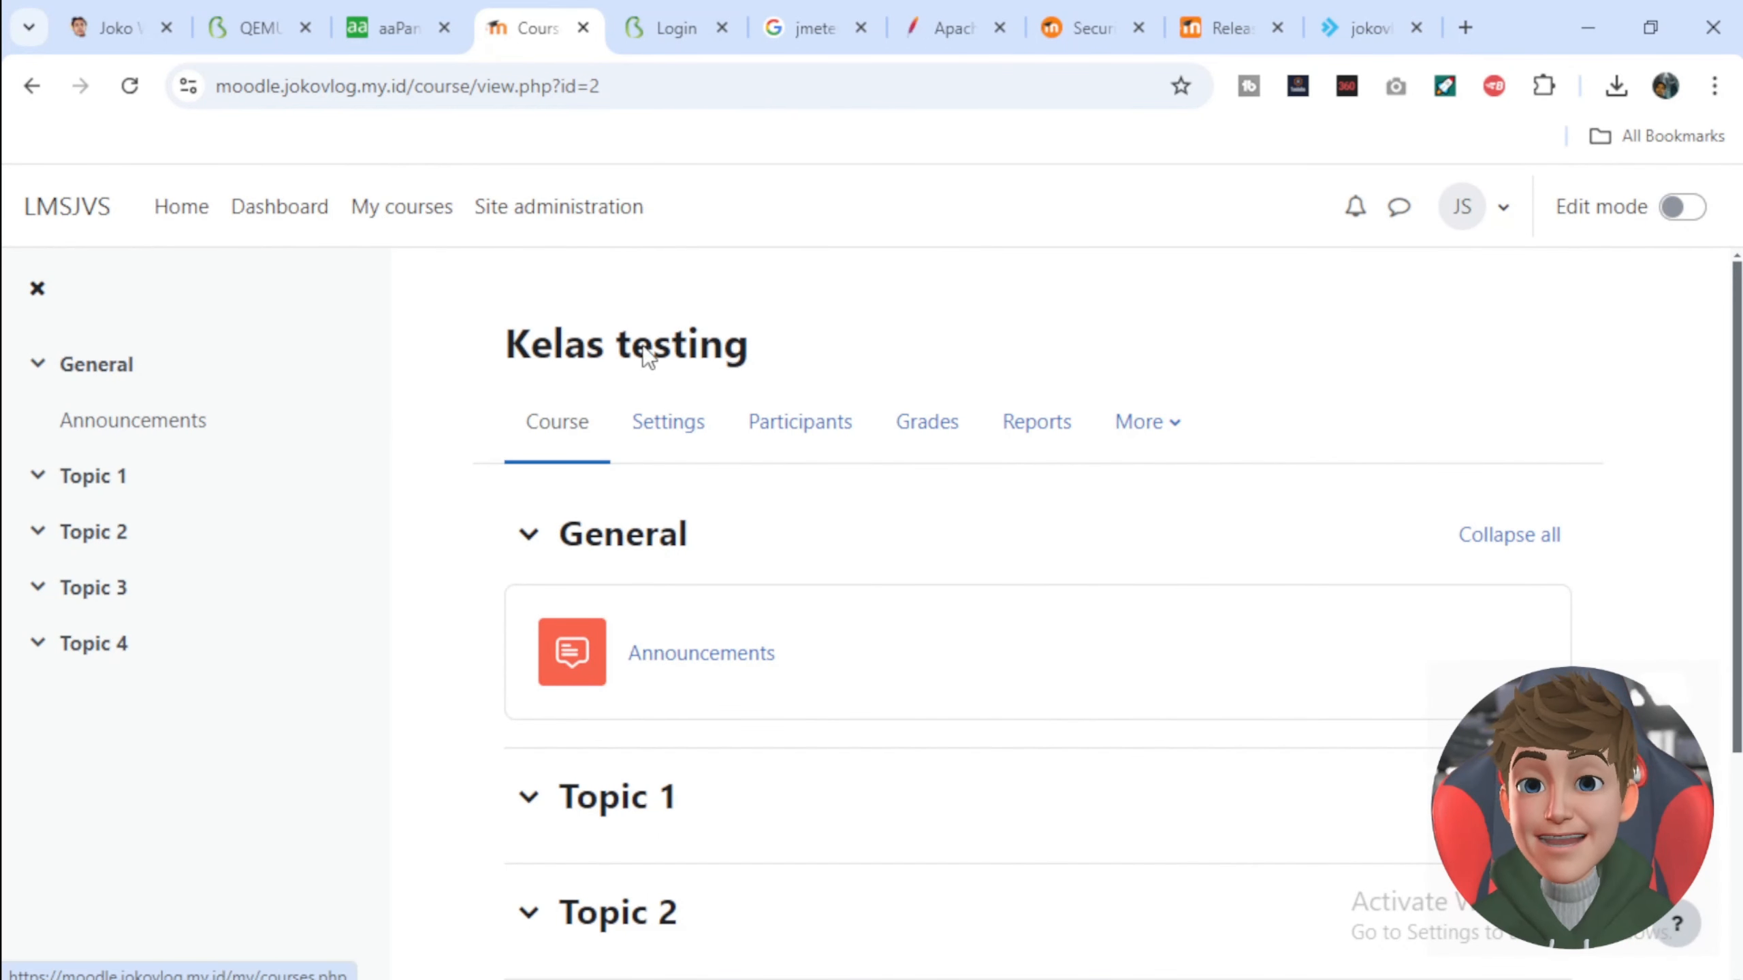
left_click(420, 210)
left_click(533, 212)
left_click(427, 227)
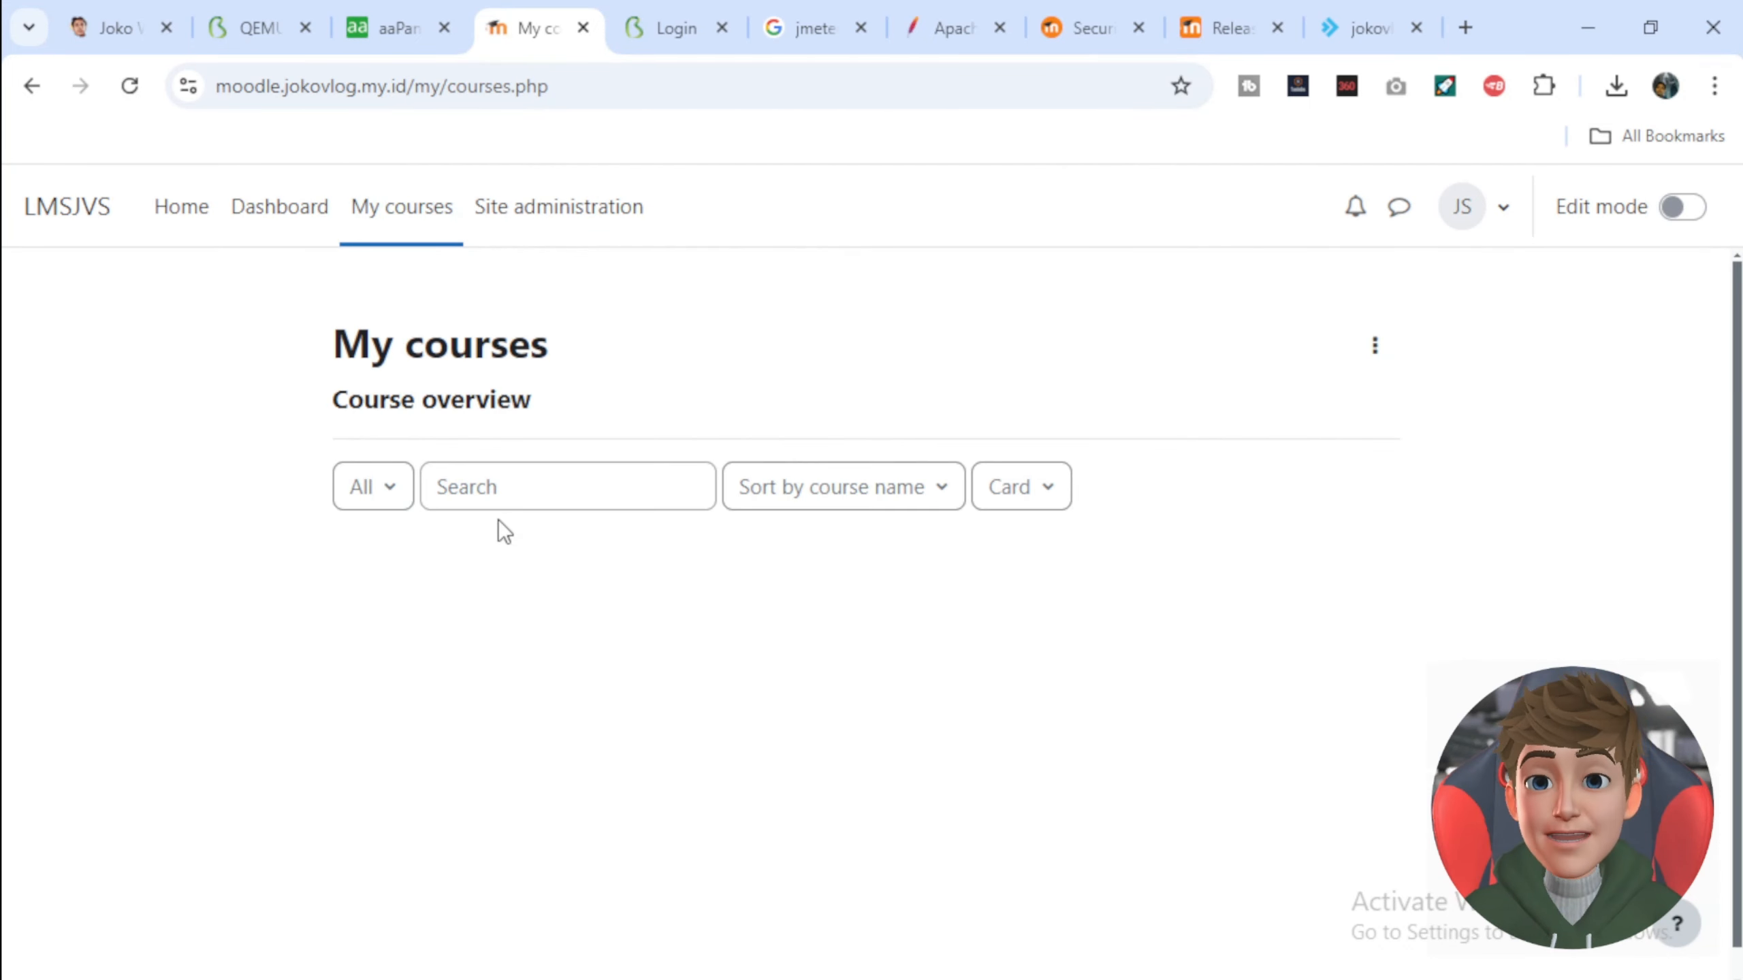
left_click(405, 716)
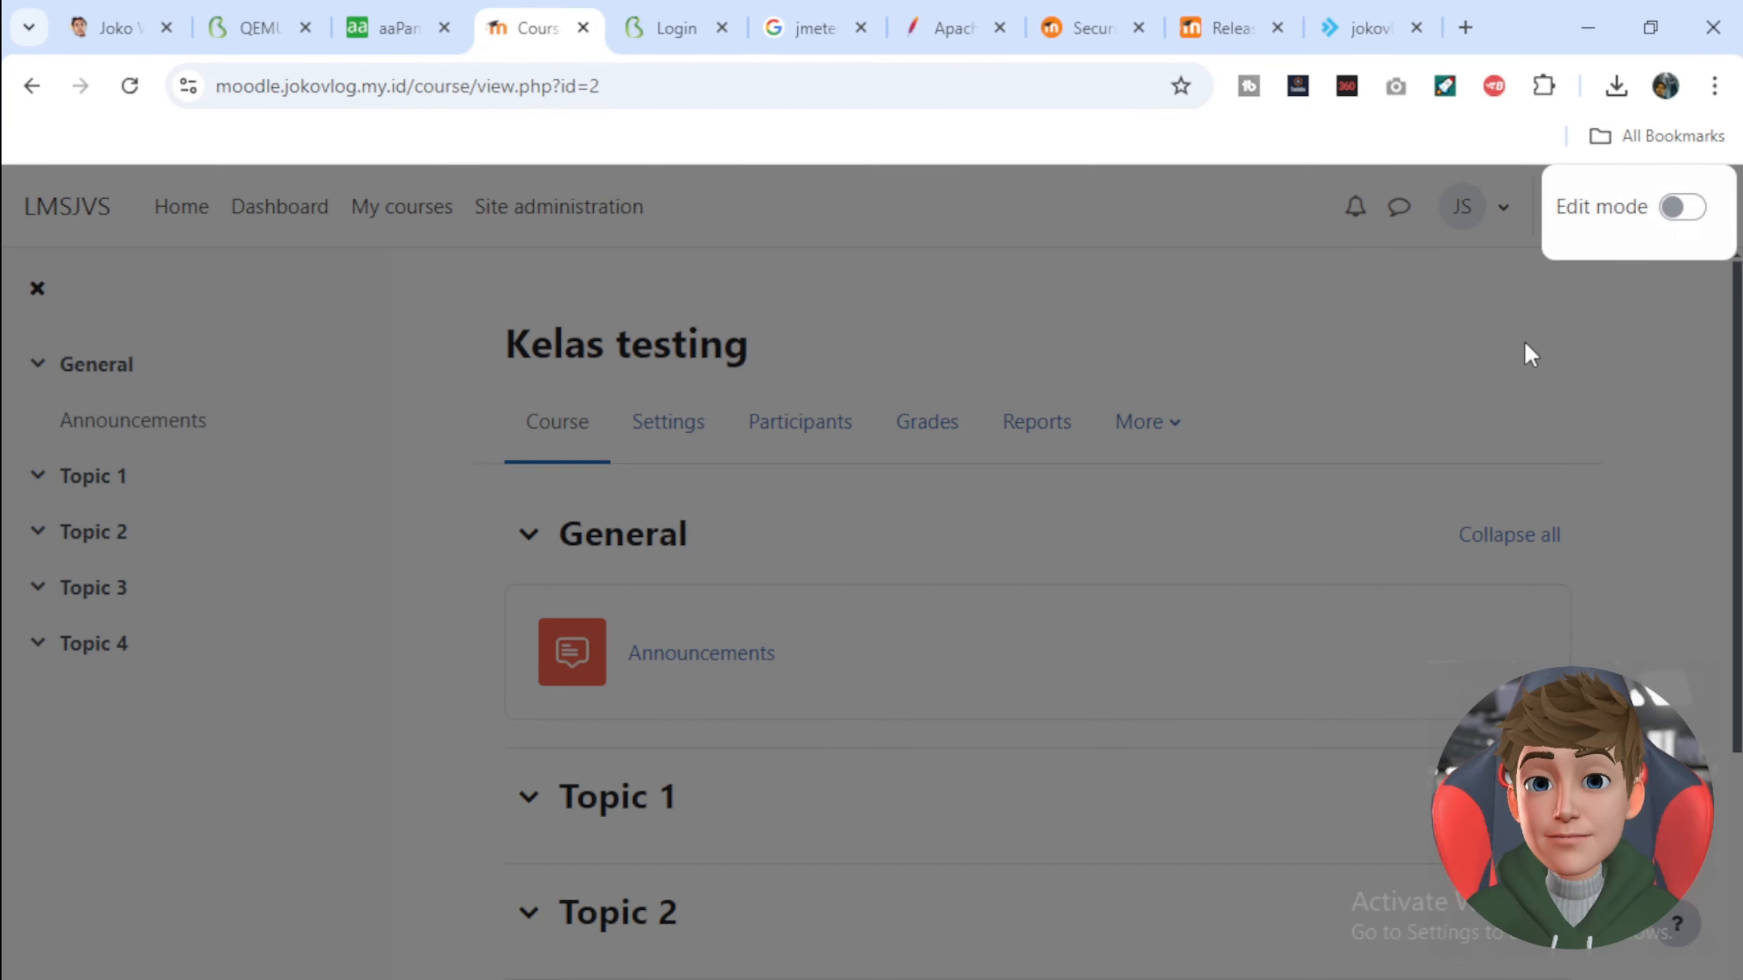
left_click(1682, 208)
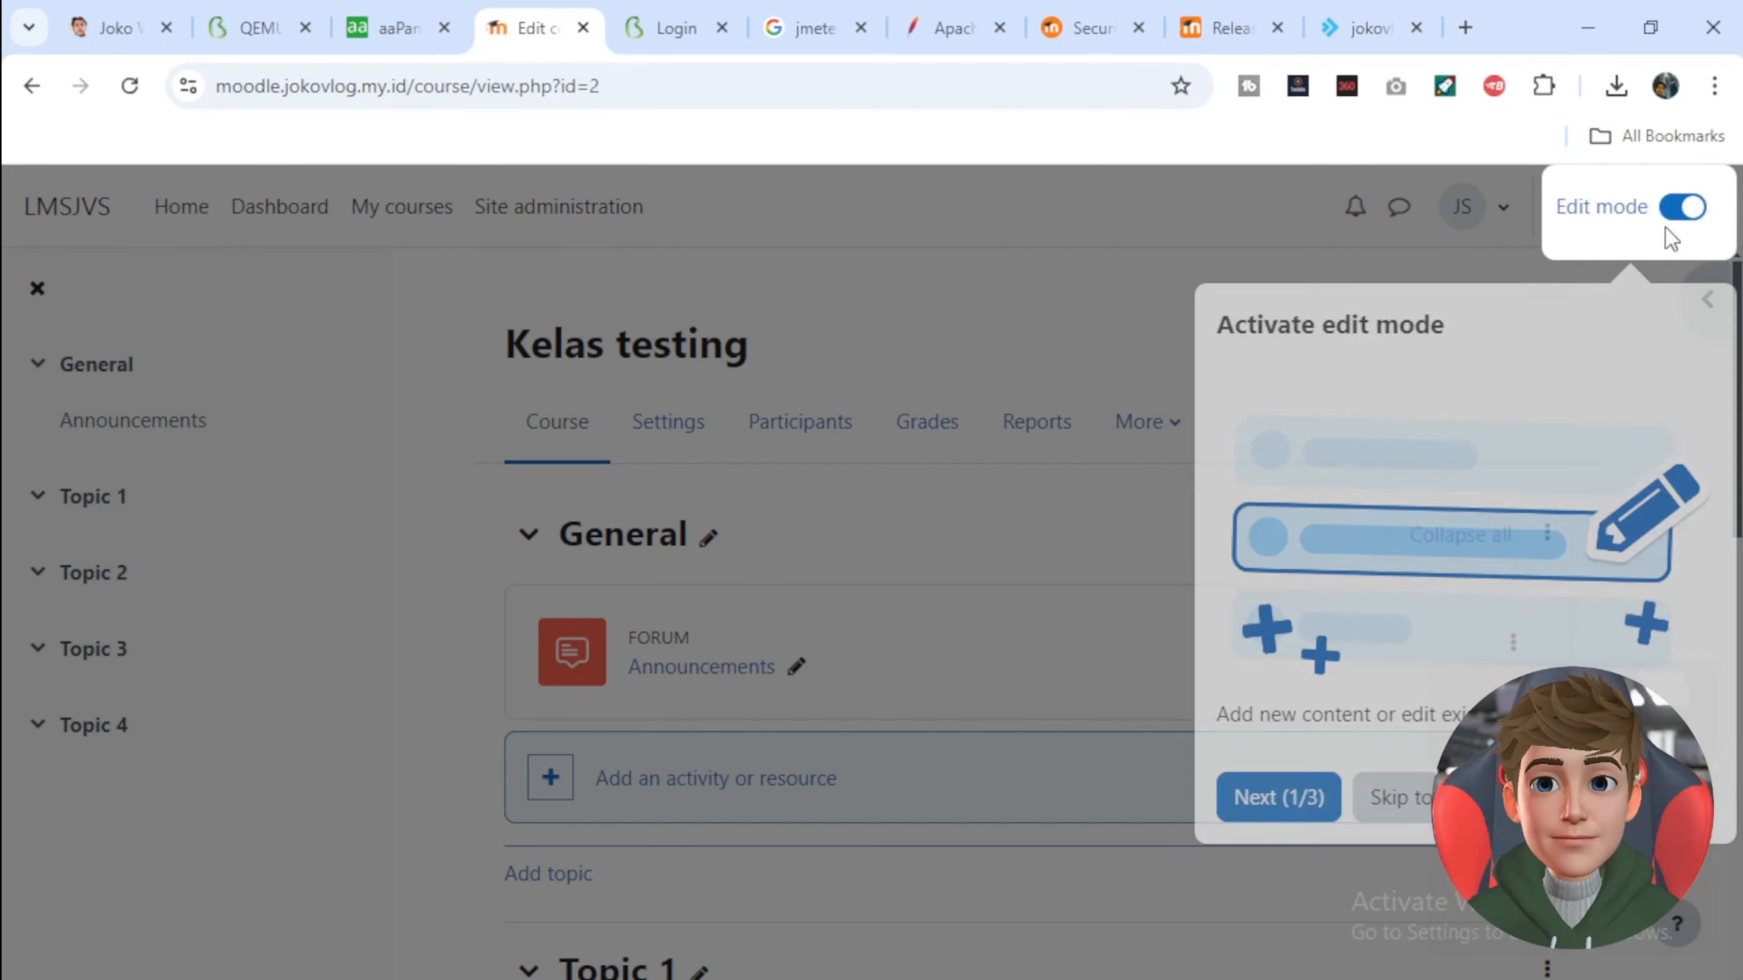
left_click(1093, 279)
Look through the Kelas testing course's Participants, Settings and Grader report pages
left_click(1137, 439)
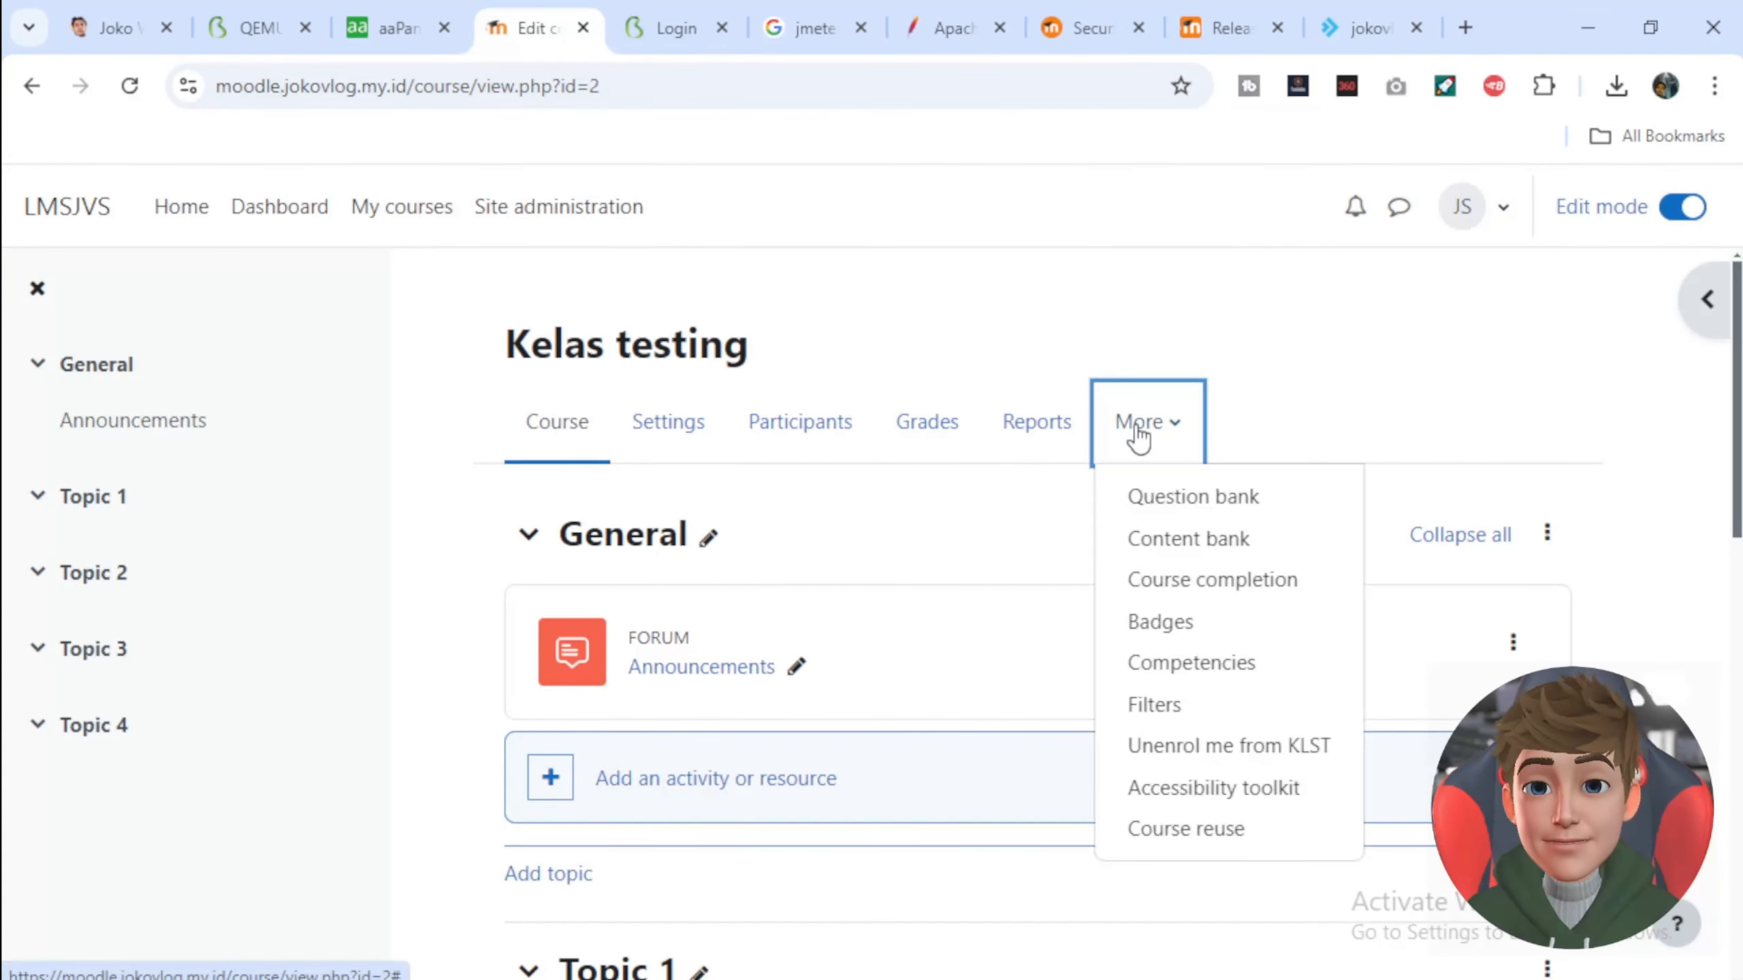
left_click(796, 422)
left_click(506, 417)
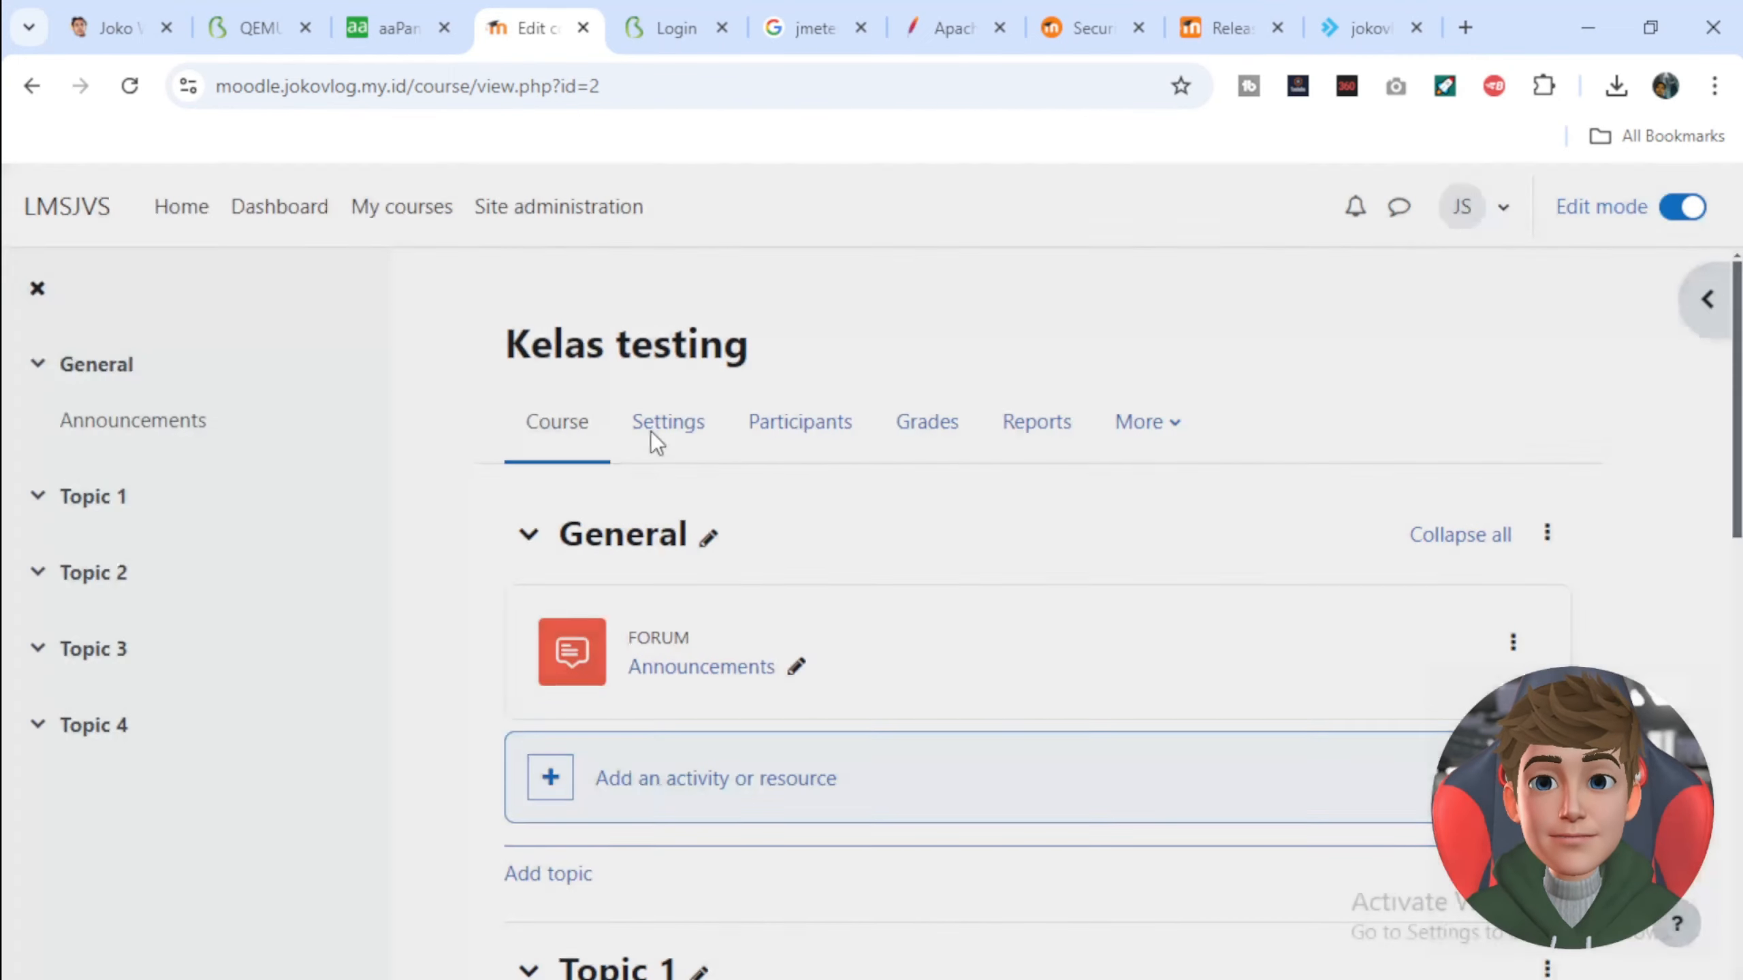
left_click(651, 427)
scroll(1027, 728, "down", 2)
scroll(1027, 683, "up", 2)
left_click(942, 421)
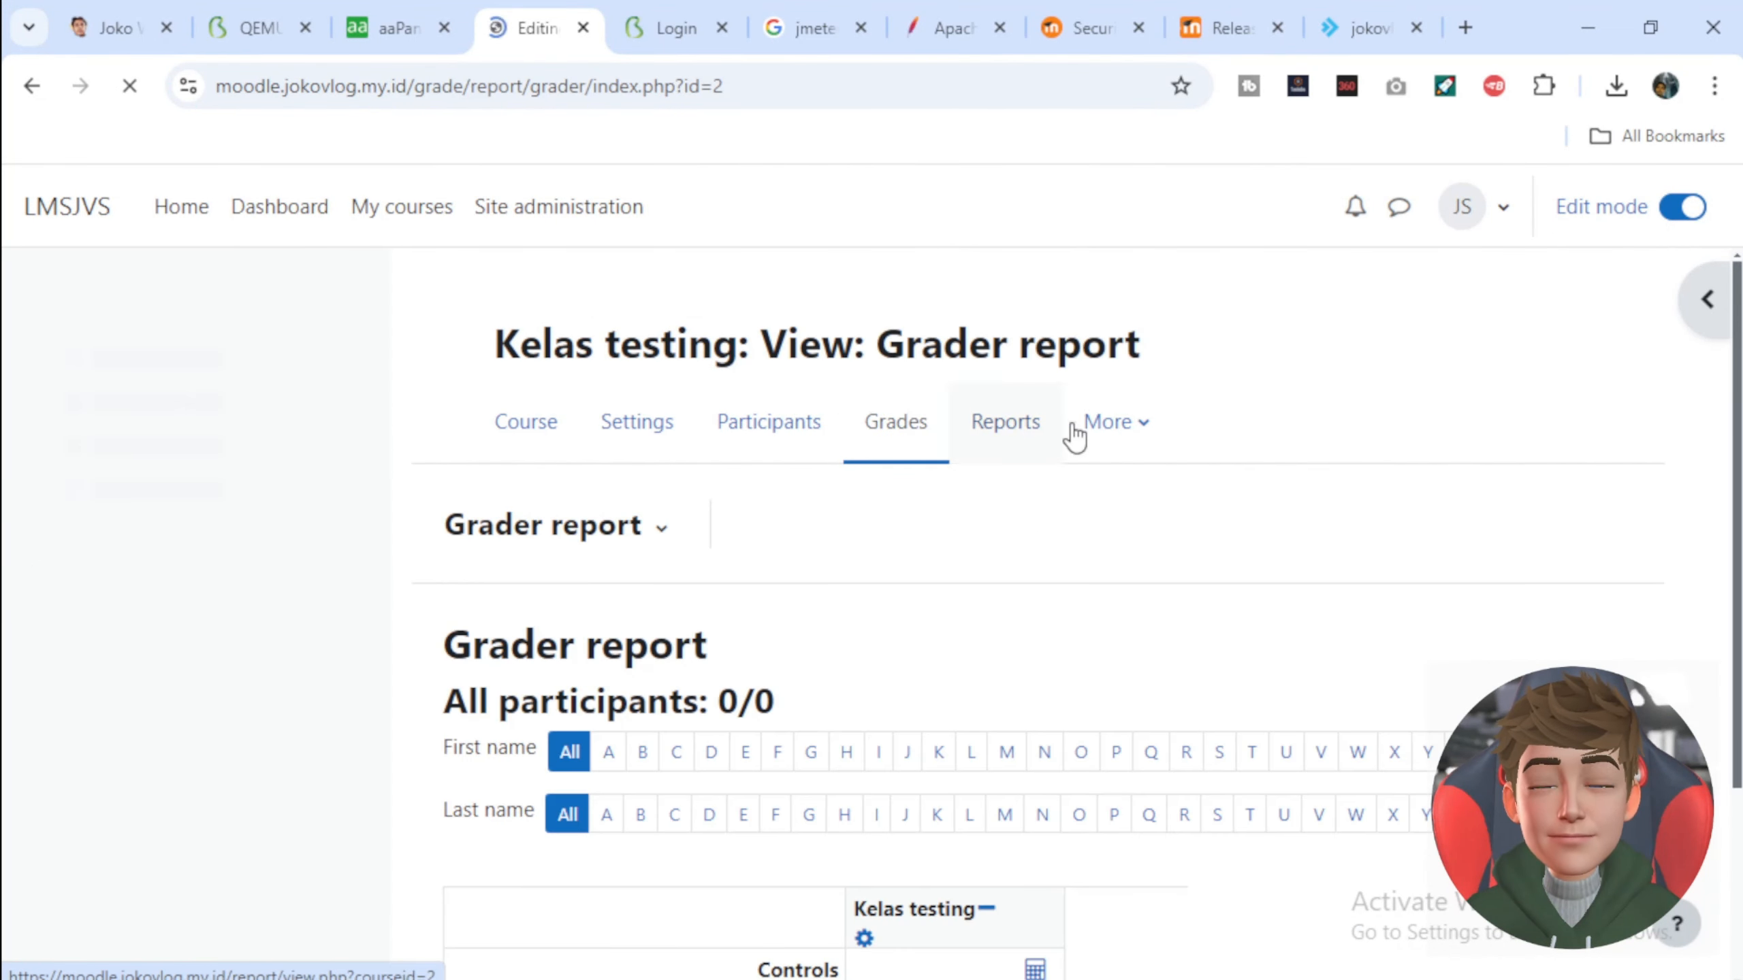
left_click(1118, 430)
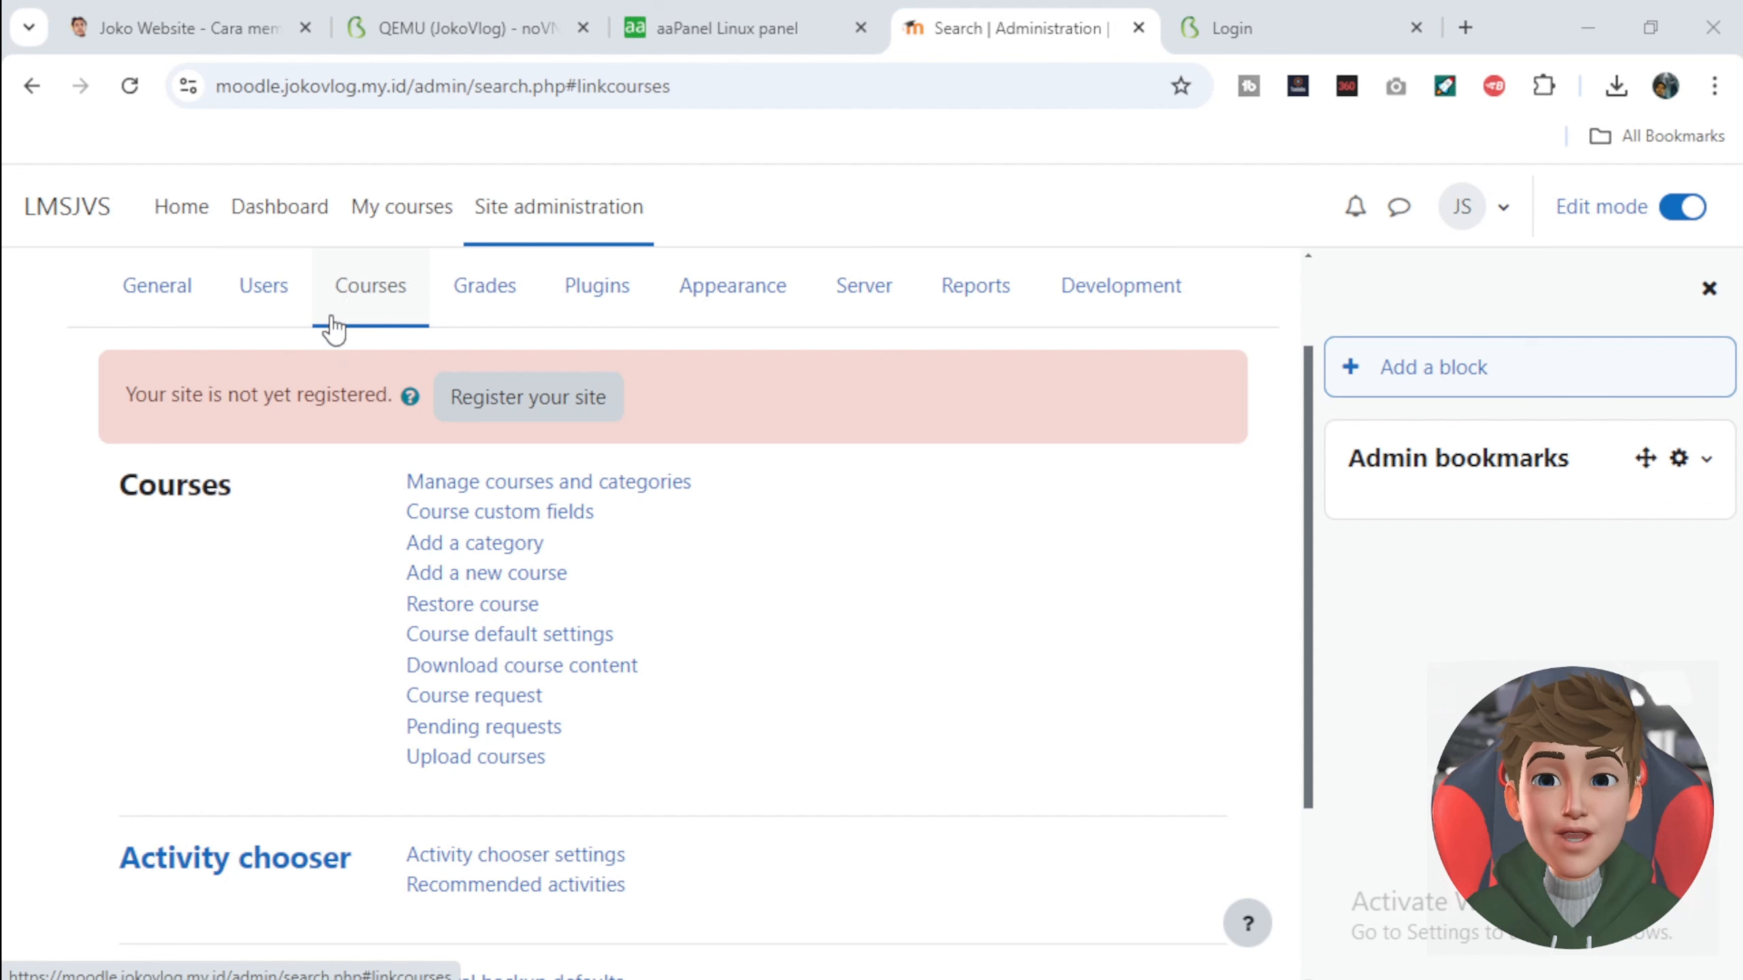
On the Restore course page, pick TEMPLATE_LMS_2024_rev03.mbz from the computer for upload
left_click(483, 605)
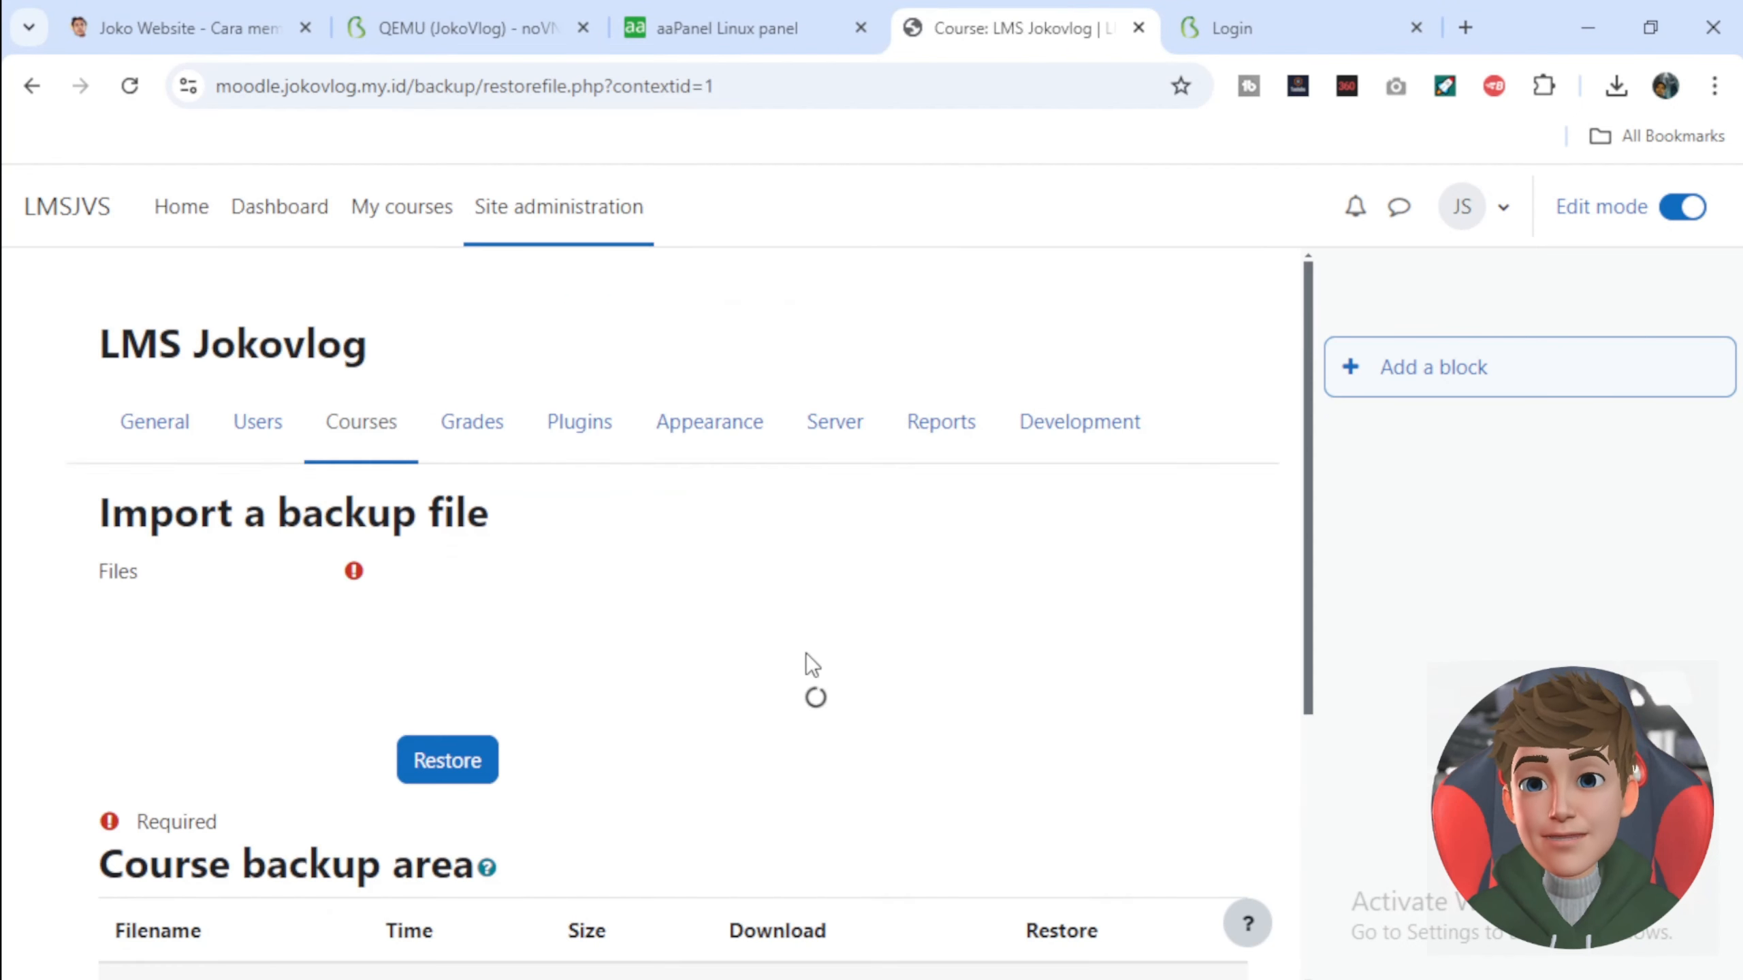
left_click(511, 577)
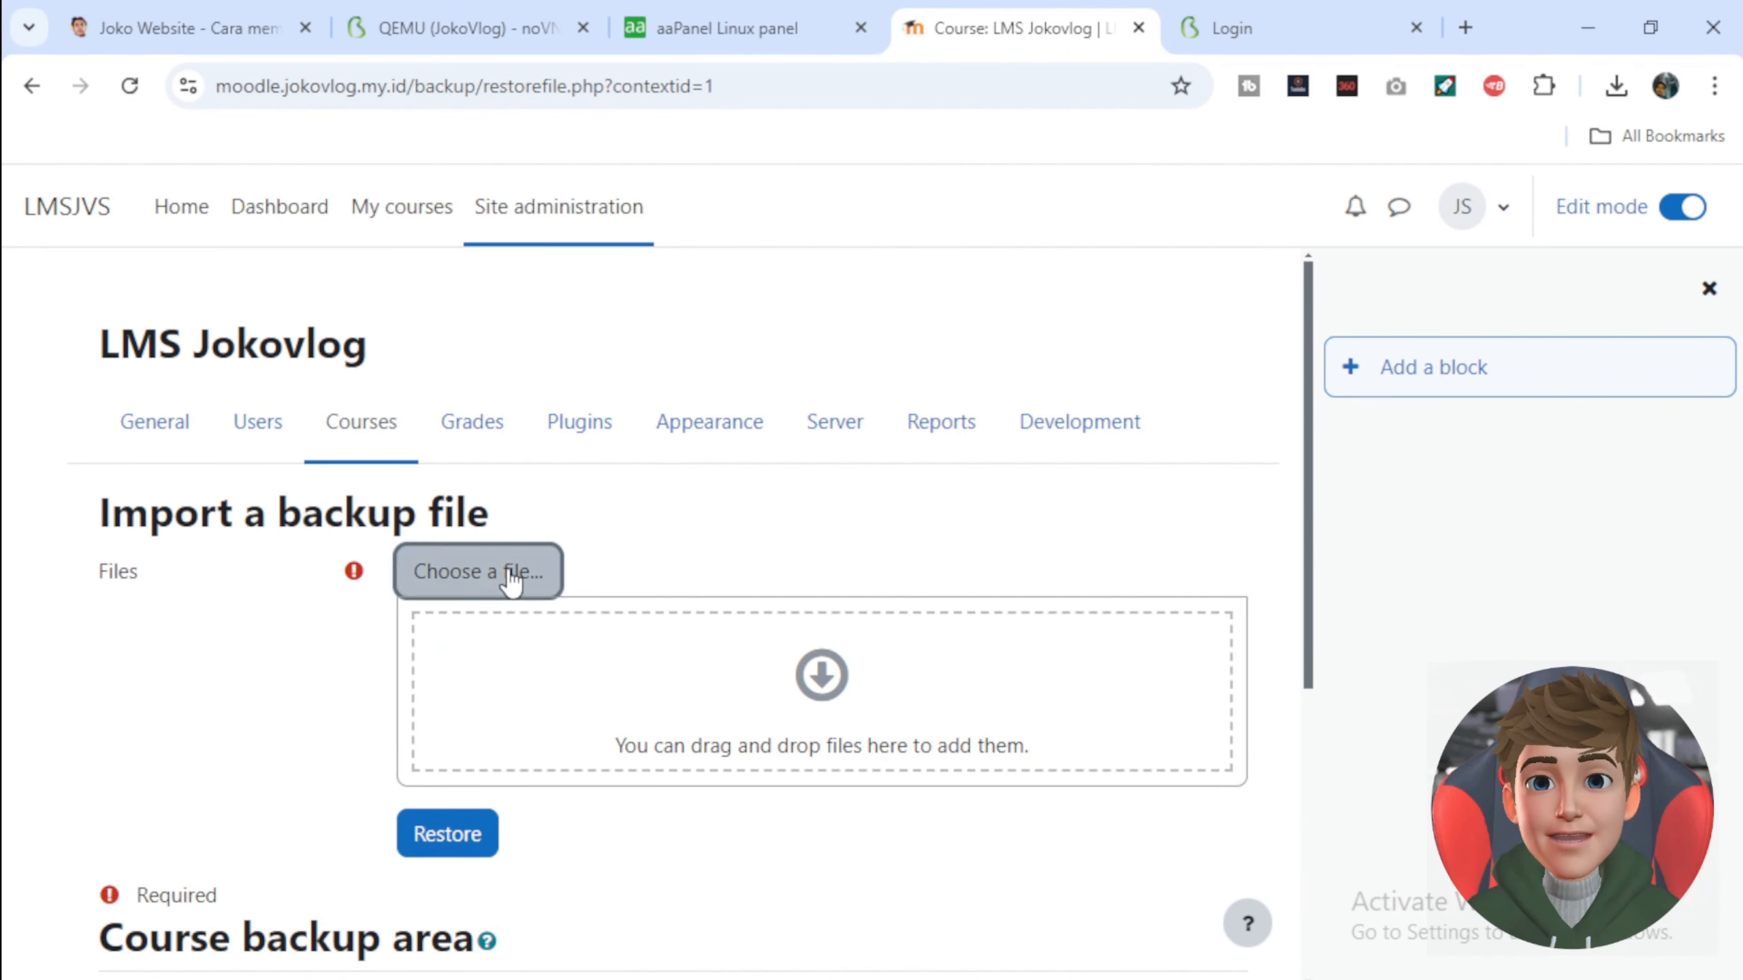
left_click(440, 494)
left_click(717, 484)
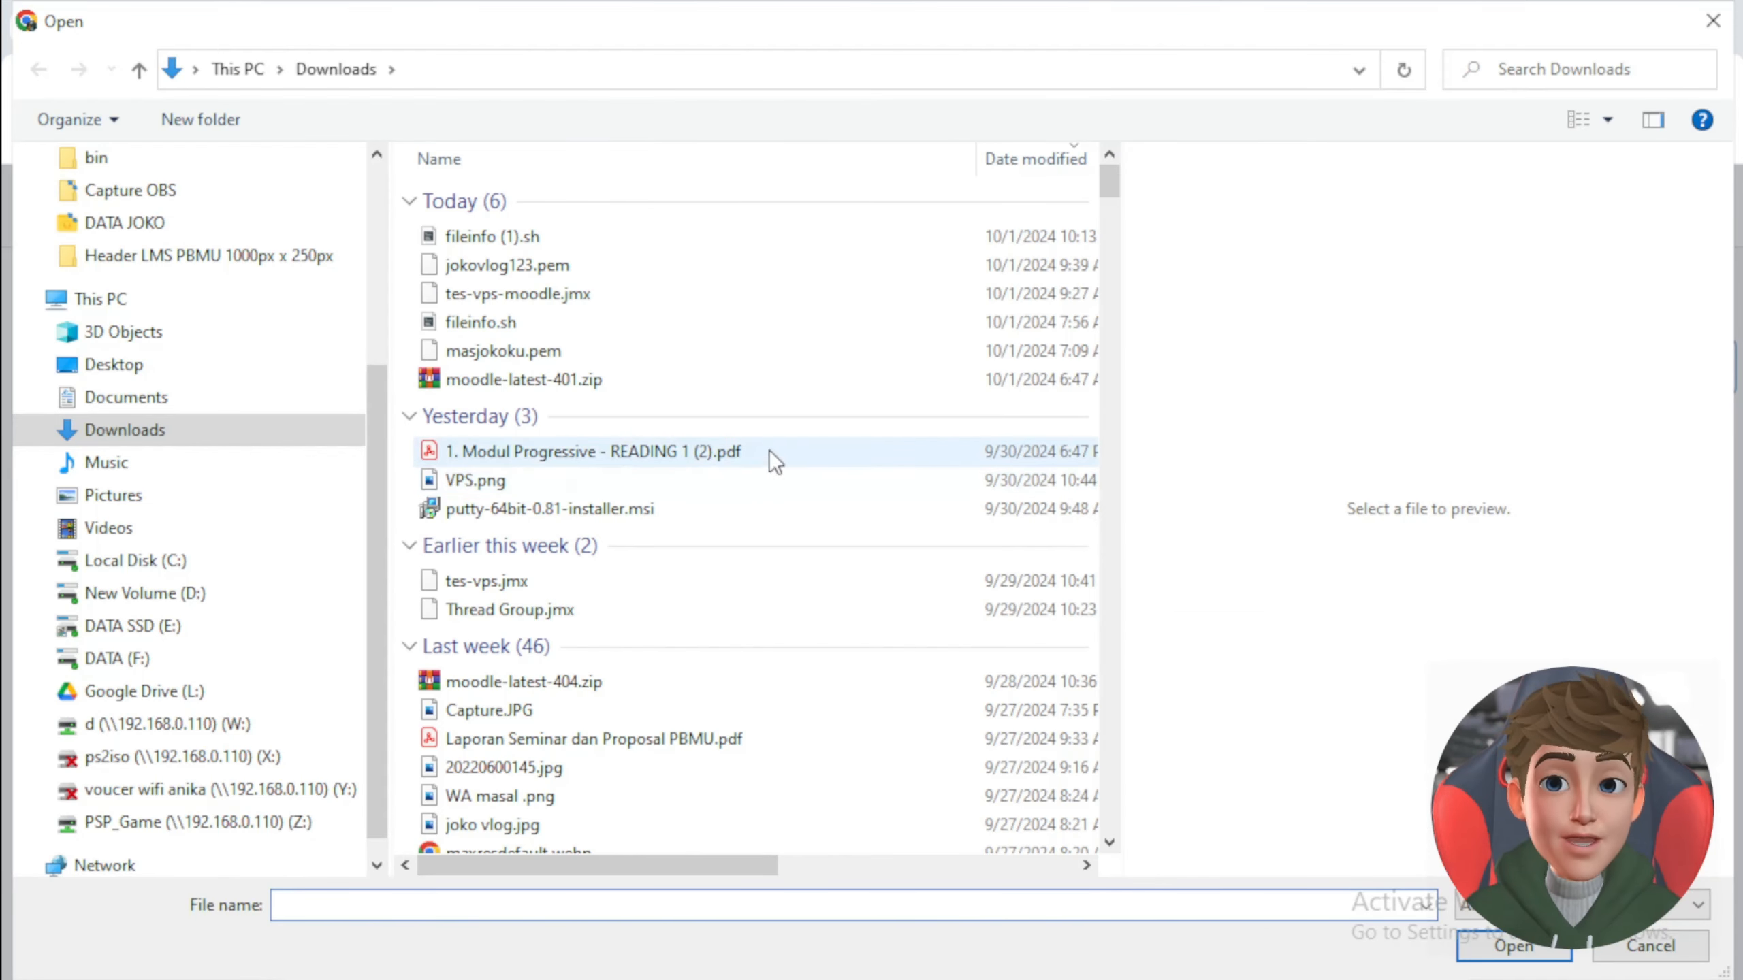
scroll(681, 591, "down", 2)
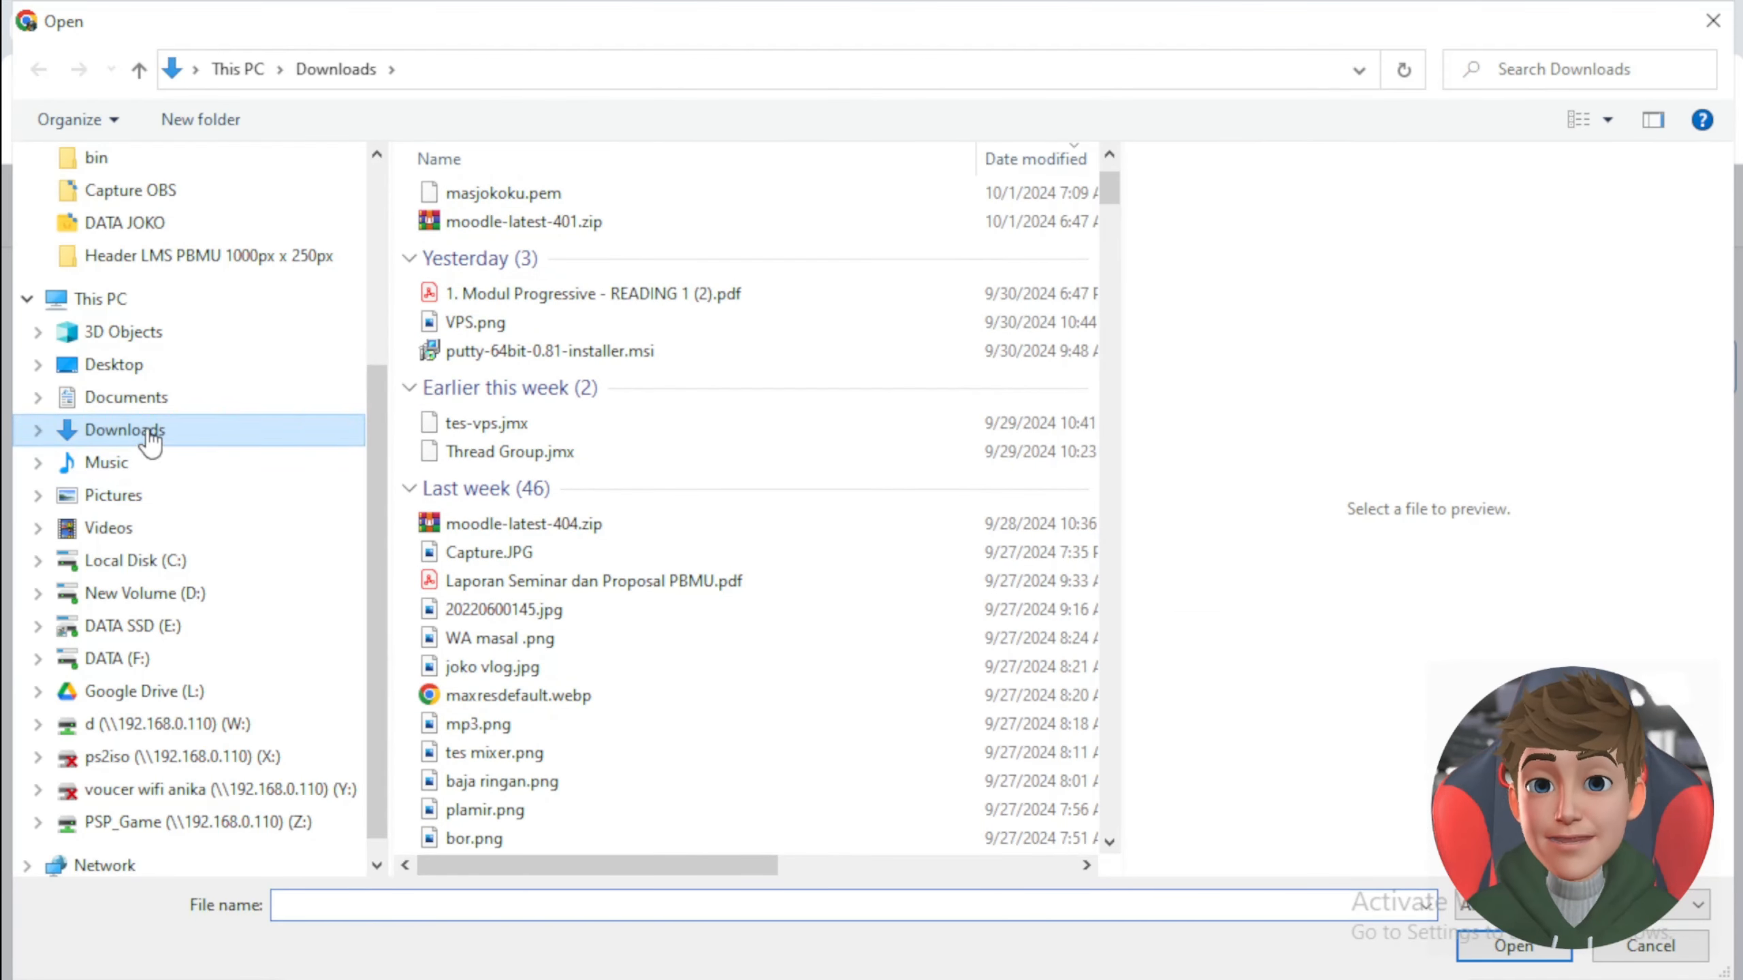
left_click(141, 402)
scroll(755, 616, "down", 5)
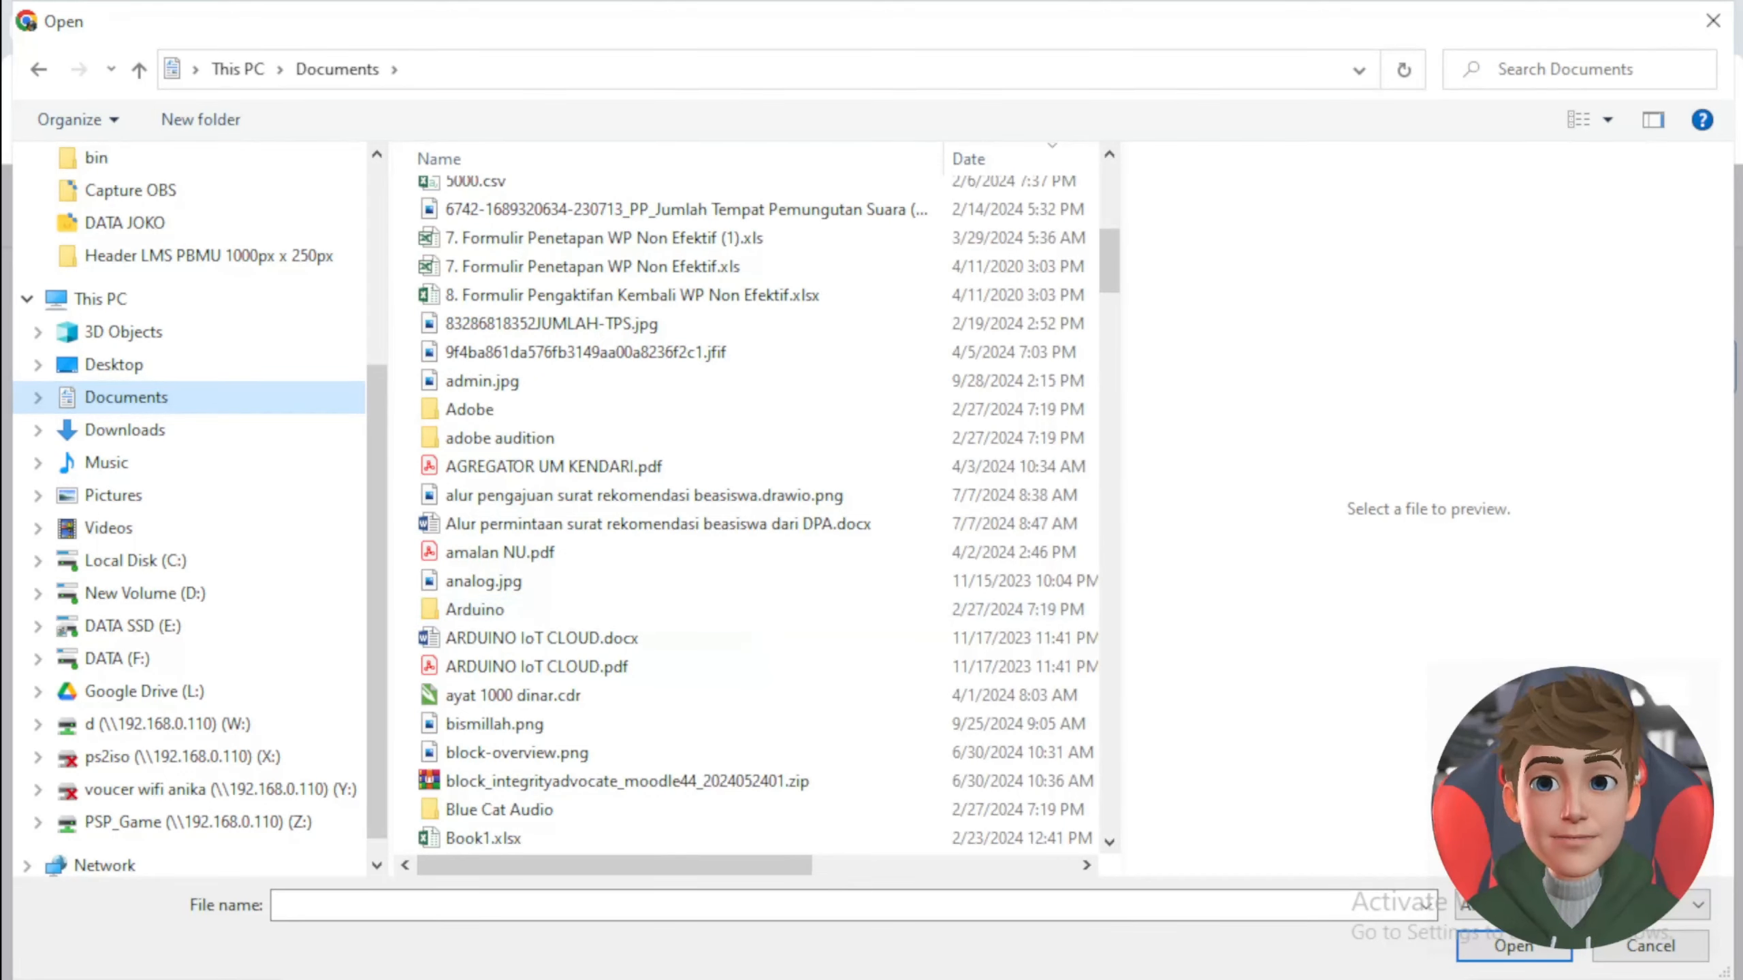
scroll(755, 508, "down", 5)
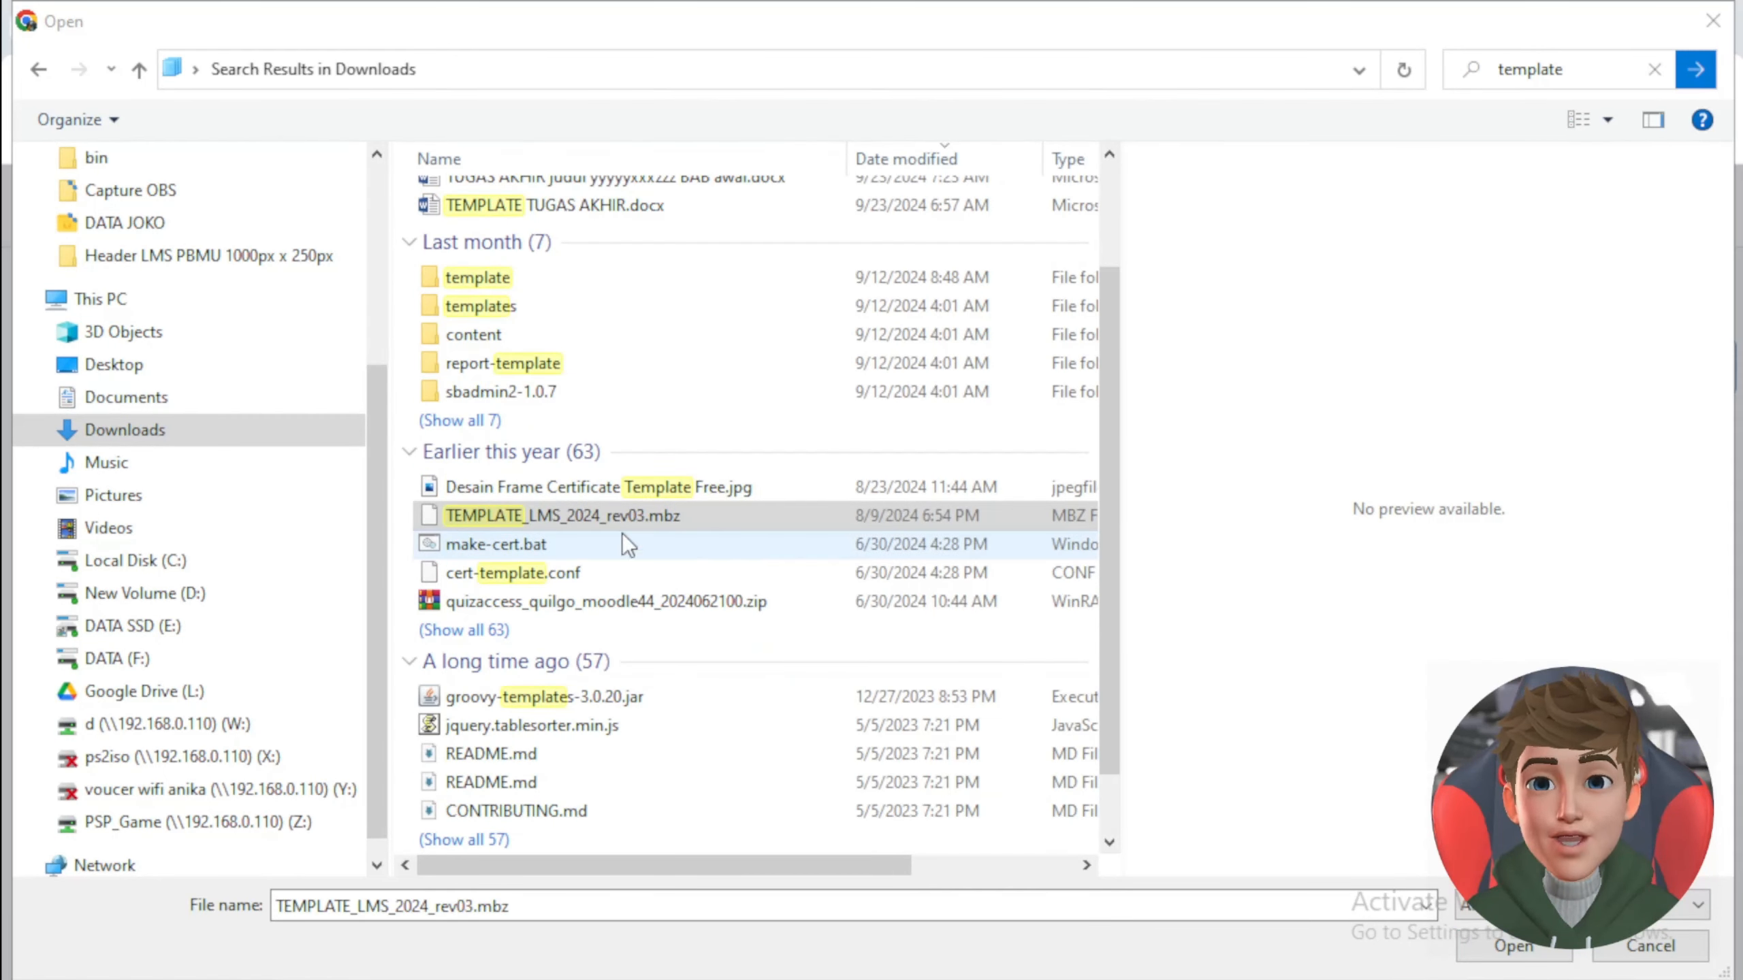
left_click(1484, 963)
Upload the chosen backup, start its restore and confirm the backup details
left_click(1013, 923)
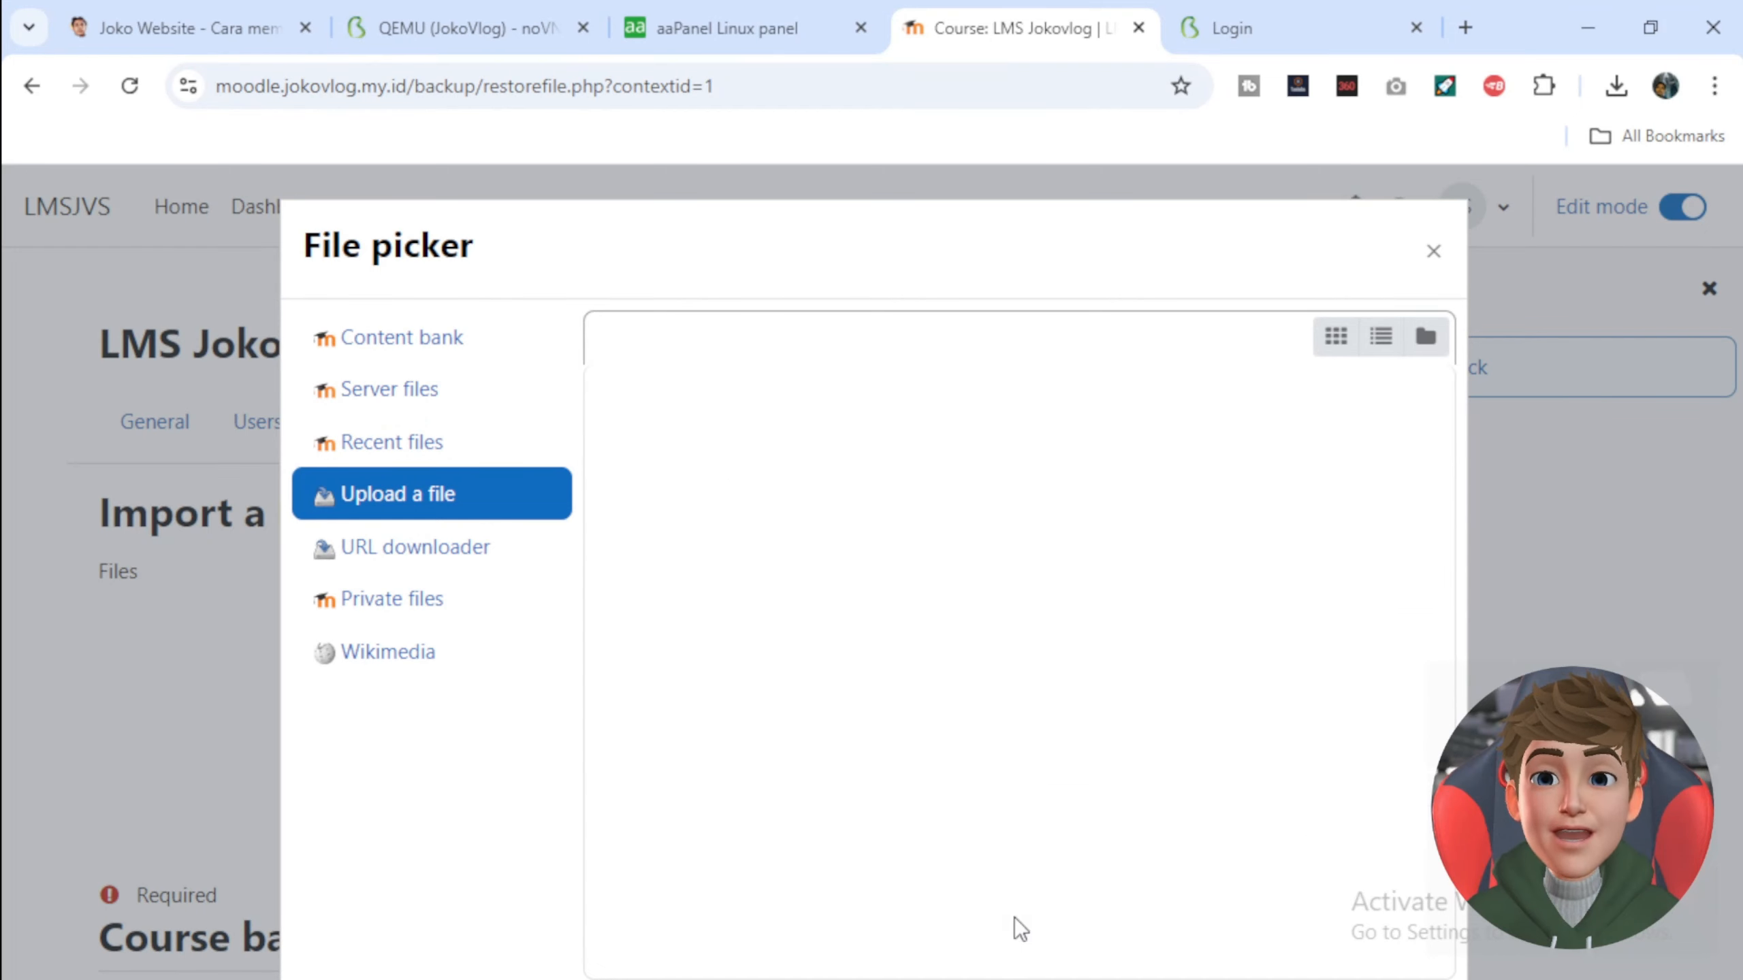
scroll(913, 641, "down", 5)
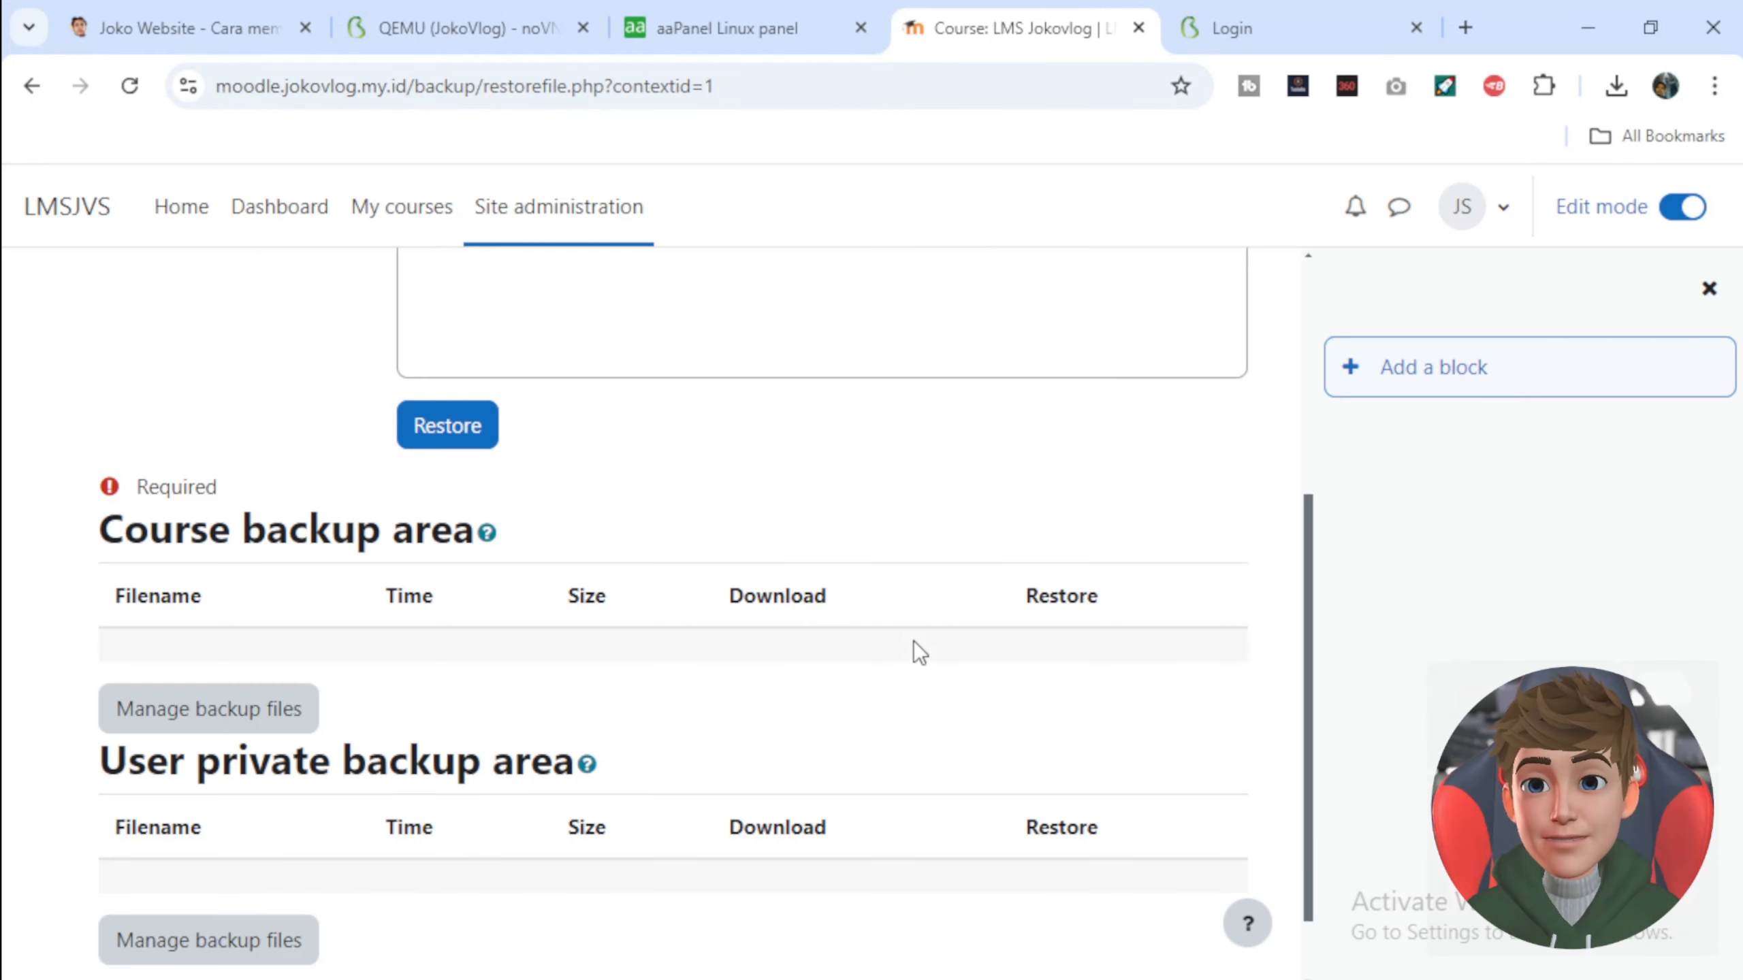
left_click(452, 432)
scroll(882, 667, "down", 15)
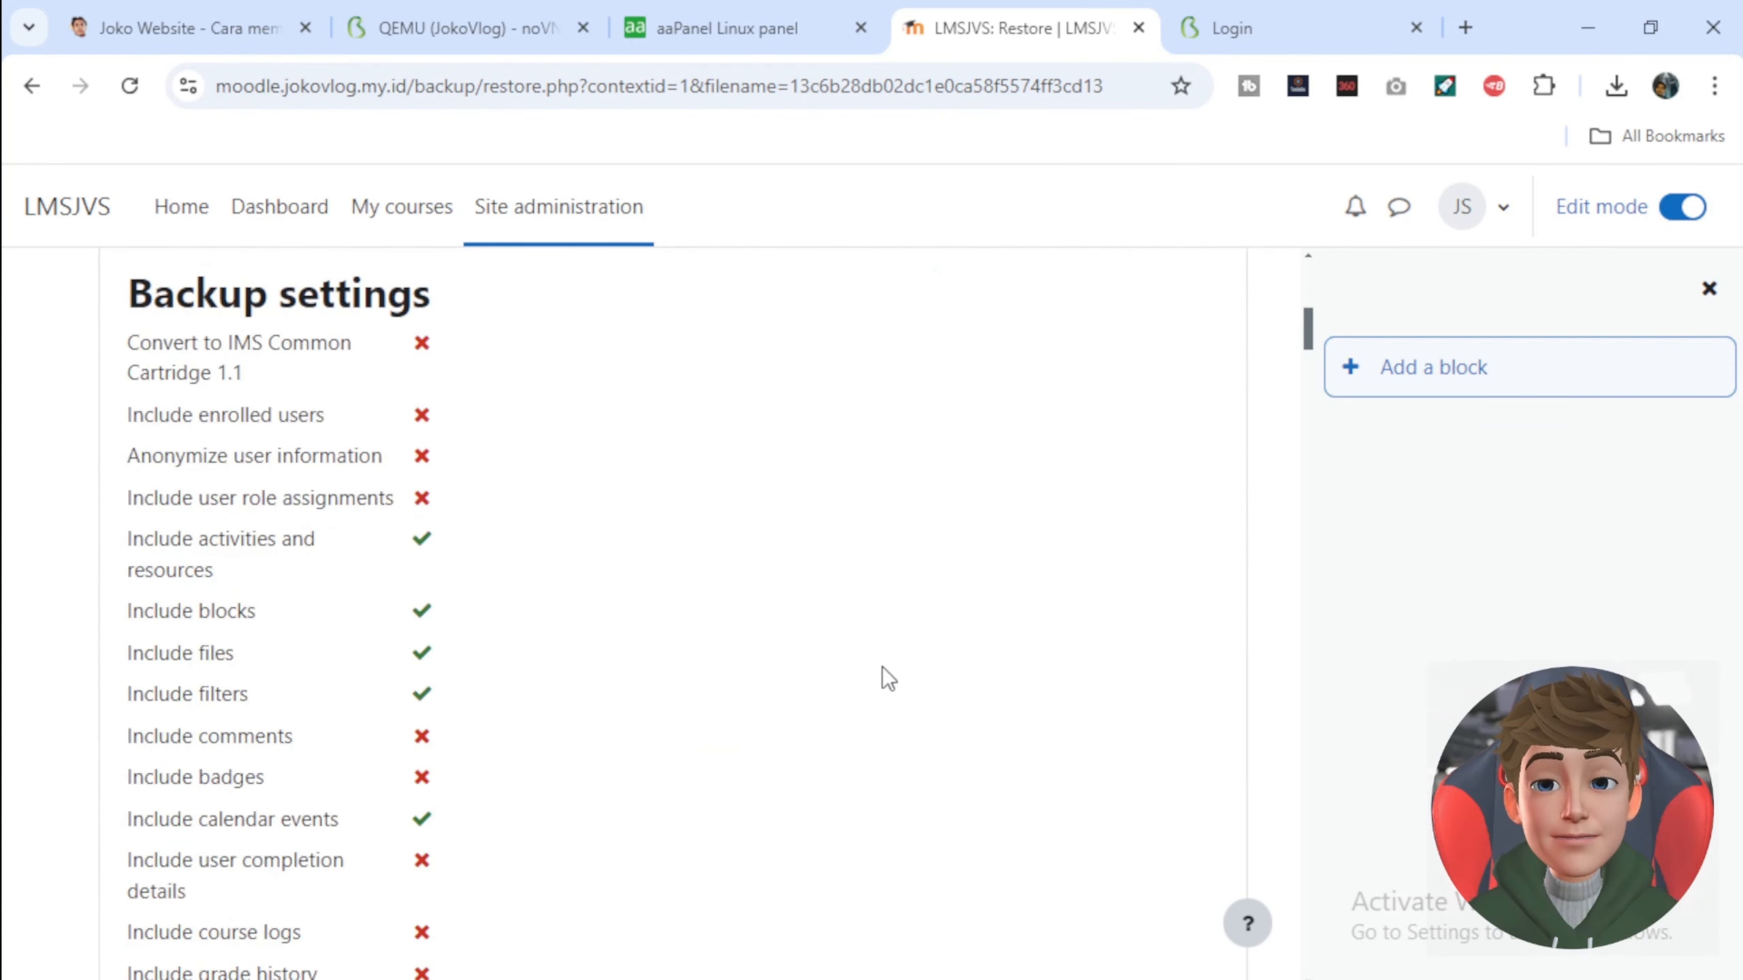
left_click(1709, 289)
left_click_drag(1737, 391, 1737, 954)
left_click(892, 859)
Set the restore to delete and replace the contents of the existing Kelas testing (KLST) course
scroll(926, 732, "down", 3)
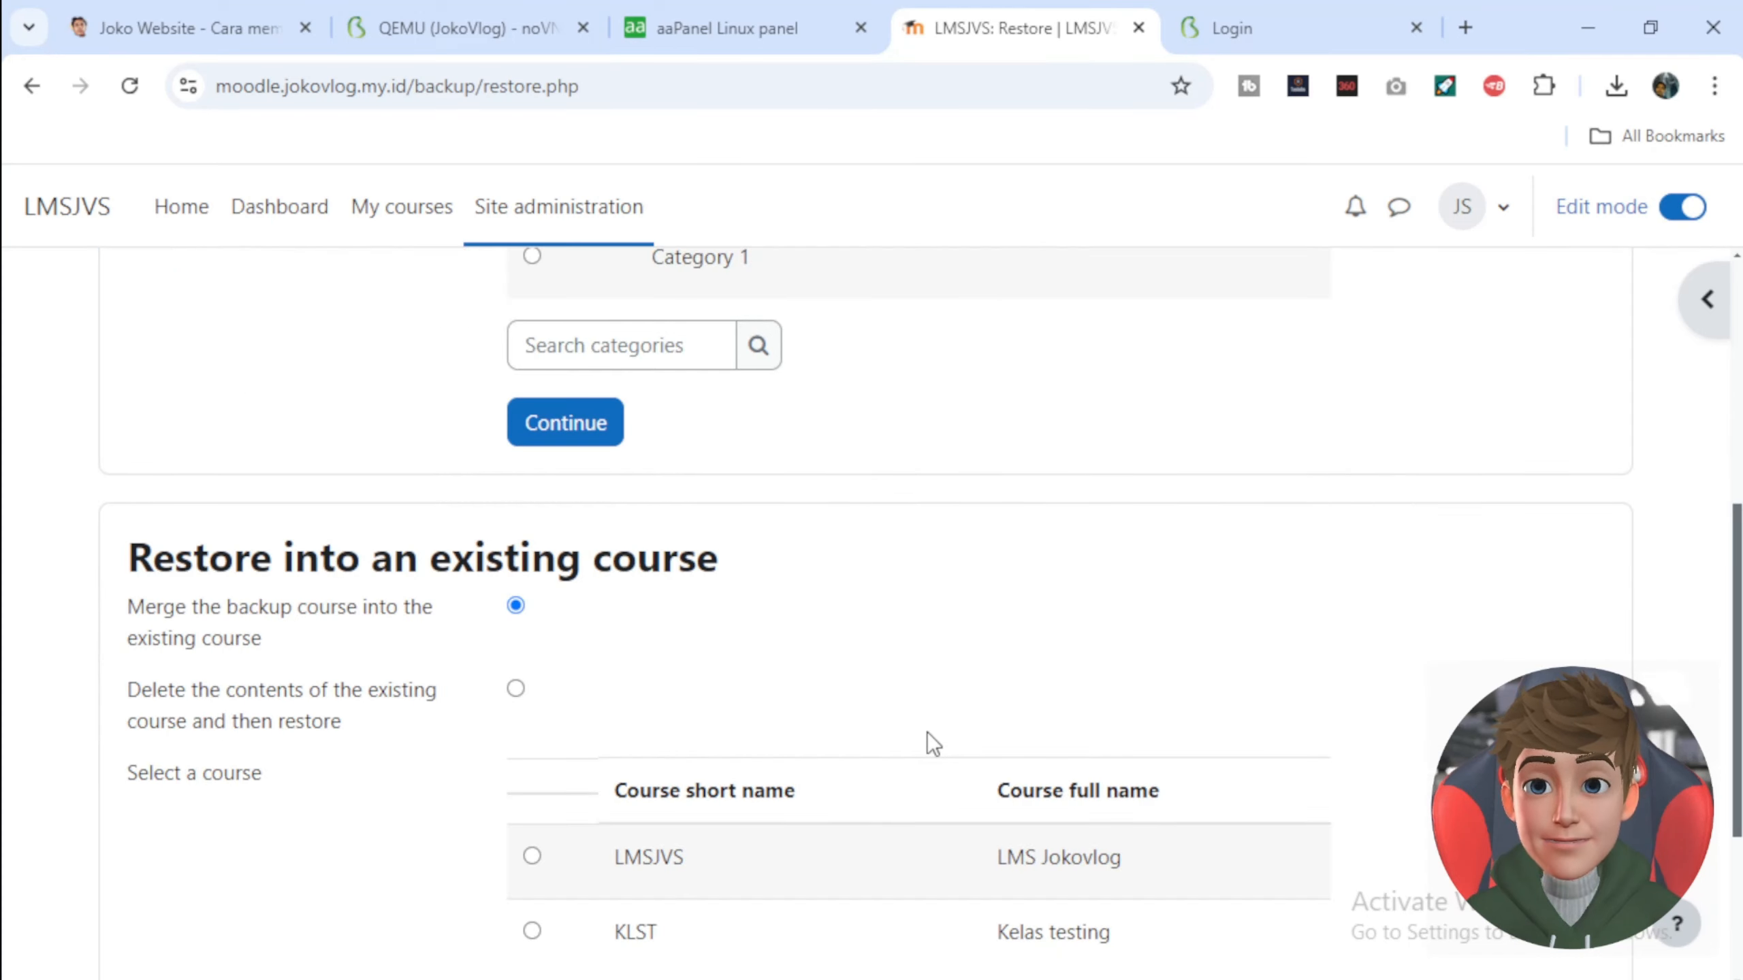
scroll(926, 731, "down", 3)
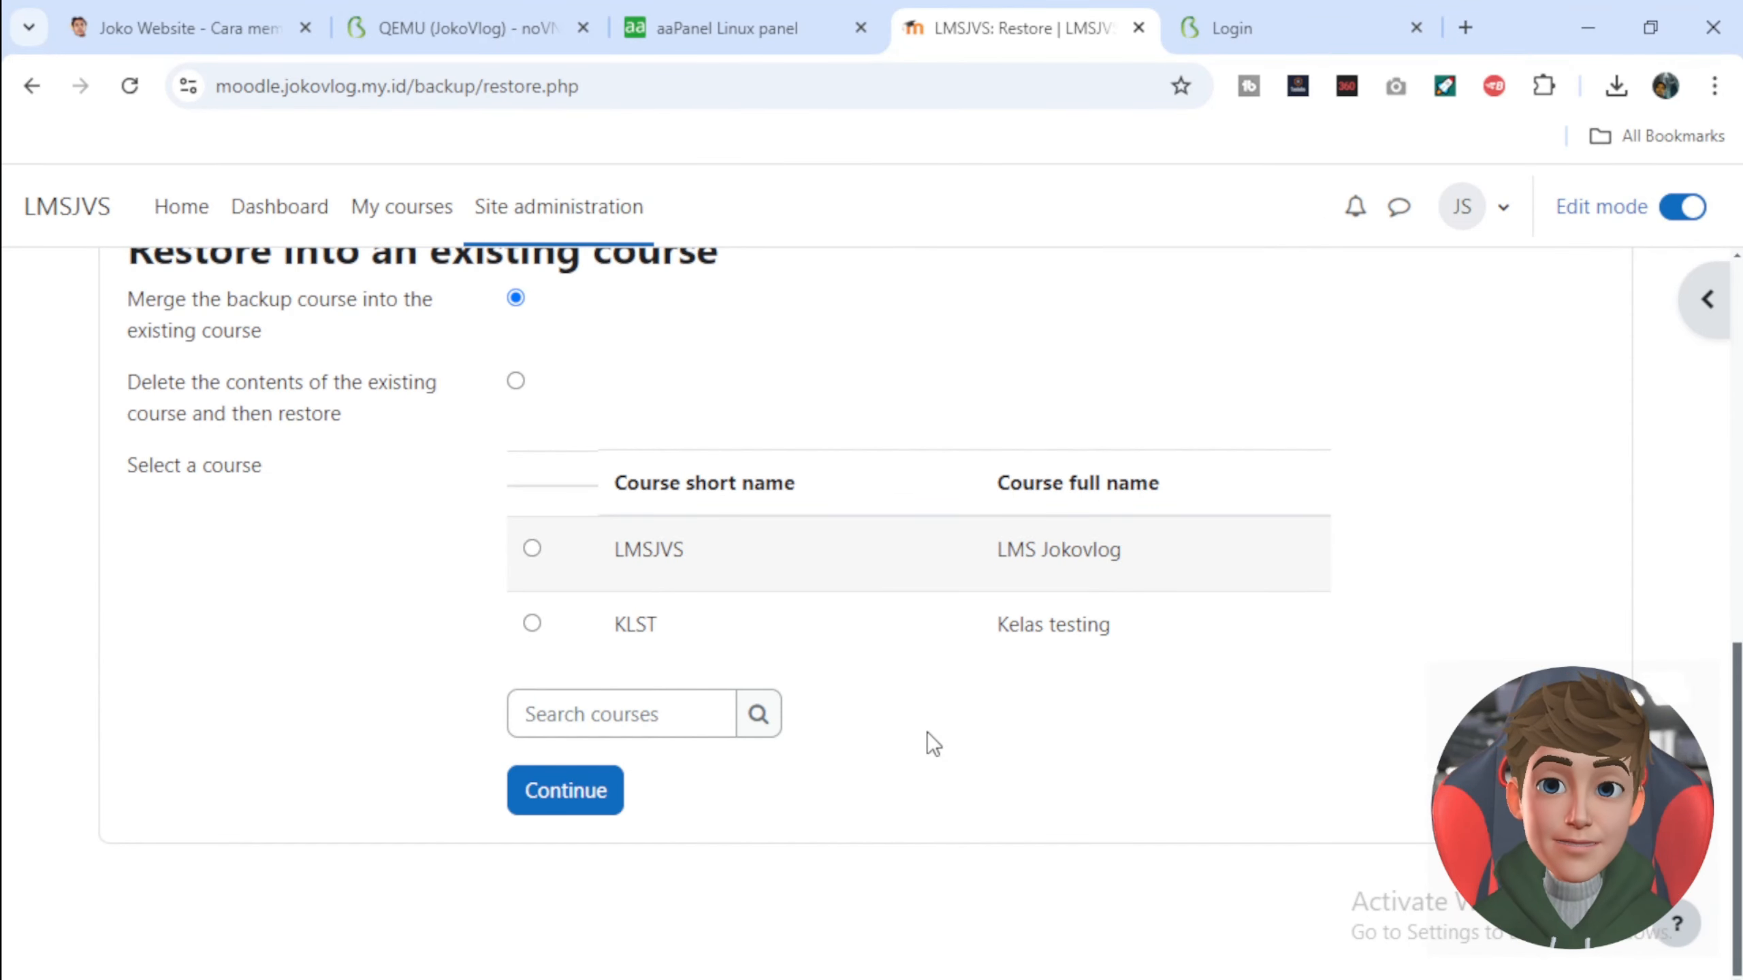
left_click(532, 549)
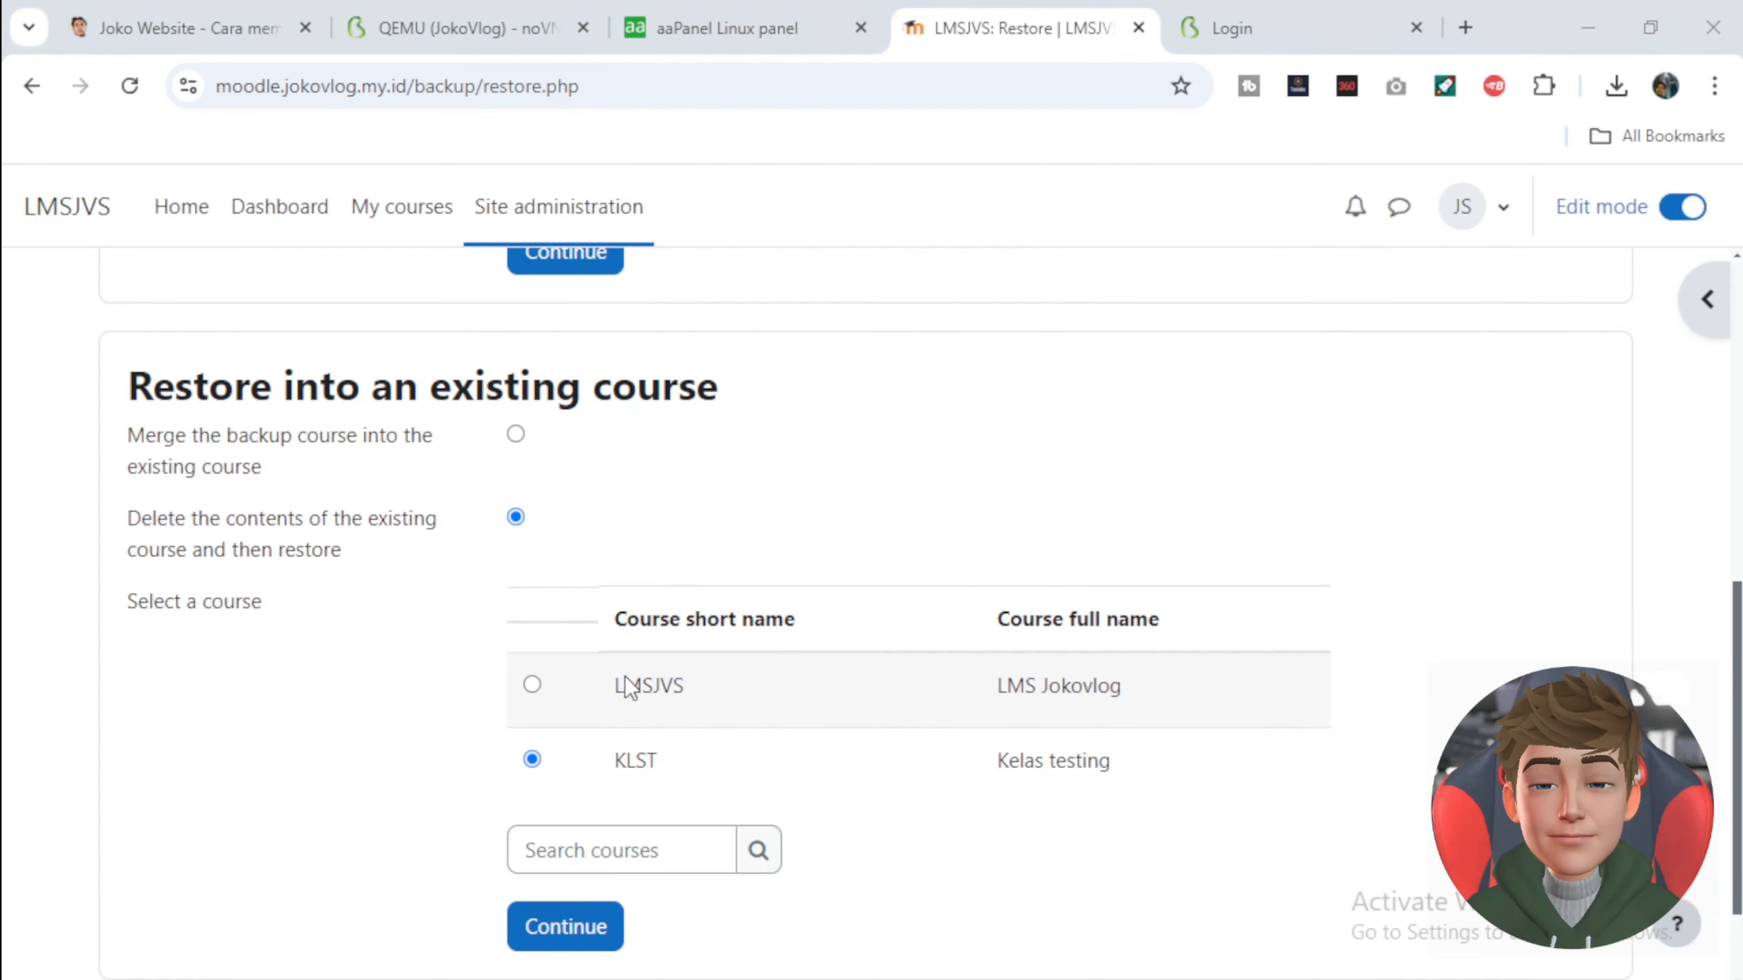
scroll(628, 686, "down", 2)
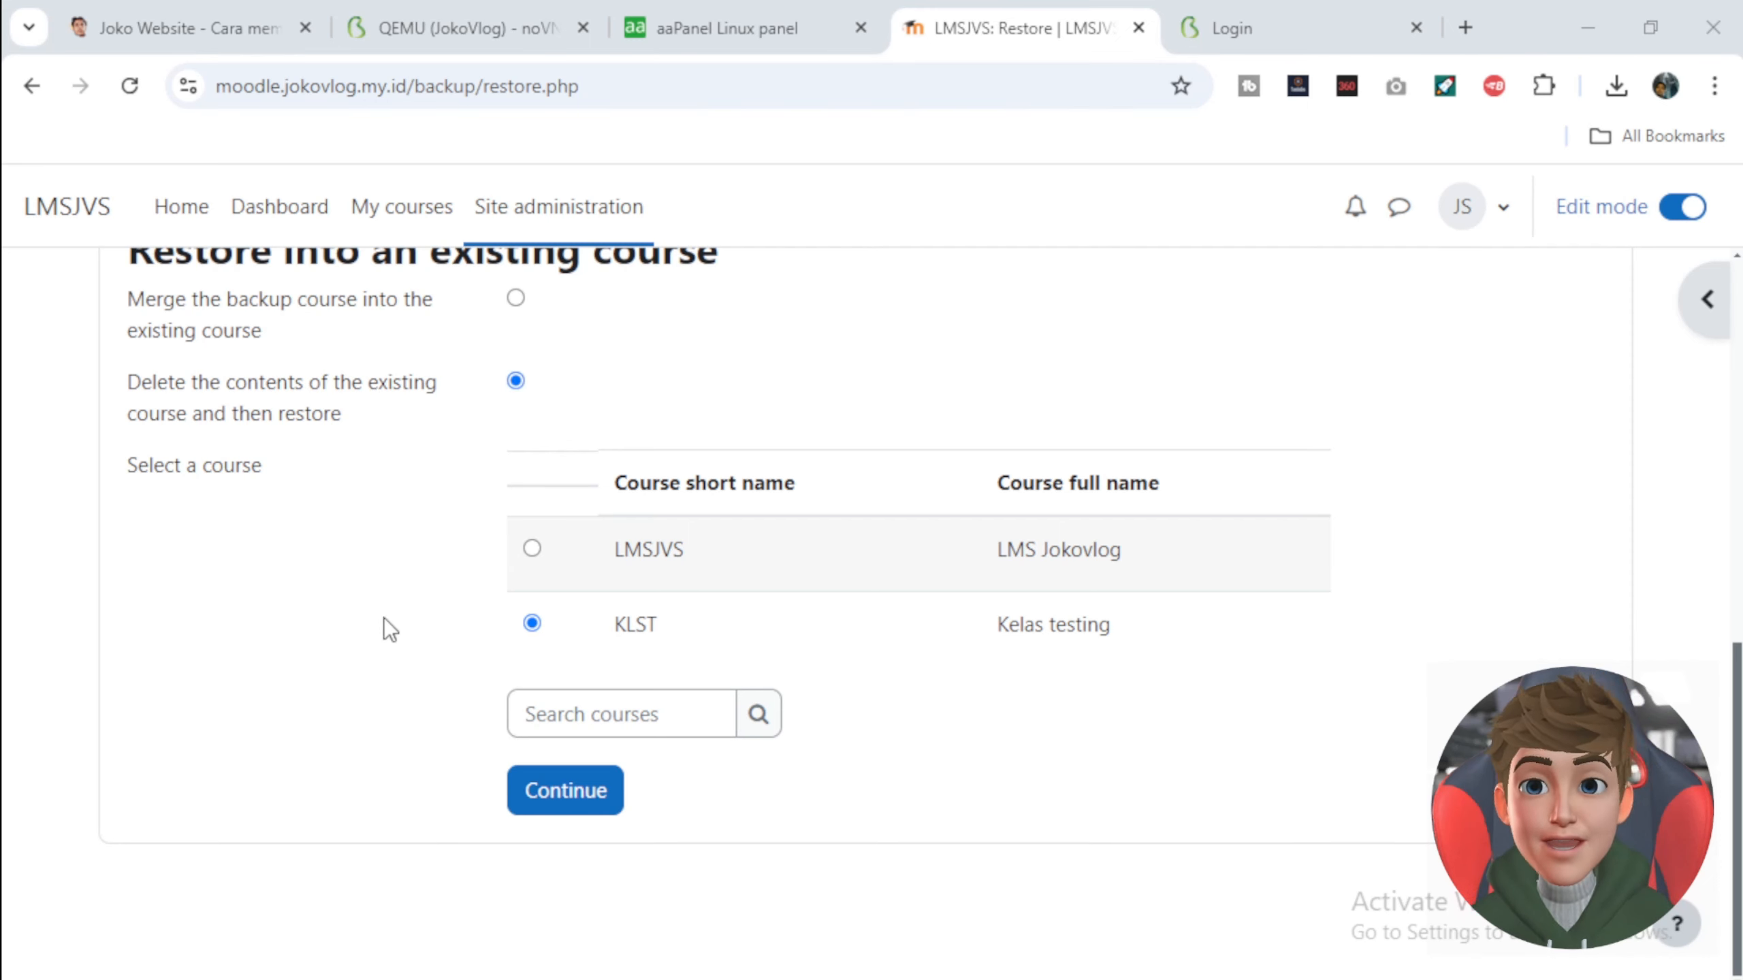
Accept the default restore settings, schema and review, then perform the restore into Kelas testing
left_click(575, 789)
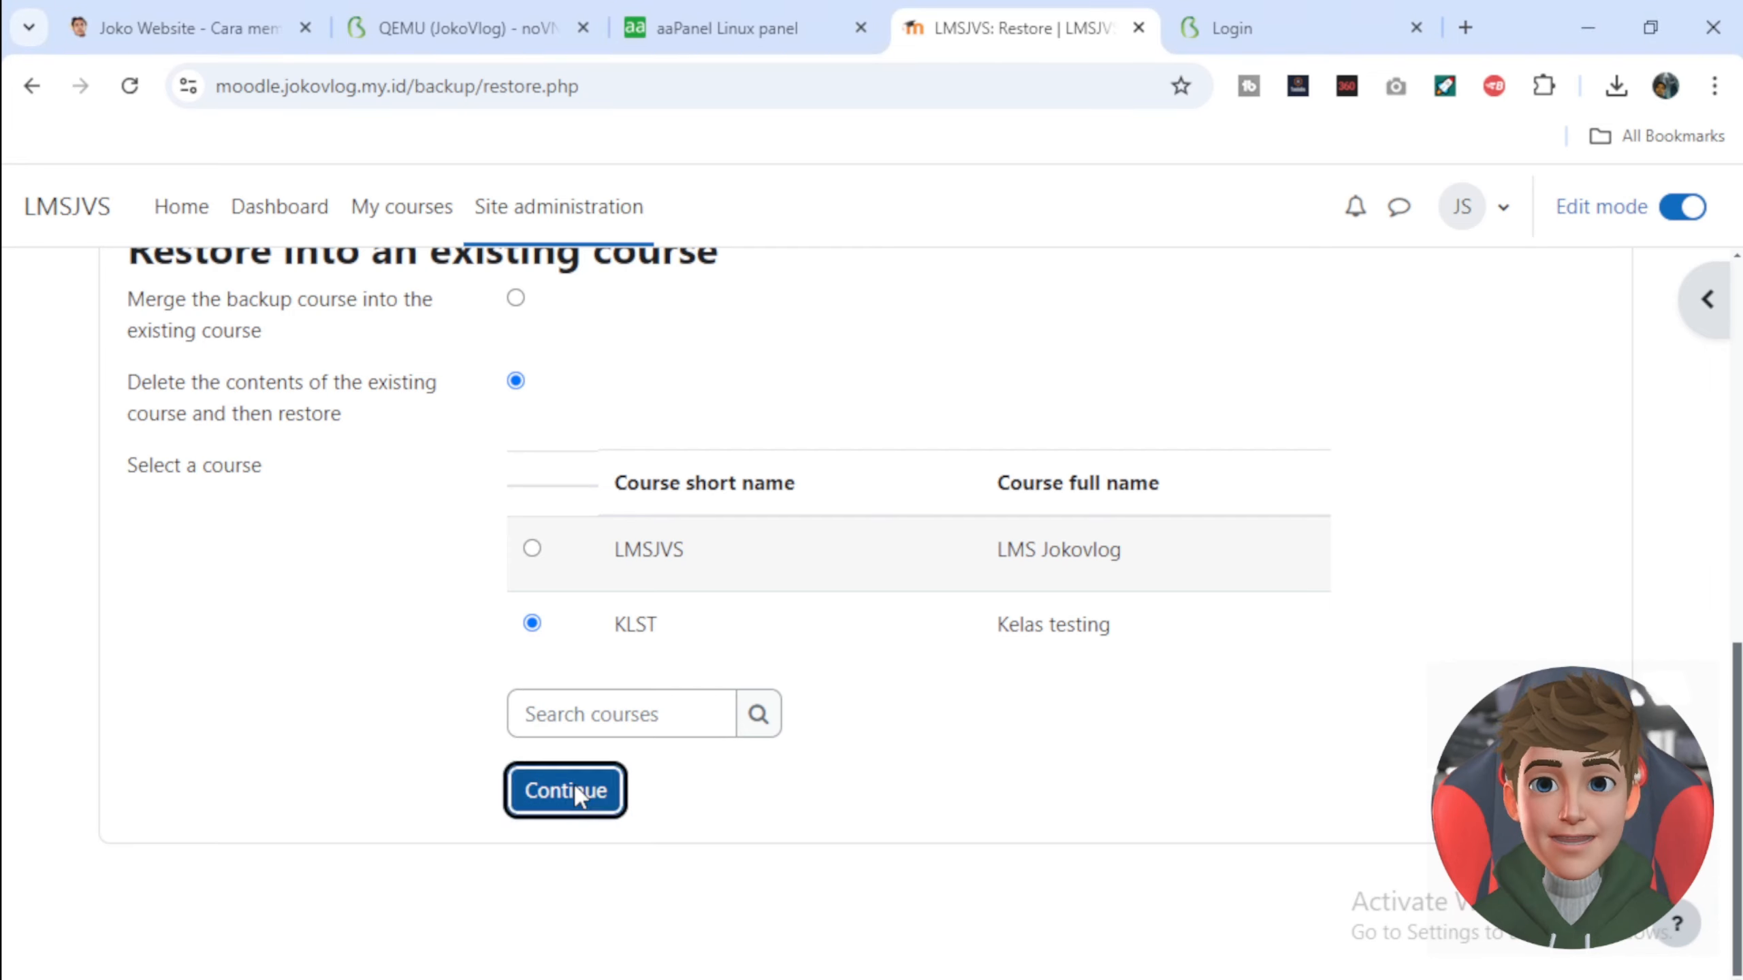
scroll(1013, 662, "down", 10)
left_click(630, 821)
scroll(937, 739, "down", 15)
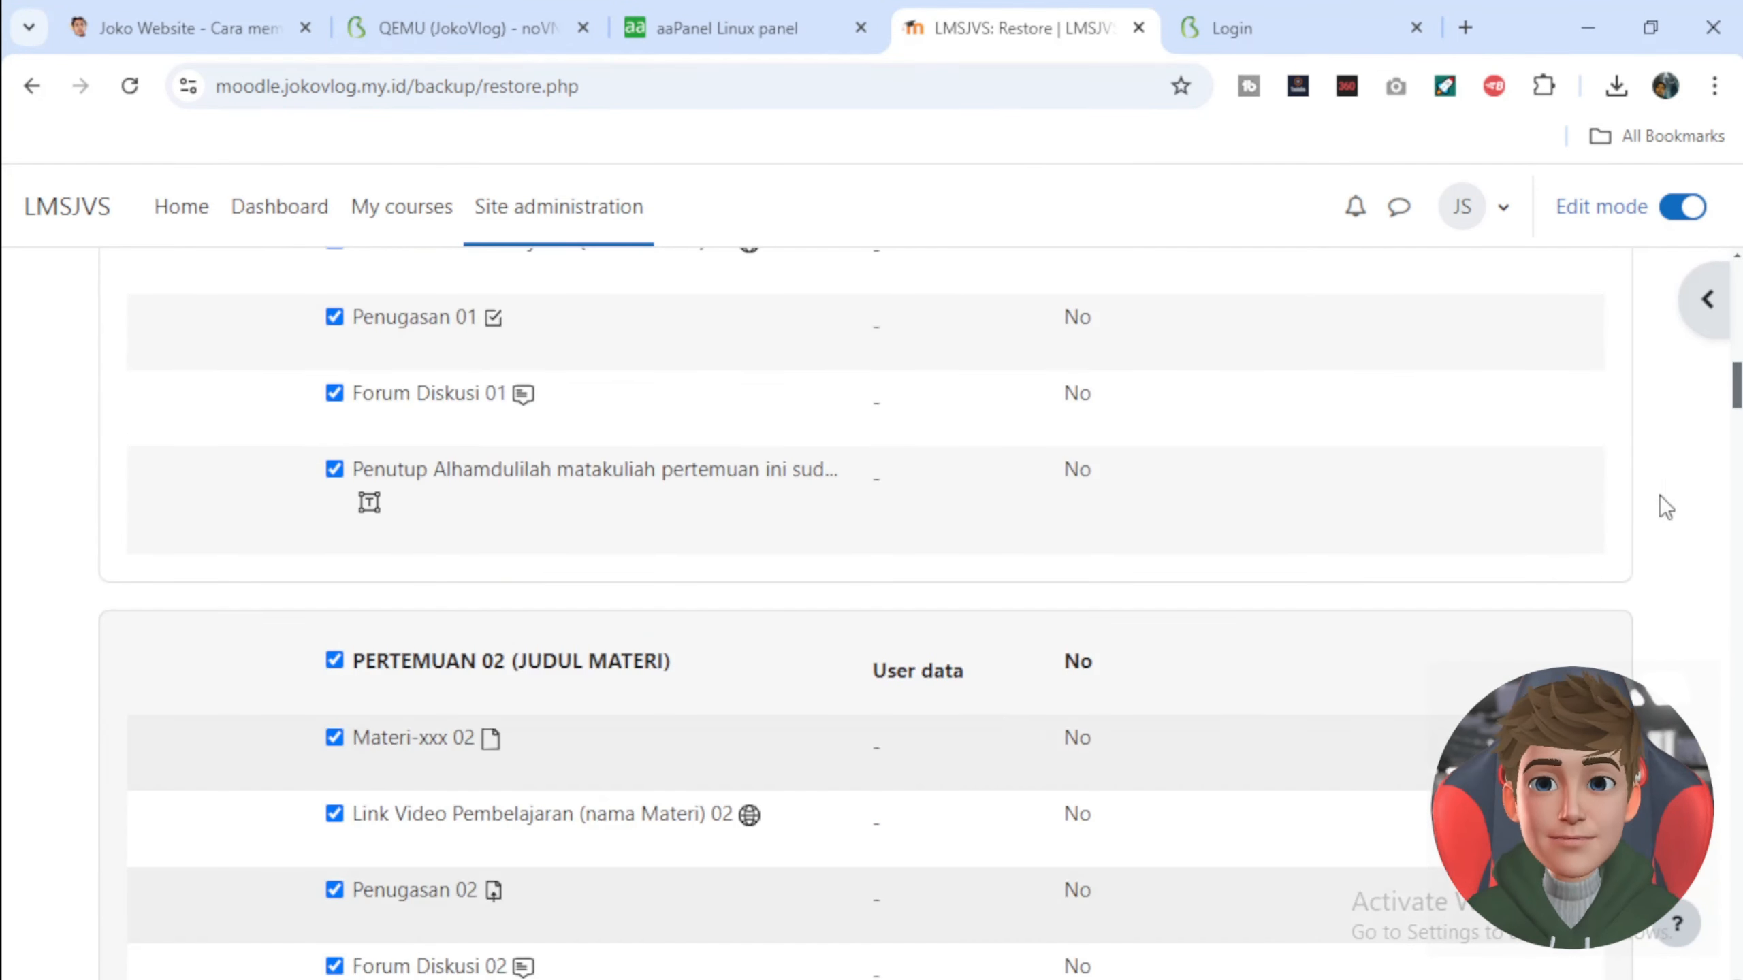
left_click_drag(1734, 386, 1735, 957)
left_click(759, 822)
scroll(914, 786, "down", 15)
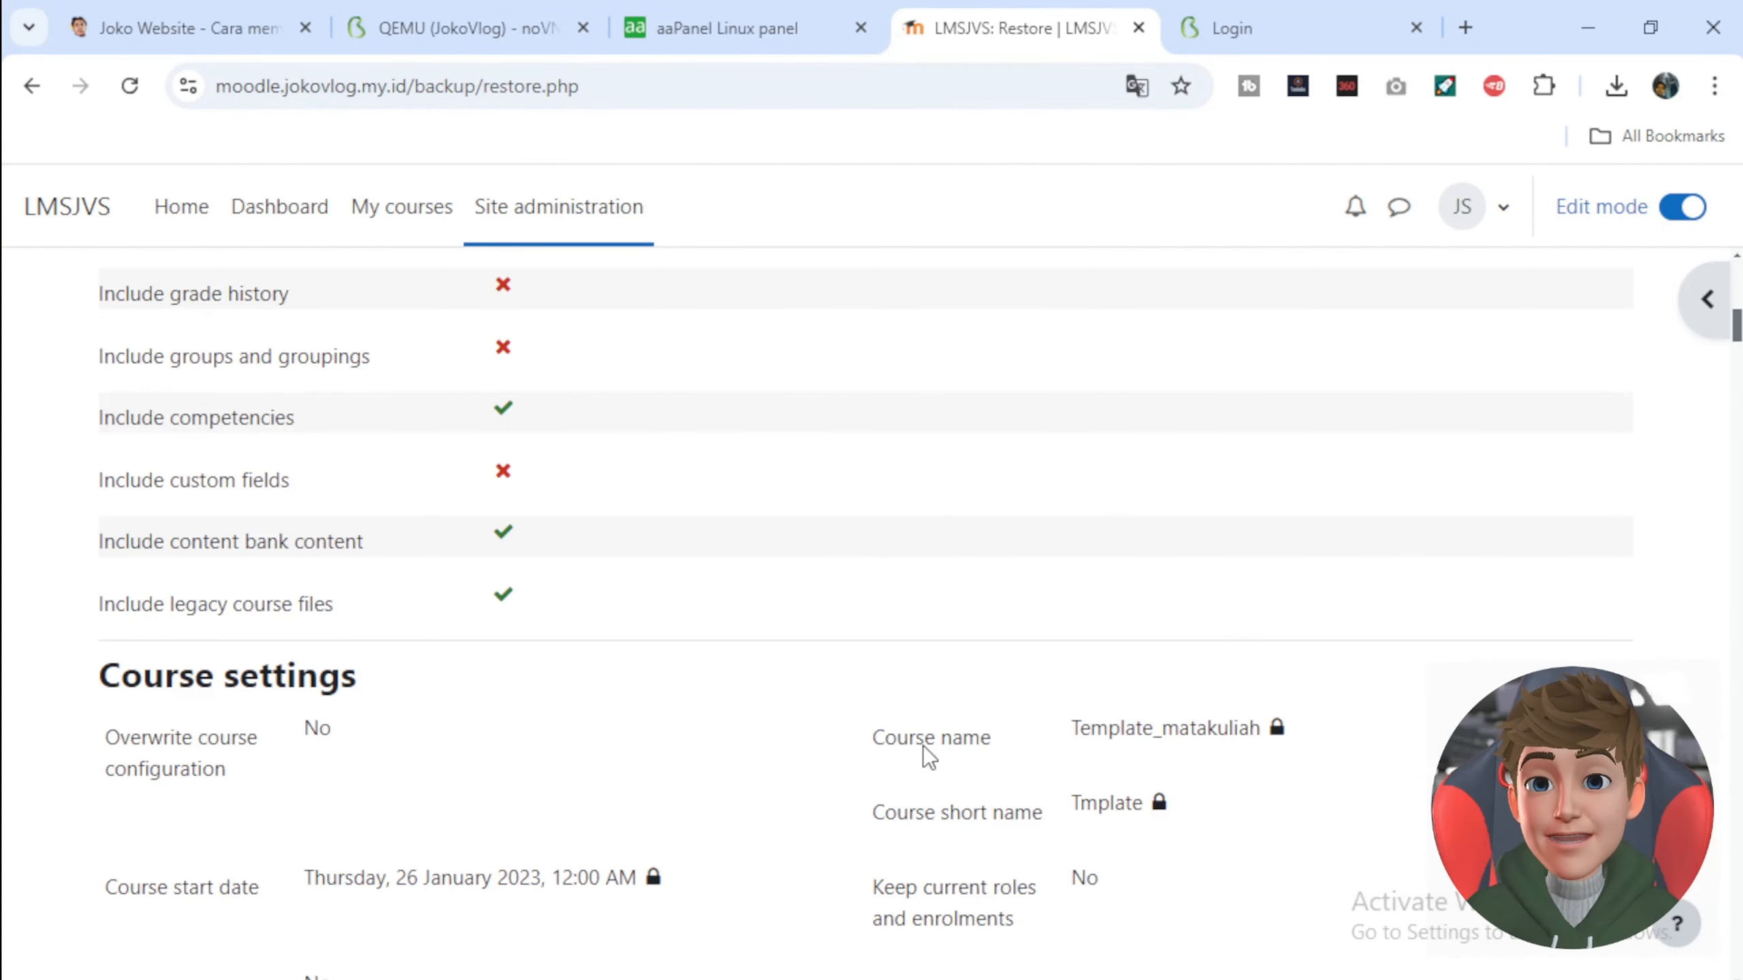
left_click_drag(1736, 326, 1735, 958)
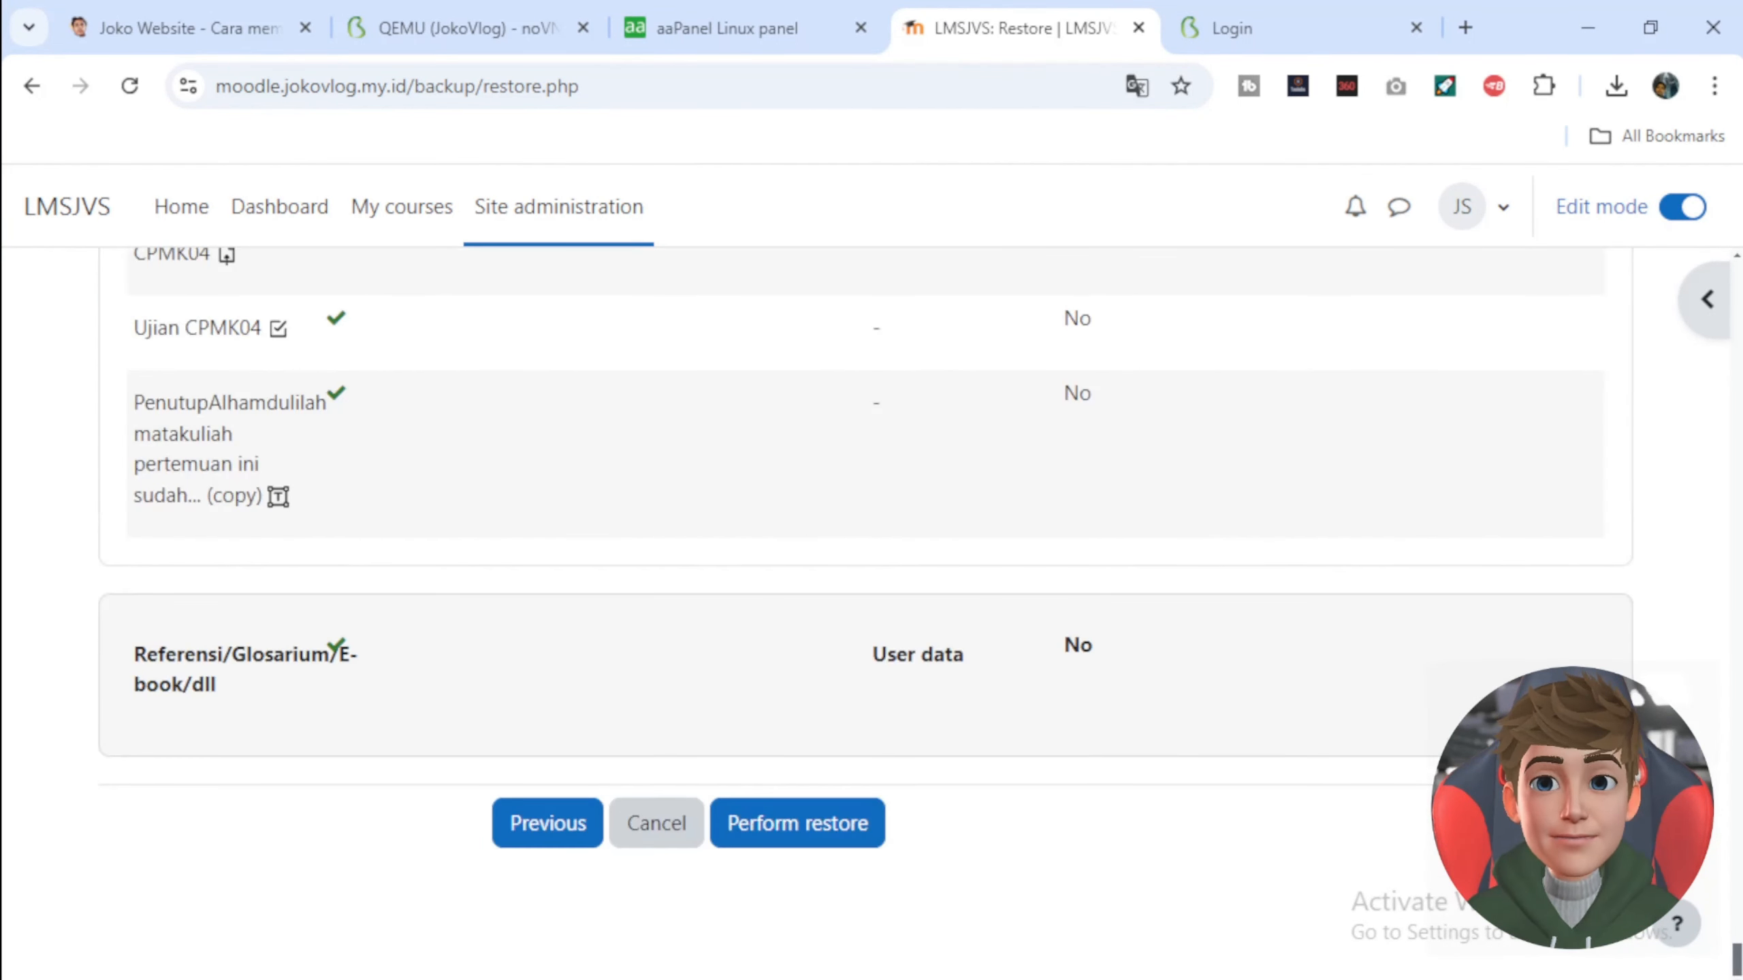
left_click(804, 826)
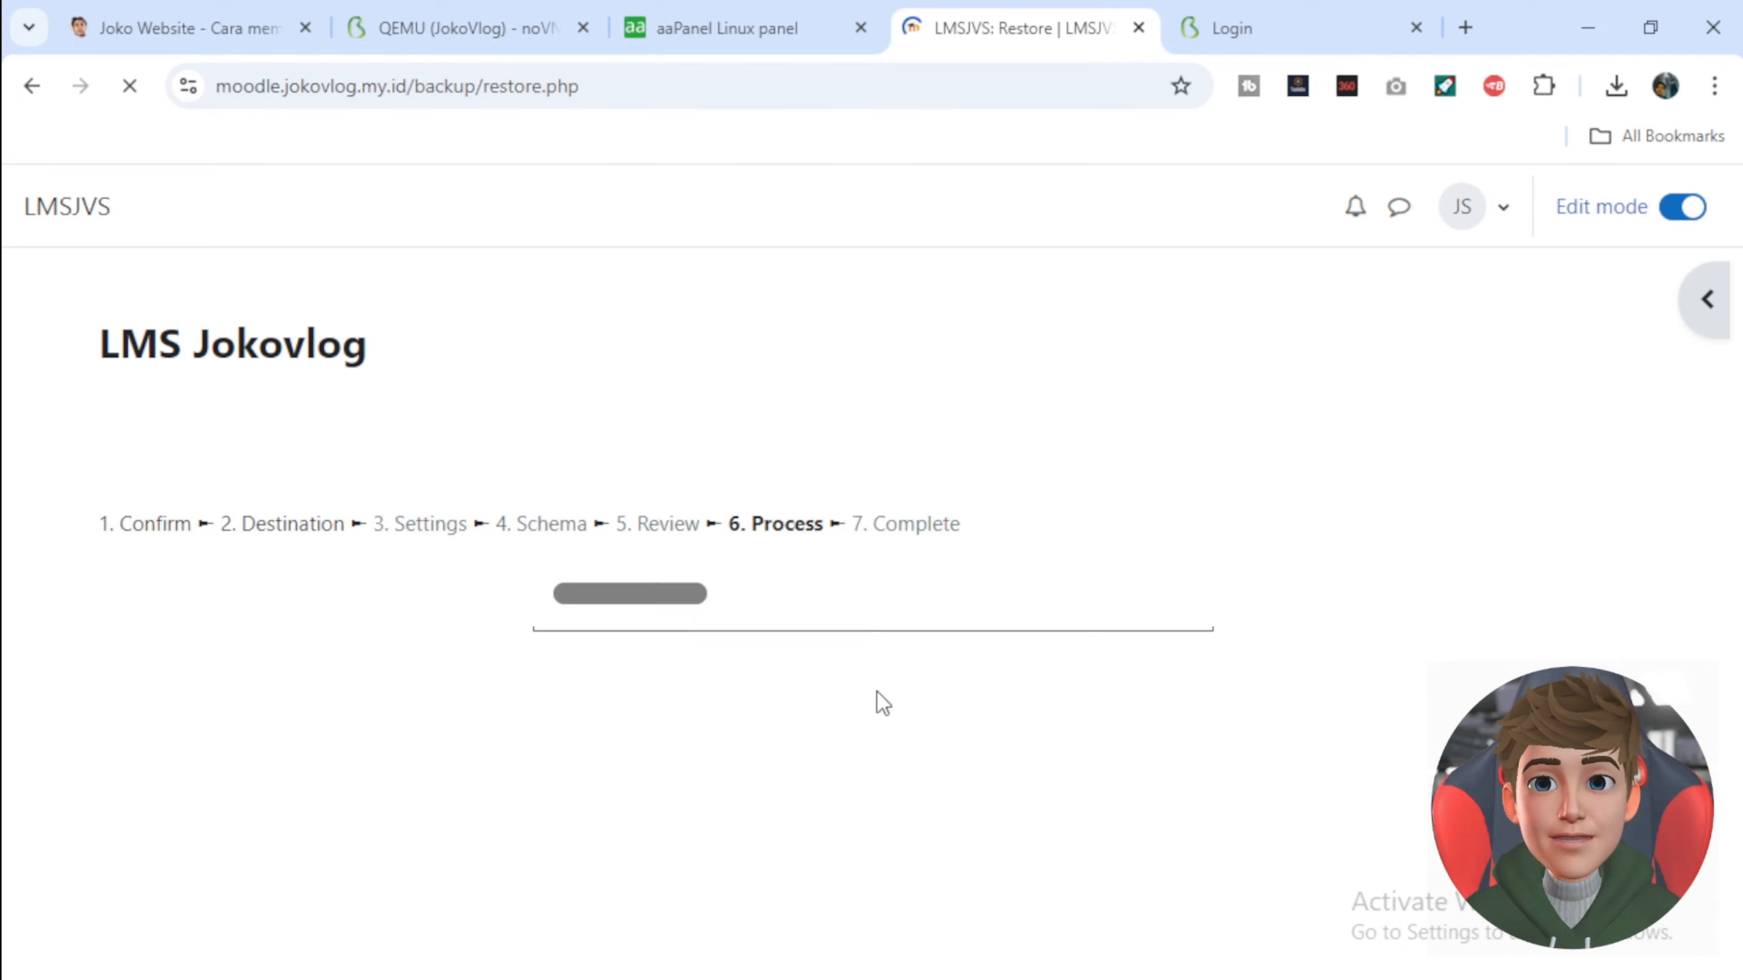
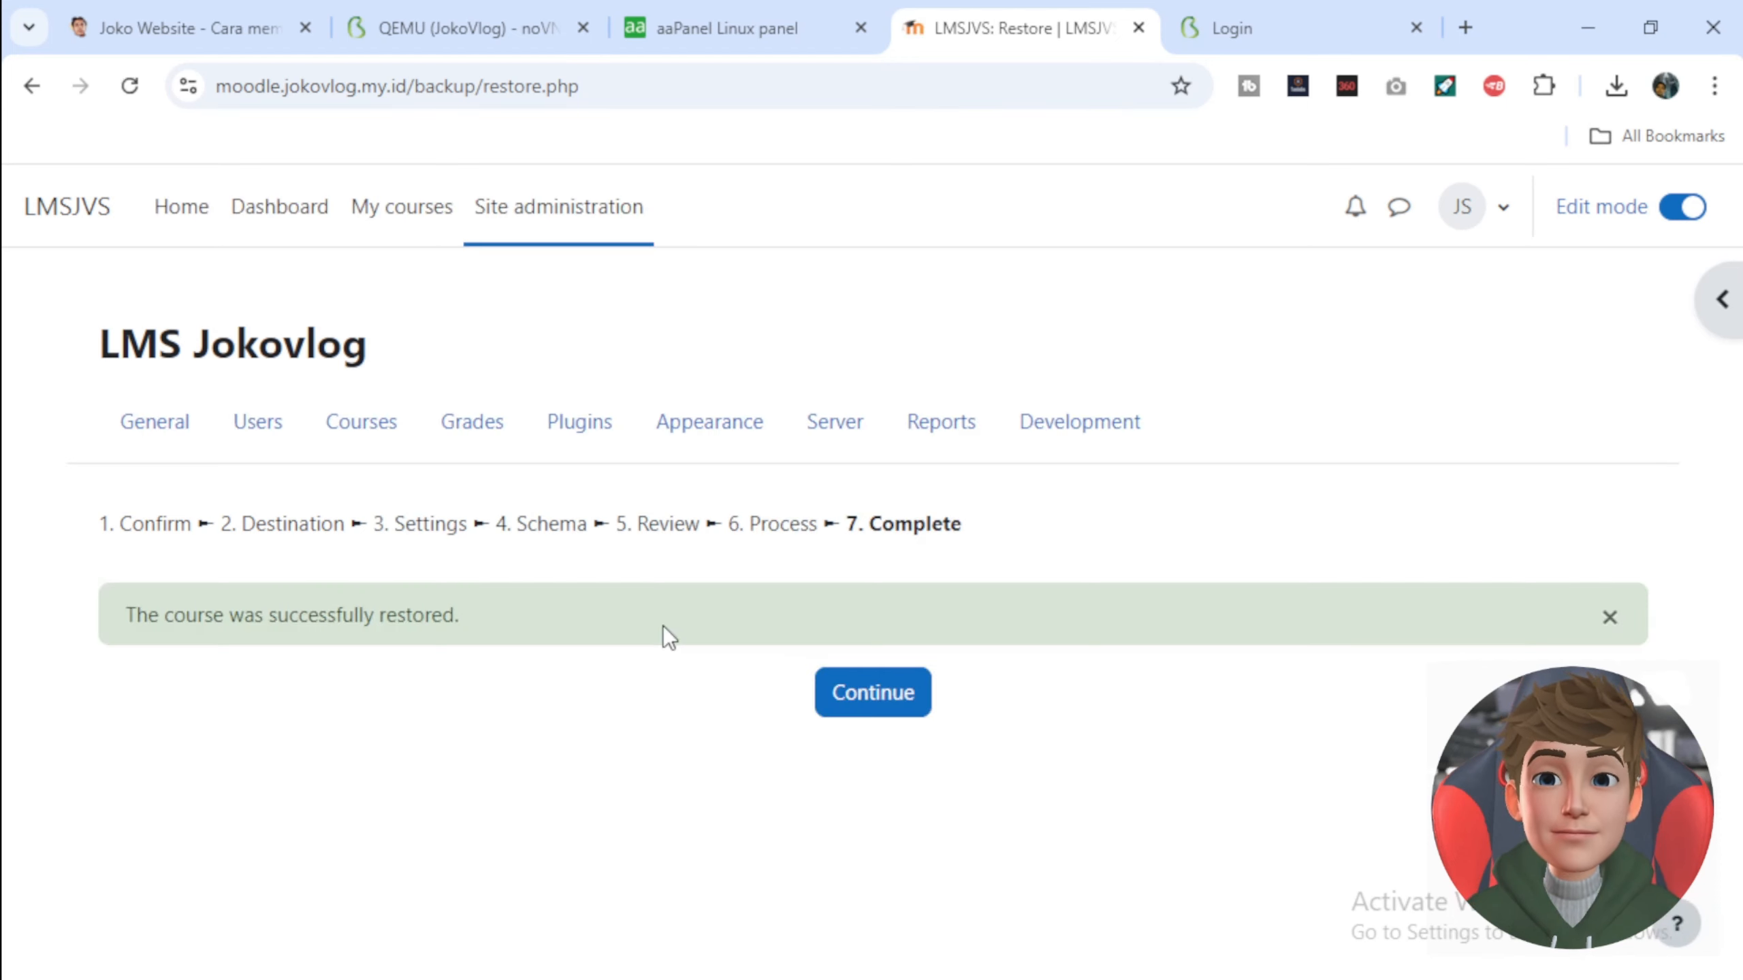
Finish the restore, skip the edit-mode tour and collapse all Kelas testing sections
left_click(859, 699)
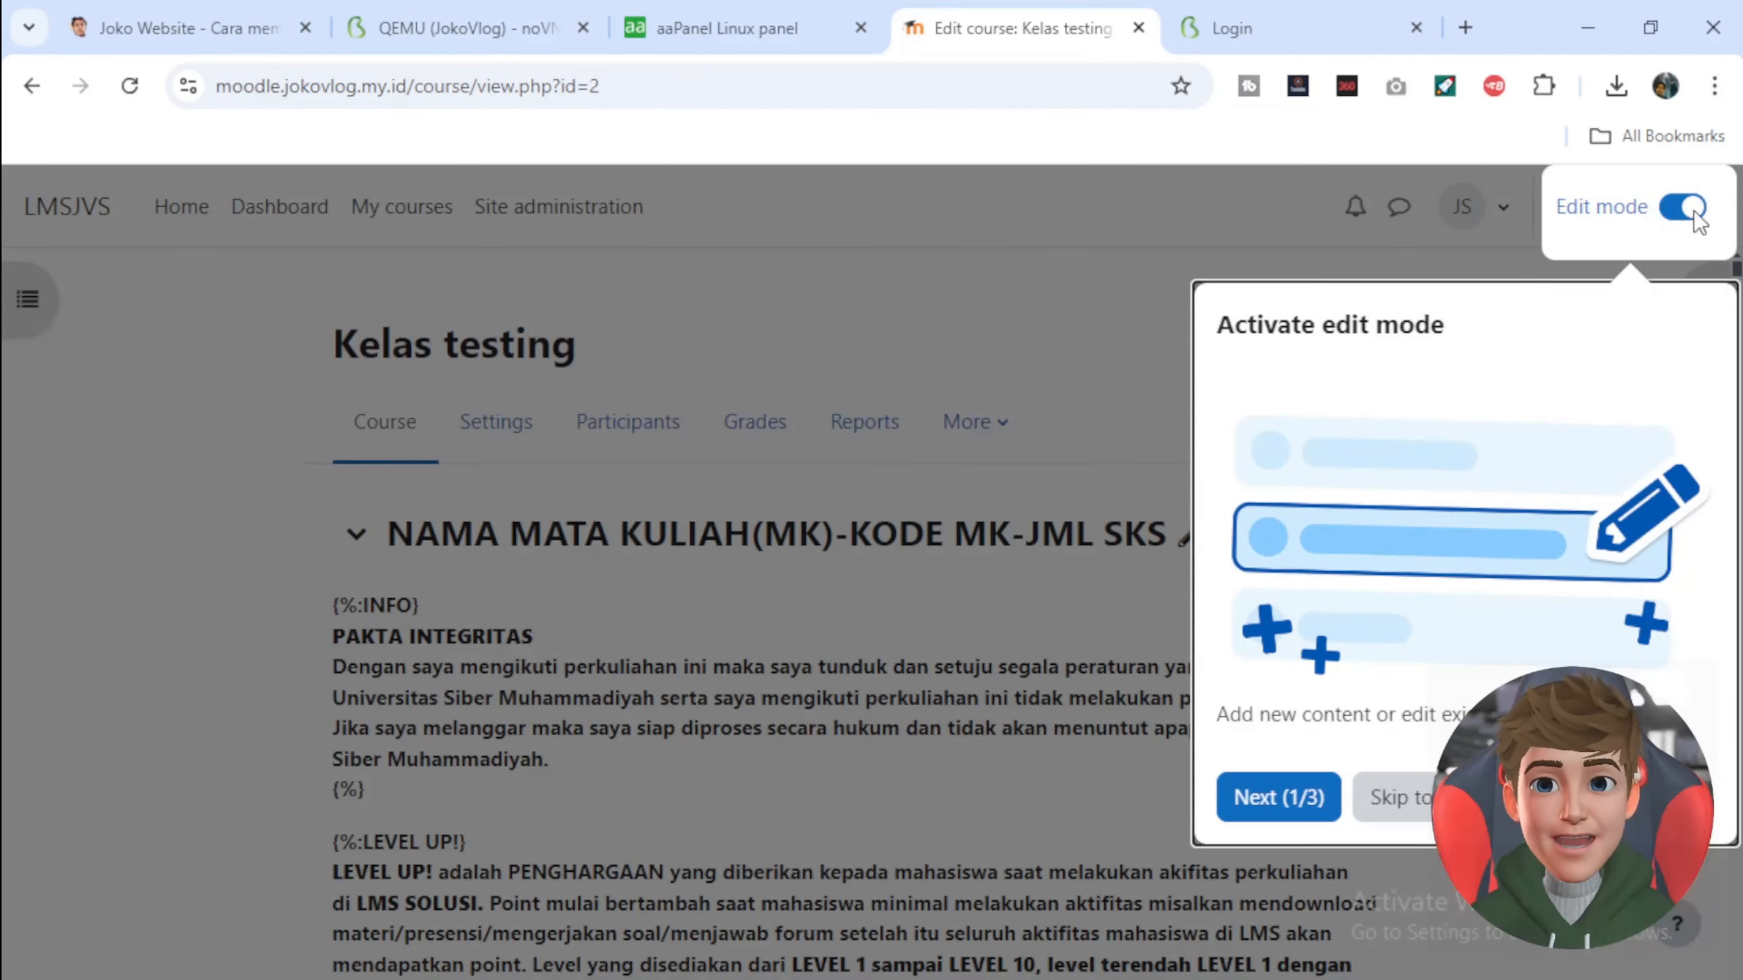
left_click(1073, 260)
scroll(1124, 562, "down", 3)
scroll(1123, 561, "up", 3)
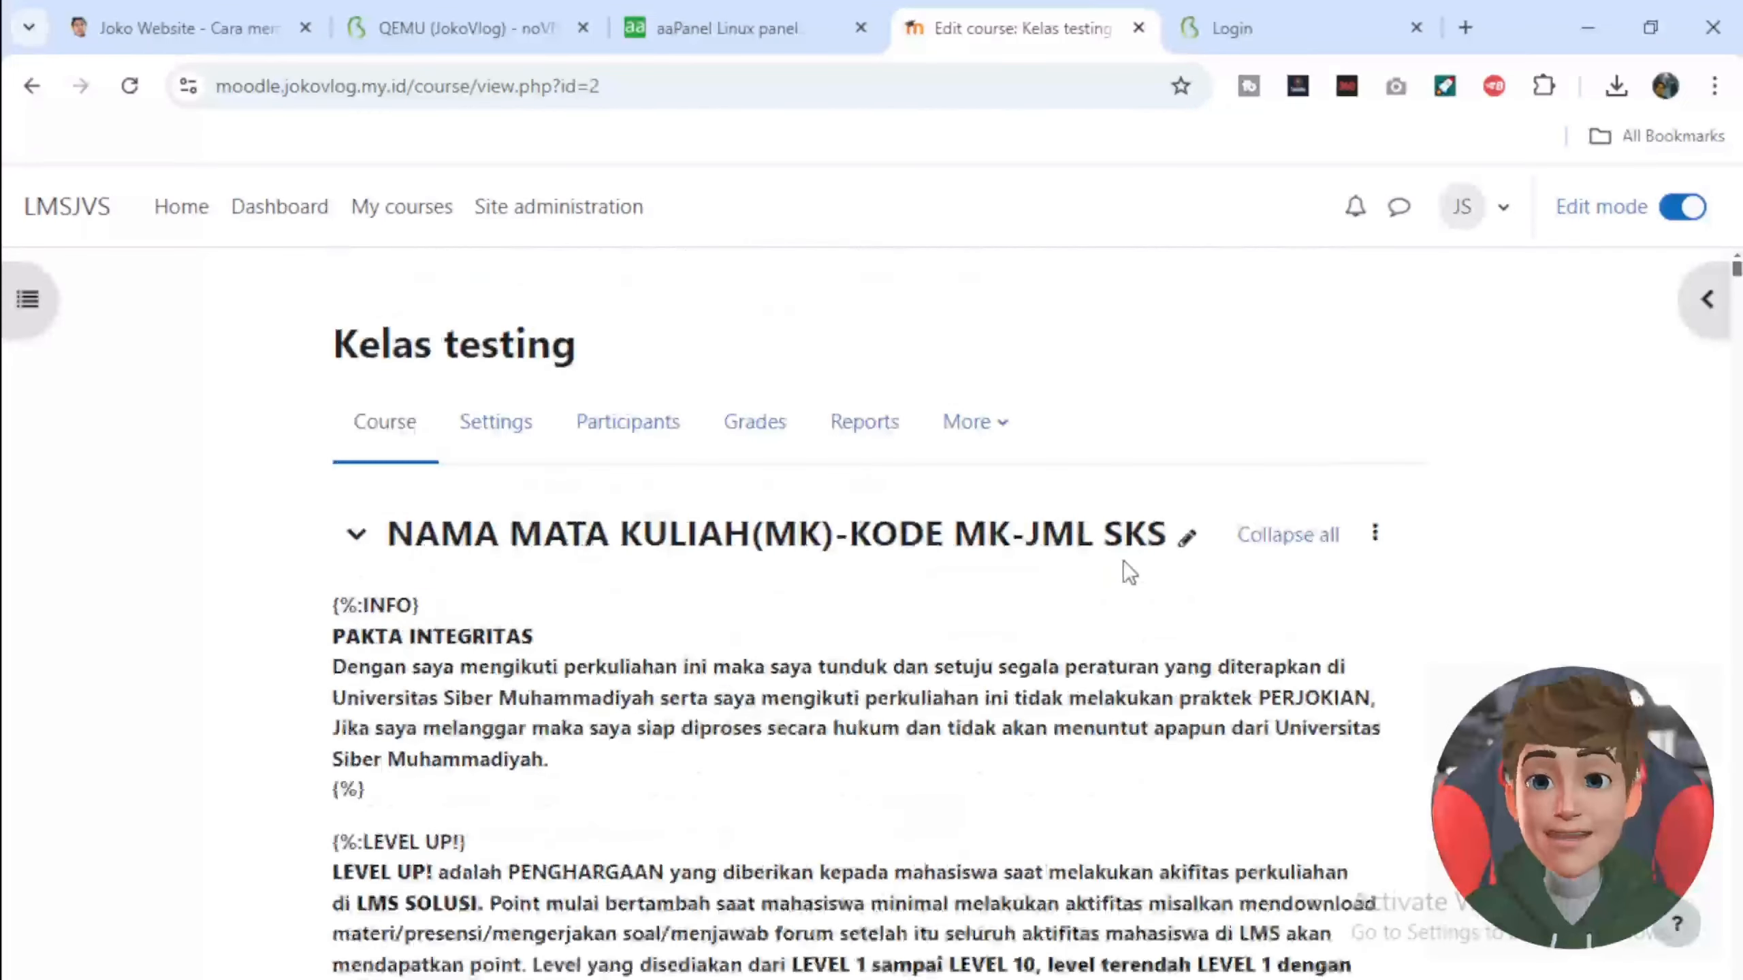
left_click(1314, 537)
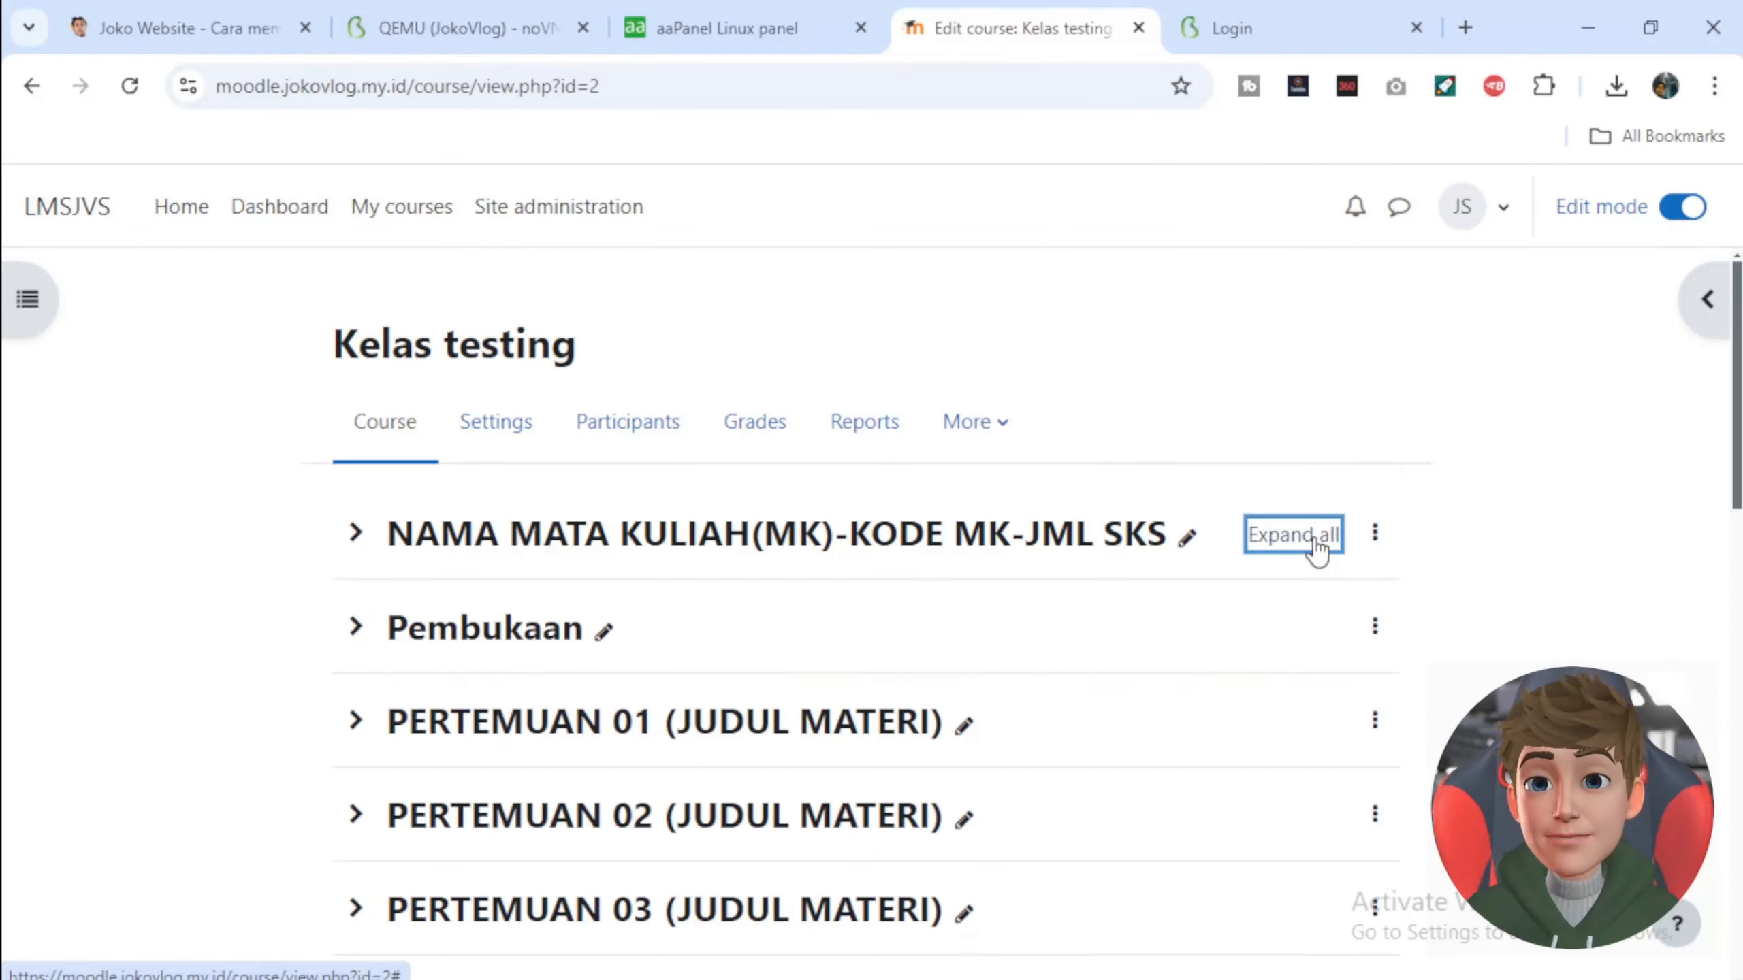
scroll(980, 585, "down", 15)
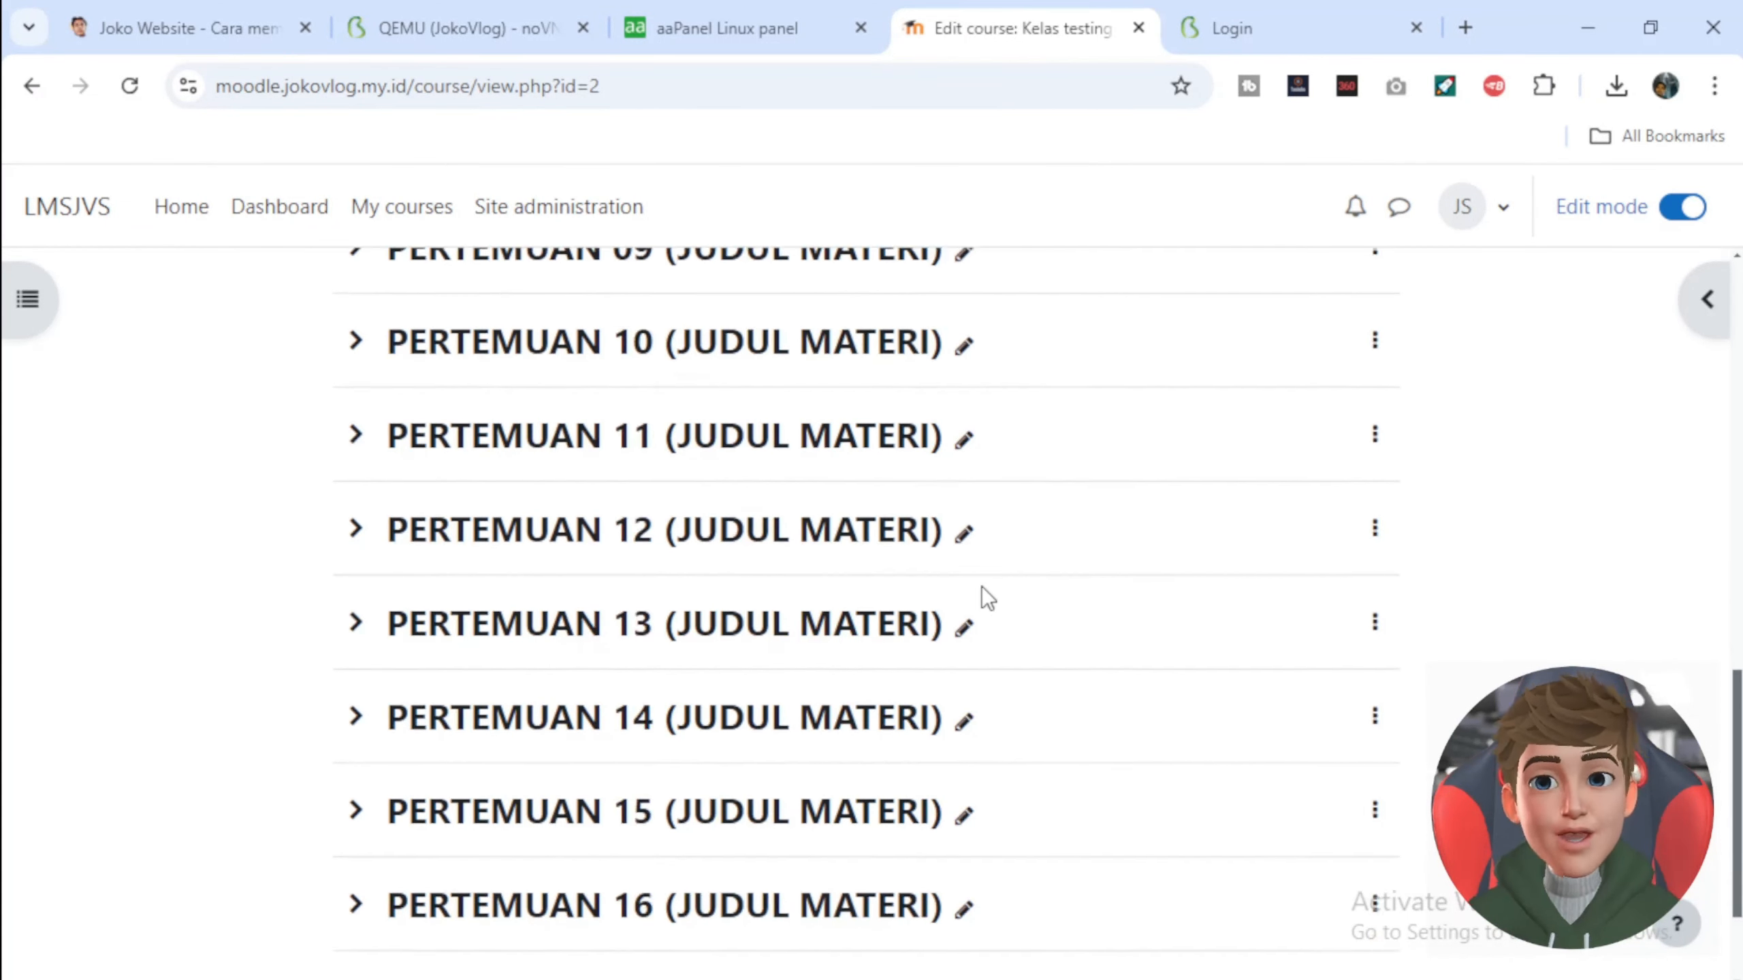
scroll(980, 585, "up", 15)
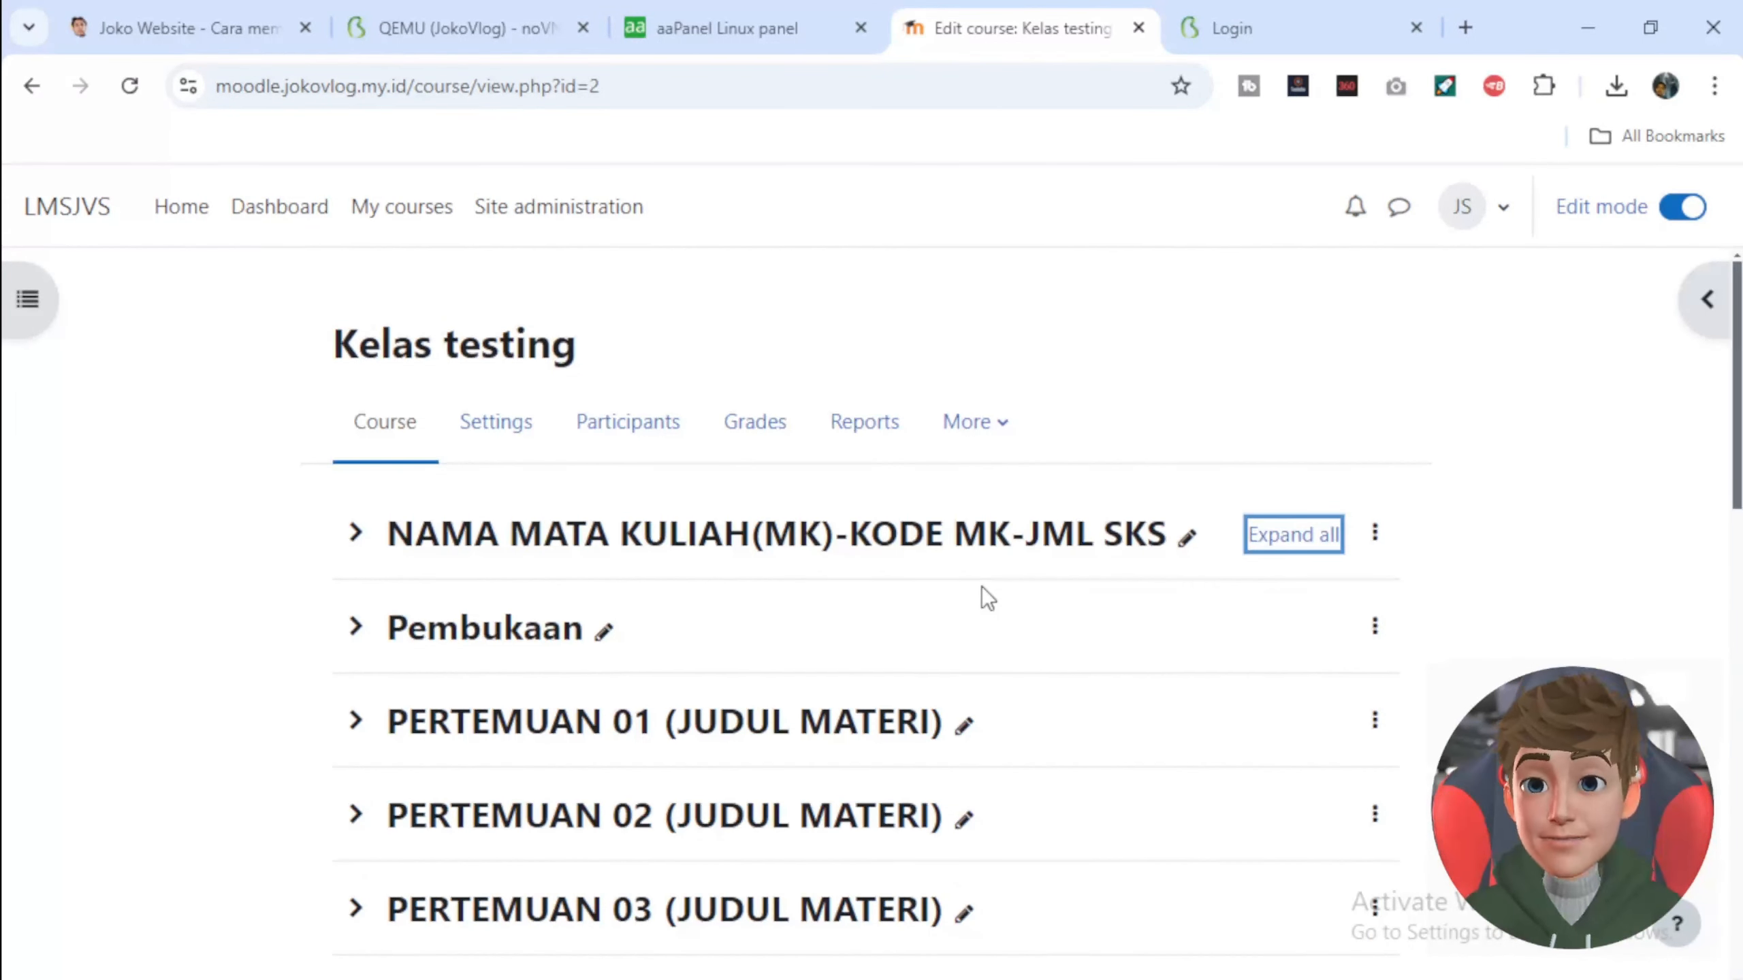
Try the Kelas testing Grades, More menu and Course pages, ending on a 404 Grades page
left_click(755, 421)
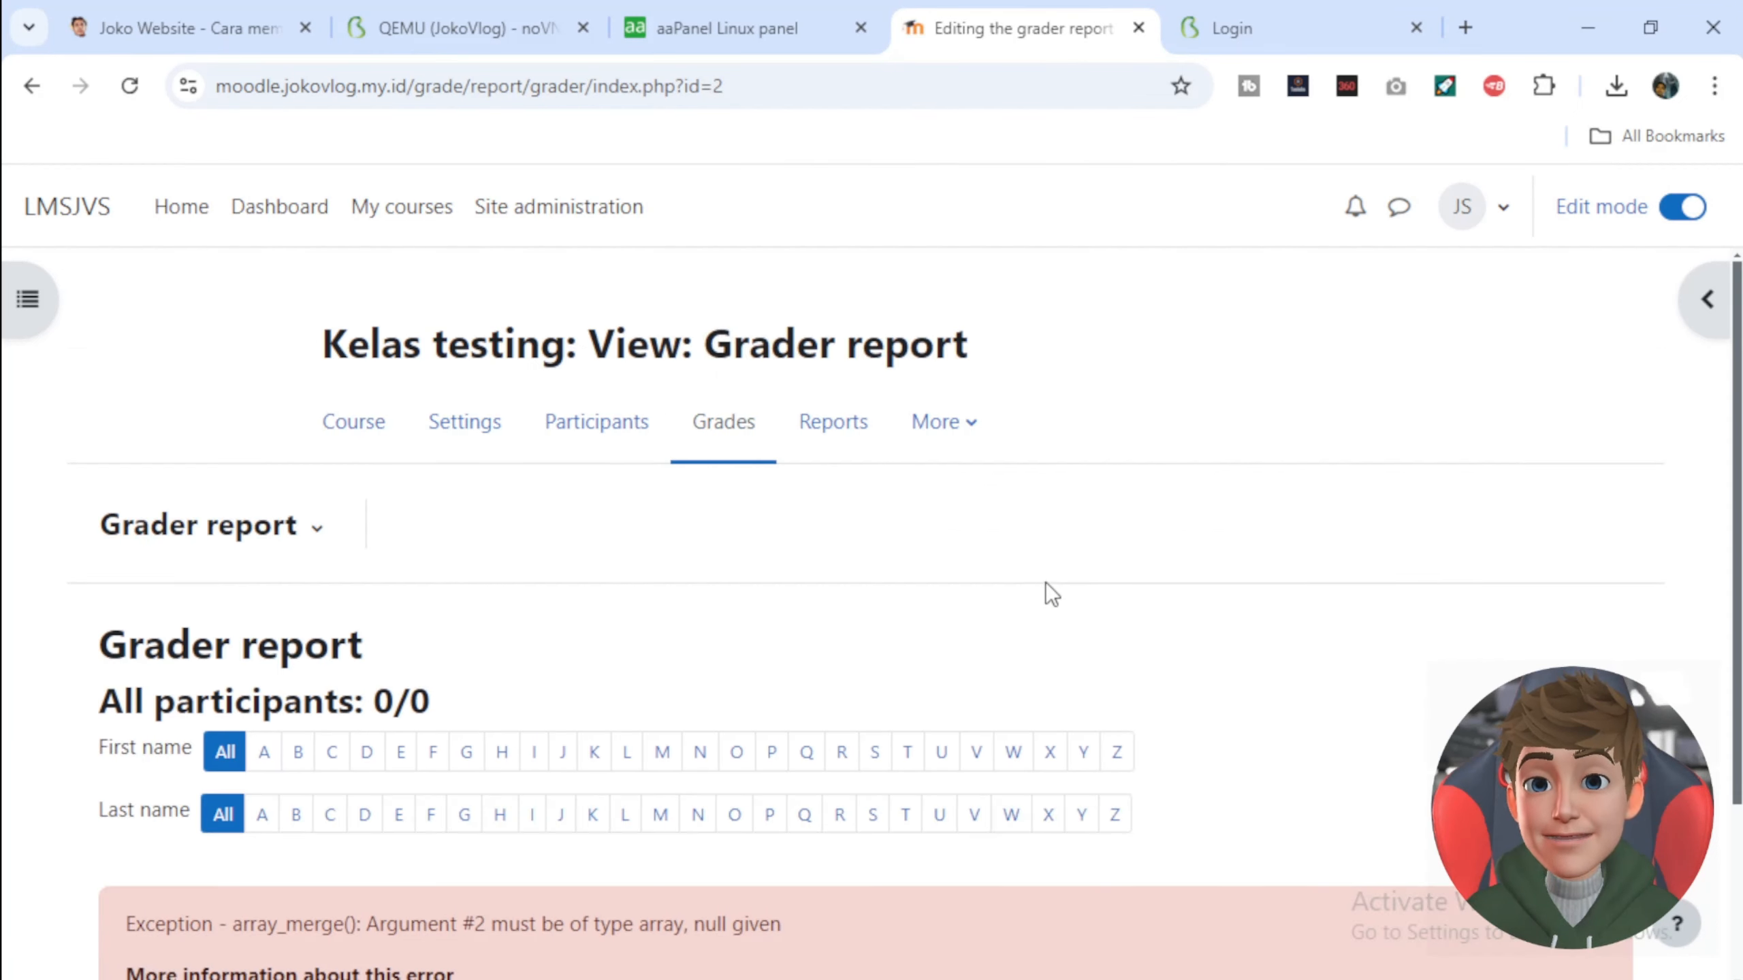
scroll(1046, 592, "up", 3)
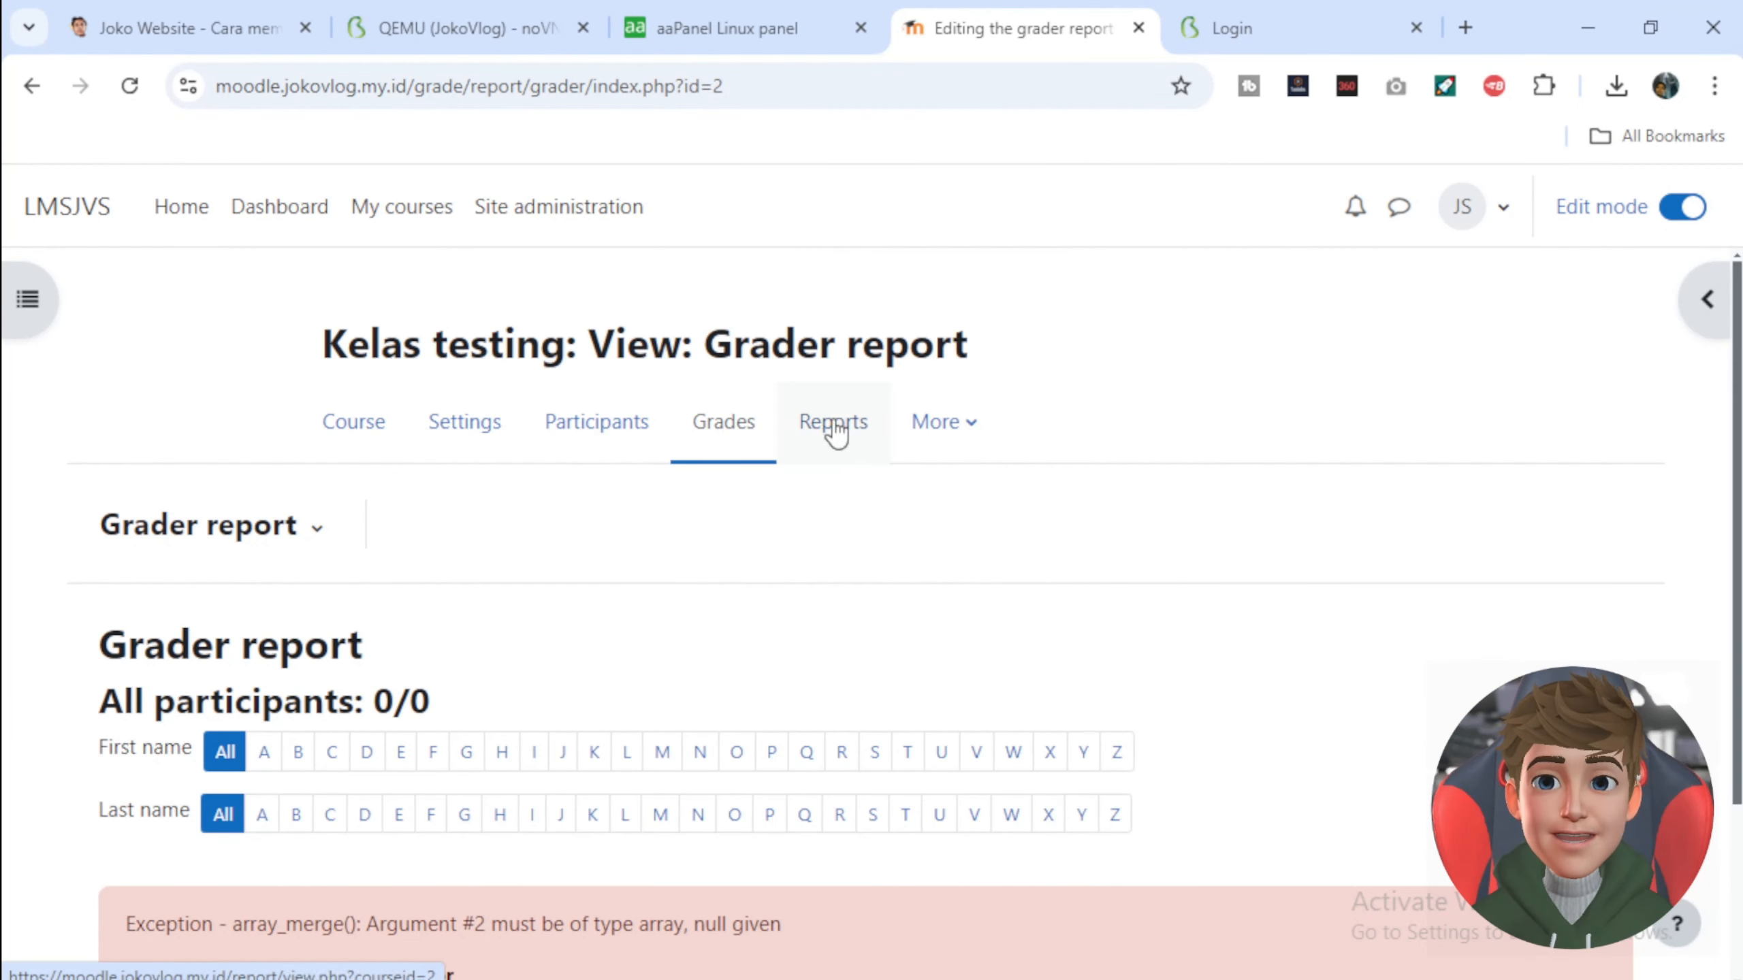
left_click(967, 425)
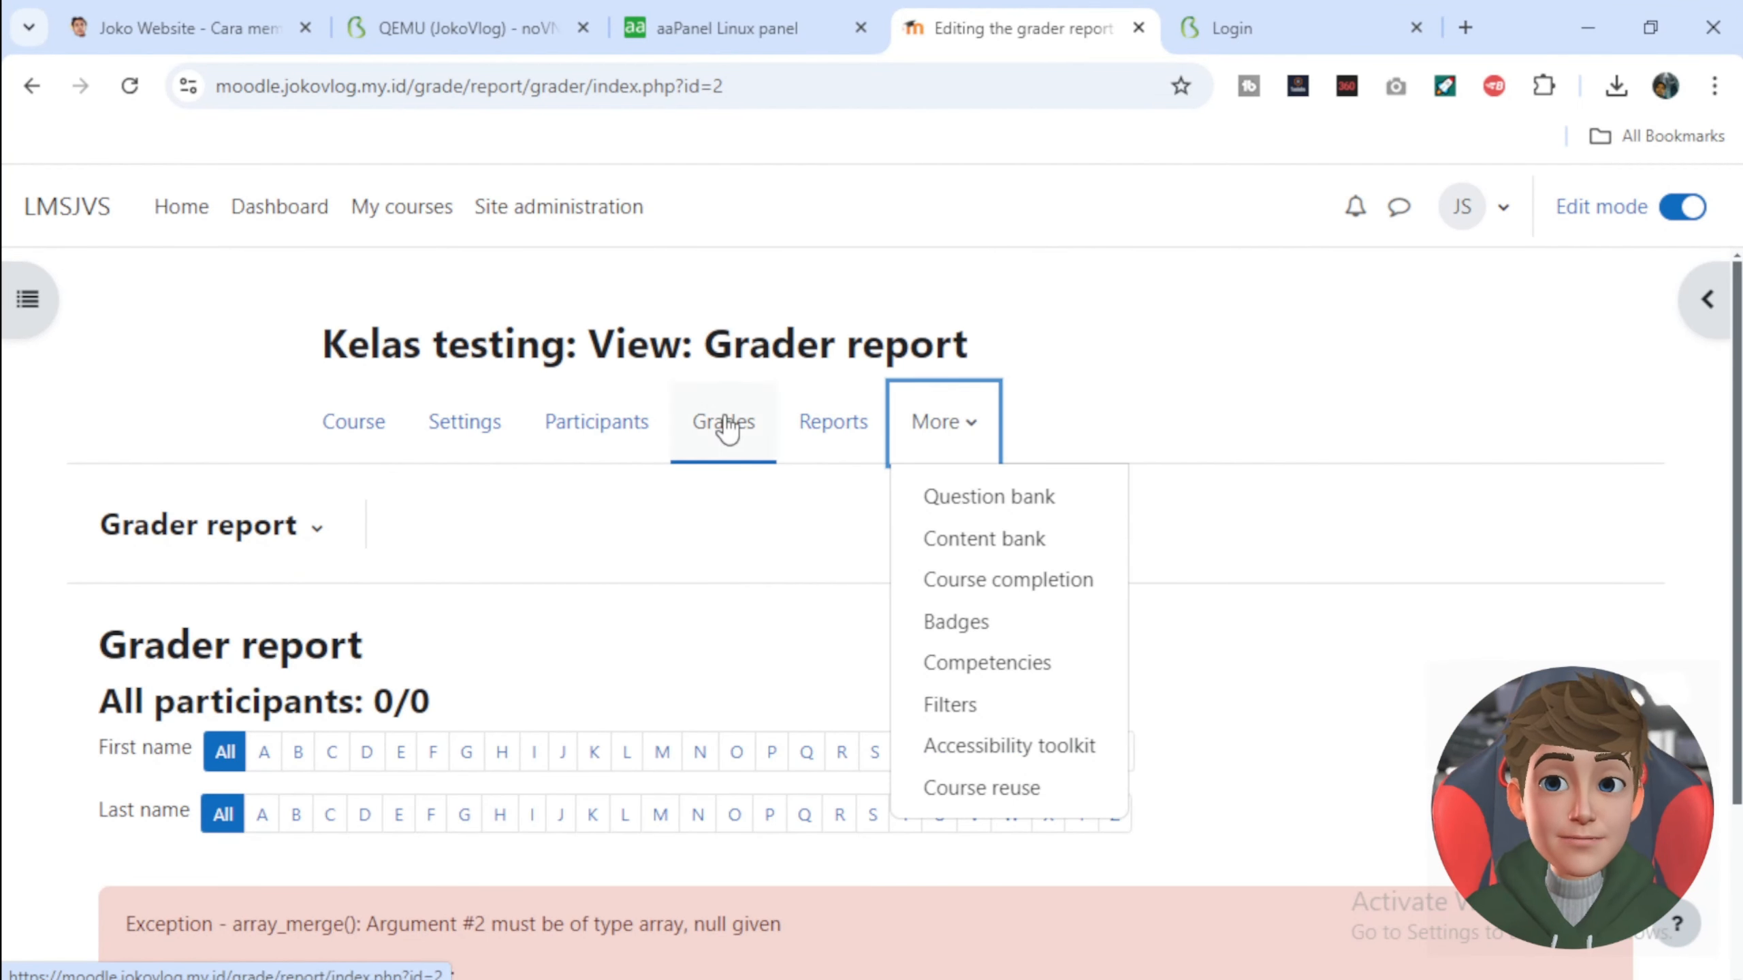
left_click(333, 424)
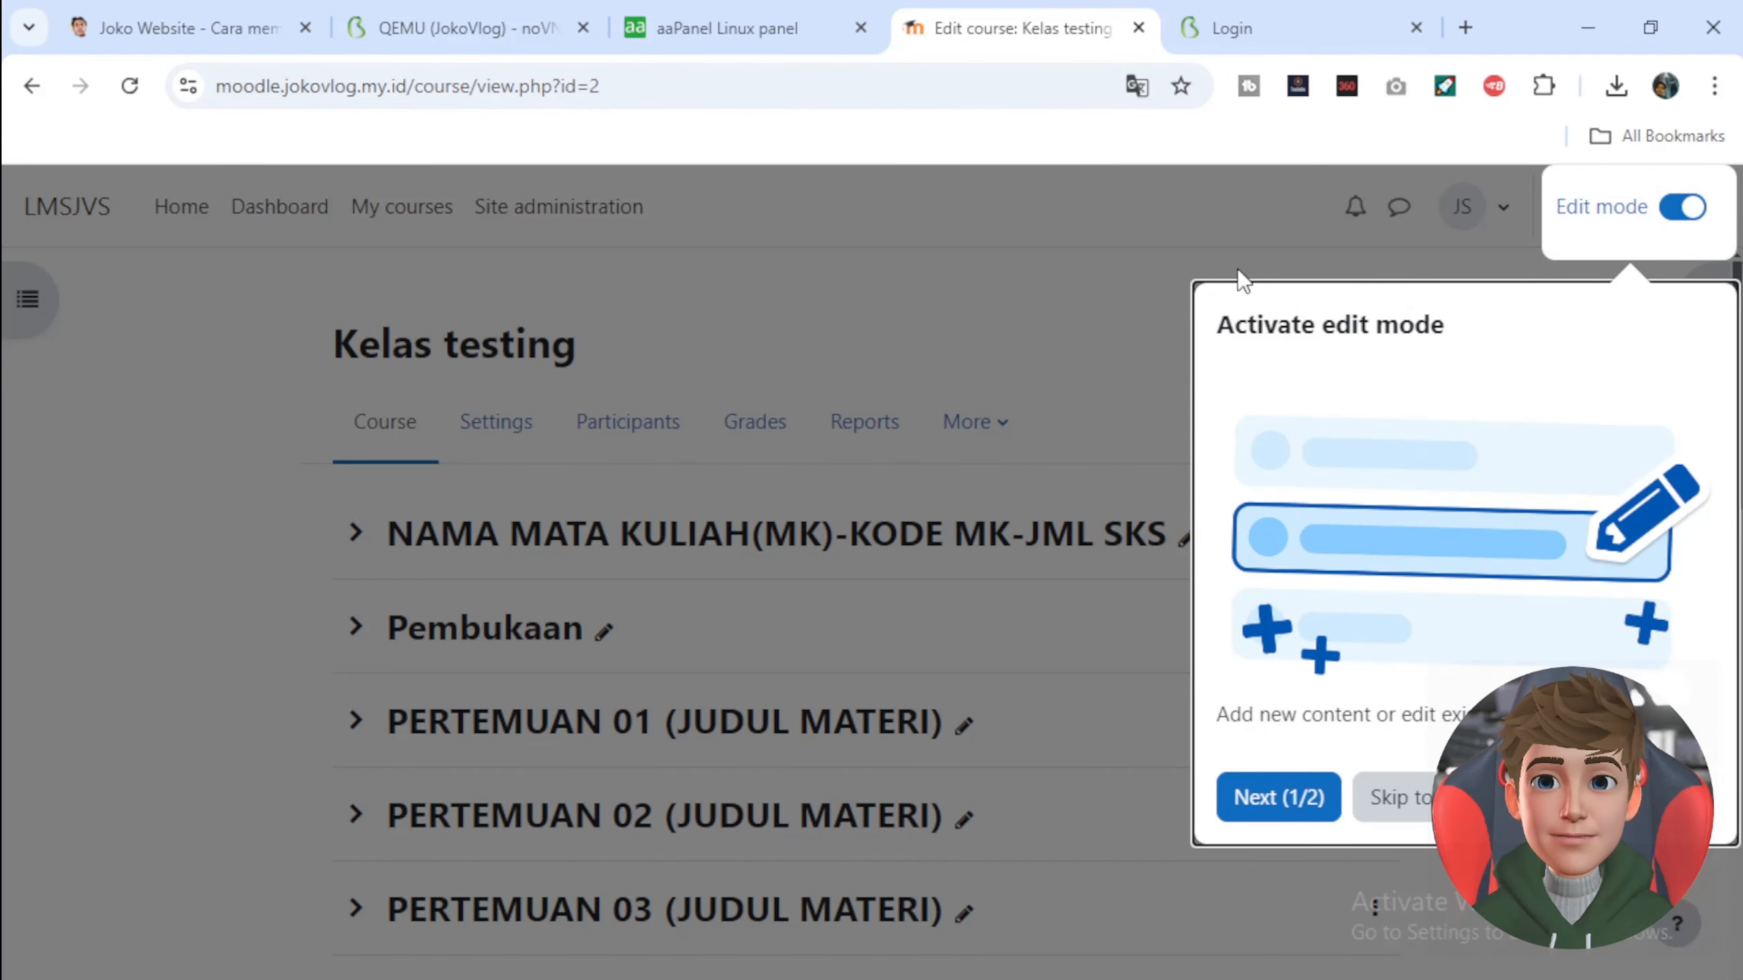
left_click(1403, 800)
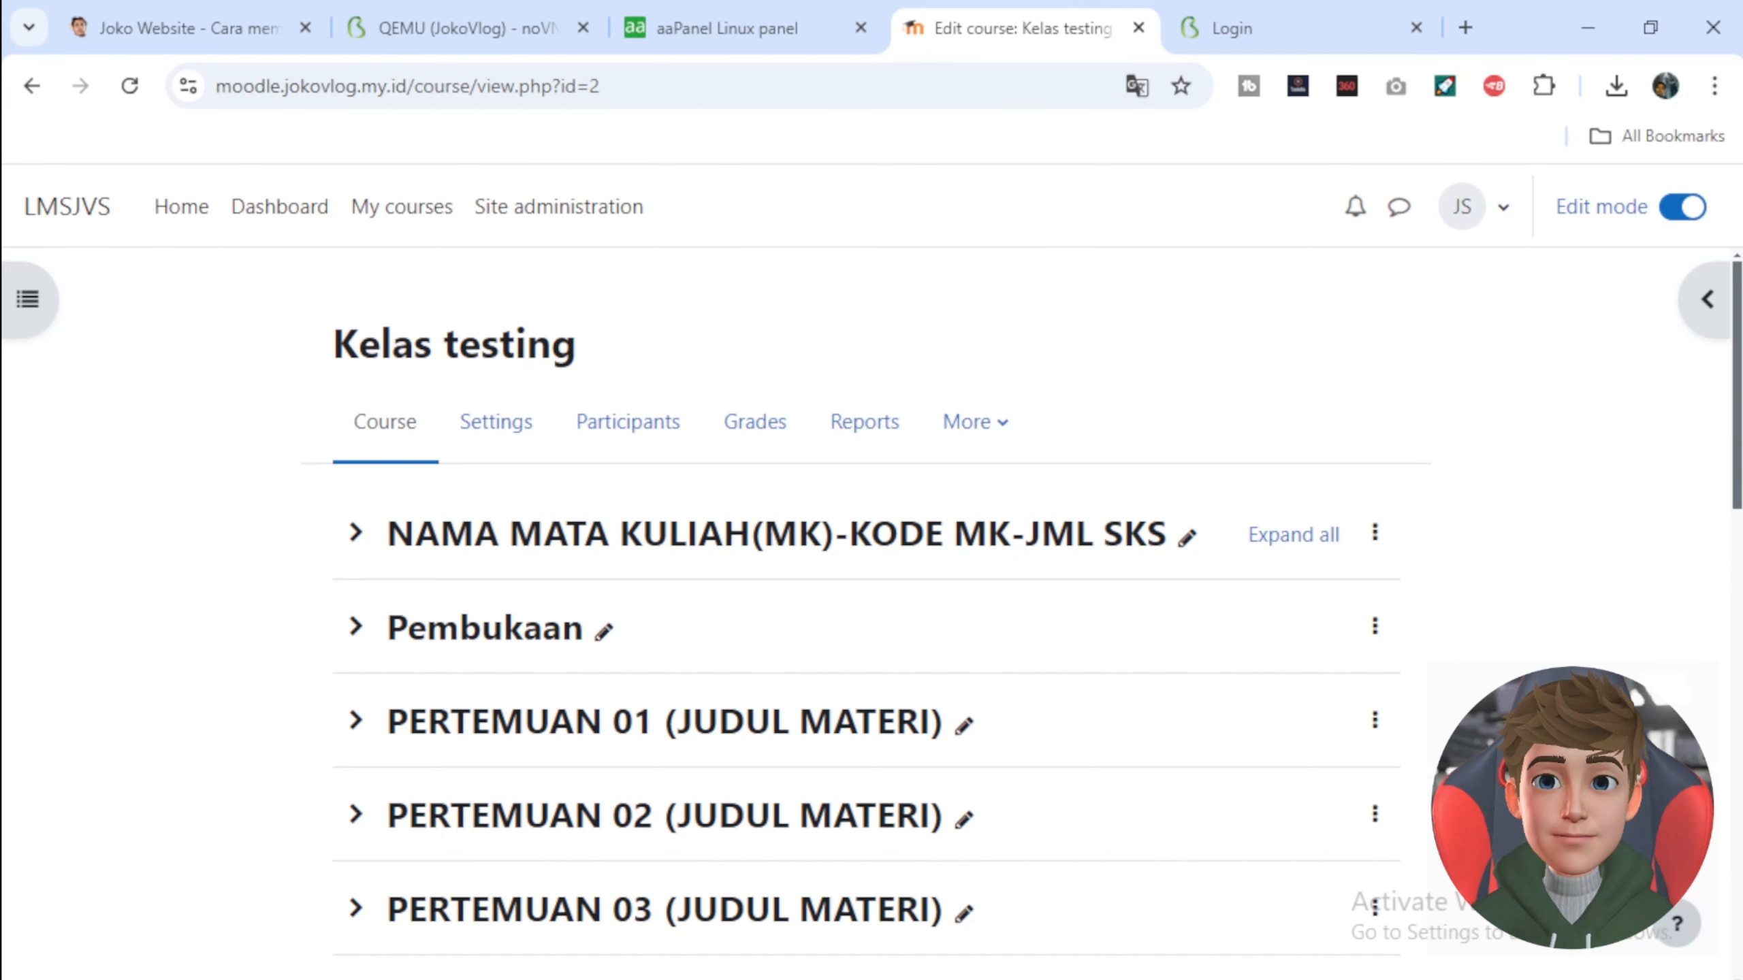
left_click(1488, 209)
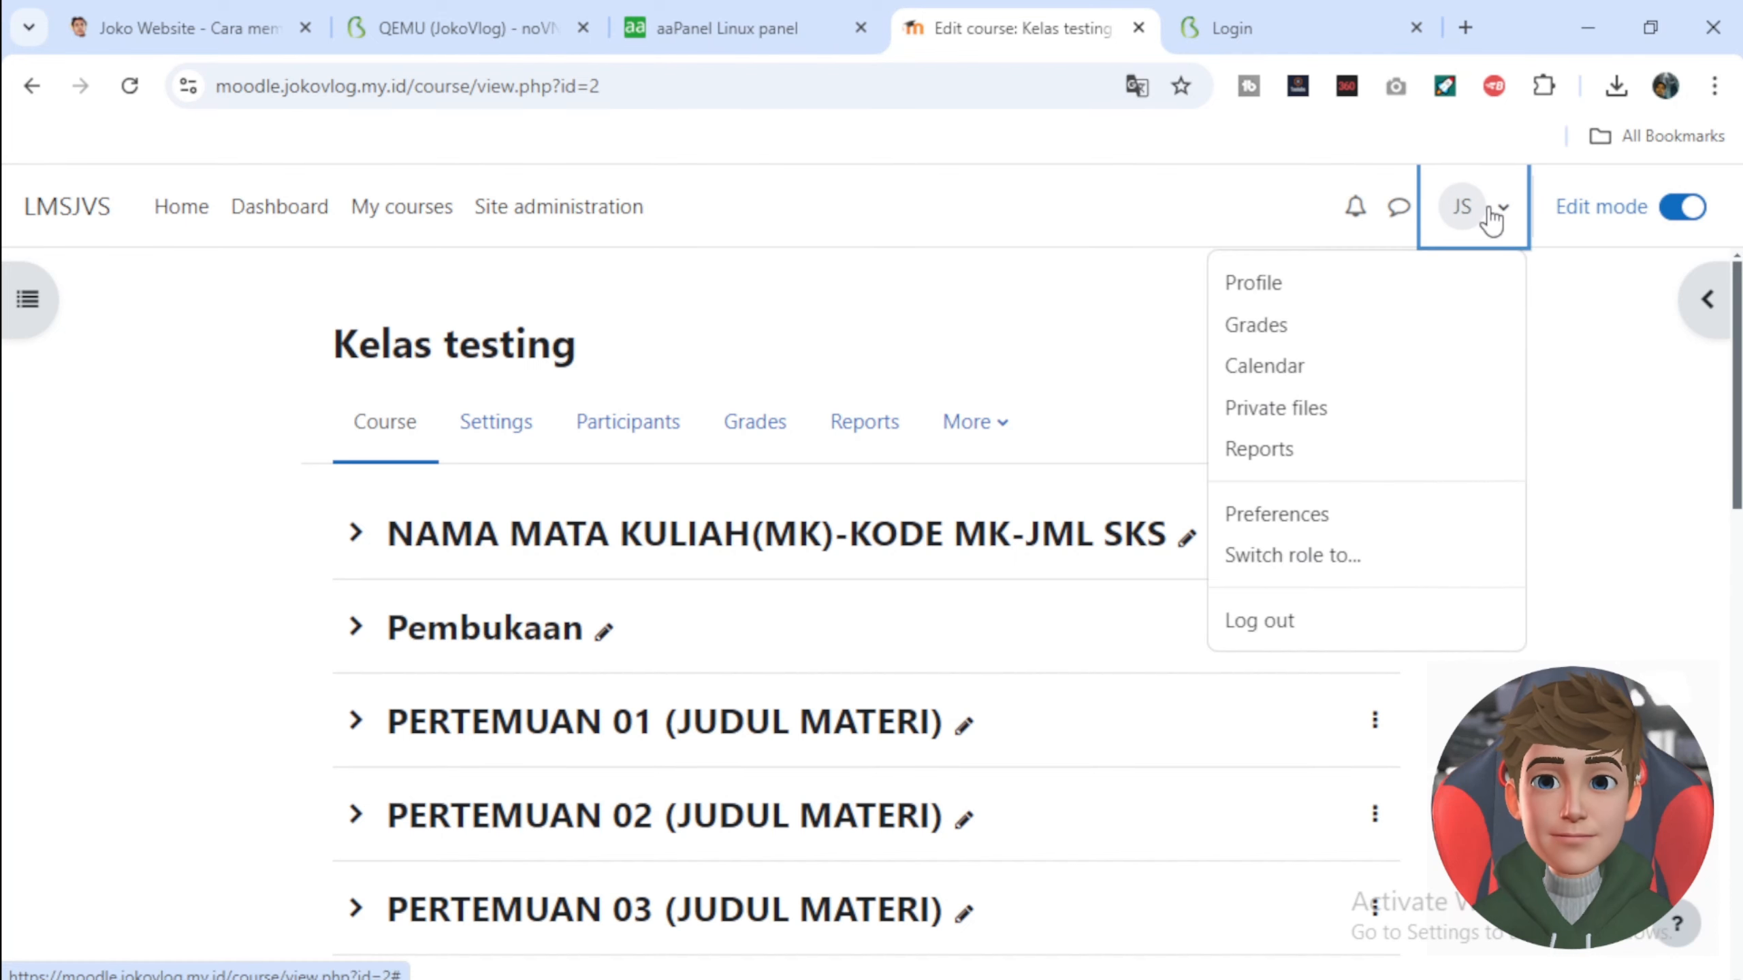
left_click(1491, 212)
left_click(756, 423)
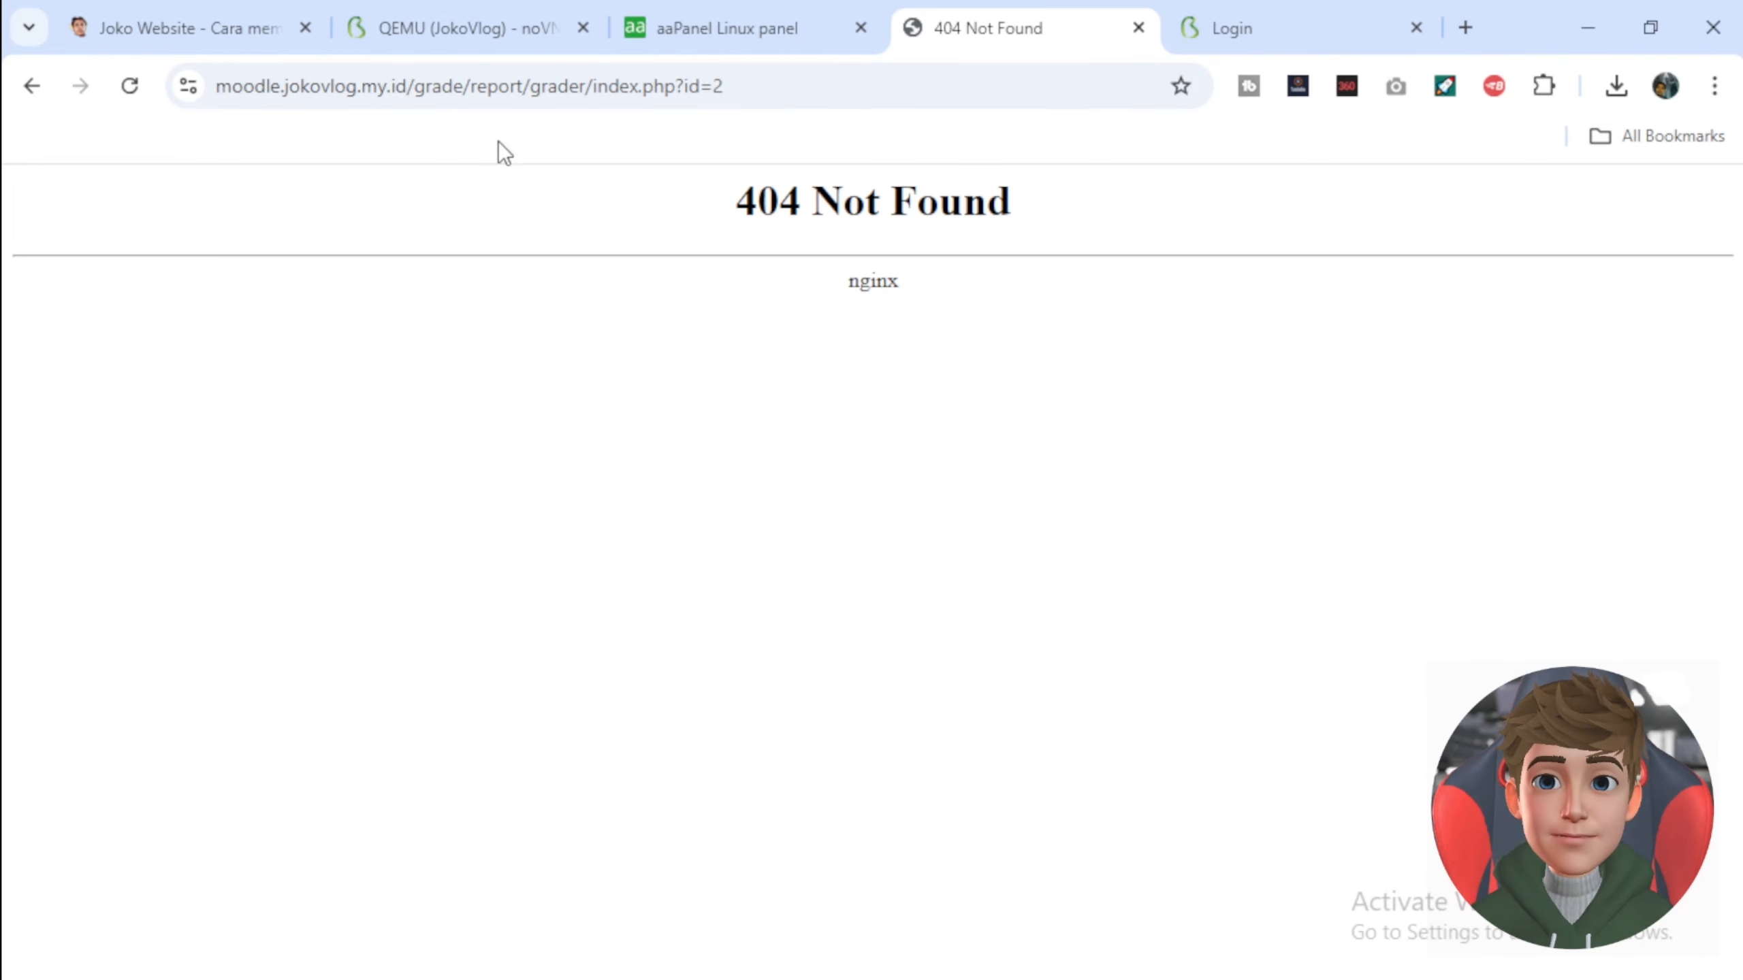
Go back to the Dashboard and delete its Calendar block
left_click(30, 85)
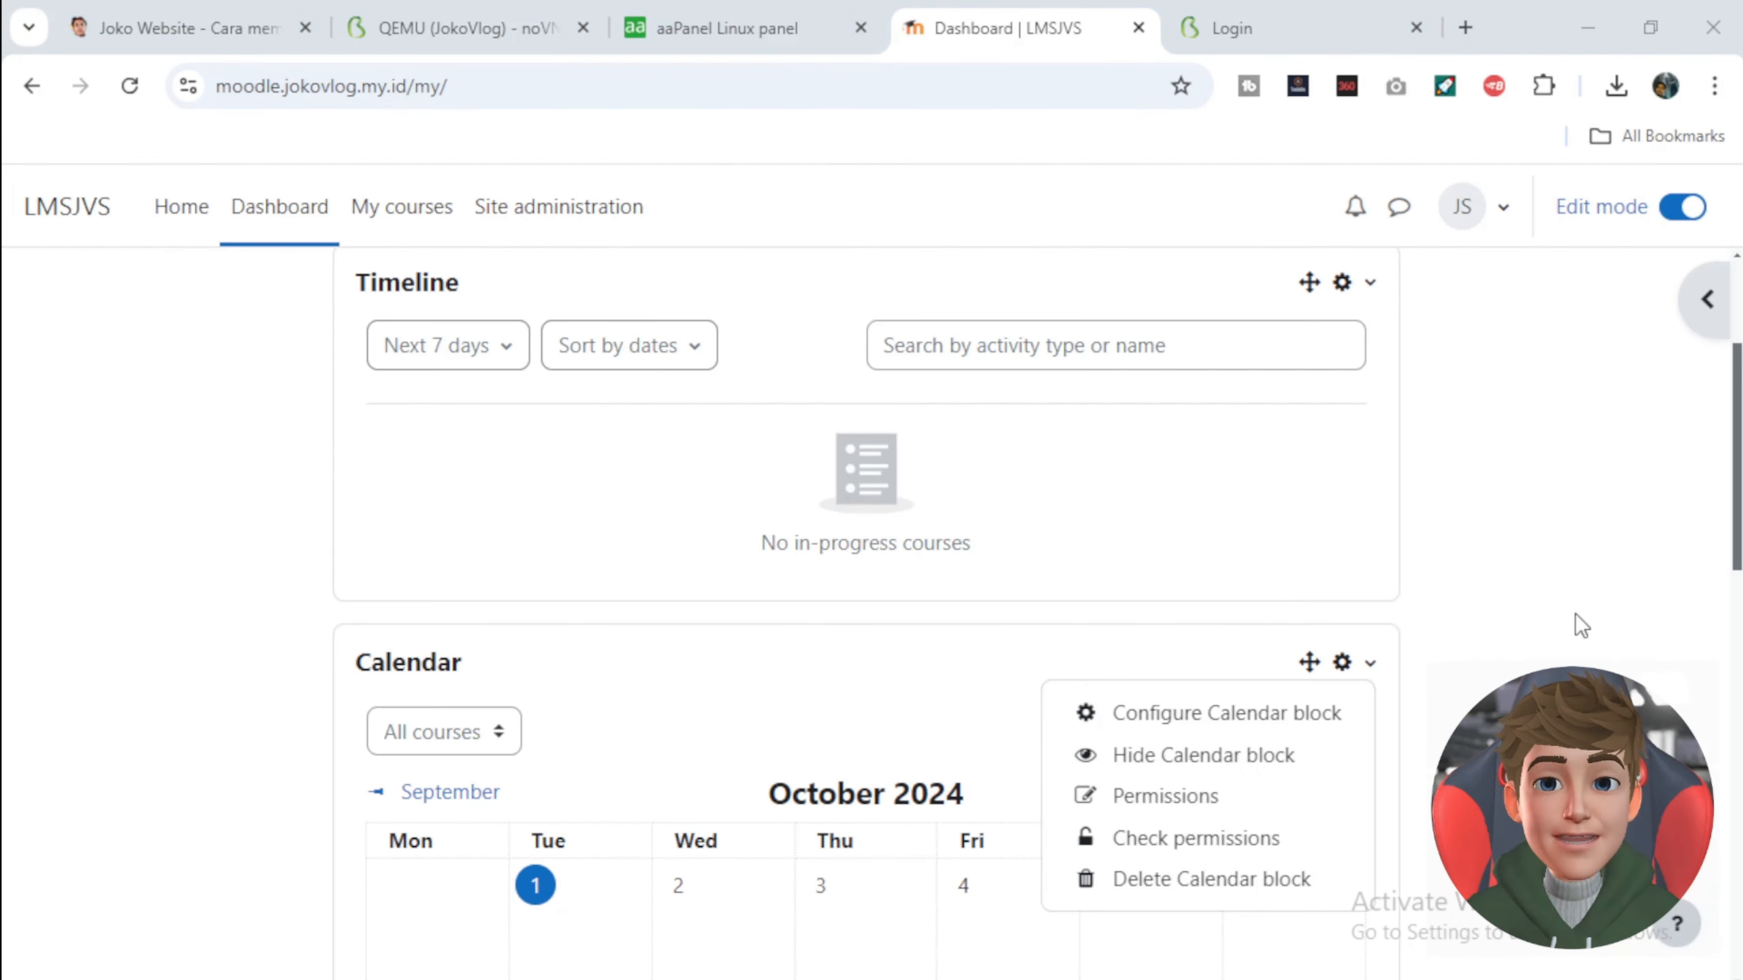
left_click(1198, 880)
left_click(1161, 426)
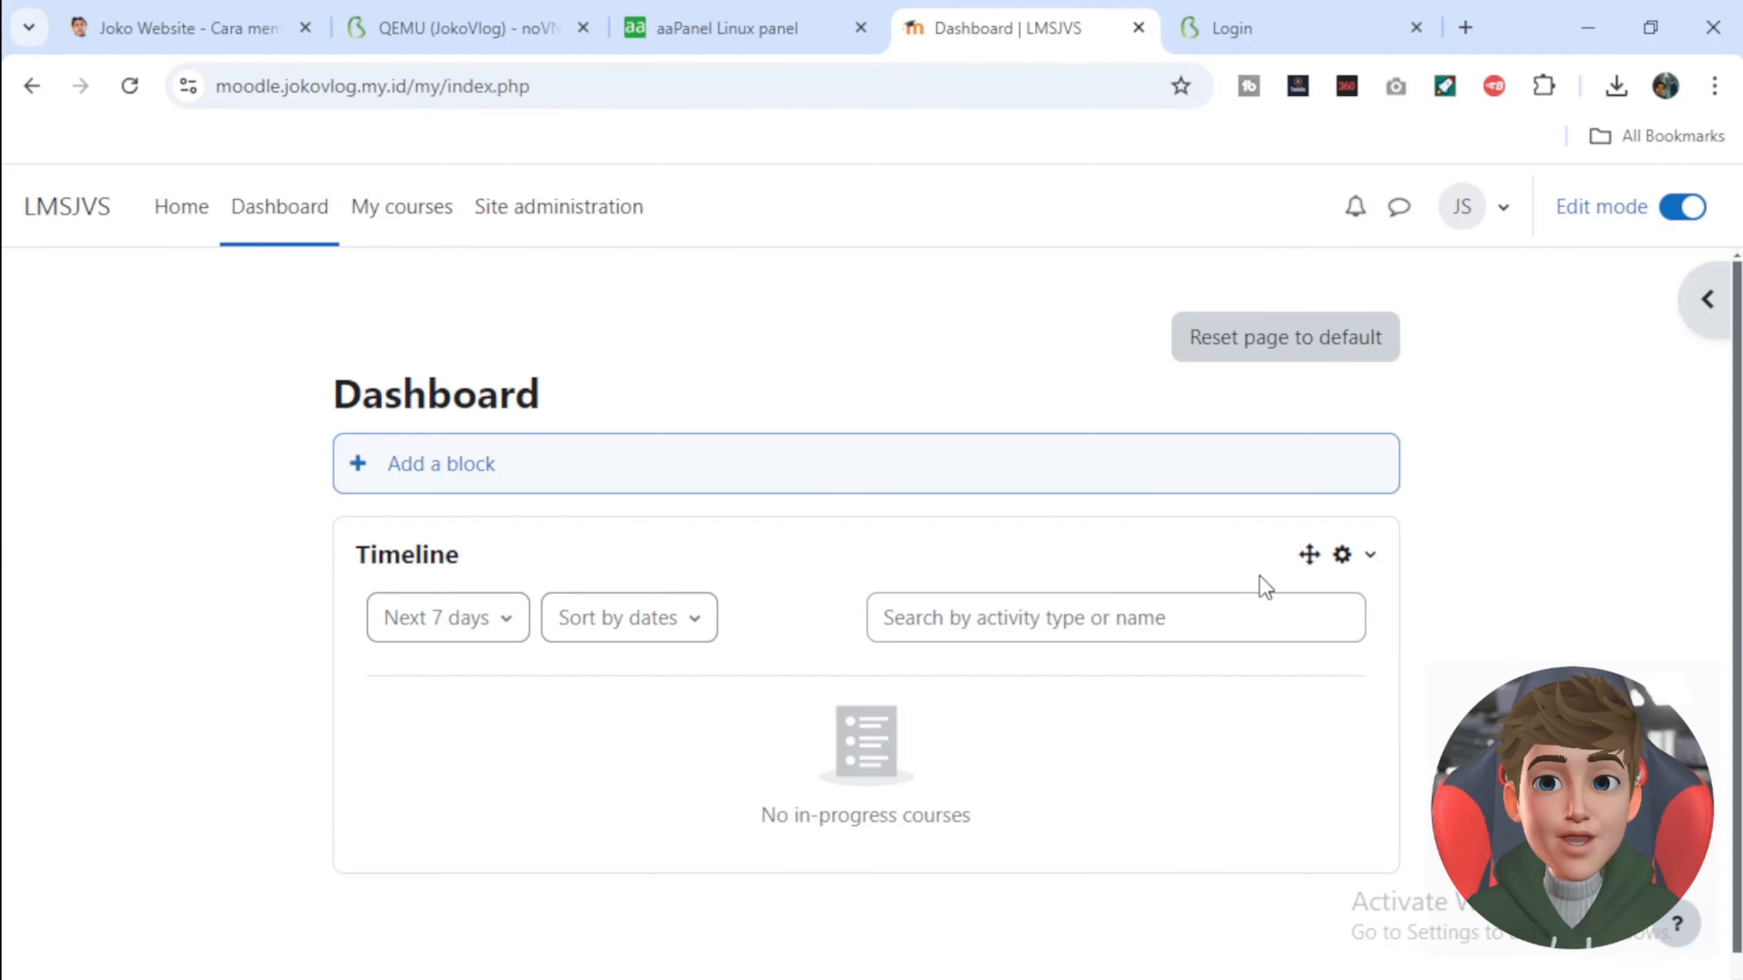
Delete the Timeline block and add a Course overview block in its place
left_click(1371, 557)
left_click(1223, 770)
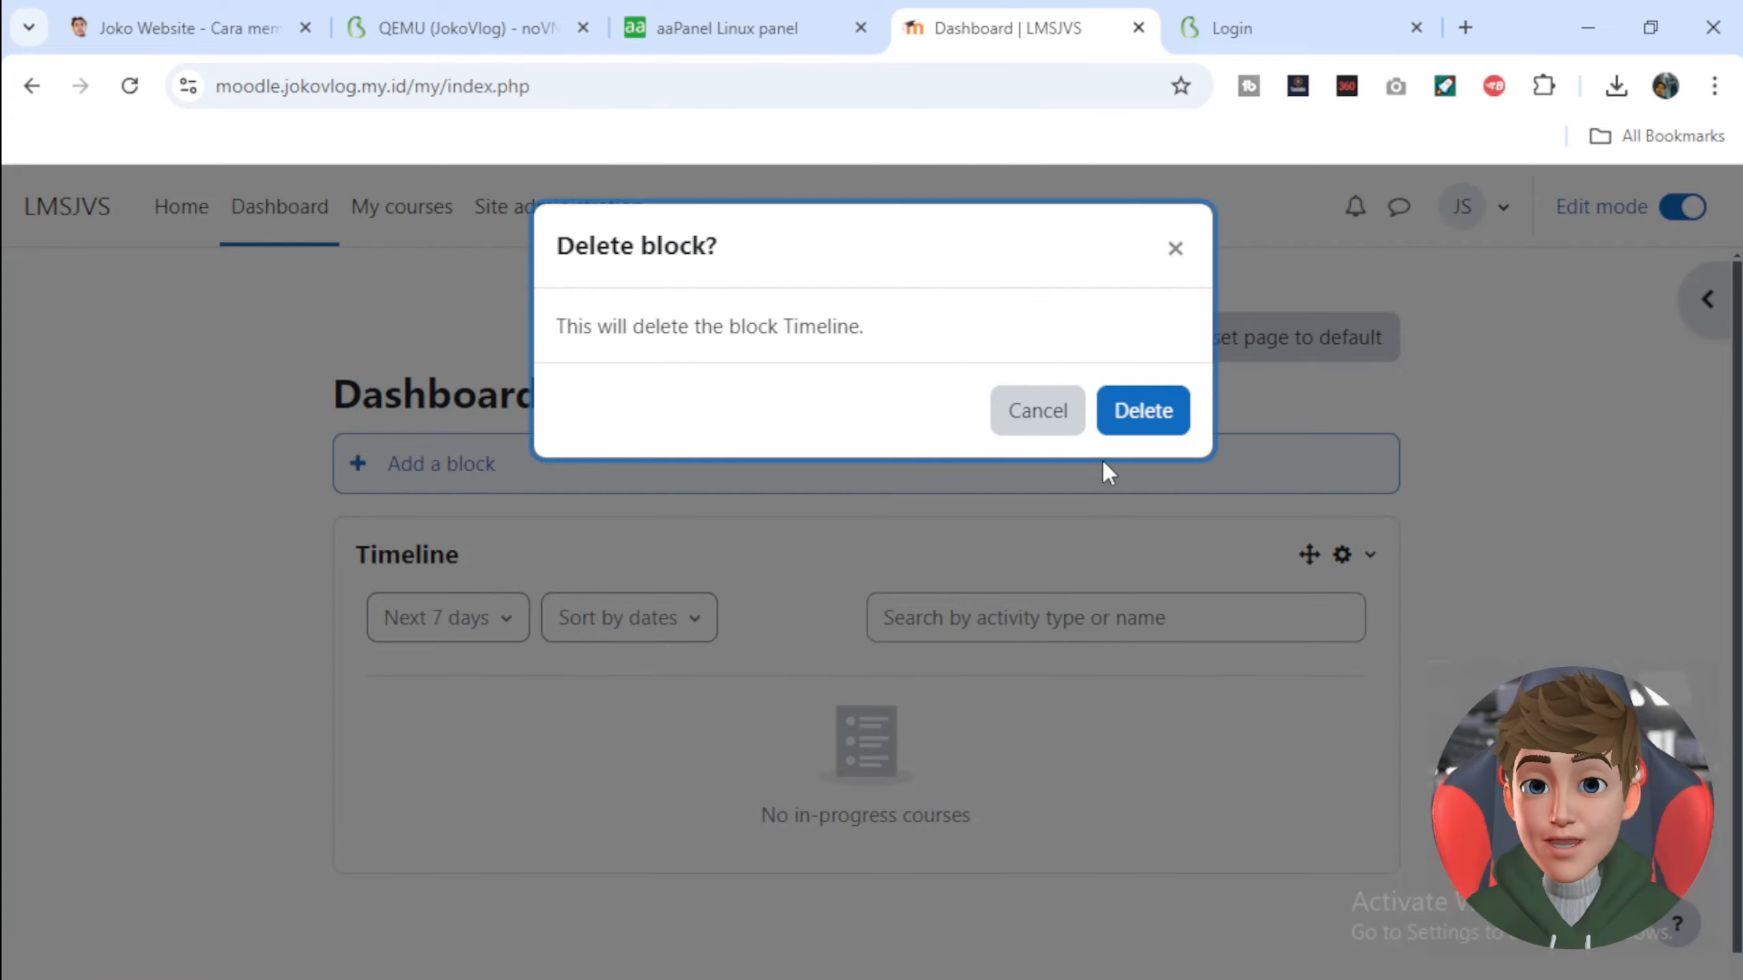
left_click(1107, 415)
left_click(466, 473)
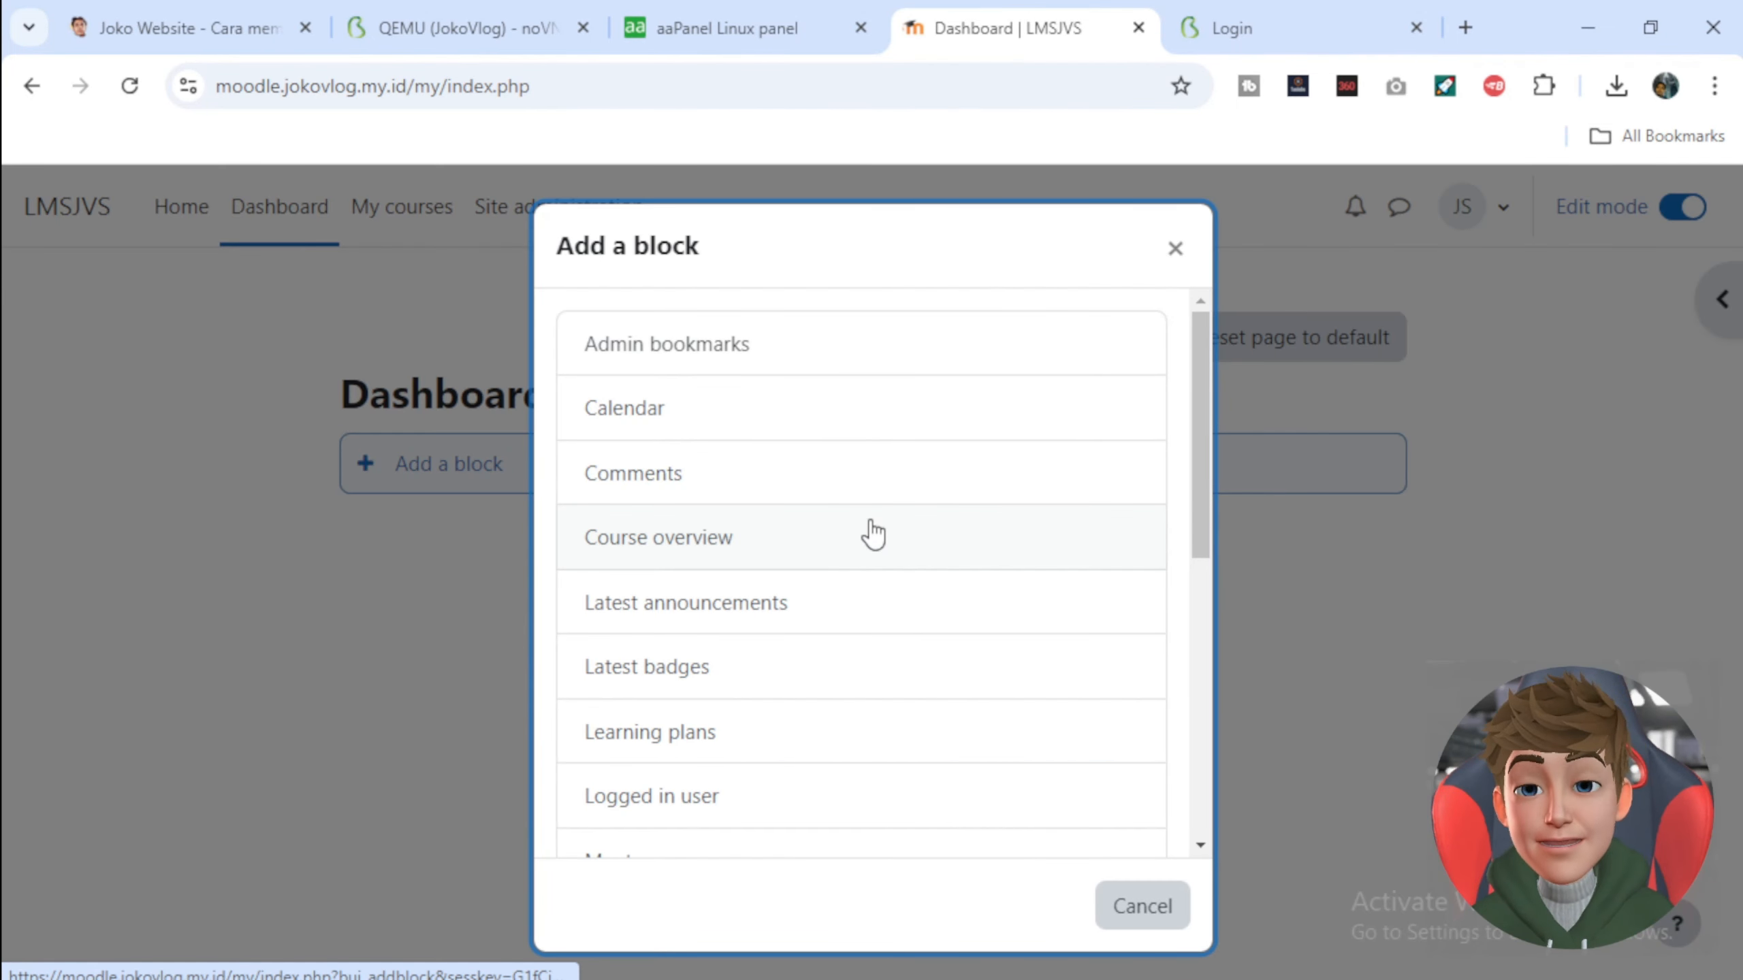
left_click(703, 536)
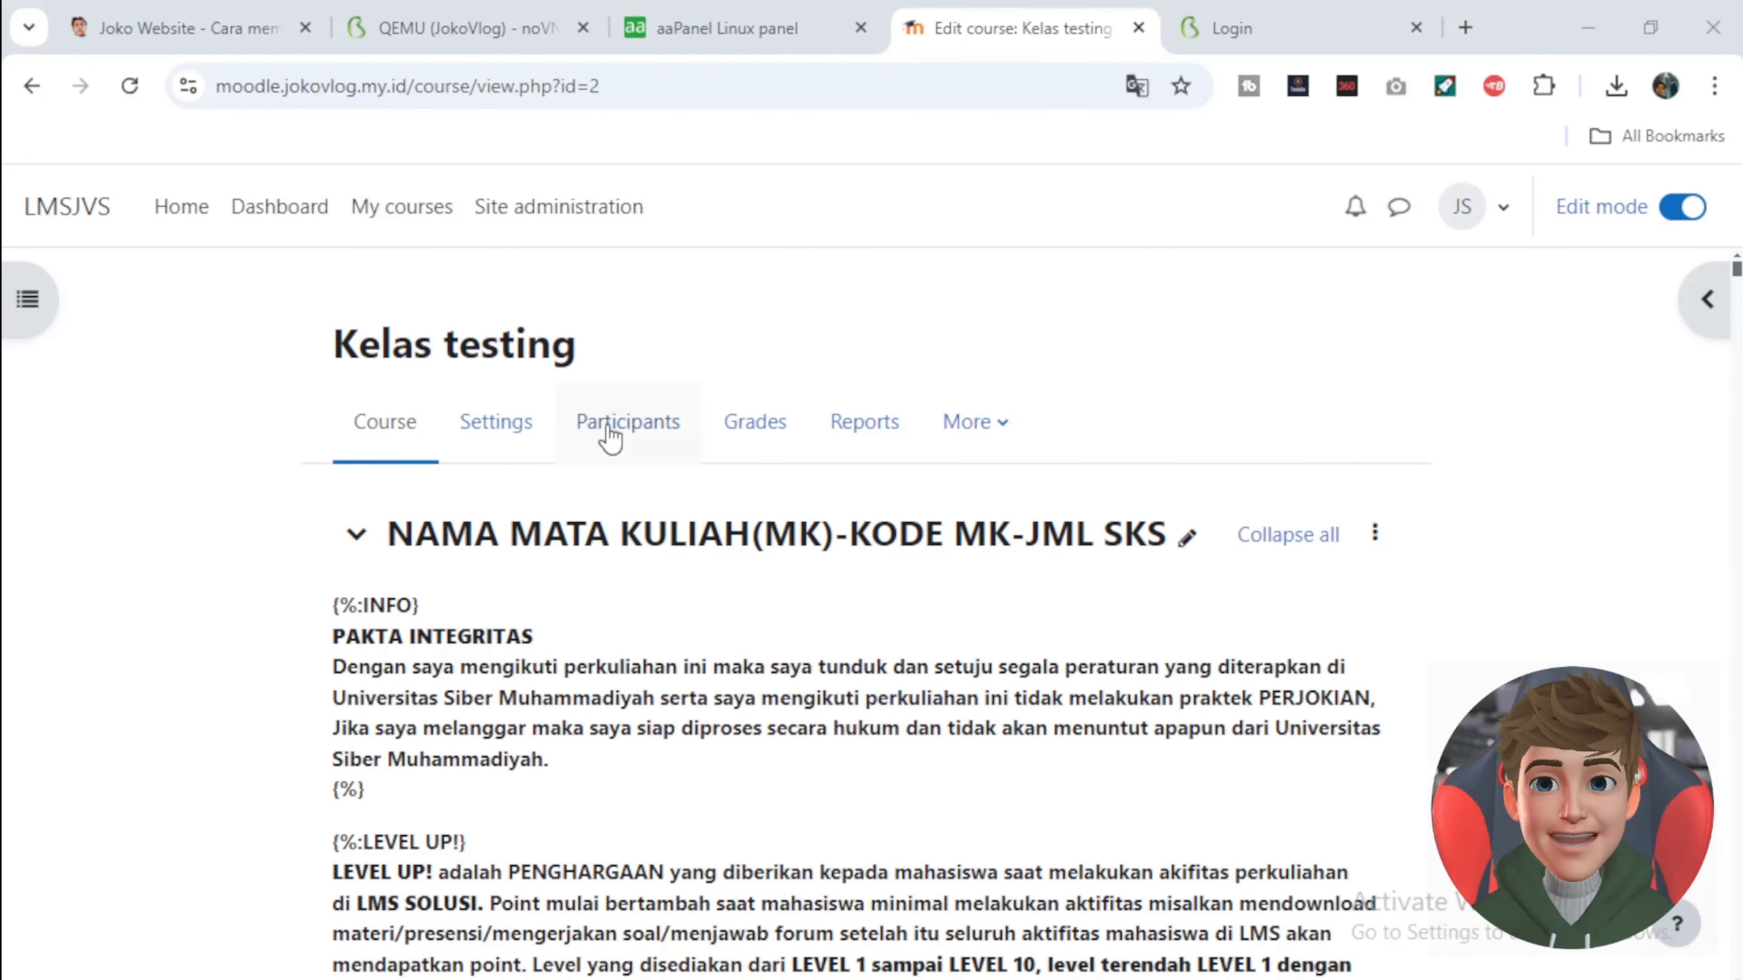
Search for the user by name in Participants and enrol them as a student in Kelas testing
left_click(621, 422)
left_click(489, 533)
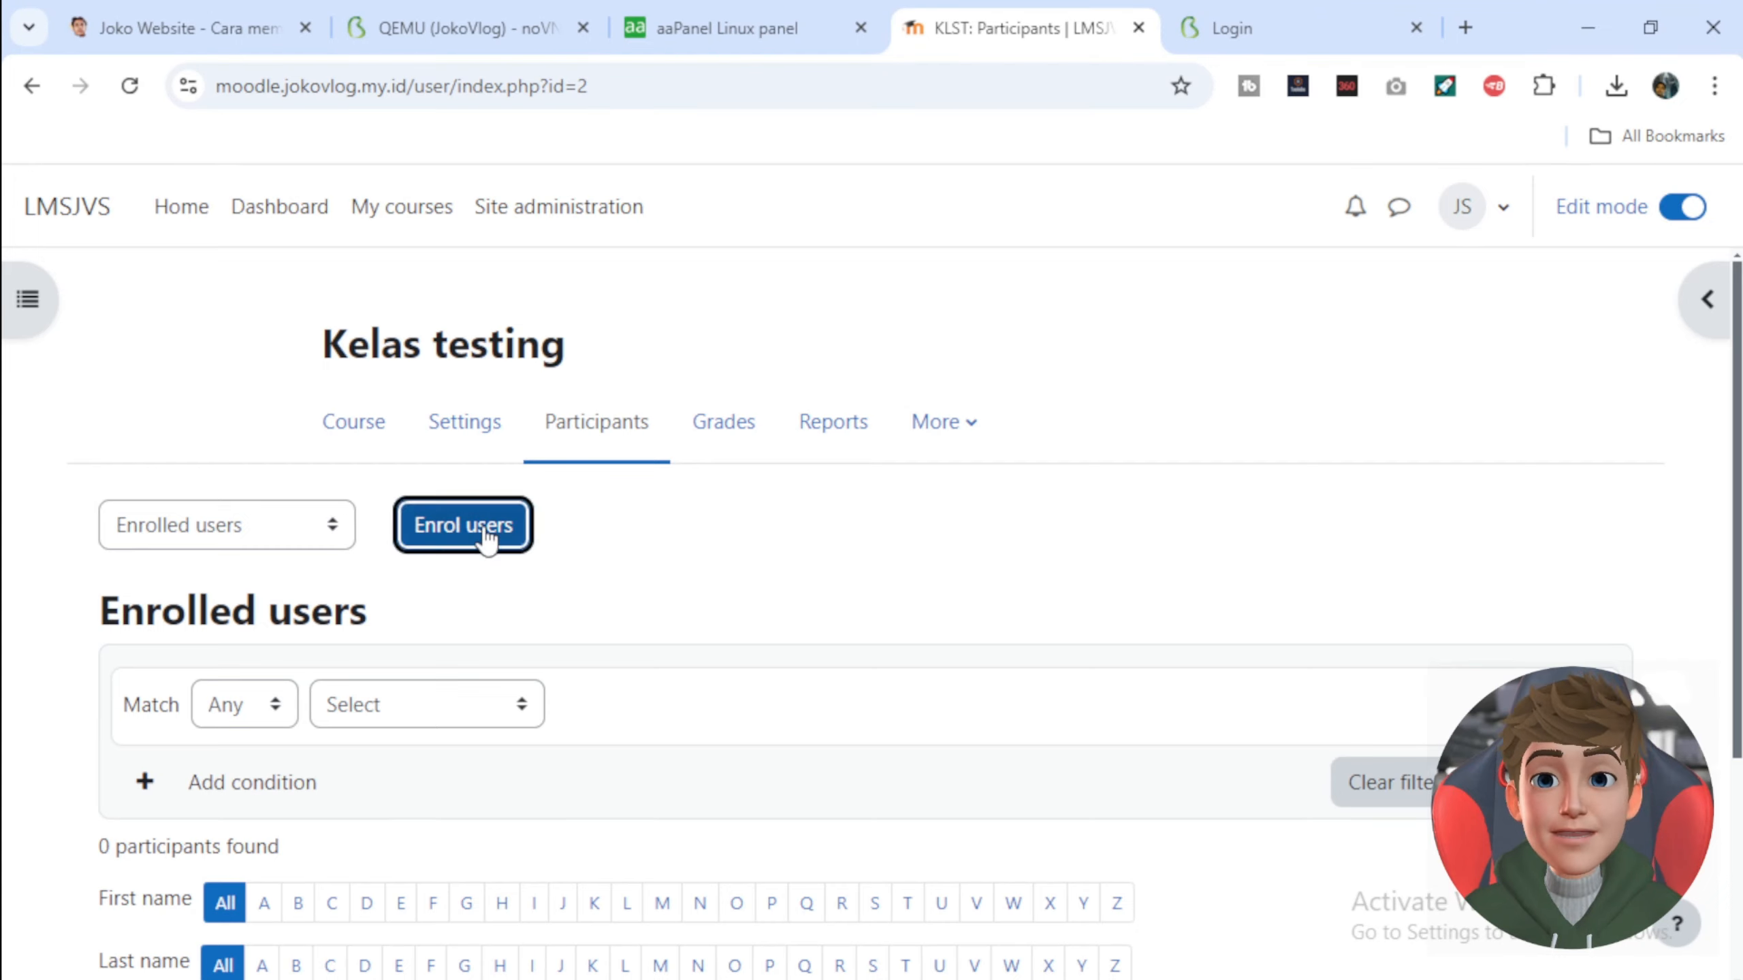
left_click(705, 455)
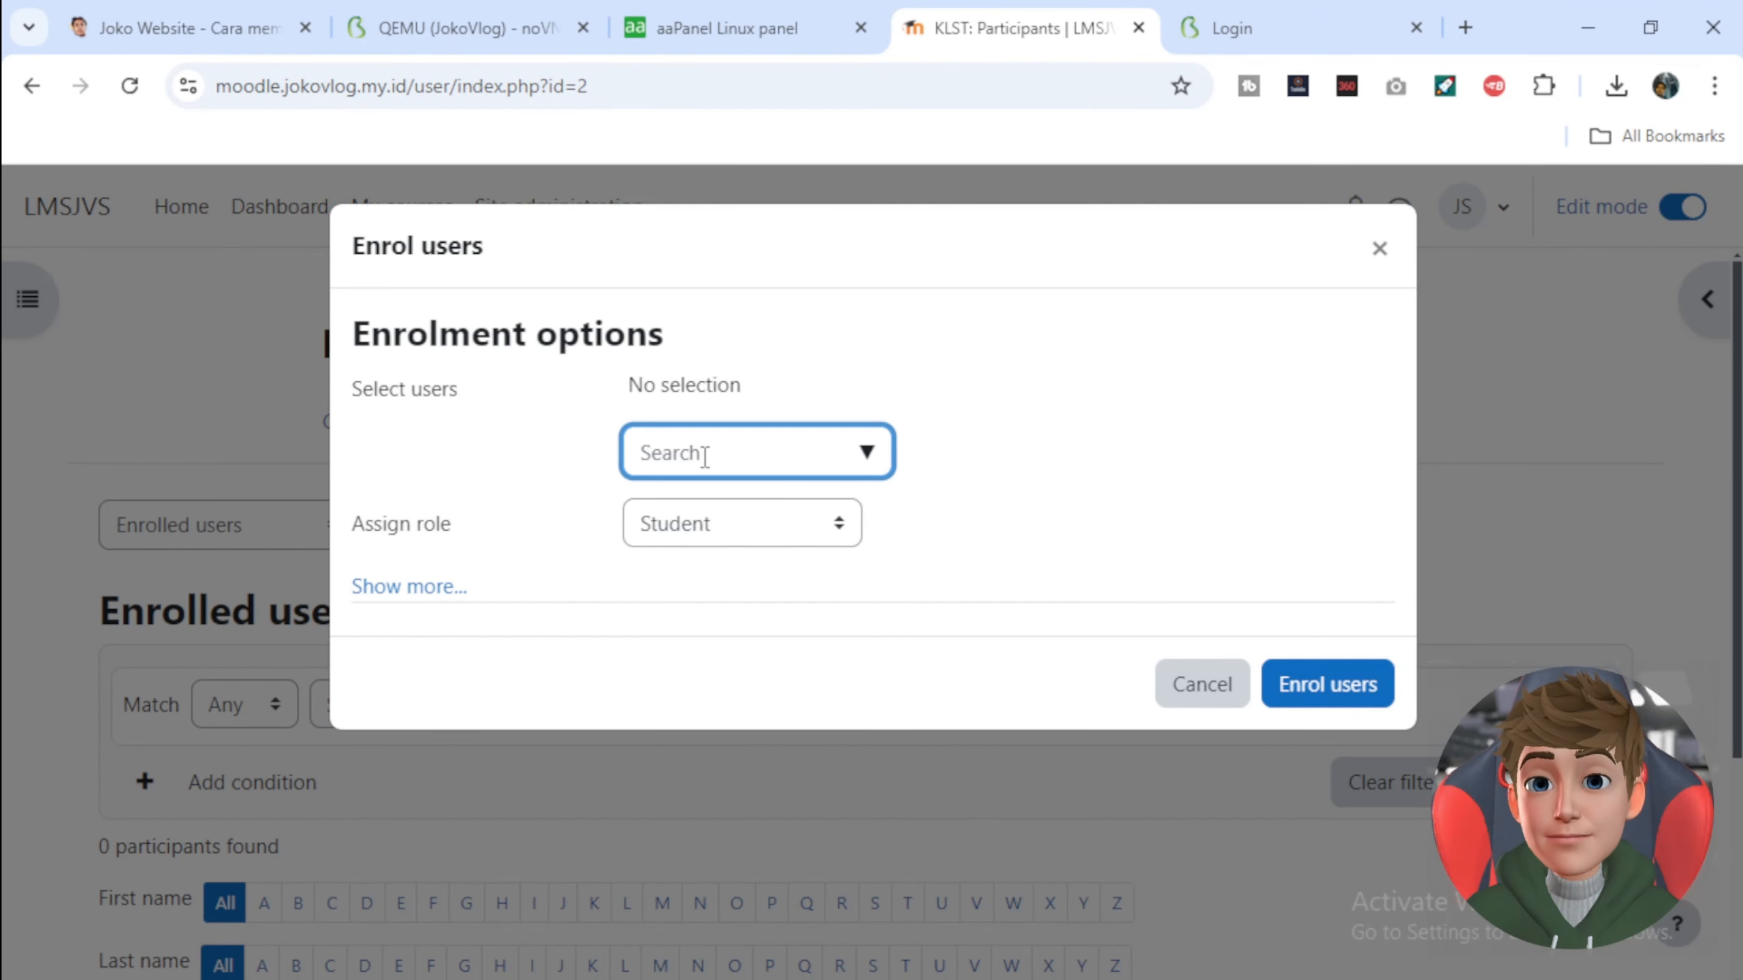
type("joko")
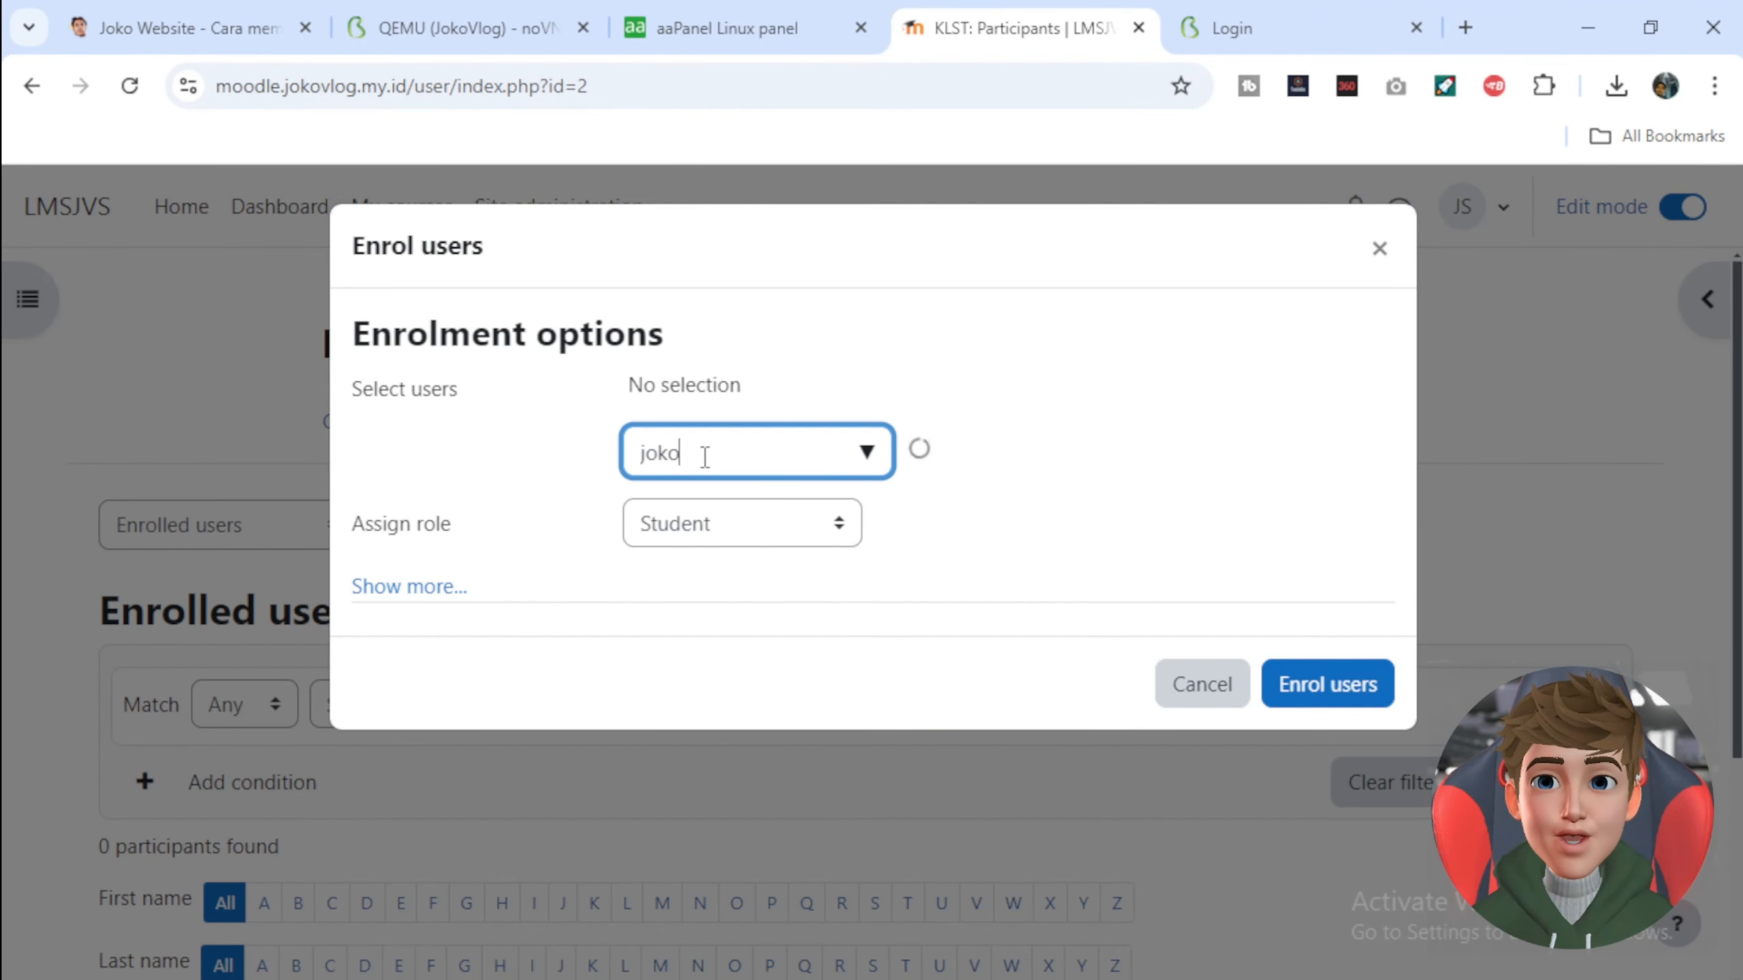
left_click(726, 516)
left_click(1140, 559)
left_click(1327, 684)
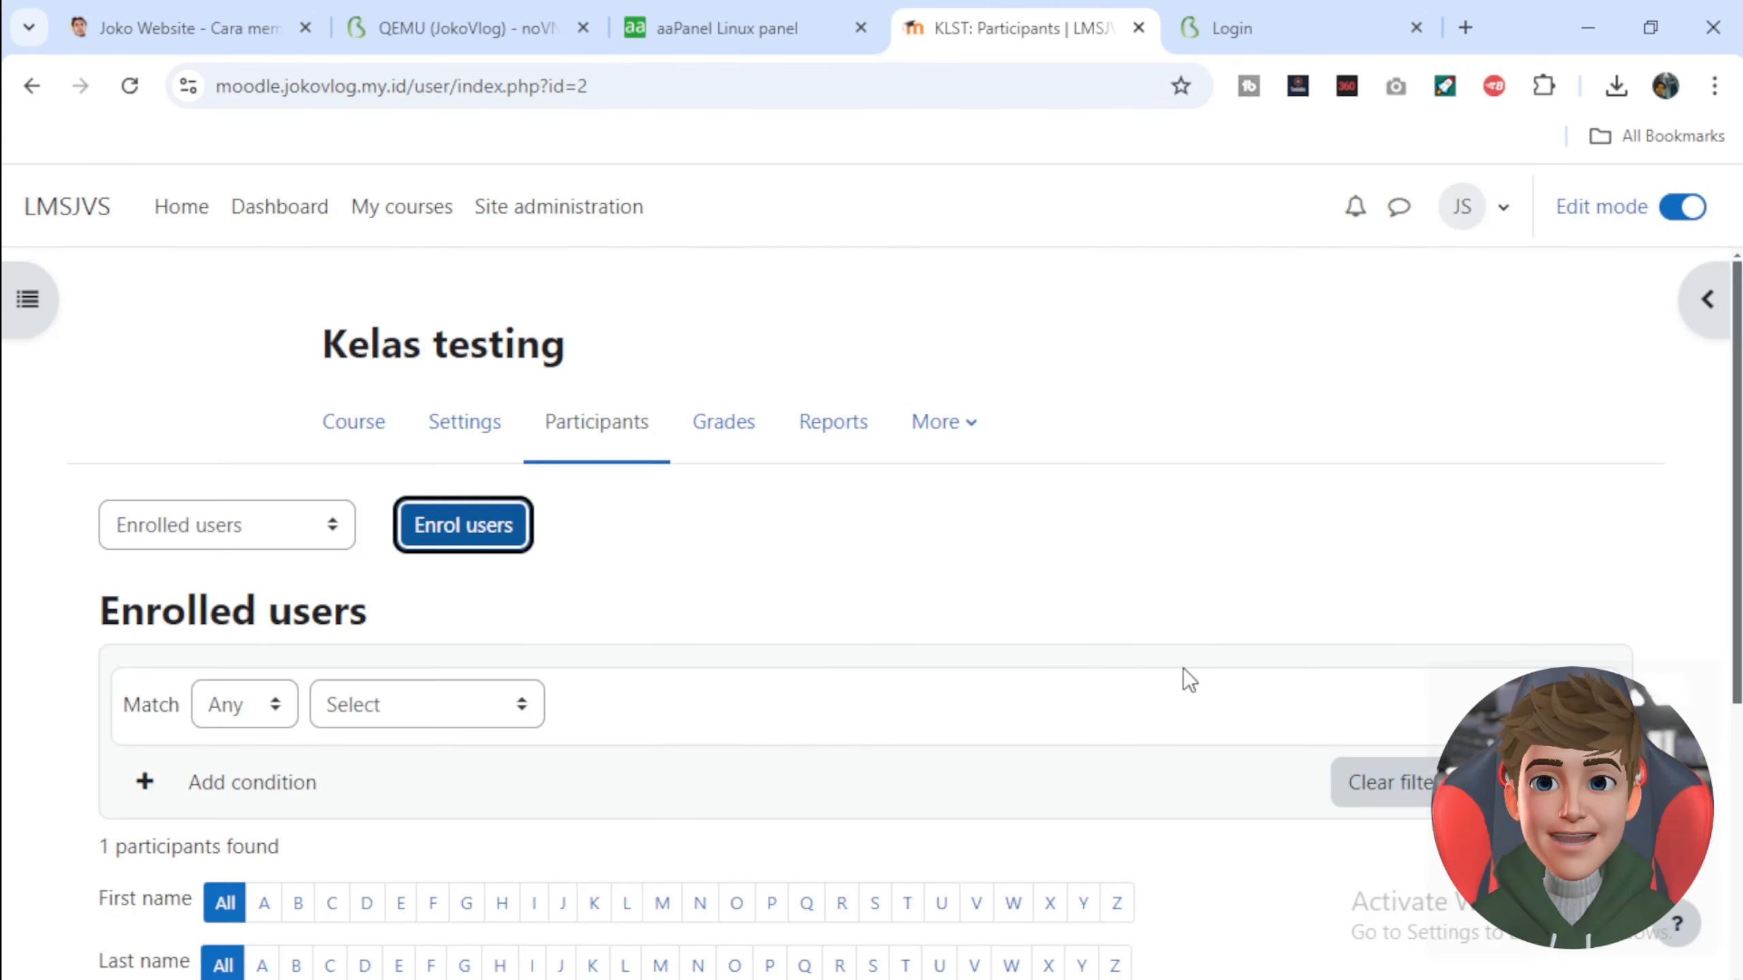
Check Kelas testing on the Dashboard, try its grades (404) and go back
left_click(268, 215)
scroll(537, 572, "down", 2)
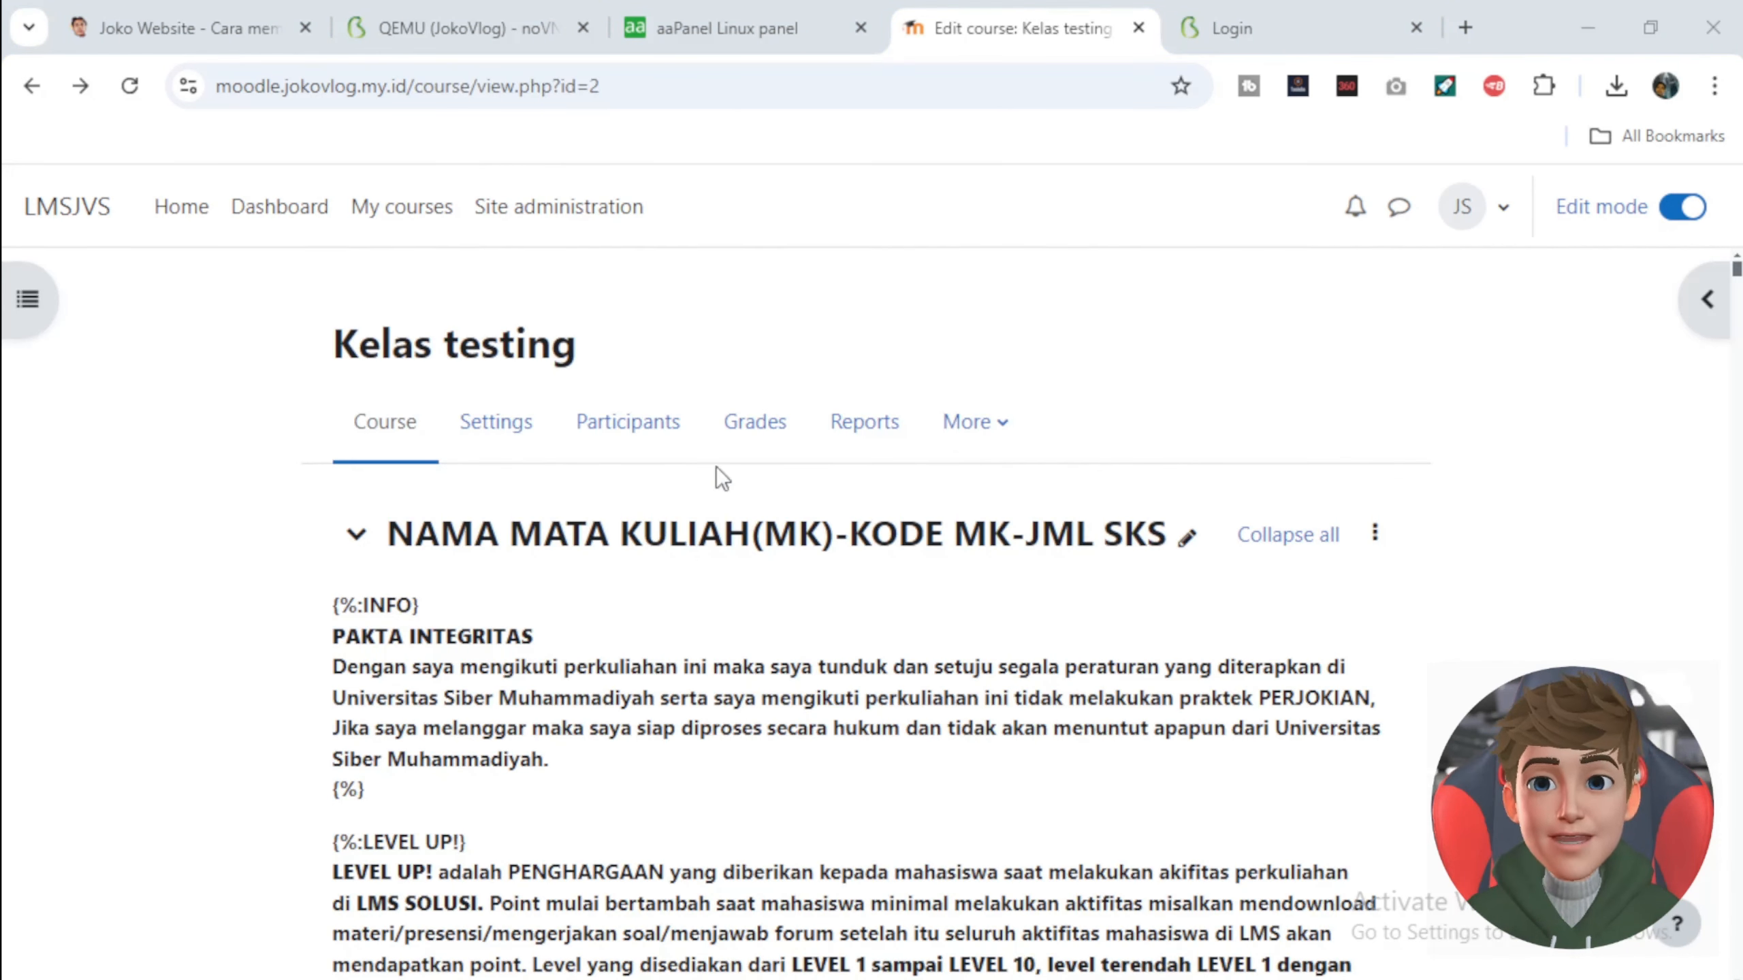
left_click(767, 420)
left_click(32, 87)
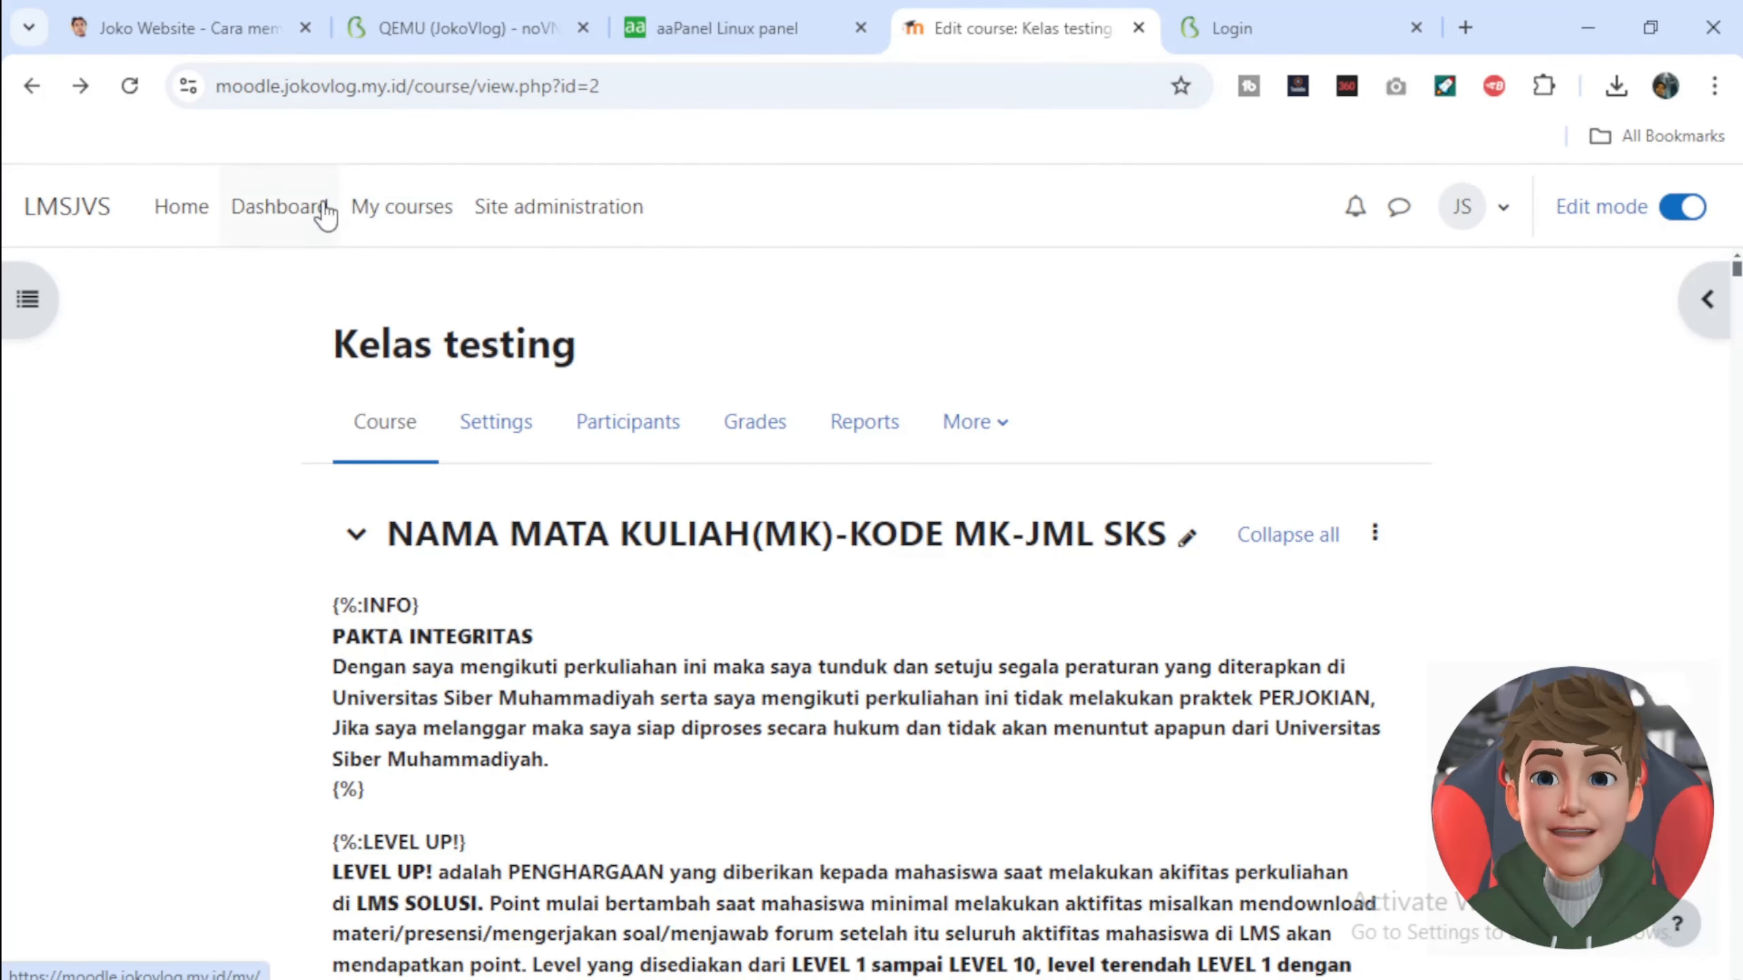
From the Dashboard, open the Kelas JokoVlog course and its Grades page
left_click(323, 210)
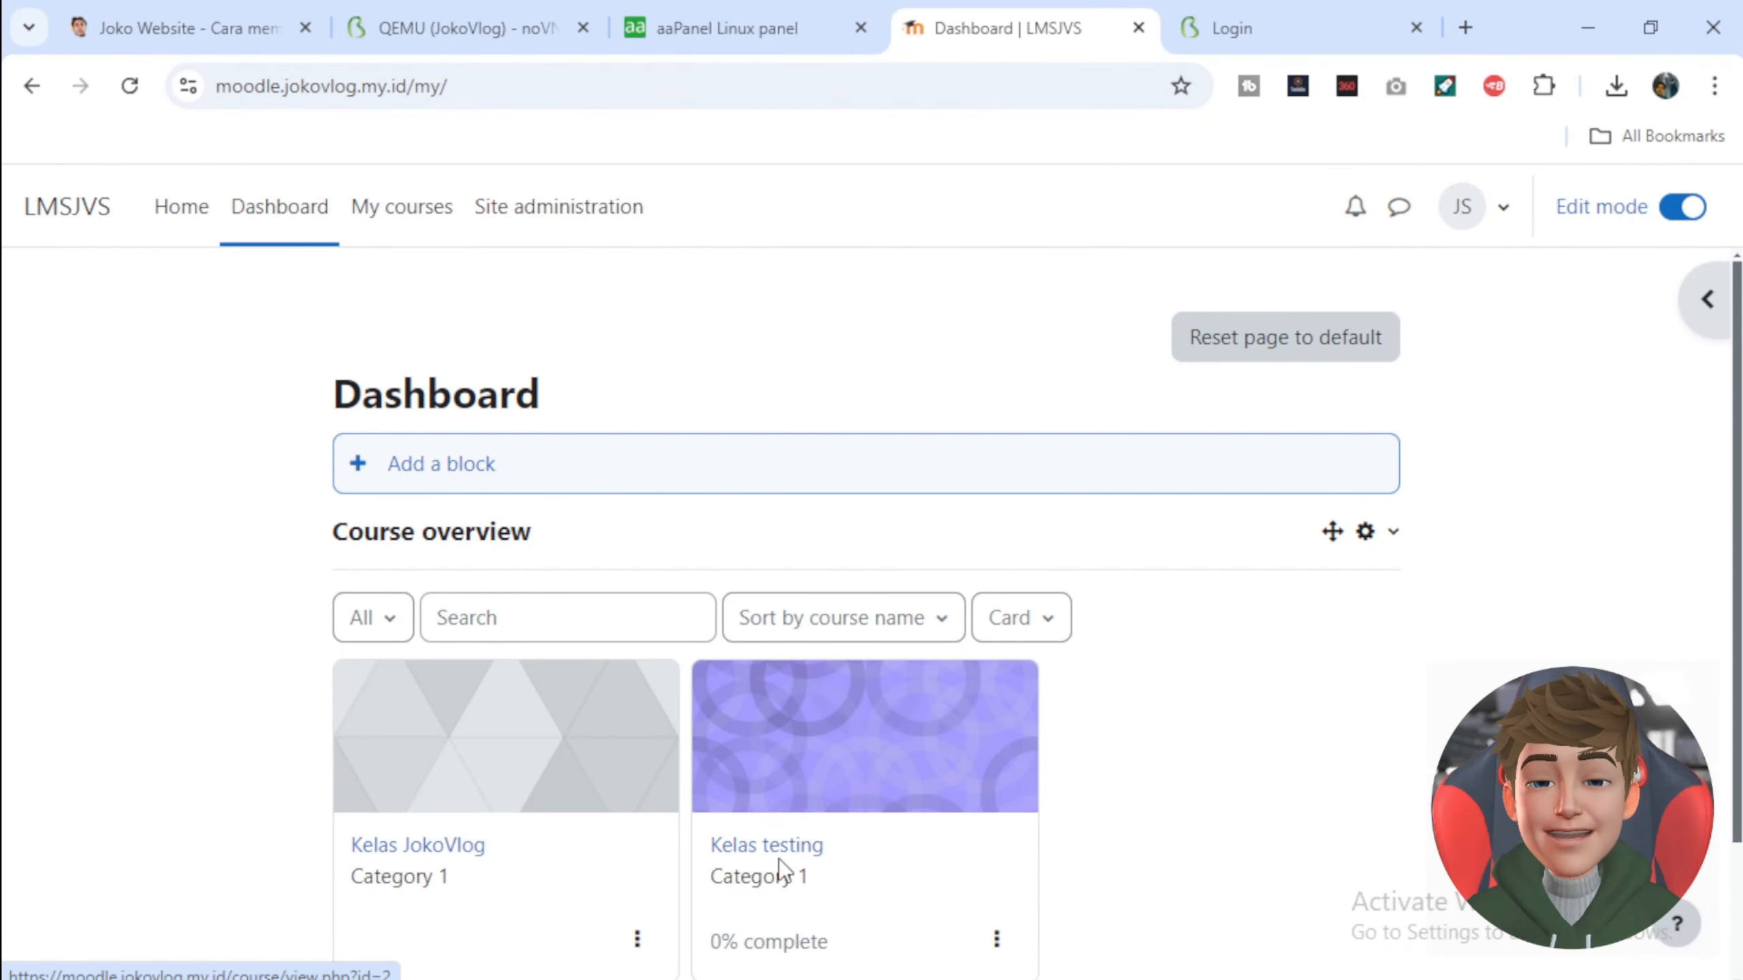
left_click(465, 847)
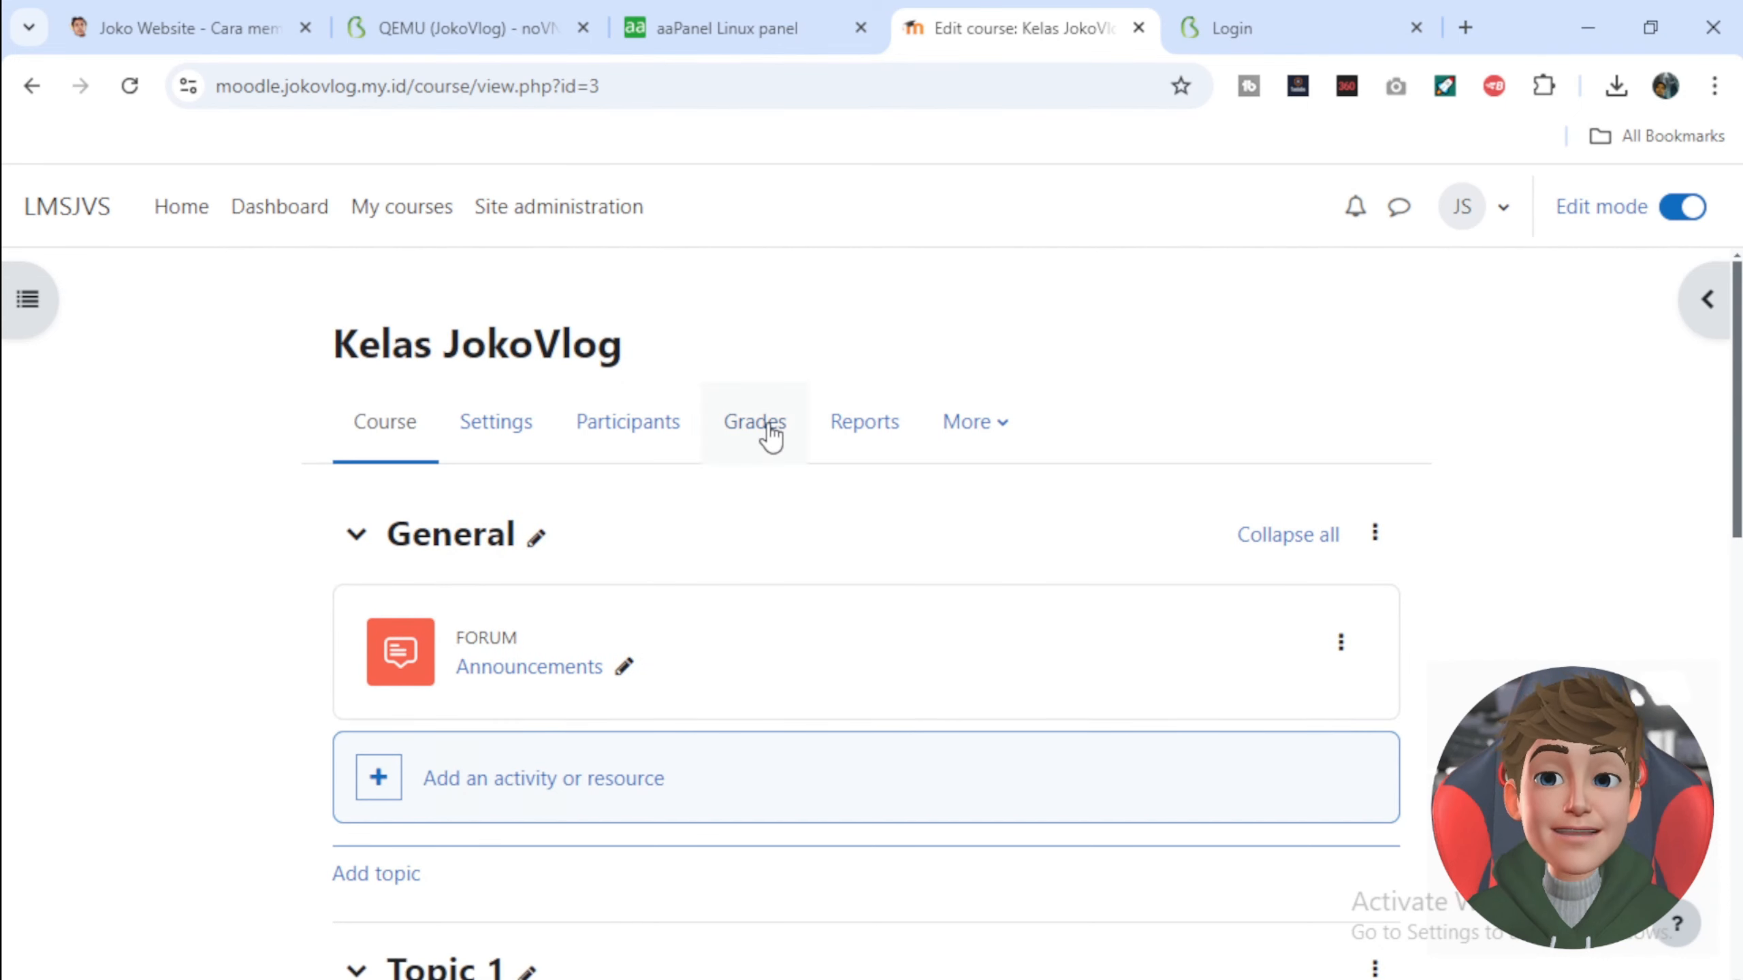
left_click(768, 432)
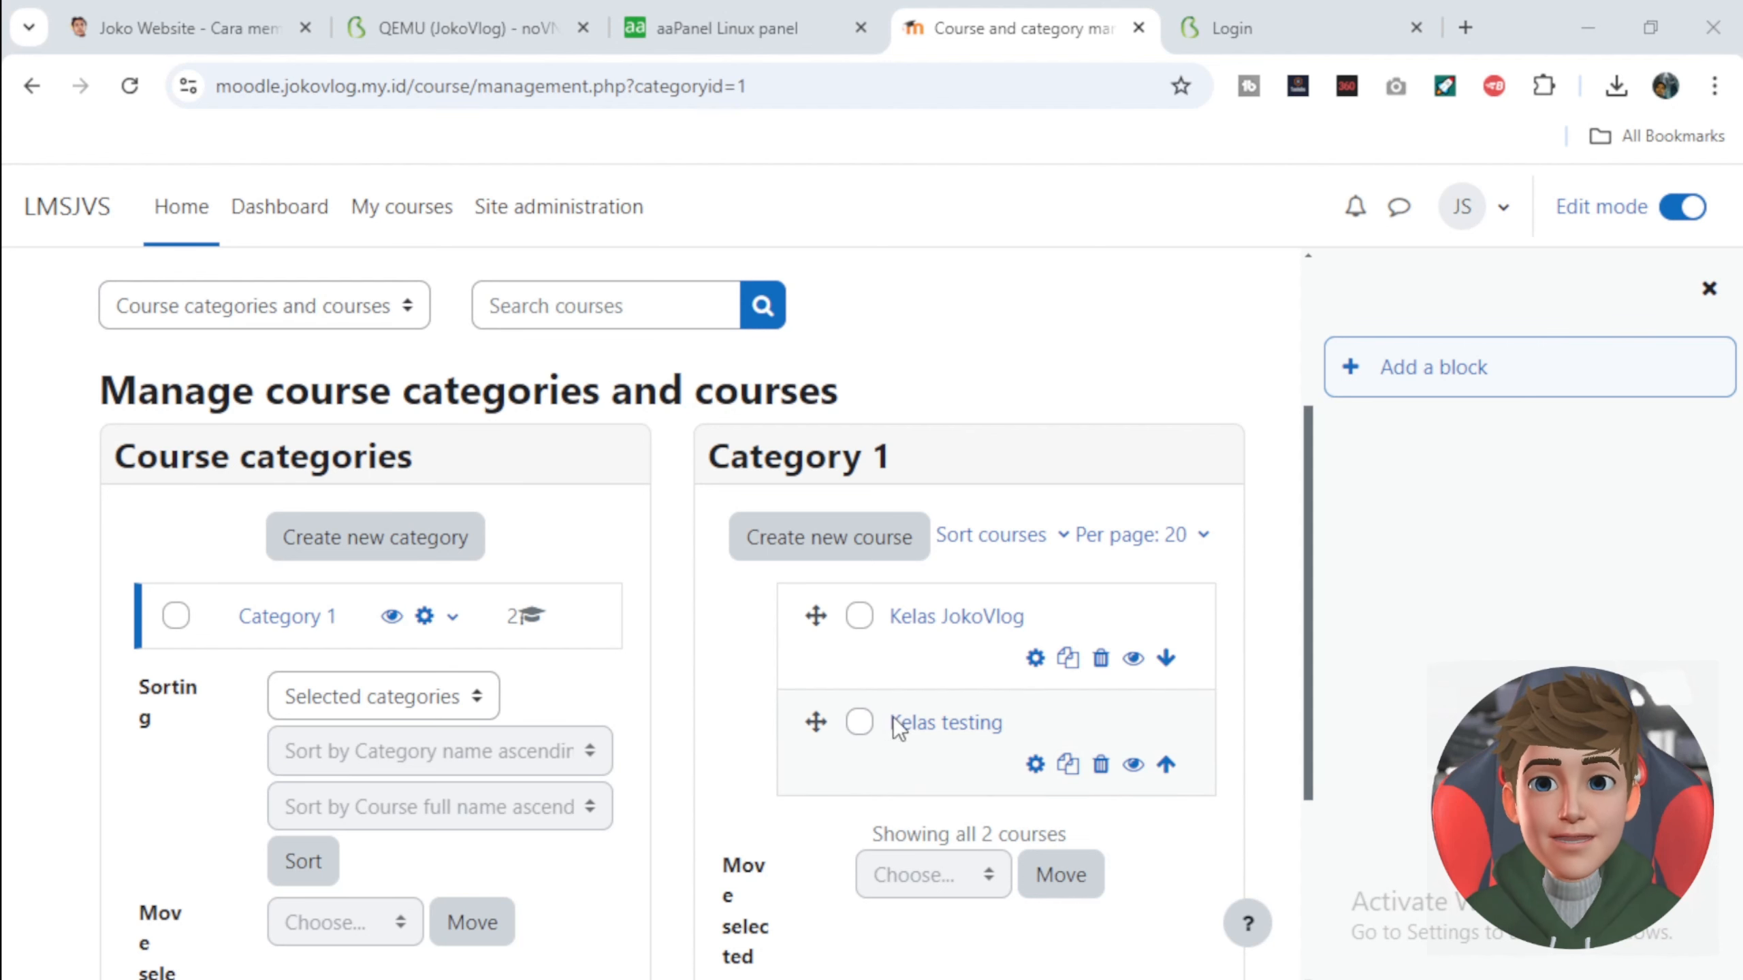
Permanently delete Kelas testing and return to the course list, then open Kelas JokoVlog
left_click(1101, 764)
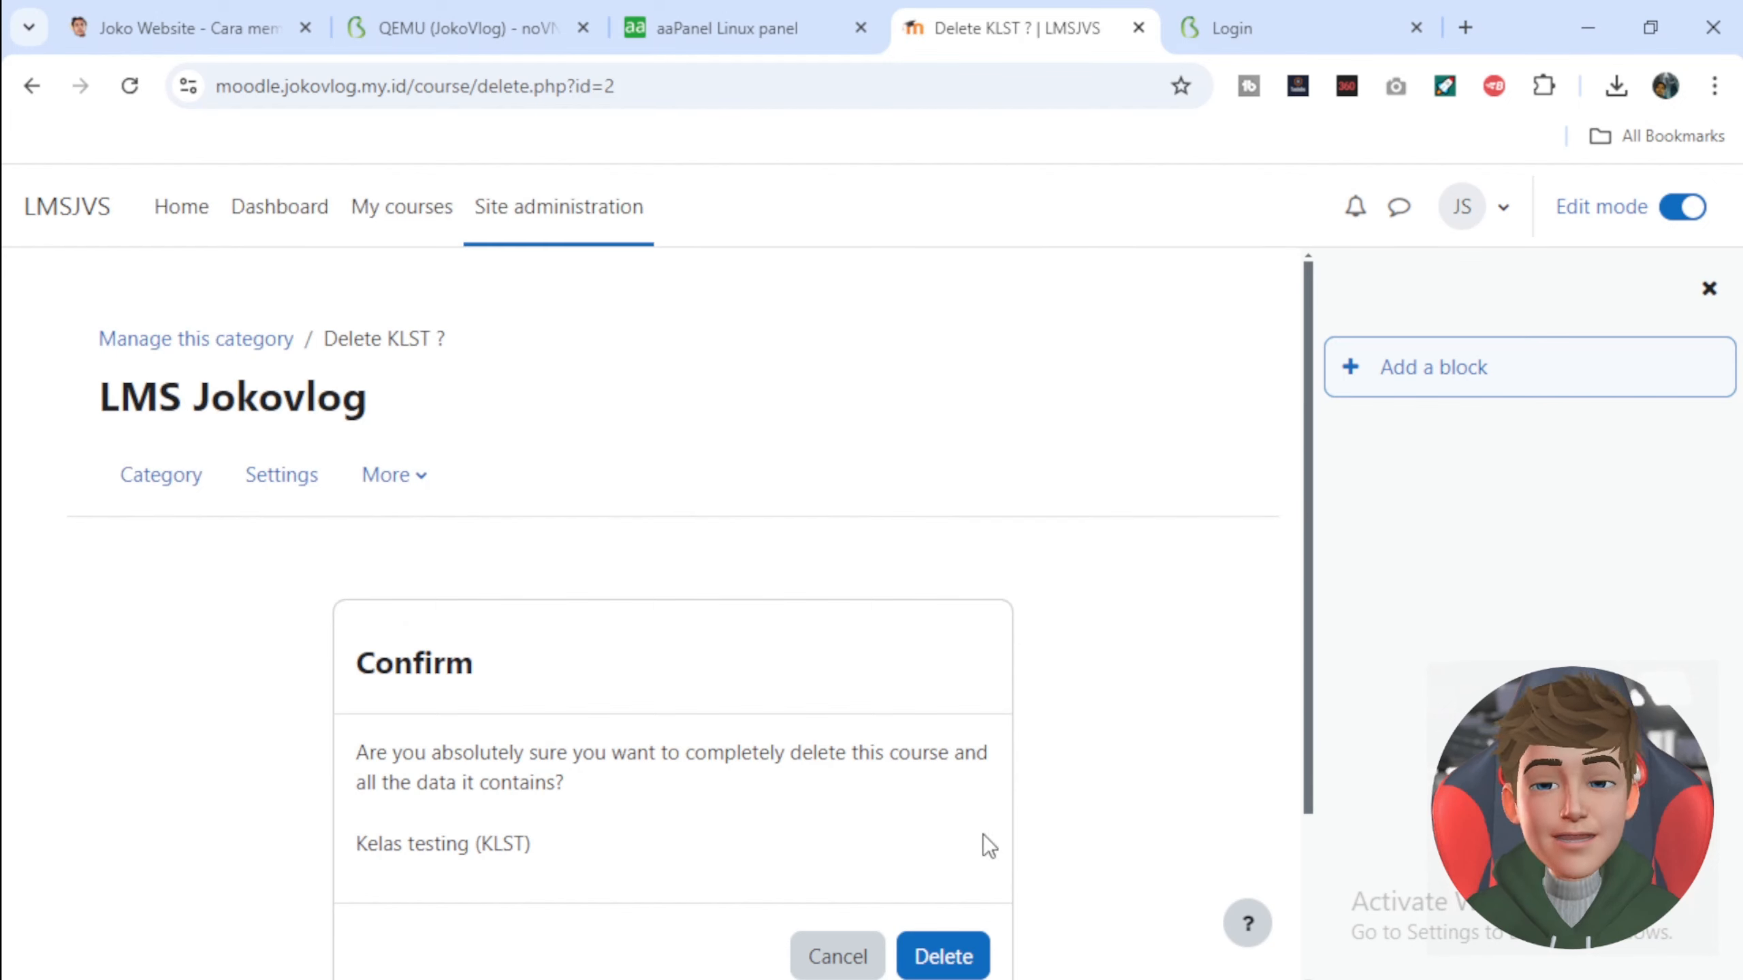
left_click(953, 959)
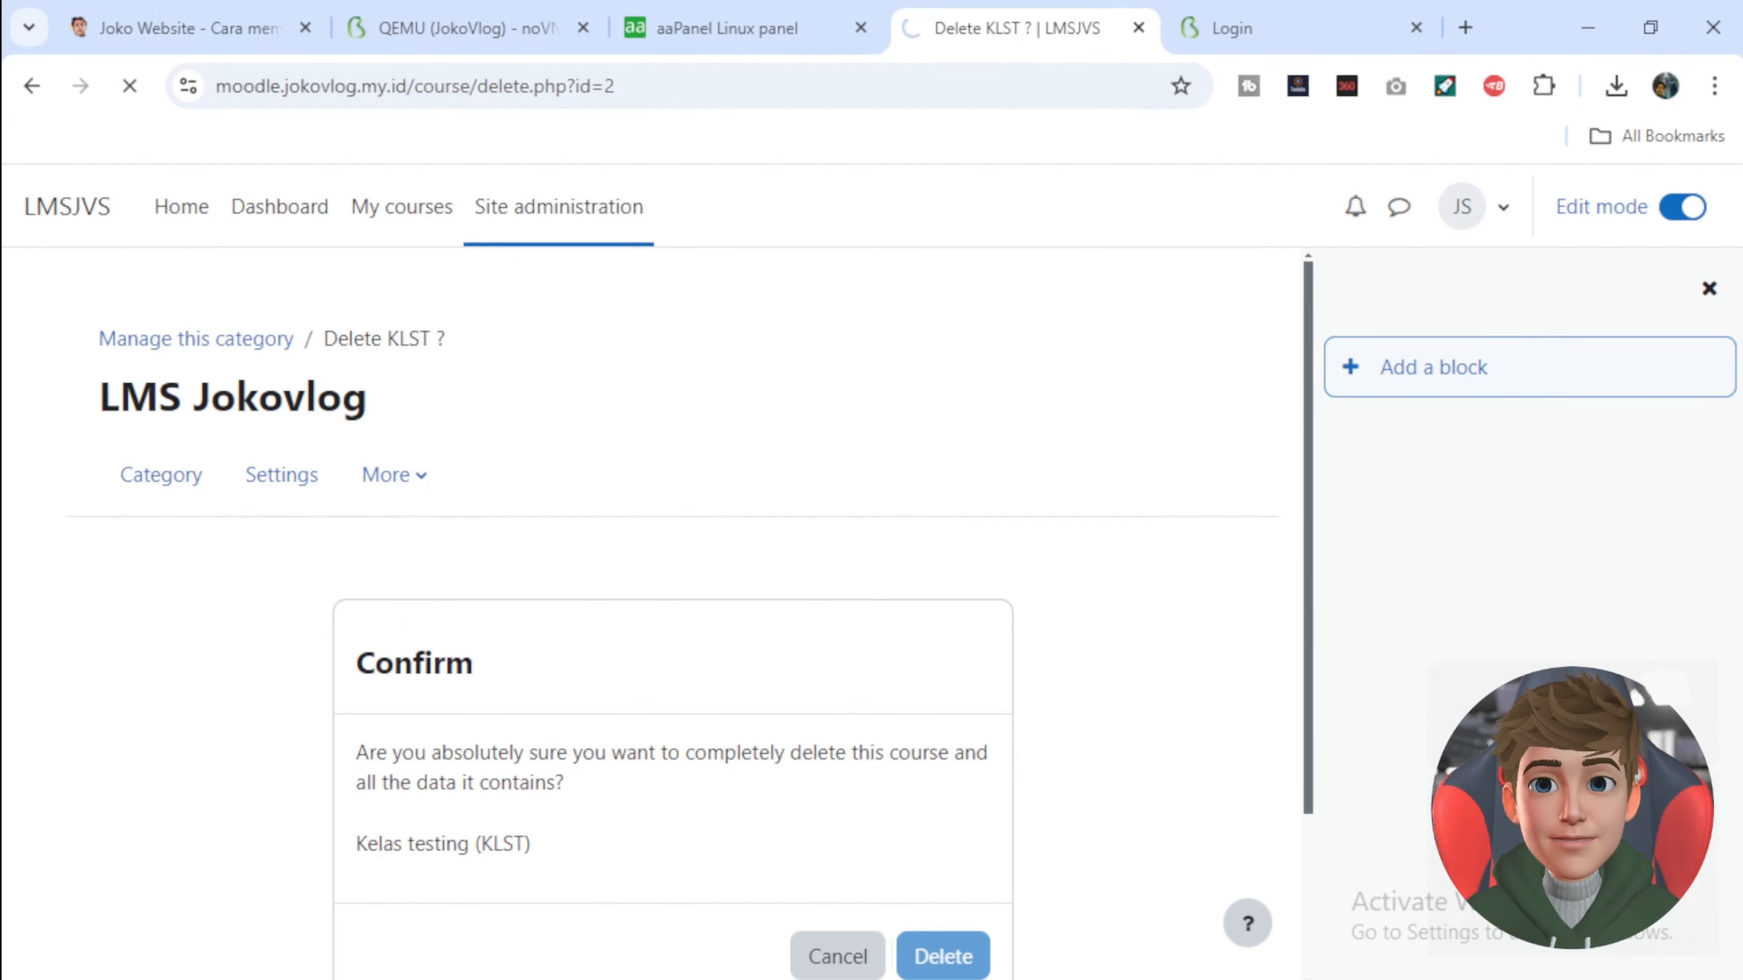
scroll(755, 790, "down", 15)
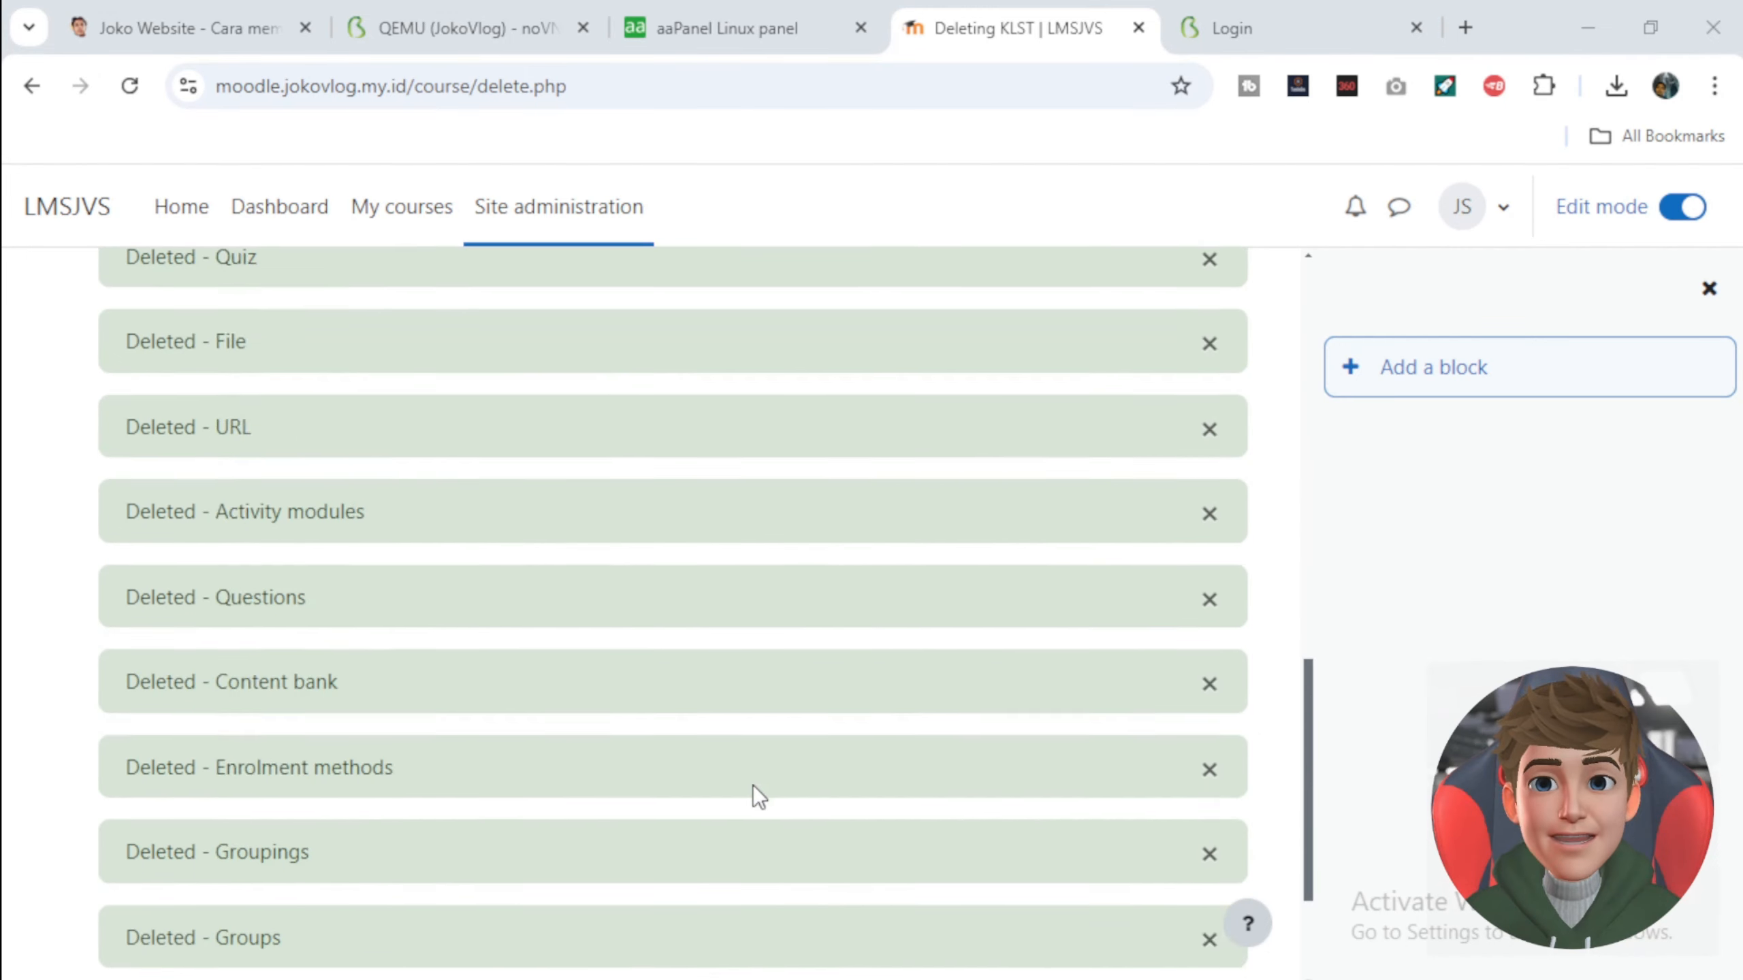
left_click(680, 851)
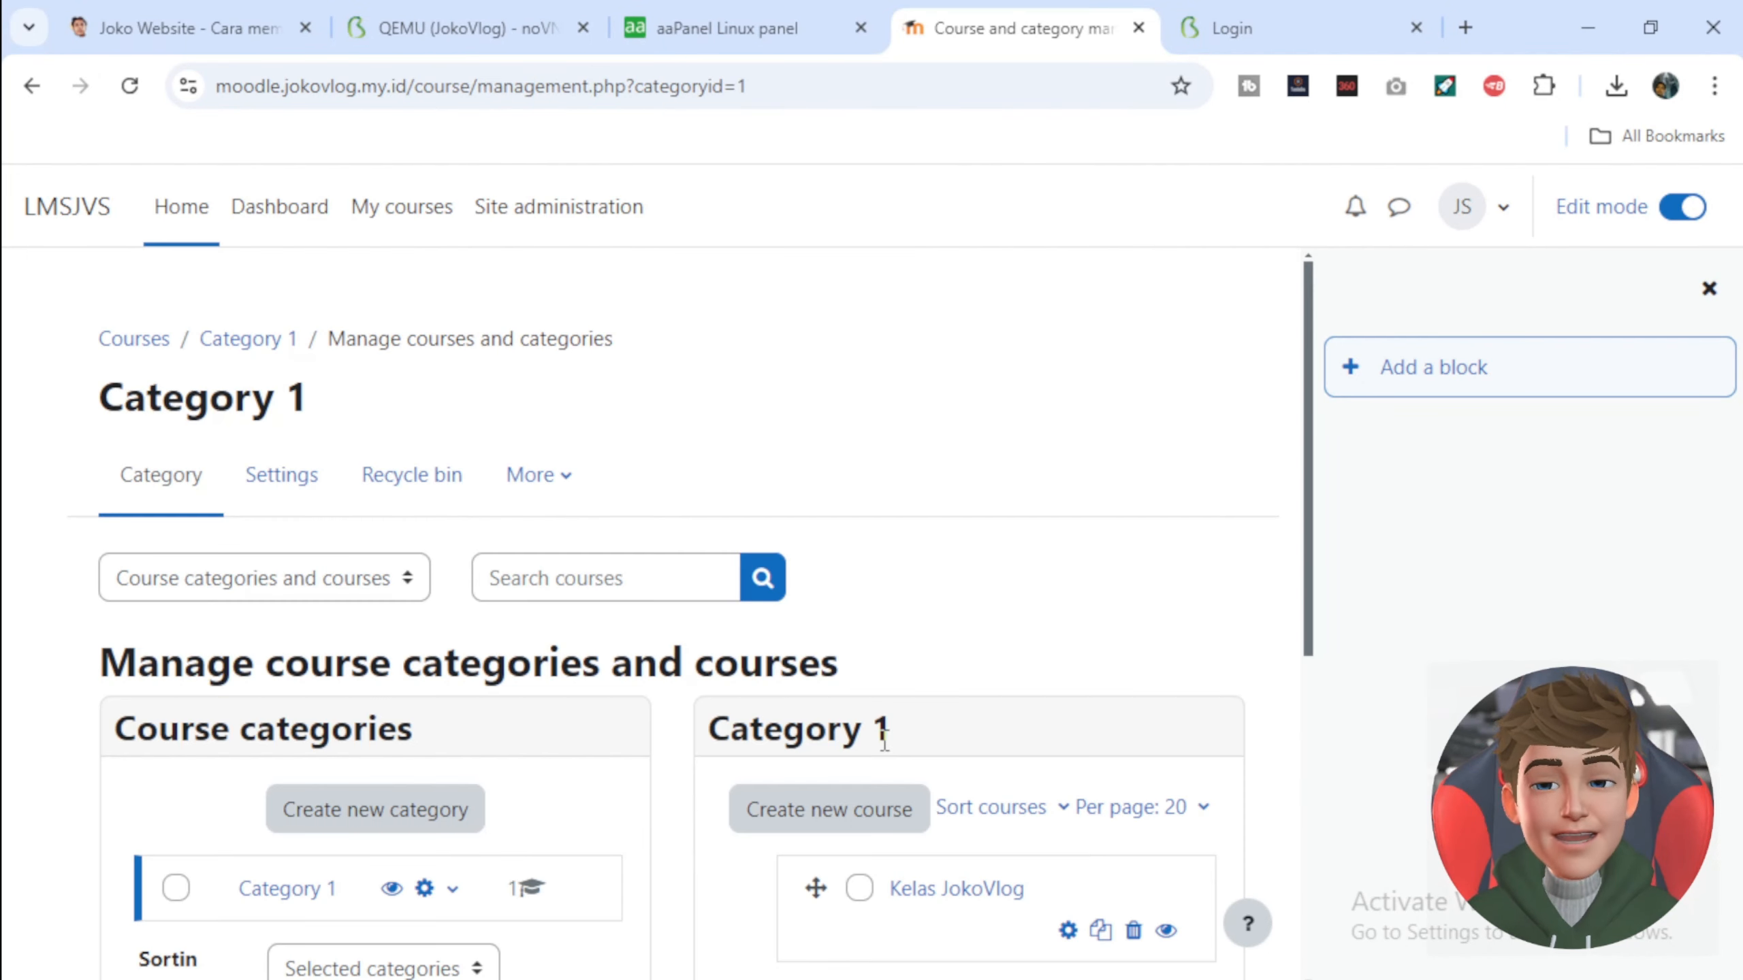
scroll(888, 733, "down", 3)
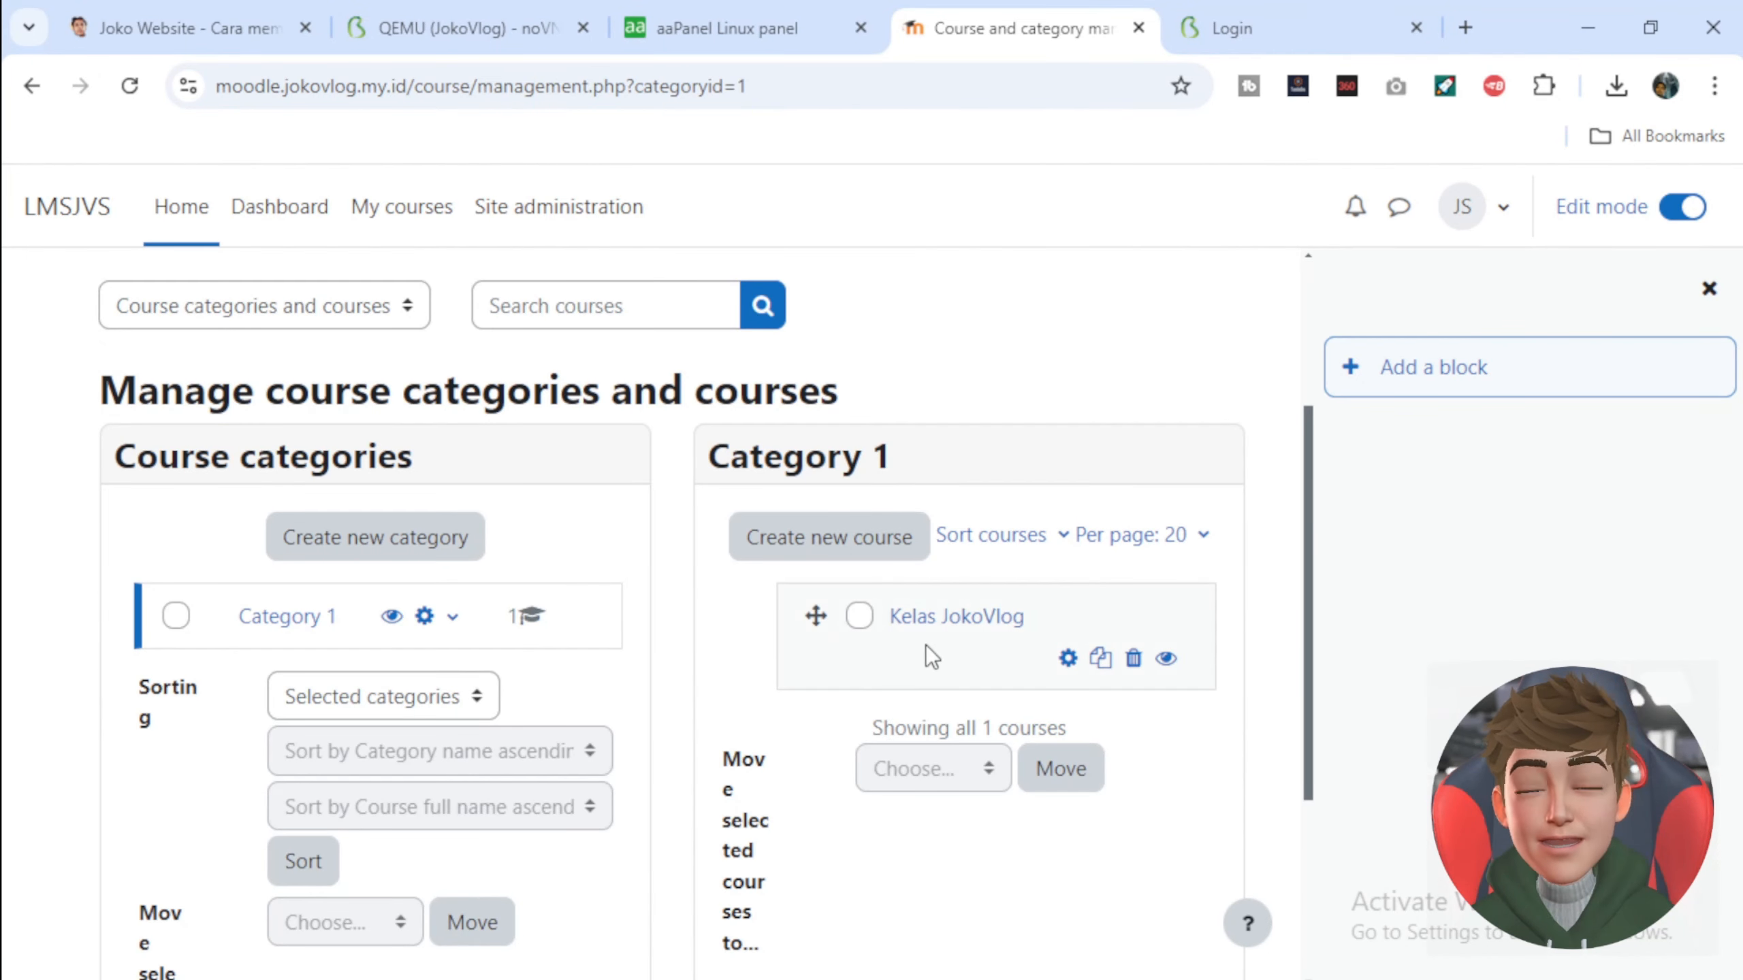
left_click(954, 617)
Browse Kelas JokoVlog's Settings, Participants, Grades, Reports and Question bank pages
scroll(667, 736, "down", 10)
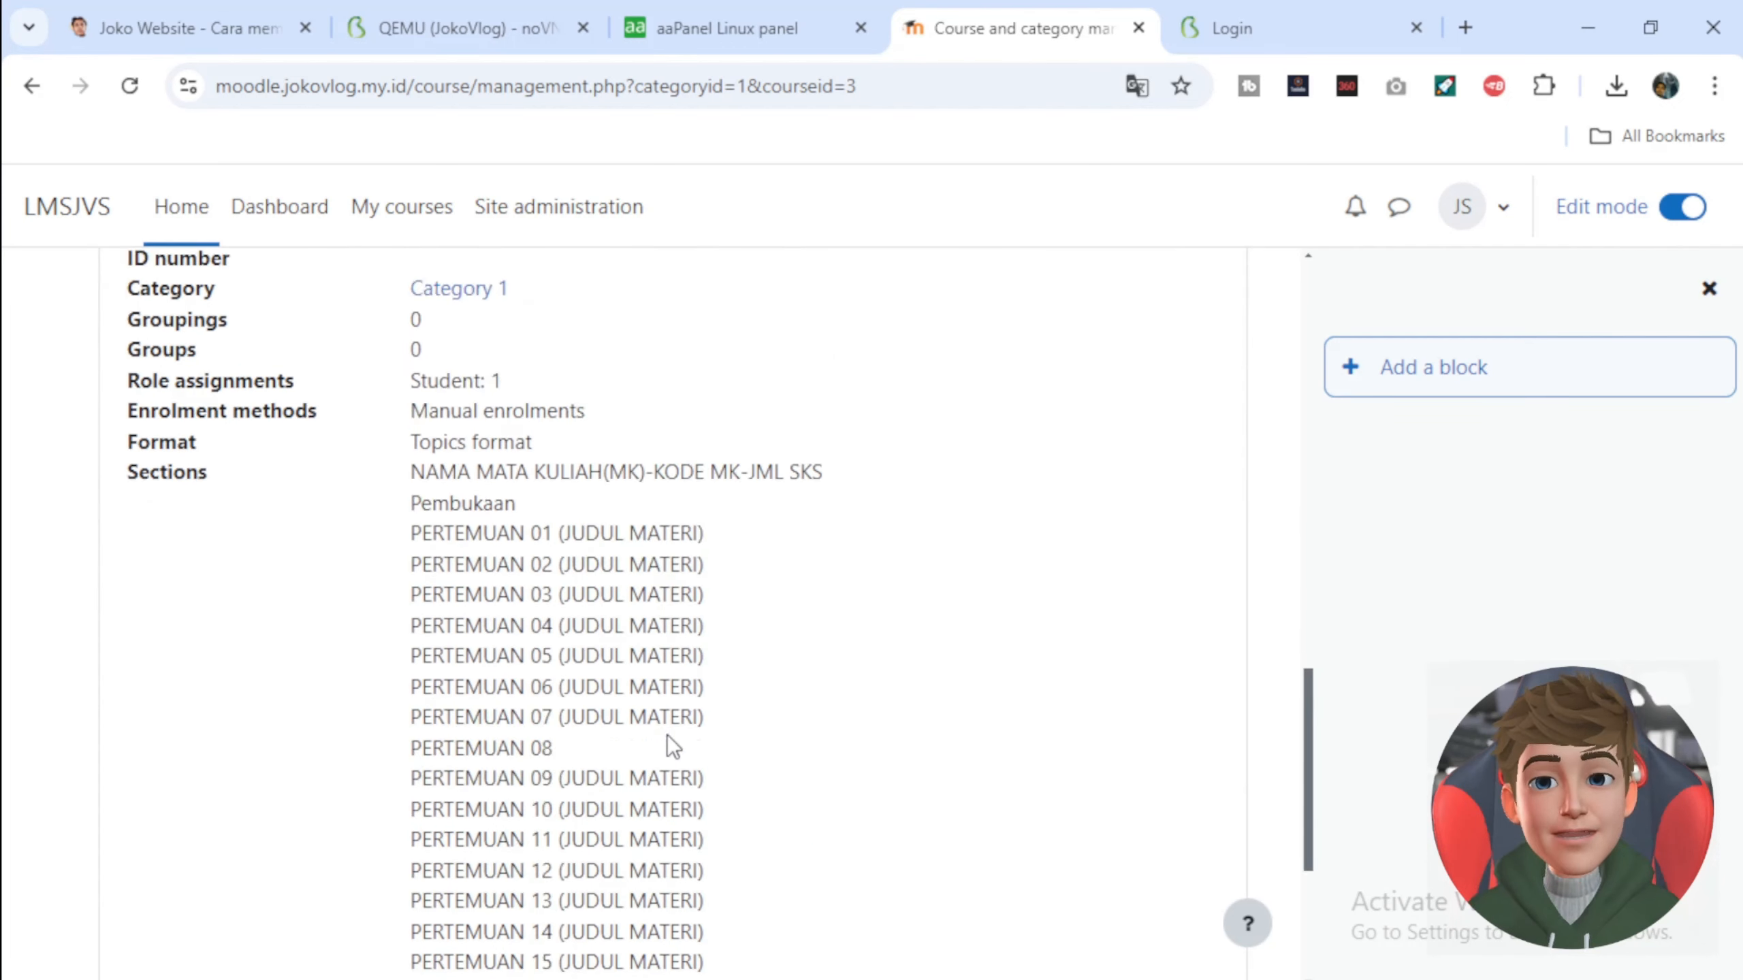
scroll(667, 736, "up", 4)
left_click(405, 412)
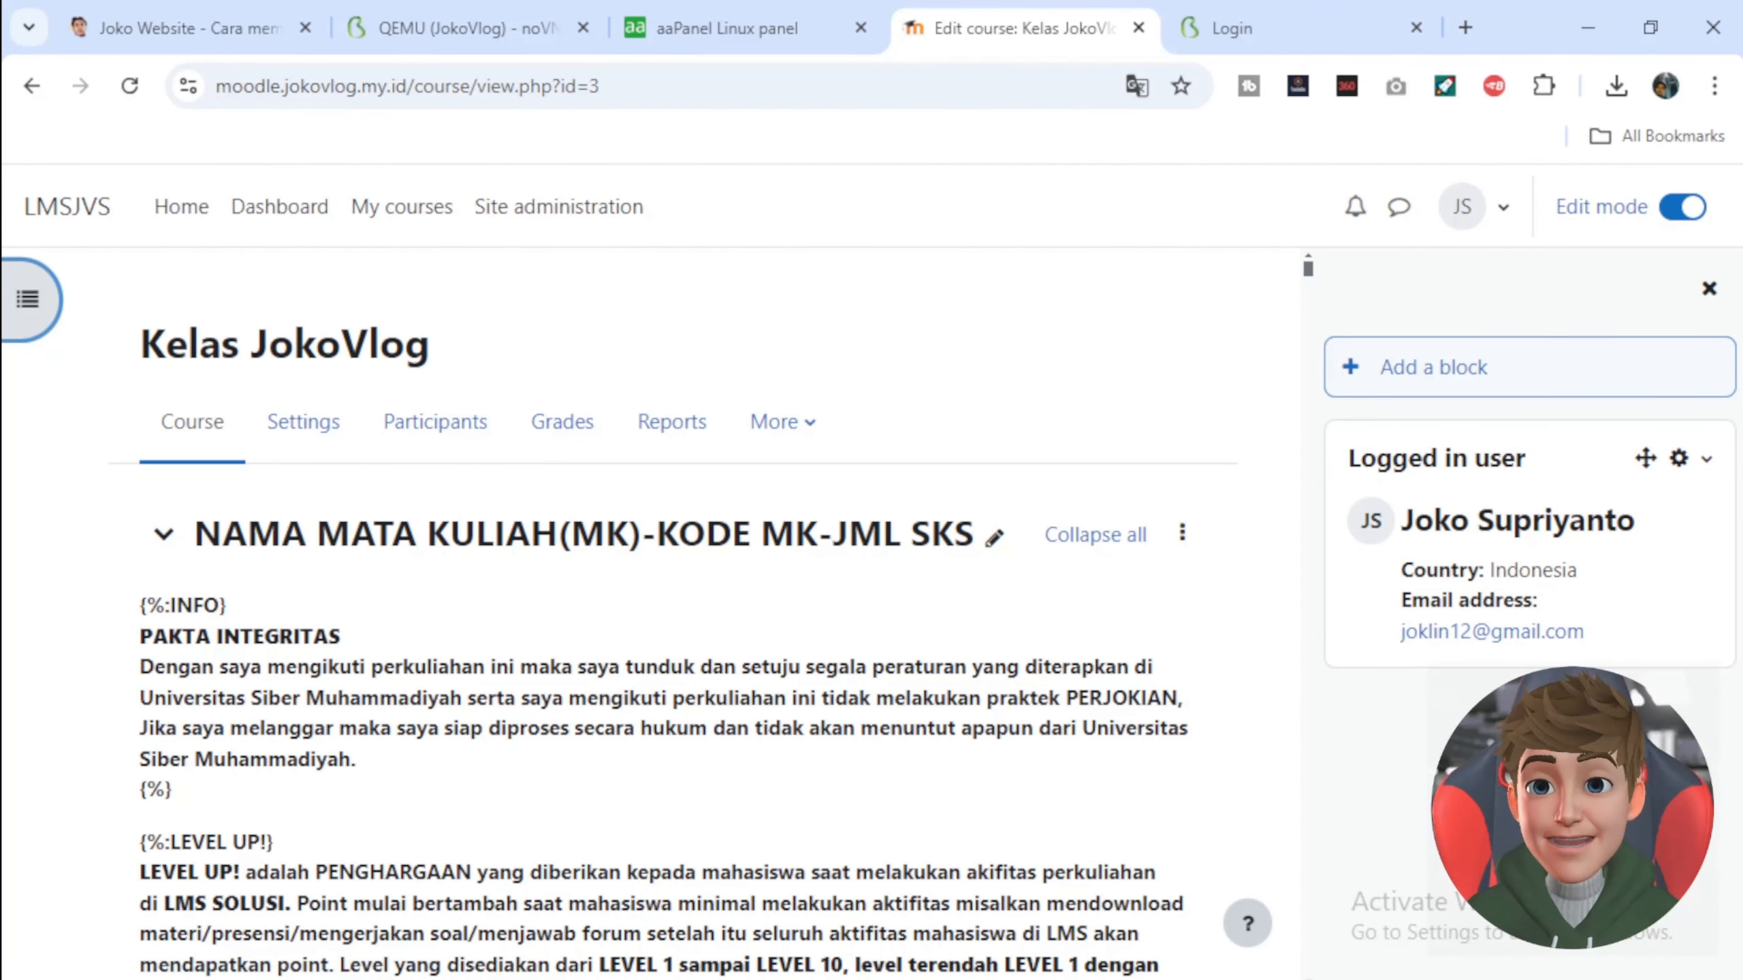
left_click(295, 437)
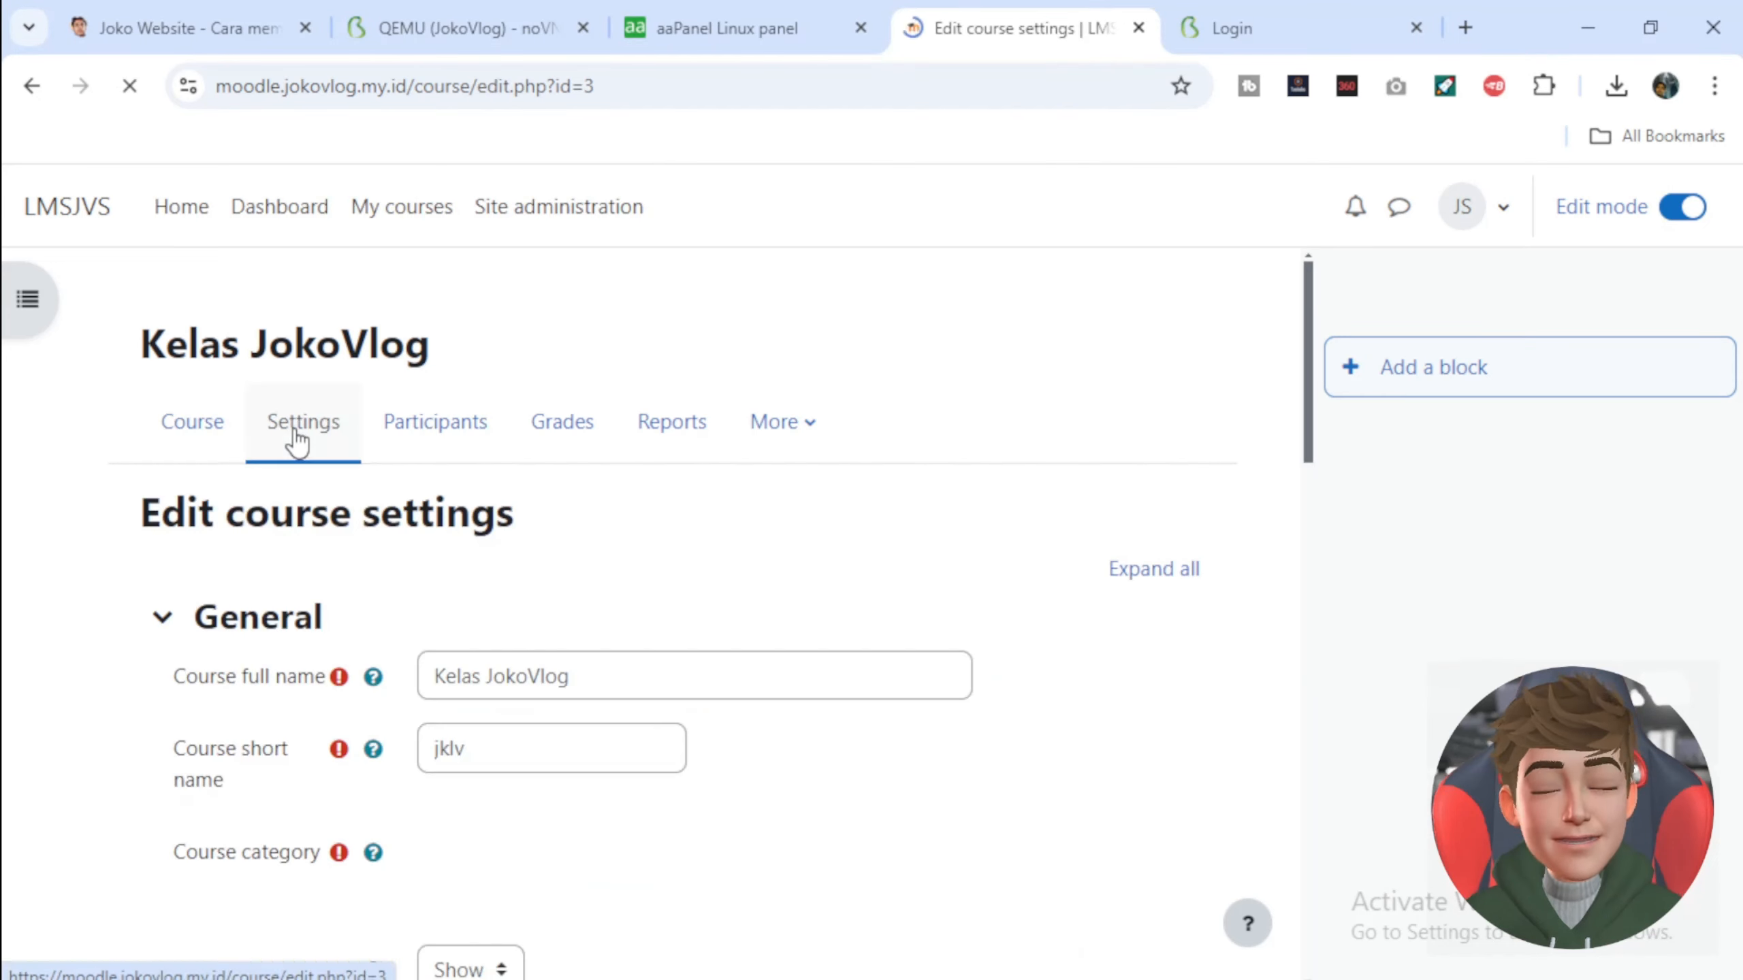
left_click(407, 454)
left_click(537, 446)
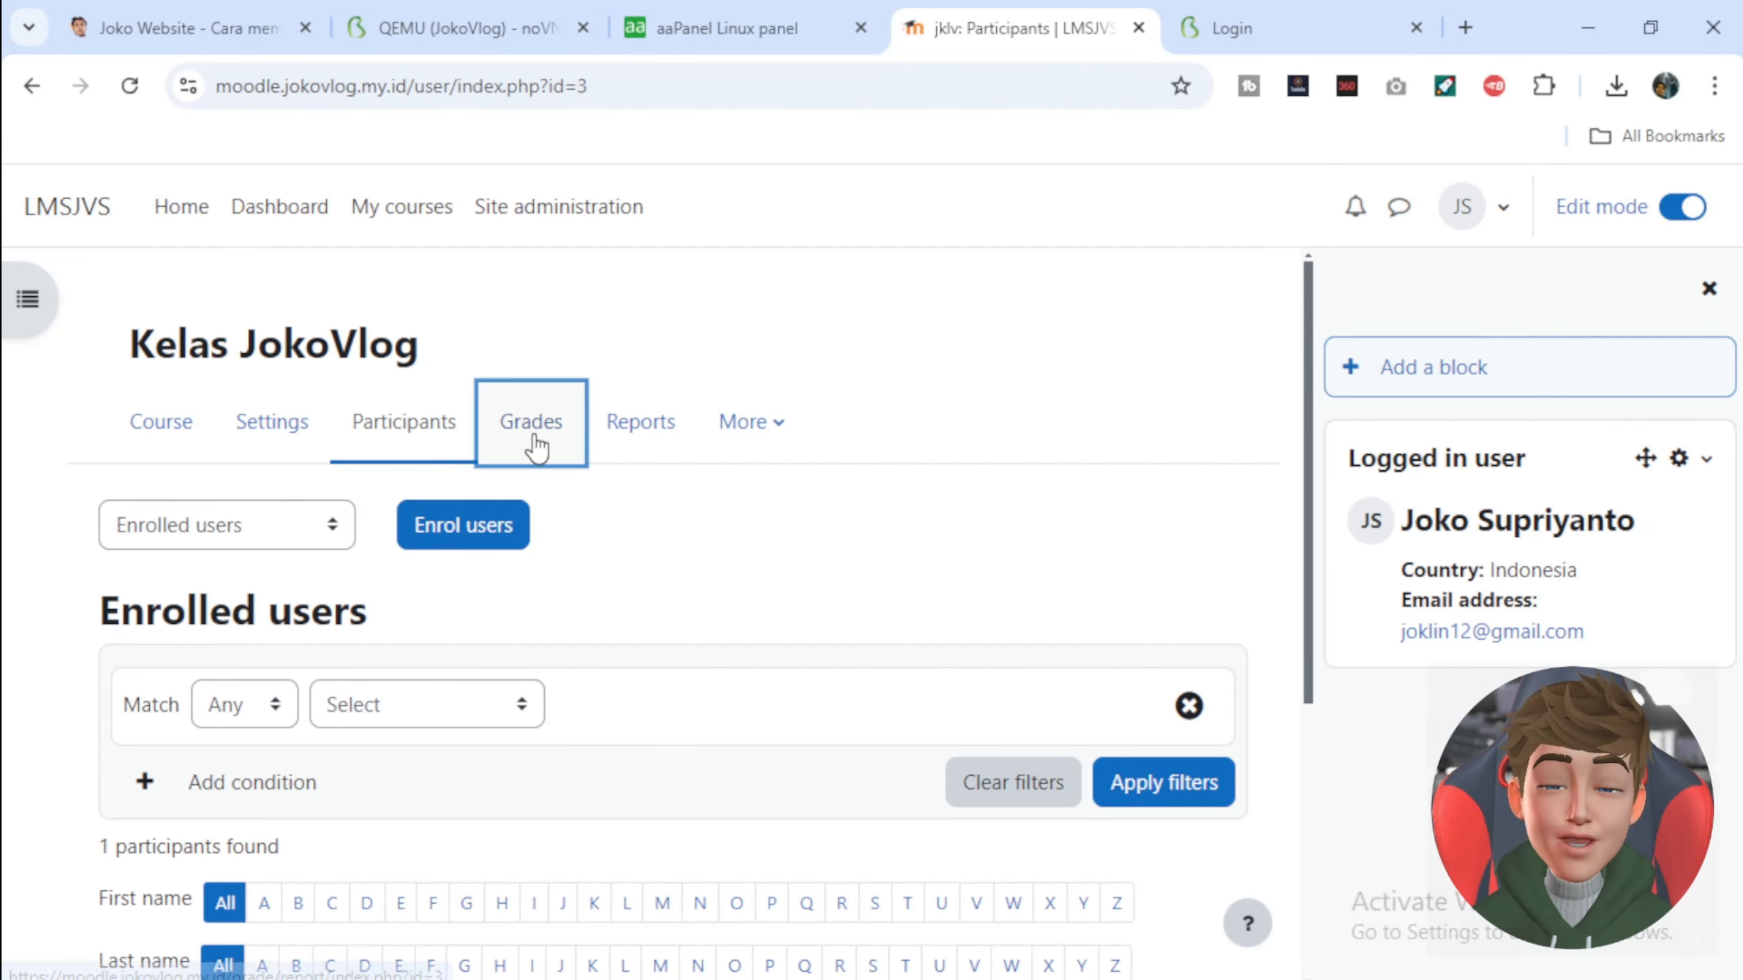
left_click(641, 439)
left_click(789, 426)
left_click(796, 495)
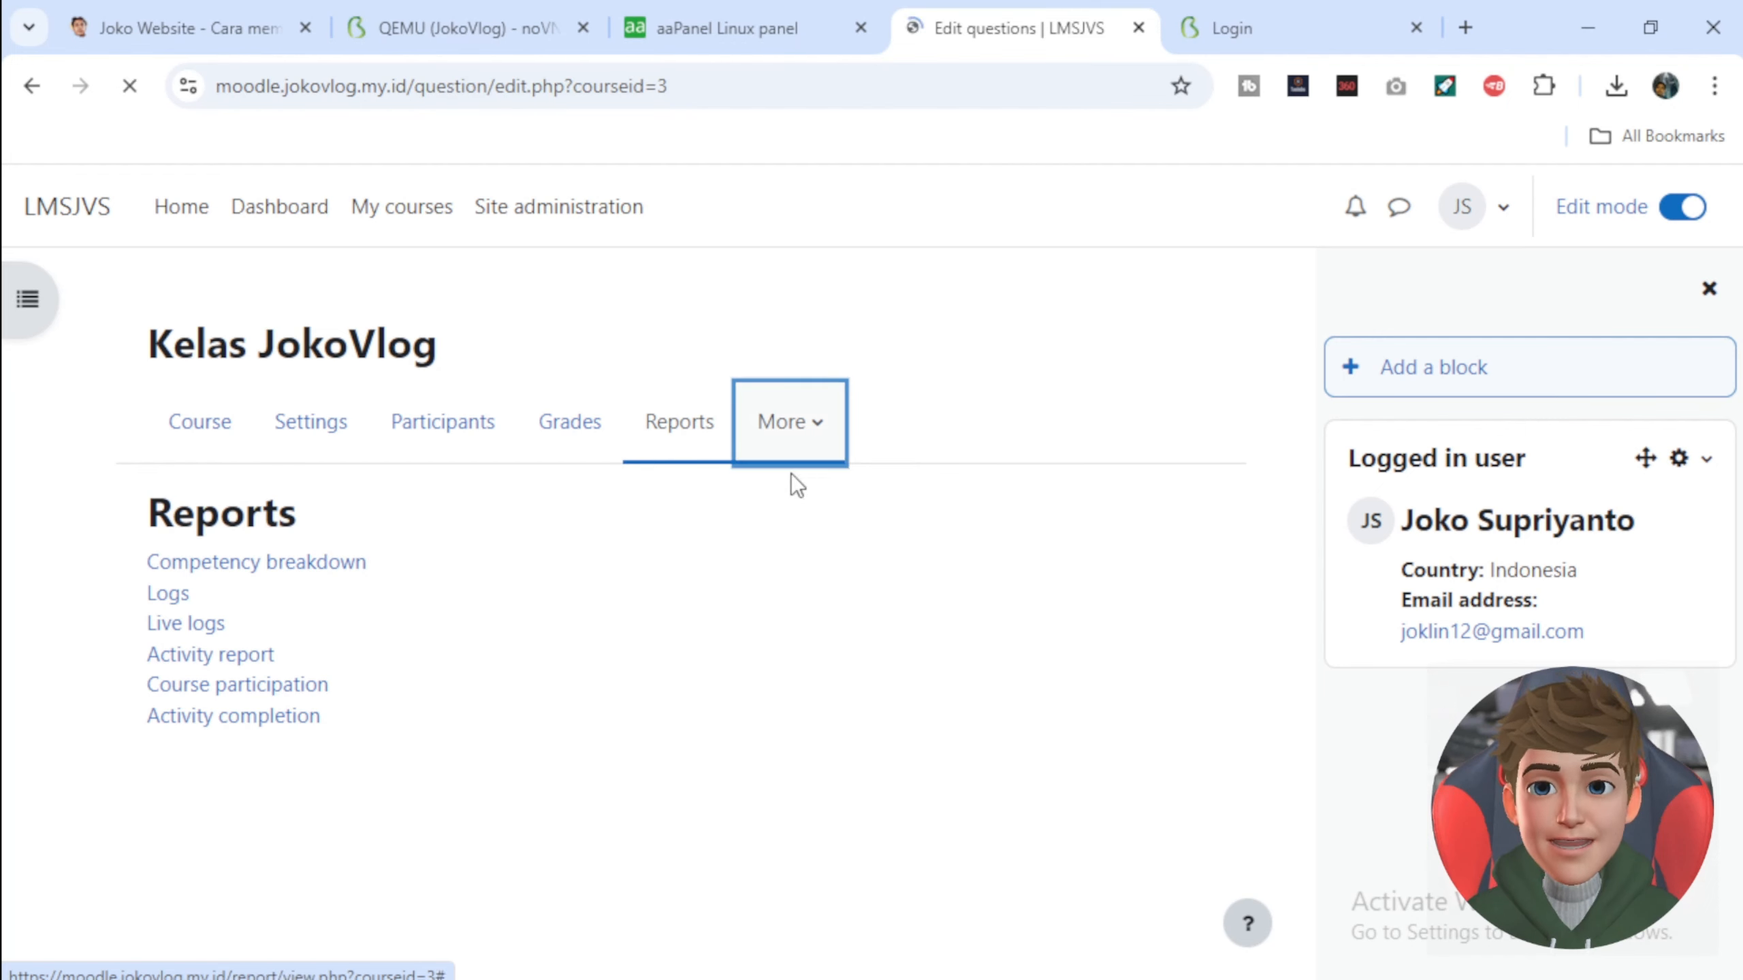
left_click(778, 431)
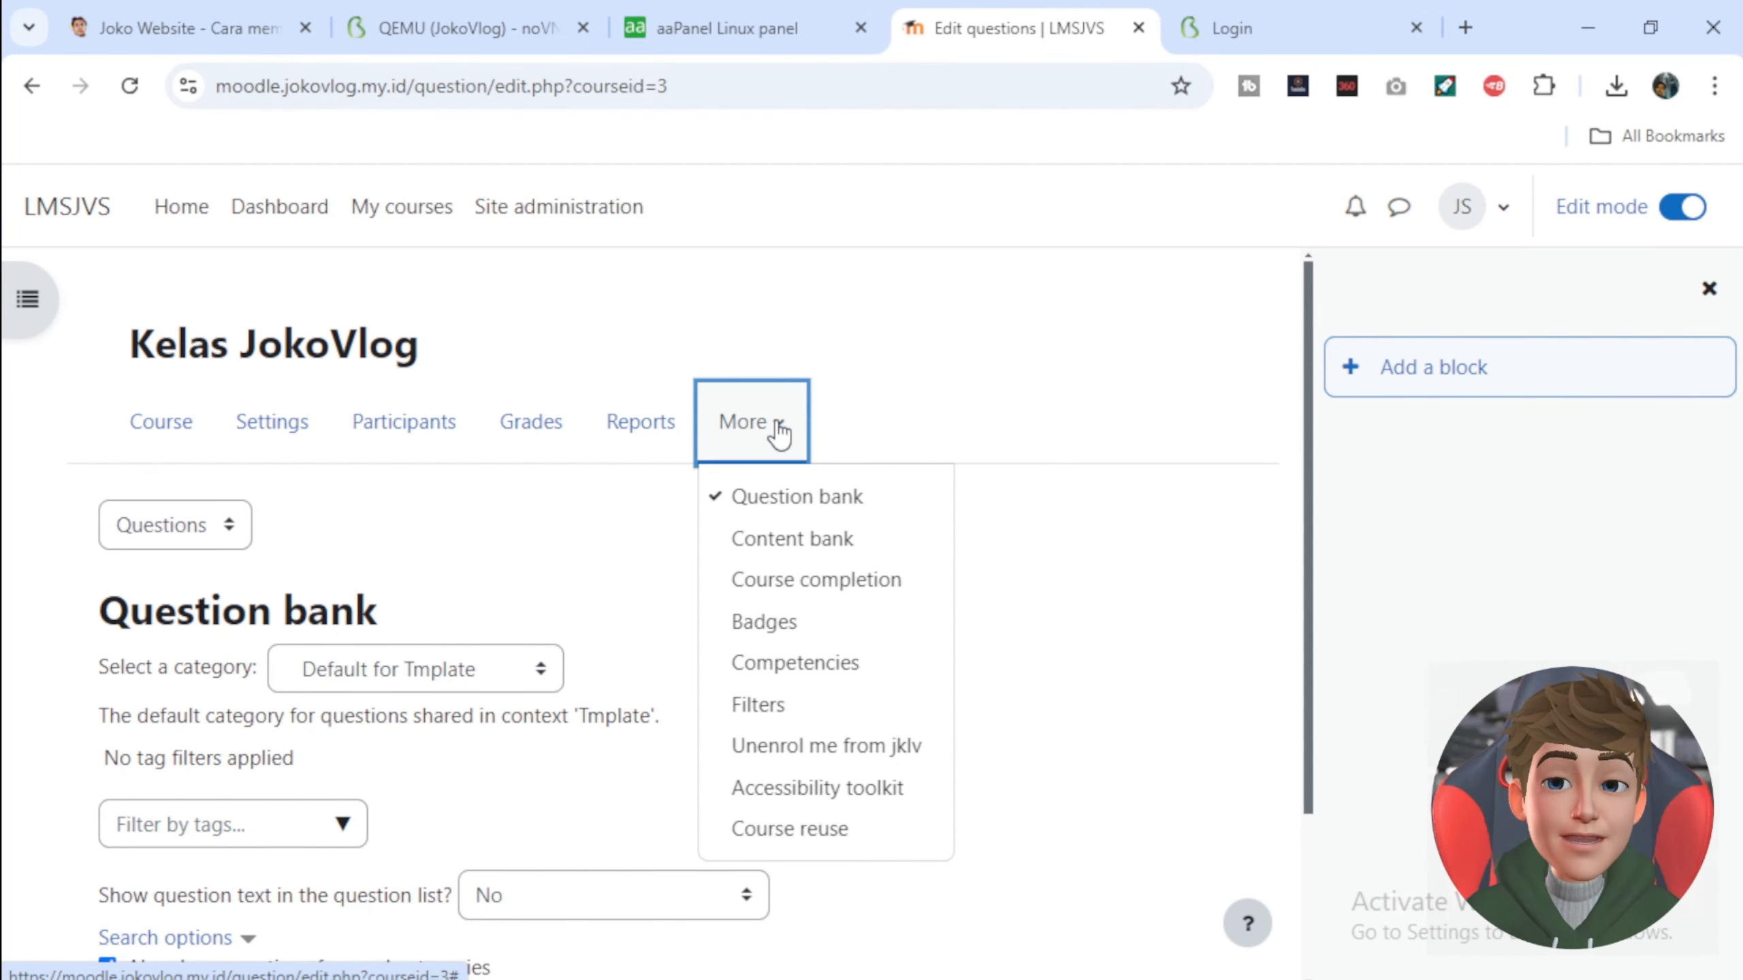
left_click(542, 431)
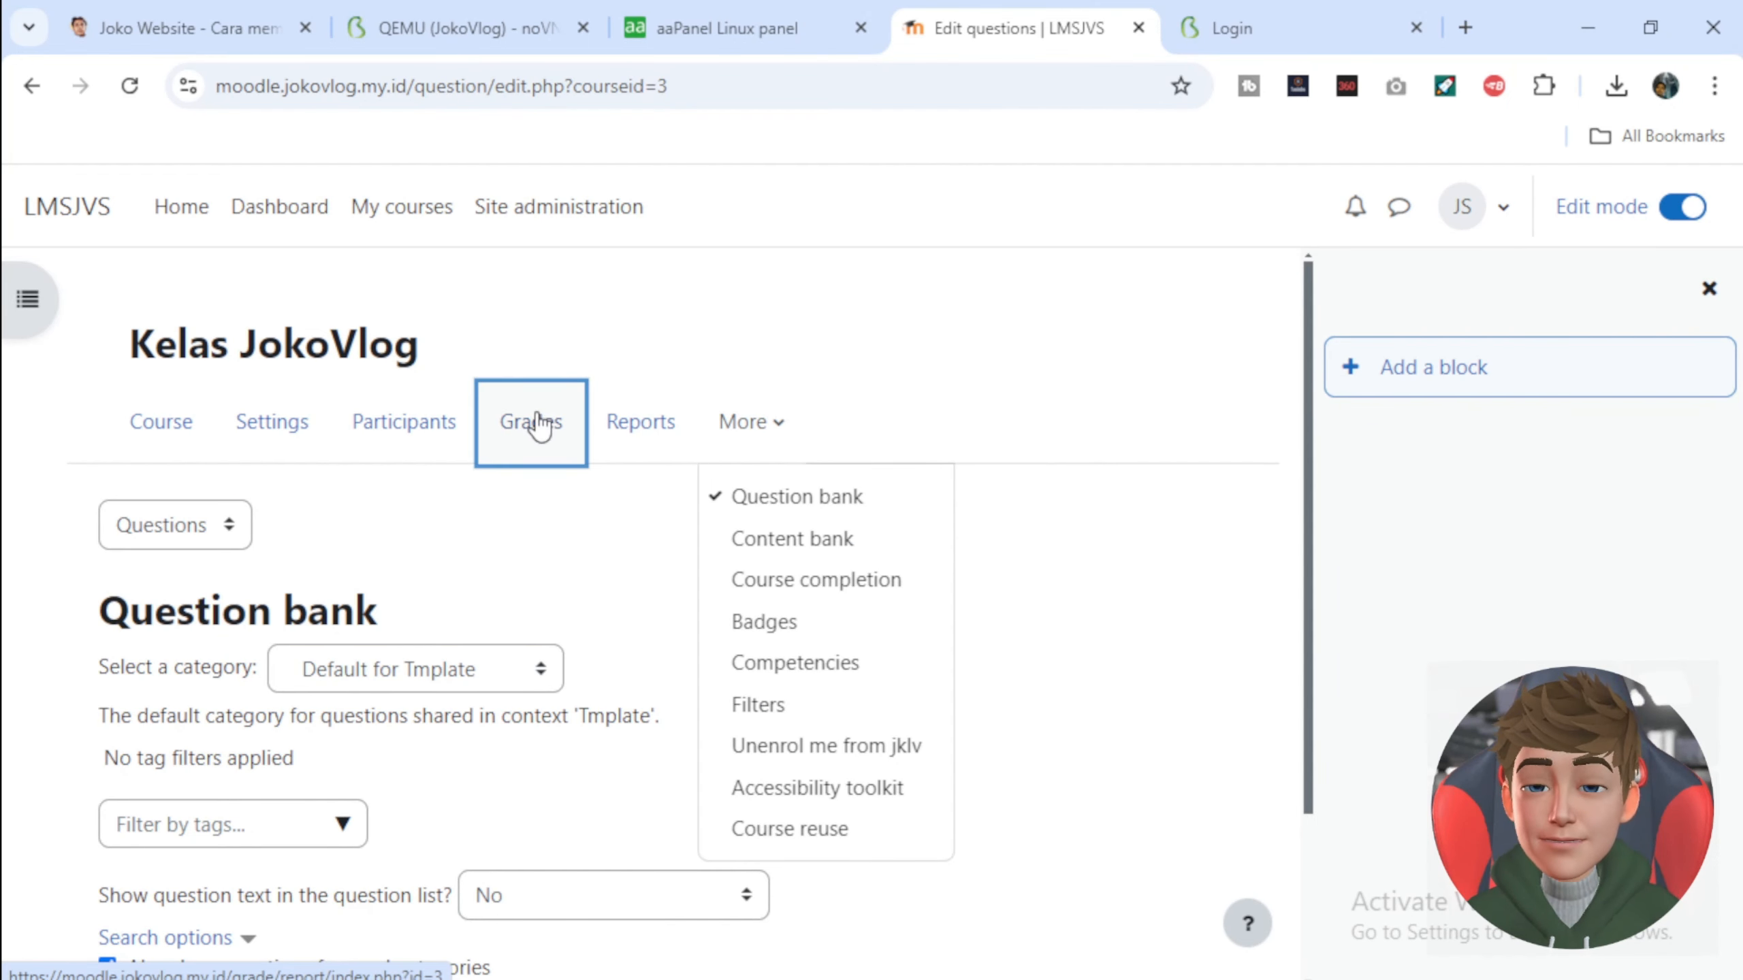
Hide the block drawer and collapse every section on the Kelas JokoVlog course page
left_click(1707, 288)
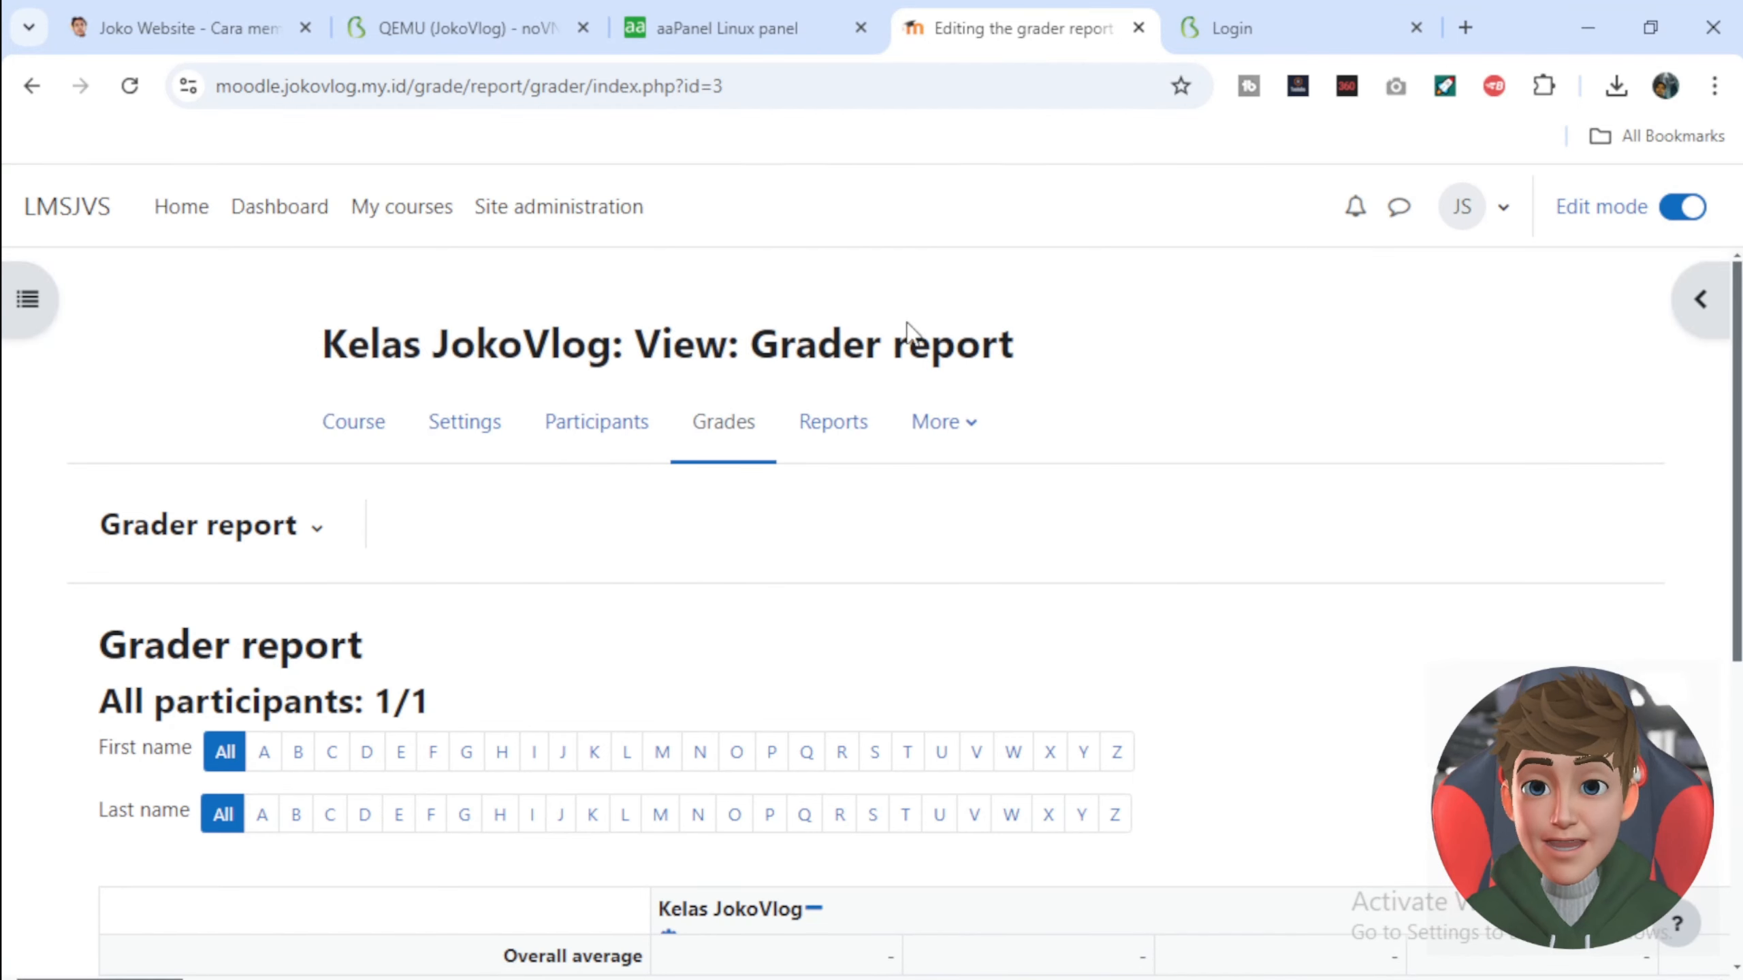
left_click(348, 433)
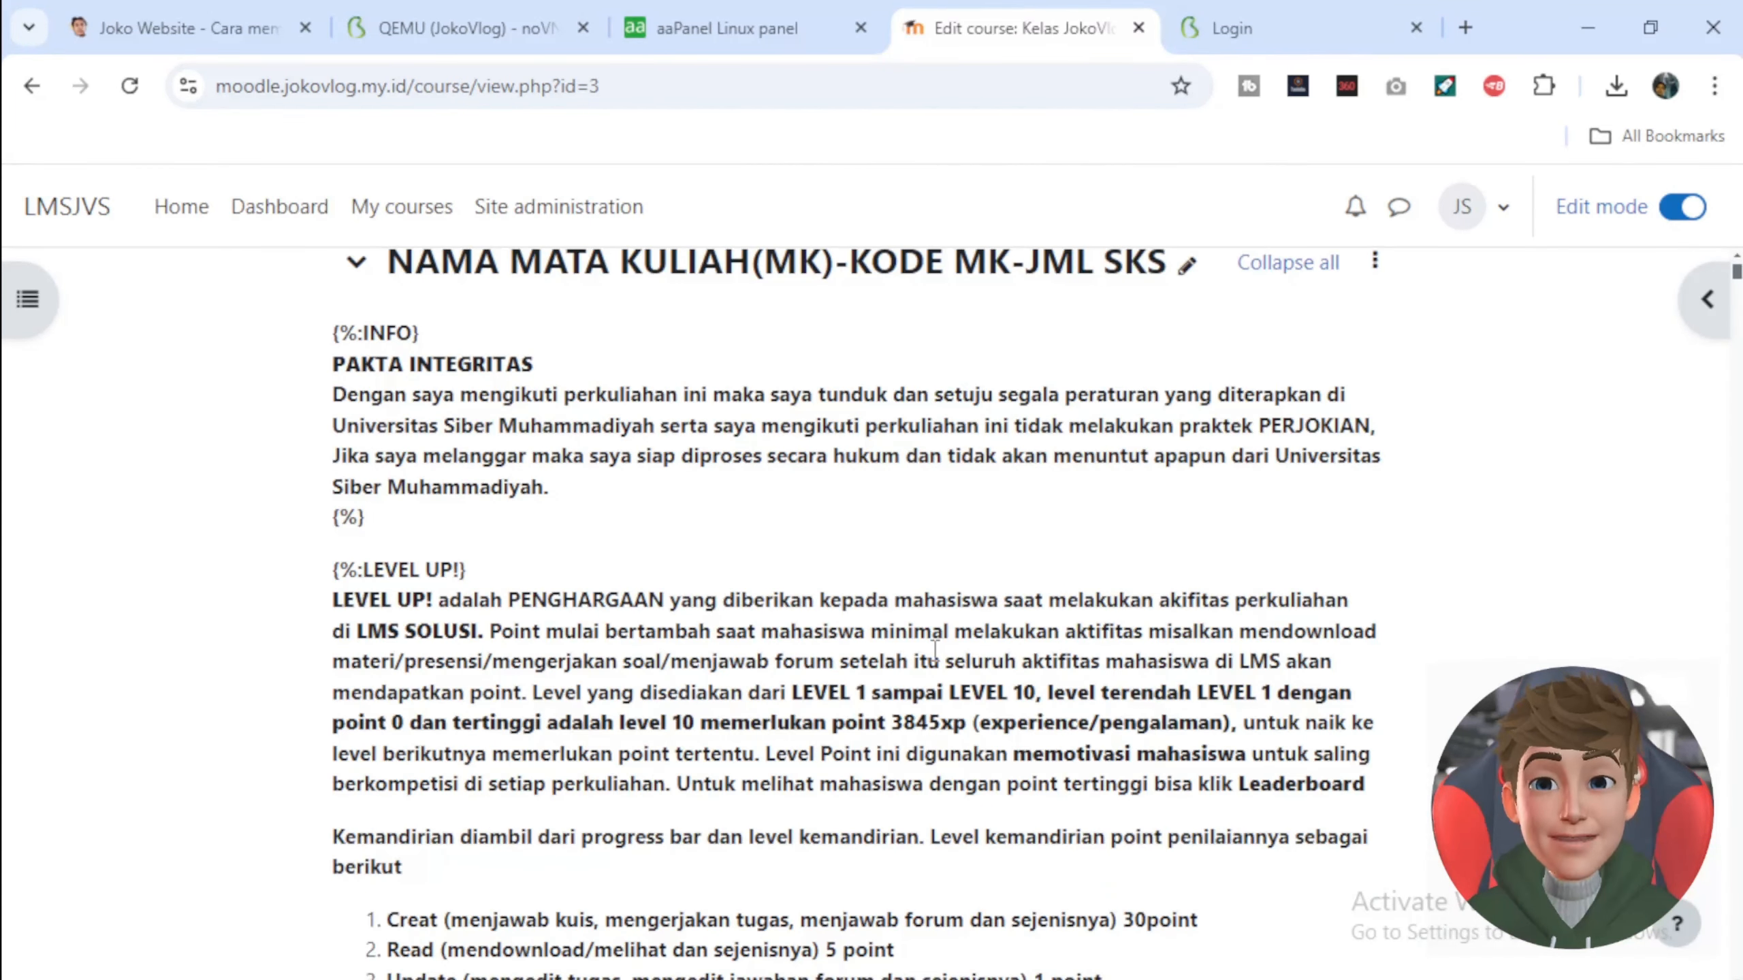
left_click(354, 534)
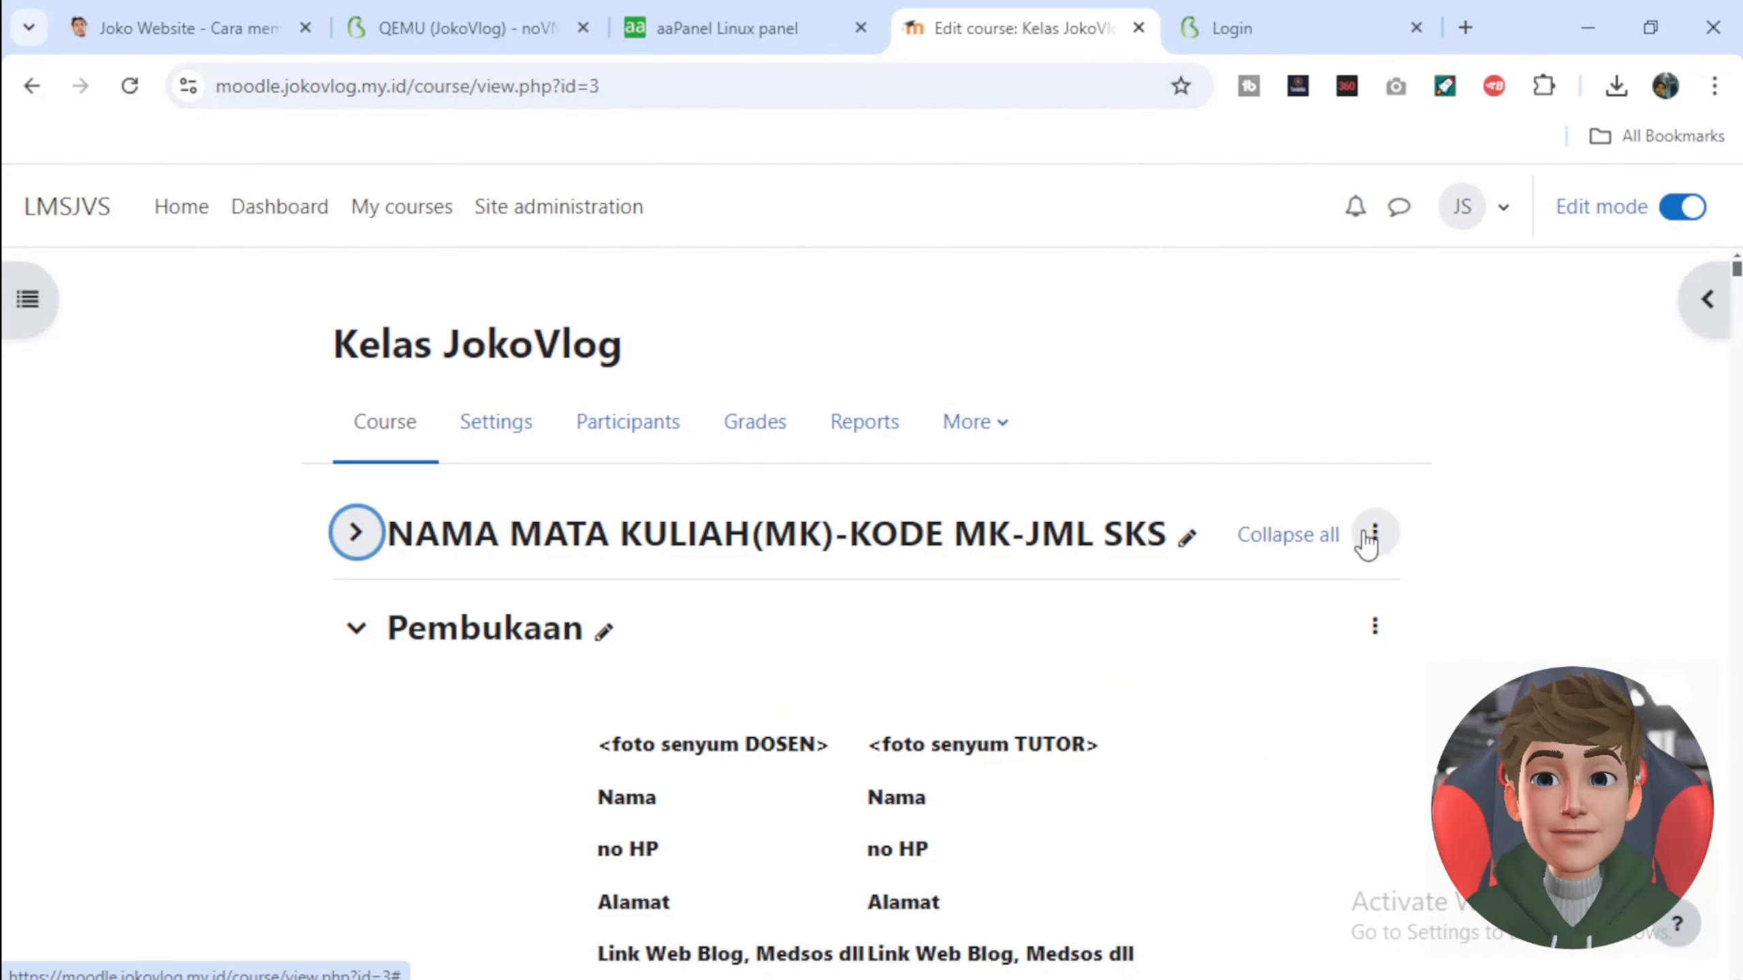
left_click(1288, 536)
scroll(892, 618, "down", 5)
scroll(846, 760, "down", 6)
scroll(840, 752, "up", 10)
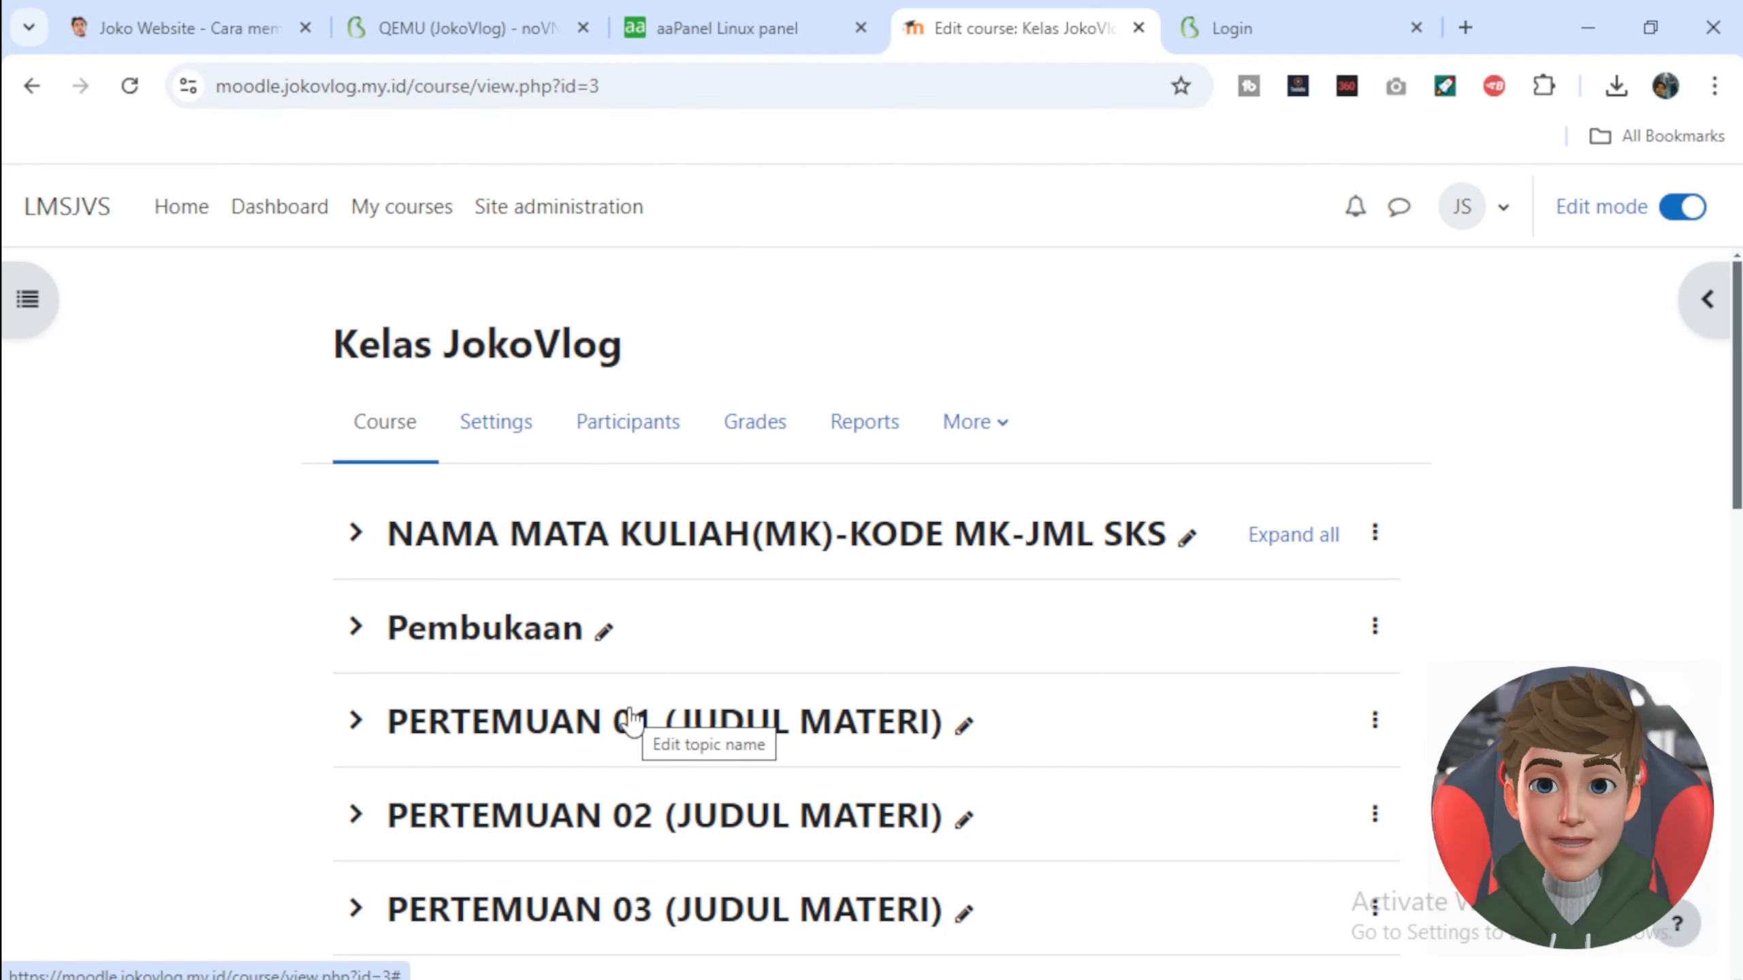
Switch to the QEMU noVNC tab, then to the Biznet GioCloud login tab
left_click(485, 35)
left_click(1266, 36)
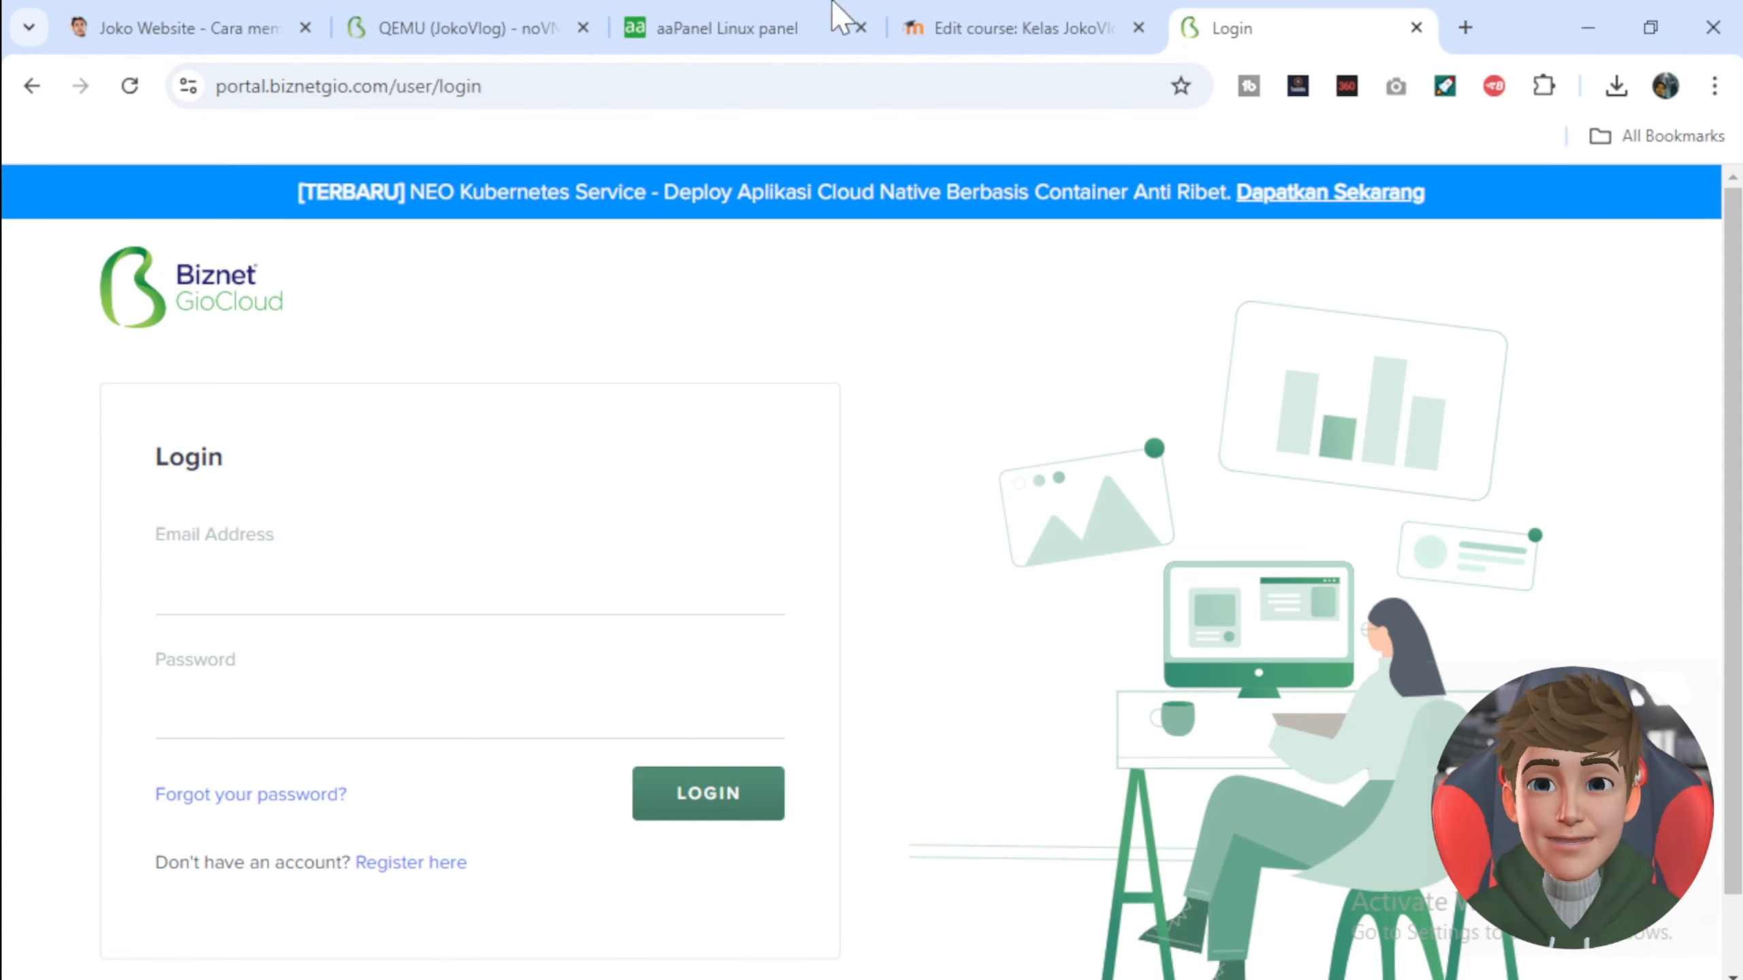
Return to the Moodle Dashboard, then start a new blank browser tab
left_click(1002, 27)
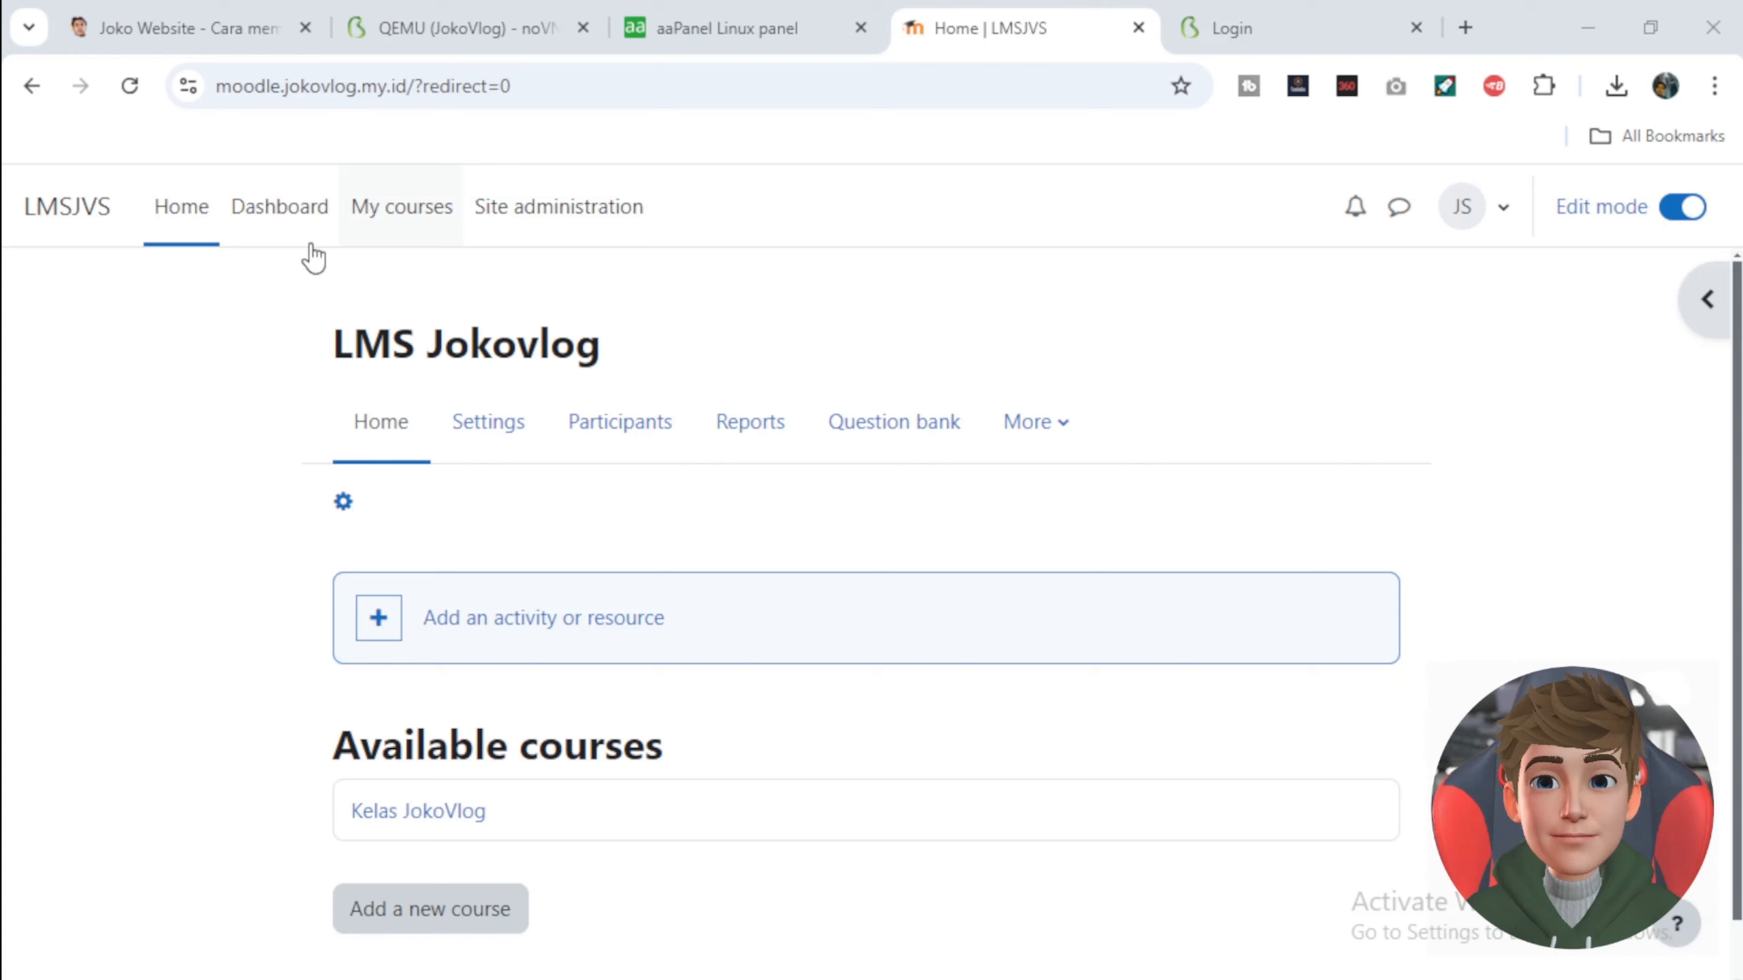
left_click(91, 210)
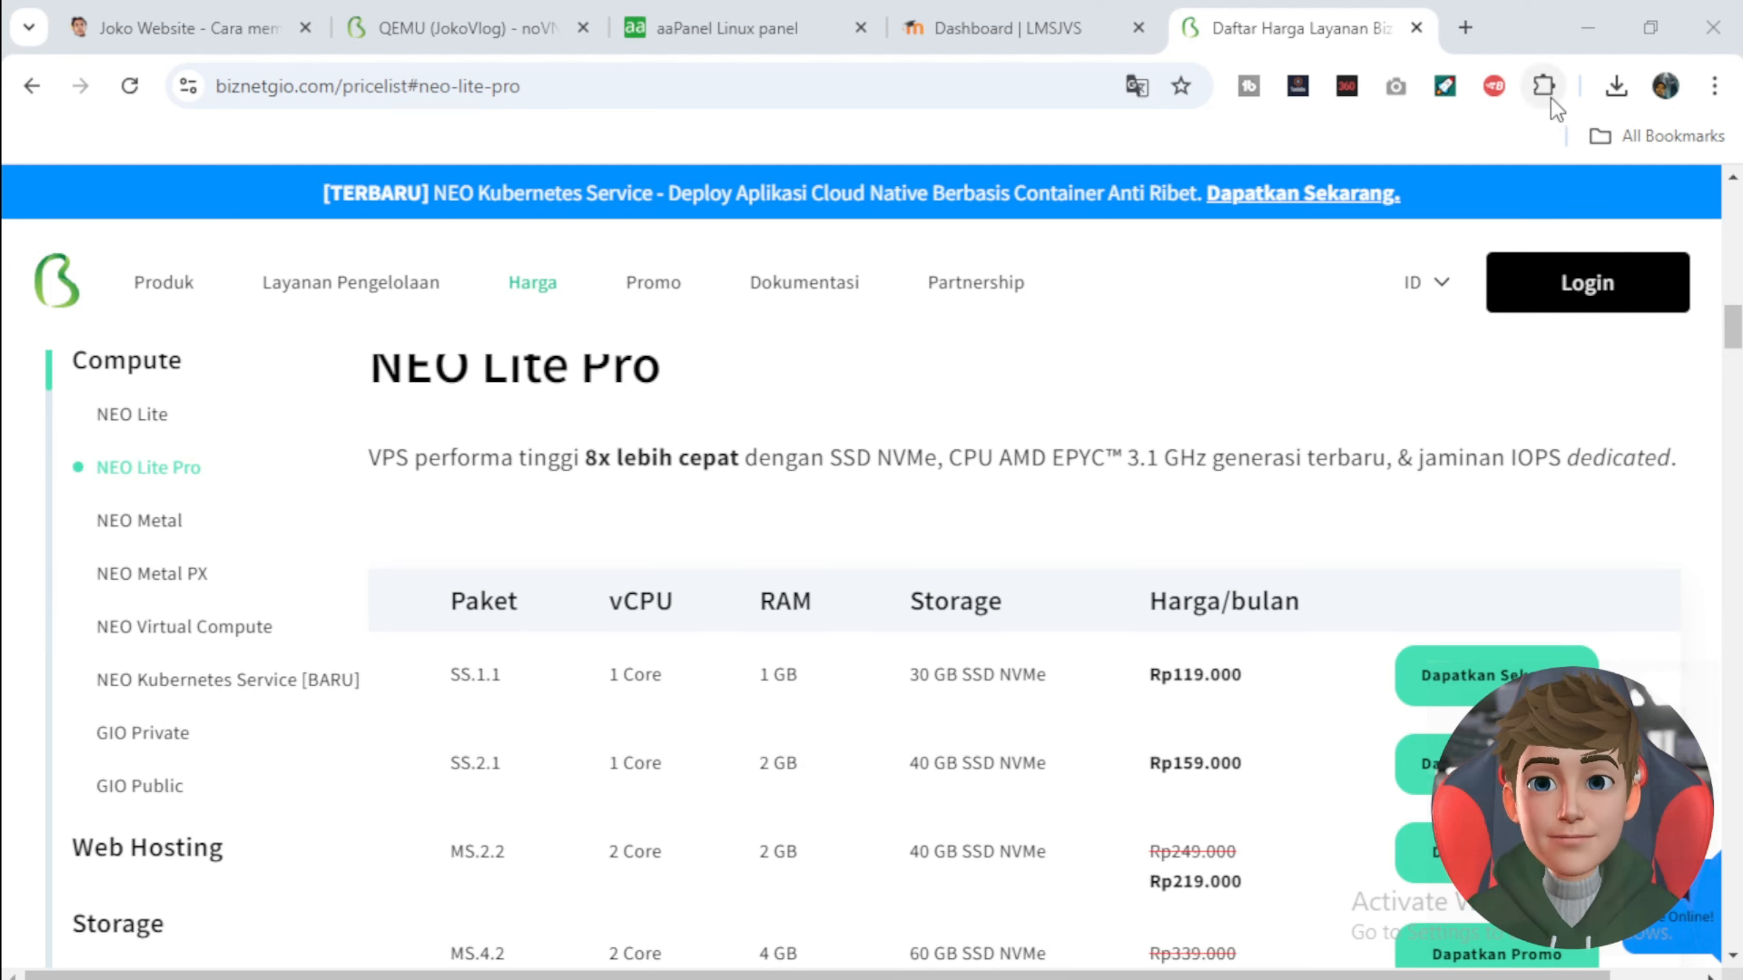
left_click(1465, 27)
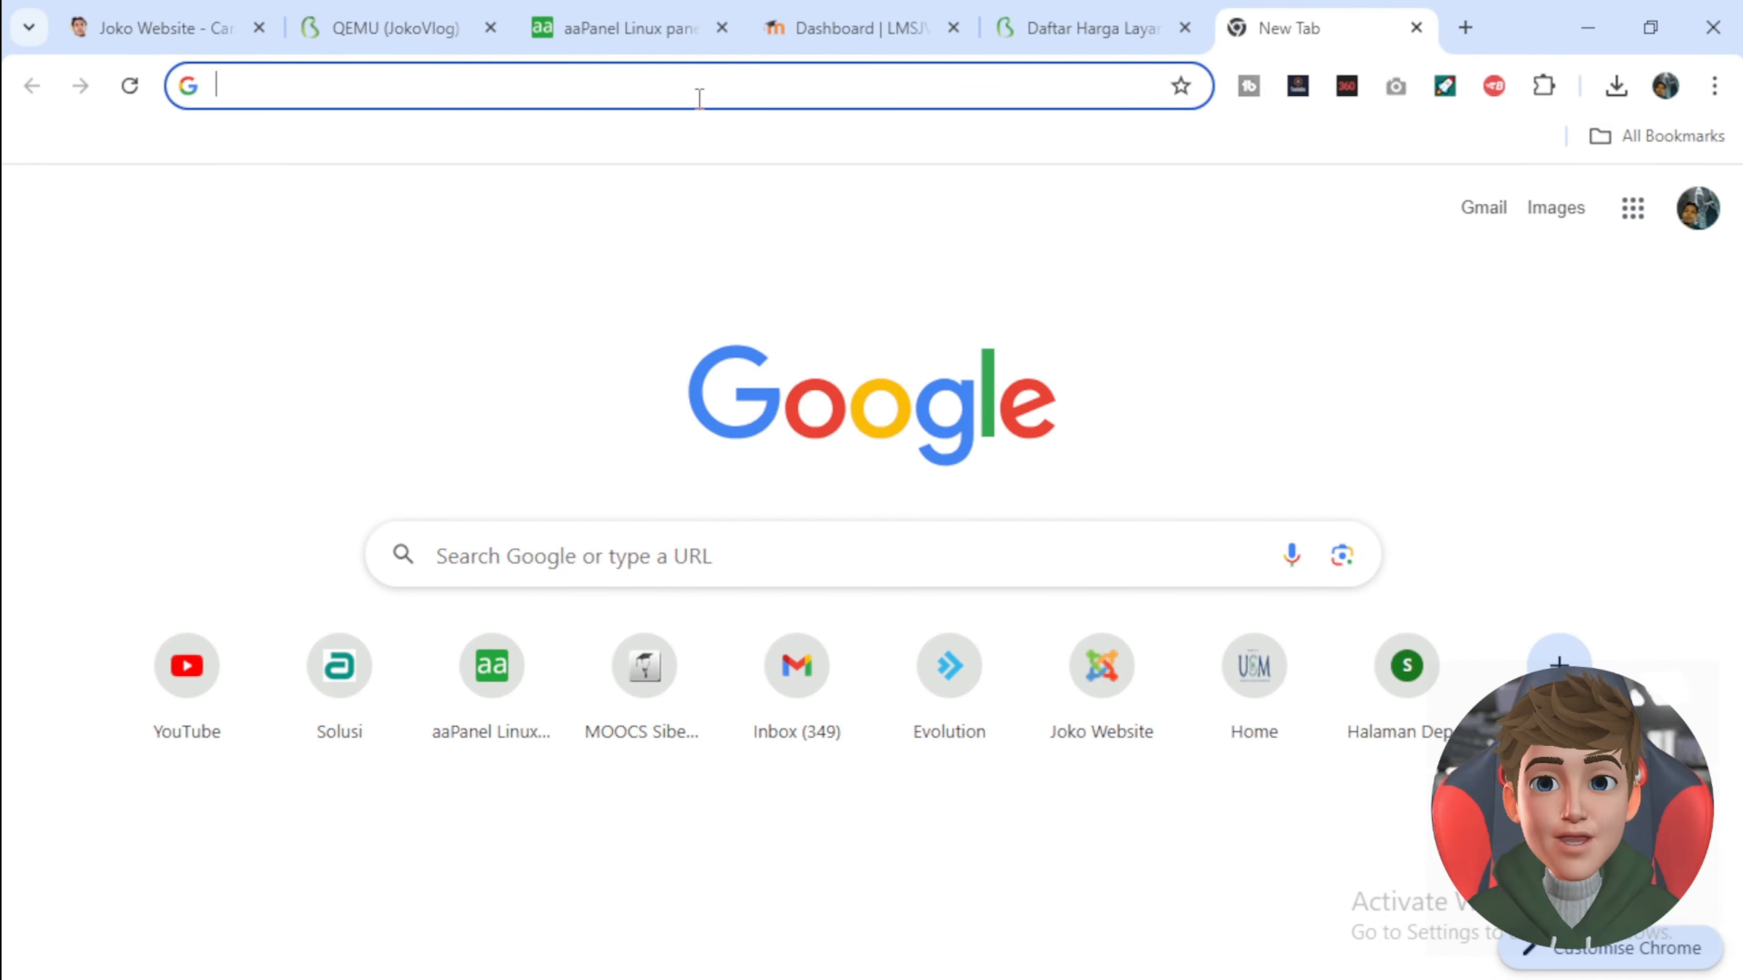
Search Google for 'blazmater' and look at blazemeter.com and its Chrome Extension docs
type("blaz")
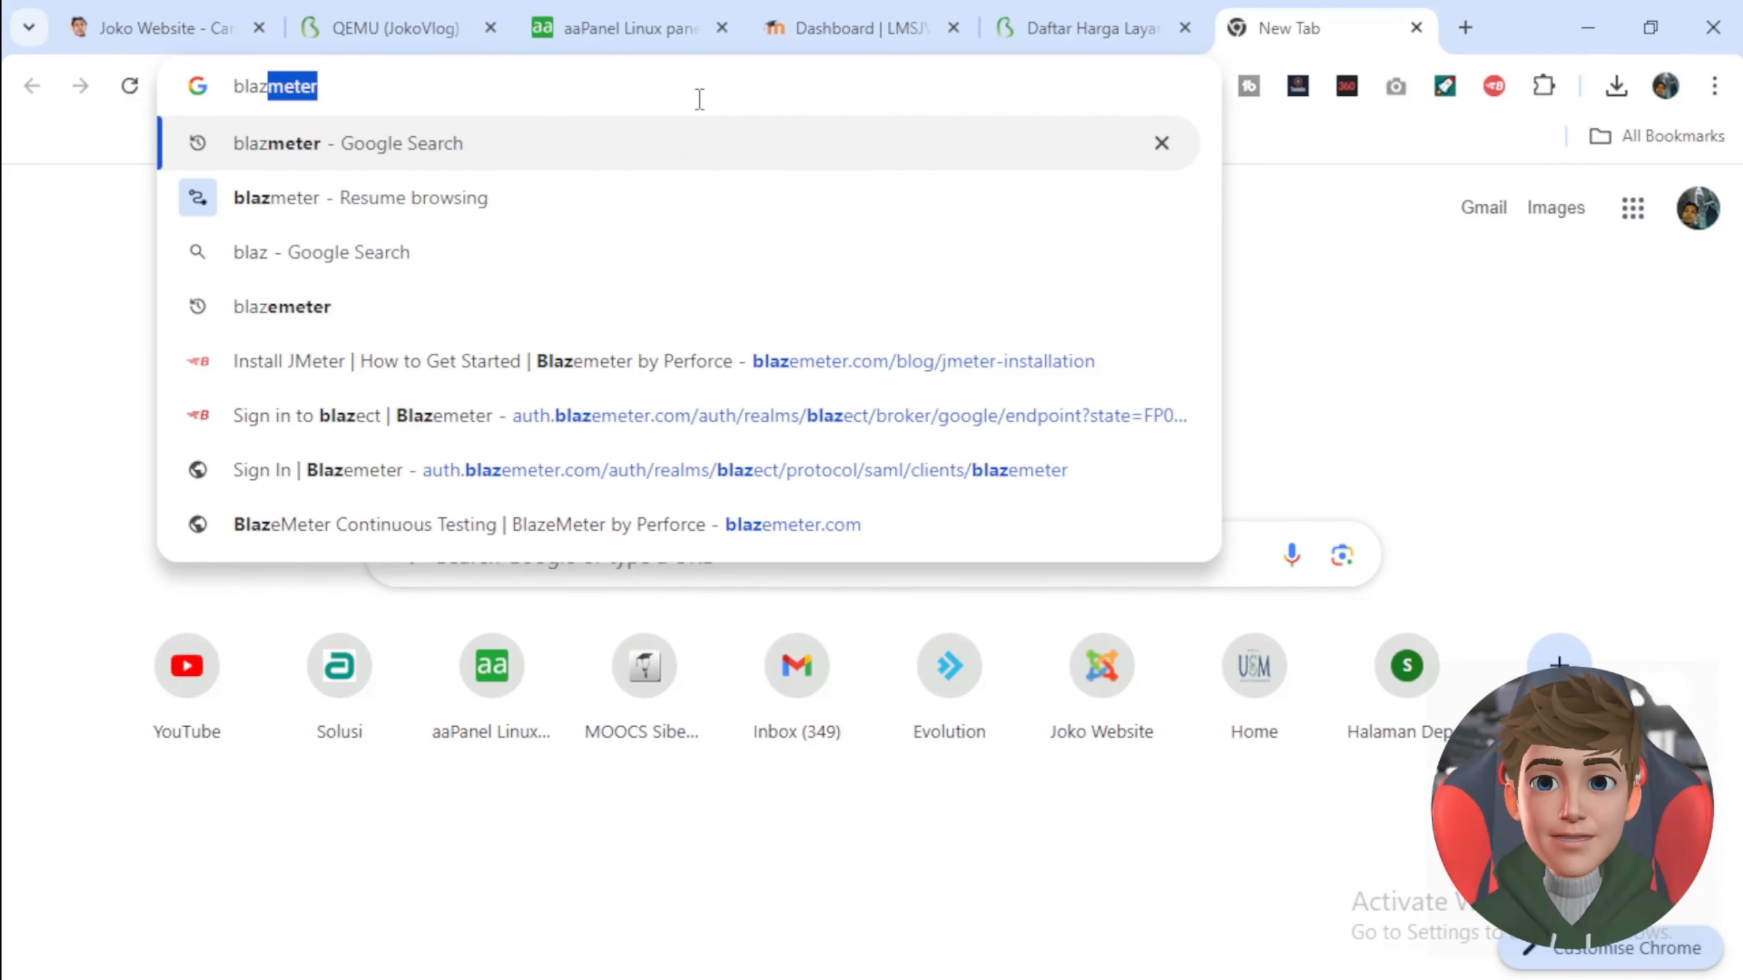
type("mater")
key("Return")
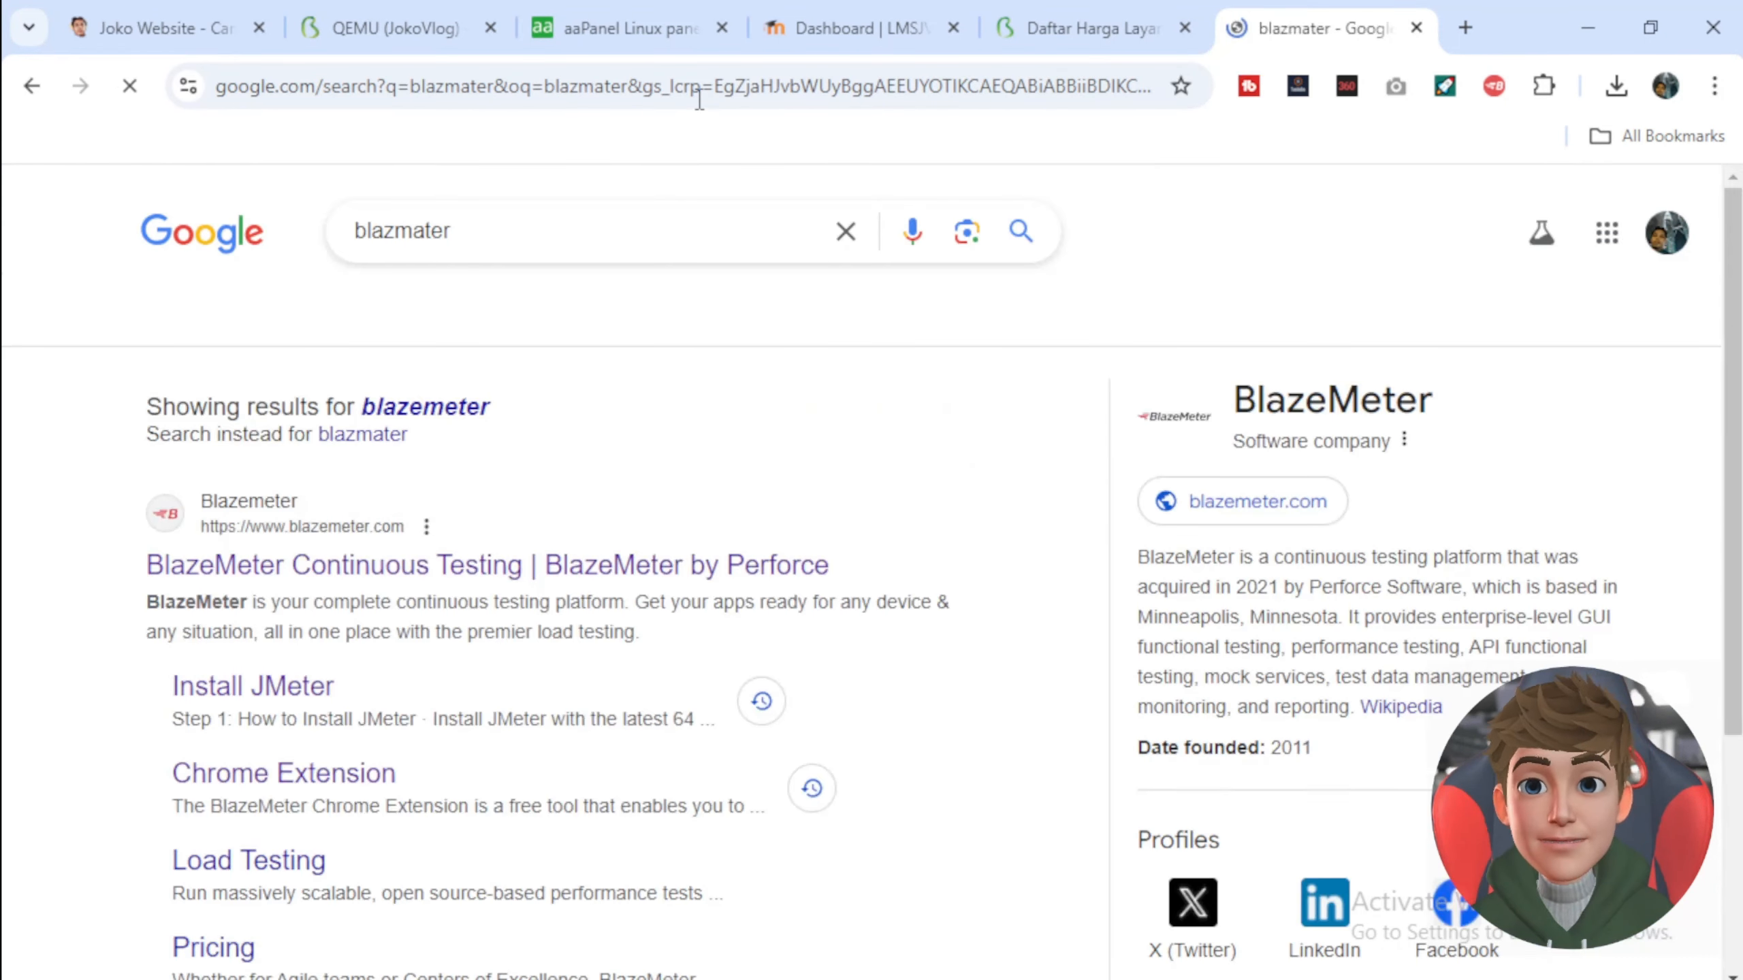
left_click(379, 568)
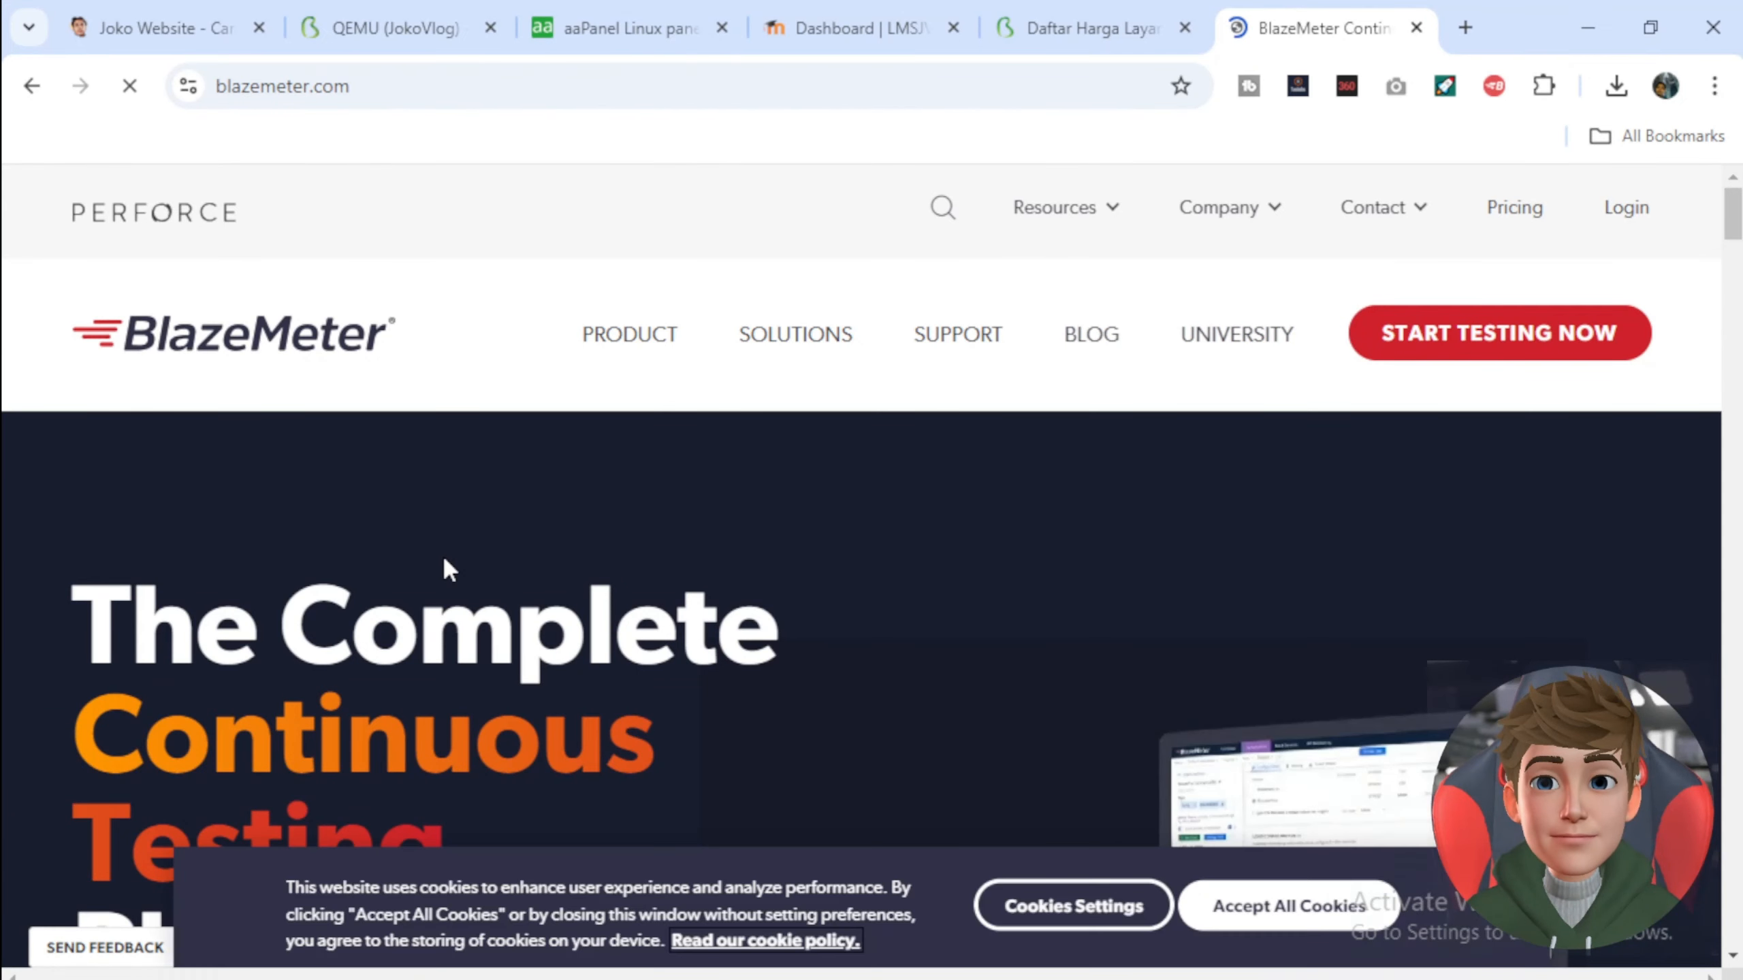
left_click(41, 85)
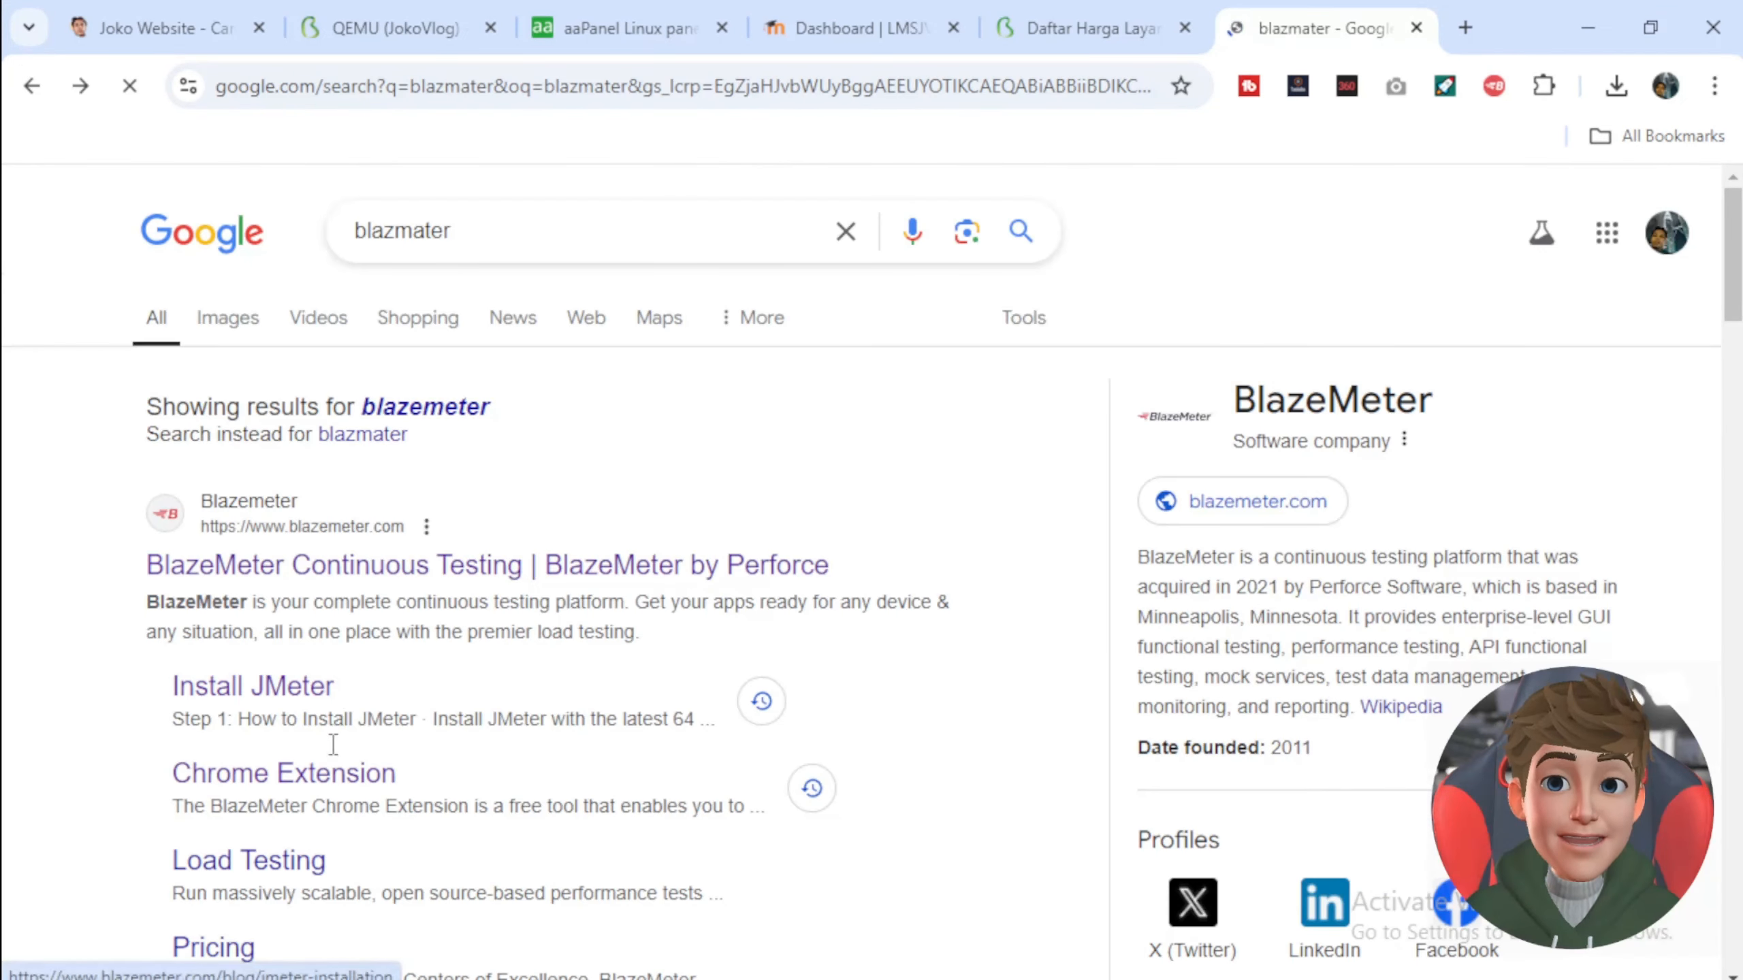
left_click(317, 775)
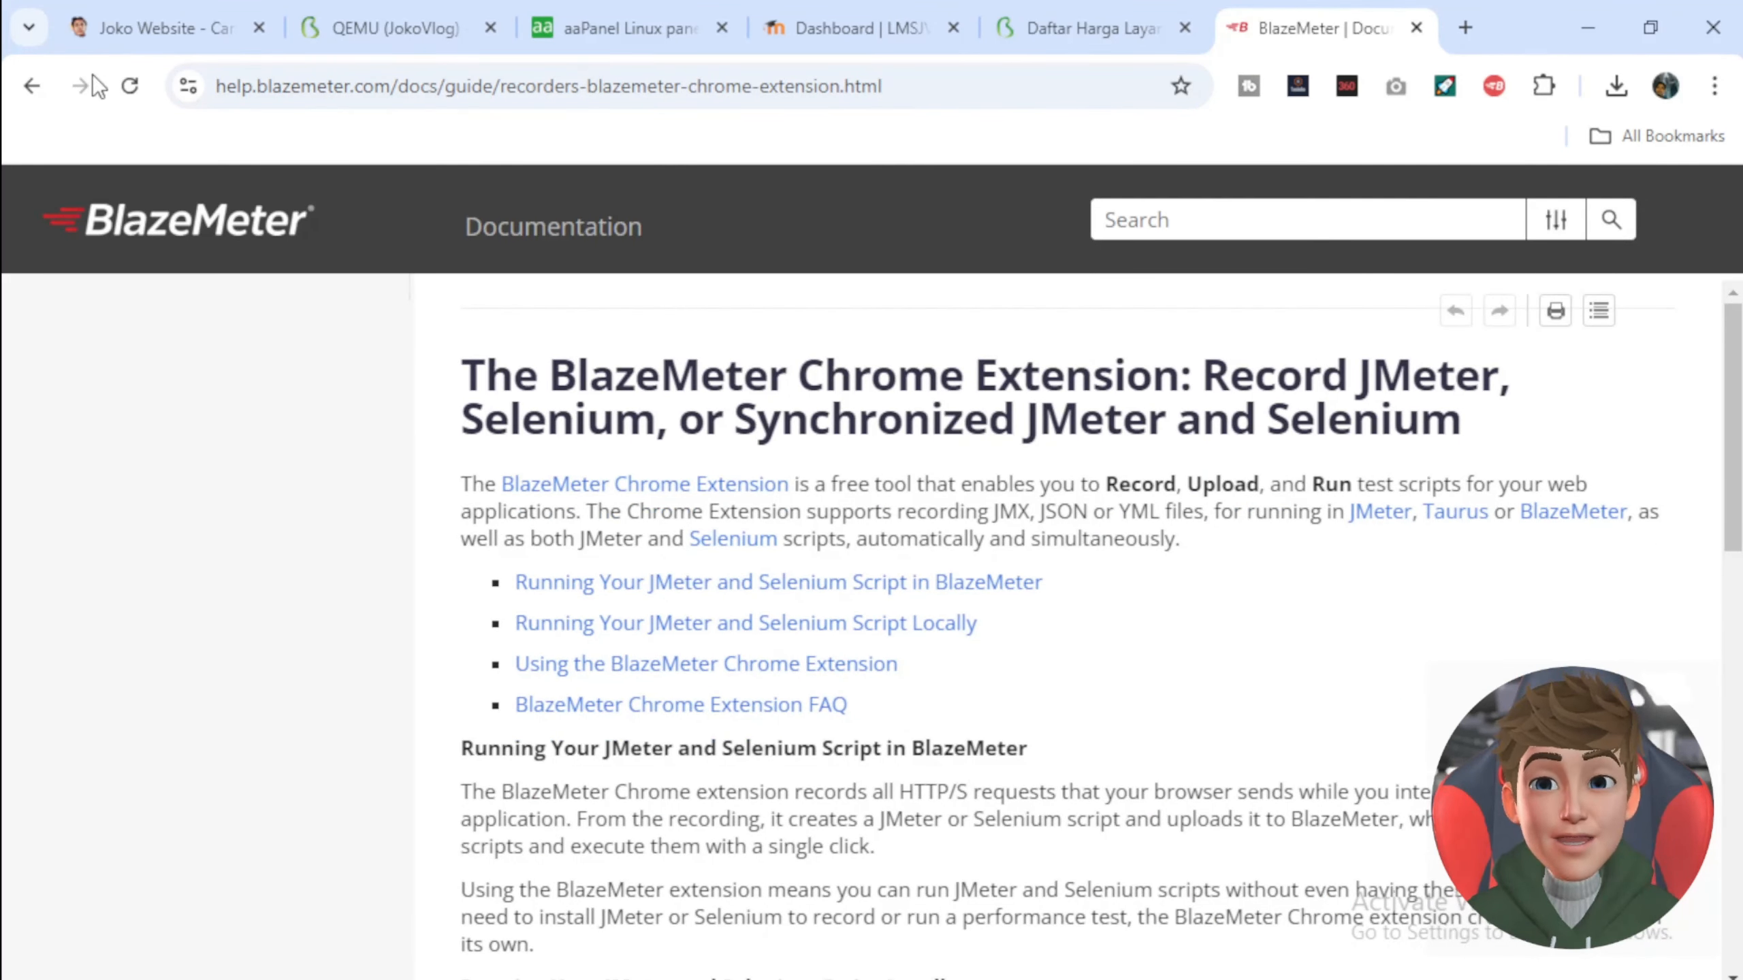
left_click(31, 86)
Refine the search to 'blazmater plugin crome'
left_click(475, 232)
type("plugi")
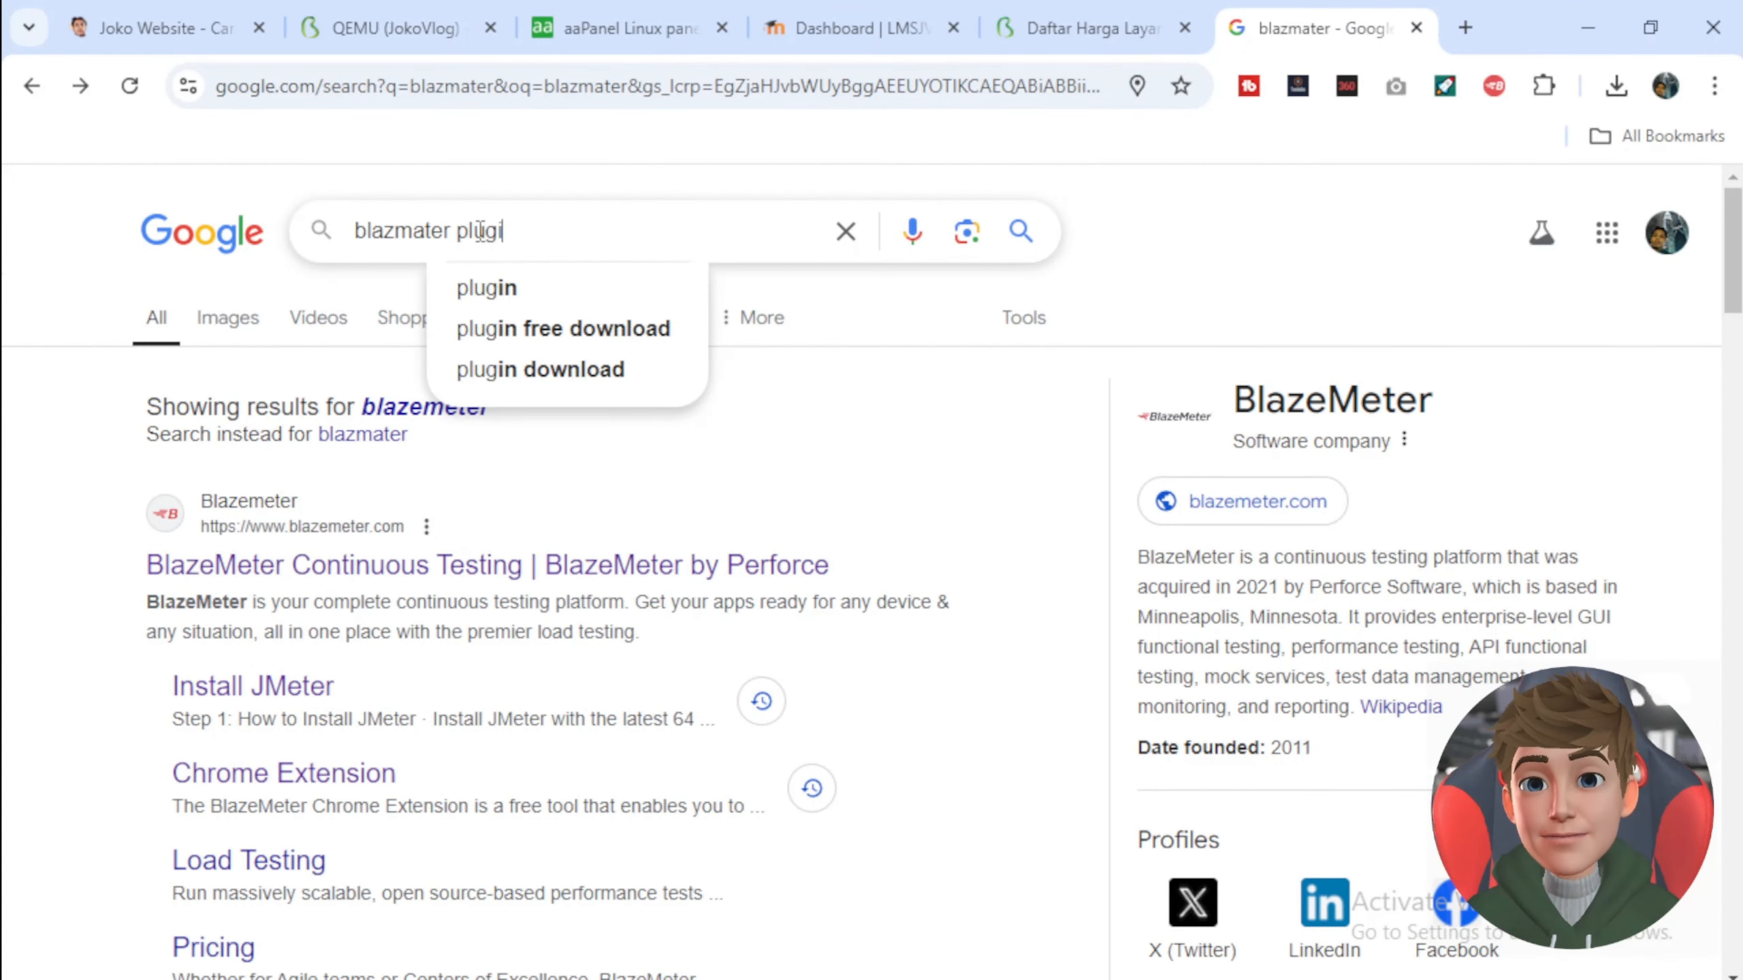
type("n crome")
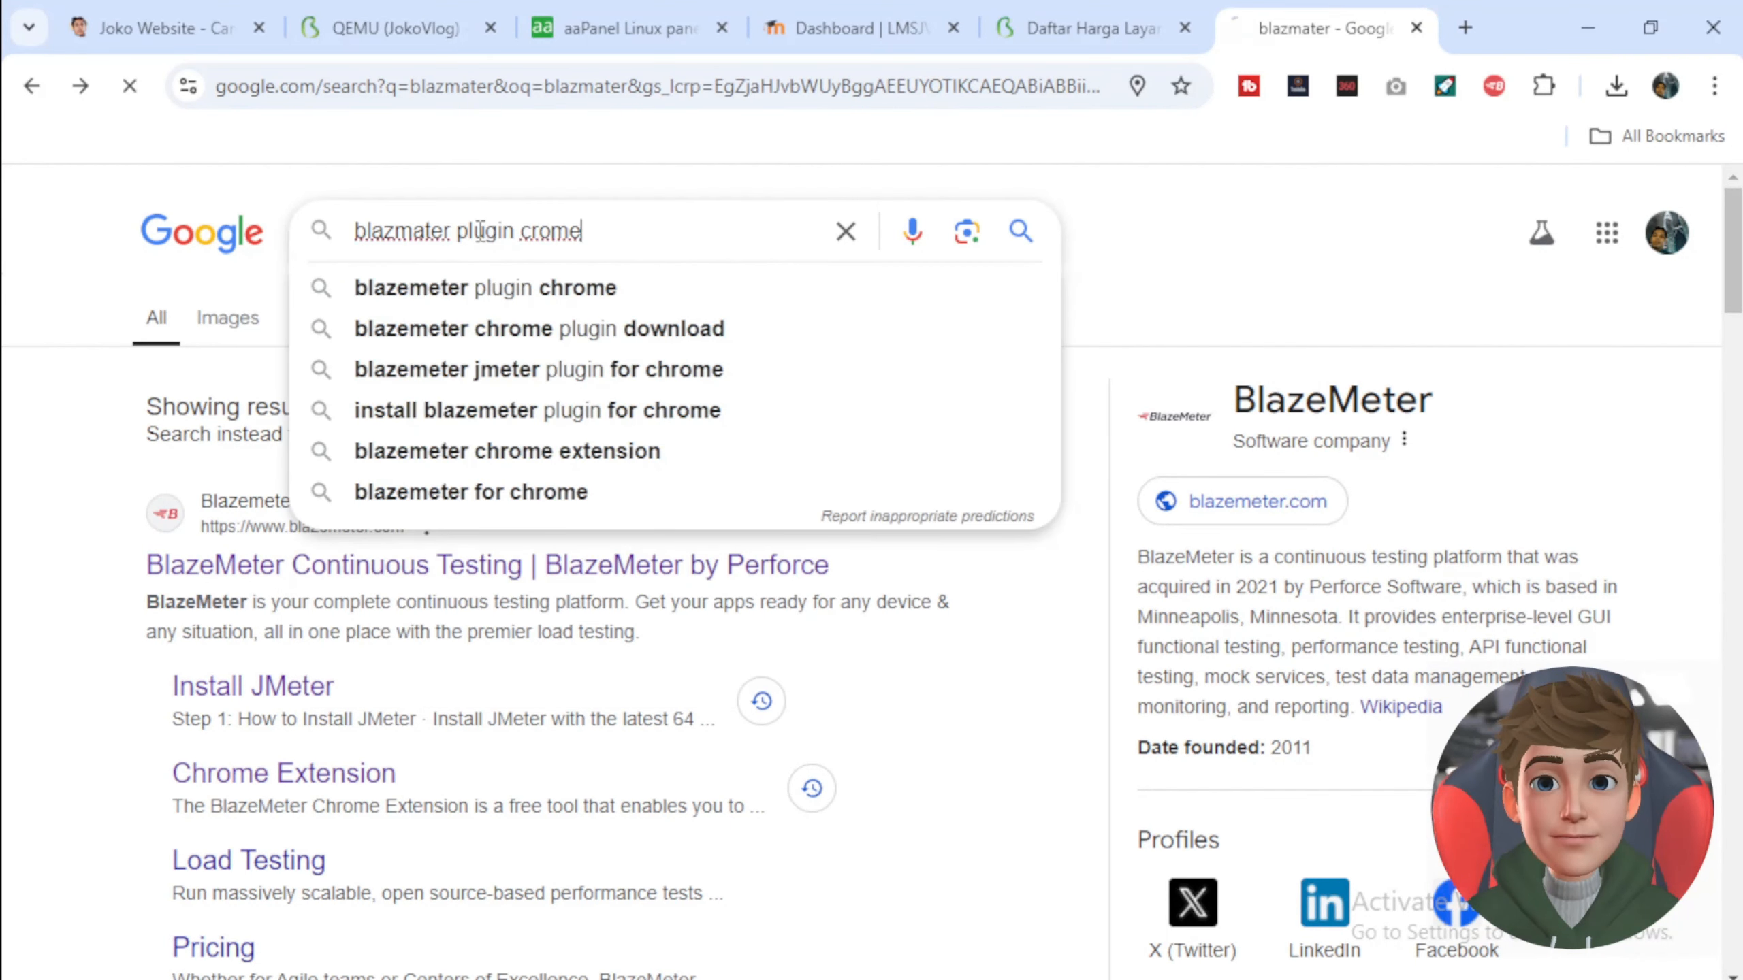
key("Return")
From BlazeMeter's Web Store page, open the recorder and rename test 'TES VPS' to TES_USER_VPS_MOODLE
left_click(472, 569)
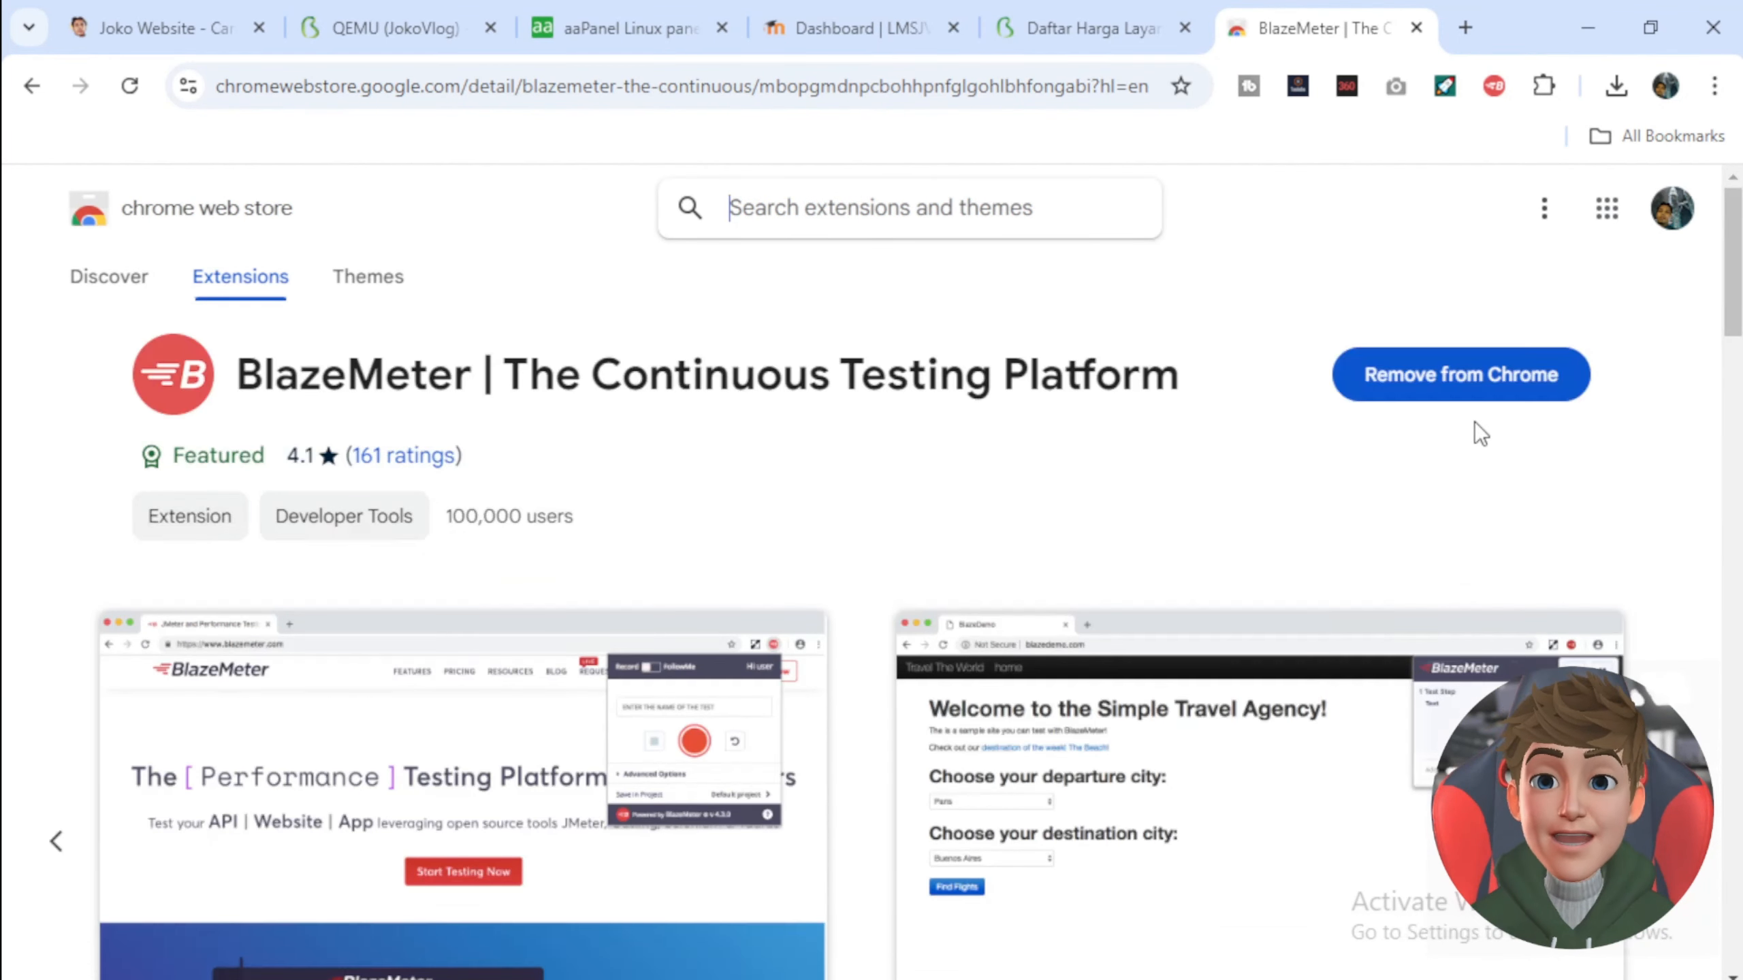
left_click(1489, 87)
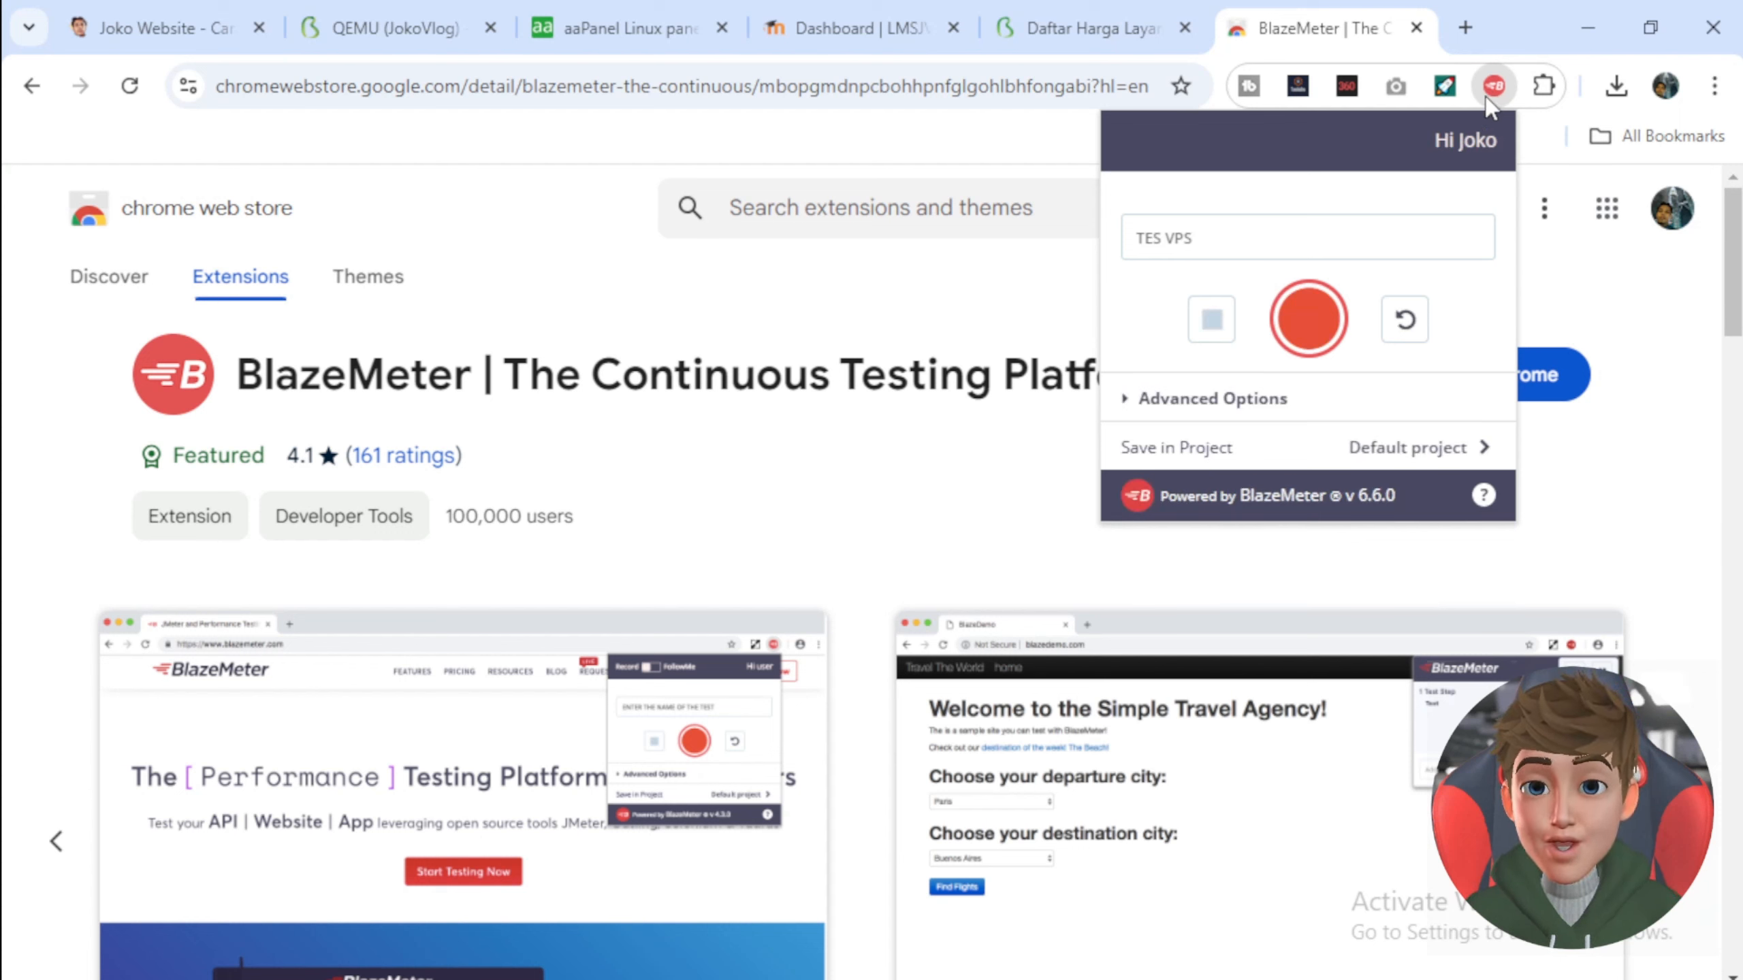
left_click(1247, 237)
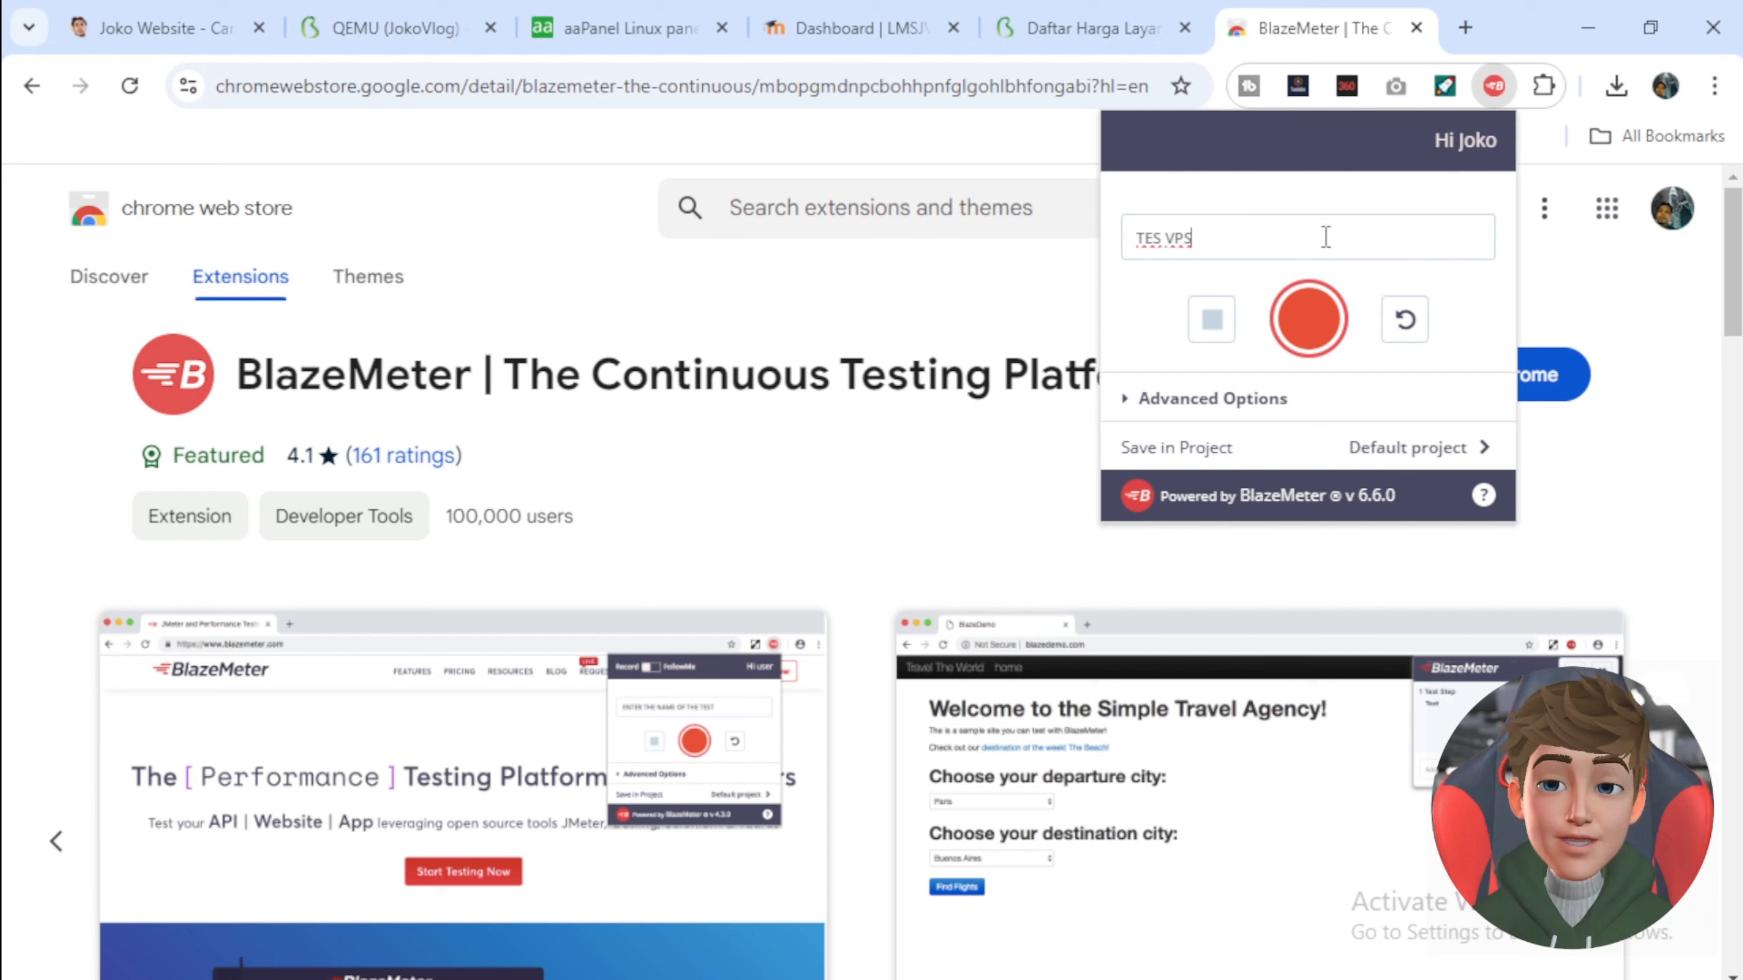
left_click_drag(1345, 237, 924, 236)
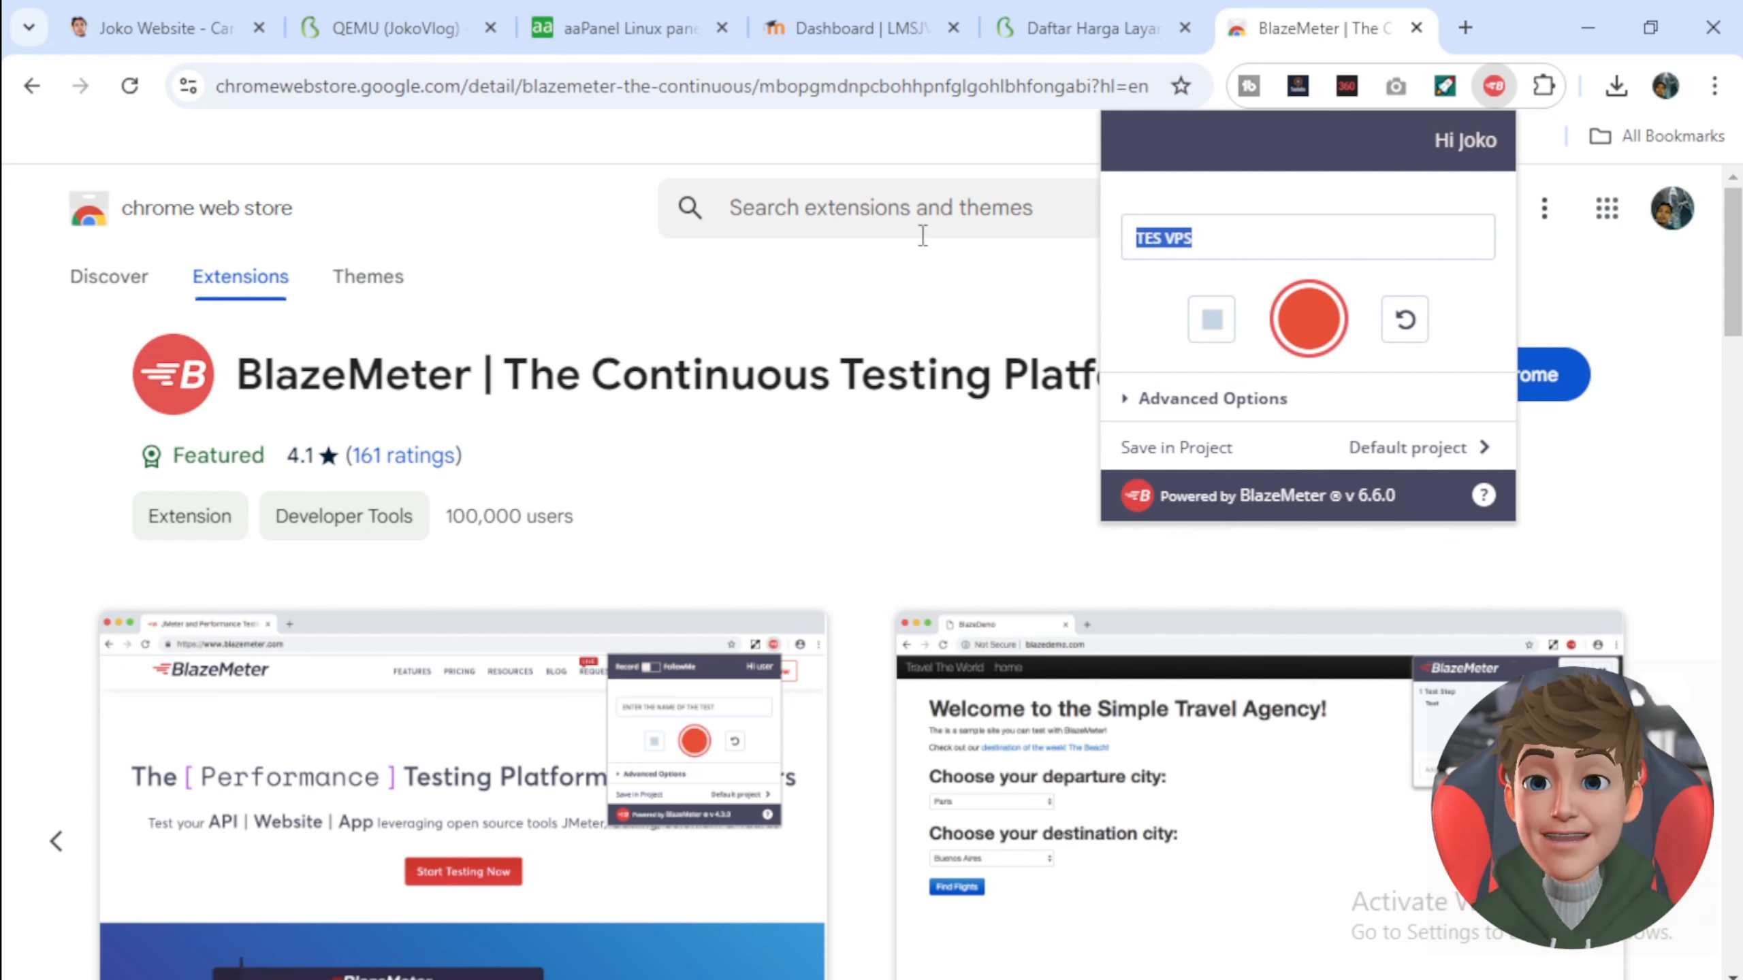
type("TES_")
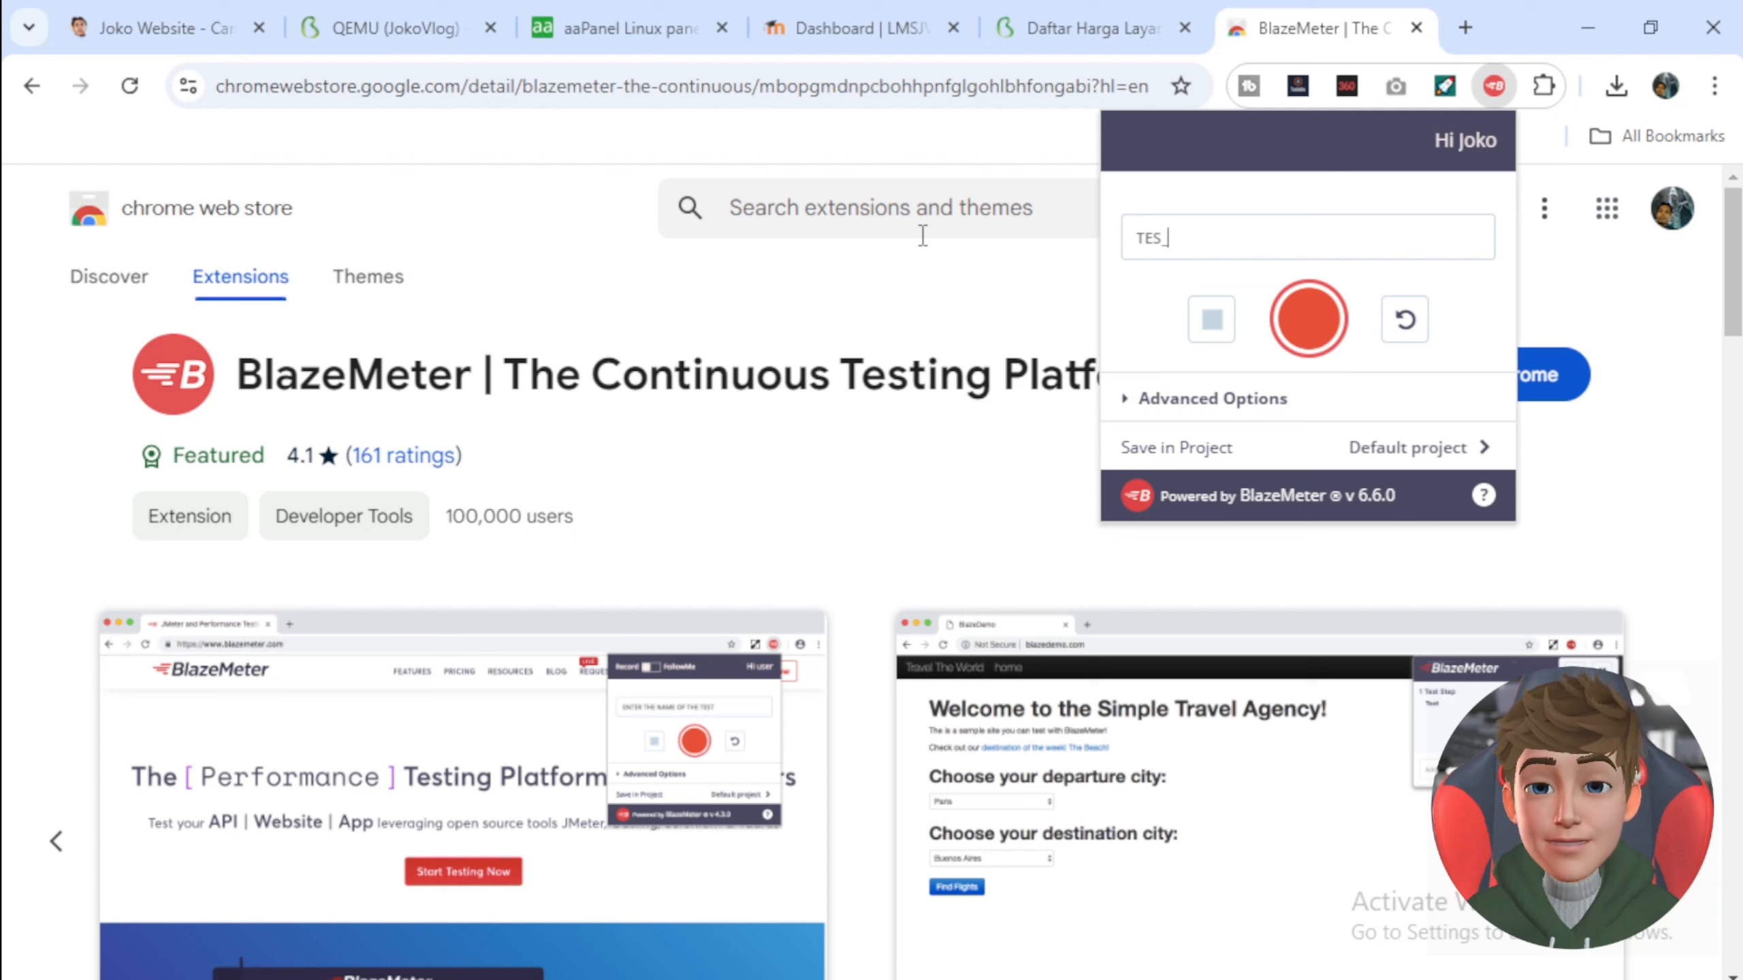
type("USER_VPS")
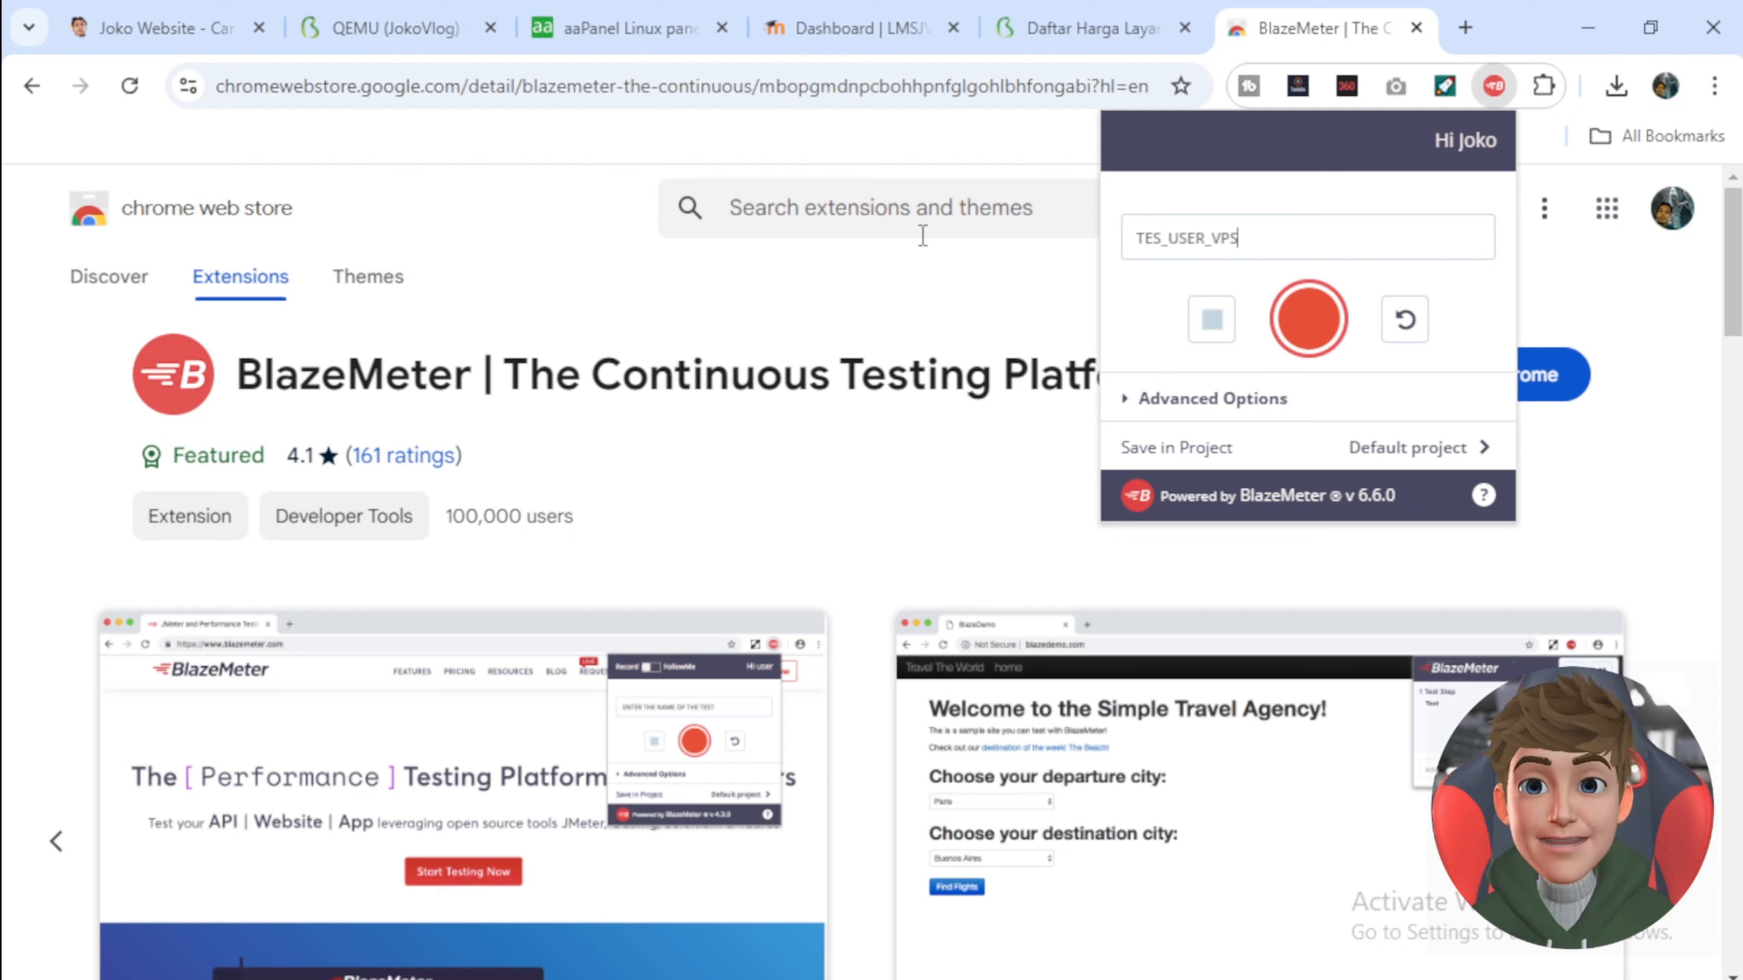
type("_MOODLE")
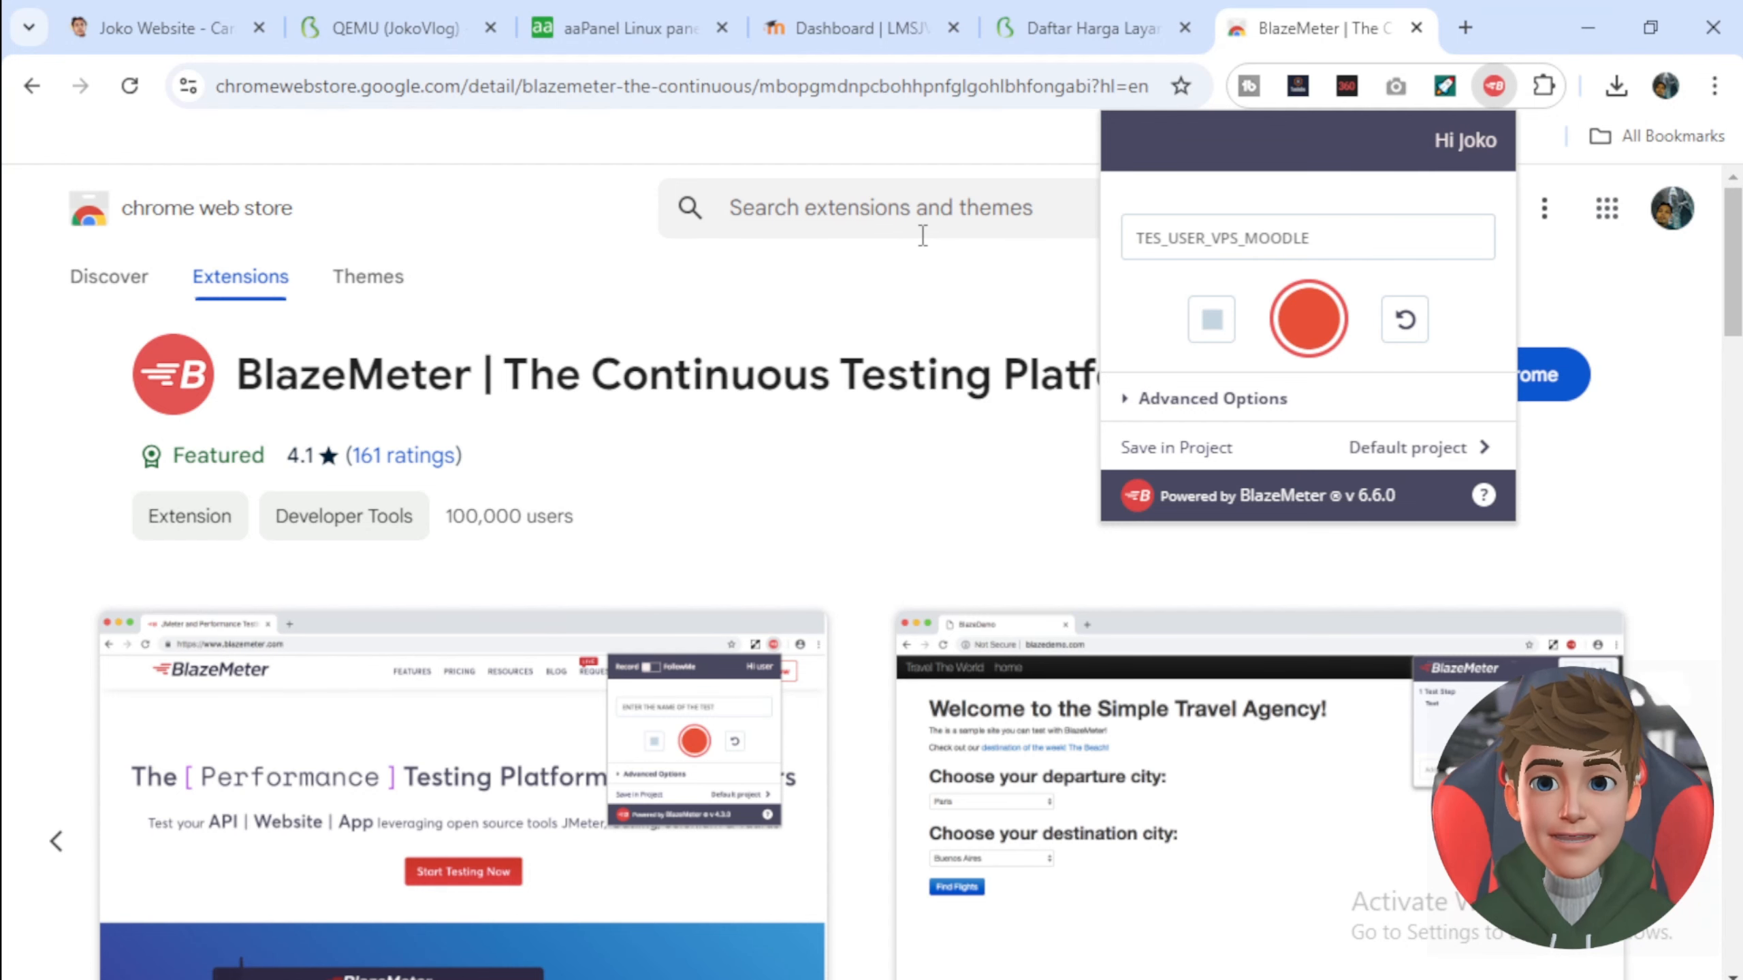
Log out of Moodle, then reopen the BlazeMeter recorder's test name TES_USER_VPS_MOODLE for editing
left_click(806, 31)
left_click(1499, 217)
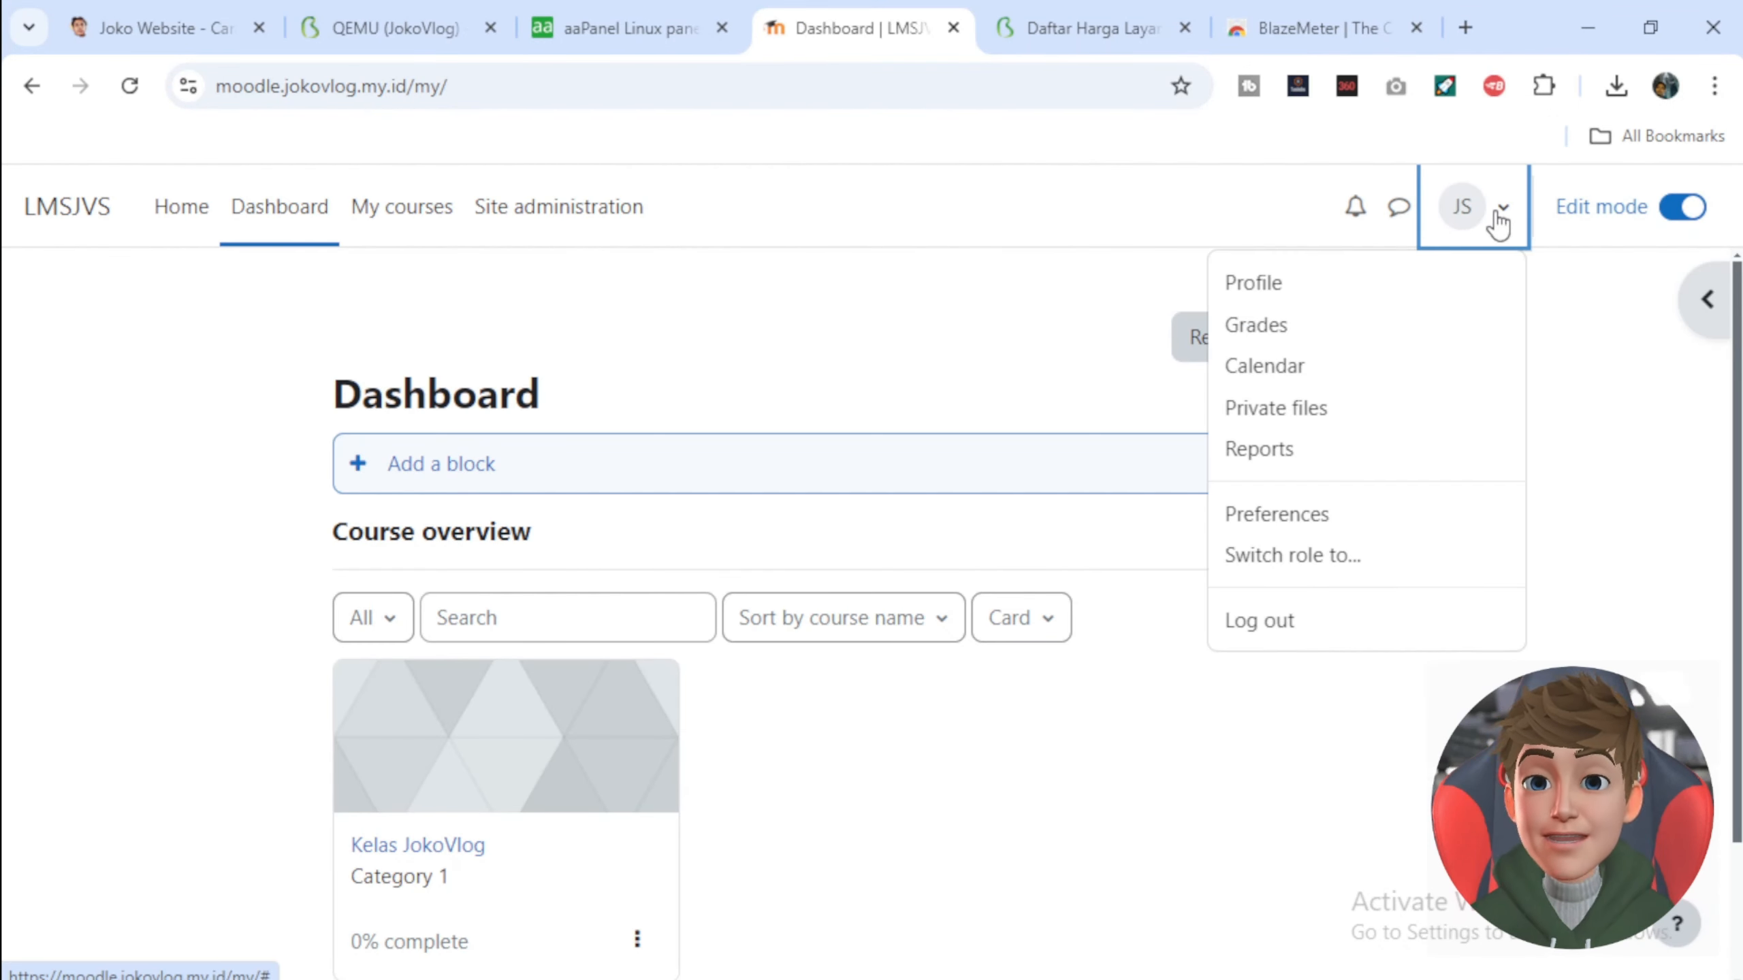
left_click(1277, 622)
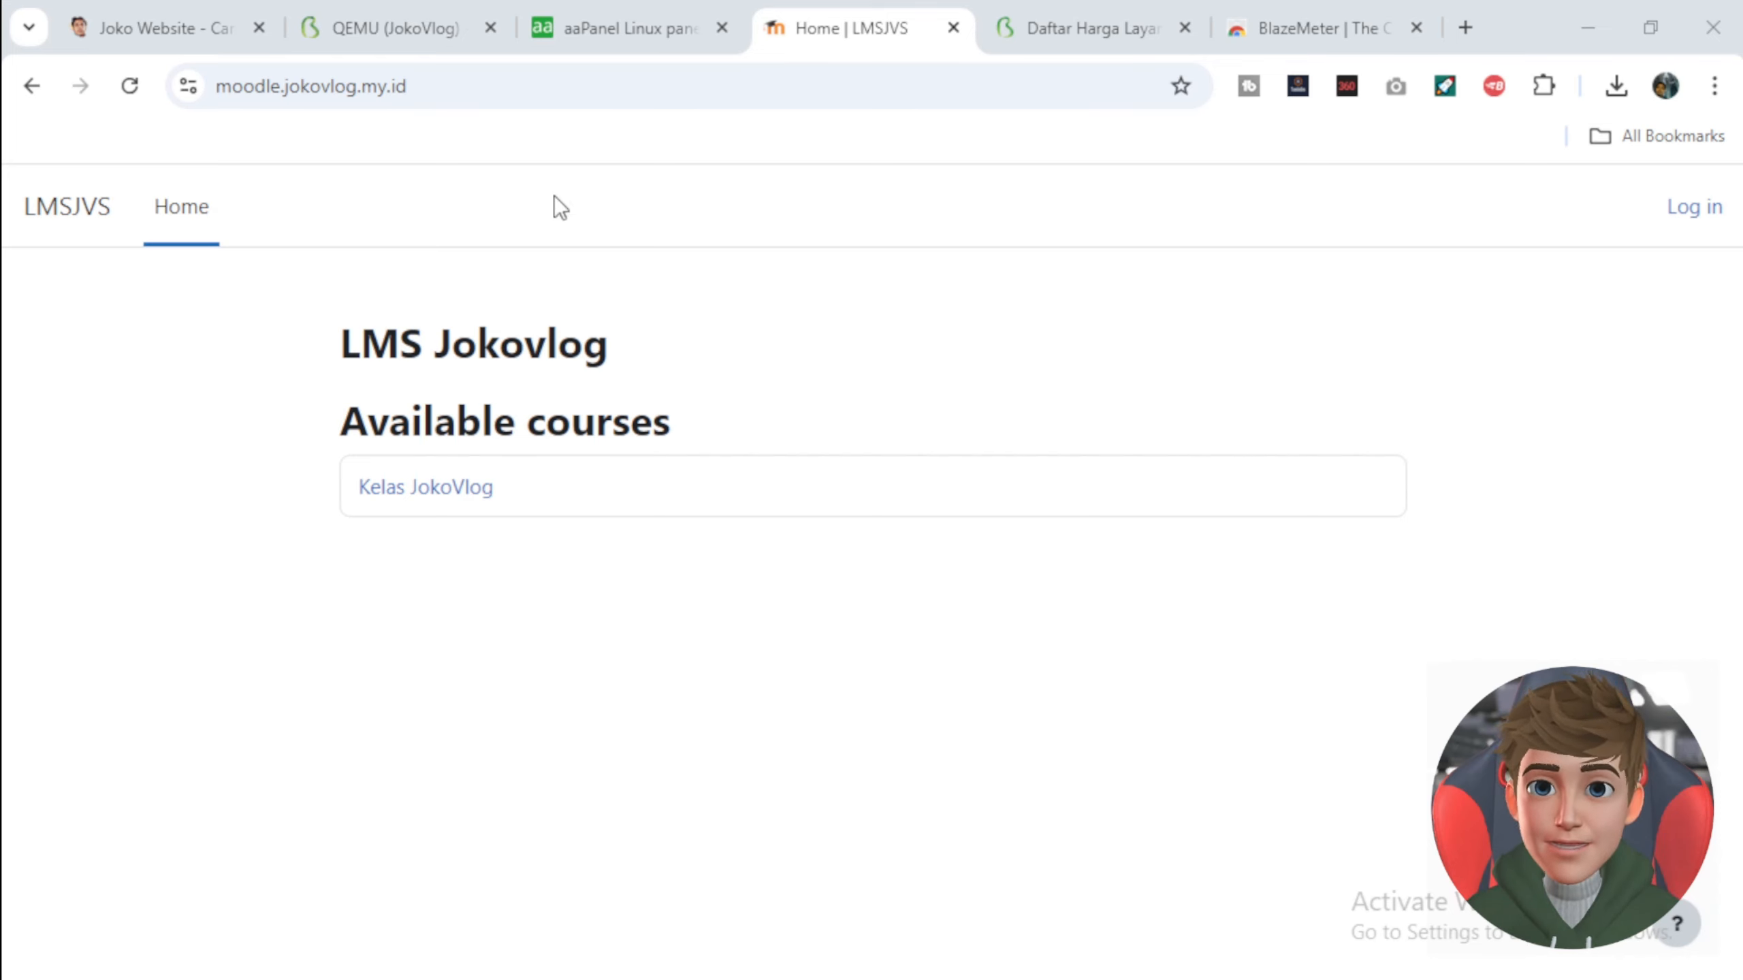
left_click(1494, 86)
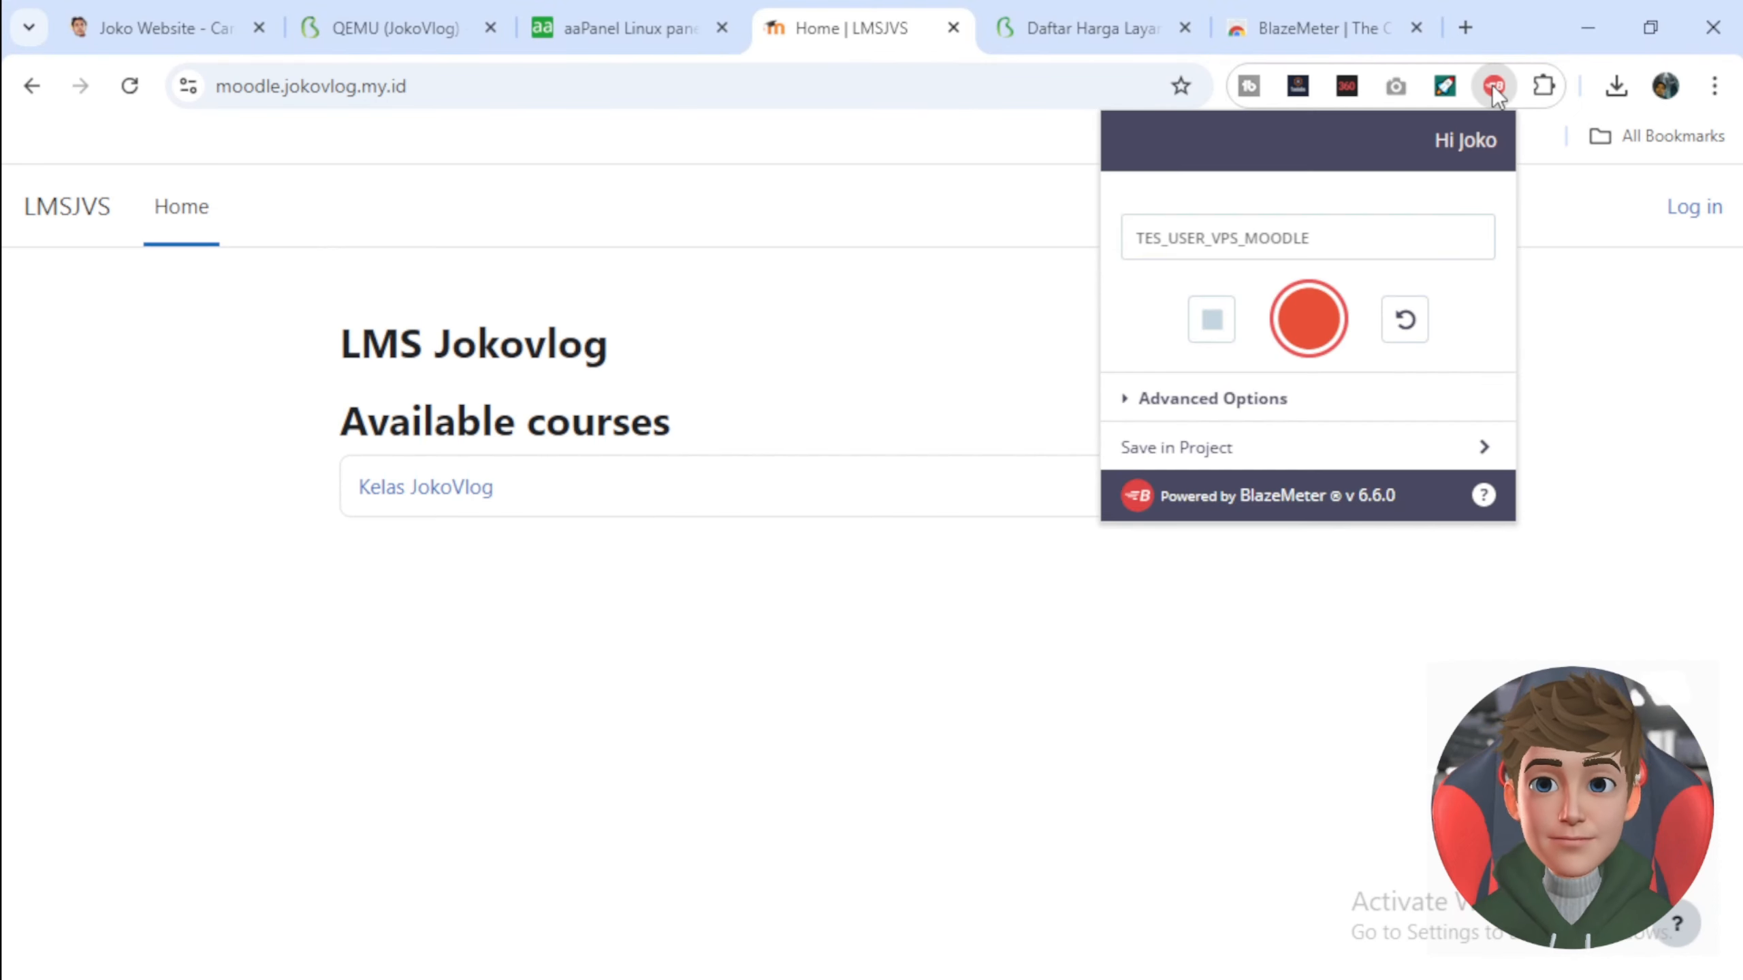
left_click(1206, 238)
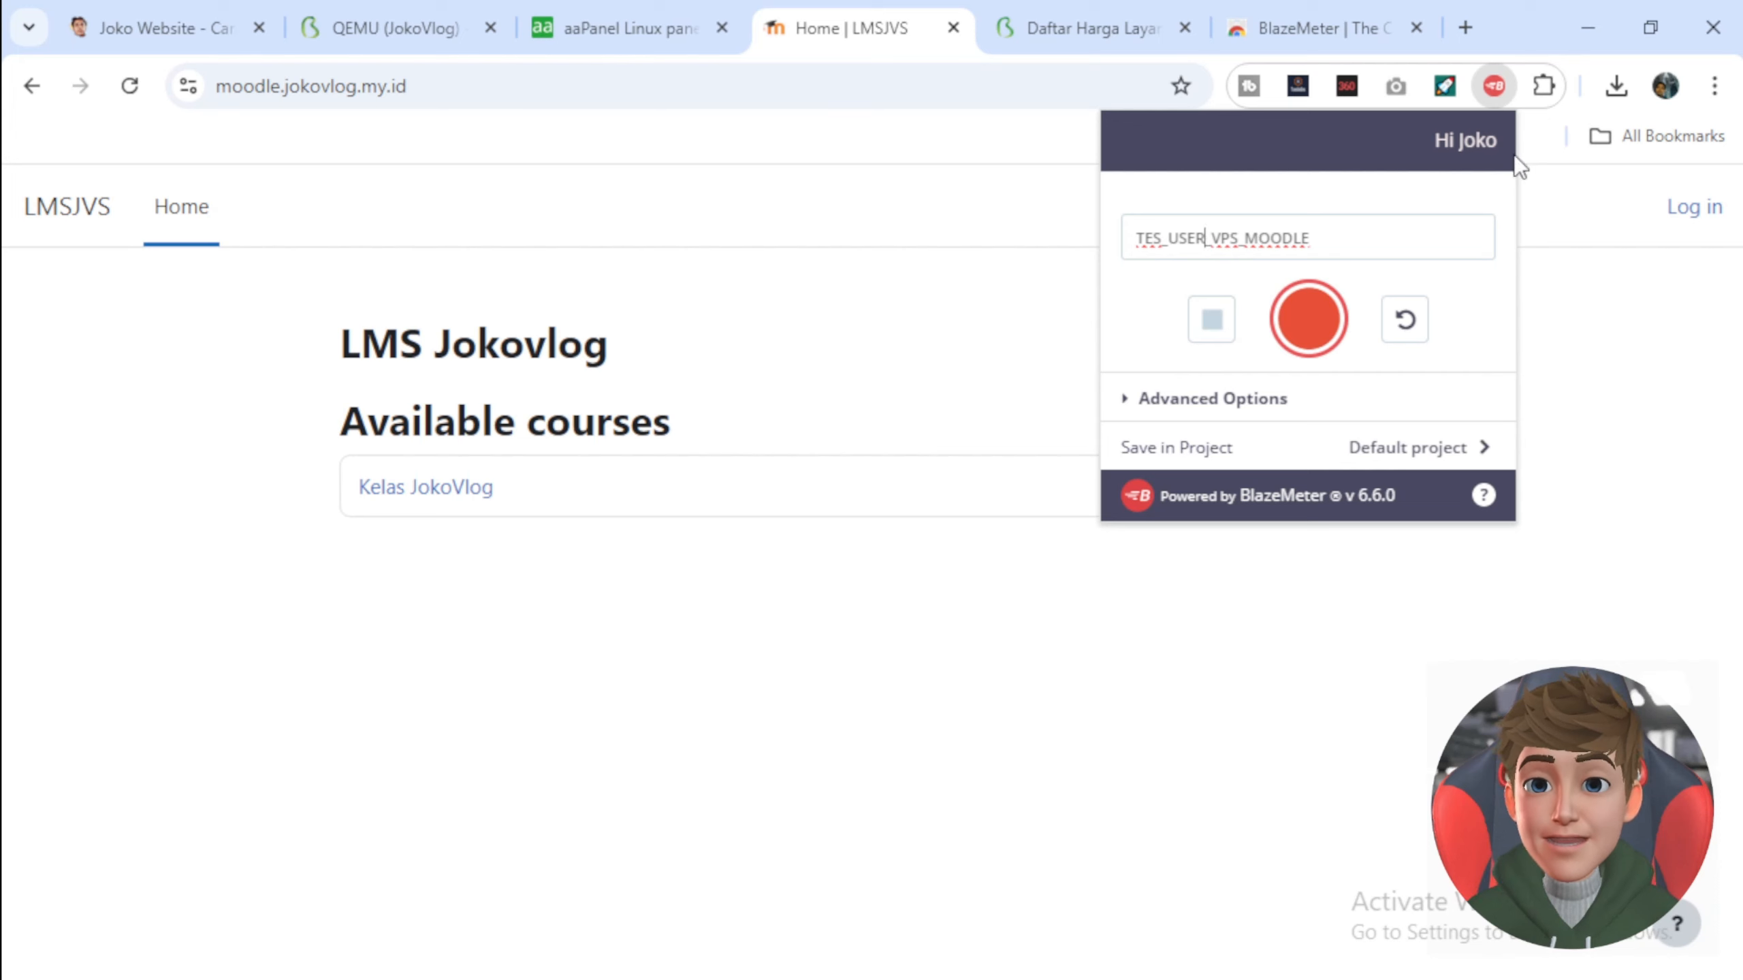
Start the BlazeMeter recording and log in to Moodle with the account password
left_click(1309, 333)
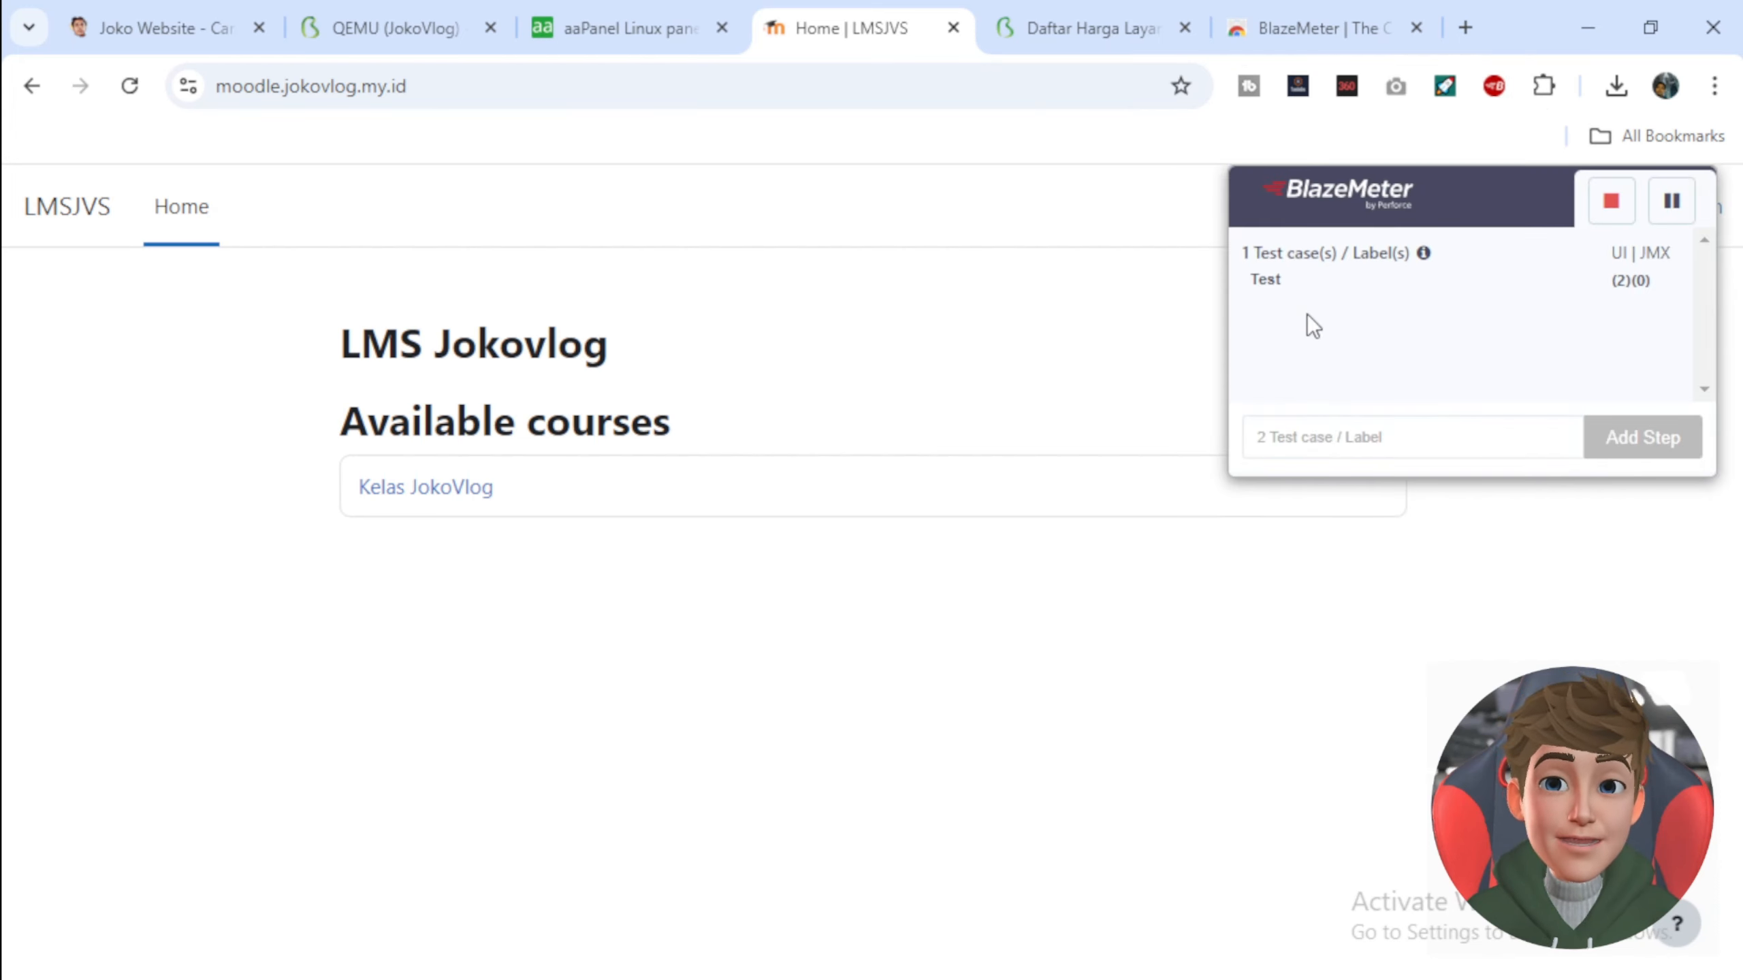
left_click_drag(1407, 179, 261, 343)
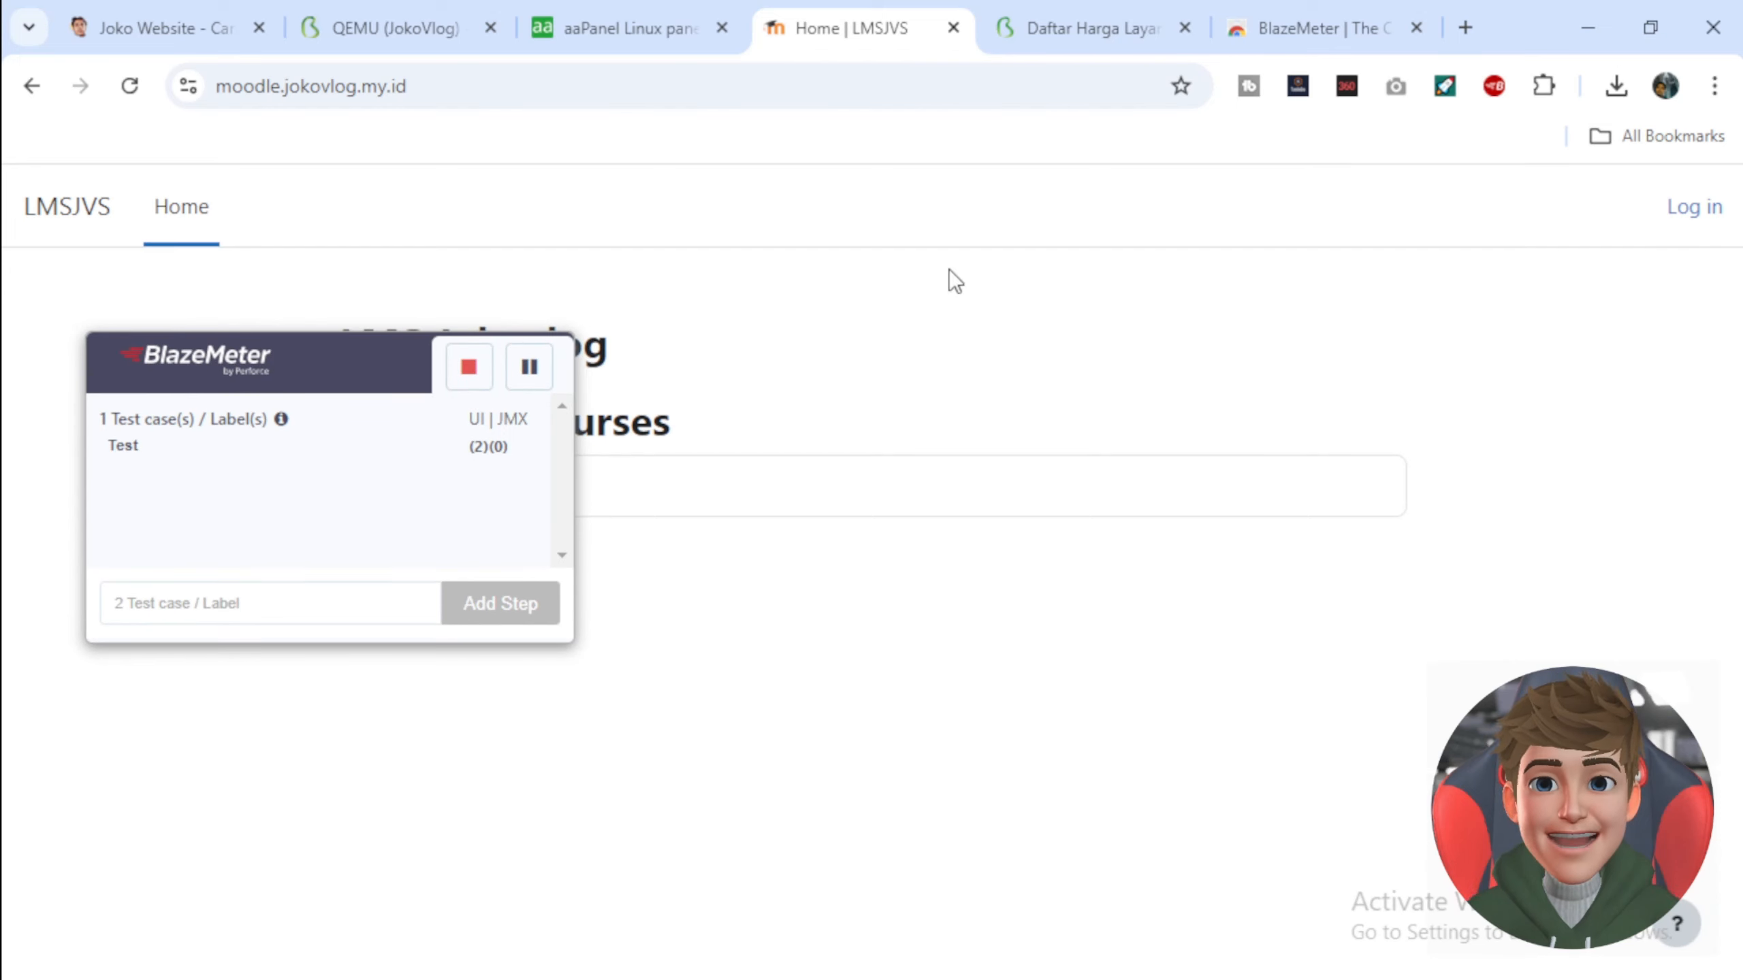
left_click(1692, 209)
left_click(722, 401)
left_click(706, 474)
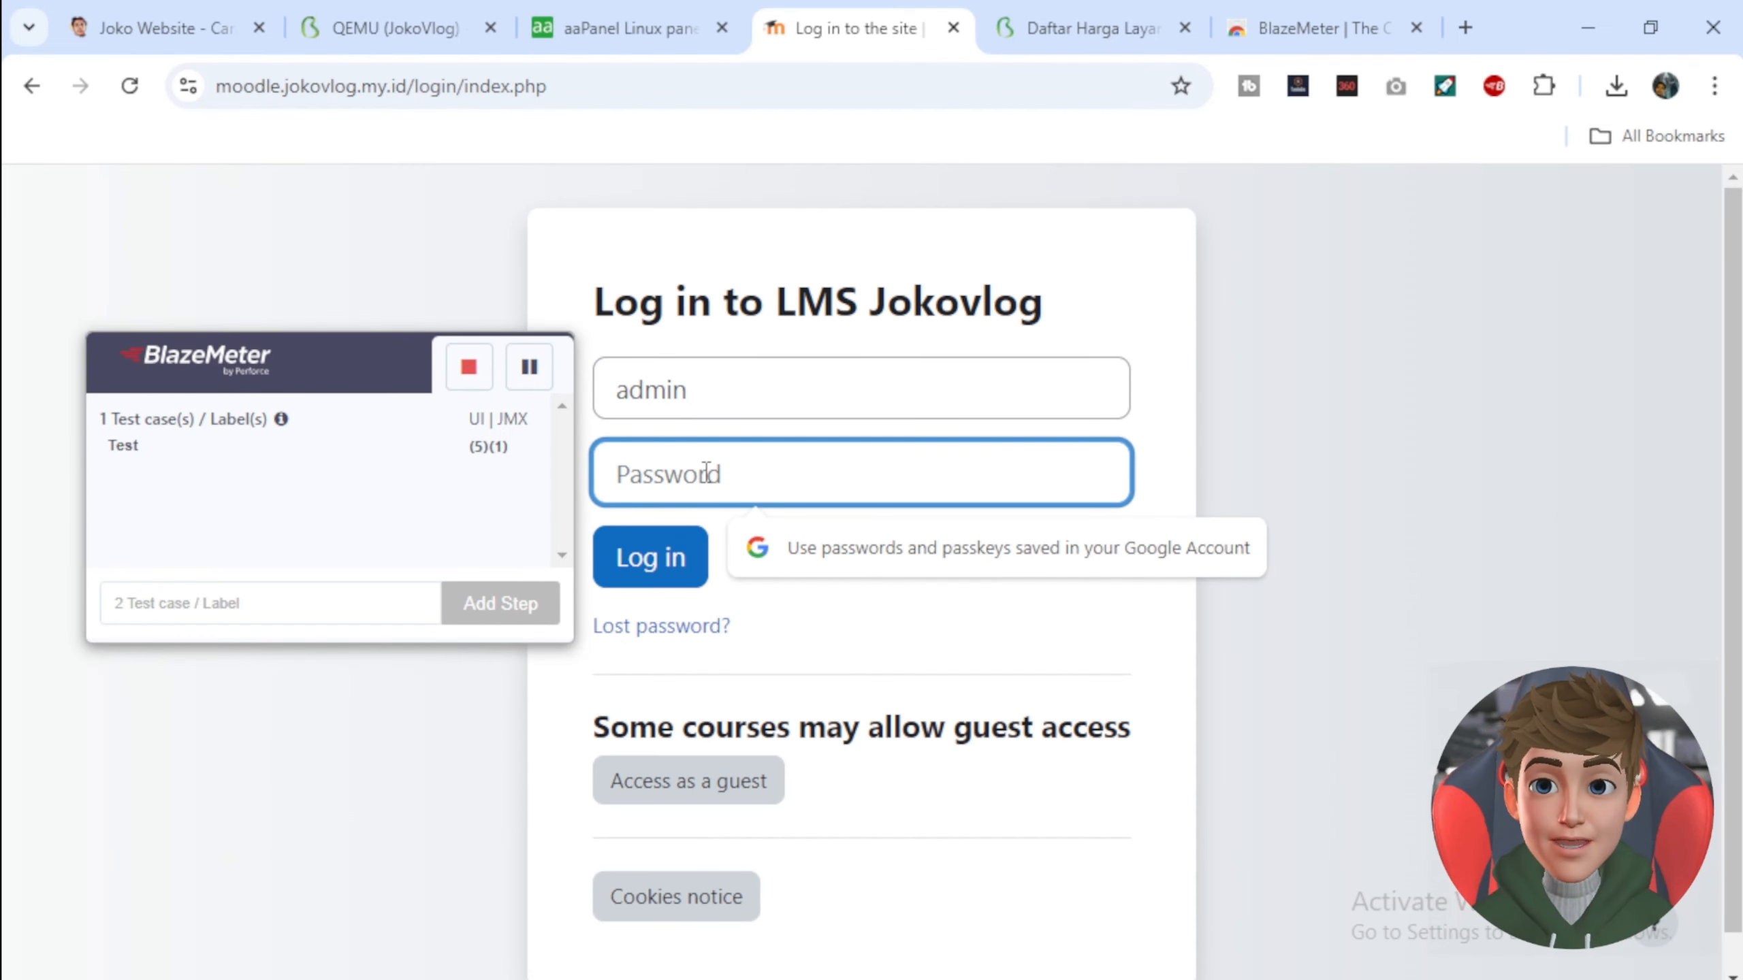
type("•••••••••••")
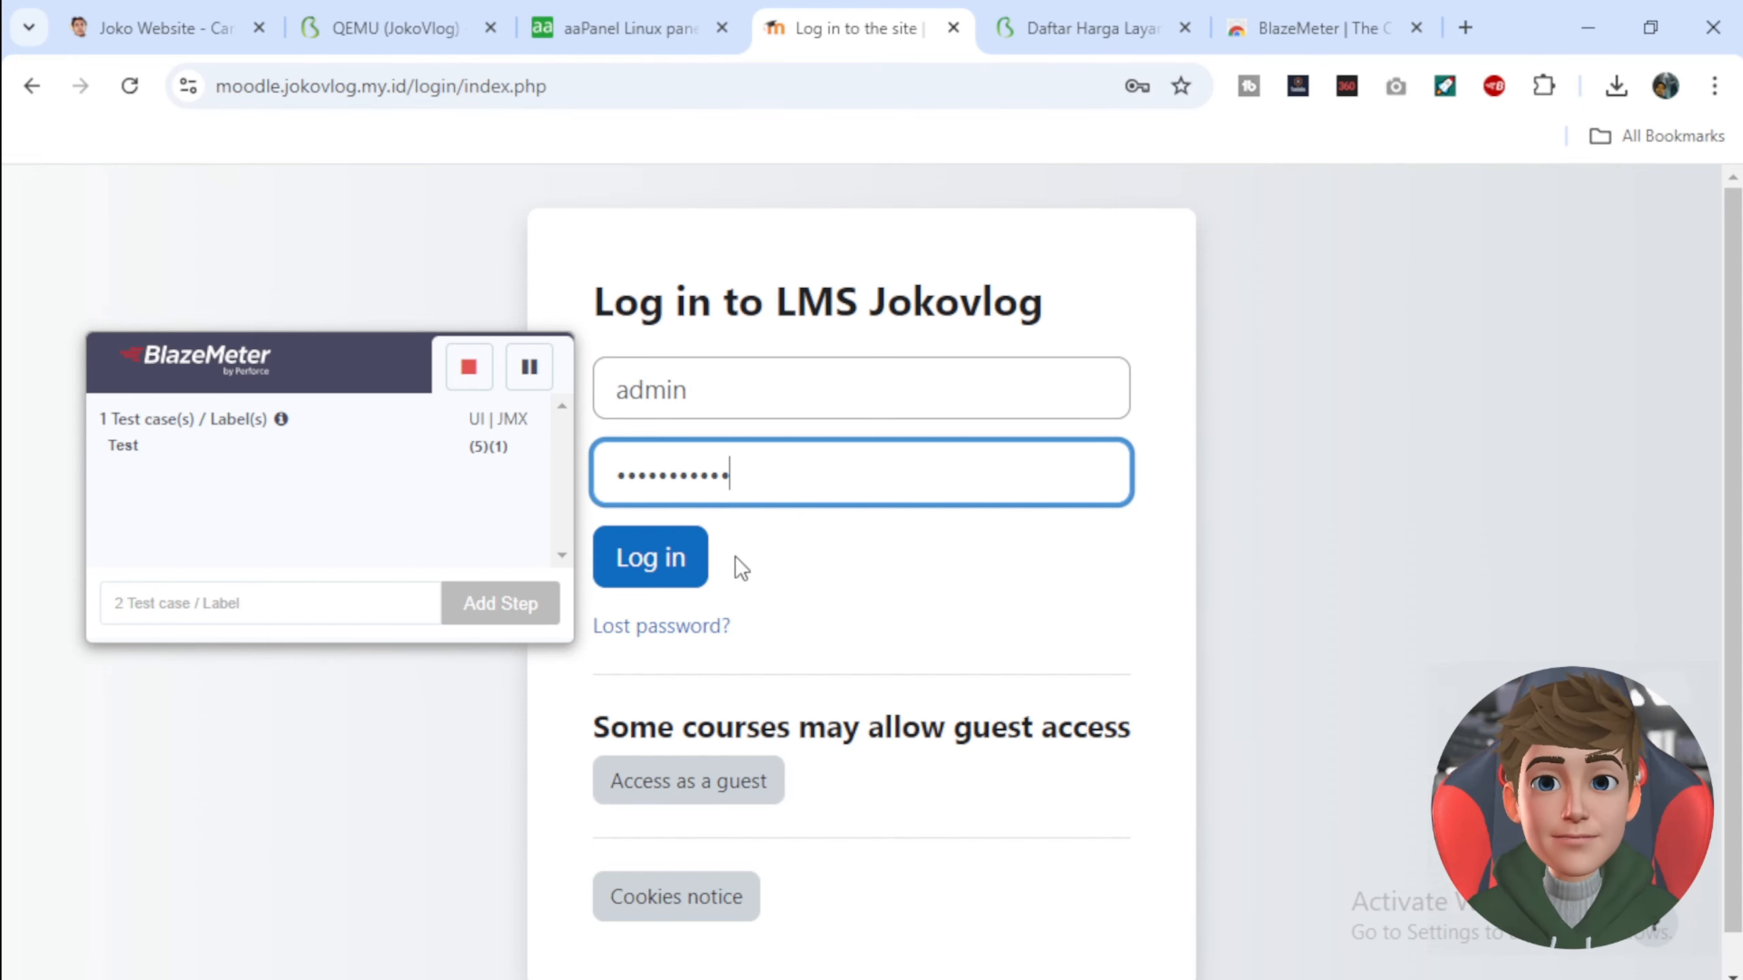
left_click(666, 576)
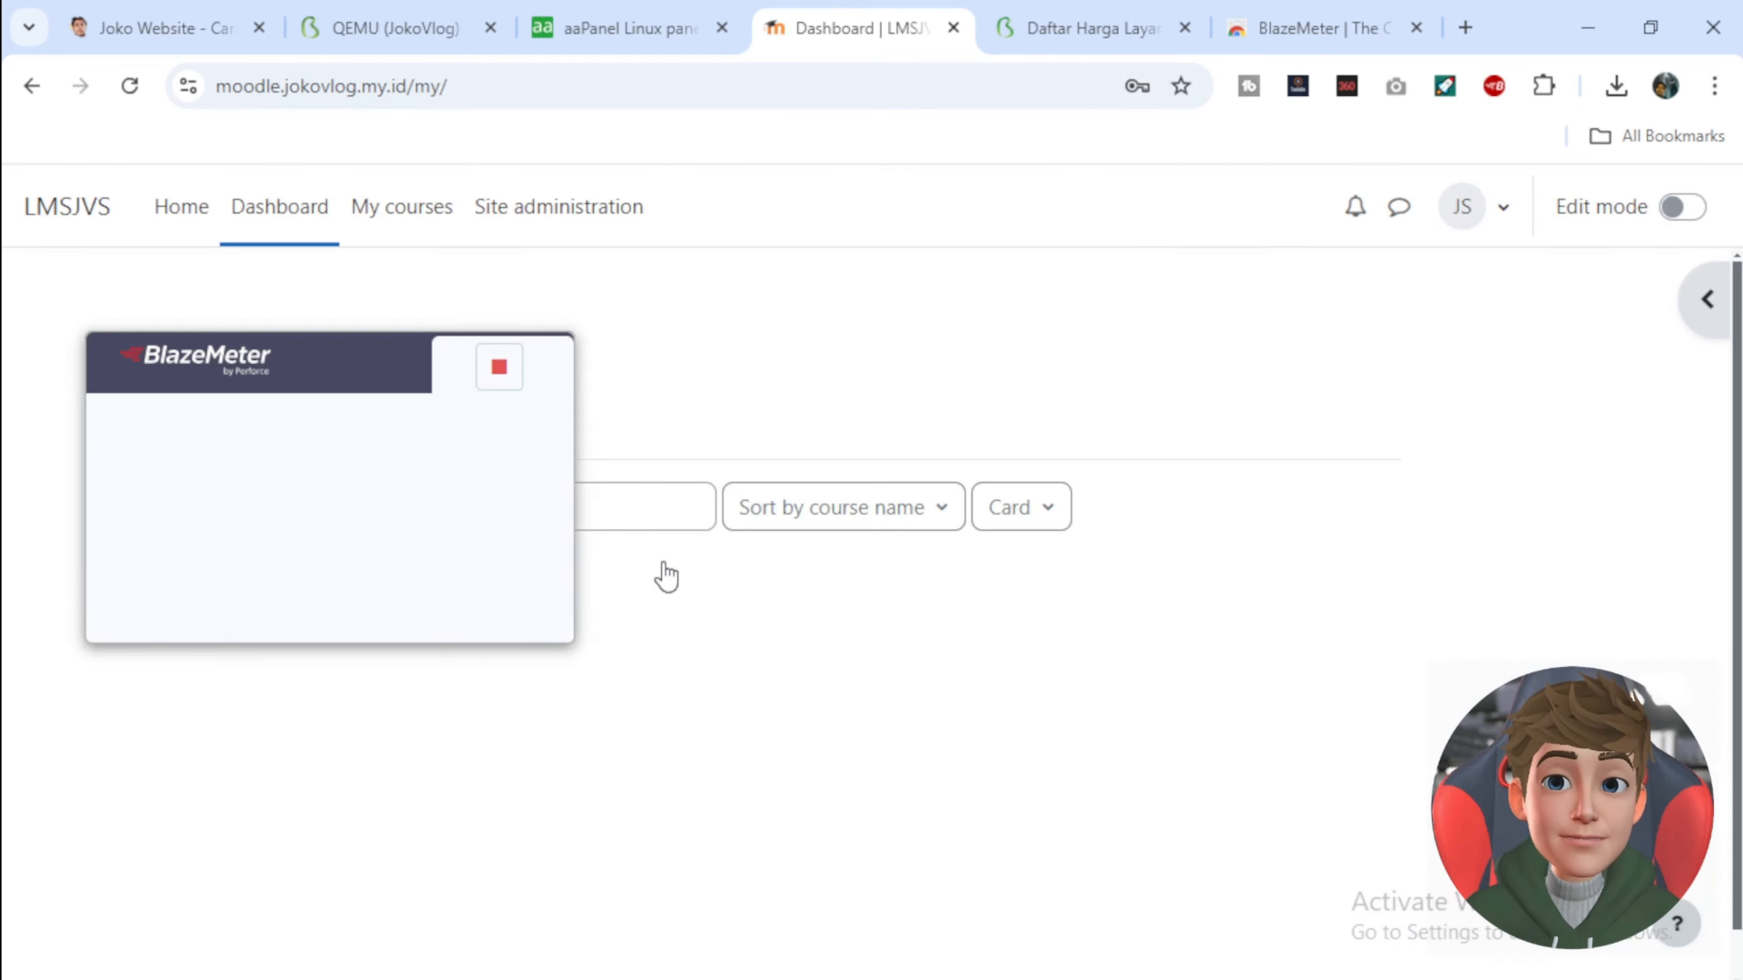
Open the Kelas JokoVlog course, read down to Pertemuan 02, and stop the recording
left_click_drag(295, 362, 1283, 342)
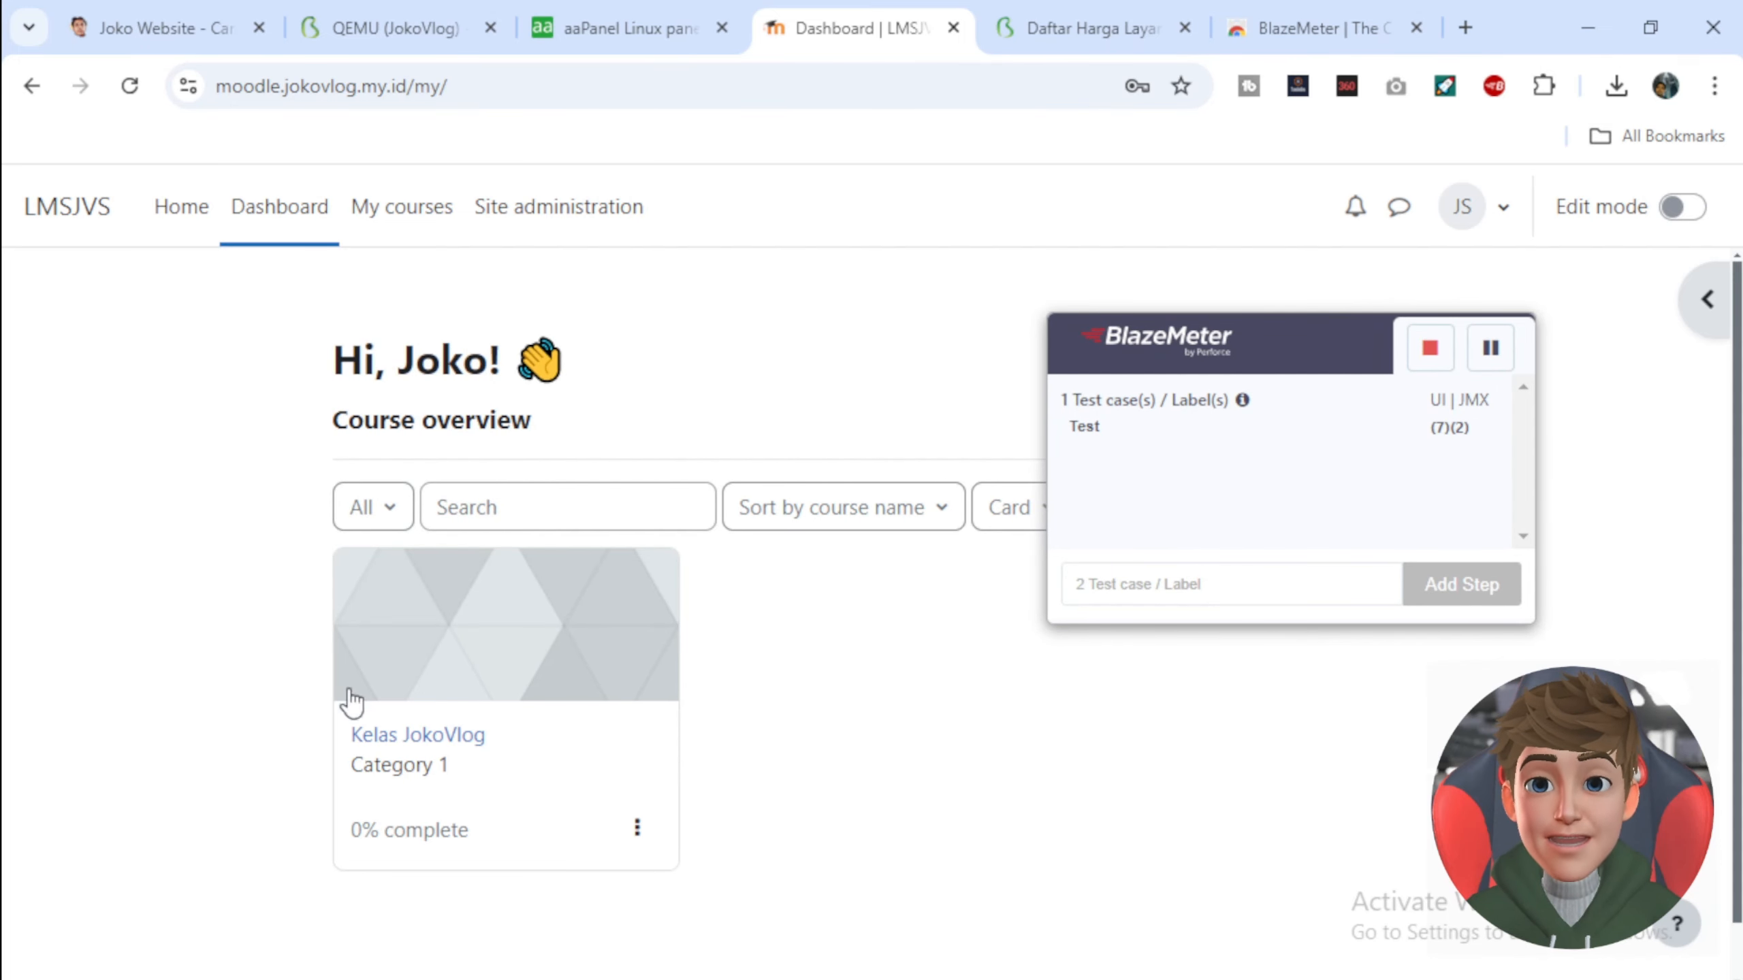
left_click(407, 735)
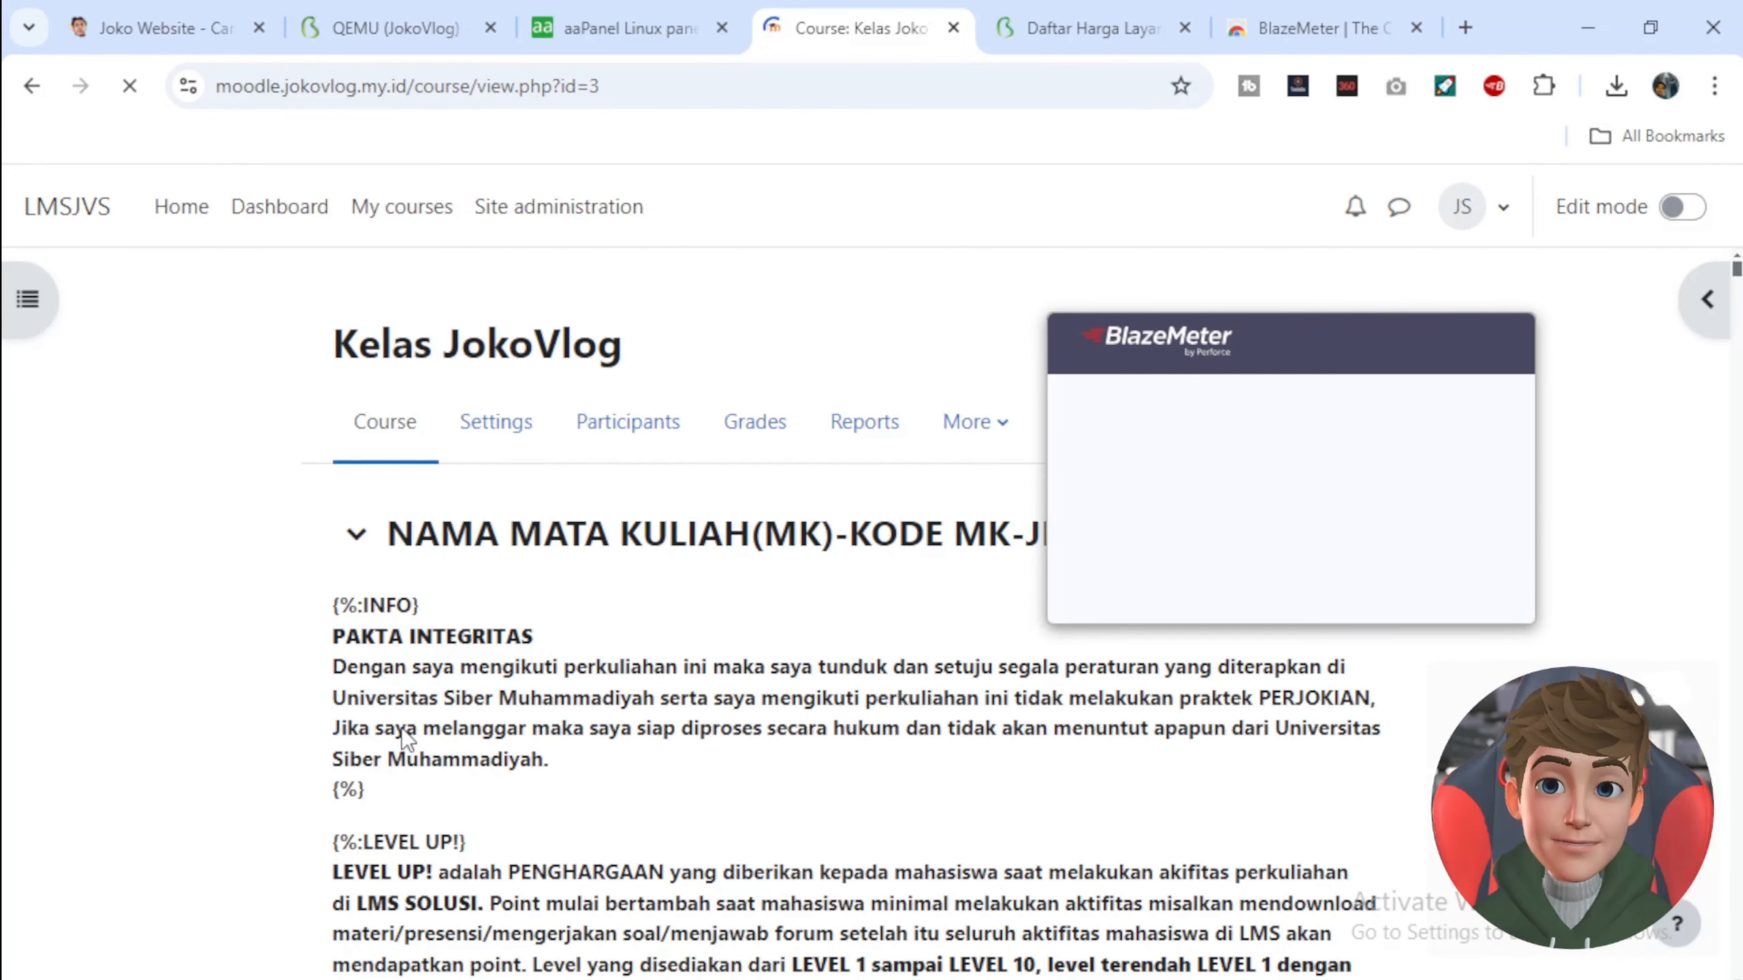
left_click_drag(1291, 339, 1237, 274)
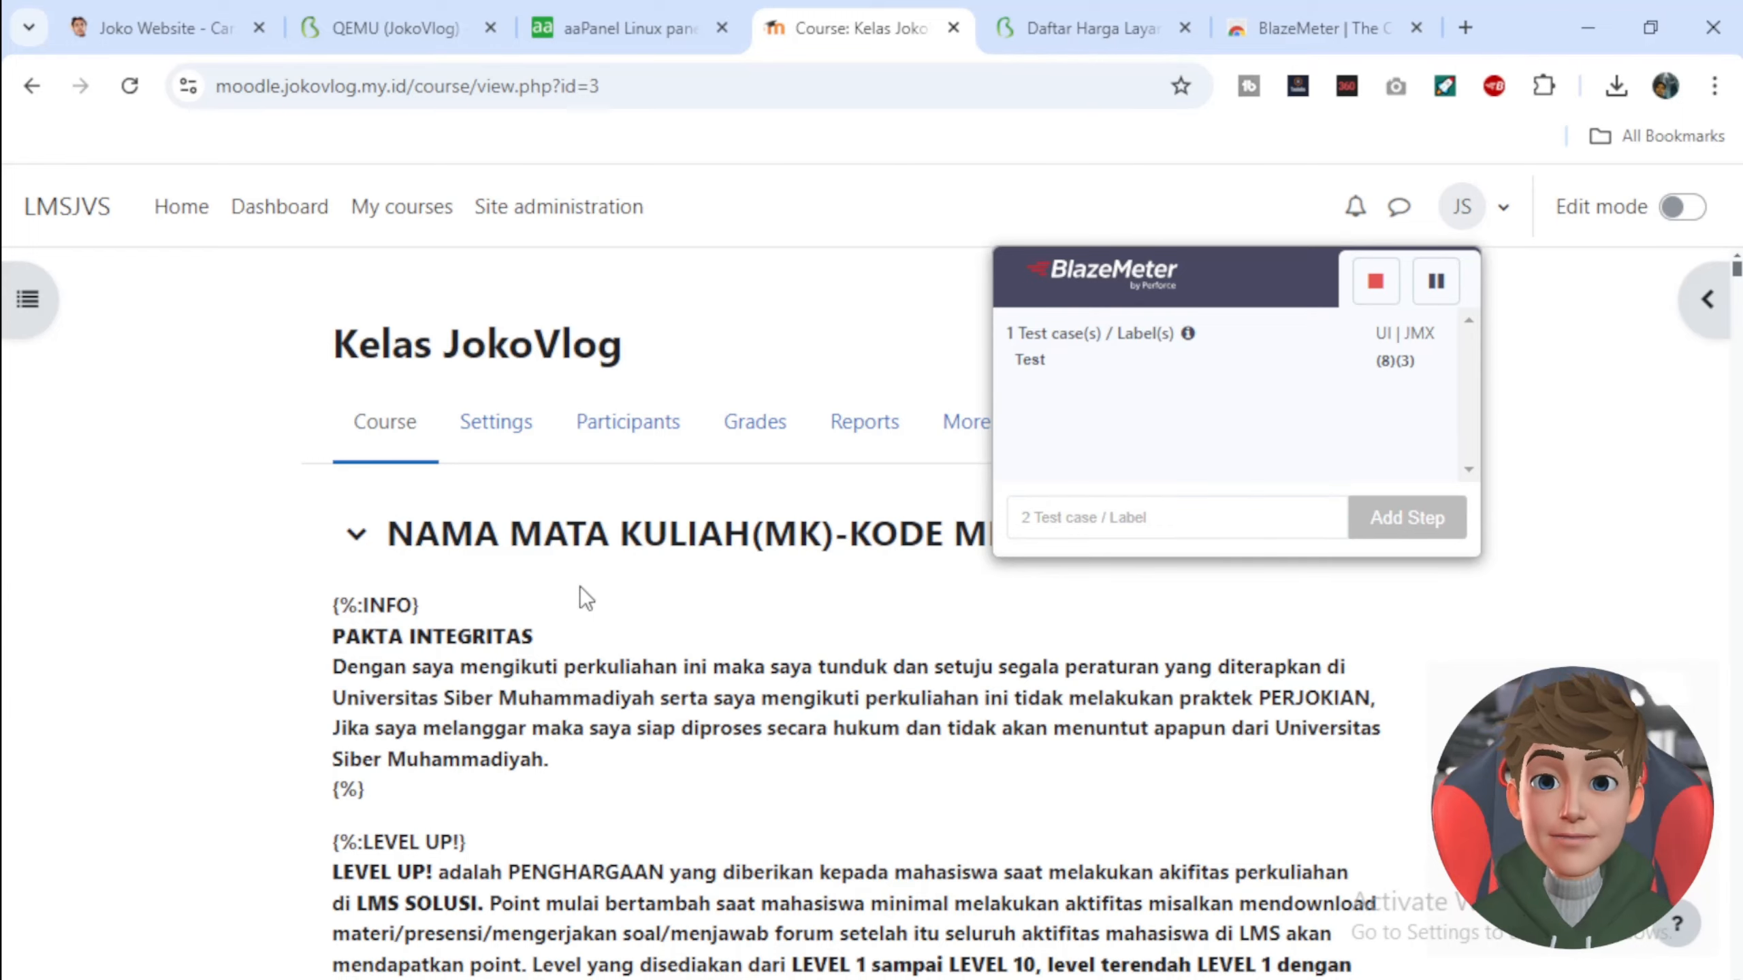
scroll(586, 600, "down", 20)
scroll(587, 599, "down", 20)
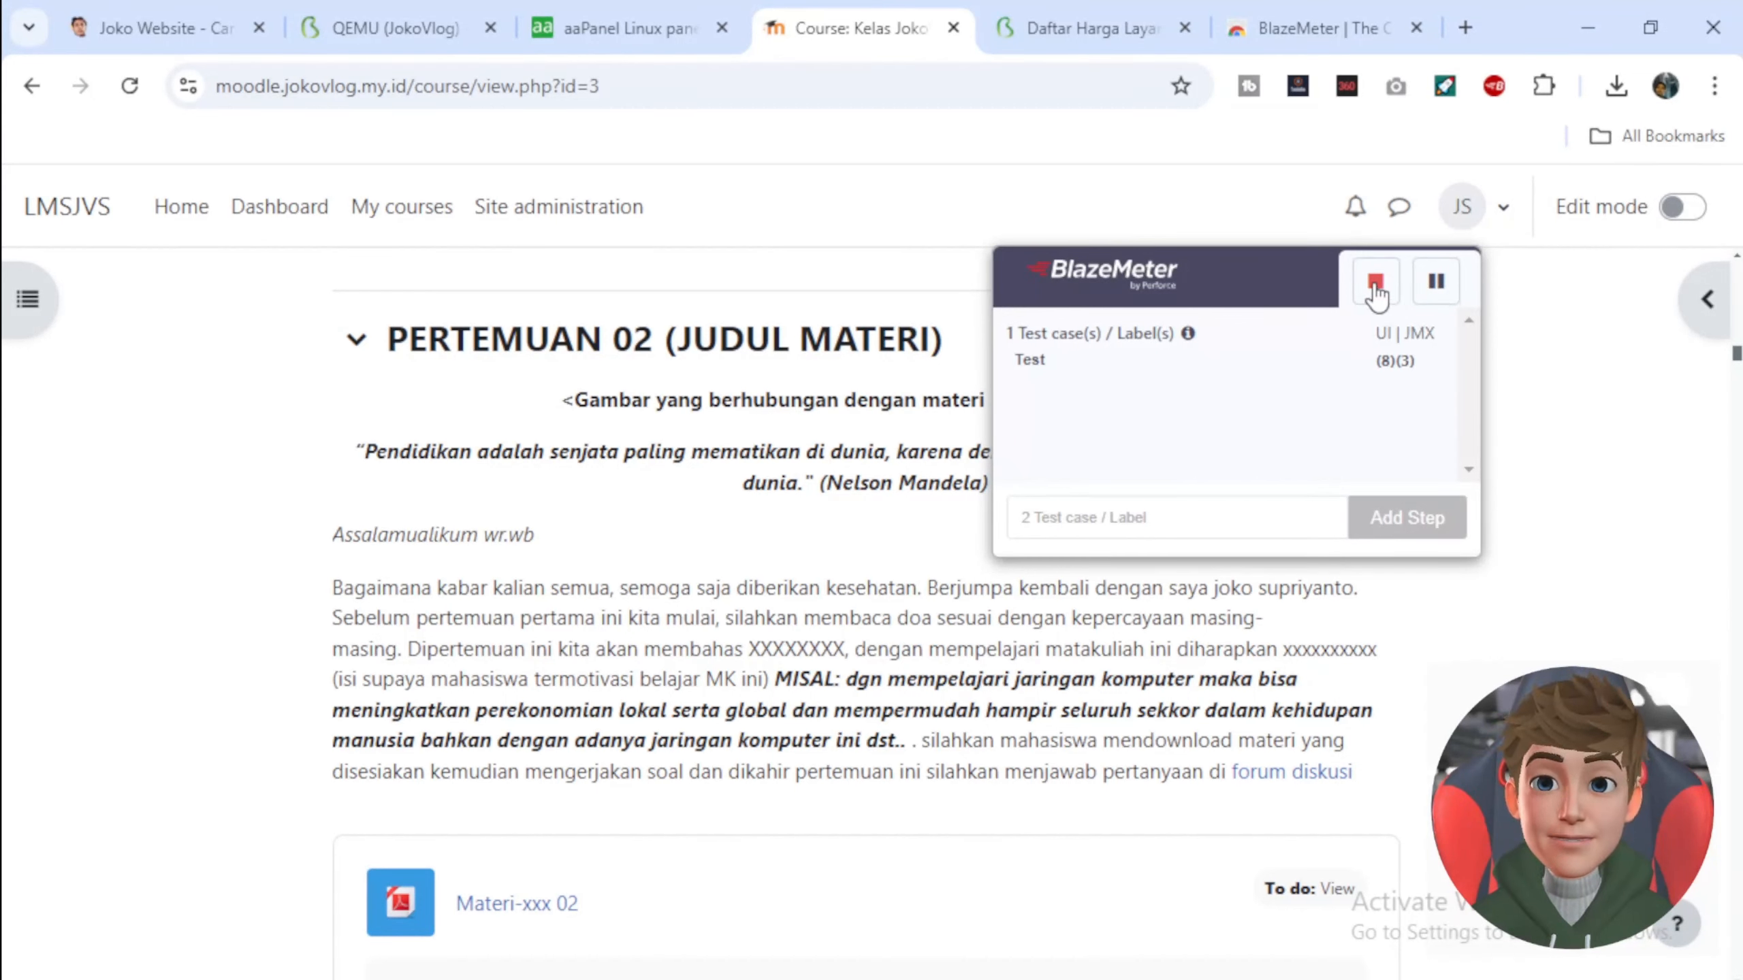
left_click(1375, 283)
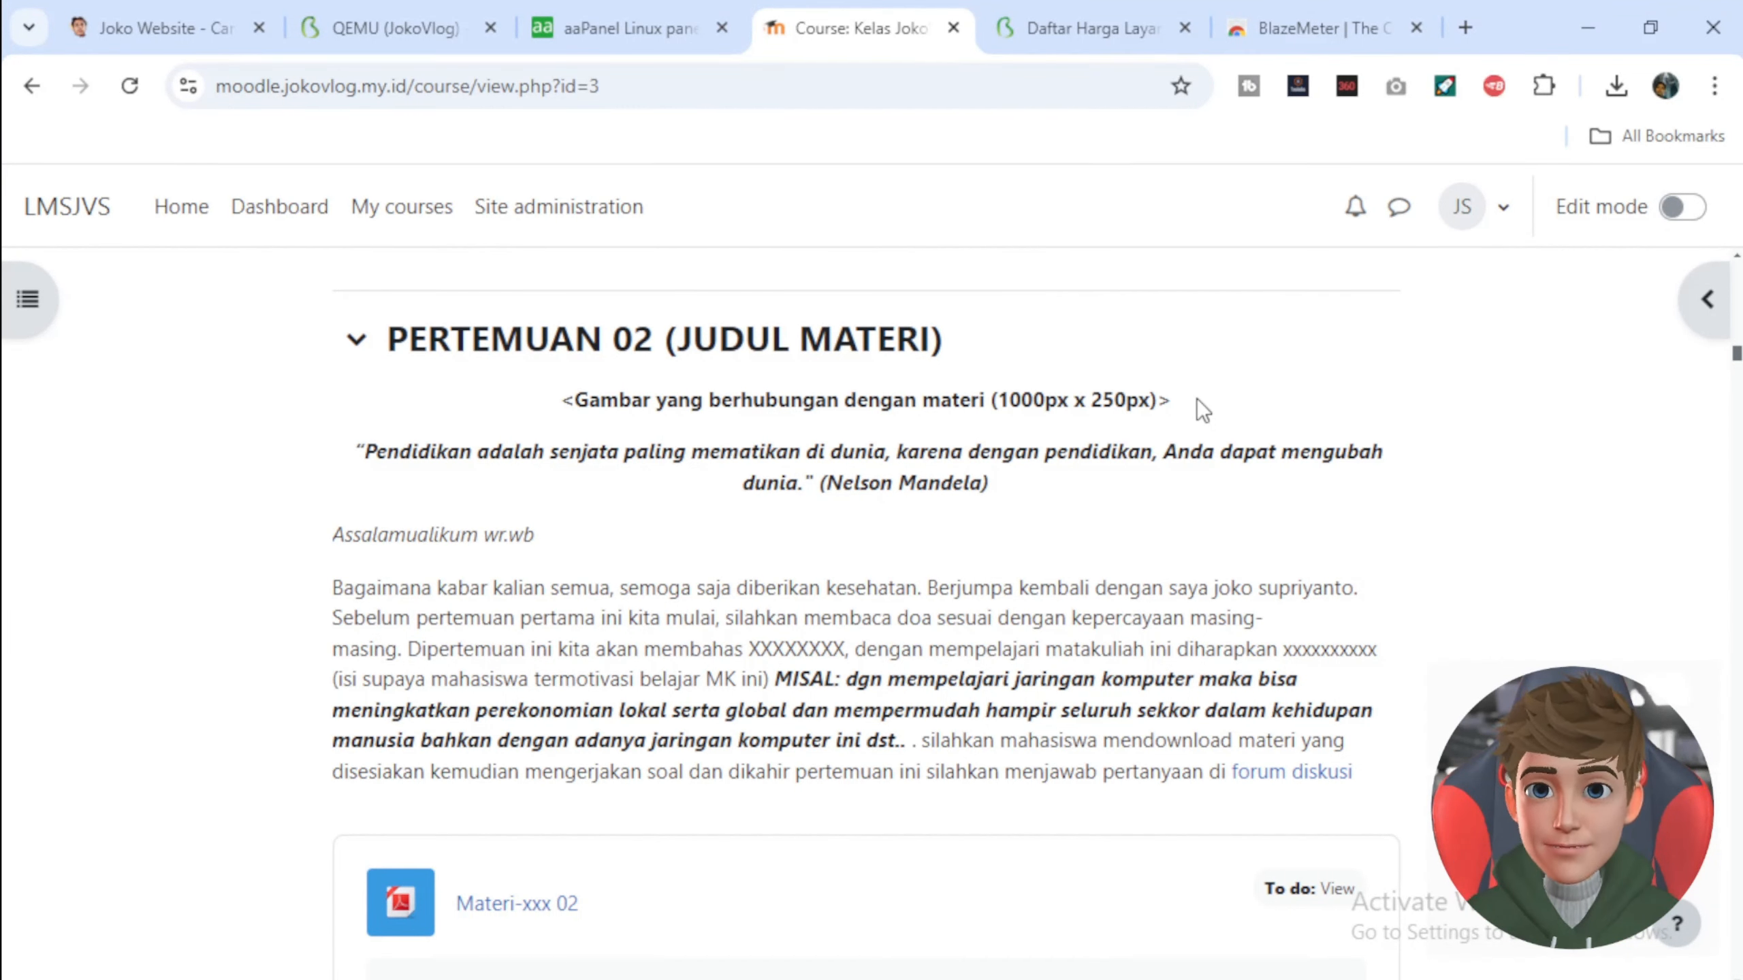
Export the recording as a JMeter JMX script, saving Tes_user_vps_moodle.jmx to Documents
left_click(1494, 85)
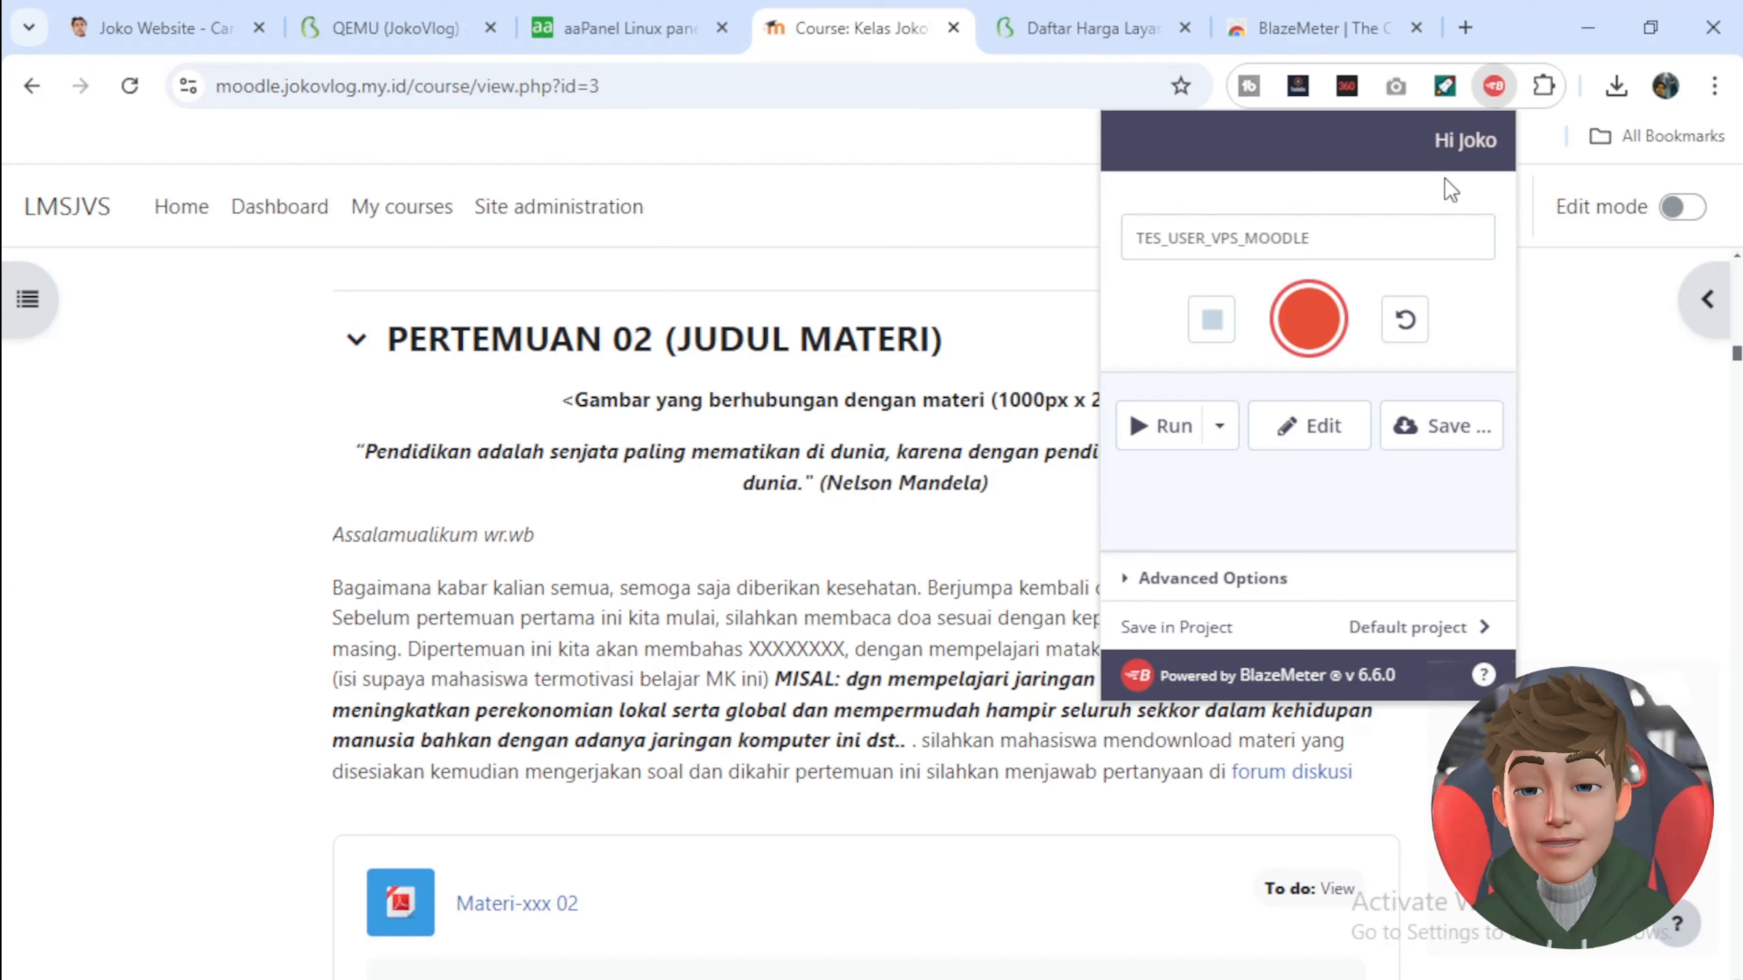
left_click(1452, 429)
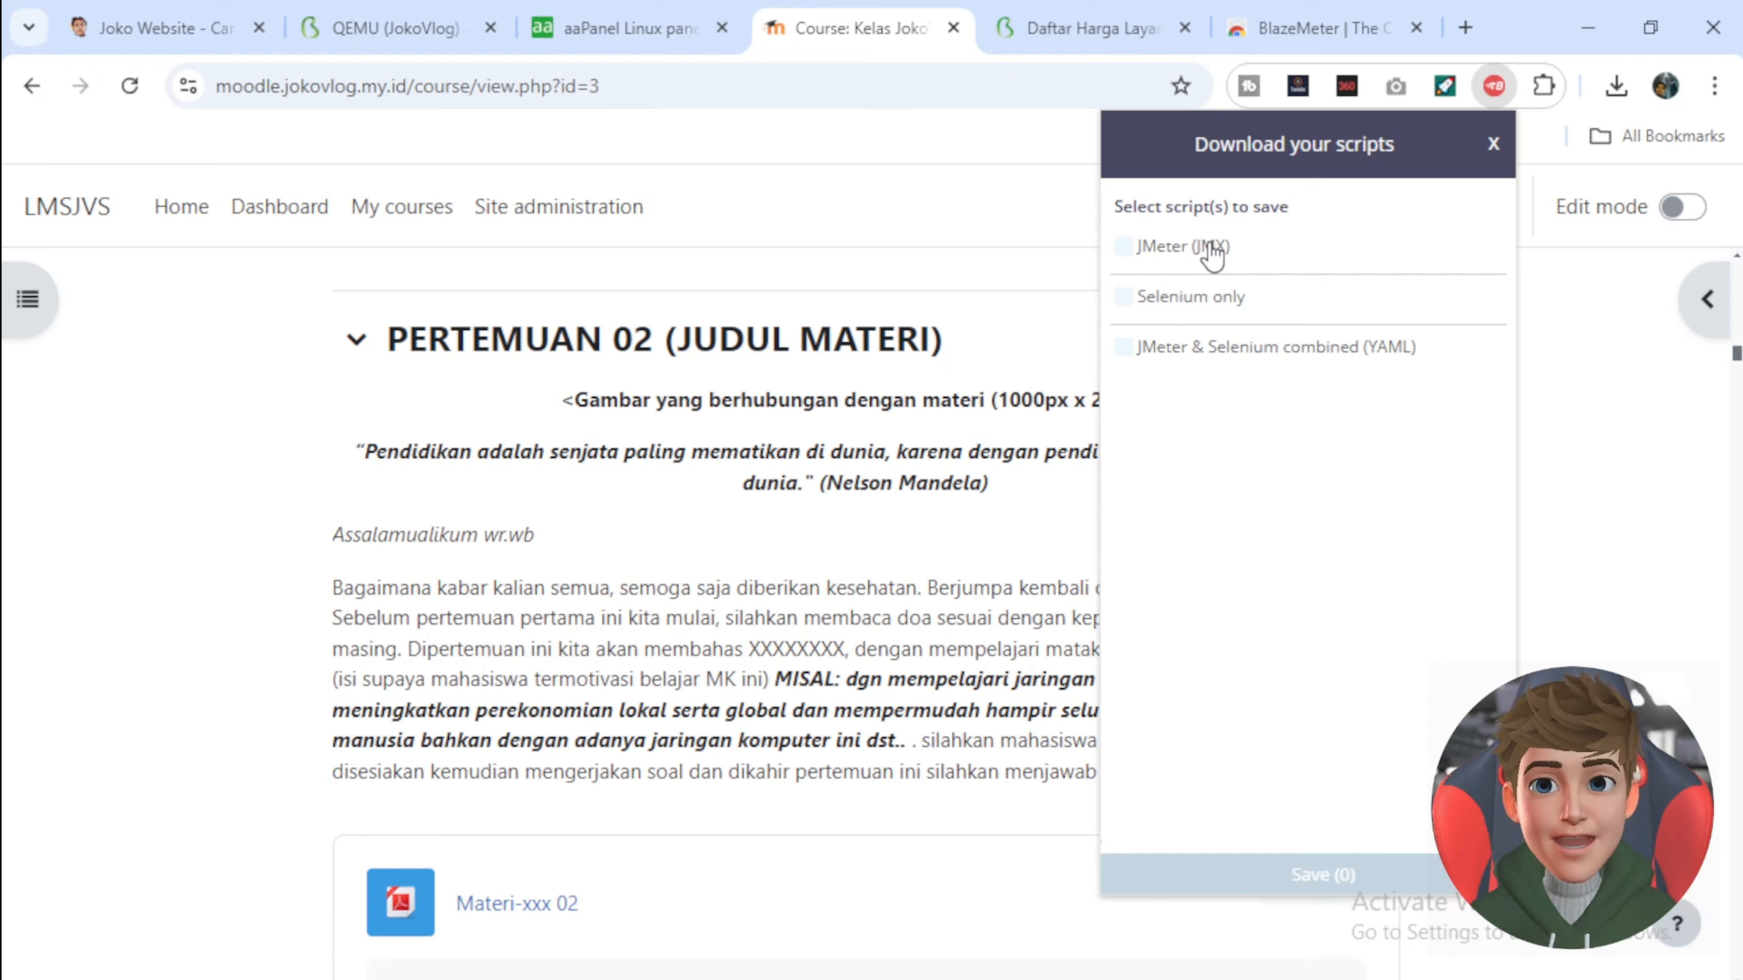
left_click(1178, 254)
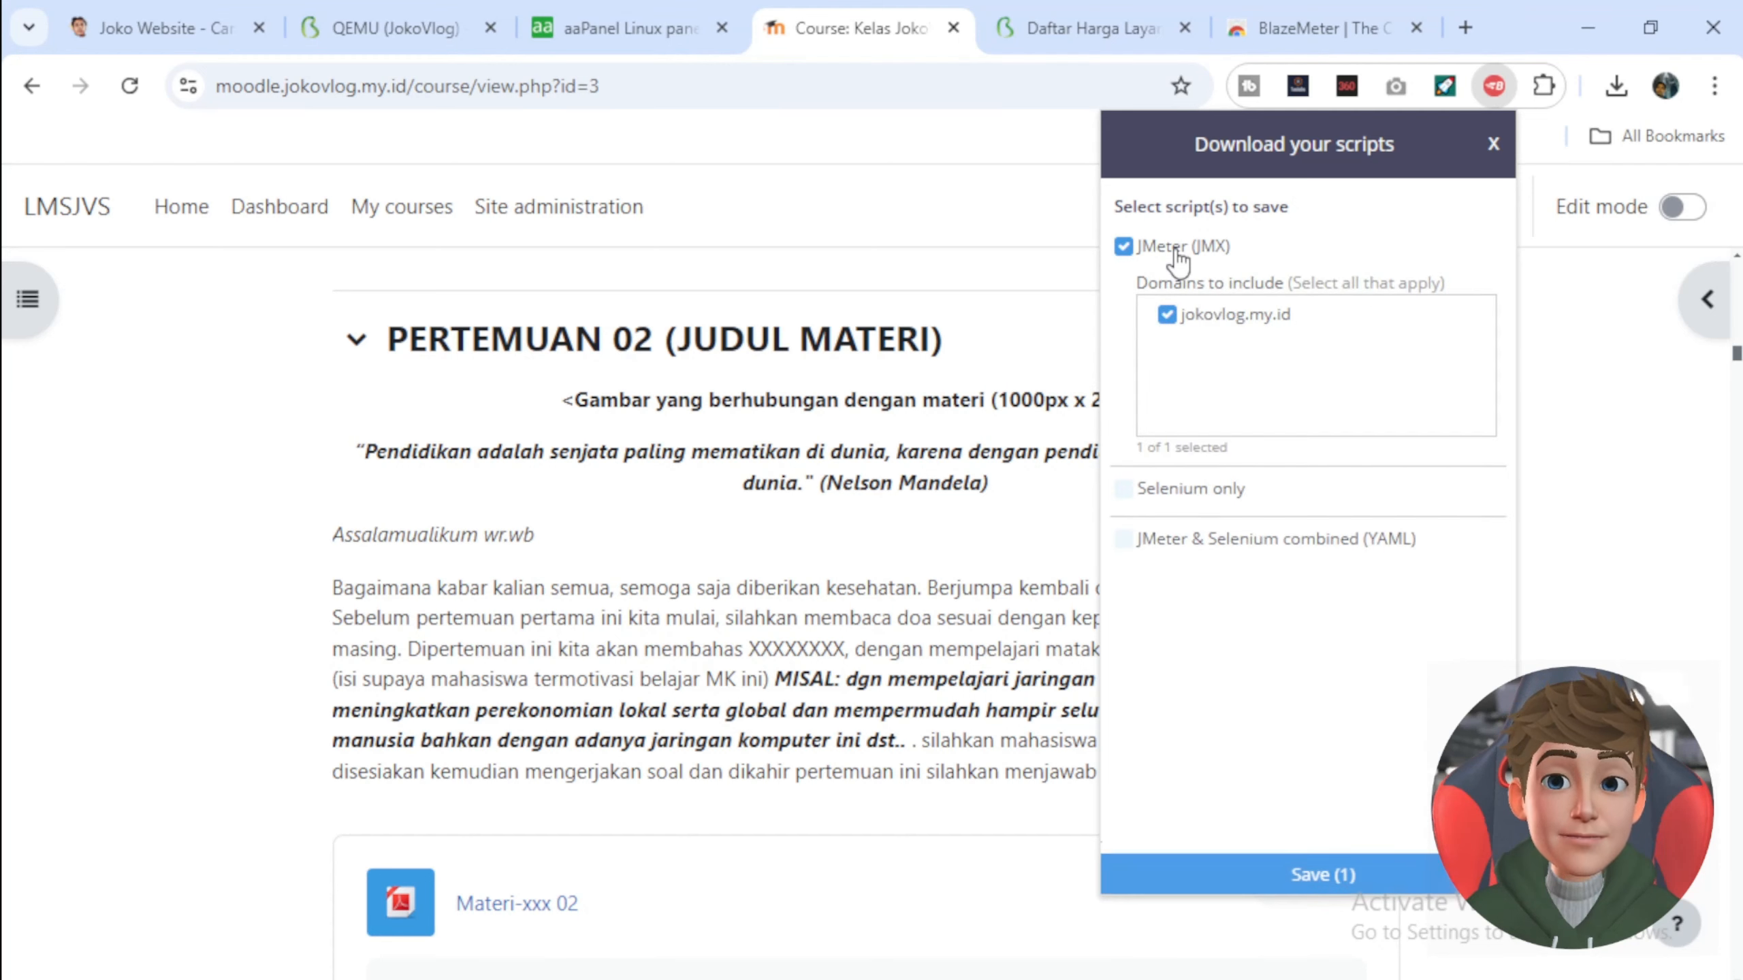
left_click(1334, 874)
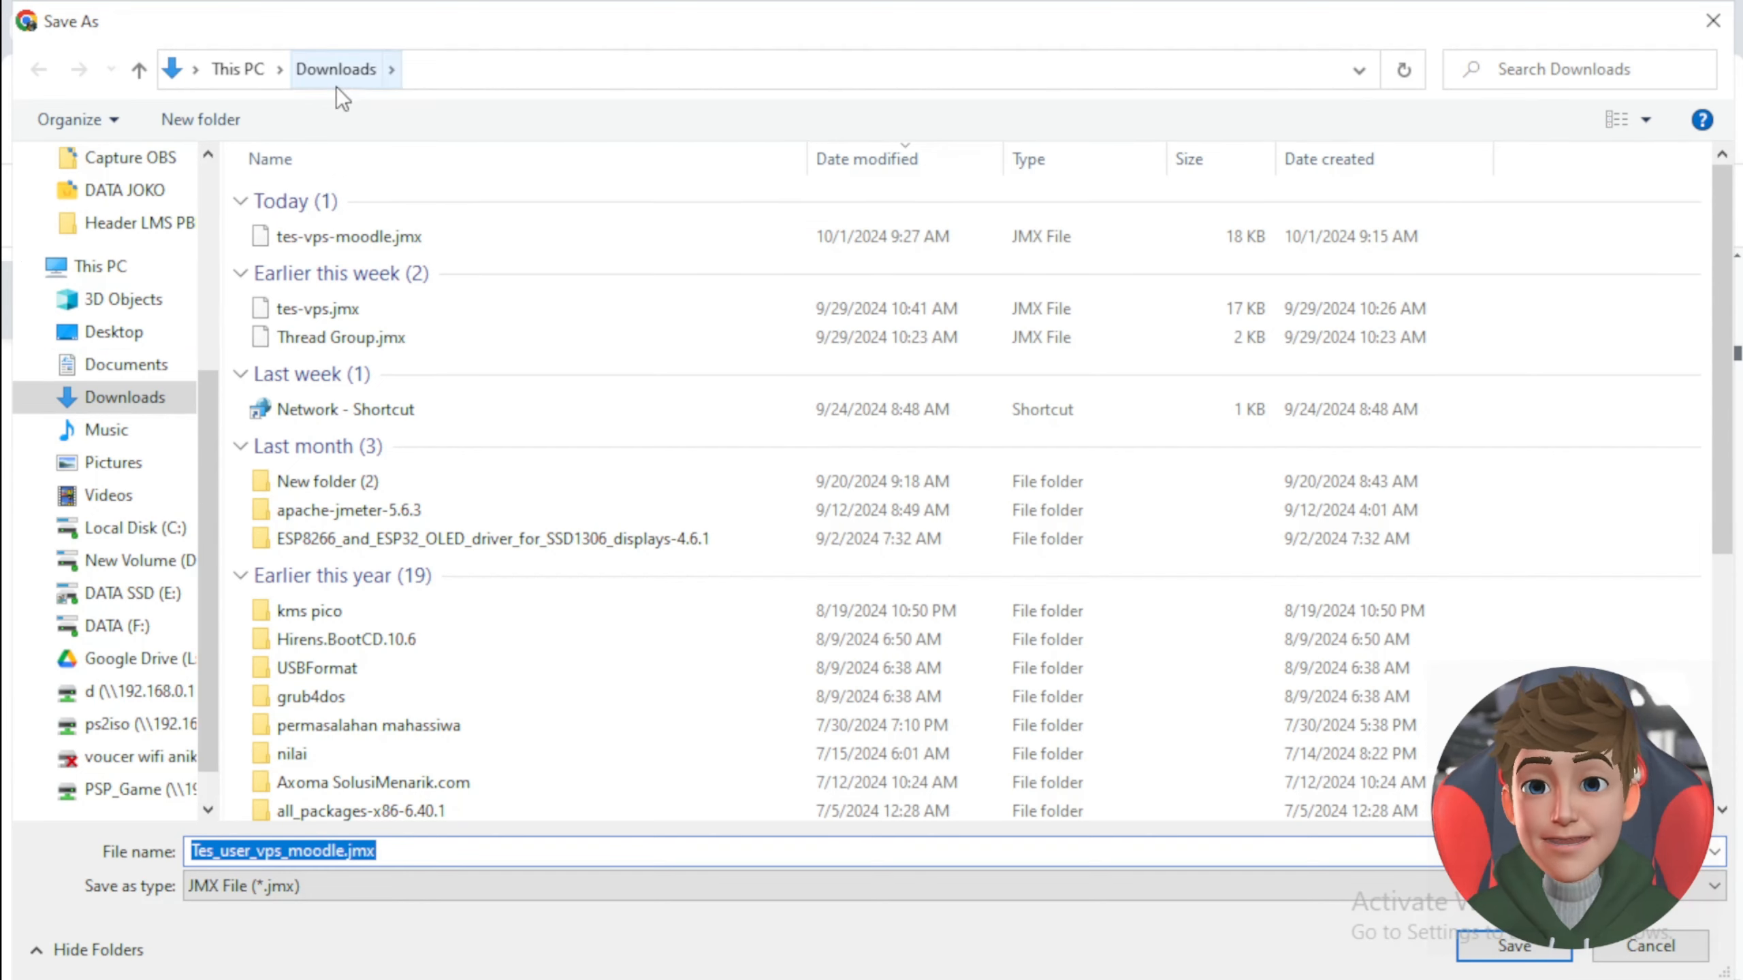
left_click(141, 367)
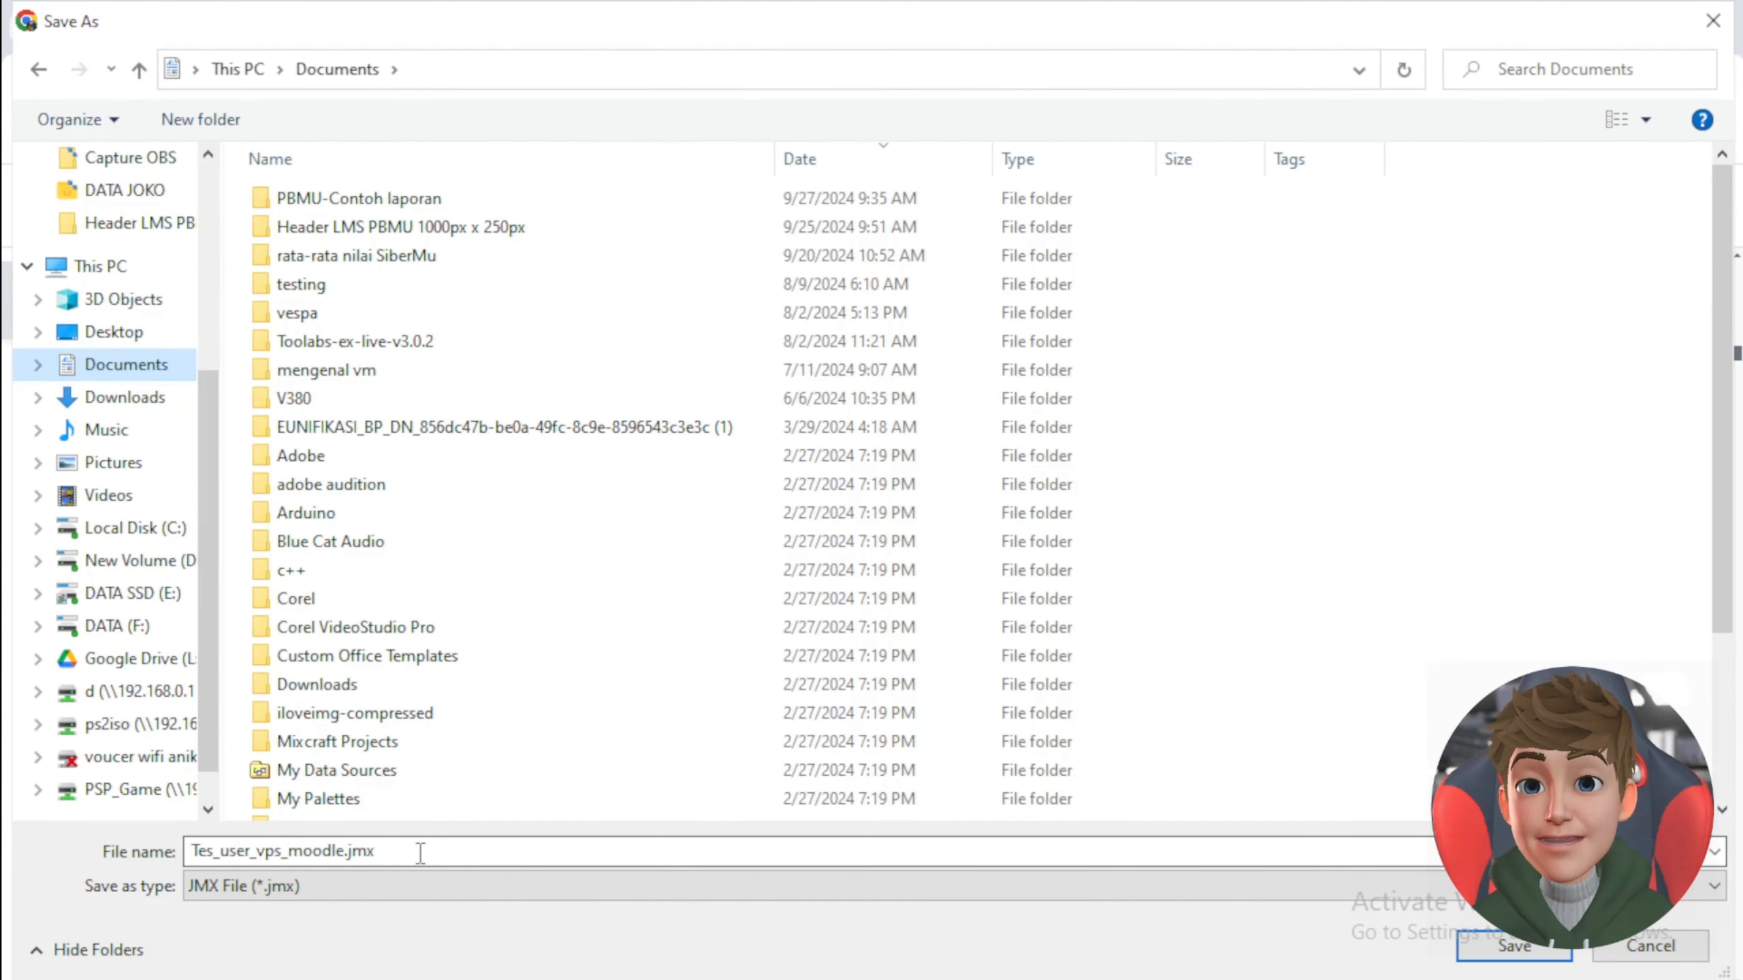
left_click(1474, 949)
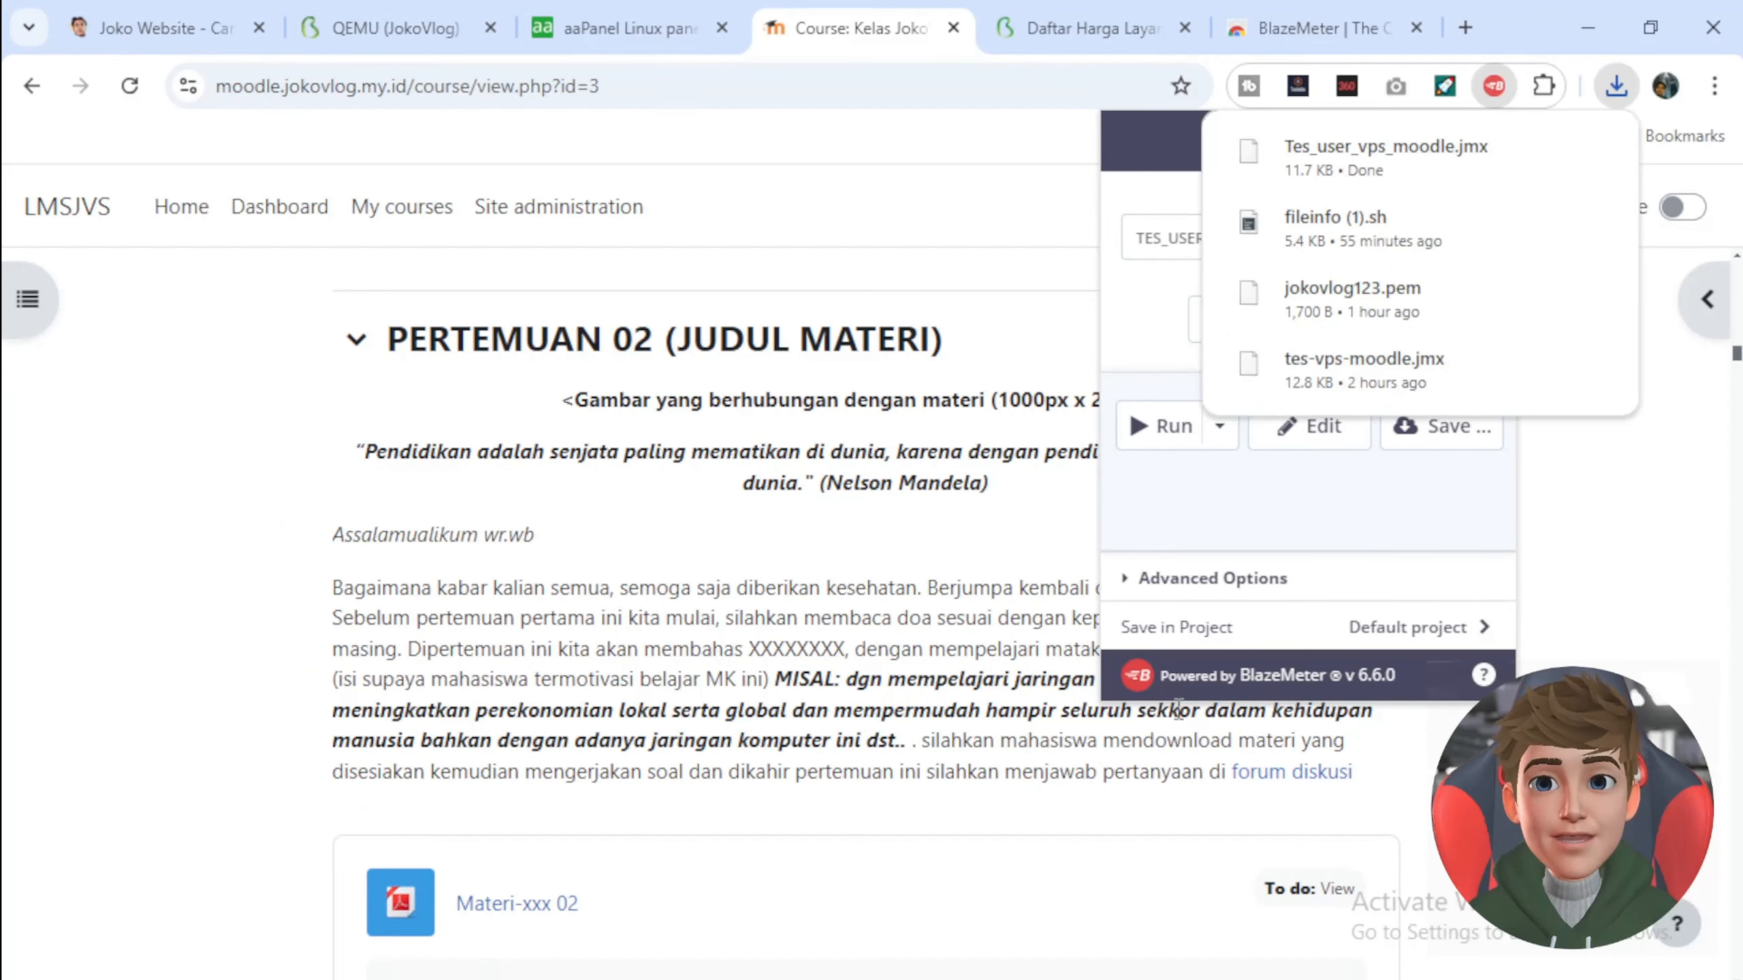
Search the web for 'jmxmeter' and open the Apache JMeter homepage
left_click(1311, 27)
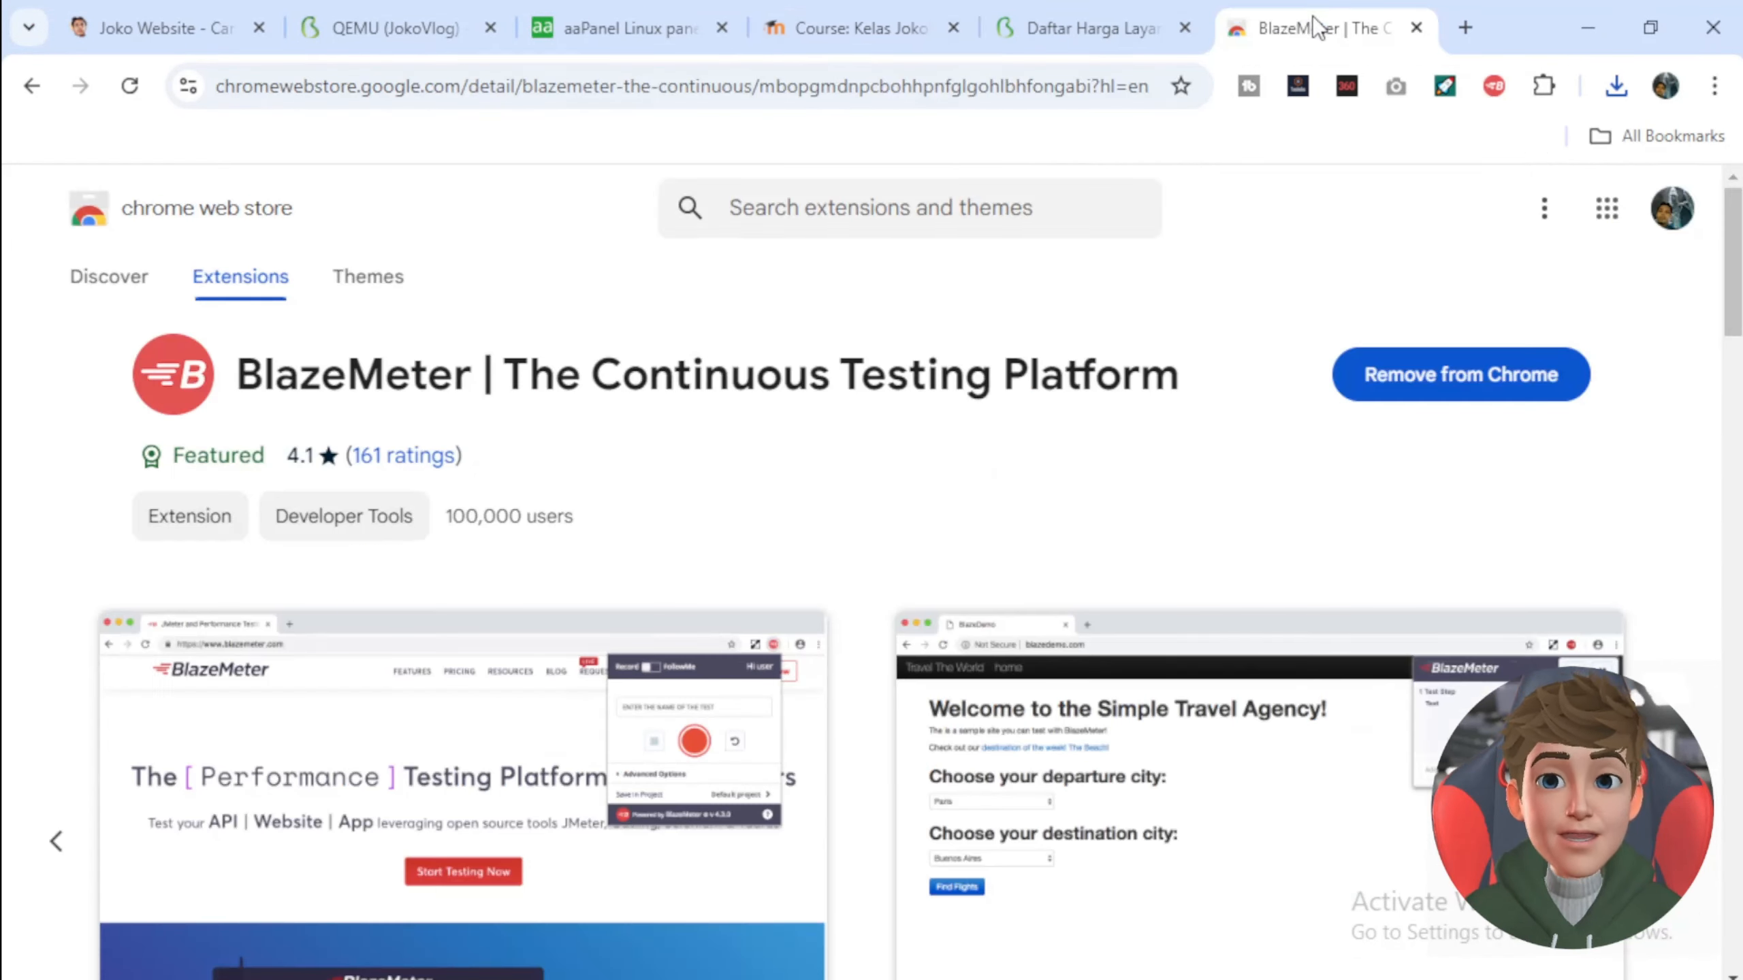
left_click(612, 94)
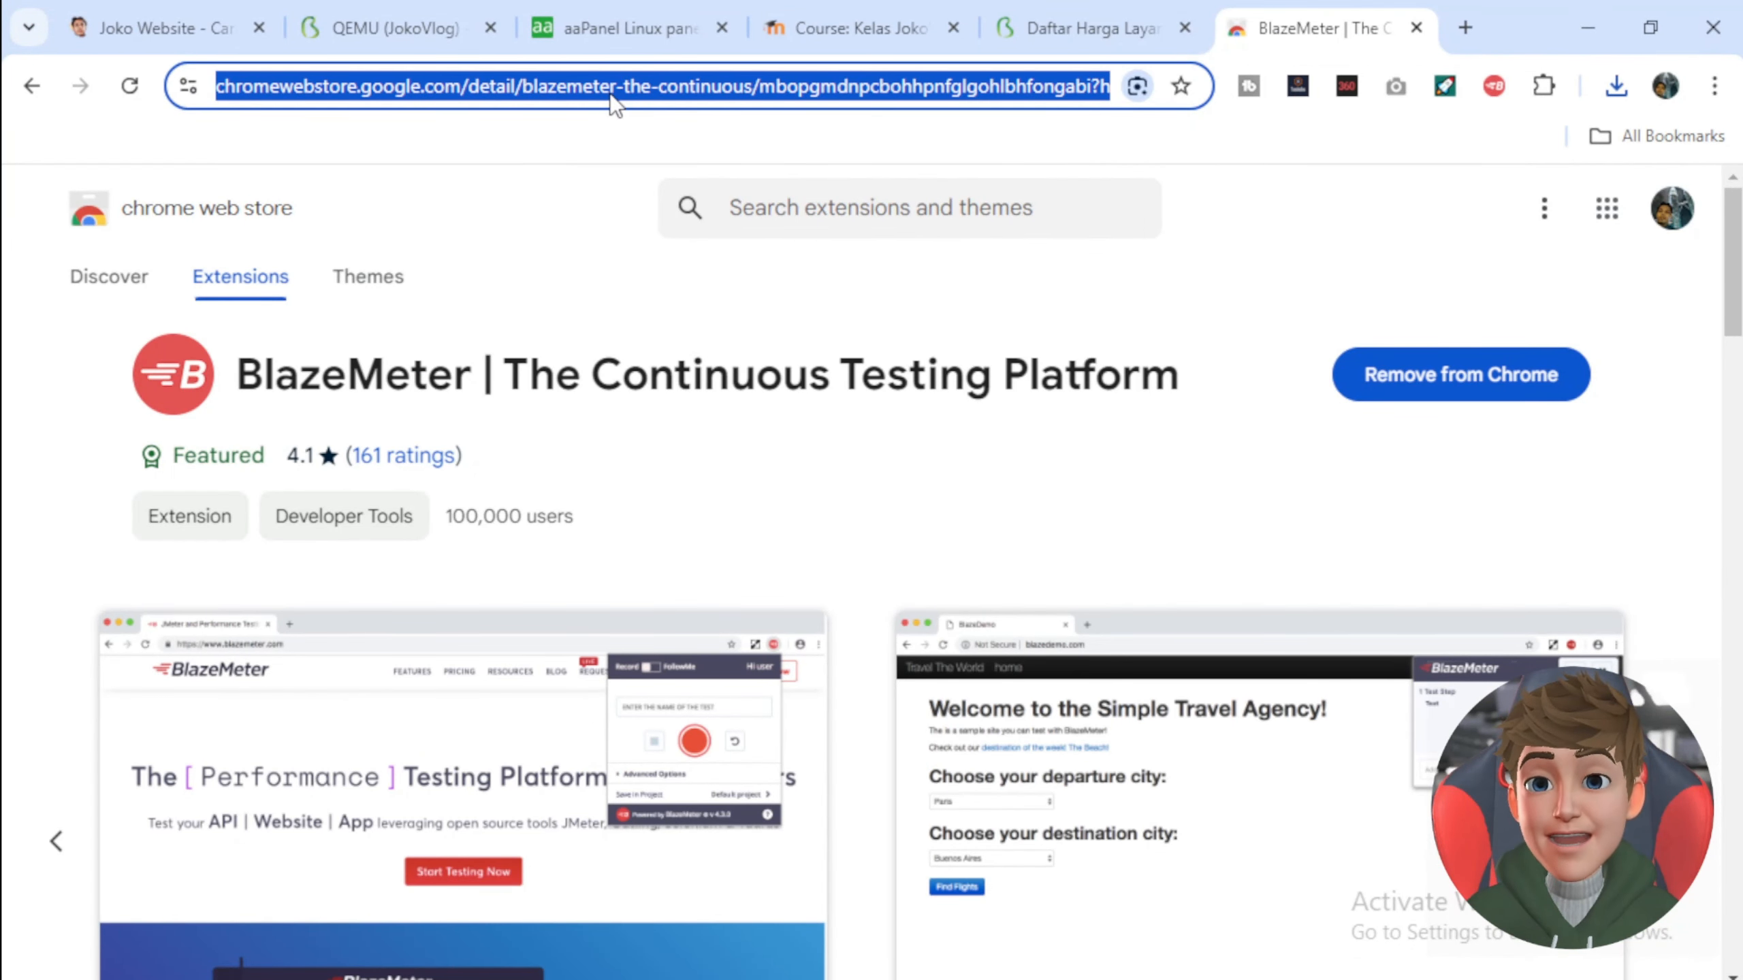
type("jmxmeter")
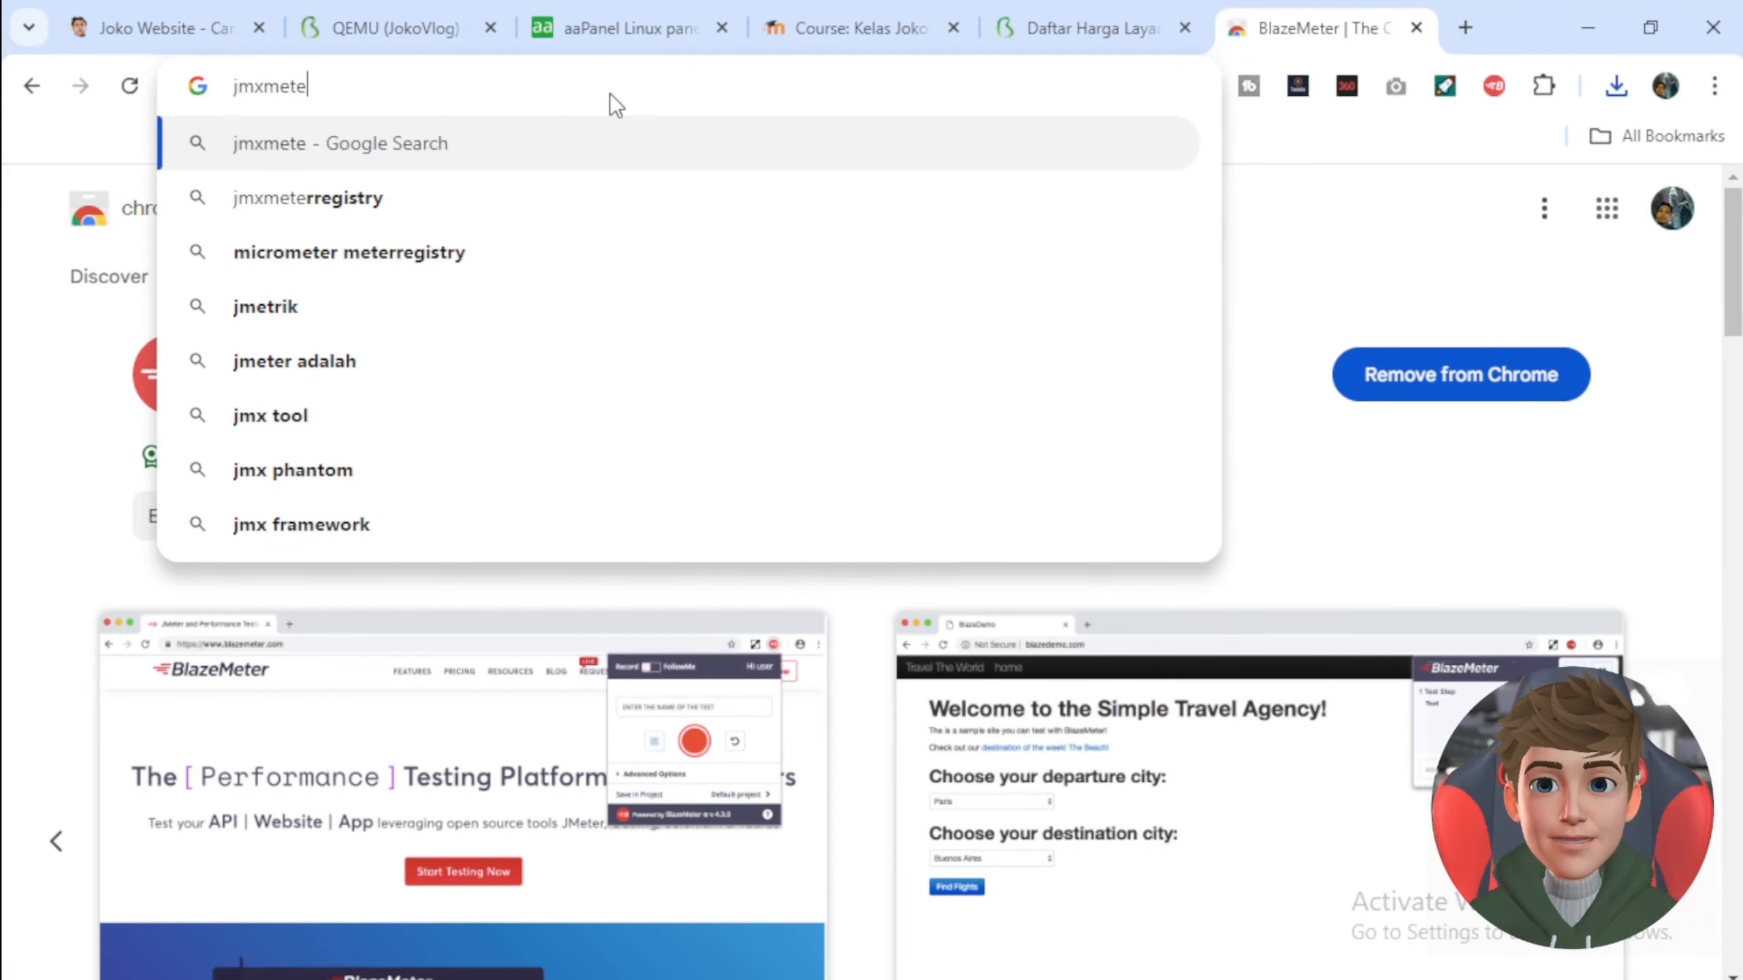
key("Return")
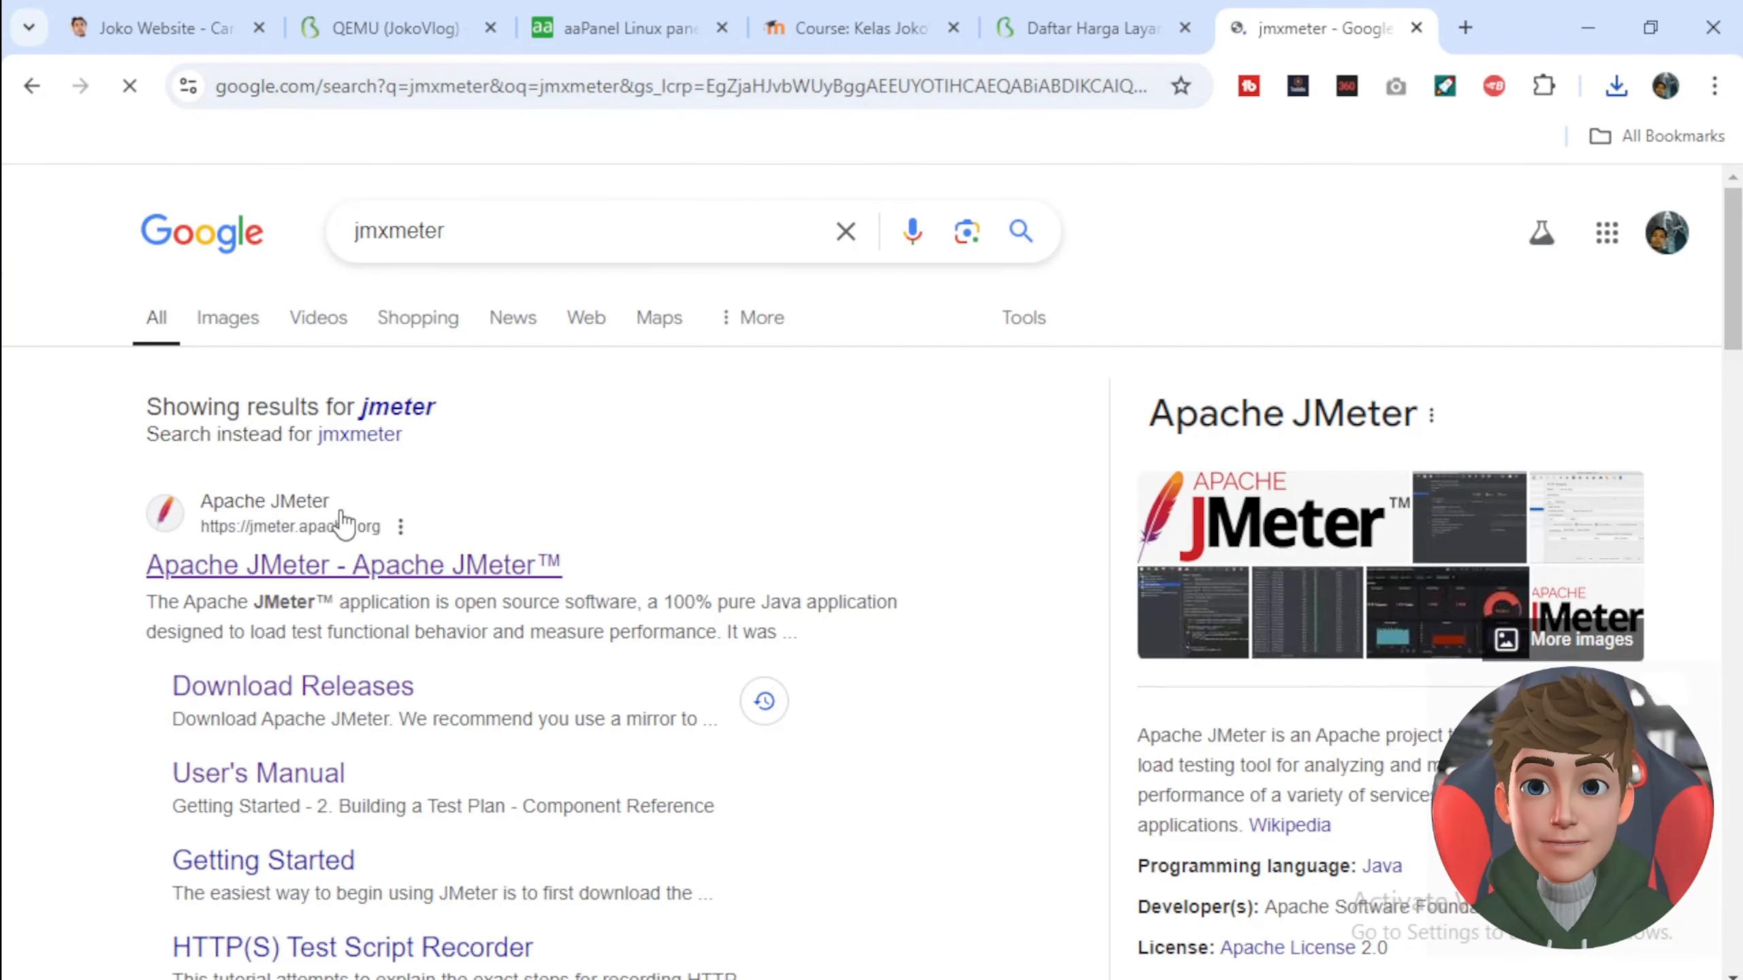
left_click(341, 575)
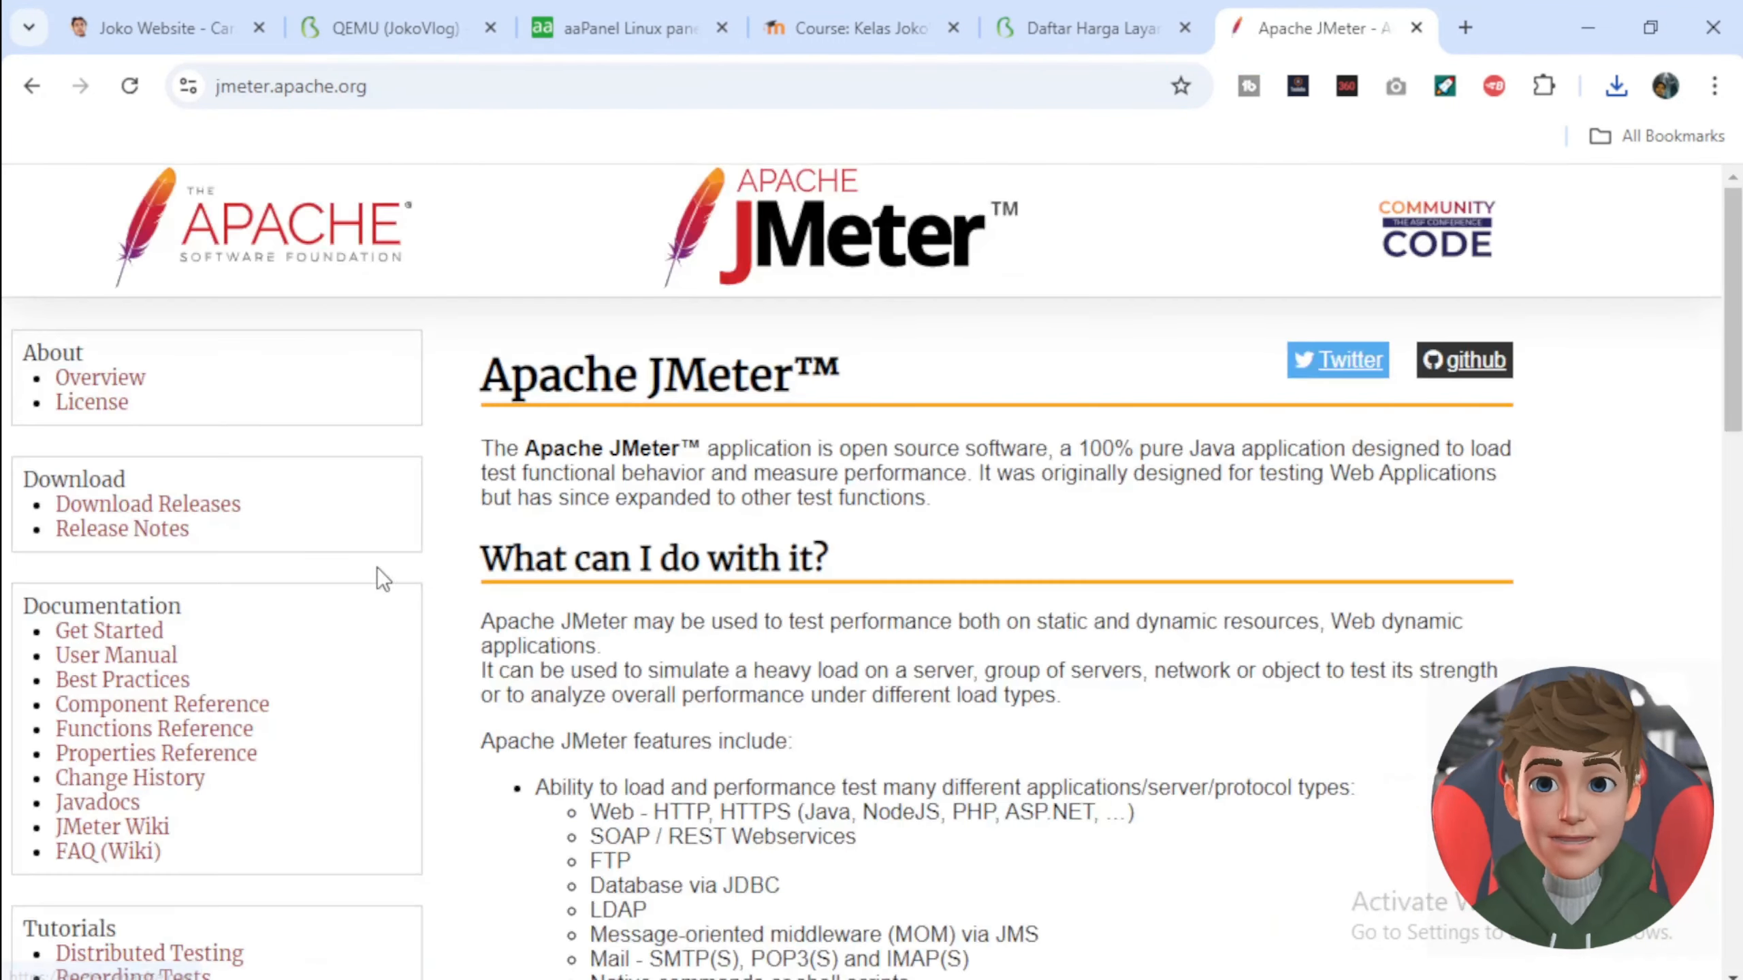
Go to the Download Releases page and highlight that JMeter 5.6.3 requires Java 8+
scroll(796, 546, "down", 10)
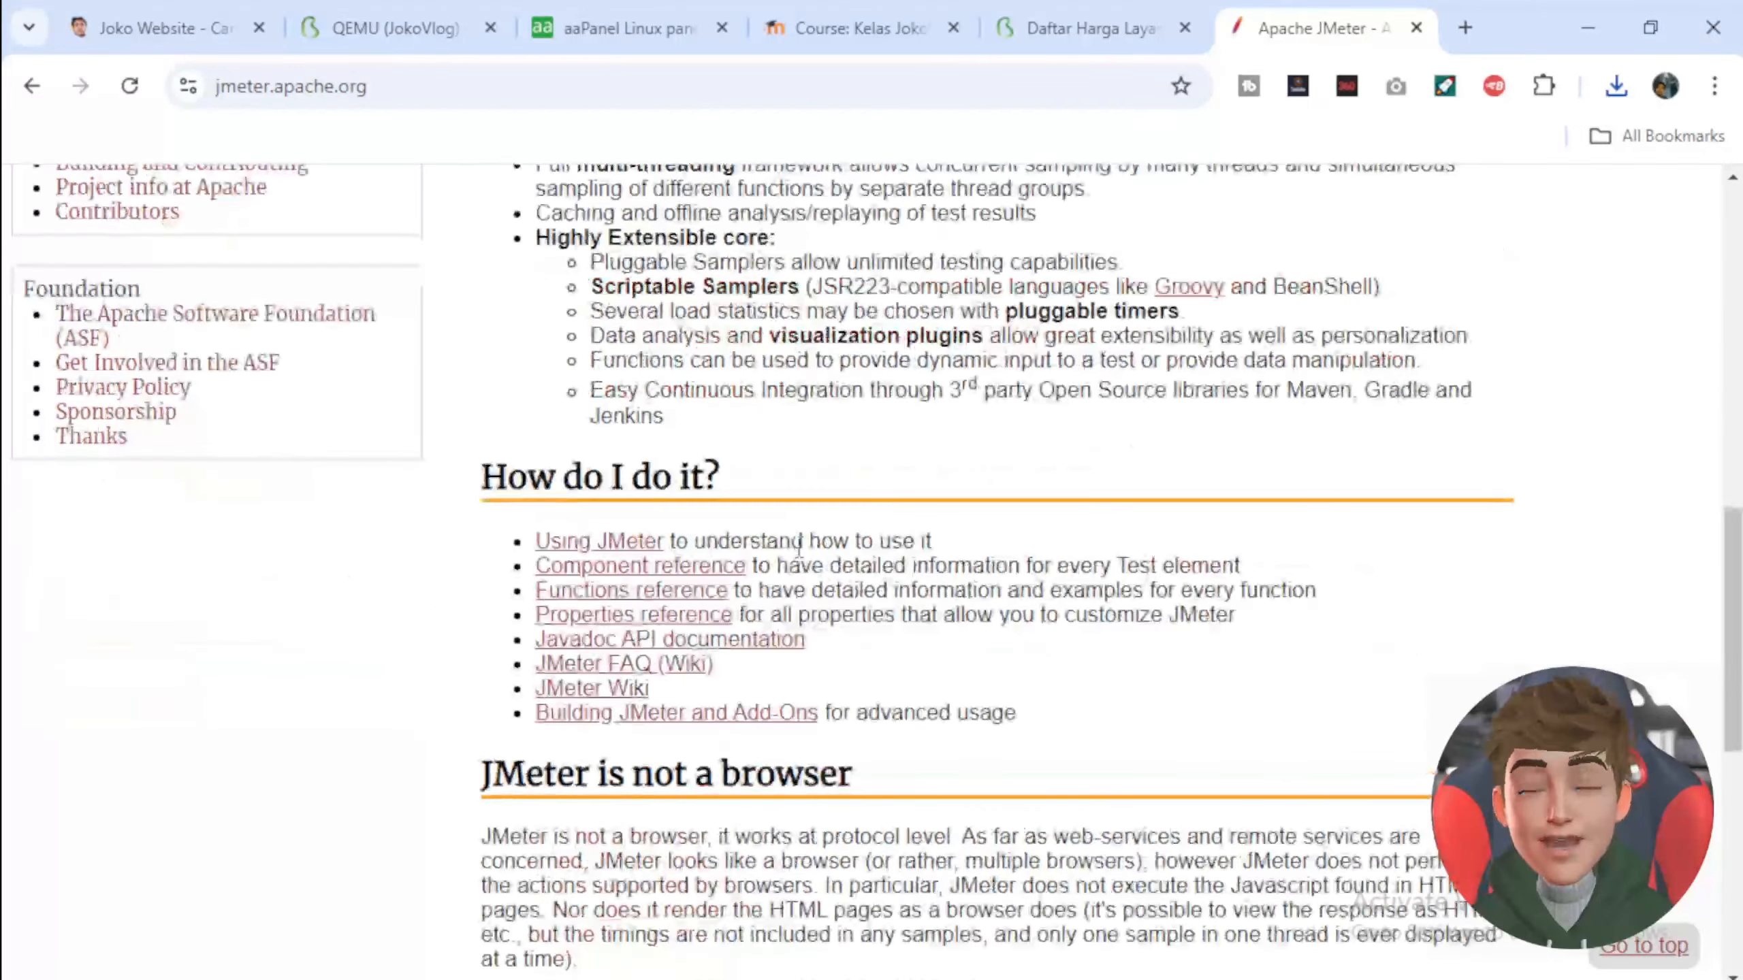
scroll(799, 547, "down", 2)
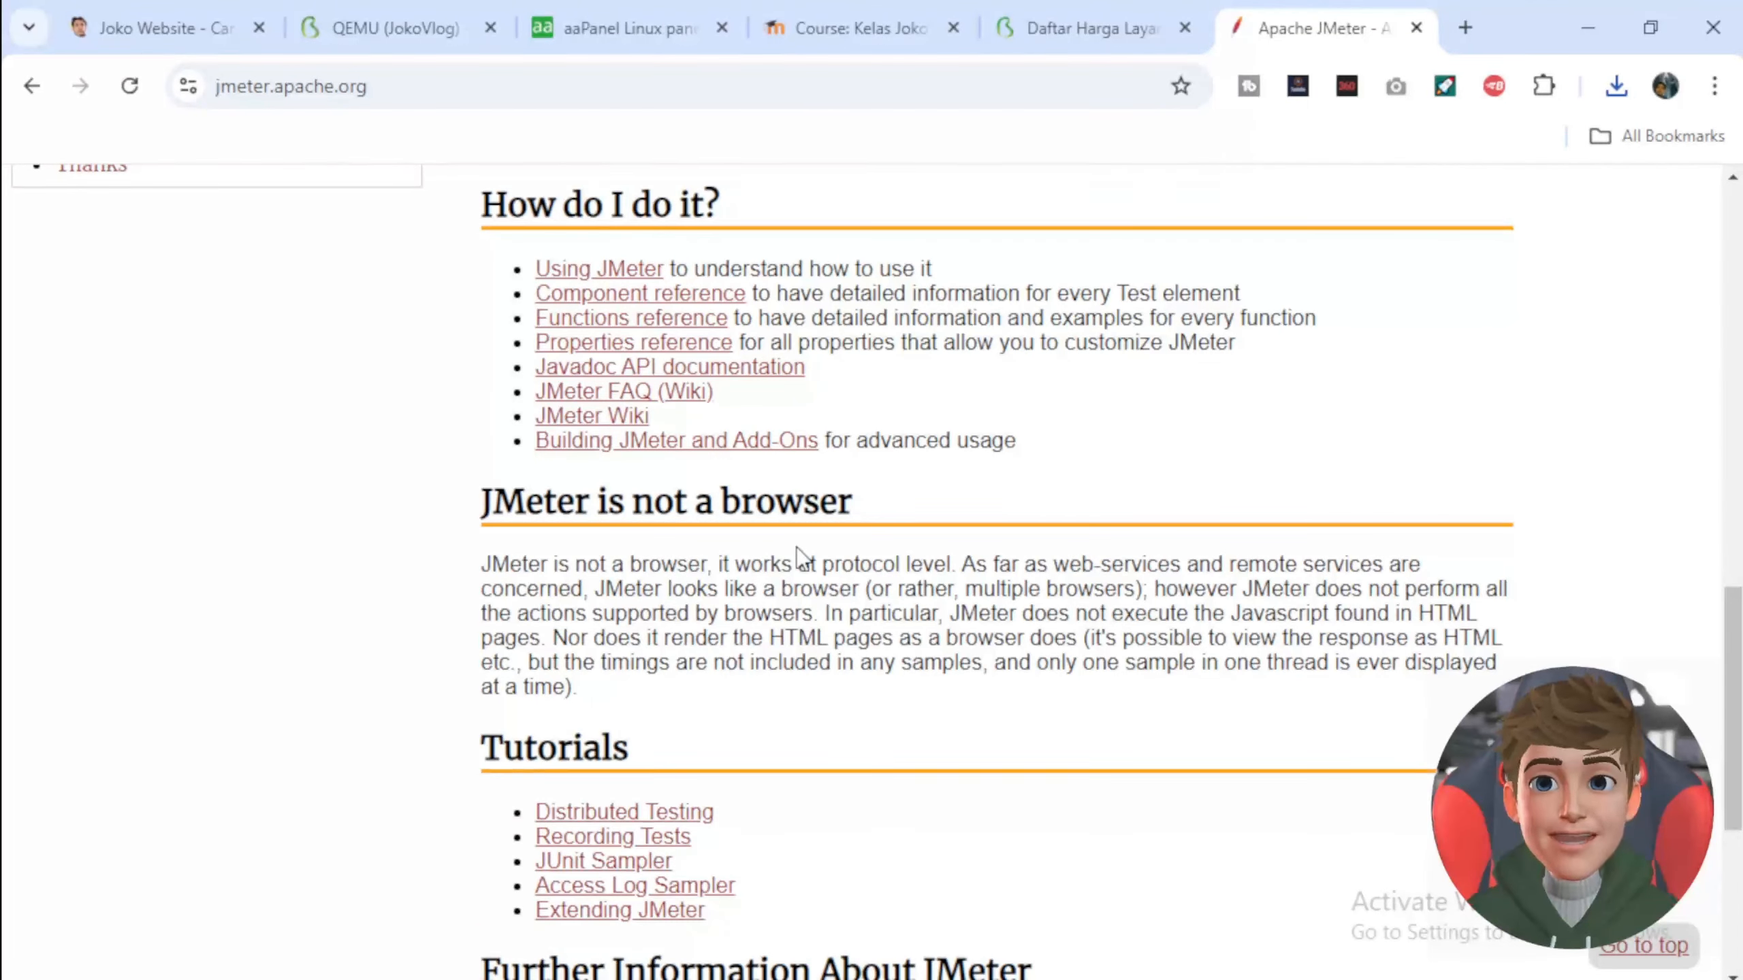
scroll(799, 548, "up", 9)
scroll(799, 548, "up", 5)
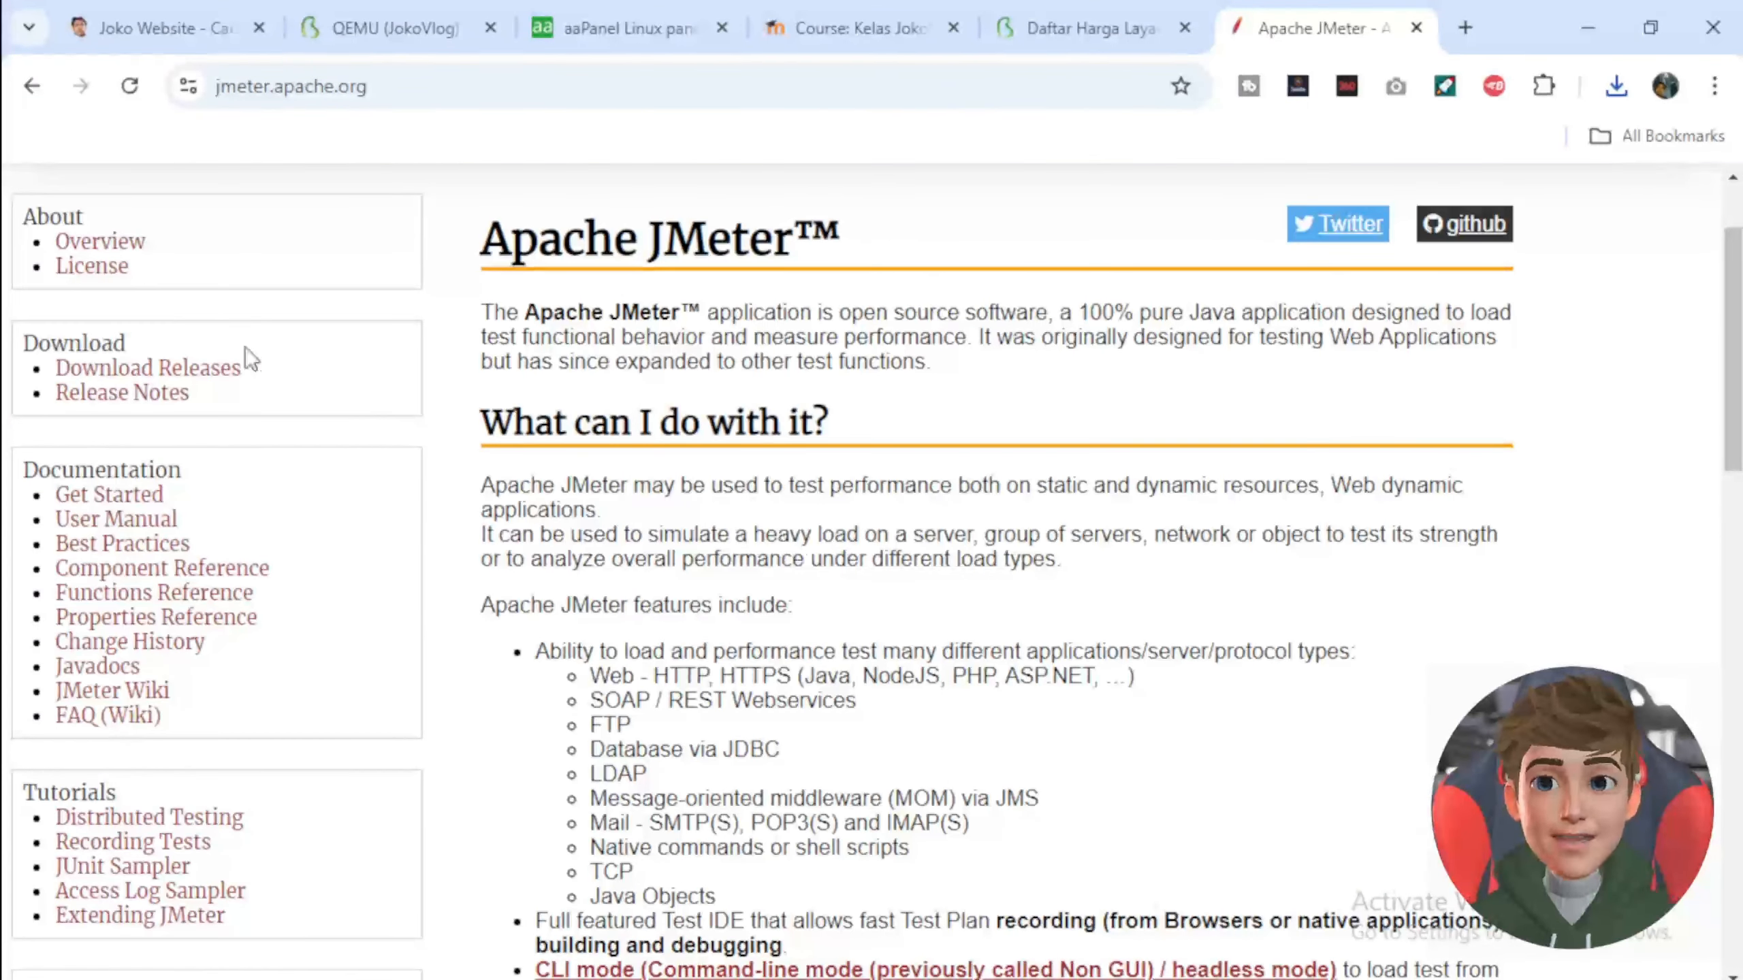
left_click(137, 375)
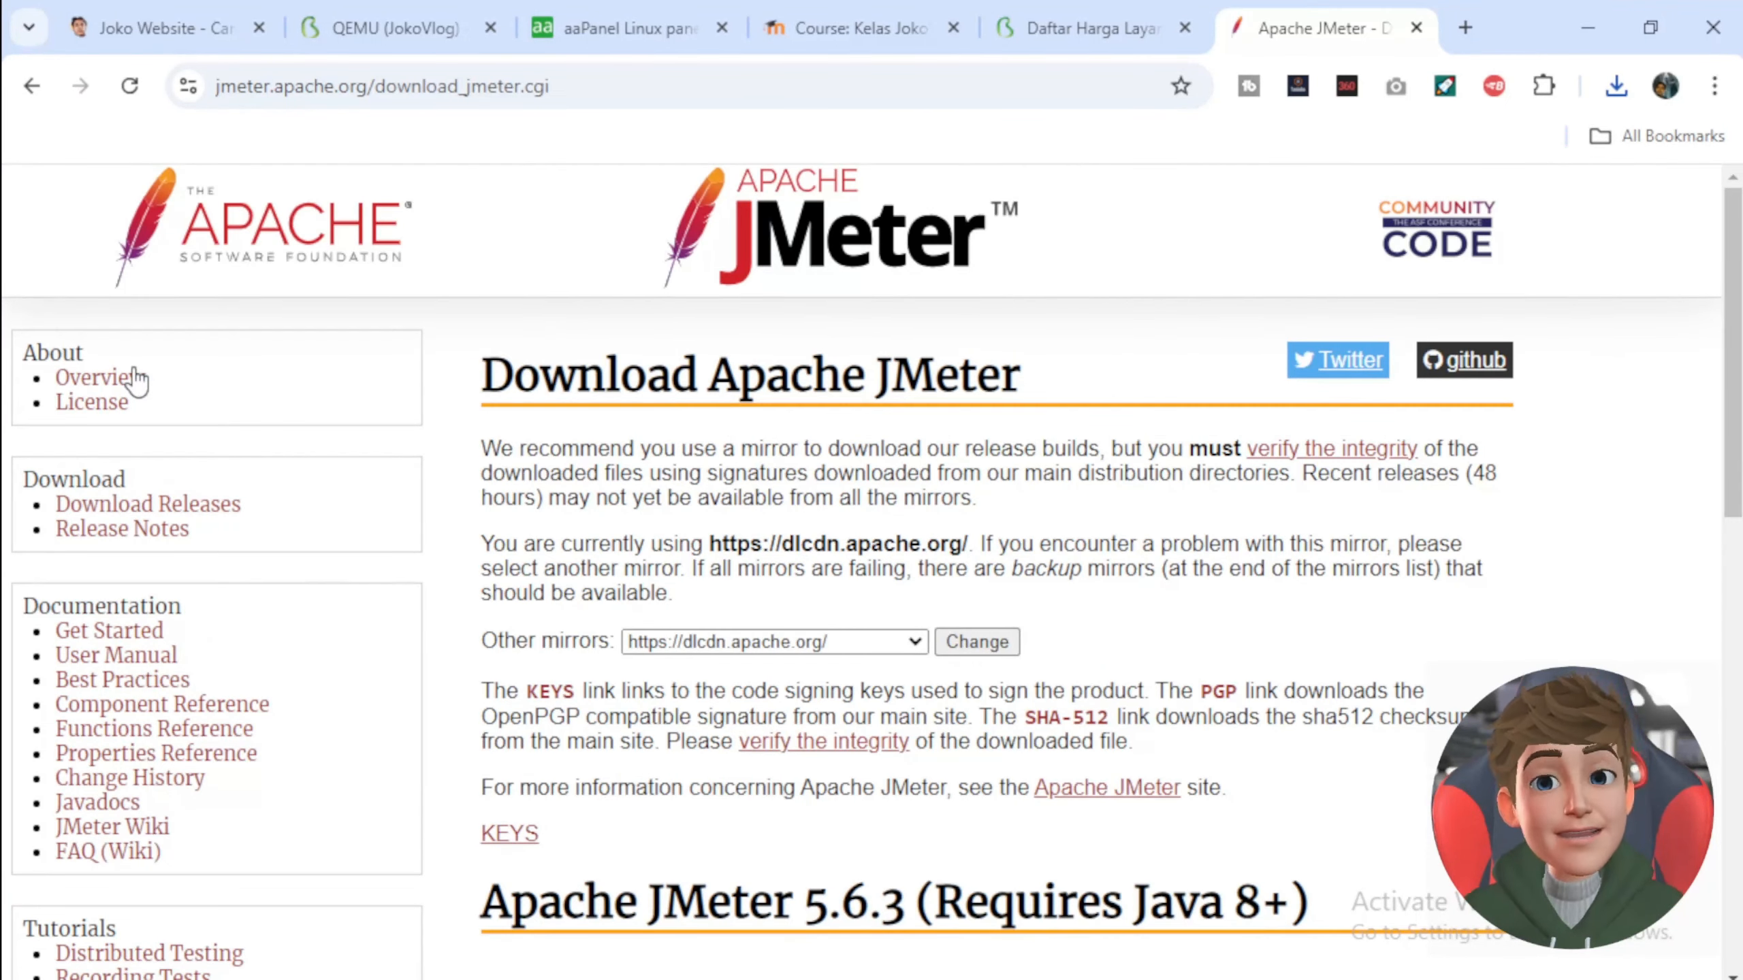
scroll(902, 498, "down", 8)
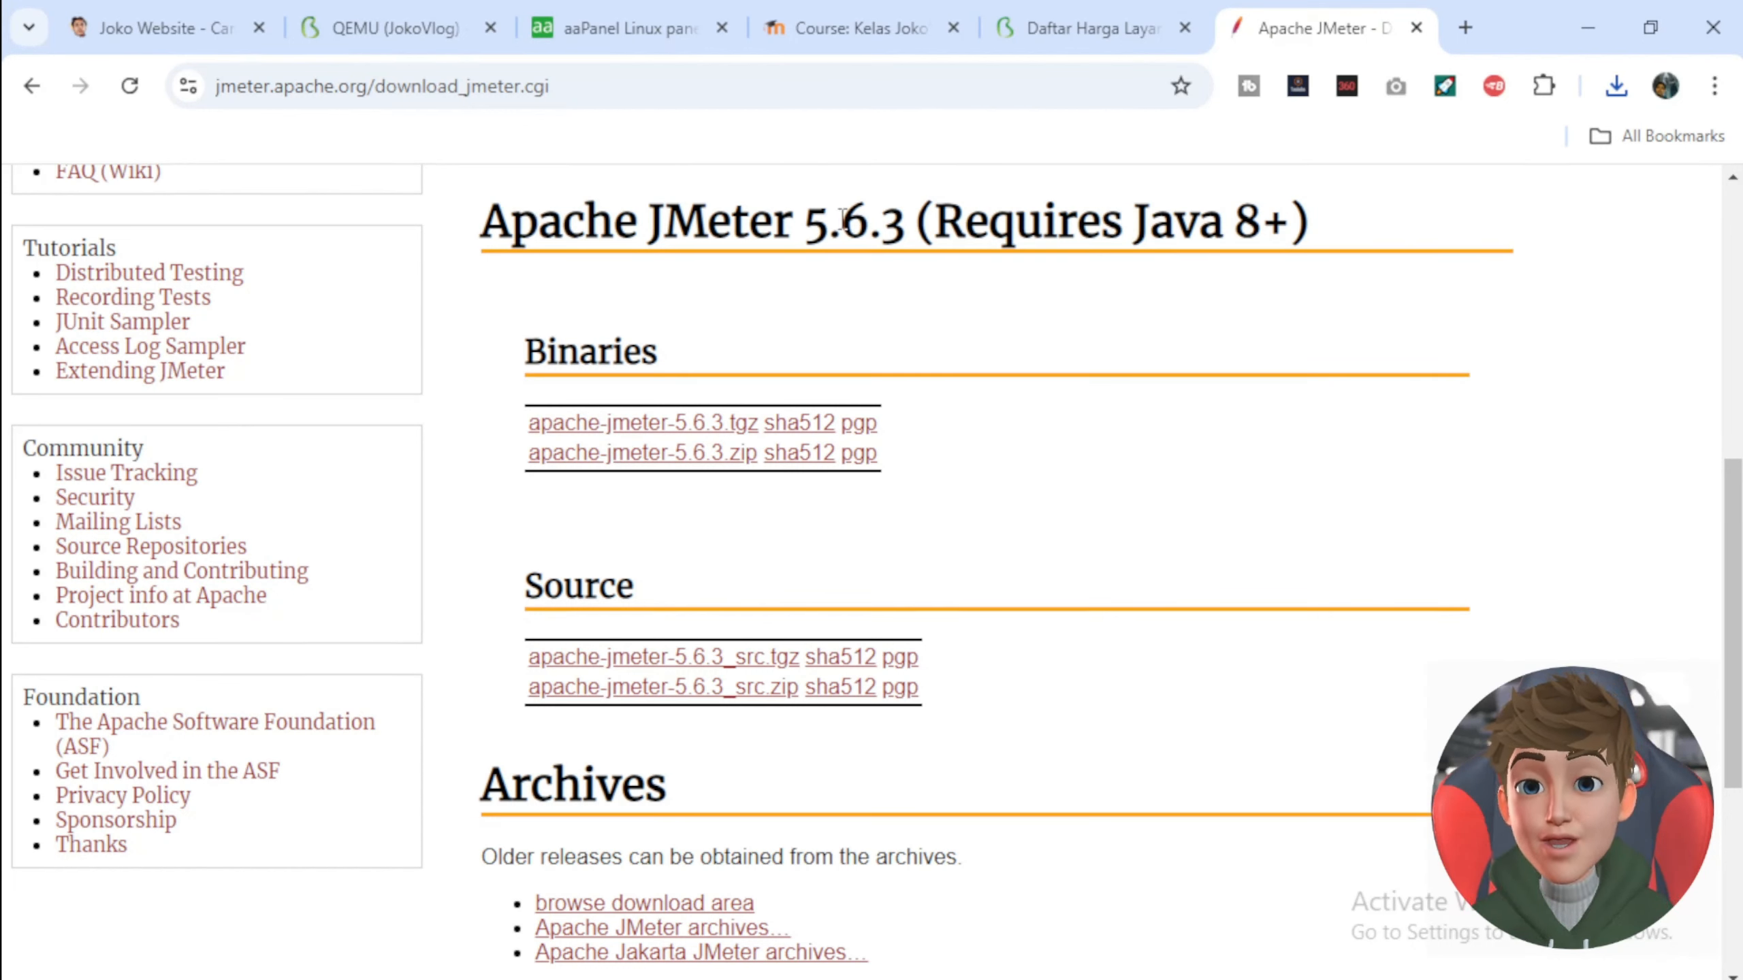
left_click_drag(936, 218, 1327, 223)
In a new tab, search 'instal java 8' and open the Java for Windows download page
left_click(1466, 27)
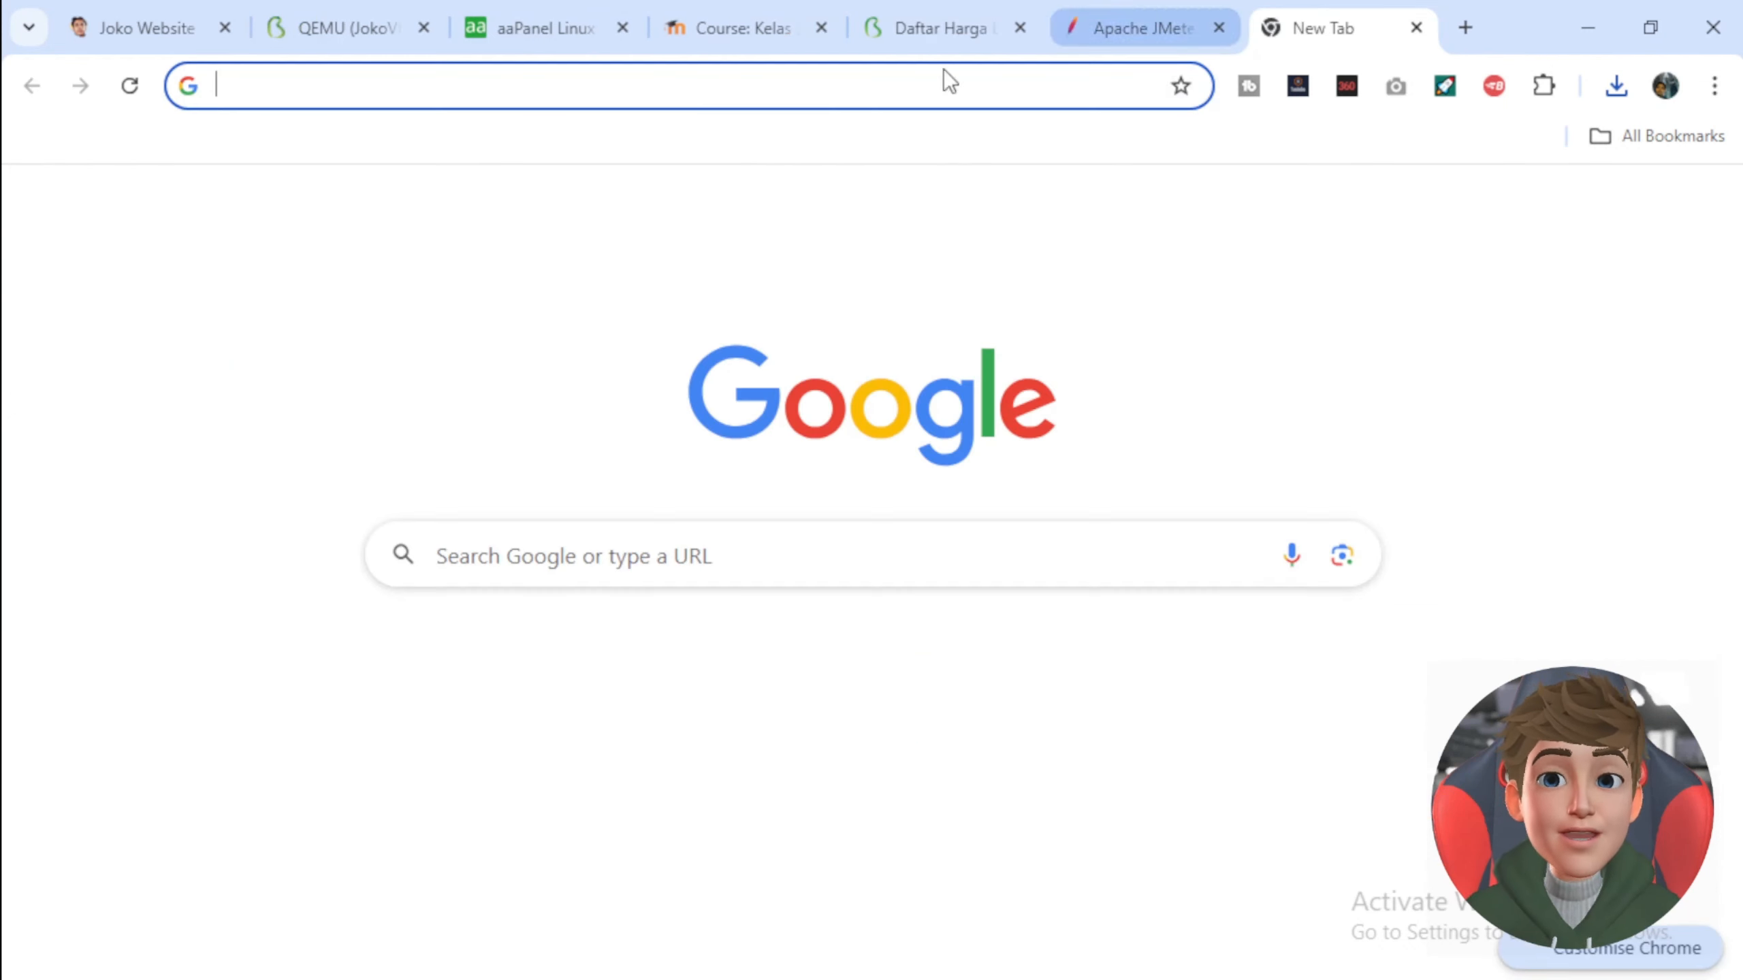
type("in")
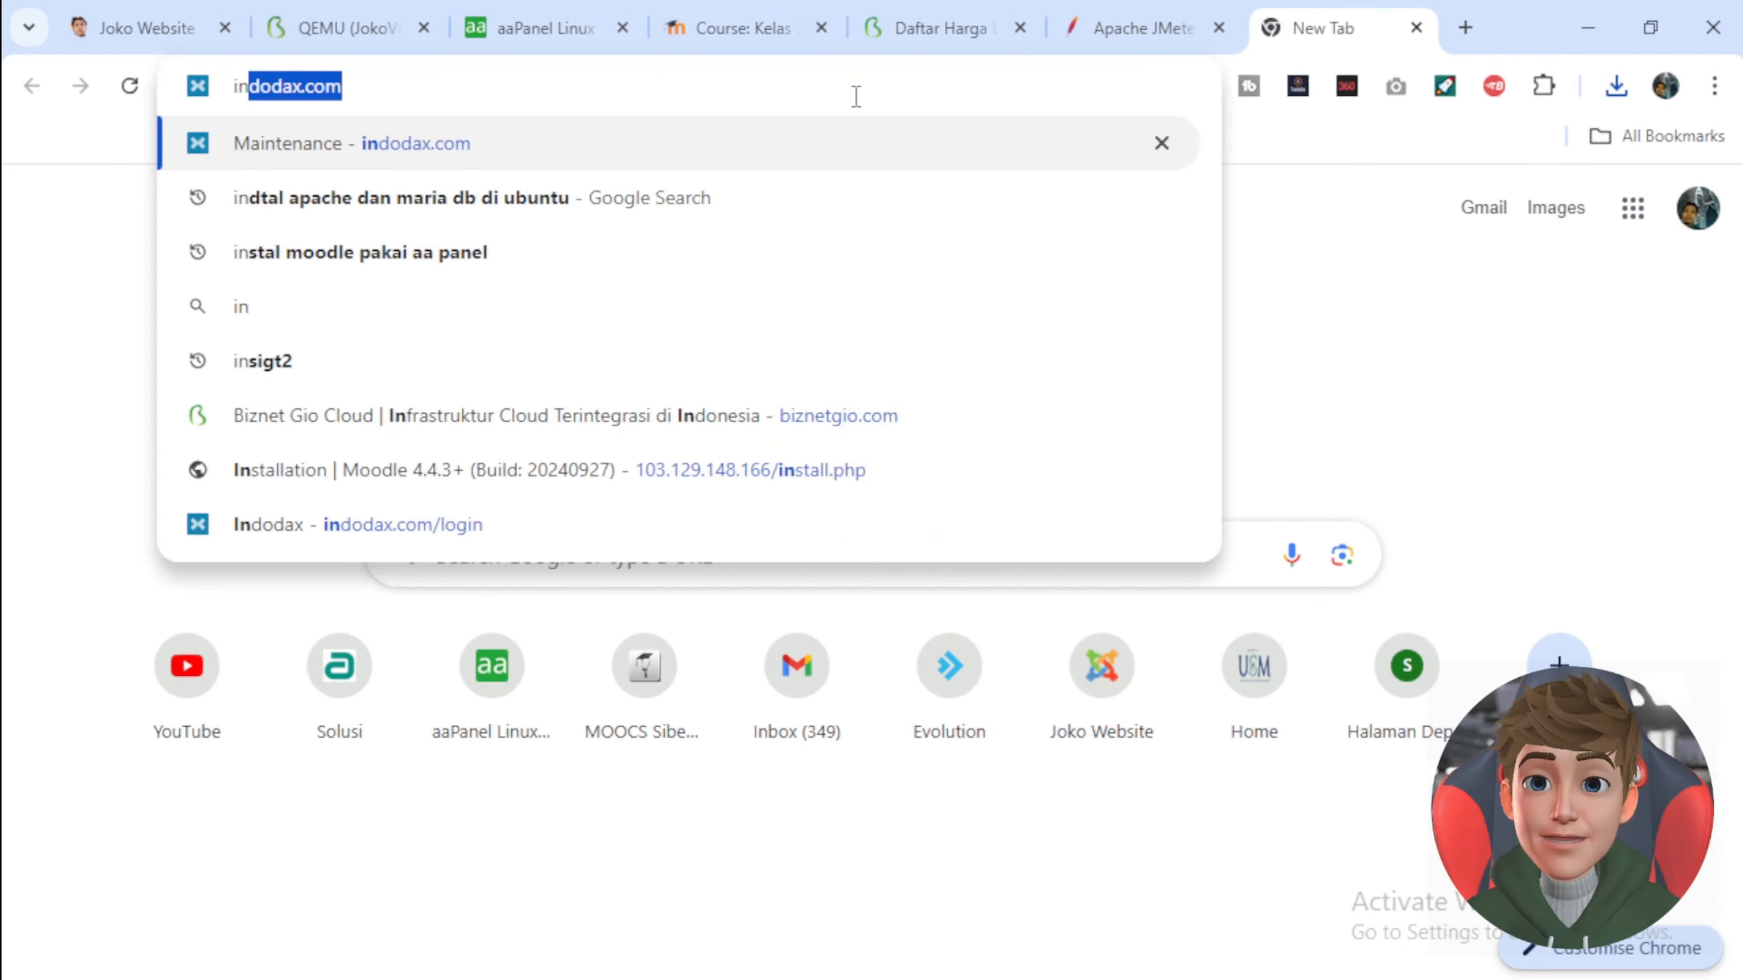
type("stal java 8")
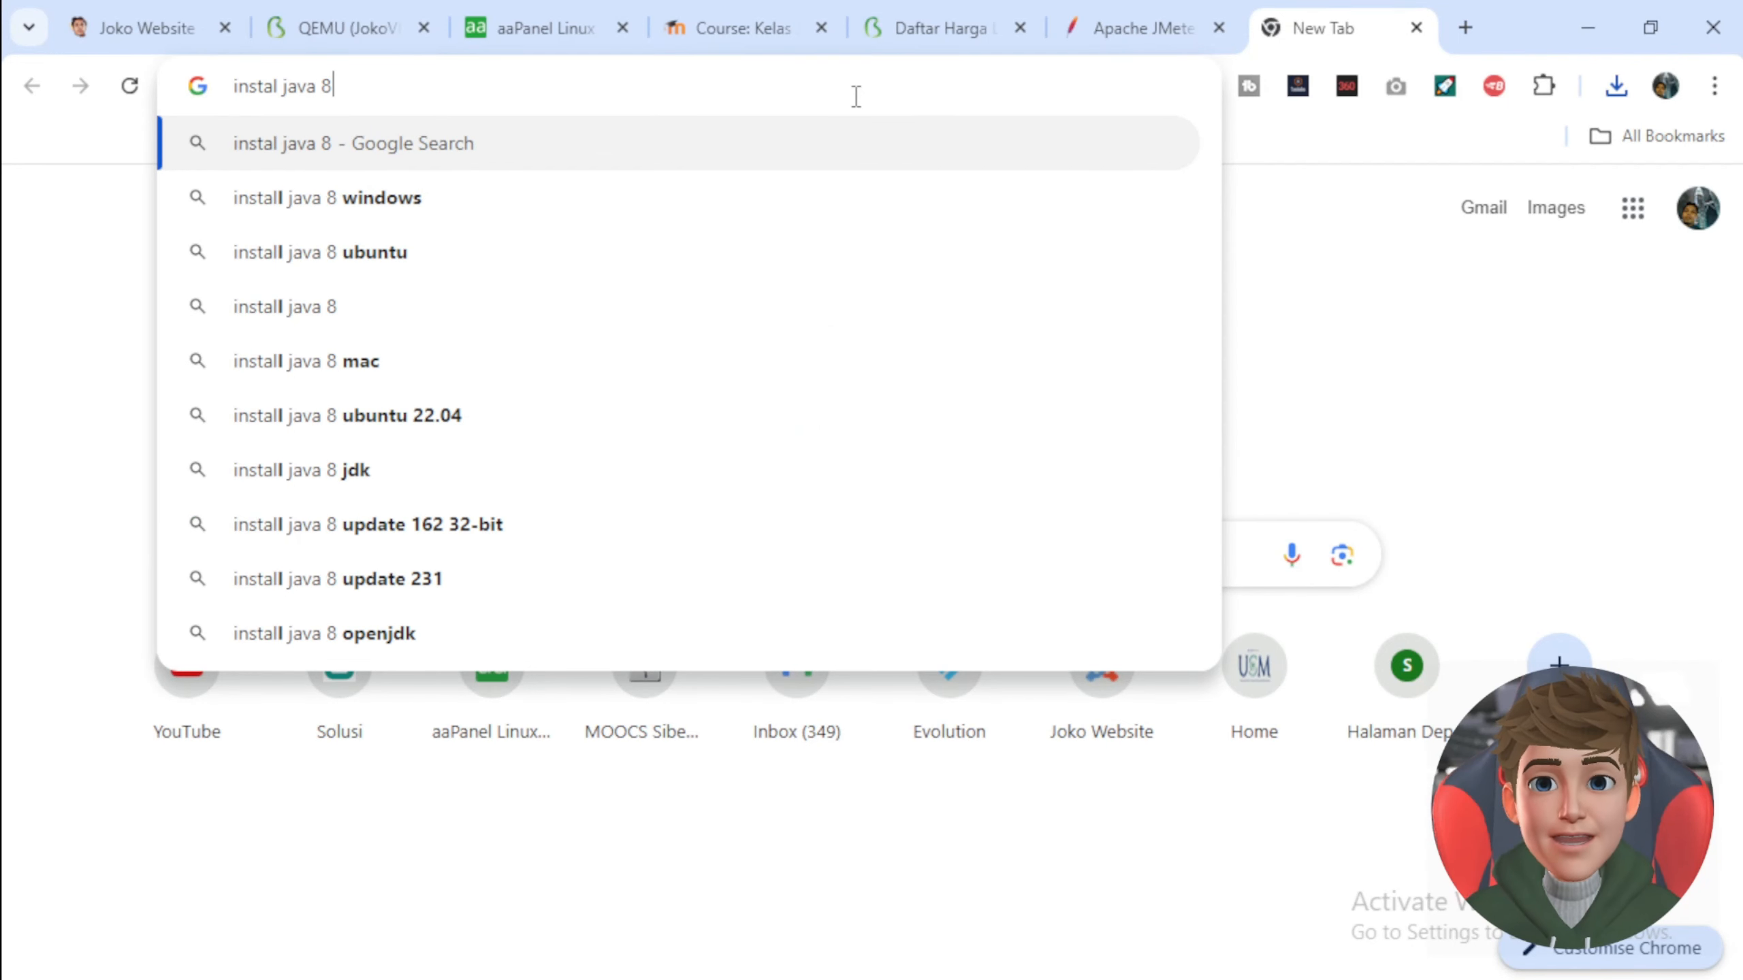
key("Return")
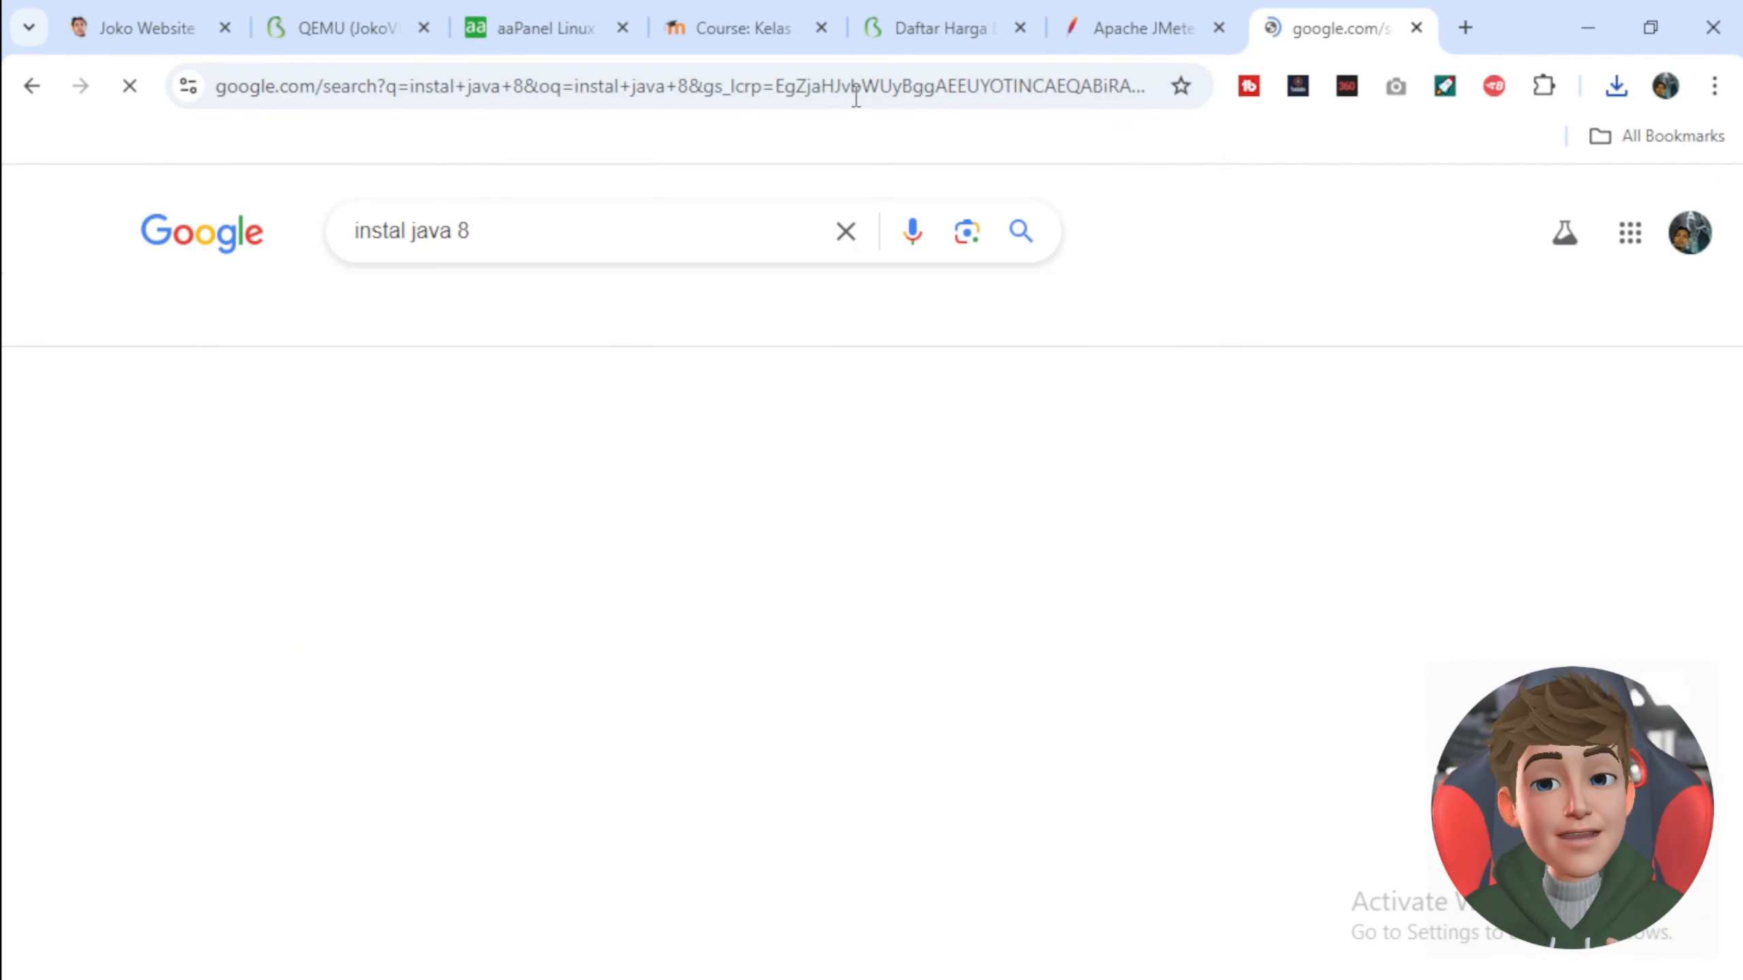
left_click(424, 473)
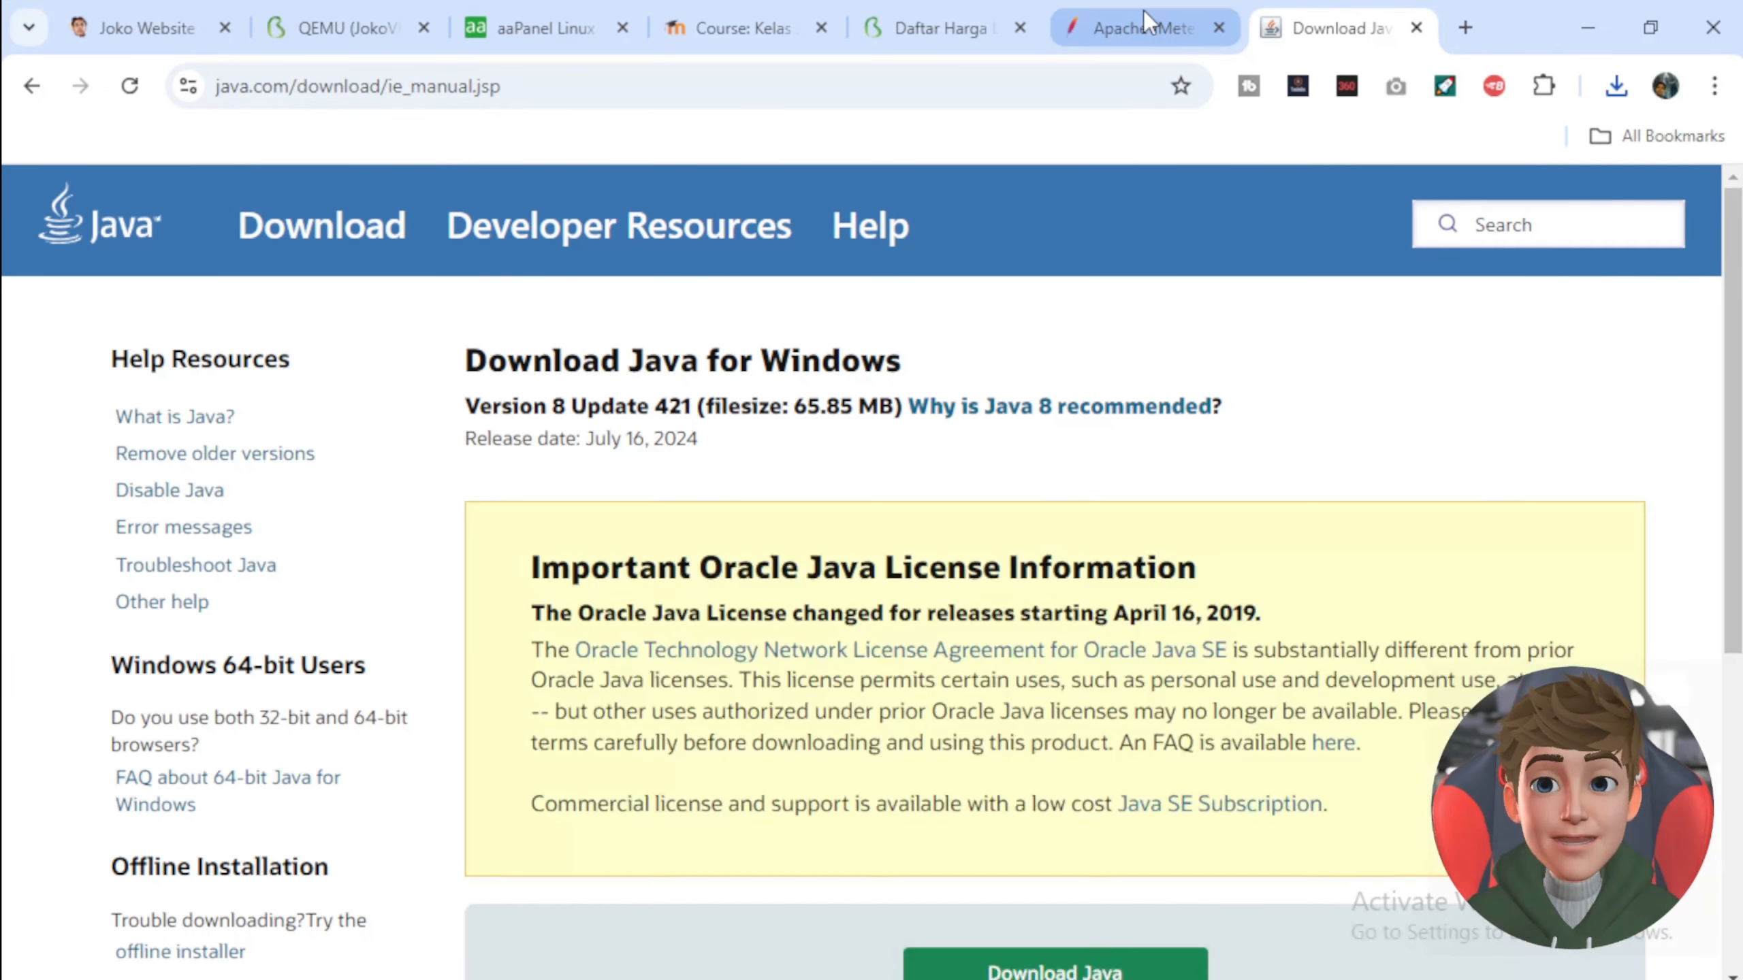
Review Java's Windows system requirements, close them, and return to the JMeter download page
scroll(1119, 499, "down", 6)
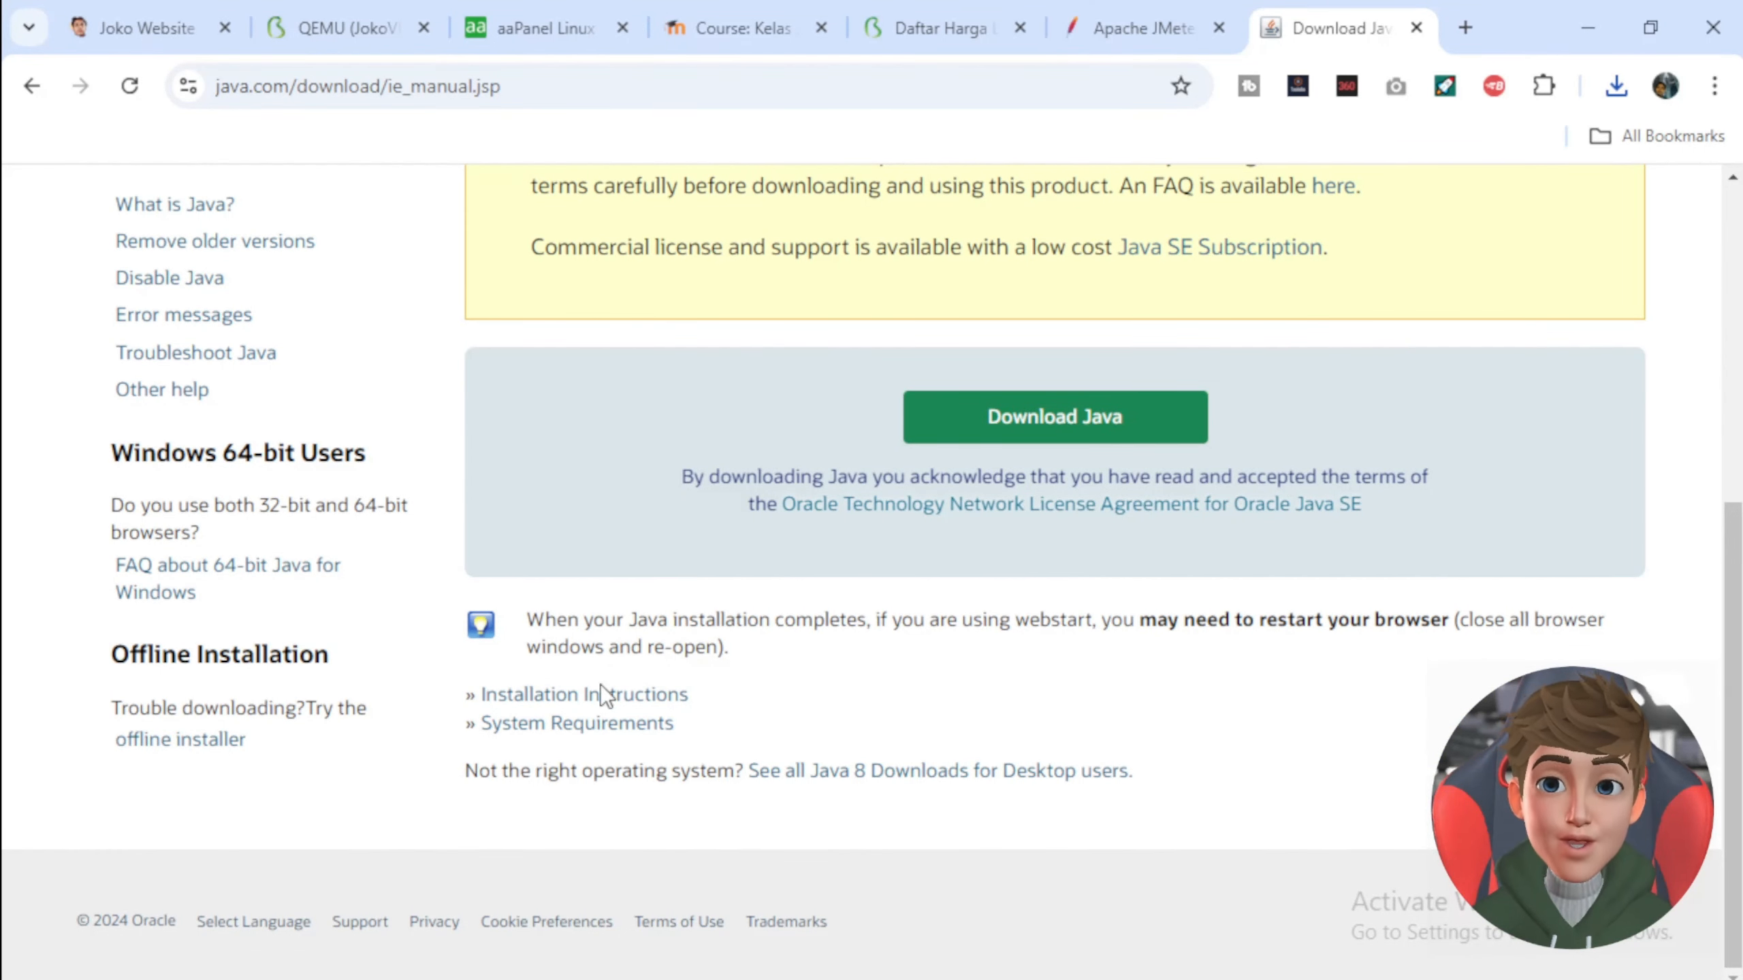
left_click(518, 725)
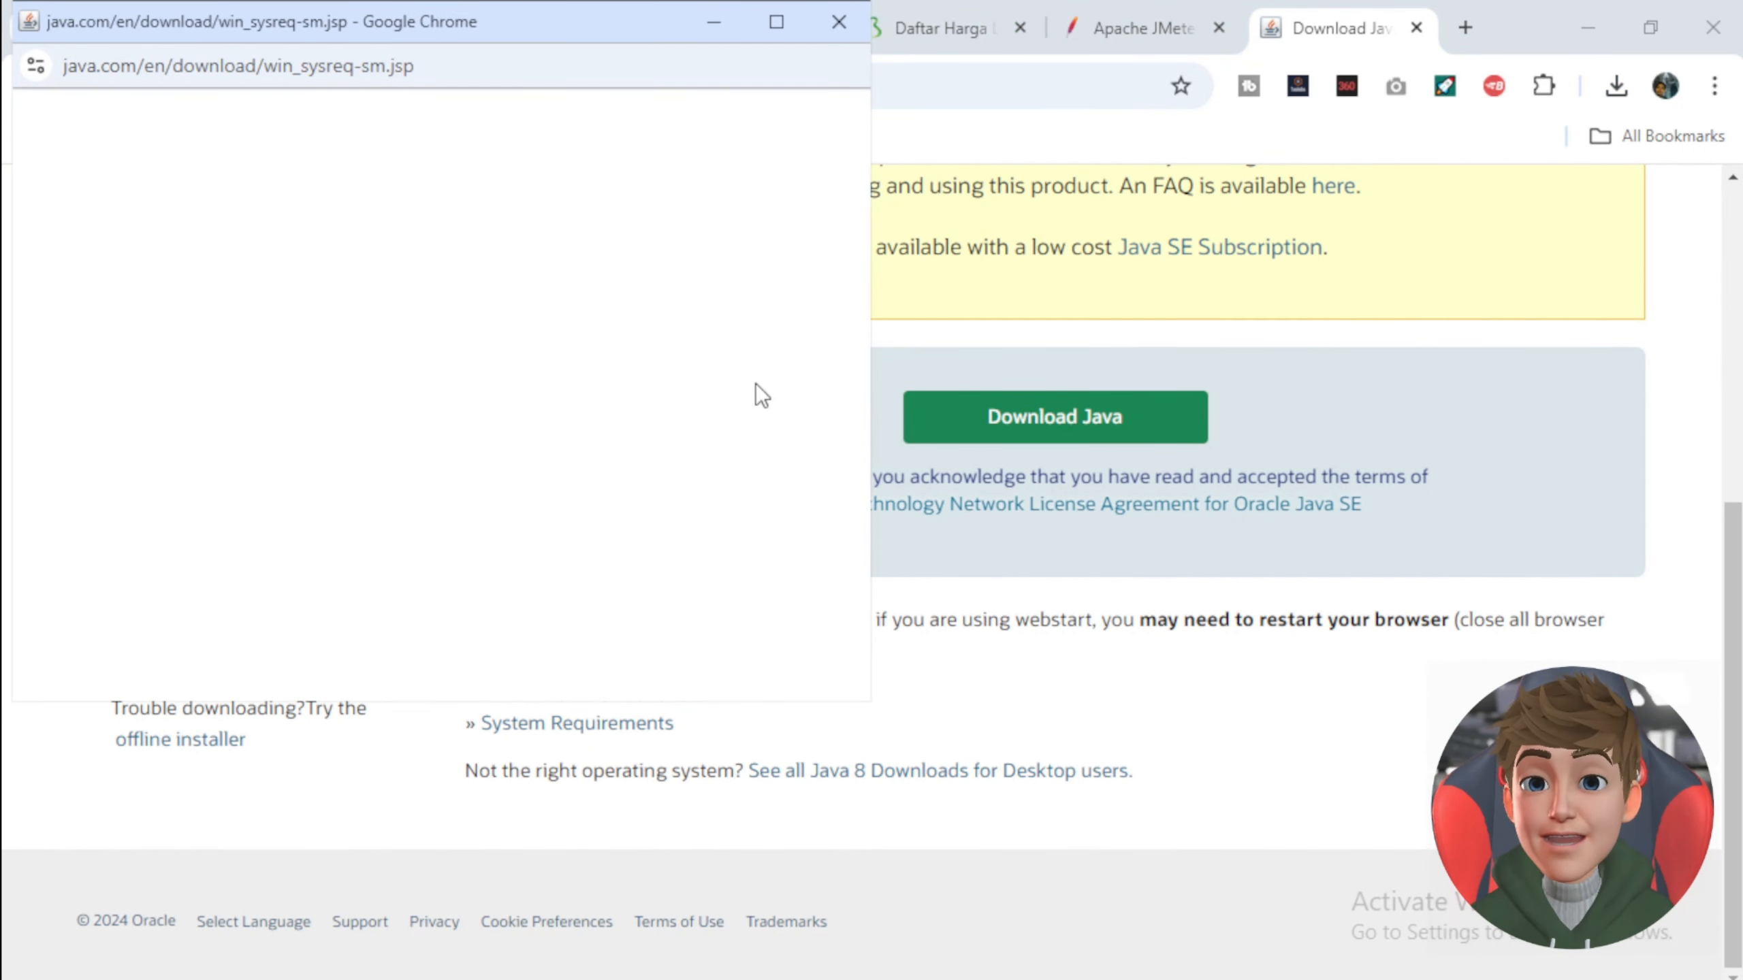
scroll(688, 429, "down", 4)
scroll(688, 429, "up", 4)
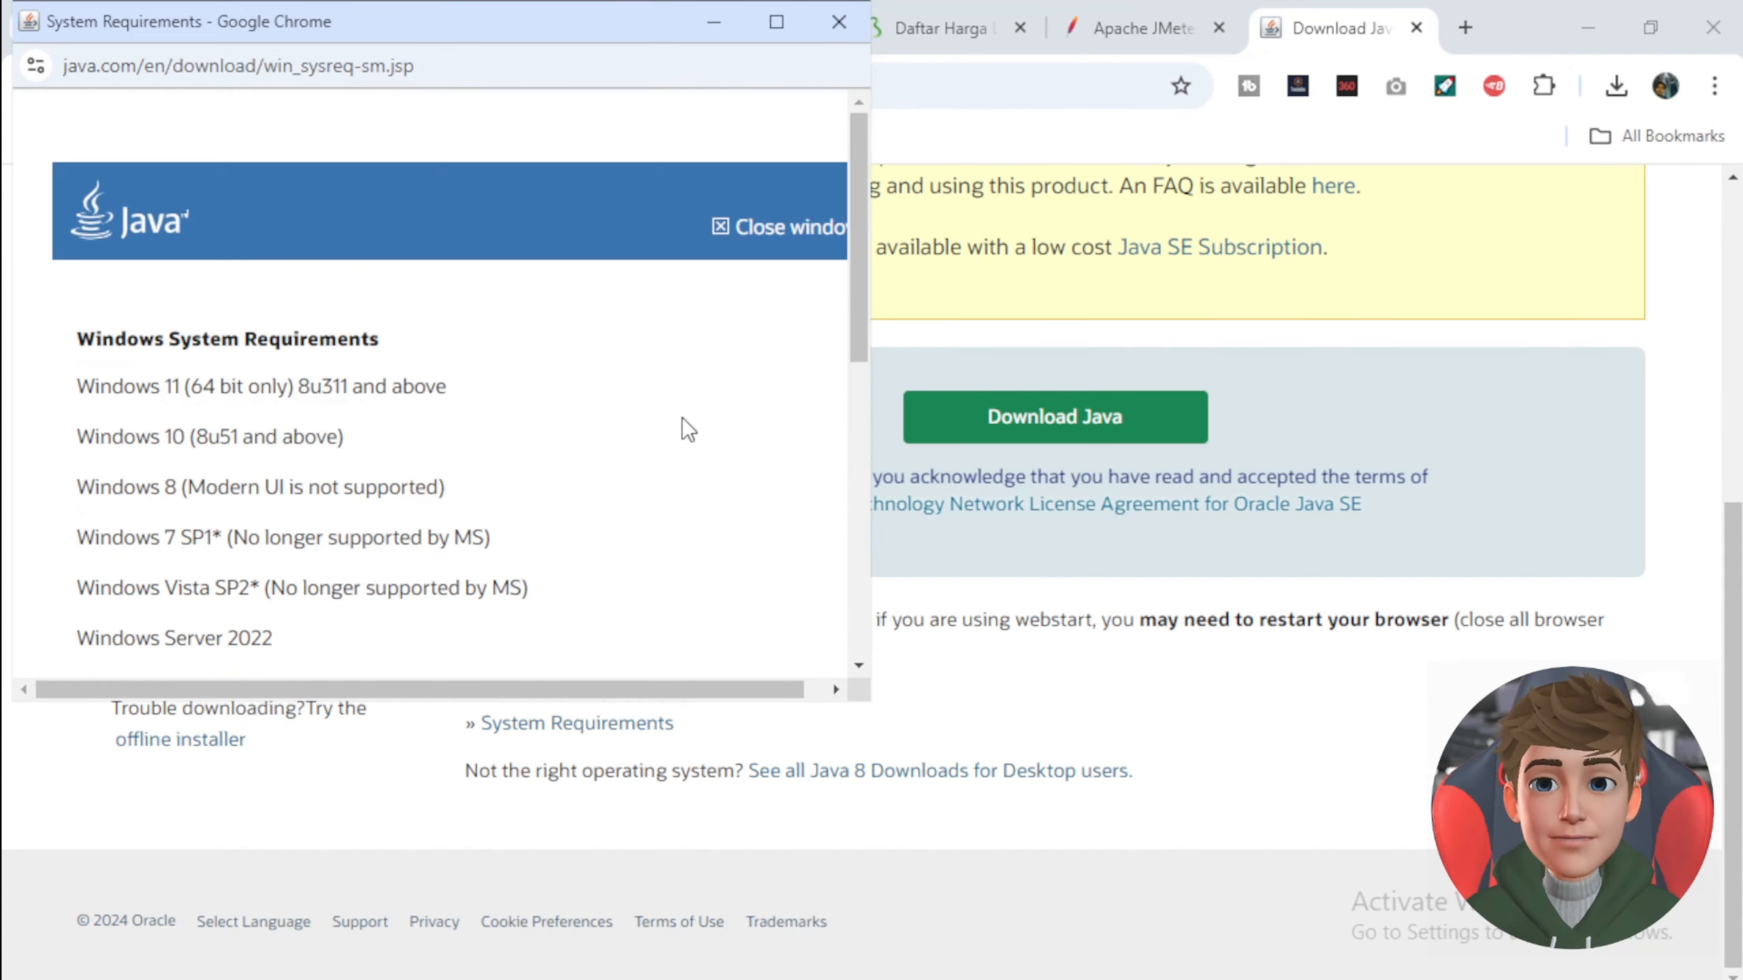
left_click(839, 22)
left_click(1099, 29)
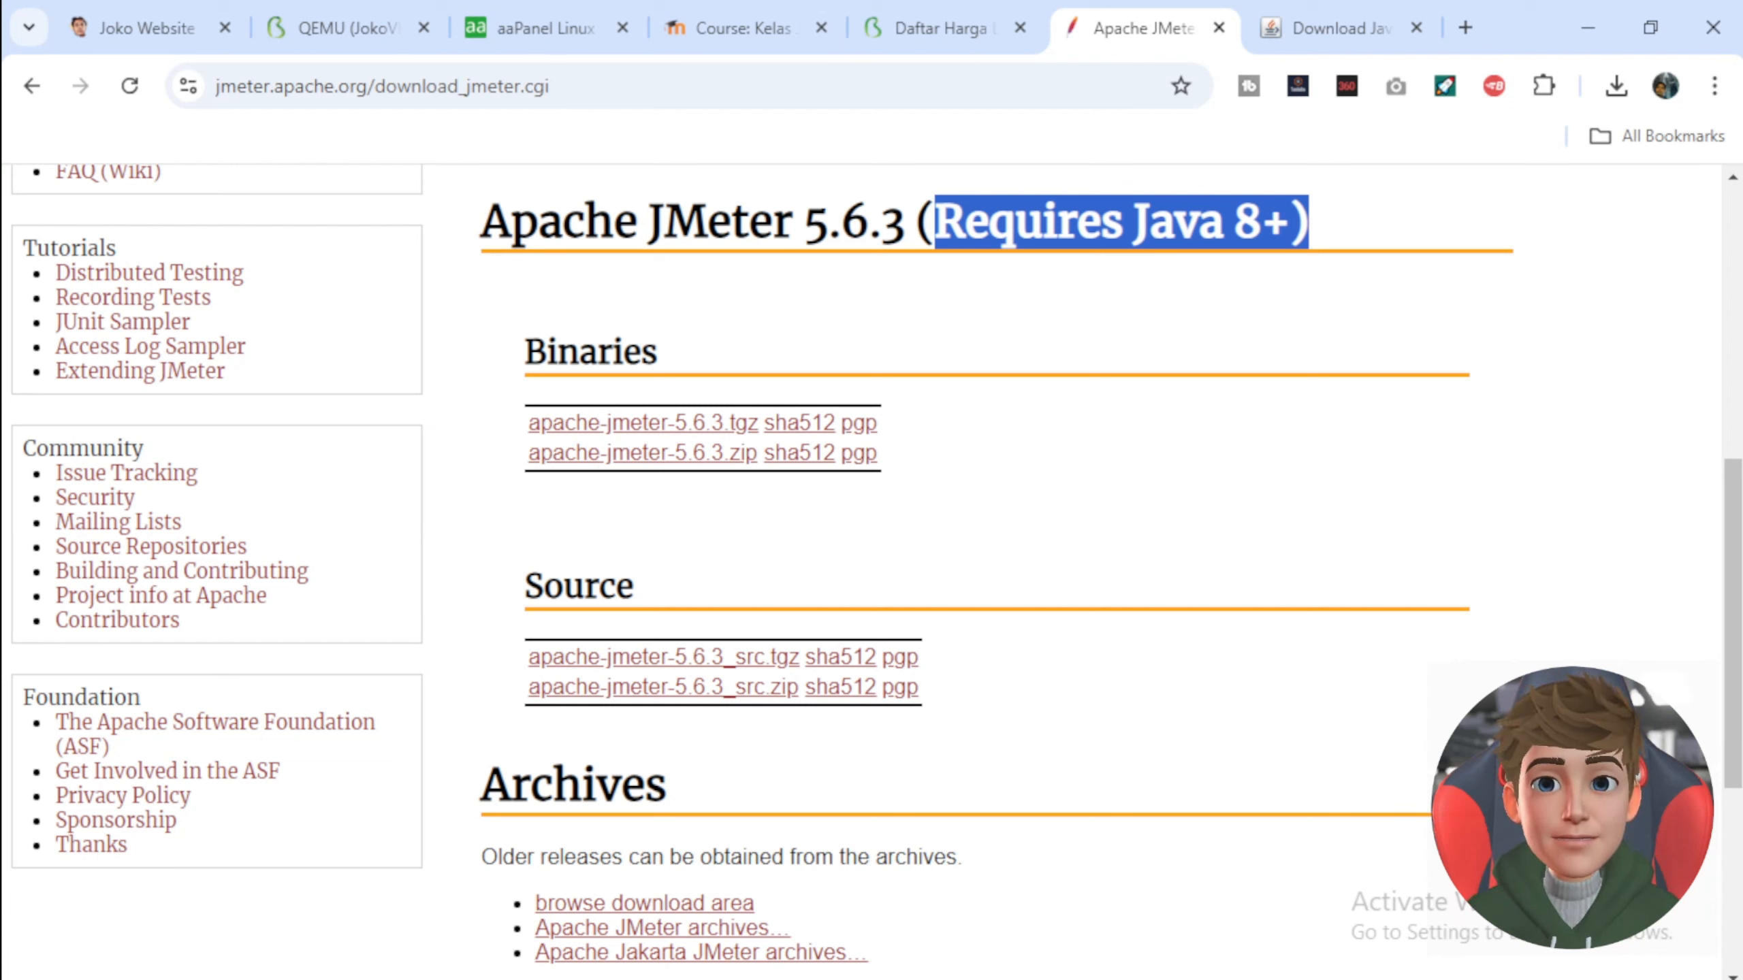
In a new tab, search for 'speedte' and open the Speedtest by Ookla site
left_click(1455, 26)
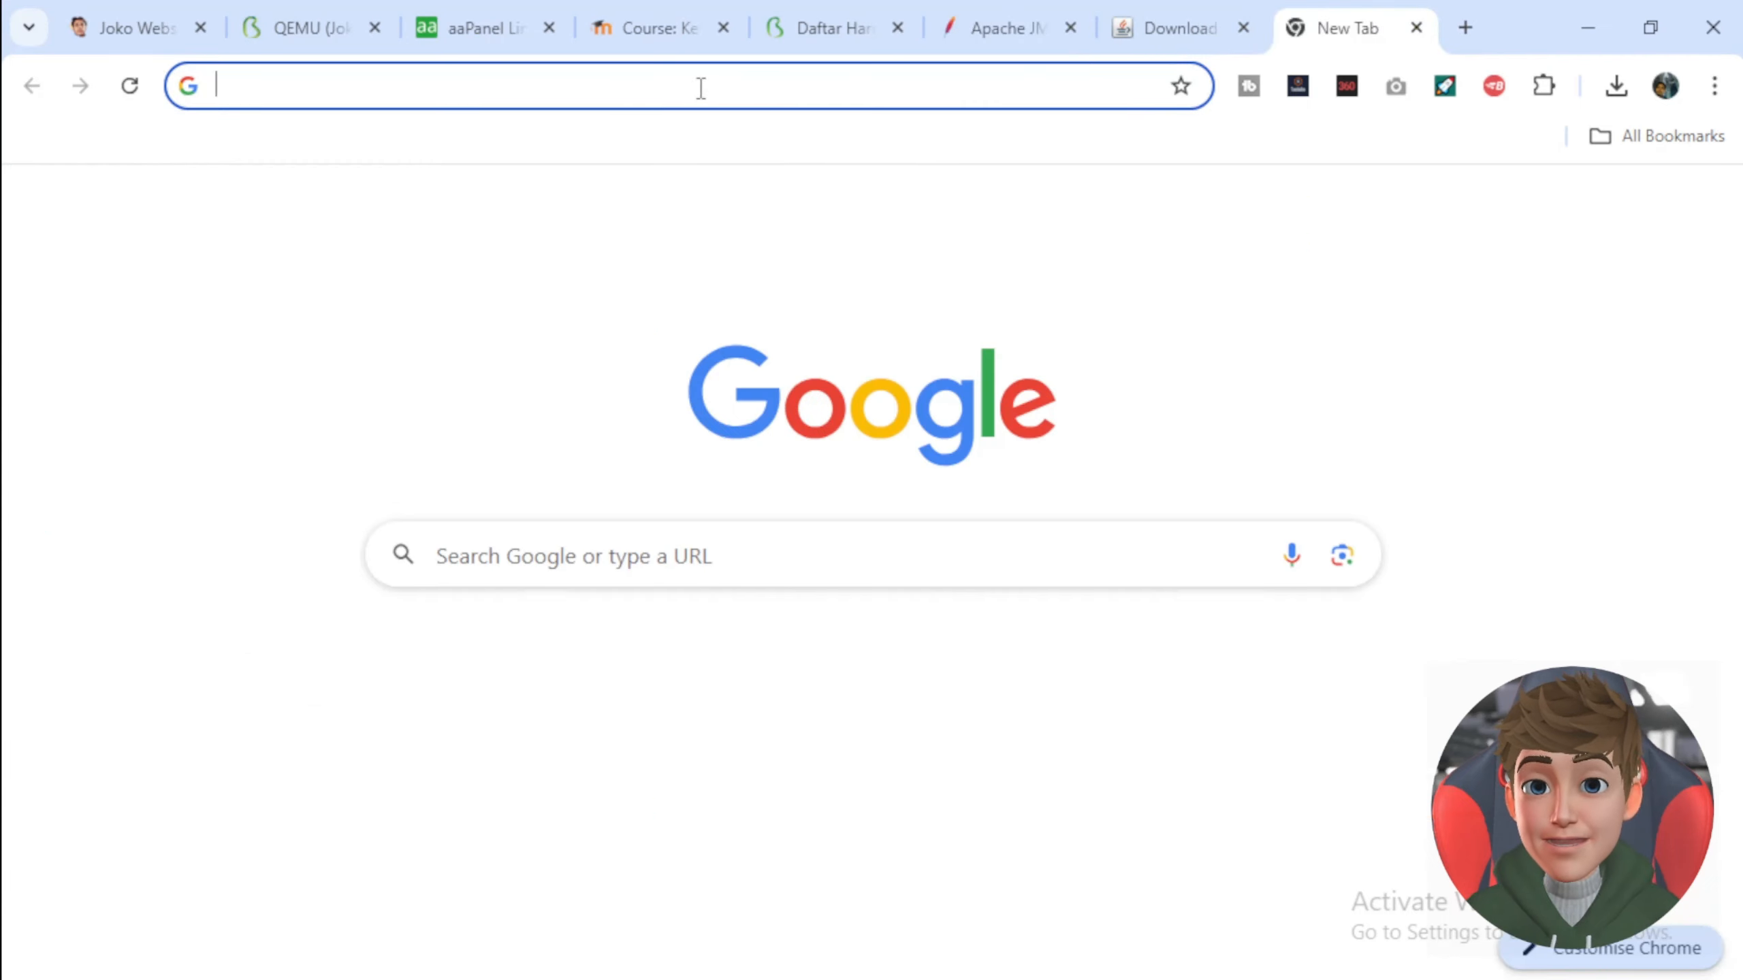
left_click(694, 88)
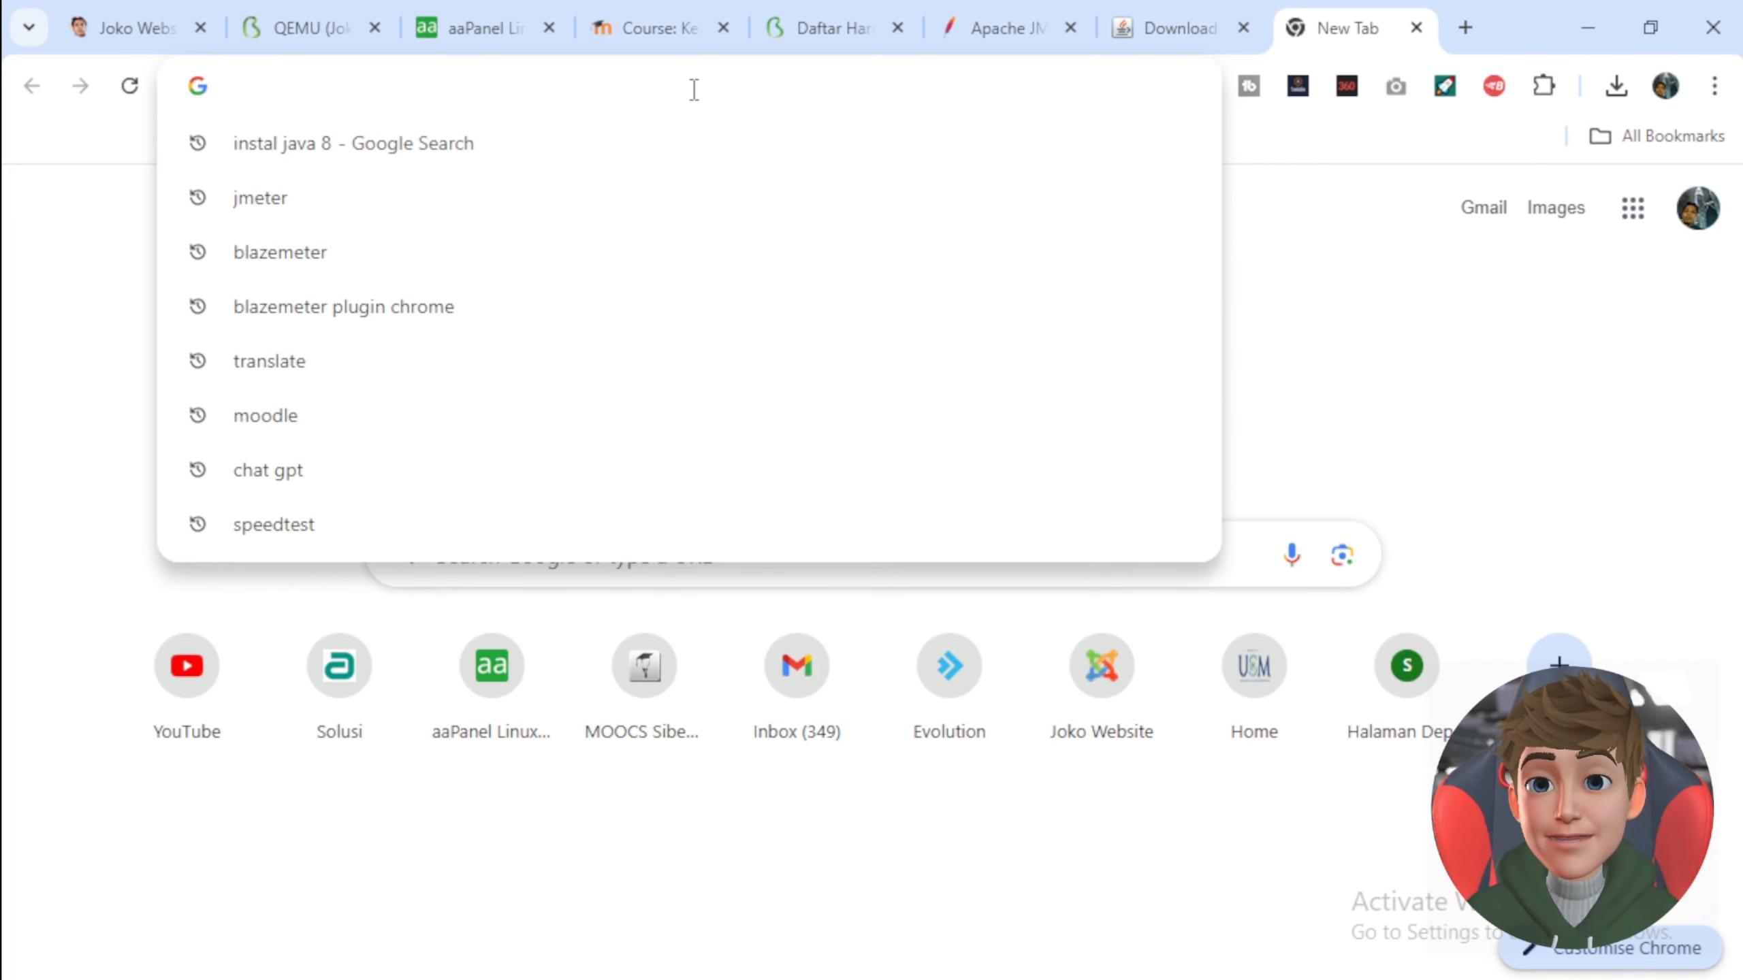
type("speedtest")
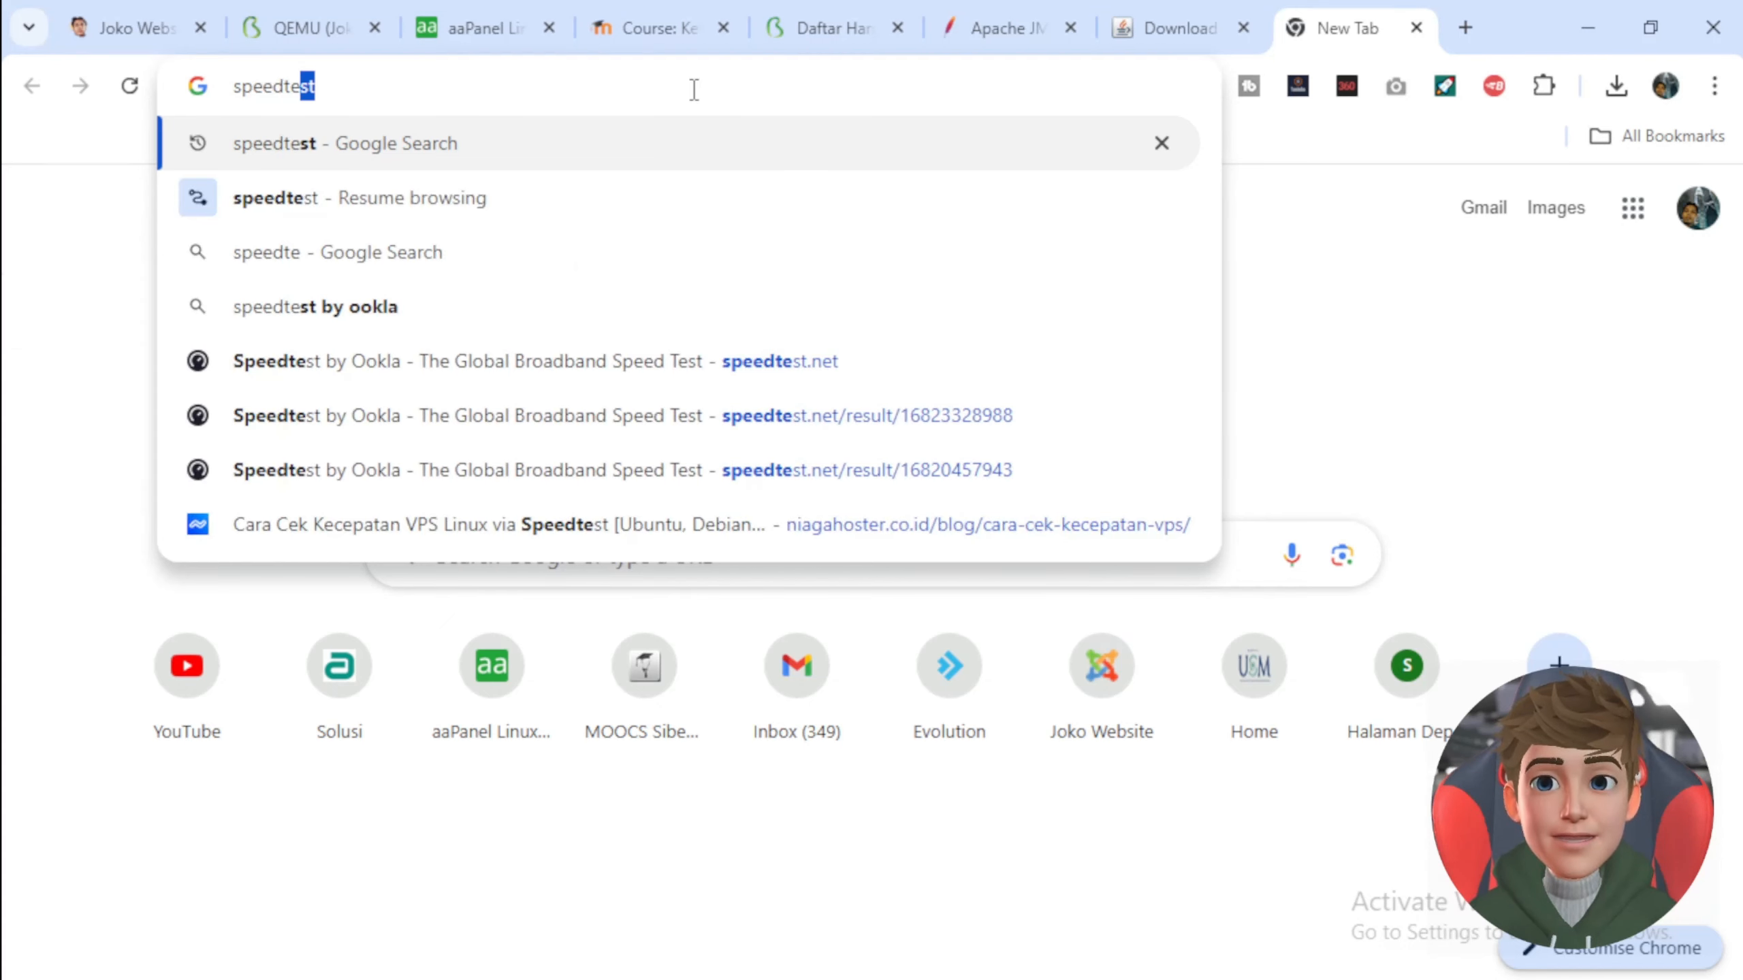
key("Return")
scroll(229, 817, "down", 3)
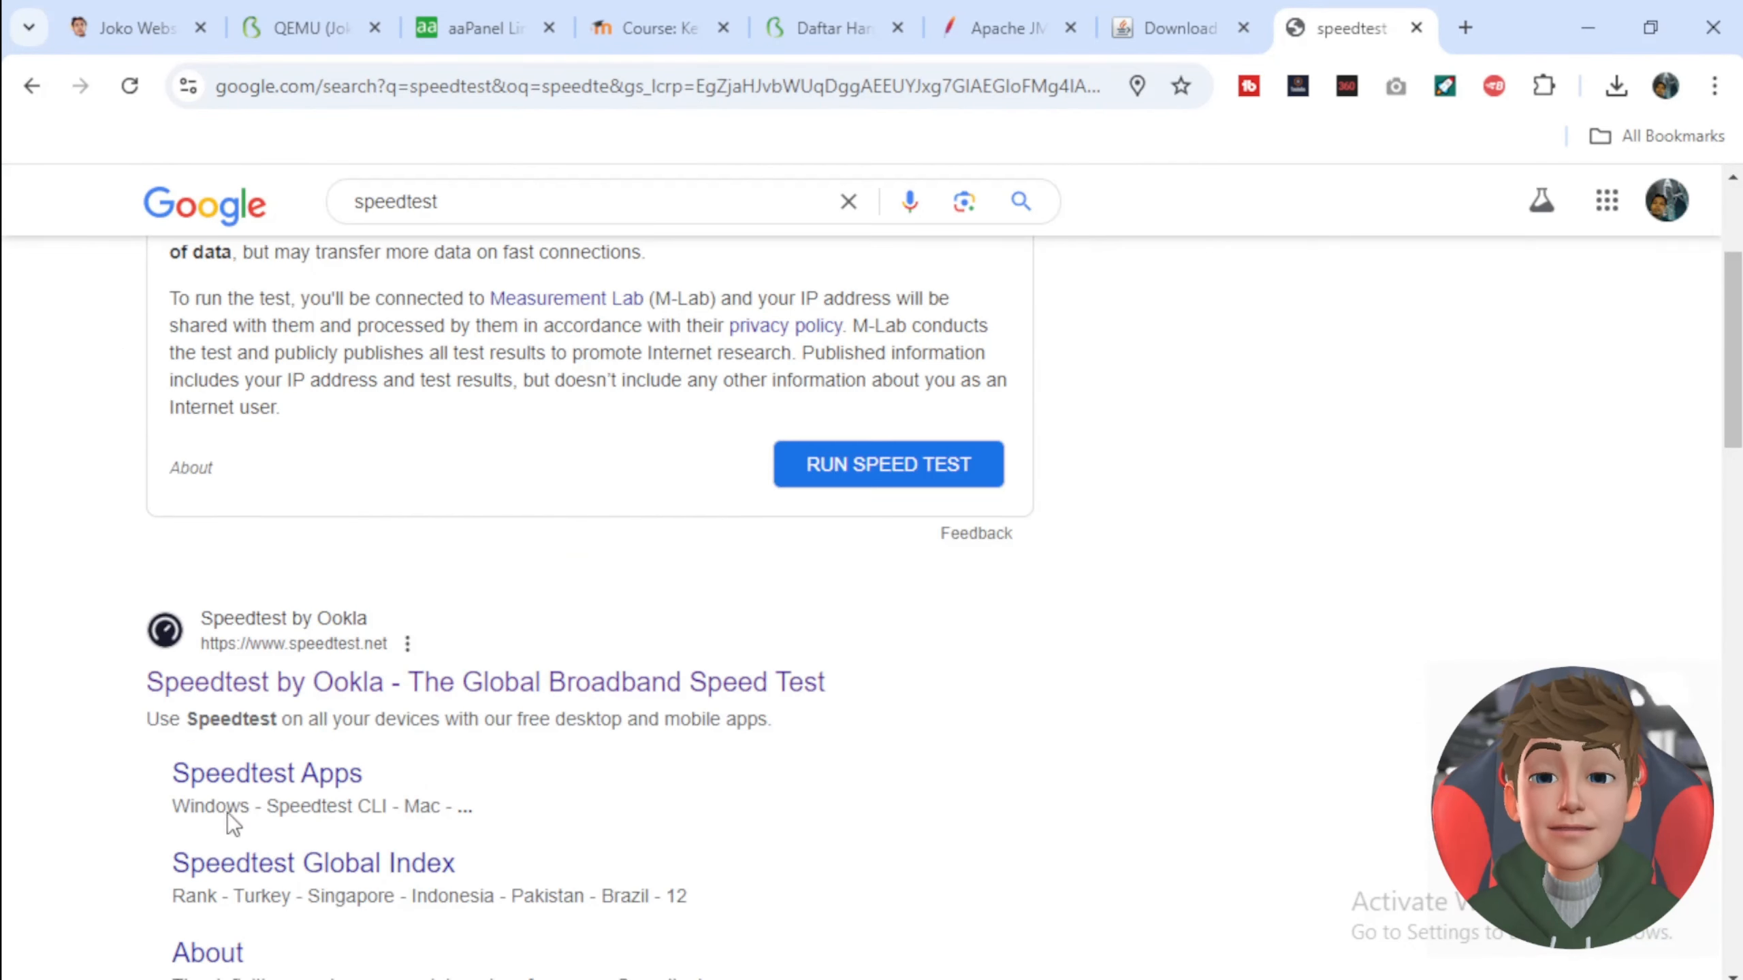
left_click(430, 685)
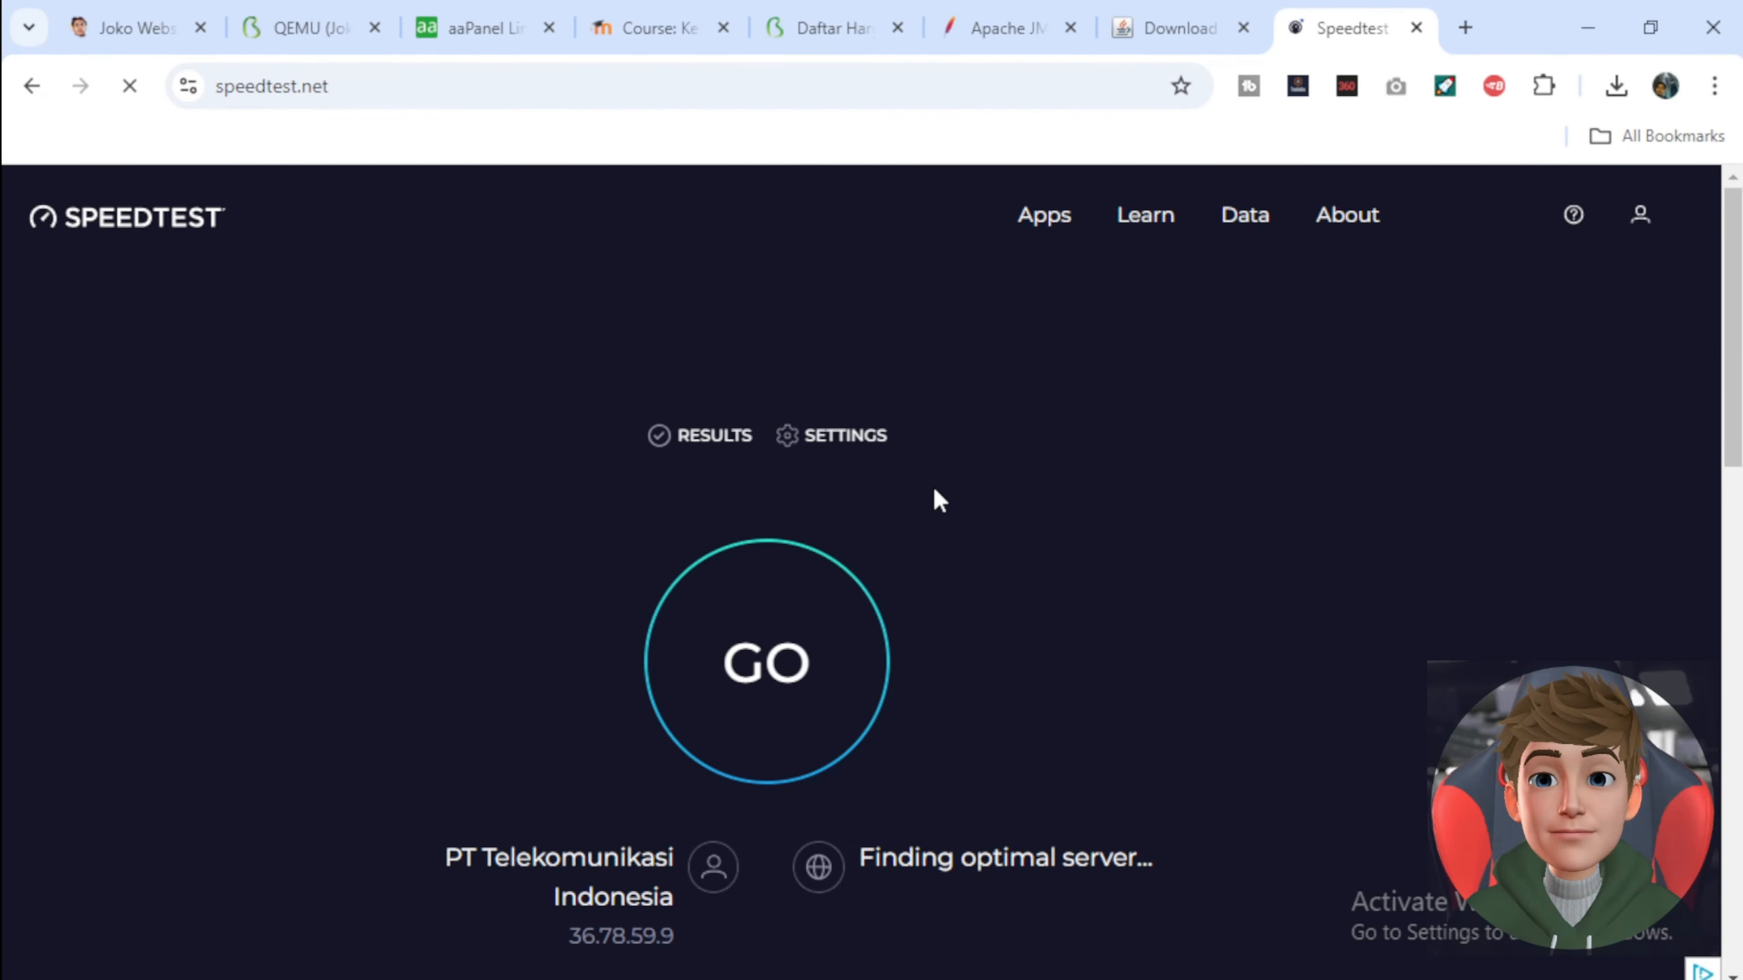
Run the speed test on the Universitas Gadjah Mada server: 41.23 Mbps down, 13.09 up
scroll(1054, 567, "down", 2)
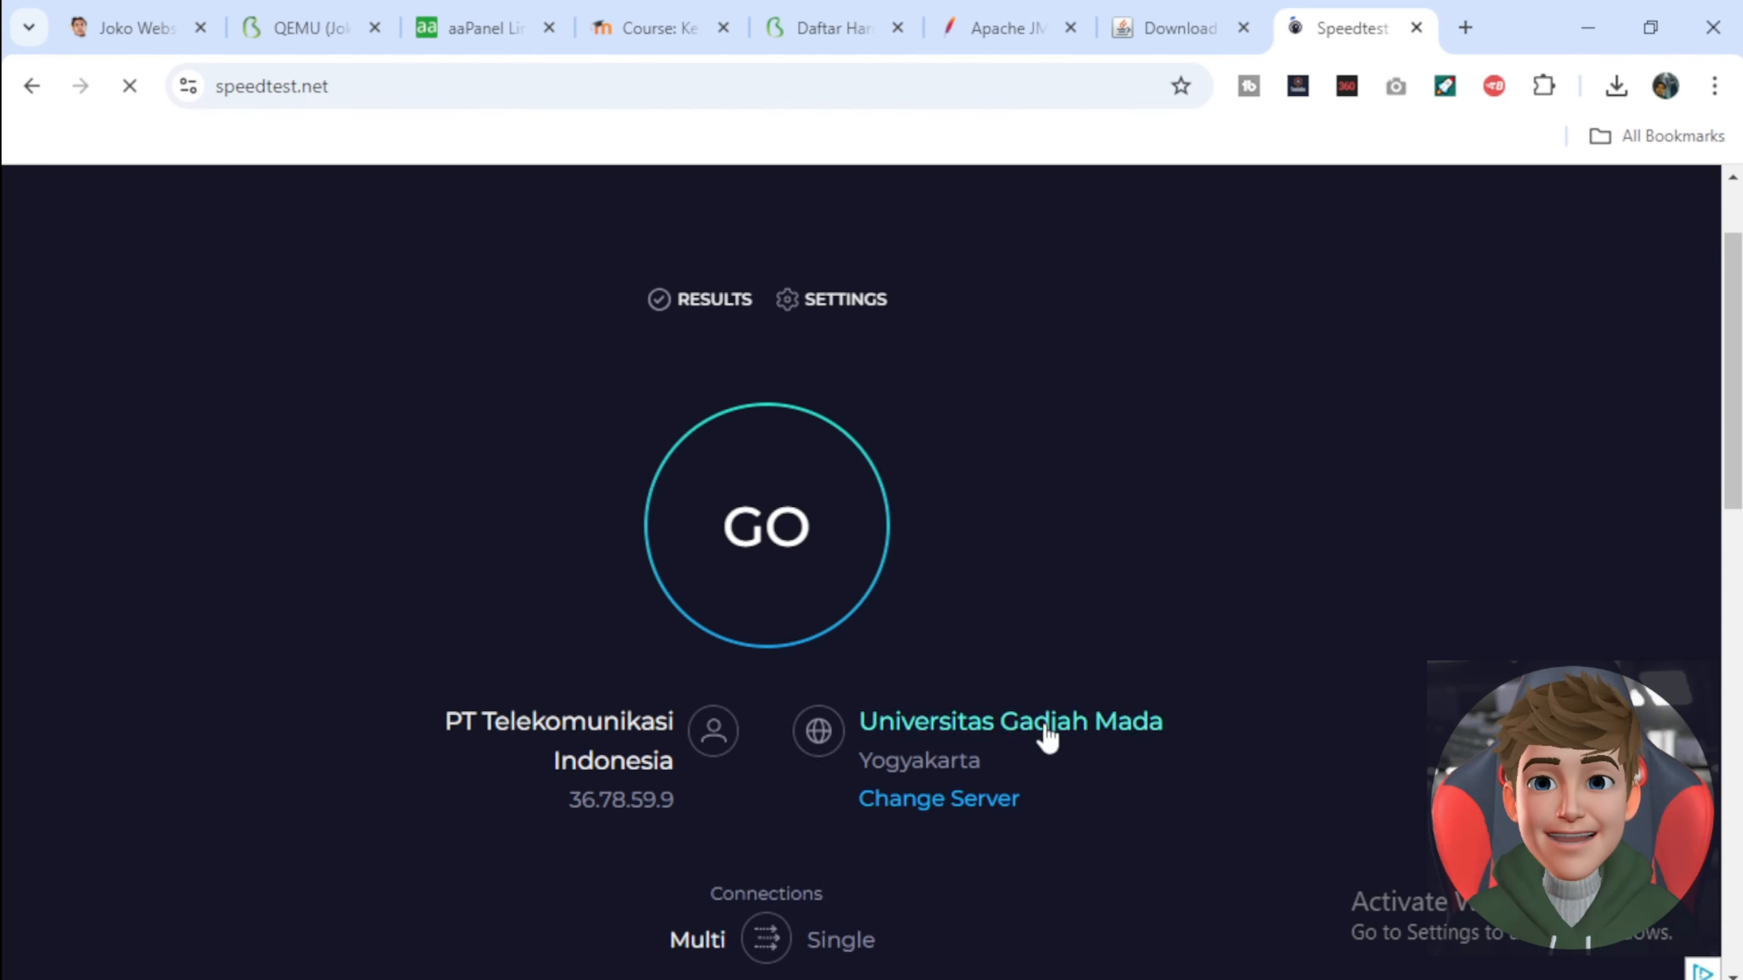
left_click_drag(1215, 722, 934, 739)
left_click(1113, 609)
left_click(776, 501)
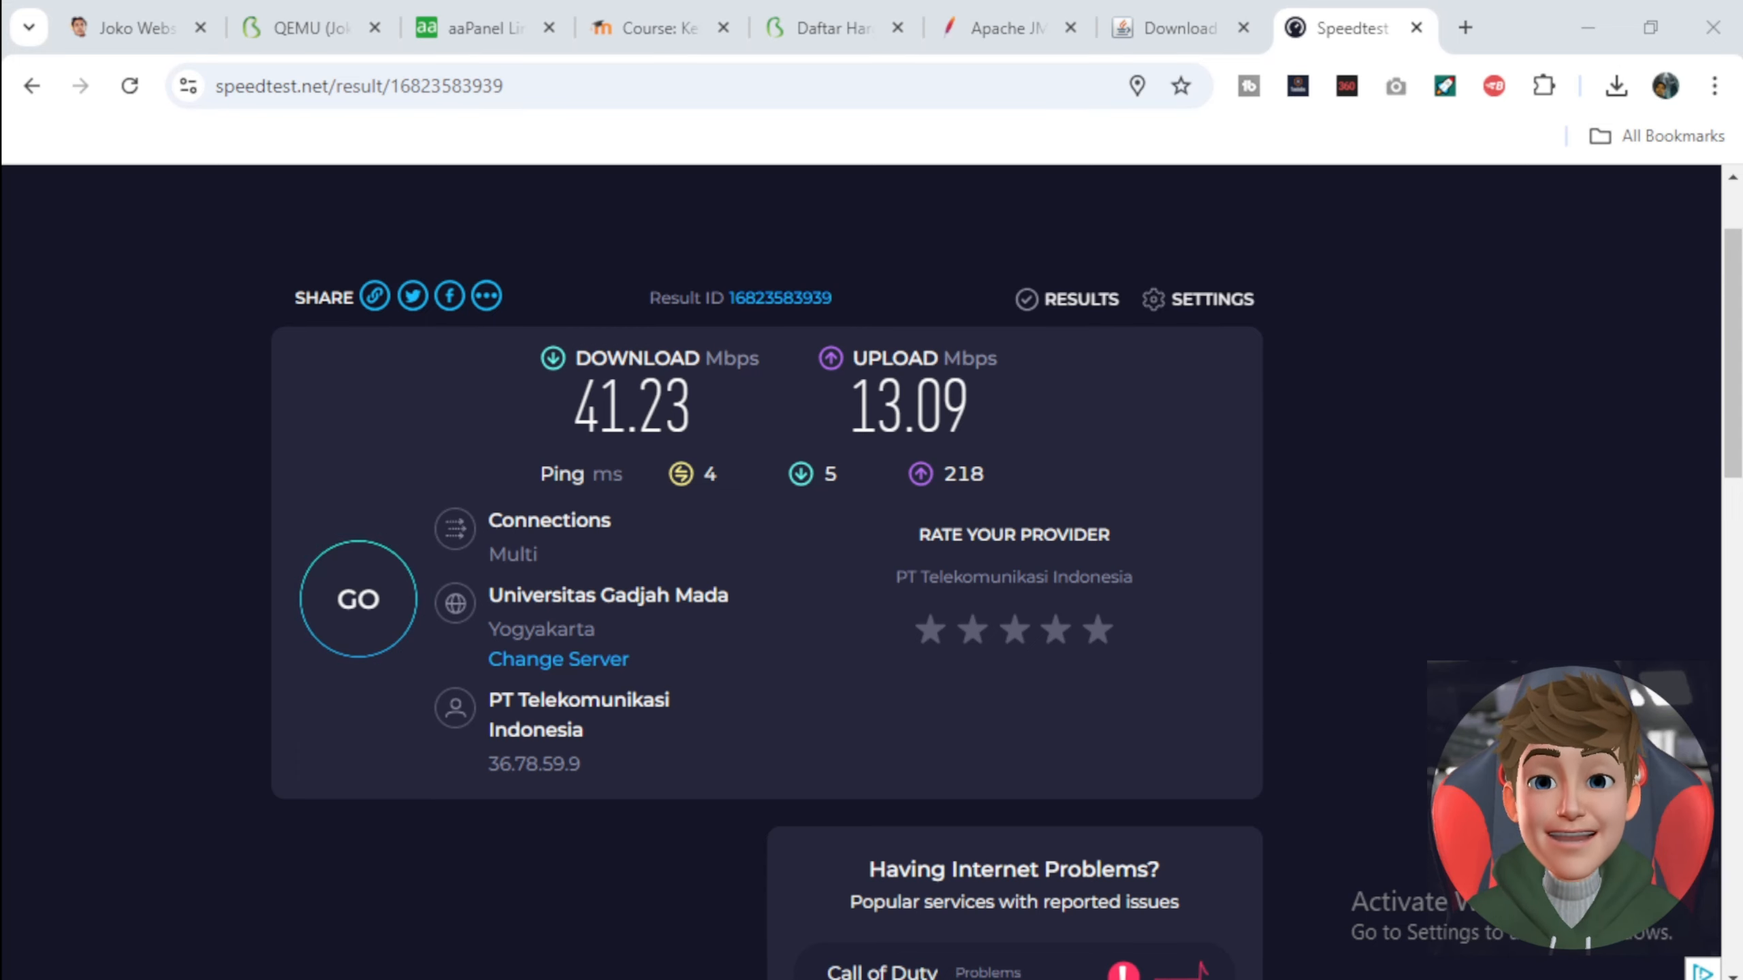
Bring Task Manager into view to check memory use (7.3 of 11.9 GB), then close it
left_click_drag(1029, 0, 490, 220)
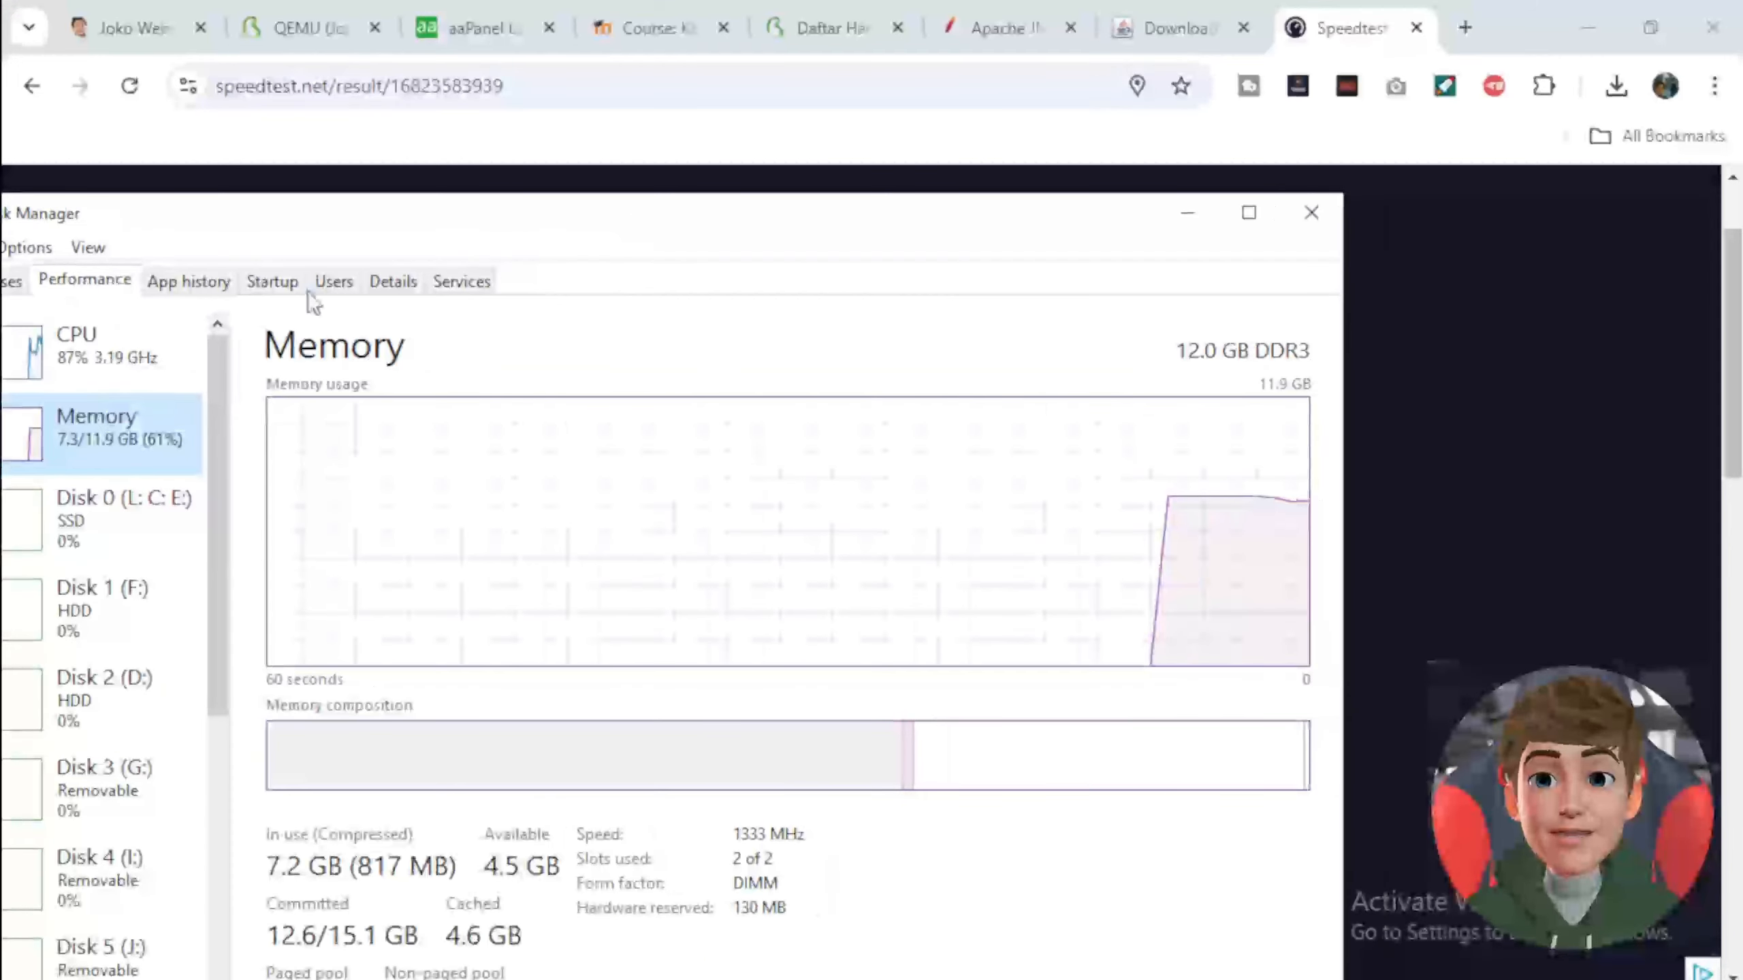
left_click(1308, 216)
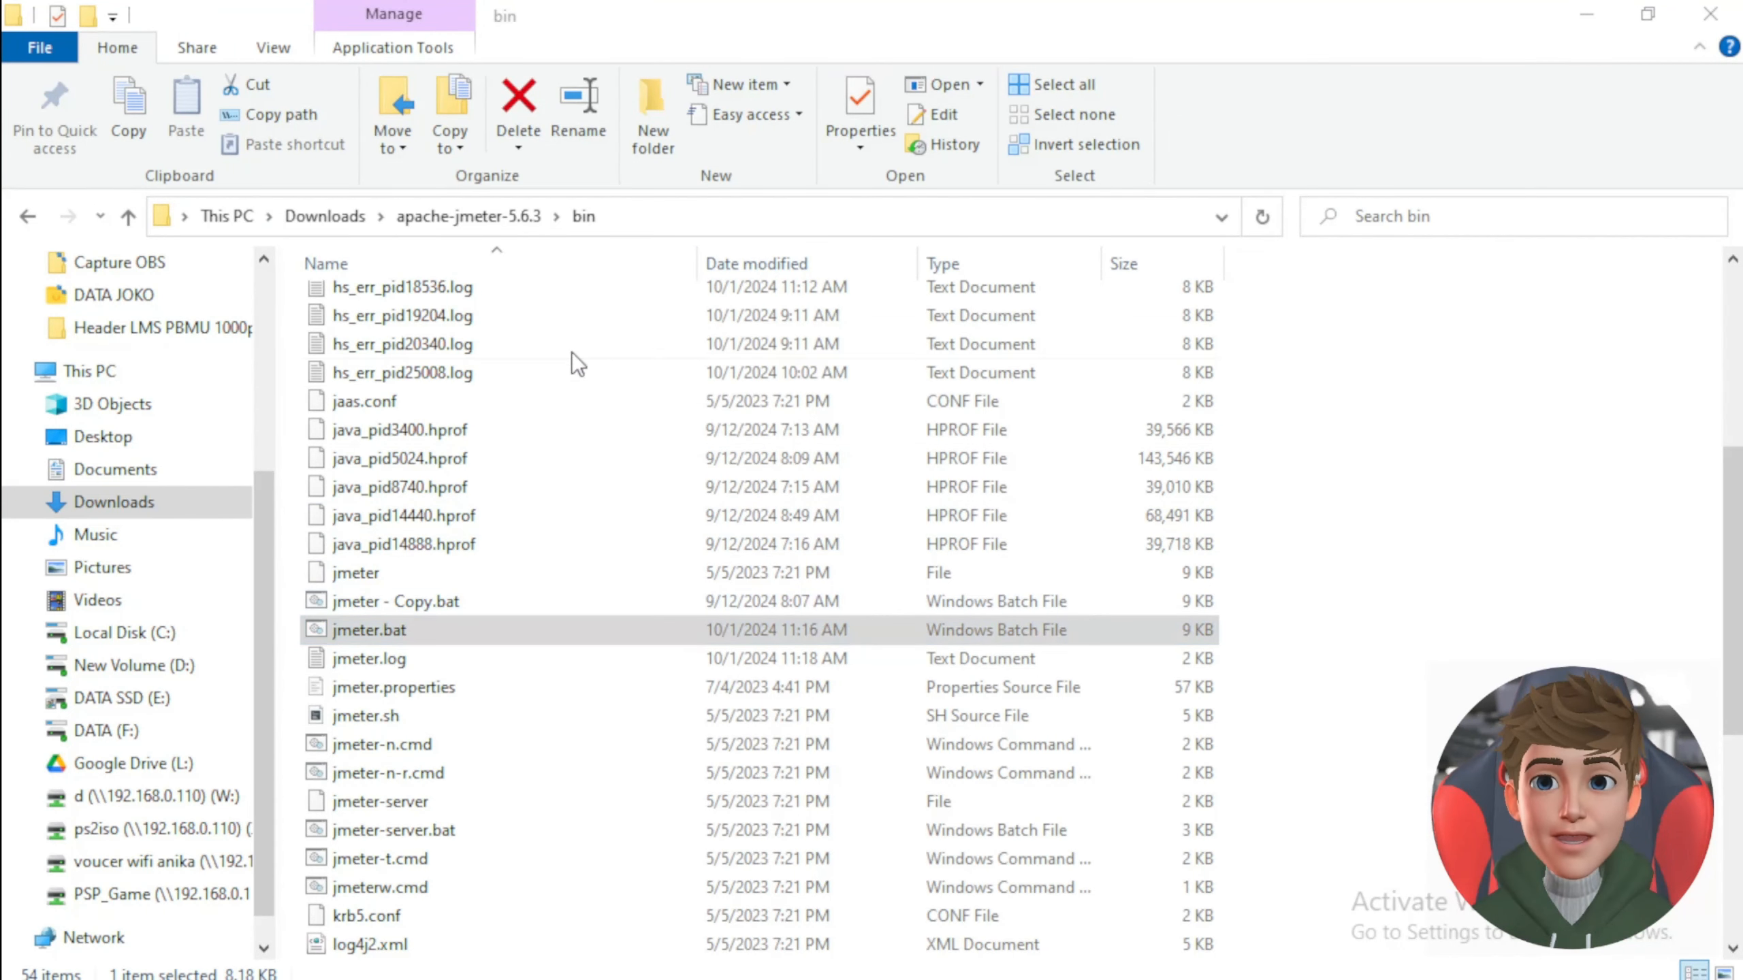
left_click(468, 217)
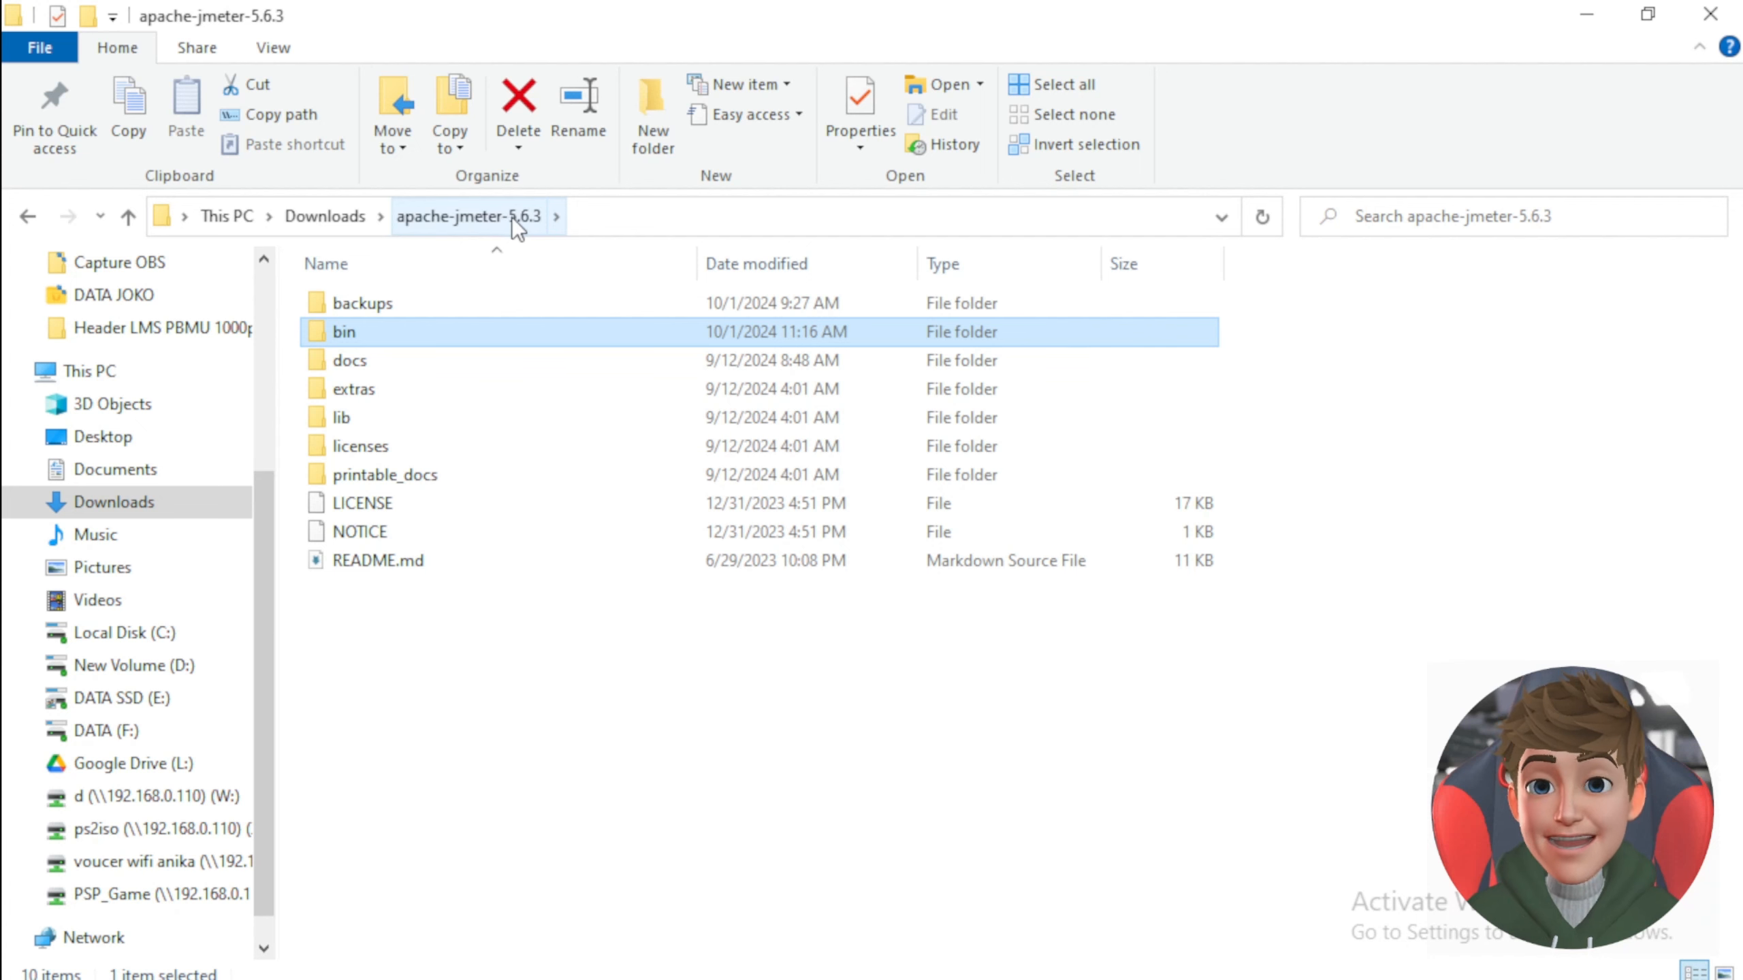
double_click(358, 332)
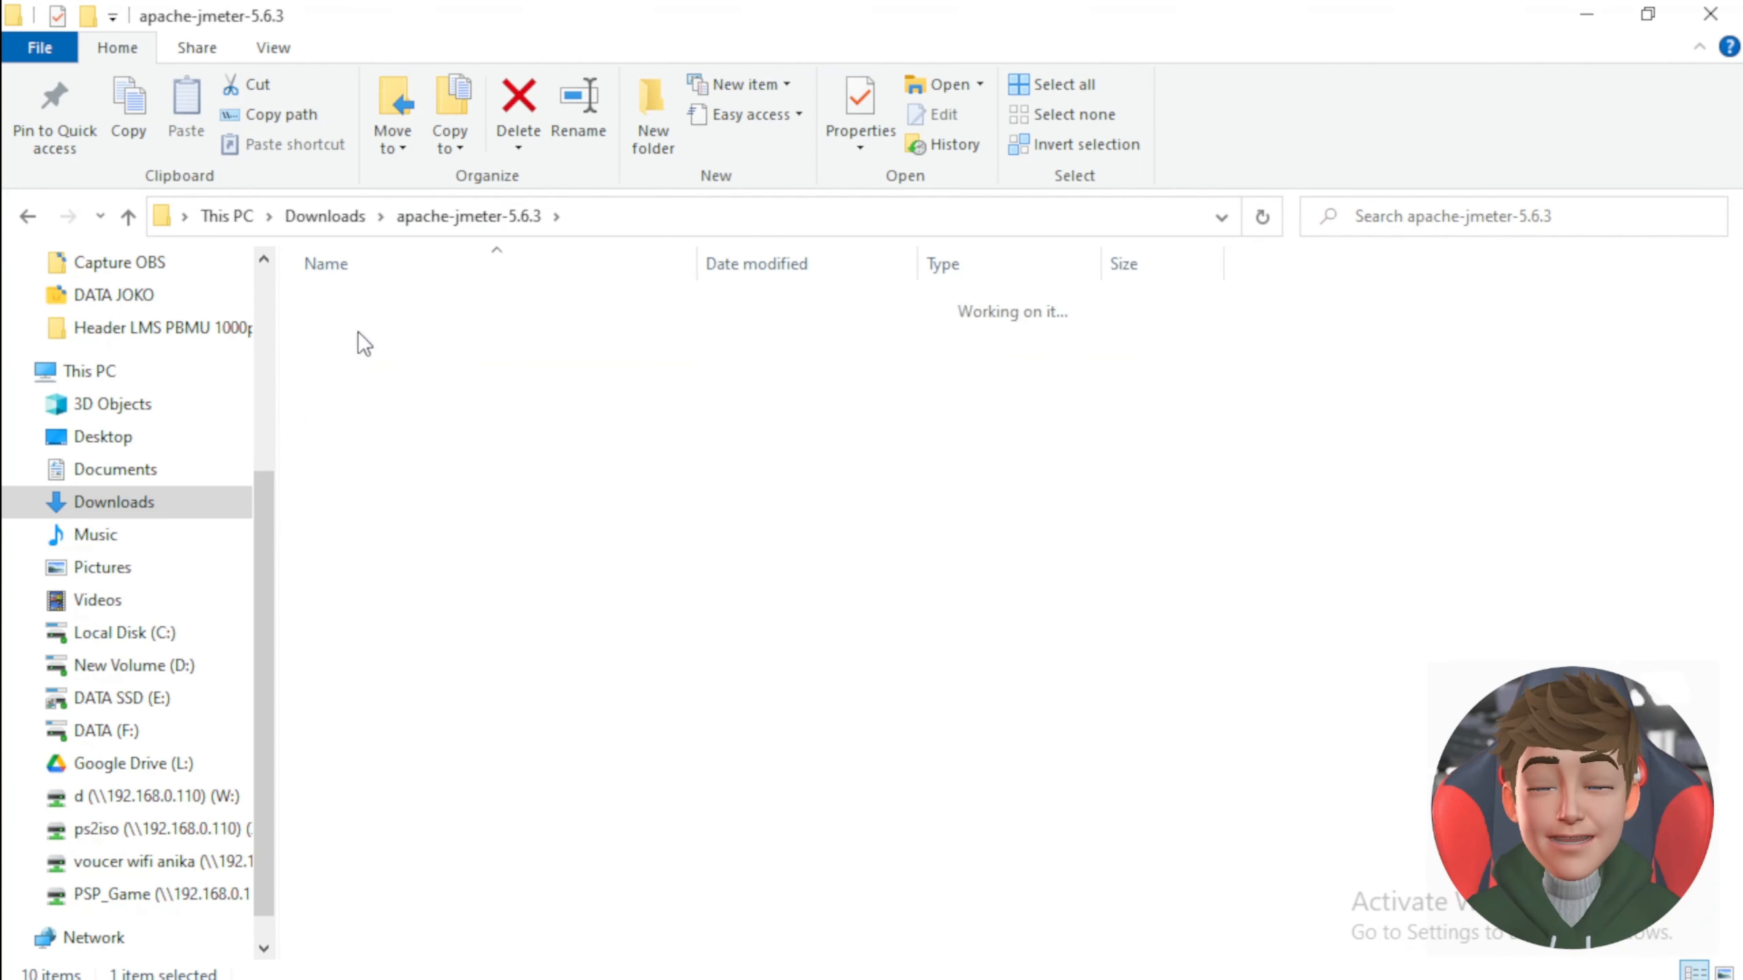
scroll(501, 731, "down", 2)
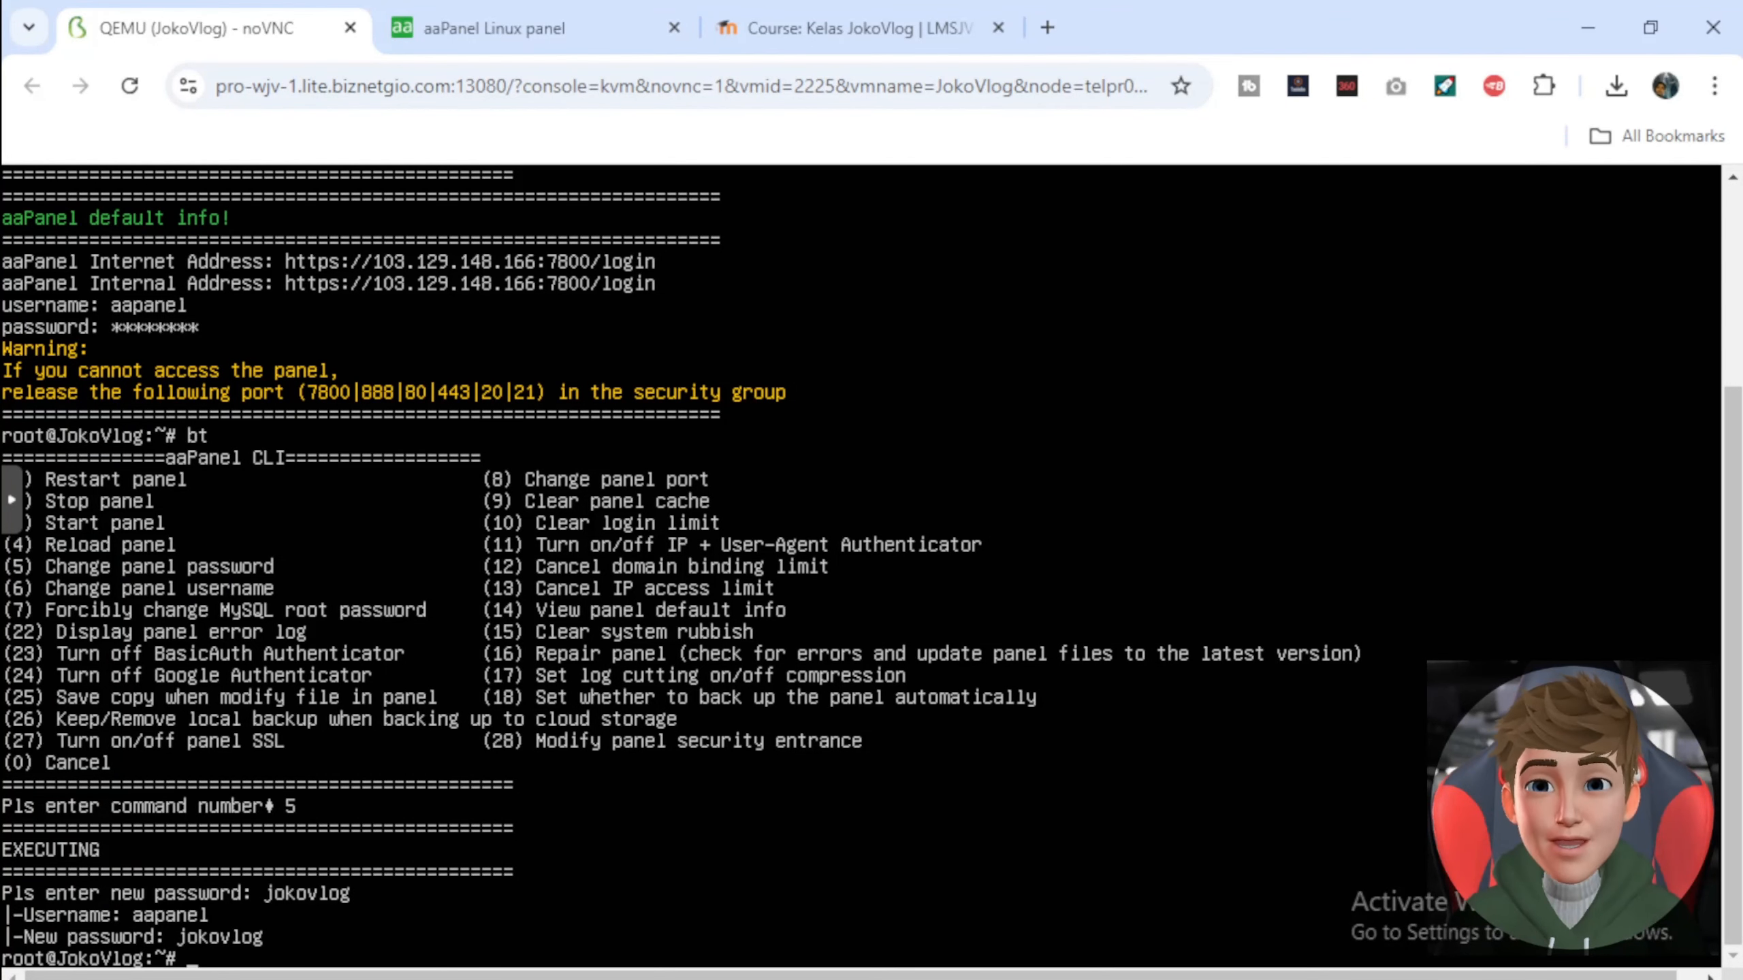
key("ctrl+shift+Escape")
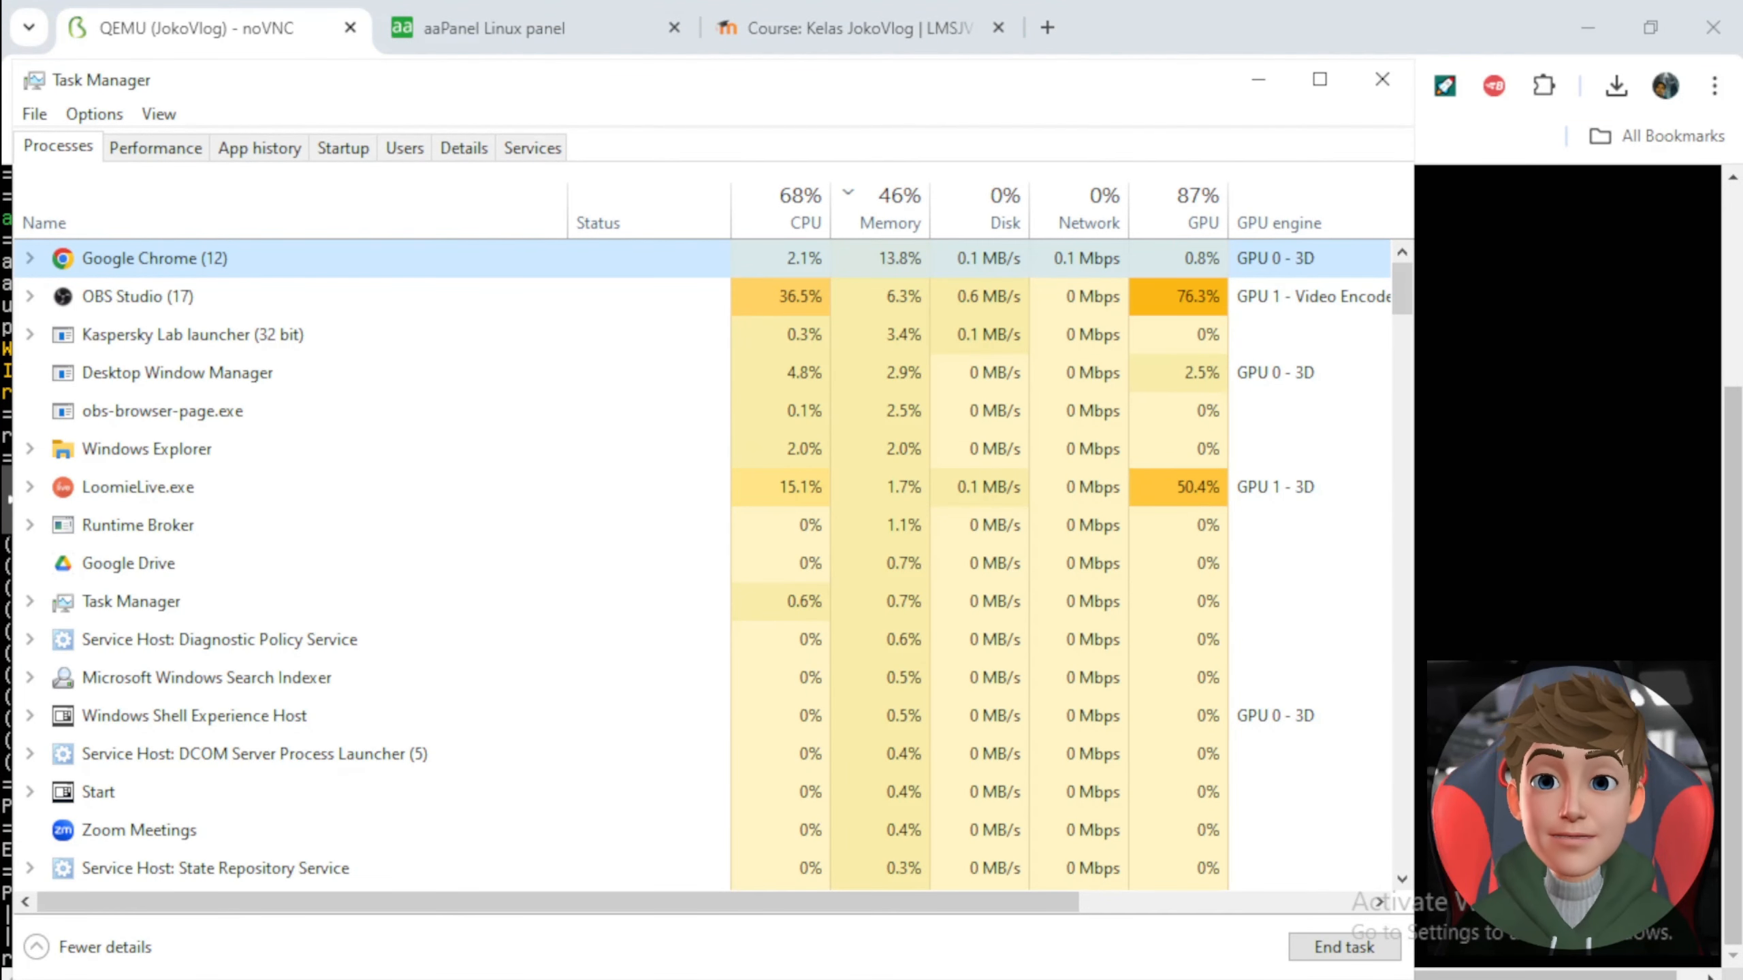
left_click(156, 146)
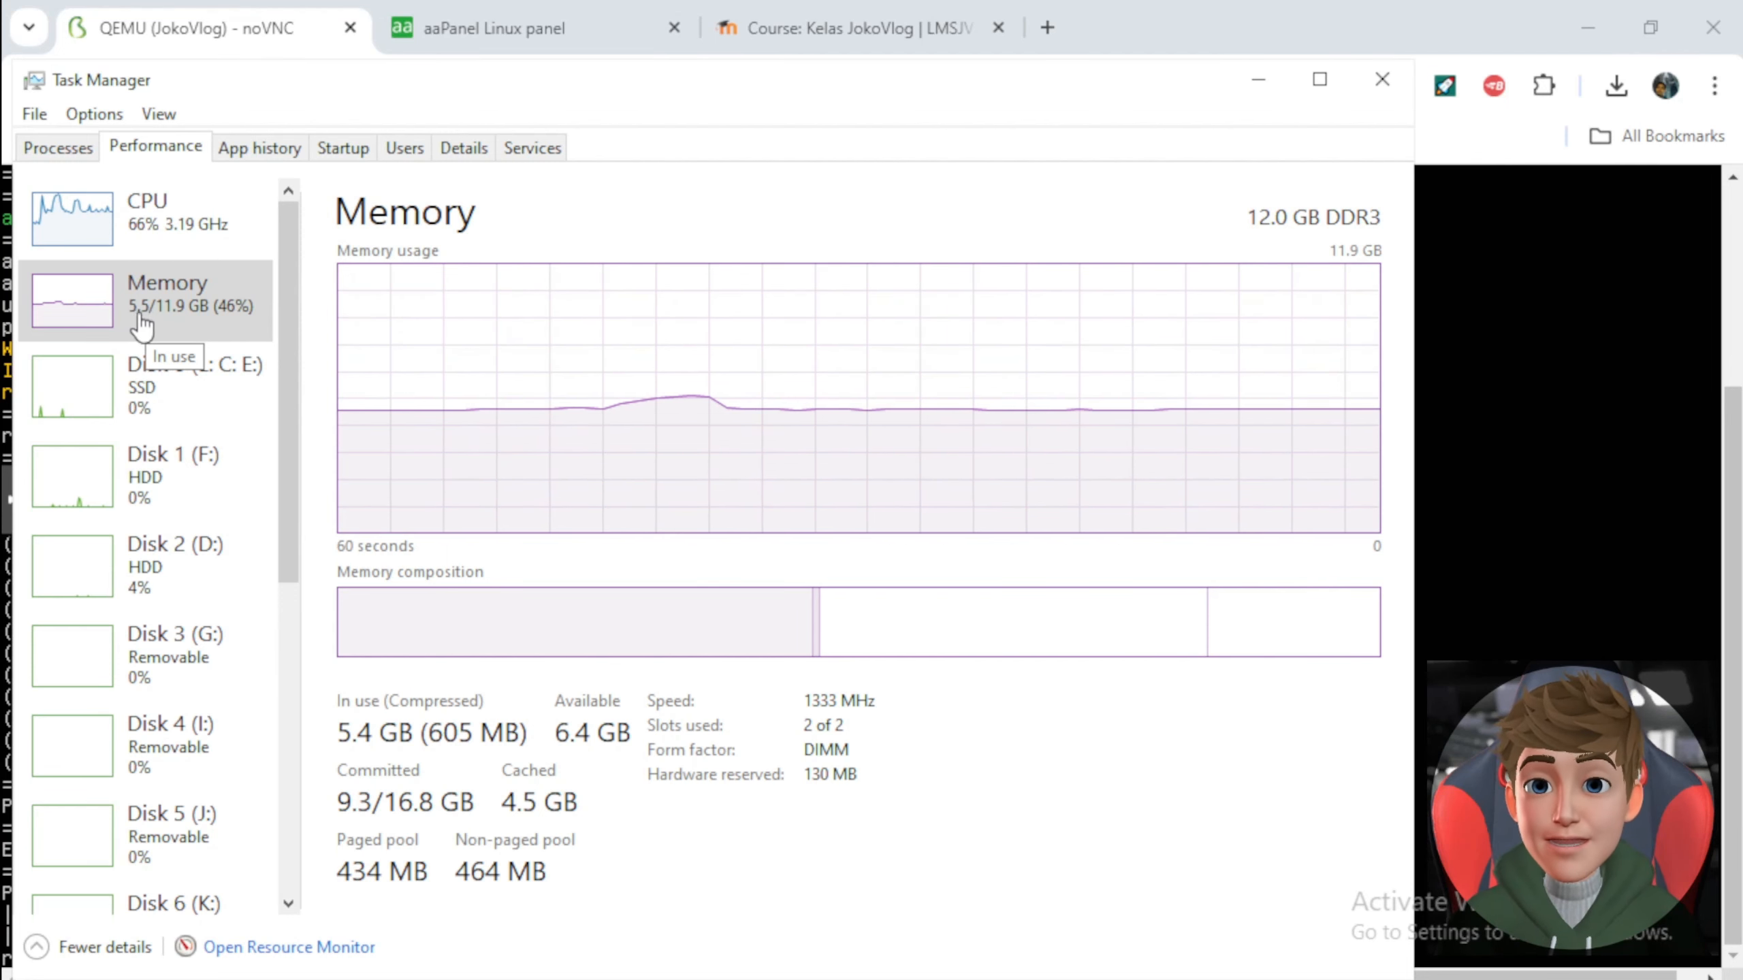
left_click(184, 326)
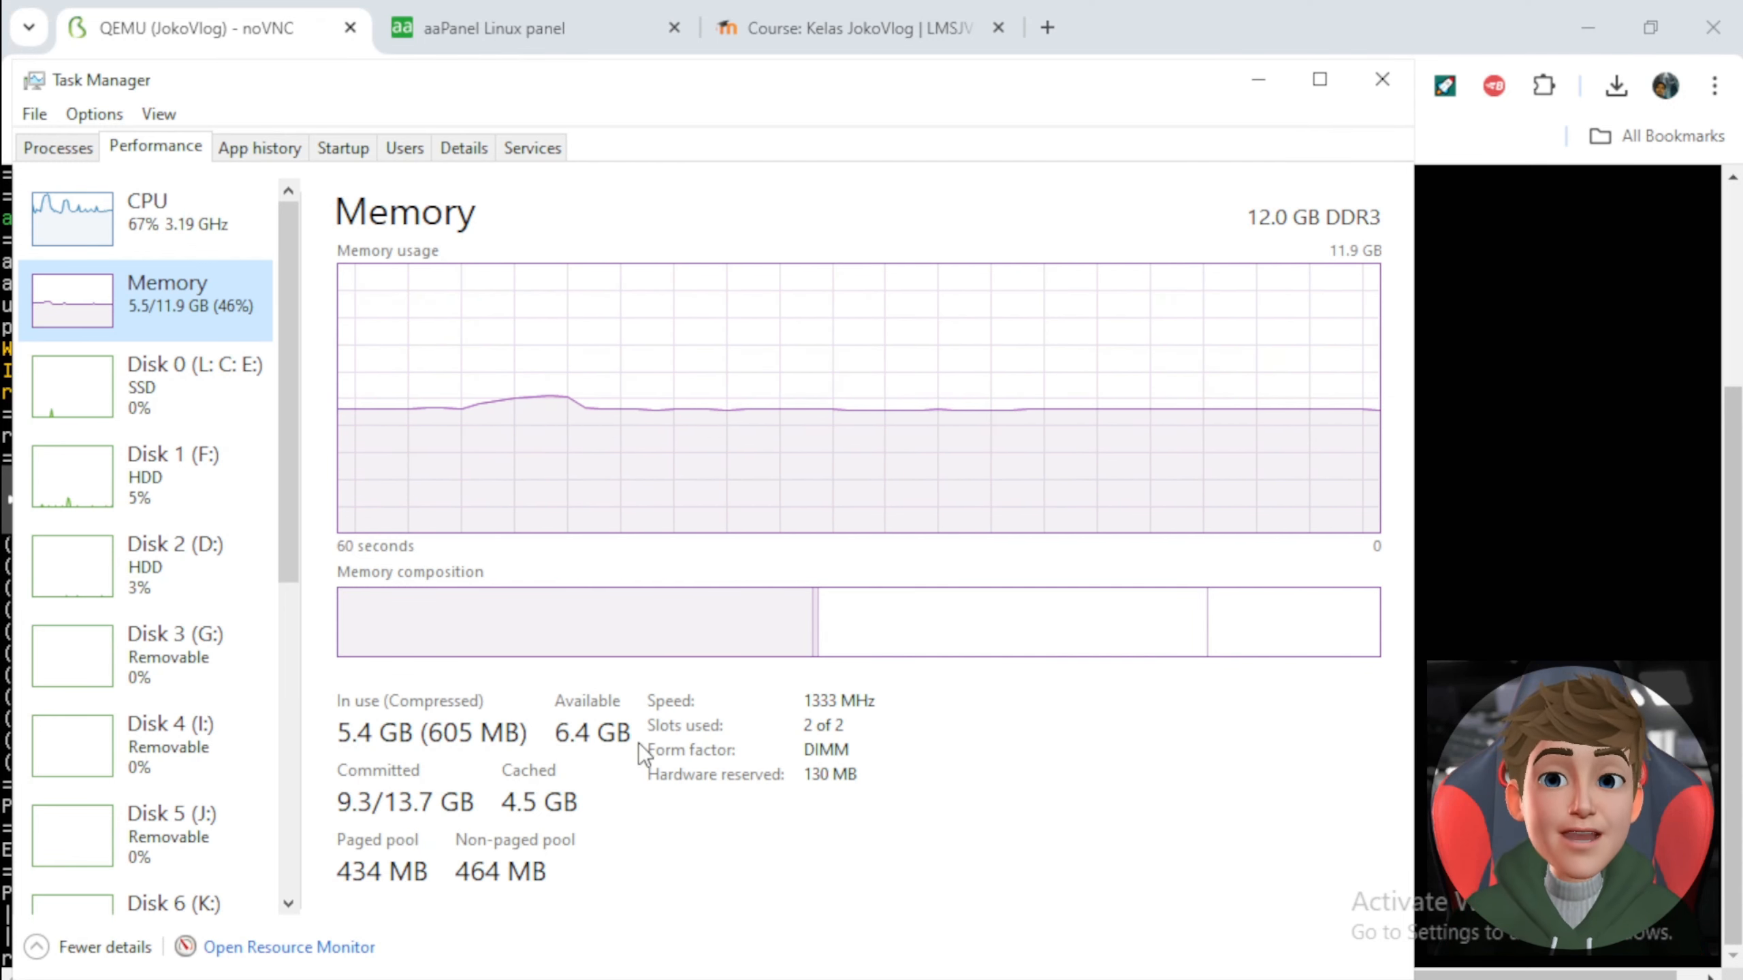
left_click(1246, 77)
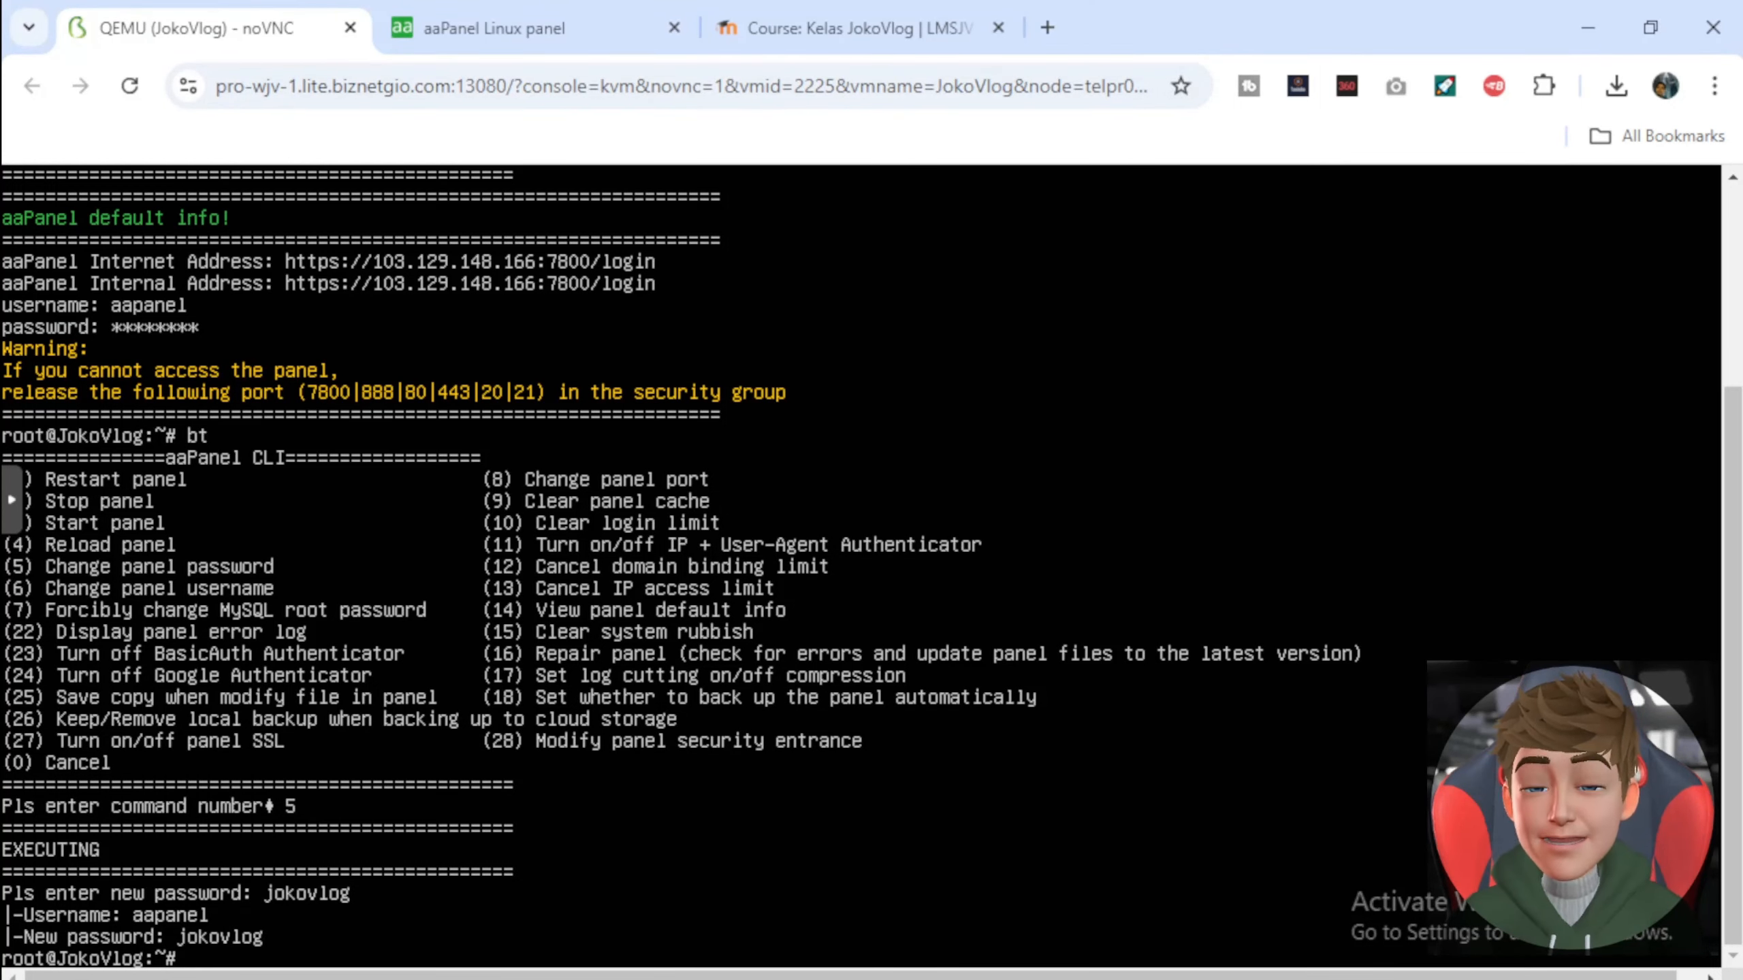
key("alt+Tab")
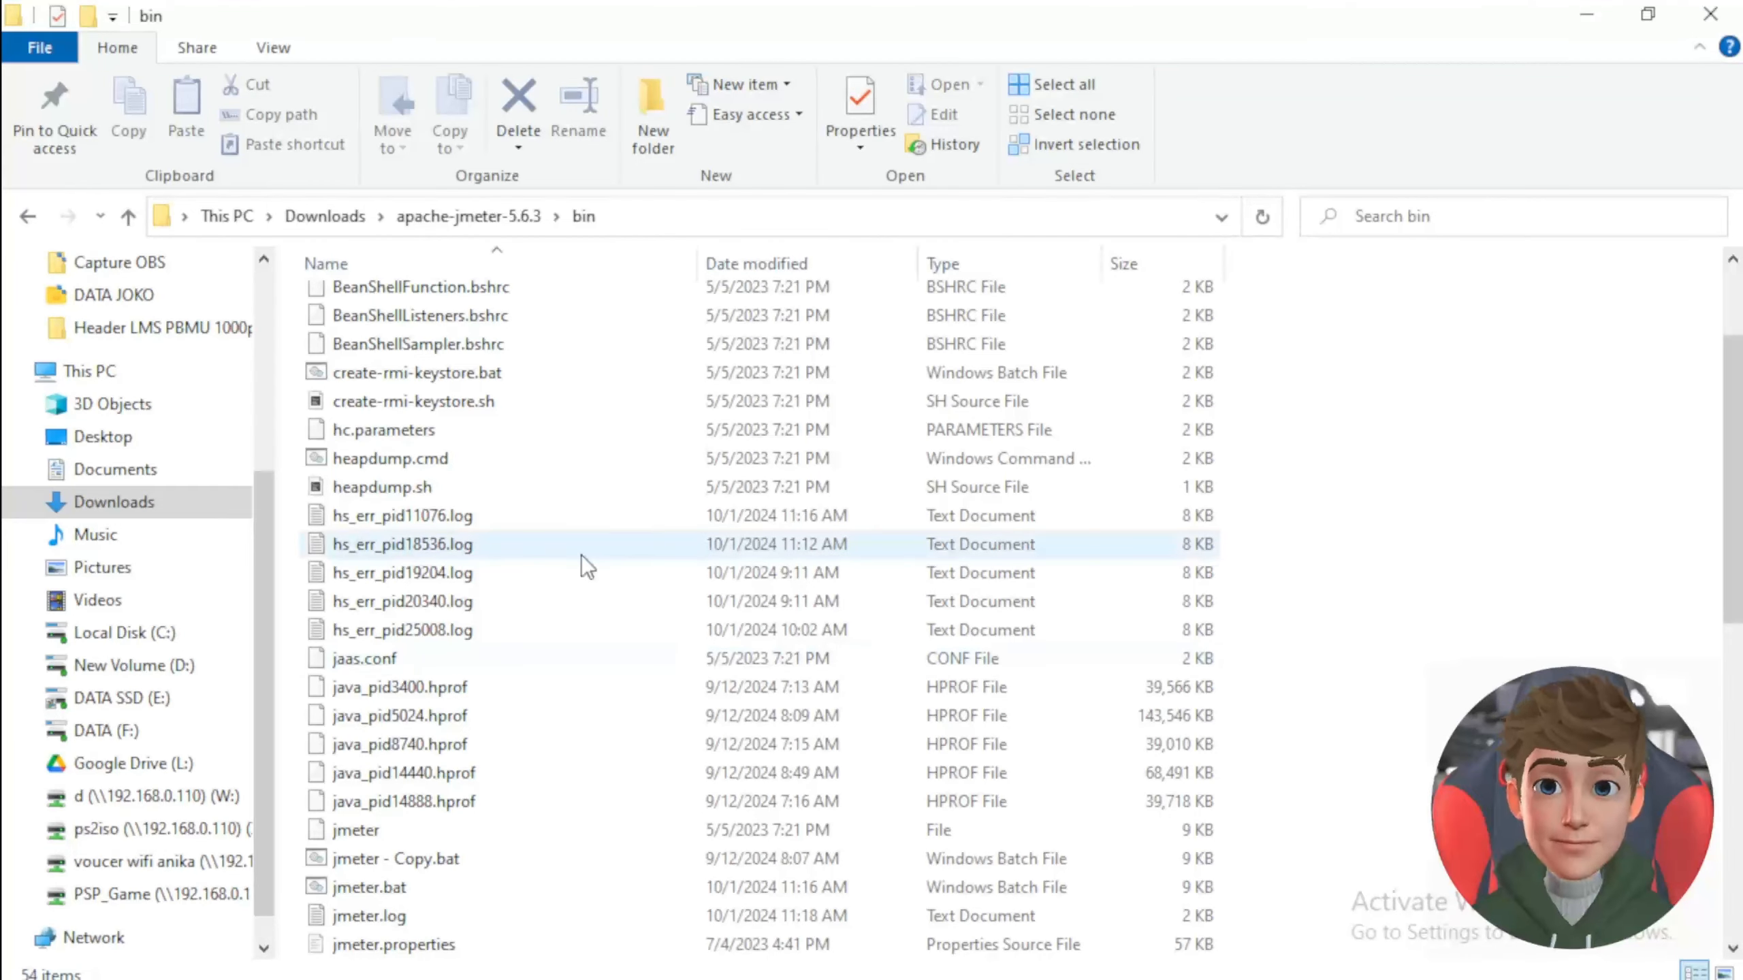
scroll(428, 574, "up", 2)
scroll(427, 575, "down", 7)
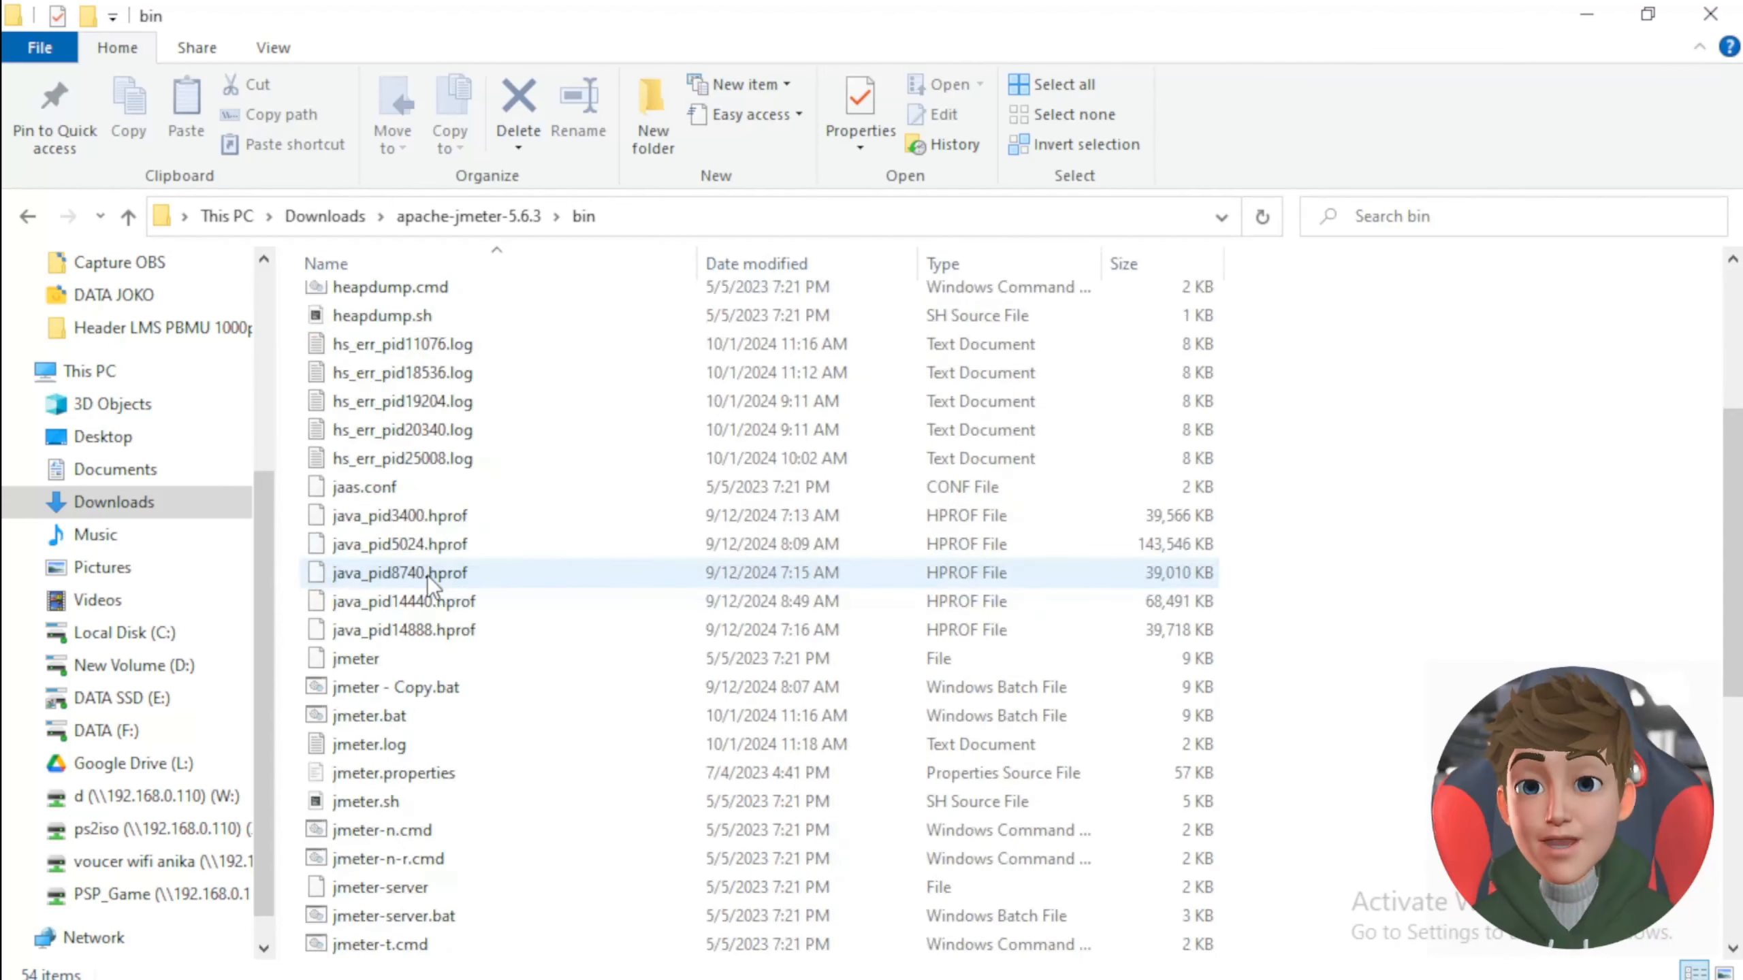
Edit jmeter.bat in Notepad++, lowering the heap from -Xms6g -Xmx6g to -Xms3g -Xmx3g, and save
left_click(373, 457)
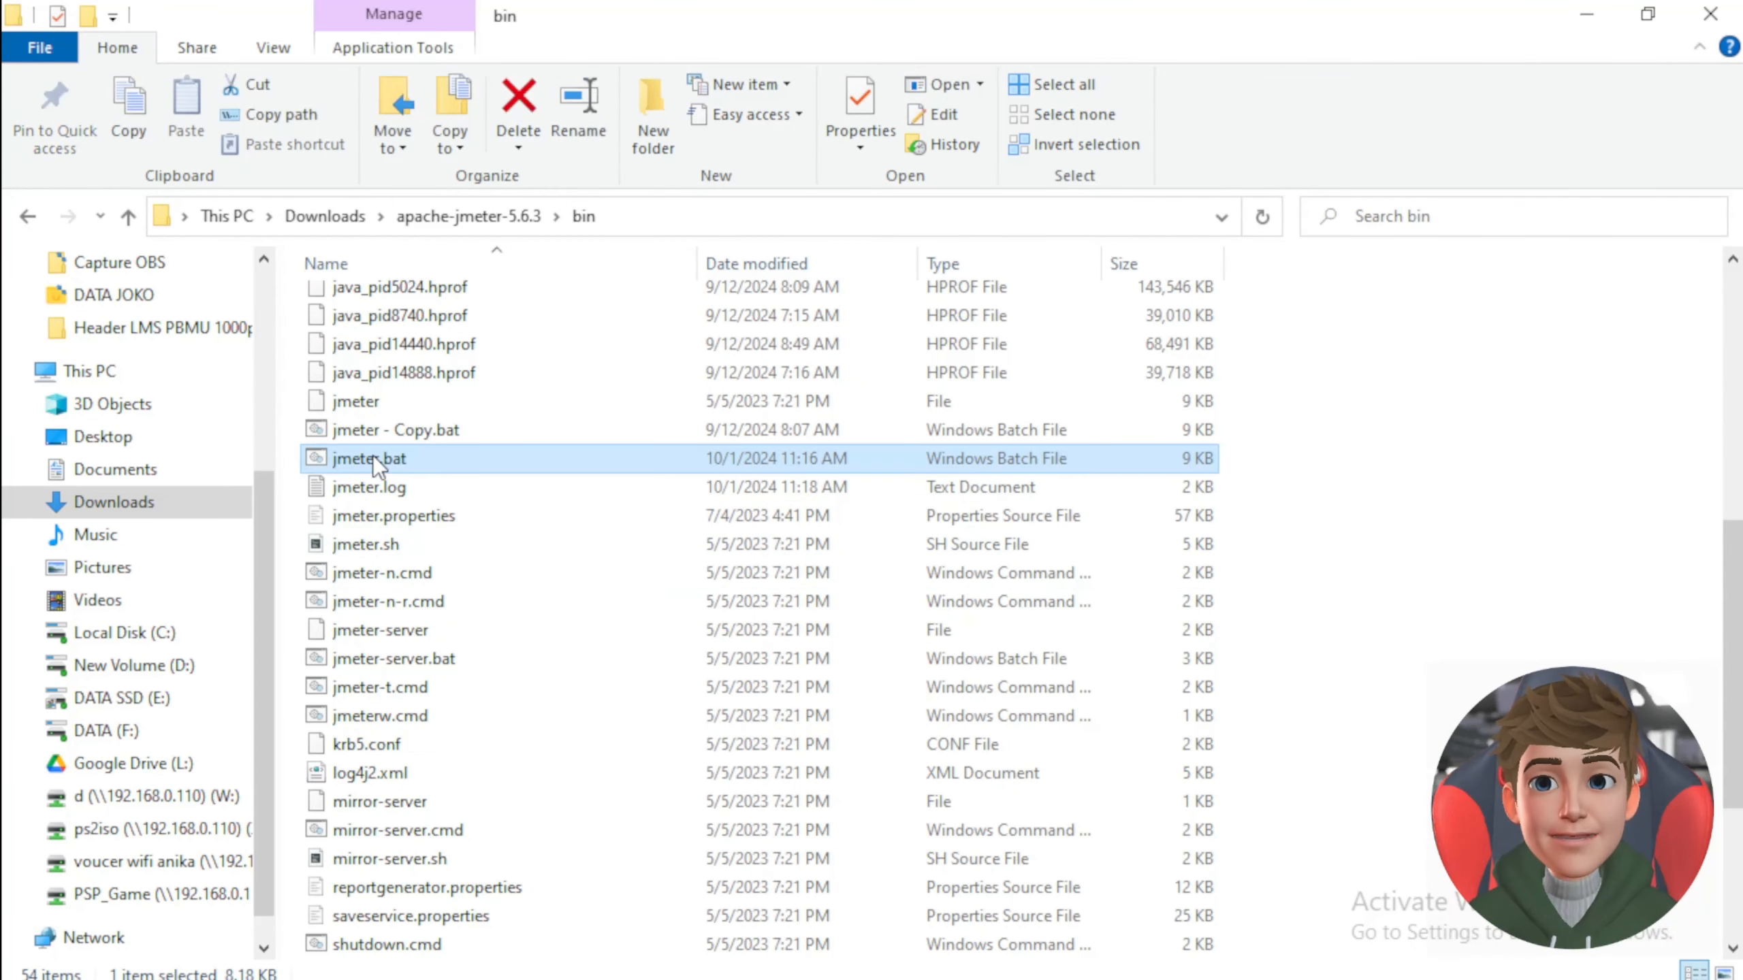
right_click(354, 461)
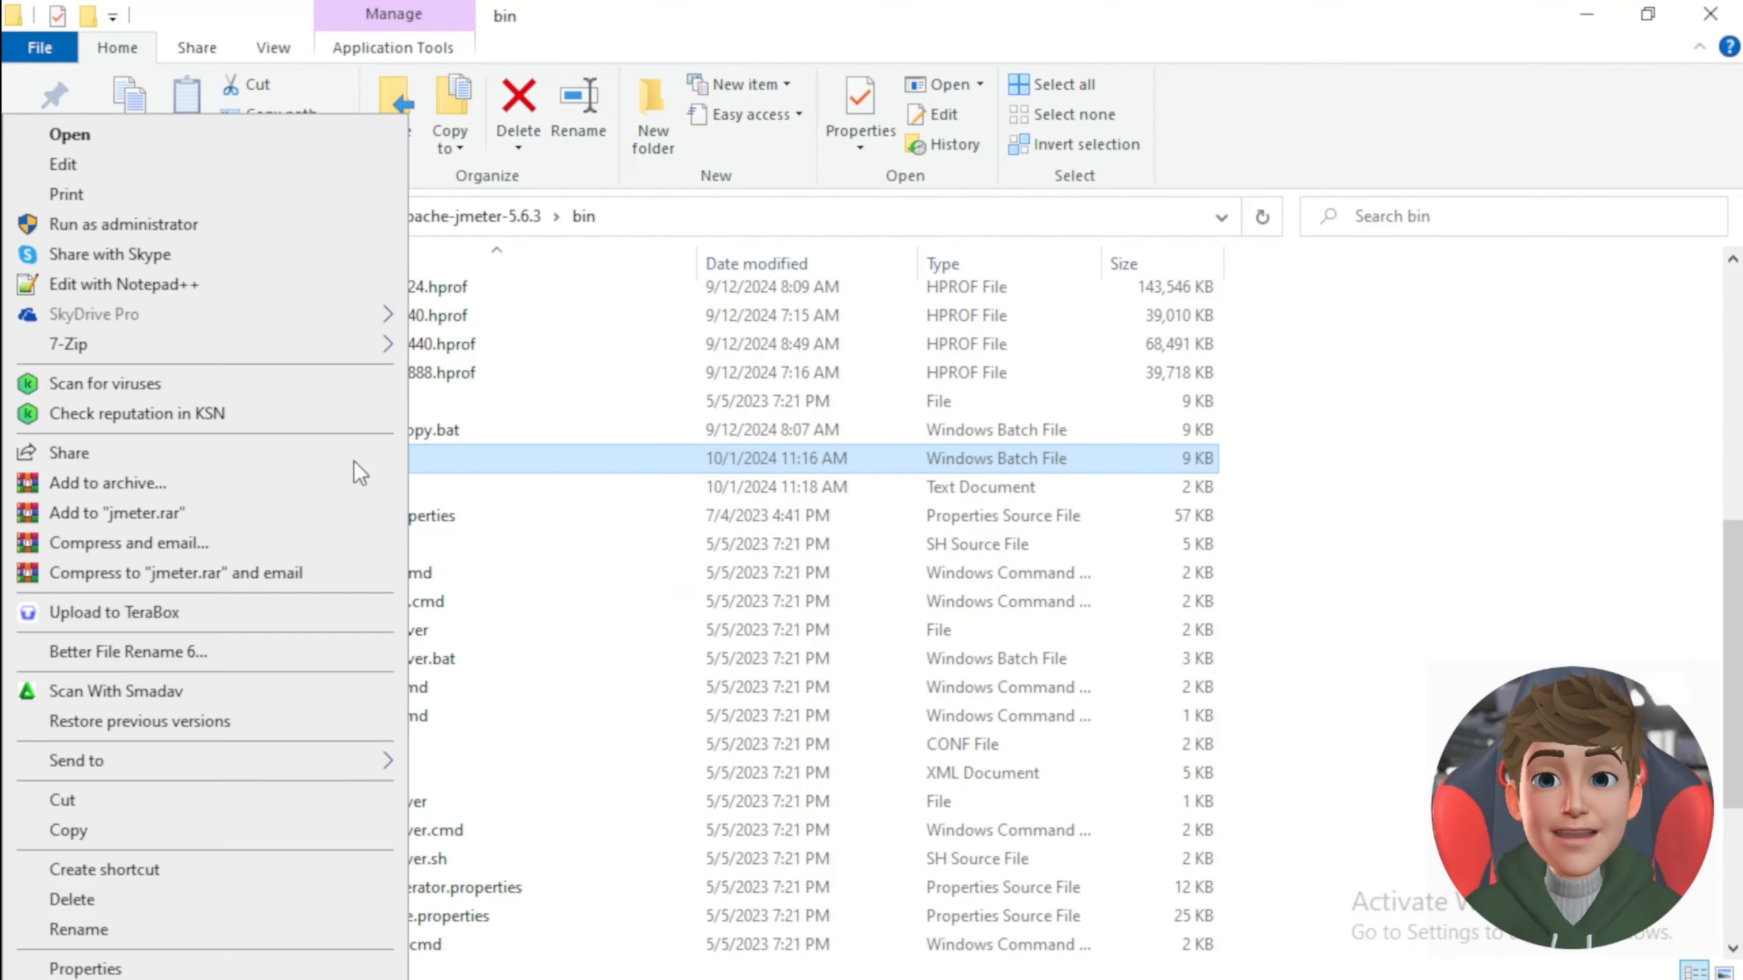
left_click(161, 280)
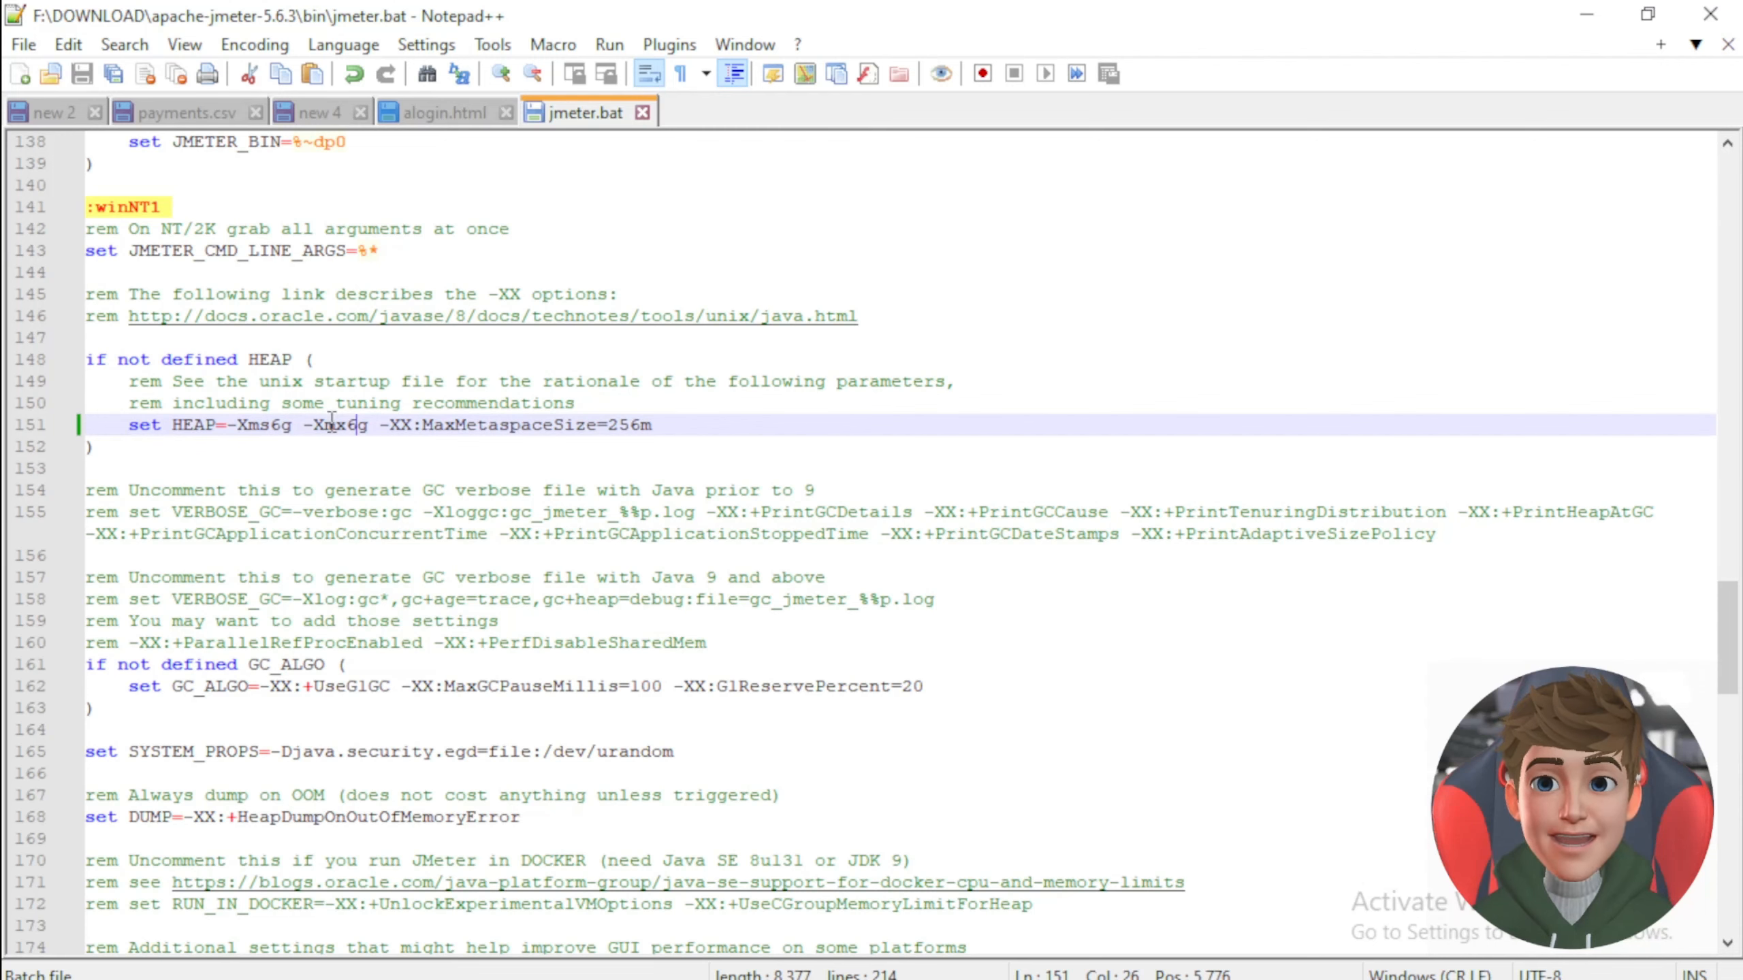
key("alt+Tab")
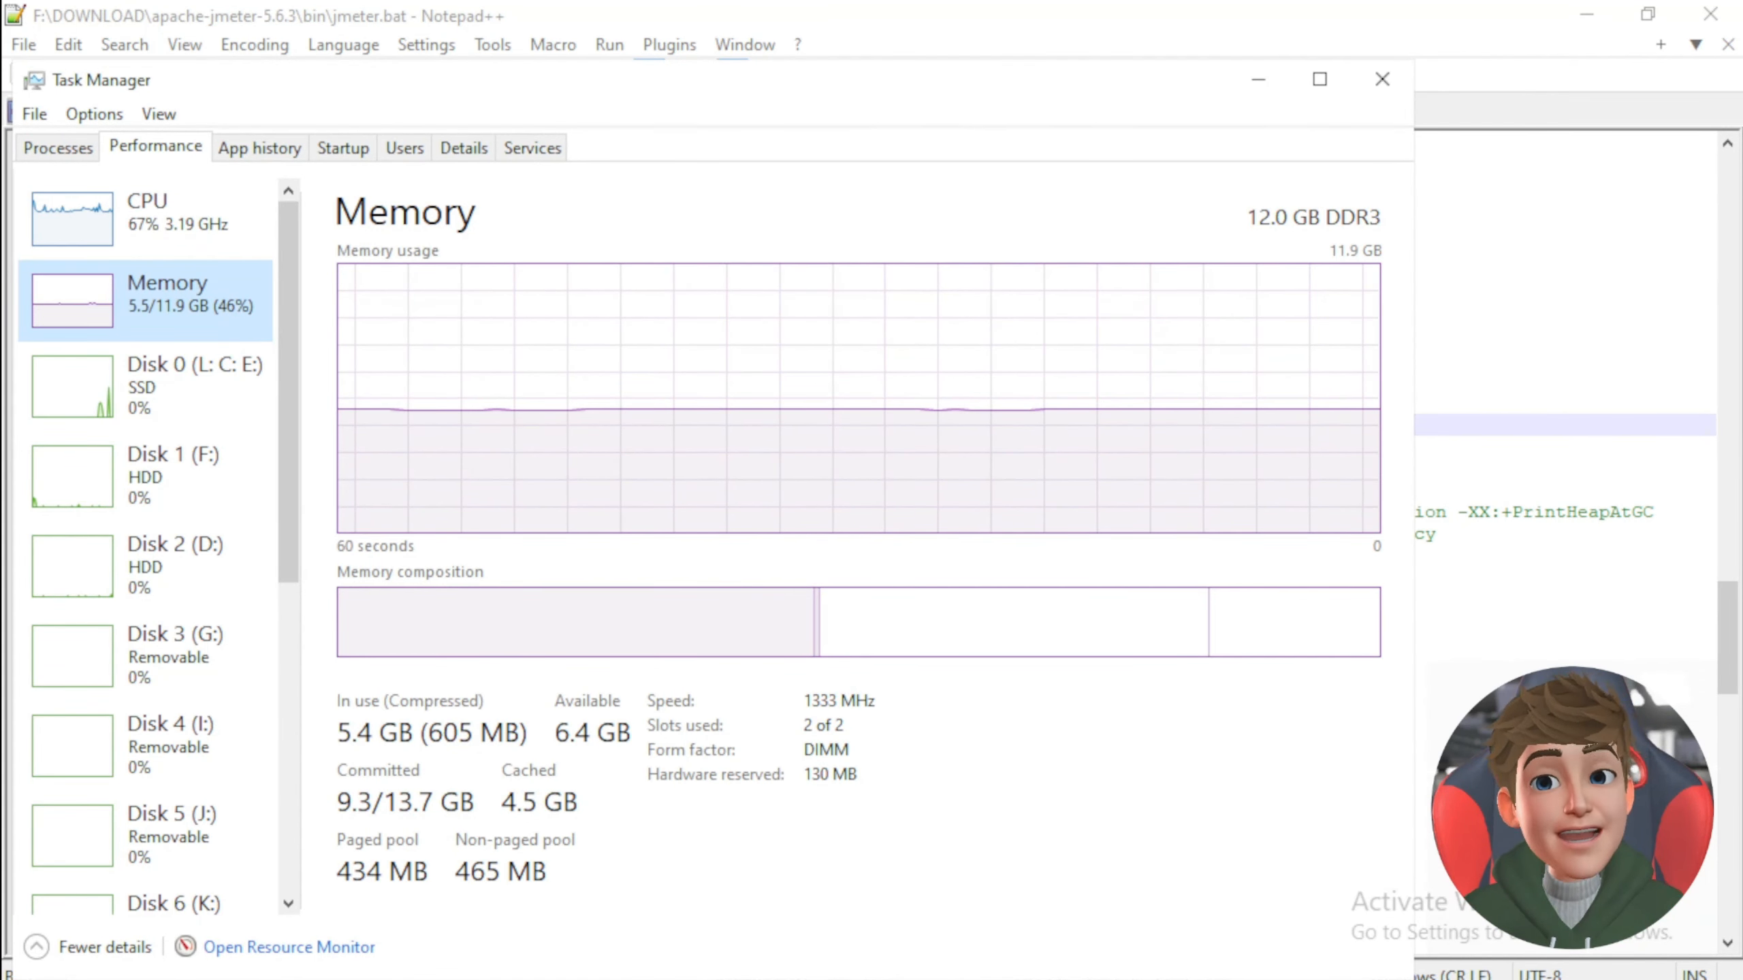
key("alt+Tab")
left_click_drag(280, 425, 347, 424)
type("3")
type("3")
left_click(81, 73)
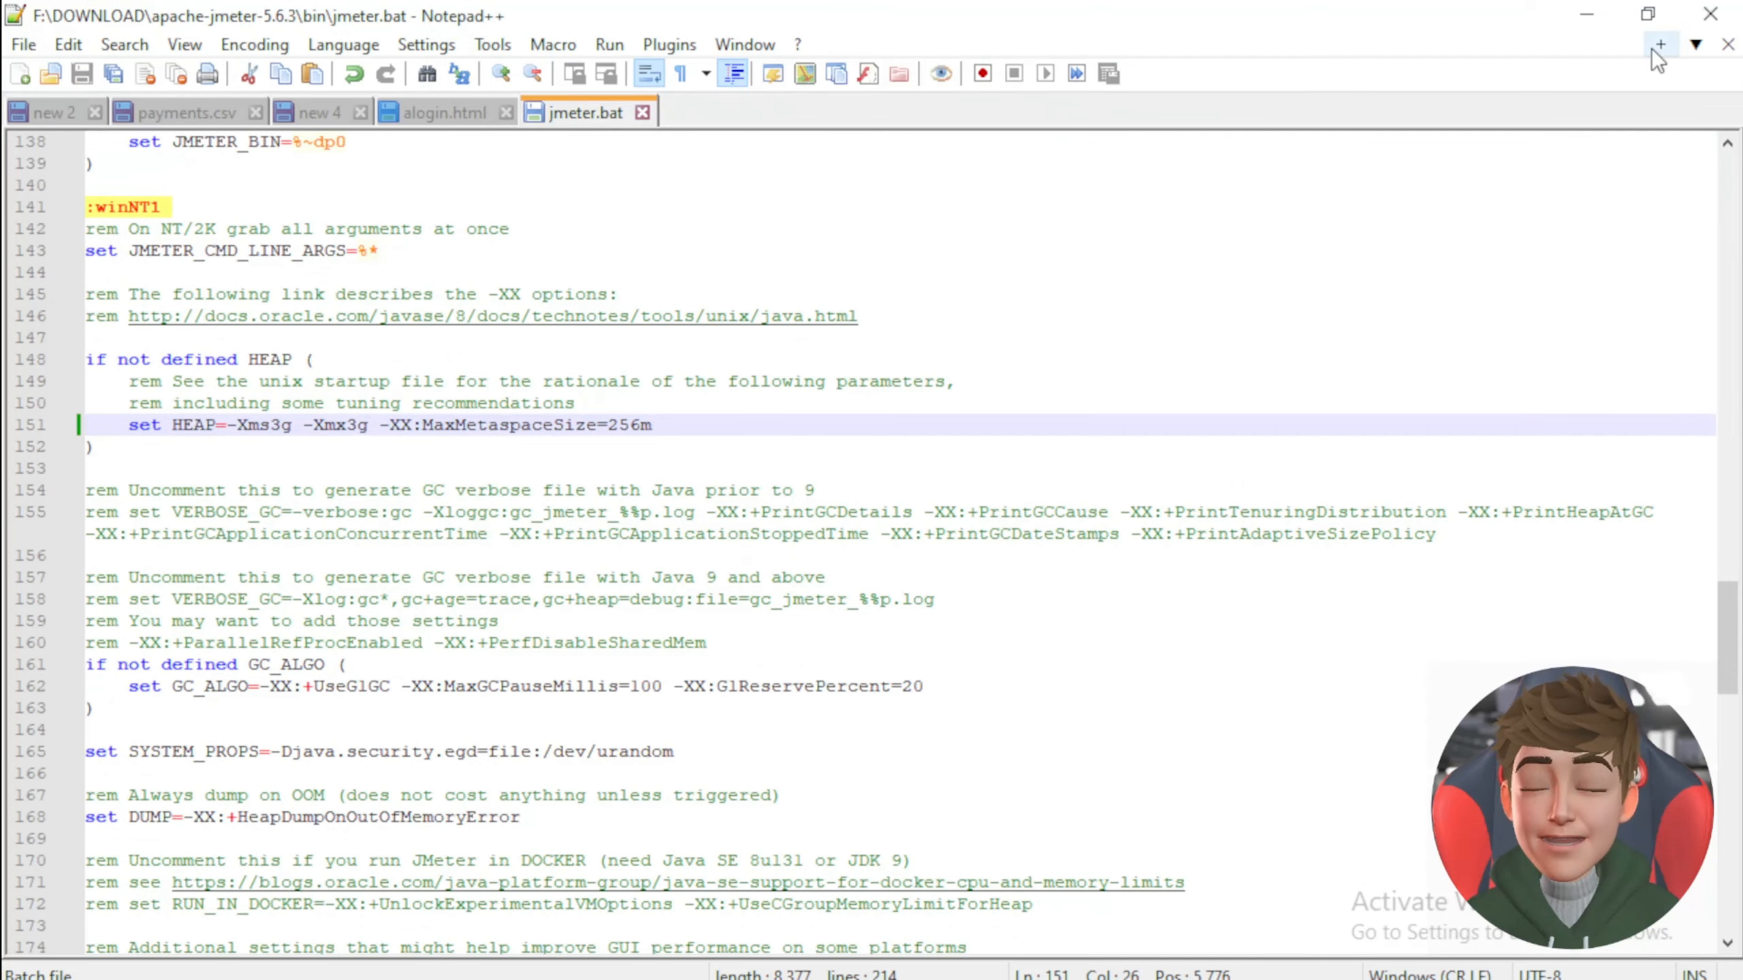
left_click(1585, 13)
double_click(350, 456)
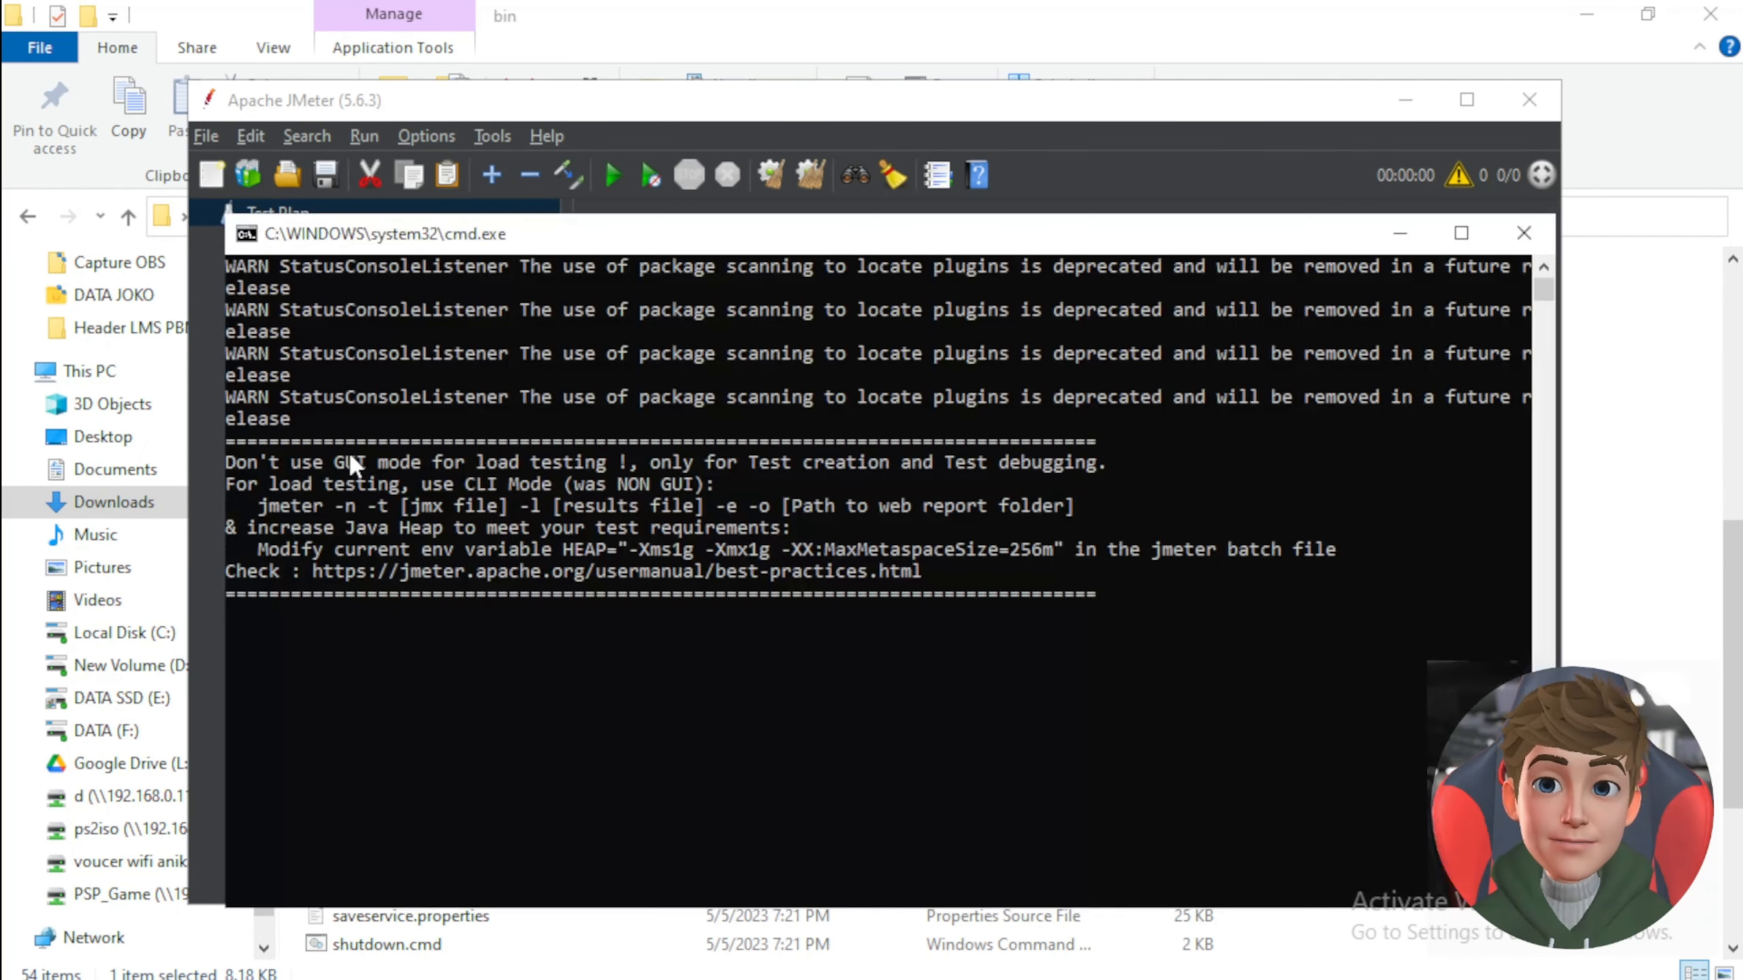
left_click(1249, 170)
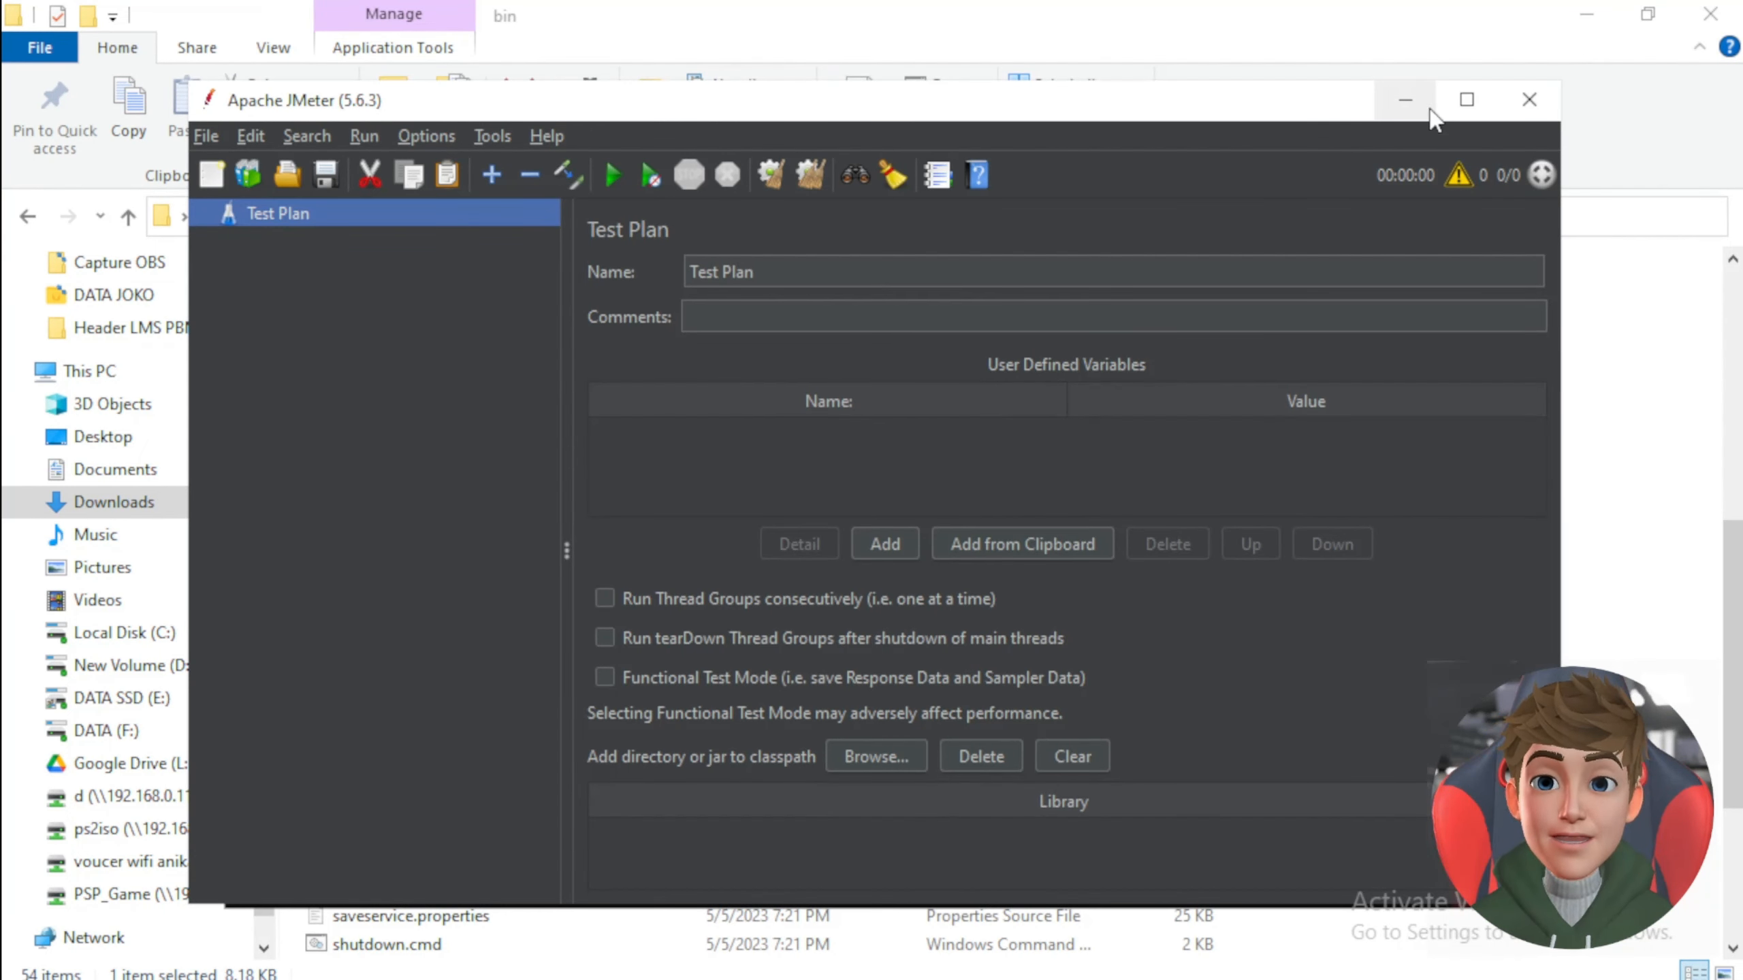
left_click(1405, 100)
left_click(1521, 235)
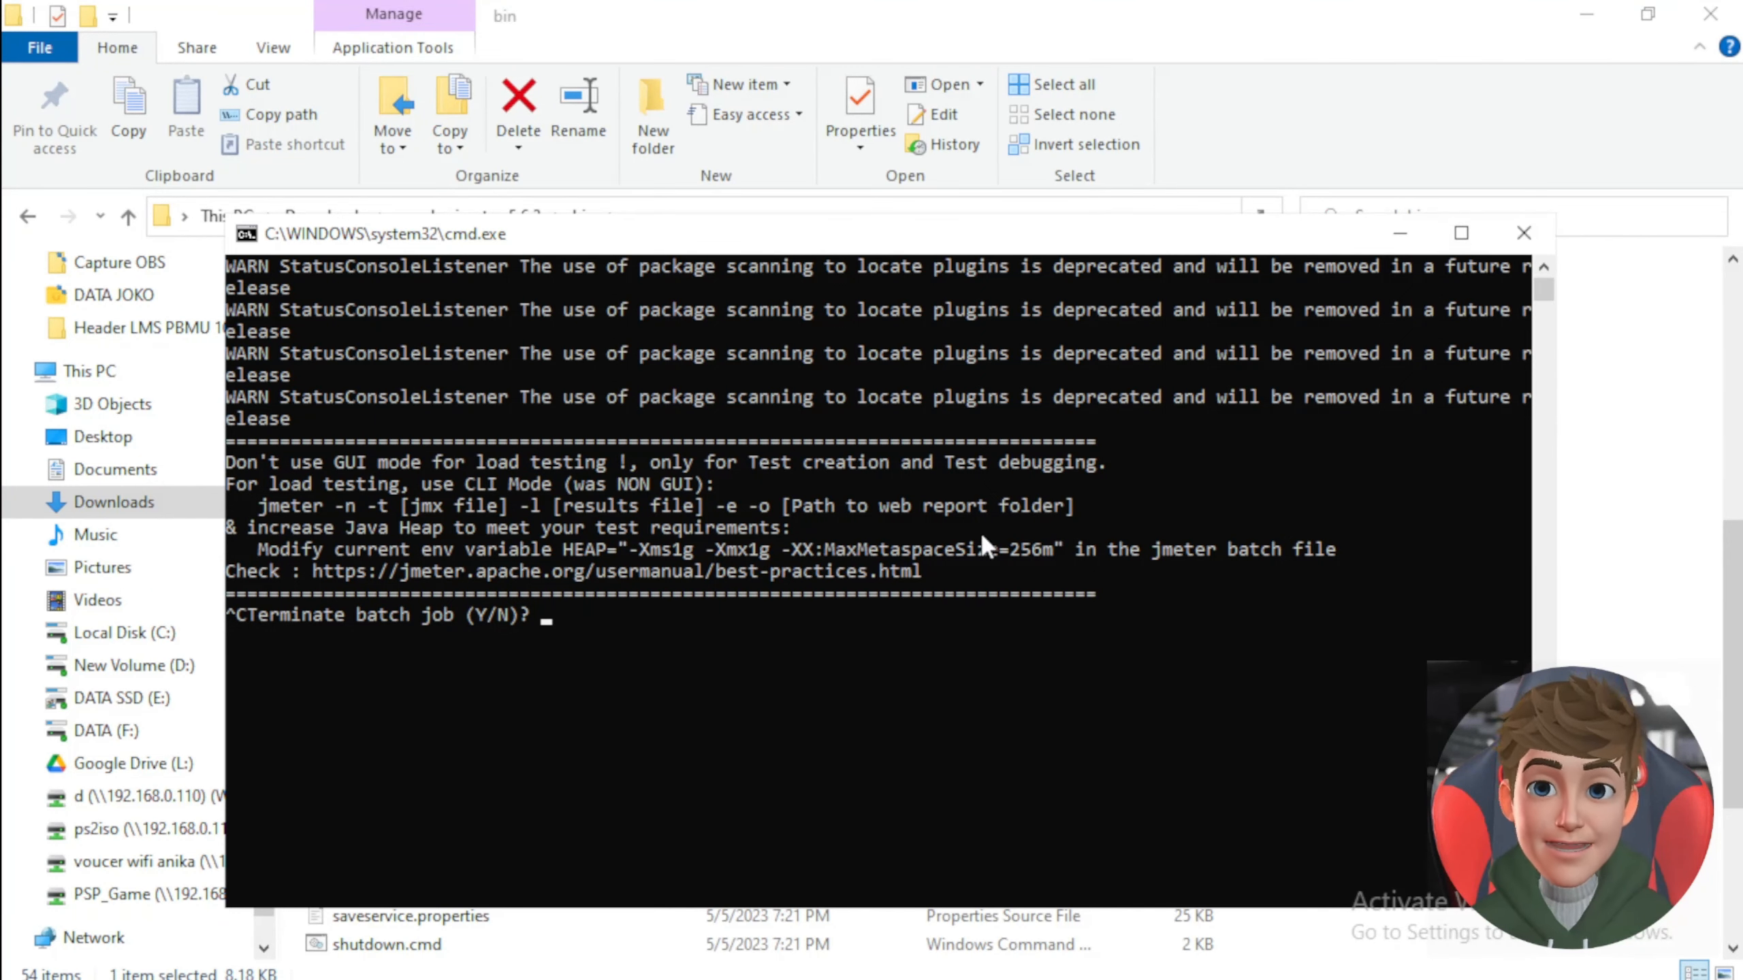
key("Return")
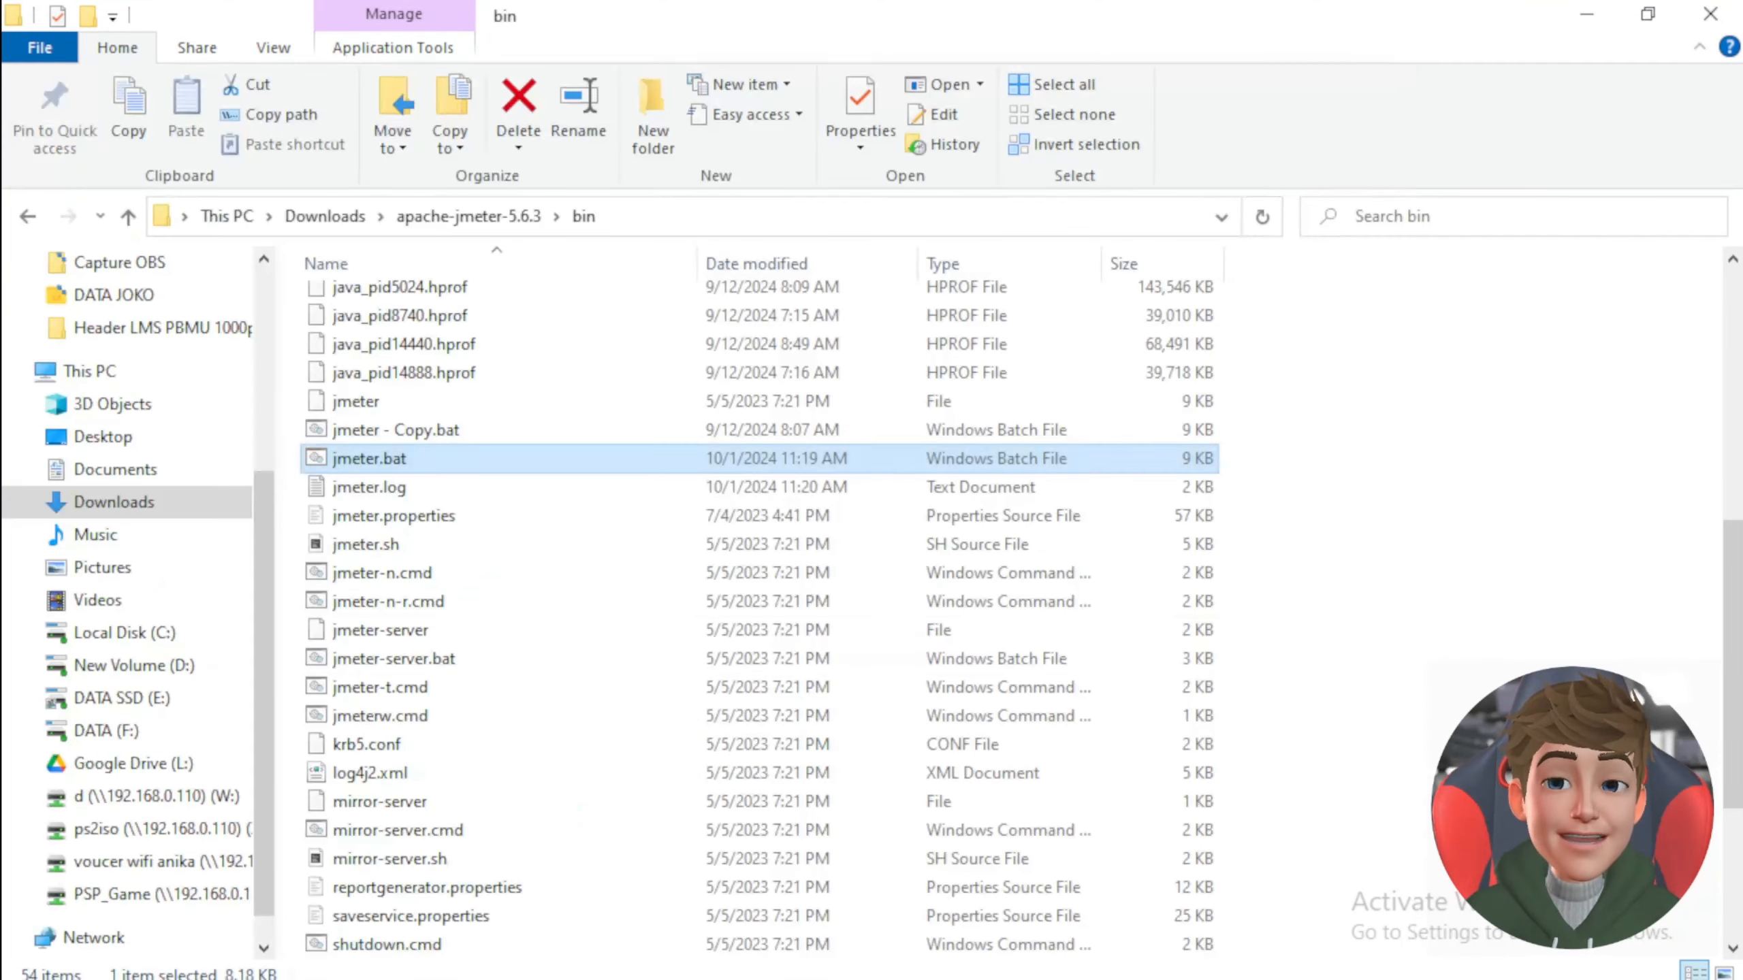
Change jmeter.bat's heap in Notepad++ from 3g to -Xms8g -Xmx8g and save
right_click(406, 465)
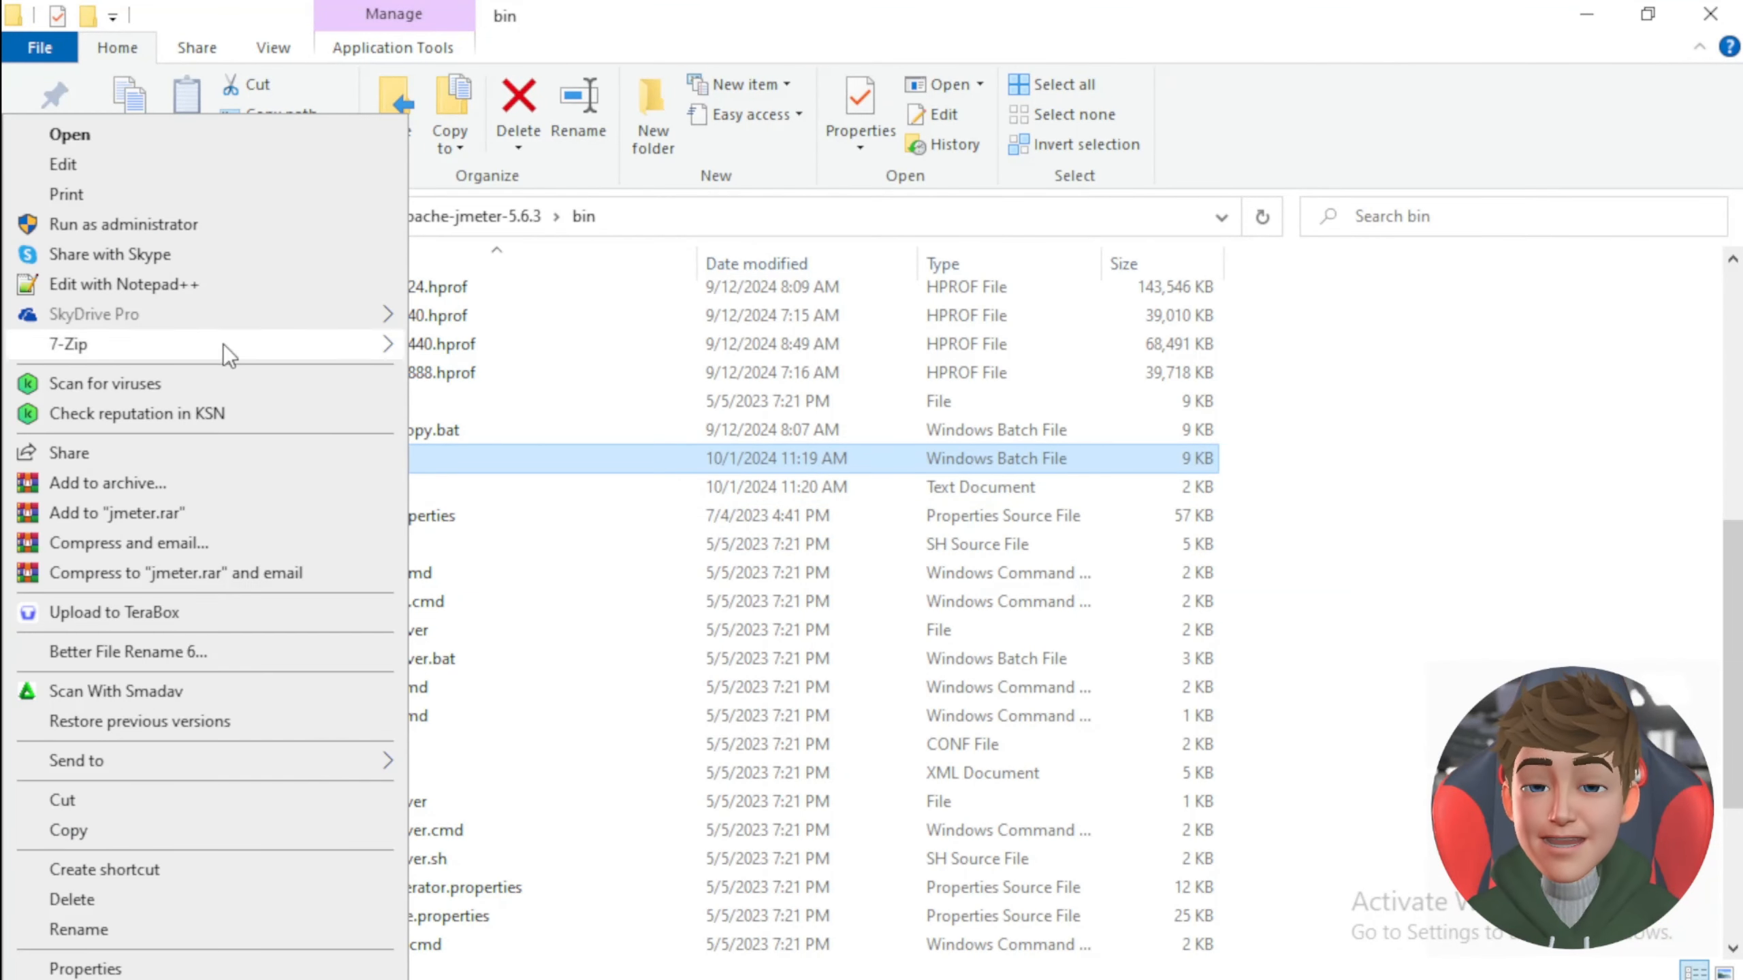
left_click(199, 282)
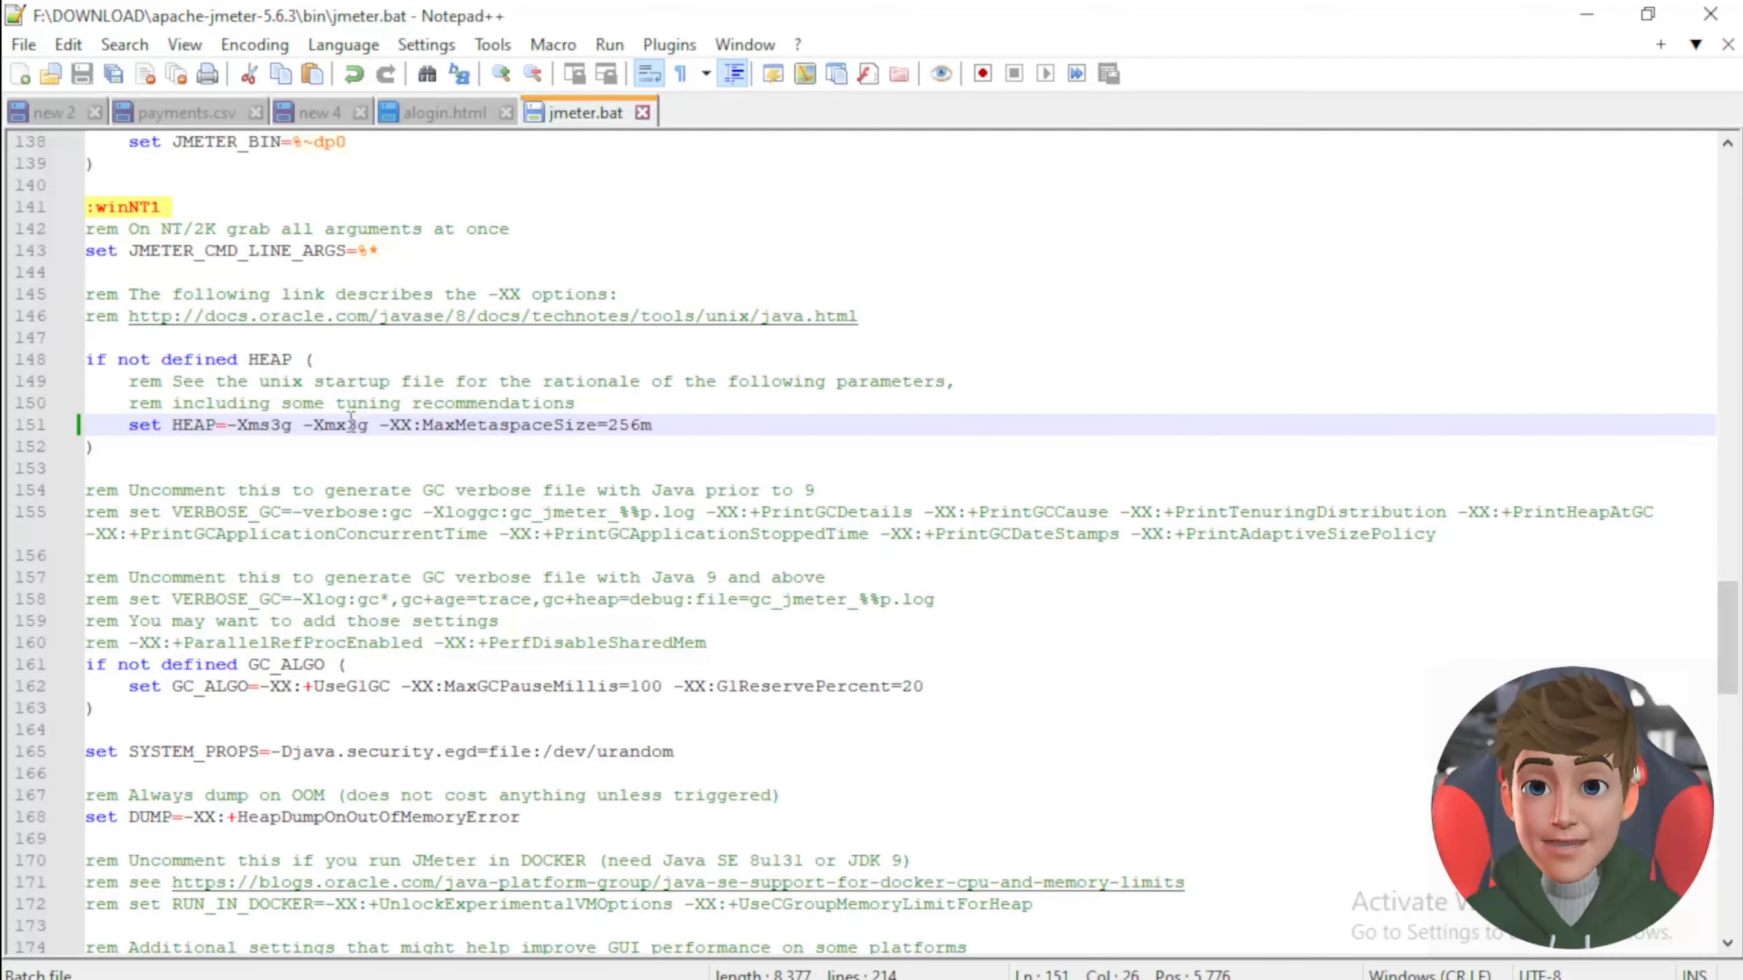
left_click_drag(282, 425, 275, 425)
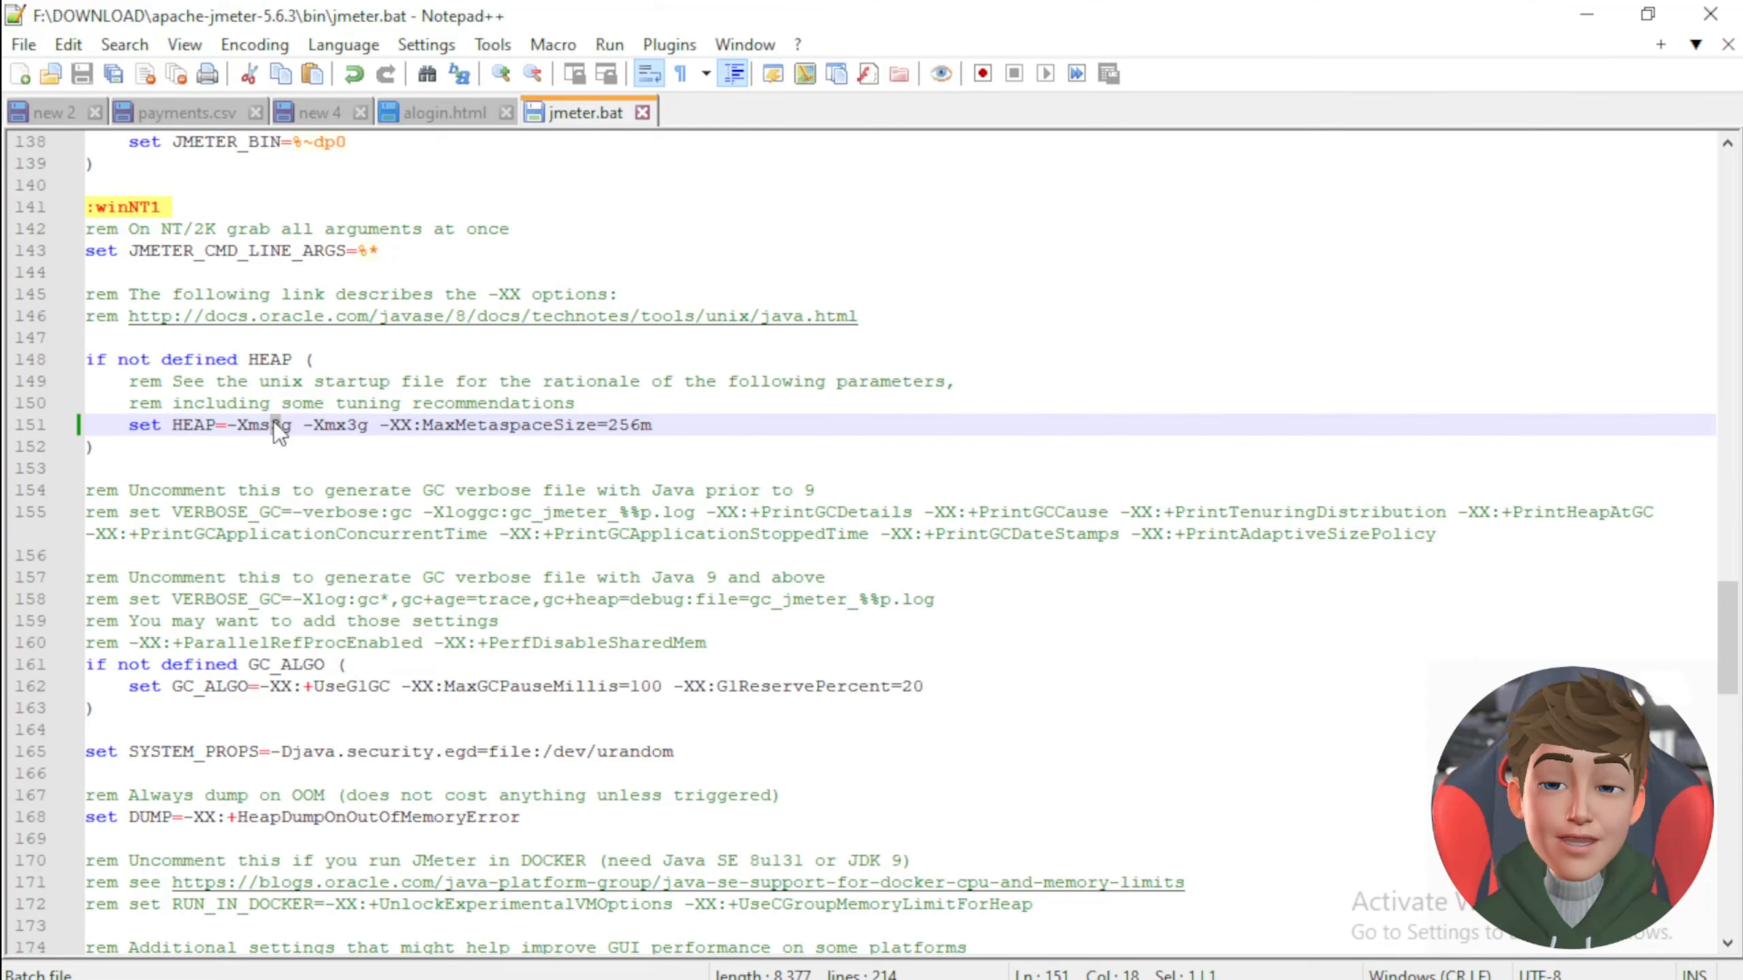
type("8")
left_click_drag(360, 425, 351, 424)
type("8")
left_click(81, 73)
Launch JMeter from jmeter.bat, which fails with insufficient memory, and close the error console
left_click(1586, 14)
double_click(384, 458)
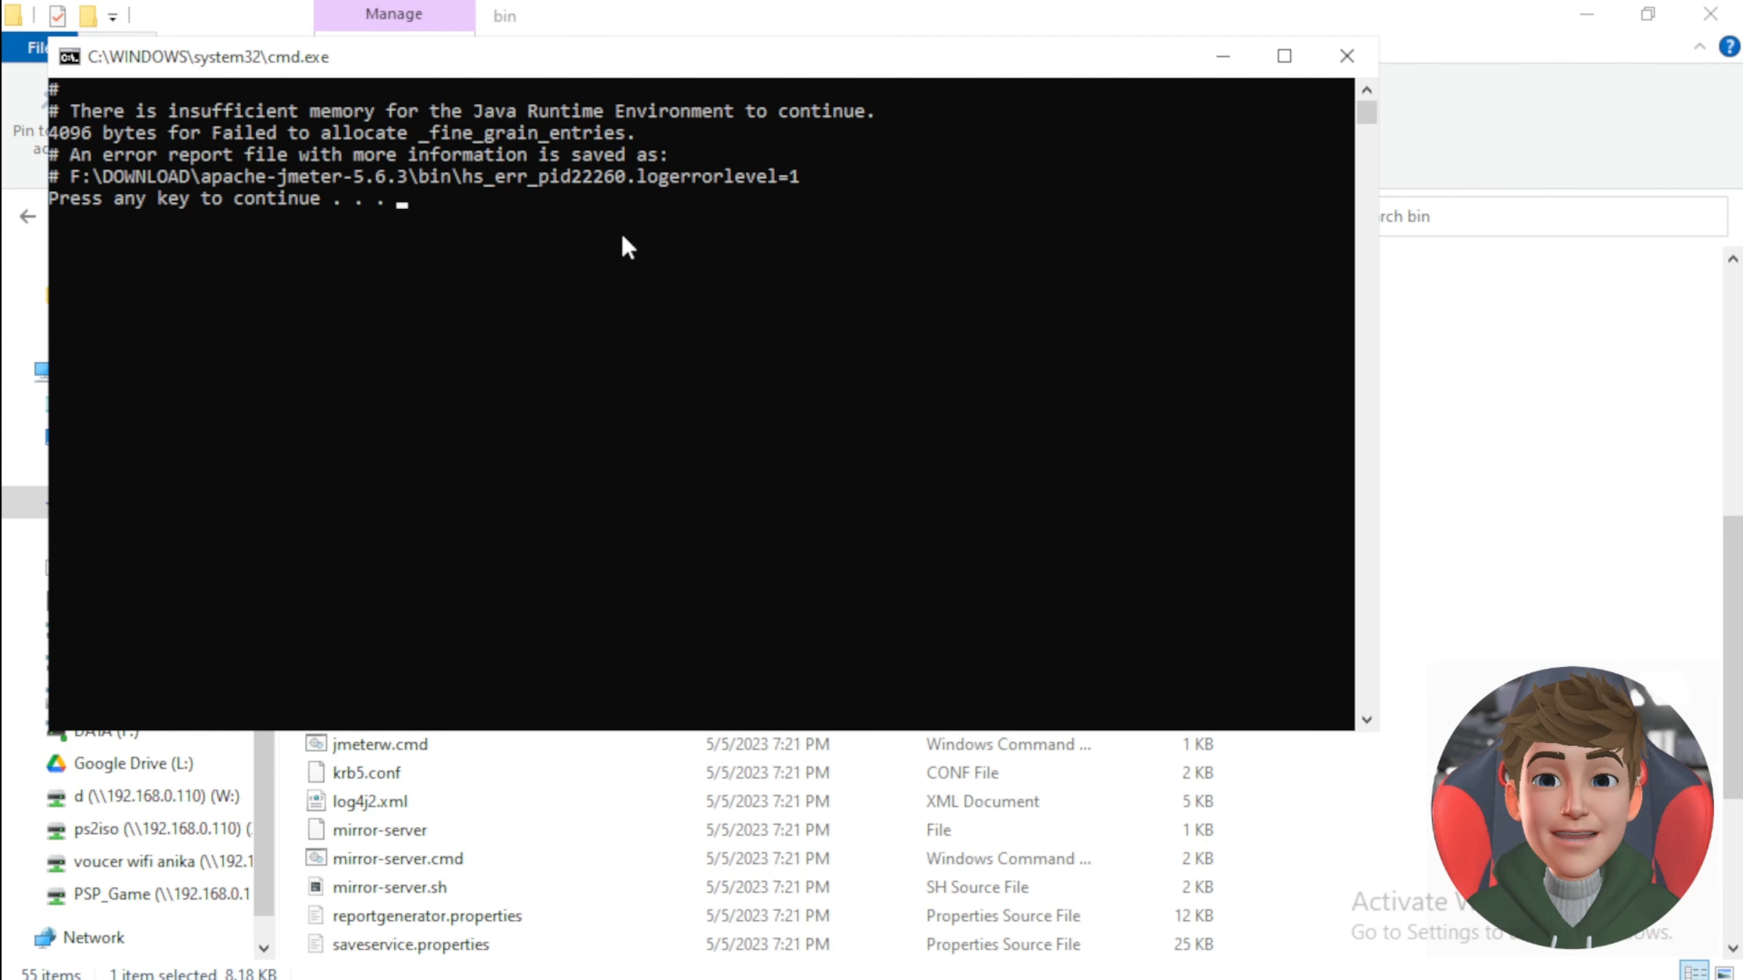
left_click(1338, 61)
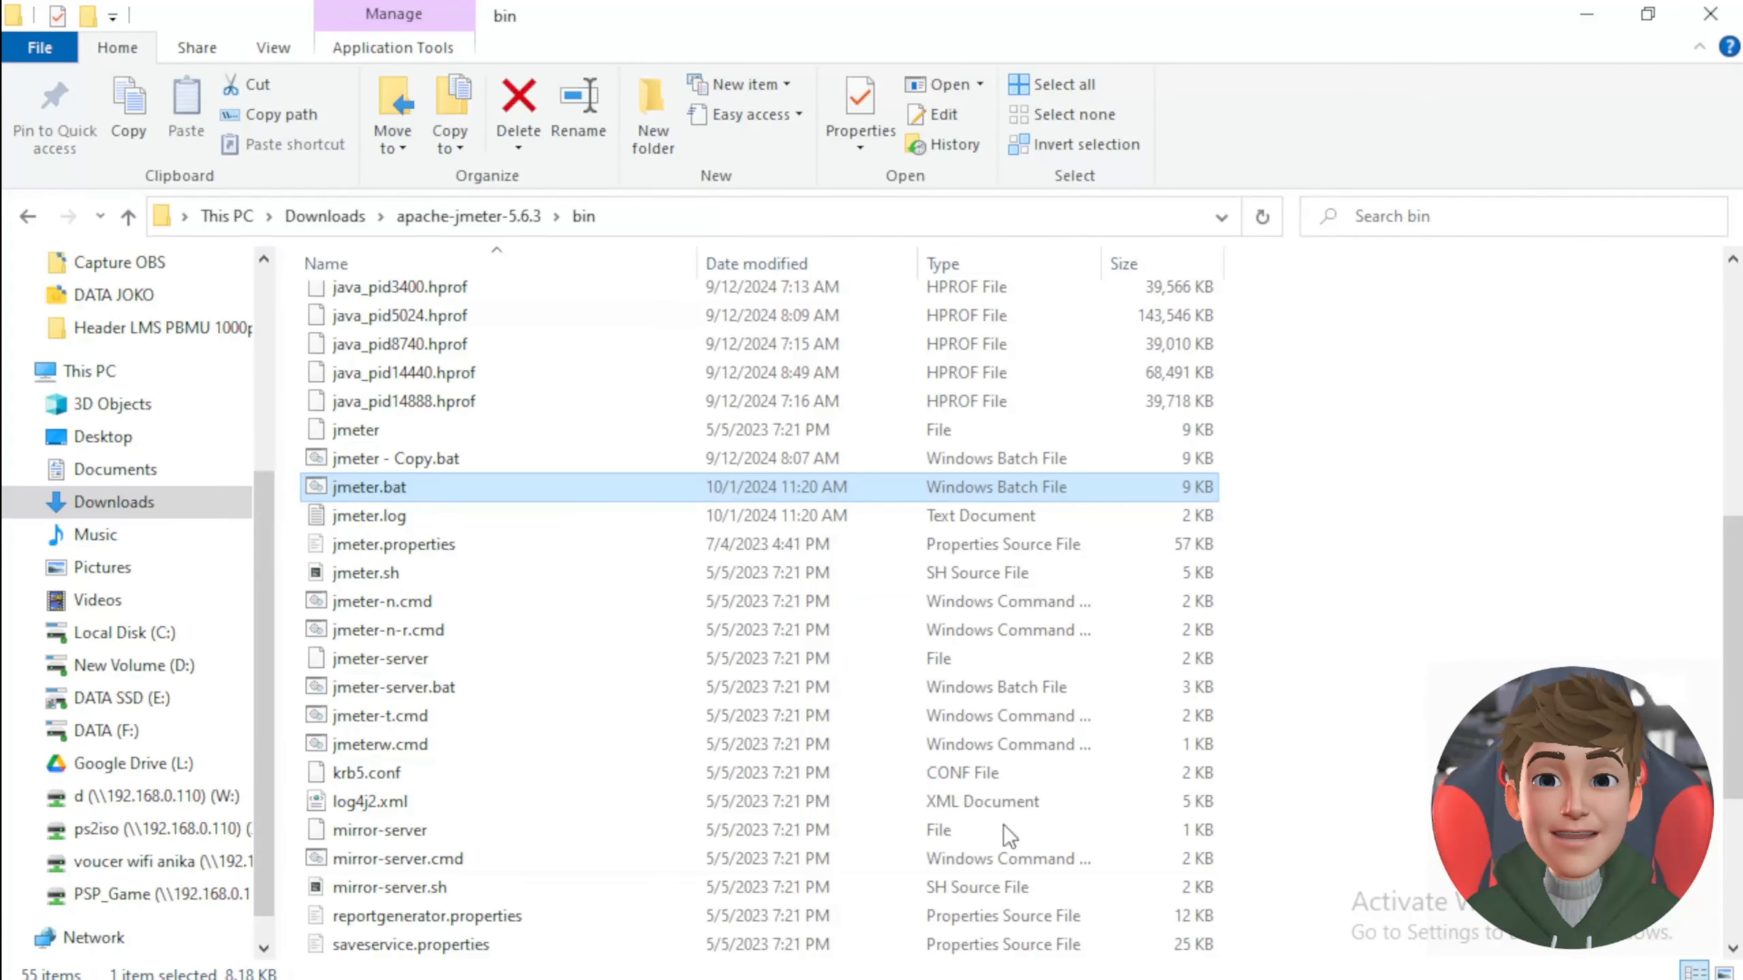
Edit jmeter.bat in Notepad++ to change the heap to -Xms4g -Xmx4g and save it
right_click(390, 492)
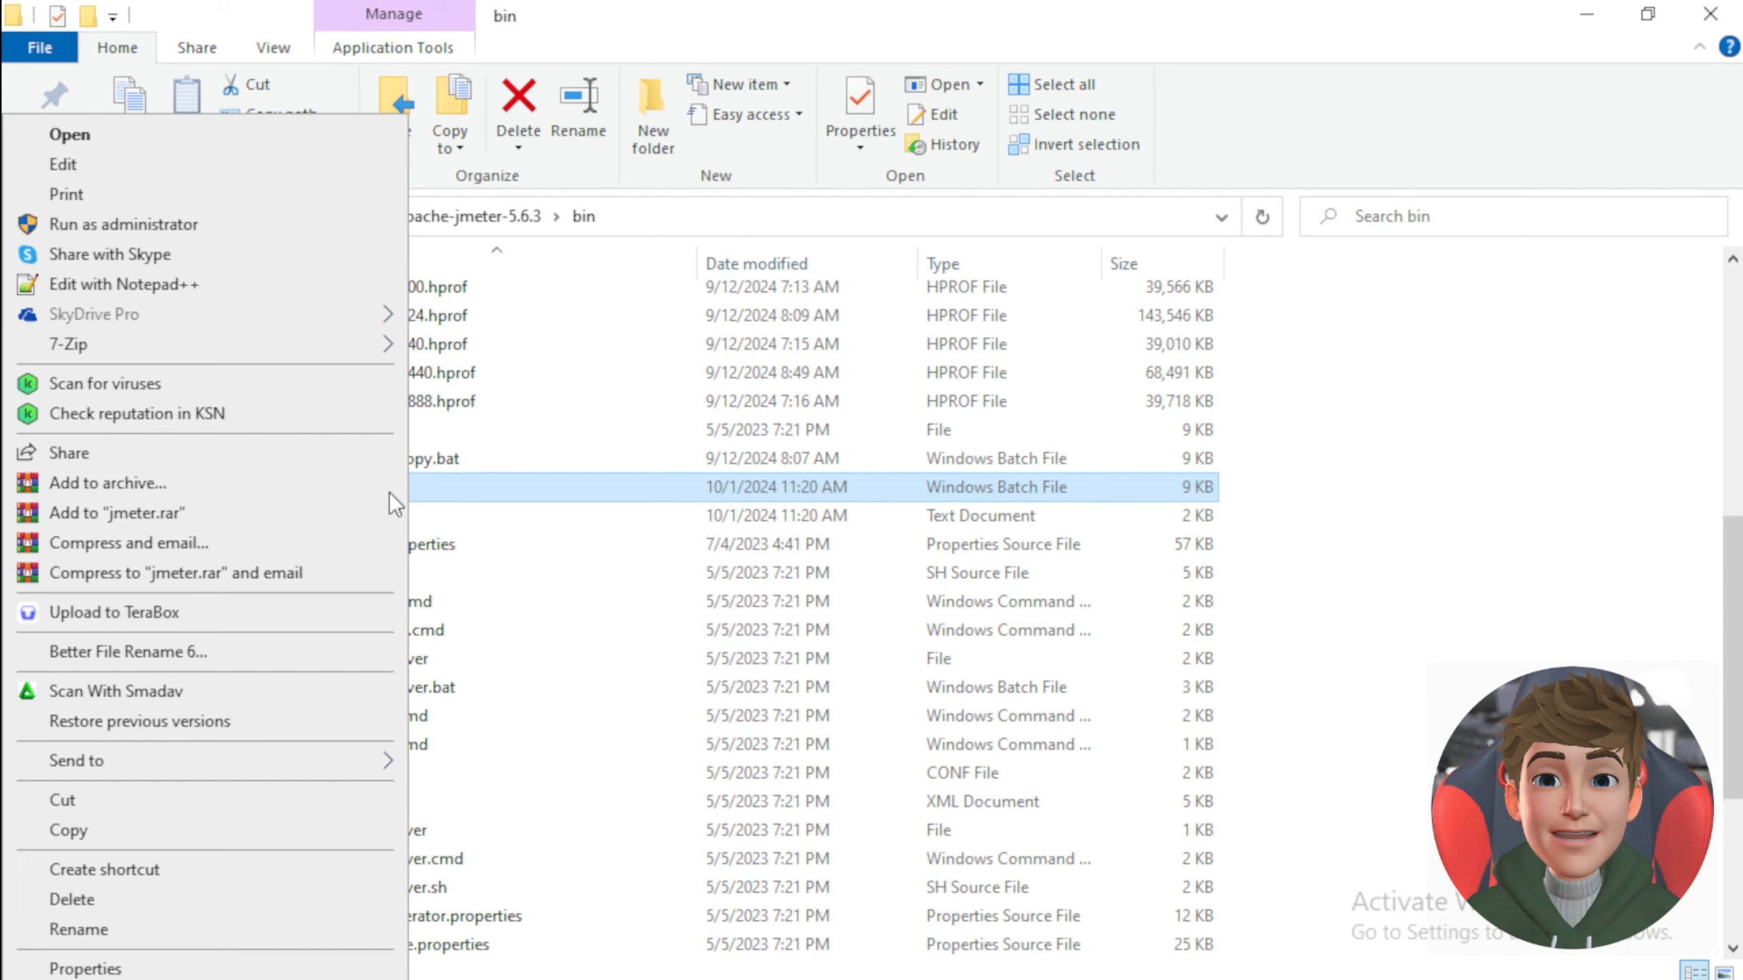
left_click(247, 289)
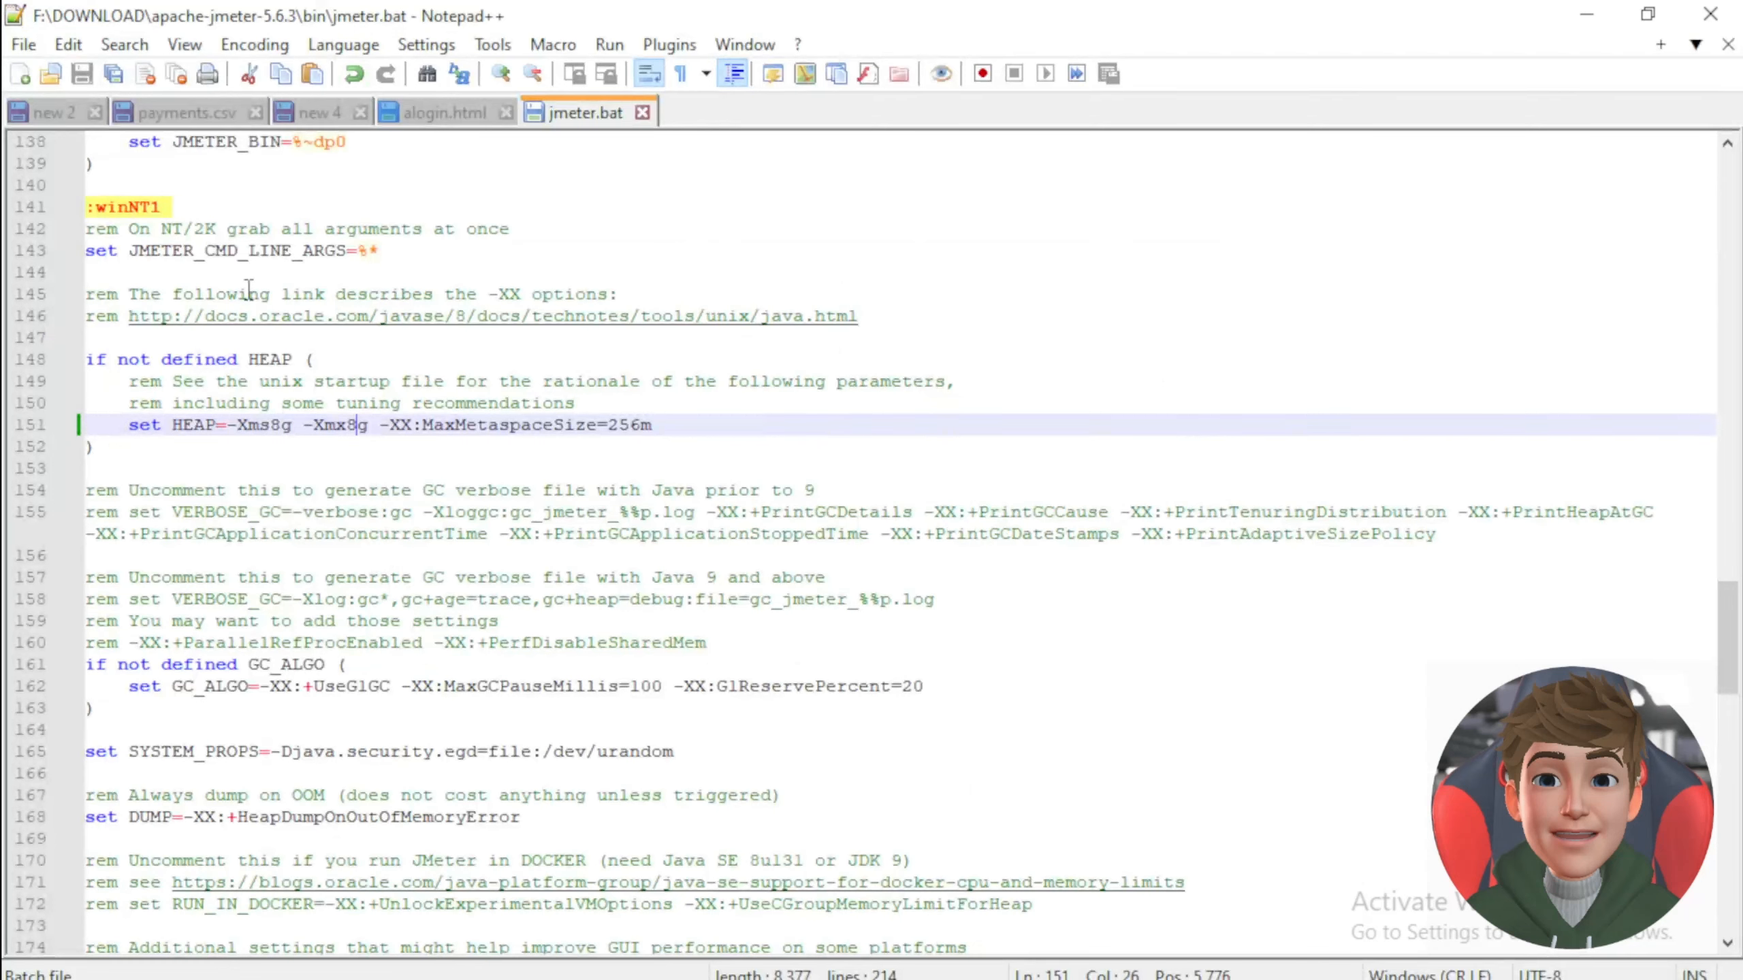
left_click_drag(283, 425, 346, 425)
type("4")
type("4")
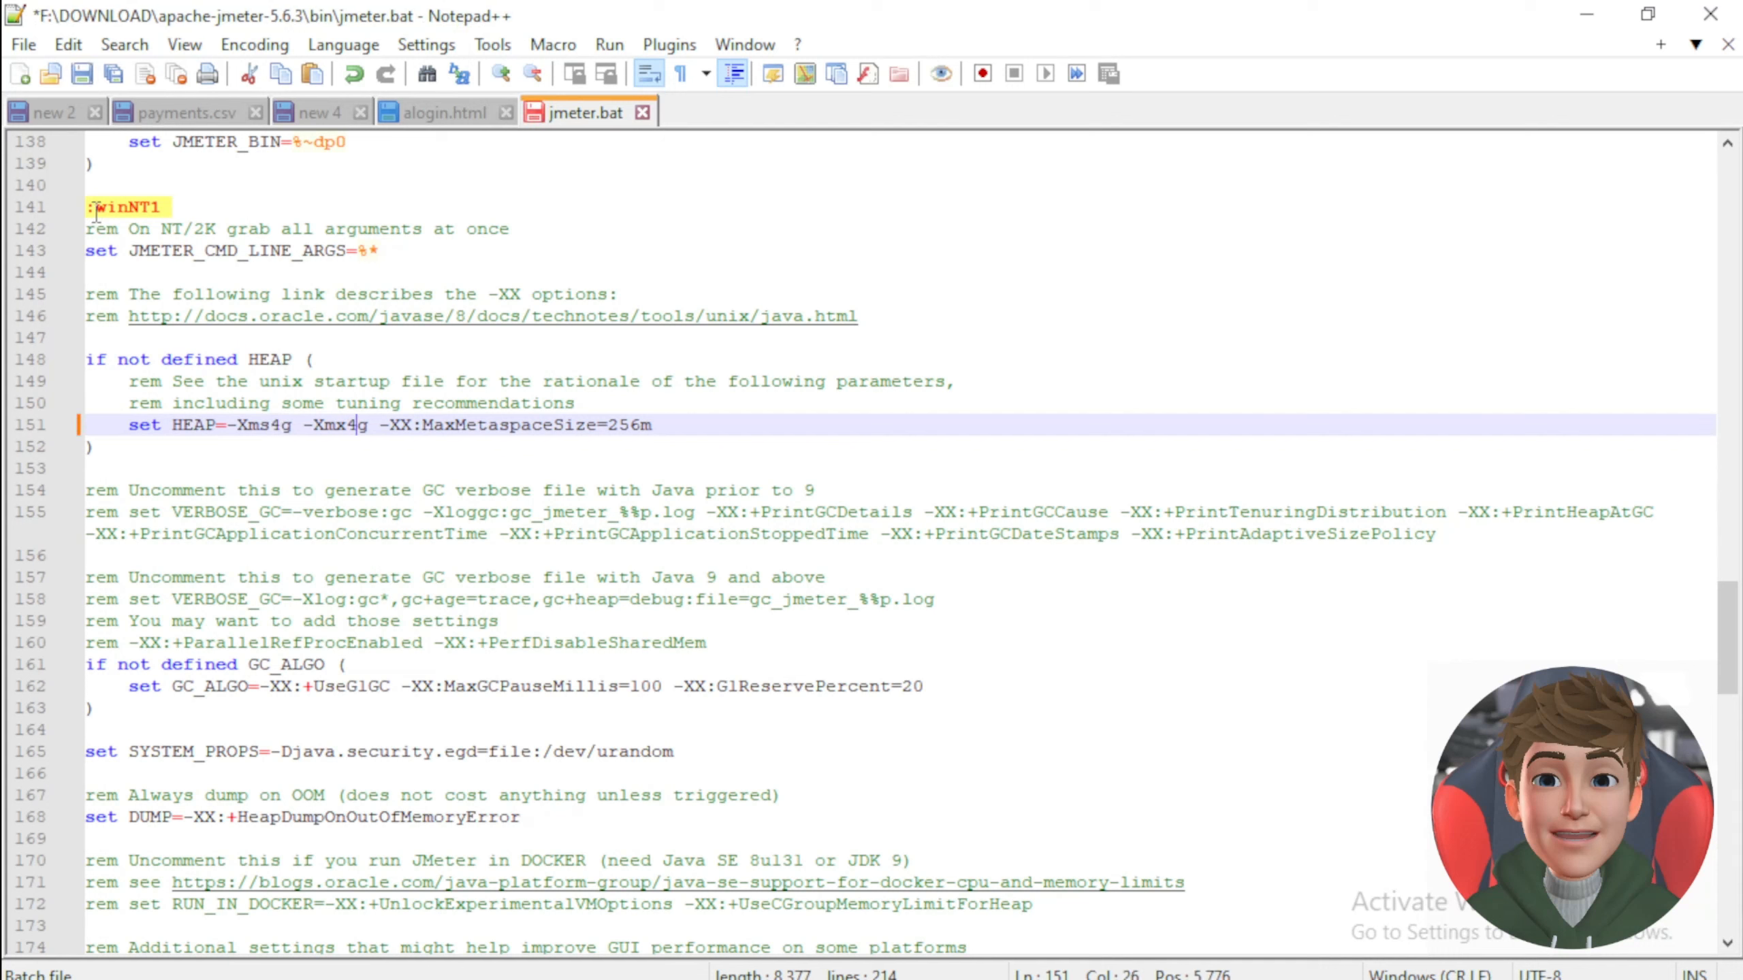
left_click(82, 74)
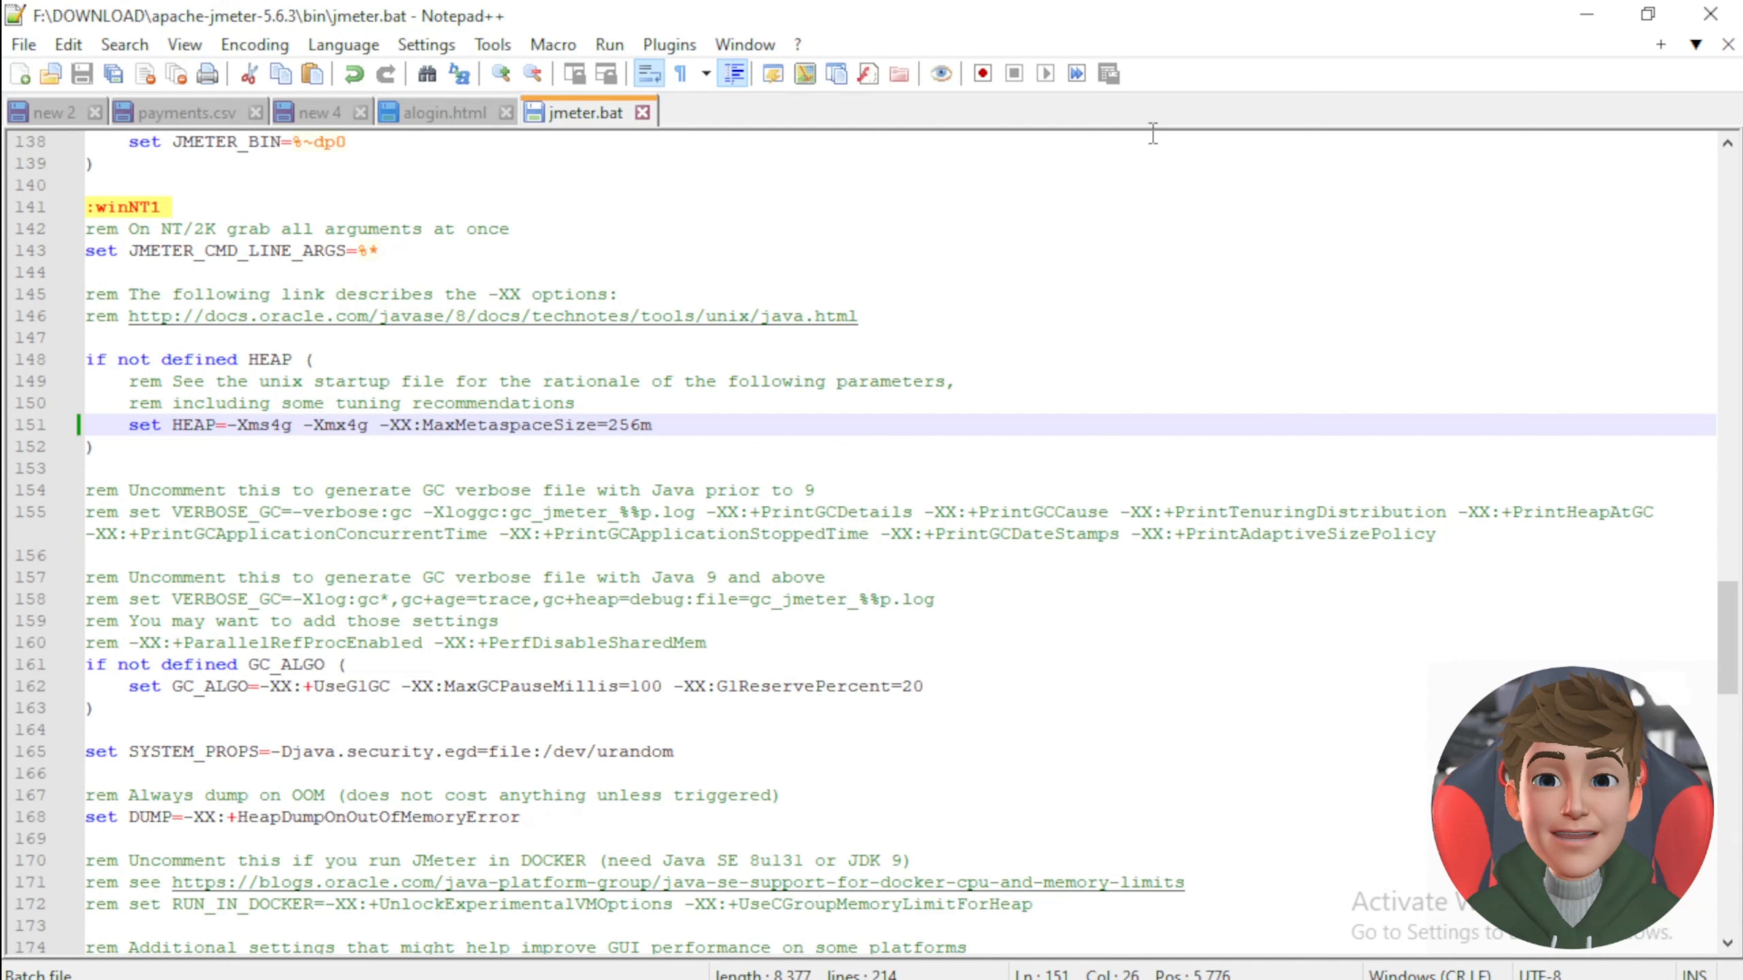
Relaunch JMeter from jmeter.bat and check its memory use in Task Manager
left_click(1606, 15)
double_click(365, 492)
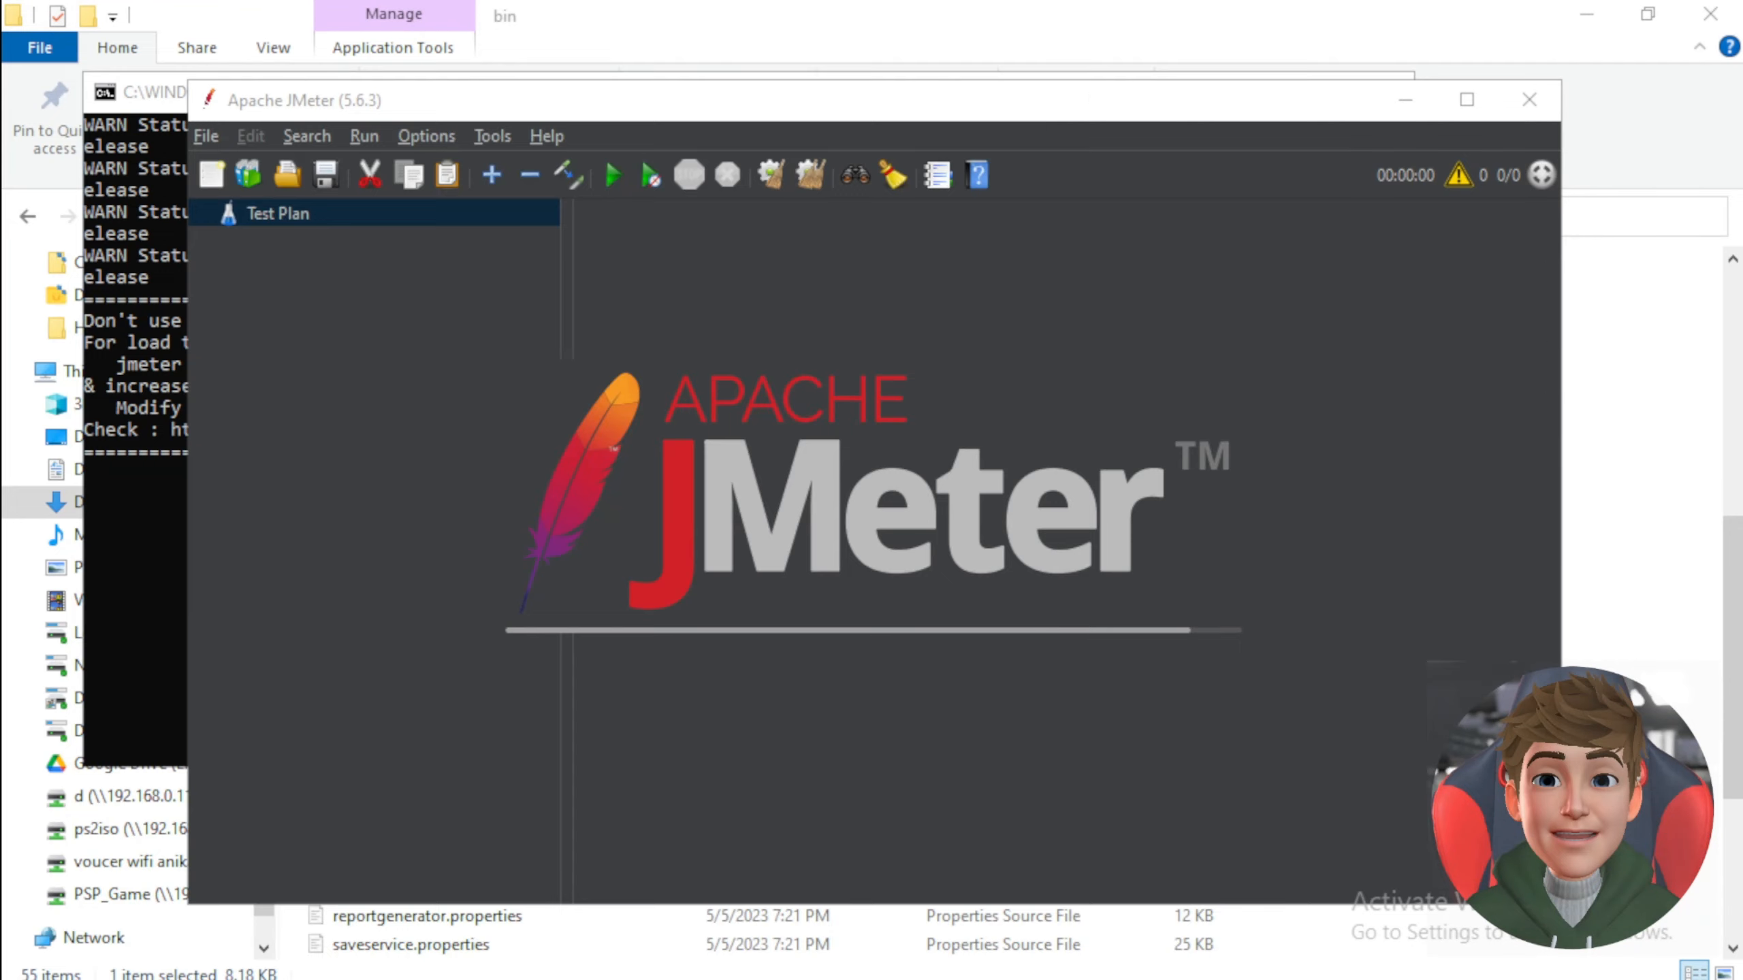
left_click(996, 978)
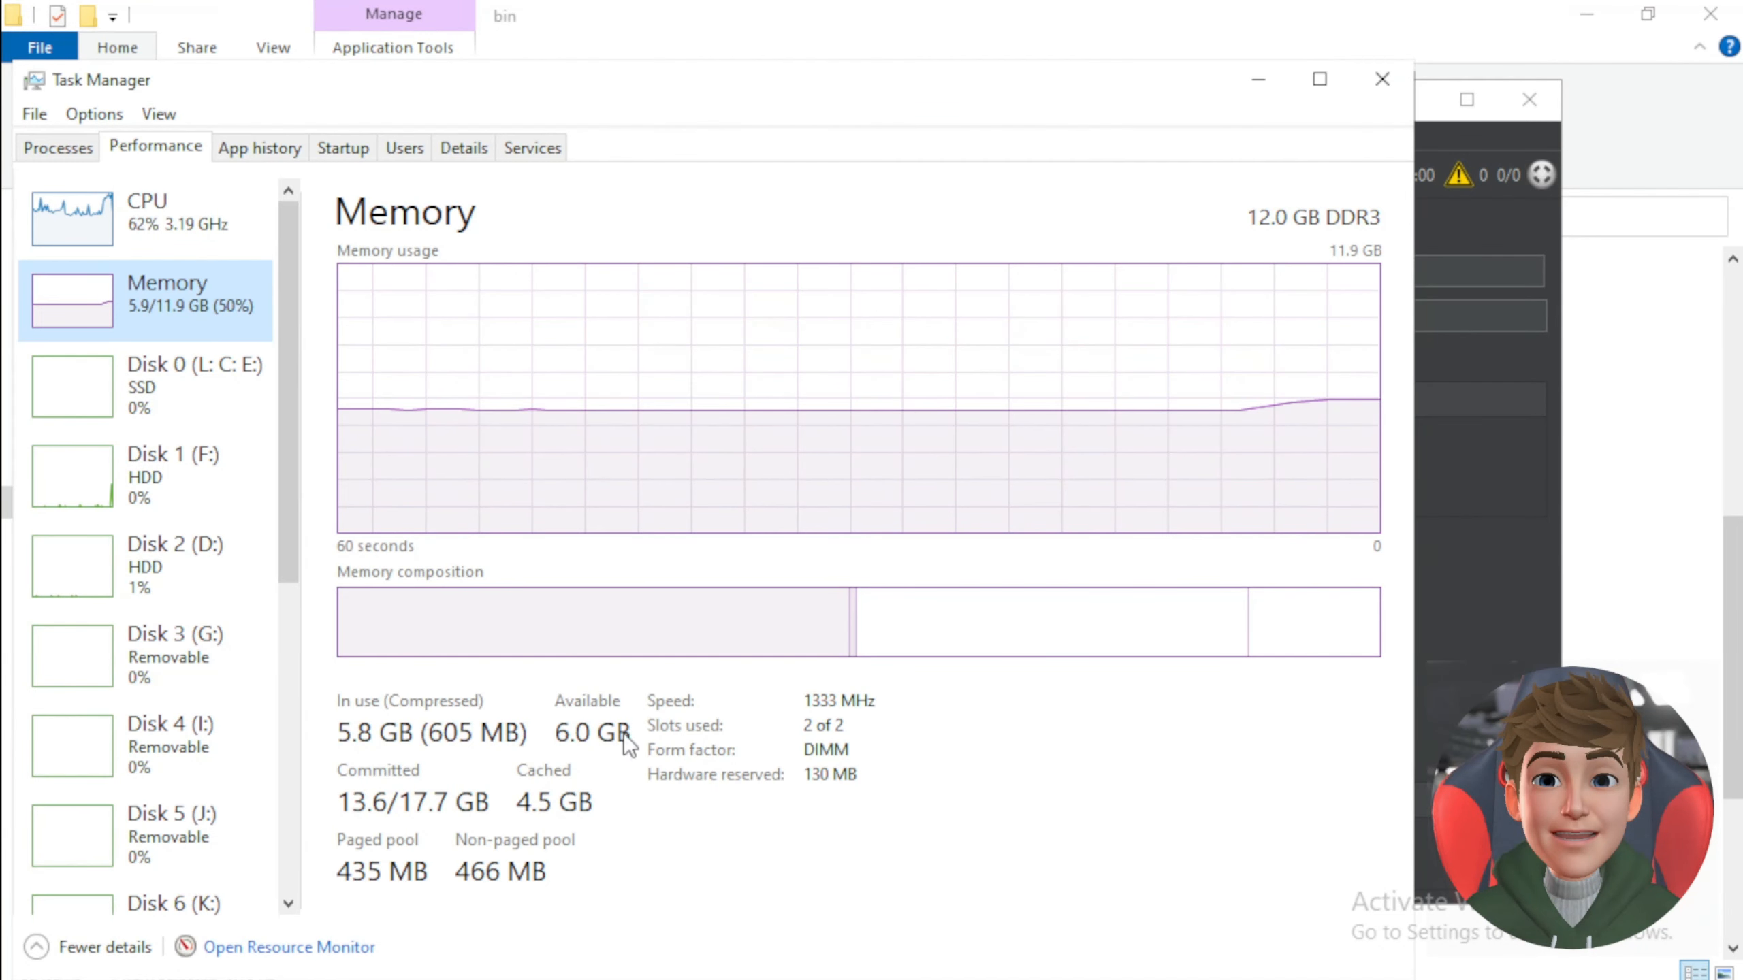
left_click(1258, 81)
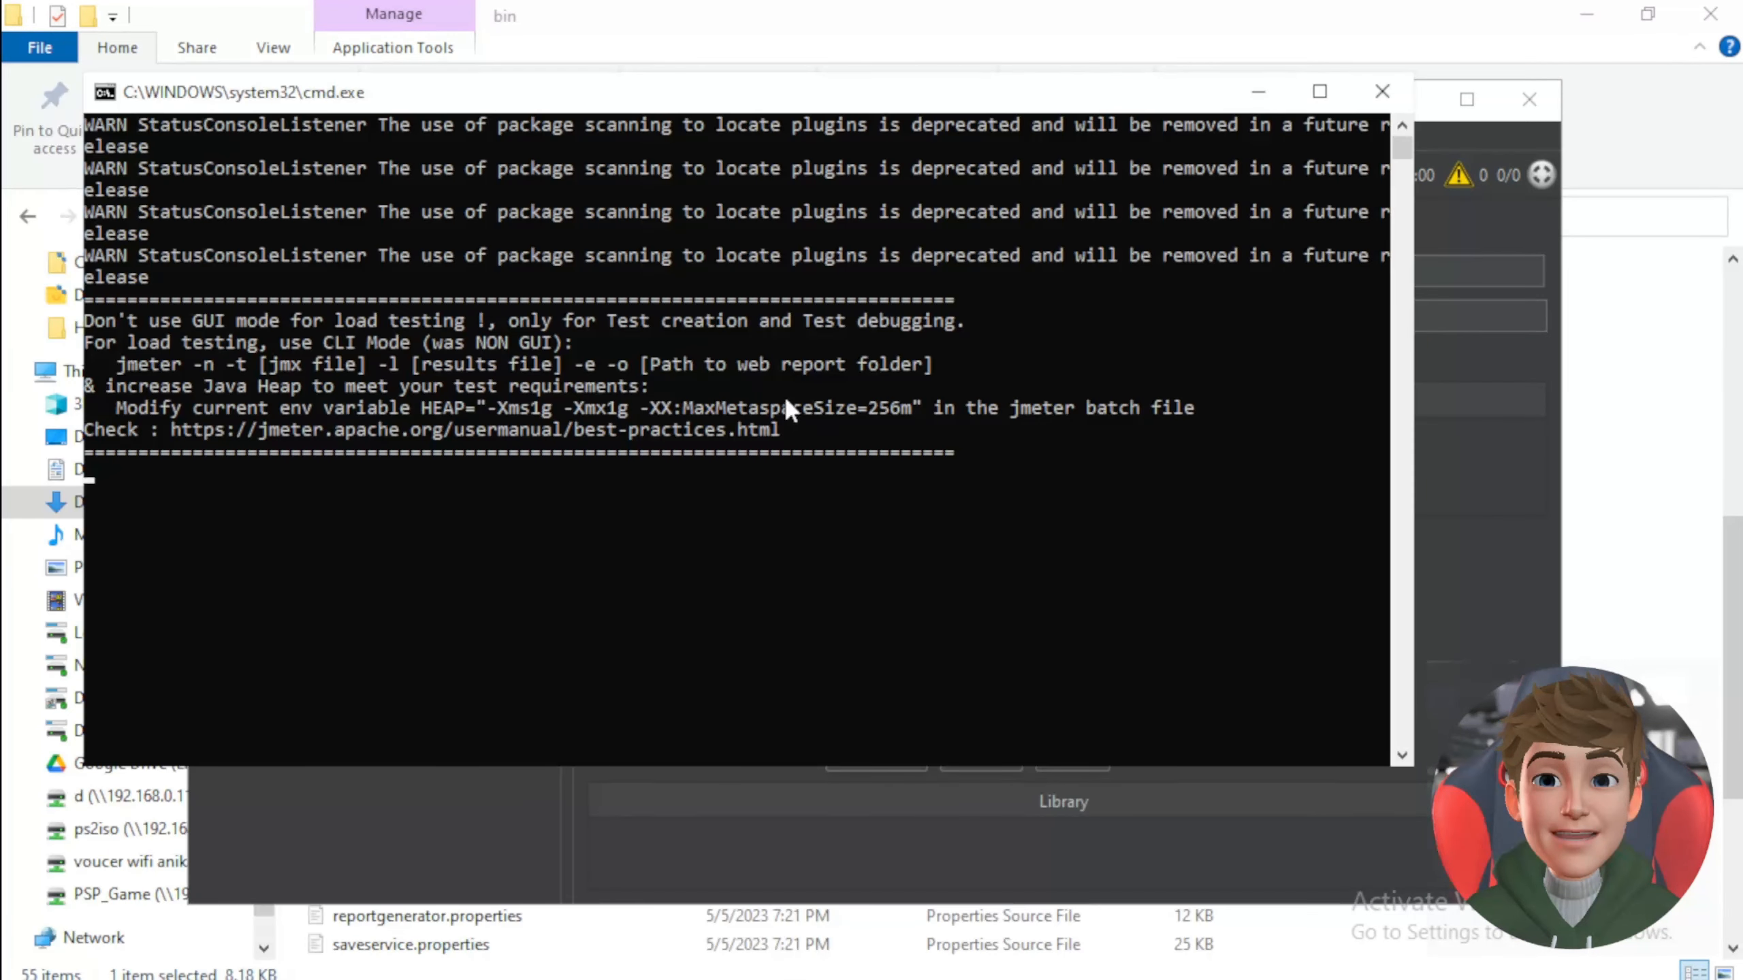
left_click(1474, 457)
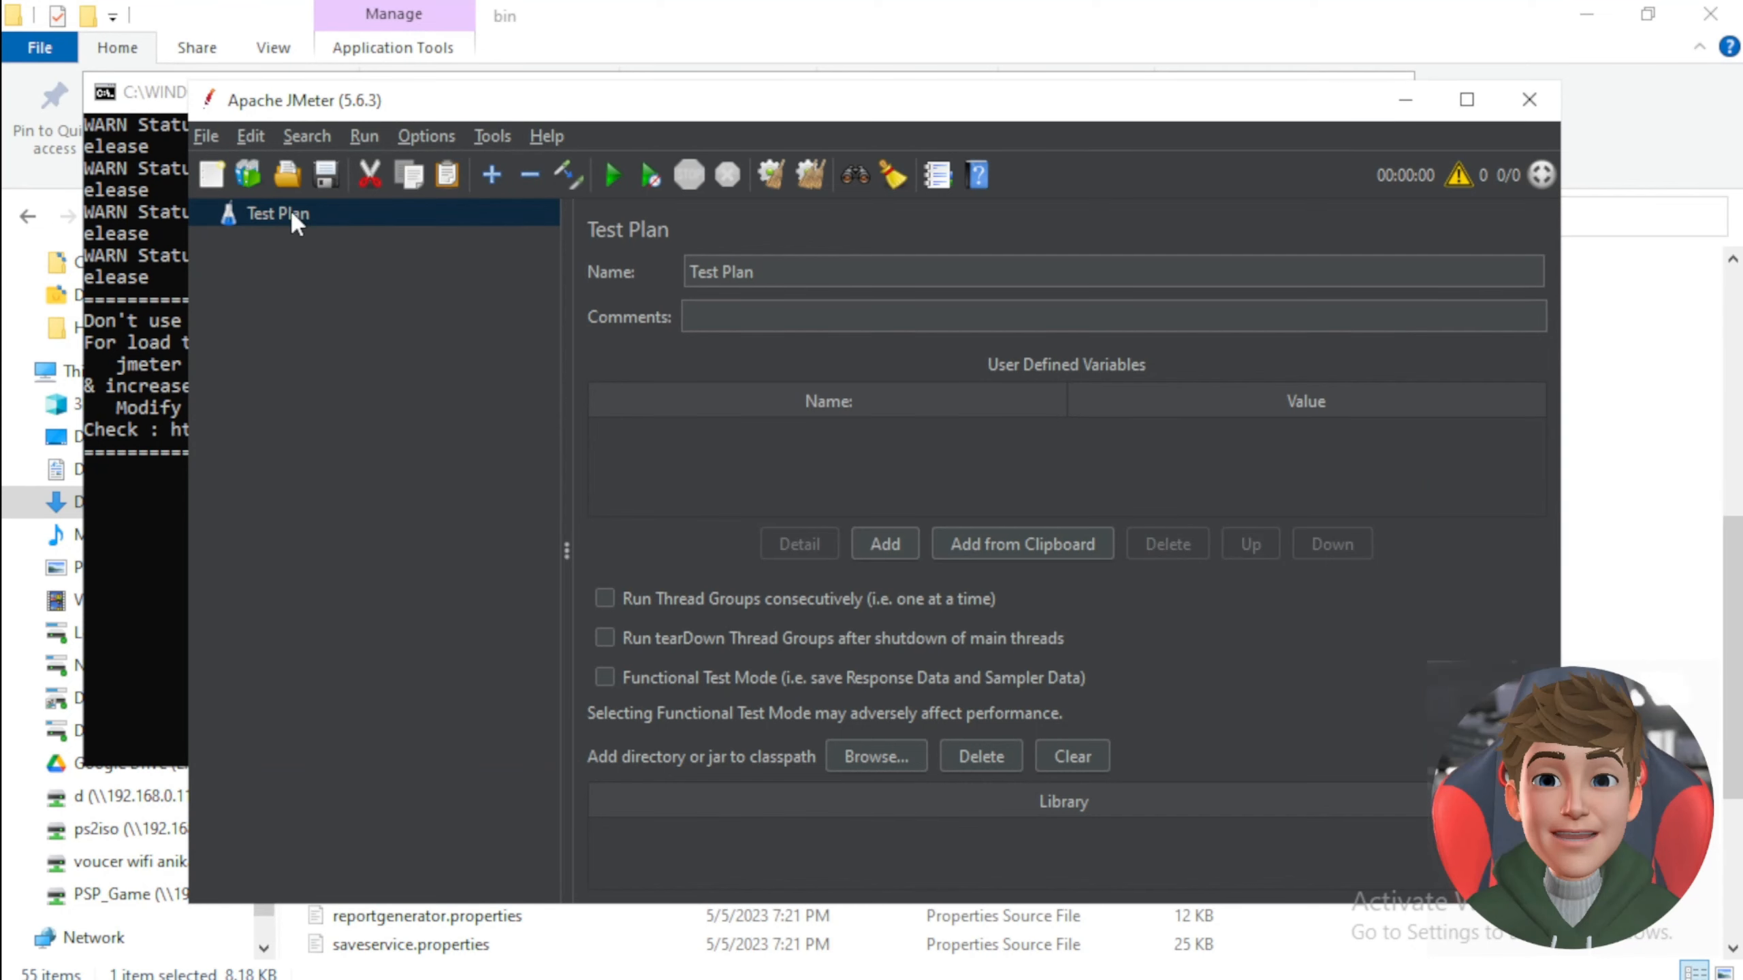
Locate Tes_user_vps_moodle.jmx in the Documents folder in File Explorer, then return to JMeter
left_click(644, 3)
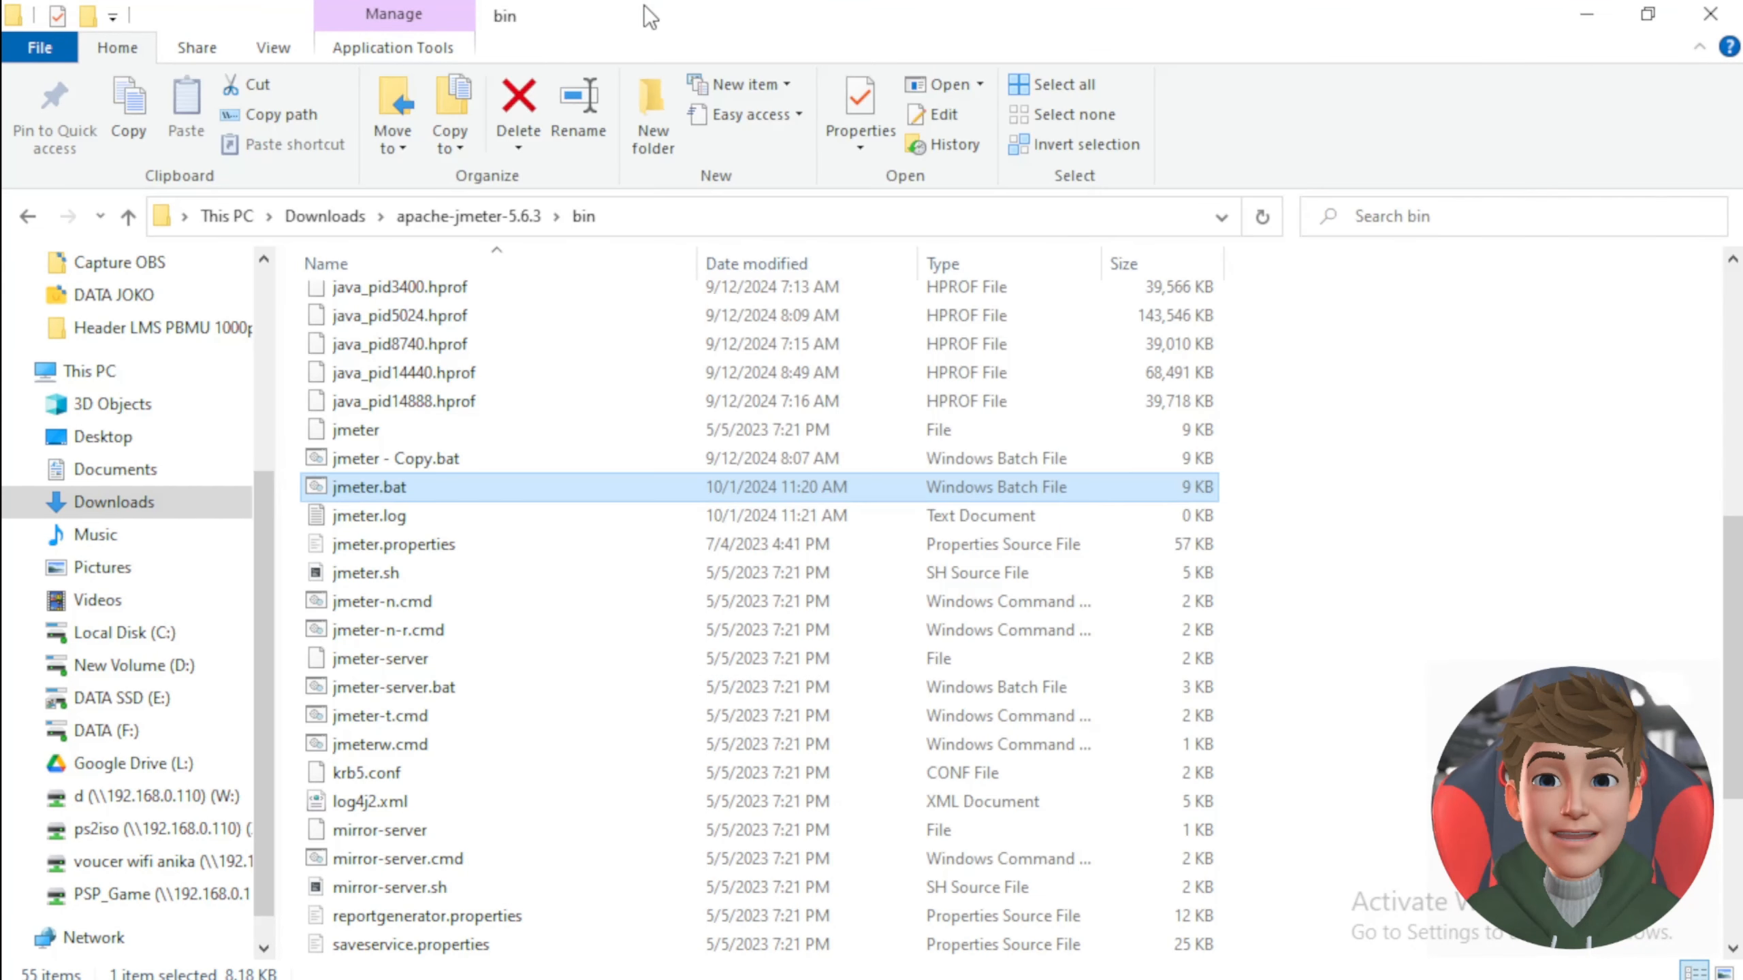
left_click(113, 471)
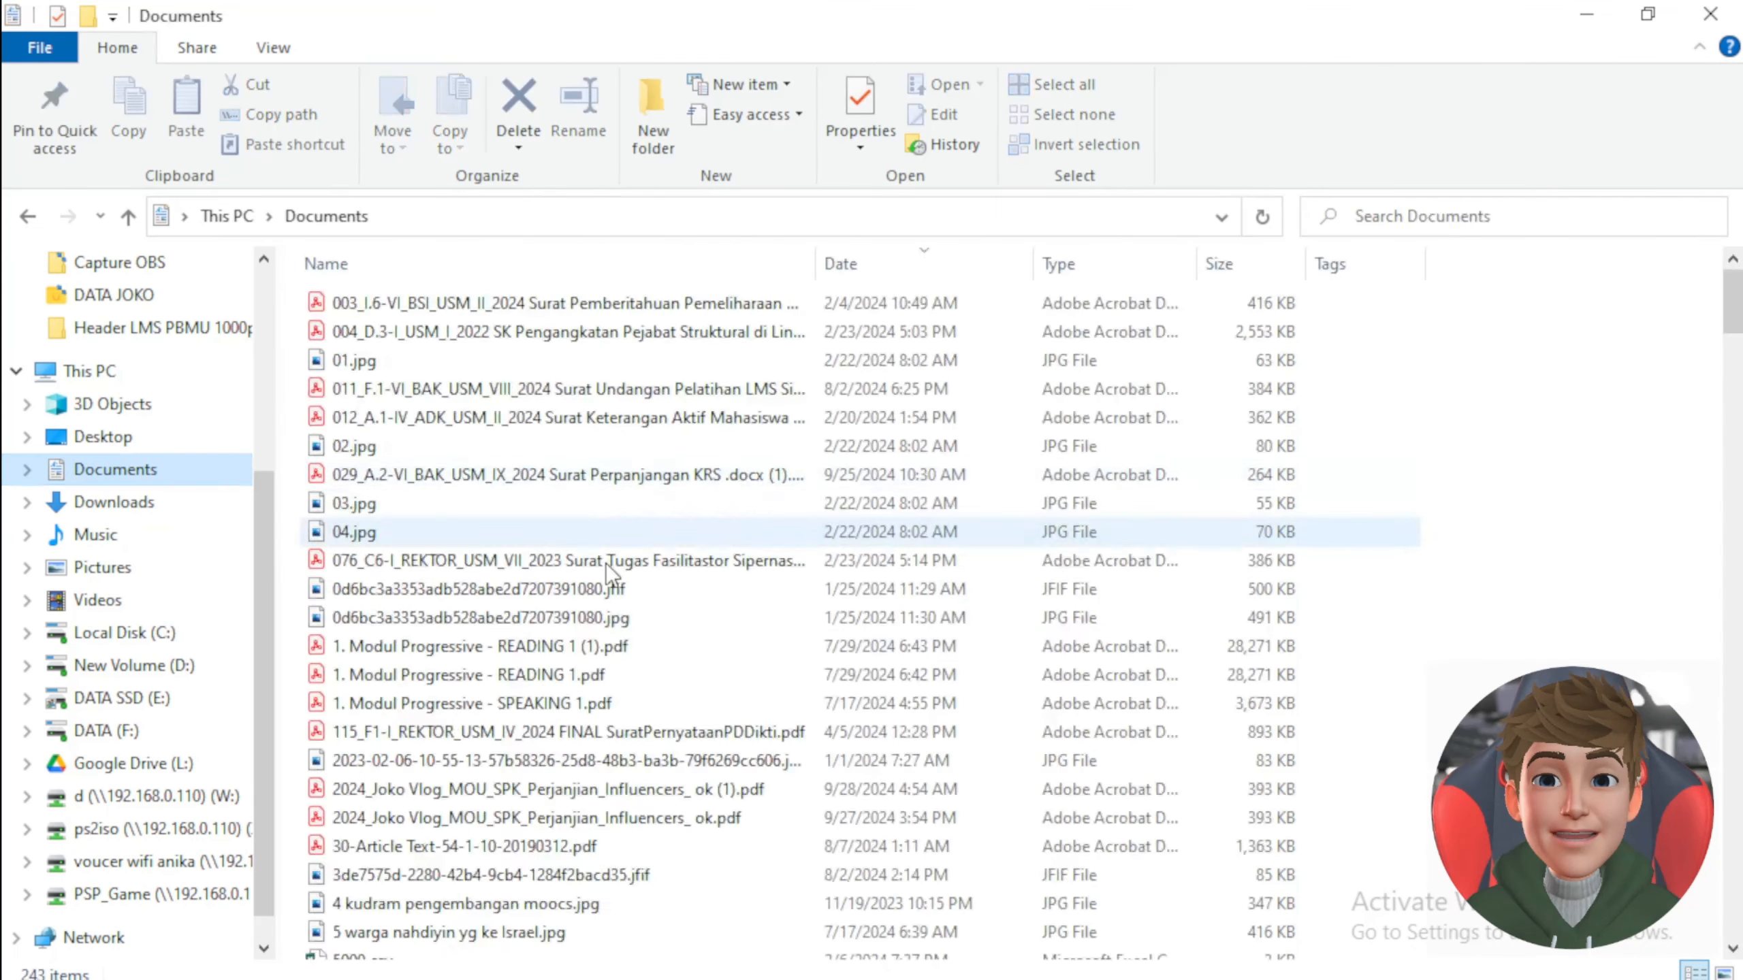
scroll(711, 684, "down", 3)
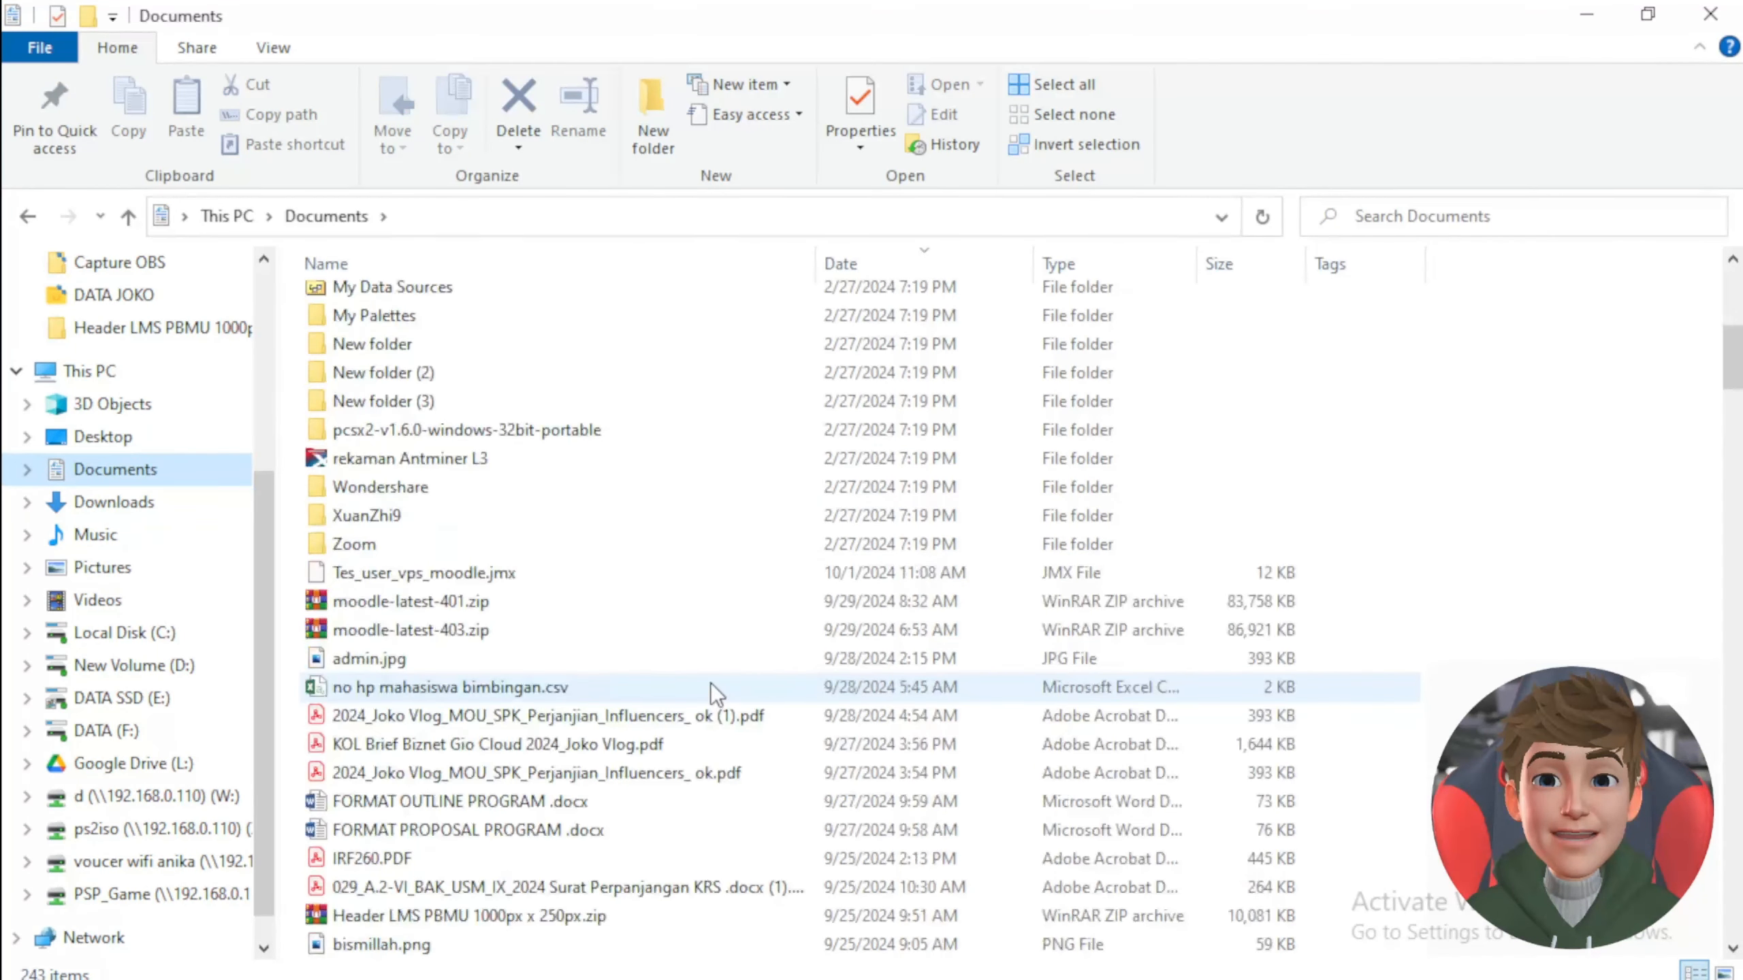
left_click(471, 574)
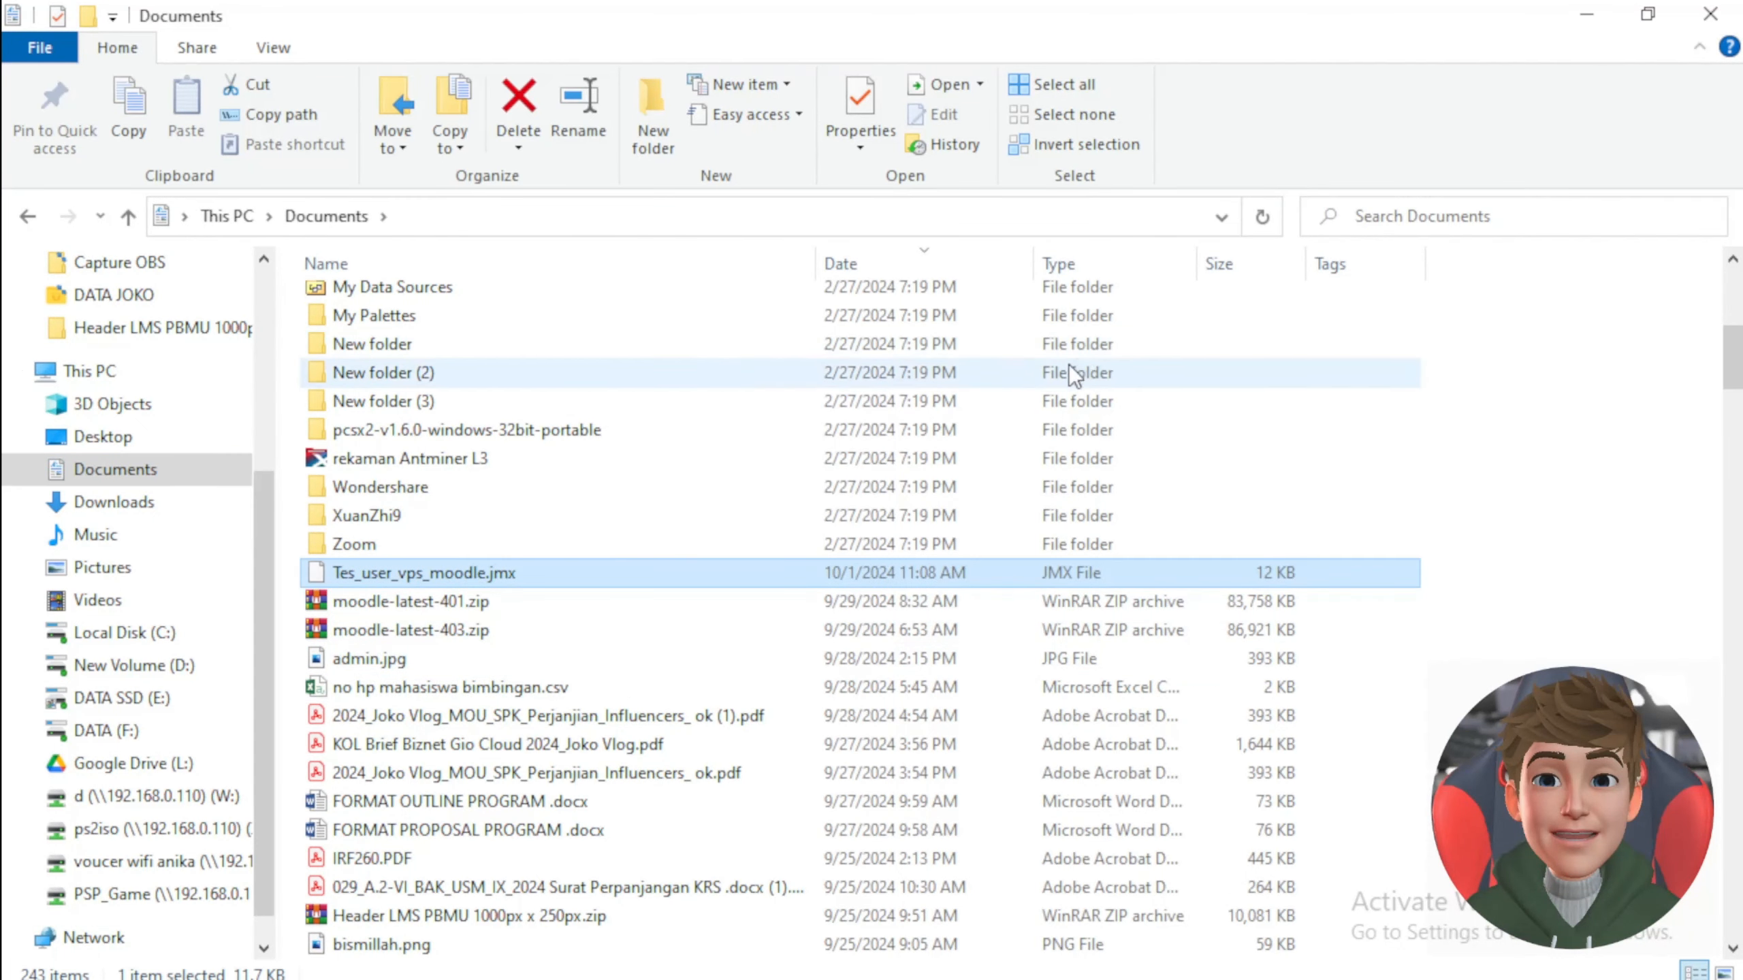
left_click(1585, 19)
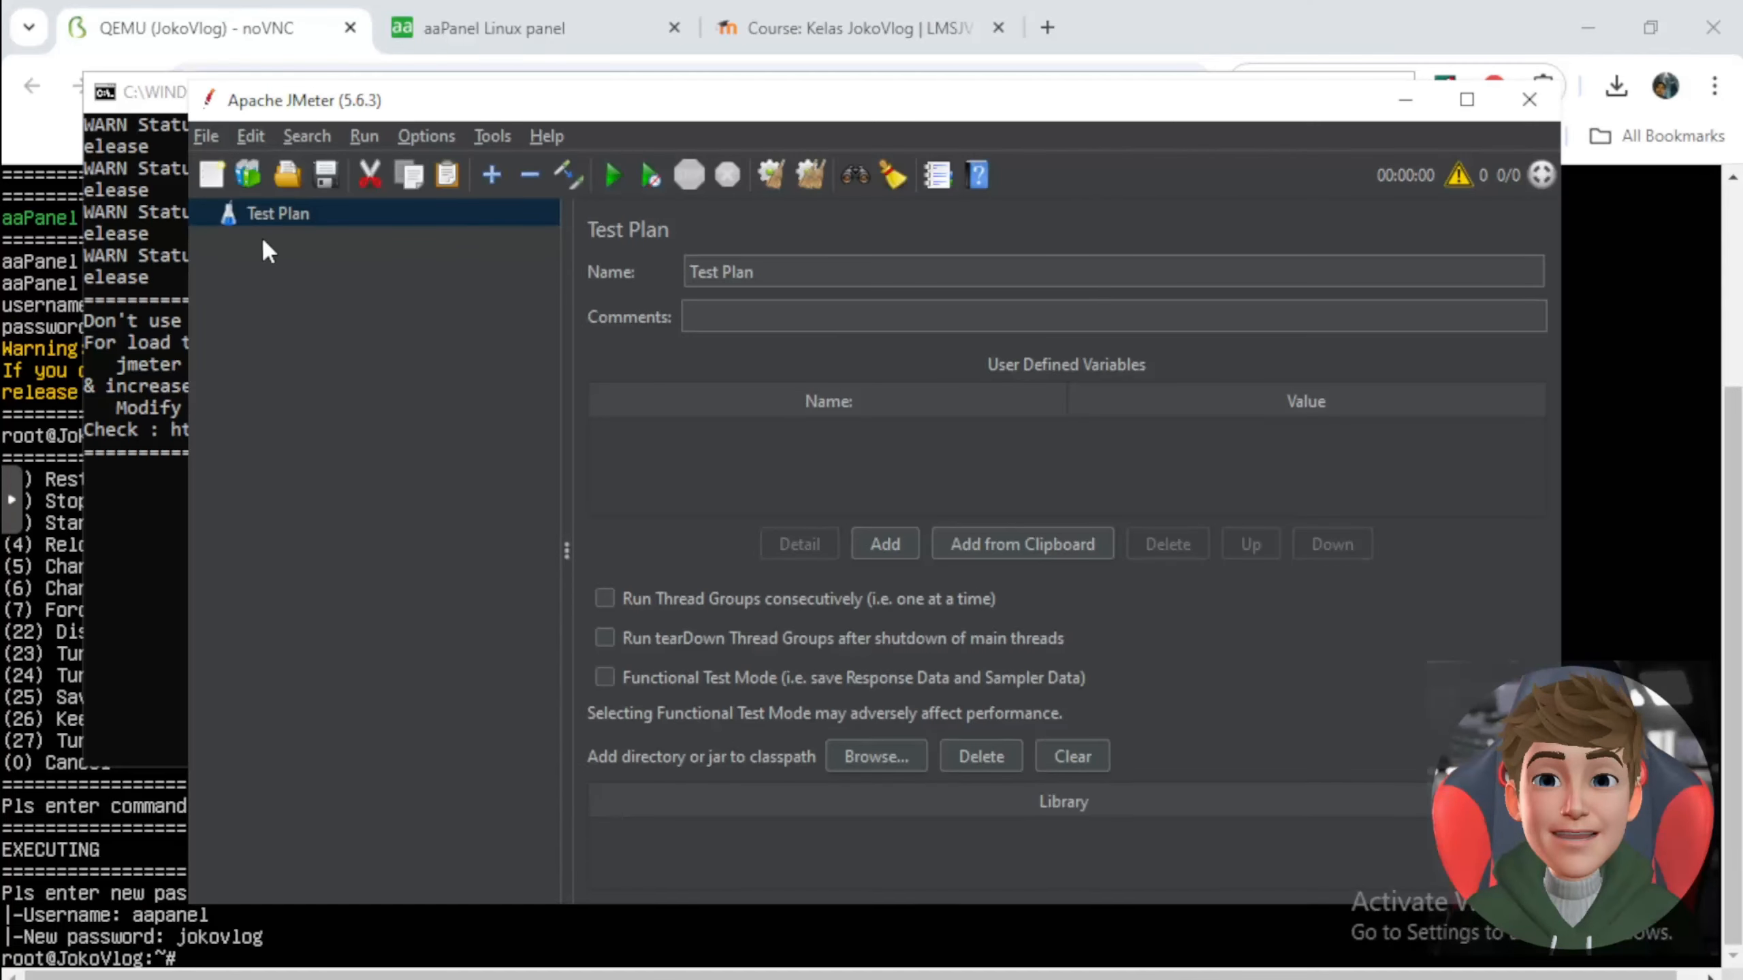
Open Tes_user_vps_moodle.jmx from the Documents folder via JMeter's Open dialog
left_click(251, 208)
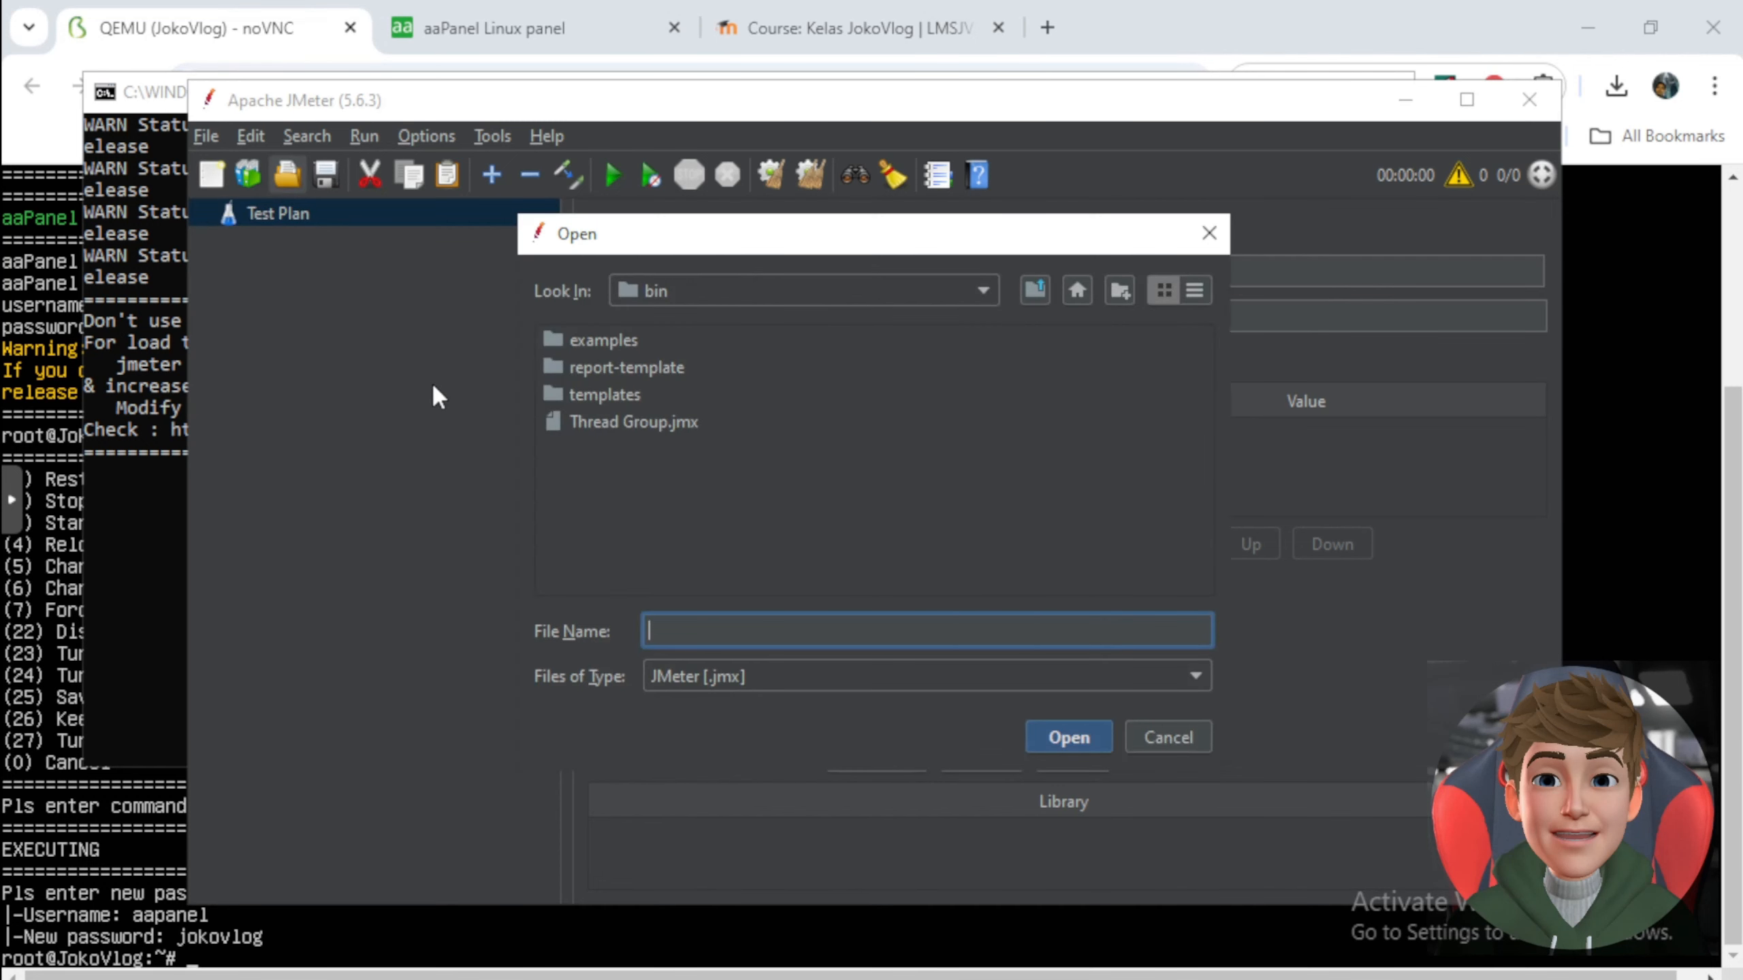
left_click(784, 284)
left_click_drag(993, 545, 1000, 344)
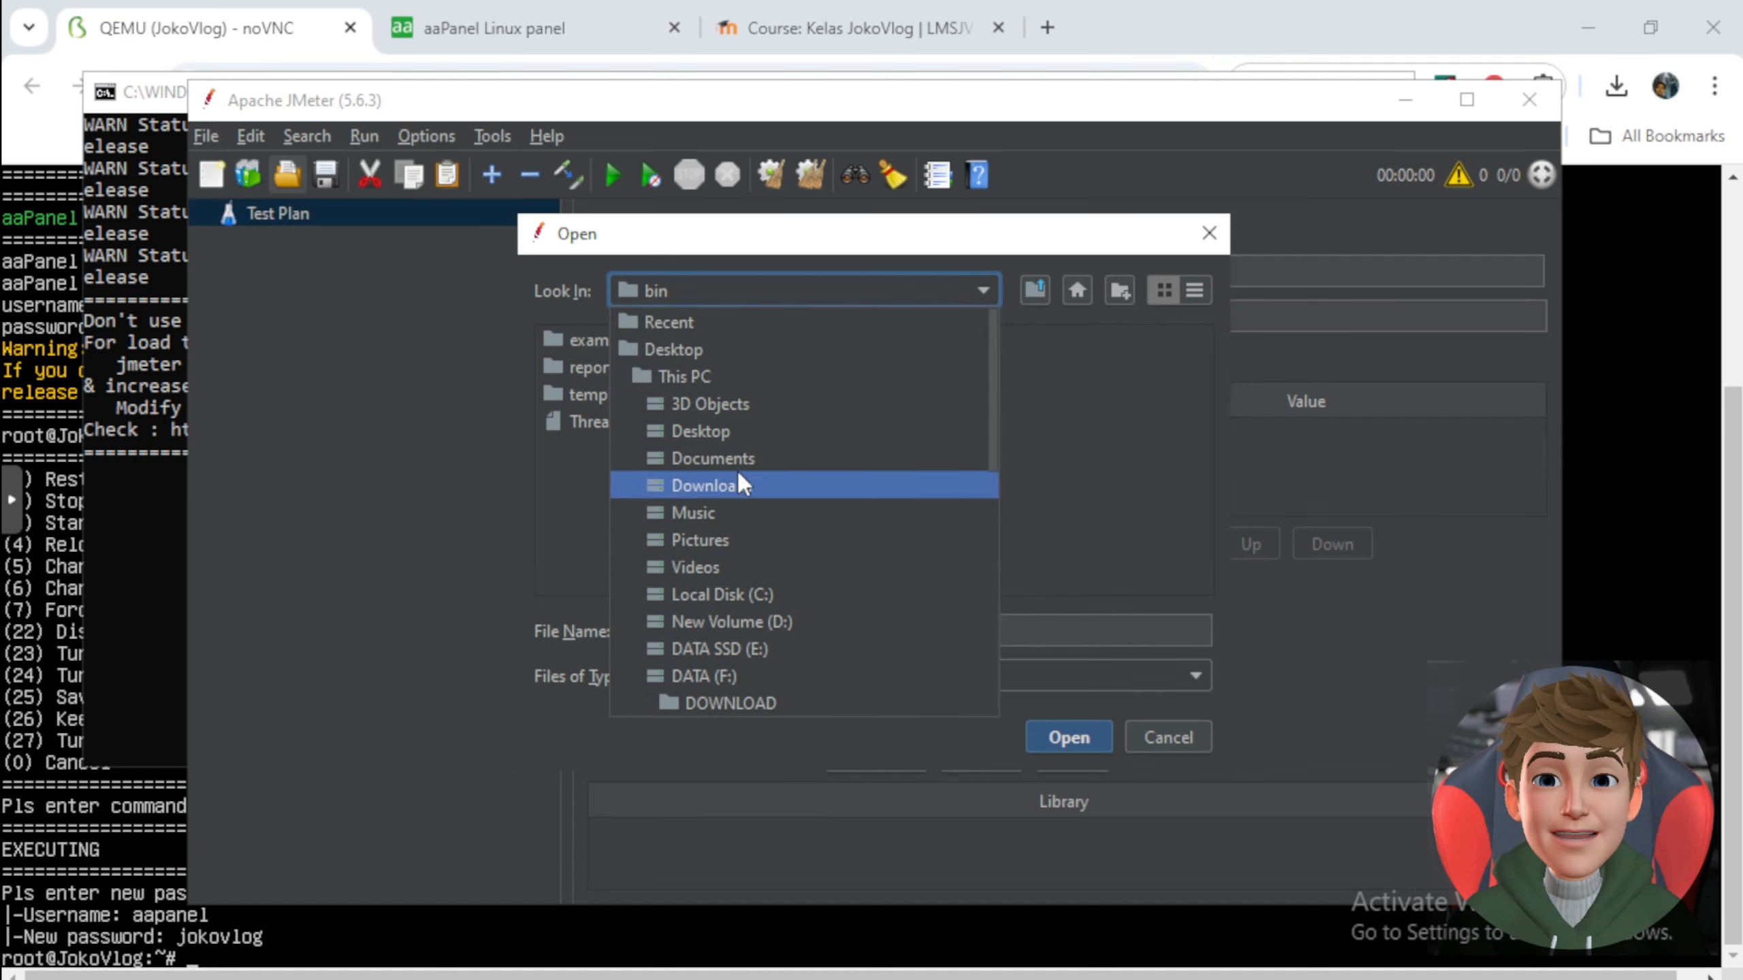
left_click(796, 457)
left_click_drag(692, 591, 1083, 589)
left_click(1021, 421)
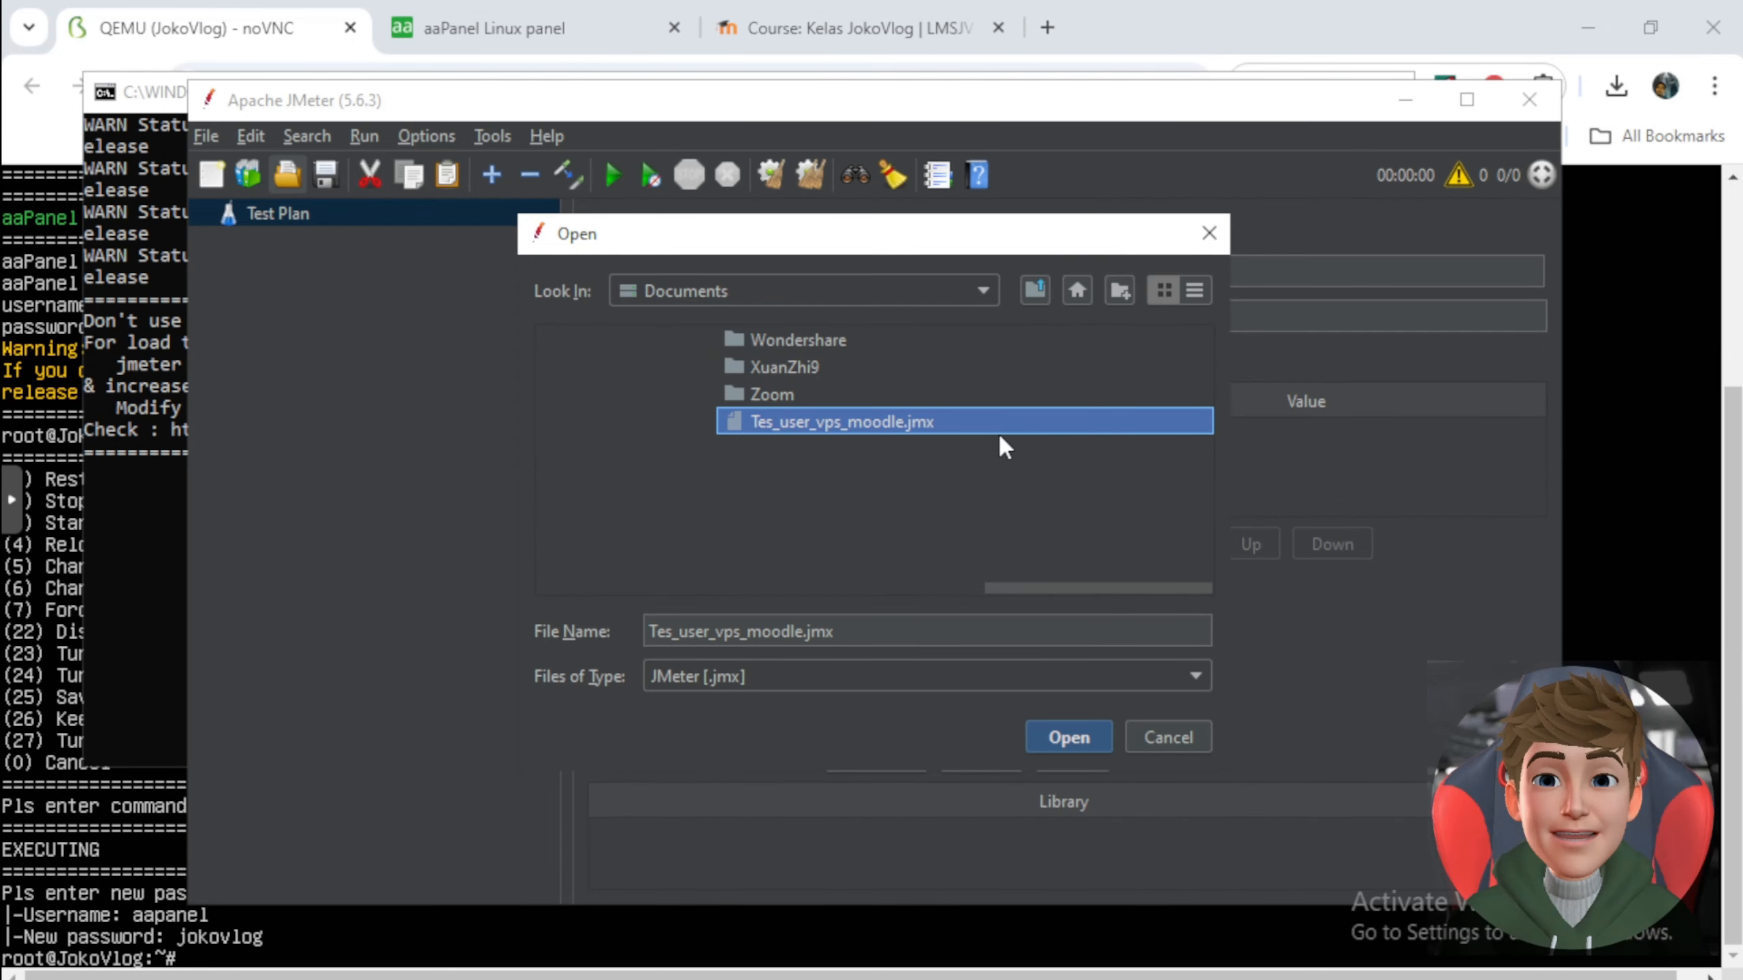
left_click(1056, 733)
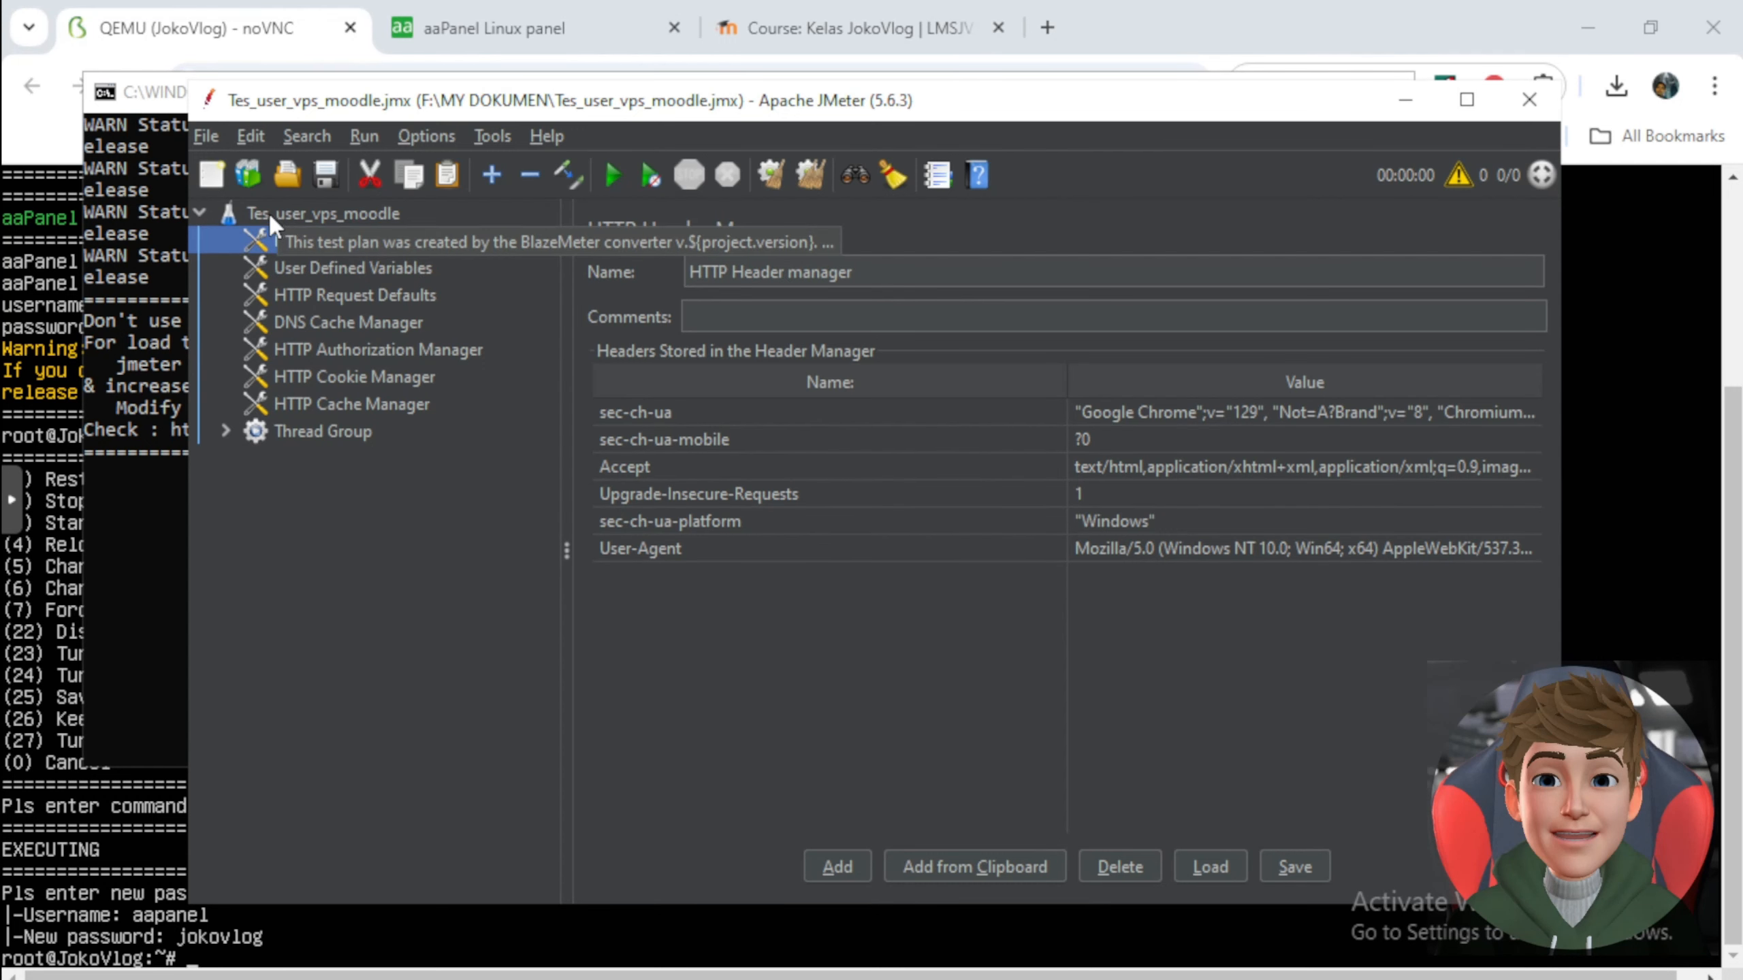
Expand the Thread Group and Test controller nodes, then select Thread Group to view its settings
left_click(199, 213)
left_click(199, 212)
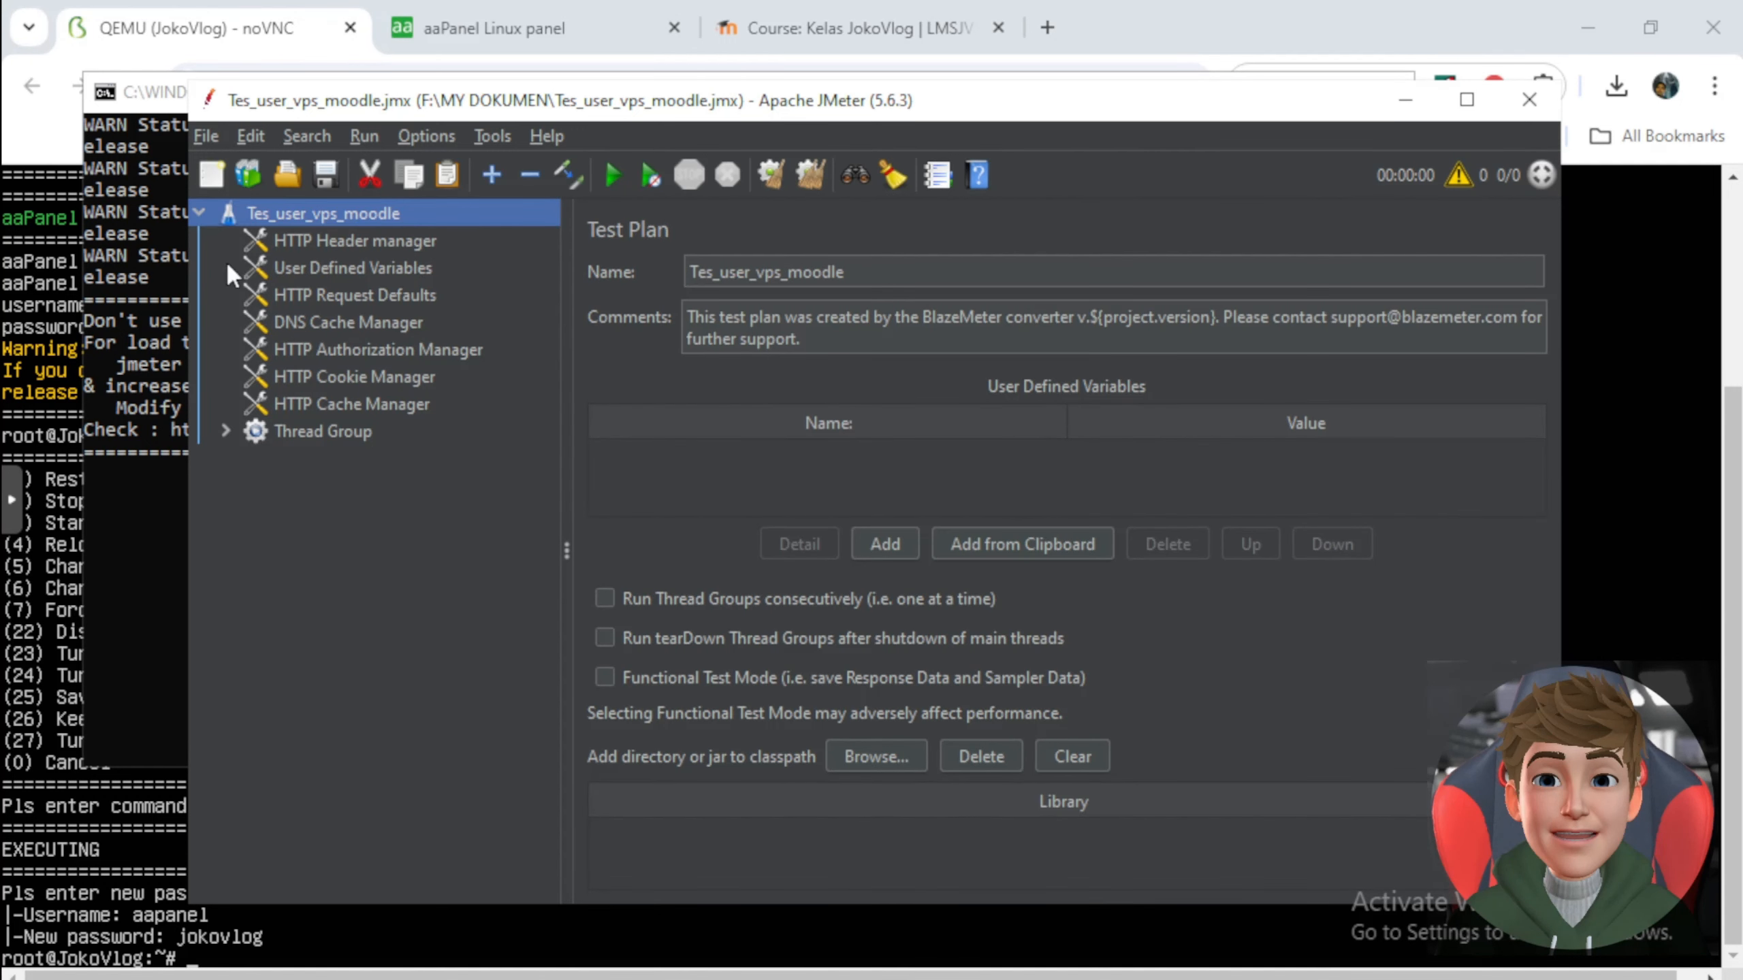
left_click(226, 430)
left_click(251, 459)
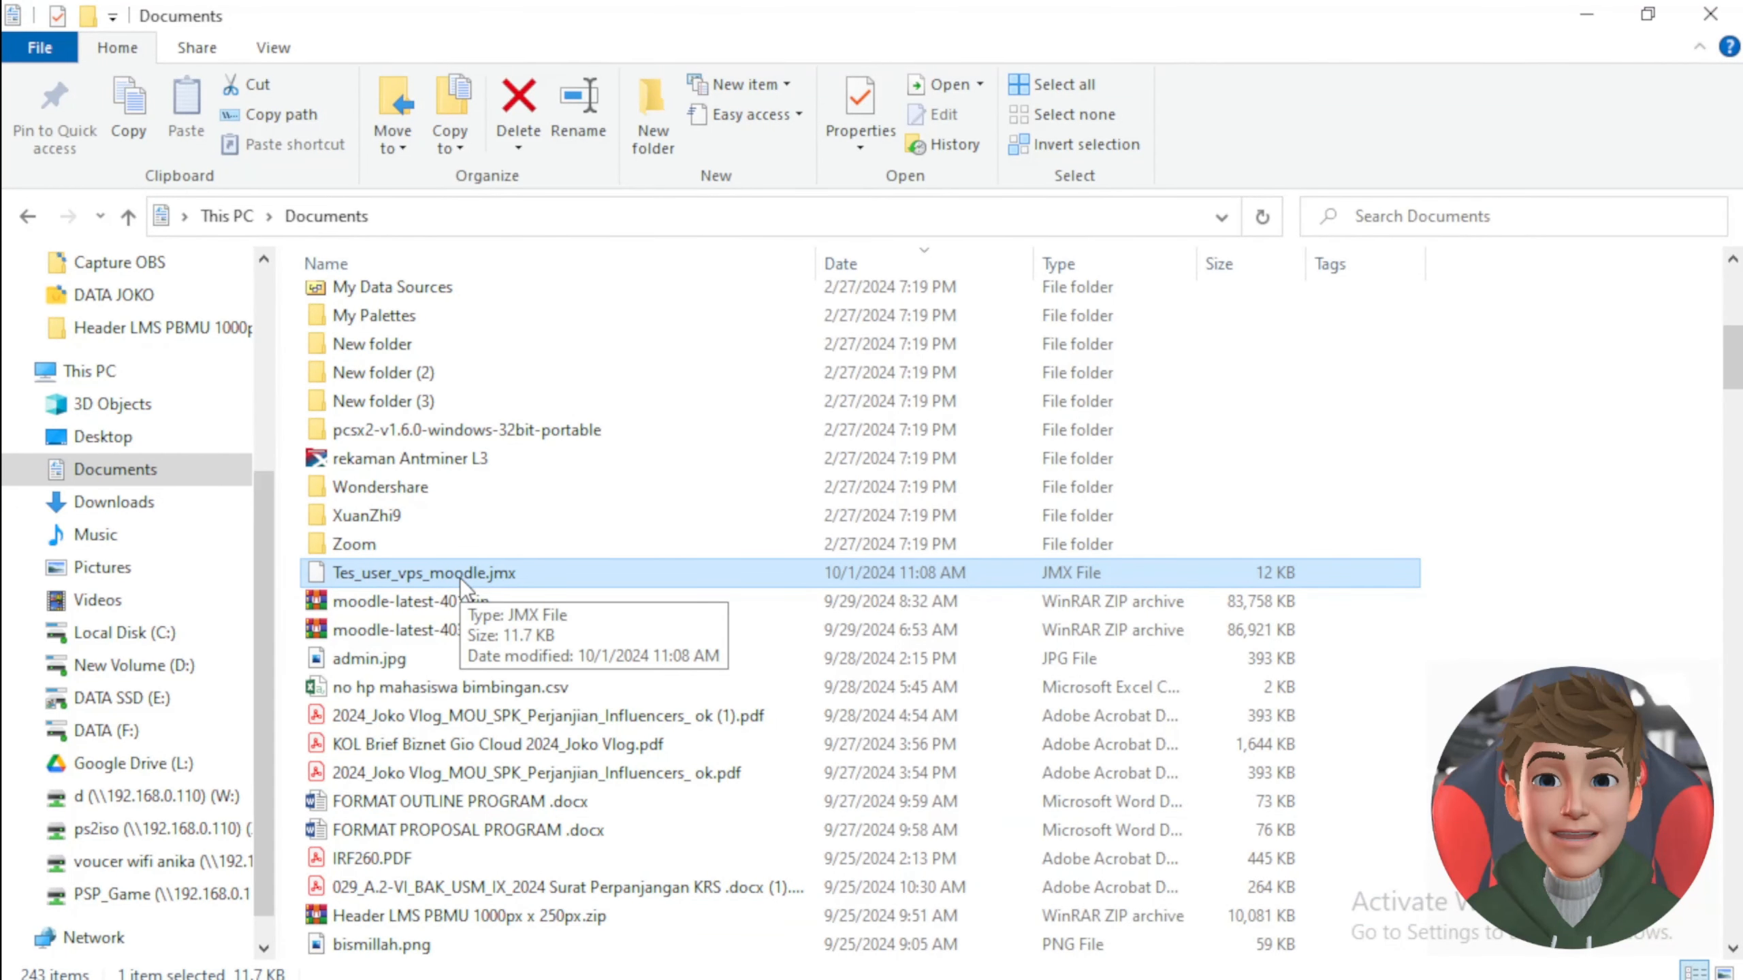
left_click(1586, 14)
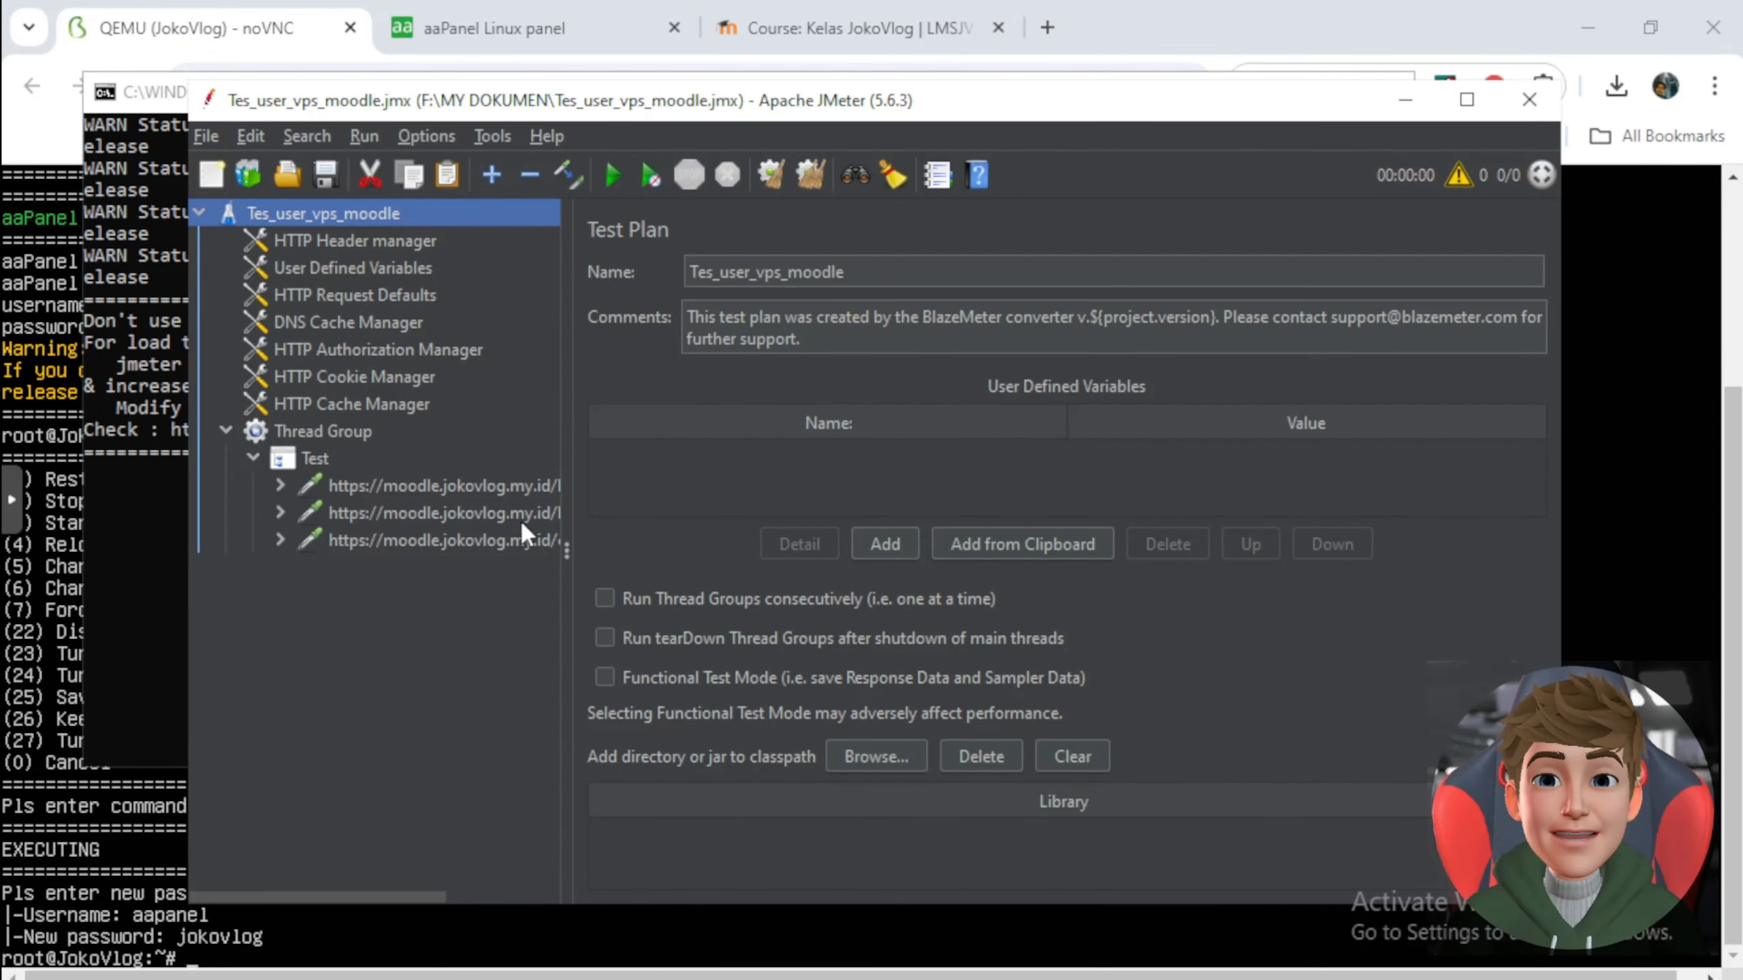
left_click(354, 431)
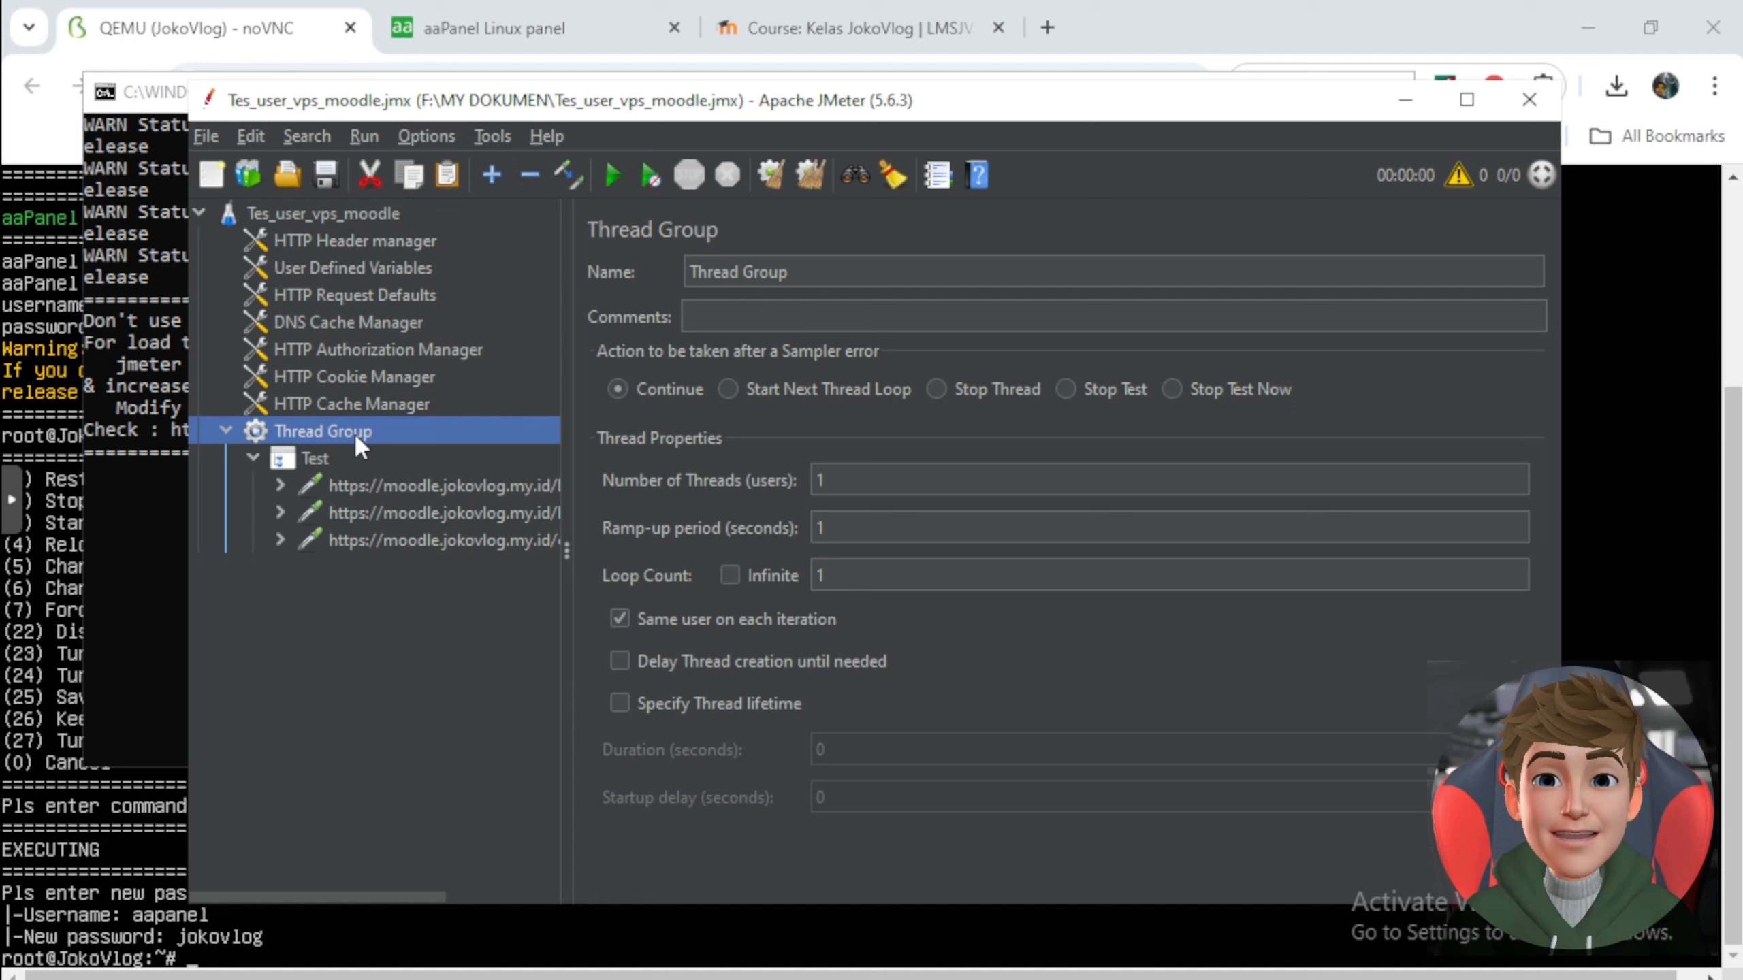
Enter 50 as the Thread Group's Number of Threads
left_click(829, 480)
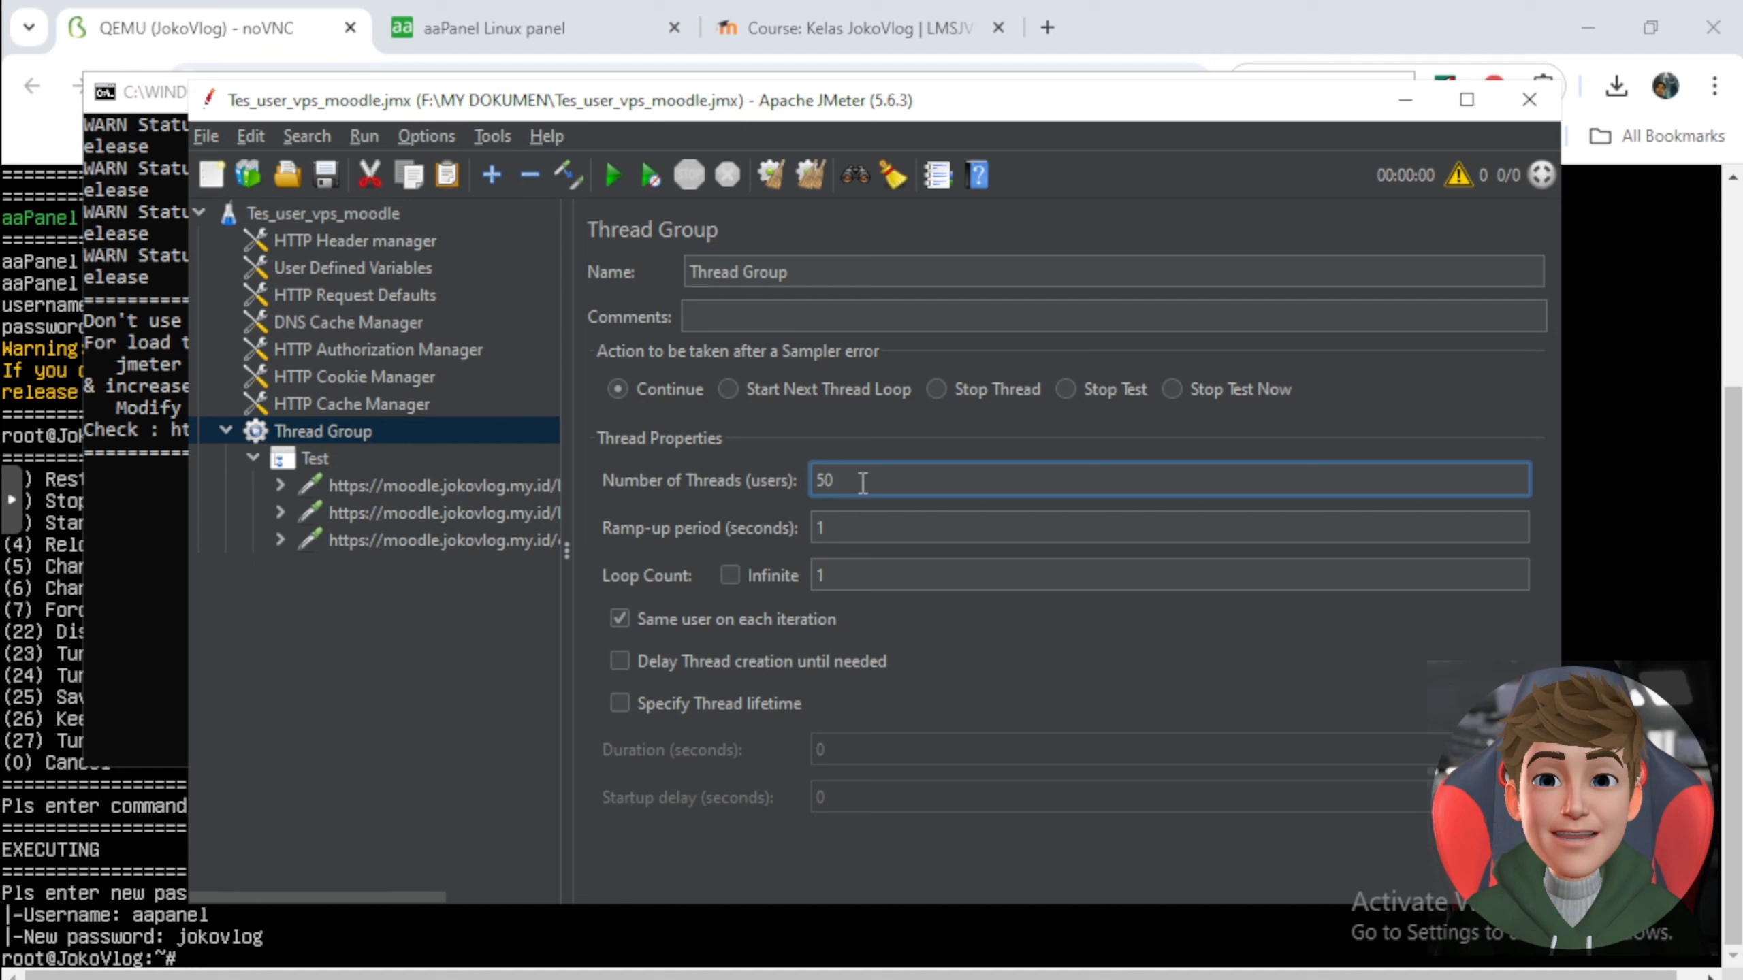
left_click(842, 522)
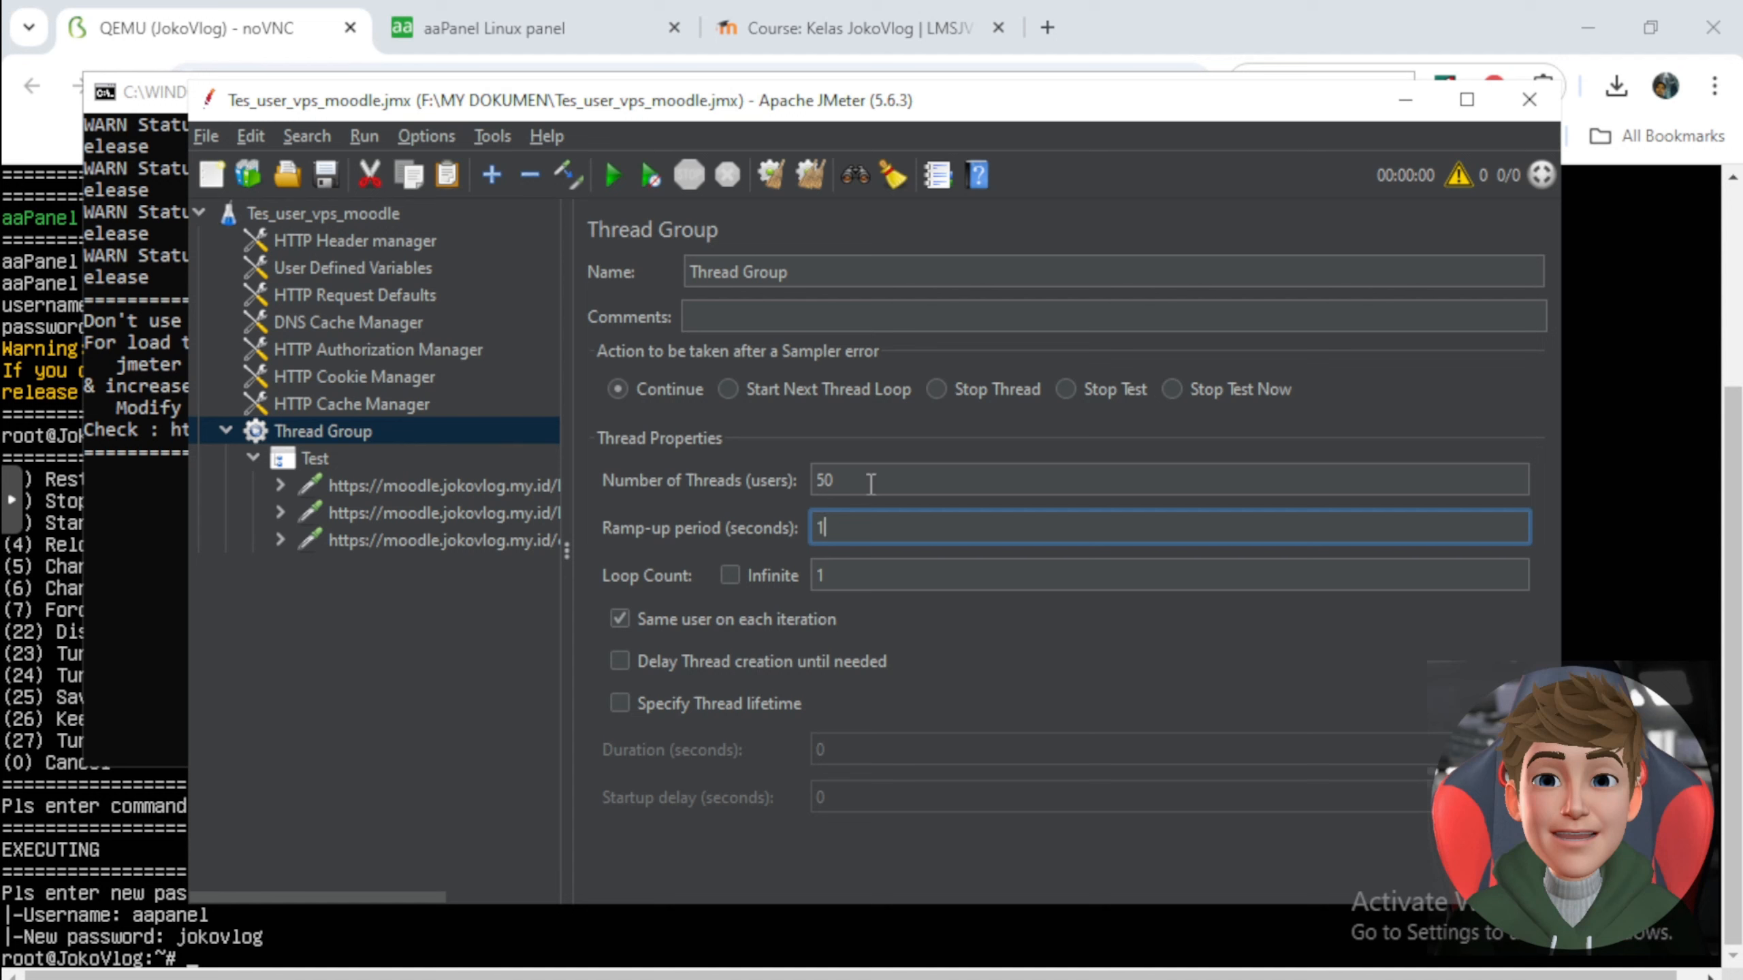
Add a View Results Tree listener to the Thread Group
right_click(369, 425)
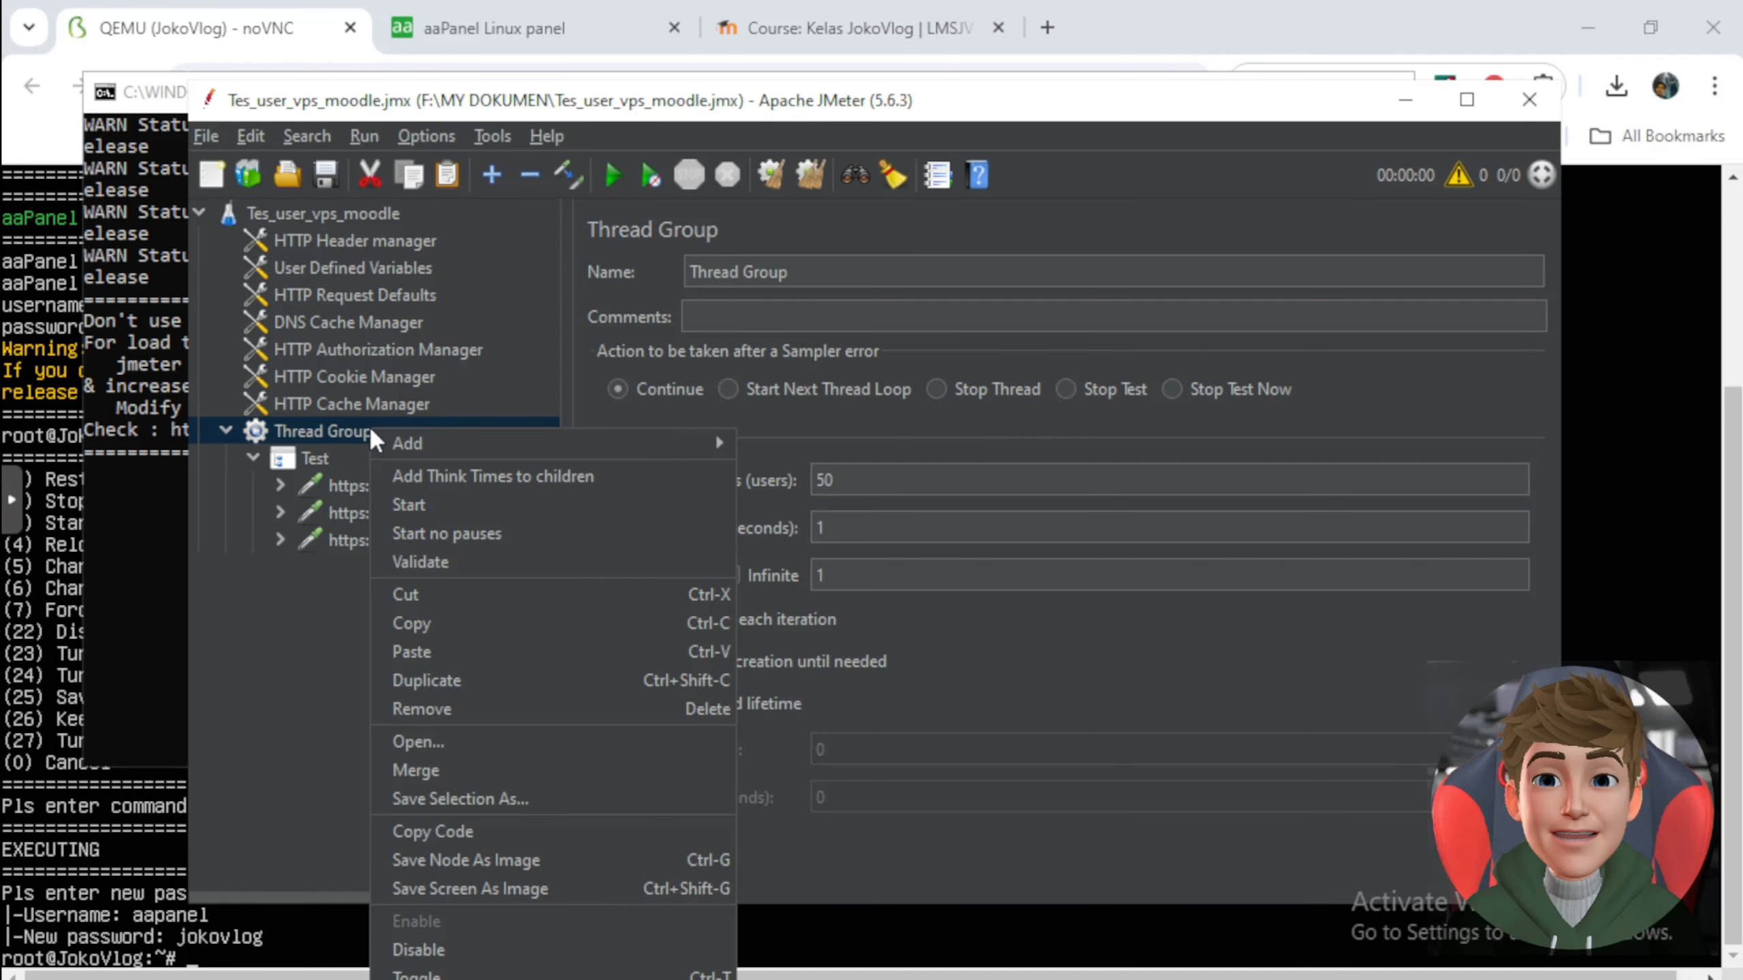
left_click(293, 439)
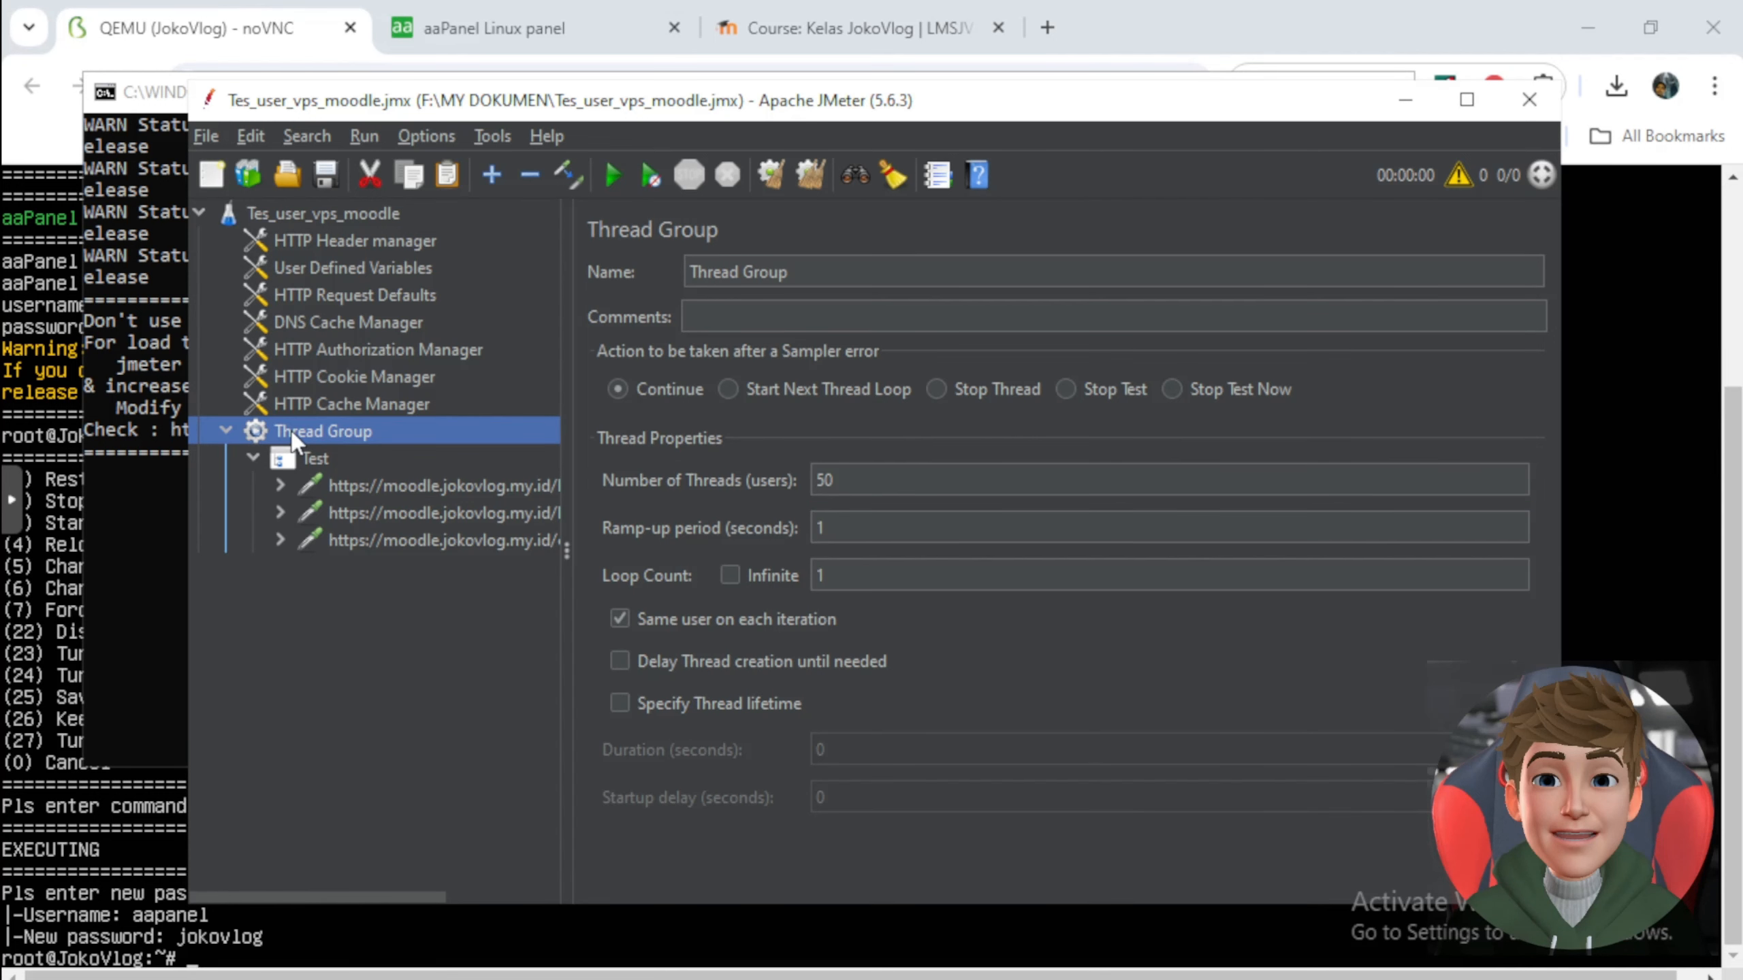
right_click(324, 428)
mouse_move(351, 436)
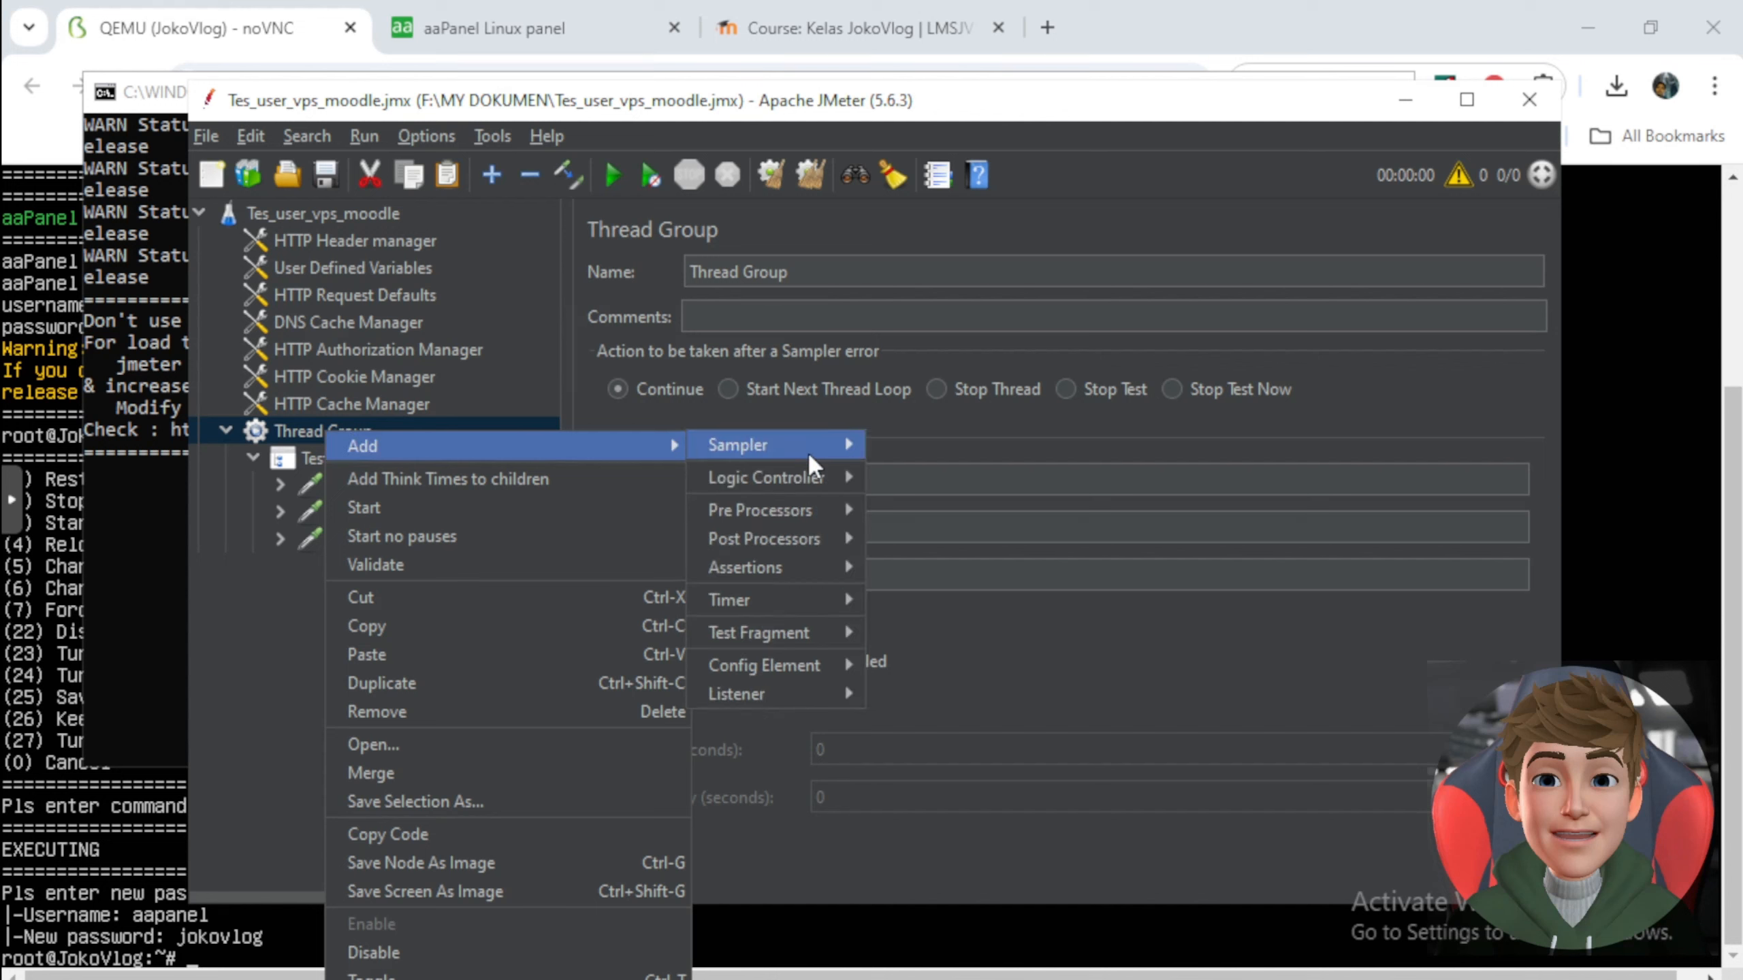
mouse_move(810, 687)
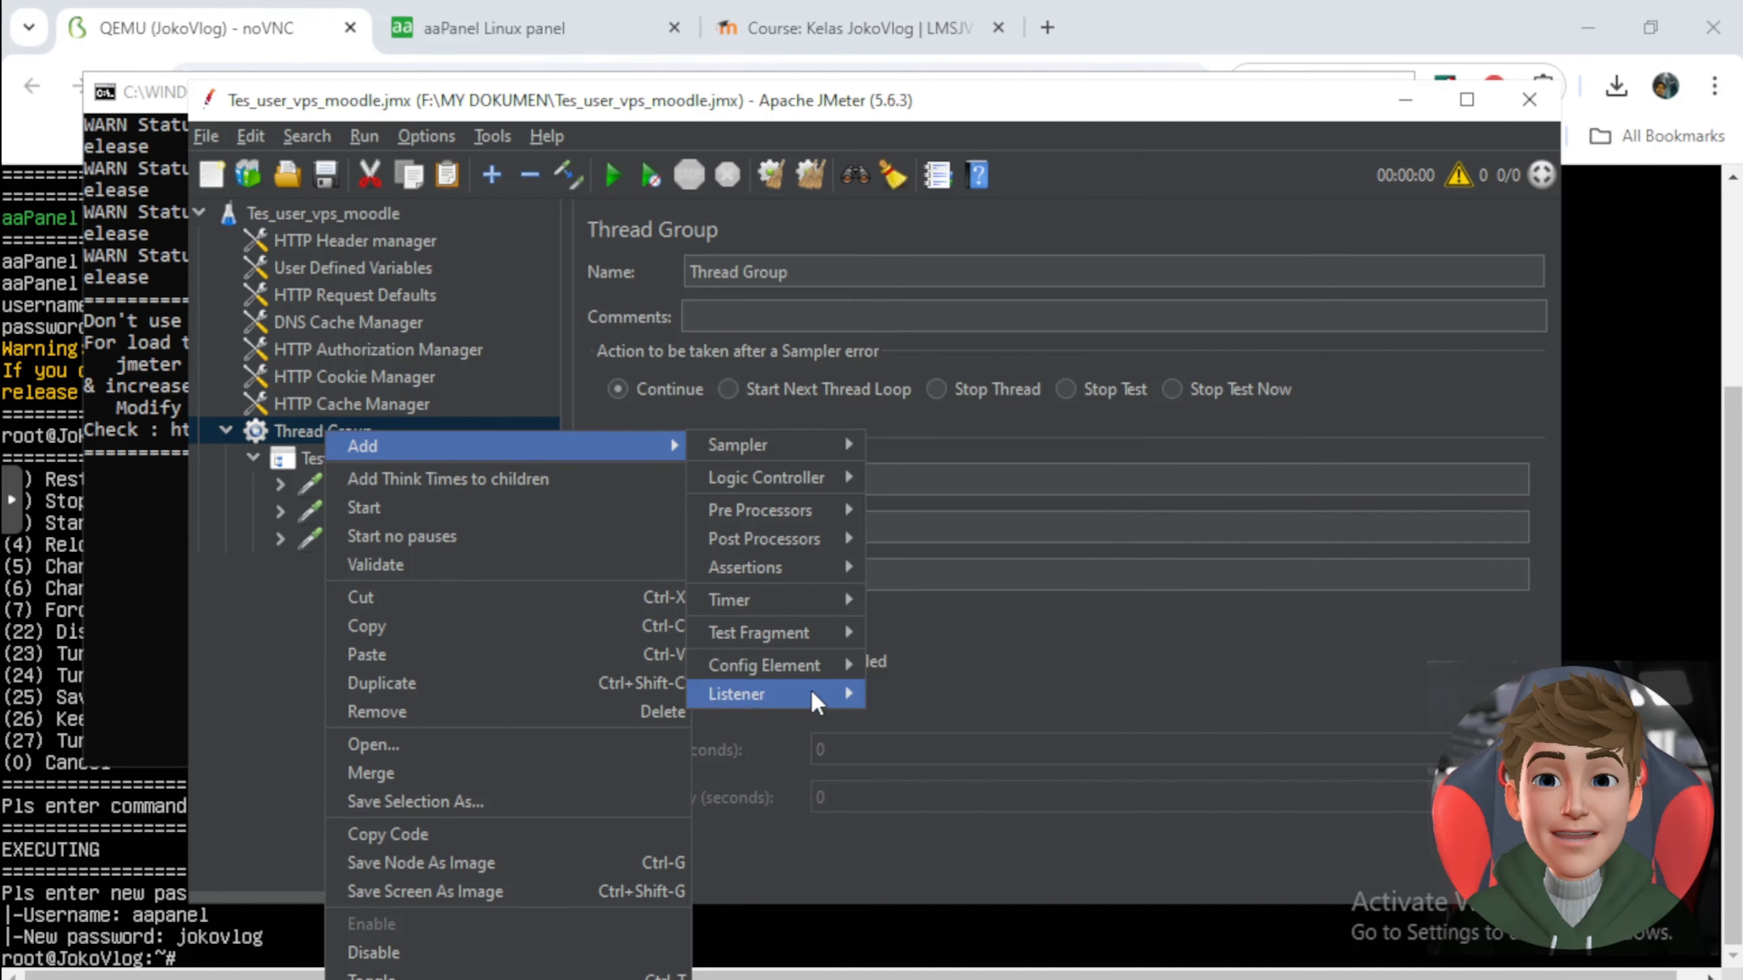
left_click(1002, 260)
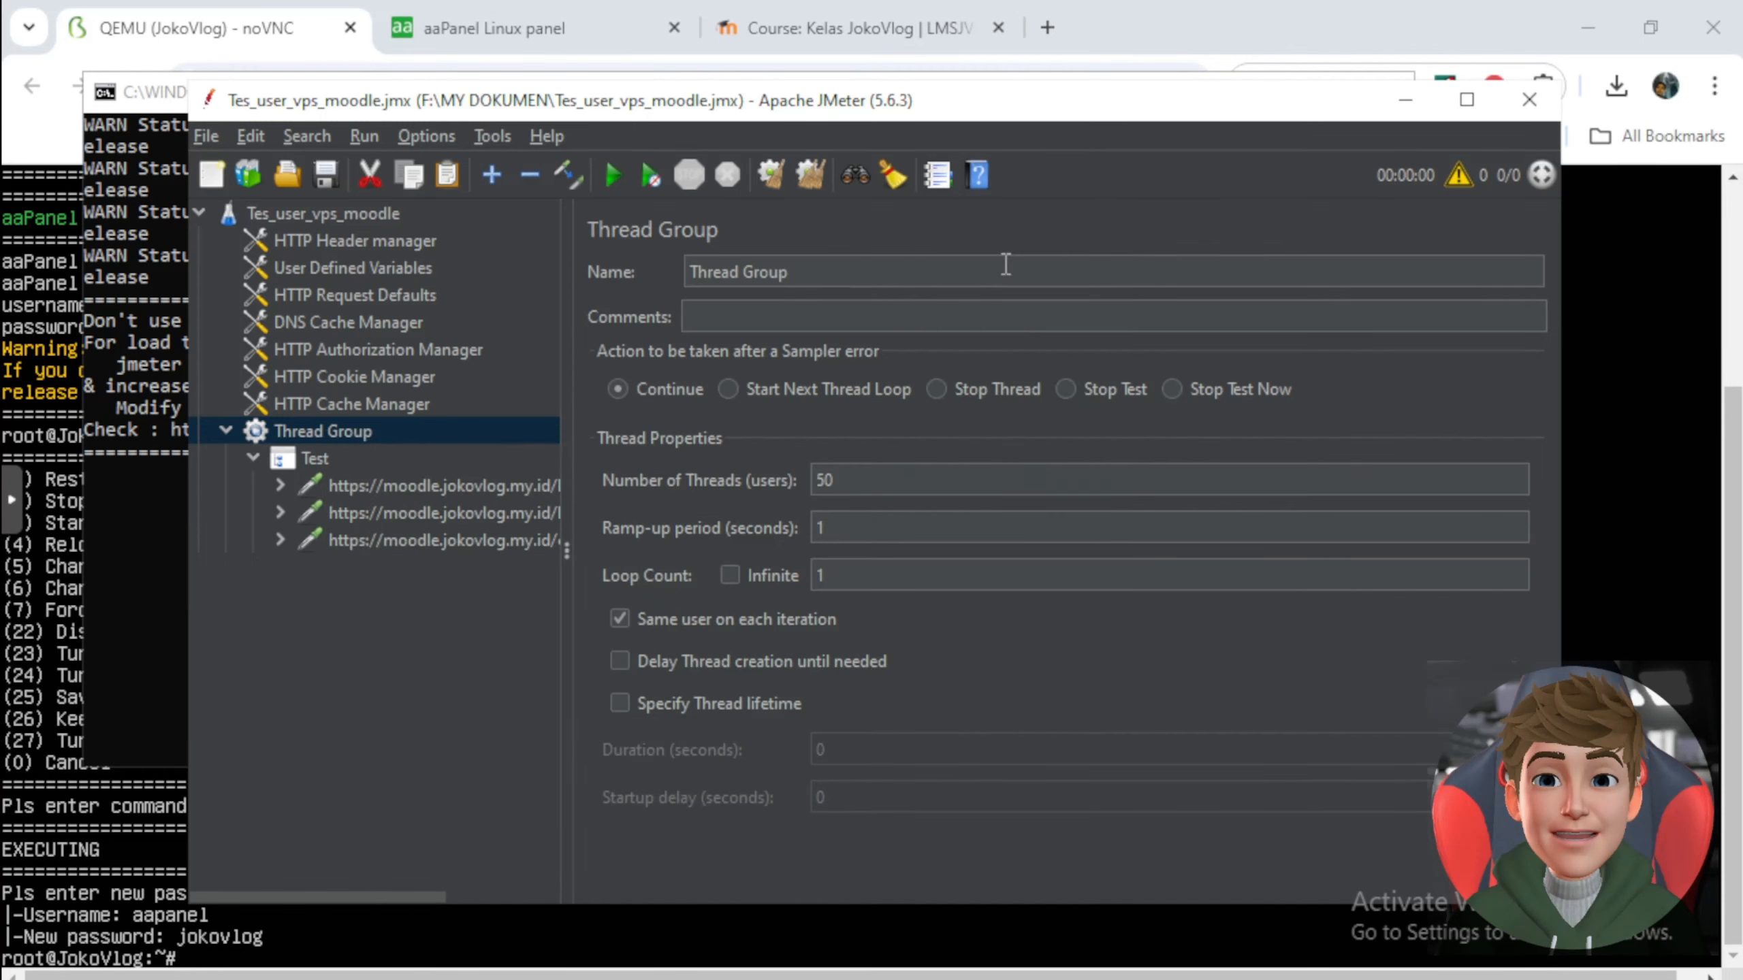
Add a Summary Report listener to the Thread Group and reselect Thread Group
left_click(343, 429)
right_click(345, 426)
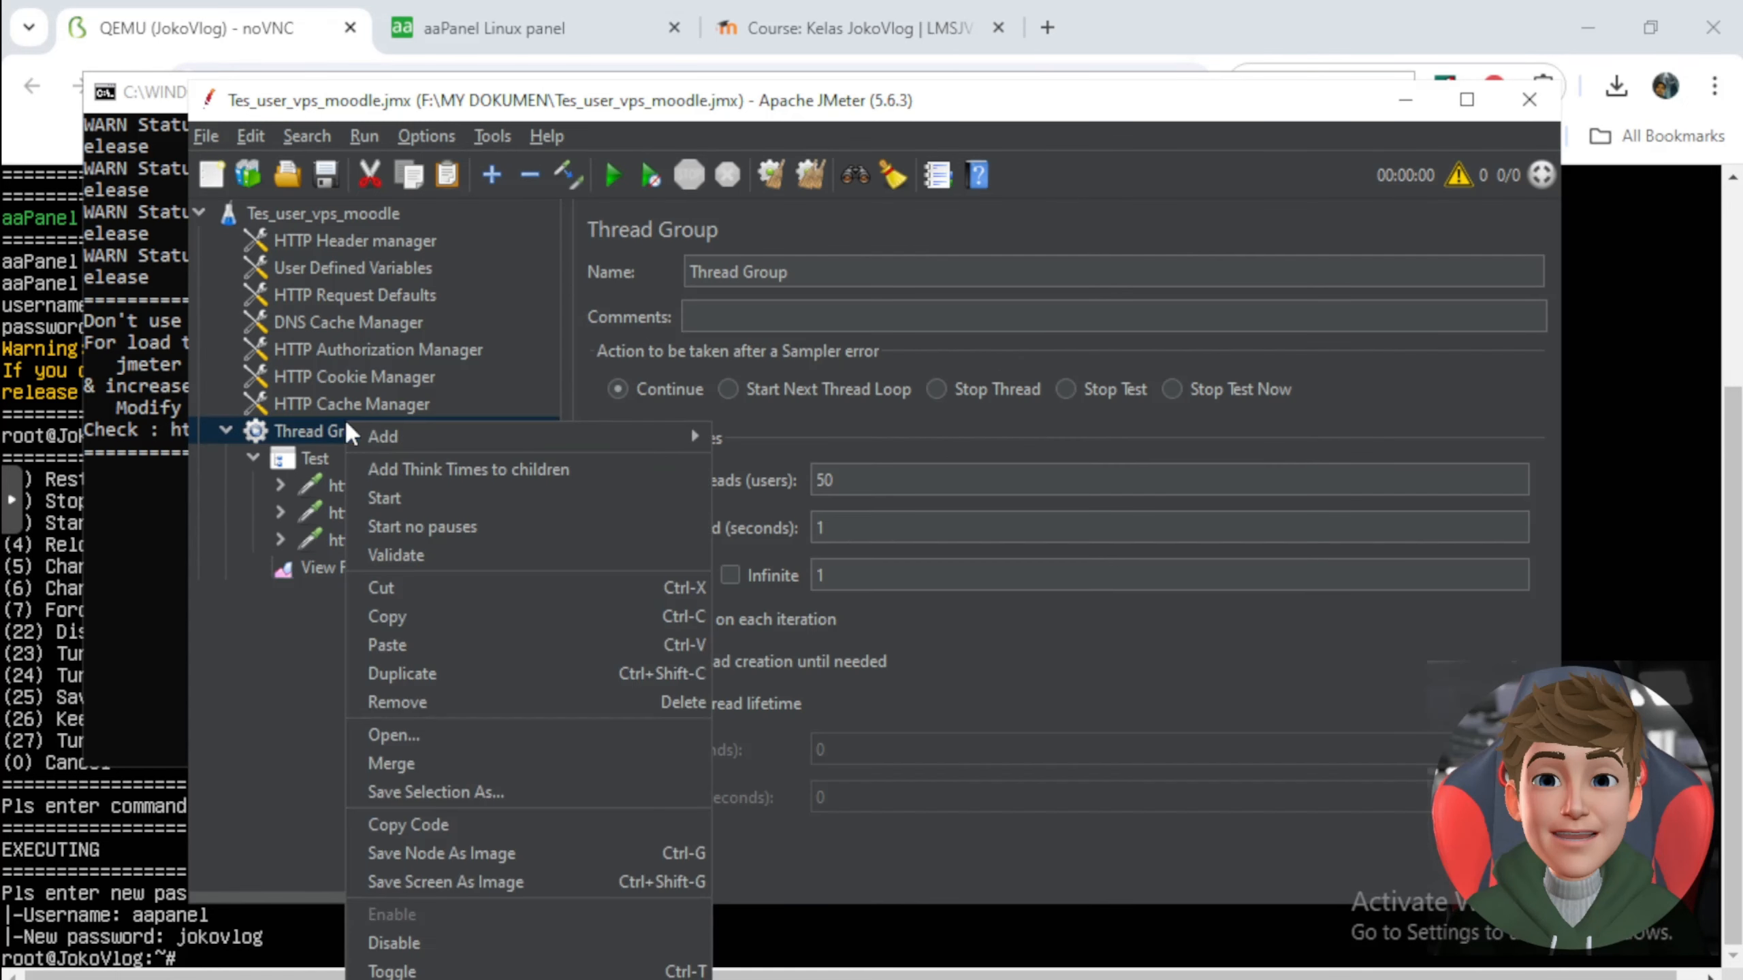
mouse_move(438, 441)
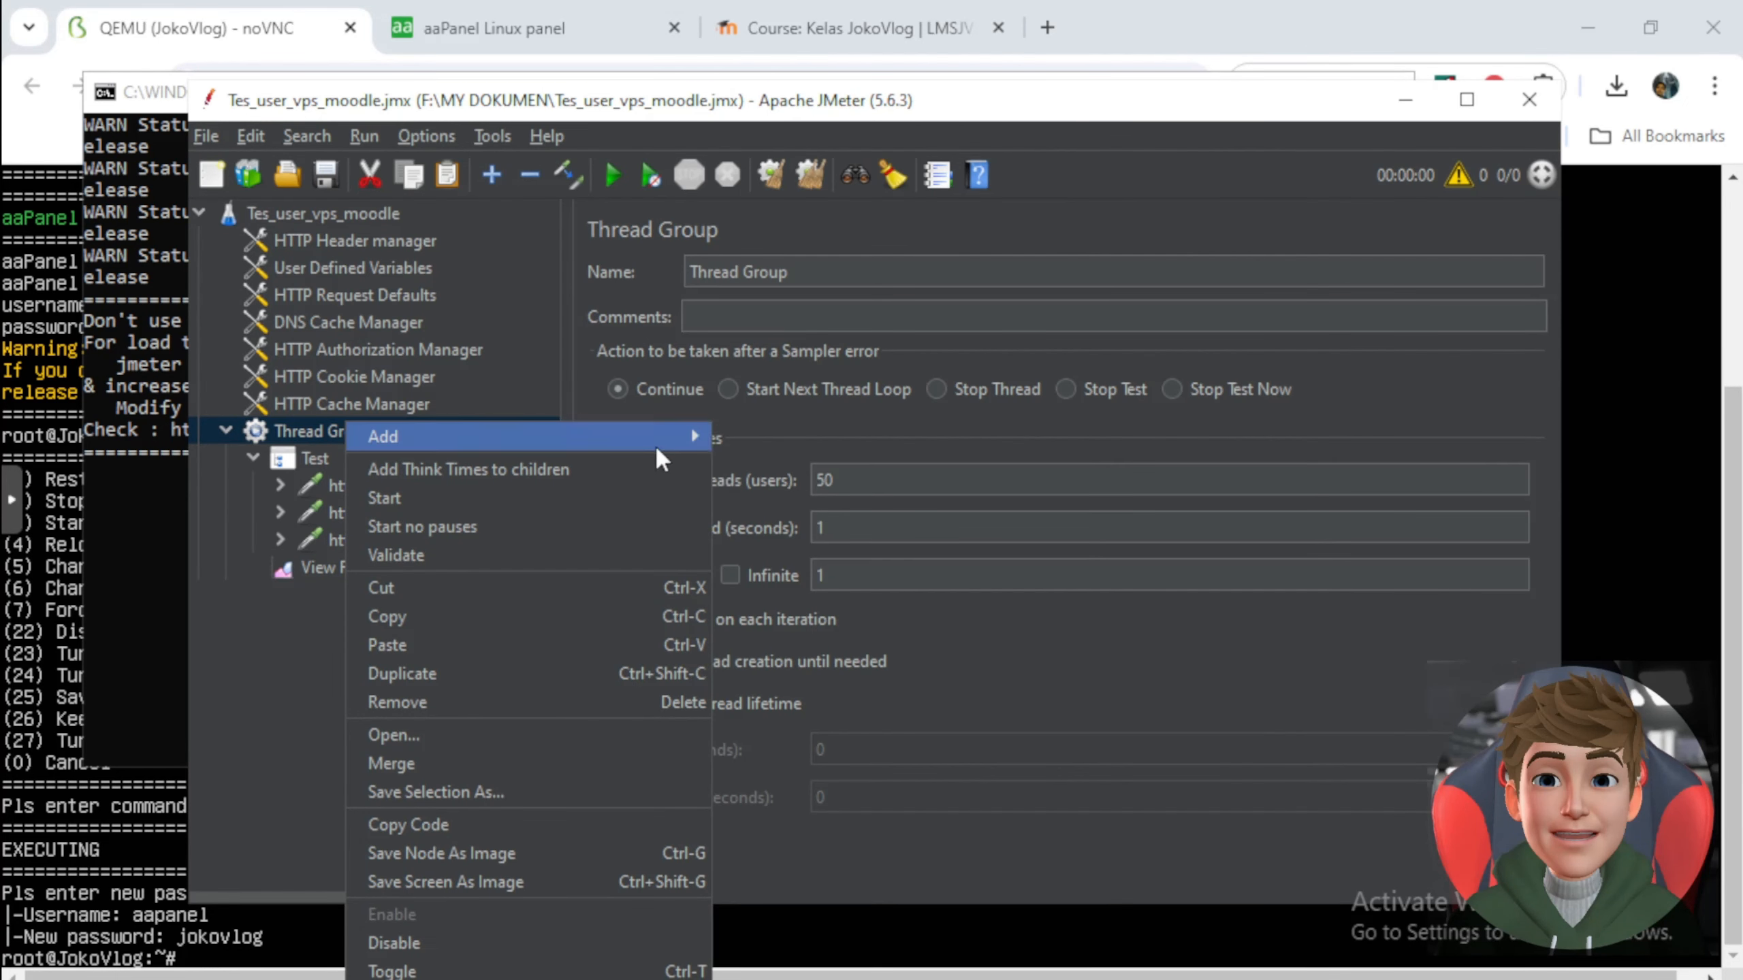
mouse_move(788, 686)
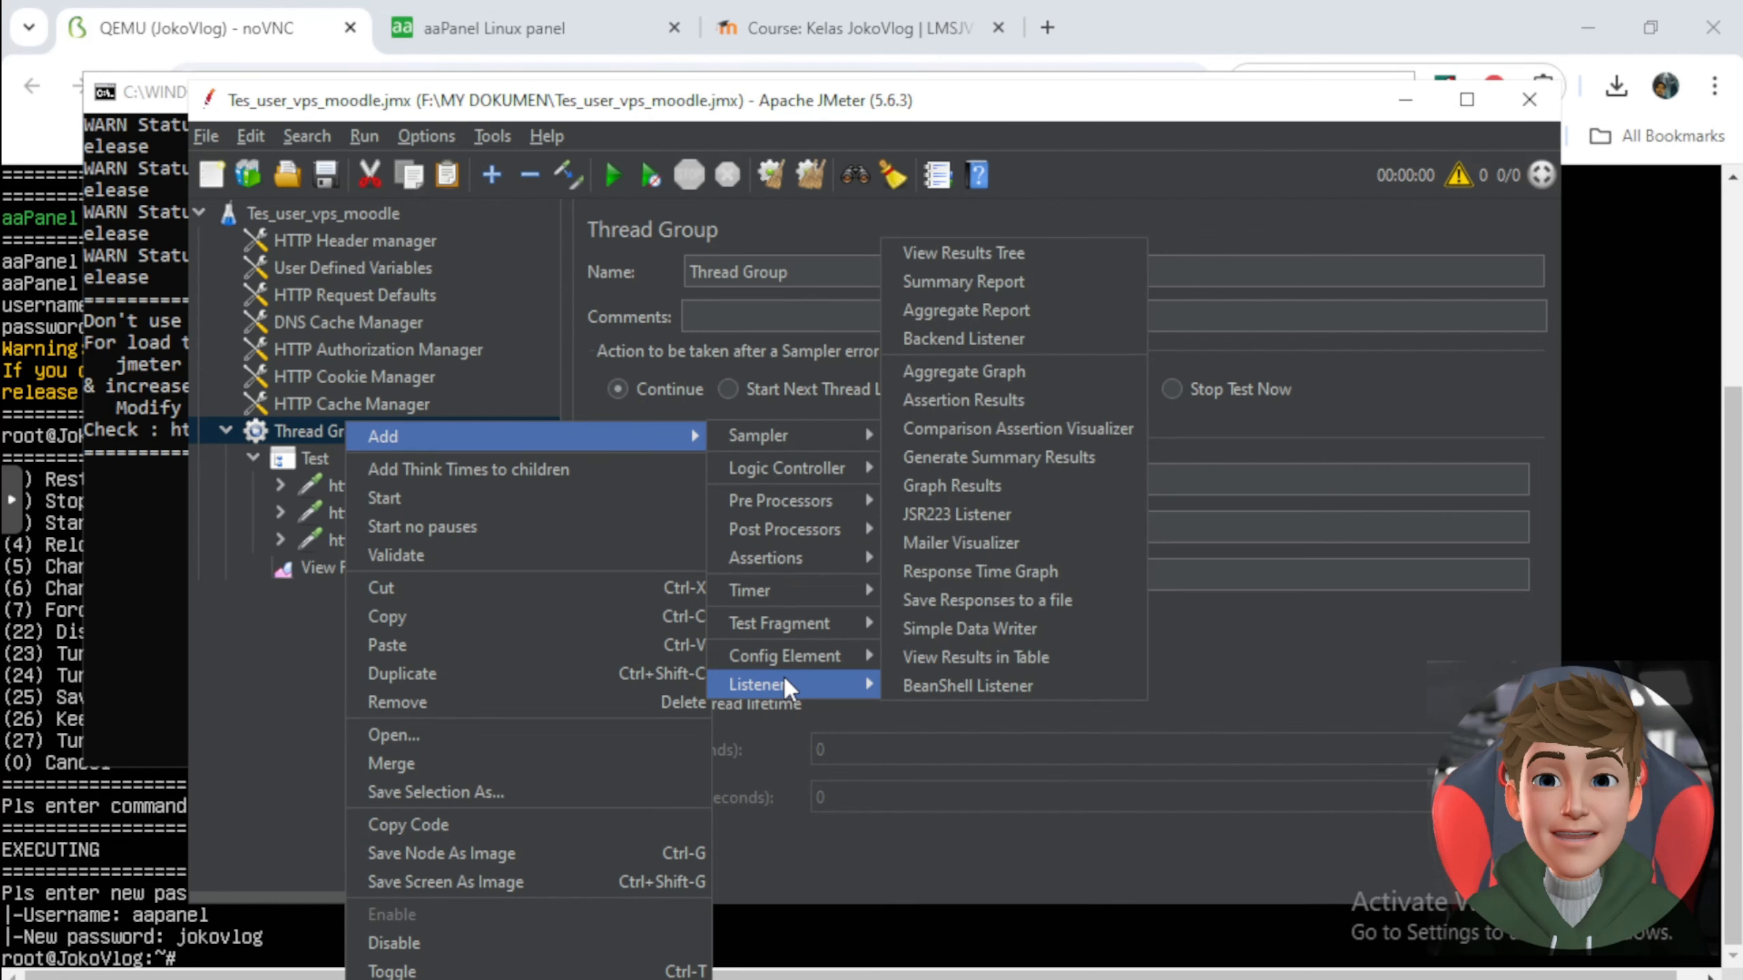
left_click(1021, 283)
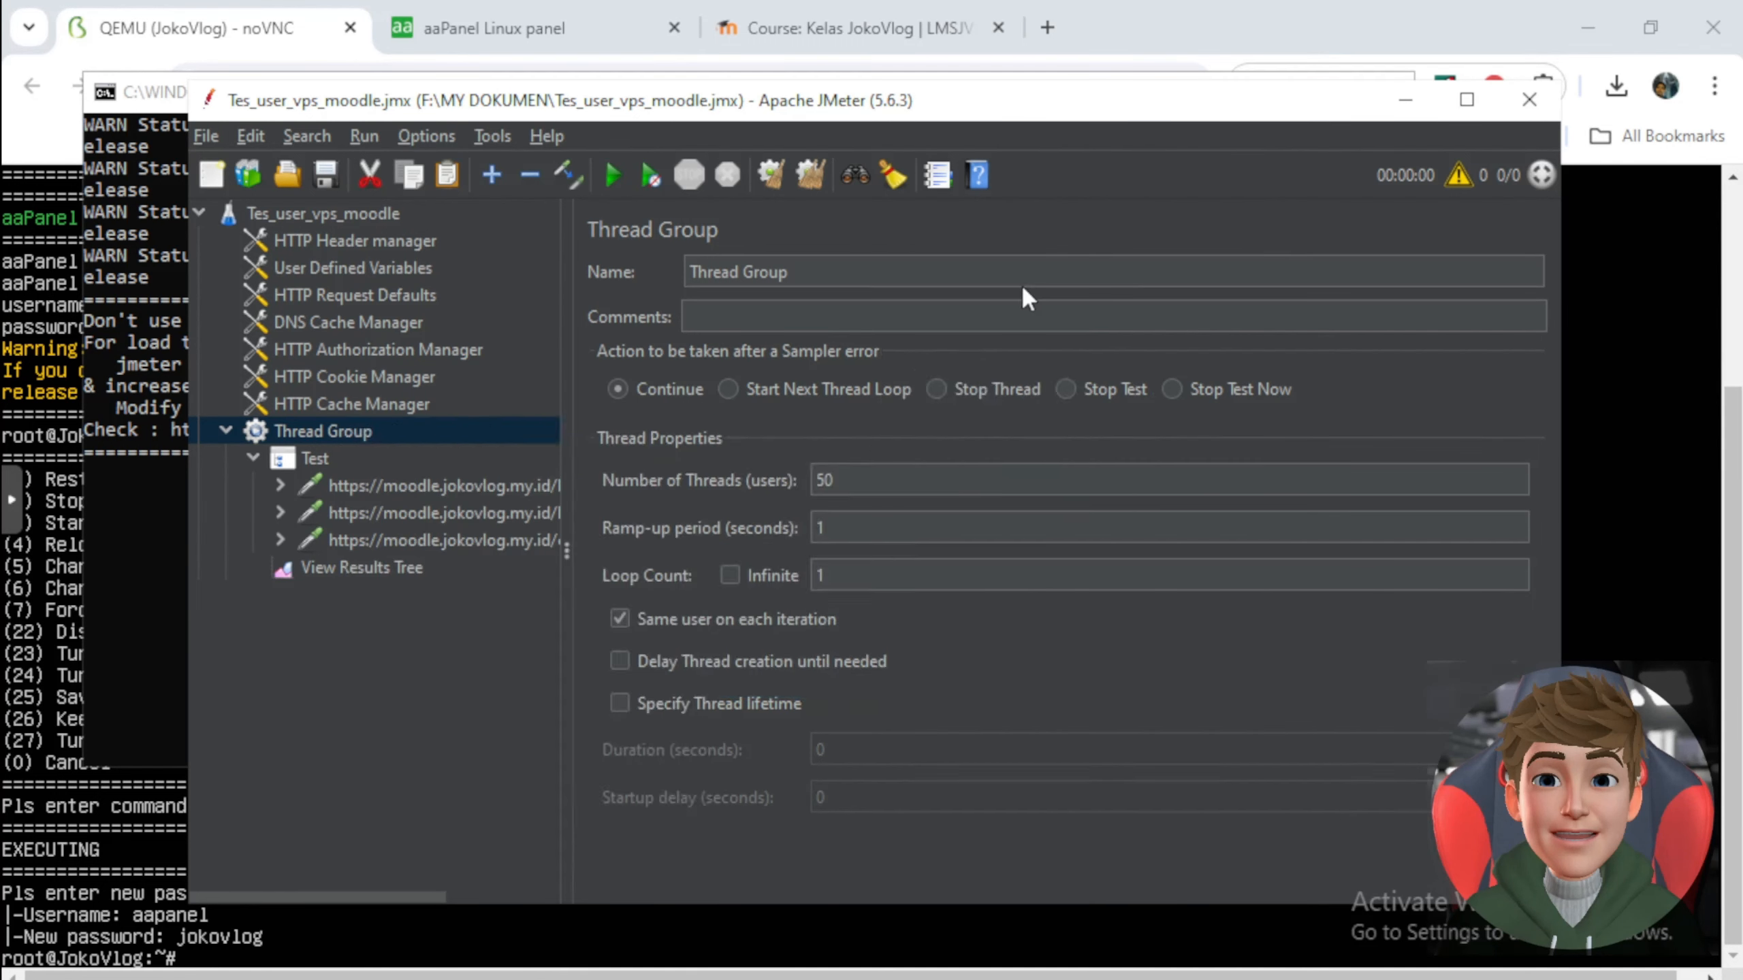
left_click(309, 439)
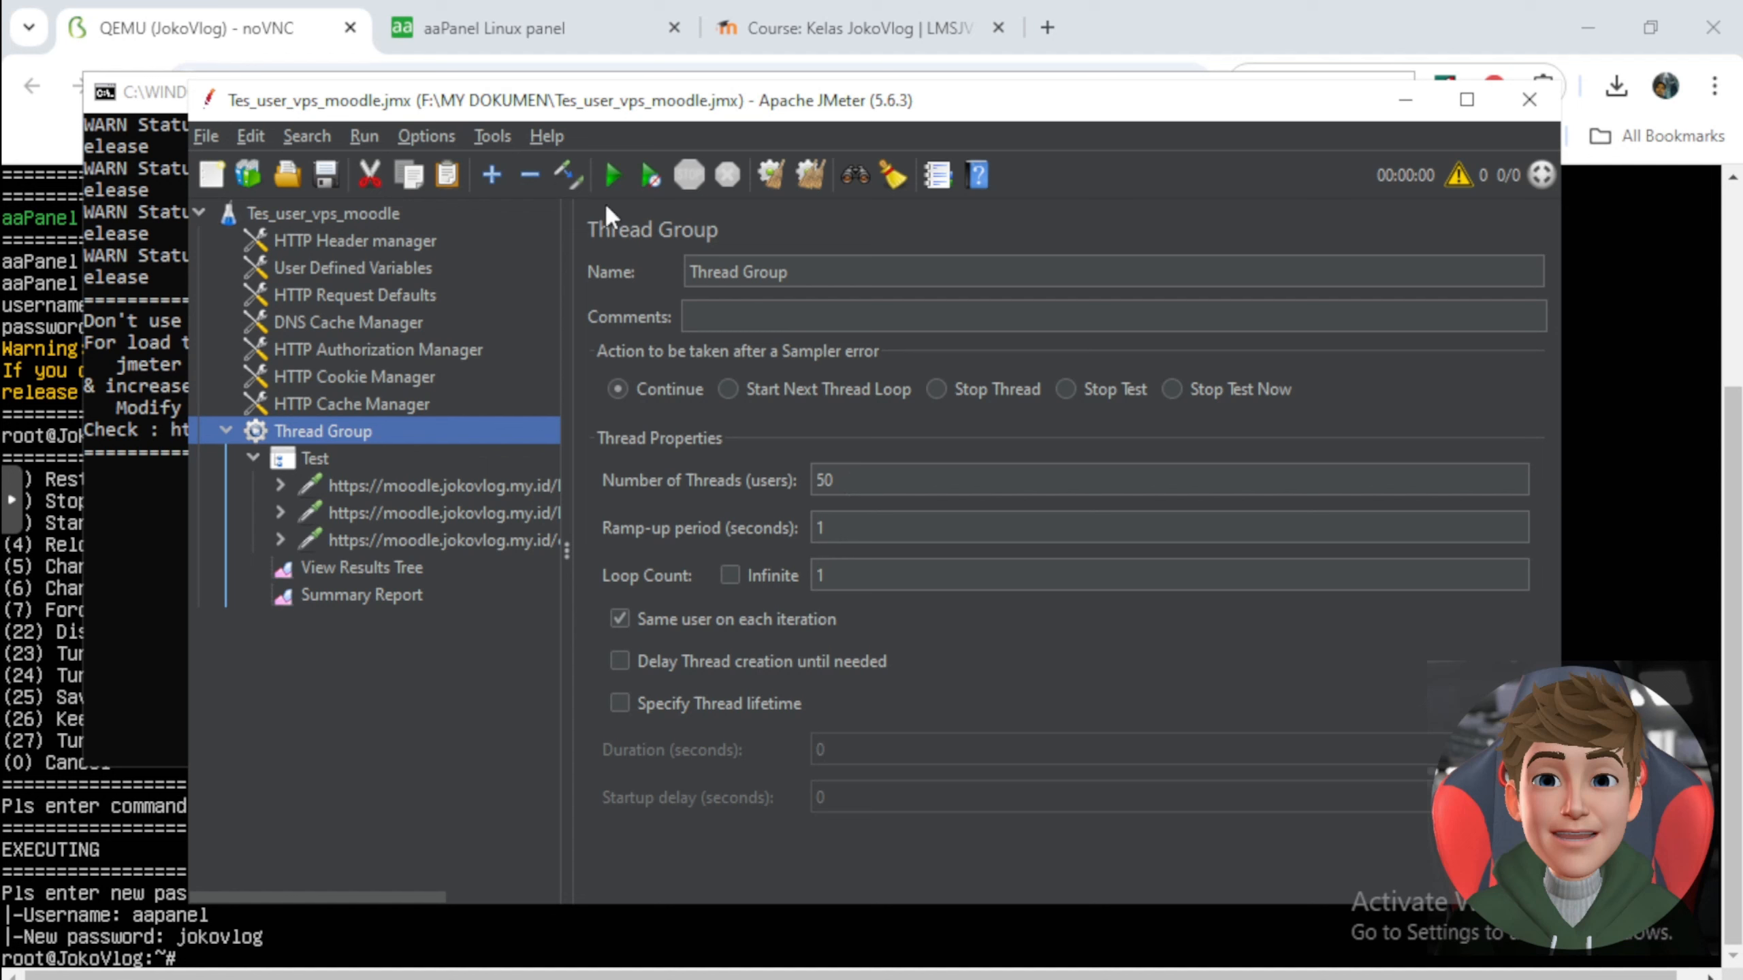
Run the 50-thread test and widen the Summary Report's Label column to show full URLs
left_click(606, 181)
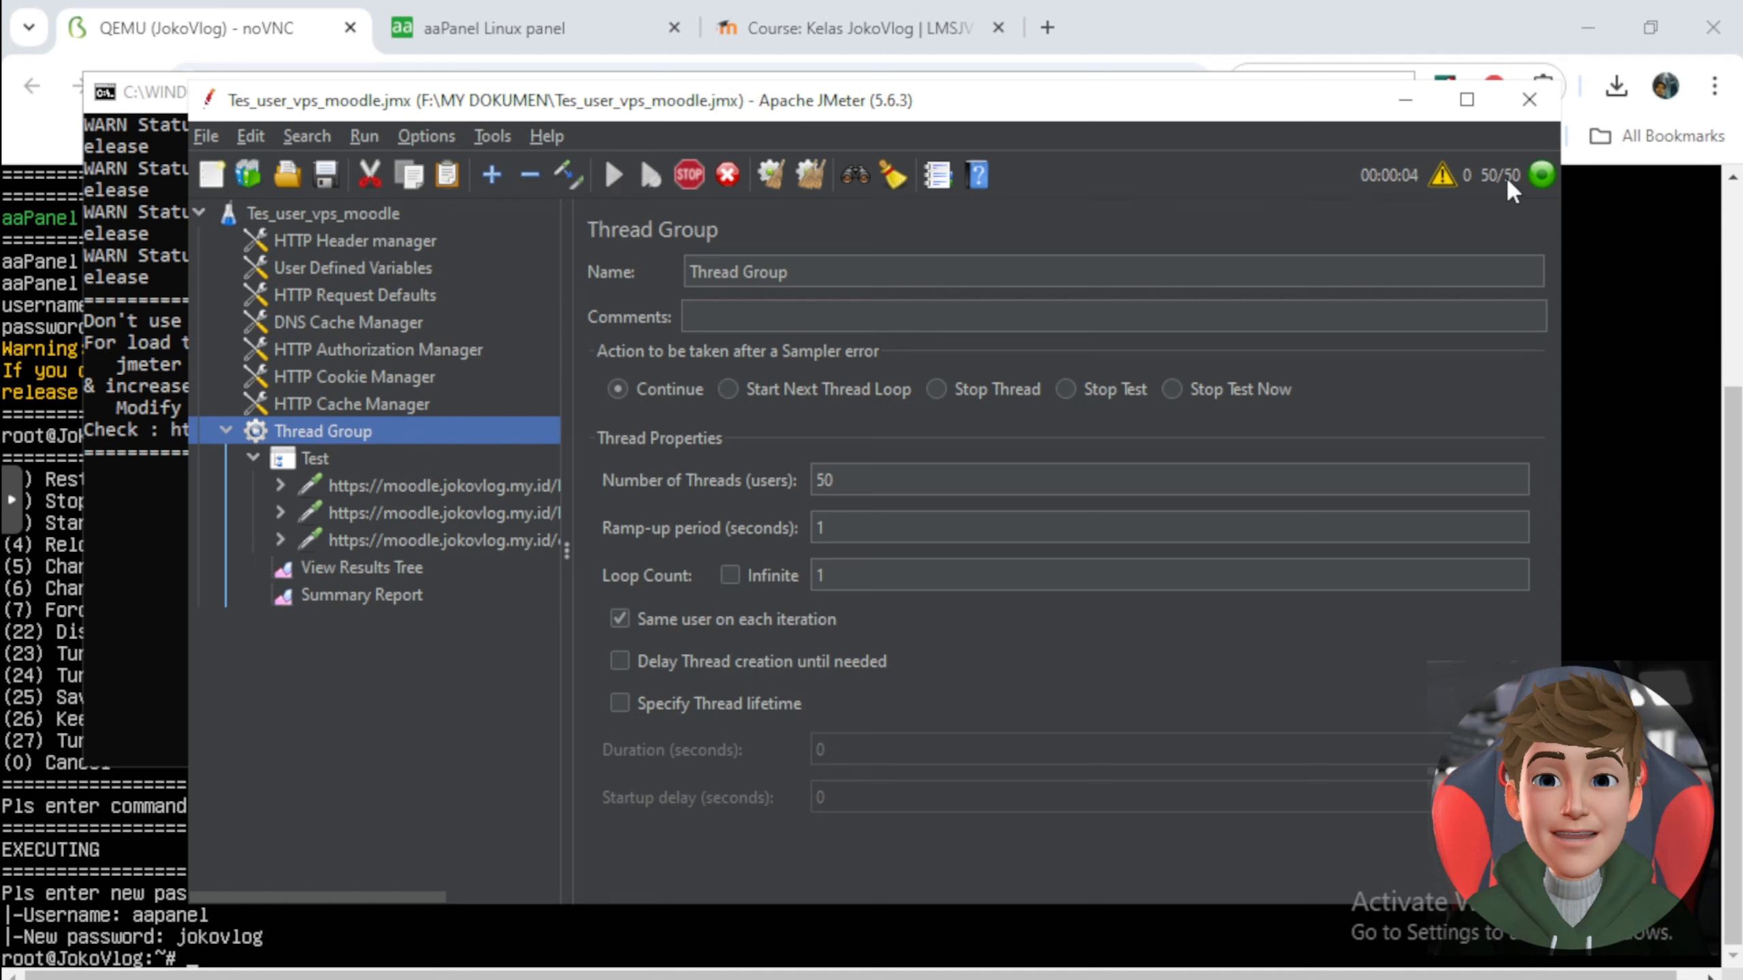
left_click(355, 595)
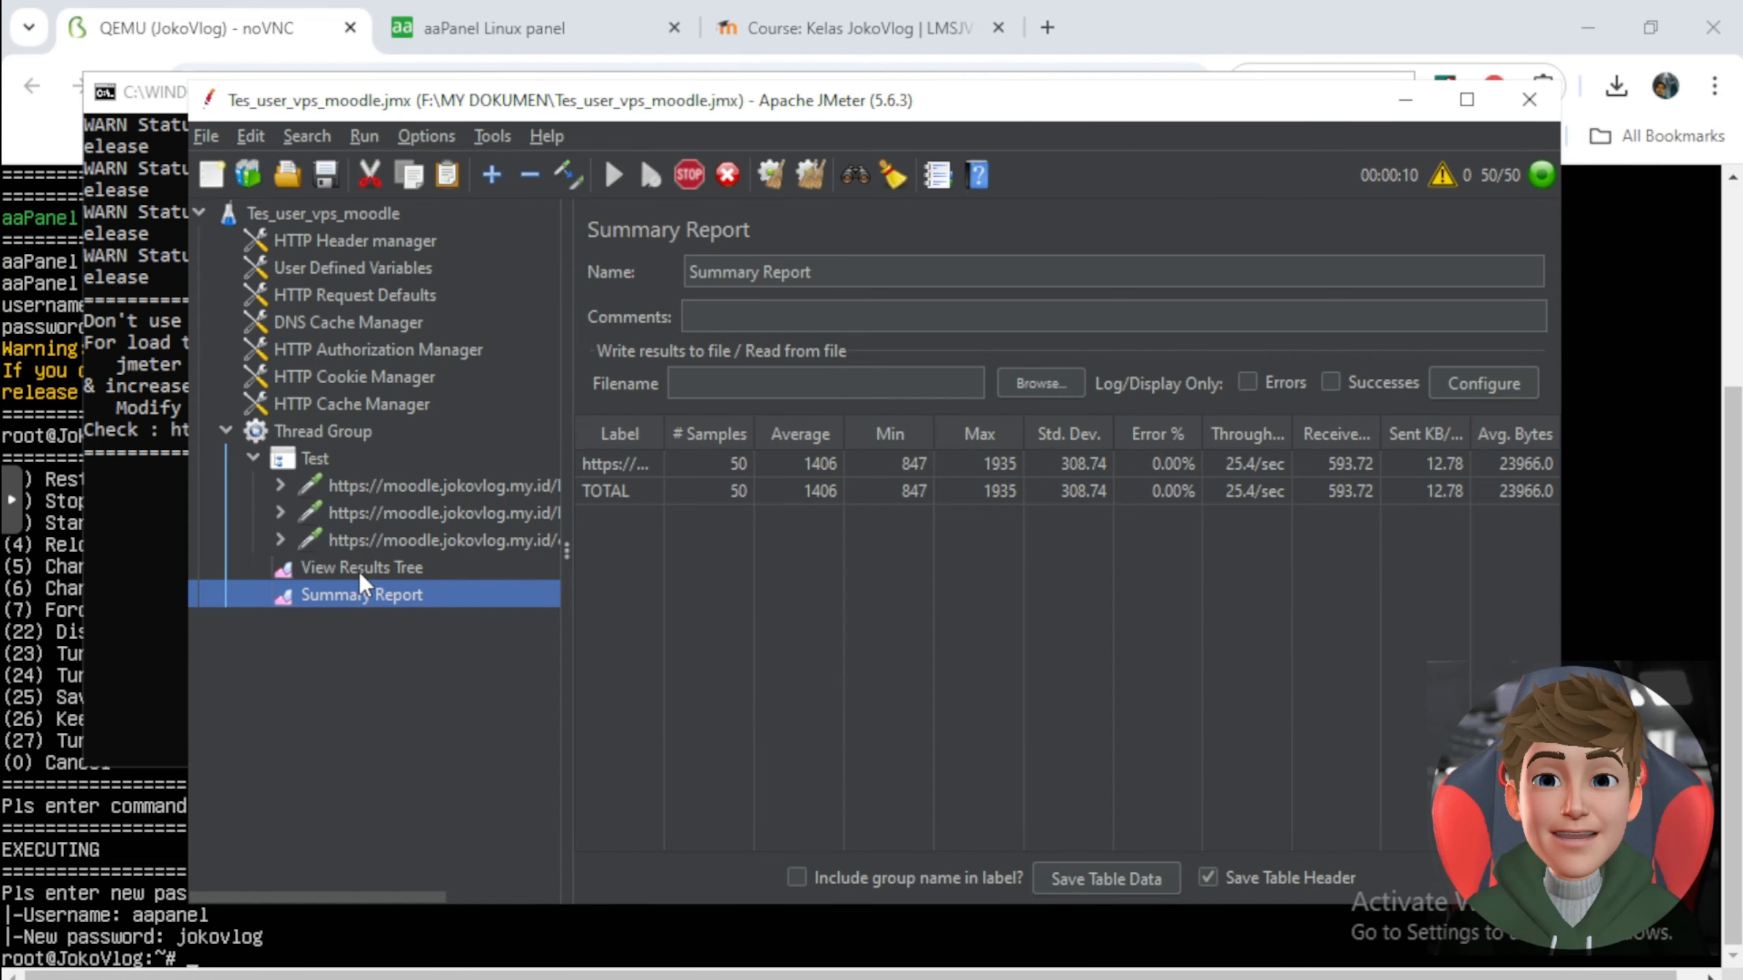
left_click(358, 569)
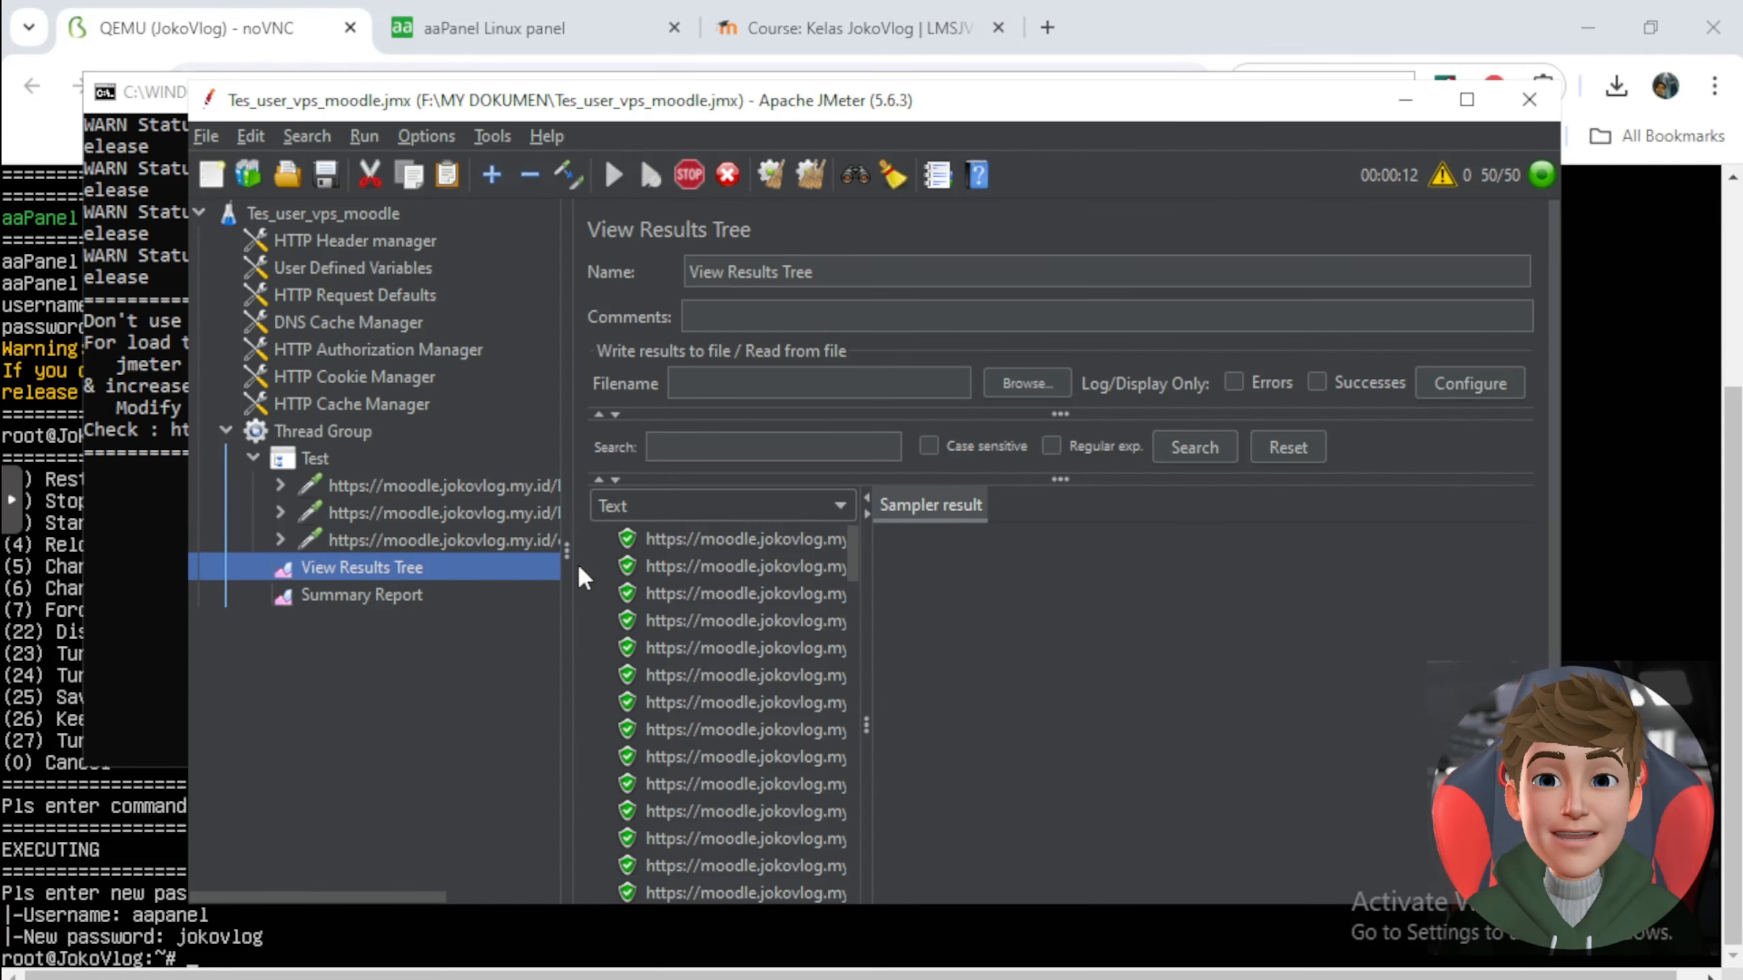
left_click(396, 594)
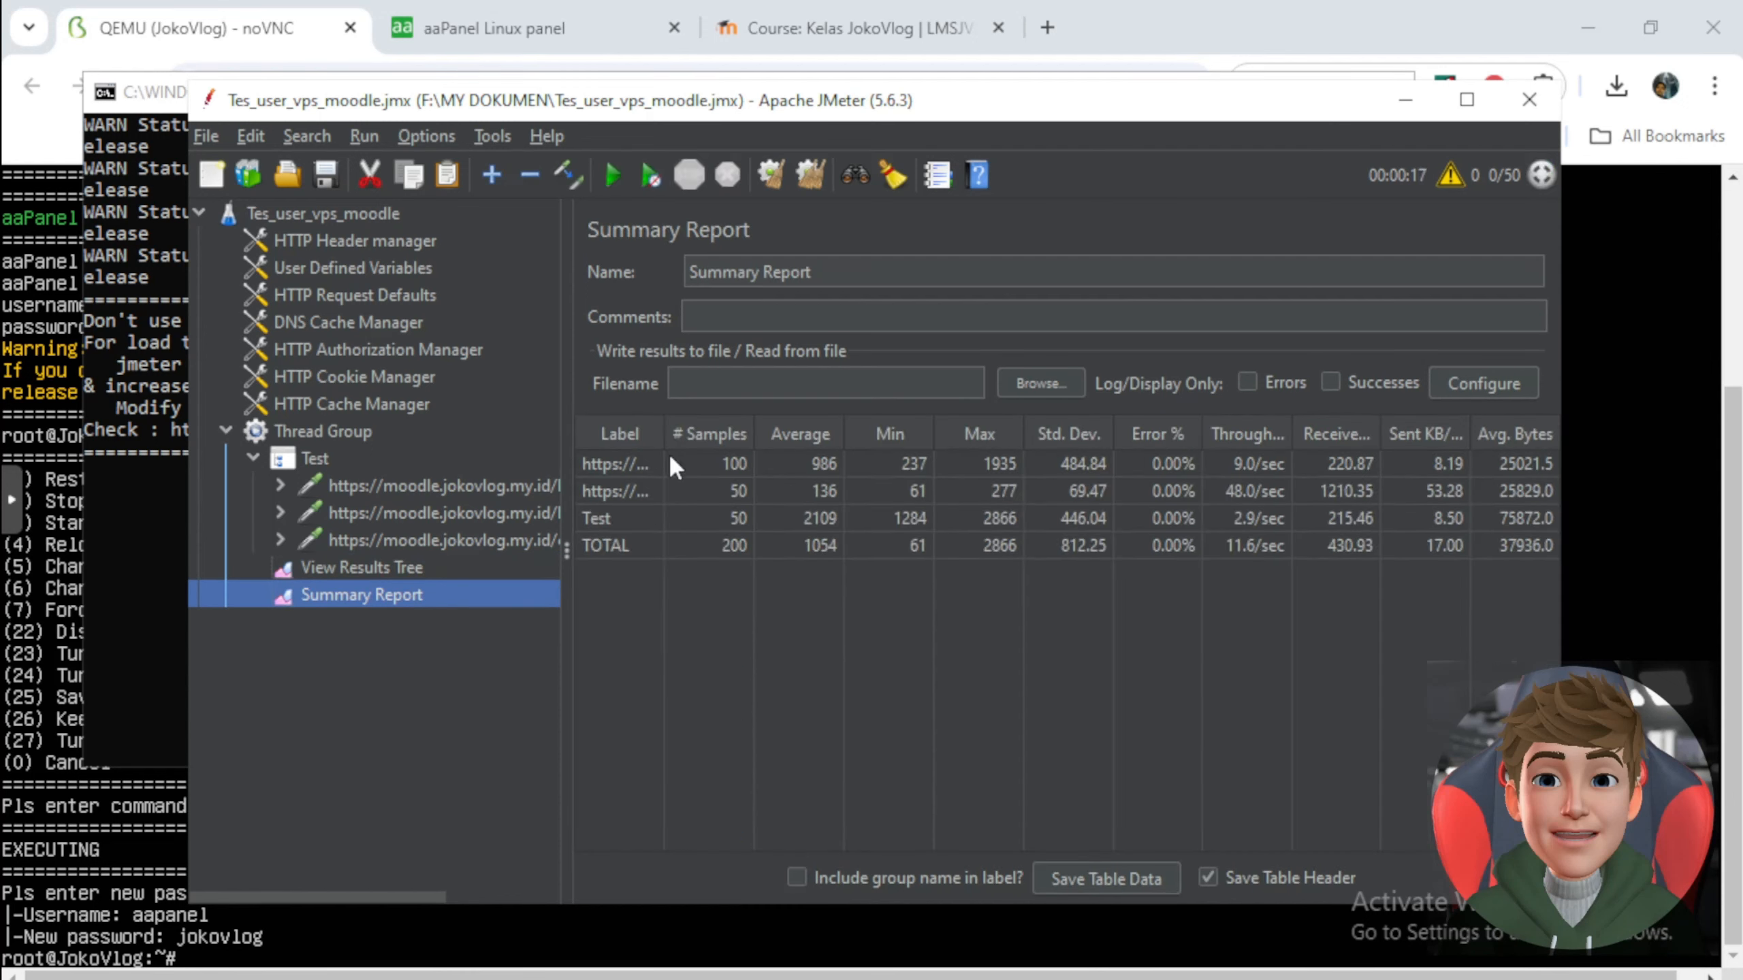
left_click_drag(664, 434, 911, 425)
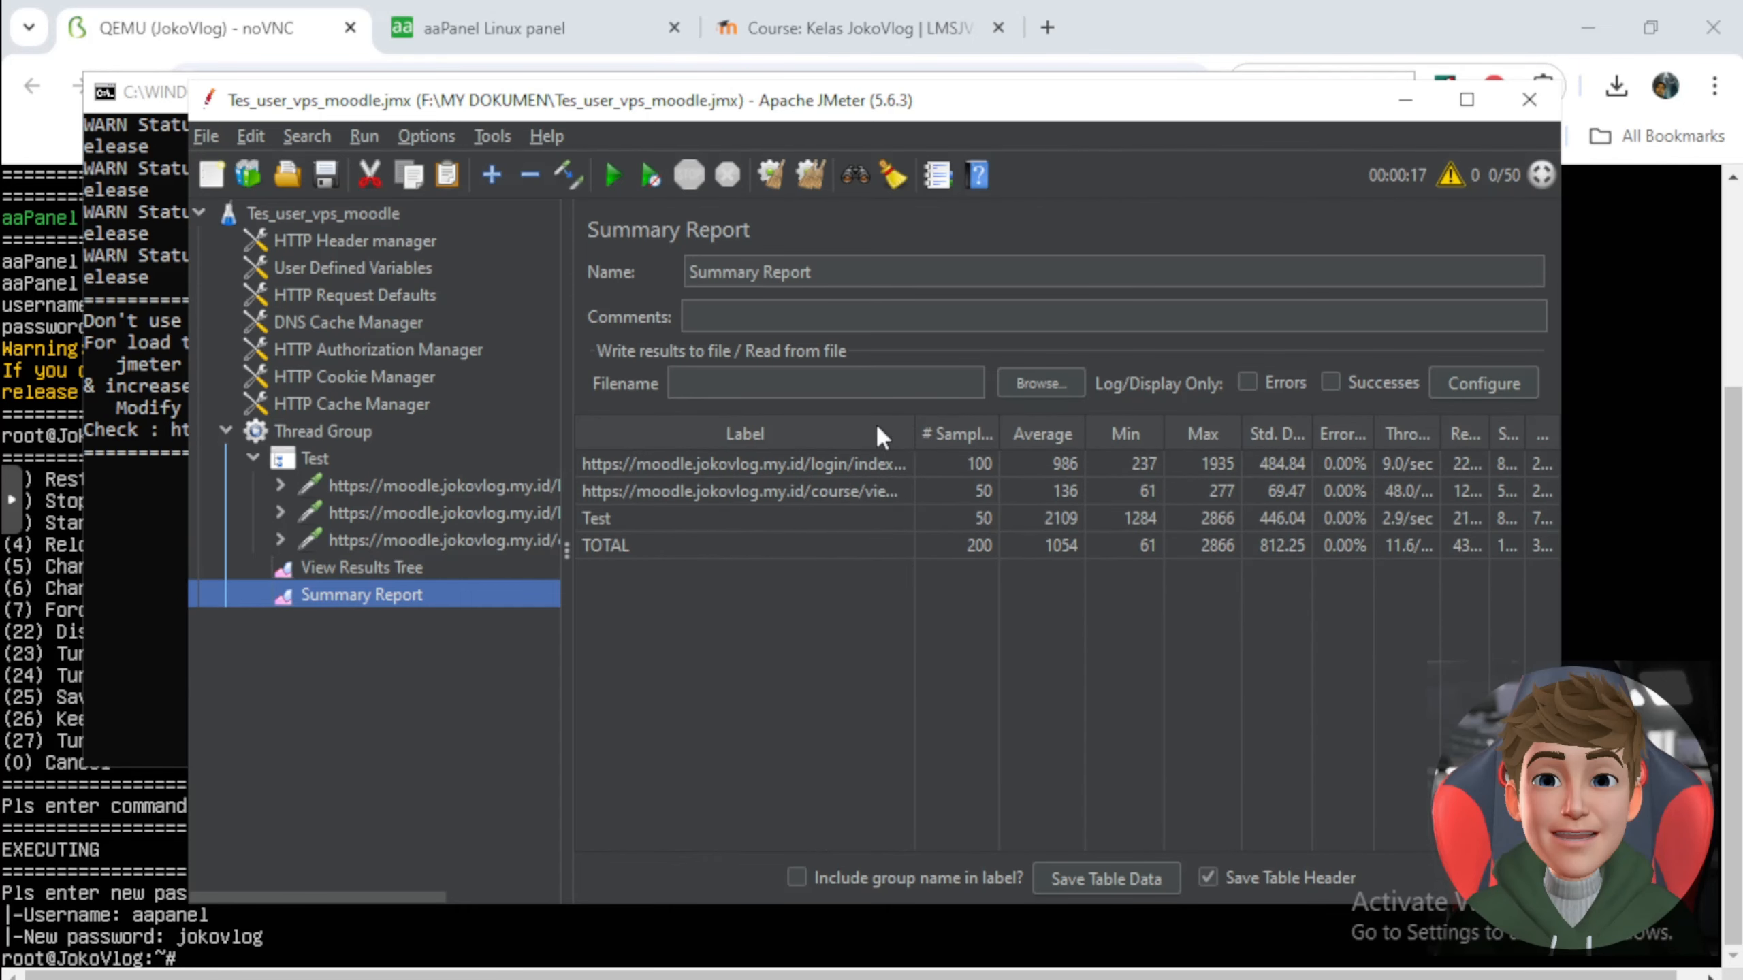
Reload the aaPanel dashboard and position JMeter beneath its load, CPU and RAM gauges
left_click(553, 37)
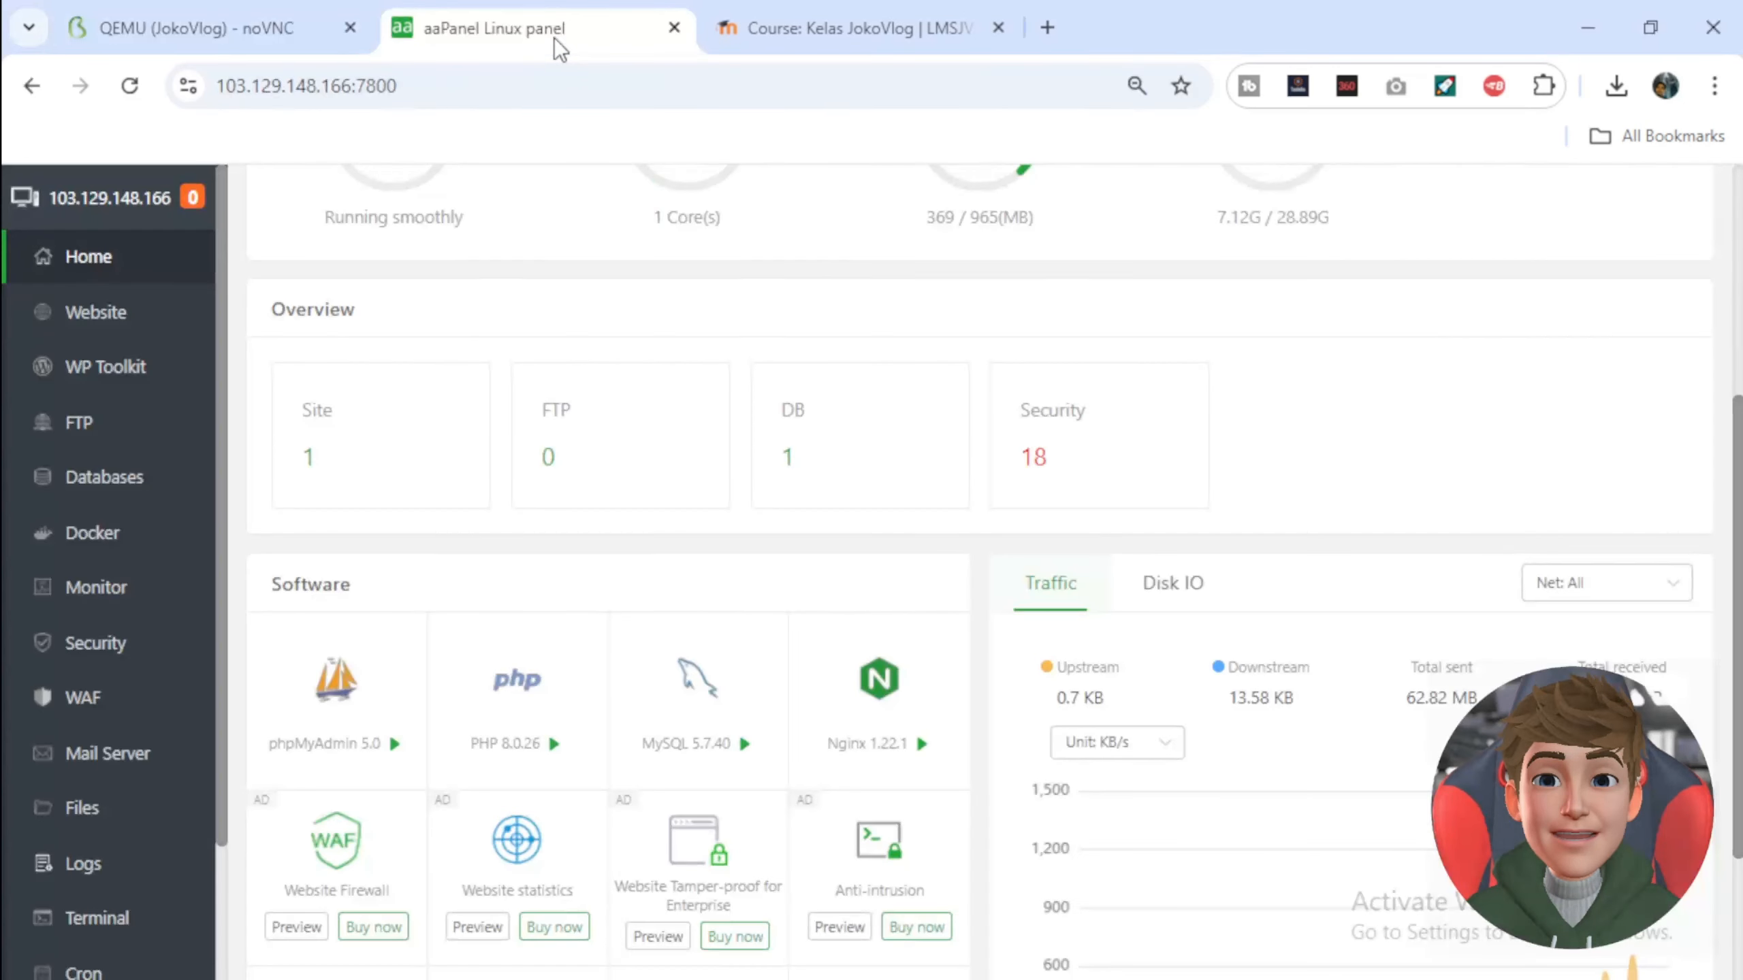
scroll(548, 506, "up", 5)
left_click(129, 85)
mouse_move(751, 487)
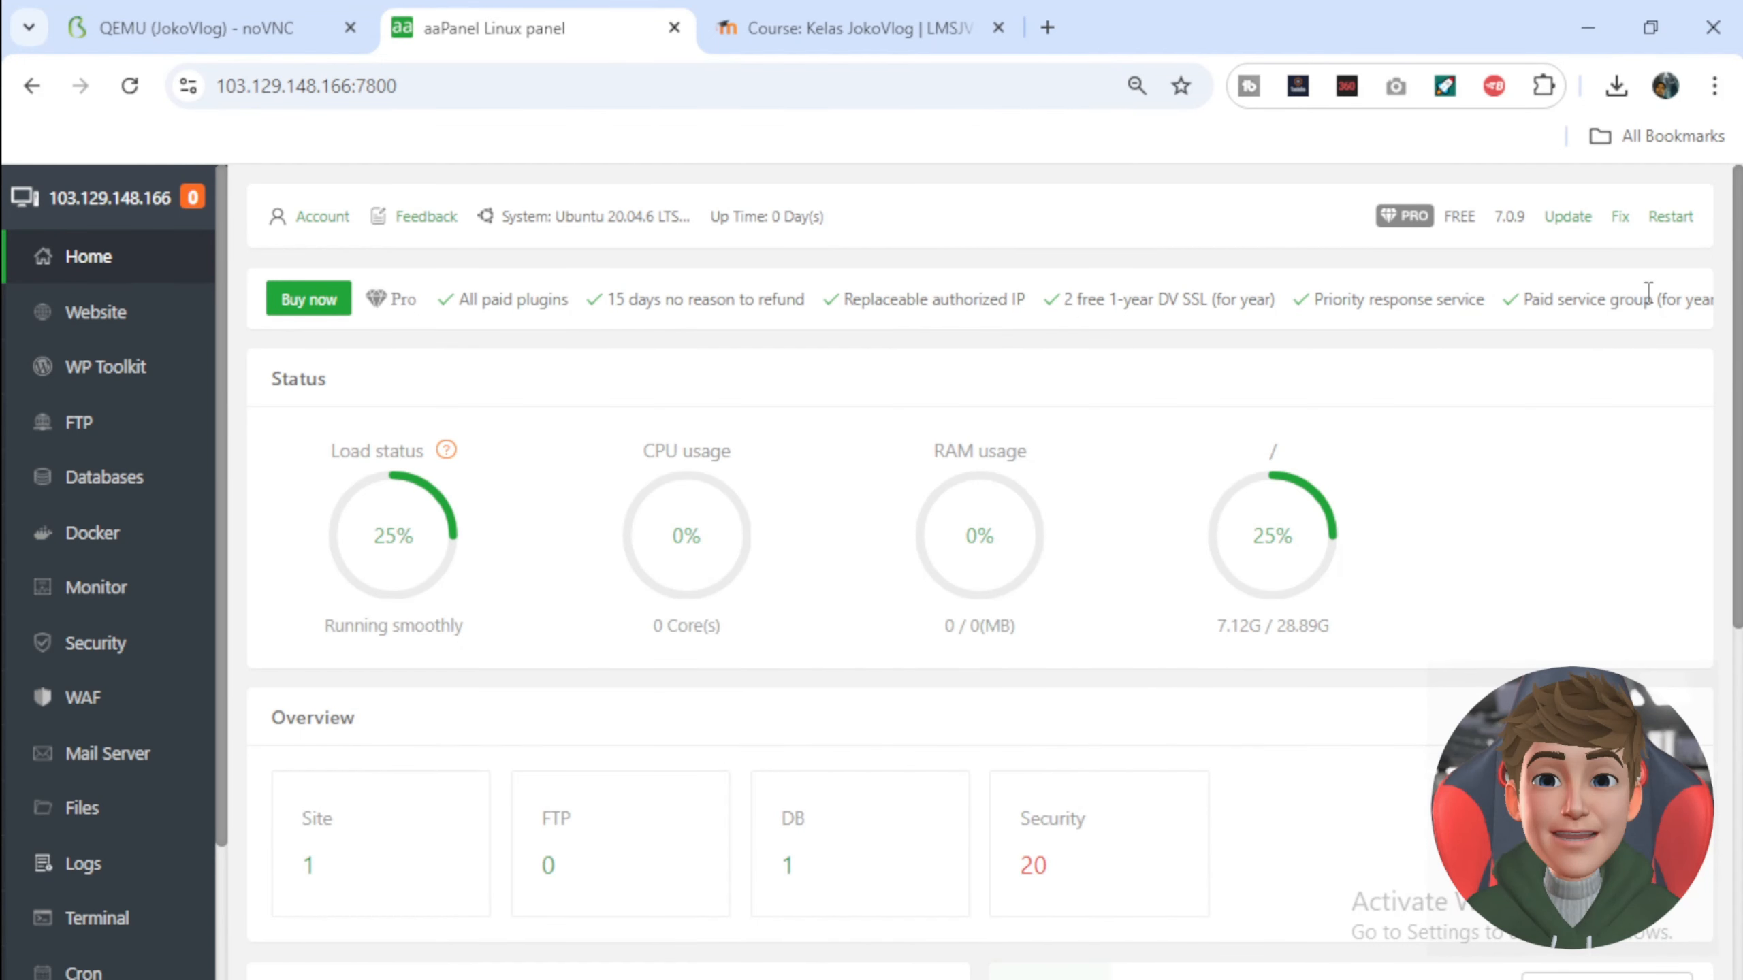
left_click_drag(1736, 234, 1738, 336)
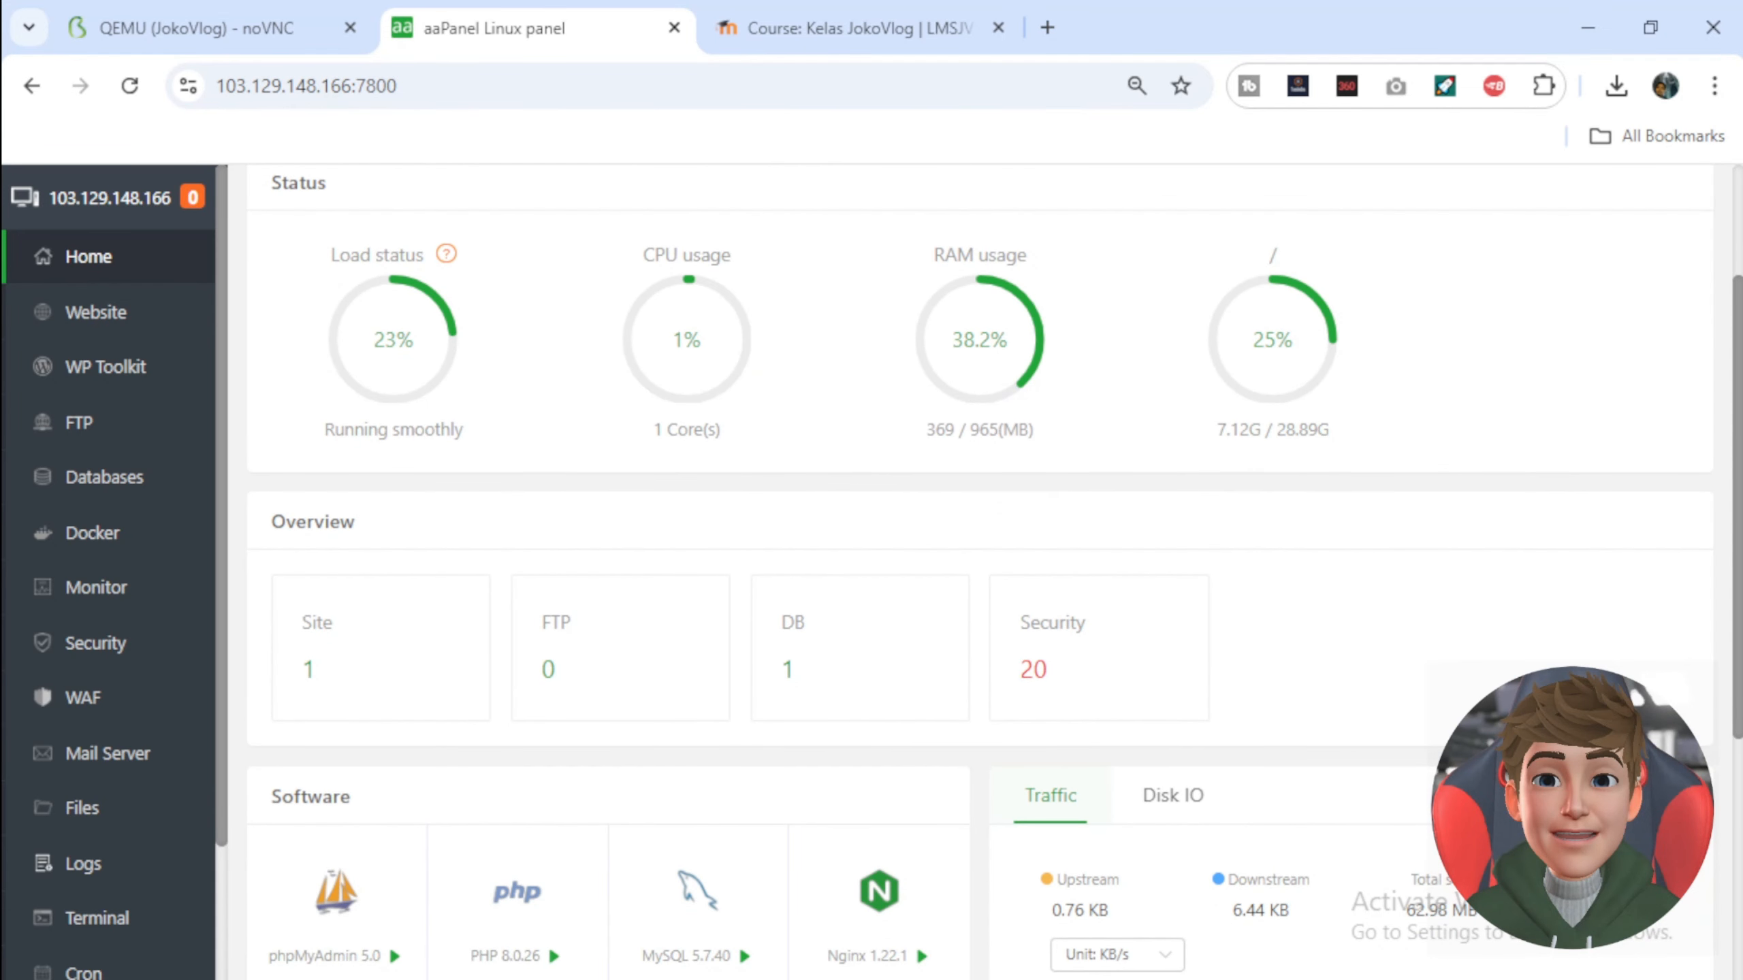
key("alt+Tab")
left_click_drag(819, 179, 827, 471)
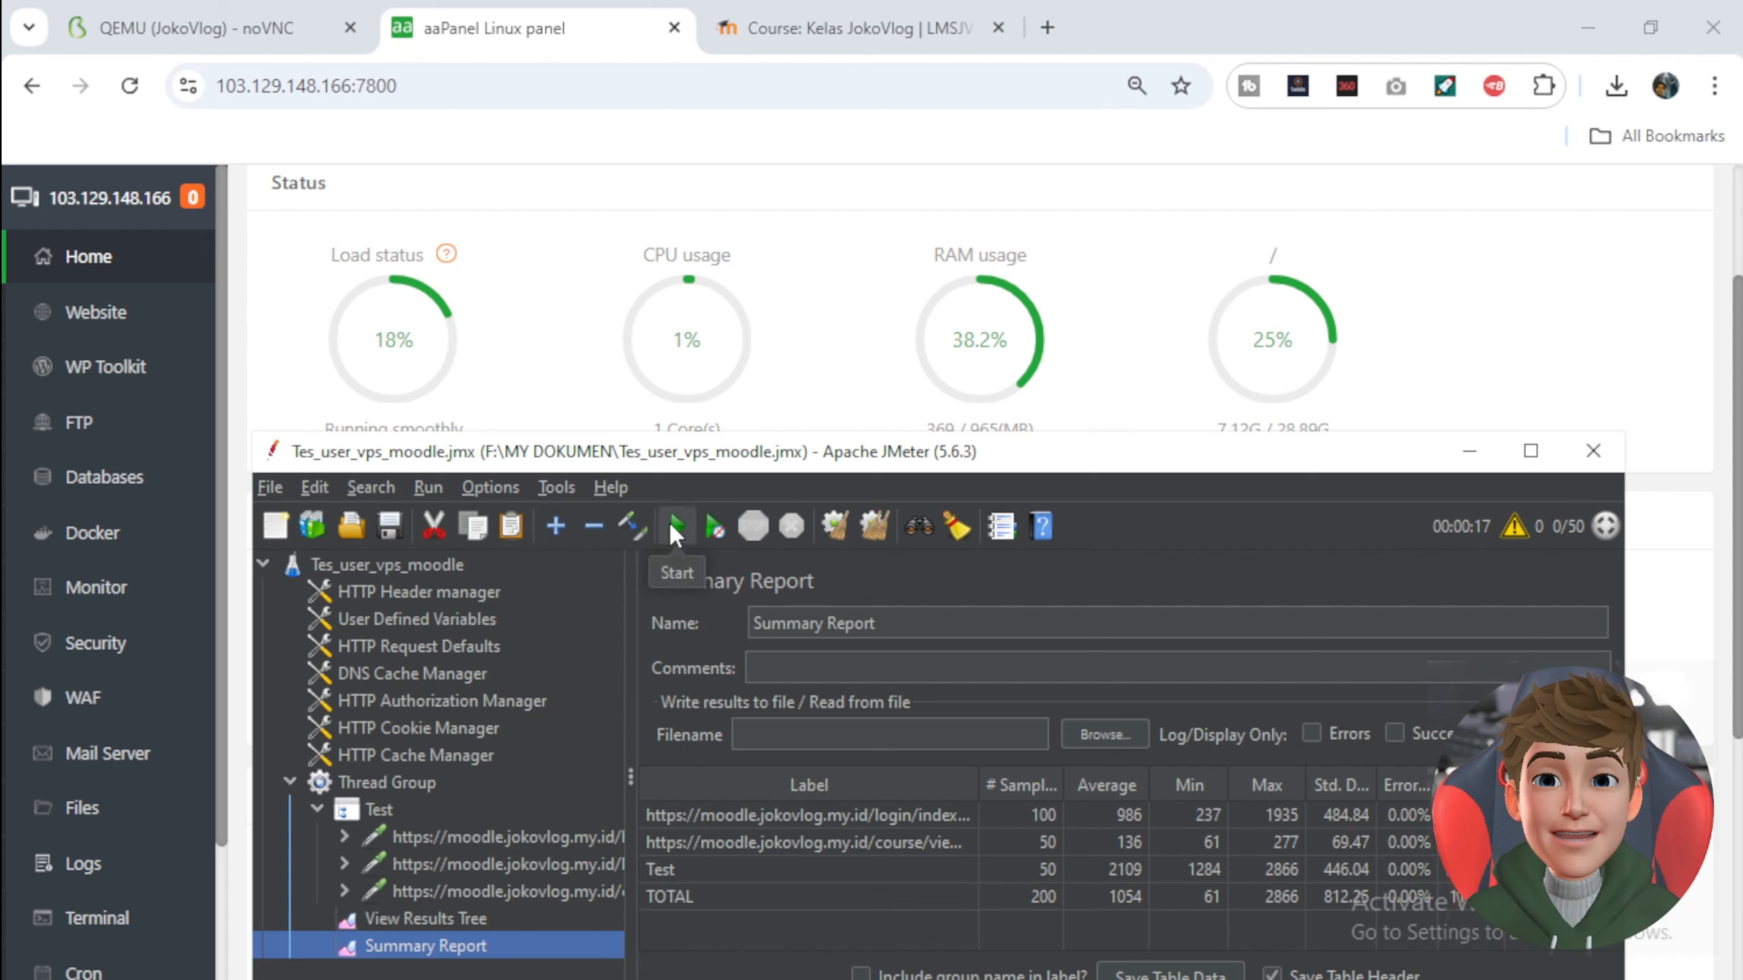
Clear all results, rerun the 50-thread test, and narrow the Label column to reveal Throughput
left_click(839, 525)
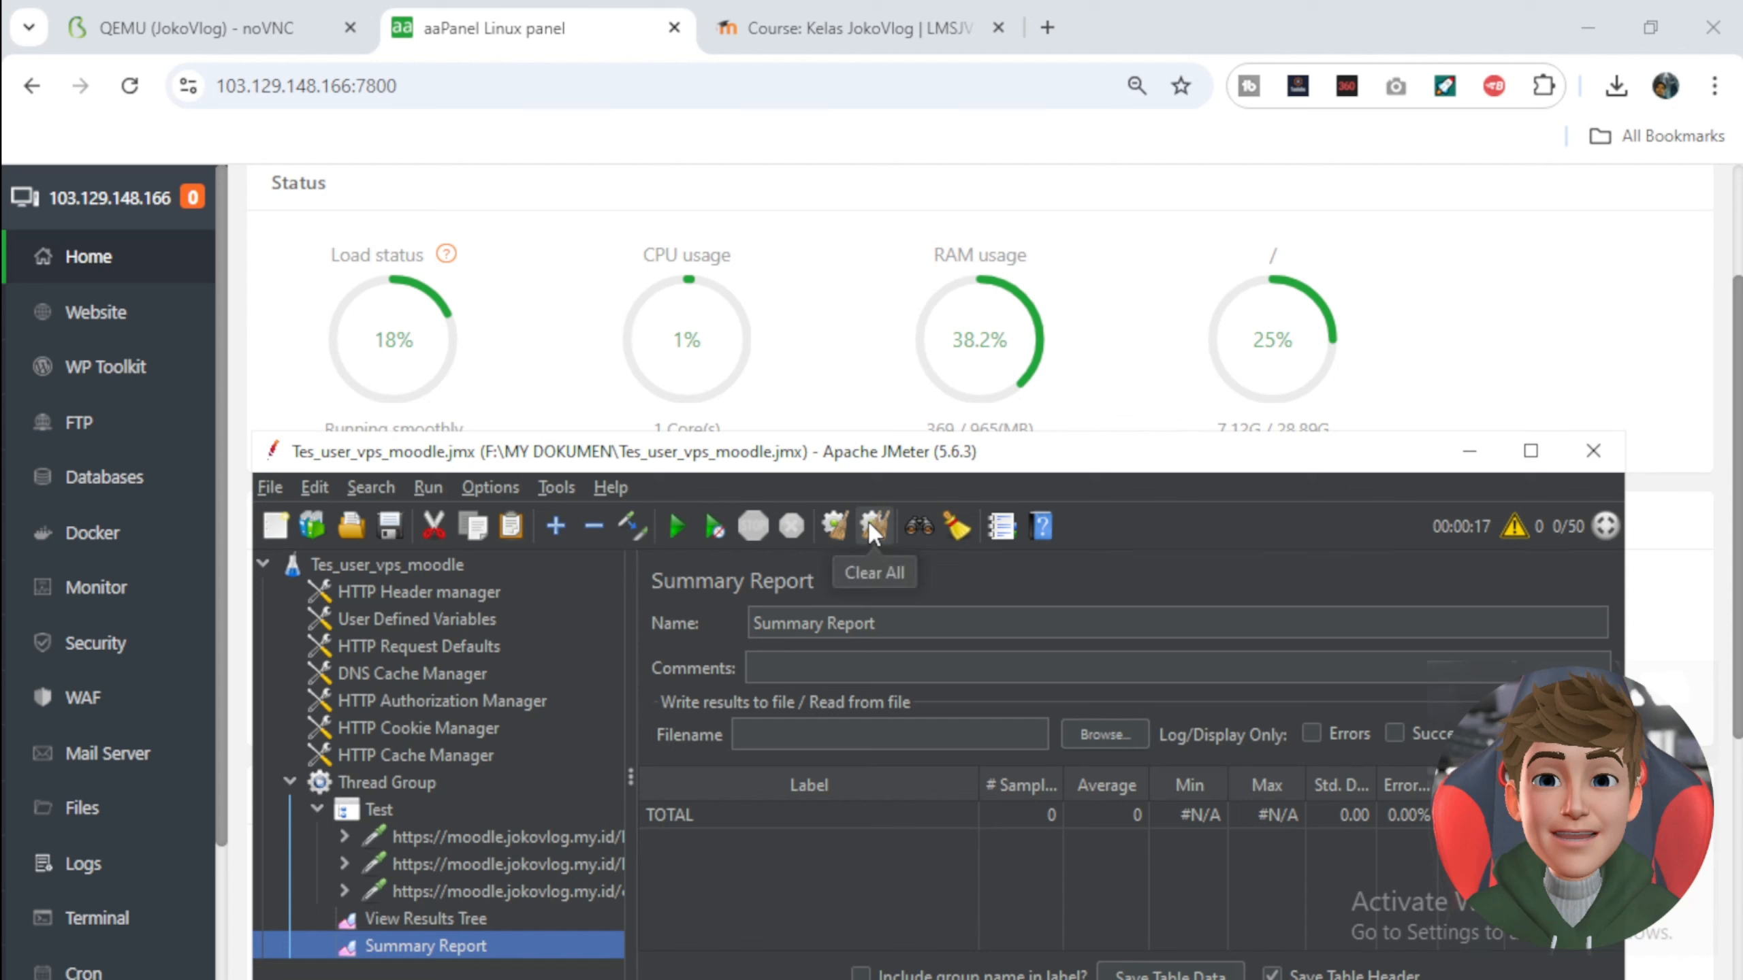
left_click(674, 529)
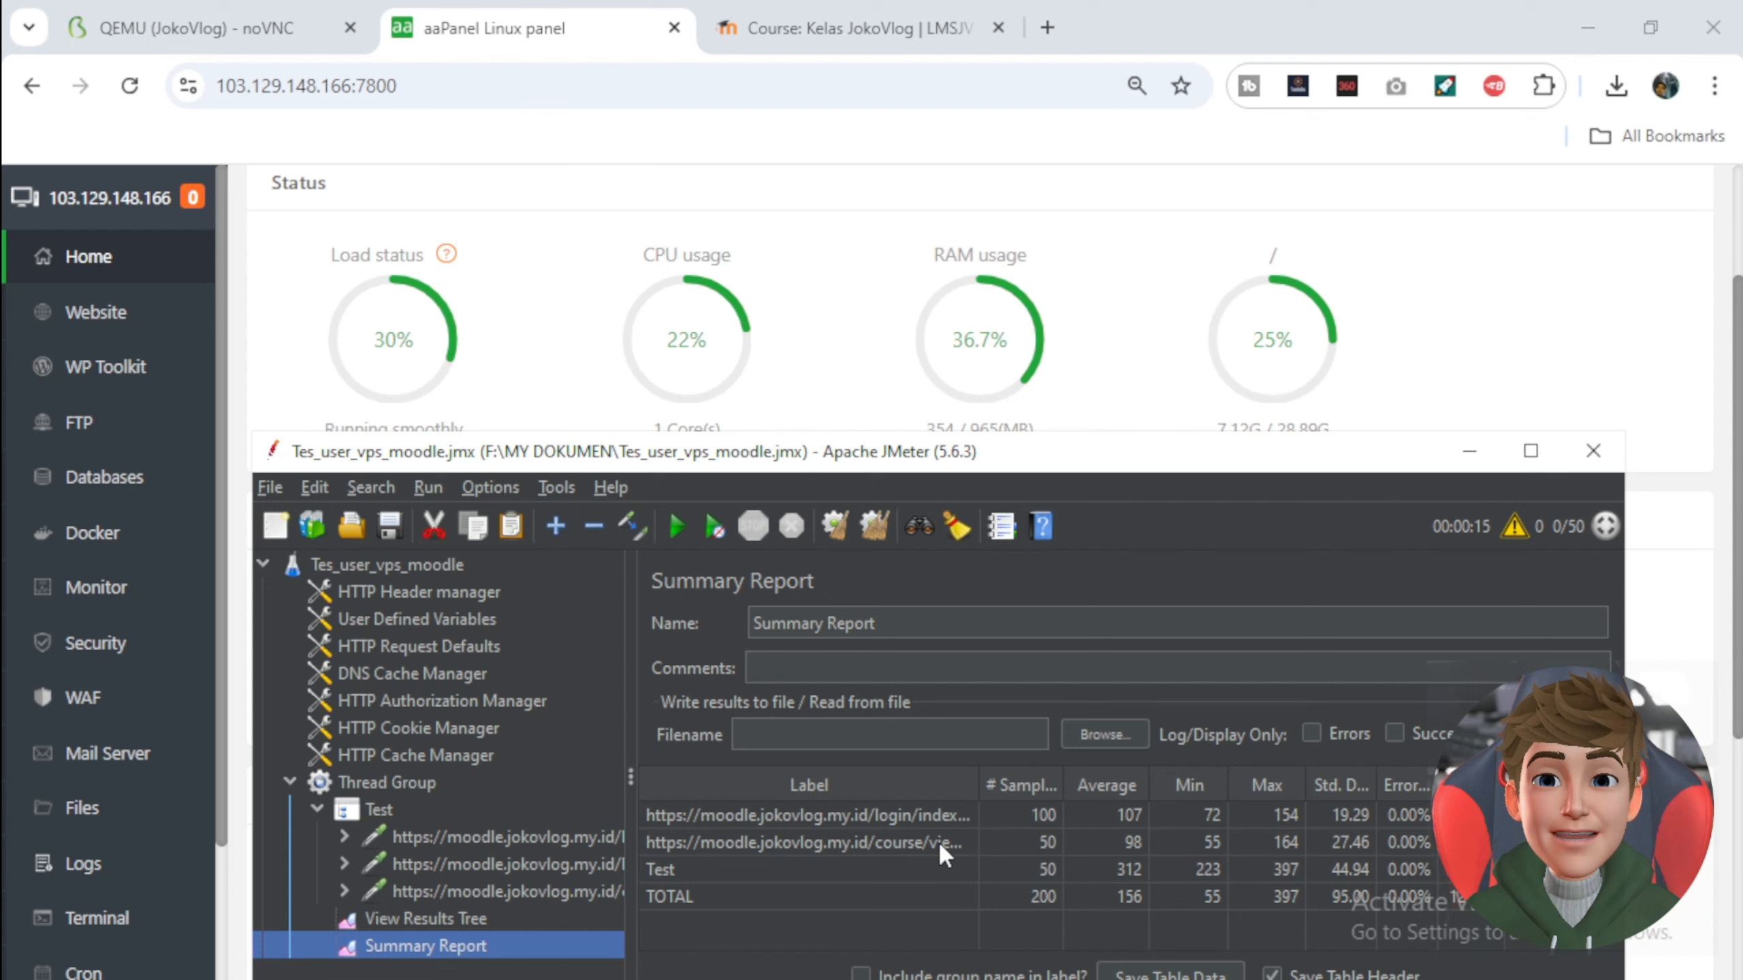
left_click(467, 917)
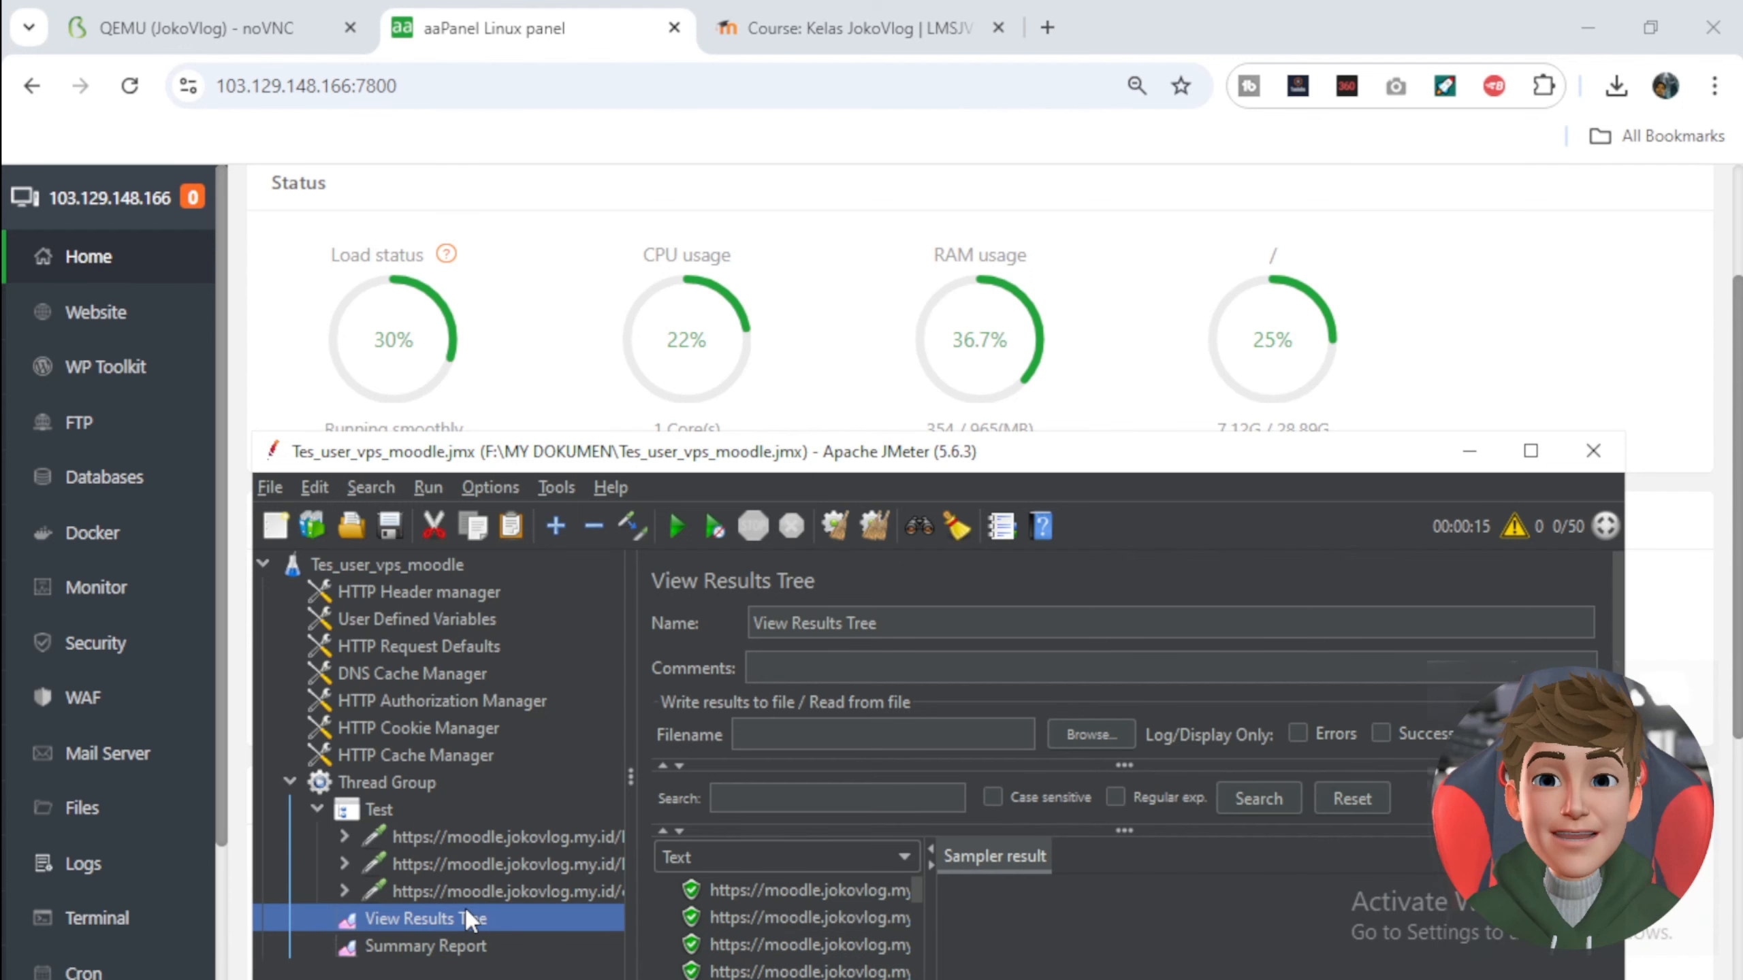
left_click(439, 947)
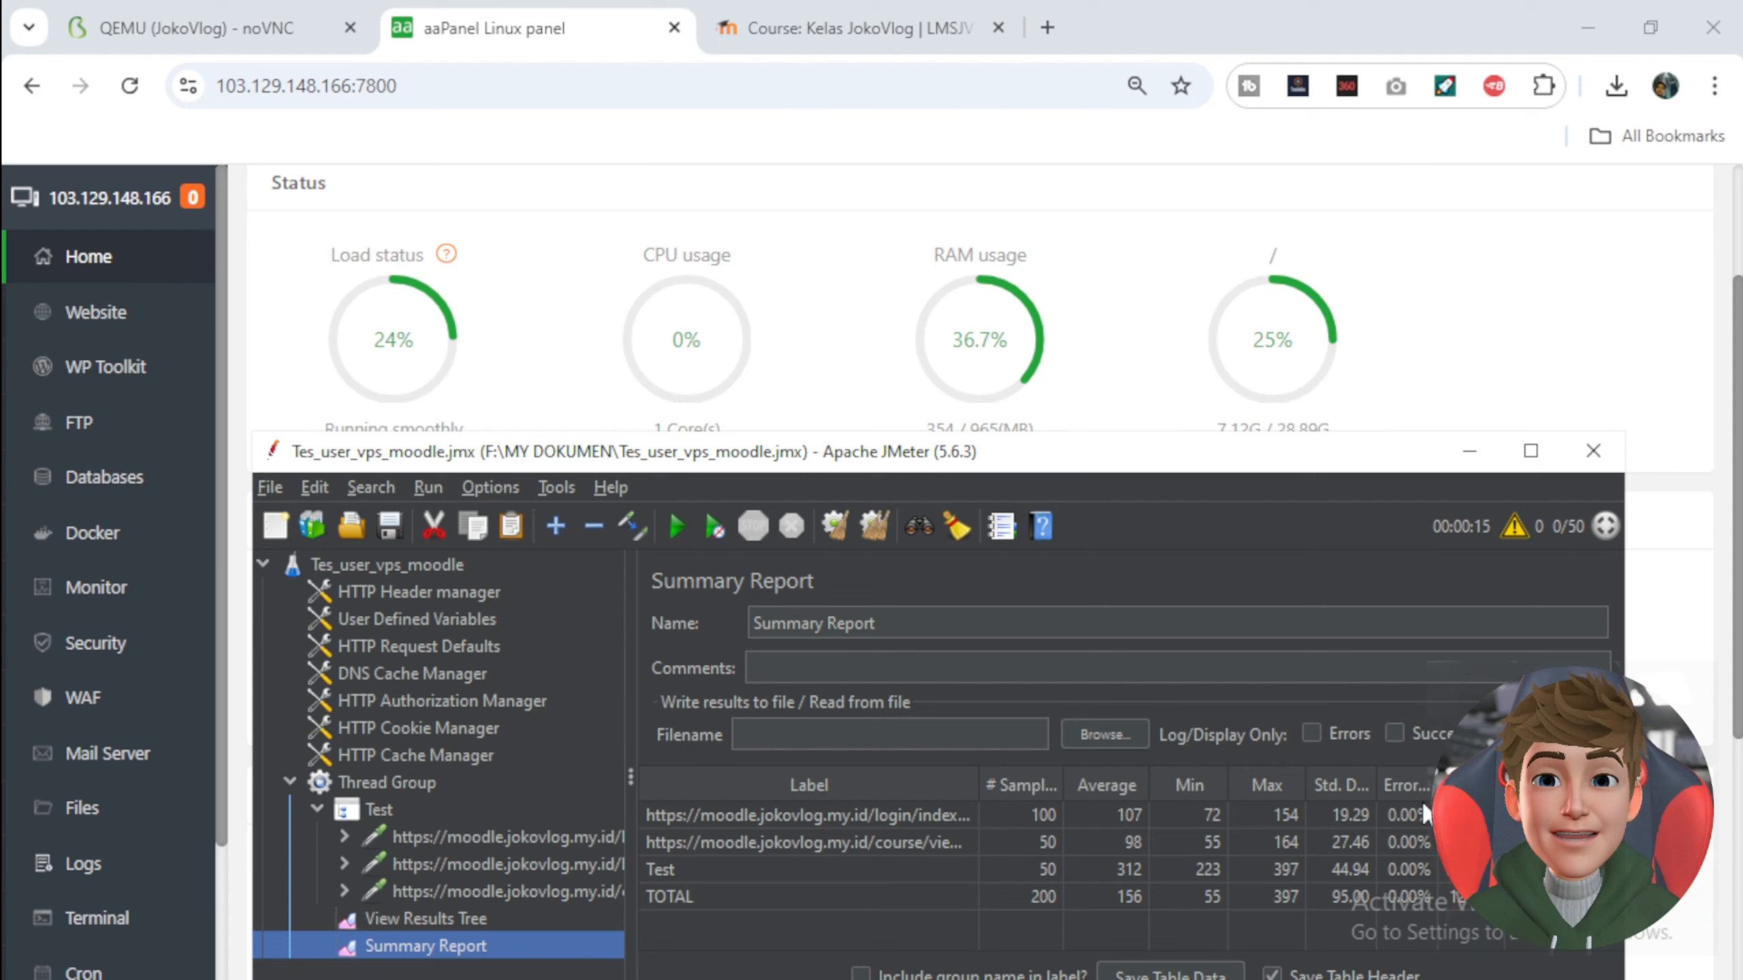
left_click_drag(979, 785, 913, 787)
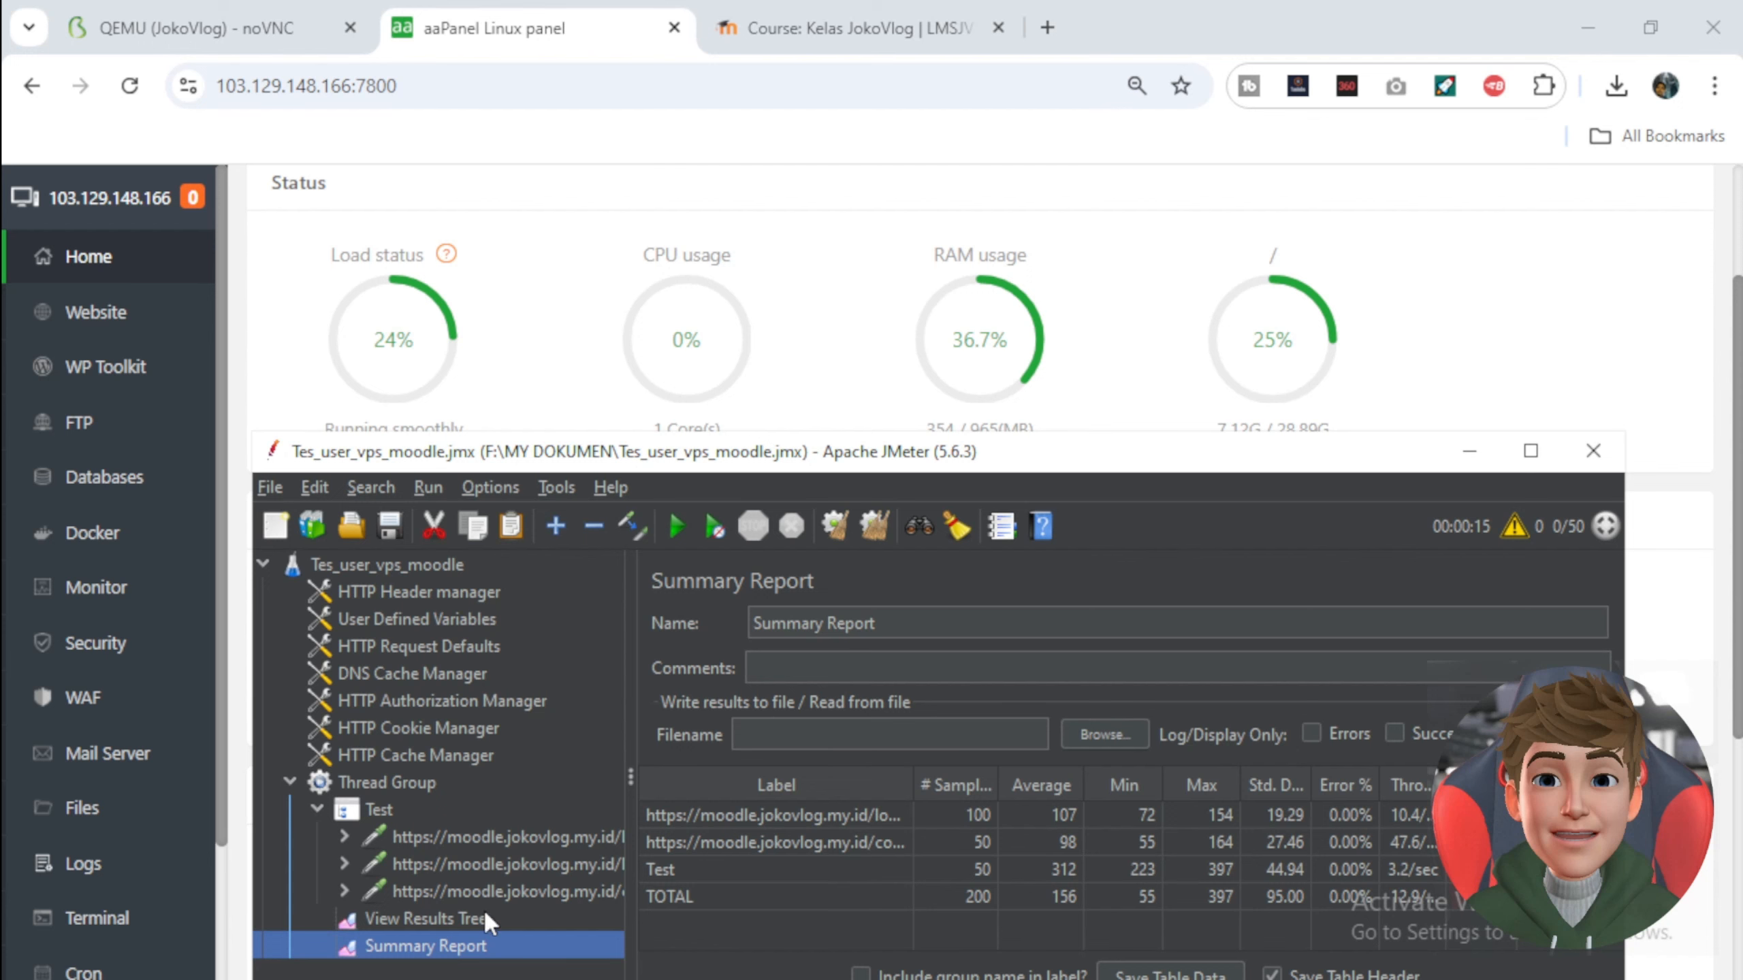
Make the JMeter window taller and compare View Results Tree with the Summary Report
left_click(441, 917)
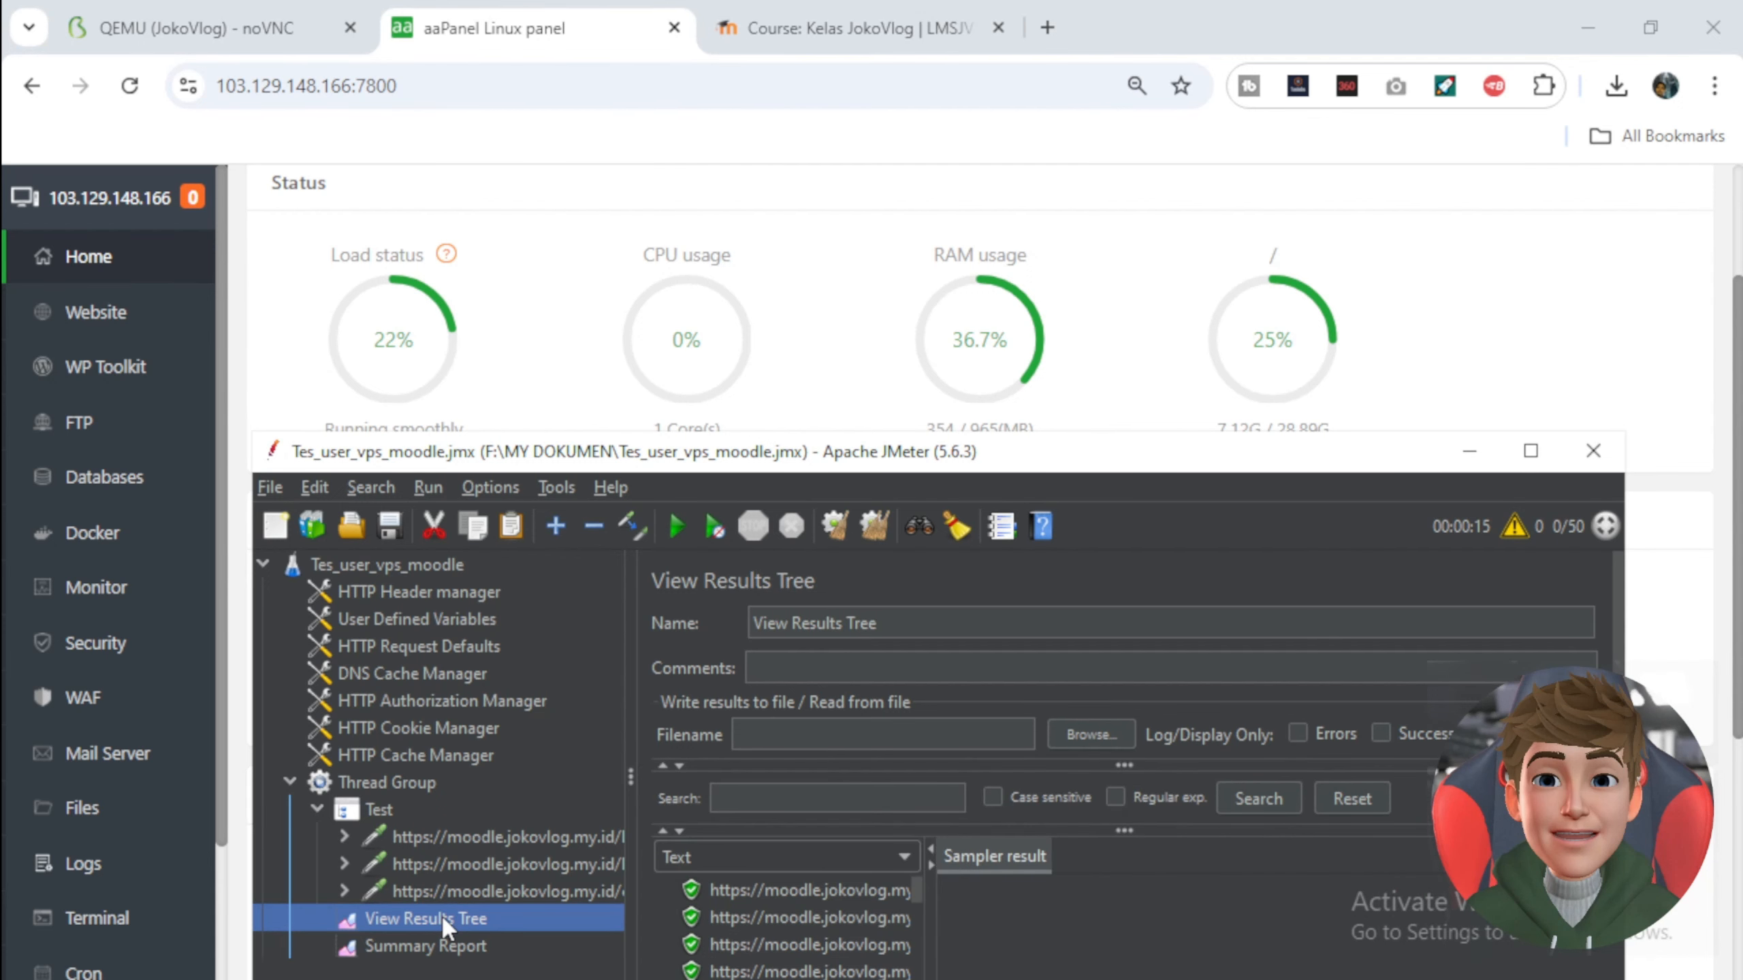
scroll(807, 906, "down", 3)
left_click_drag(995, 439, 991, 427)
left_click(437, 932)
left_click(444, 905)
Set Number of Threads to 100, run the test, and widen the Summary Report's Label column
left_click(422, 770)
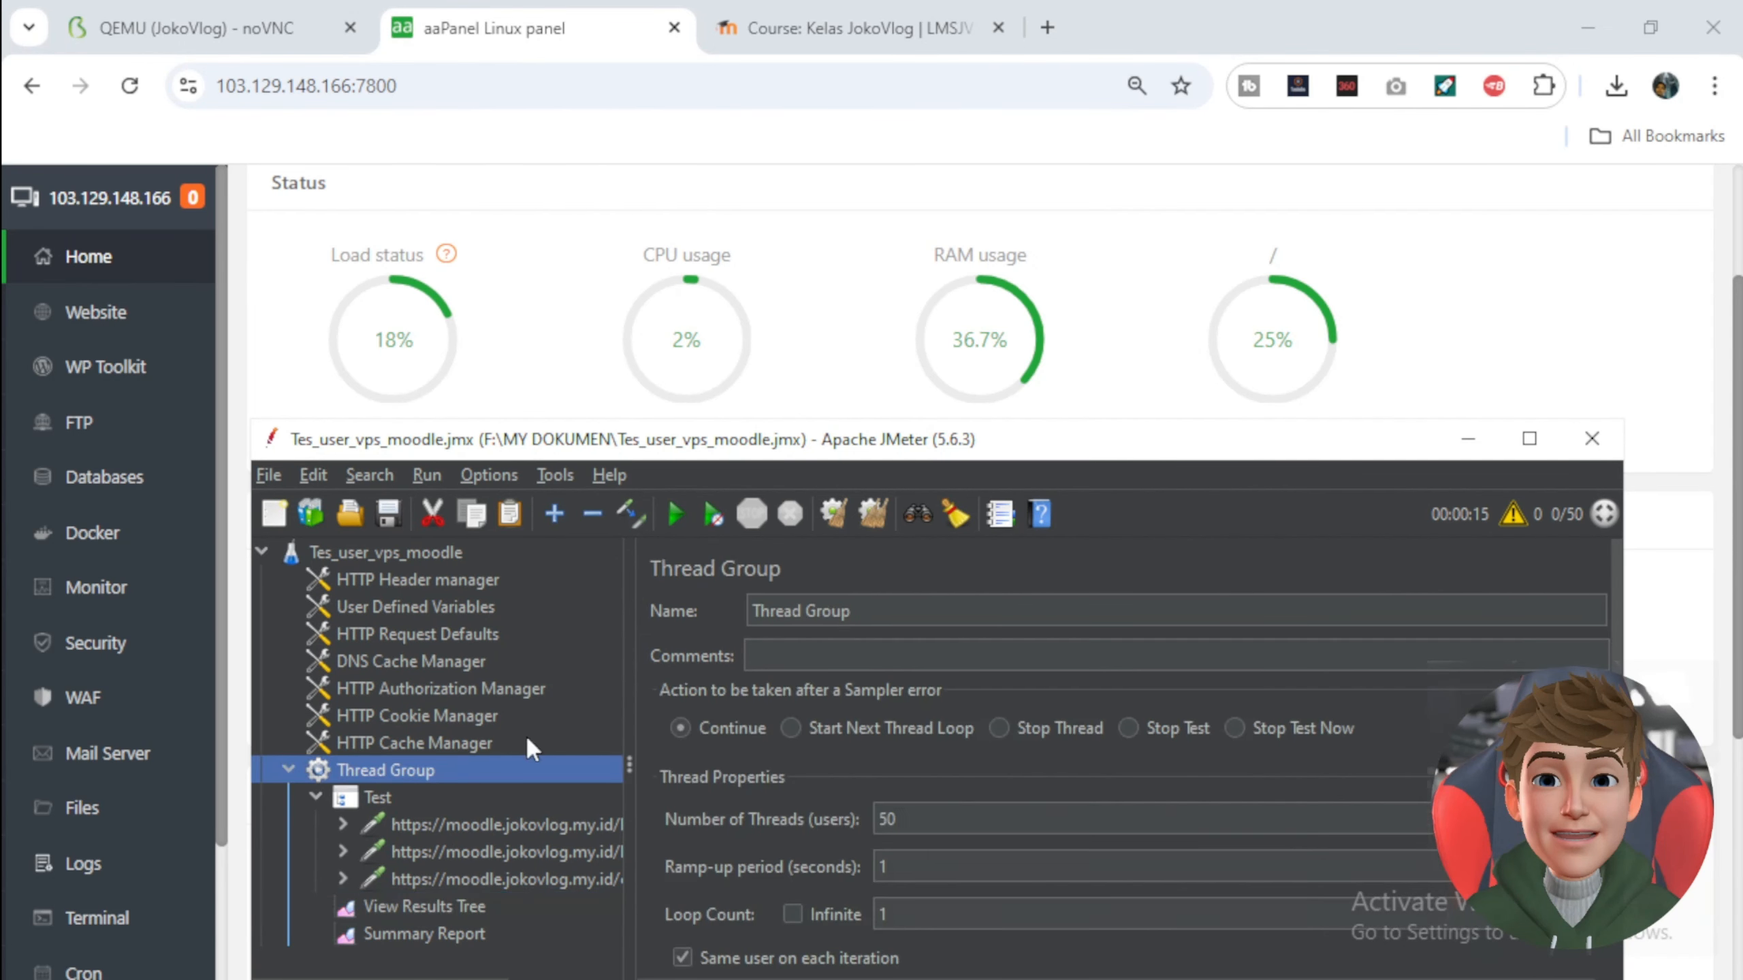
double_click(912, 820)
type("100")
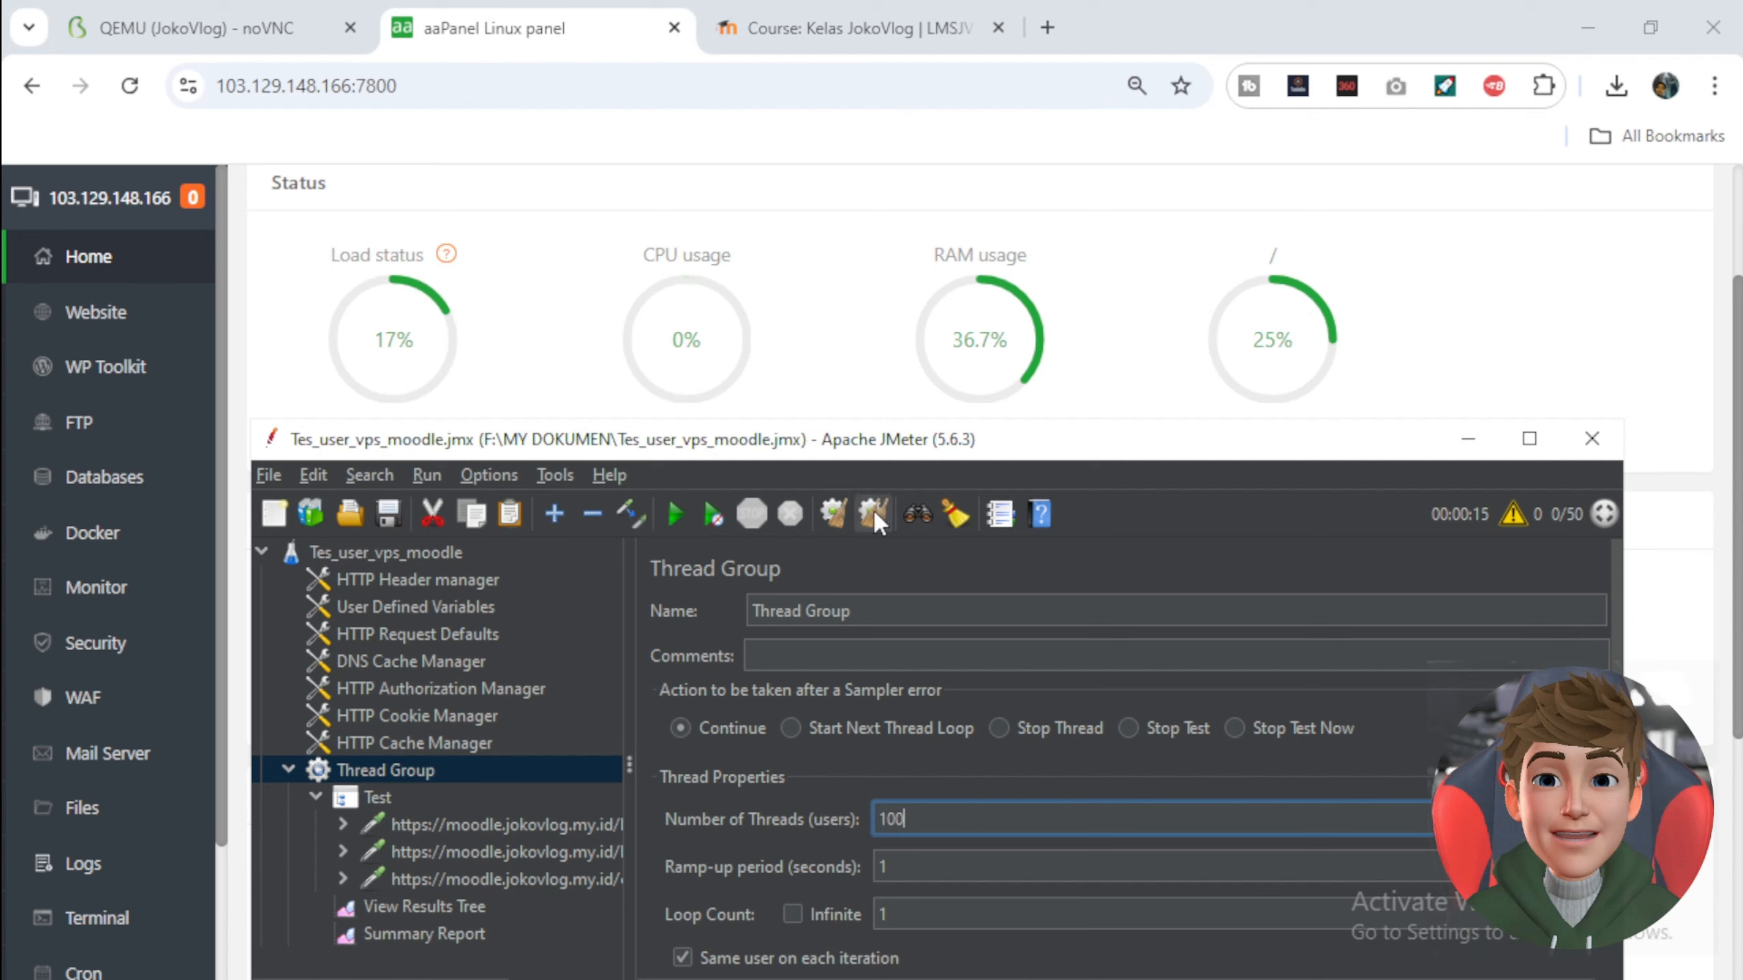
left_click(676, 513)
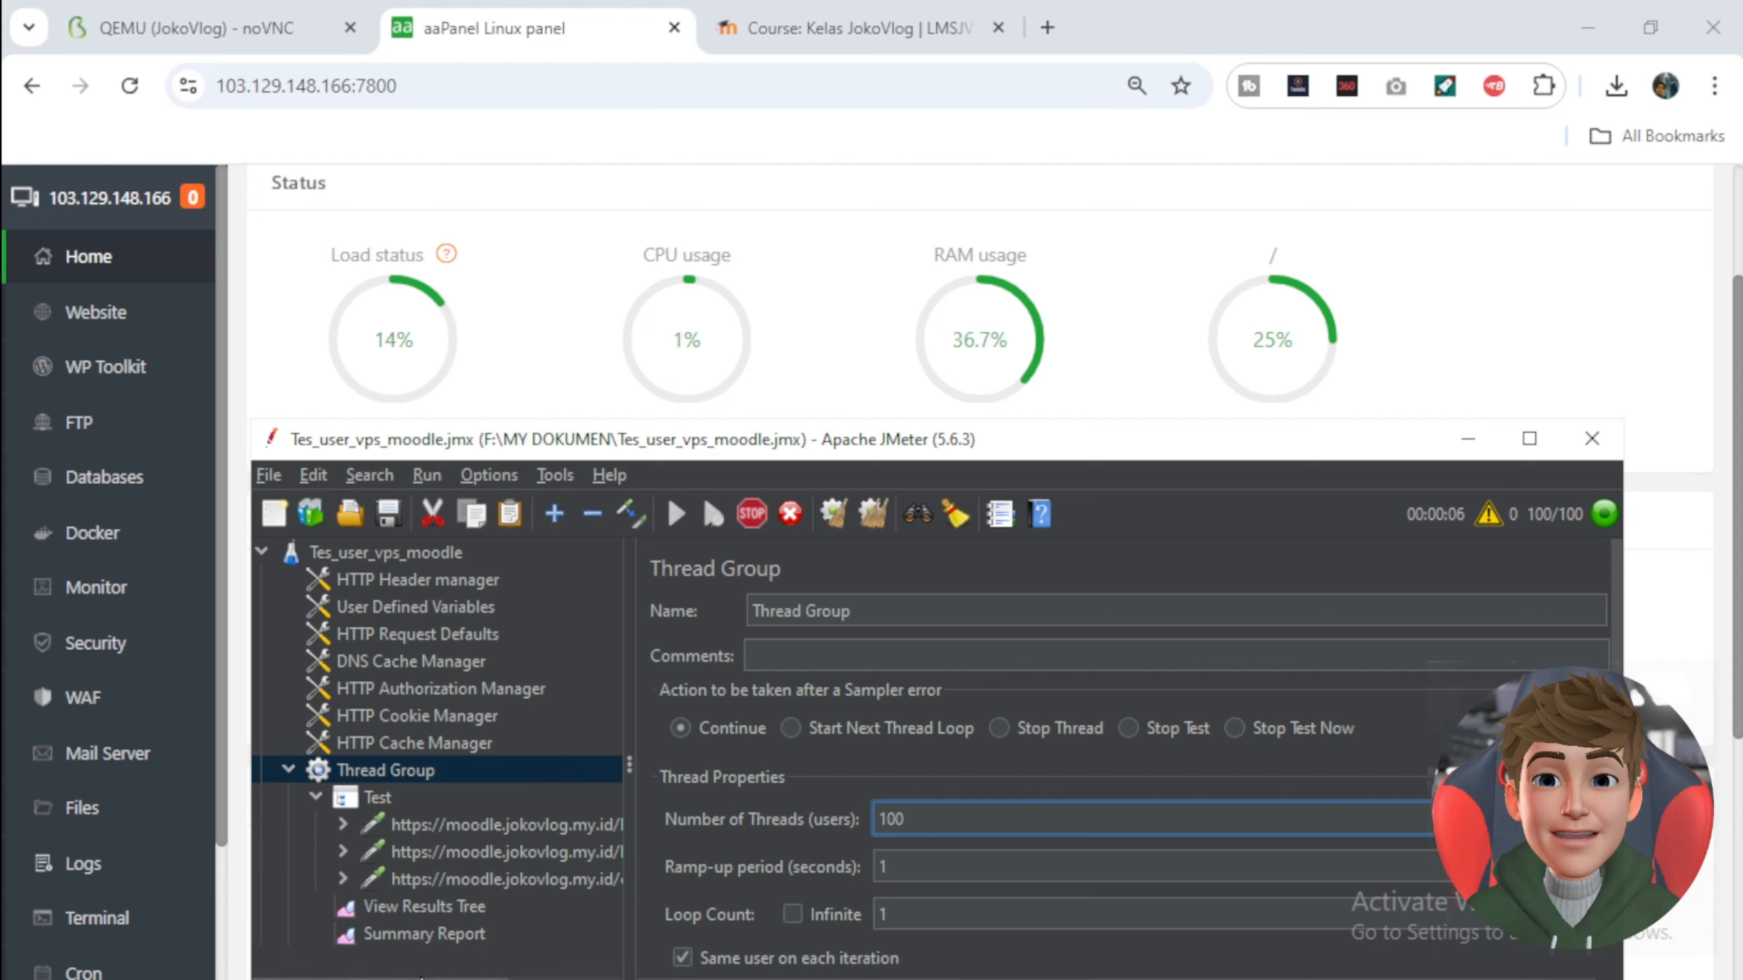
left_click(451, 930)
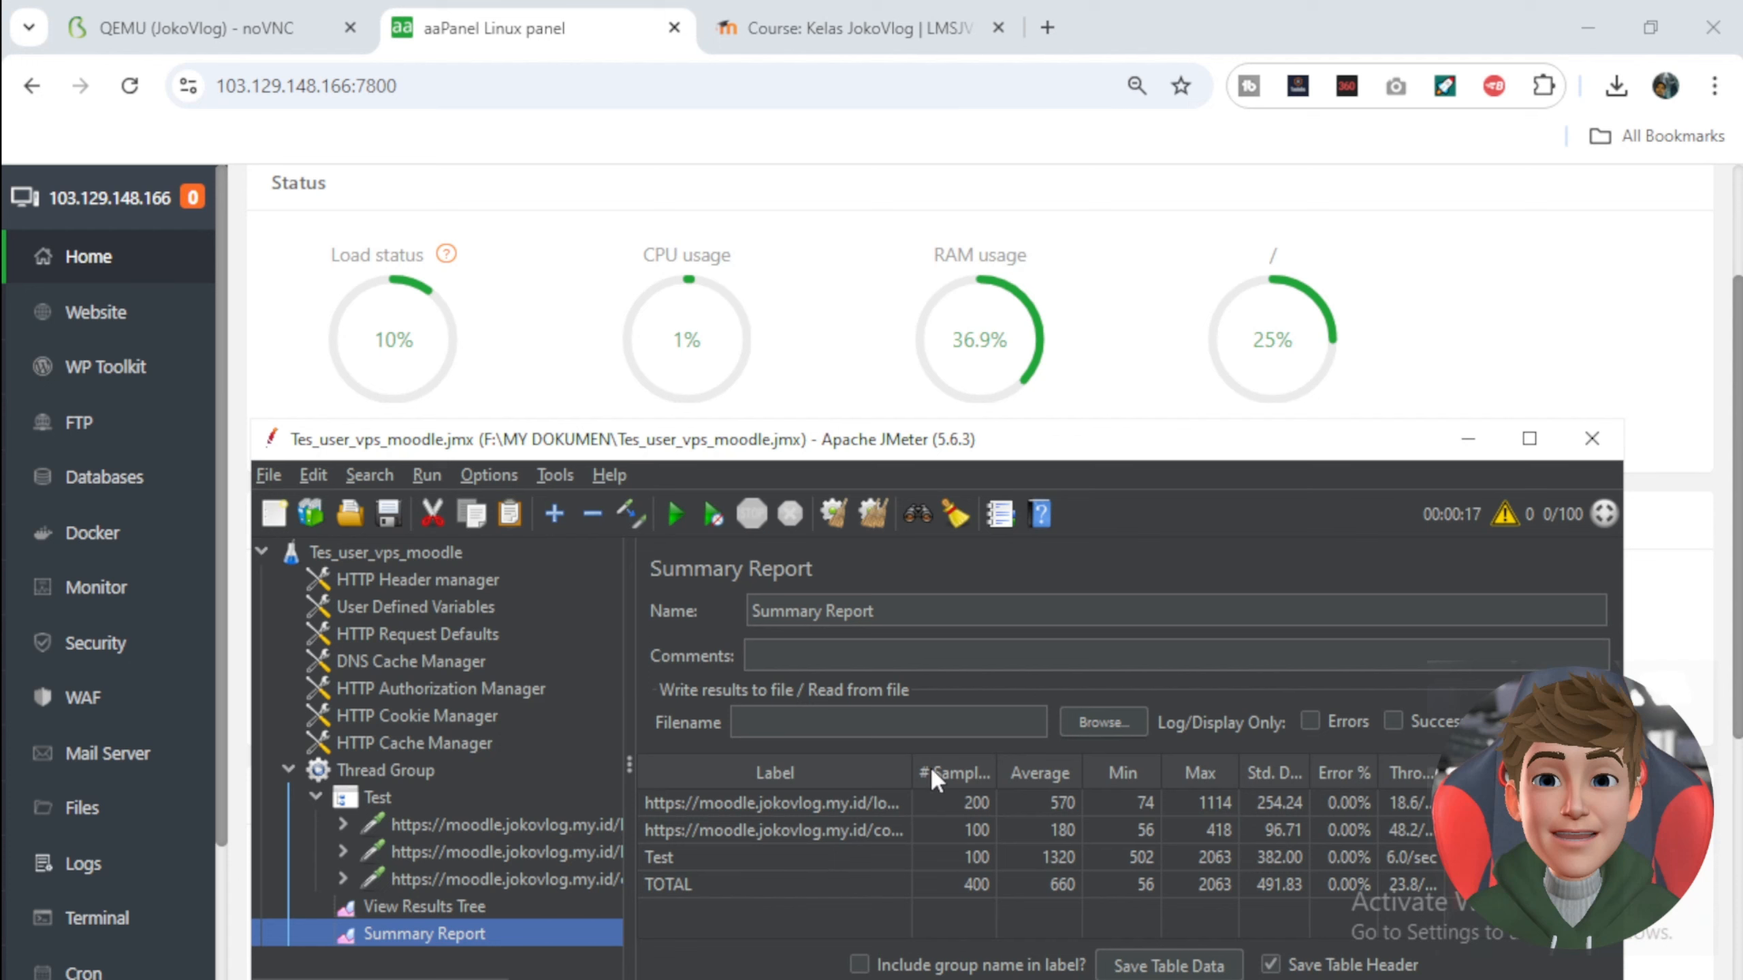
mouse_move(914, 765)
left_mouse_down()
mouse_move(1122, 764)
mouse_move(907, 762)
left_mouse_up()
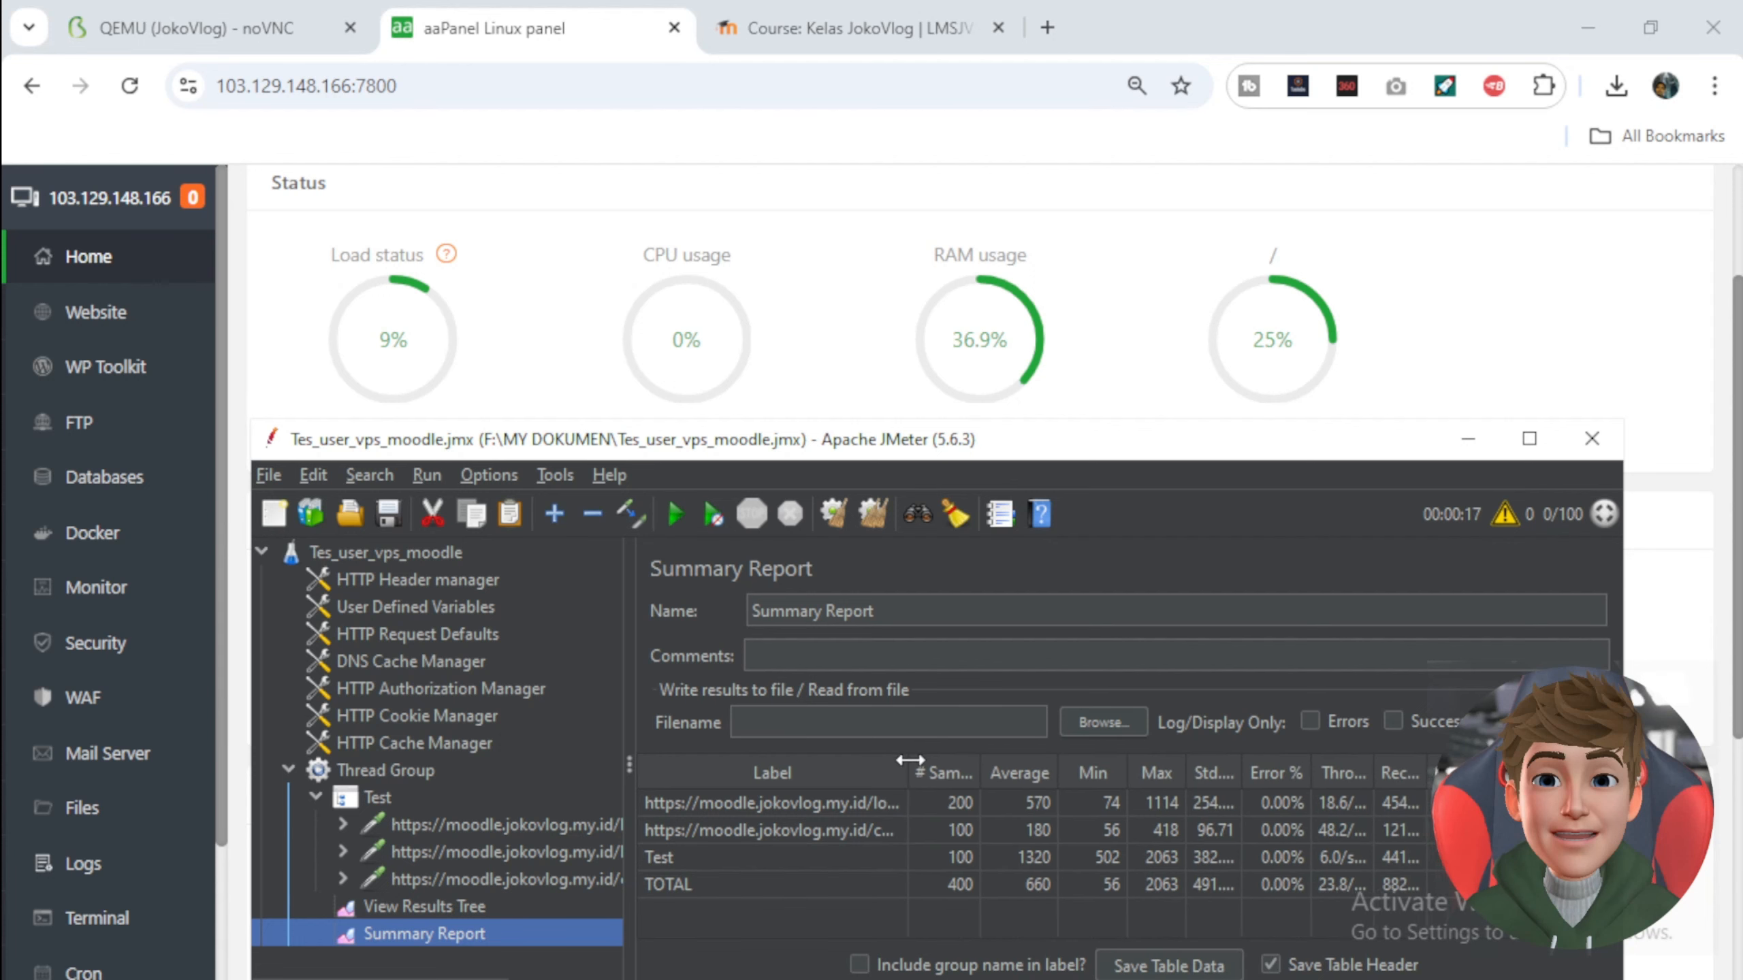
Run the test at 200 threads and follow its Summary Report: 209 samples, 1262 ms average, 0.00% errors
left_click(456, 906)
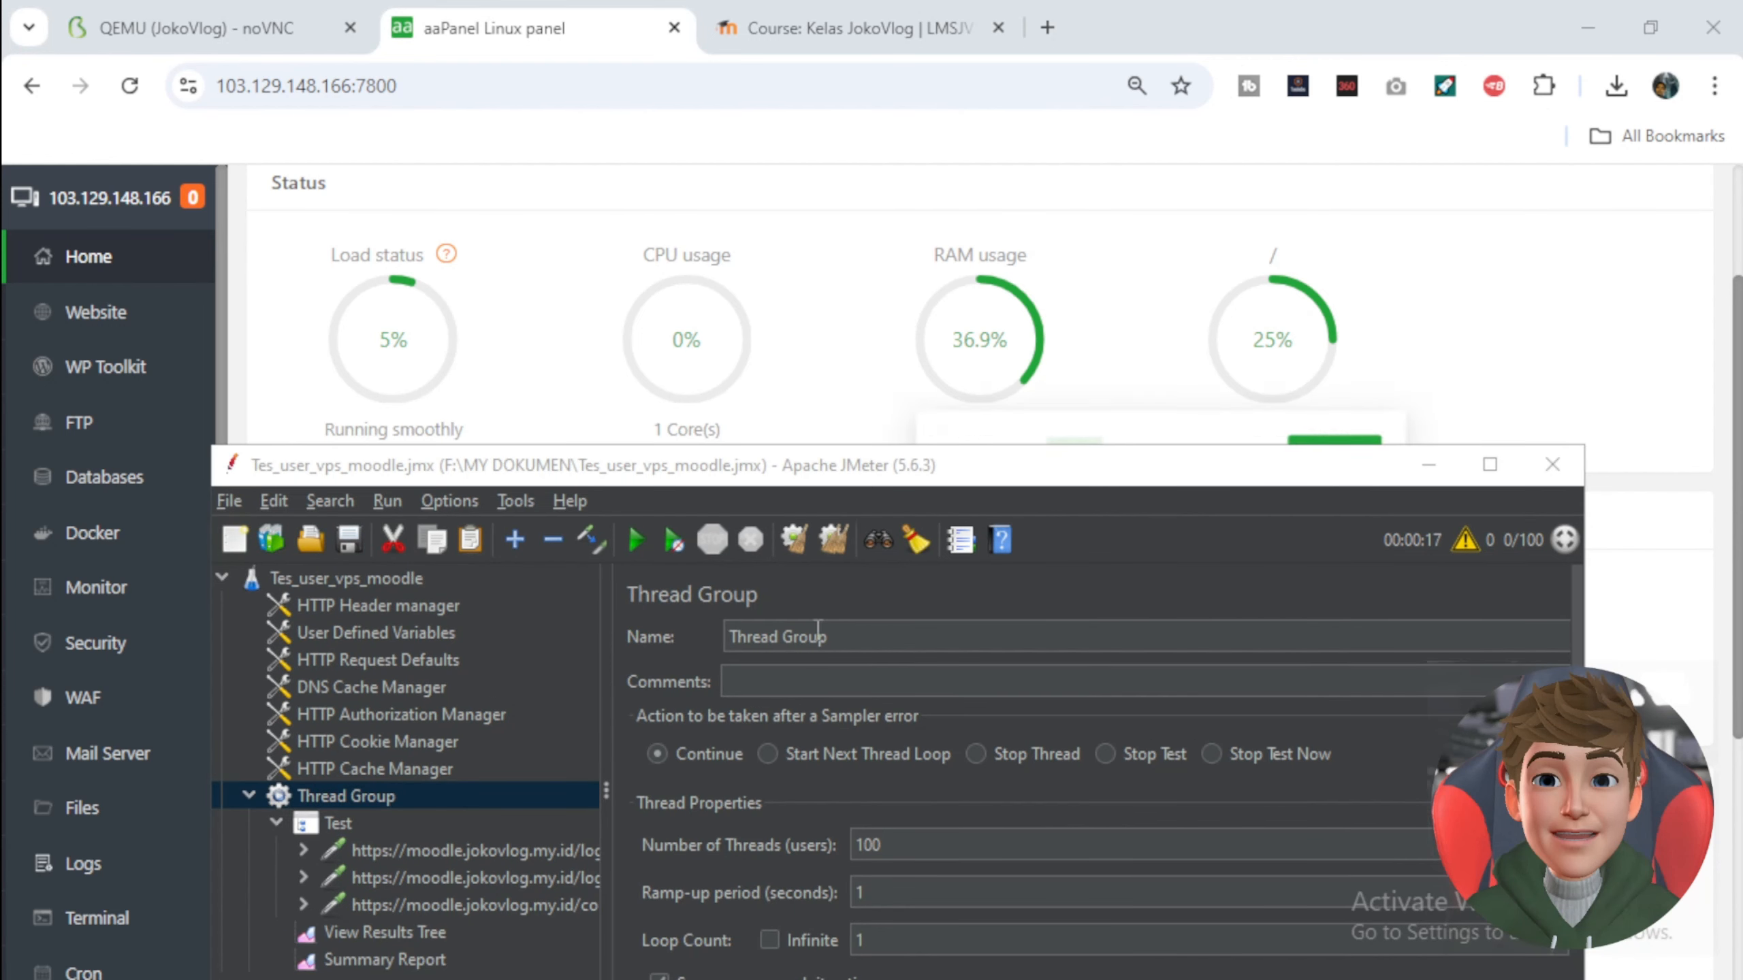
double_click(887, 841)
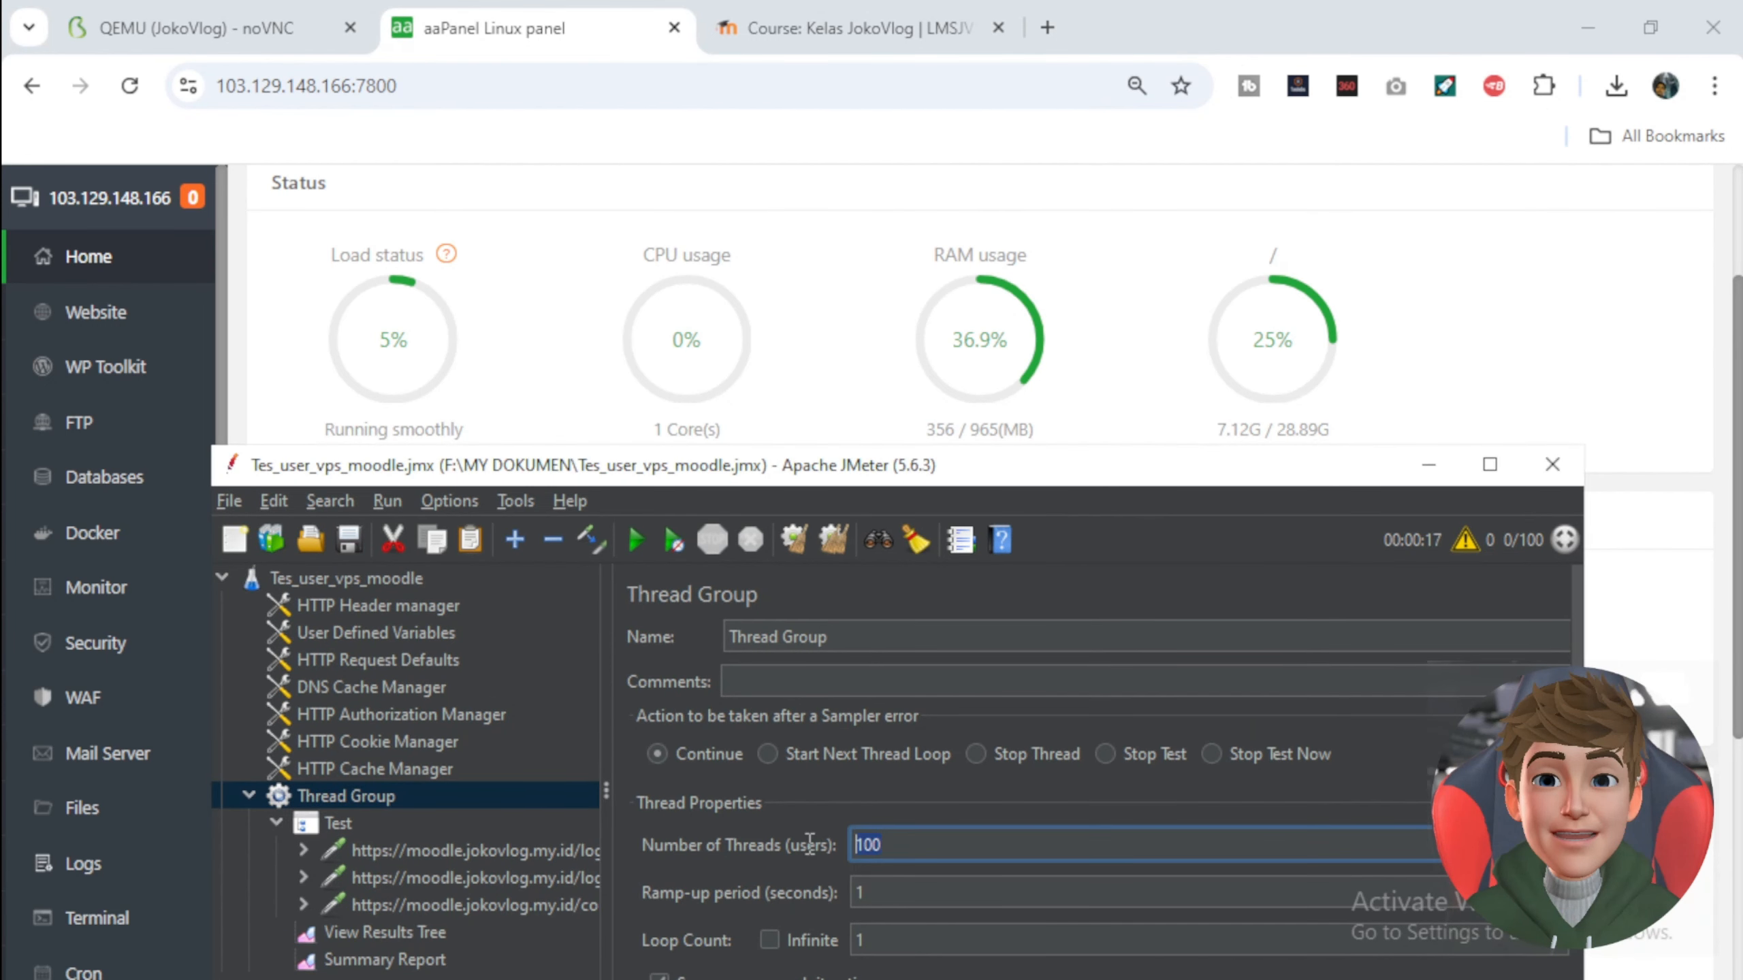
type("200")
left_click(635, 542)
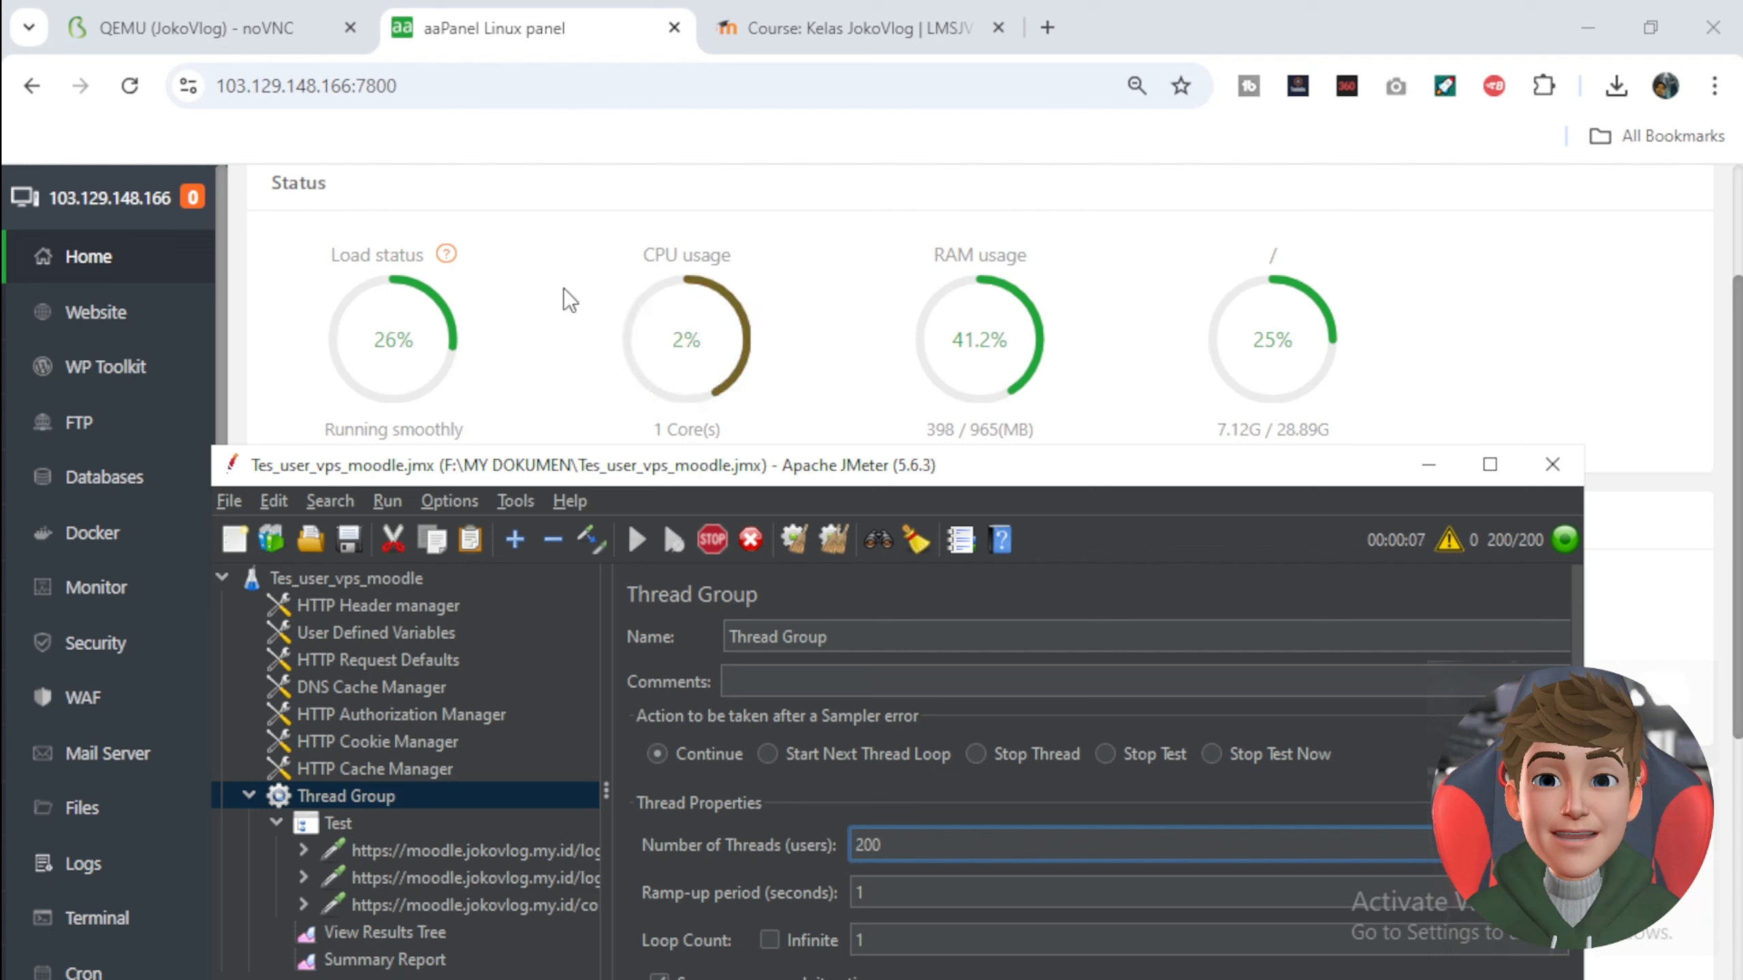
left_click(426, 961)
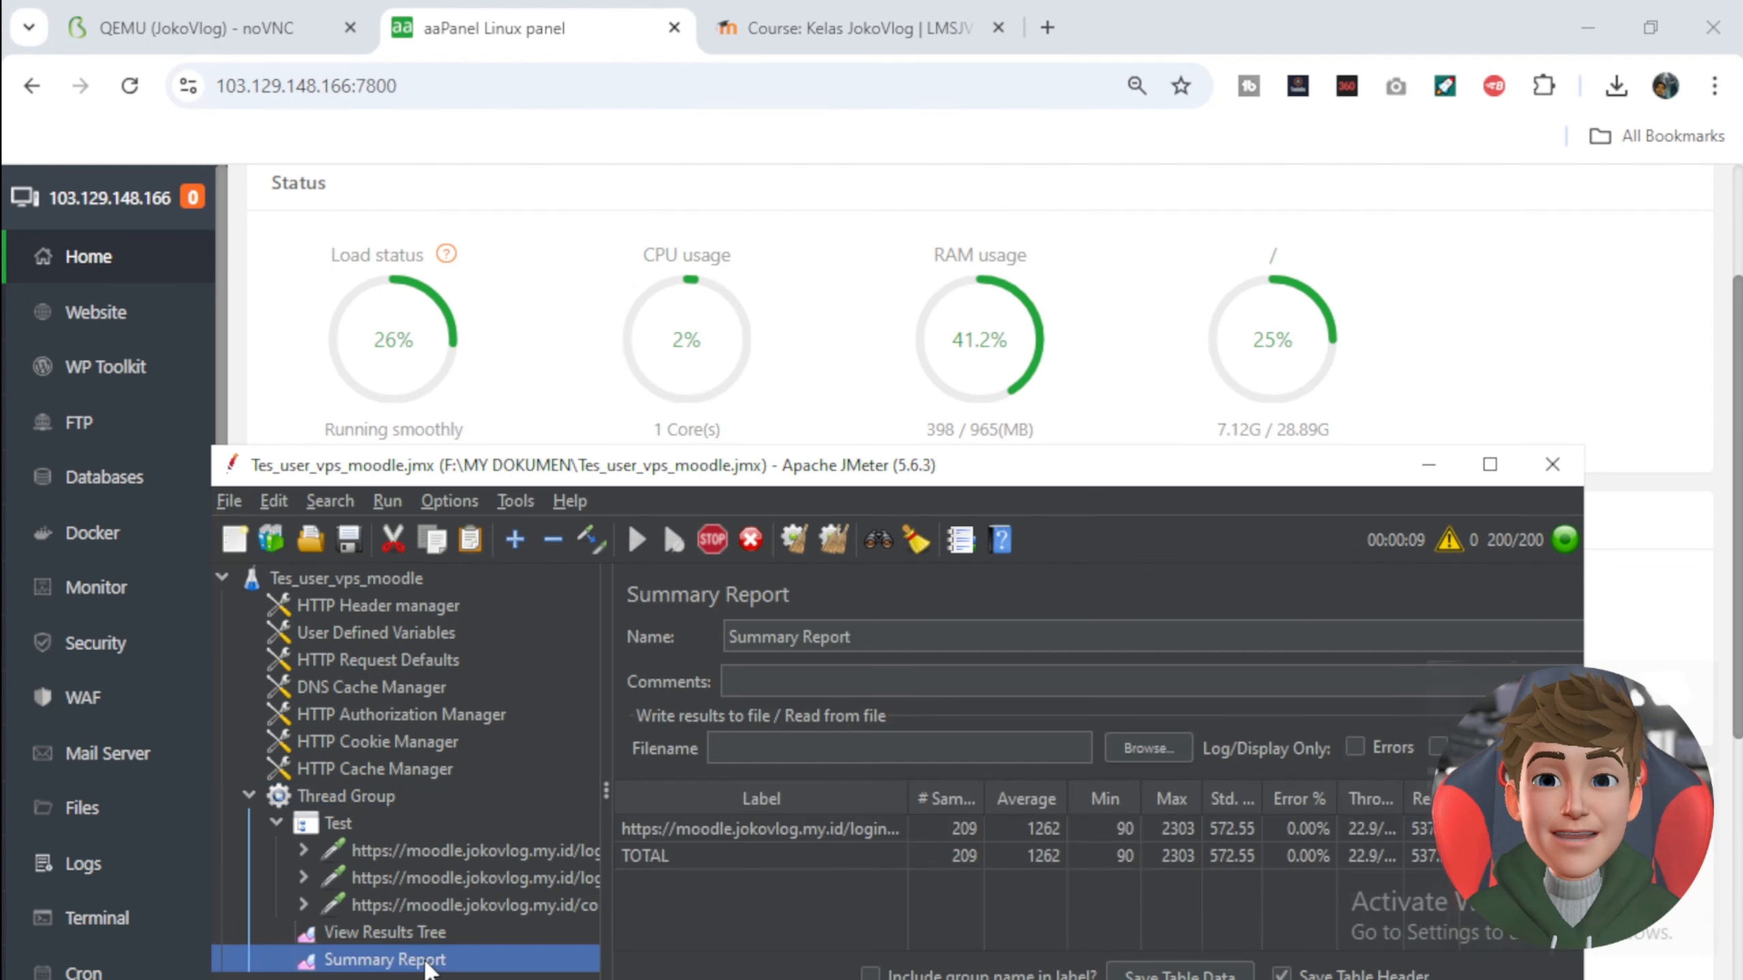
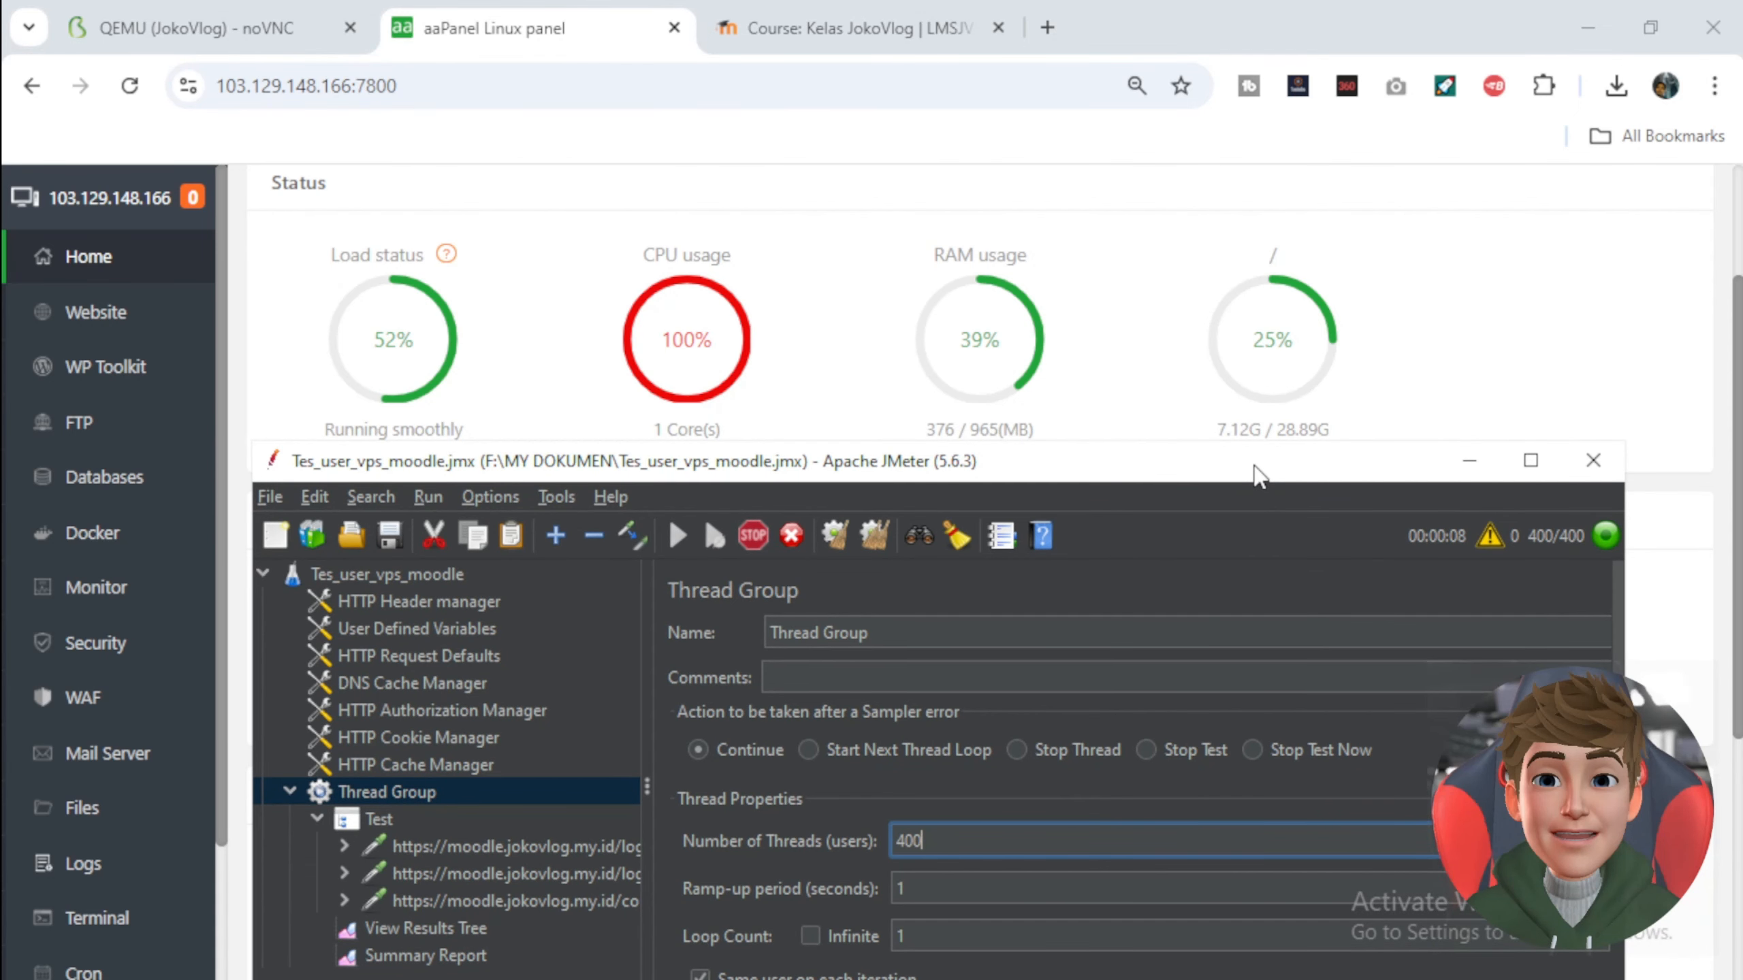
Show the Summary Report for the 400-thread run: 1600 samples at 0.00% errors
left_click(425, 956)
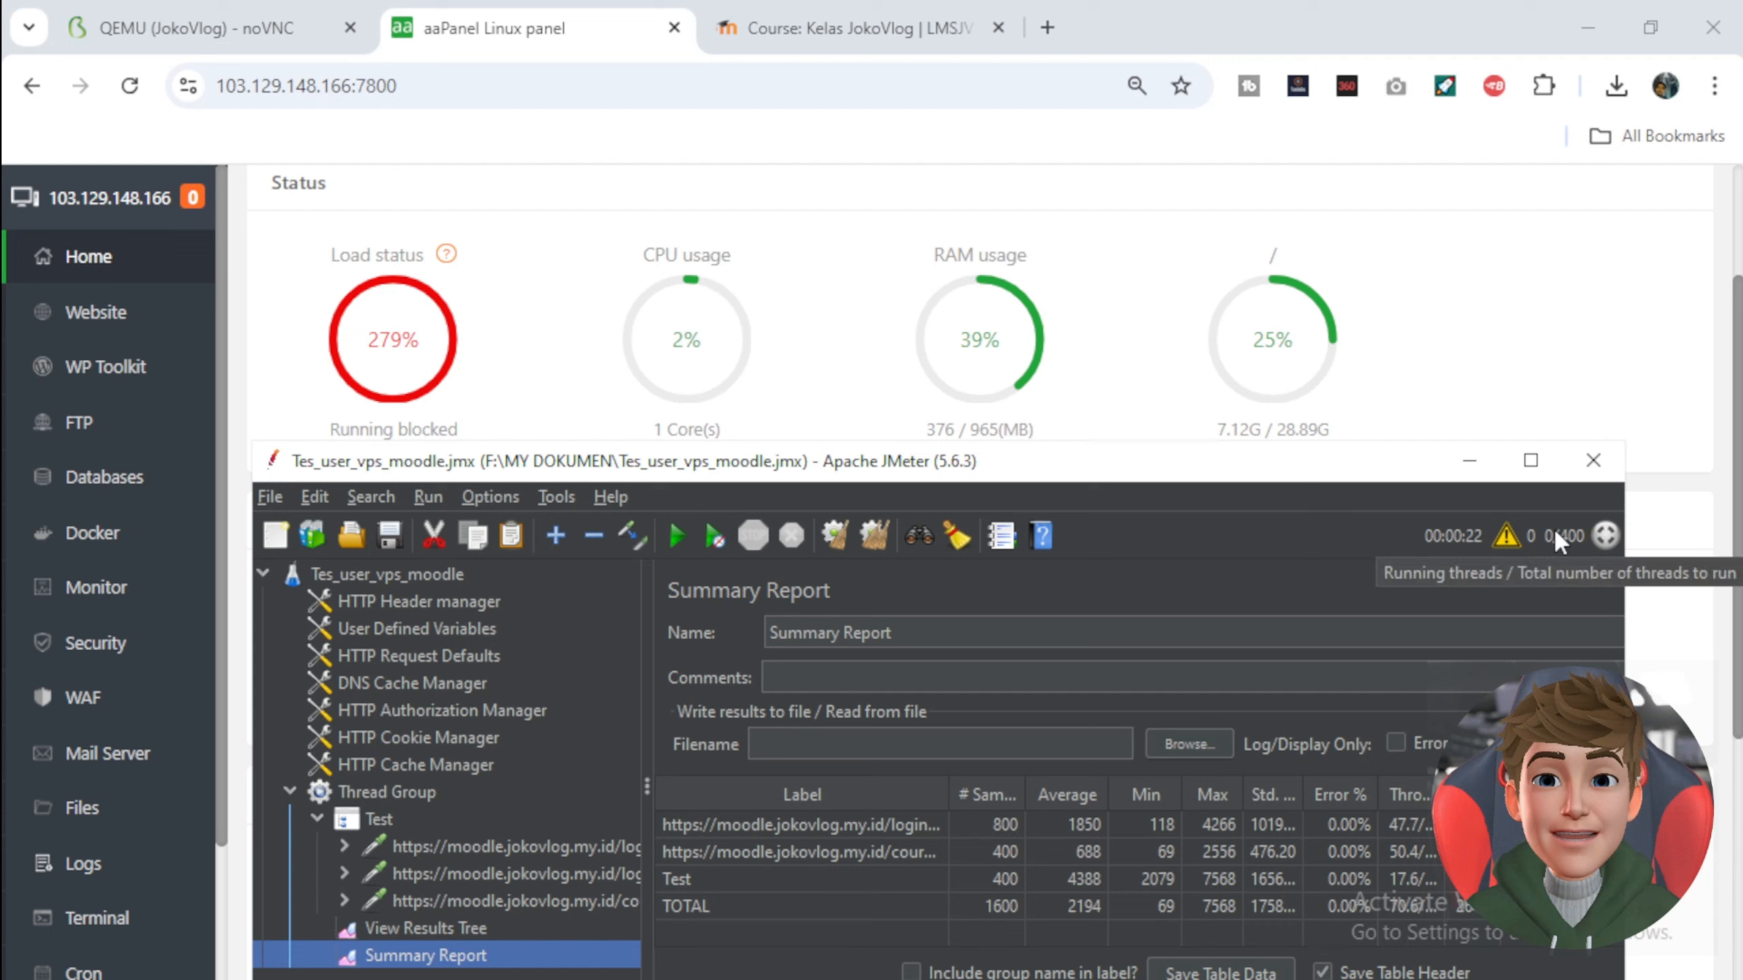
Change the Thread Group's Number of Threads from 400 to 600, then check View Results Tree and Summary Report
left_click(401, 796)
left_click_drag(950, 839, 829, 832)
type("600")
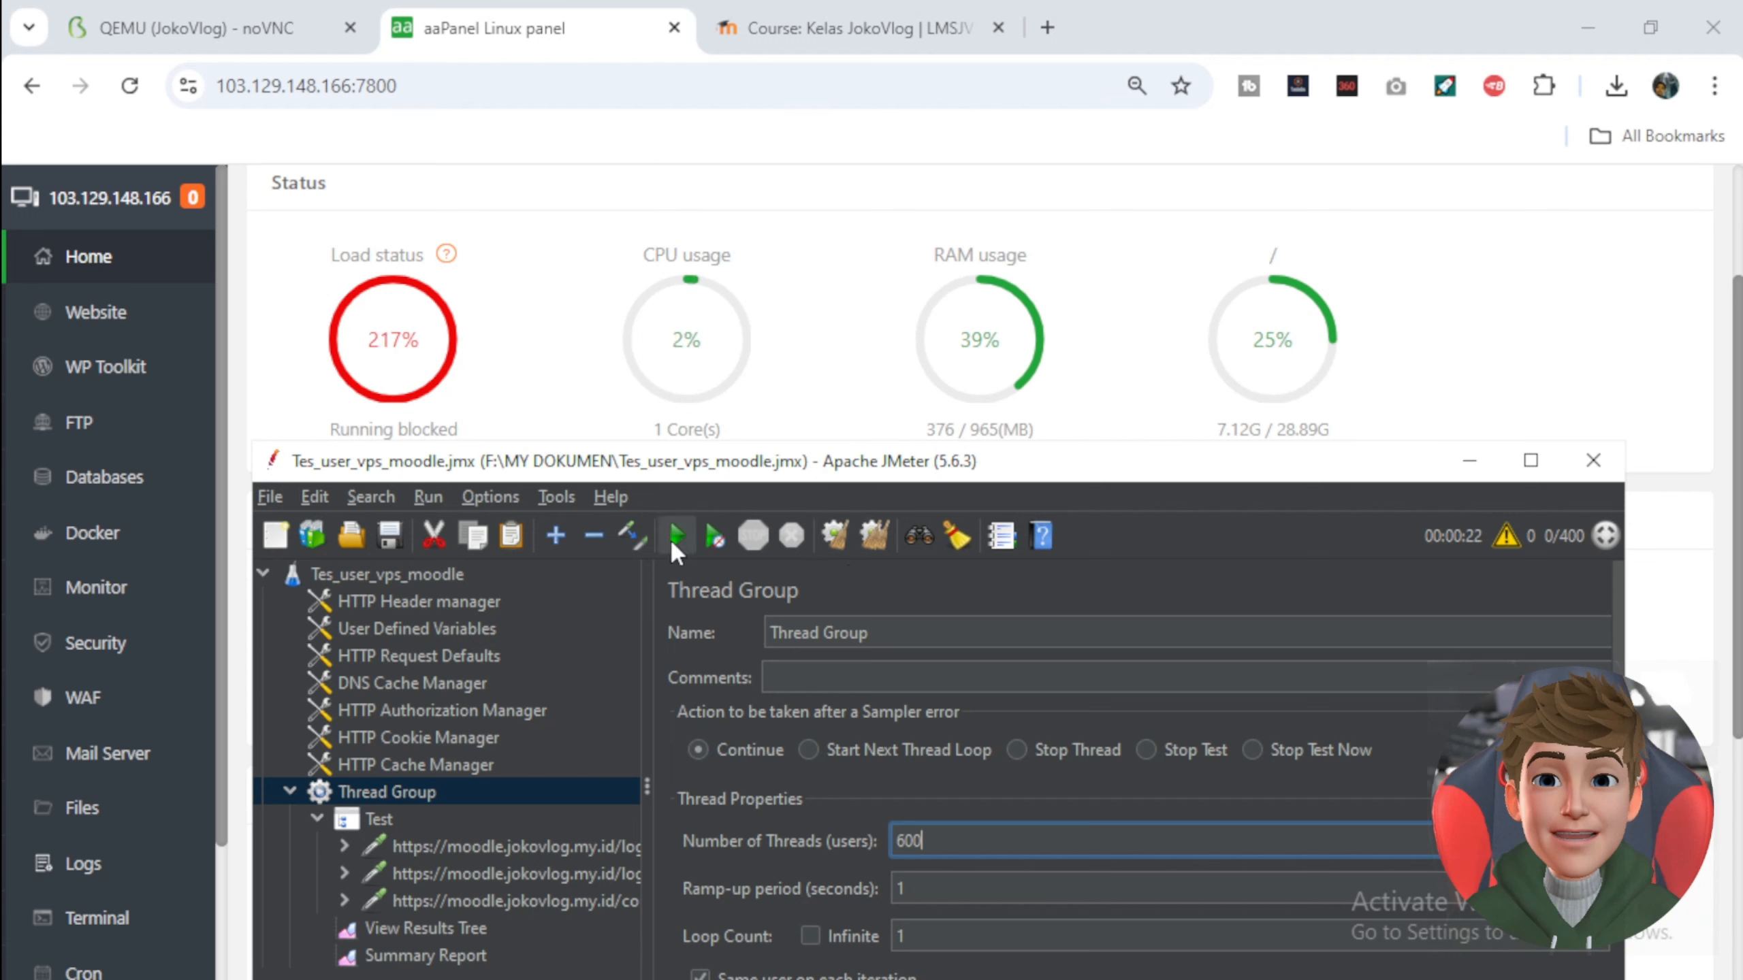
left_click(409, 930)
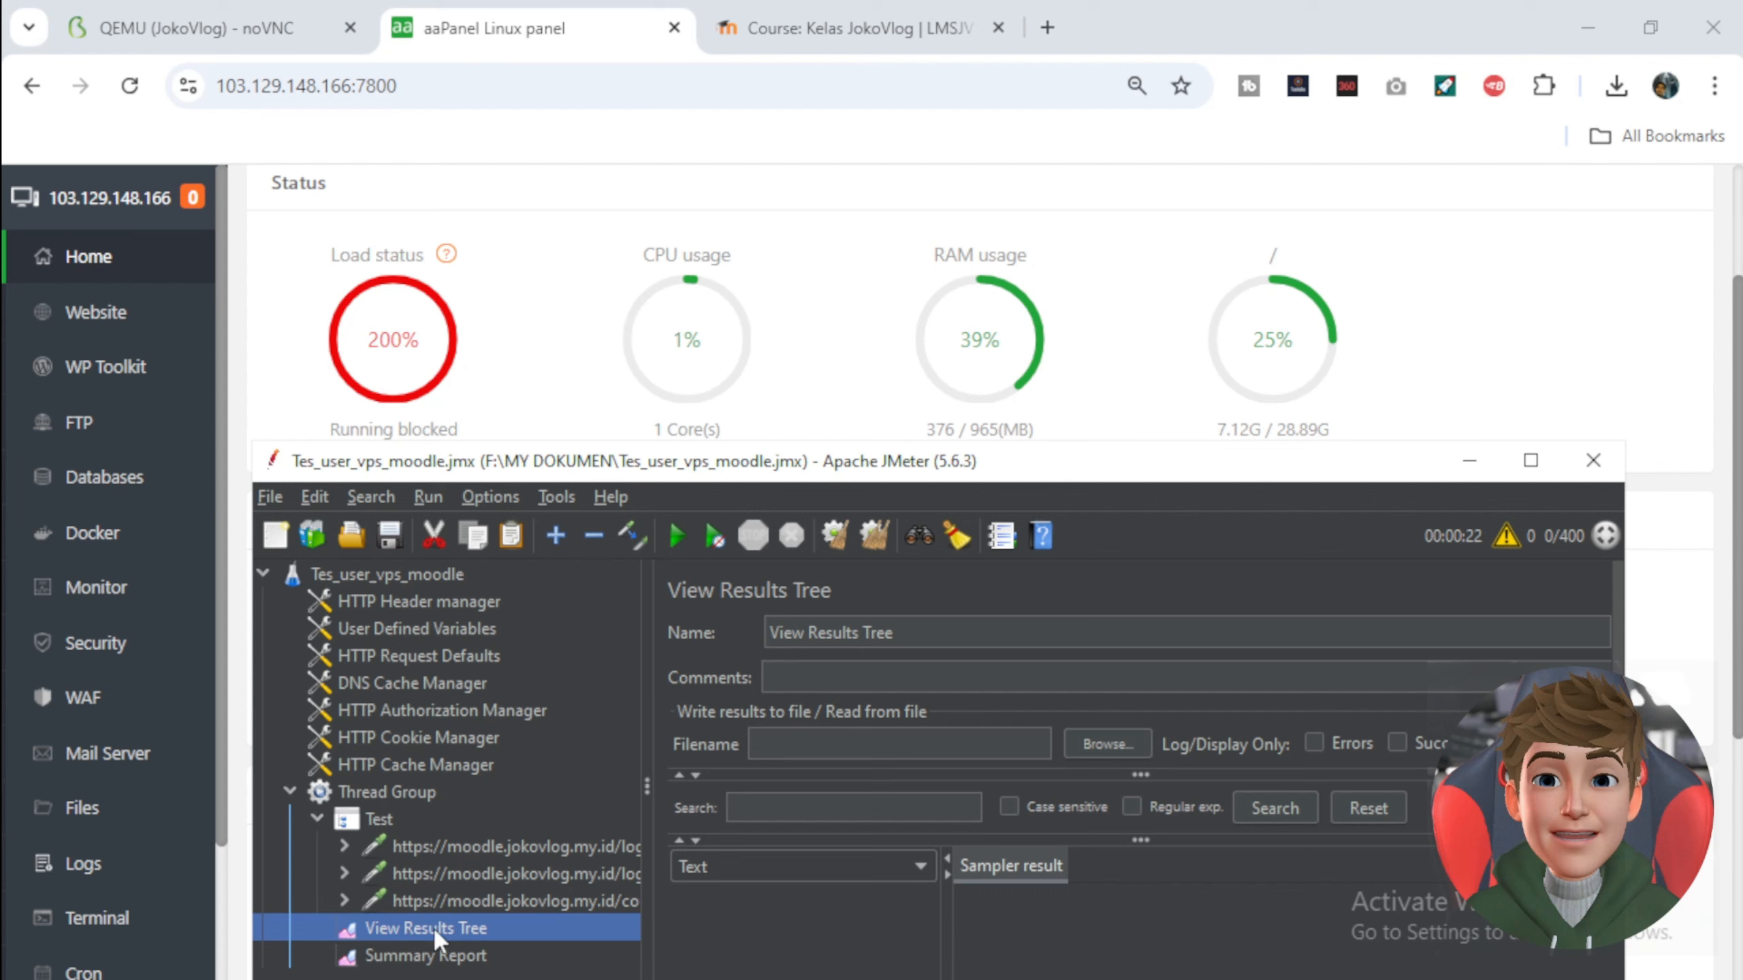
left_click(429, 958)
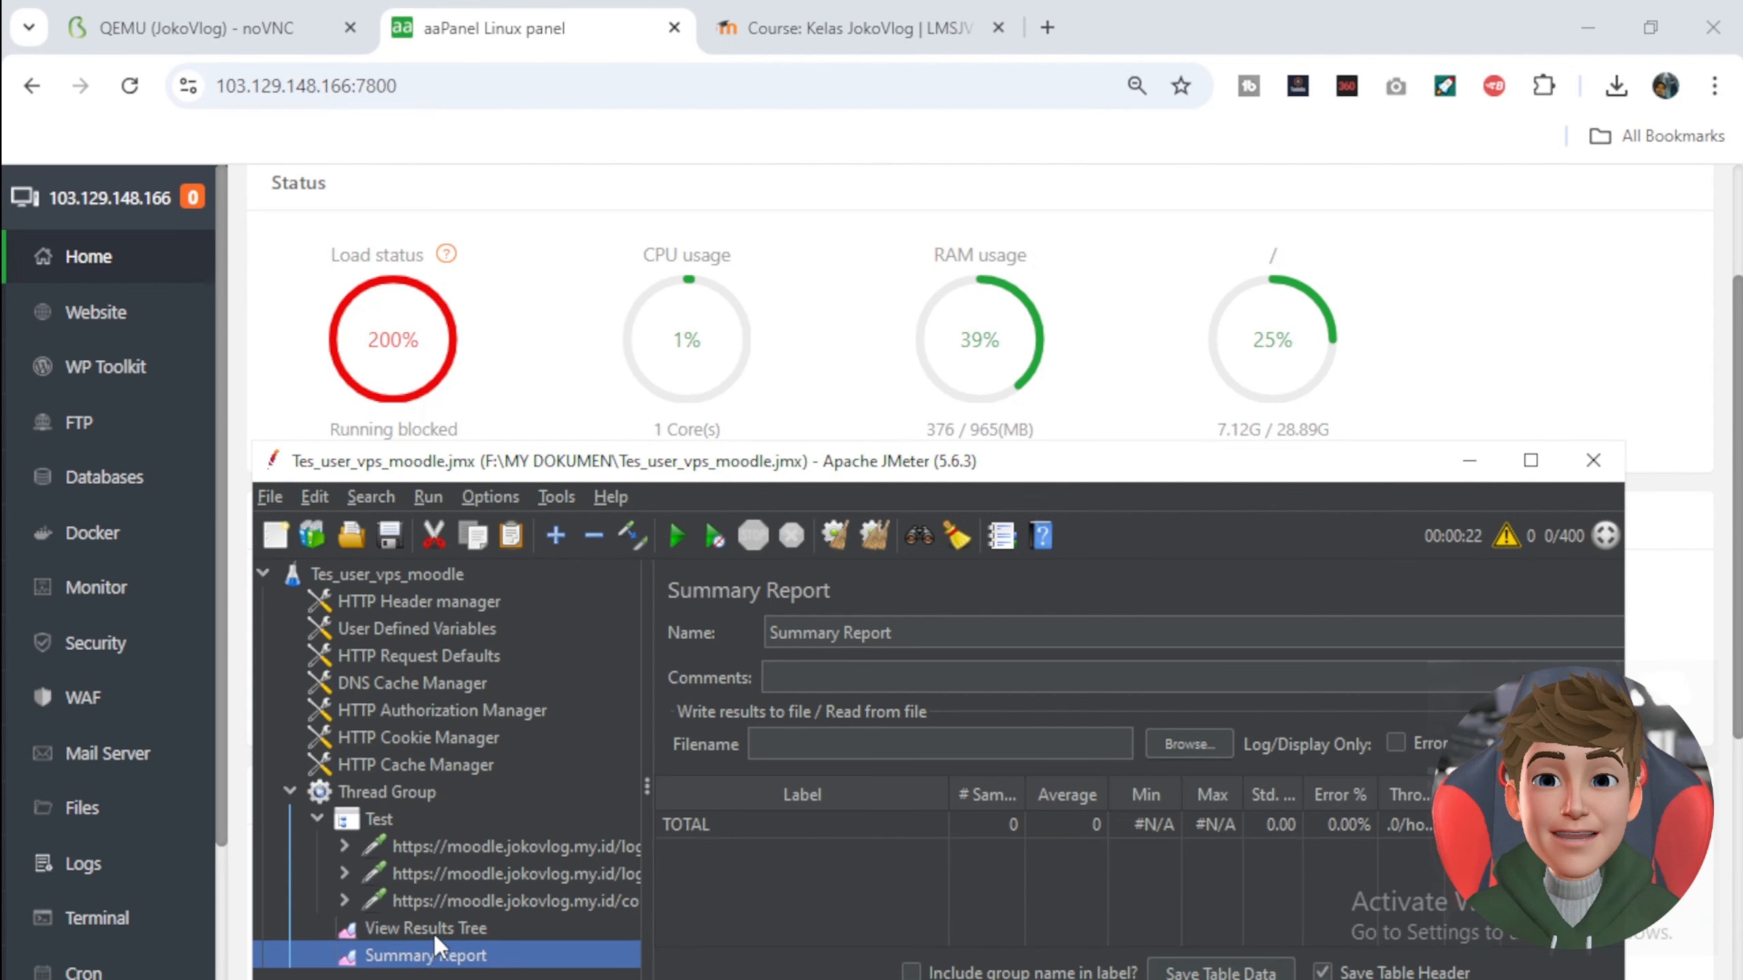
left_click(438, 920)
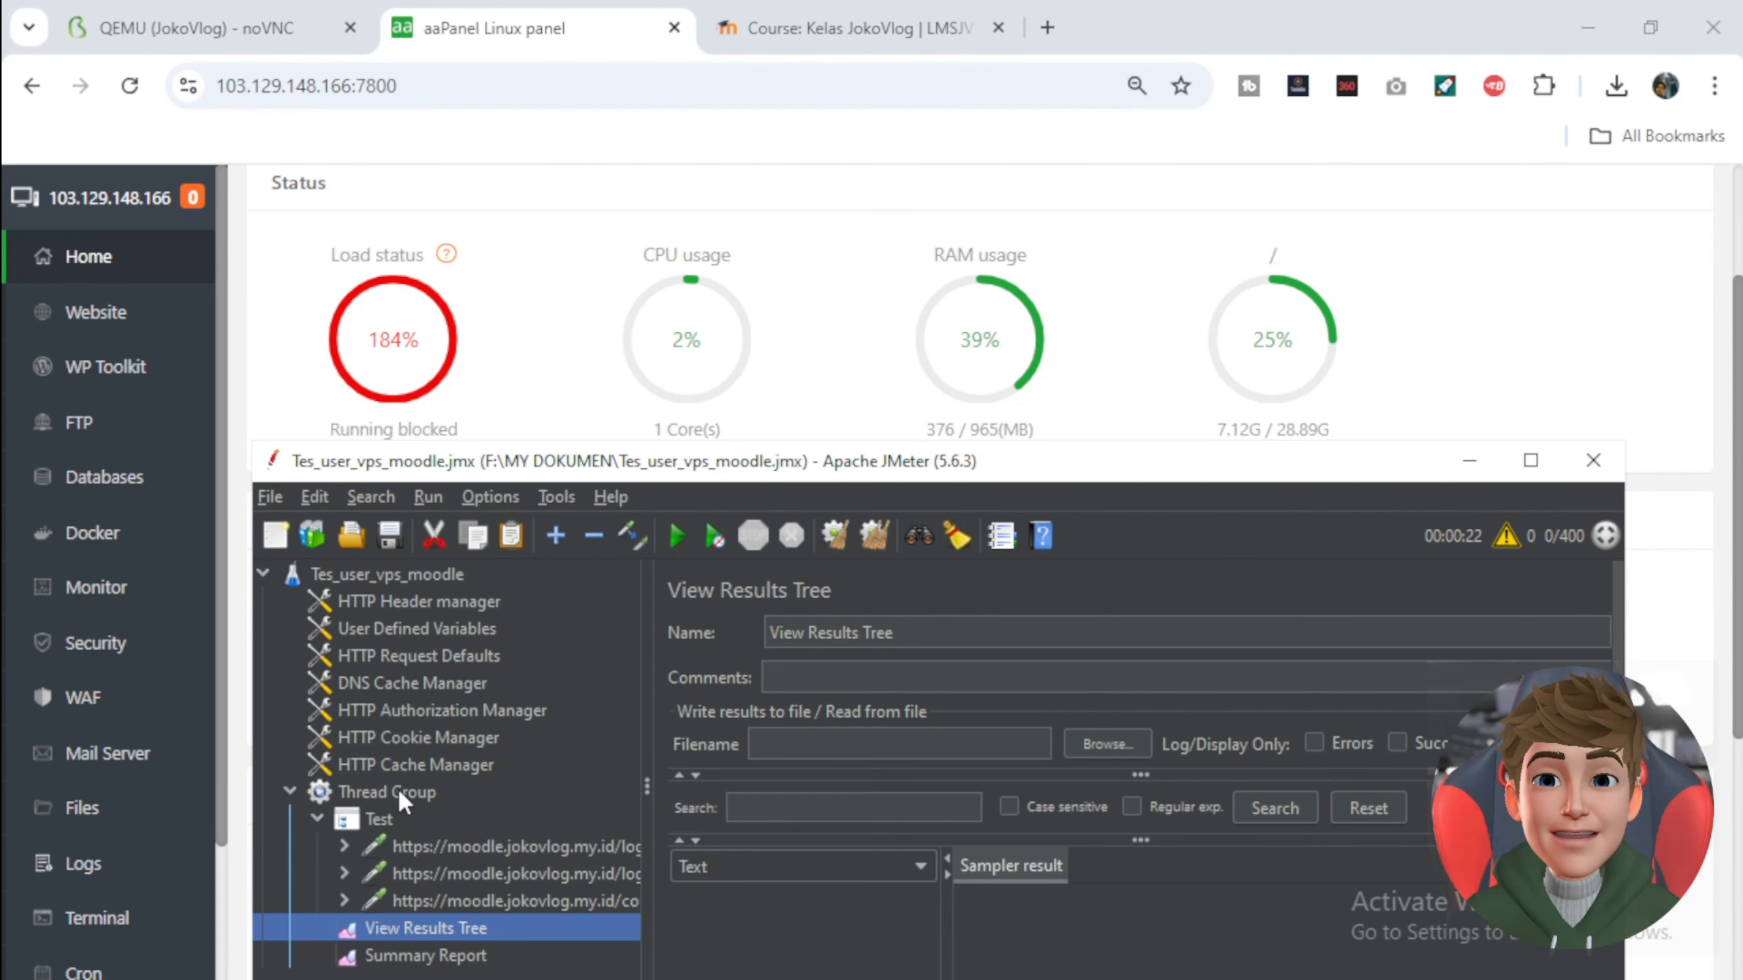
left_click(398, 791)
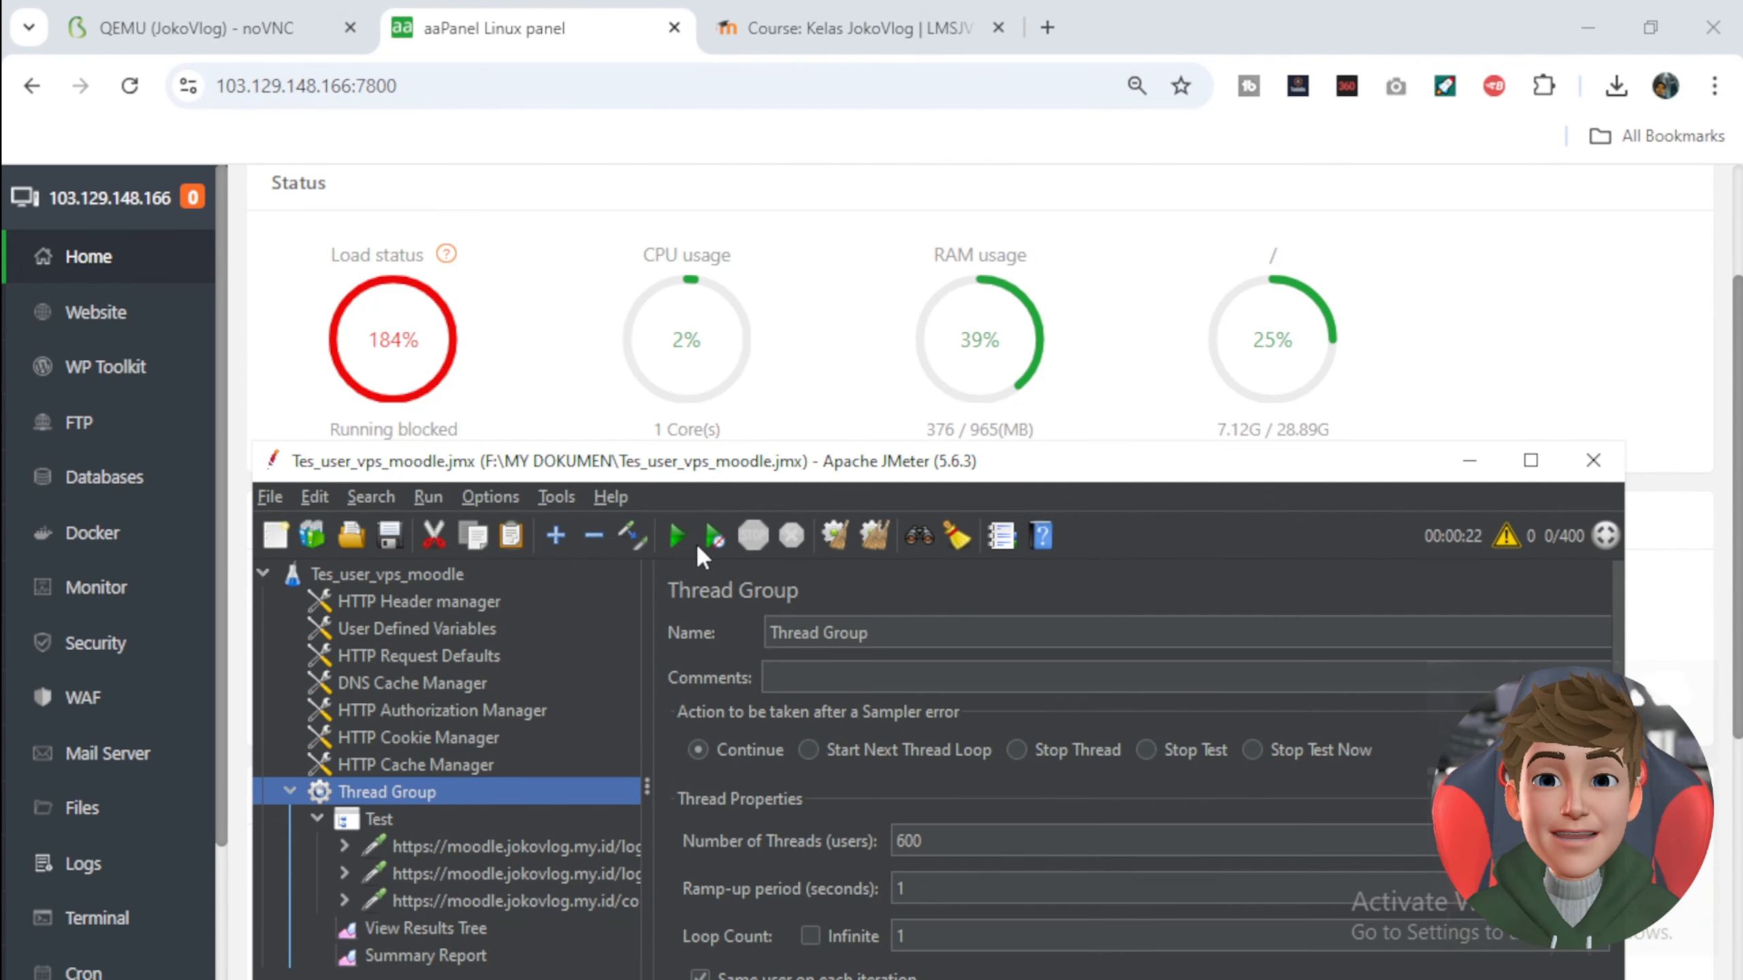
Reload aaPanel's status page, where server load has eased to 32%, and bring JMeter back
left_click(133, 87)
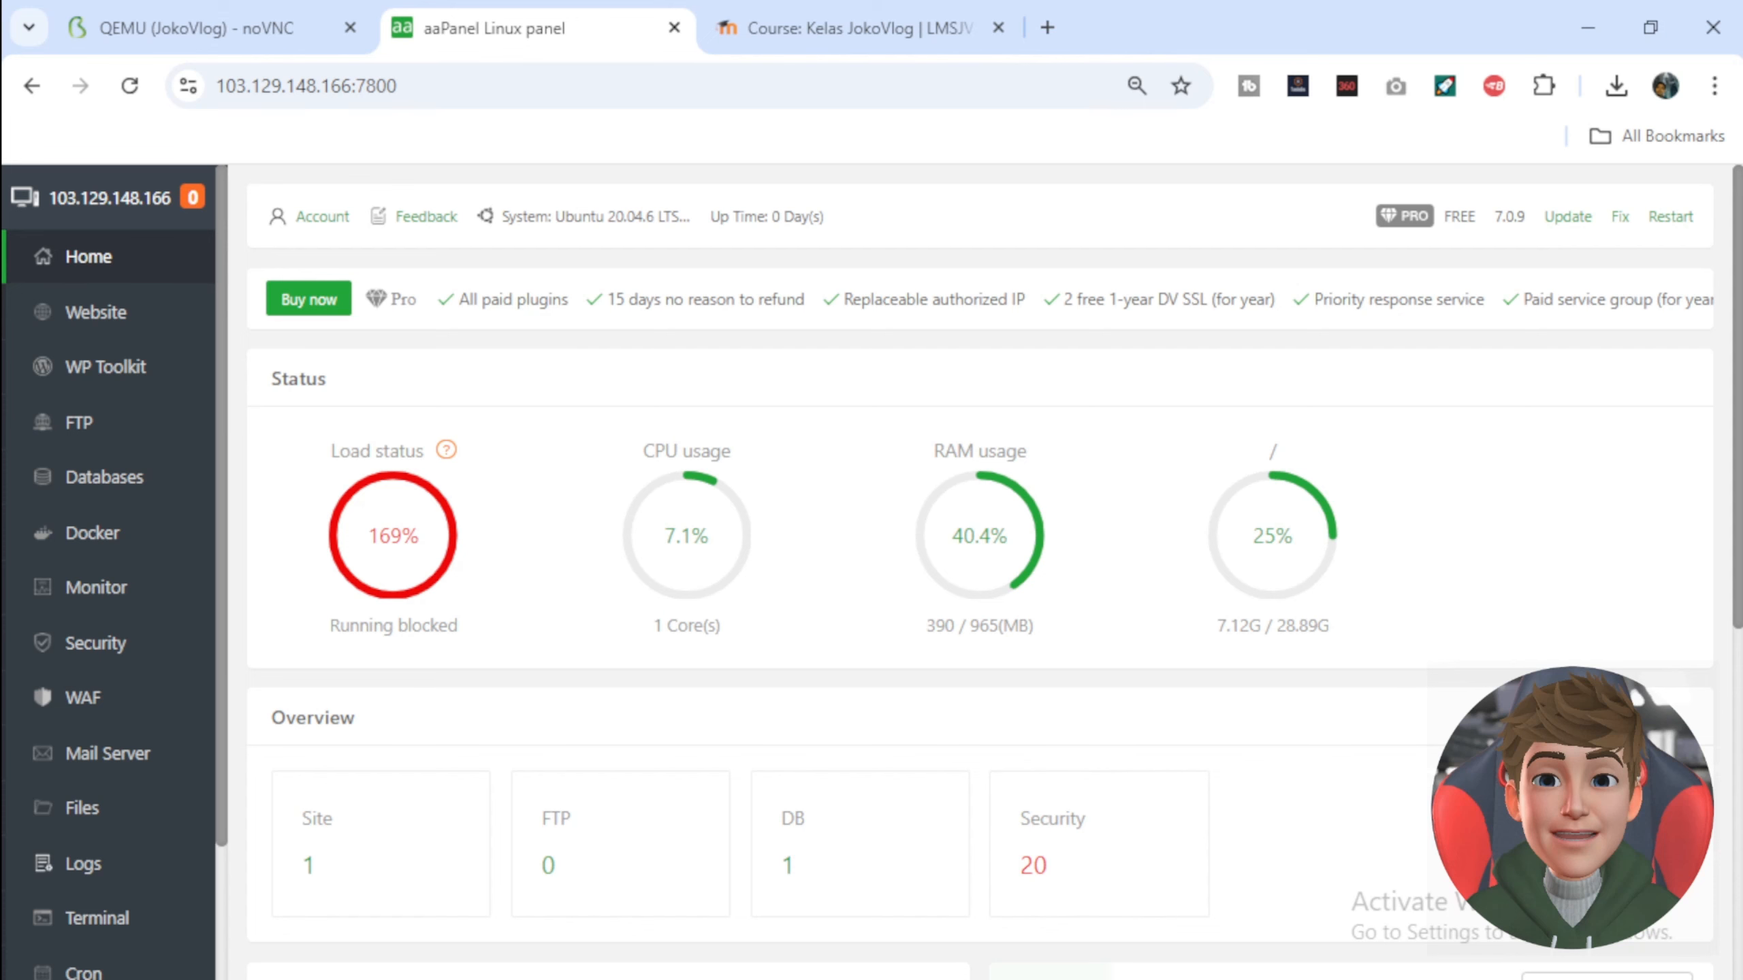
mouse_move(1238, 979)
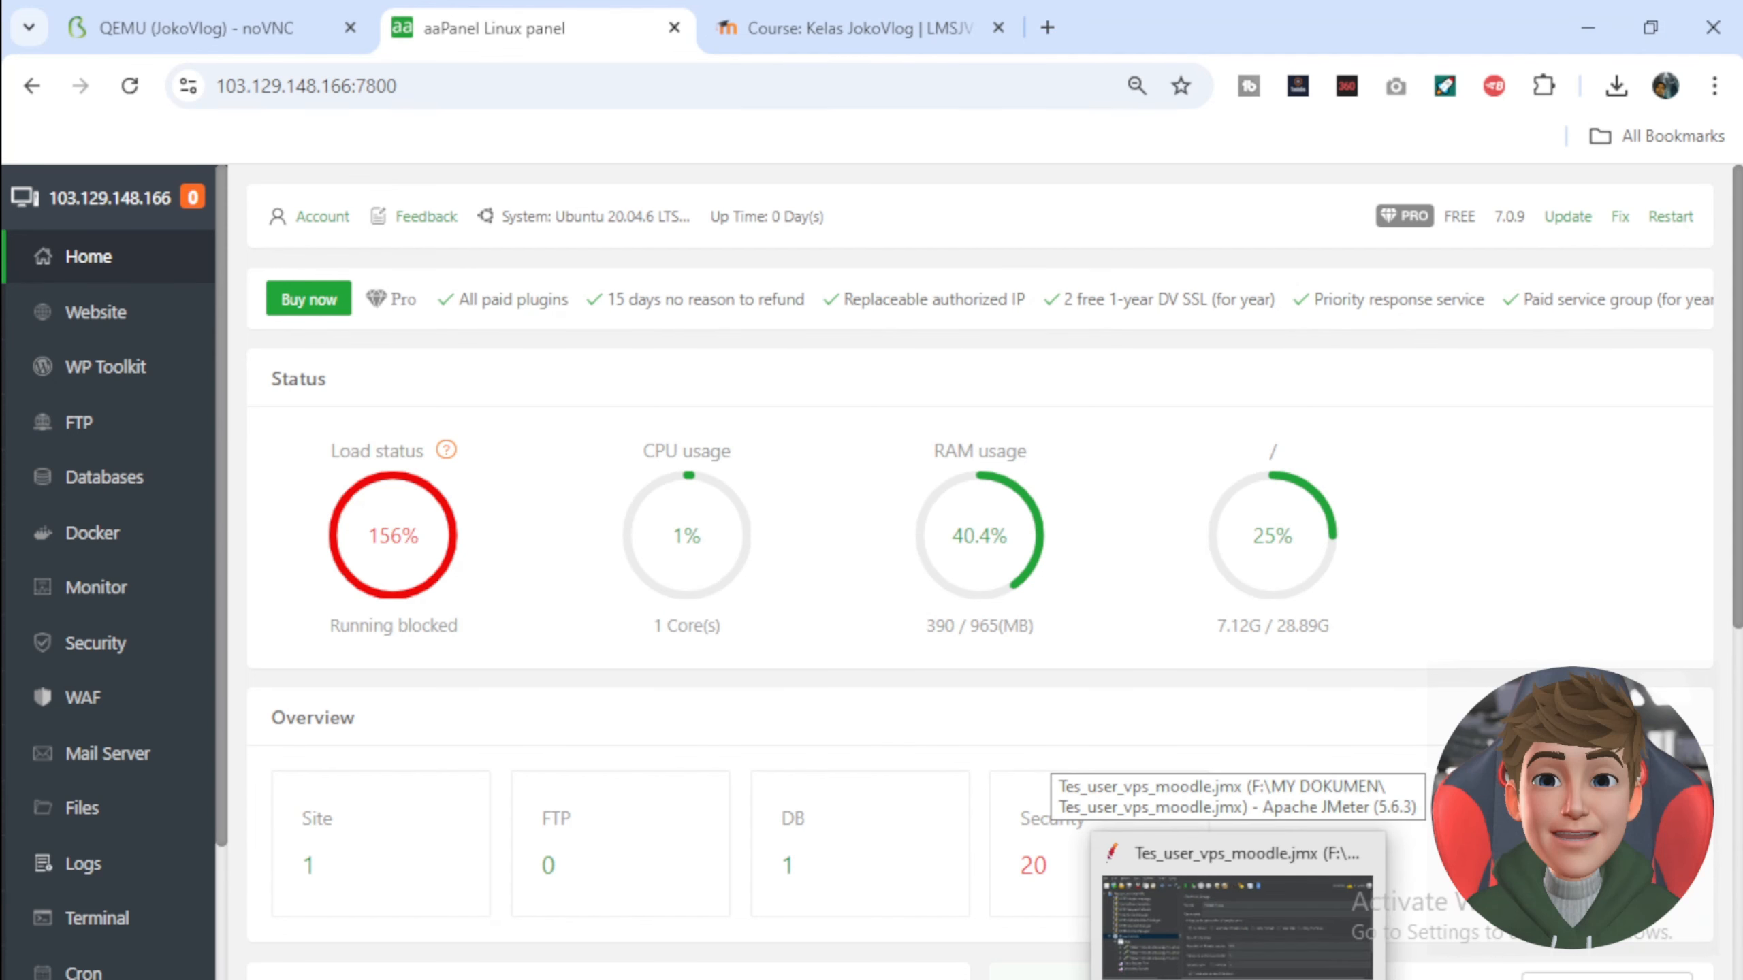
left_click(1235, 906)
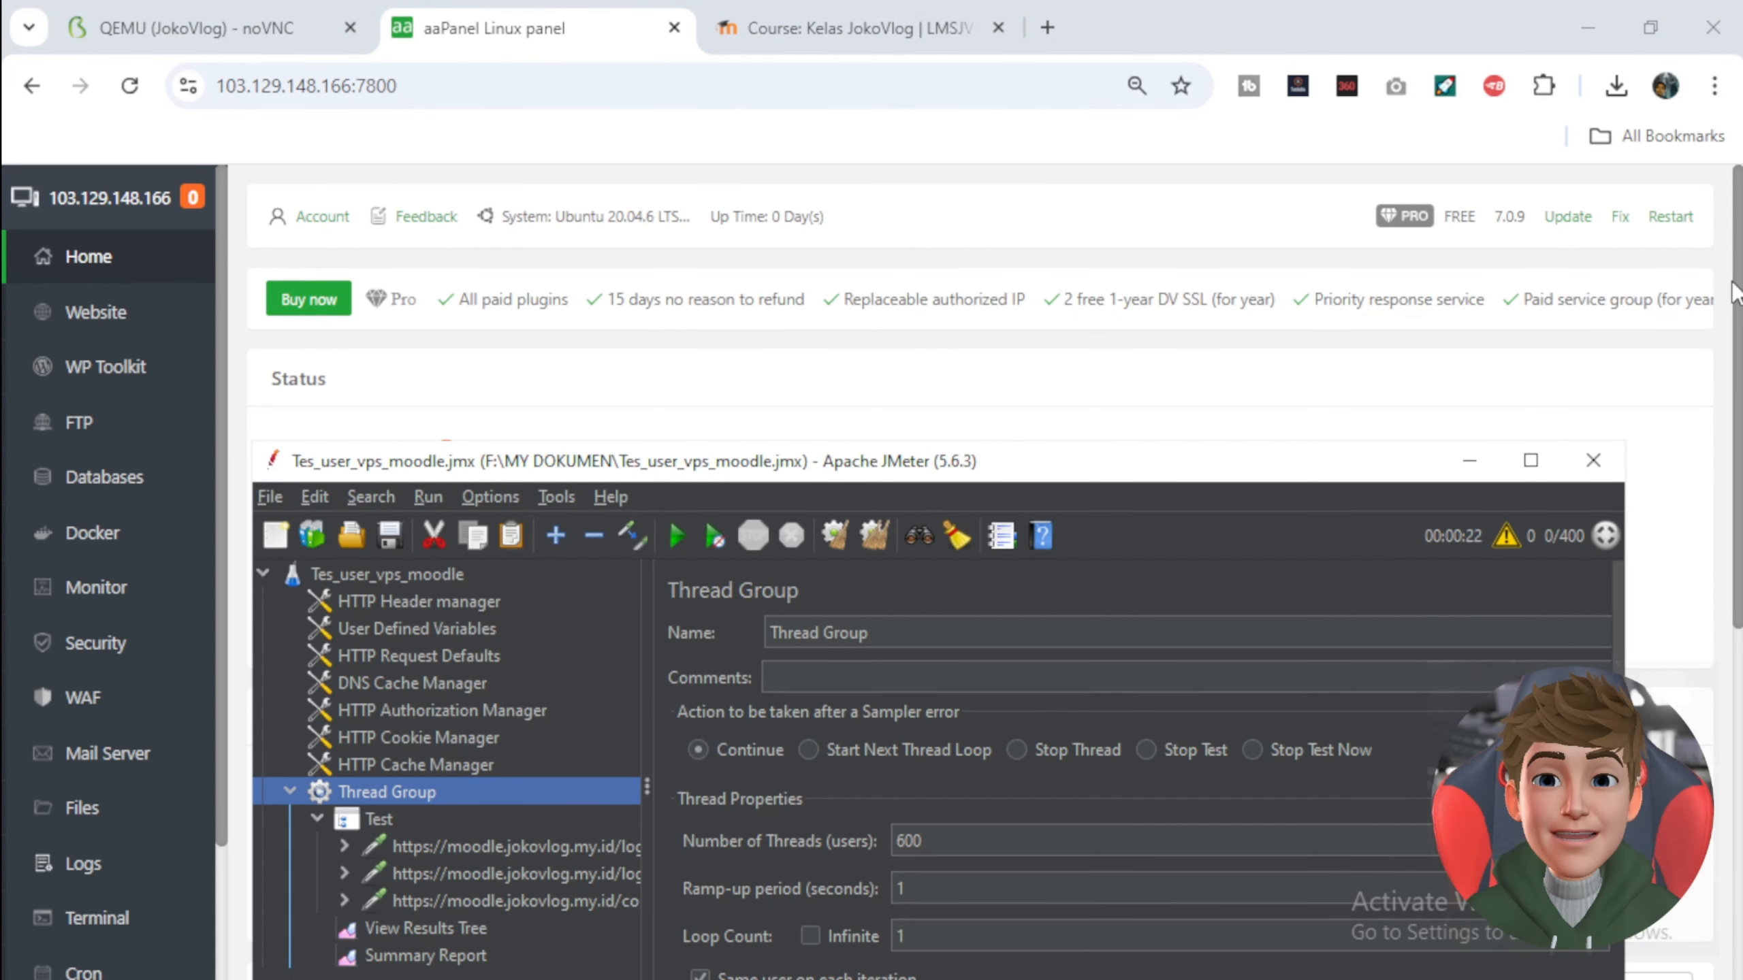
left_click_drag(1734, 282, 1734, 423)
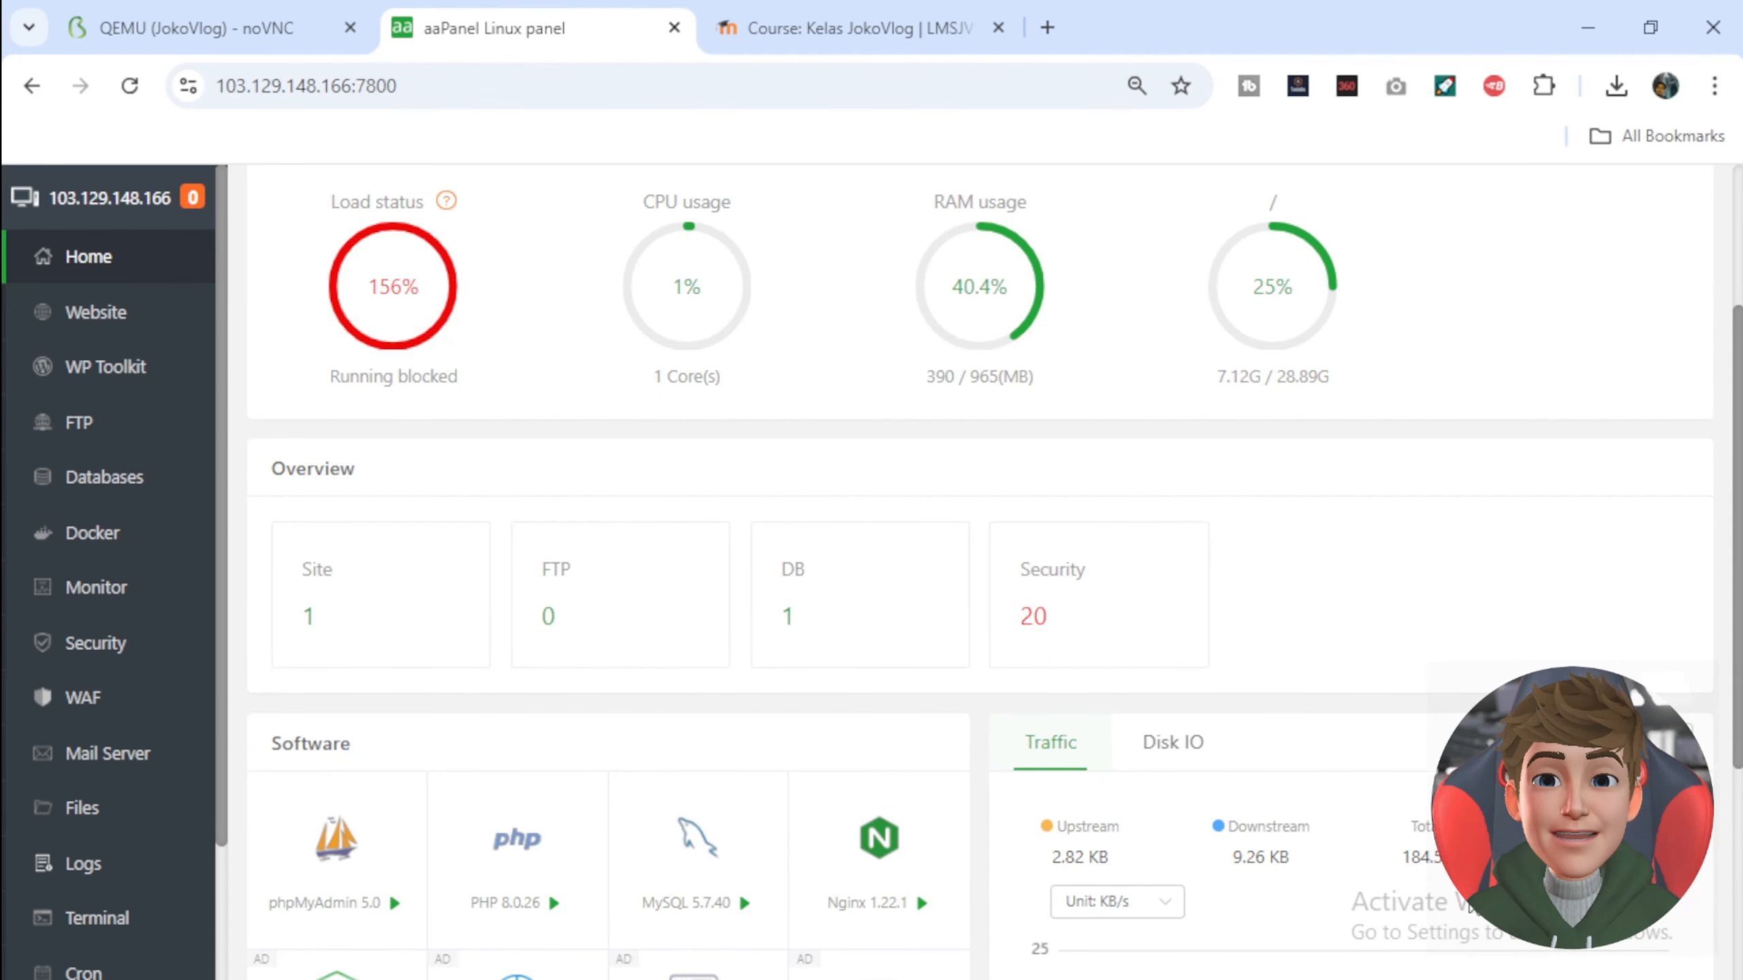
left_click(1237, 979)
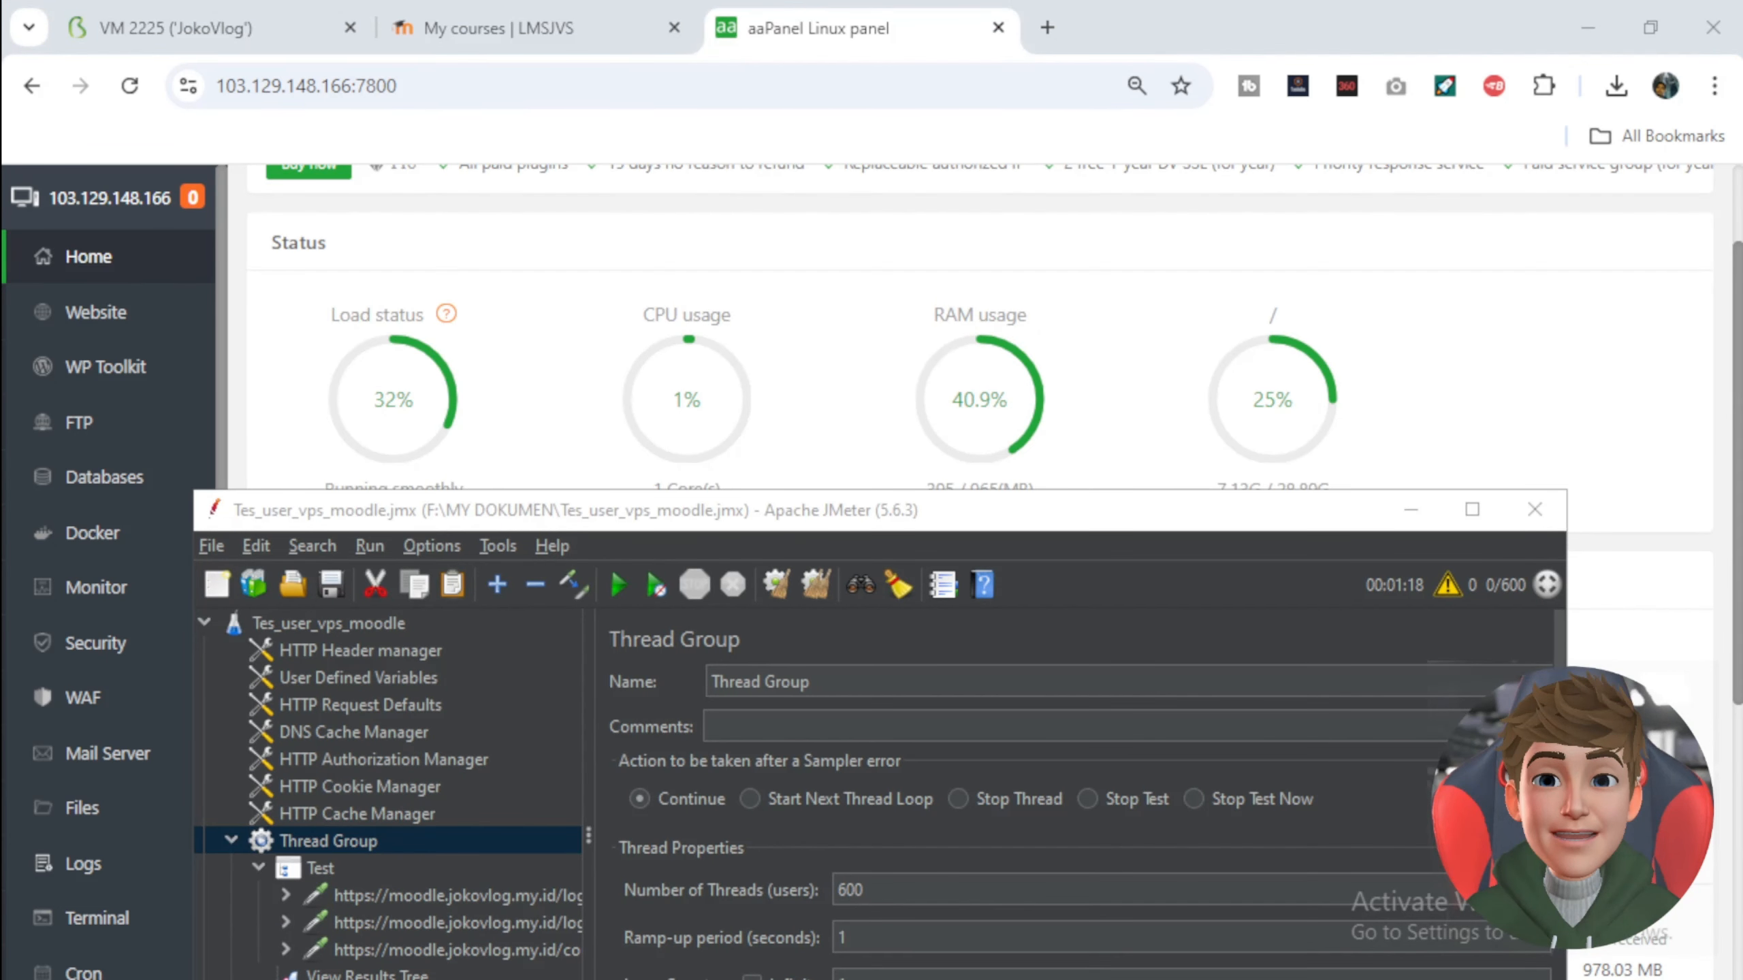
Replace the Thread Group's 600 threads with 500
mouse_move(447, 398)
left_click(888, 890)
double_click(857, 890)
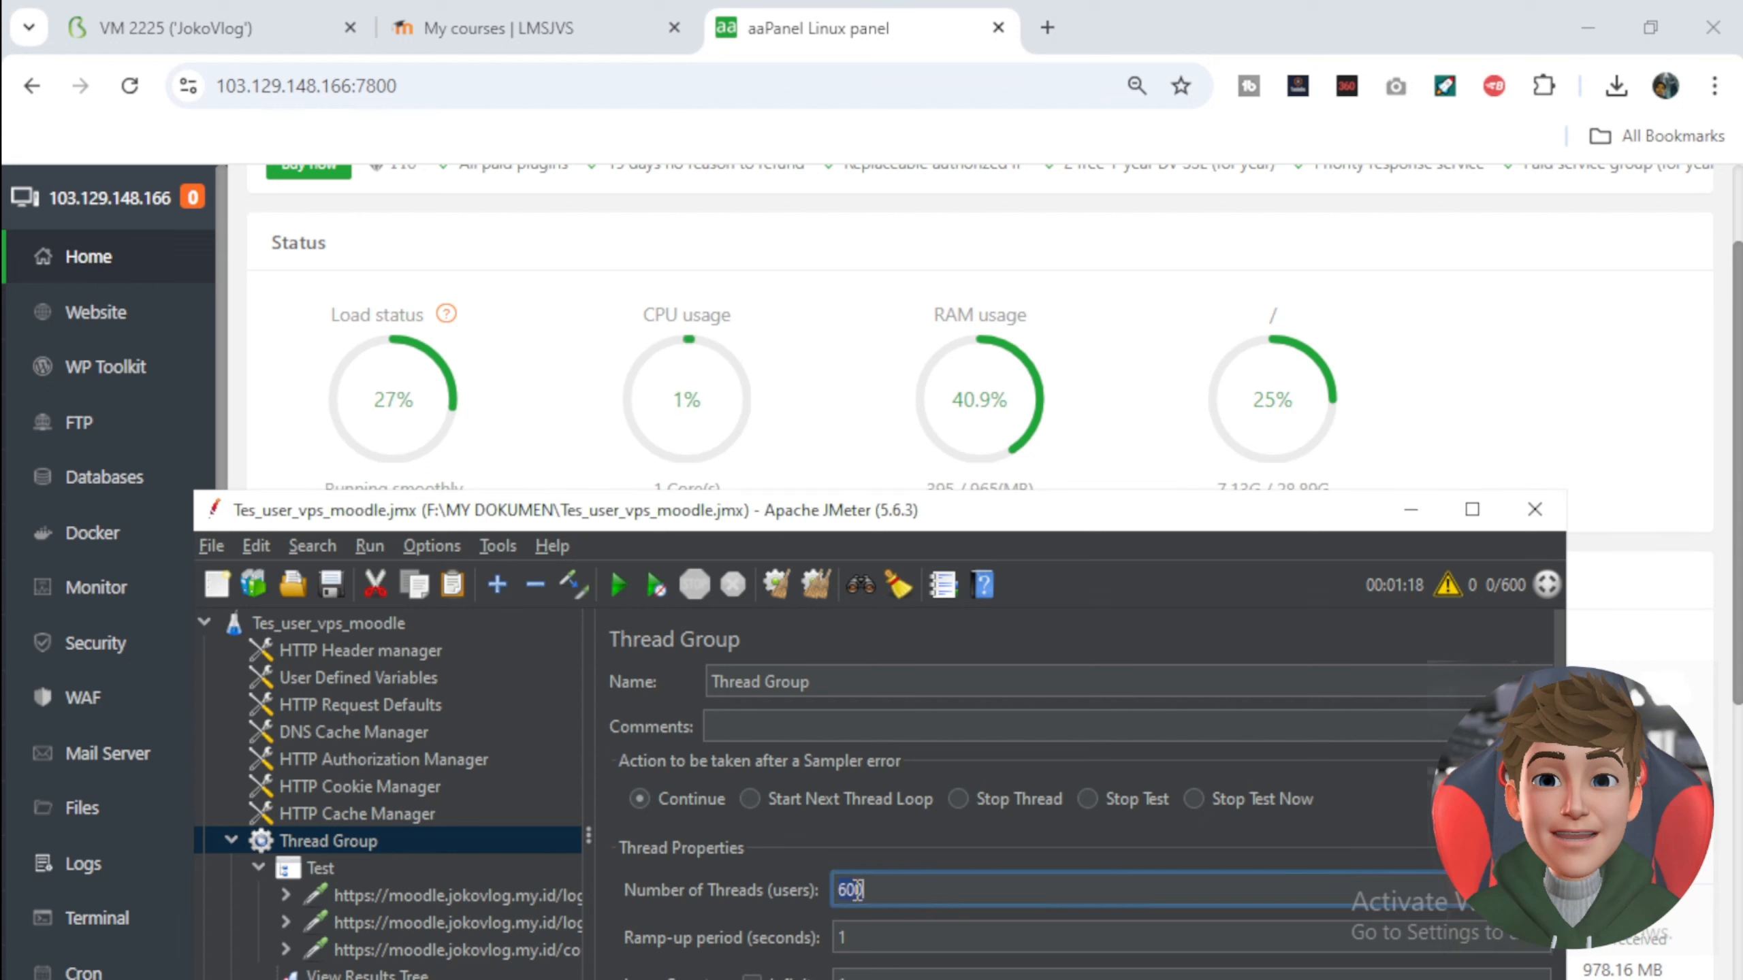
type("500")
left_click(231, 839)
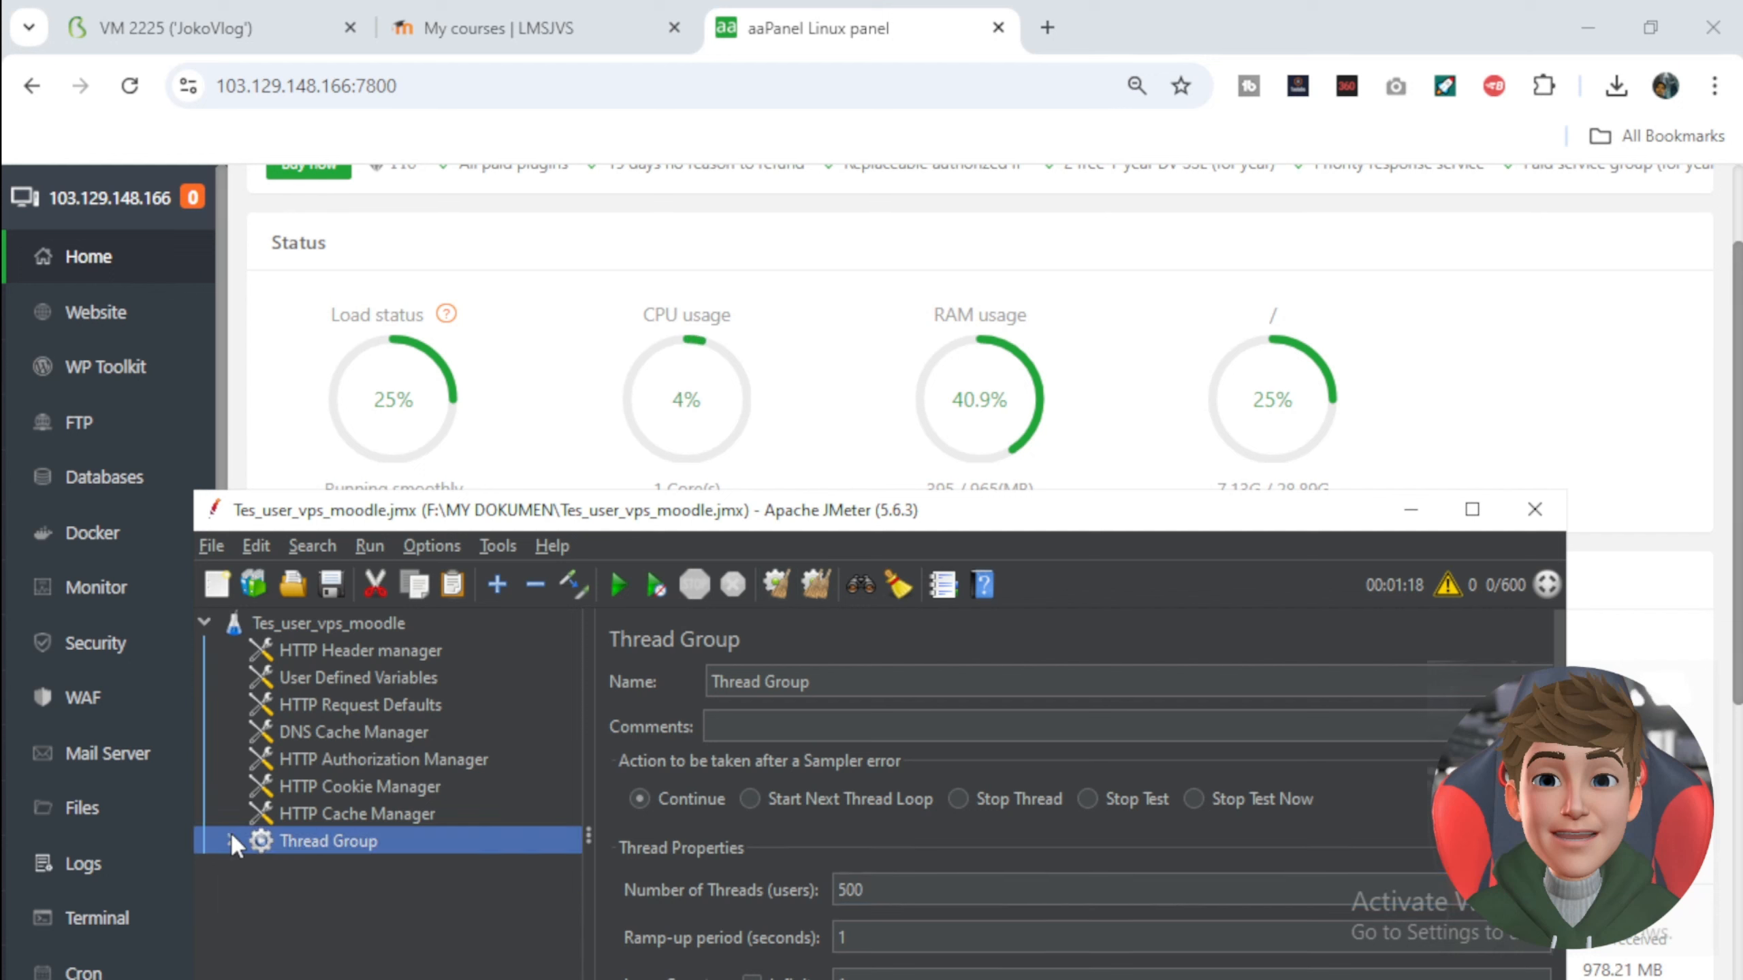
left_click(230, 839)
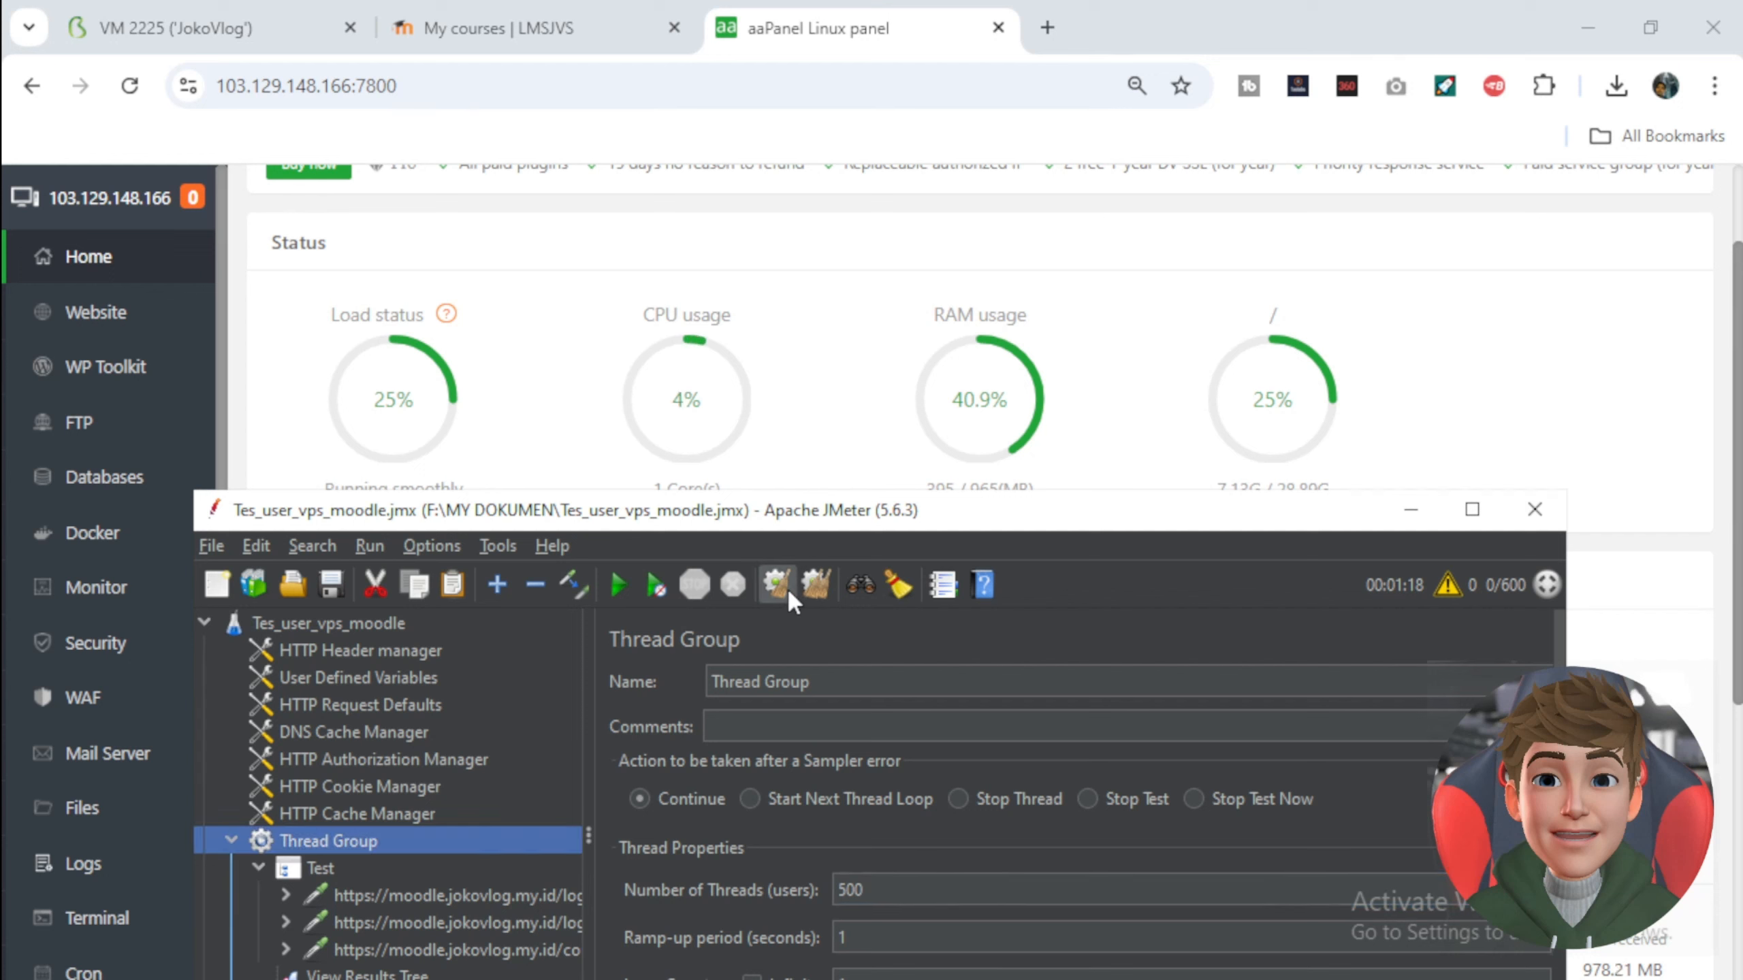
Start the 500-thread run and watch View Results Tree while aaPanel load climbs to 167%
left_click(613, 587)
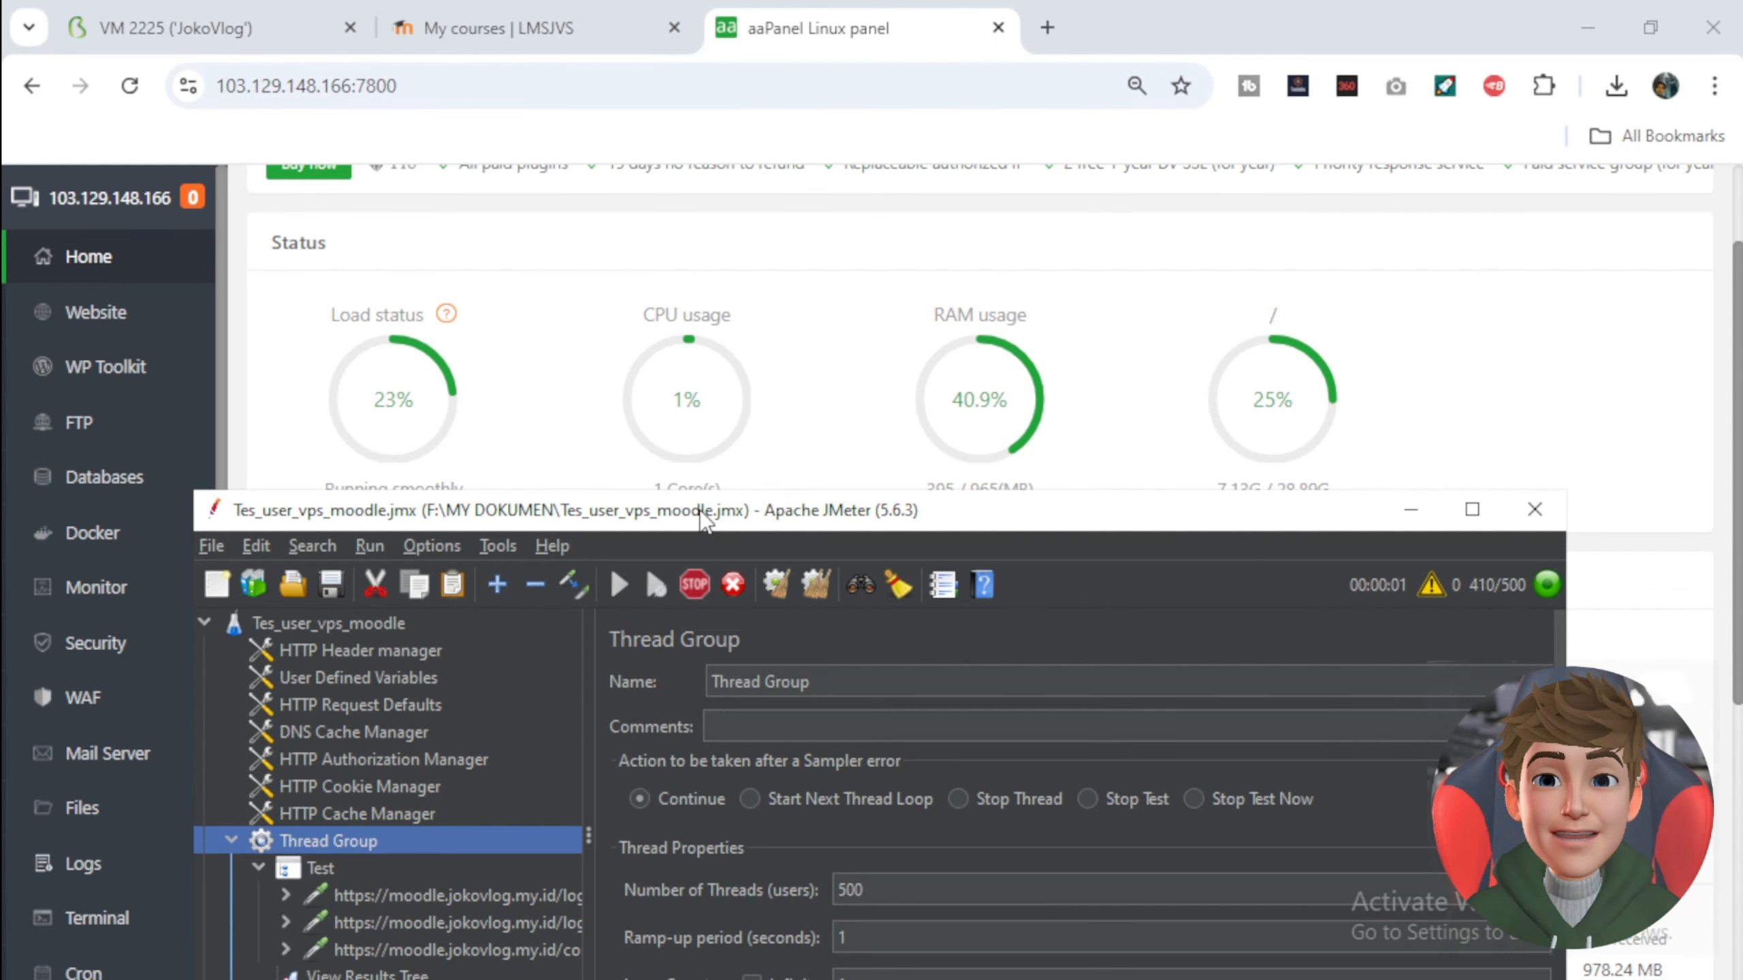
left_click_drag(700, 512, 683, 522)
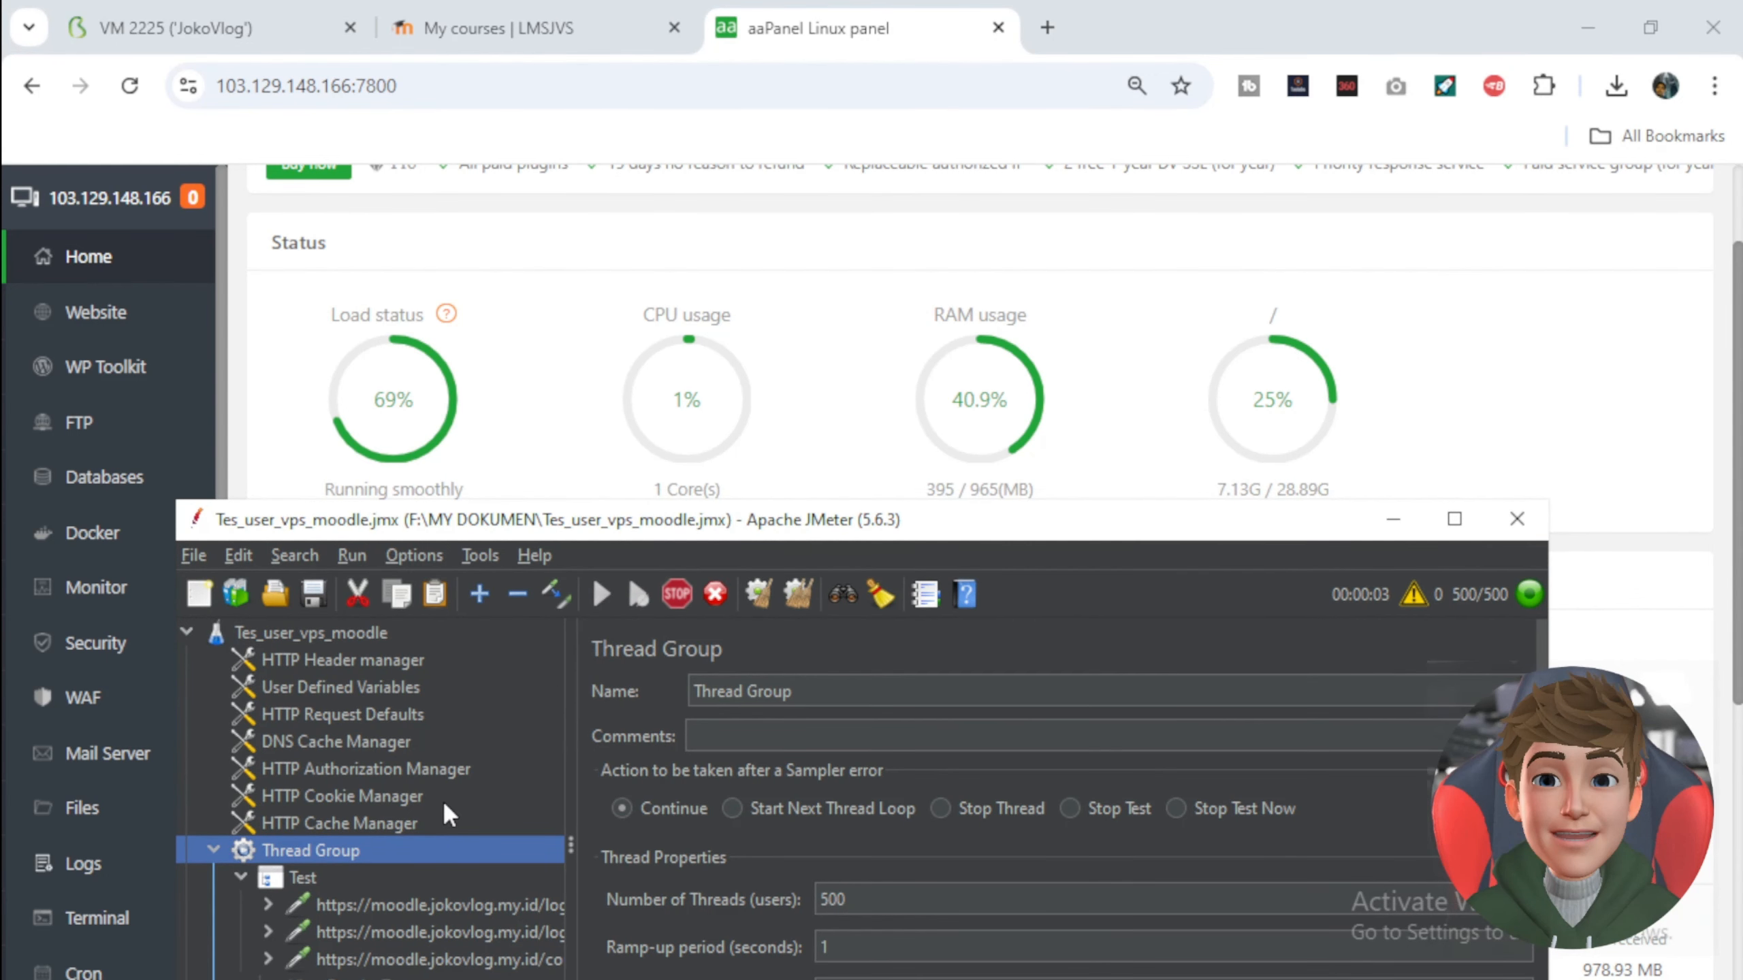
left_click(384, 975)
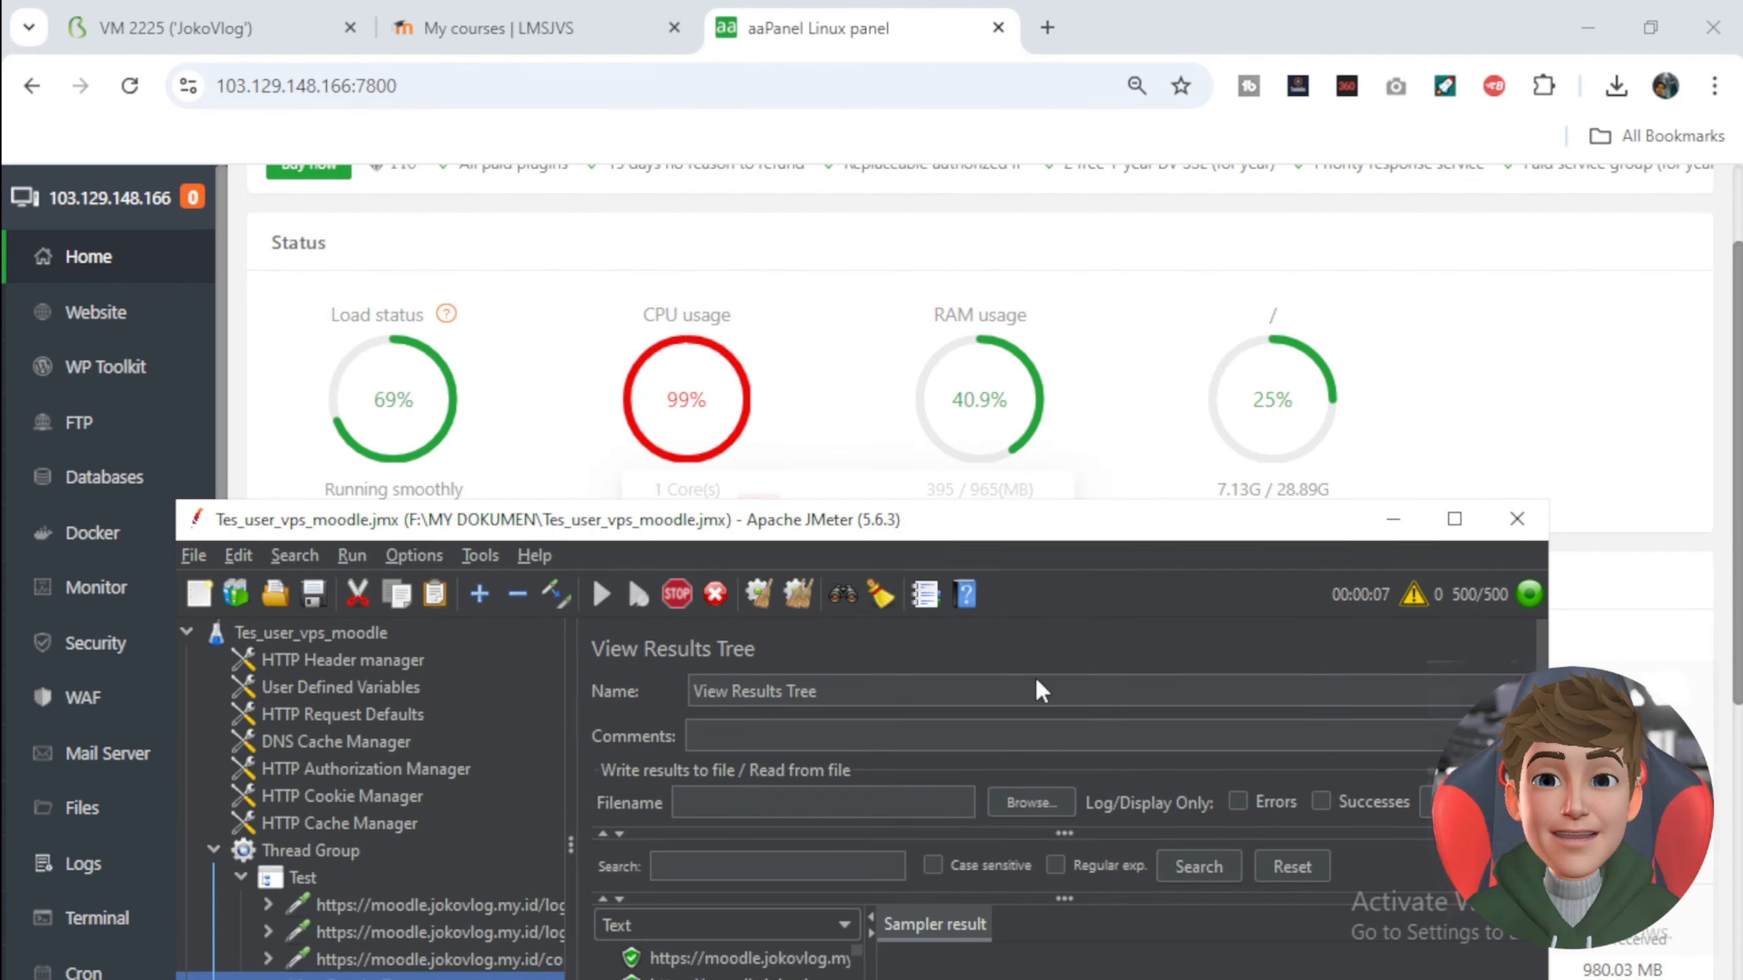
mouse_move(1221, 515)
left_mouse_down()
mouse_move(1260, 490)
mouse_move(1218, 513)
left_mouse_up()
left_click(1732, 319)
left_click_drag(1732, 319, 1734, 371)
key("alt+Tab")
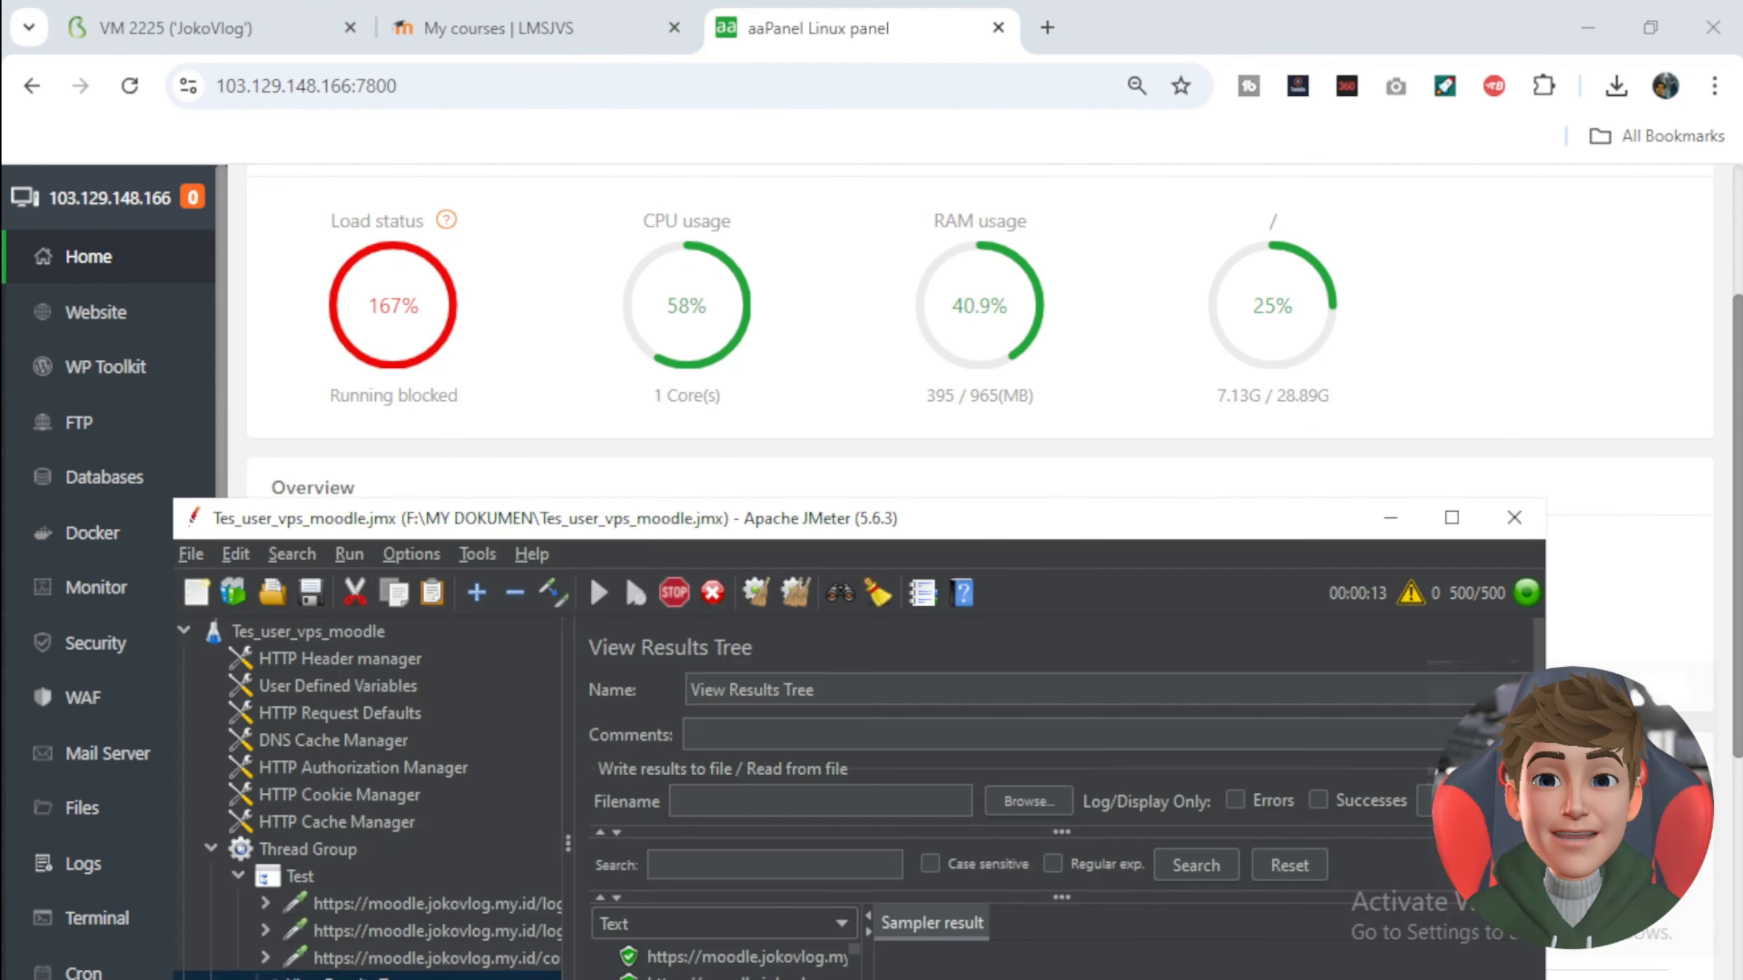
left_click(959, 487)
Show the finished 500-thread run's Summary Report: 2000 samples at 0.00% errors
left_click_drag(959, 488, 1021, 450)
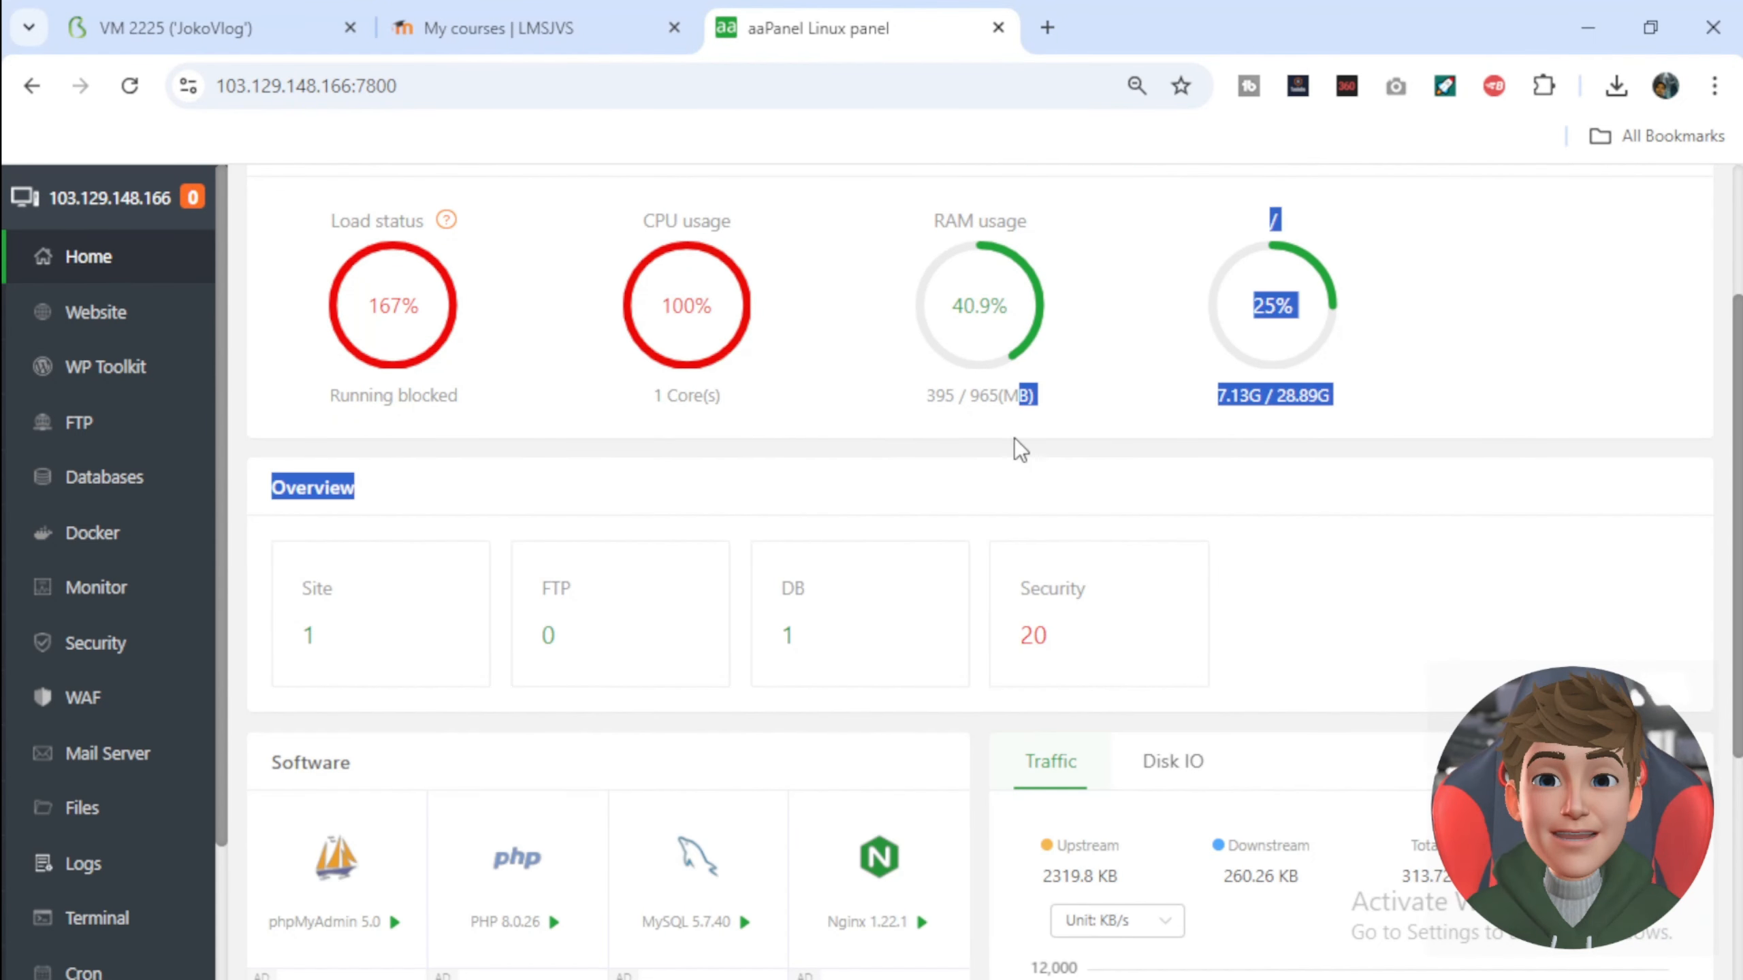
key("alt+Tab")
left_click_drag(1050, 595, 1168, 448)
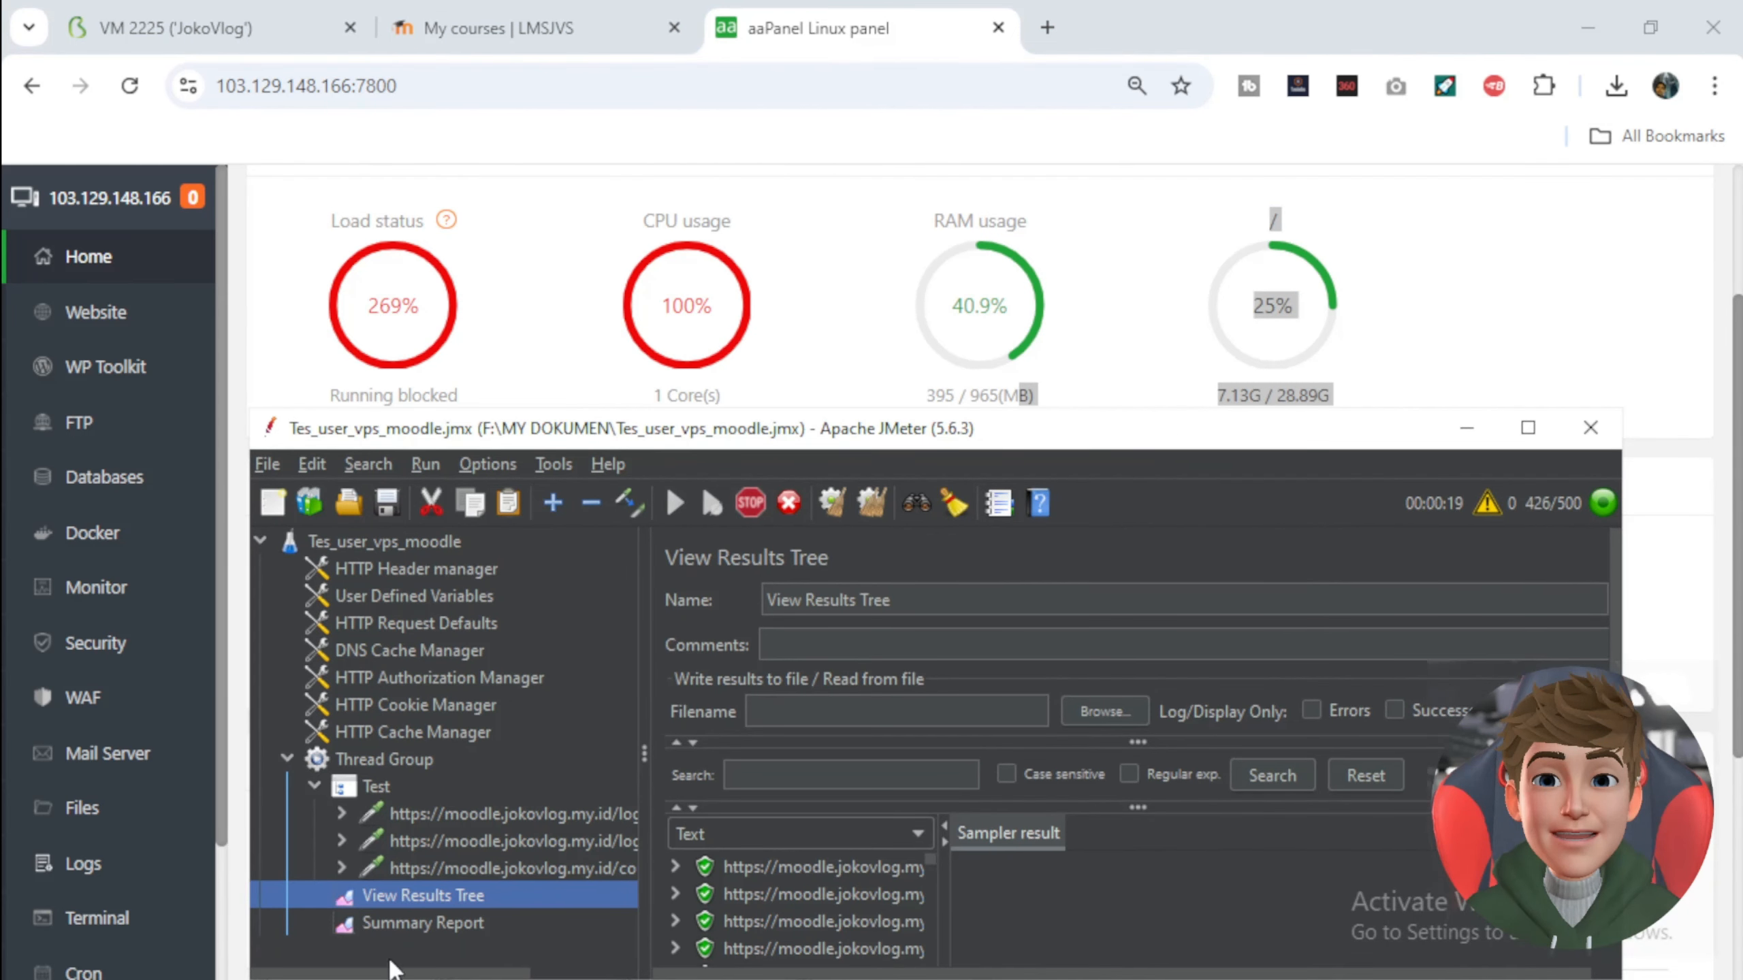
left_click(421, 921)
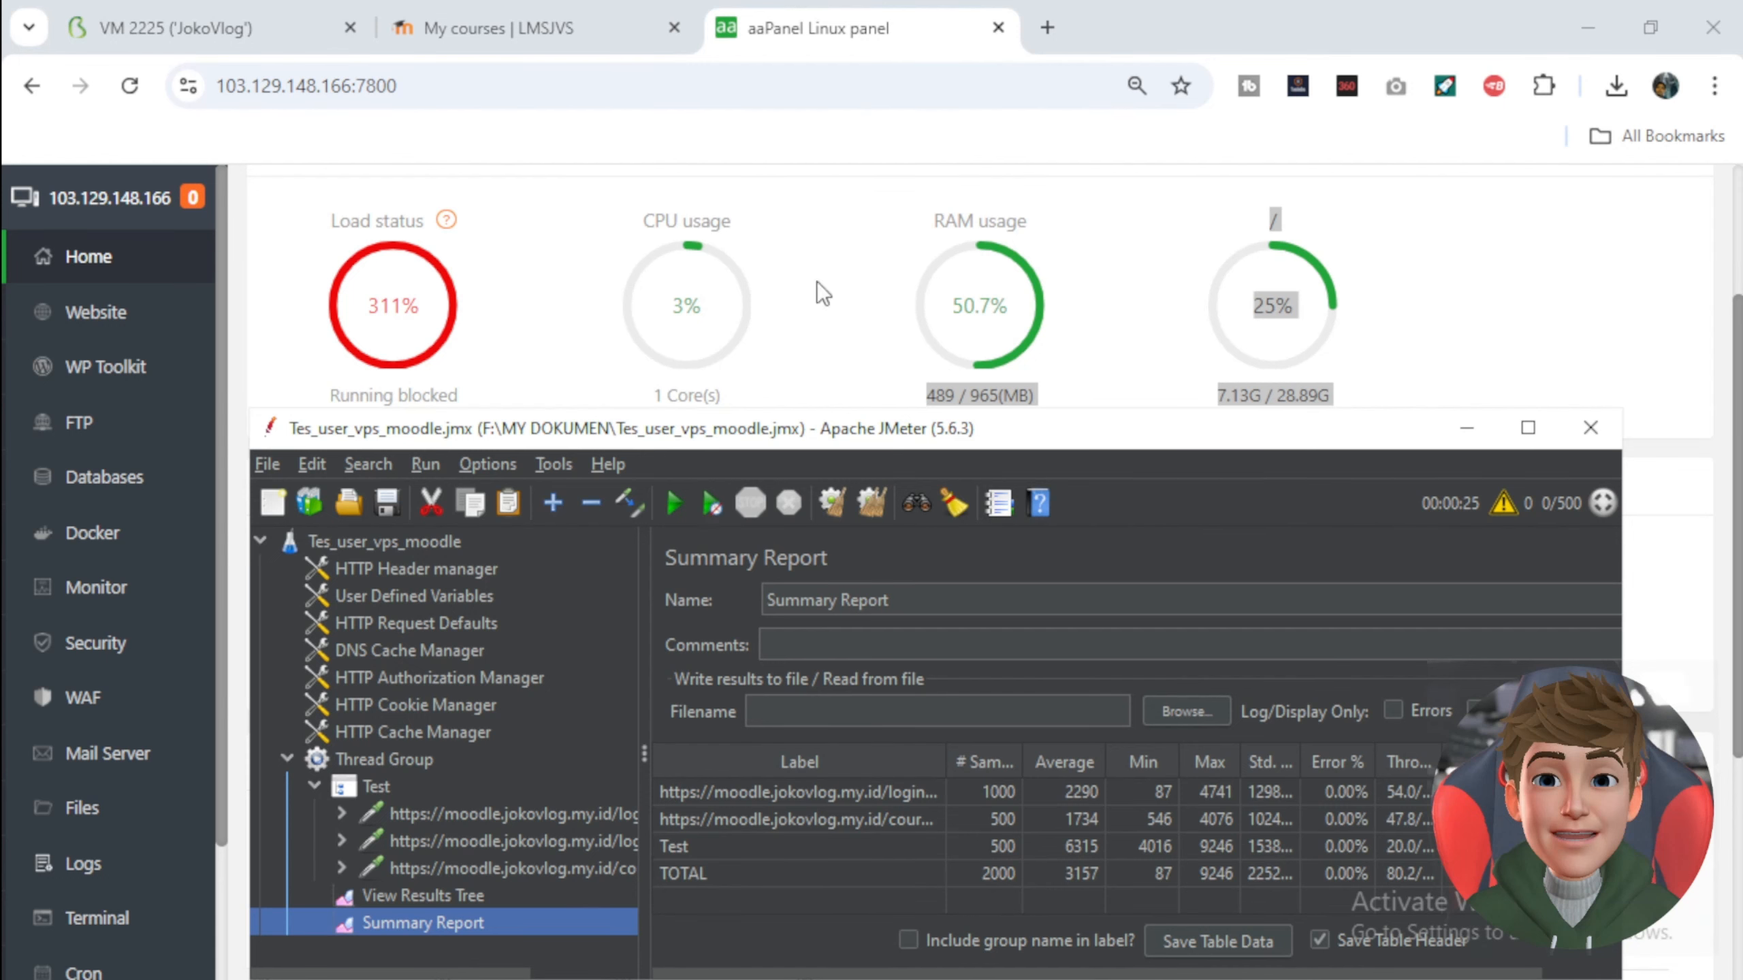
Browse Moodle's Dashboard and My courses pages, check aaPanel, then return to JMeter
left_click(506, 2)
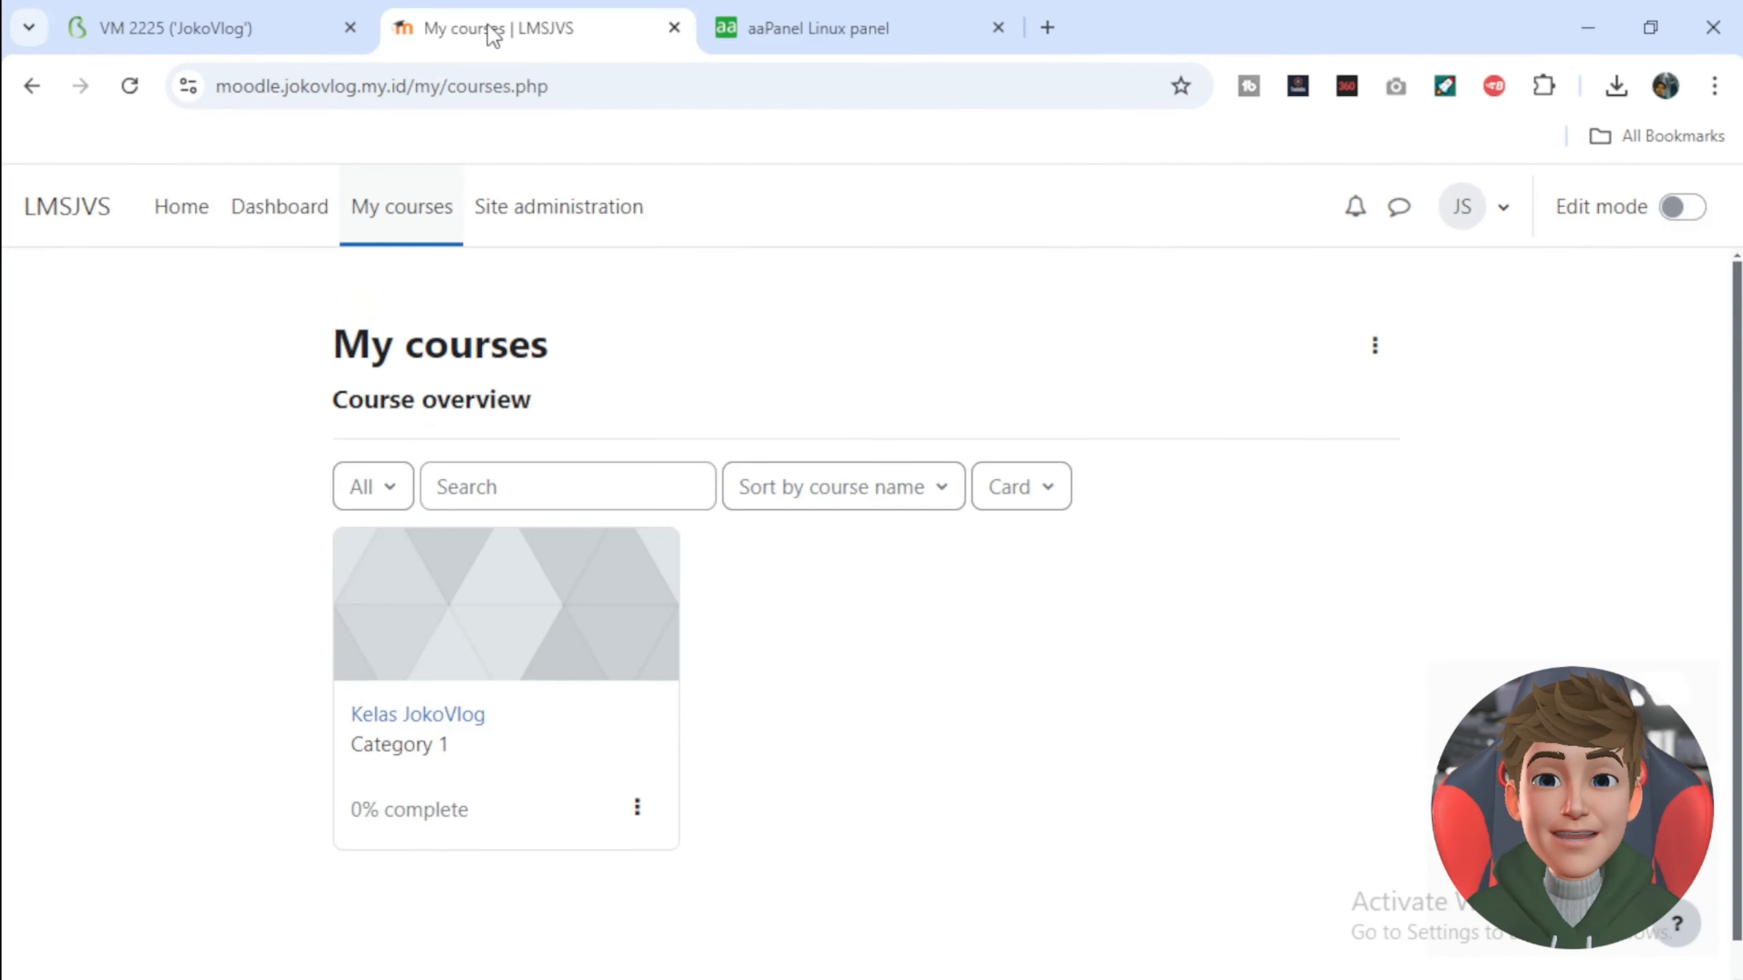
left_click(136, 92)
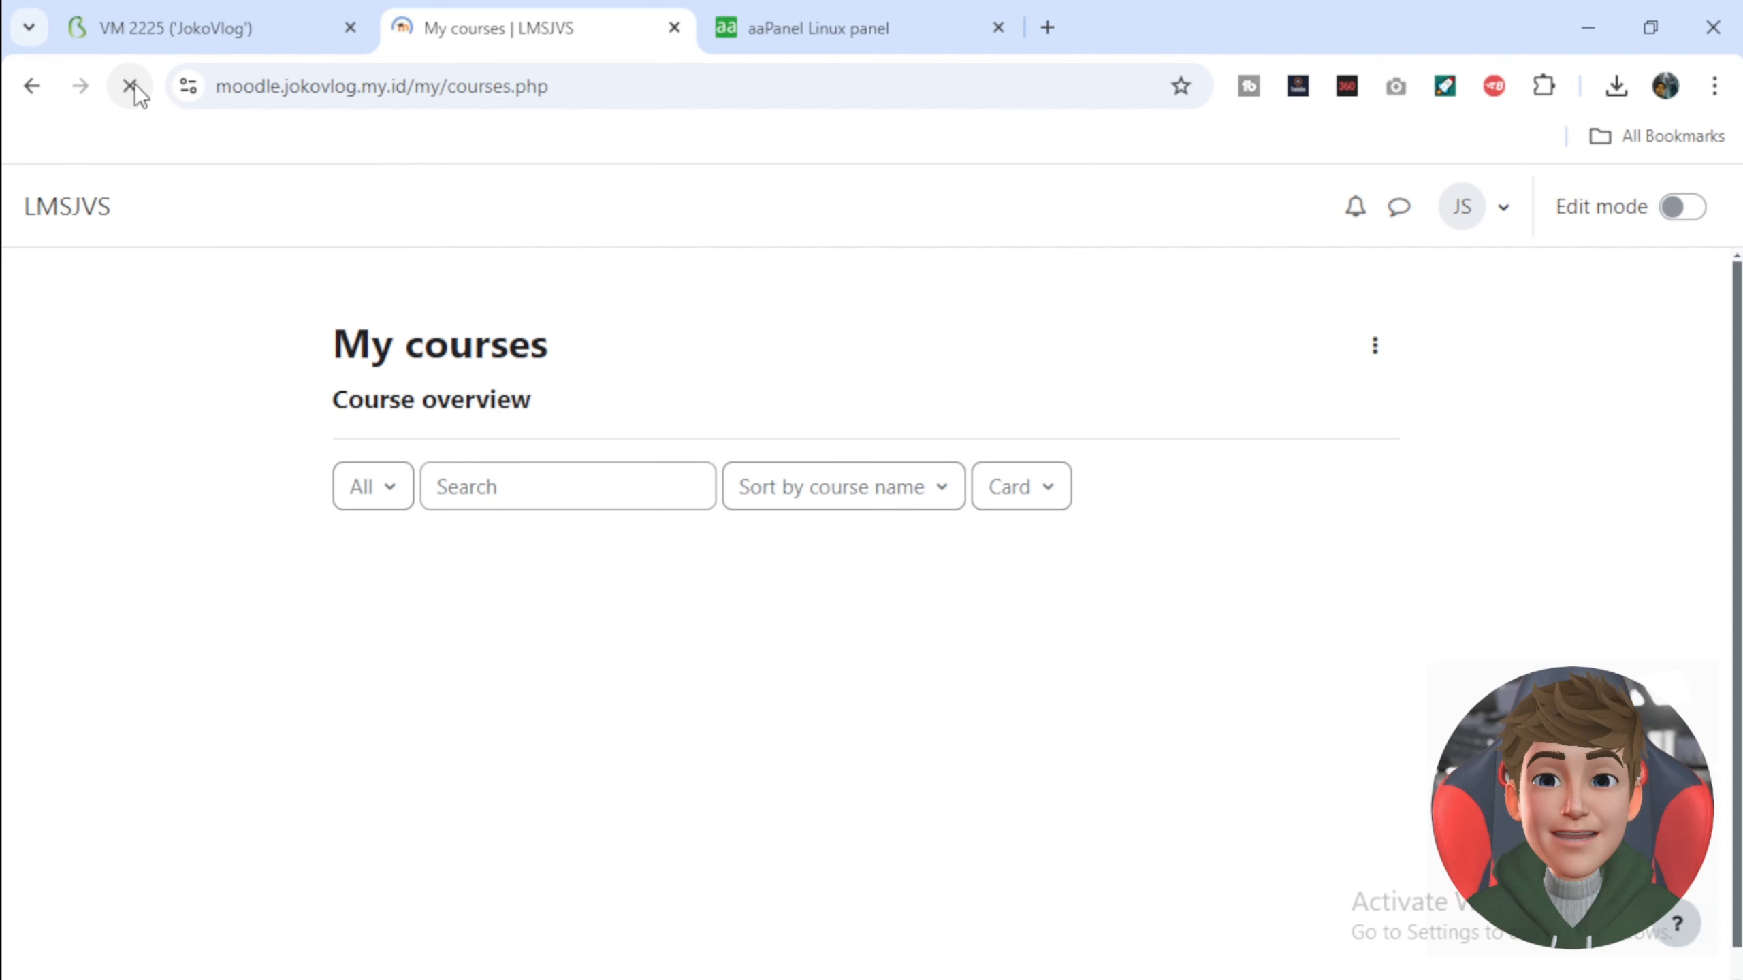
left_click(258, 213)
left_click(402, 224)
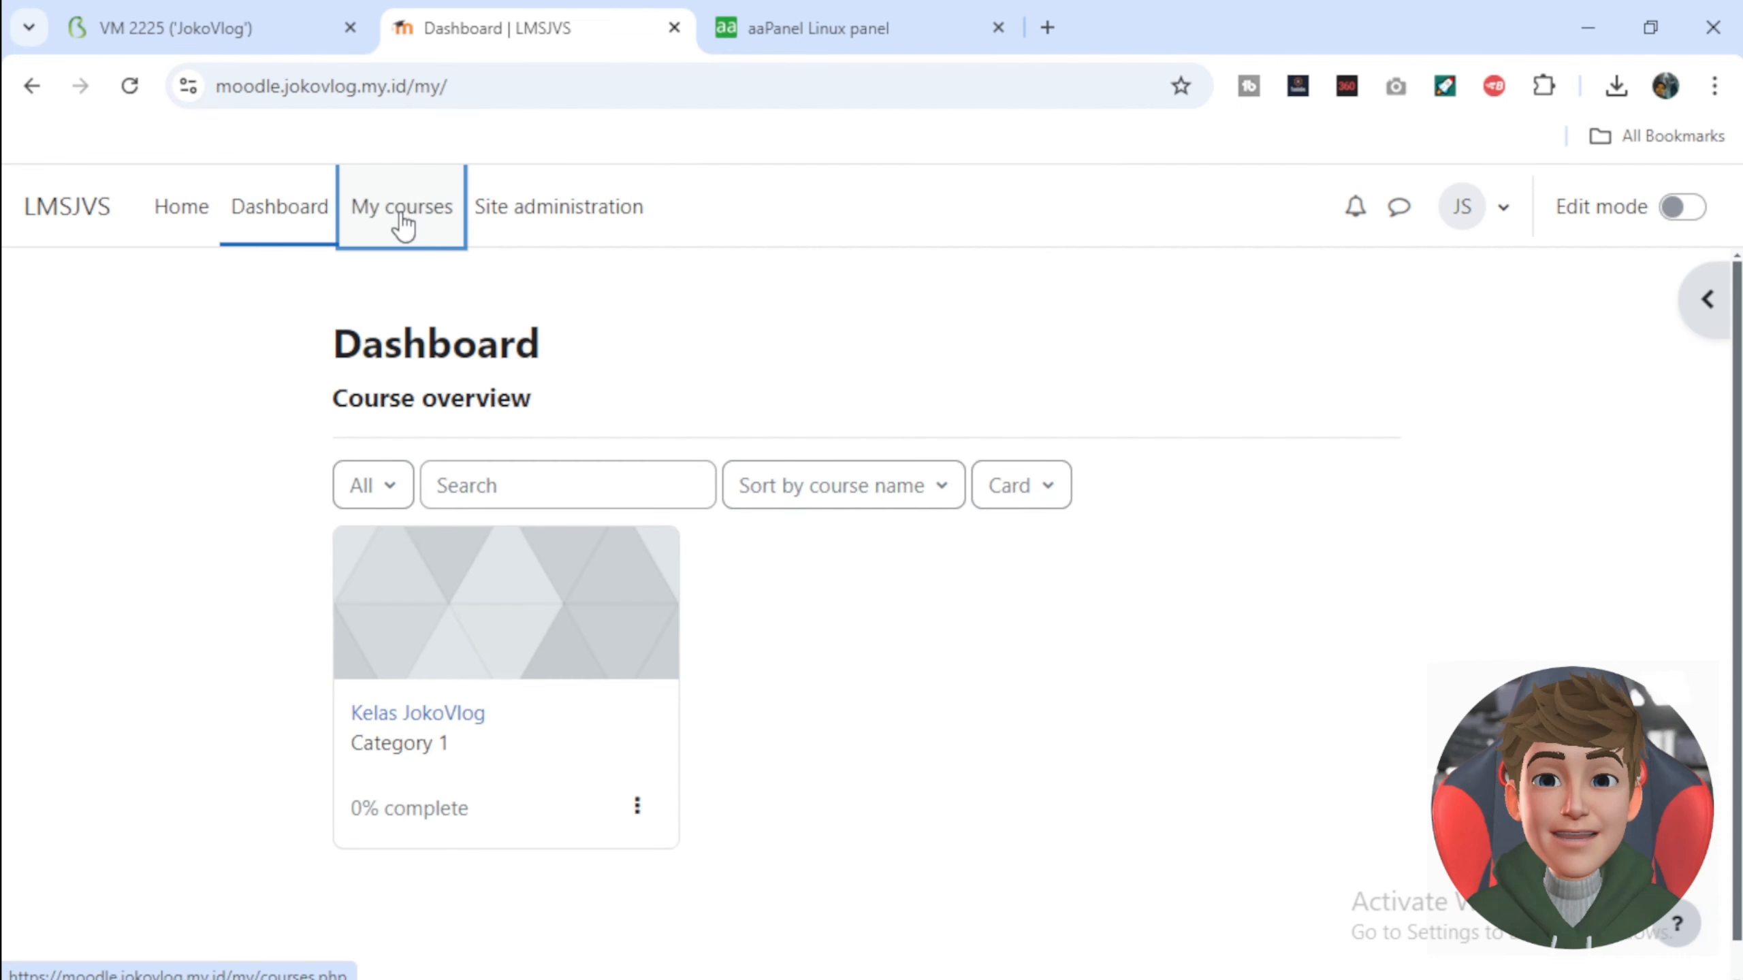
left_click(875, 27)
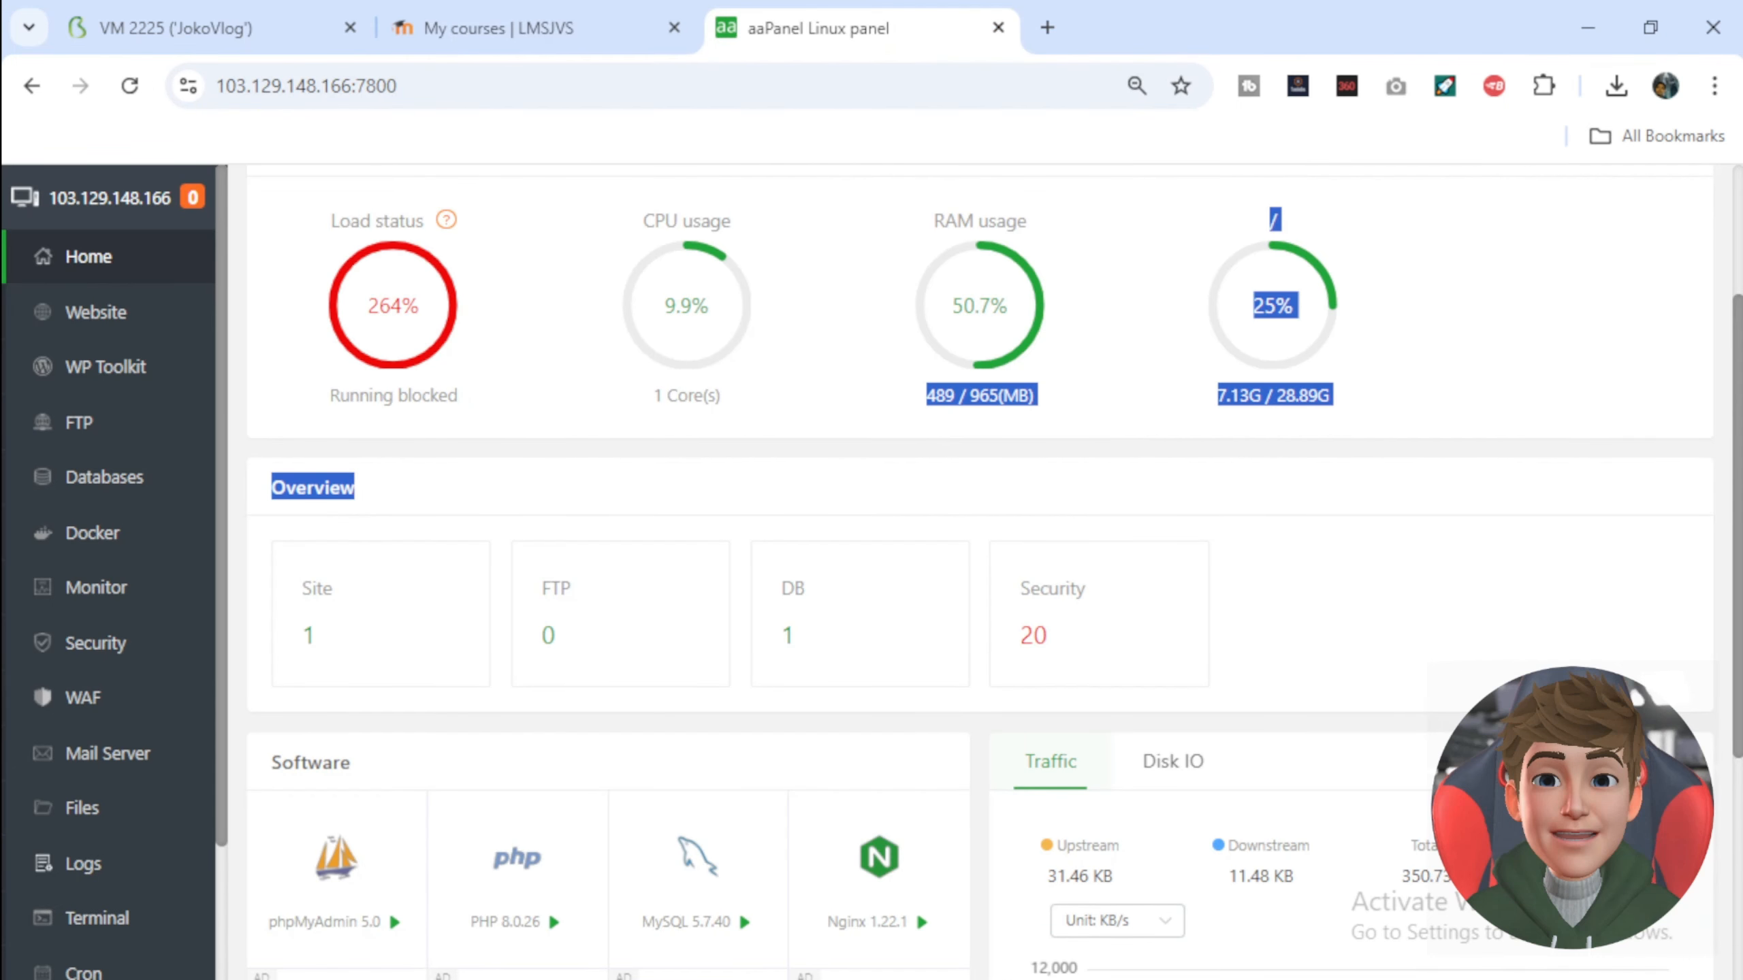
left_click(1228, 979)
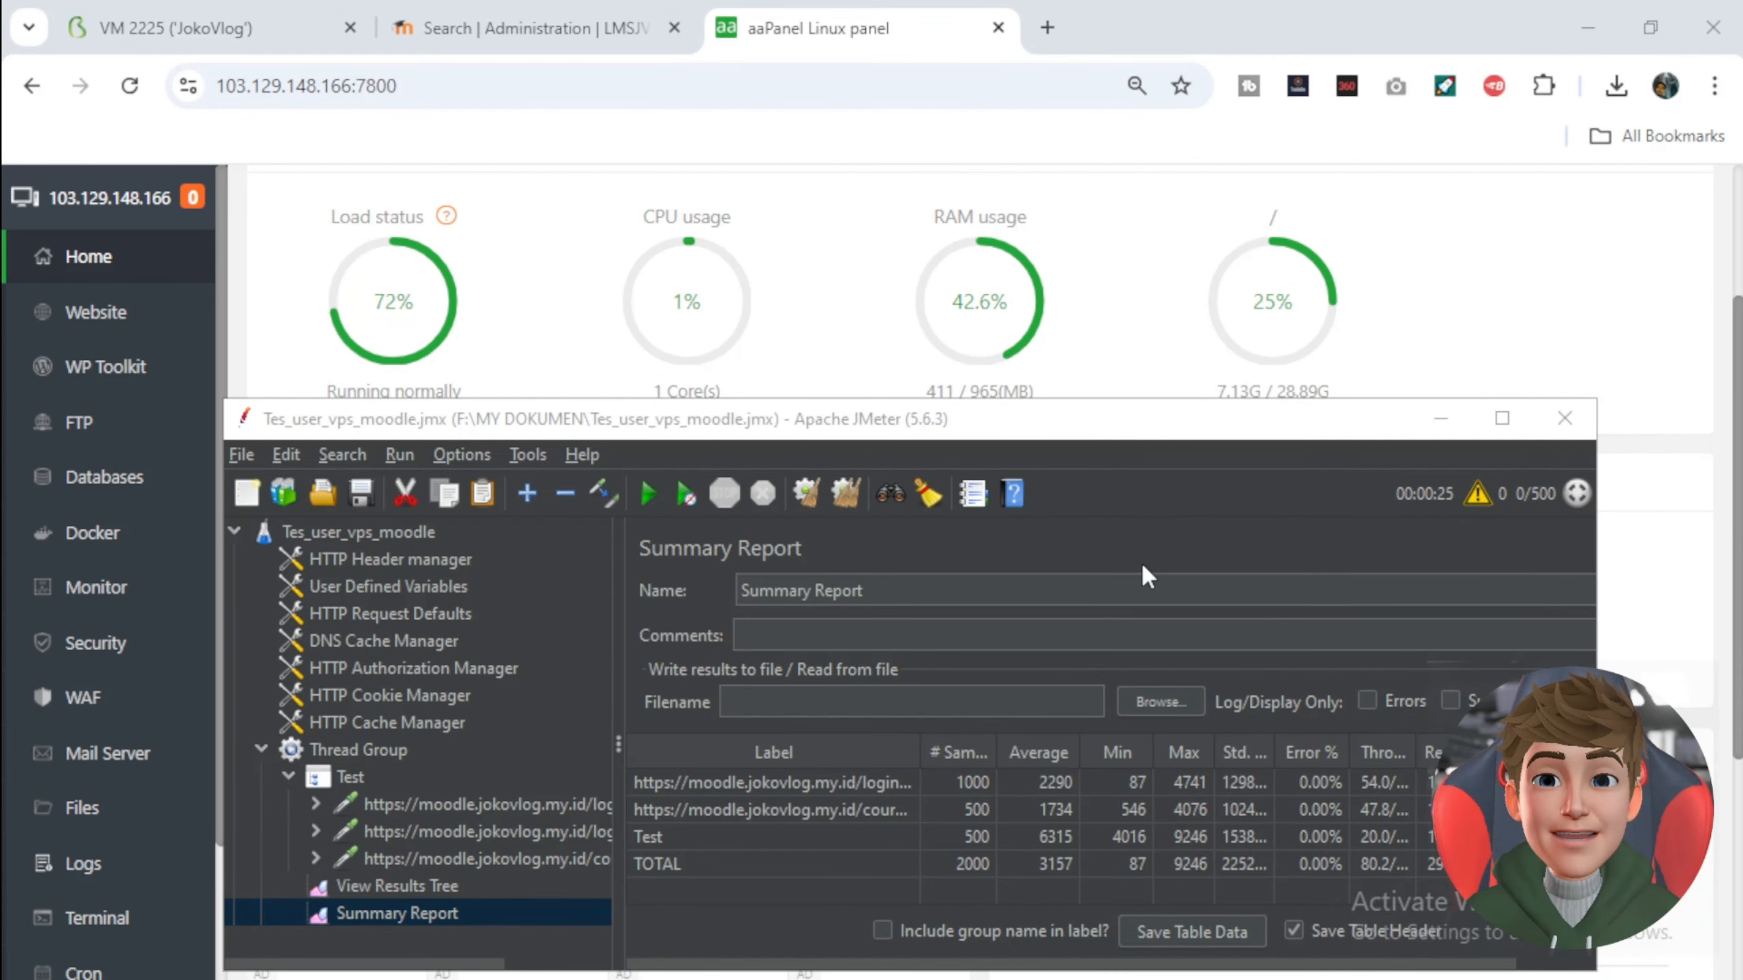
Run the test at 700 threads and show its Summary Report: 2800 samples, 0.00% errors
left_click(352, 752)
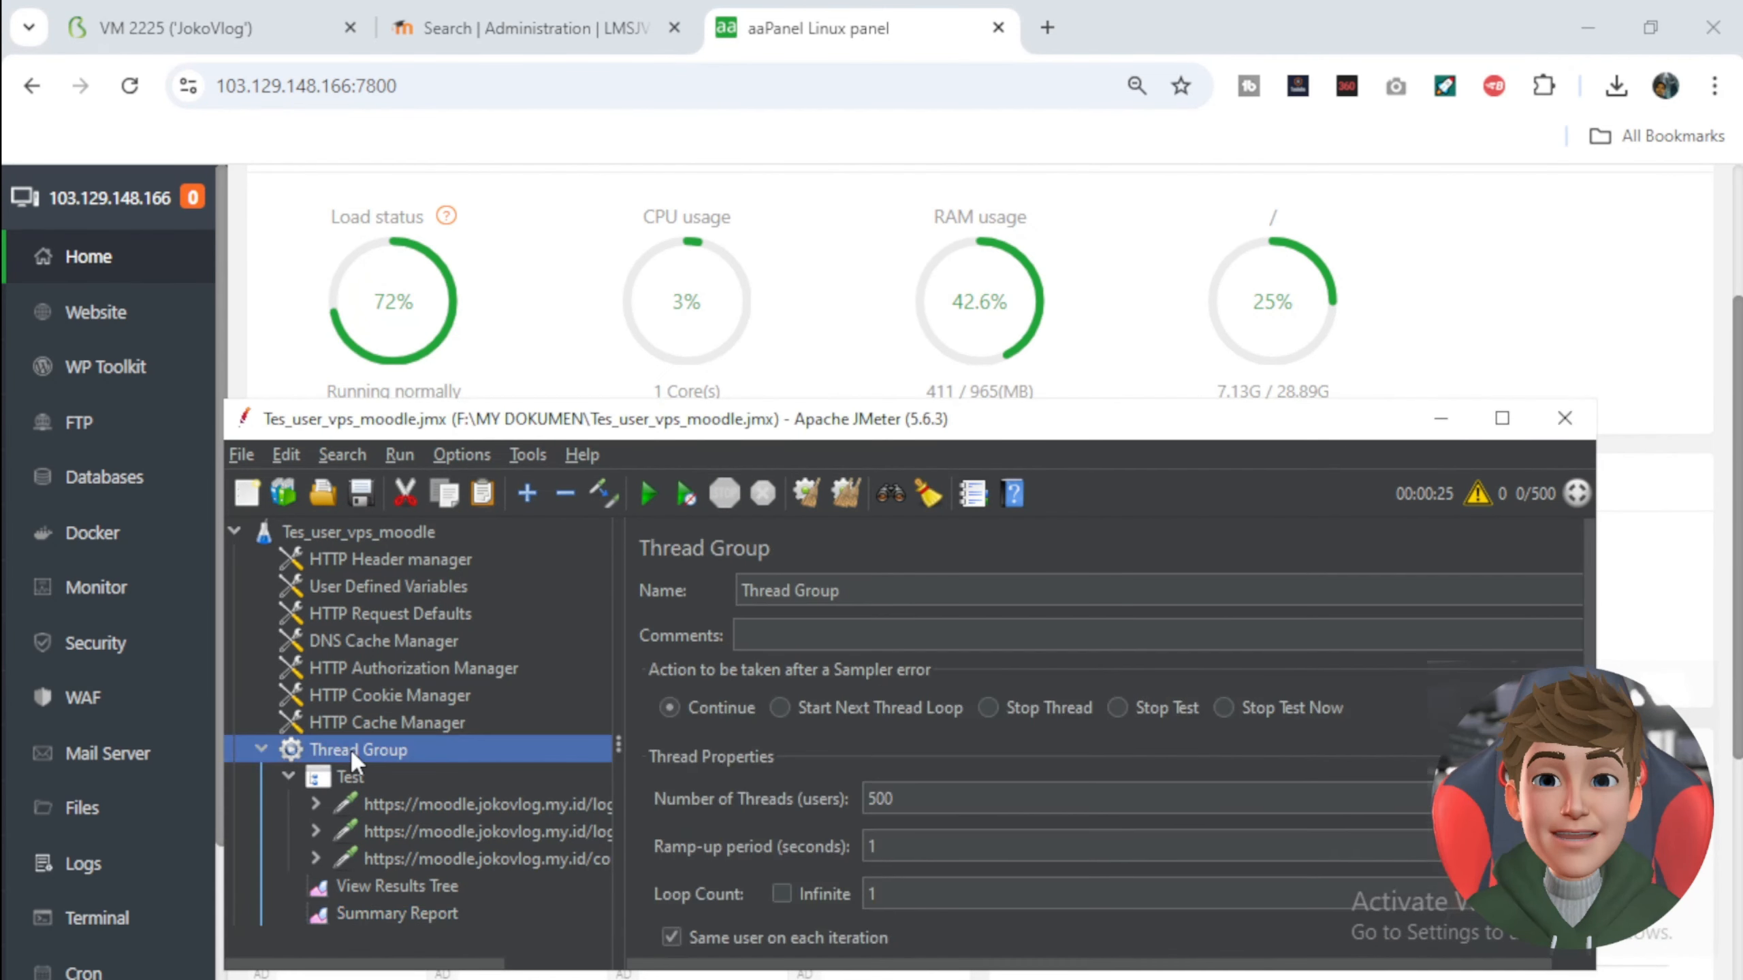
left_click(974, 797)
left_click_drag(927, 800, 791, 814)
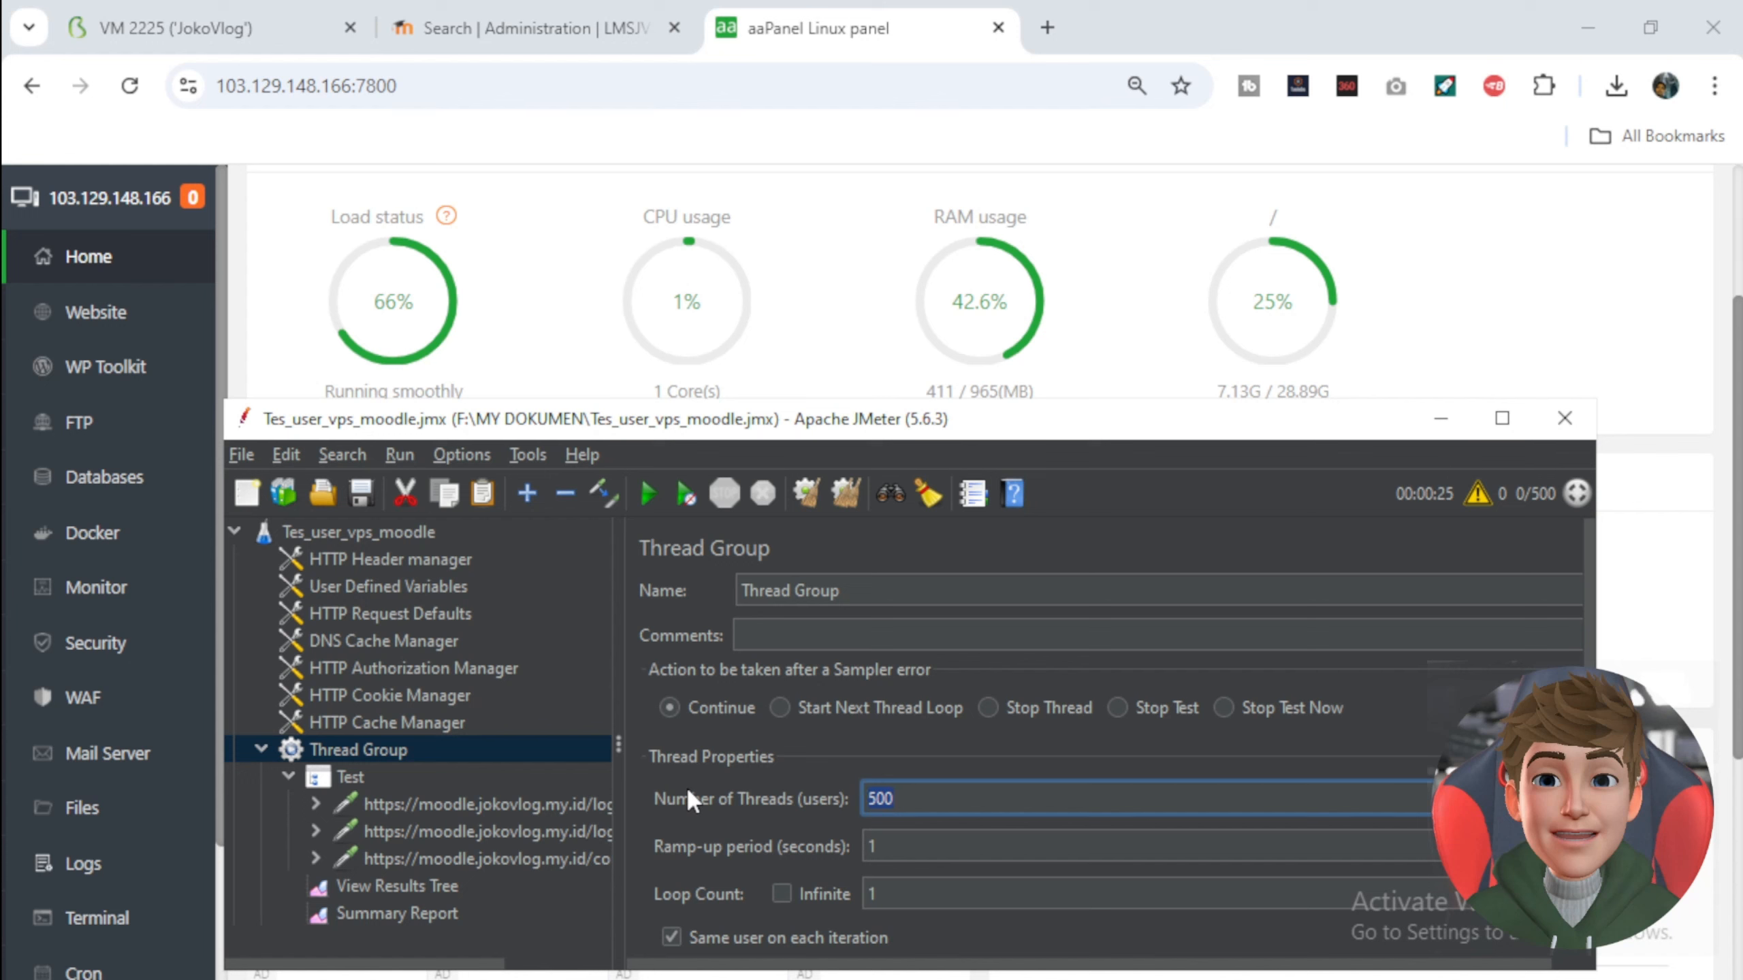
type("700")
left_click(641, 489)
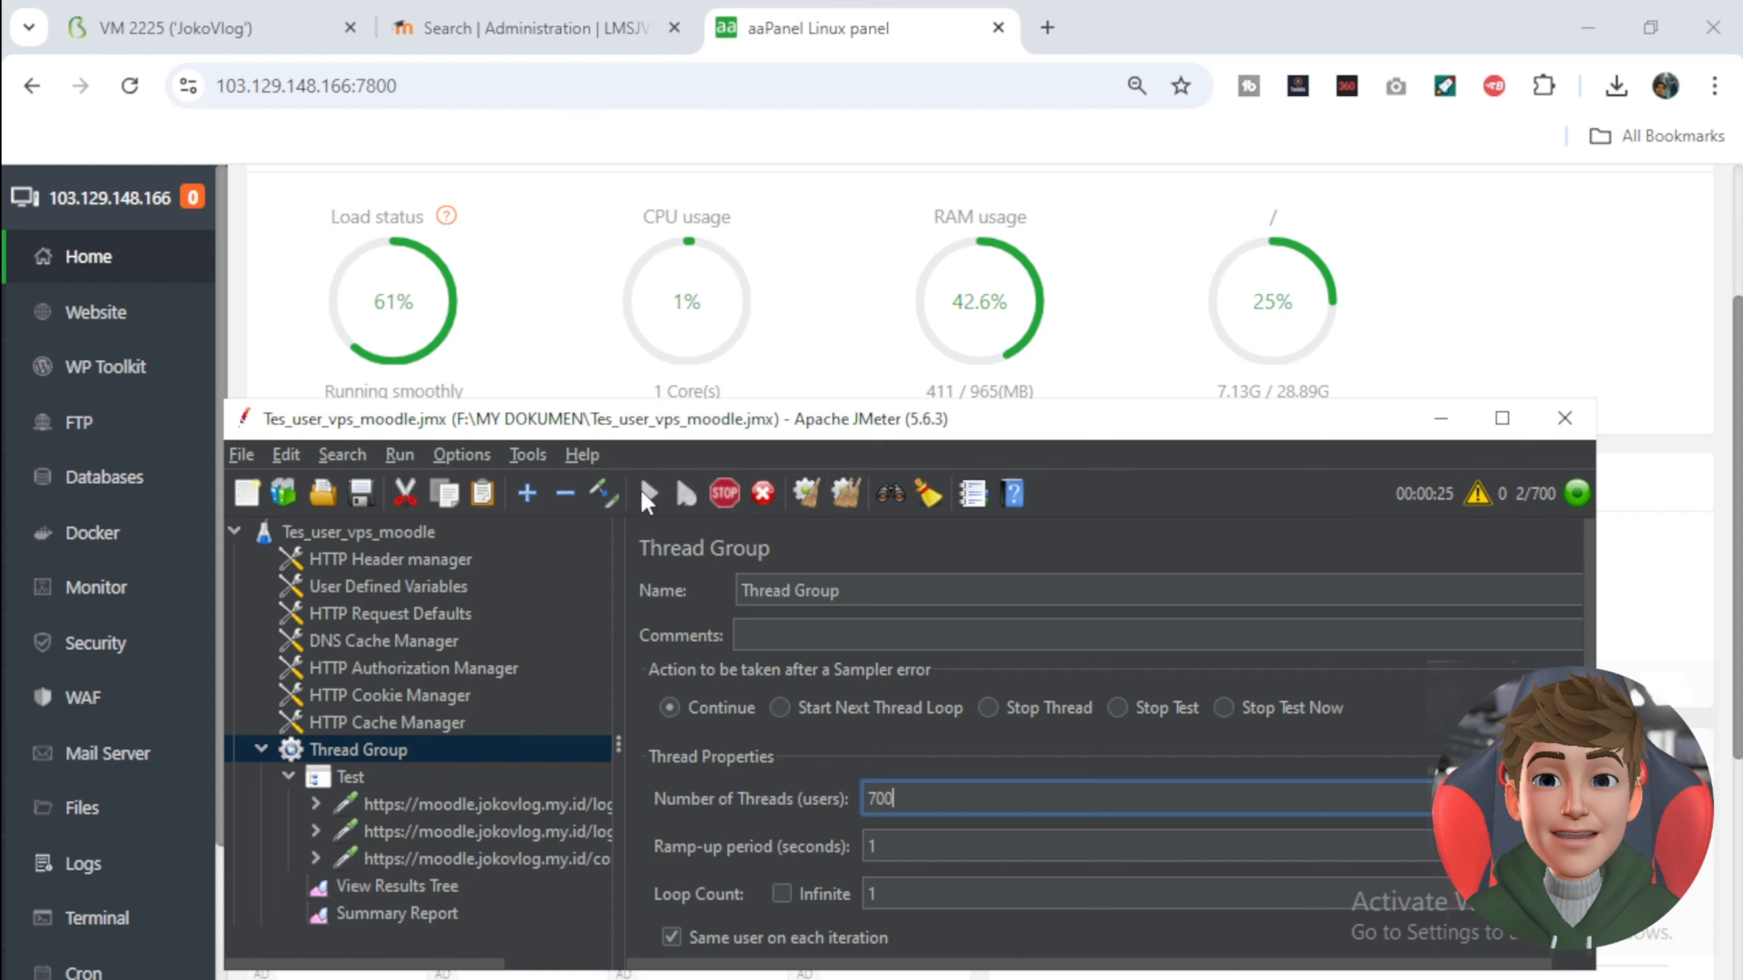
left_click(418, 910)
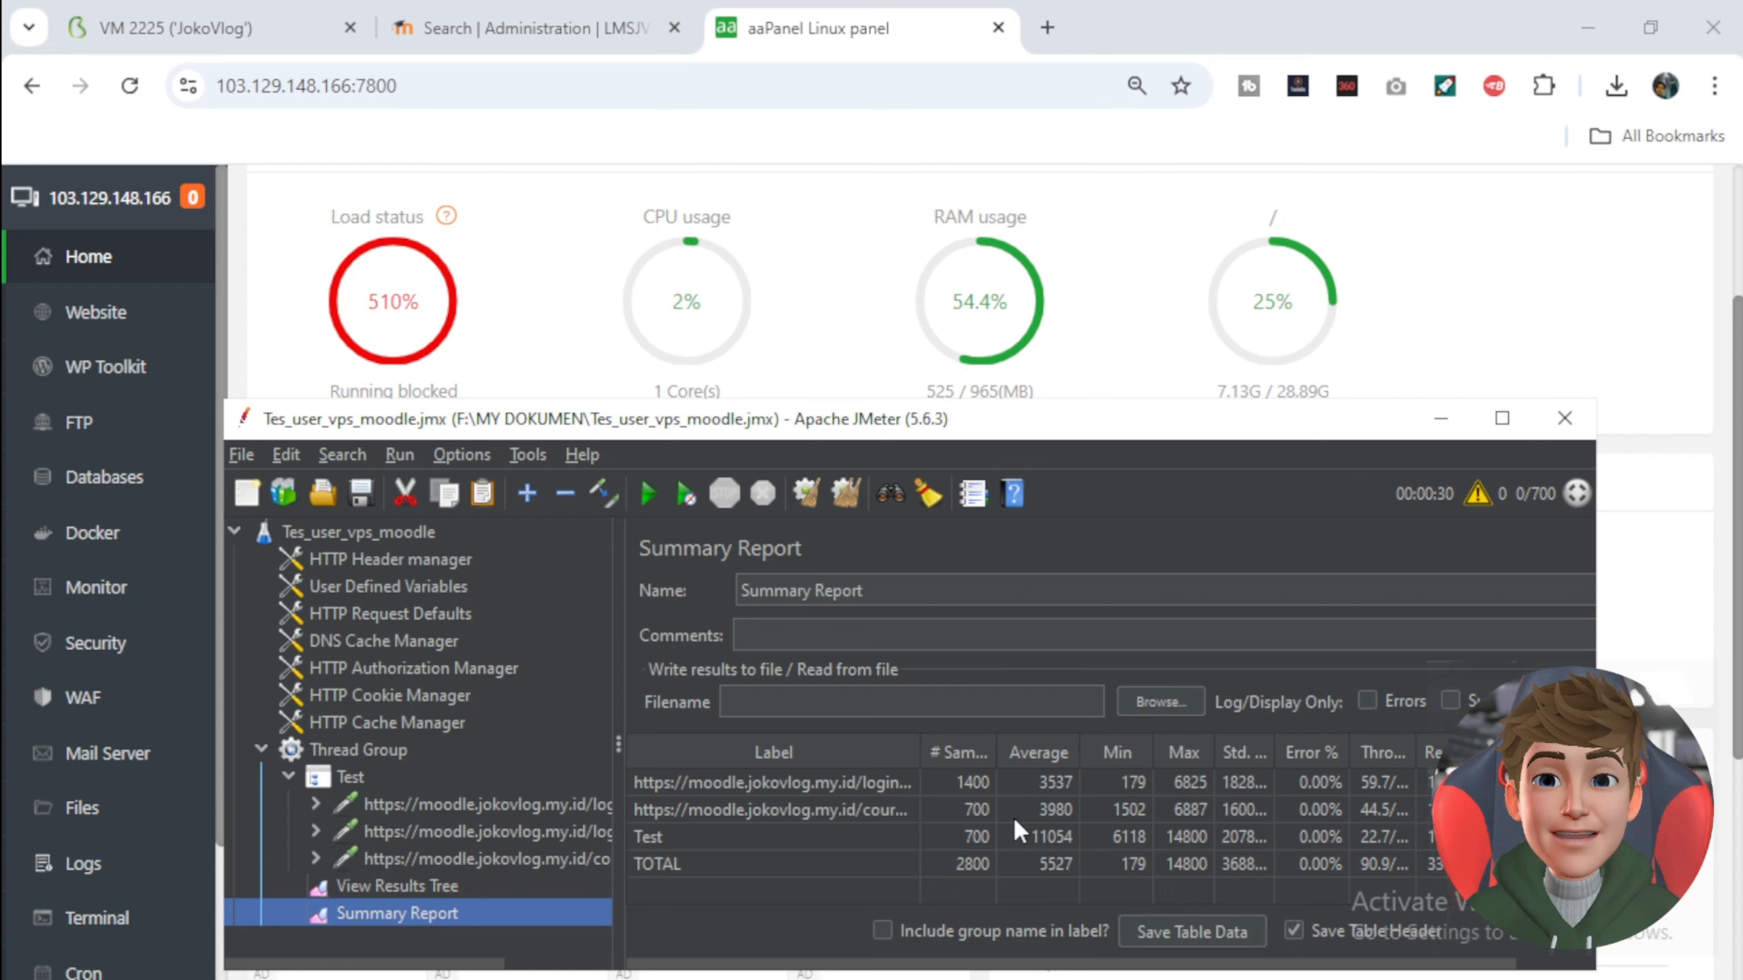
Enlarge JMeter and scroll View Results Tree's 700-thread requests, all marked successful
mouse_move(382, 290)
left_click(369, 751)
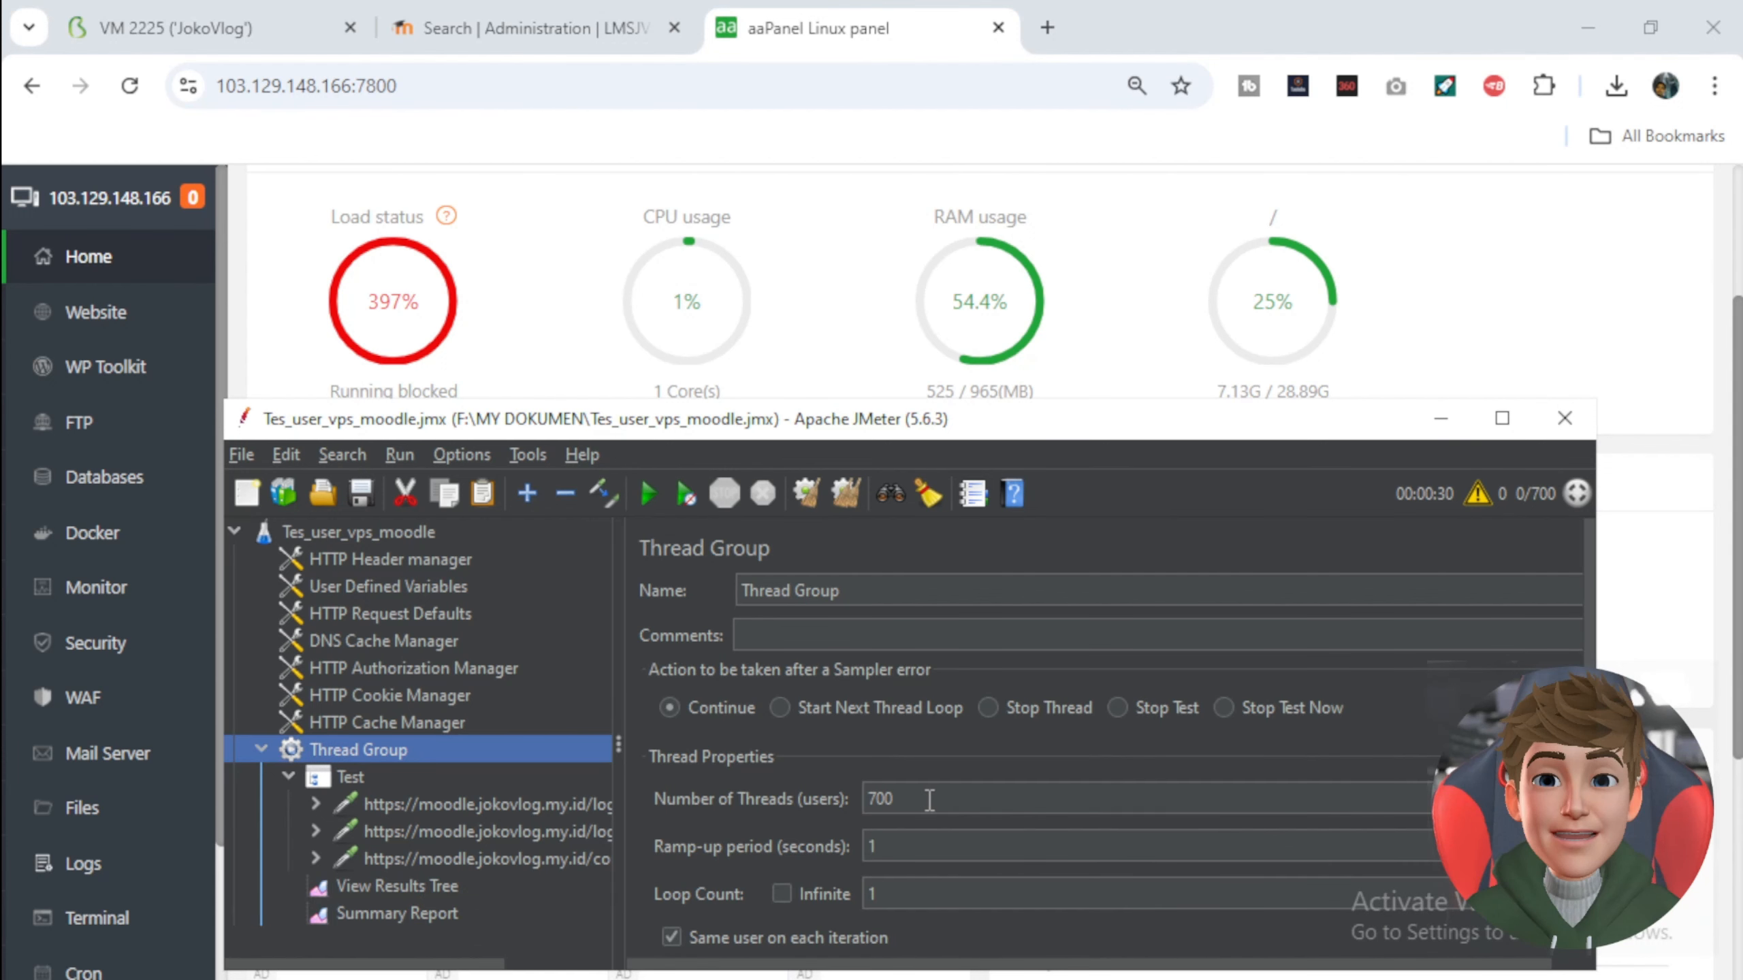
left_click(416, 925)
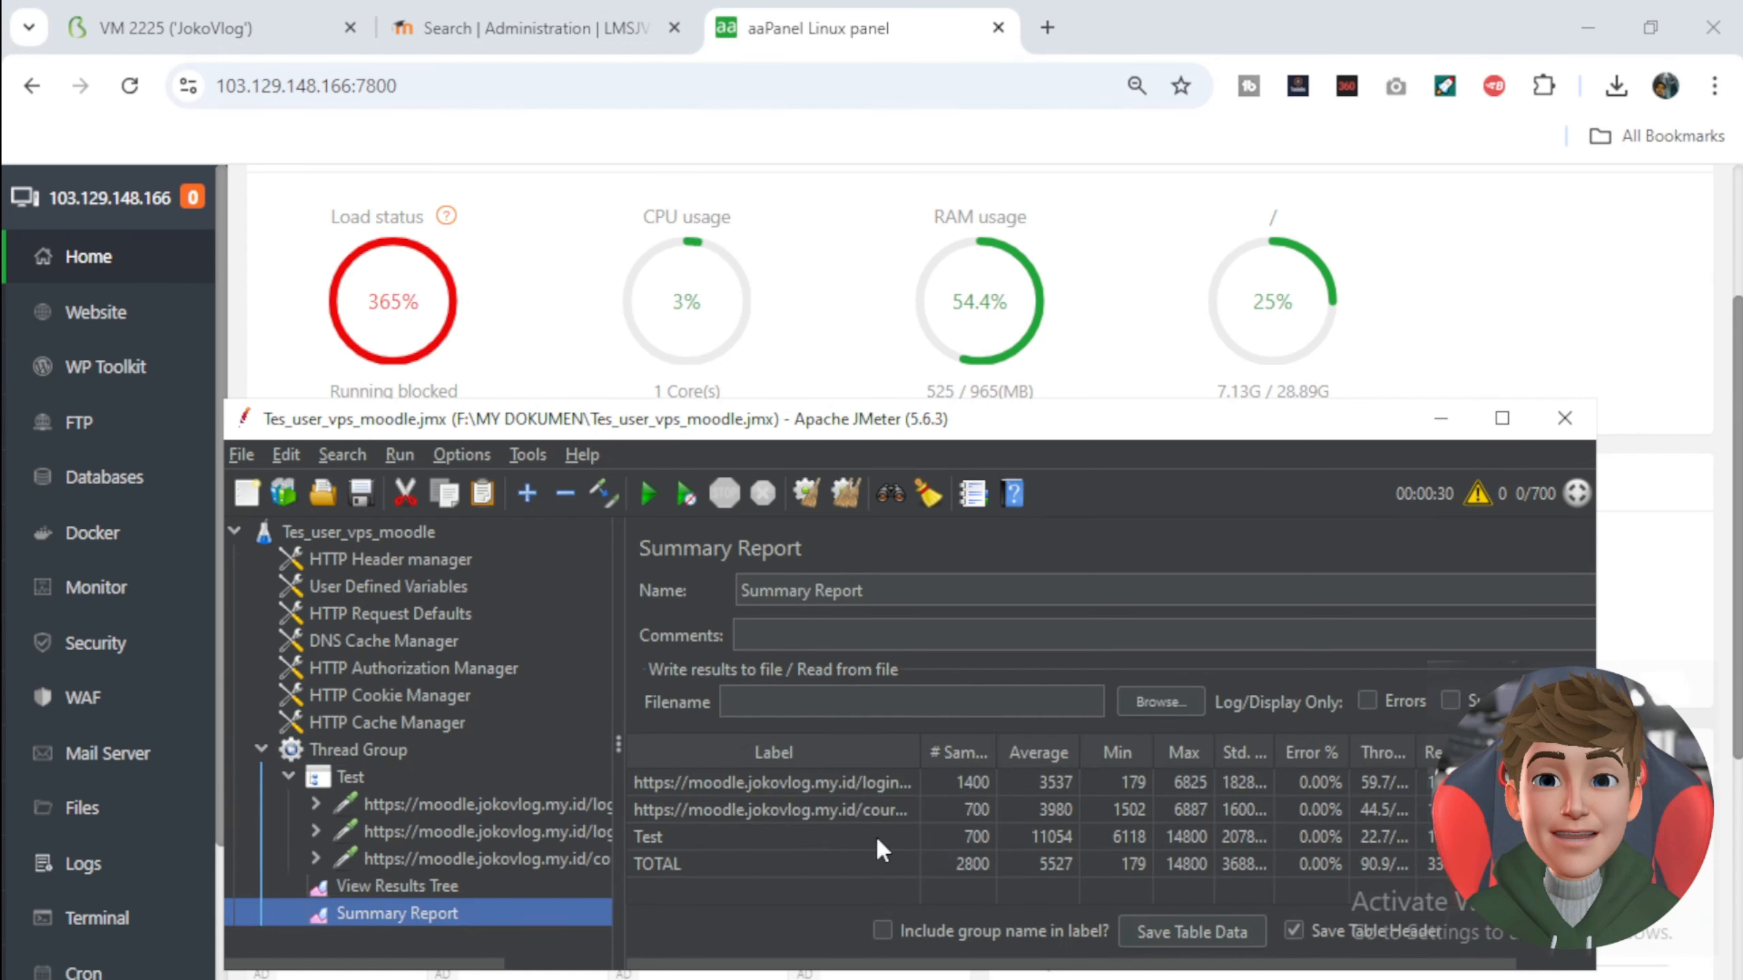
left_click(352, 886)
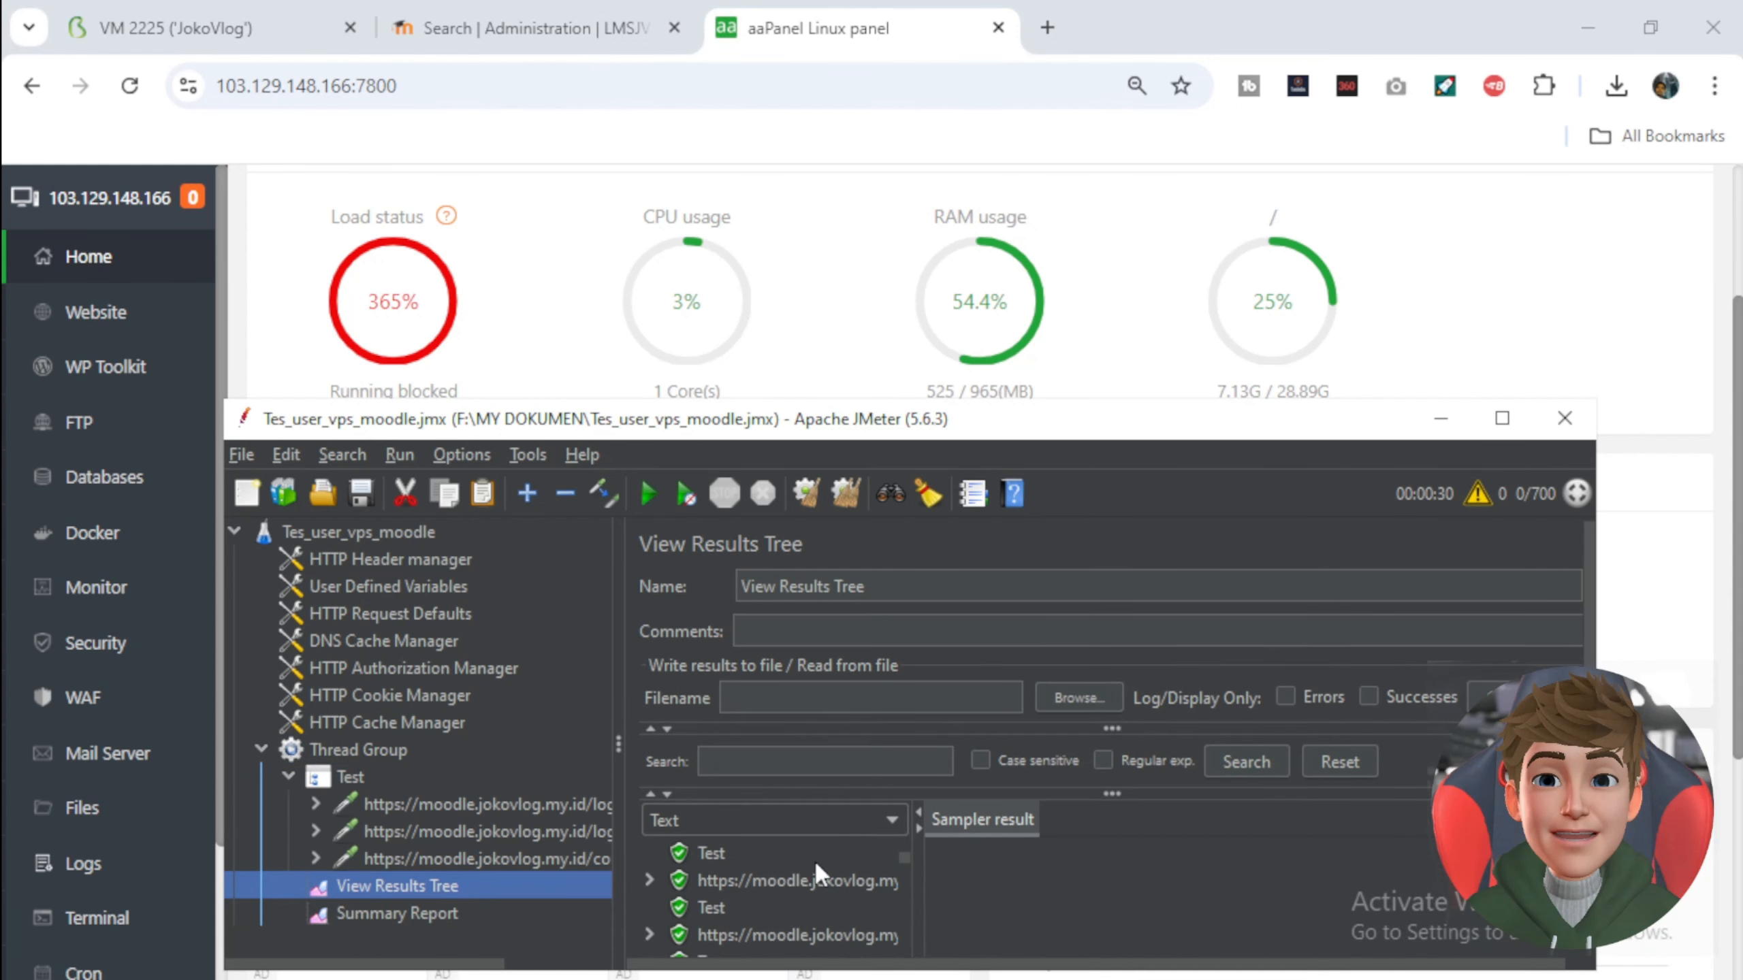
left_click_drag(946, 438, 1019, 166)
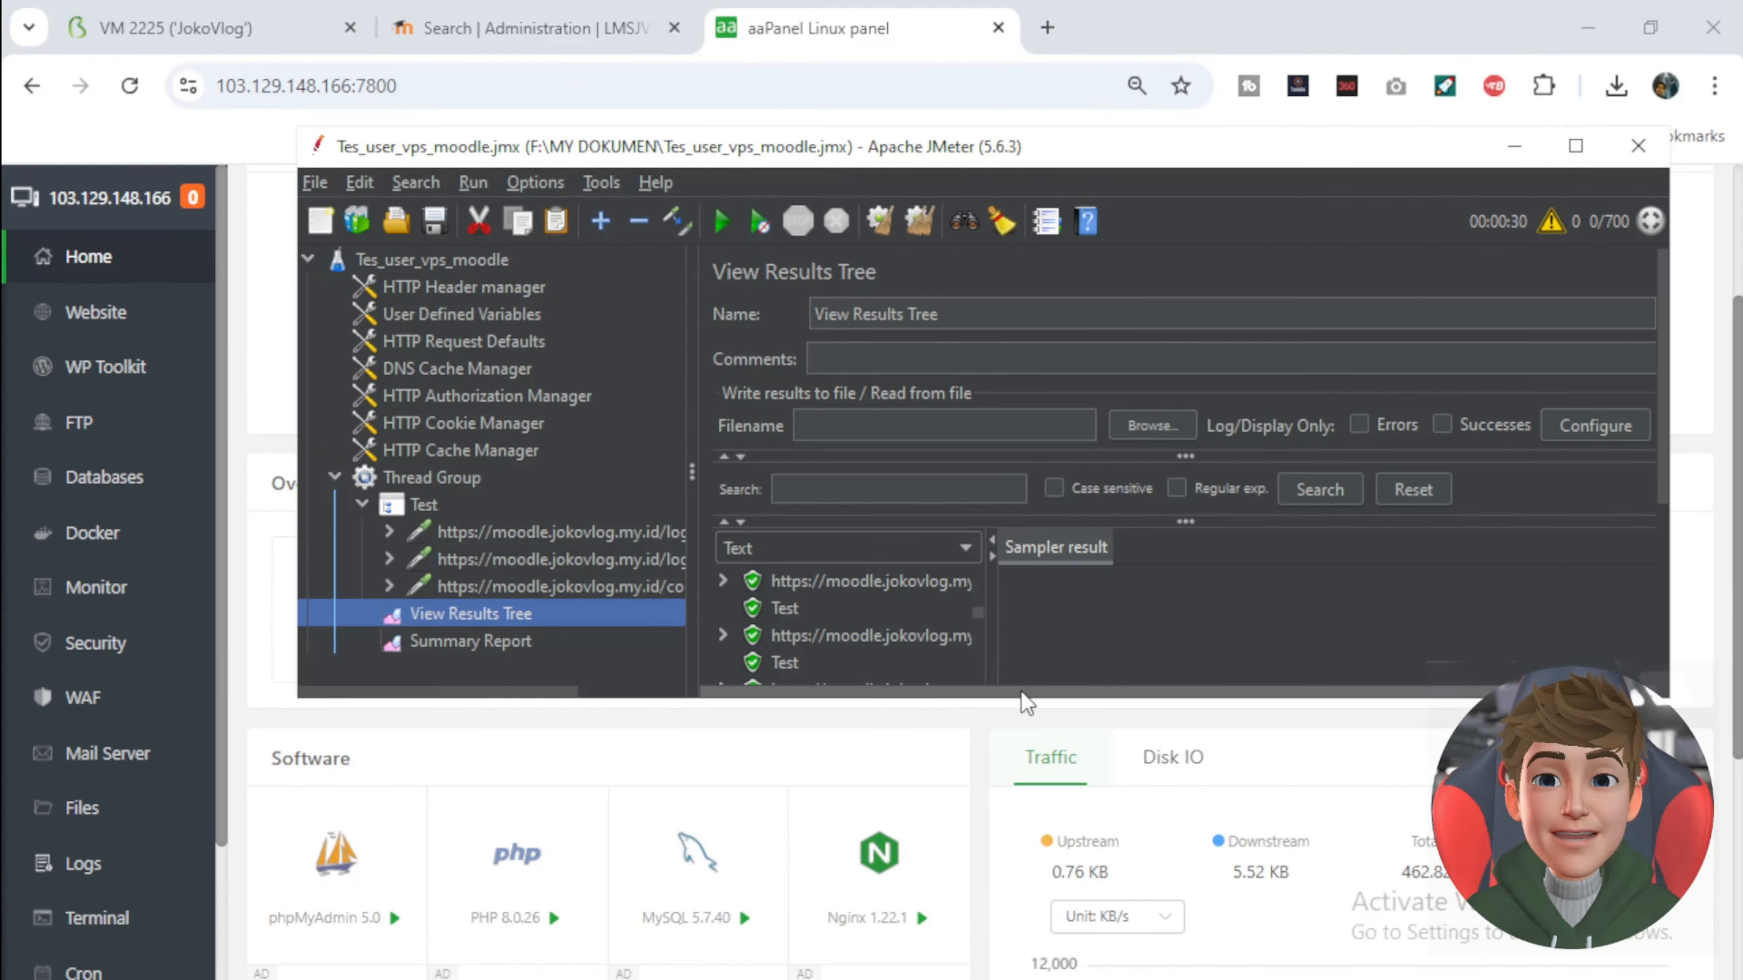
left_click_drag(983, 695, 981, 979)
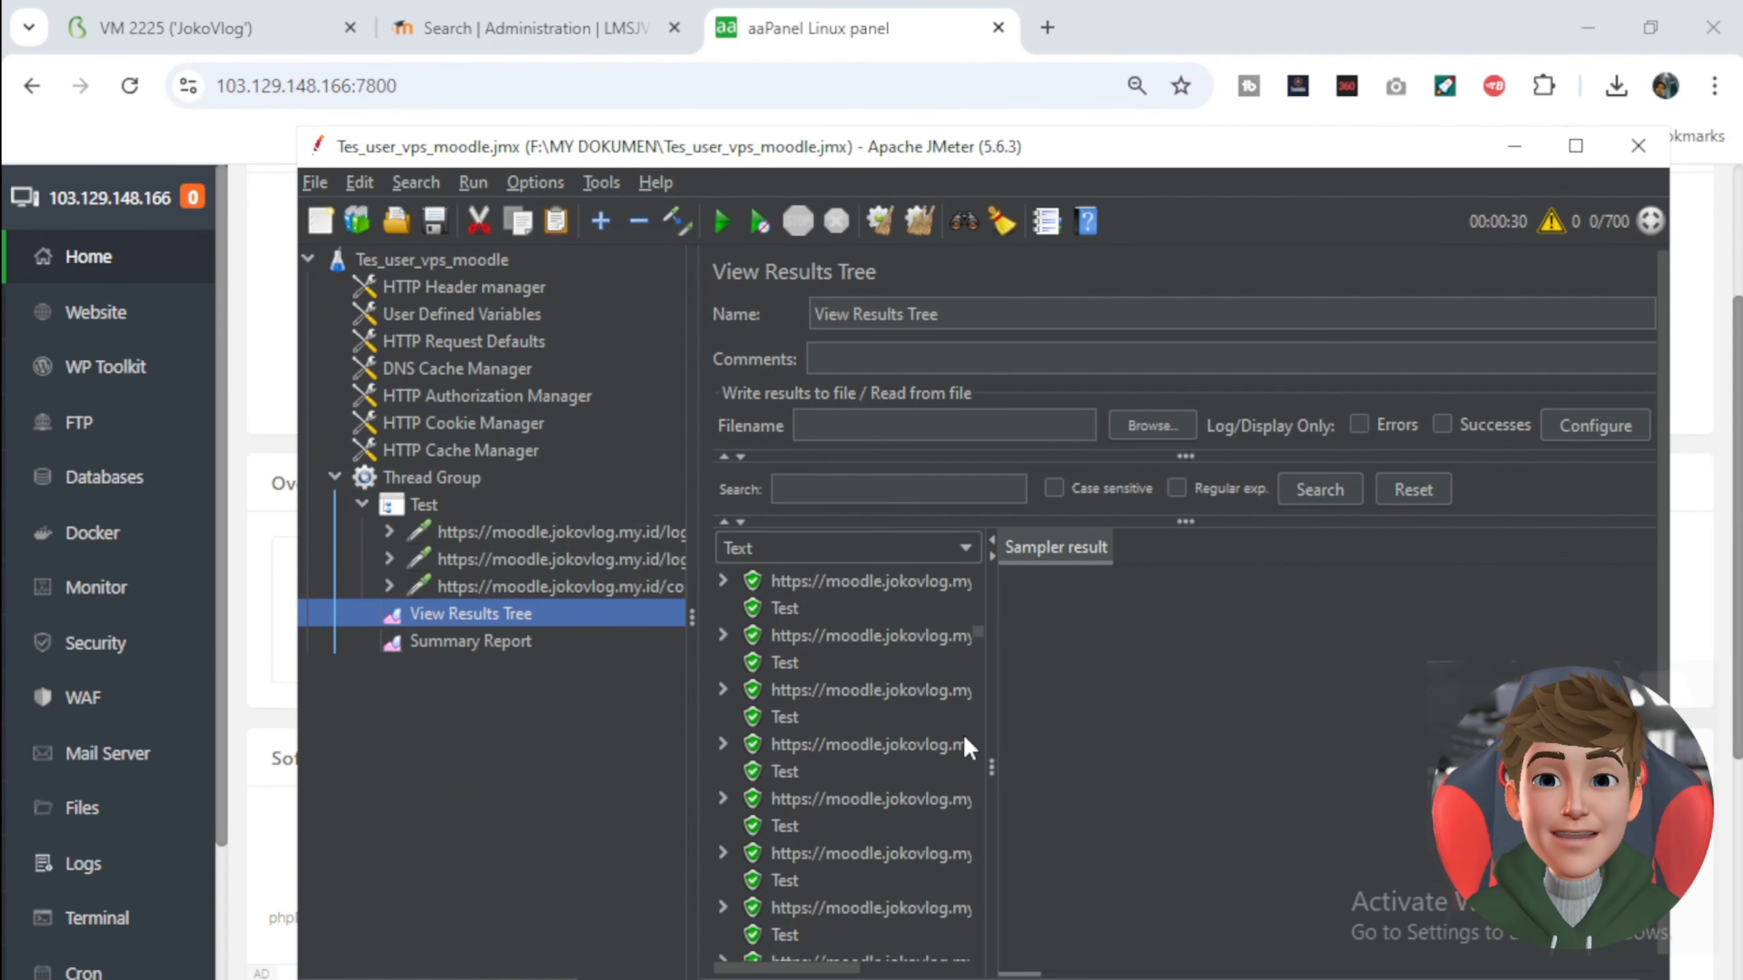
scroll(963, 733, "down", 1)
left_click_drag(982, 659, 937, 596)
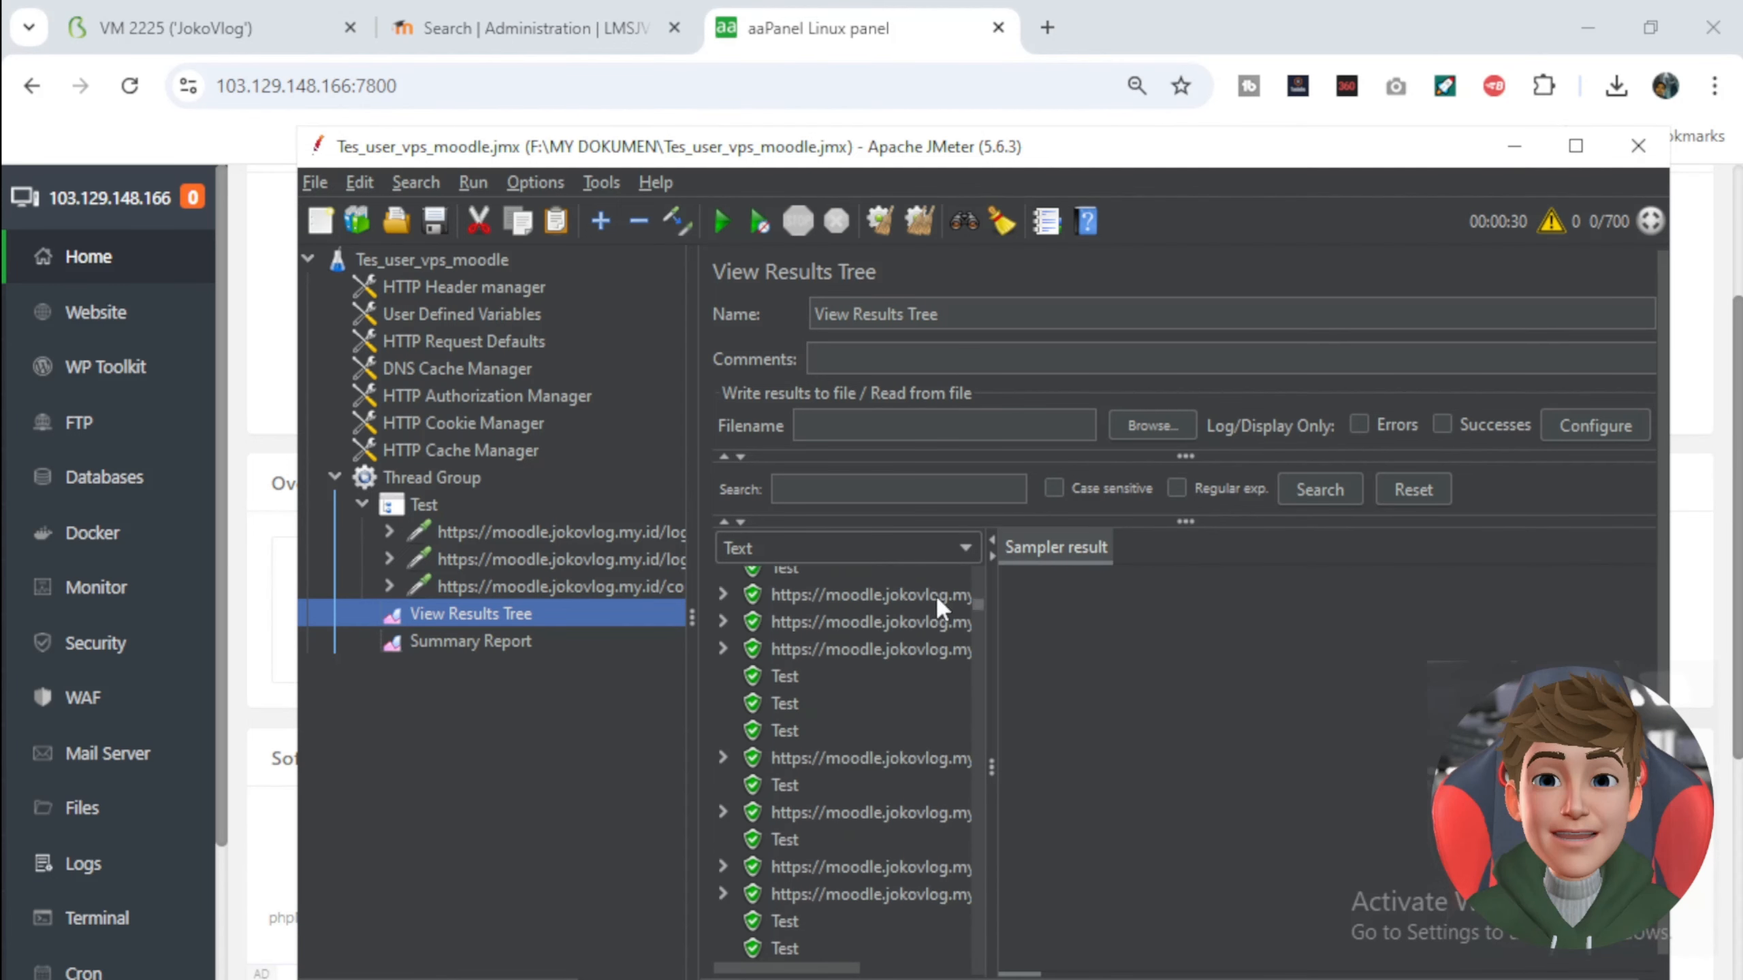
Move JMeter to reveal the server gauges and change Number of Threads from 700 to 1000
left_click(439, 476)
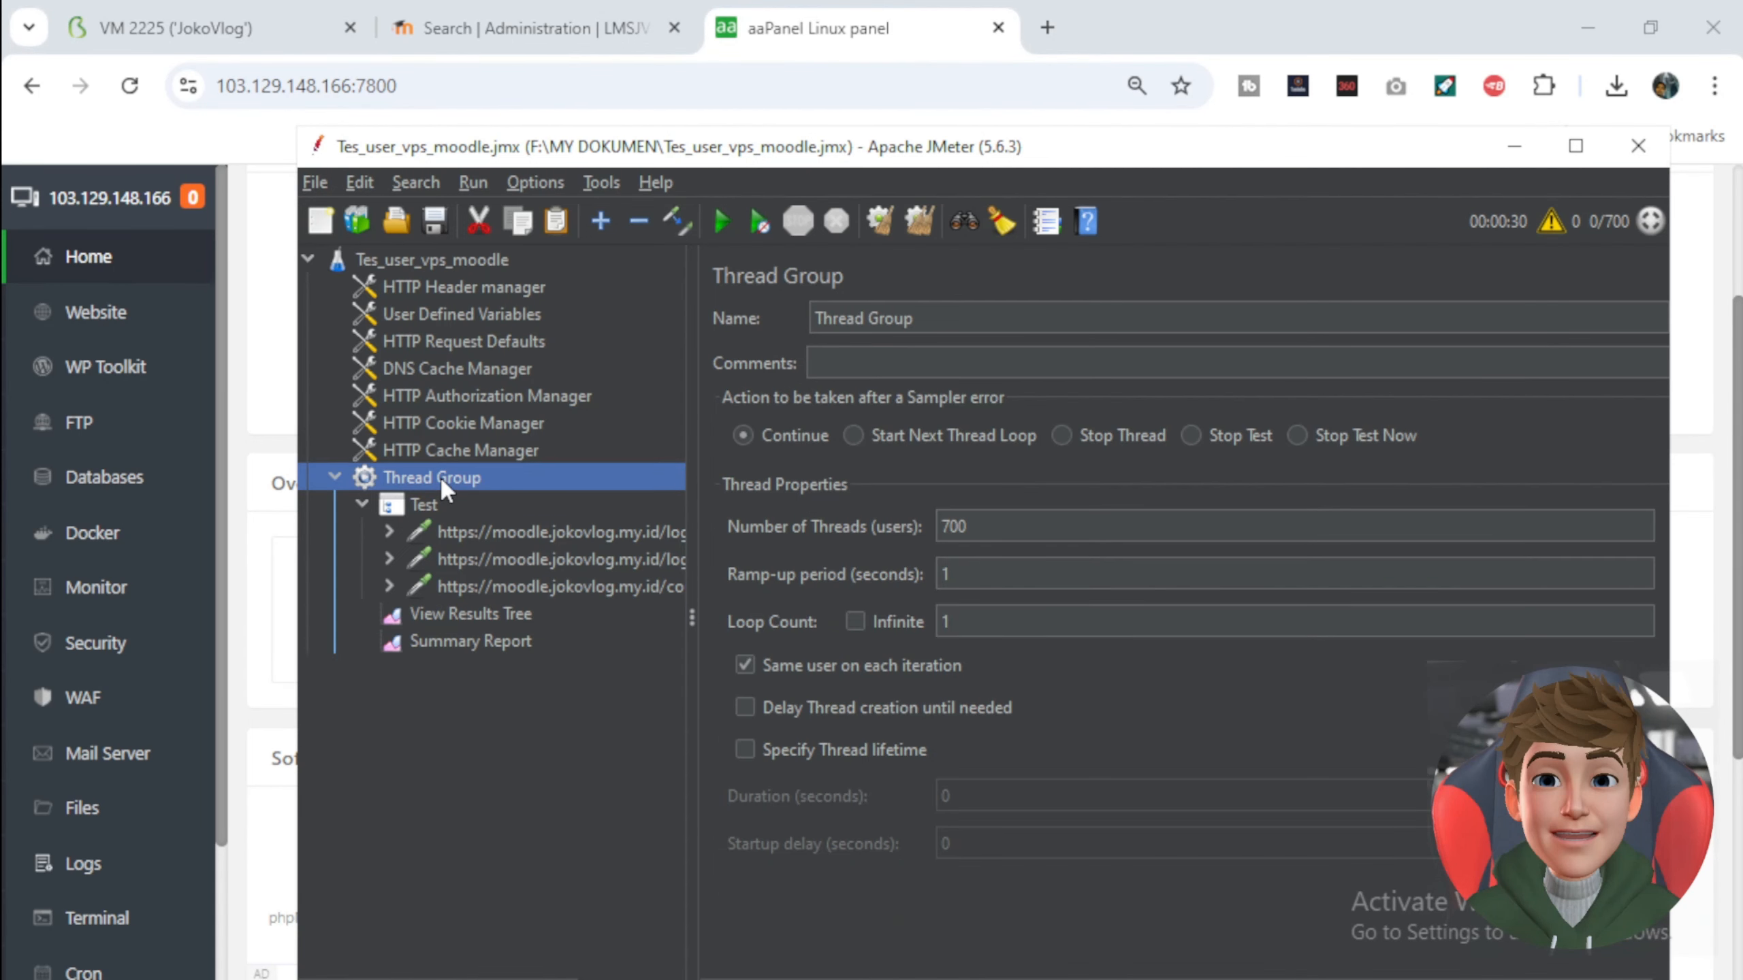
left_click_drag(770, 150, 734, 433)
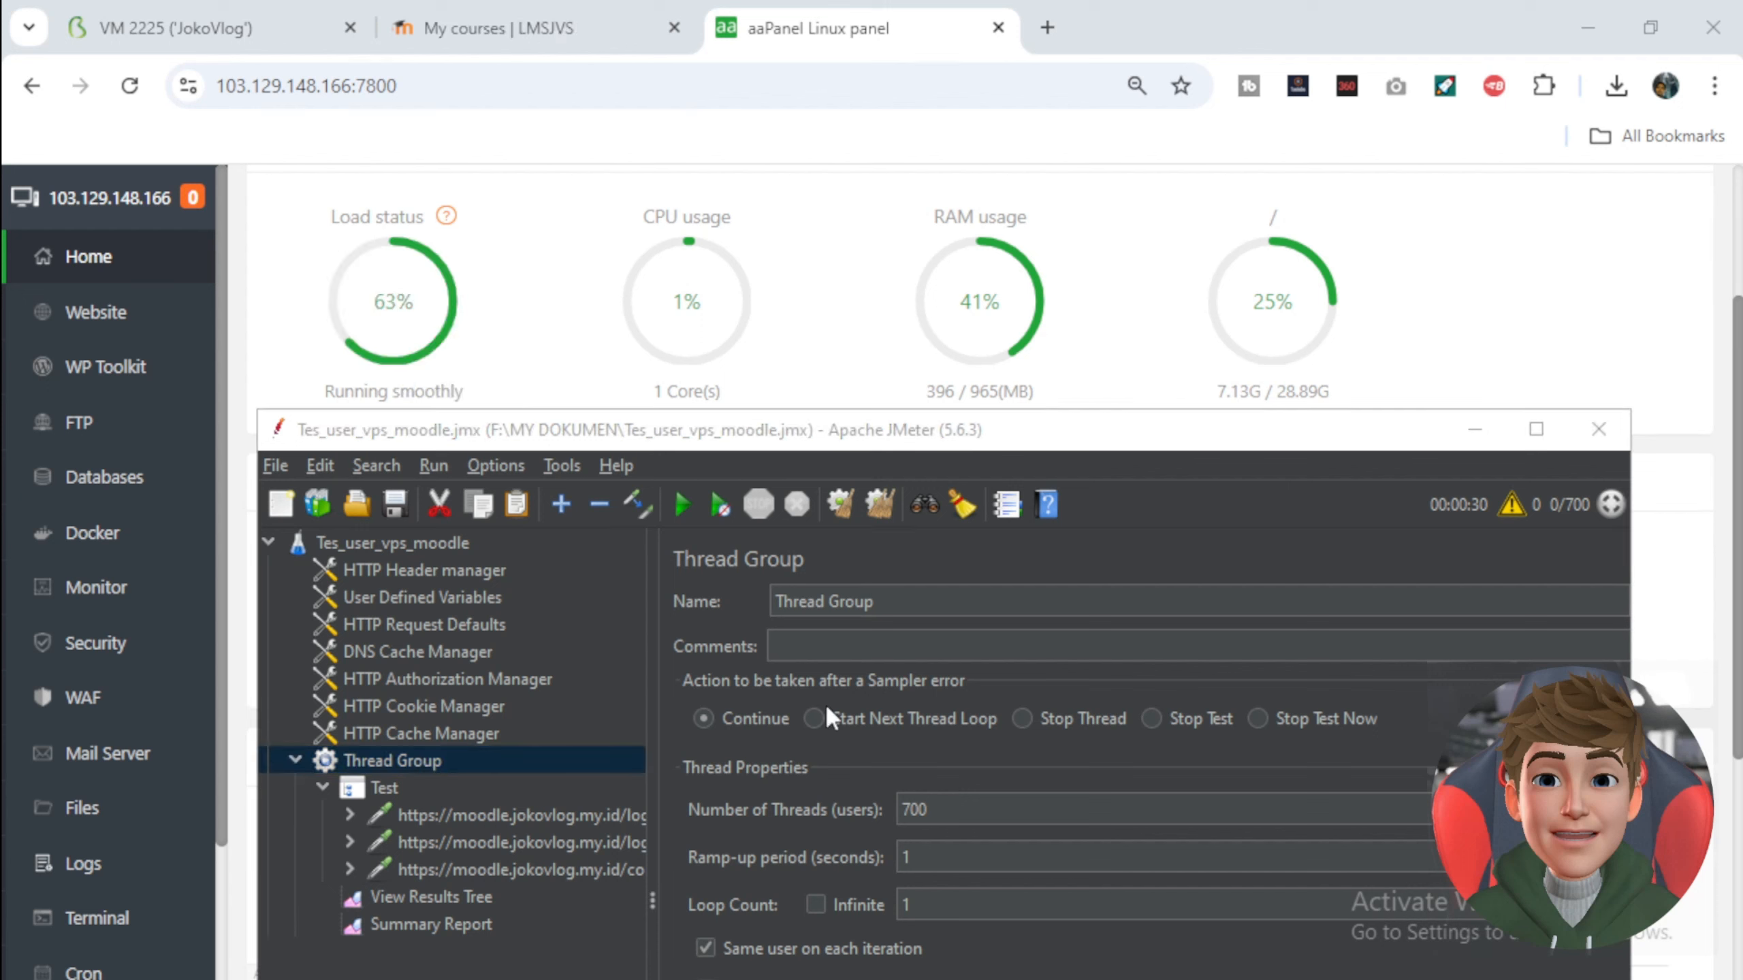
left_click(403, 763)
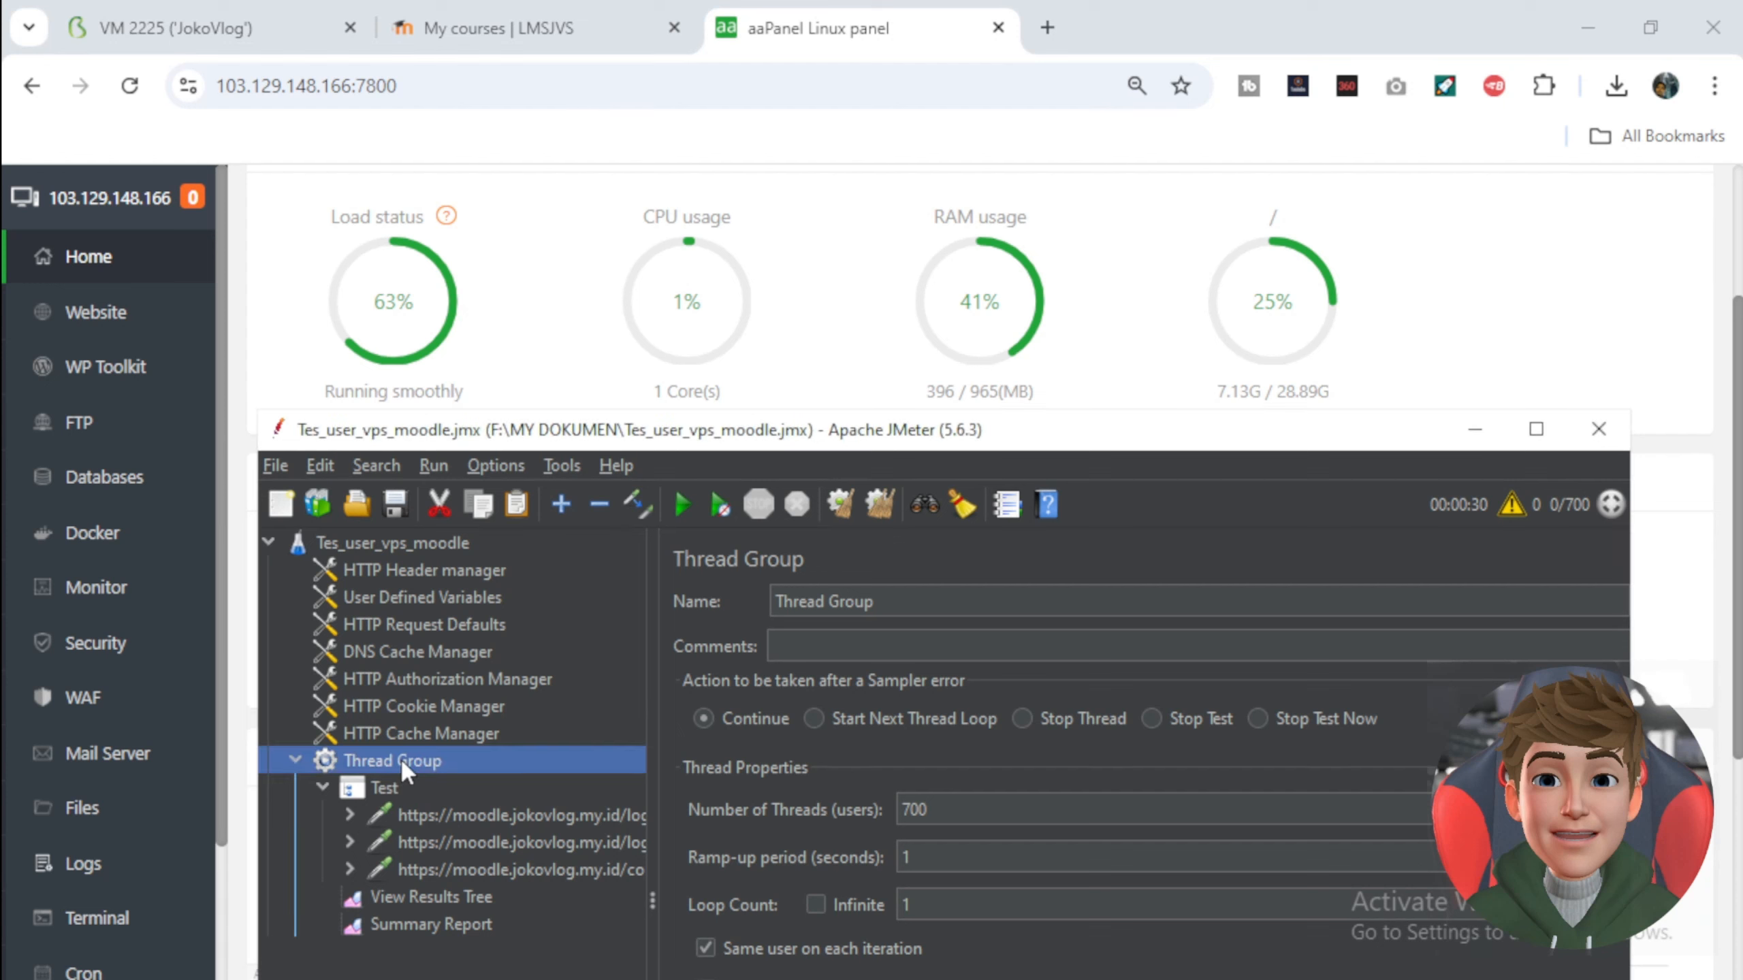
left_click(951, 806)
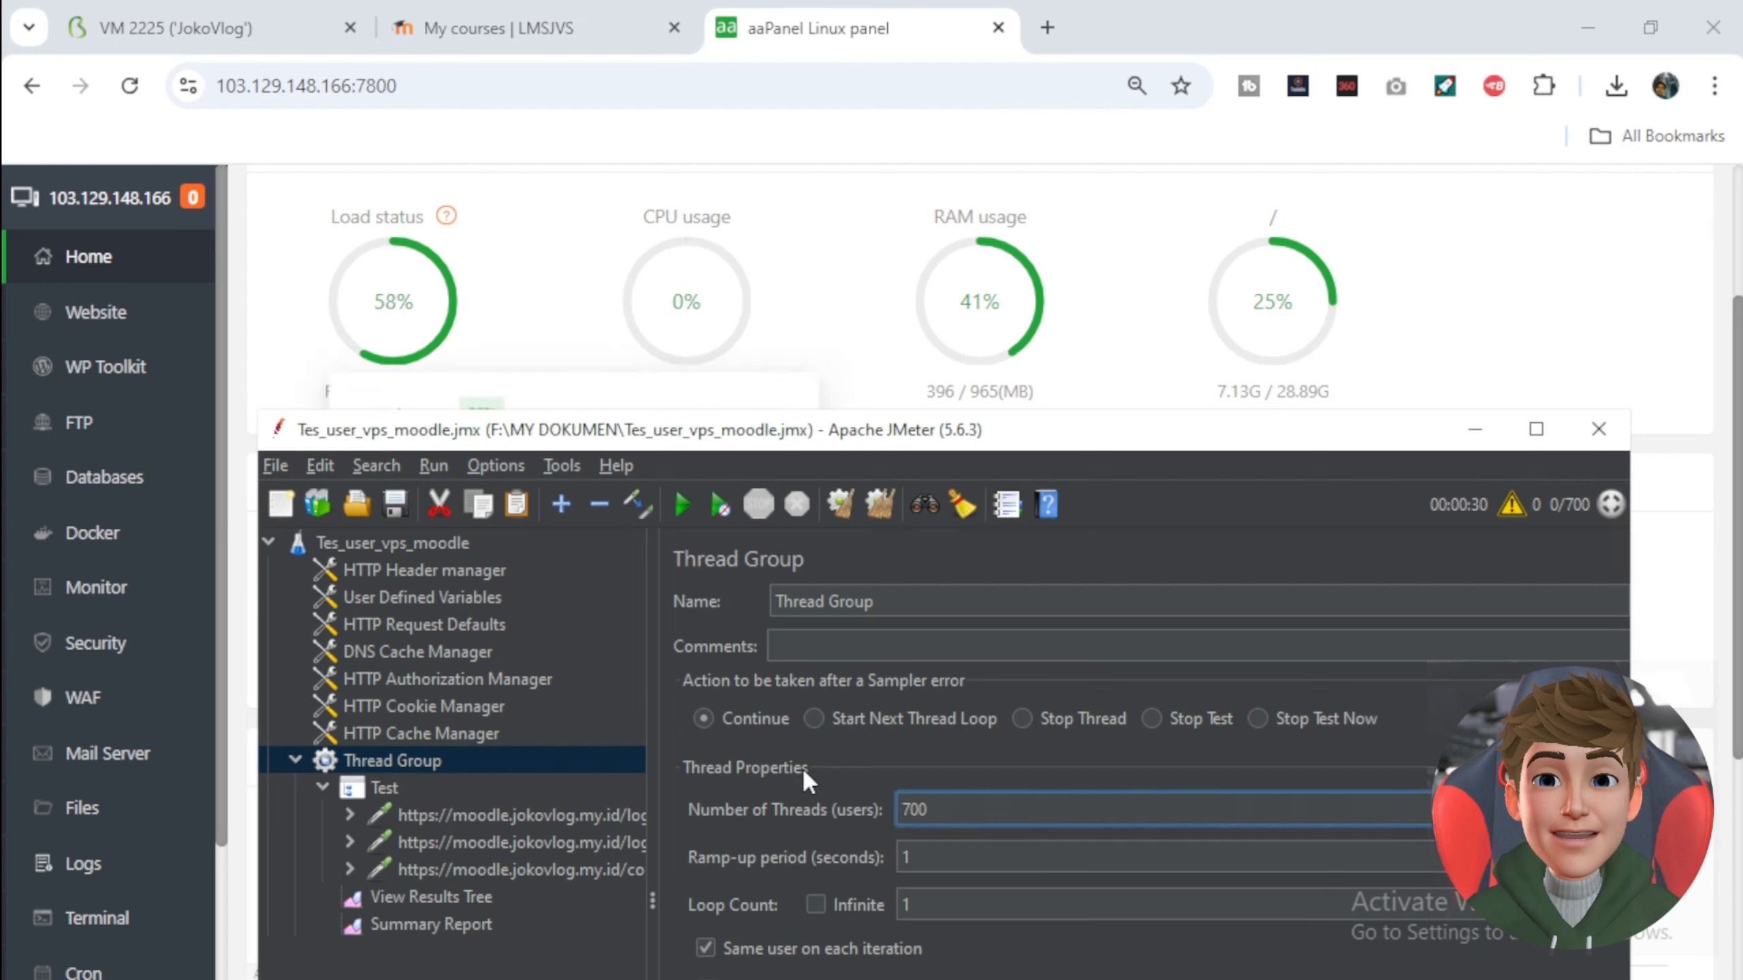
left_click_drag(940, 810, 878, 817)
type("1000")
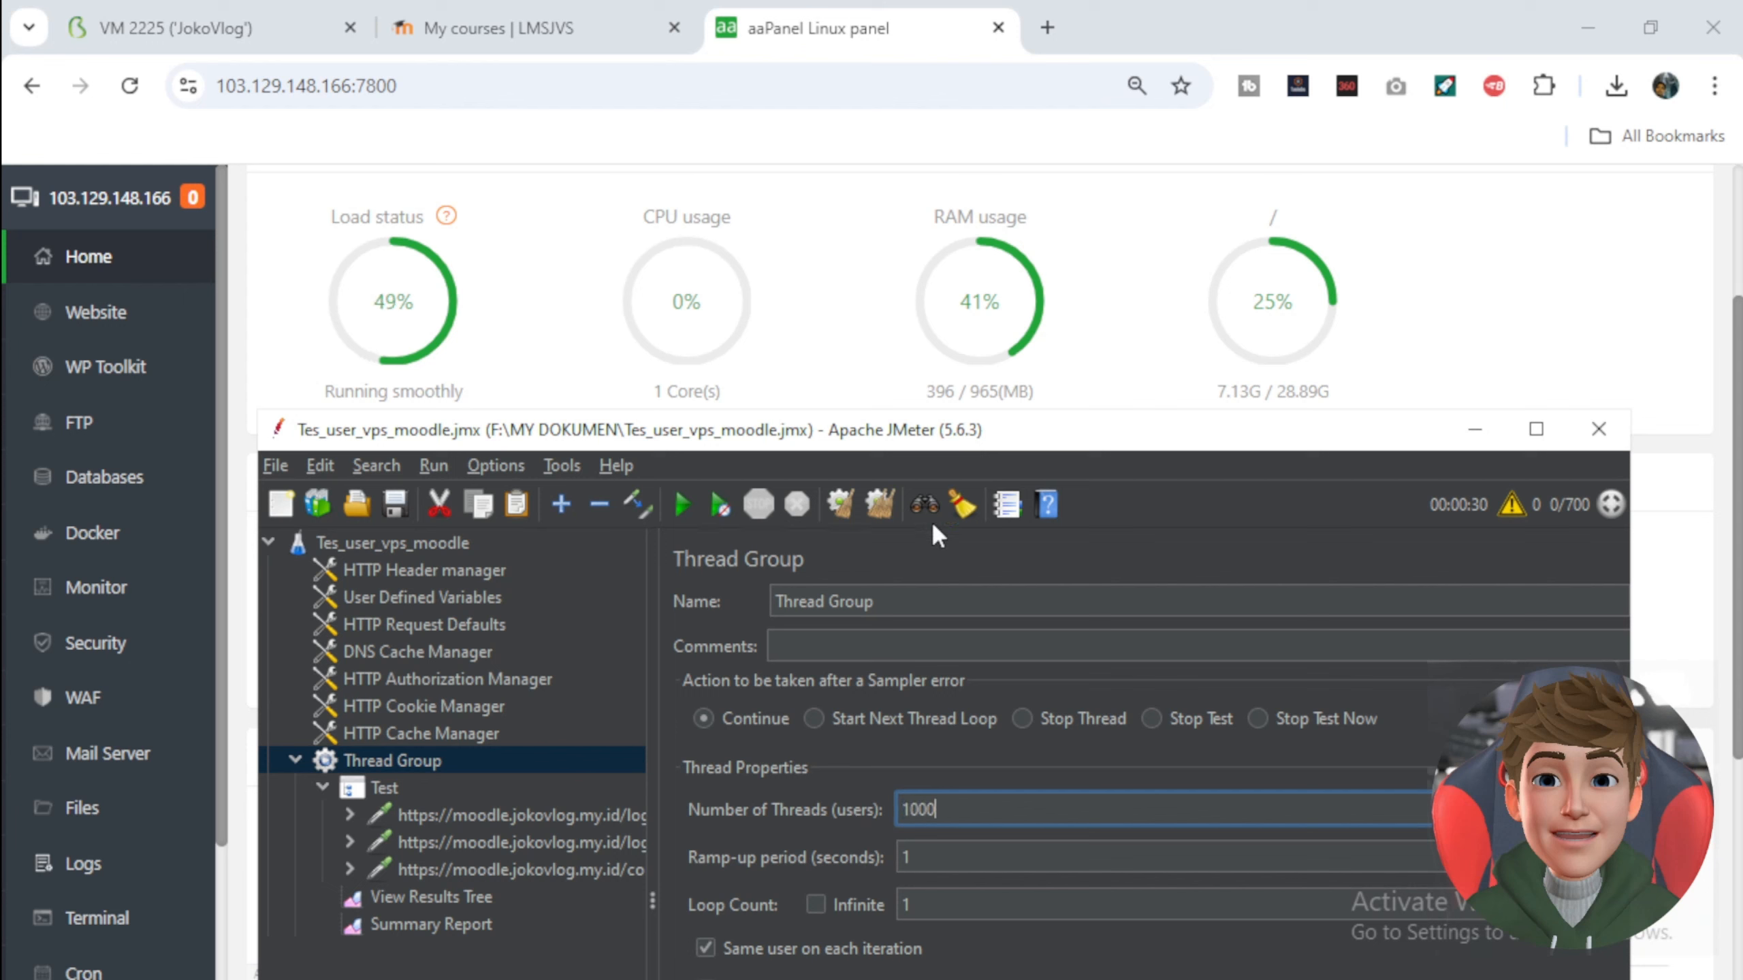
Run the test at 1000 threads and show its Summary Report: 4000 samples, 0.00% errors
left_click(683, 508)
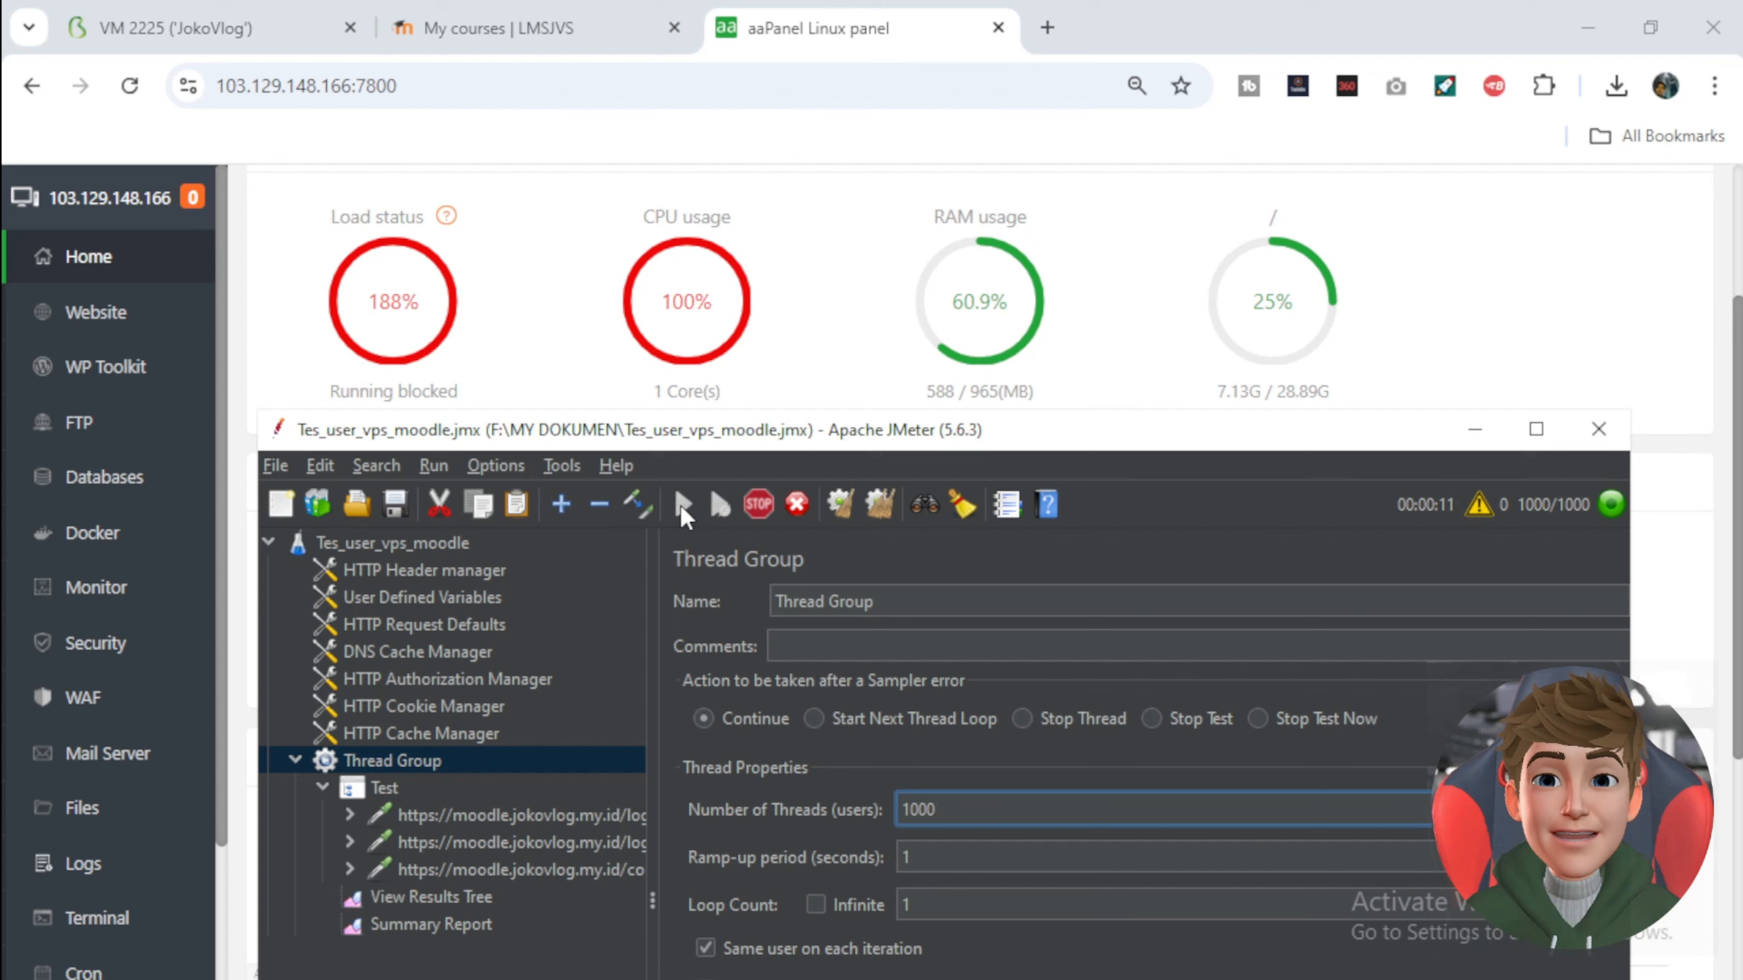
mouse_move(748, 332)
left_click(471, 925)
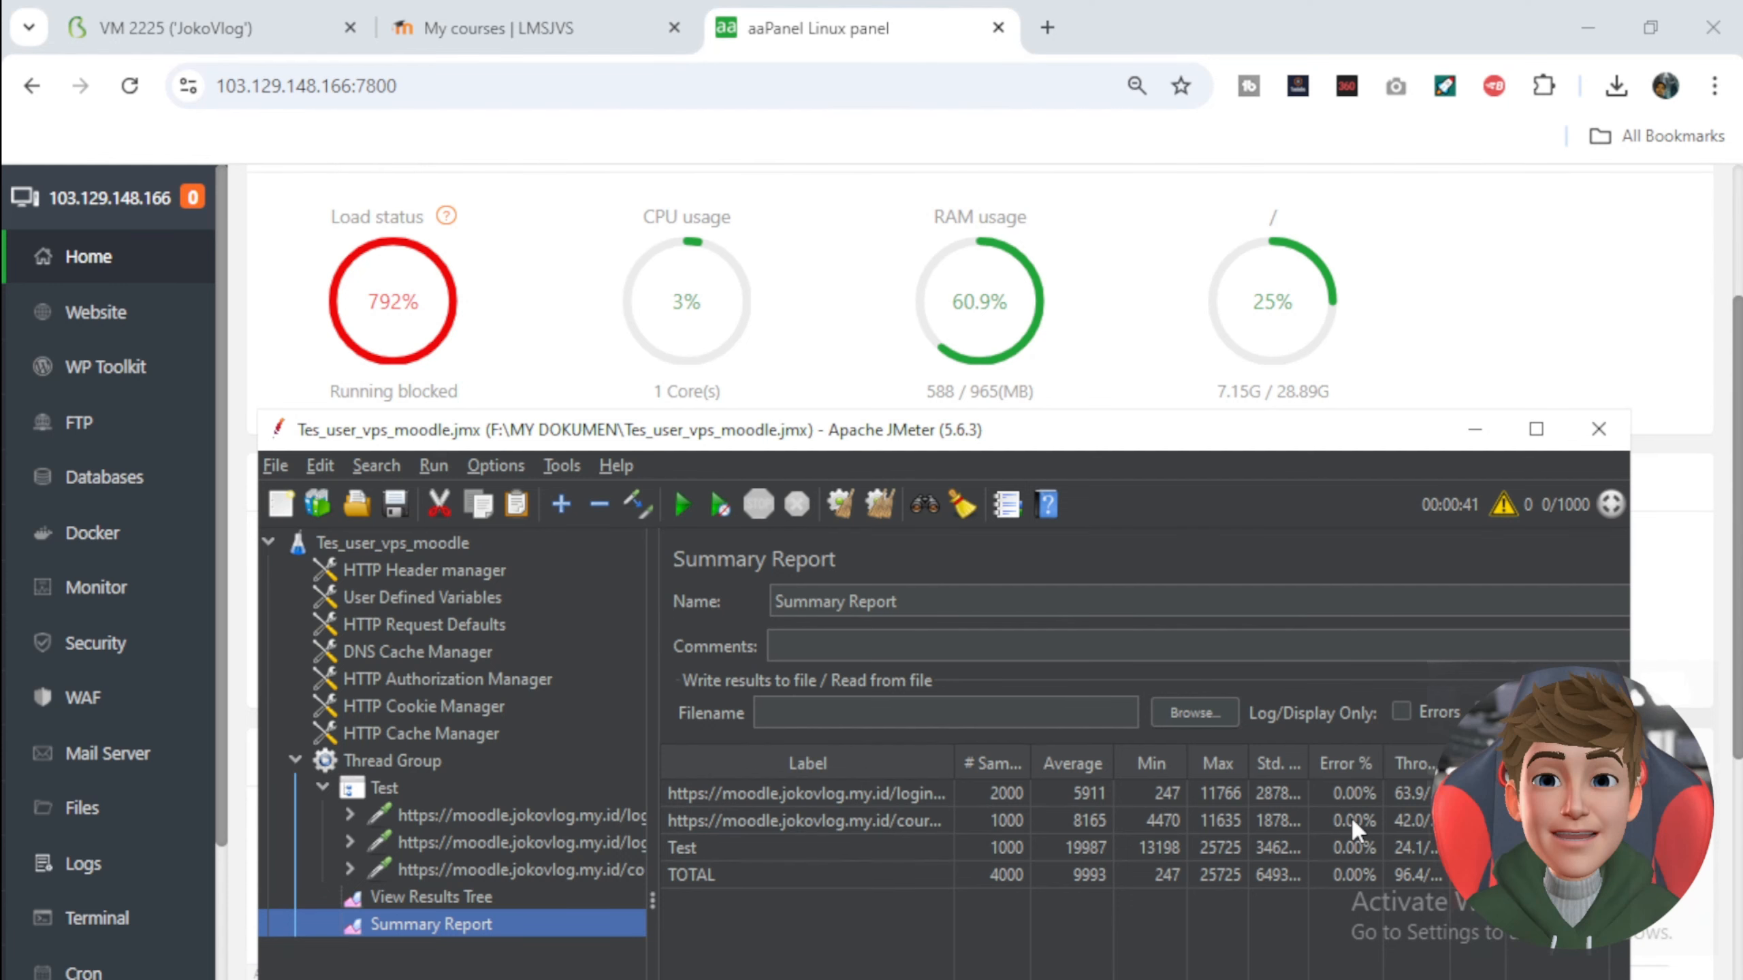
Browse Moodle's My courses, Dashboard and site home pages, then check aaPanel server status
left_click(567, 26)
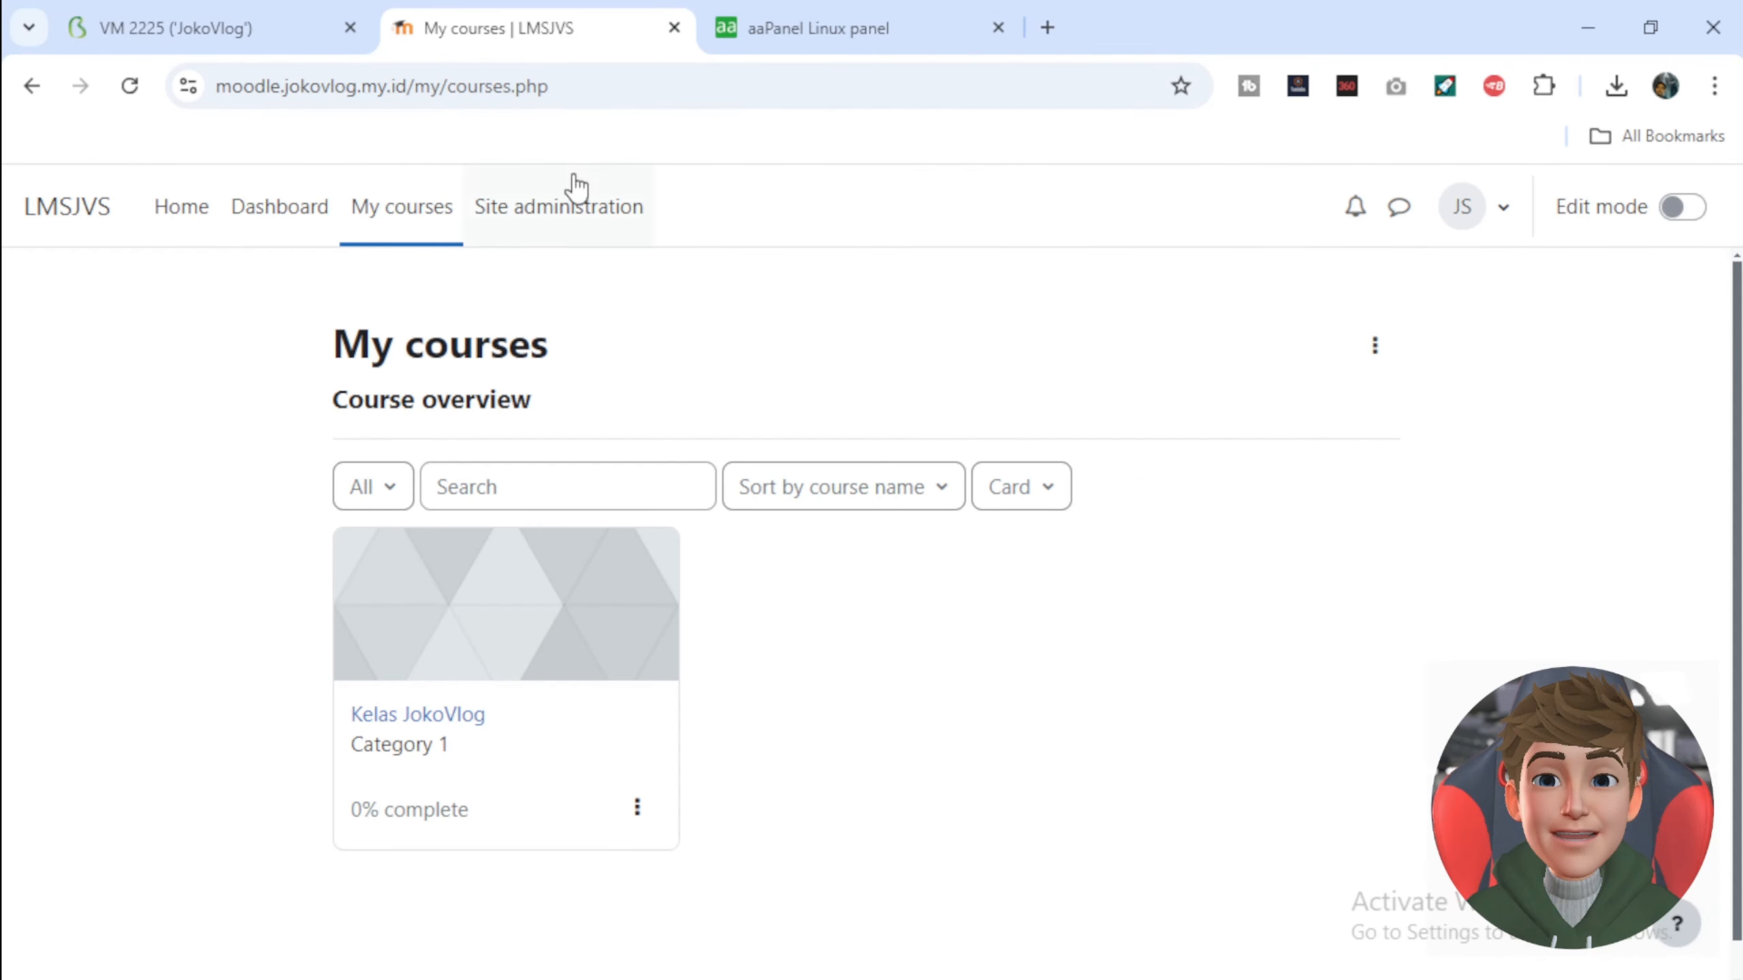
left_click(261, 205)
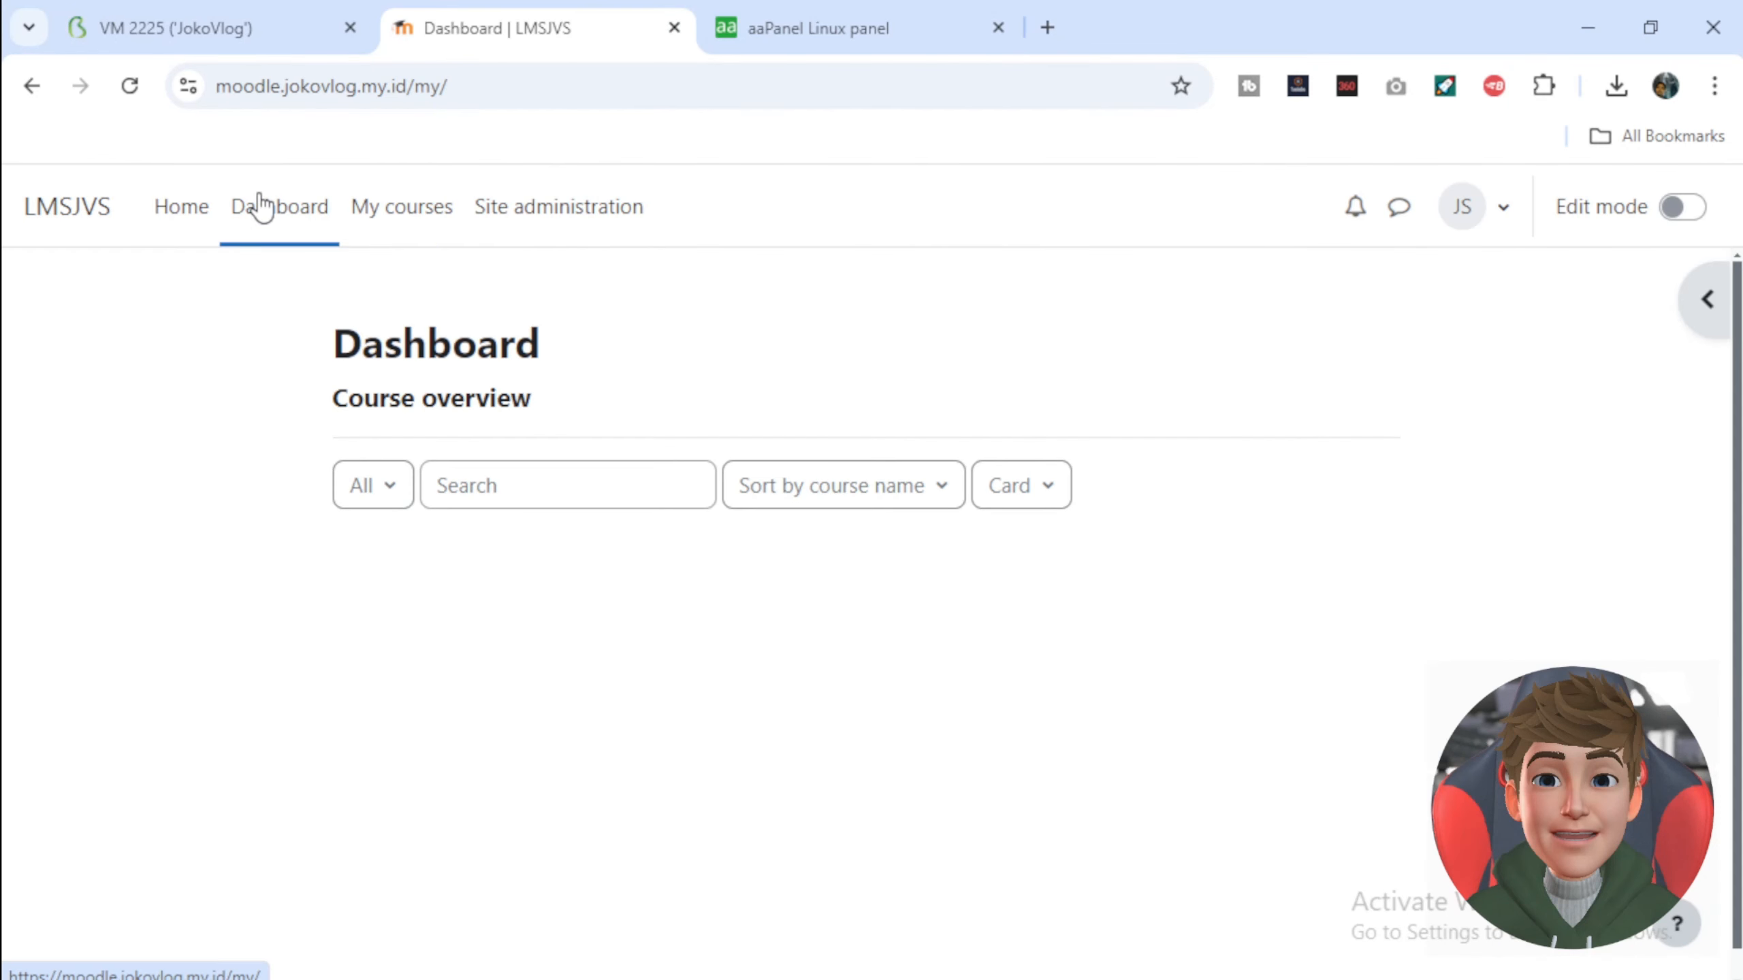
left_click(189, 210)
left_click(299, 215)
left_click(420, 216)
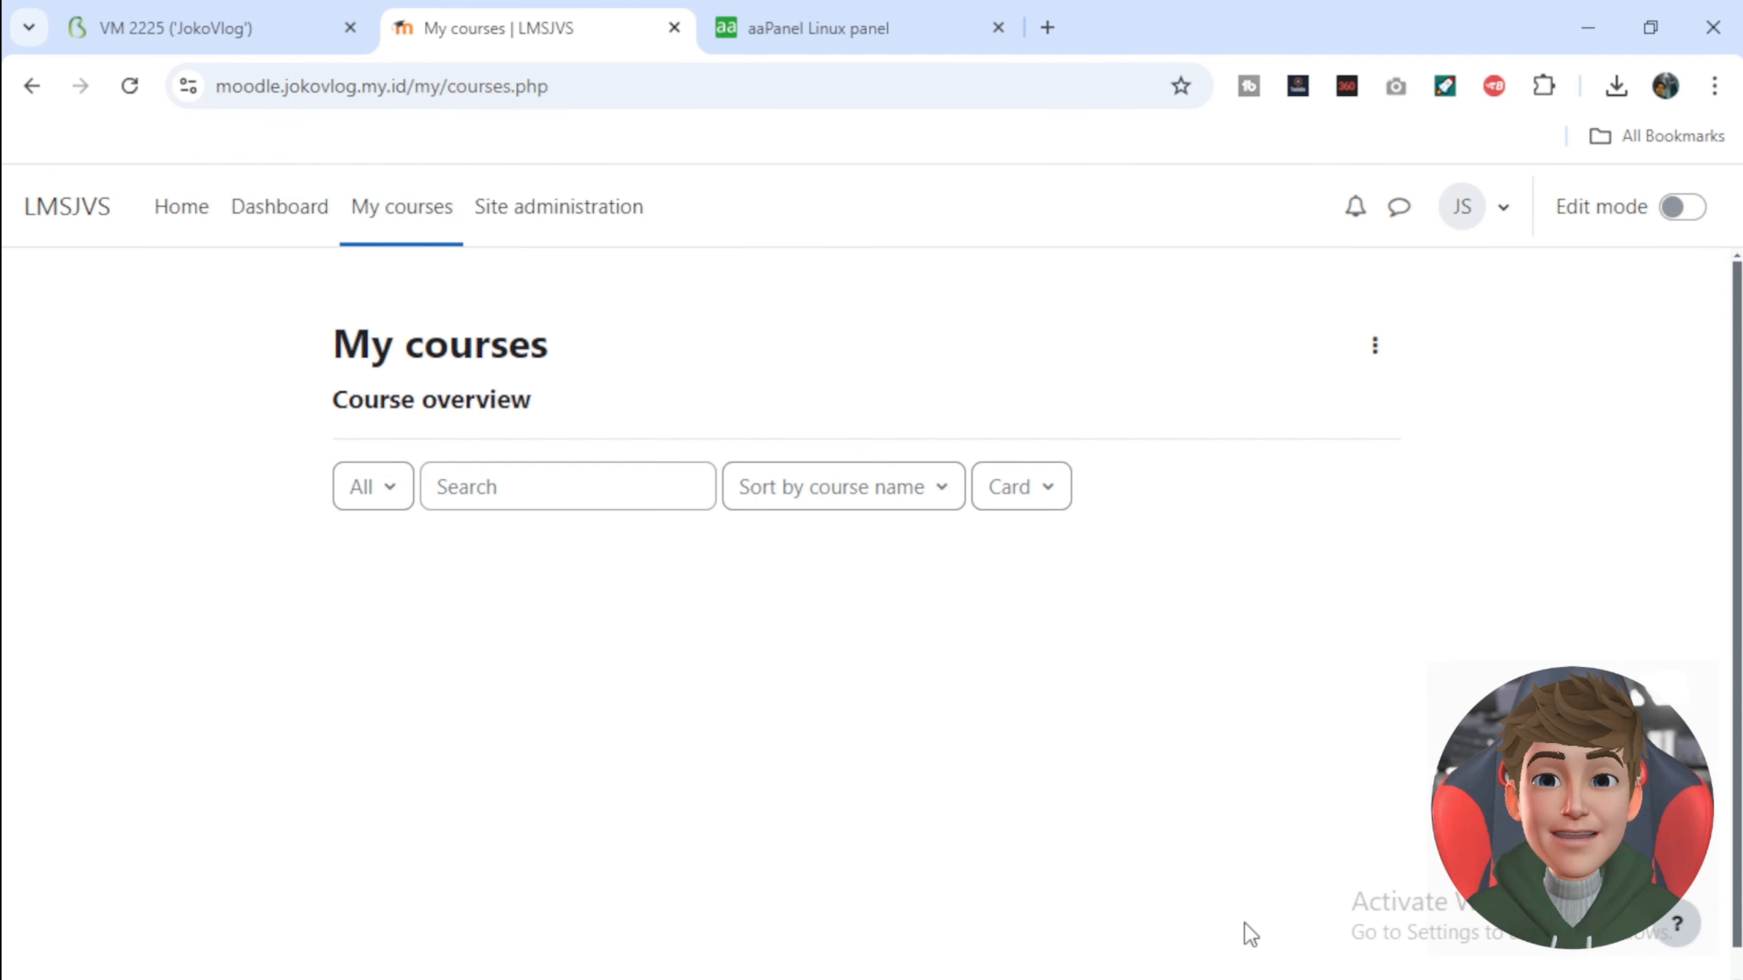
left_click(840, 10)
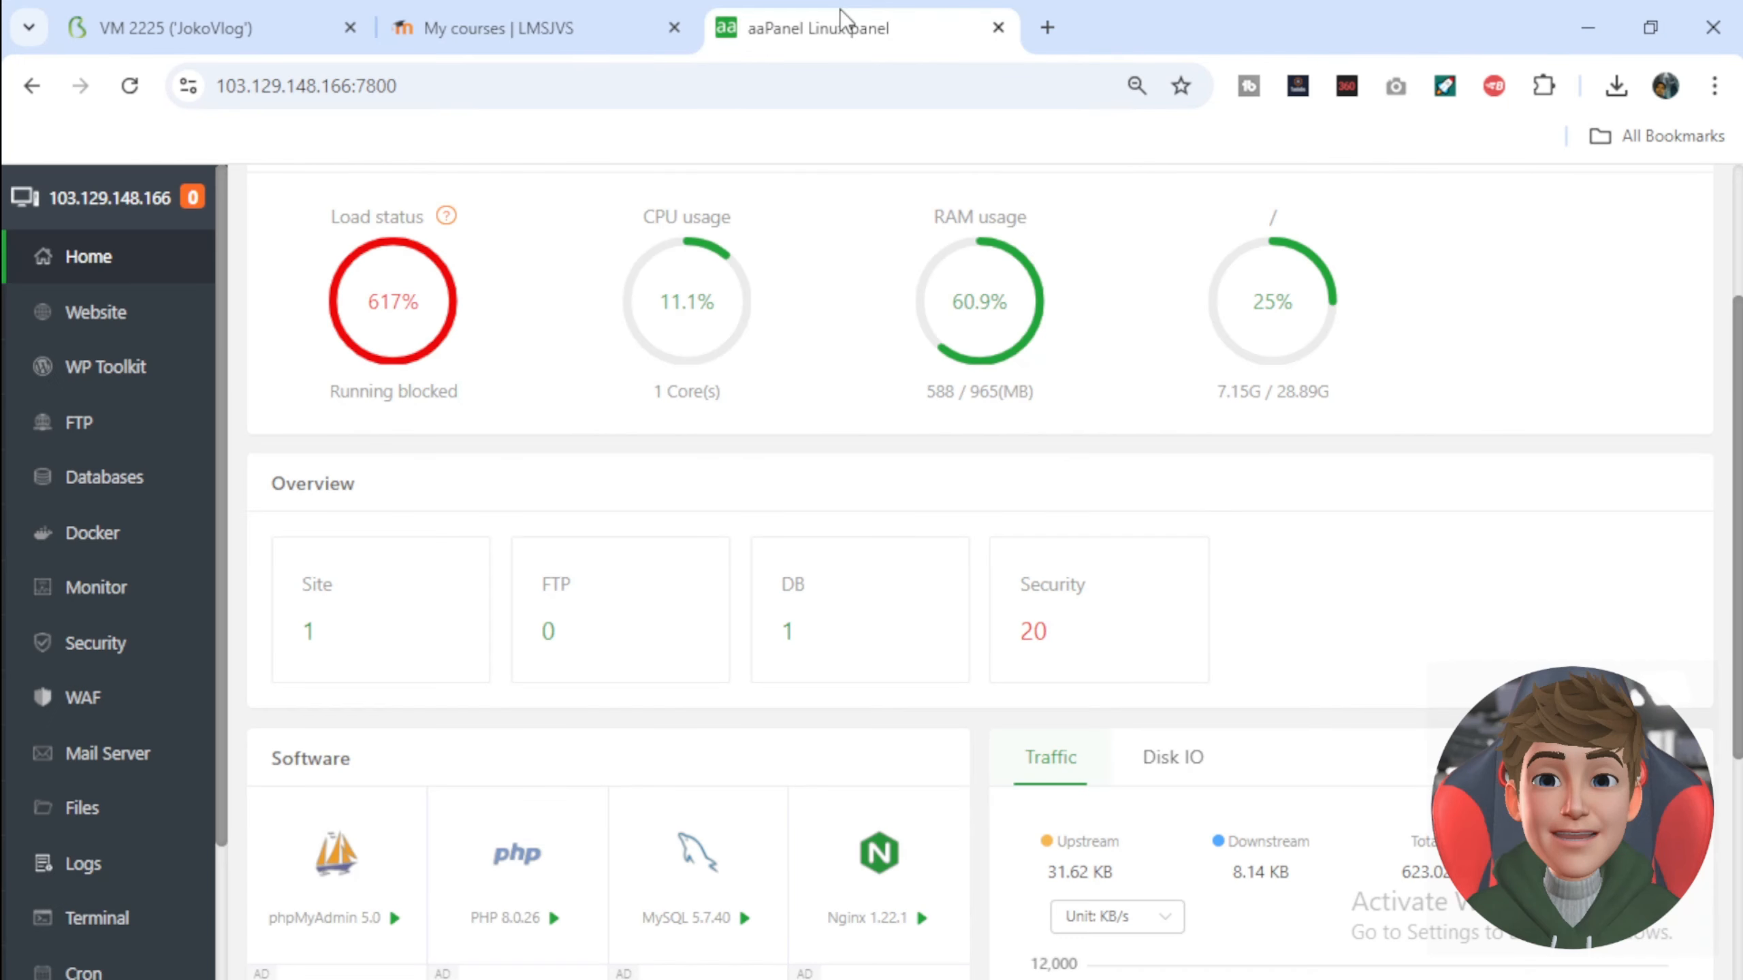
In JMeter, review the Thread Group, View Results Tree and Summary Report for the current run
left_click(1243, 979)
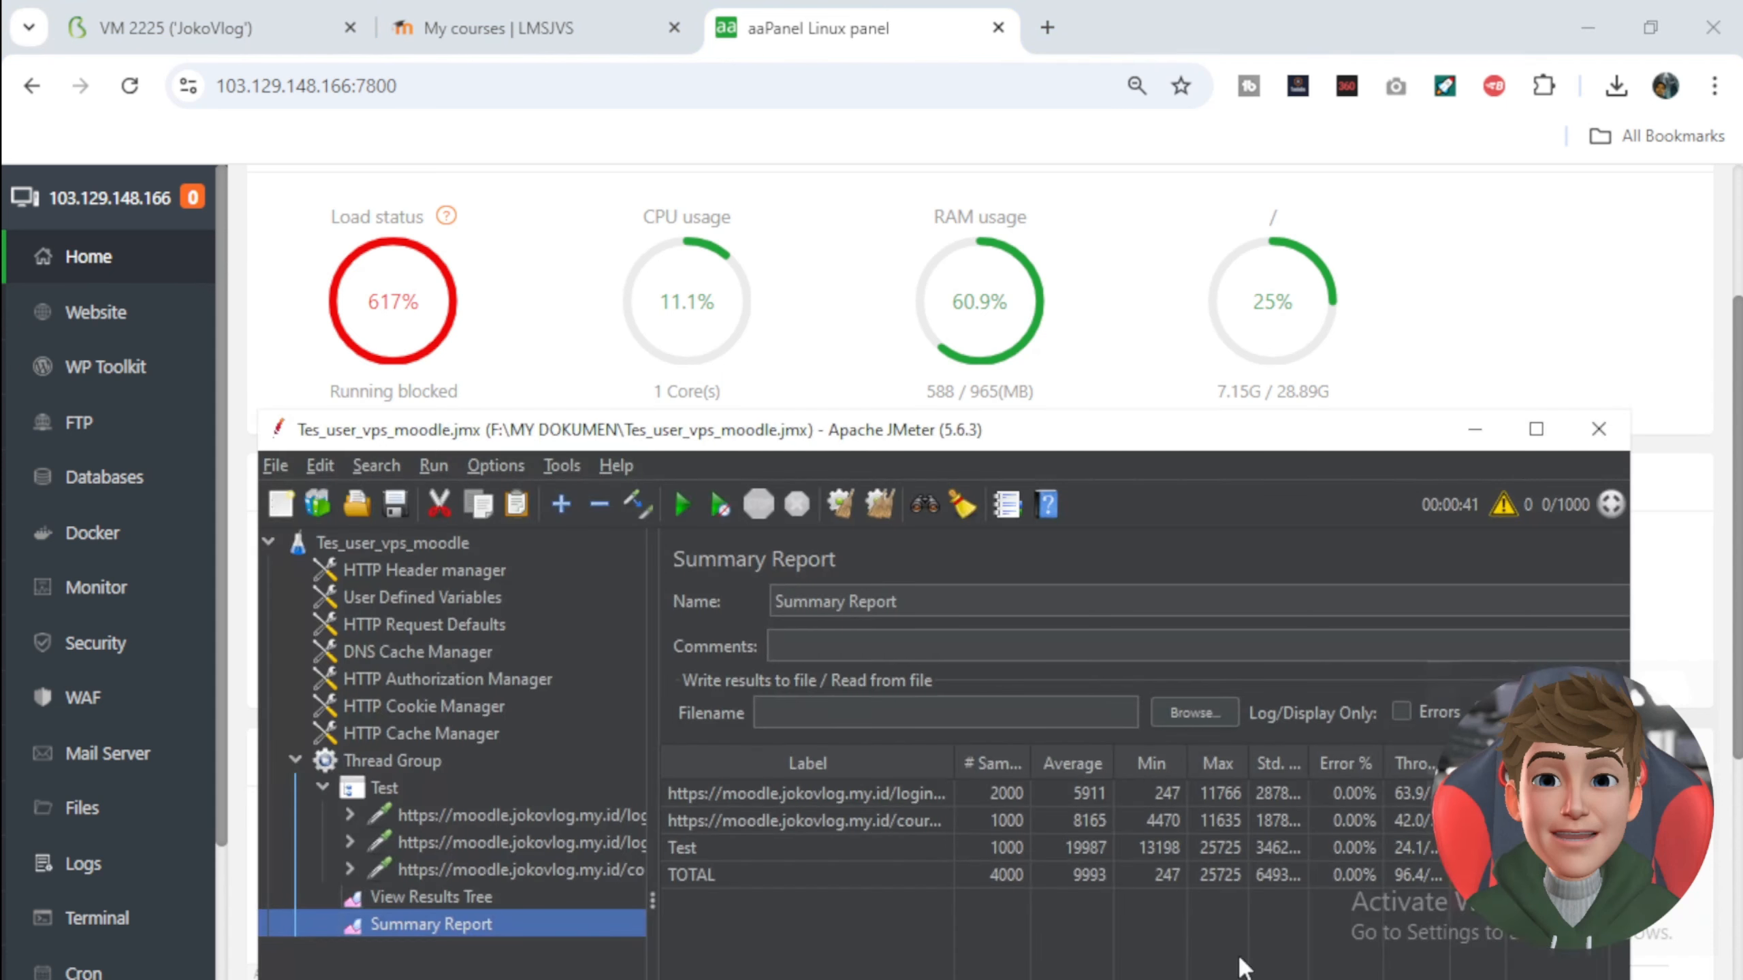
left_click(376, 760)
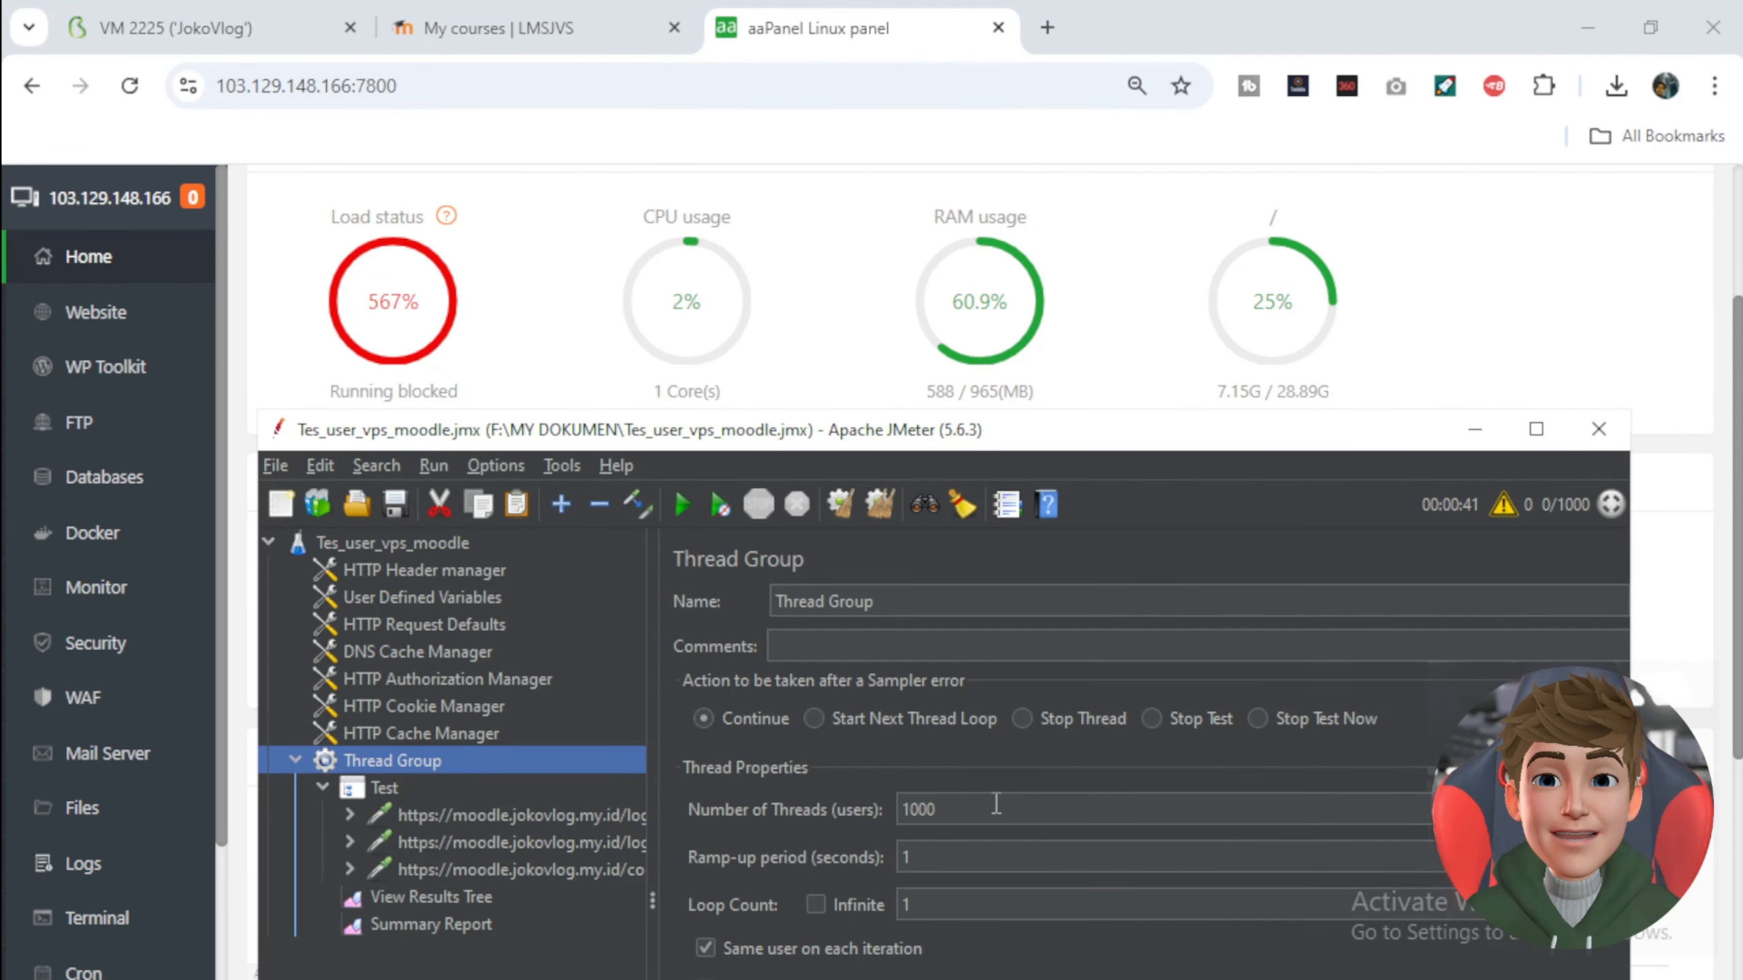
left_click(387, 898)
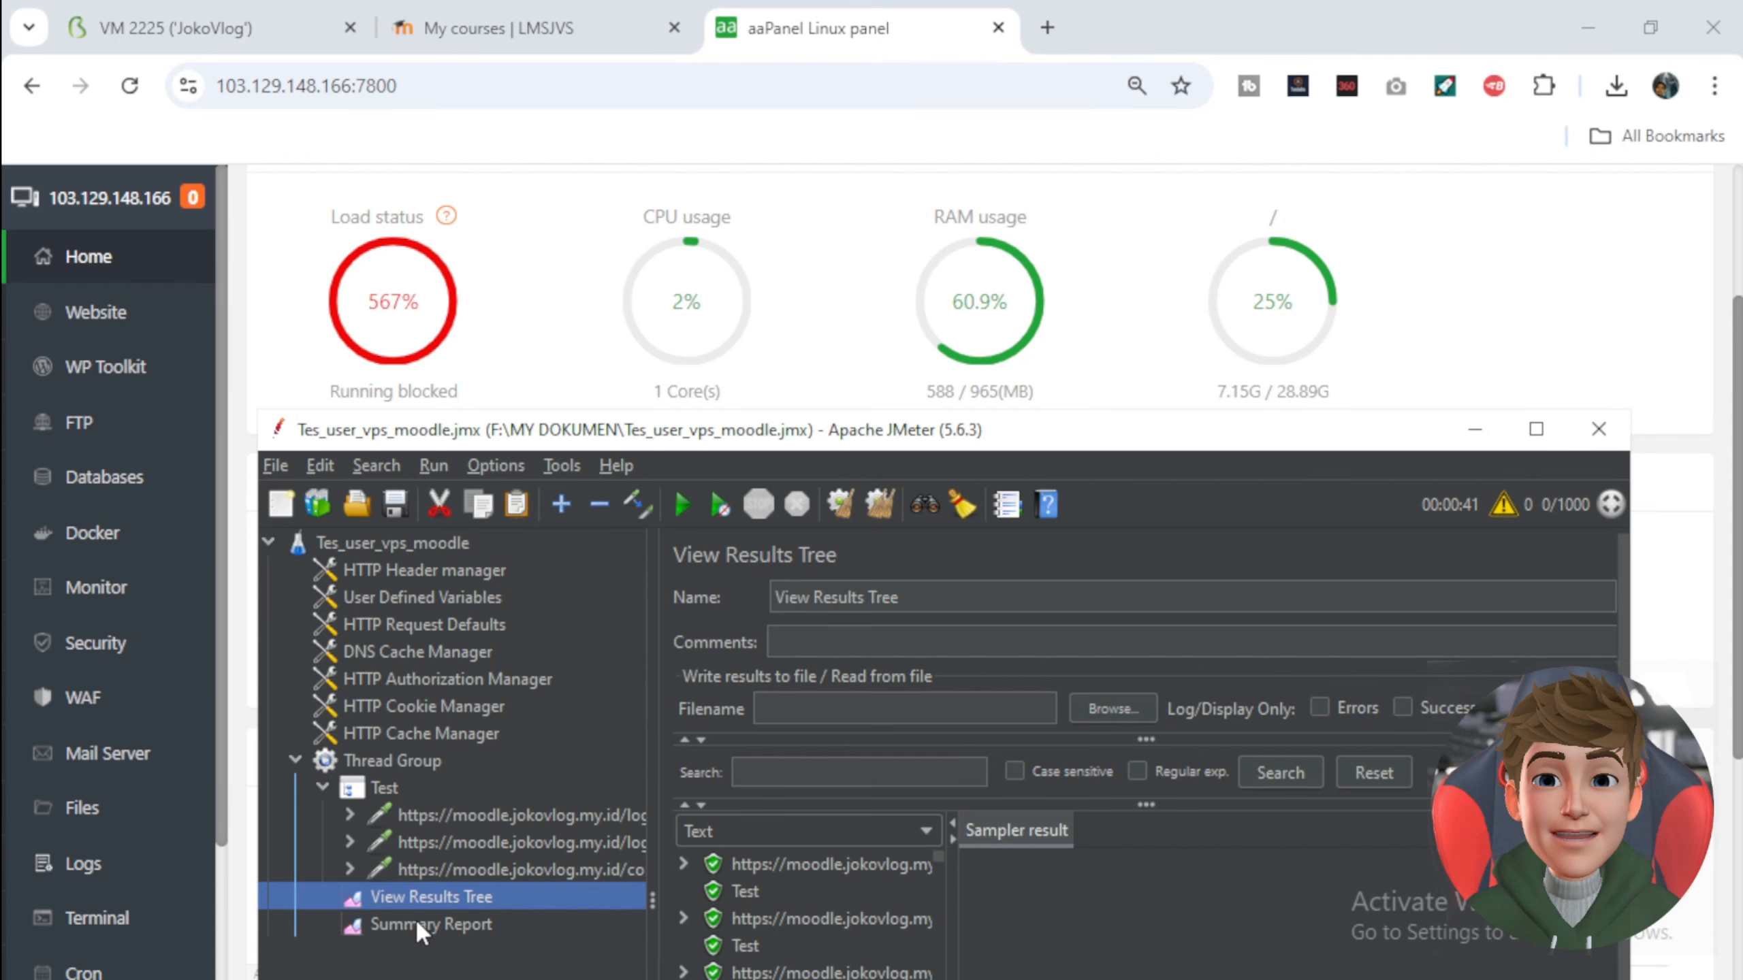
left_click(416, 918)
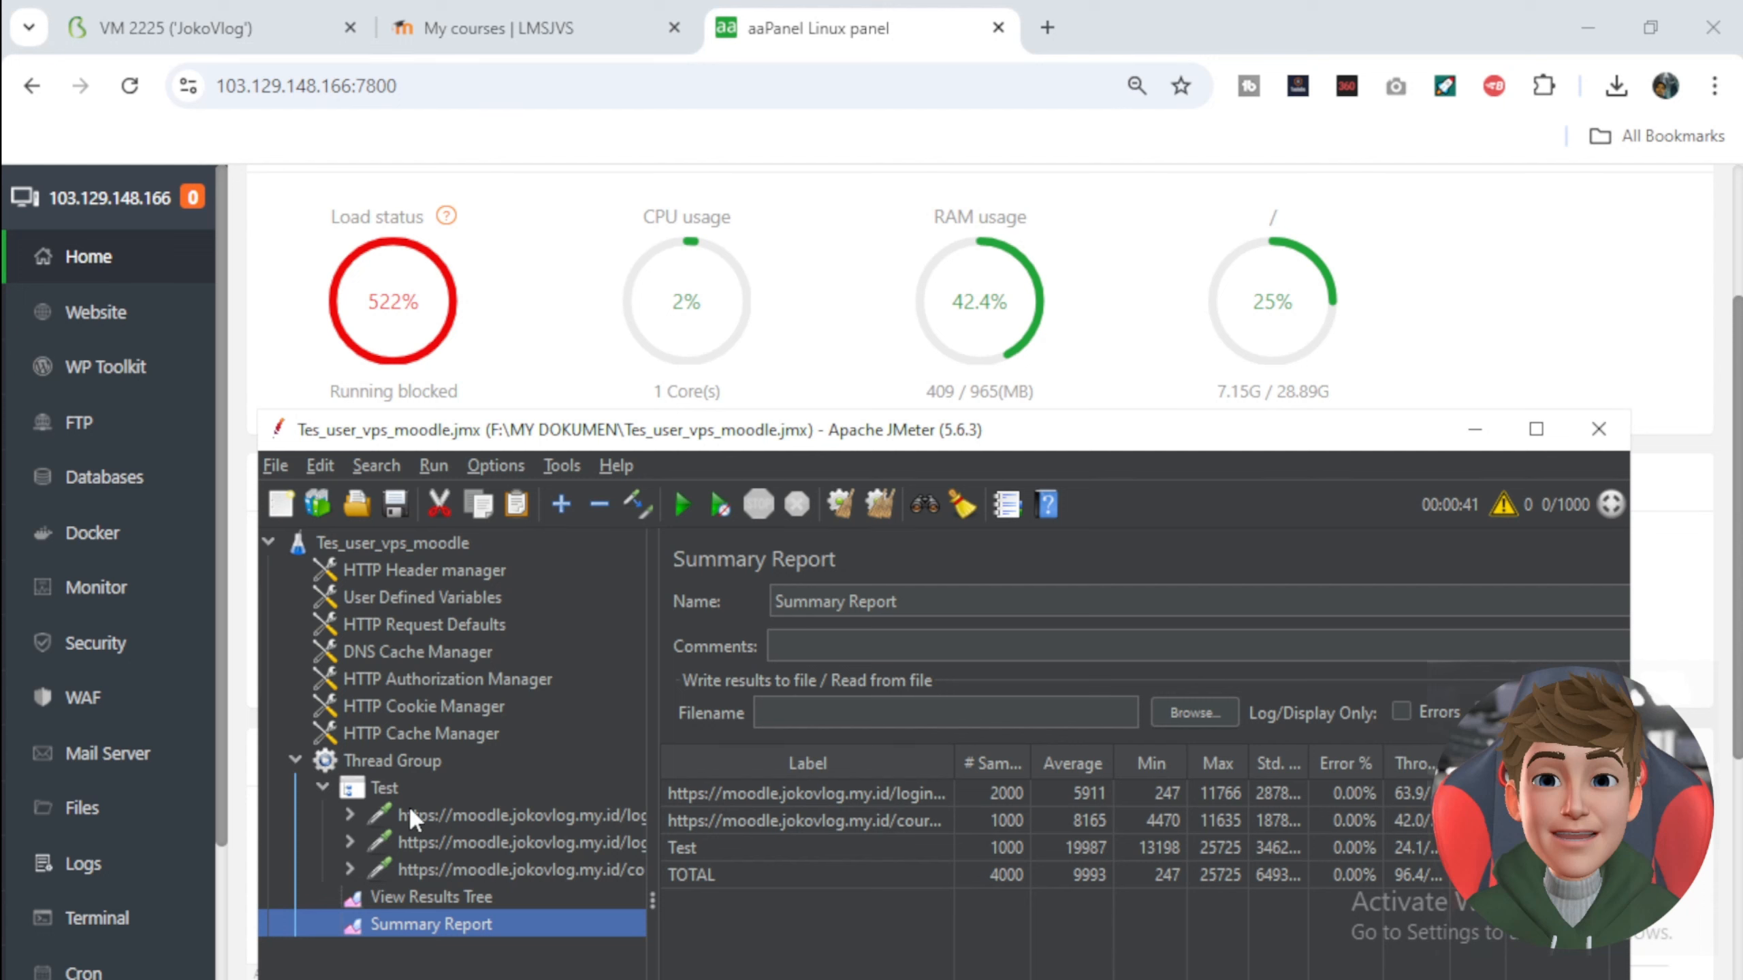
left_click(426, 762)
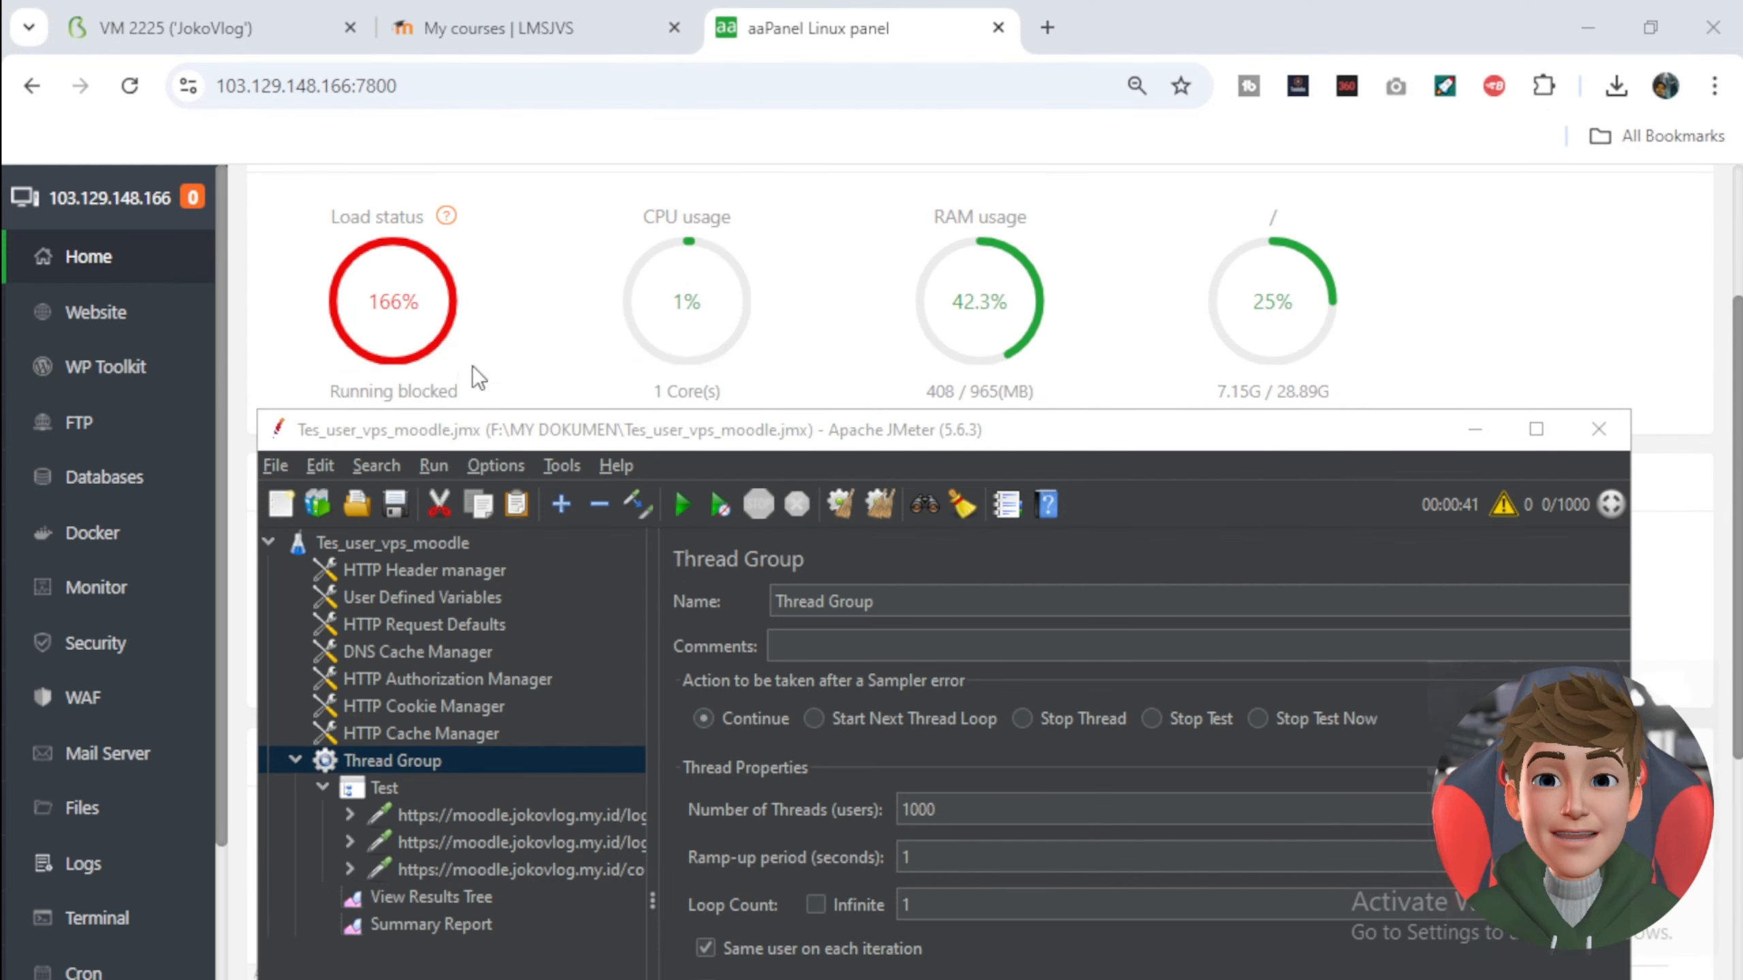
Open Moodle's dashboard, home and Site administration, viewing Users, Courses, Grades, Plugins, Appearance and Server
left_click(538, 30)
left_click(291, 210)
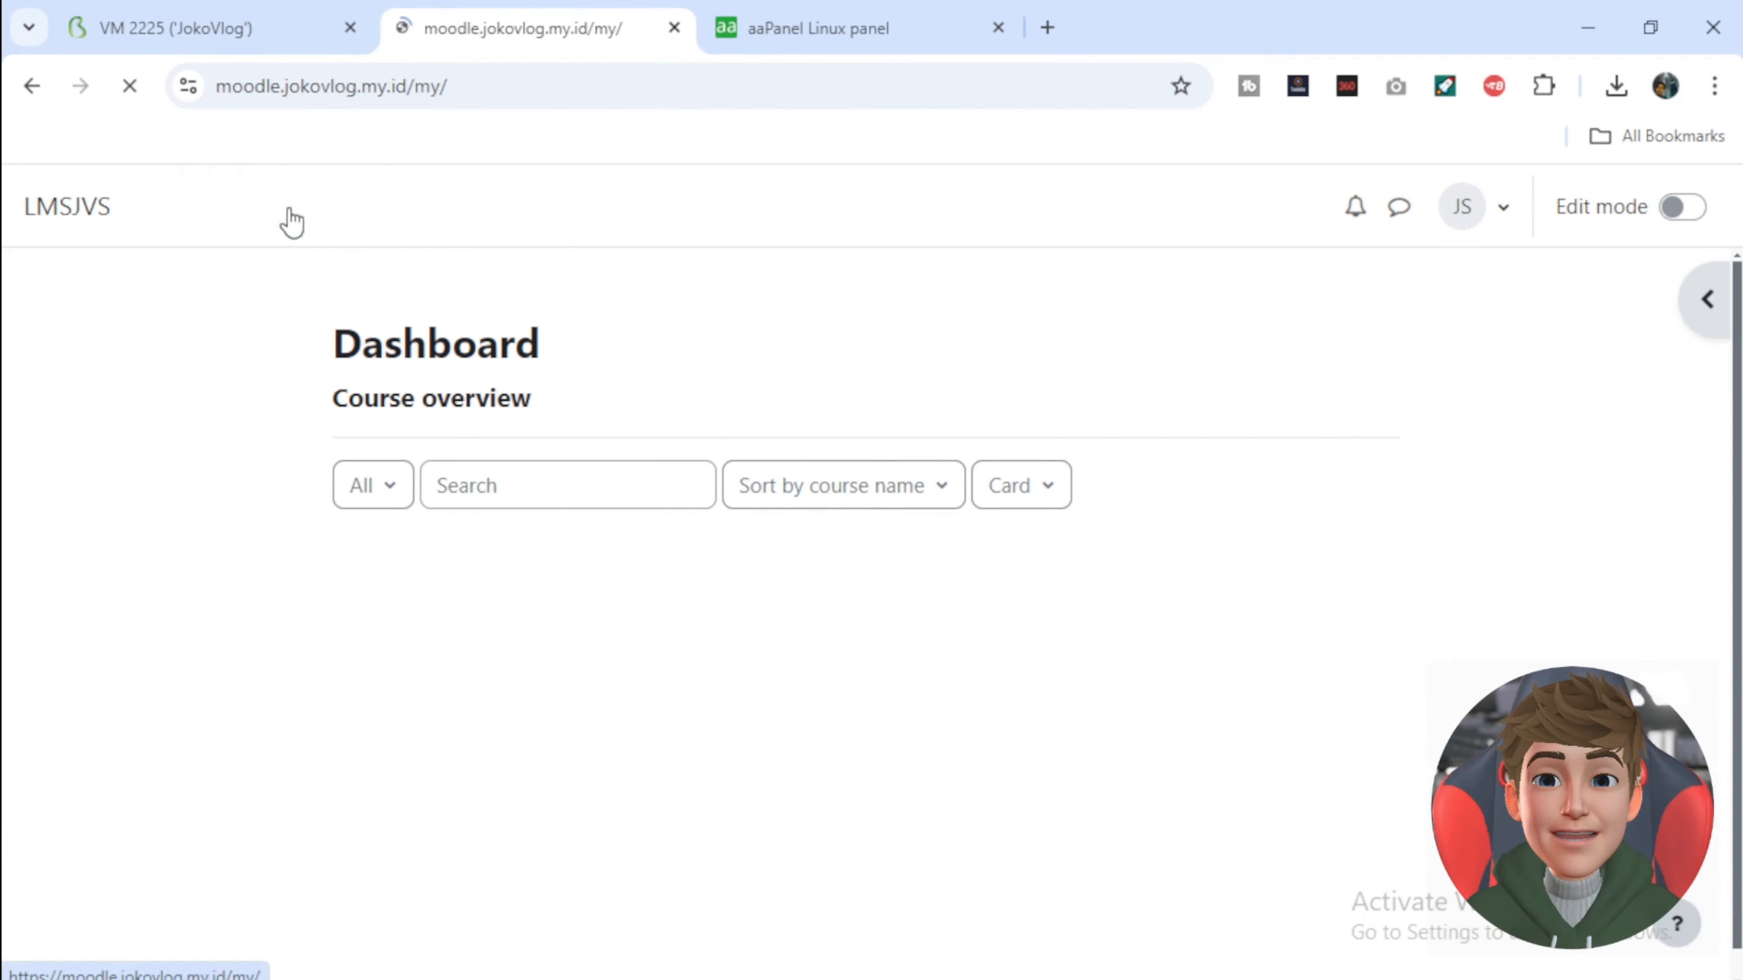
left_click(169, 215)
left_click(524, 227)
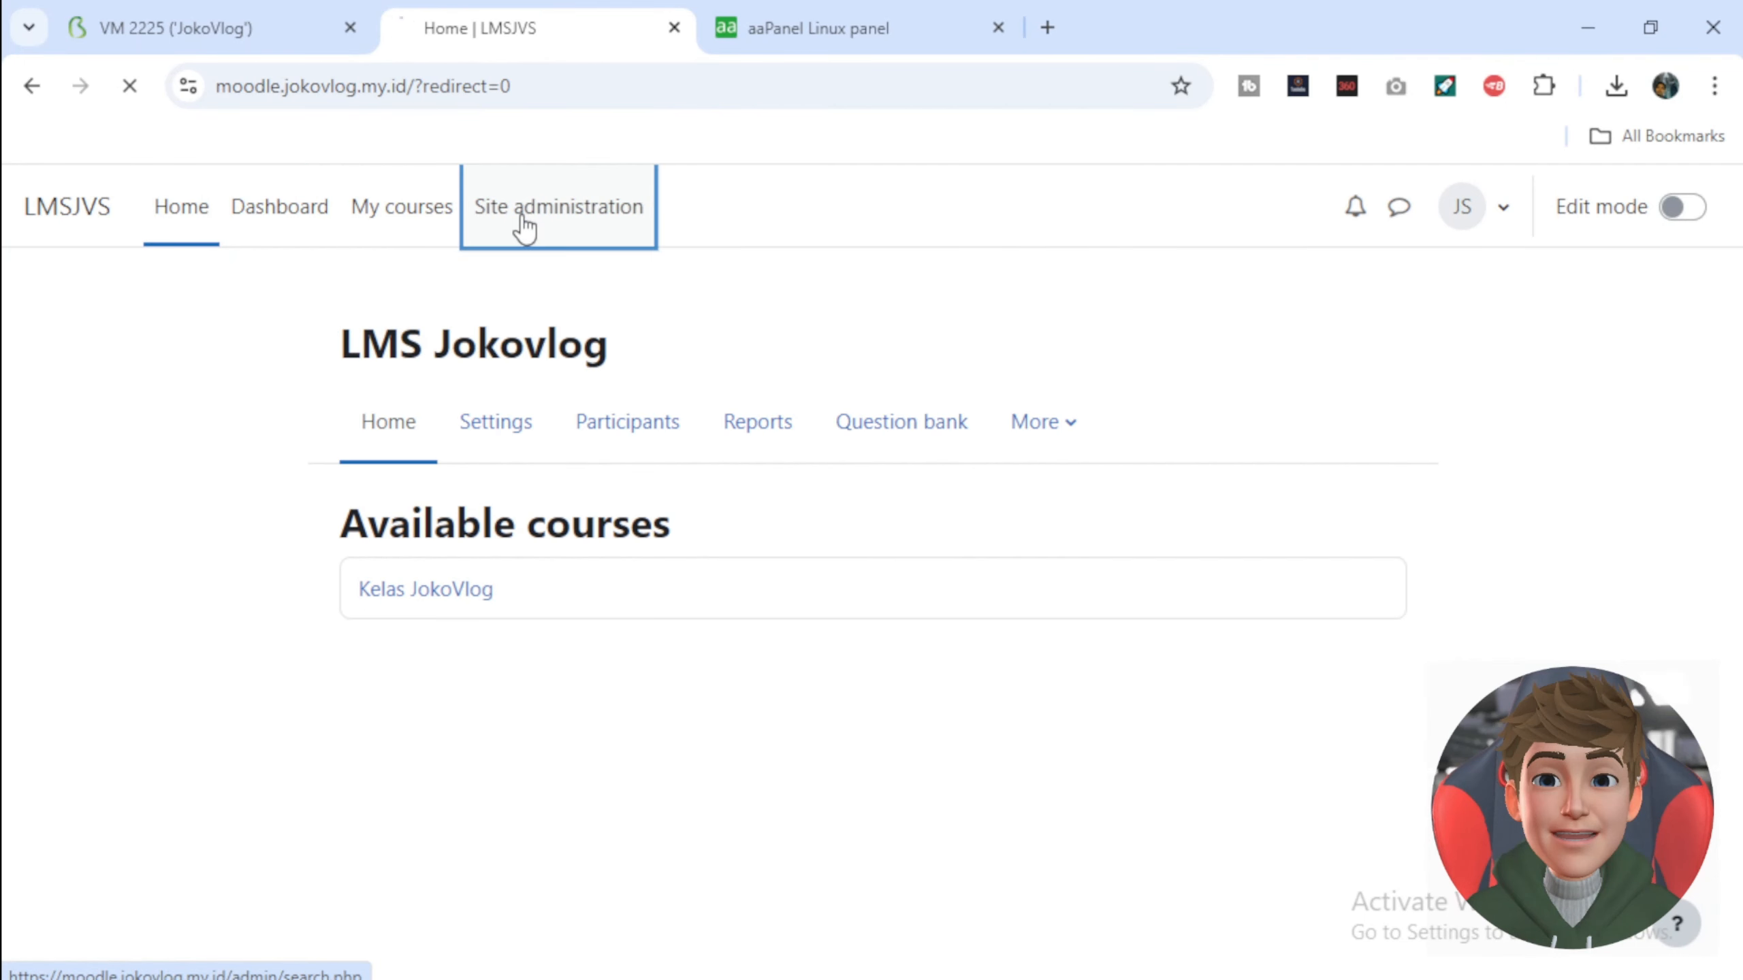
left_click(271, 433)
left_click(377, 429)
left_click(495, 440)
left_click(610, 439)
left_click(748, 436)
left_click(837, 435)
Glance at the VM console, return to Moodle administration, and end on aaPanel server status
left_click(168, 26)
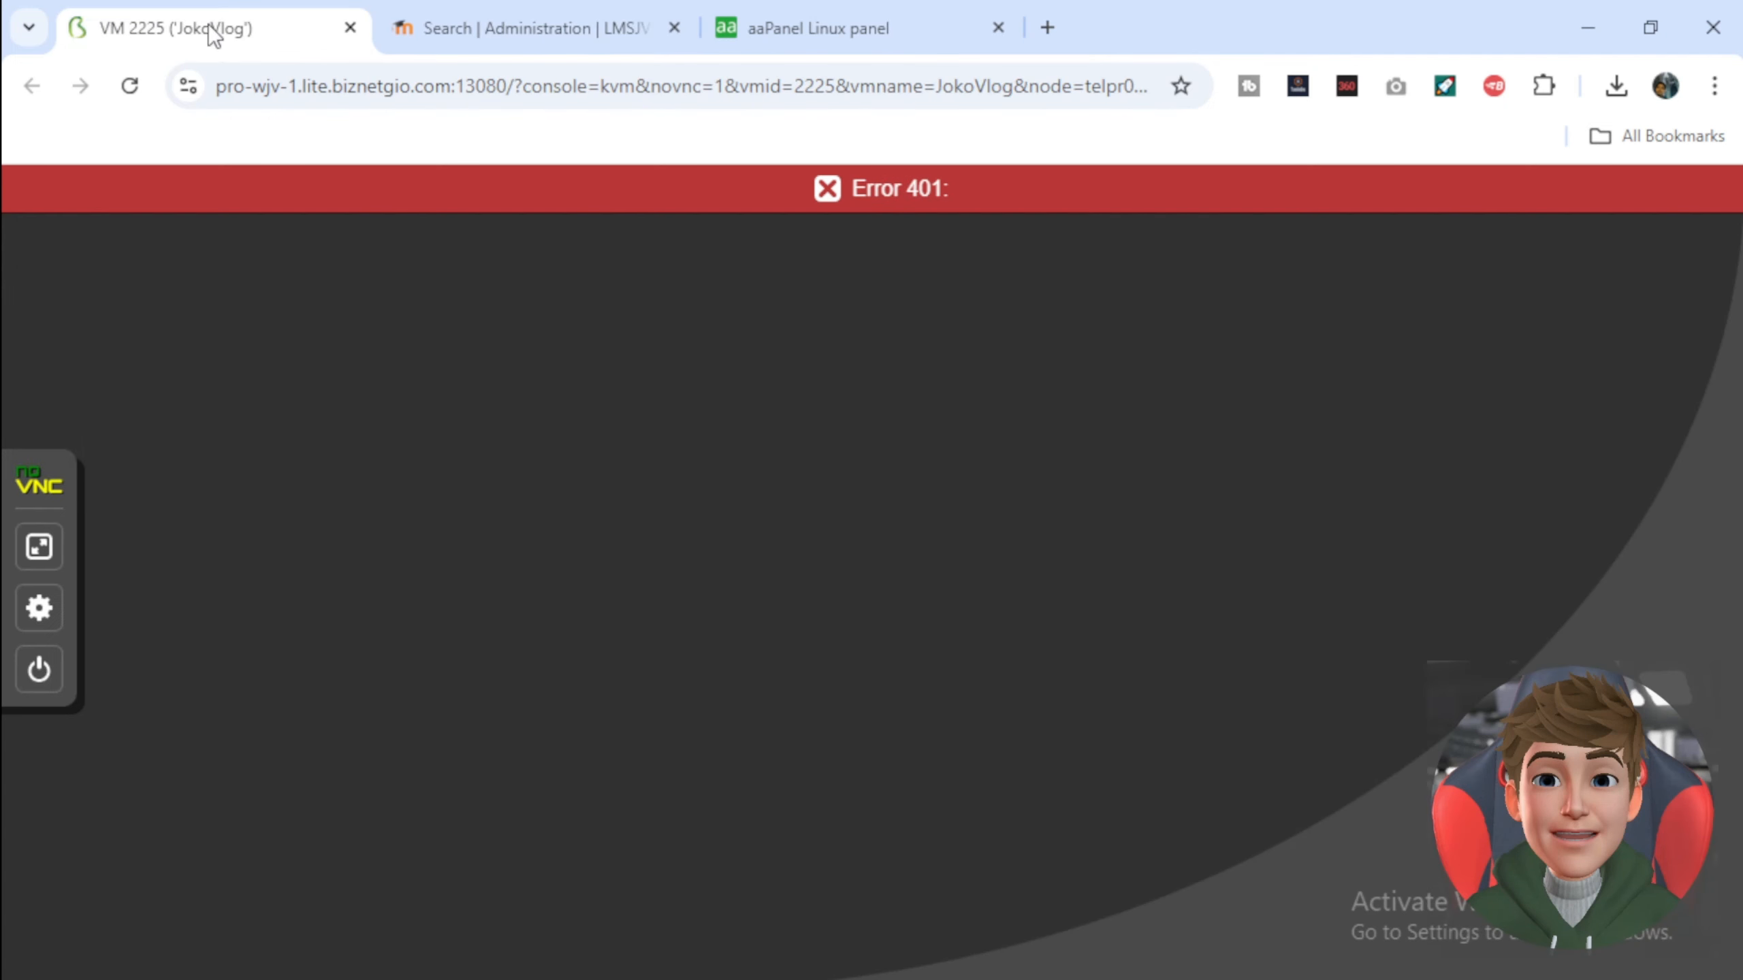
left_click(468, 30)
left_click(811, 33)
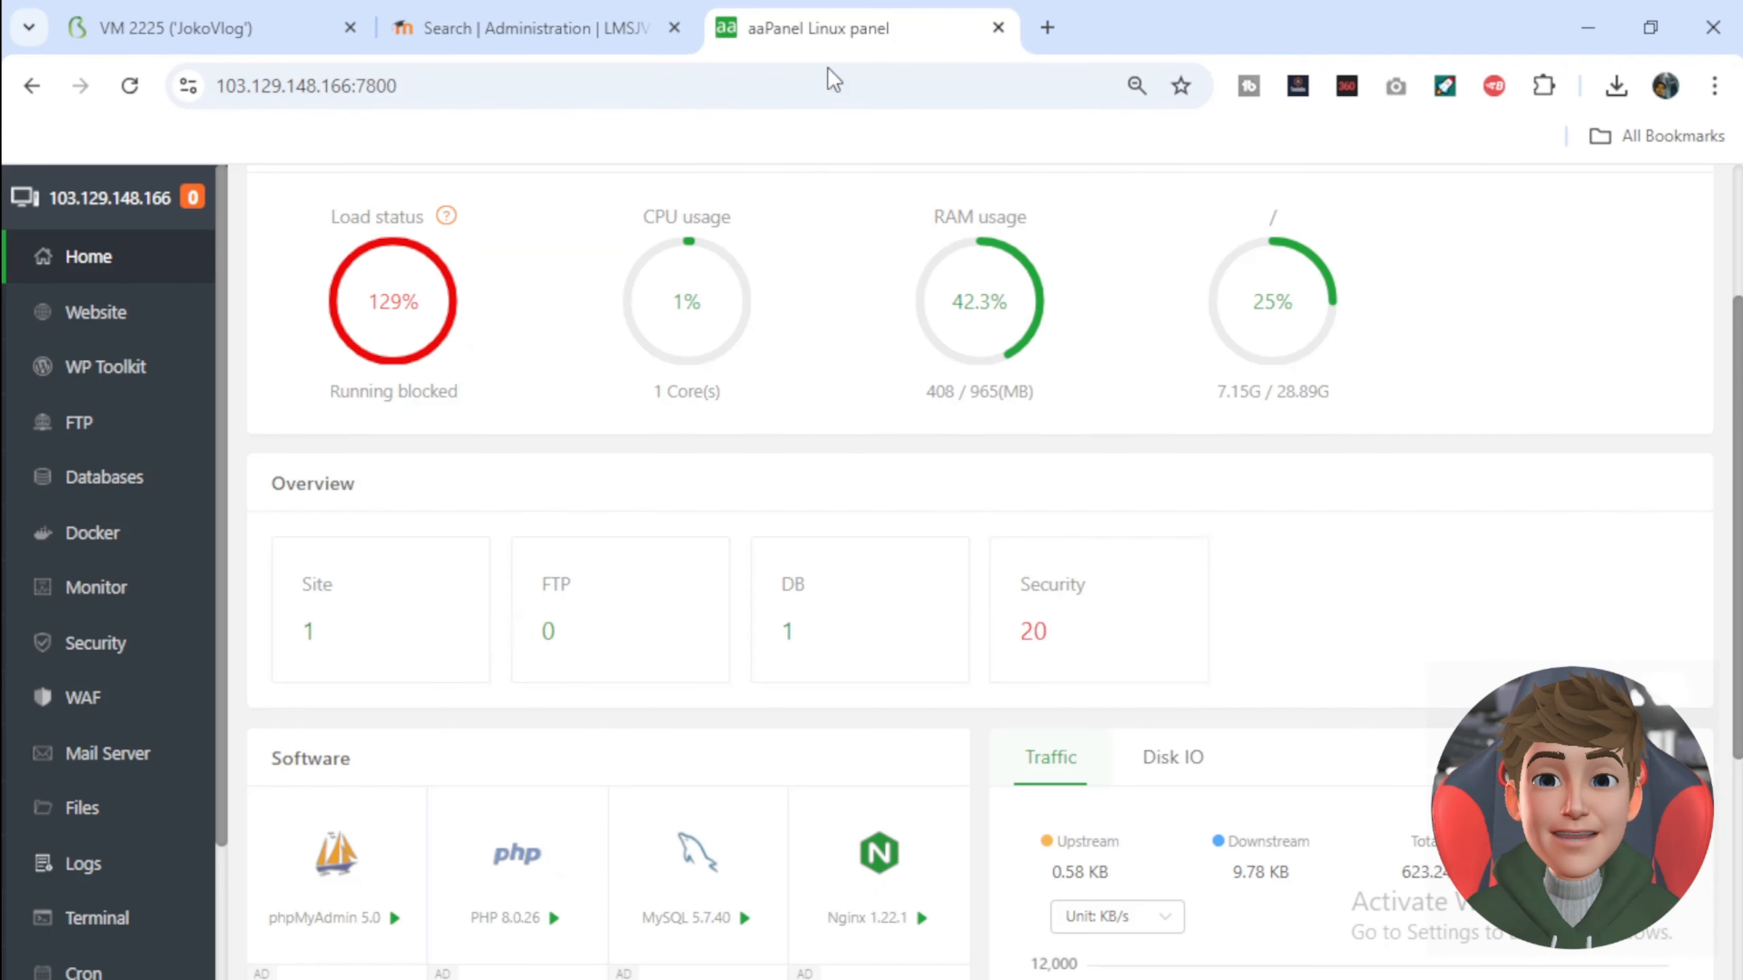
Change the Thread Group from 1000 to 1500 threads, start the test and watch the Summary Report
key("alt+Tab")
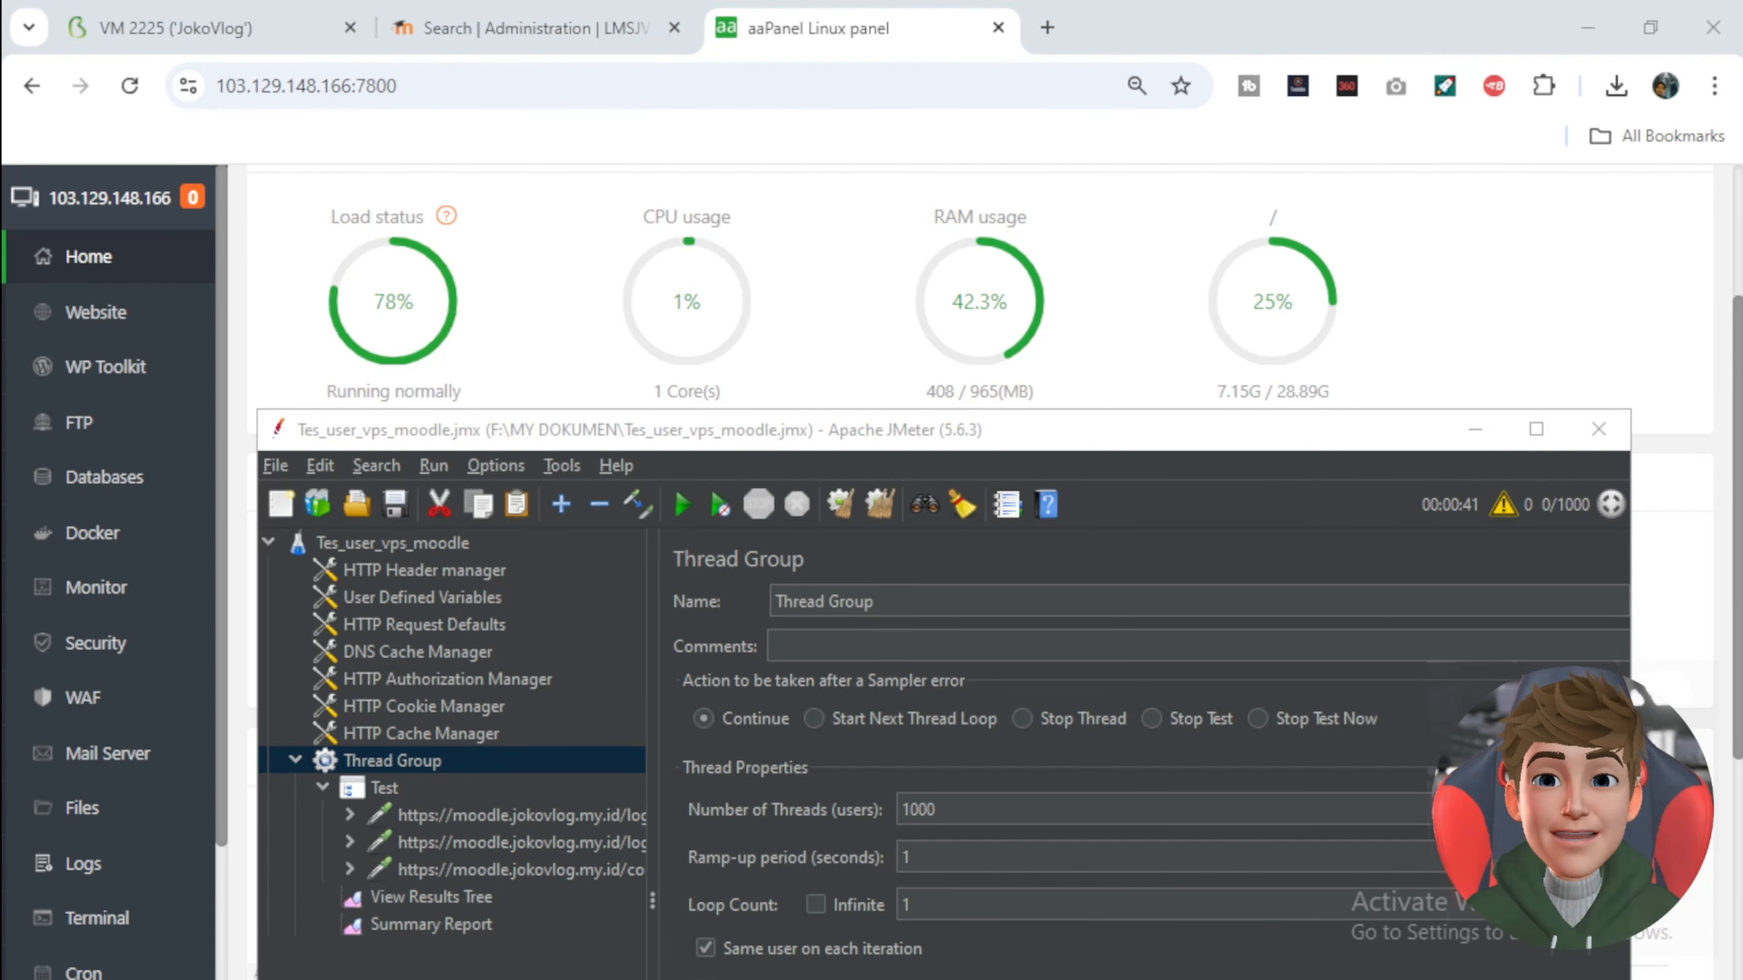
left_click_drag(947, 810, 873, 812)
type("1500")
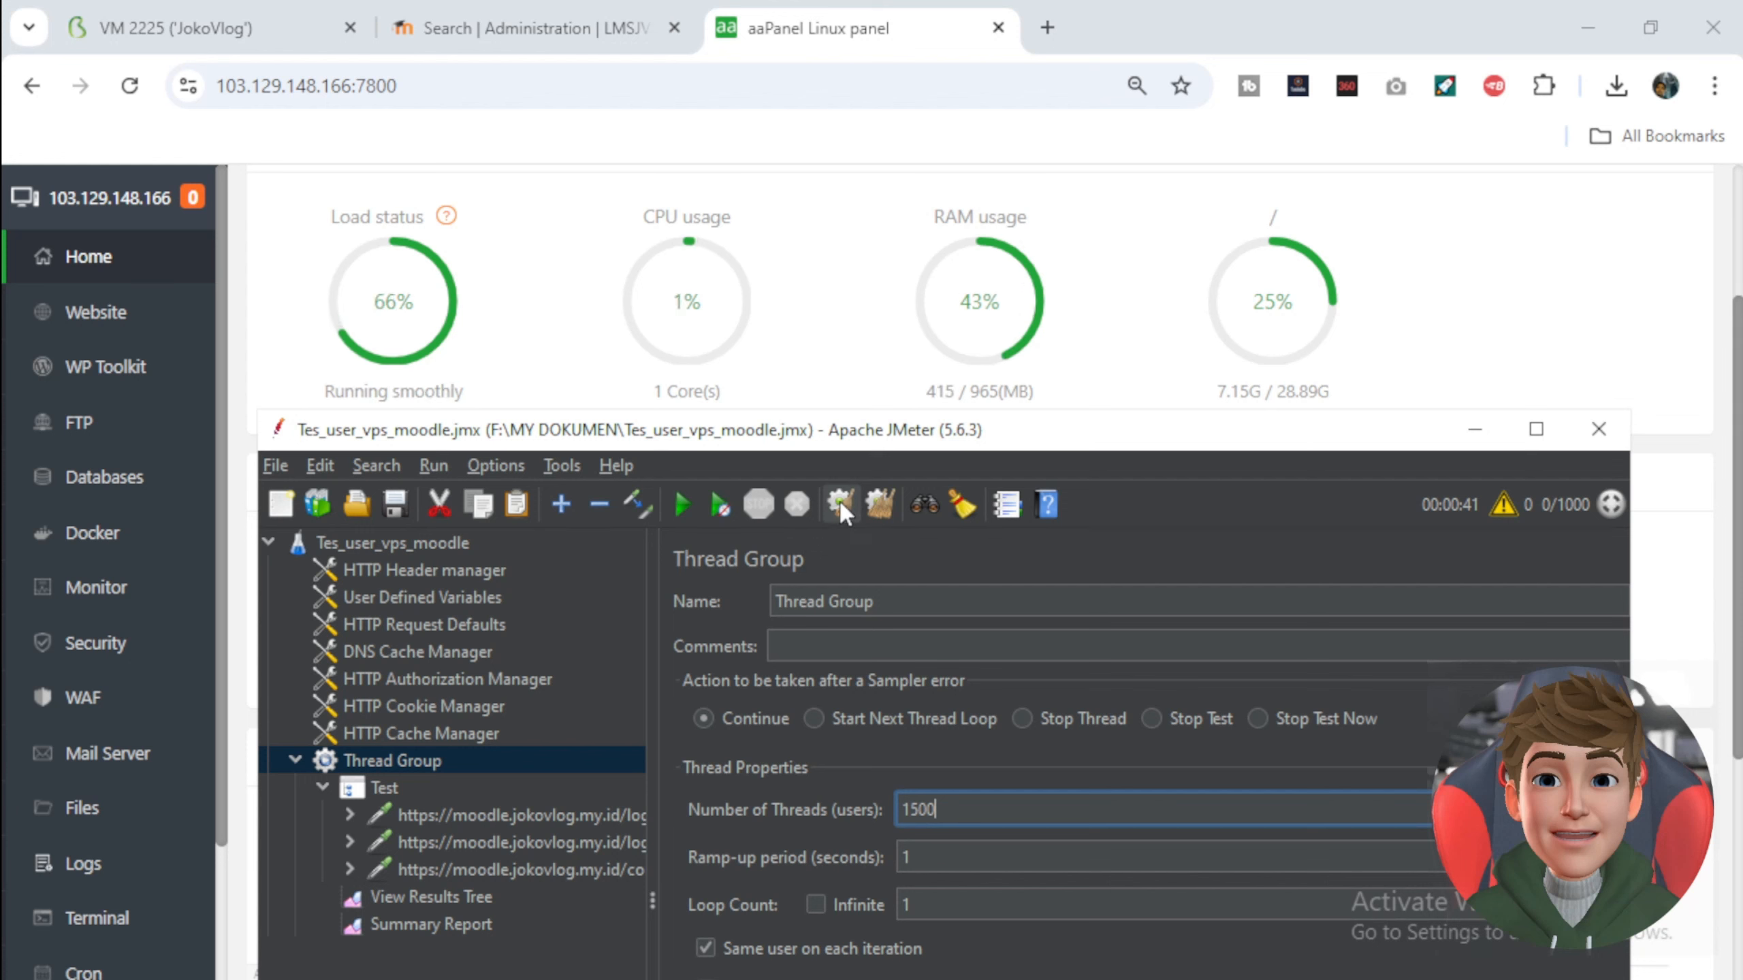
left_click(678, 504)
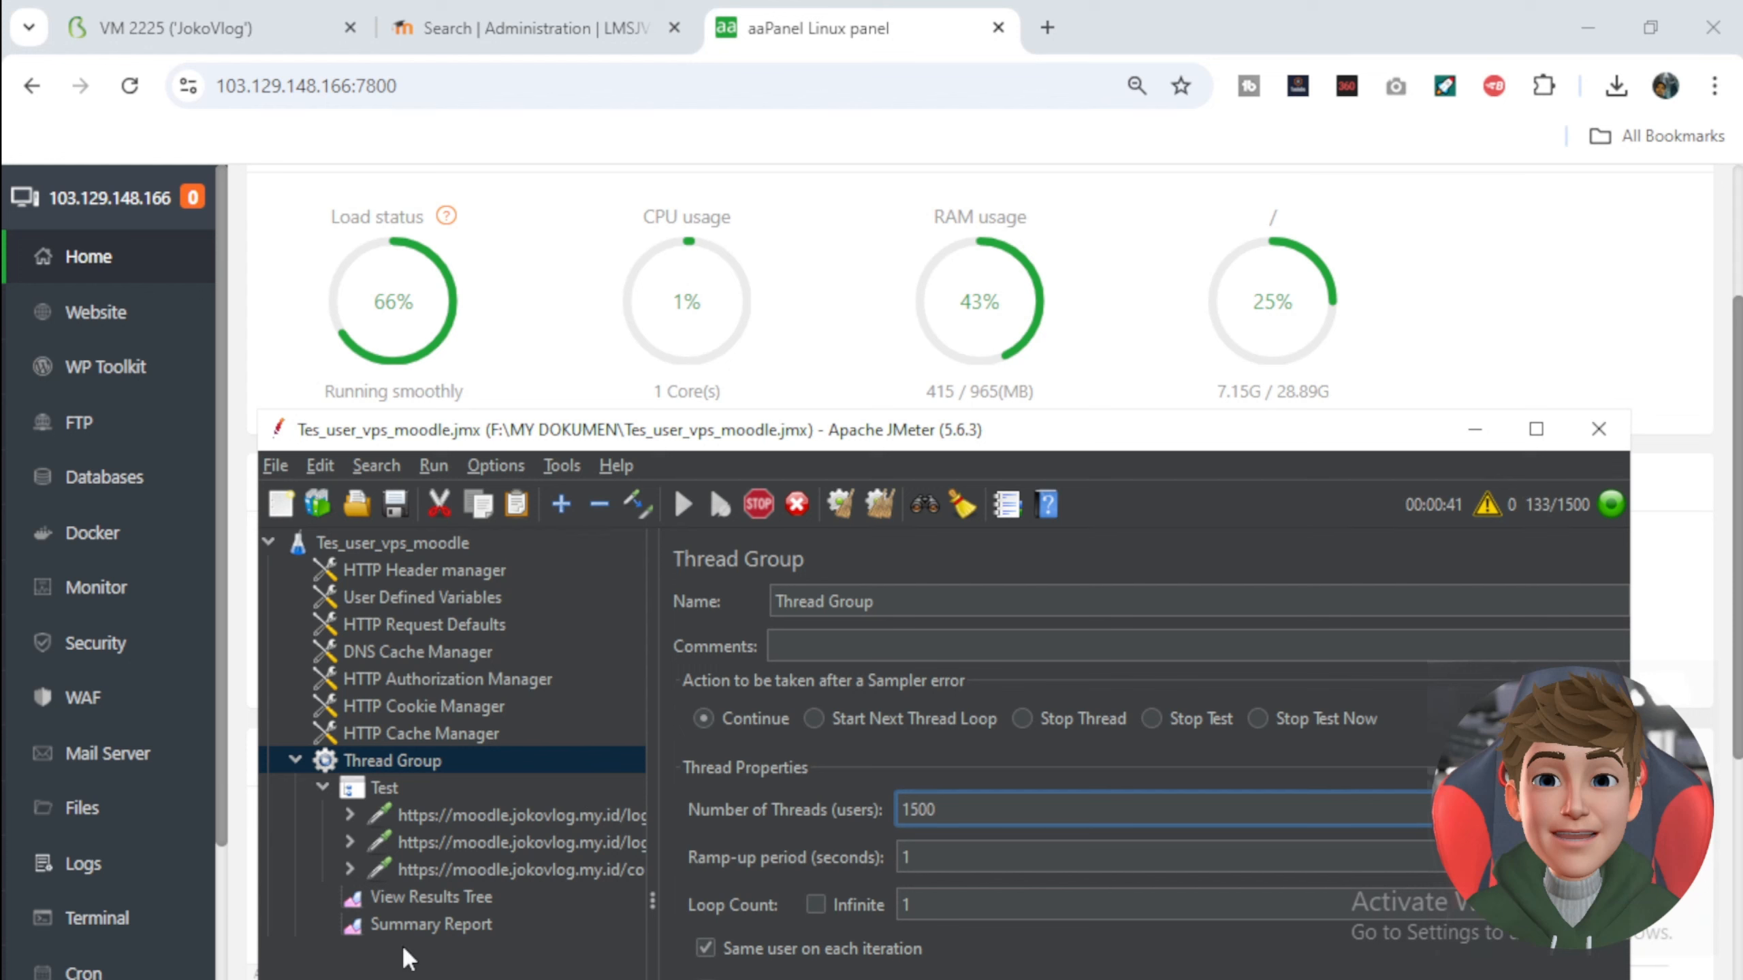
left_click(408, 921)
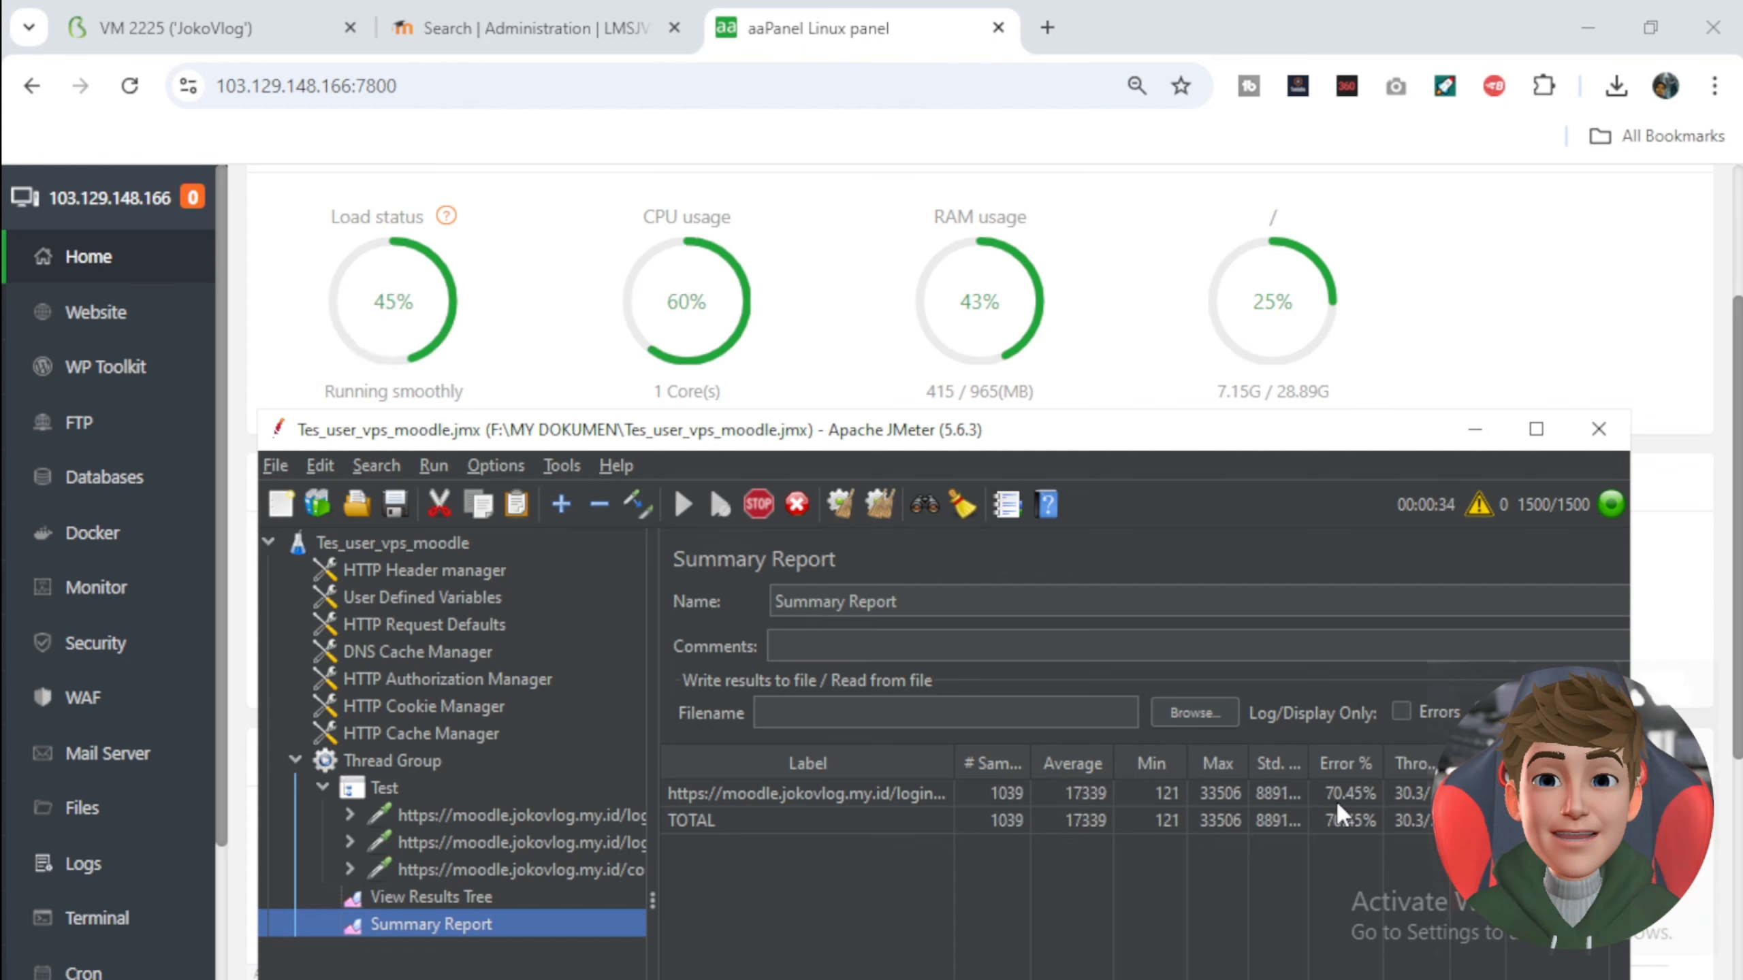
Compare failed requests in View Results Tree with Summary Report totals as the 1500-user run finishes
left_click(493, 898)
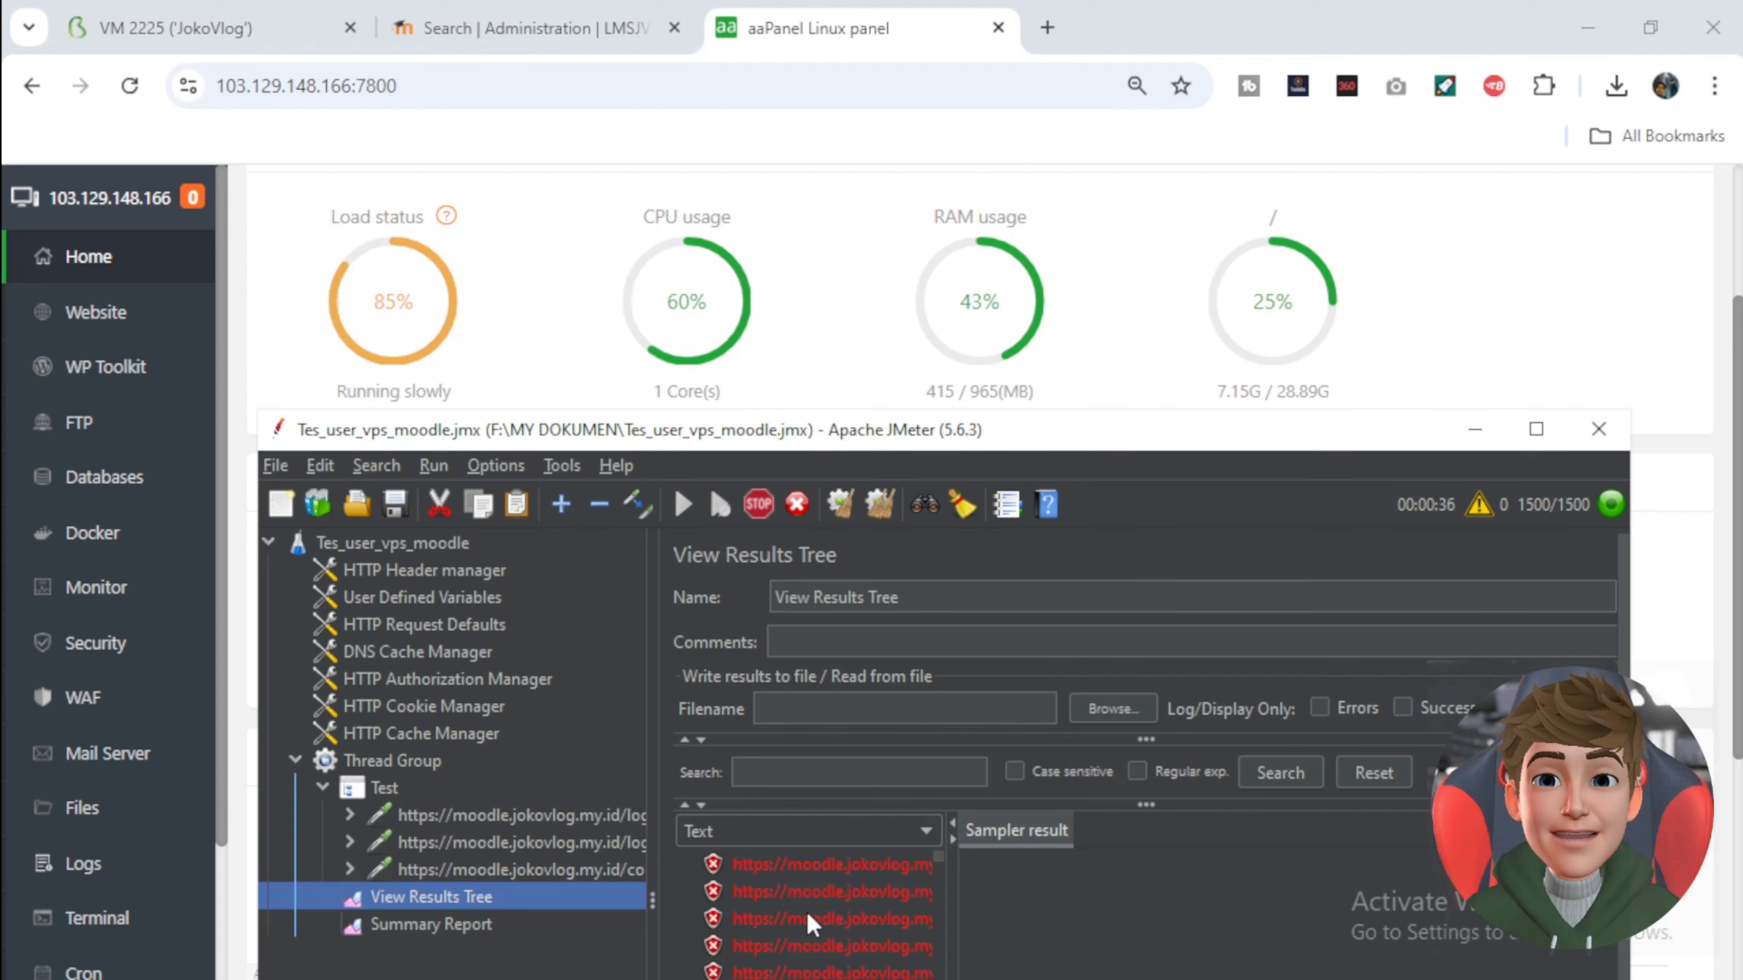
scroll(815, 892, "down", 10)
left_click(422, 927)
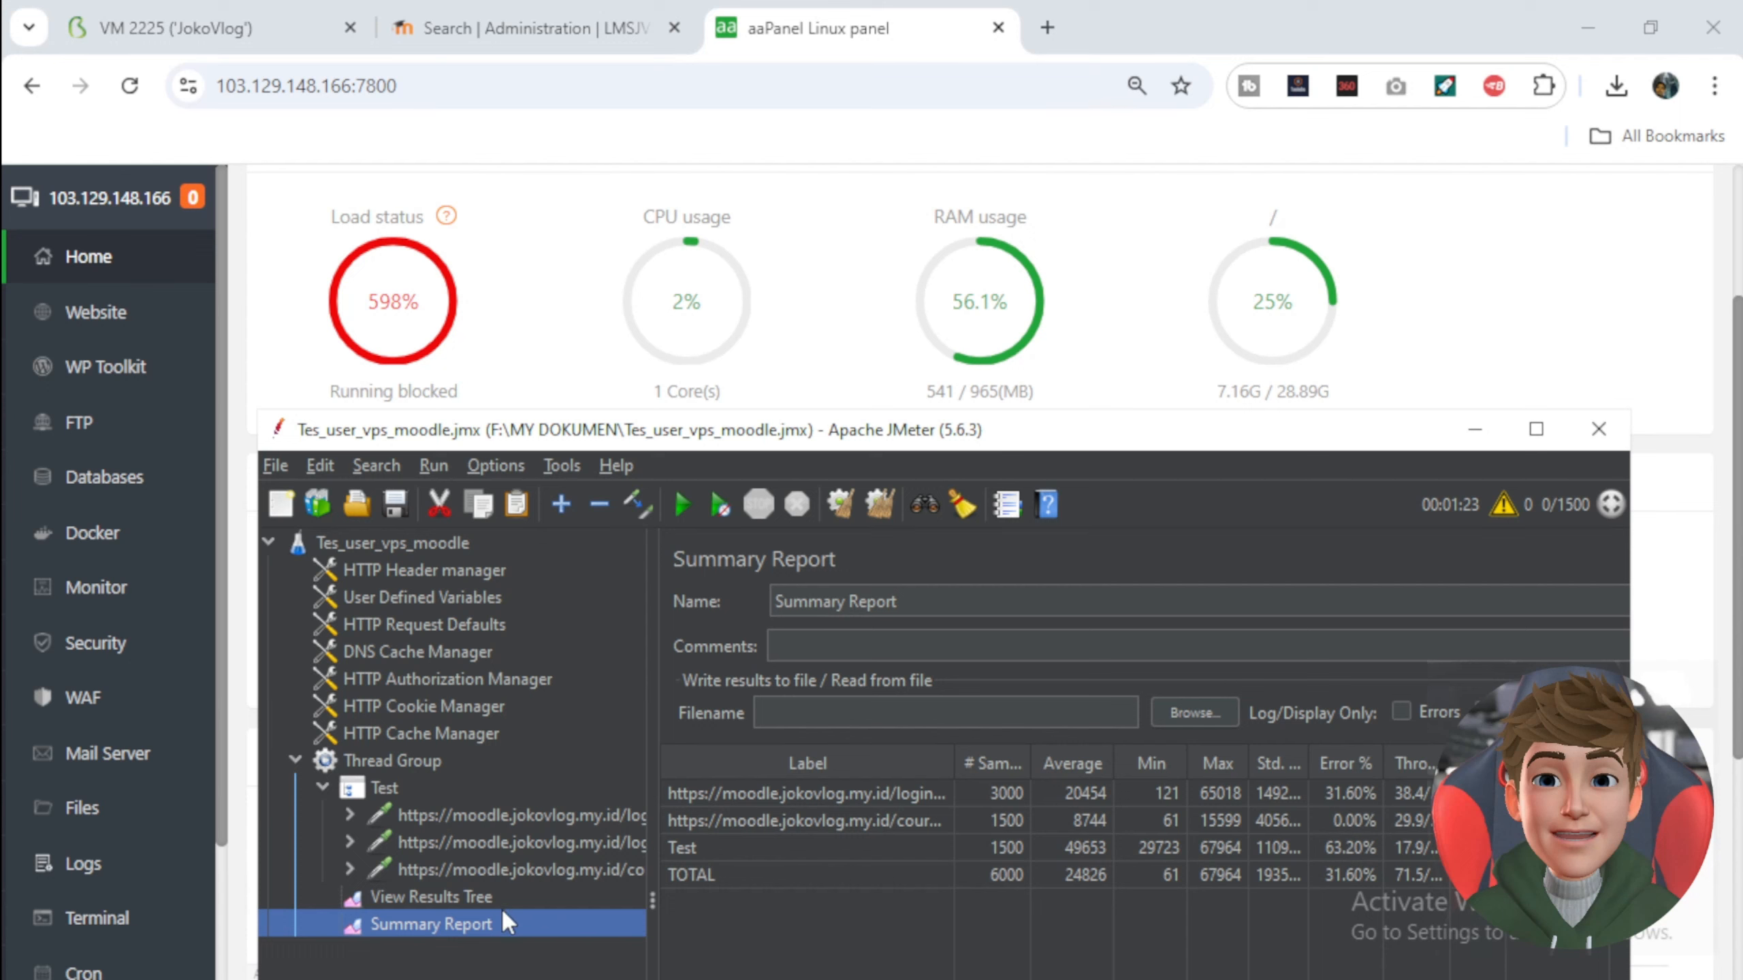
left_click(471, 897)
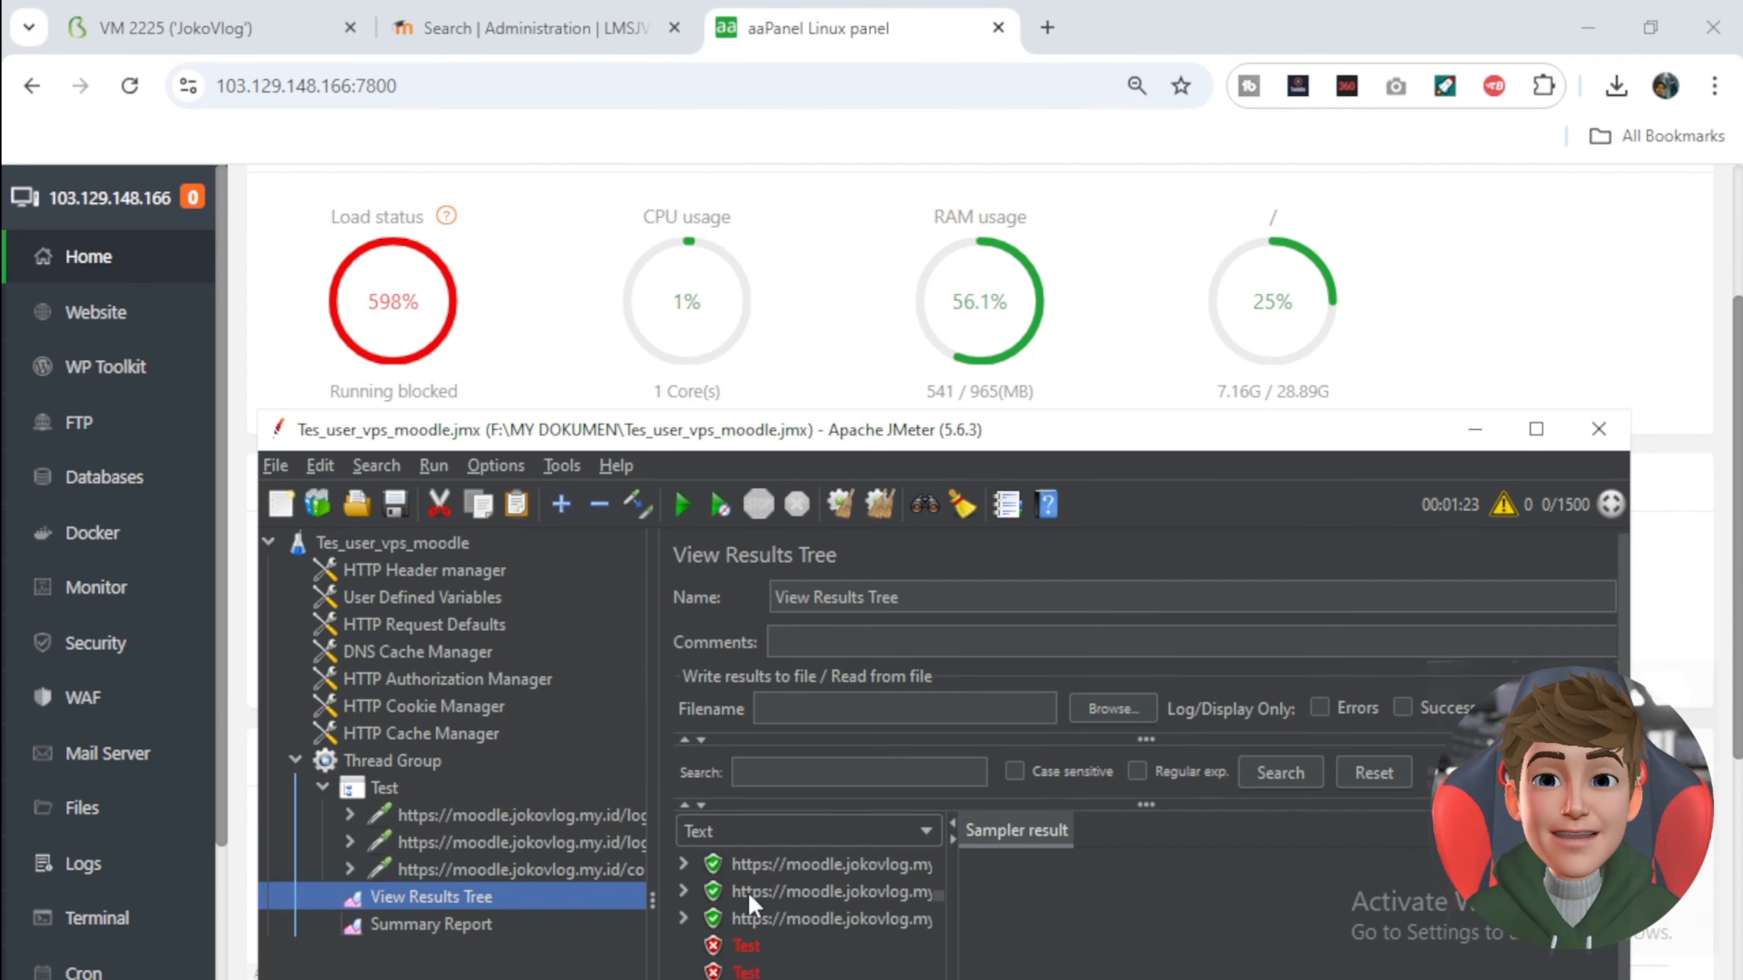
left_click(439, 923)
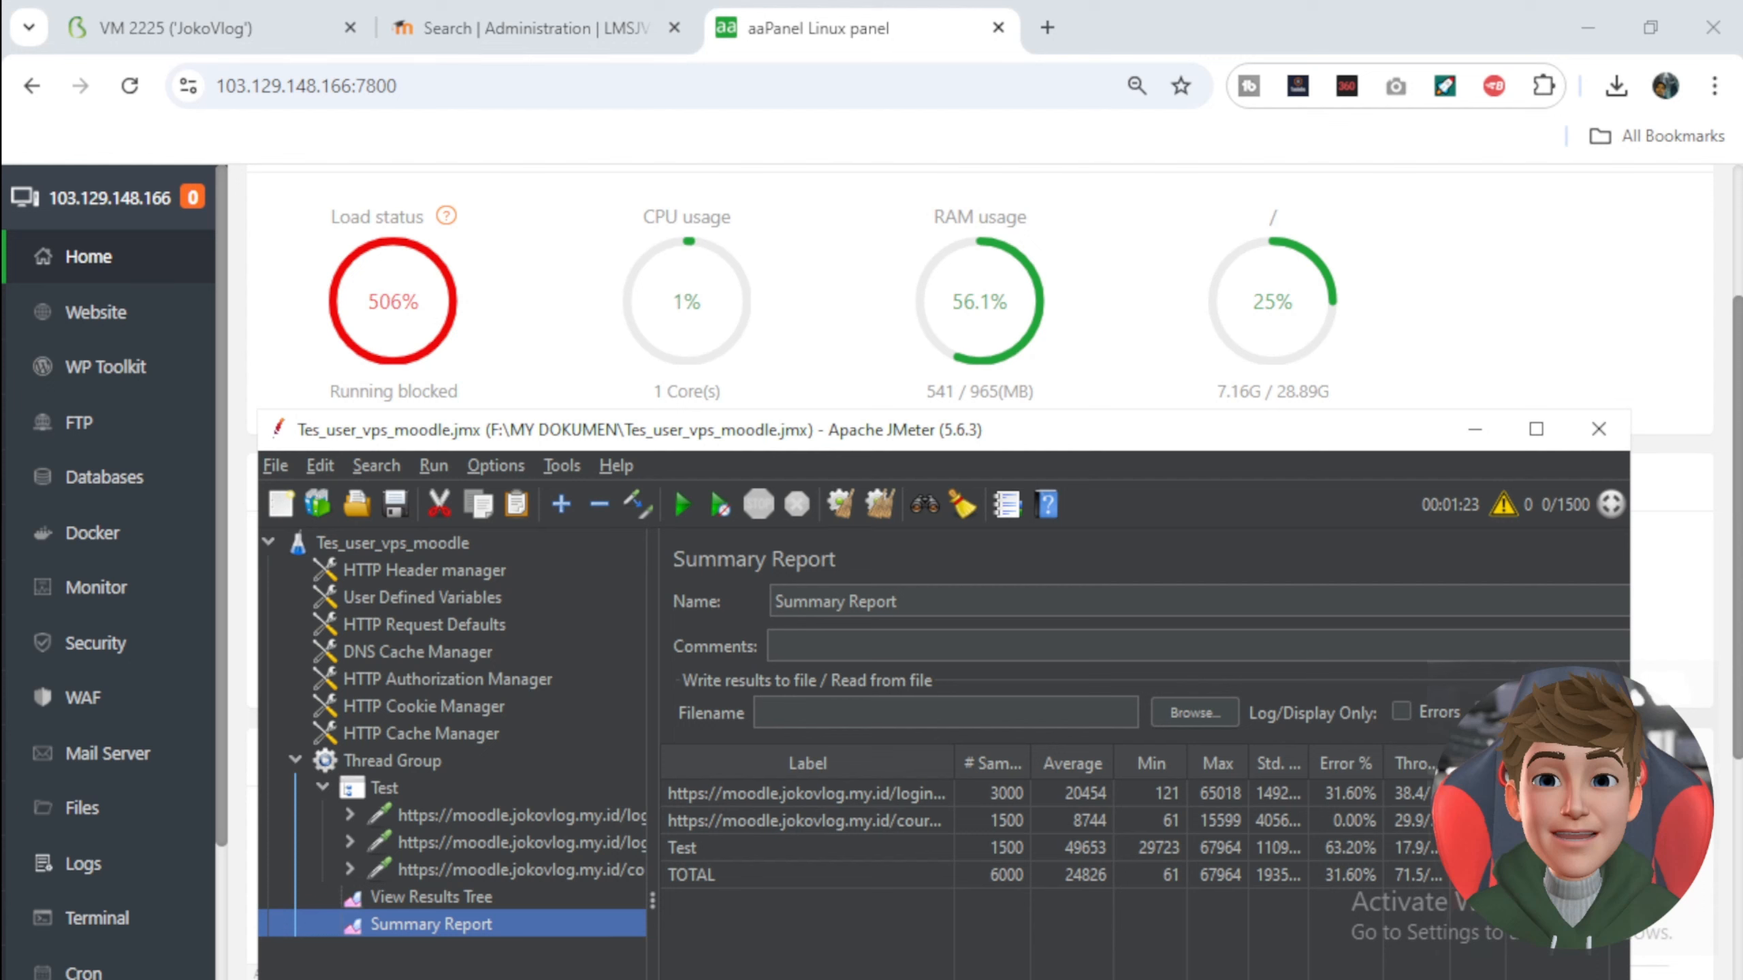
Replace 1500 with 1200 in the Thread Group's Number of Threads and clear previous results
left_click(402, 758)
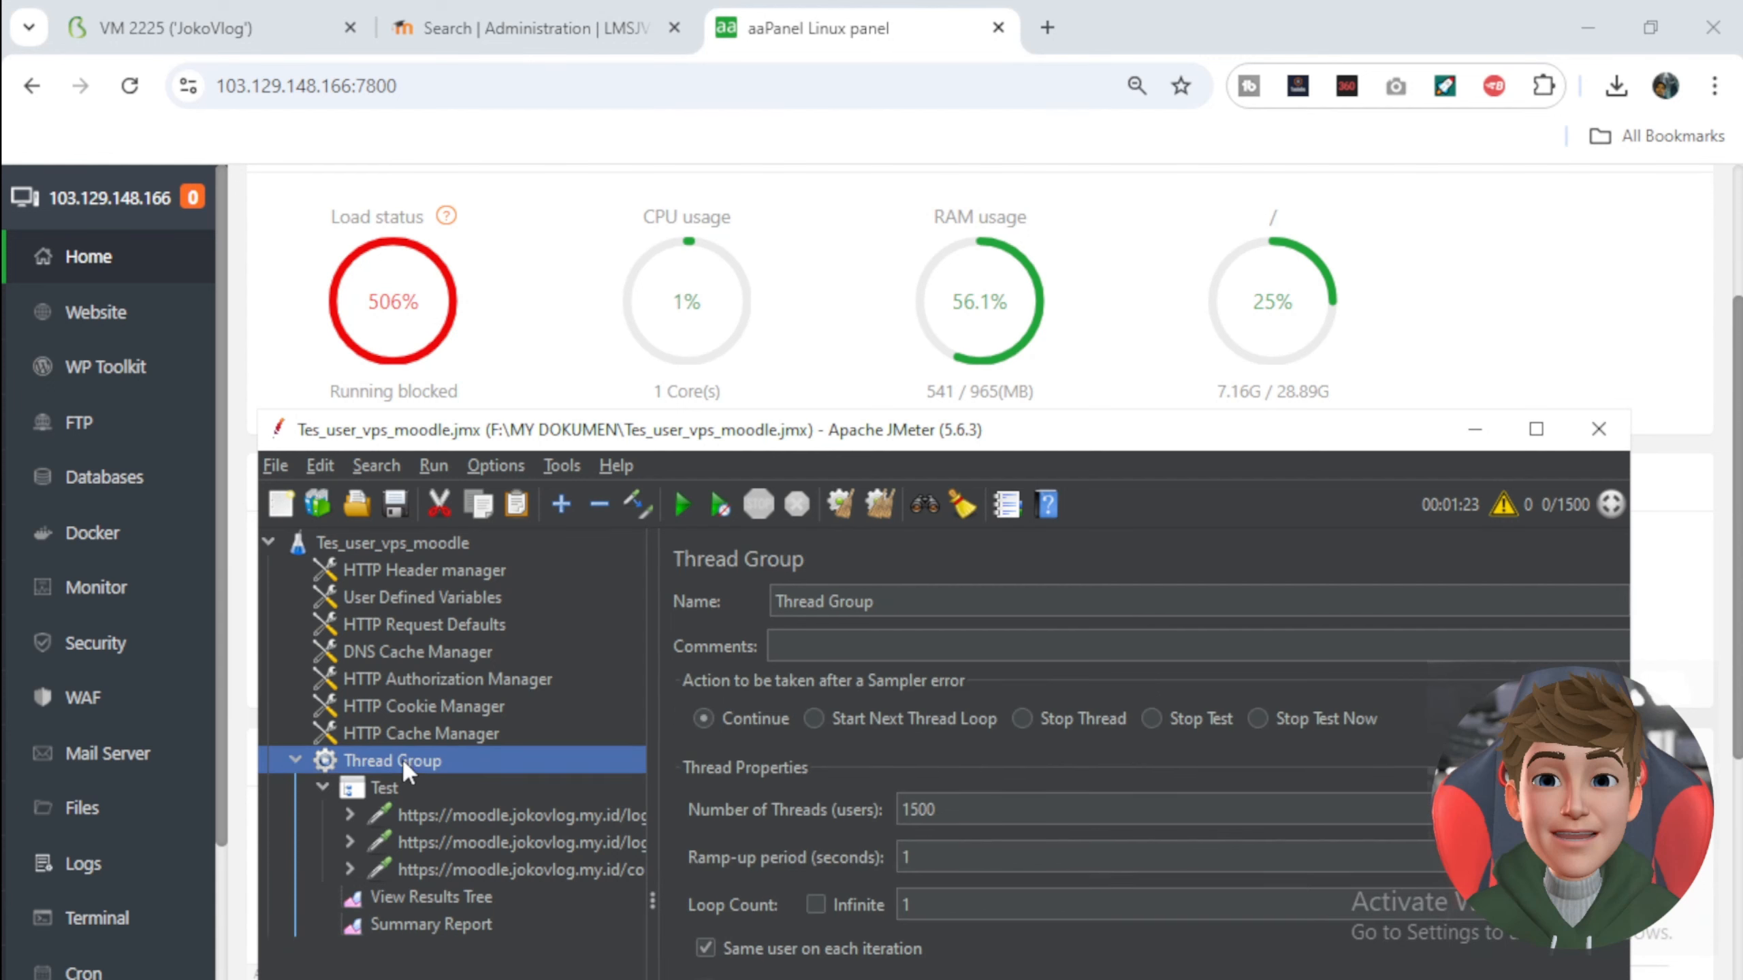
left_click(960, 808)
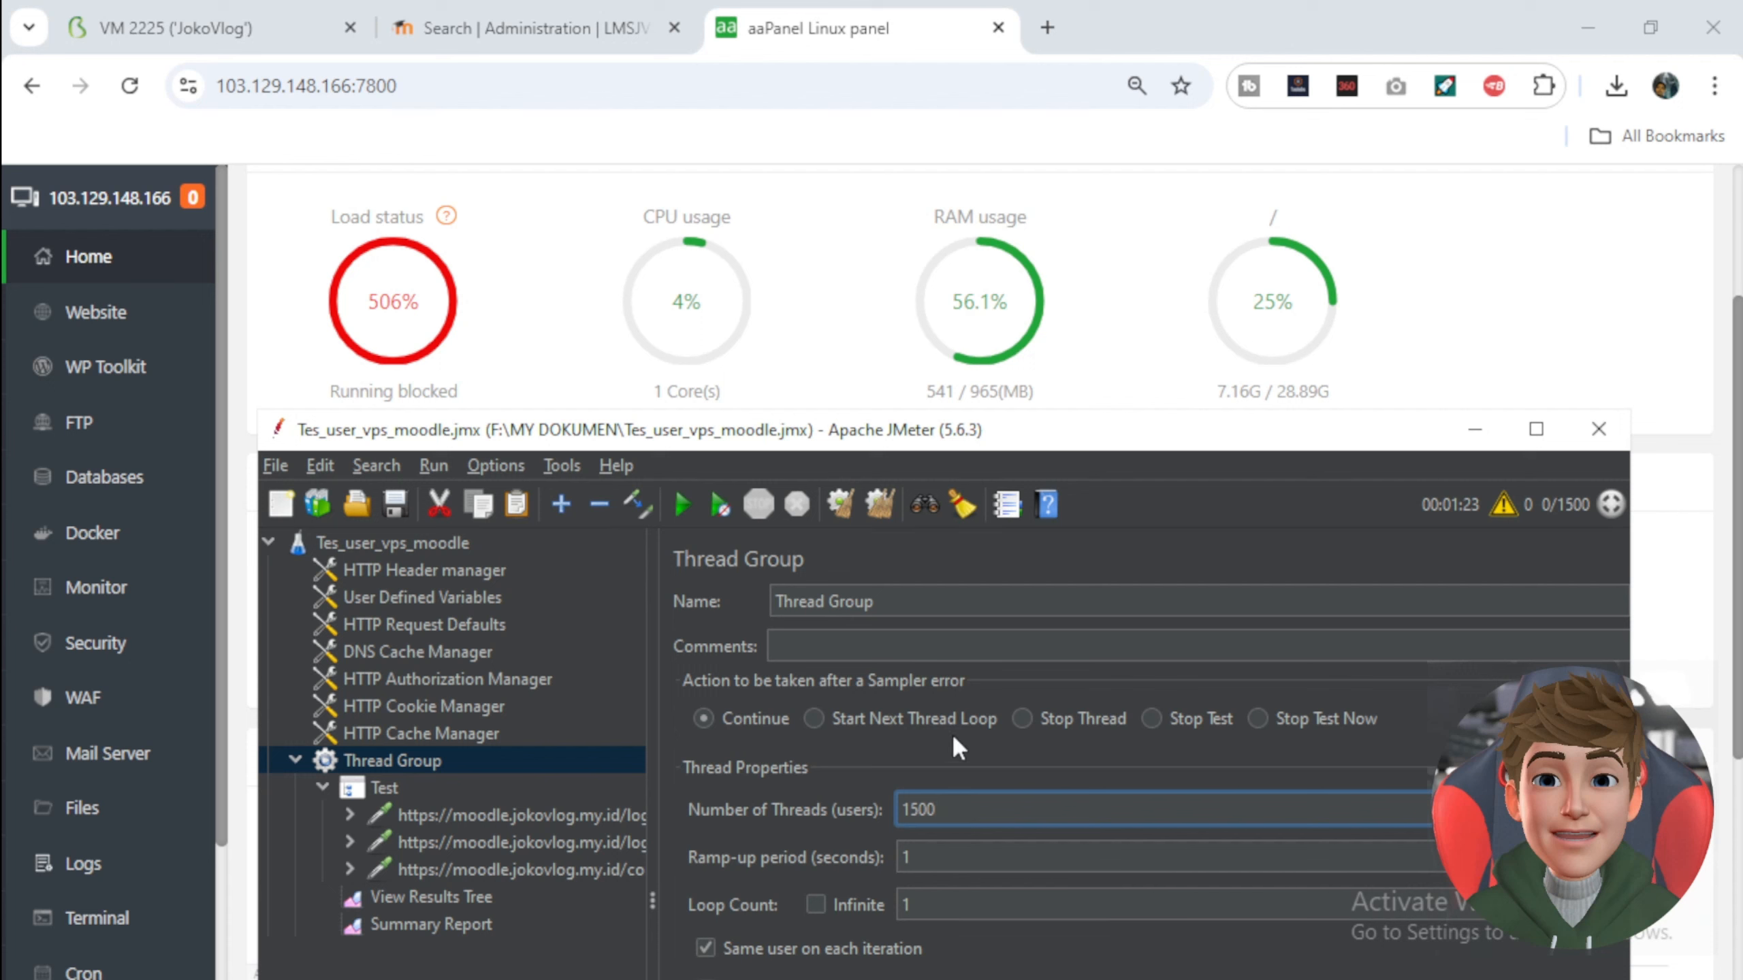
double_click(968, 811)
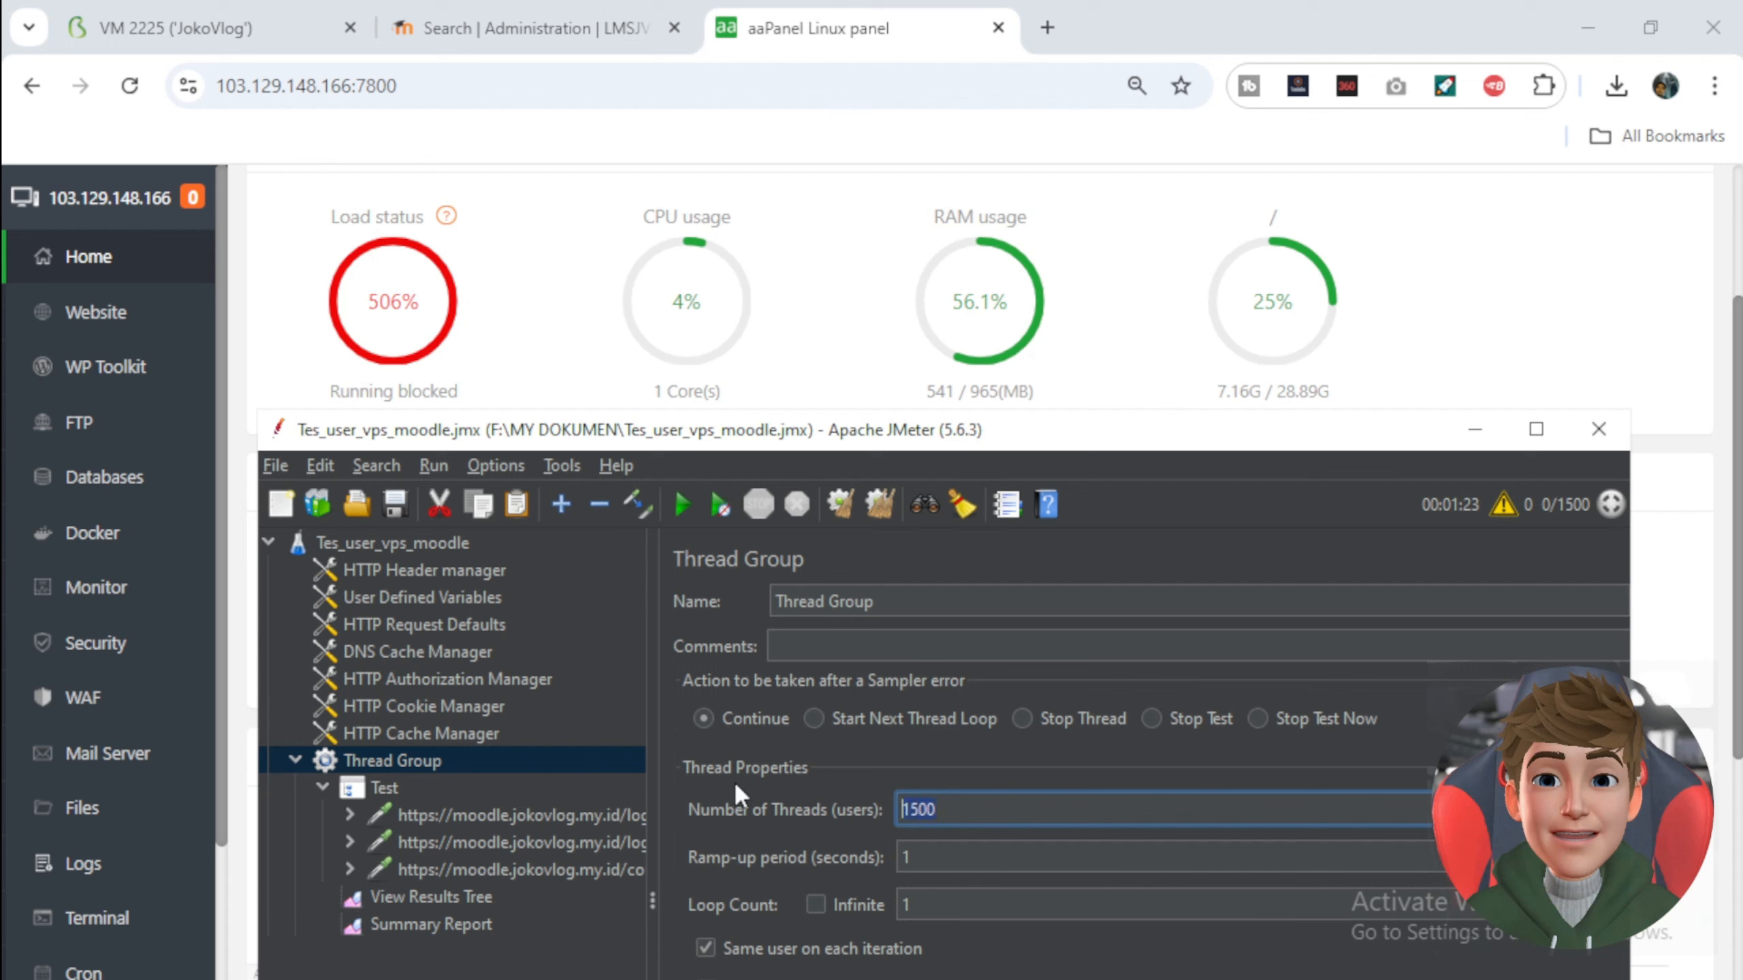
type("1200")
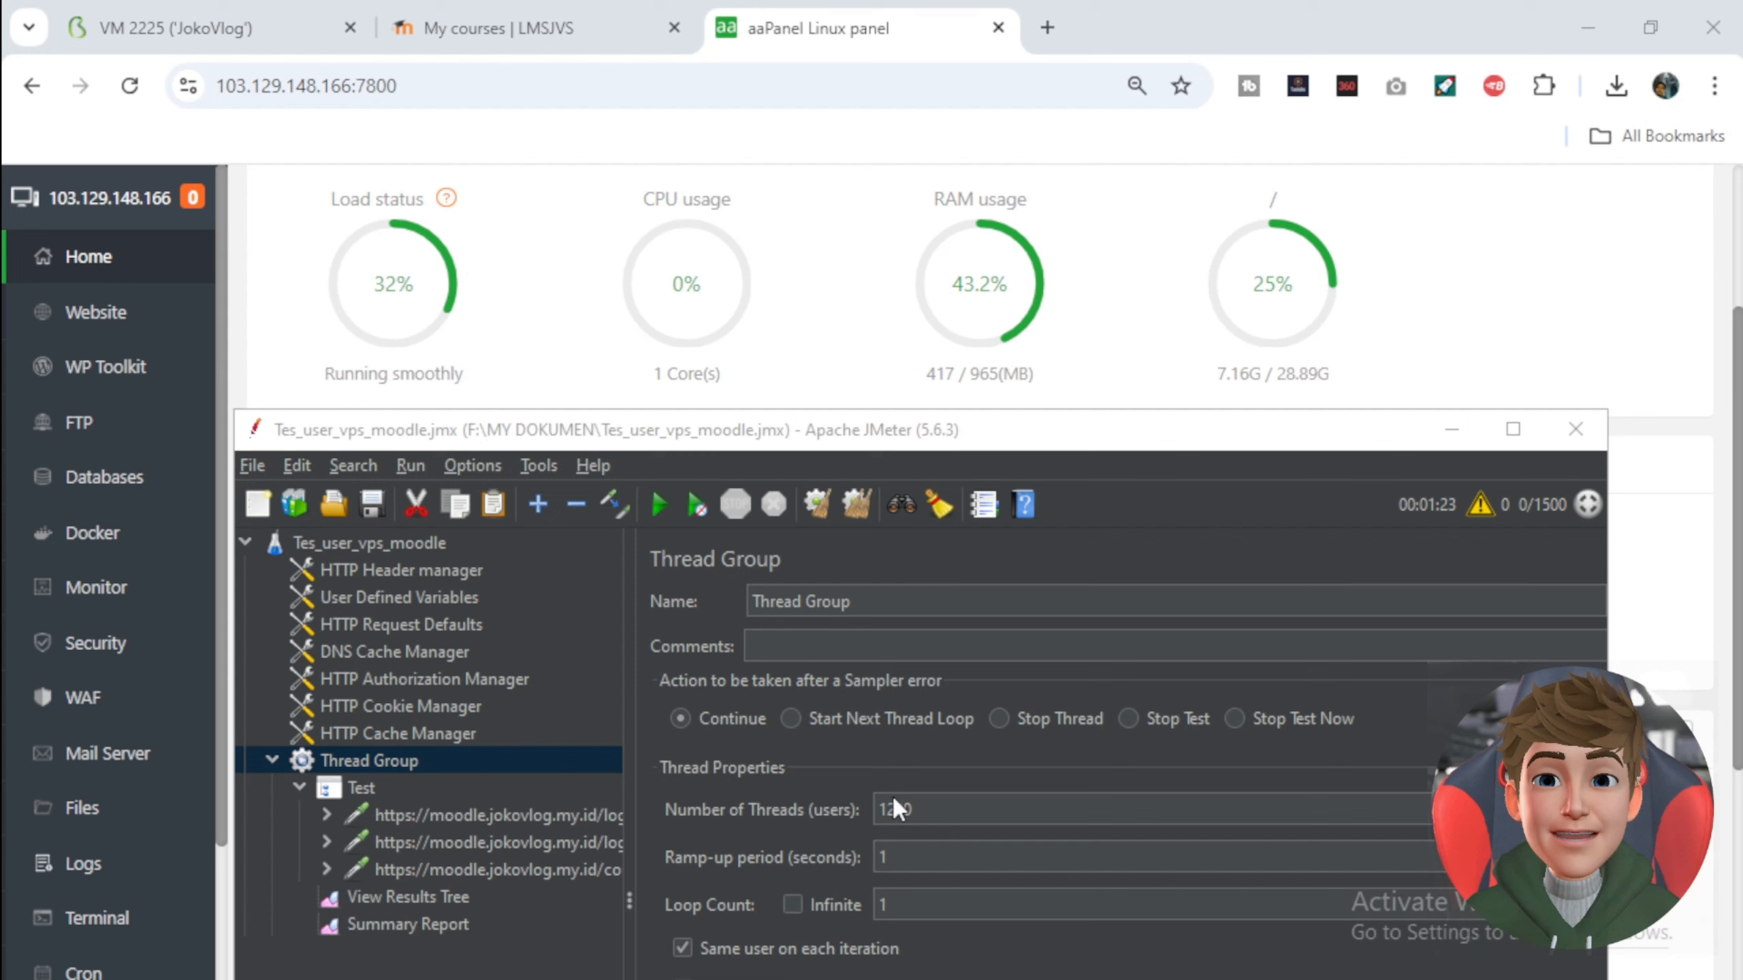
left_click(811, 514)
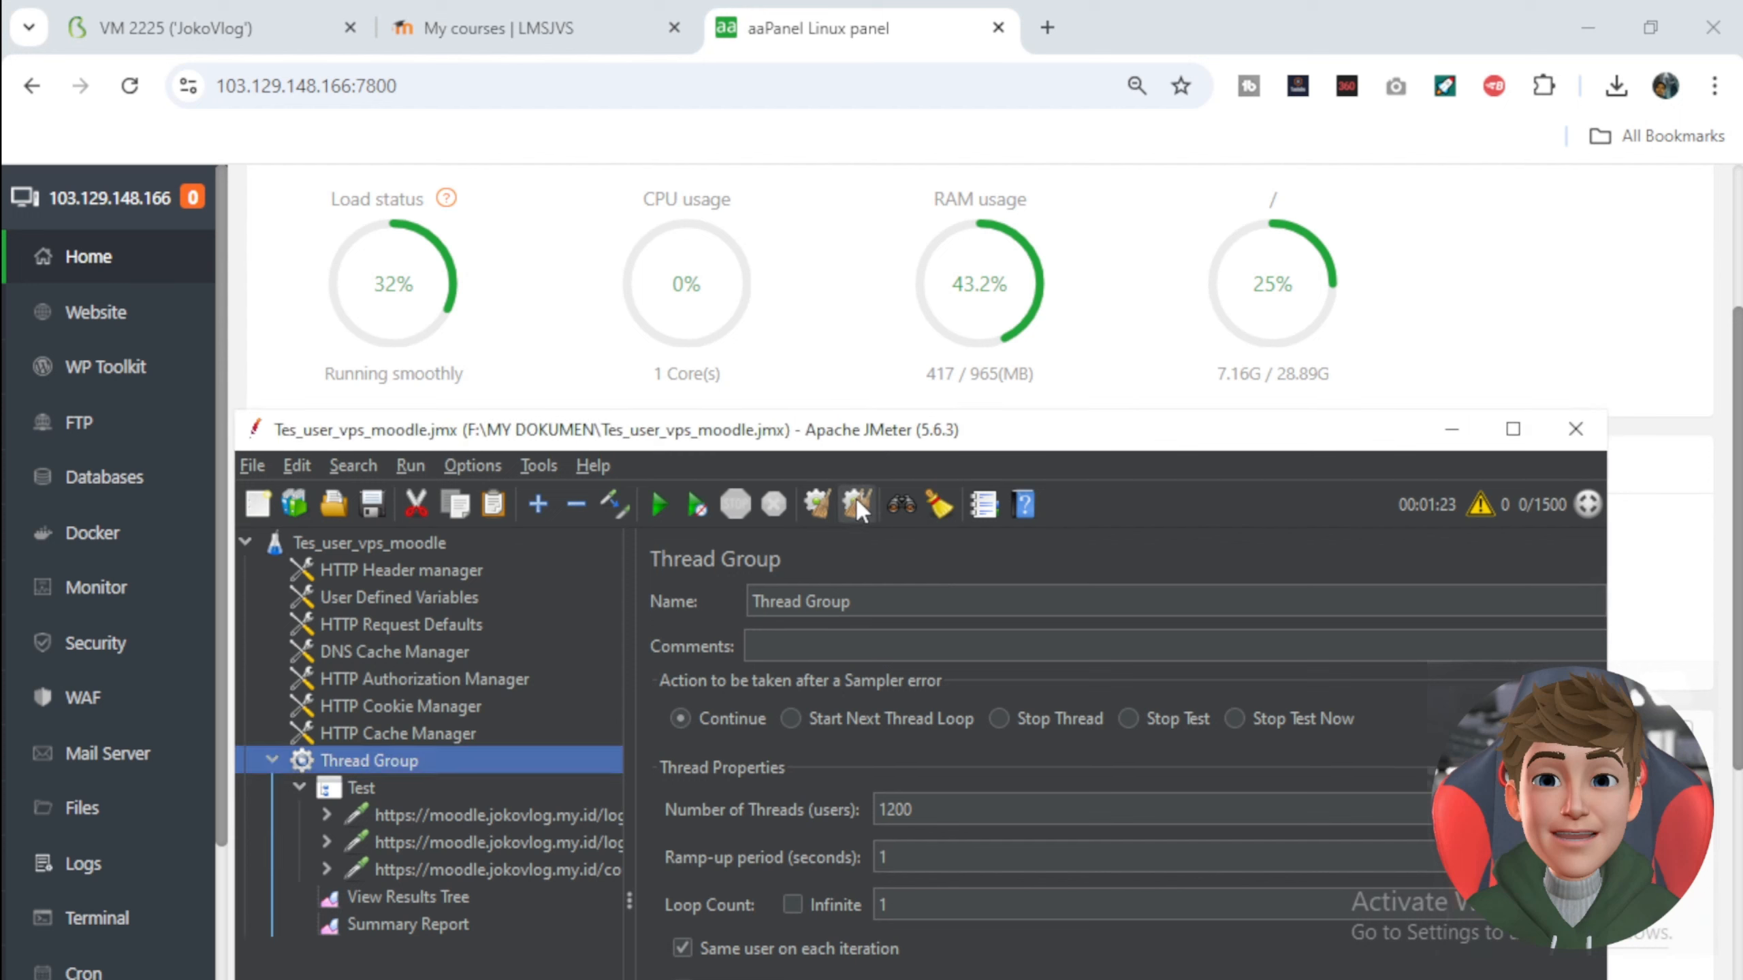
Start the 1200-thread test, watch the Summary Report, and widen its # Samples column
left_click(659, 504)
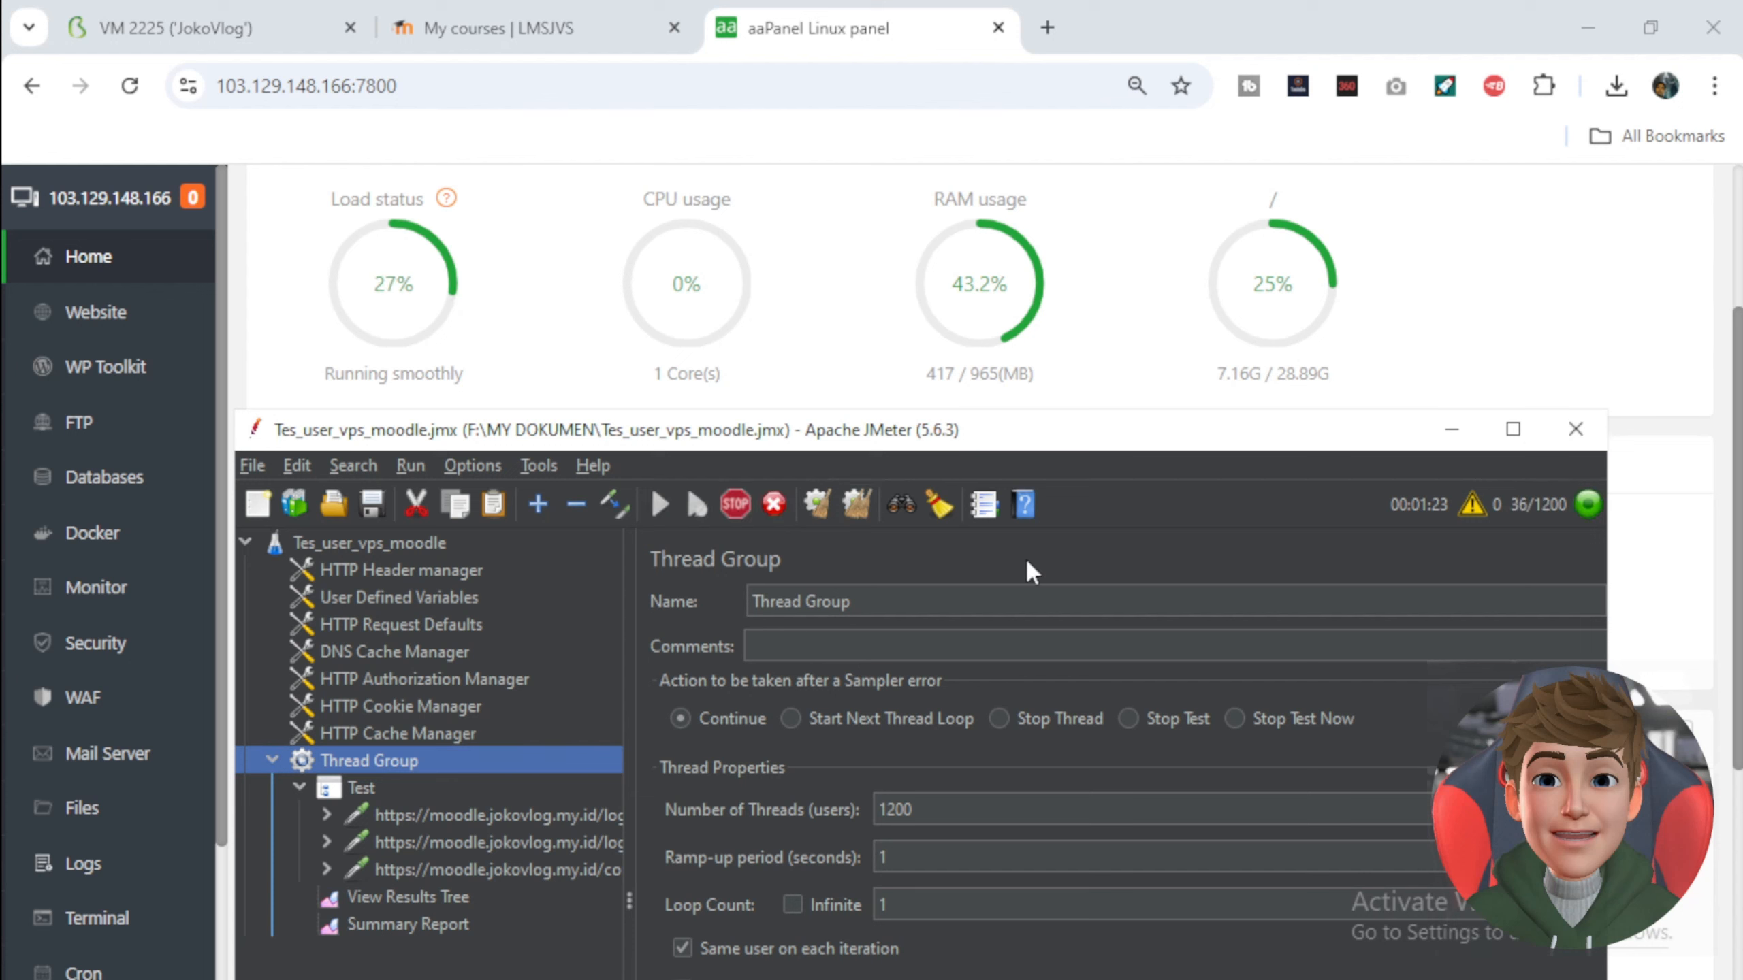
left_click(393, 926)
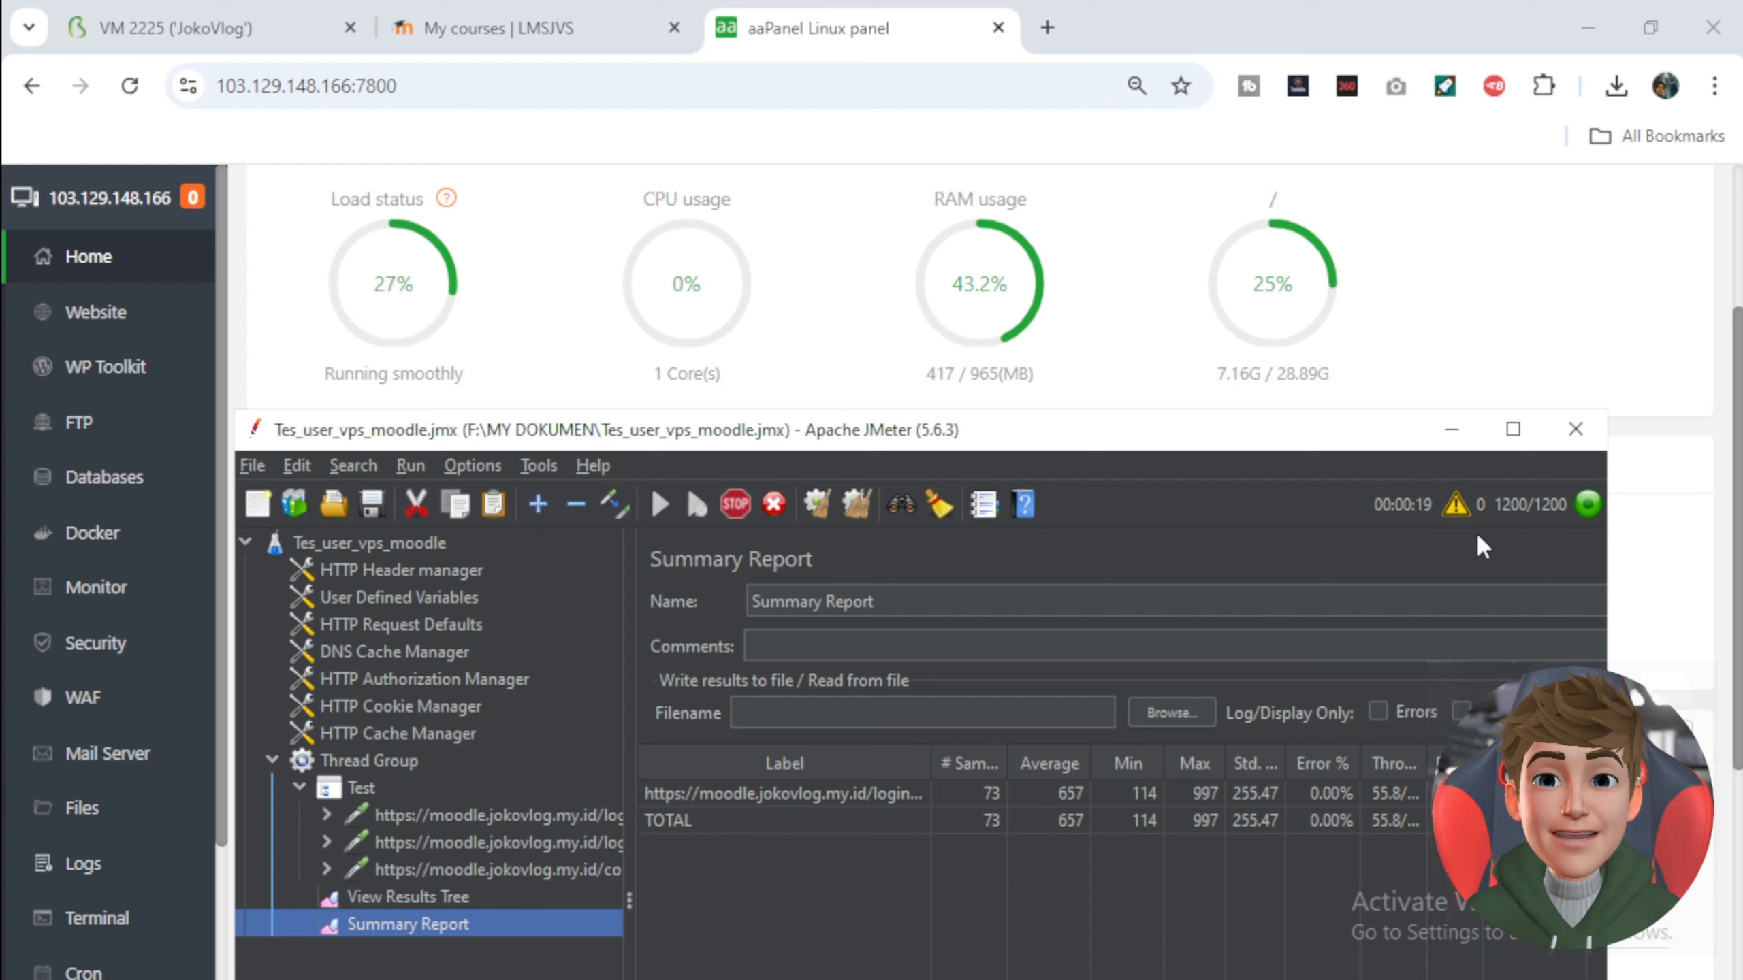
left_click_drag(1007, 760, 1029, 750)
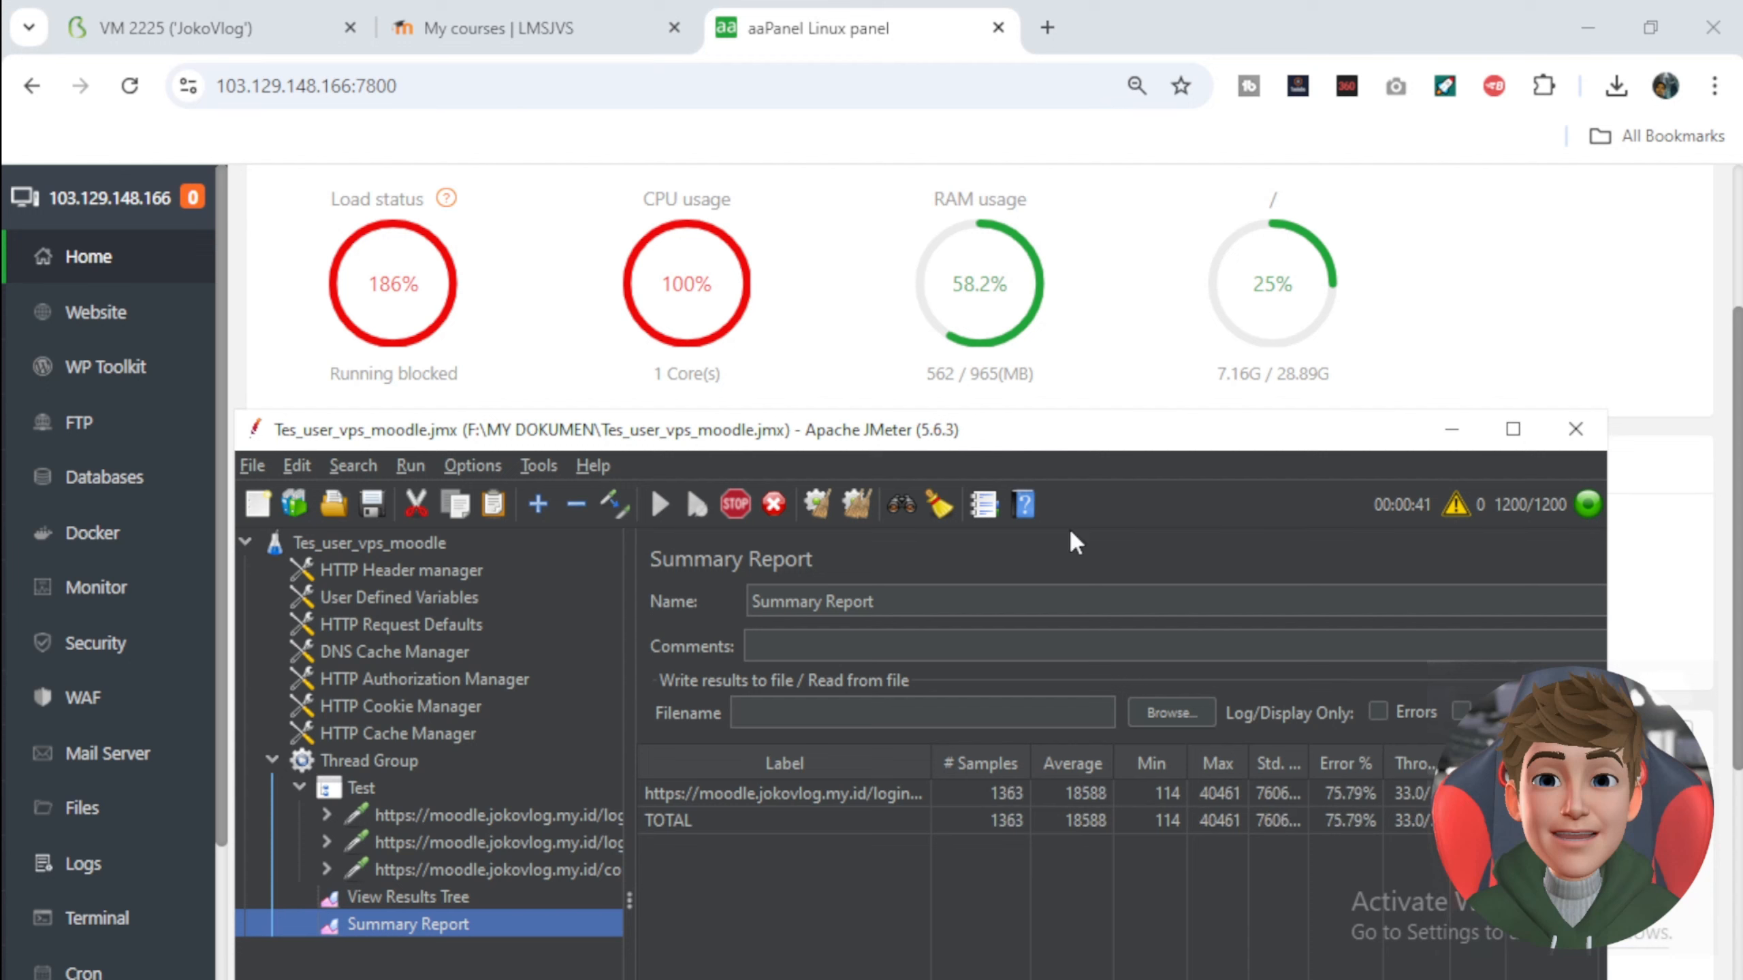
Drag the Summary Report's Label column wider so full request URLs are visible
mouse_move(632, 264)
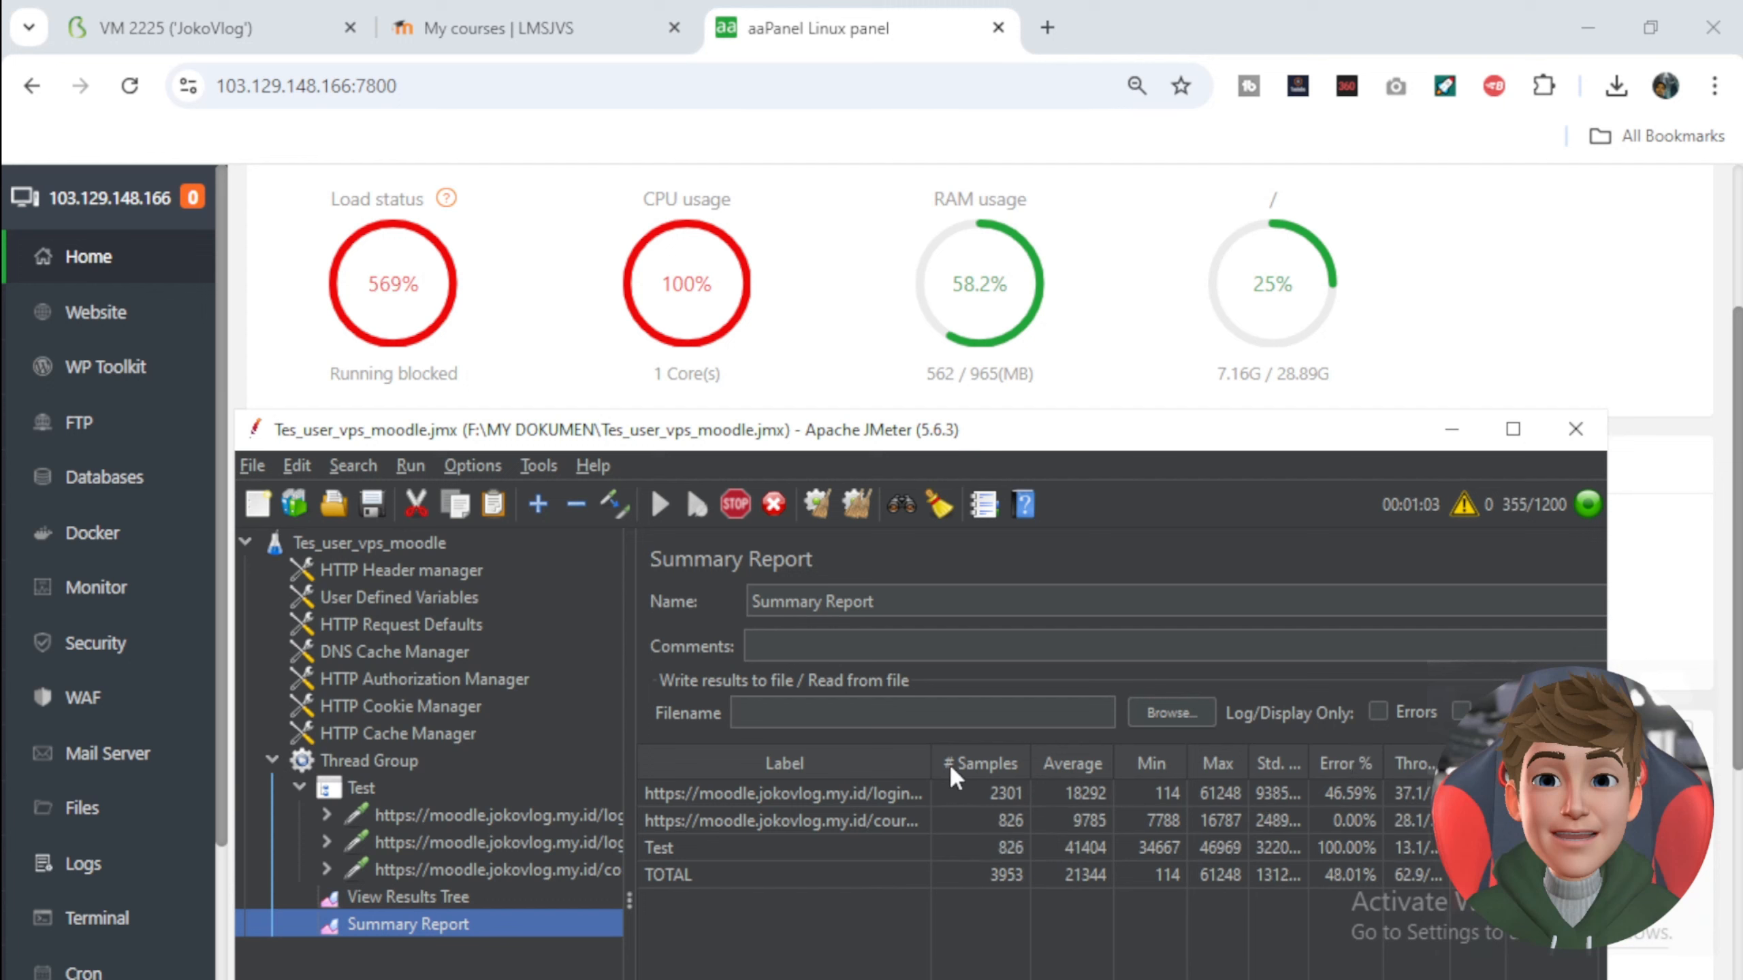
left_click_drag(930, 767, 1040, 765)
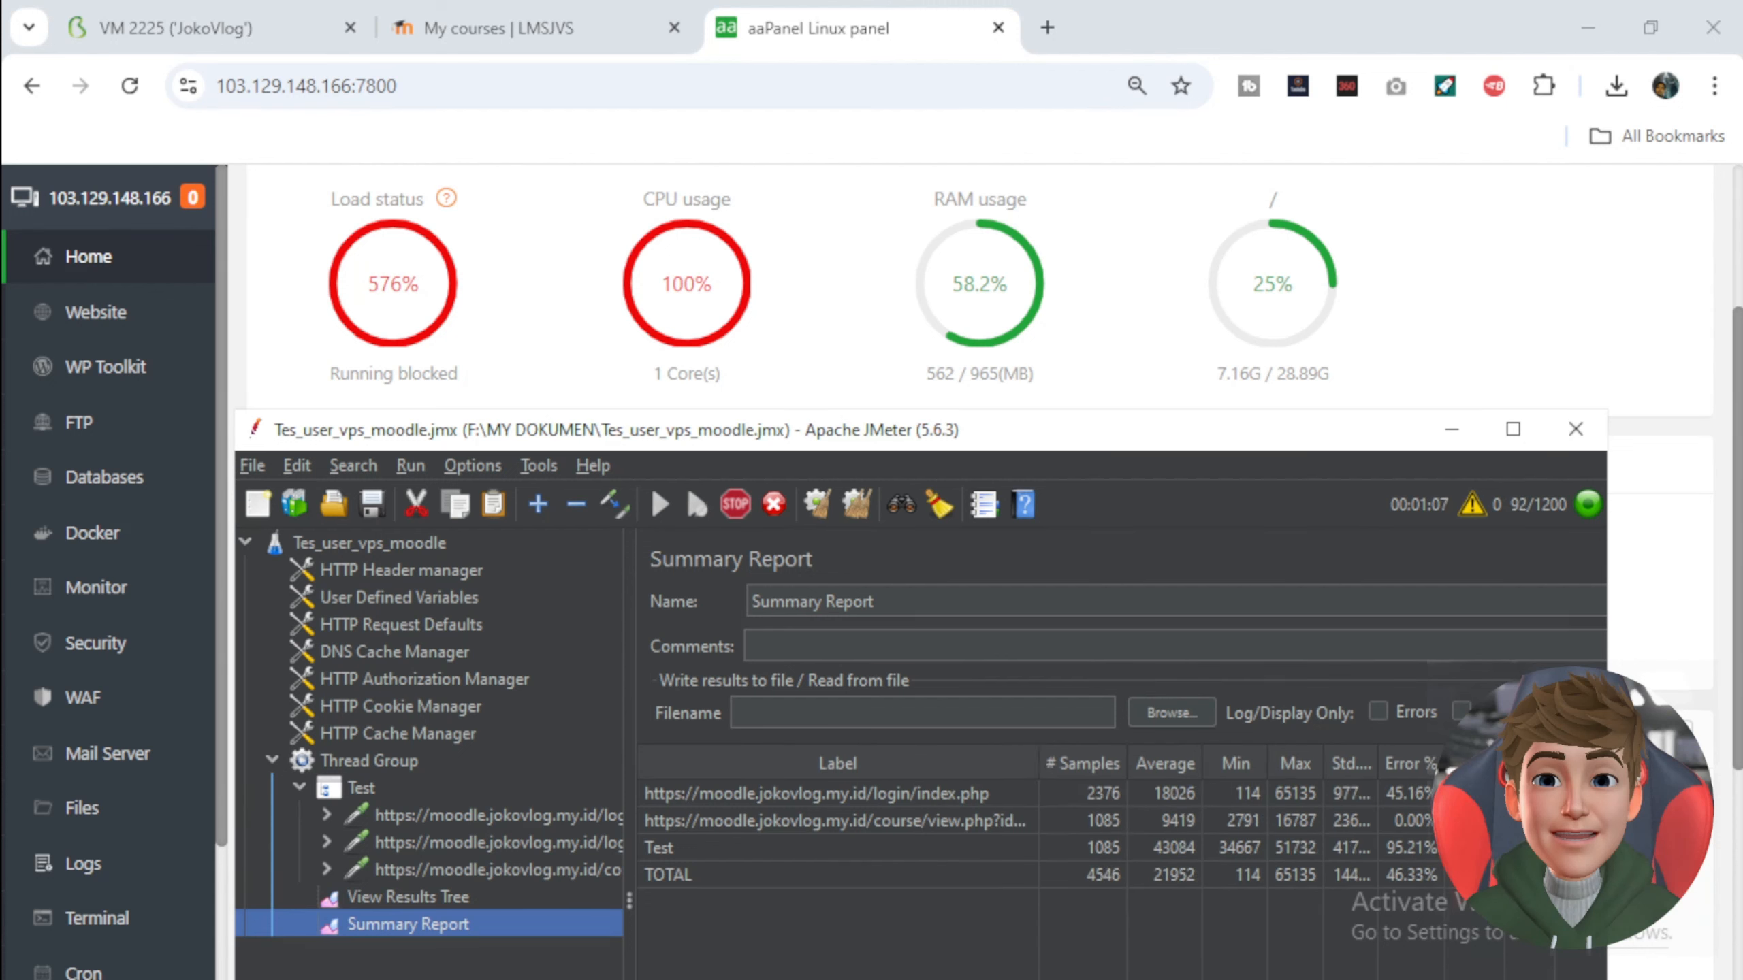